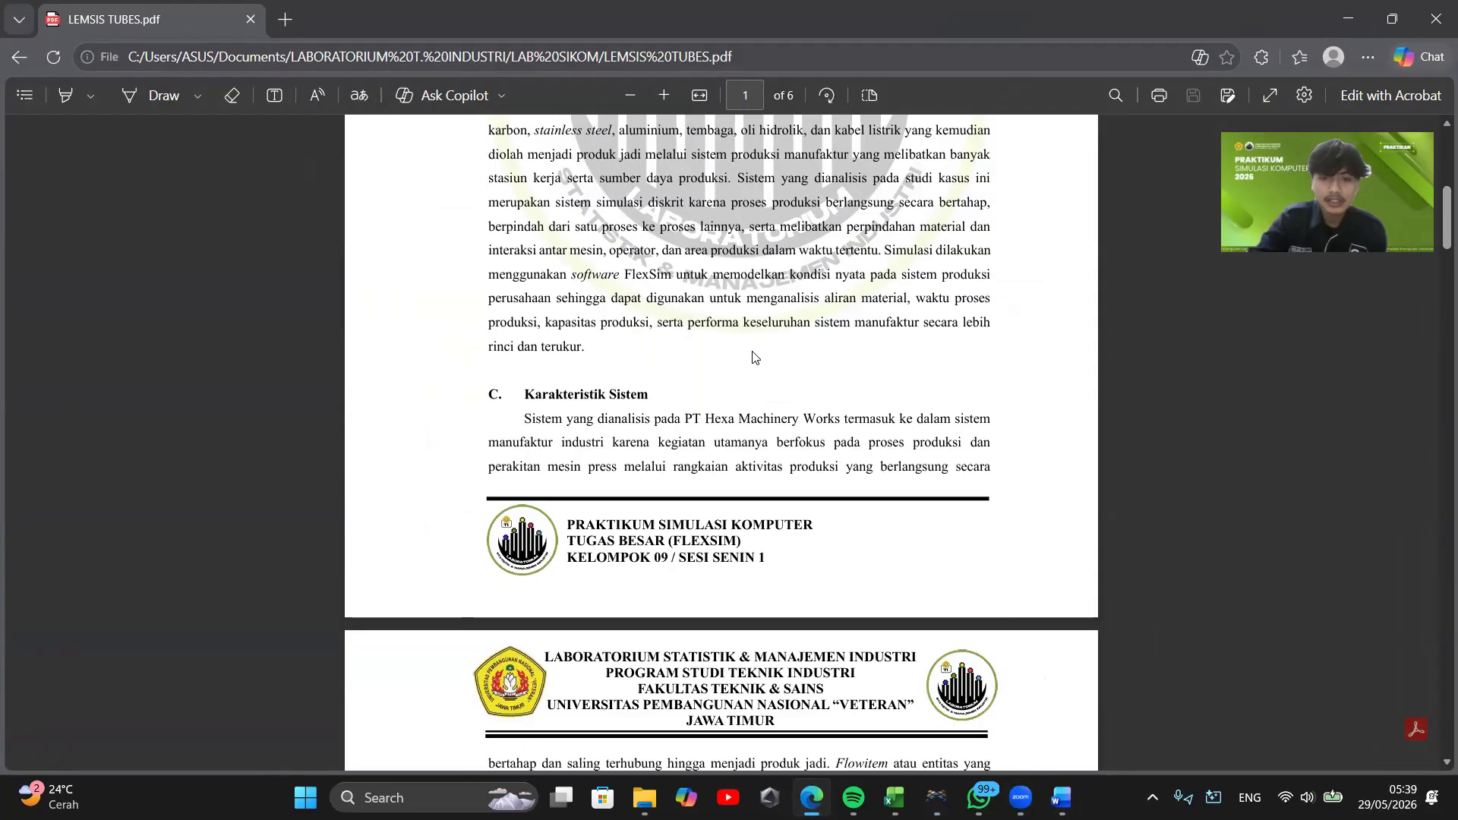
Read the Karakteristik Sistem and Tujuan Simulasi sections of the PT Hexa Machinery Works case document
scroll(756, 361, down, 1)
scroll(758, 354, down, 1)
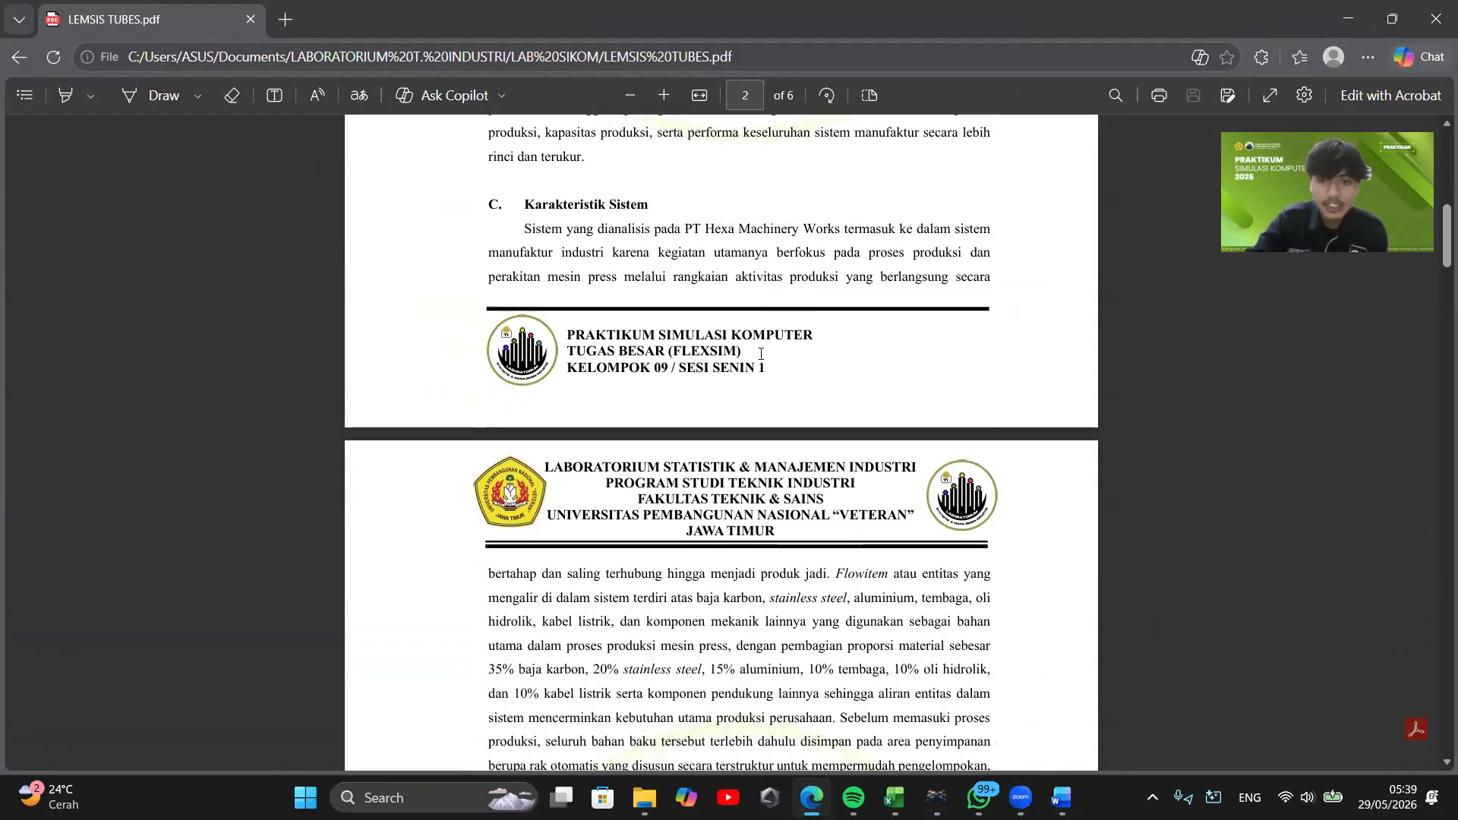
scroll(793, 324, down, 1)
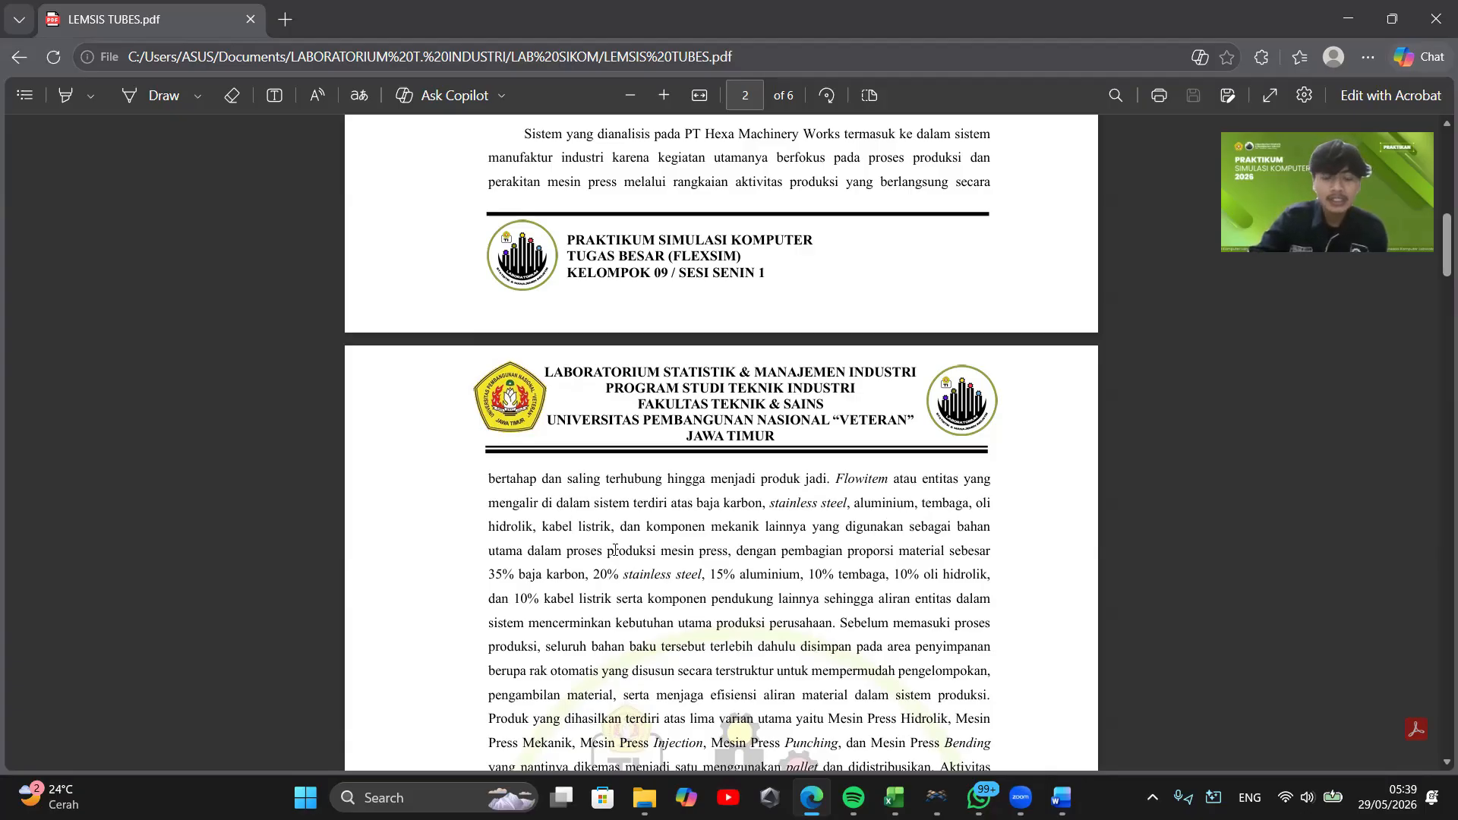
scroll(635, 524, down, 1)
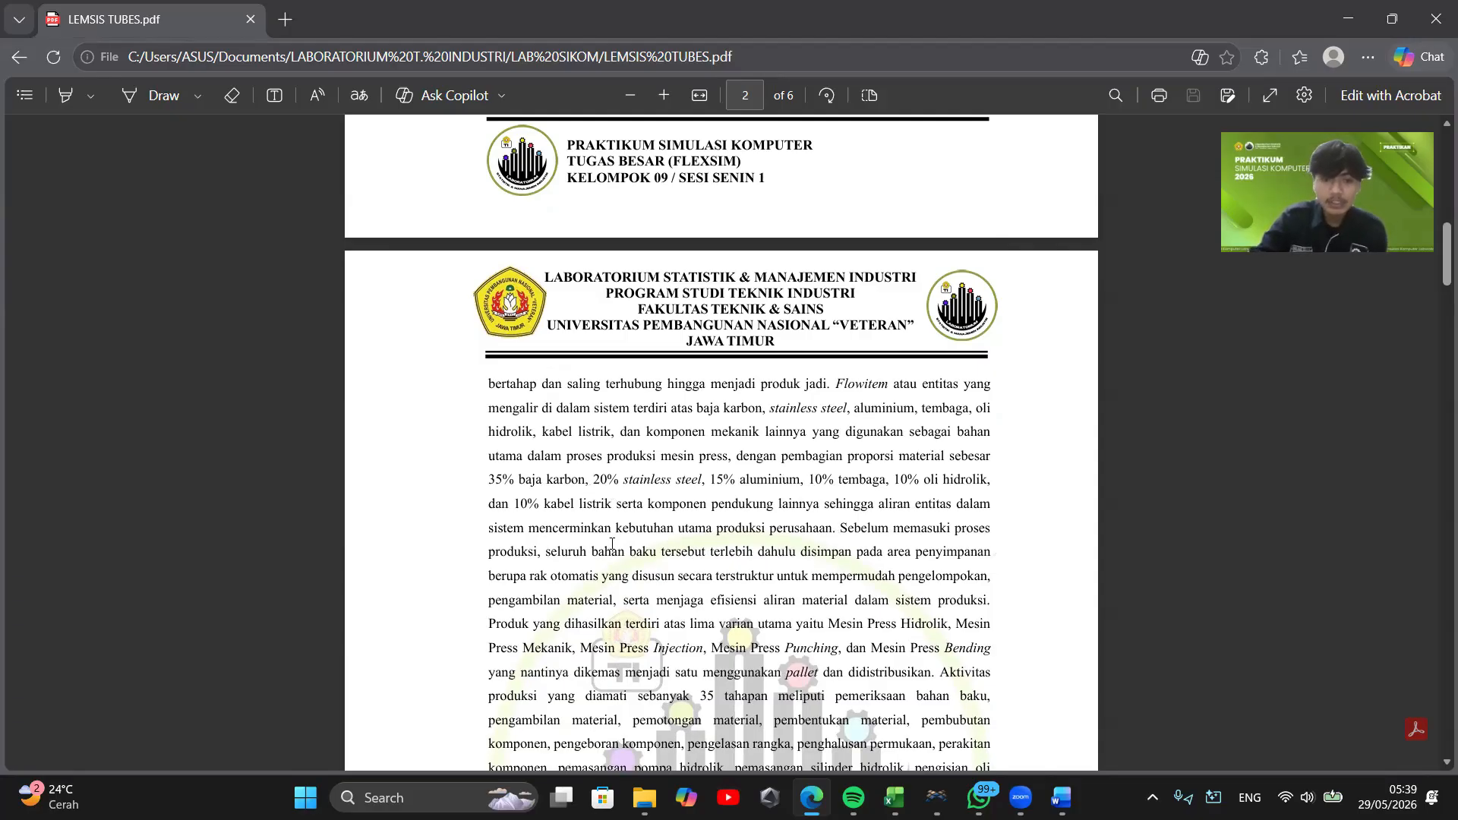
scroll(607, 558, down, 1)
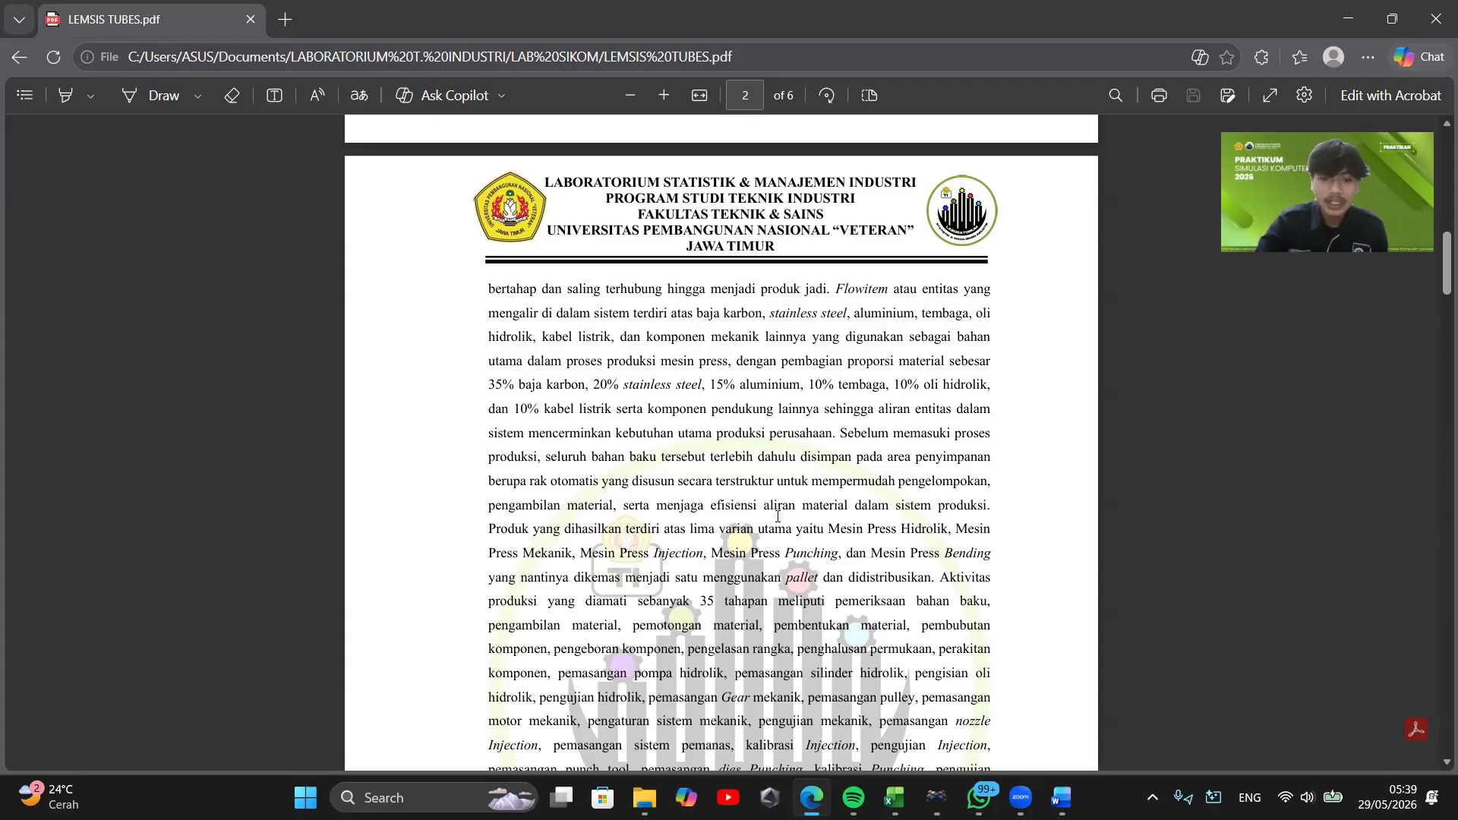
scroll(777, 516, down, 1)
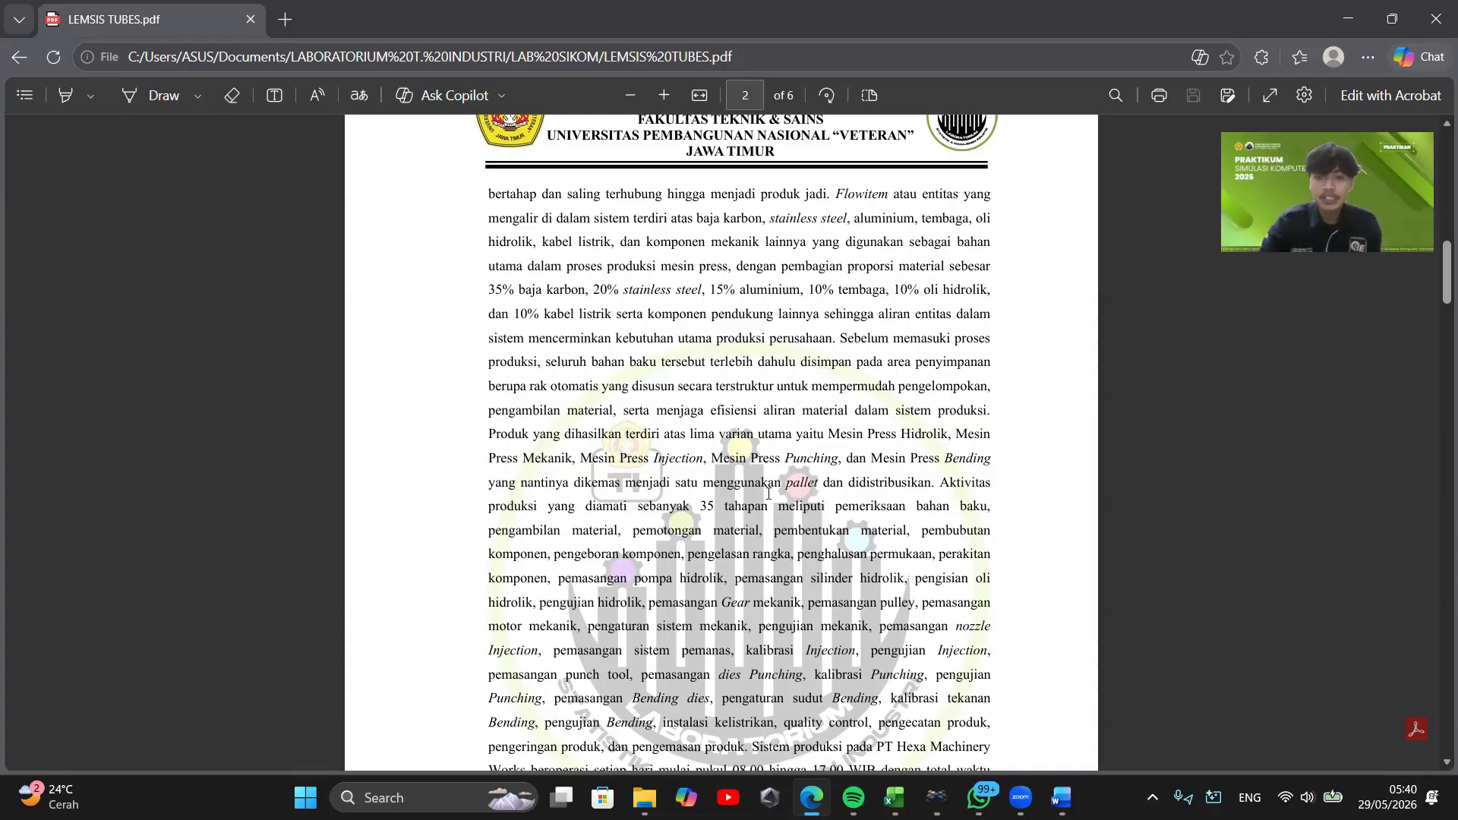
scroll(795, 509, down, 1)
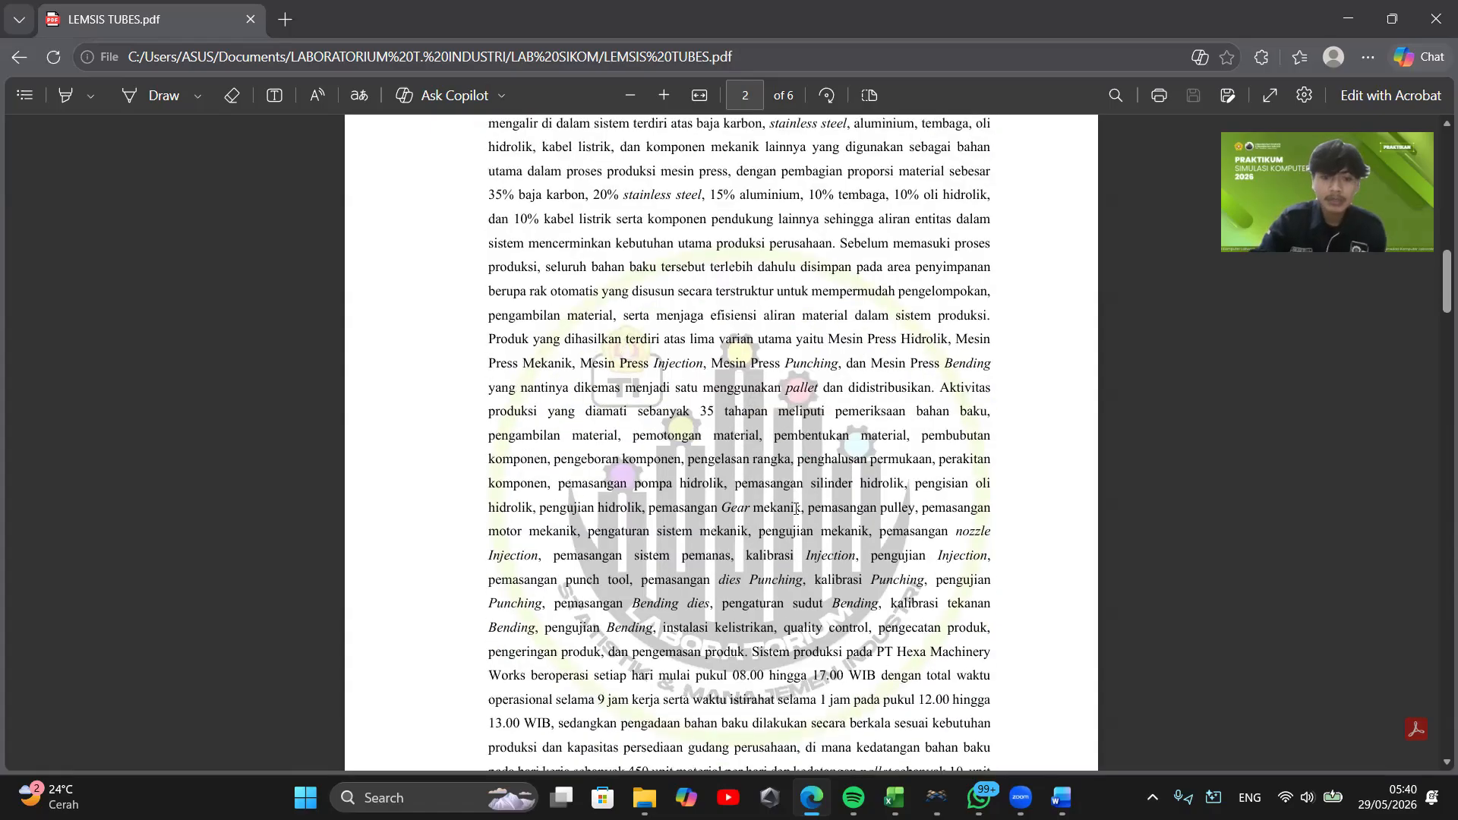
scroll(839, 556, down, 1)
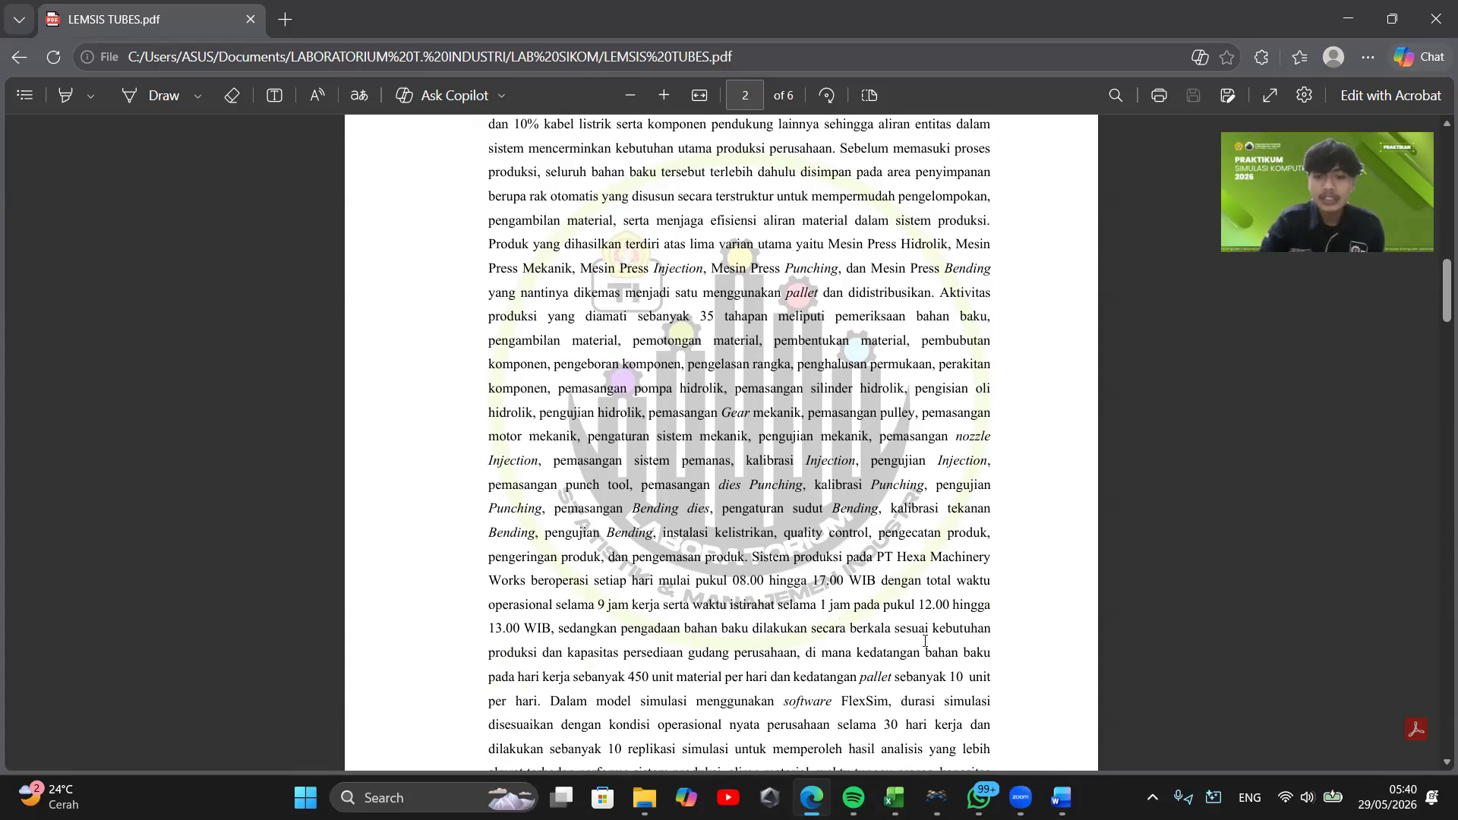
scroll(600, 630, down, 1)
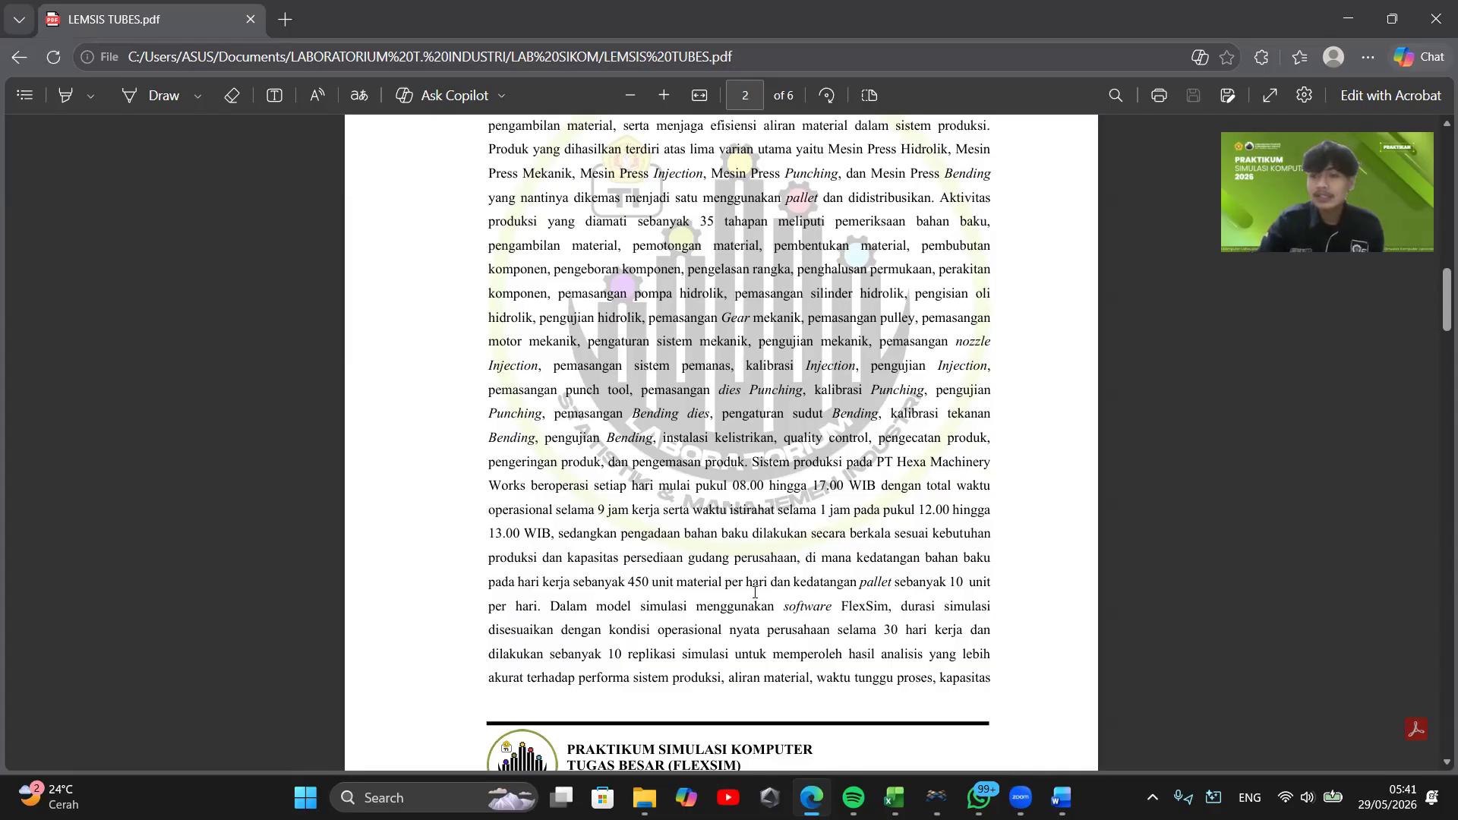
scroll(766, 594, down, 8)
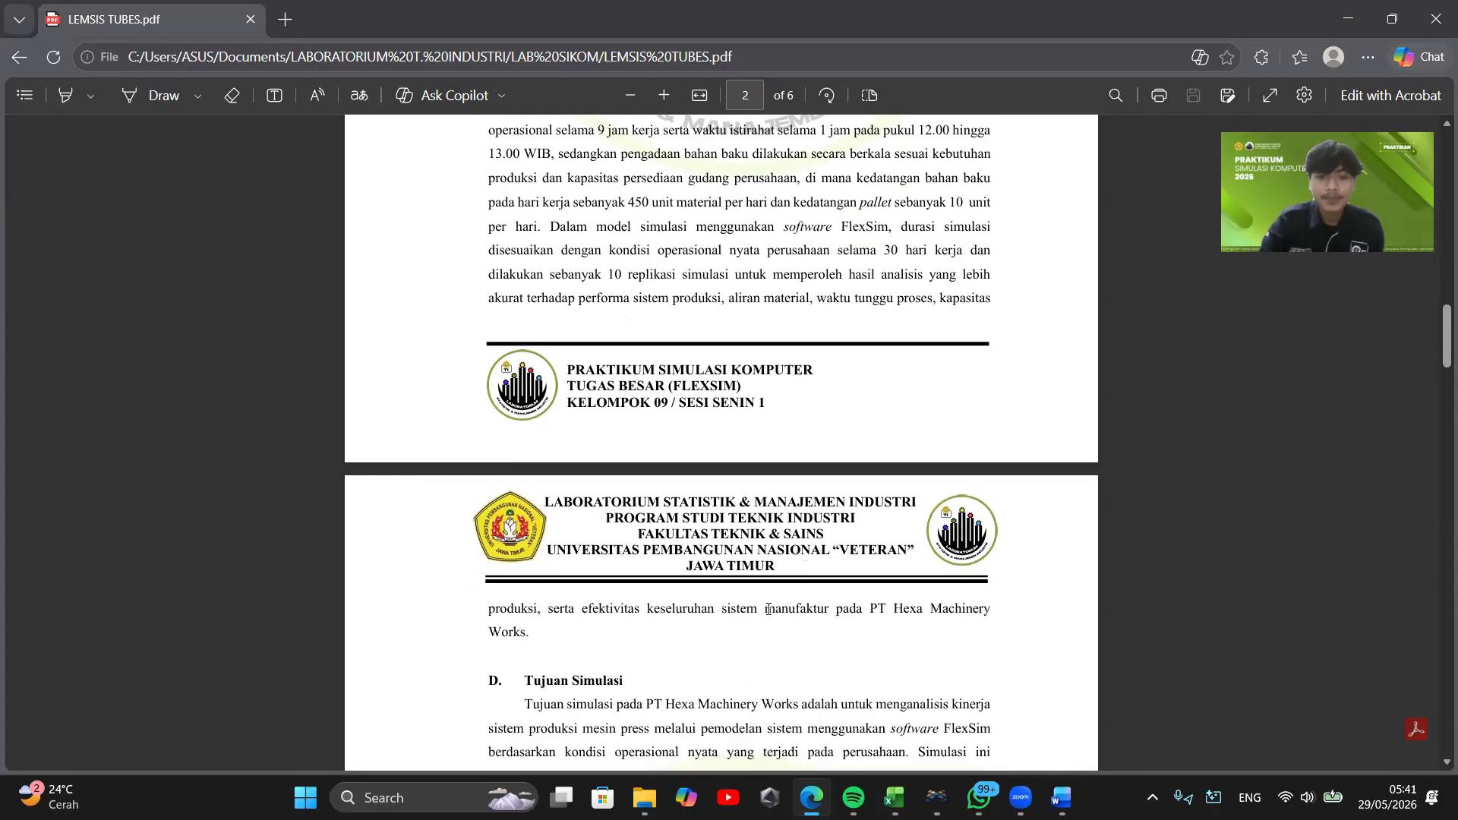
scroll(773, 604, down, 4)
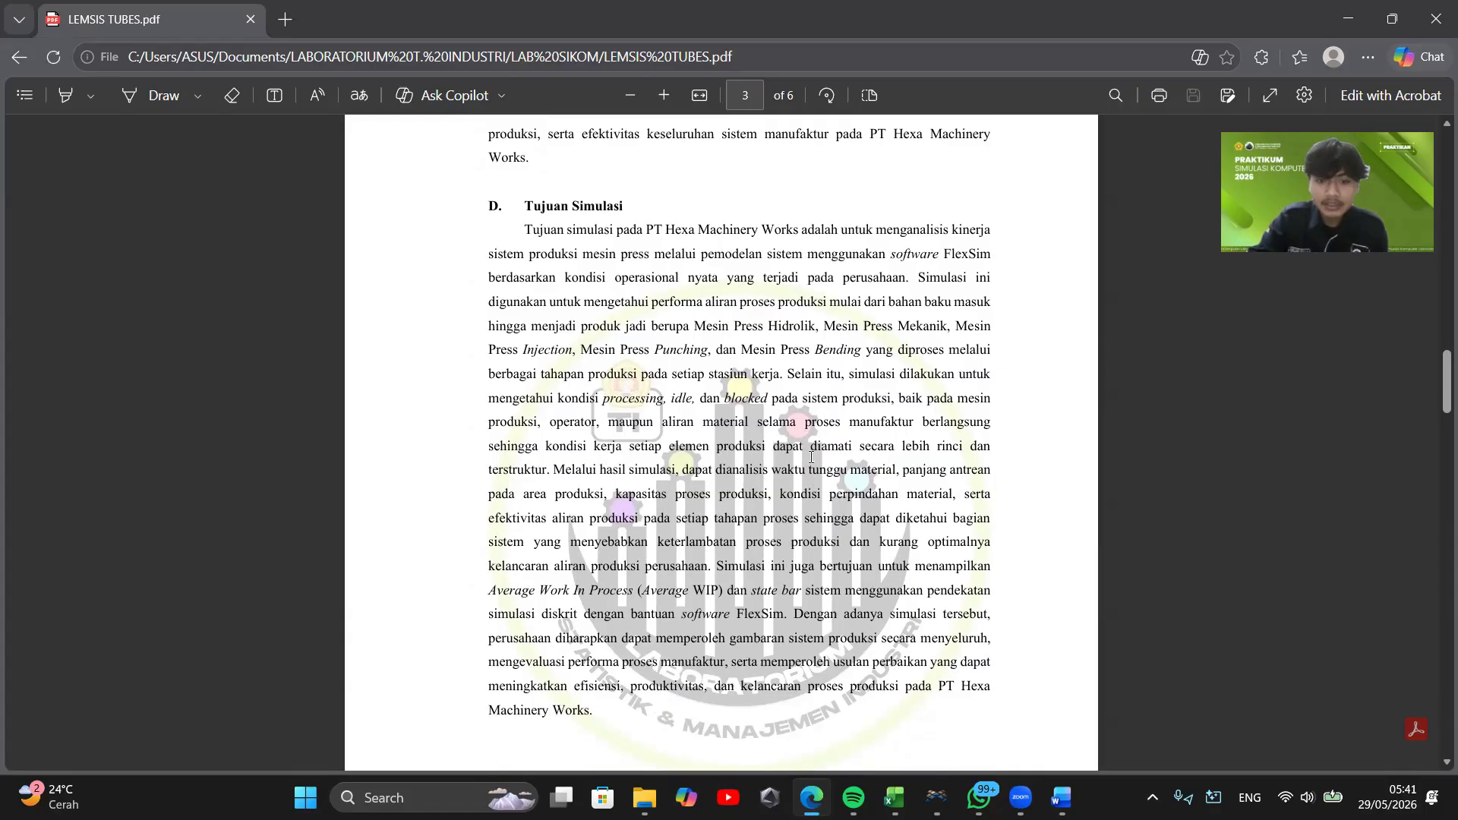
scroll(811, 462, down, 3)
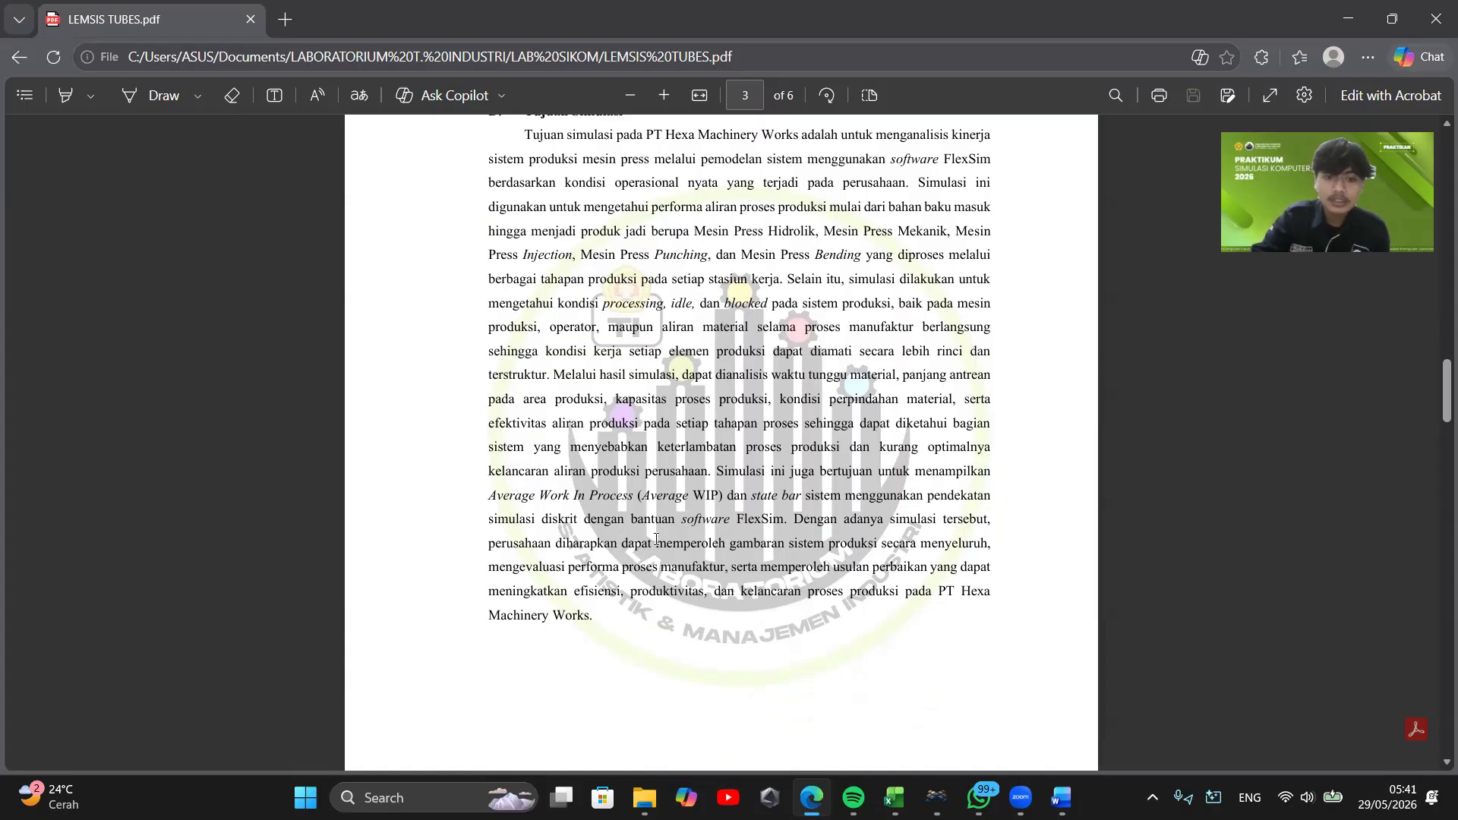
scroll(745, 568, down, 1)
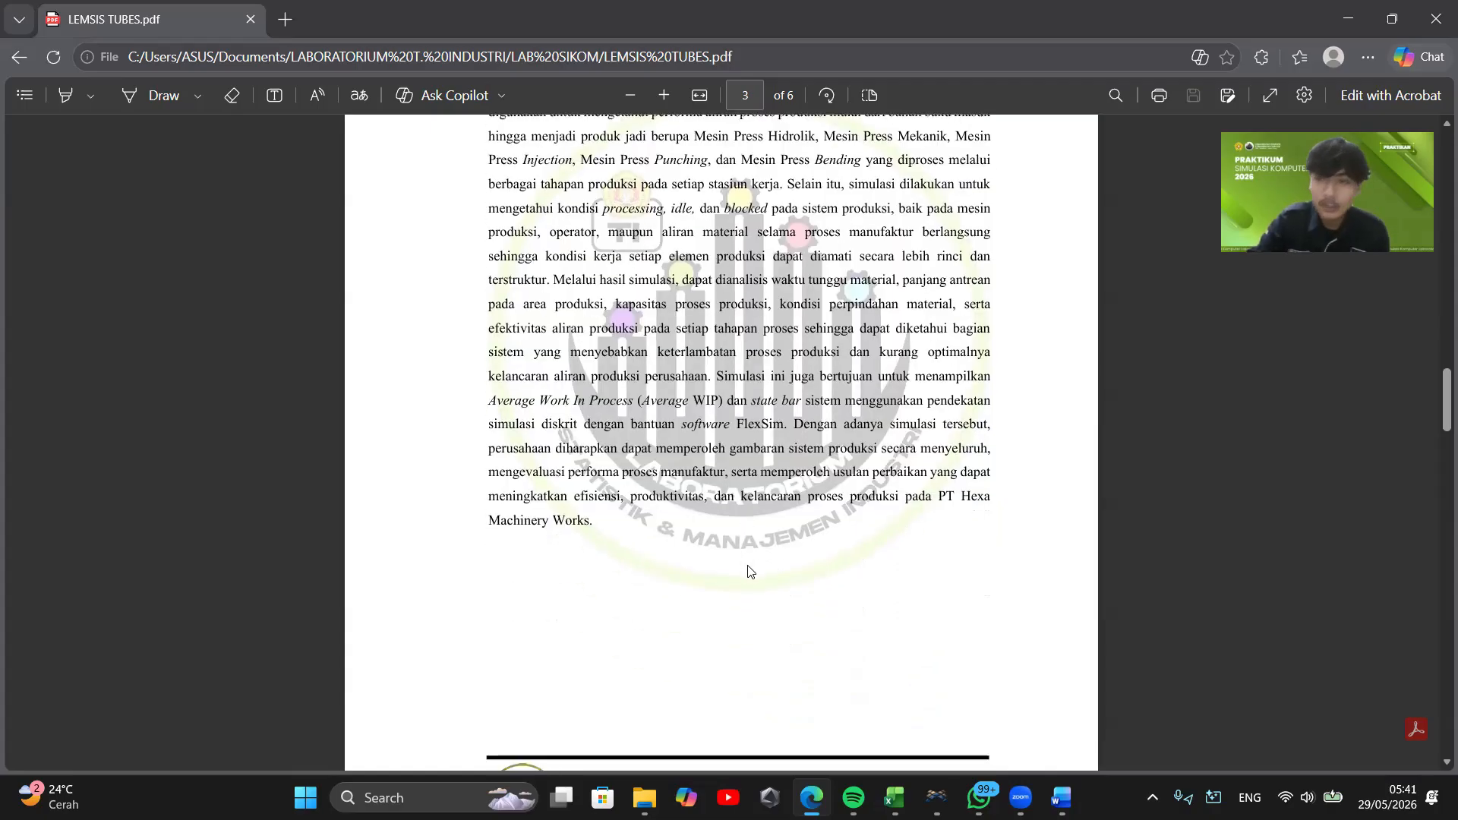
Examine the Data Waktu Pengamatan Proses tables, including the activities and their average process times
scroll(748, 574, down, 5)
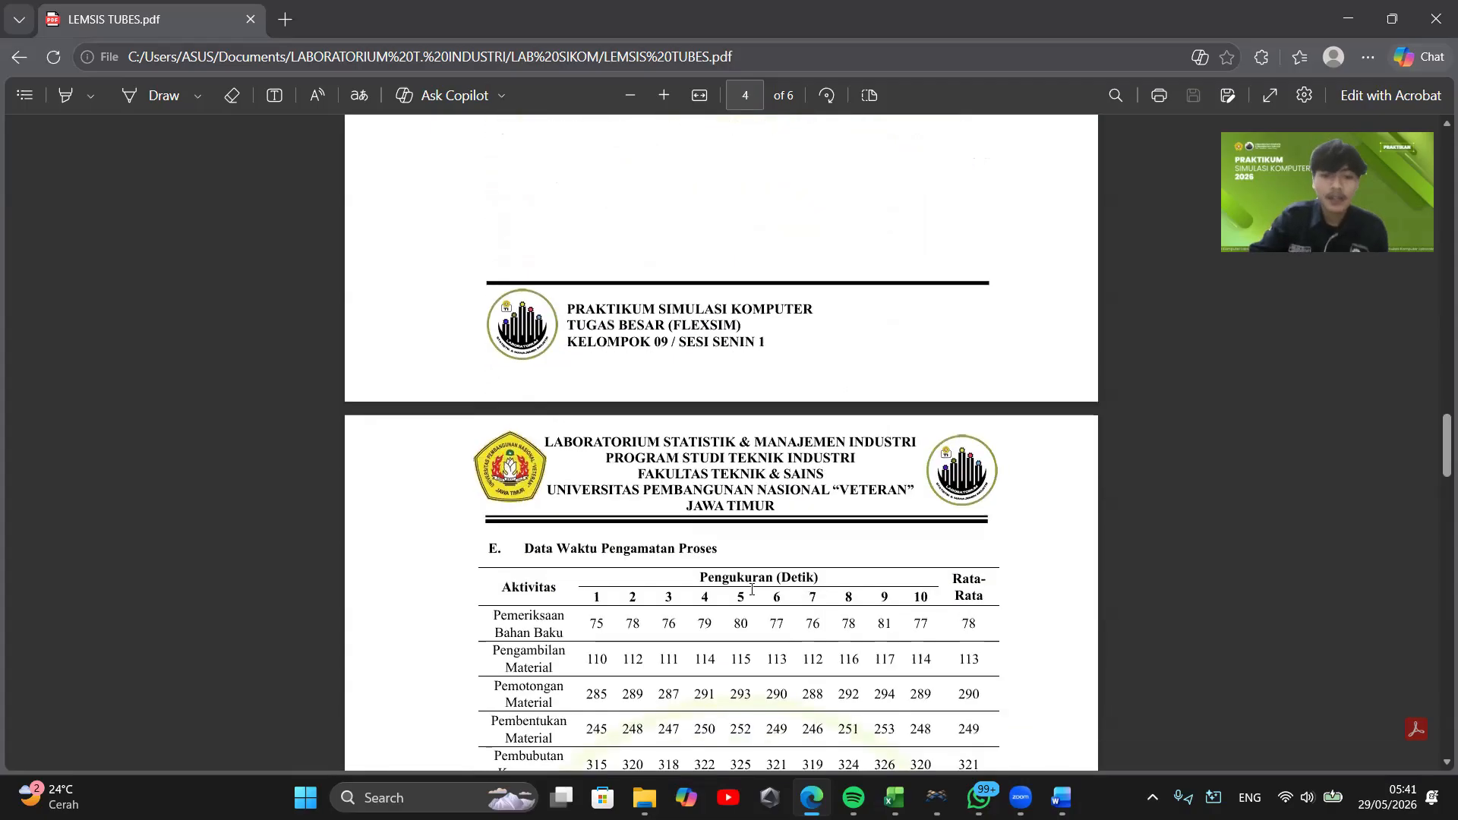
scroll(763, 548, down, 3)
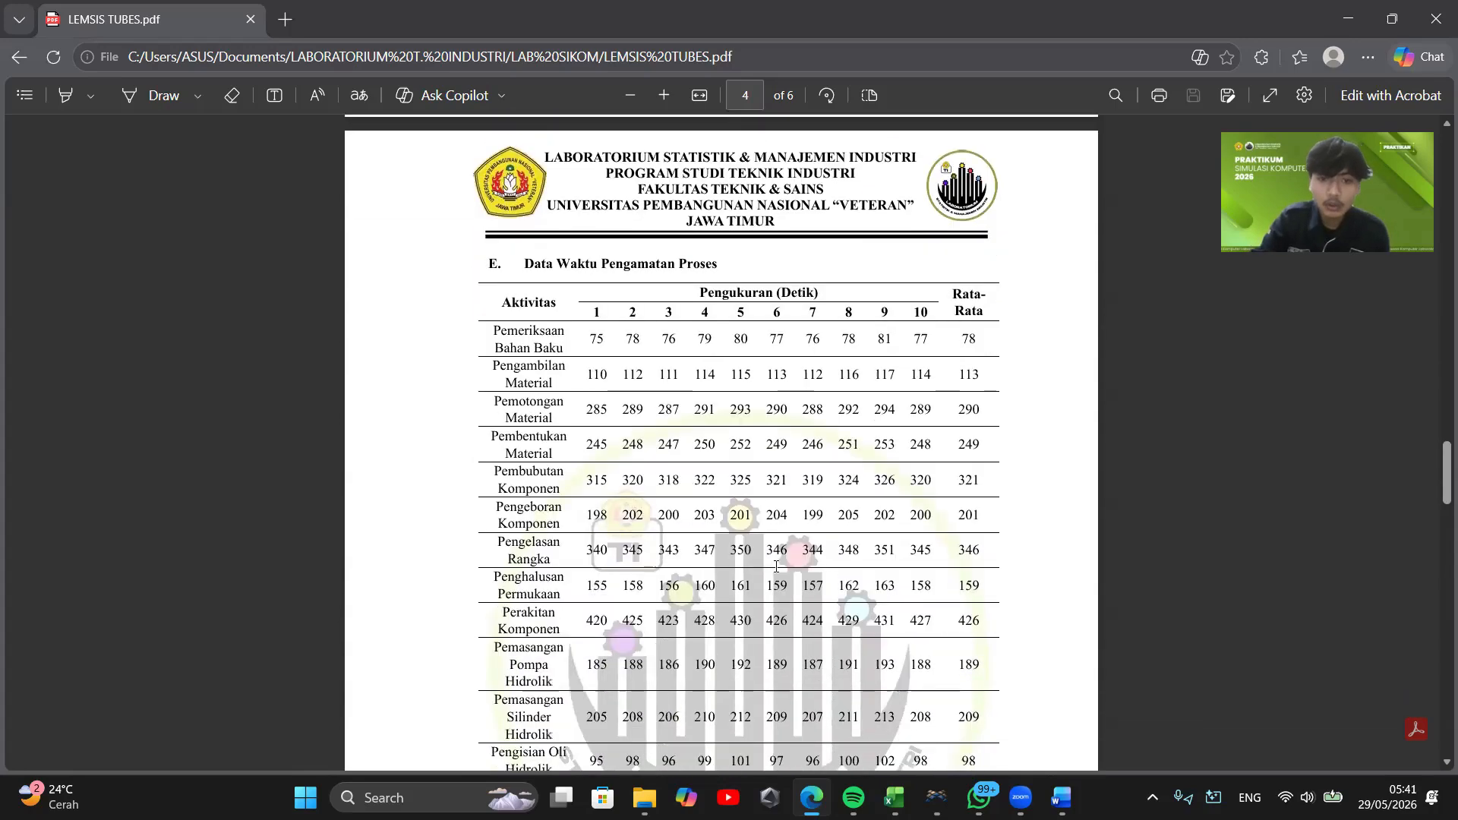
scroll(775, 566, down, 1)
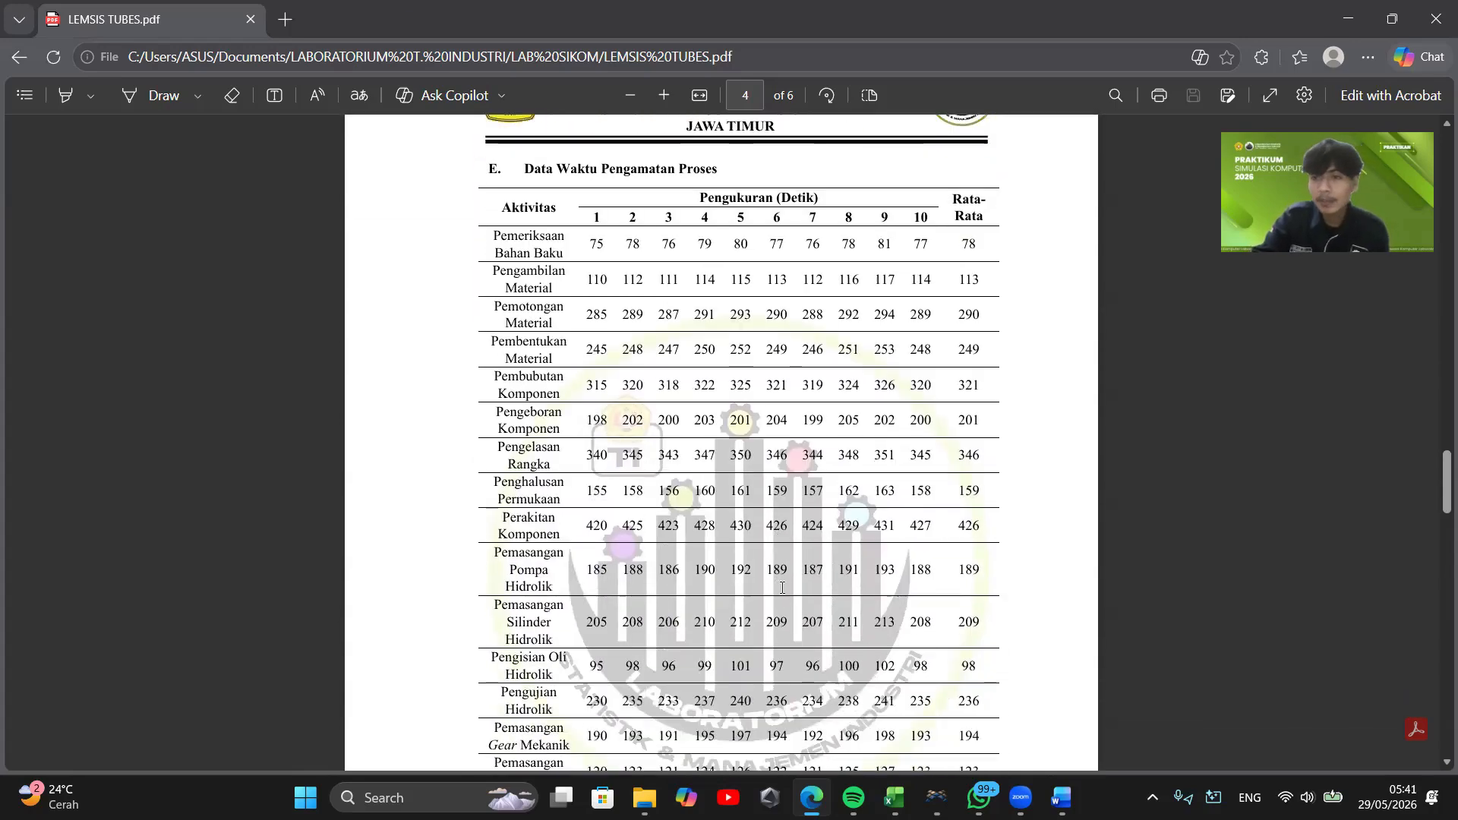
scroll(755, 495, down, 10)
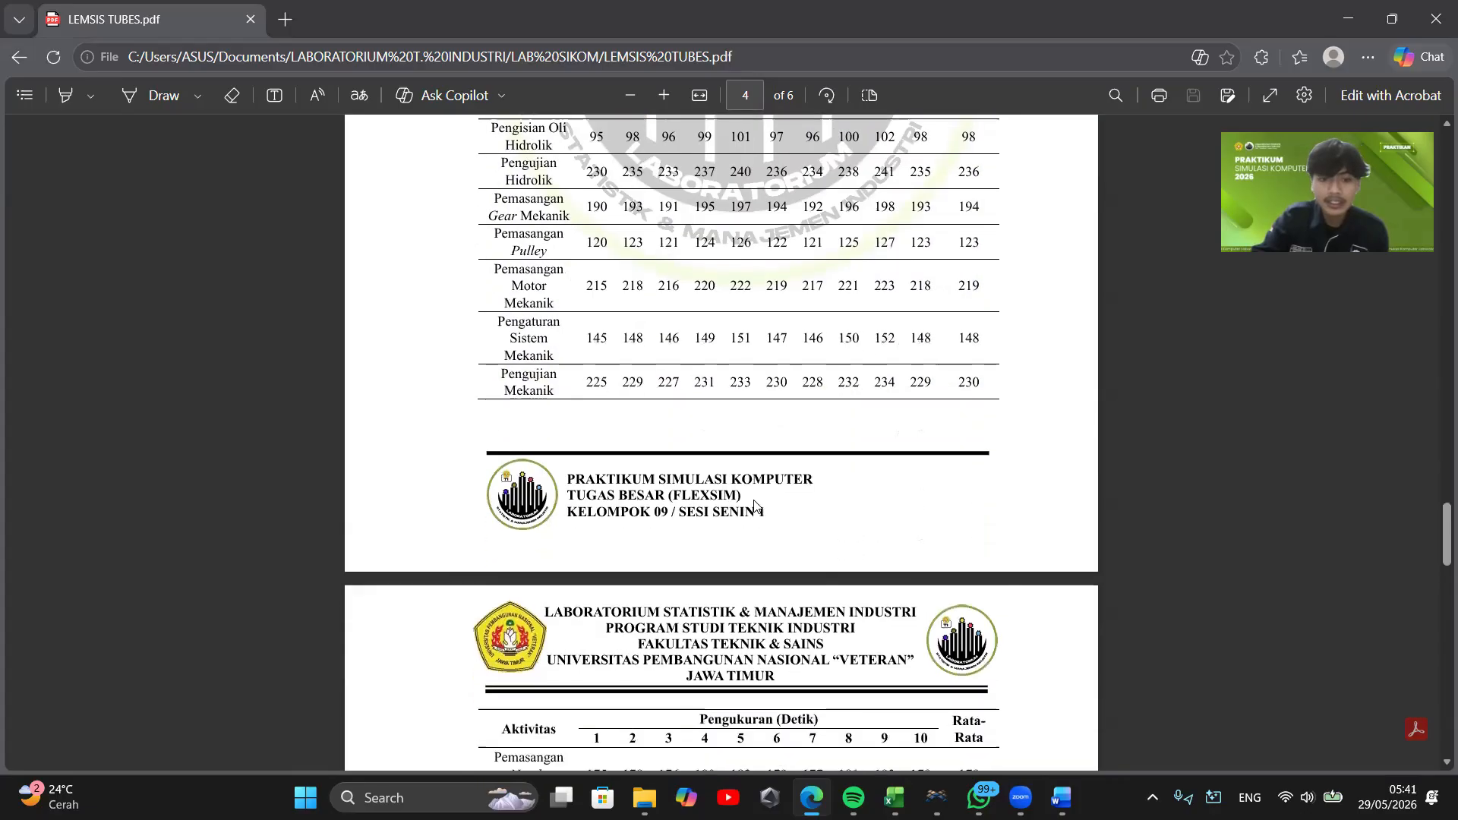
scroll(754, 503, down, 9)
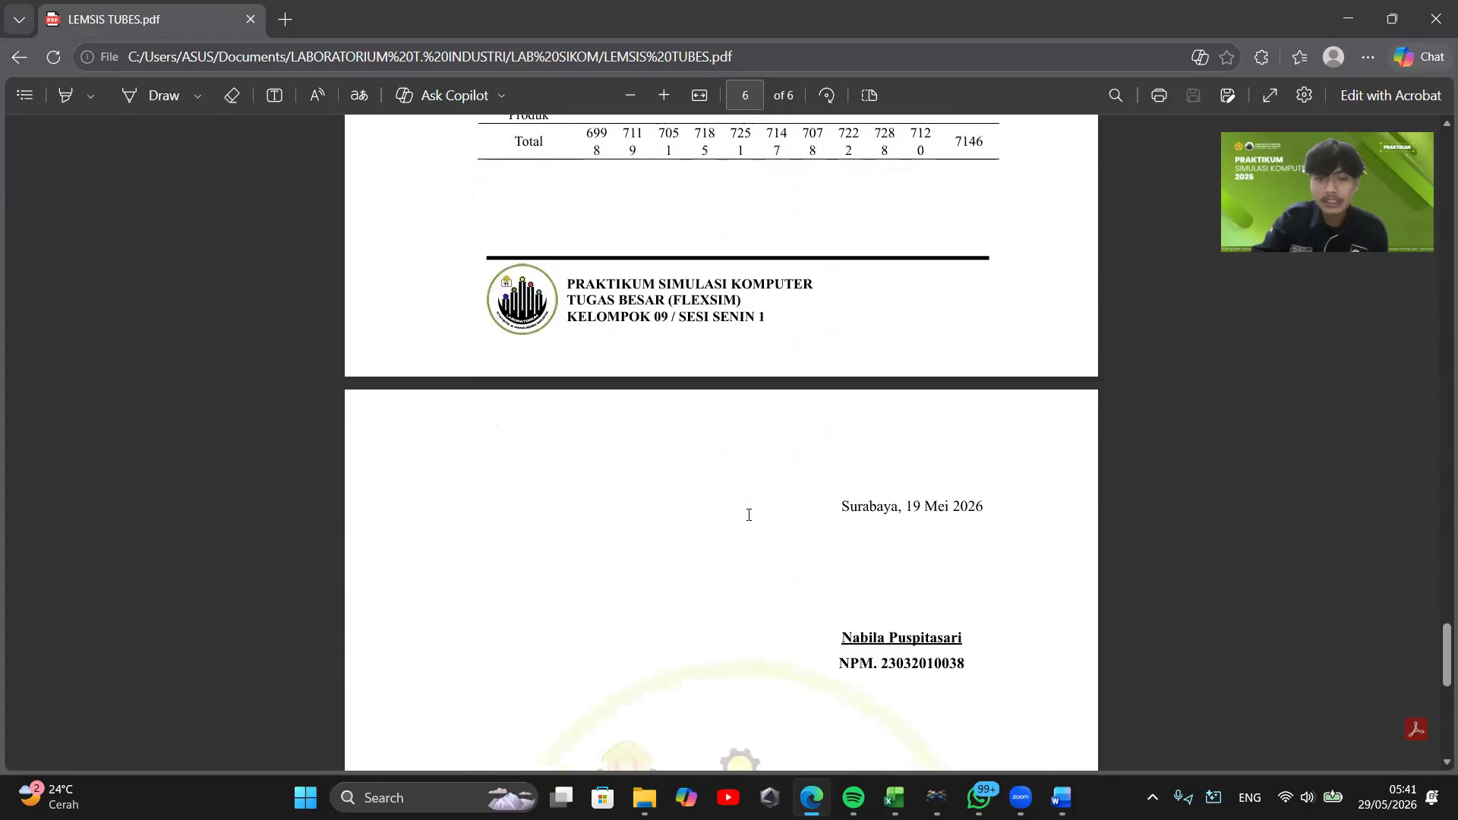
scroll(749, 512, up, 5)
scroll(748, 514, up, 20)
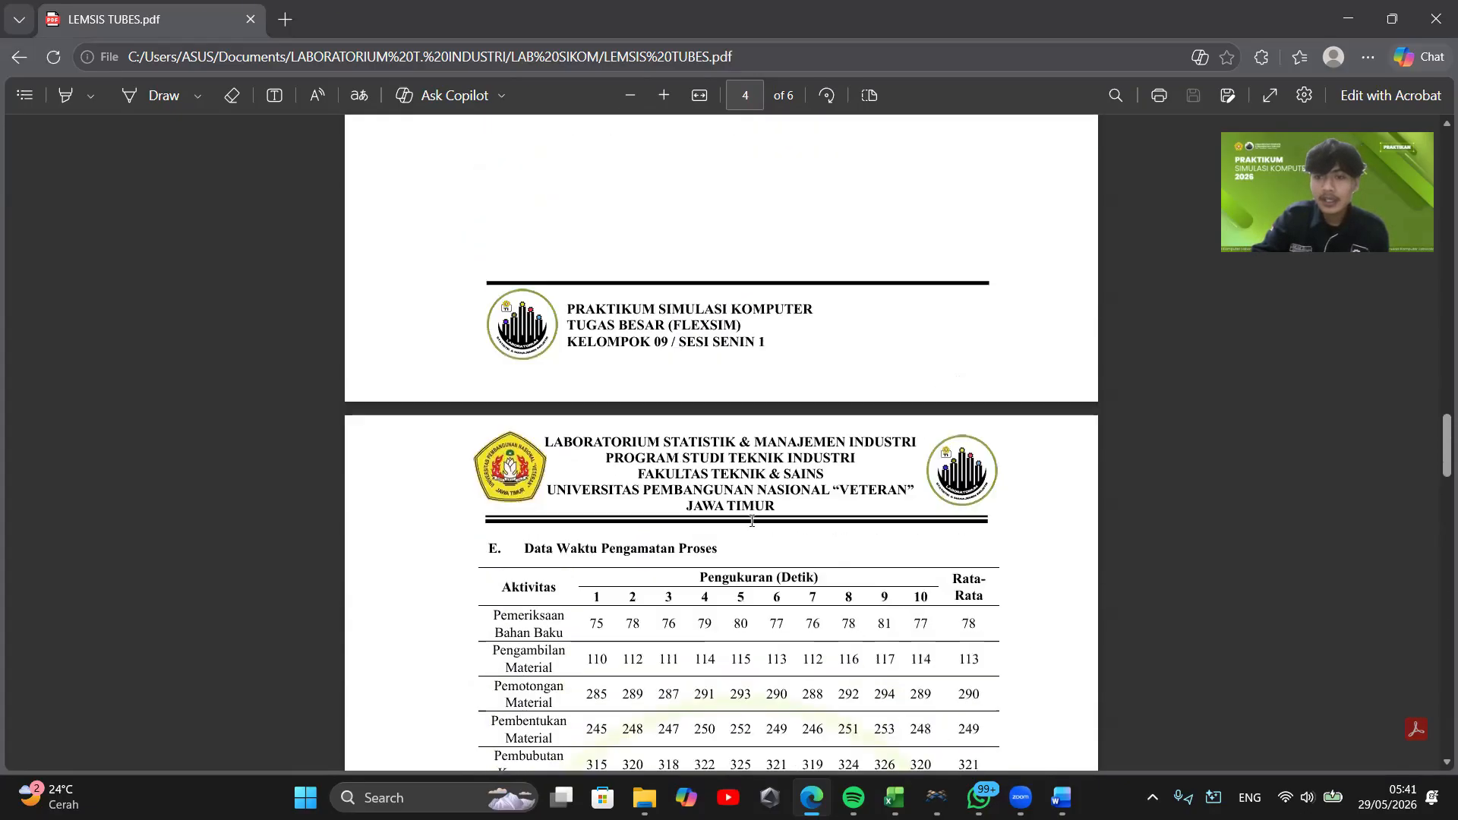
scroll(730, 527, up, 3)
scroll(733, 562, down, 7)
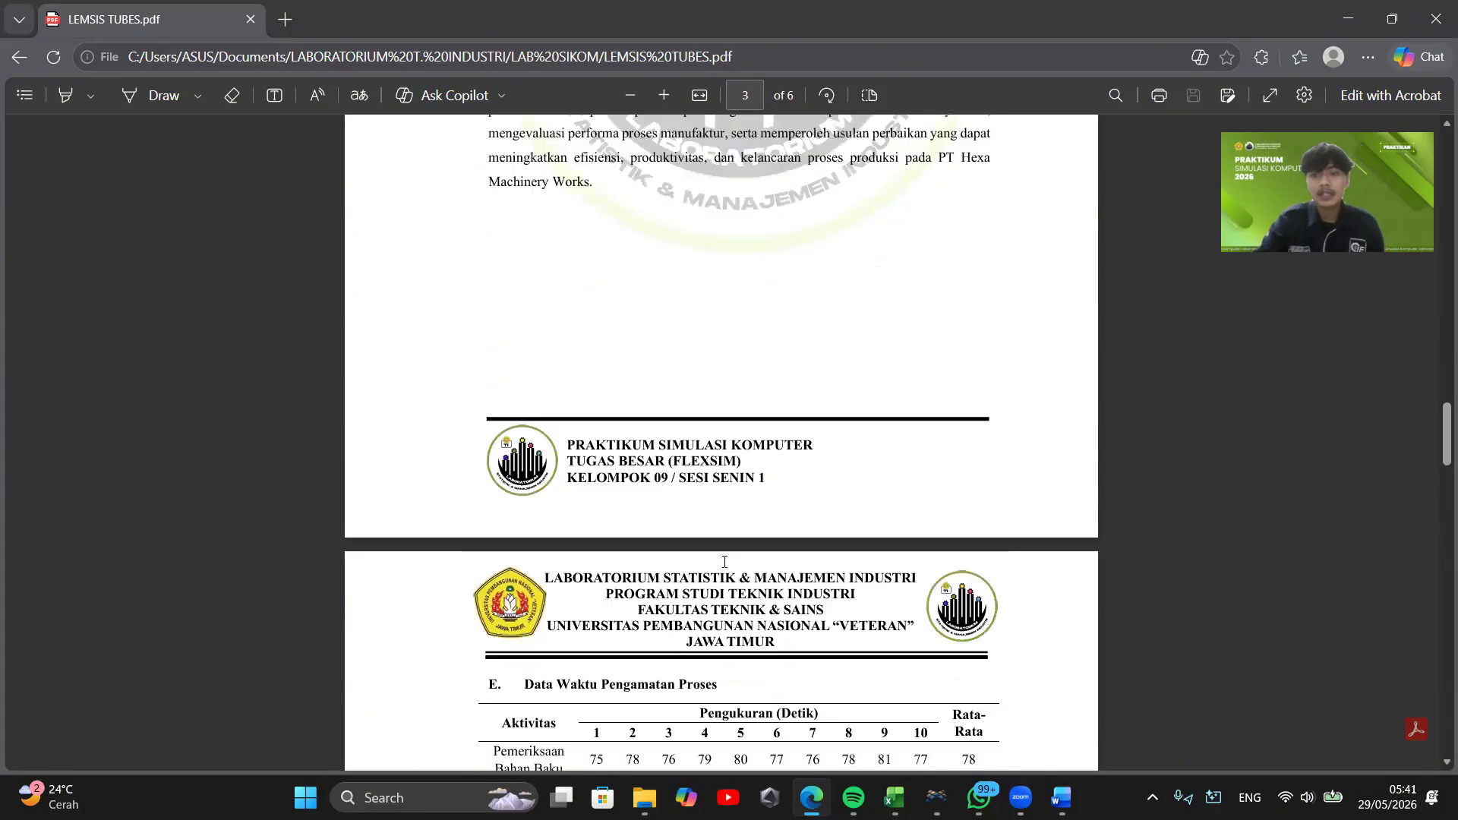
scroll(734, 604, down, 1)
scroll(752, 591, down, 6)
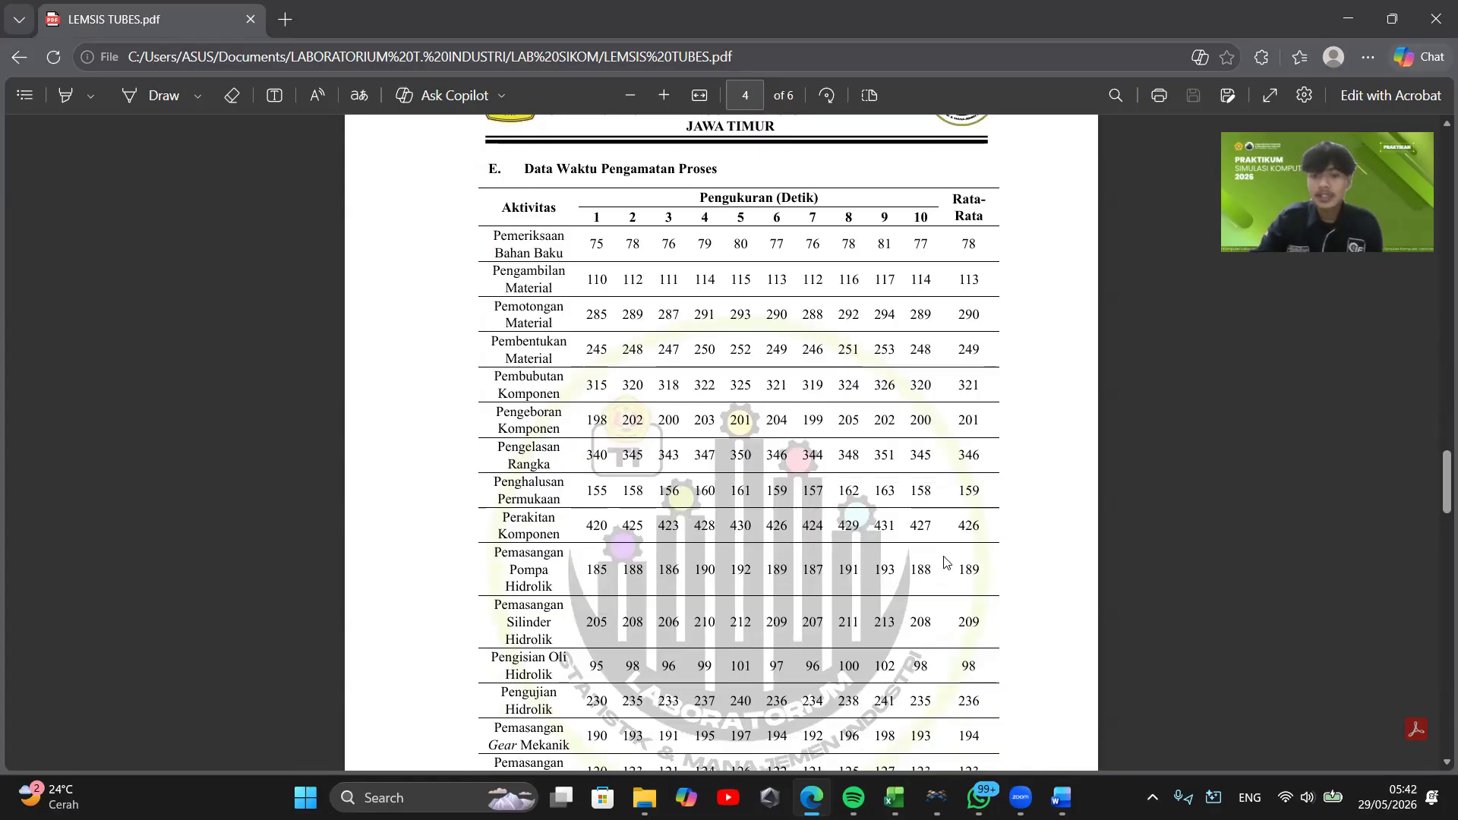
Switch to FlexSim and create a new model in seconds, meters and liters, starting at 08:00:00 on 28/05/2026
mouse_move(937, 798)
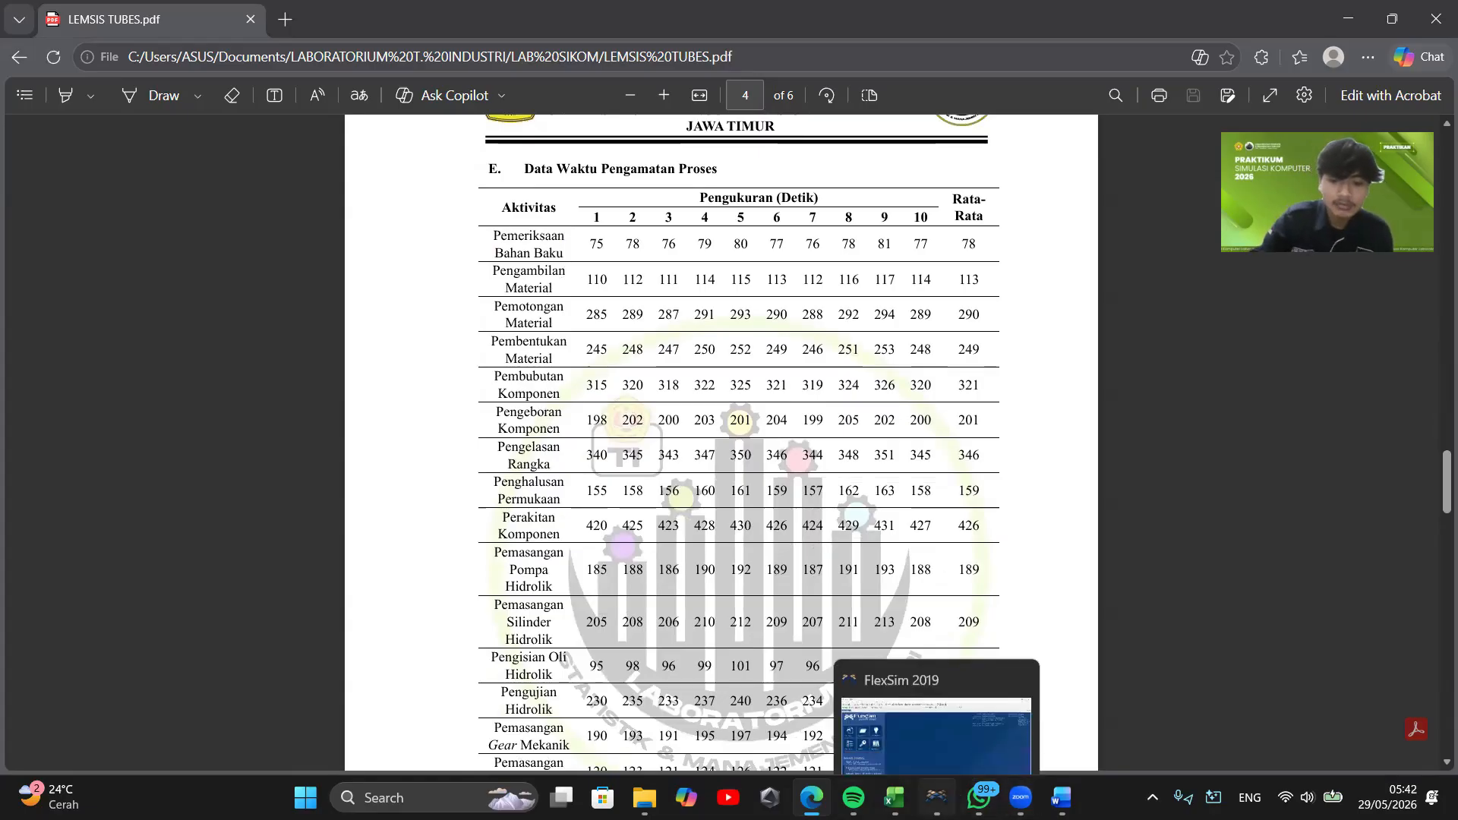
click(912, 696)
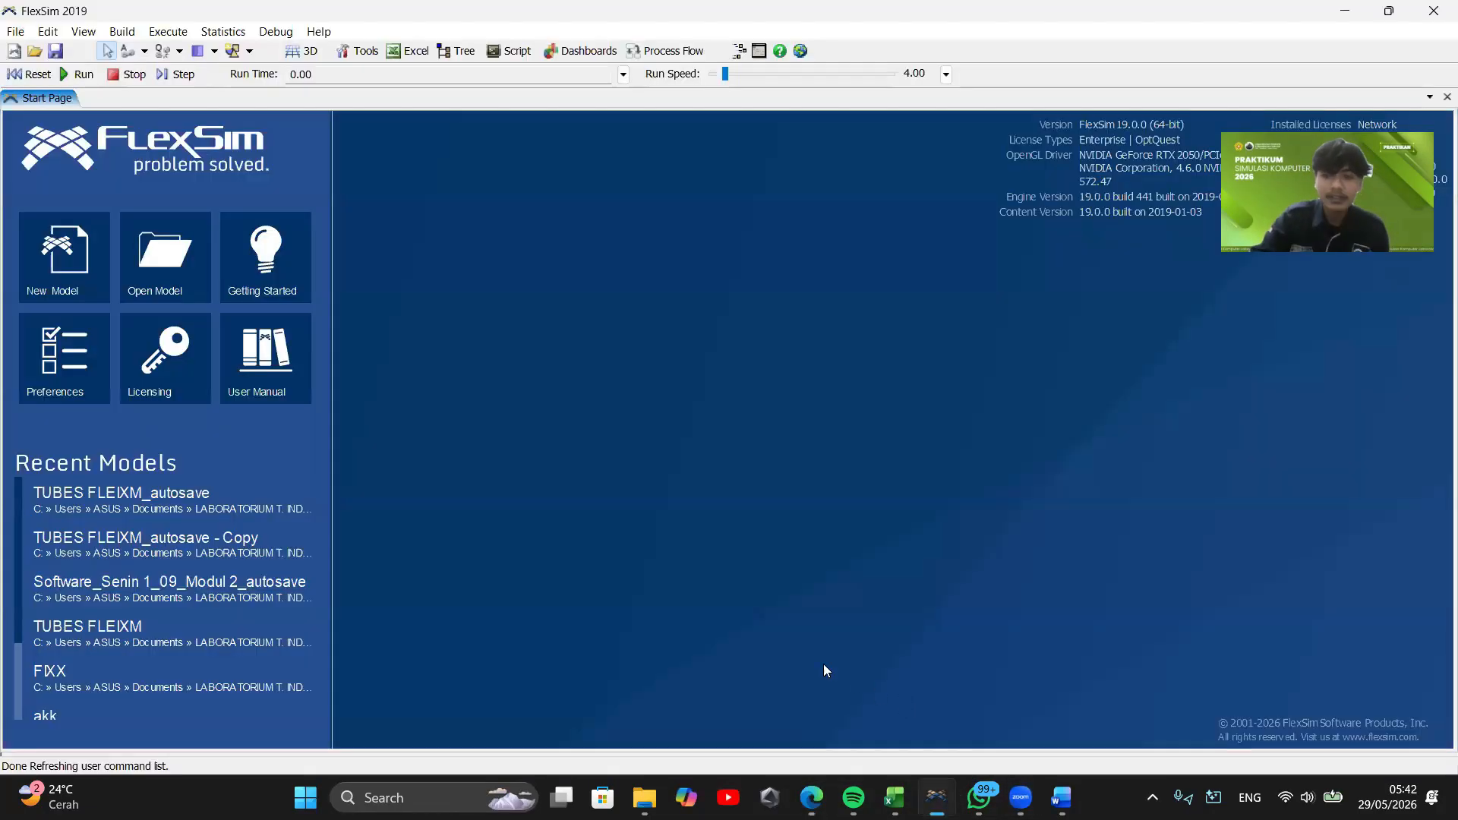
click(70, 283)
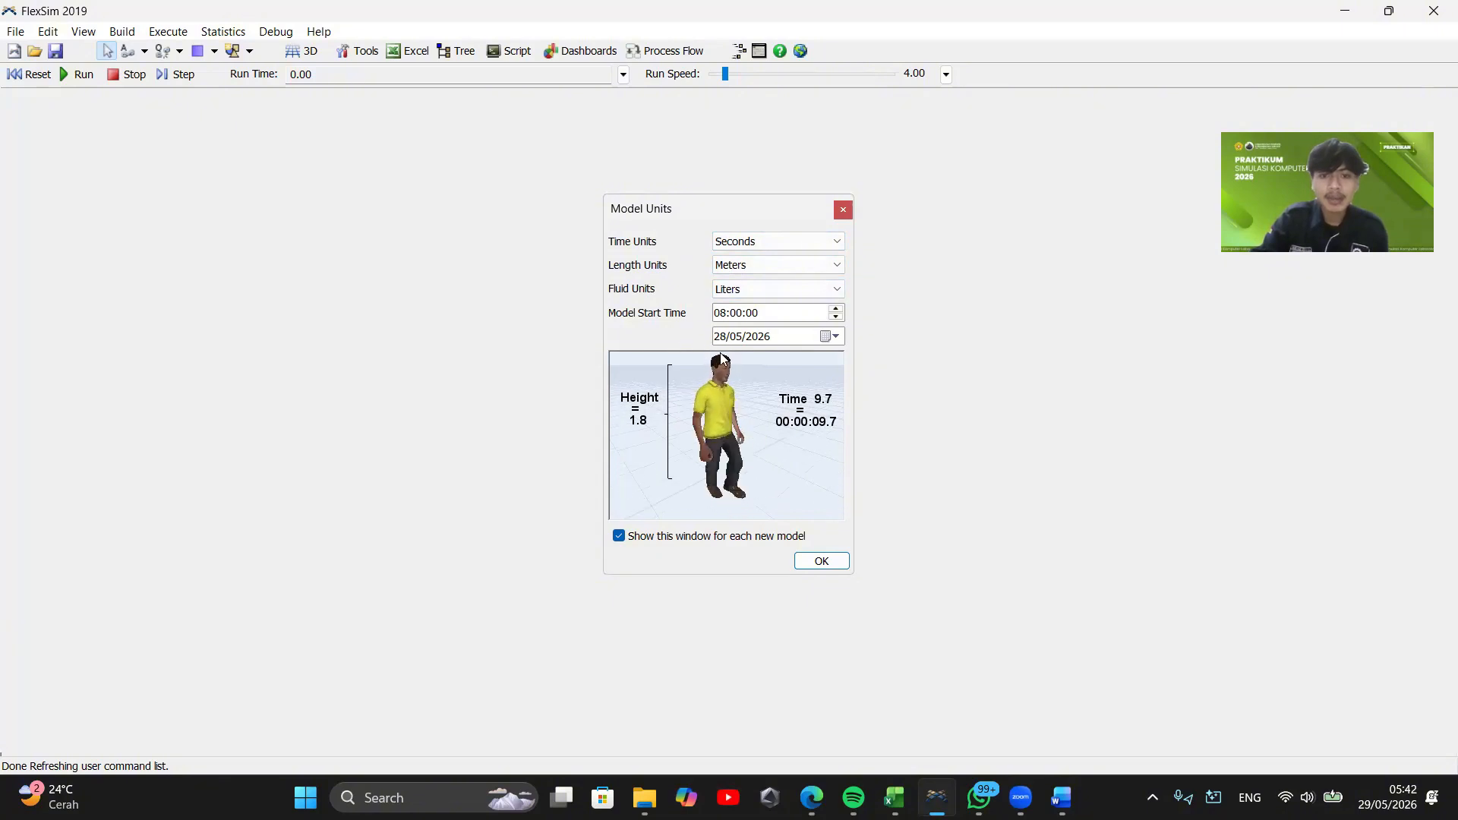
click(821, 561)
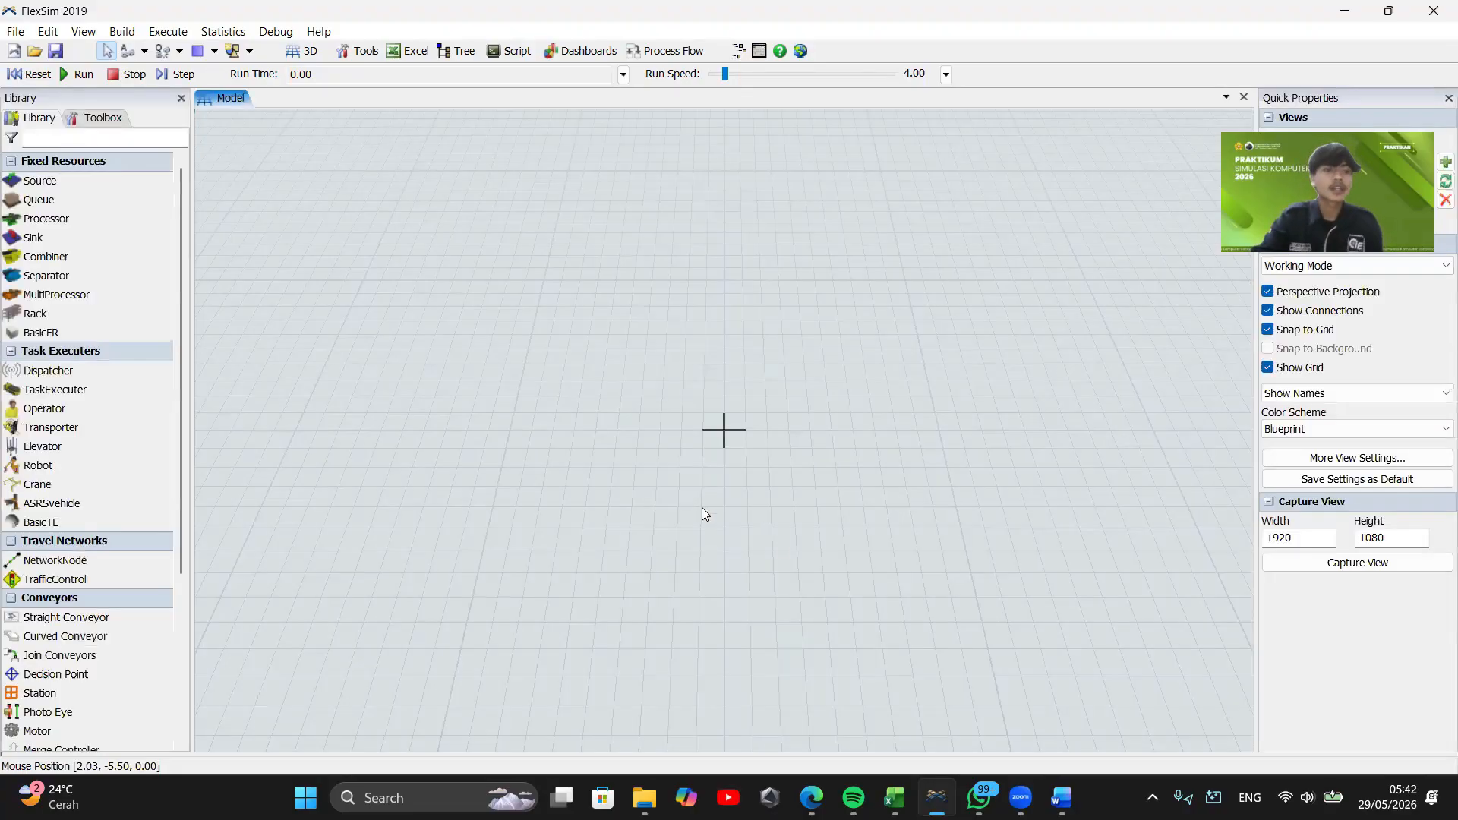
Place a Source on the model floor west of the origin and enter the name Kedatangan Bahan Baku in its properties
drag(686, 457, 734, 448)
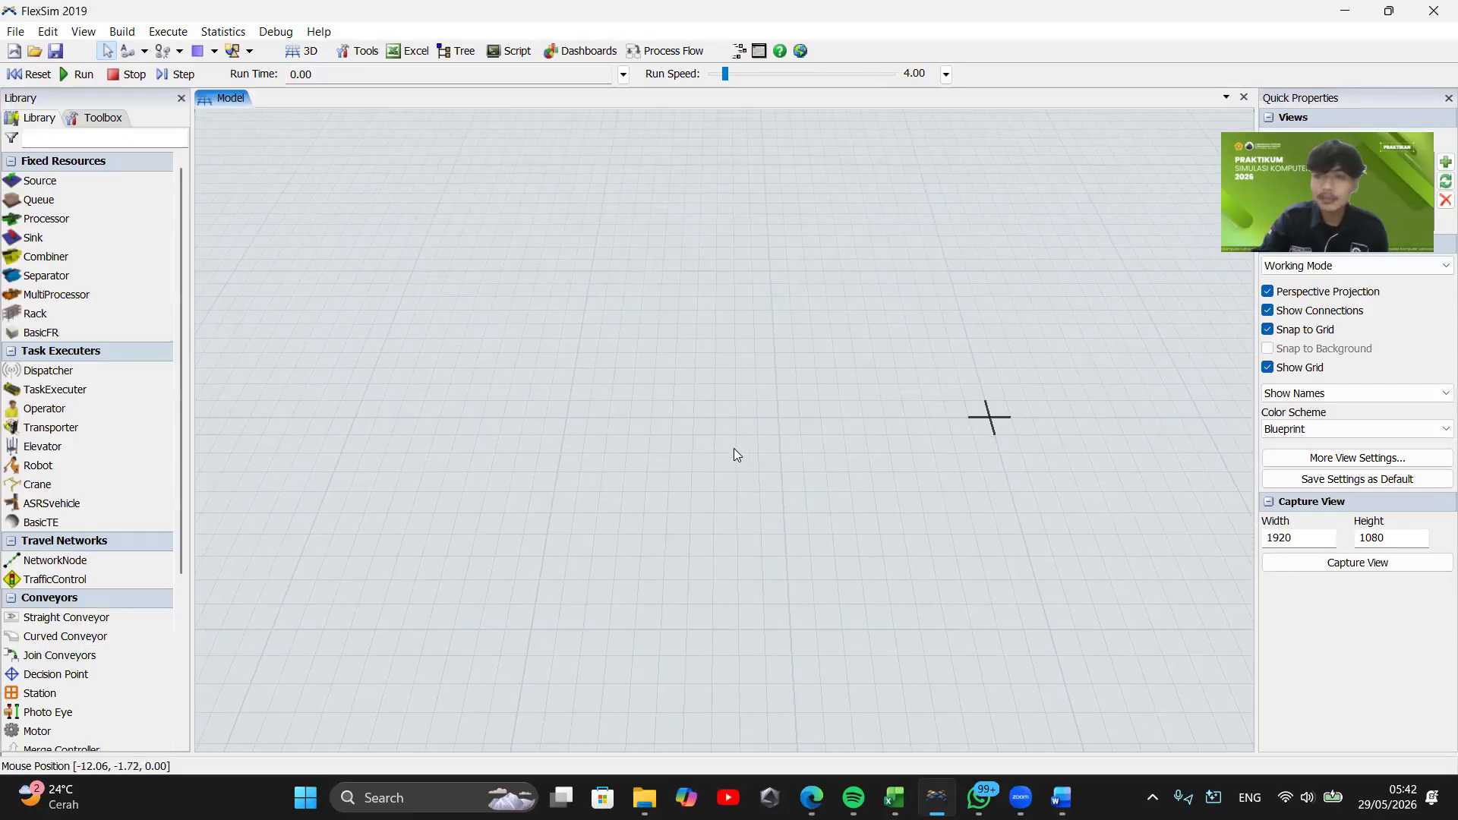
drag(39, 180, 600, 430)
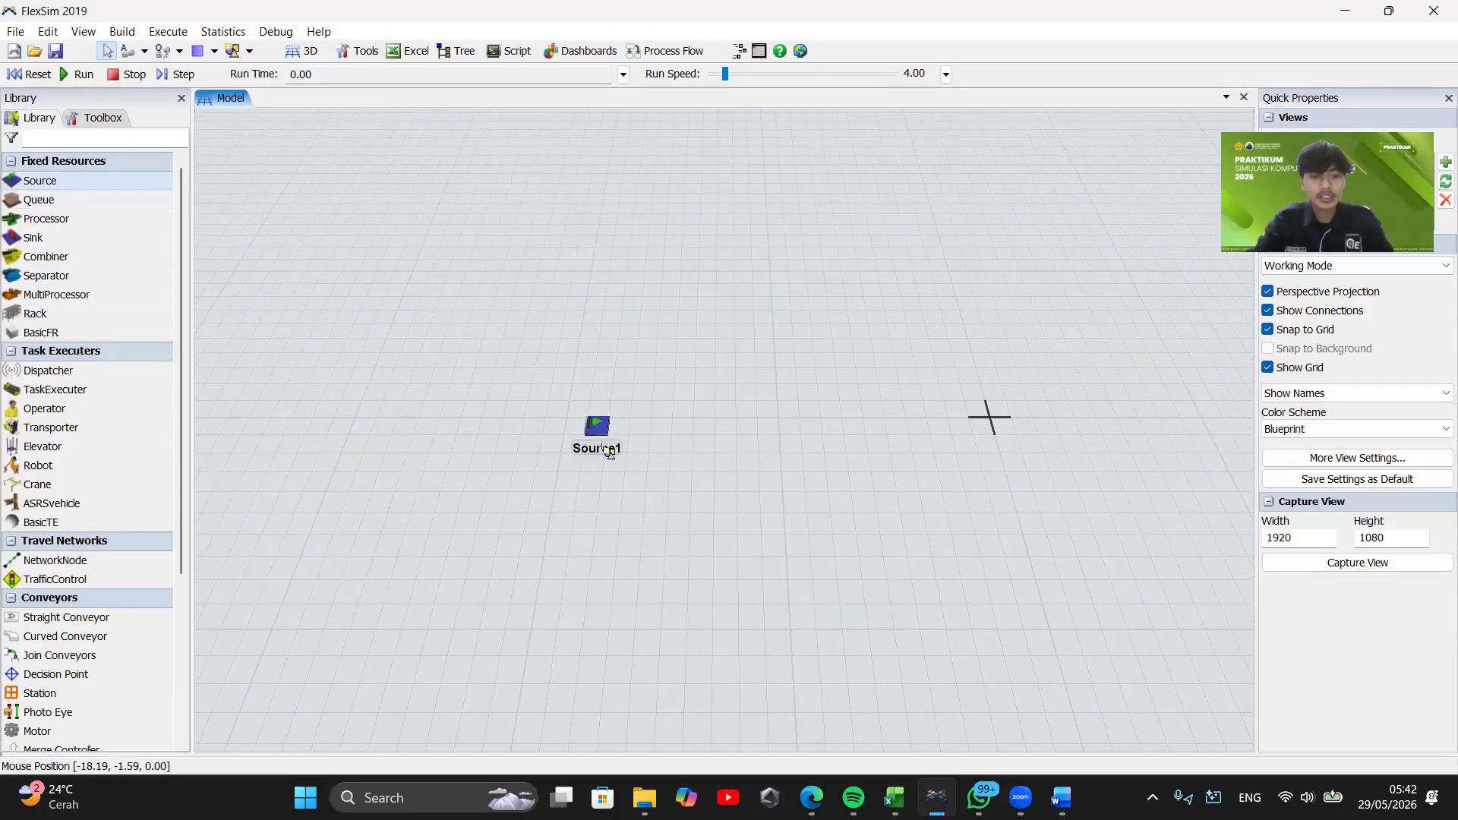
double_click(594, 427)
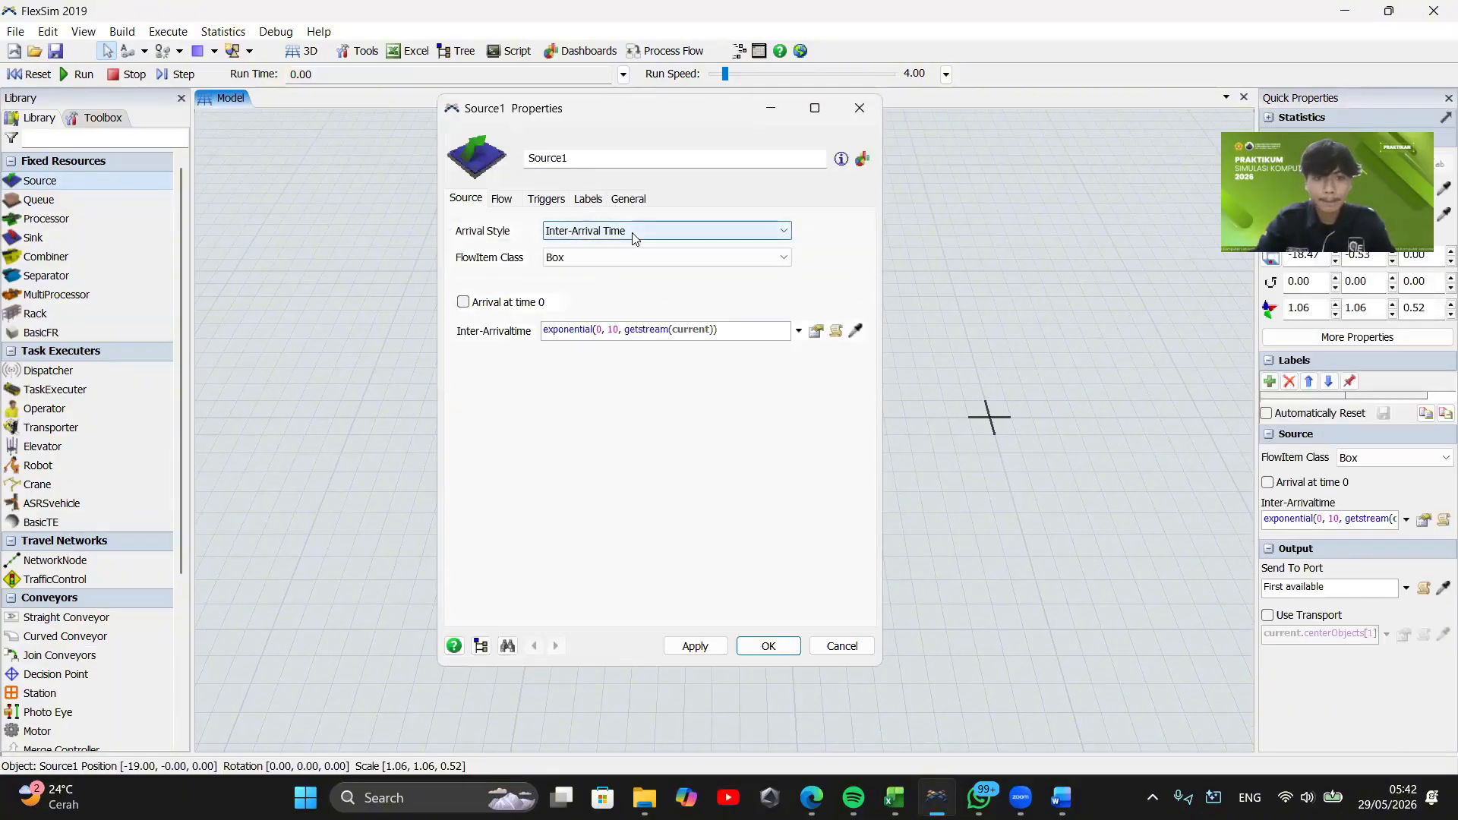
text(K)
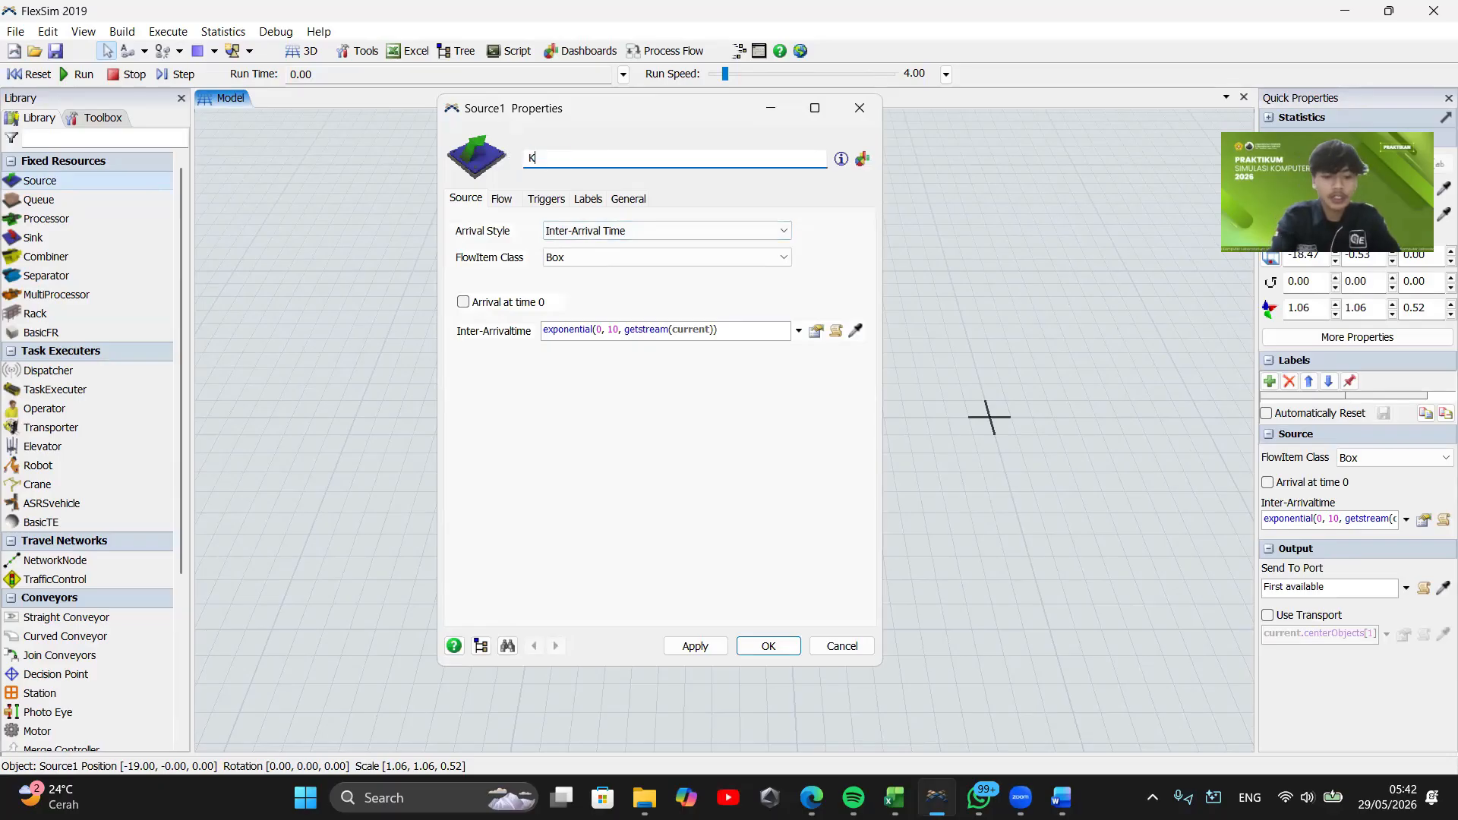
text(edatangan B)
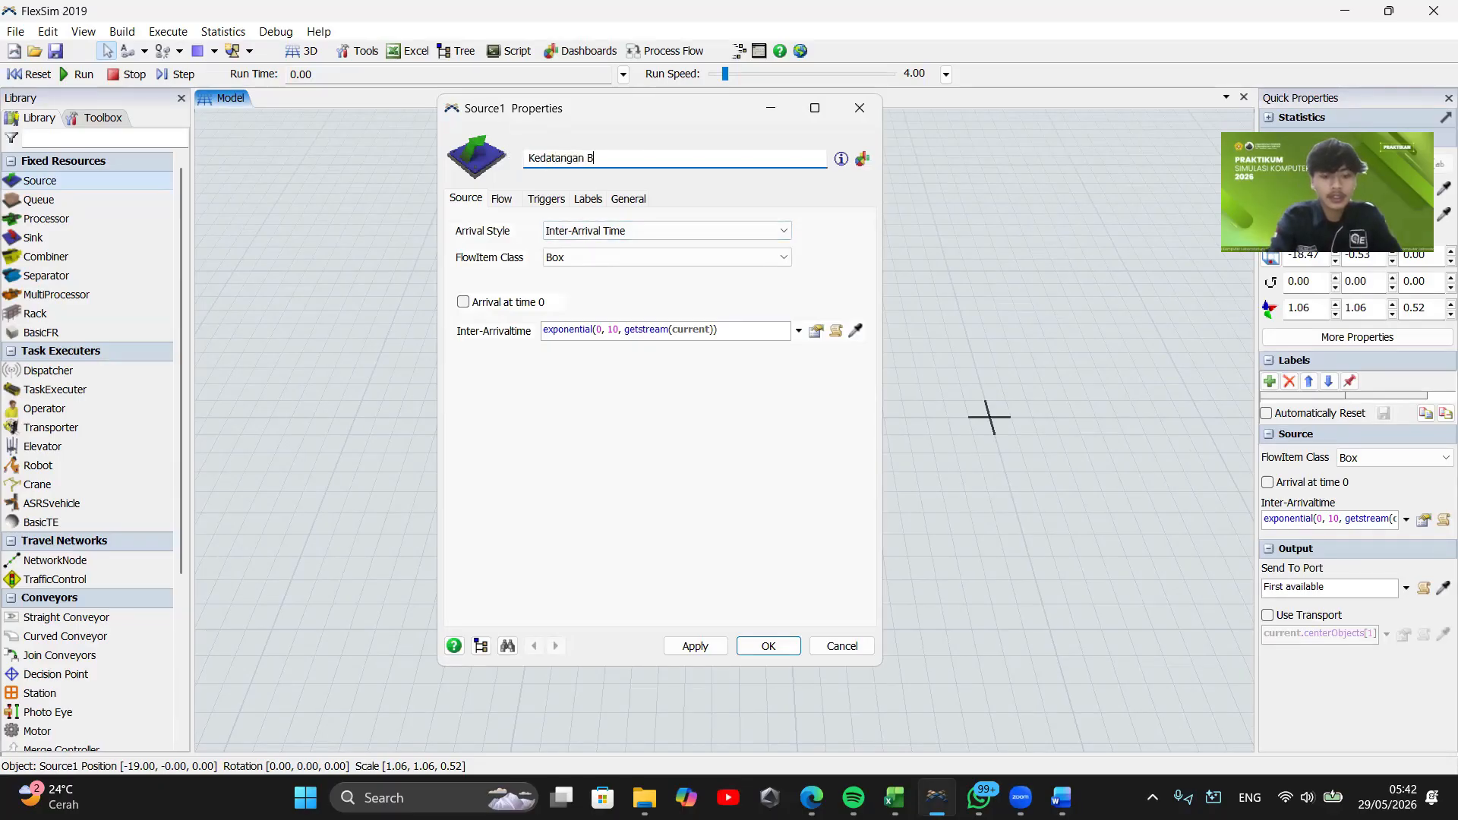
text(ahan Baku)
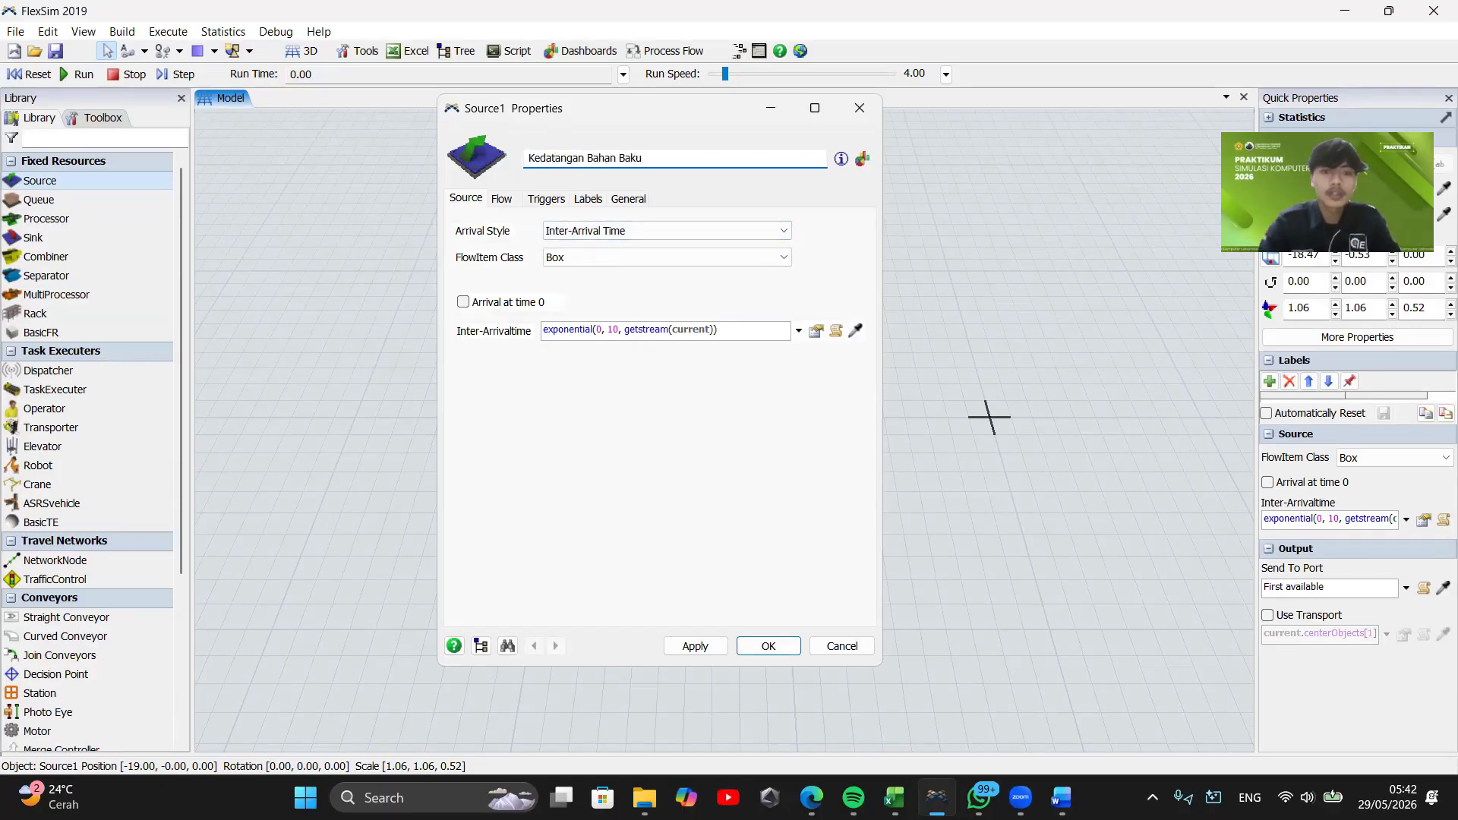
Set the source's inter-arrival time to Daily Rates, Custom Weekly Repeat and enter 450 as the Monday rate
click(813, 334)
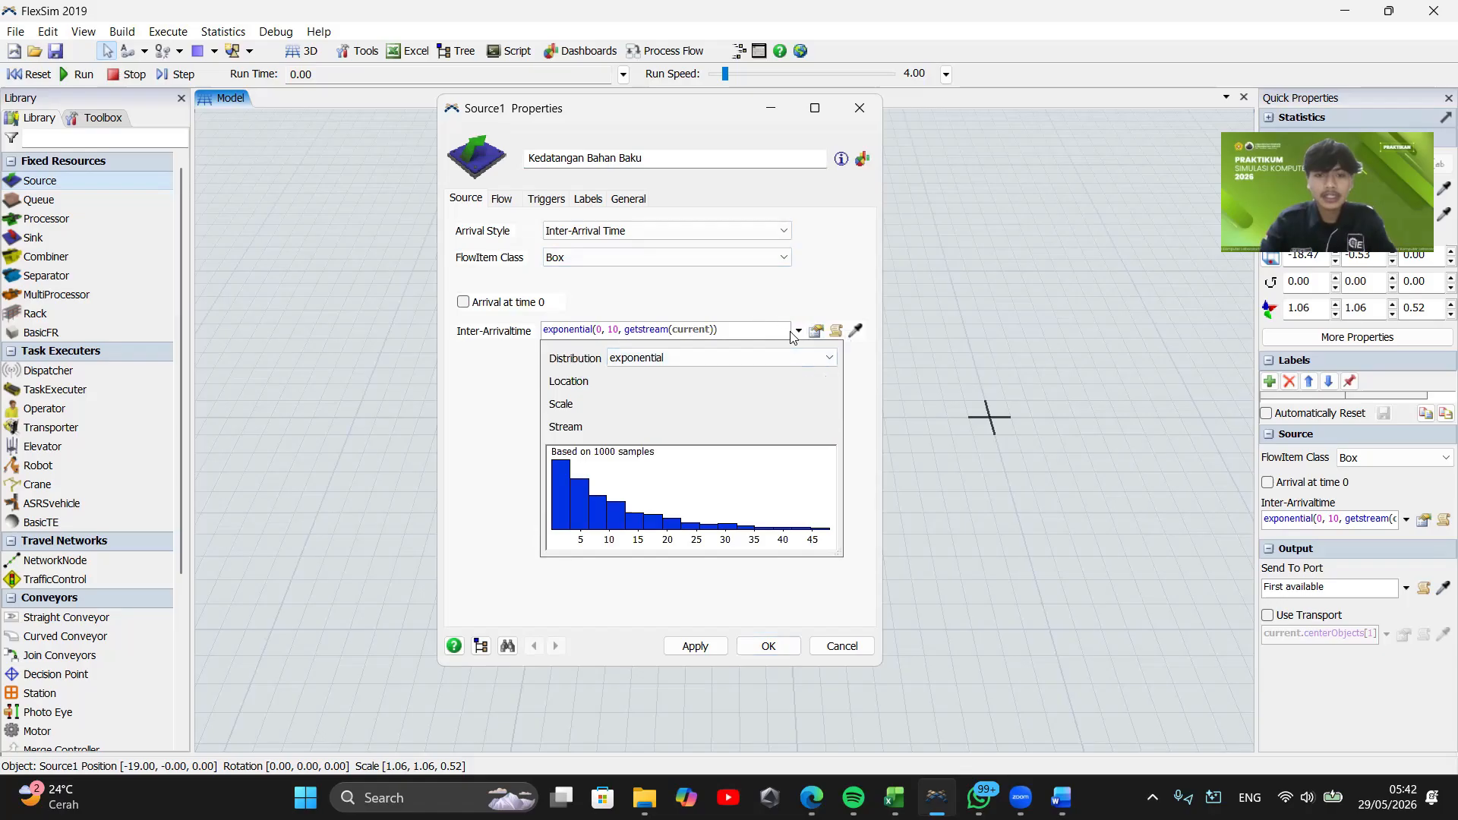
click(798, 331)
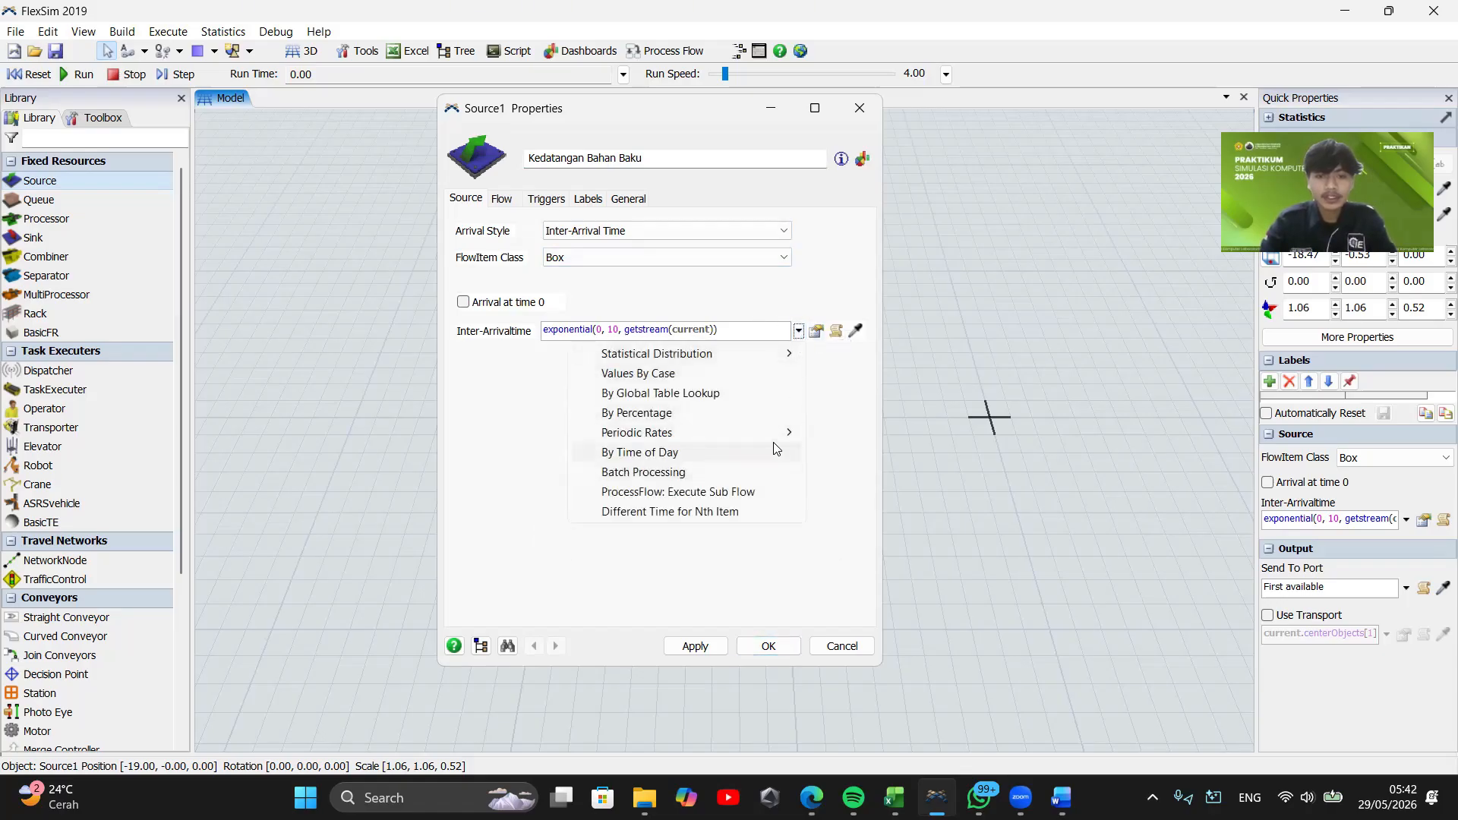
mouse_move(783, 432)
click(871, 472)
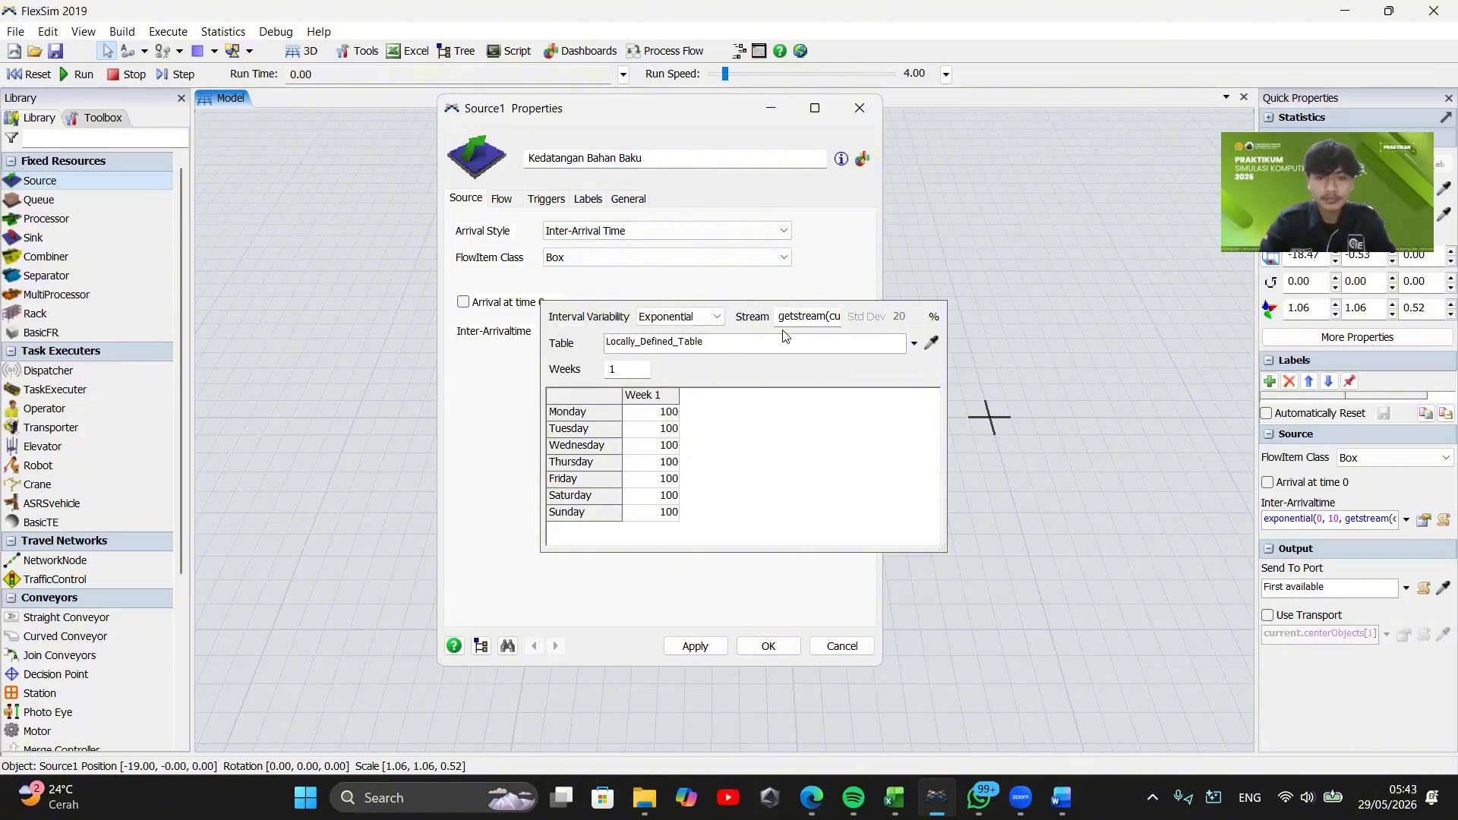
click(655, 414)
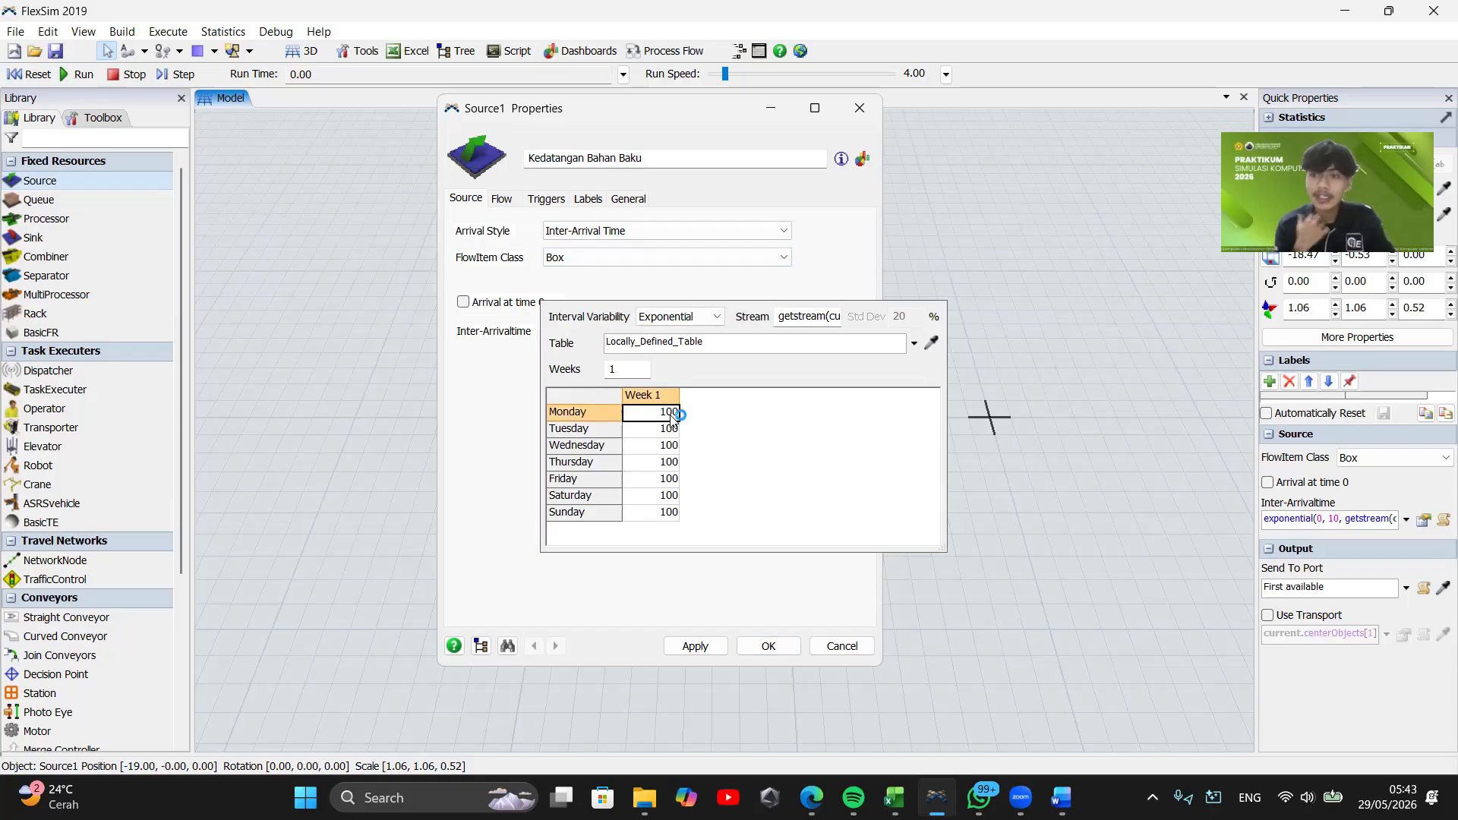
text(450)
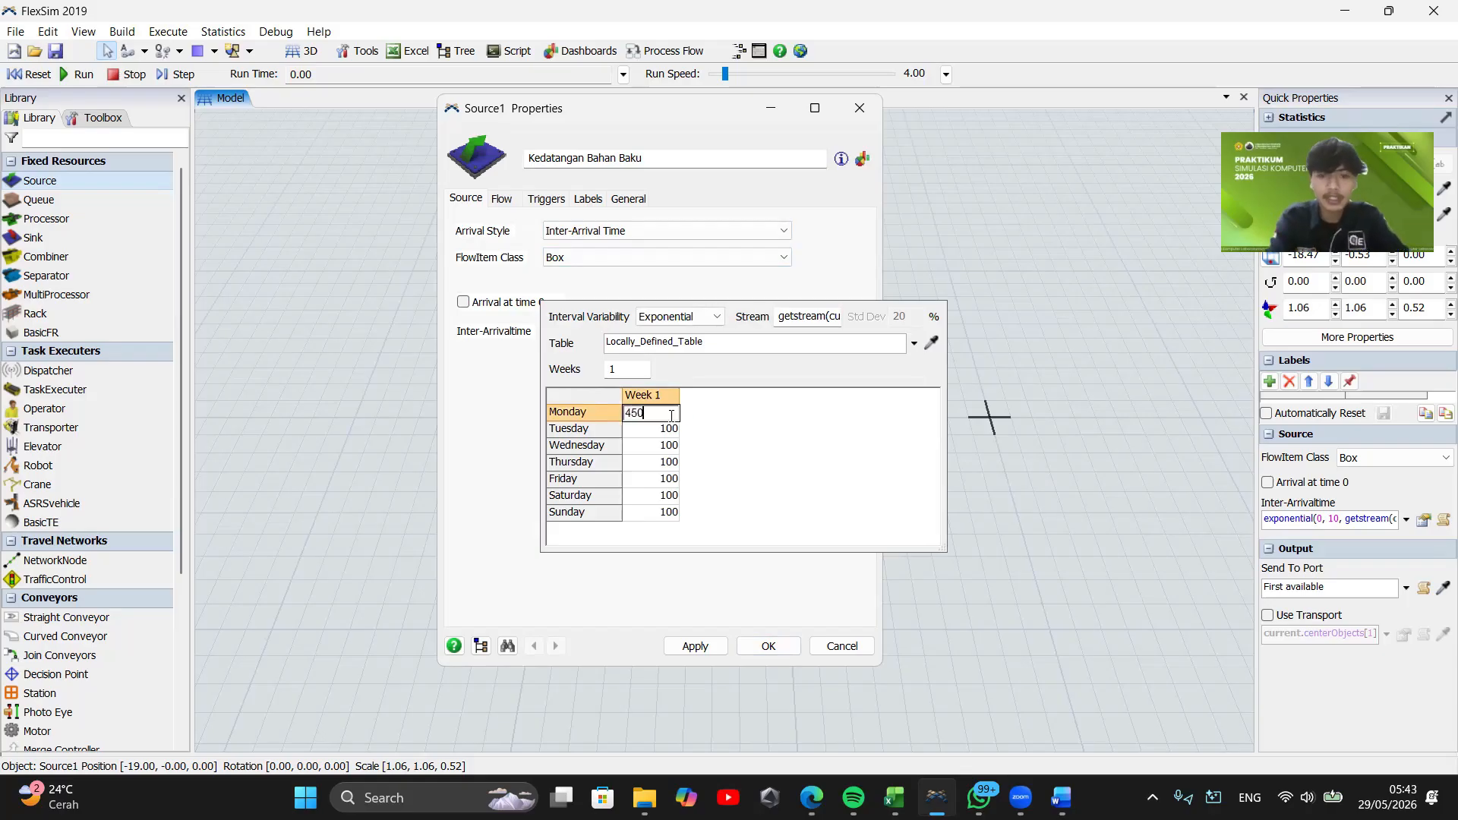
double_click(672, 415)
key(ctrl+c)
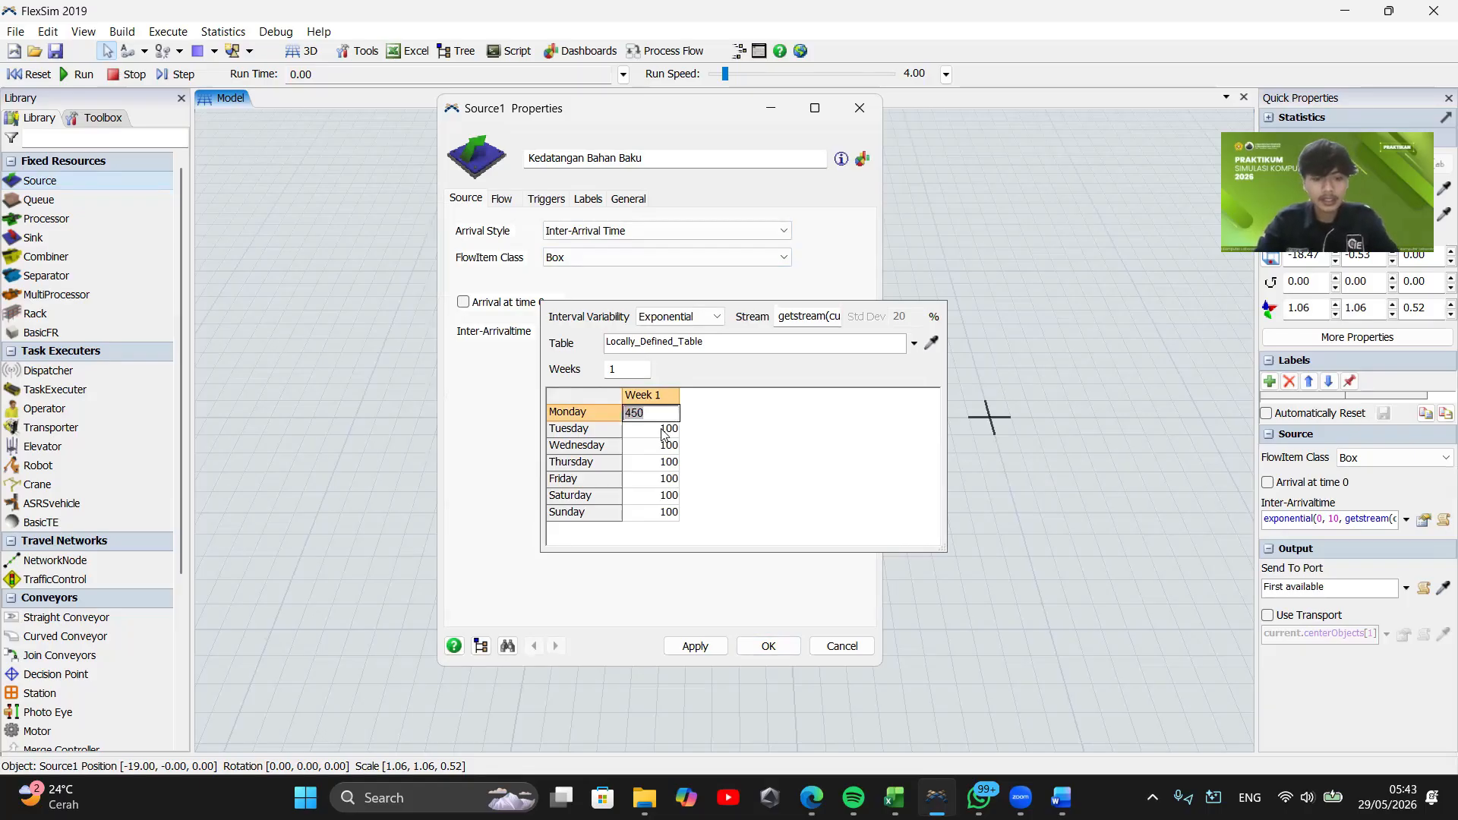
Fill the Week 1 rates for Tuesday through Sunday with 450 and accept the daily rates table
click(665, 435)
key(ctrl+v)
click(670, 449)
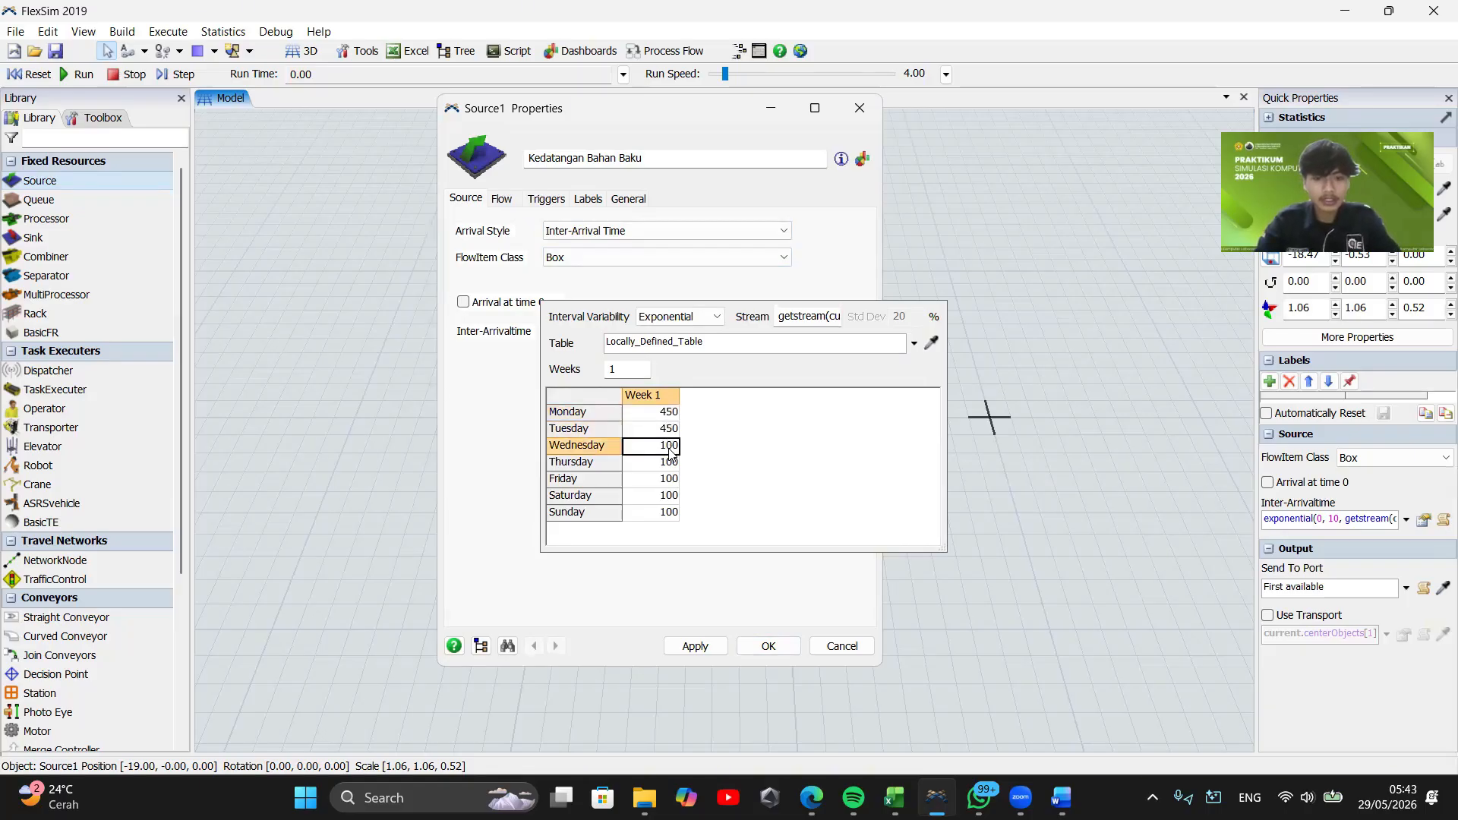
key(ctrl+v)
click(671, 466)
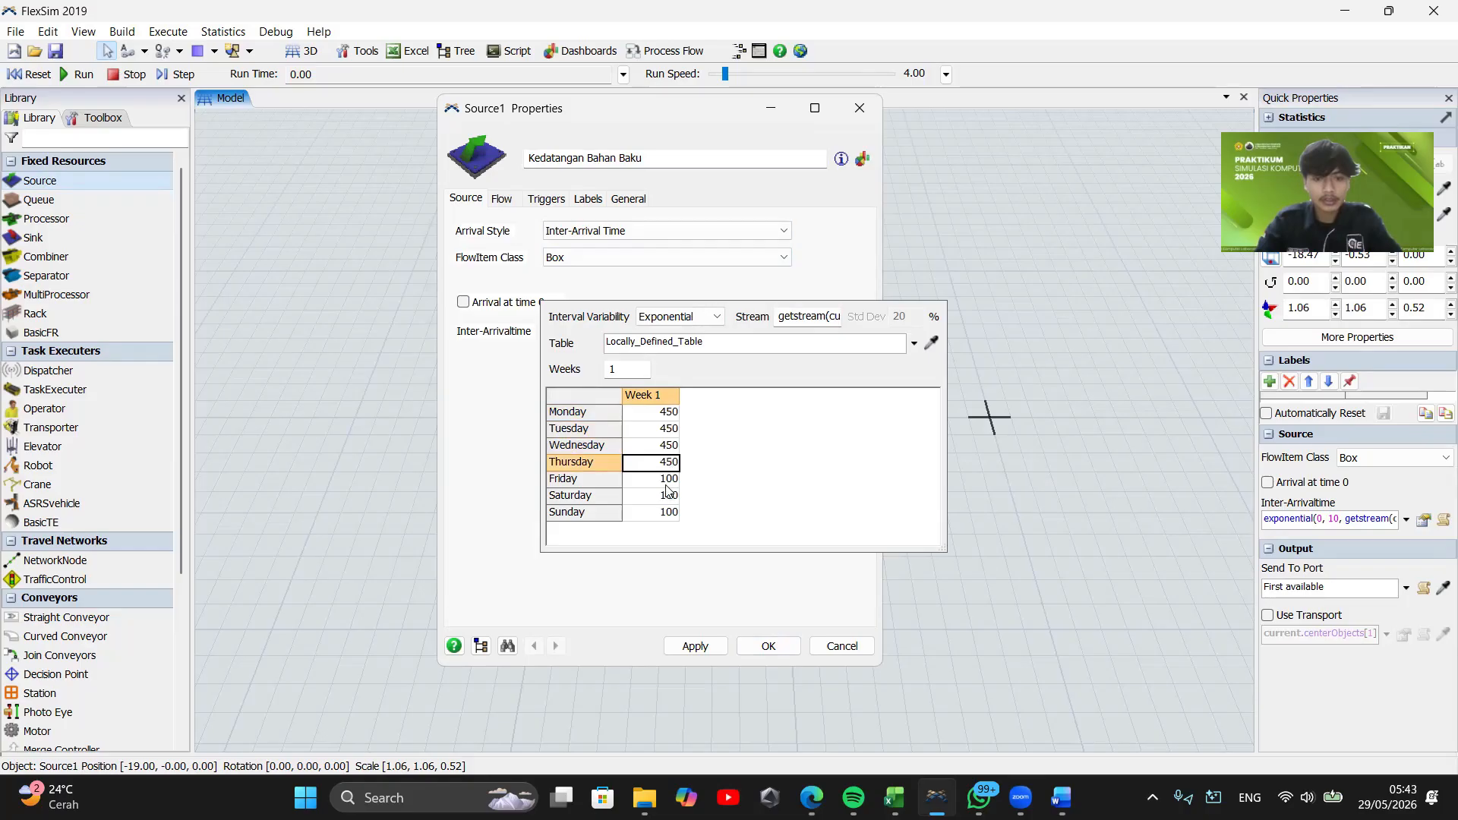
key(ctrl+v)
click(667, 486)
key(ctrl+v)
click(667, 497)
key(ctrl+v)
click(672, 515)
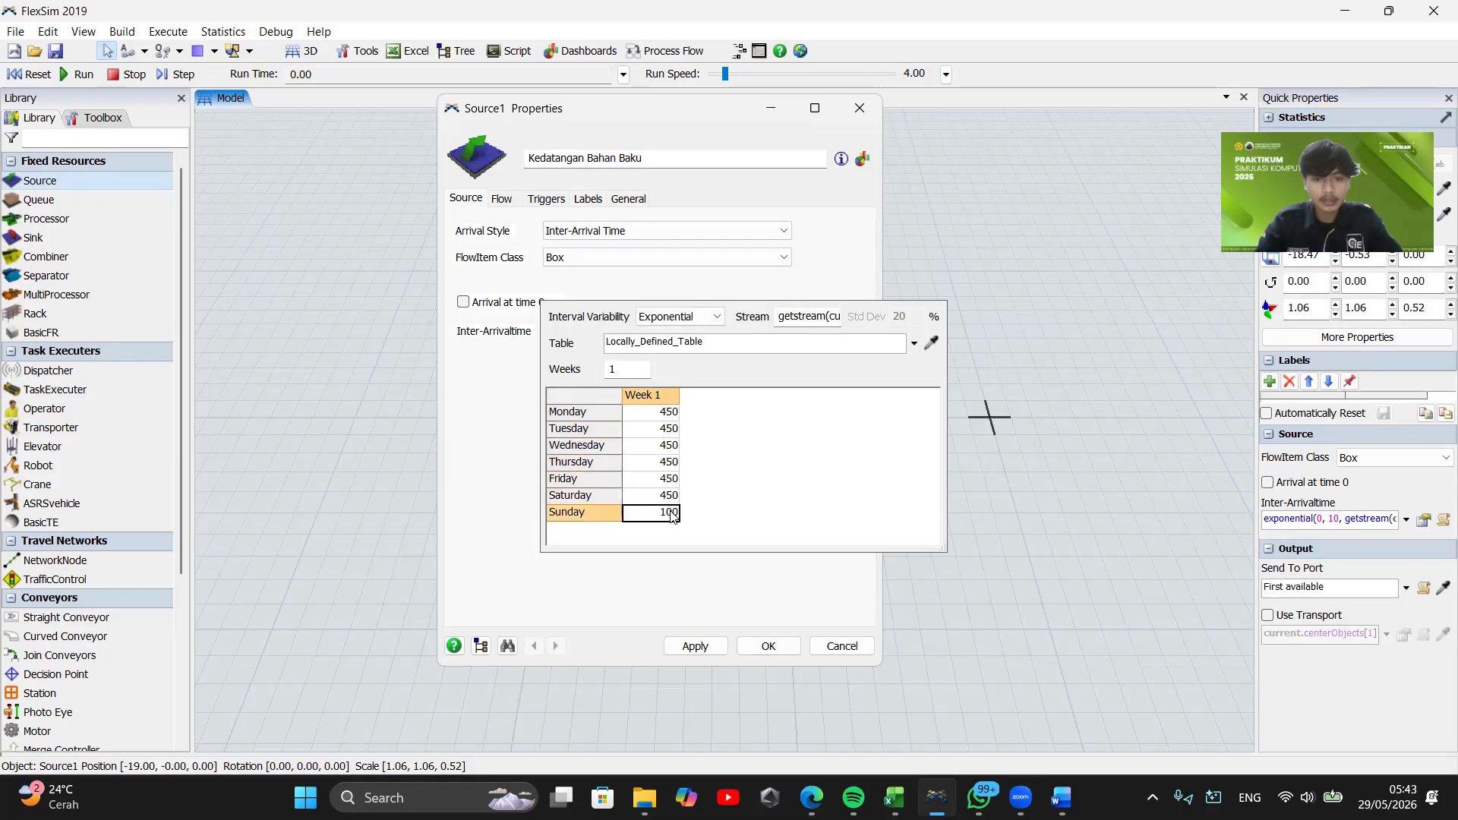
key(ctrl+v)
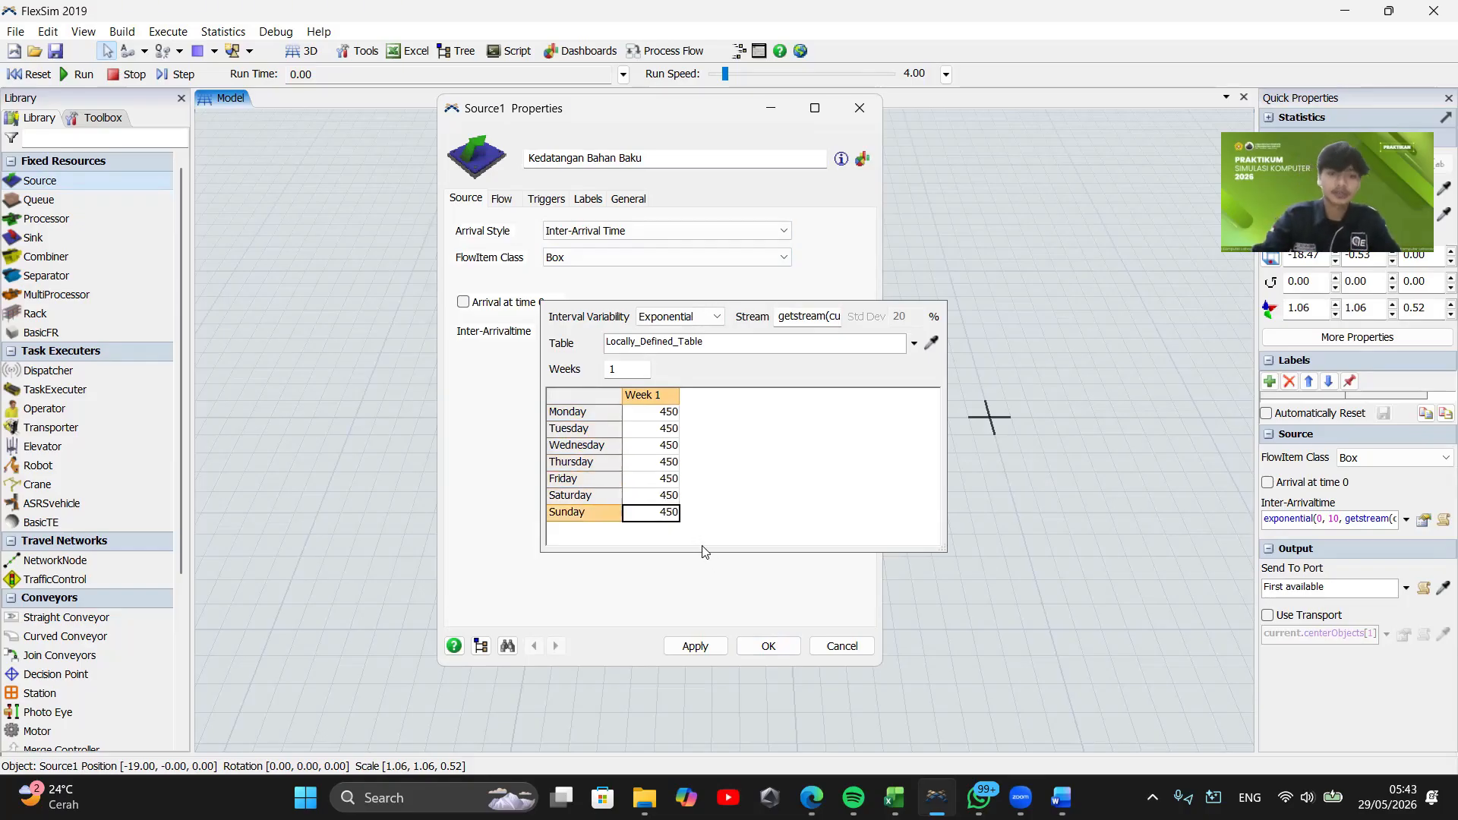
click(713, 568)
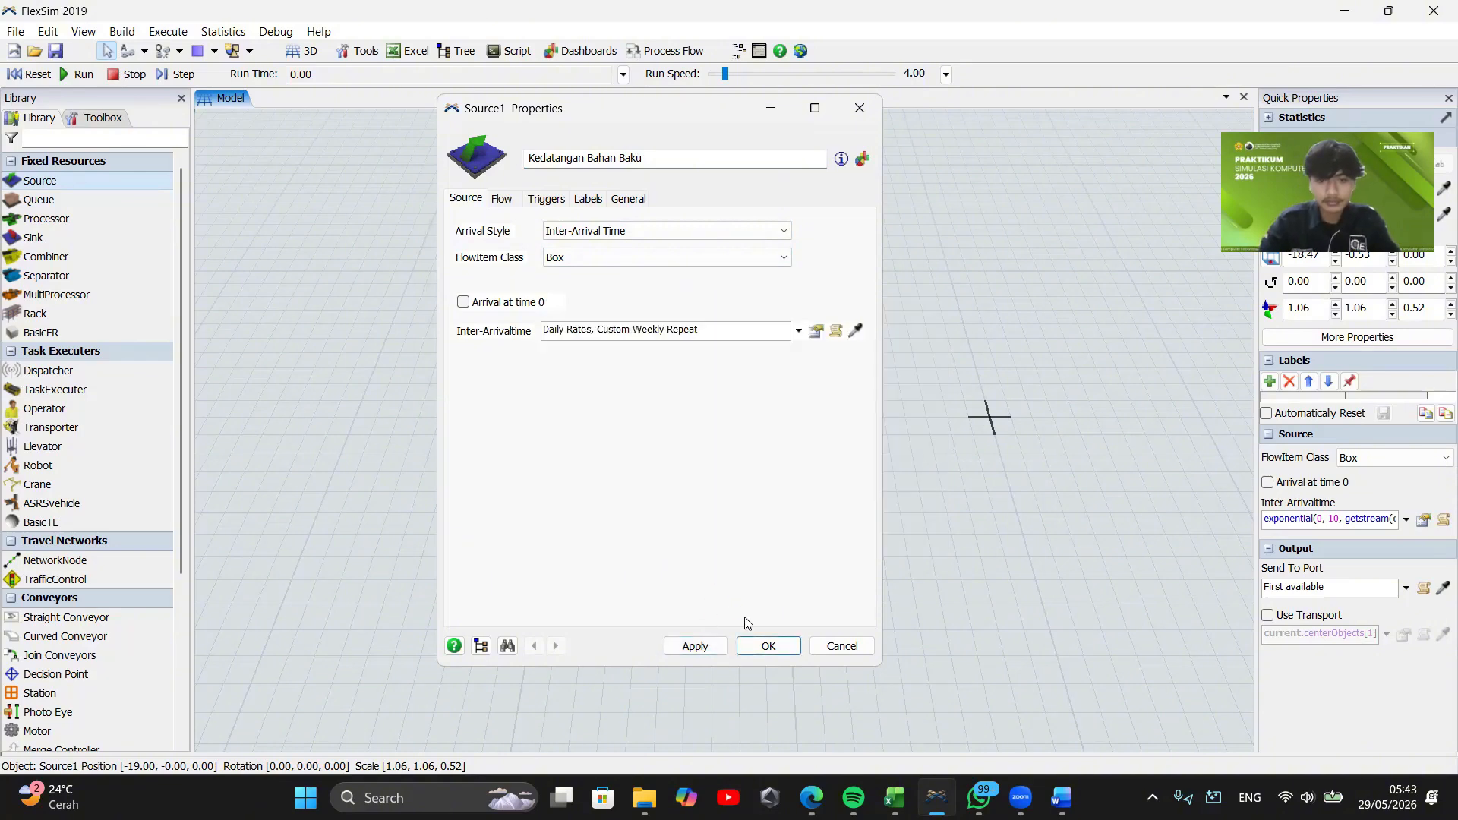
Add an On Creation trigger to the source that uses Set Item Type by Percentage
click(544, 199)
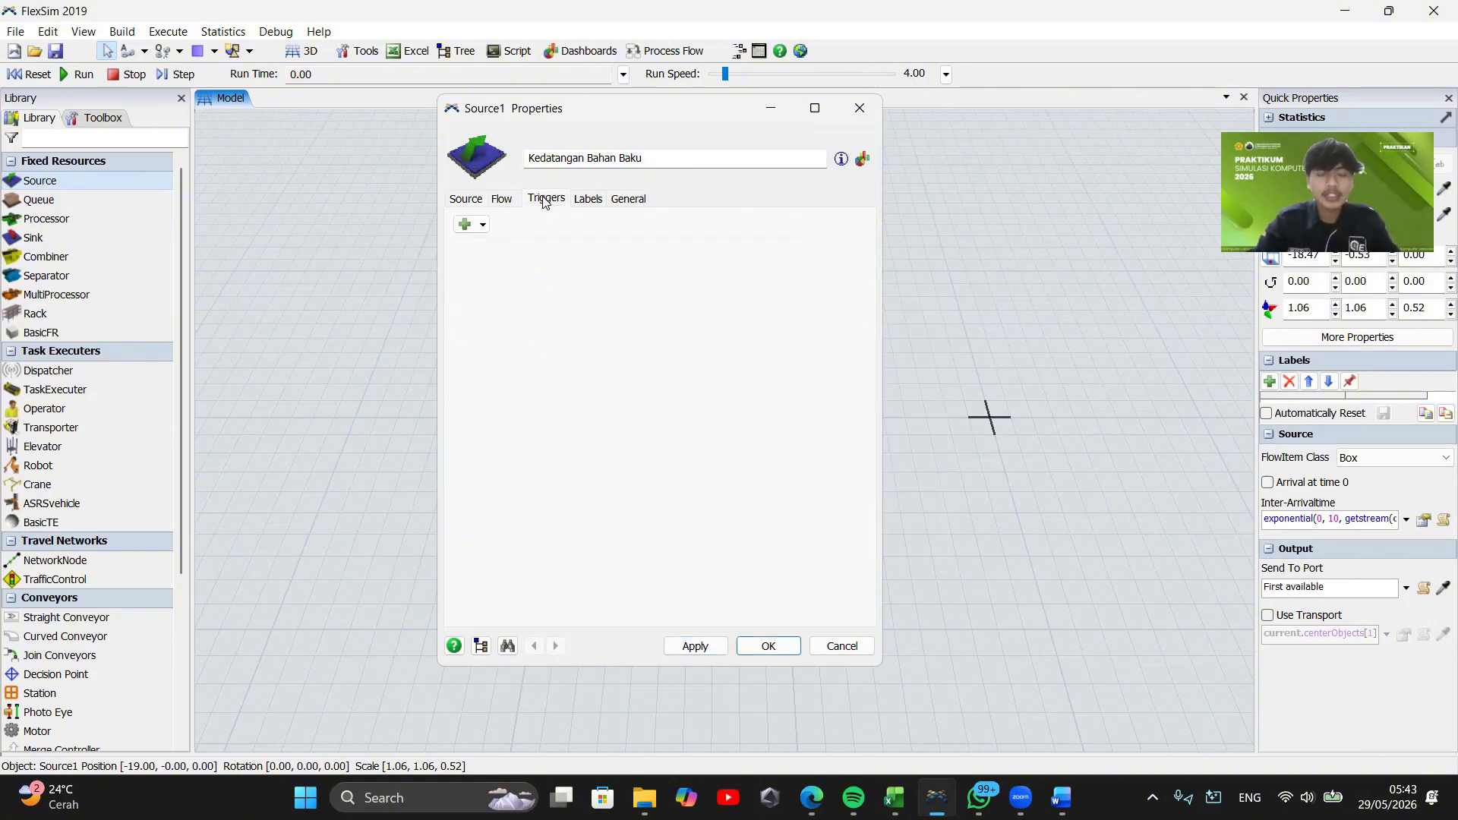
click(464, 226)
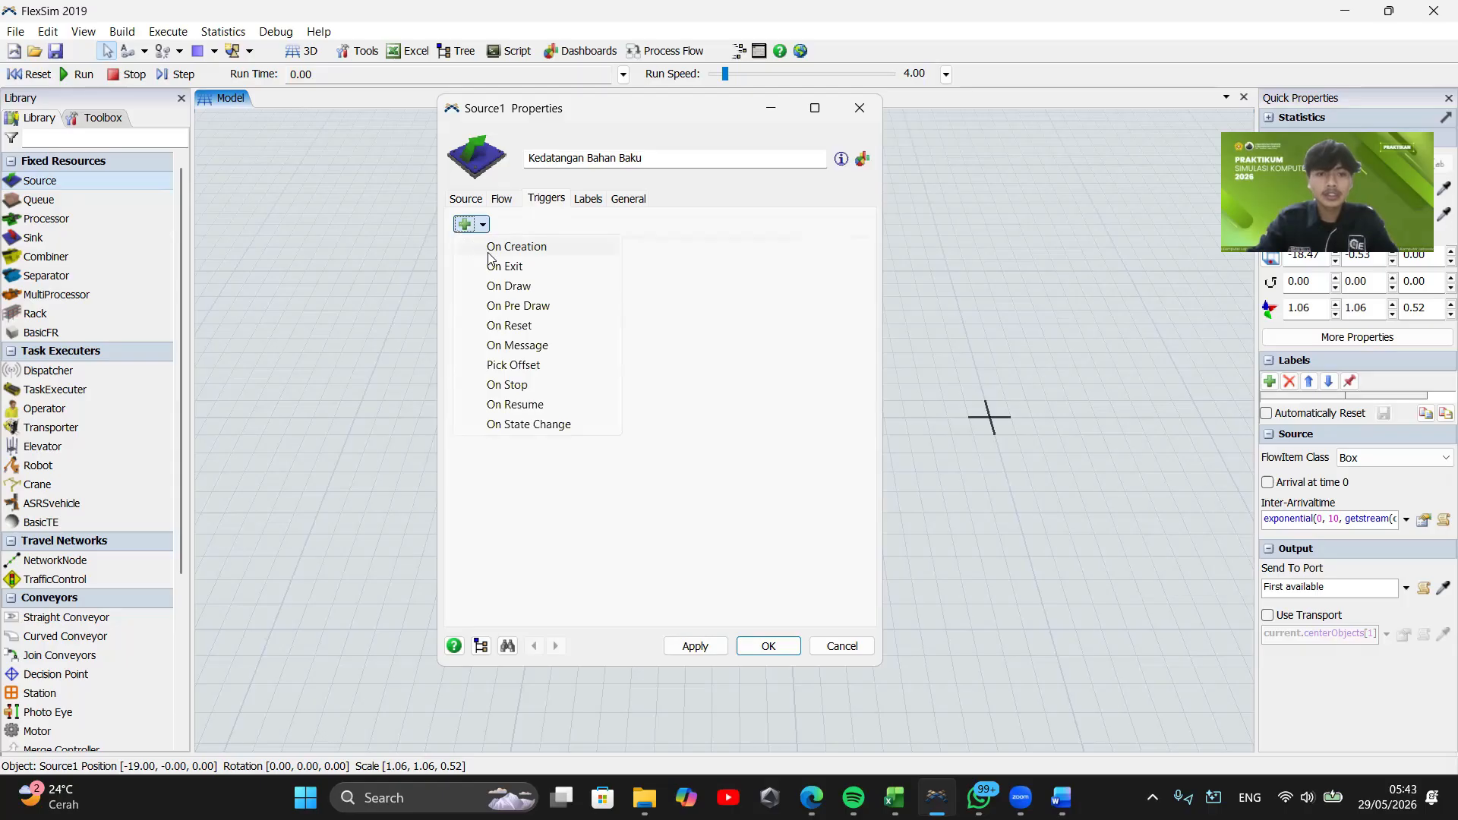
click(490, 249)
click(774, 258)
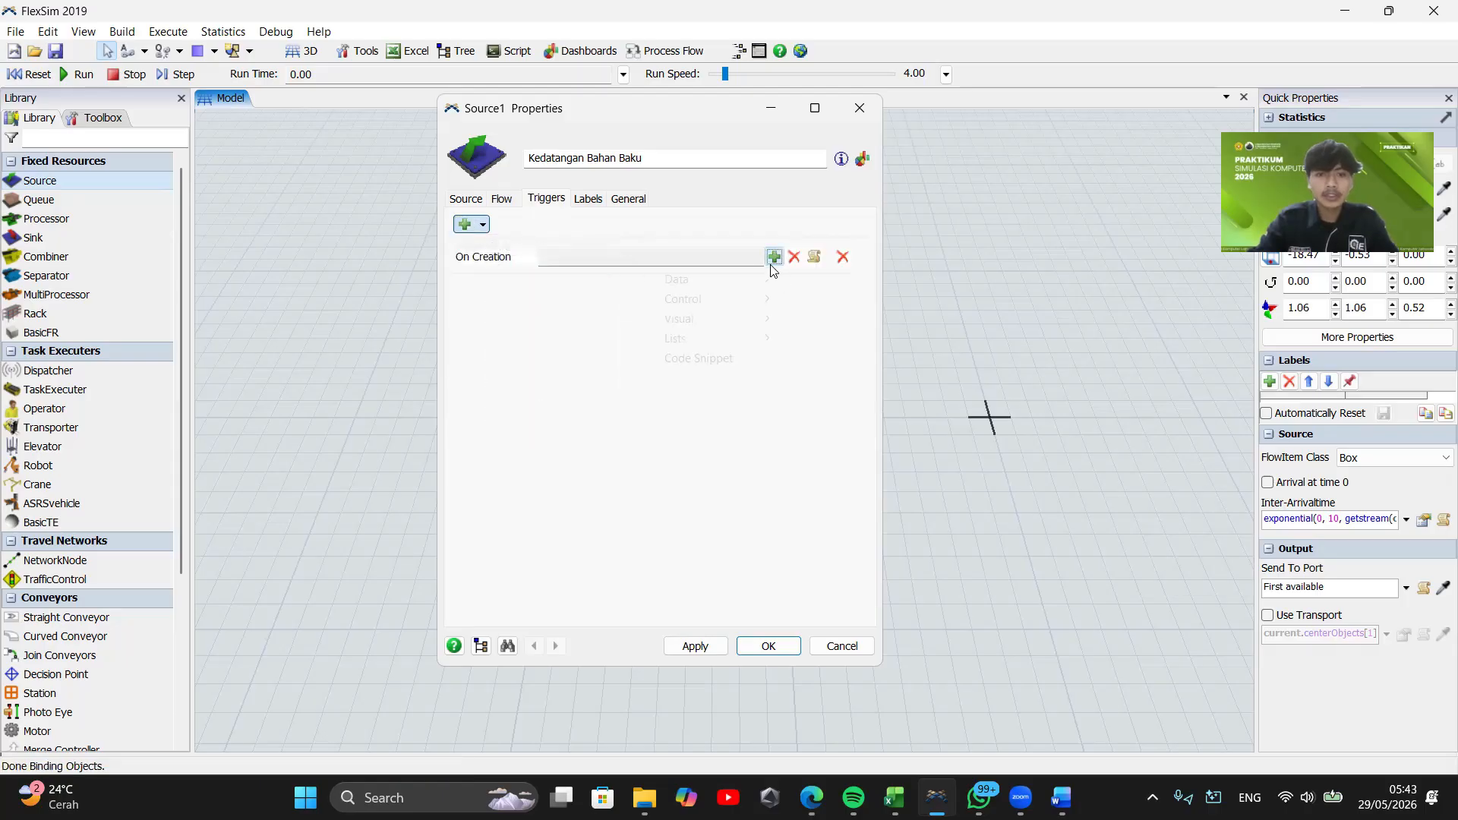
mouse_move(752, 278)
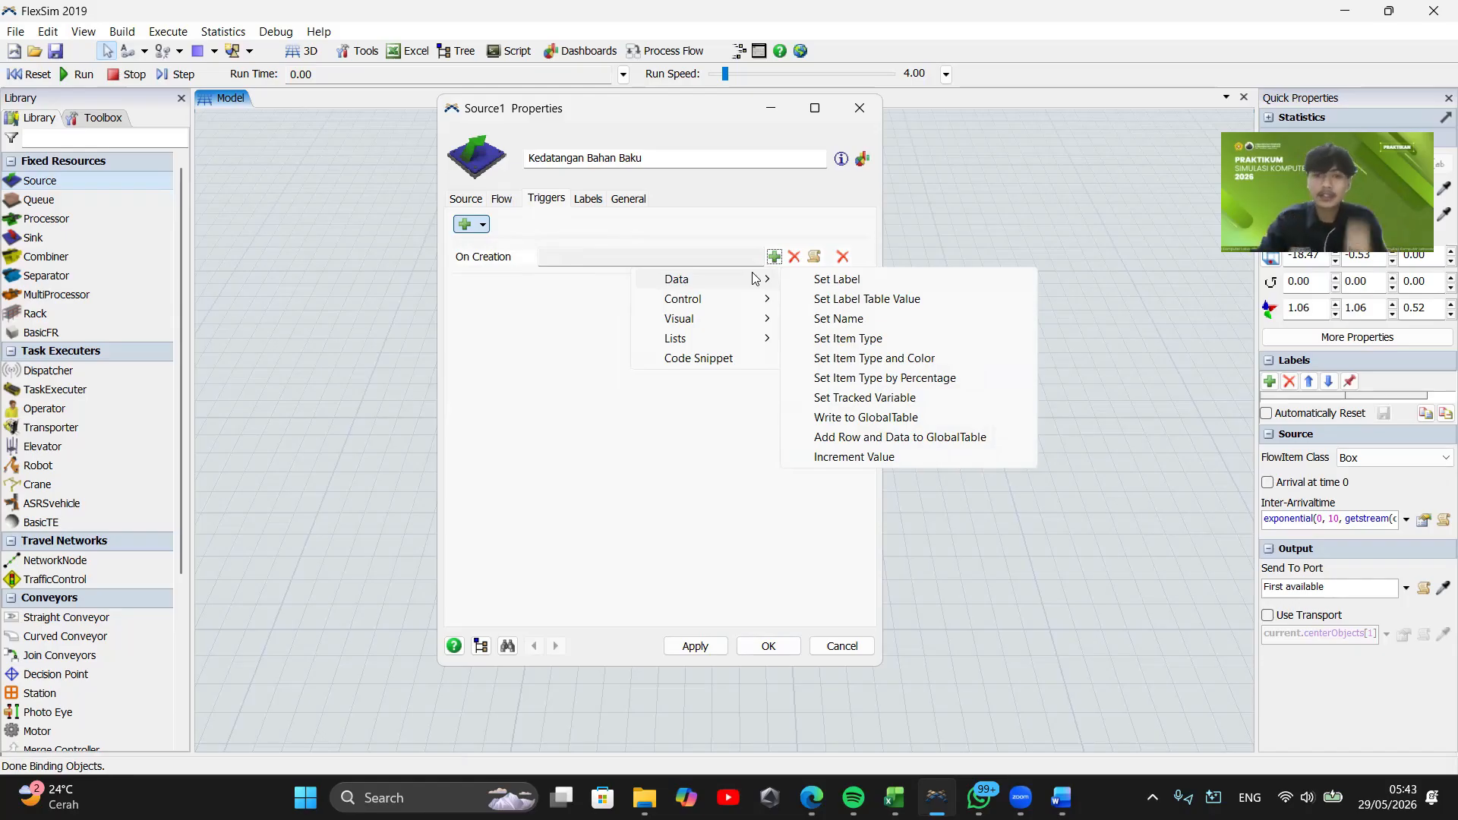
click(851, 378)
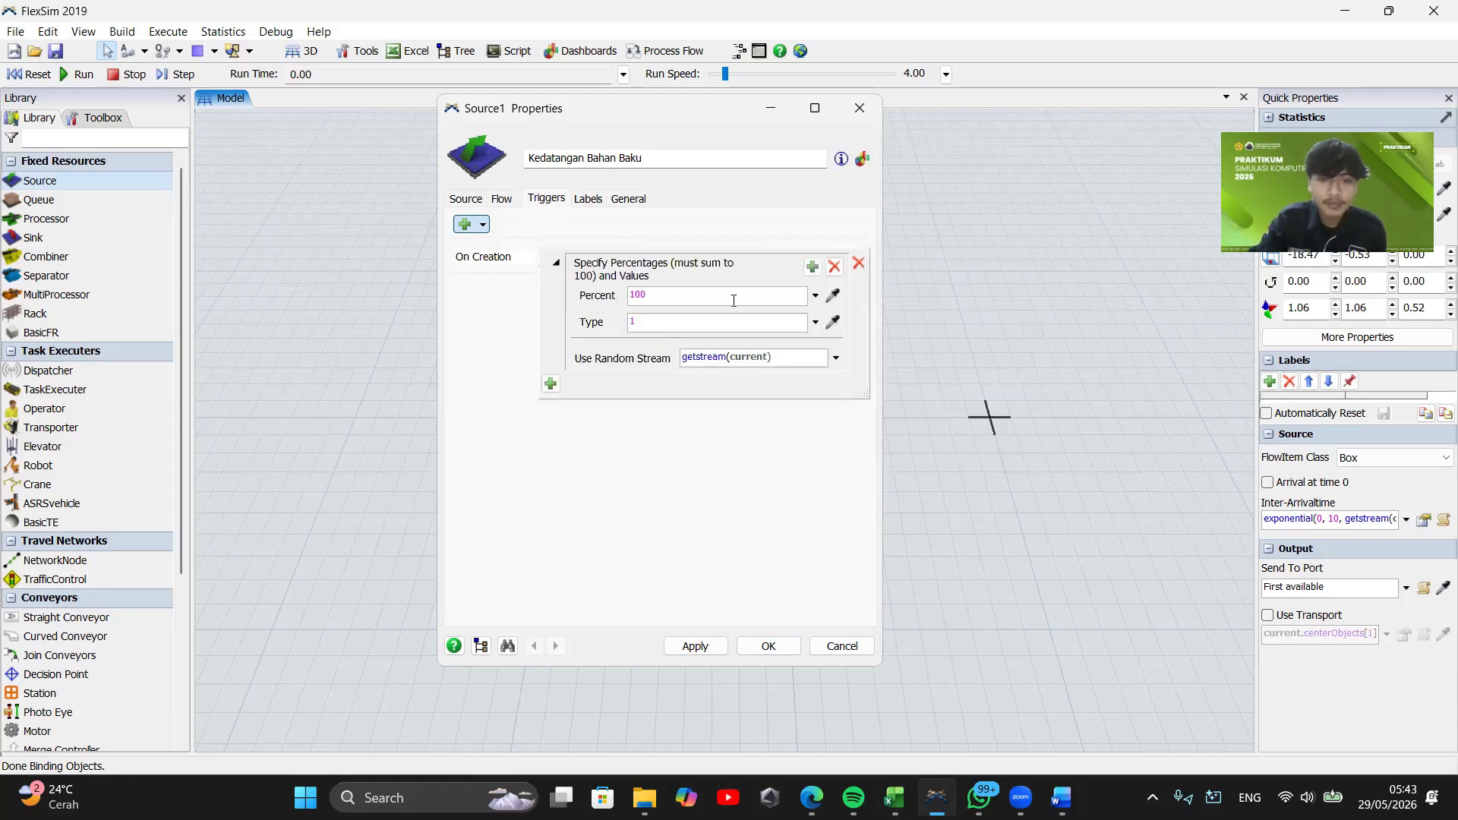
Set the share of item type 1 to 35 percent and add a second percentage entry for type 2
click(630, 325)
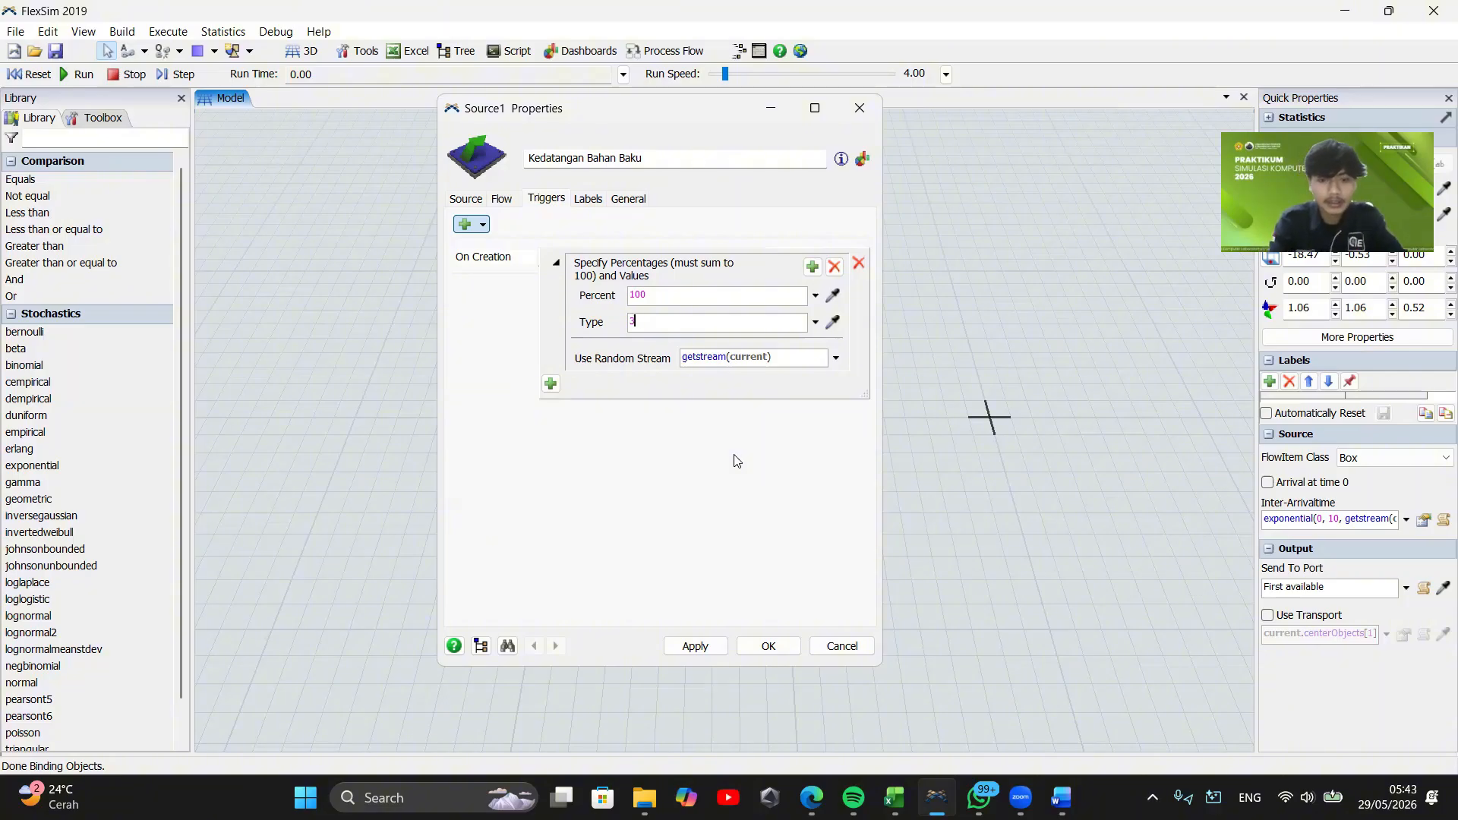
drag(679, 295, 614, 299)
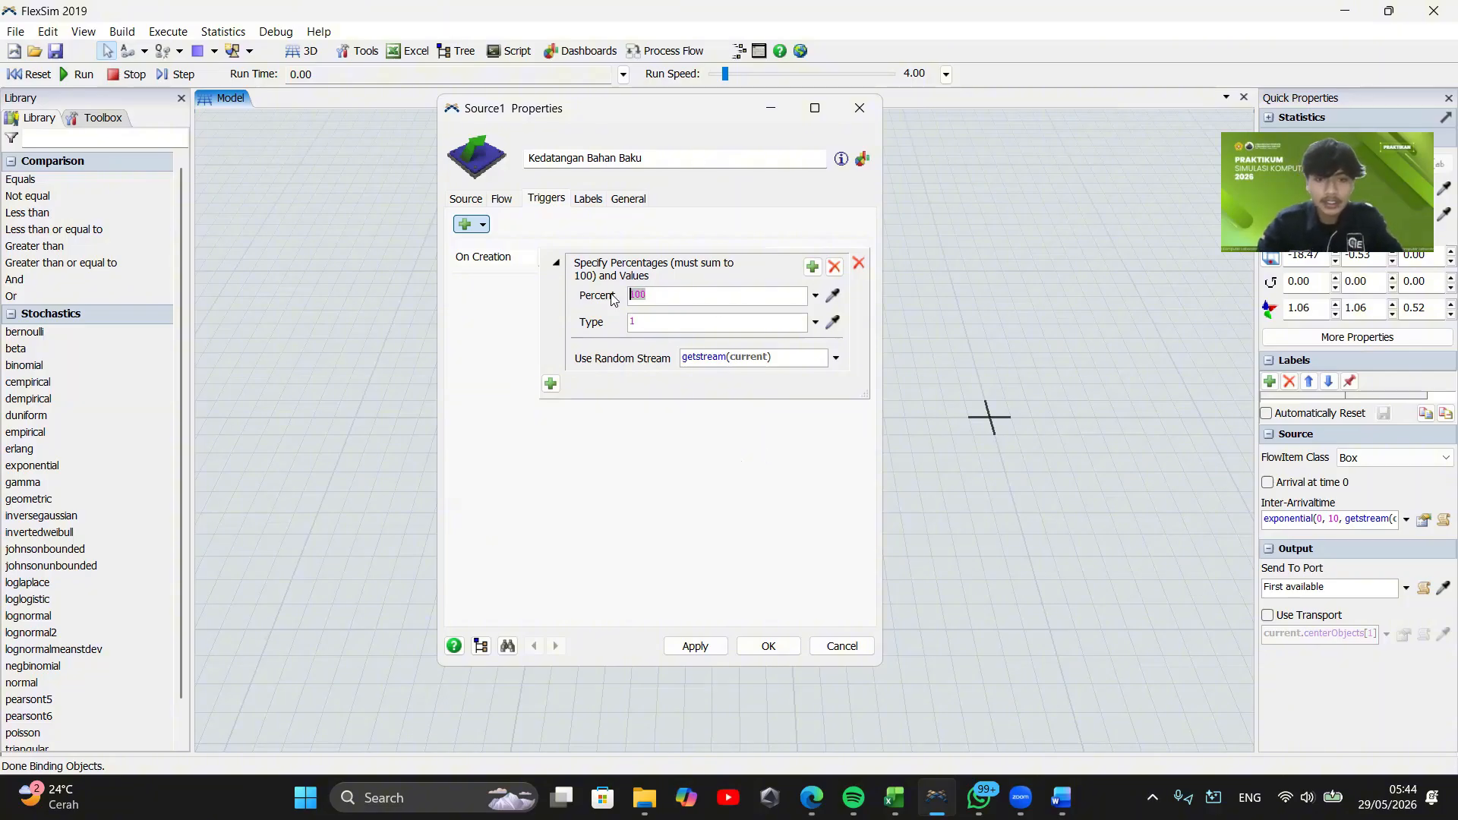
text(35)
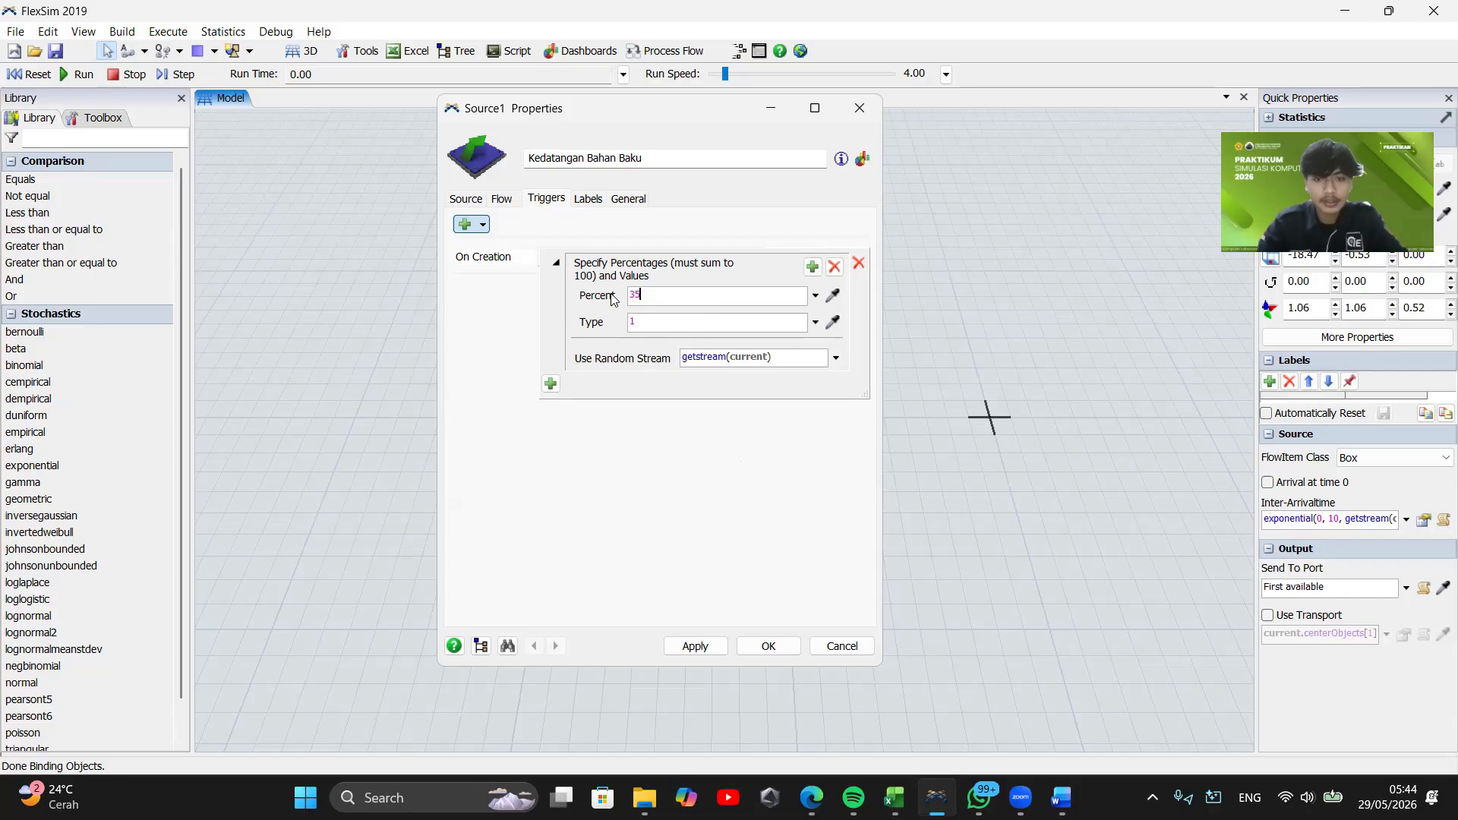
click(813, 266)
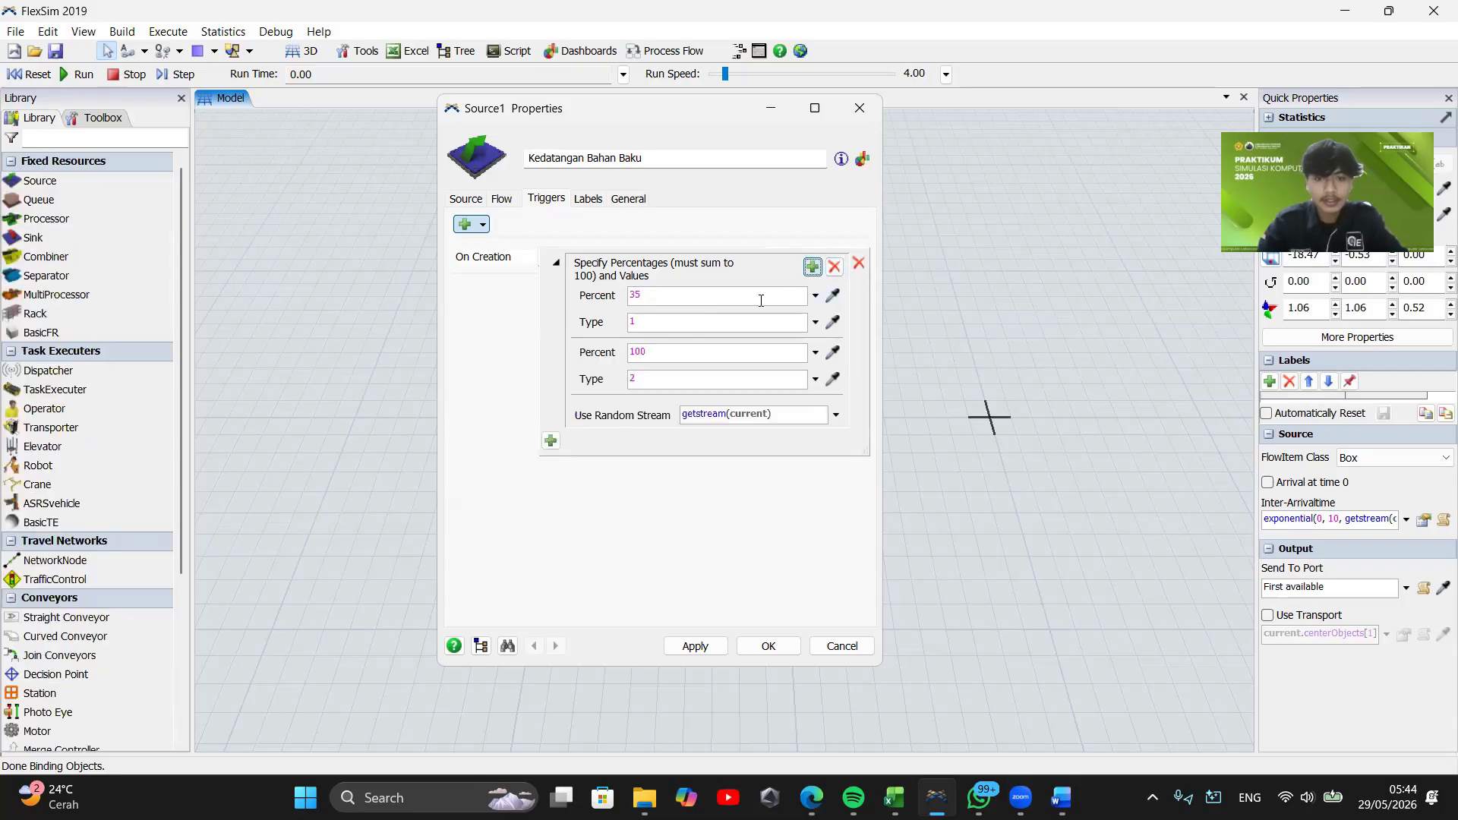
click(653, 377)
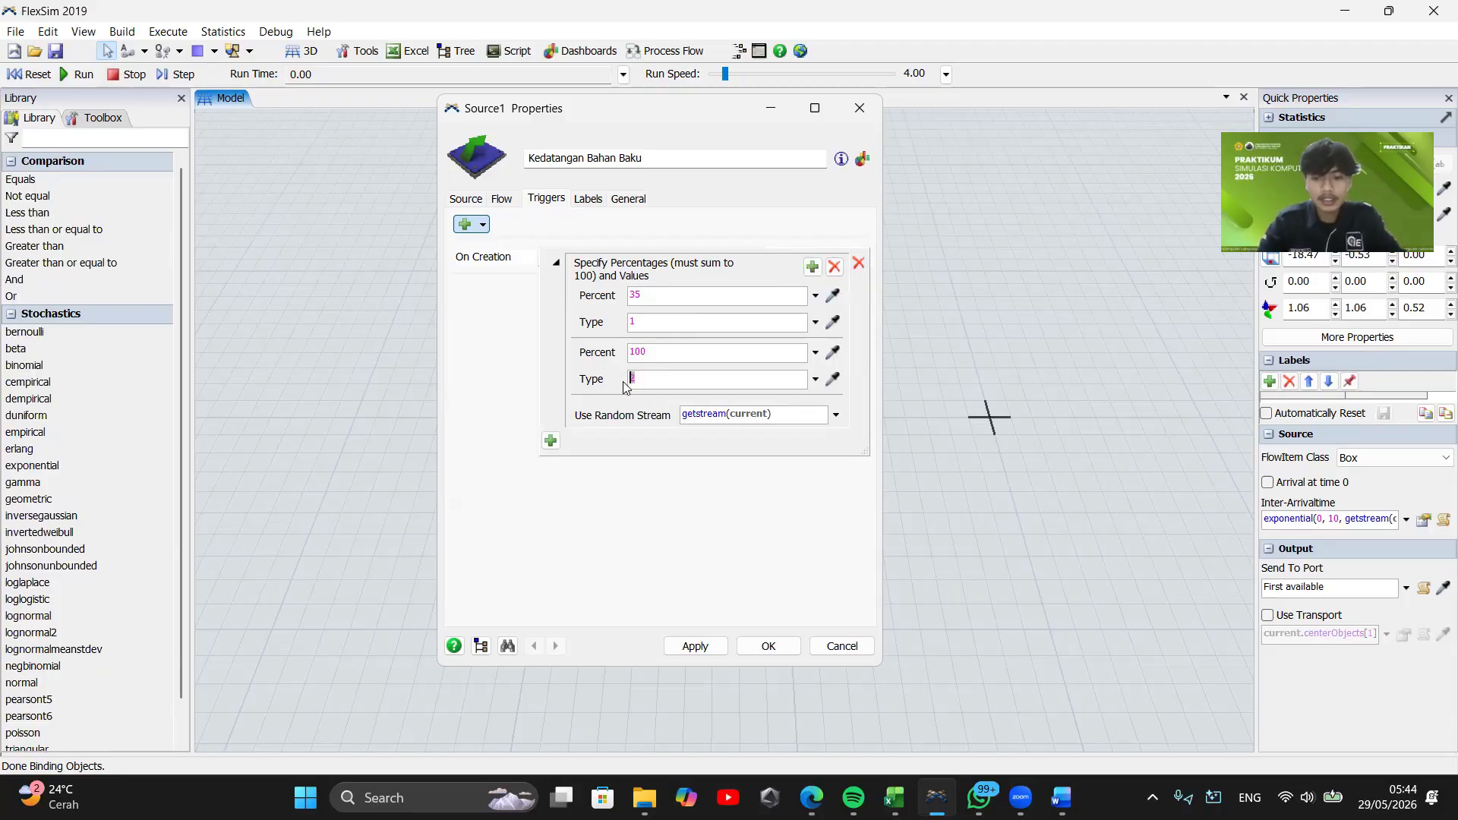
Look up the raw material proportions on page 2 of the LEMSIS TUBES.pdf case document and return to FlexSim
mouse_move(812, 798)
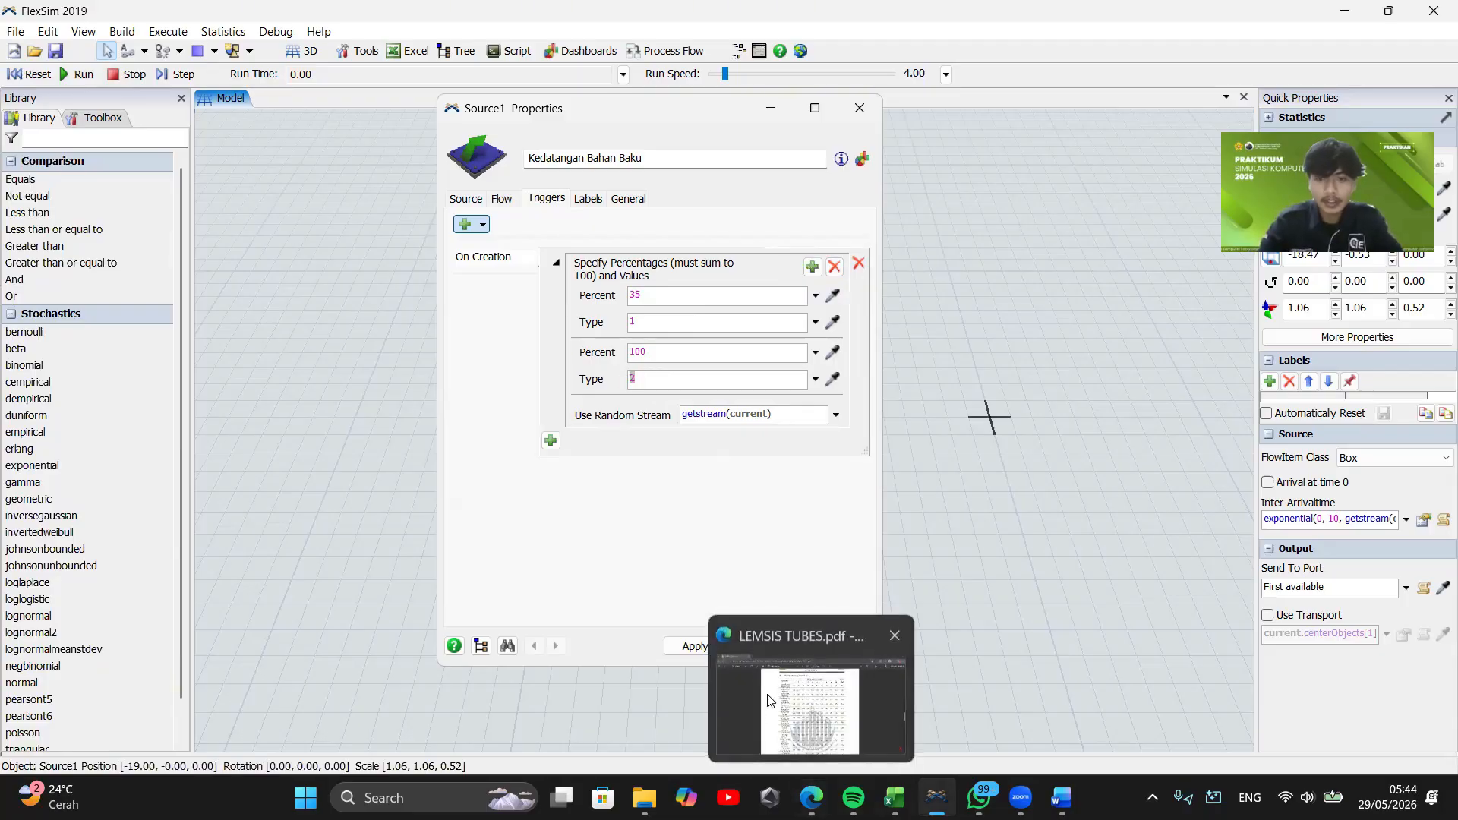
click(771, 714)
scroll(769, 507, up, 15)
scroll(770, 507, up, 12)
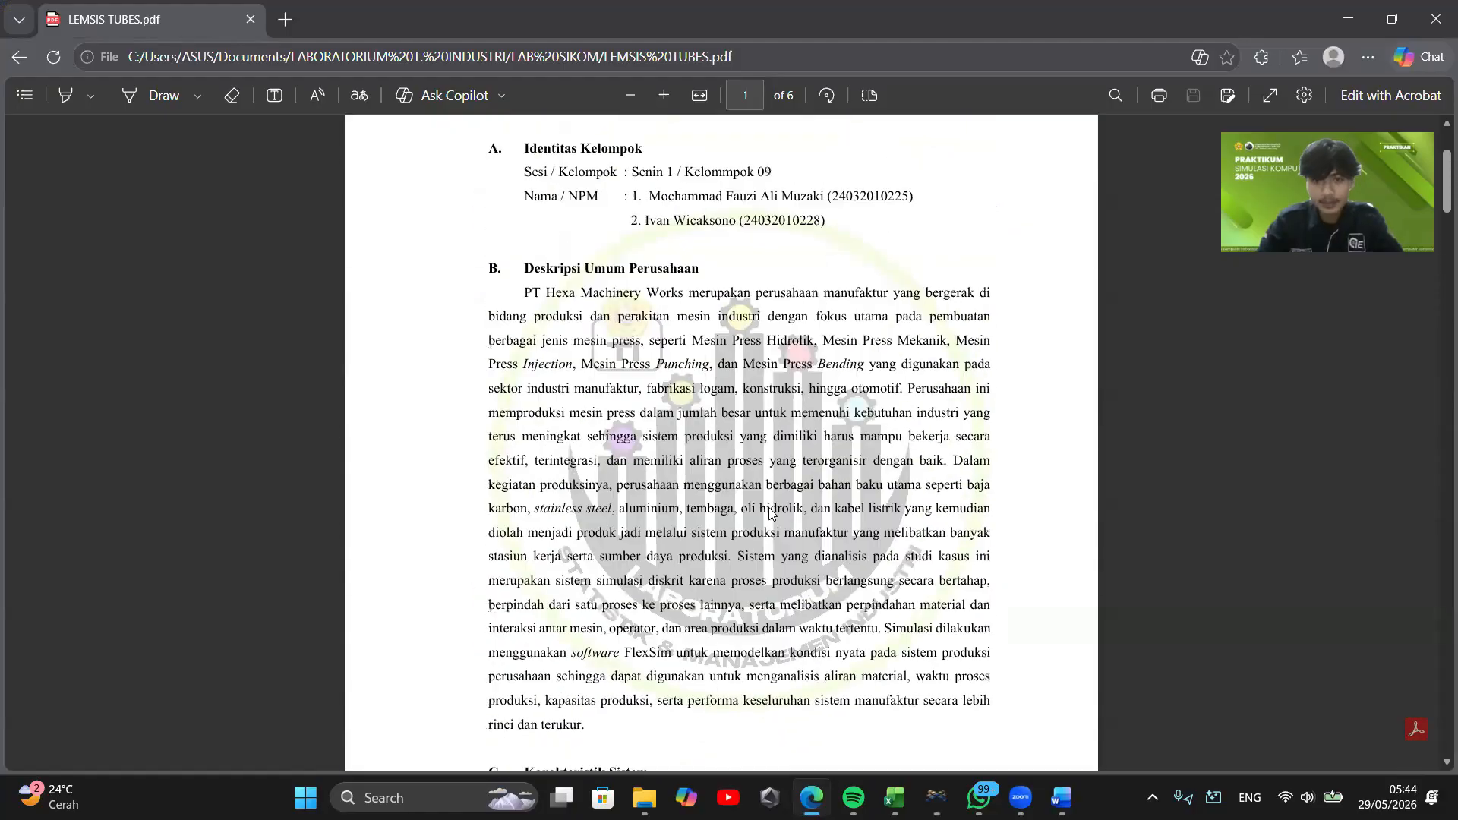
scroll(775, 520, down, 10)
scroll(776, 526, down, 1)
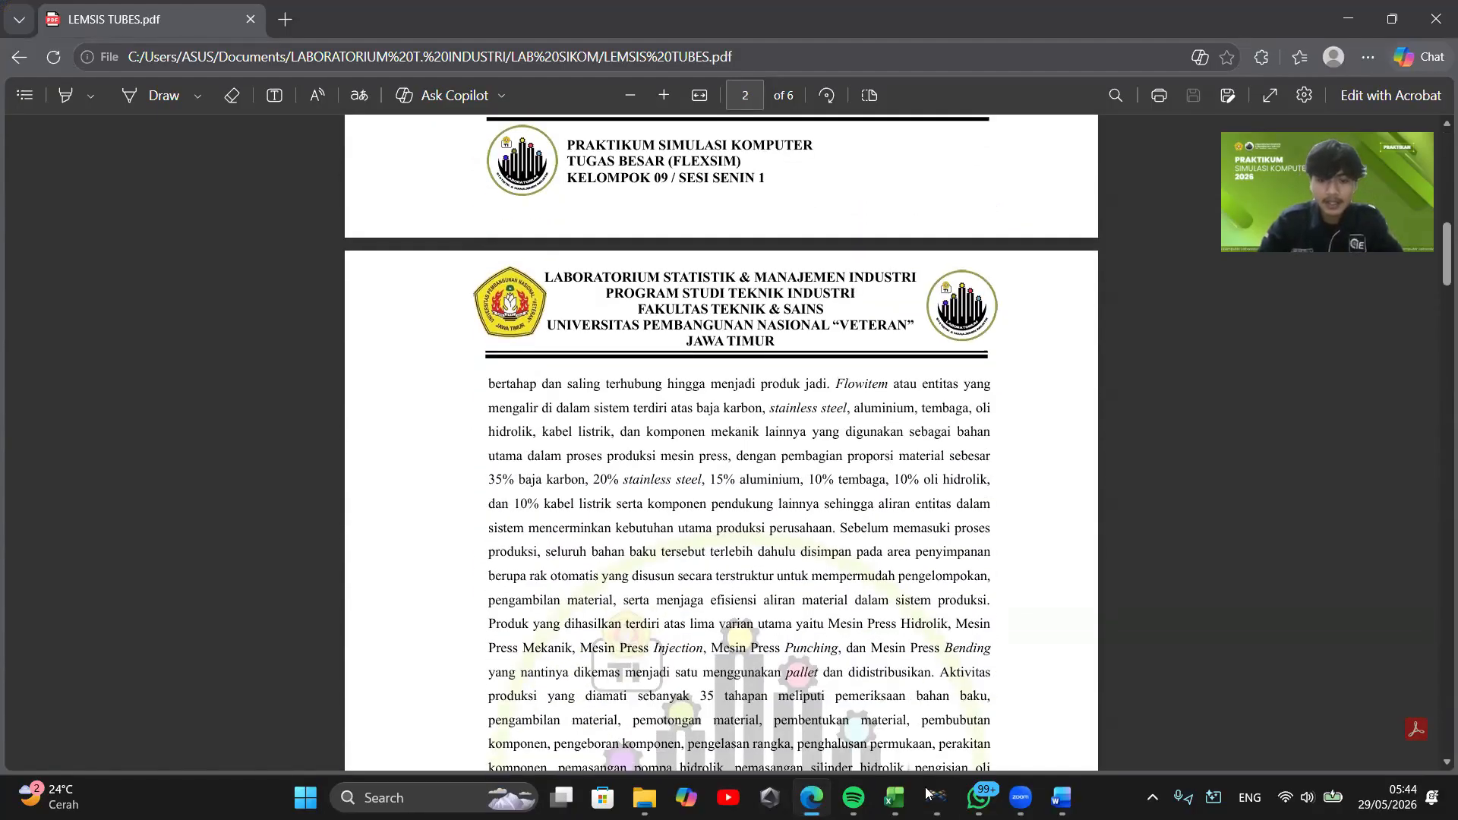
mouse_move(935, 798)
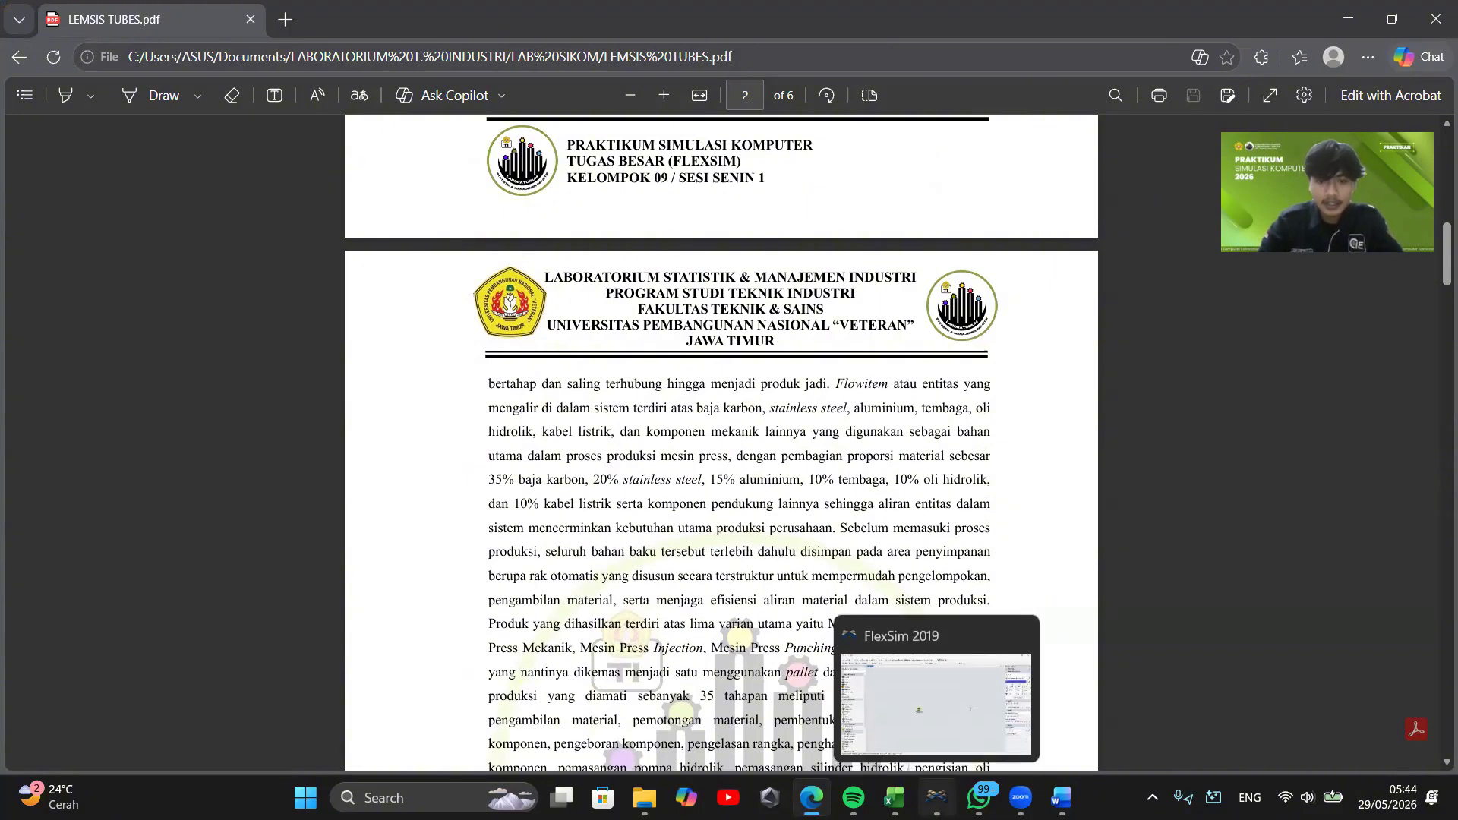
click(936, 703)
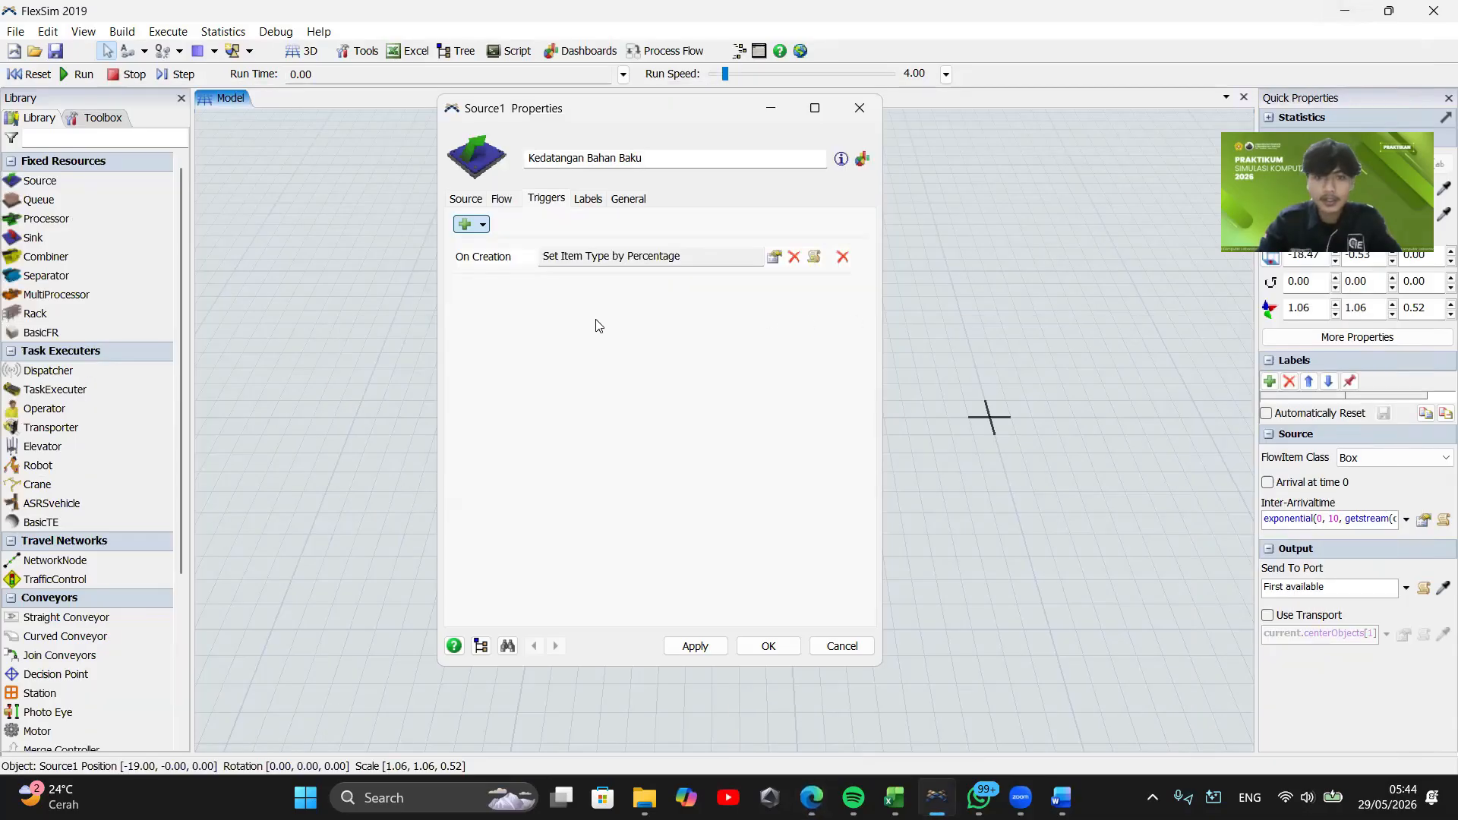
Reopen the item type percentages of the On Creation trigger and set type 2 to 20 percent
click(774, 256)
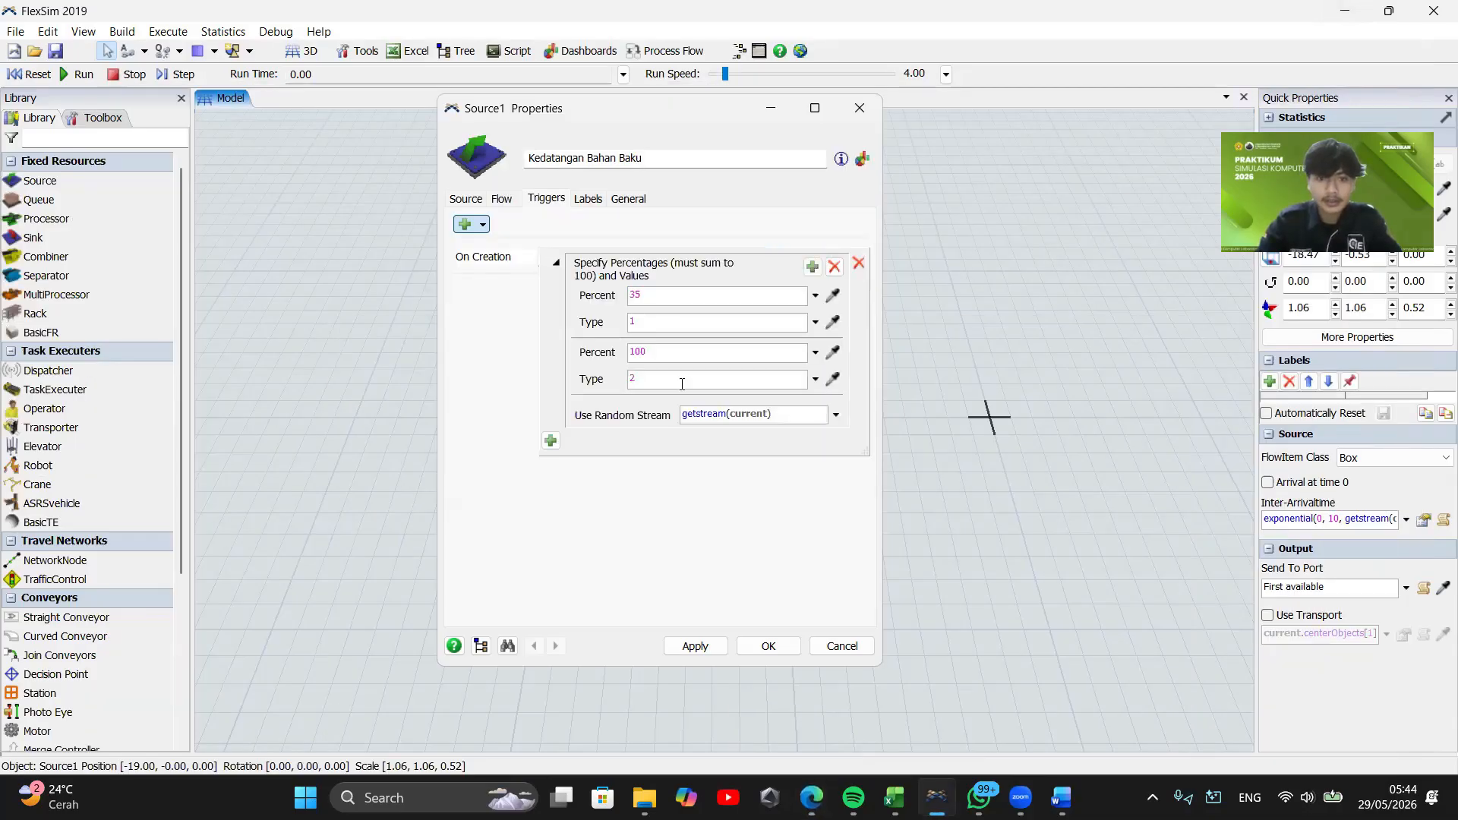
double_click(637, 353)
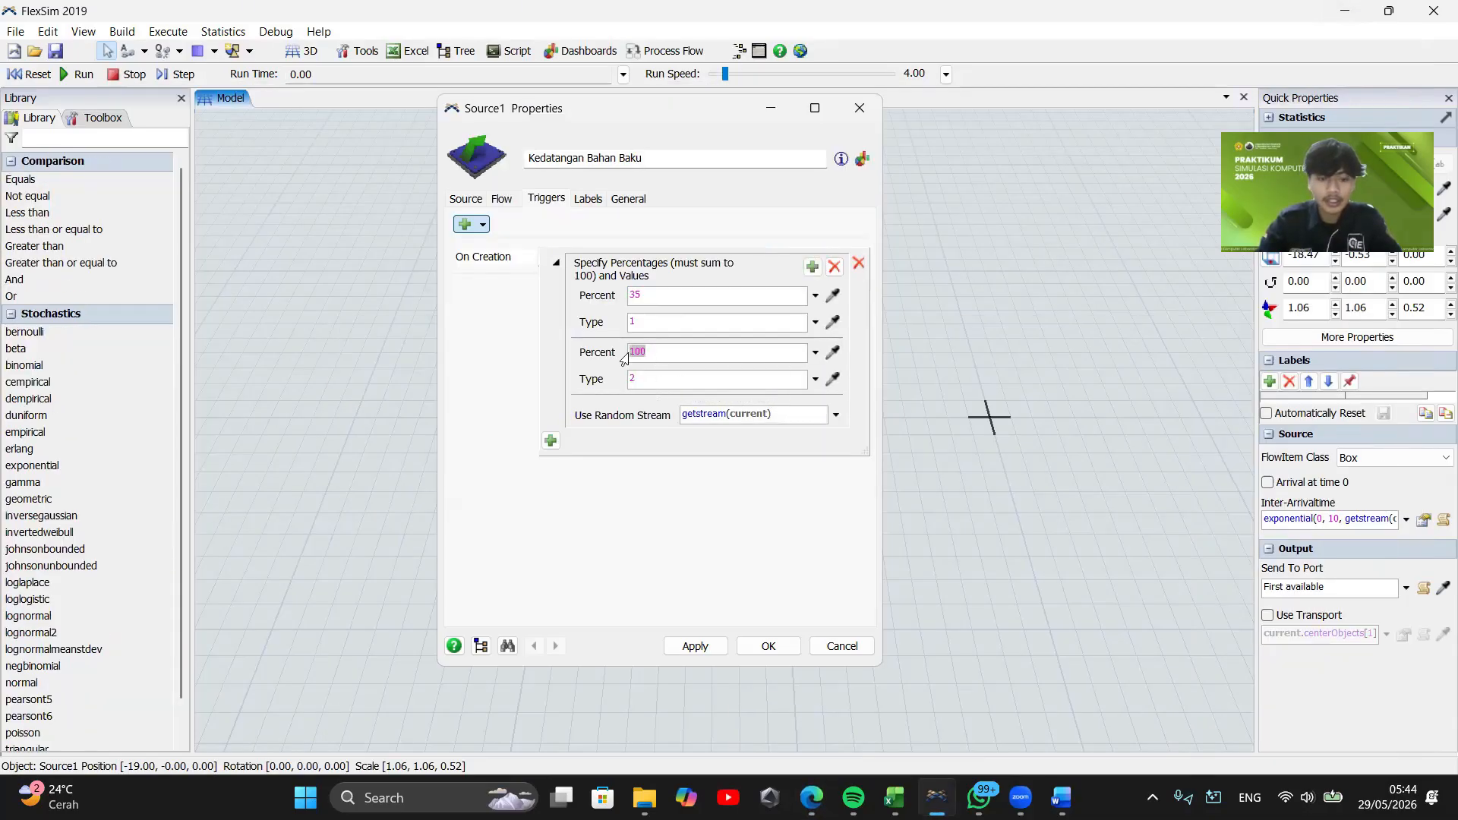
text(20)
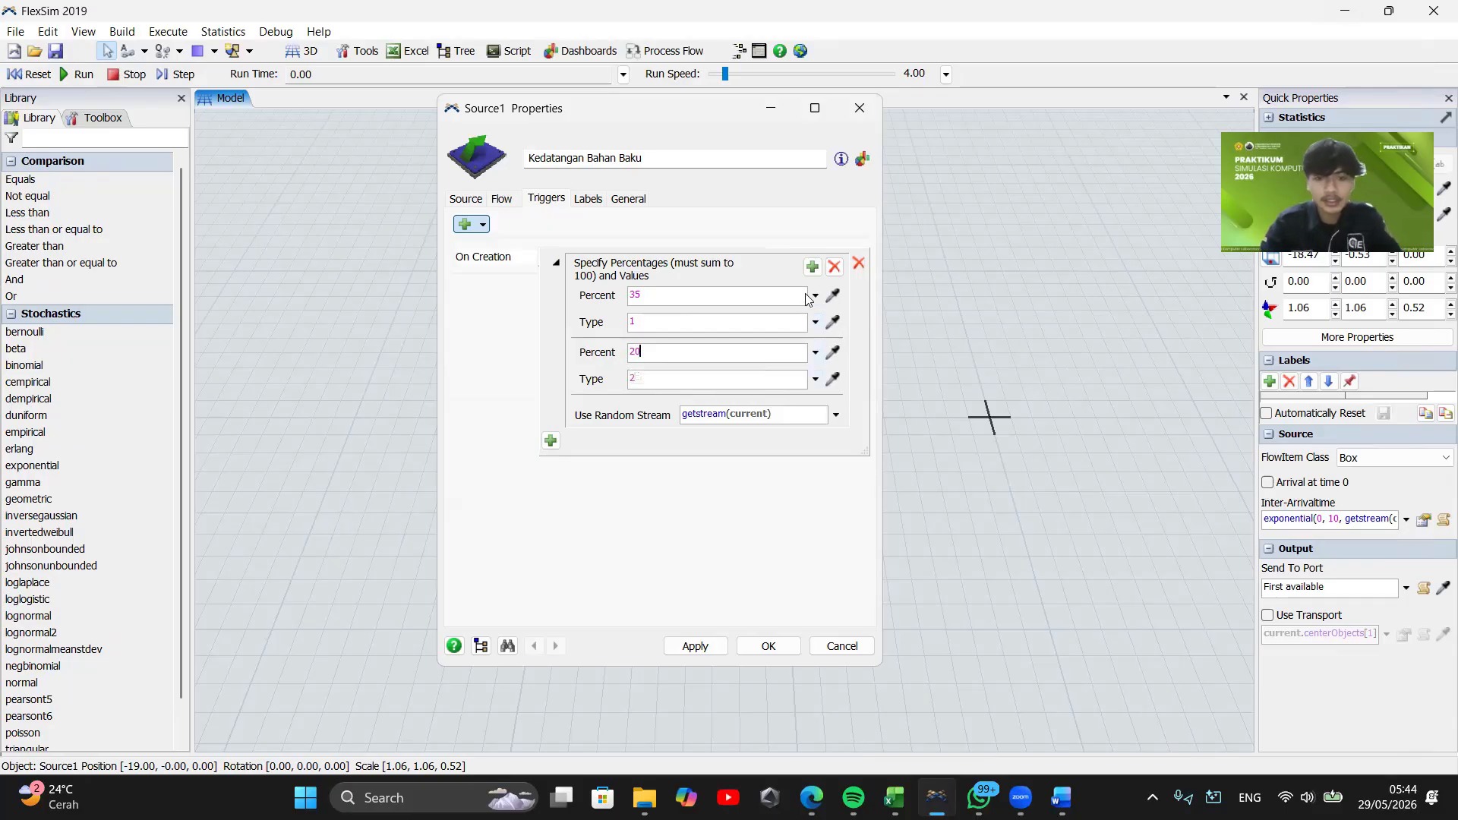
Add a percentage entry for item type 3 and set it to 15 percent, checking the aluminium proportion in LEMSIS TUBES.pdf before returning to FlexSim
click(814, 267)
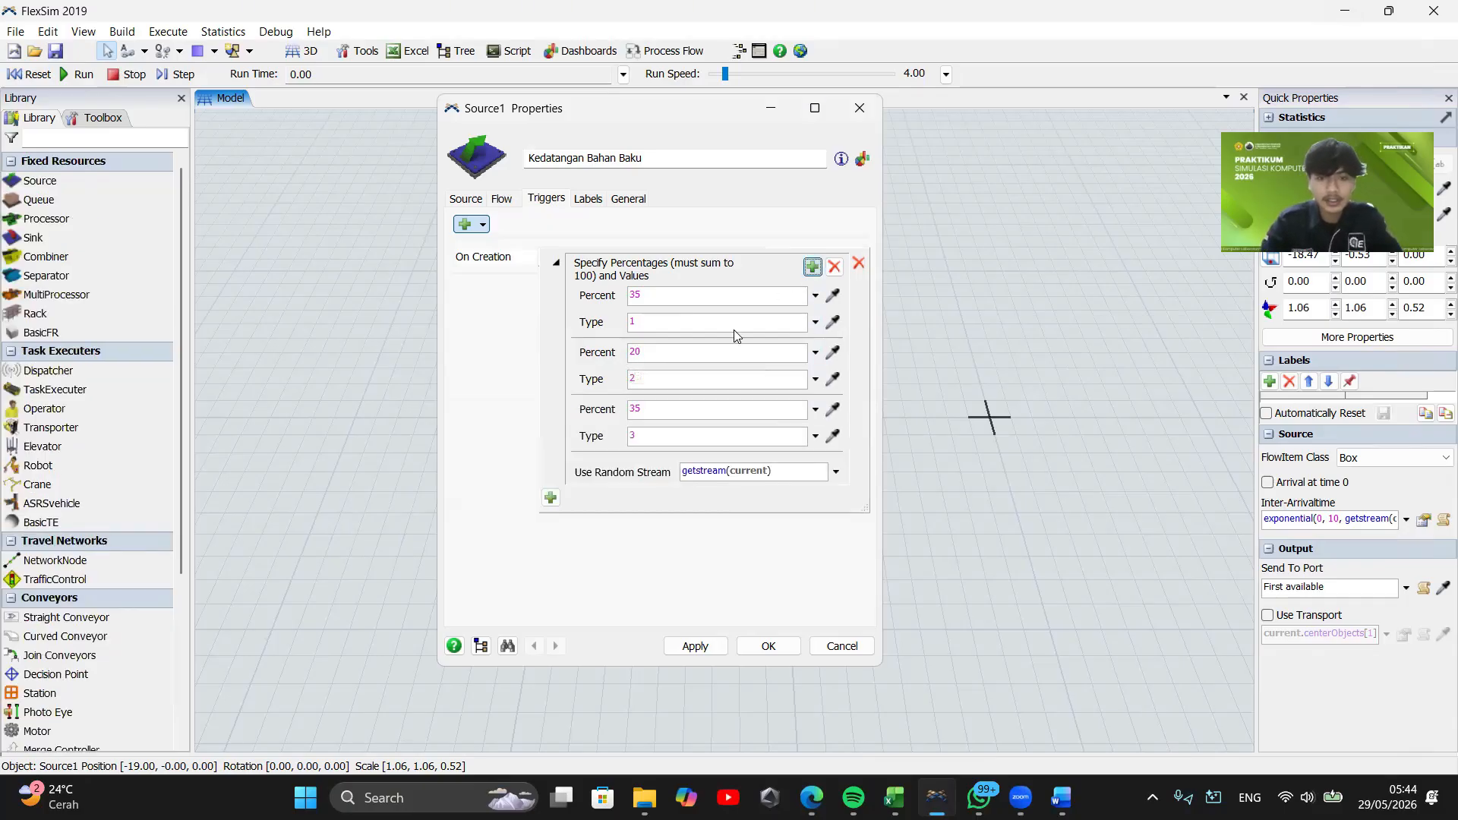
double_click(635, 409)
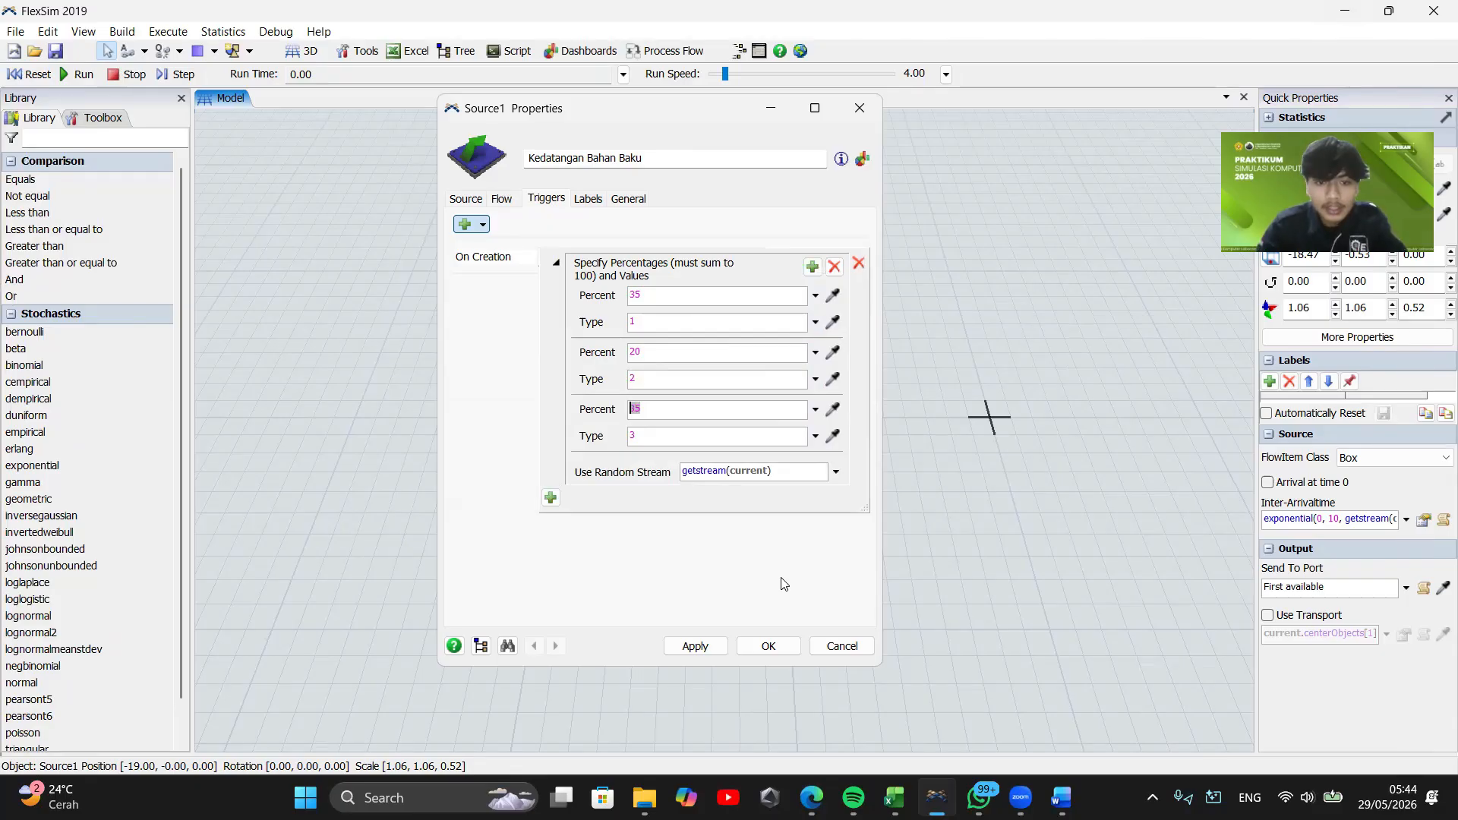
key(BackSpace)
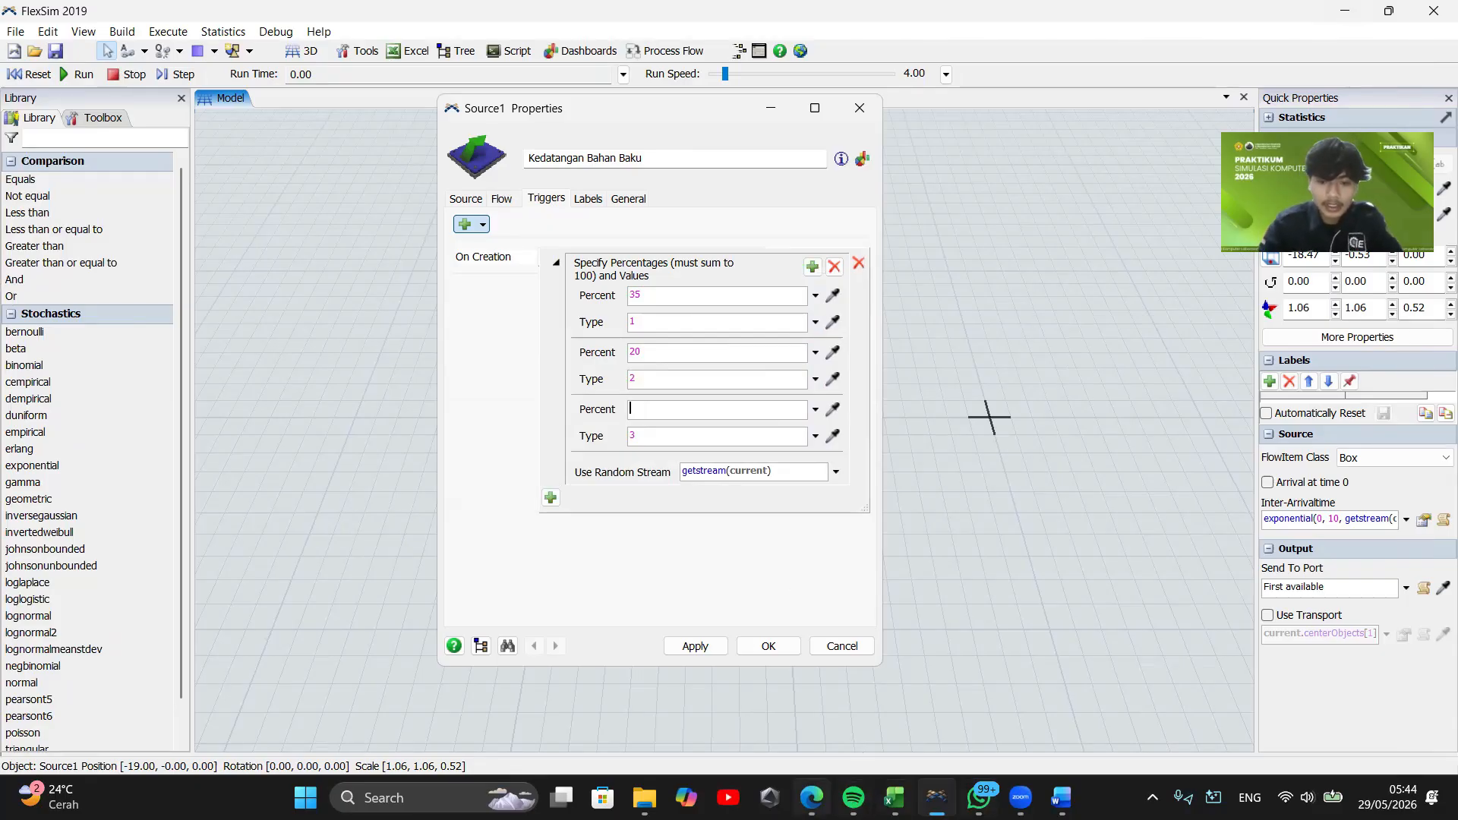
click(805, 710)
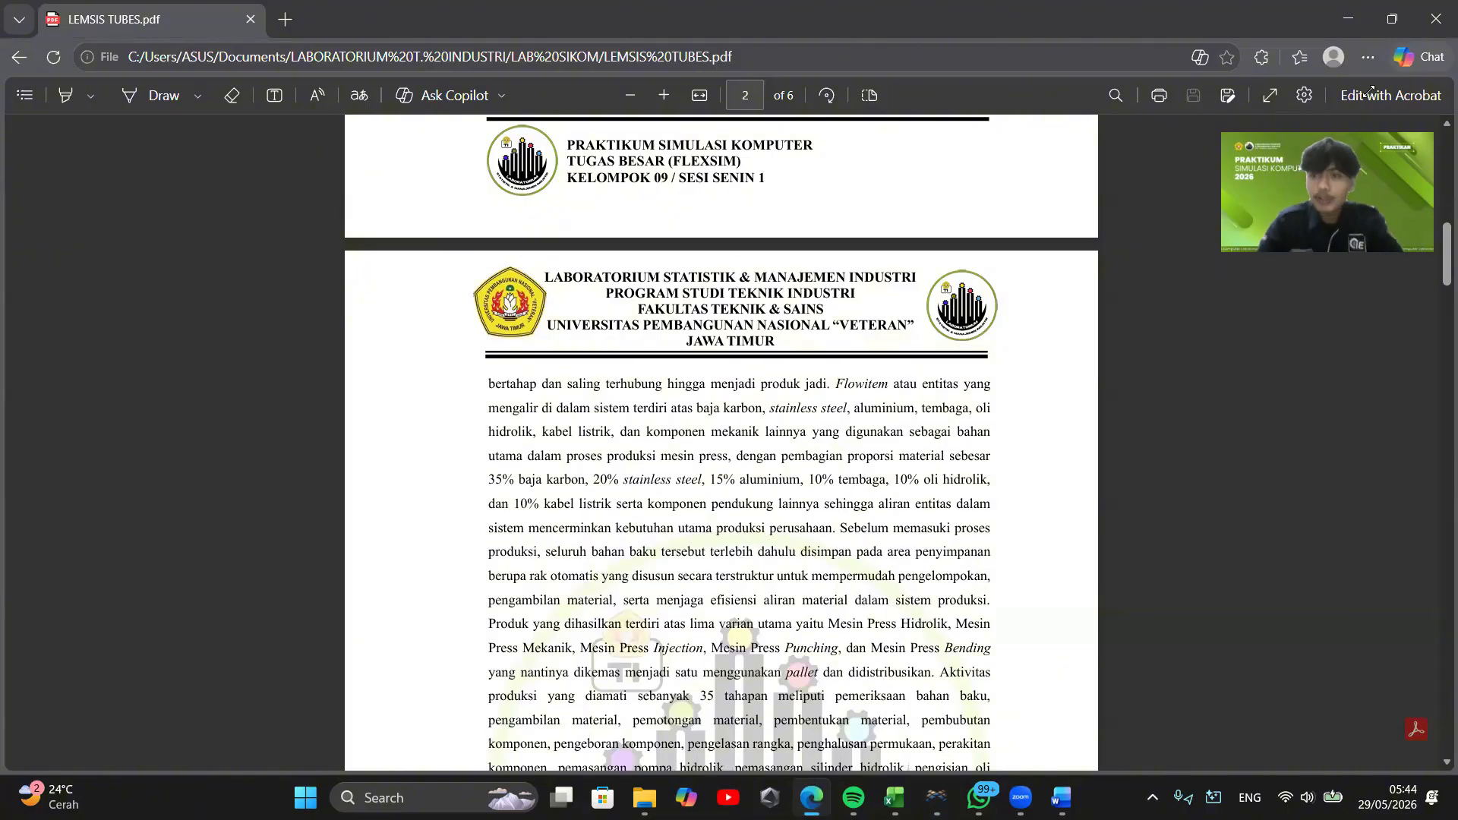
key(alt+Tab)
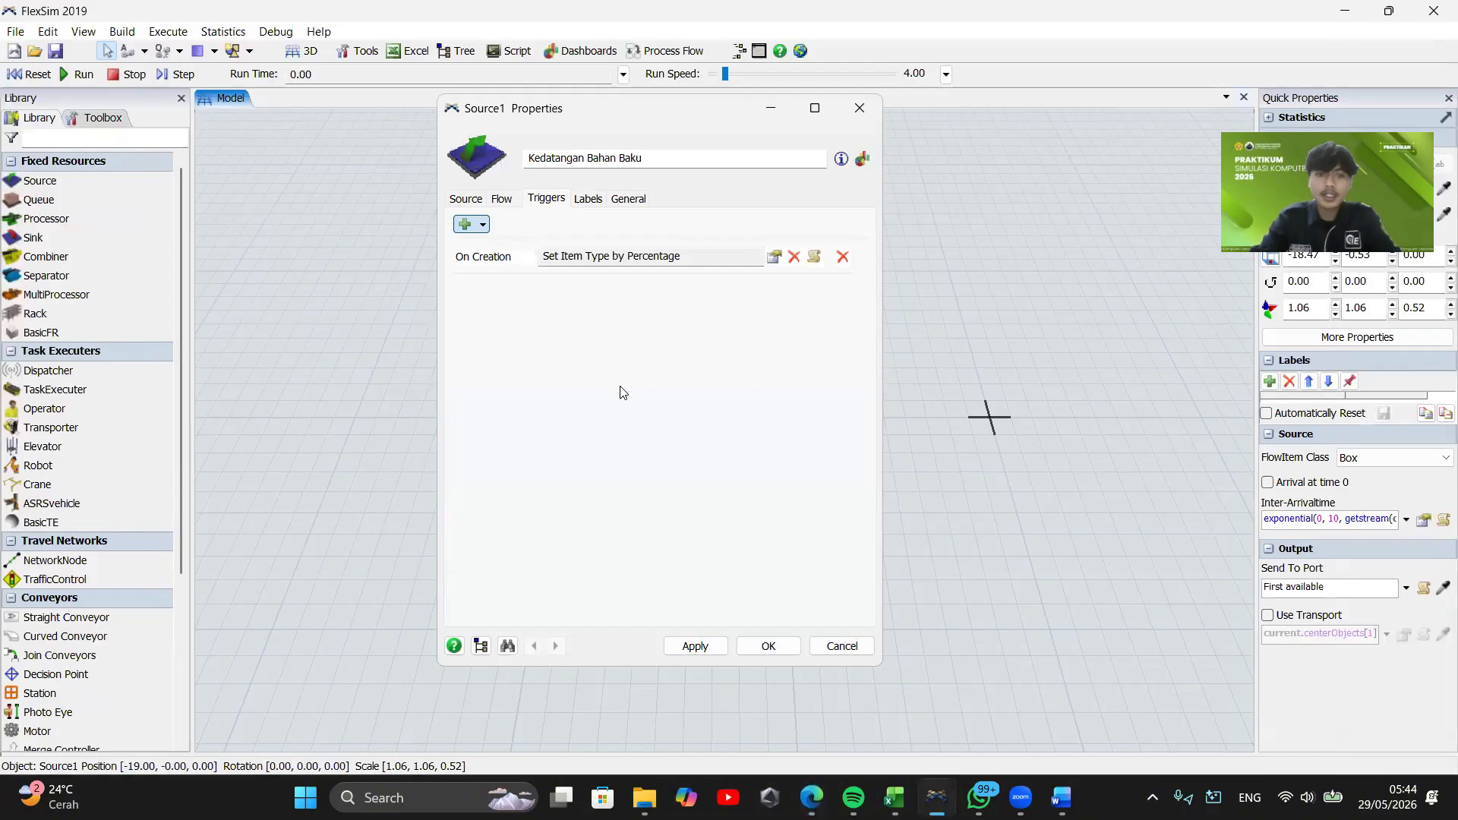
click(775, 258)
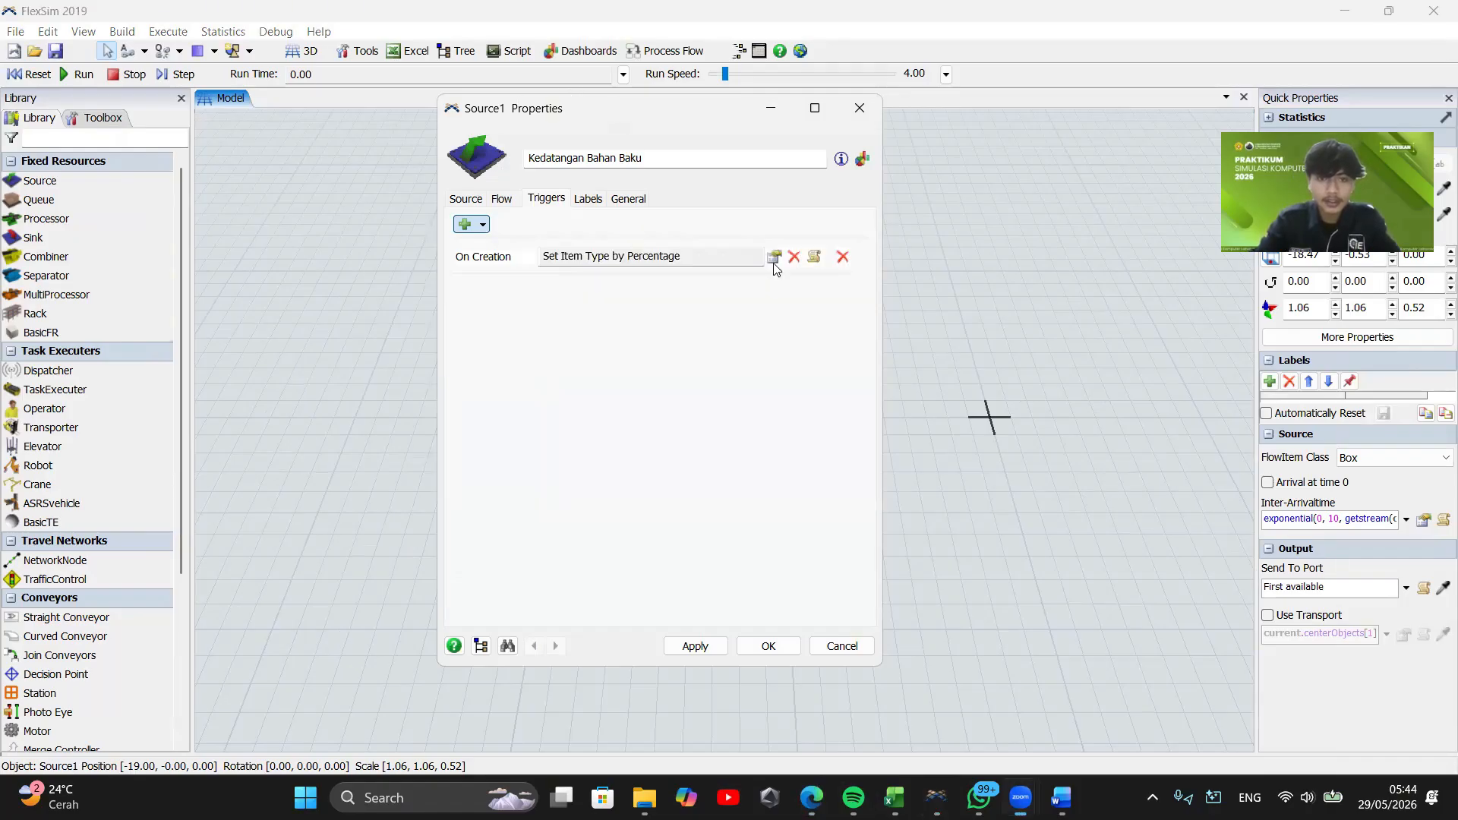
click(774, 258)
click(651, 411)
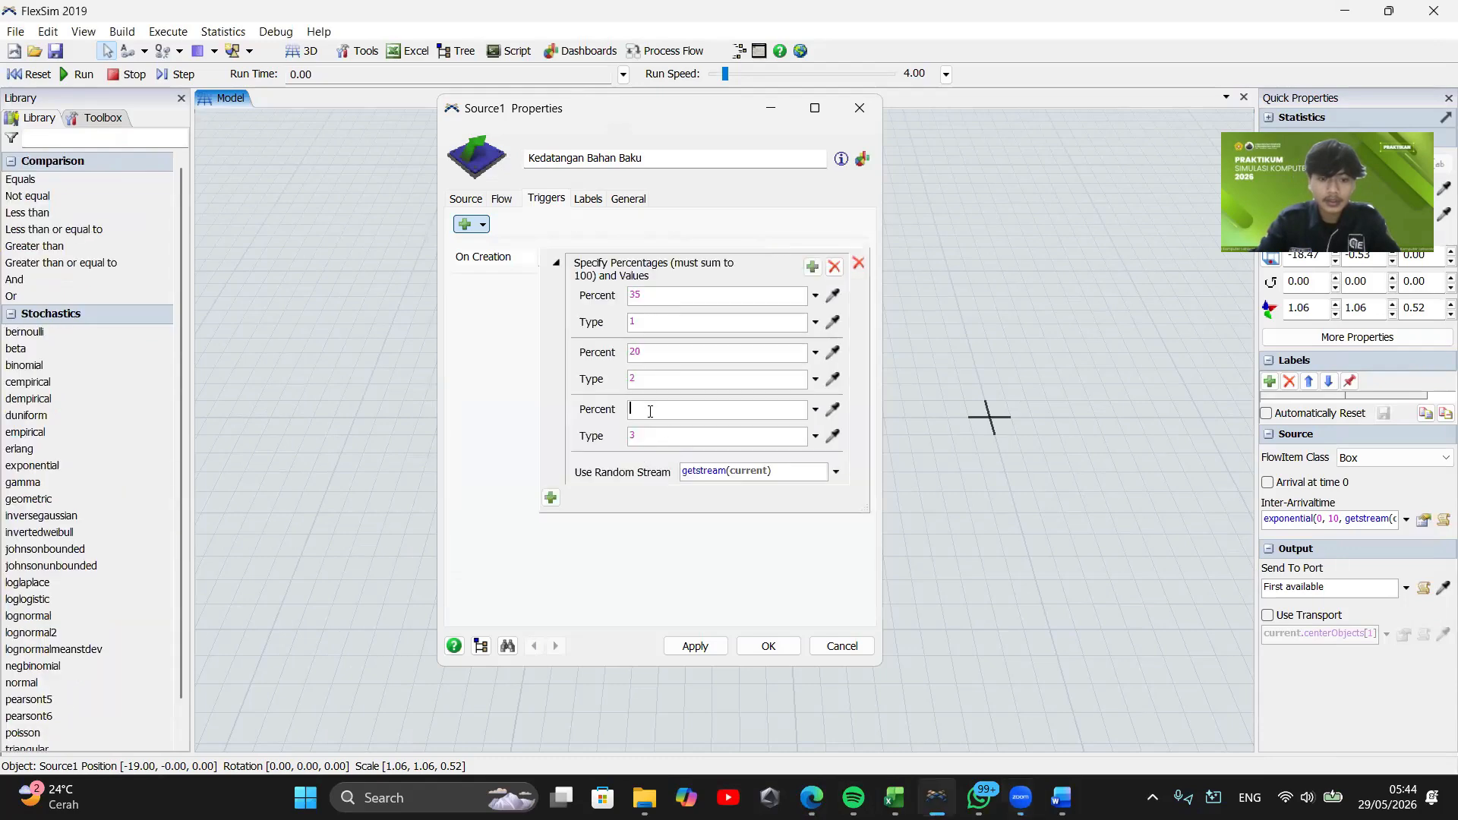
text(2)
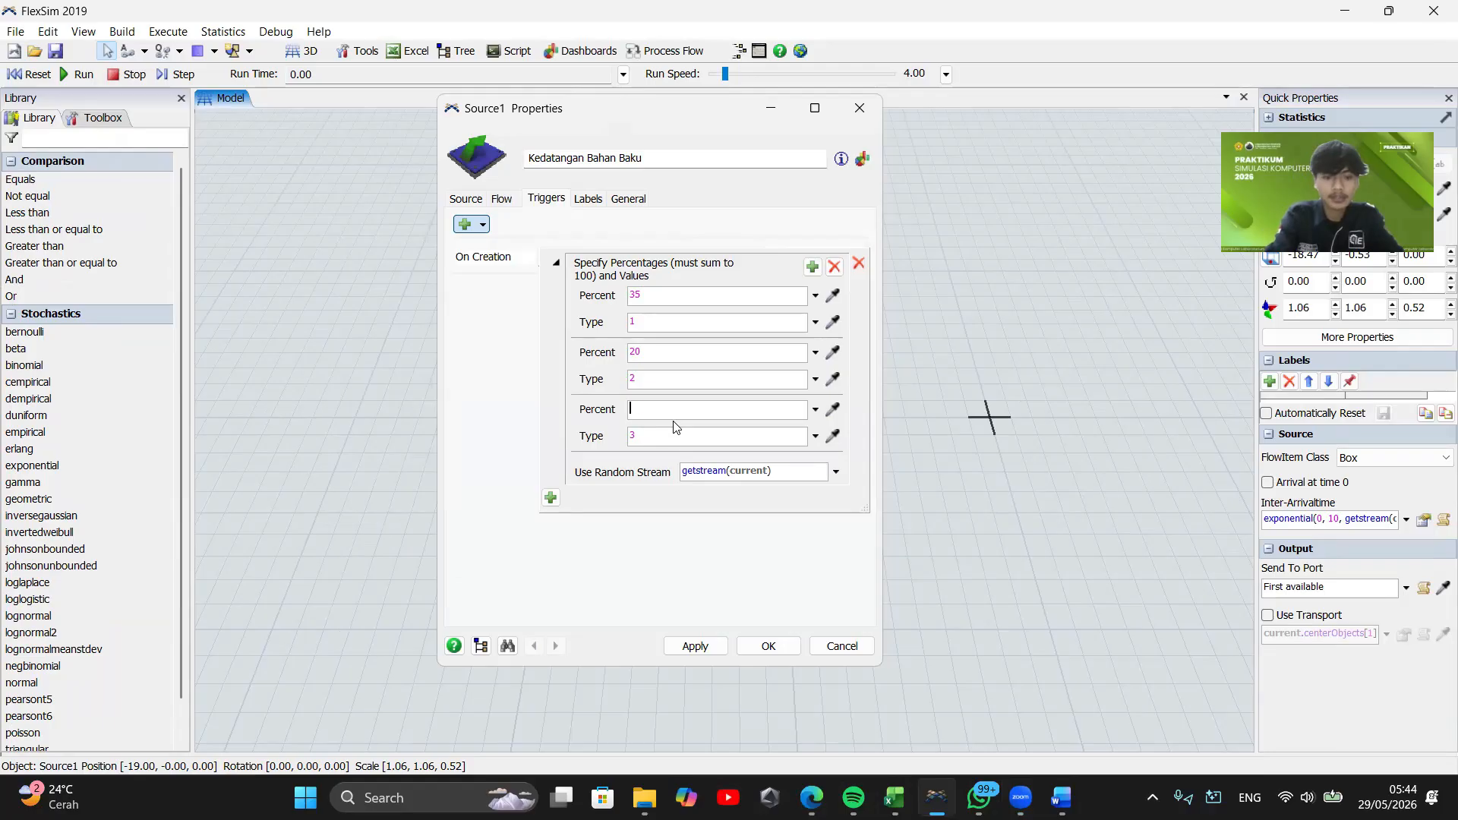
Add a percentage entry for item type 4 and set it to 10 percent, checking the material proportions in LEMSIS TUBES.pdf before returning to FlexSim
click(812, 266)
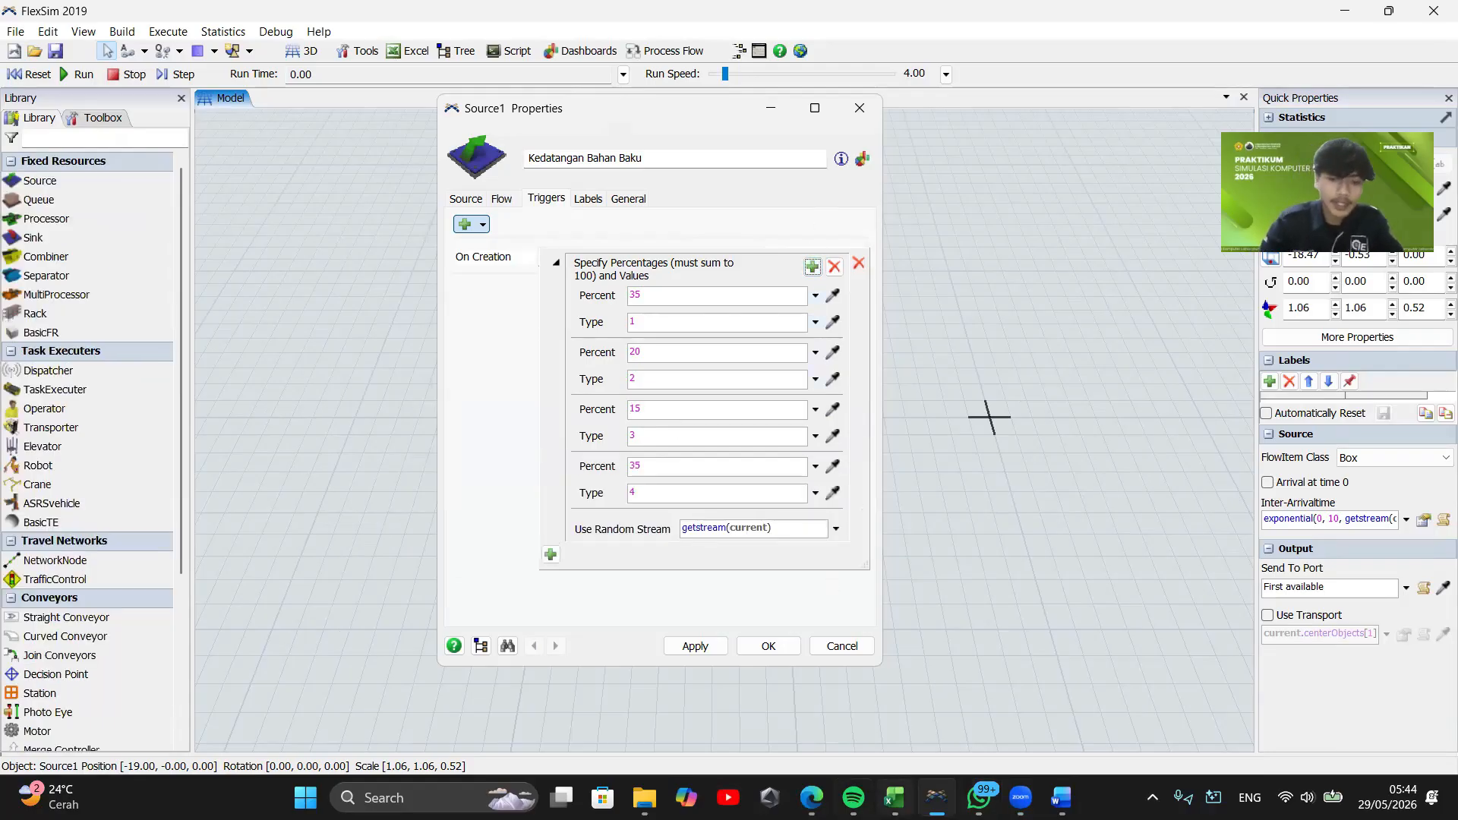
mouse_move(811, 796)
click(790, 723)
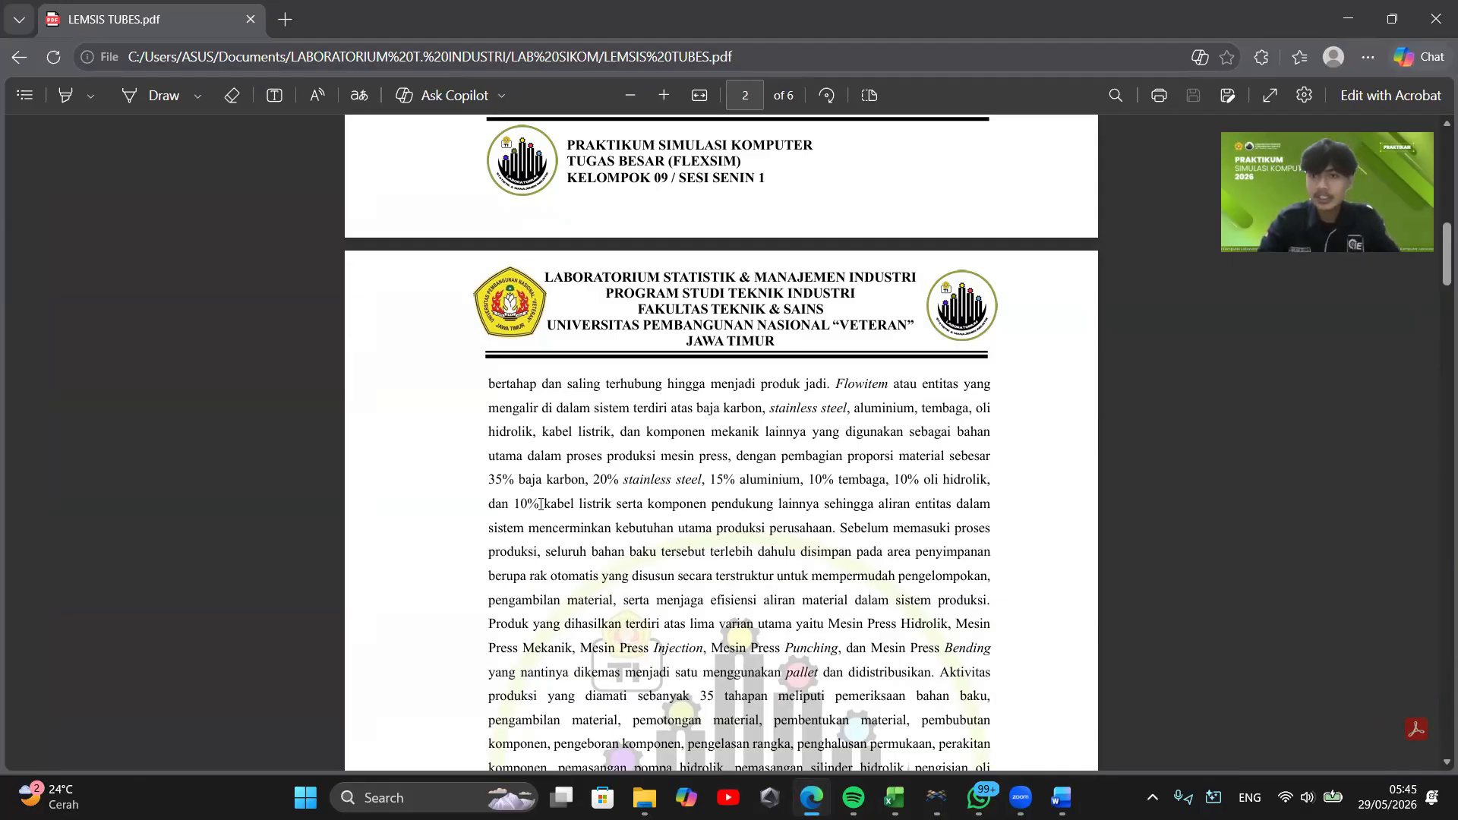
click(1346, 20)
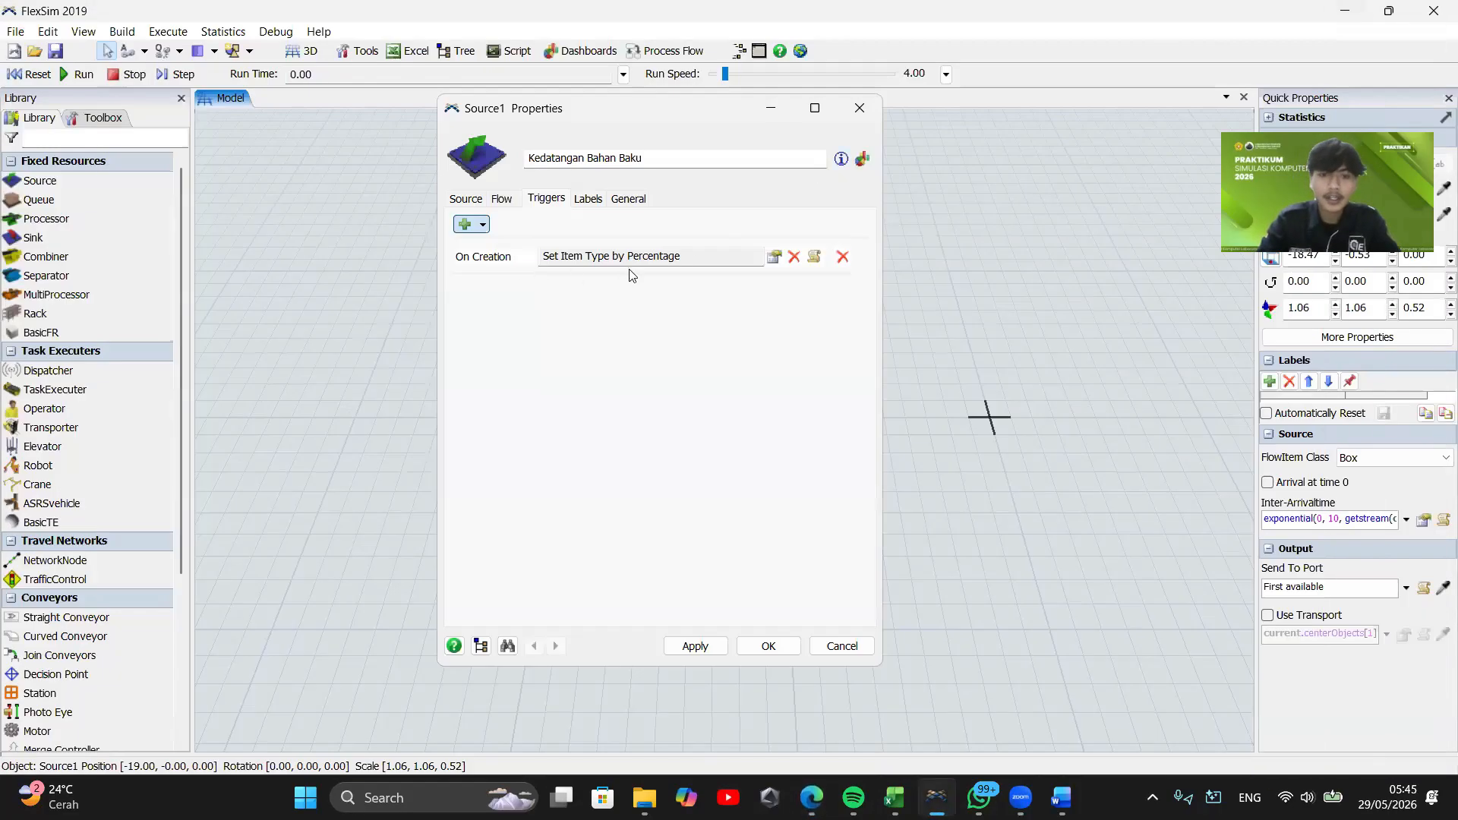
click(774, 258)
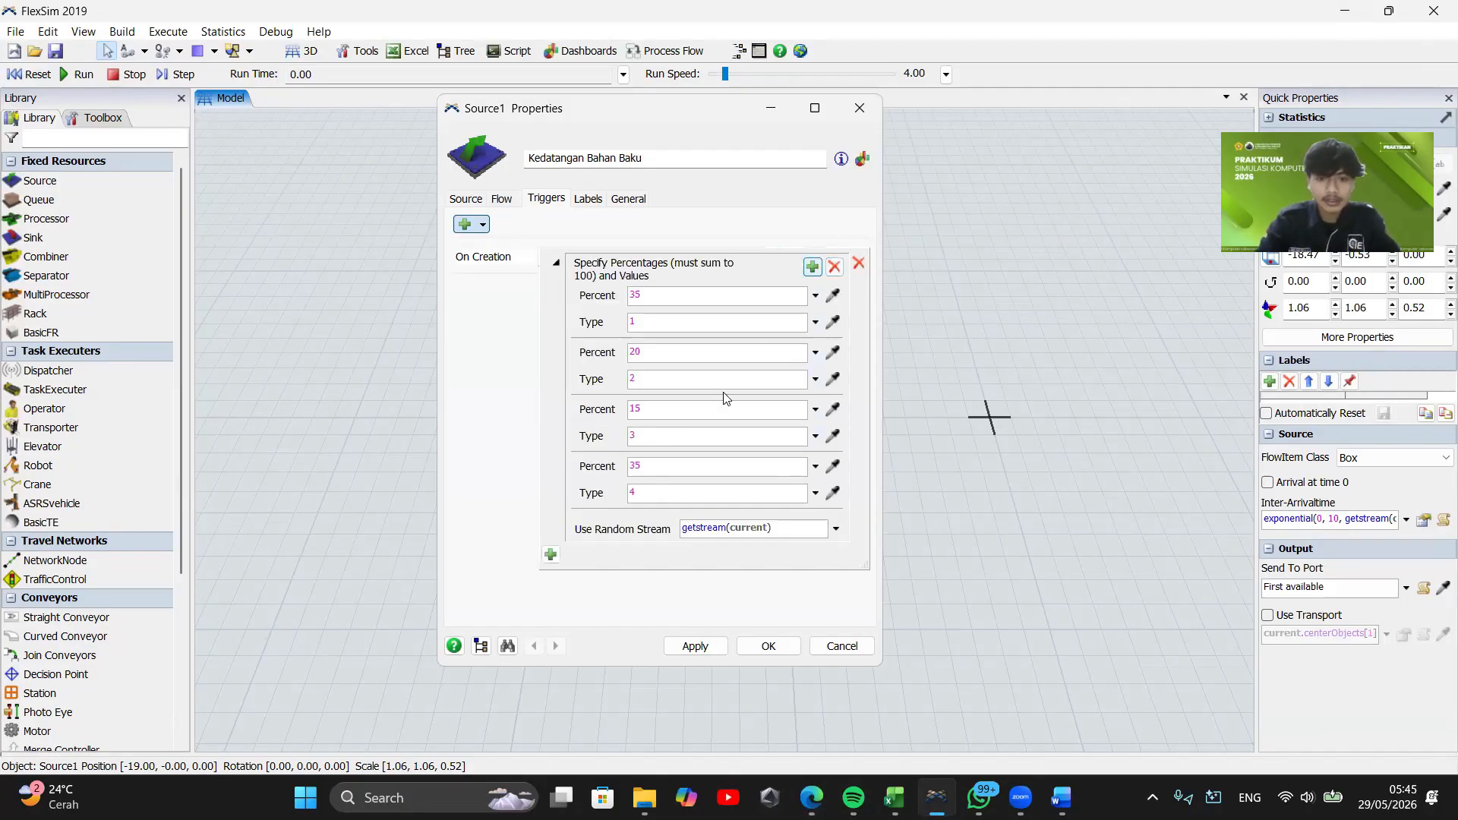
click(652, 464)
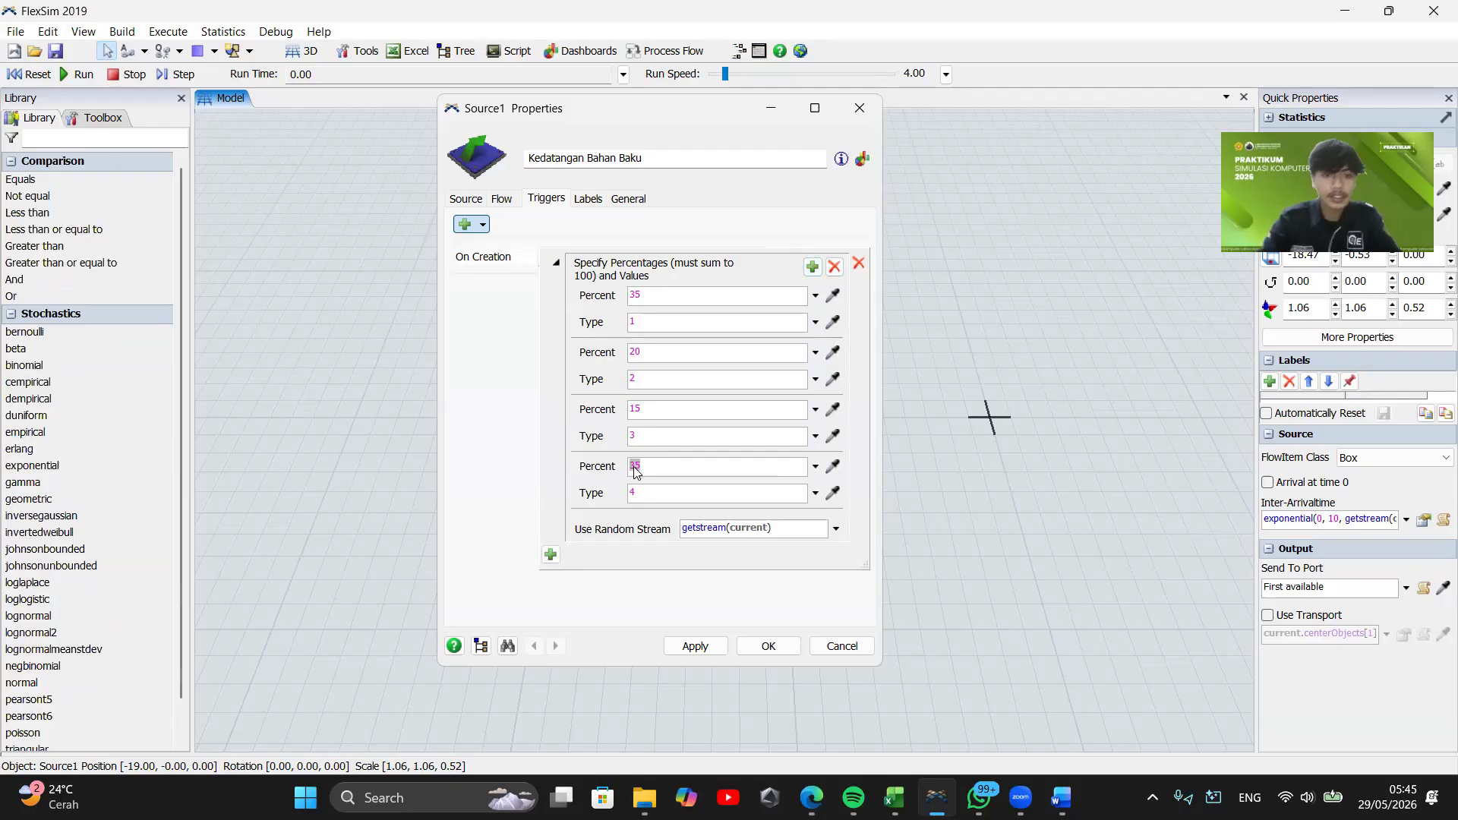
text(10)
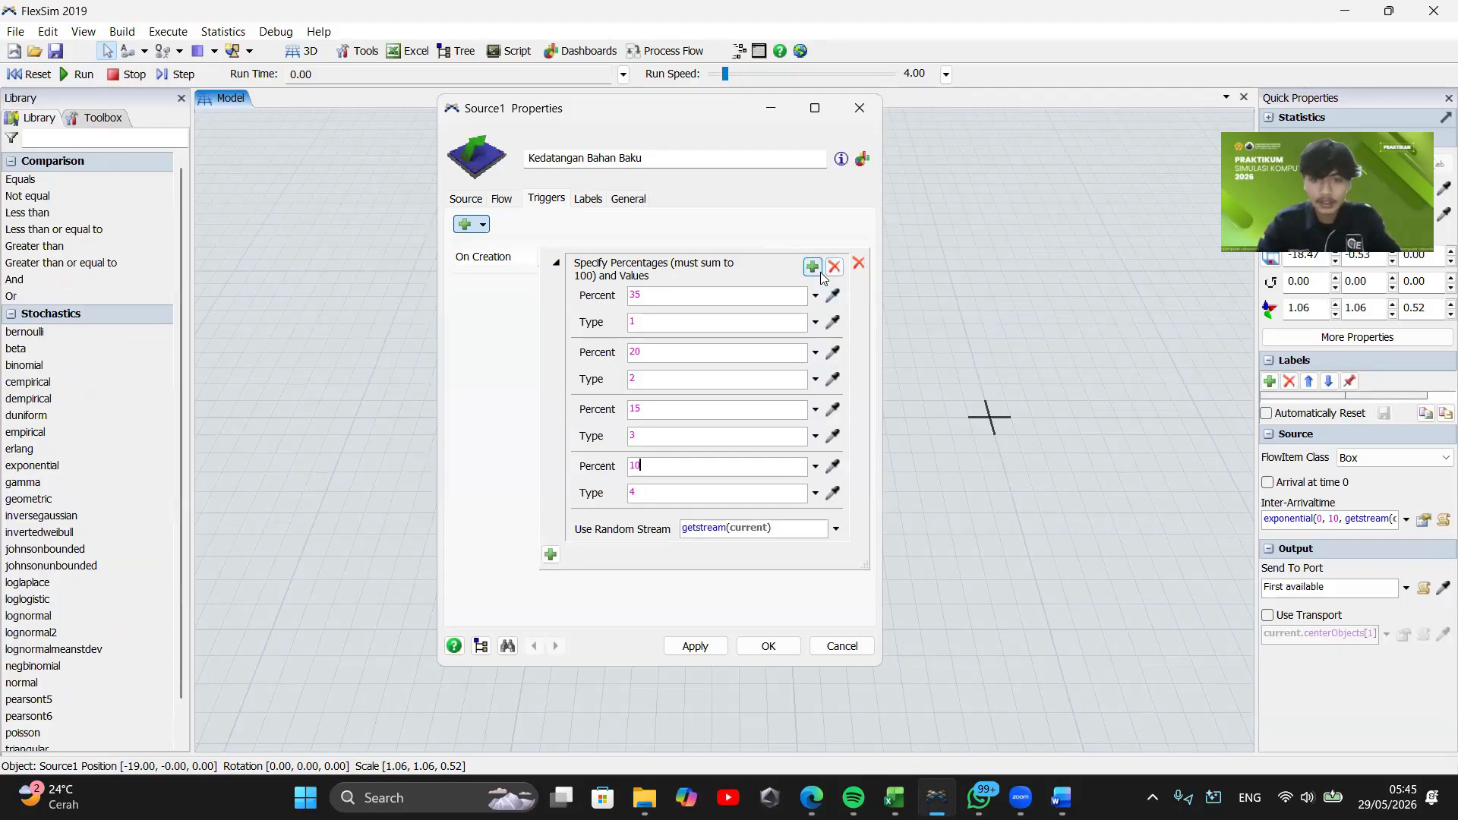
Add percentage entries for item types 5 and 6, set both to 10 percent, and collapse the percentage settings
click(812, 265)
click(629, 521)
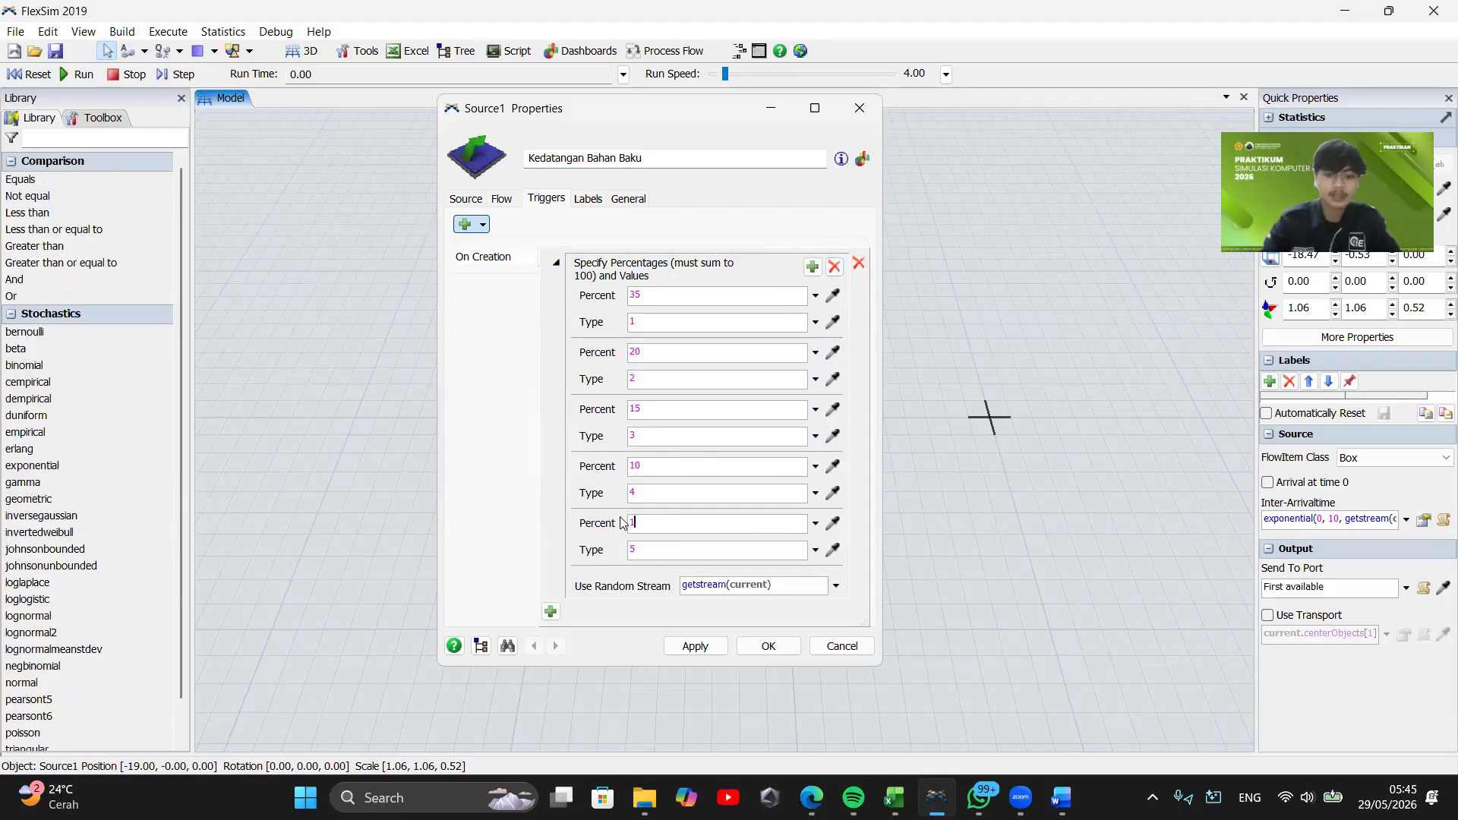
click(812, 266)
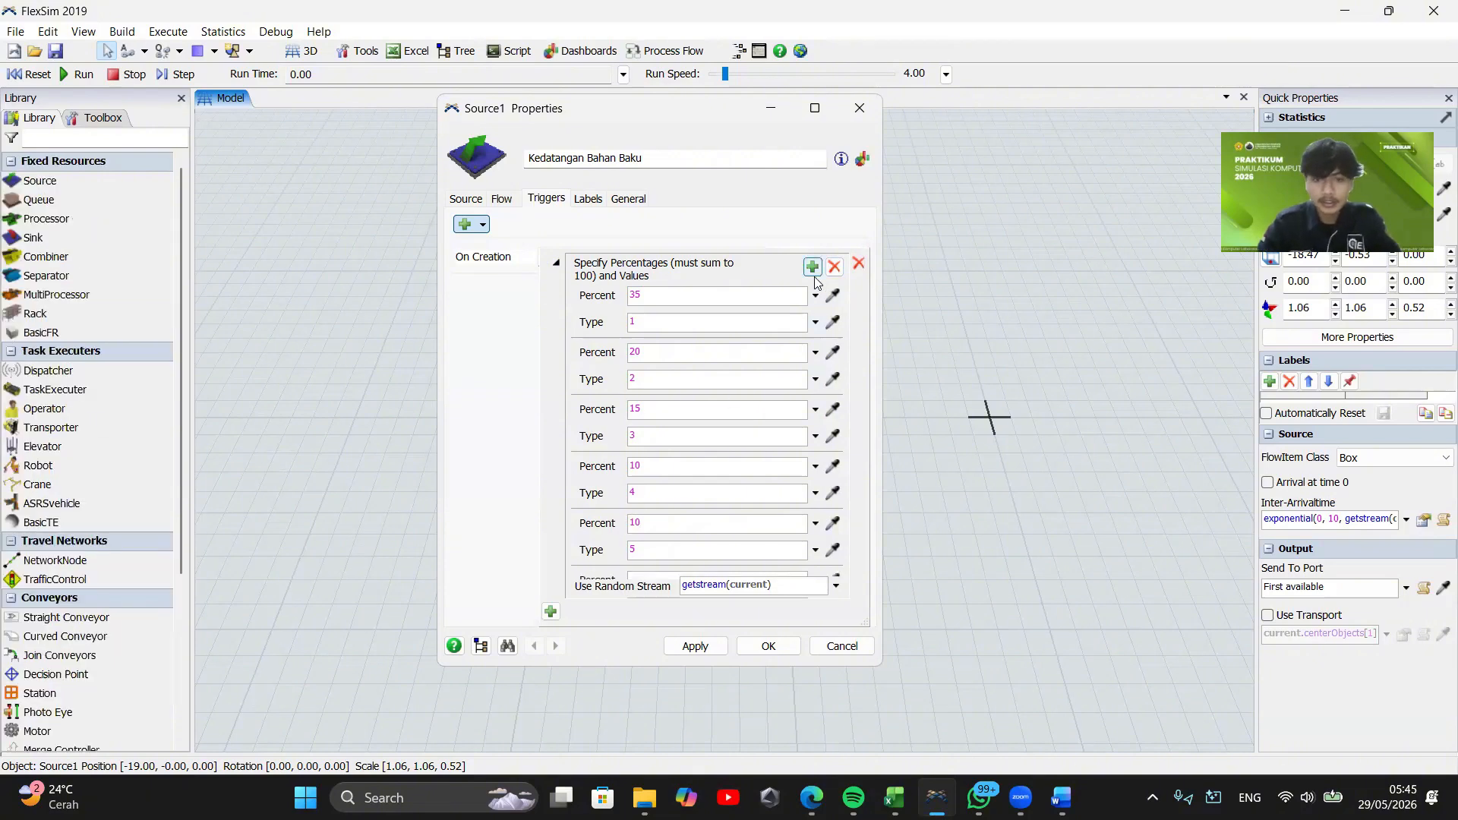
click(627, 581)
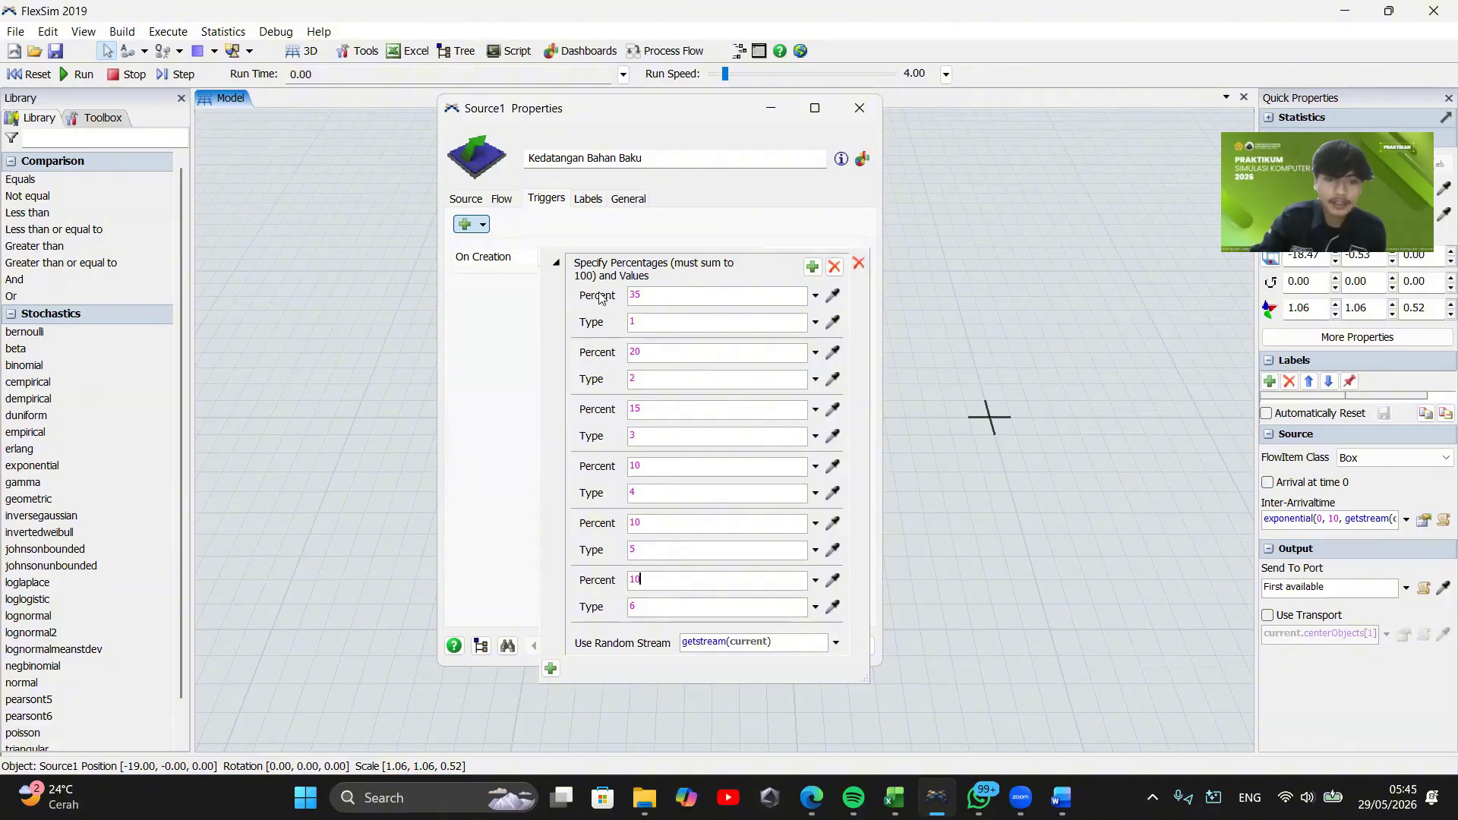
click(556, 263)
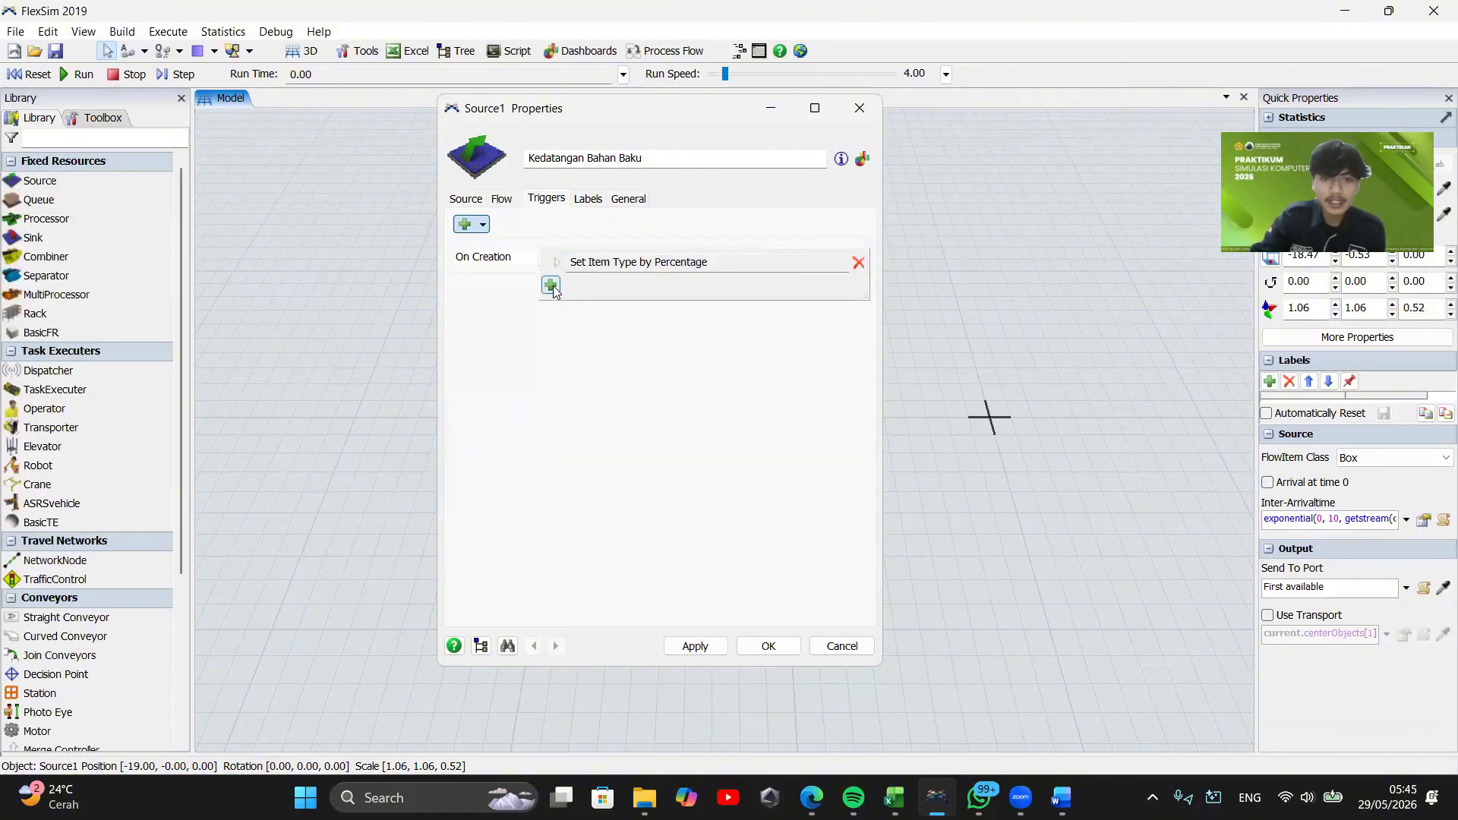
Add a Set Label action to the On Creation trigger with label "ProdukType" and change the upper bound of its duniform value
click(551, 285)
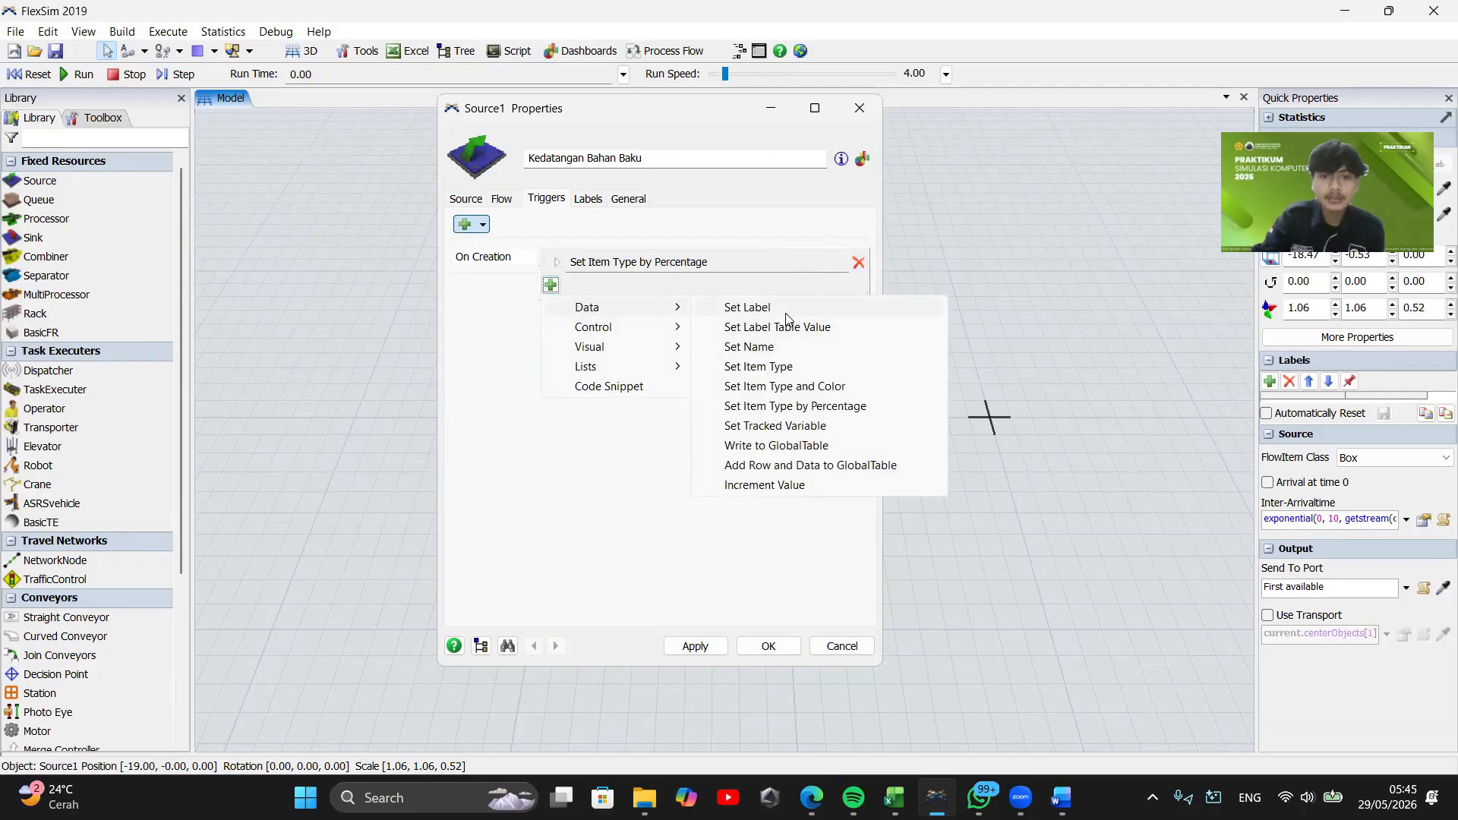
click(759, 307)
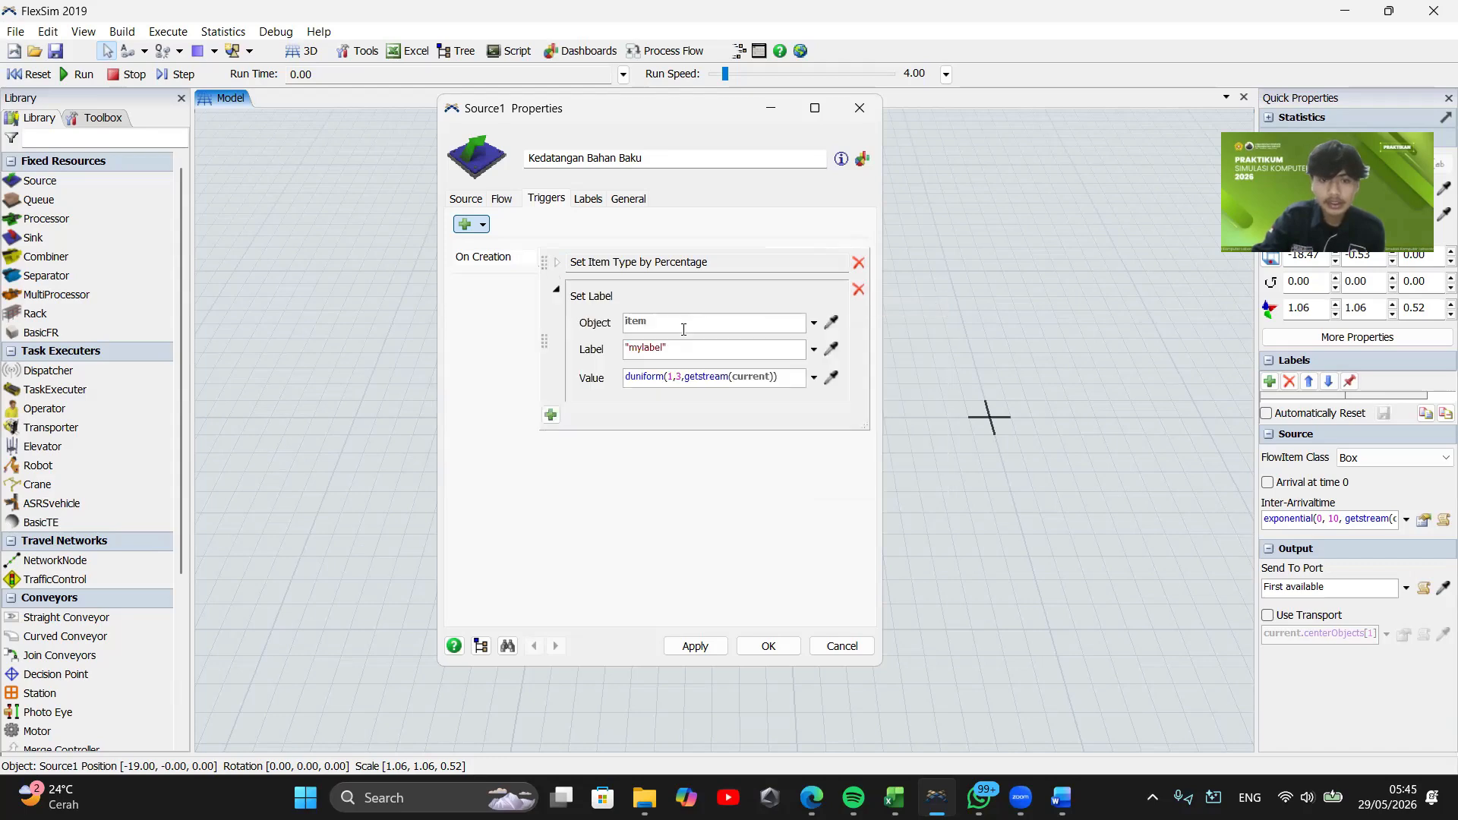
click(664, 350)
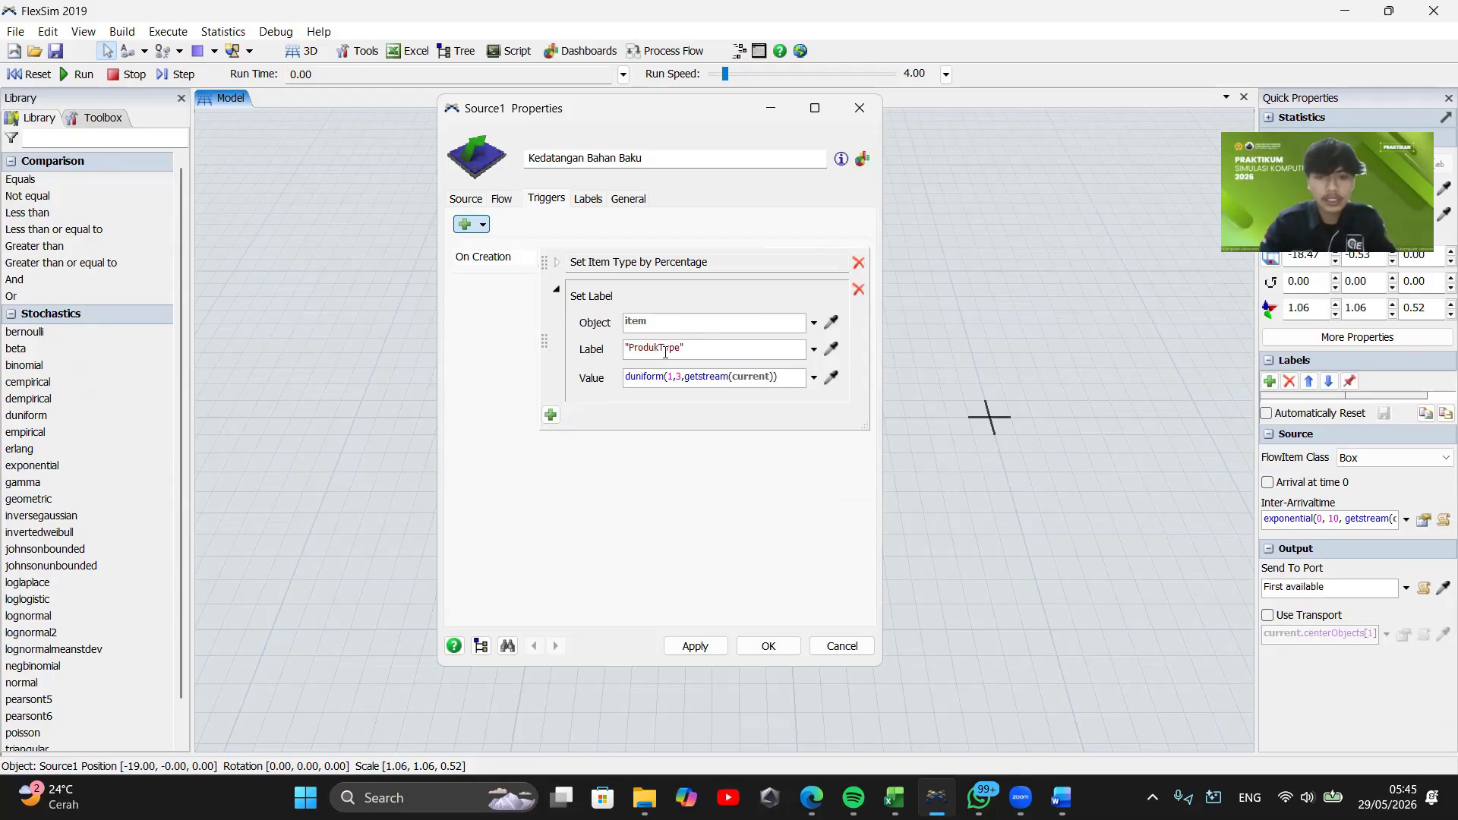
key(BackSpace)
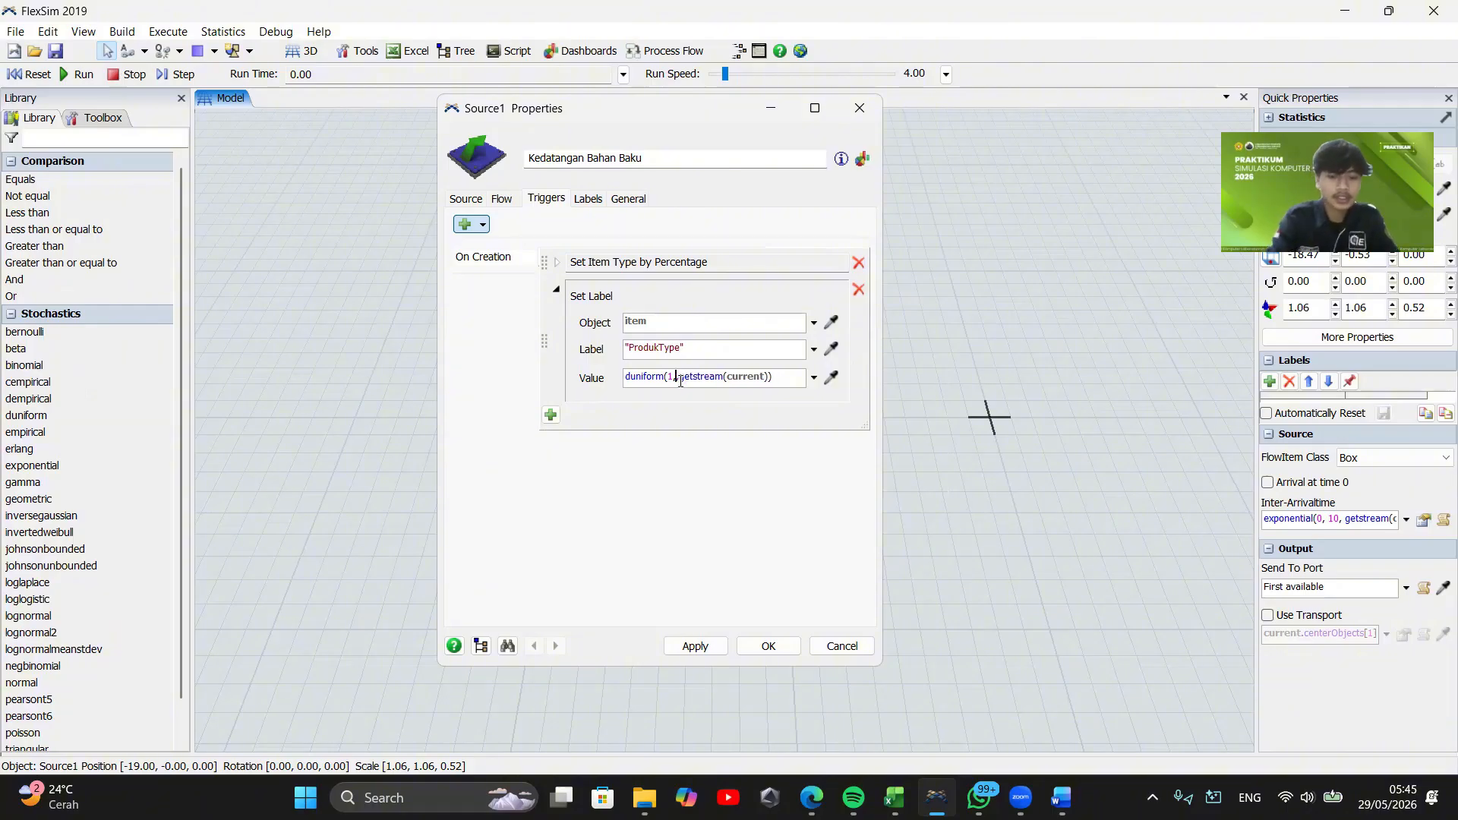
text(2)
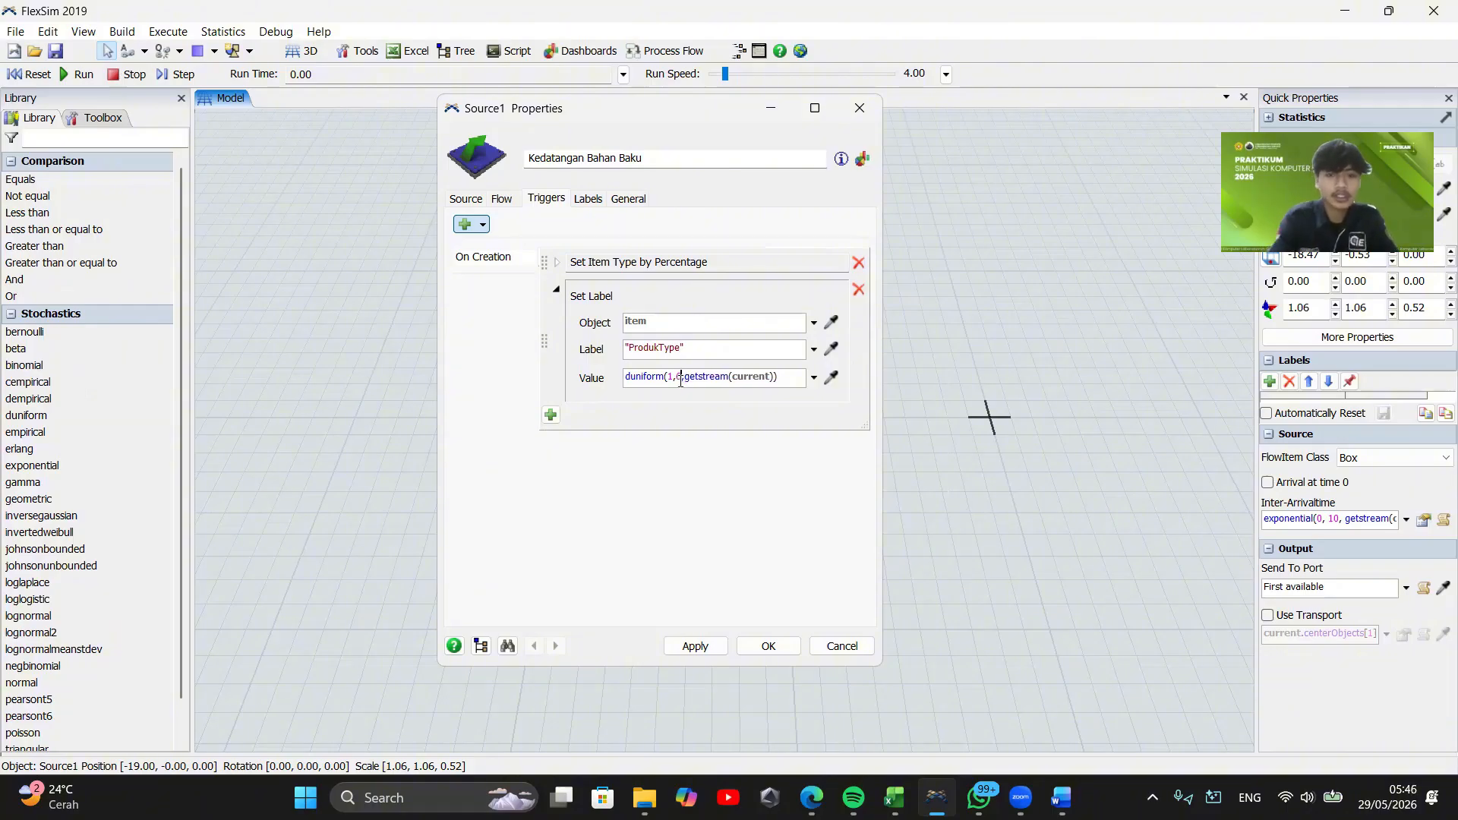
click(554, 290)
Add a Set Color By Case action to the On Creation trigger and create six color cases numbered 1 to 6
click(551, 312)
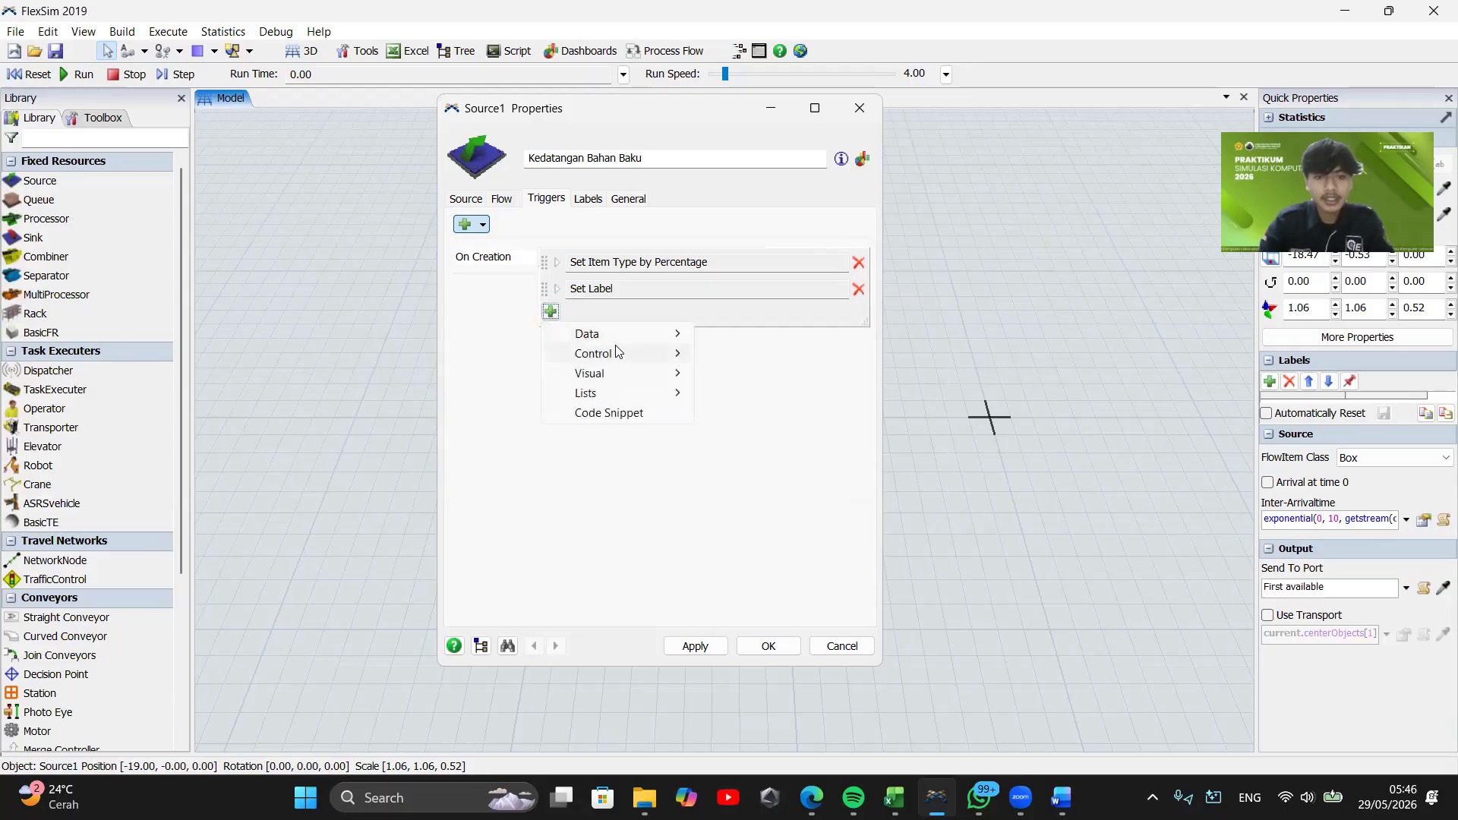
mouse_move(638, 370)
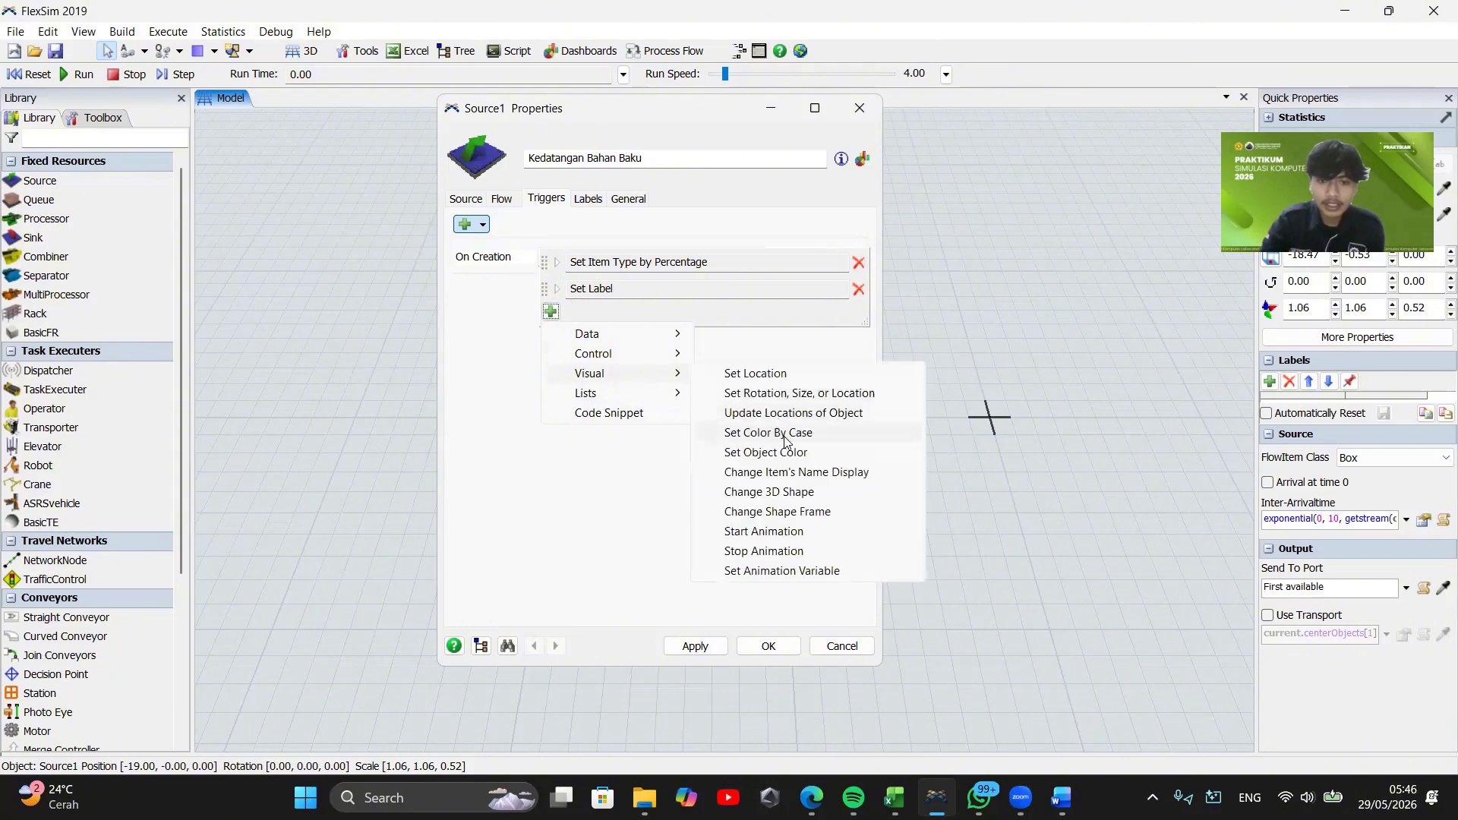
click(785, 439)
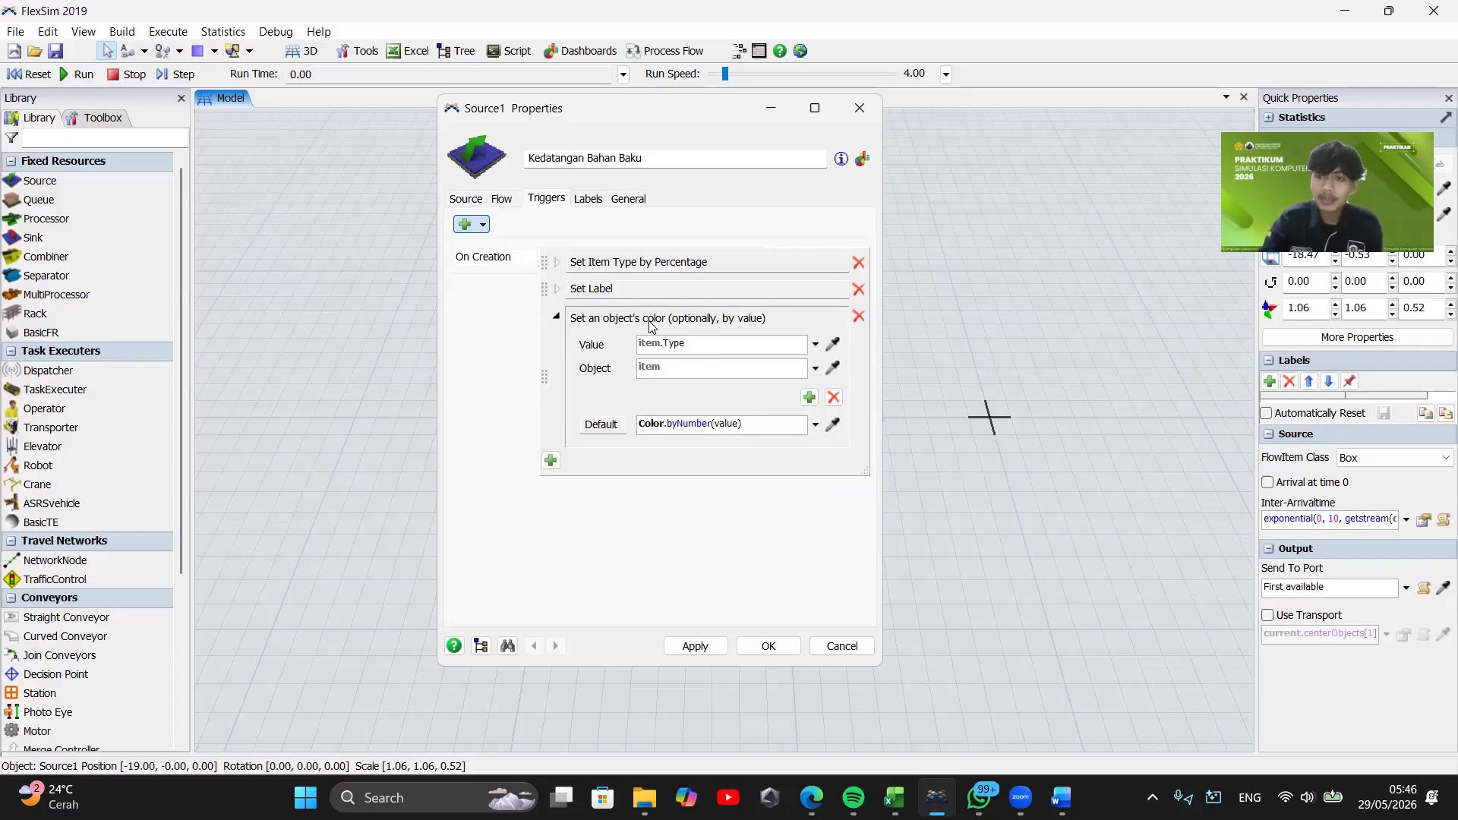
click(809, 397)
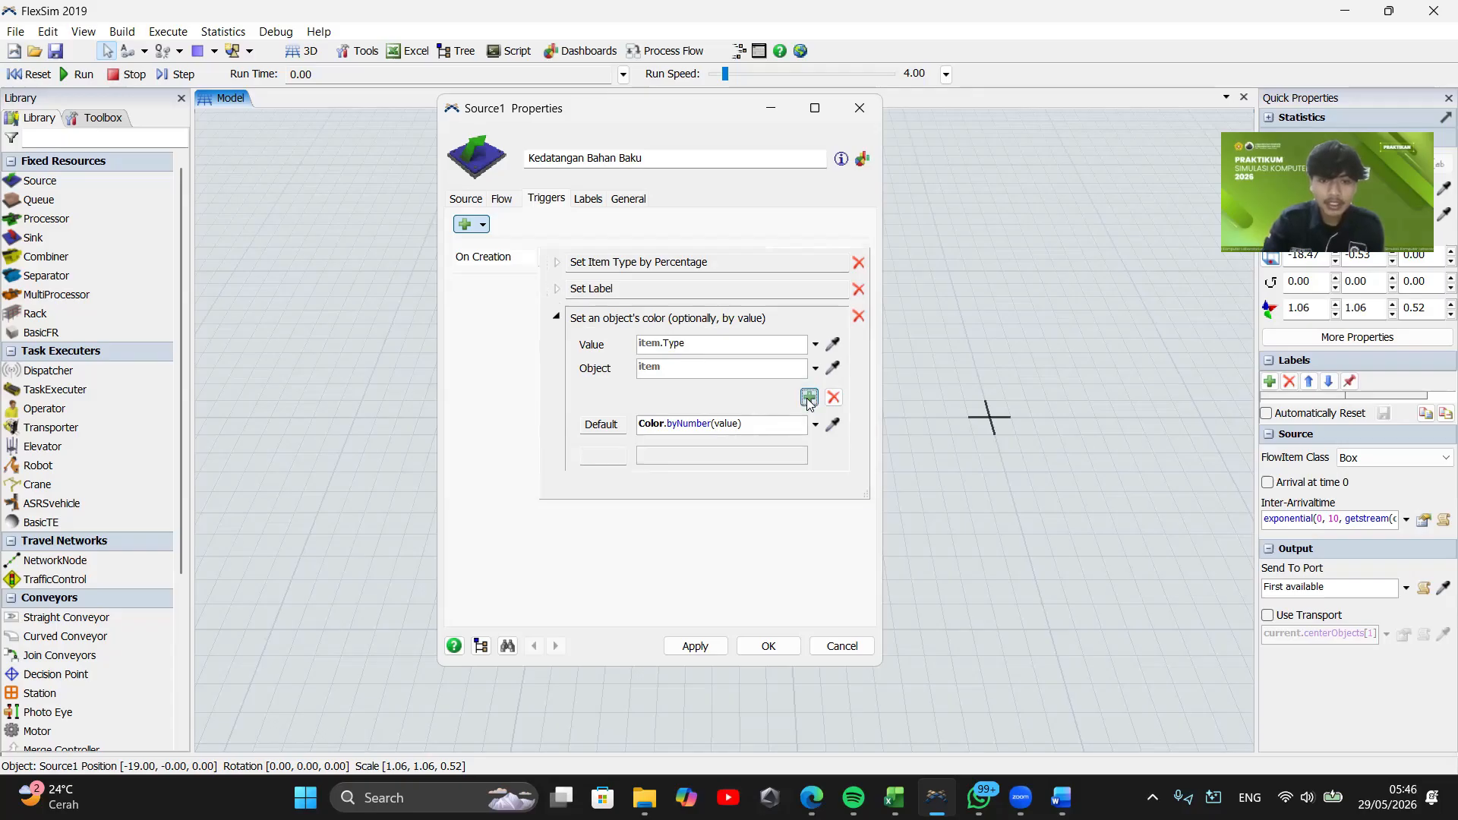
click(809, 397)
click(809, 397)
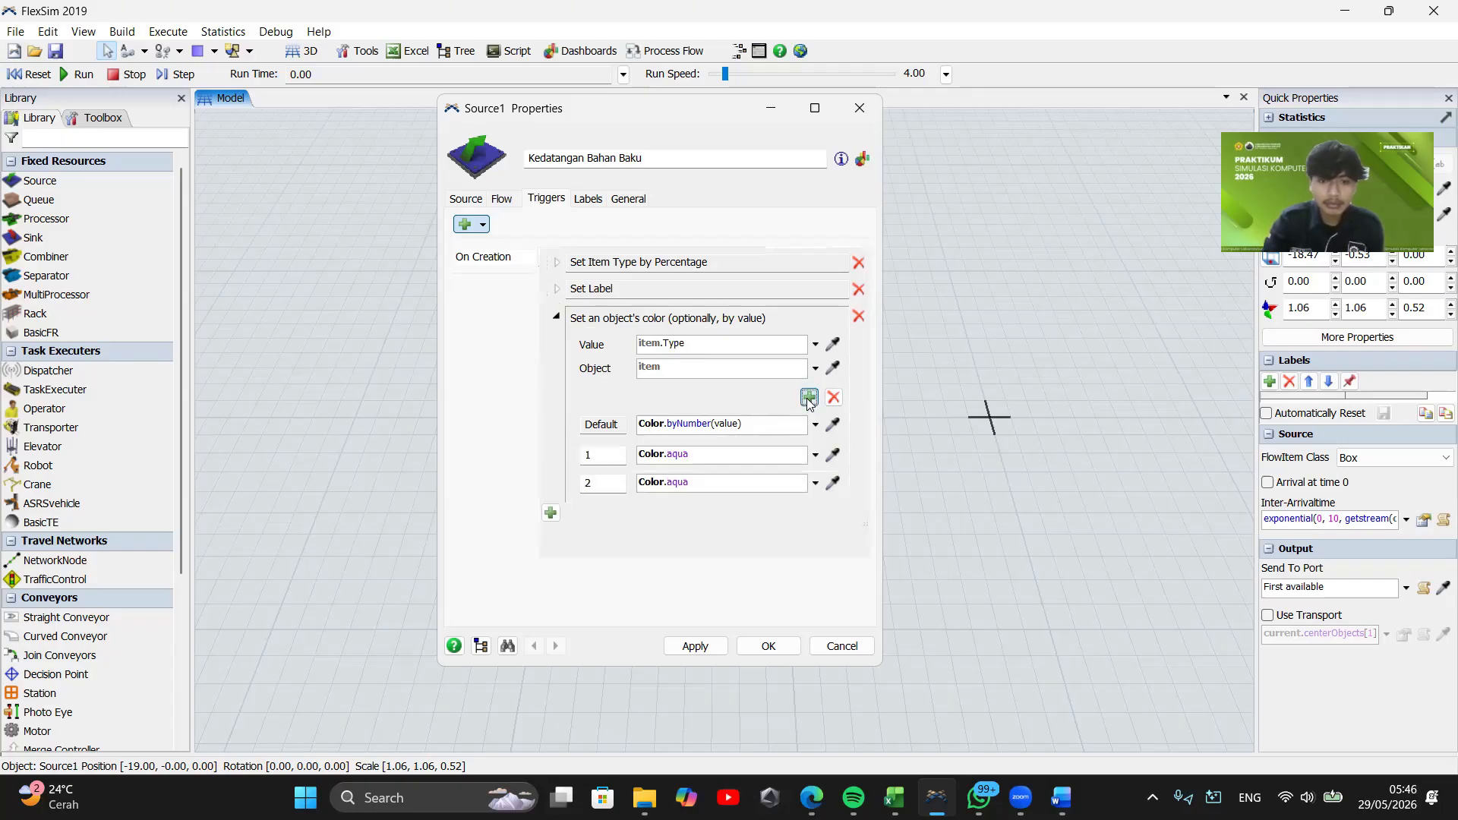
click(809, 397)
click(809, 397)
click(809, 397)
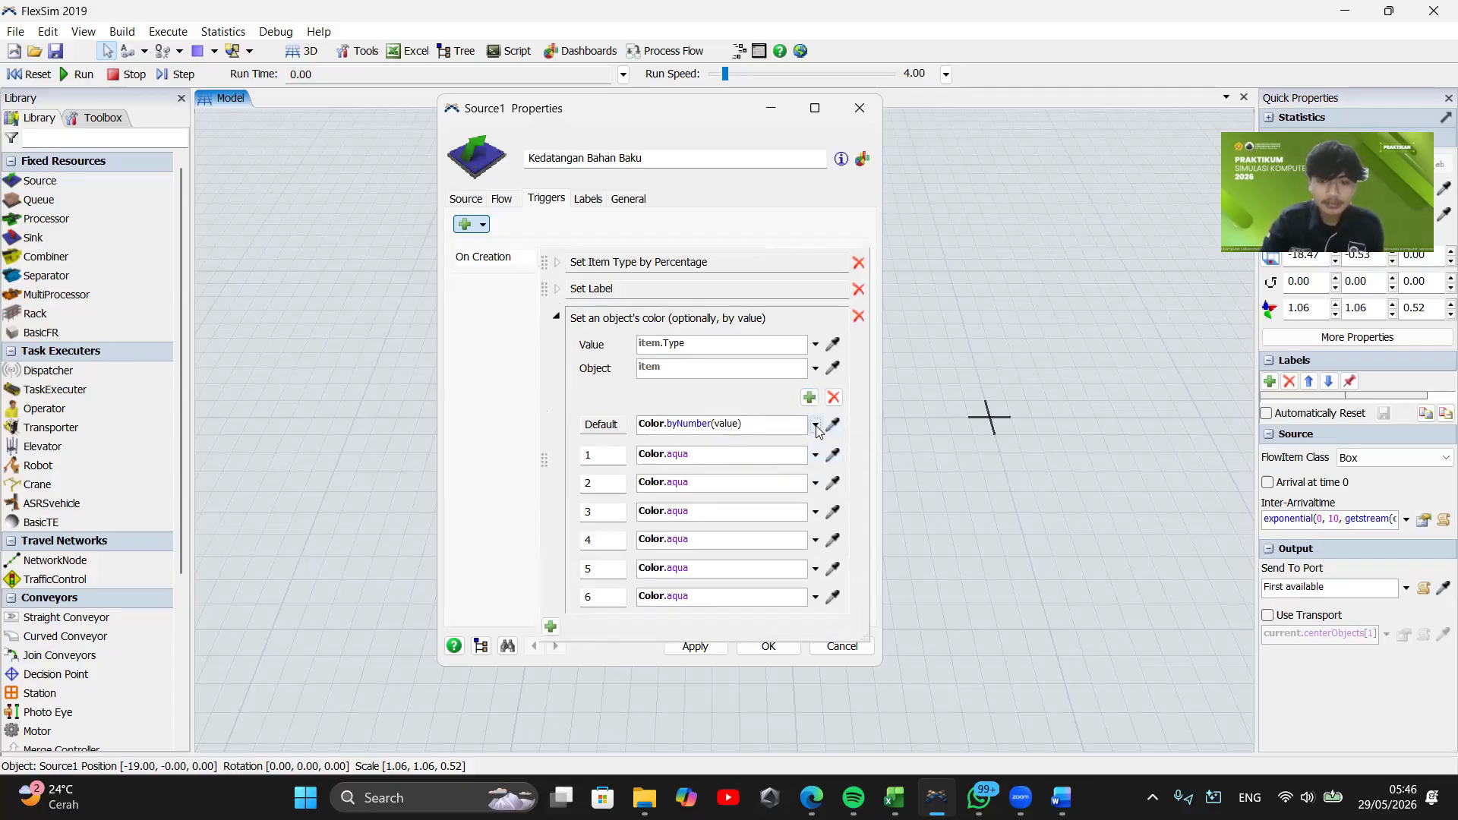
Set the color of case 1 to Color.aqua and the color of case 2 to Color.black
click(817, 427)
click(817, 482)
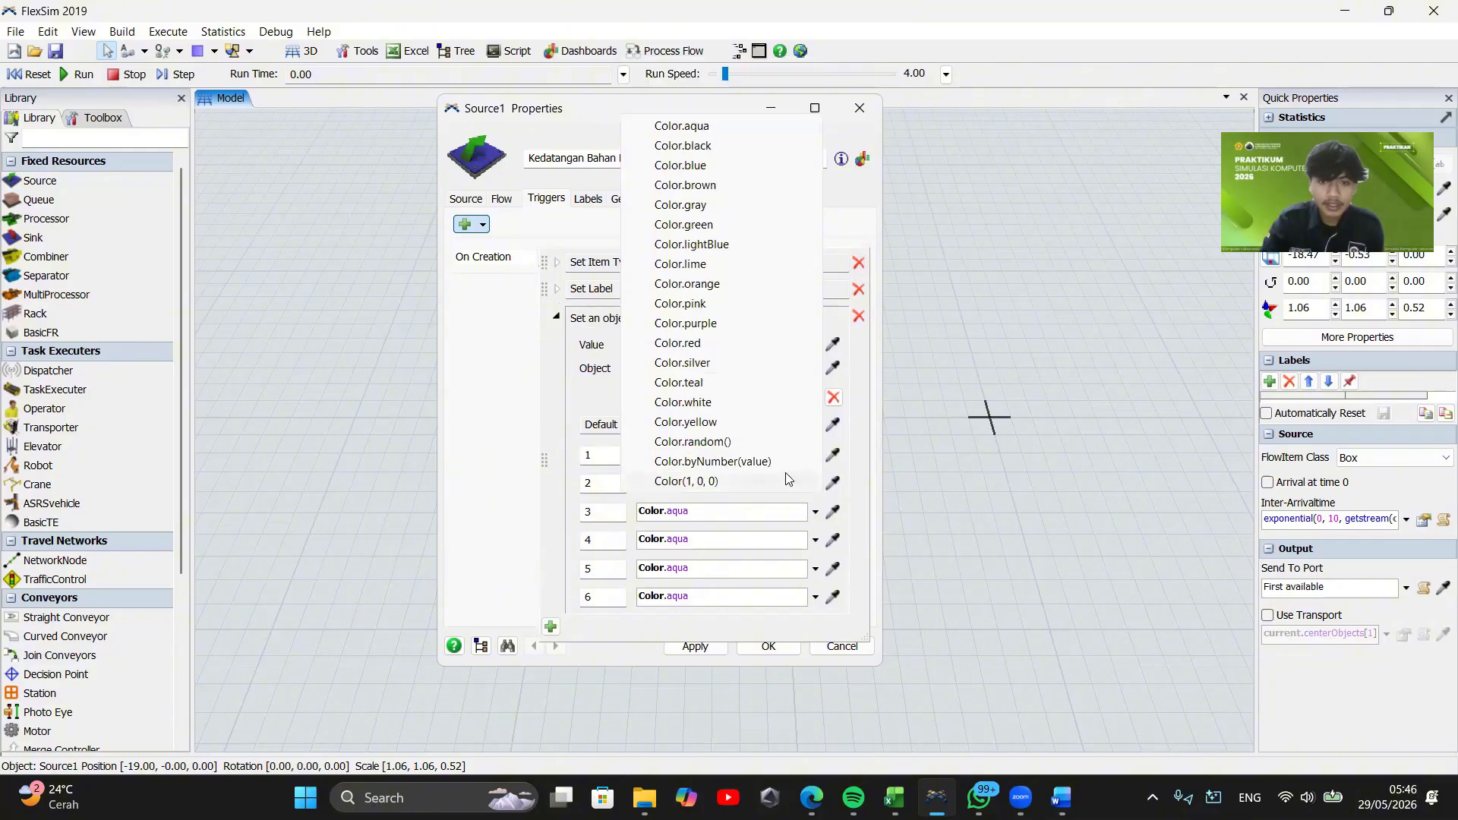
click(569, 449)
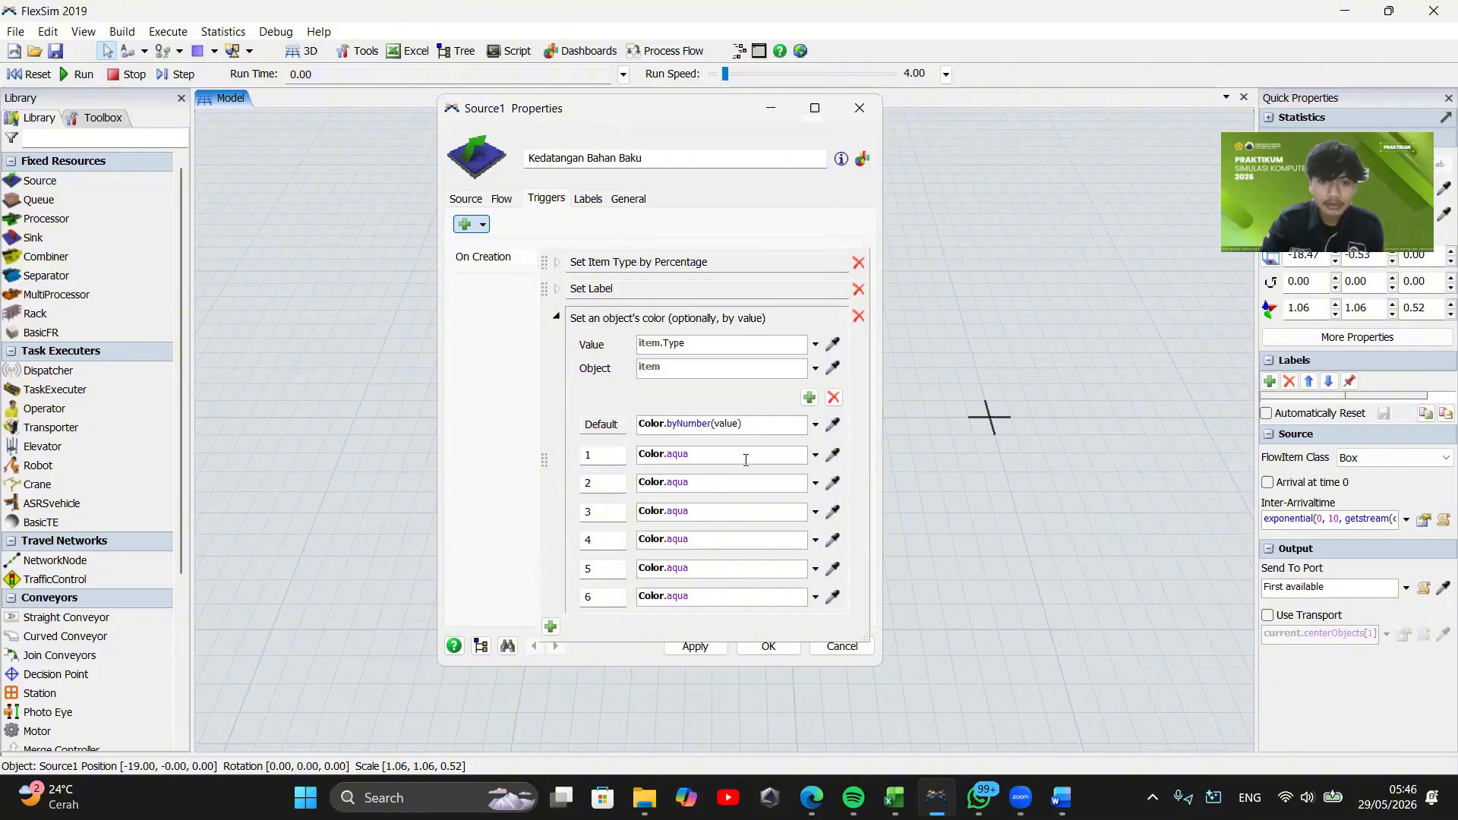
click(817, 454)
click(743, 109)
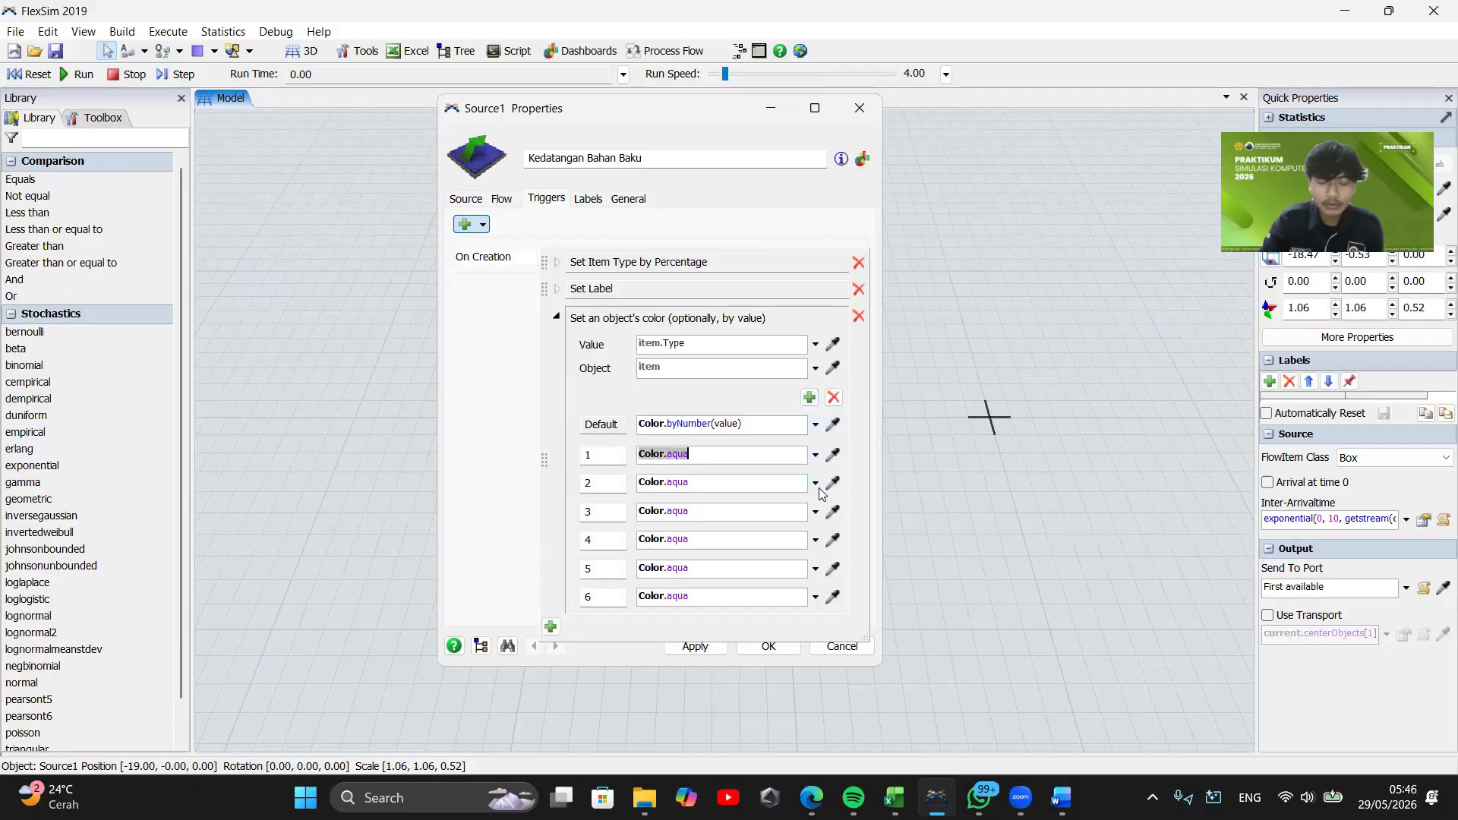
click(817, 482)
click(748, 146)
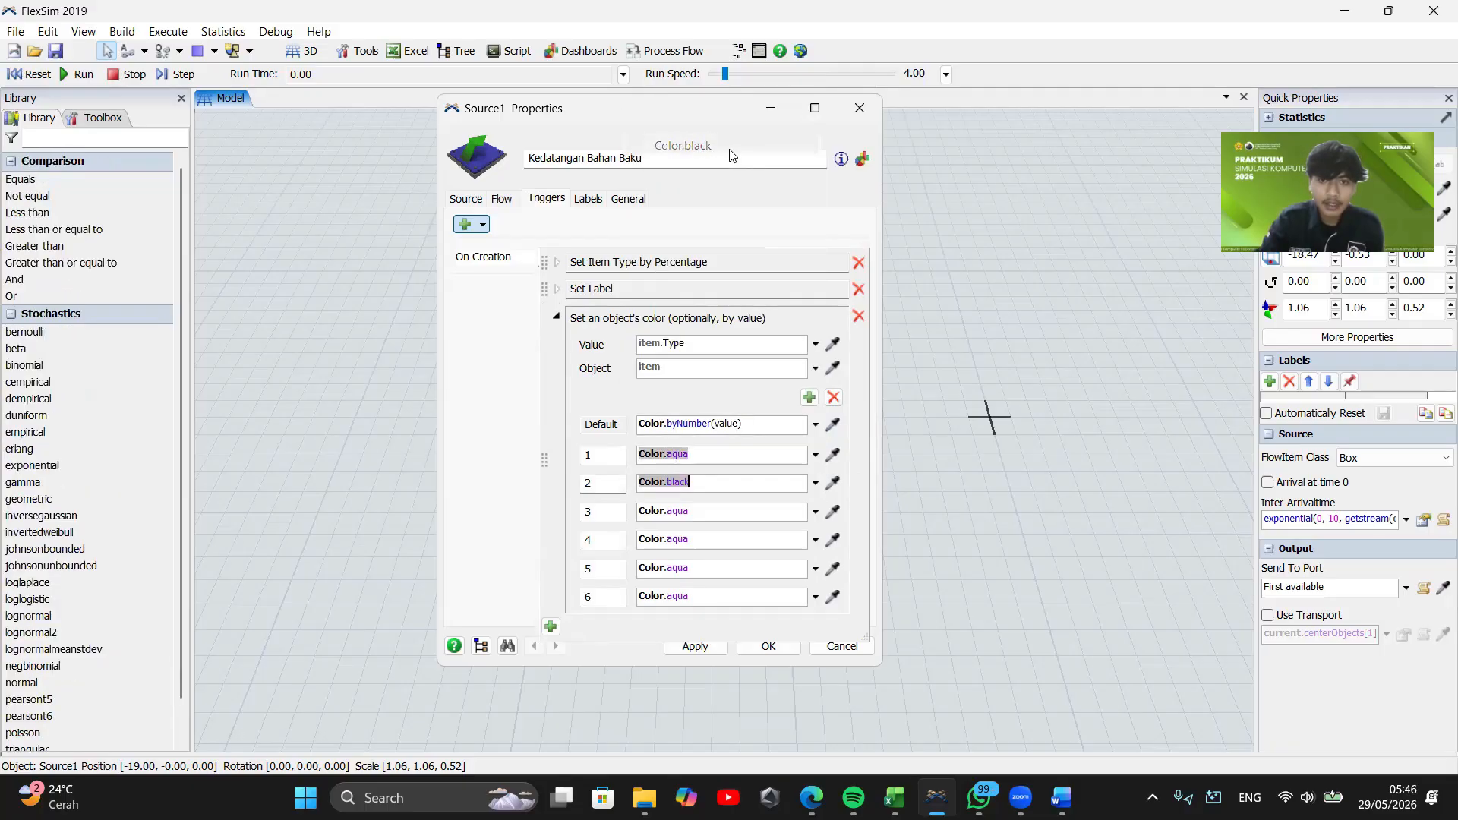
Set the color of case 3 to Color.blue and check the material list in LEMSIS TUBES.pdf
click(818, 484)
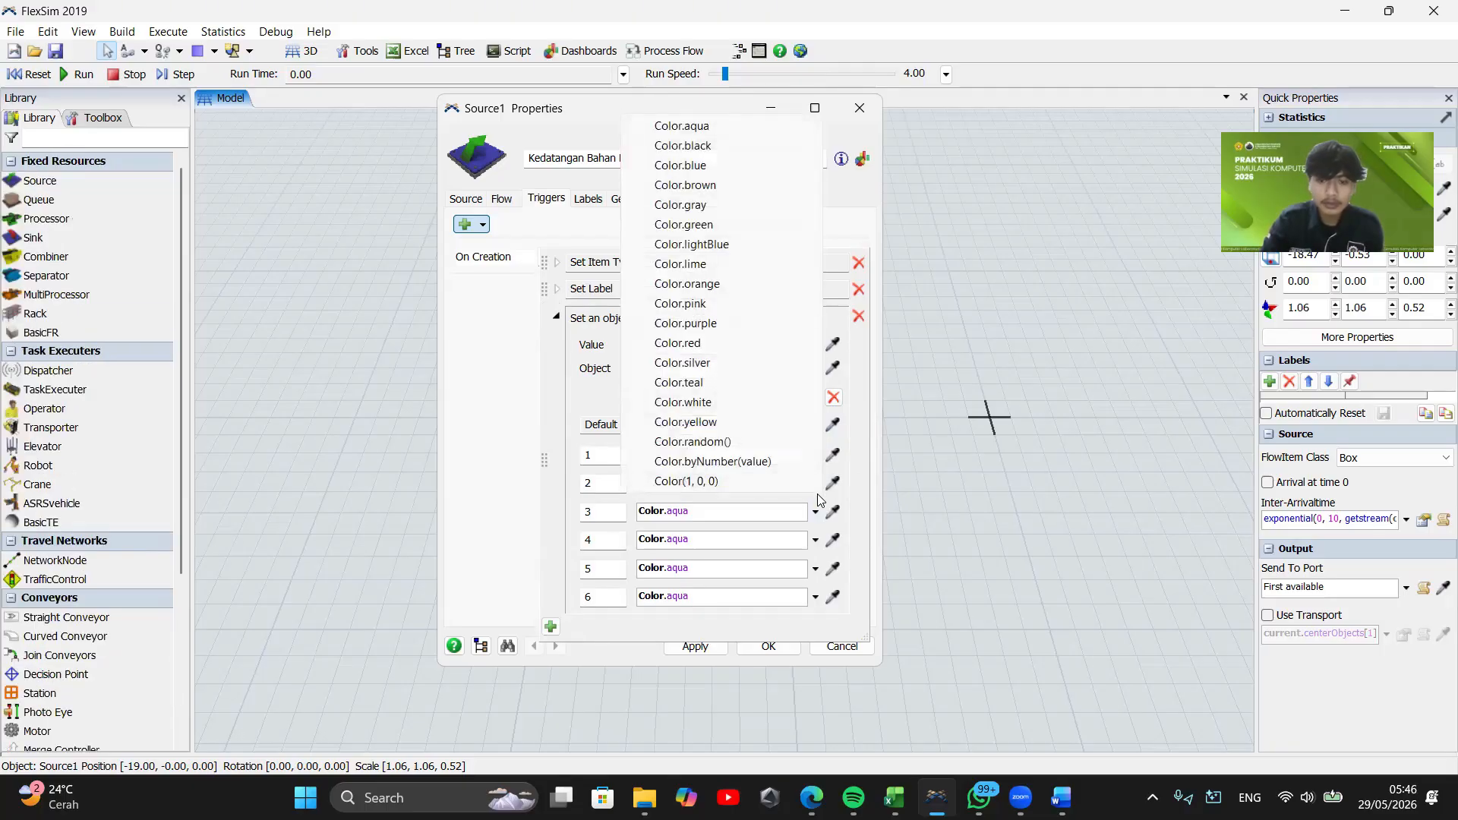
click(577, 406)
click(814, 517)
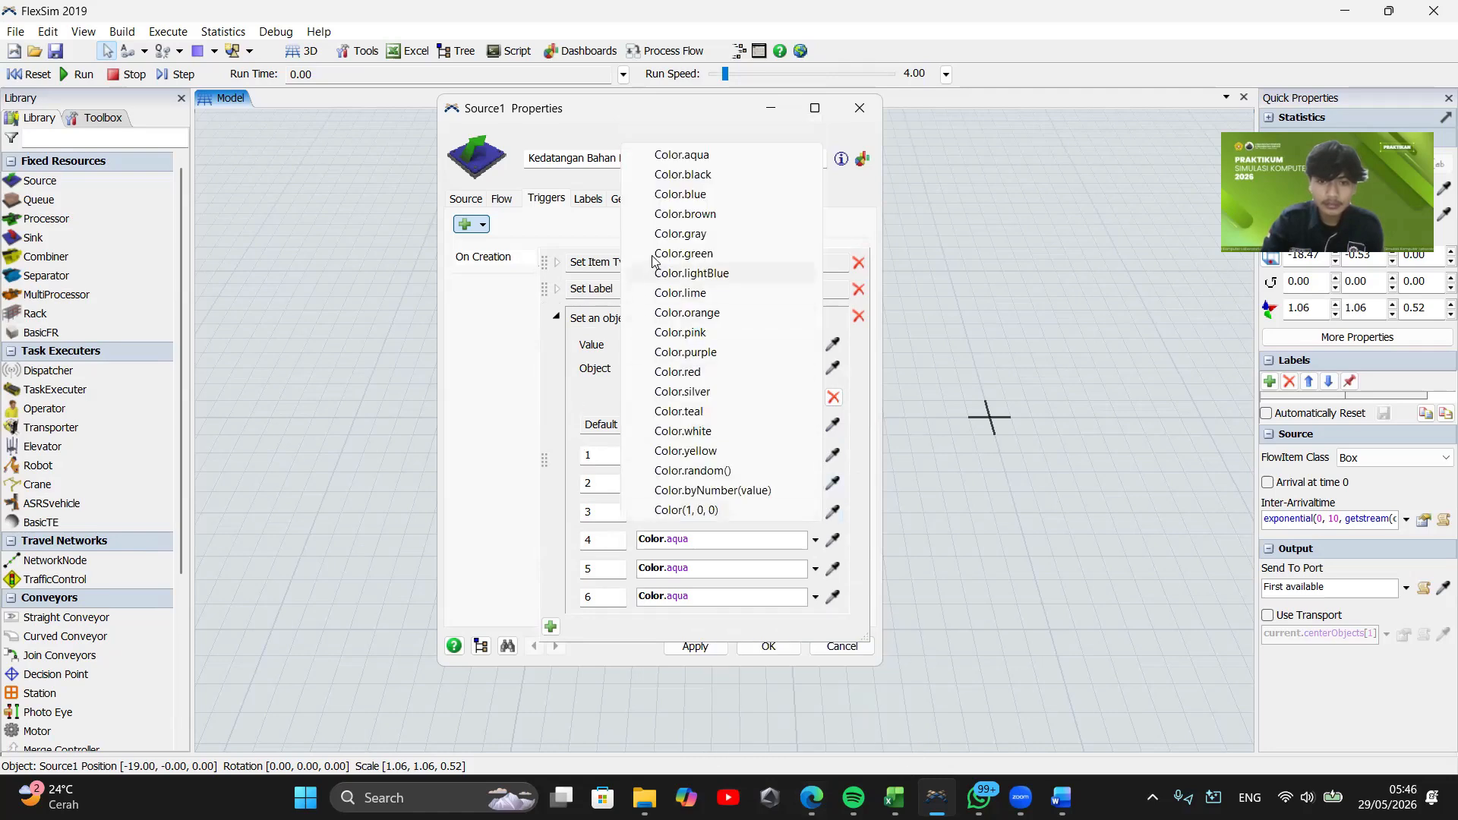
click(705, 196)
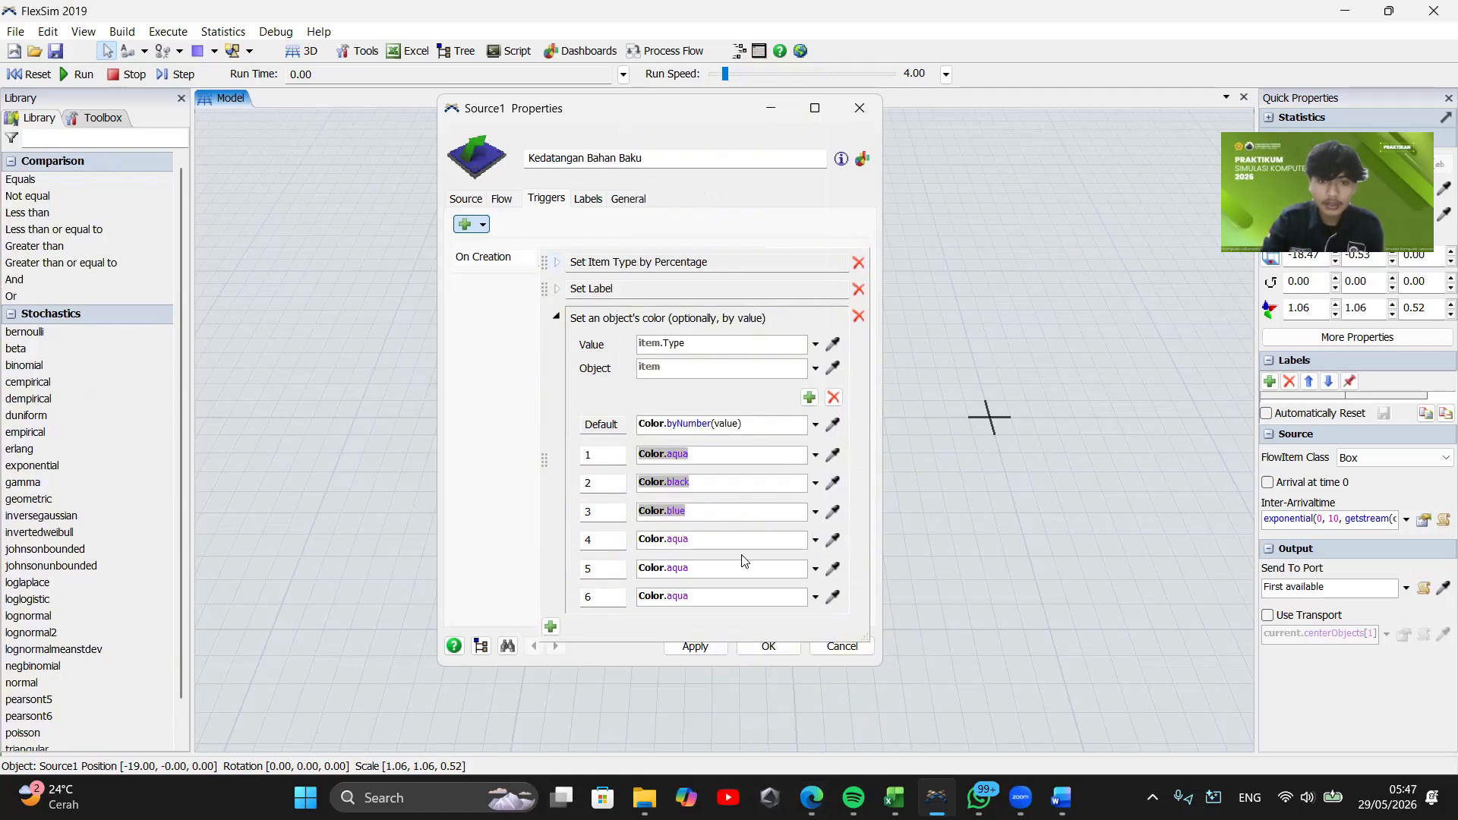
mouse_move(810, 790)
click(811, 694)
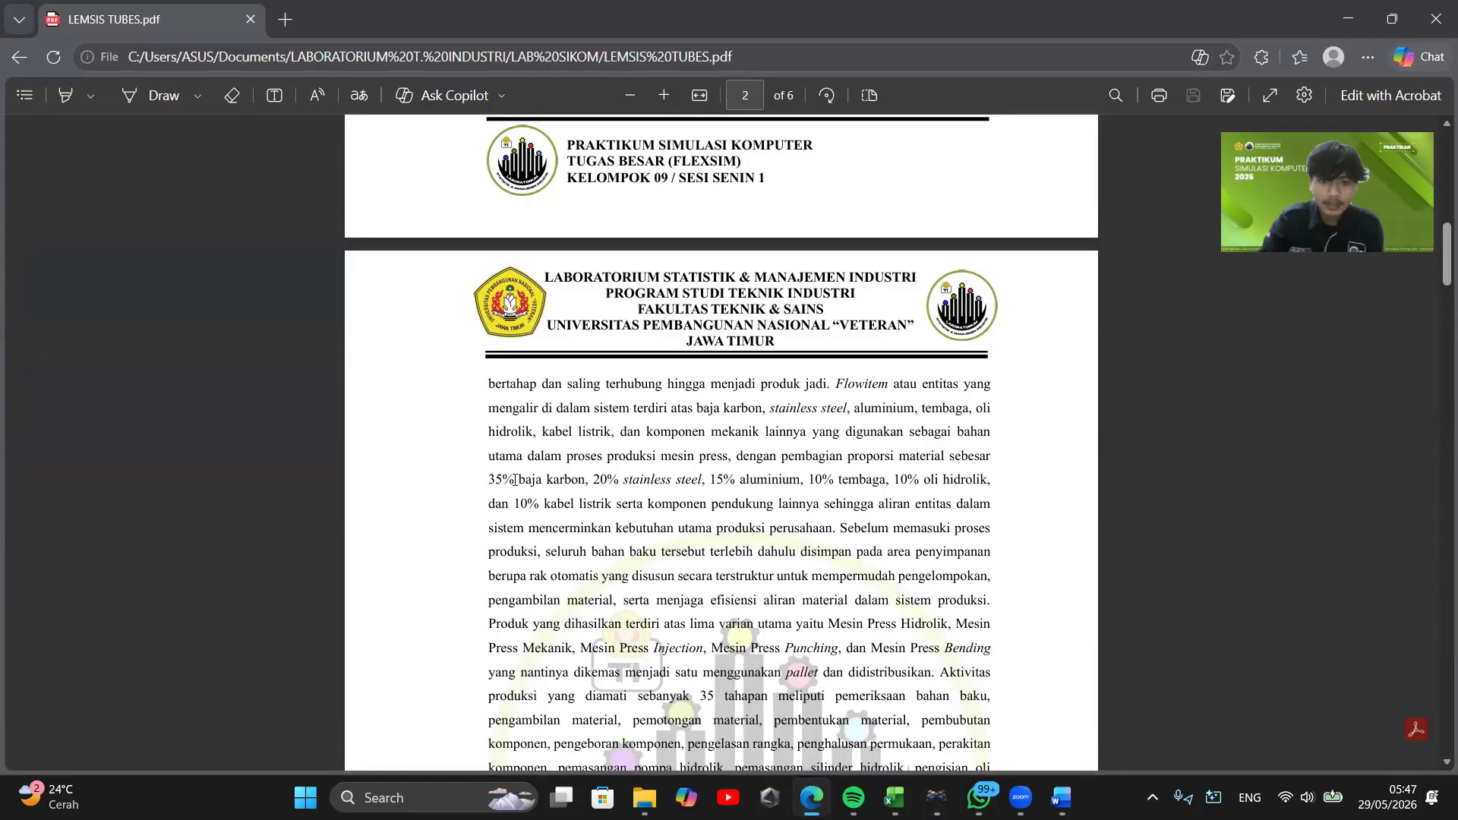
click(1349, 19)
Set the colors of cases 4, 5 and 6 to Color.brown, Color.gray and Color.green
click(771, 256)
click(557, 315)
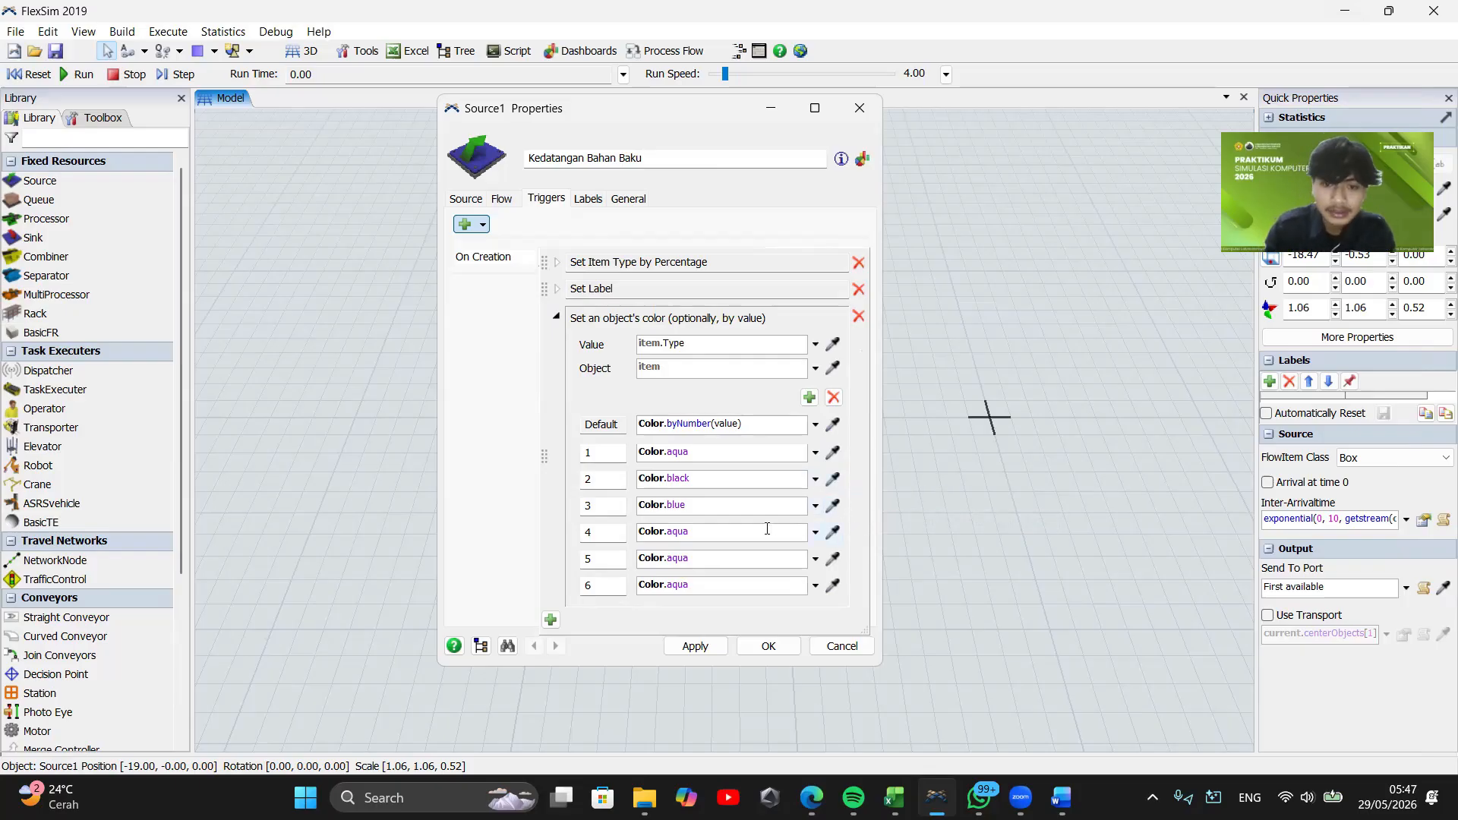
click(815, 534)
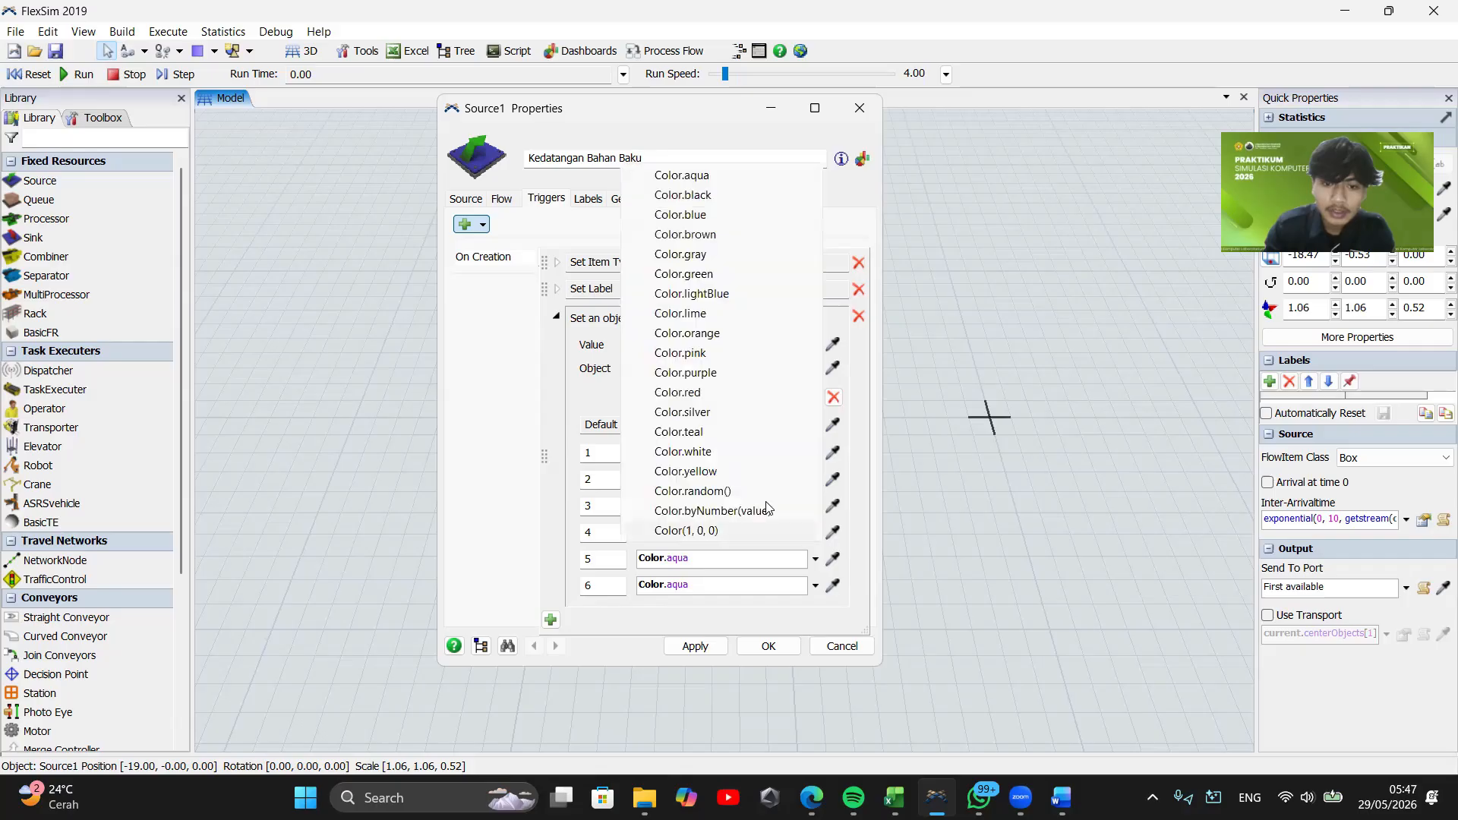
click(724, 237)
click(815, 560)
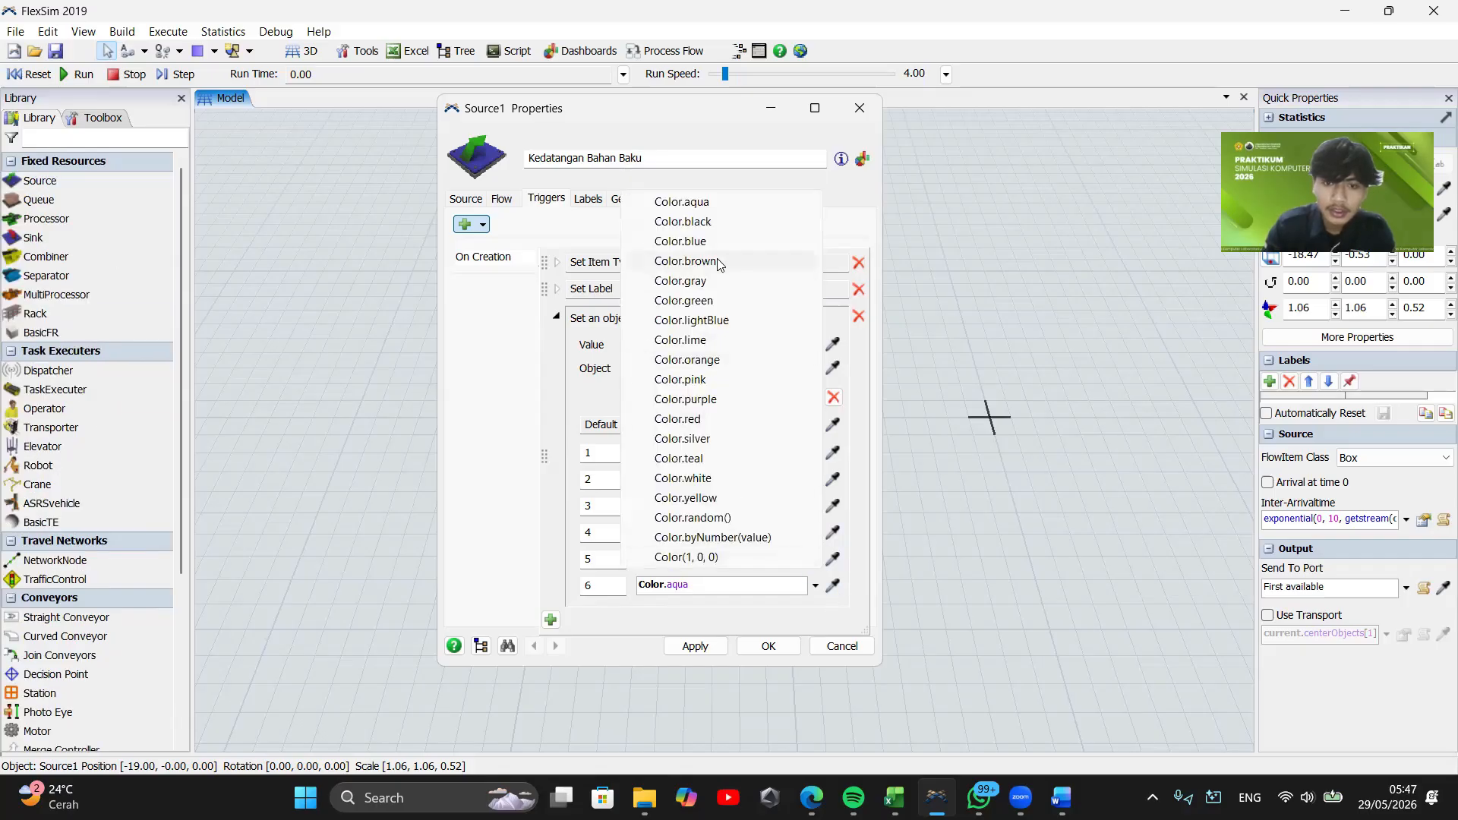
click(725, 281)
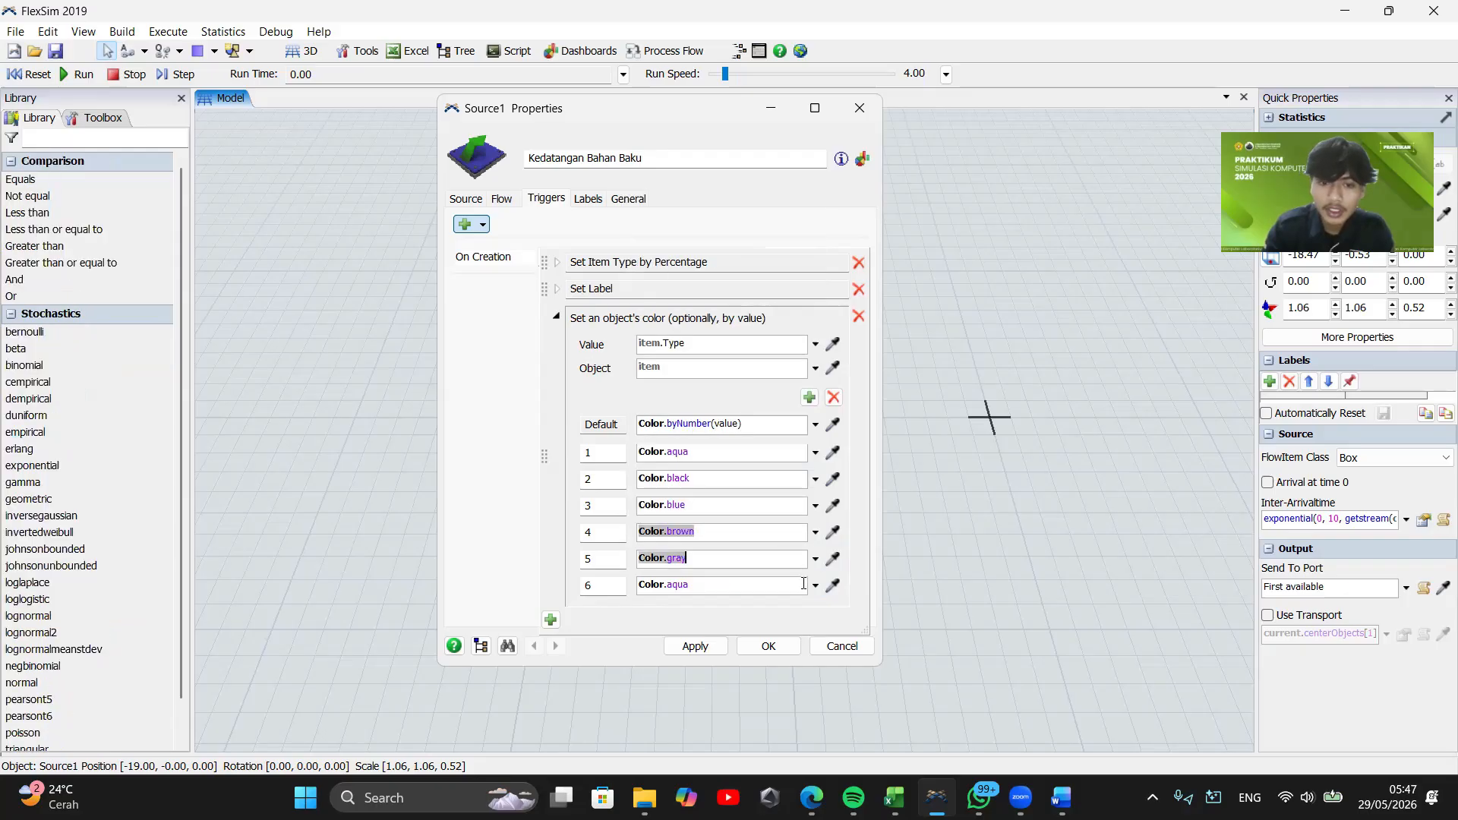
click(816, 586)
click(710, 331)
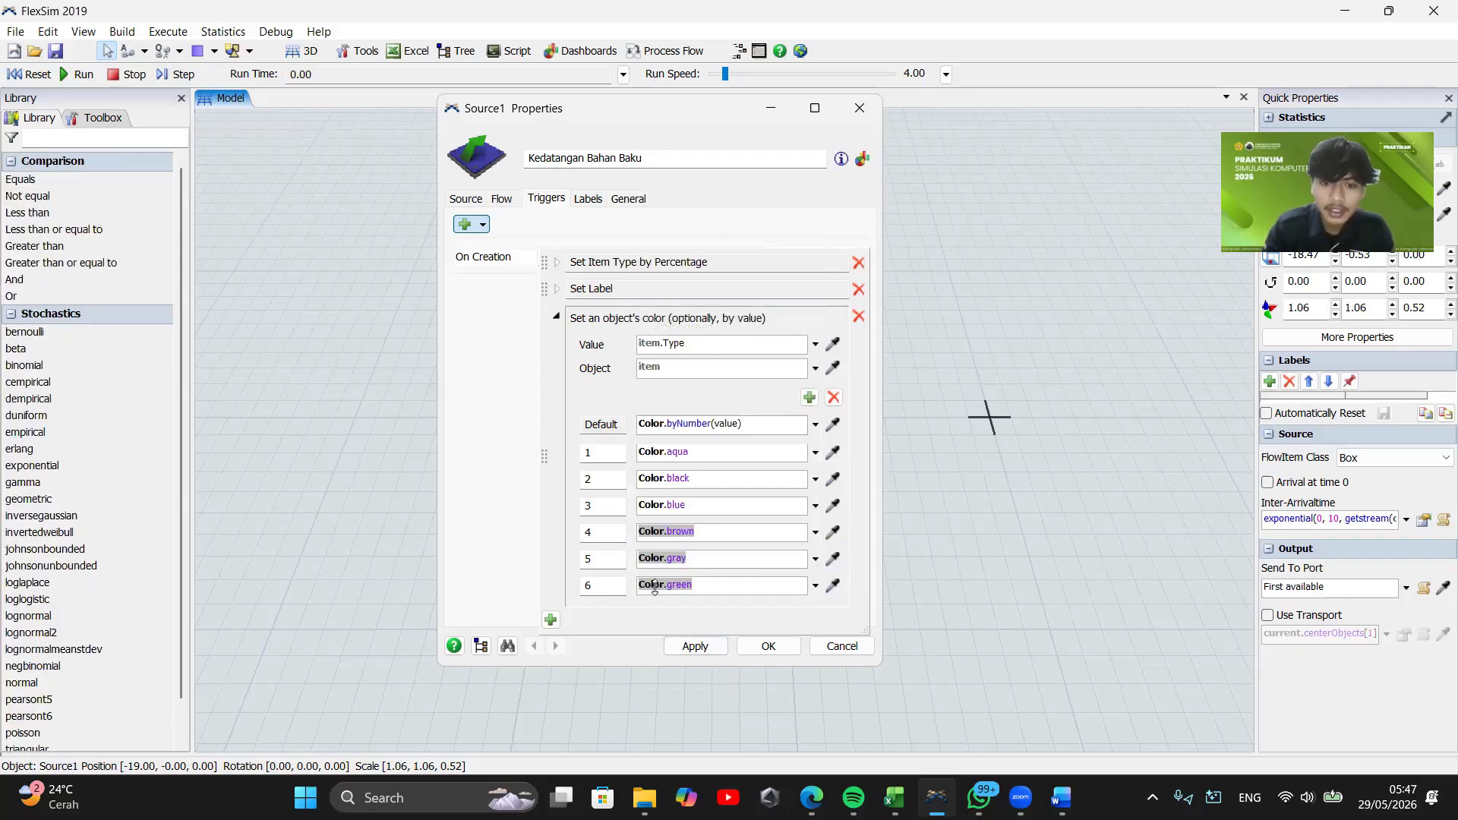
click(695, 646)
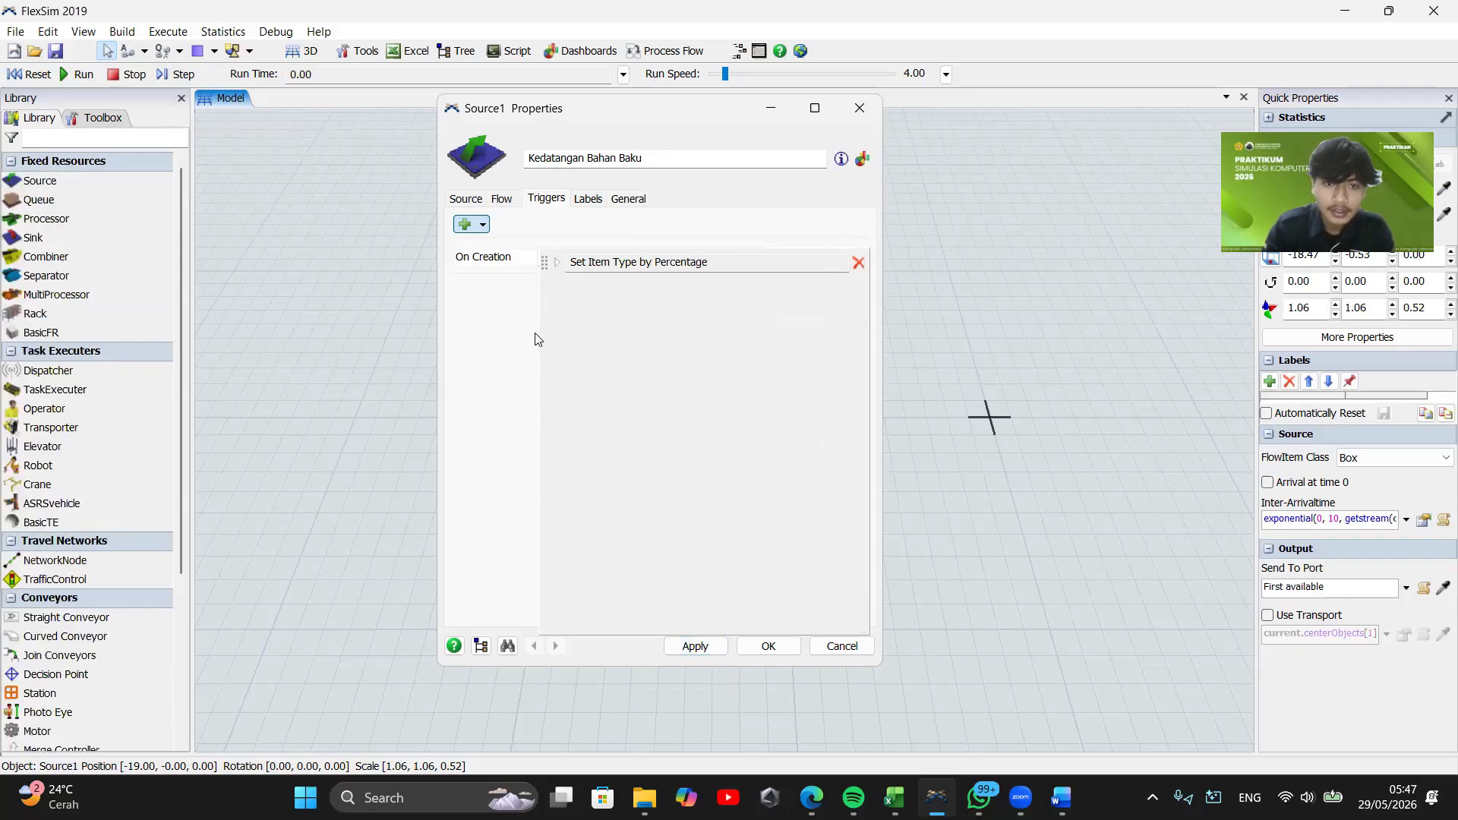
Review the source's inter-arrival time setting and the item type percentages and color cases of its On Creation trigger
click(471, 199)
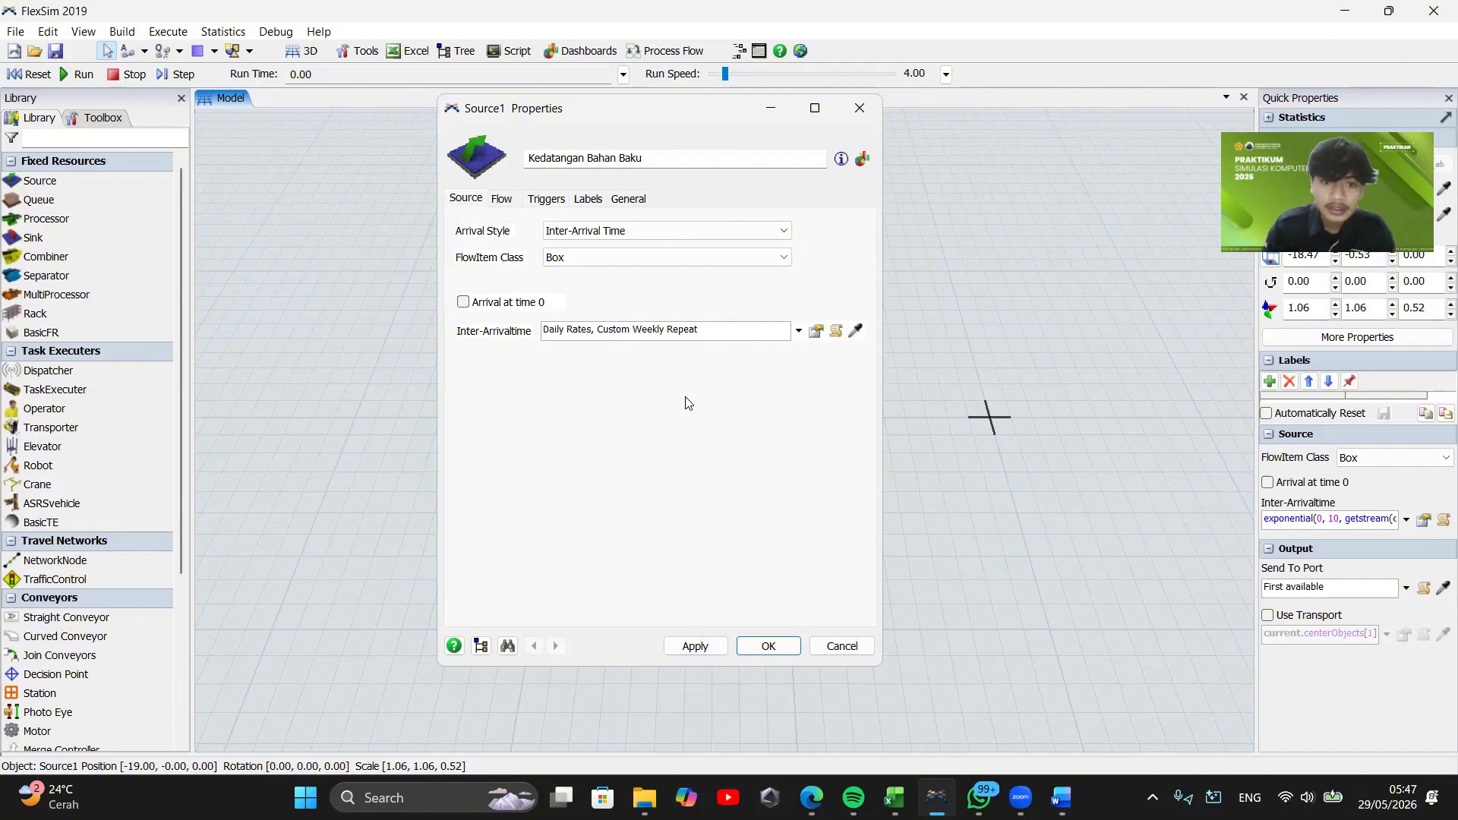
click(815, 331)
click(524, 436)
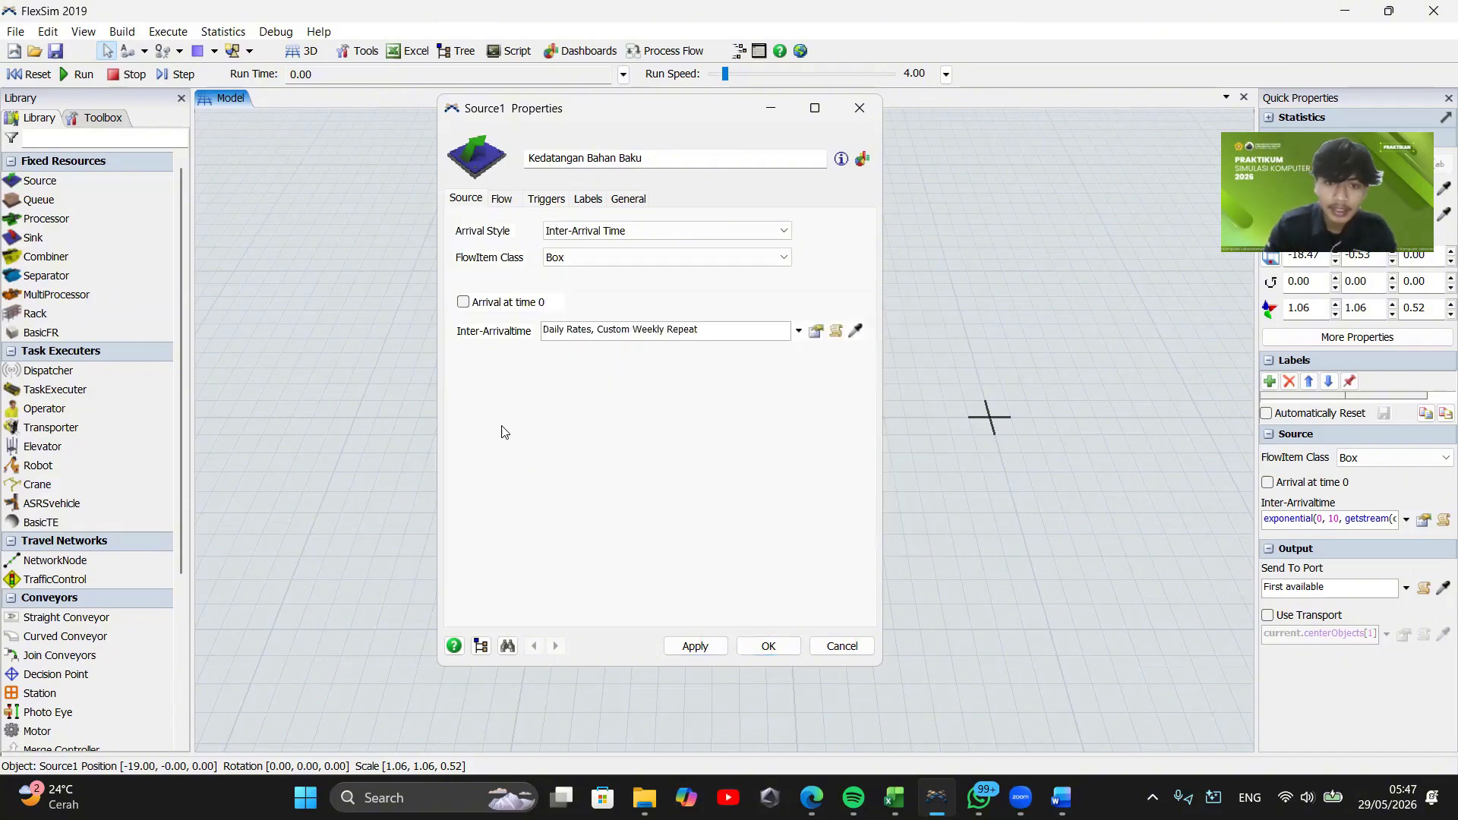
click(546, 198)
click(771, 266)
click(558, 265)
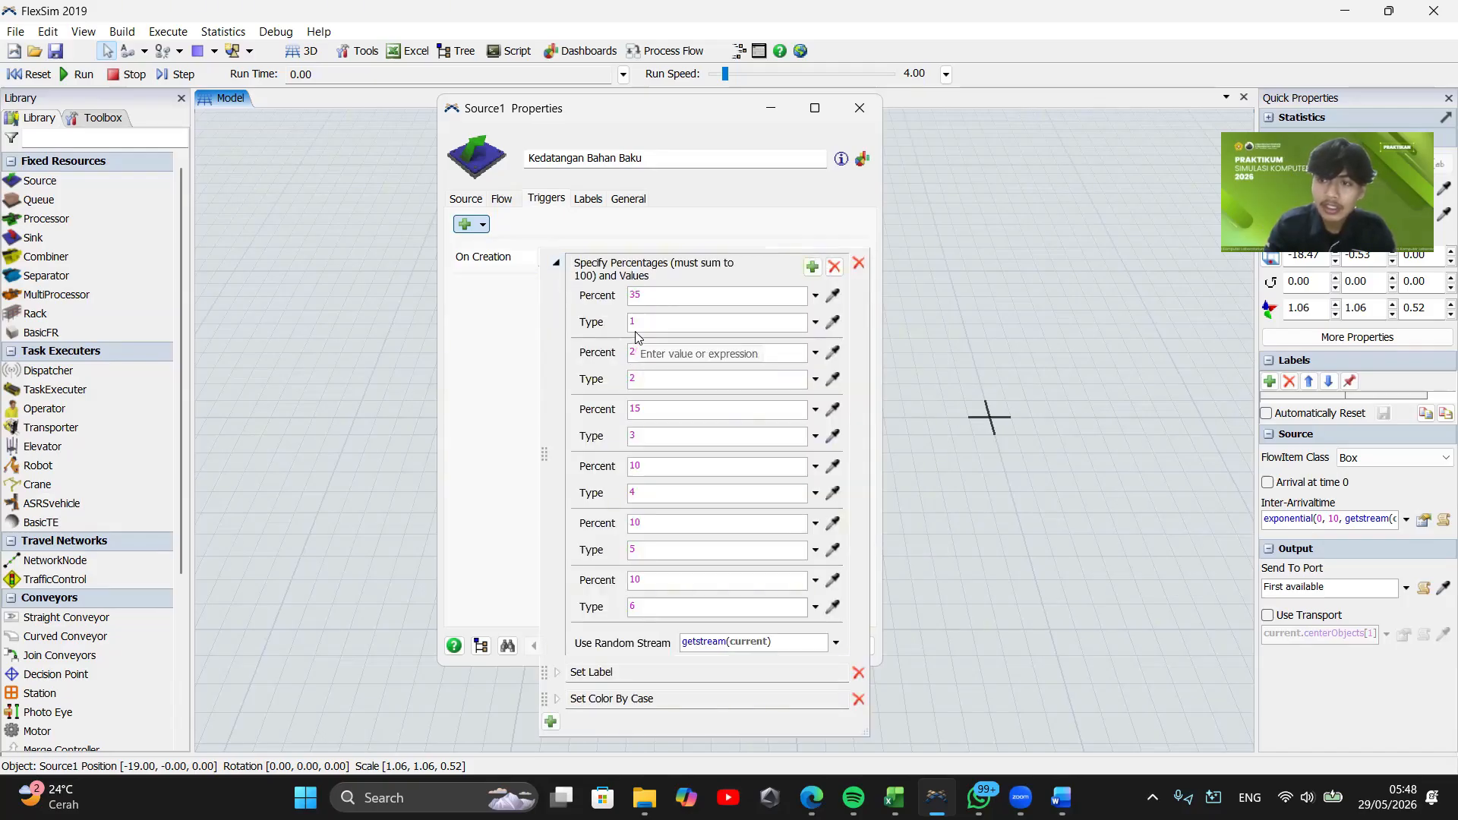
click(559, 699)
click(556, 262)
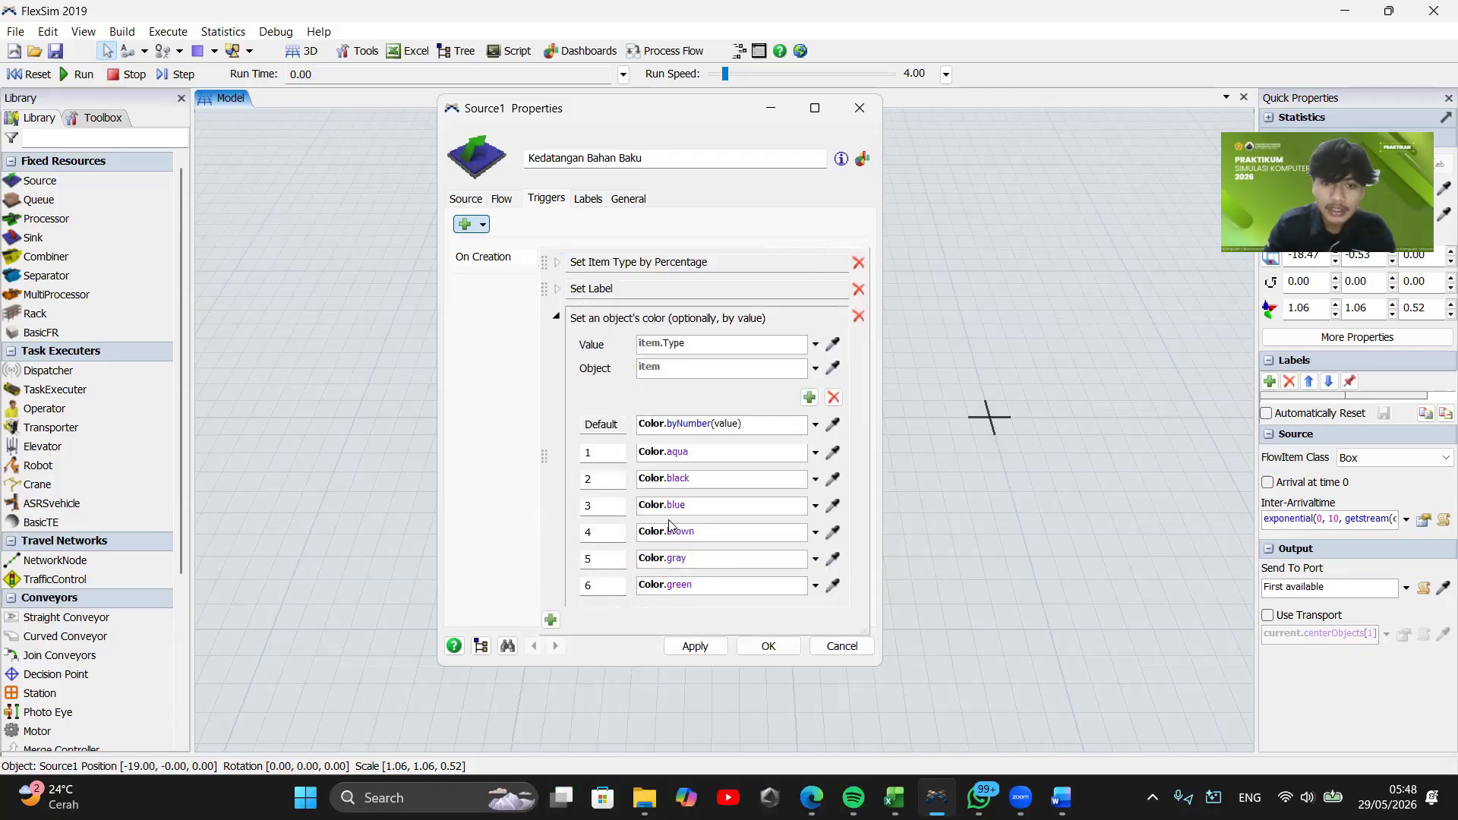
Apply the raw material source's trigger settings and close its properties
click(557, 314)
click(695, 646)
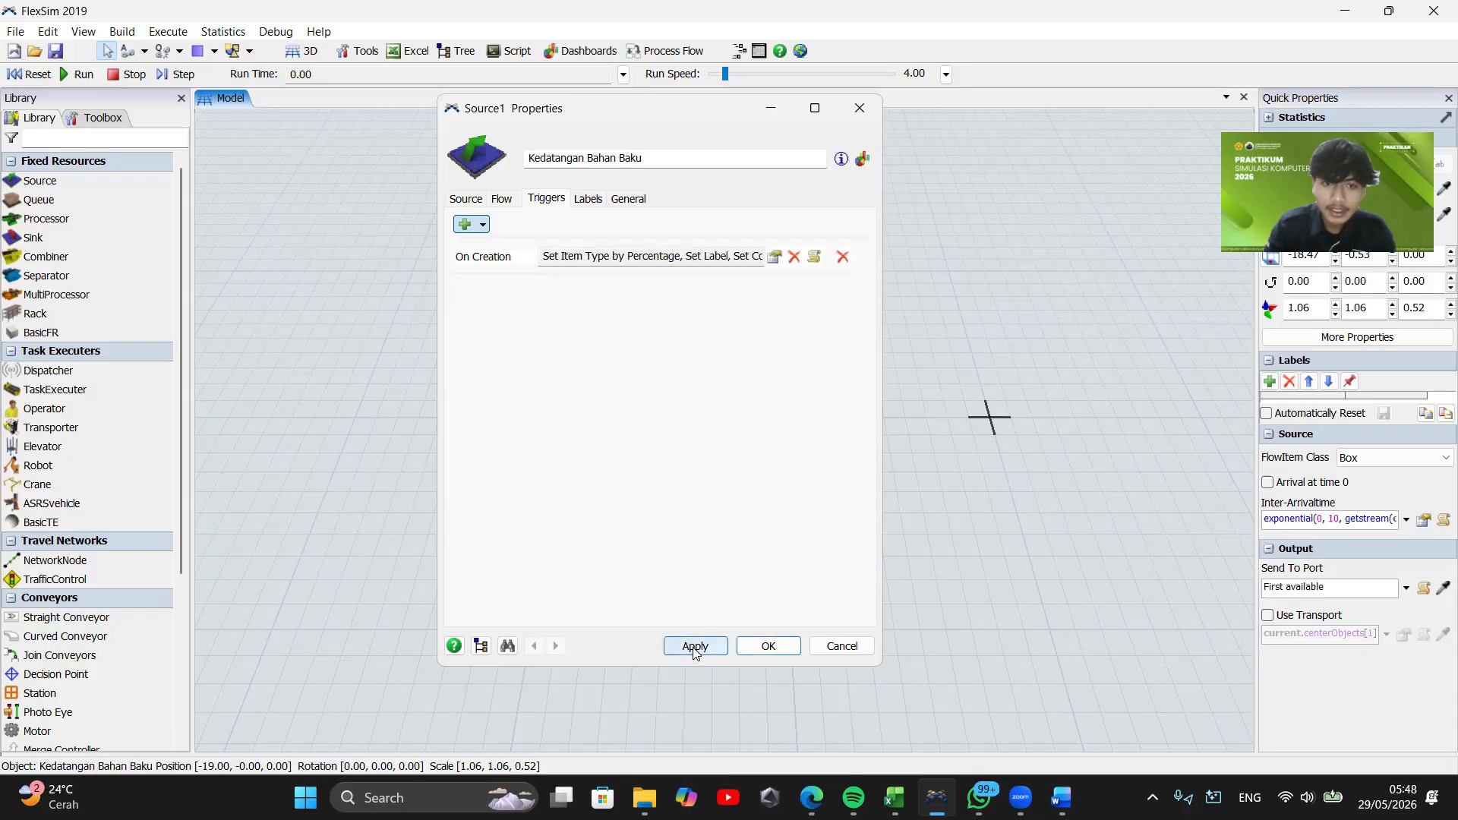
click(769, 646)
Add a queue to the model directly beside the Kedatangan Bahan Baku source
click(725, 464)
scroll(626, 483, up, 5)
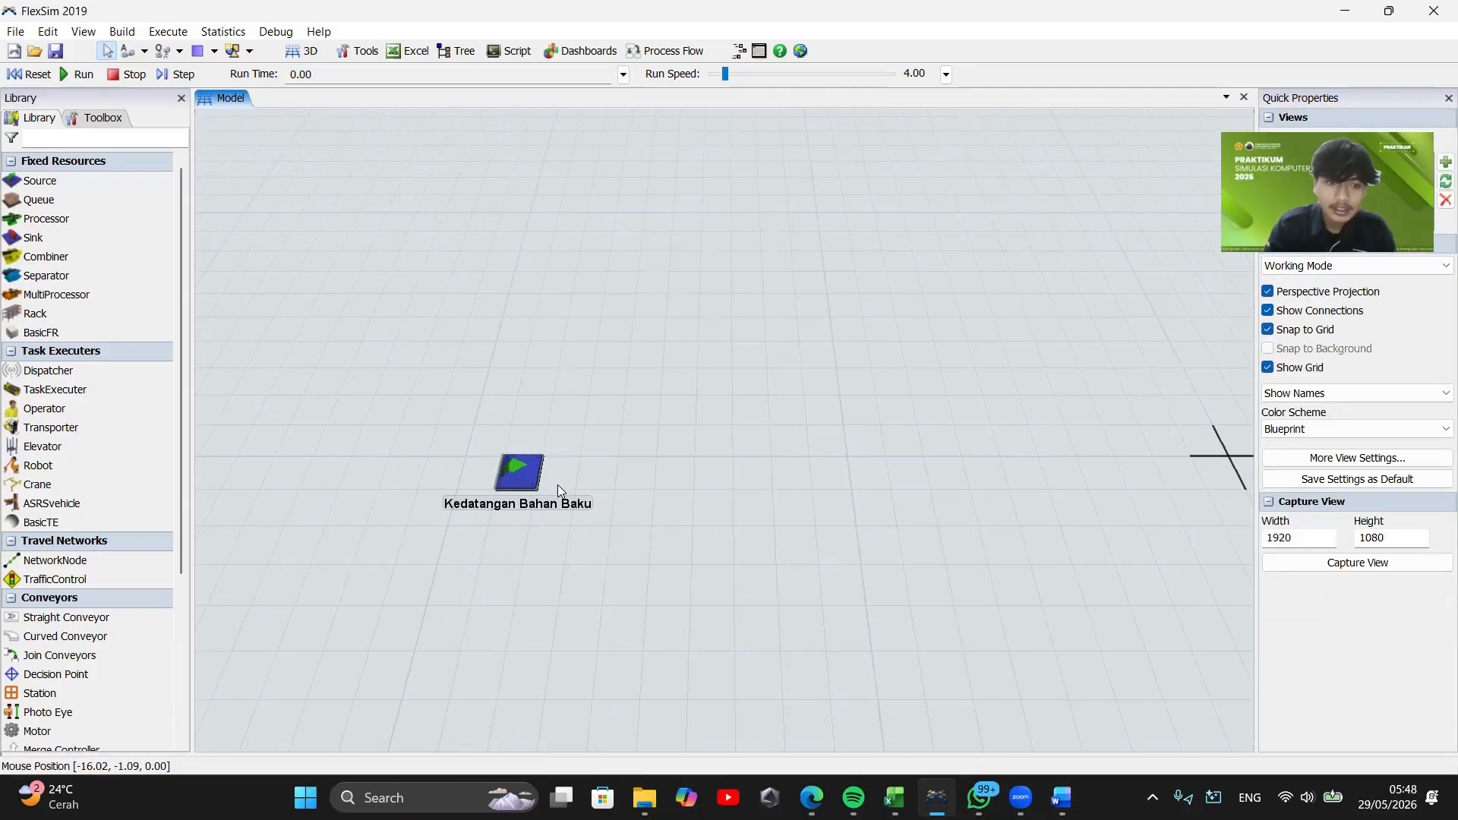
drag(29, 196, 635, 328)
click(676, 389)
drag(787, 438, 796, 396)
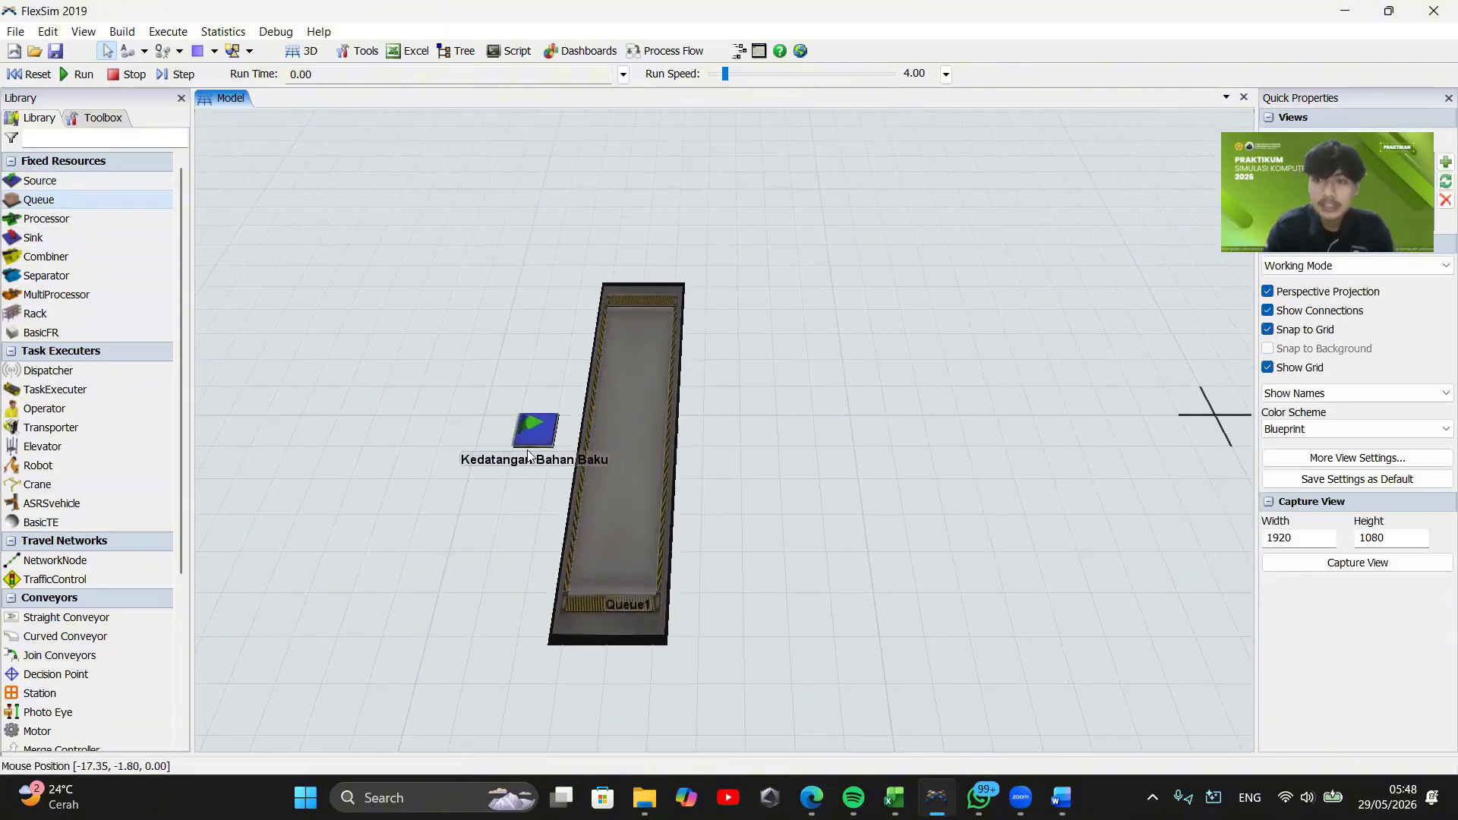
Rename the queue as Tempat Tunggu
click(621, 536)
double_click(621, 540)
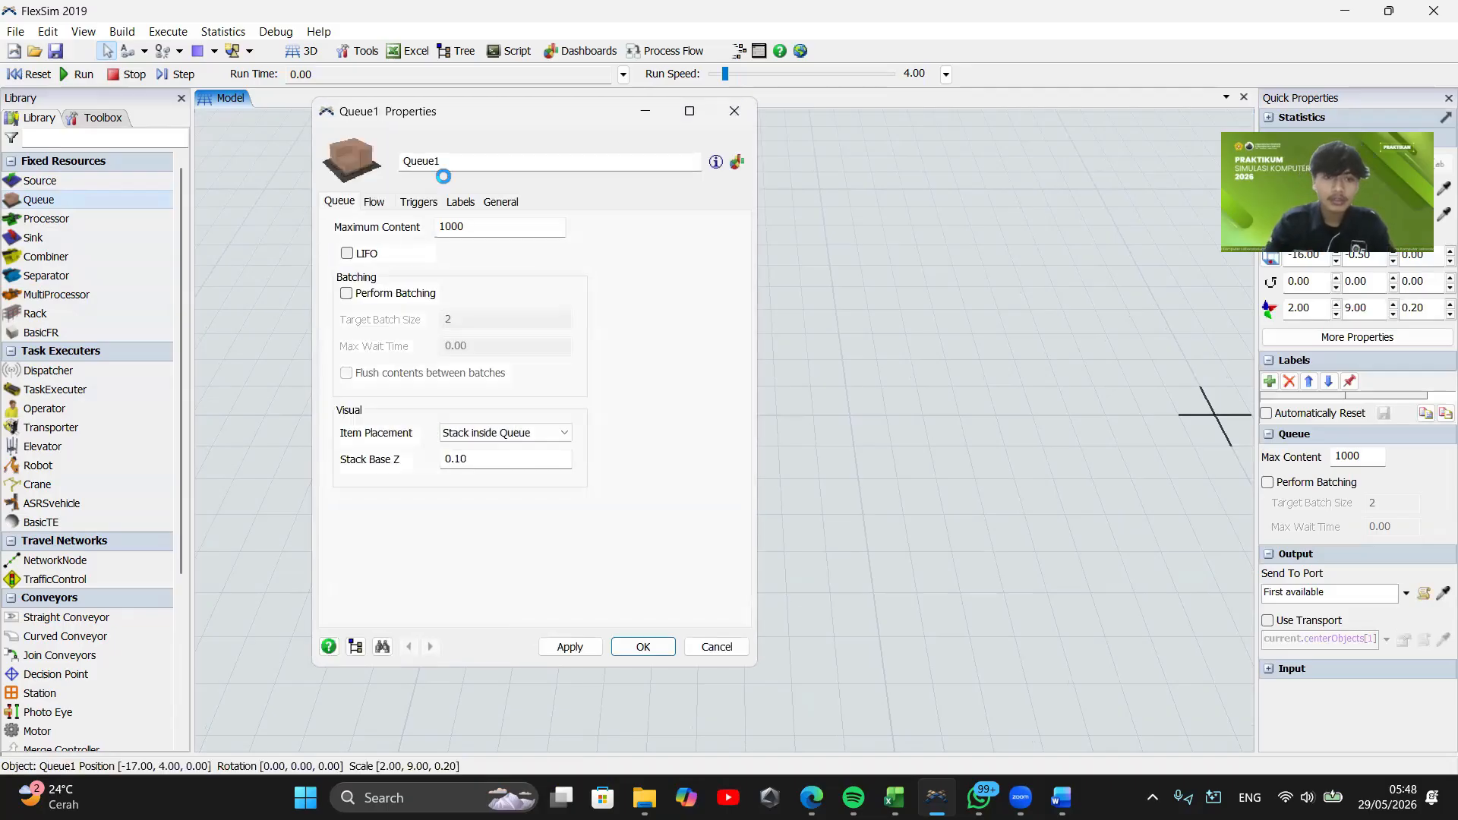
text(Tempat Tunggu)
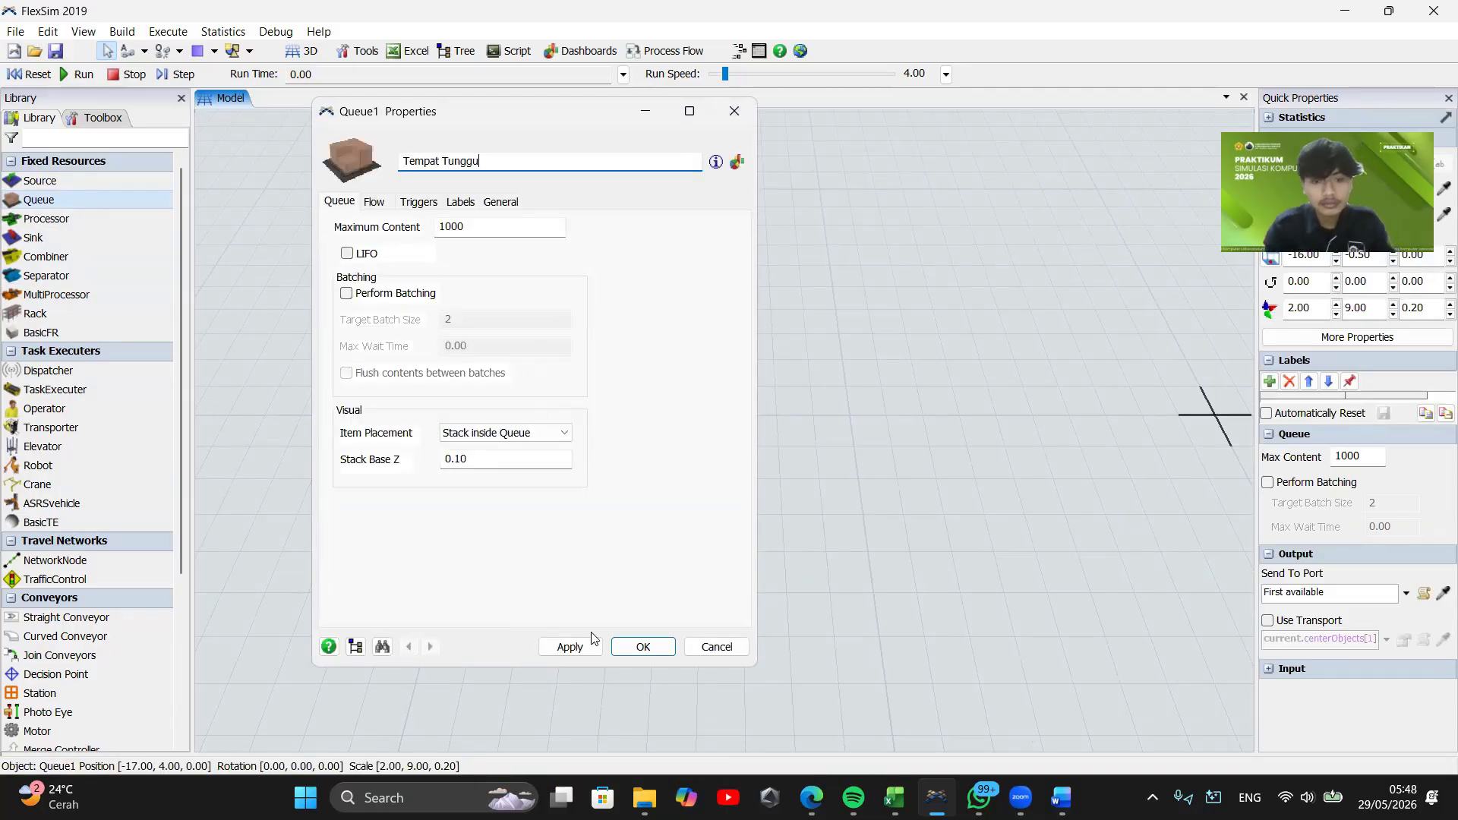
click(643, 647)
click(875, 448)
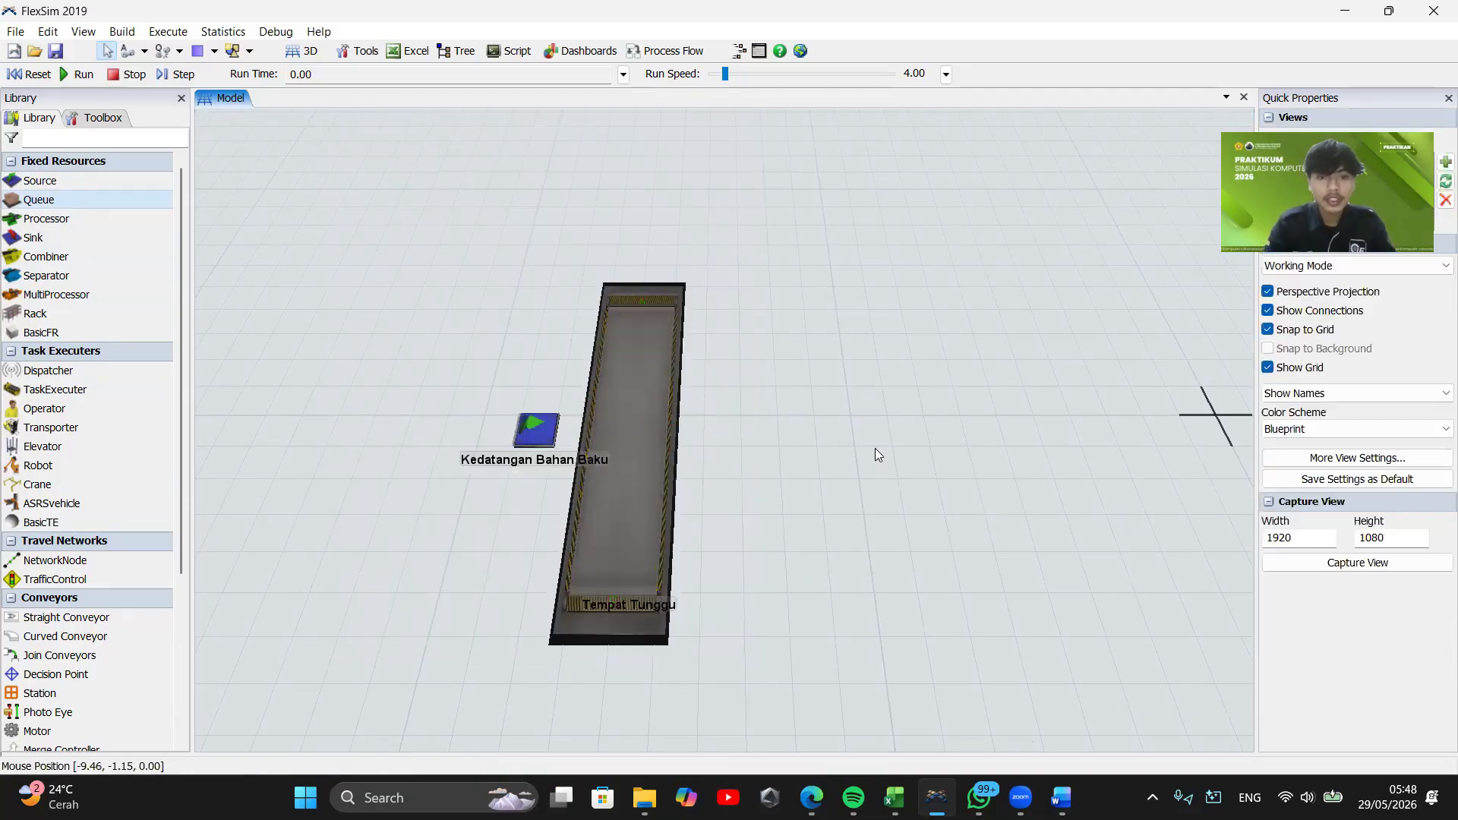
Check the process observation time table in LEMSIS TUBES.pdf and add a processor on the side of the queue opposite the source
drag(875, 448, 697, 478)
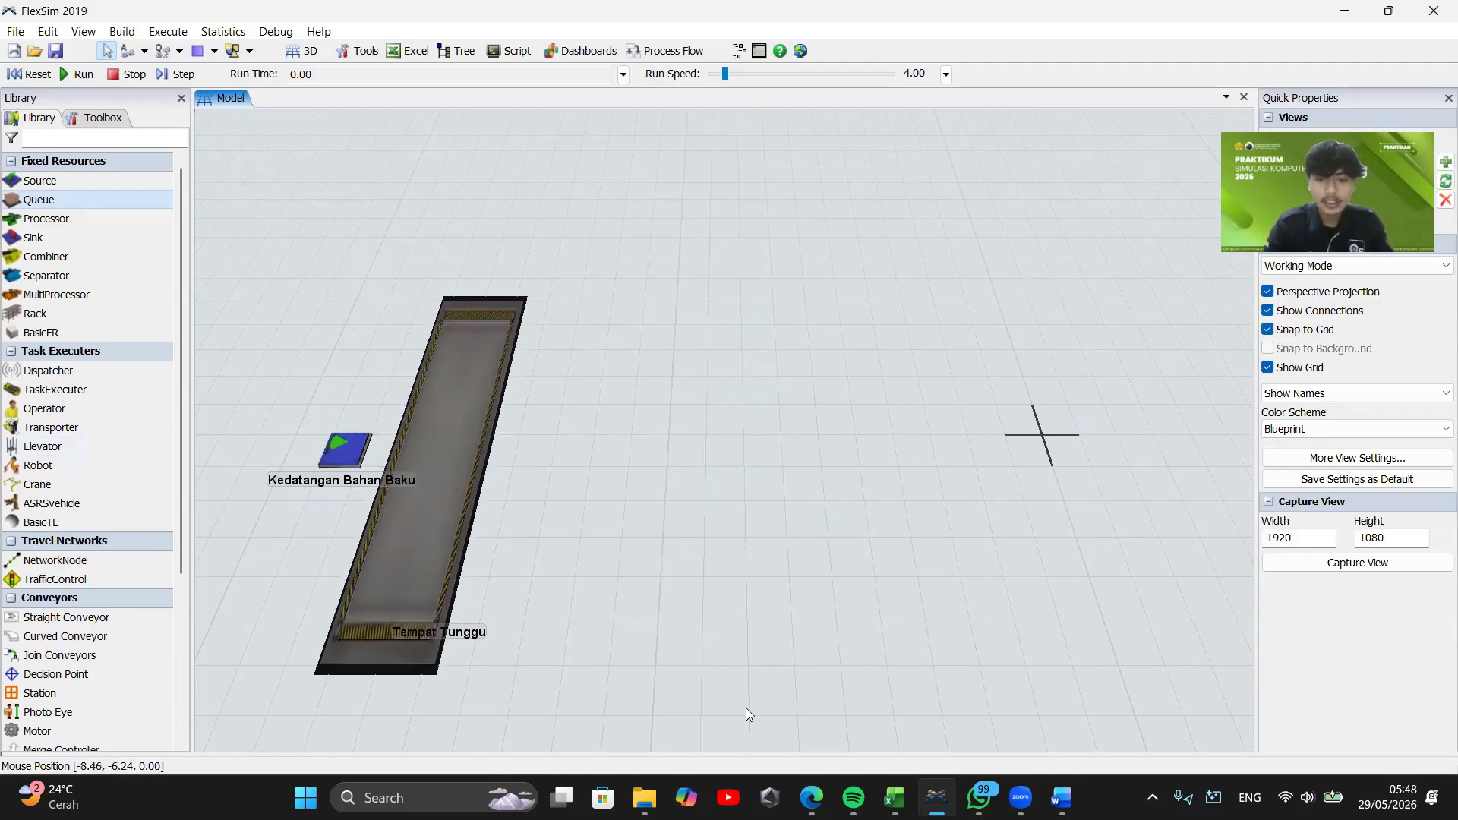
click(811, 699)
scroll(711, 458, down, 20)
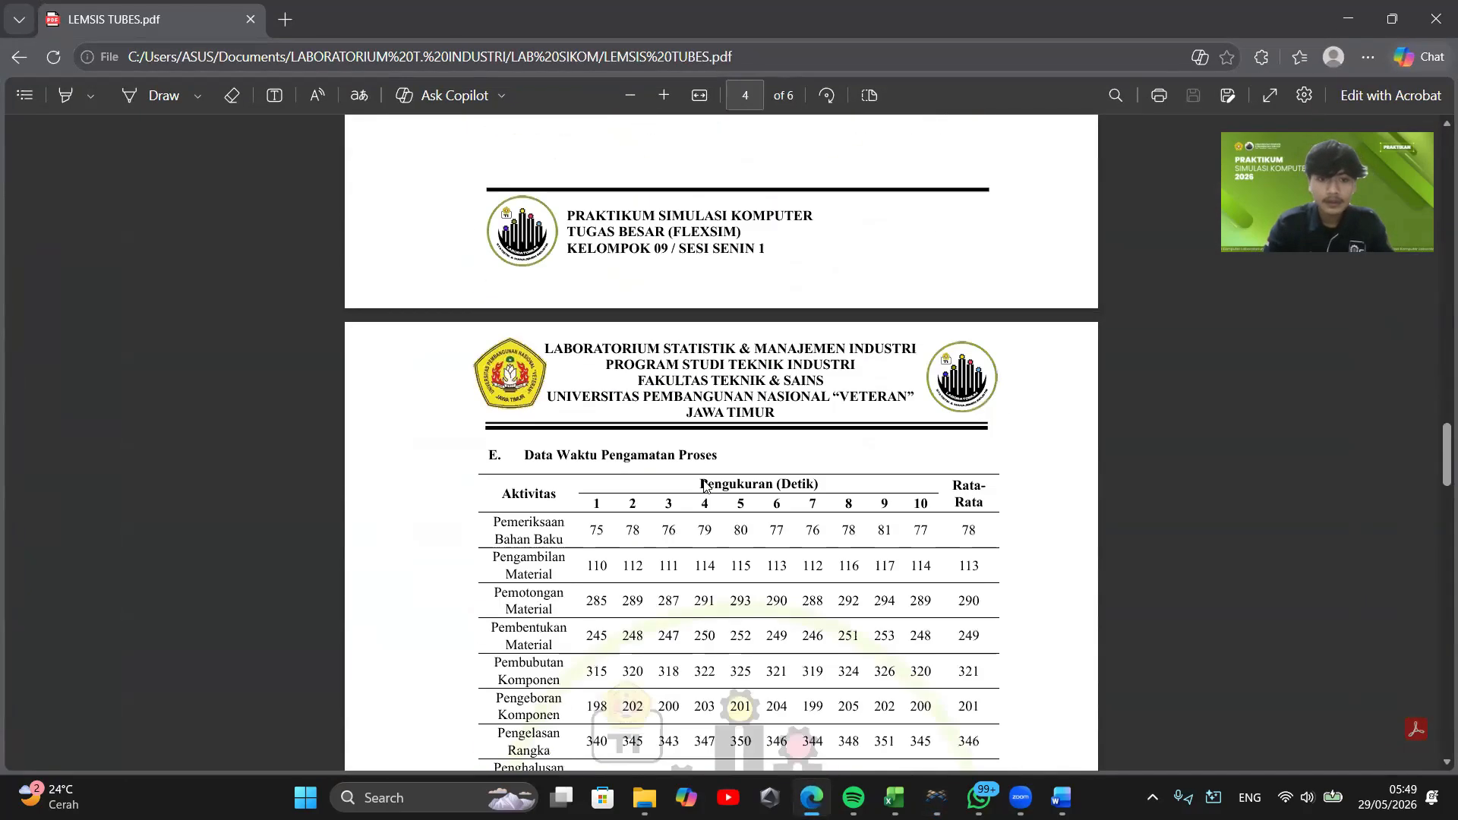
click(1349, 18)
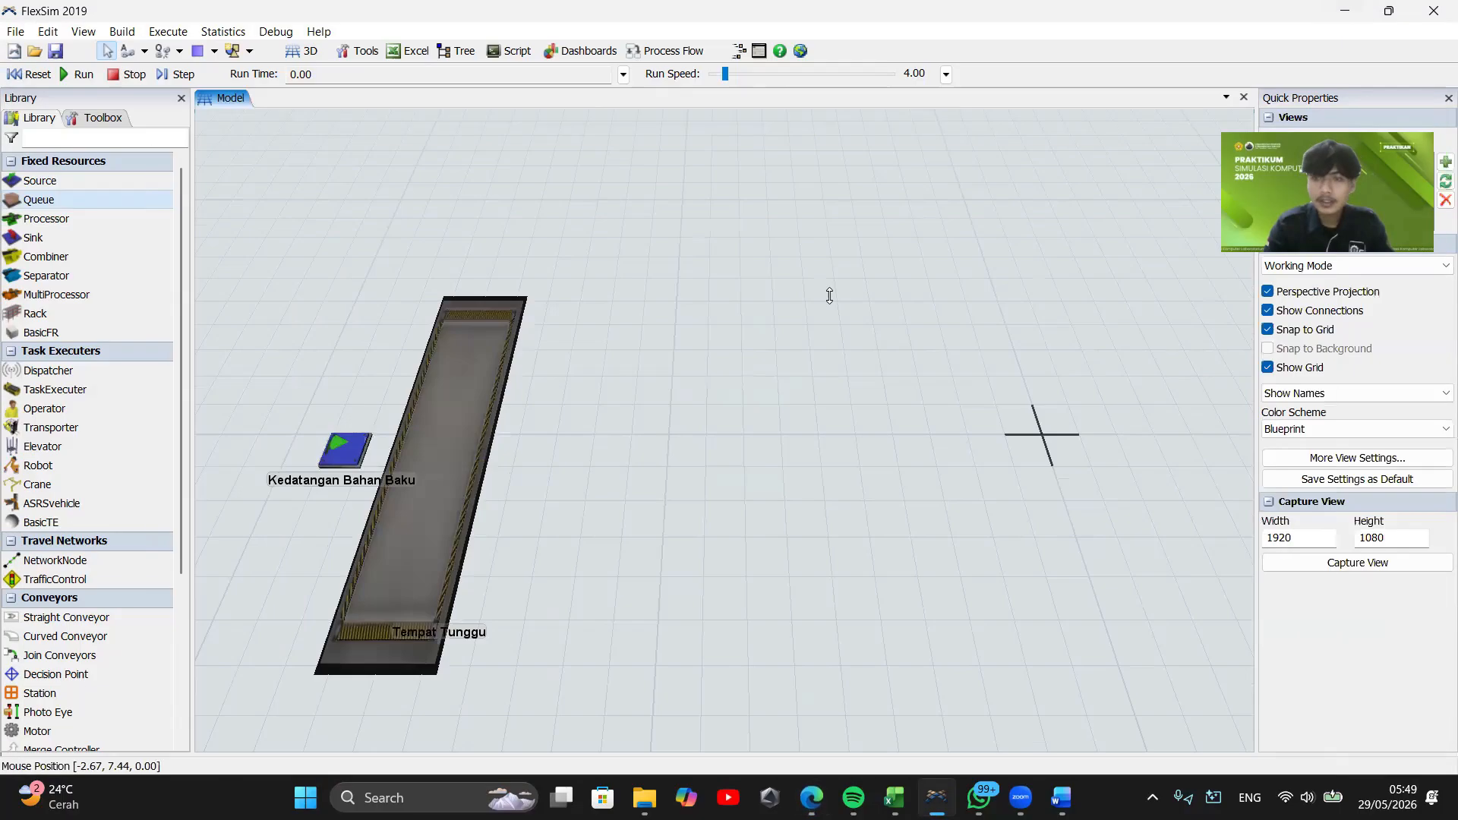
drag(47, 218, 606, 519)
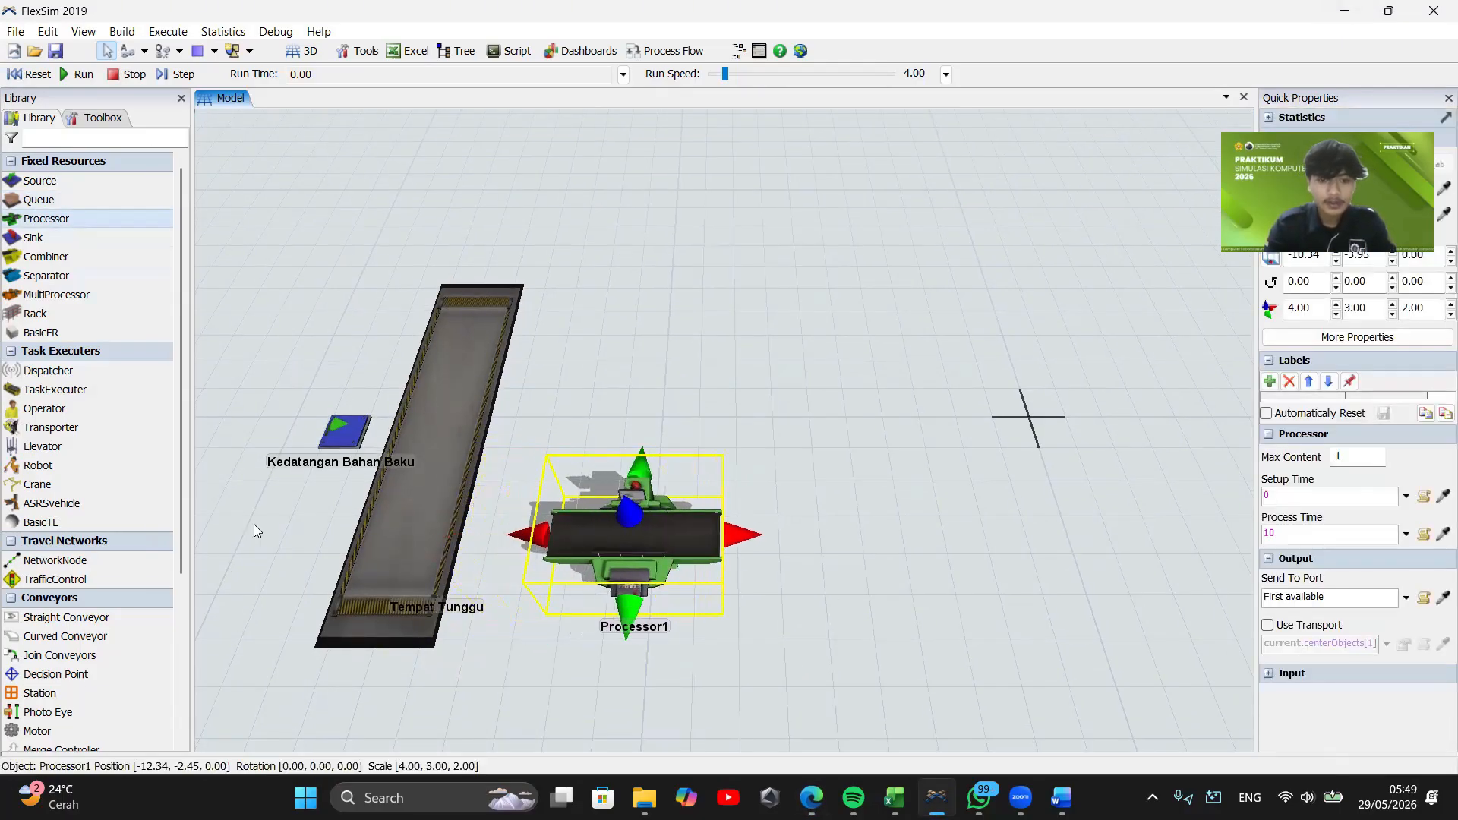
Add a straight conveyor about 2.4 m long from the Tempat Tunggu queue to the processor
drag(75, 622, 472, 536)
click(468, 535)
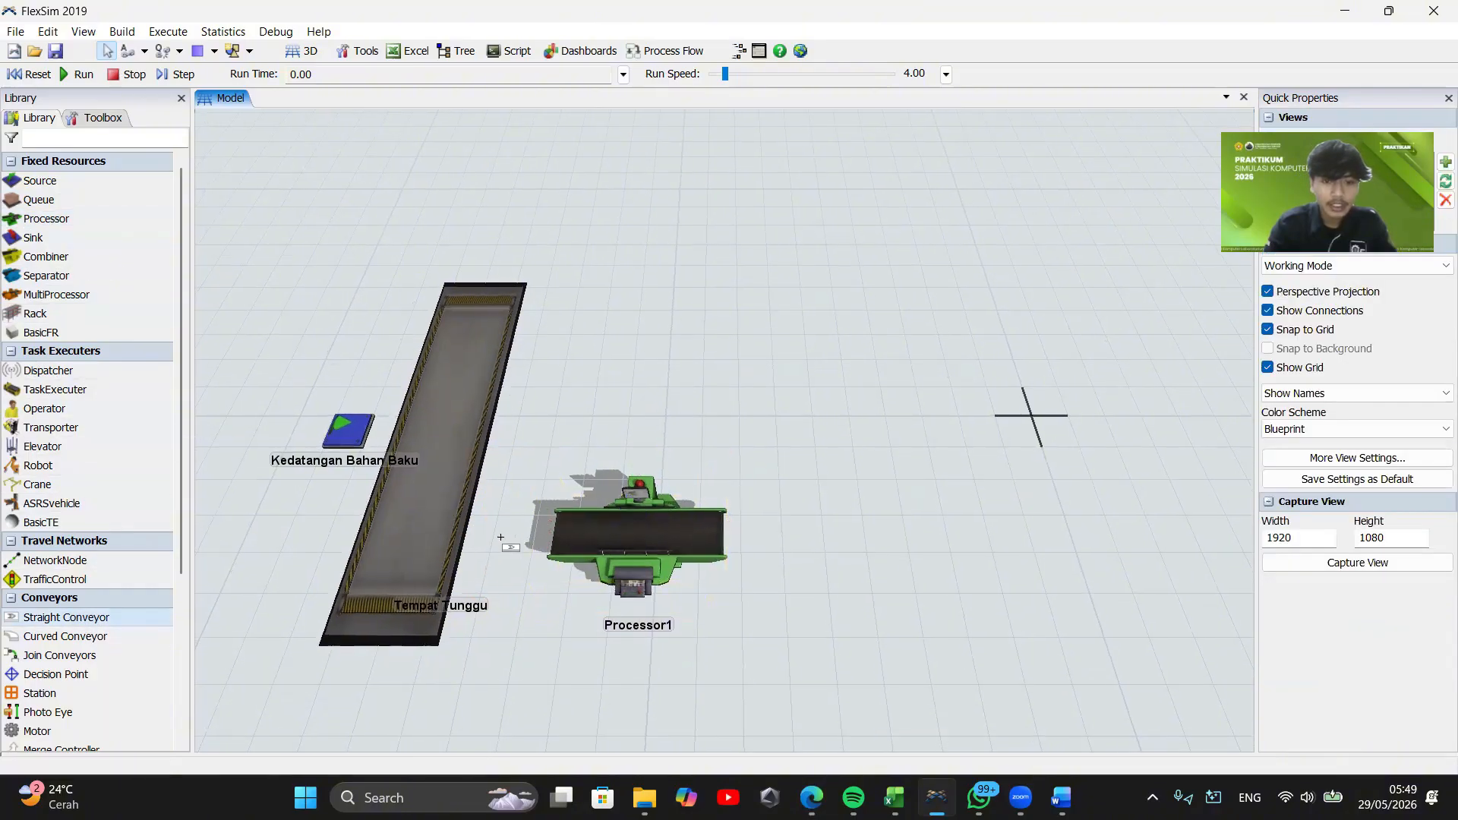
click(557, 531)
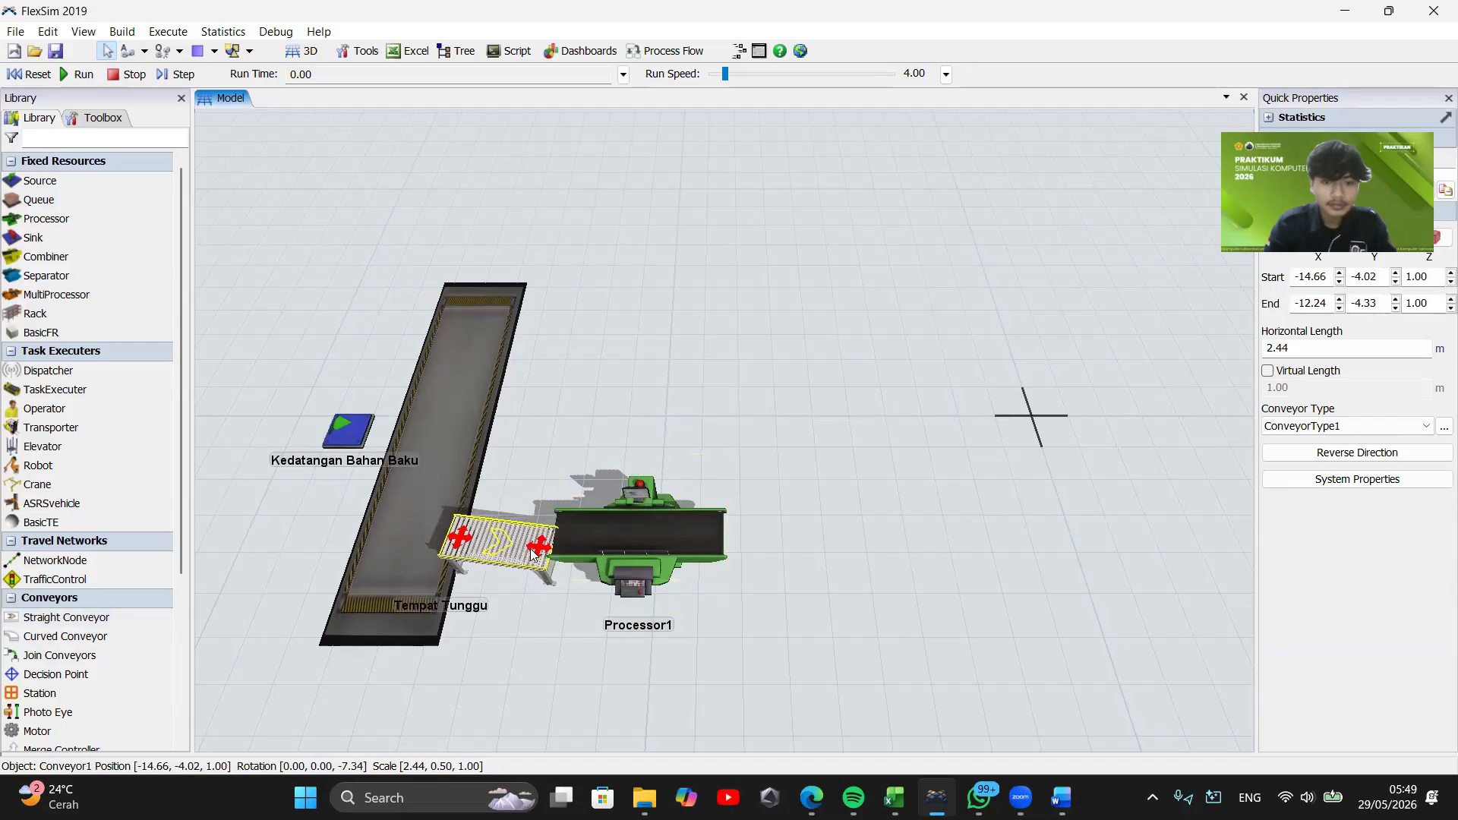
click(775, 539)
Rename the processor as Pemeriksaan Bahan Baku
drag(775, 540, 399, 542)
double_click(400, 536)
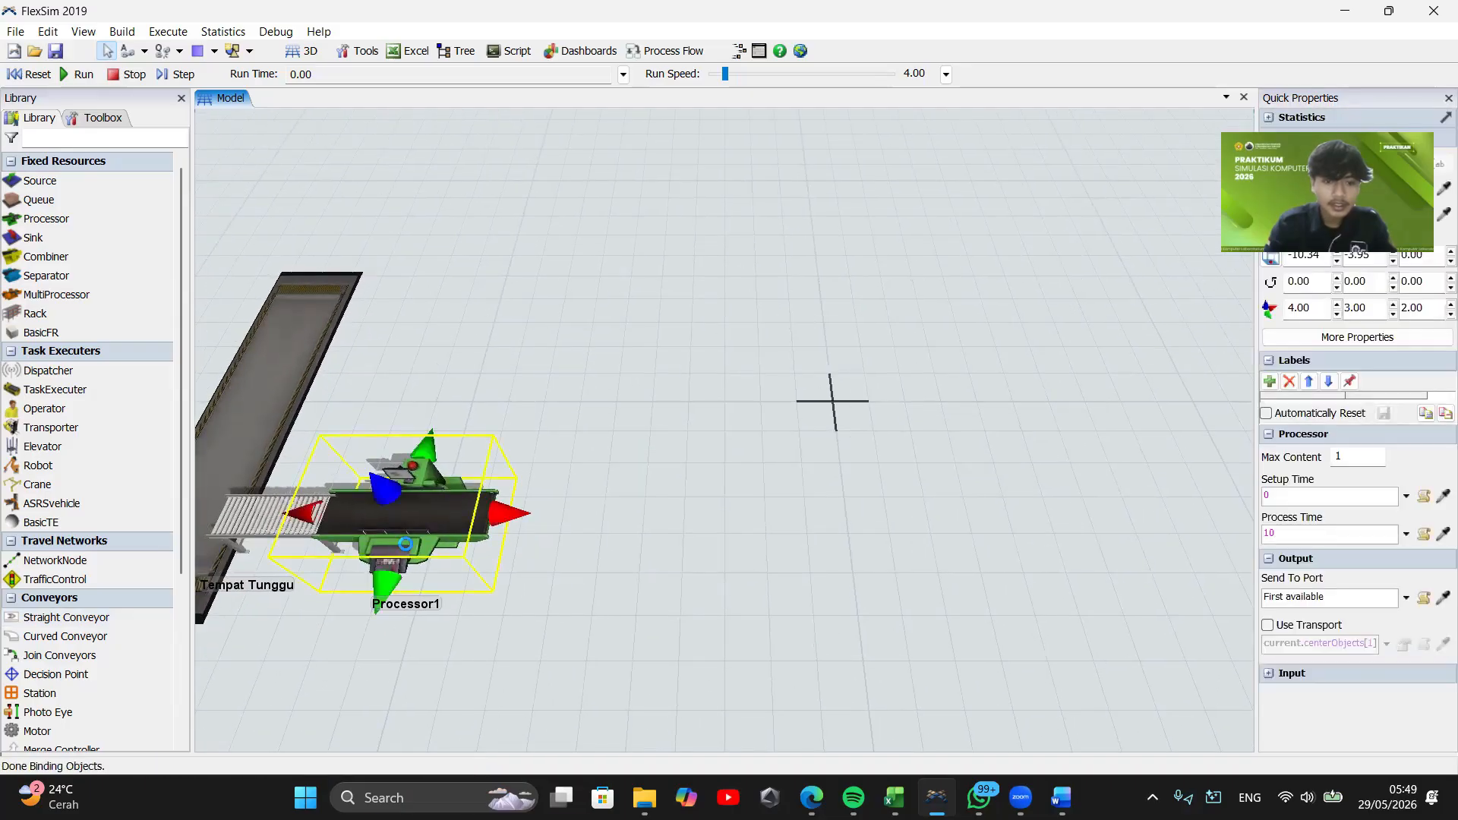
text(Pemeriksaan Bahan Baku)
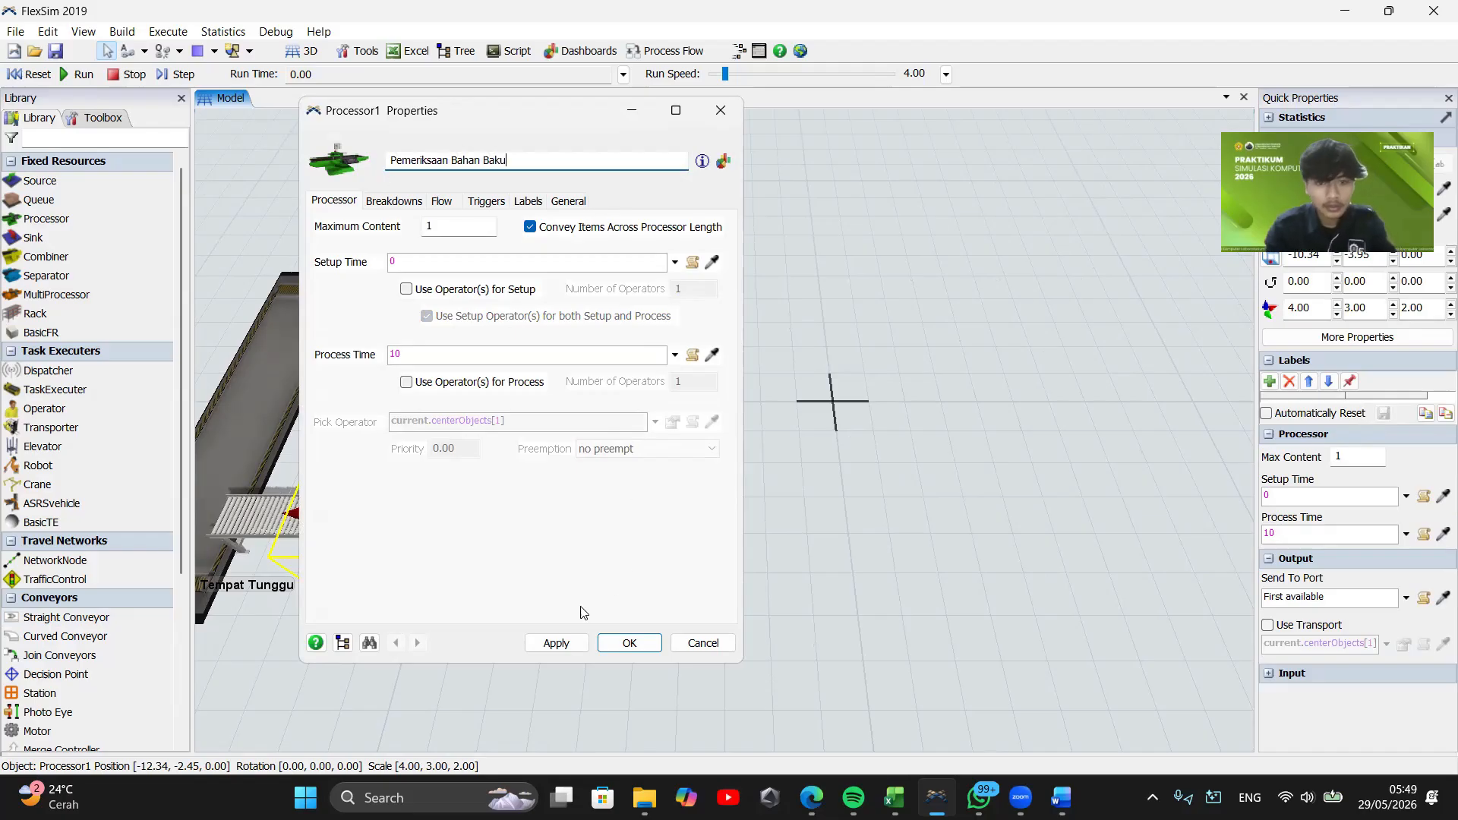
click(629, 643)
click(645, 495)
Read the Karakteristik Sistem section of LEMSIS TUBES.pdf for how raw materials are stored before production
scroll(608, 484, down, 2)
drag(607, 484, 512, 460)
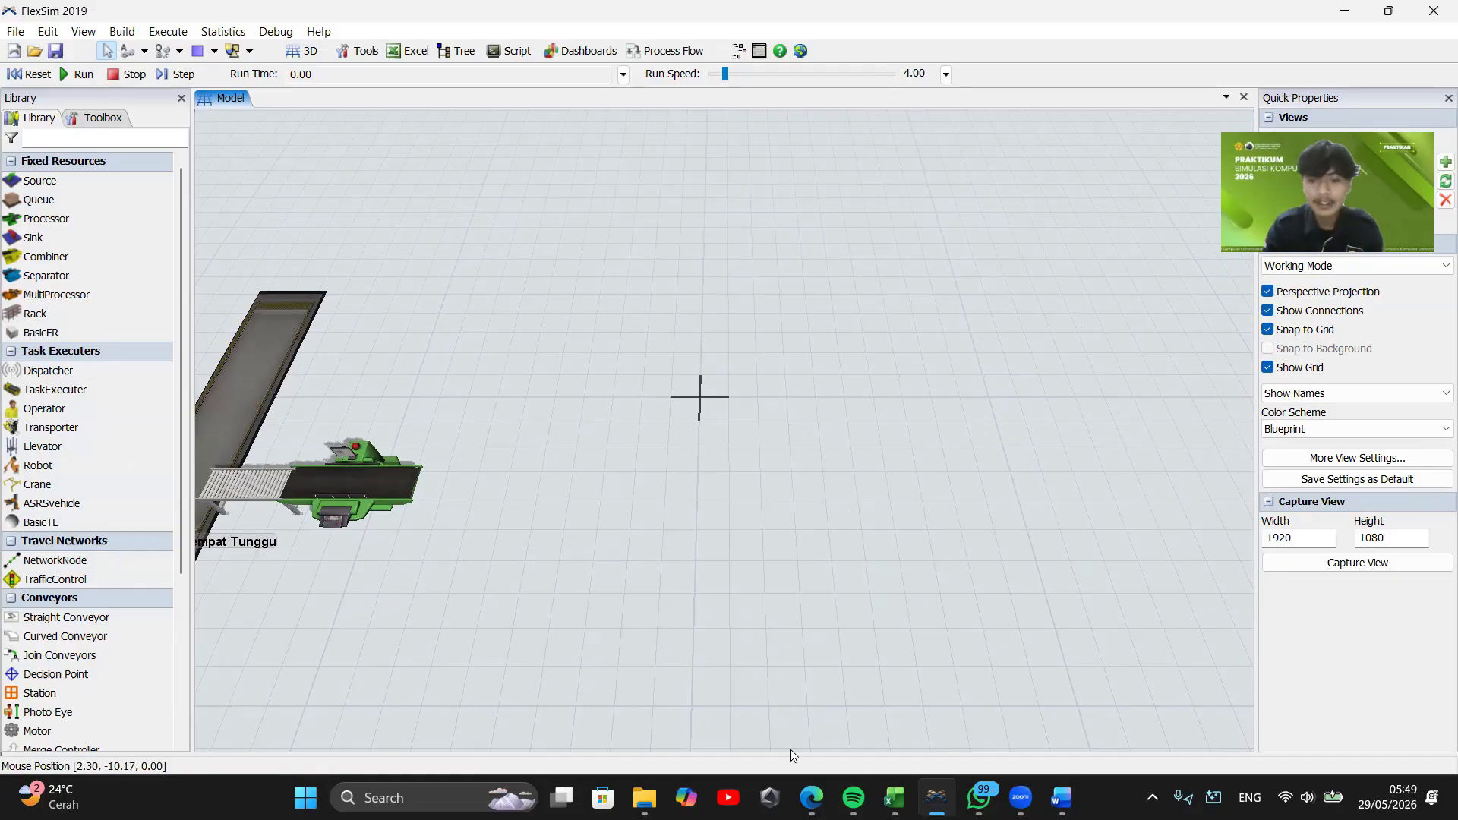
click(811, 798)
scroll(594, 523, up, 10)
scroll(594, 523, down, 5)
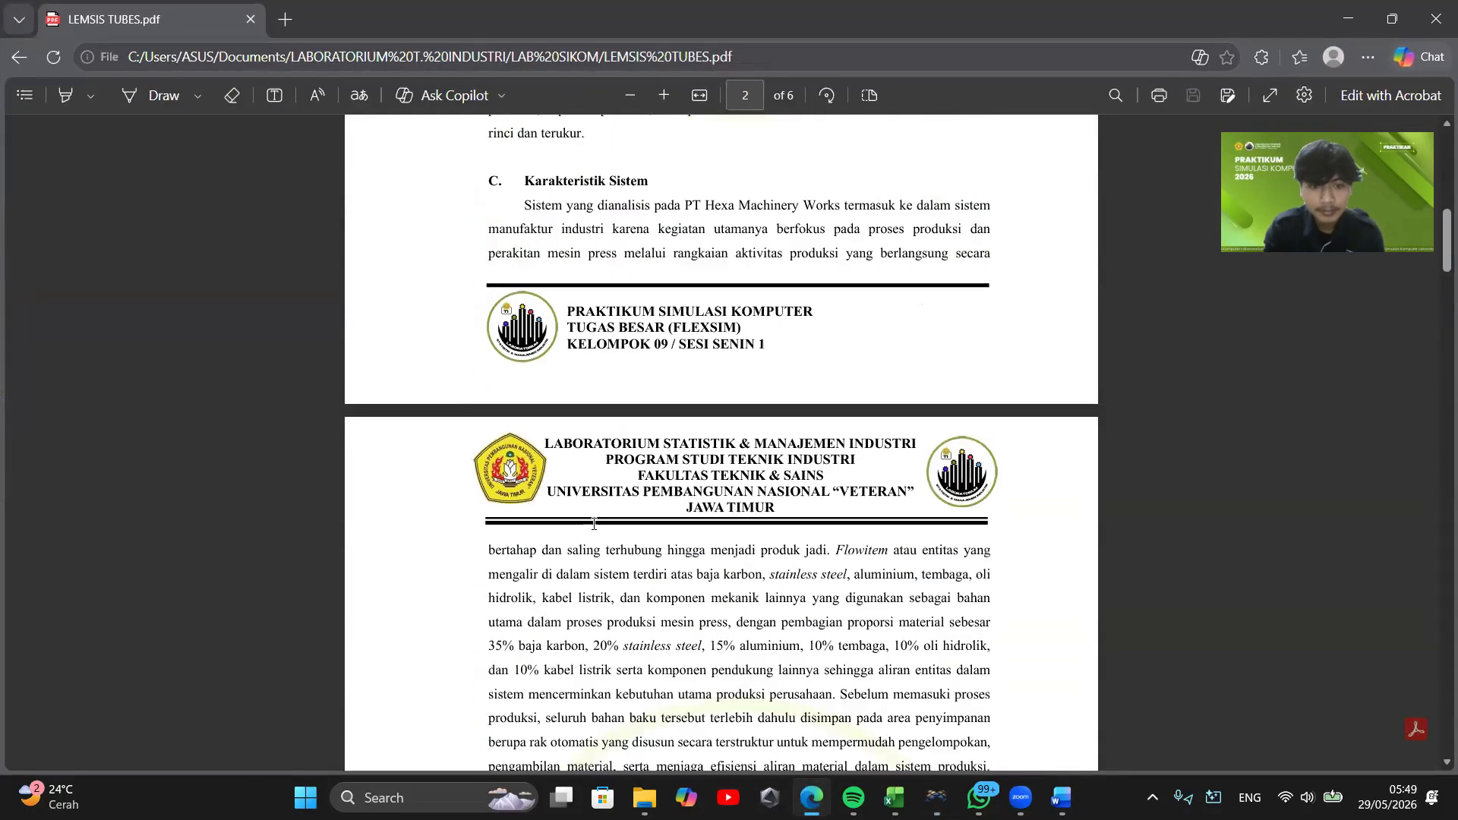
scroll(594, 524, down, 1)
scroll(799, 456, down, 1)
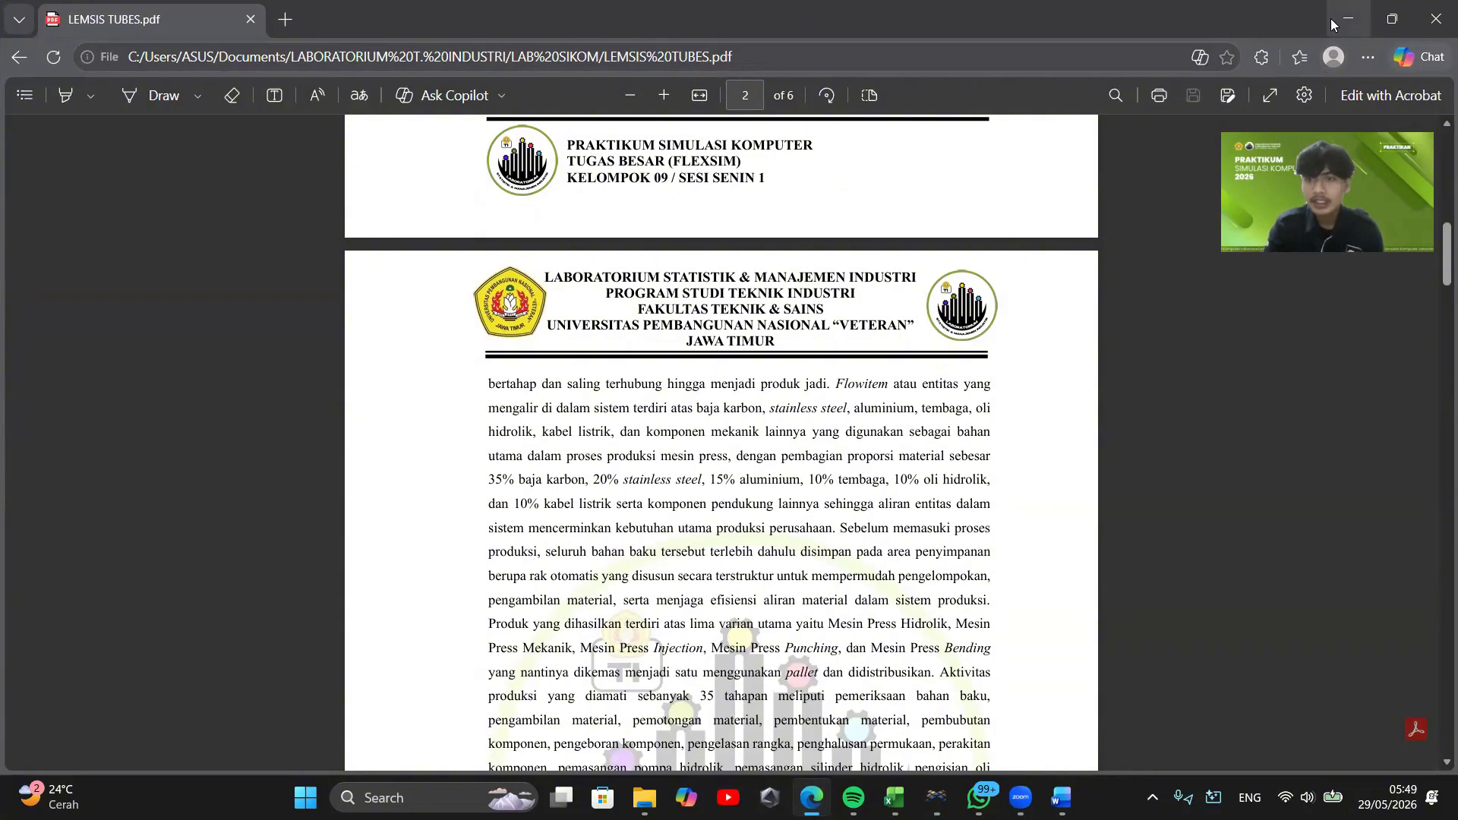
key(alt+Tab)
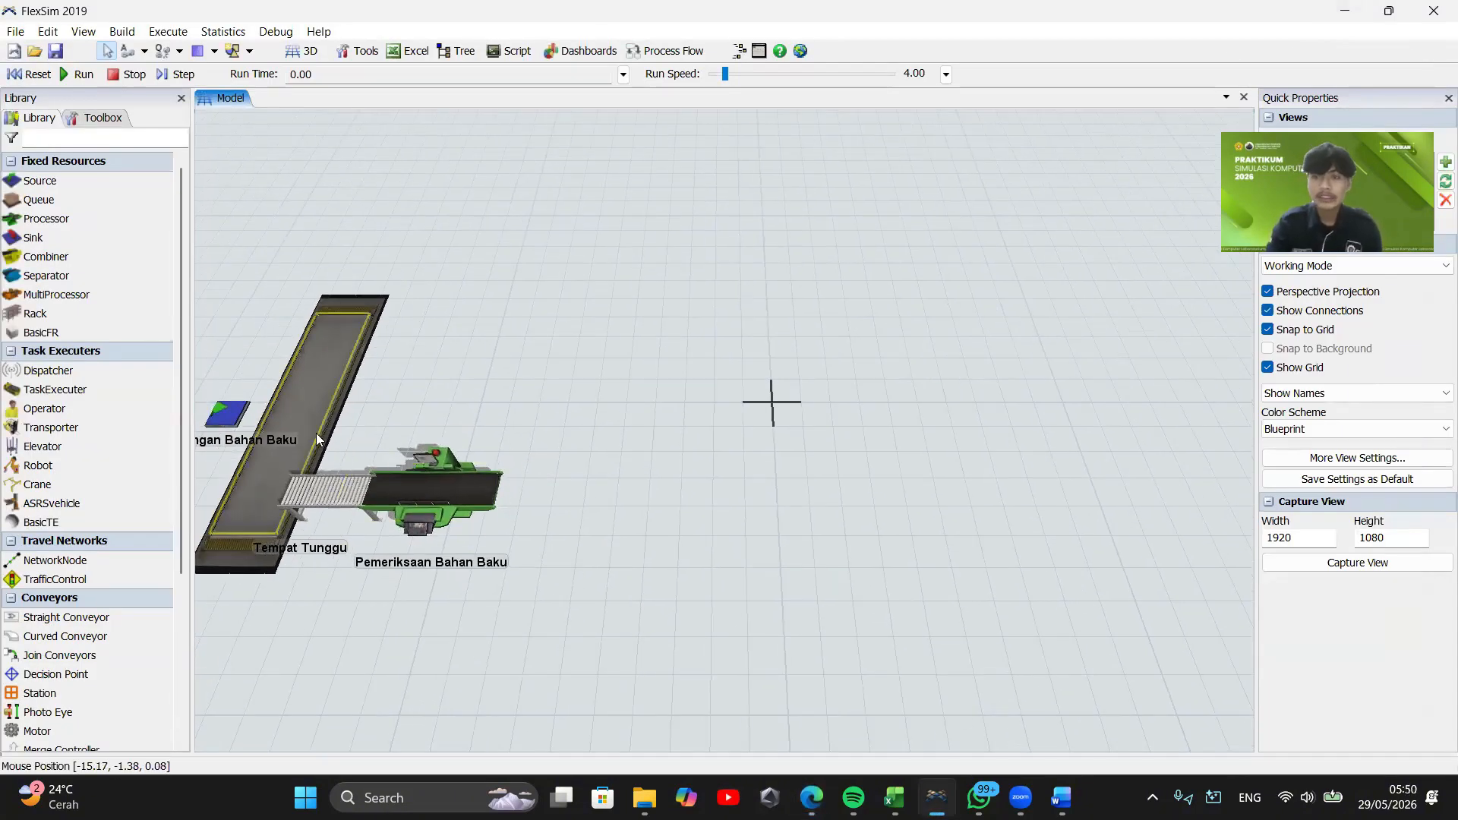
Add a straight conveyor about 4.4 m long leading out of the Pemeriksaan Bahan Baku processor
drag(593, 484, 521, 468)
scroll(607, 377, down, 2)
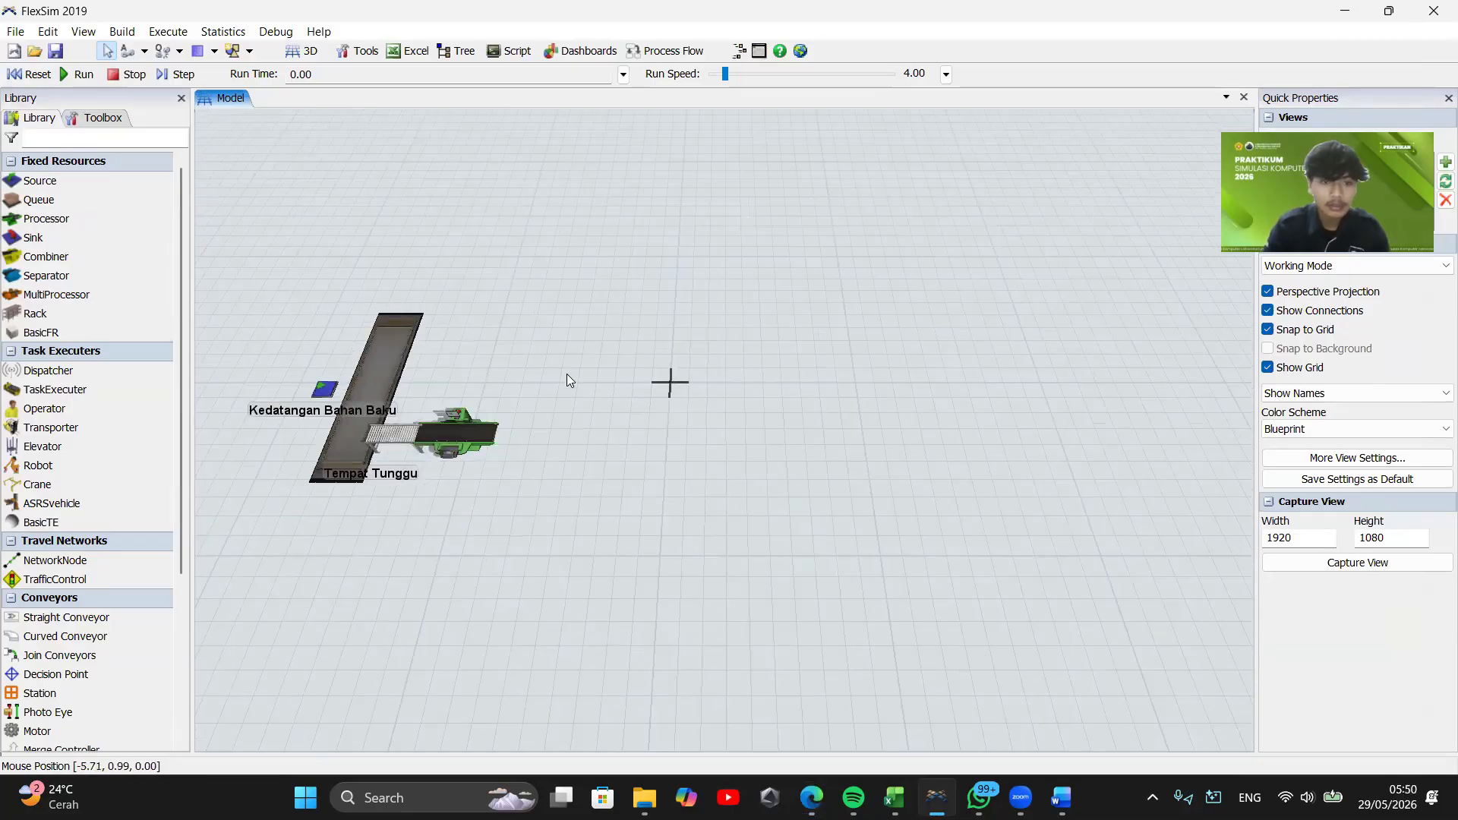
drag(570, 377, 547, 505)
click(52, 618)
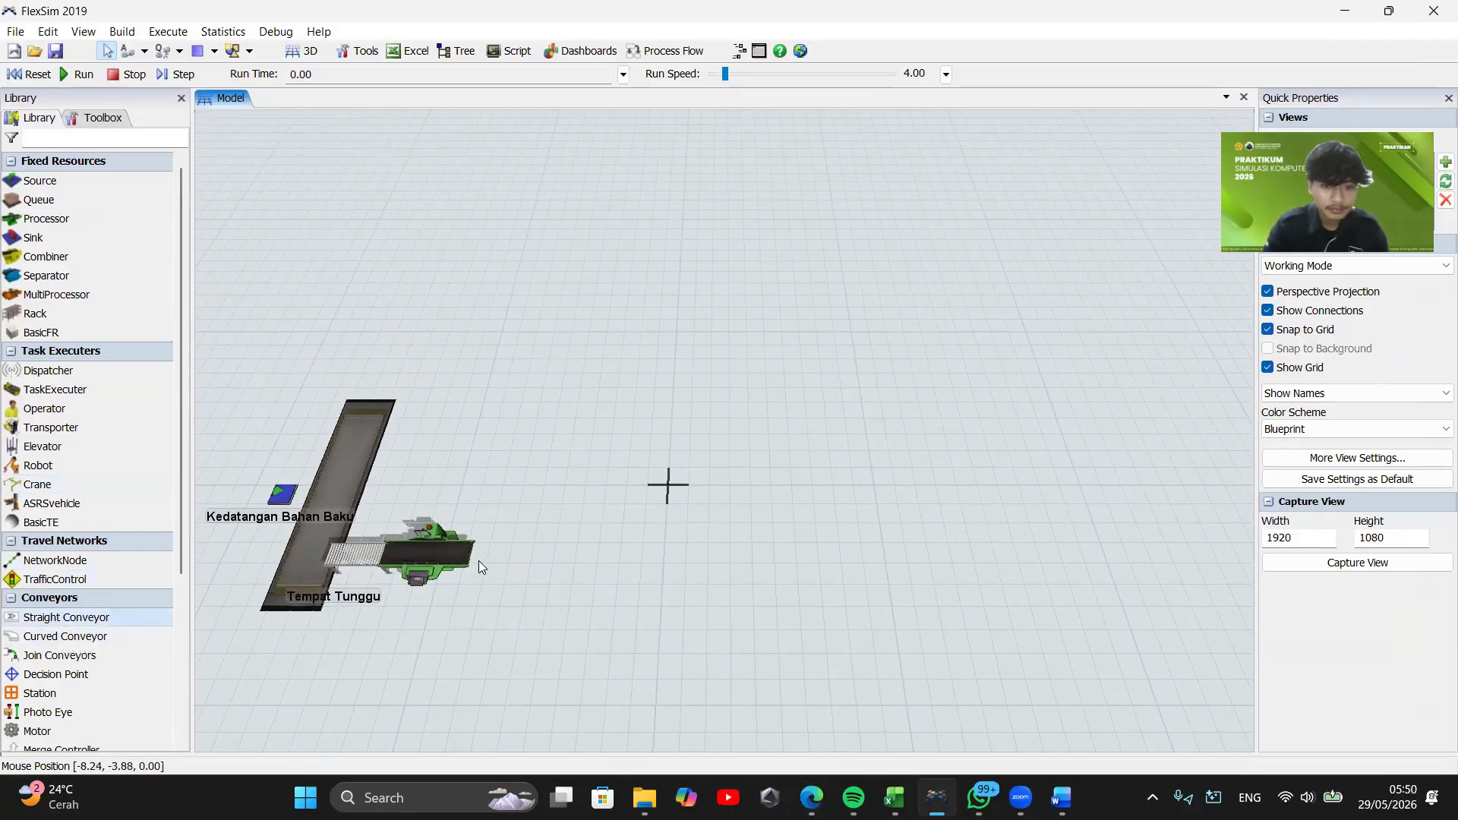
mouse_move(477, 561)
mouse_down()
mouse_move(571, 561)
mouse_move(518, 553)
mouse_up()
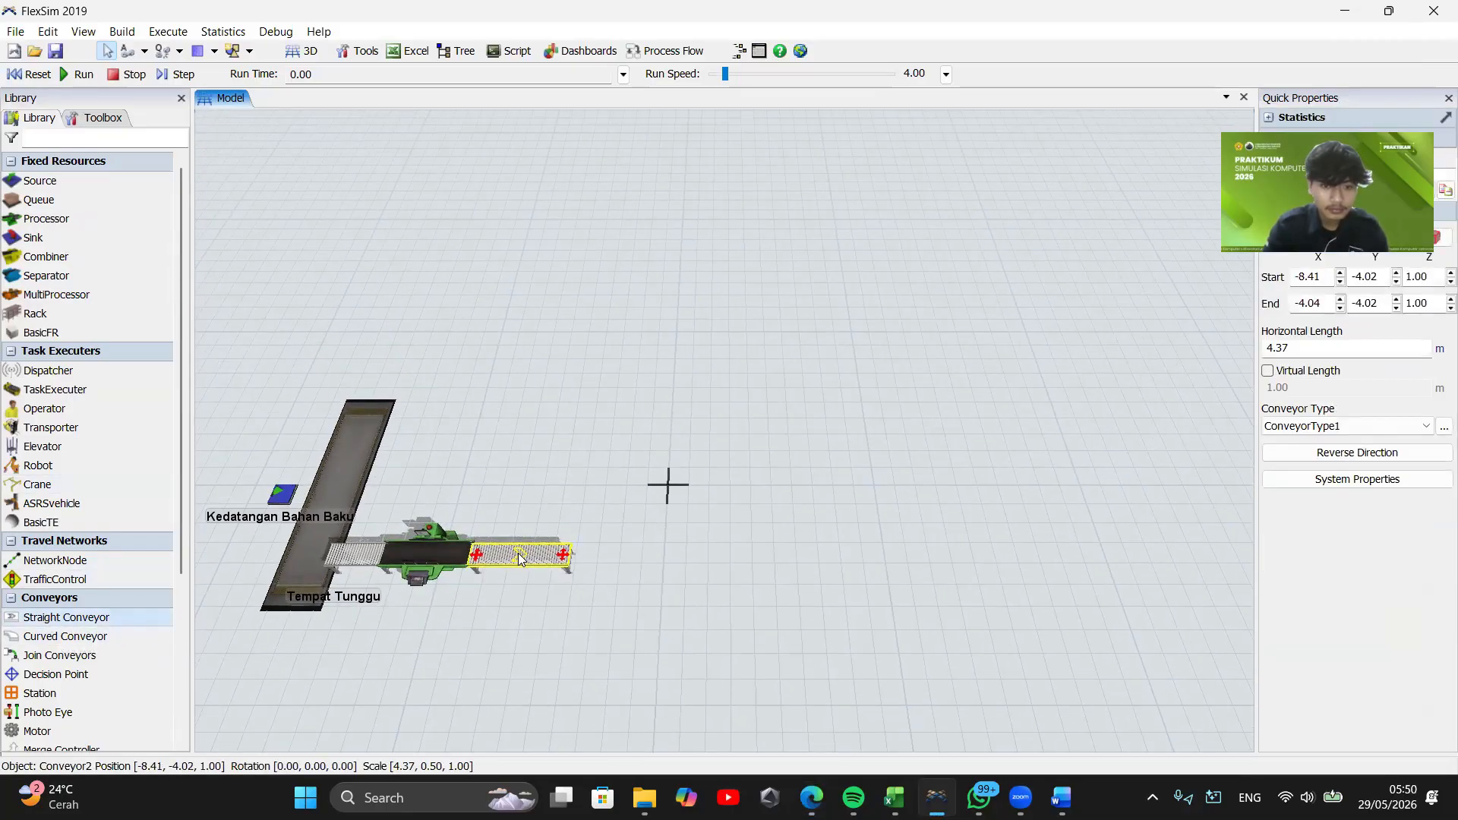
click(120, 635)
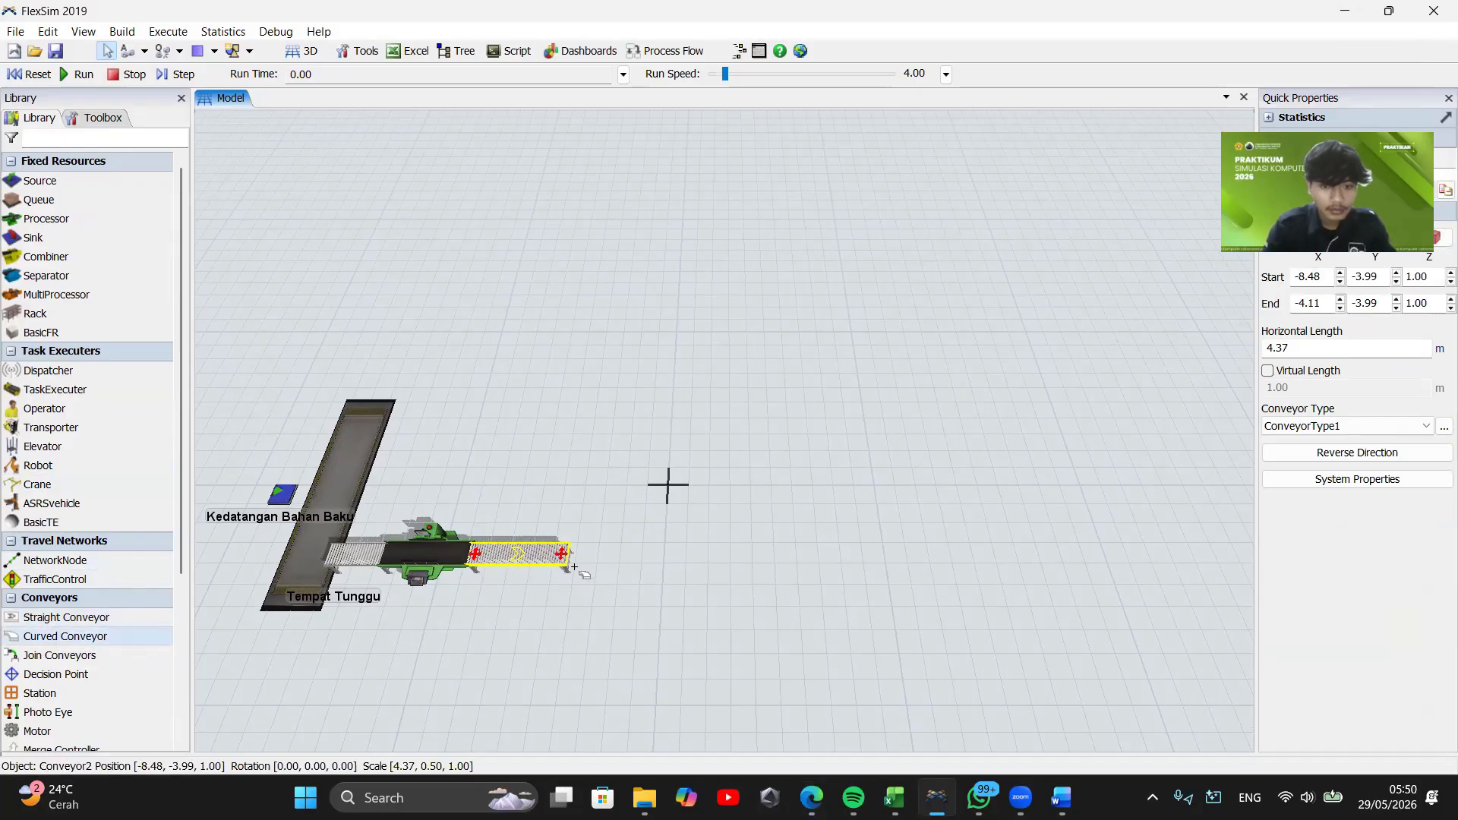
scroll(599, 563, up, 2)
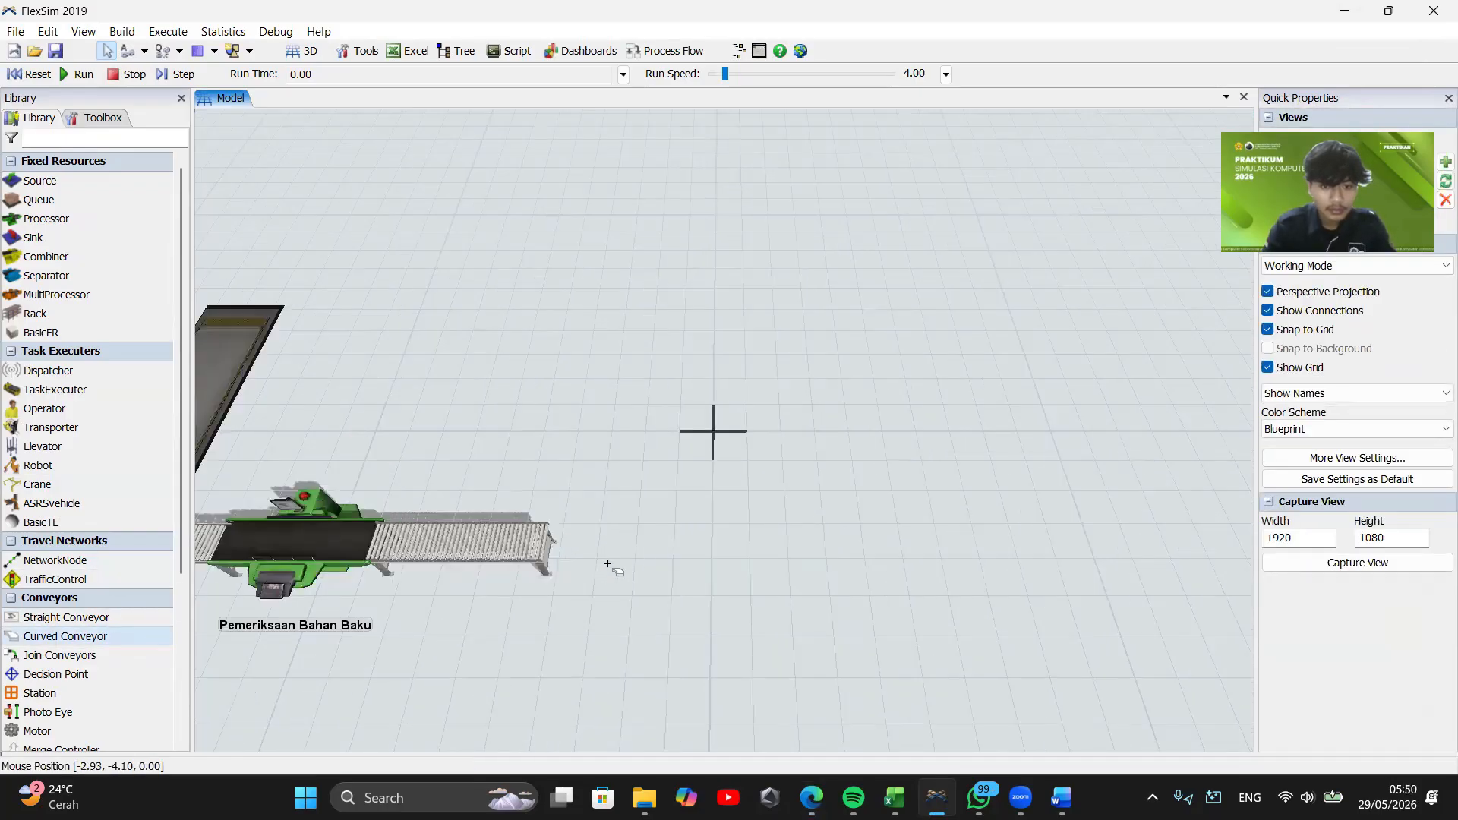
double_click(574, 562)
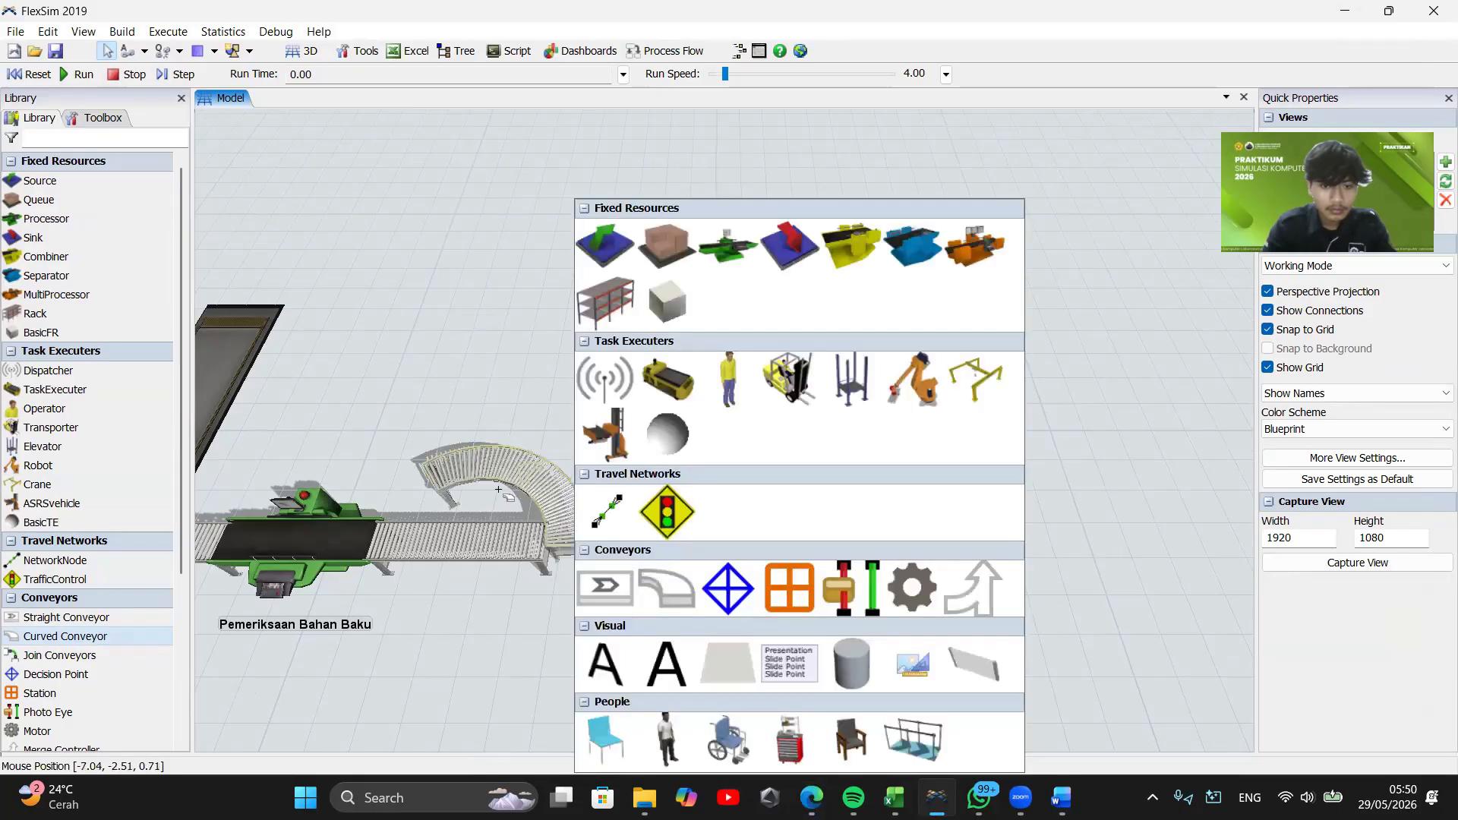
click(515, 503)
drag(570, 538, 547, 541)
drag(521, 481, 595, 514)
key(ctrl+z)
click(596, 513)
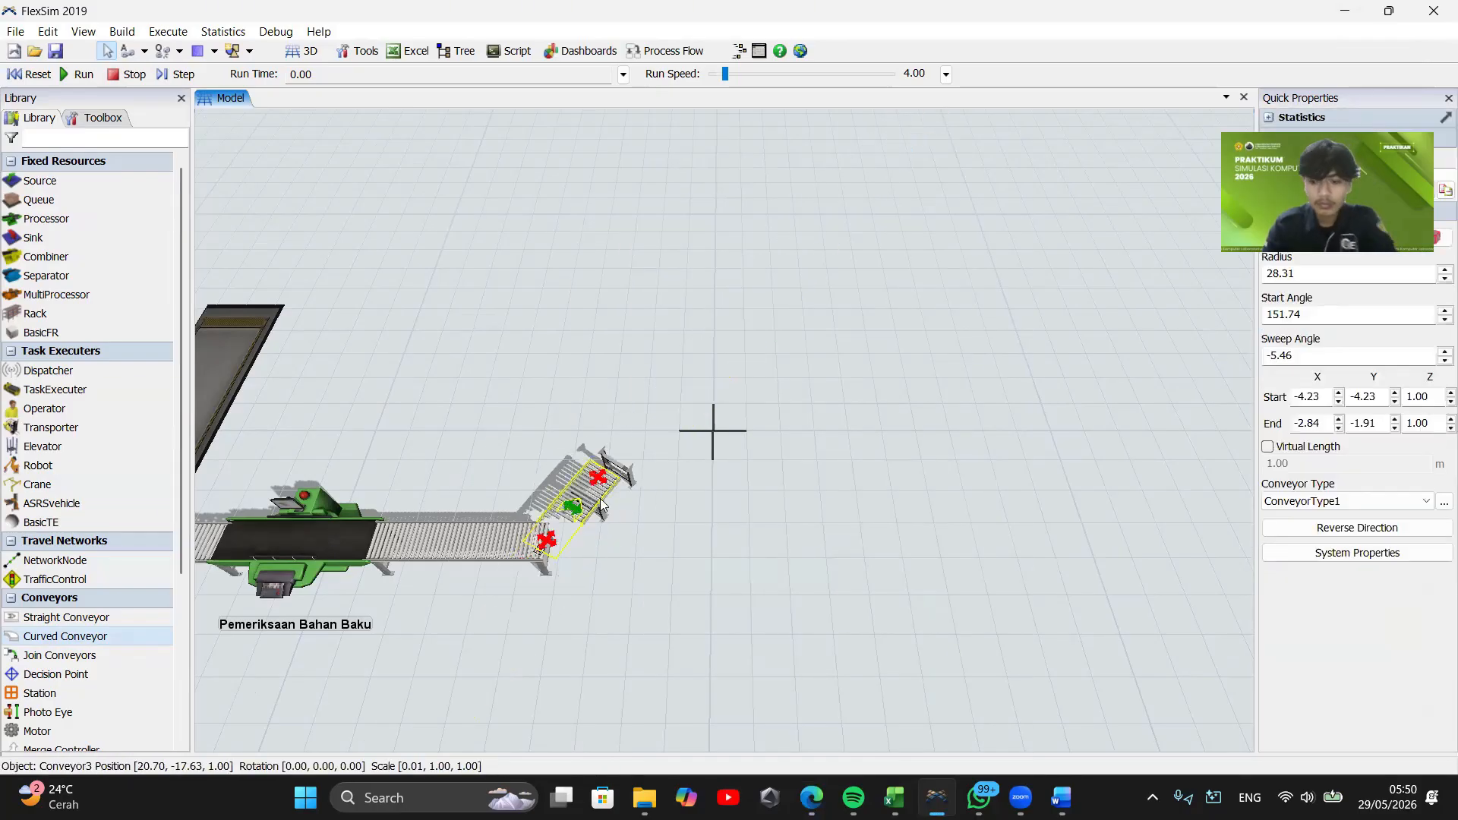
key(Delete)
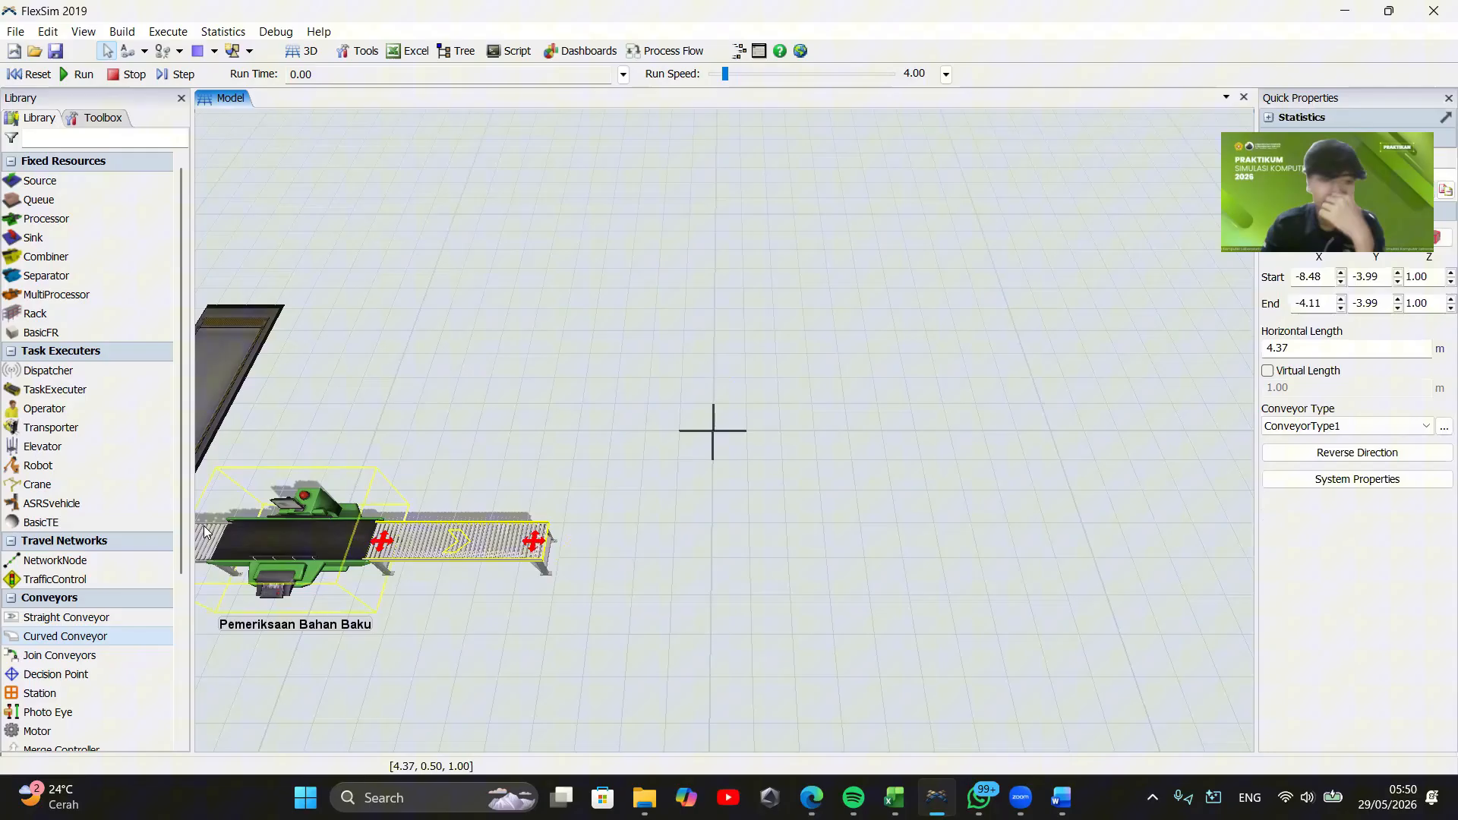
Add a 90° curved conveyor with a radius of about 1.56 m at the end of the conveyor leaving Pemeriksaan Bahan Baku
click(559, 565)
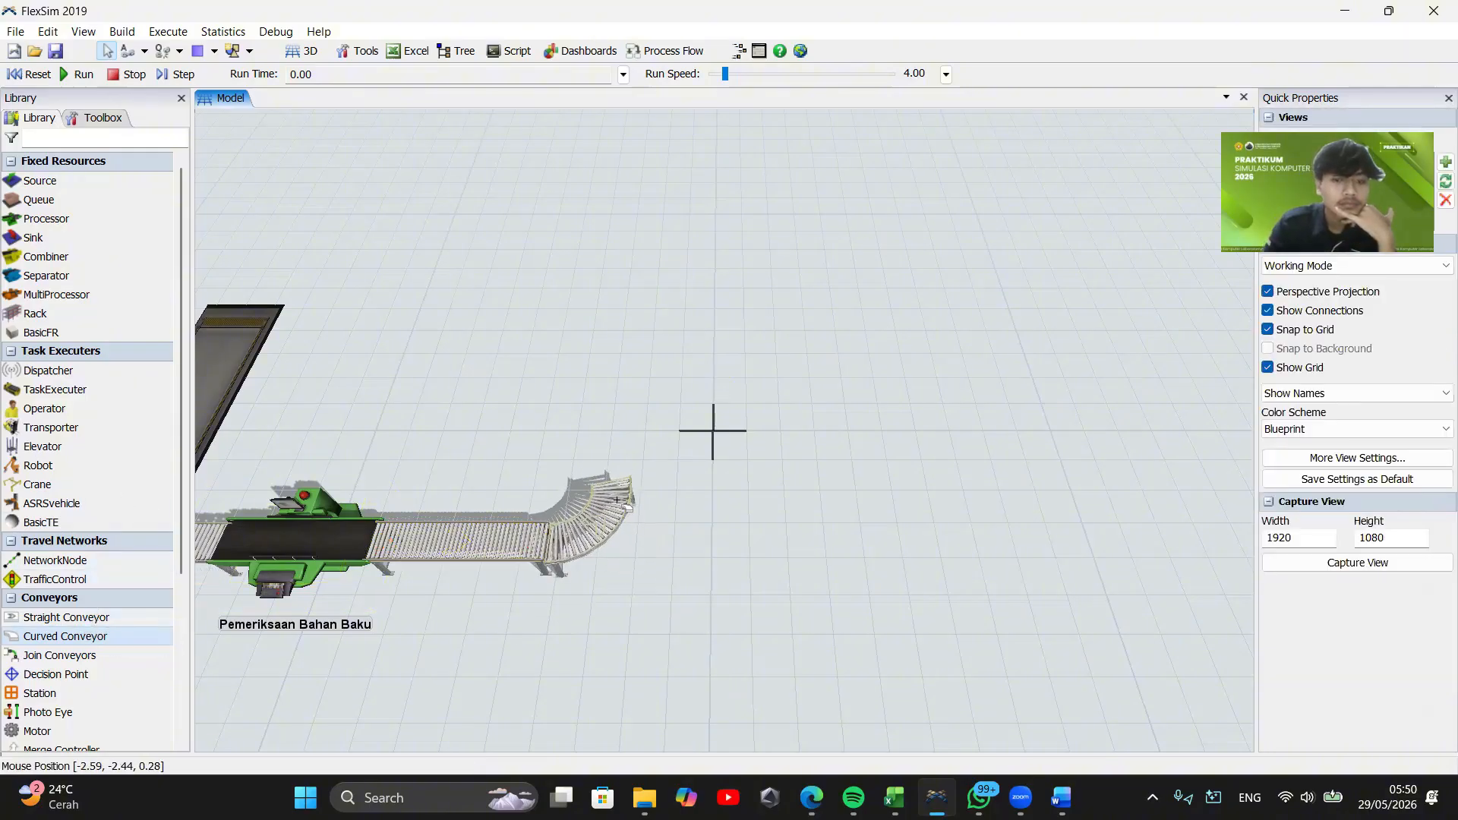
click(622, 497)
right_click(635, 565)
drag(635, 566, 631, 552)
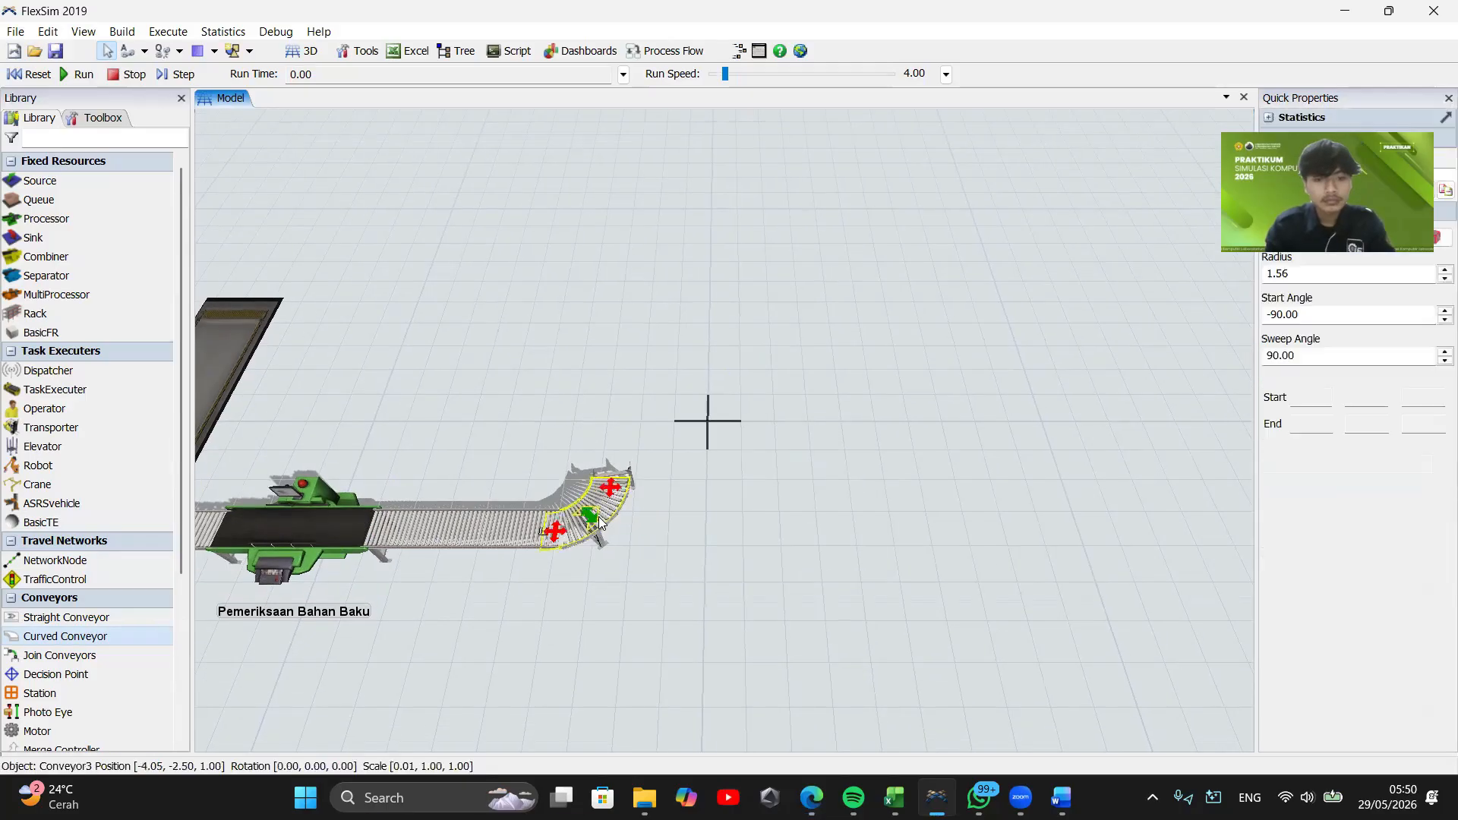
click(652, 489)
Add a long straight conveyor continuing from the curved conveyor's end, perpendicular to the inspection processor's line
drag(636, 418, 588, 511)
scroll(588, 510, down, 1)
click(43, 617)
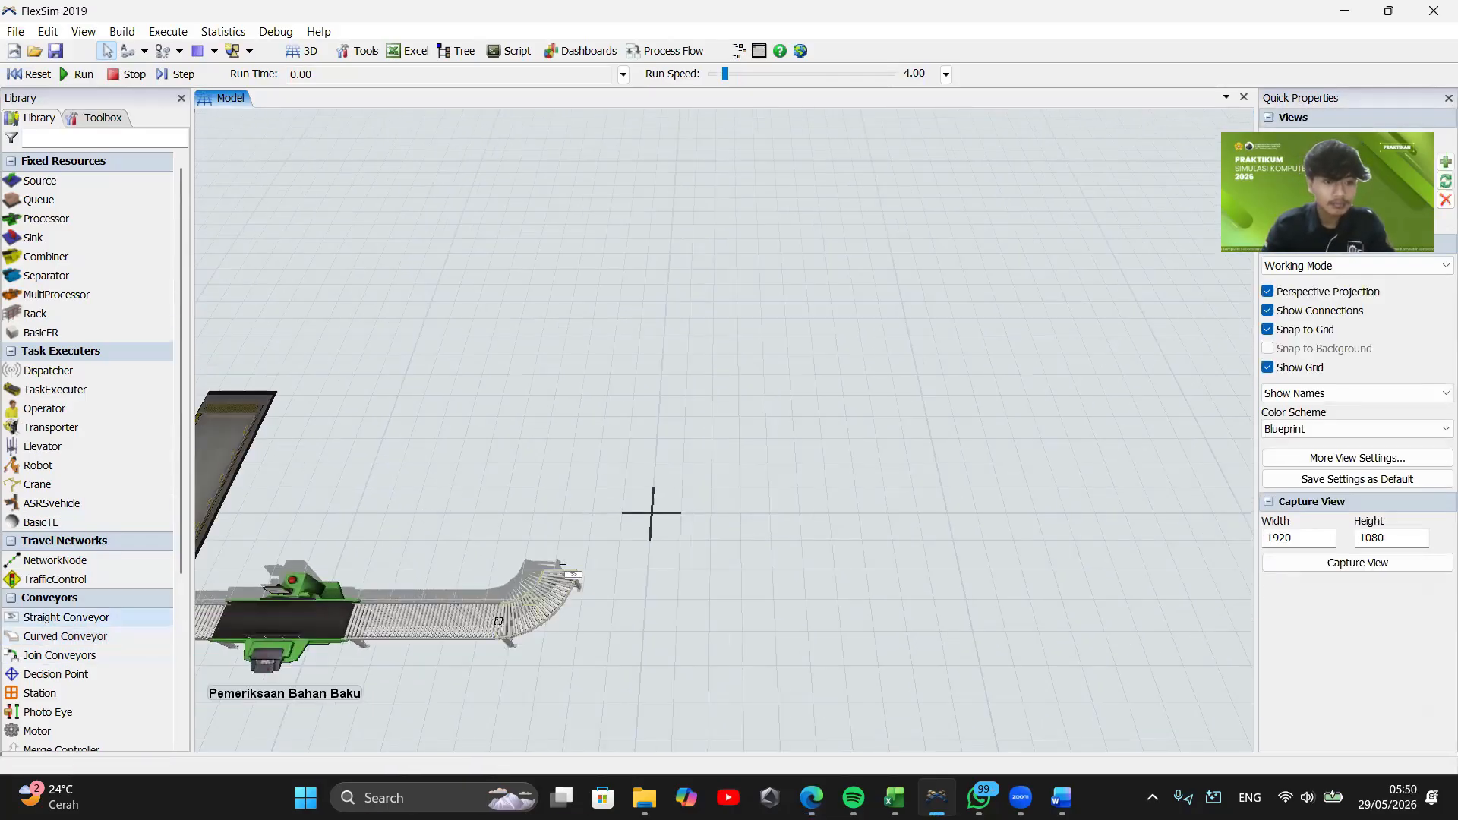
click(563, 564)
right_click(661, 325)
scroll(554, 366, down, 3)
drag(661, 325, 604, 398)
click(43, 617)
click(544, 579)
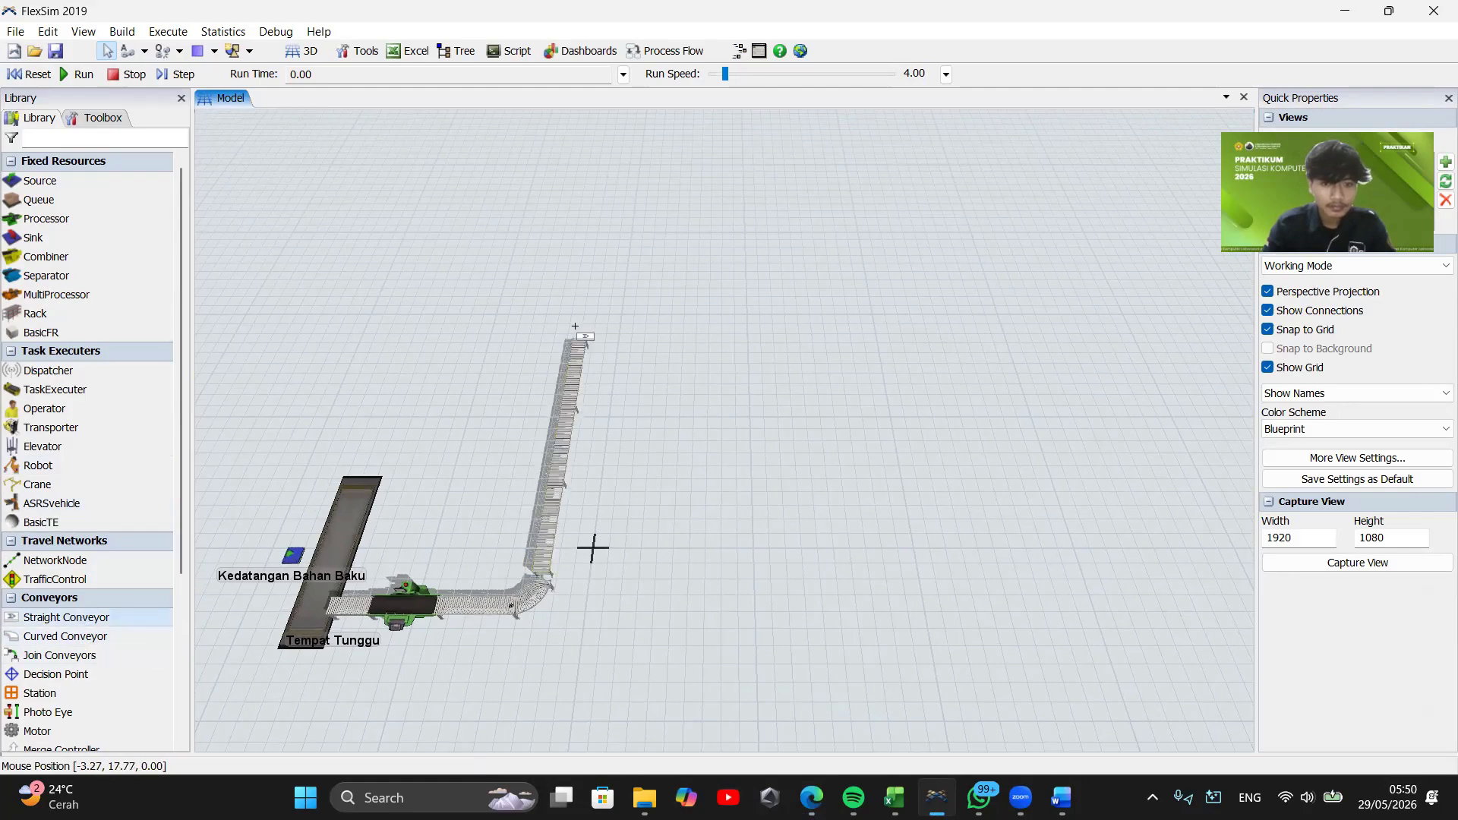
click(595, 268)
Add a 90° curved conveyor with a radius of about 1.54 m at the far end of the long straight conveyor
drag(624, 445, 593, 472)
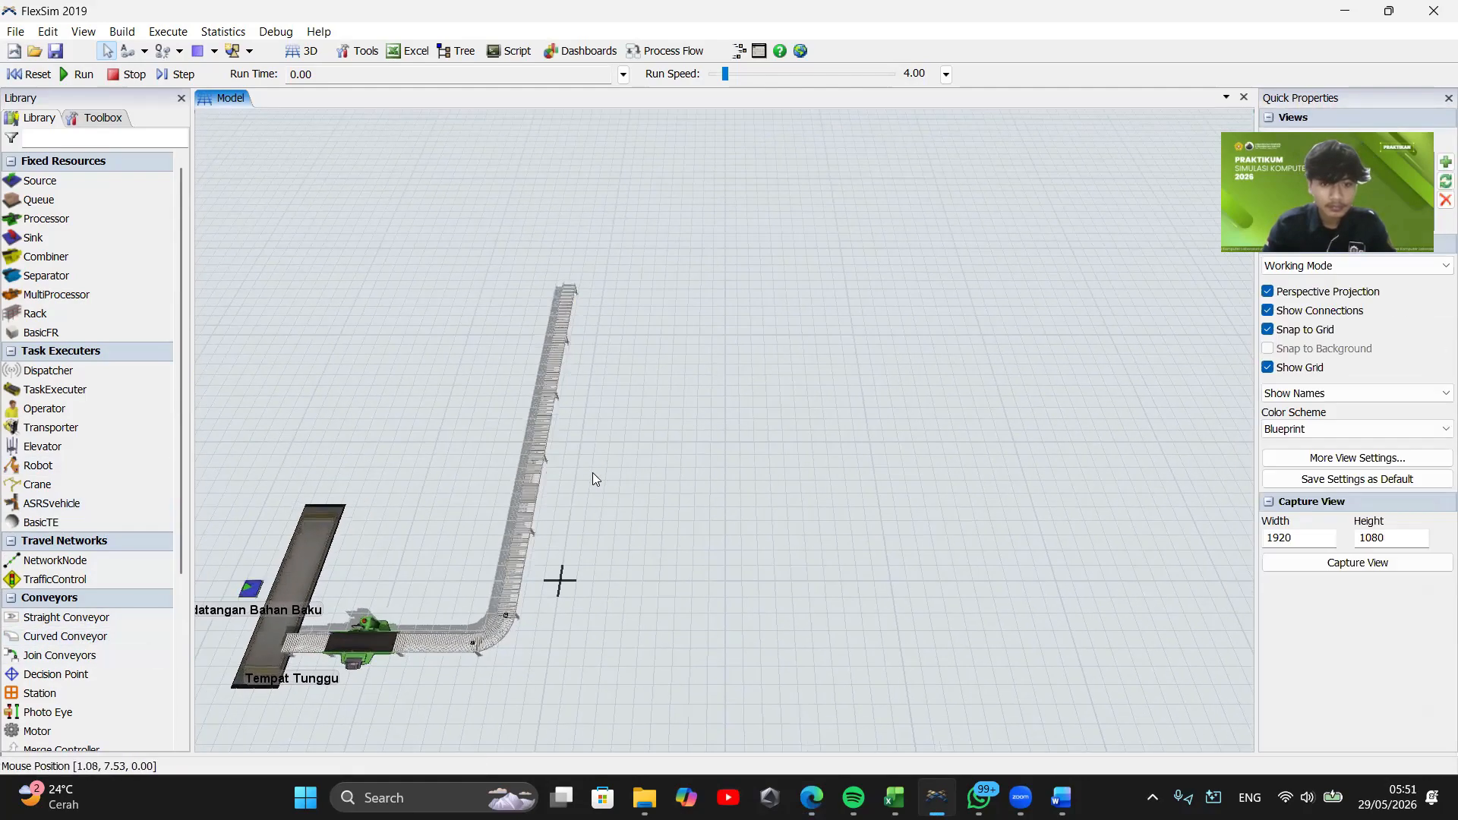
drag(626, 397, 607, 466)
drag(571, 350, 528, 538)
scroll(527, 538, up, 4)
click(53, 633)
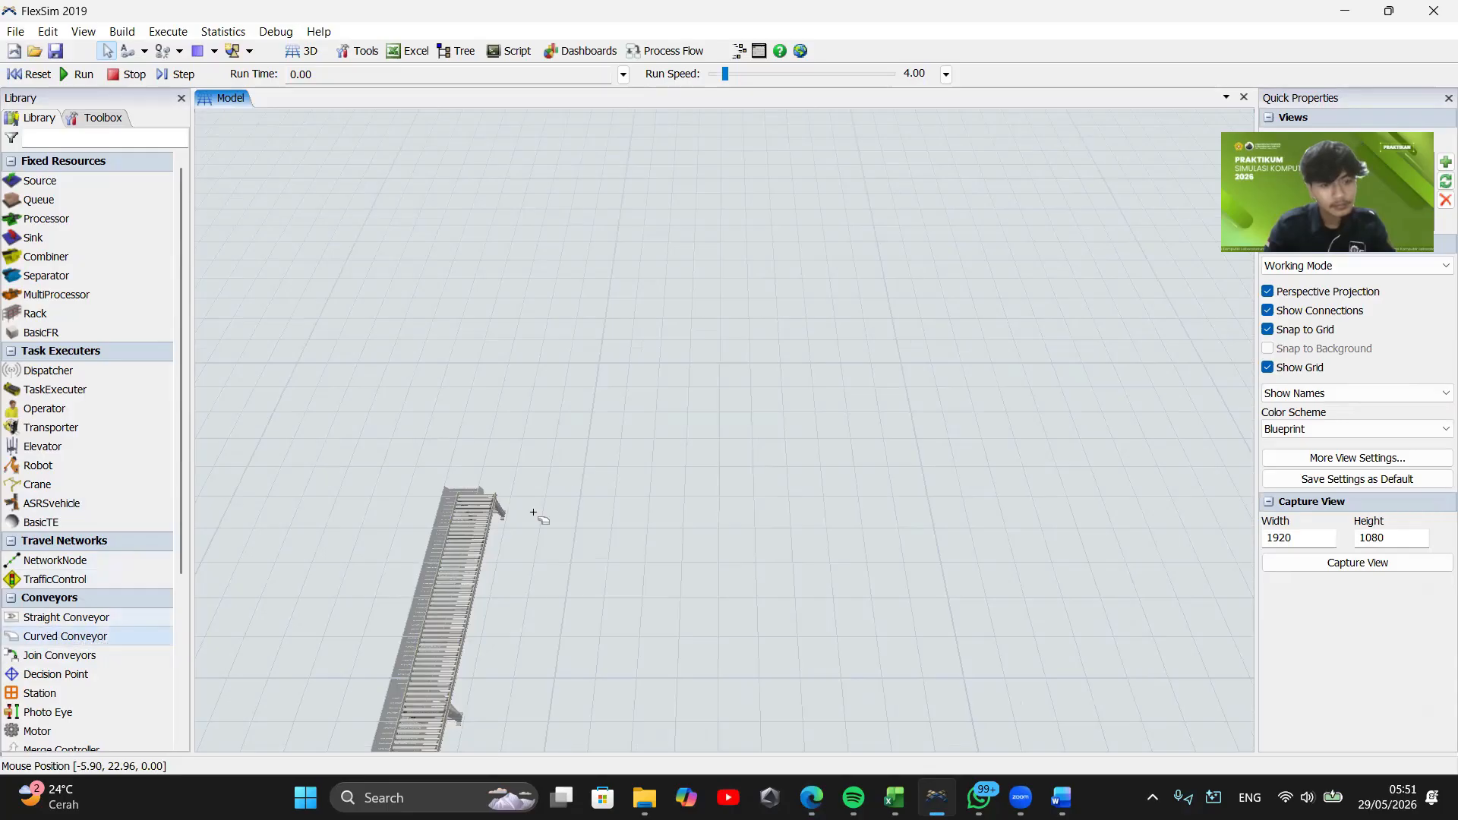
scroll(537, 514, up, 3)
right_drag(578, 558, 566, 585)
click(521, 355)
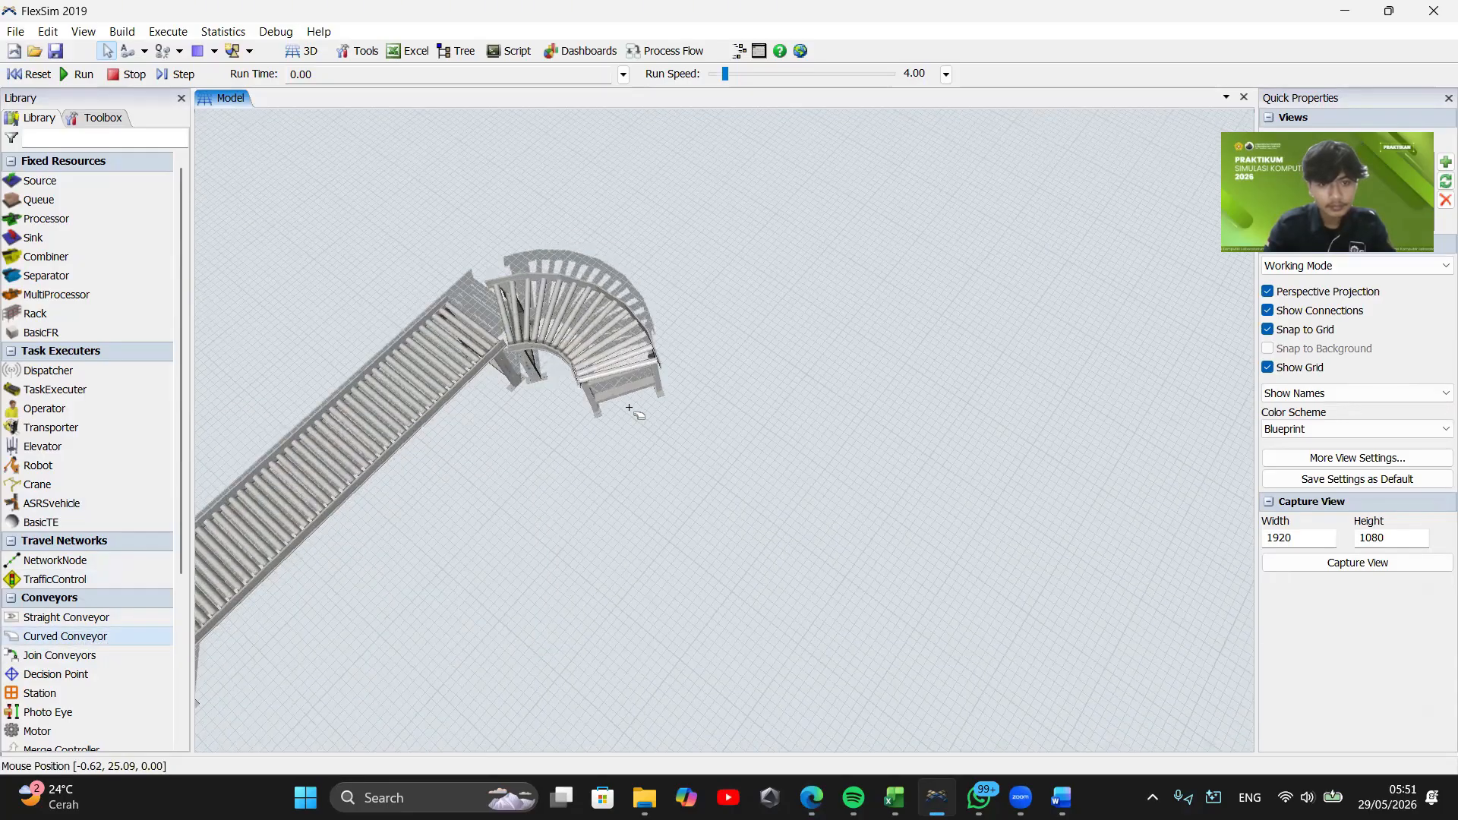
click(649, 333)
drag(514, 386, 520, 450)
click(553, 494)
scroll(553, 493, down, 5)
scroll(564, 430, up, 5)
click(571, 318)
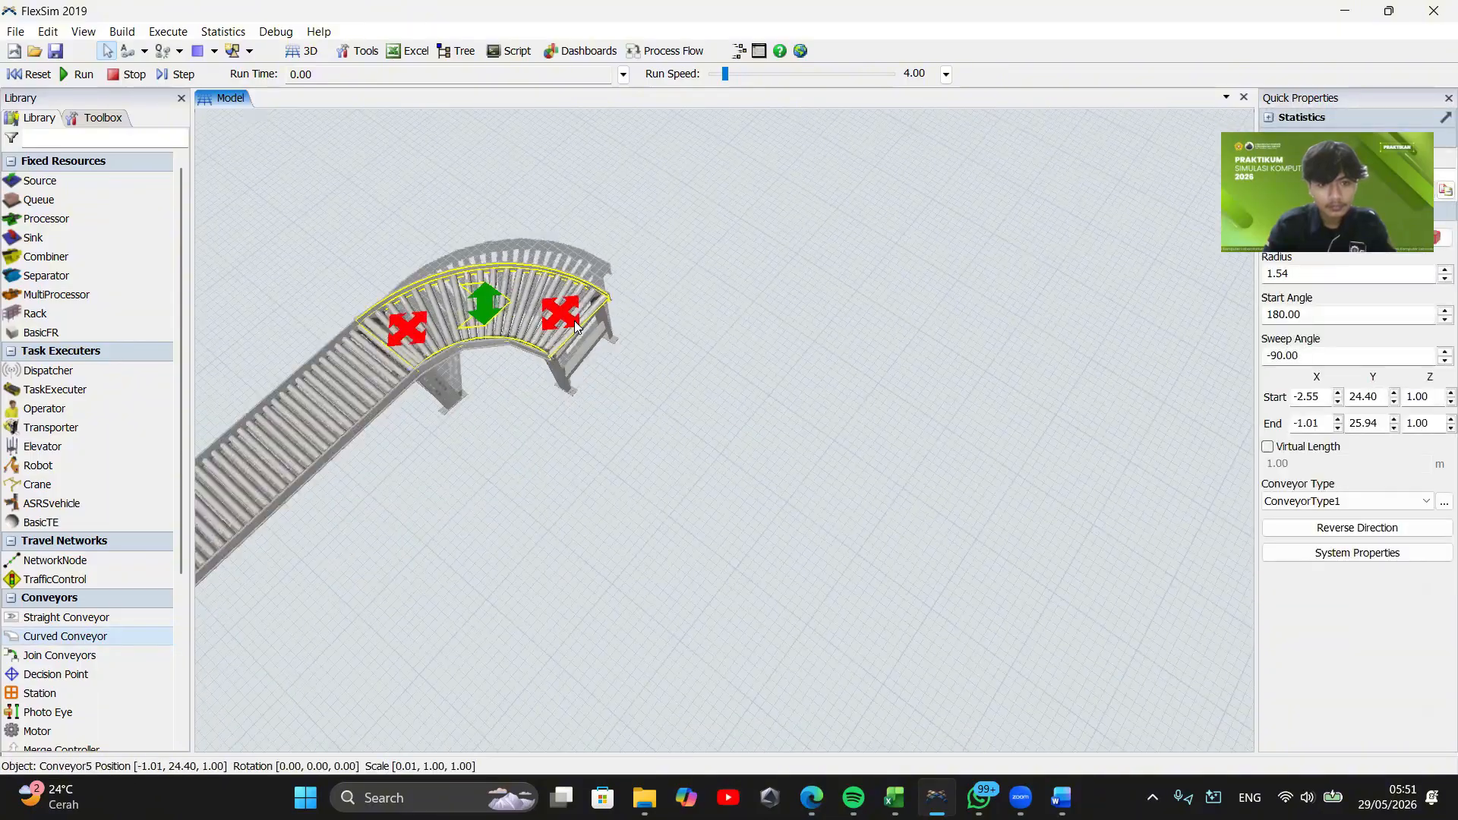
Add a straight conveyor about 8.6 m long leading out of the second curved conveyor
click(737, 343)
scroll(737, 343, down, 6)
scroll(710, 389, up, 2)
scroll(541, 395, up, 5)
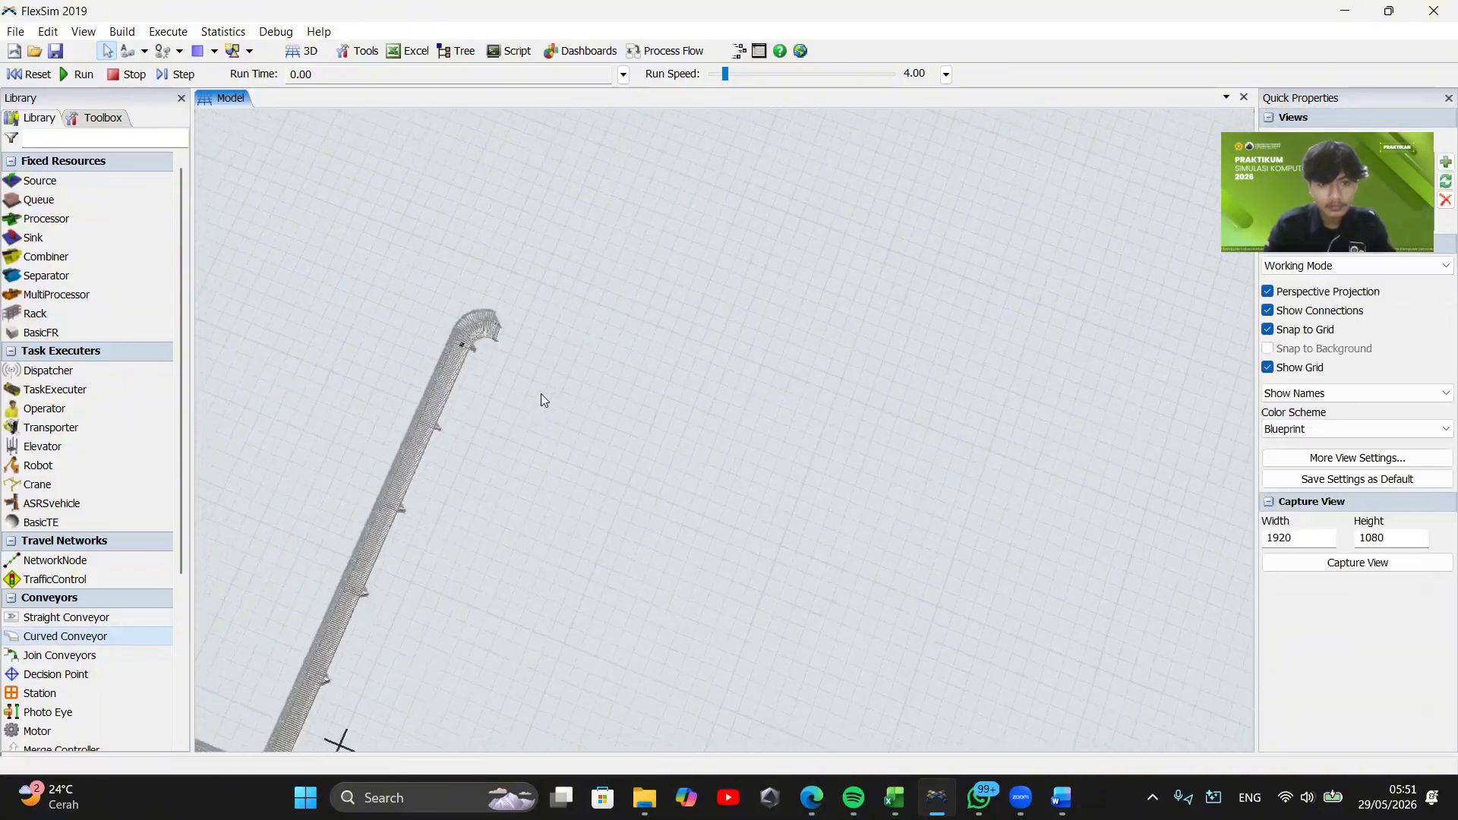
click(64, 616)
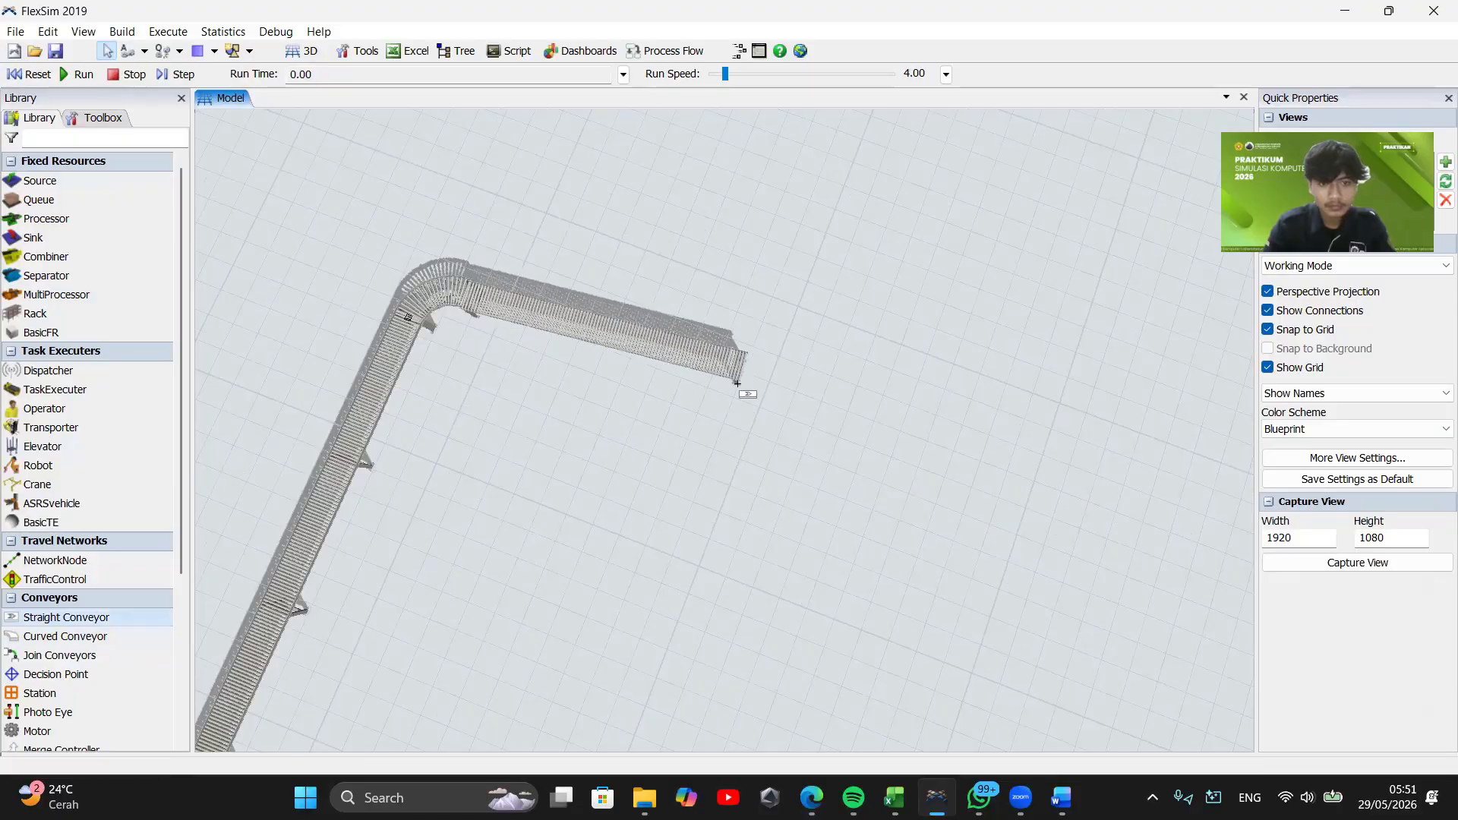
click(695, 381)
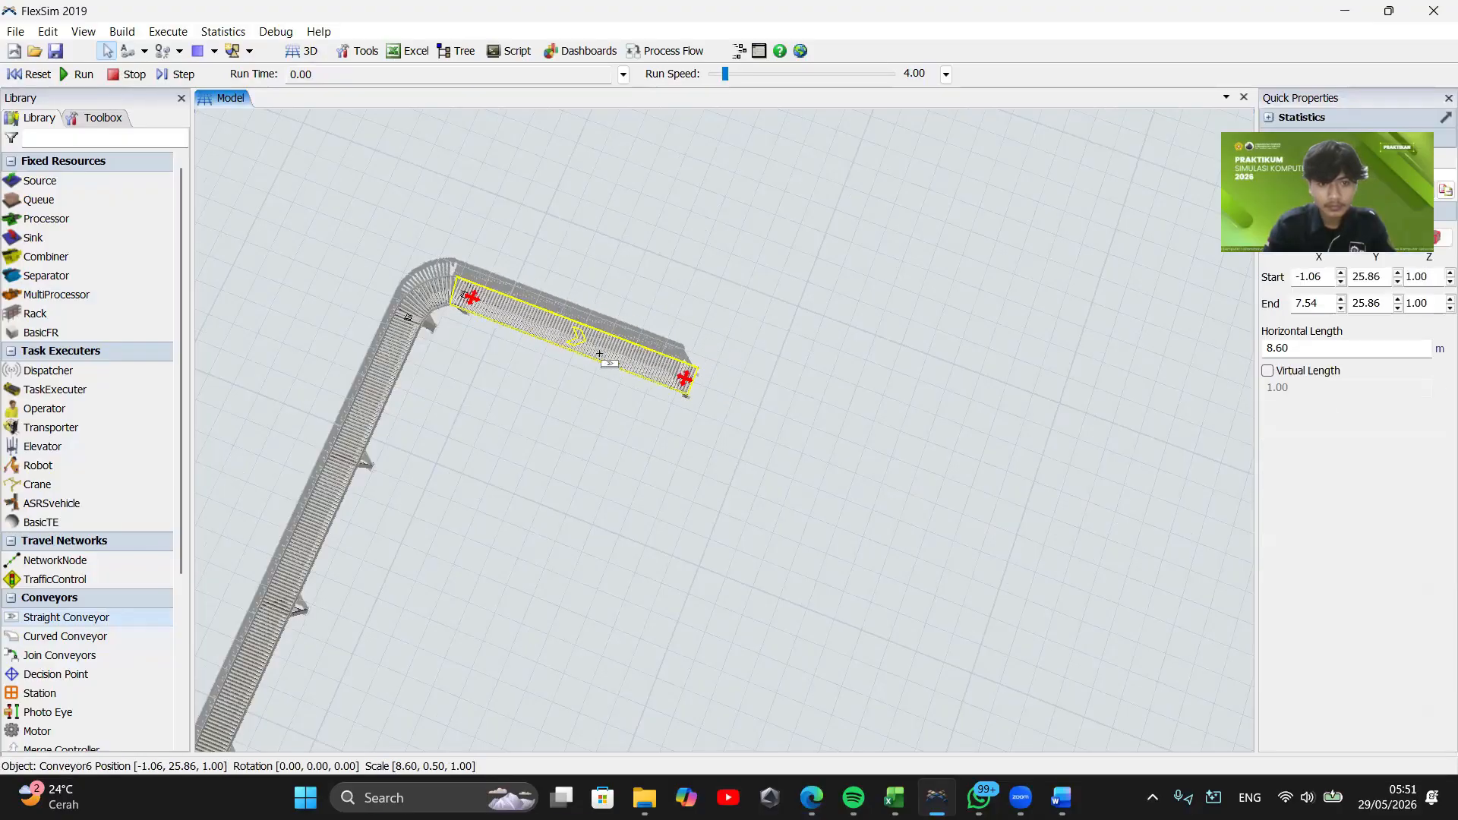
drag(597, 351, 597, 349)
right_click(581, 386)
drag(459, 422, 513, 286)
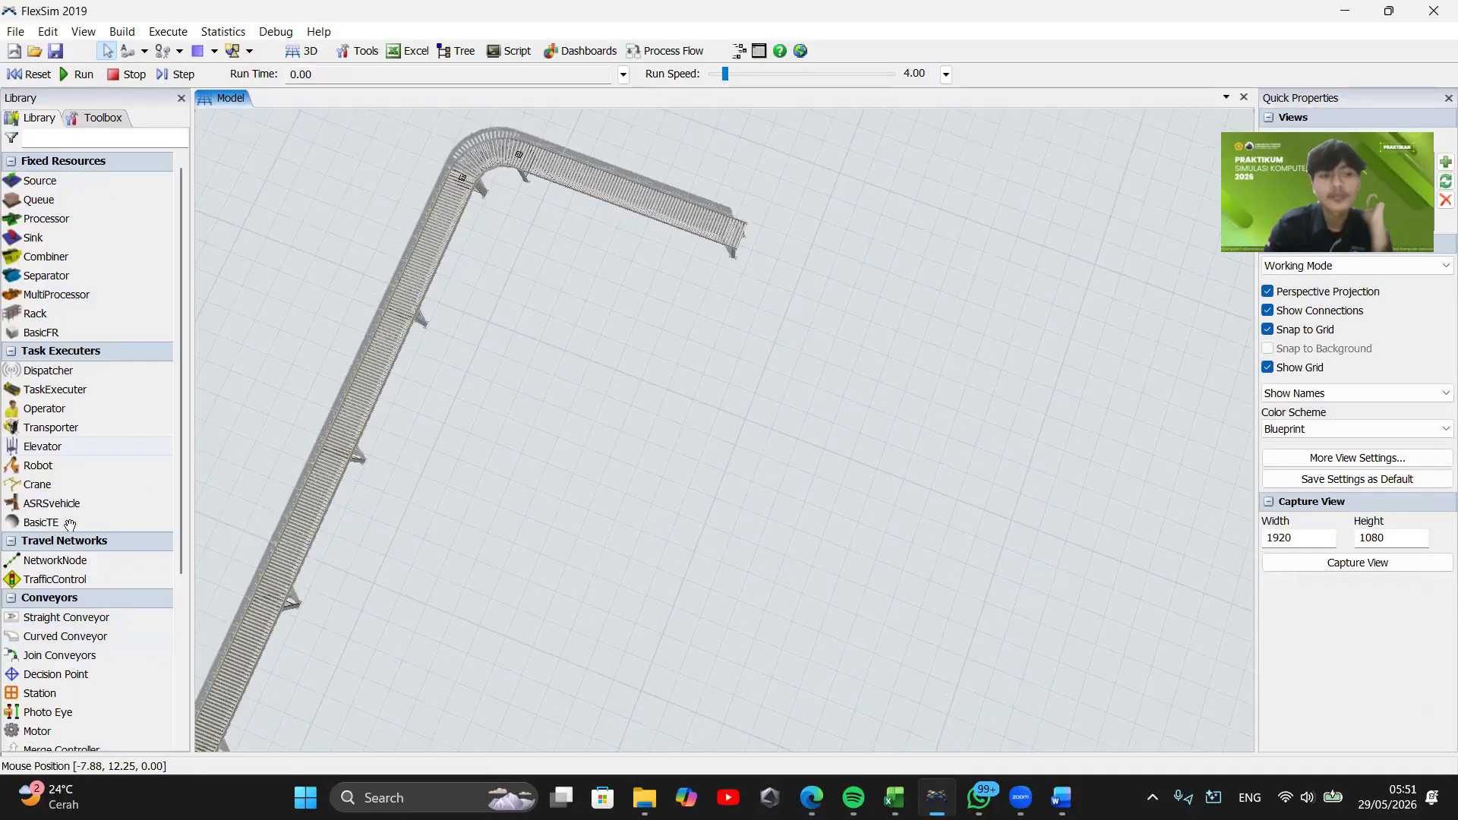
Add five parallel straight branch conveyors off the long conveyor, the one nearest the inspection processor about 10.1 m long
click(66, 616)
click(415, 327)
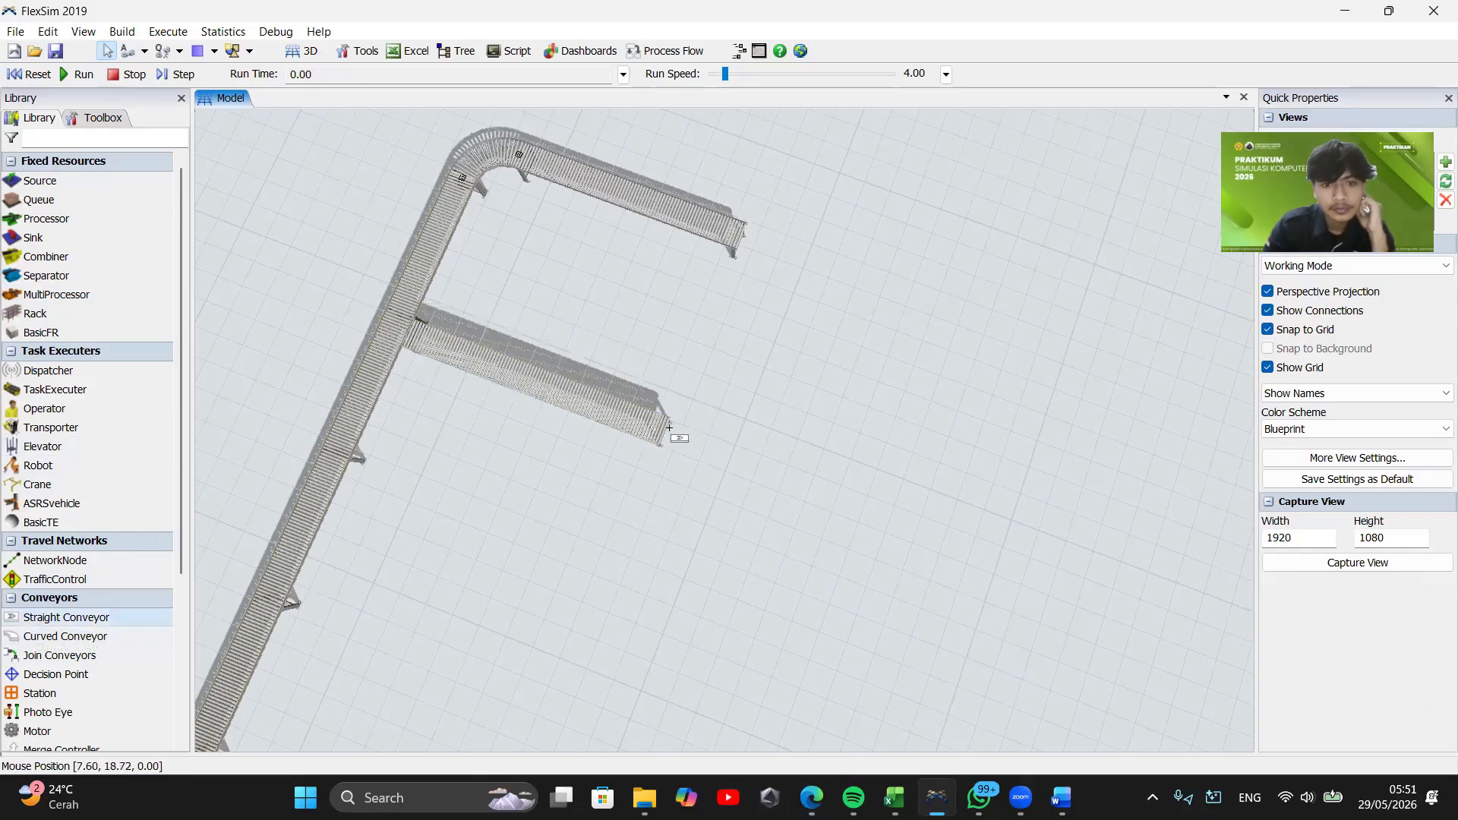
click(694, 389)
drag(312, 562, 549, 420)
click(565, 389)
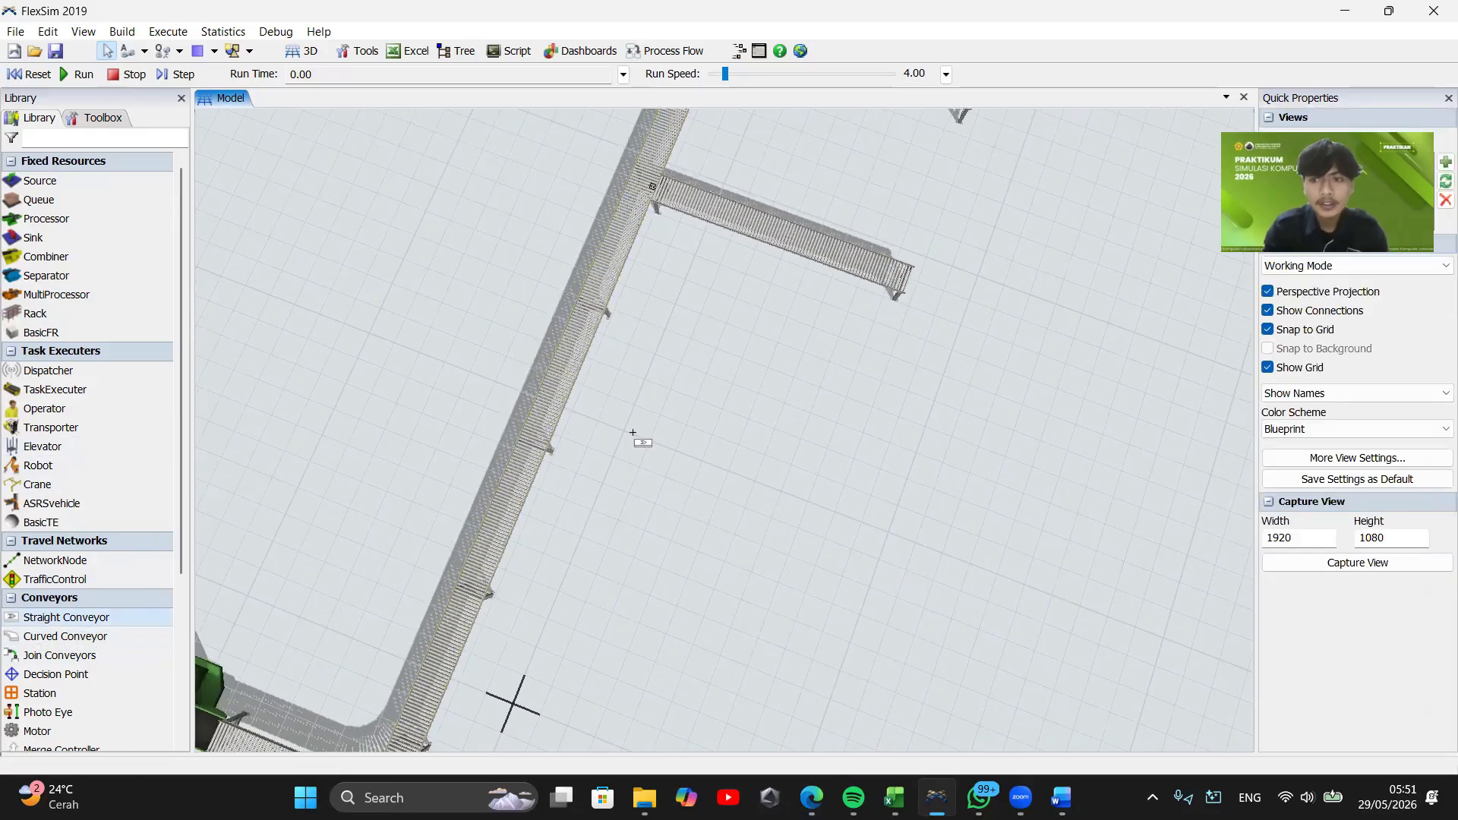
click(836, 505)
drag(506, 540, 522, 390)
click(524, 386)
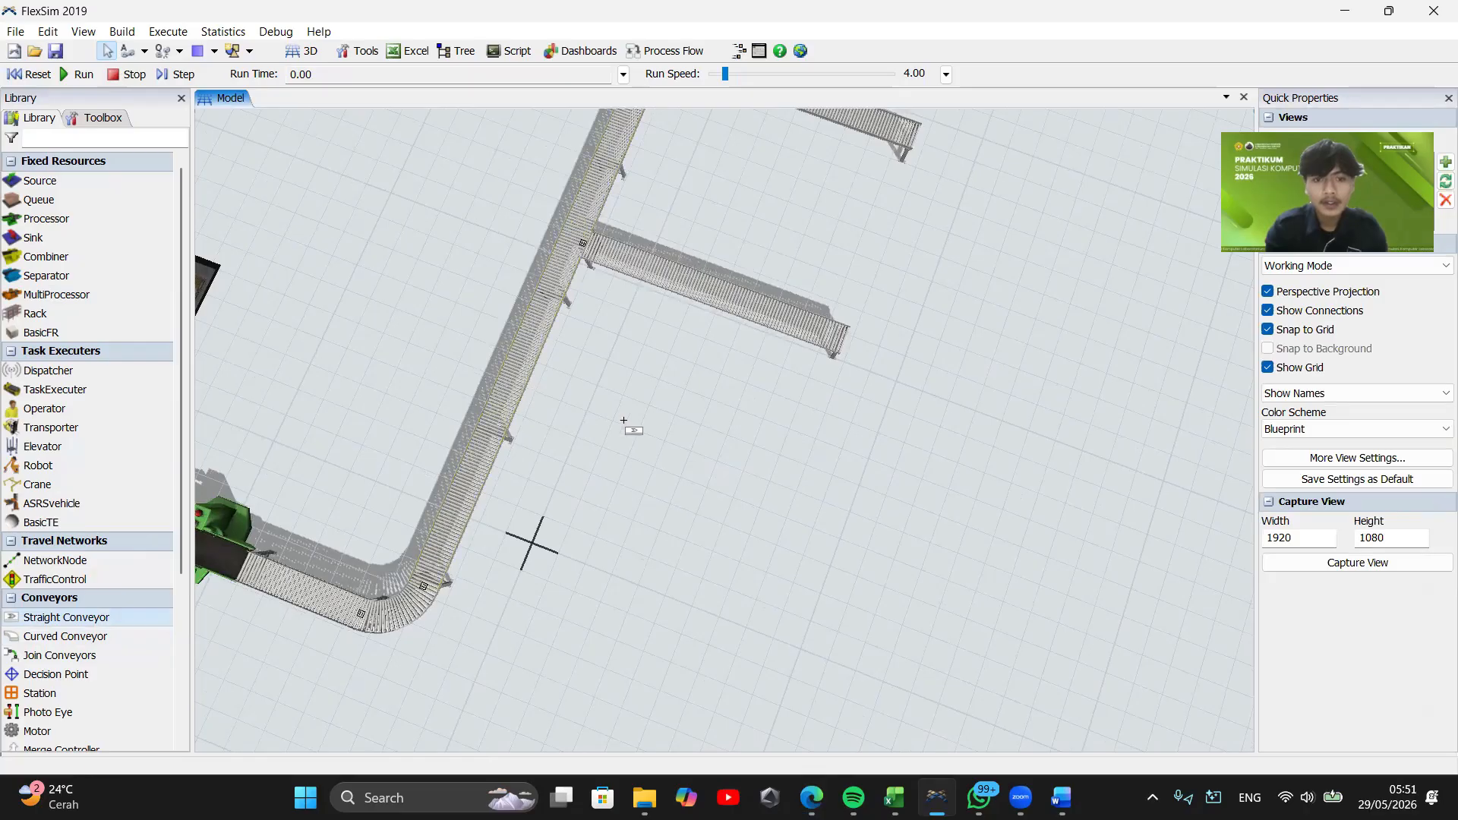
click(794, 484)
click(504, 477)
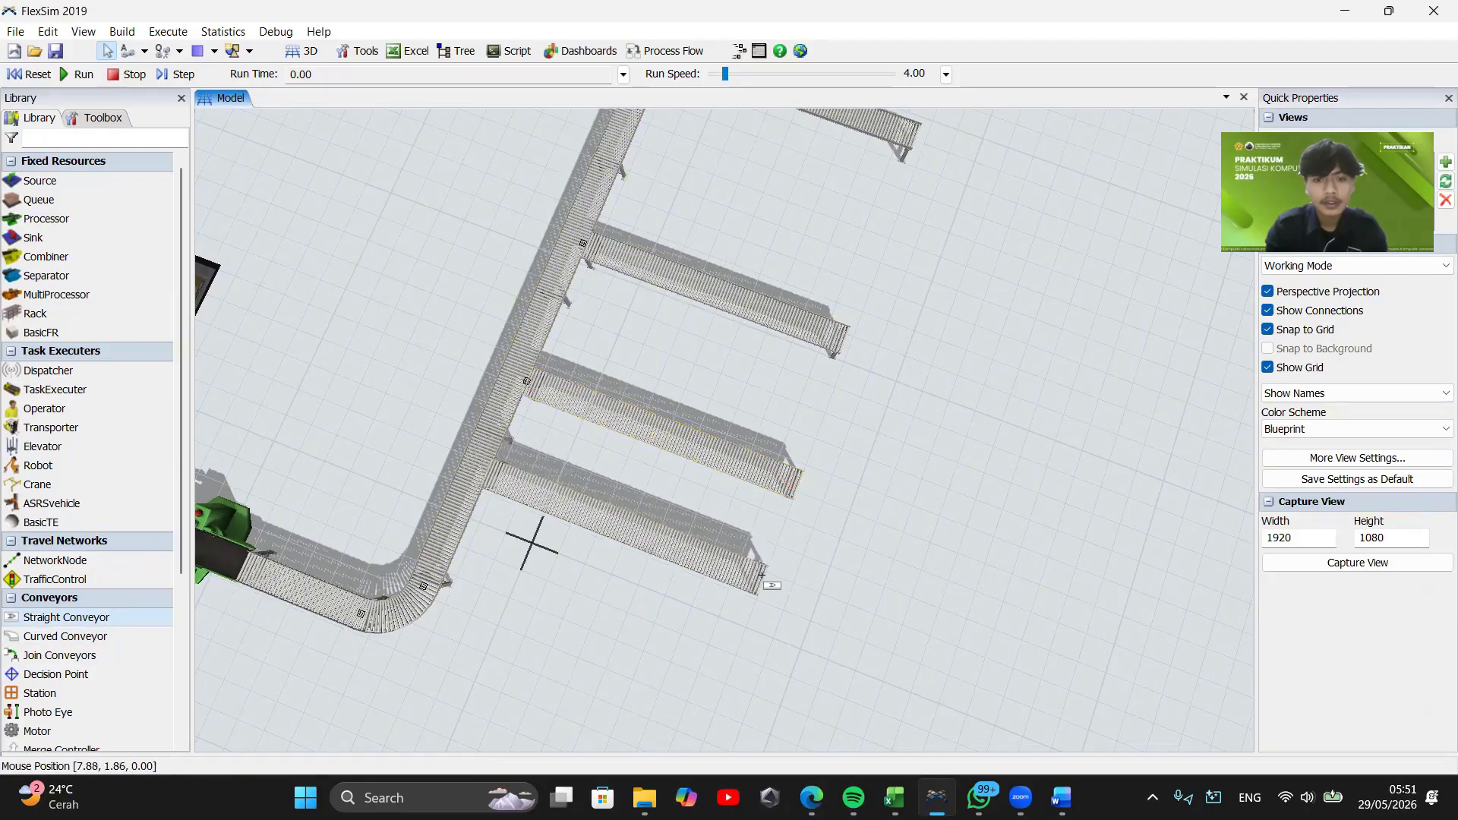
click(763, 581)
click(460, 574)
click(728, 688)
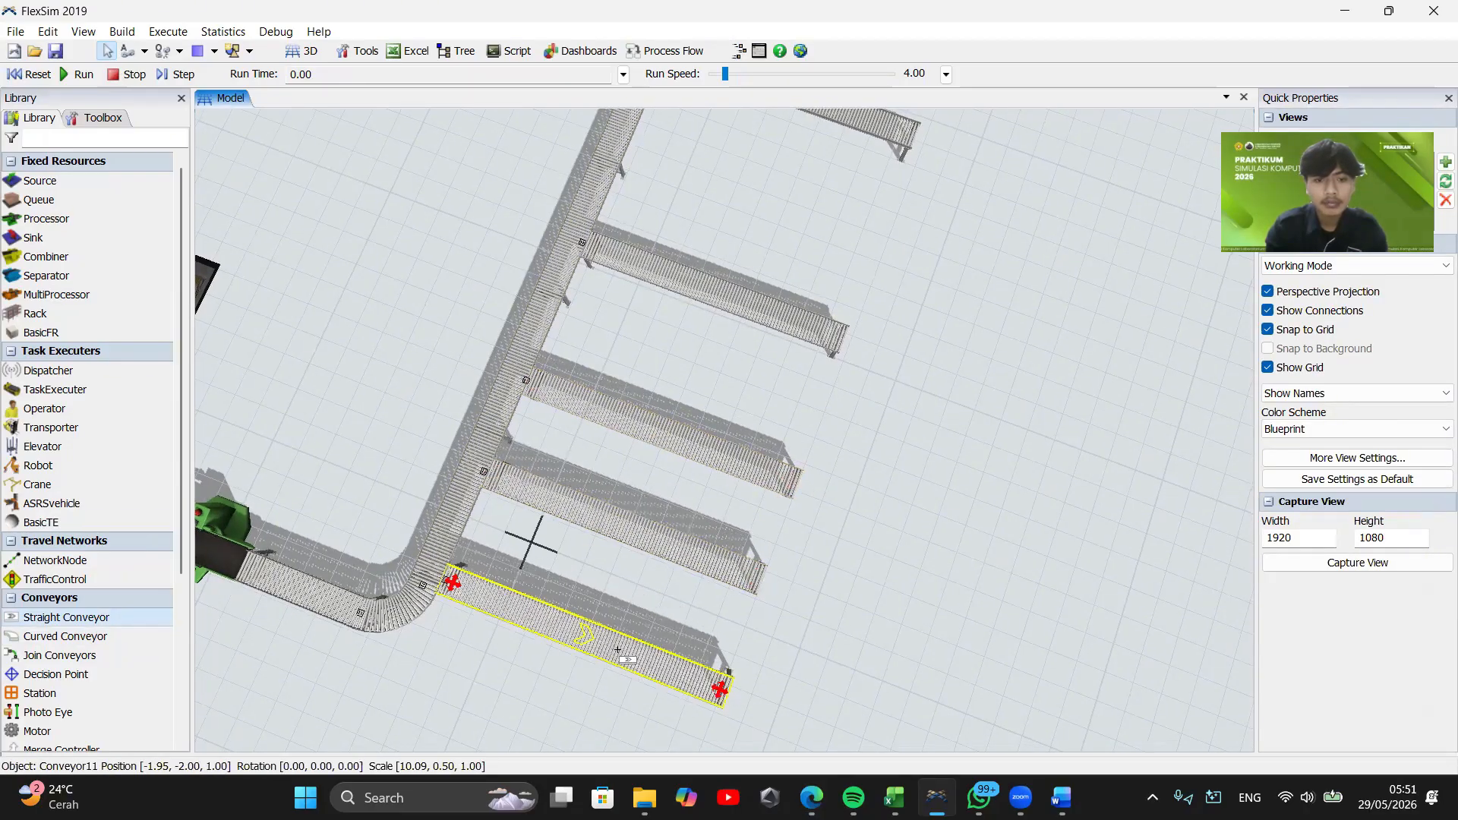
Reposition the branch conveyors along the long conveyor so that they are more evenly spaced
drag(623, 655, 611, 608)
drag(846, 250, 599, 408)
scroll(600, 408, down, 3)
drag(601, 274, 652, 366)
drag(579, 534, 606, 455)
drag(515, 614, 586, 470)
drag(566, 534, 582, 495)
right_drag(741, 541, 672, 503)
right_click(638, 515)
drag(684, 484, 667, 529)
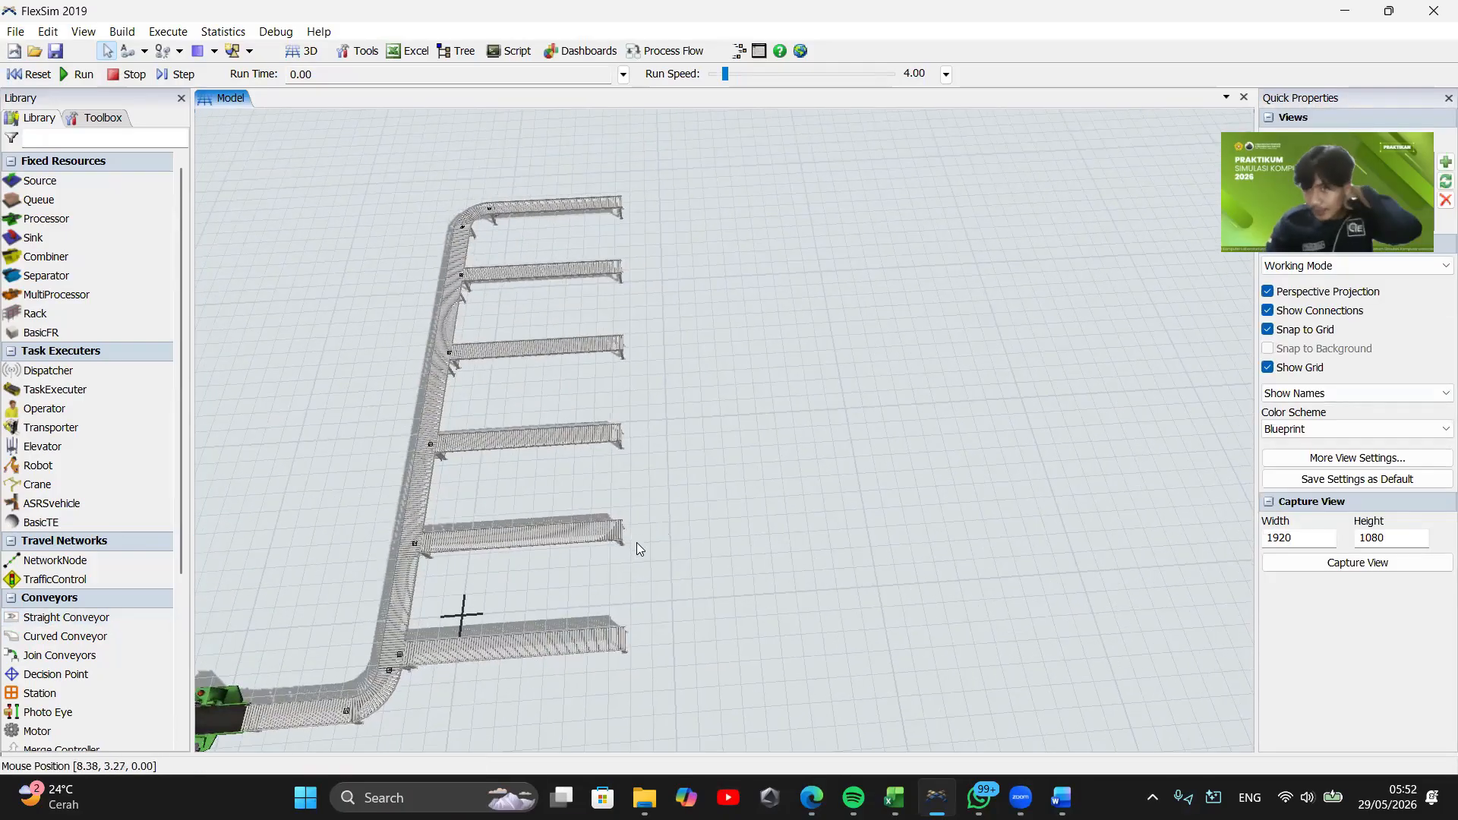
Add six queues, one beyond the open end of each branch conveyor
click(38, 199)
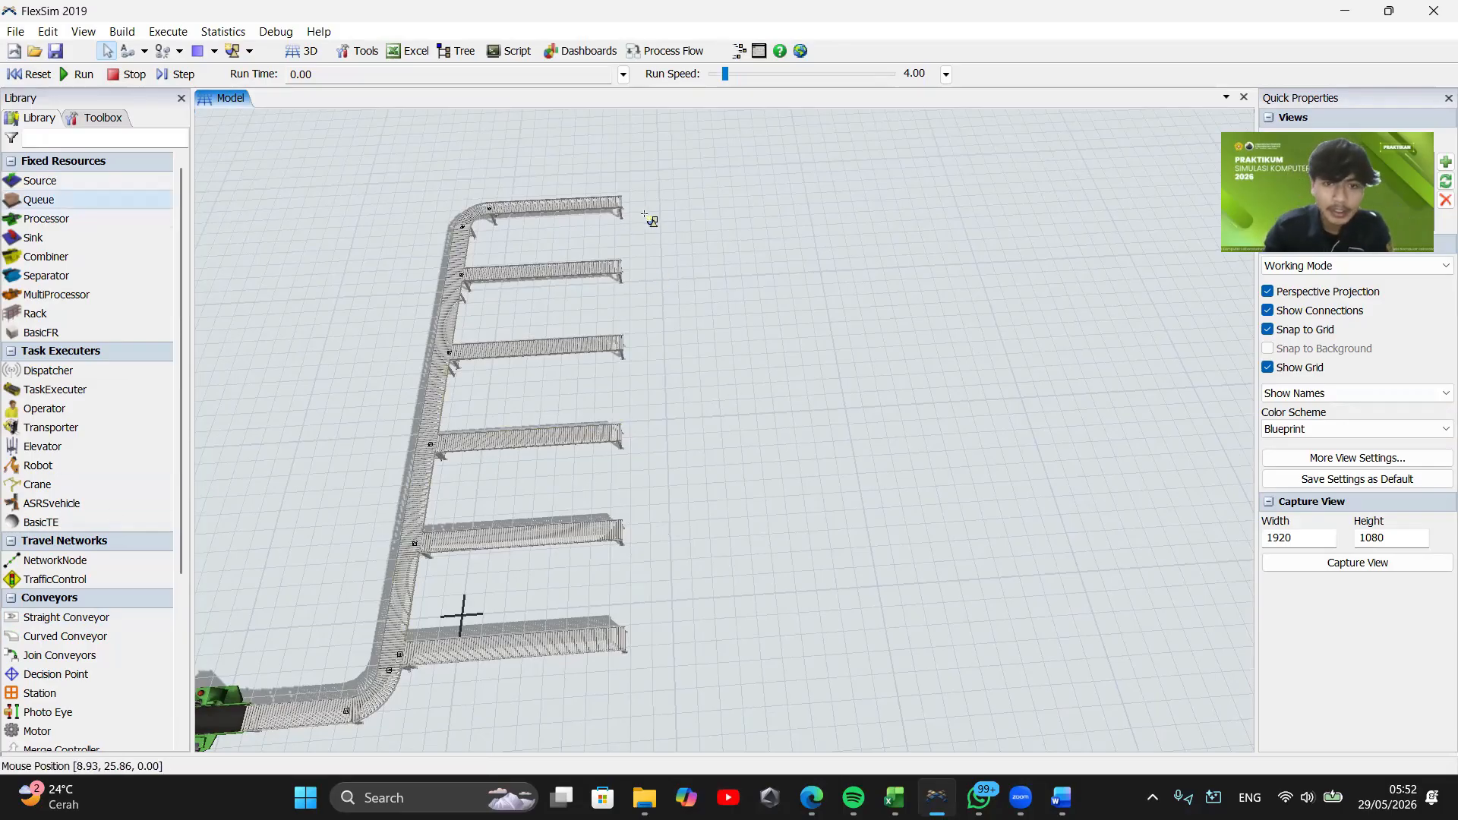
click(658, 220)
click(677, 280)
click(681, 358)
click(685, 434)
click(688, 538)
click(683, 632)
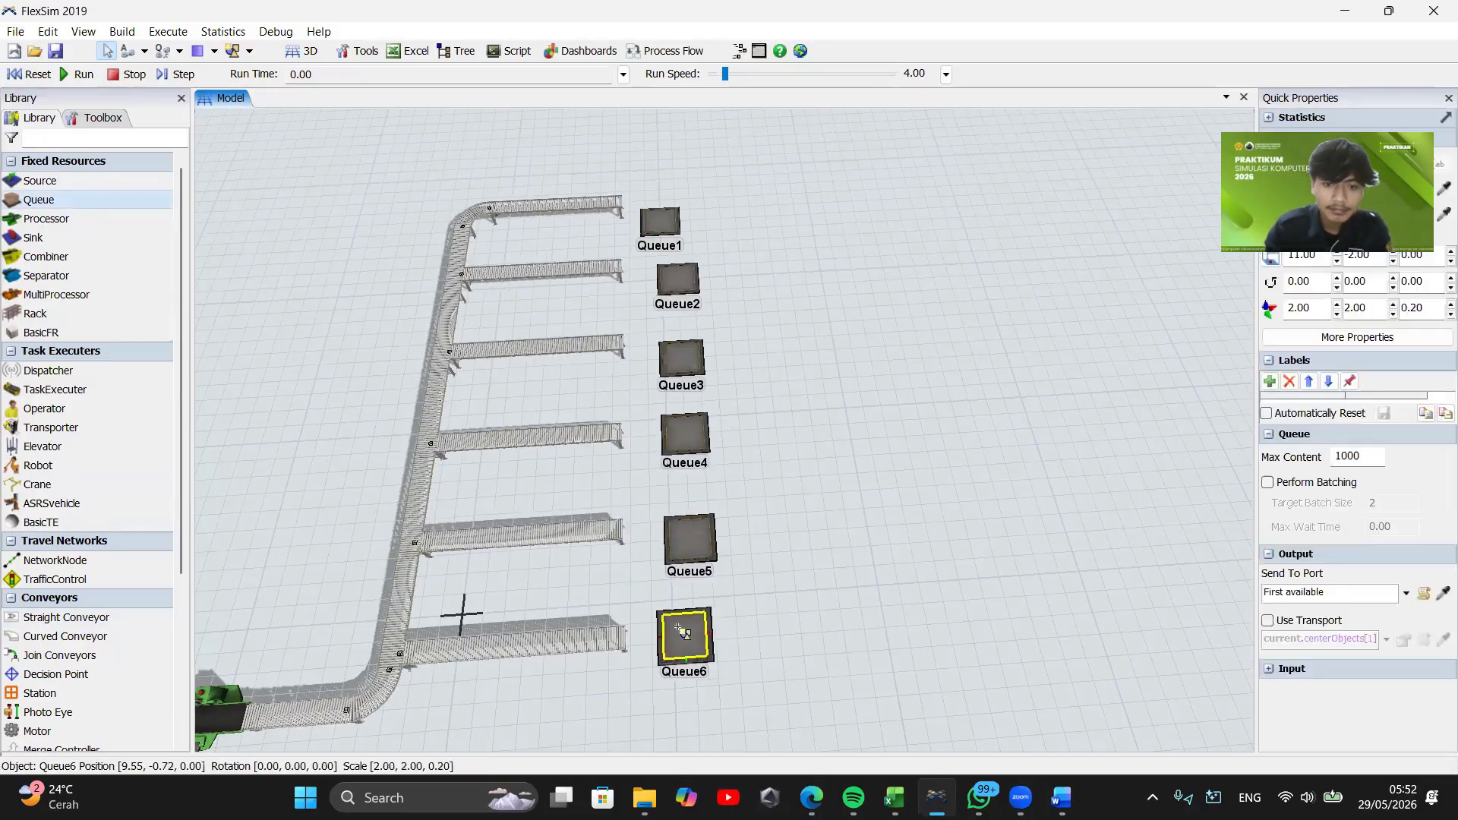
Move the six queues closer to their branch conveyors and line them up in one column at the conveyor ends
drag(681, 630, 670, 635)
drag(688, 538, 670, 534)
drag(684, 433, 669, 431)
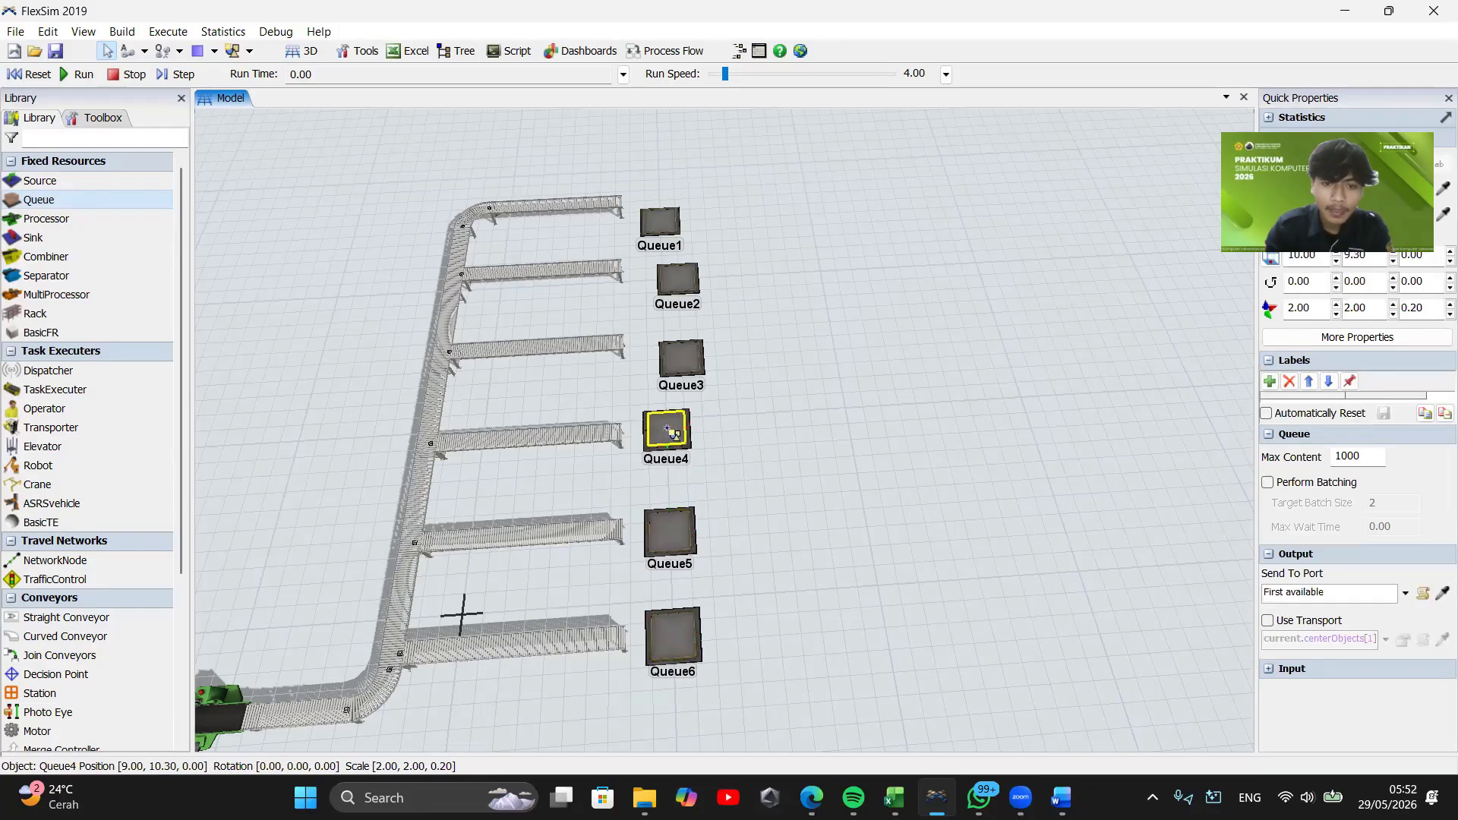
drag(681, 357, 665, 350)
drag(678, 278, 662, 268)
drag(660, 221, 663, 211)
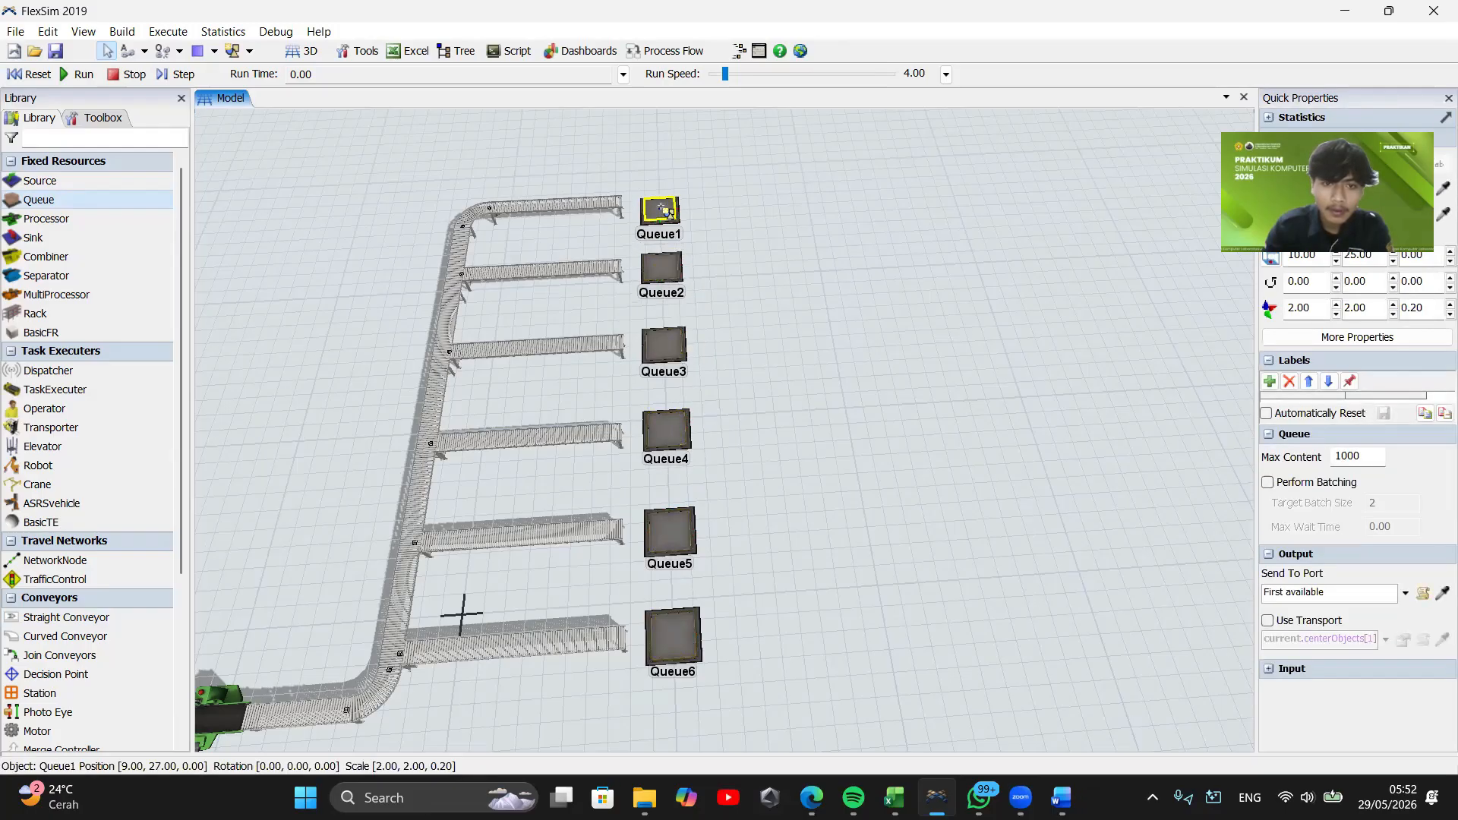
Switch to LEMSIS TUBES.pdf and read the Karakteristik Sistem section for the raw material types and their storage
drag(788, 457, 831, 422)
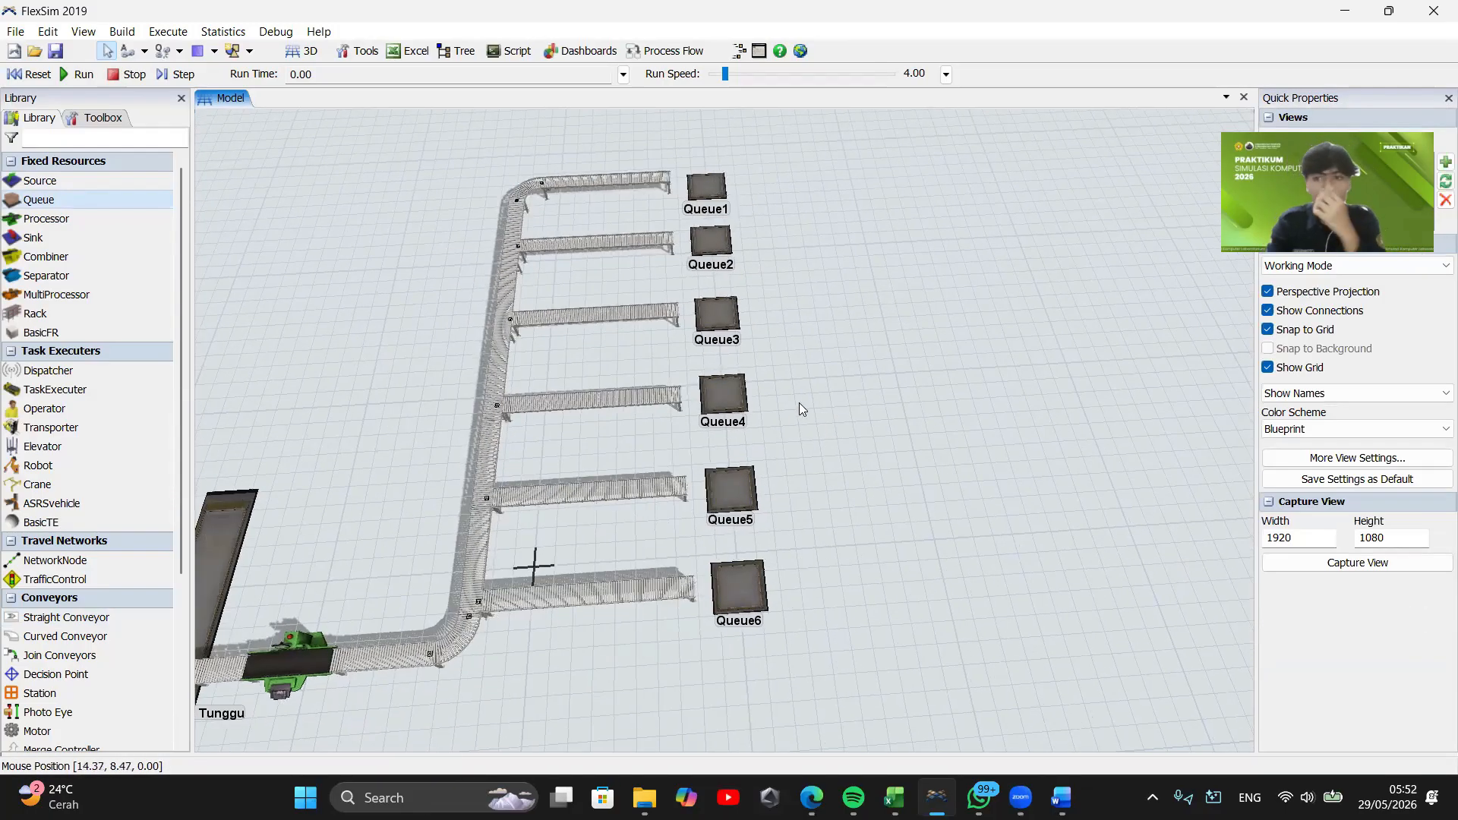
drag(721, 431, 659, 394)
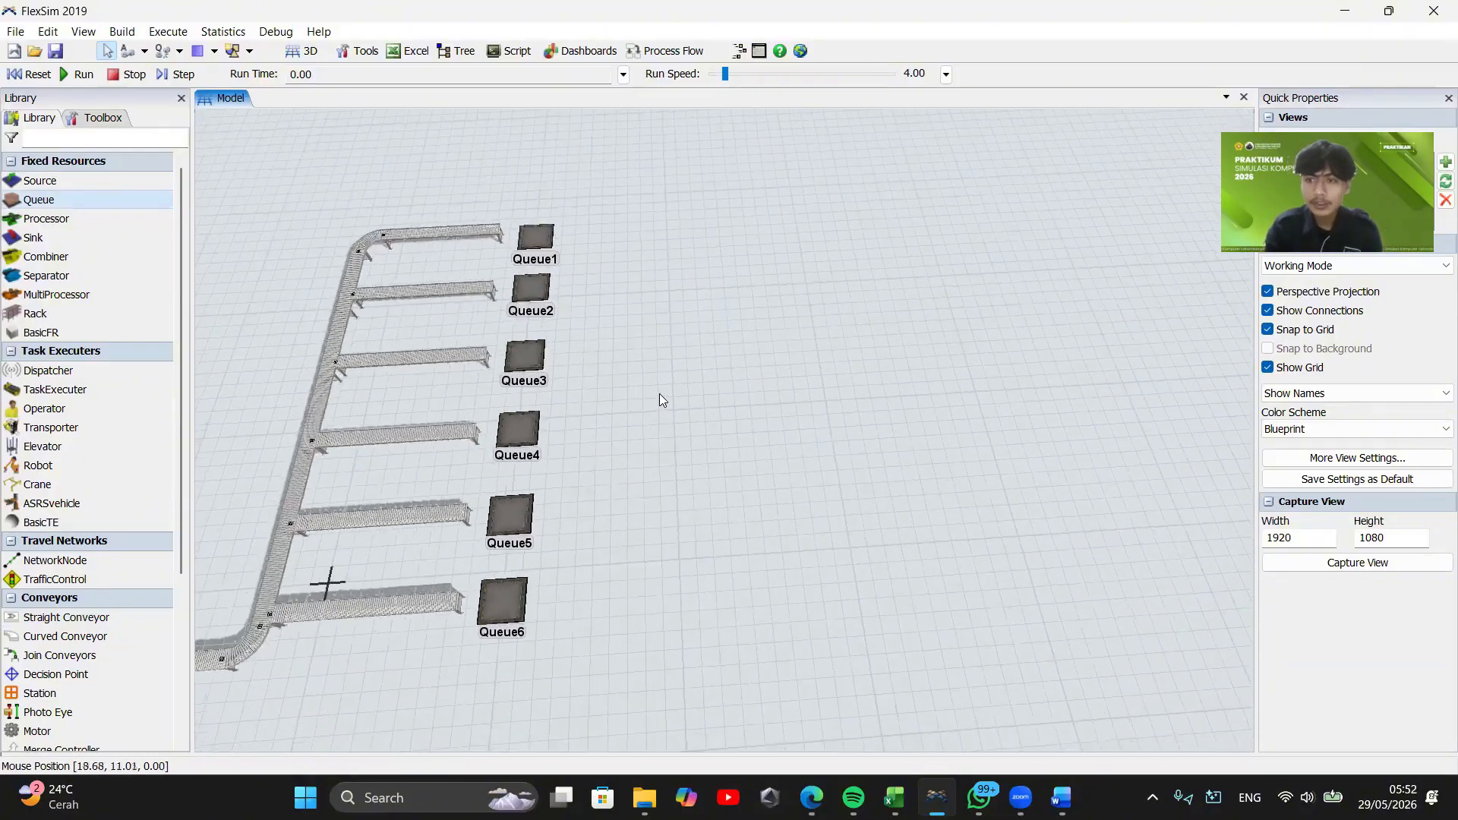
mouse_move(811, 797)
click(828, 741)
scroll(736, 539, up, 10)
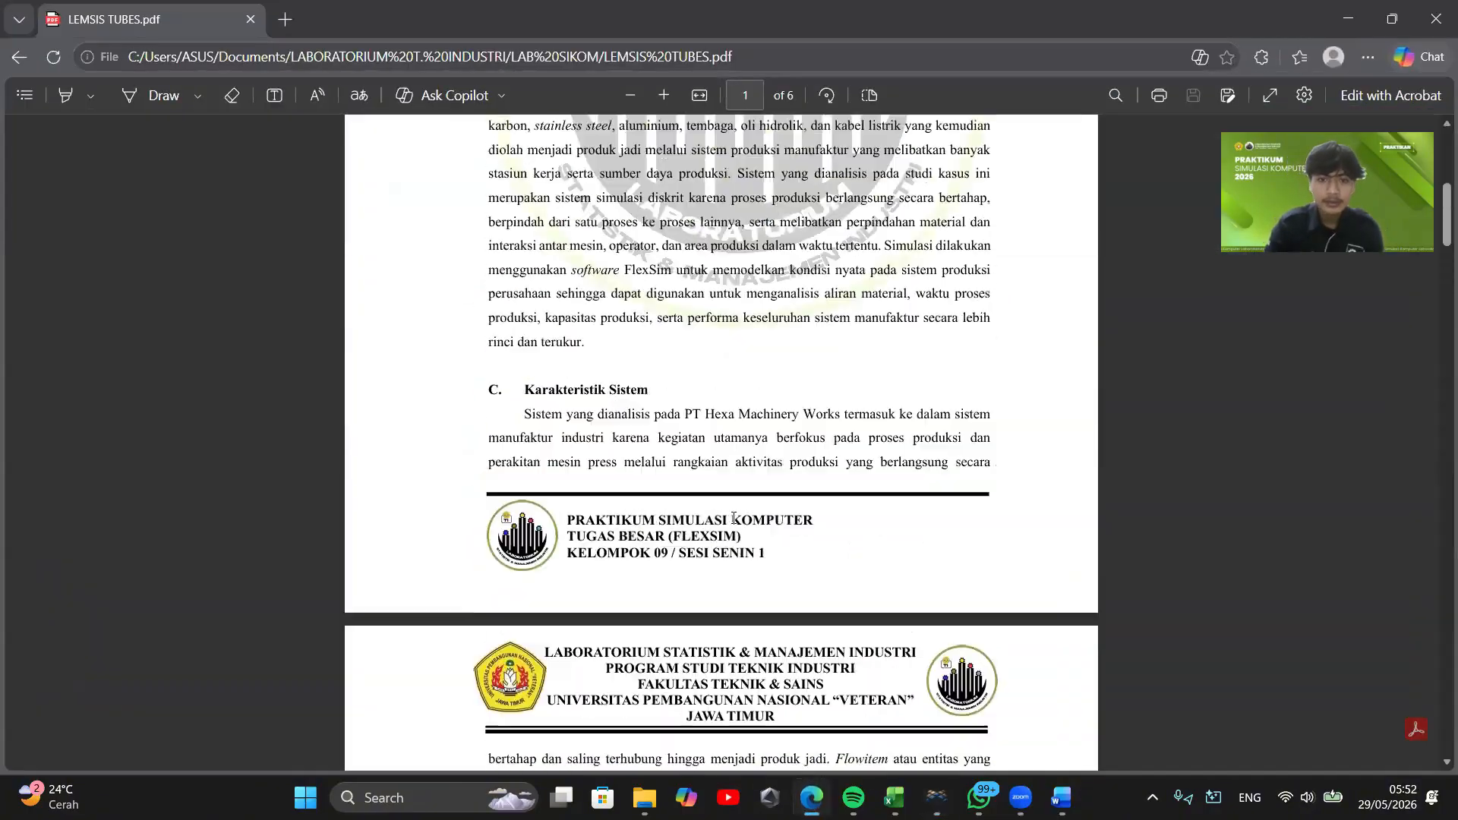
scroll(737, 538, down, 10)
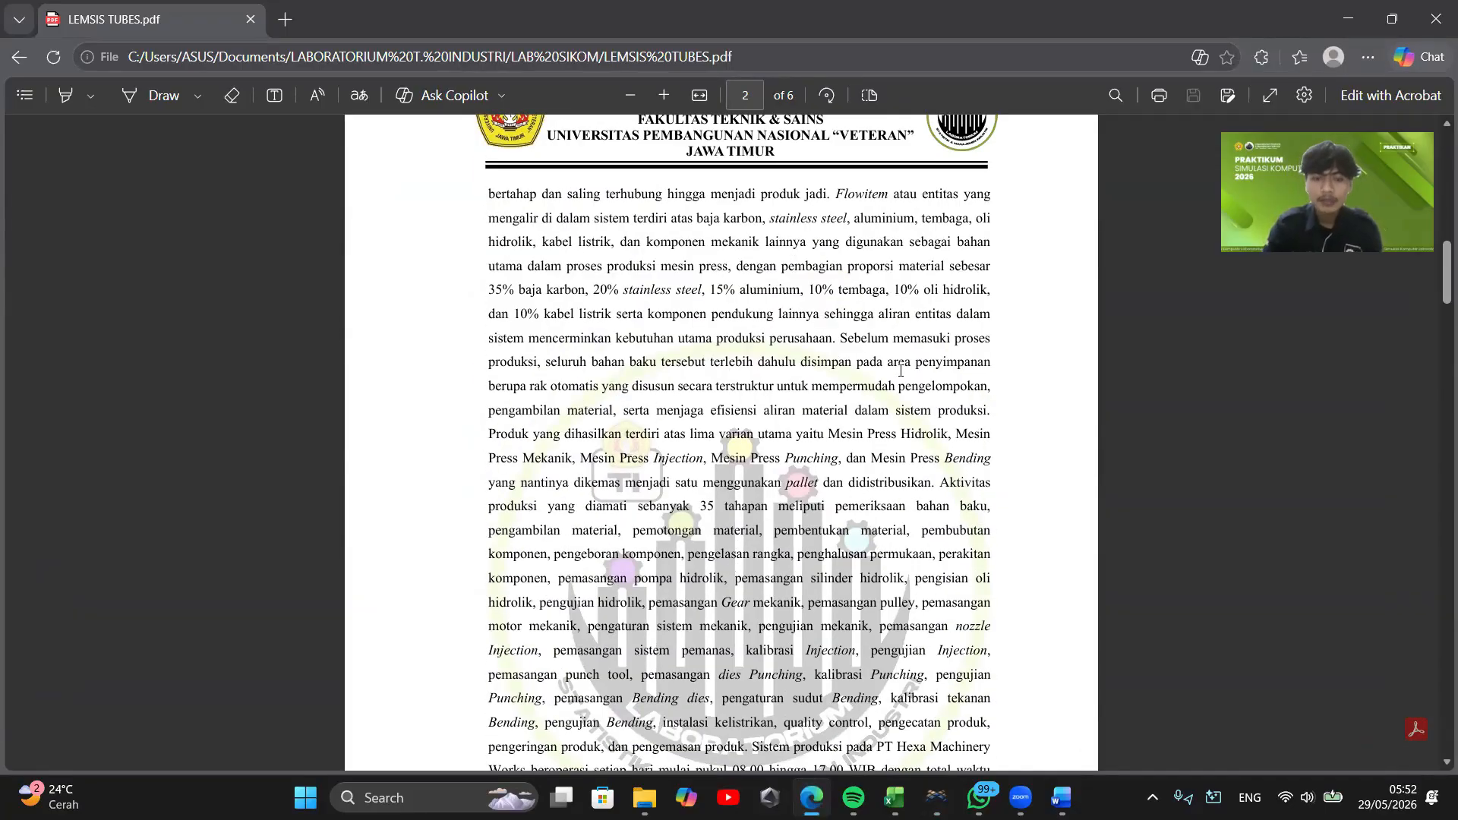
click(1345, 18)
Rename Queue1 as Baja Karbon and Queue2 as Steinless Steel
double_click(456, 256)
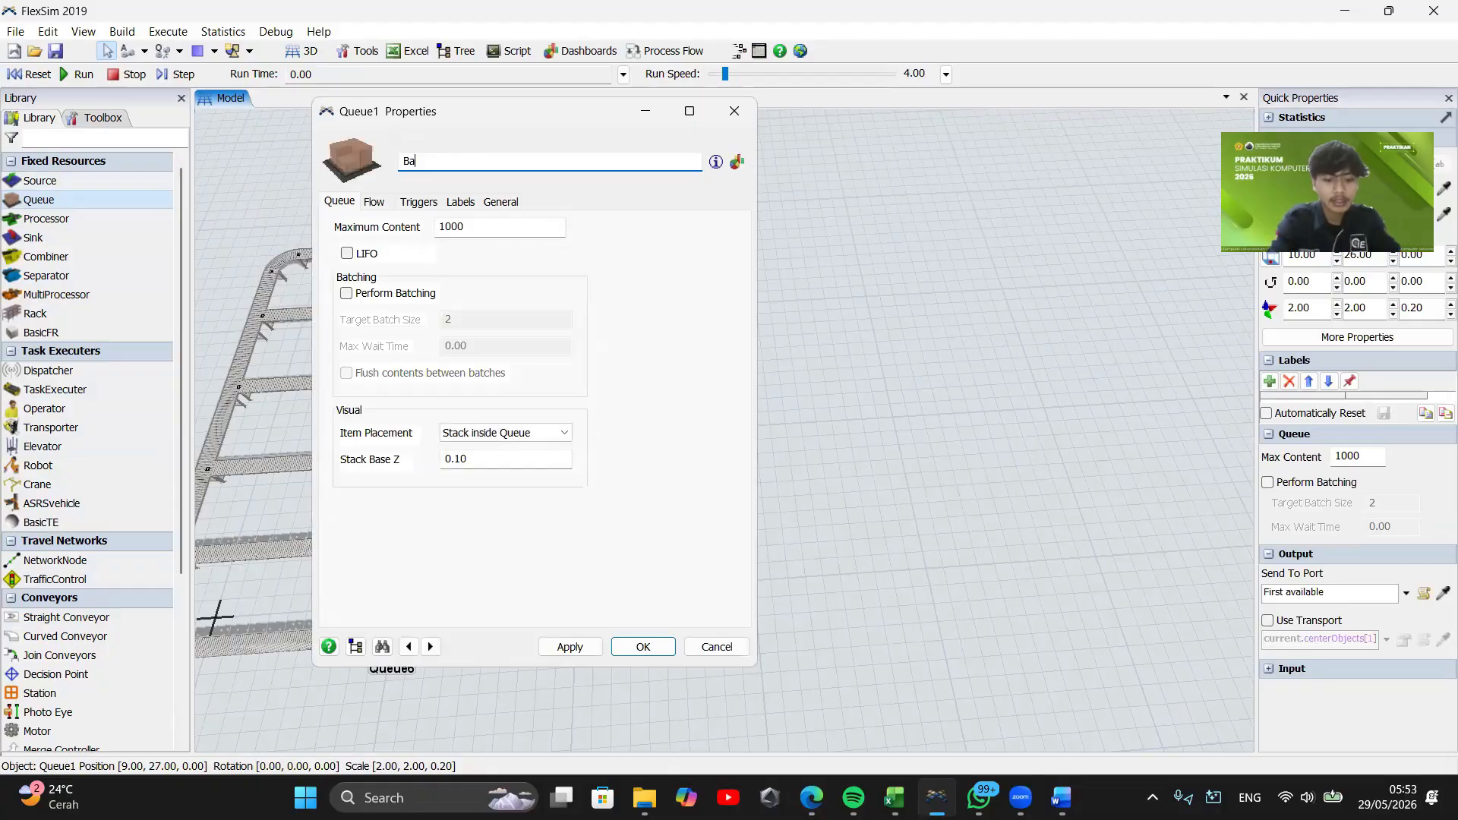
click(643, 647)
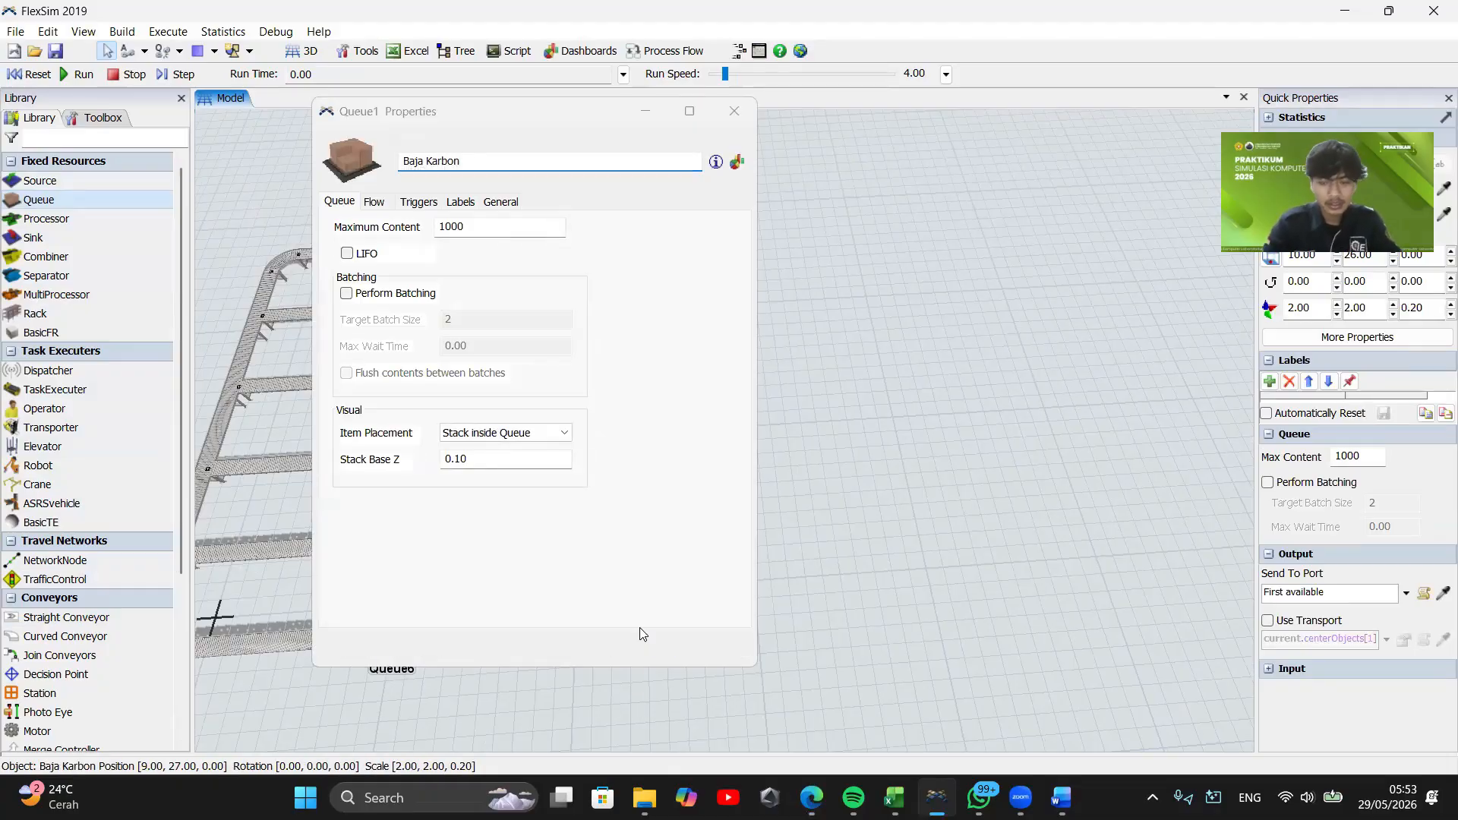
double_click(446, 303)
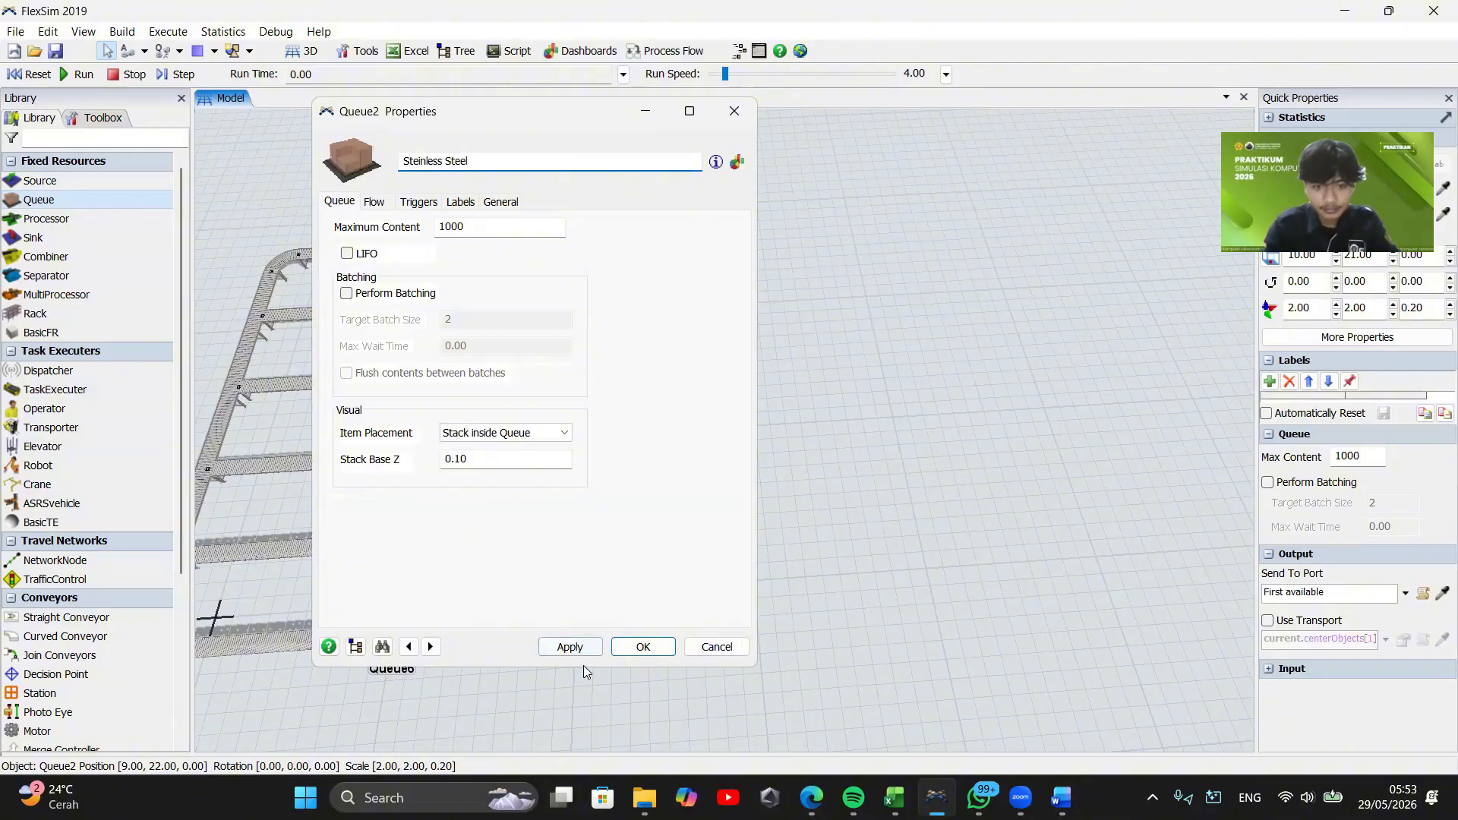
click(569, 646)
click(644, 646)
Rename Queue3 as Alumunium, checking the material name against LEMSIS TUBES.pdf
click(436, 378)
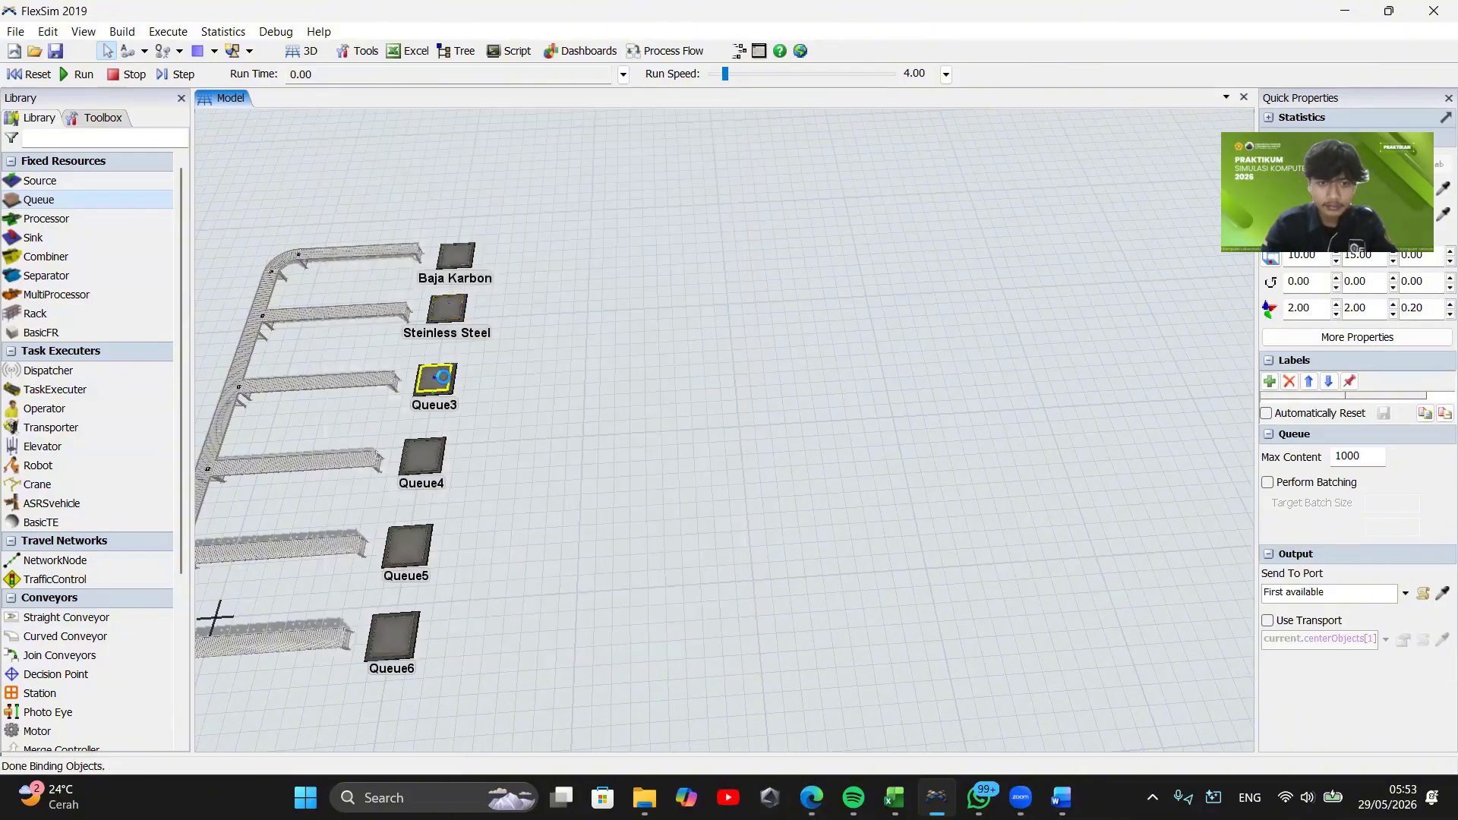
double_click(443, 377)
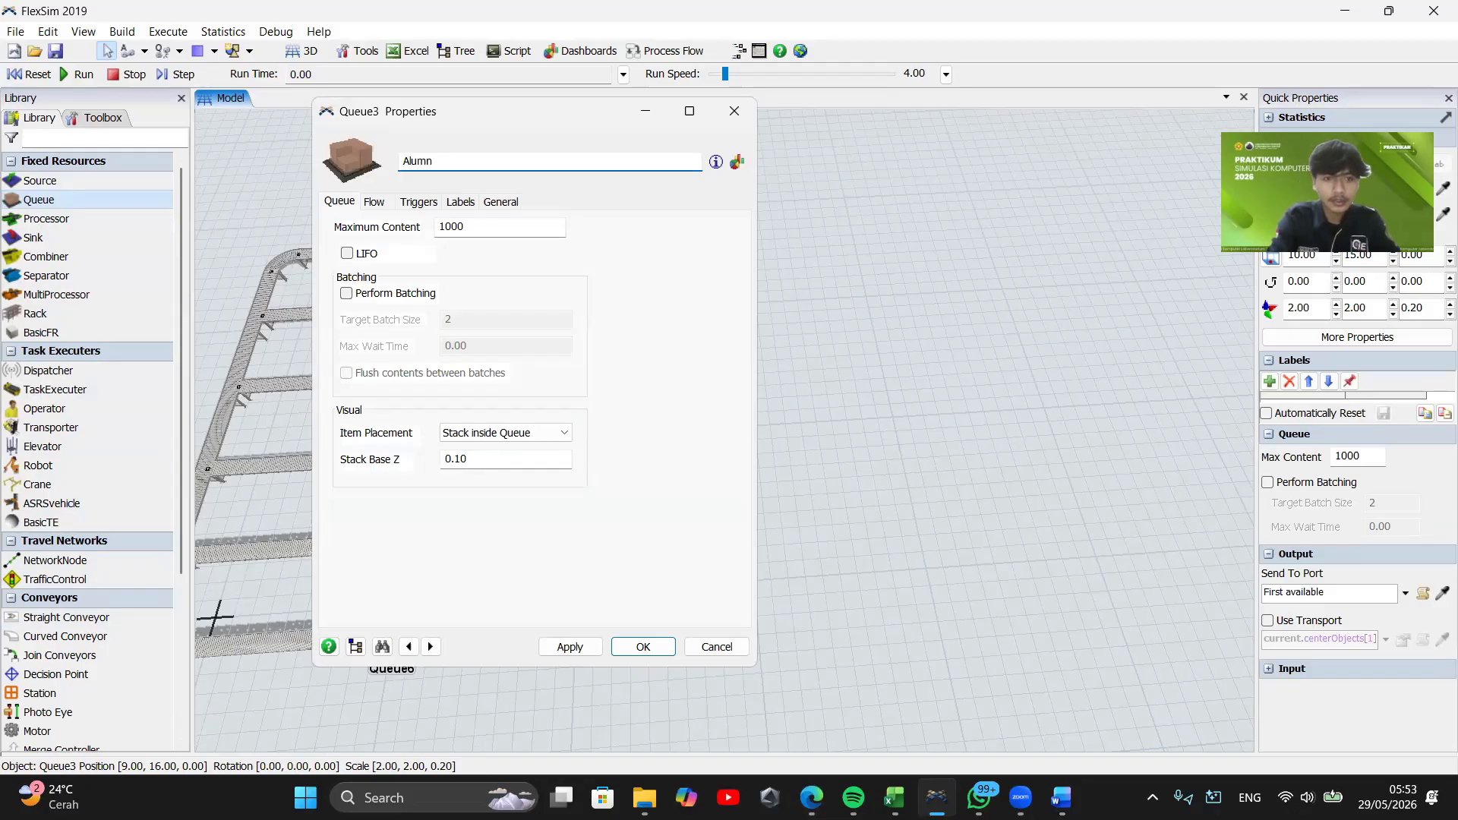
click(811, 797)
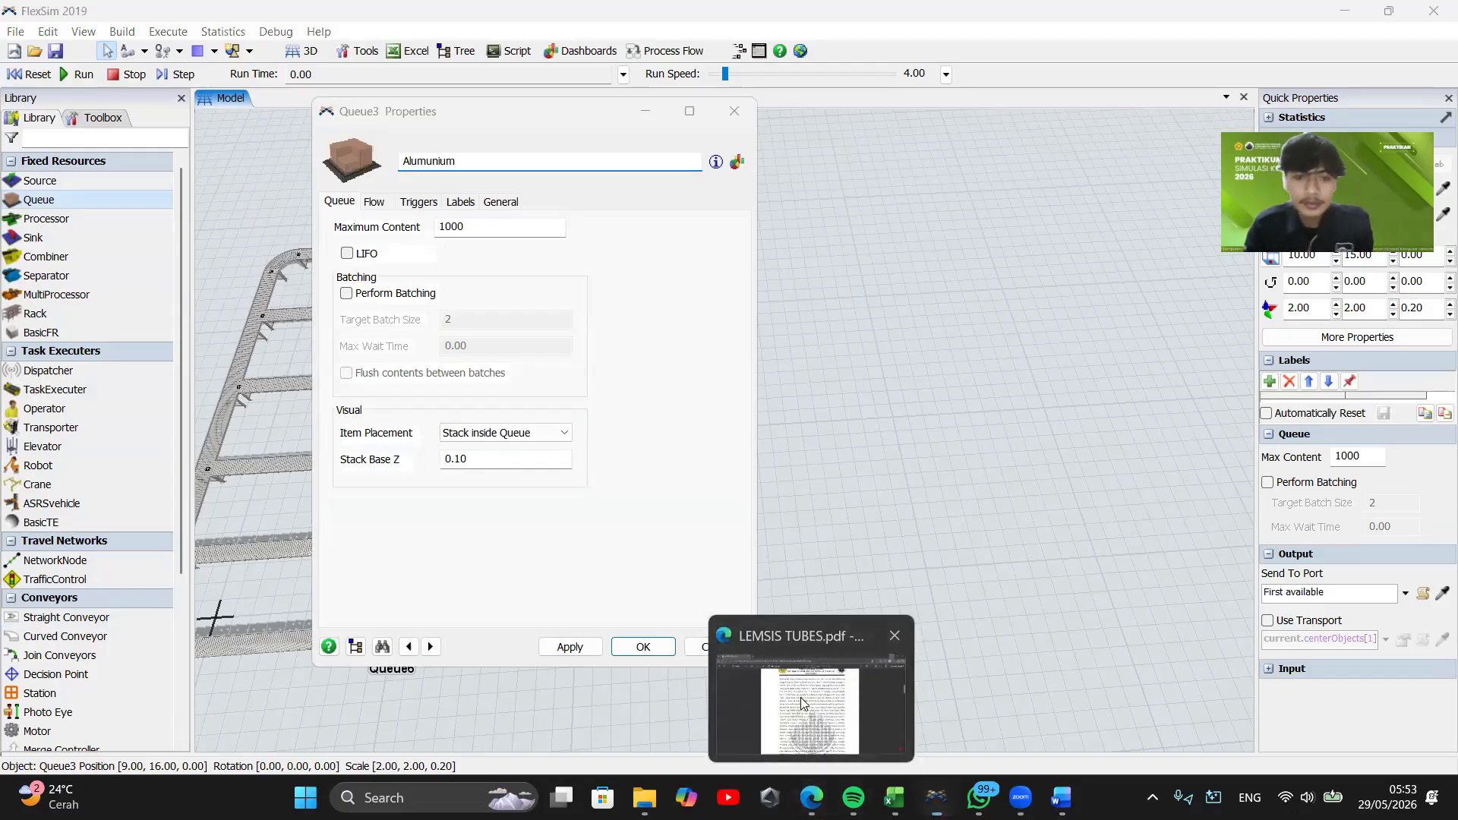
click(1347, 17)
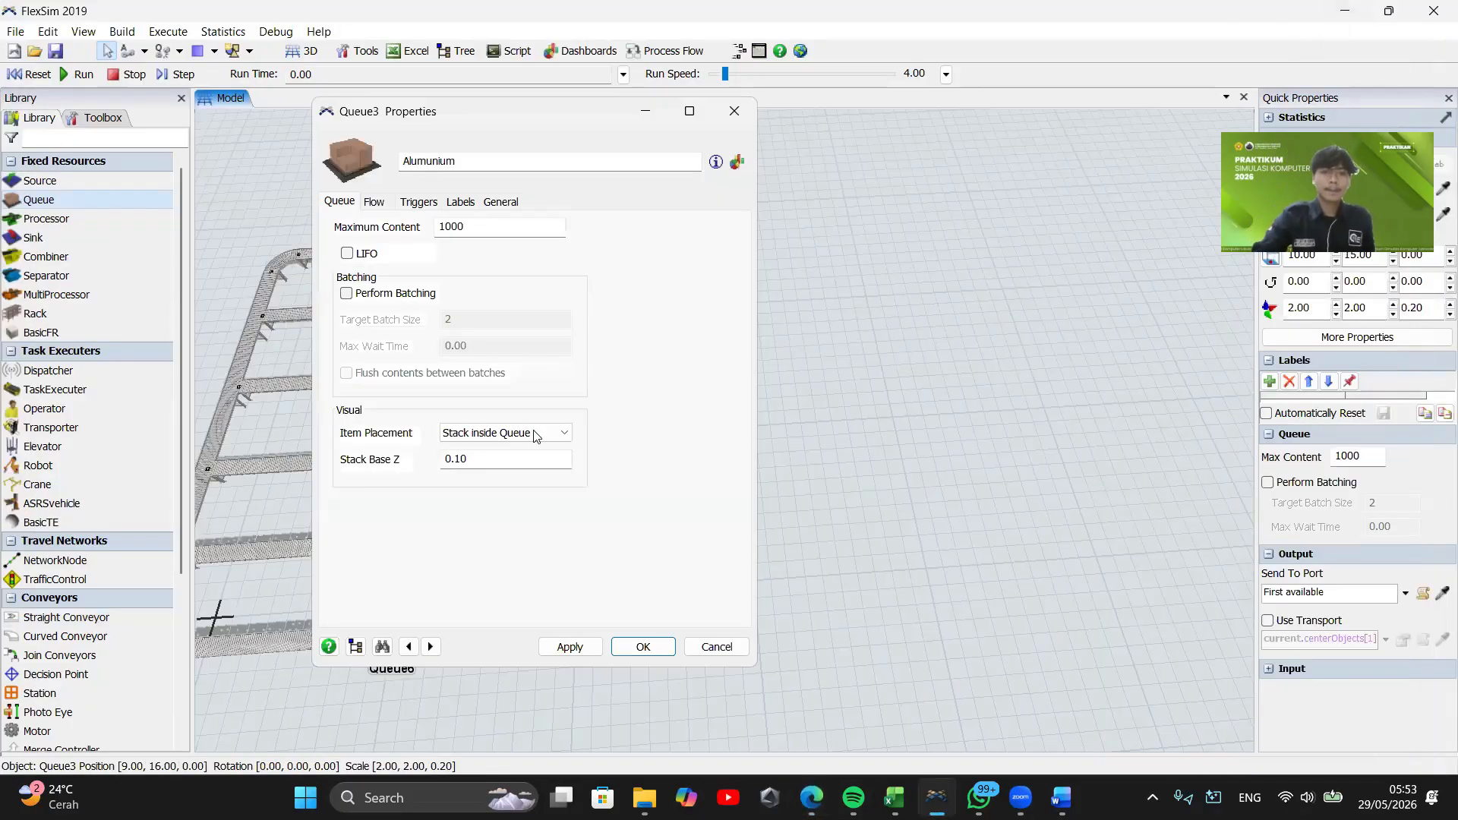
click(644, 646)
Rename Queue4 as Tembaga
click(421, 458)
double_click(421, 458)
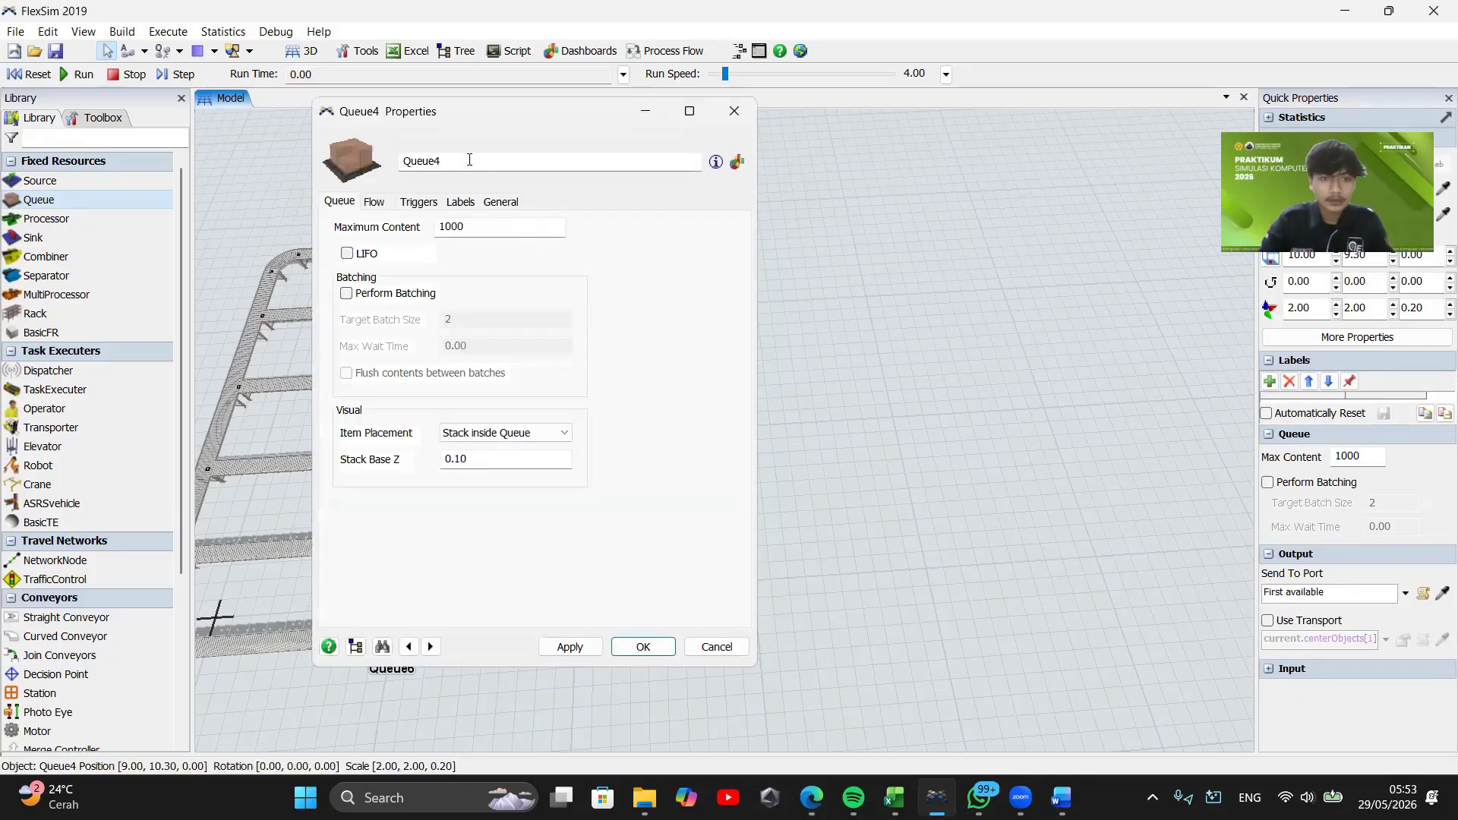
drag(469, 159, 379, 169)
text(Tembaga)
click(644, 646)
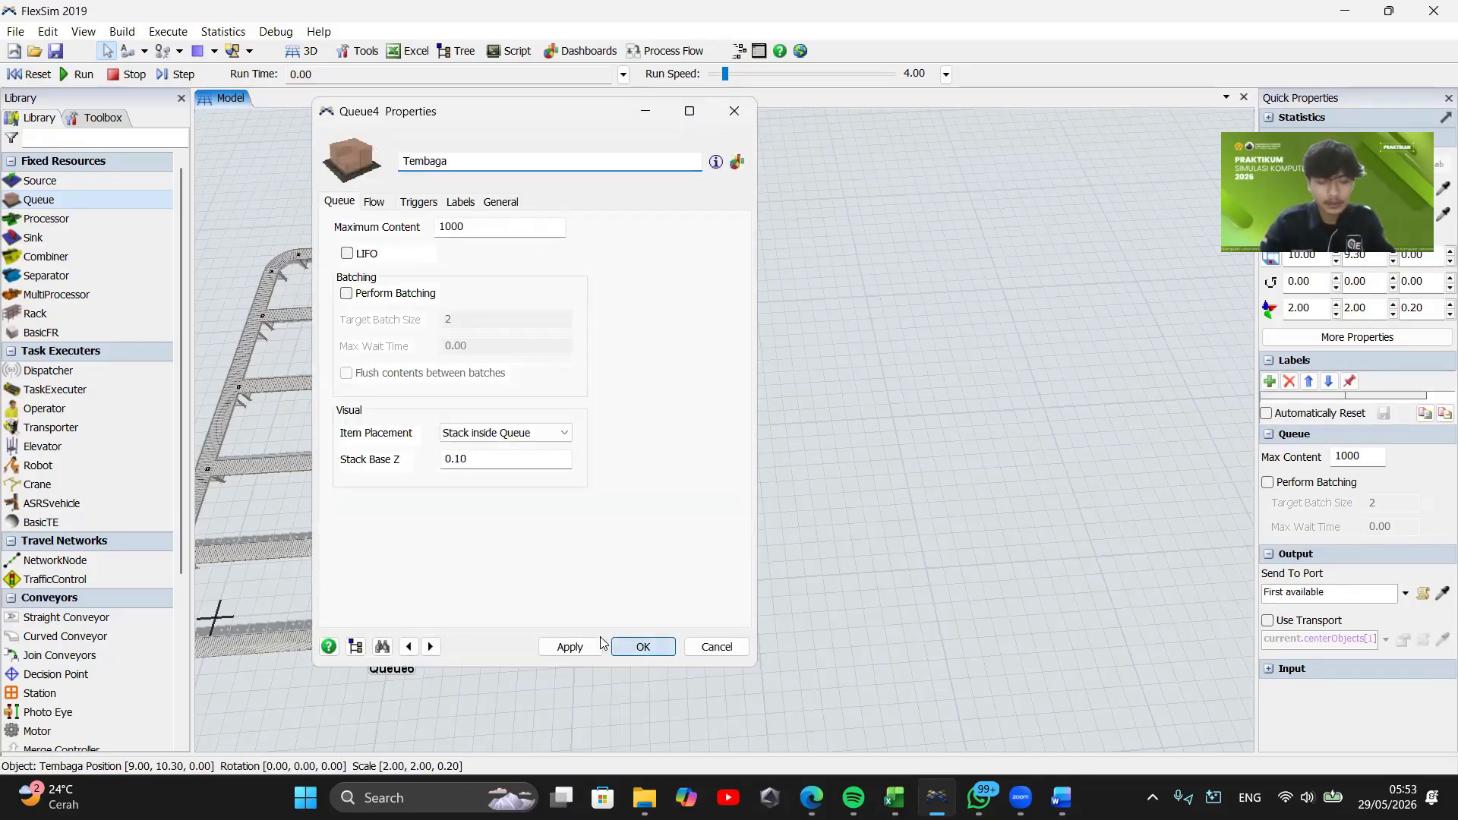
Rename Queue5 as Oli Hidrolik and Queue6 as Kabel Listrik
double_click(403, 543)
drag(472, 168, 395, 170)
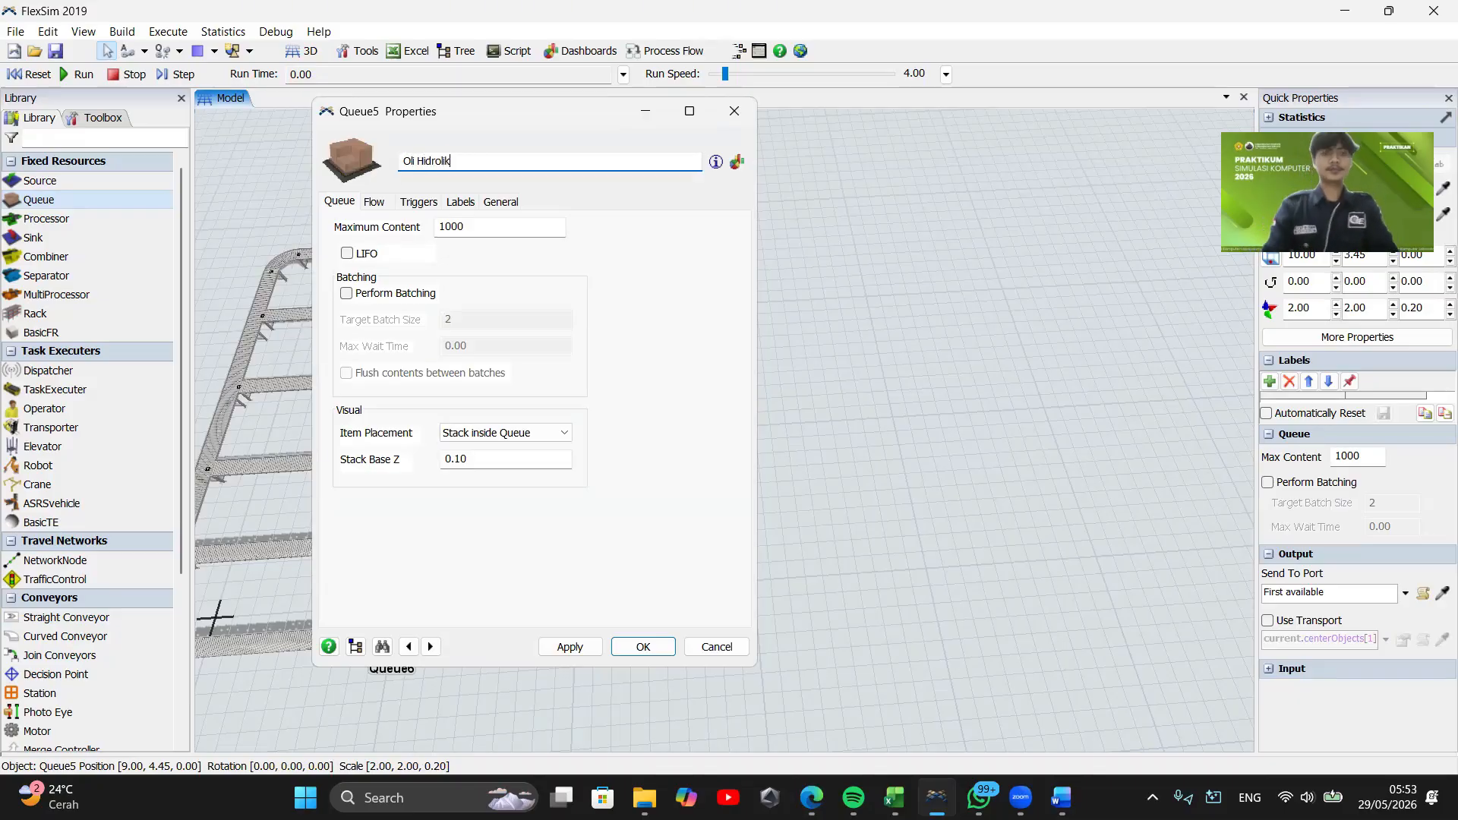
text(Oli Hidrolik)
click(643, 647)
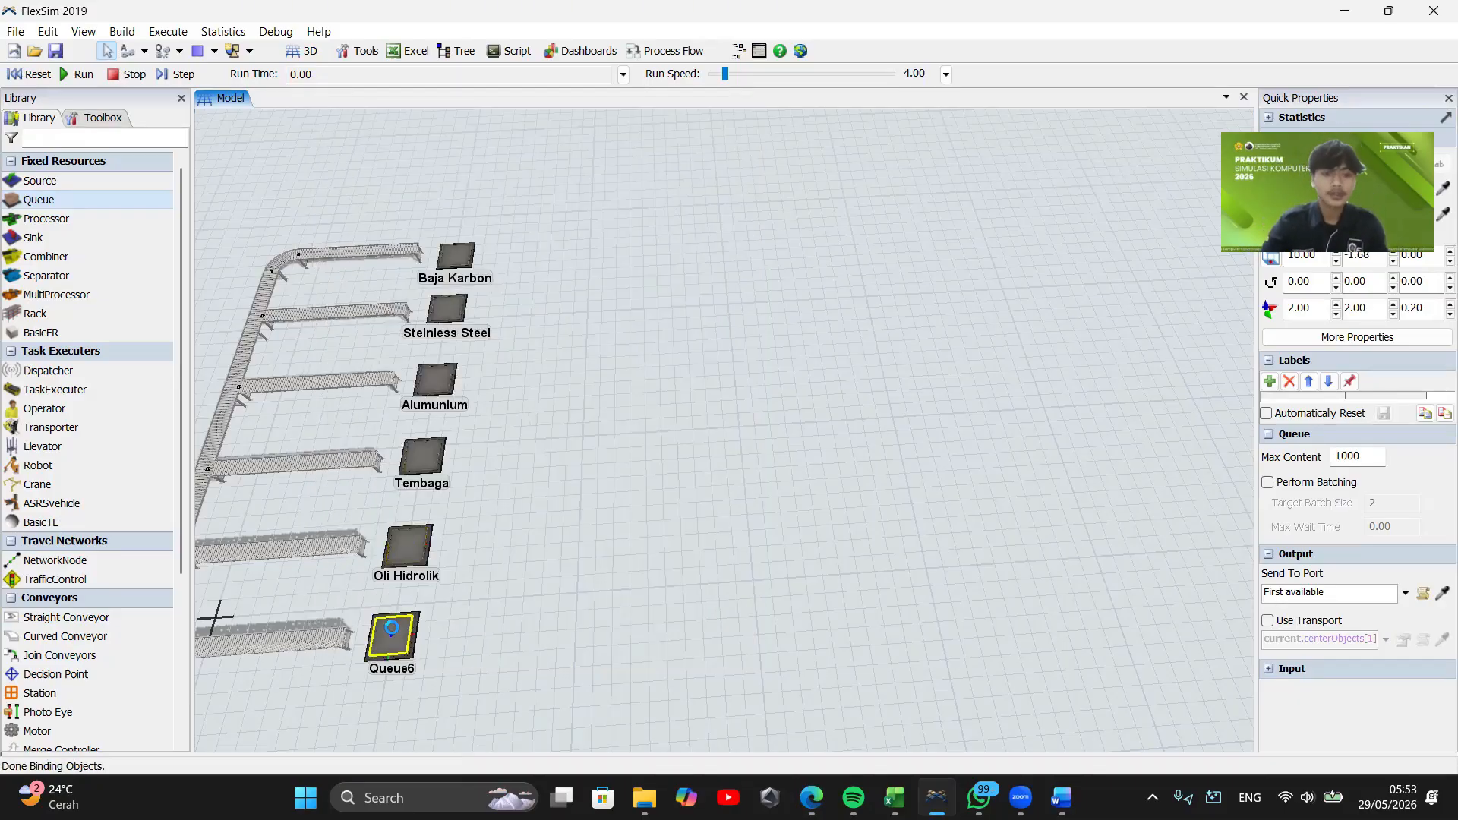
double_click(393, 630)
drag(445, 168, 388, 169)
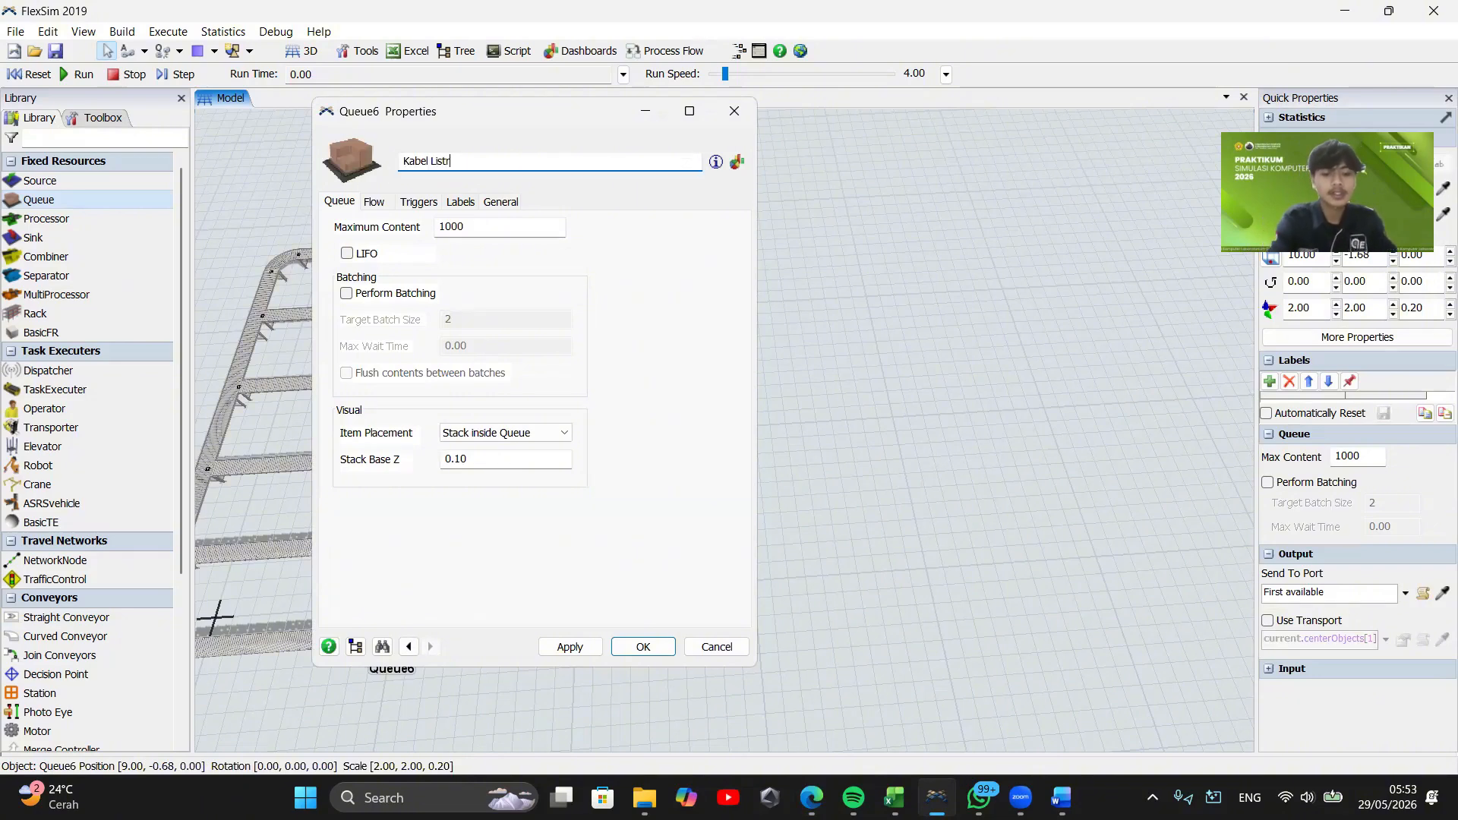
click(644, 646)
click(510, 386)
Add two racks end to end in one row beside the Baja Karbon queue
scroll(510, 386, up, 2)
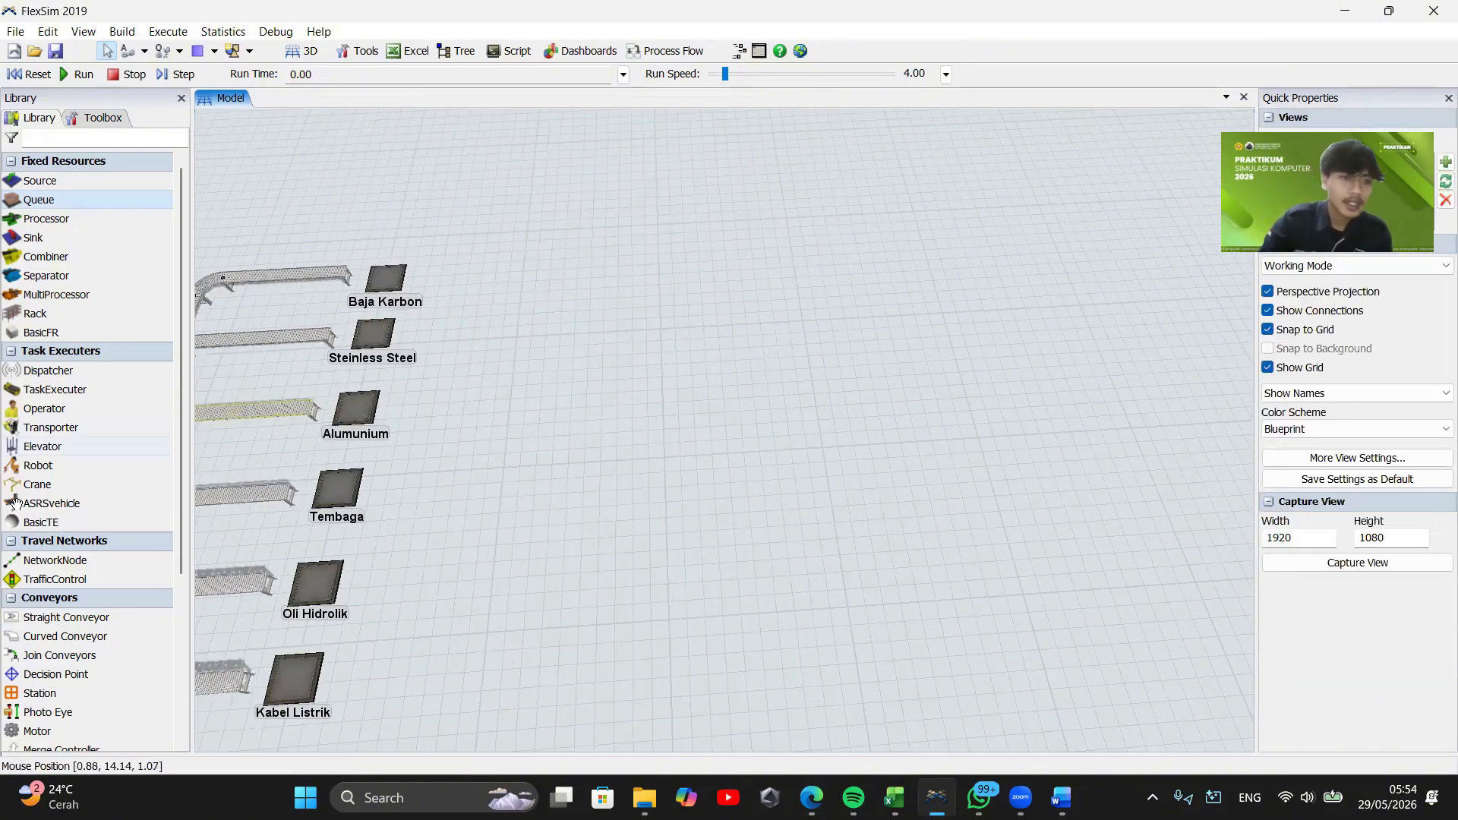
drag(35, 314, 578, 220)
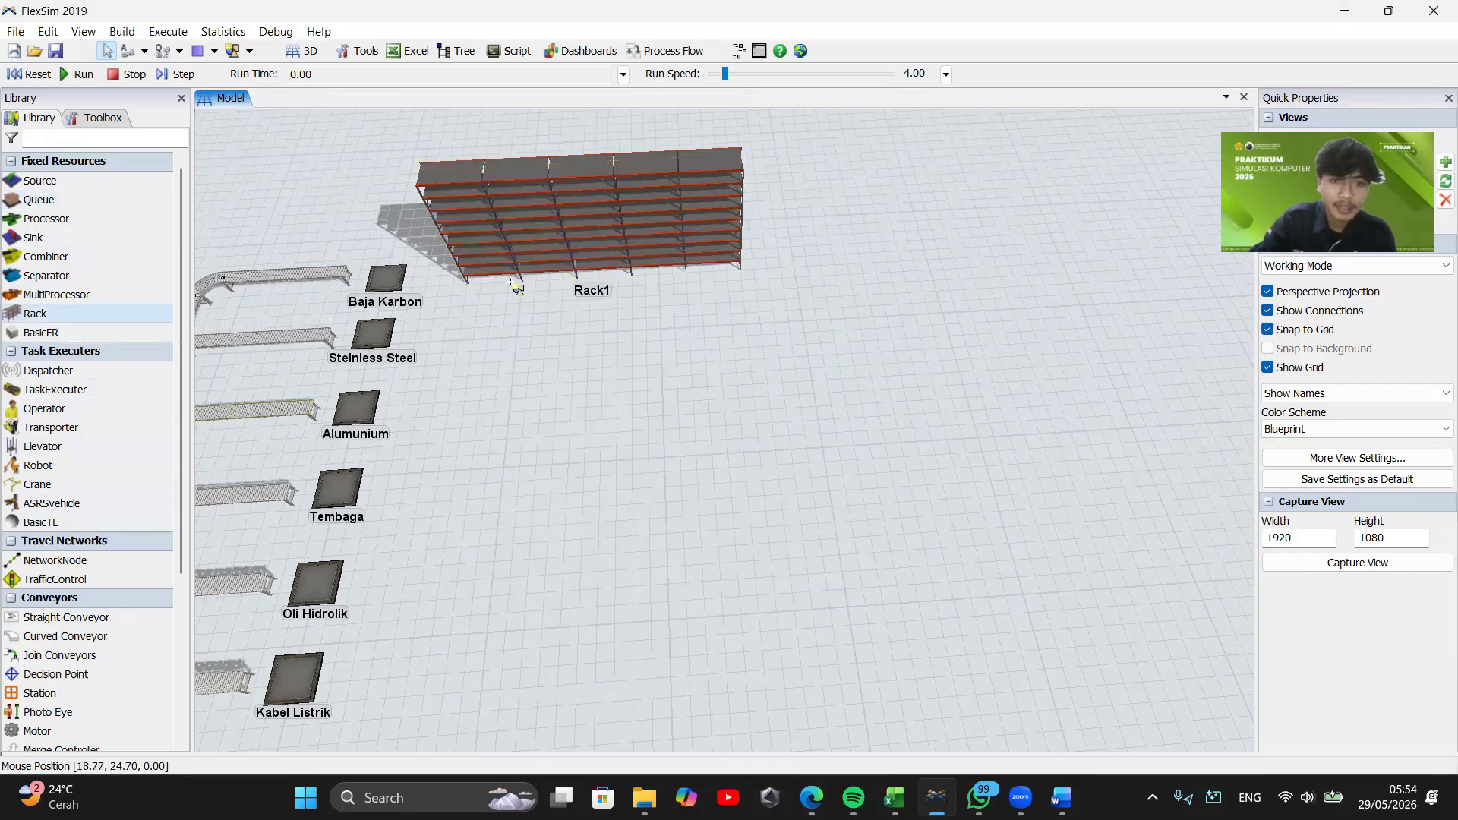
click(863, 285)
drag(868, 246, 777, 229)
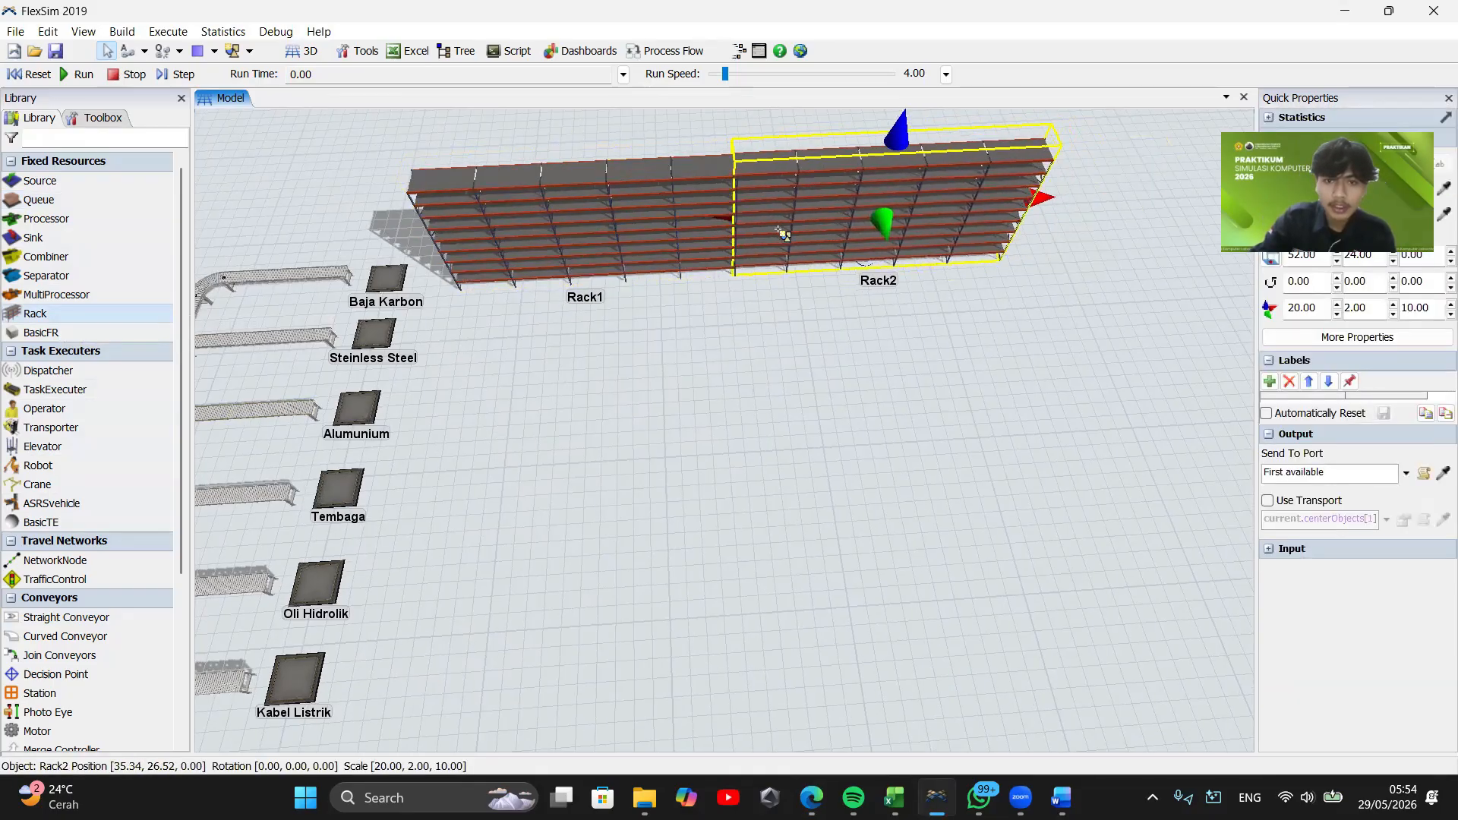
Add a second row of two racks end to end beside the Alumunium and Tembaga queues
click(486, 438)
drag(490, 441, 528, 466)
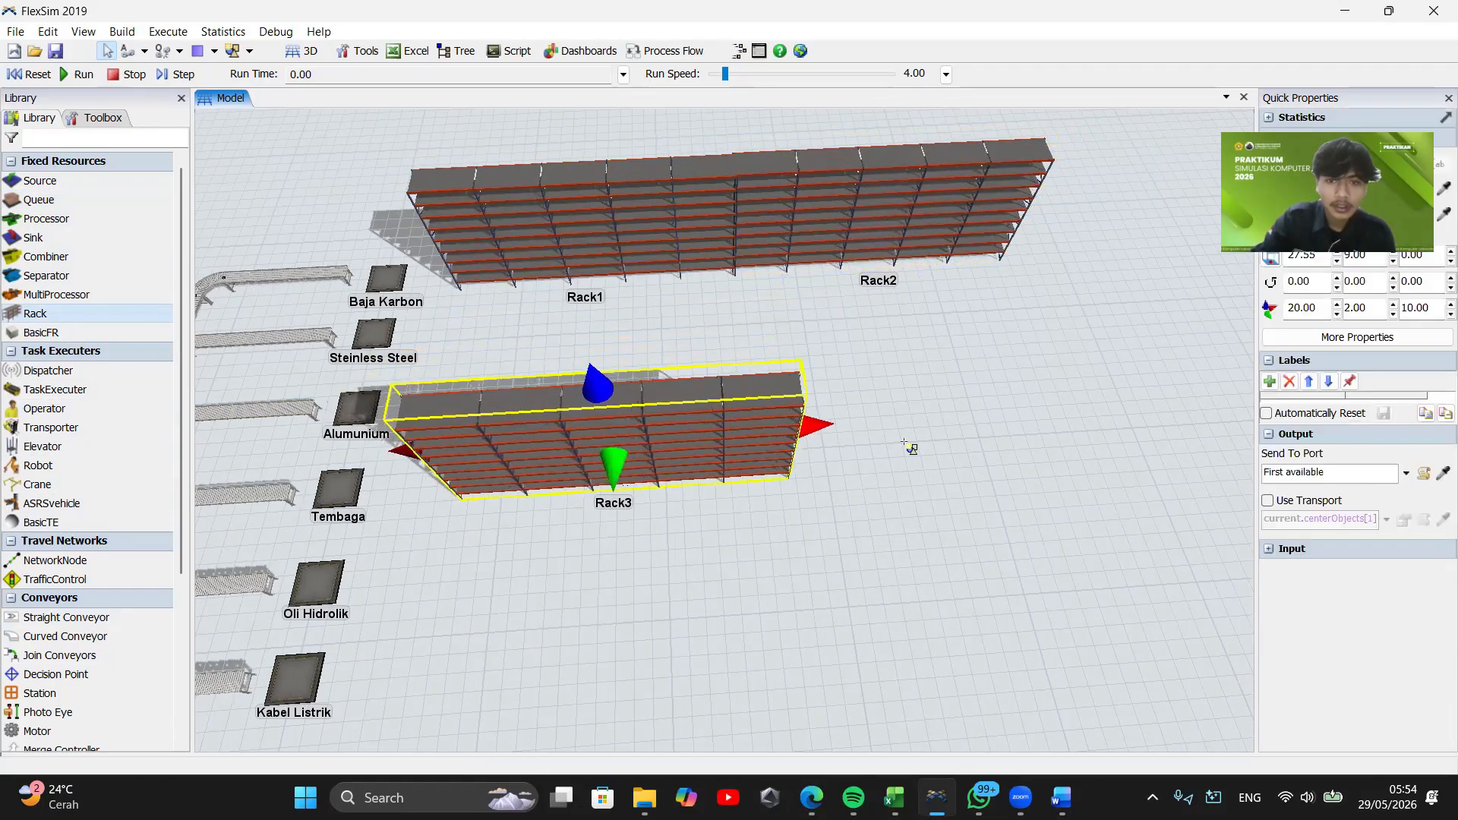
click(893, 422)
drag(894, 422, 760, 431)
Add a third row of two racks end to end, beyond the Kabel Listrik queue
click(862, 219)
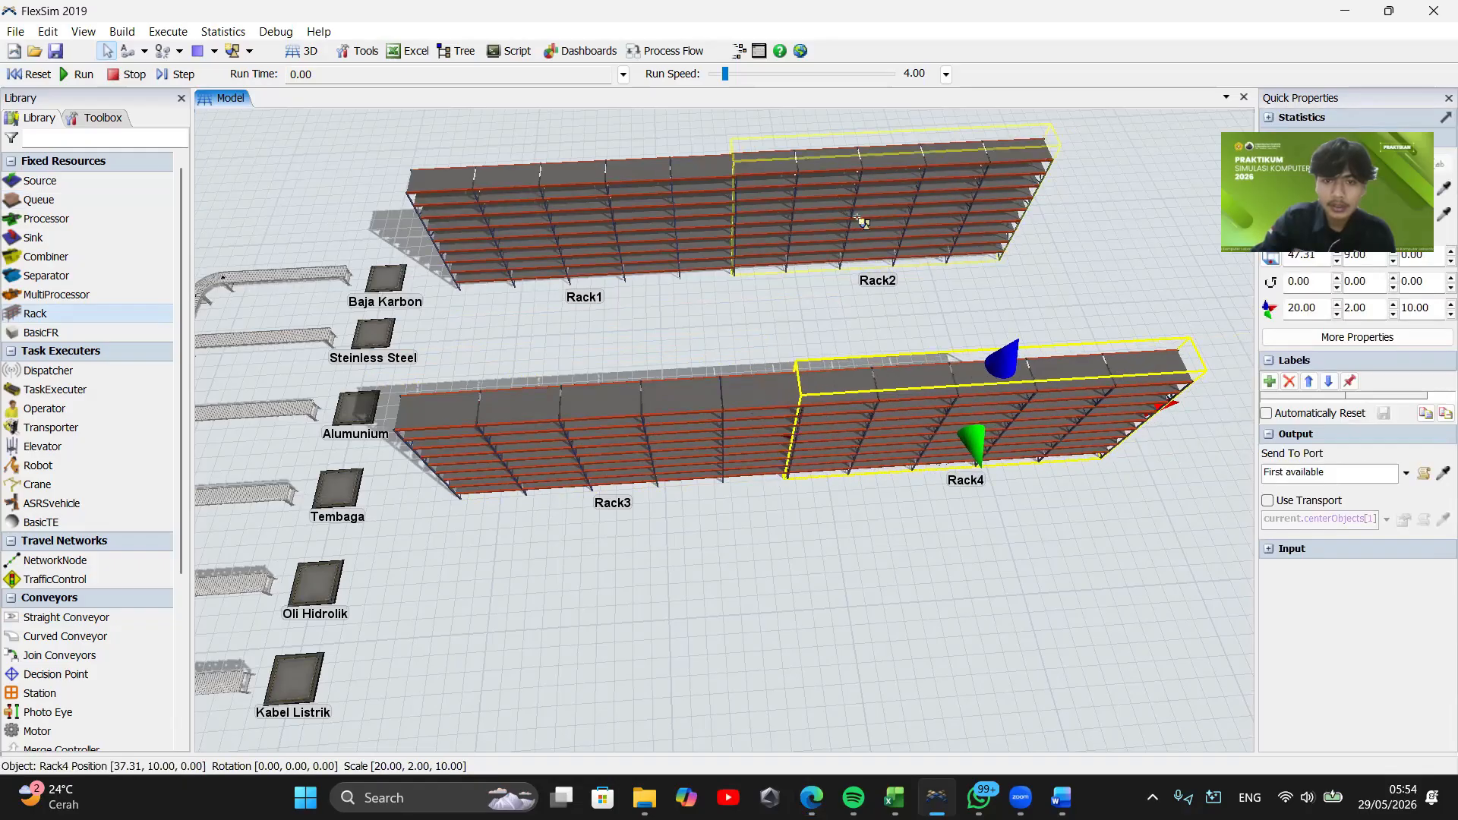
drag(706, 518, 662, 364)
click(556, 524)
mouse_move(557, 524)
mouse_down()
mouse_move(524, 509)
mouse_move(554, 510)
mouse_up()
click(944, 530)
drag(980, 519, 851, 486)
Rename Rack1 as Penyimpanan Baja Karbon and Rack2 as Penyimpanan Steinless Stell
drag(809, 363, 718, 524)
double_click(476, 266)
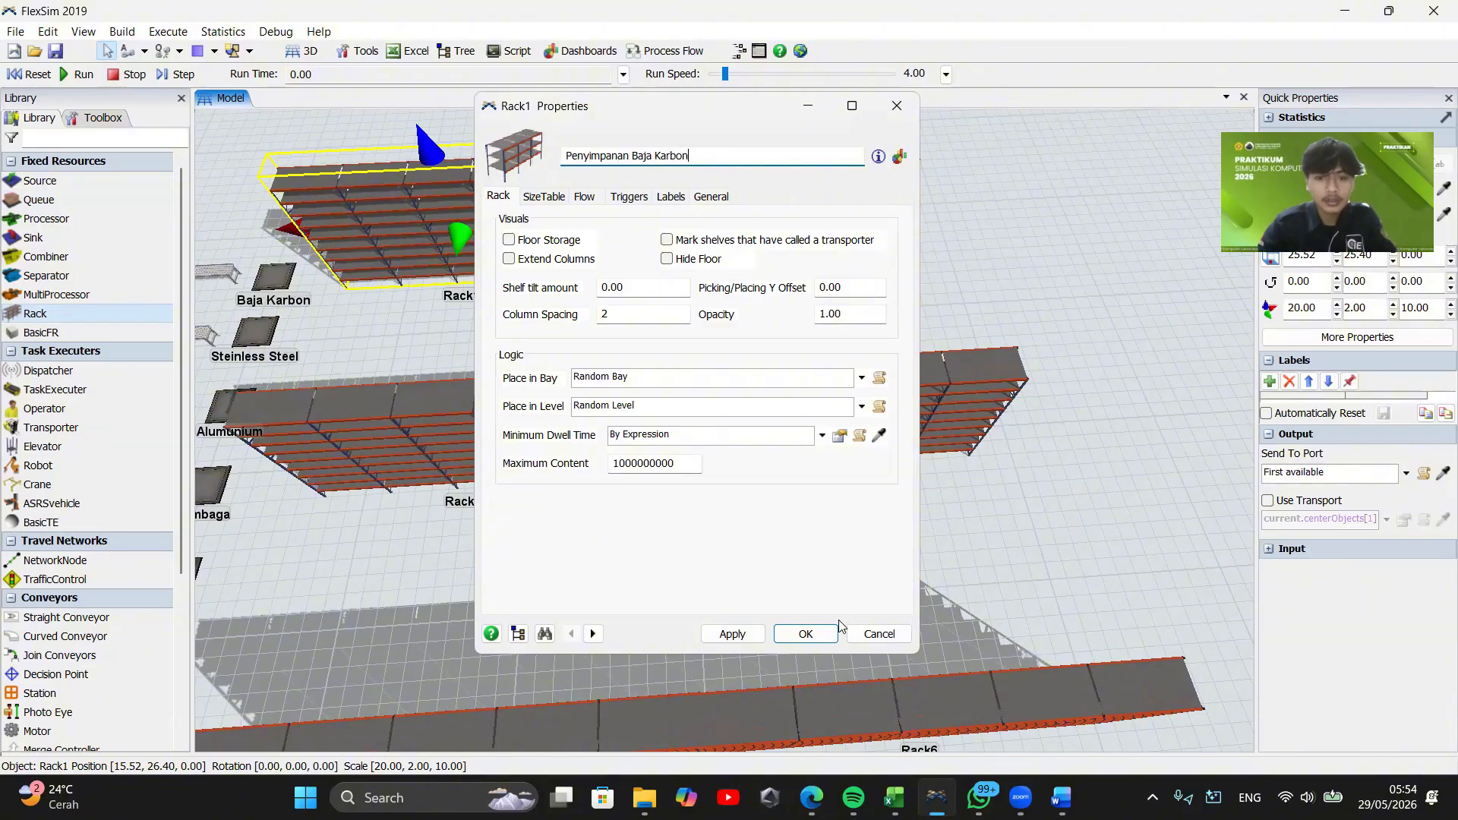
click(804, 634)
double_click(635, 172)
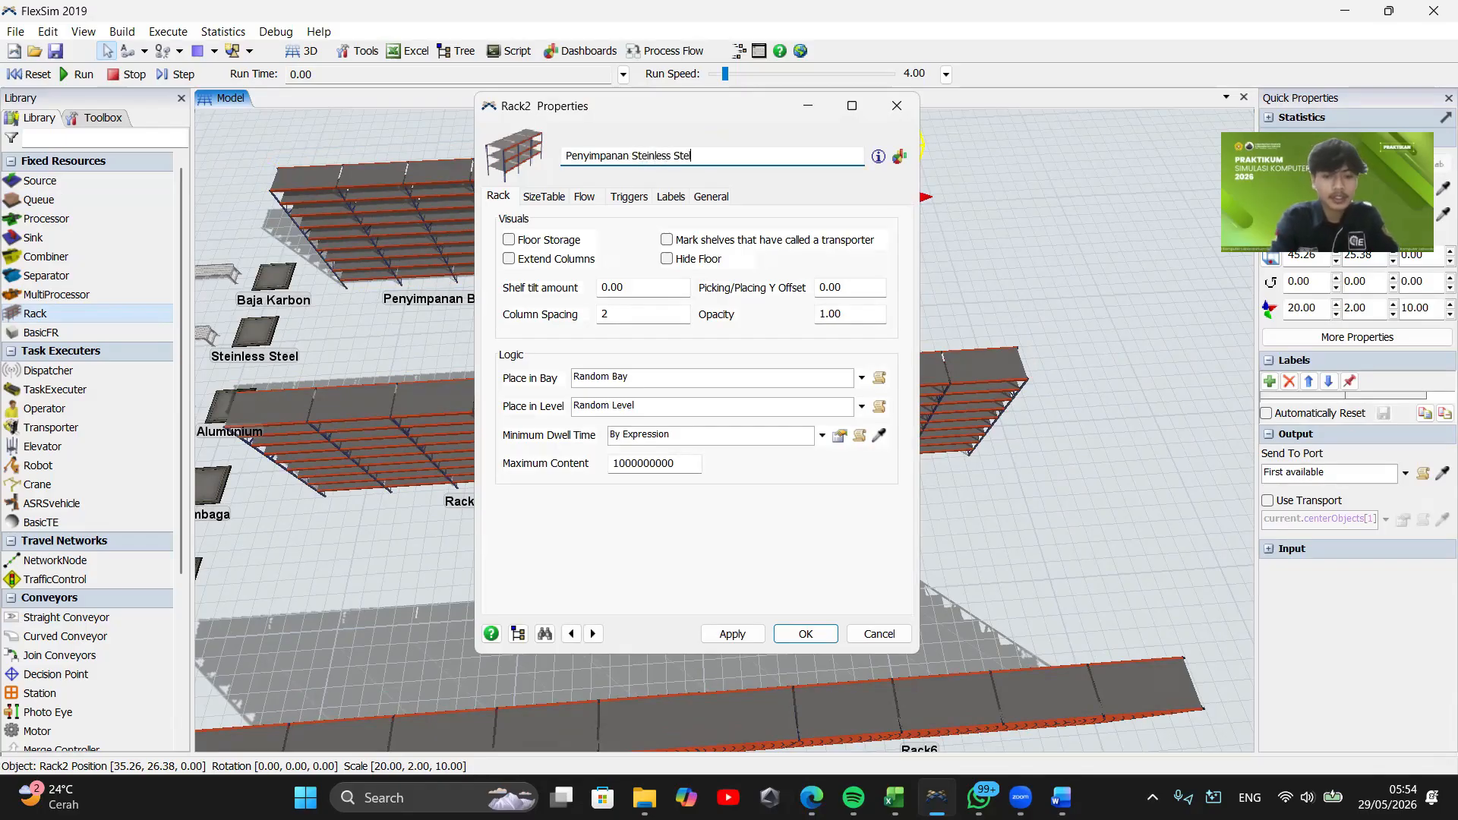
click(805, 633)
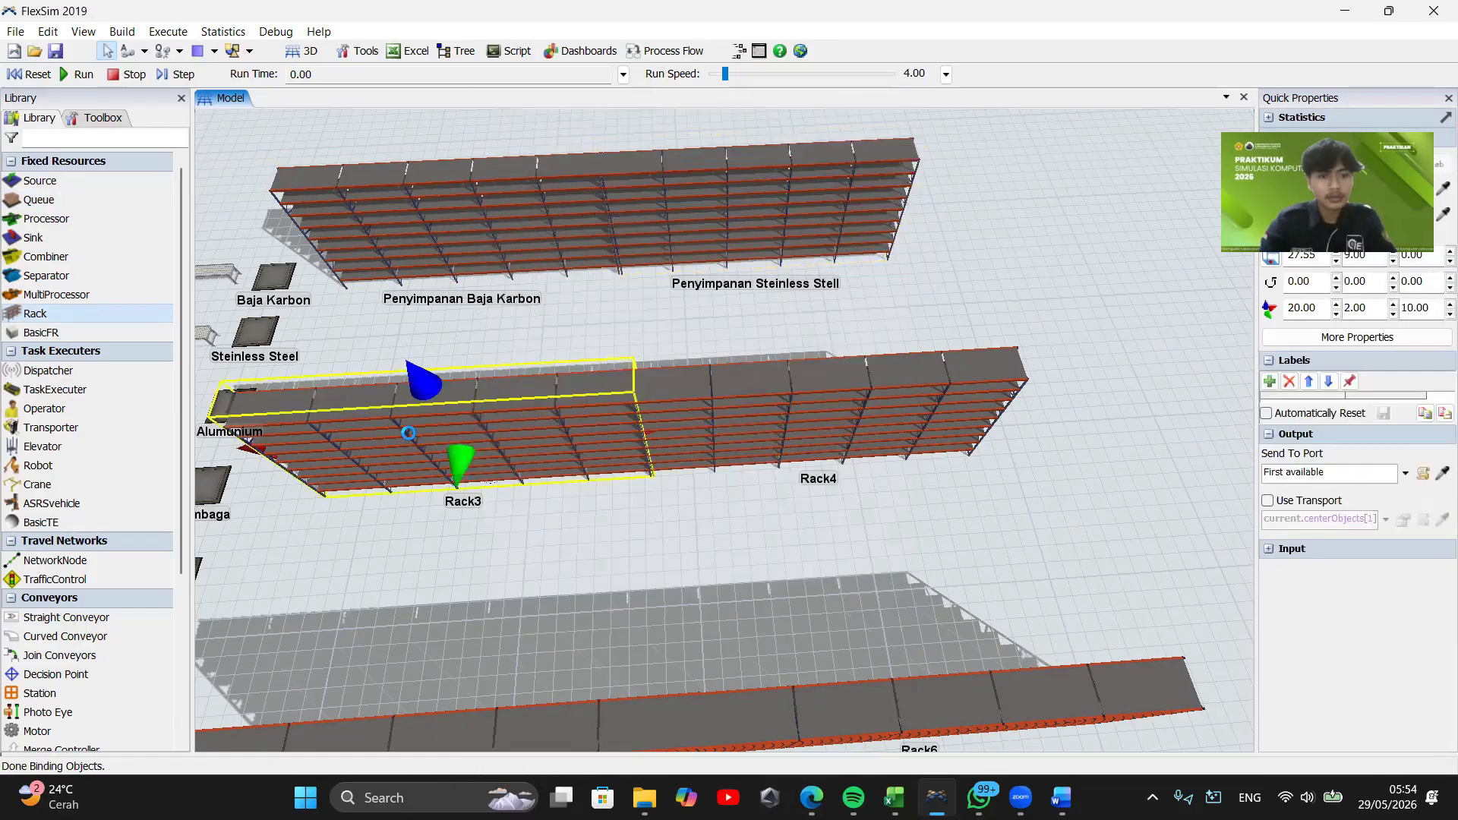
Rename Rack3 as Penyimpanan Alumunium and Rack4 as Penyimpanan Tembaga
double_click(531, 441)
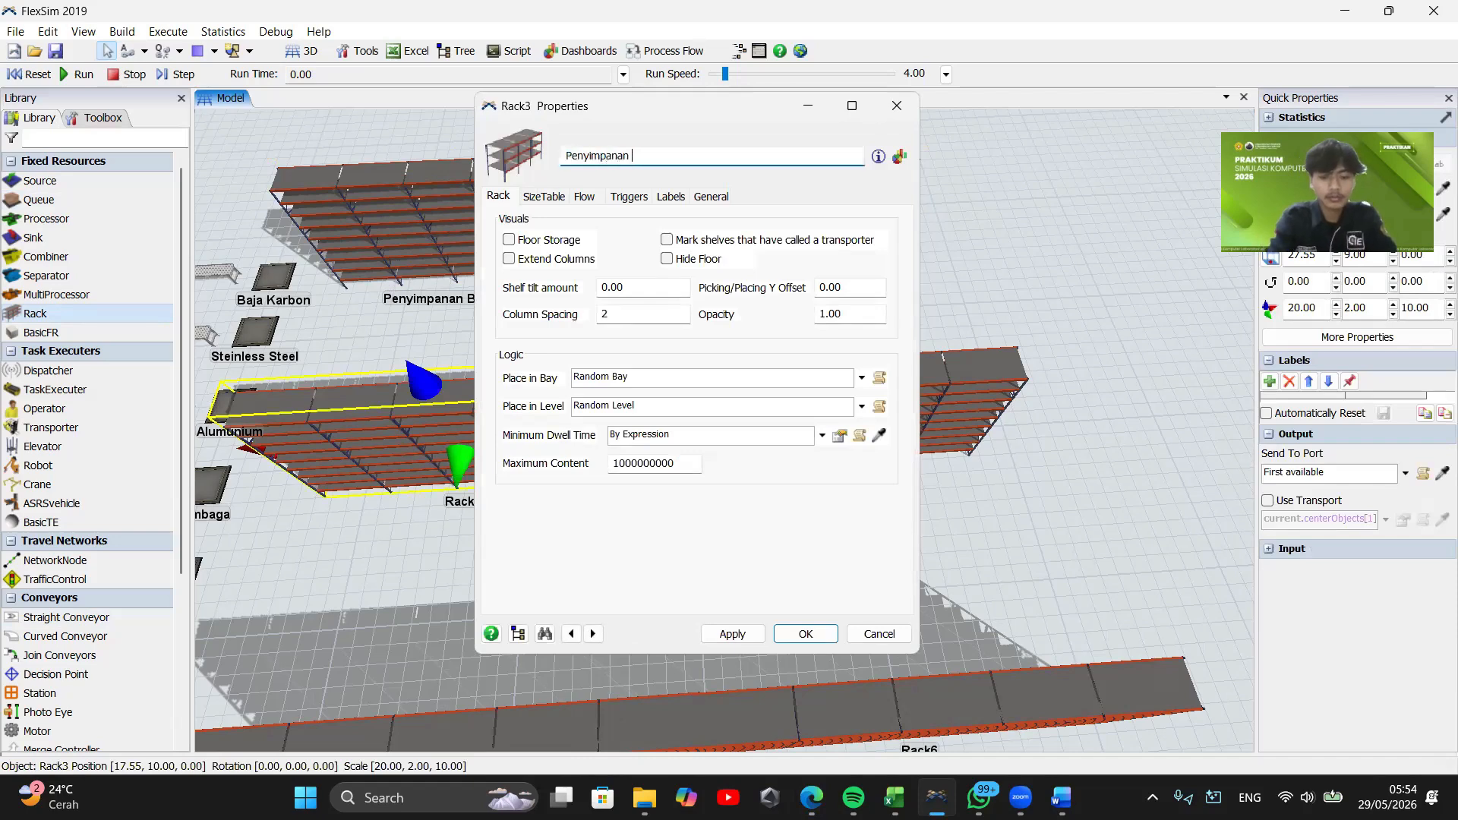
click(805, 633)
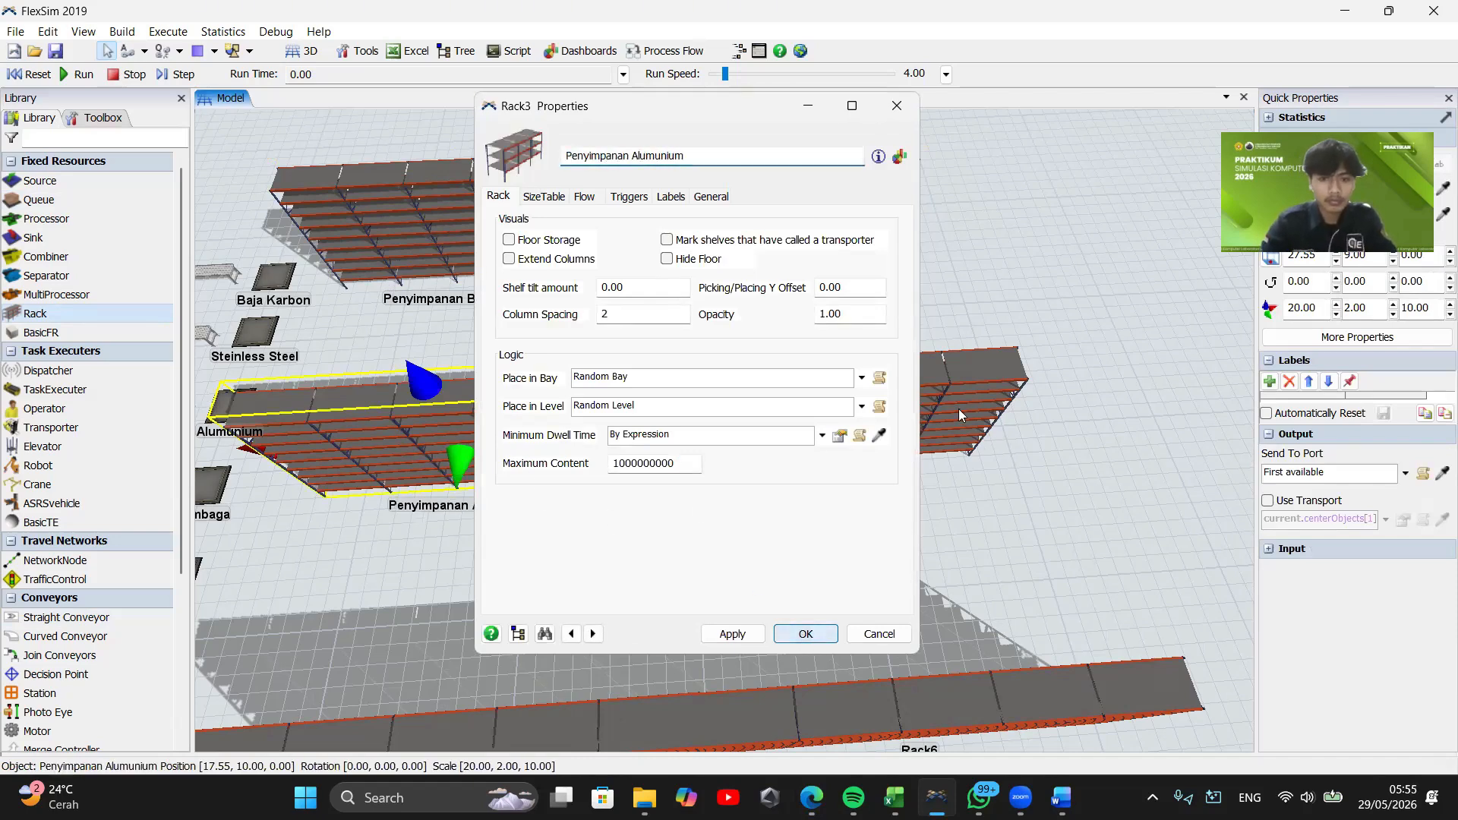
double_click(958, 409)
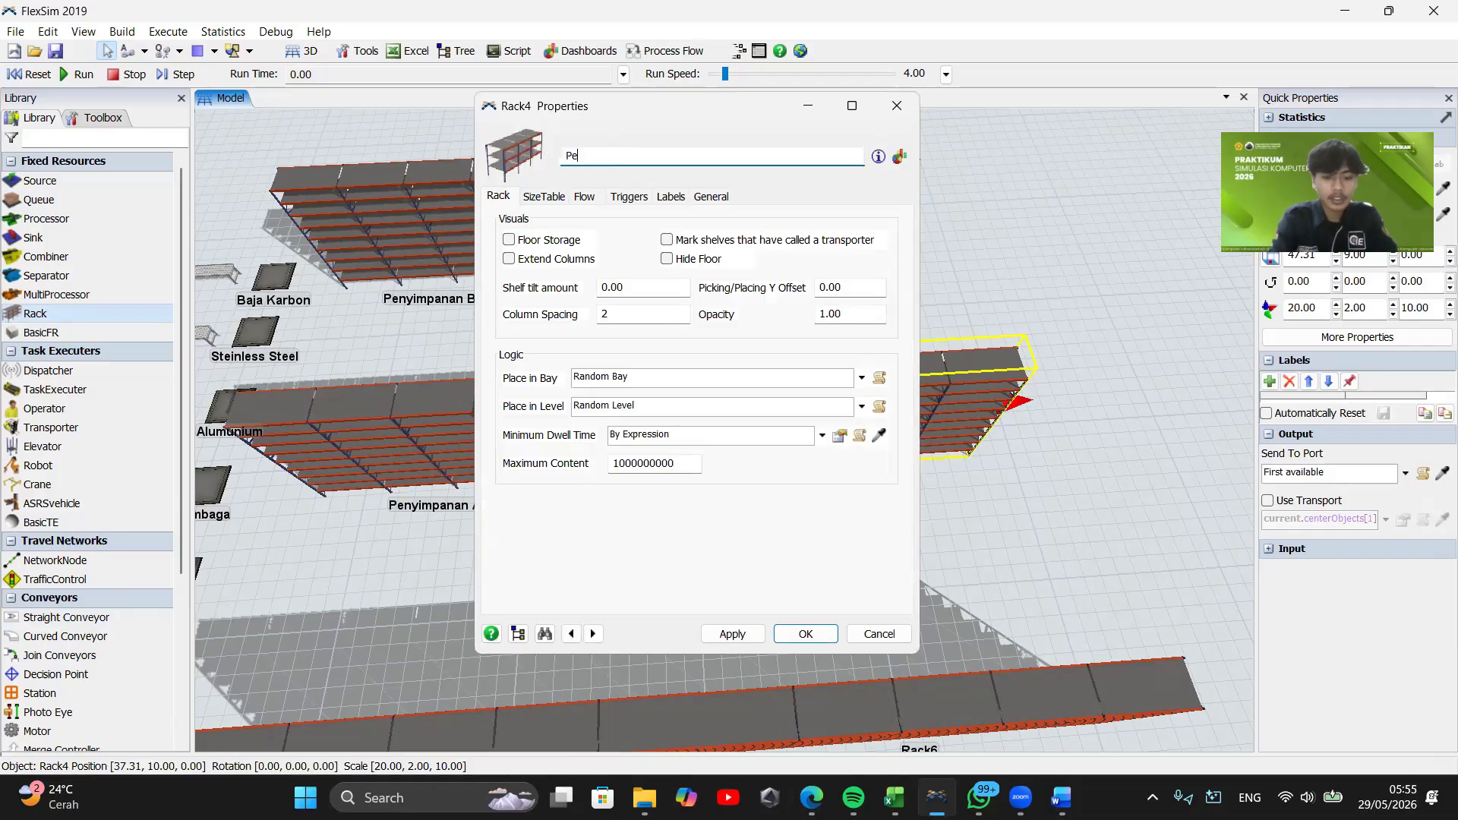
click(792, 636)
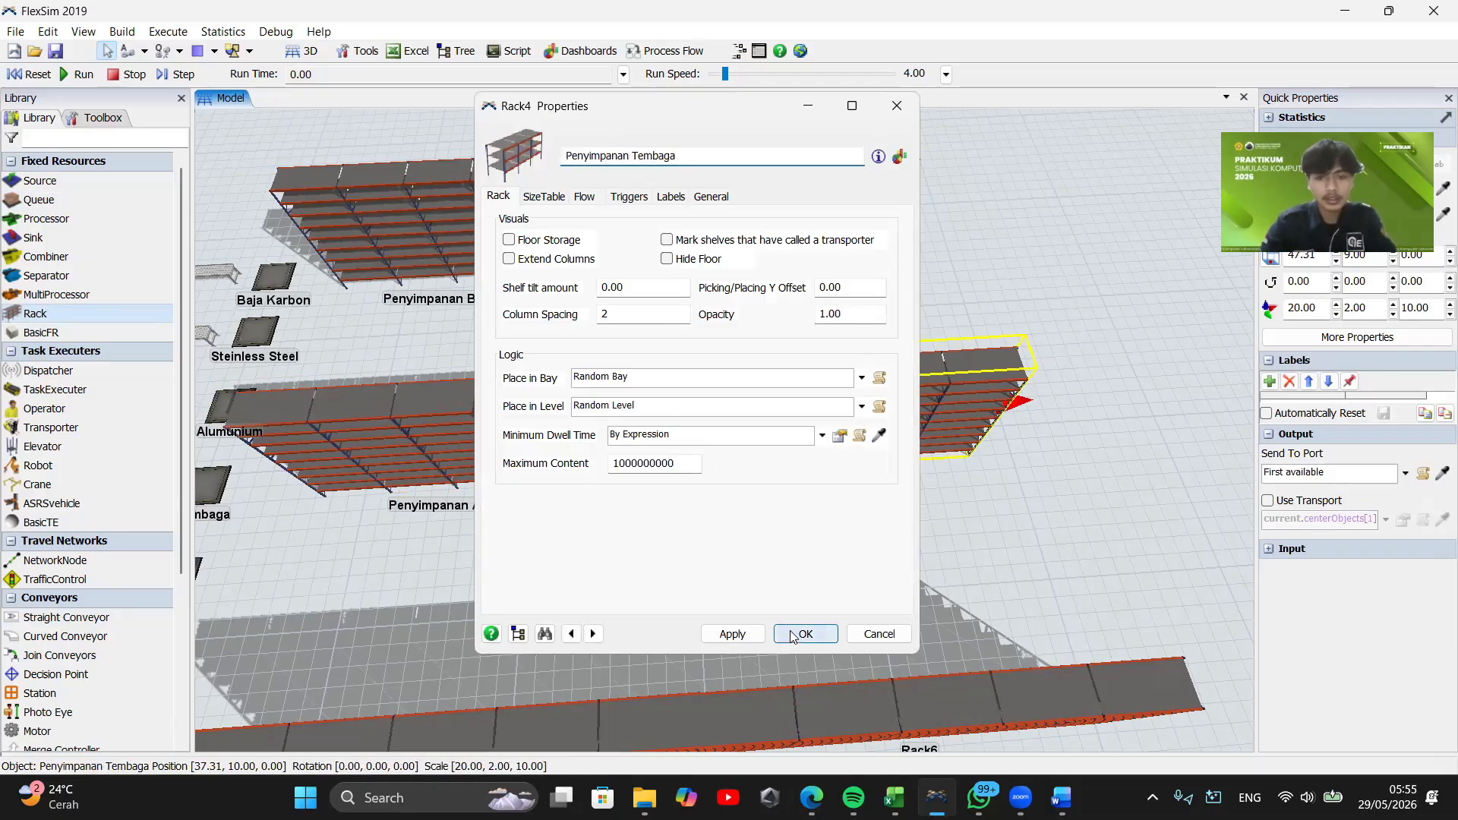
Rename Rack5 as Penyimpanan Oli Hidrolik and Rack6 as Penyimpanan Kabel Listrik
drag(440, 701, 498, 606)
double_click(506, 623)
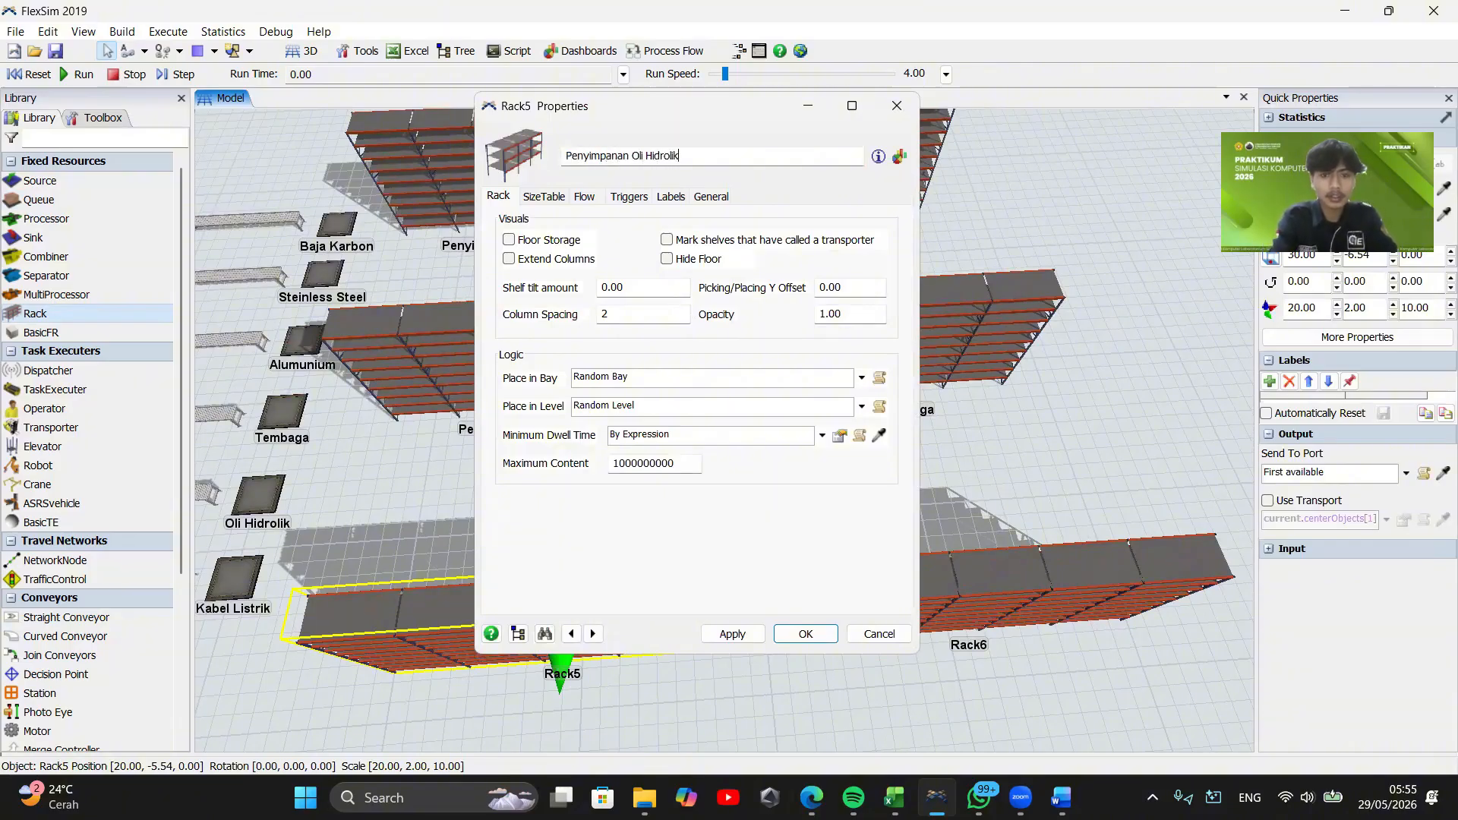
click(806, 635)
double_click(1011, 563)
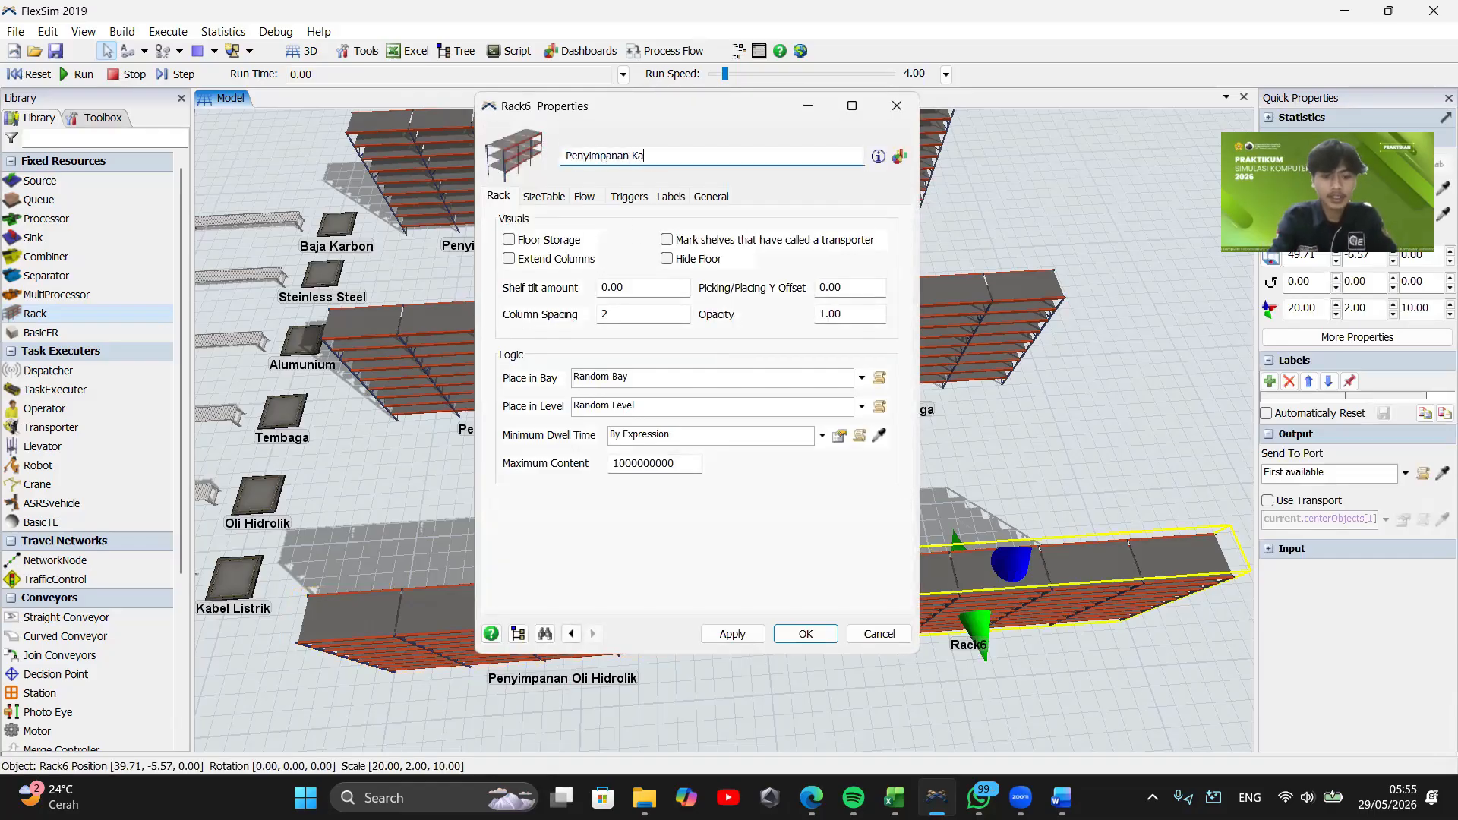
key(Return)
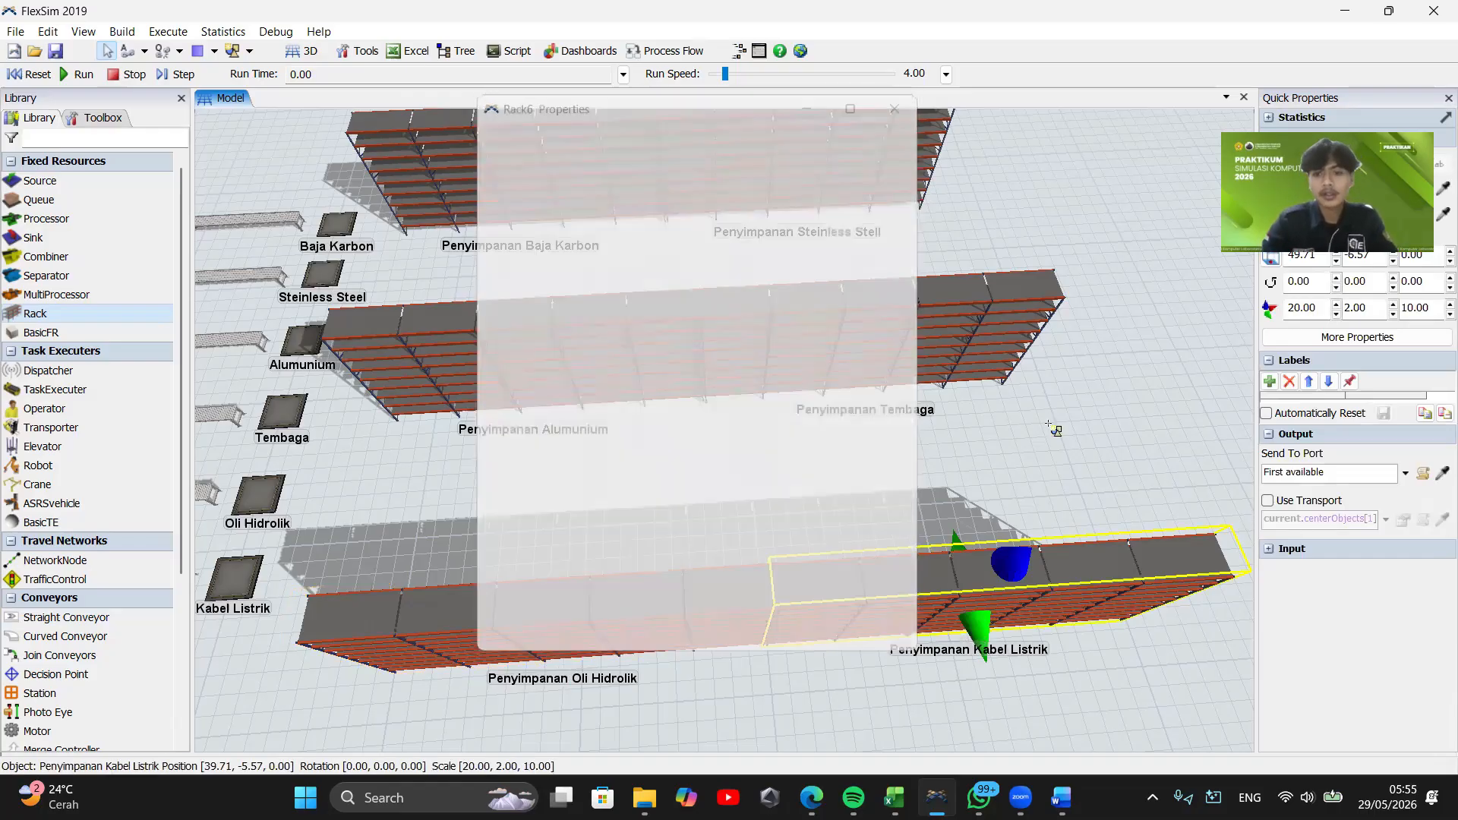
click(1082, 430)
key(Delete)
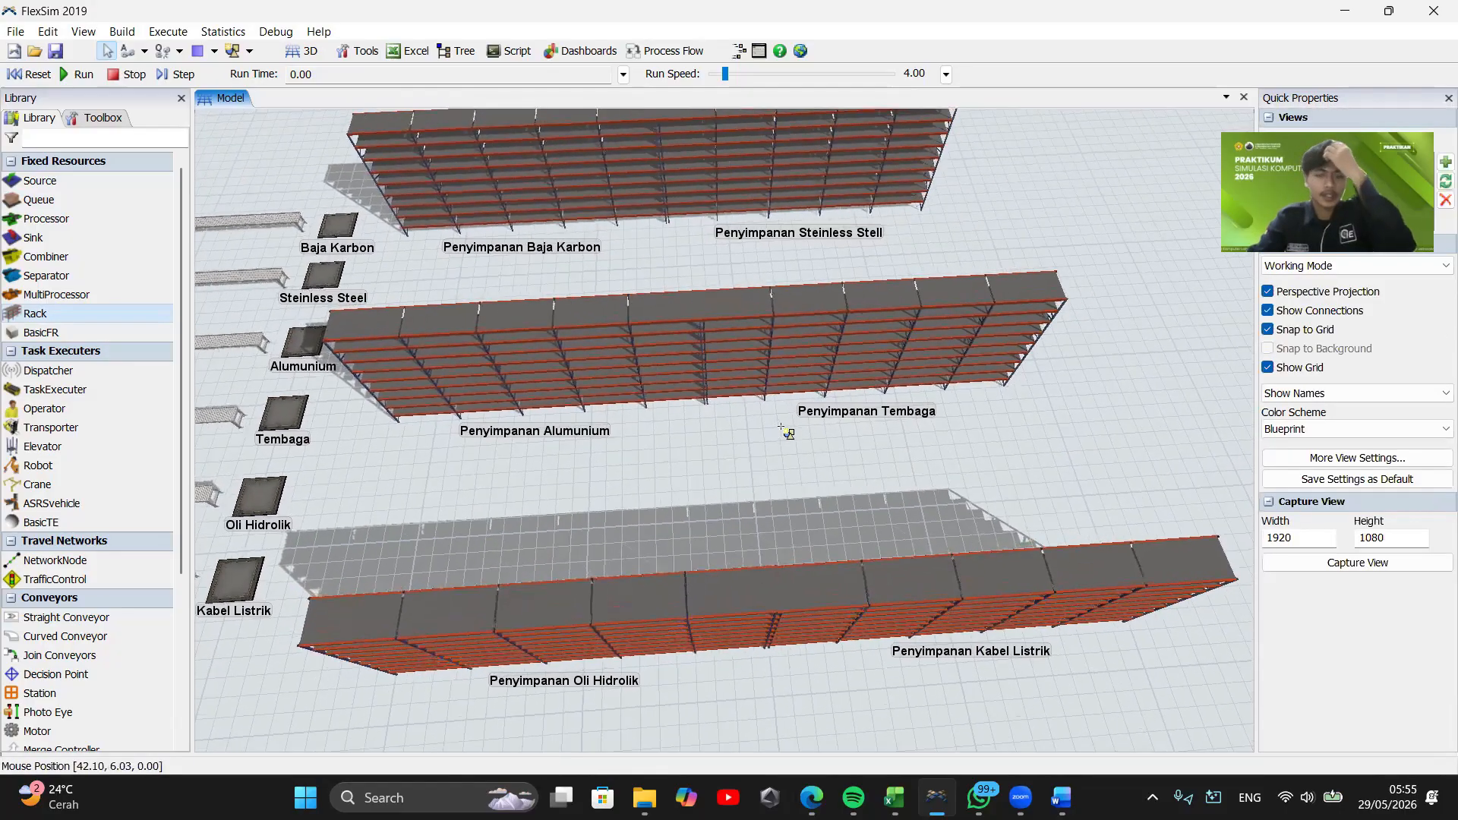
Place an ASRSvehicle in front of the Baja Karbon rack row and a copy in front of the Alumunium and Tembaga rack row
scroll(844, 510, up, 3)
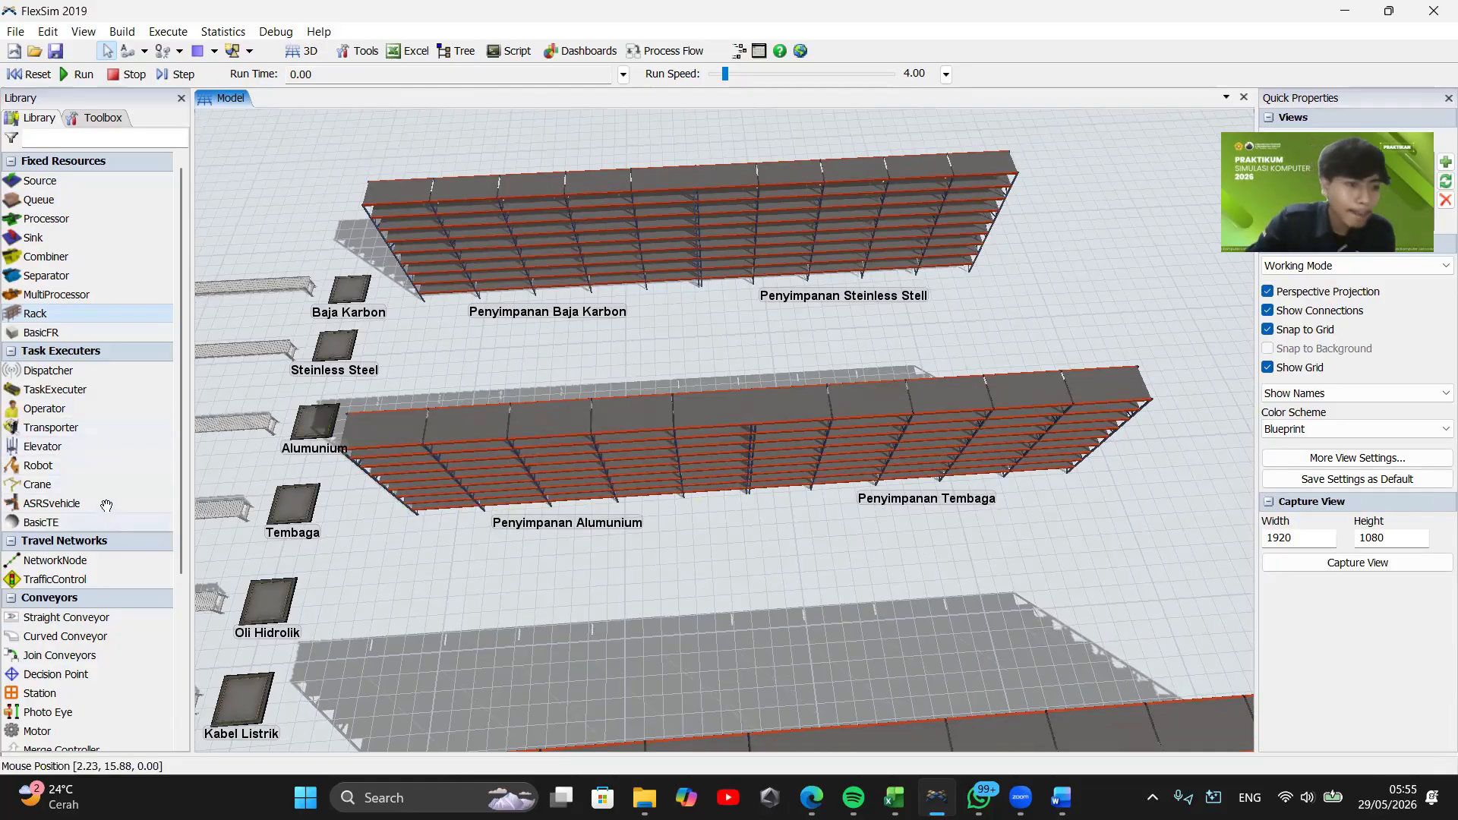
drag(106, 505, 619, 320)
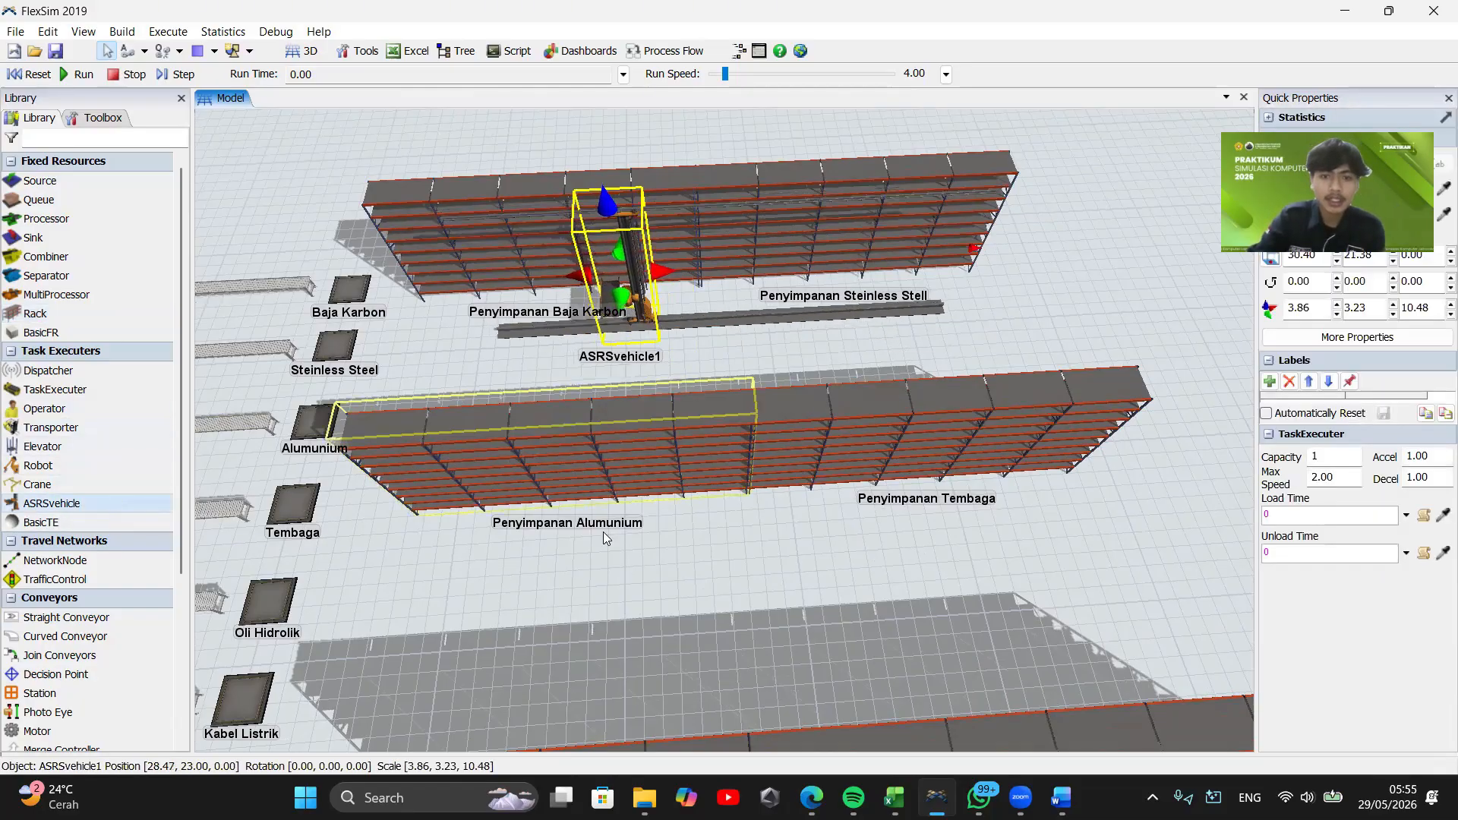
key(ctrl+v)
drag(668, 591, 653, 529)
drag(652, 530, 632, 466)
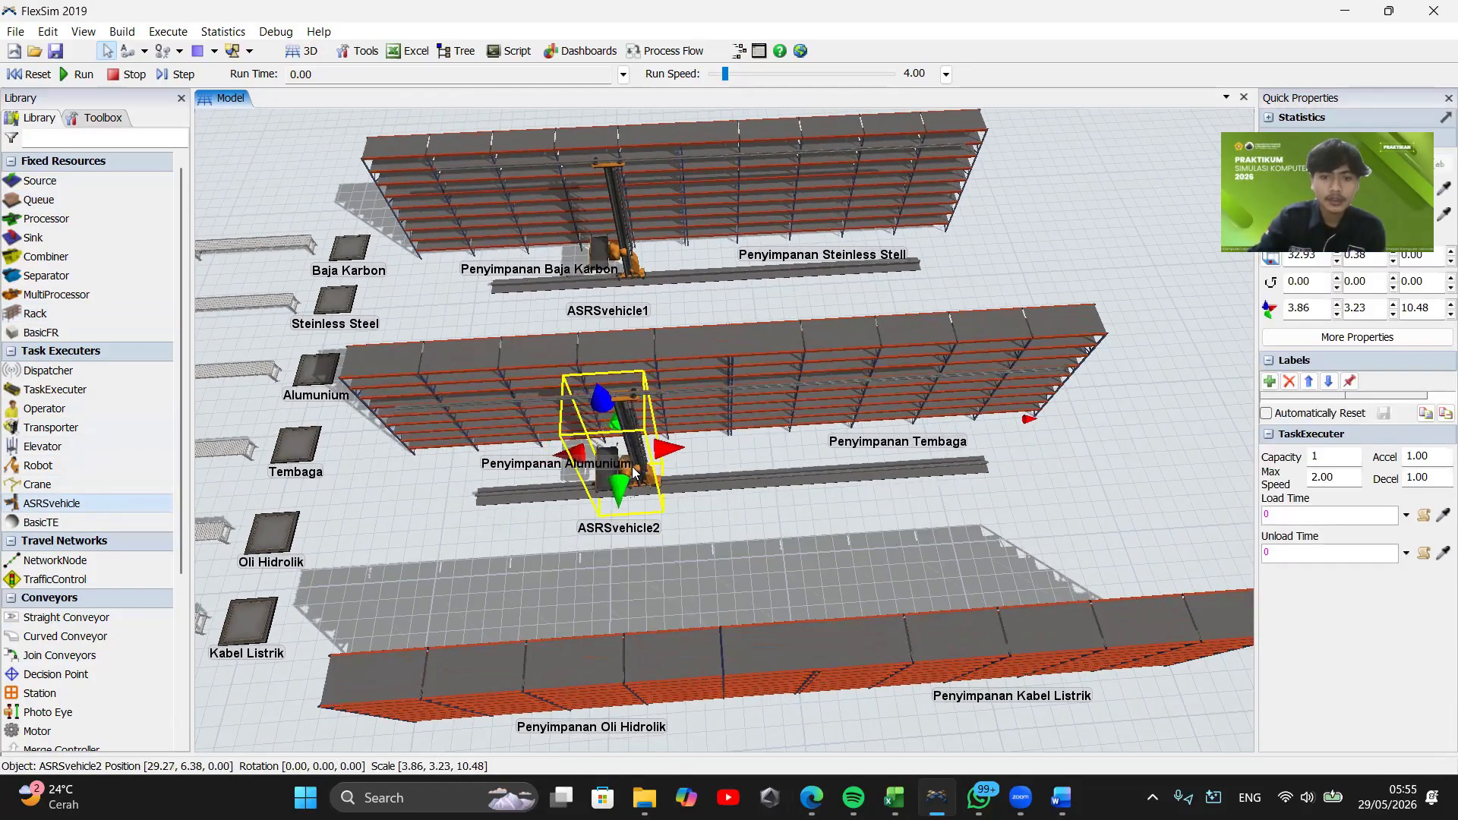
Paste a third ASRSvehicle and position it in front of the Oli Hidrolik and Kabel Listrik rack row
drag(707, 554, 691, 402)
key(ctrl+v)
drag(688, 553, 692, 524)
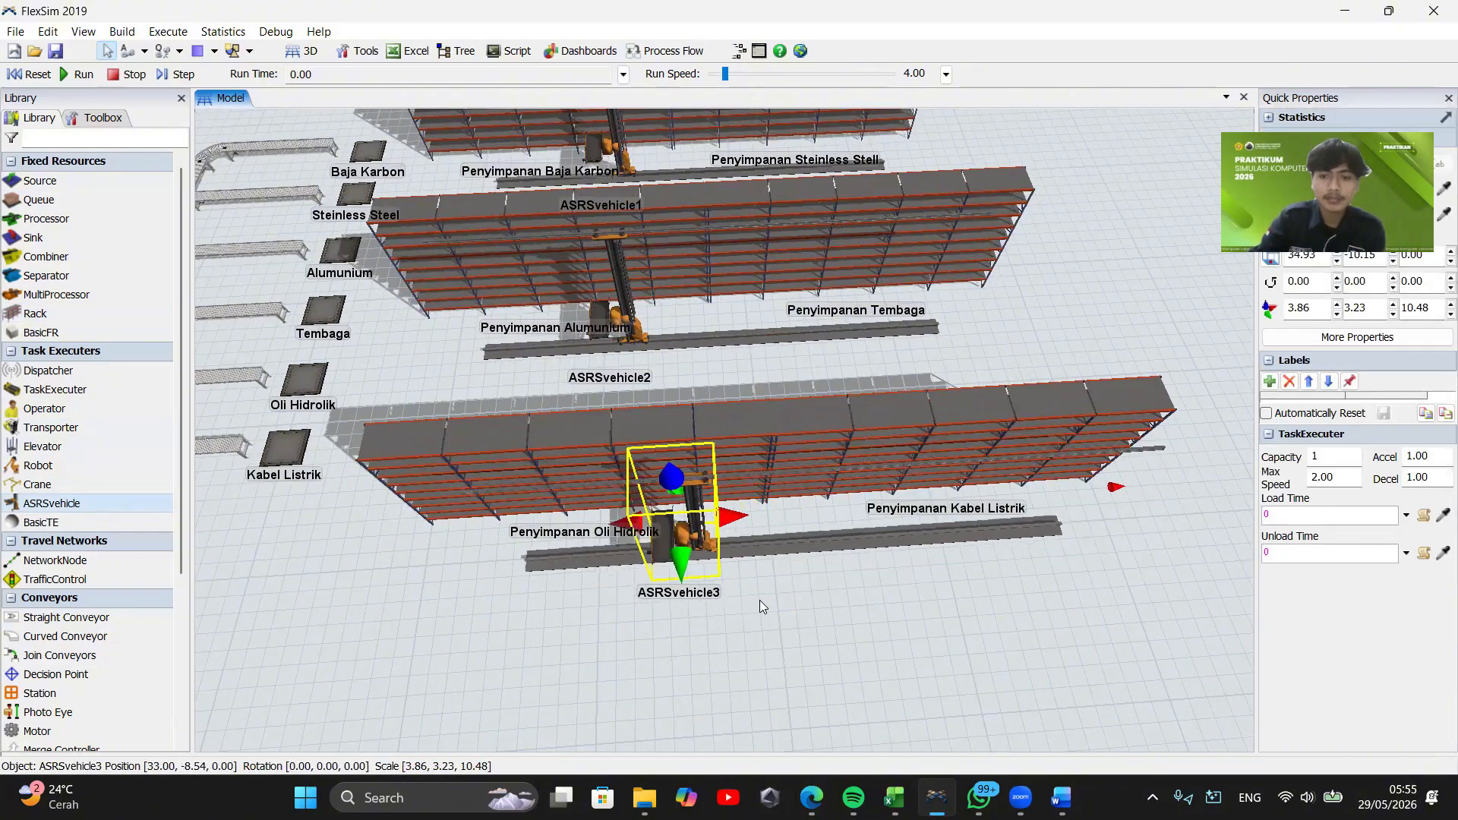
drag(763, 605, 682, 630)
drag(1004, 299, 1089, 415)
scroll(1082, 476, up, 5)
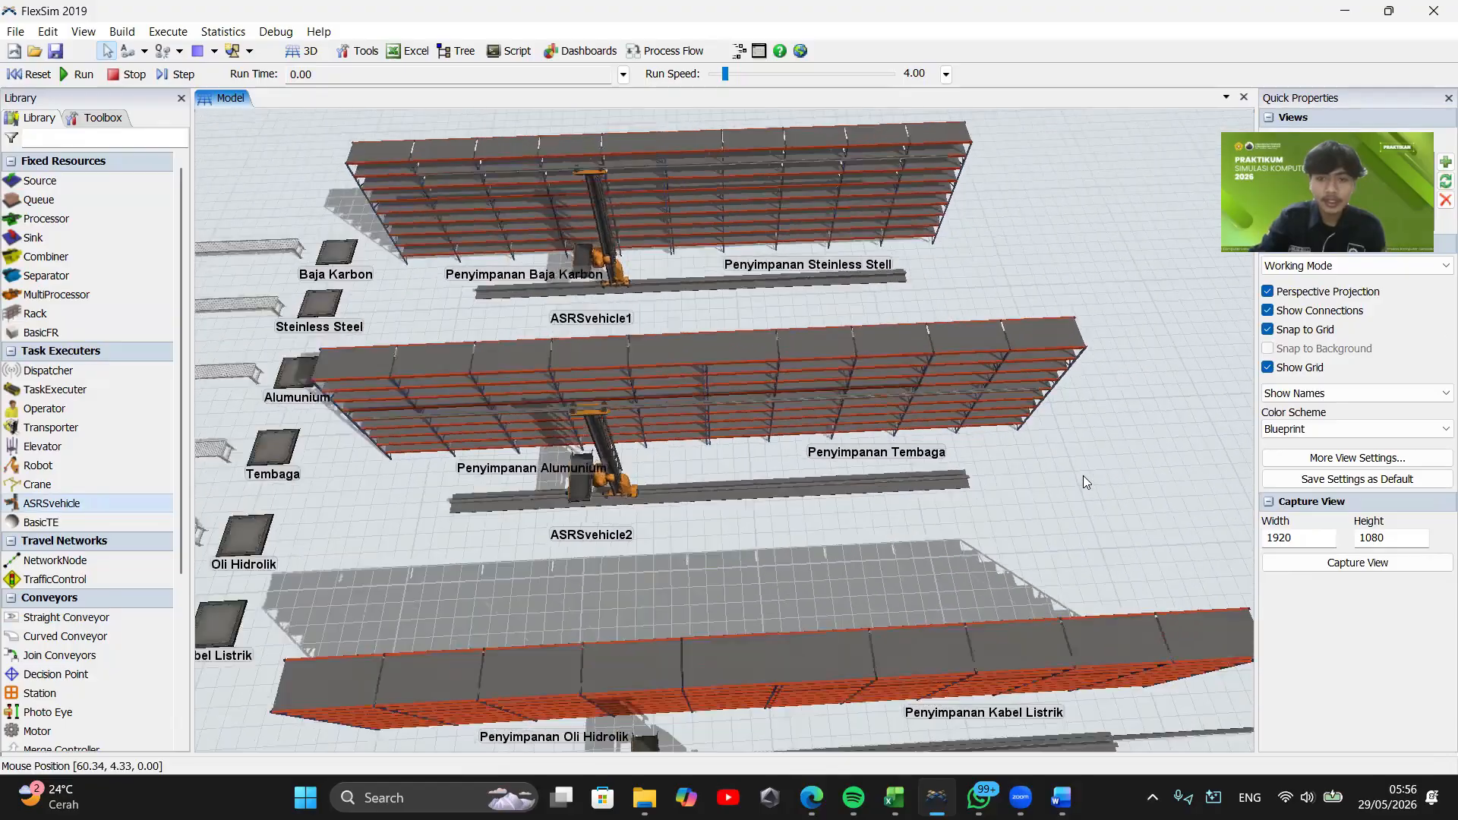
Switch to LEMSIS TUBES.pdf and read the Data Waktu Pengamatan Proses table, then return to FlexSim
click(808, 795)
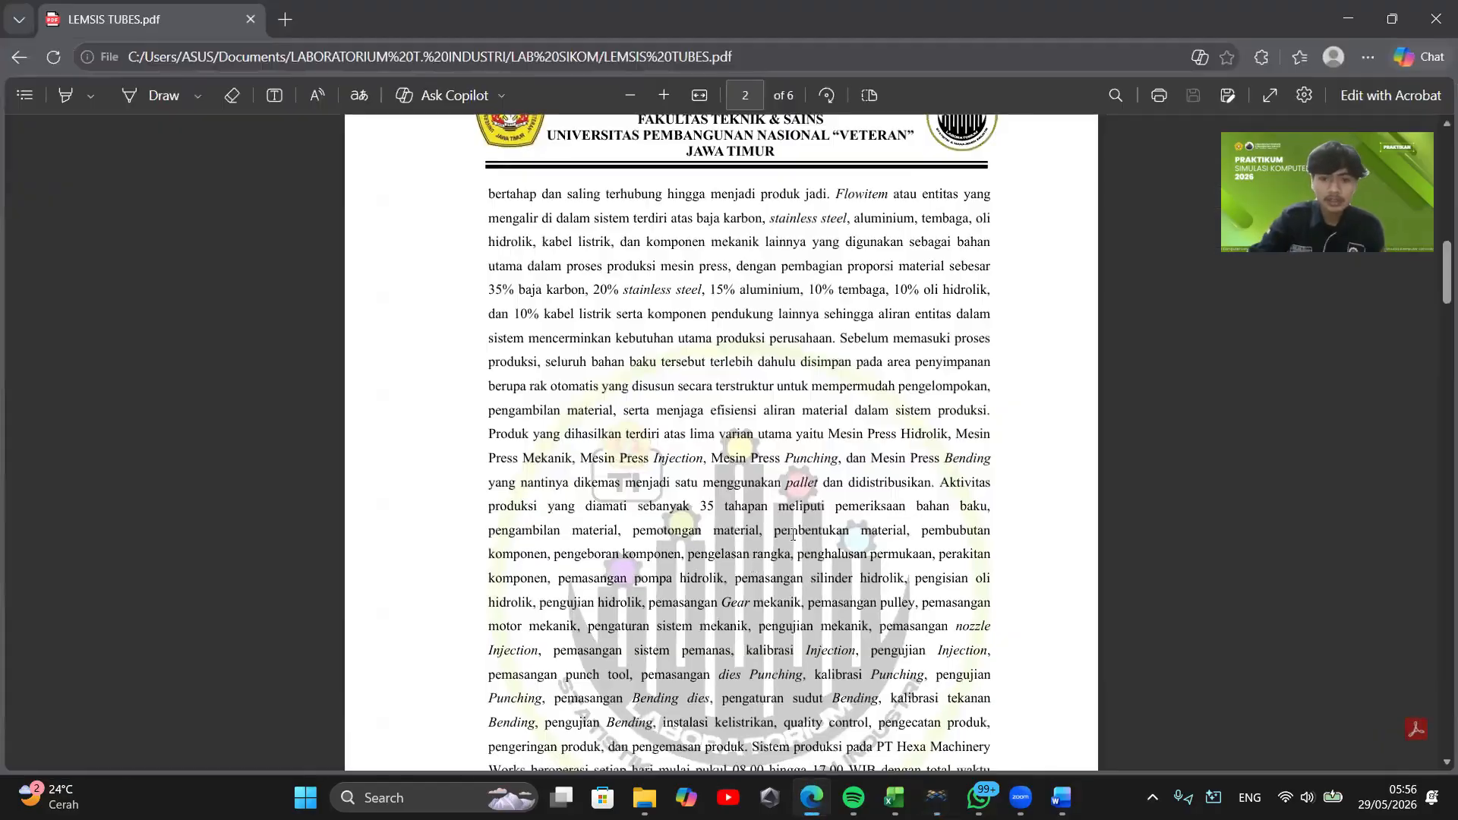
scroll(777, 473, down, 10)
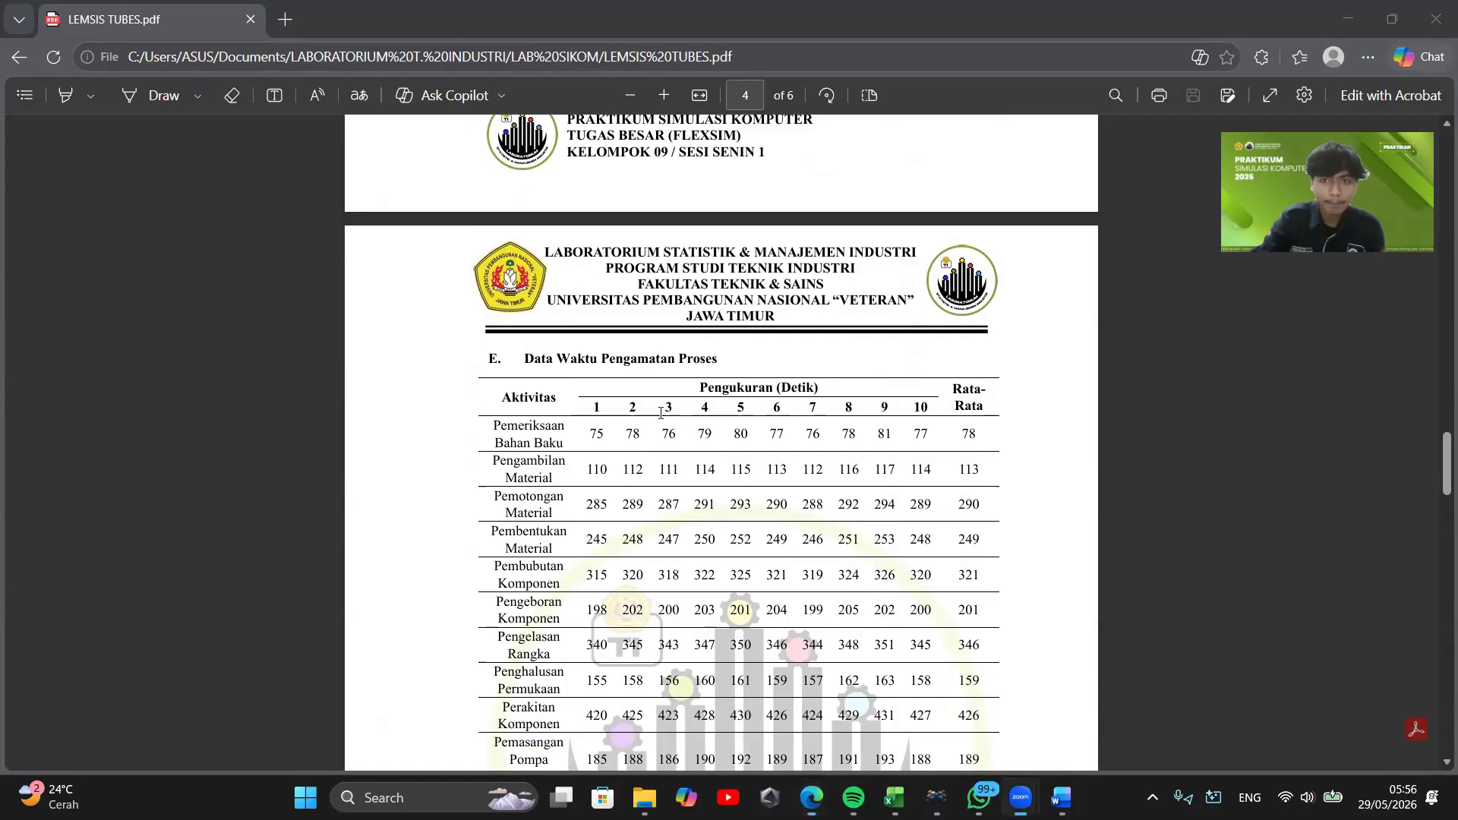
key(alt+Tab)
Switch to the SIKOM workbook in Excel and examine the Pengukuran (Detik) activity time table near the sheet's first rows
drag(892, 201, 929, 189)
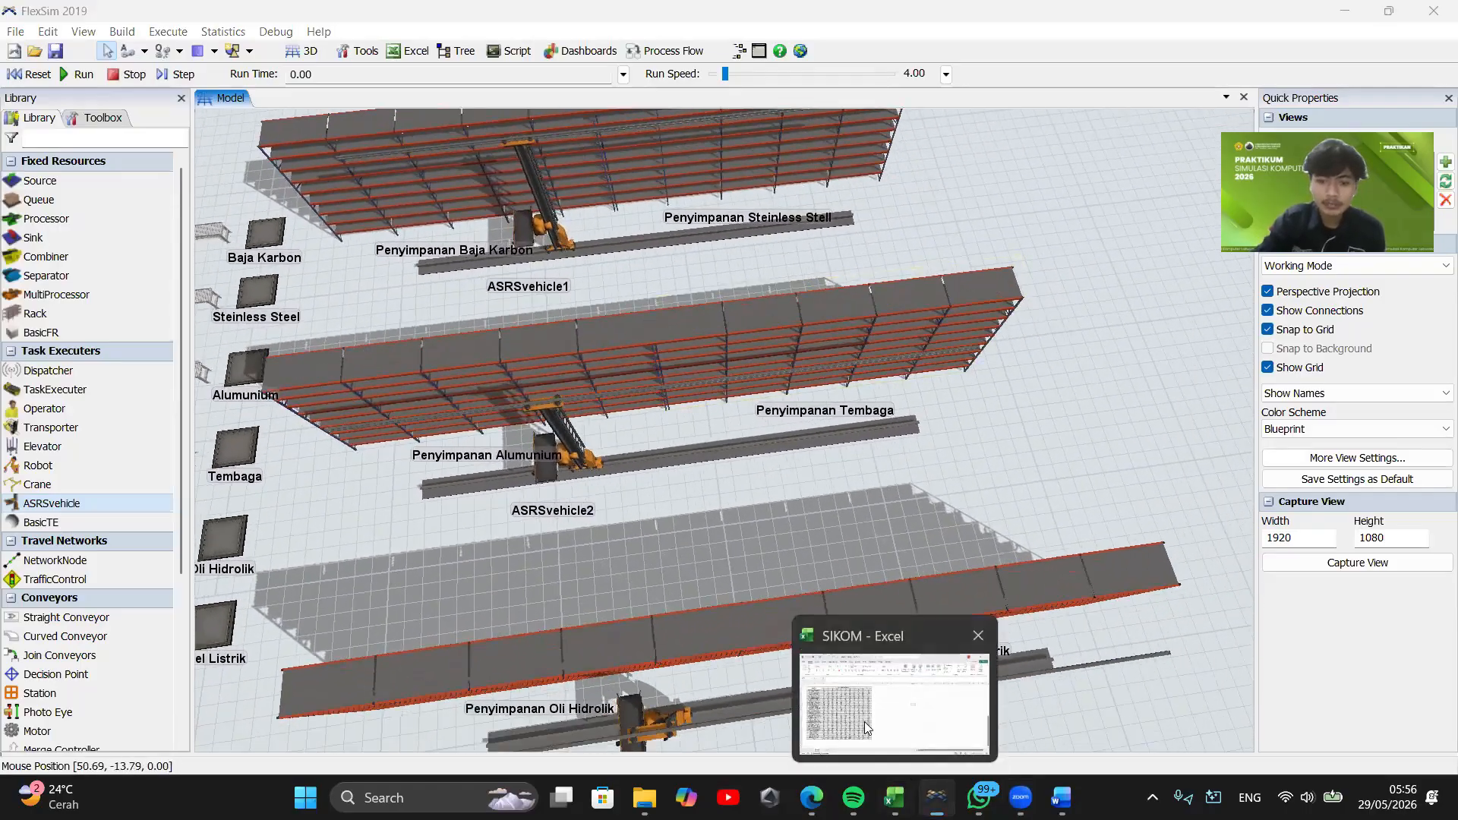
click(894, 797)
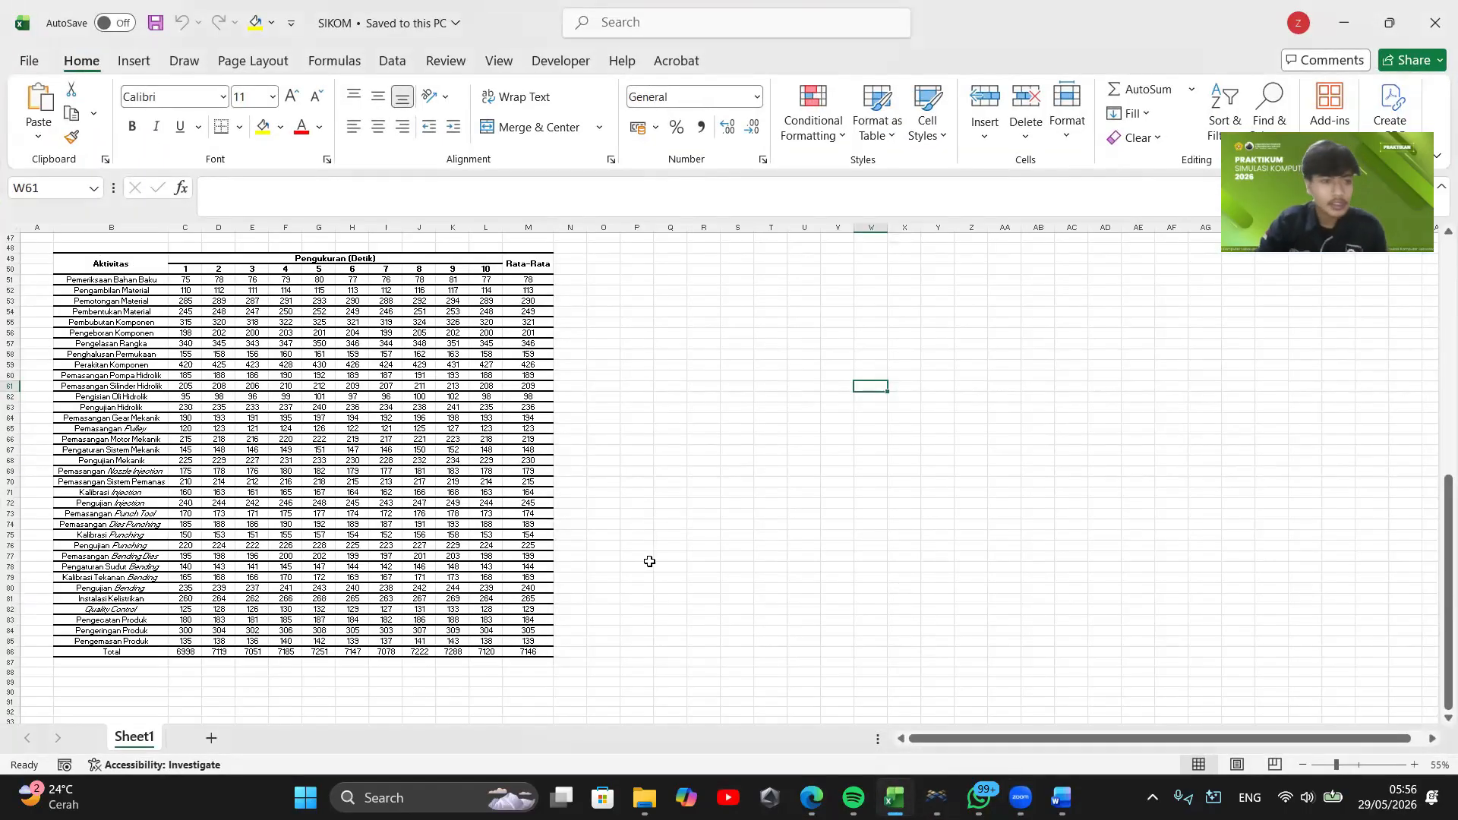
ctrl+scroll(141, 299, up, 3)
scroll(202, 309, up, 15)
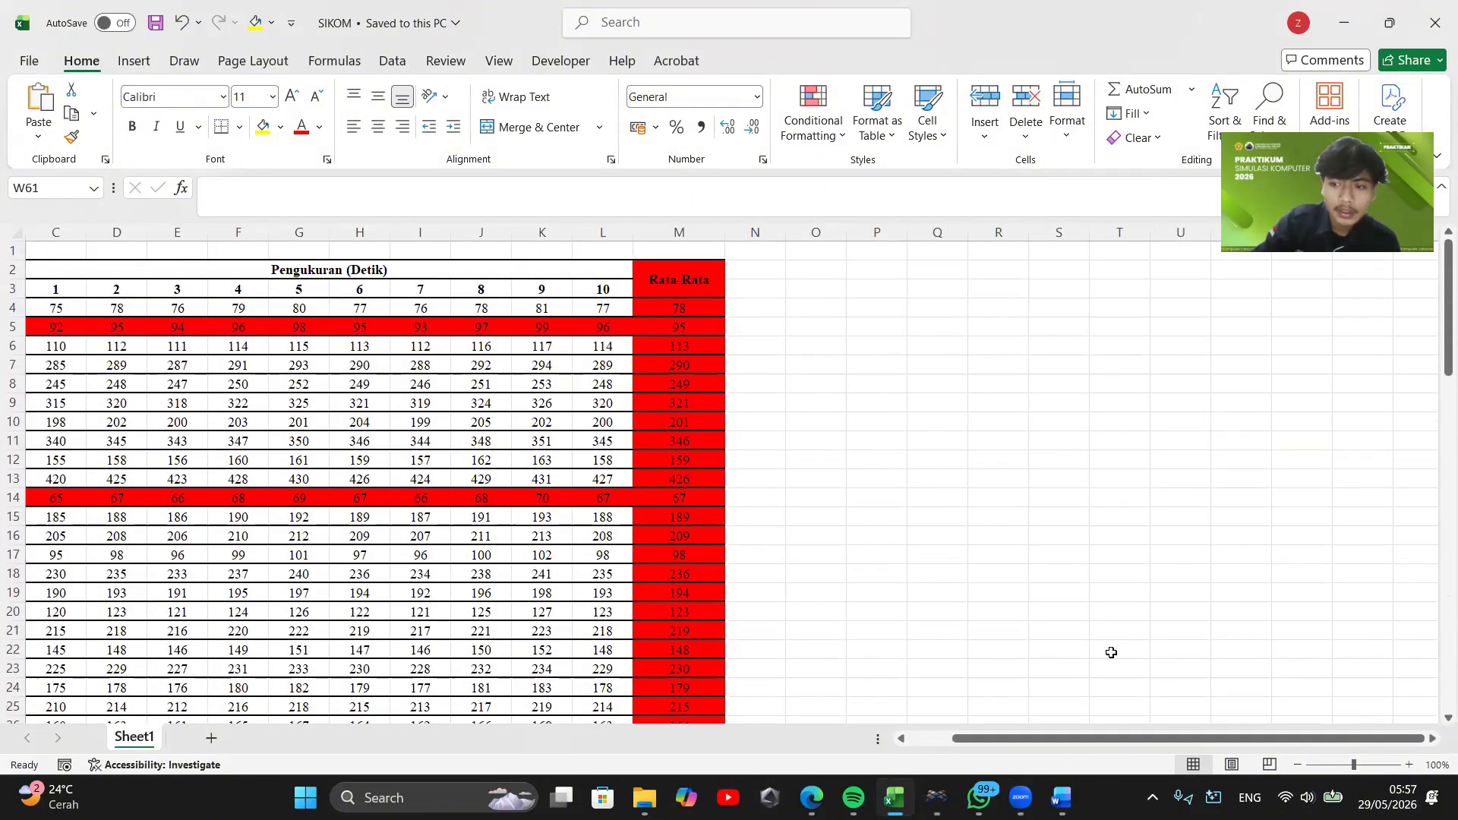
Examine the Aktivitas and Rata-Rata columns in both SIKOM measurement tables, then return to FlexSim
click(842, 596)
key(Left)
key(Left)
key(Home)
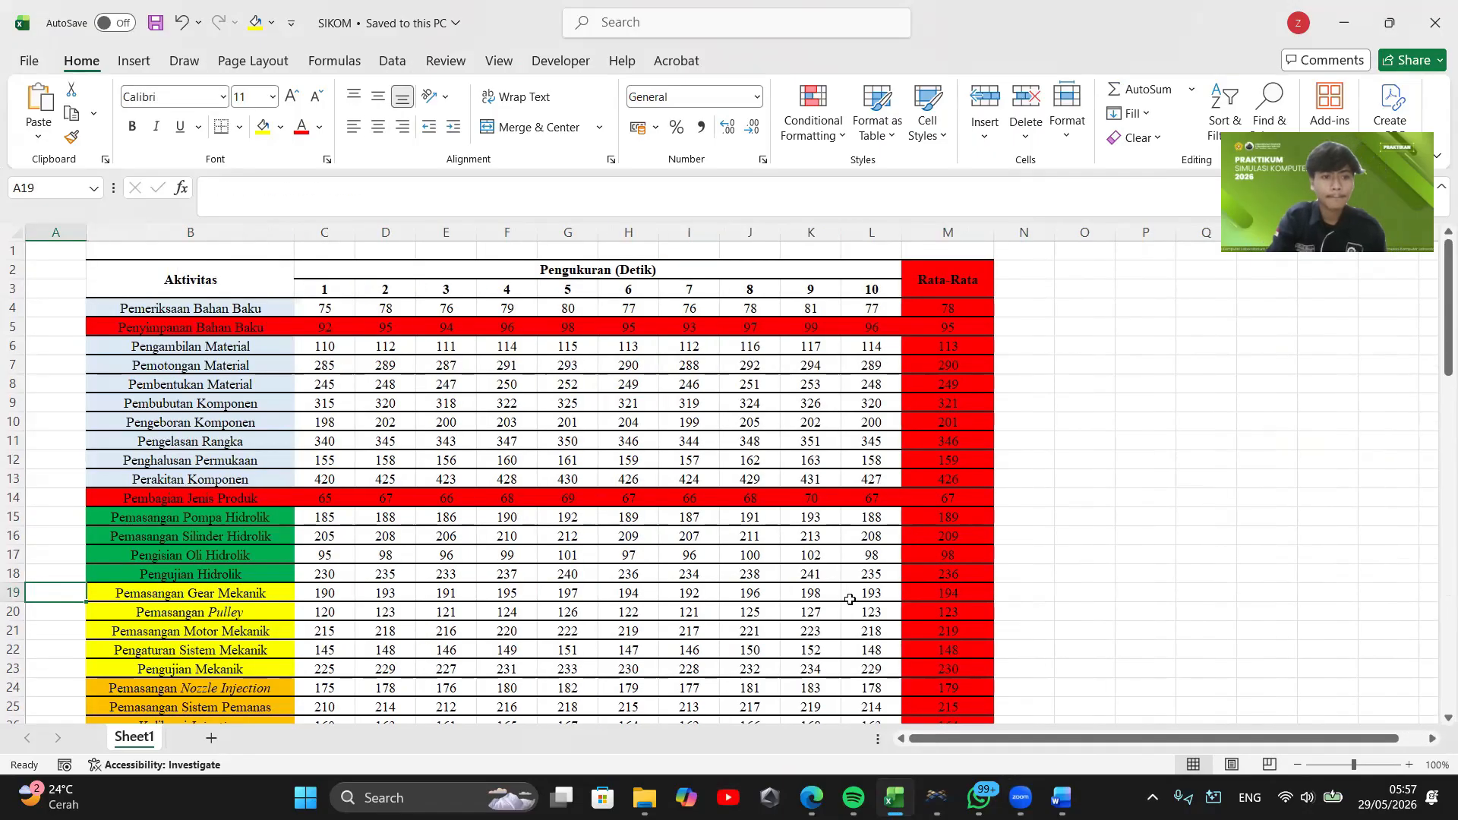
scroll(638, 520, down, 16)
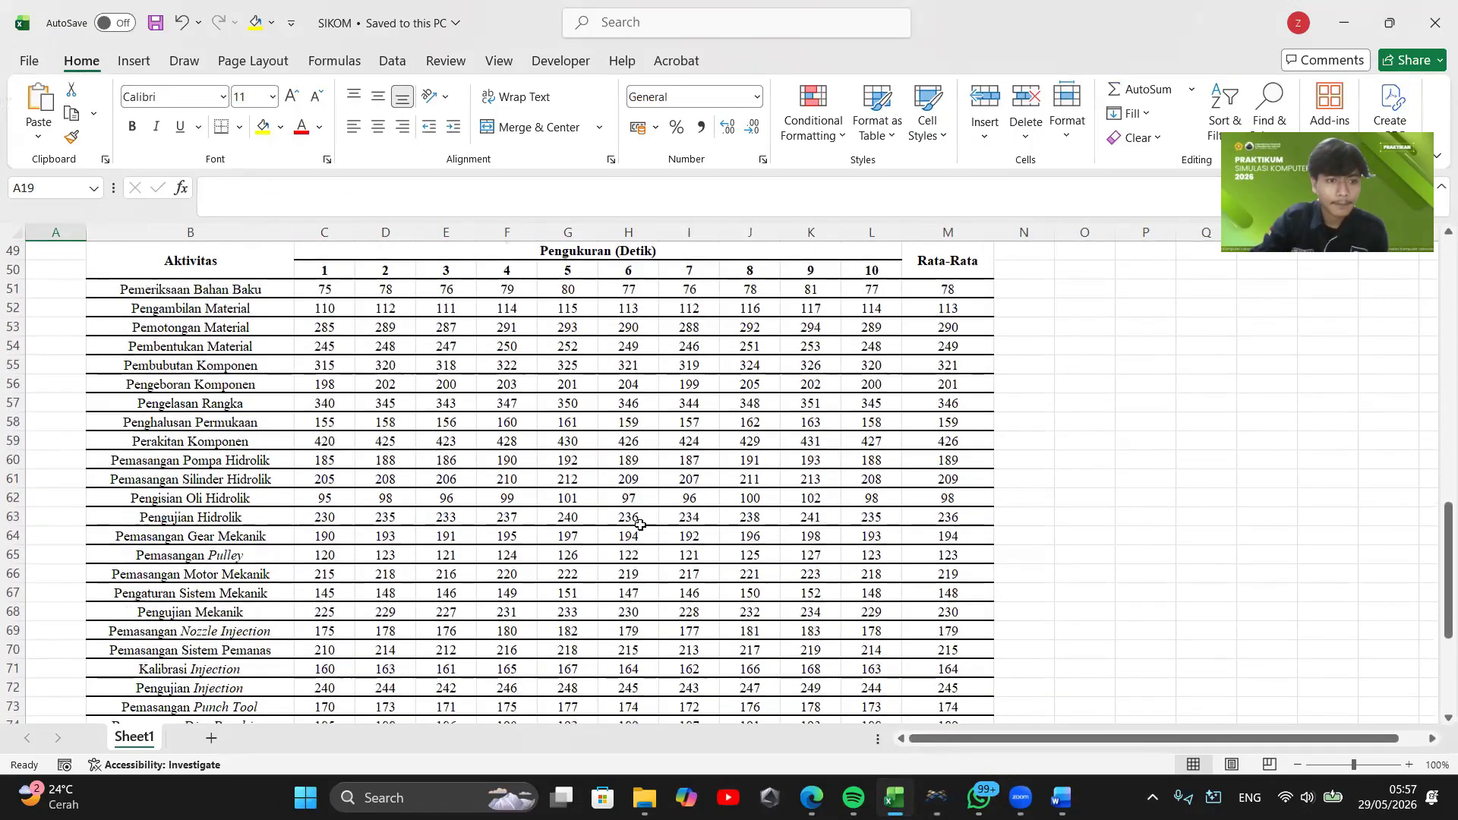
click(1350, 28)
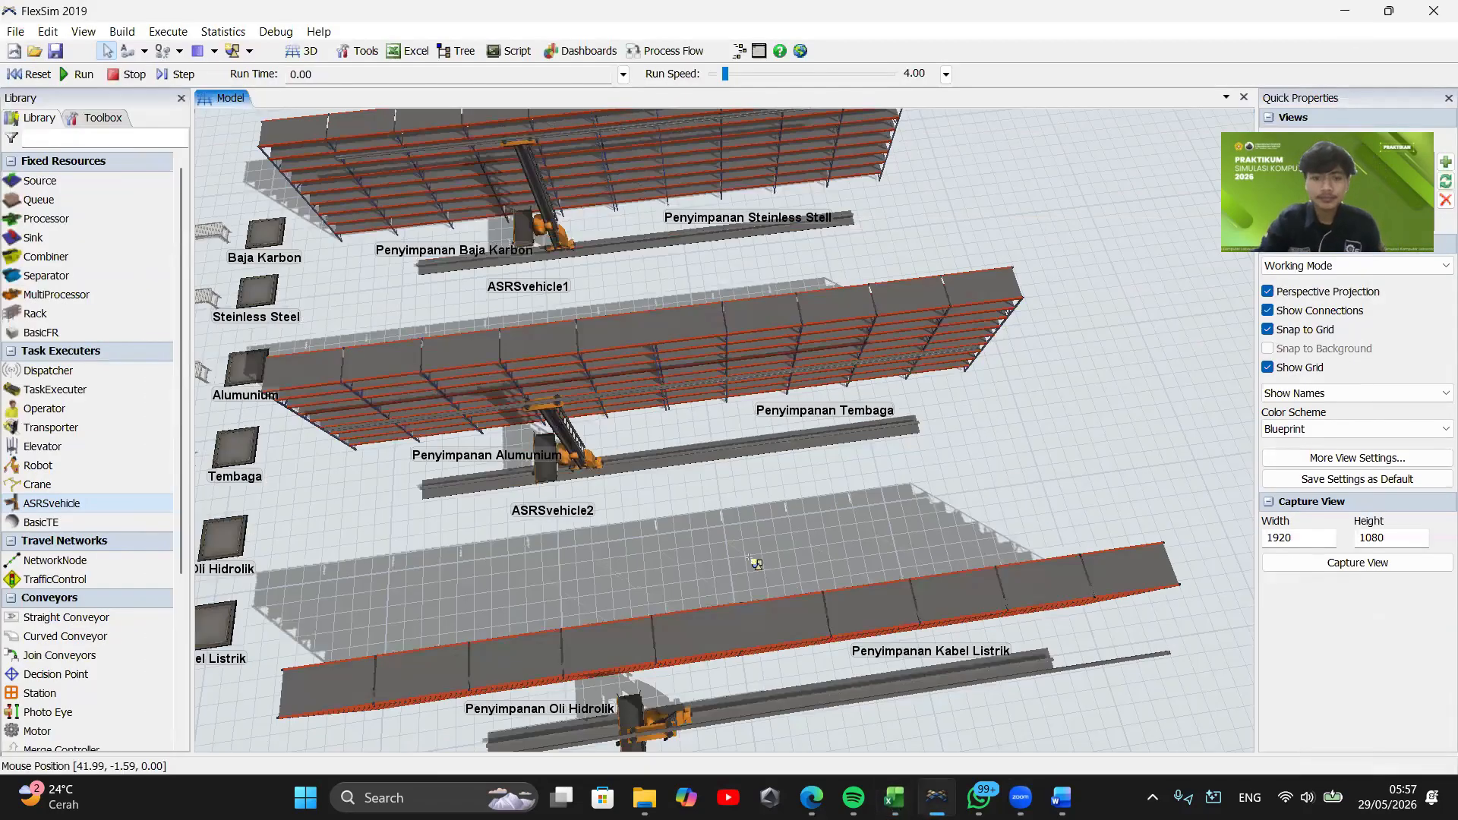
Inspect the Baja Karbon, Stainless Steel, Alumunium and Tembaga storage racks and the free floor area beyond them
scroll(754, 562, up, 5)
scroll(760, 566, down, 8)
scroll(797, 573, up, 5)
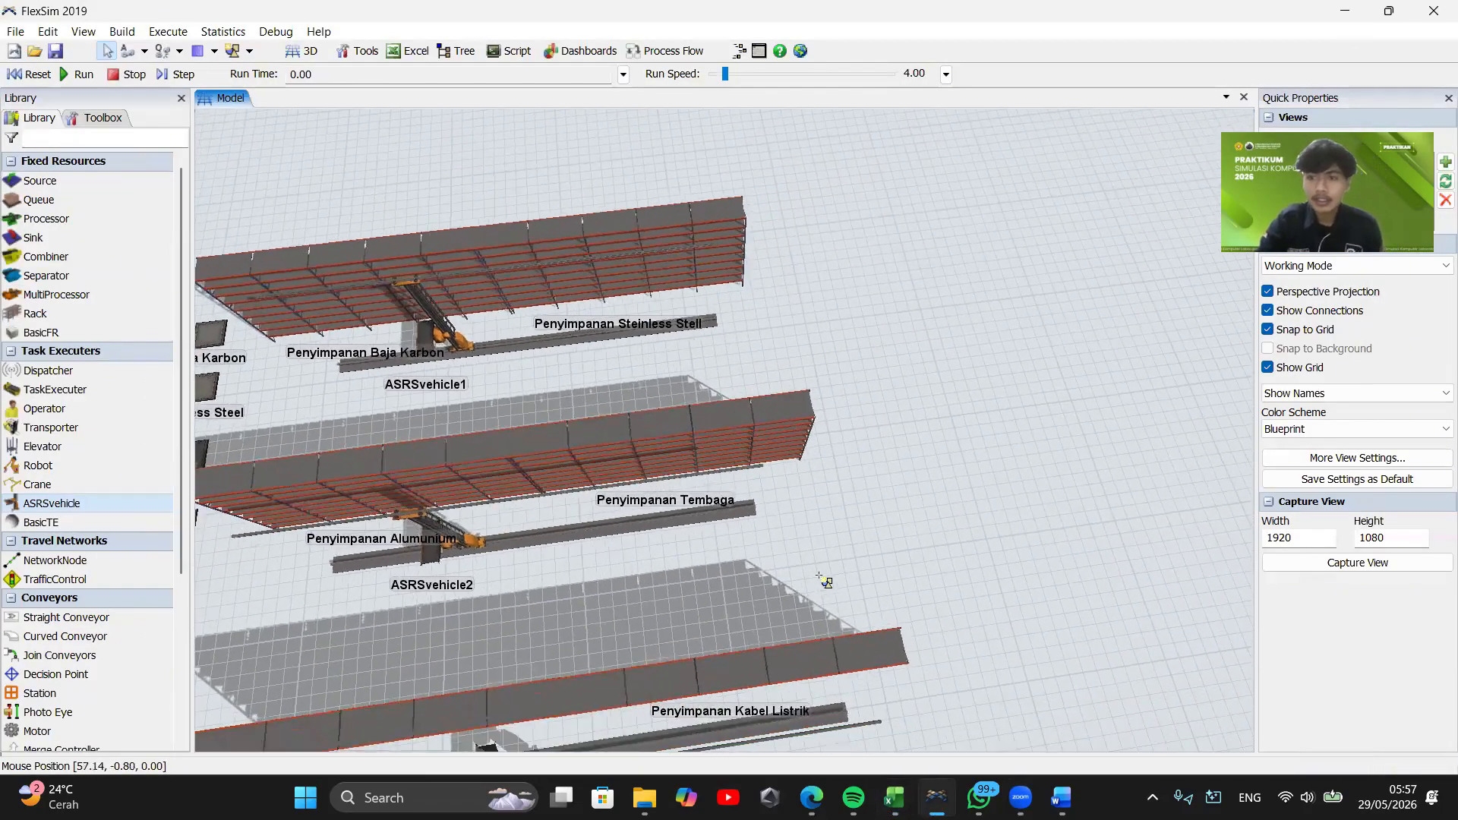
drag(820, 576, 862, 598)
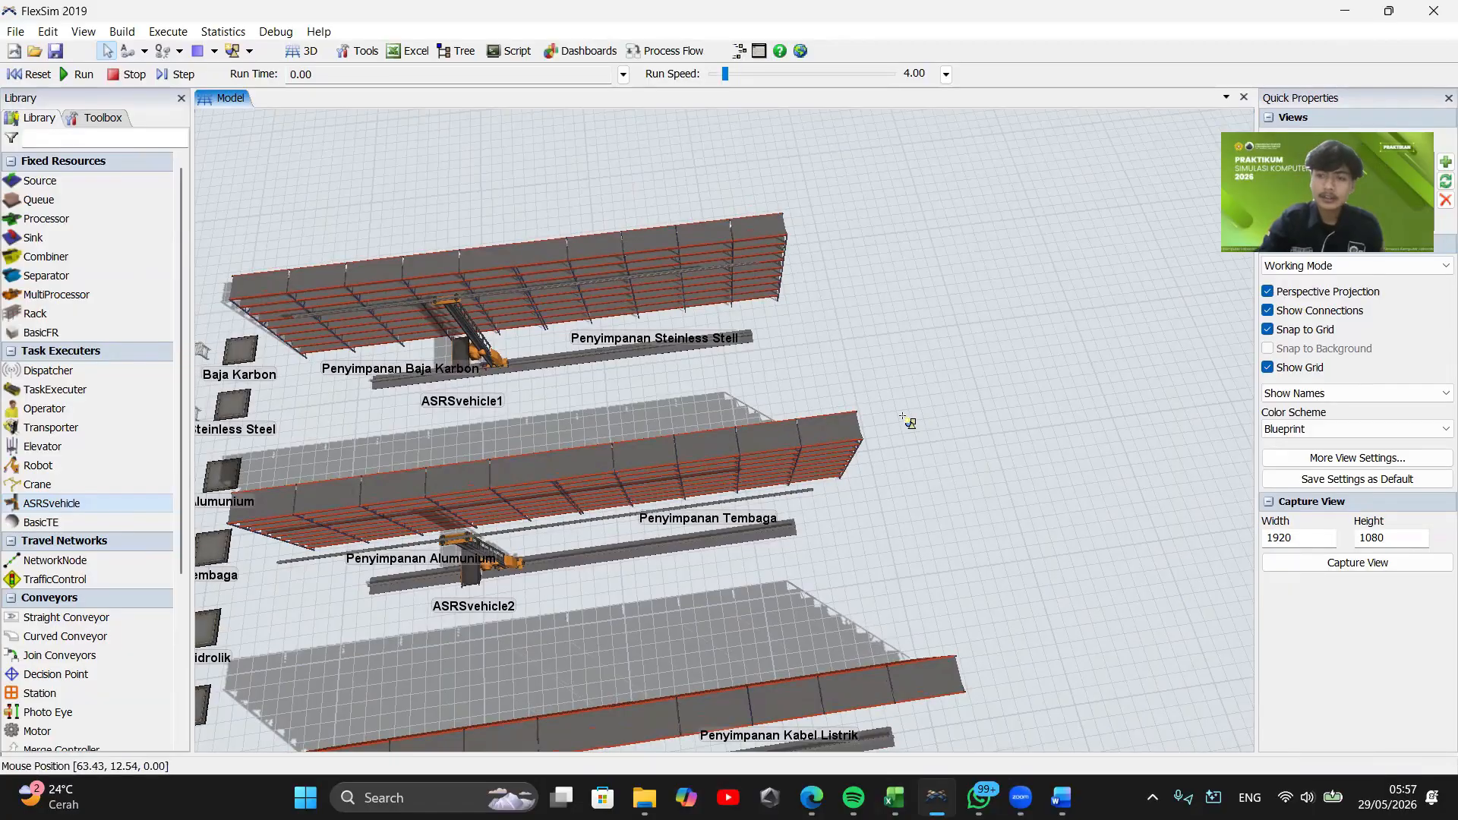
mouse_move(509, 405)
mouse_down()
mouse_move(597, 400)
mouse_move(524, 403)
mouse_up()
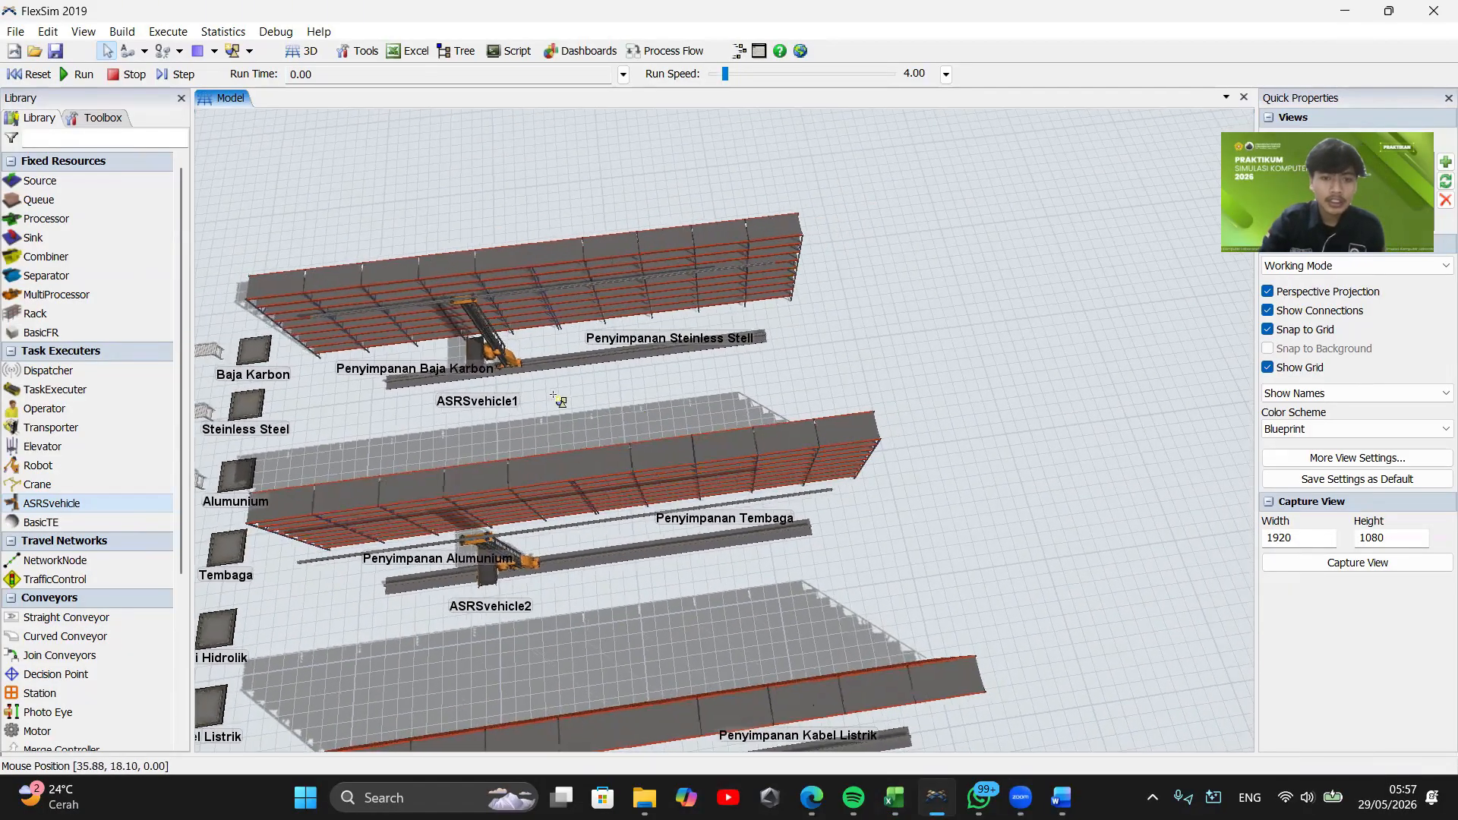
click(430, 323)
click(608, 289)
click(380, 479)
click(699, 491)
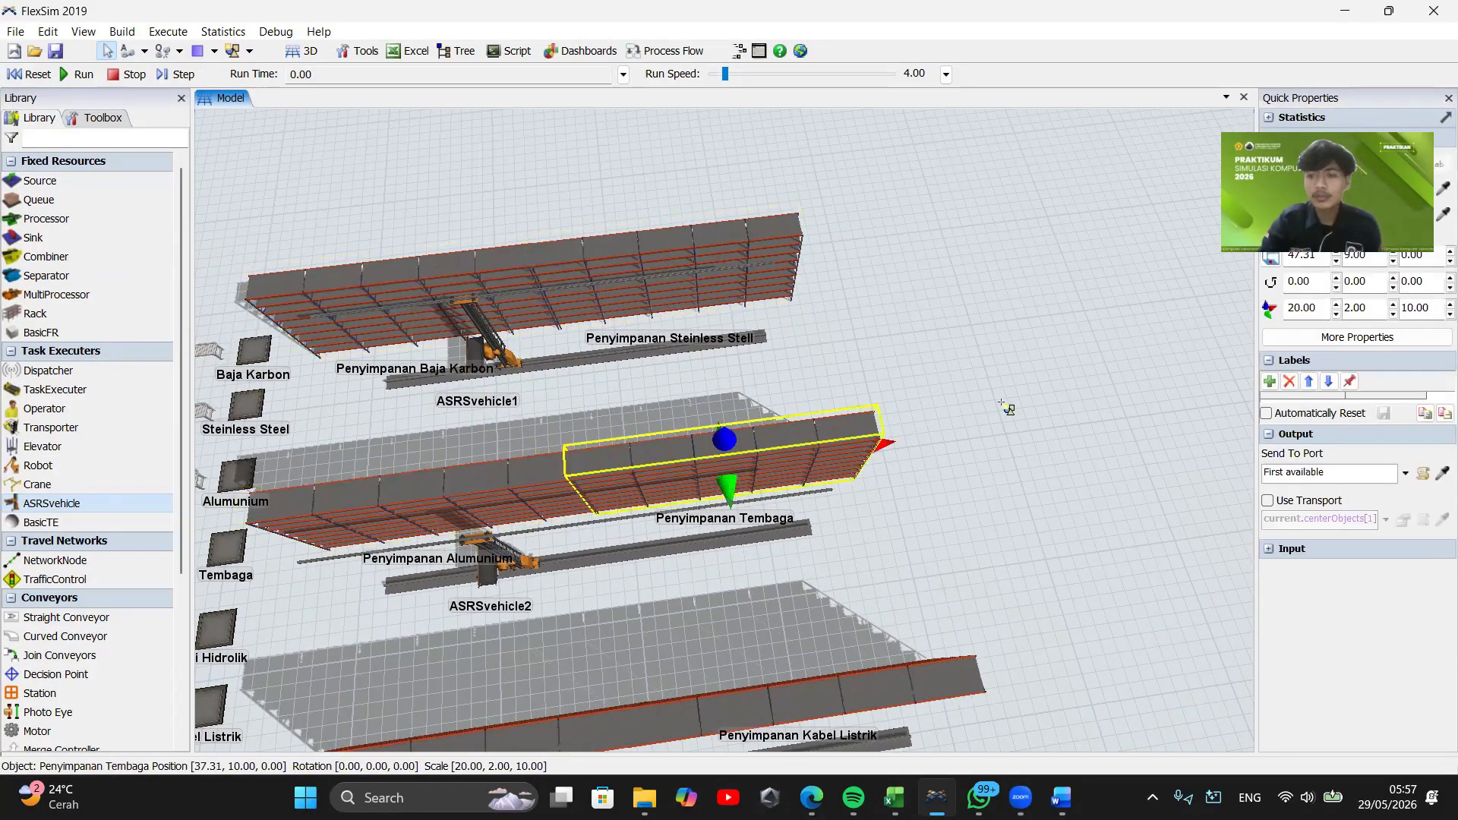
click(1010, 407)
click(1031, 414)
key(Delete)
drag(1045, 472, 994, 442)
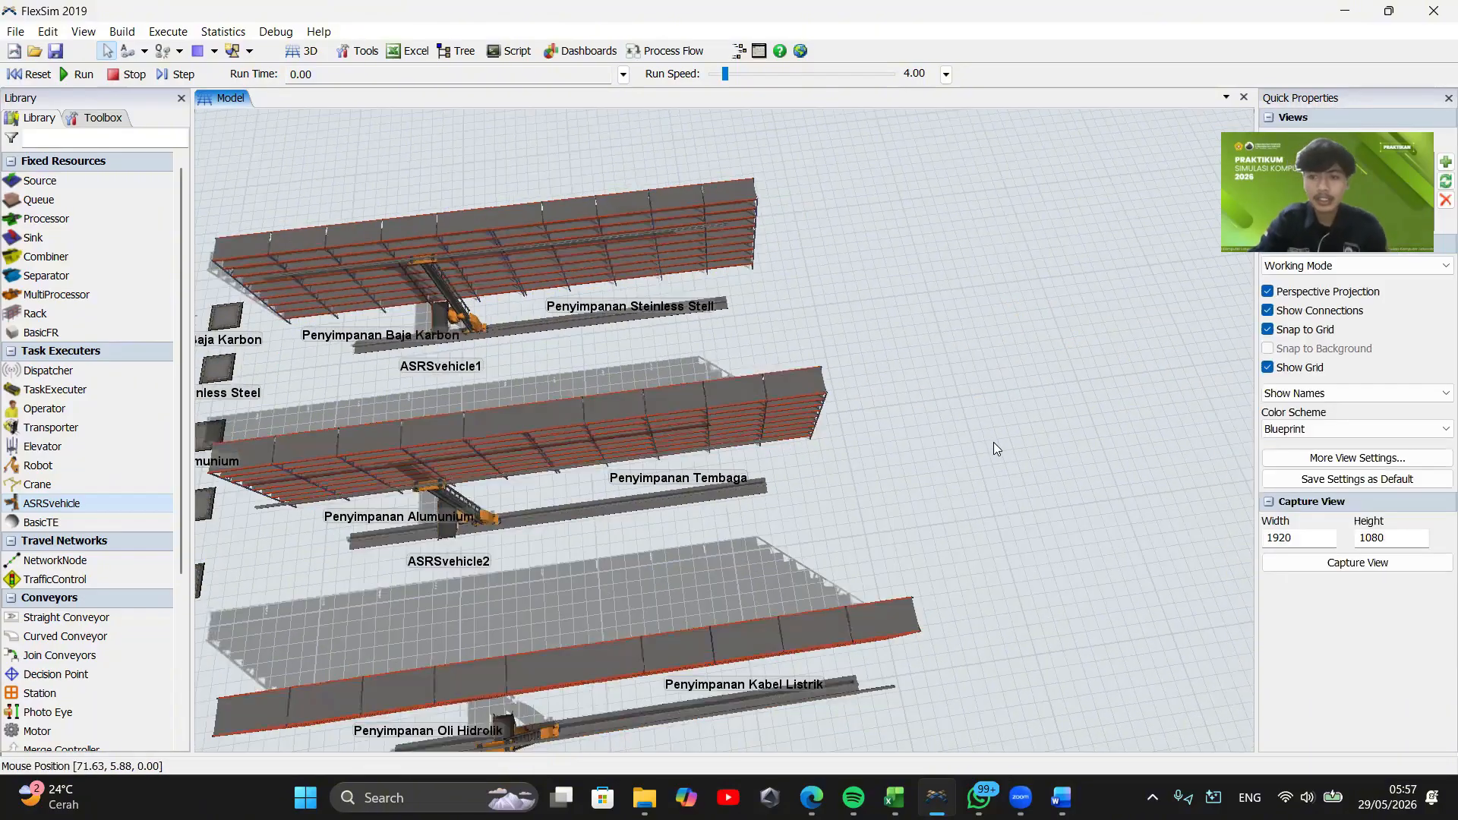
Place a Combiner on the open floor beyond the far ends of the storage rack rows
right_drag(994, 442, 1040, 500)
drag(1039, 499, 867, 490)
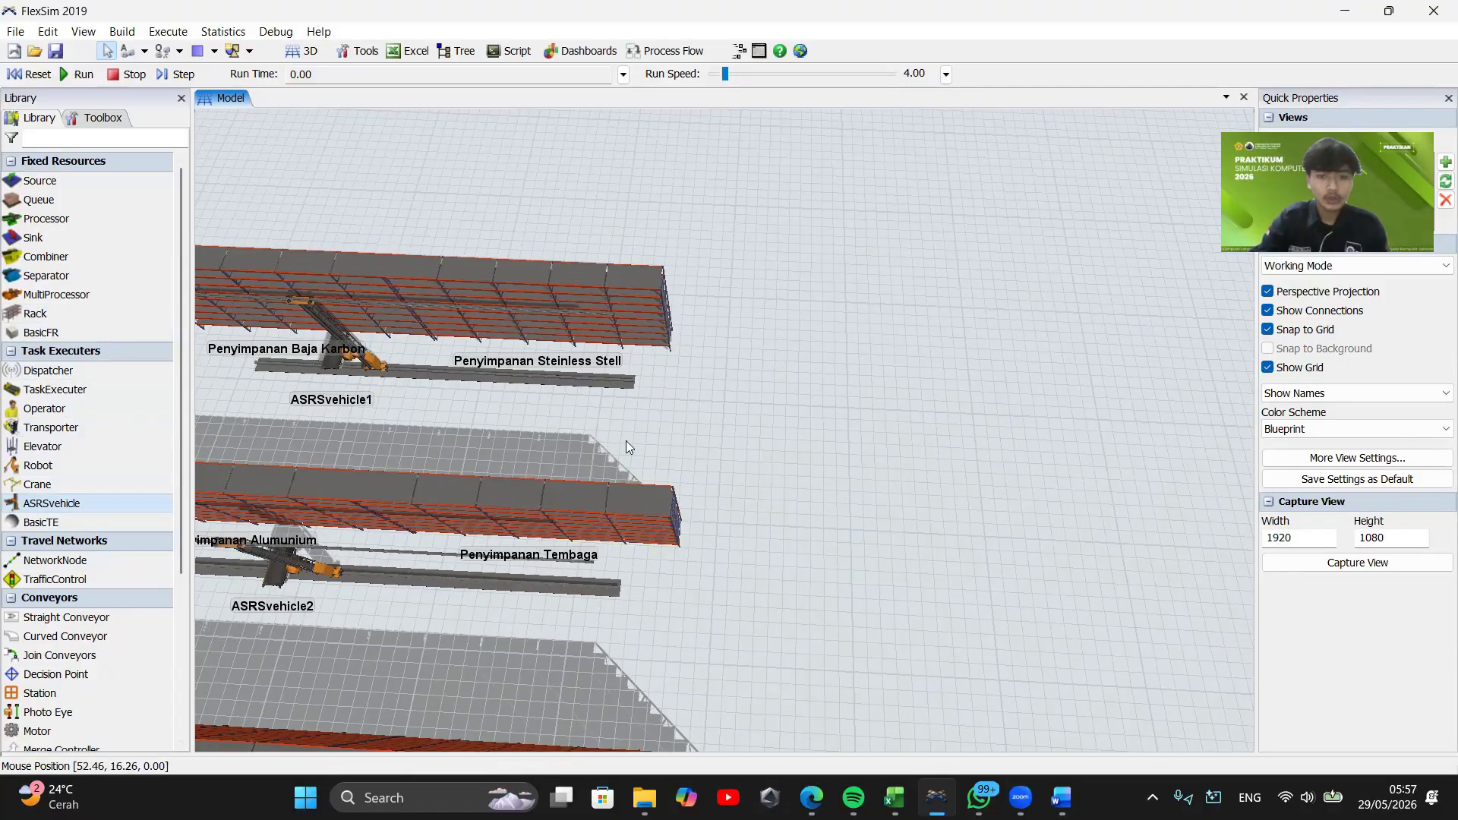
drag(625, 440, 541, 427)
drag(53, 261, 947, 535)
click(1039, 530)
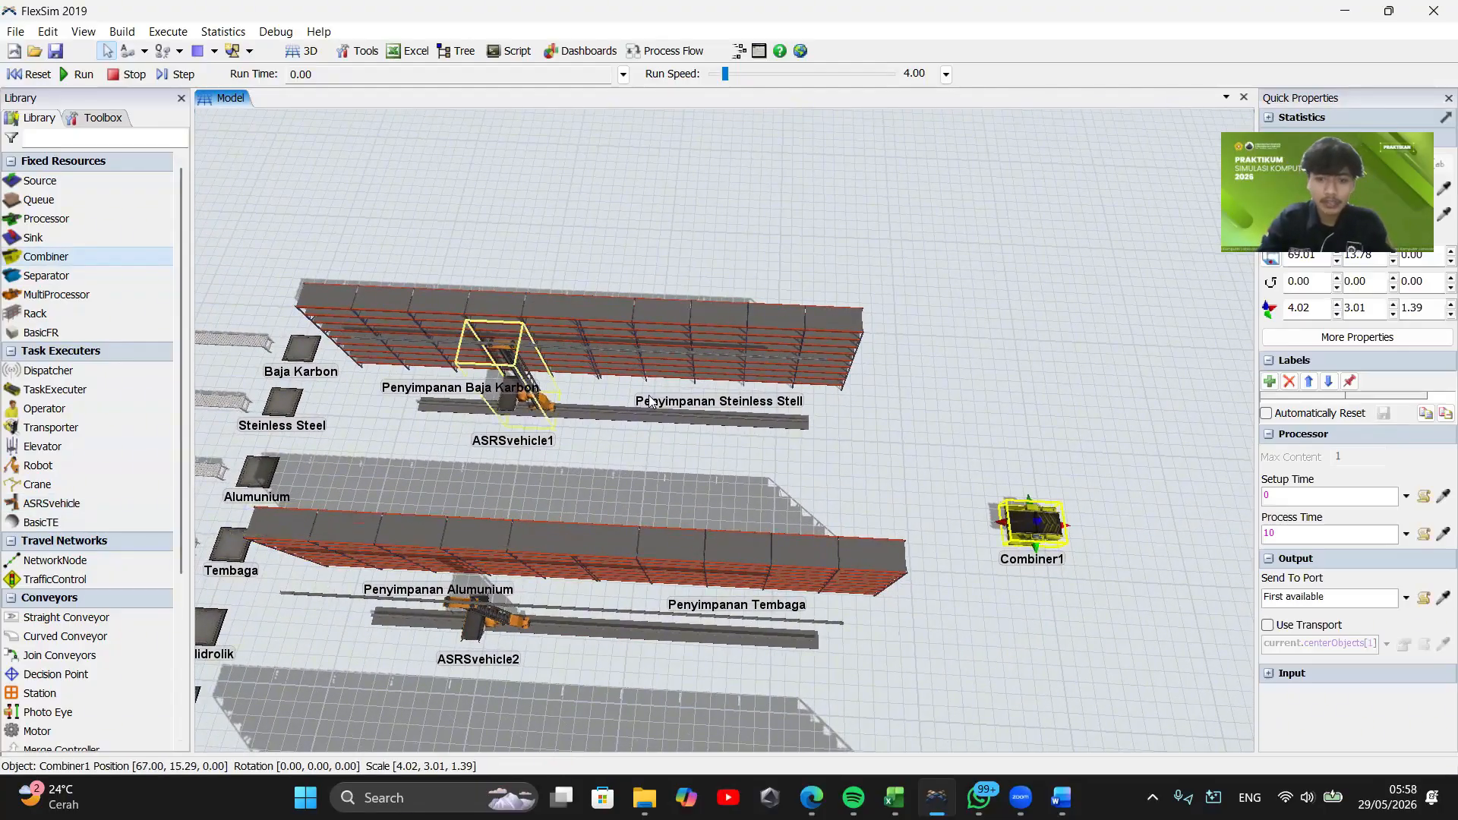
click(975, 605)
Place one Elevator at each end of the Baja Karbon and Stainless Steel rack row, beside the ASRSvehicle1 rail
drag(626, 502, 620, 538)
drag(730, 490, 777, 517)
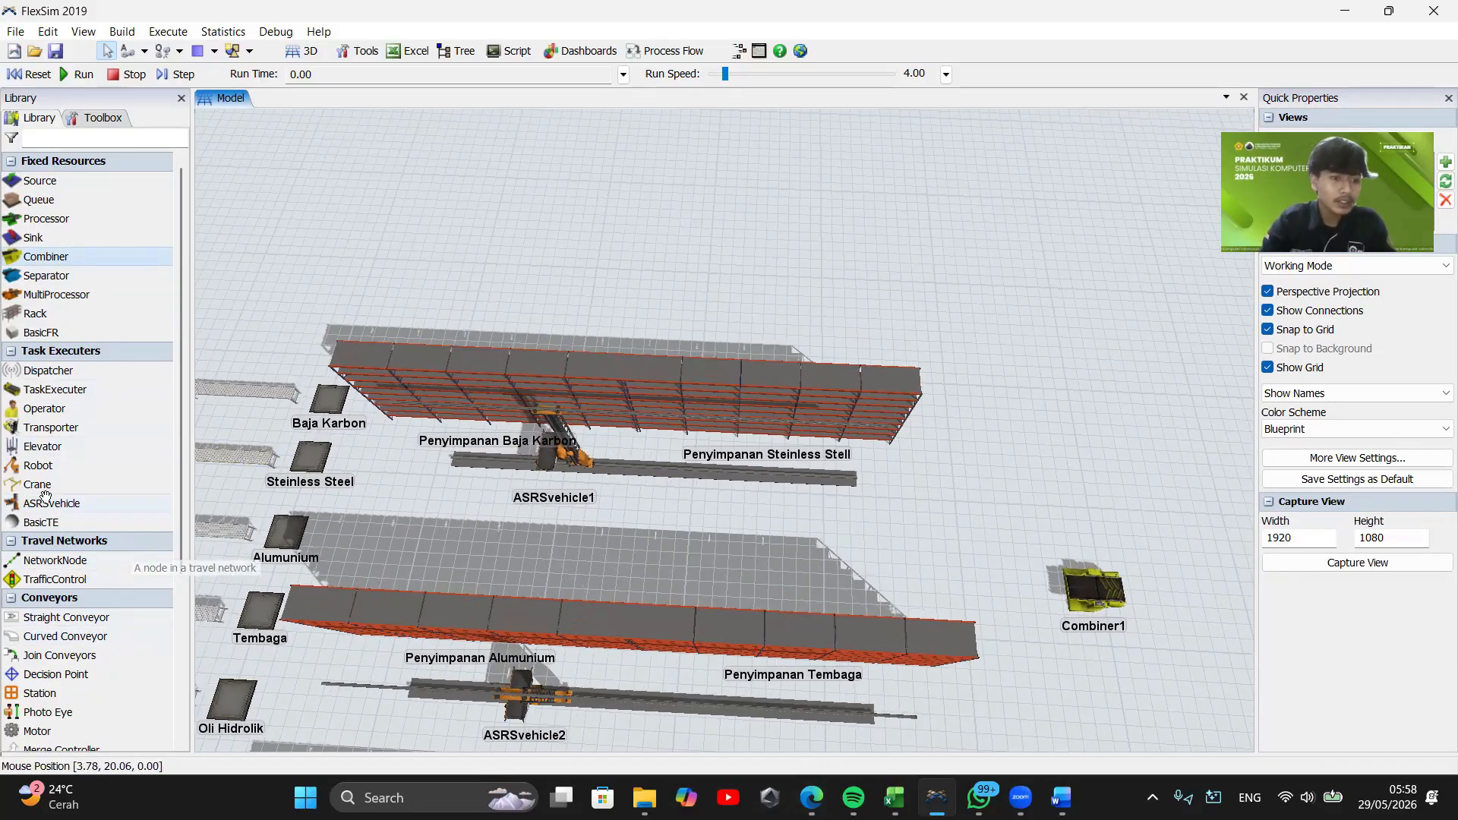
click(43, 447)
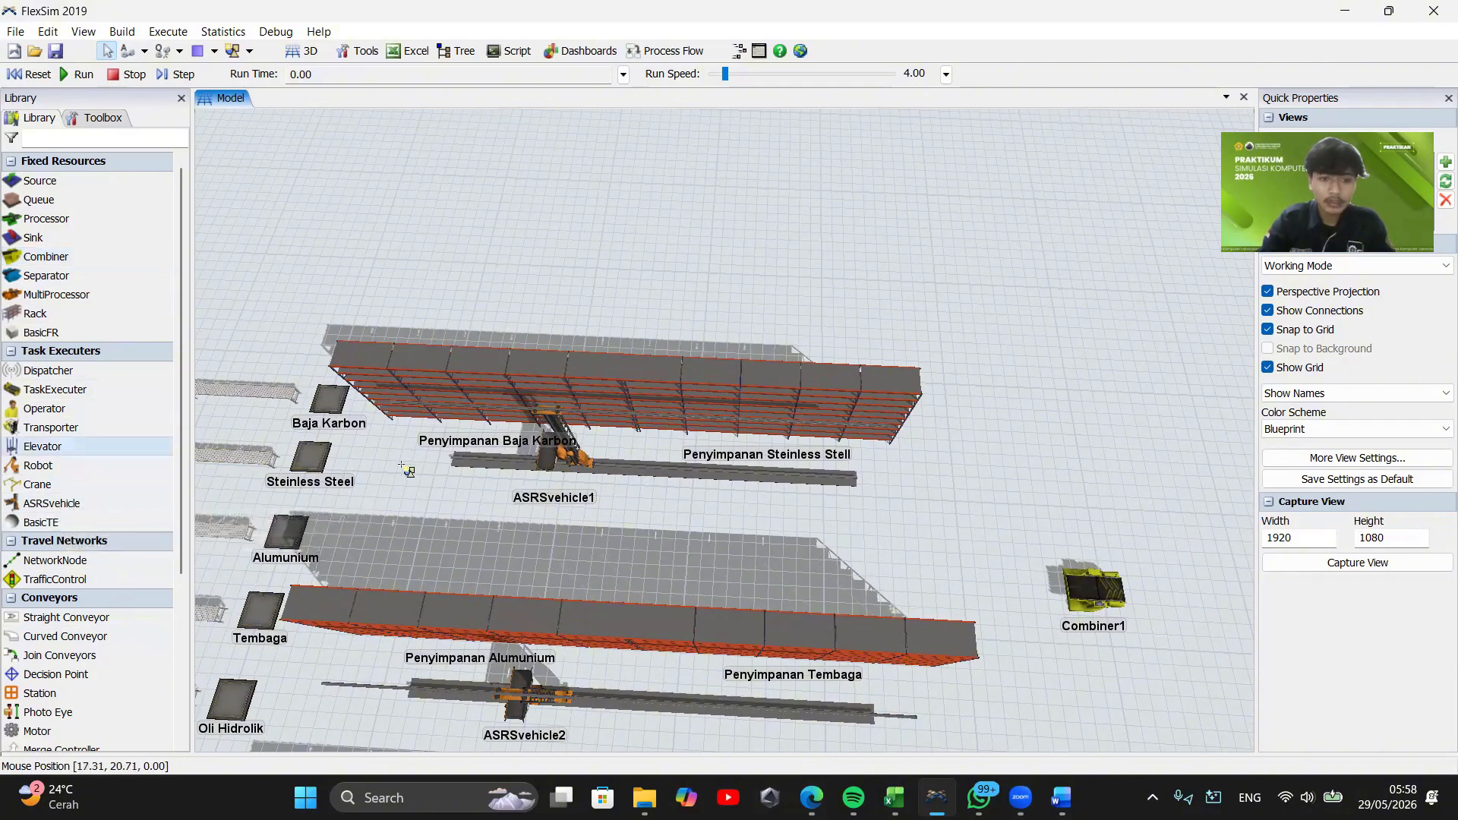
click(411, 460)
click(868, 459)
drag(629, 478, 623, 456)
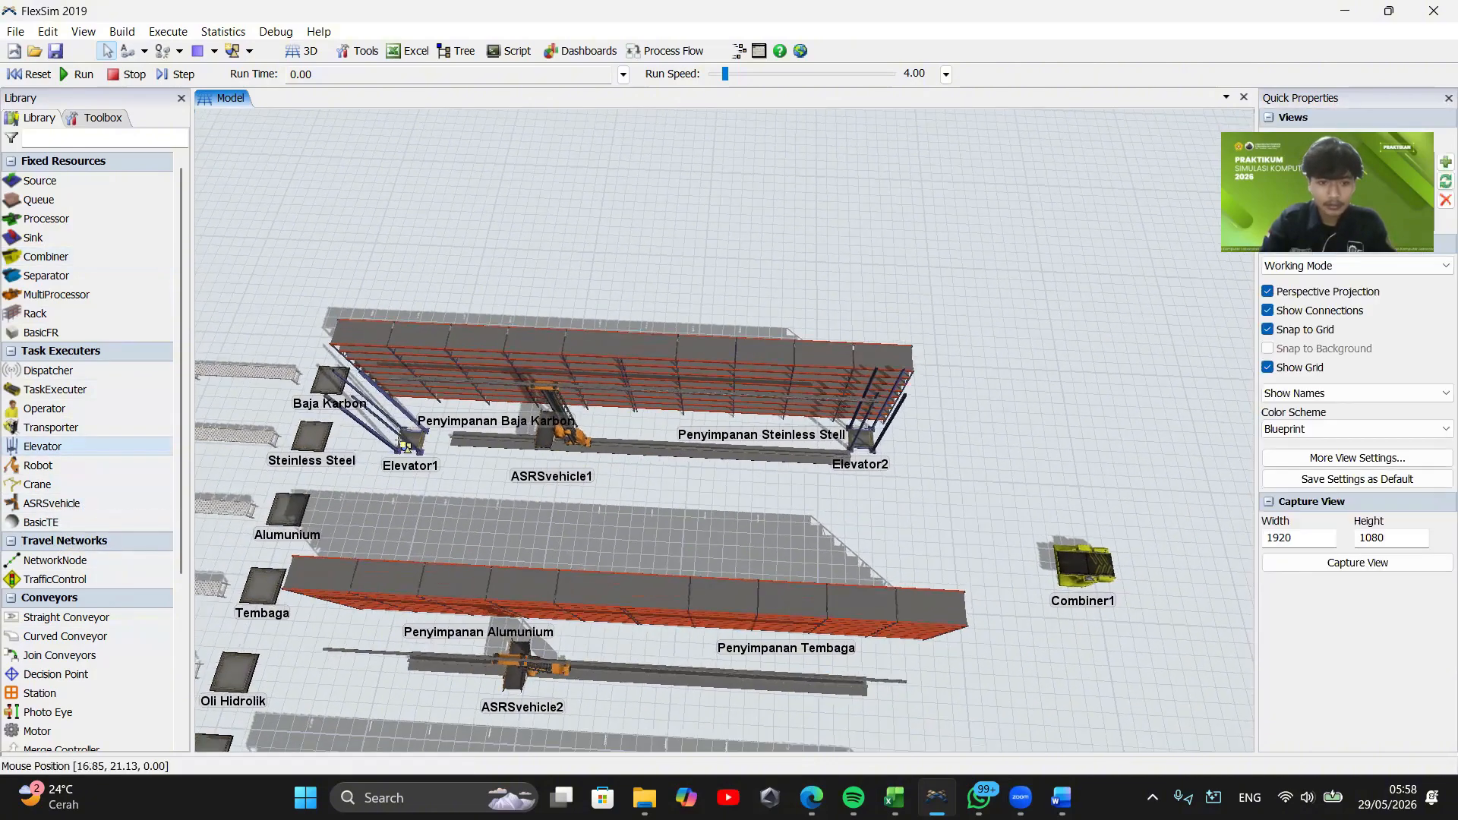
Place one Elevator at each end of the Alumunium and Tembaga rack row, on the side facing ASRSvehicle1
click(409, 421)
click(495, 561)
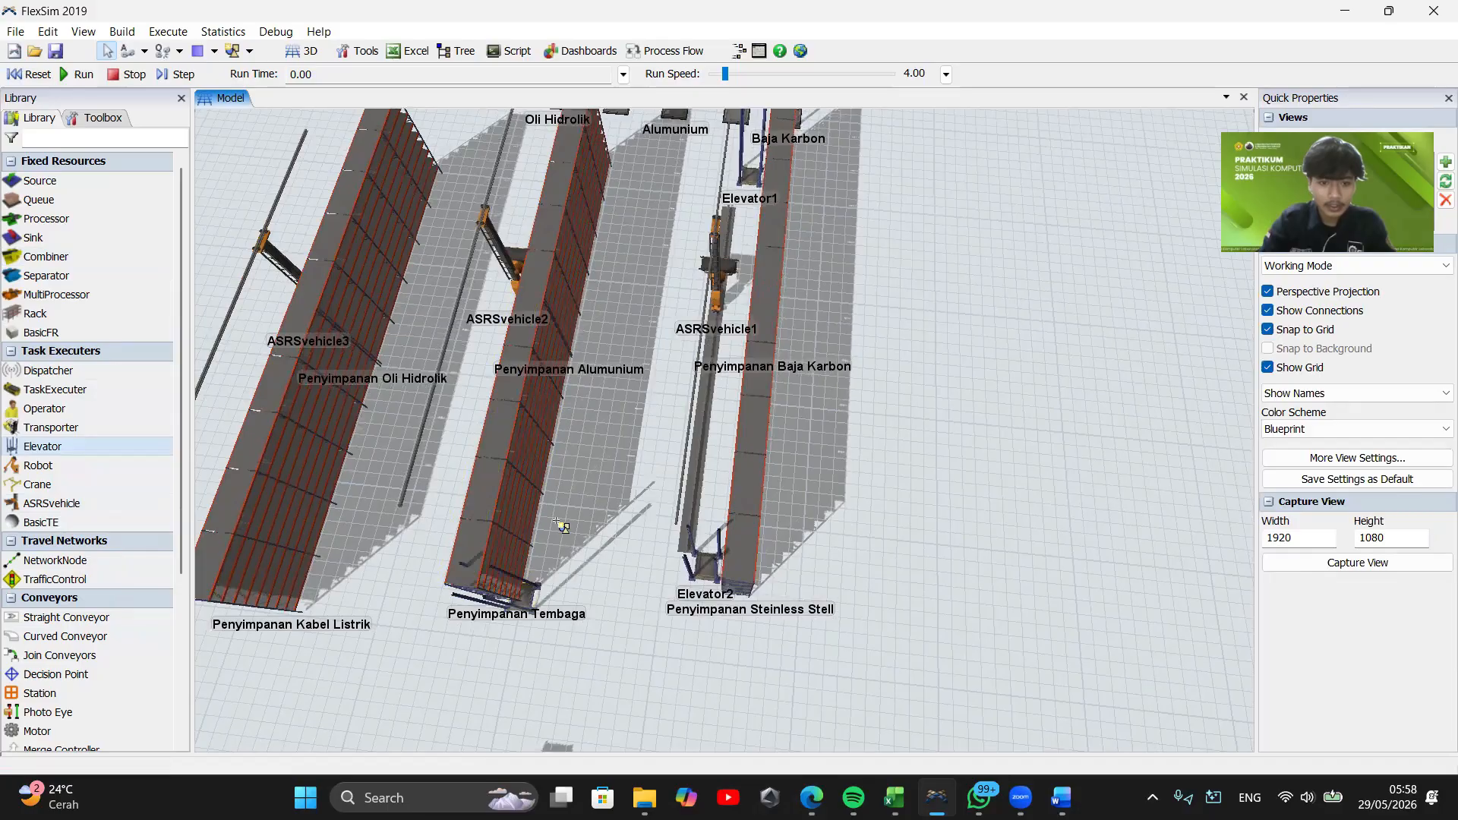
click(628, 197)
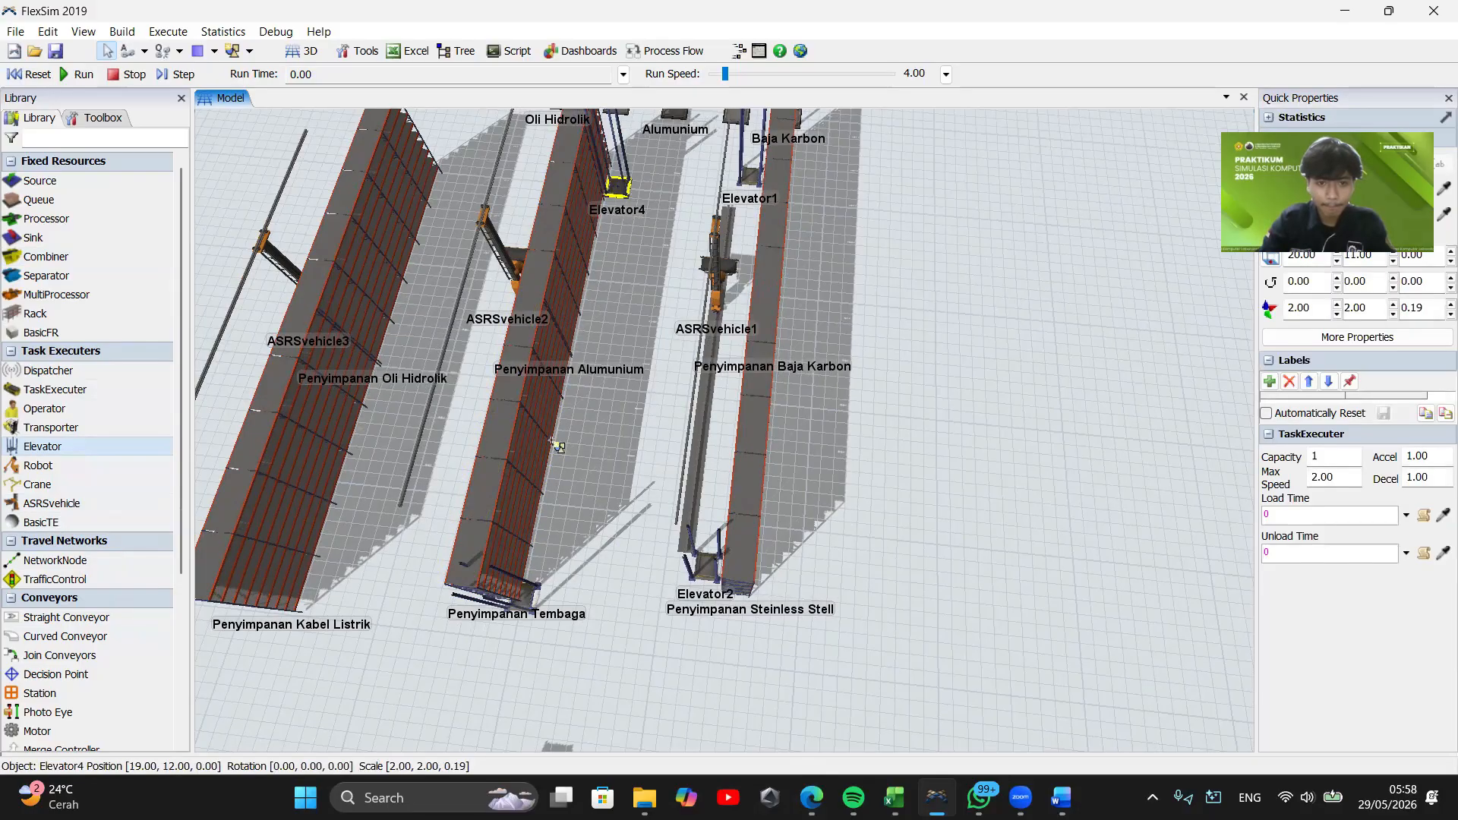
drag(531, 600, 550, 570)
click(631, 554)
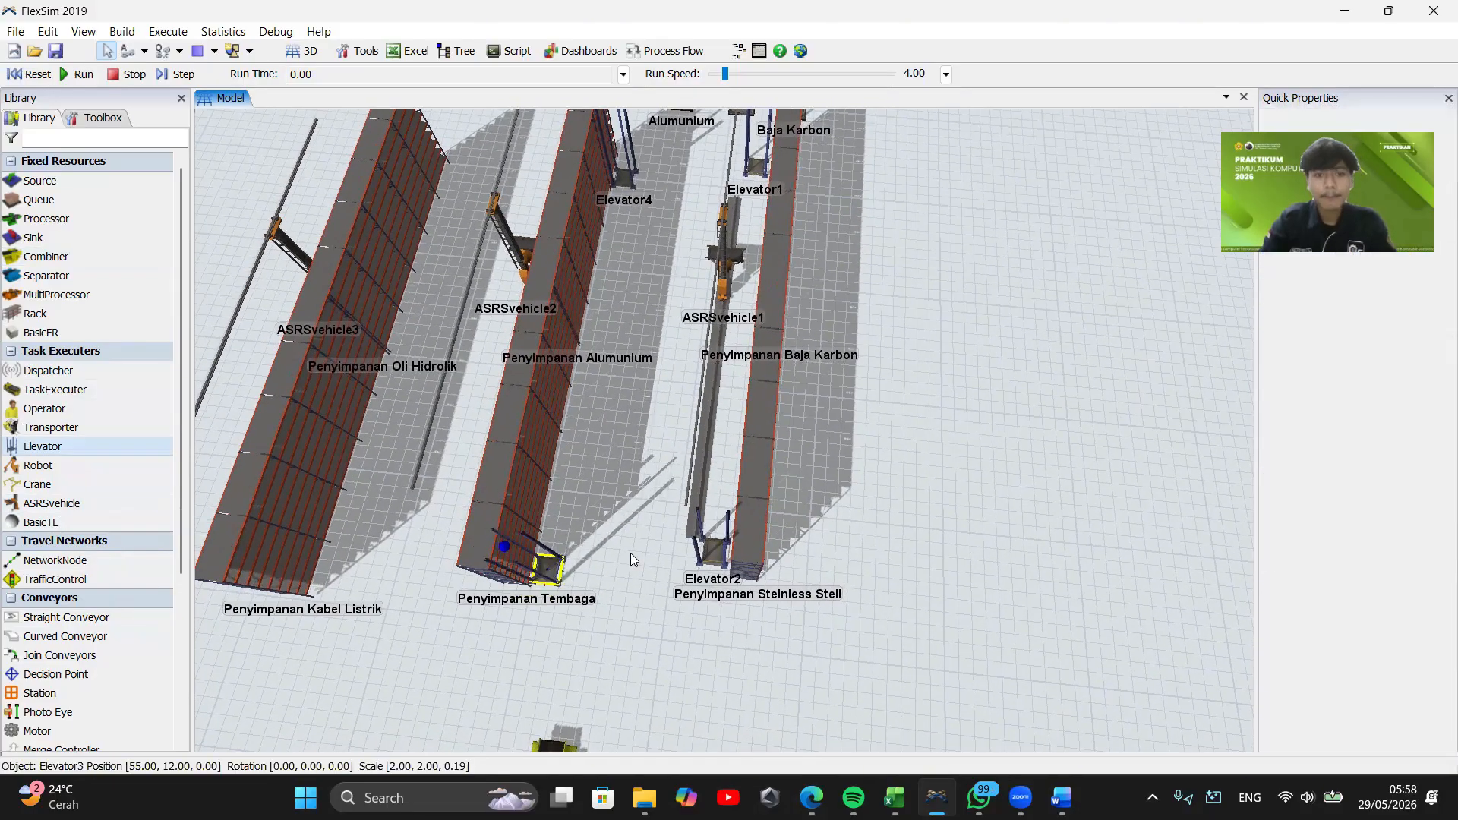
Draw a straight conveyor about 43 m long between the first two rack rows, parallel to the ASRSvehicle1 rail
right_drag(630, 553, 520, 541)
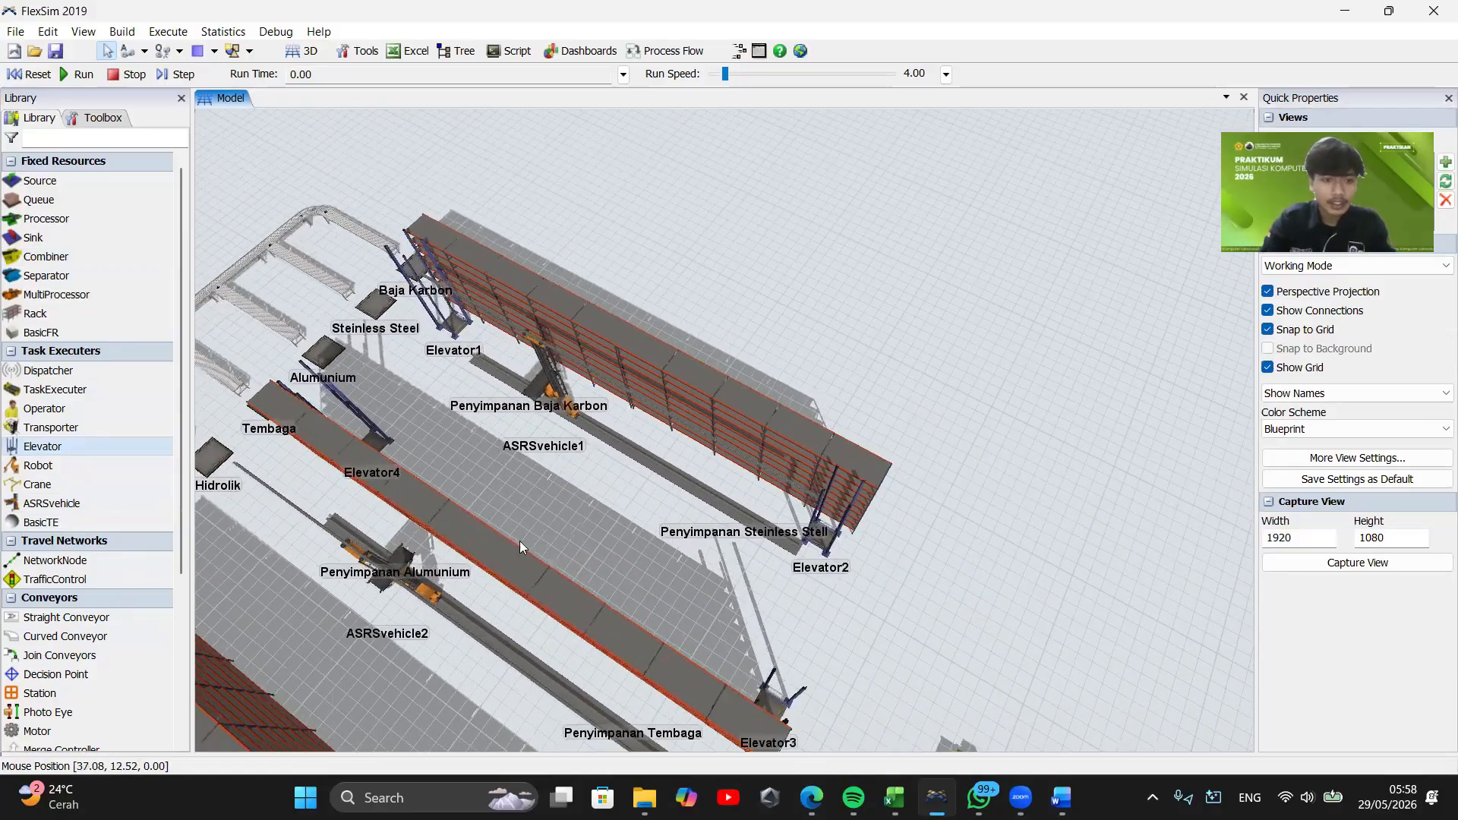
click(93, 618)
drag(424, 368, 898, 655)
drag(635, 495, 630, 508)
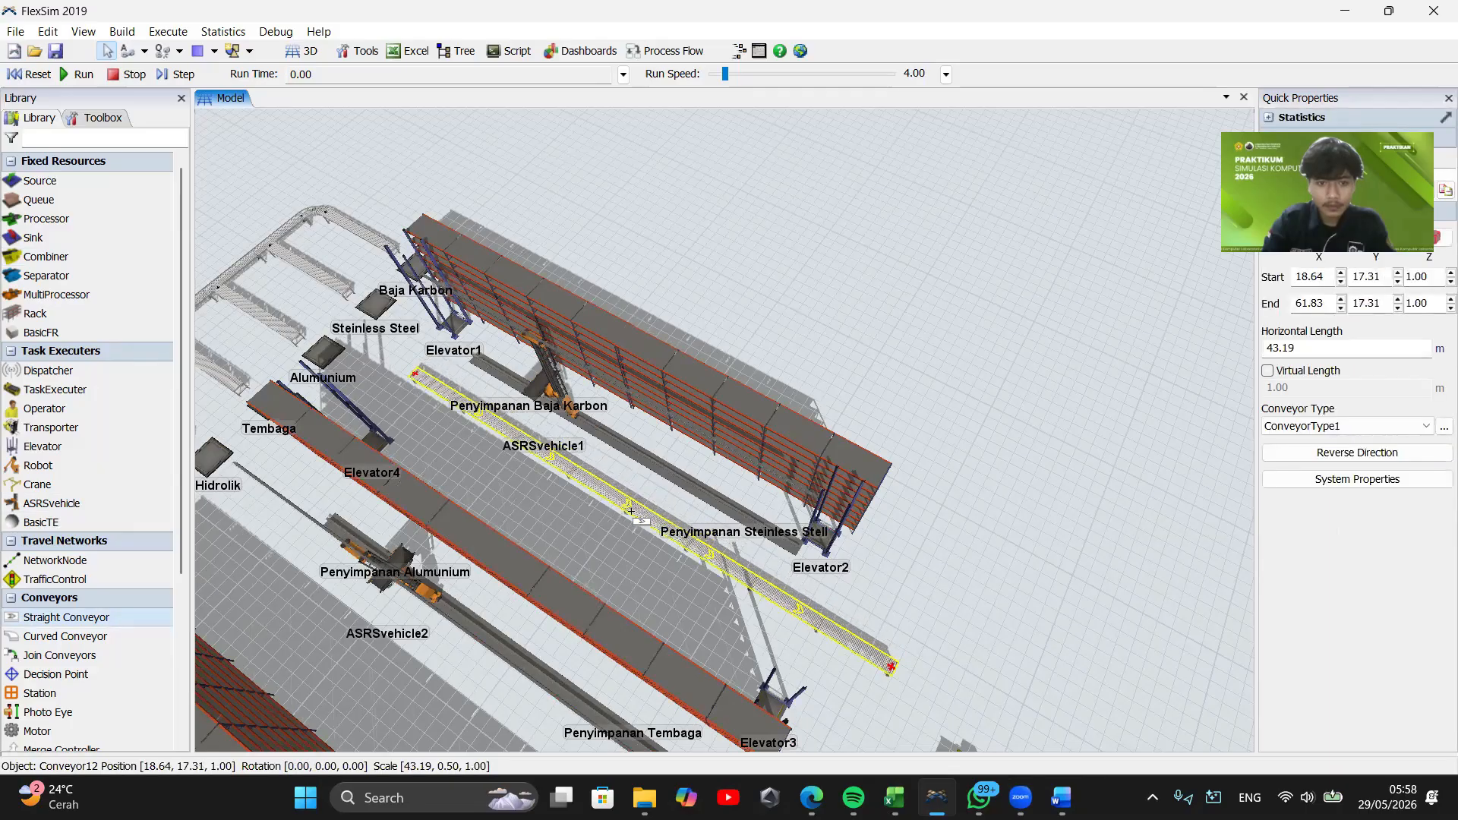
right_click(500, 408)
click(658, 499)
Draw a short straight conveyor about 2.85 m long from the ASRSvehicle1 rail to the middle of the long conveyor
scroll(670, 498, up, 6)
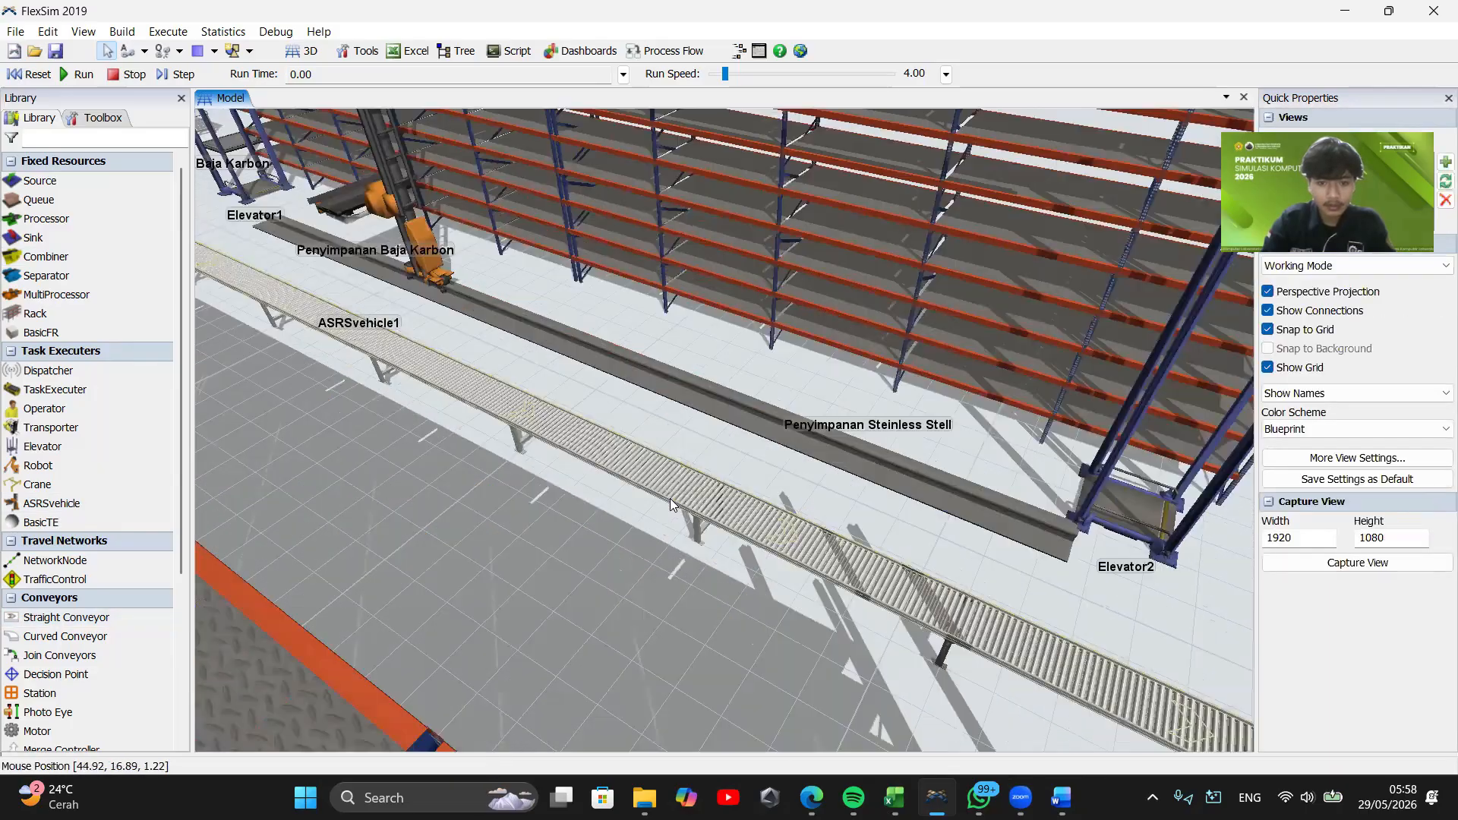
click(92, 618)
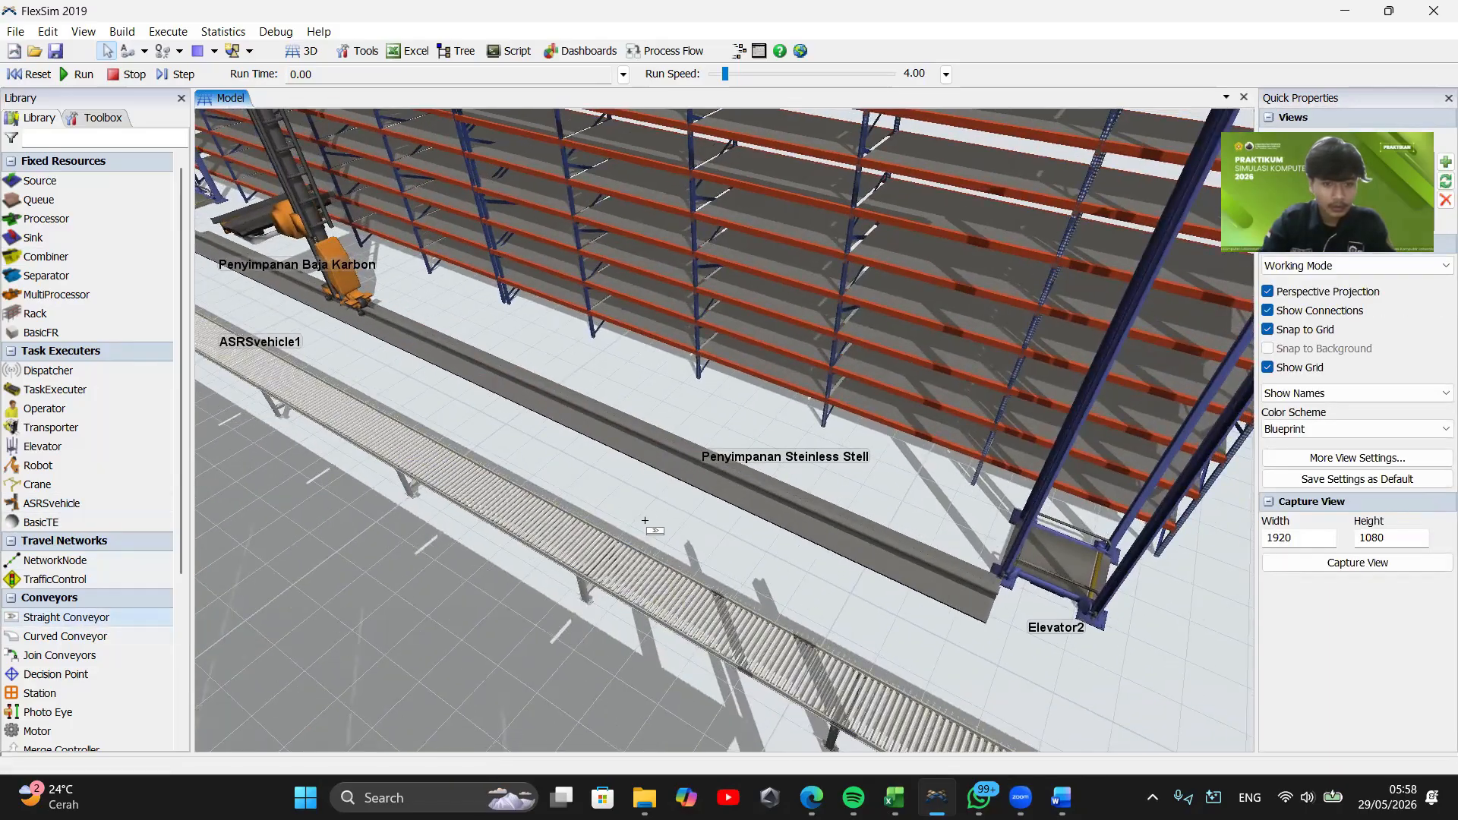
click(581, 550)
click(557, 534)
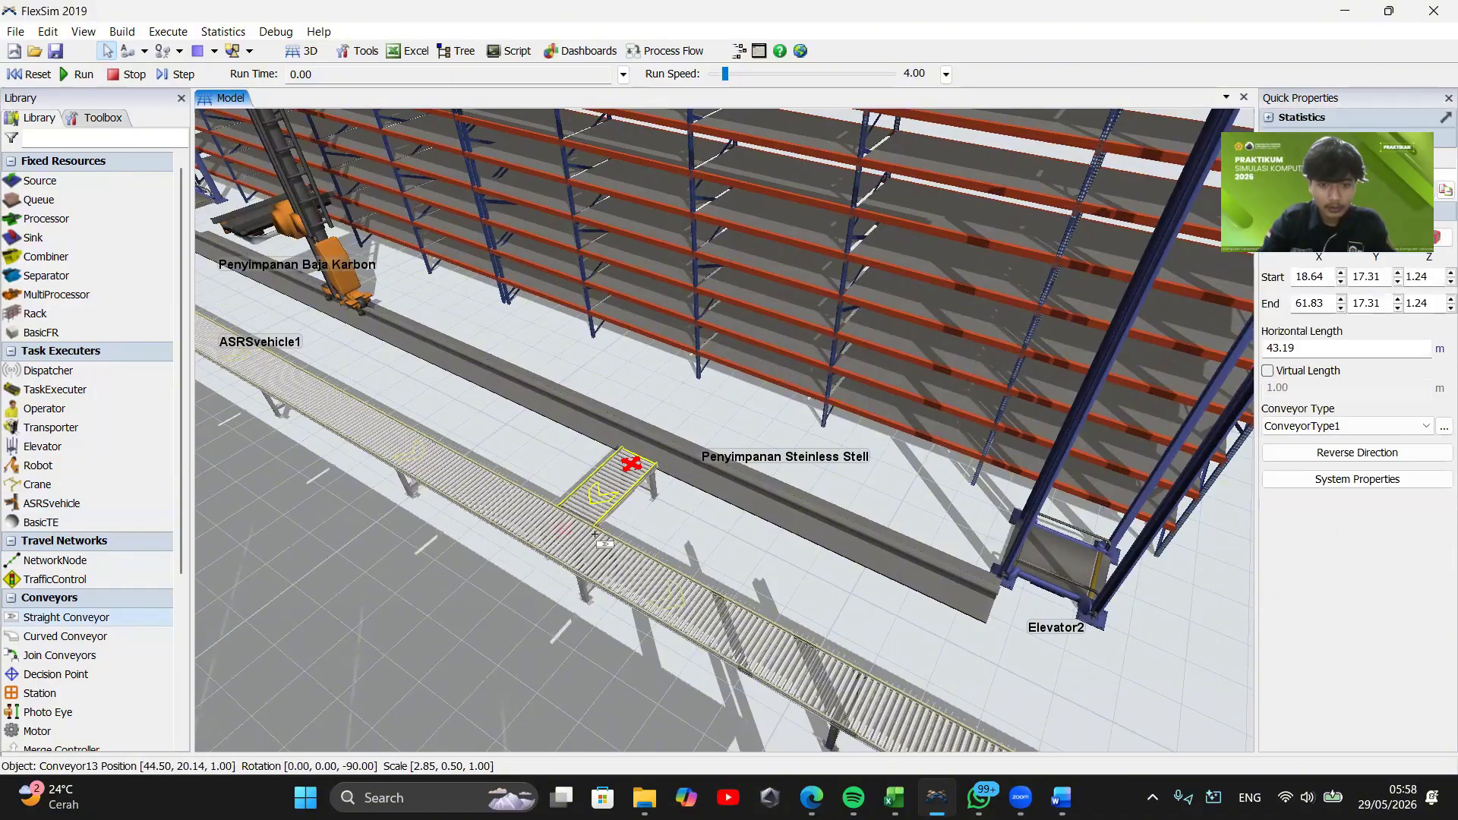
right_click(611, 507)
right_drag(616, 515, 574, 456)
Adjust the long conveyor's elevation to about 0.88 m
click(461, 434)
scroll(463, 439, down, 3)
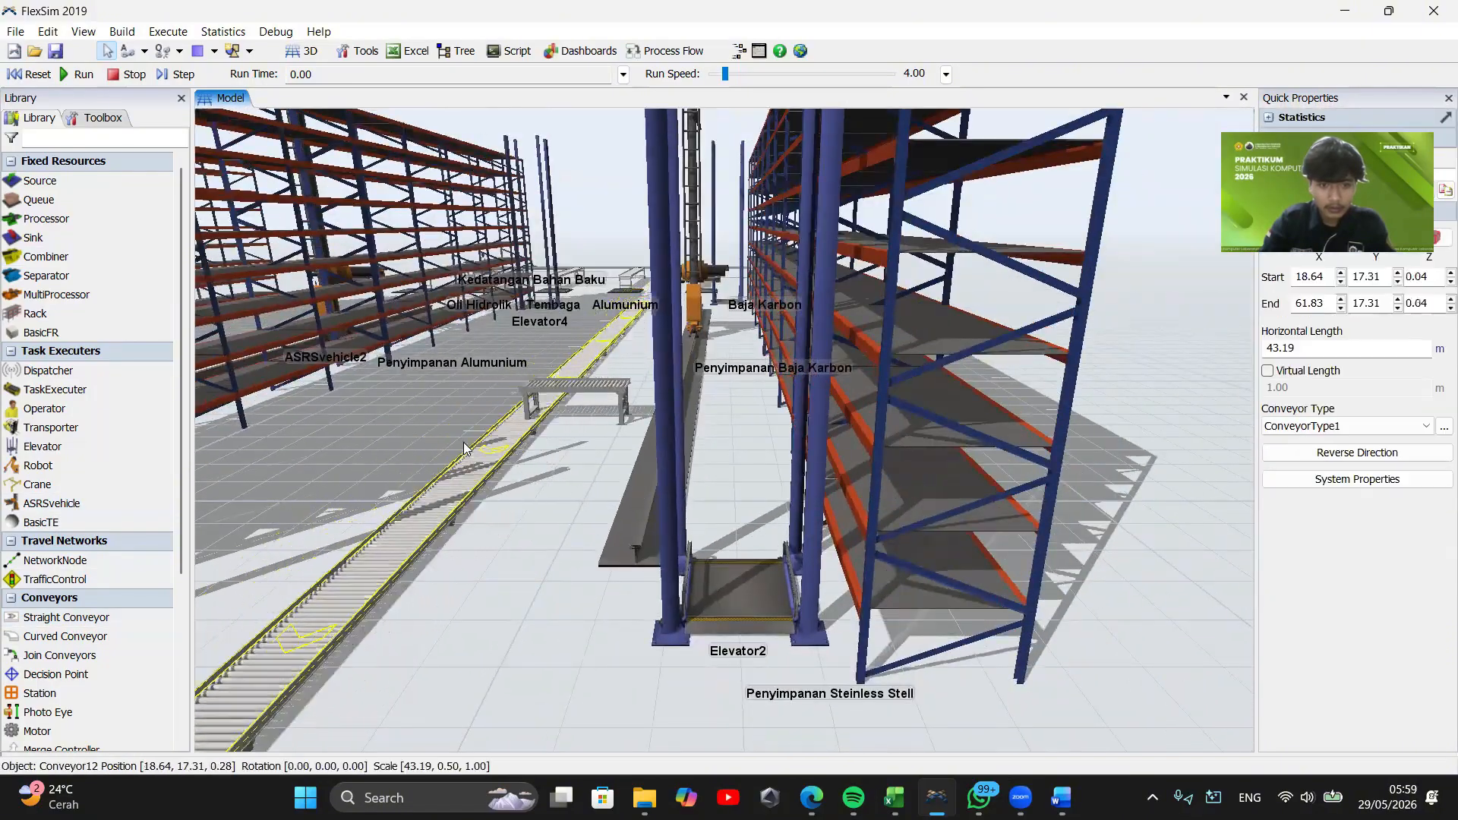
scroll(464, 442, up, 2)
drag(598, 544, 614, 545)
right_drag(615, 545, 565, 393)
scroll(565, 393, down, 3)
Paste a copy of the long conveyor and position it parallel to the original, nearer the Alumunium and Tembaga rack row
click(648, 394)
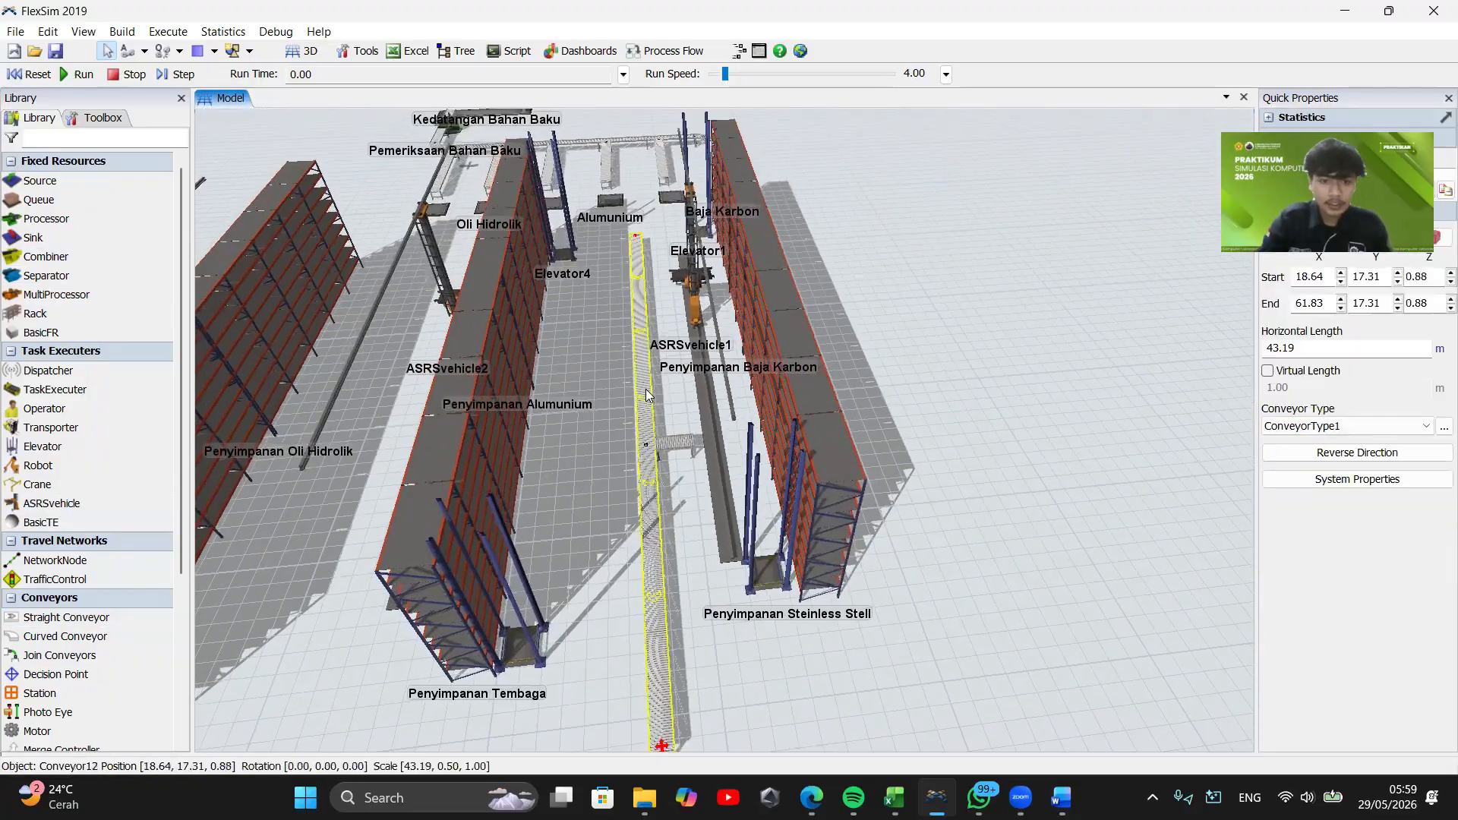
key(ctrl+v)
drag(638, 520, 588, 276)
click(575, 385)
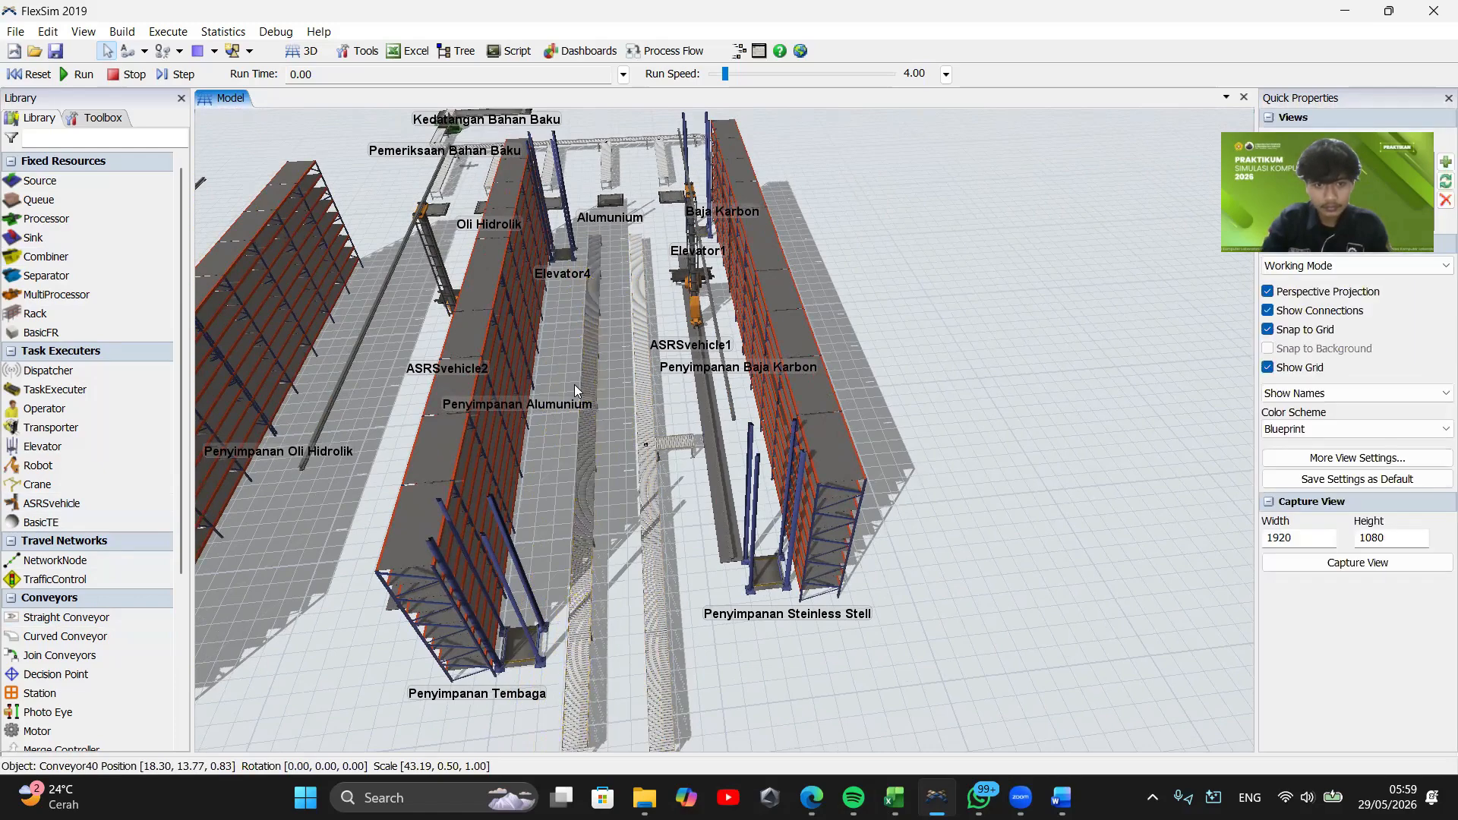
drag(548, 456, 542, 436)
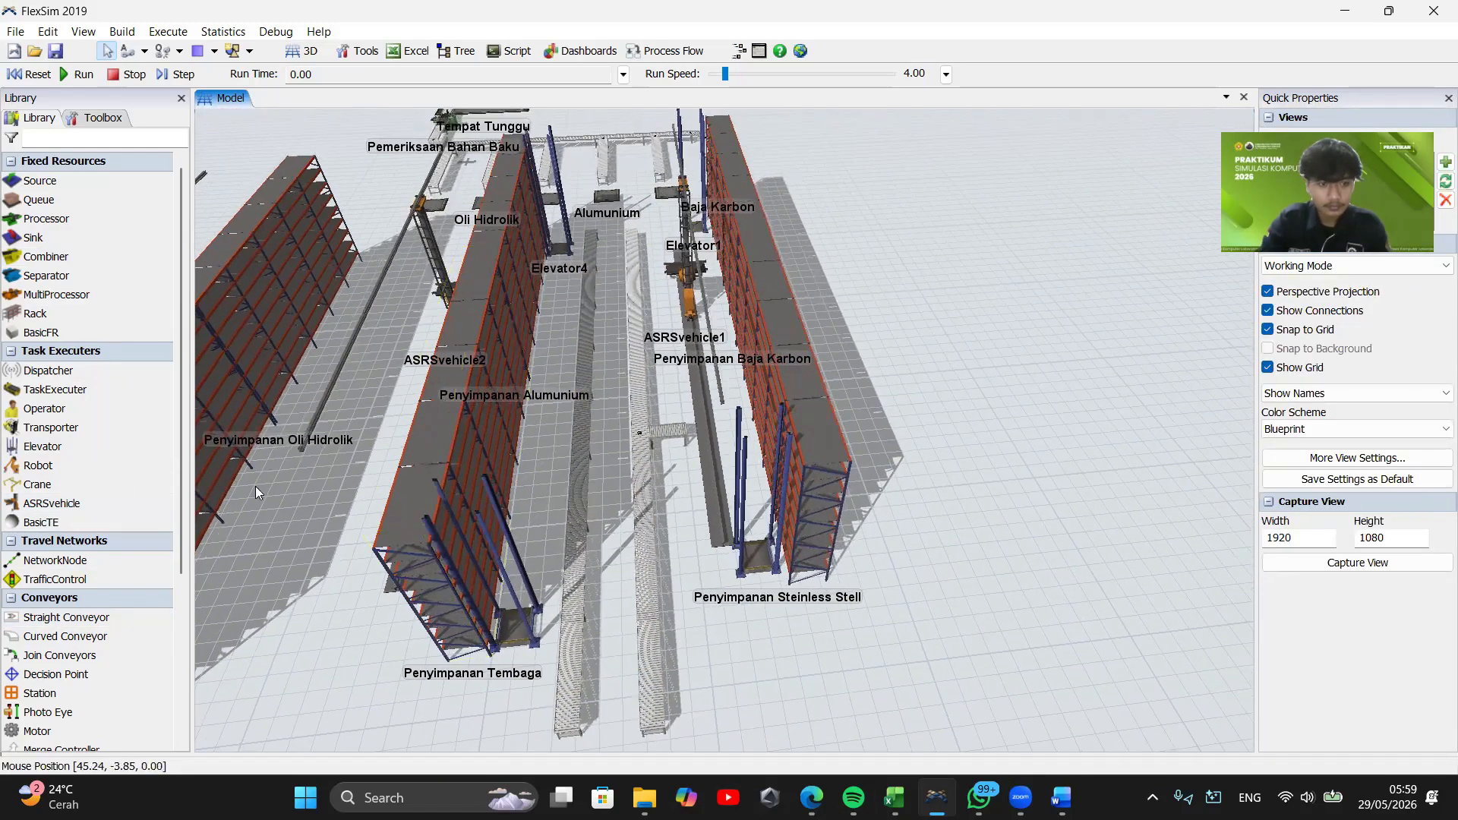
Draw a short straight conveyor about 2.13 m long between the Penyimpanan Alumunium rack and the copied long conveyor
click(66, 618)
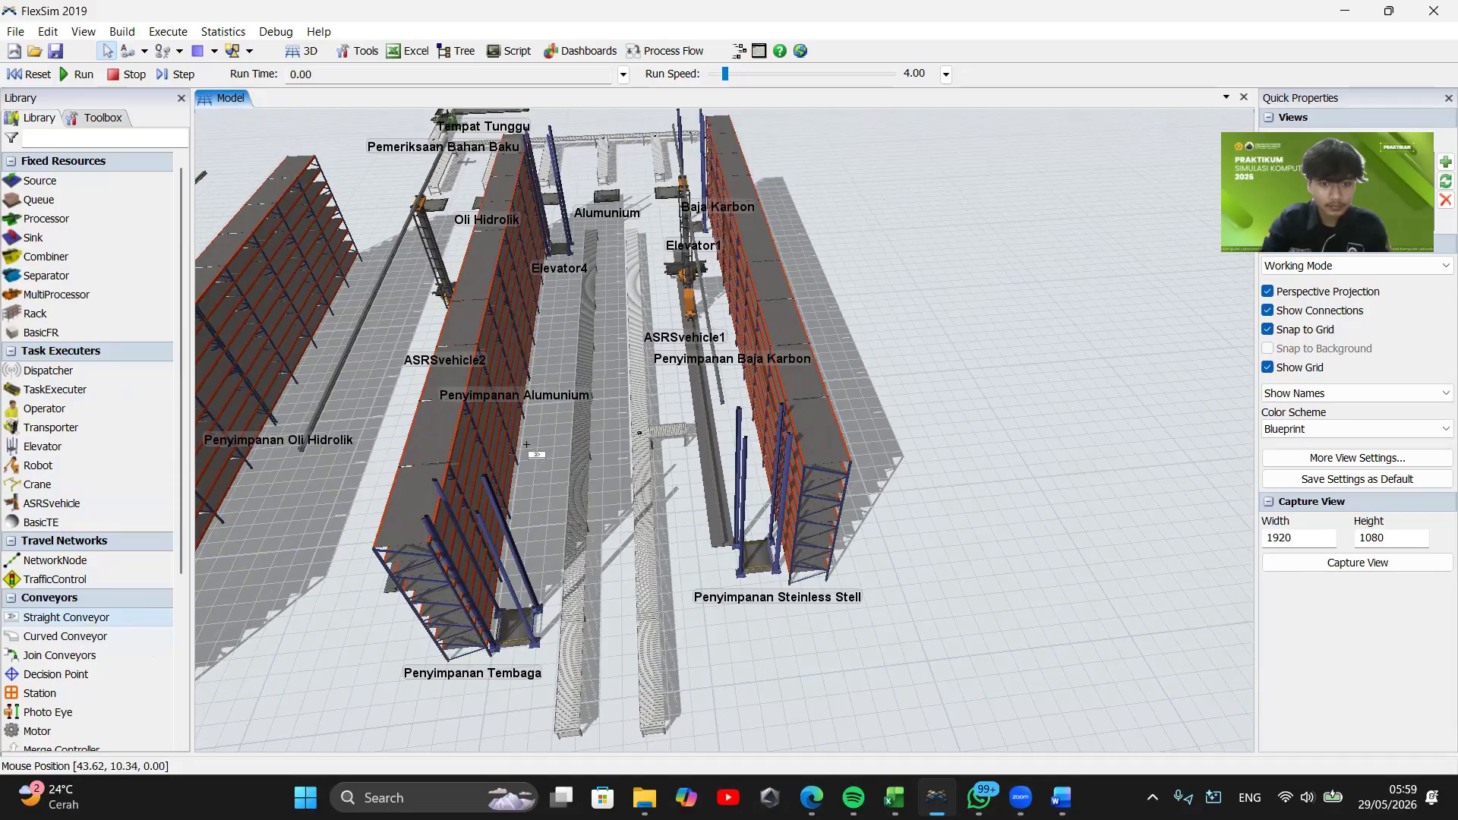
click(588, 431)
drag(596, 444, 591, 520)
right_drag(590, 520, 573, 536)
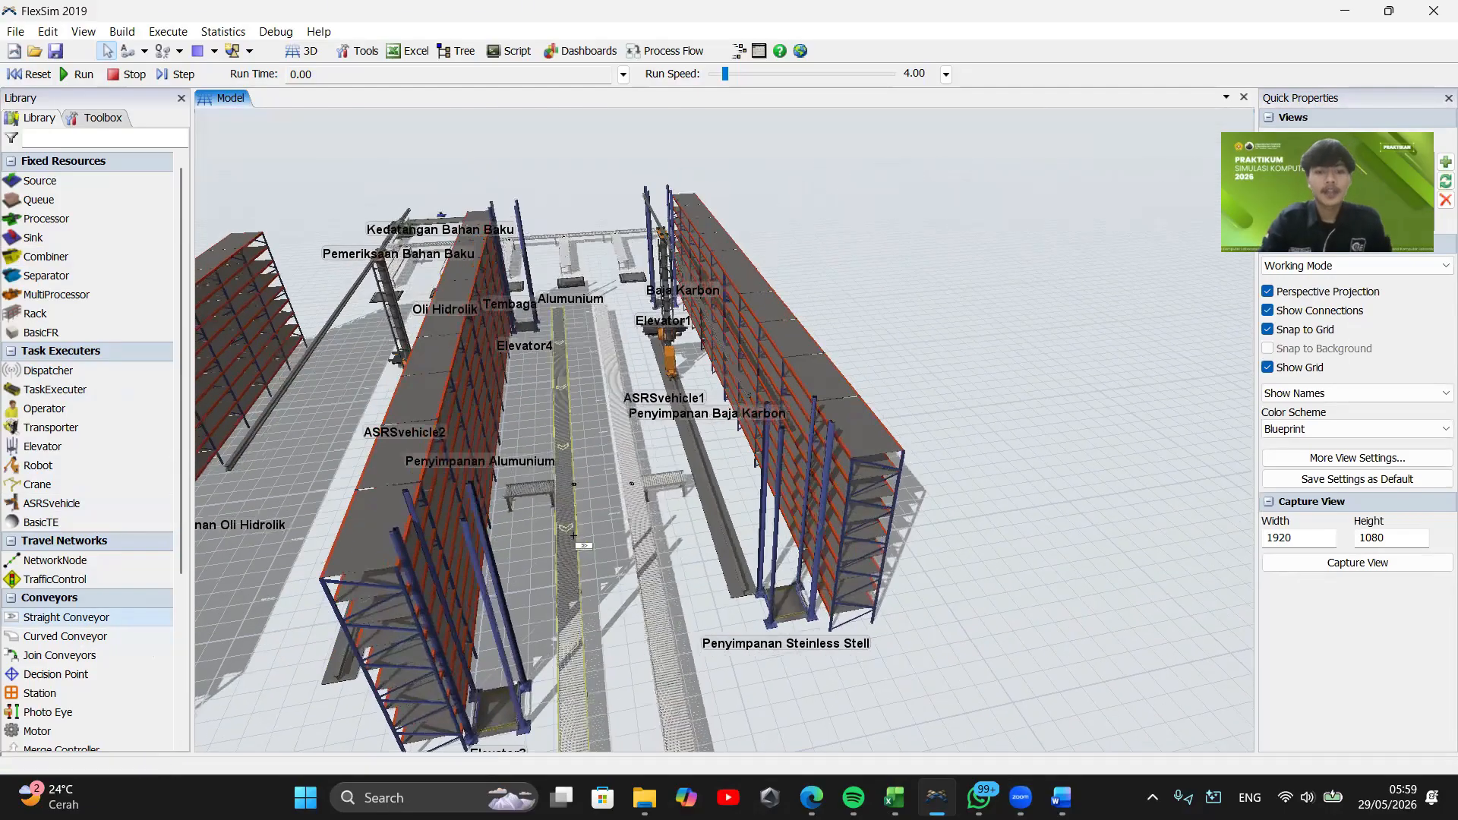
scroll(573, 536, down, 4)
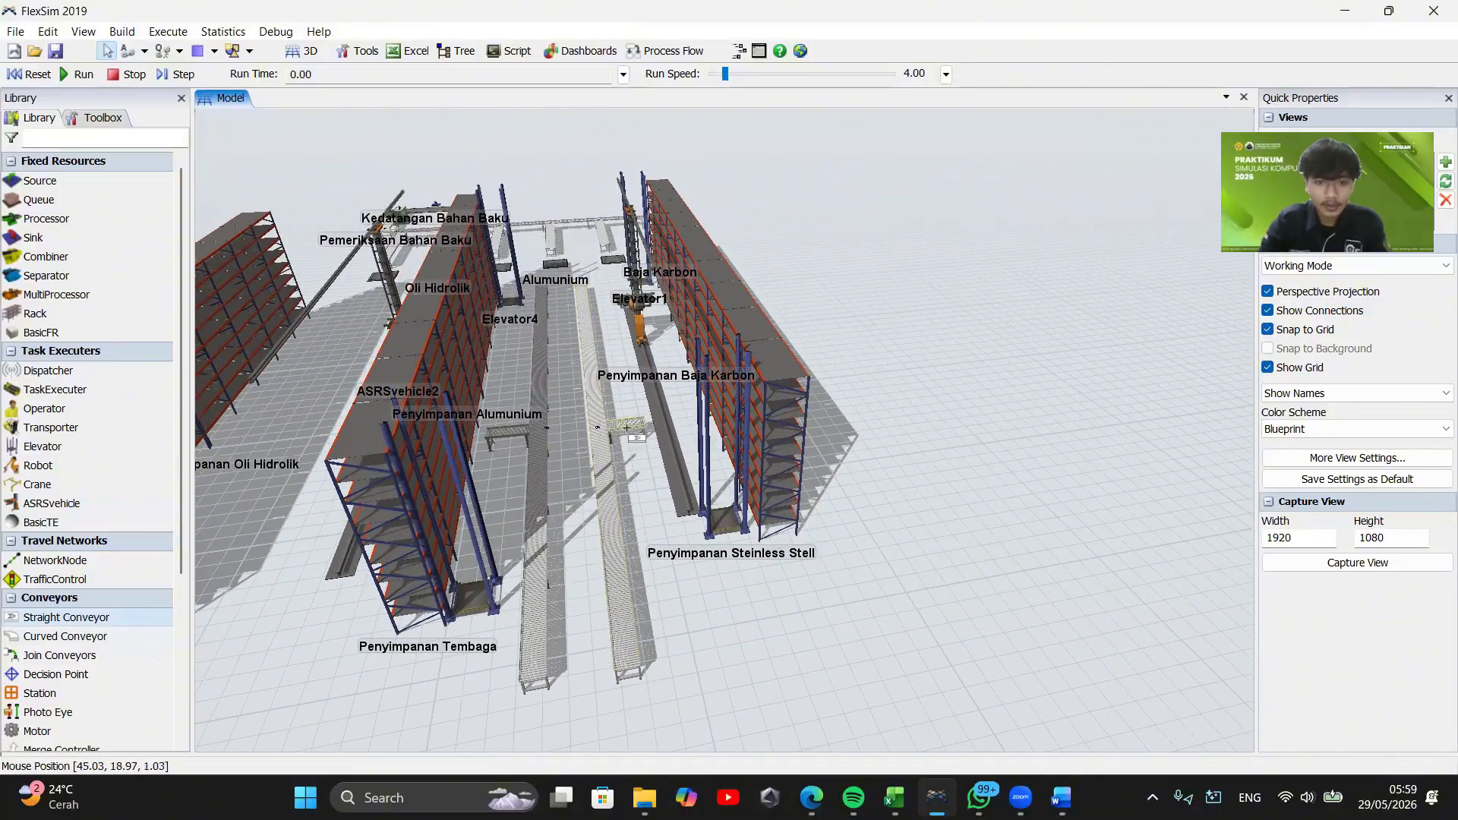
Move the copied long conveyor closer to the first long conveyor
click(631, 426)
drag(604, 477, 564, 477)
drag(523, 430, 536, 434)
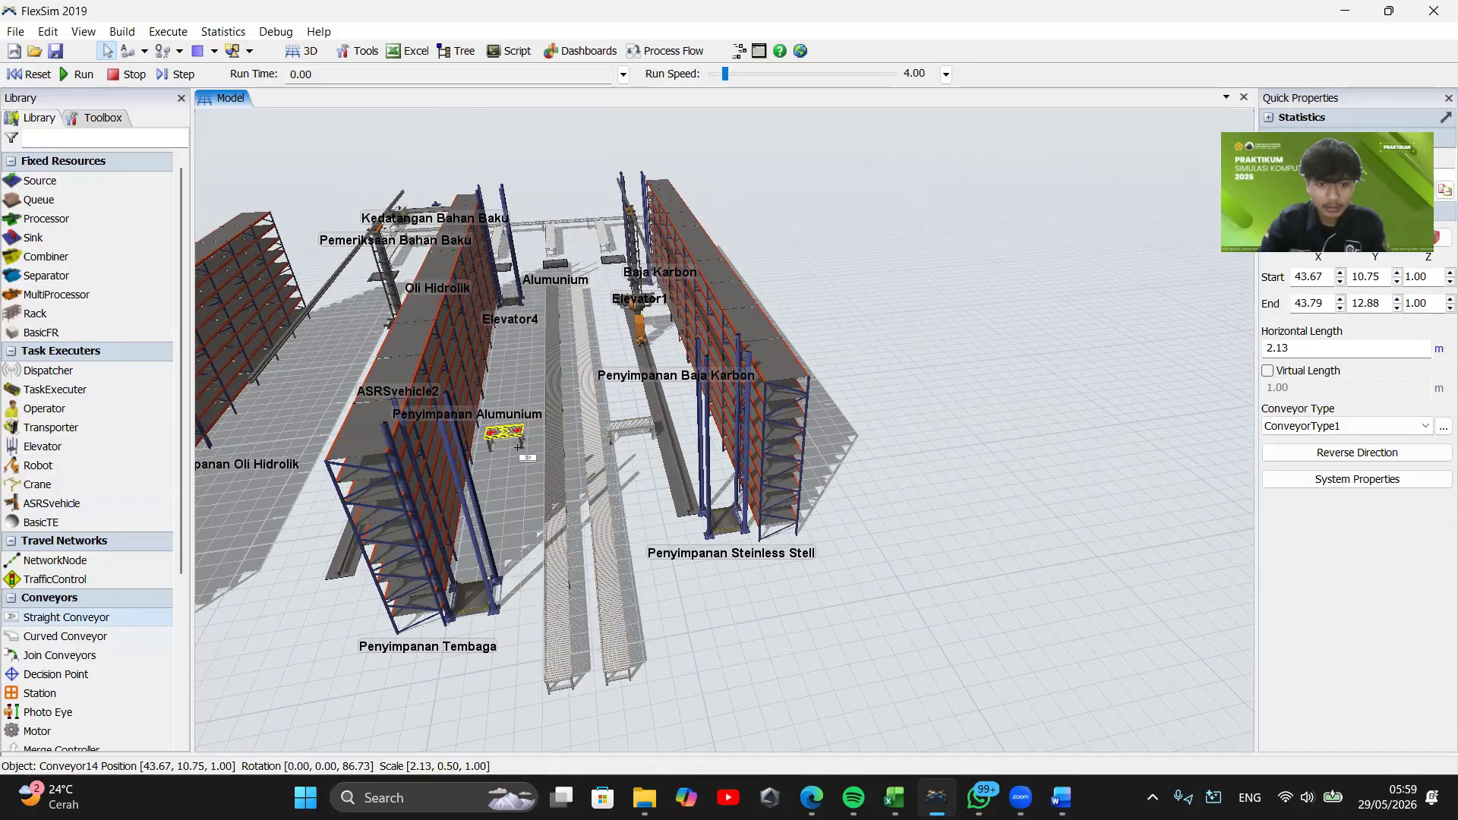
Draw a straight conveyor about 17 m long from the short Alumunium-side conveyor toward the racks' far end, at 1.00 m elevation
mouse_move(518, 447)
mouse_down()
mouse_move(497, 702)
mouse_move(496, 673)
mouse_up()
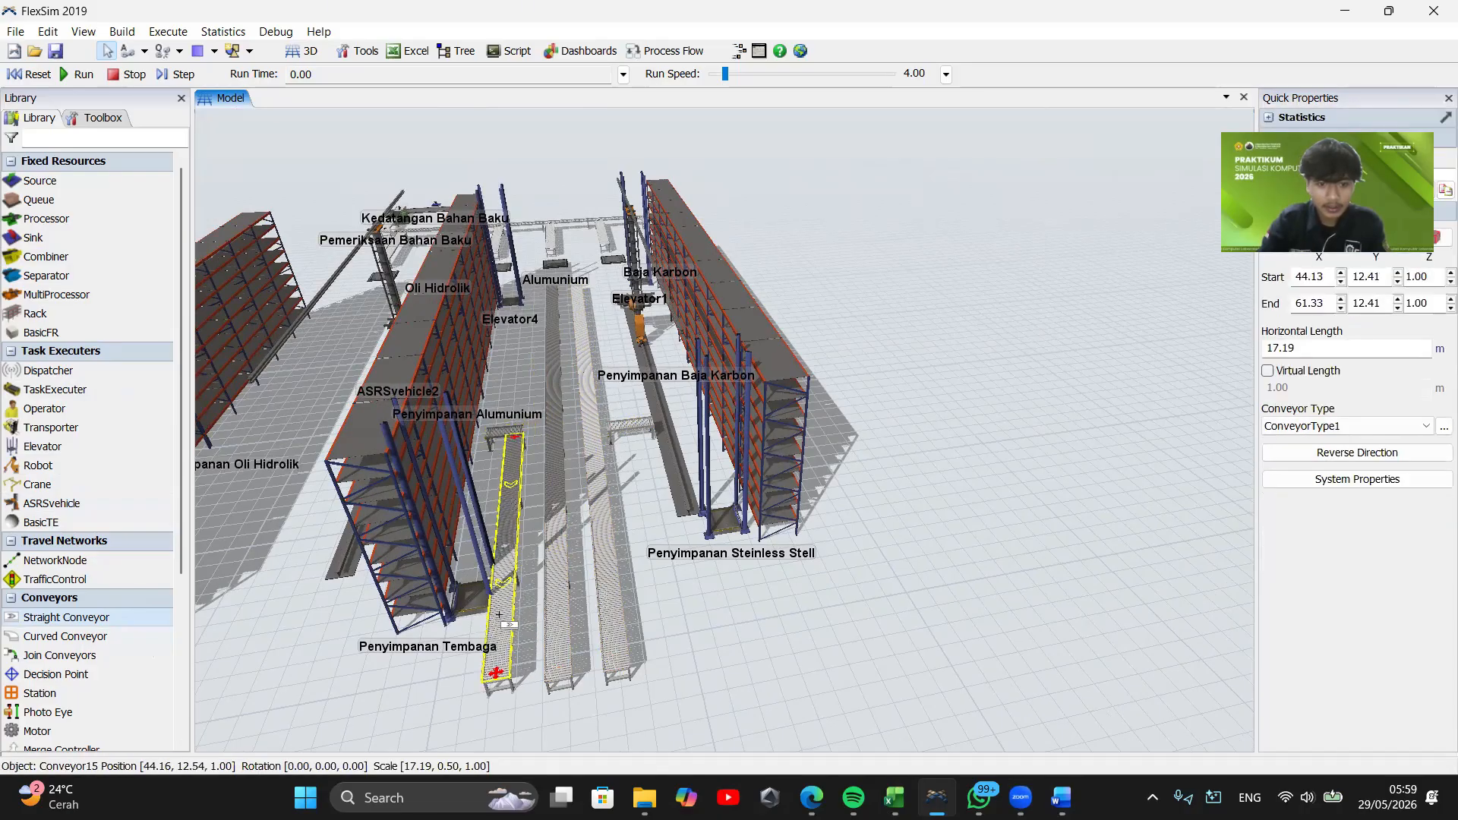
key(Escape)
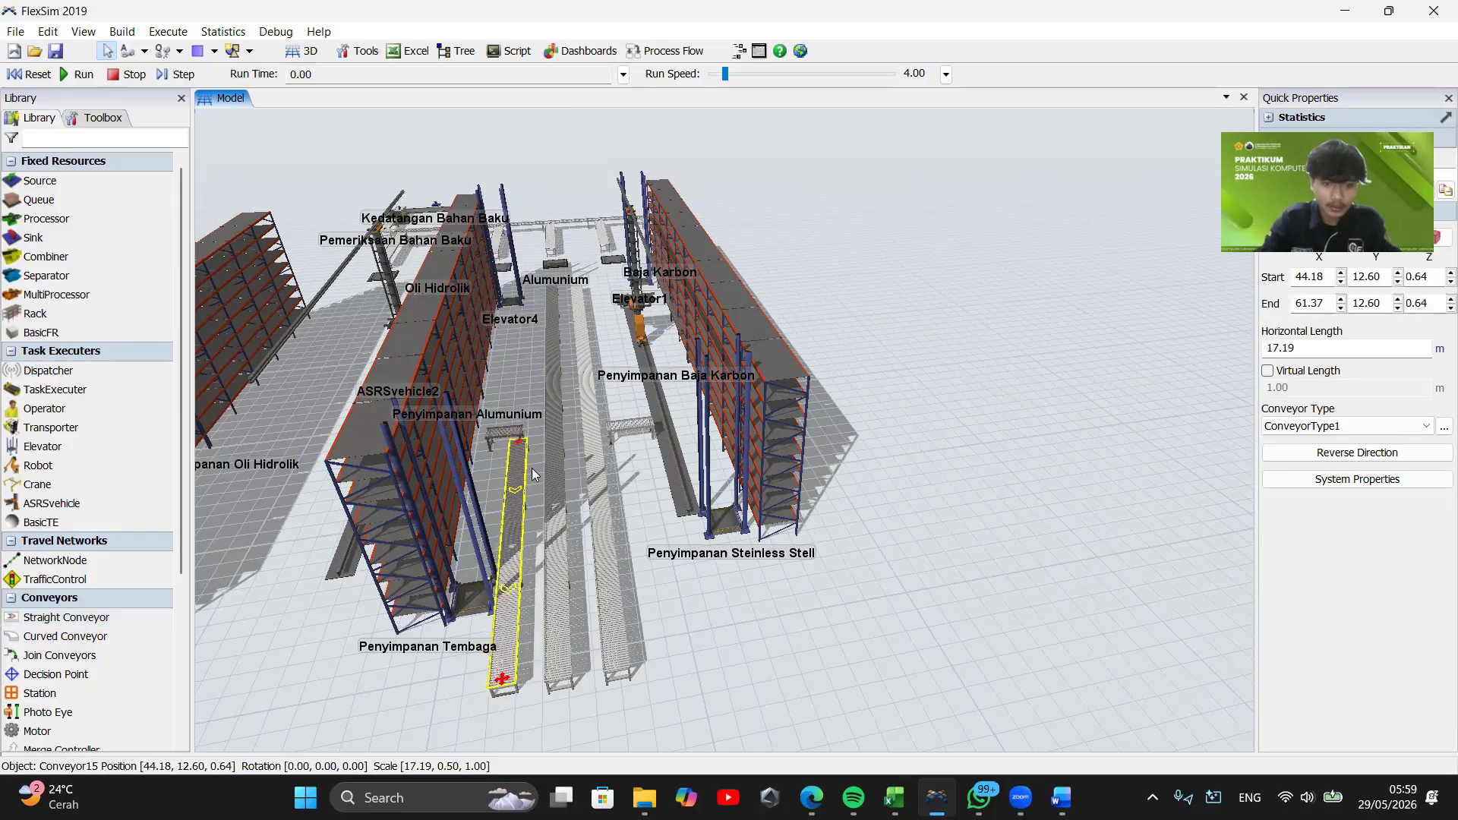
scroll(532, 470, up, 1)
drag(442, 664, 517, 486)
scroll(582, 480, up, 4)
drag(555, 372, 507, 561)
scroll(505, 531, up, 5)
click(427, 491)
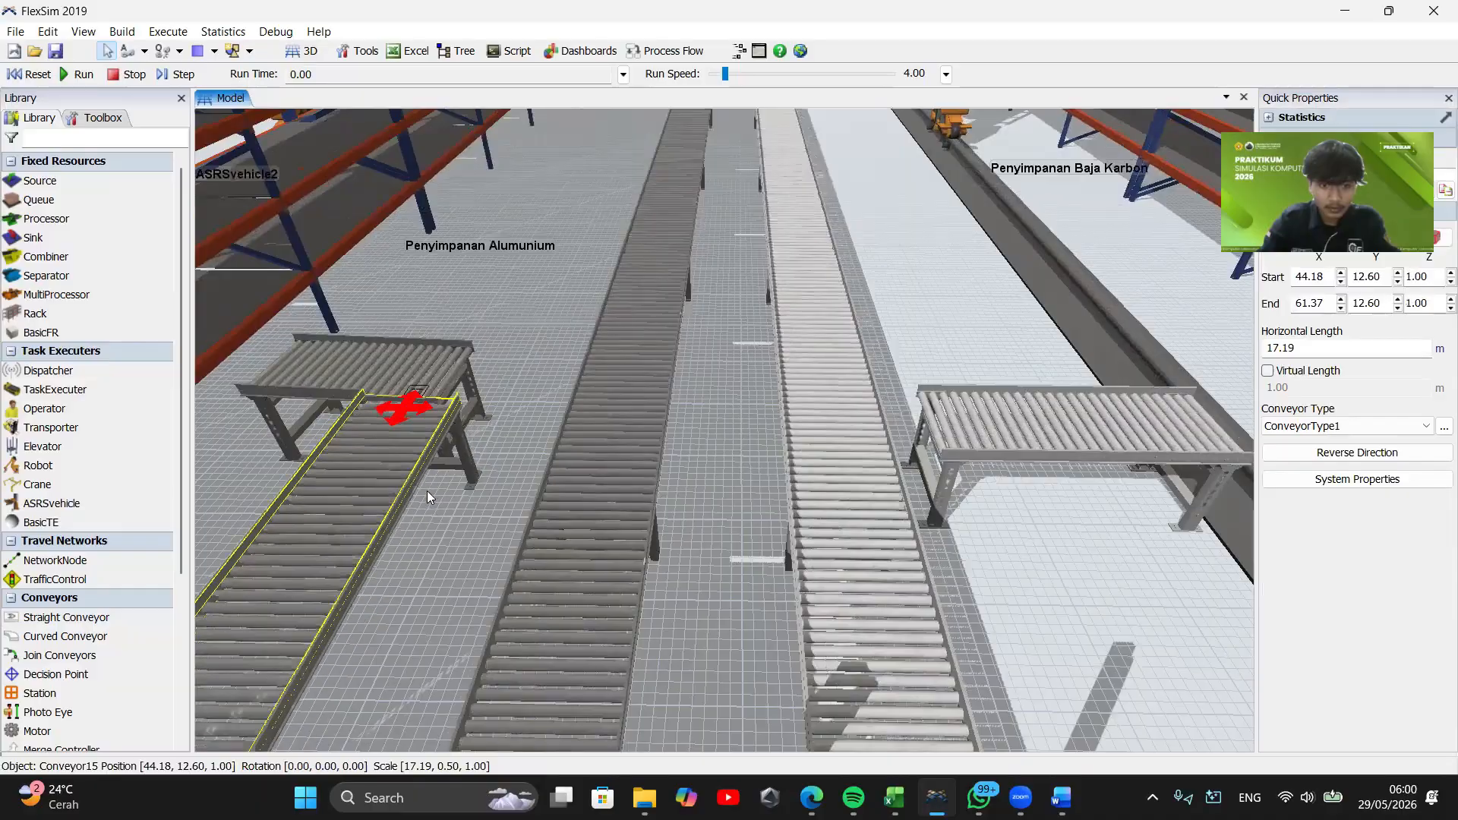
Adjust the positions of the 17 m conveyor, the short conveyors and the long conveyors so they line up near mid-rack
drag(469, 508, 452, 621)
drag(416, 460, 394, 550)
drag(479, 427, 603, 443)
drag(407, 530, 385, 551)
drag(510, 571, 521, 560)
drag(618, 471, 617, 426)
scroll(616, 426, down, 6)
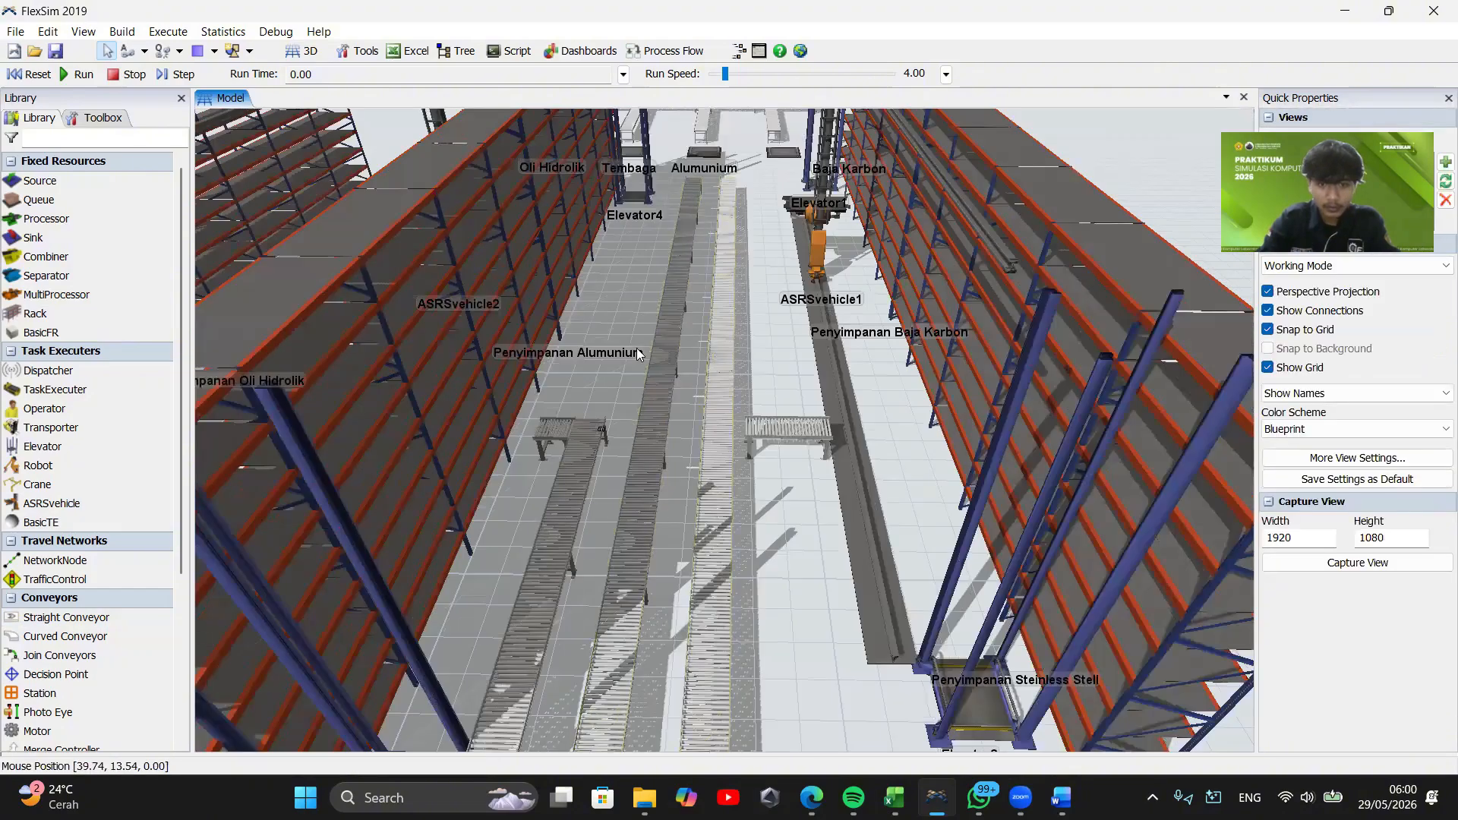
Shift the start of the copied long conveyor back so it lies just past Elevator4
drag(643, 266, 610, 646)
click(701, 426)
drag(704, 410, 612, 550)
scroll(663, 323, down, 8)
scroll(657, 327, up, 7)
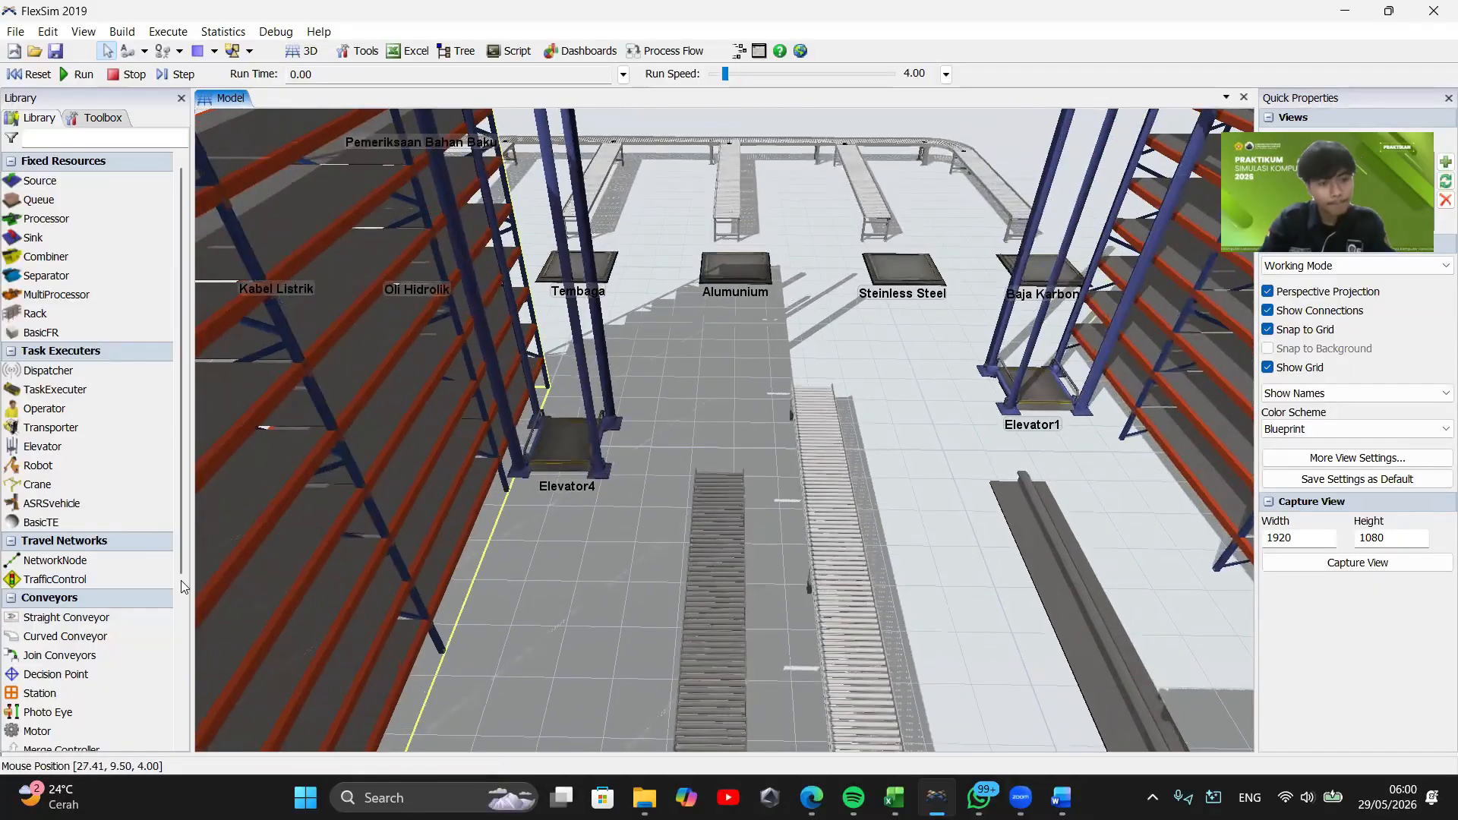
Draw a straight conveyor about 4.7 m long from Elevator4 across to the start of the copied long conveyor, at 1.00 m elevation
click(95, 617)
click(524, 499)
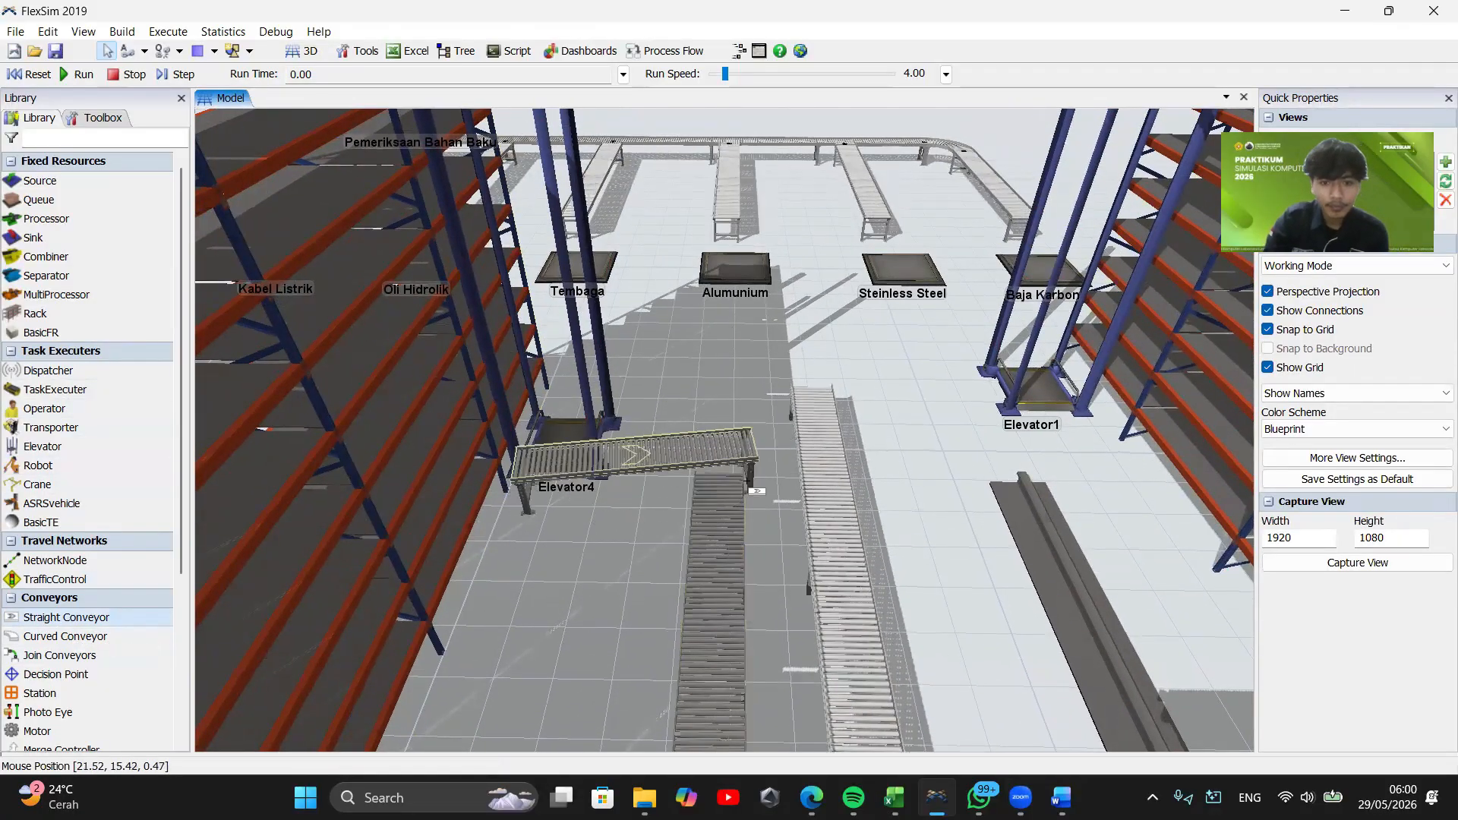
click(739, 485)
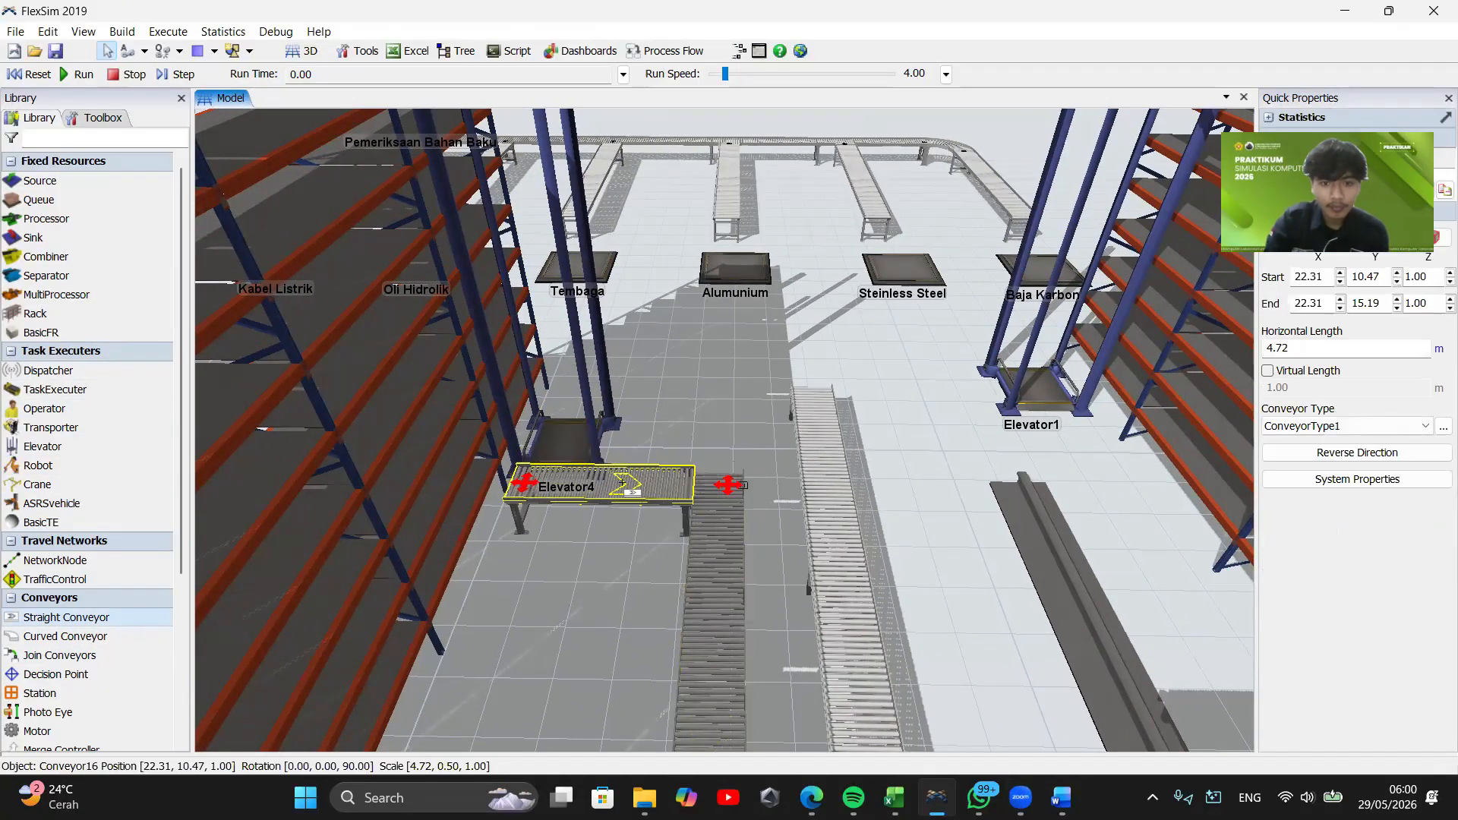
drag(622, 483, 613, 494)
key(Escape)
Shorten the first long conveyor to about 40 m by moving its start back level with the neighbouring long conveyor
drag(630, 409, 483, 358)
click(646, 335)
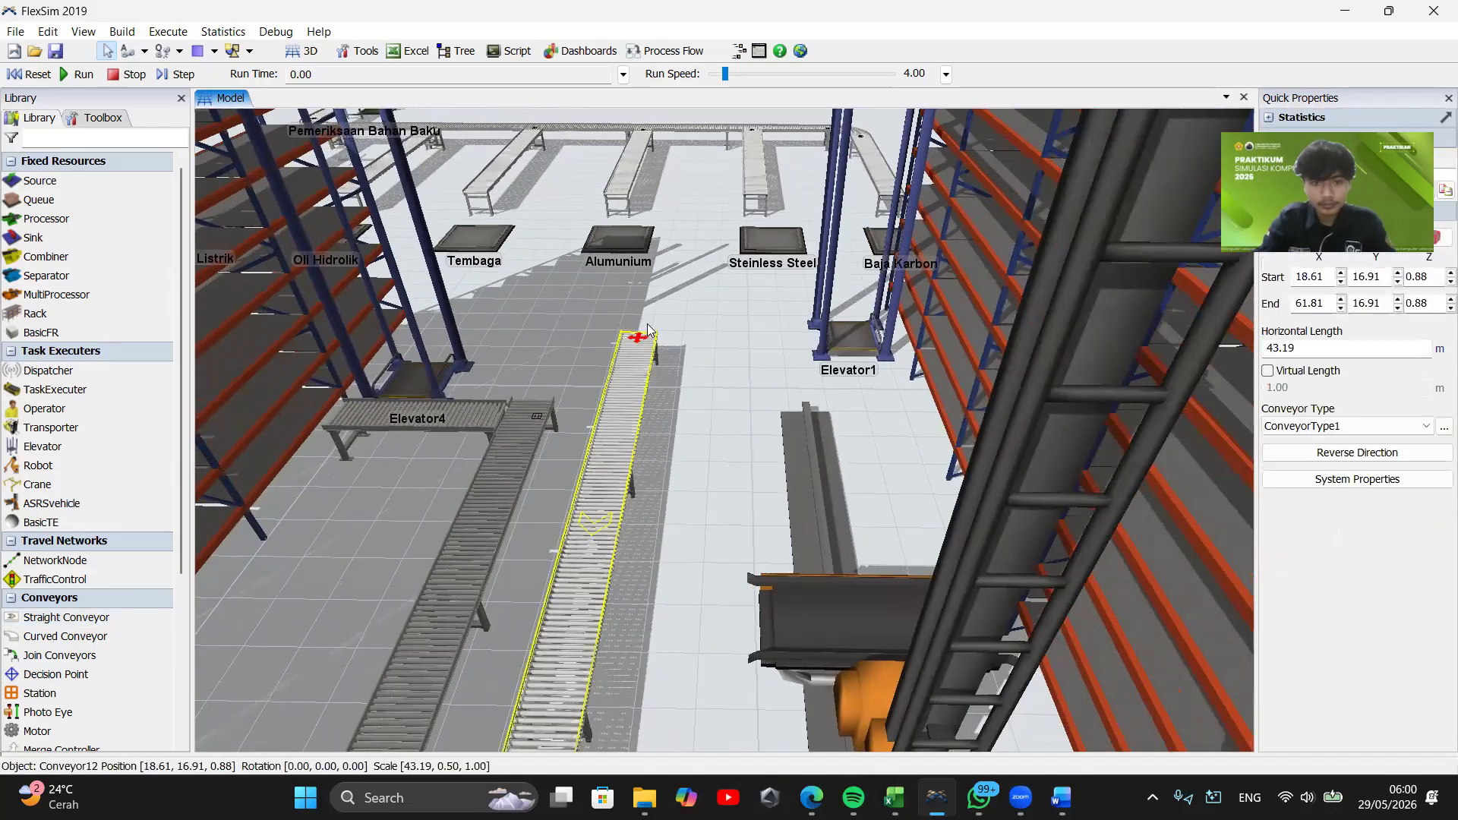
drag(640, 335, 622, 407)
key(Escape)
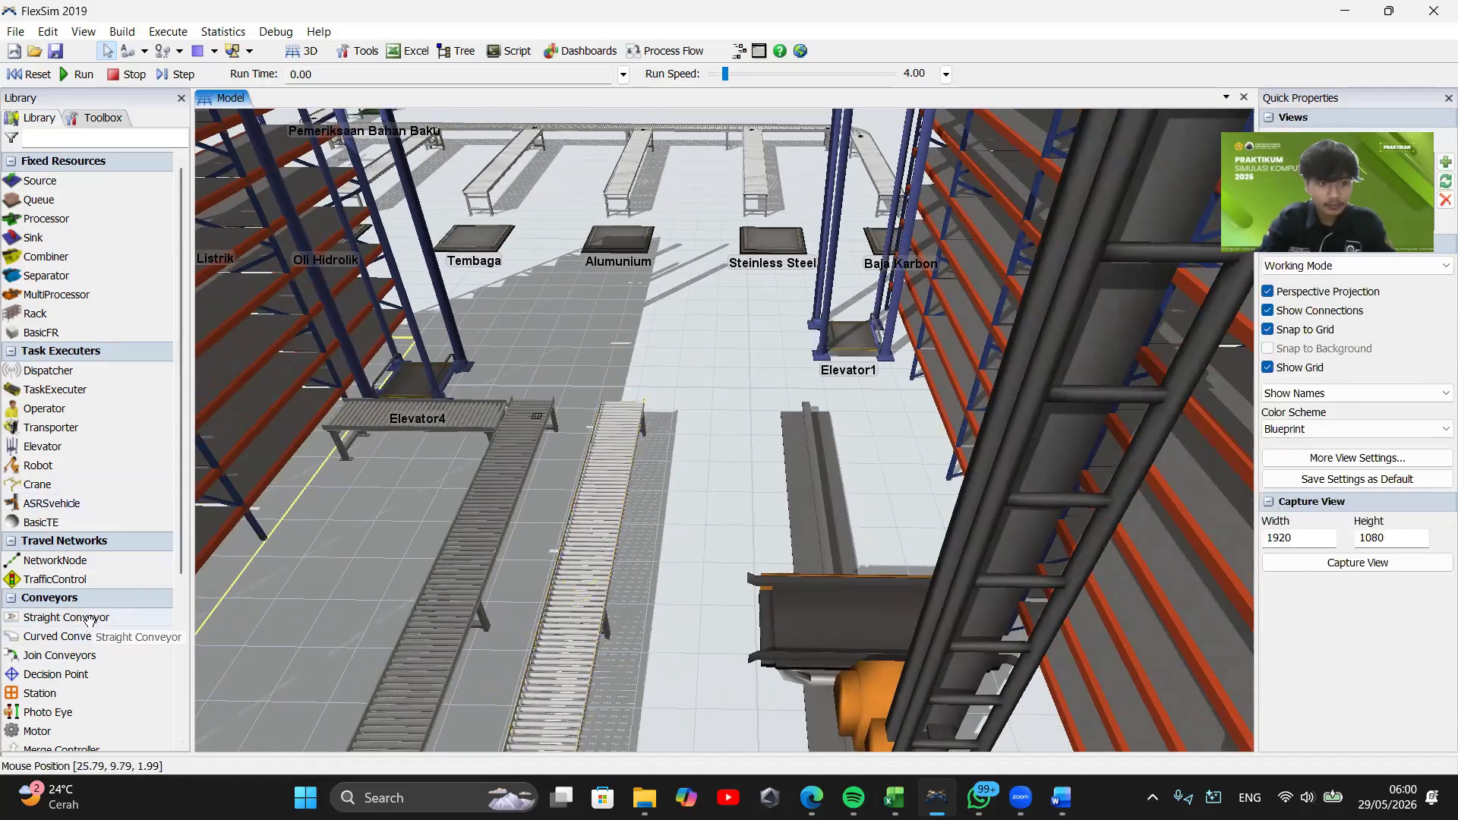
Draw a straight conveyor about 3.3 m long from the Elevator1 side to the first long conveyor's start, at 1.00 m elevation
click(90, 619)
click(733, 410)
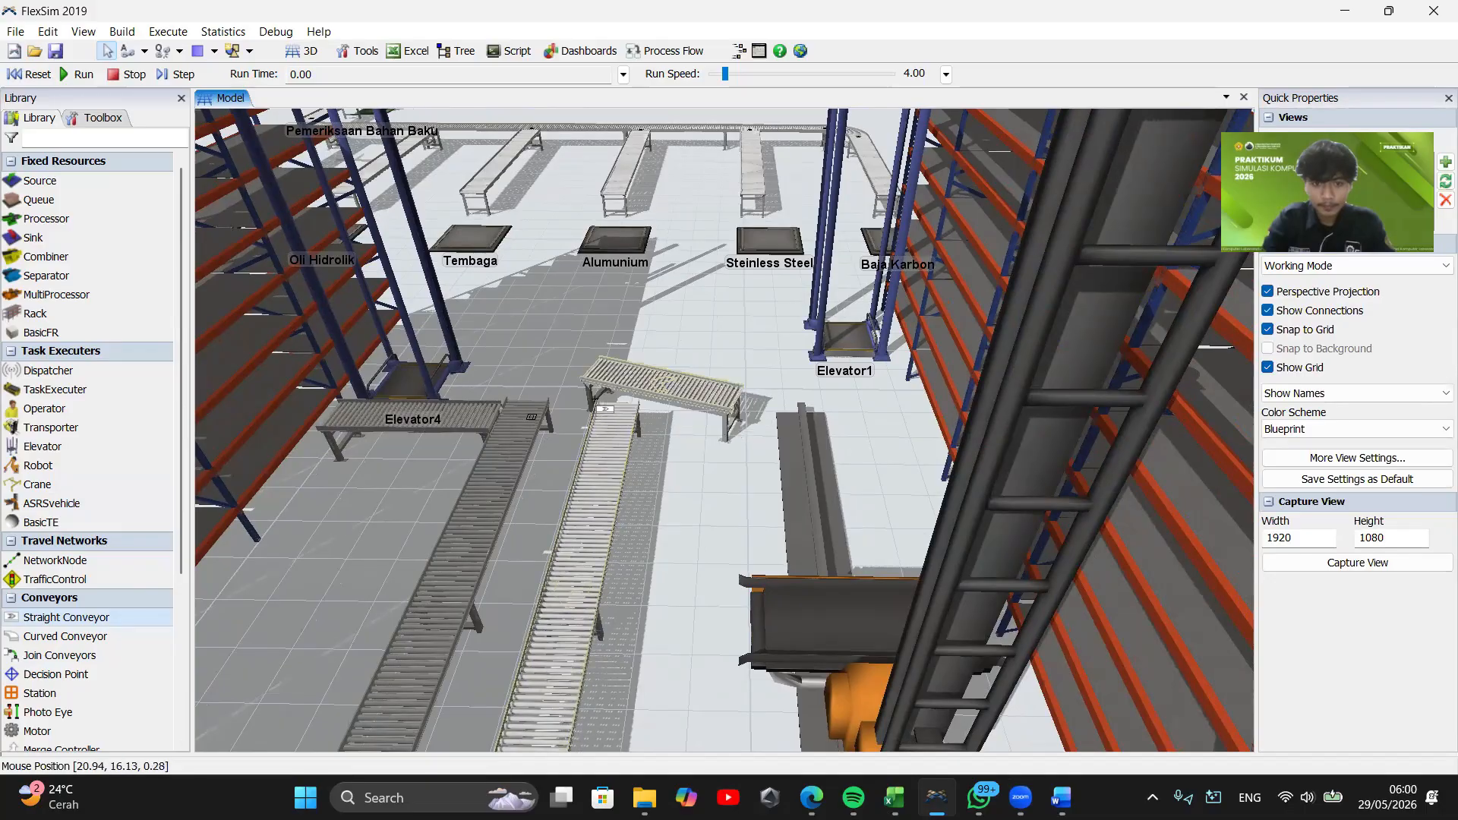
click(614, 391)
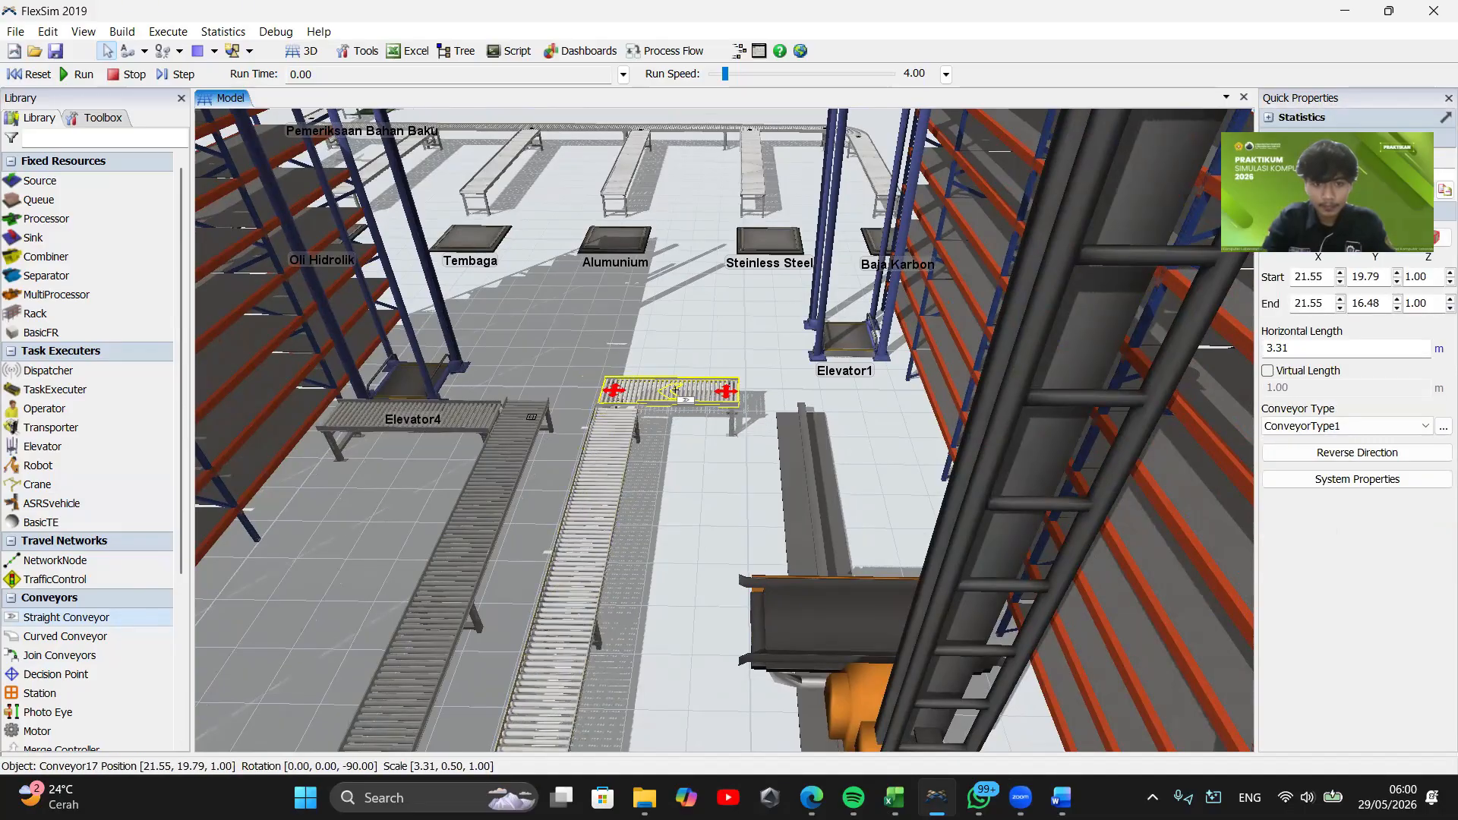
drag(675, 390, 674, 406)
key(Escape)
Adjust the short Elevator1-side conveyor and the first long conveyor so the long one starts right at the short one's end
scroll(668, 365, down, 5)
scroll(650, 395, up, 6)
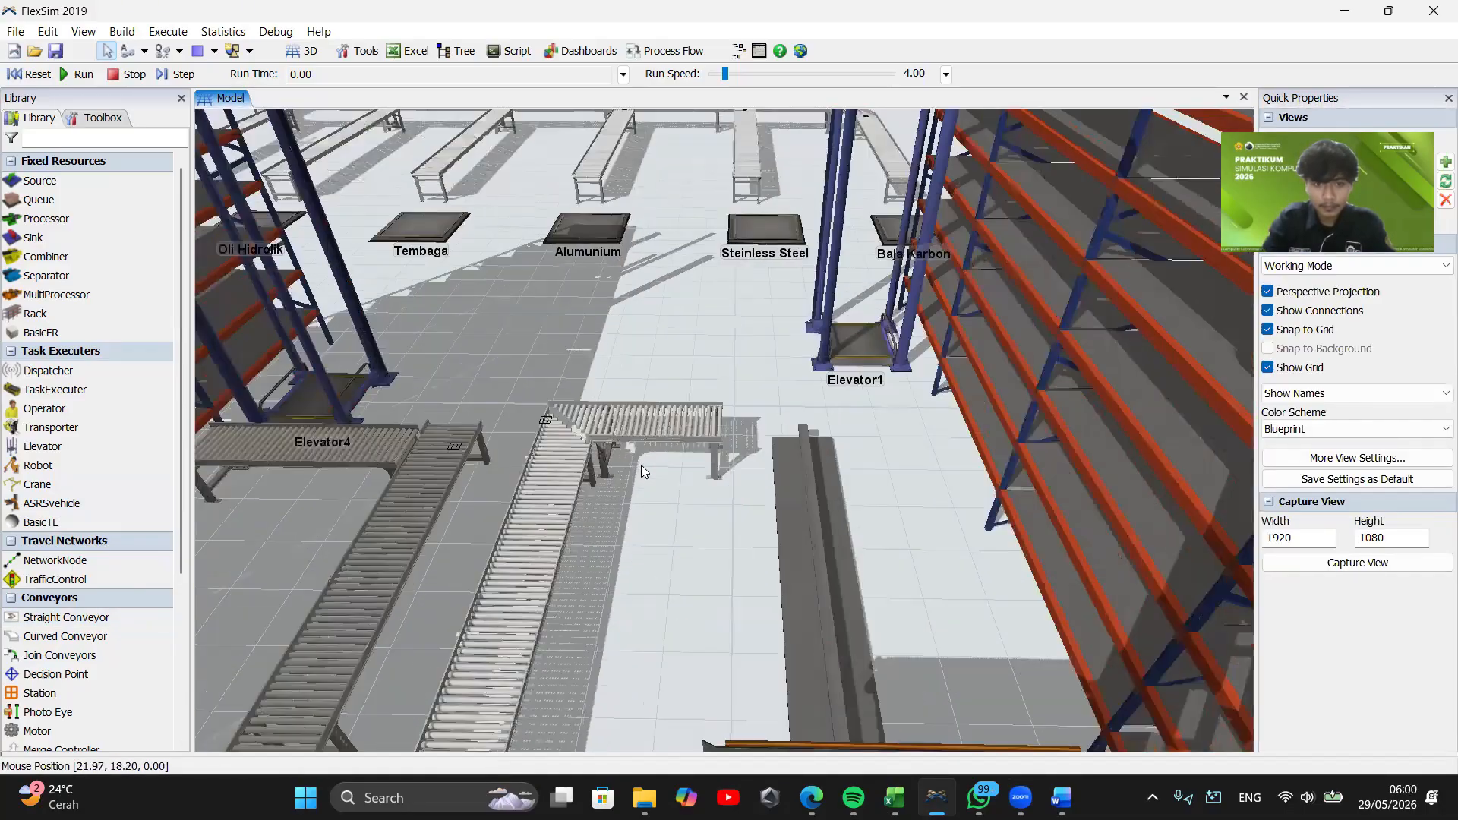
scroll(623, 426, up, 3)
click(609, 395)
key(Escape)
click(447, 493)
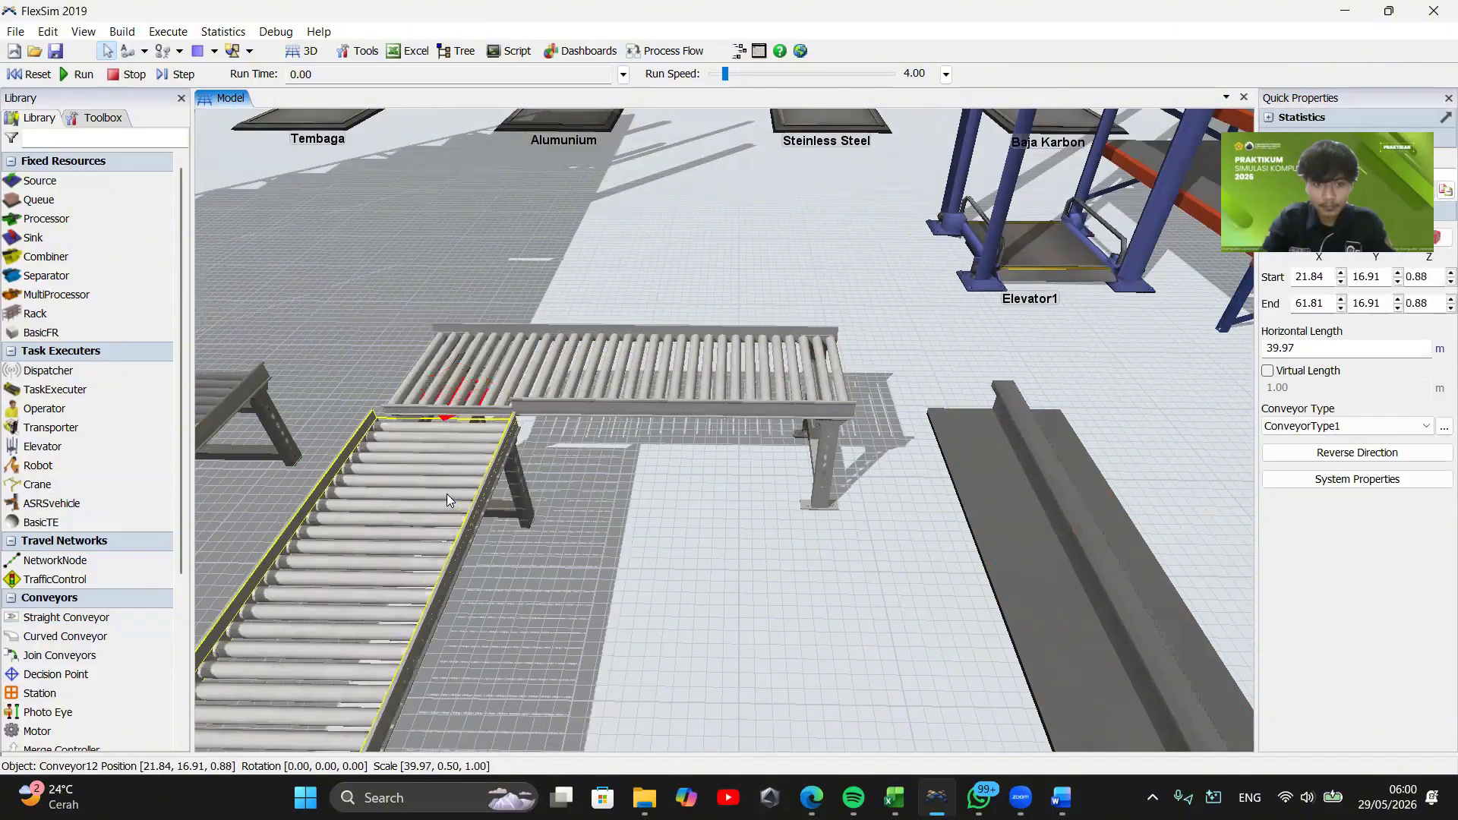
key(Escape)
Draw a straight conveyor about 16.6 m long from the mid-rack short conveyor beside ASRSvehicle1's track to the far conveyor ends
scroll(565, 540, down, 8)
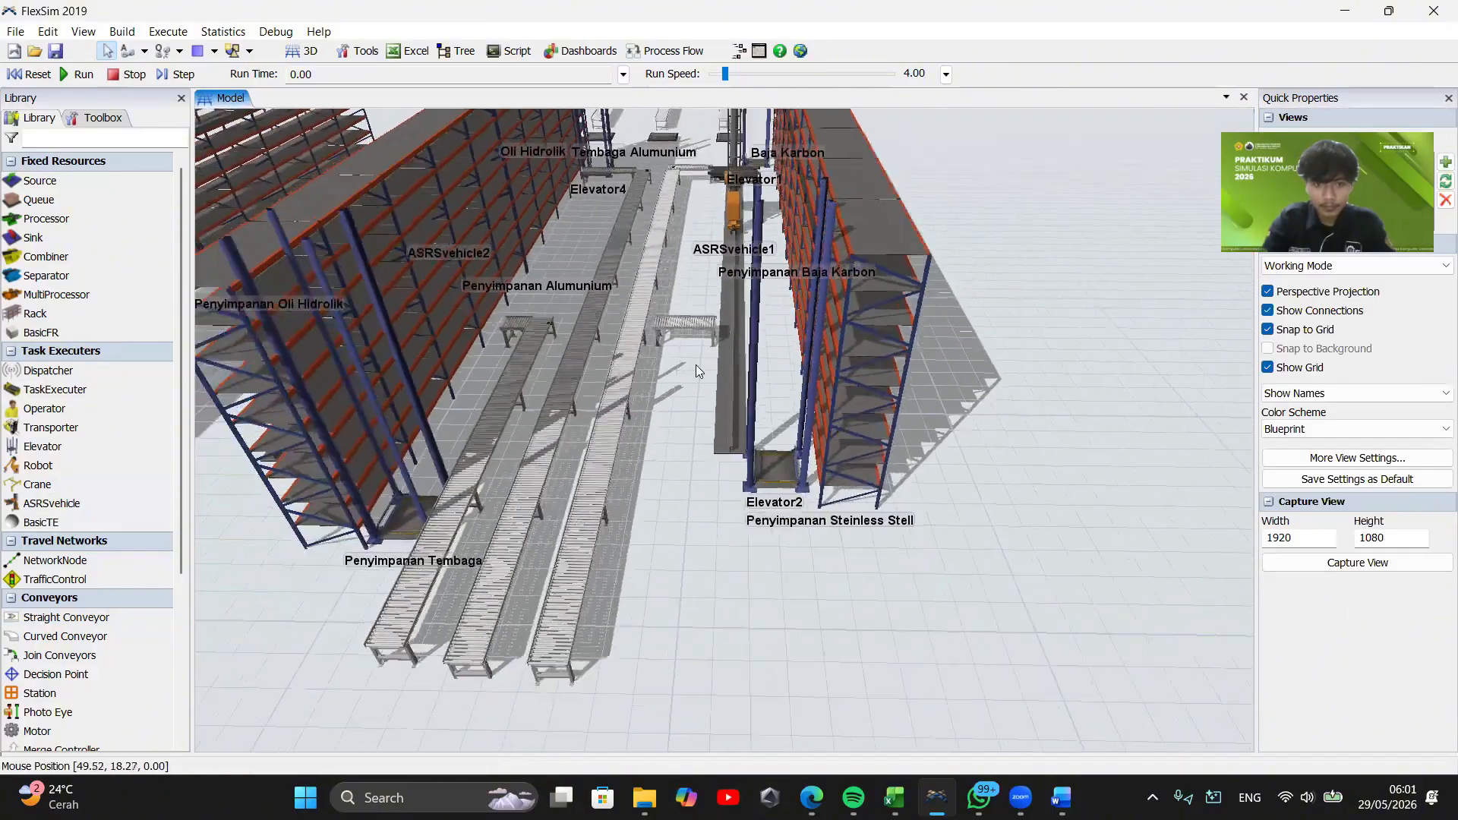
scroll(696, 365, down, 4)
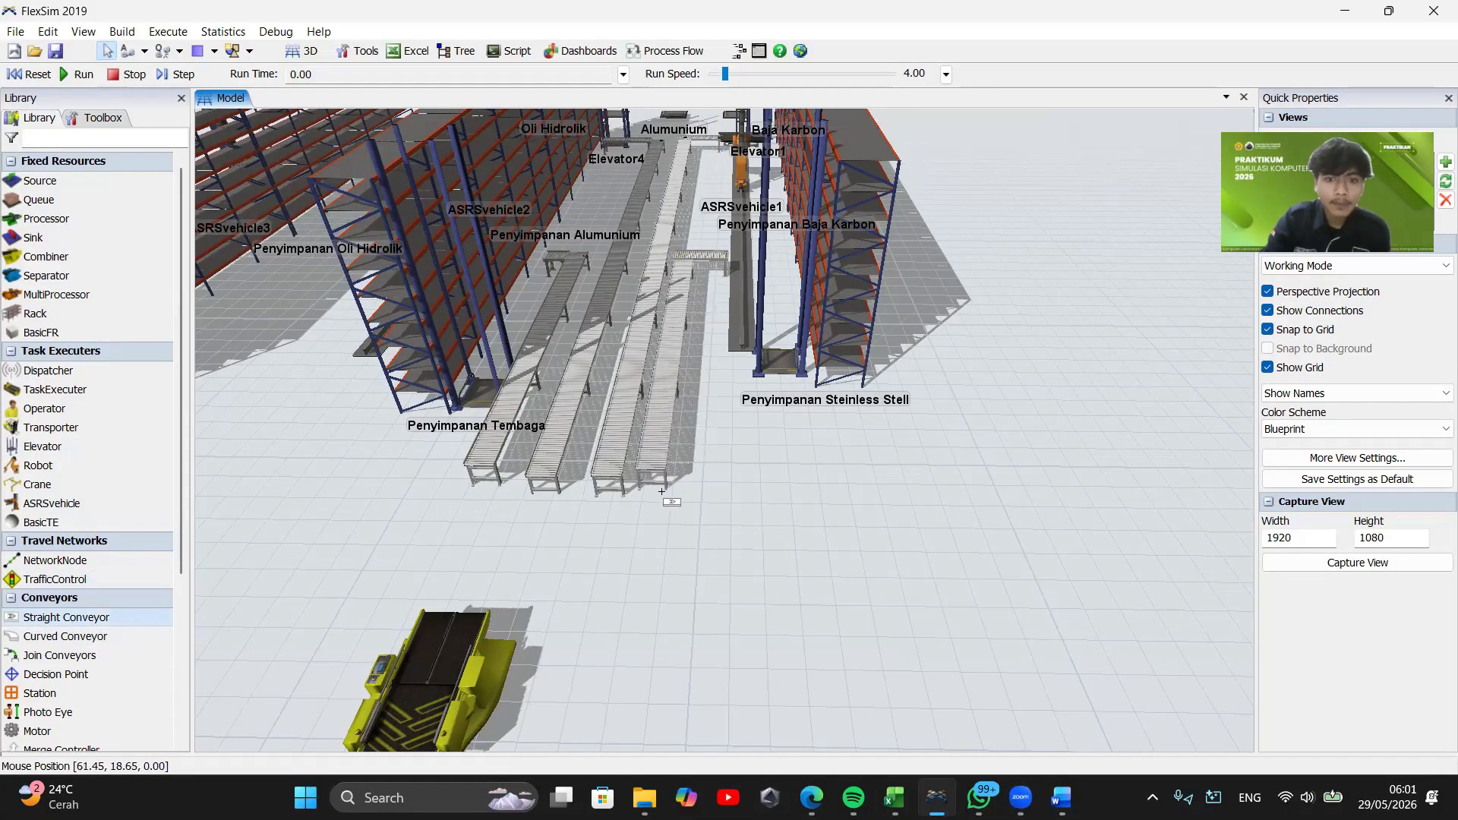
scroll(684, 279, up, 5)
scroll(658, 367, down, 10)
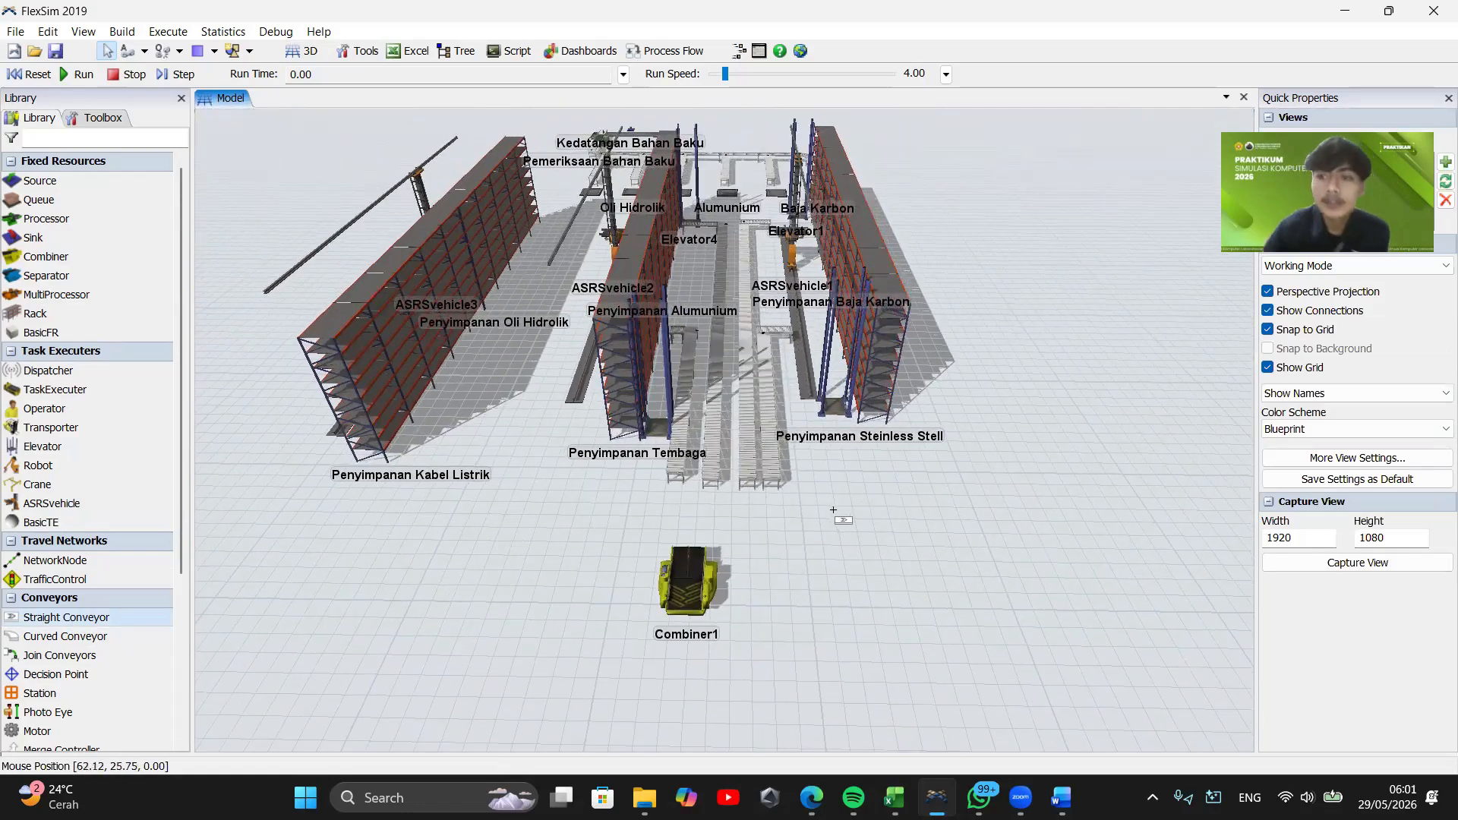
scroll(823, 519, up, 3)
click(805, 449)
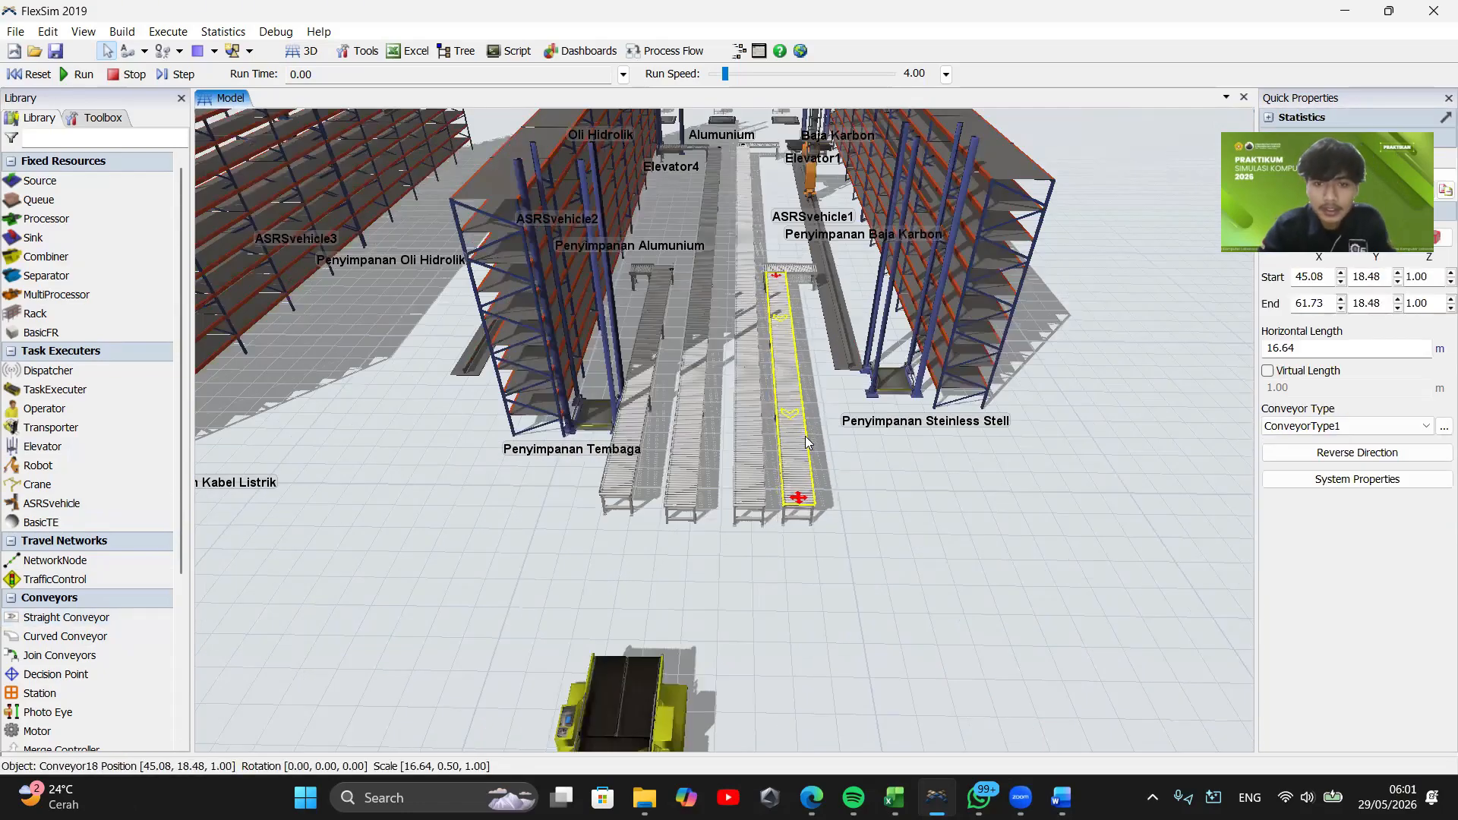
Reposition the short mid-rack conveyor beside ASRSvehicle1's track so it meets the start of the new 16.6 m conveyor
click(889, 489)
scroll(889, 490, up, 2)
click(790, 285)
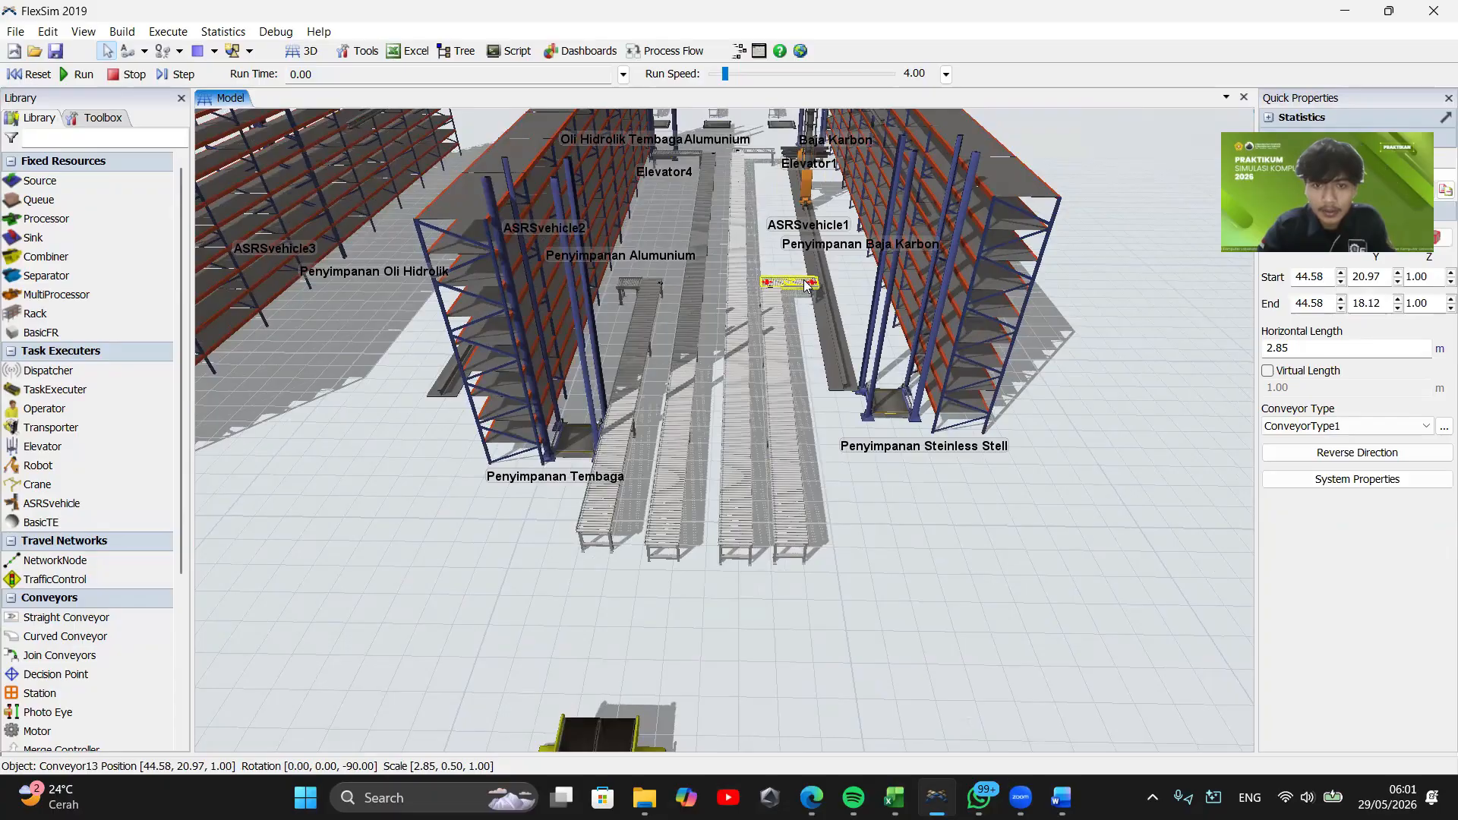
scroll(815, 368, up, 3)
drag(869, 328, 876, 332)
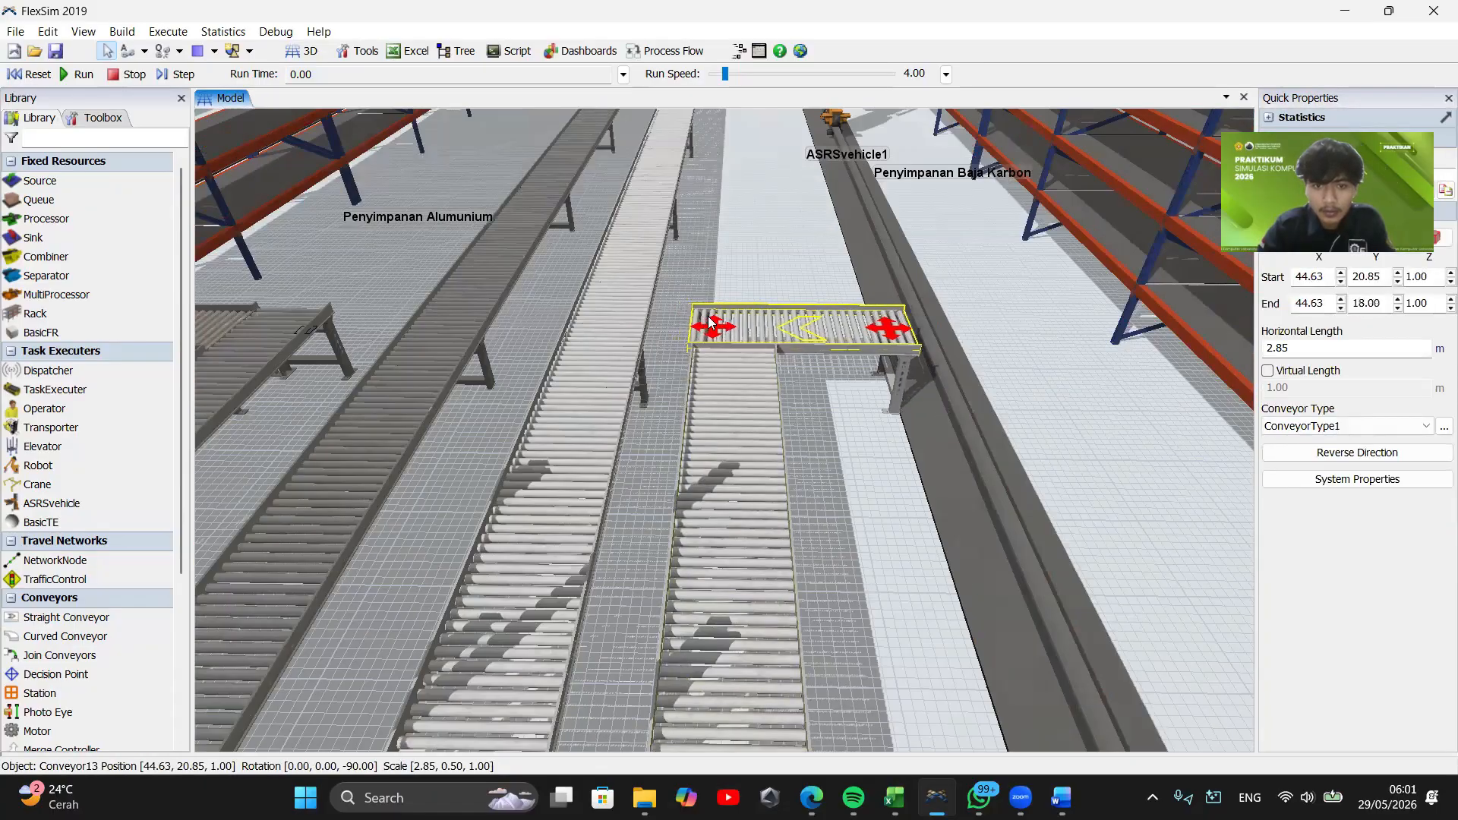
Place four queues in a row in front of the open ends of the four parallel conveyors
scroll(820, 337, down, 5)
scroll(842, 498, up, 1)
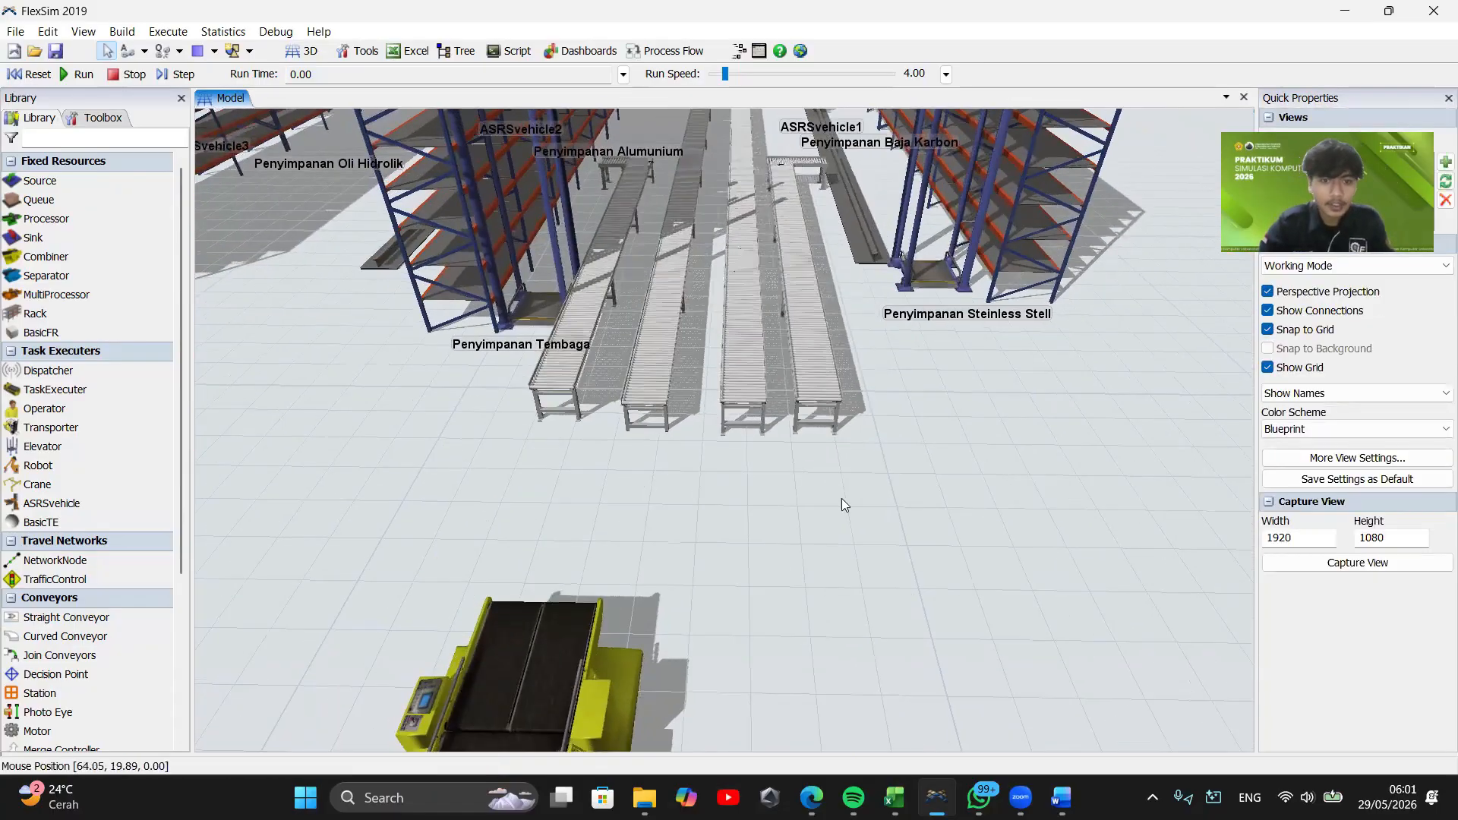
click(387, 623)
drag(767, 532, 927, 597)
drag(566, 661, 498, 614)
drag(779, 608, 676, 627)
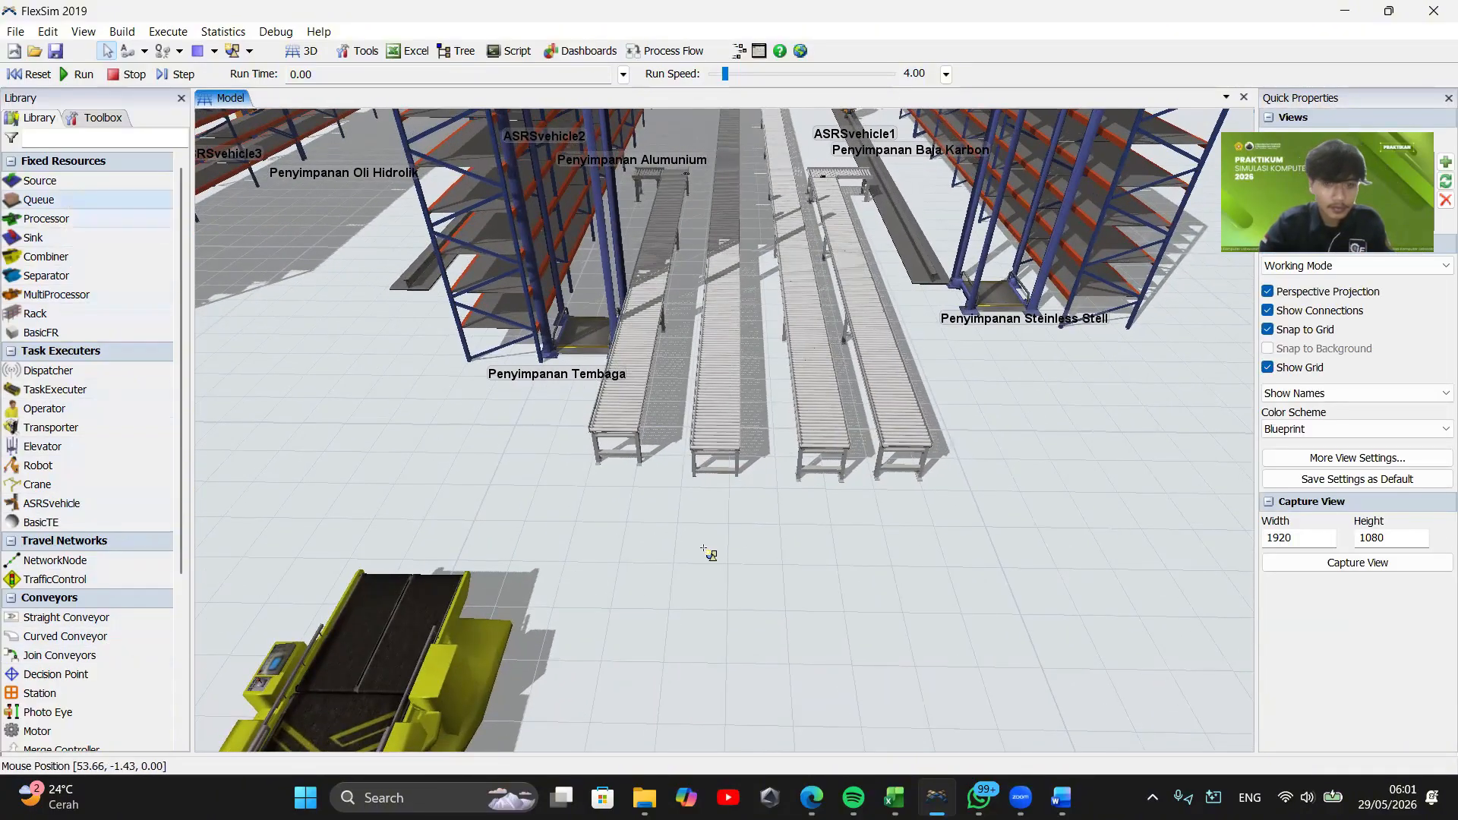
drag(38, 199, 707, 548)
click(700, 545)
click(875, 562)
click(991, 563)
Align the four queues side by side in an even row facing the conveyor ends
drag(918, 608, 967, 563)
drag(813, 606, 836, 564)
drag(644, 582, 705, 541)
drag(557, 540, 579, 541)
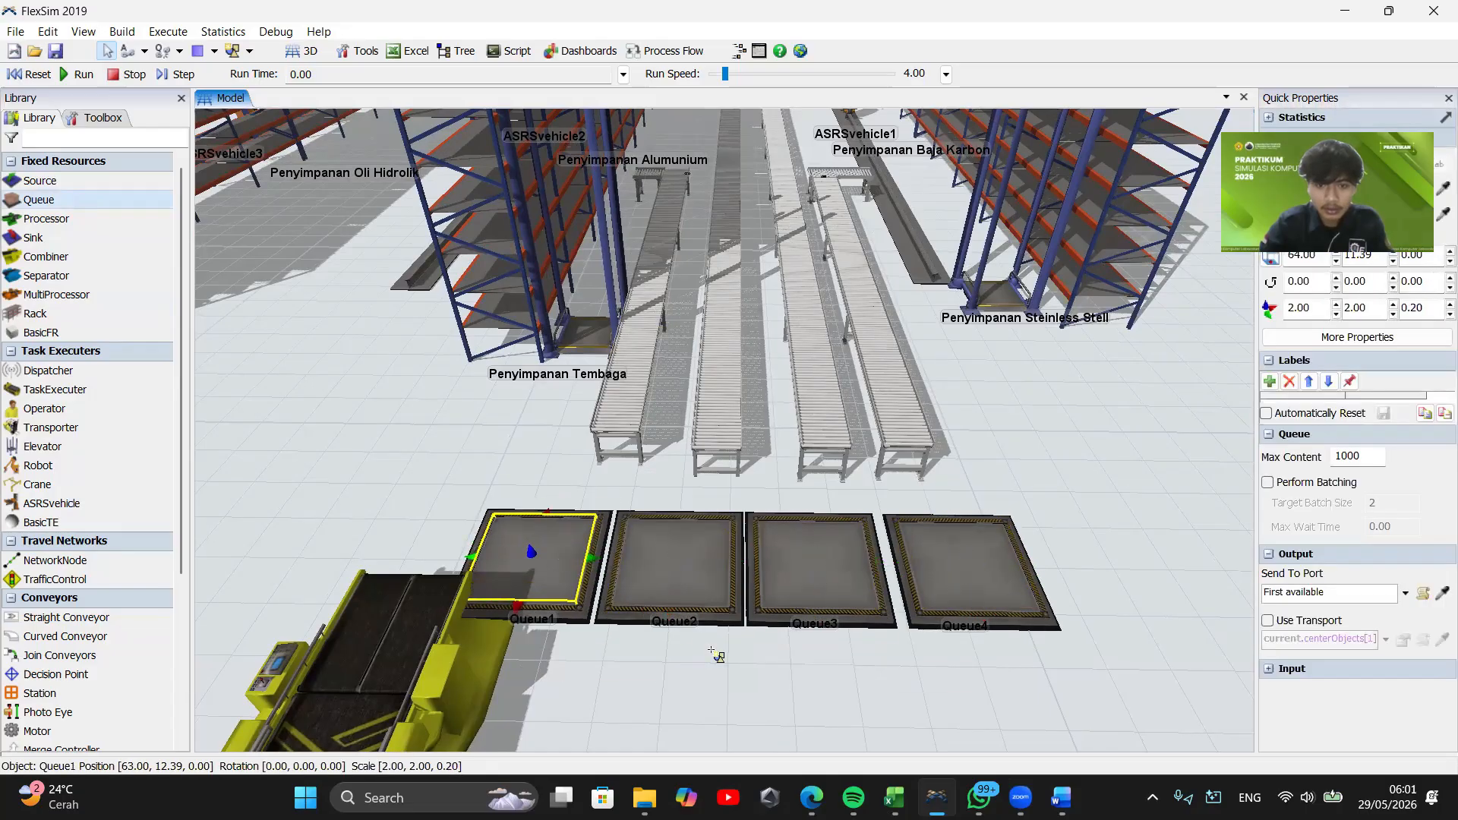
Rename Queue4 as Tempat Tunggu Steinless Steel
drag(716, 654, 648, 579)
click(903, 524)
double_click(910, 538)
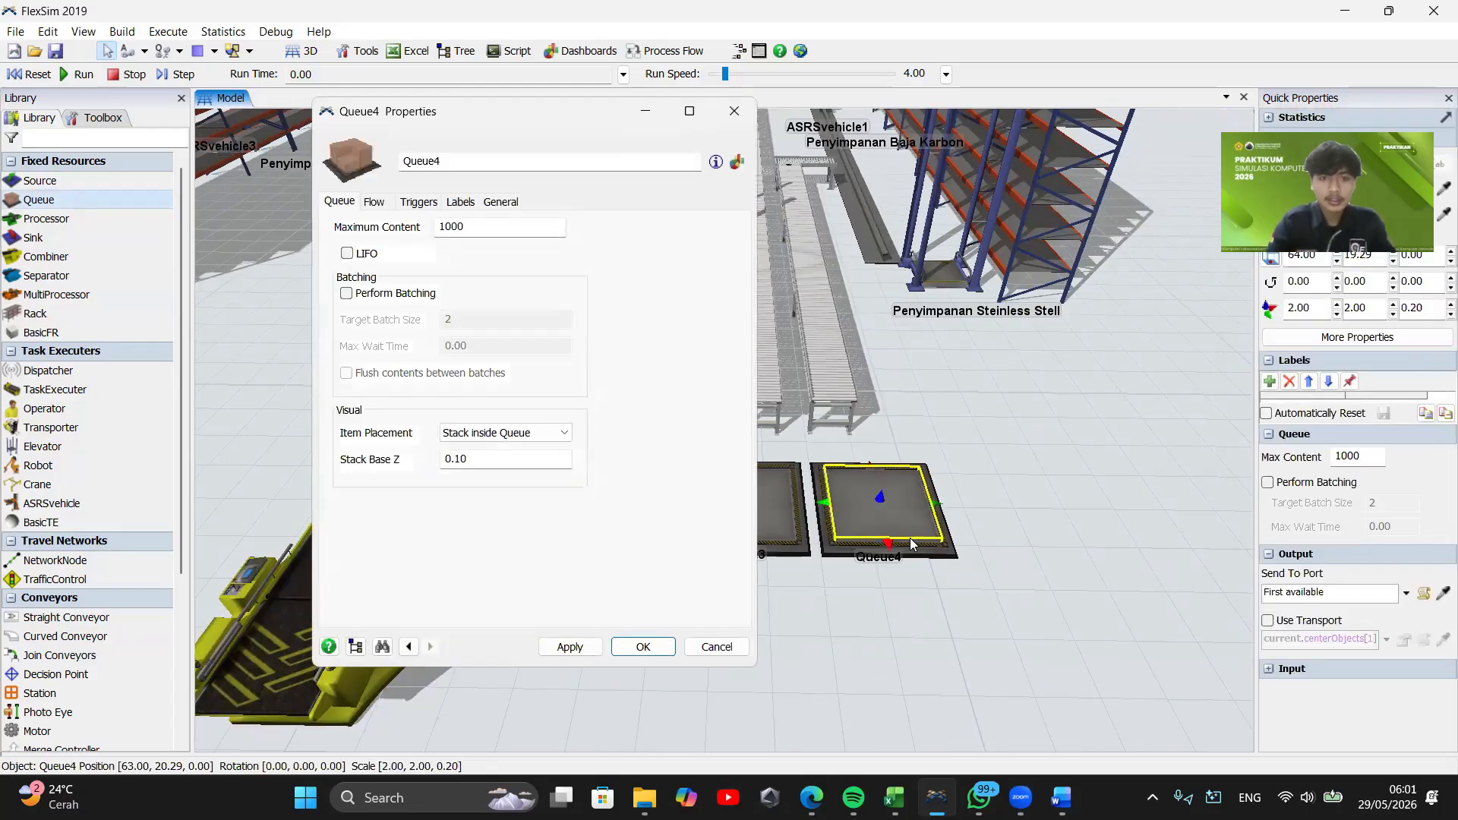
double_click(402, 161)
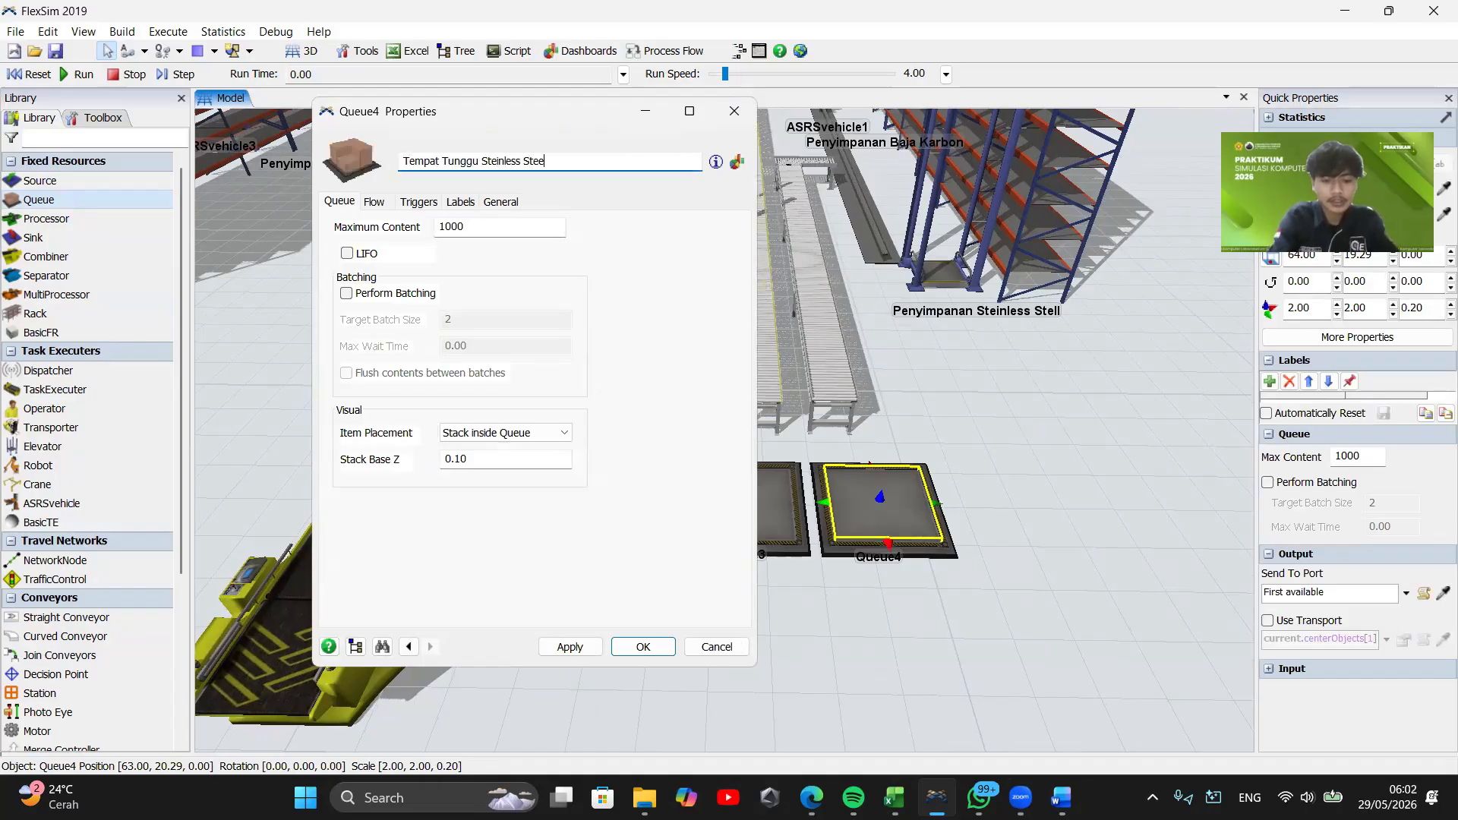
click(651, 646)
Rename Queue3 as Tempat Tunggu Baja Karbon
double_click(741, 497)
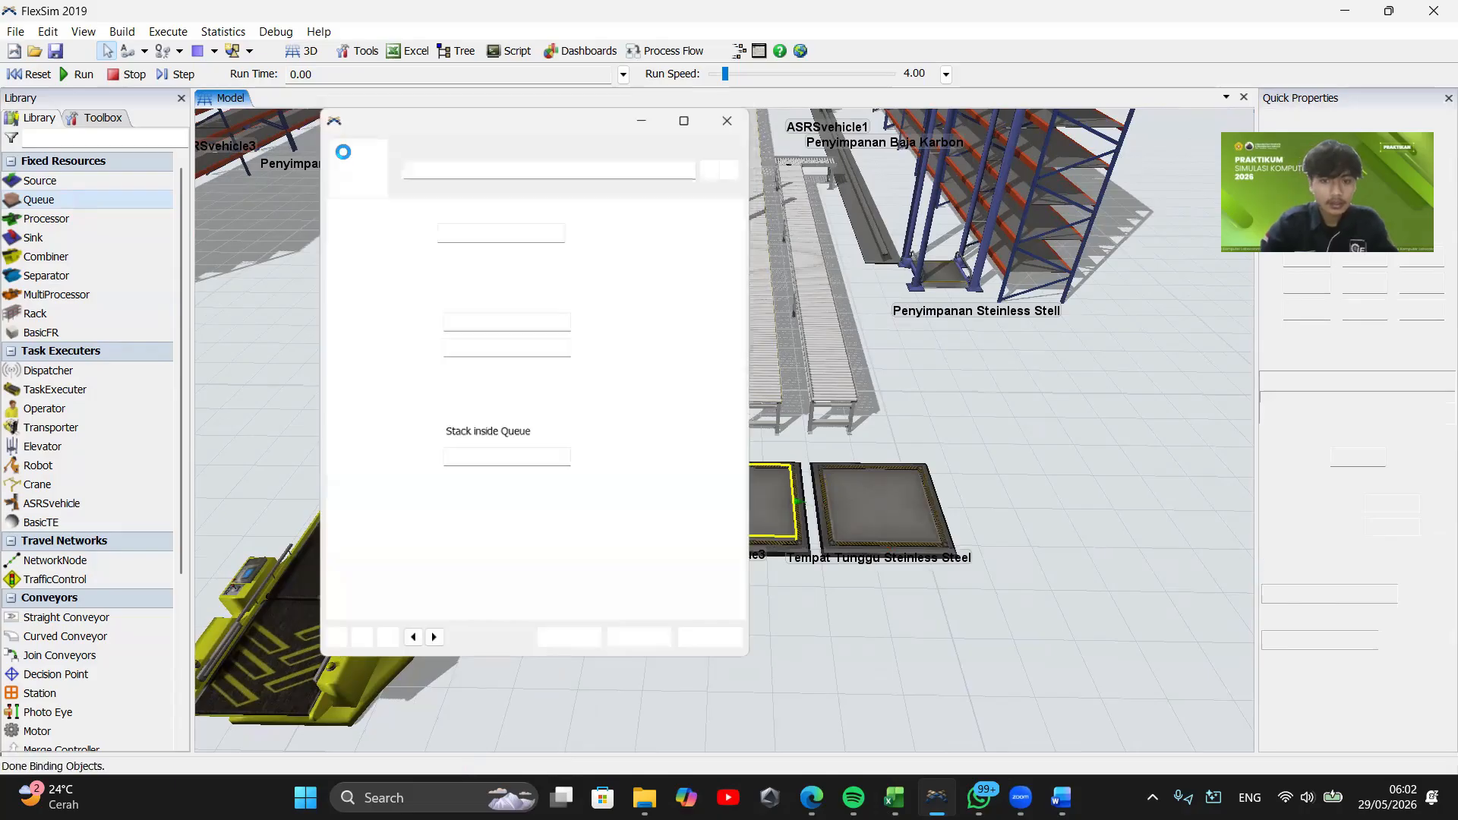
double_click(395, 161)
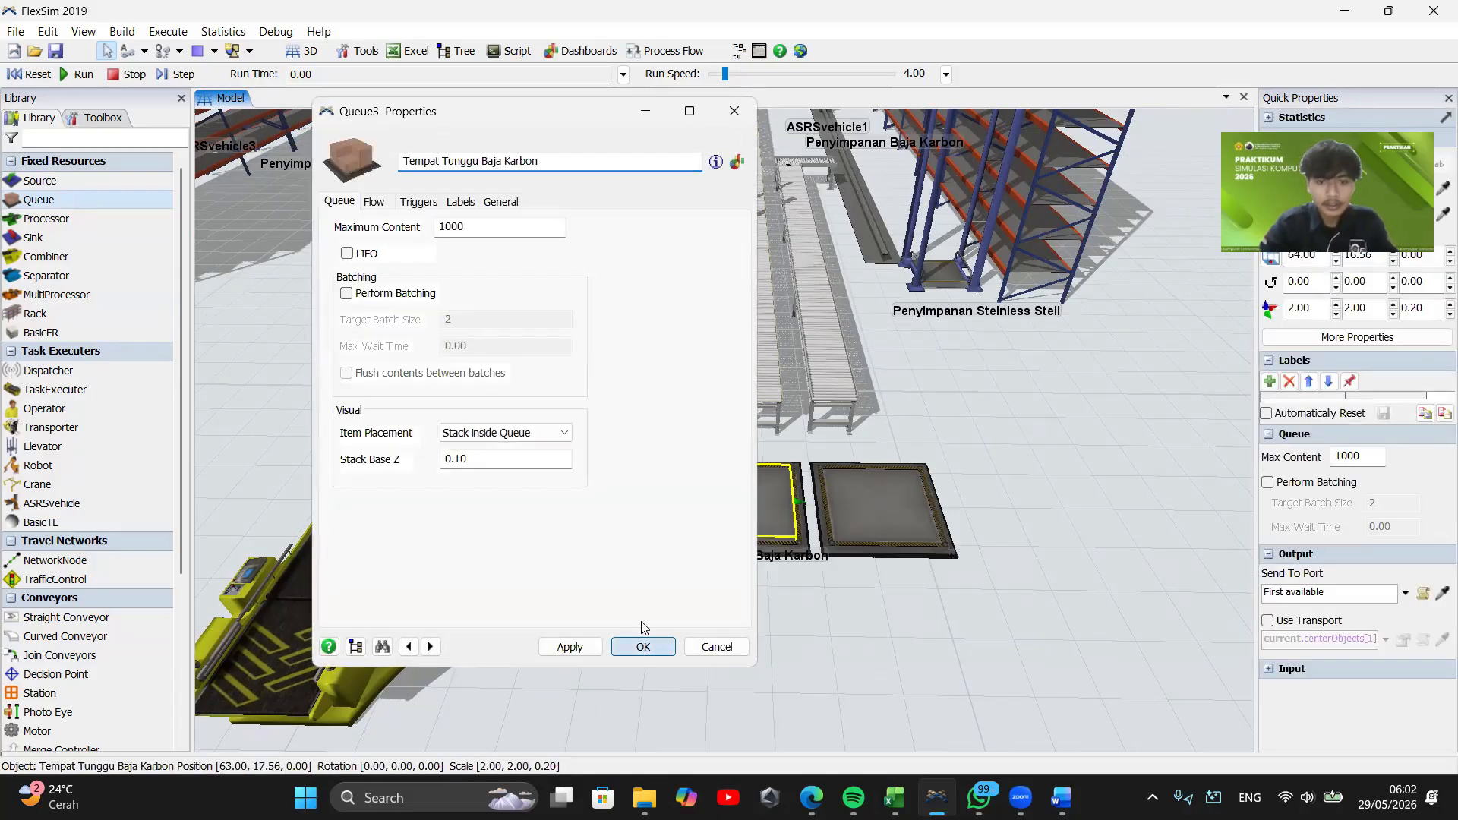
click(643, 646)
Rename Queue2 as Tempat Tunggu Alumunium
double_click(612, 502)
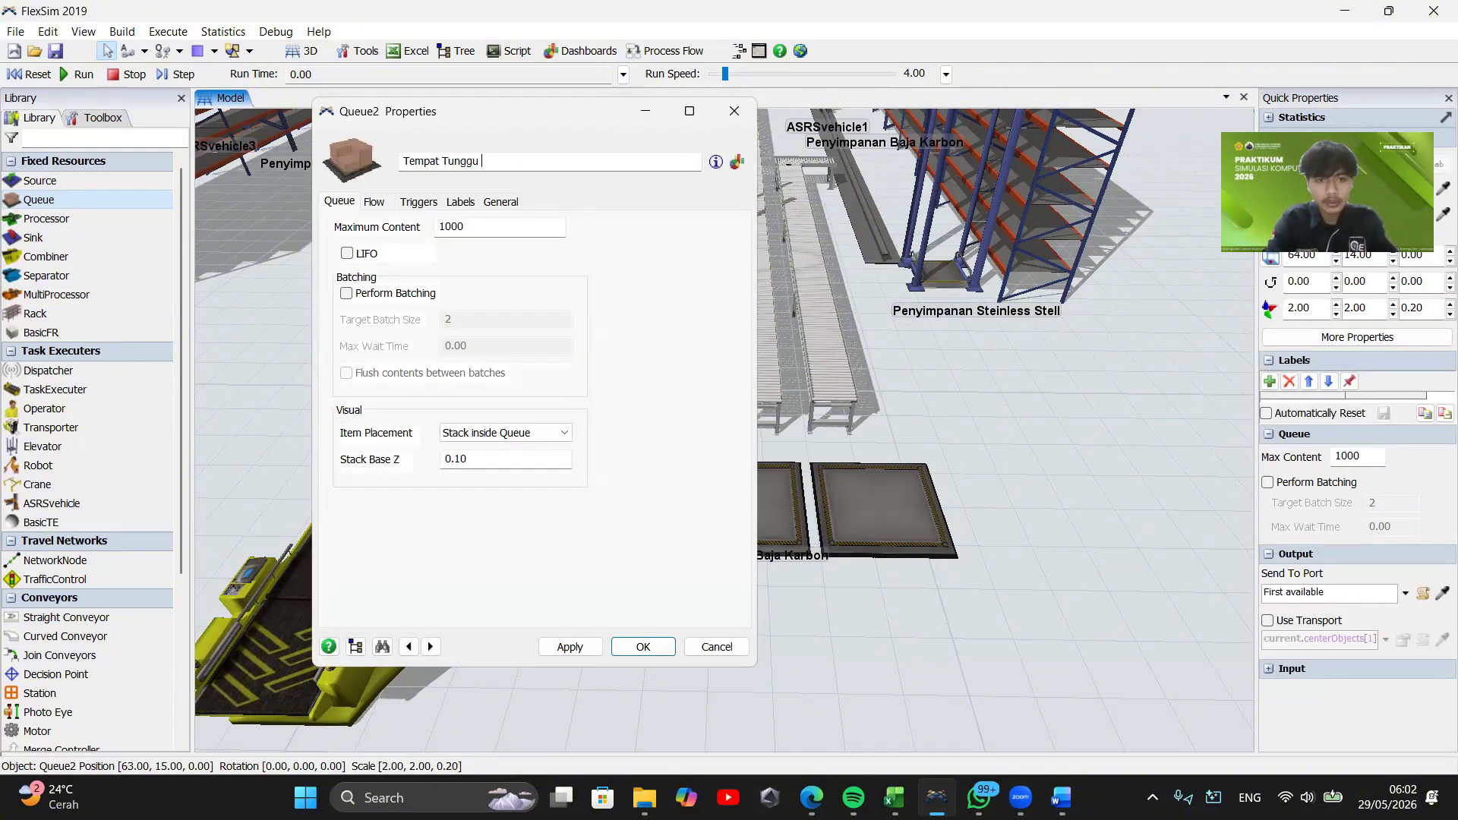
click(643, 647)
click(711, 667)
scroll(711, 667, up, 2)
double_click(637, 550)
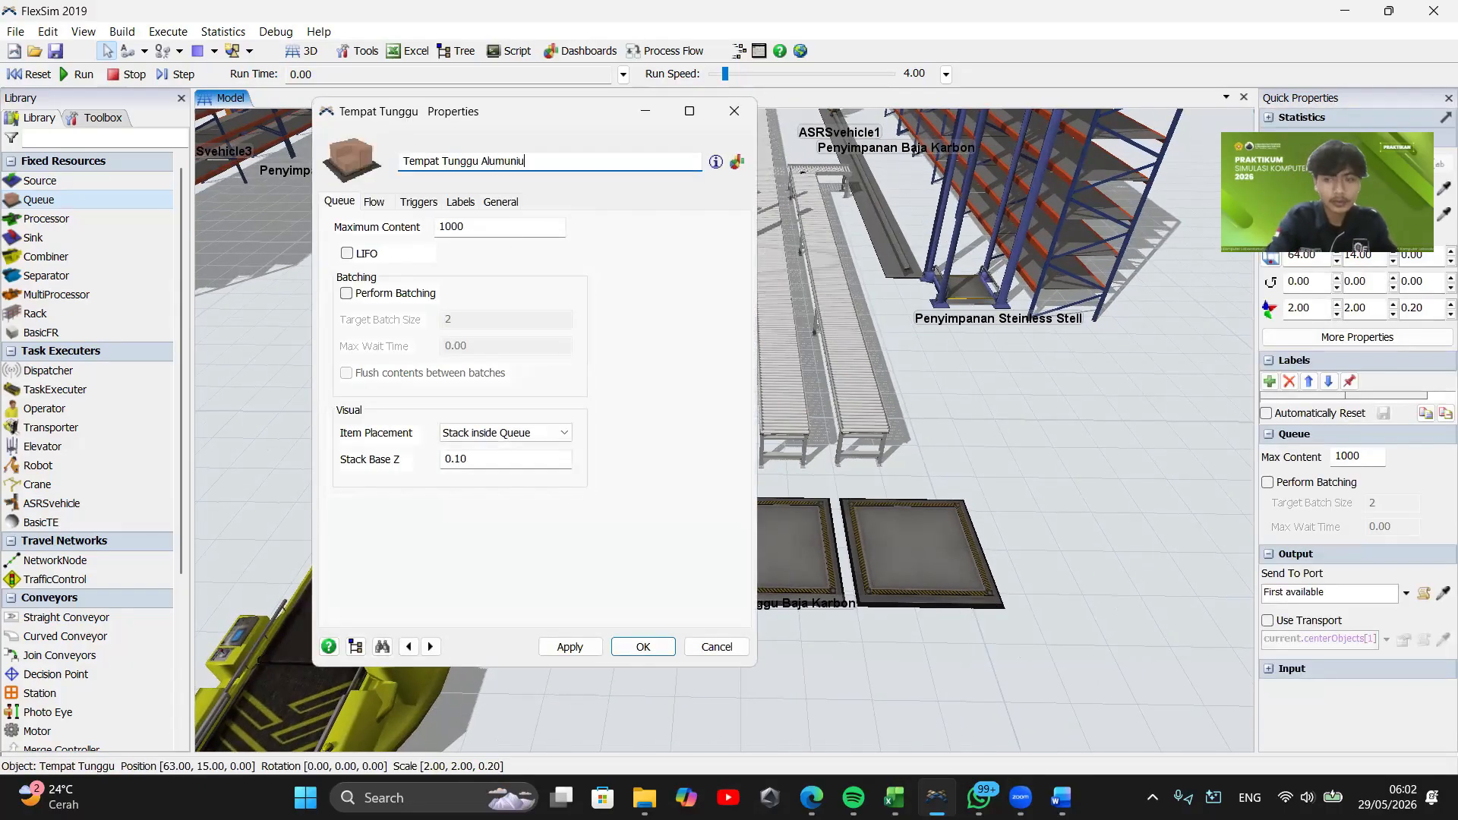
click(644, 646)
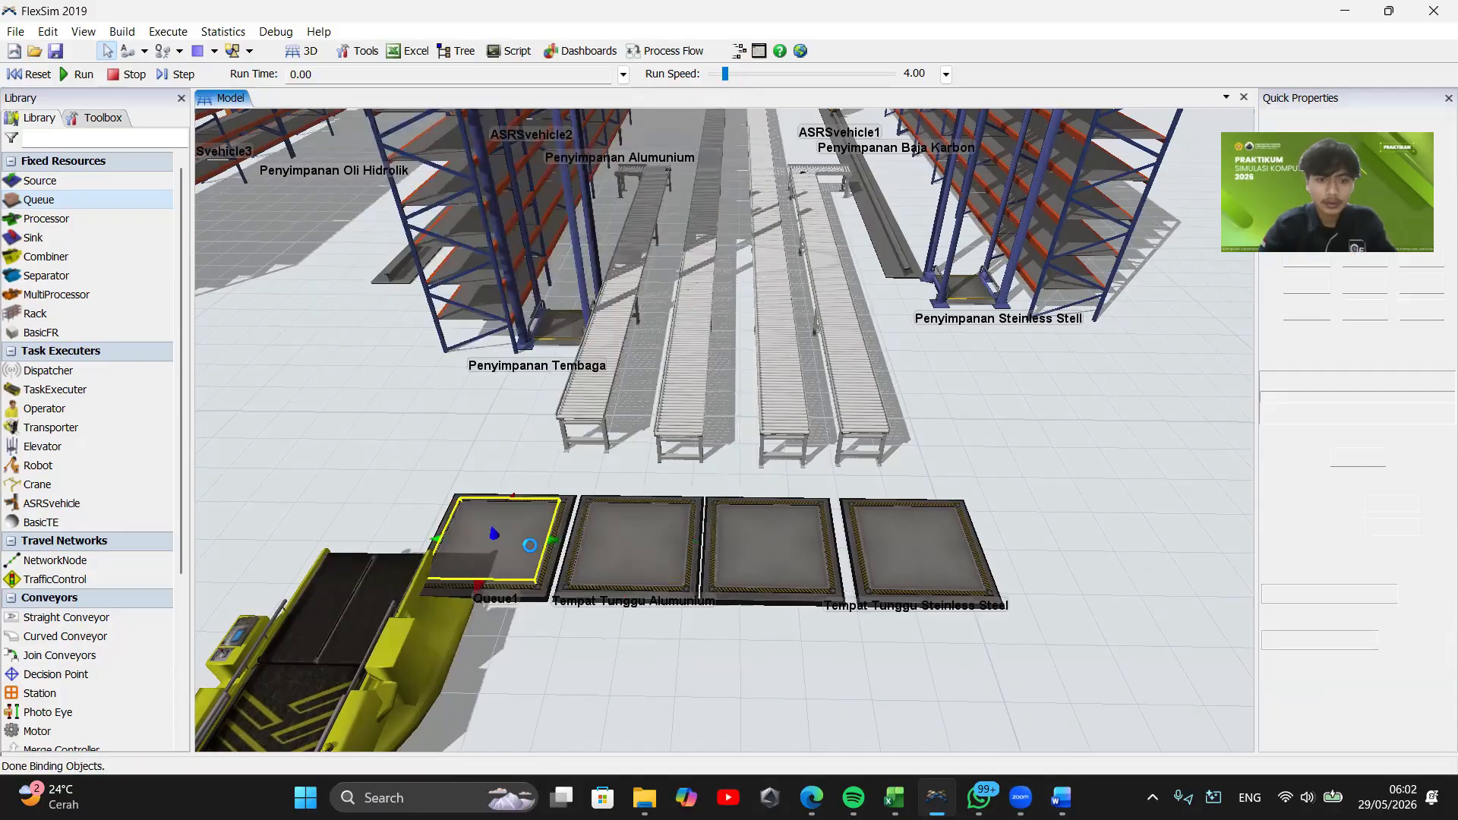
Rename Queue1 as Tempat Tunggu Tembaga
double_click(528, 541)
double_click(410, 155)
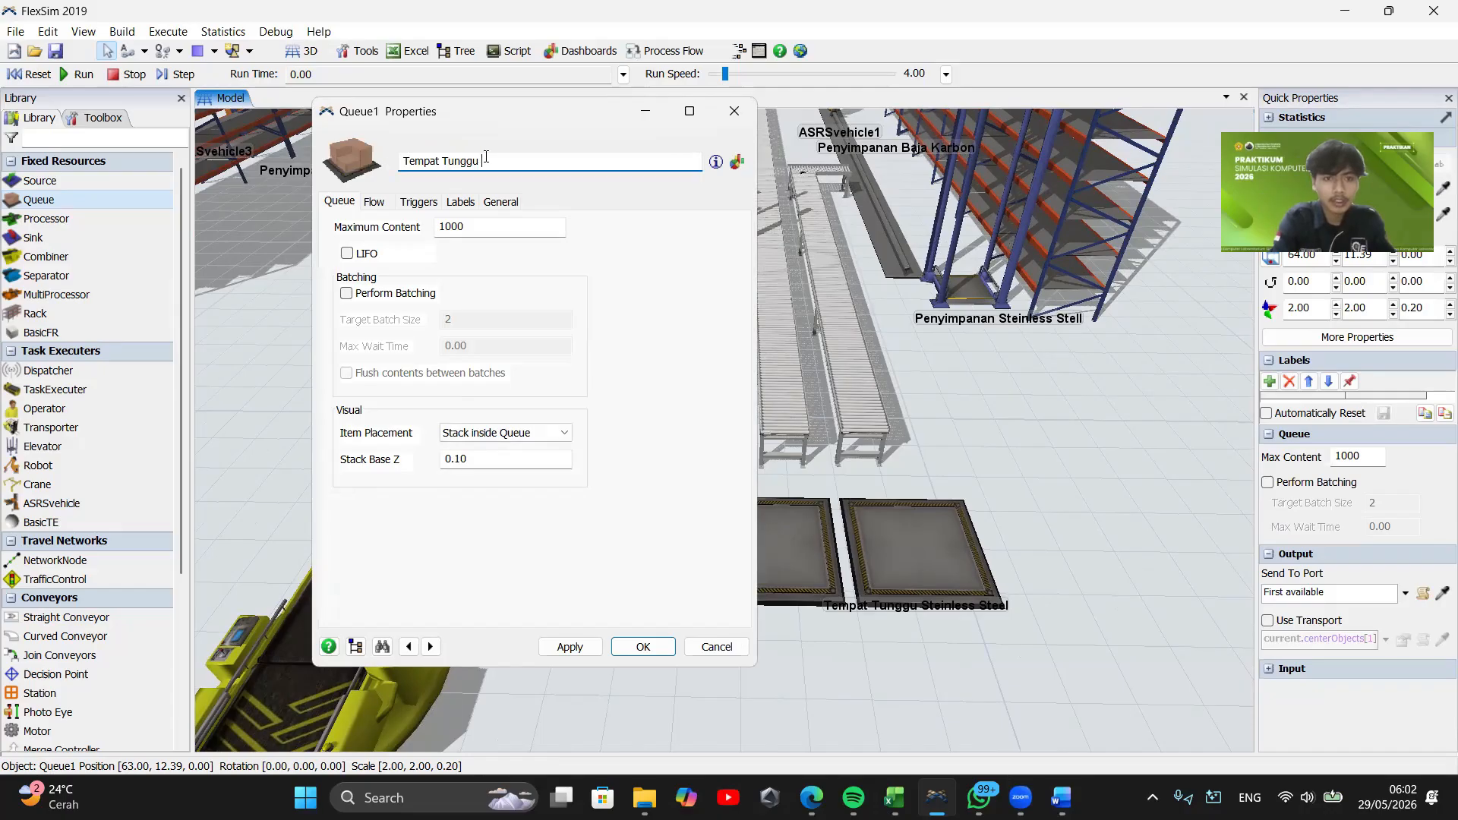
click(642, 640)
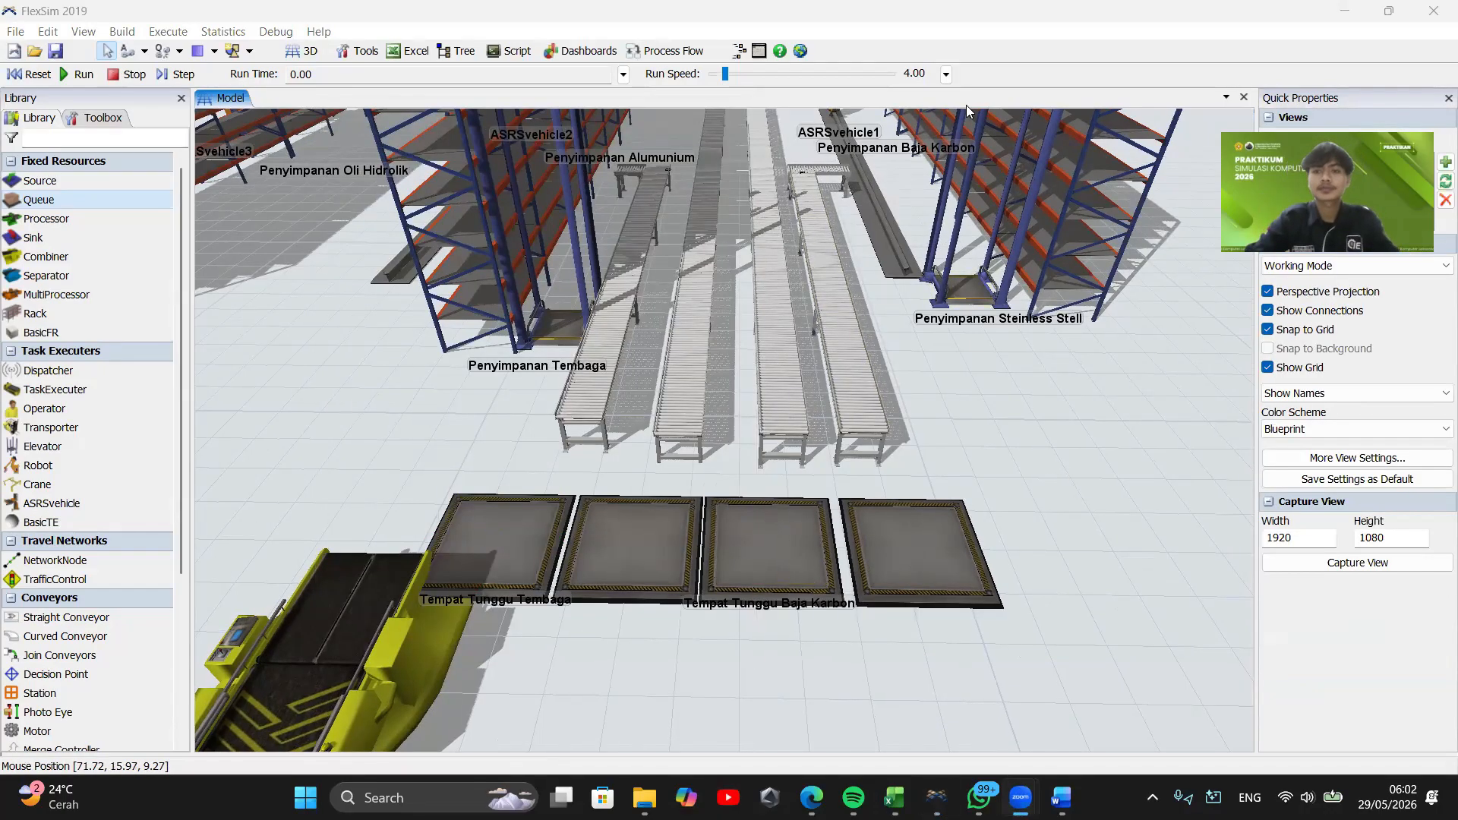
Move the combiner just clear of the Tembaga waiting queue and rename it Pengumpulan Bahan Baku
drag(1015, 426, 1057, 400)
right_drag(1057, 399, 1112, 404)
scroll(816, 459, down, 3)
click(868, 488)
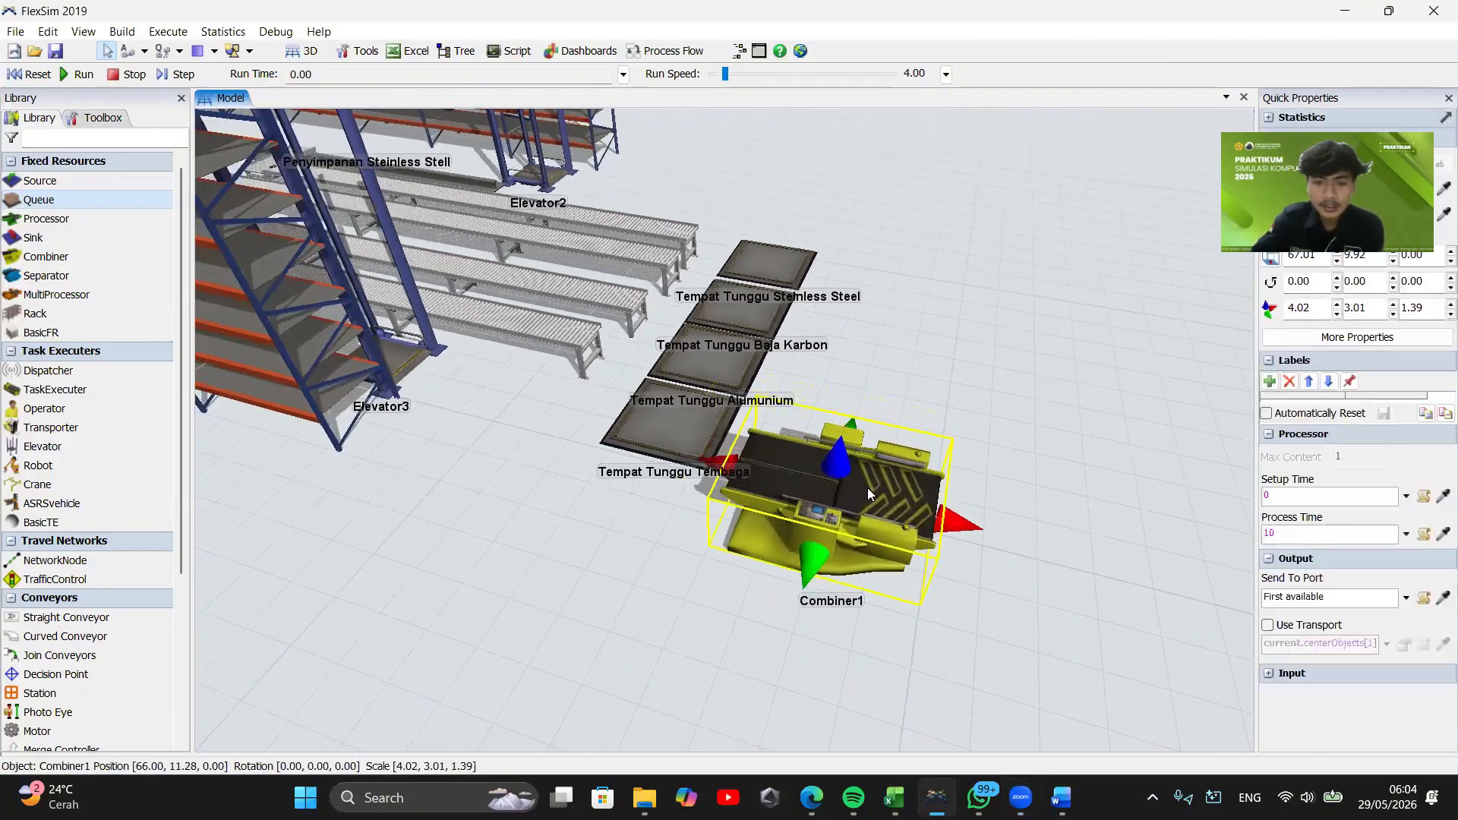
click(1027, 357)
scroll(972, 382, down, 2)
scroll(972, 381, down, 5)
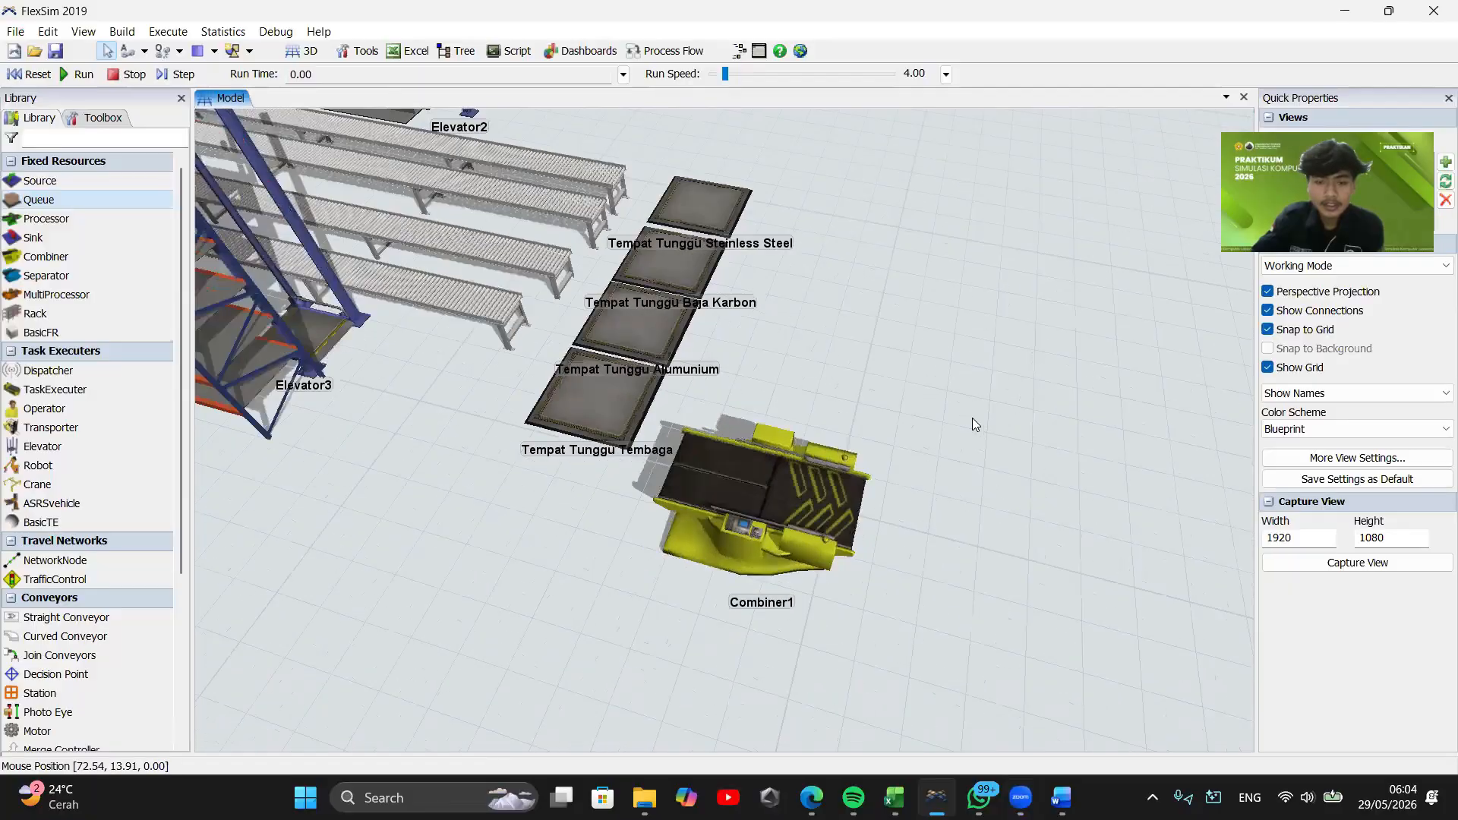
scroll(814, 434, up, 2)
double_click(707, 424)
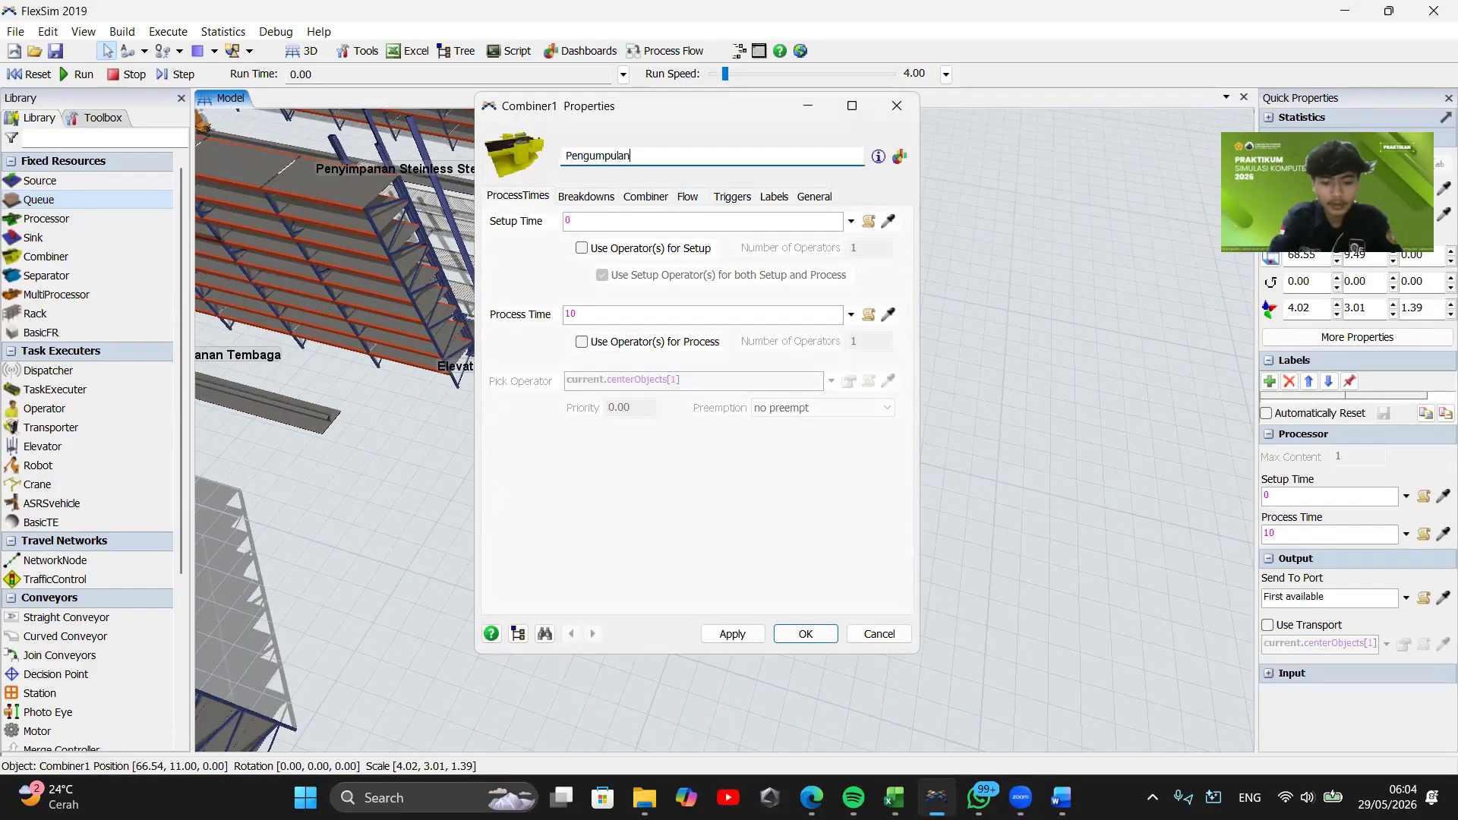
click(807, 634)
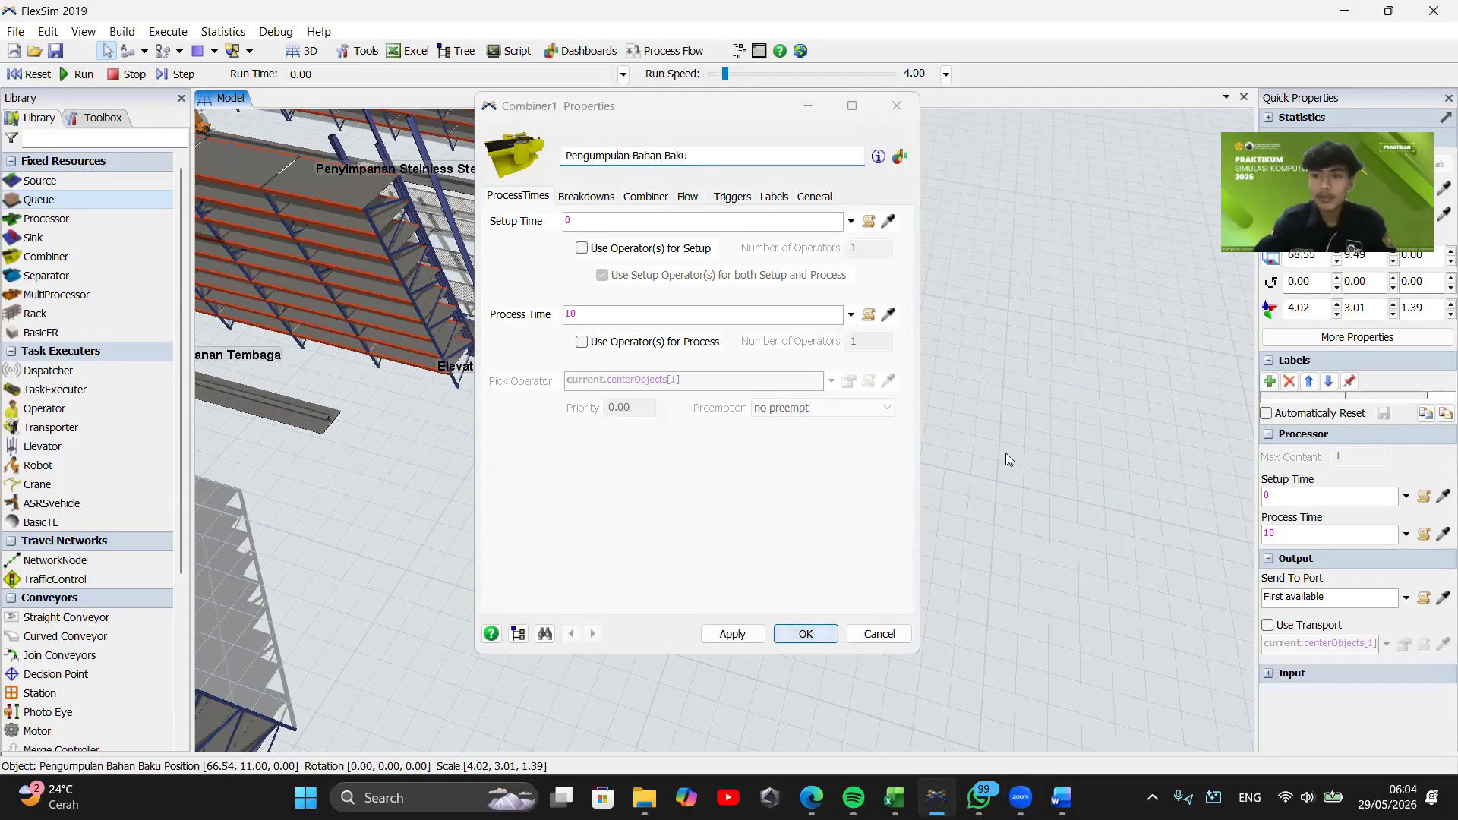
Draw a straight conveyor about 7.6 m long leading away from the Pengumpulan Bahan Baku combiner's output, at 1.00 m elevation
drag(945, 490, 892, 454)
click(66, 618)
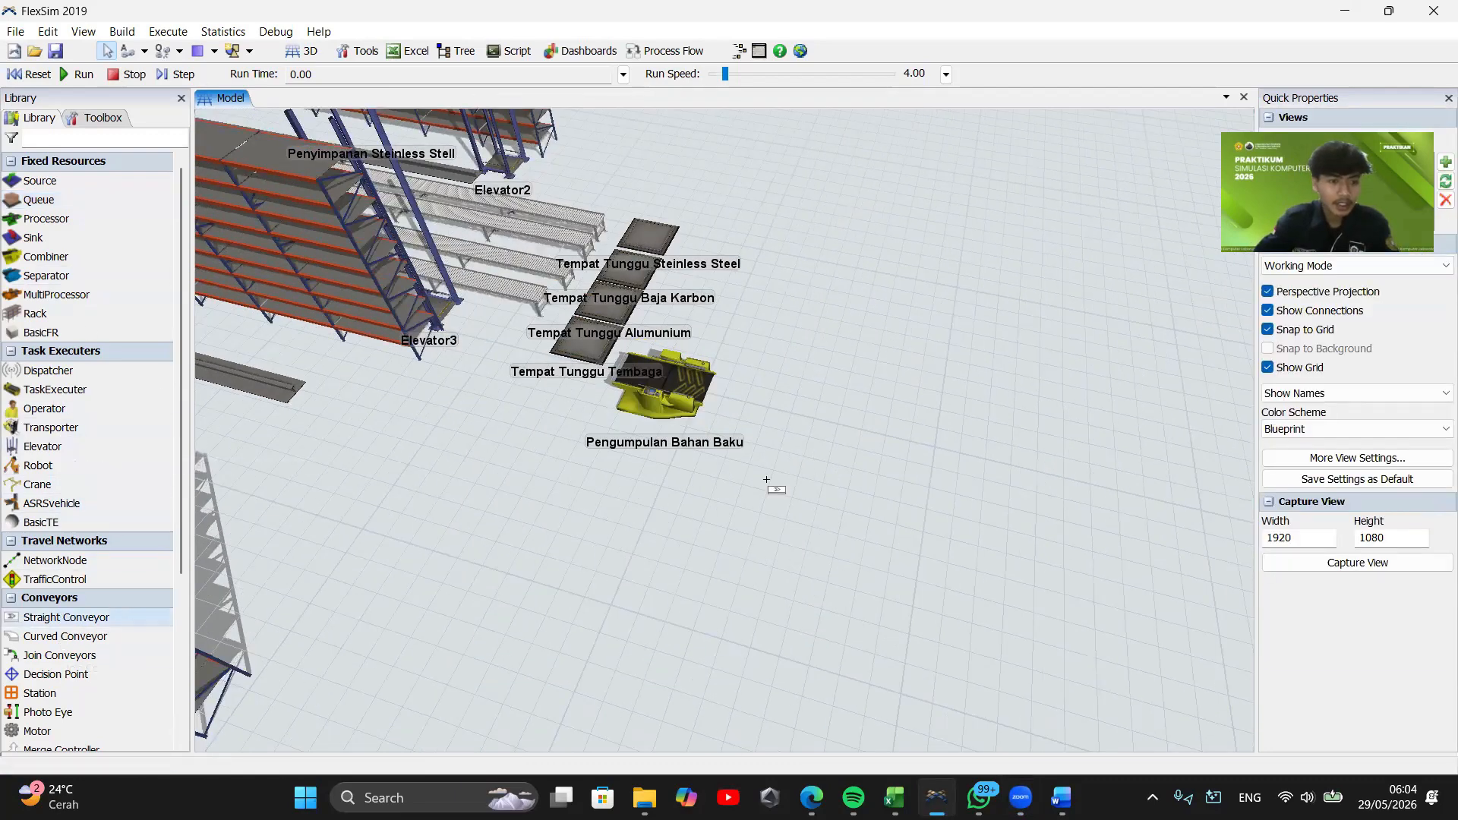
click(820, 446)
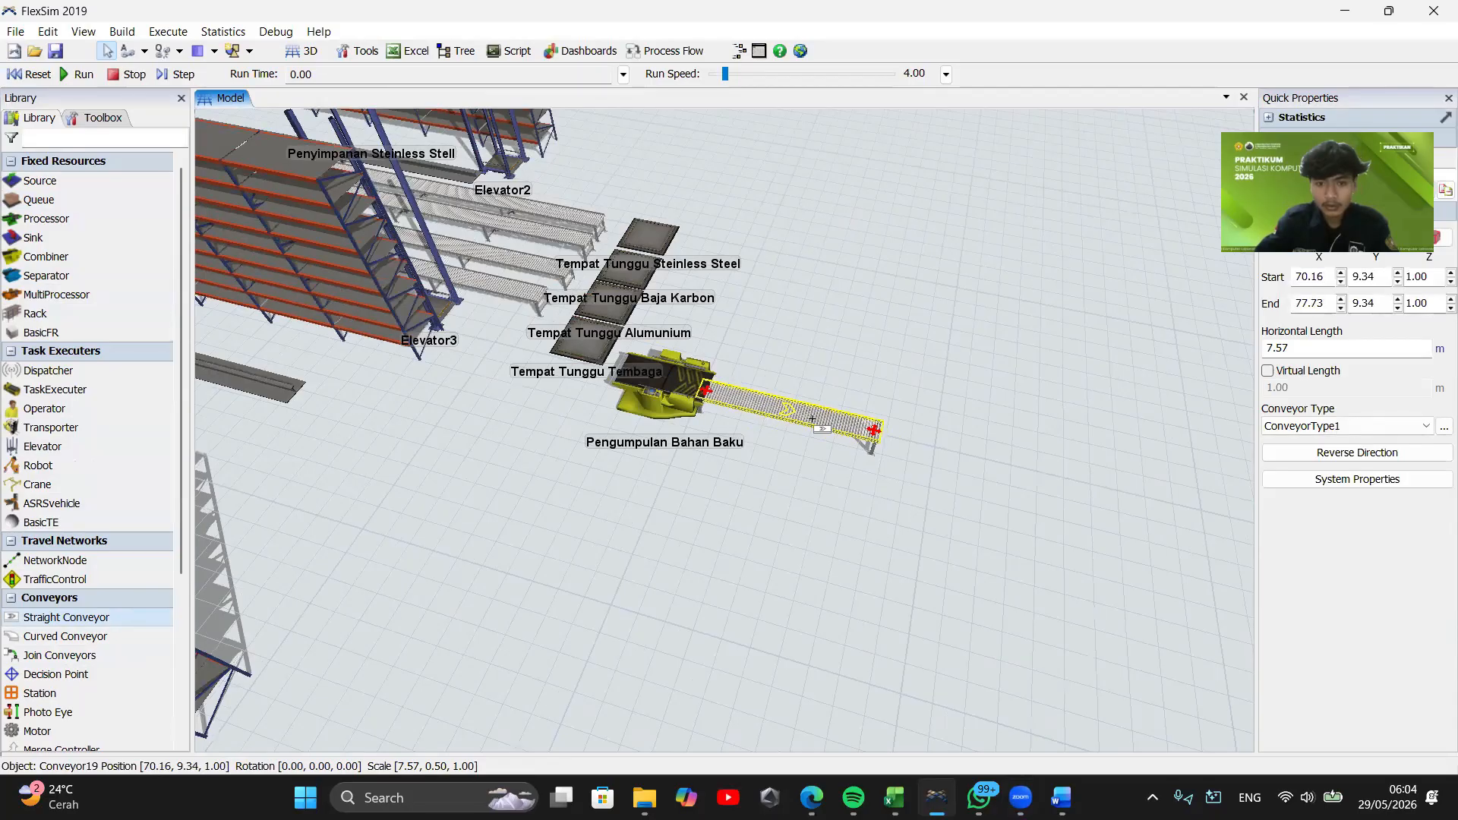
drag(830, 455, 672, 534)
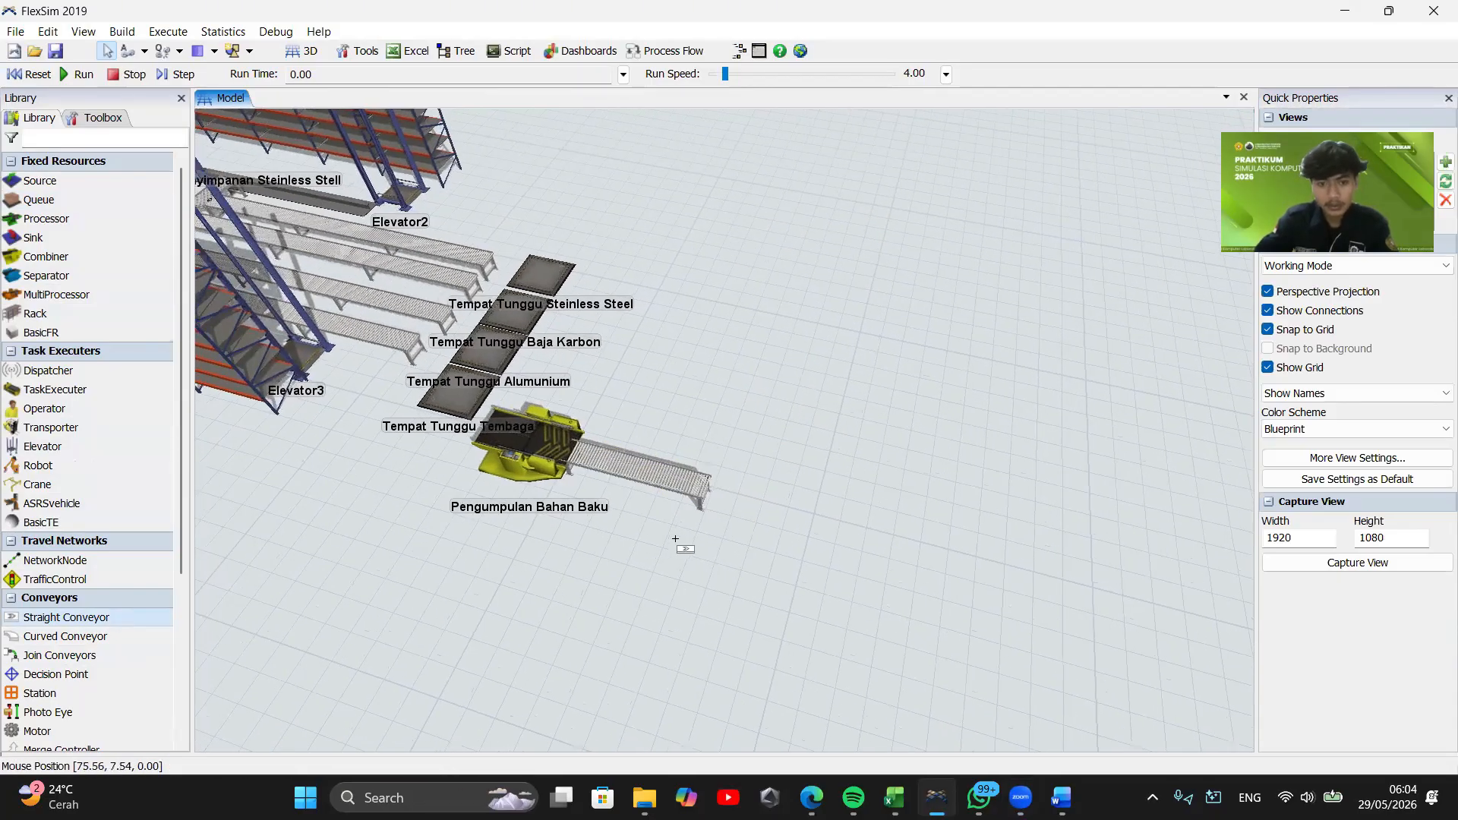
drag(539, 549, 472, 485)
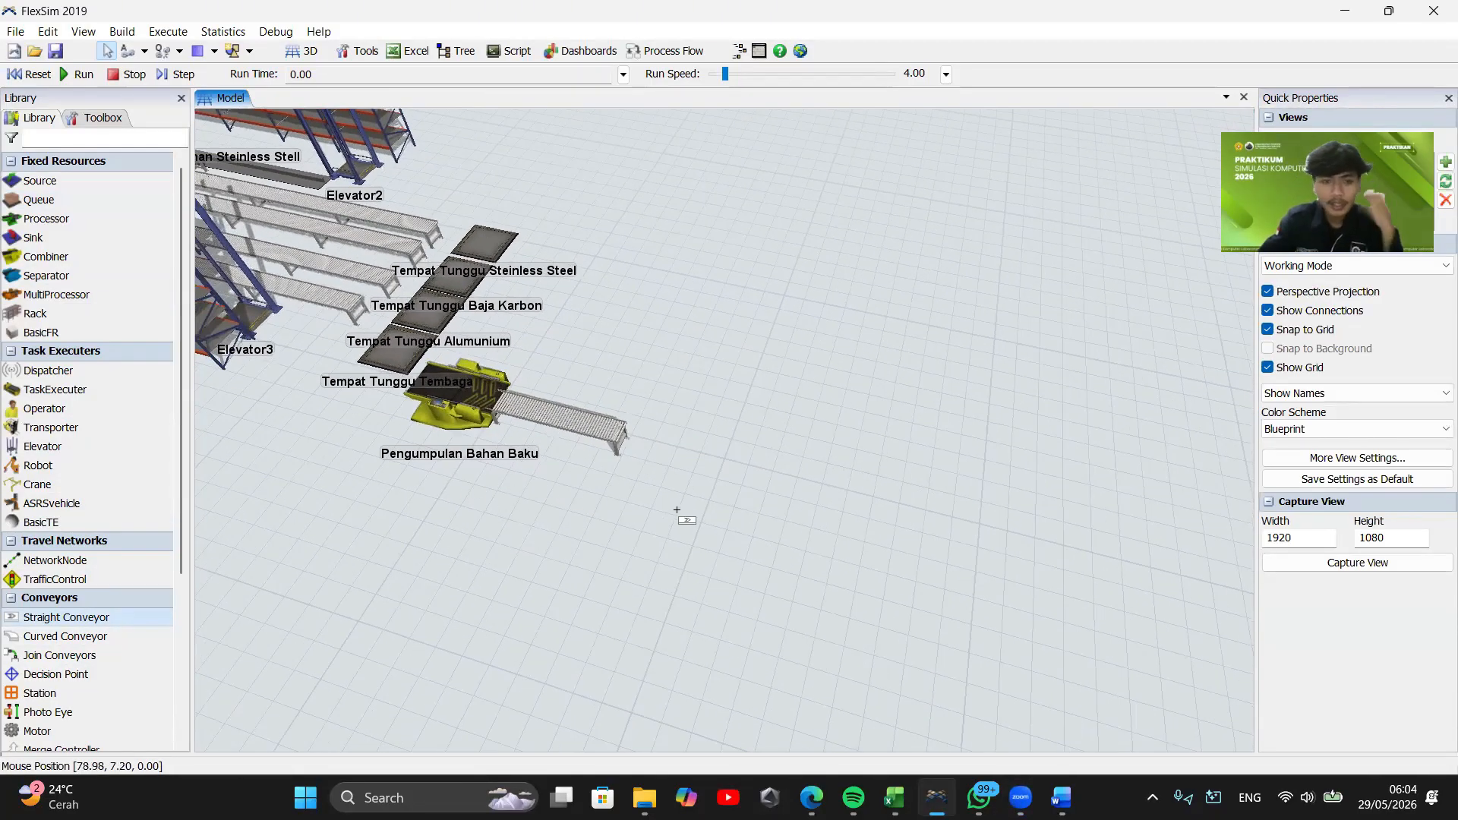
In the SIKOM Excel workbook, highlight the Pemotongan Material through Pengeboran Komponen rows in yellow, from activity name to the tenth measurement
click(894, 797)
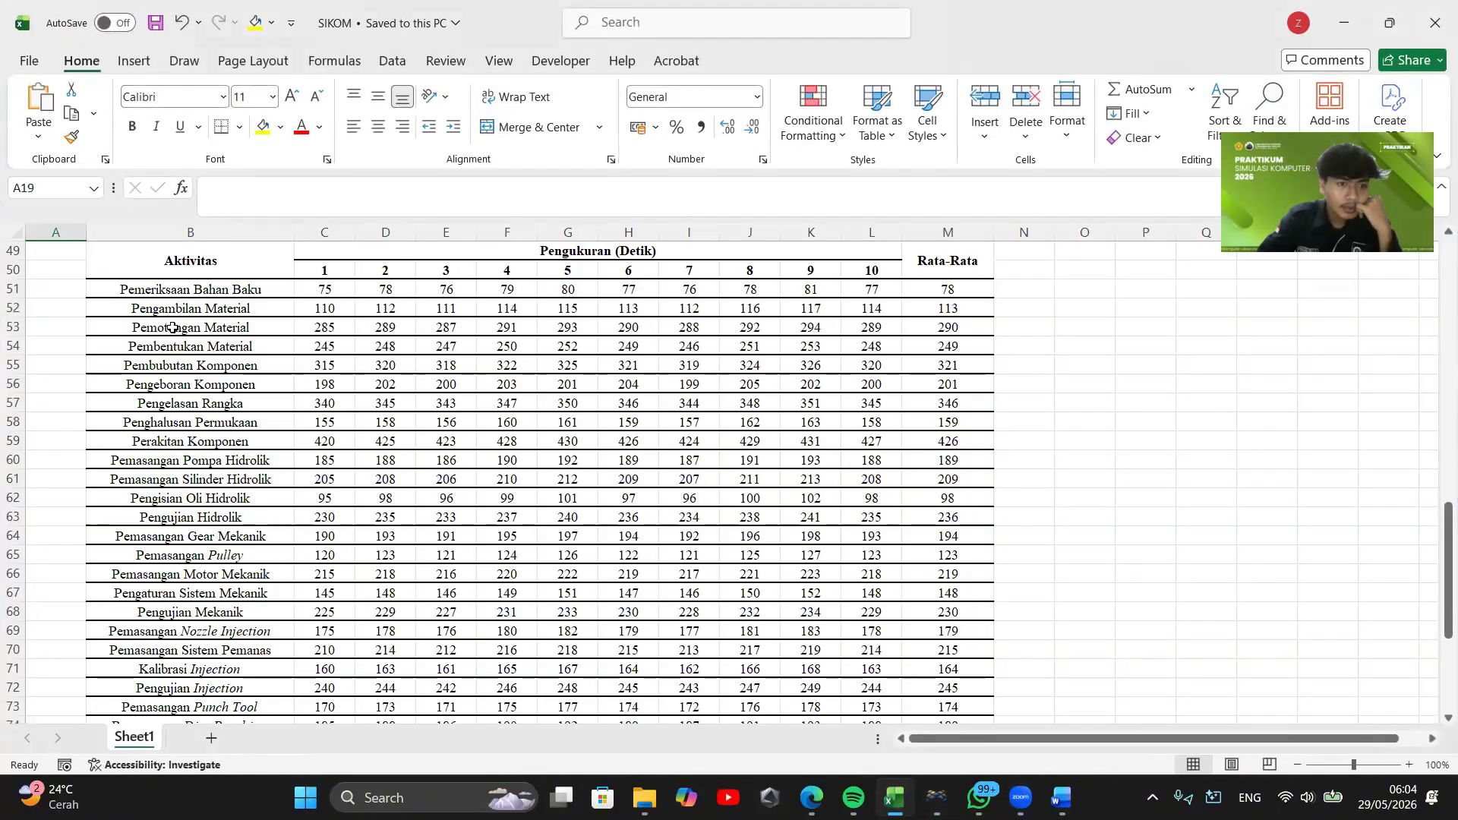
drag(173, 328, 188, 384)
click(190, 366)
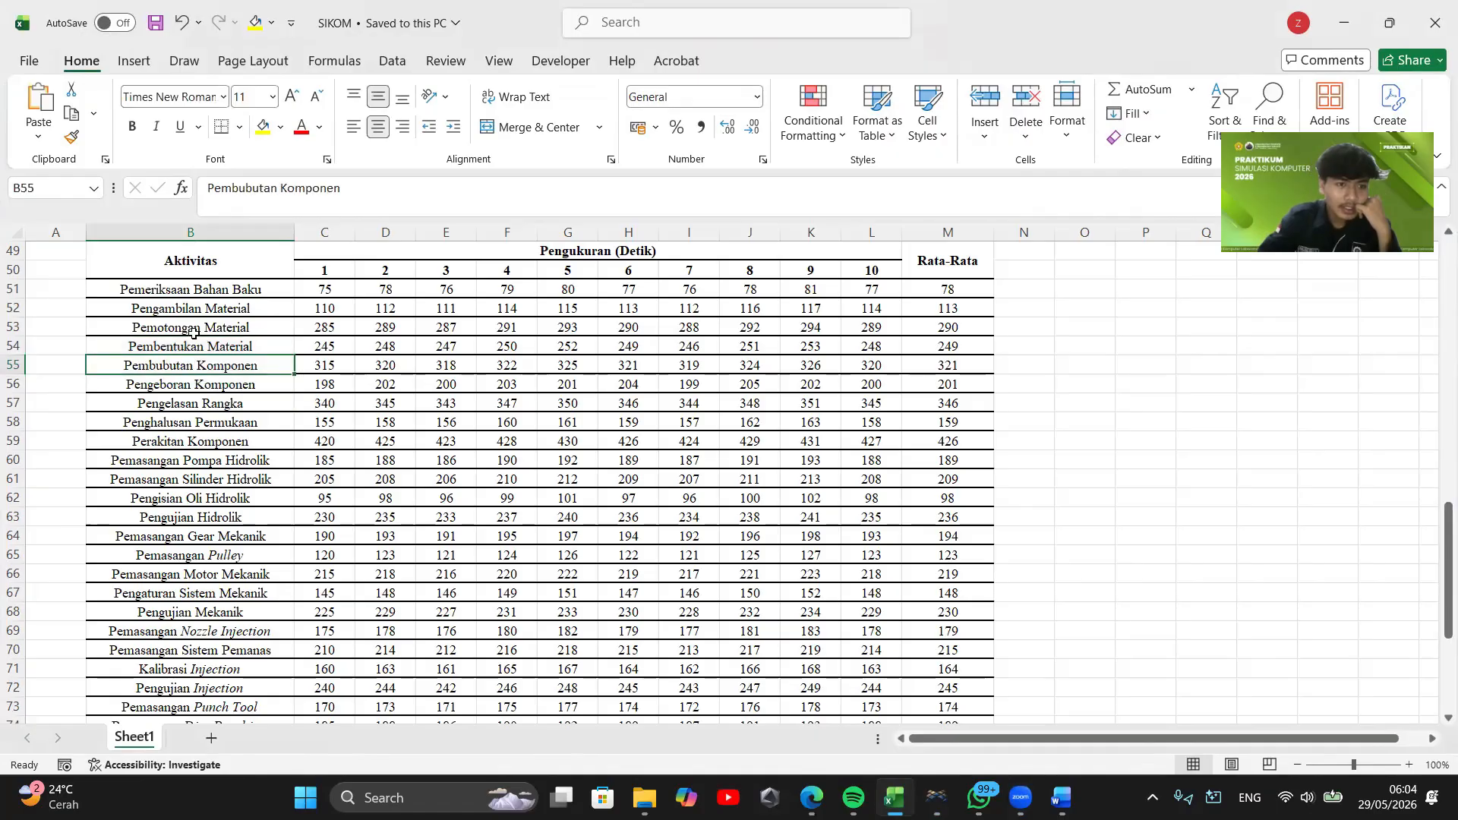
drag(193, 333, 880, 388)
click(263, 127)
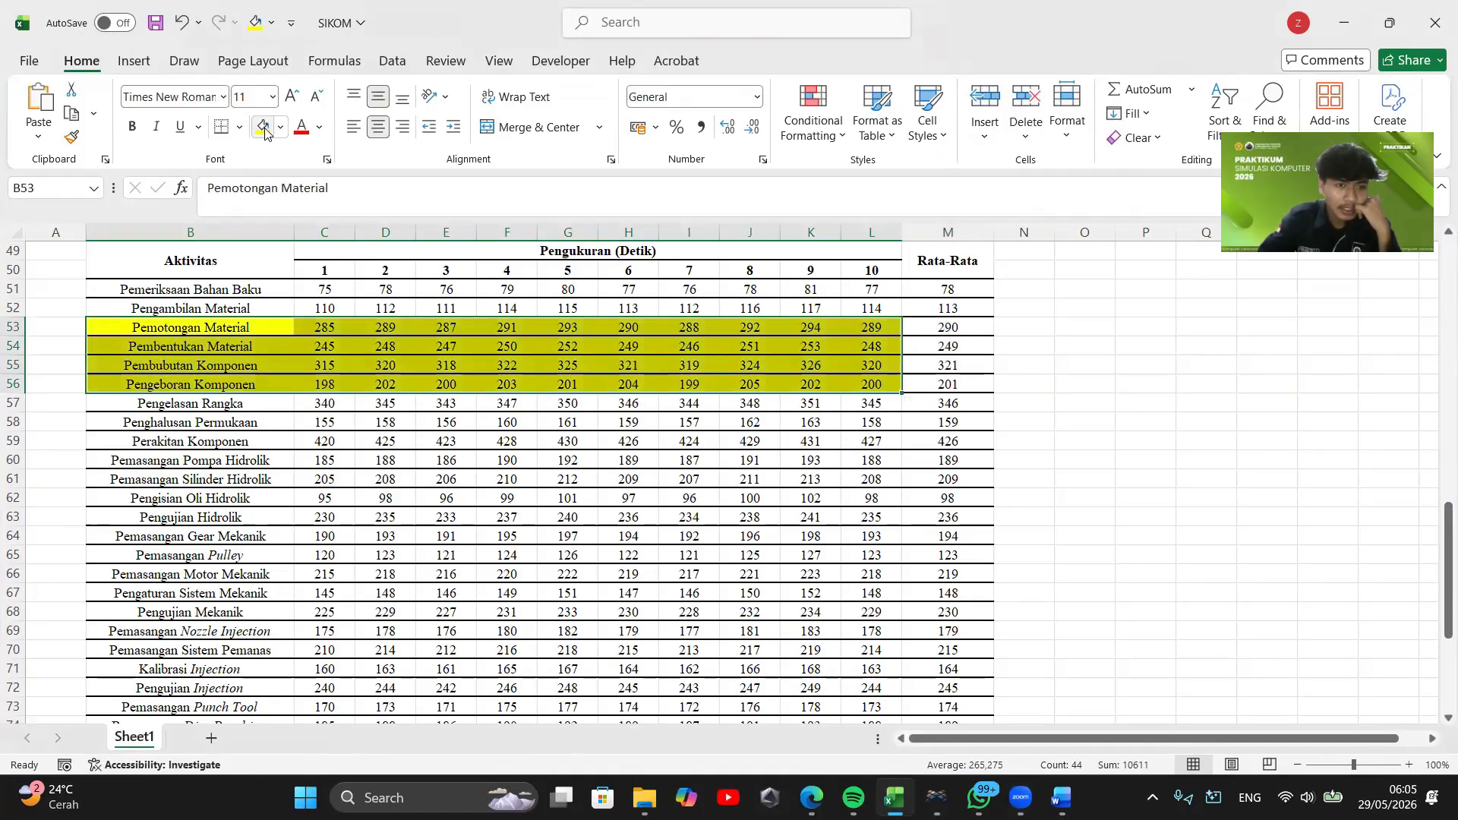
click(325, 460)
click(264, 341)
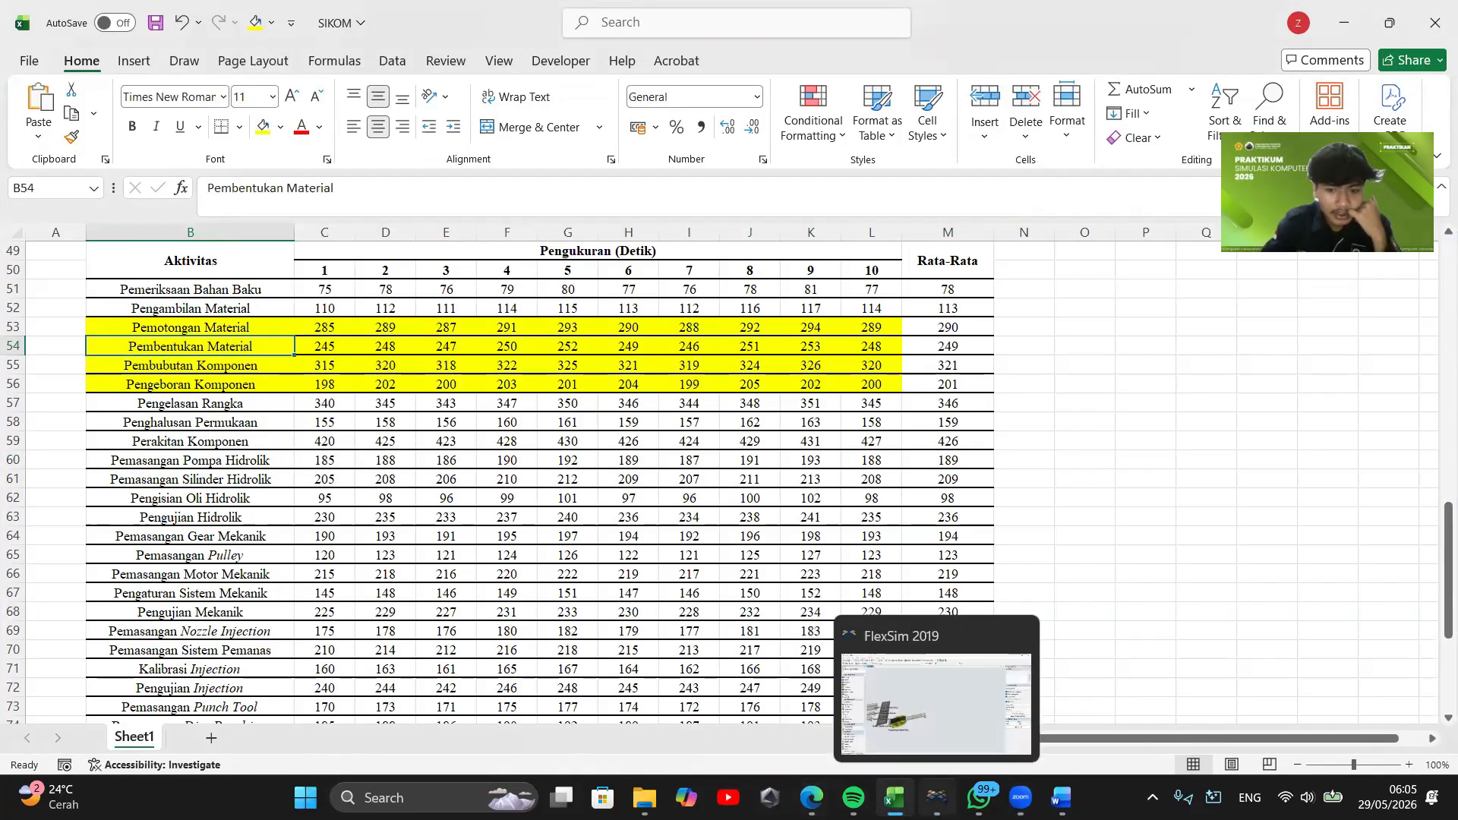
Switch to FlexSim, place a MultiProcessor at the end of the combiner's output conveyor and rename it Pemotongan dan Pembentukan
click(937, 797)
drag(177, 315, 535, 533)
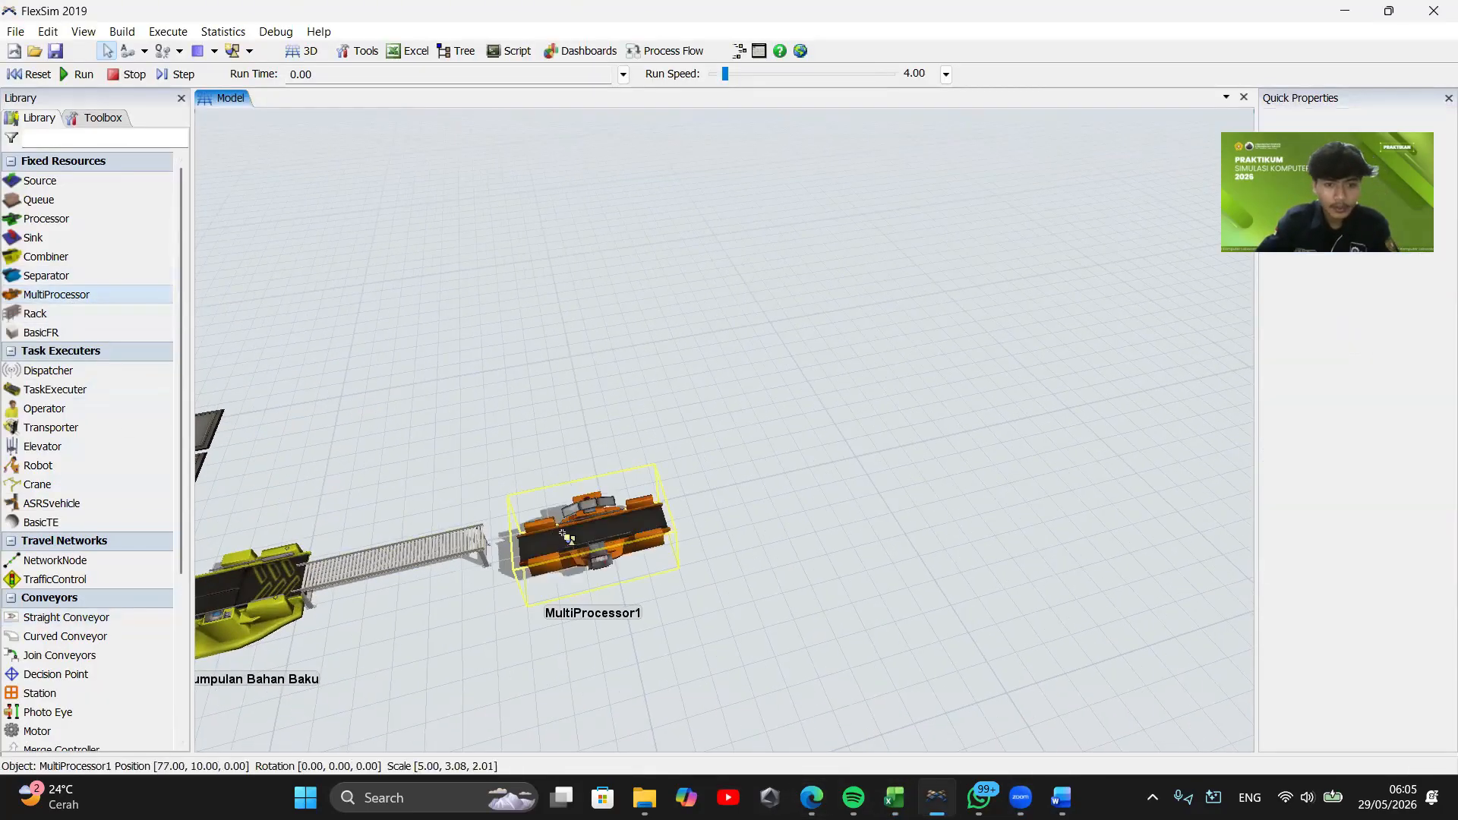
double_click(540, 527)
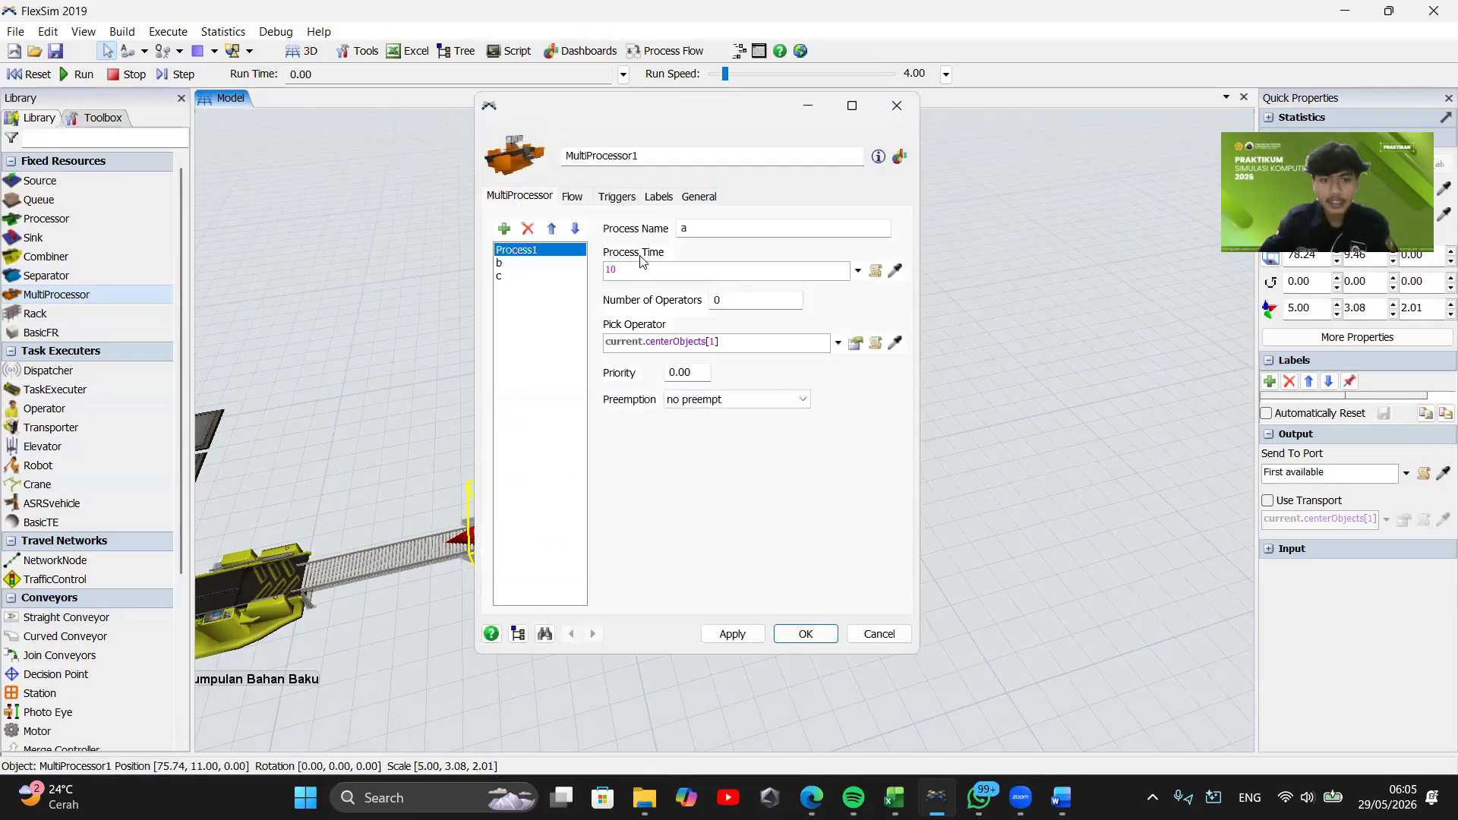
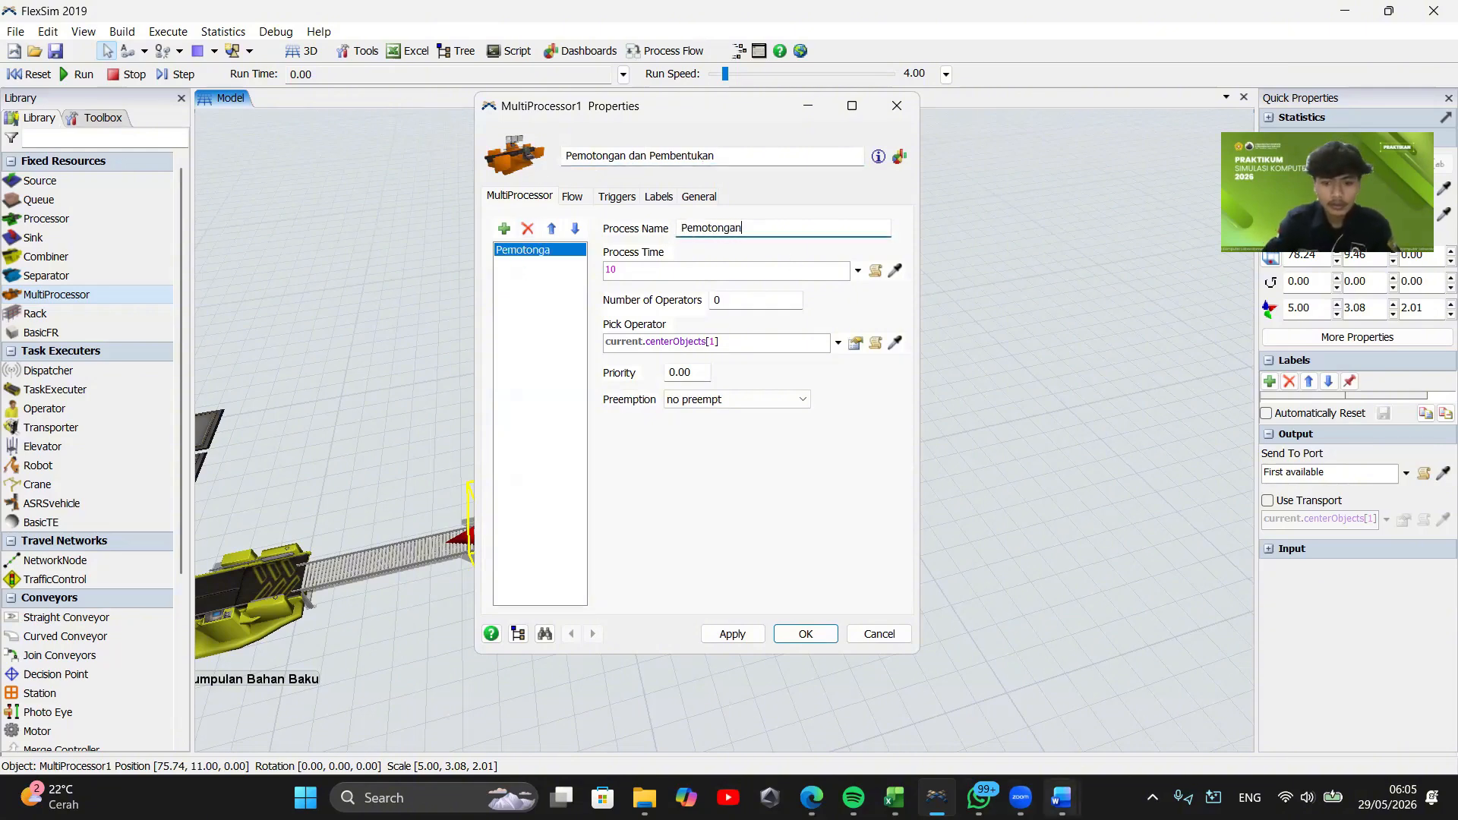
Check the activity names in the Excel table and name the multiprocessor's first process PemotonganMaterial
mouse_move(894, 798)
click(882, 733)
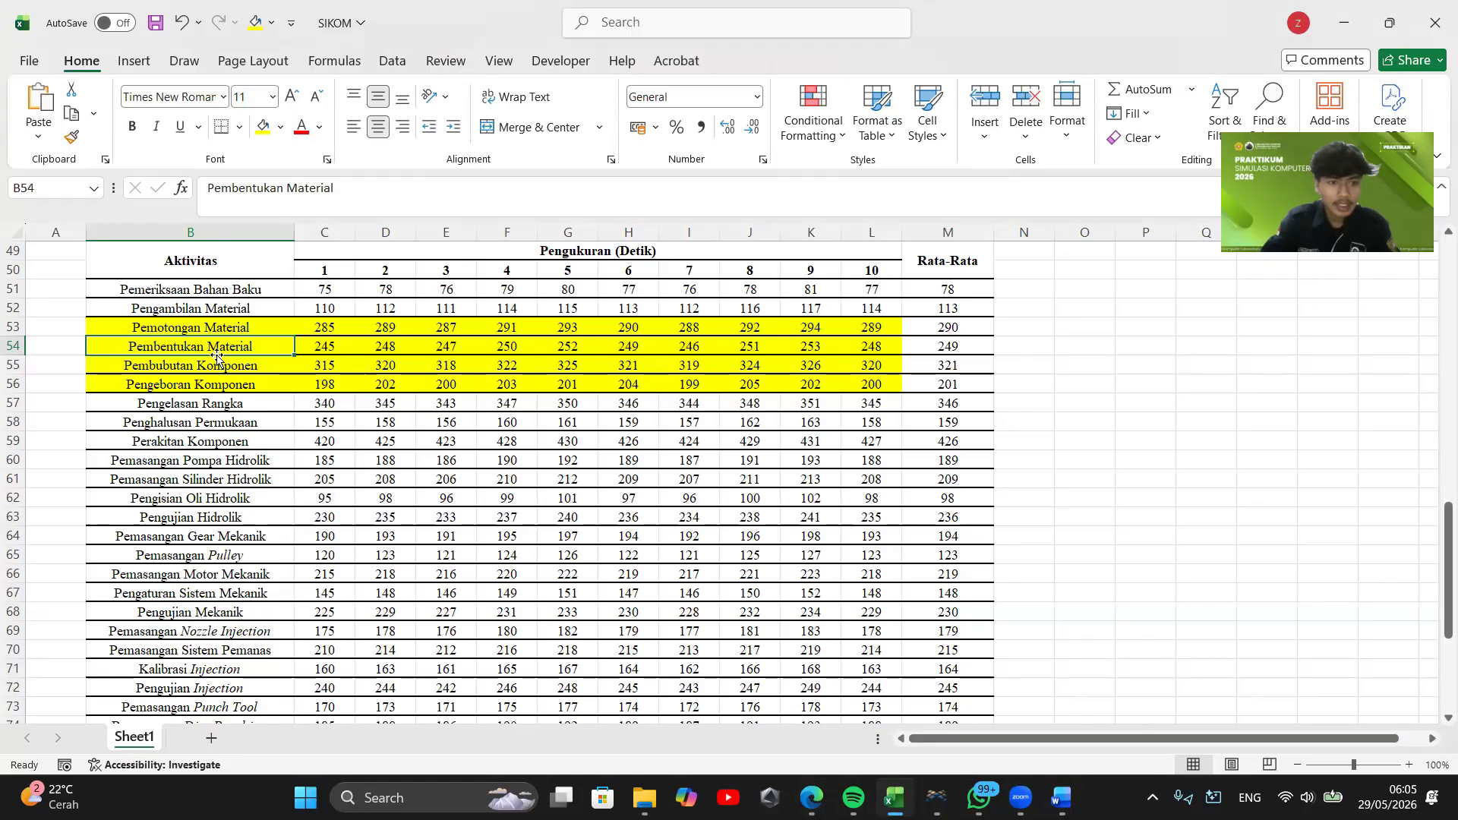
mouse_move(936, 798)
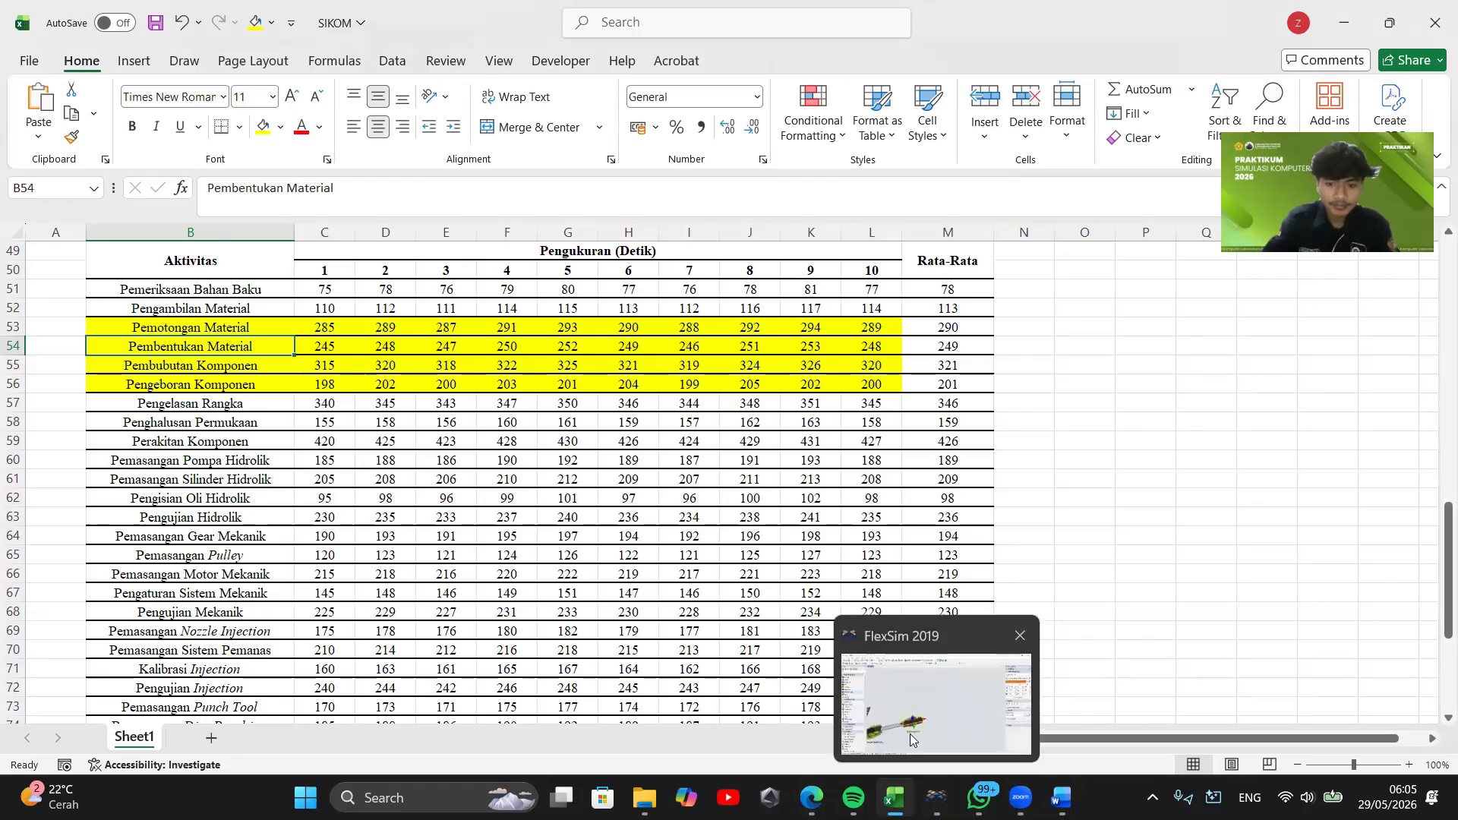
click(911, 733)
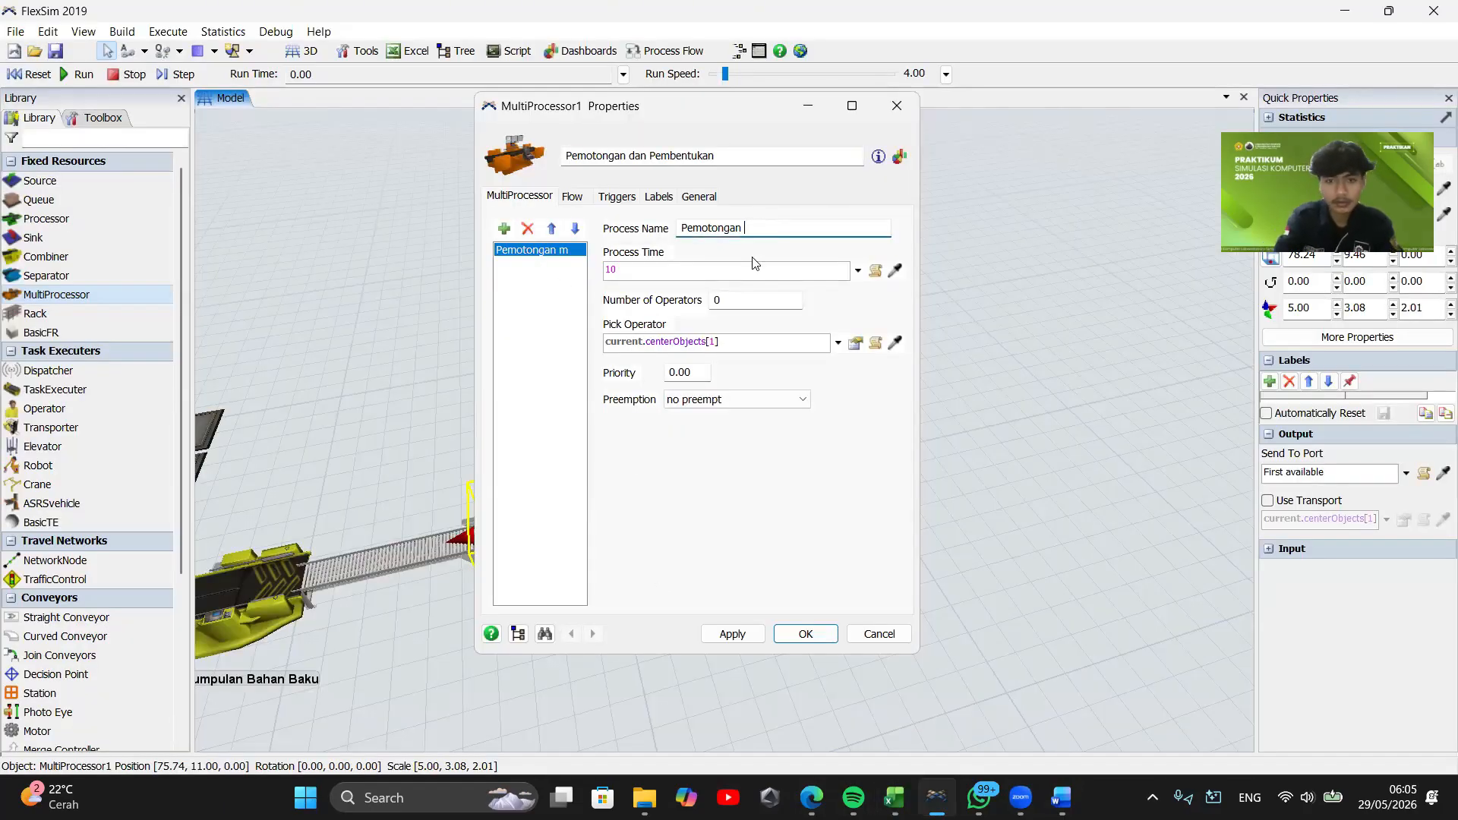
text(rial)
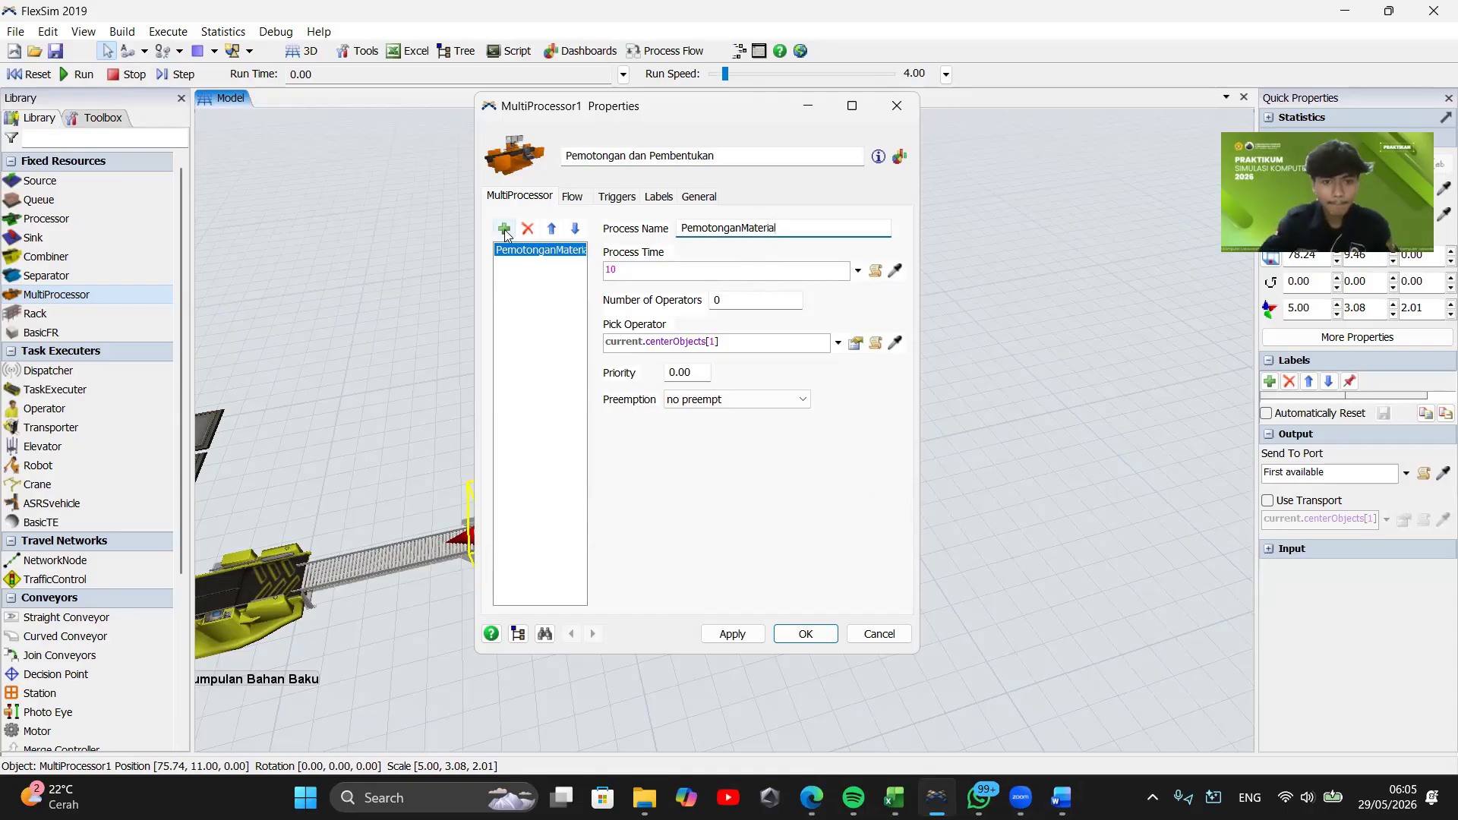
Add three more processes to the multiprocessor, named Pembentuka Material, Pembubutan Material and Pengeboran Material
click(504, 228)
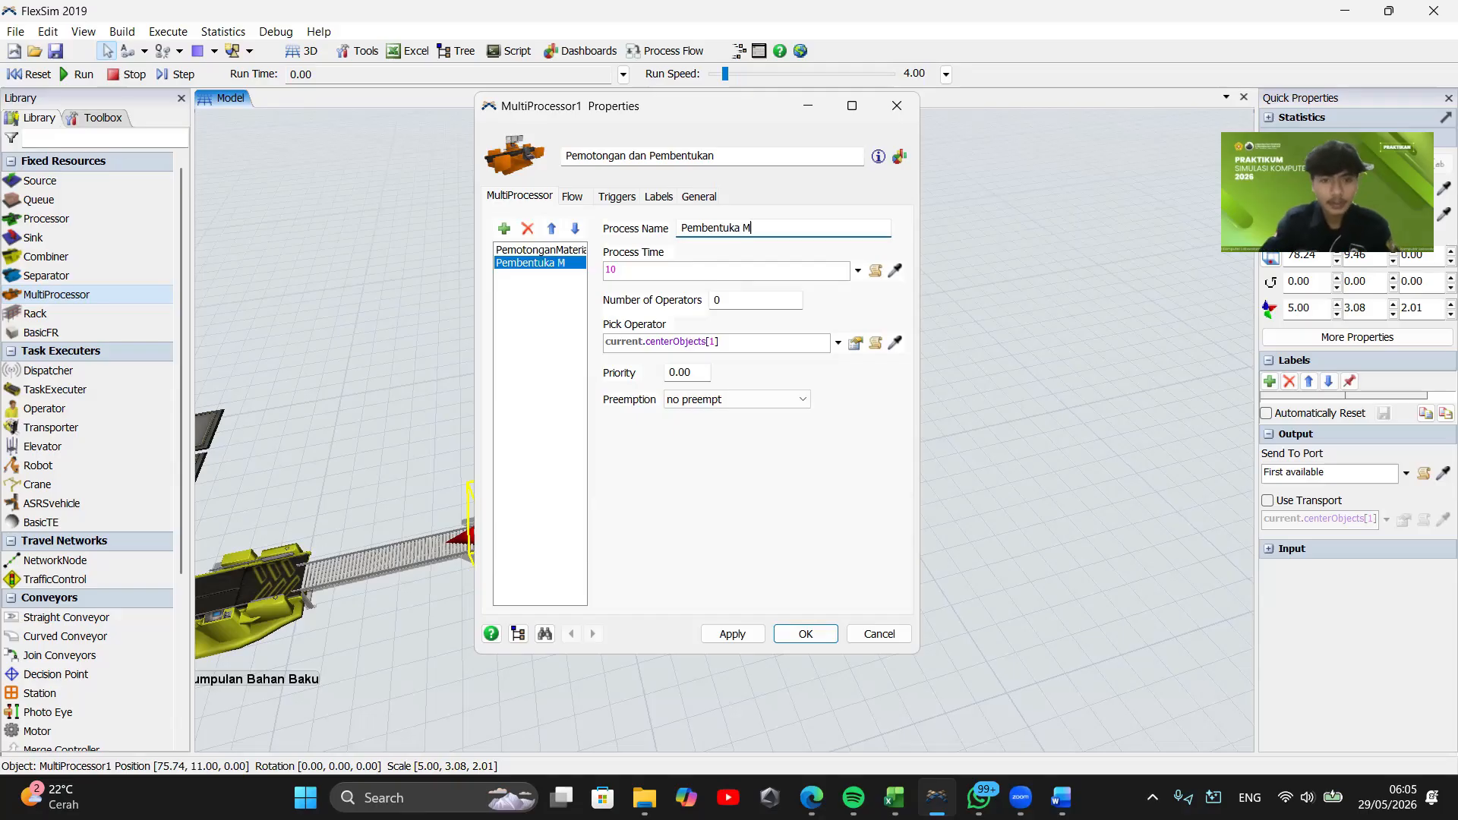
click(502, 228)
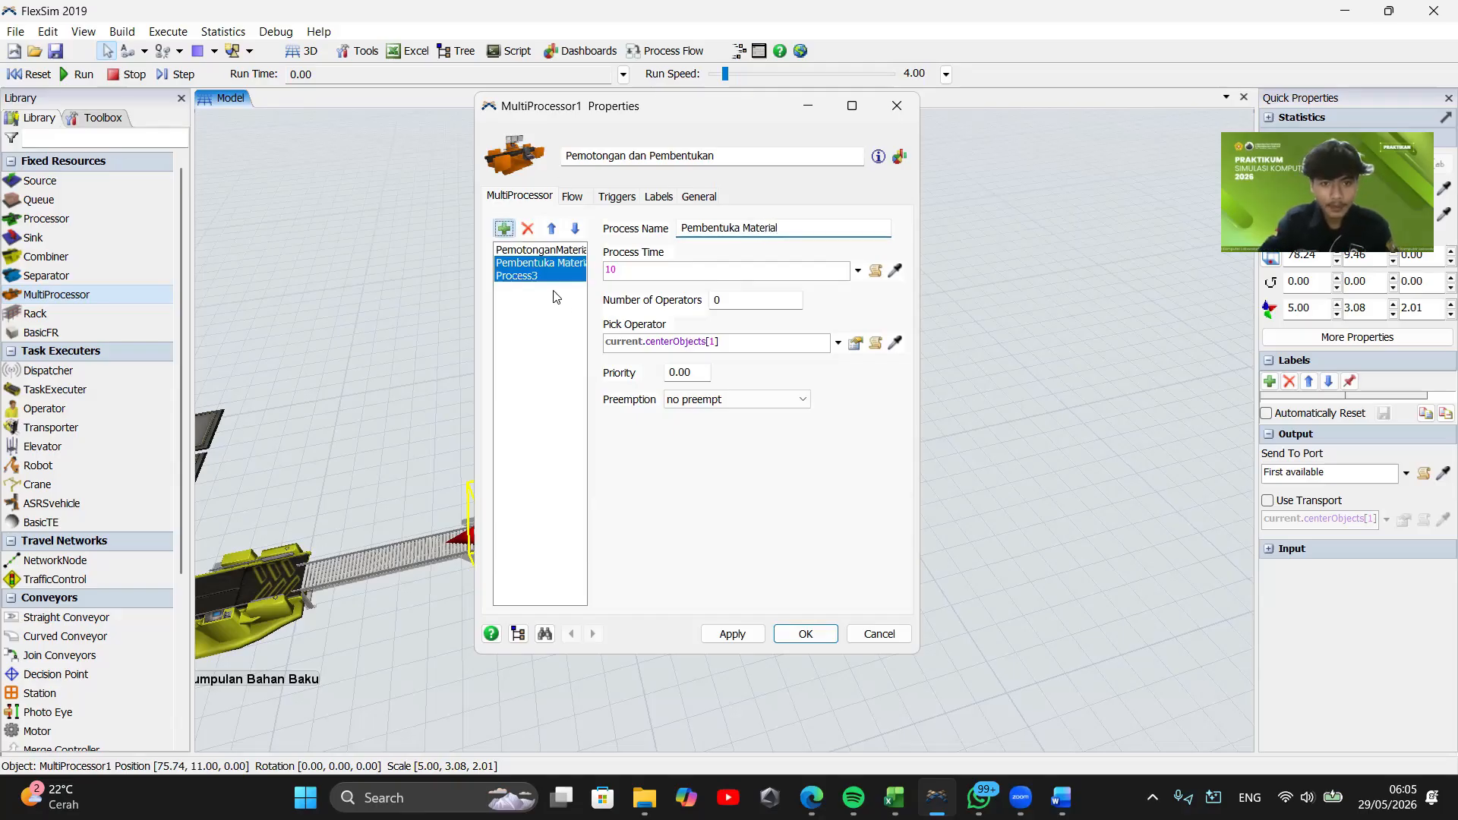
double_click(688, 228)
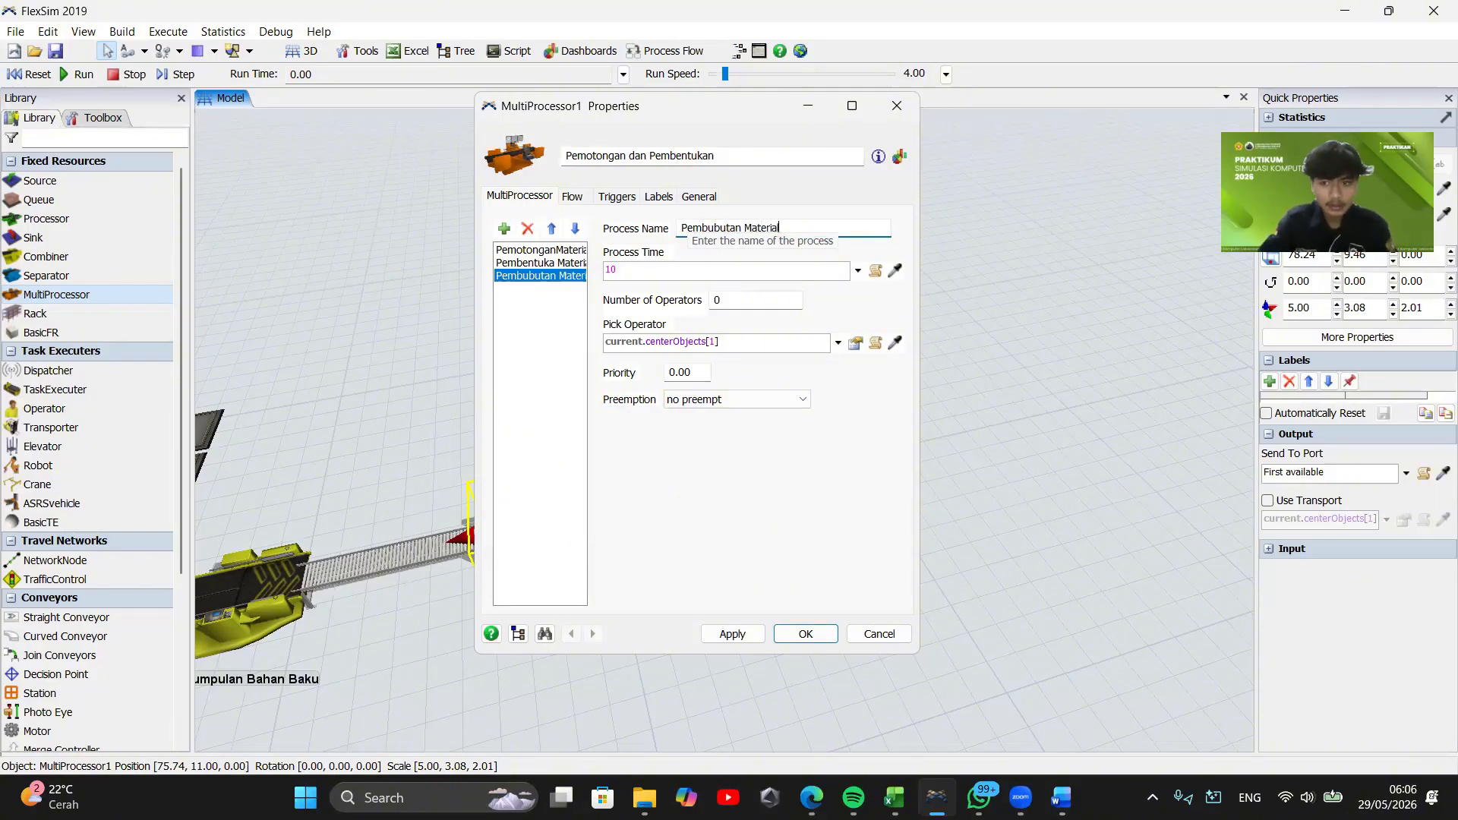
click(503, 229)
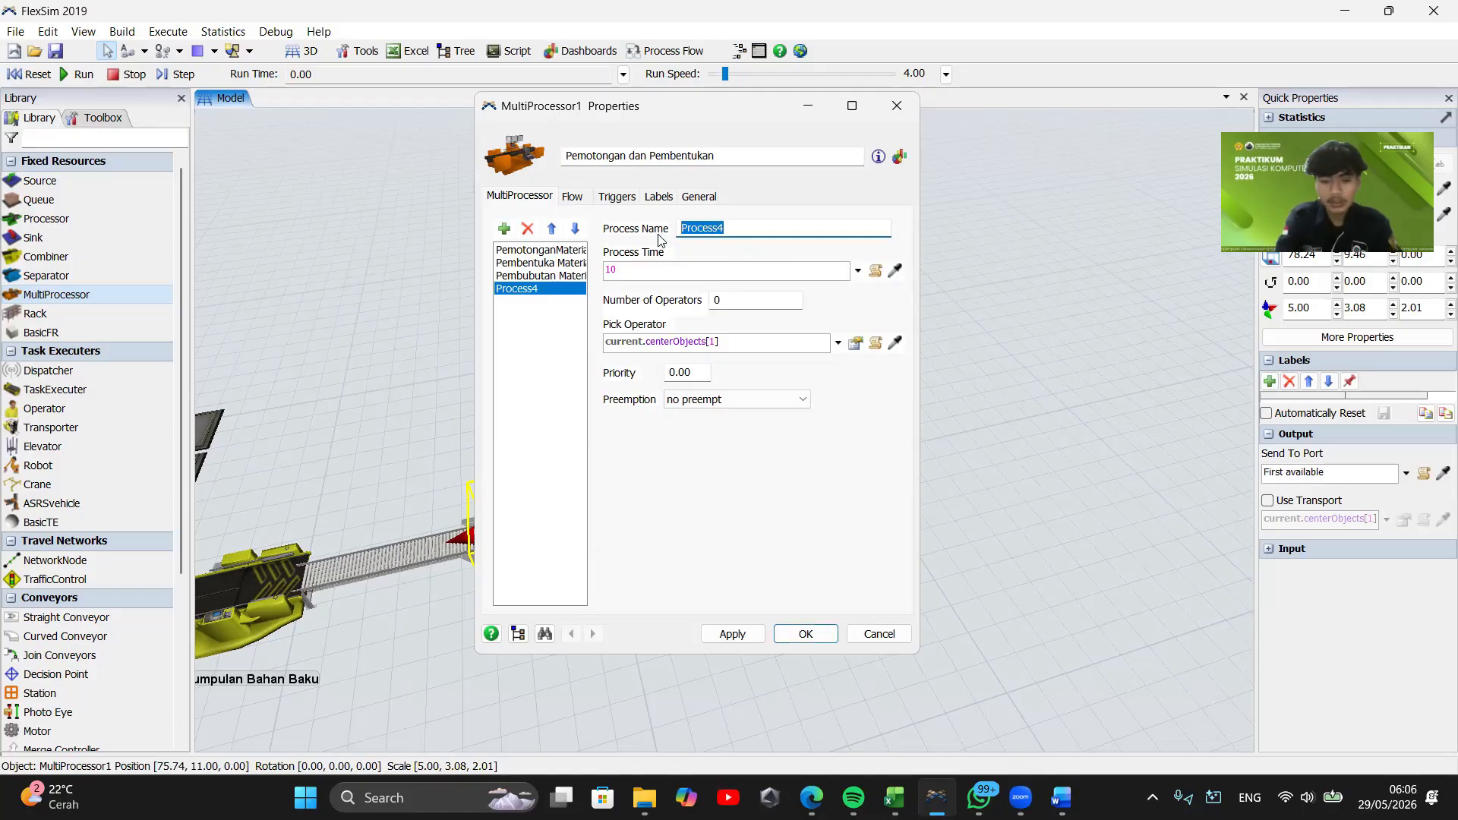
text(Pengeboran)
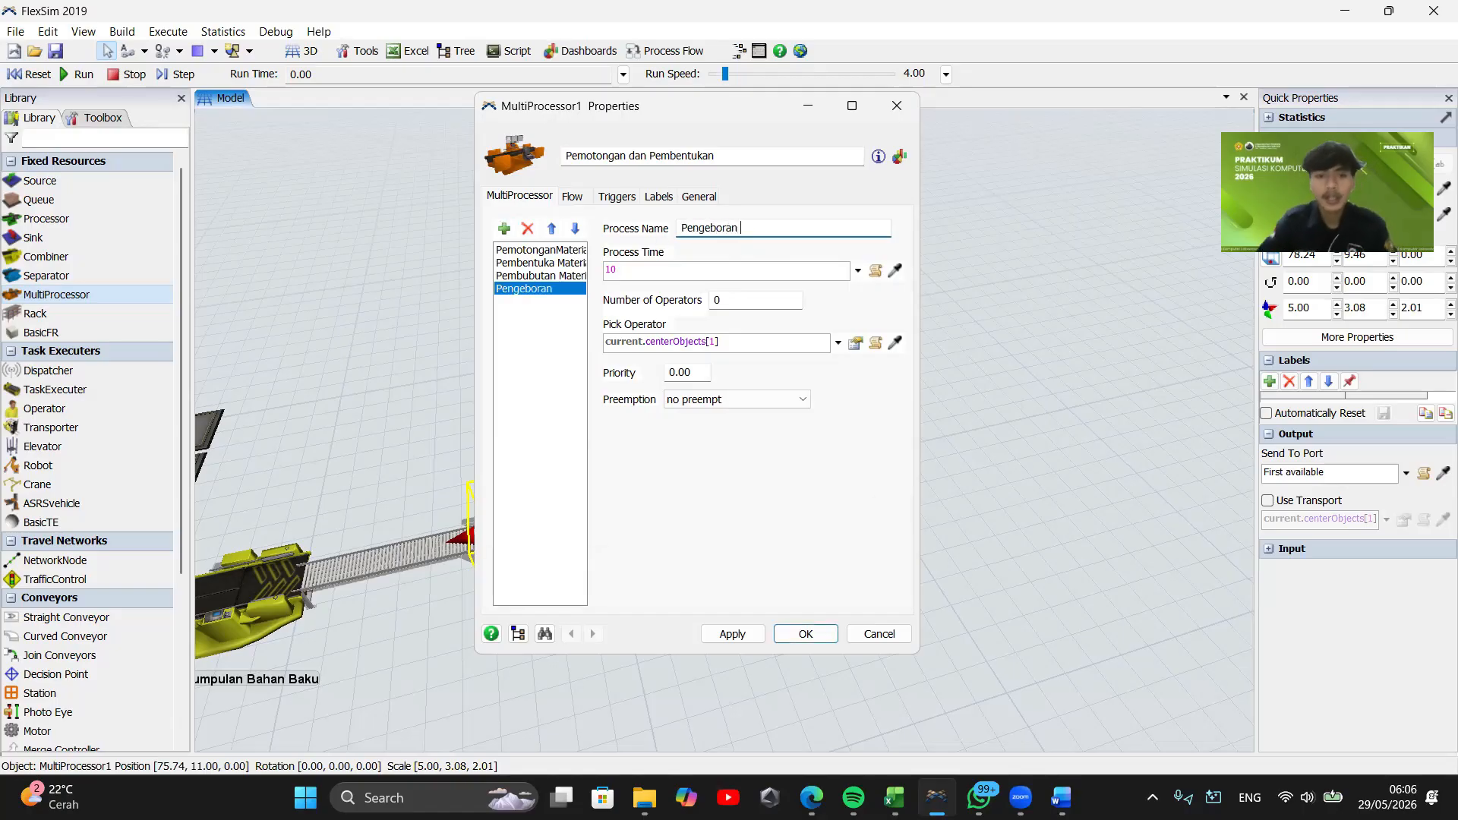
text( Material)
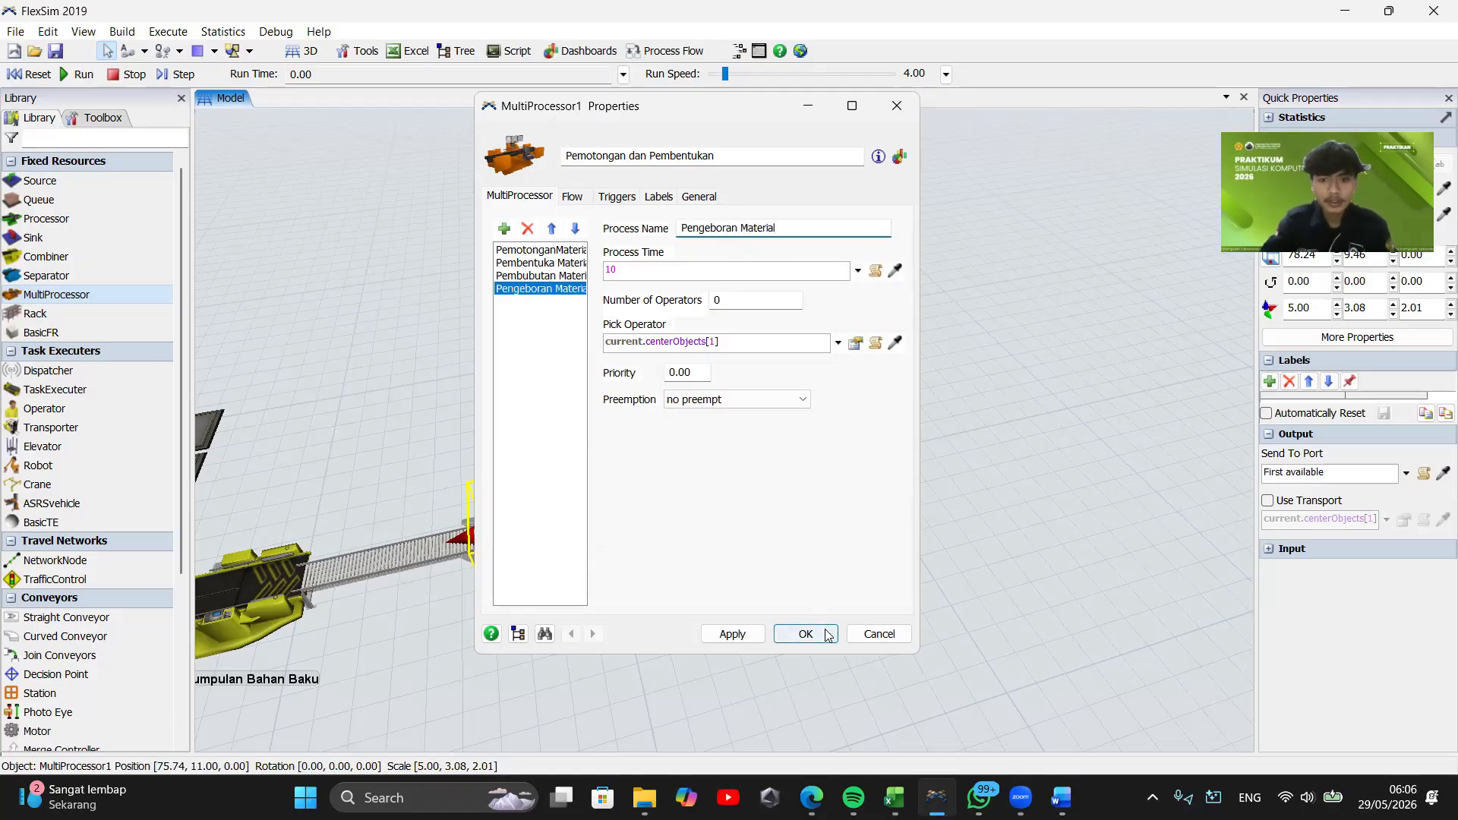
click(807, 634)
Draw a straight conveyor about 6.6 m long from the Pemotongan dan Pembentukan output and place a processor at its end
drag(695, 493, 558, 549)
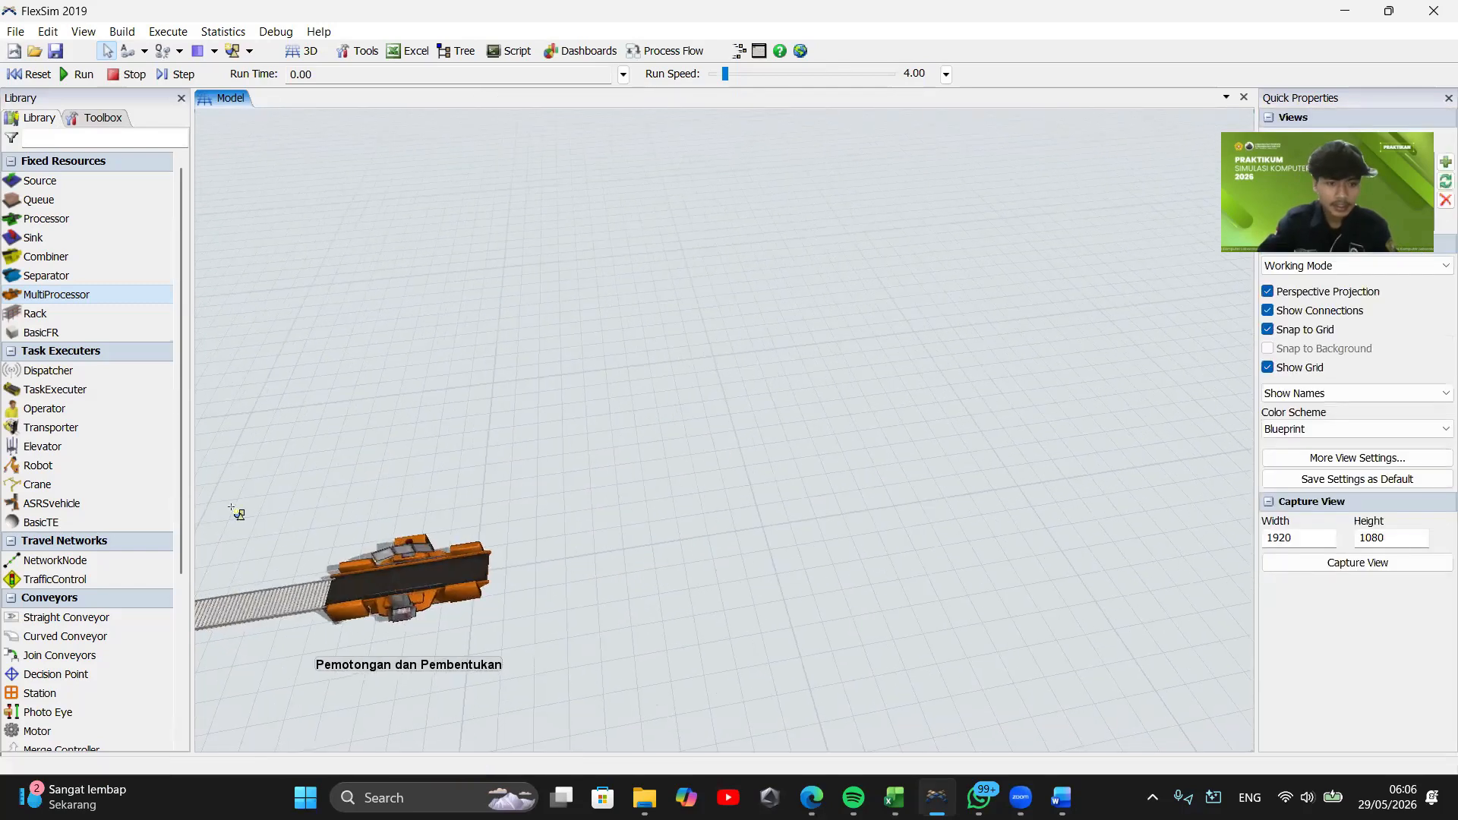
click(61, 617)
mouse_move(492, 586)
mouse_down()
mouse_move(688, 569)
mouse_move(669, 537)
mouse_up()
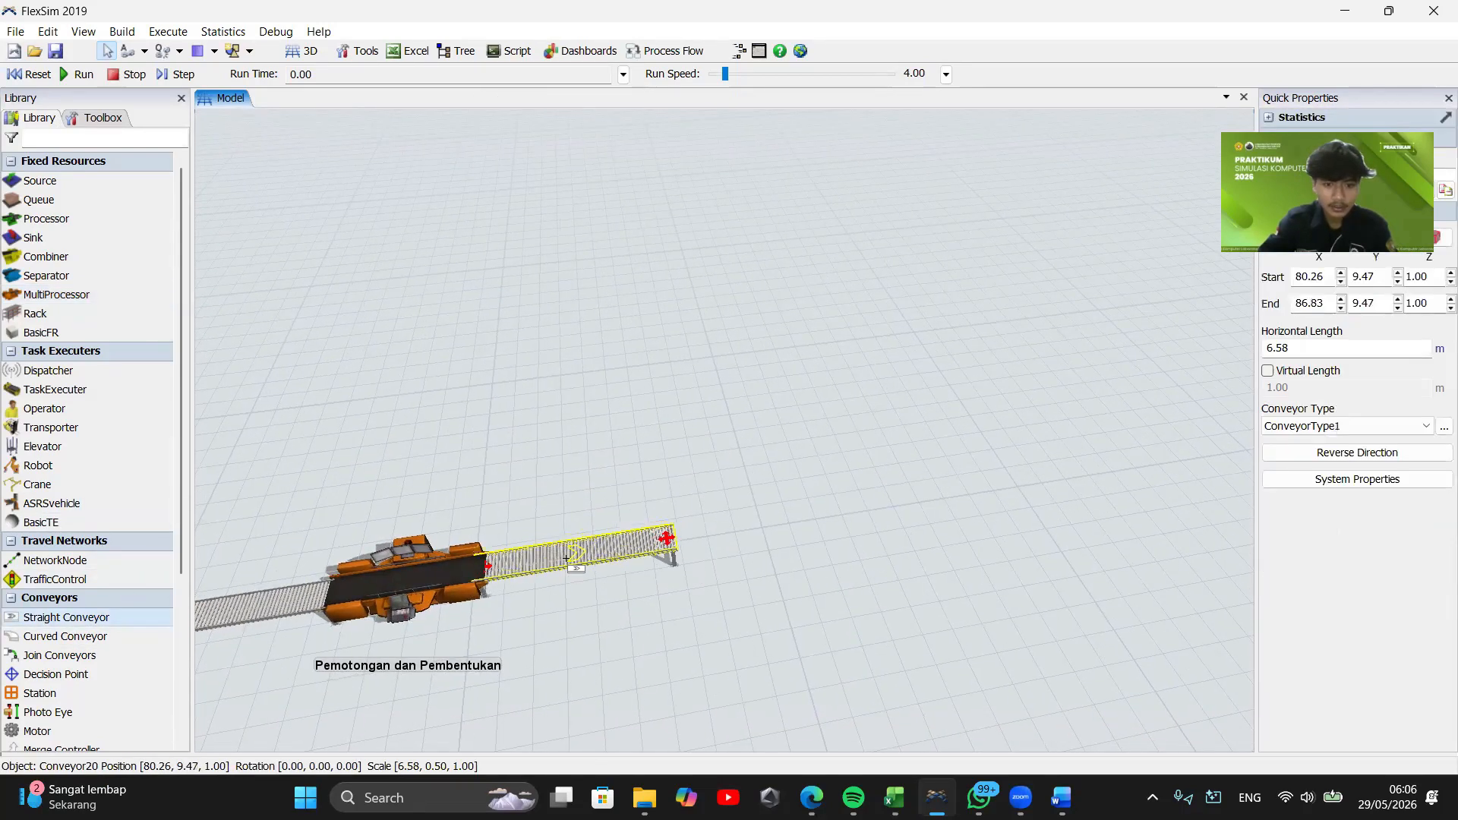
drag(566, 560, 362, 562)
drag(45, 218, 501, 534)
Review the Pengelasan Rangka, Penghalusan Permukaan and Perakitan Komponen activities in the SIKOM Excel measurement table
mouse_move(895, 798)
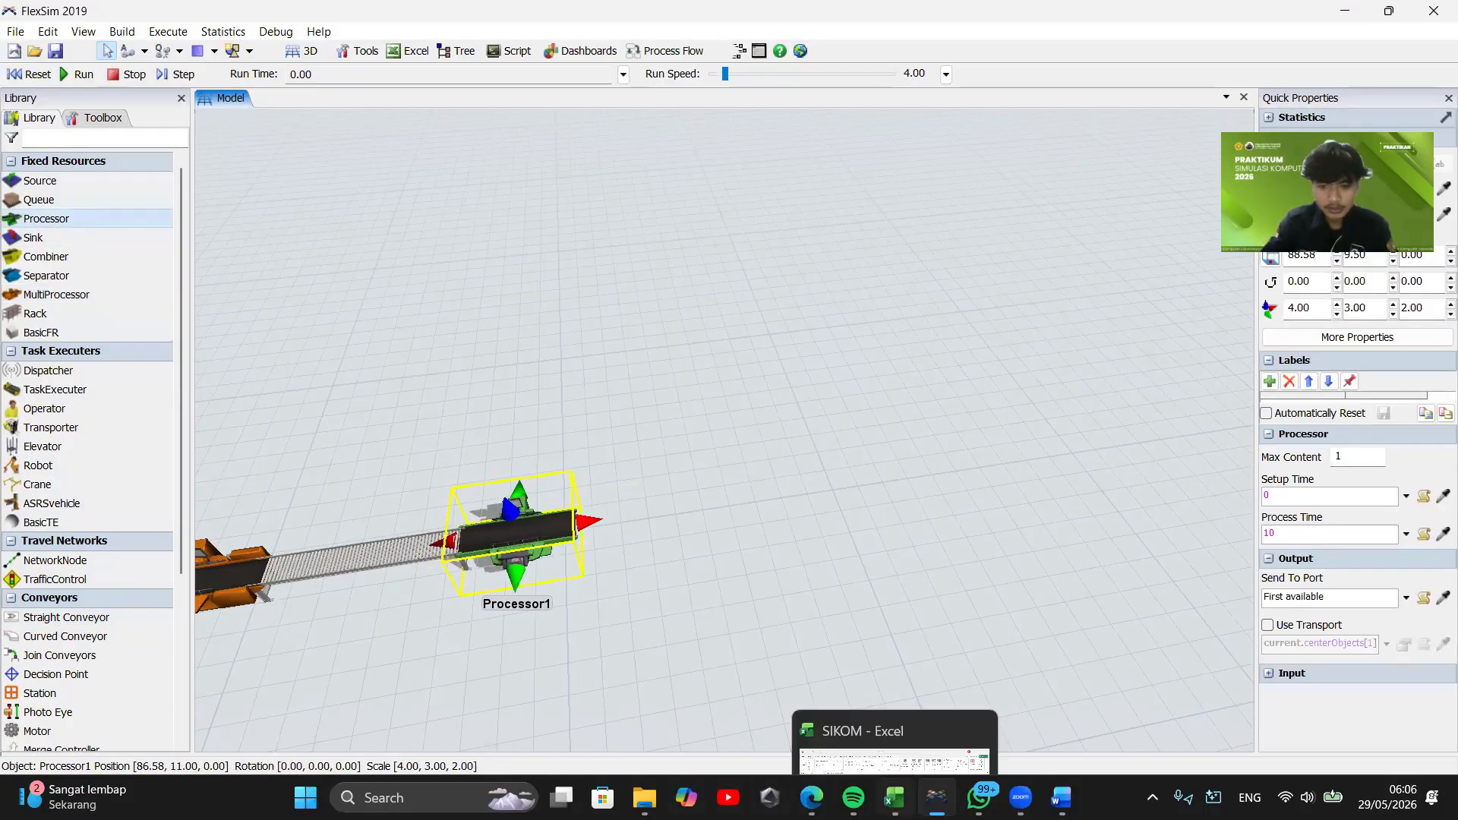
click(862, 723)
drag(190, 404, 438, 422)
click(161, 425)
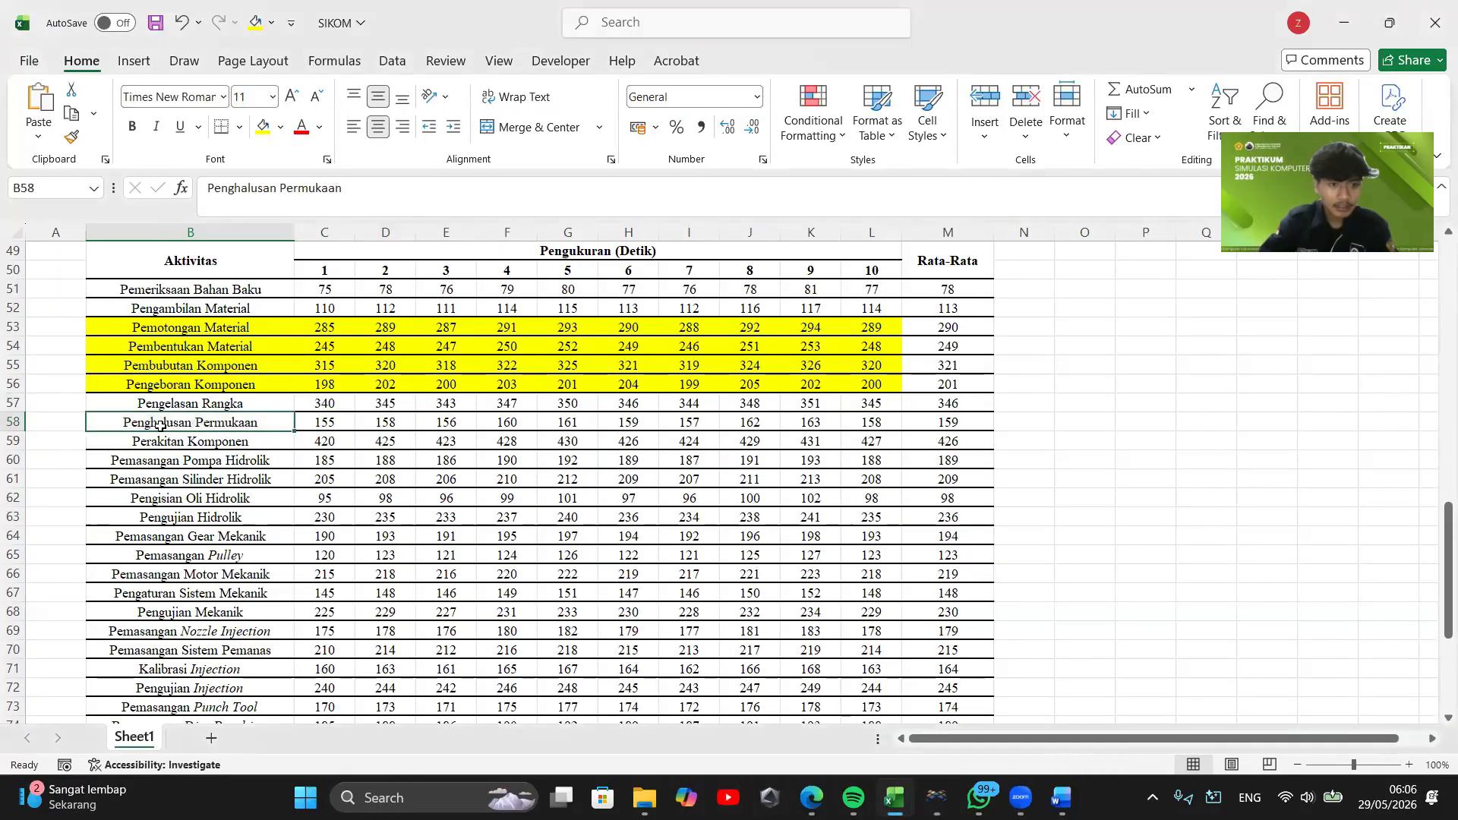
click(164, 443)
drag(163, 399, 951, 443)
click(204, 421)
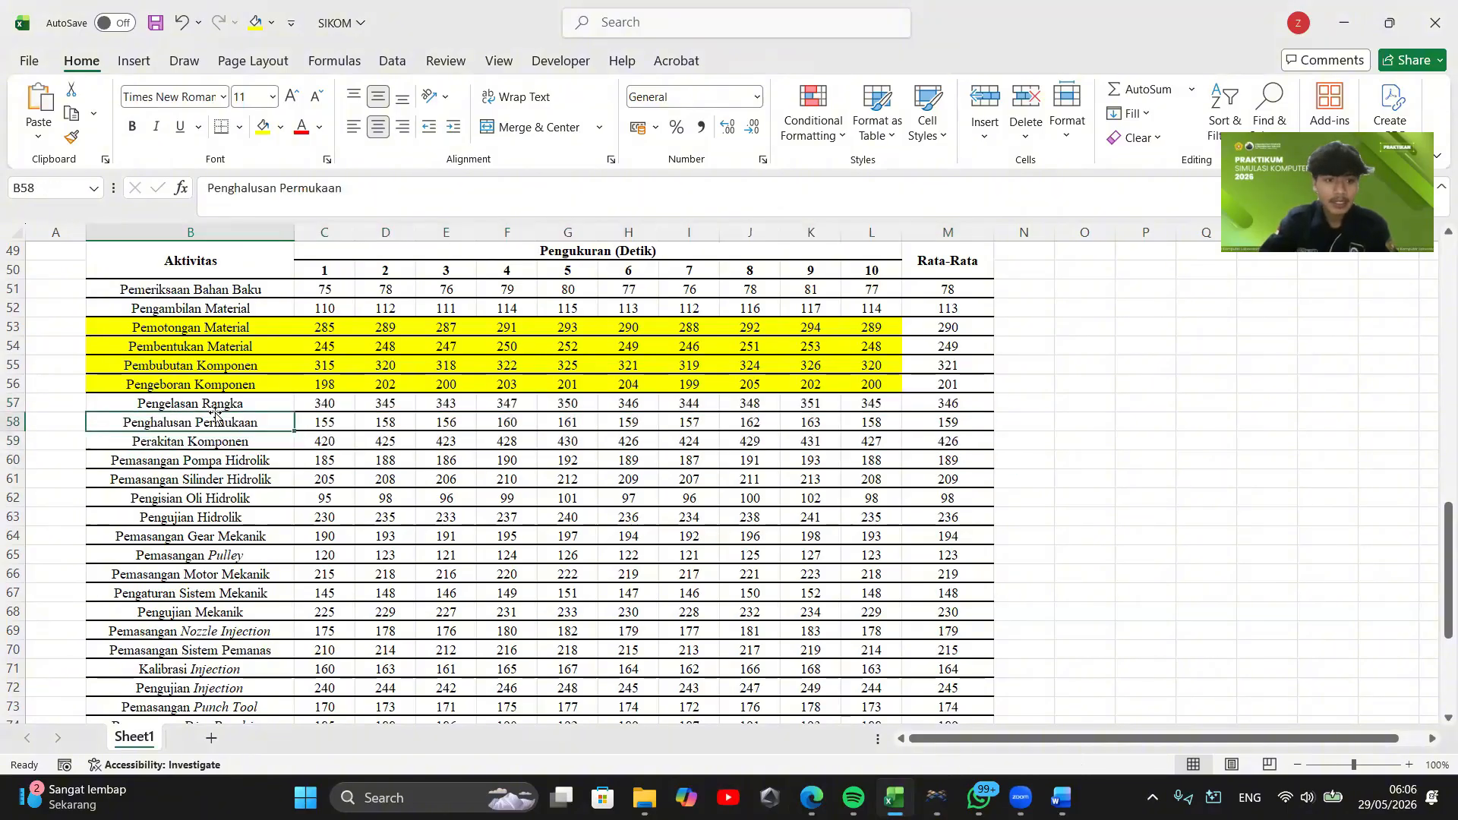
click(203, 401)
click(223, 423)
click(228, 445)
click(228, 402)
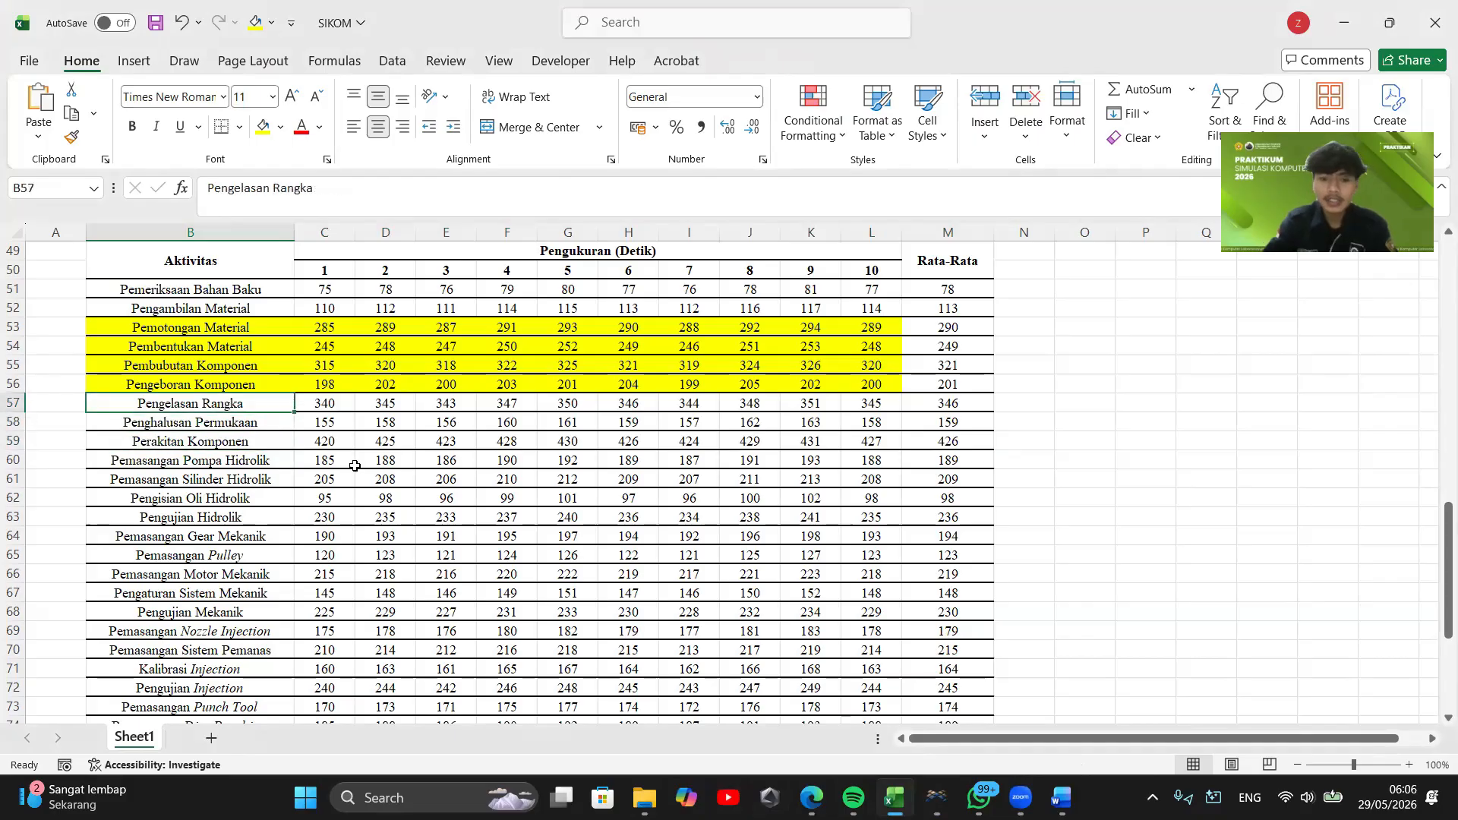
Switch to FlexSim and rename the new processor Pengelasan Komponen
click(937, 797)
double_click(509, 538)
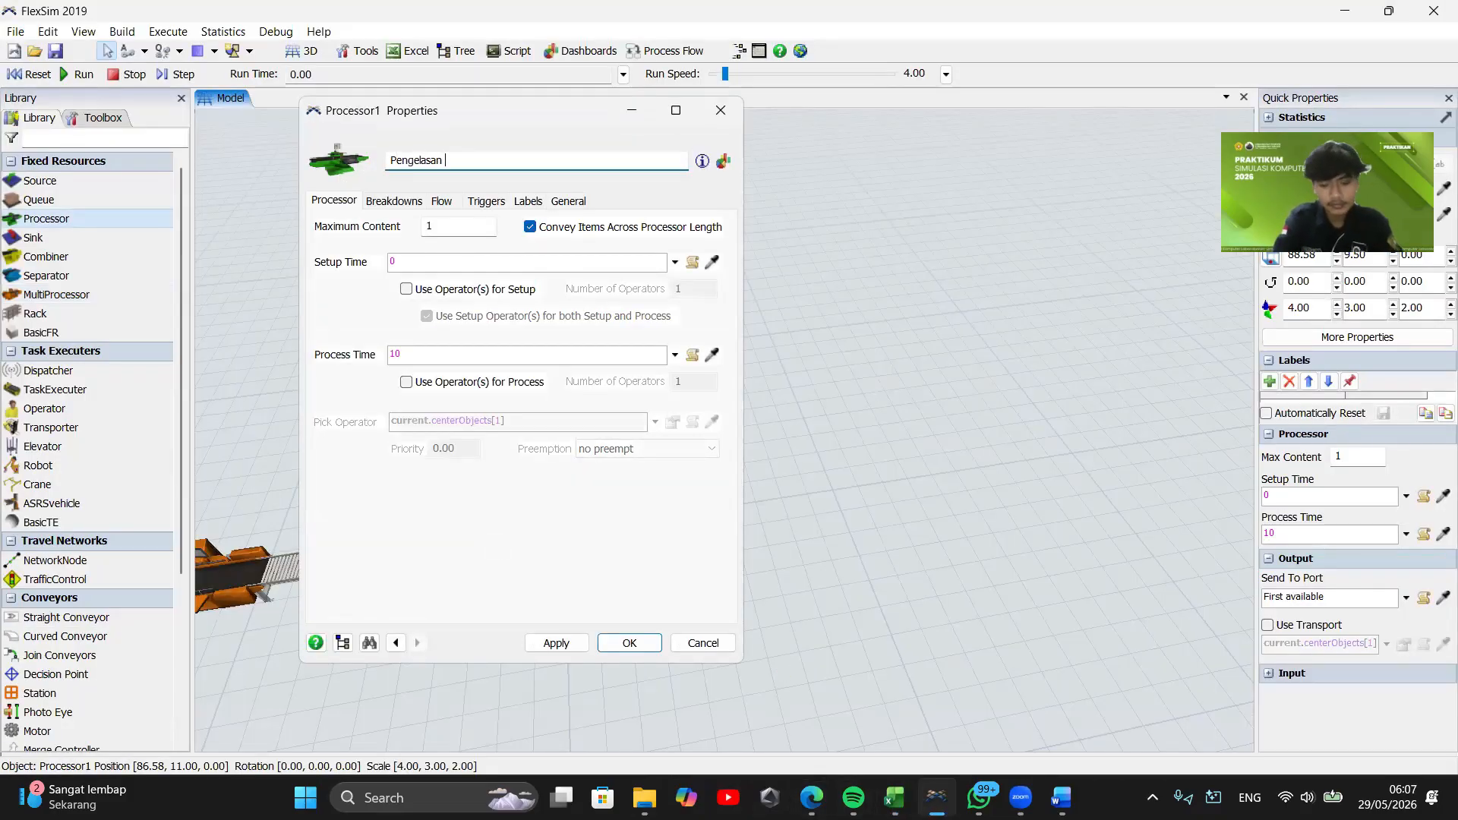
click(628, 647)
Draw a straight conveyor about 6.6 m long from the Pengelasan Komponen processor and align its start with the processor's output end
mouse_move(890, 794)
click(897, 697)
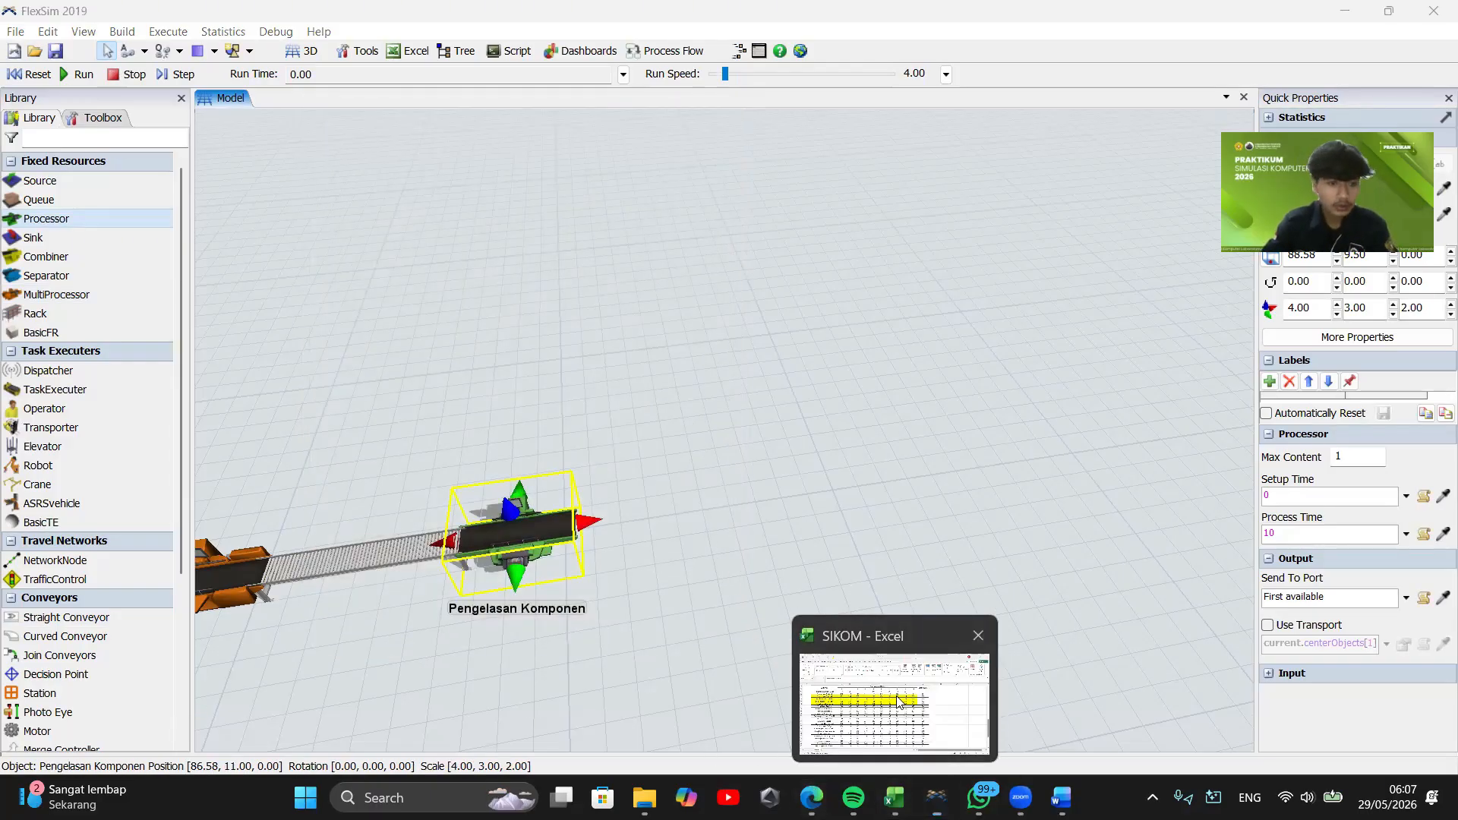
click(1349, 15)
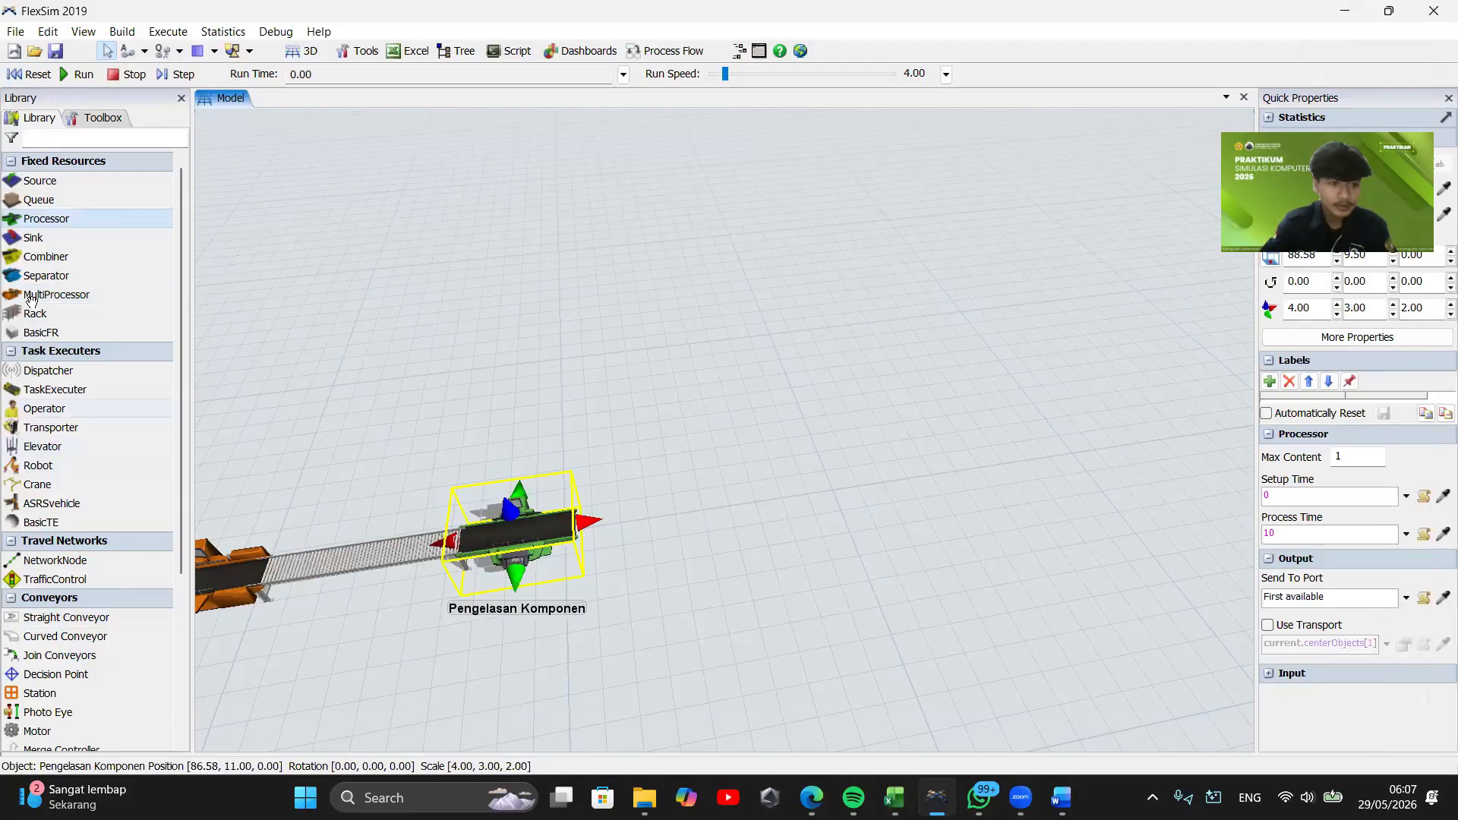
click(73, 622)
mouse_move(593, 521)
mouse_down()
mouse_move(798, 503)
mouse_move(763, 505)
mouse_up()
click(509, 532)
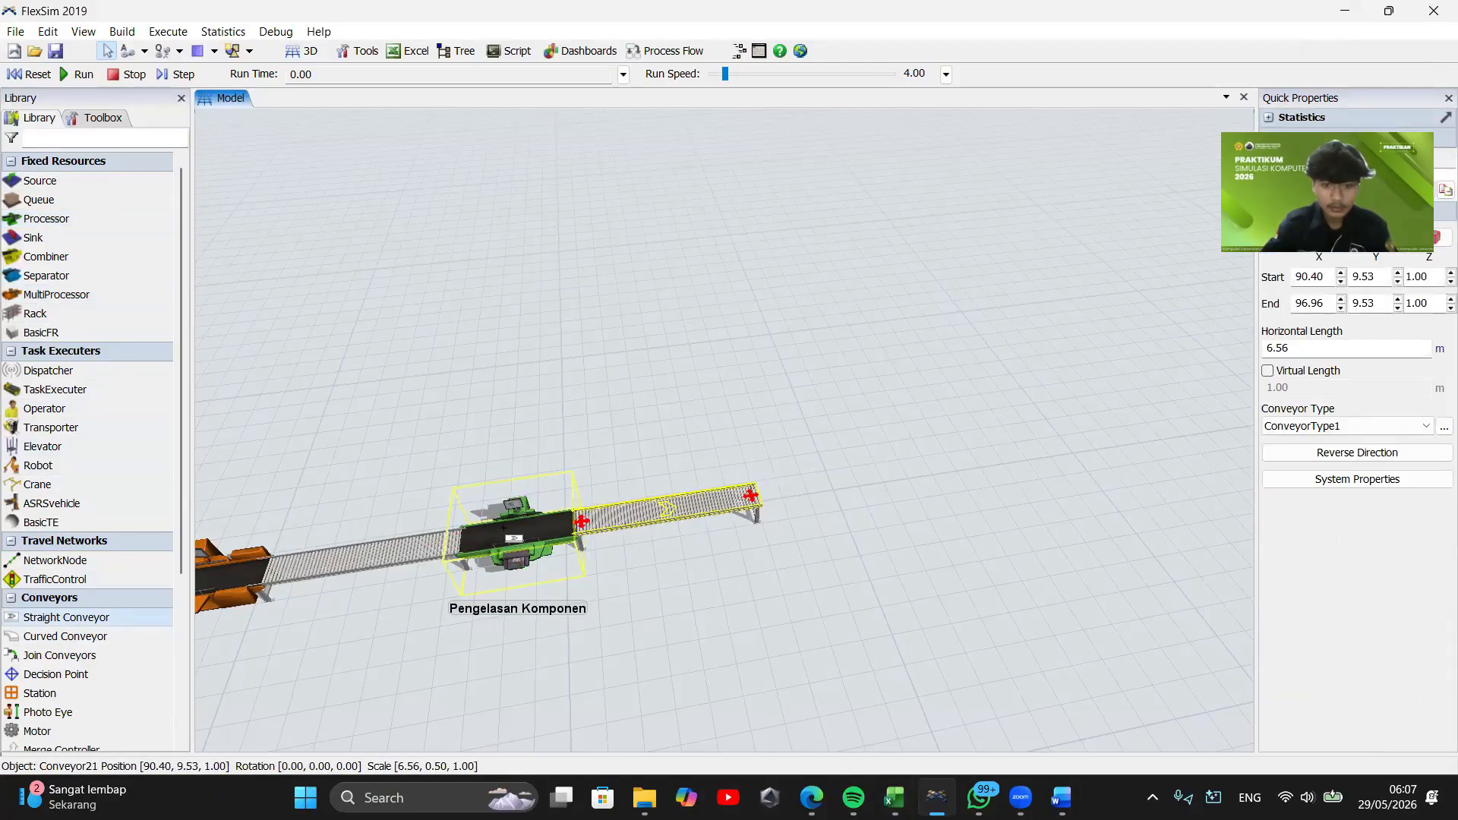
drag(510, 532, 565, 553)
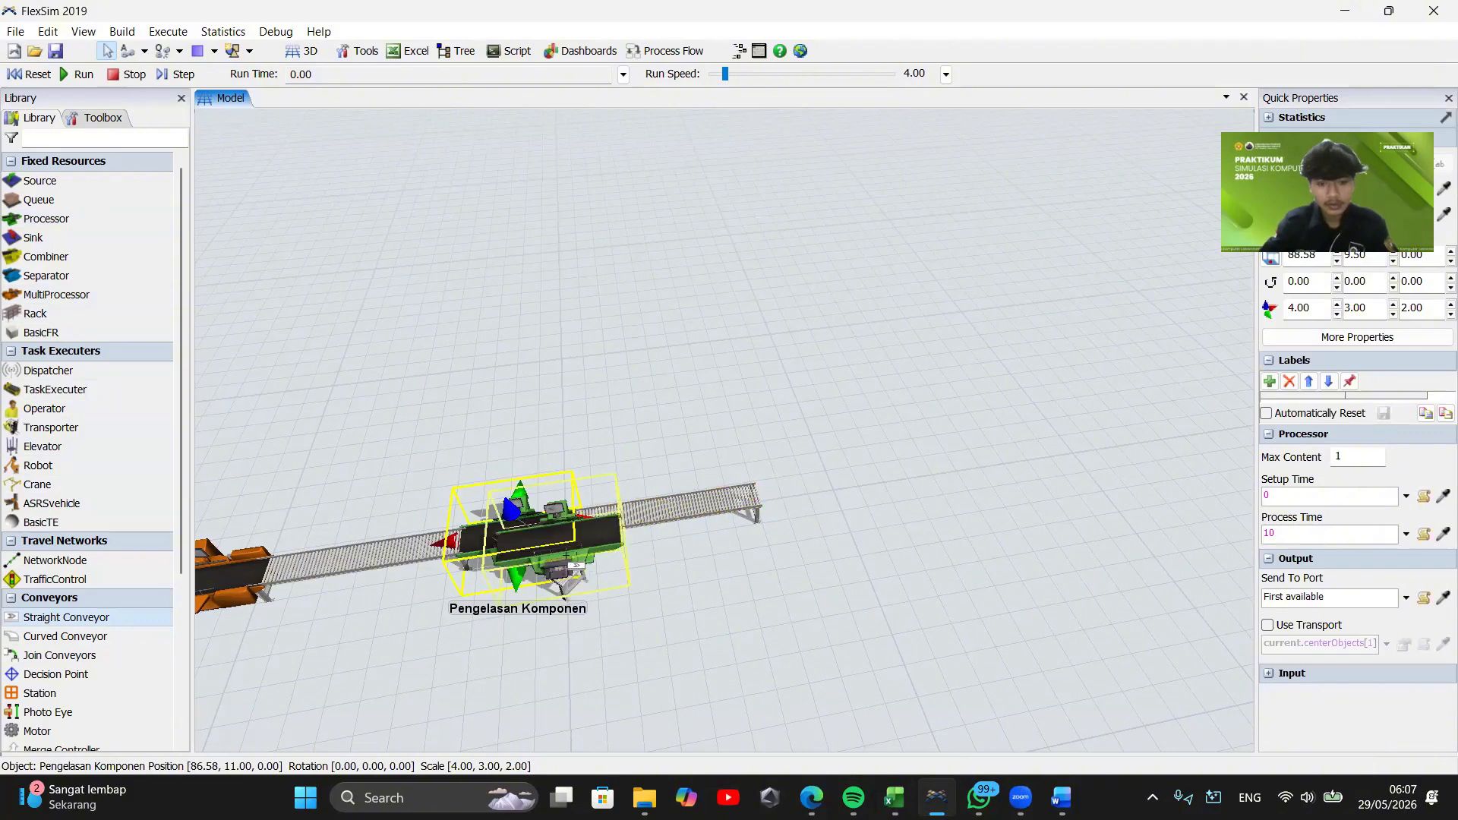
click(618, 595)
key(ctrl+z)
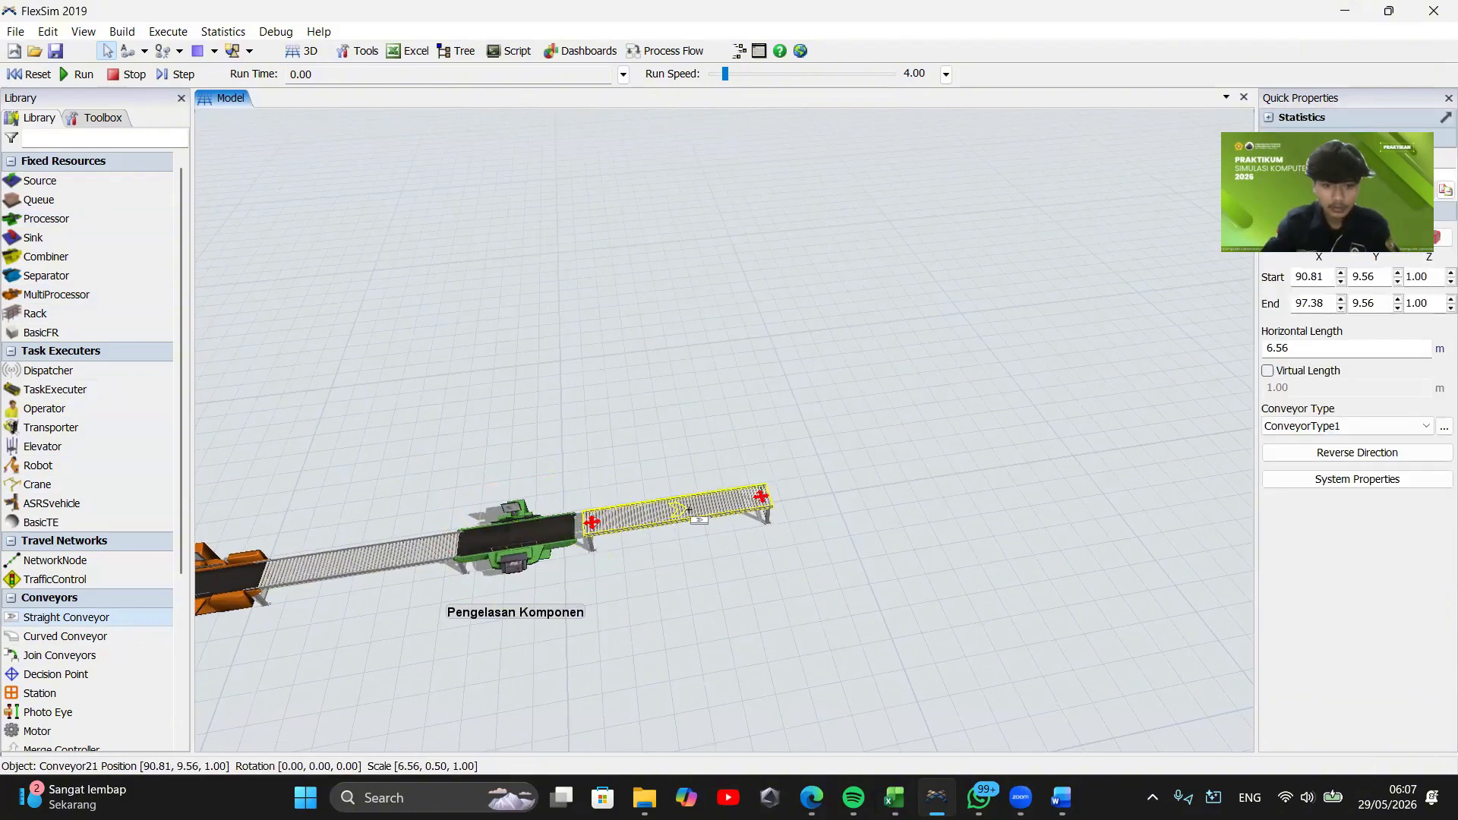
drag(688, 510, 672, 511)
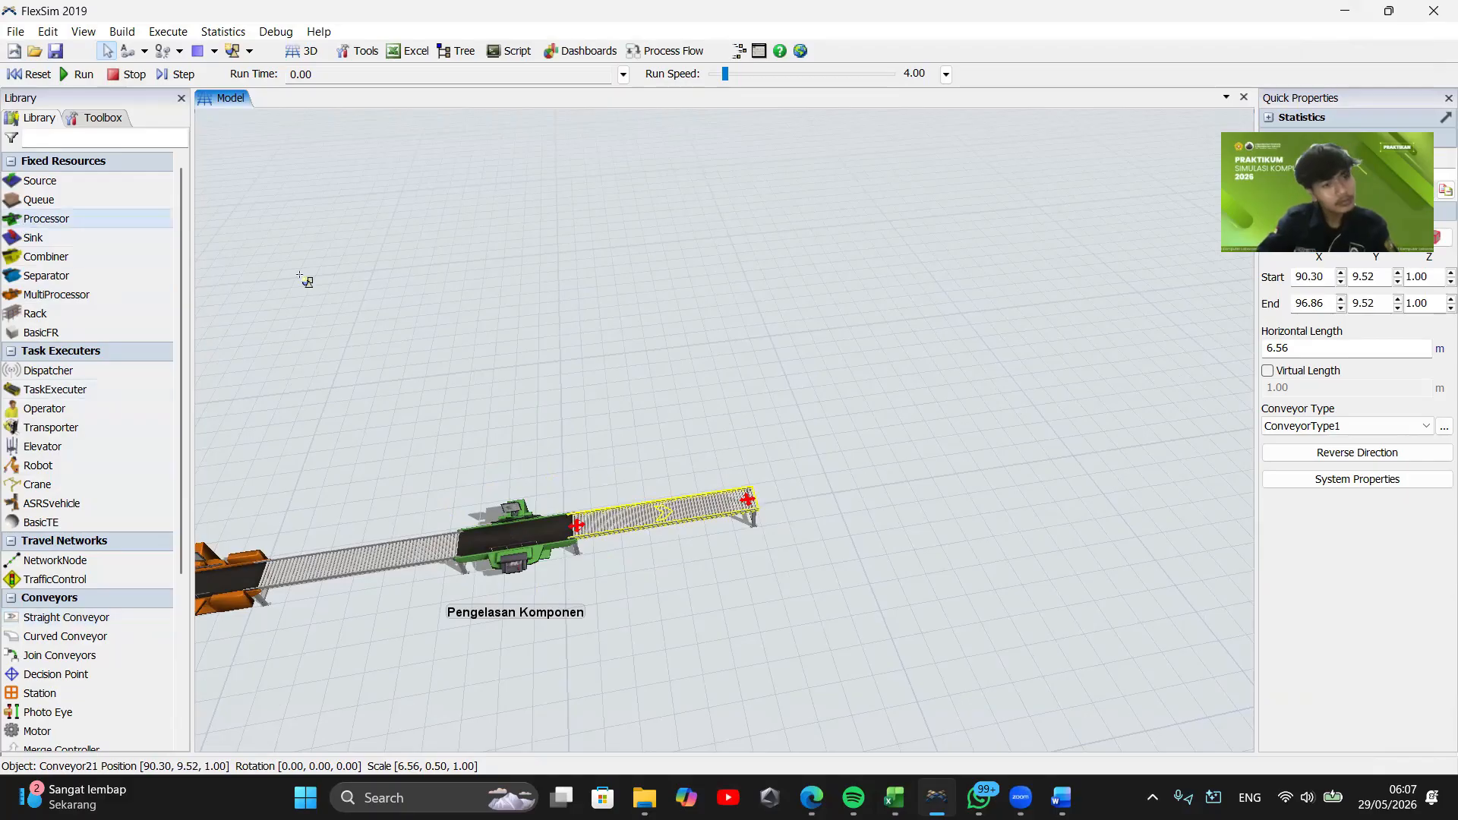
Place a processor at the end of the Pengelasan Komponen output conveyor and rename it Penghalusan Komponen
drag(45, 219, 806, 487)
double_click(804, 485)
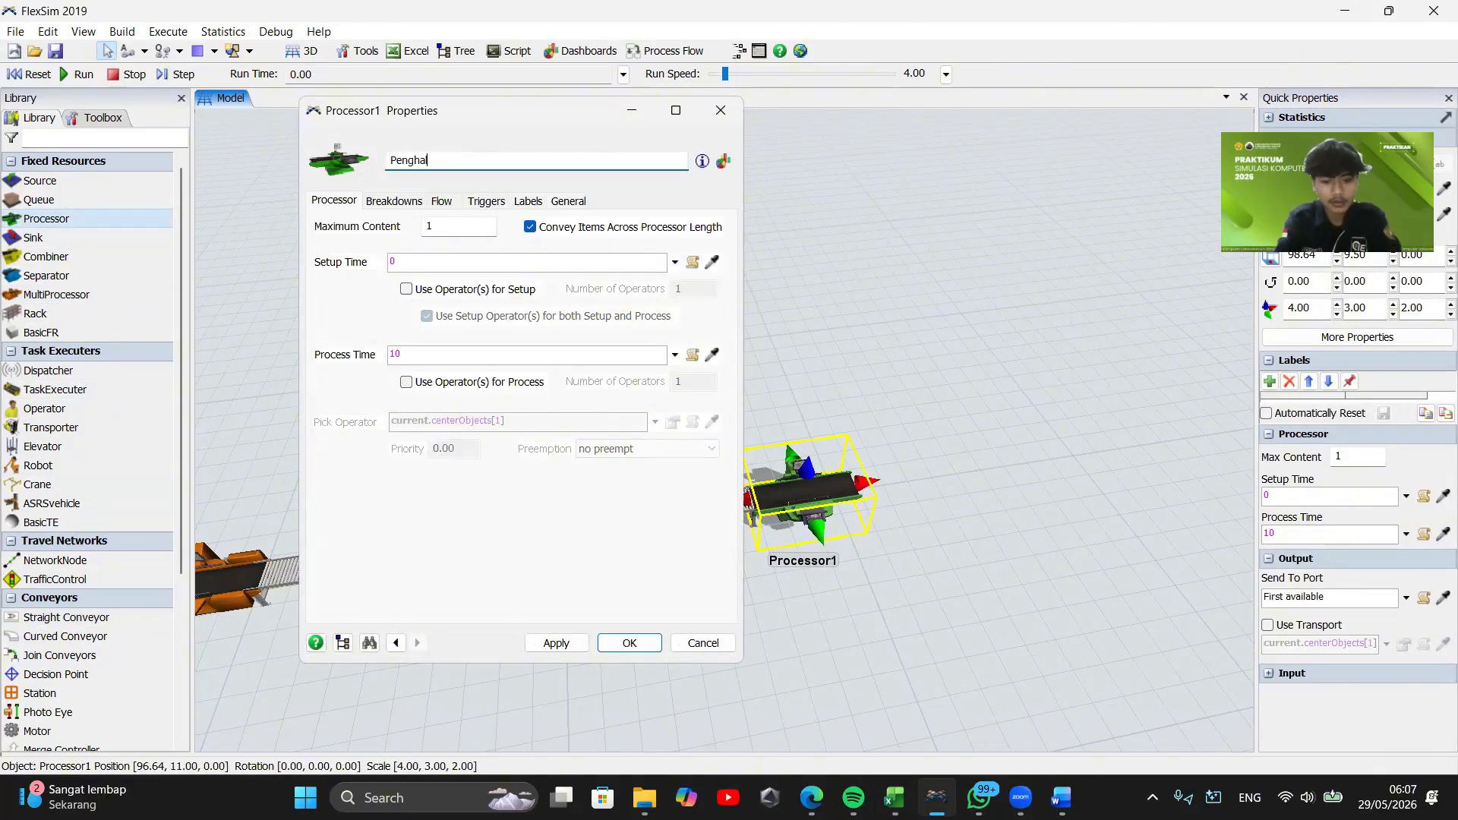
click(645, 642)
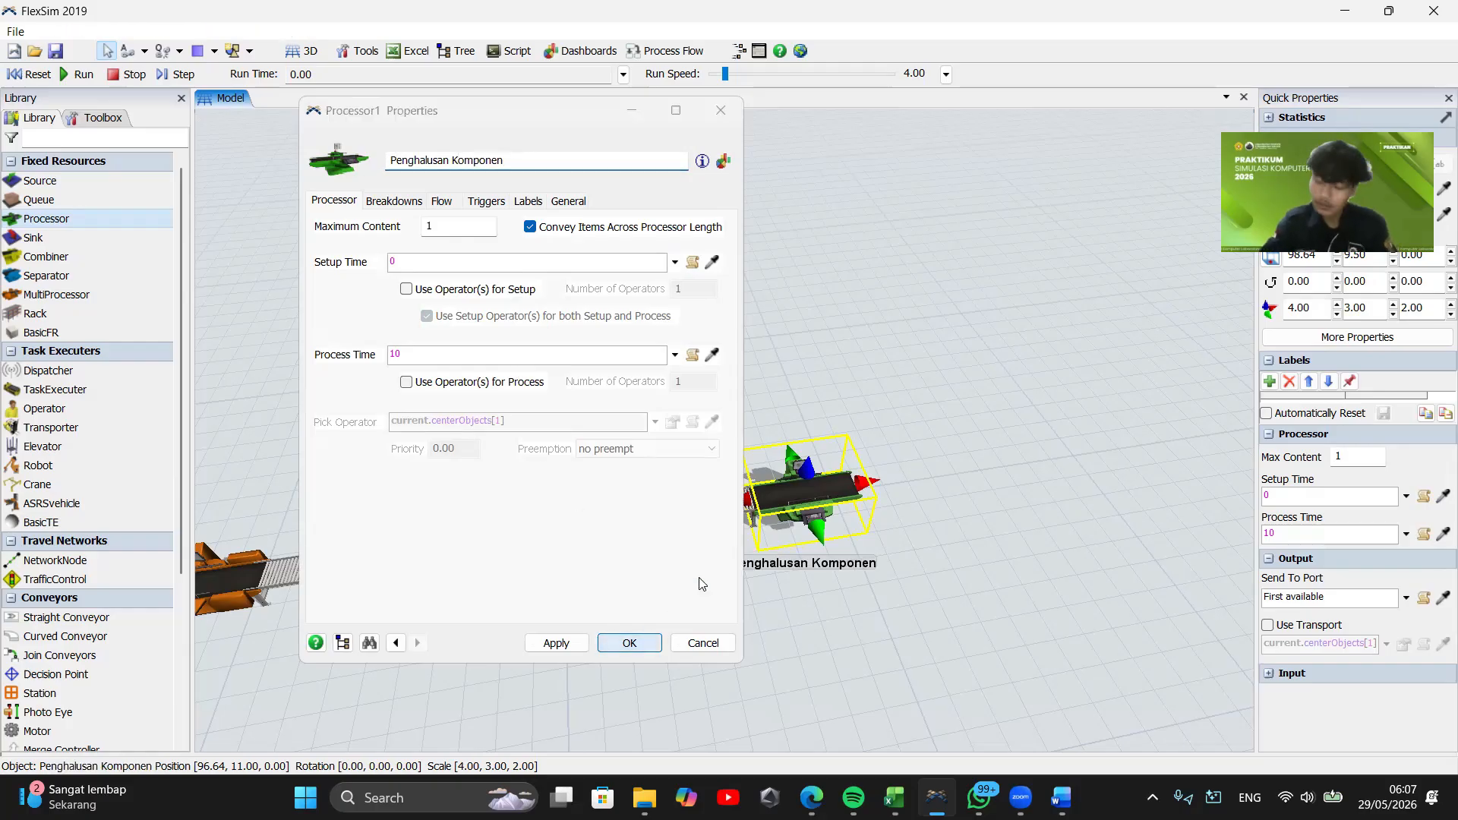
Place another processor beyond Penghalusan Komponen and bridge the gap between the two with a straight conveyor
drag(46, 219, 691, 488)
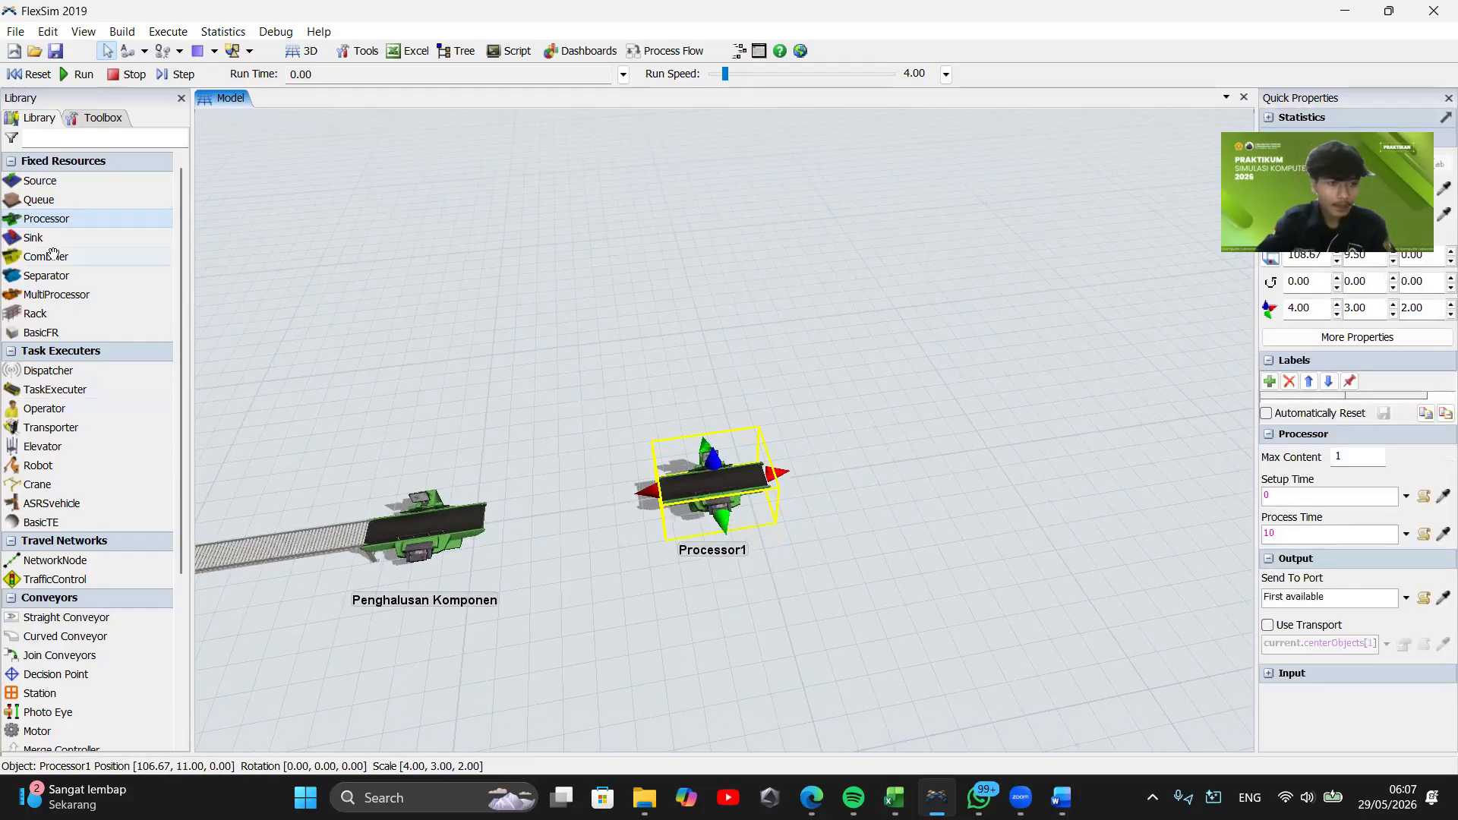
click(135, 612)
click(491, 520)
click(663, 492)
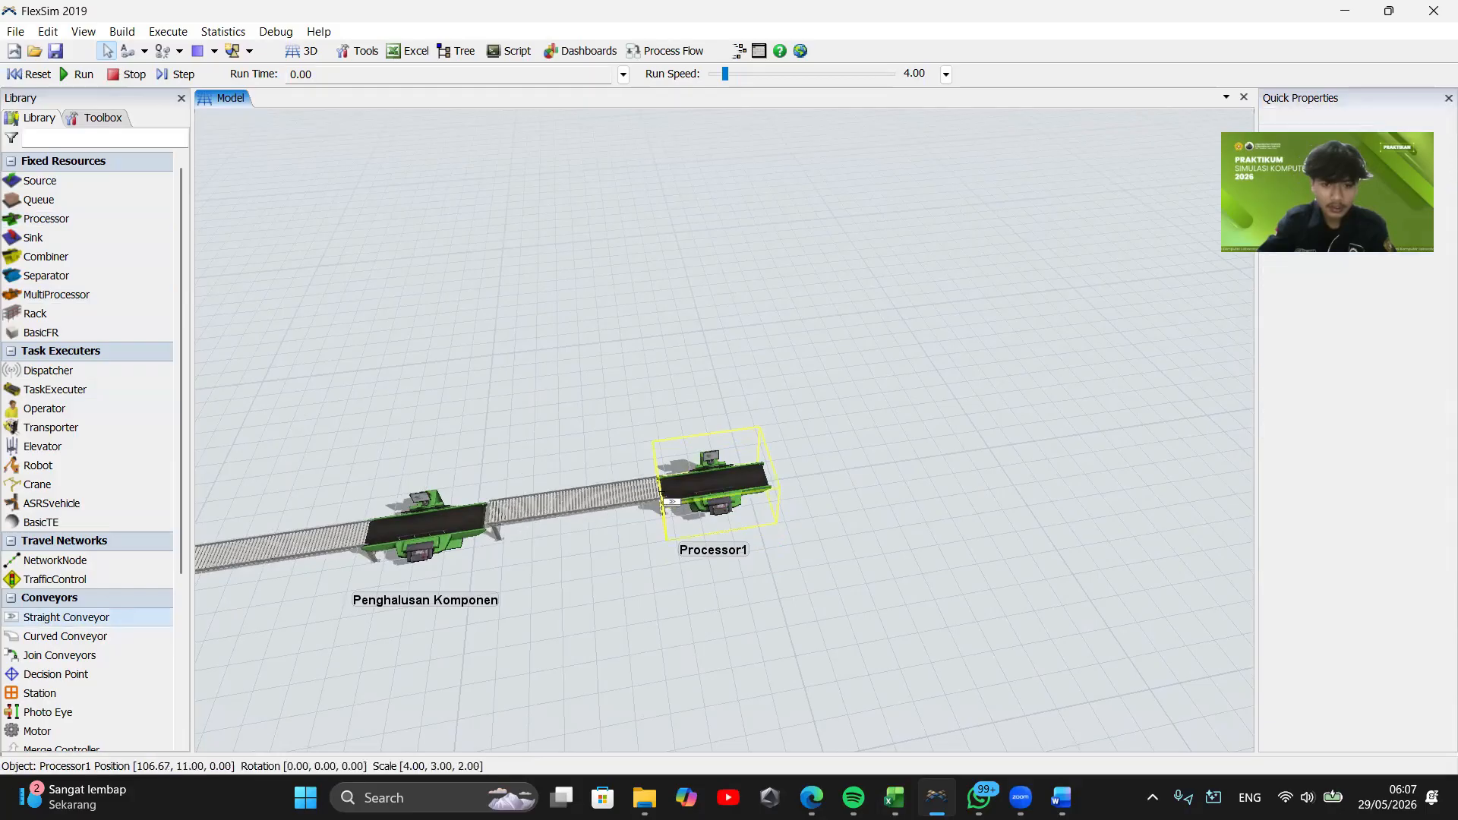
click(605, 497)
Rename the processor placed beyond Penghalusan Komponen as Perakitan Komponen
drag(578, 545, 148, 670)
double_click(345, 589)
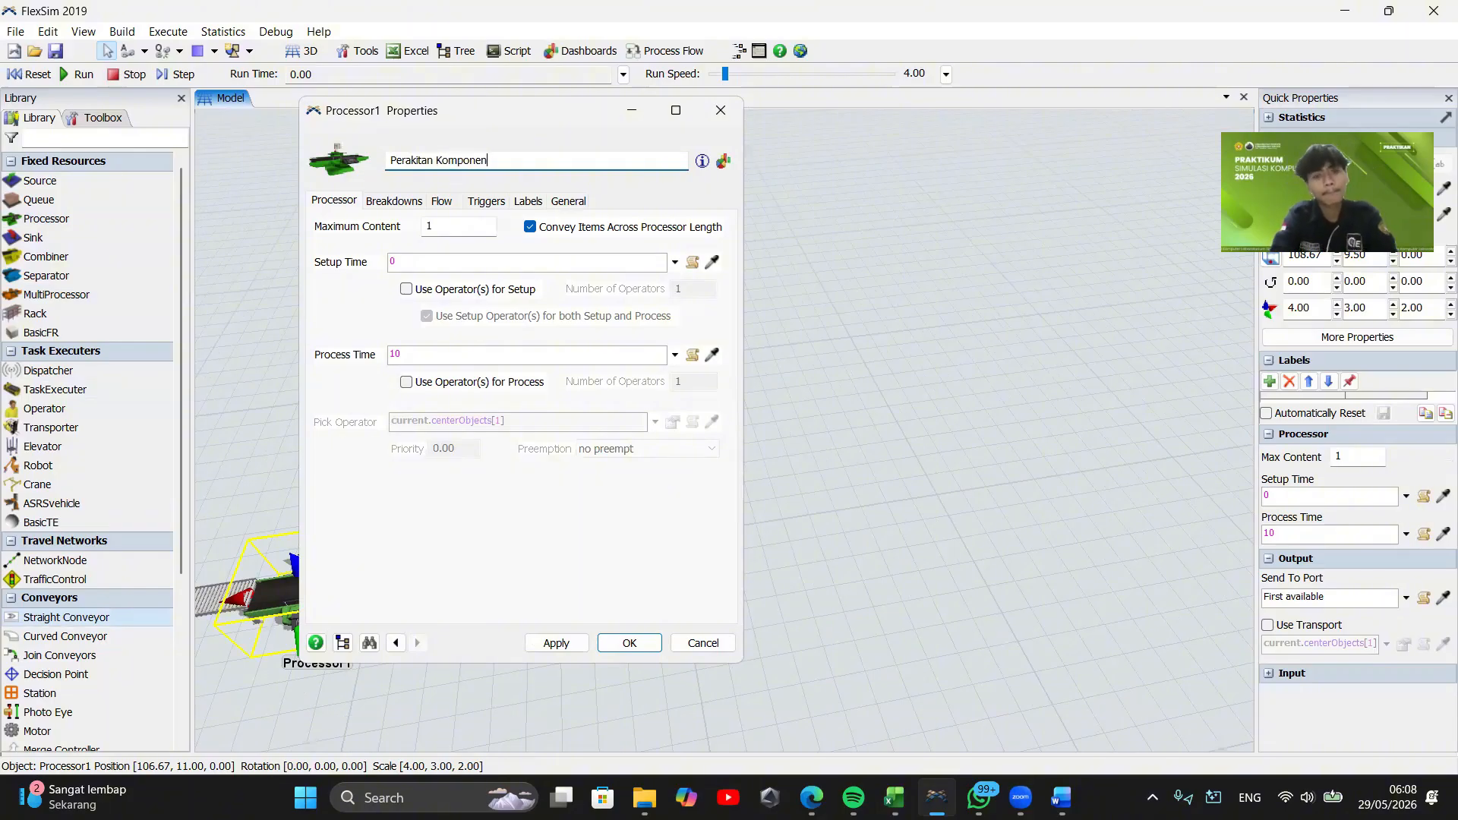
click(651, 647)
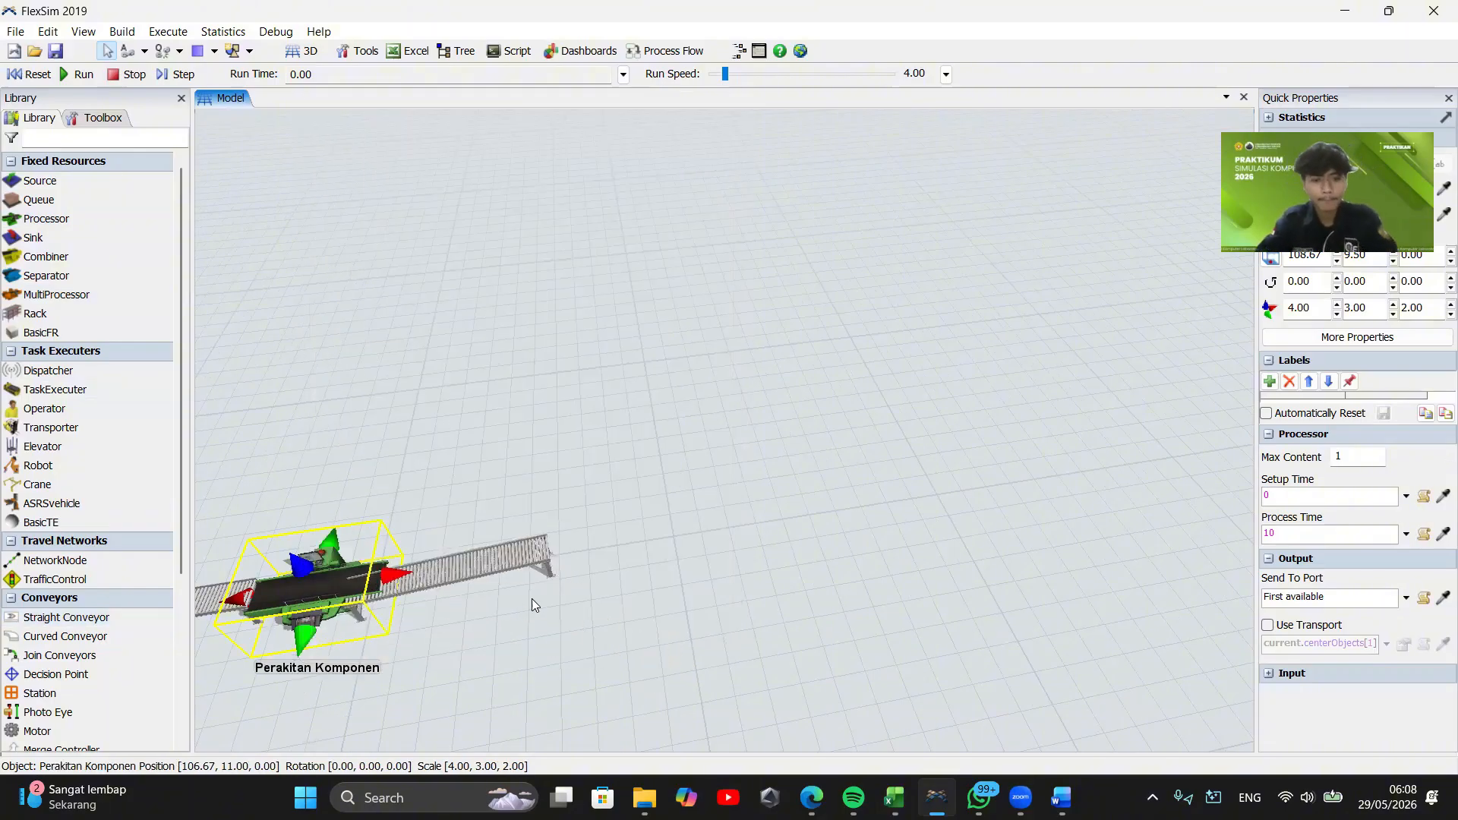
Remove the conveyor beyond Perakitan Komponen and align the processor with the end of its incoming conveyor
click(504, 575)
drag(504, 576, 577, 553)
scroll(658, 466, down, 6)
scroll(667, 460, up, 4)
scroll(532, 561, up, 3)
click(573, 556)
right_drag(639, 595, 694, 539)
click(639, 467)
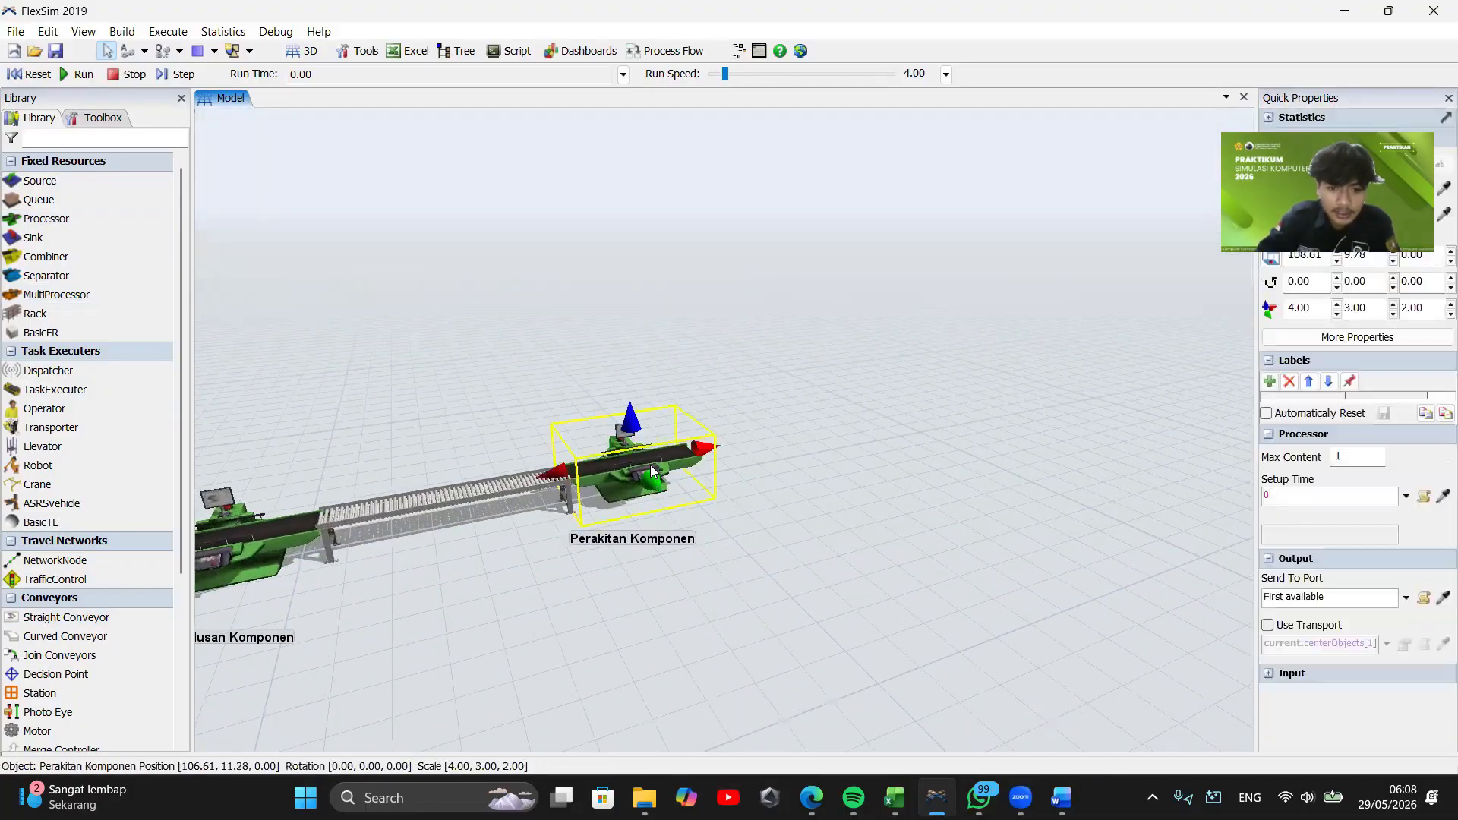
drag(712, 594, 736, 590)
scroll(722, 593, down, 5)
right_drag(711, 597, 639, 602)
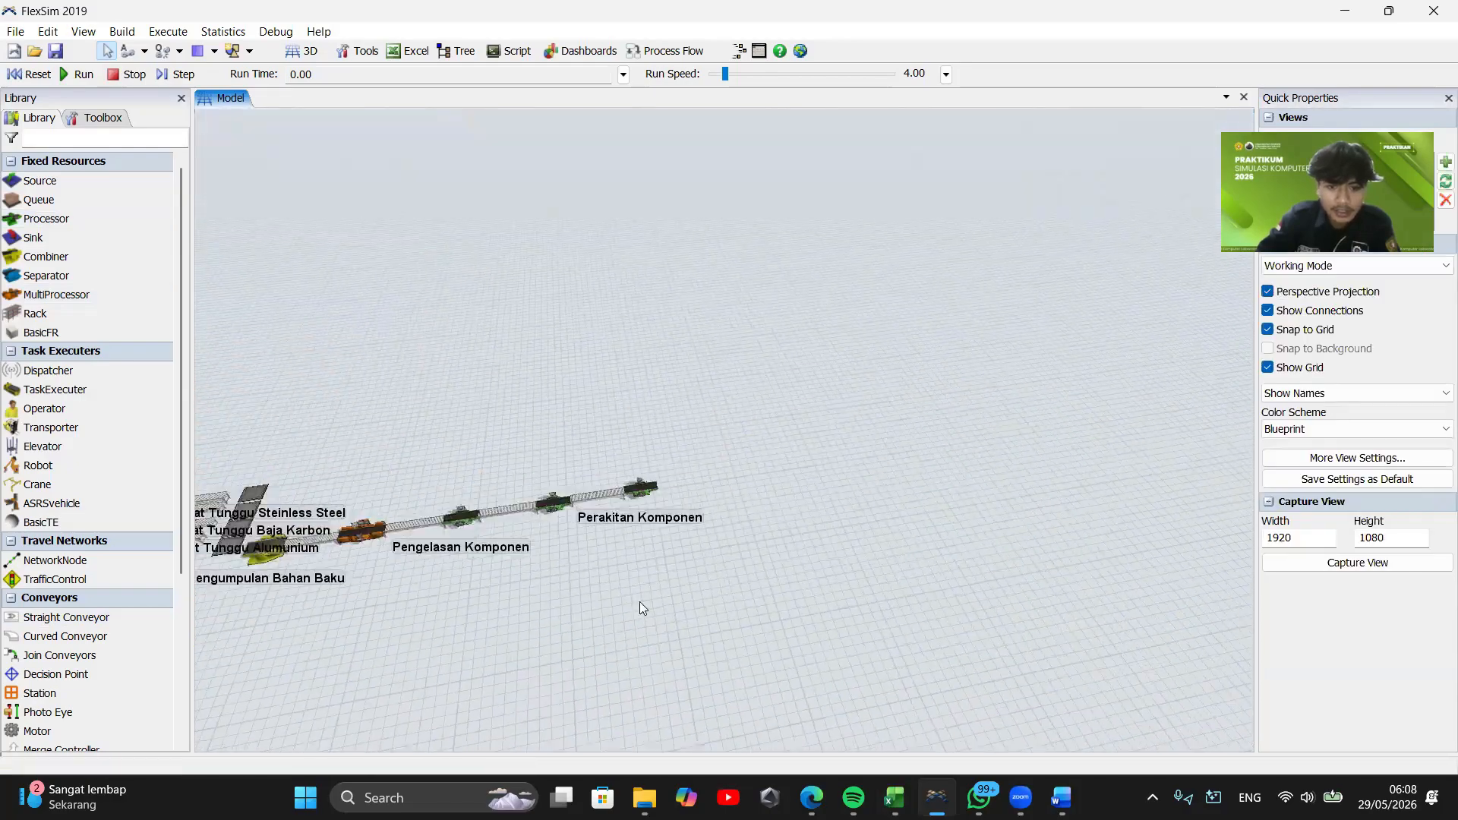
Switch to Excel, shade the Pengelasan Rangka, Penghalusan Permukaan and Perakitan Komponen rows light green, and review the activities below them
mouse_move(894, 797)
click(894, 748)
drag(193, 403, 888, 444)
click(282, 131)
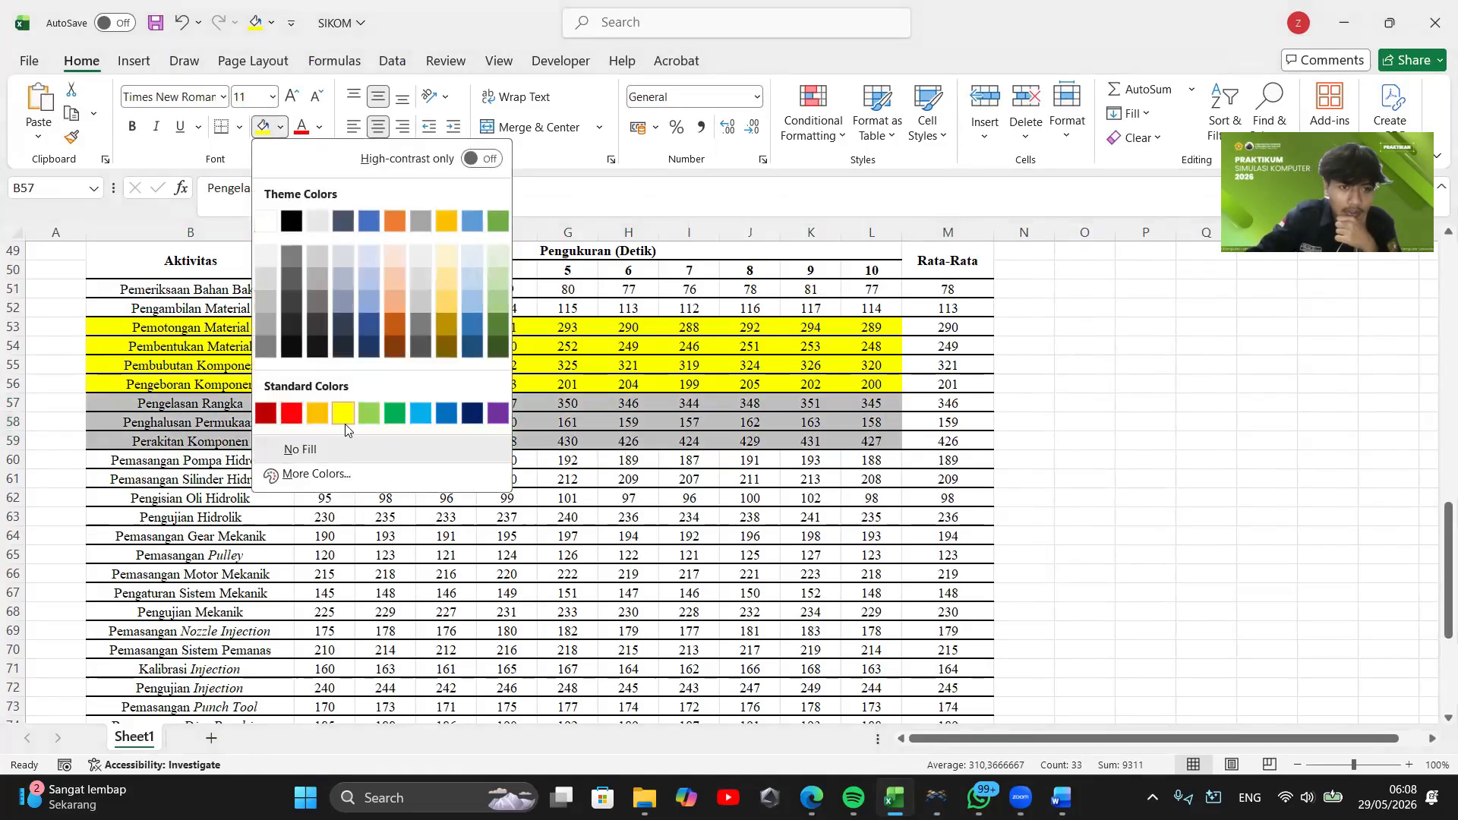
click(368, 410)
click(496, 550)
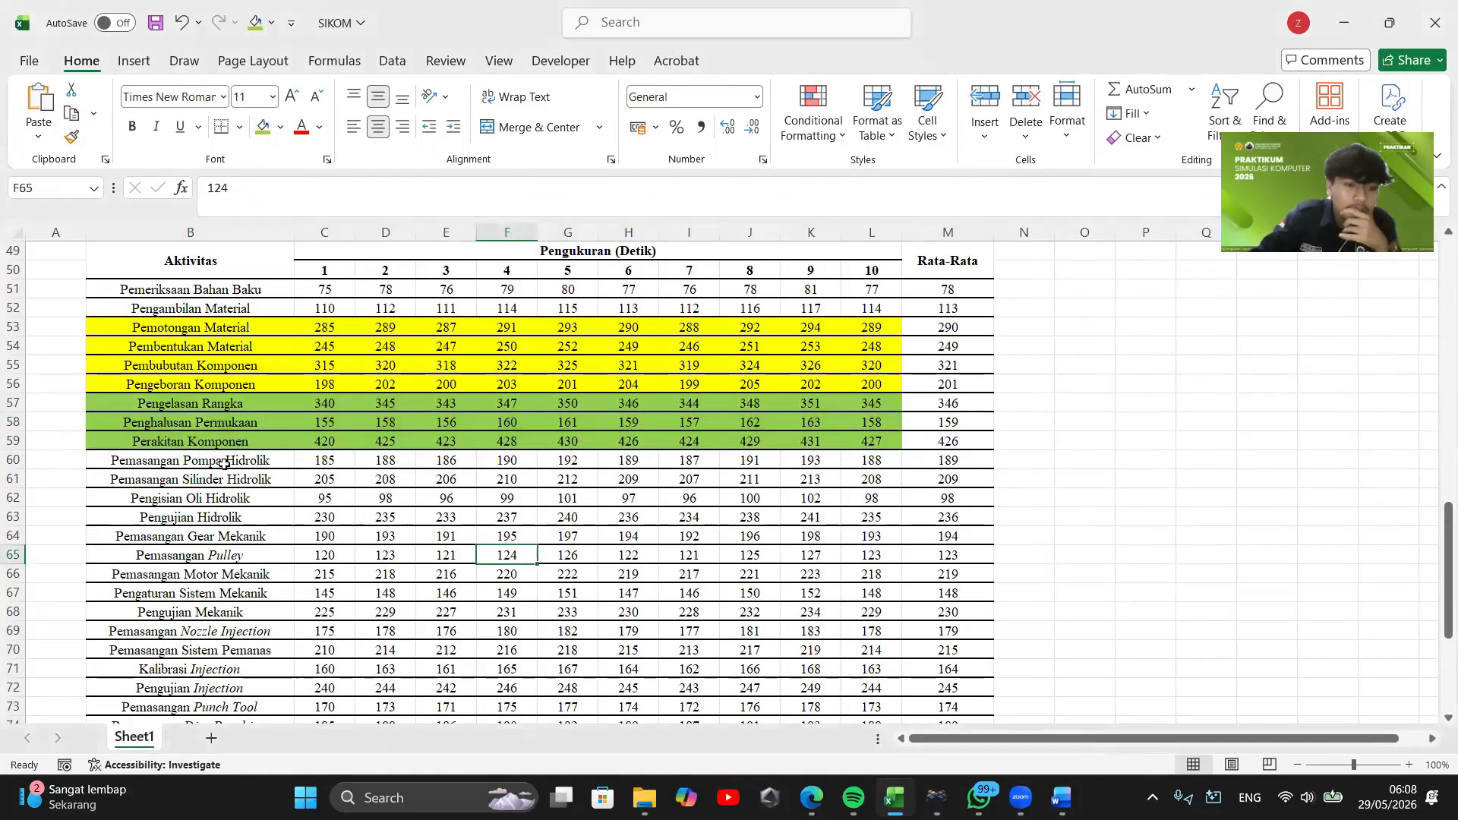
scroll(280, 574, down, 3)
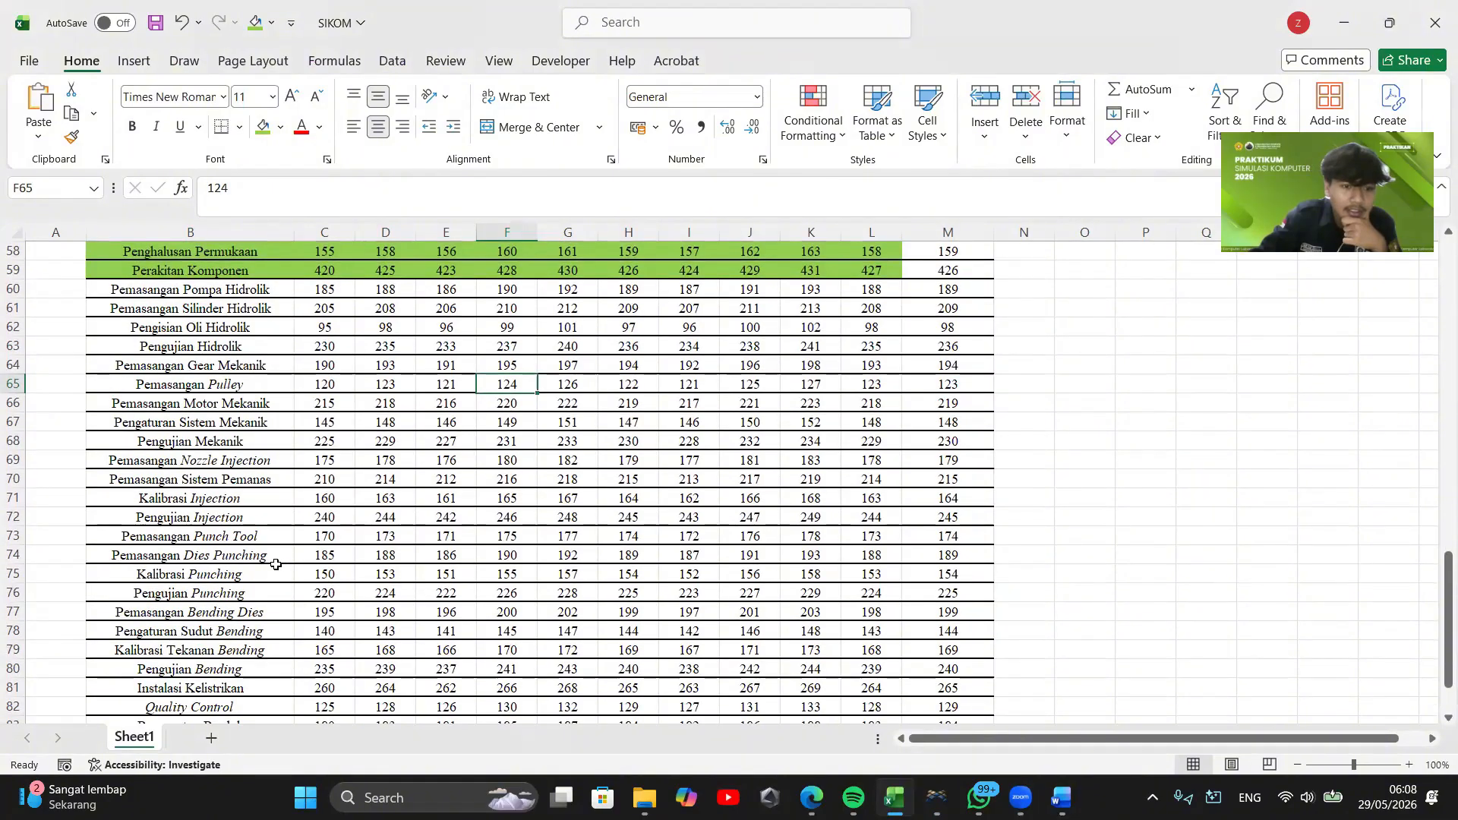
scroll(276, 563, down, 2)
scroll(276, 563, up, 2)
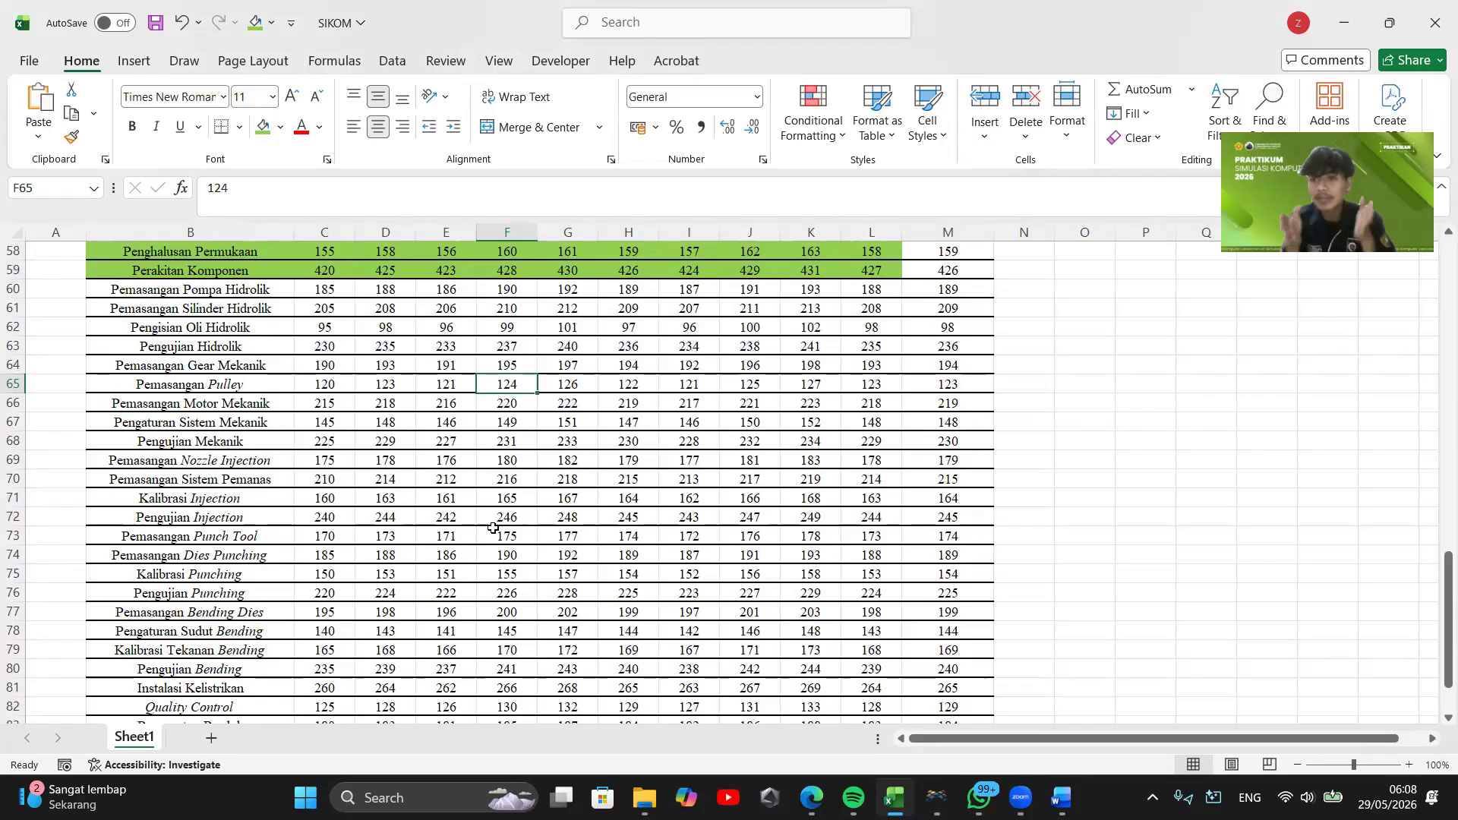
mouse_move(937, 797)
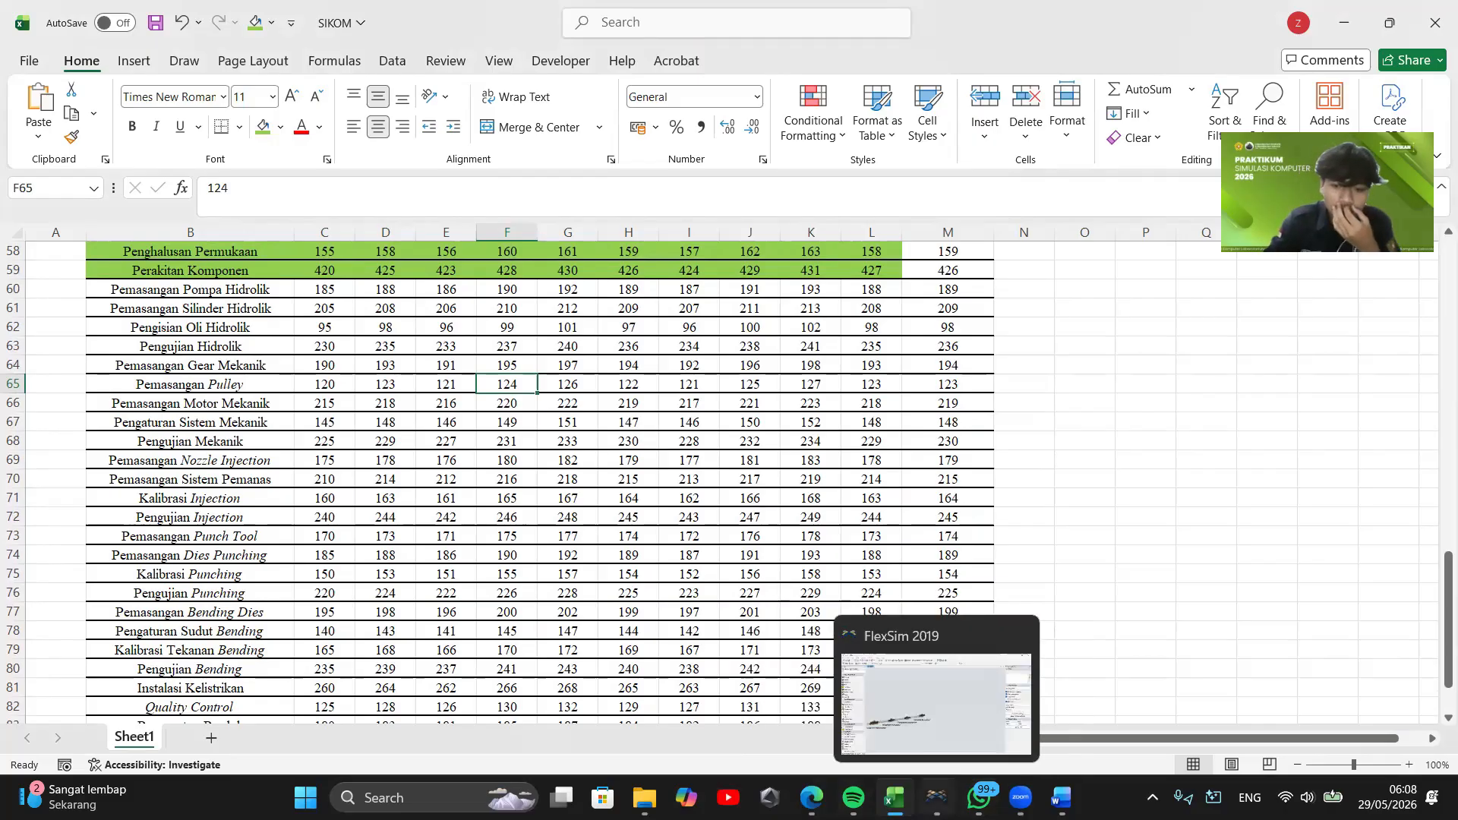
Switch to FlexSim and draw a long straight conveyor from the output of Perakitan Komponen to about X 151.5
click(929, 694)
drag(710, 524, 733, 604)
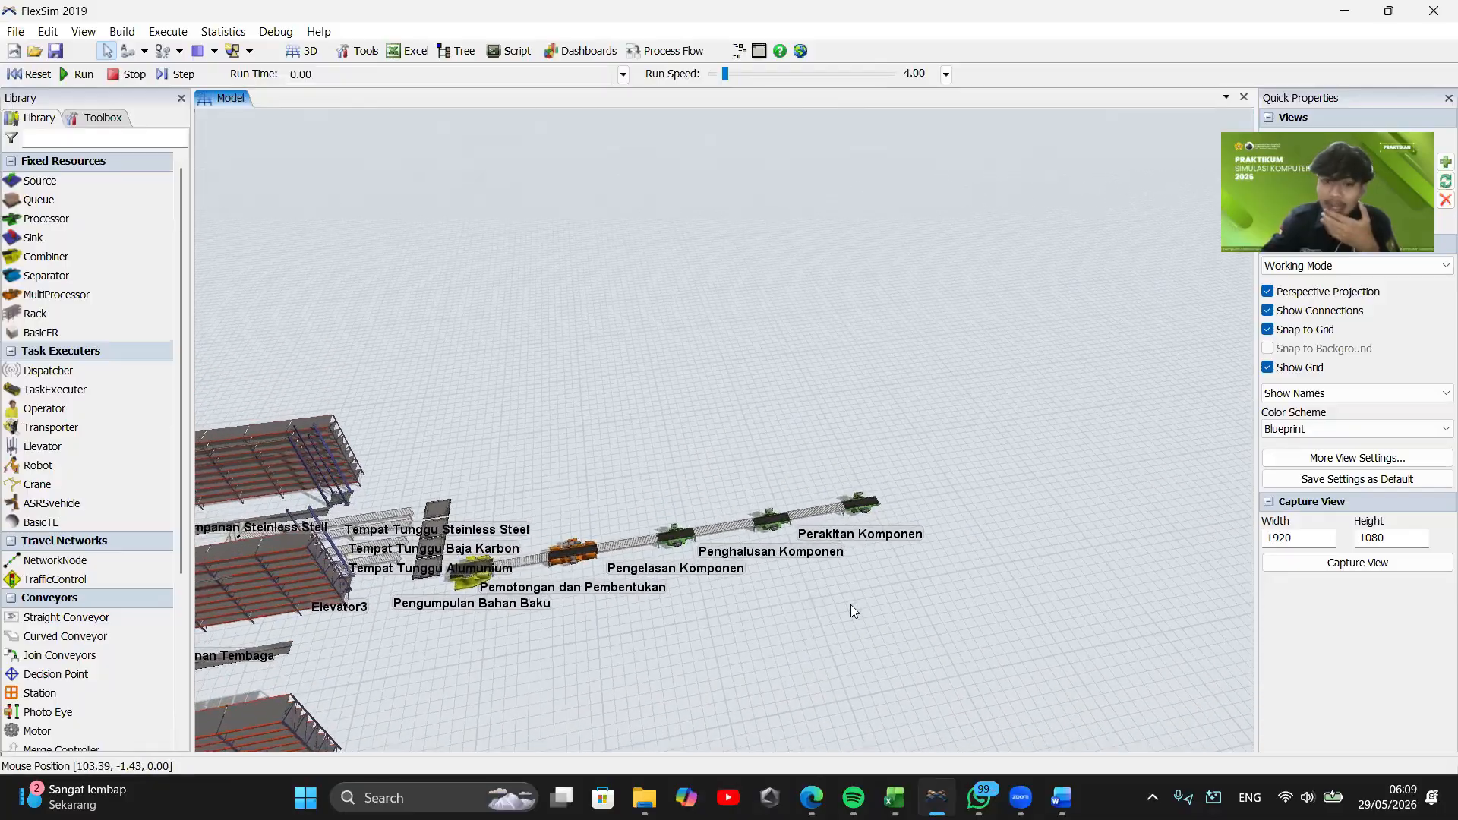
right_drag(850, 605, 850, 593)
drag(901, 566, 658, 589)
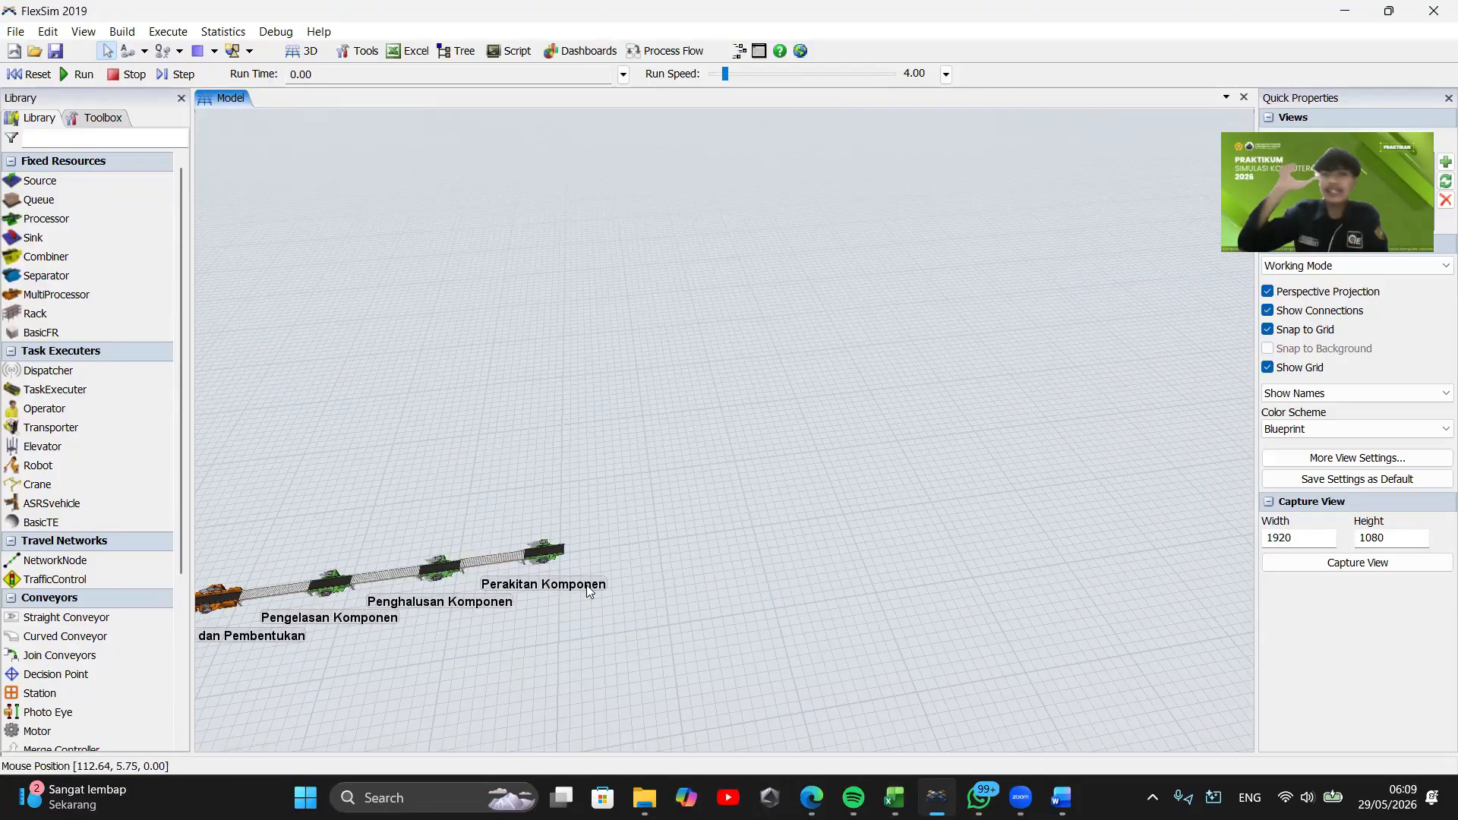
scroll(592, 570, up, 4)
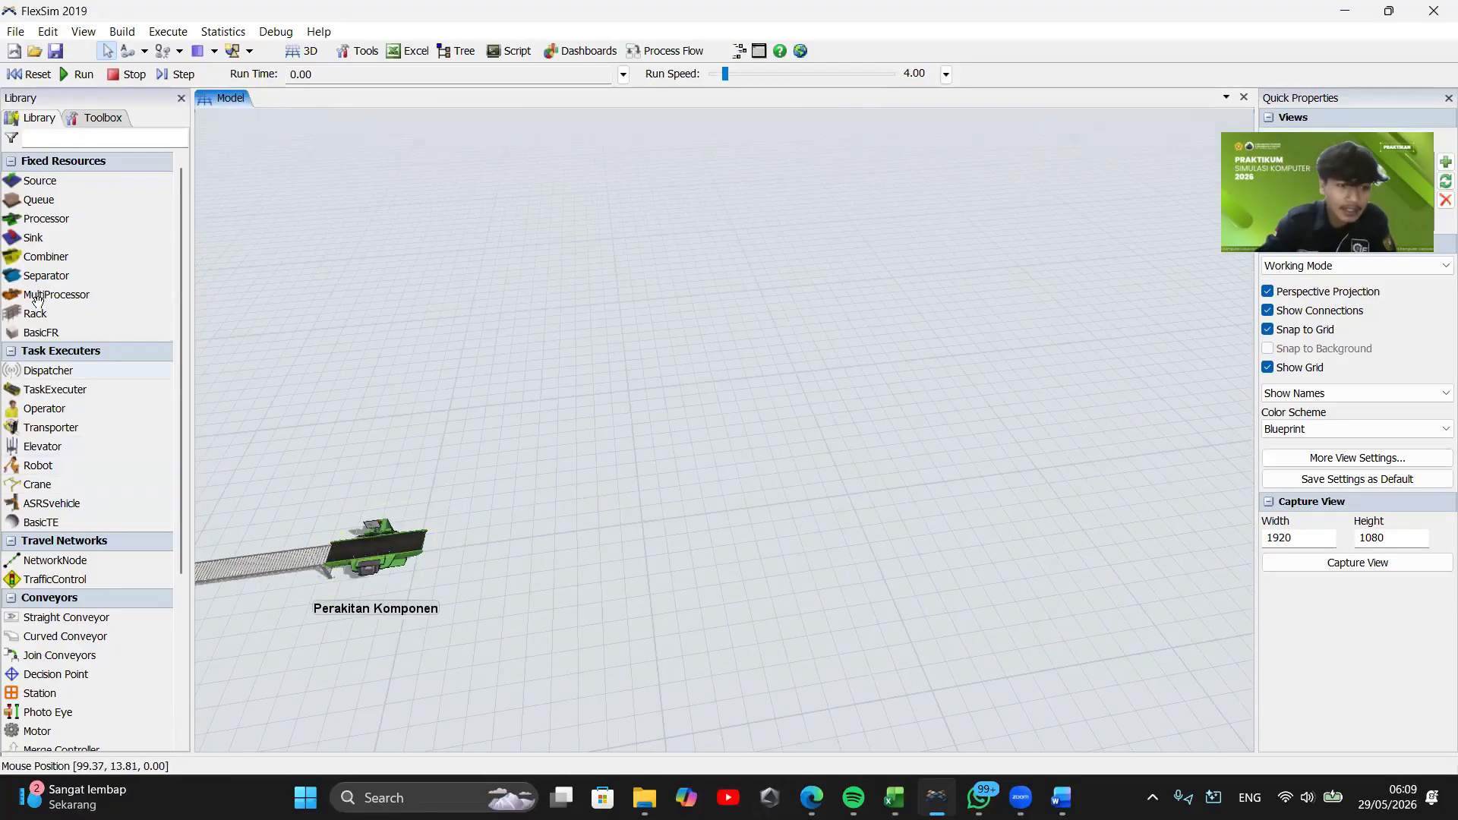
click(430, 555)
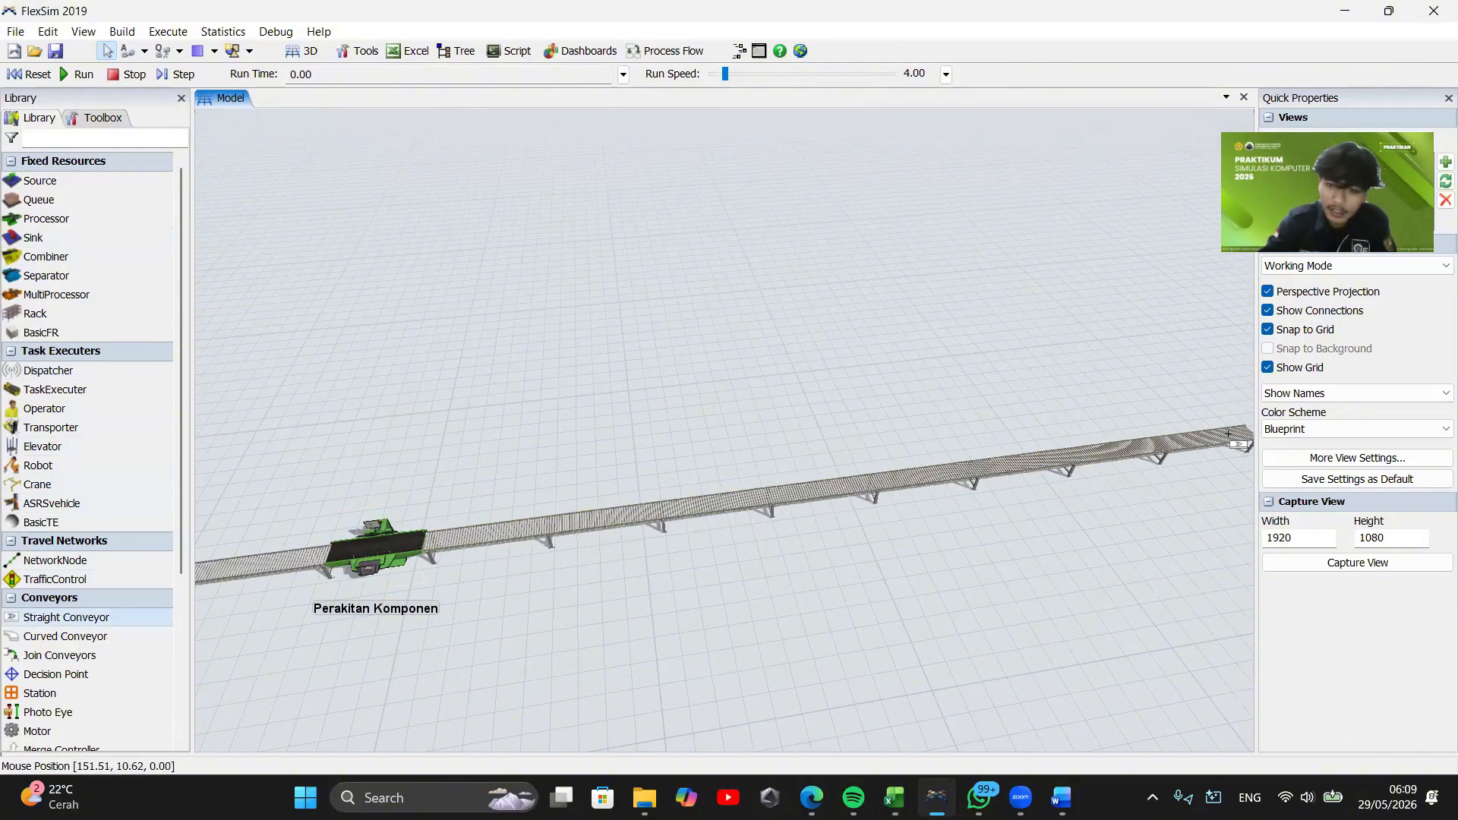
click(984, 472)
Place a curved conveyor at the end of the long straight conveyor, turning toward the near side
drag(1241, 429, 632, 507)
scroll(915, 539, down, 3)
click(840, 505)
click(772, 567)
scroll(606, 537, up, 6)
click(76, 637)
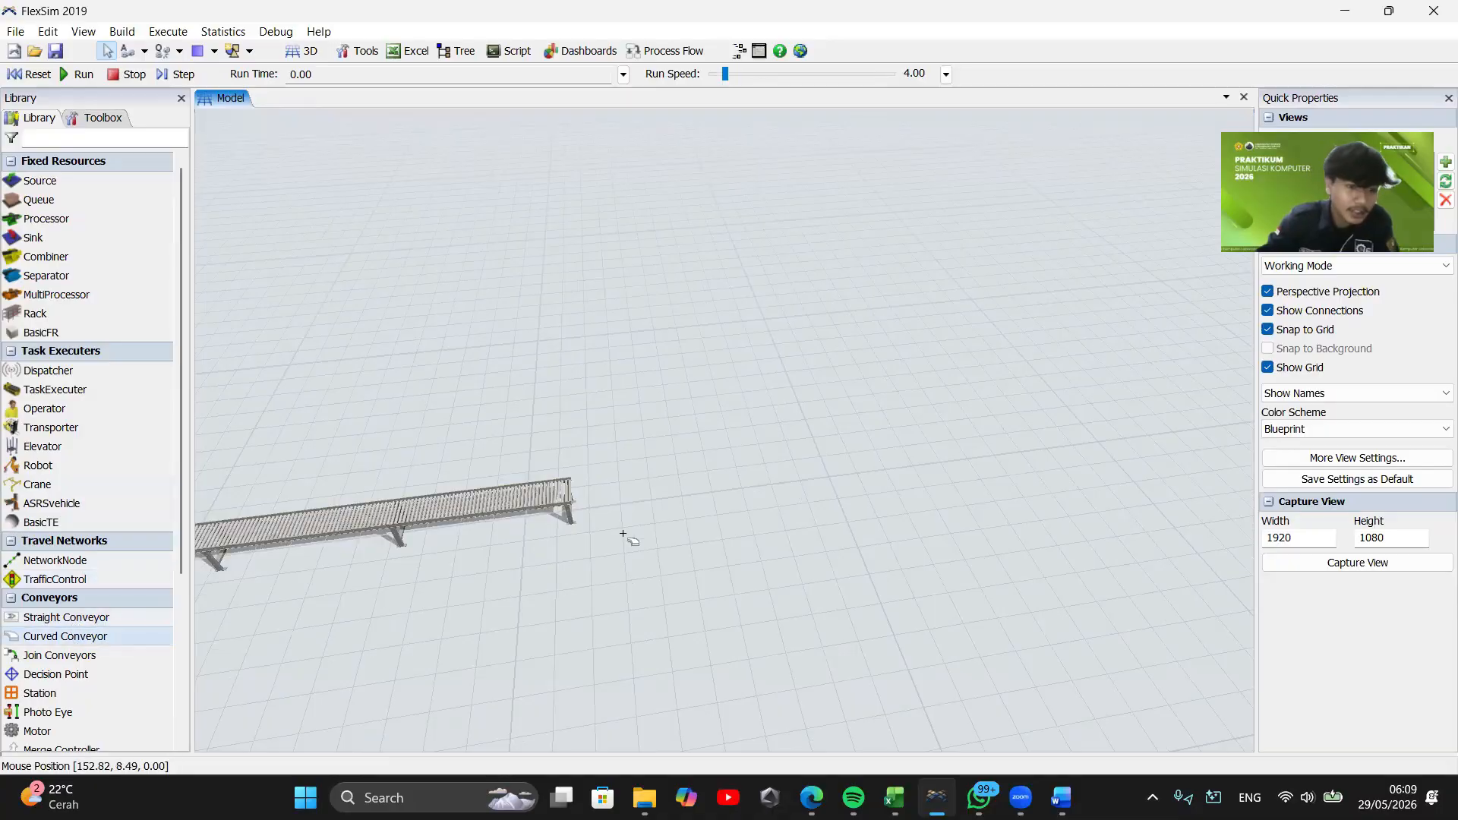
click(527, 564)
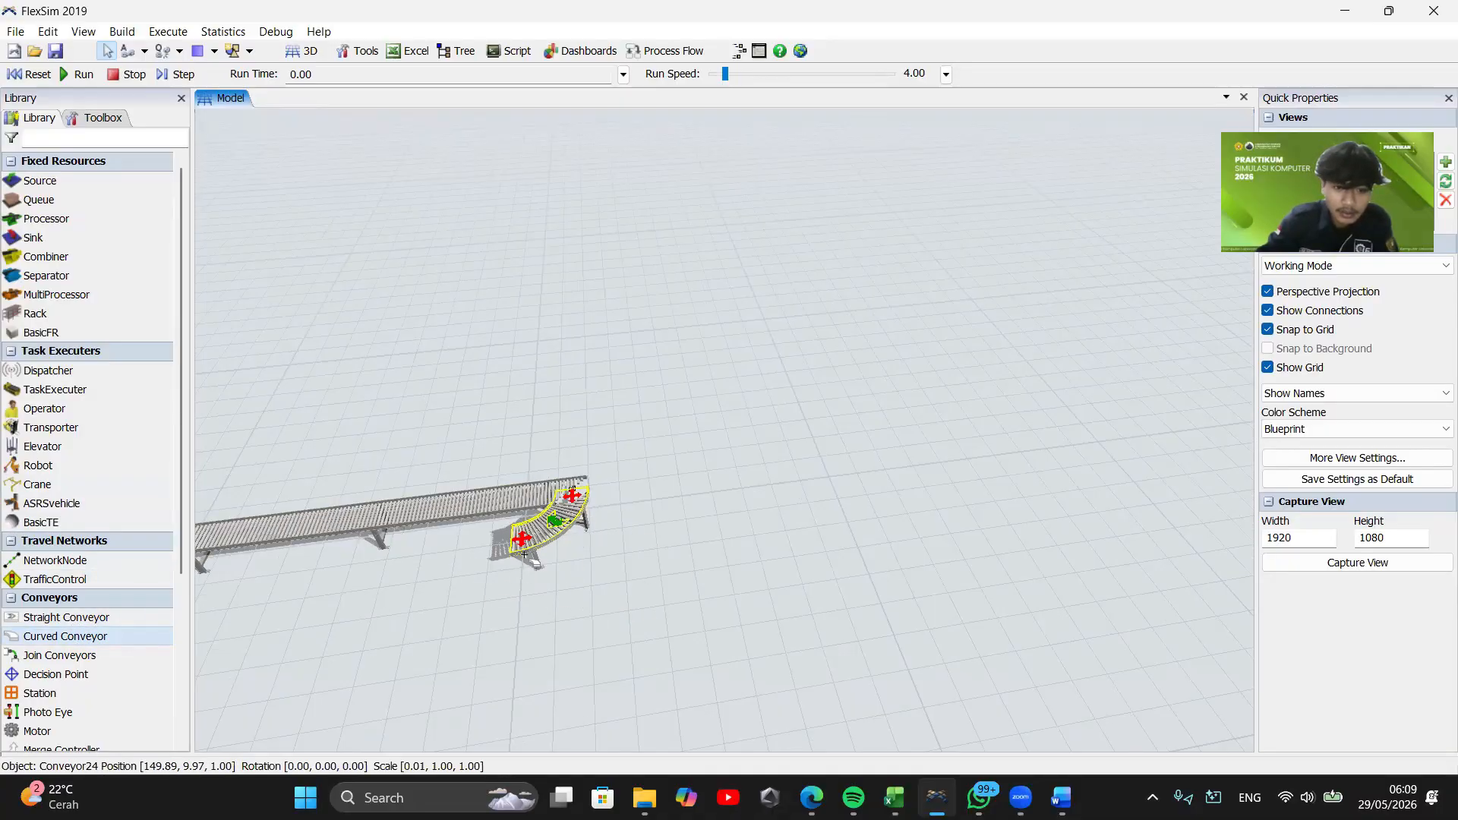
drag(538, 541, 614, 525)
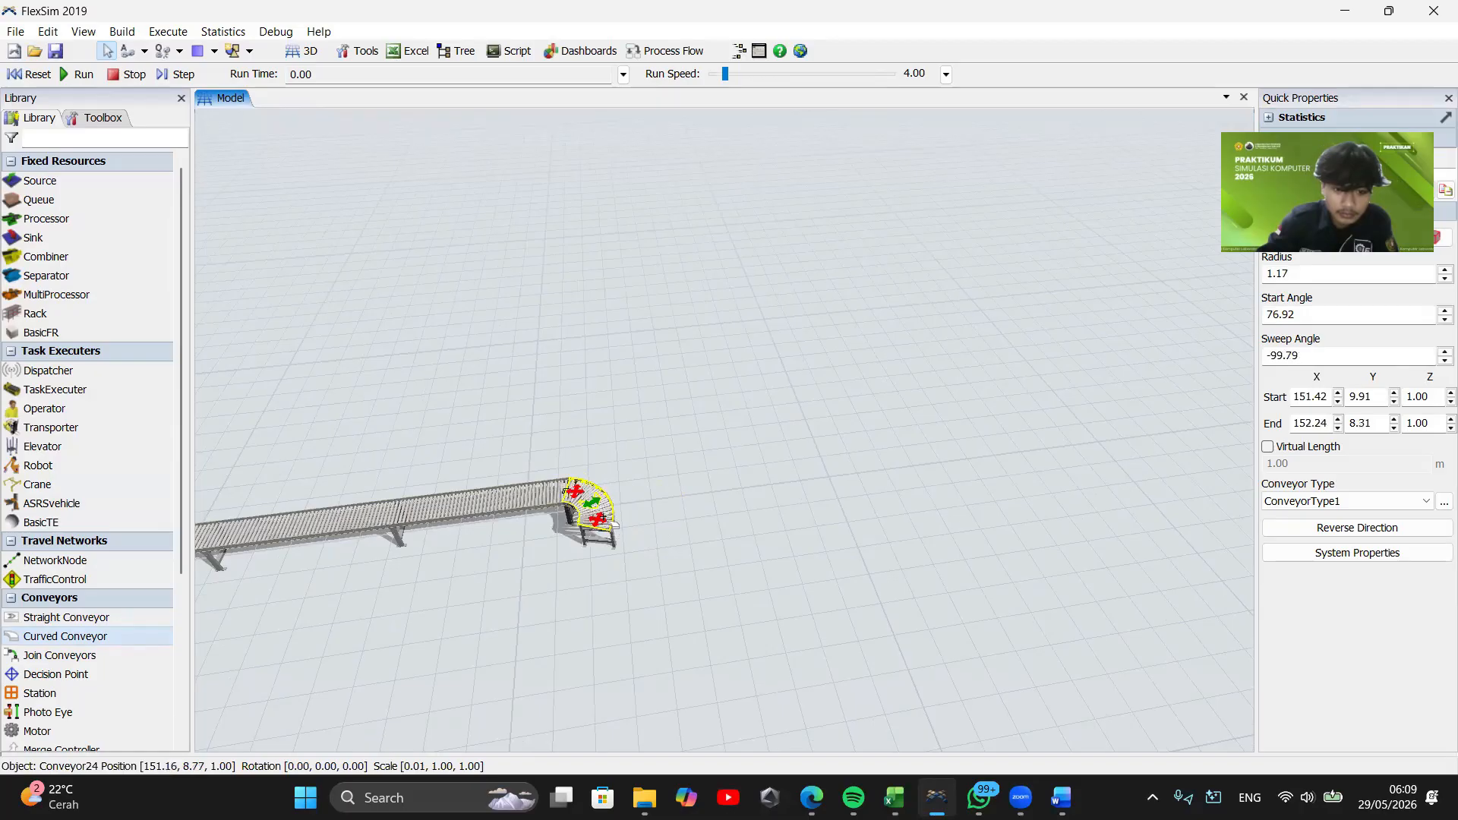
Reshape the curved conveyor to a radius of about 2.11 and a sweep angle of about -76.92
click(654, 505)
scroll(656, 505, up, 3)
click(624, 499)
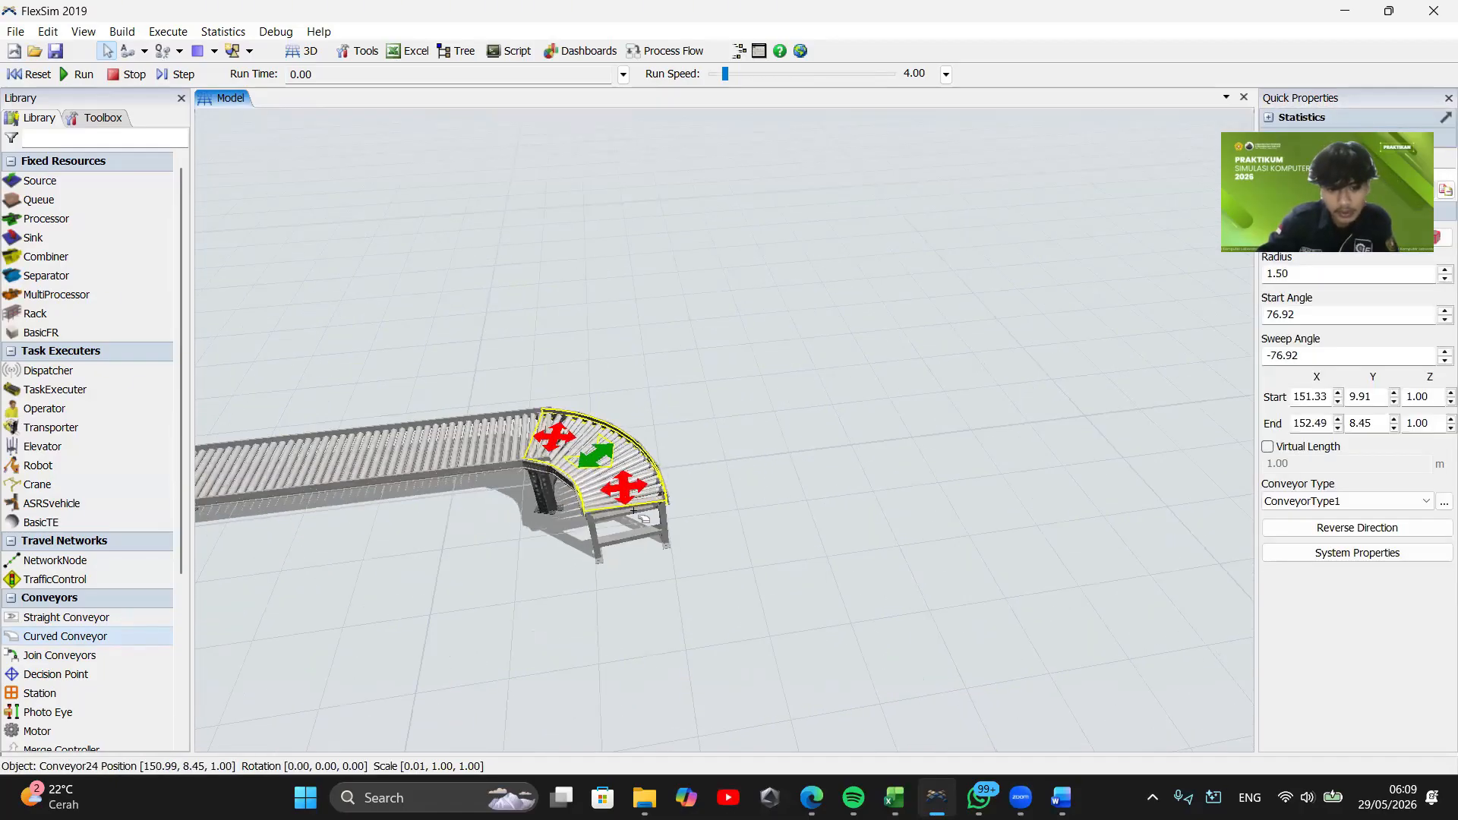
click(765, 422)
scroll(766, 423, down, 2)
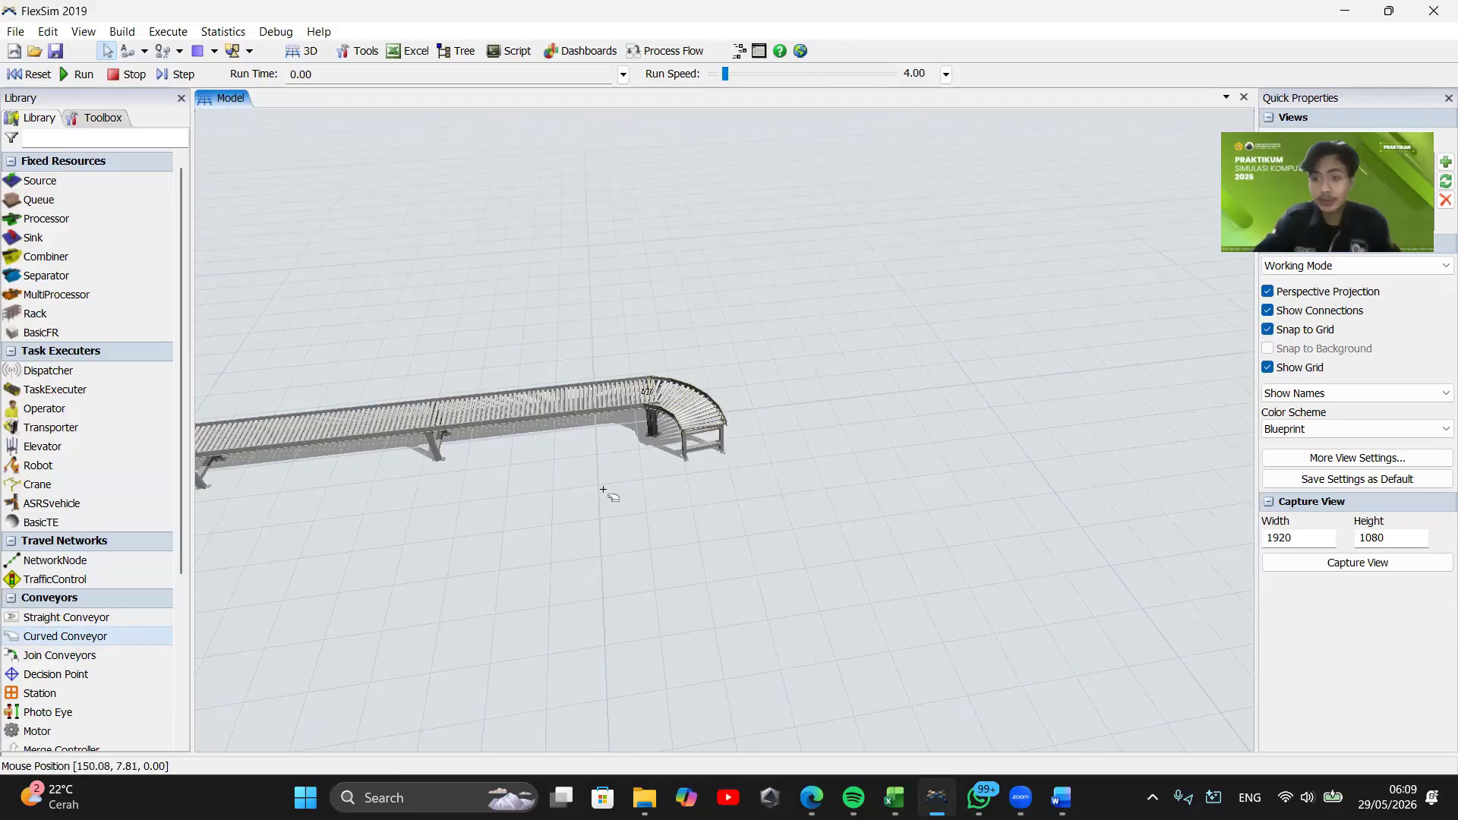
scroll(714, 494, down, 2)
click(699, 370)
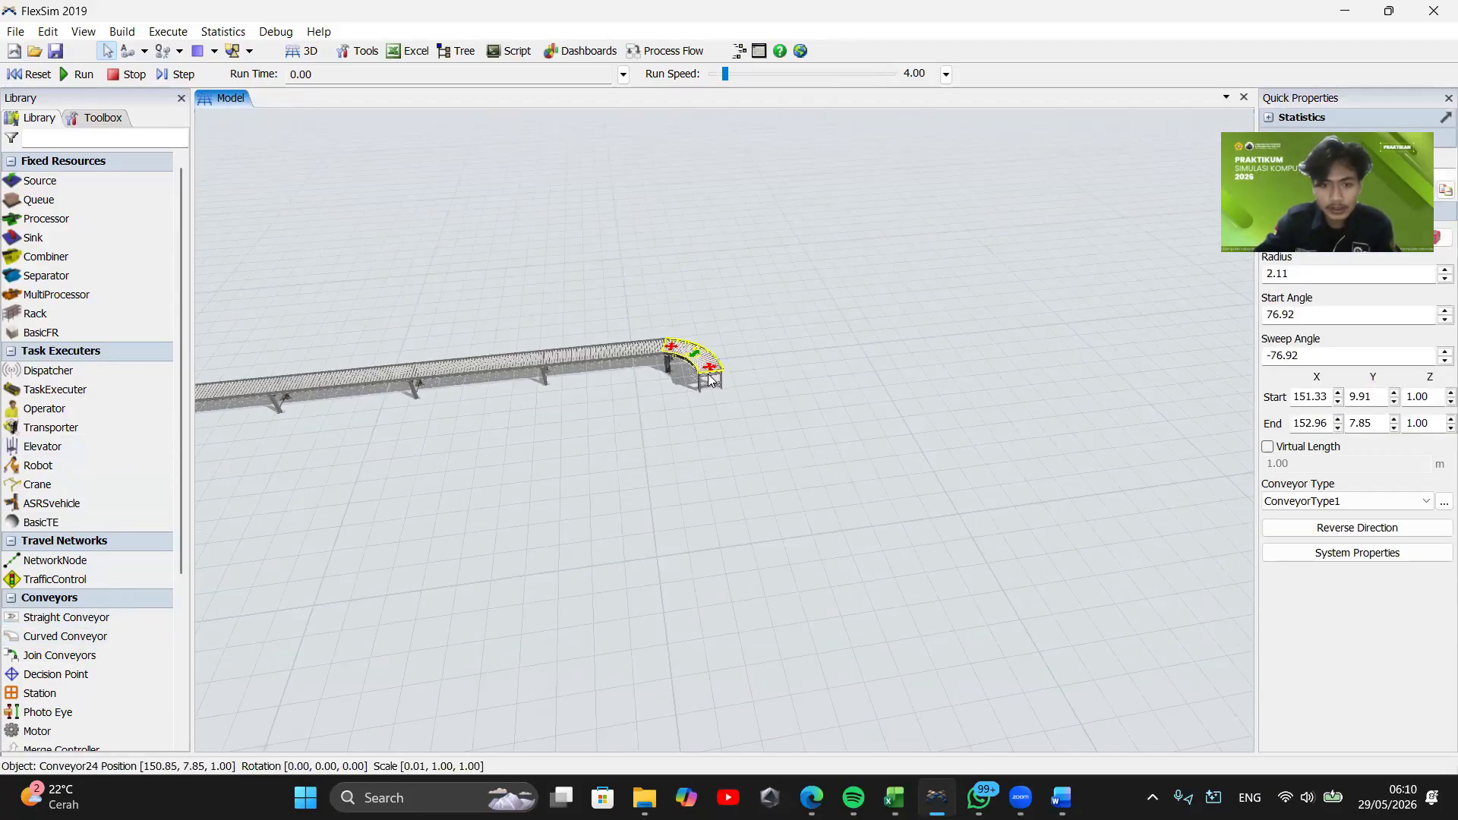
Draw a straight conveyor about 6.3 m long leading out of the curved conveyor's end
drag(733, 434, 272, 461)
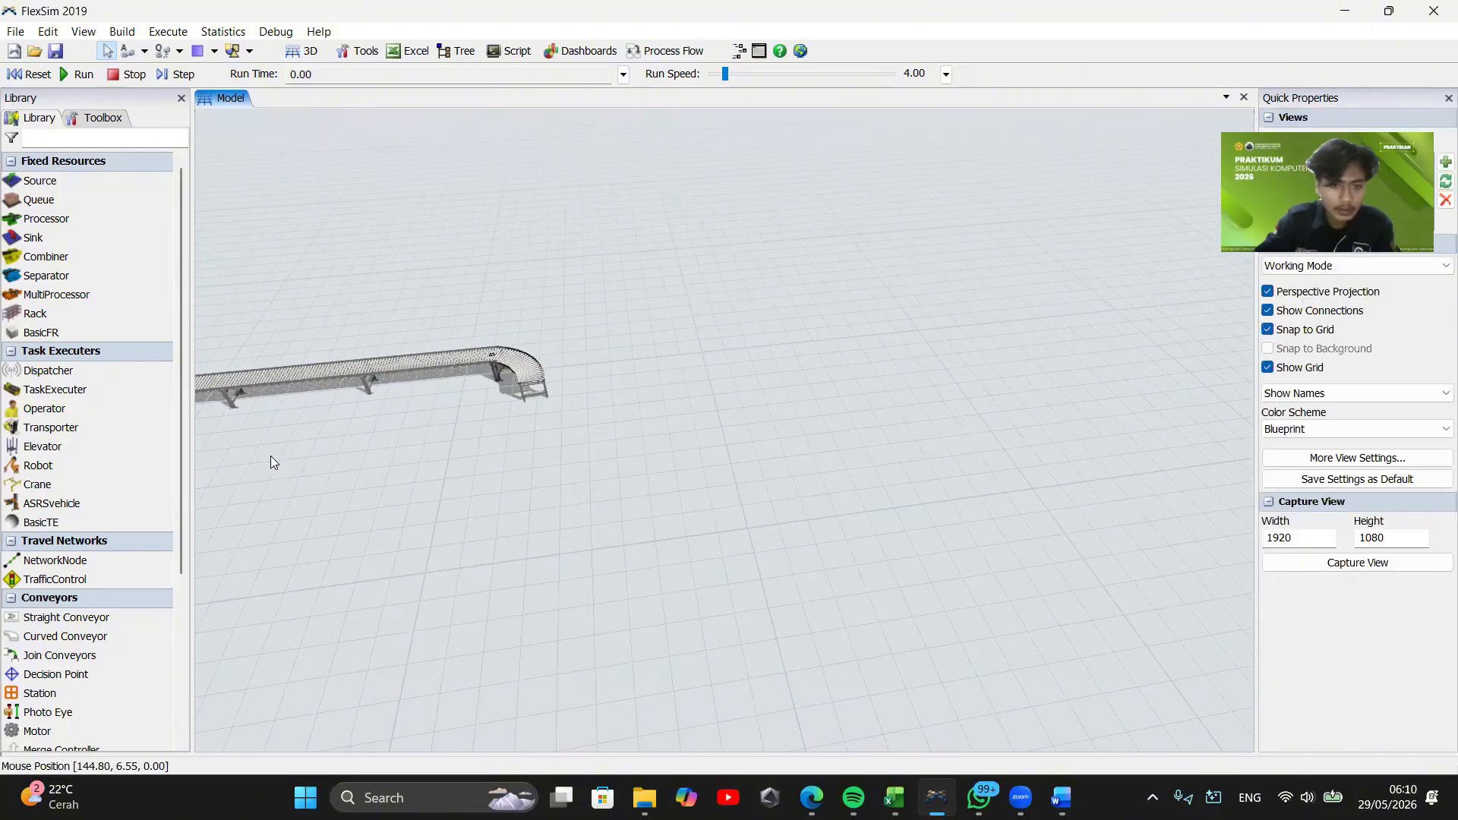
click(537, 403)
click(531, 530)
drag(531, 459, 530, 437)
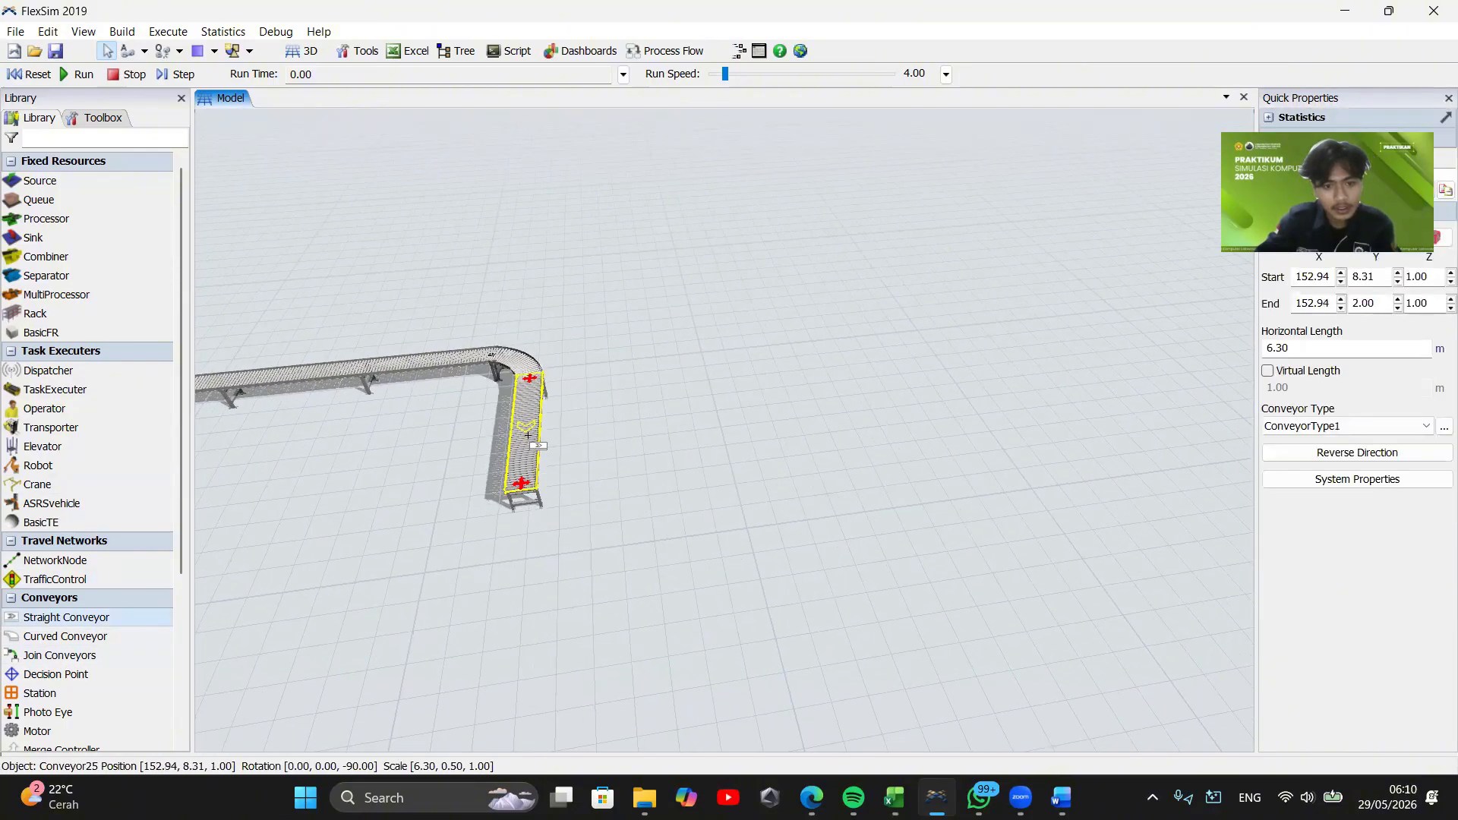
Draw four parallel straight branch conveyors, about 8 m long, off the long conveyor between Perakitan Komponen and the curve
drag(357, 508, 725, 484)
scroll(726, 484, down, 2)
click(651, 514)
right_click(677, 566)
drag(662, 522, 899, 461)
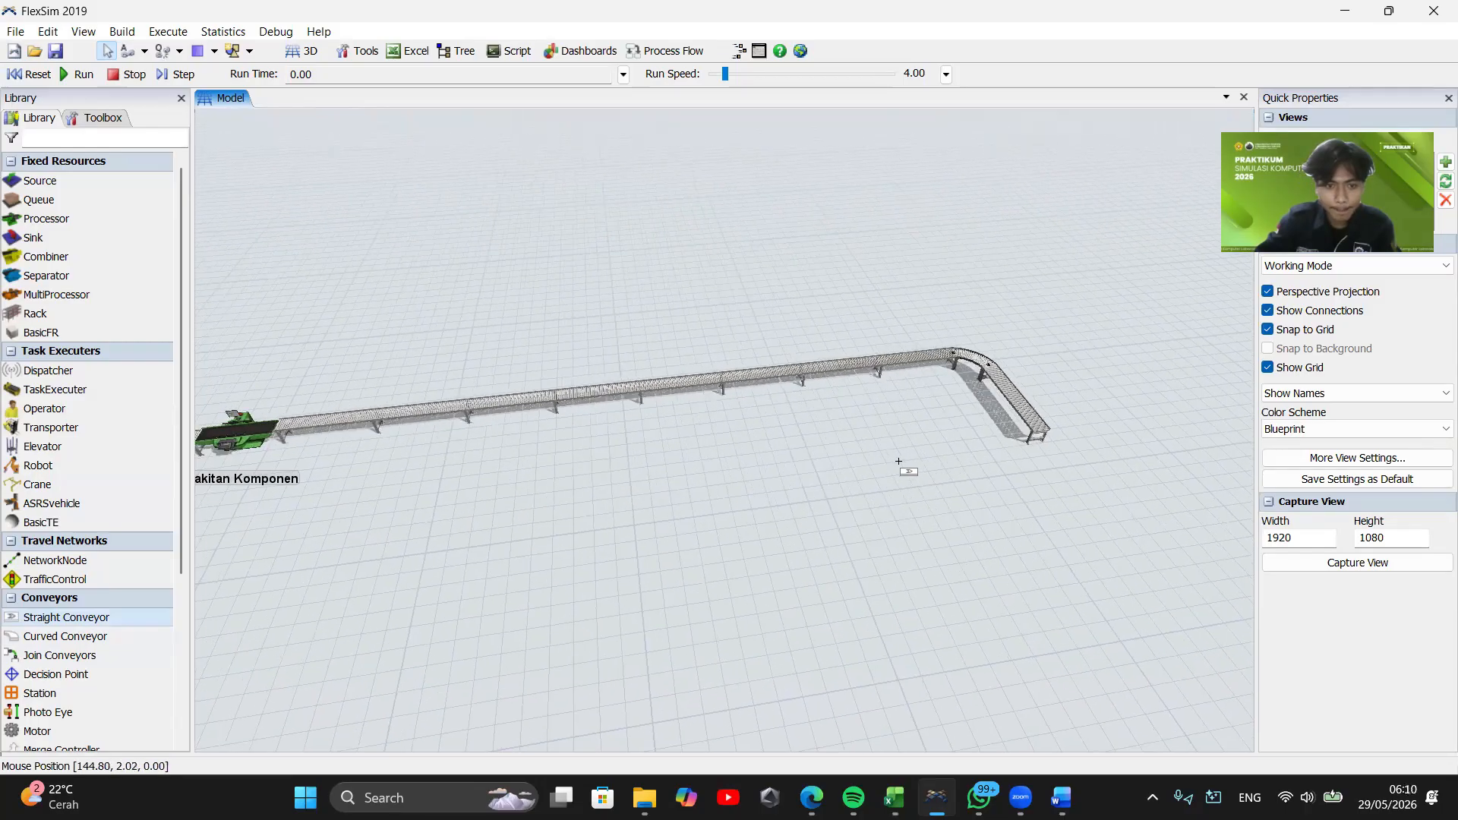
click(821, 386)
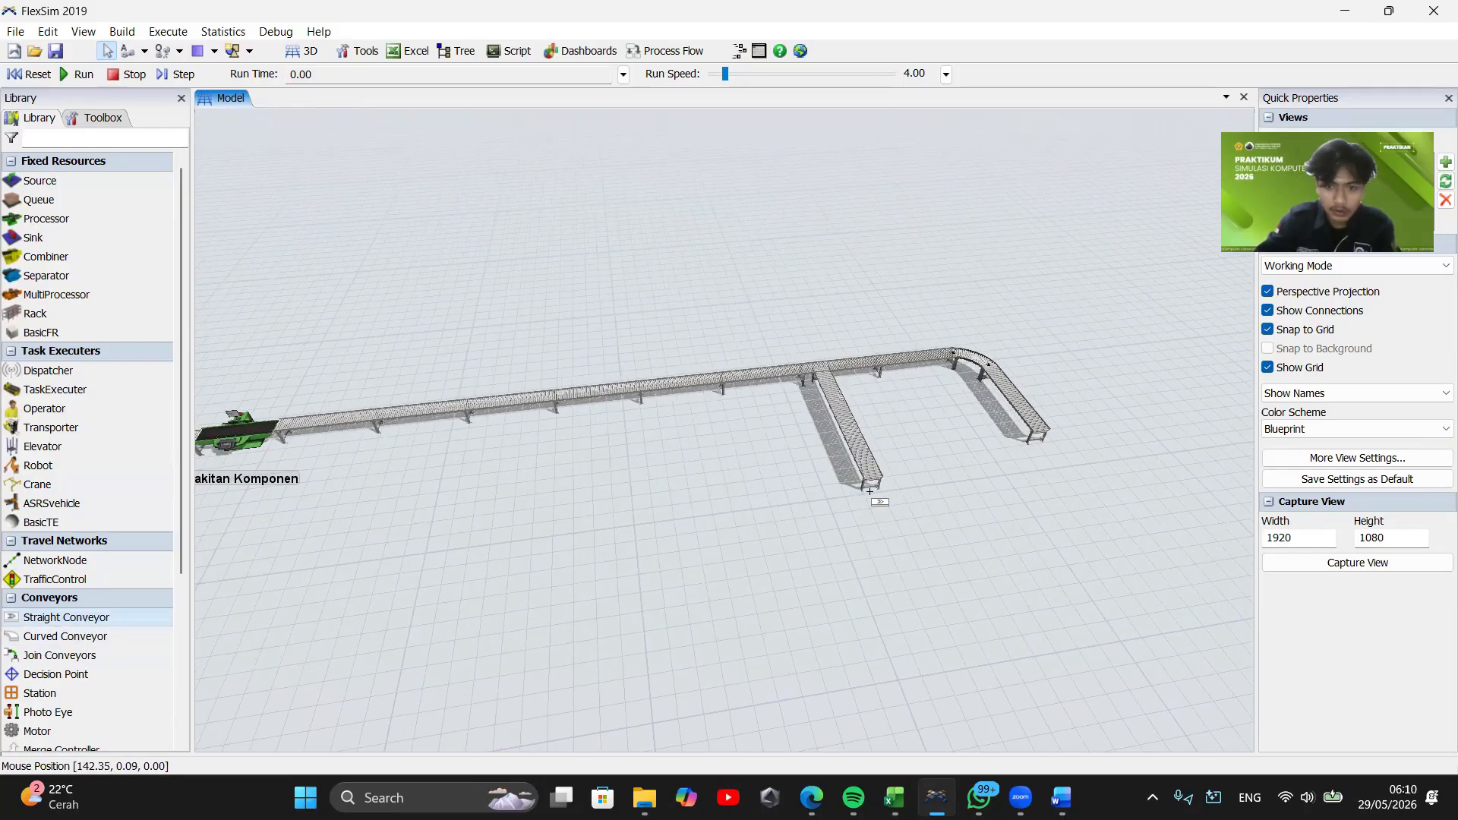
click(864, 474)
click(651, 403)
click(655, 492)
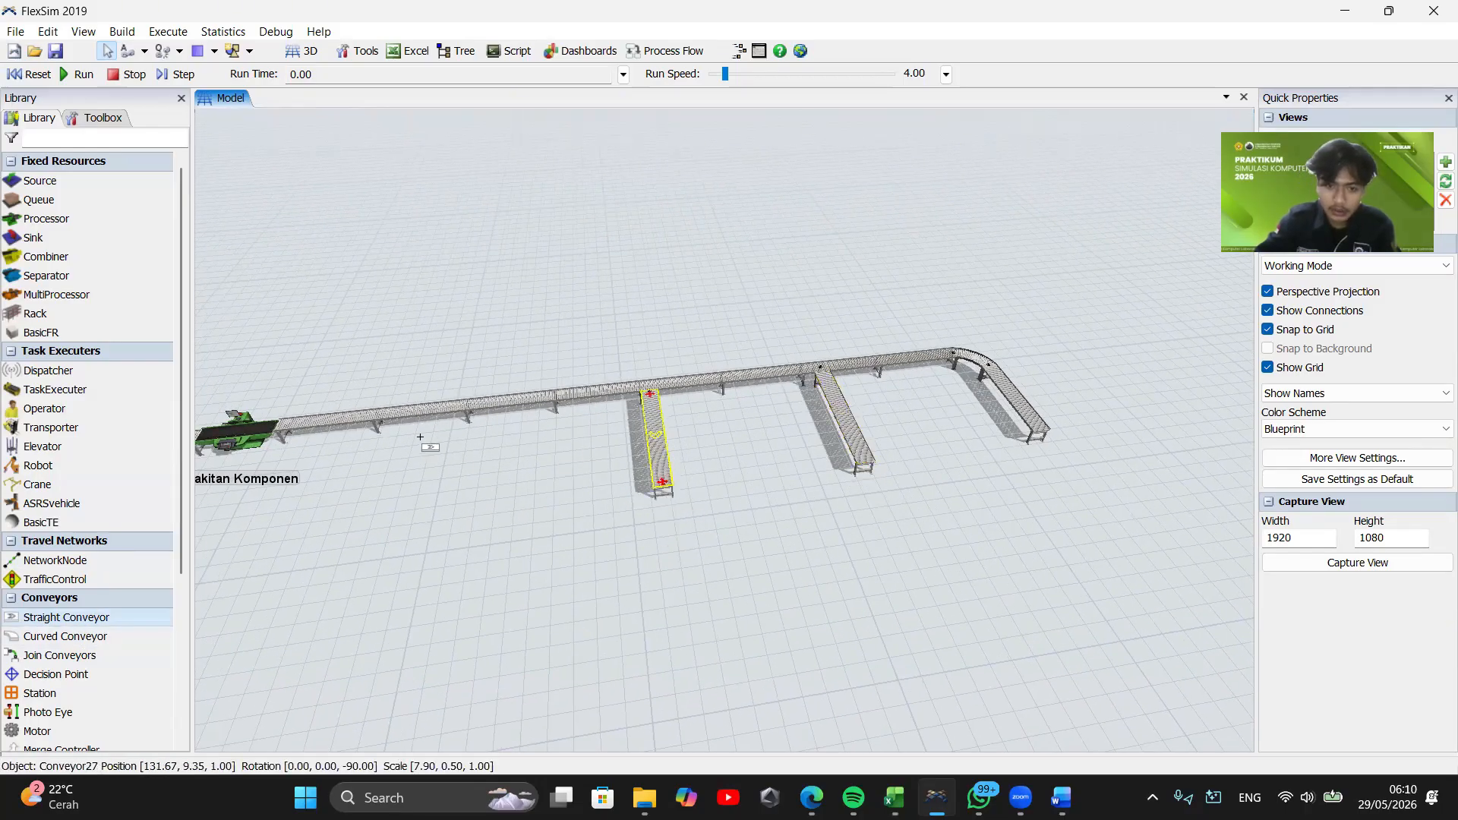
click(510, 415)
click(507, 505)
click(350, 427)
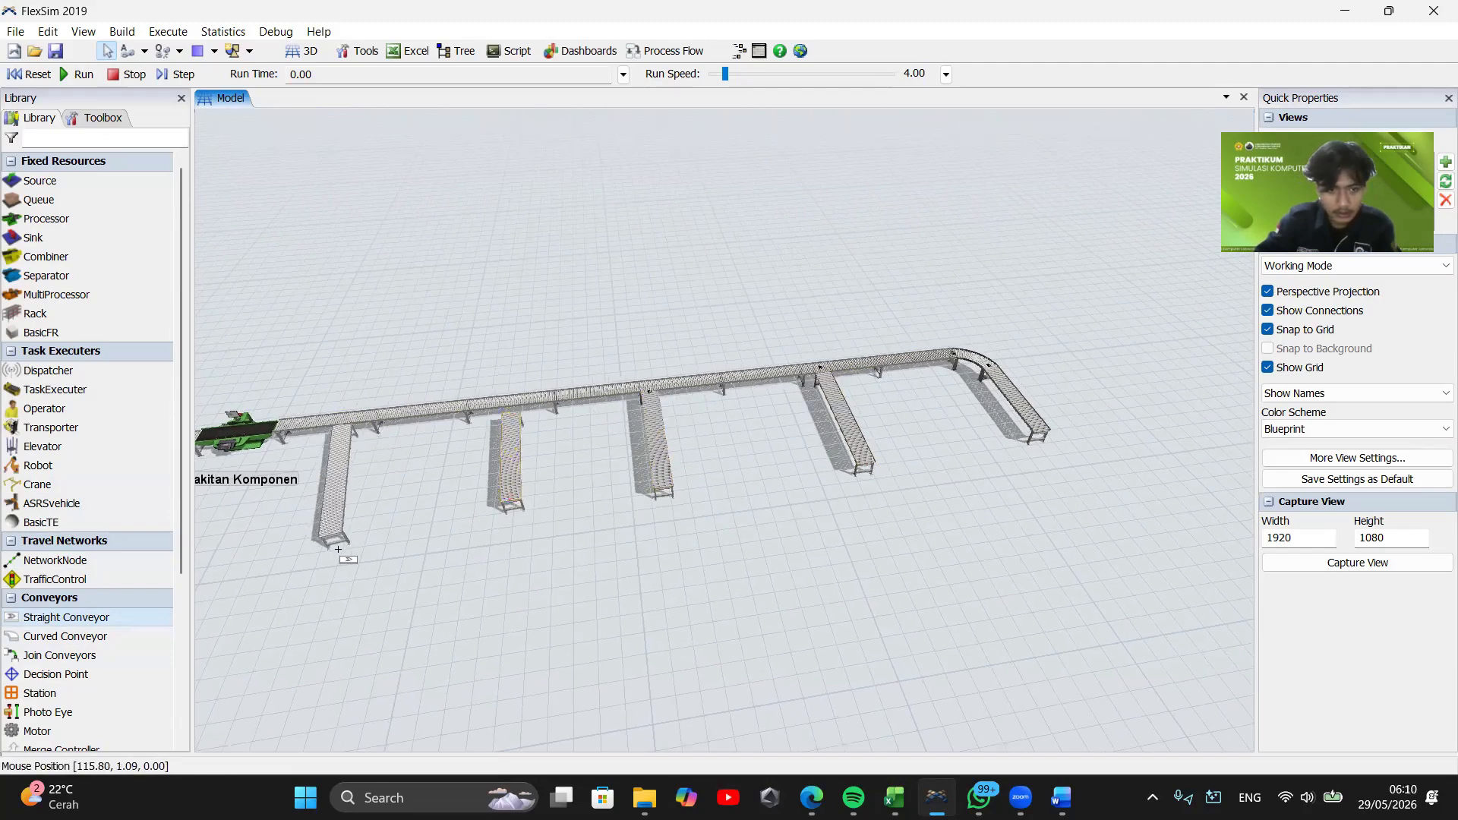
click(319, 538)
Straighten the branch conveyor nearest Perakitan Komponen and shift the second branch closer to it, joined to the main conveyor
right_drag(457, 552, 746, 603)
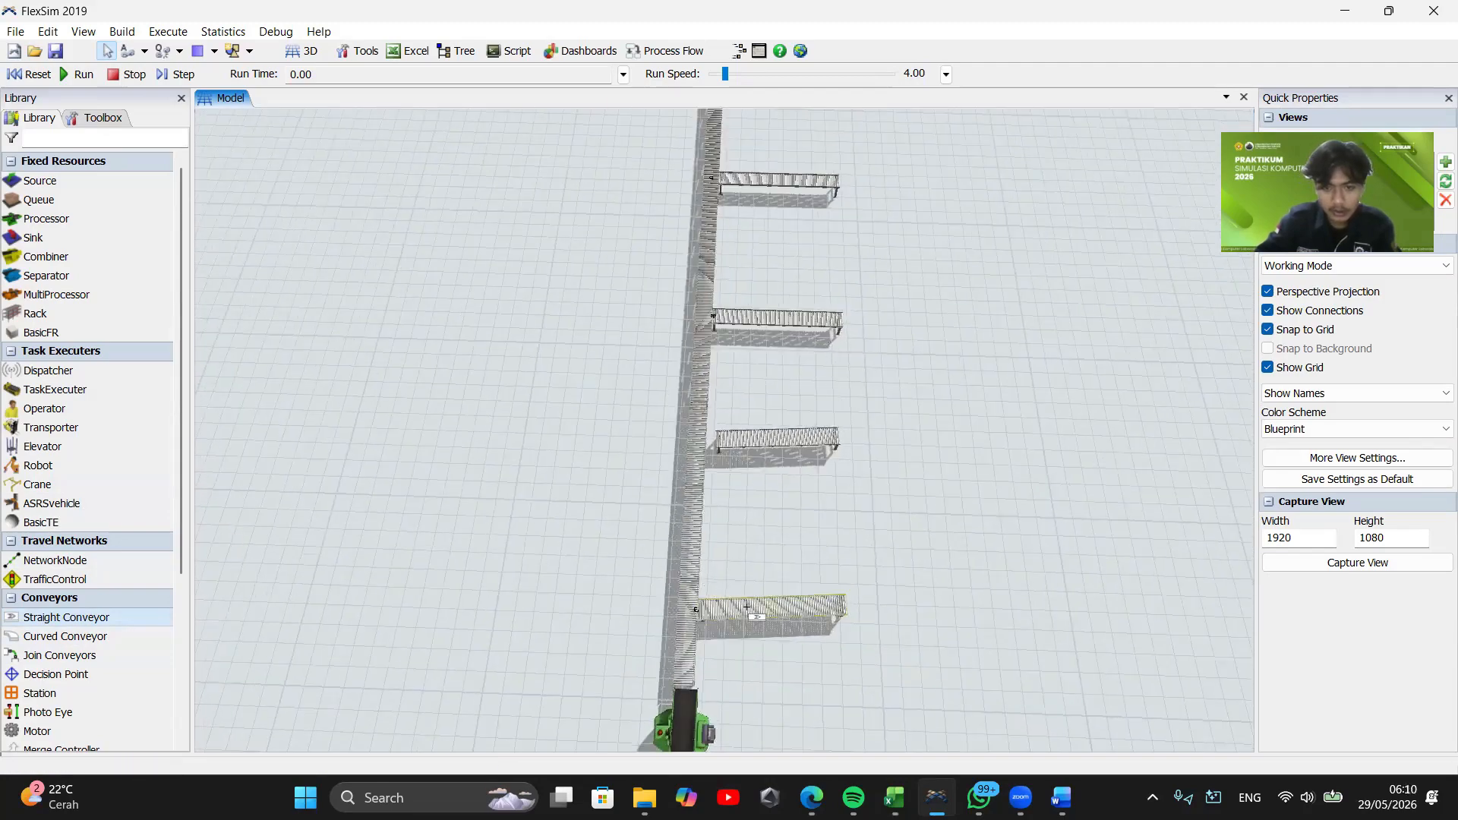
click(840, 604)
drag(842, 607, 839, 608)
click(805, 531)
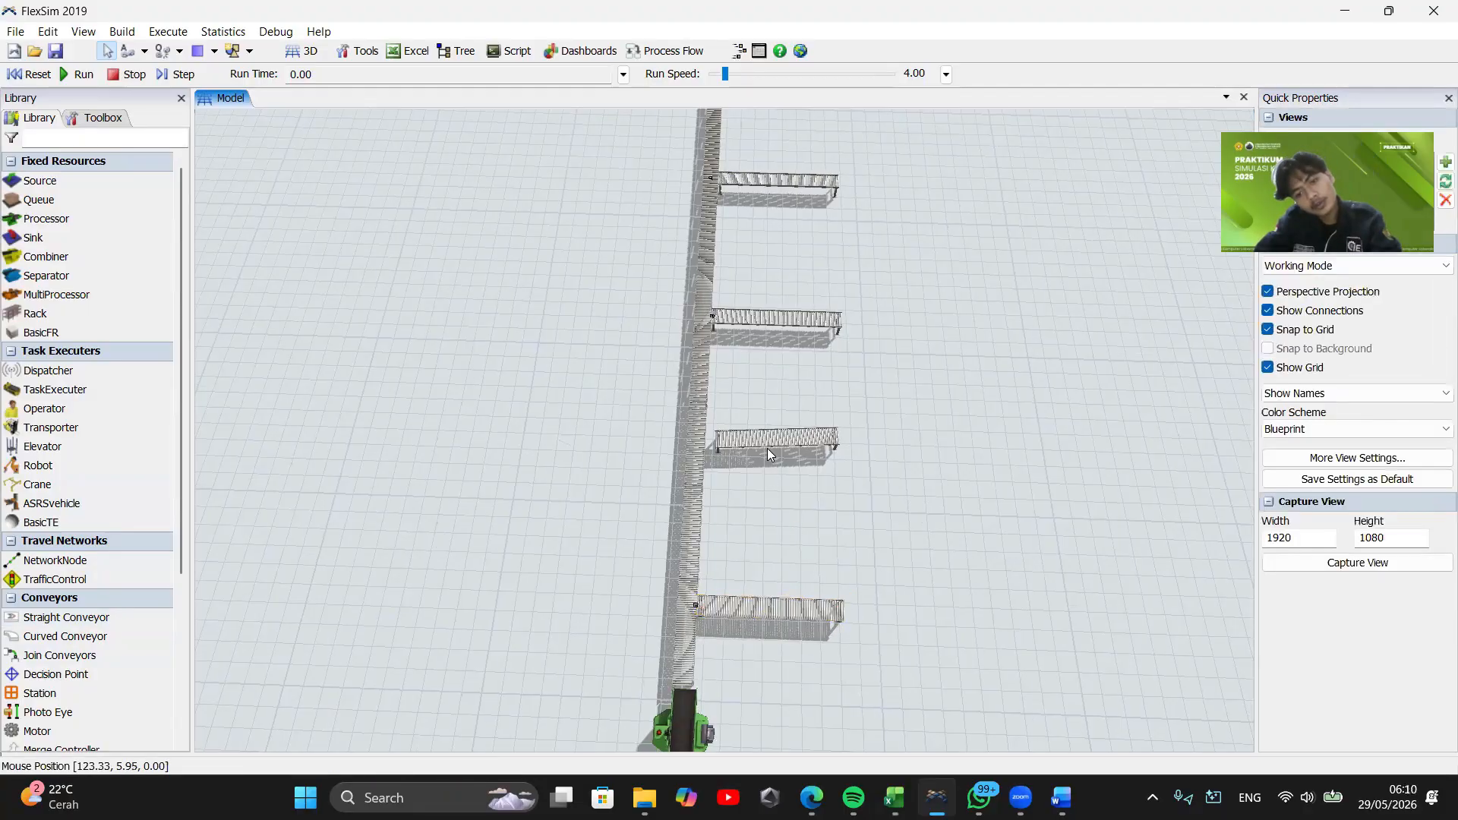
drag(775, 440, 836, 490)
drag(810, 371, 757, 456)
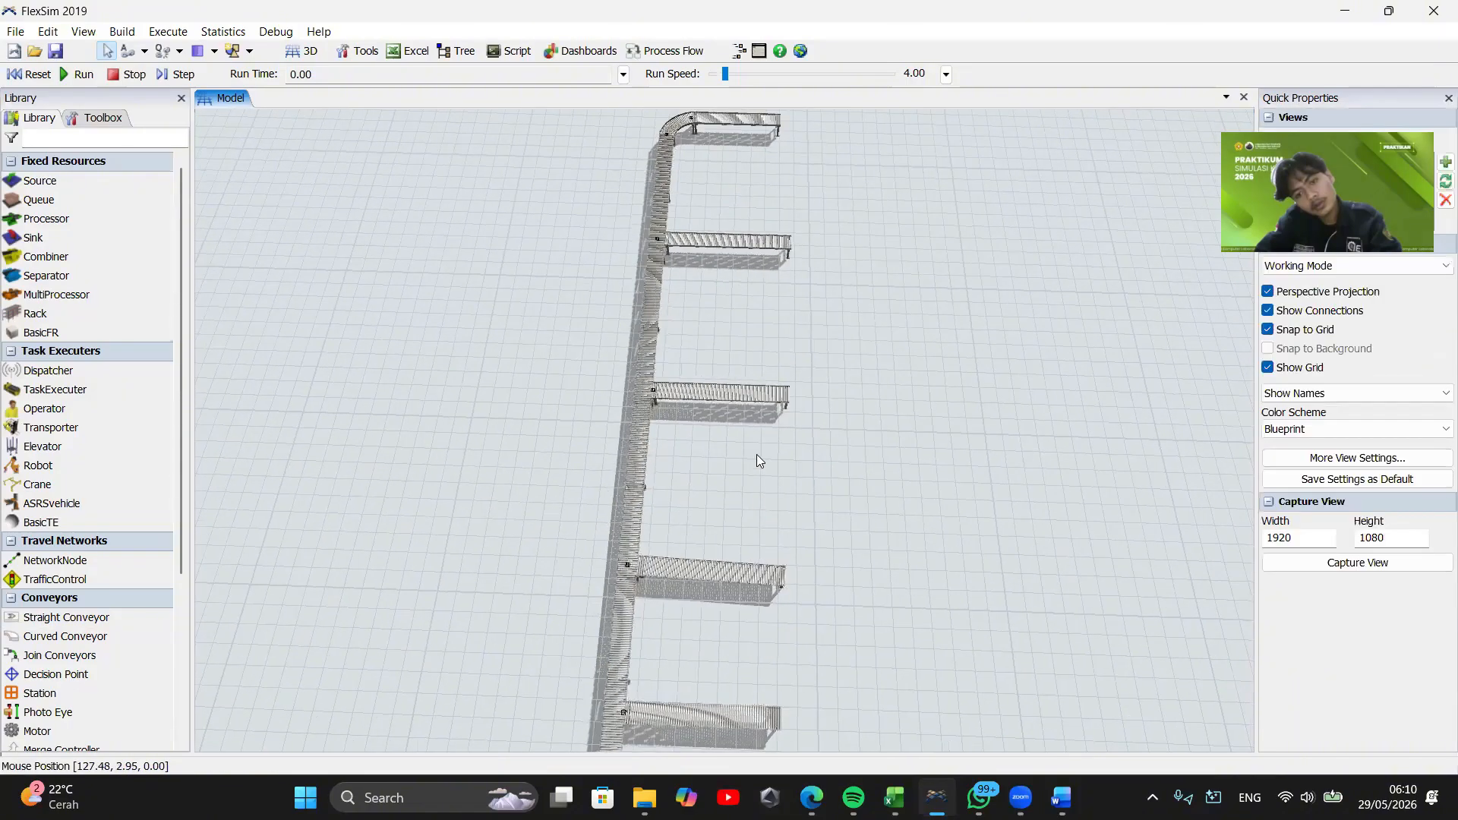
Move the farther branches, the curved conveyor and its outlet conveyor back along the main conveyor to even out the spacing
drag(741, 399, 715, 655)
drag(696, 372, 575, 445)
drag(507, 238, 490, 328)
drag(573, 235, 569, 331)
drag(621, 443, 648, 348)
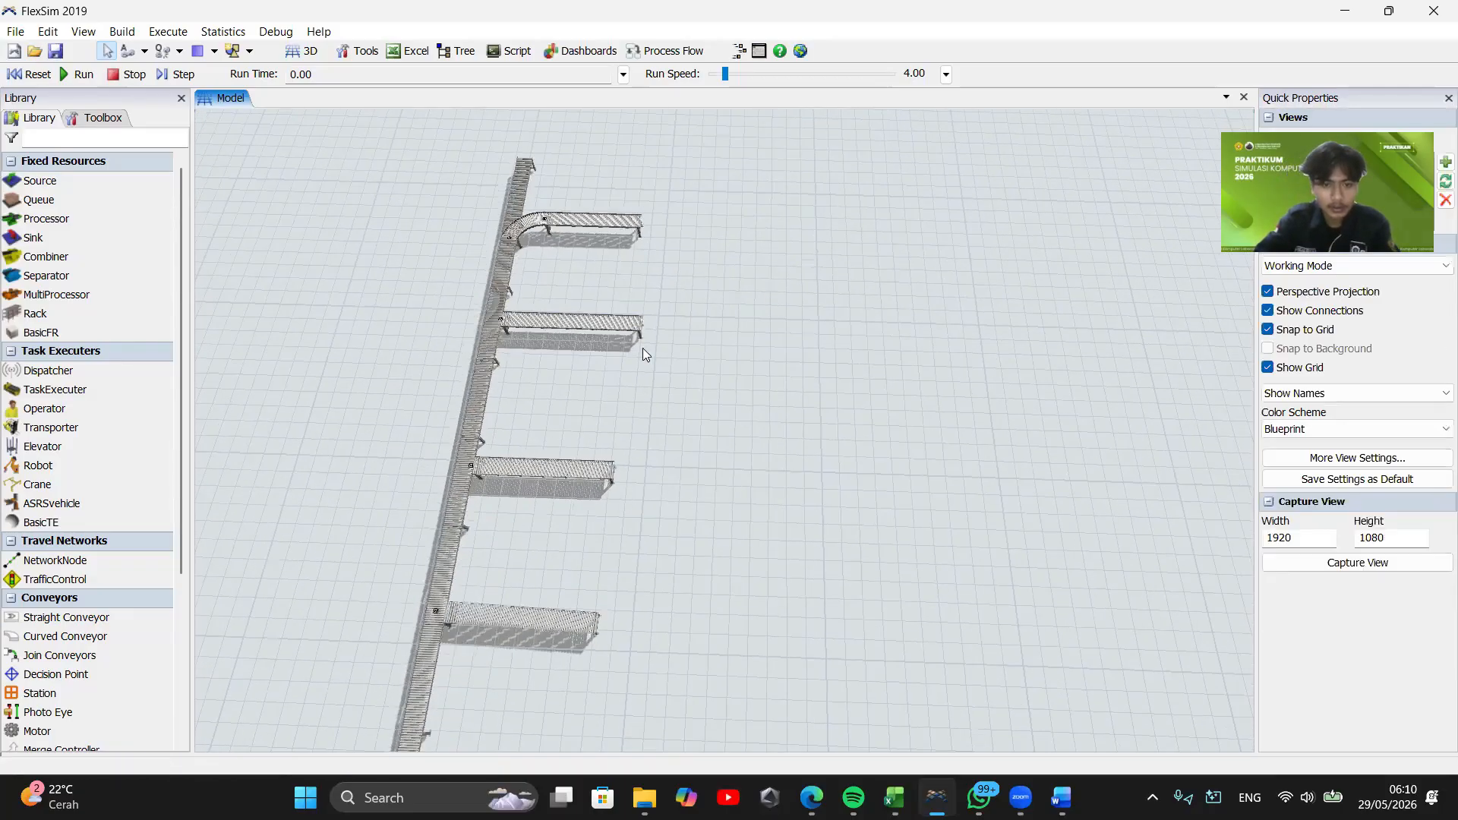
click(638, 328)
drag(671, 434, 649, 579)
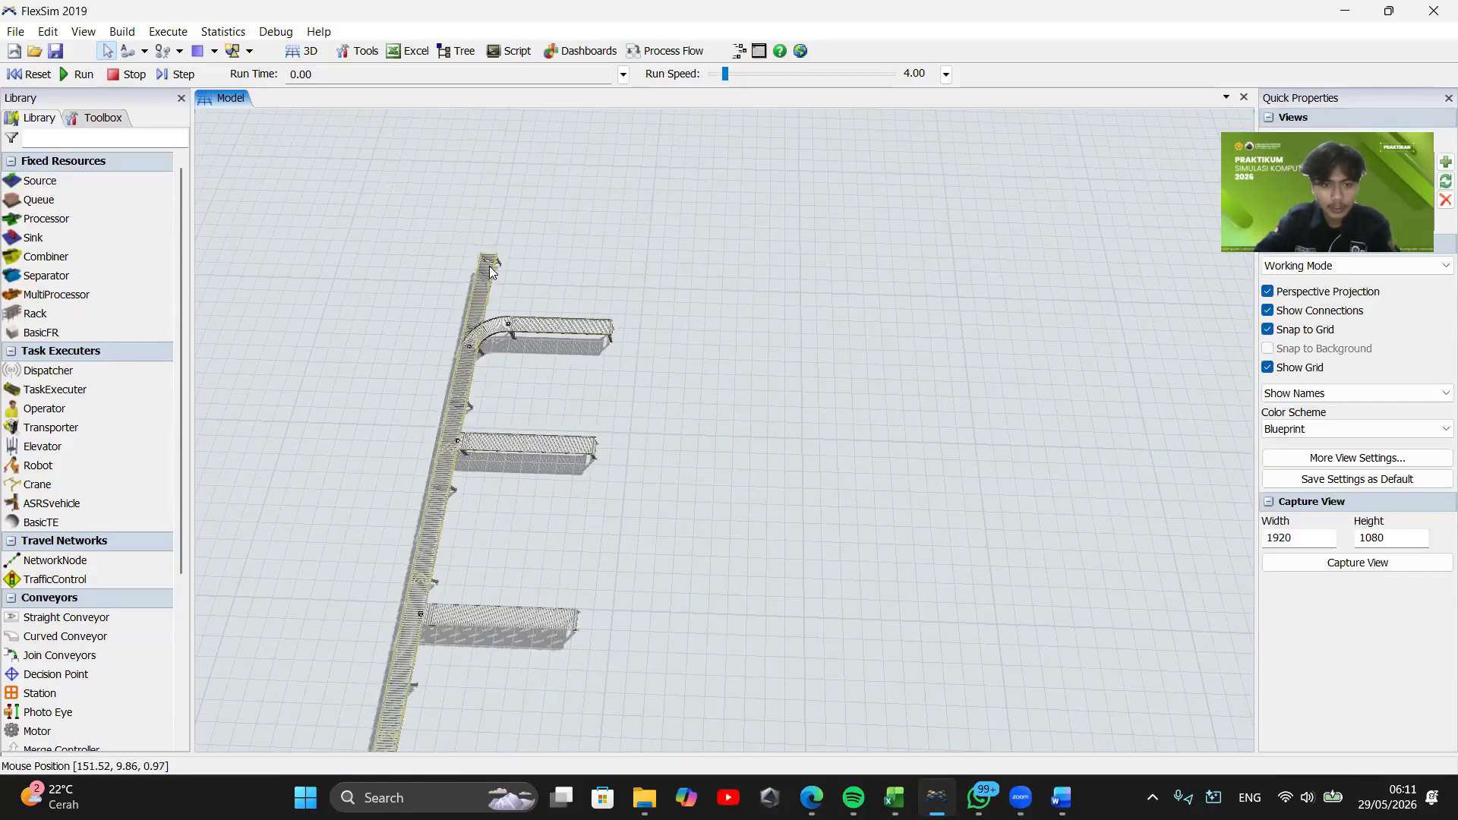
Shorten the main conveyor after Perakitan Komponen to about 34.73 m so it ends at the curved conveyor
drag(490, 260, 755, 284)
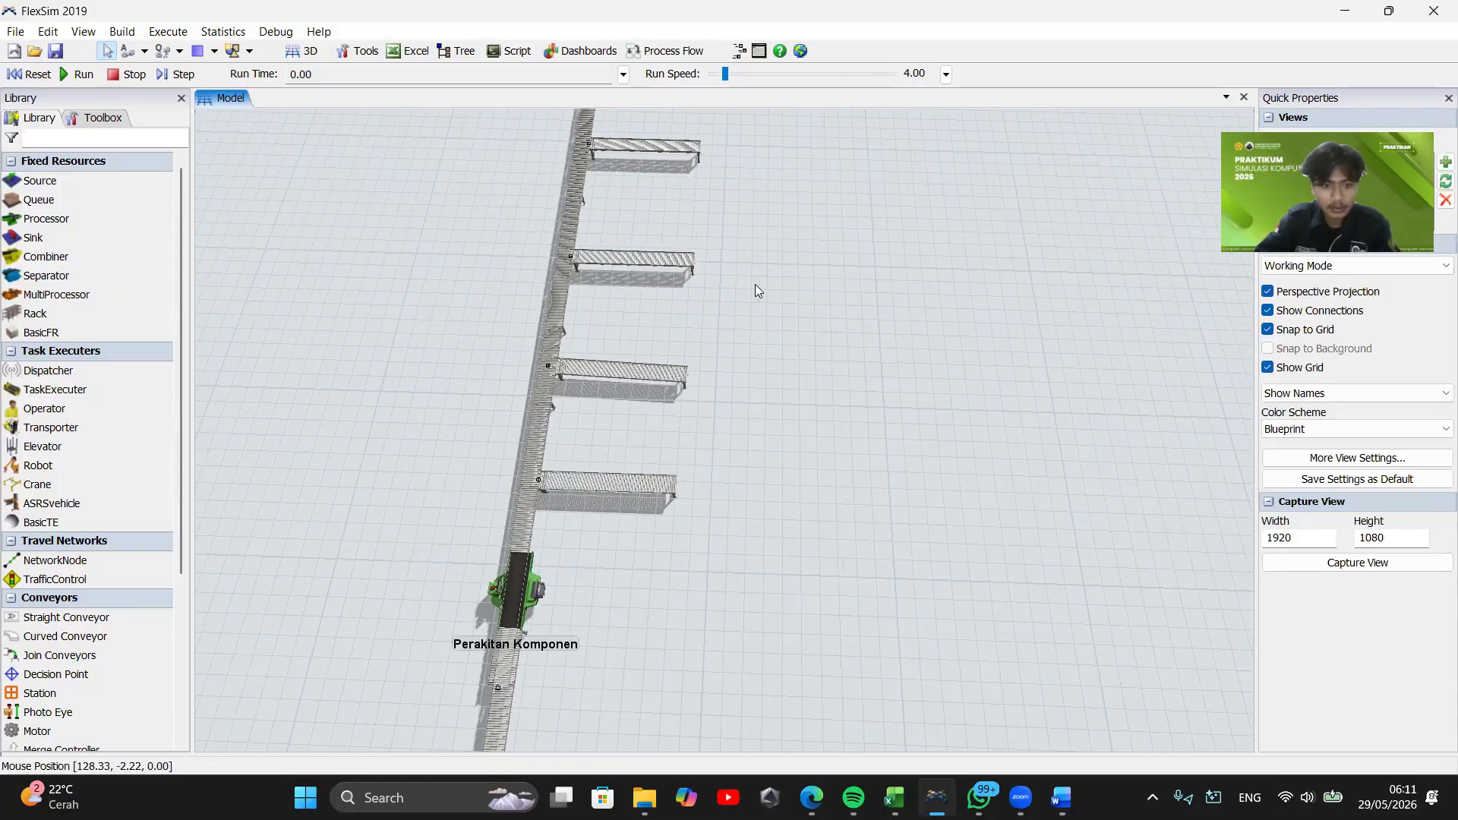
click(452, 617)
drag(452, 615, 476, 498)
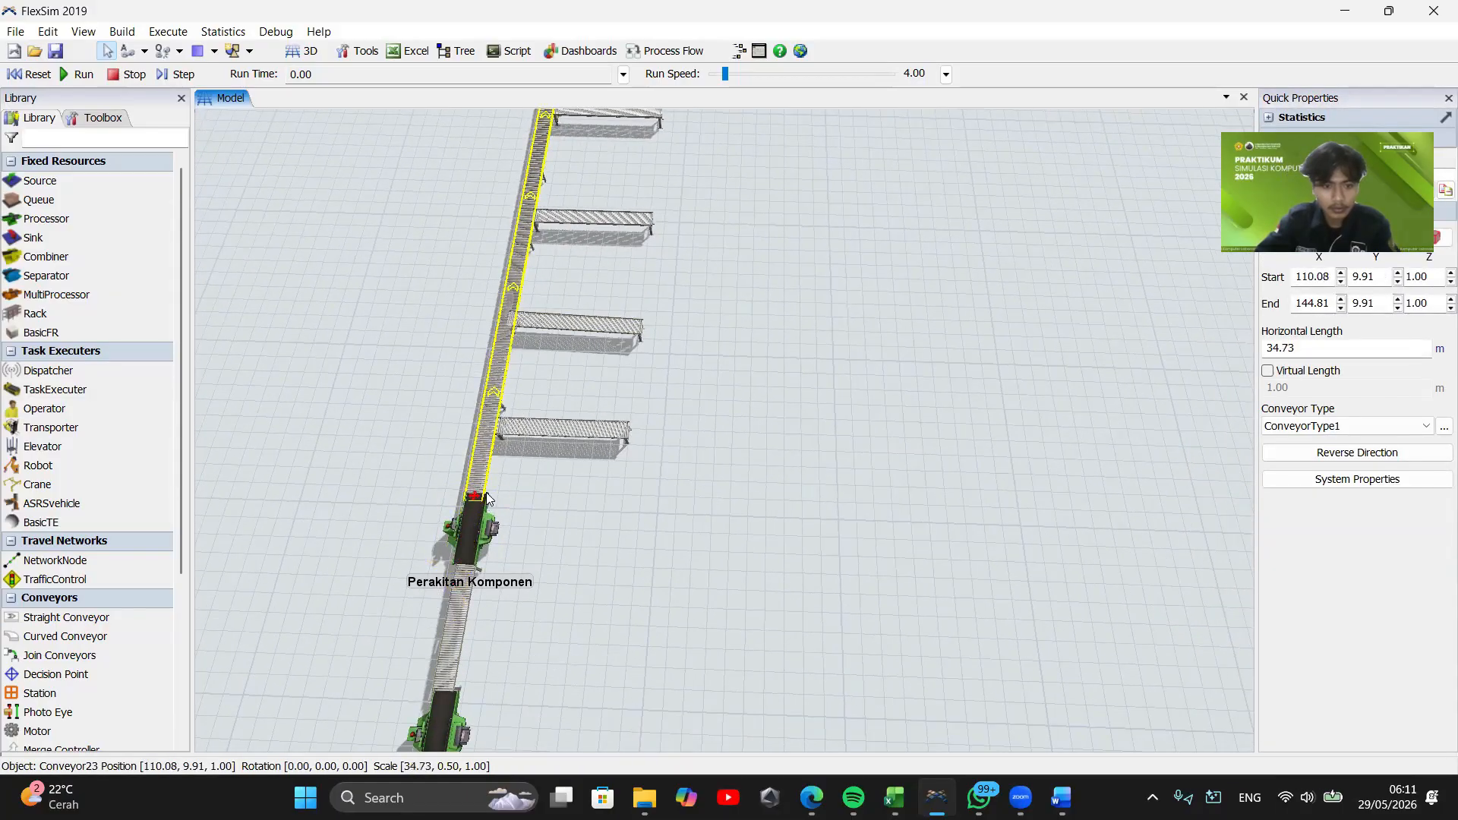
Look over the whole model layout, from the branch conveyors back to the storage racks and material queues
drag(782, 465, 542, 521)
right_drag(542, 521, 518, 442)
drag(518, 442, 806, 553)
drag(652, 618, 945, 470)
scroll(945, 469, down, 6)
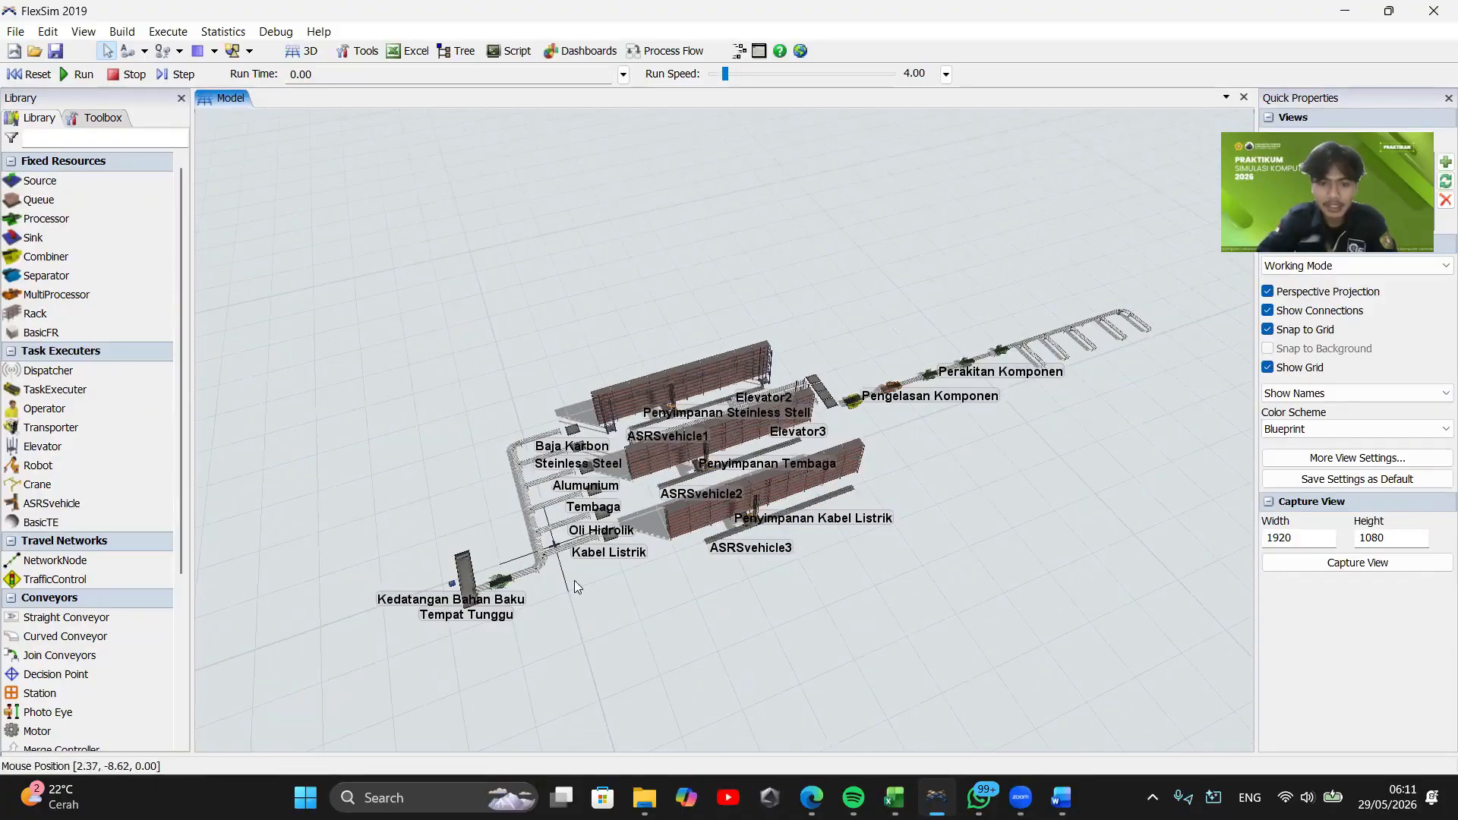
scroll(575, 581, up, 4)
drag(598, 582, 364, 626)
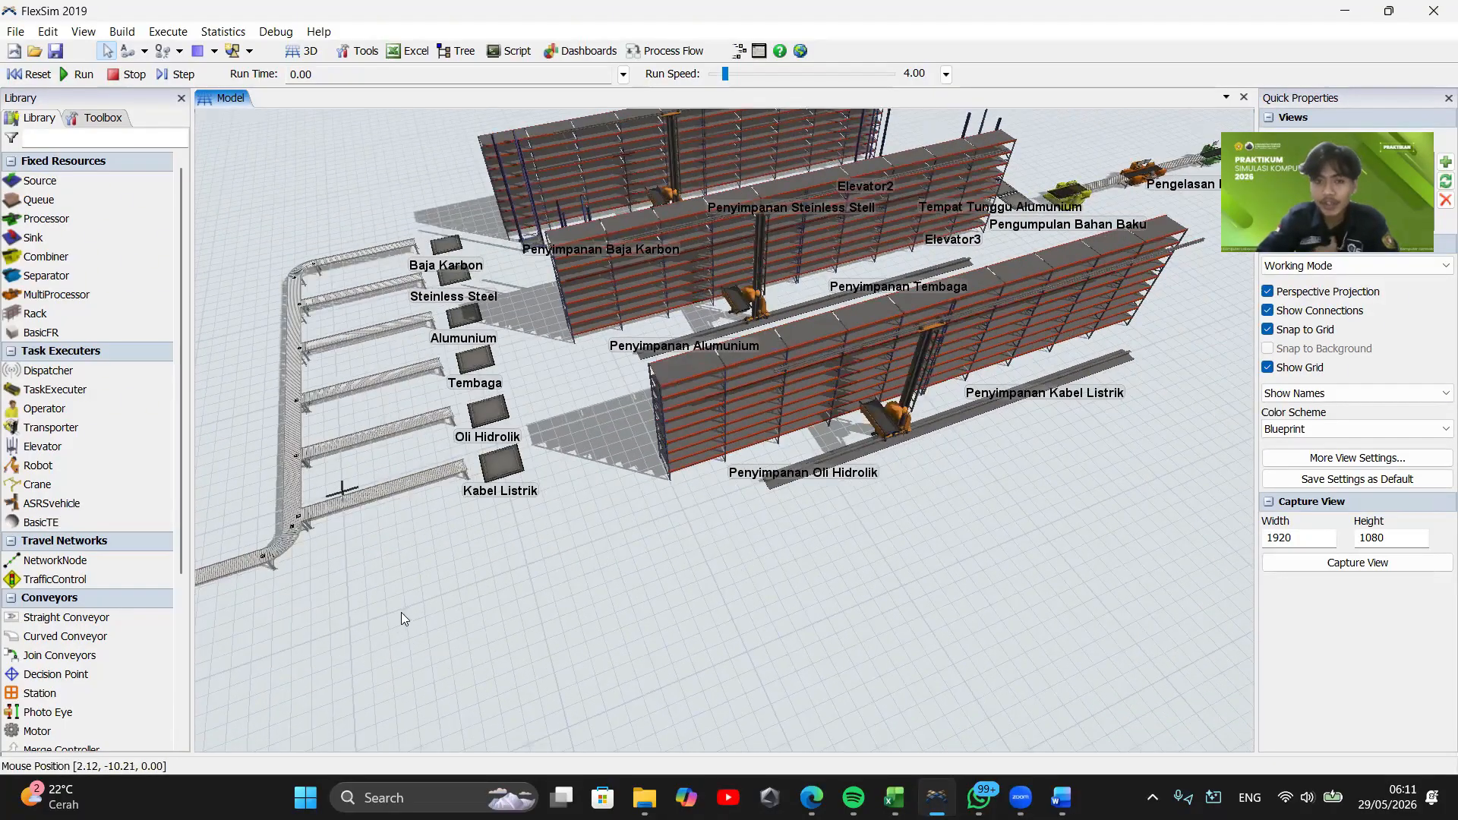
right_drag(401, 613, 342, 682)
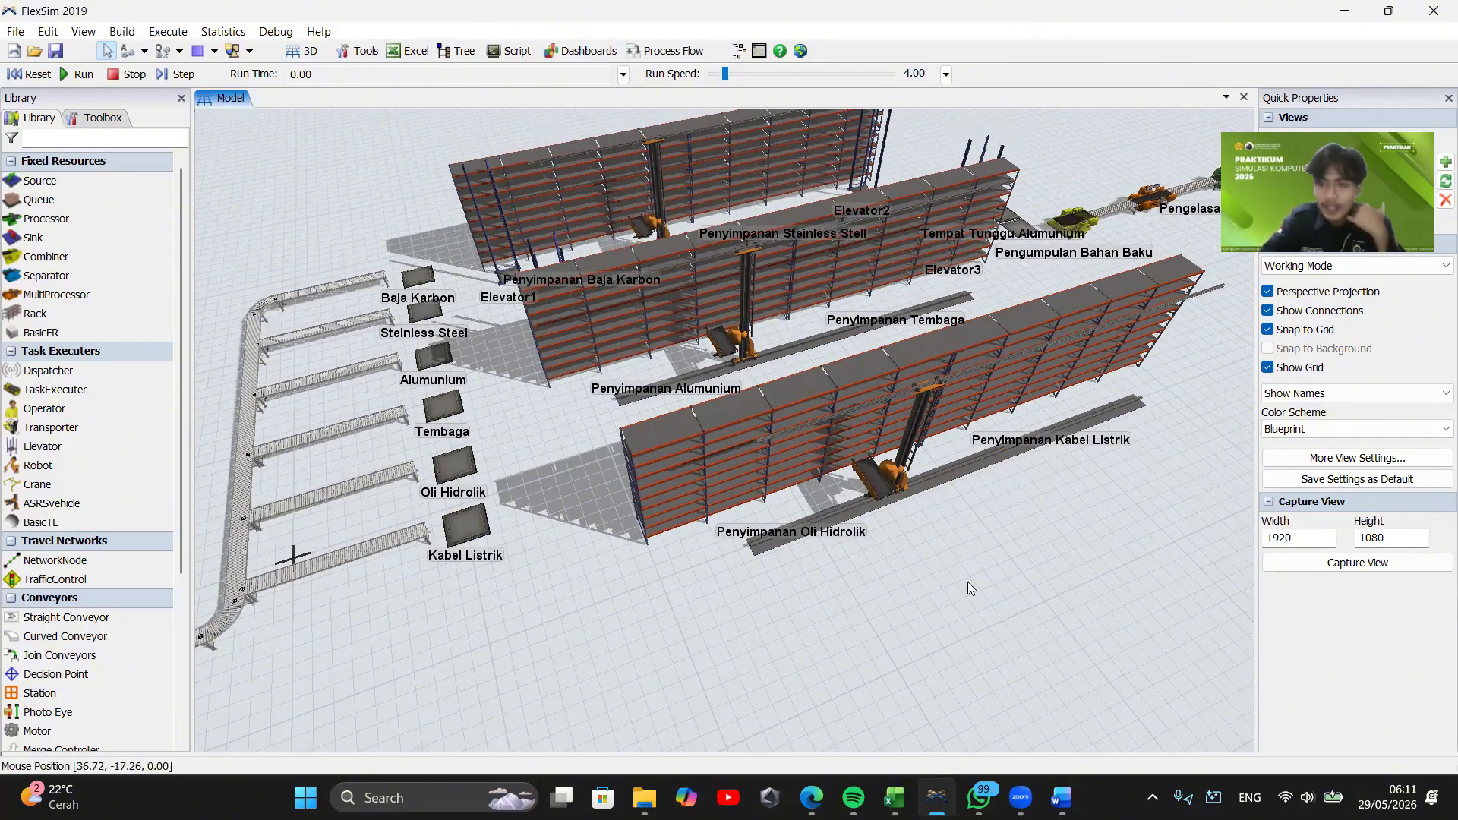
Look over the model from the storage racks along the component processing line to the branch conveyors after Perakitan Komponen
drag(968, 582, 988, 359)
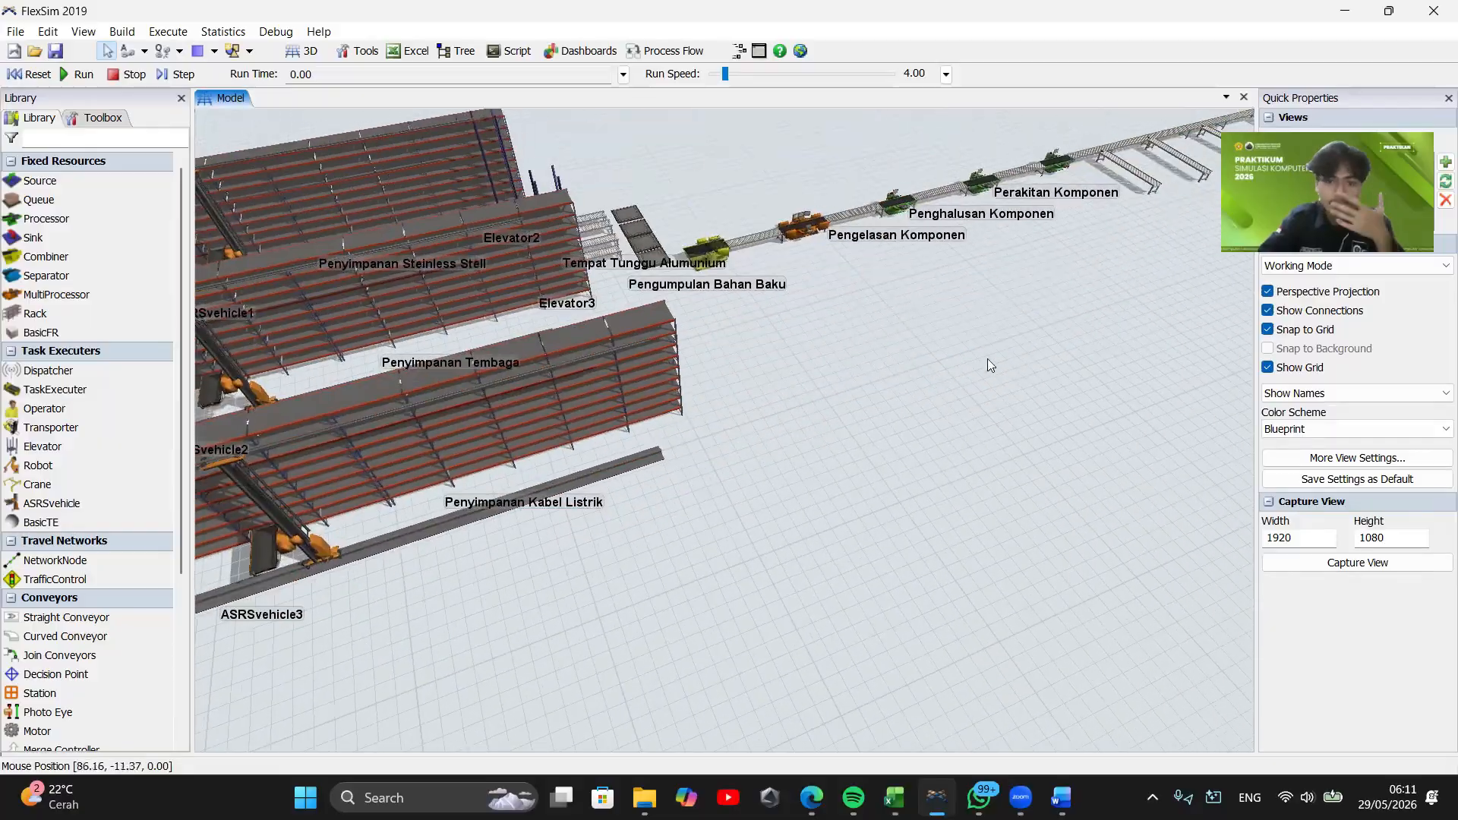
right_drag(987, 359, 775, 452)
scroll(831, 482, down, 6)
scroll(842, 531, up, 4)
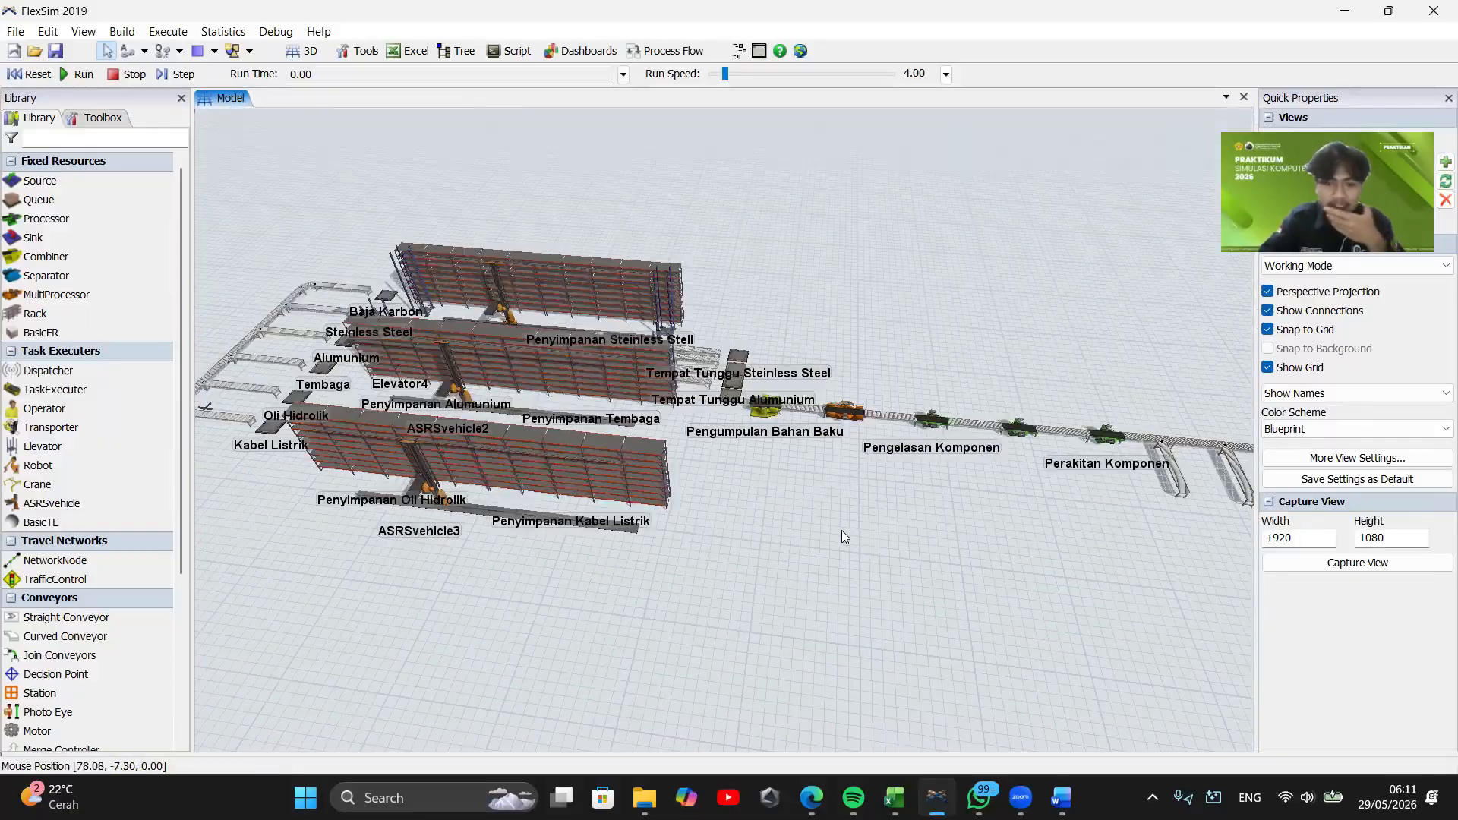
drag(842, 531, 635, 511)
scroll(741, 489, up, 4)
drag(741, 489, 654, 605)
click(789, 426)
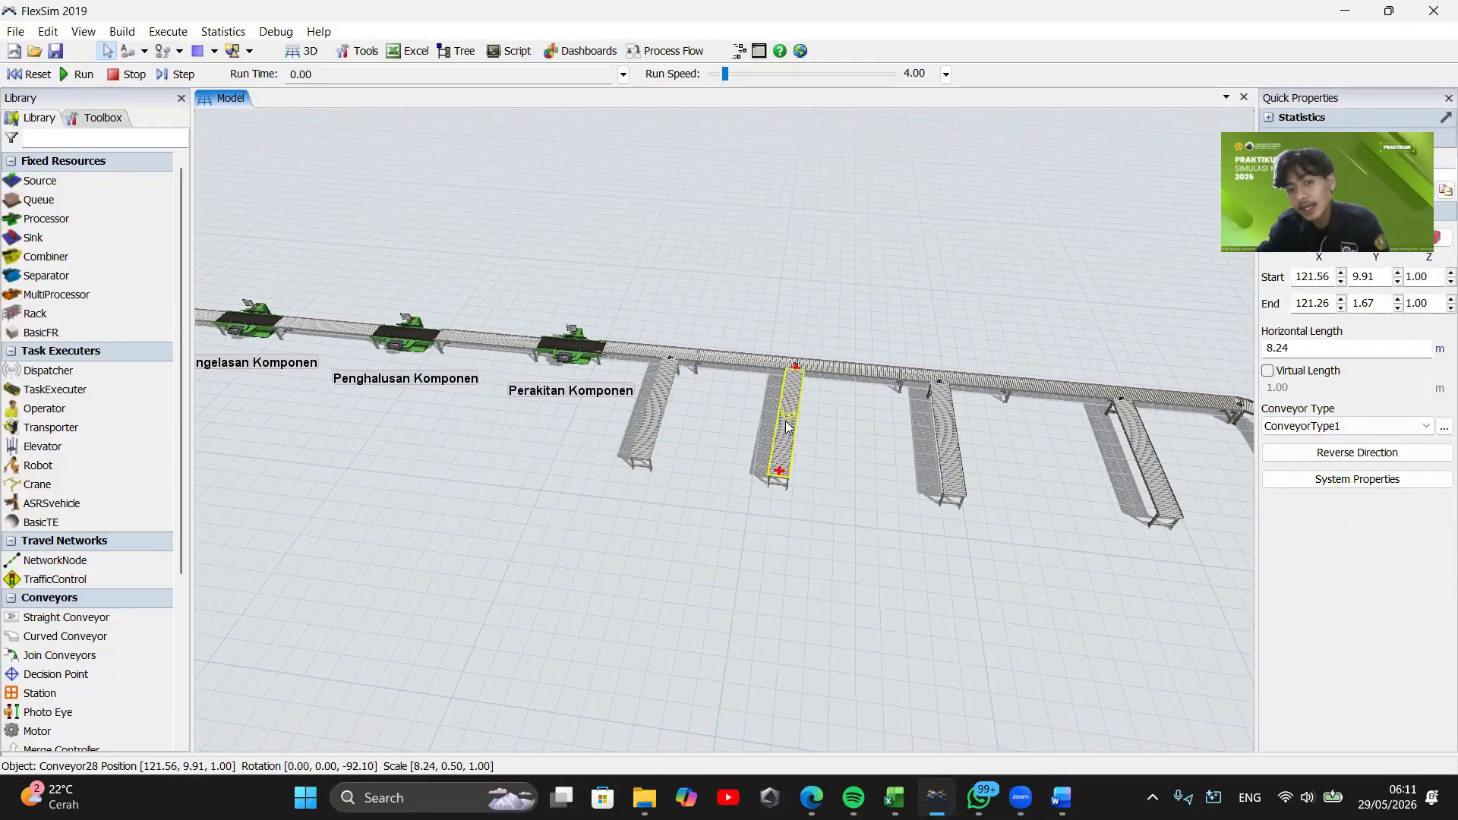
drag(752, 557, 561, 554)
scroll(564, 556, down, 1)
right_drag(607, 579, 616, 570)
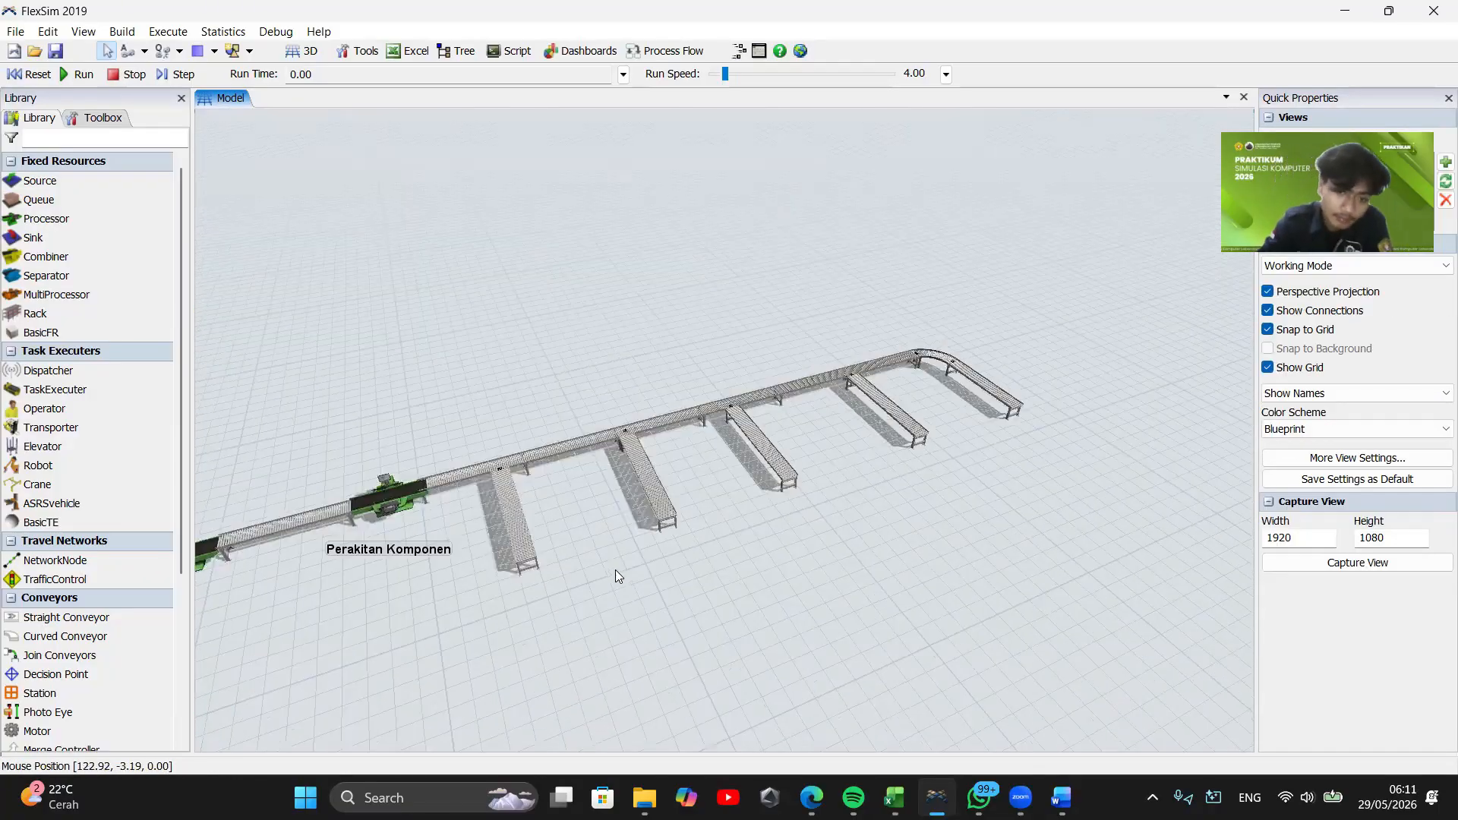
drag(616, 574, 650, 559)
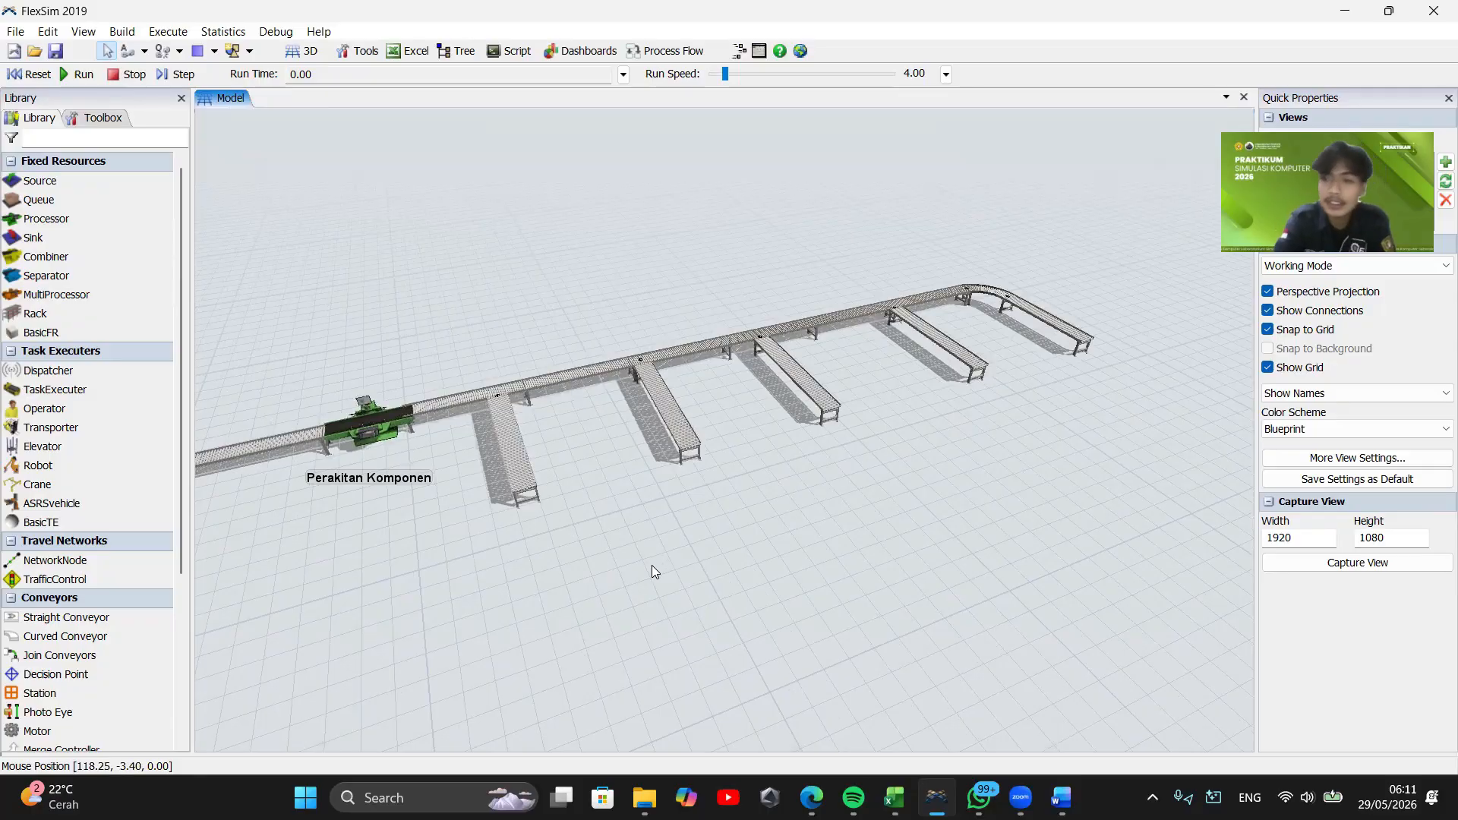
drag(652, 546, 666, 518)
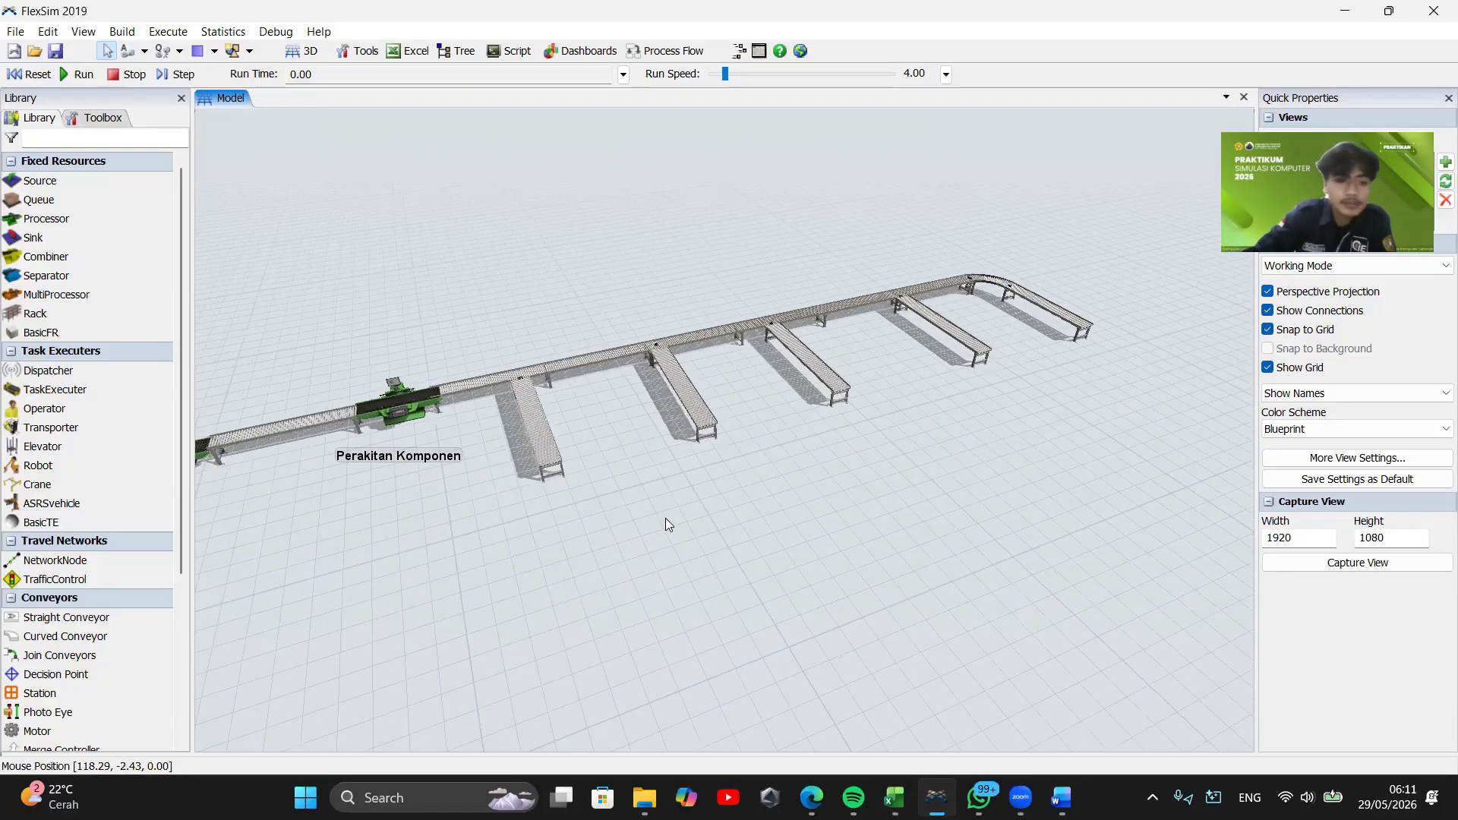
right_drag(667, 518, 674, 515)
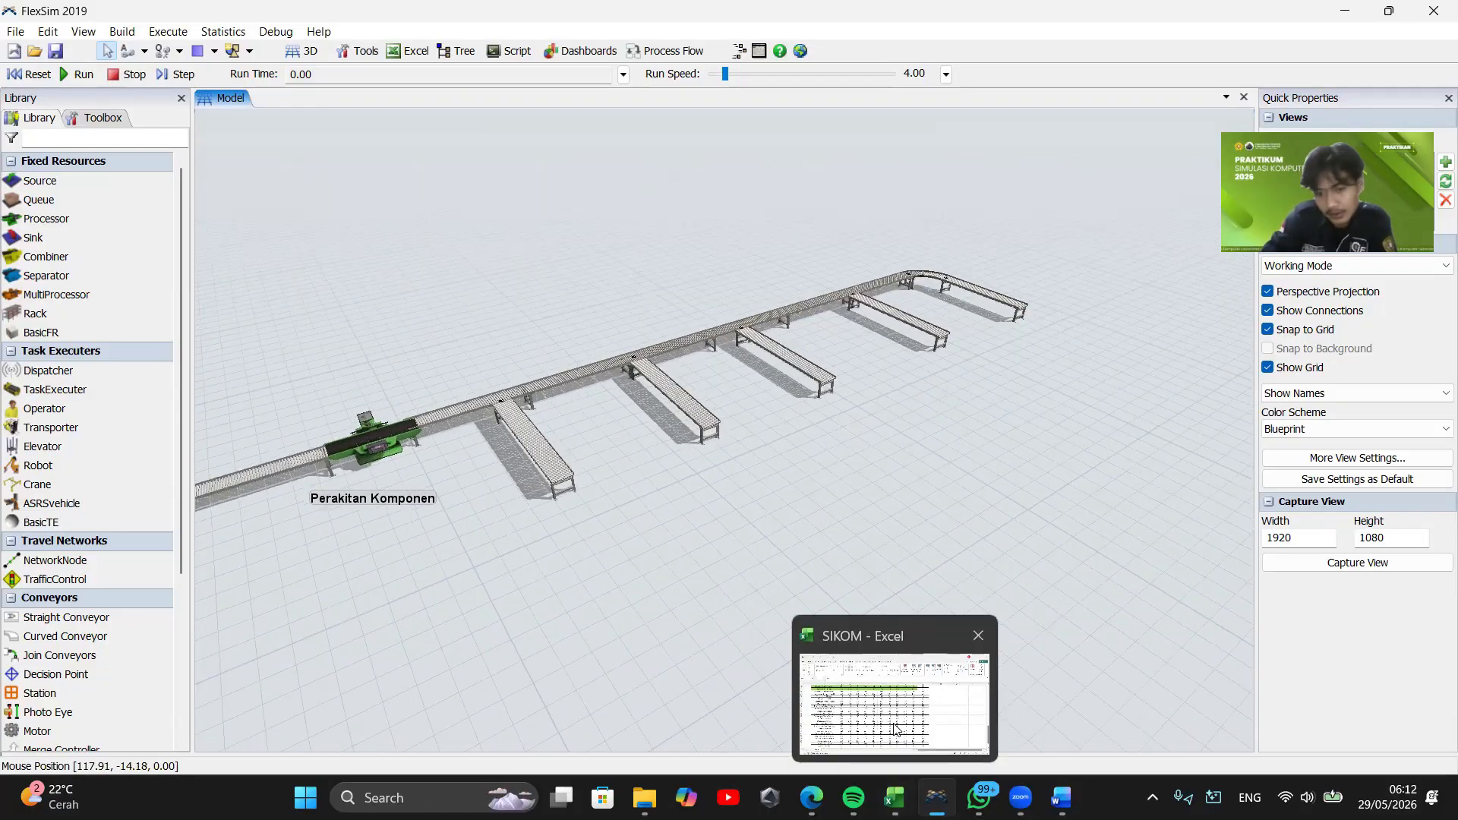
Switch to the SIKOM workbook in Excel and fill the hydraulic process rows B60:L63 with a light gold theme color
click(895, 797)
click(396, 396)
drag(190, 289, 874, 345)
click(281, 126)
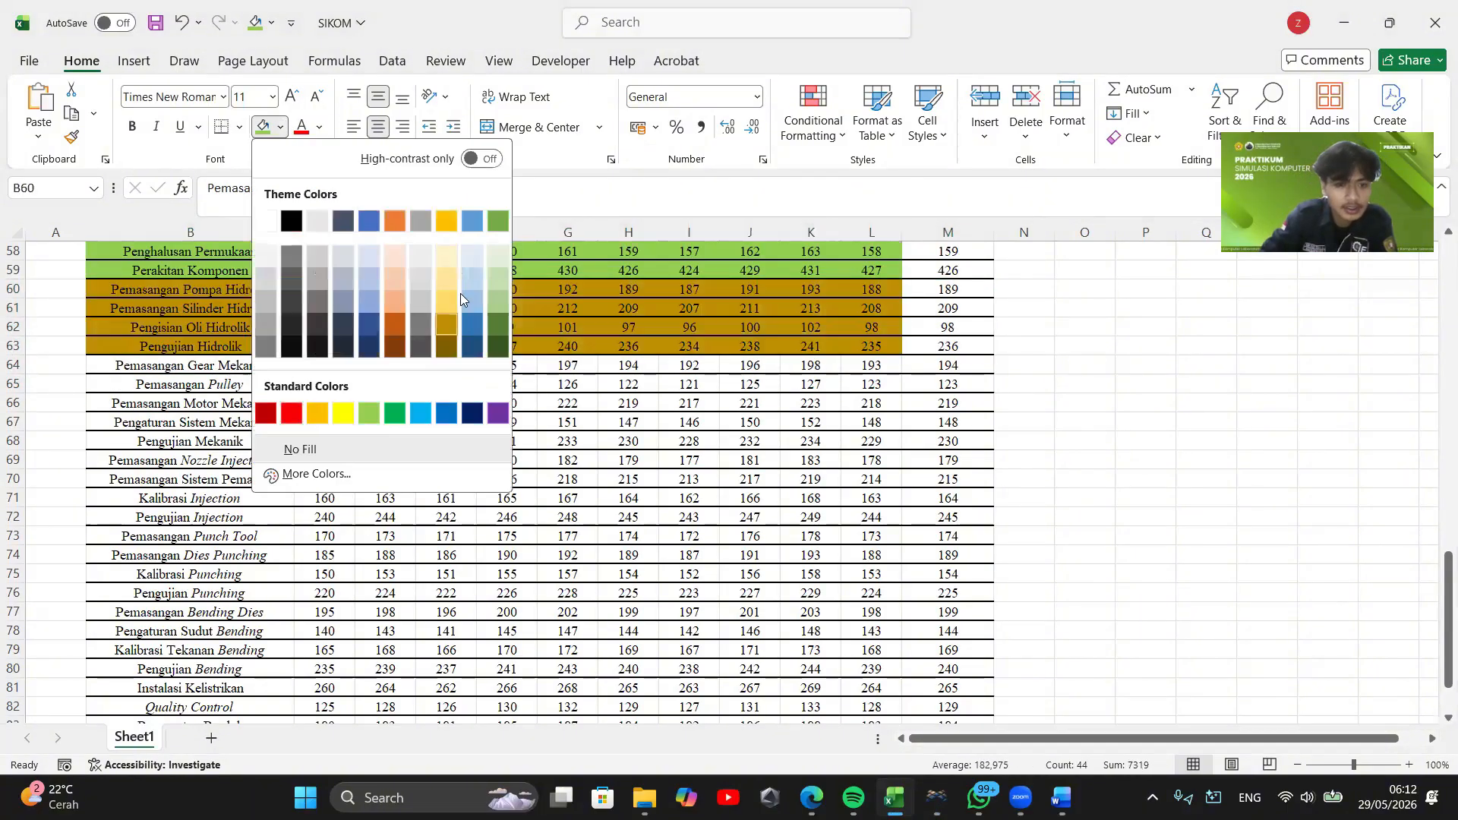
click(444, 257)
click(519, 496)
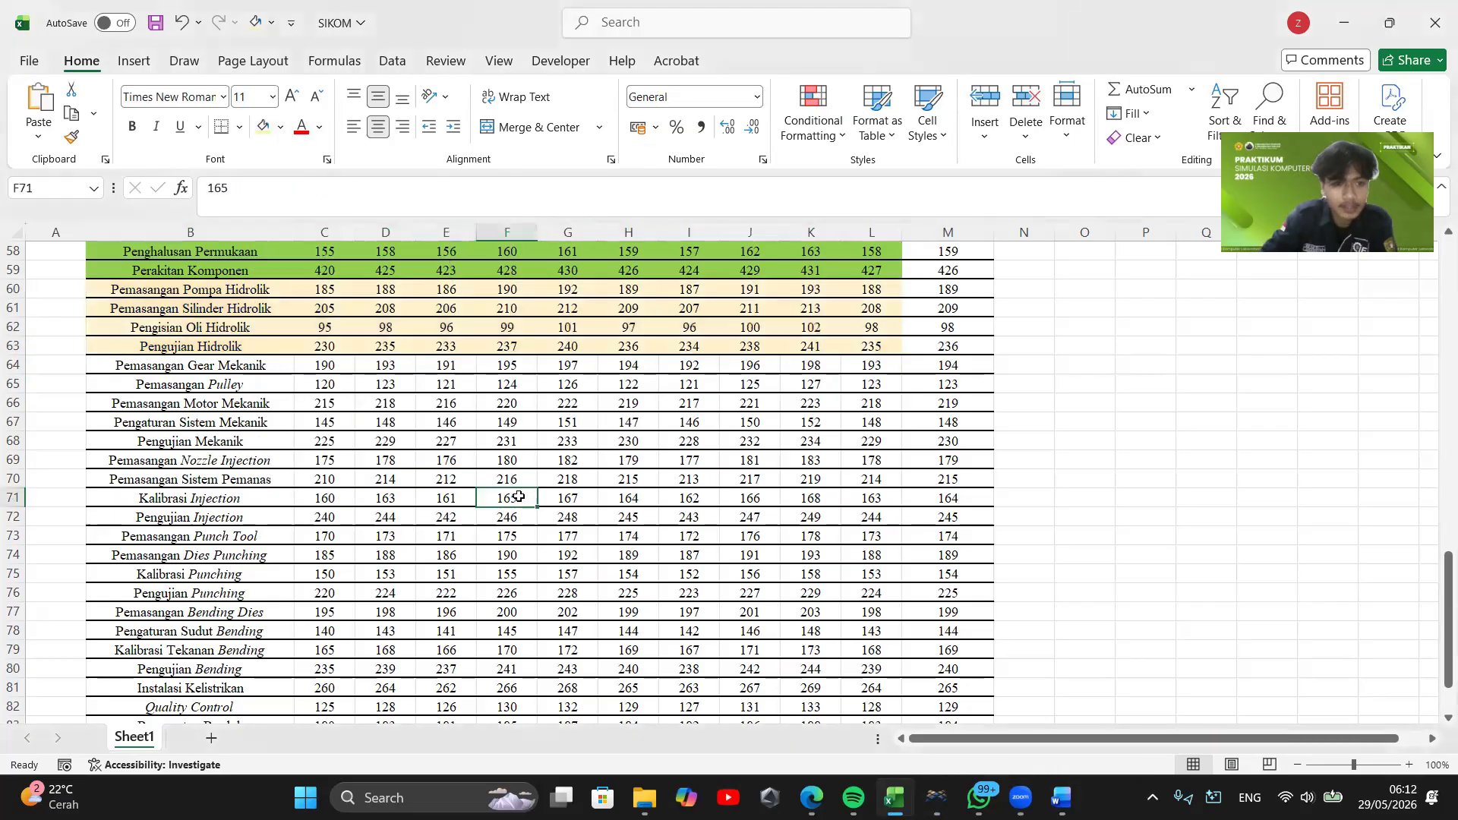
Review the hydraulic line's process names in B60:B63, from Pemasangan Pompa Hidrolik to Pengujian Hidrolik
click(265, 310)
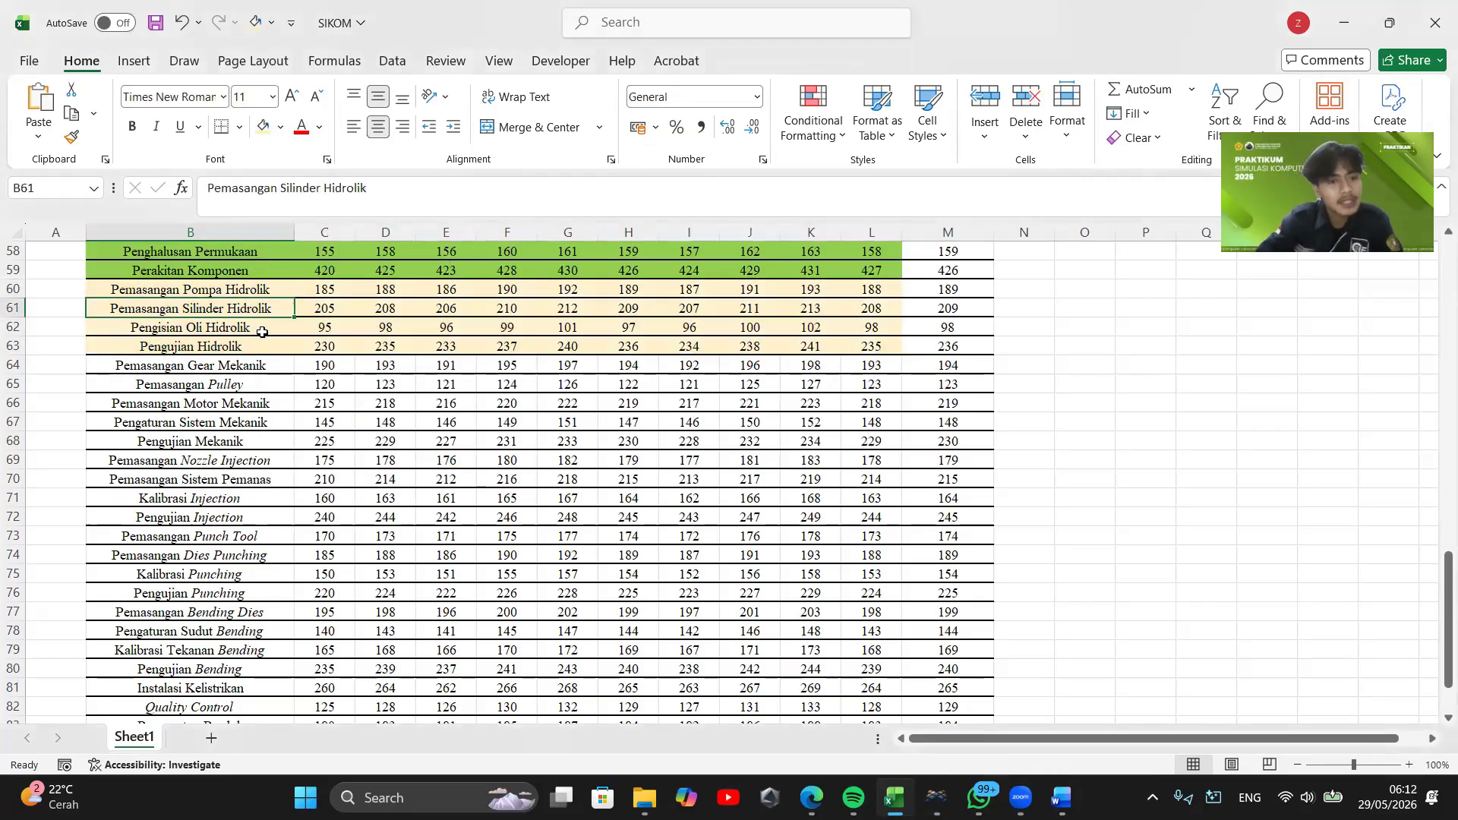
click(259, 329)
click(255, 348)
click(255, 330)
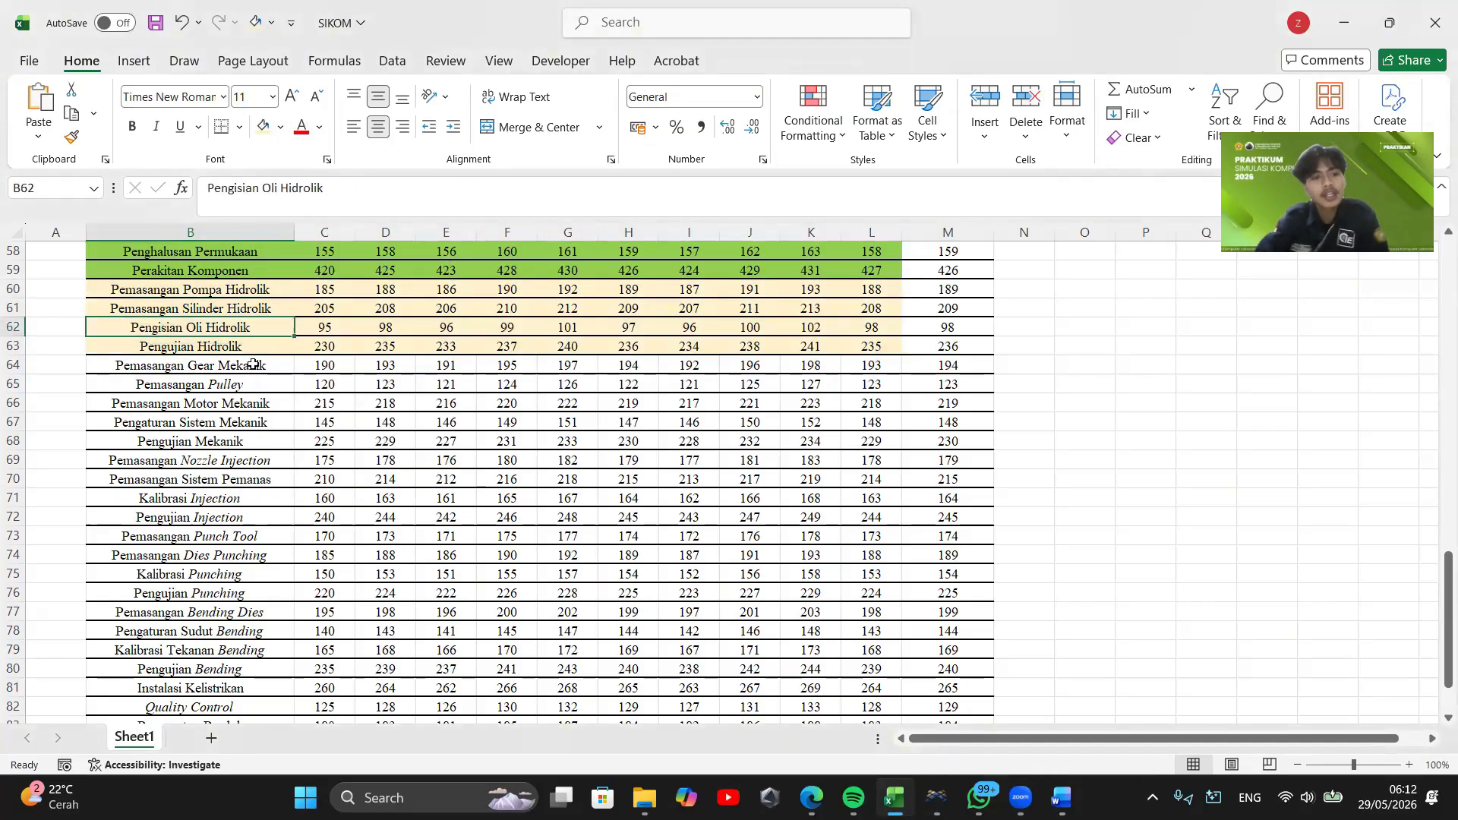
click(254, 364)
click(237, 347)
drag(189, 290, 191, 299)
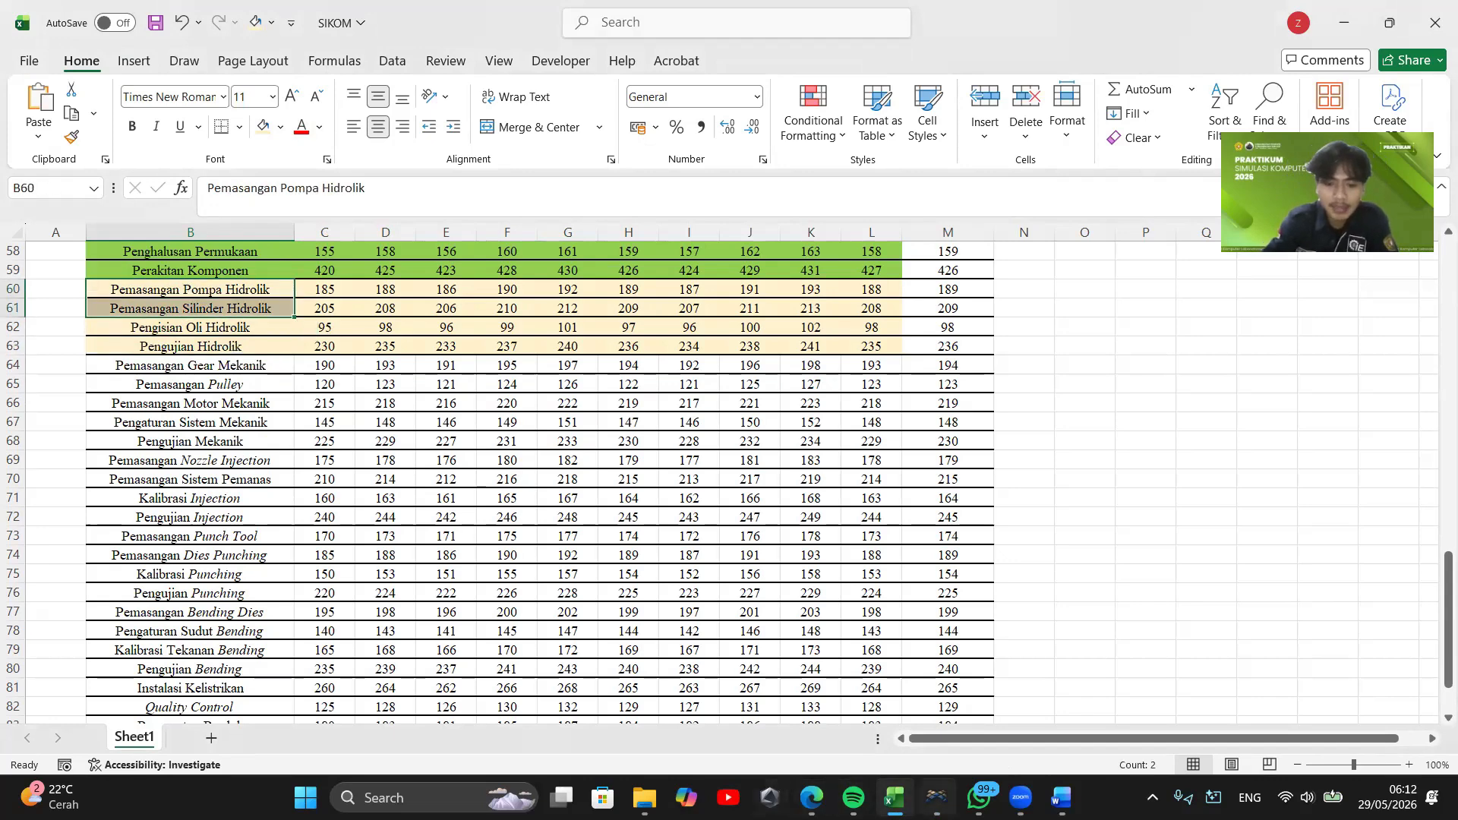
Back in FlexSim, place a MultiProcessor at the end of the branch conveyor nearest Perakitan Komponen and set its Z rotation to -90
click(936, 797)
drag(82, 299, 578, 531)
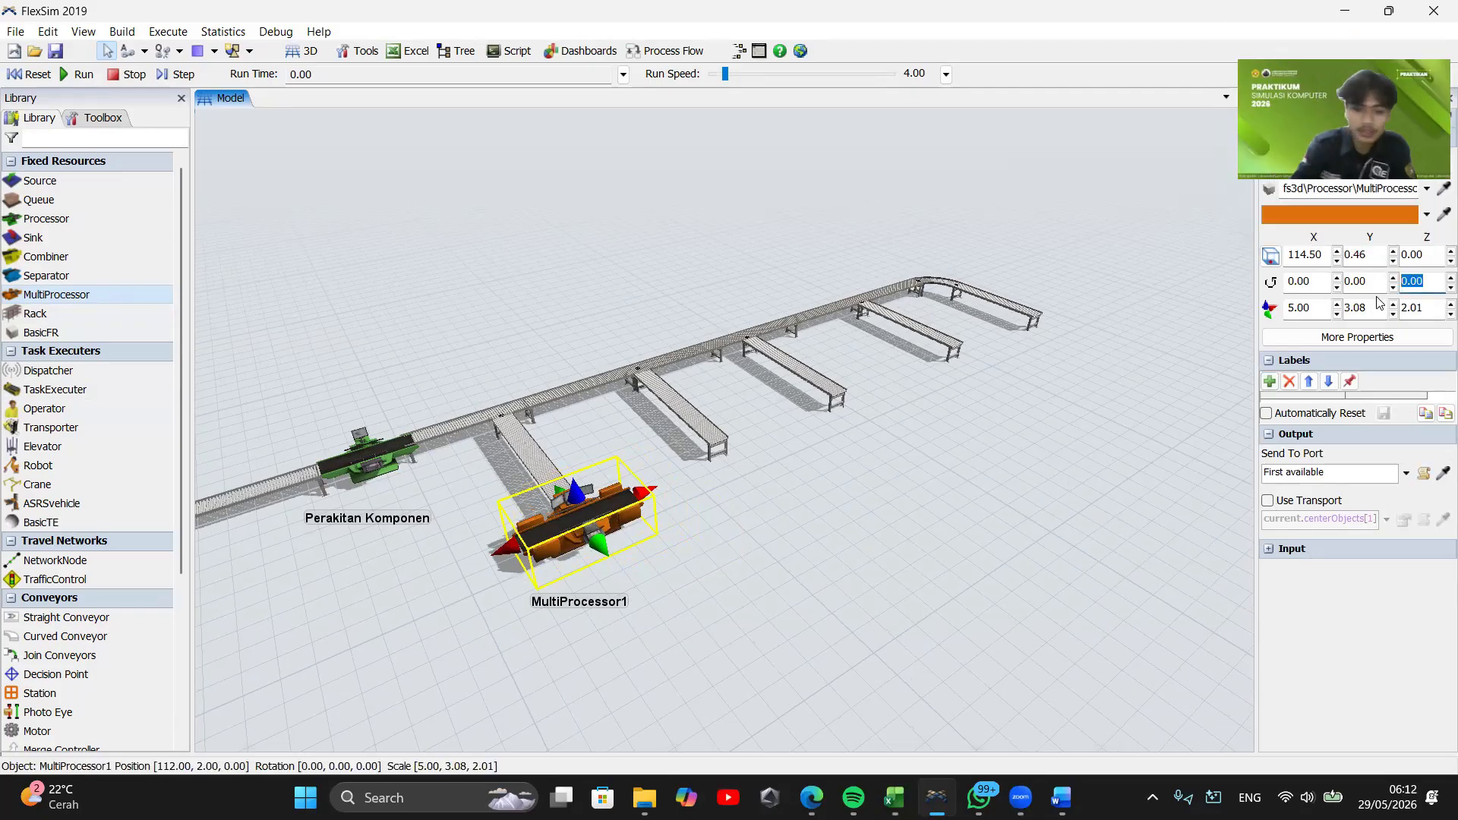
text(90)
key(Return)
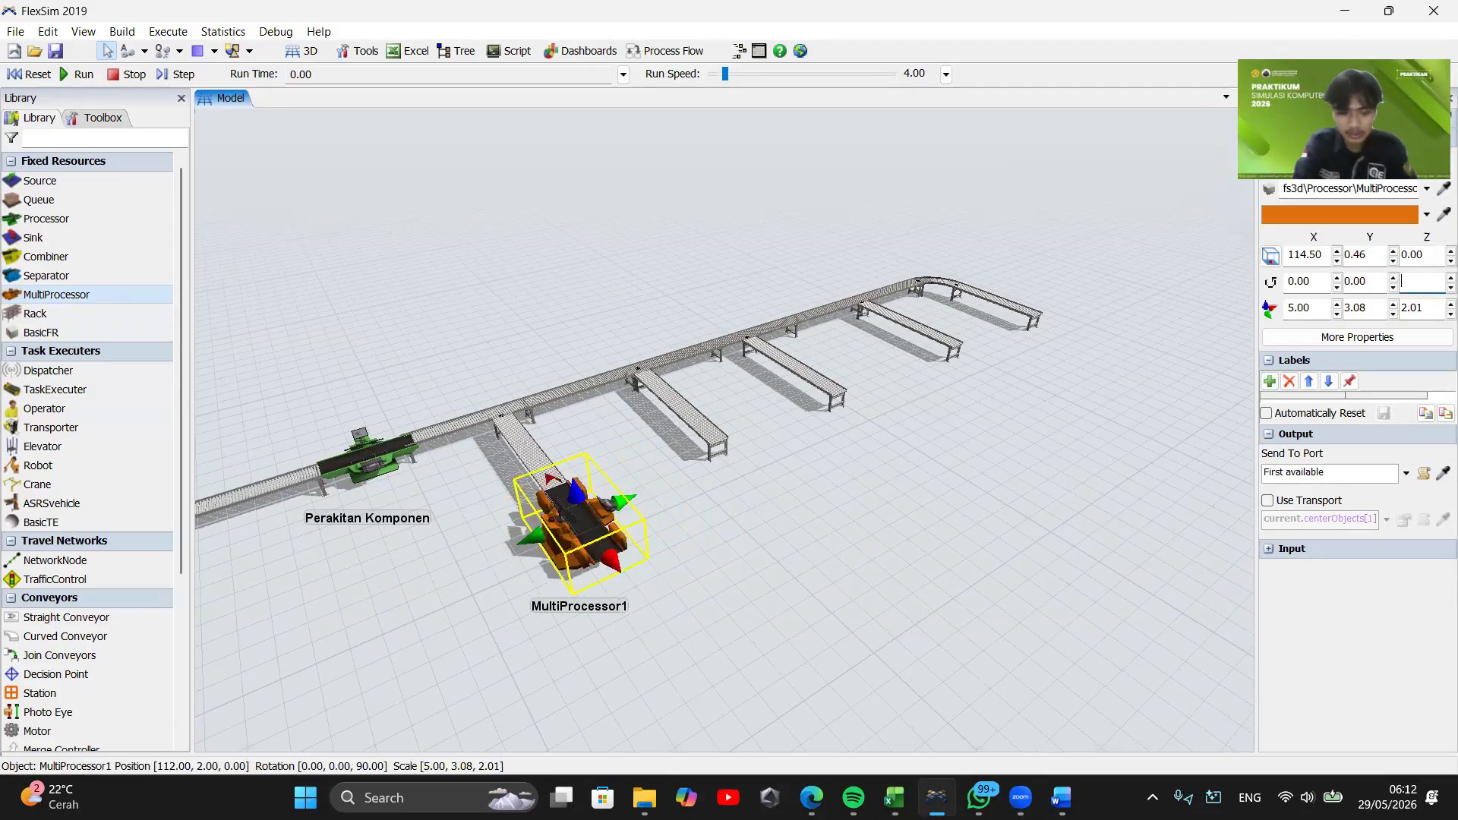
key(Return)
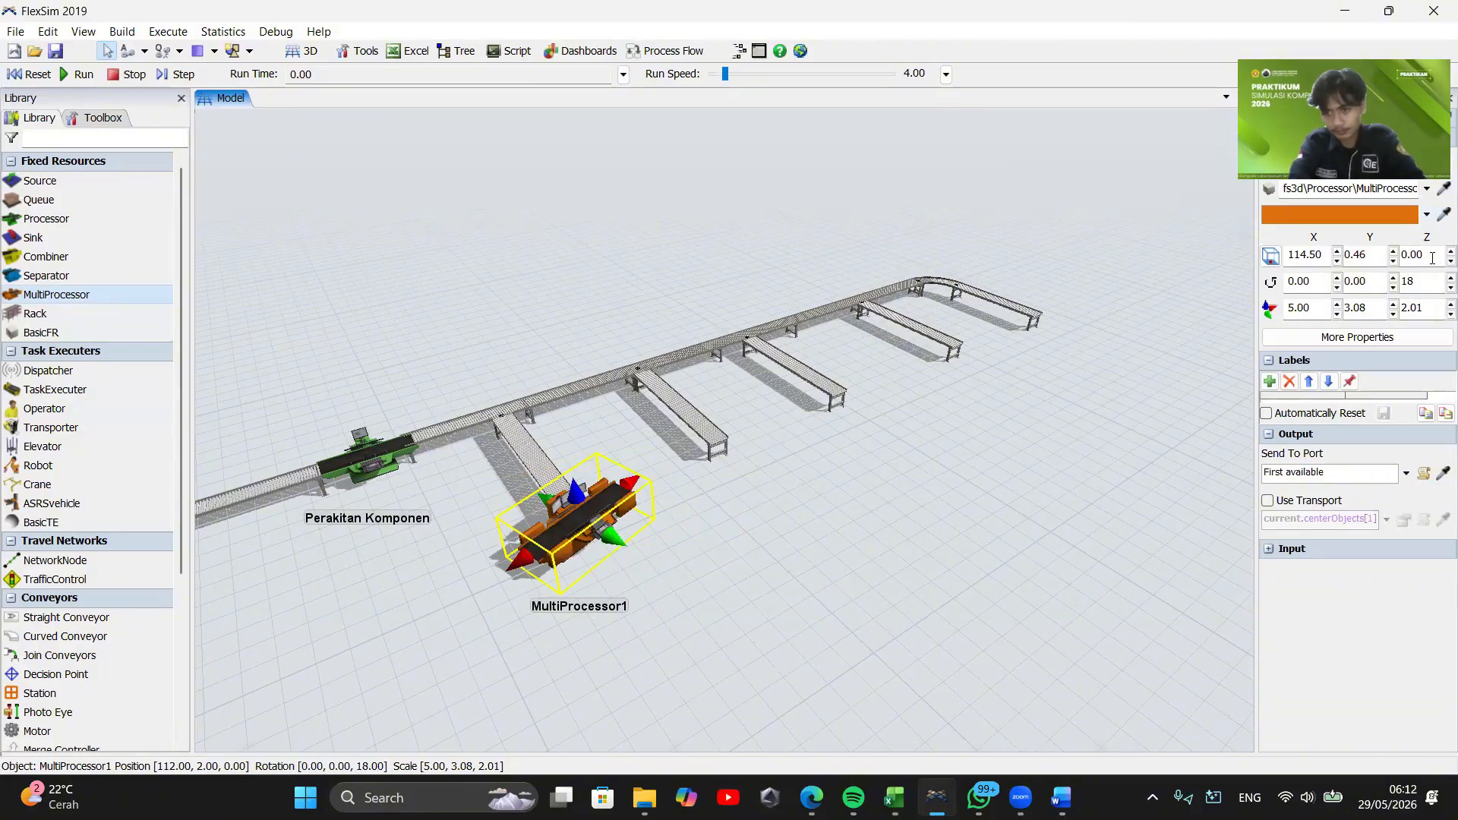
text(0)
key(Return)
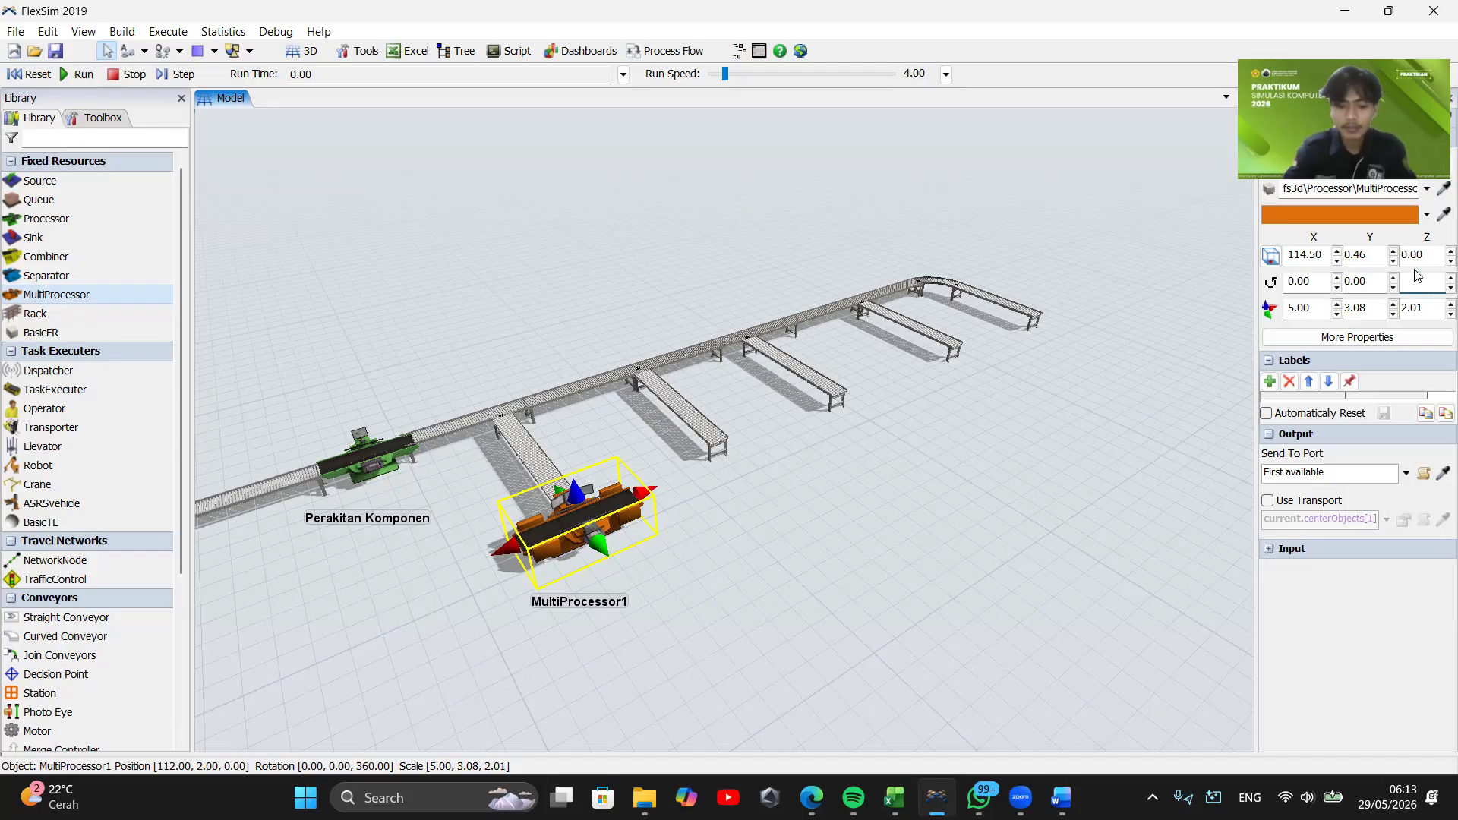
key(Return)
Shift the MultiProcessor to about X 112.00, Y 1.26 at the branch conveyor's end and open its properties
drag(668, 556, 494, 554)
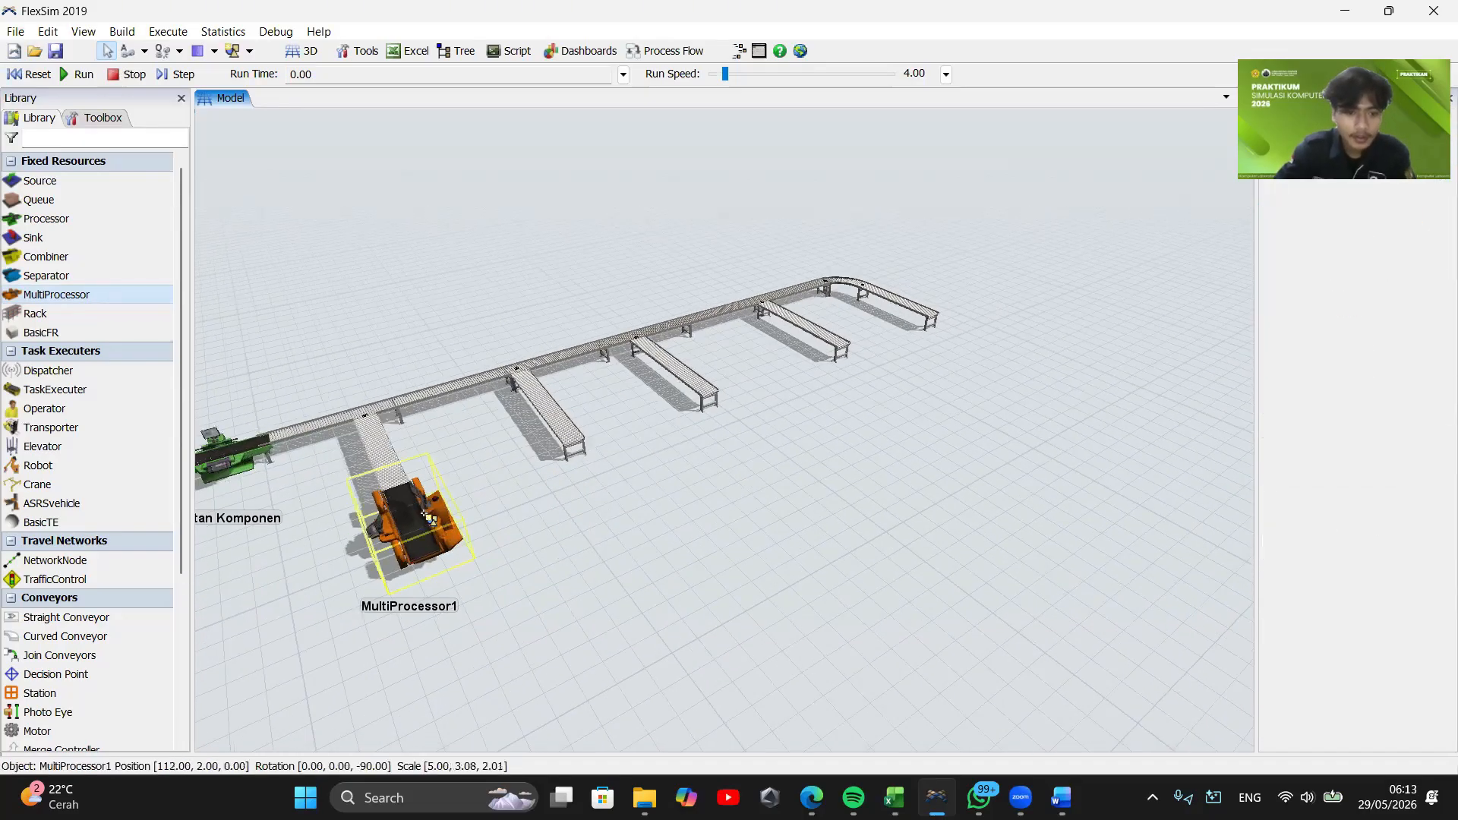
mouse_move(423, 520)
mouse_down()
mouse_move(430, 558)
mouse_move(431, 524)
mouse_up()
drag(550, 519, 513, 538)
double_click(377, 547)
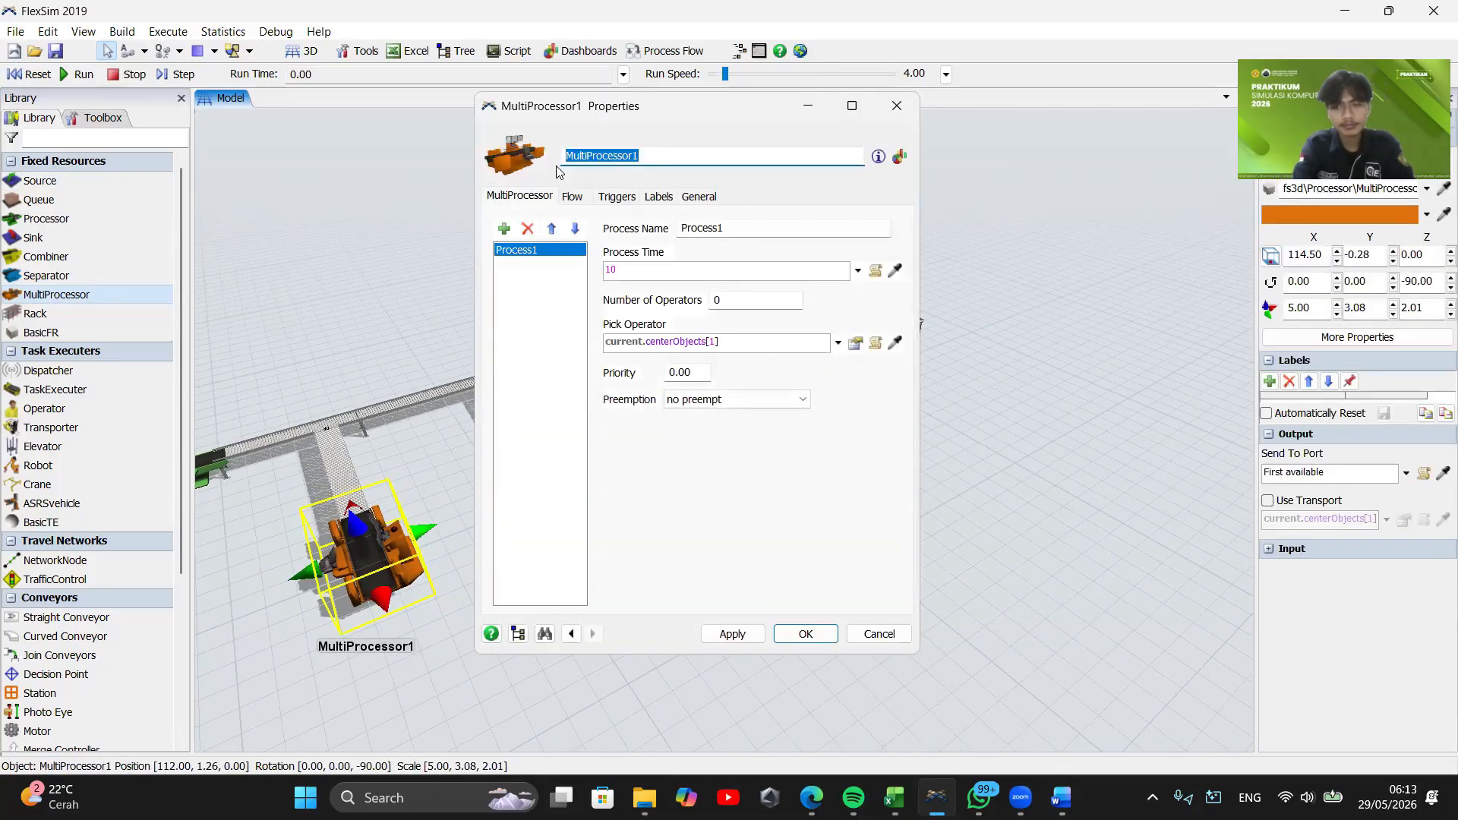
Rename the multiprocessor Proses Mesin Press Hidrolik and name its first process Pemasangan Pompa Hidrolik
text(Proses Mesin Press Hidrolik)
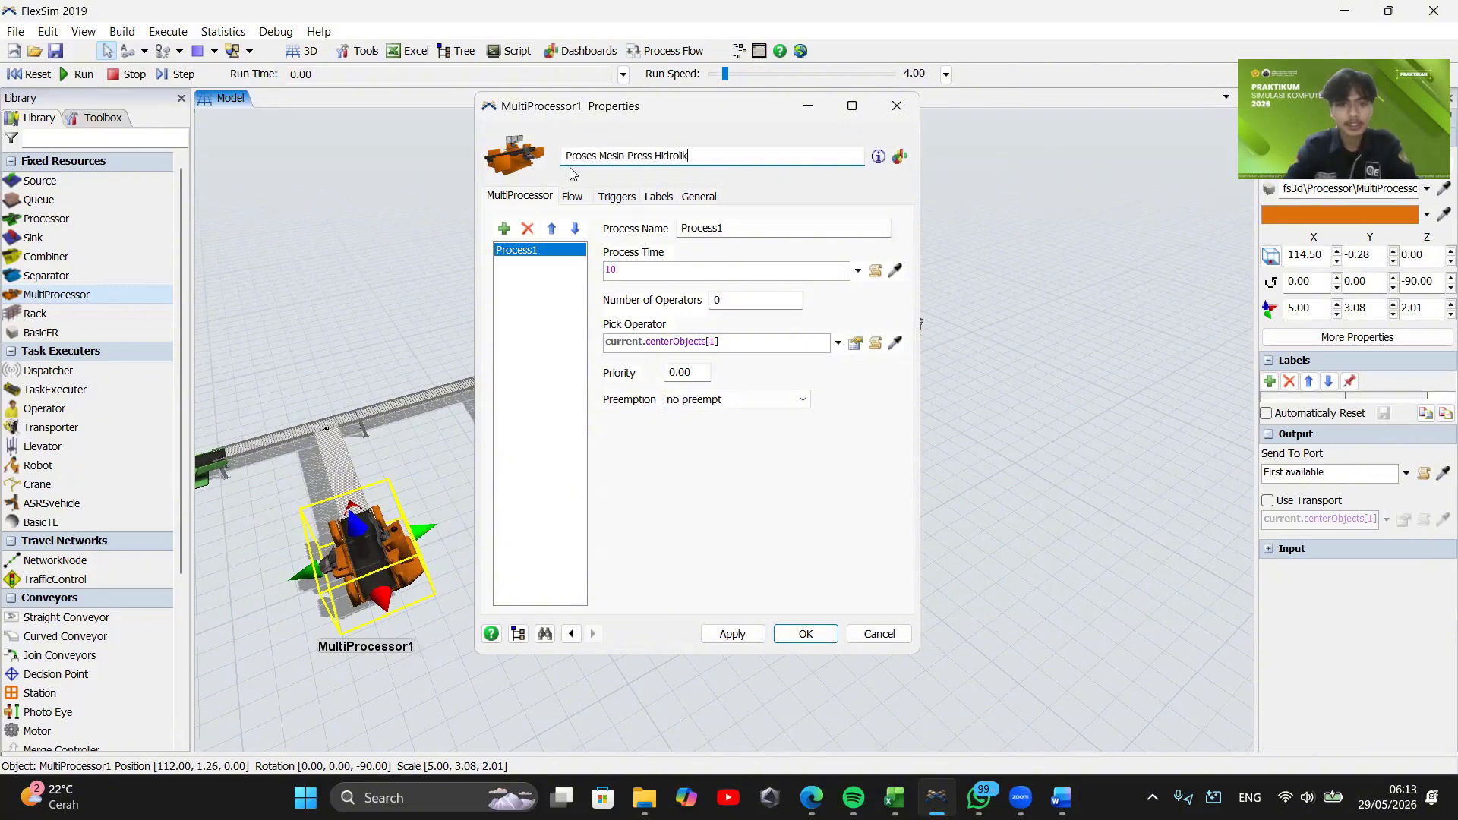
double_click(730, 229)
key(BackSpace)
mouse_move(895, 798)
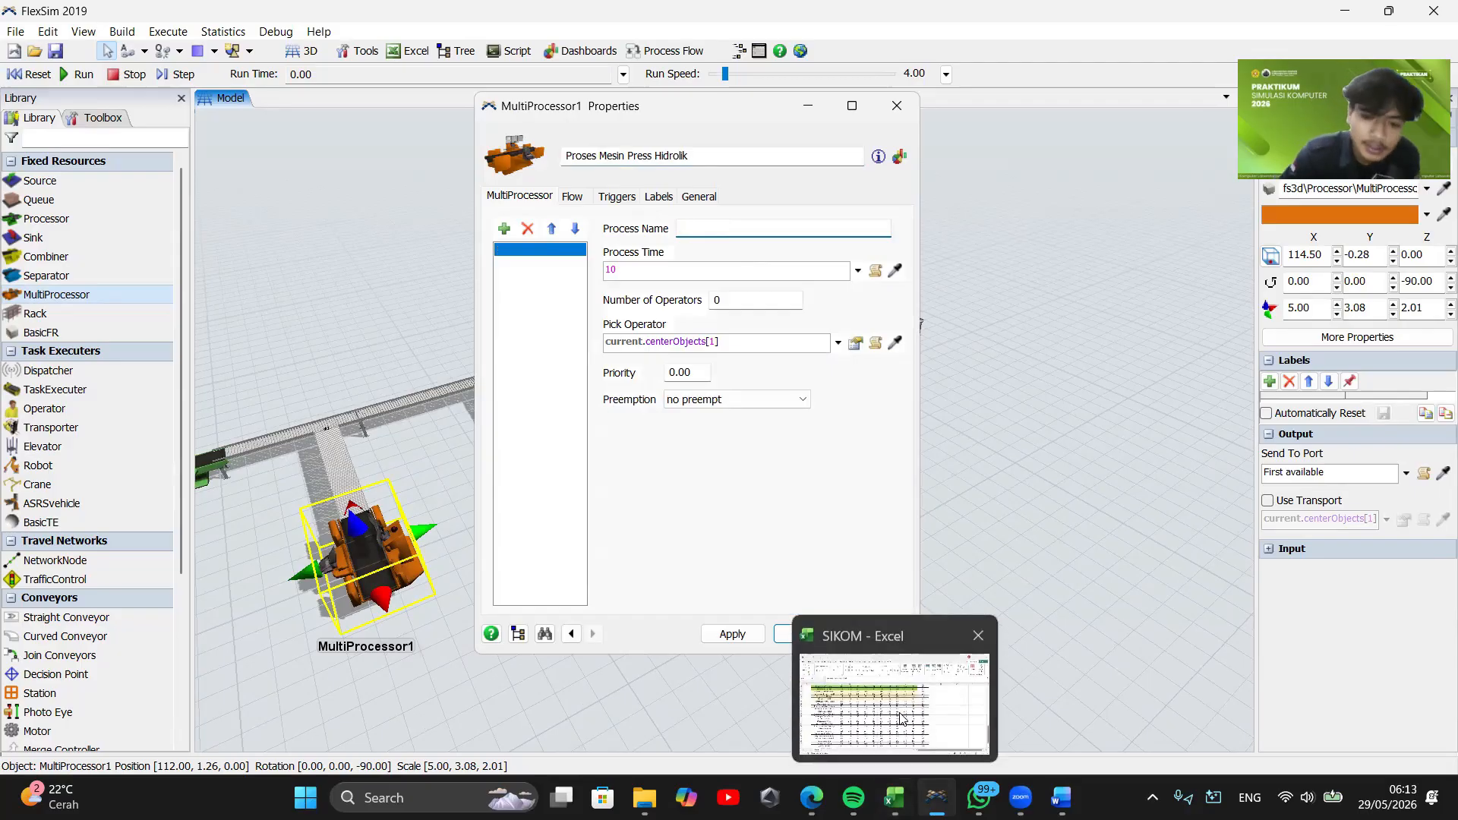
click(889, 714)
click(1344, 23)
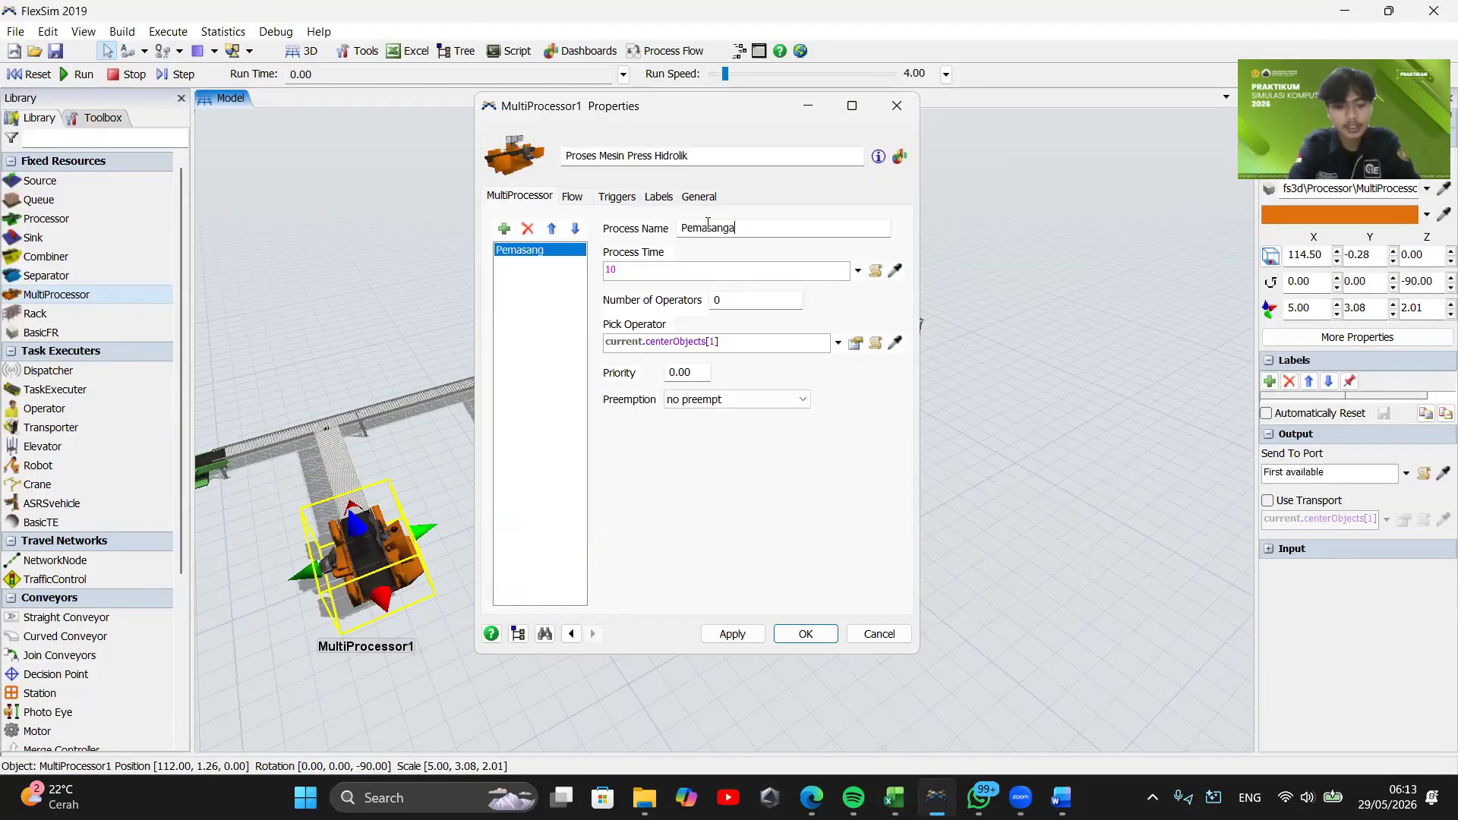
text(Pemasangan Pompa)
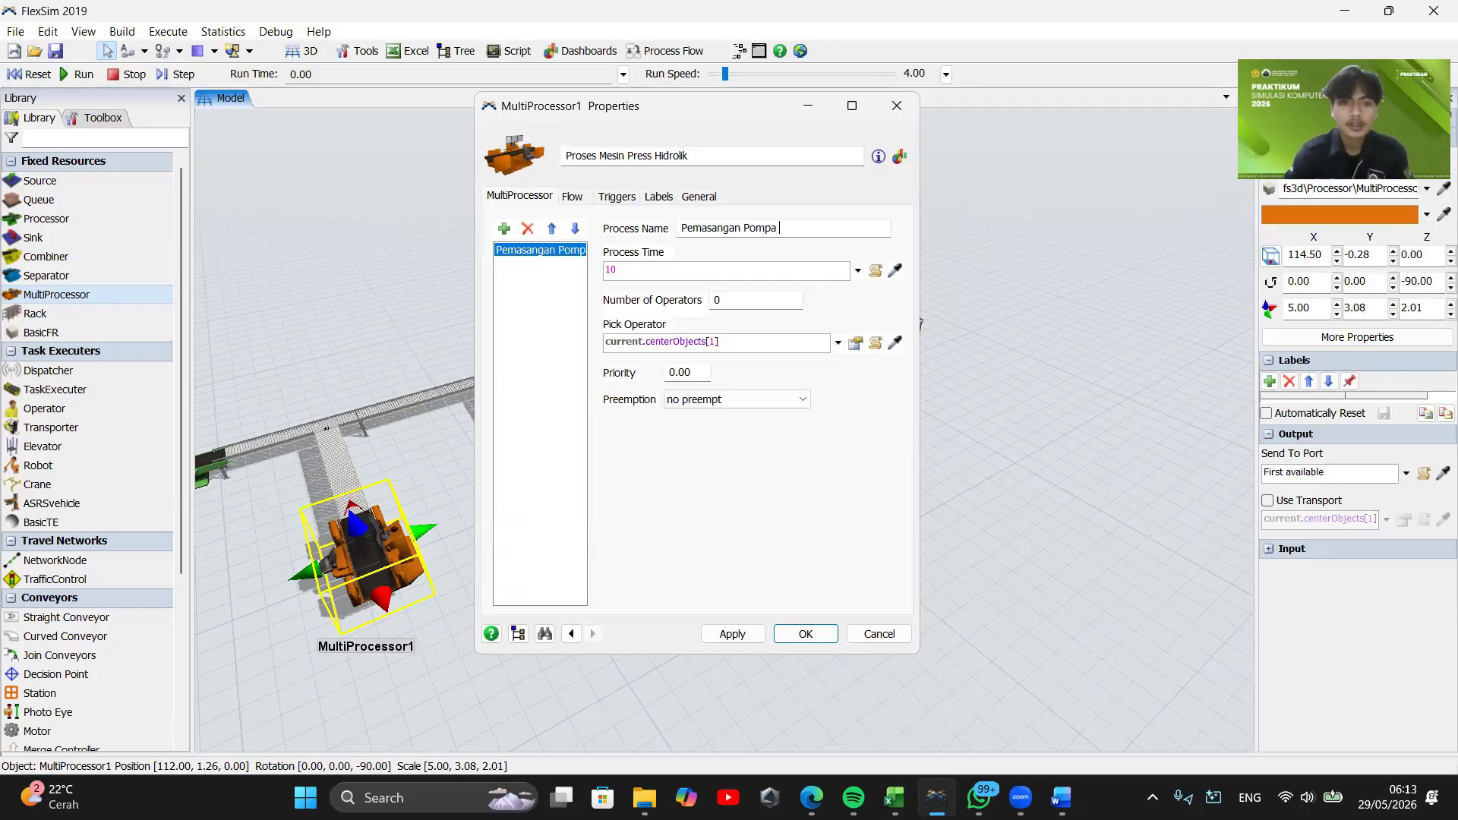
text( Hidrolik)
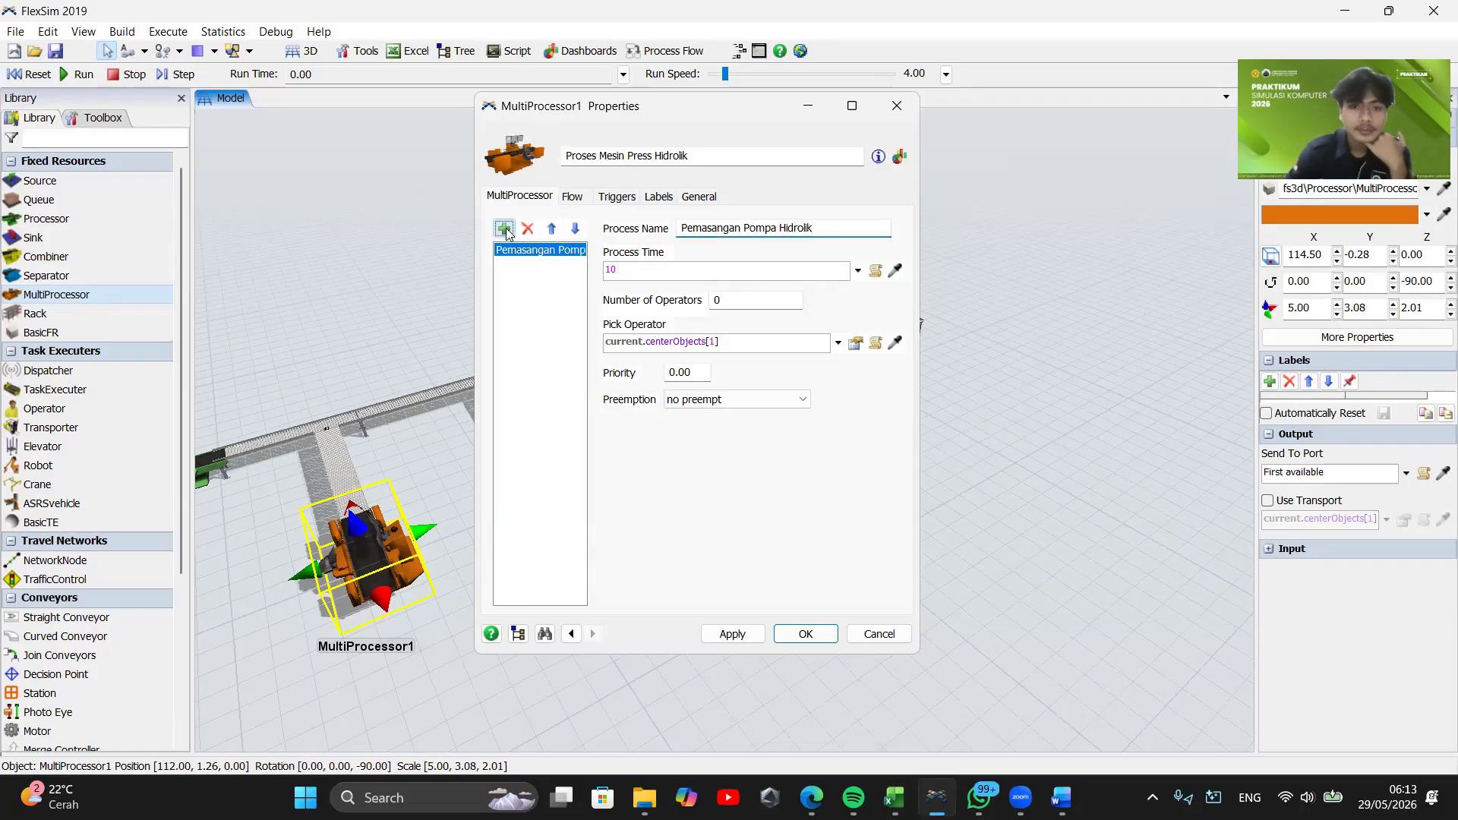
Add a second process named Pemasangan Silinder Hidrolik to the multiprocessor and save its properties
click(503, 228)
double_click(679, 230)
text(Pe)
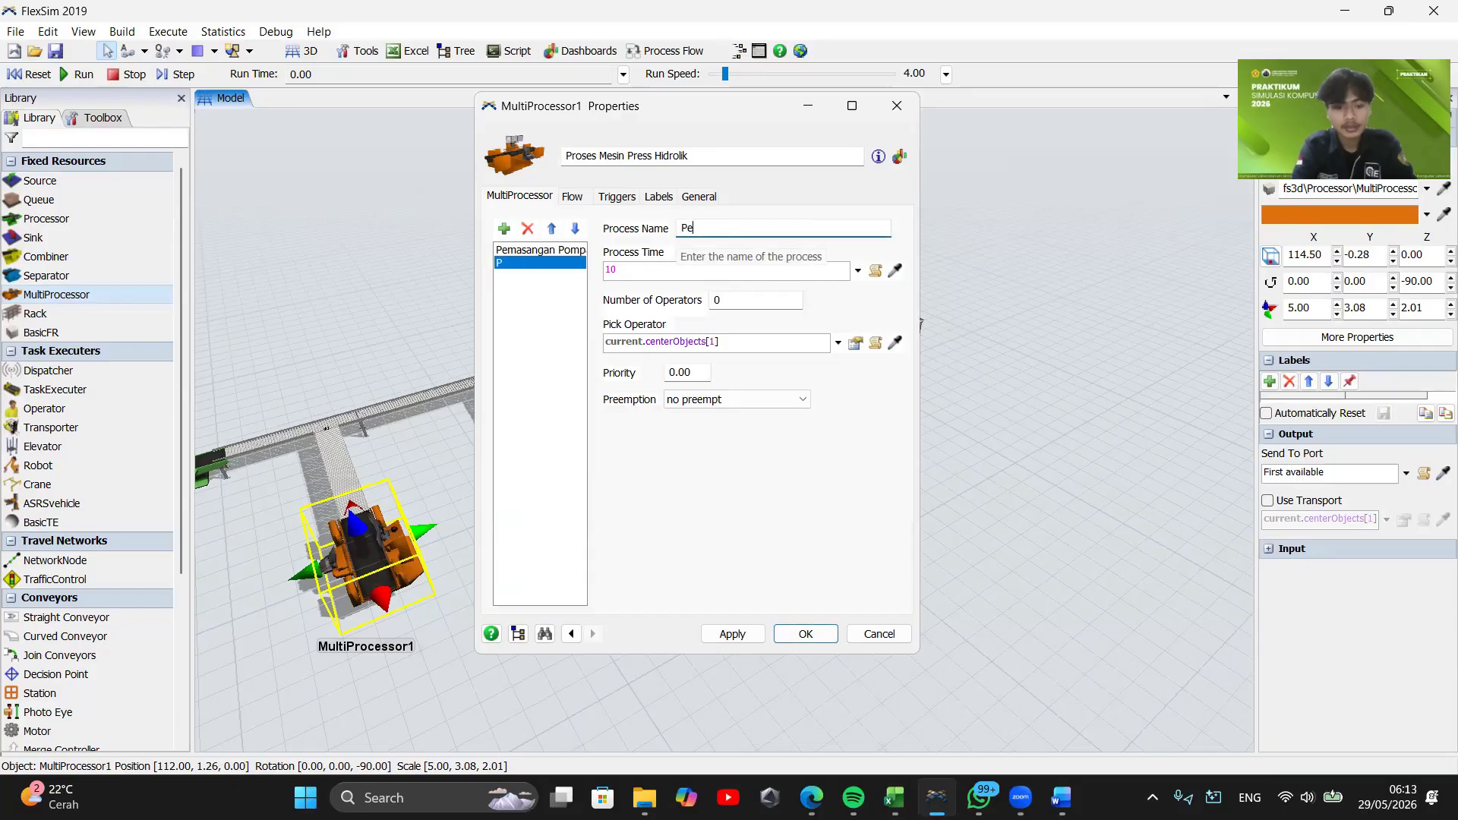
text(masangan)
click(894, 798)
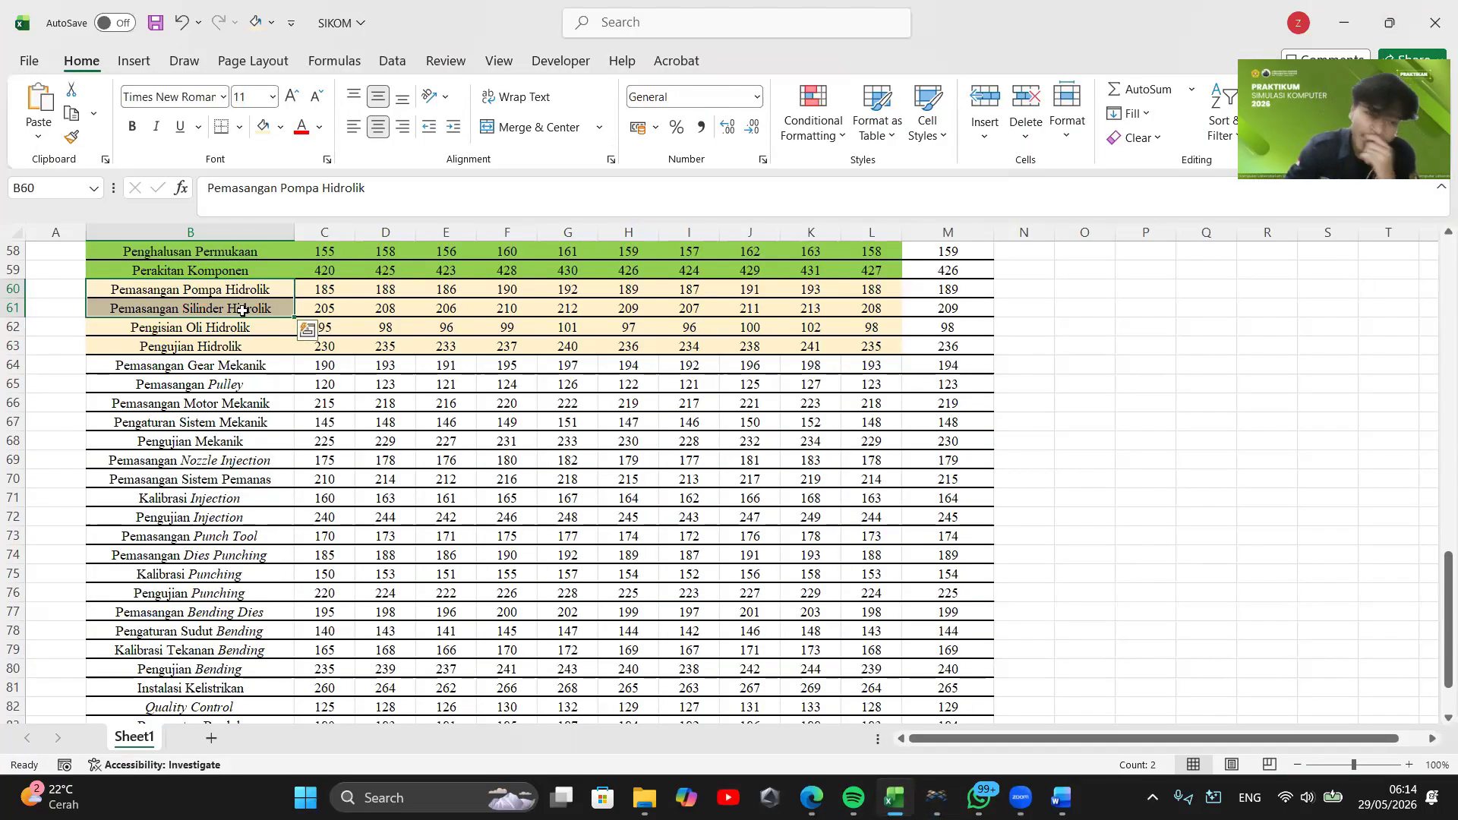
click(1346, 12)
click(763, 227)
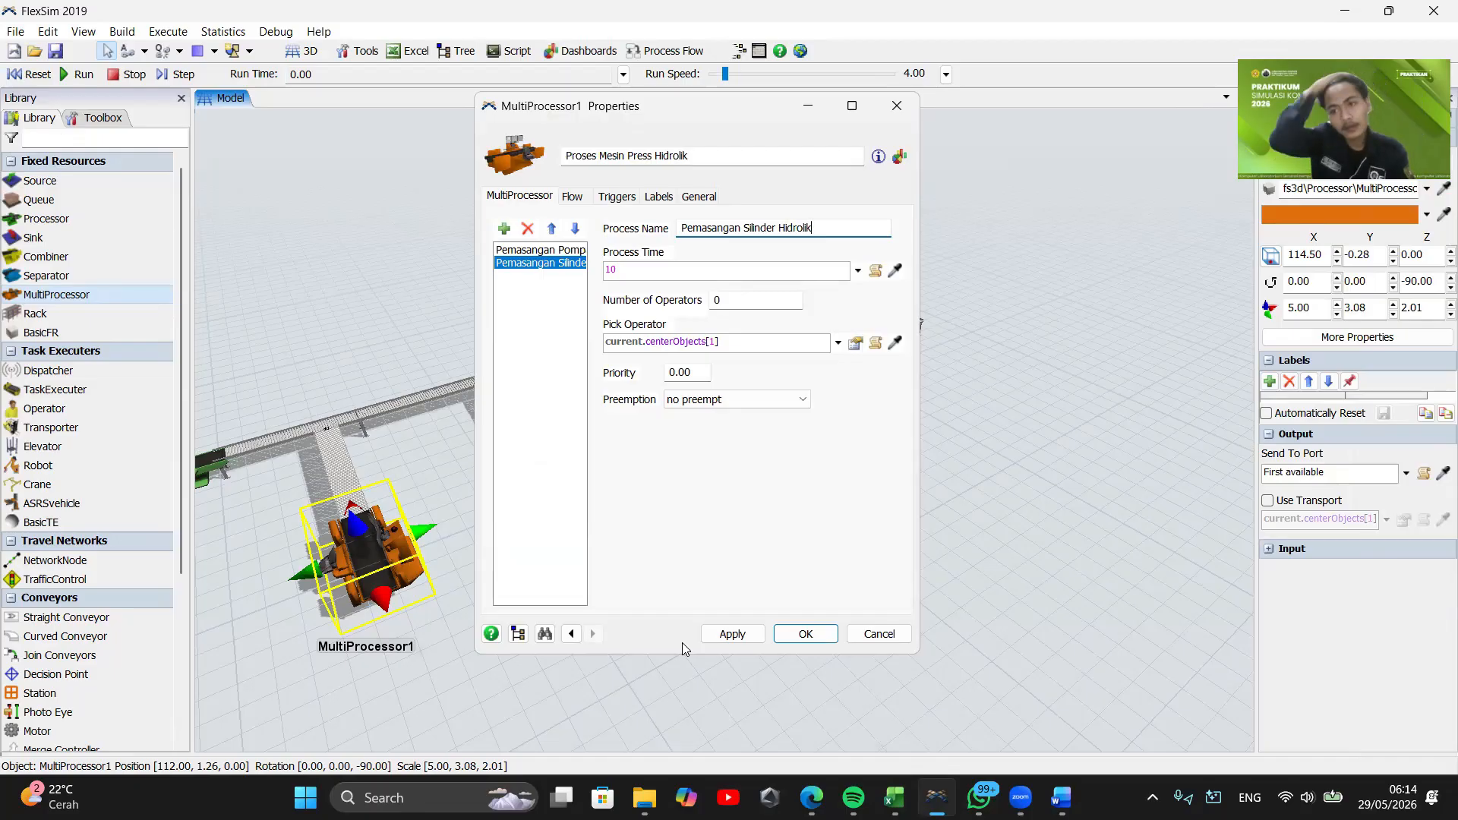
click(796, 634)
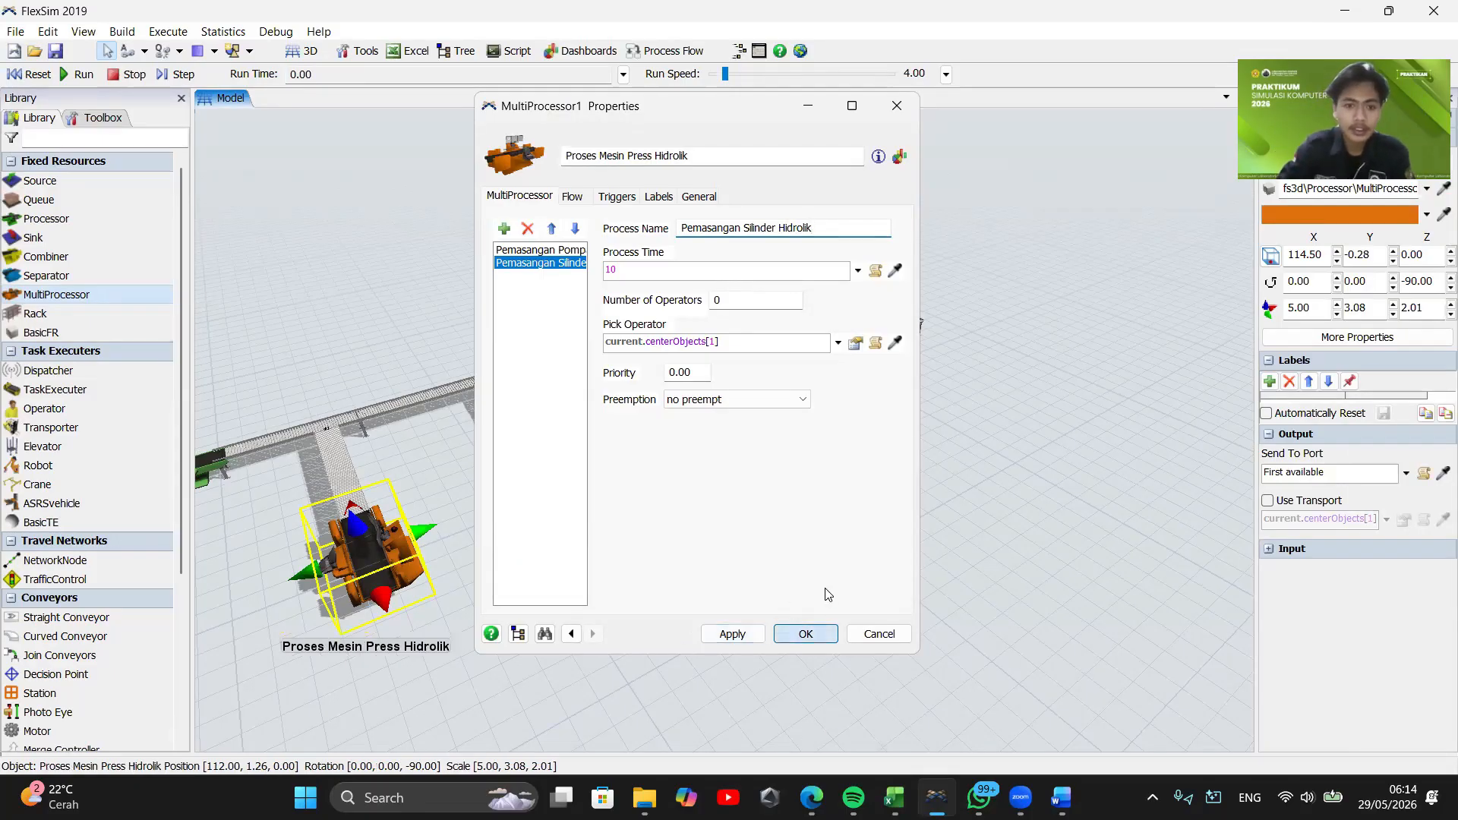
drag(608, 536, 738, 453)
drag(73, 611, 549, 501)
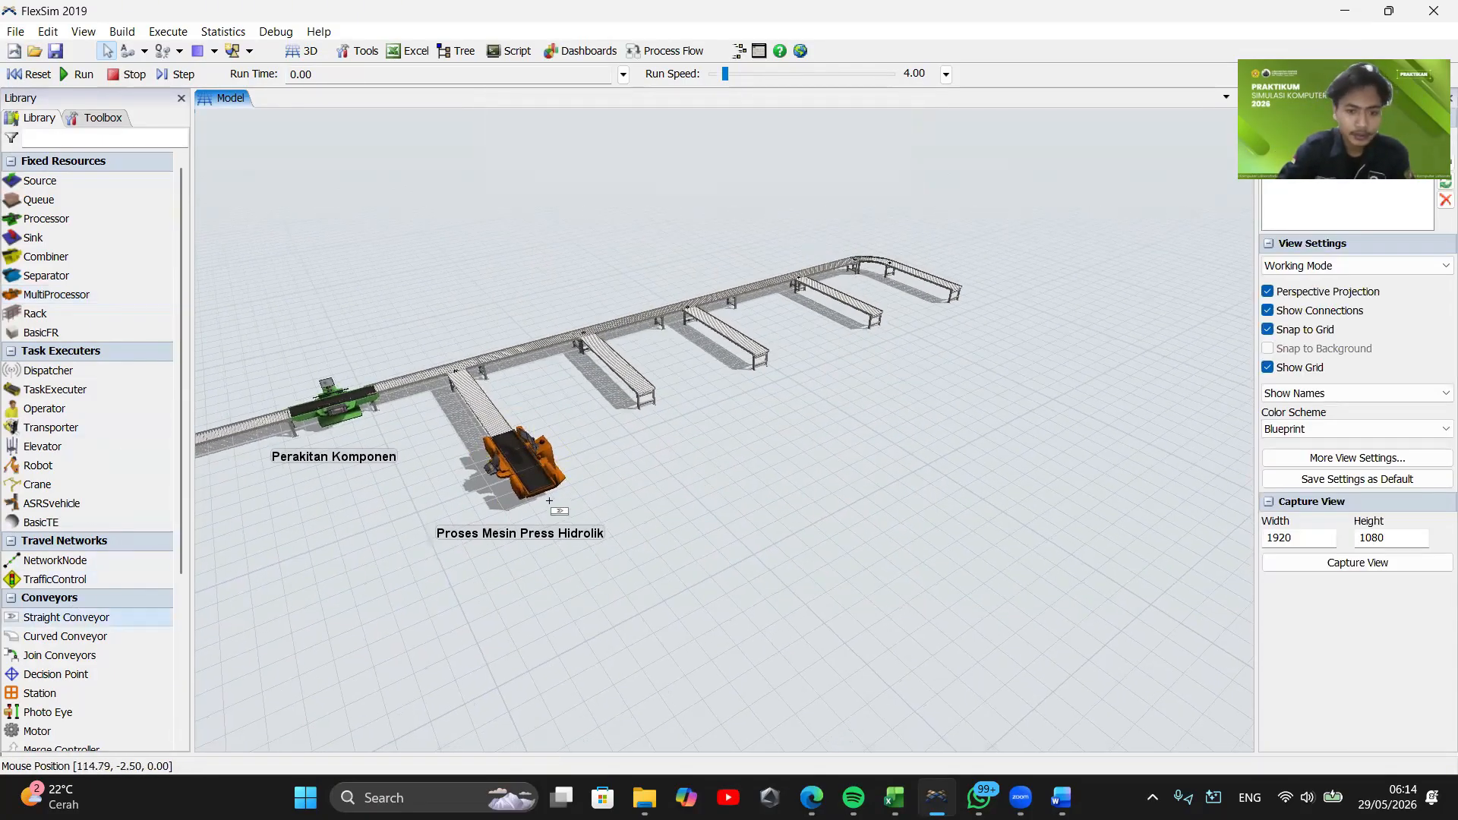
click(619, 577)
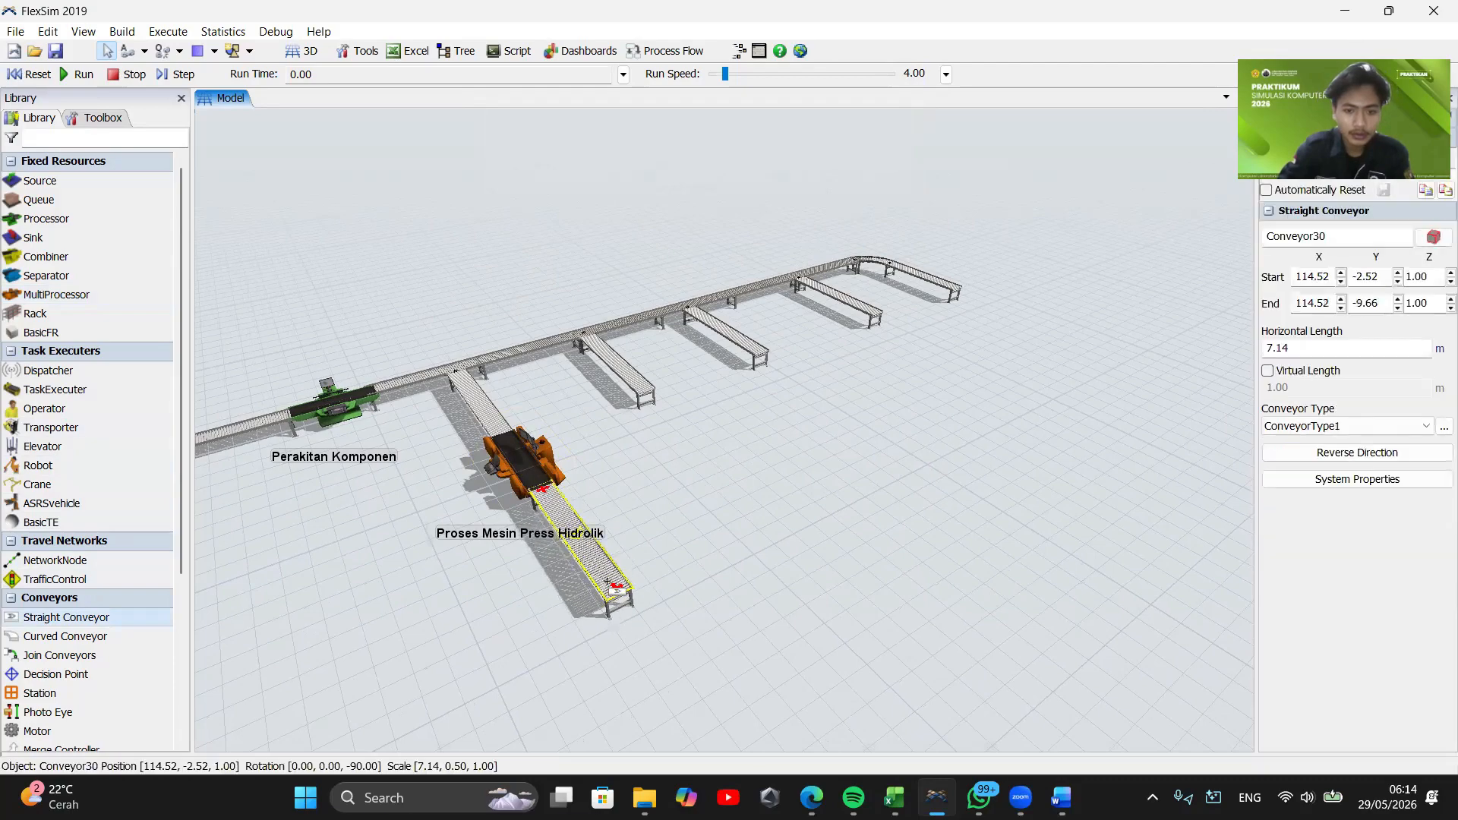
drag(606, 574, 586, 501)
key(Delete)
Check the hydraulic assembly activities in the Excel time-data sheet, from Pemasangan Silinder Hidrolik to Pengujian Hidrolik, and return to FlexSim
scroll(661, 534, down, 2)
drag(540, 553, 635, 514)
mouse_move(812, 798)
click(775, 711)
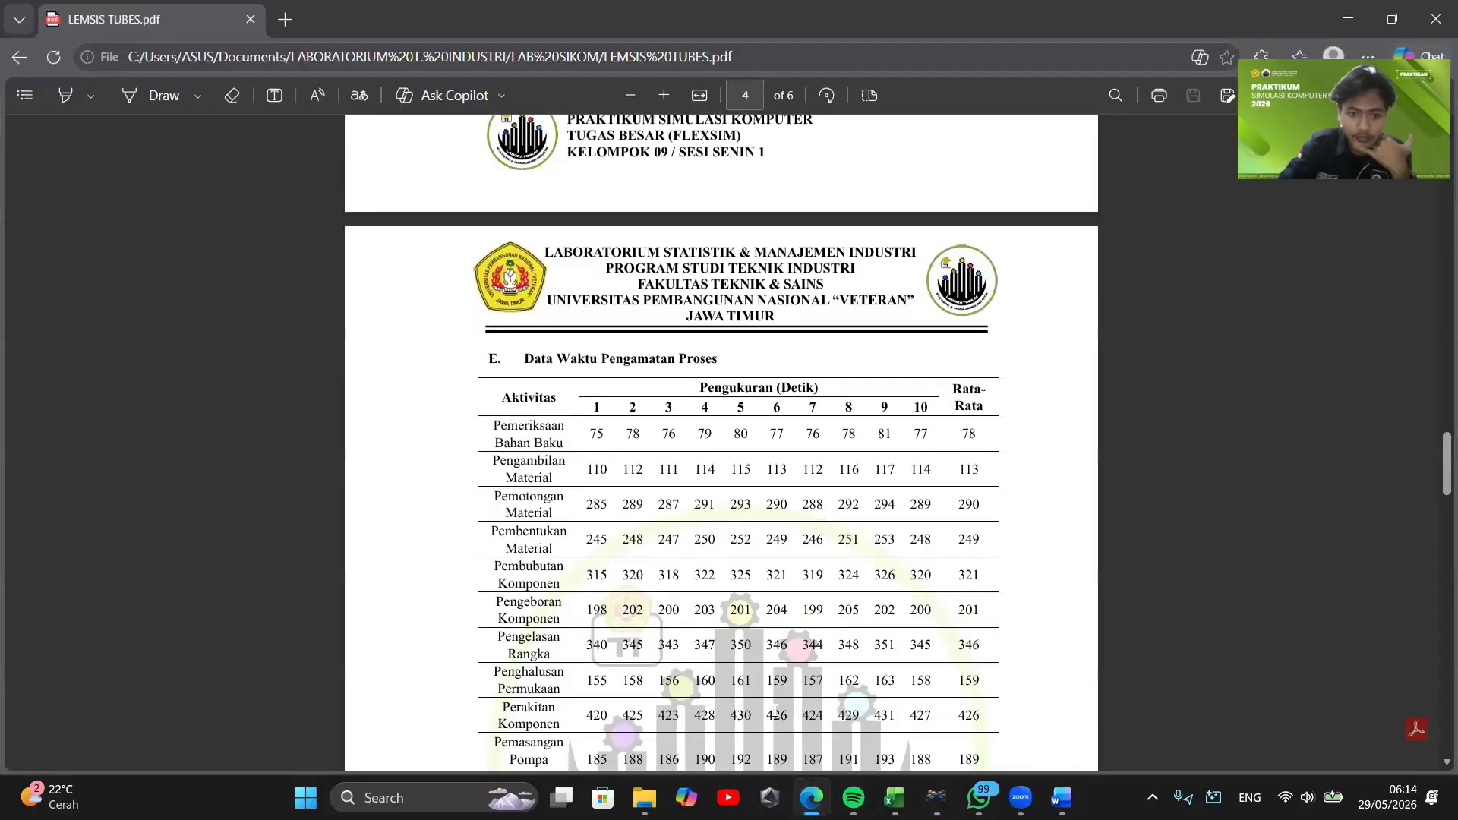
mouse_move(894, 798)
click(888, 691)
click(190, 347)
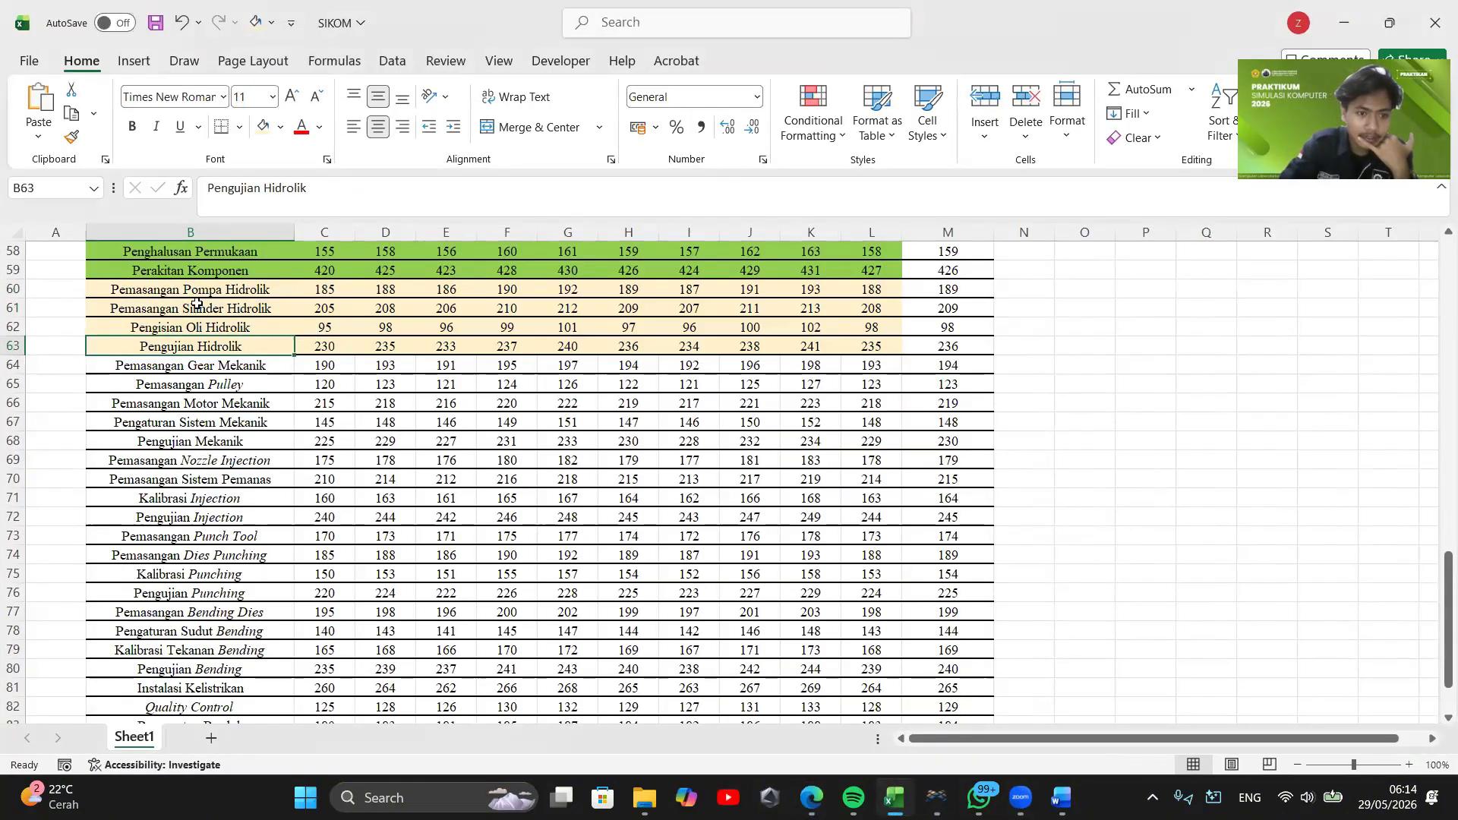
click(199, 305)
click(203, 324)
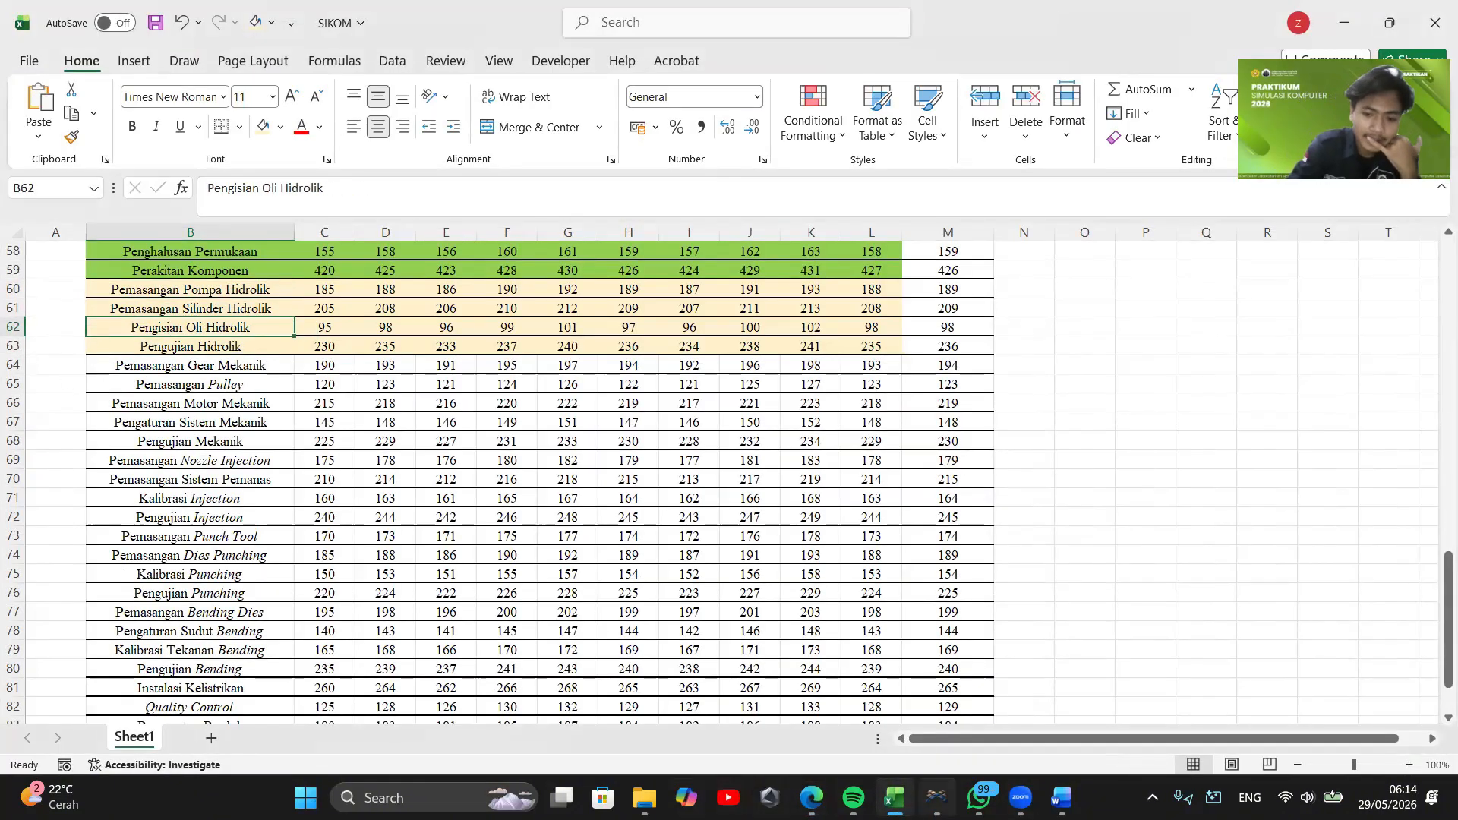
mouse_move(936, 797)
click(936, 692)
Place a Combiner just past the Proses Mesin Press Hidrolik multiprocessor and set its Z rotation to -90
scroll(1181, 236, down, 5)
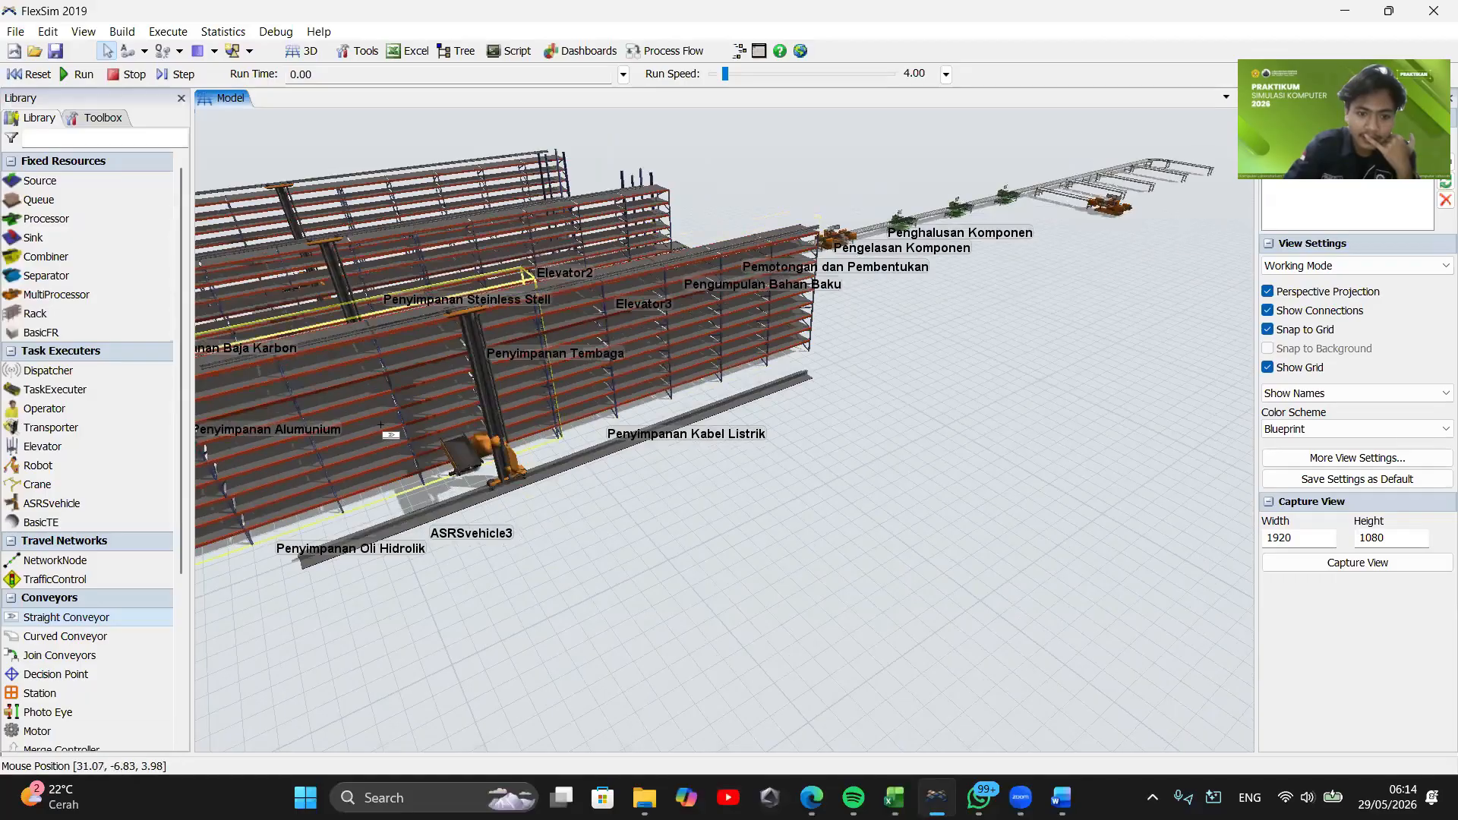
drag(1152, 262, 762, 324)
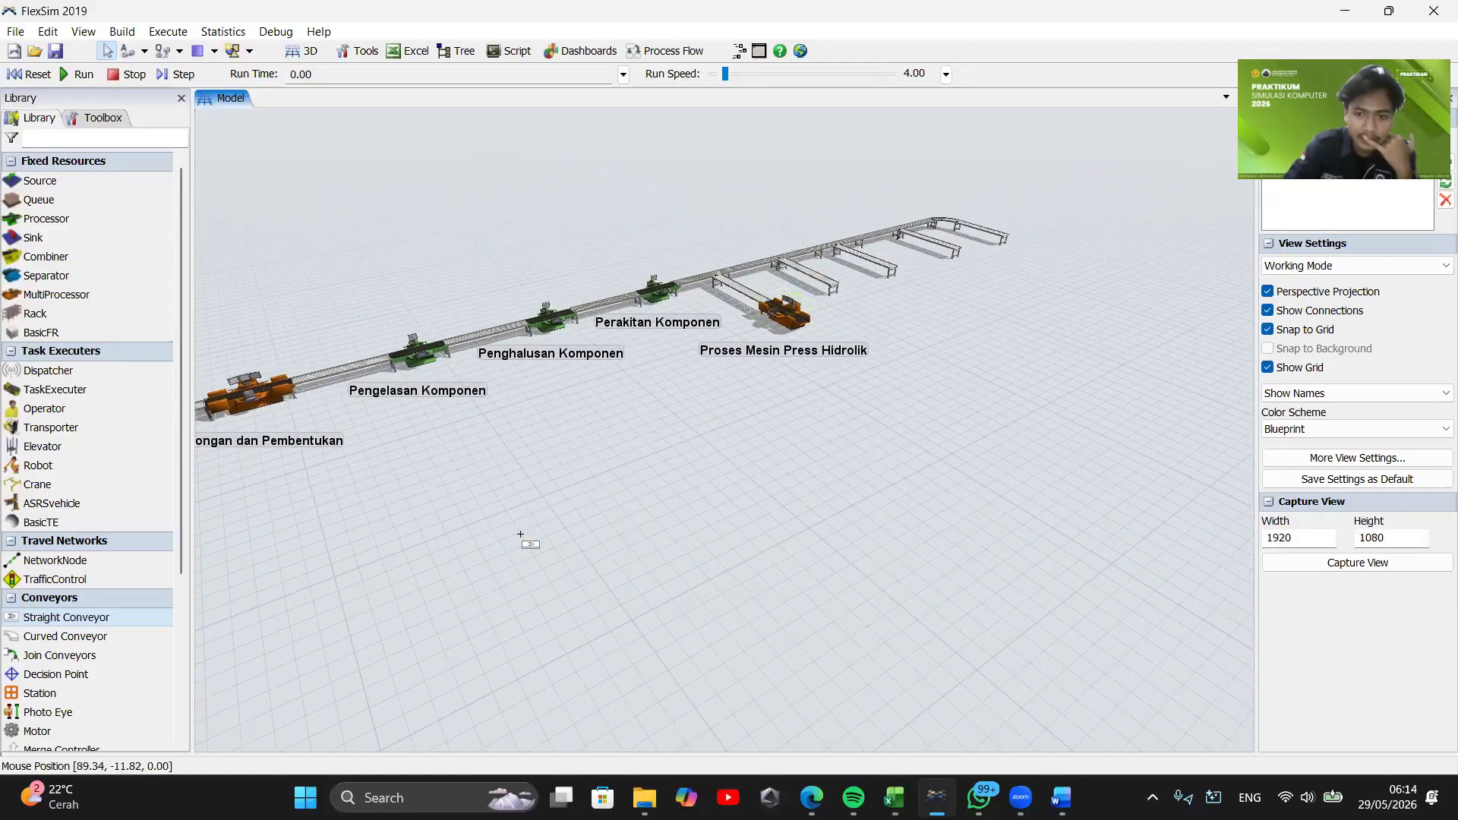
drag(520, 534, 963, 310)
drag(479, 597, 775, 551)
drag(1215, 376, 888, 471)
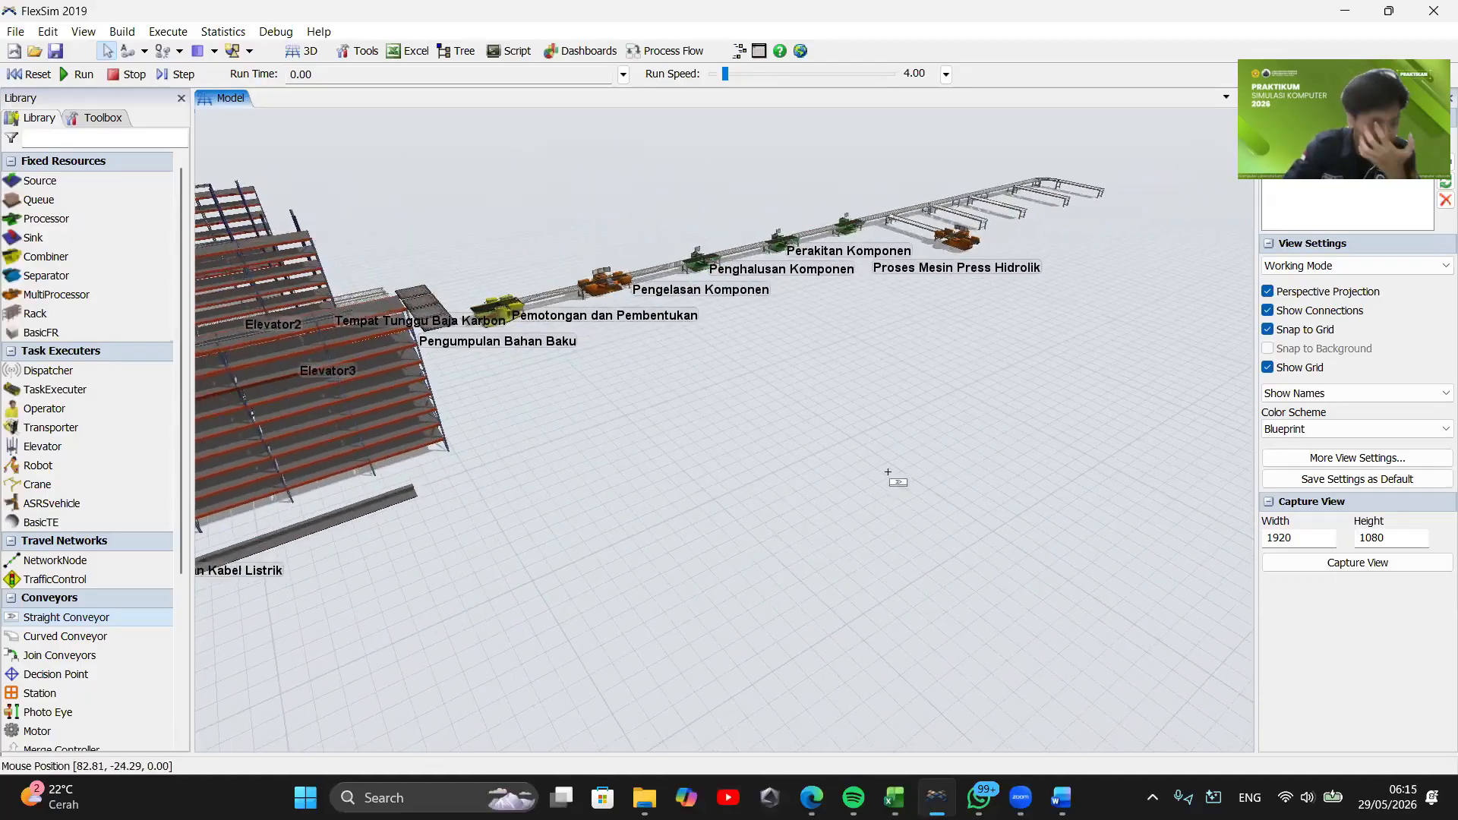
drag(1111, 293, 466, 608)
click(46, 257)
click(322, 477)
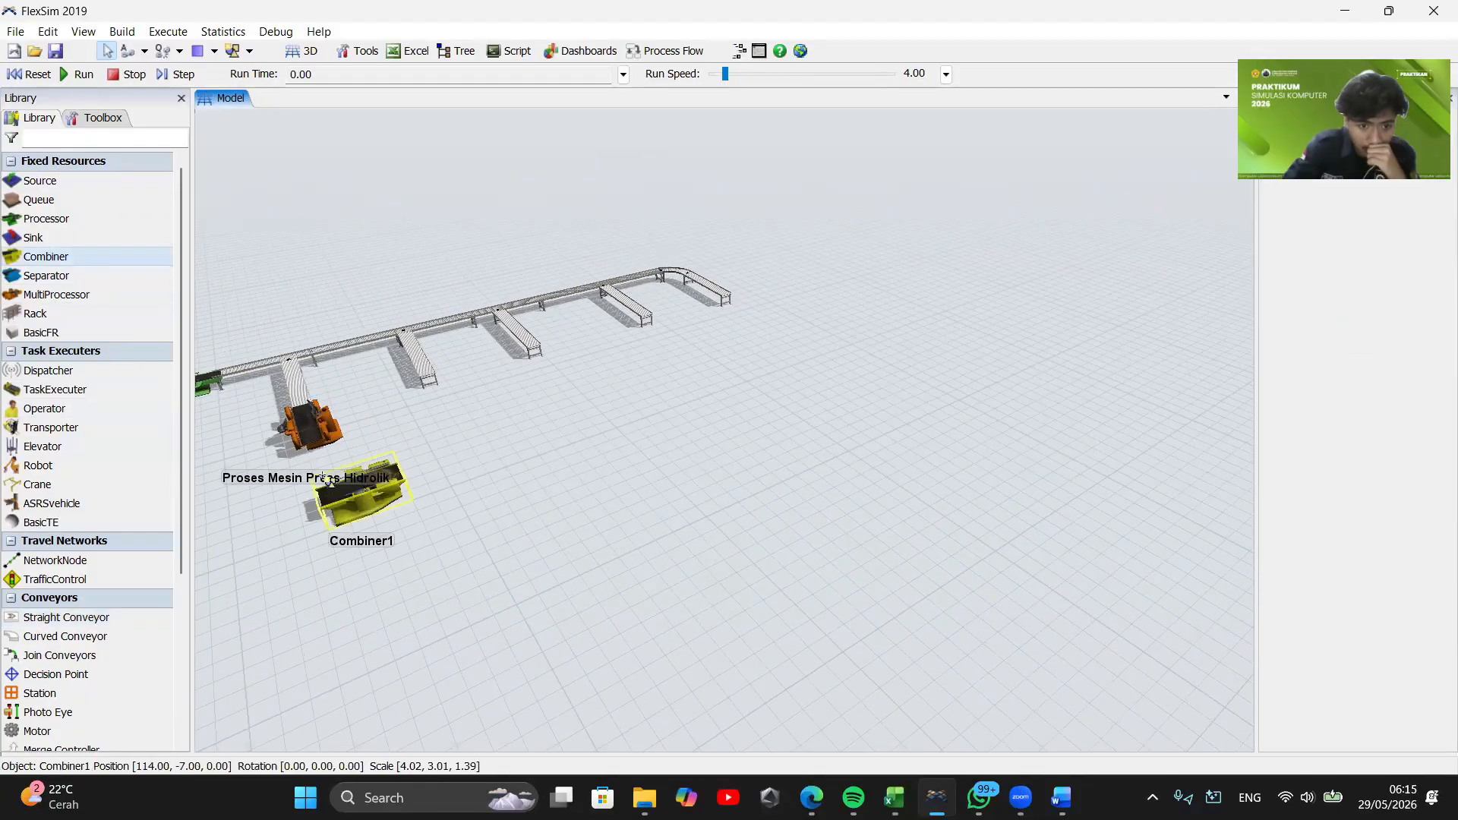
drag(322, 477, 293, 451)
click(1417, 281)
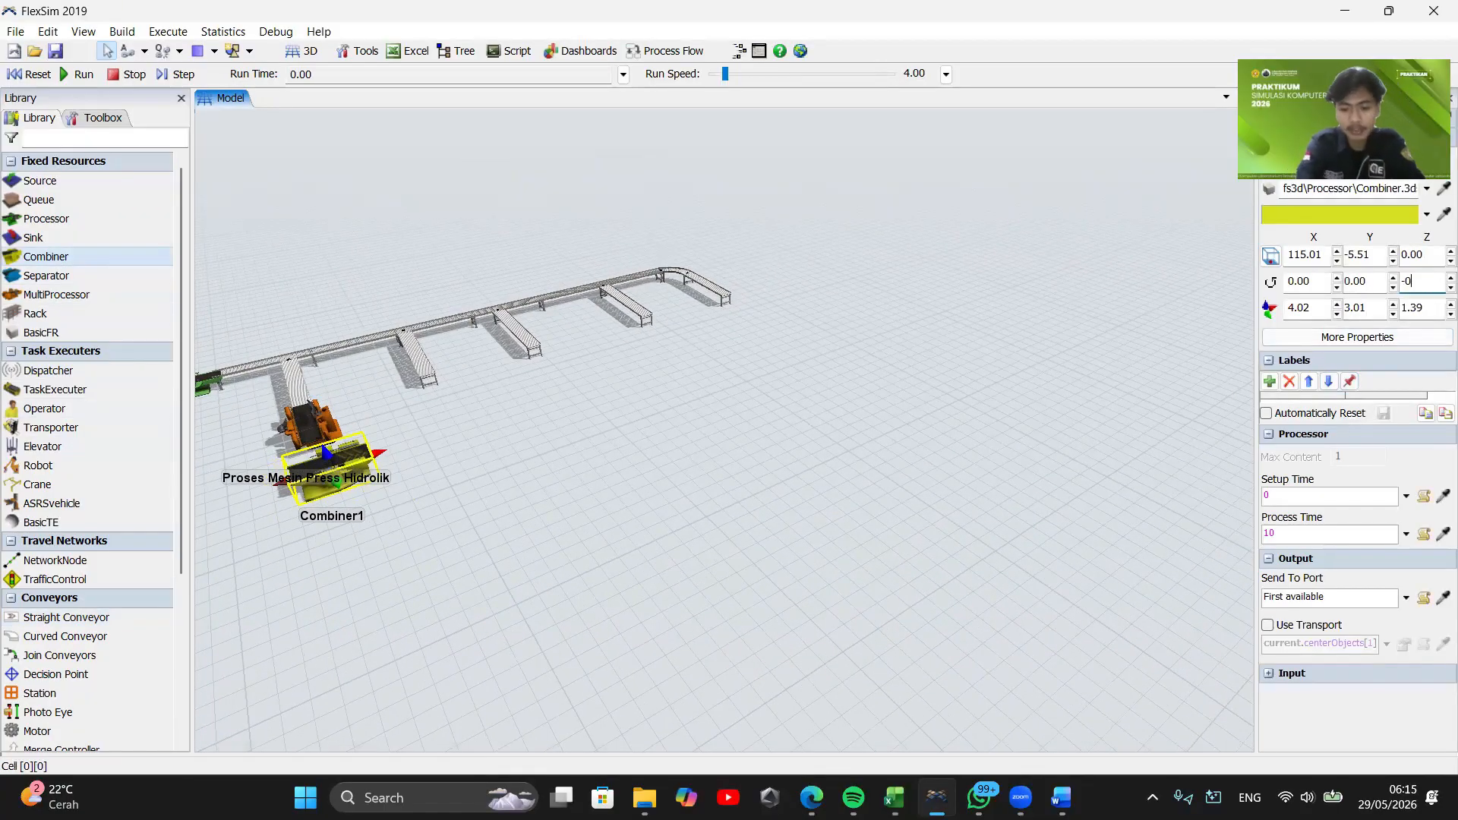
text(-90)
key(Return)
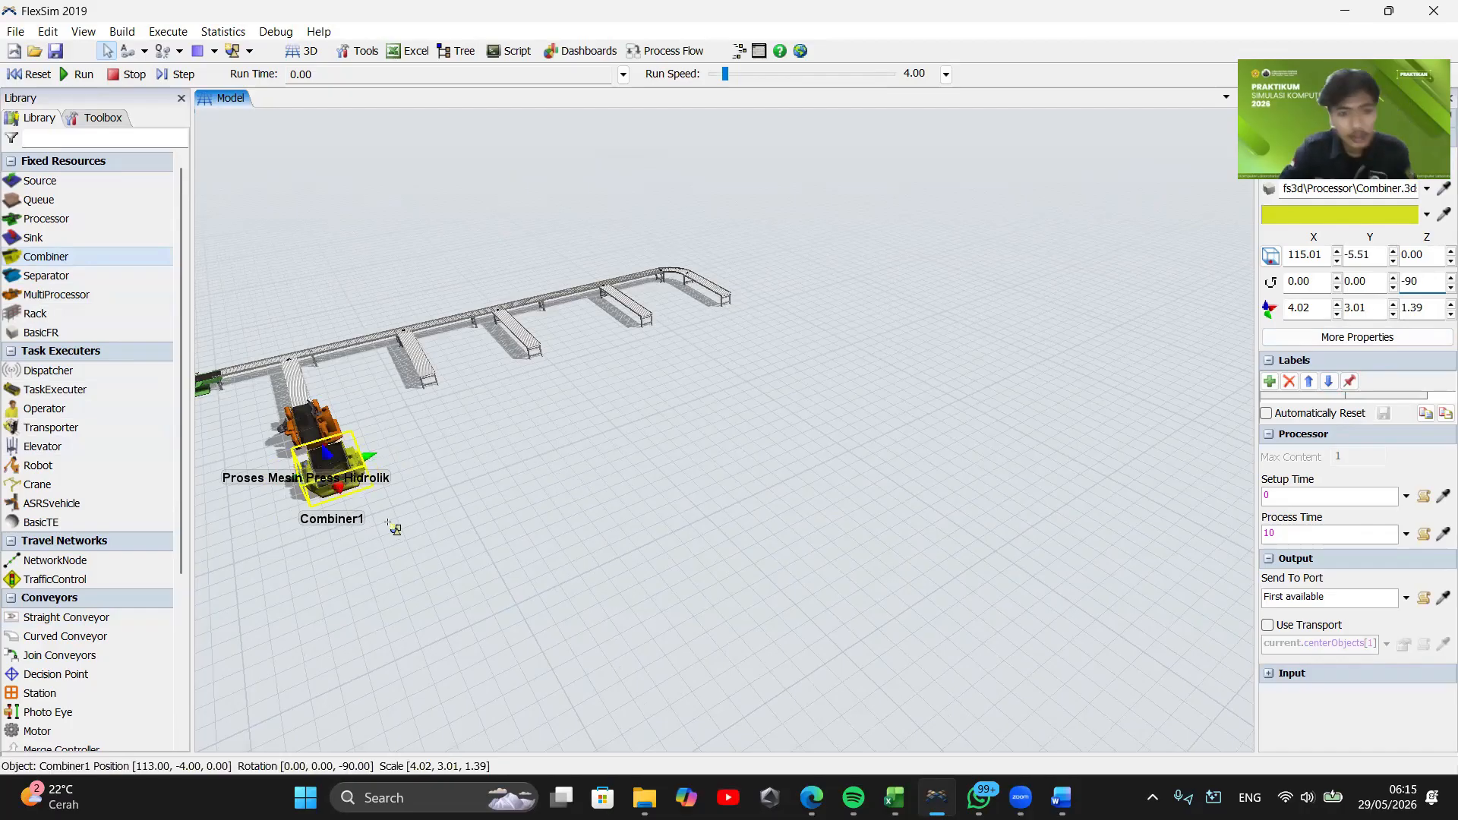
Move the combiner farther from the multiprocessor to Y -7.51 and rename it Pengisian Oli Hidrolik
drag(388, 521, 708, 566)
drag(647, 514, 565, 463)
double_click(502, 443)
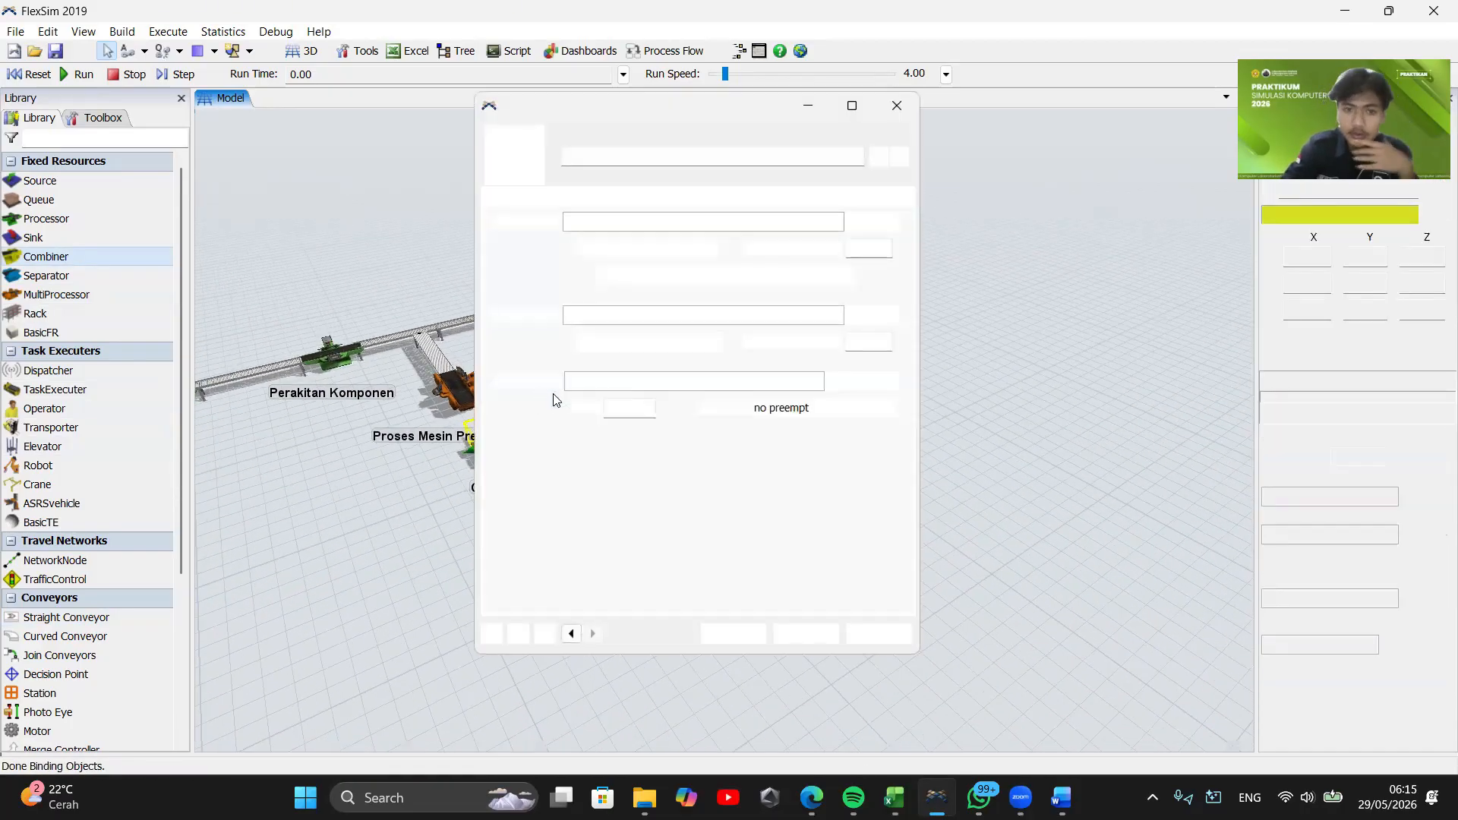
double_click(607, 156)
text(Pengisian Oli Hidrolik)
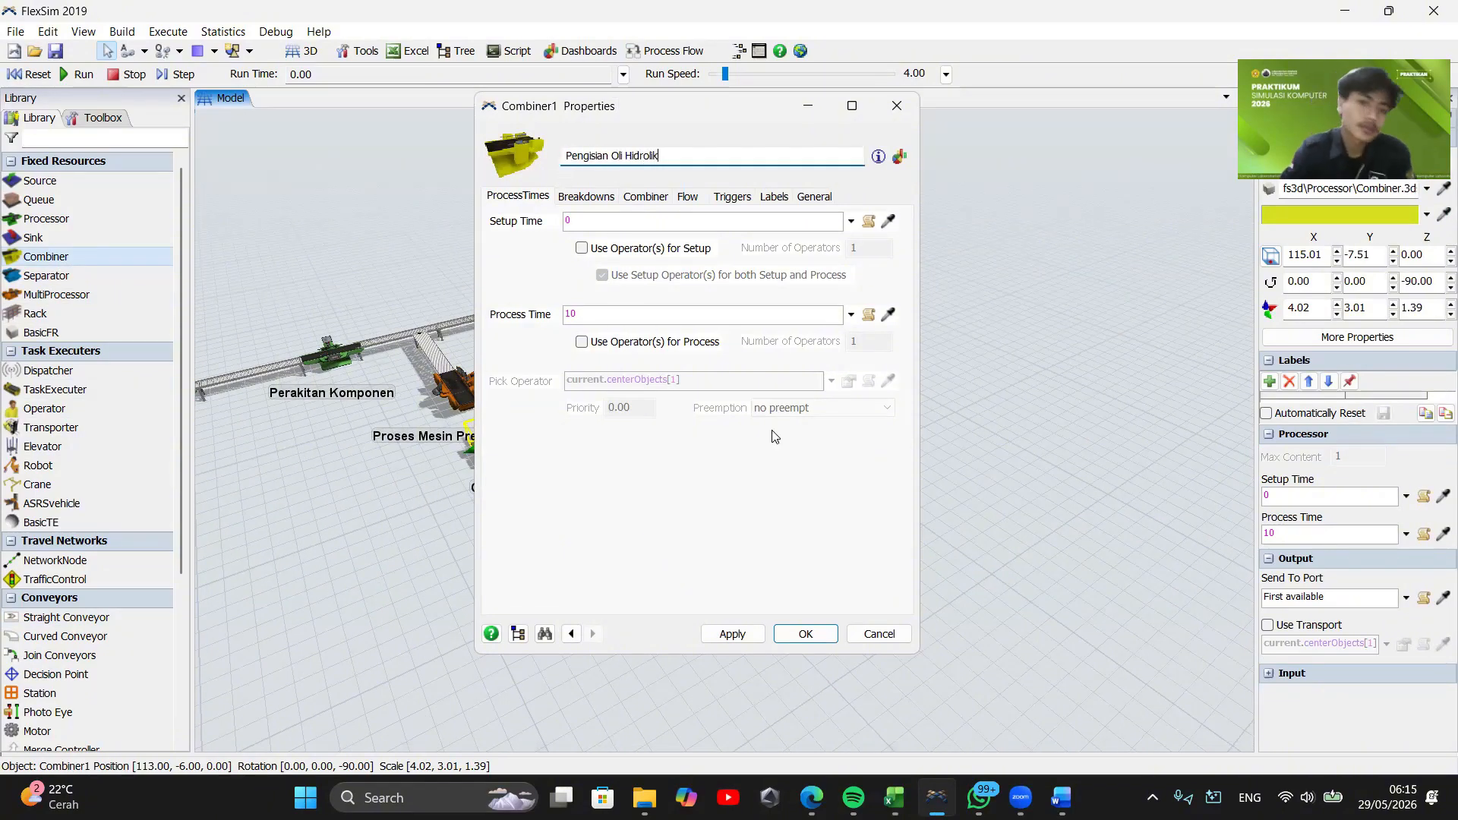
click(805, 634)
drag(528, 521, 488, 547)
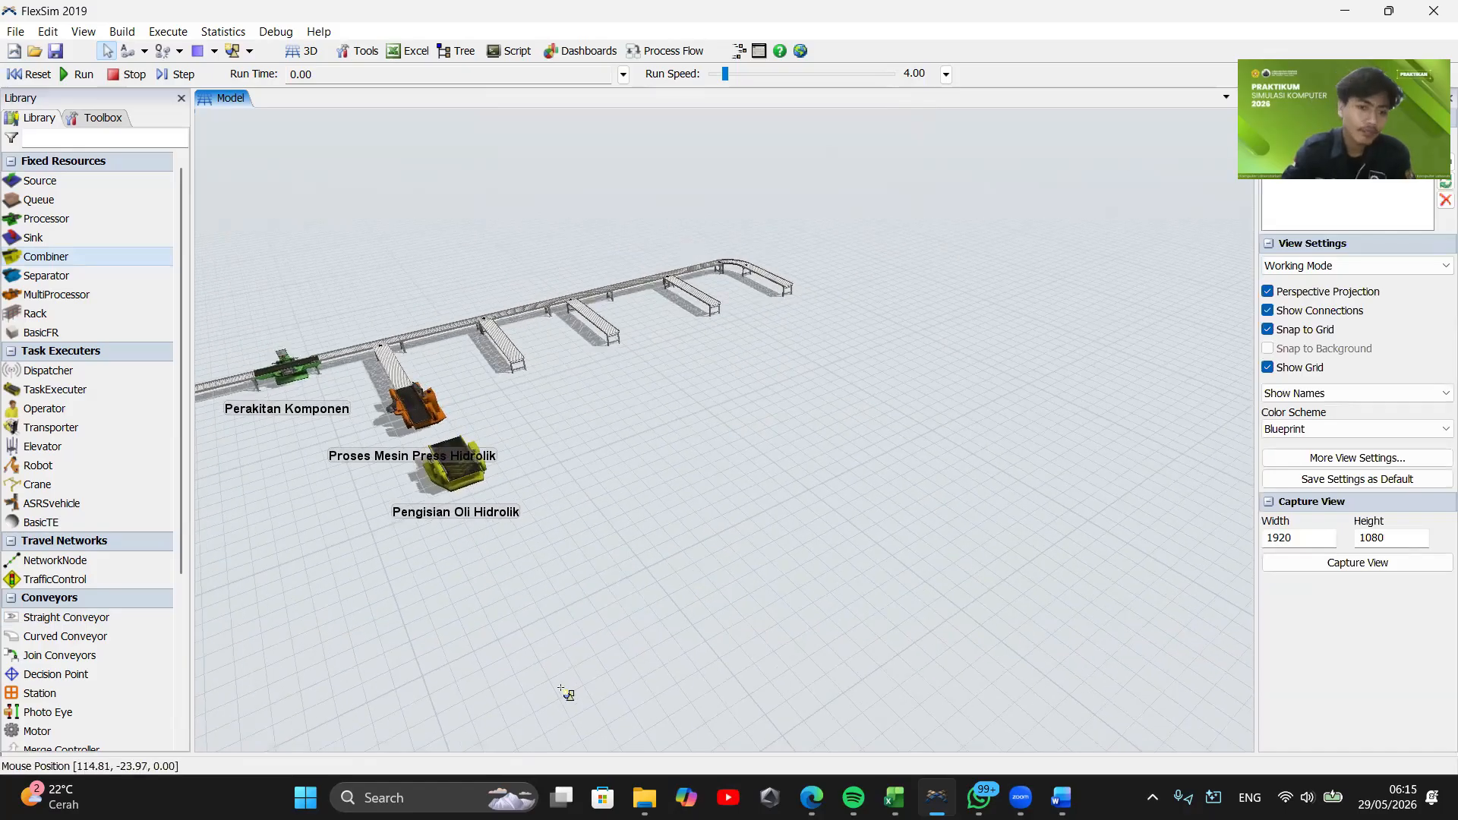
Check the next hydraulic activity in Excel, then place a Processor past the combiner in FlexSim and name it Pengujian Hidrolik
key(alt+Tab)
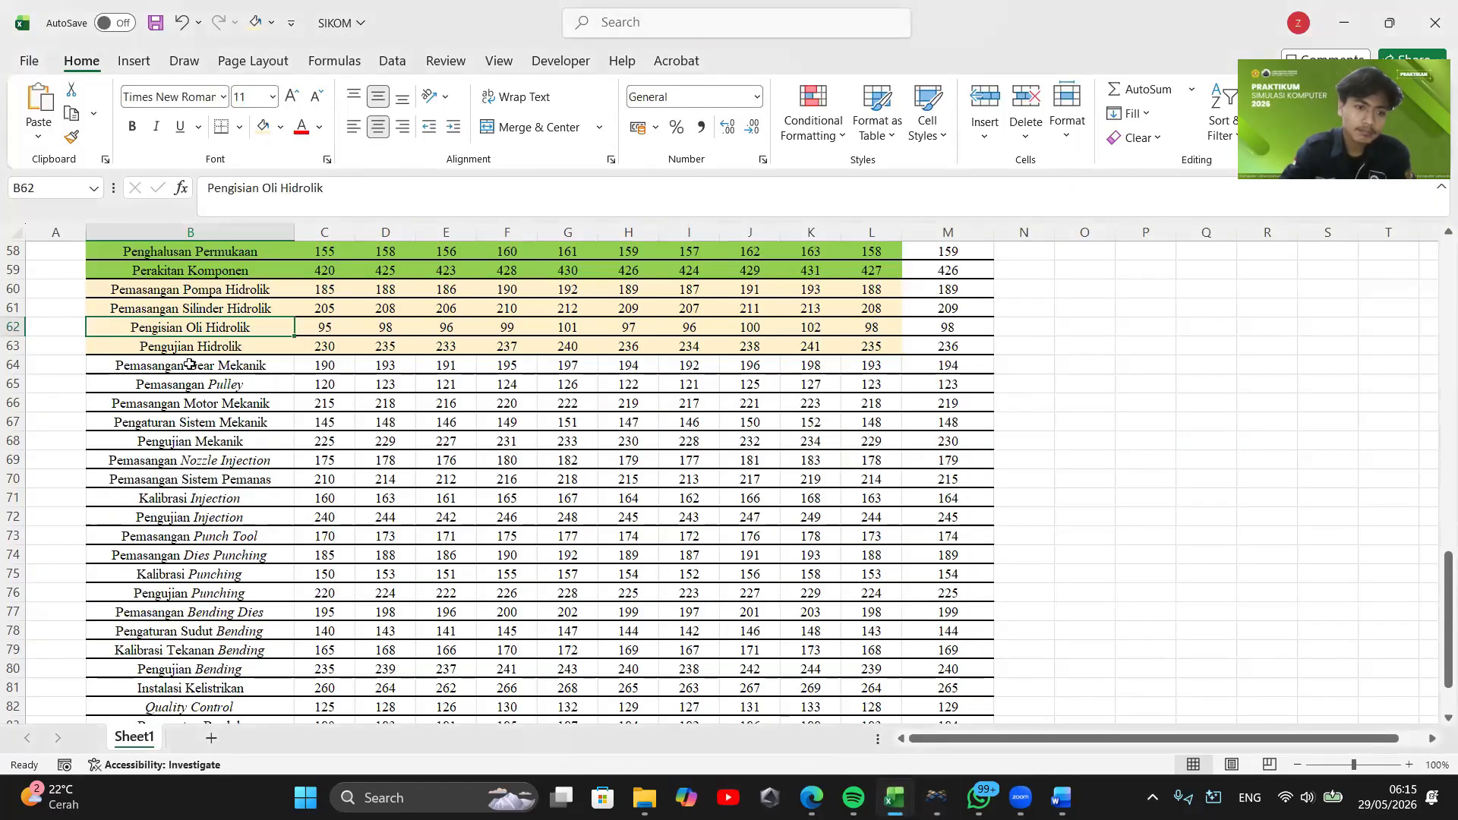
click(210, 343)
click(936, 797)
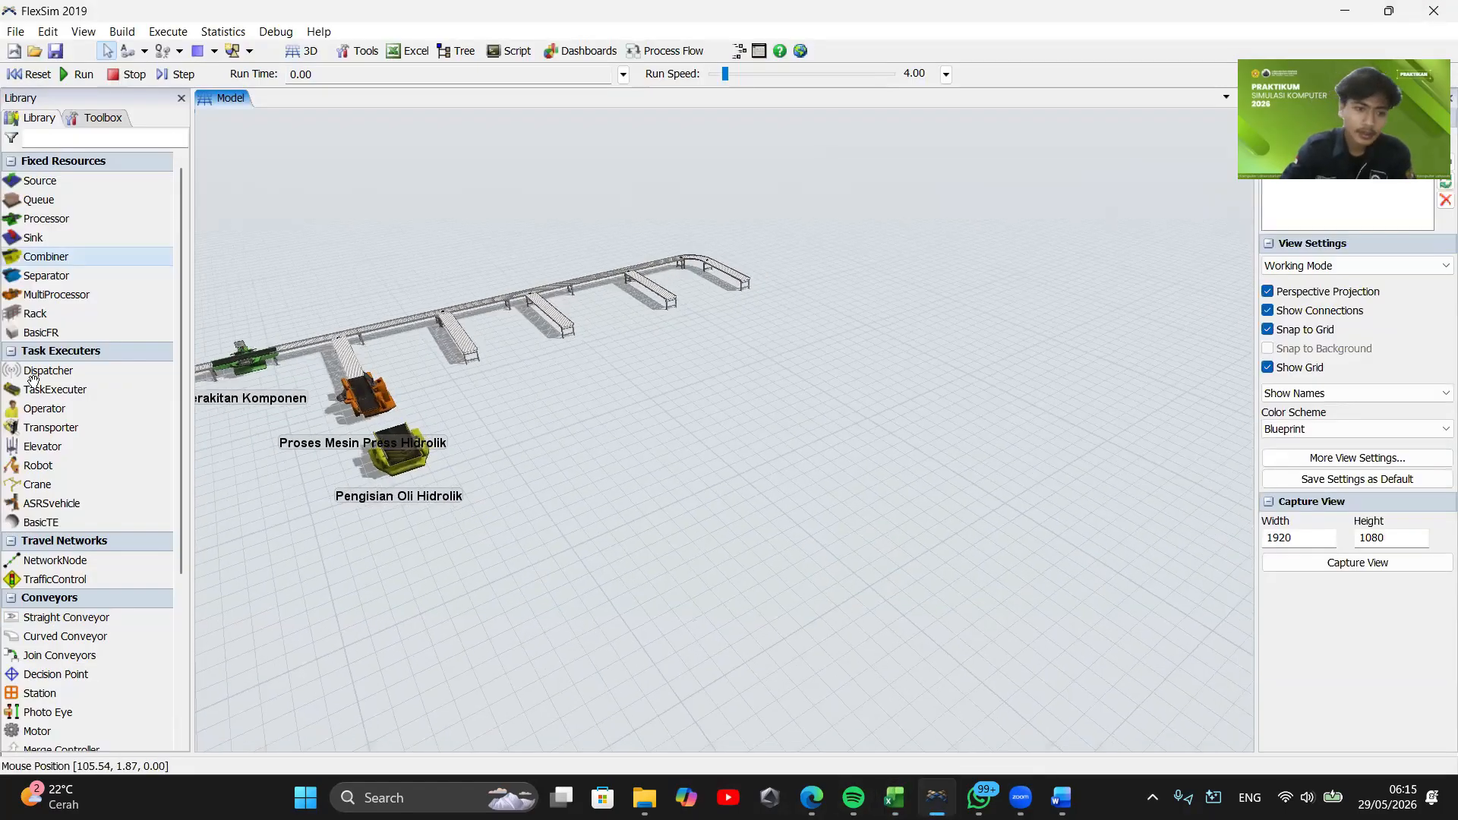
drag(46, 218, 433, 560)
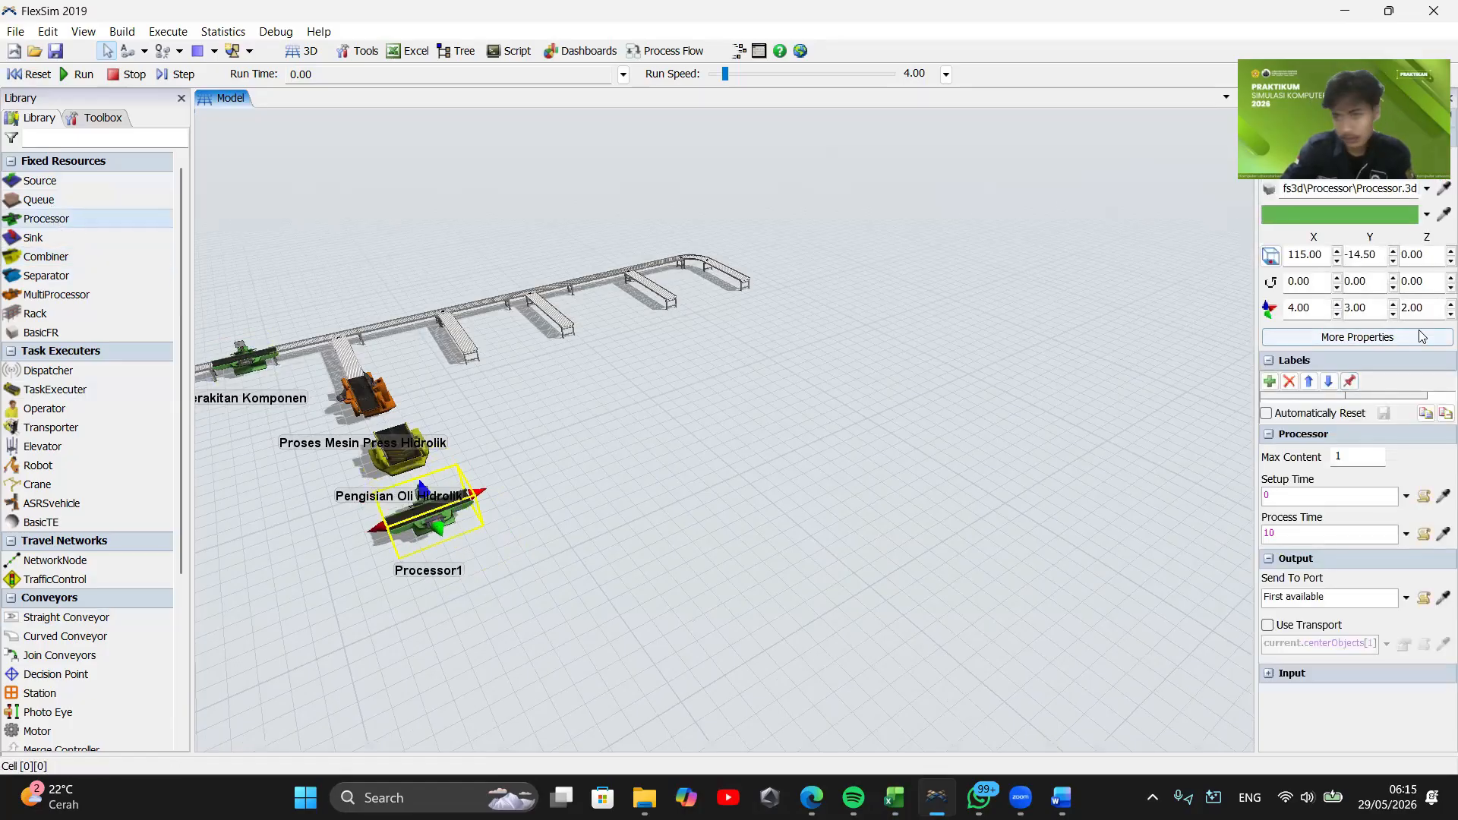
double_click(445, 513)
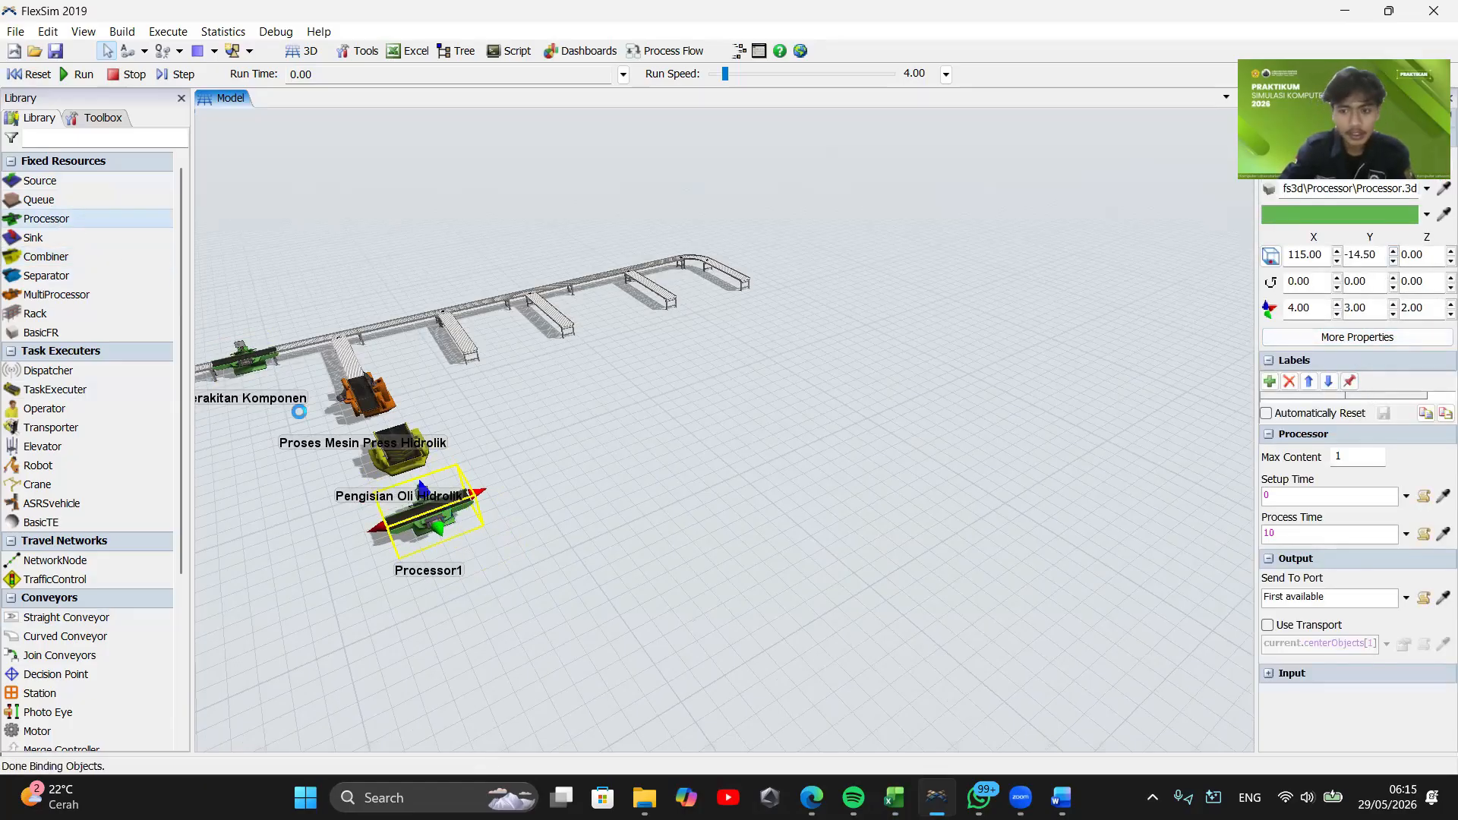
drag(520, 159, 353, 161)
text(Pengujian Hidrolik)
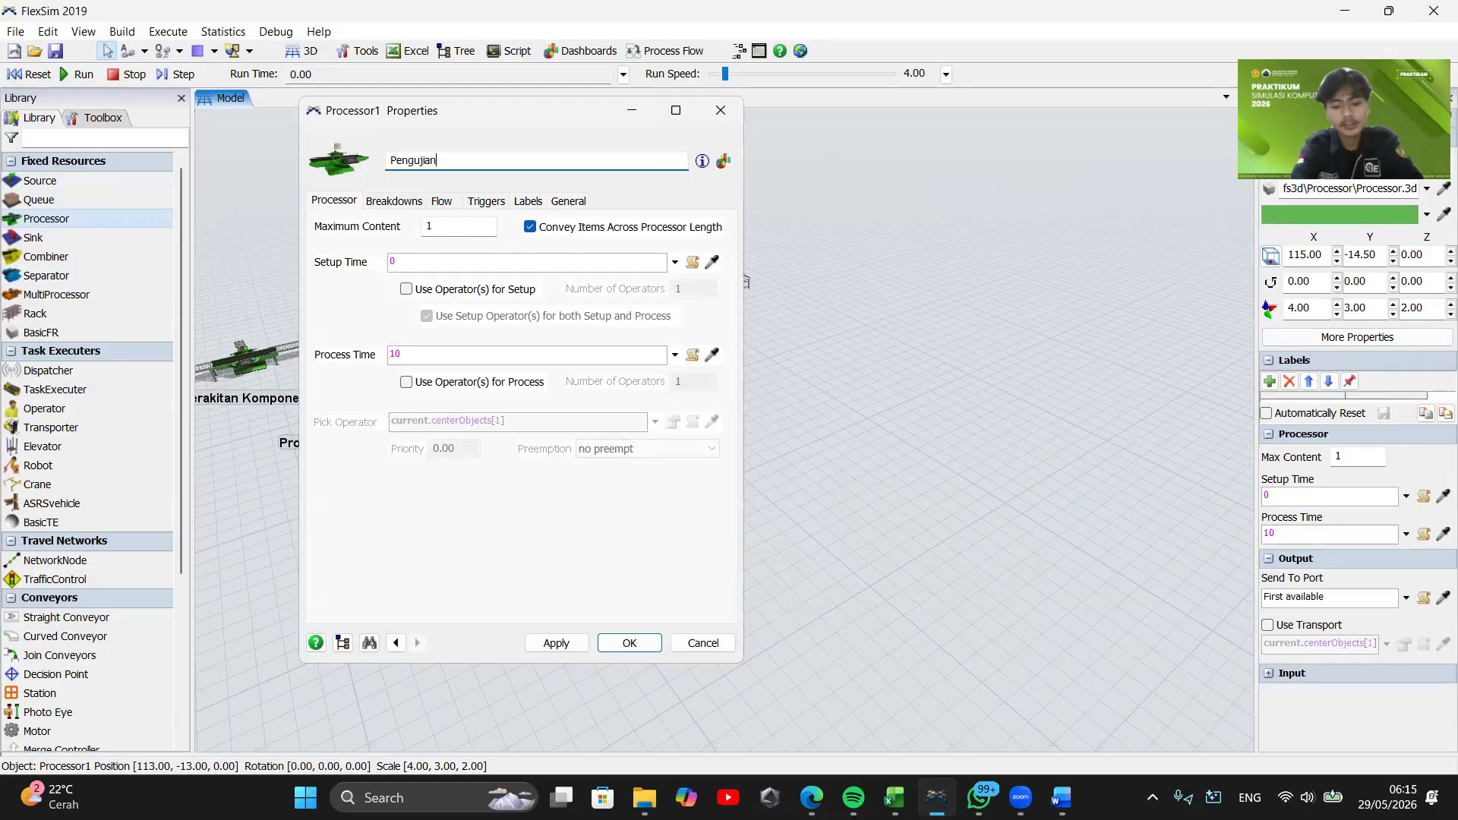
click(608, 646)
Set the Pengujian Hidrolik processor's Z rotation to -90 and move it slightly farther from the combiner
text(-90)
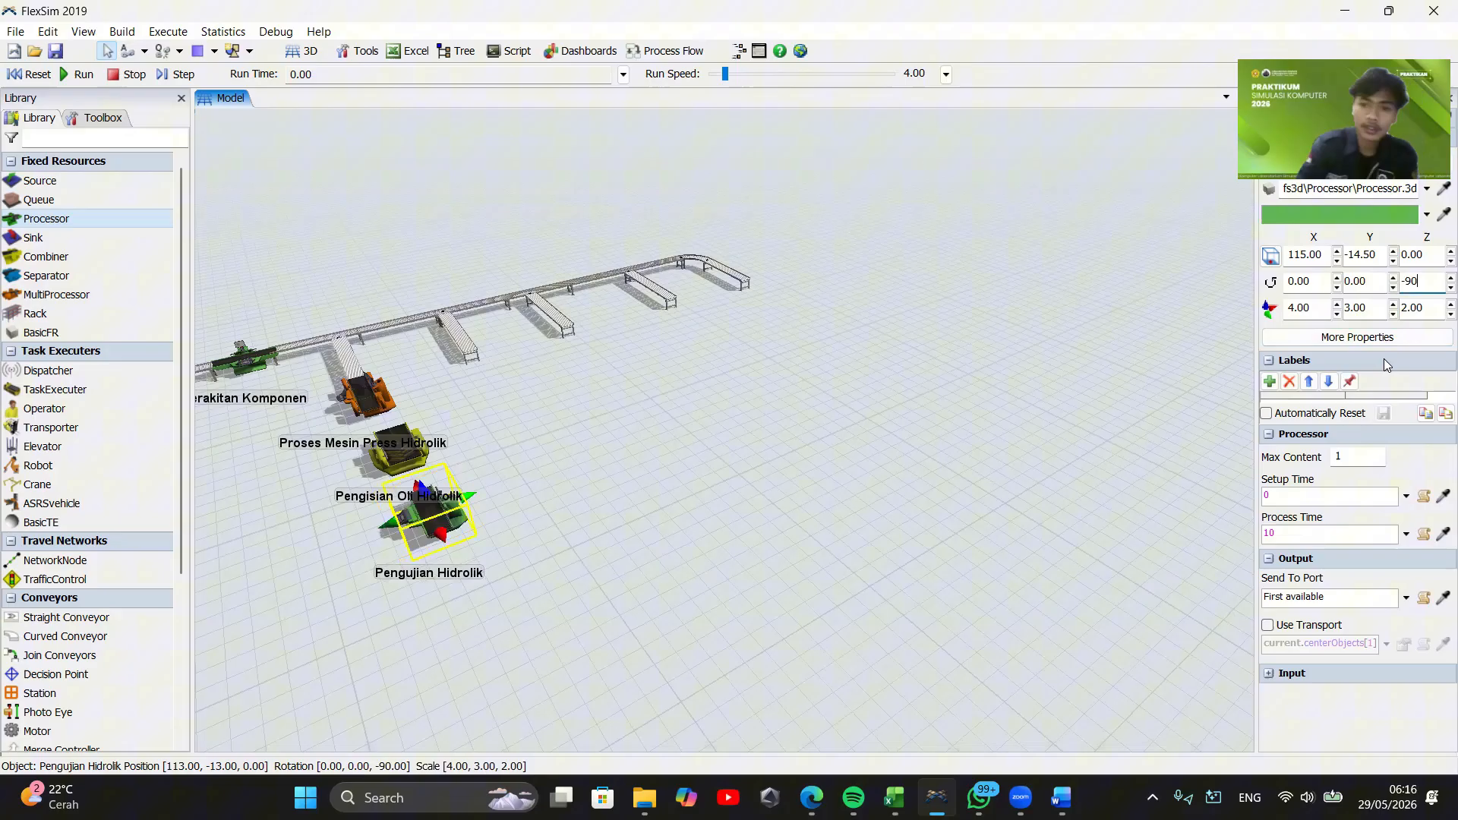
drag(582, 574, 649, 542)
drag(503, 487, 506, 492)
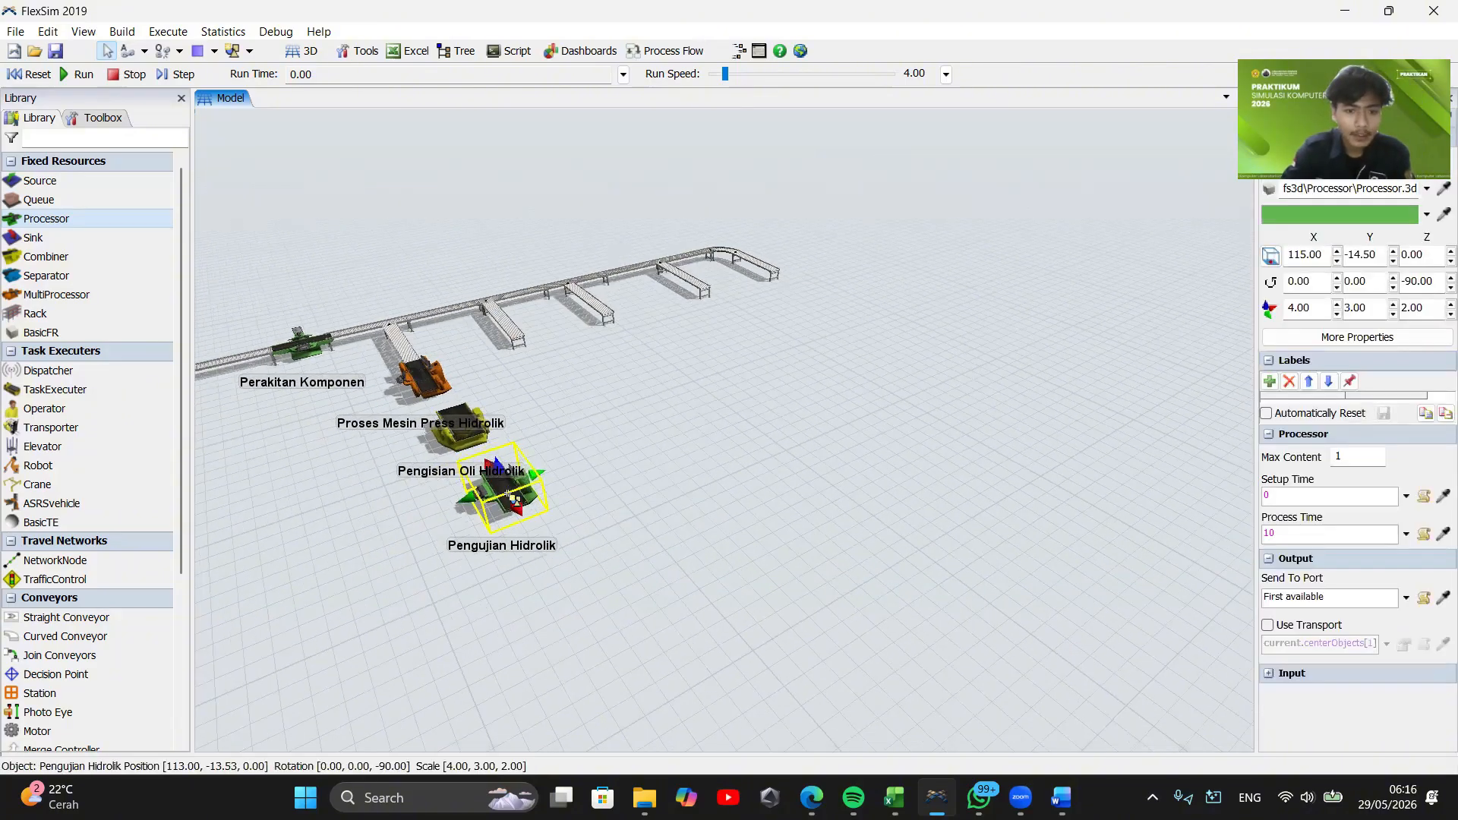
Place a Queue beside the Pengisian Oli Hidrolik combiner and name it Tempat Tunggu Oli
drag(591, 446, 993, 341)
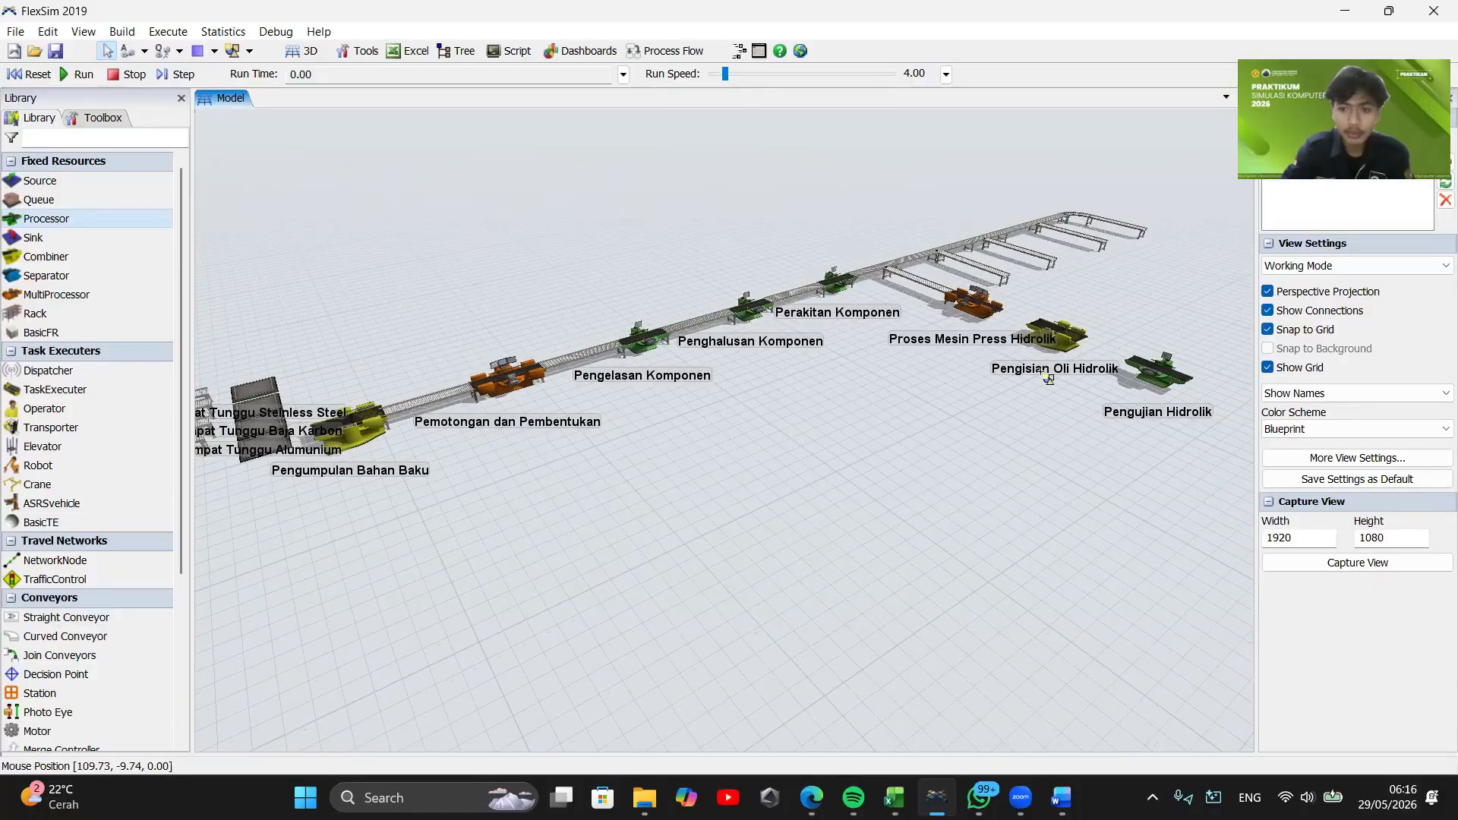
drag(1033, 547, 455, 590)
drag(64, 202, 473, 487)
double_click(476, 490)
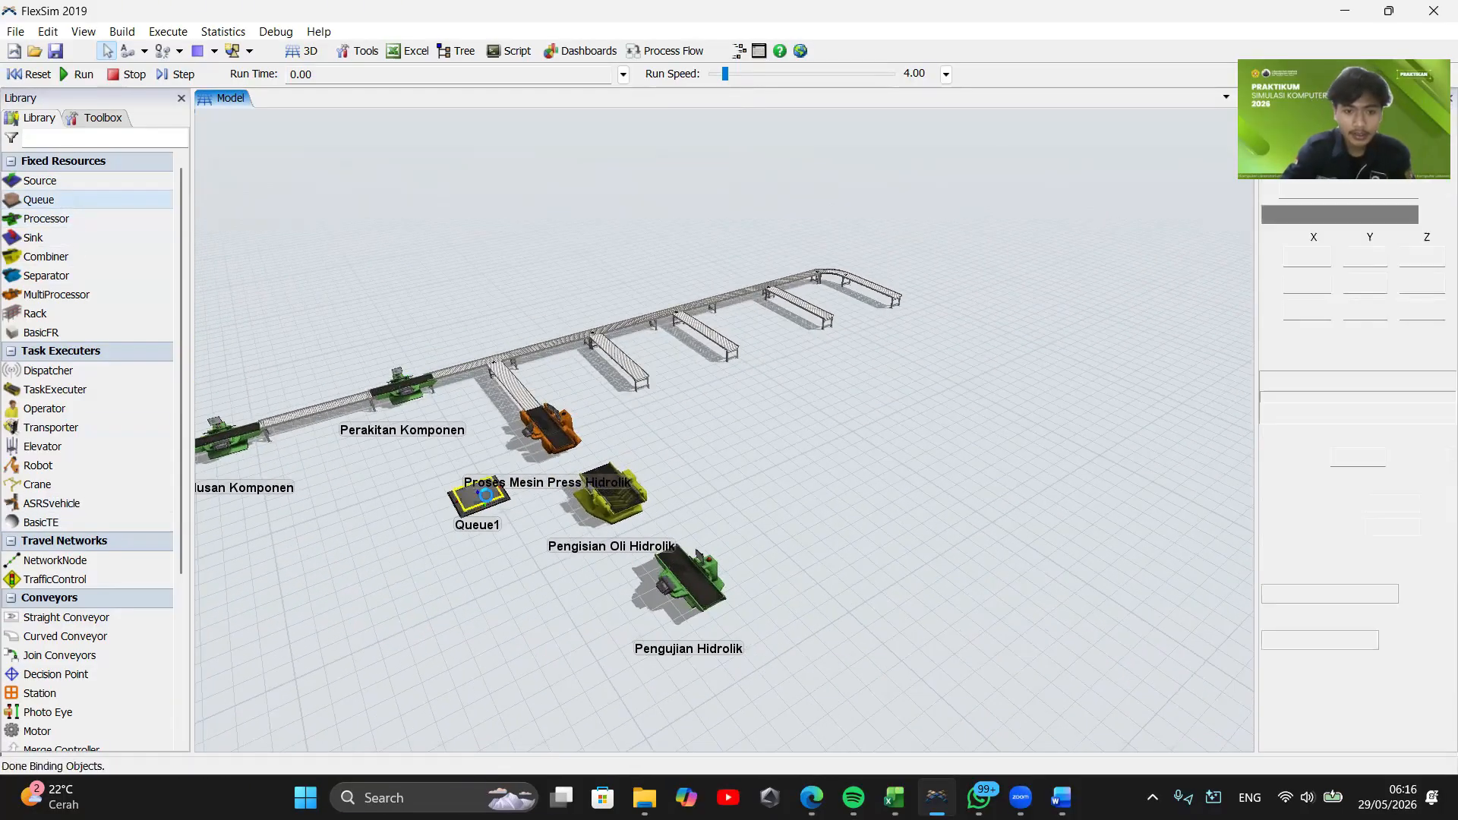
double_click(421, 161)
text(T)
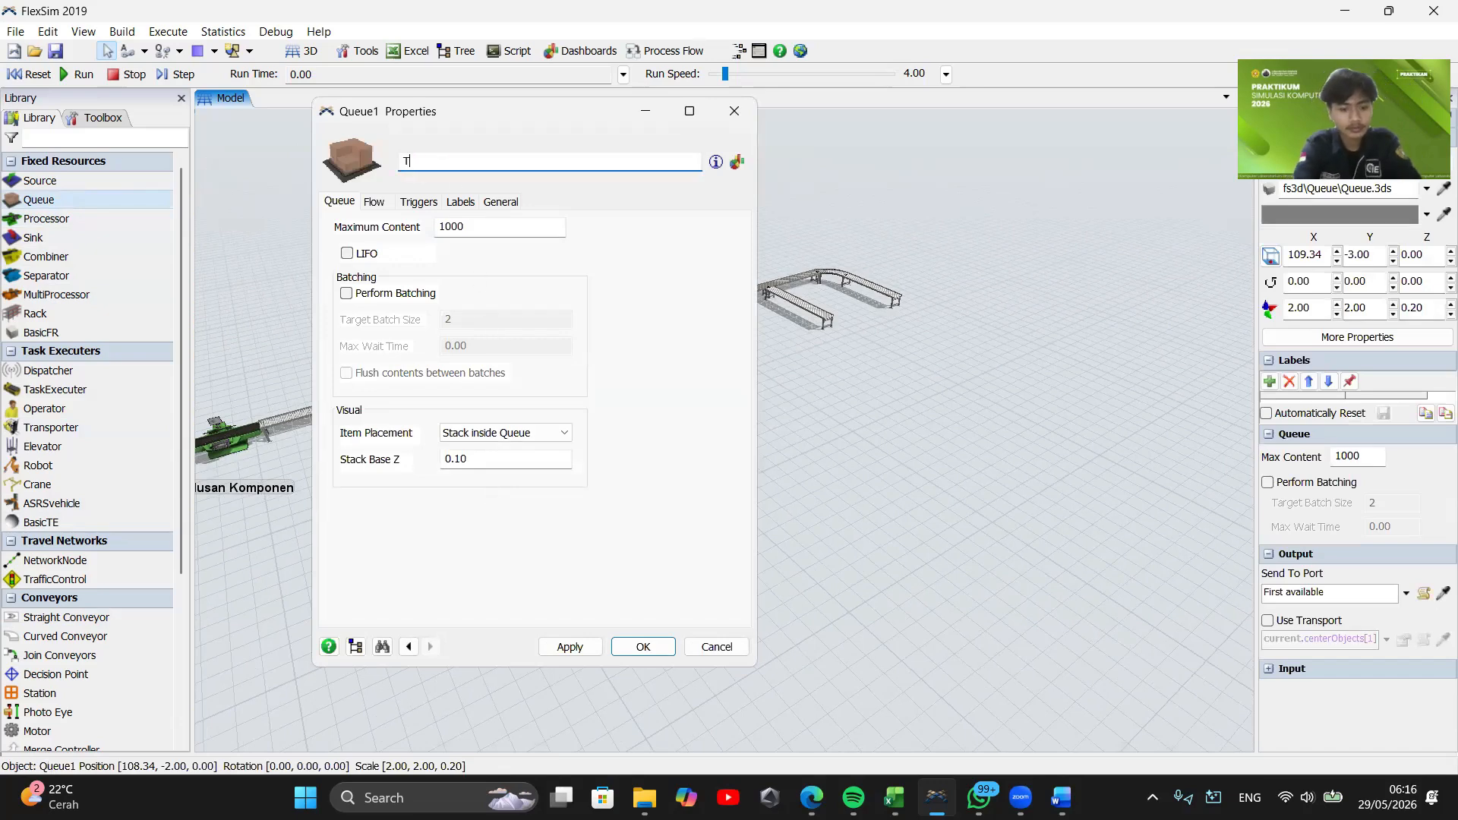
text(empat Tunggu)
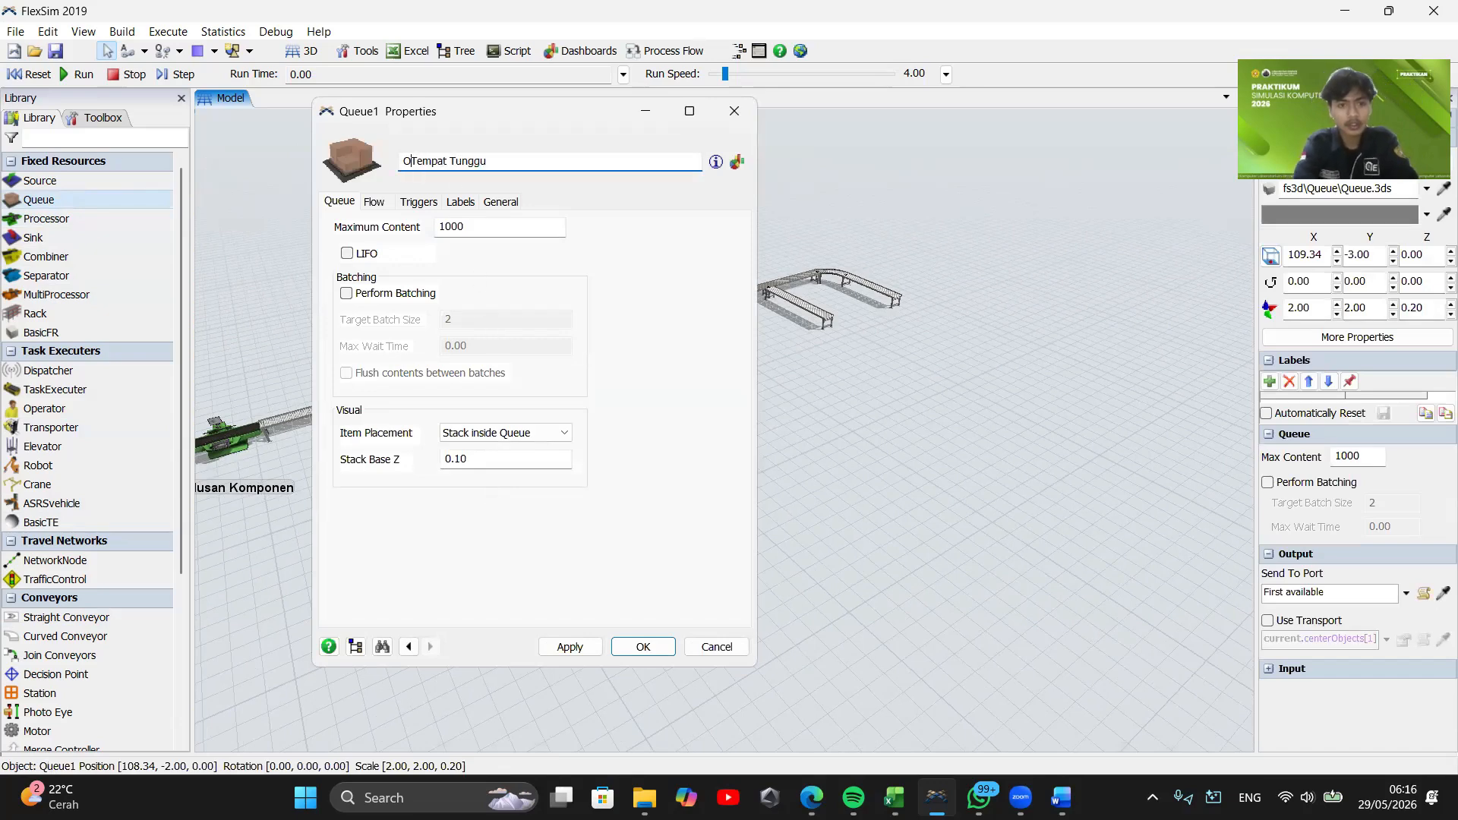
text( Oli)
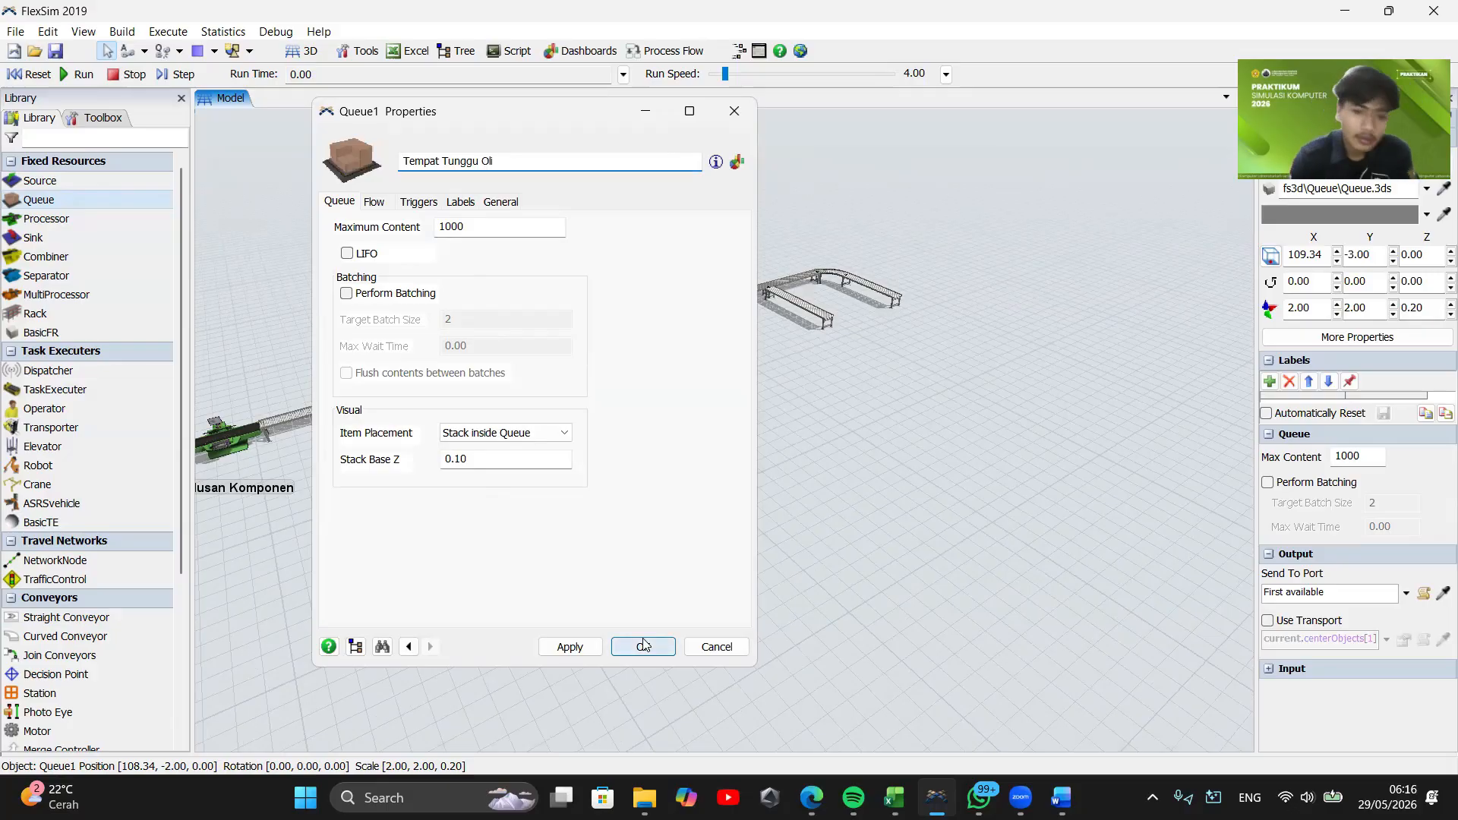
Confirm the queue's properties with the name Tempat Tunggu Oli
click(643, 647)
click(541, 562)
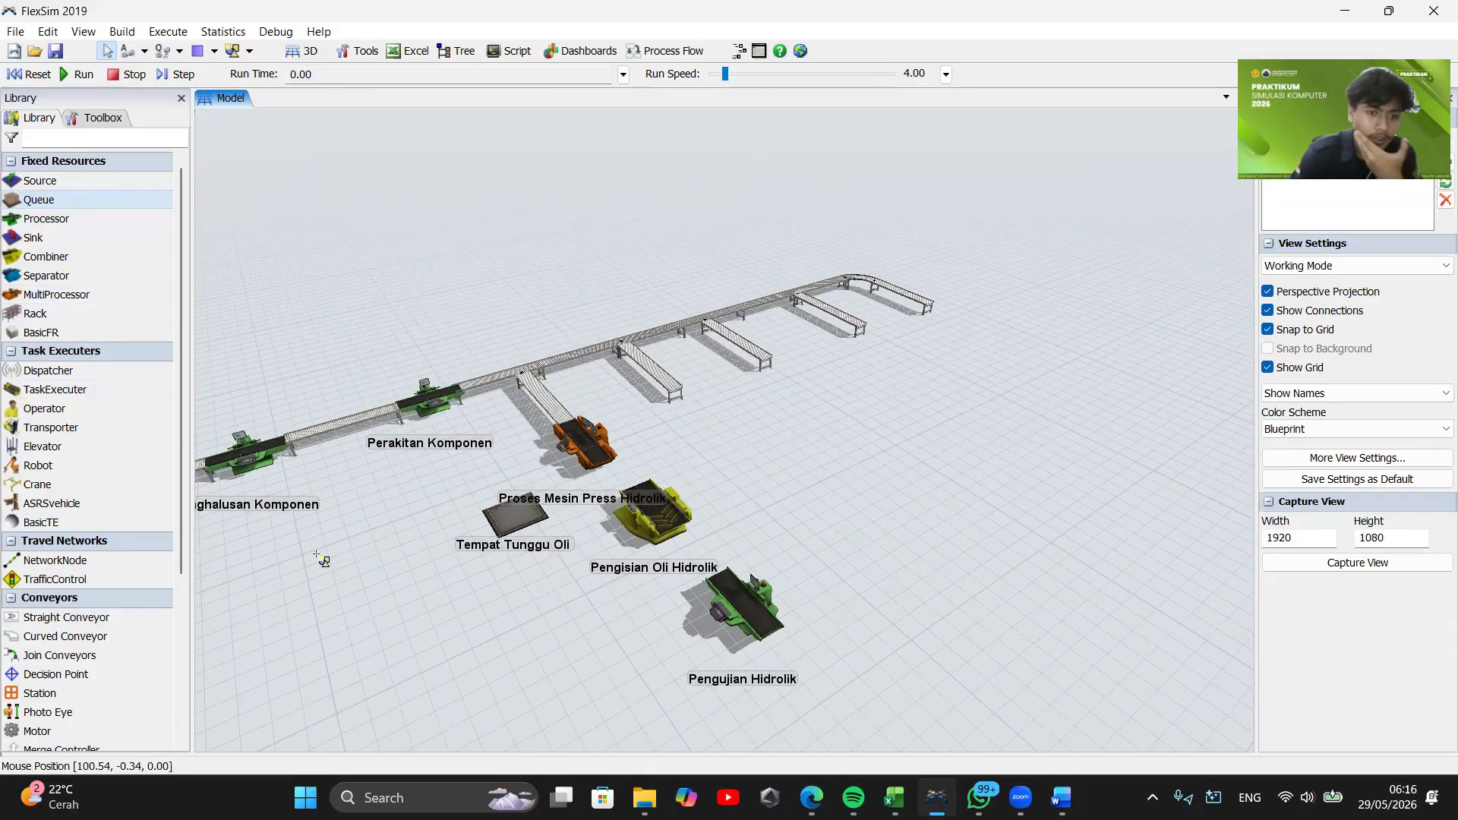
scroll(407, 570, down, 5)
scroll(407, 570, up, 4)
scroll(651, 531, up, 3)
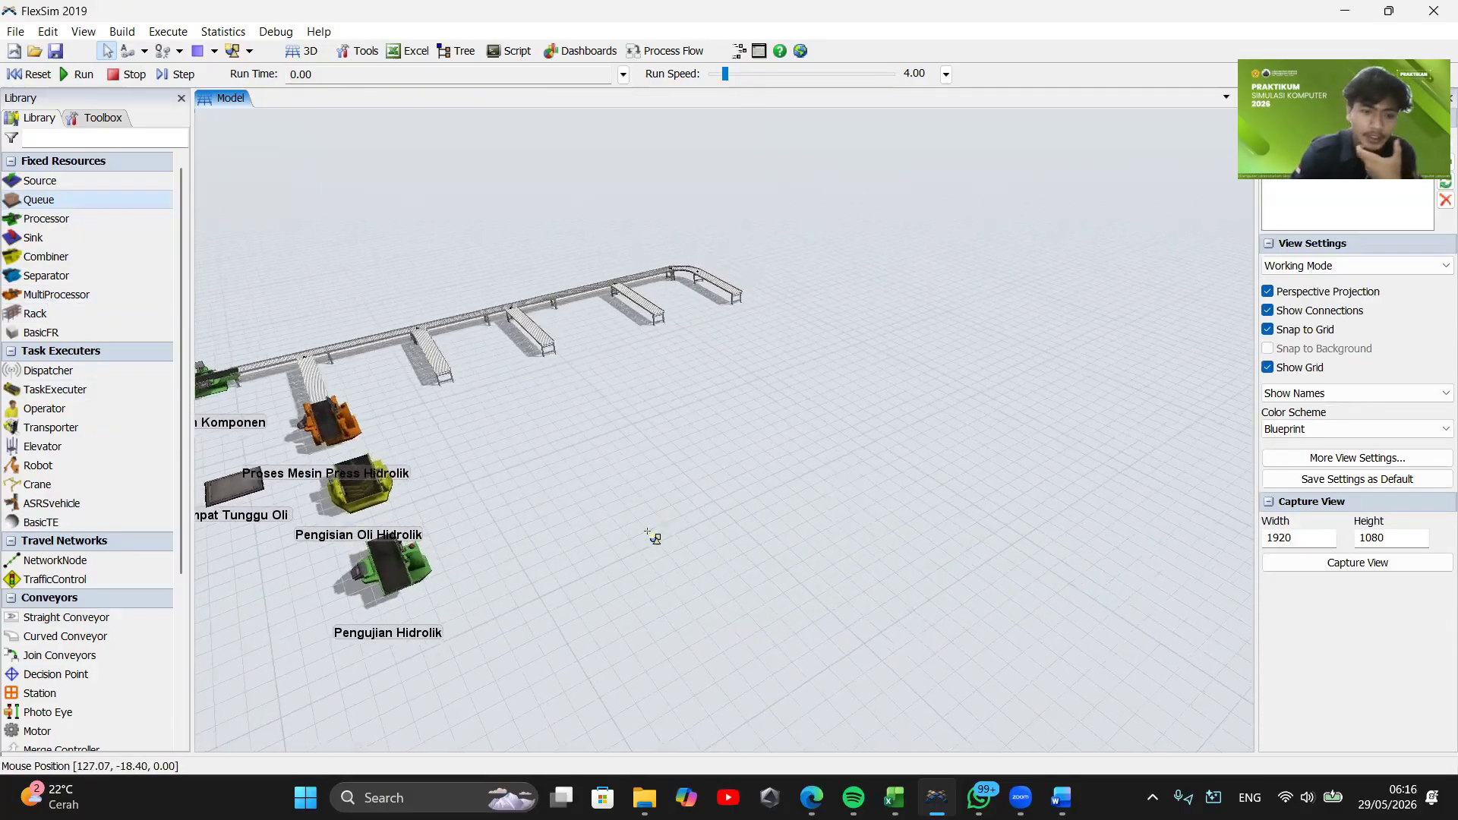
click(335, 610)
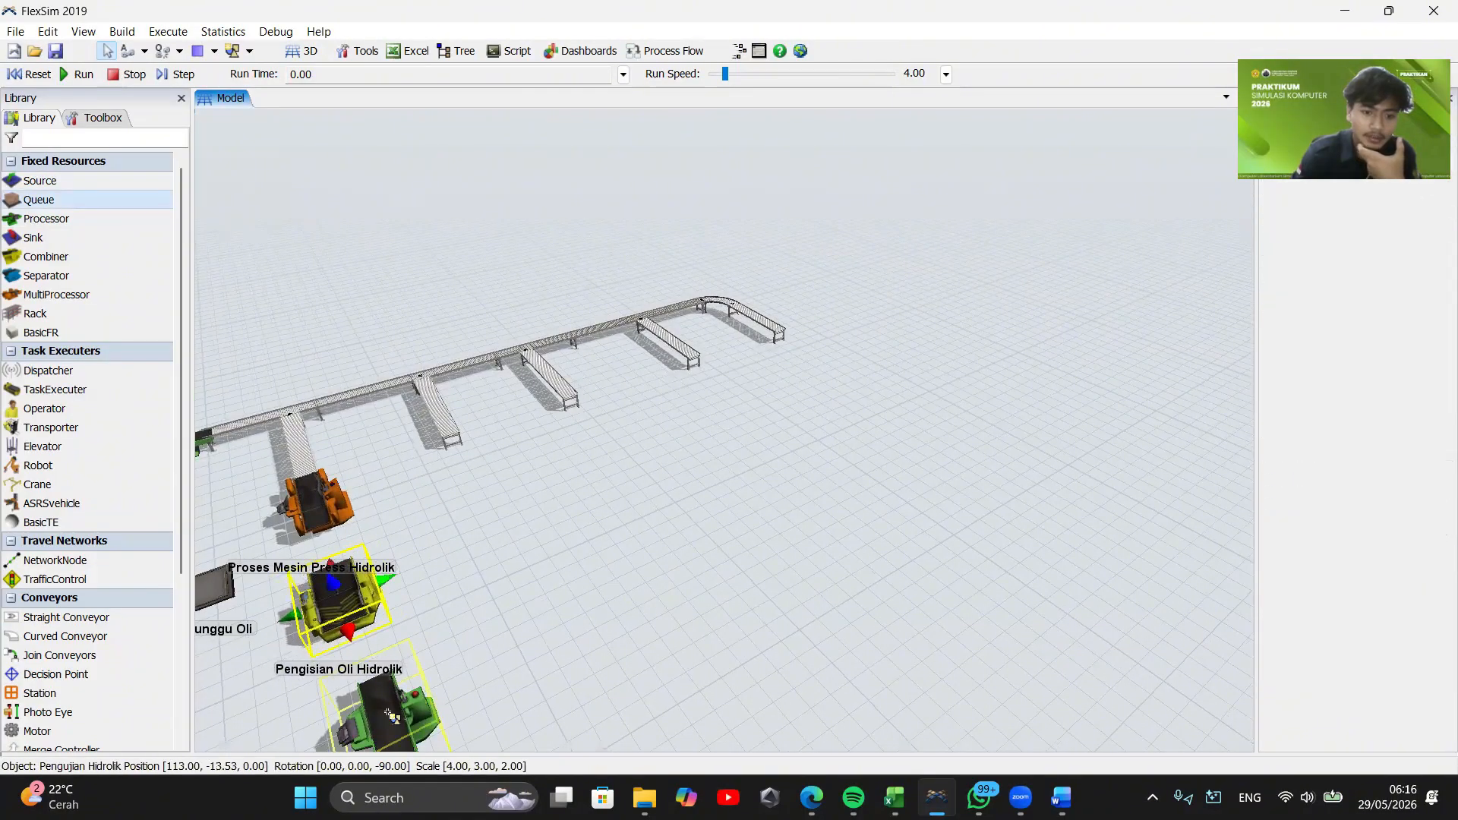
drag(513, 471, 577, 494)
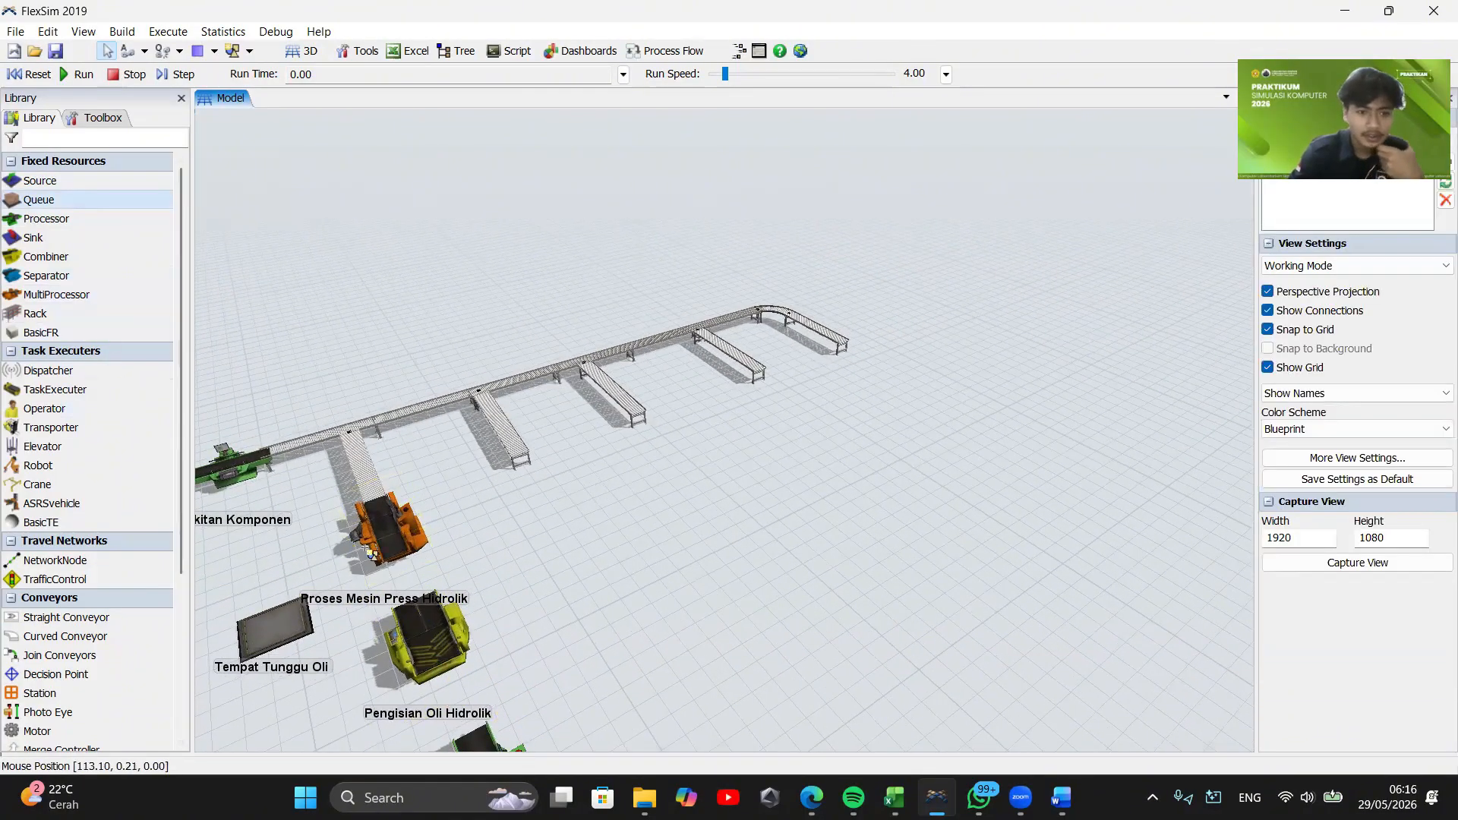
click(384, 532)
In Excel, fill the mechanical activity rows from Pemasangan Gear Mekanik to Pengujian Mekanik (B64:L68) with orange
click(895, 797)
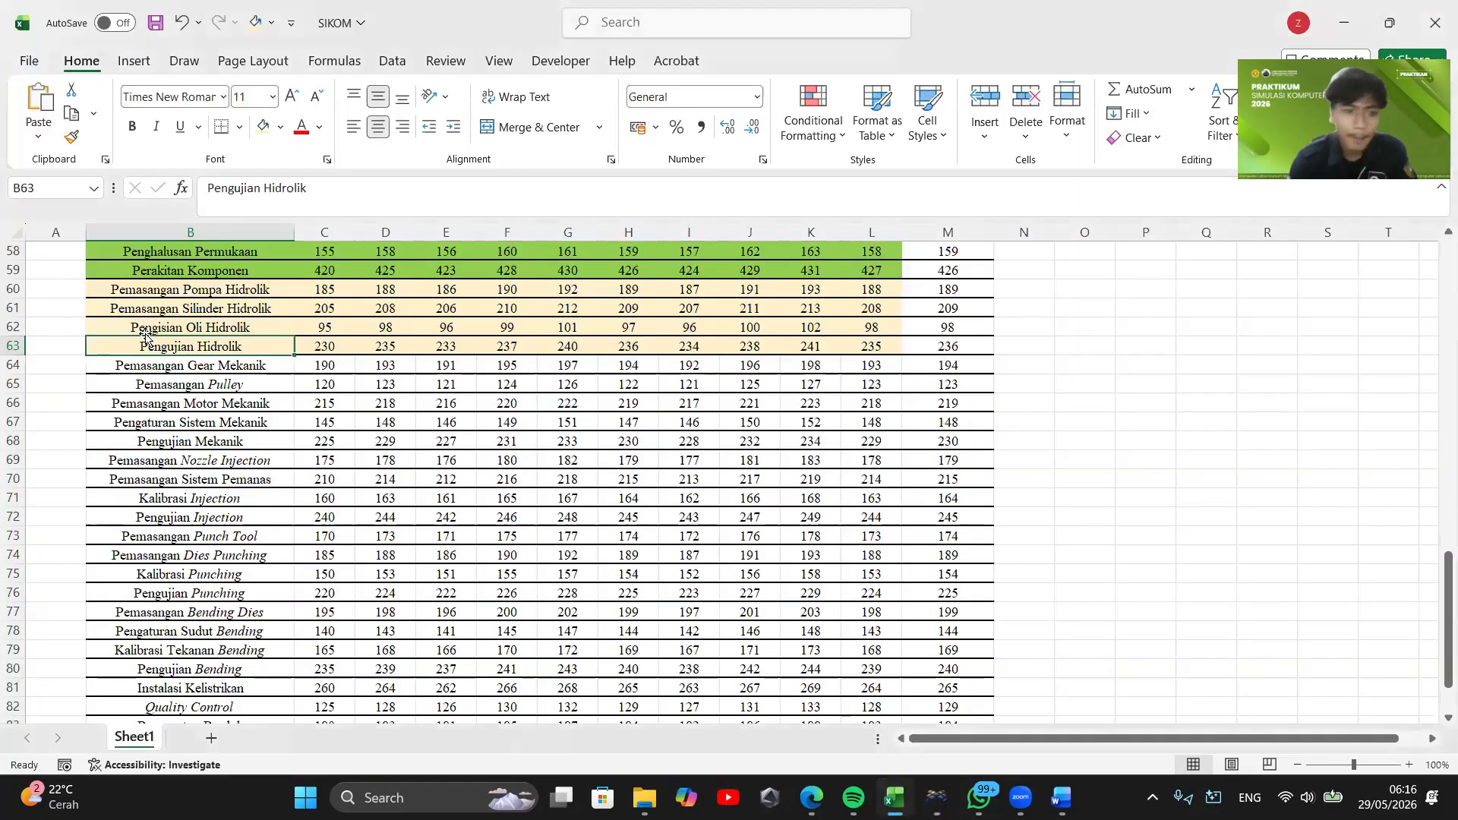
click(173, 401)
drag(162, 365, 874, 442)
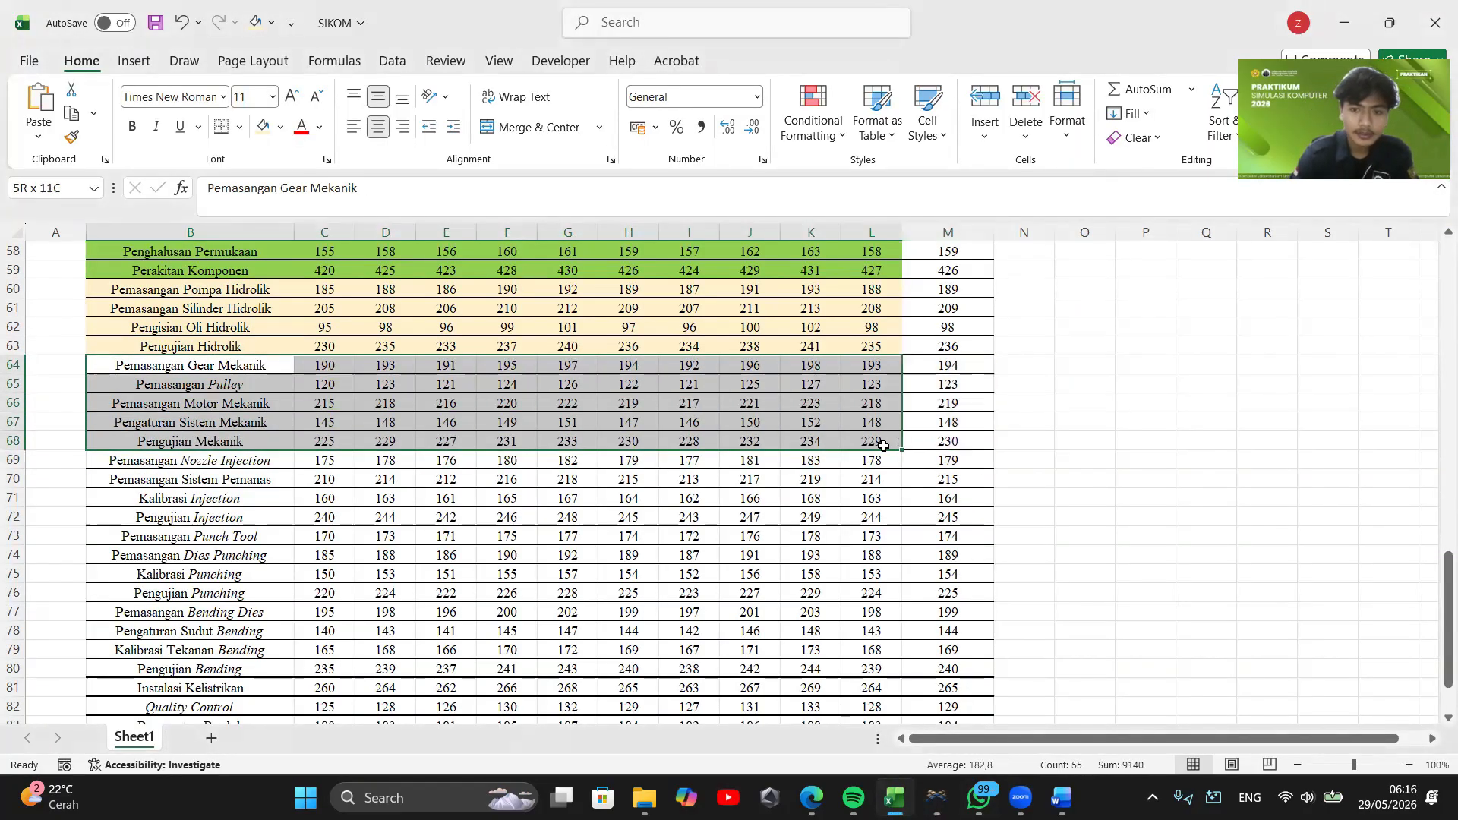
click(281, 127)
click(319, 414)
click(401, 498)
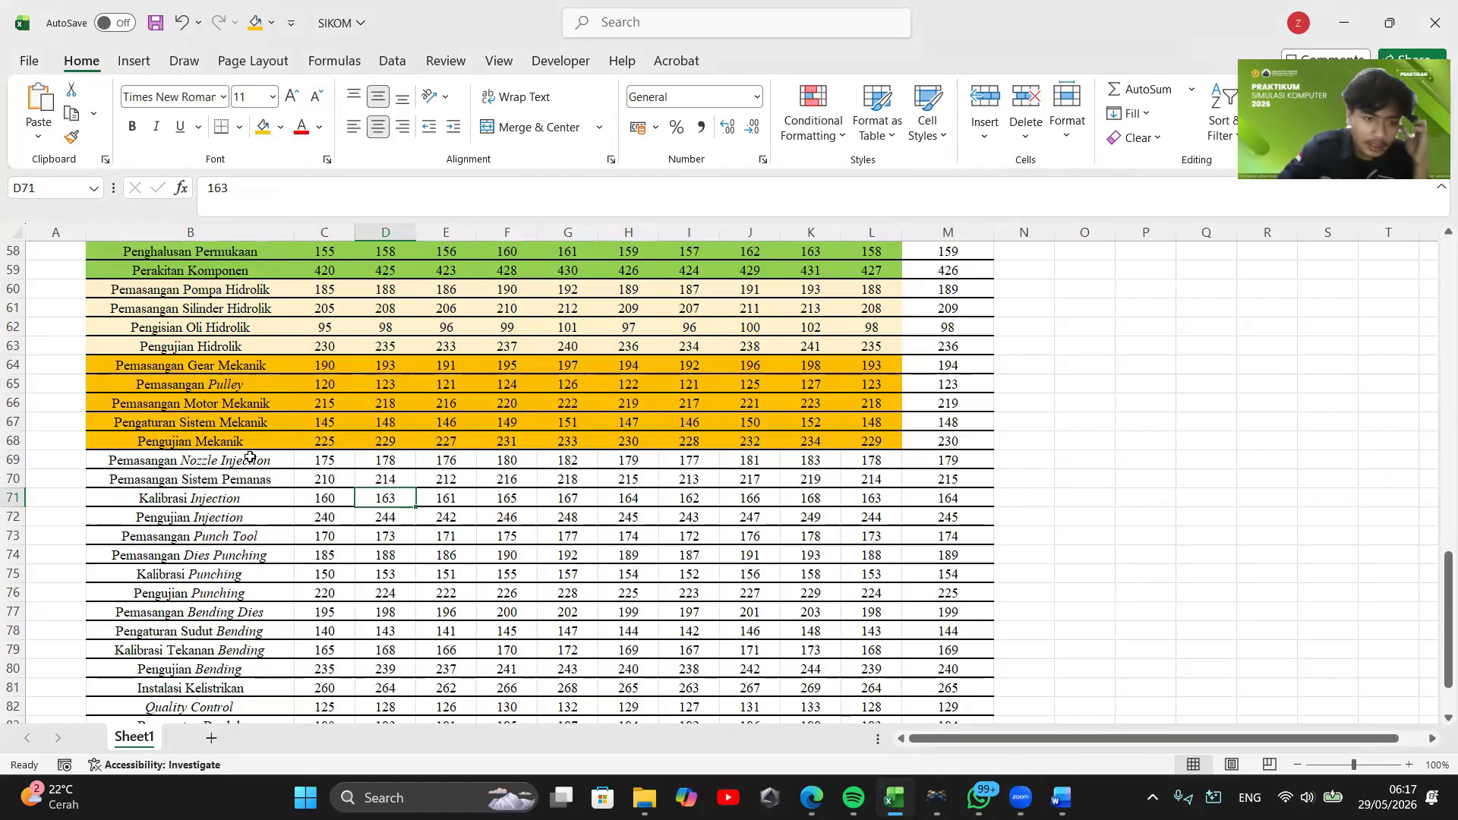
Return to FlexSim and paste a copy of the Proses Mesin Press Hidrolik multiprocessor at the end of the second conveyor branch
mouse_move(936, 797)
click(930, 721)
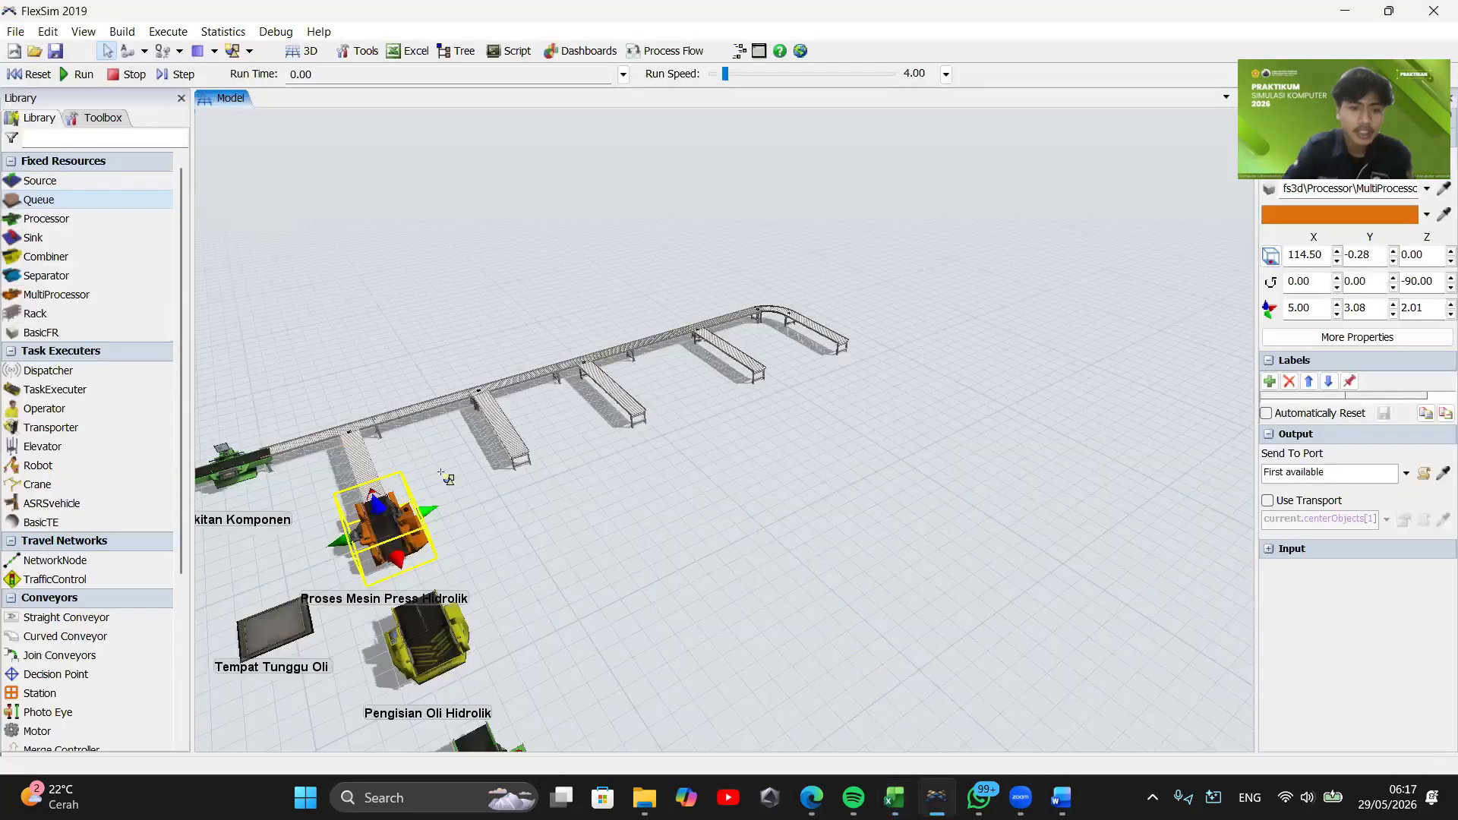
click(530, 518)
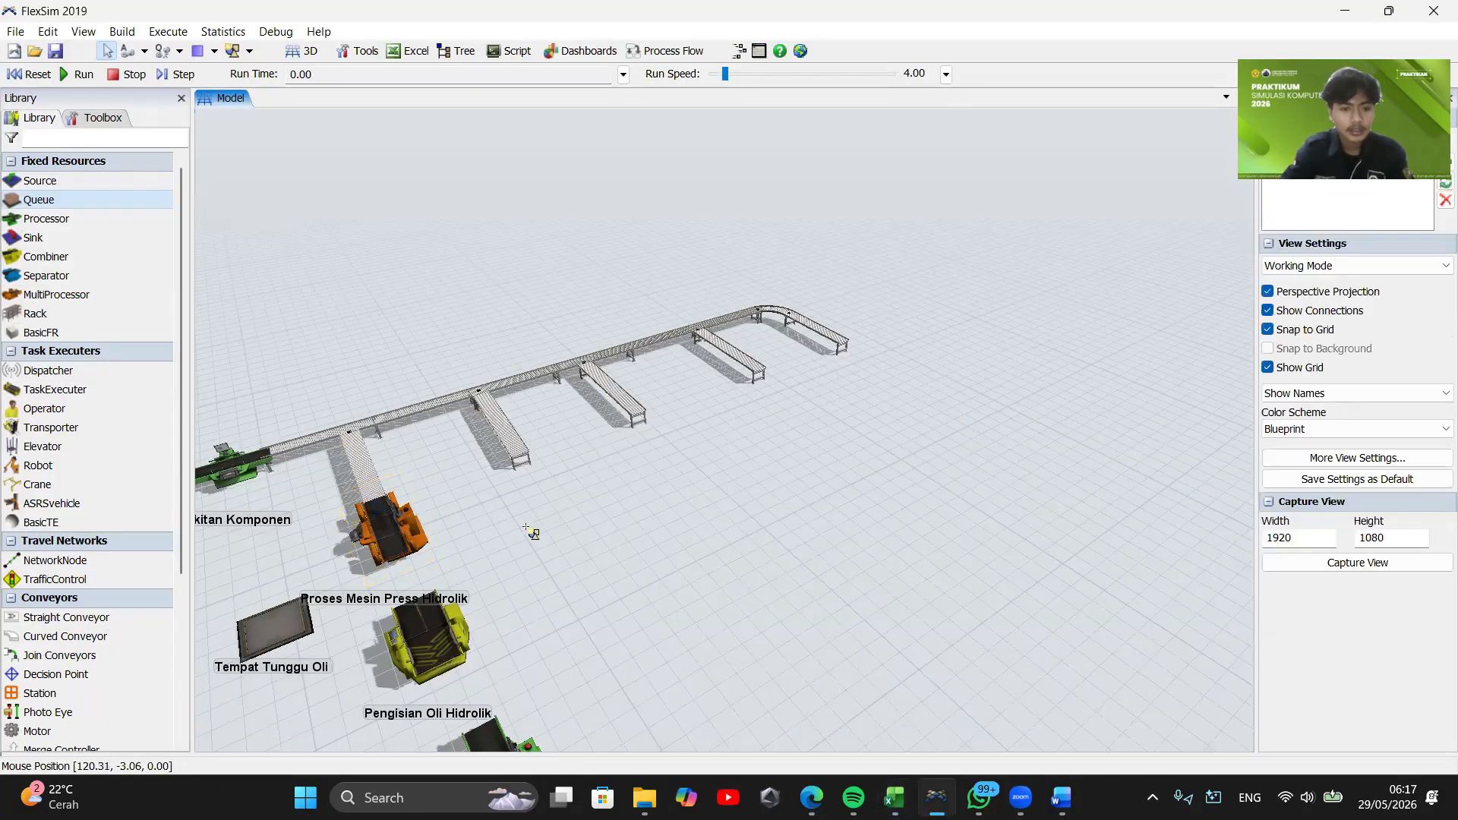
drag(530, 521, 486, 439)
click(386, 684)
click(326, 483)
key(ctrl+c)
key(ctrl+v)
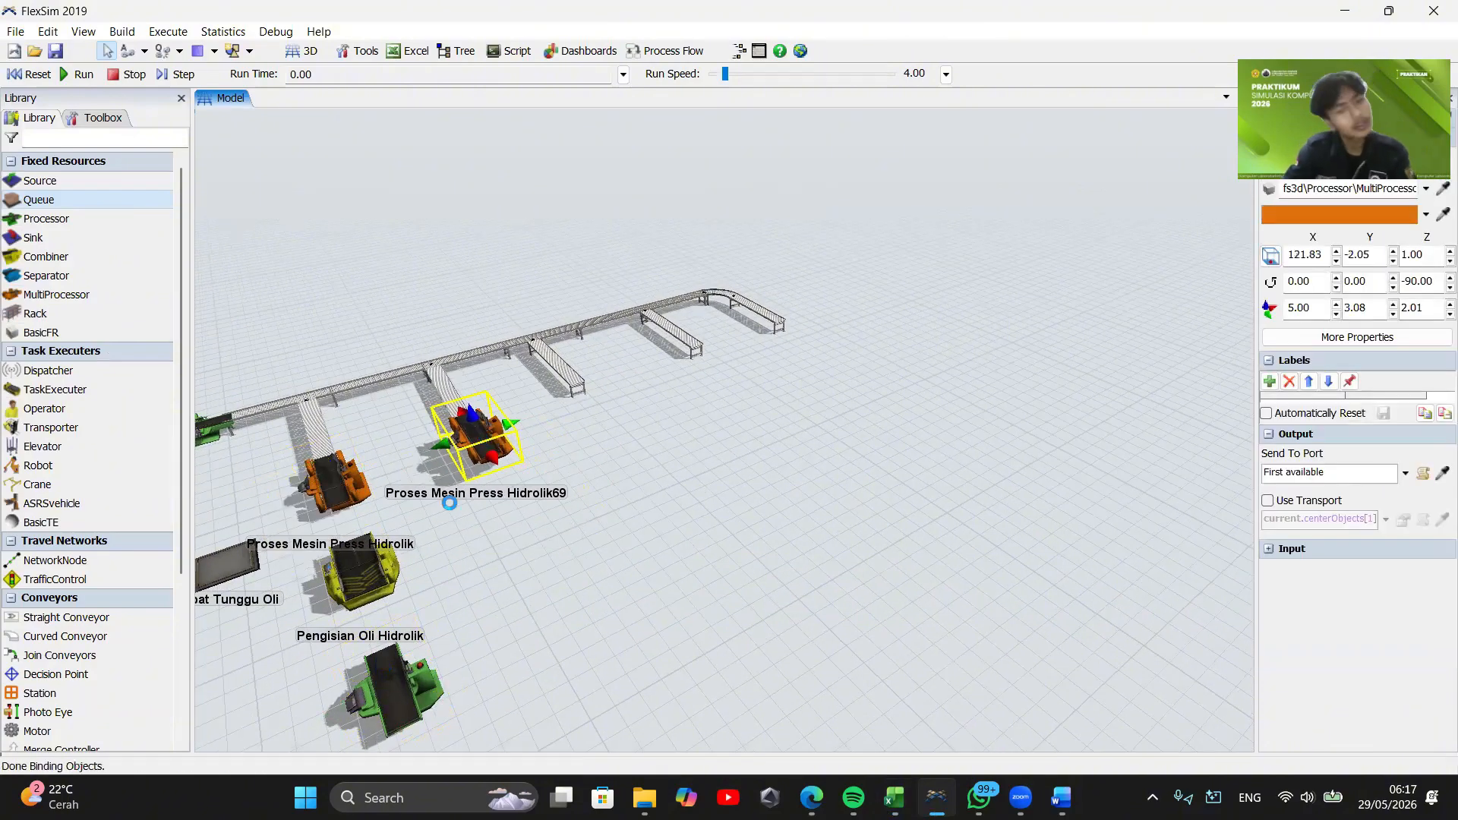
Rename the copied multiprocessor Proses Mesin Press Mekanik and its first process Pemasangan Gear Mekanik
double_click(486, 439)
double_click(650, 156)
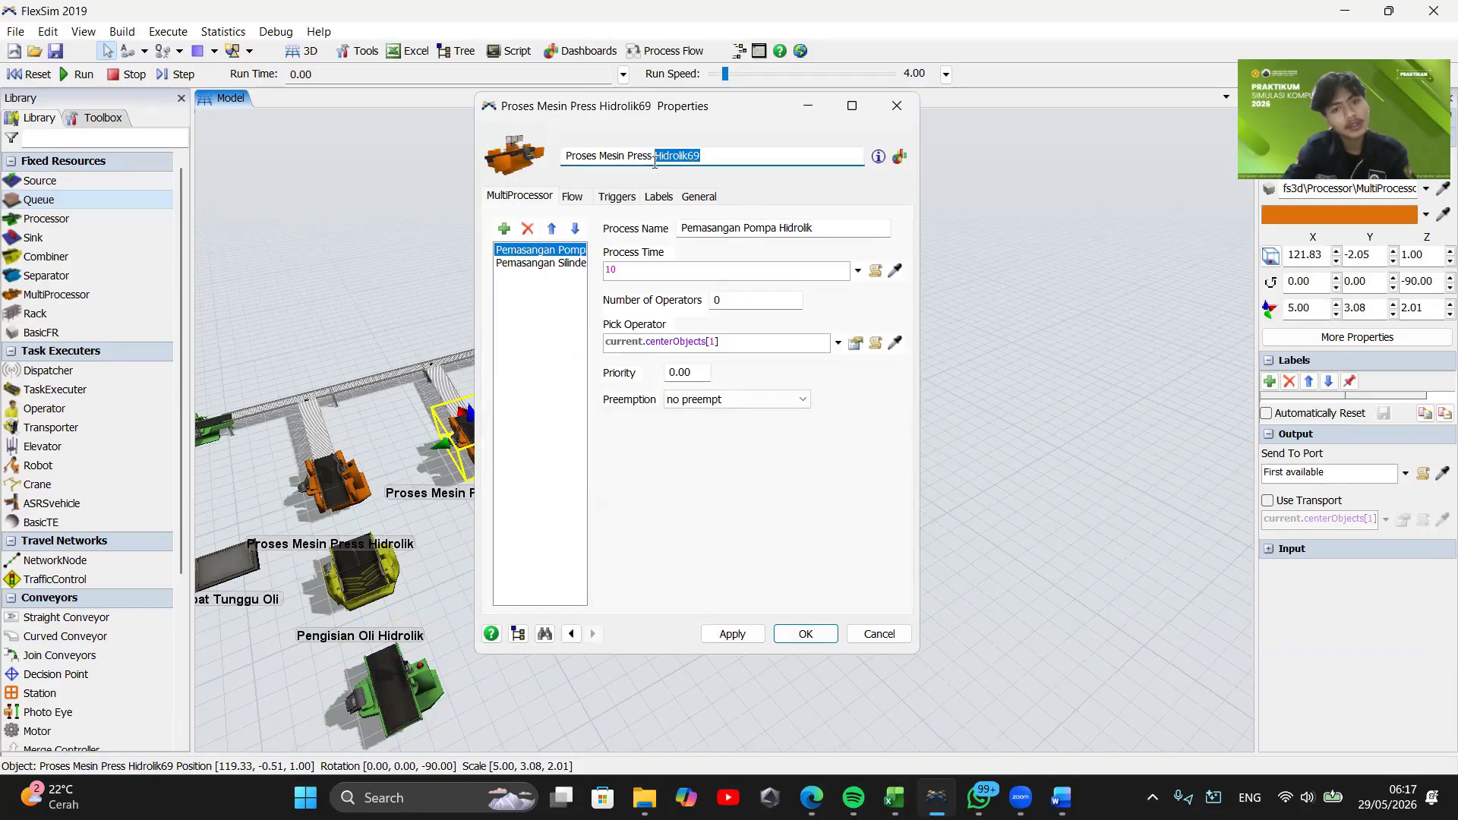
text(Mekanik)
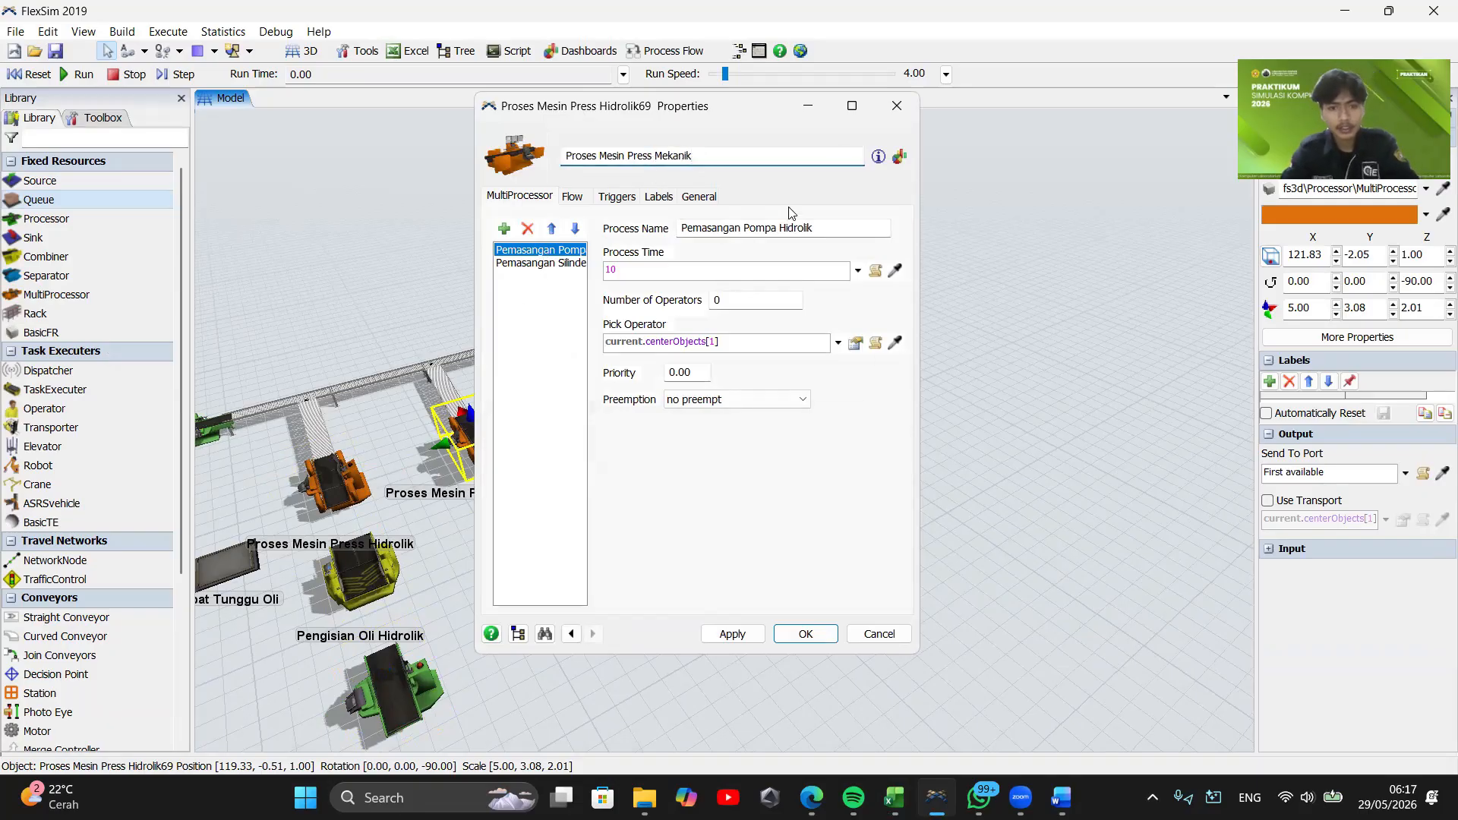
triple_click(824, 228)
click(895, 798)
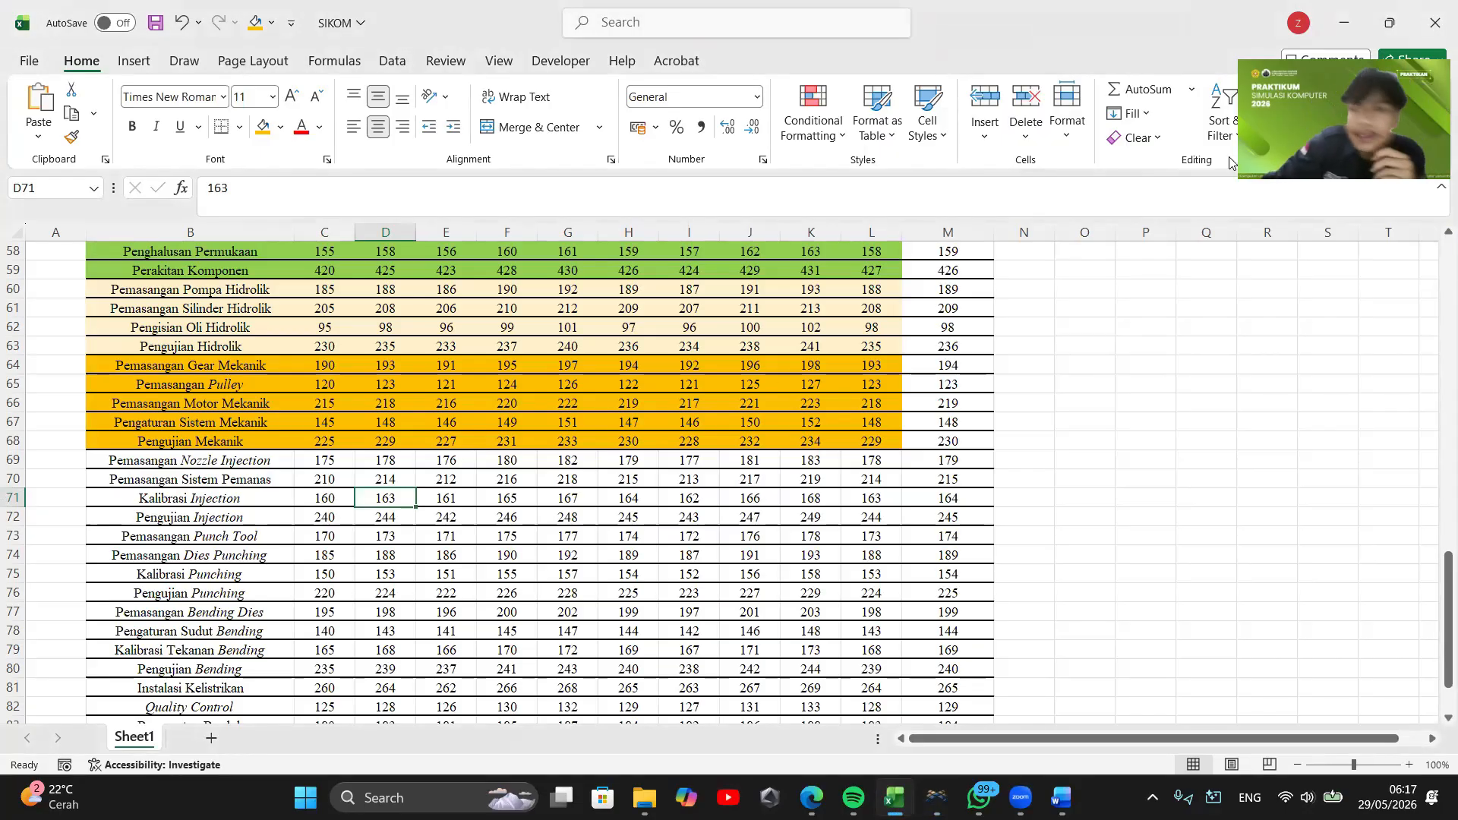
key(alt+Tab)
drag(812, 228, 746, 229)
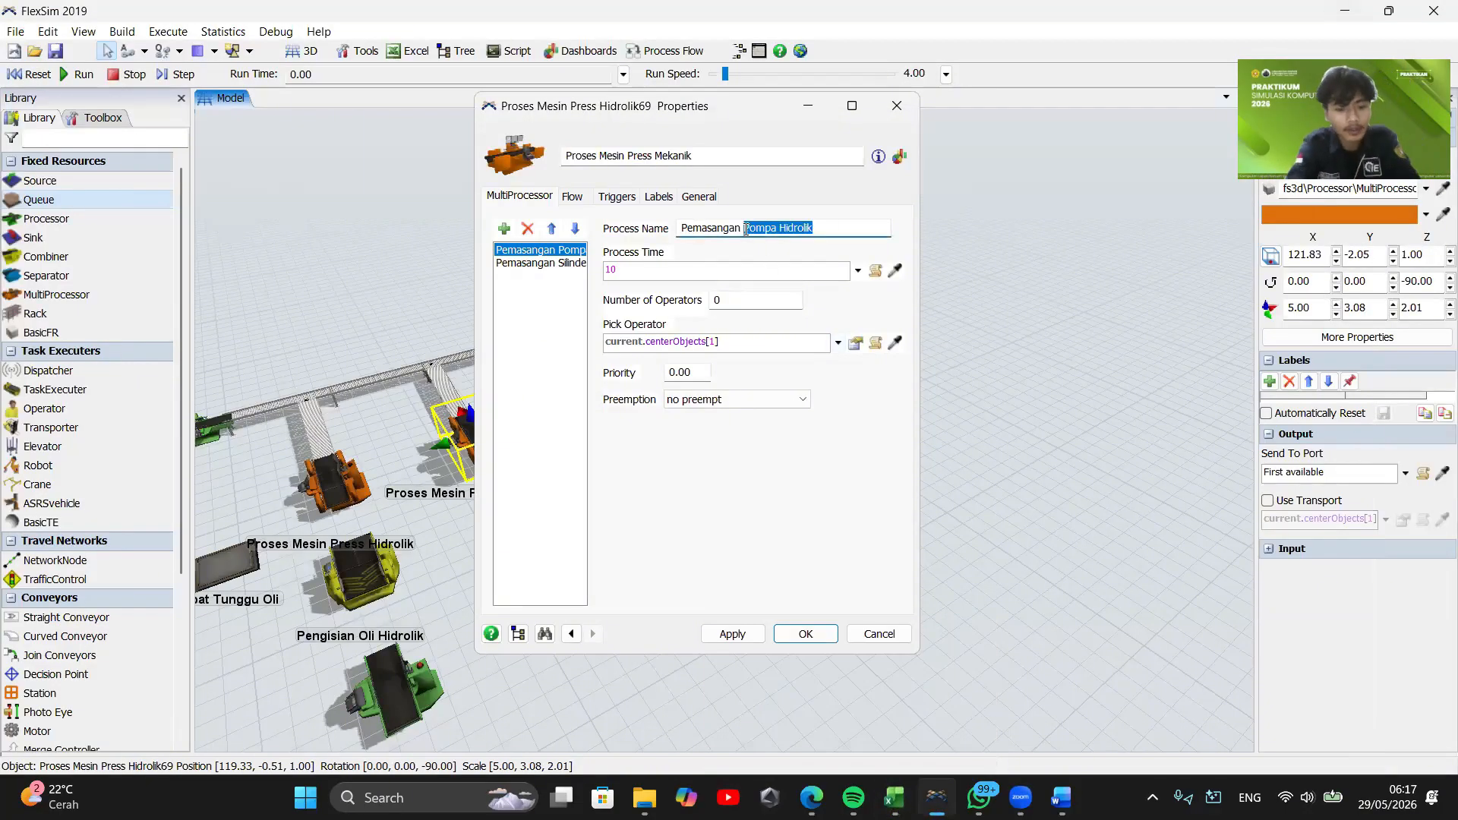
text(Gear)
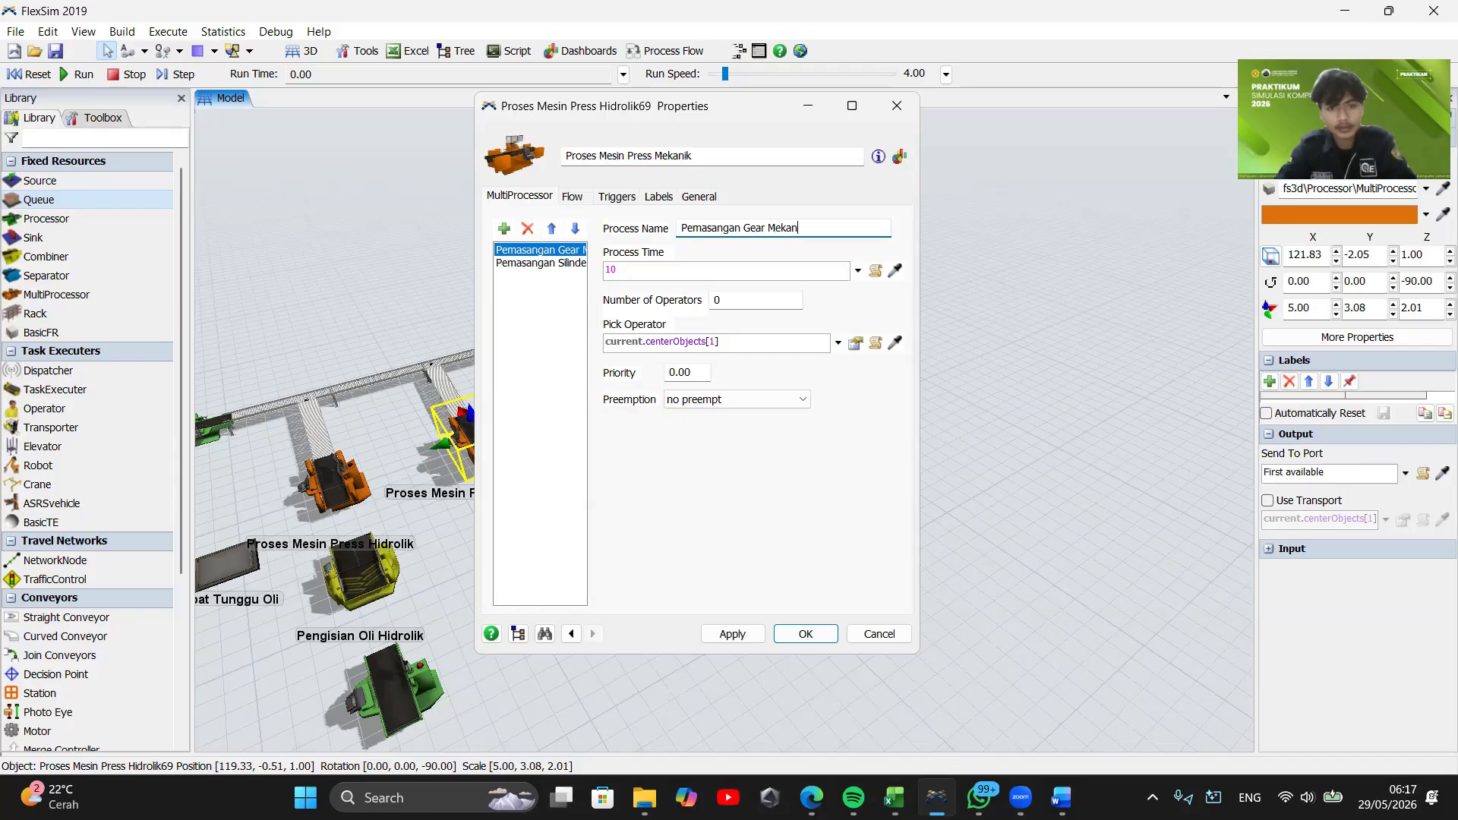
Rename the multiprocessor's second process Pemasangan Pulley, checking the activity name in Excel
click(541, 262)
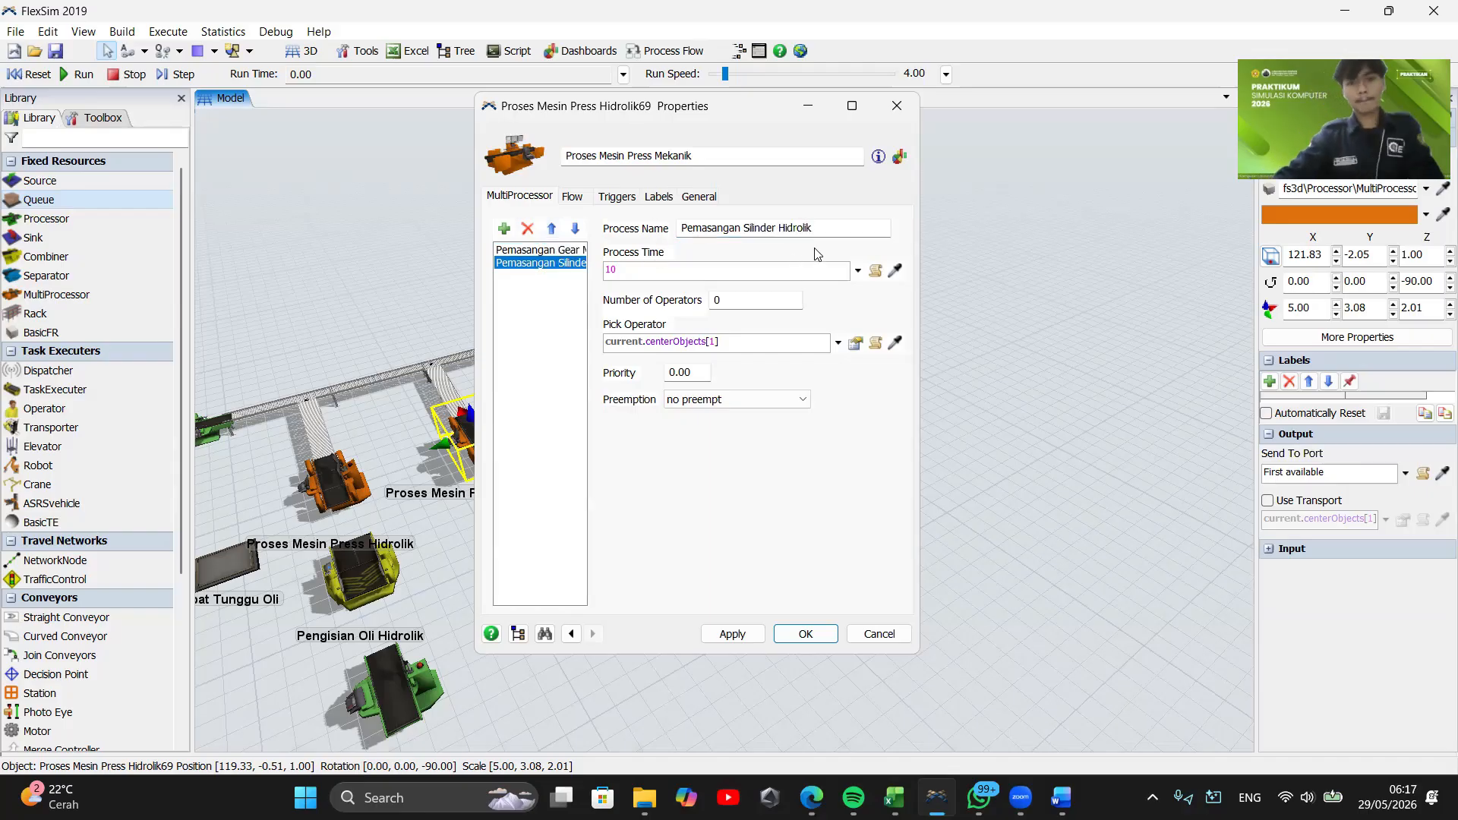
drag(814, 229, 744, 244)
key(BackSpace)
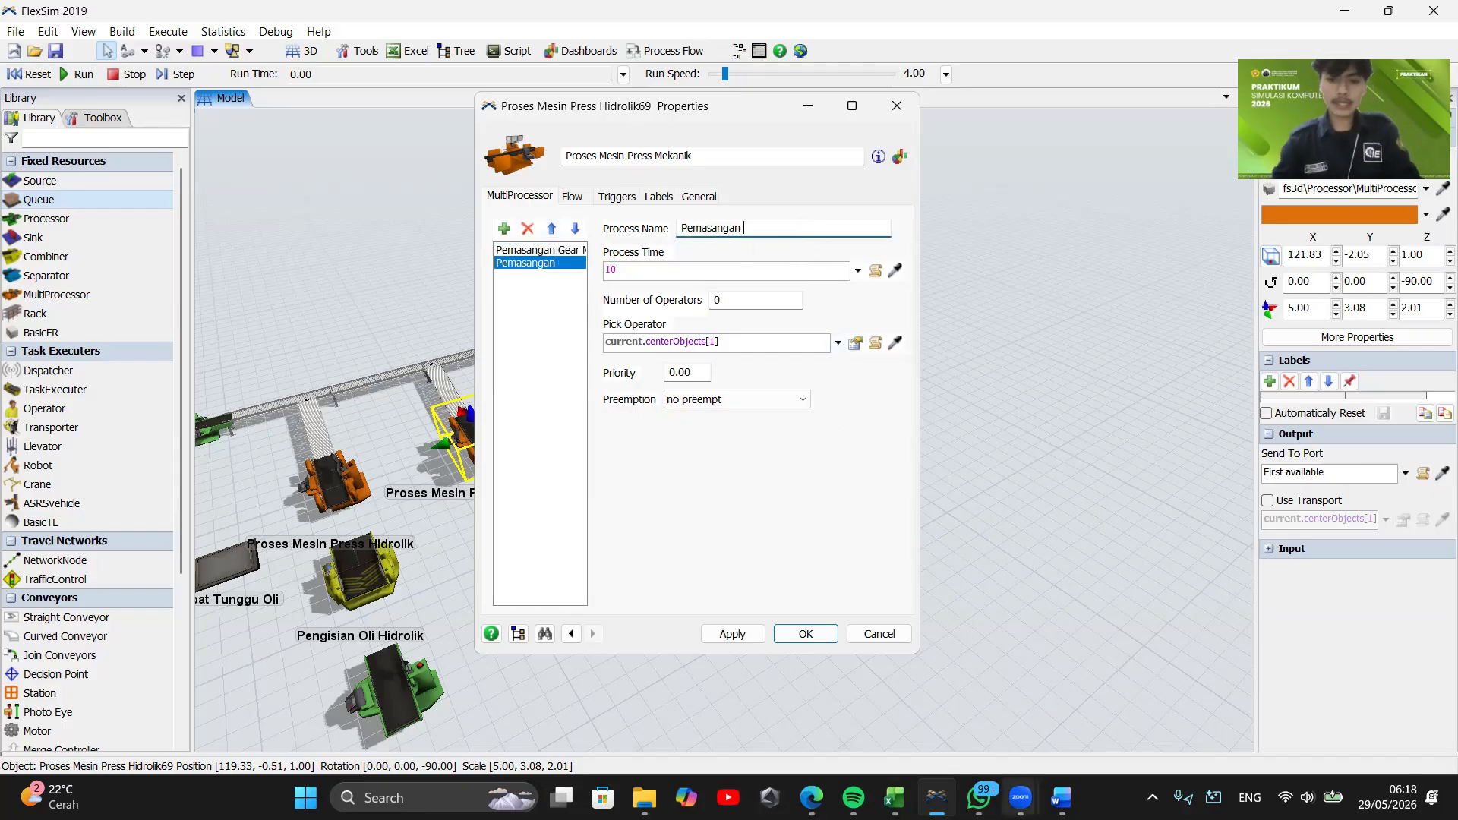
key(alt+Tab)
key(alt+Tab)
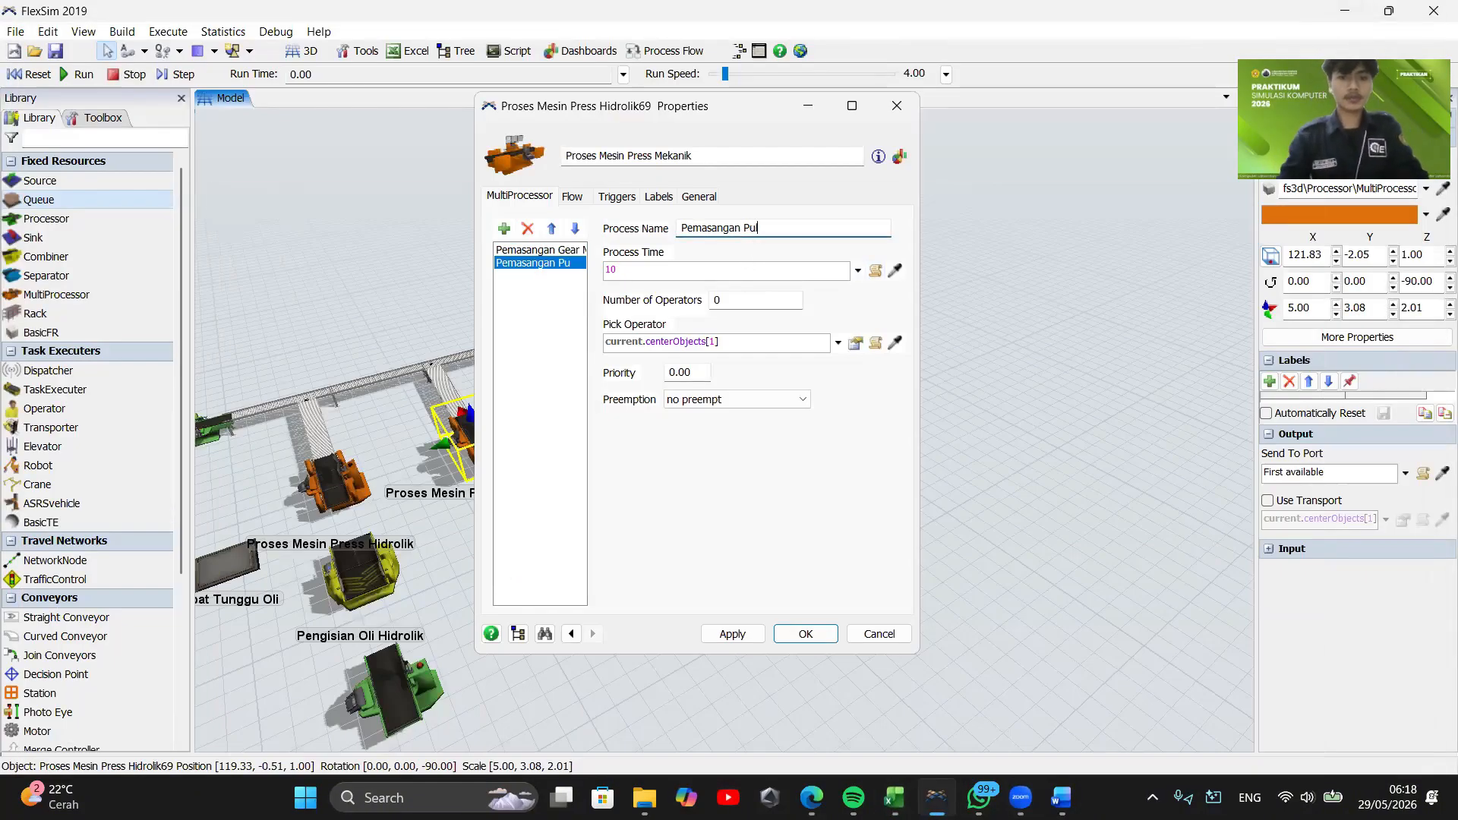
Add a third process to the multiprocessor and name it Pemasangan Motor Mekanik, as listed in Excel
click(505, 230)
drag(743, 230, 671, 237)
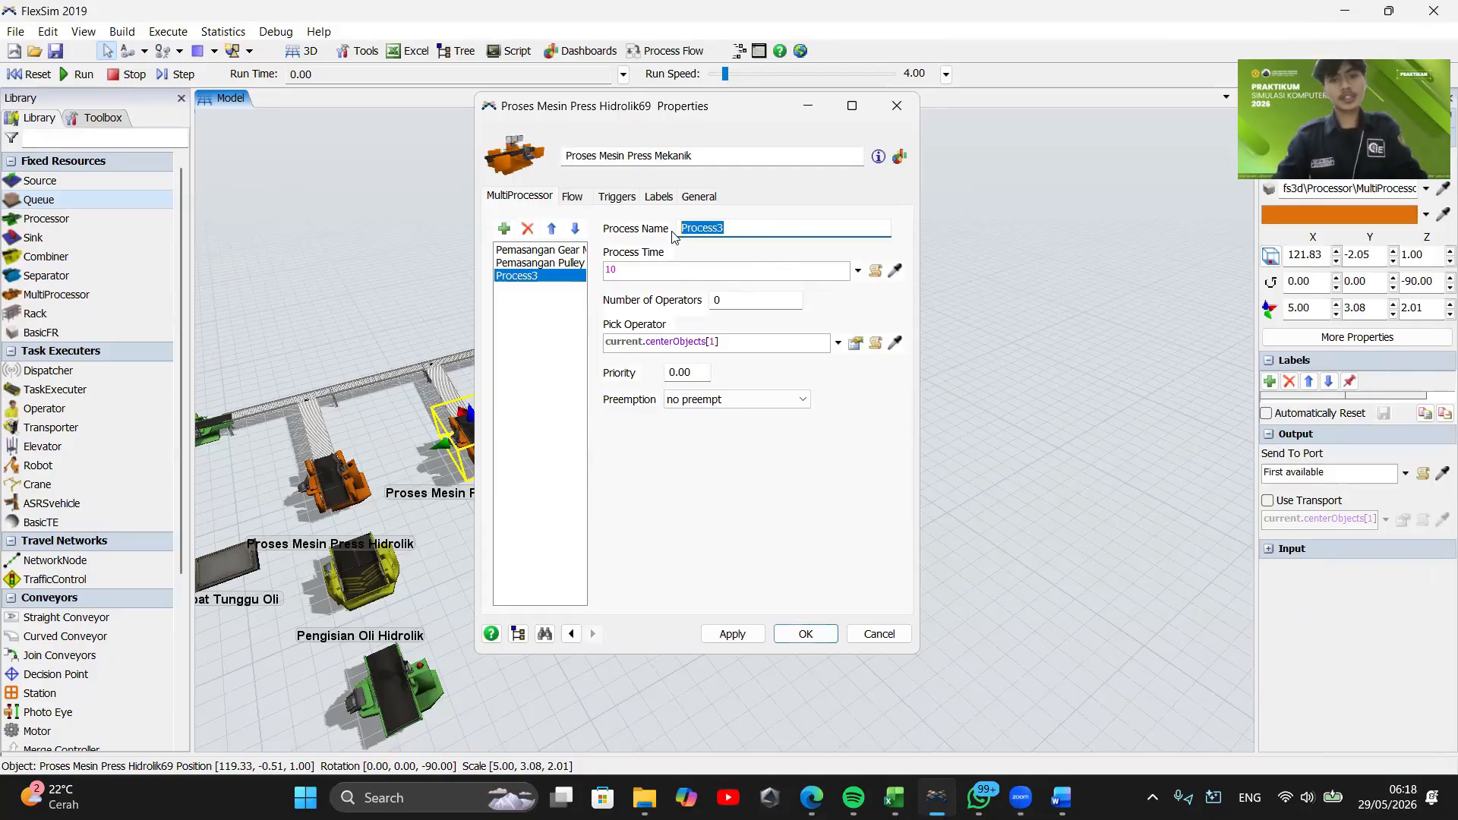
key(BackSpace)
click(895, 796)
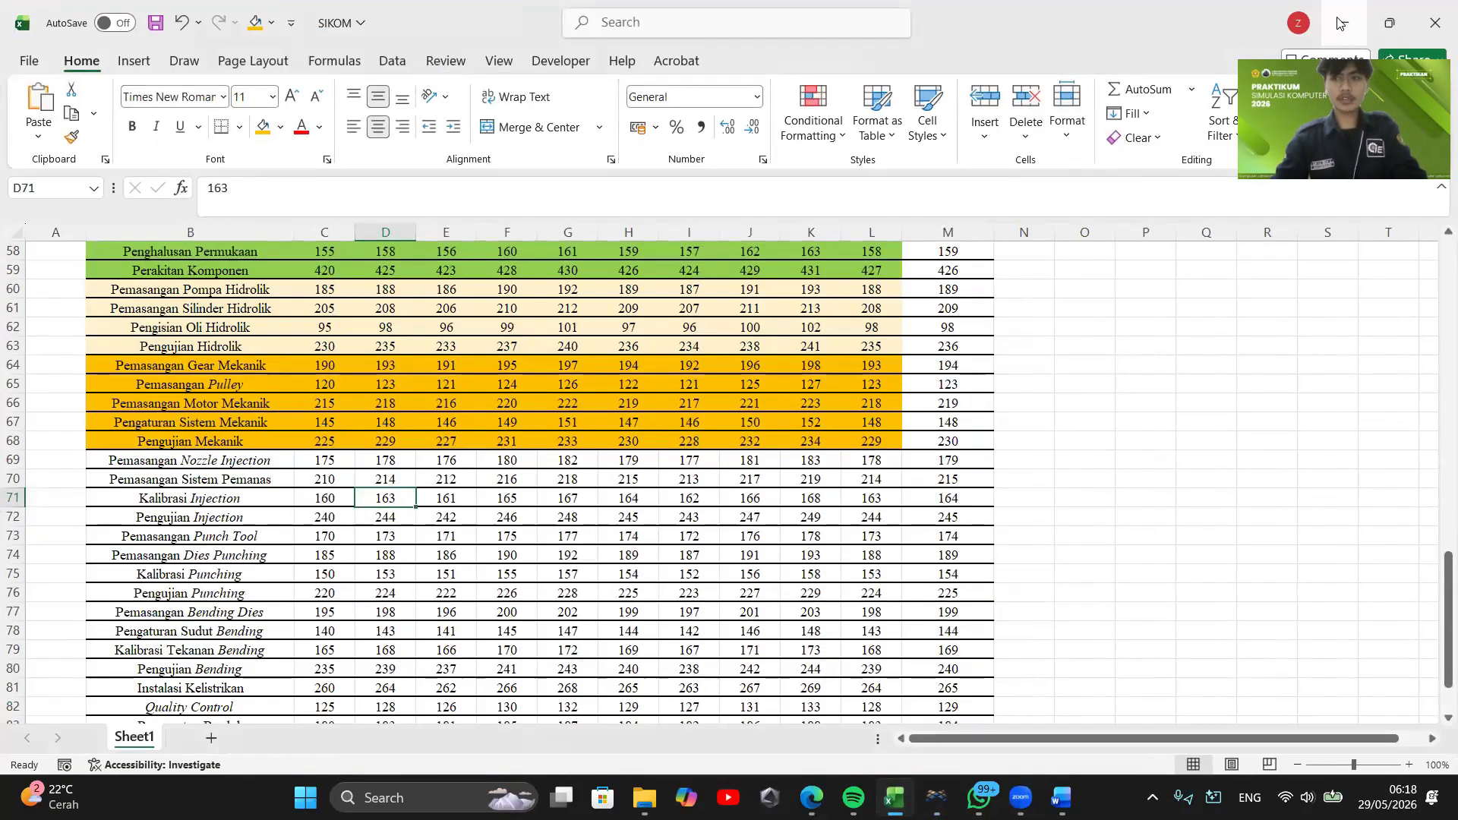
click(895, 796)
click(722, 230)
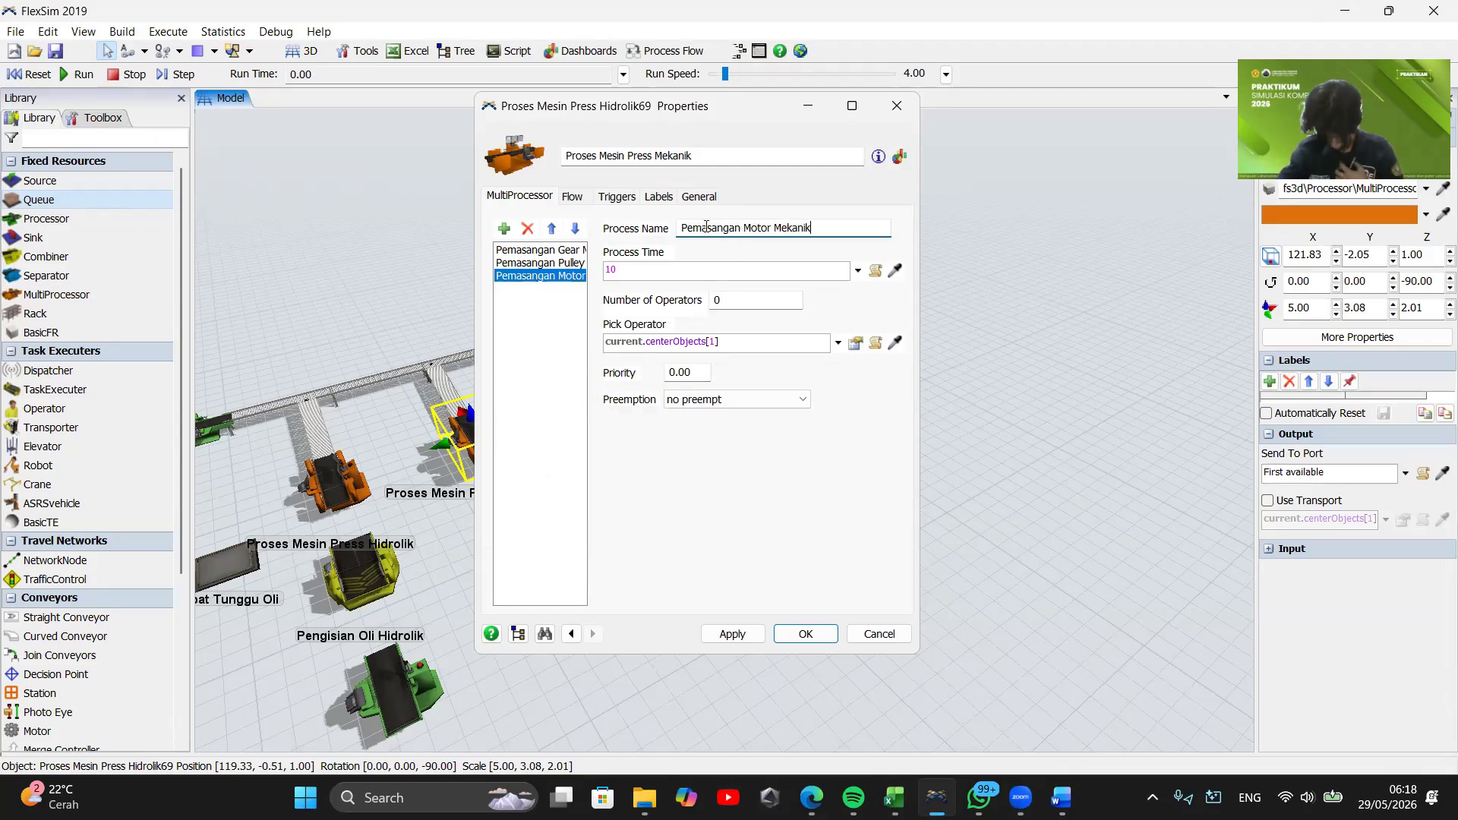
Add a fourth process named Pengaturan Sistem Mekanik from the Excel list and apply the multiprocessor's properties
click(504, 230)
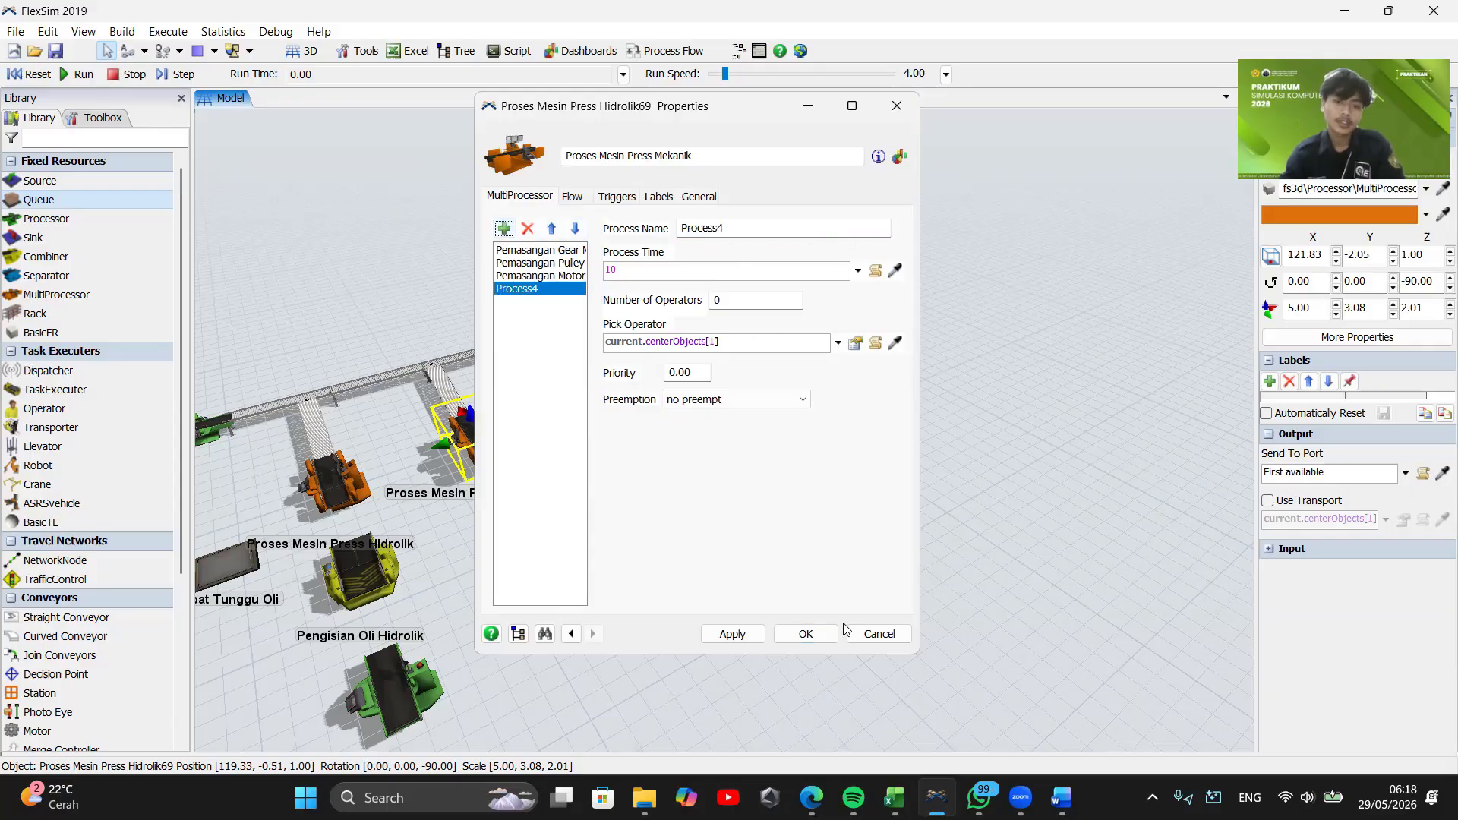
click(895, 796)
click(1358, 6)
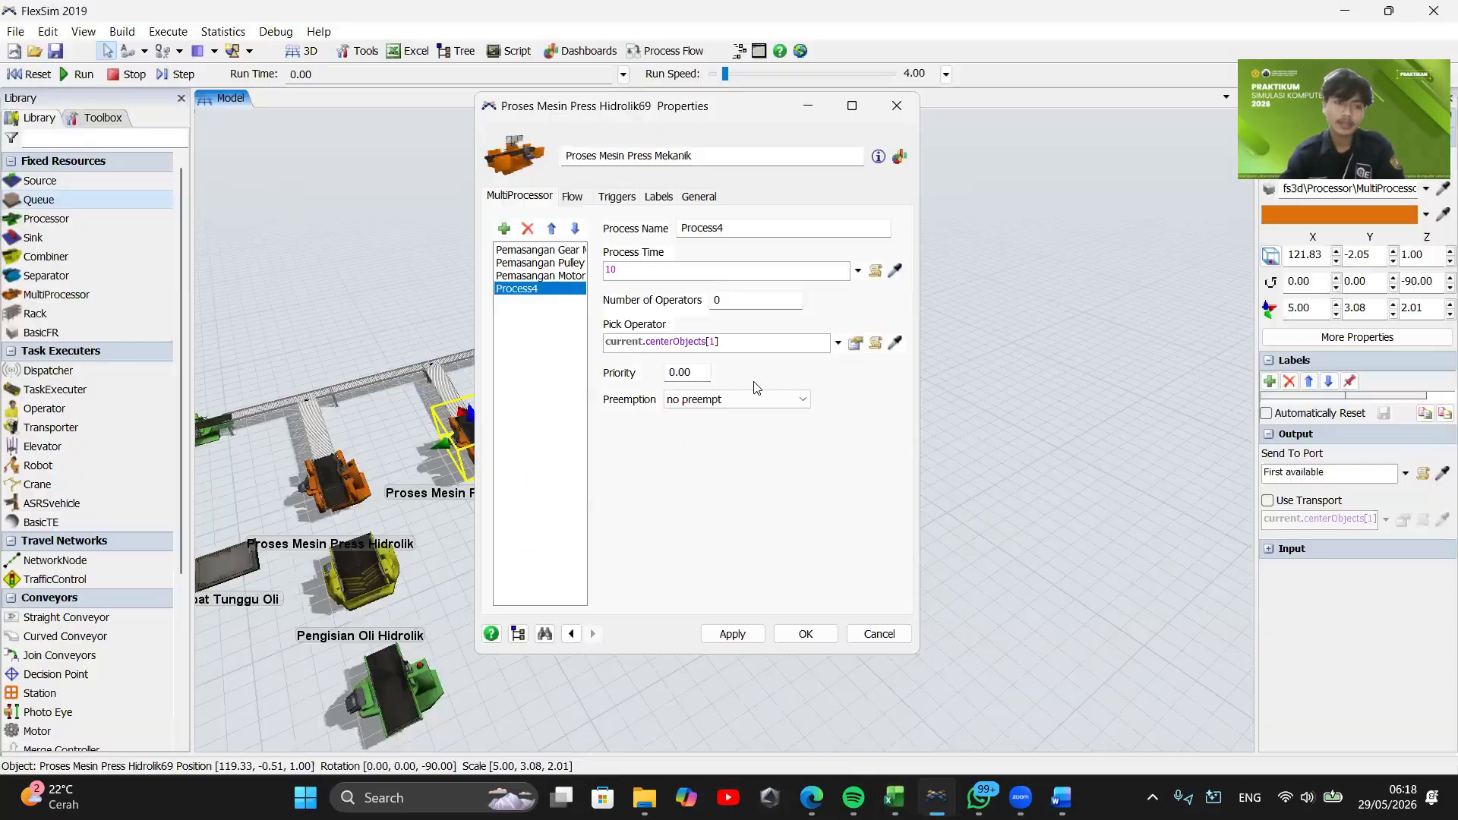
double_click(737, 226)
text(Pengaturan Sistem Mekanik)
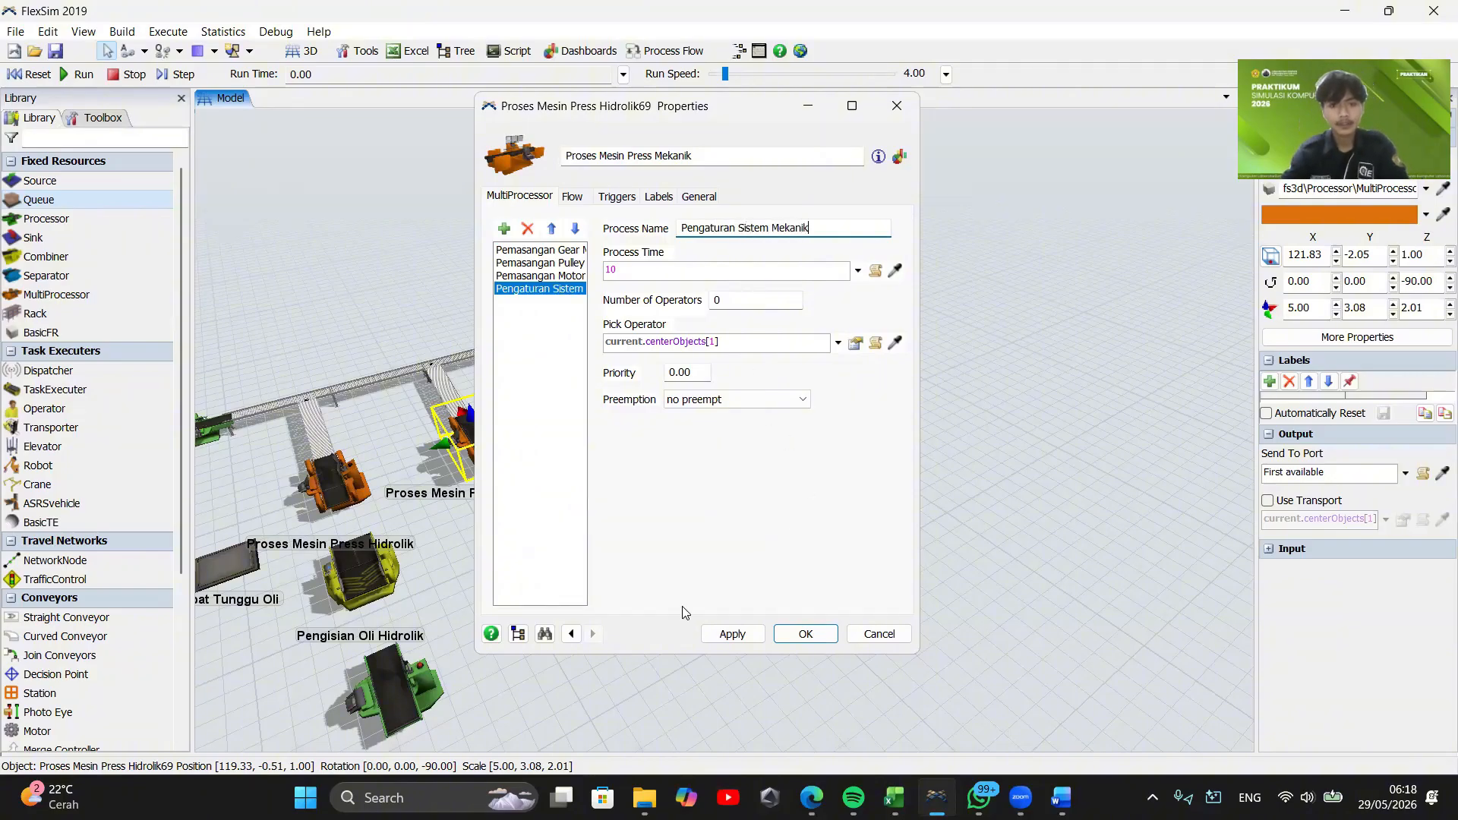
click(745, 635)
click(803, 635)
Check the next mechanical activity in Excel, then copy the Pengujian Hidrolik processor and place the copy beyond the Proses Mesin Press Mekanik multiprocessor
drag(661, 534, 652, 481)
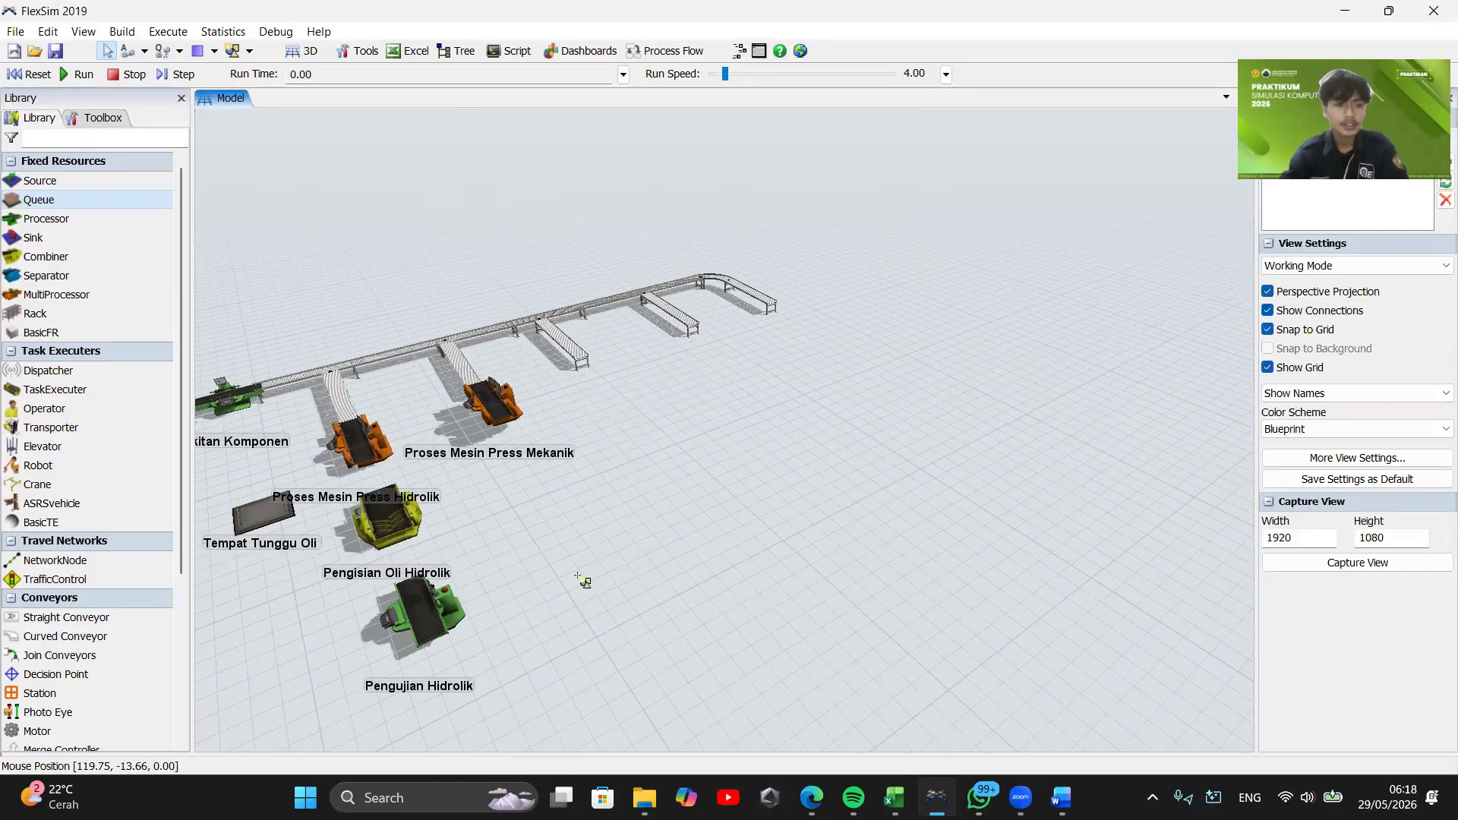
click(886, 797)
click(1349, 8)
click(426, 615)
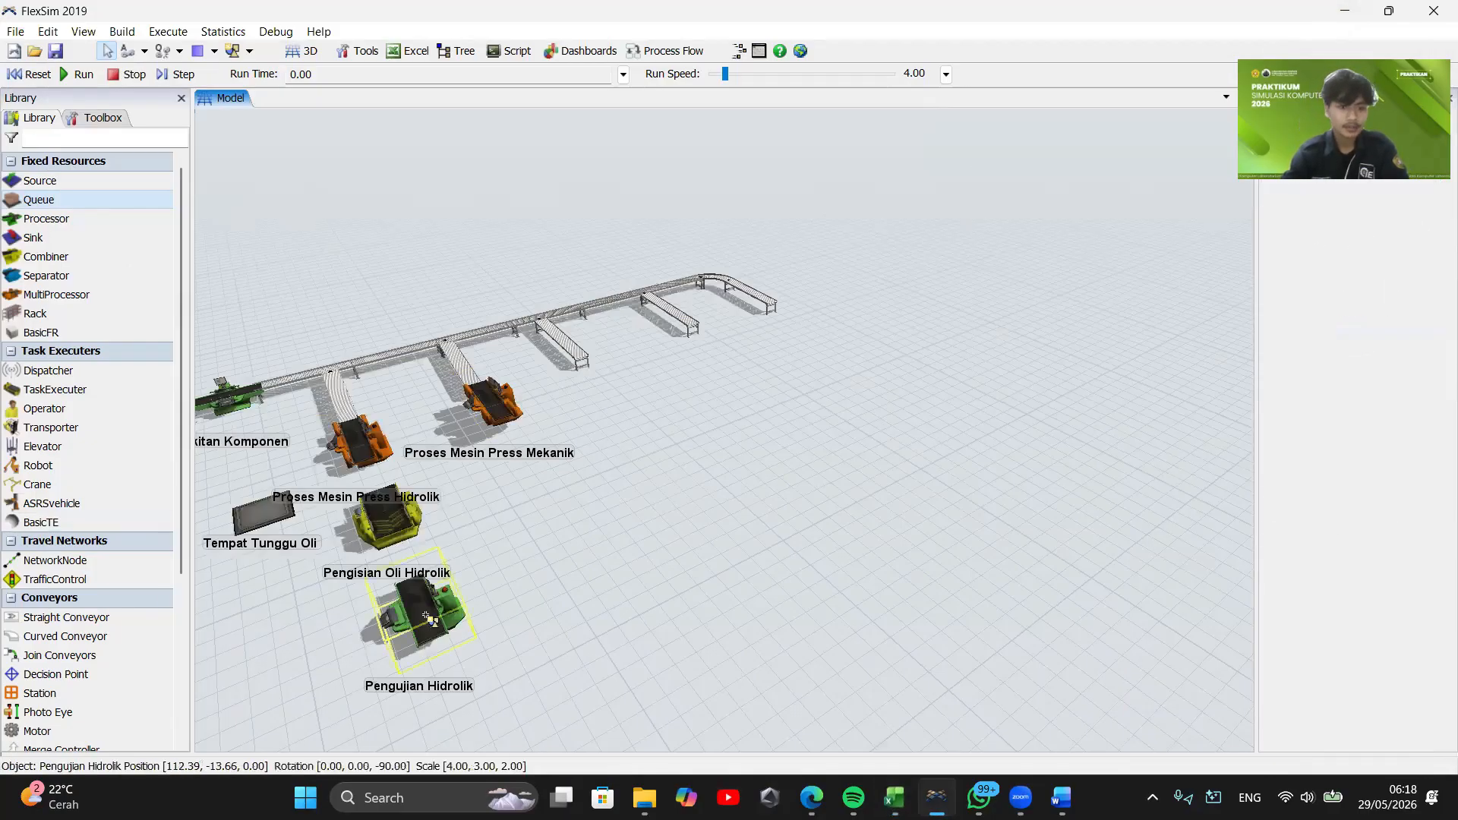
key(ctrl+c)
key(ctrl+v)
drag(429, 619, 590, 529)
Rename the copied processor Pengujian Mekanik
double_click(590, 529)
drag(492, 160, 447, 167)
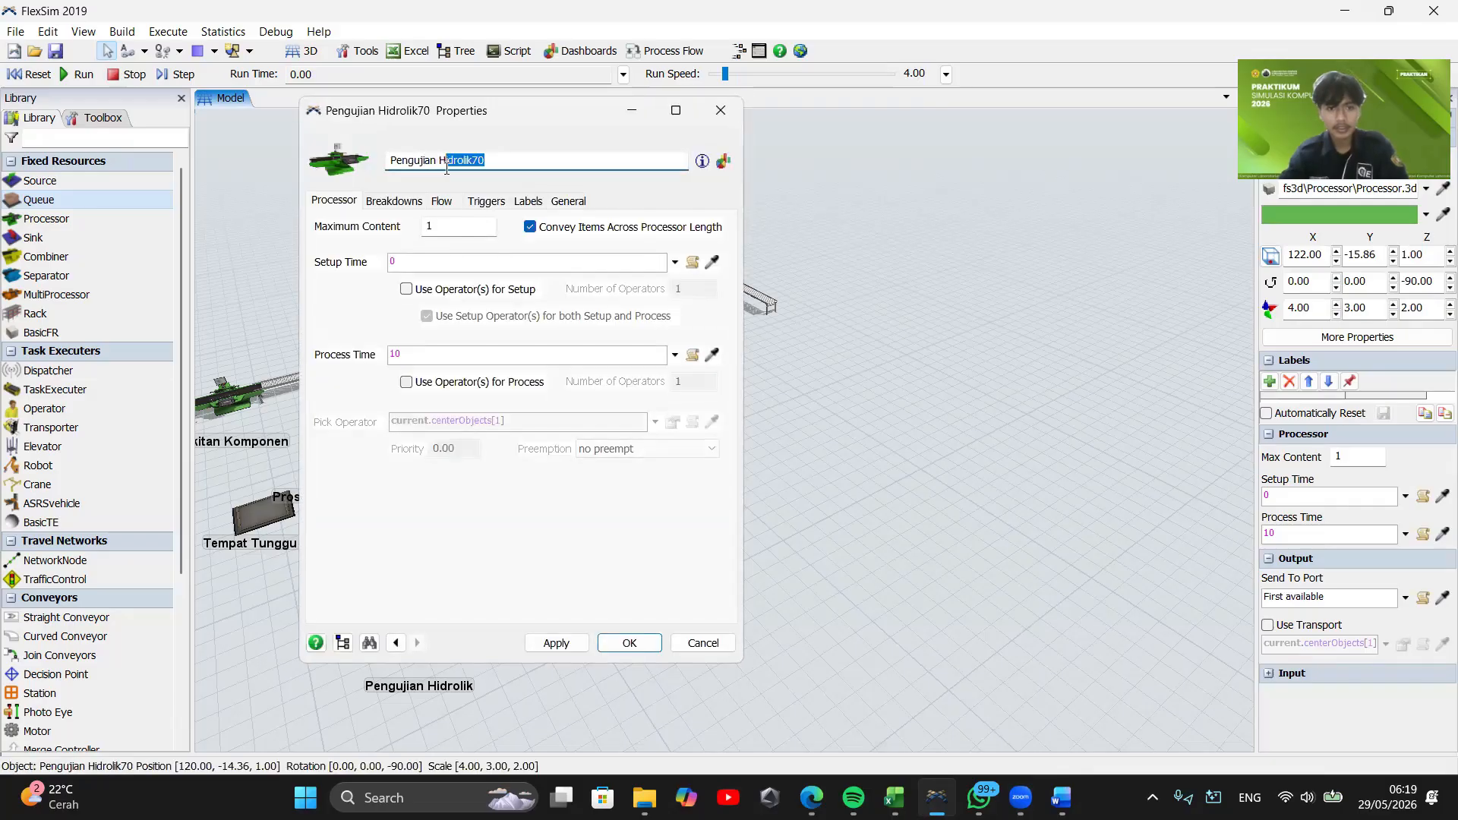
text(Mekan)
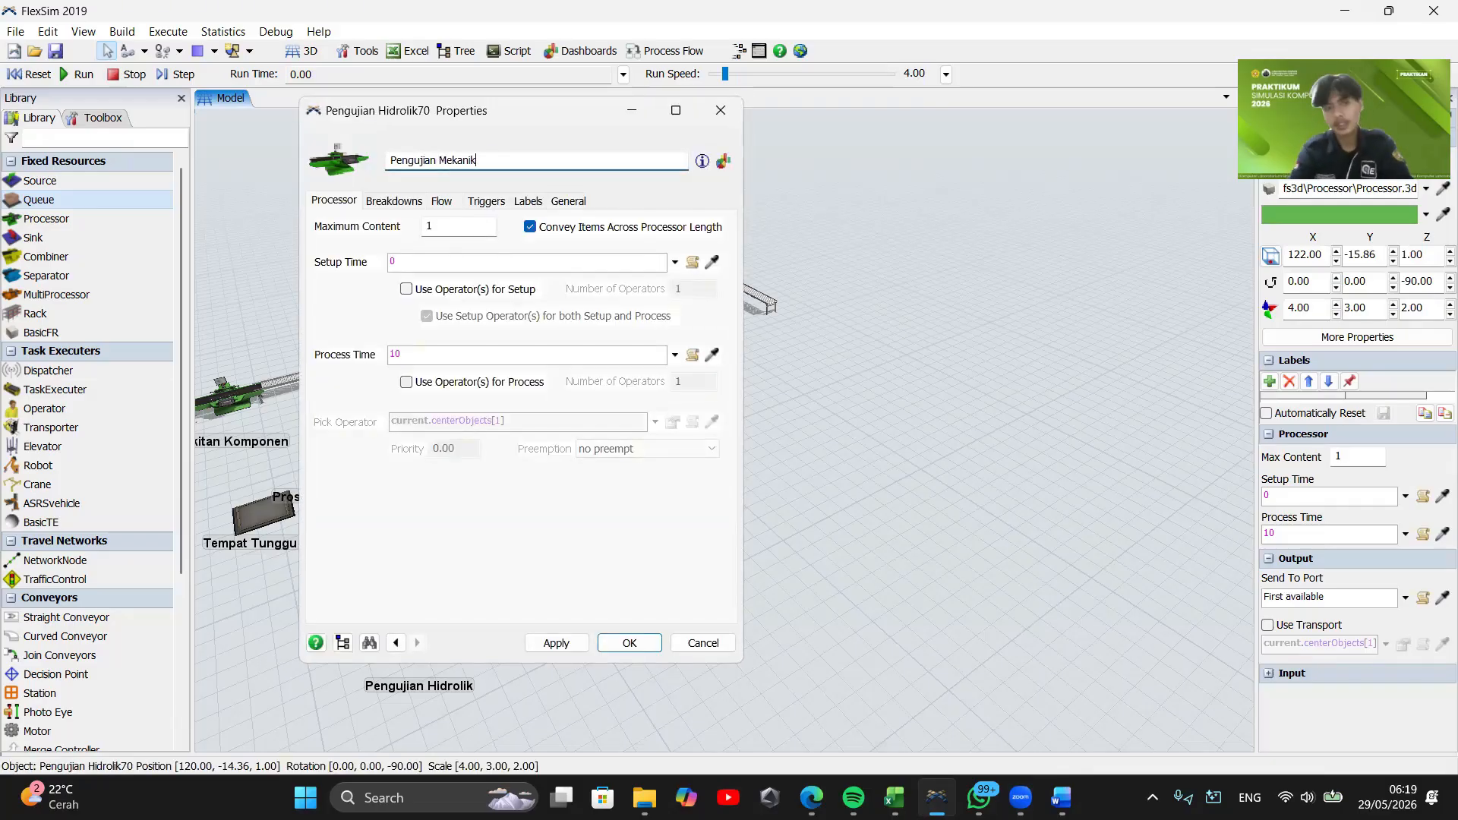
click(630, 643)
Paste two copies of the Proses Mesin Press Mekanik multiprocessor near the ends of the third and fourth conveyor branches
scroll(749, 570, up, 3)
click(367, 483)
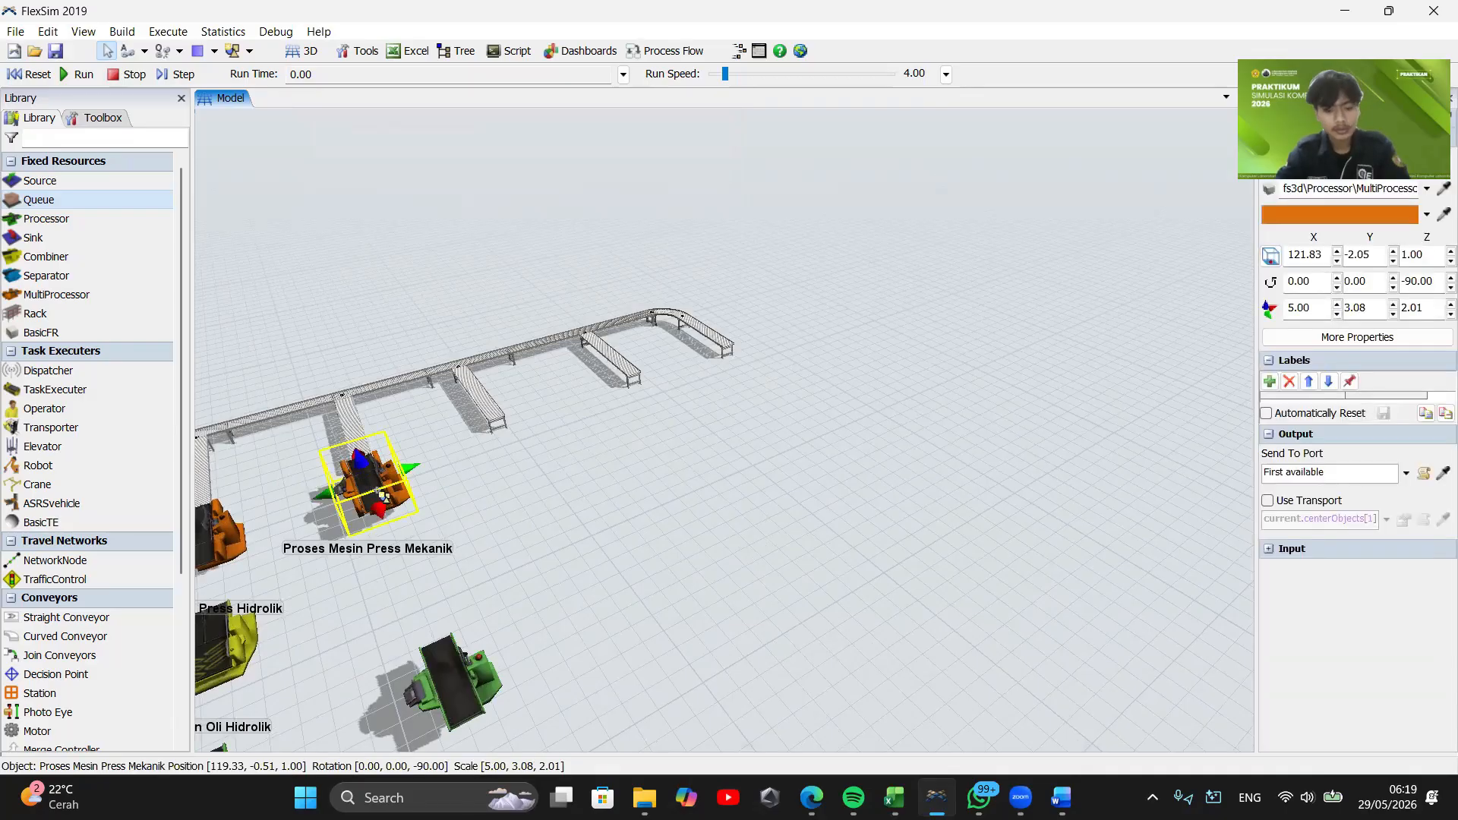
key(ctrl+c)
key(ctrl+v)
drag(363, 524, 651, 424)
key(ctrl+v)
Lower the raised Mekanik multiprocessors to Z 0.00 and align the original and both copies with their conveyor branch ends
click(518, 442)
scroll(518, 442, down, 2)
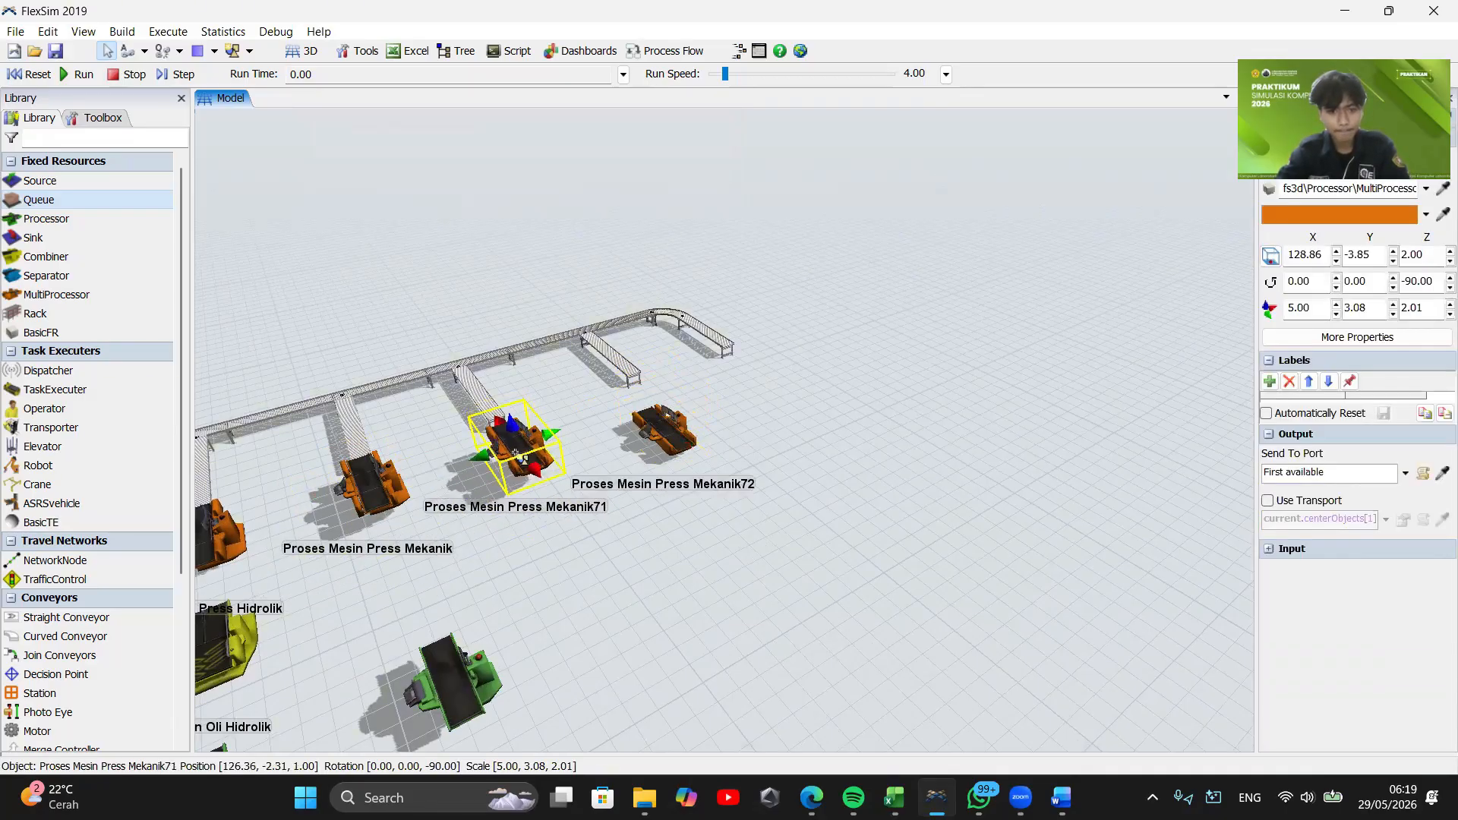
click(384, 485)
scroll(383, 486, down, 1)
drag(380, 510, 377, 492)
drag(541, 486, 538, 454)
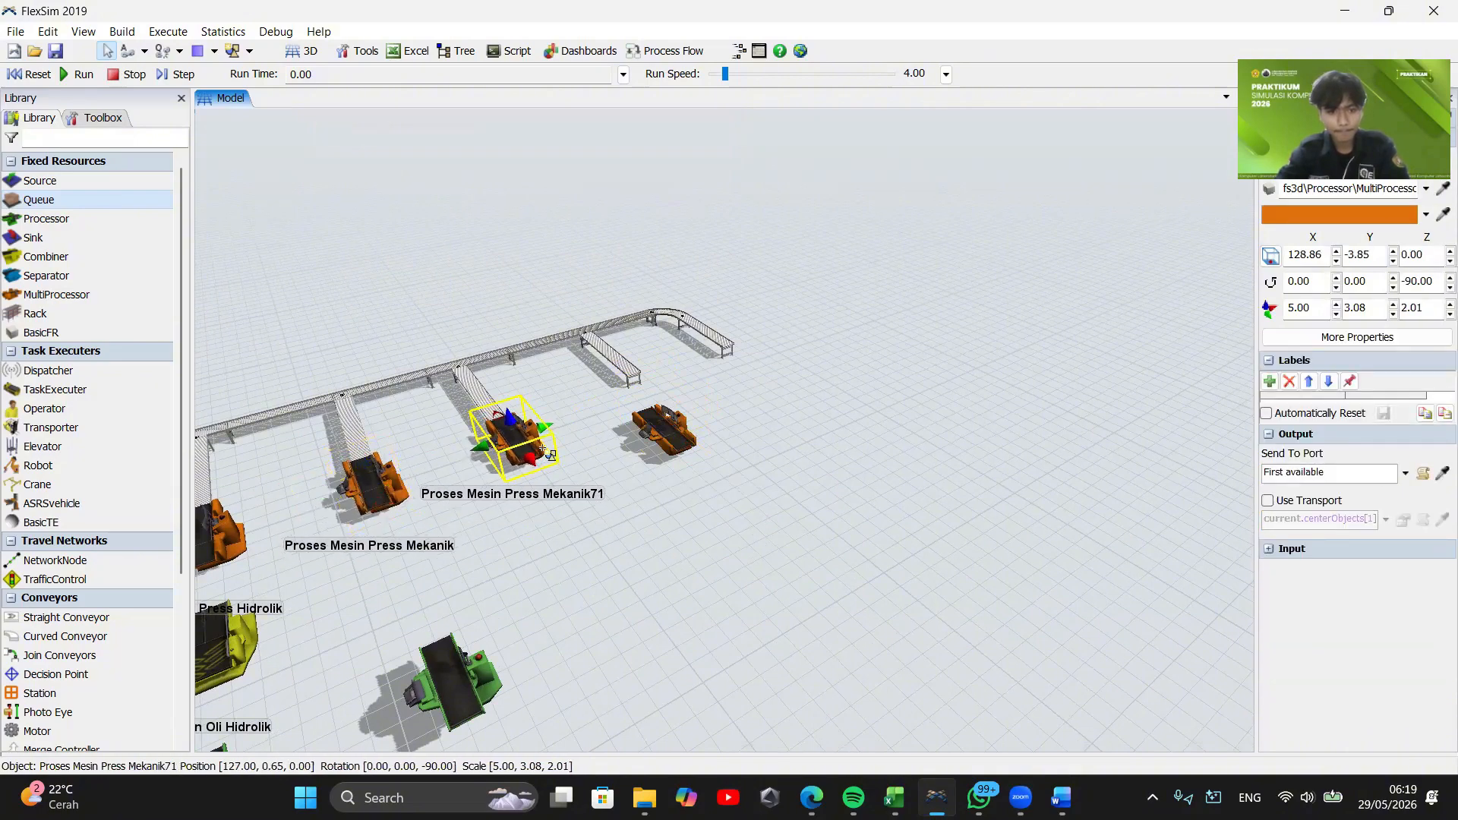
drag(661, 433, 666, 397)
Paste another copy of the Proses Mesin Press Mekanik multiprocessor at the end of the last, curved conveyor branch
drag(764, 400, 669, 405)
key(ctrl+v)
drag(678, 508, 759, 417)
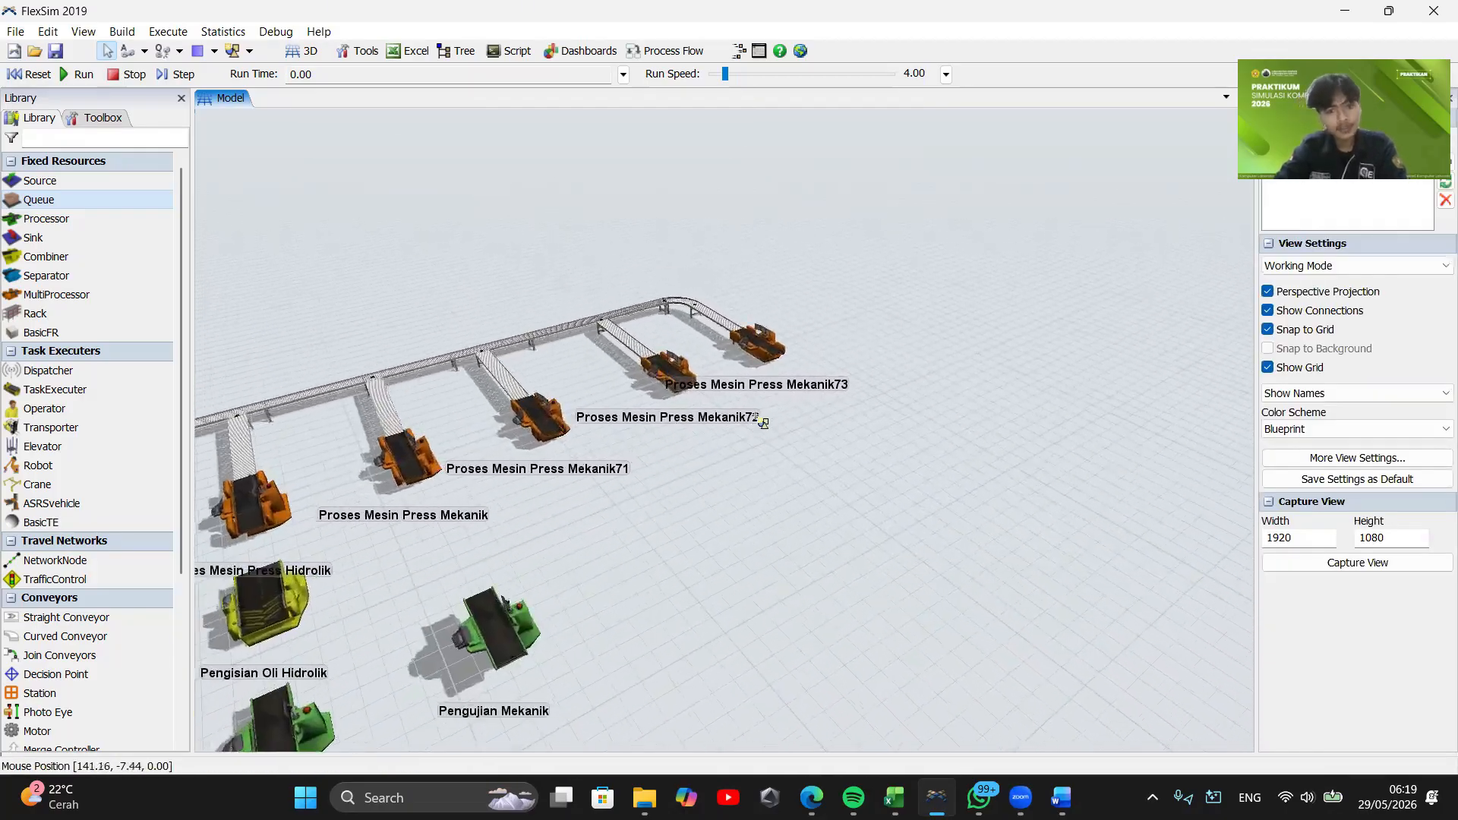
In Excel, fill the injection activity rows from Pemasangan Nozzle Injection to Pengujian Injection (B69:L72) with light blue
key(alt+Tab)
drag(152, 460, 895, 519)
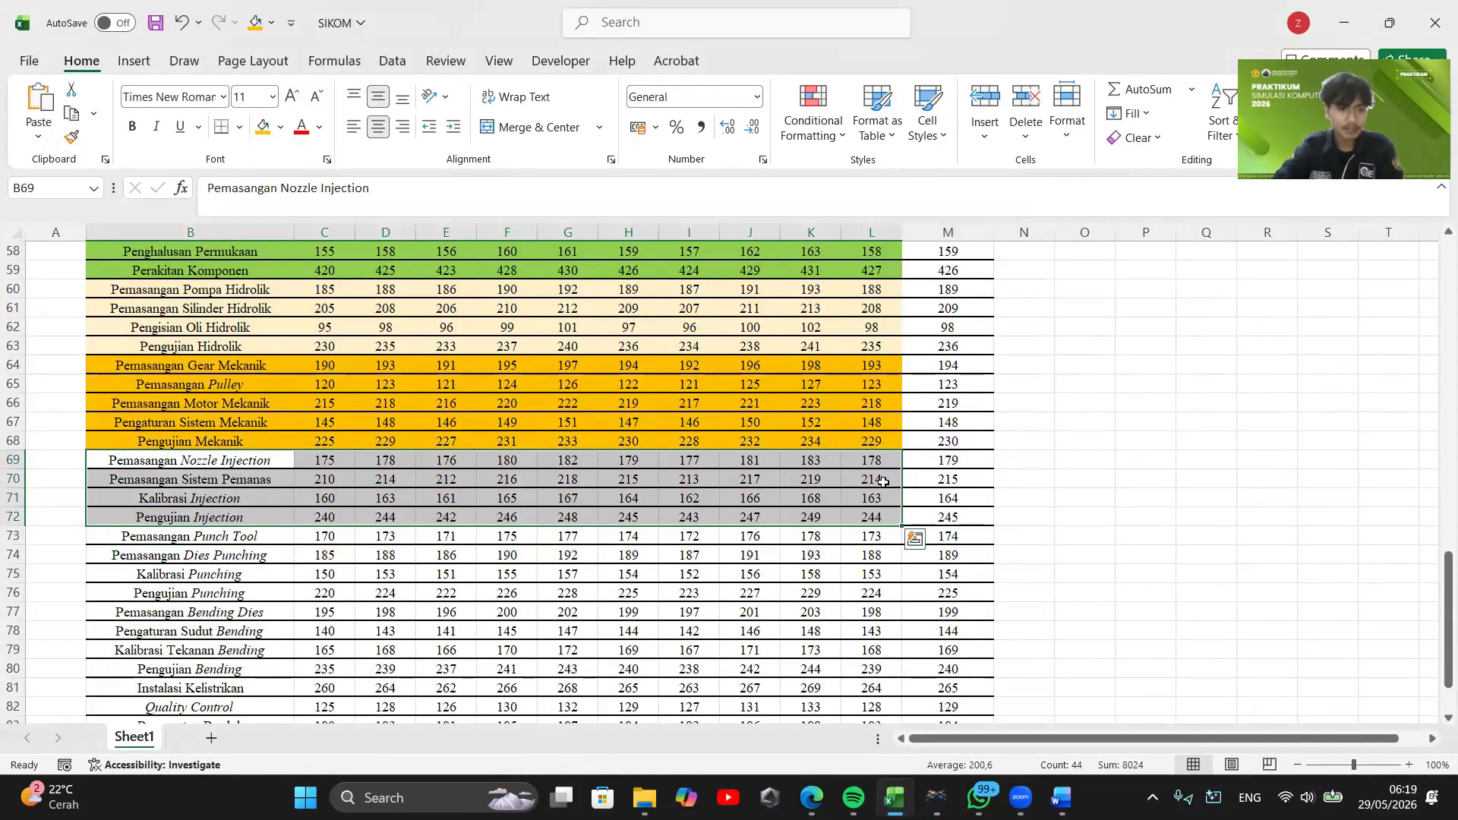
click(280, 128)
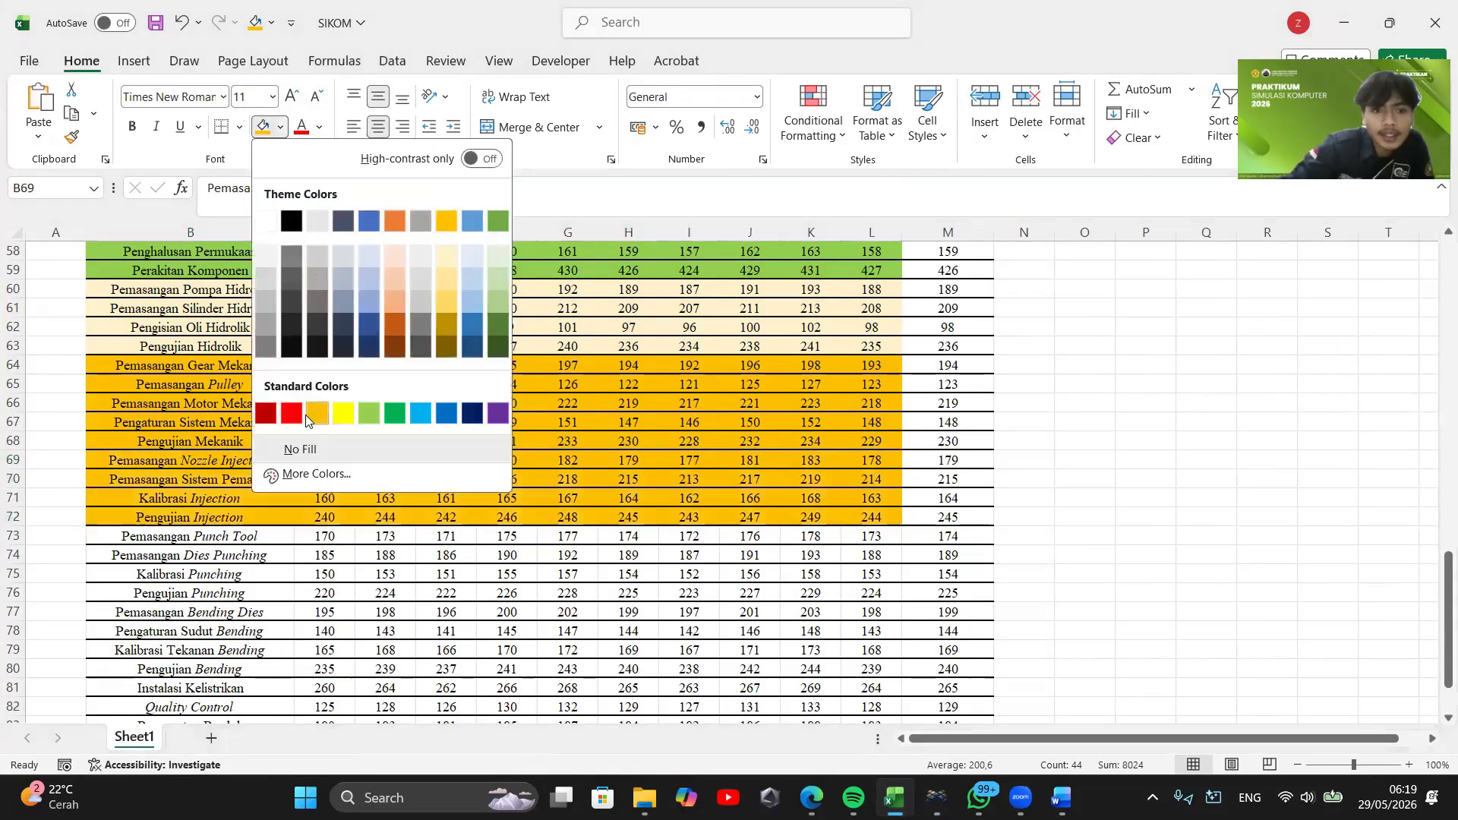
click(421, 412)
click(974, 440)
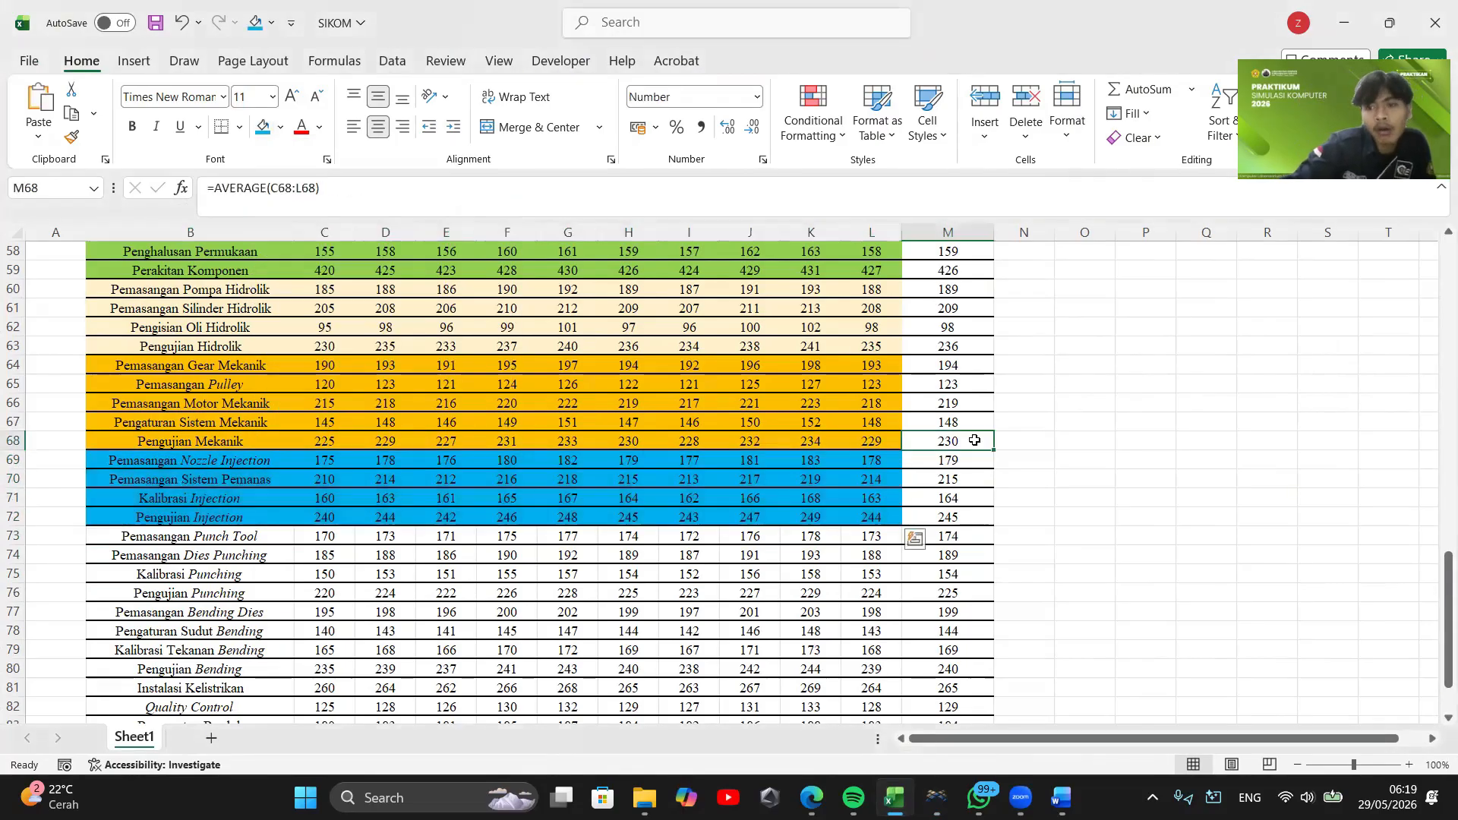
Switch to FlexSim and rename the multiprocessor copy on the third conveyor branch Proses Mesin Press Injecti
mouse_move(937, 798)
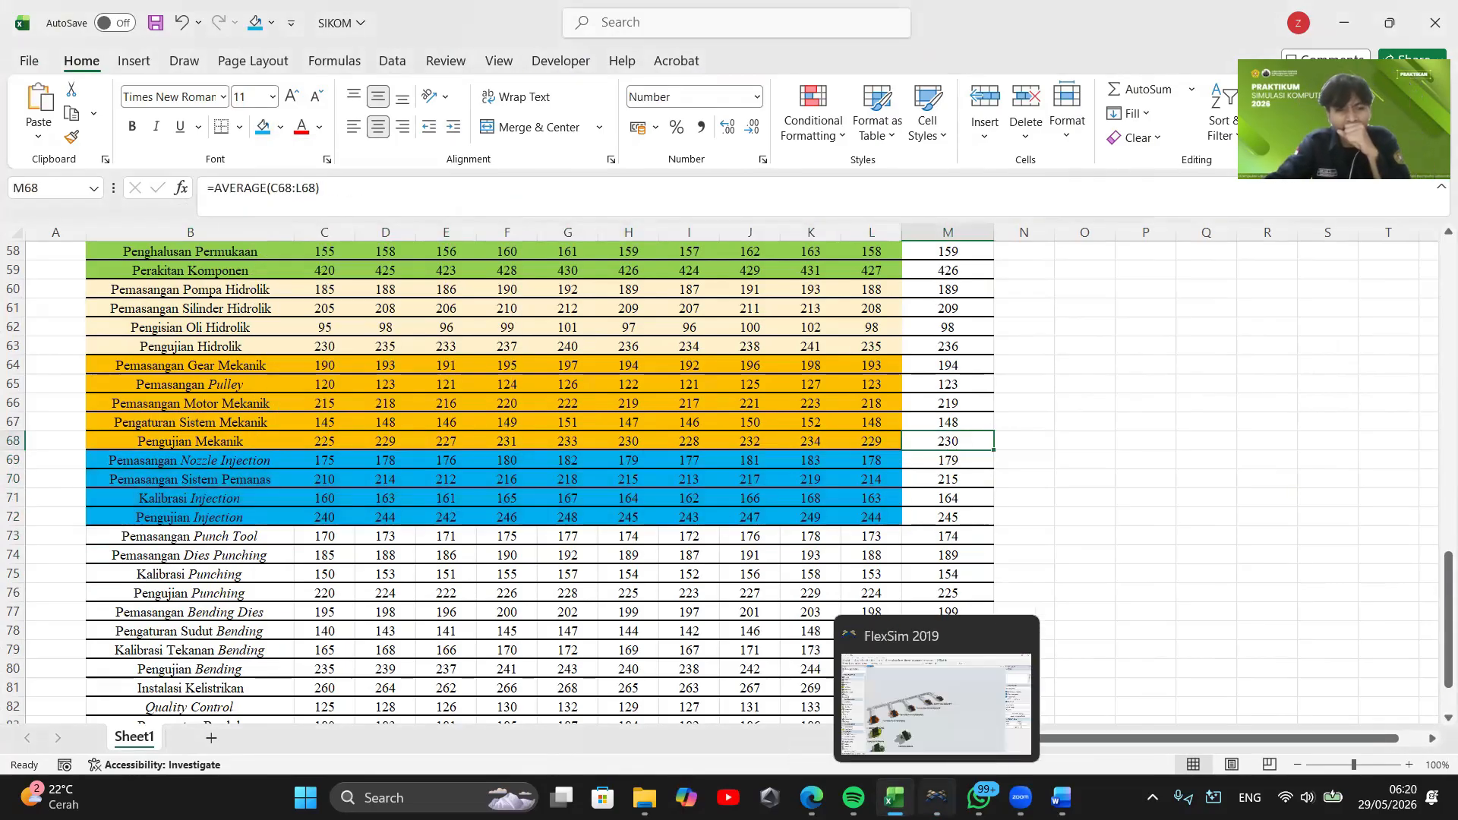
click(936, 703)
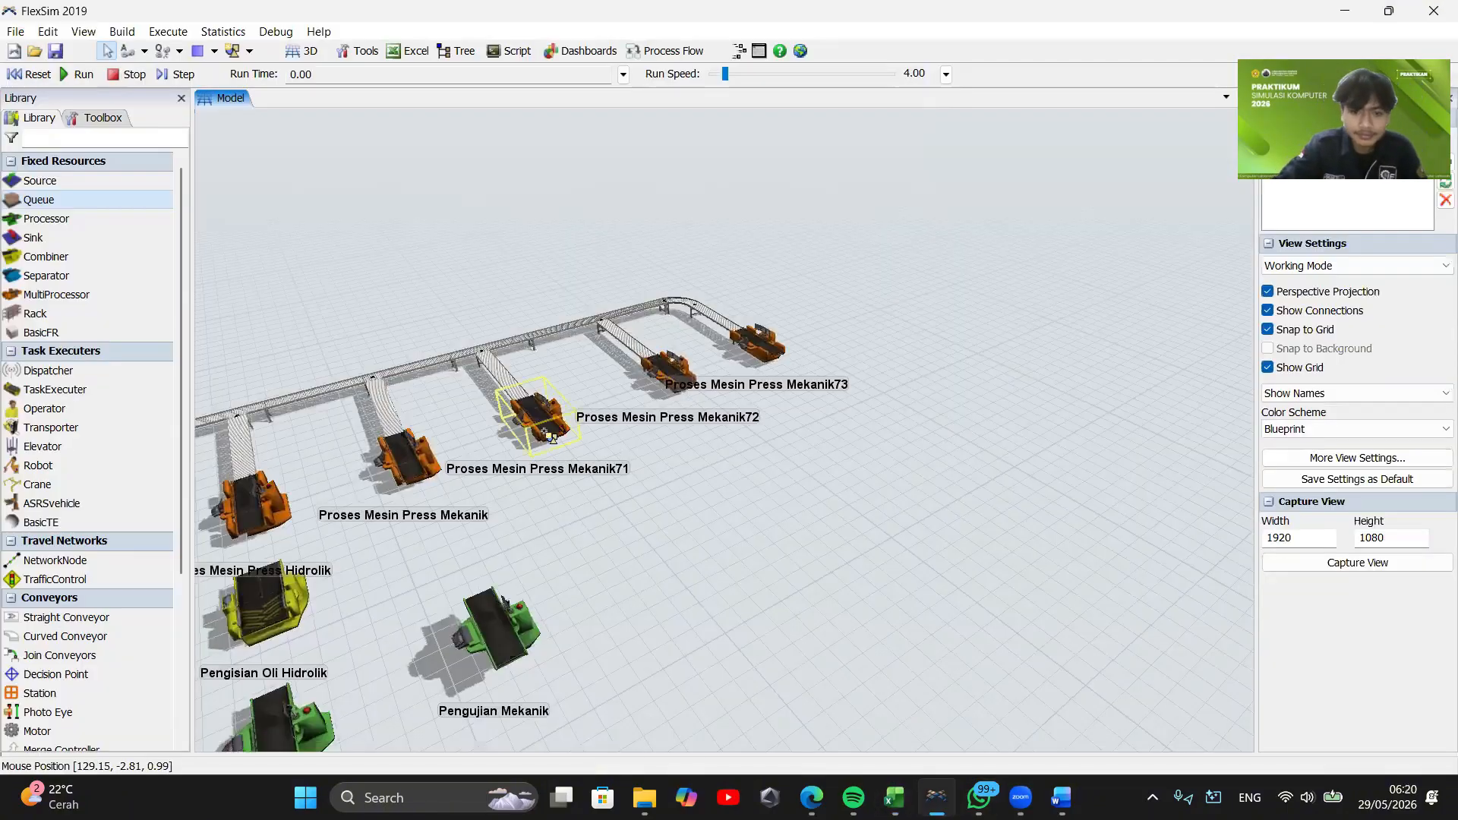
double_click(546, 435)
double_click(657, 155)
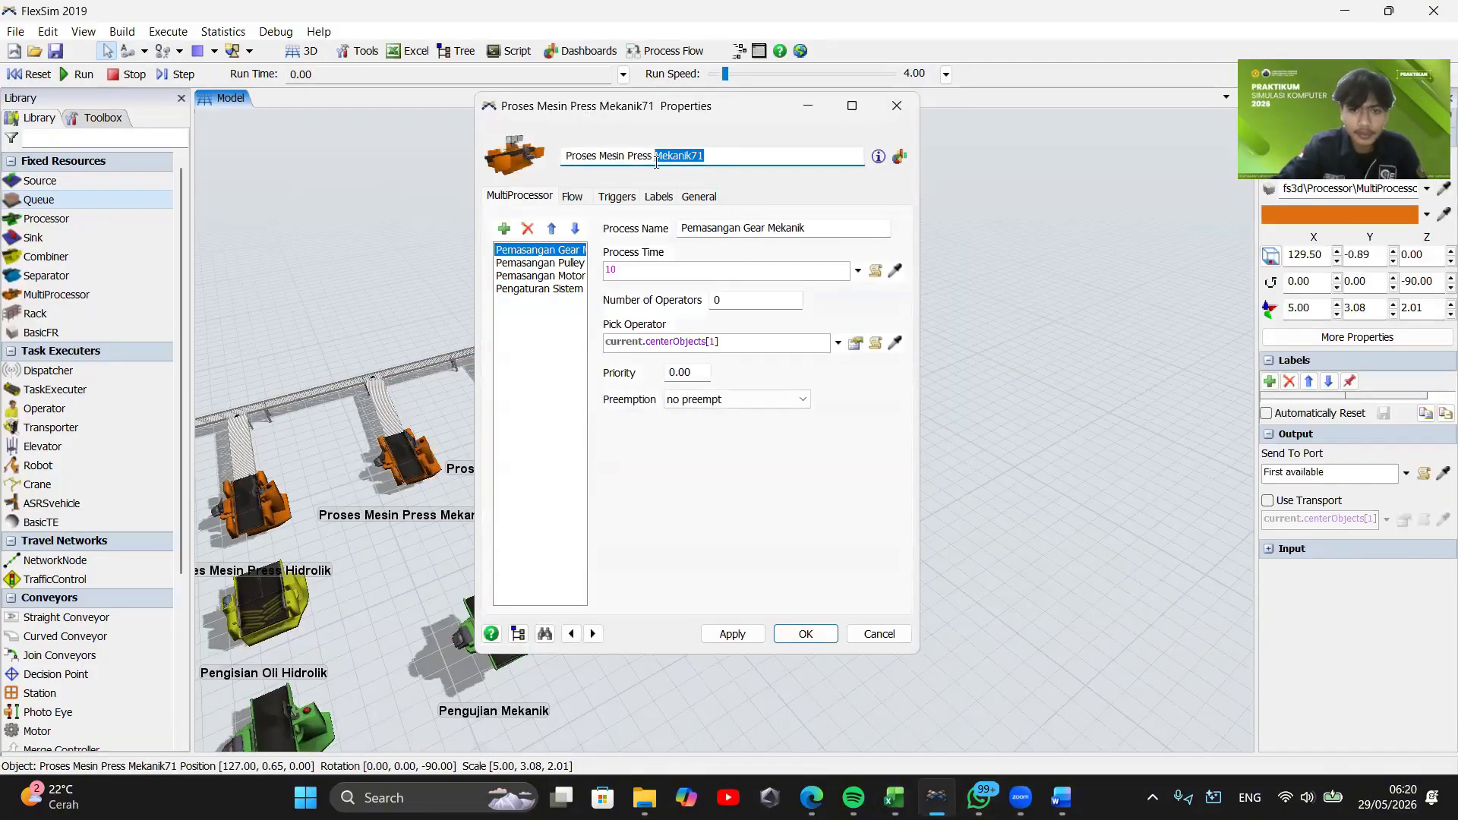
text(IN)
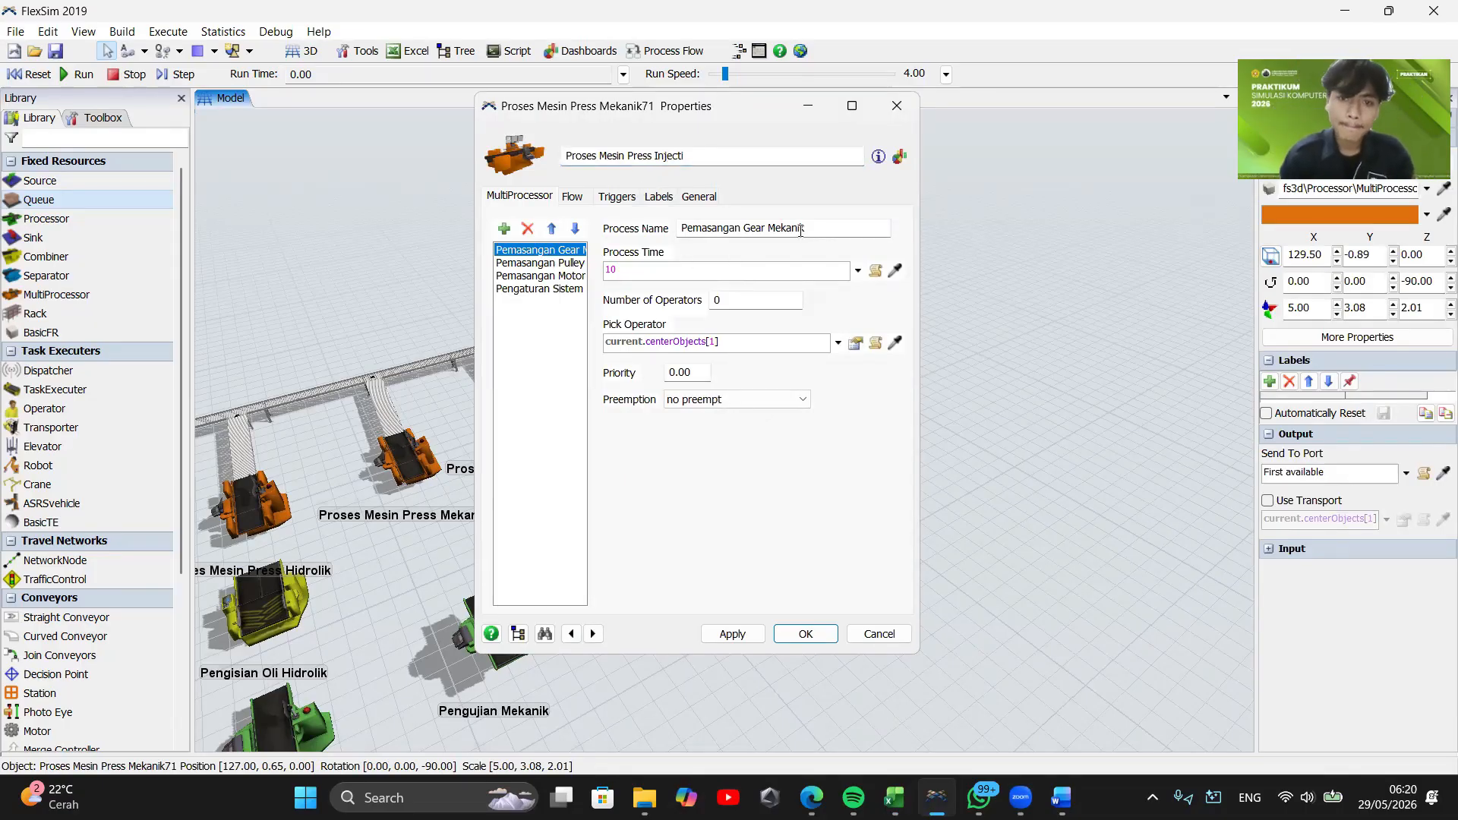
Rename the multiprocessor's first process Pemasangan Nozle Injection, based on the first injection activity in Excel
drag(801, 230, 662, 235)
click(894, 798)
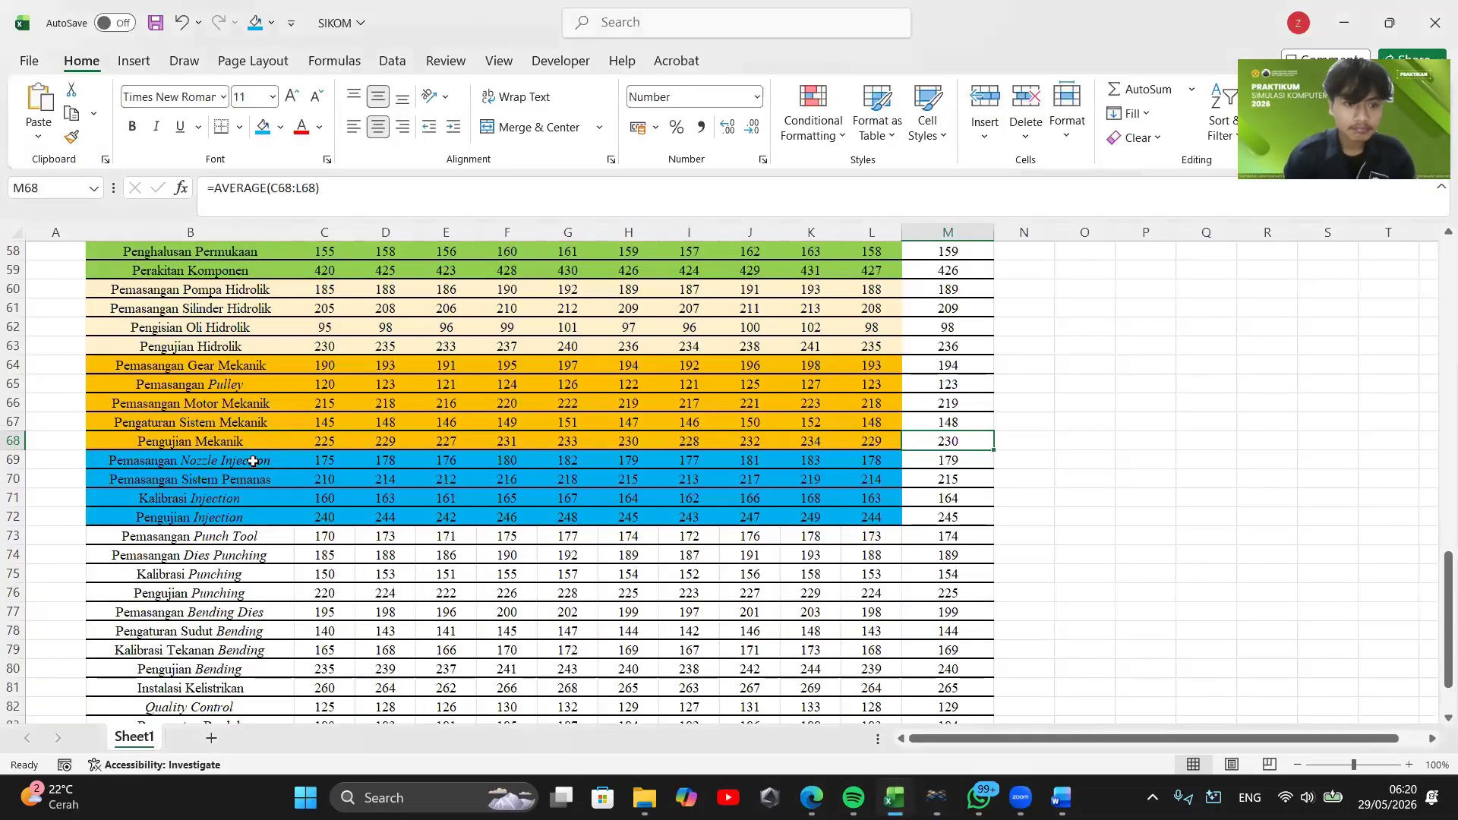
click(1344, 23)
drag(807, 228, 744, 229)
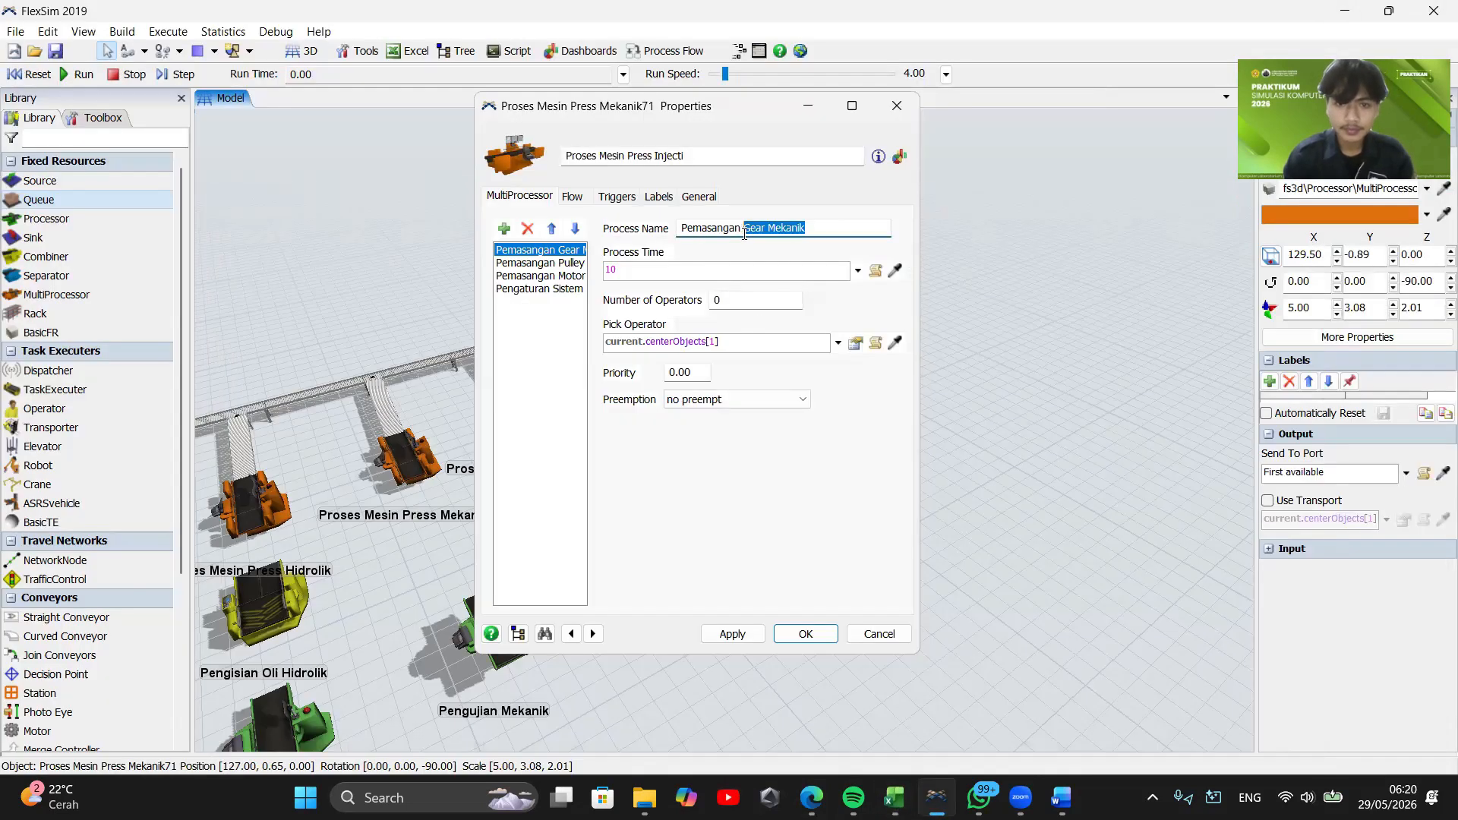
text(Nox)
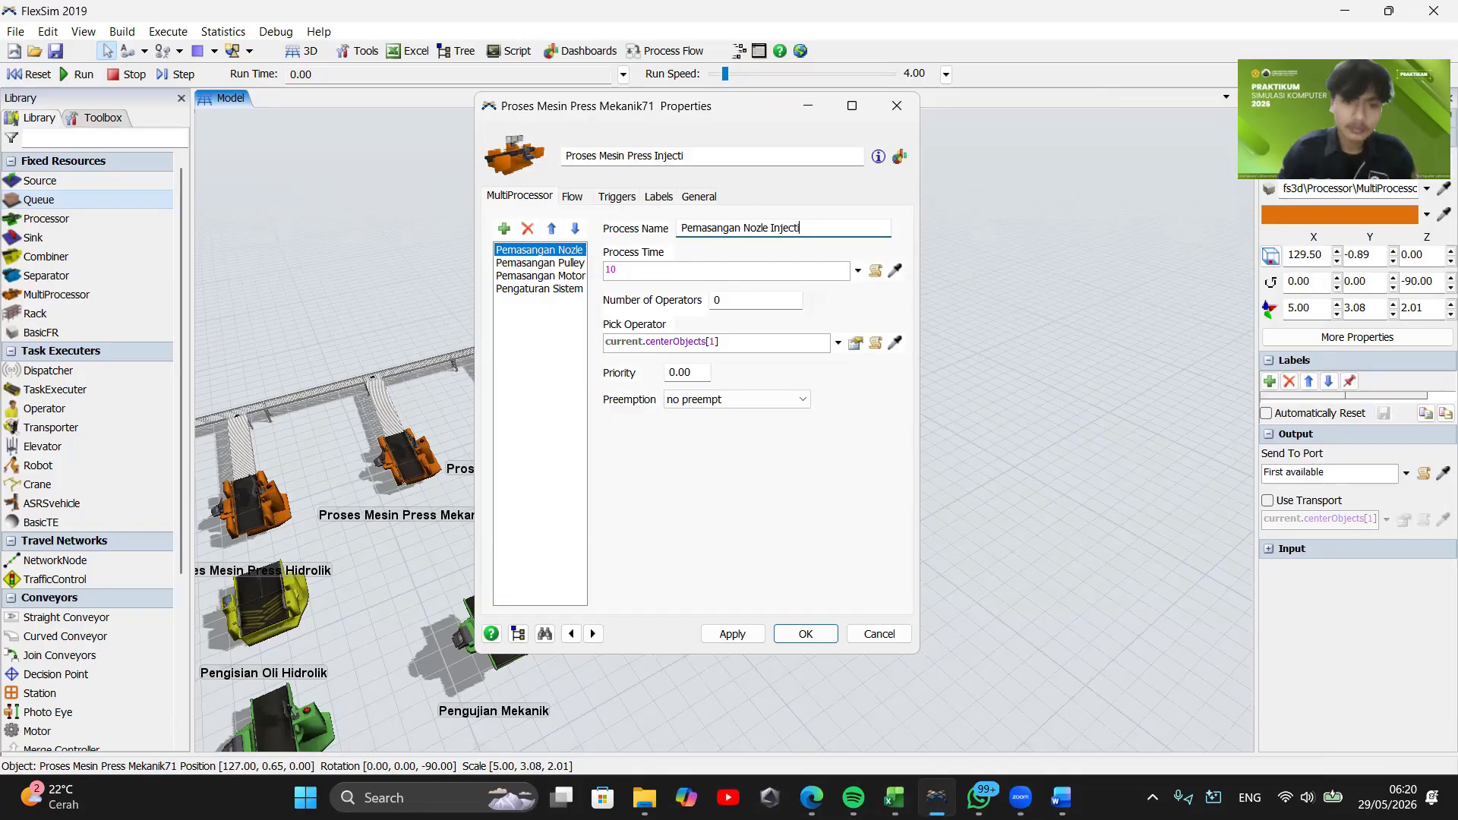
Check the next injection activity in Excel and rename the multiprocessor's second process Pemasangan Sistem Pemanas
click(551, 262)
key(alt+Tab)
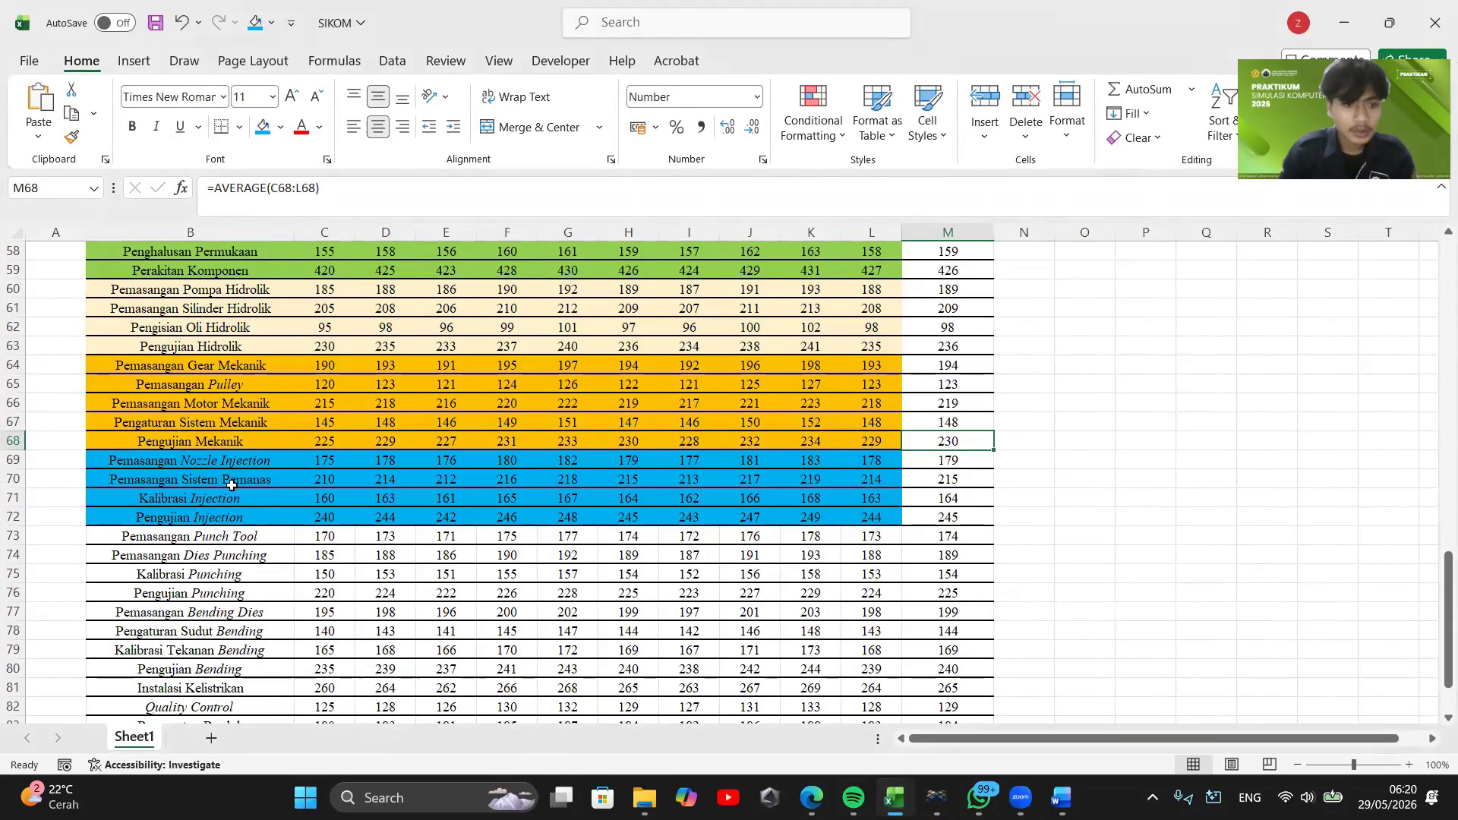
key(alt+Tab)
drag(773, 229, 763, 227)
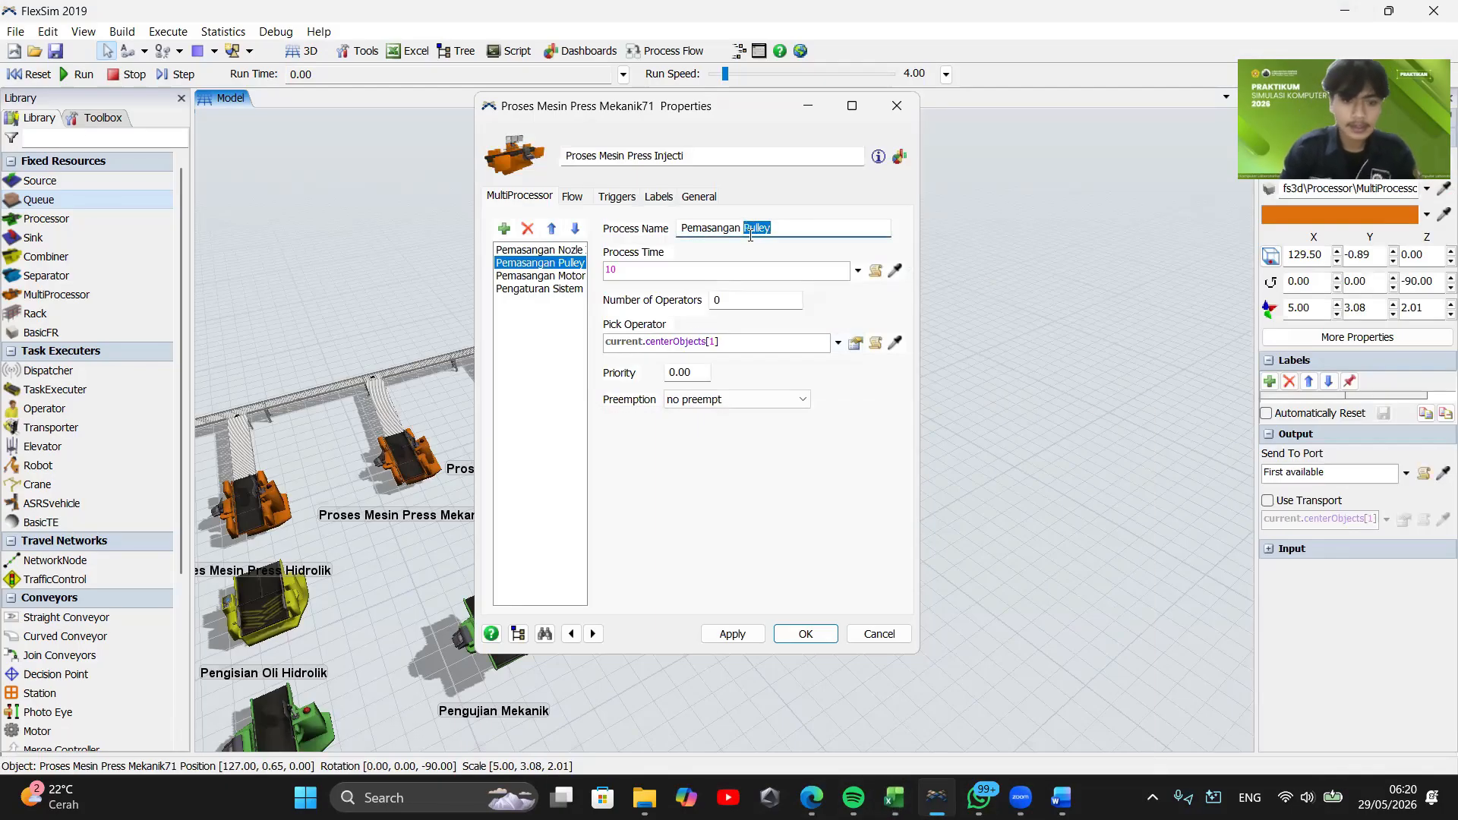
text(Sistem Pe)
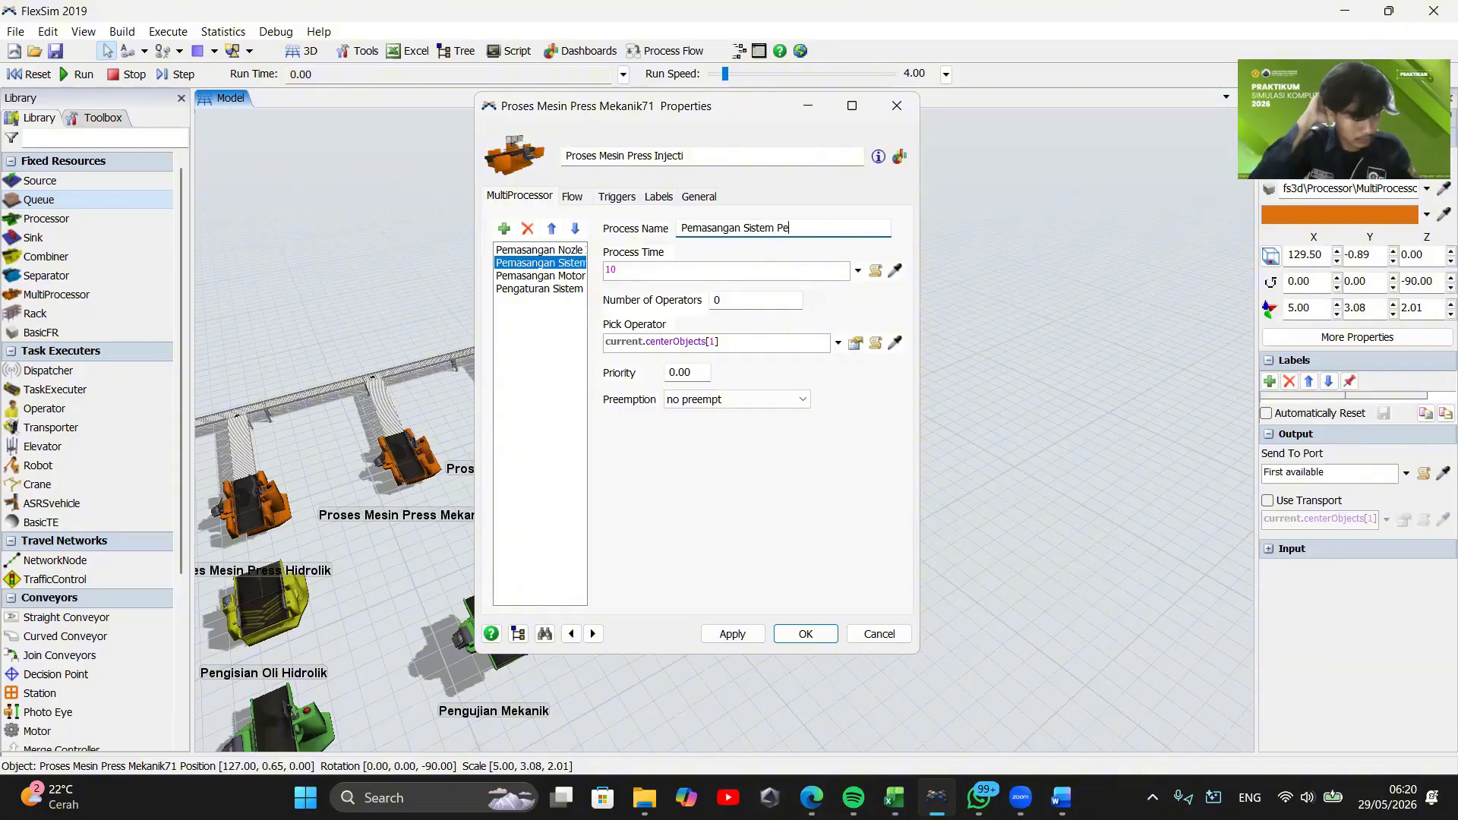
text(manas)
Check the Excel activity list and rename the multiprocessor's third process Kalibrasi Injection
click(894, 797)
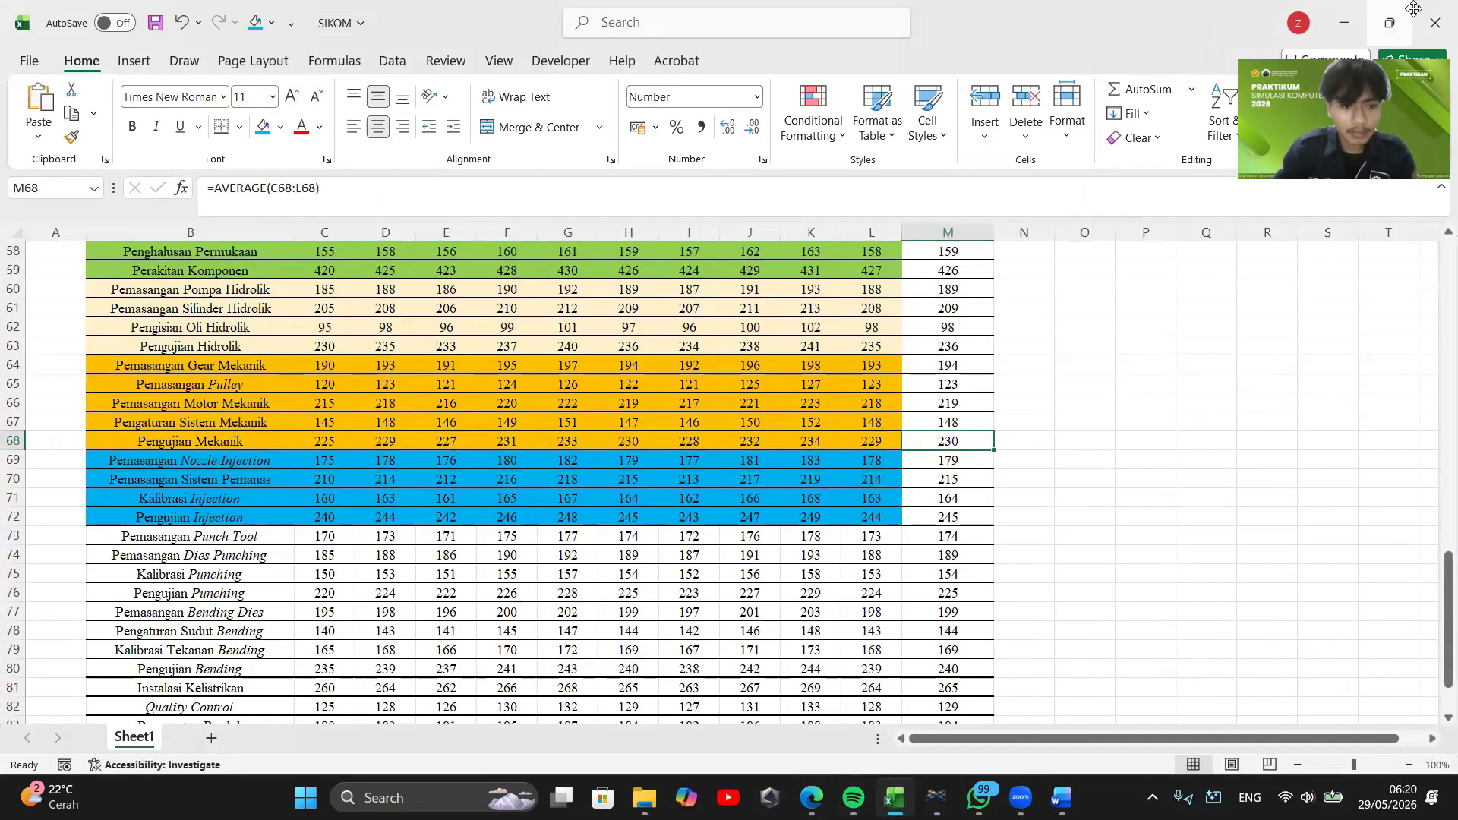
click(1344, 22)
click(554, 277)
drag(817, 228, 687, 239)
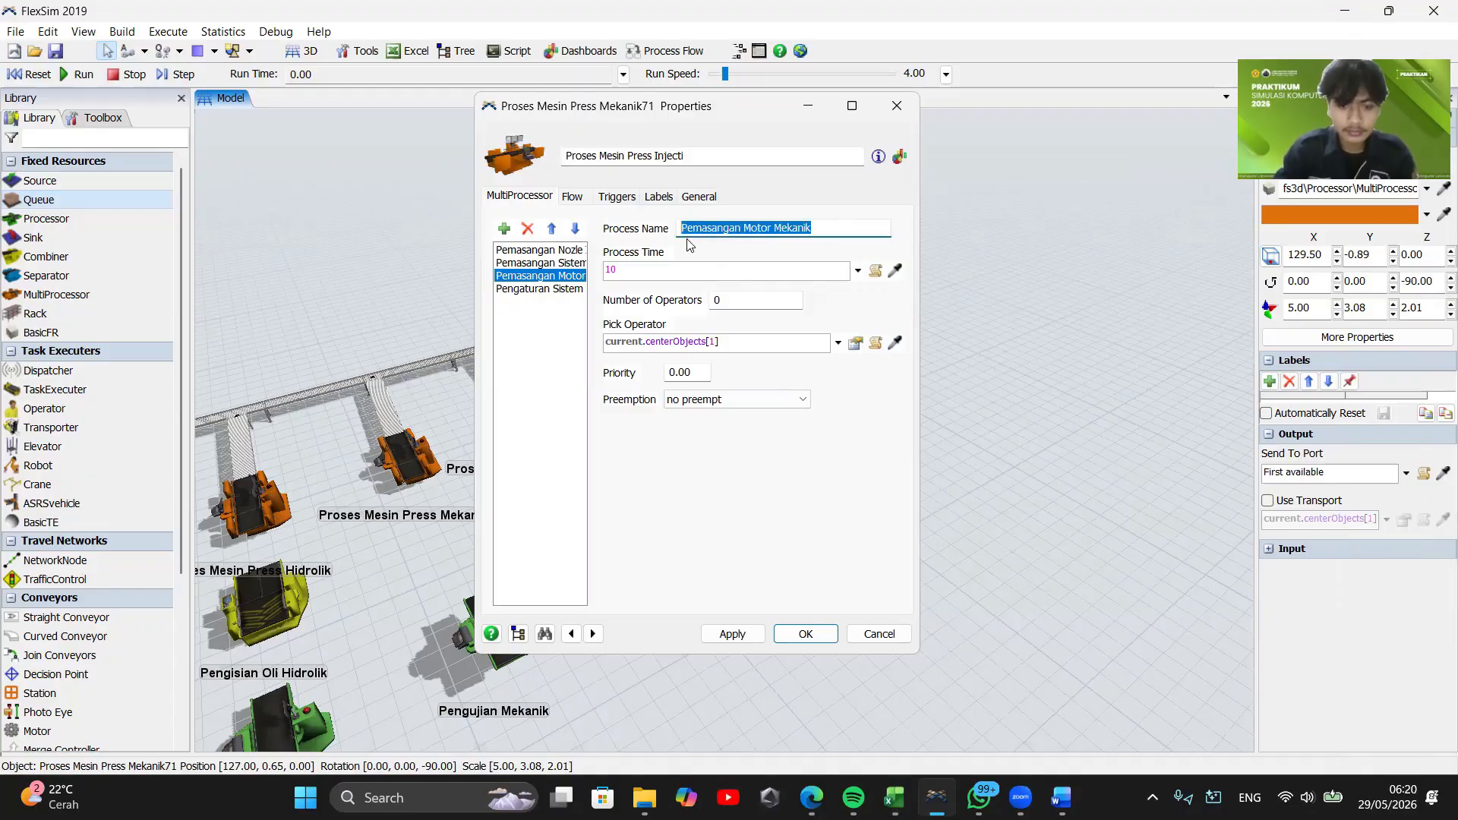
text(Kalibrasi)
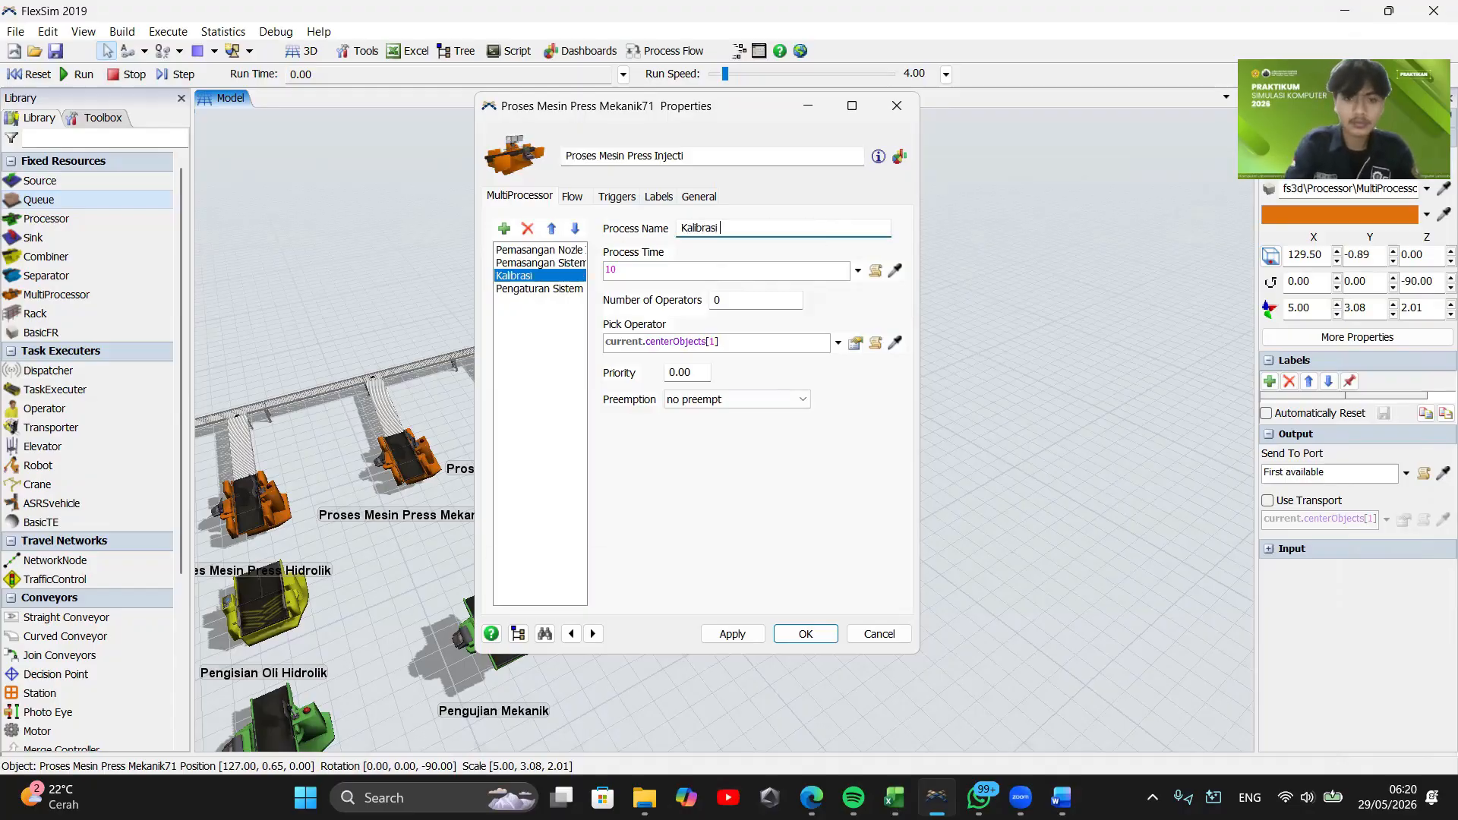
text( Injection)
Delete the Pengaturan Sistem Mekanik process from the injection multiprocessor and accept its properties
click(562, 290)
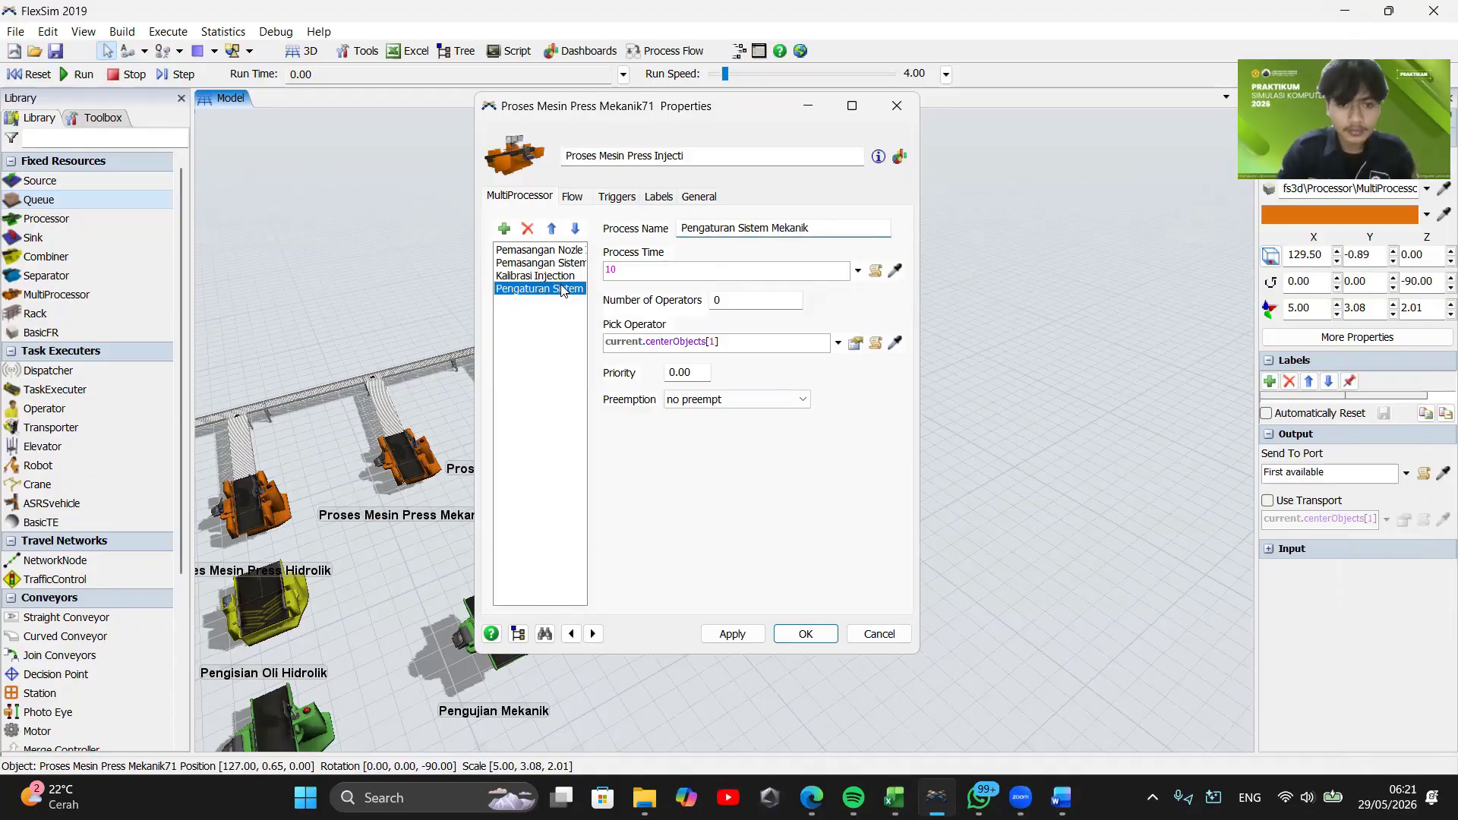
click(527, 229)
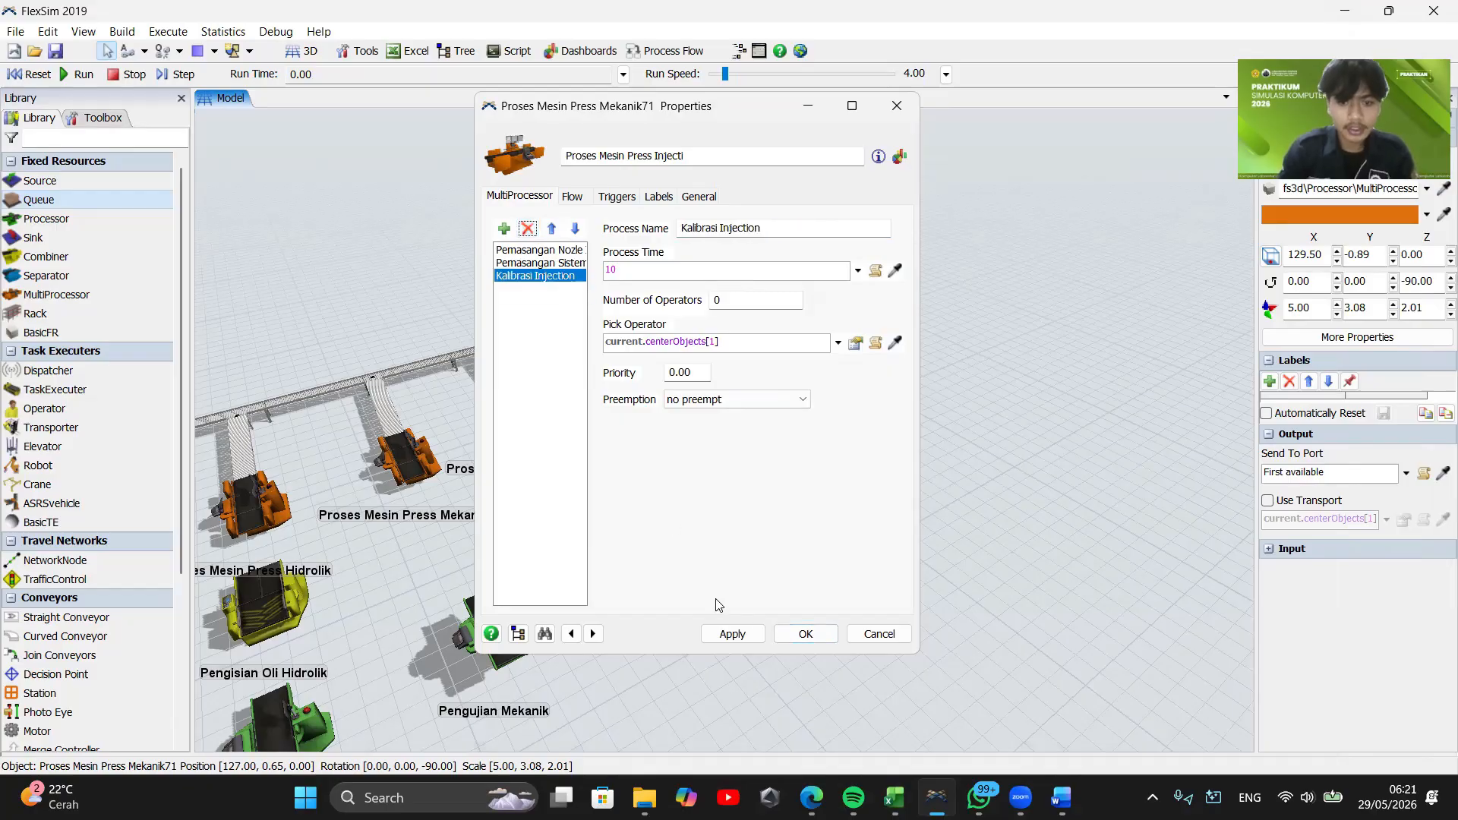
click(790, 638)
Paste a copy of the Pengujian Mekanik processor at about X 129, Y -15.75 and rename it Pengujian Injection
right_drag(594, 669, 604, 628)
drag(508, 535, 525, 562)
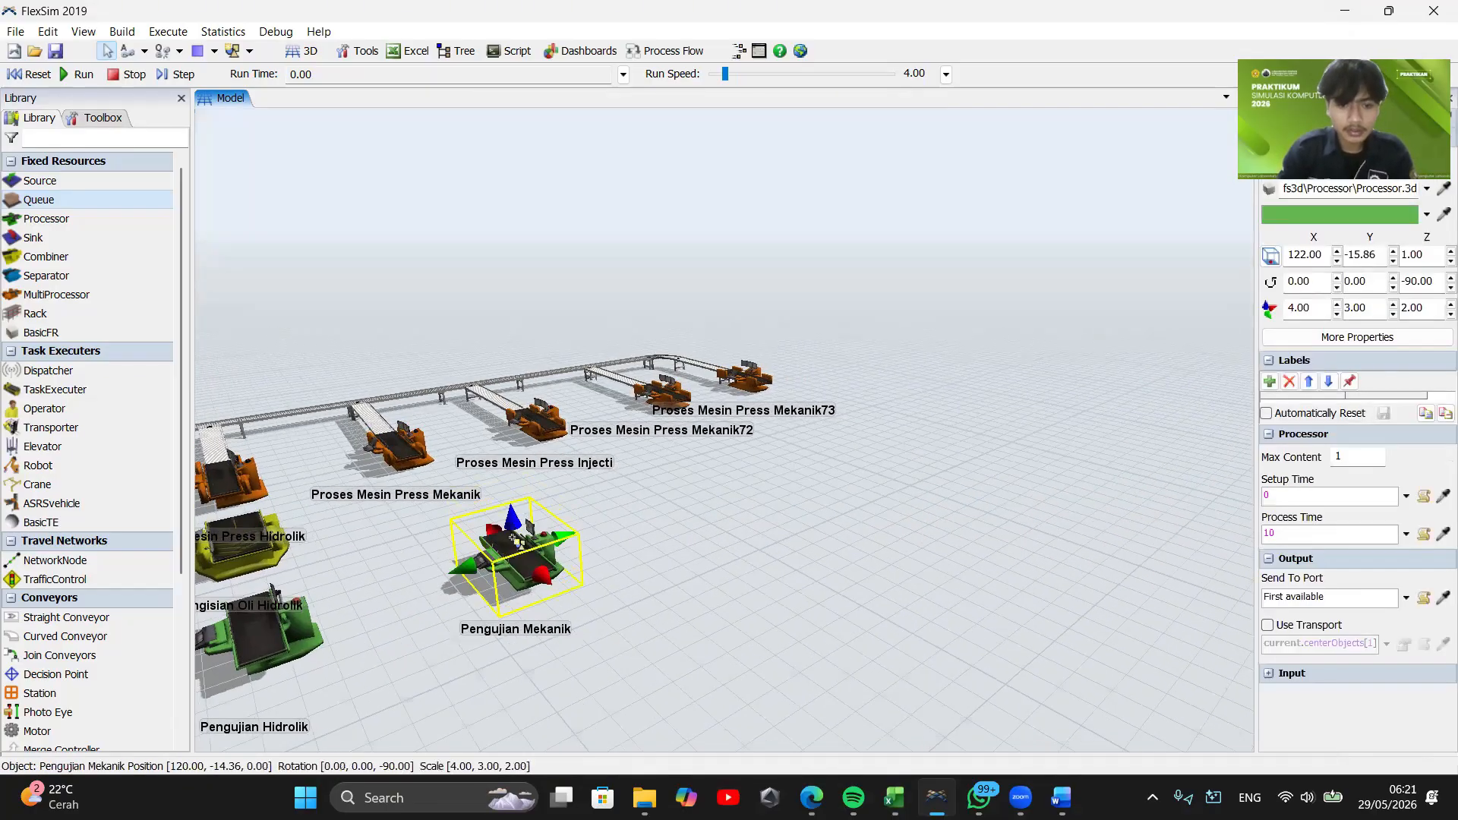
key(ctrl+v)
drag(600, 607, 670, 496)
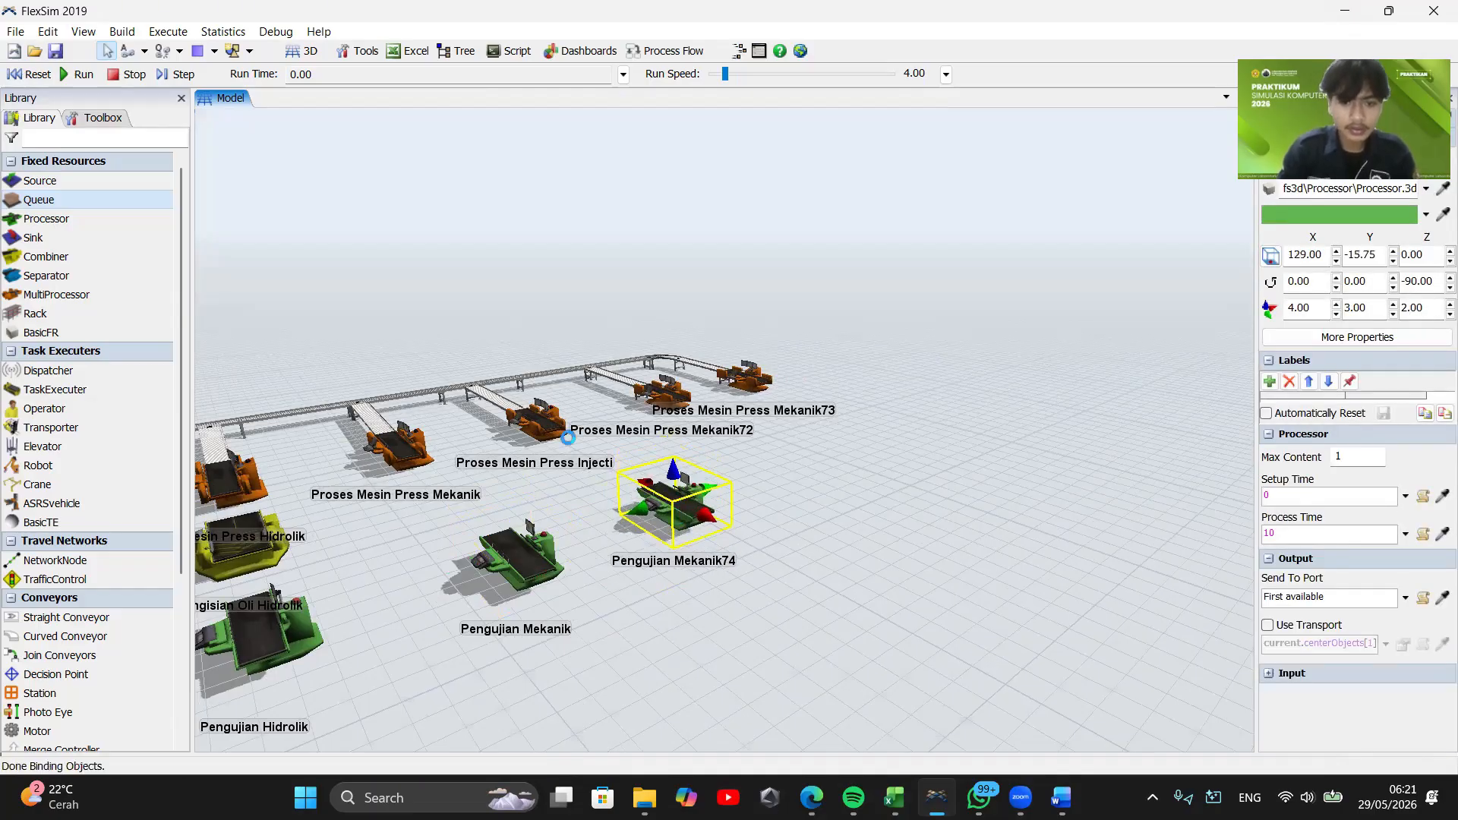
double_click(670, 496)
drag(502, 163, 450, 166)
text(Injection)
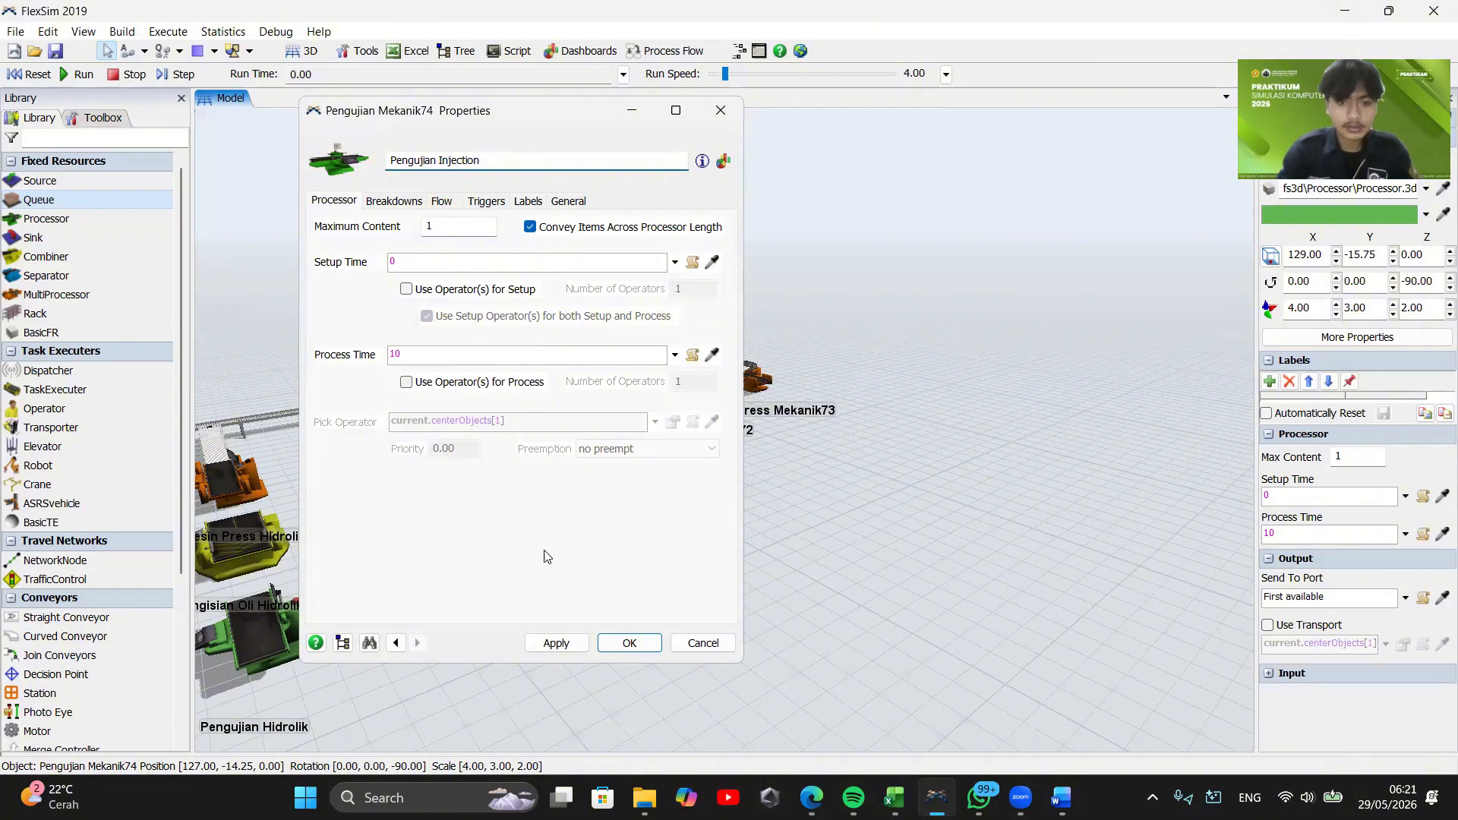
click(629, 642)
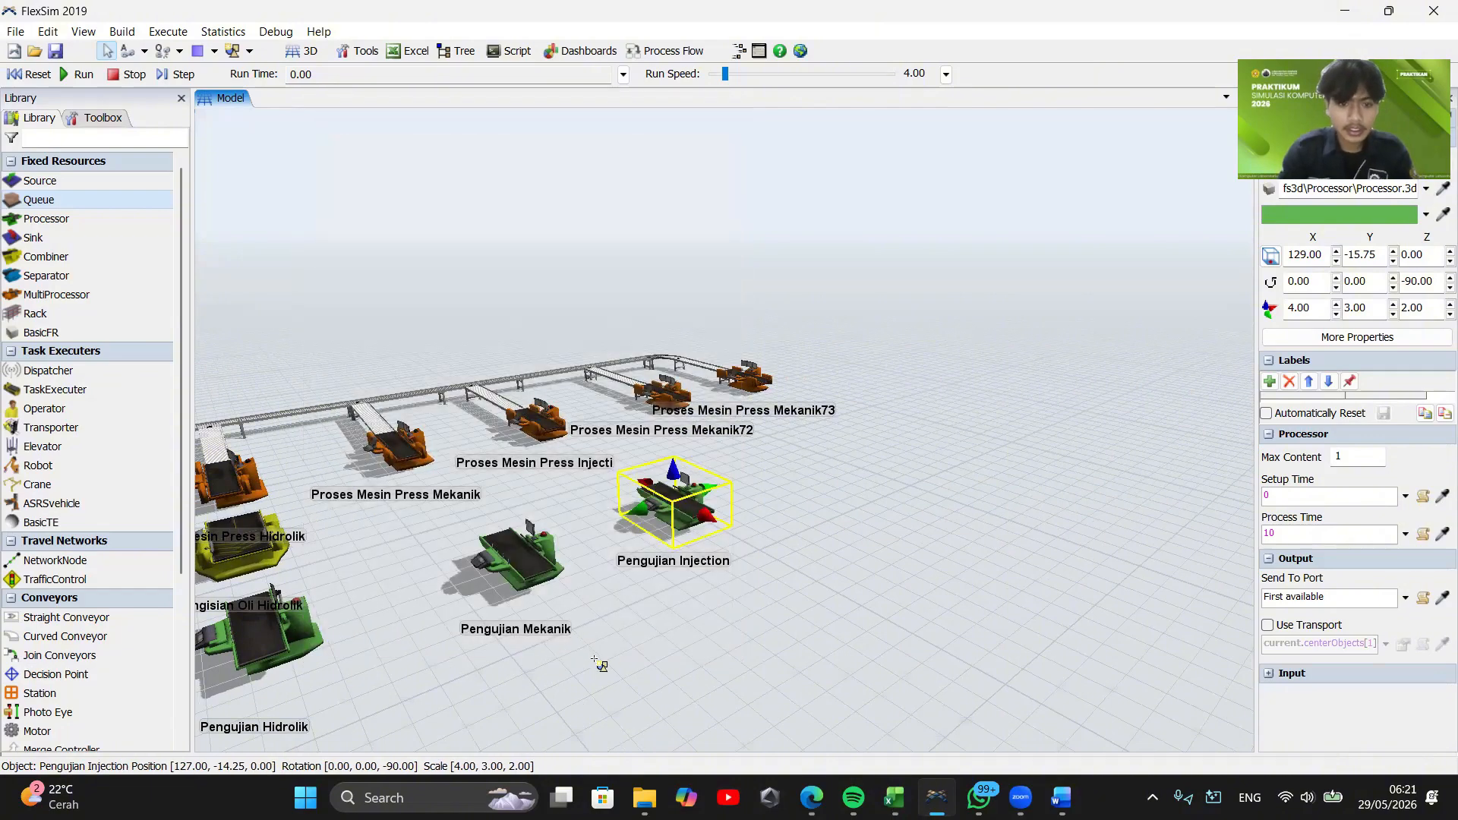
Correct the name of the third branch's multiprocessor to Proses Mesin Press Injection
right_drag(622, 581, 602, 592)
click(577, 382)
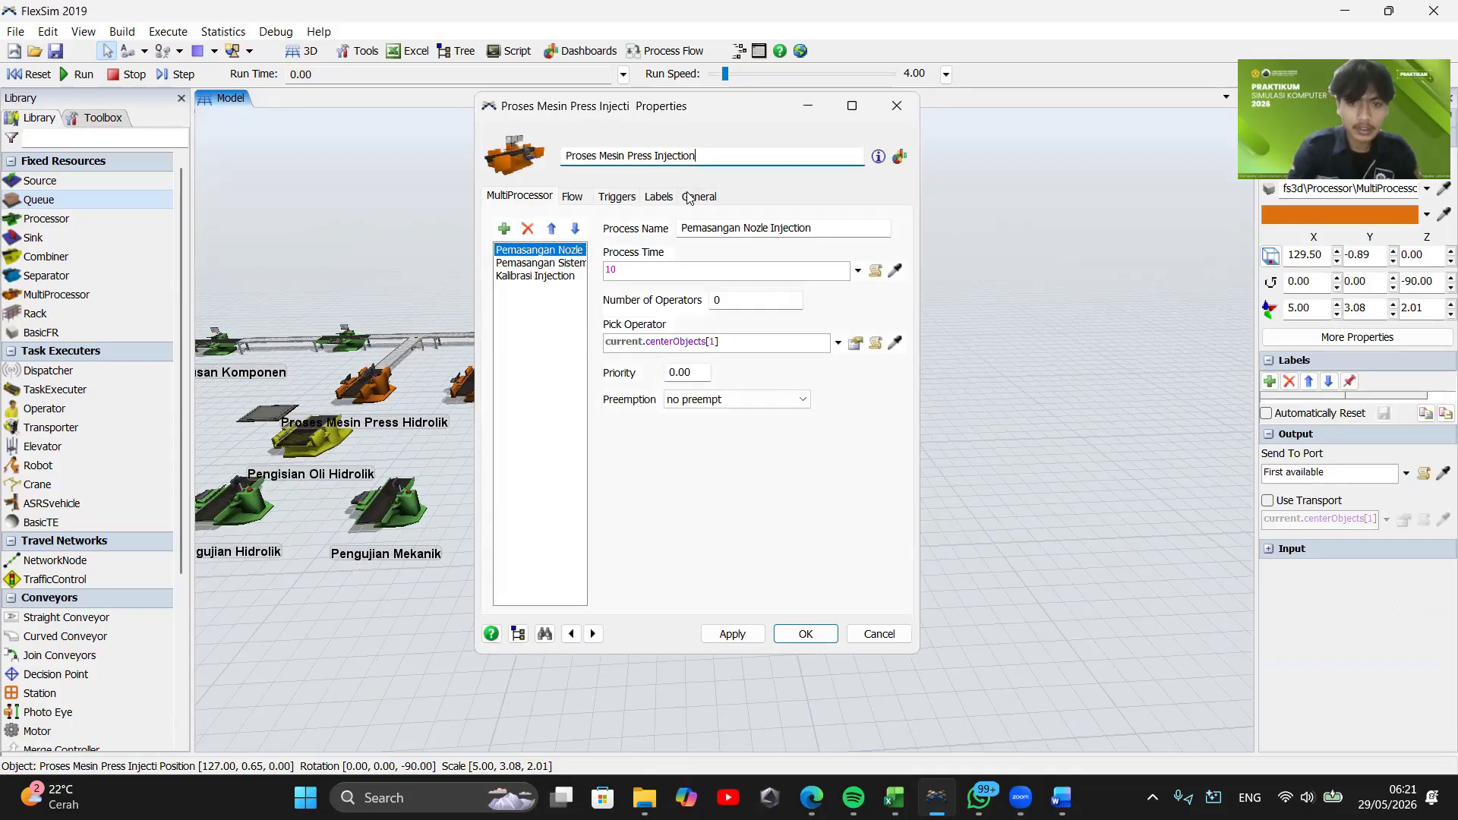
click(805, 636)
Open the properties of the multiprocessor on the fourth conveyor branch and remove Mekanik72 from its name
drag(673, 537, 604, 646)
double_click(692, 420)
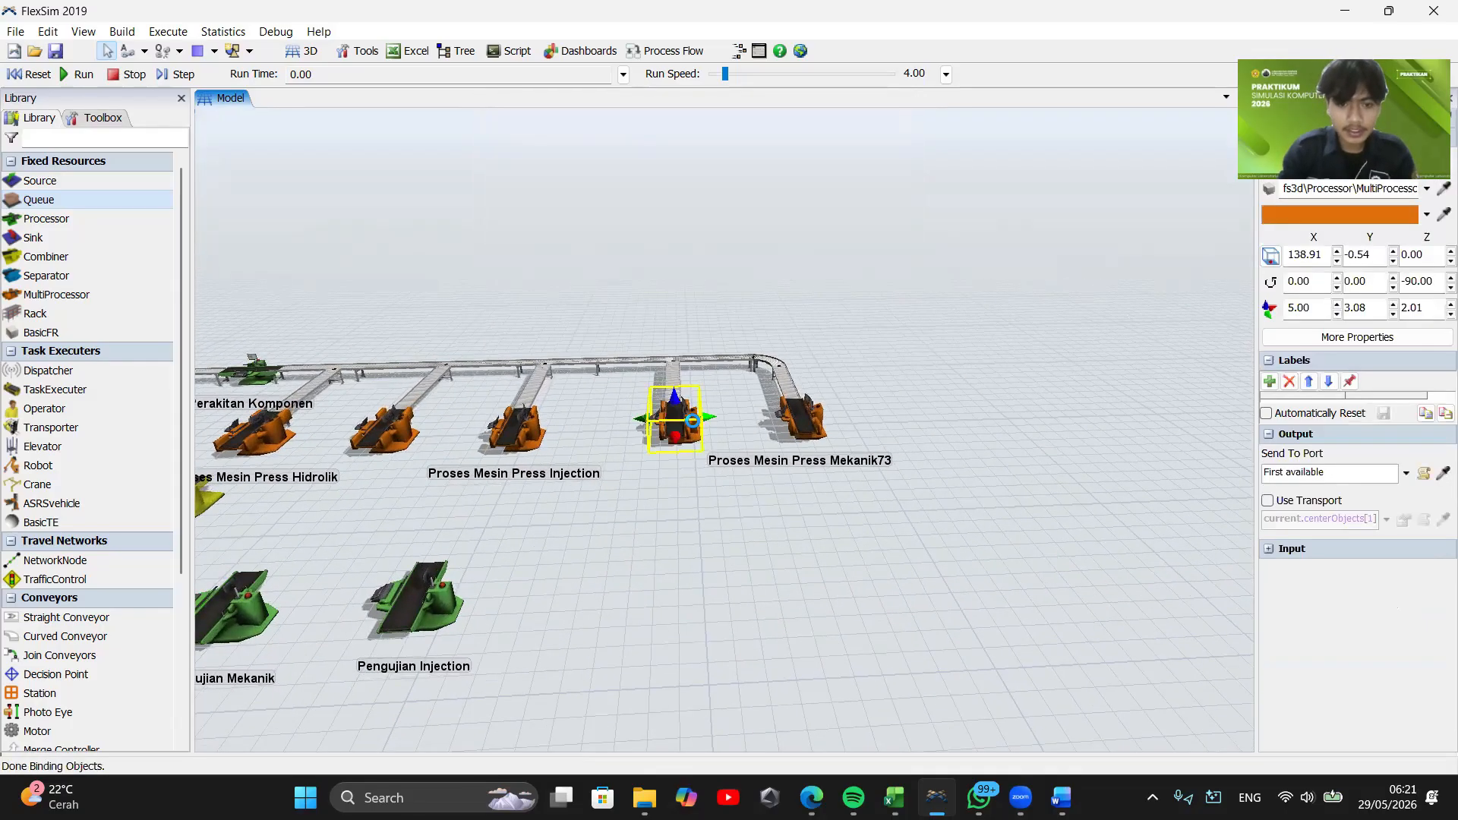
double_click(669, 156)
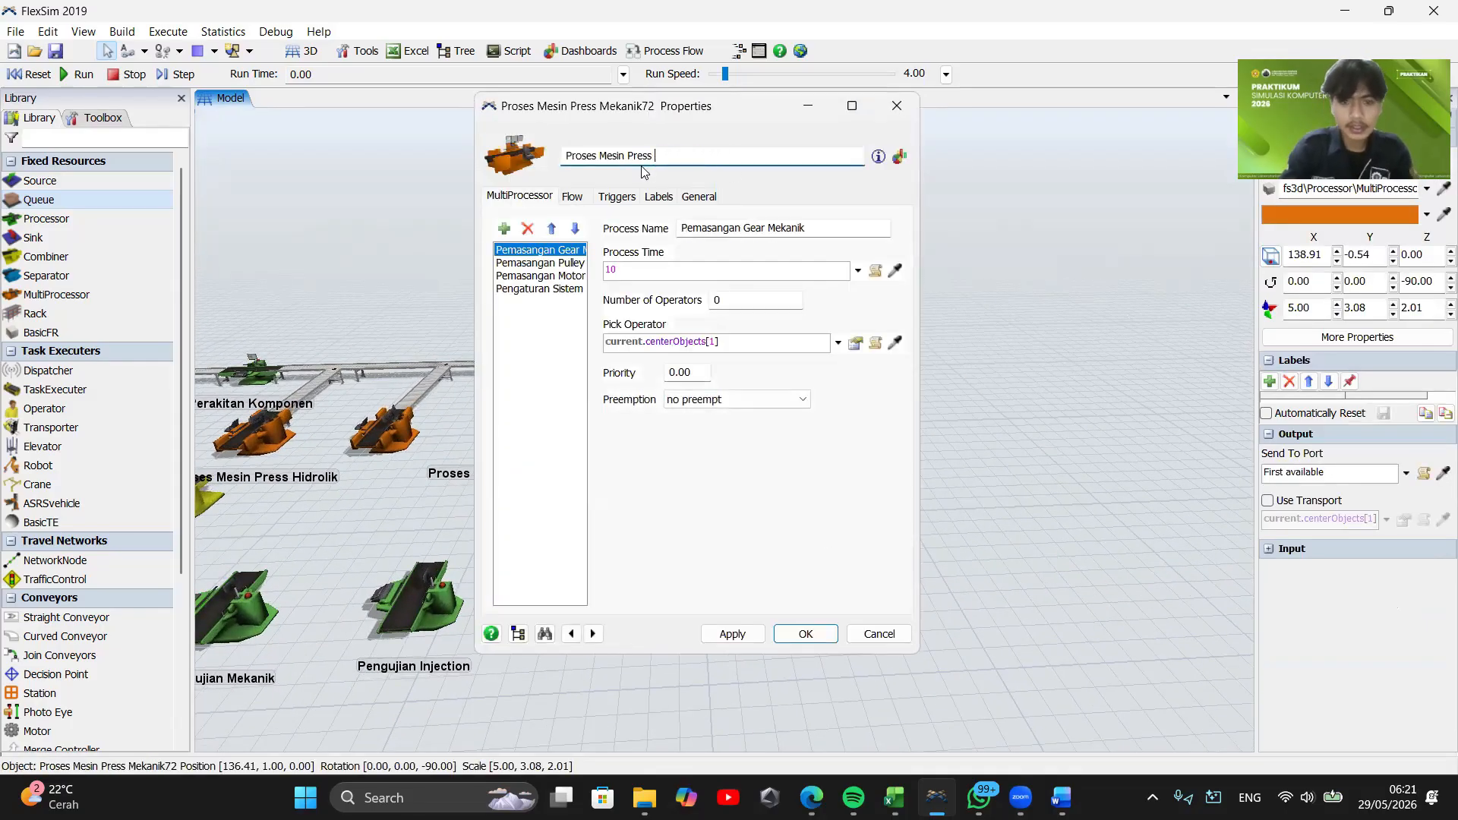
In Excel, fill the punching activity rows from Pemasangan Punch Tool to Pengujian Punching (B73:L76) with pale blue
click(894, 798)
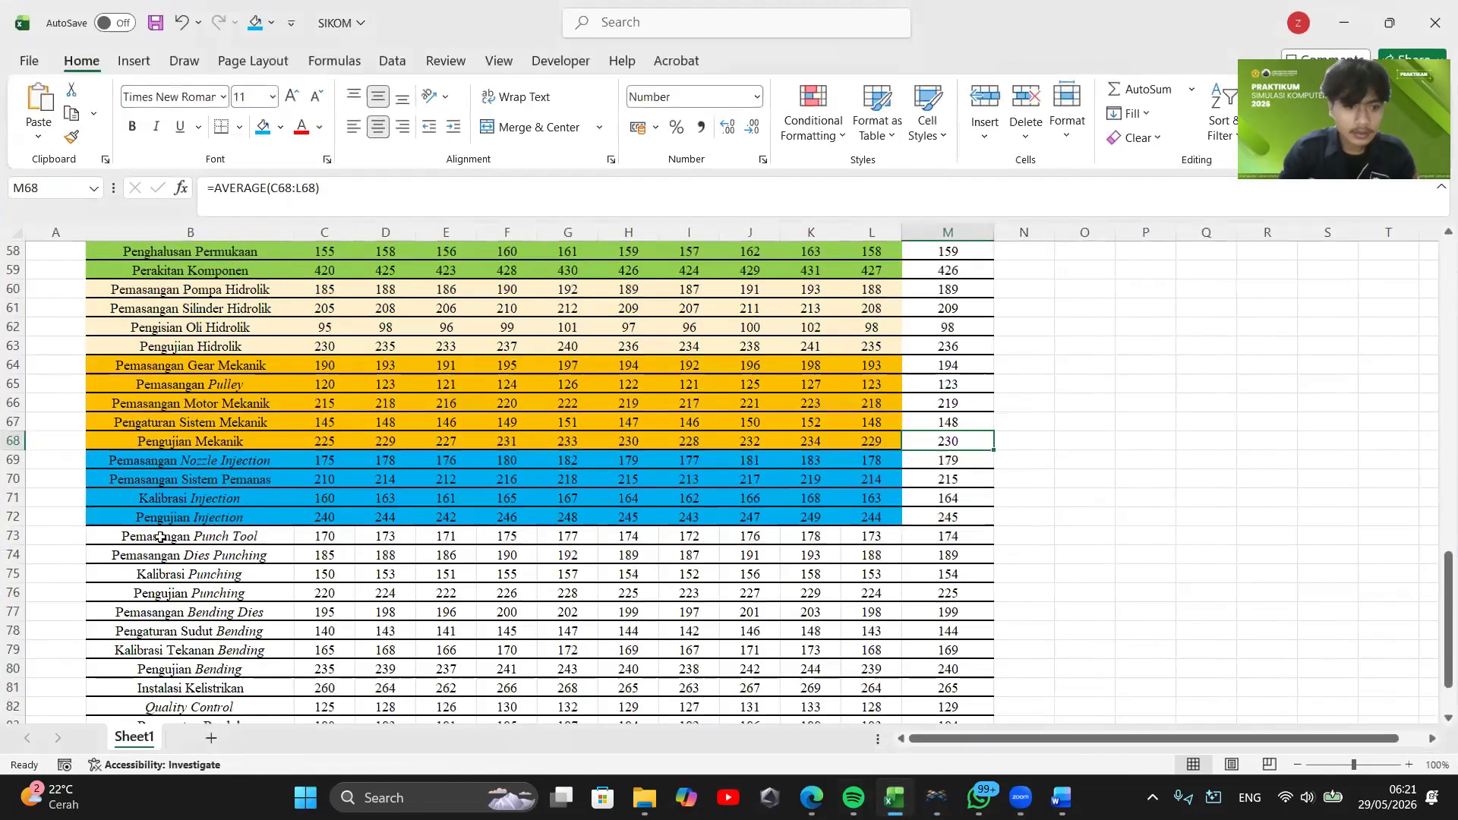
drag(160, 538, 894, 596)
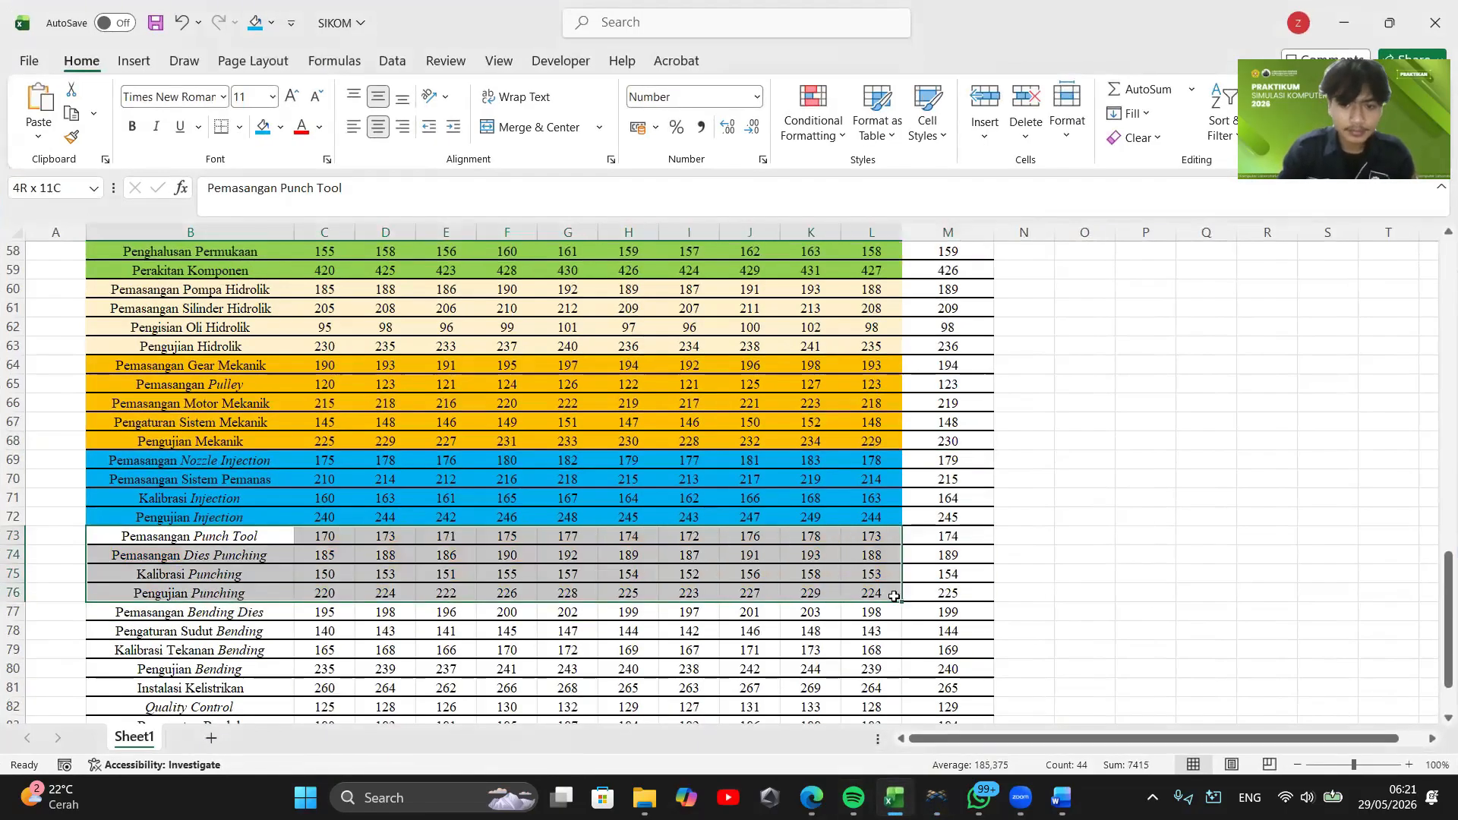
click(280, 127)
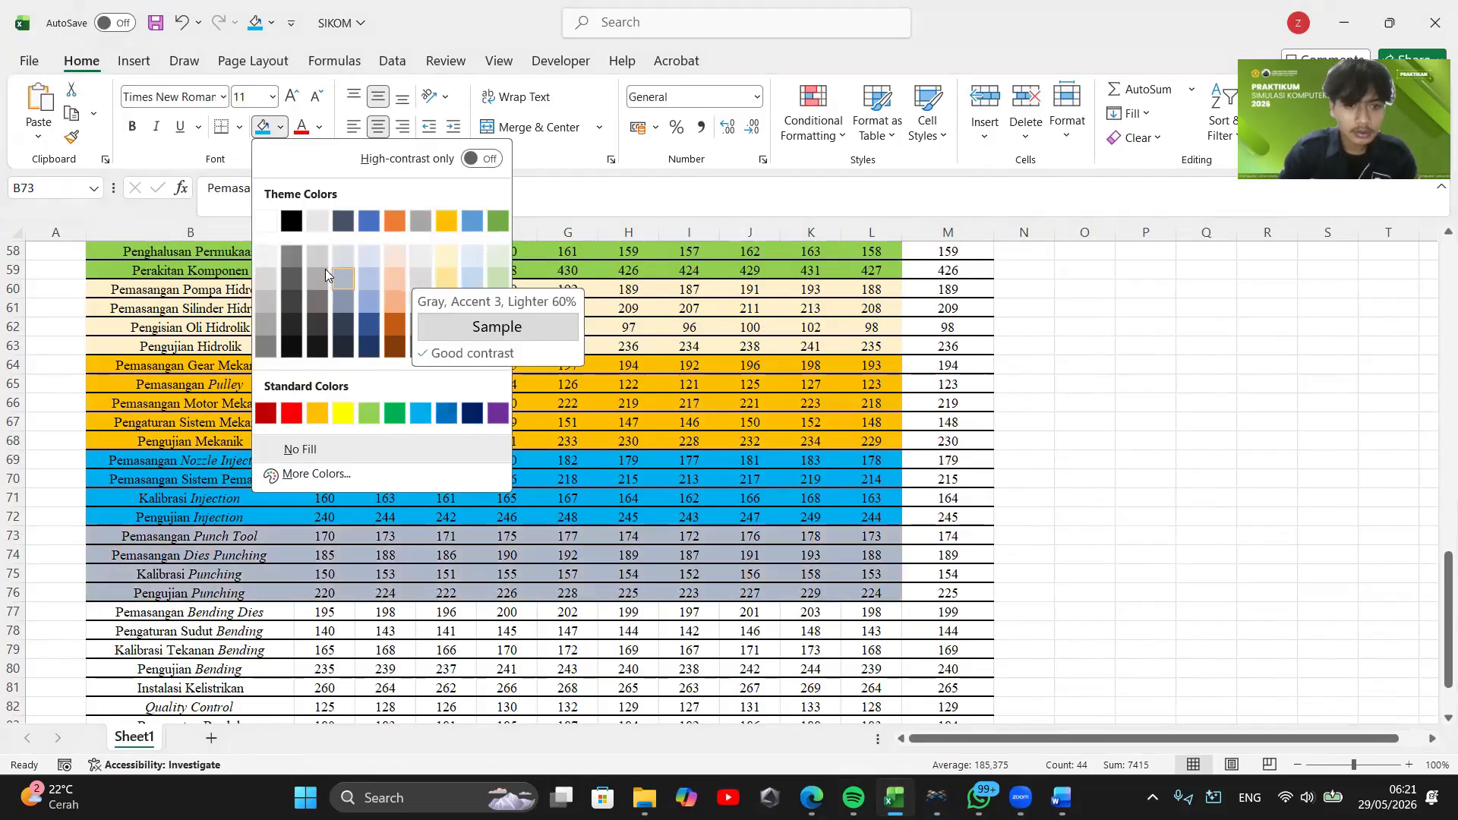
click(367, 278)
scroll(688, 537, down, 1)
click(448, 554)
scroll(280, 486, down, 1)
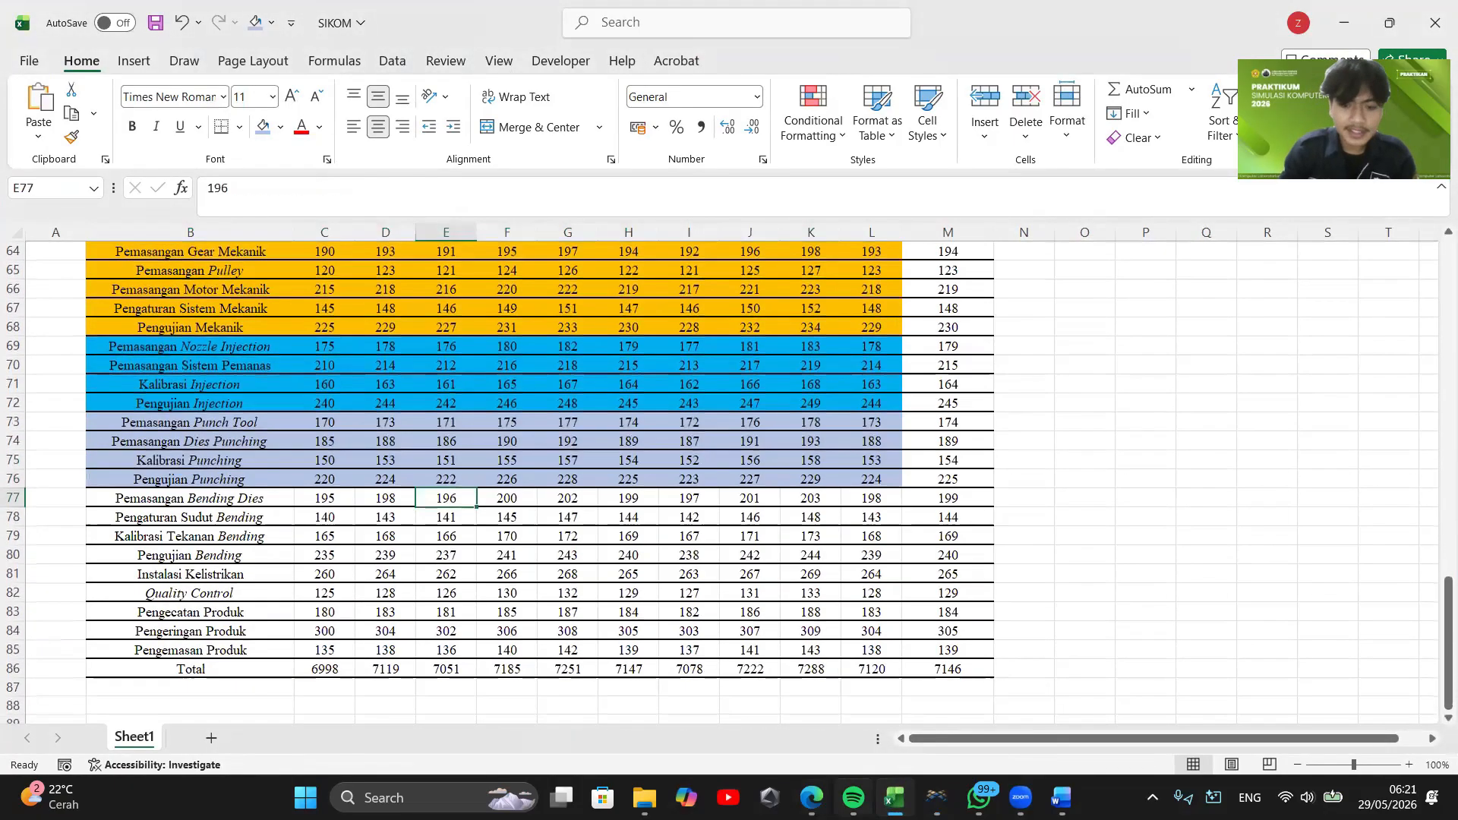
In FlexSim, complete the multiprocessor's name as Proses Mesin Press Punching and rename its first process Pemasangan Punch Tool
click(937, 798)
click(702, 153)
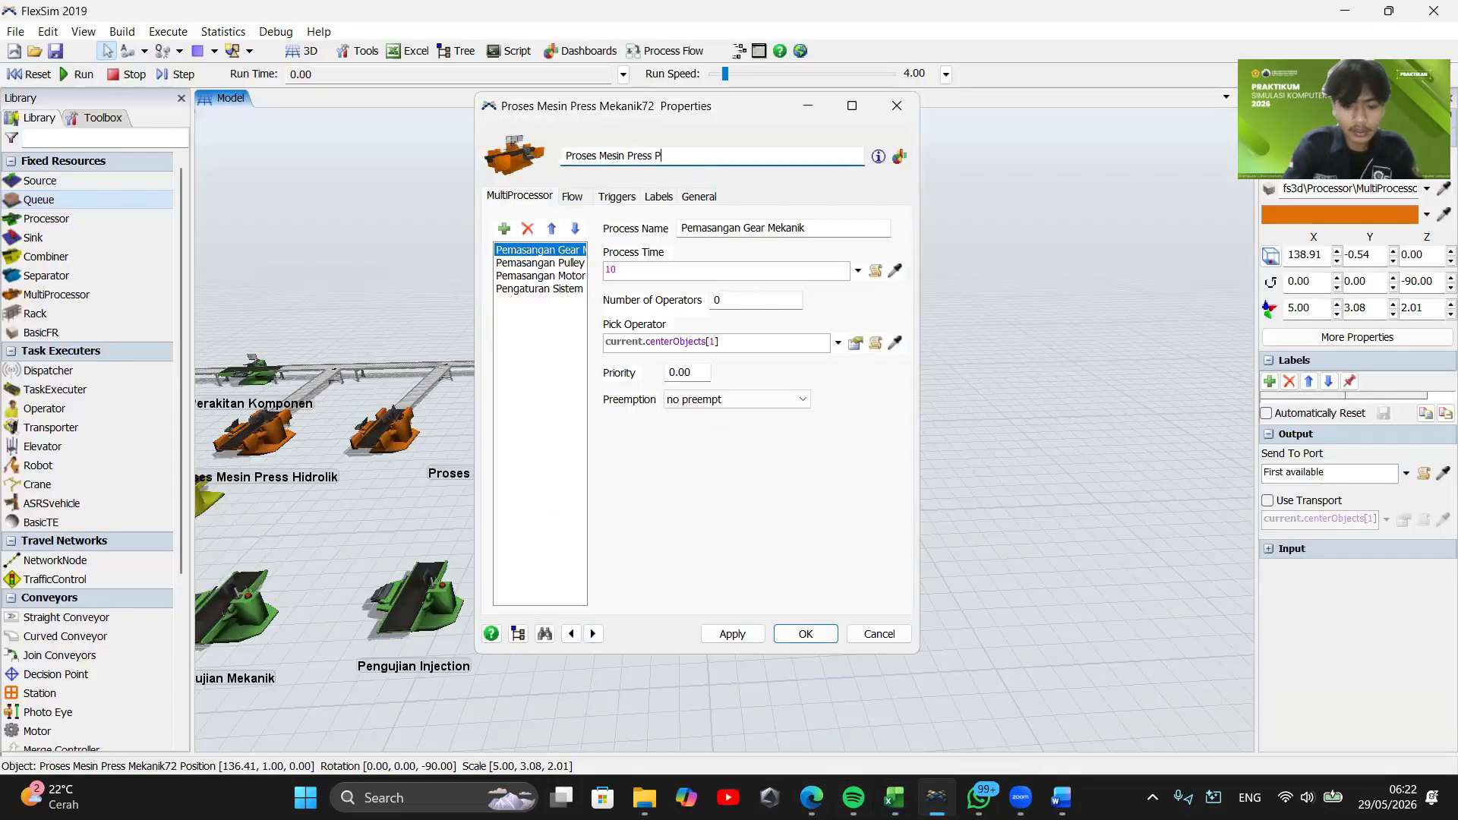
drag(807, 227, 764, 226)
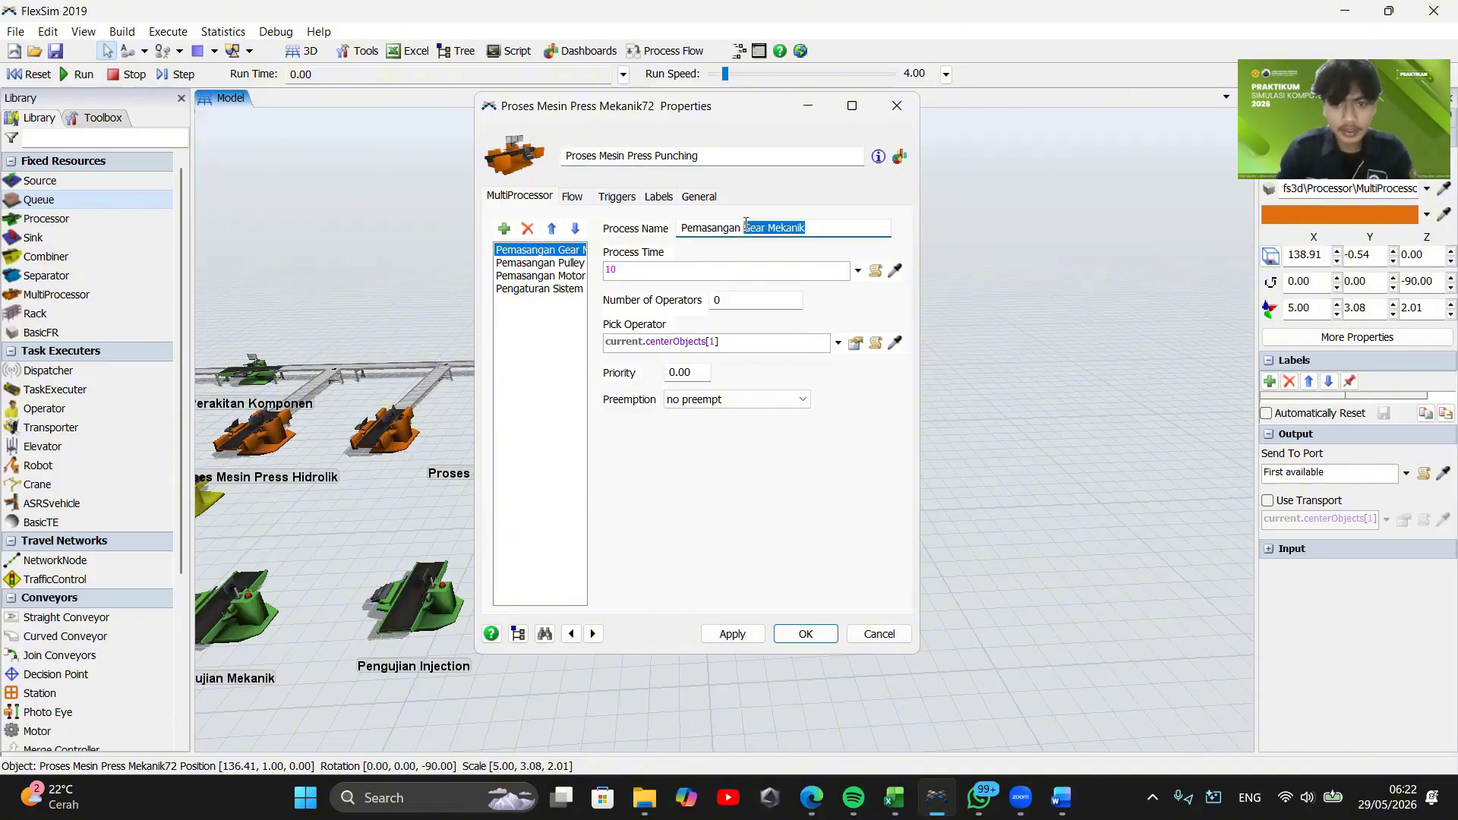
text(Punch T)
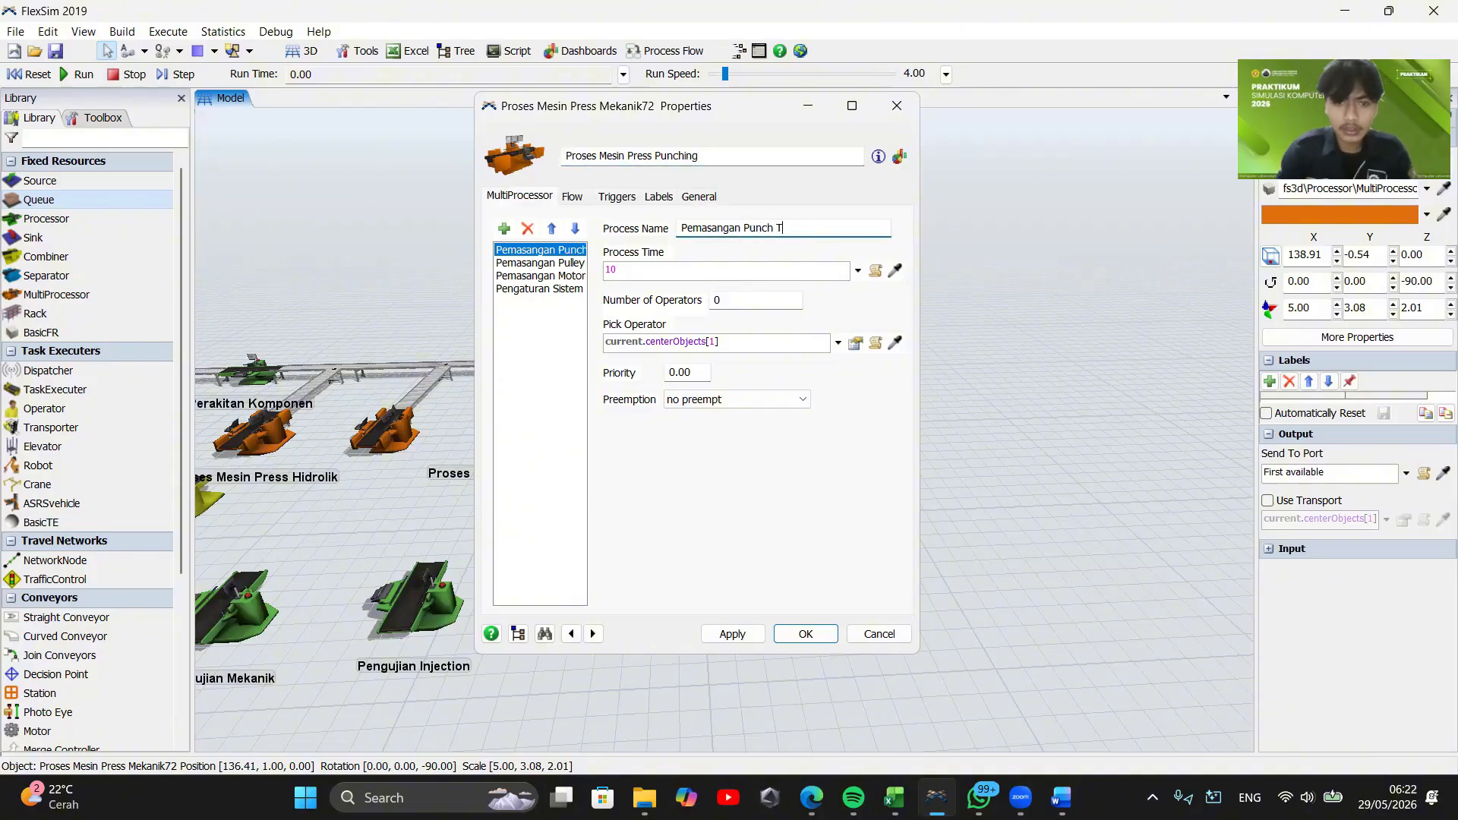
text(ool)
Check the next punching activity in Excel and rename the multiprocessor's second process Pemasangan Dies Punching
click(895, 798)
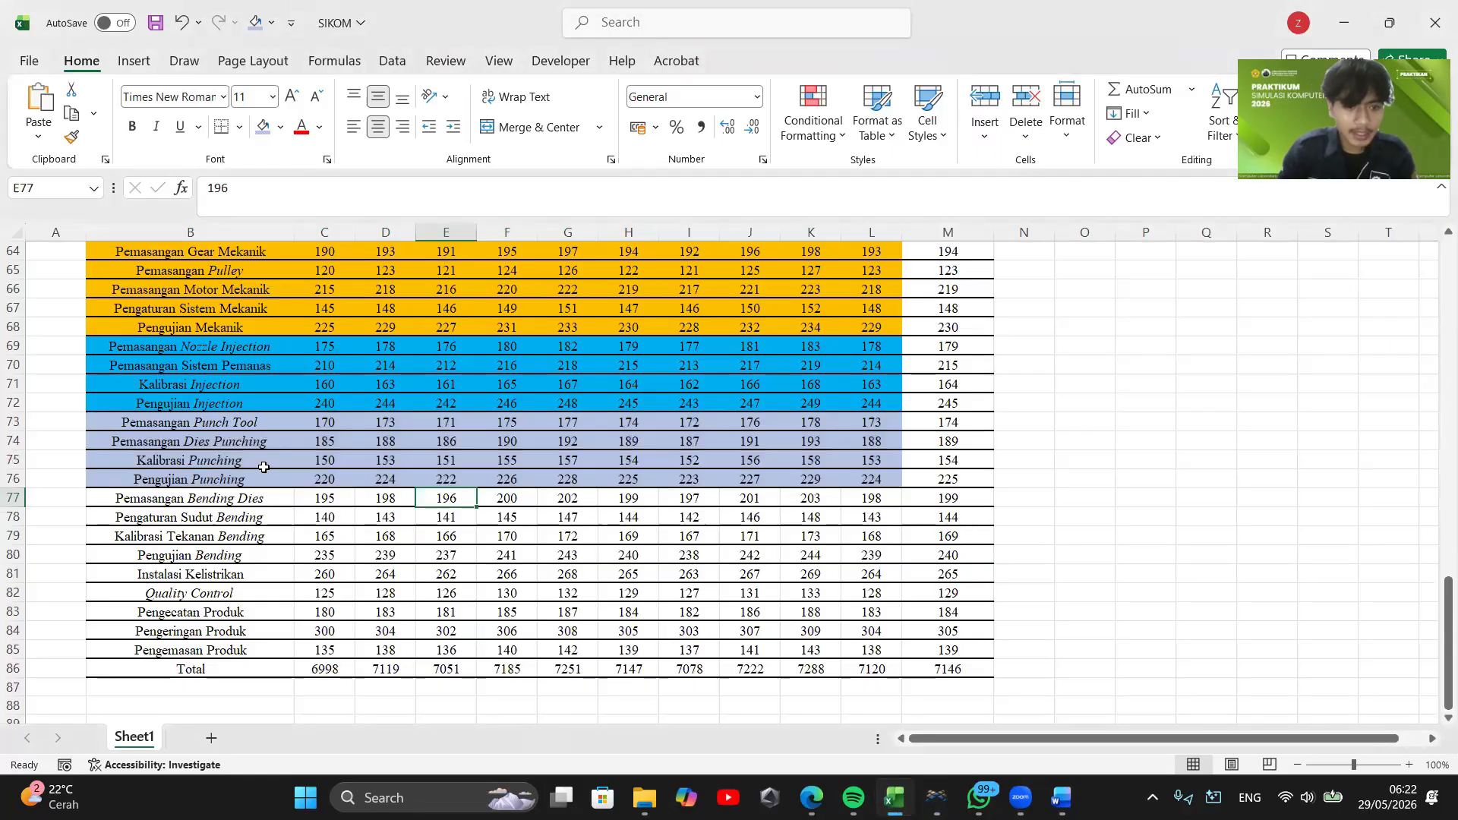
click(1347, 11)
click(540, 263)
drag(772, 228, 742, 229)
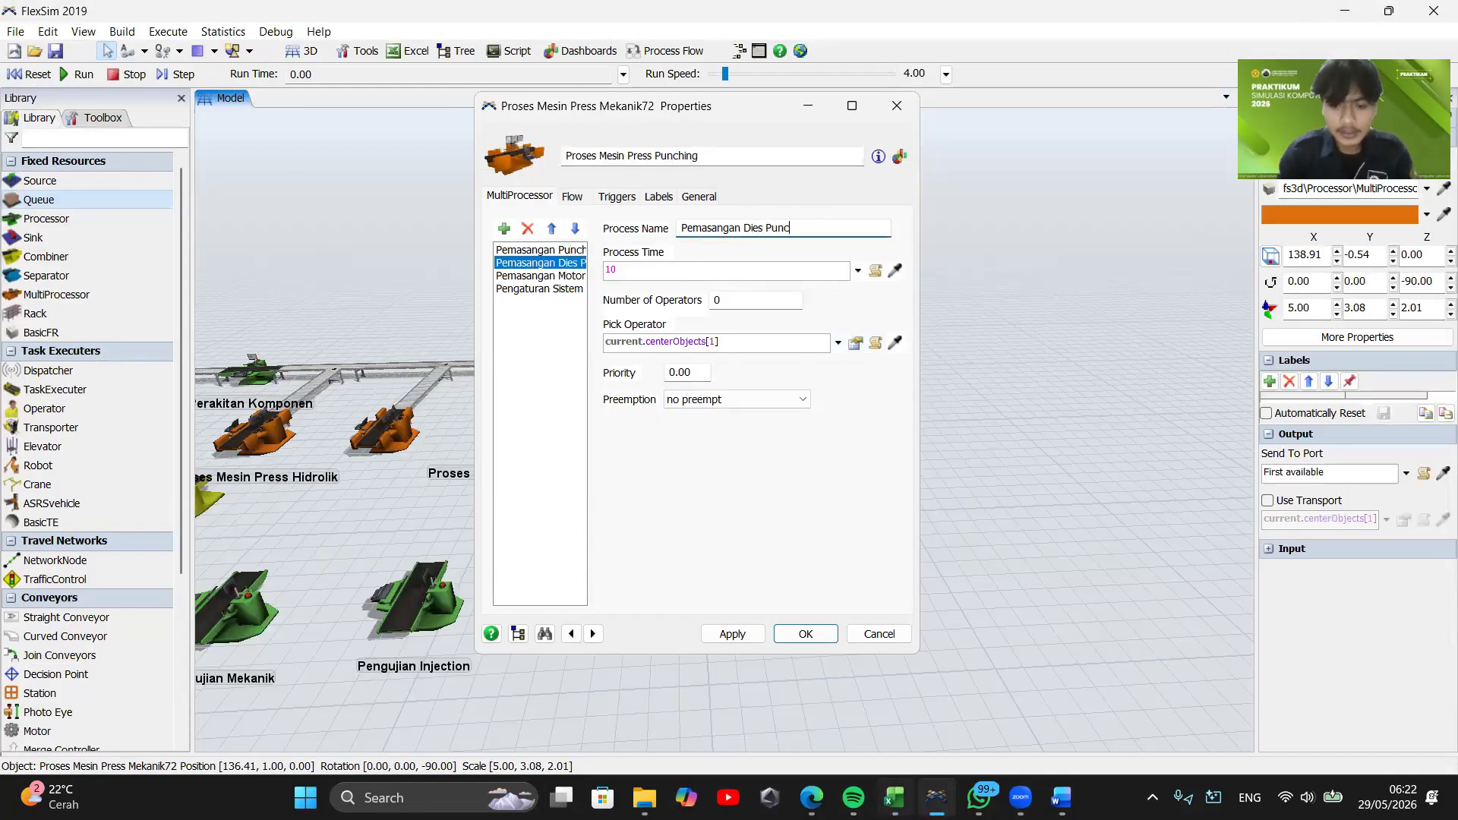
Check the Excel activity list and rename the multiprocessor's third process Kalibrasi Punching
click(895, 798)
click(1347, 23)
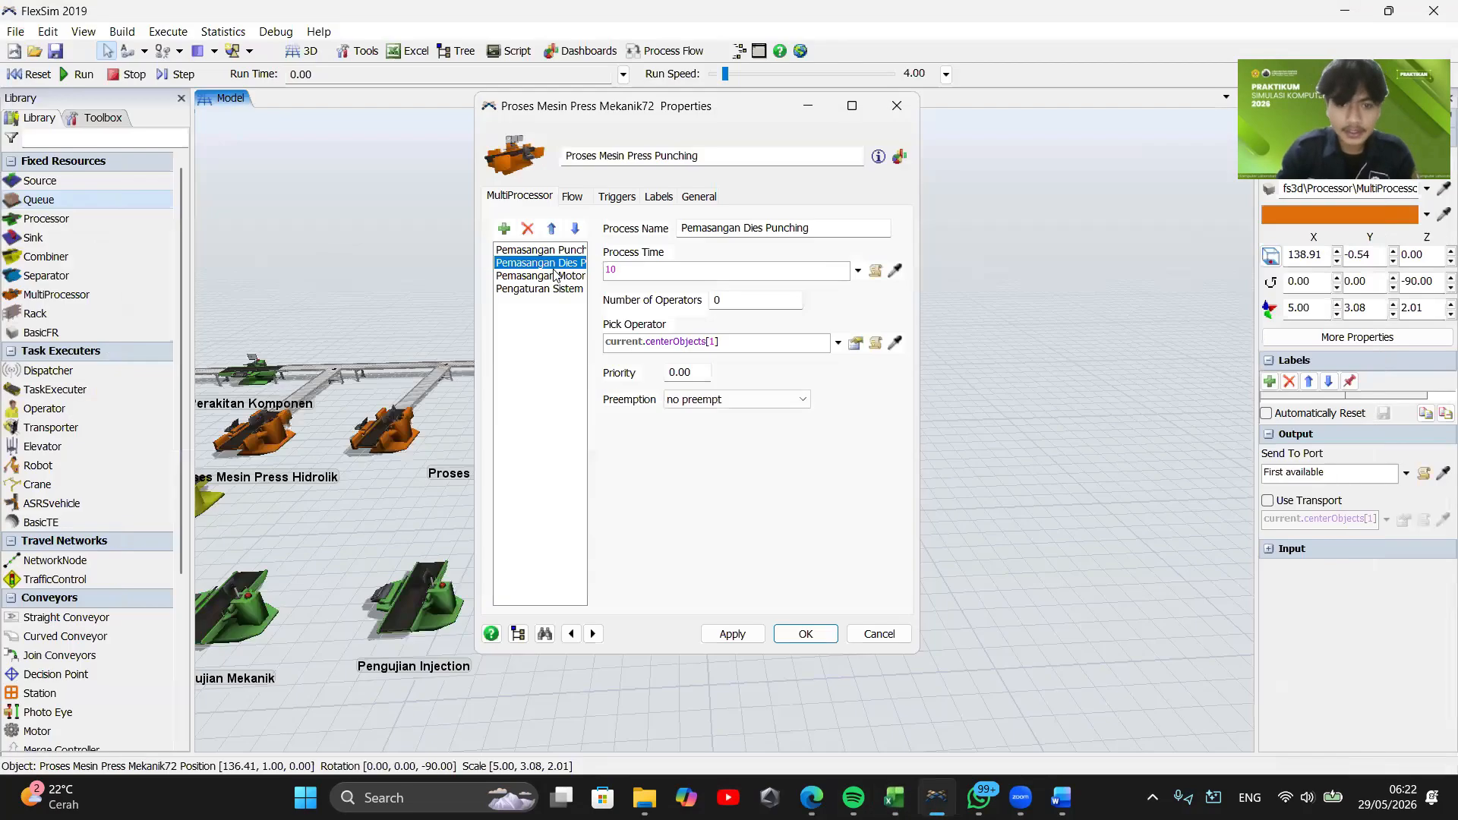
click(541, 275)
drag(811, 228, 650, 229)
text(Kalibrasi Punchin)
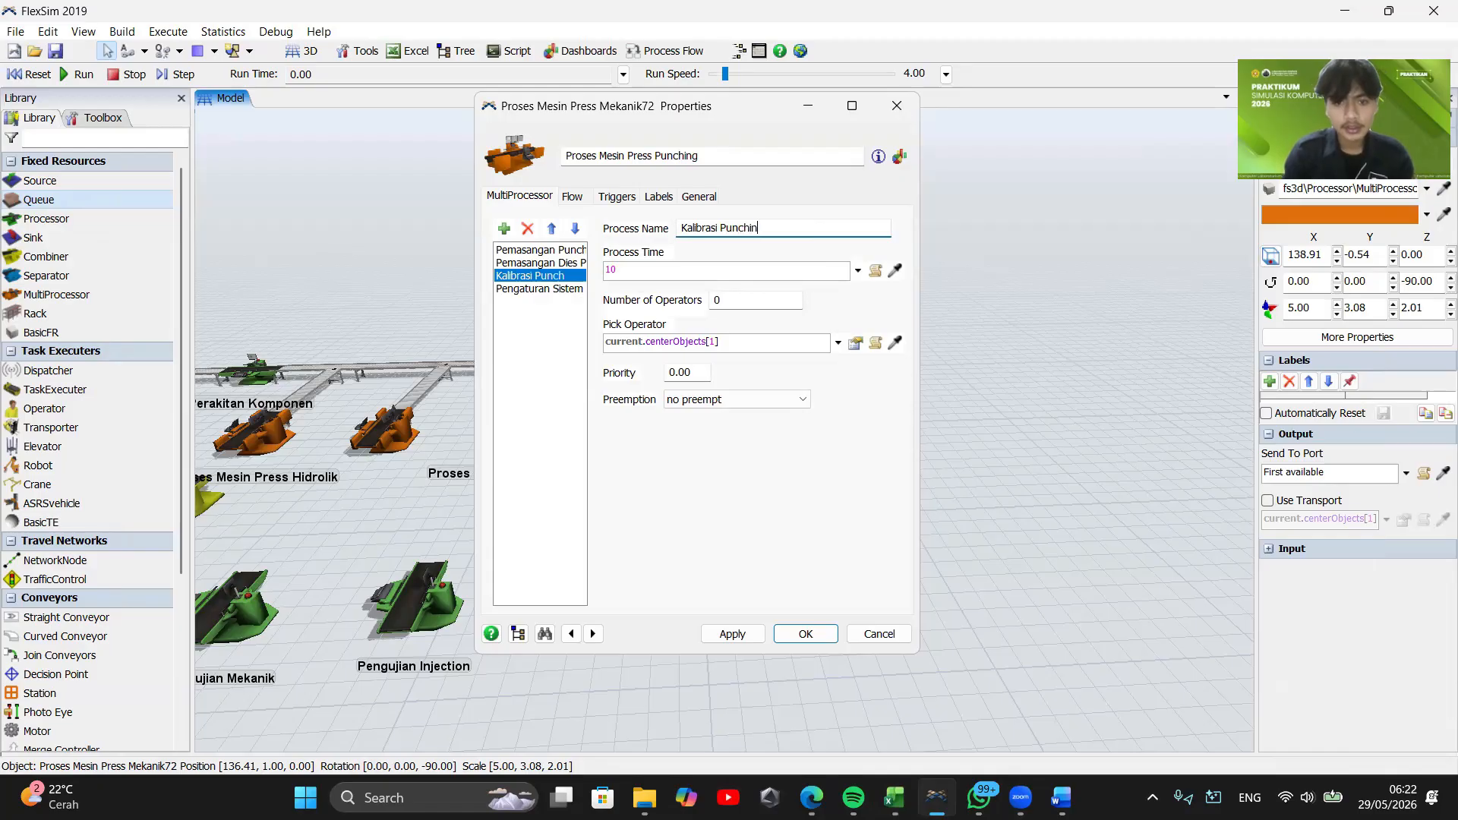
text(g)
Delete the fourth process, Pengaturan Sistem Mekanik, from the punching multiprocessor and accept its properties
click(551, 288)
click(527, 228)
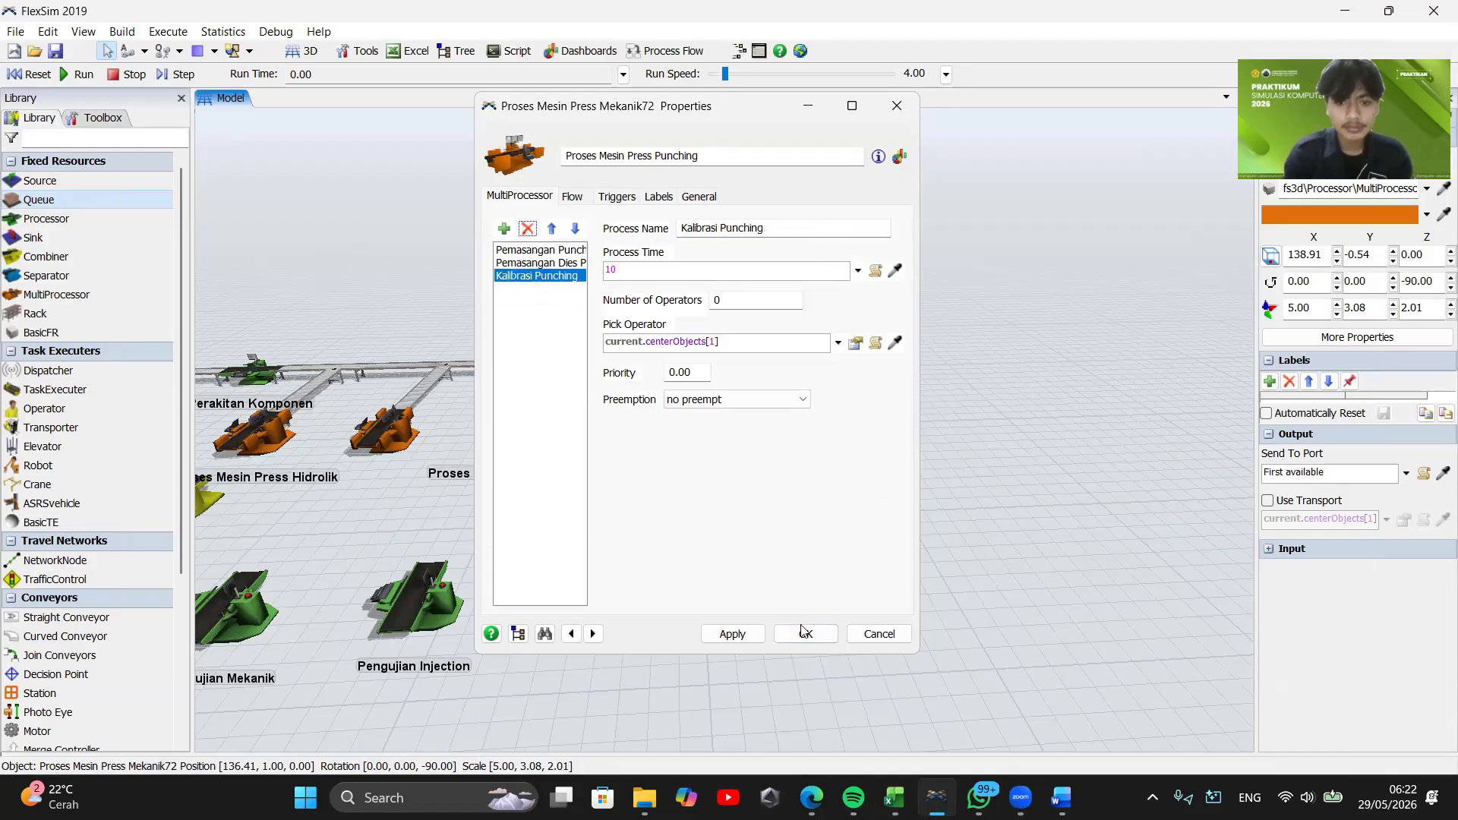
click(805, 635)
Duplicate the Pengujian Injection processor and place the copy in front of the punching multiprocessor, undoing the stray queue created there
click(414, 600)
key(ctrl+c)
key(ctrl+v)
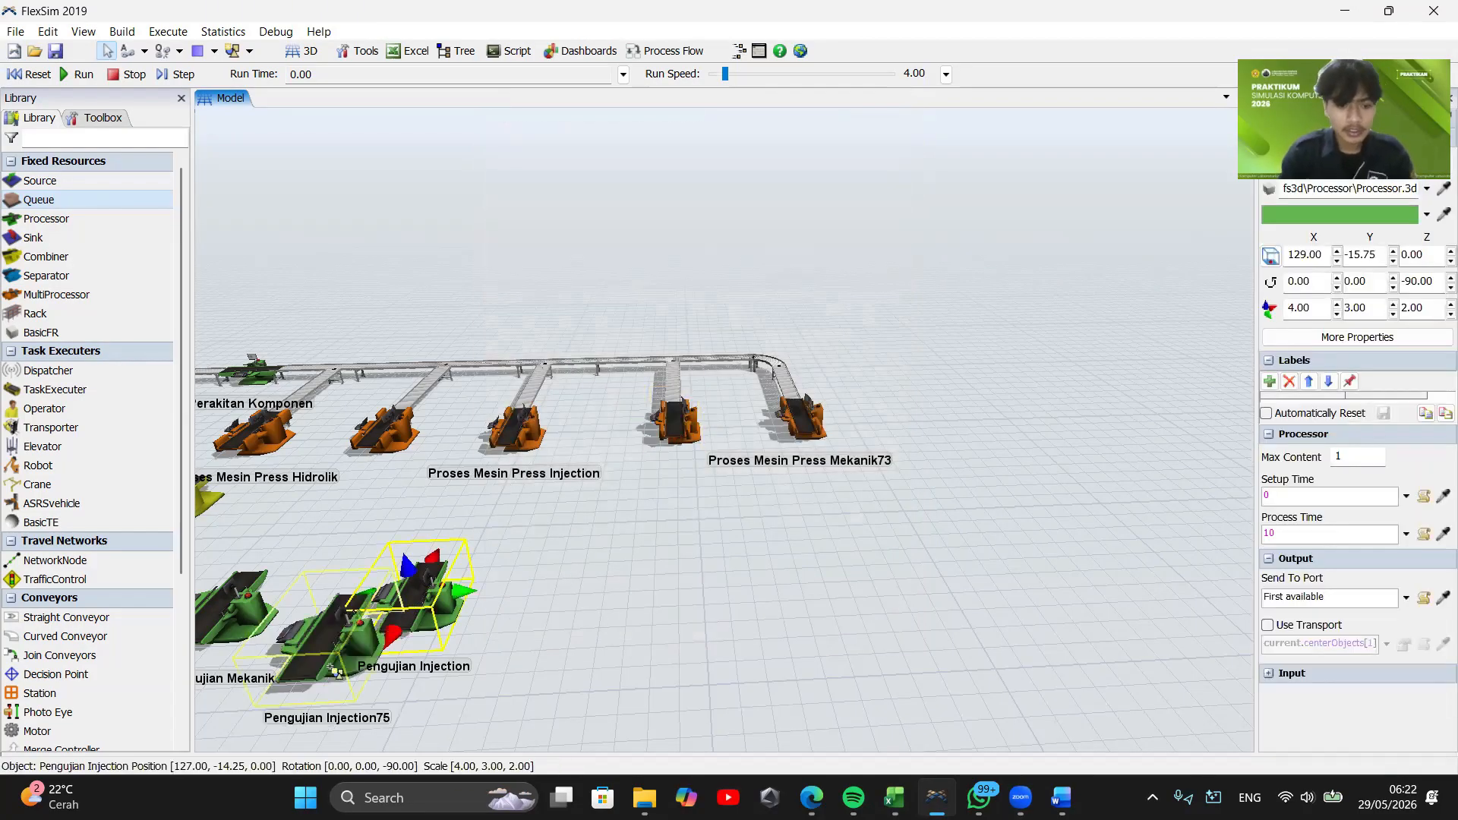
drag(334, 642, 672, 595)
scroll(702, 581, down, 1)
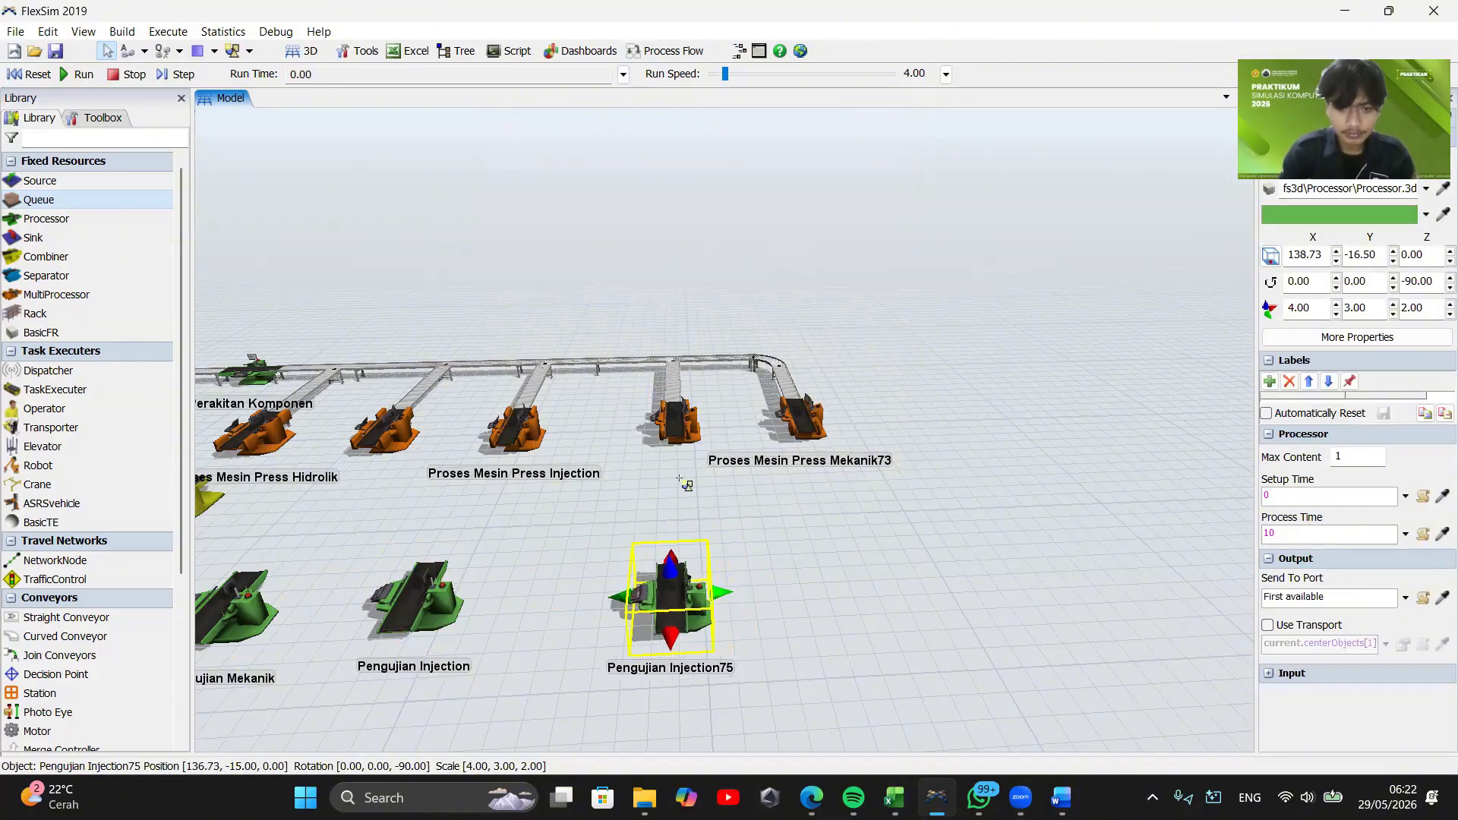
drag(678, 486, 692, 502)
key(ctrl+z)
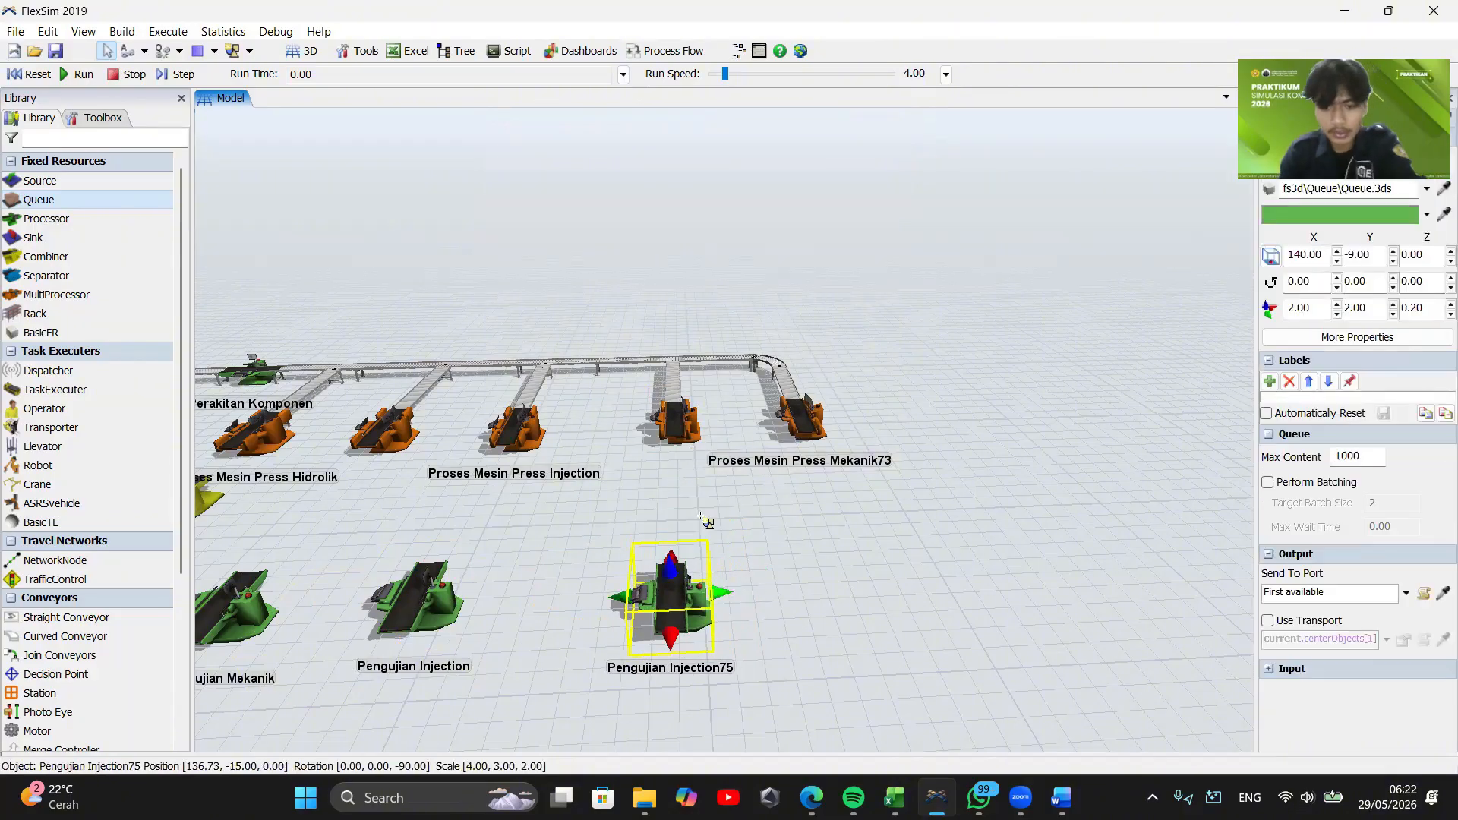
Rename the copied testing processor in front of the punching multiprocessor as Pengujian Punching and accept its properties
click(685, 496)
scroll(676, 493, up, 2)
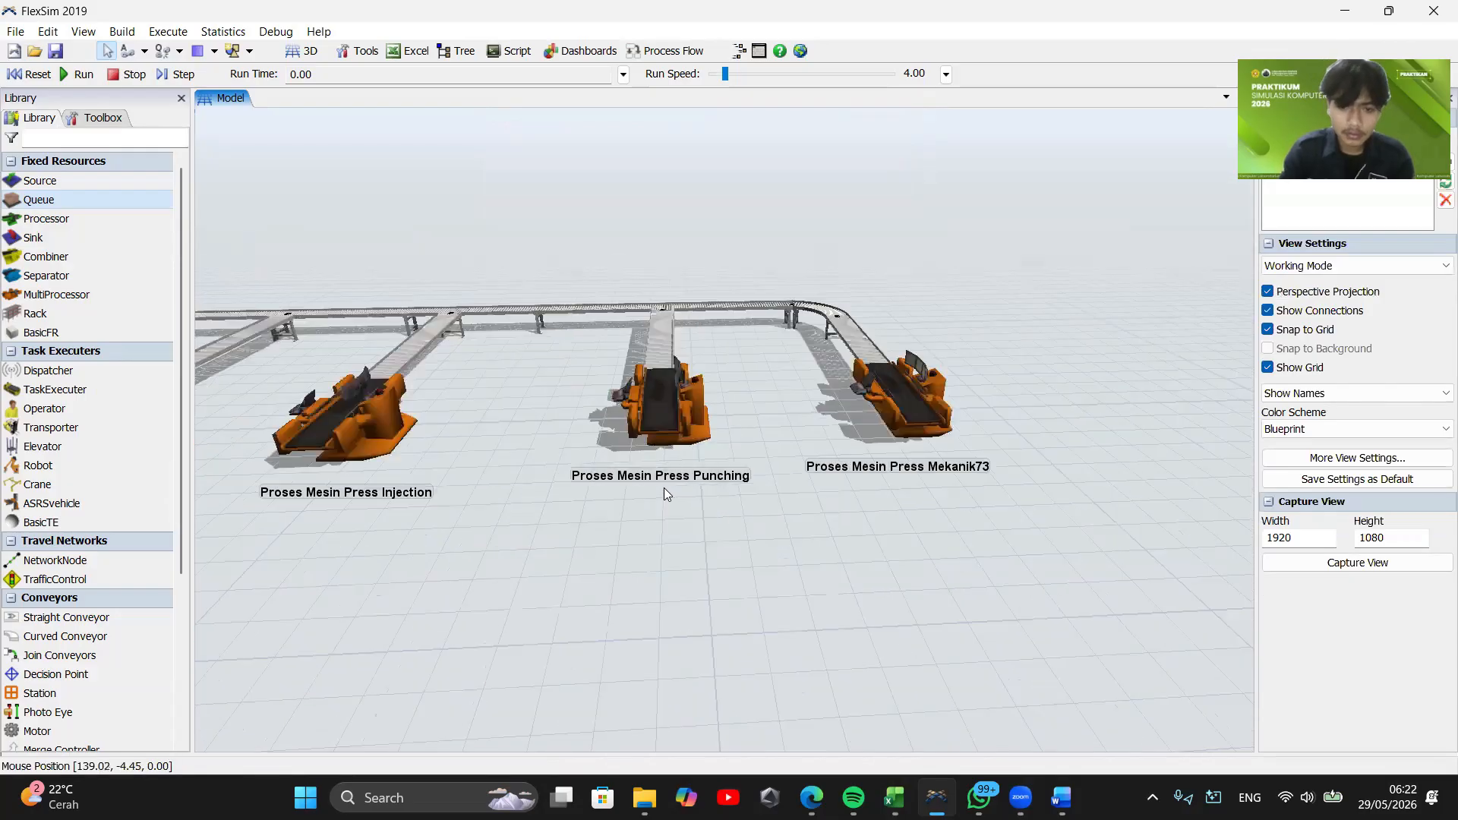
scroll(664, 488, down, 2)
click(656, 530)
double_click(656, 530)
double_click(442, 160)
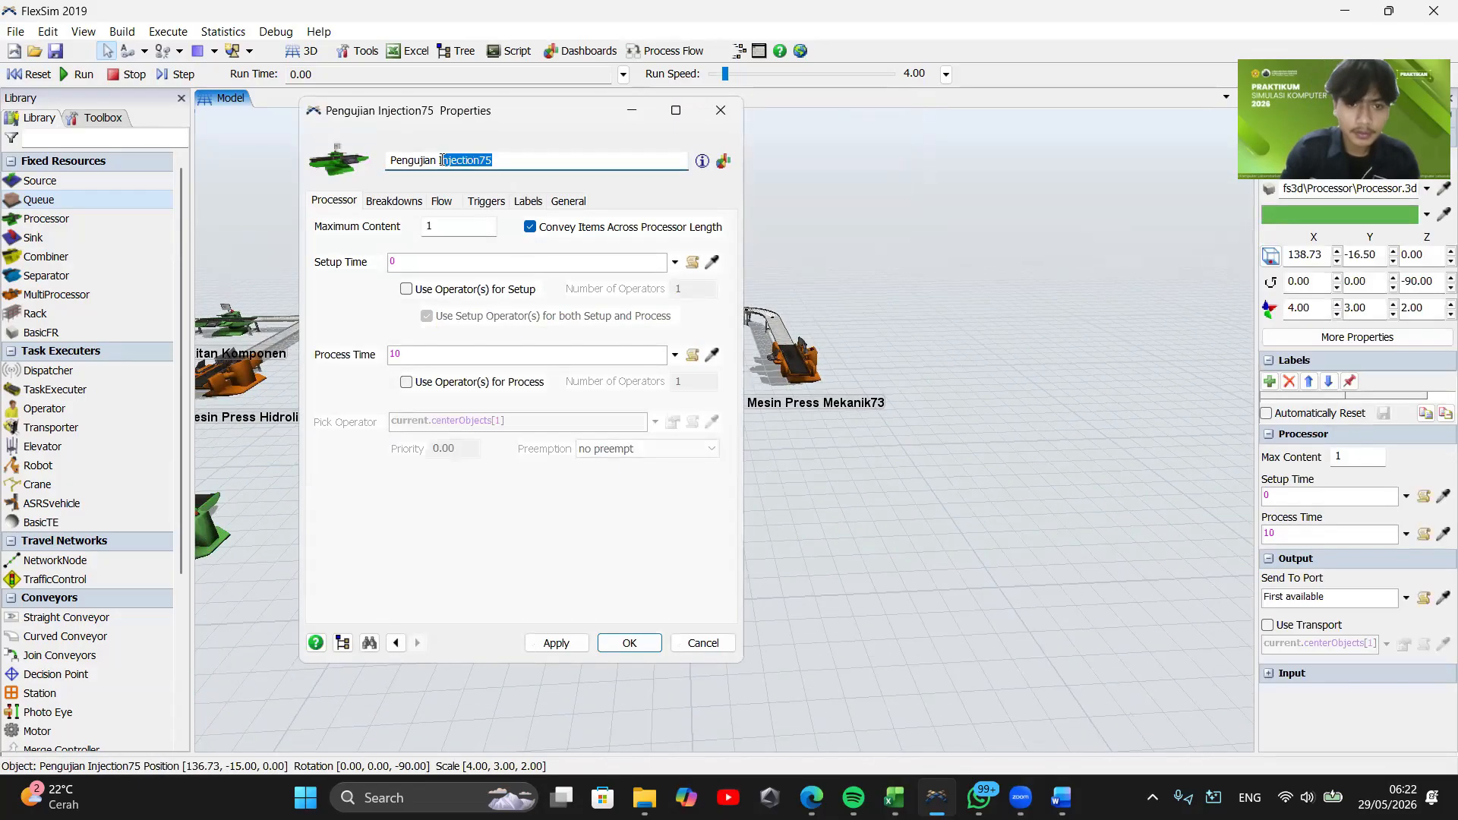
text(Punc)
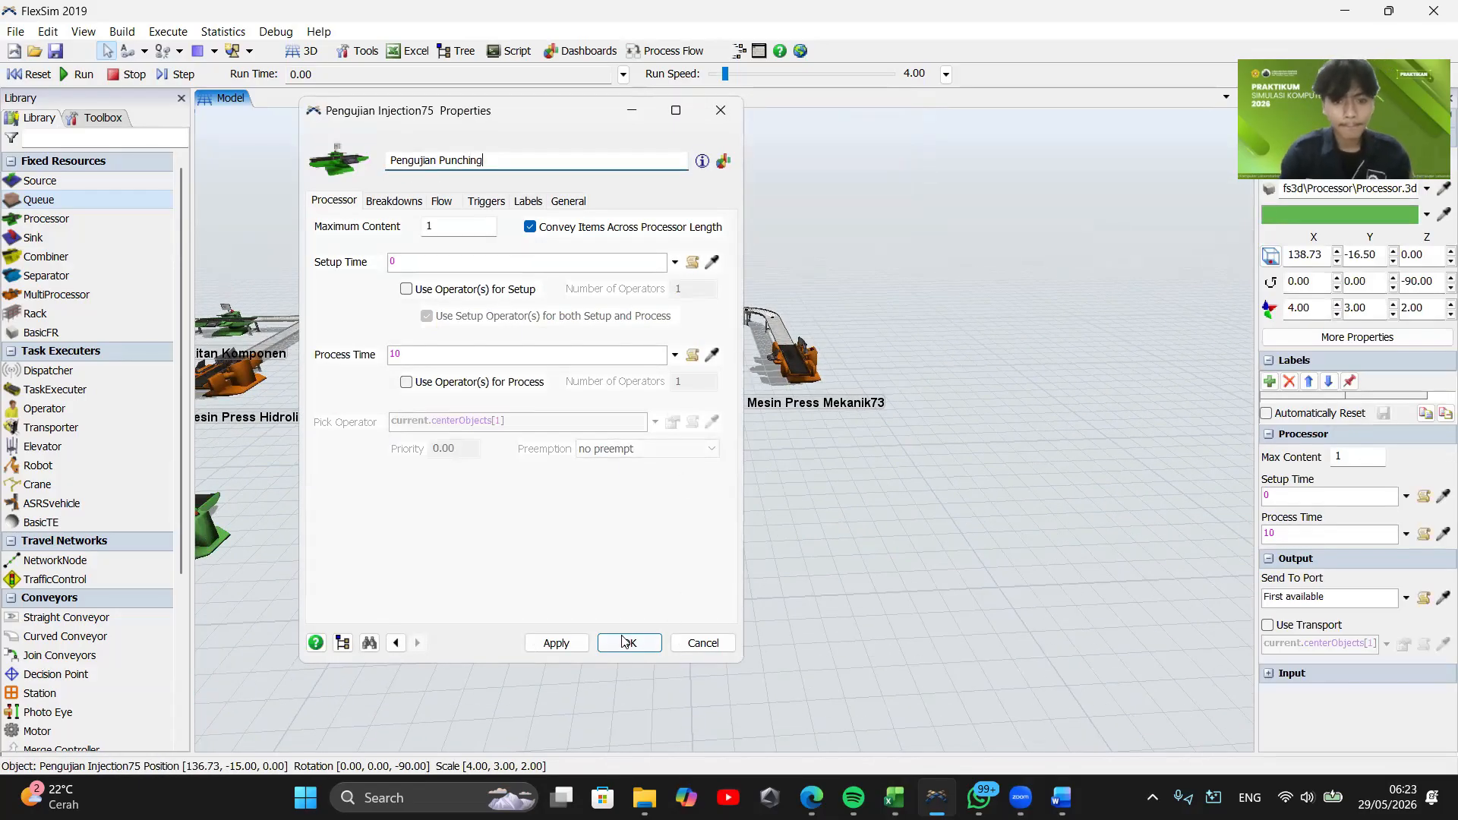
text(hing)
click(627, 643)
Rename the last multiprocessor on the conveyor line as Proses Mesin Press Bending and select its first process
double_click(668, 307)
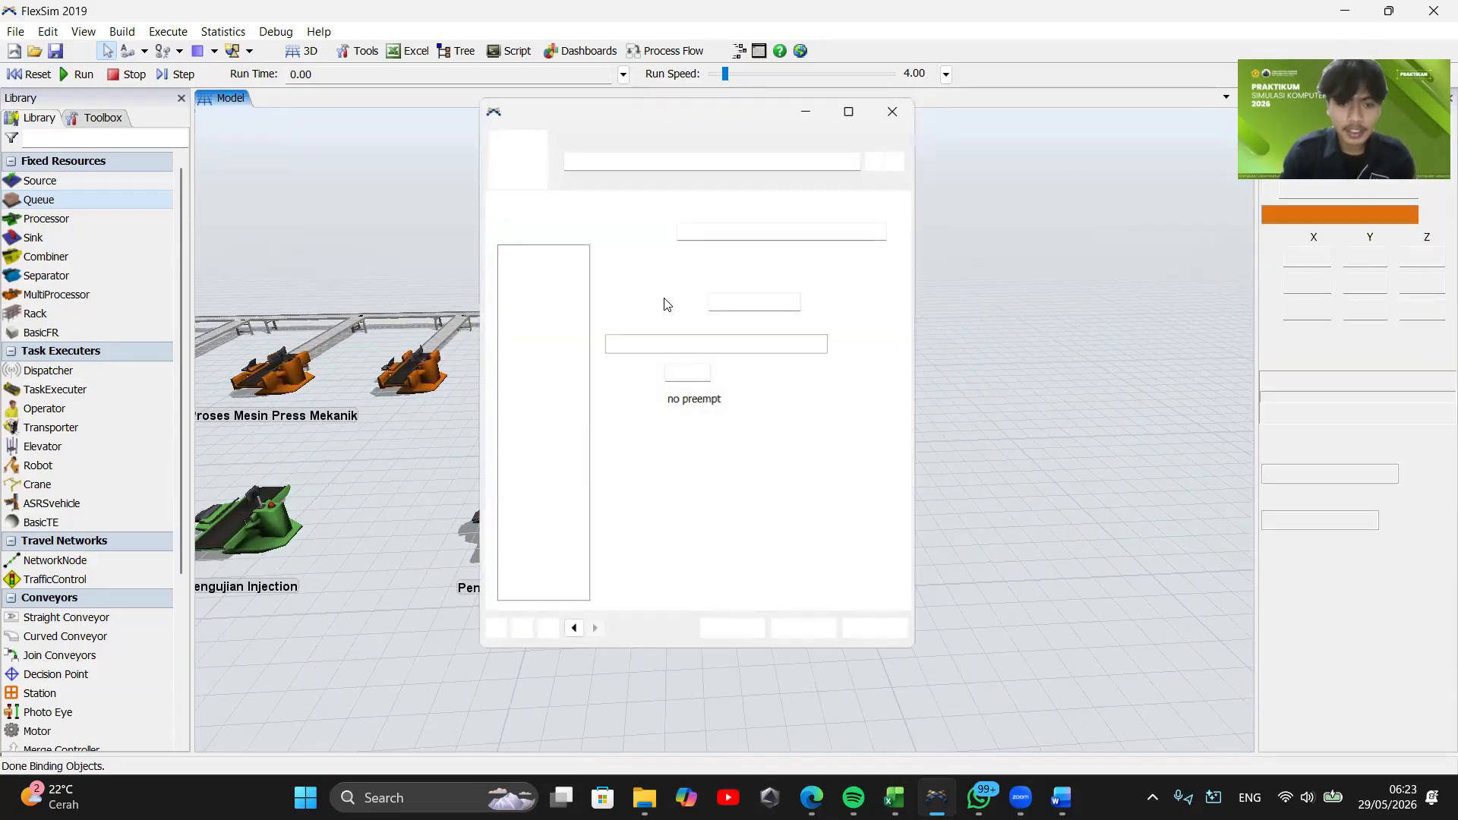
drag(704, 156, 660, 155)
text(Bne)
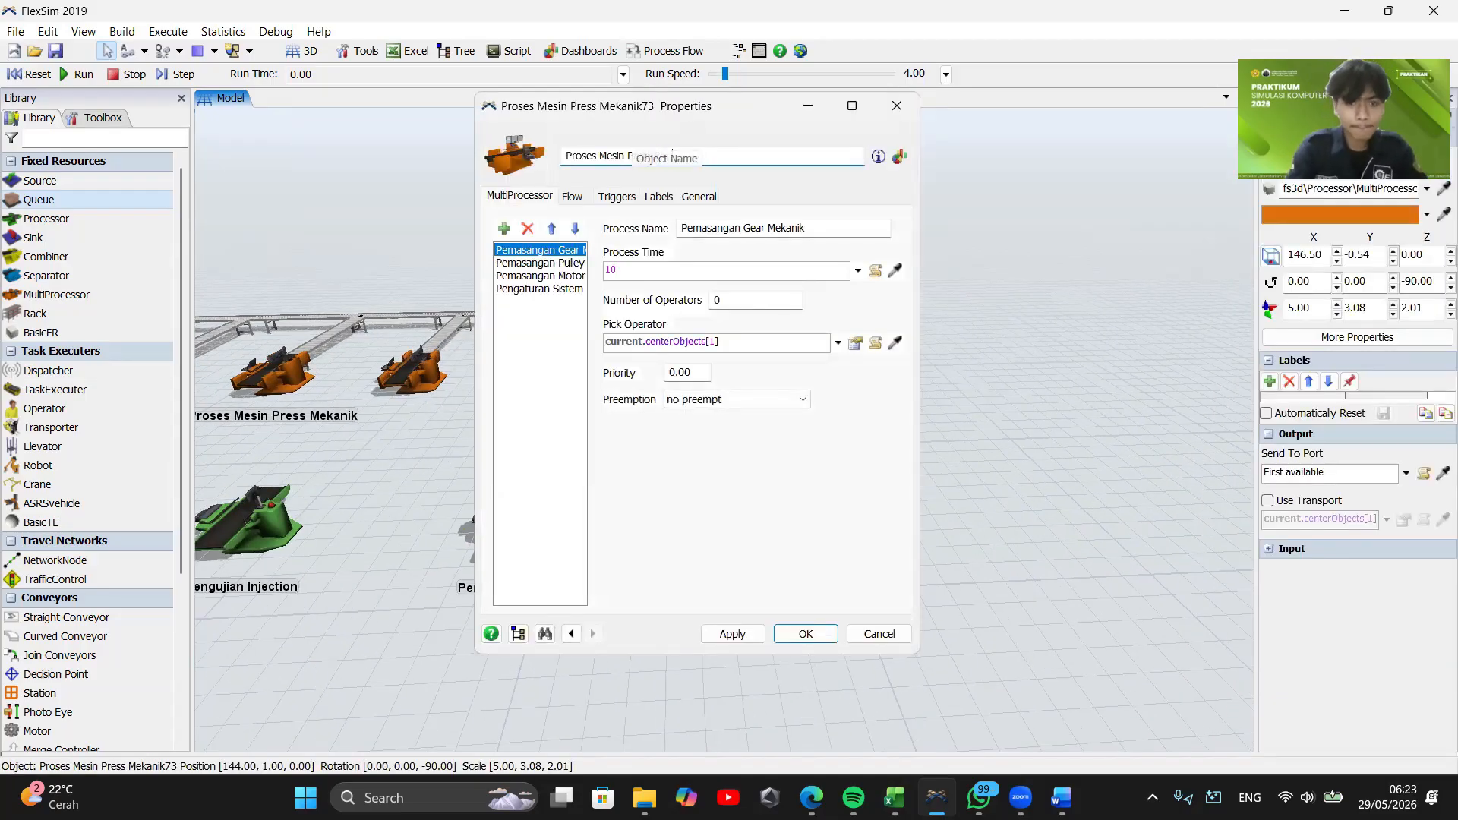
key(Num_Lock)
click(624, 158)
key(BackSpace)
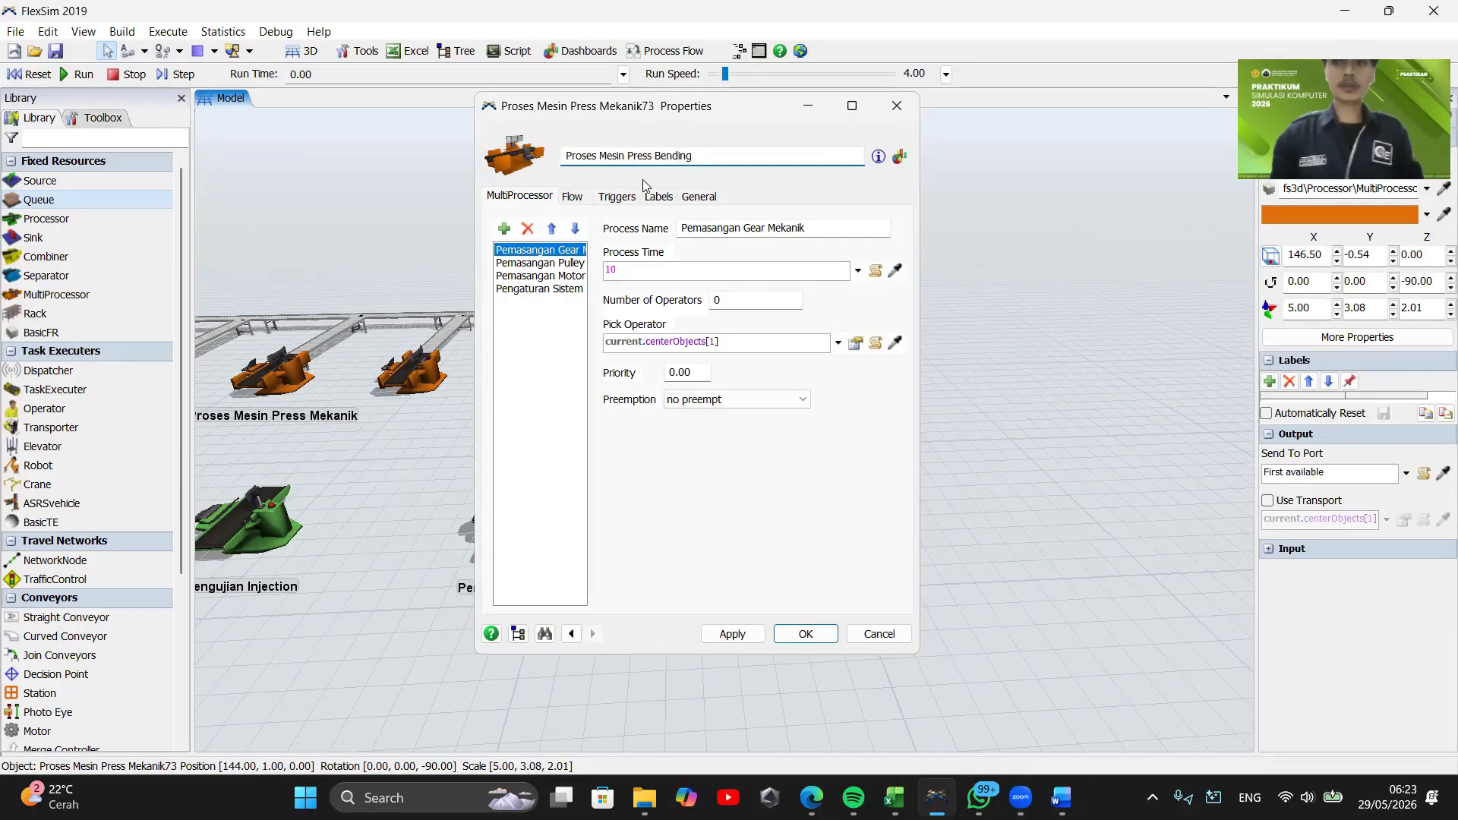
click(560, 256)
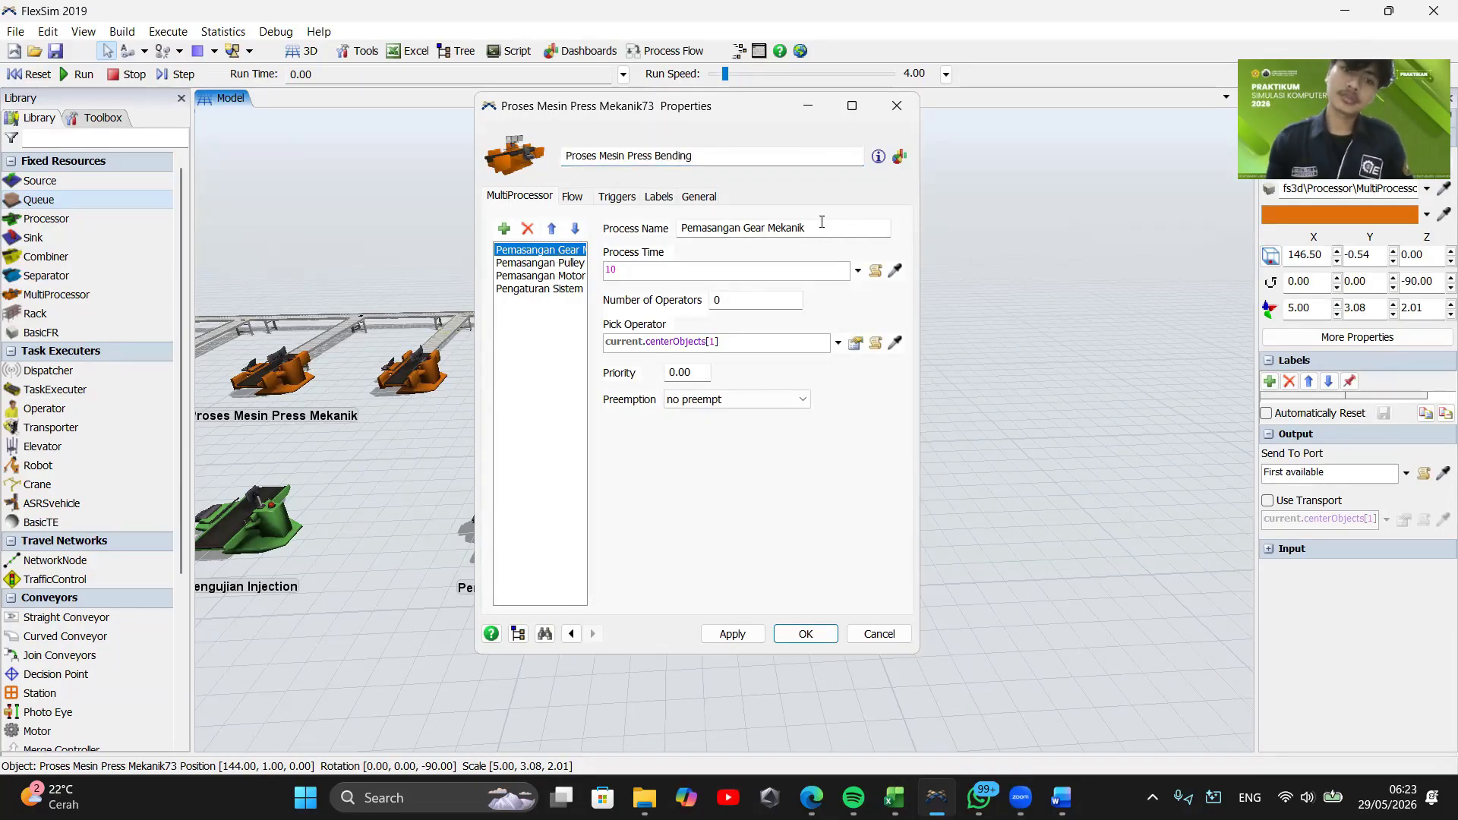
Switch to Excel and fill the four bending activity rows, B77:L80, with light gold
click(894, 797)
drag(220, 498, 873, 546)
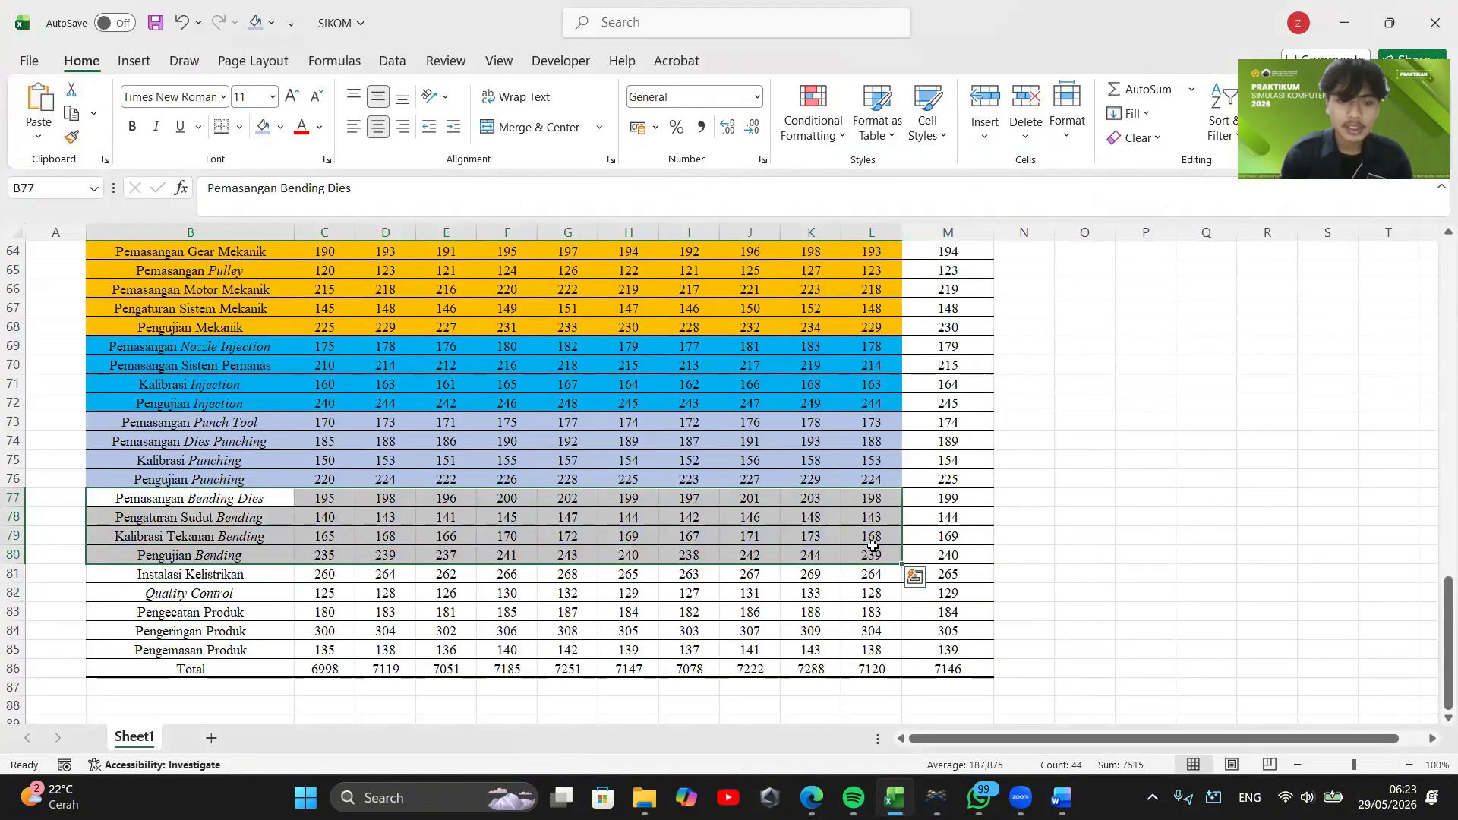
click(281, 127)
click(443, 276)
click(377, 535)
click(217, 502)
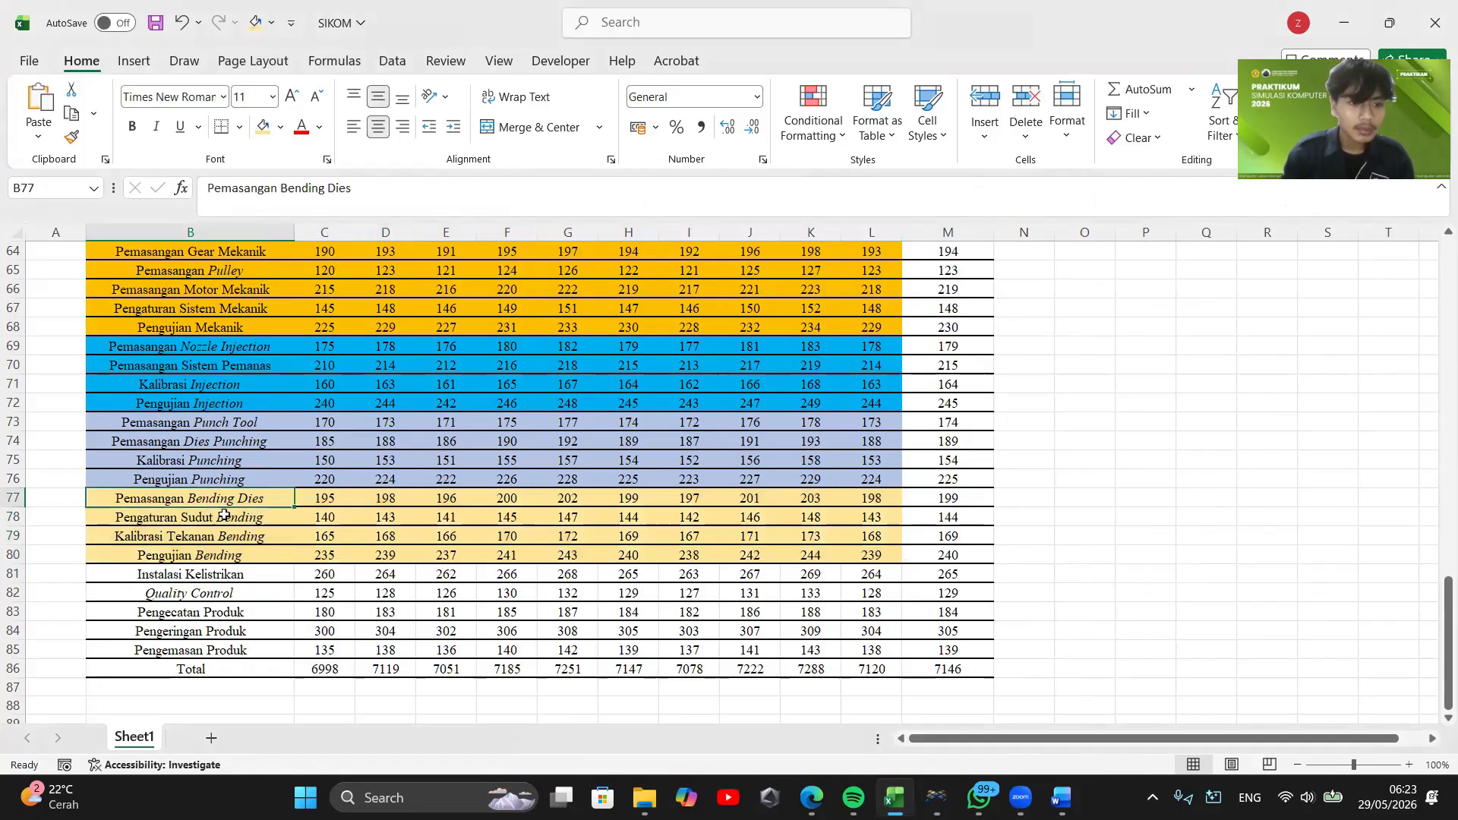
Back in FlexSim, rename the bending multiprocessor's first process as Pemasangan Bending Dies
mouse_move(937, 797)
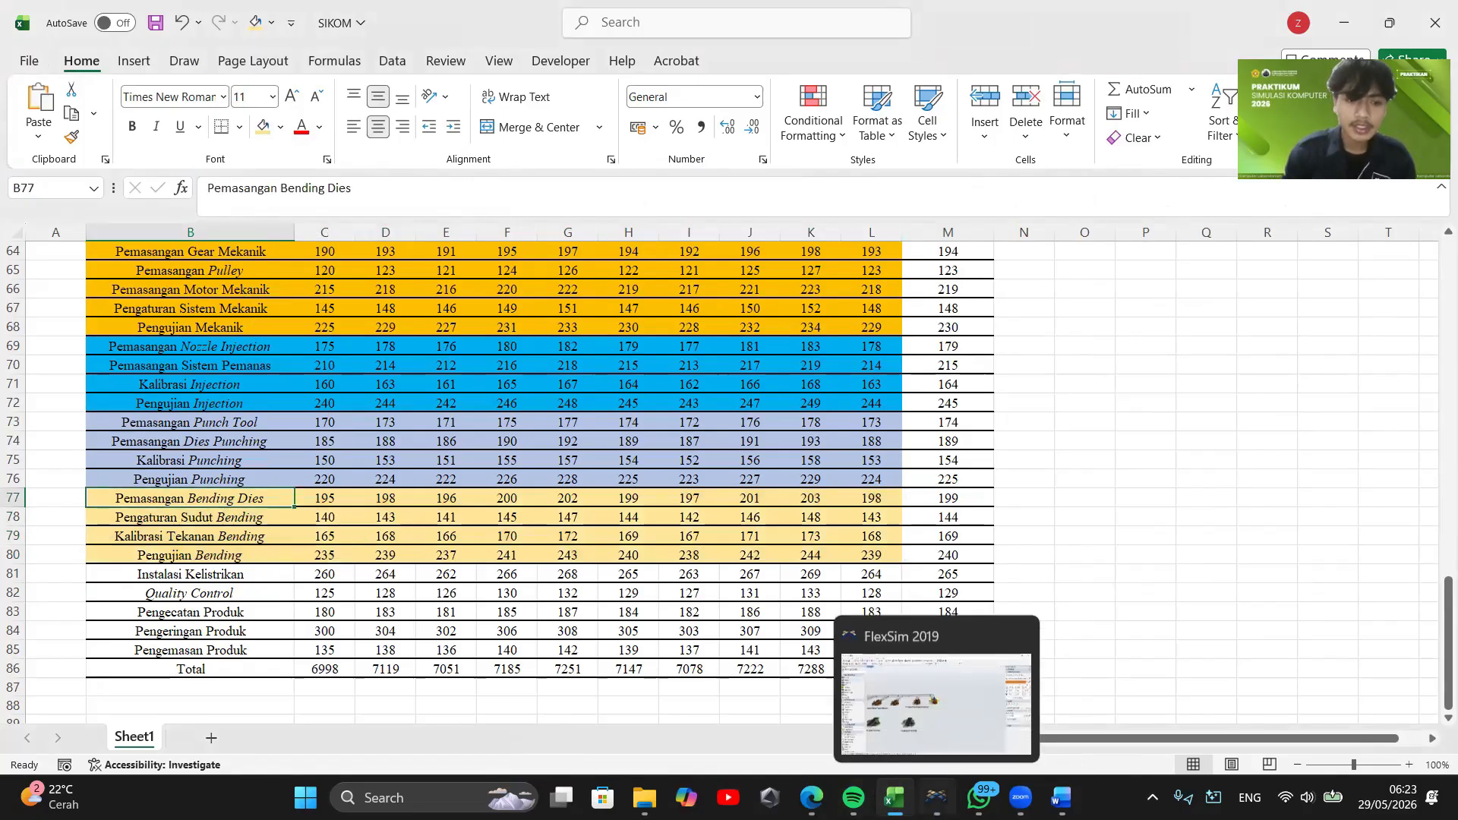
click(908, 691)
drag(807, 228, 753, 226)
text(Bending Dies)
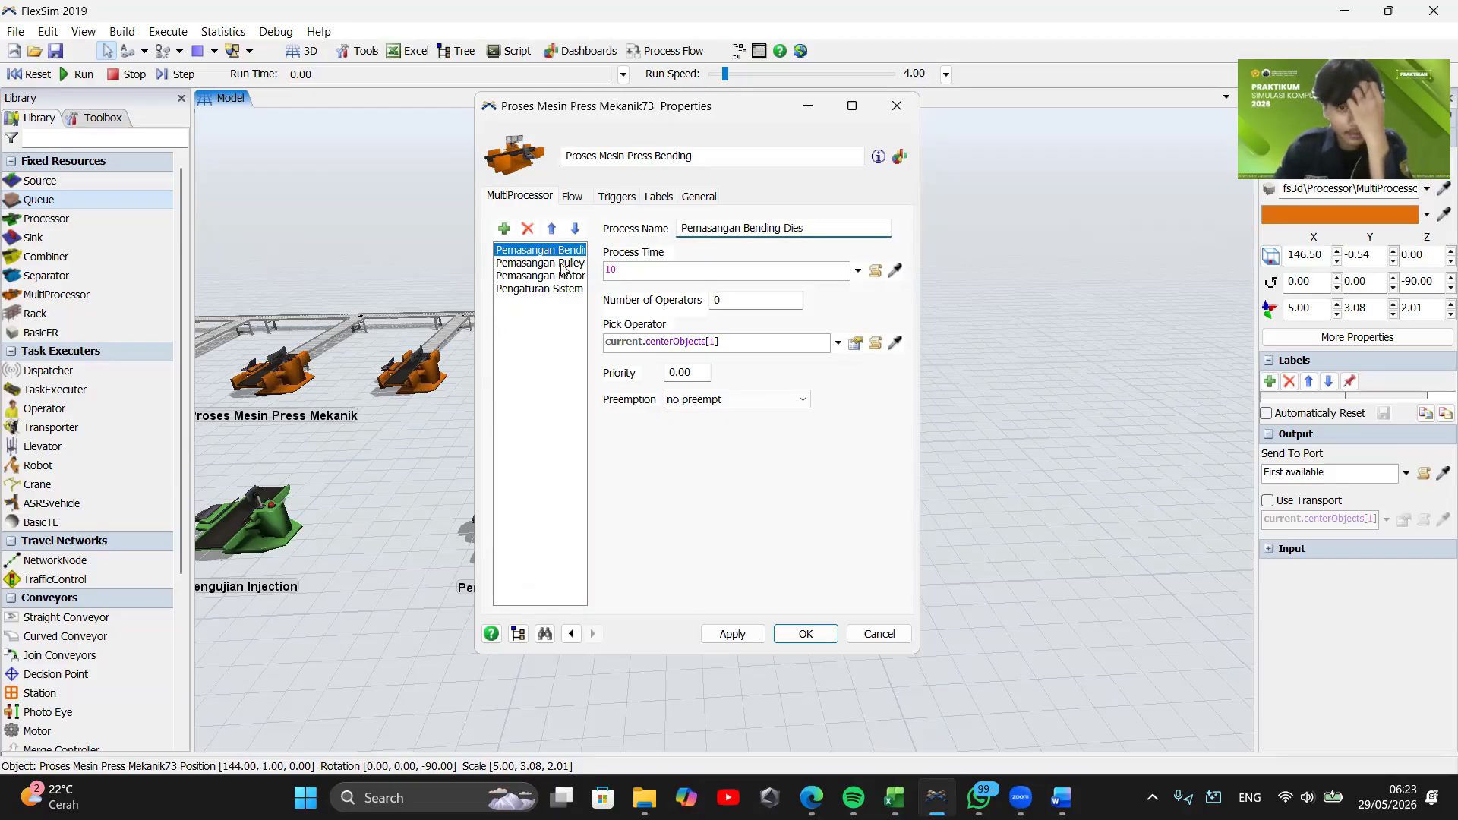
Check the next bending activity in Excel and rename the multiprocessor's second process Pengaturan Sudut Bending
click(563, 262)
drag(790, 228, 681, 229)
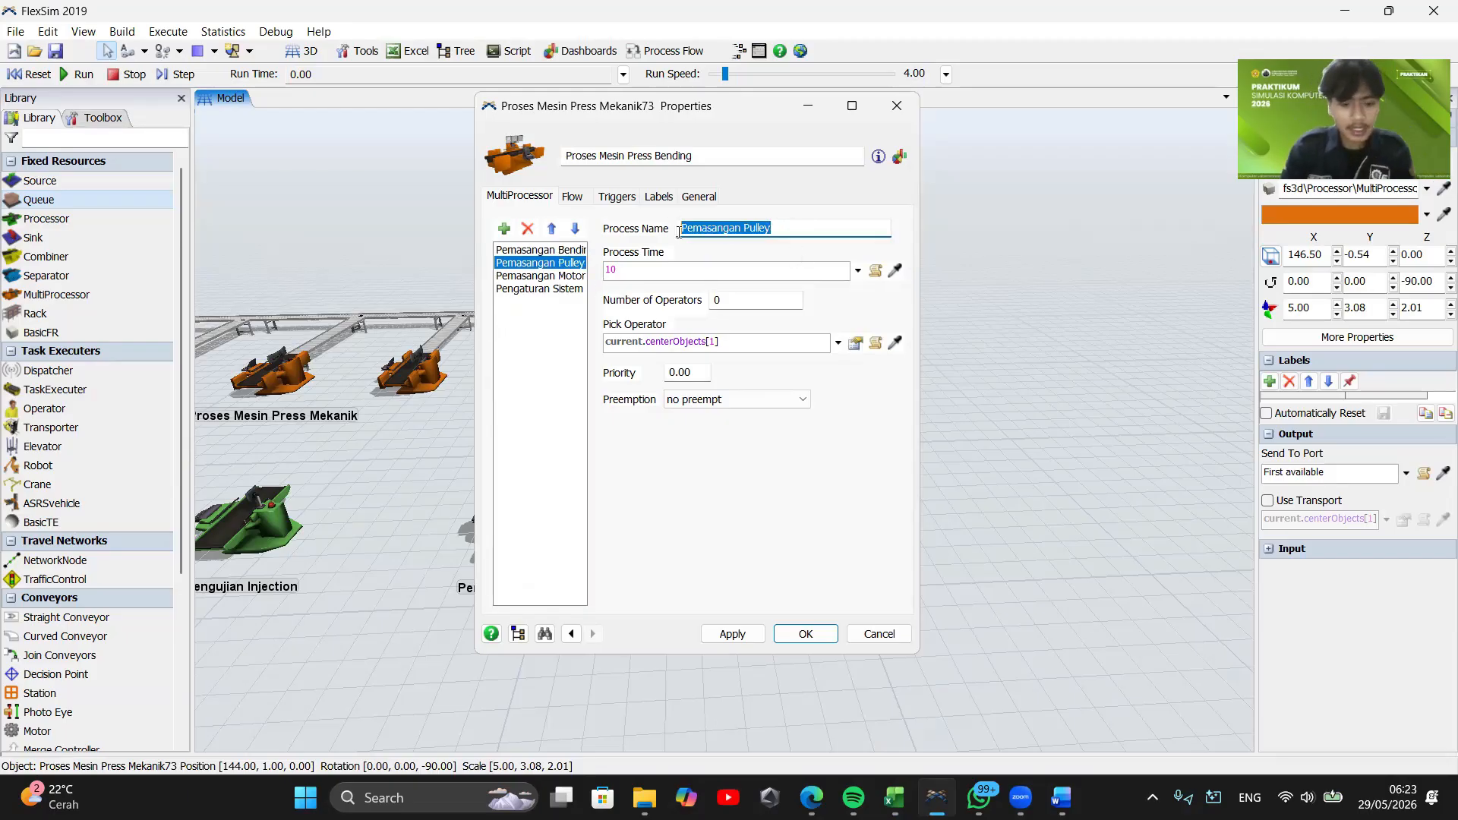
text(Pengatu)
click(895, 798)
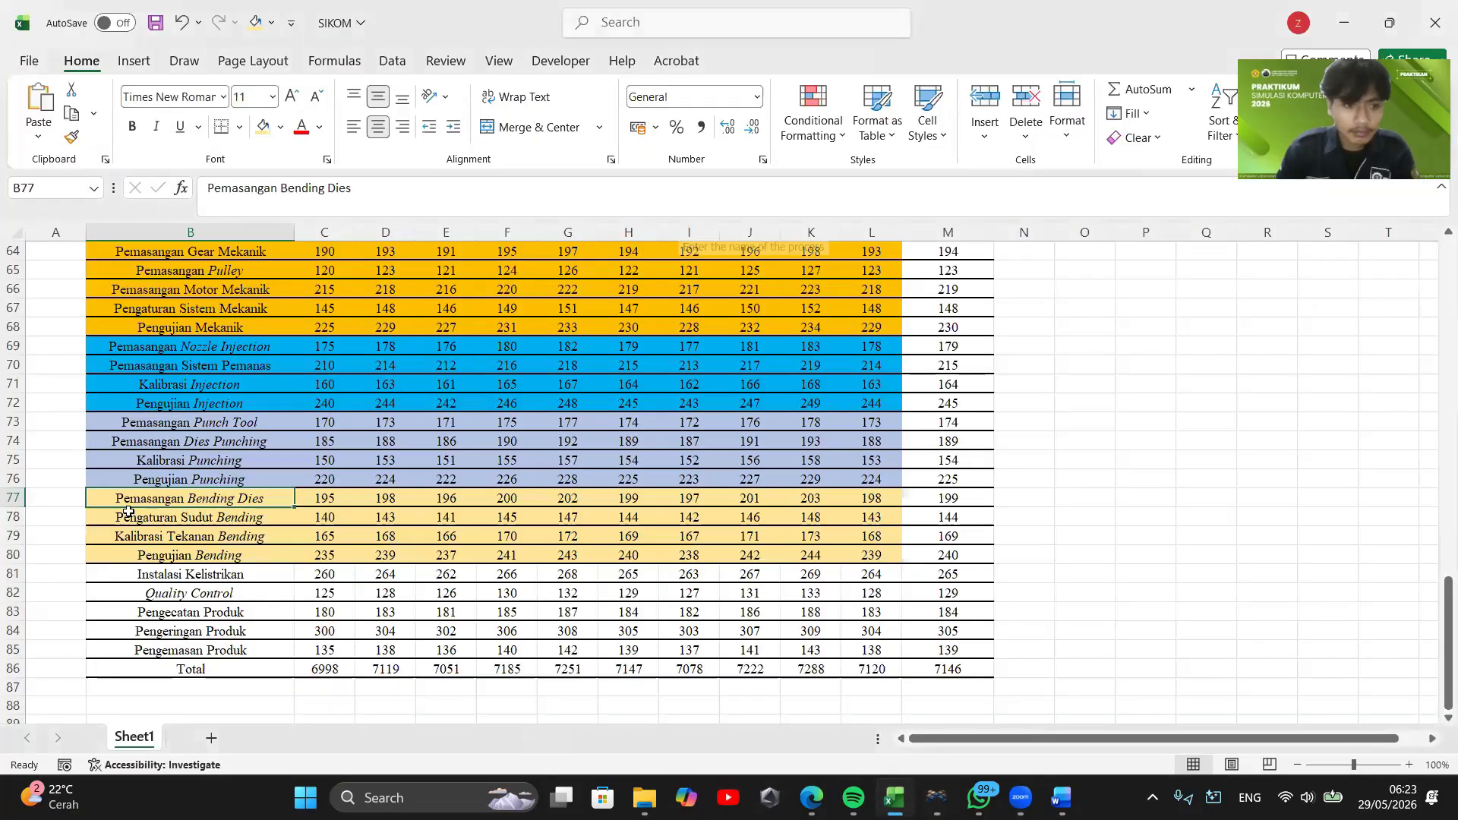
click(936, 797)
text(ran )
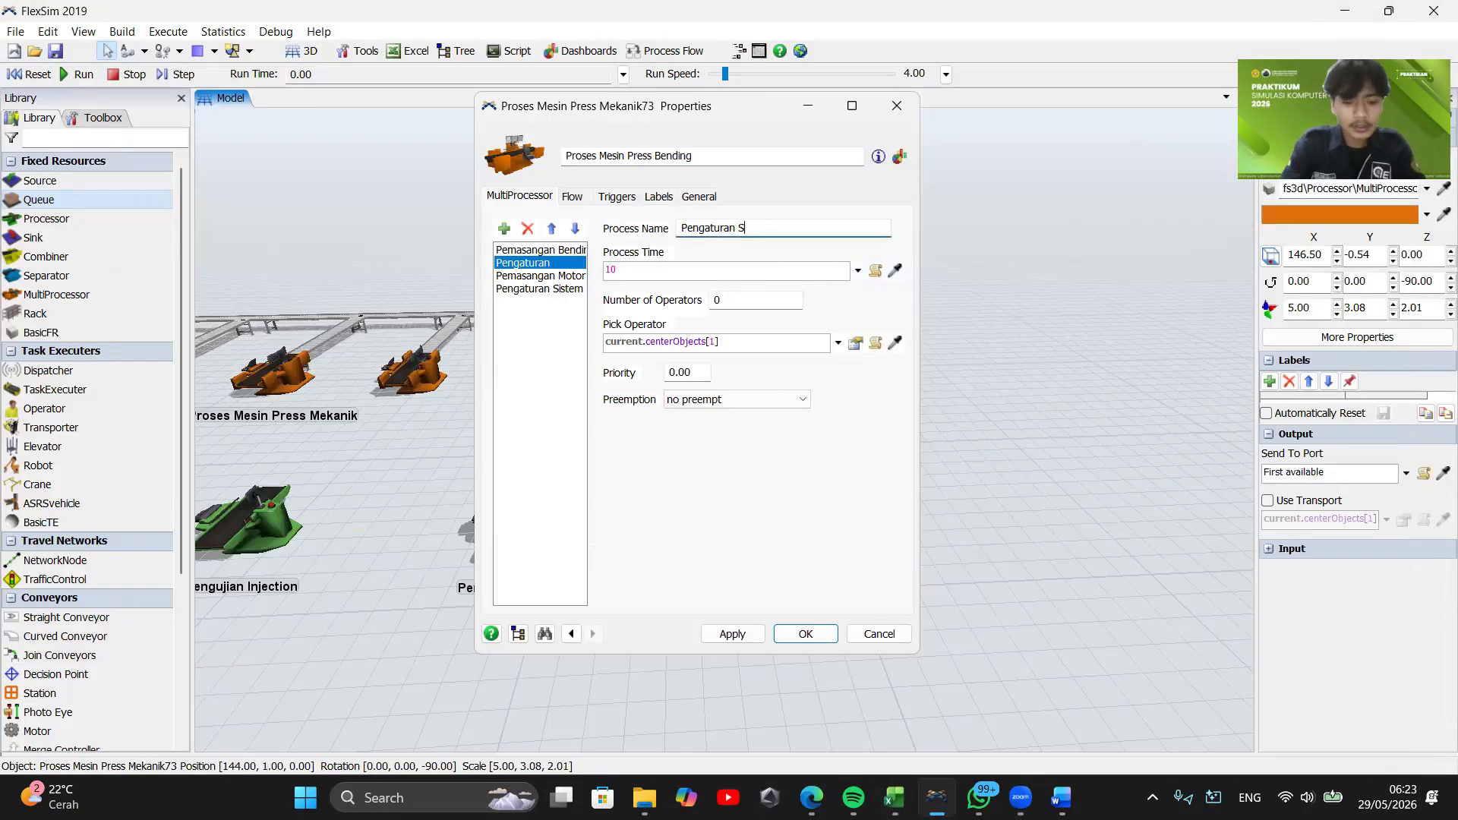
text(Sudut Bending)
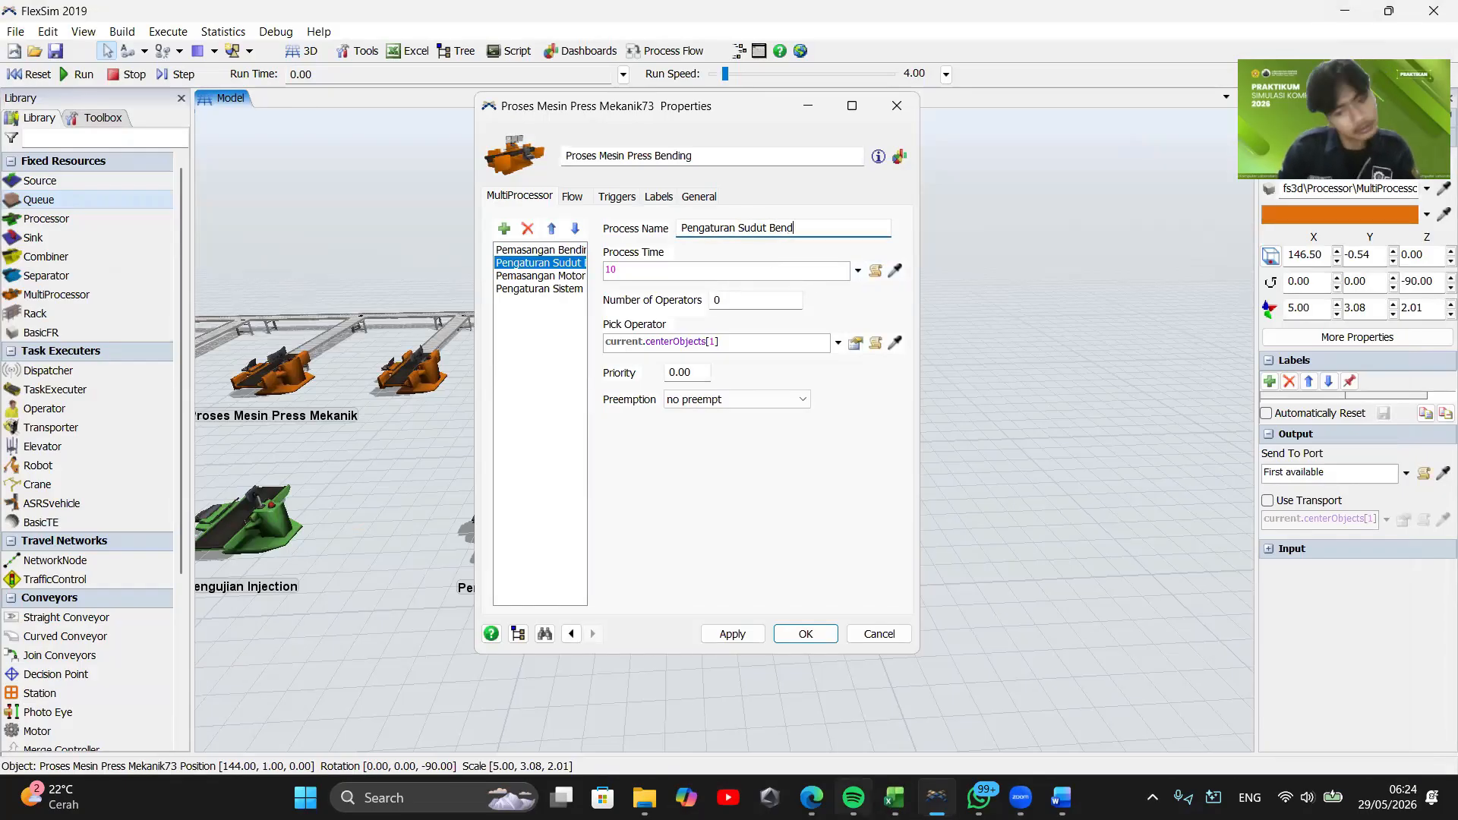
Check the Excel activity list and rename the multiprocessor's third process Kalibrasi Tekanan Bneding
click(895, 797)
click(895, 798)
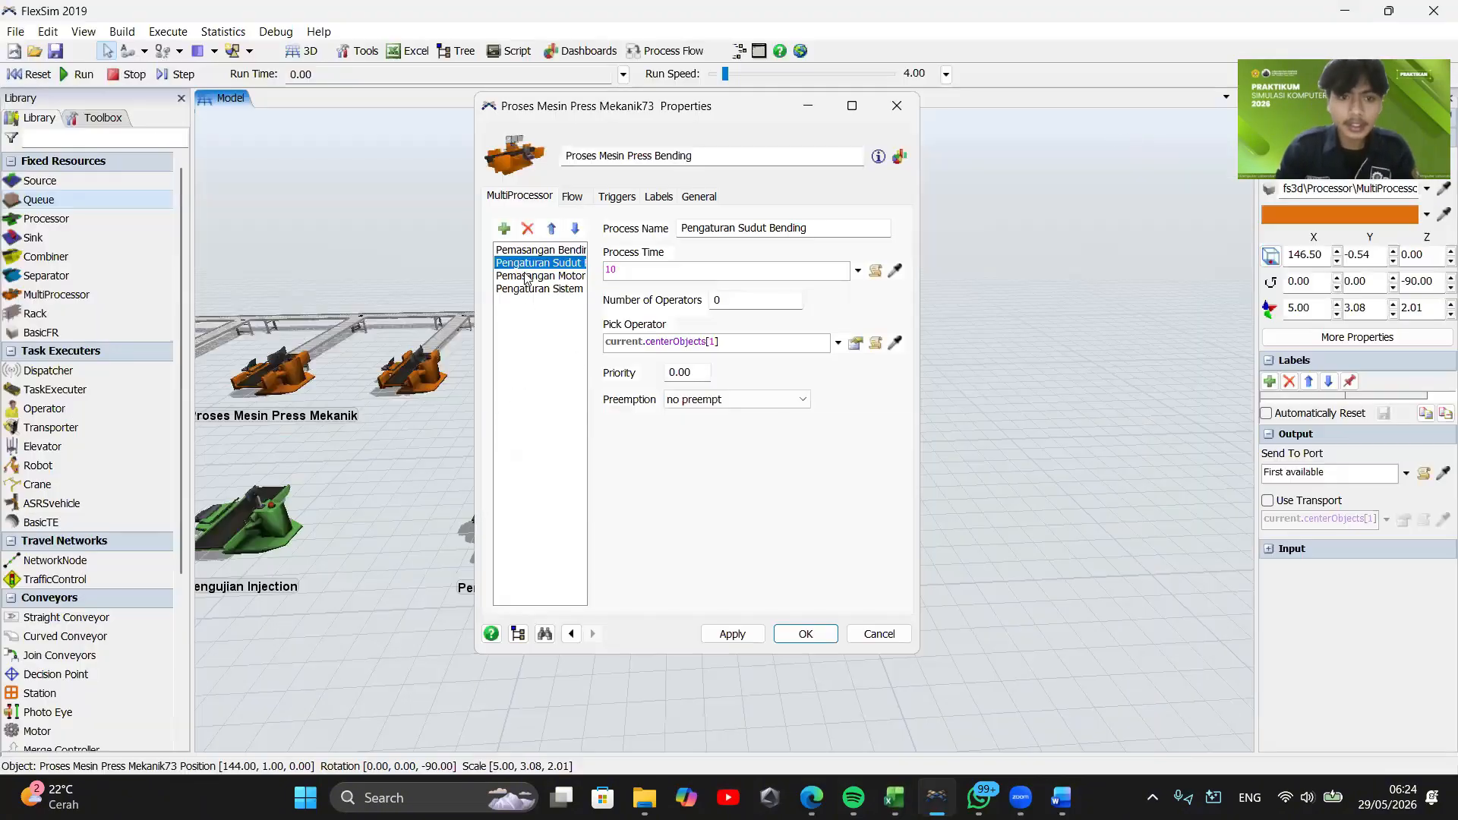
click(532, 277)
drag(790, 230, 680, 228)
text(Kalibrasi Tek)
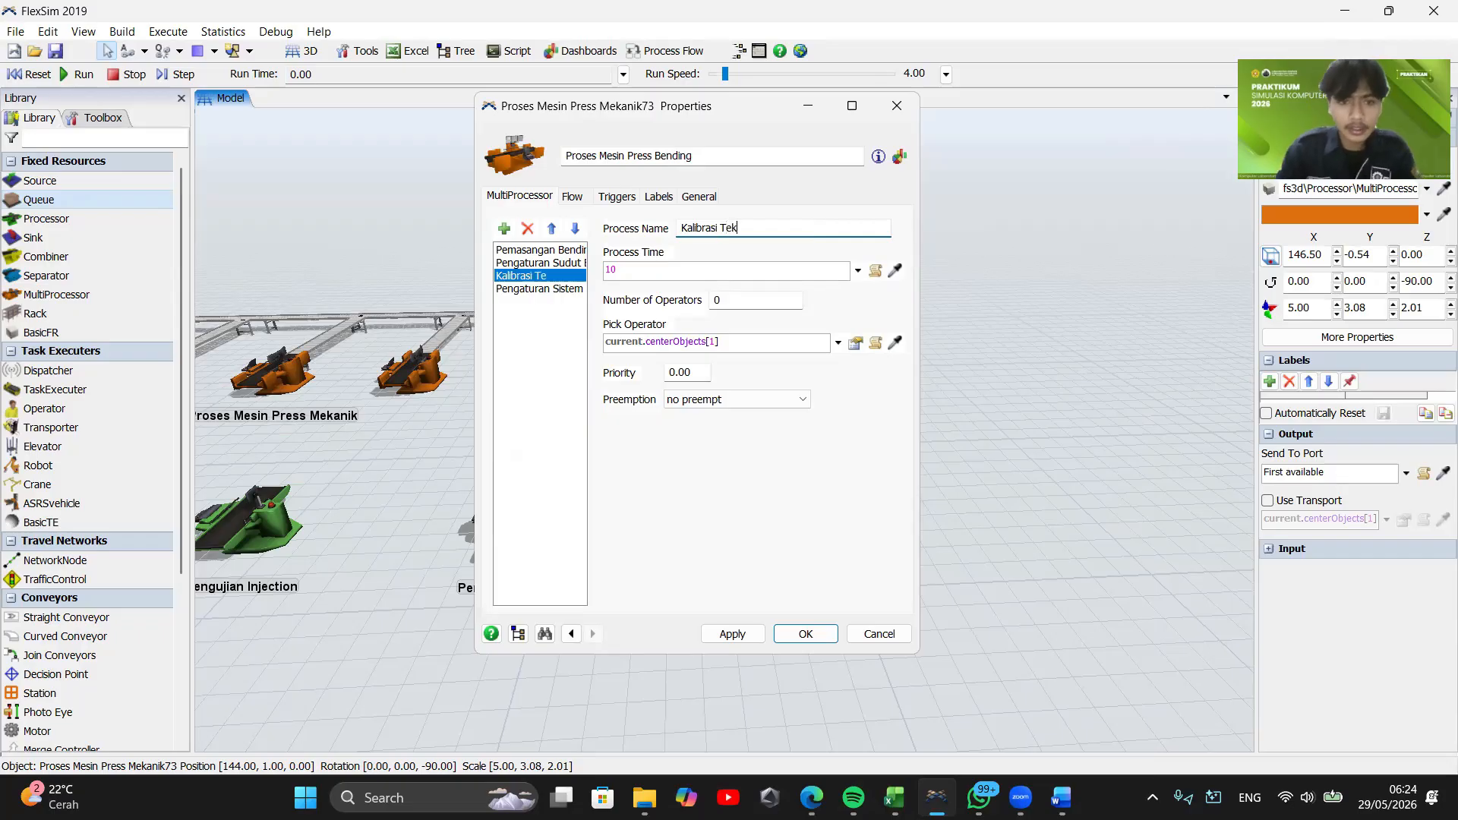
text(anan Bneding)
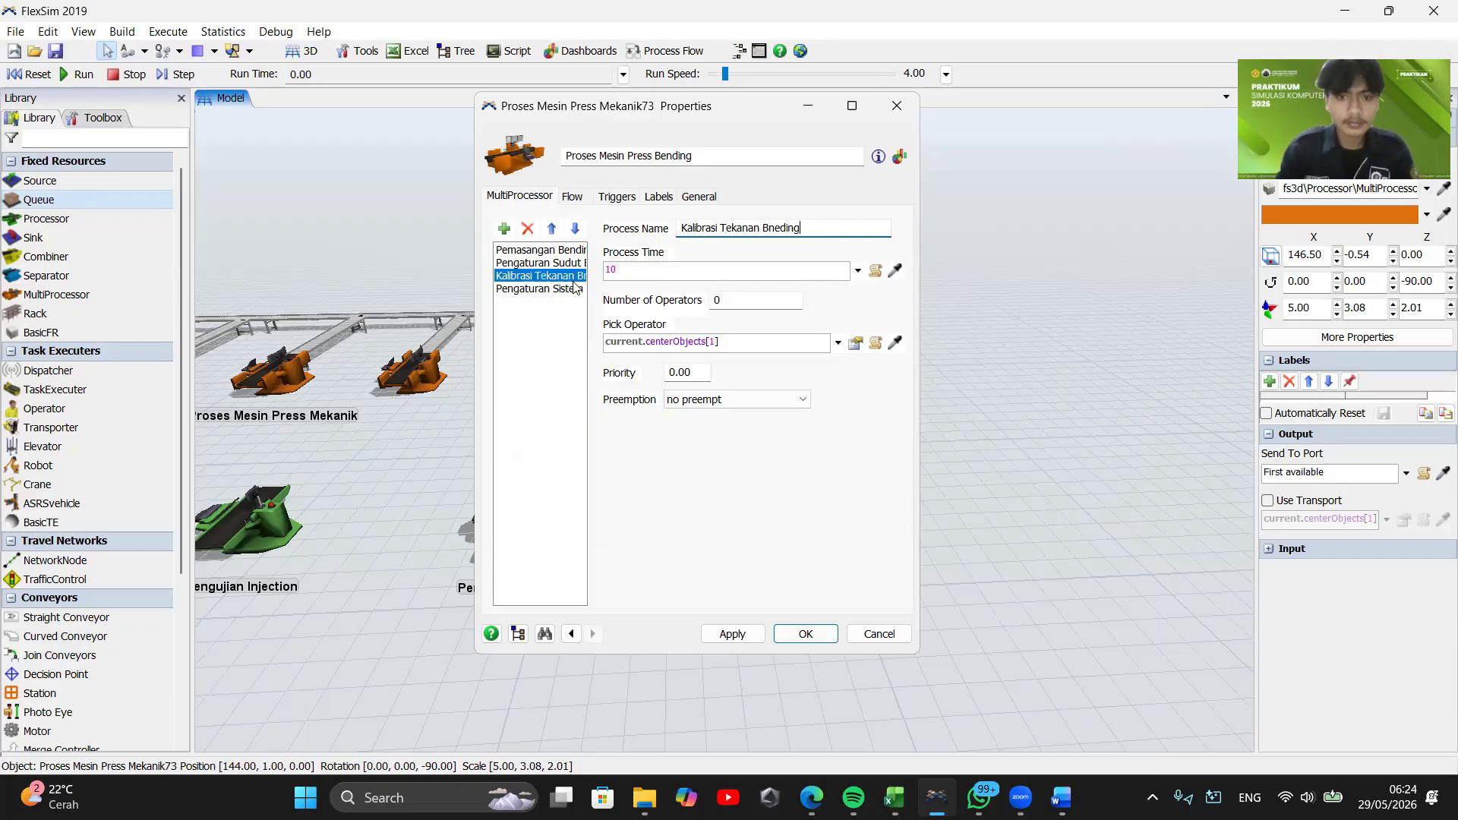
Delete the fourth process, Pengaturan Sistem Mekanik, from the bending multiprocessor and accept its properties
click(571, 288)
click(527, 228)
click(798, 633)
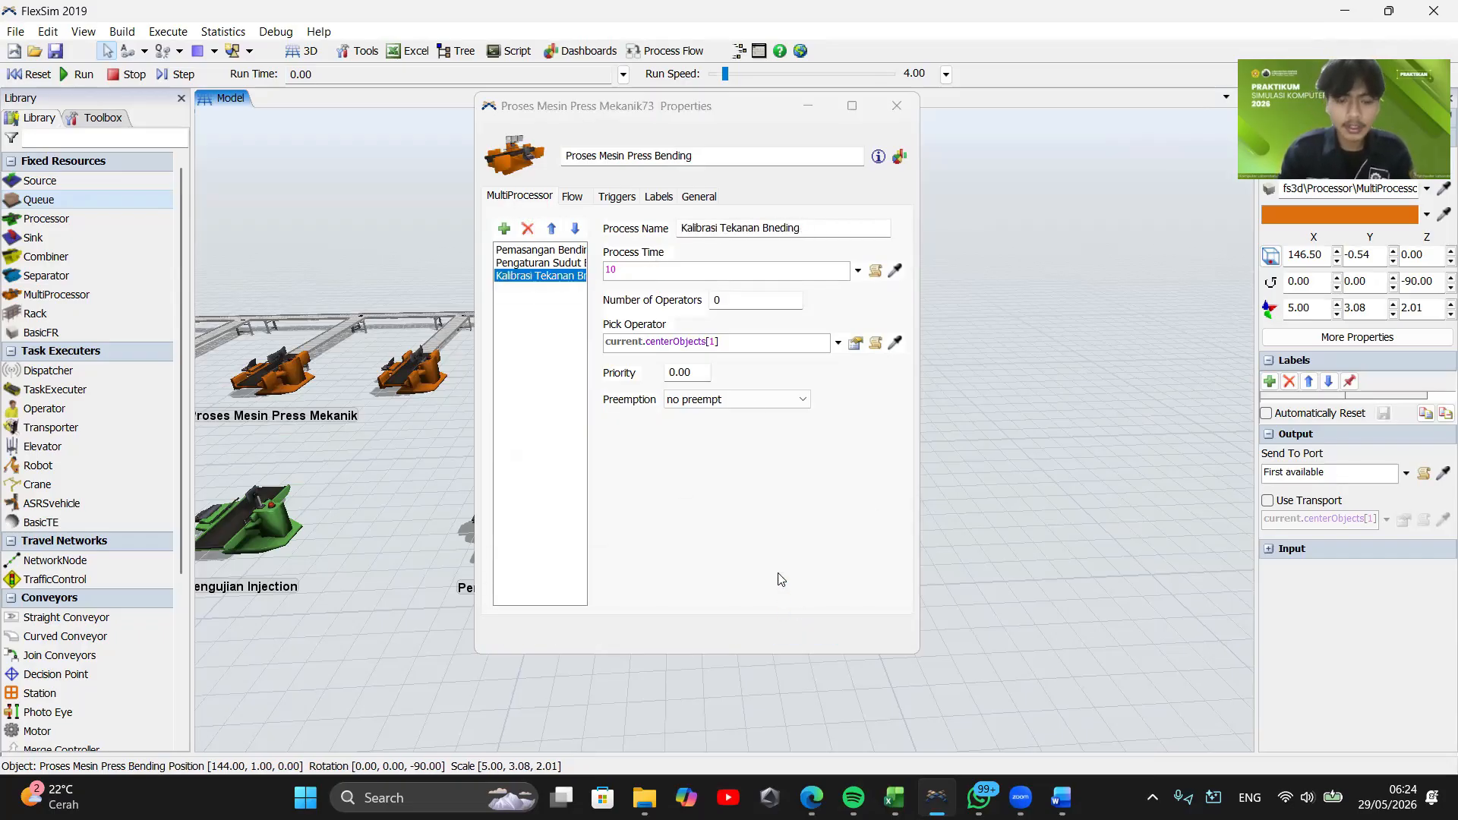
Duplicate the Pengujian Punching processor, place the copy in front of the bending multiprocessor and rename it Pengujian Bending
click(539, 530)
key(ctrl+c)
key(ctrl+v)
drag(504, 556, 759, 524)
double_click(758, 524)
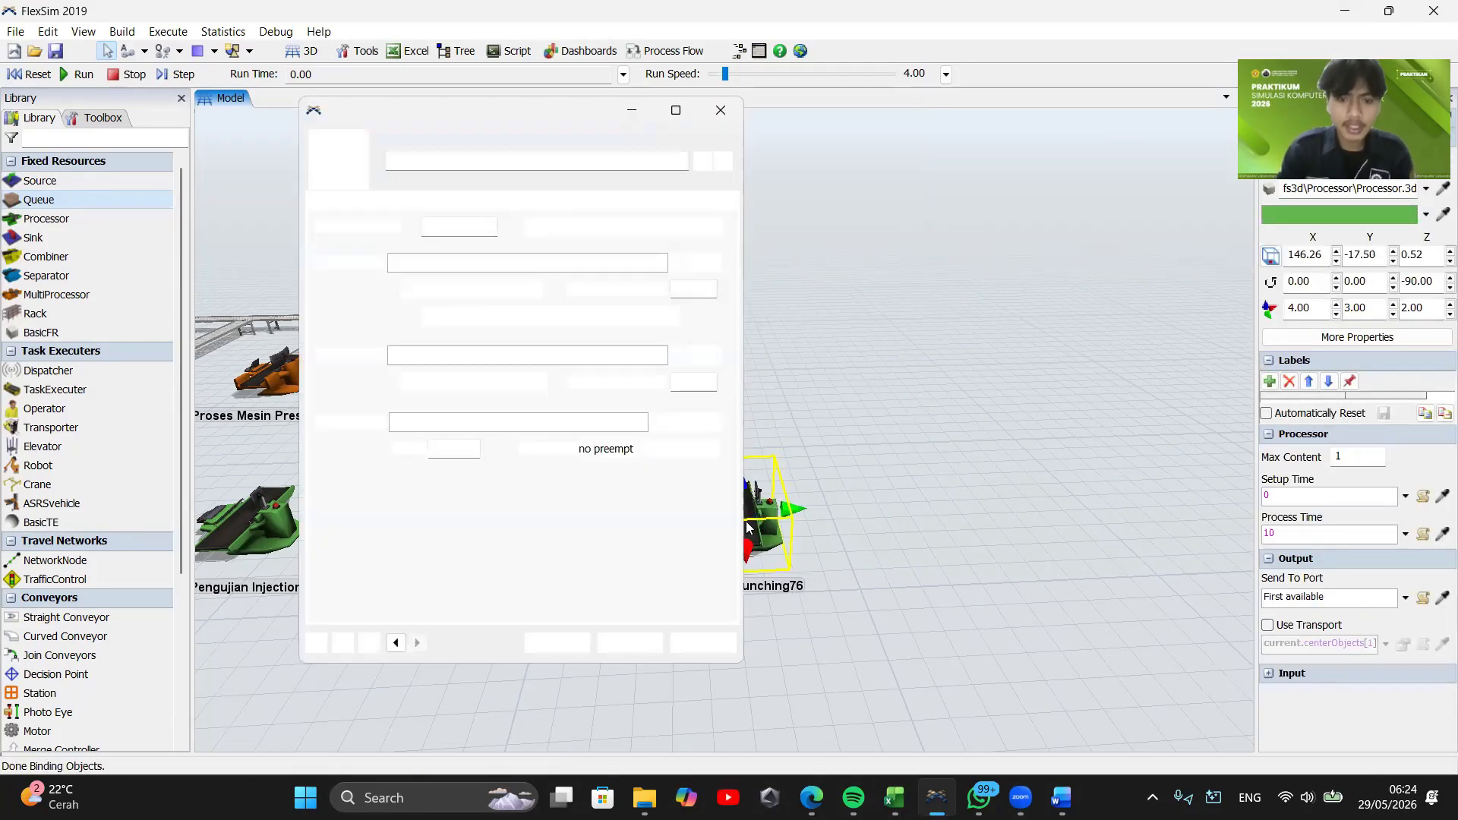
text(Be)
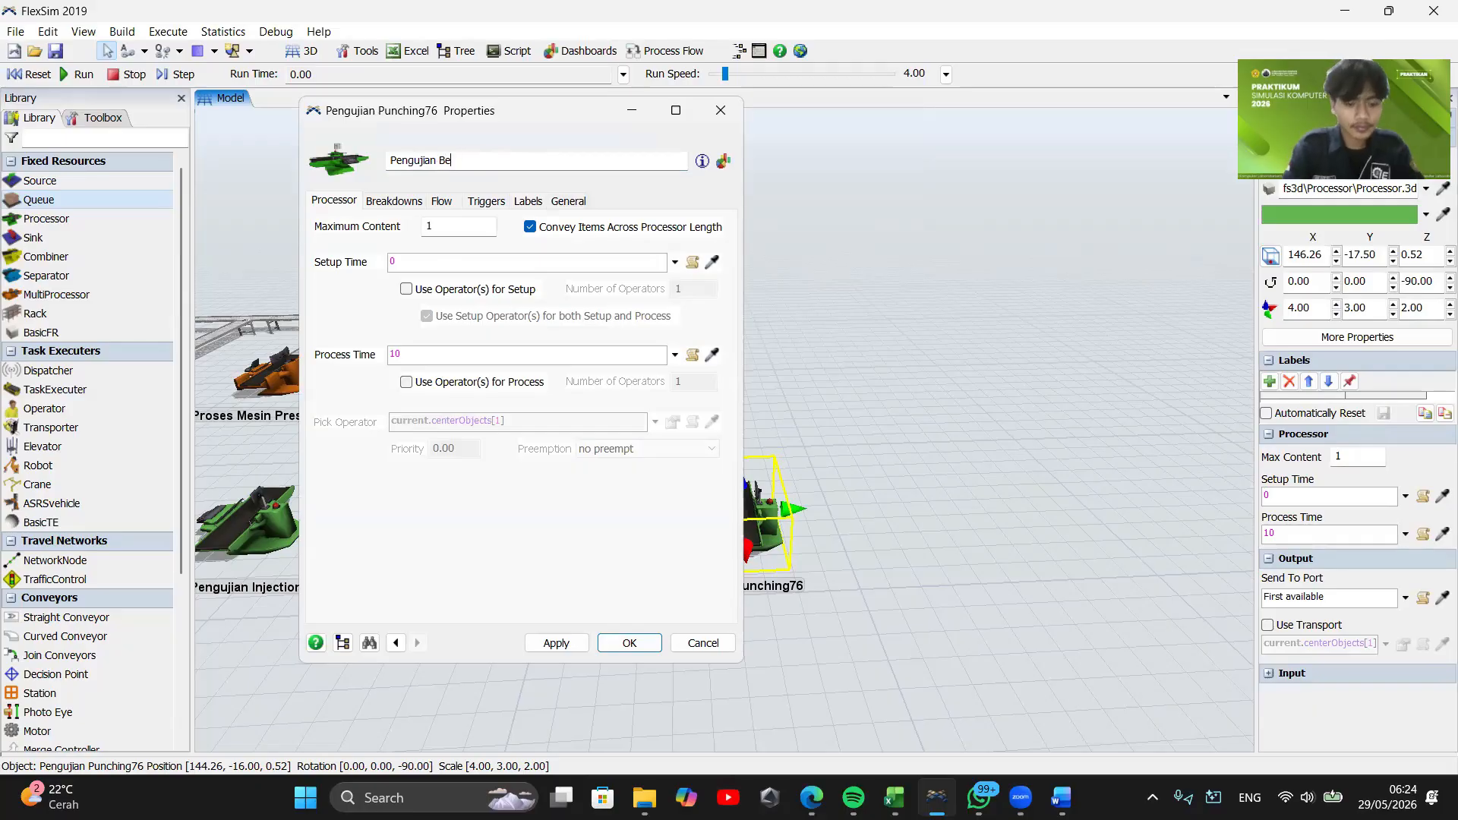
text(nding)
click(630, 643)
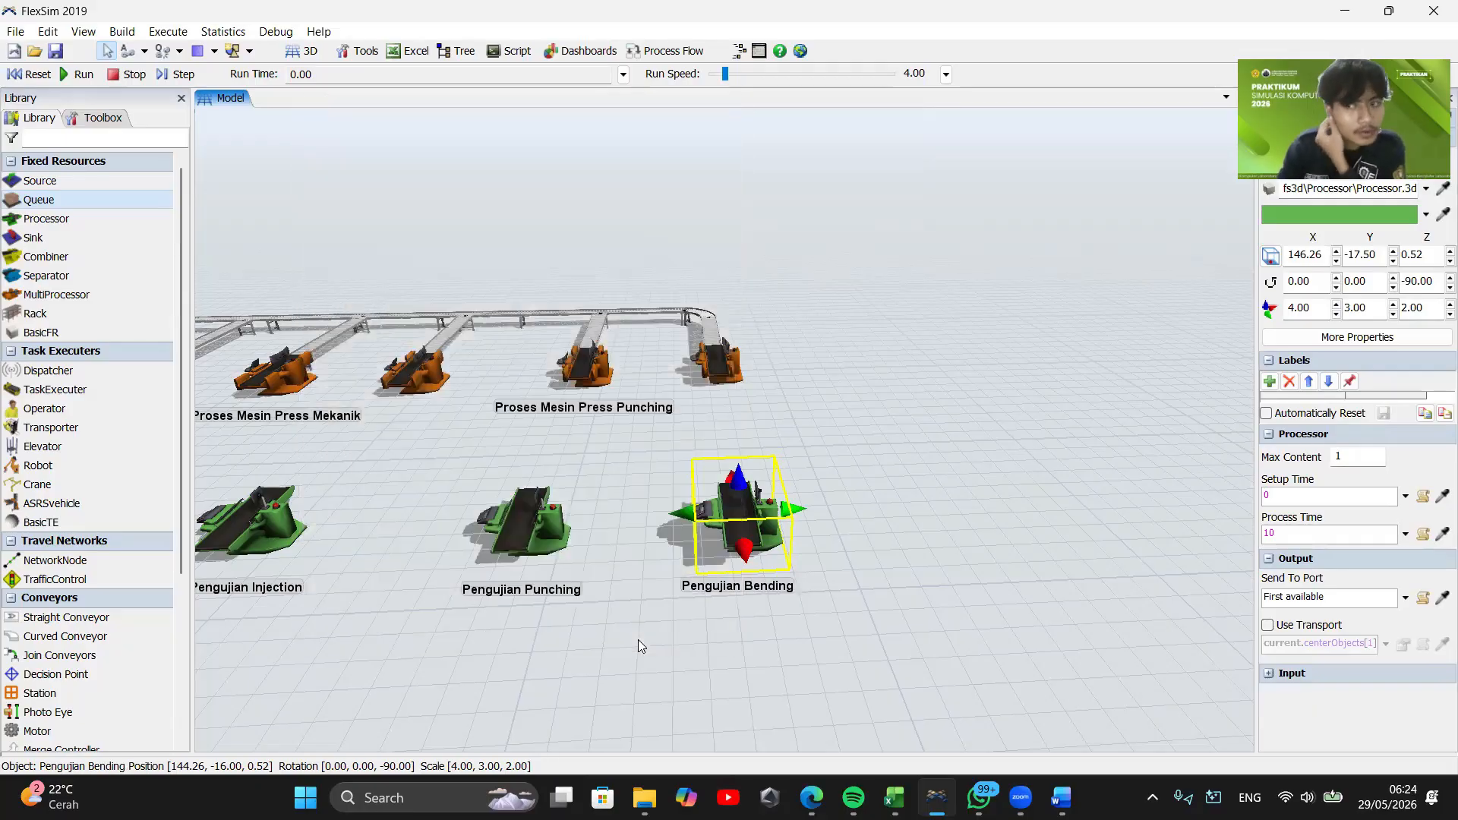
Move the Pengisian Oli Hidrolik combiner and the row of Pengujian processors closer to the press multiprocessors, aligning each with its branch
drag(702, 622, 793, 579)
scroll(793, 579, down, 4)
right_drag(793, 579, 644, 595)
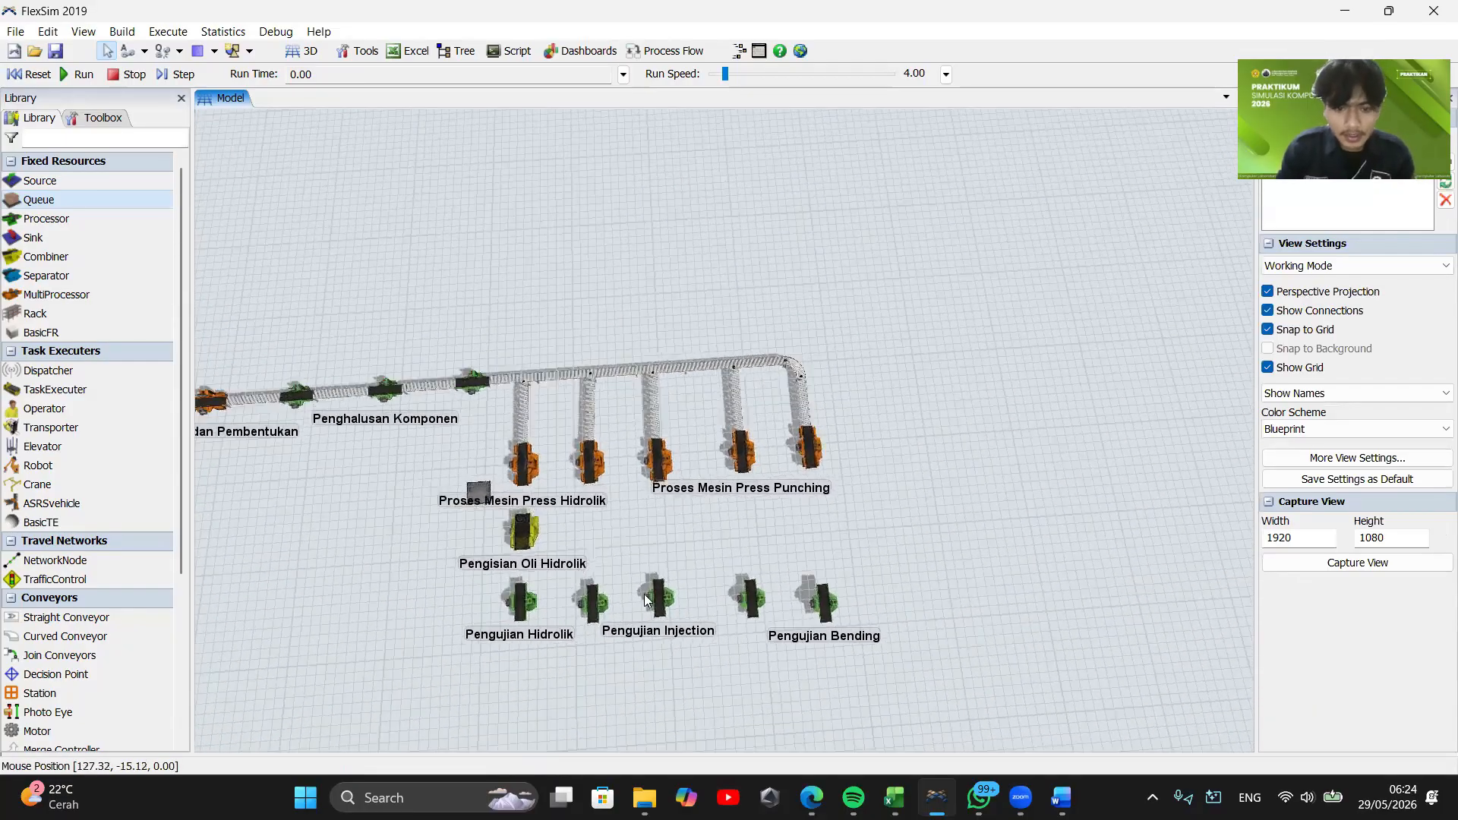
drag(521, 531, 521, 519)
drag(521, 604, 659, 564)
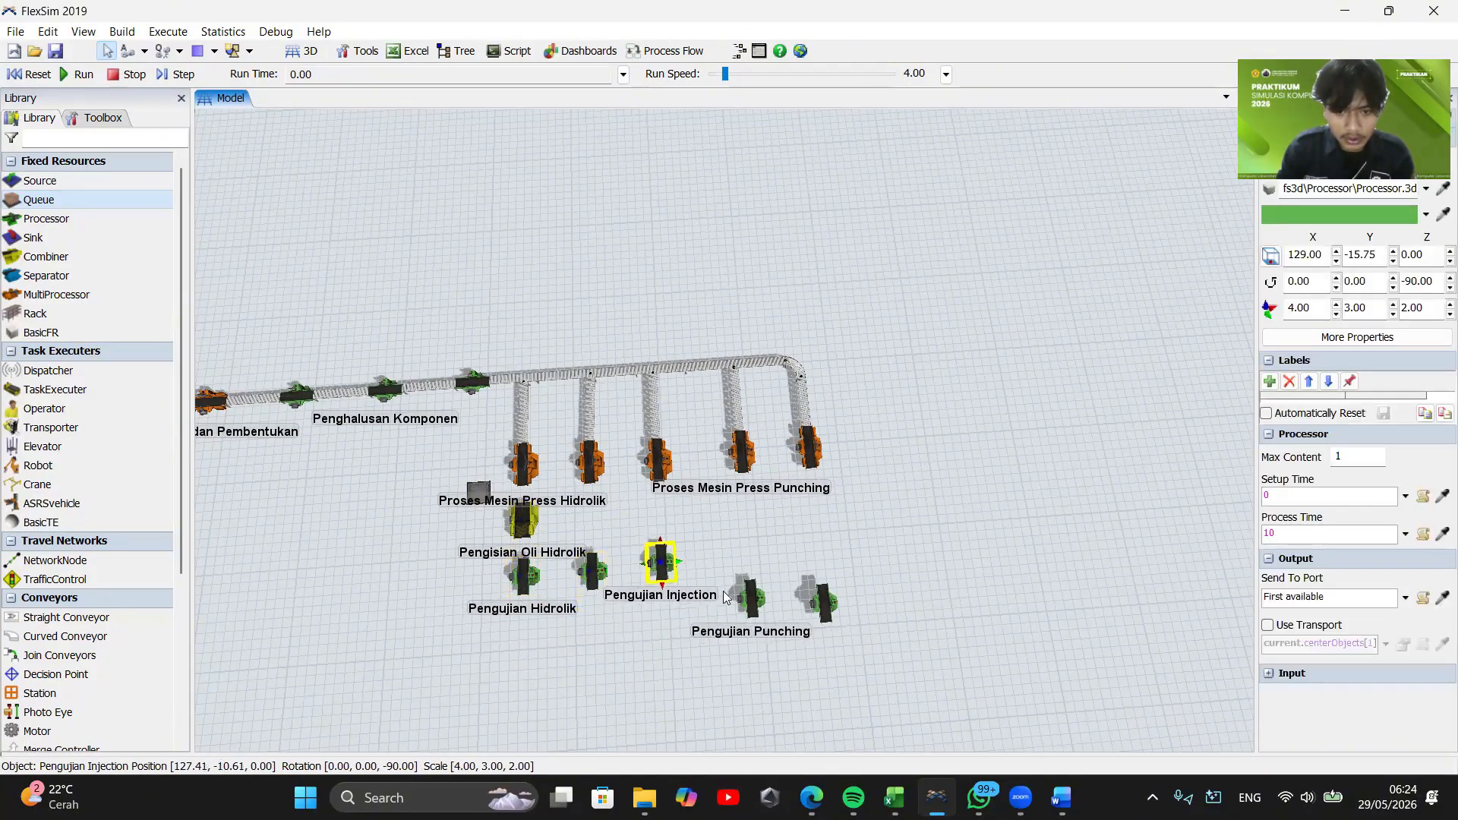
drag(748, 598, 742, 566)
drag(822, 604, 817, 557)
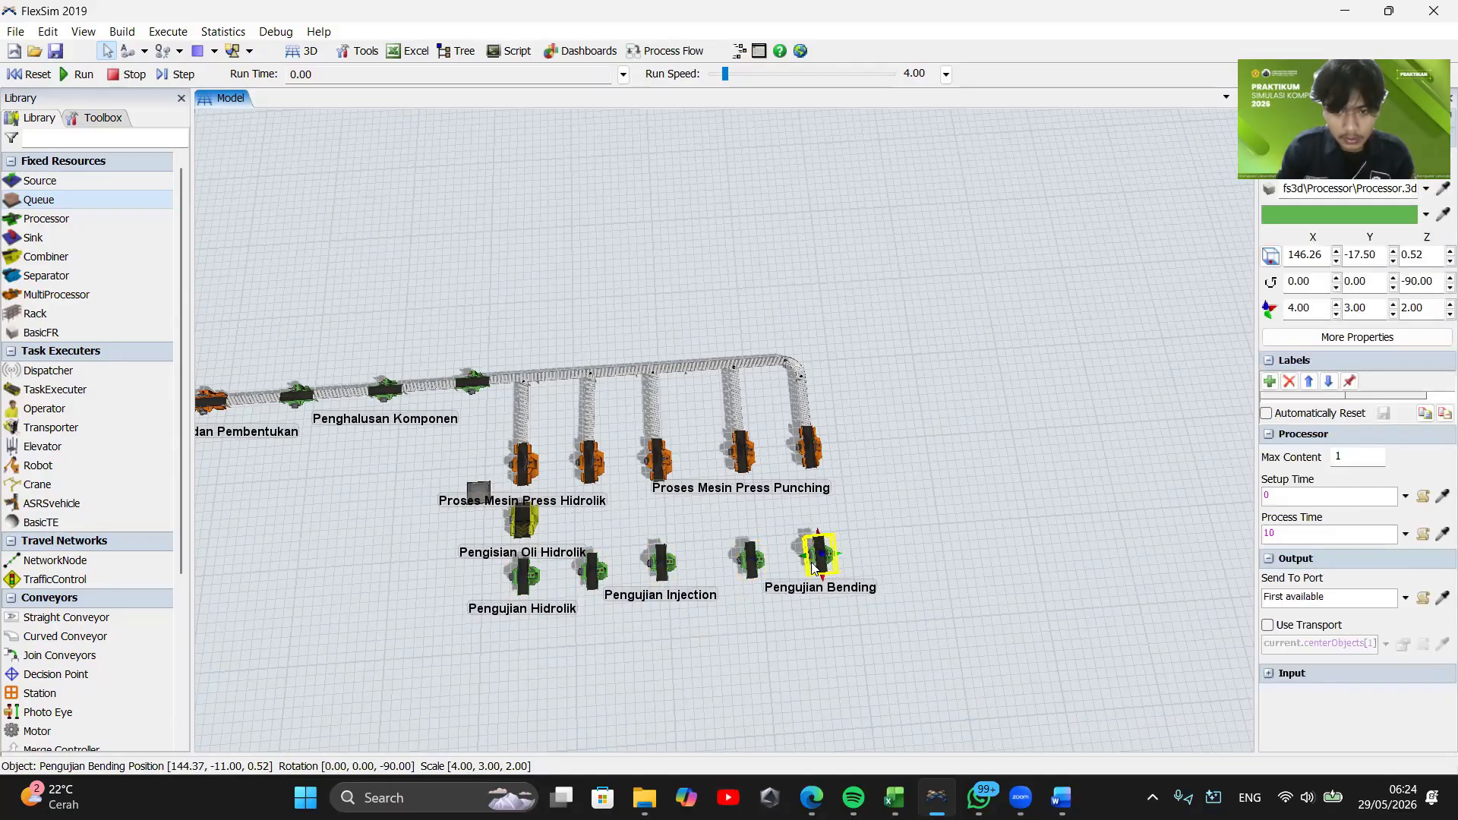
drag(796, 616, 852, 622)
click(649, 580)
drag(717, 575, 720, 577)
click(762, 641)
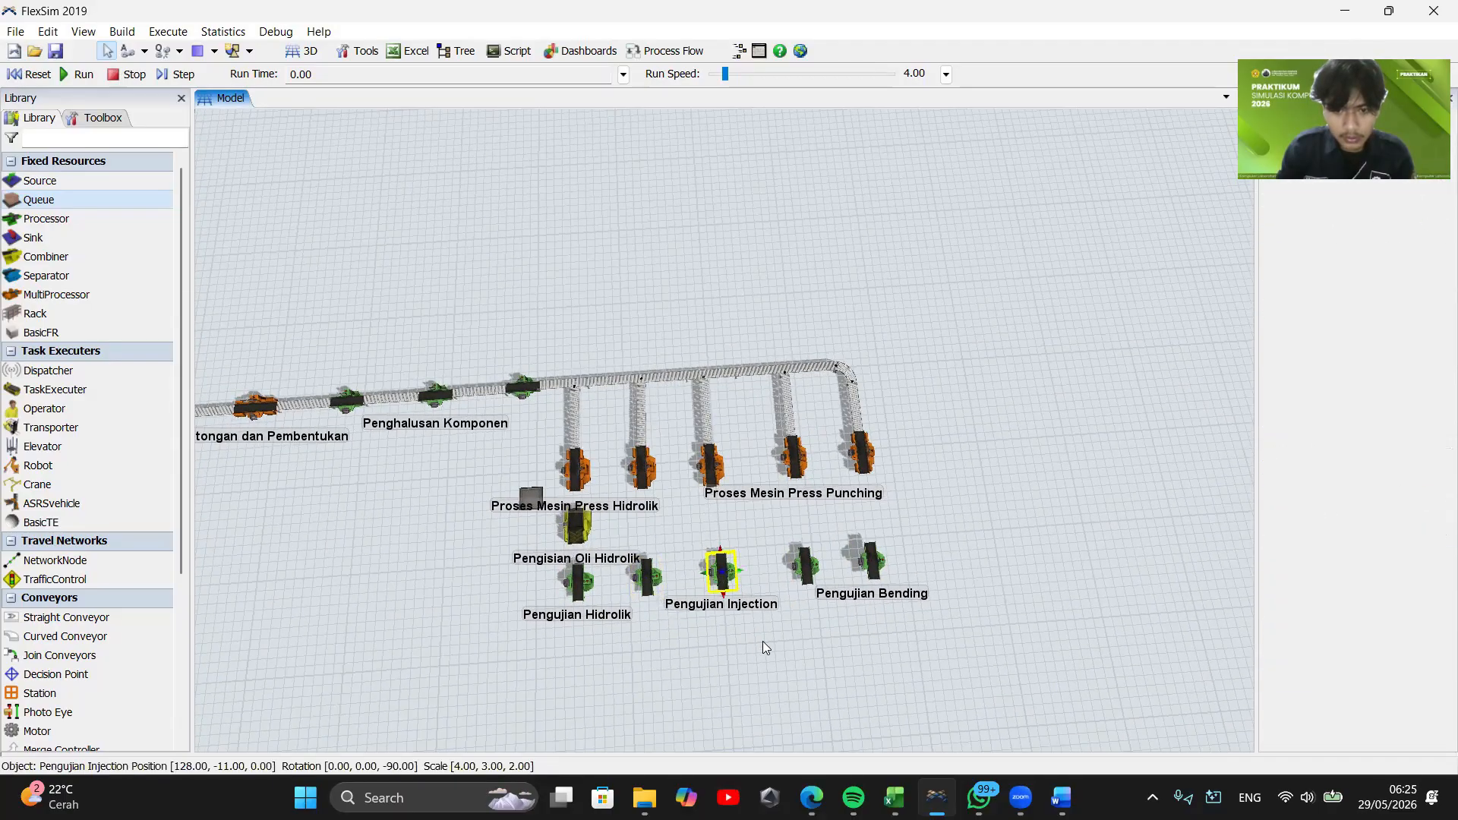
Lower the raised Pengujian Bending processor to floor level, in line with the other testing processors
drag(763, 641, 680, 633)
right_drag(679, 632, 819, 436)
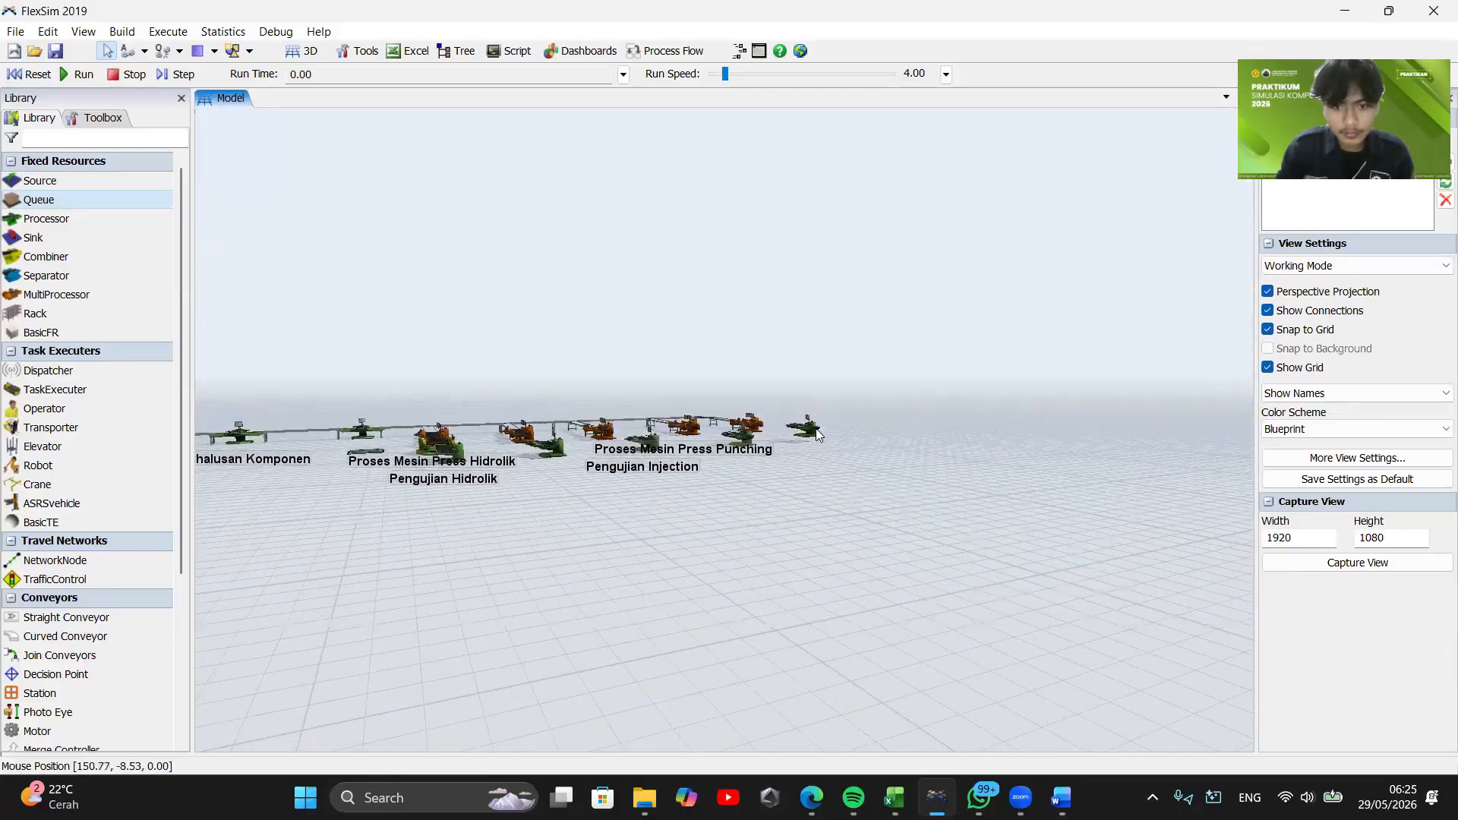
click(801, 433)
click(690, 501)
right_drag(690, 501, 692, 620)
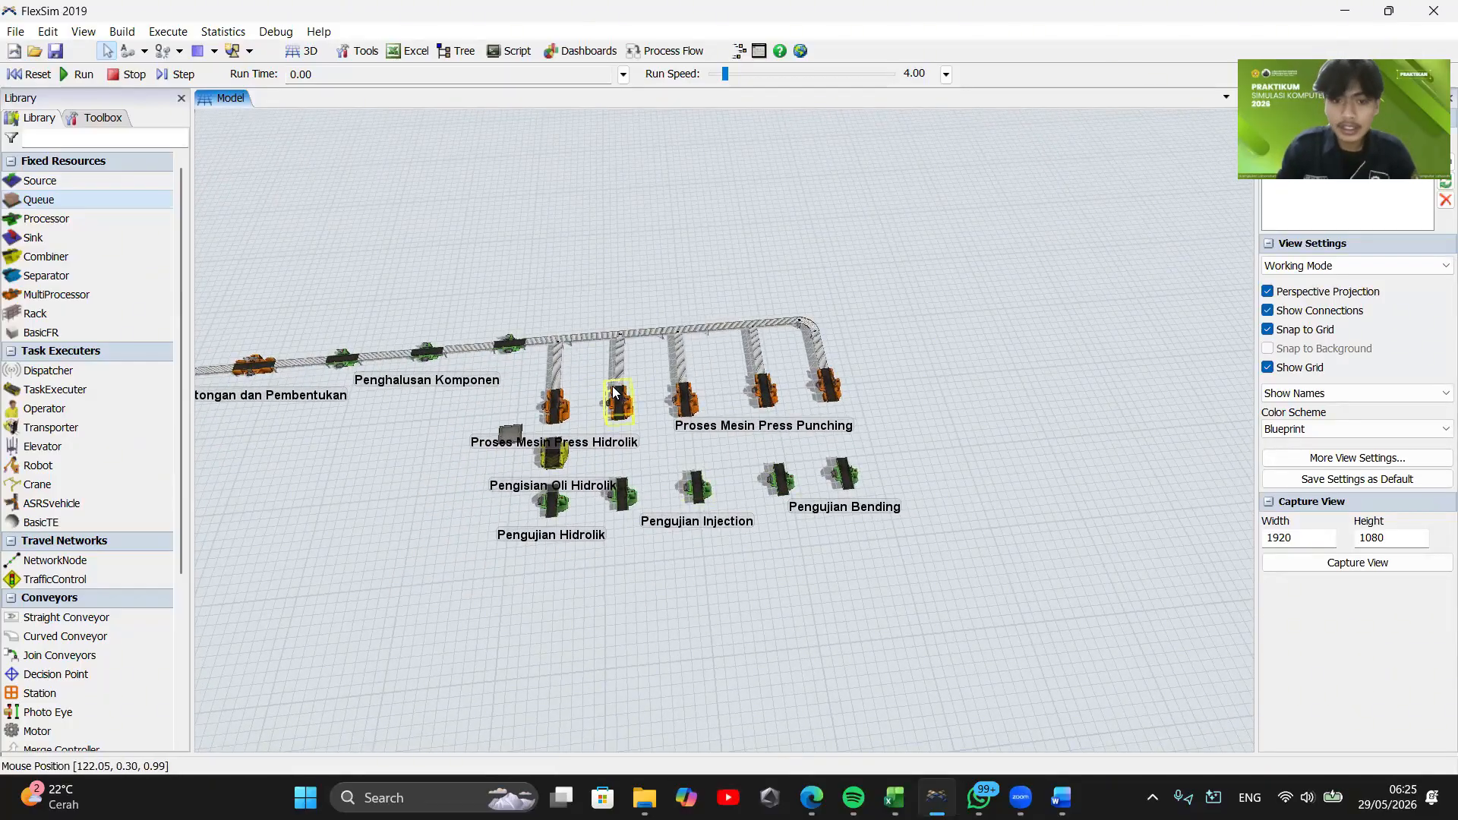
Read the passage on the five press machine variants and pallet packing in LEMSIS TUBES.pdf in the browser, and return to FlexSim
click(811, 798)
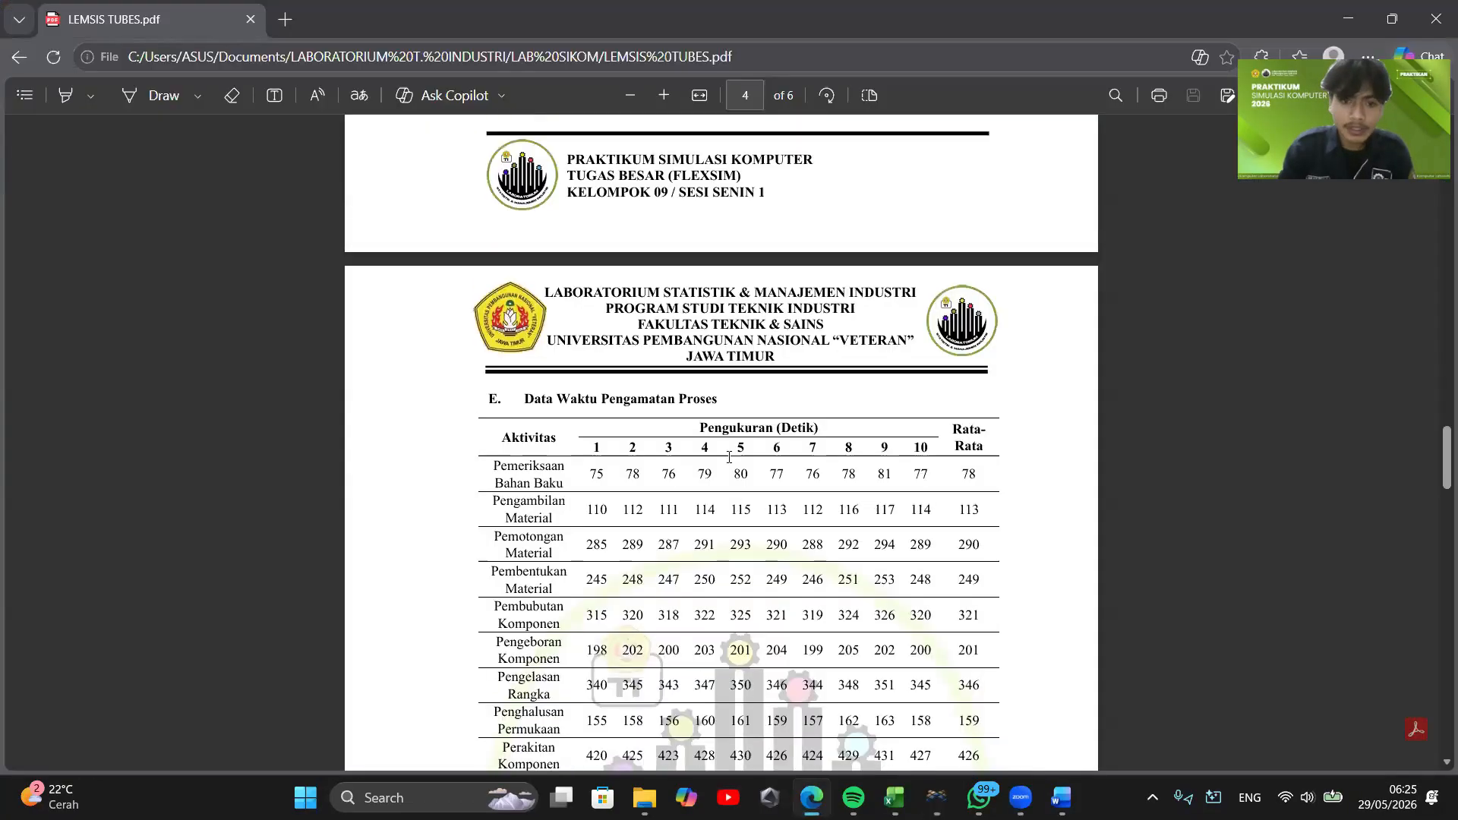
scroll(727, 460, up, 15)
scroll(750, 519, down, 5)
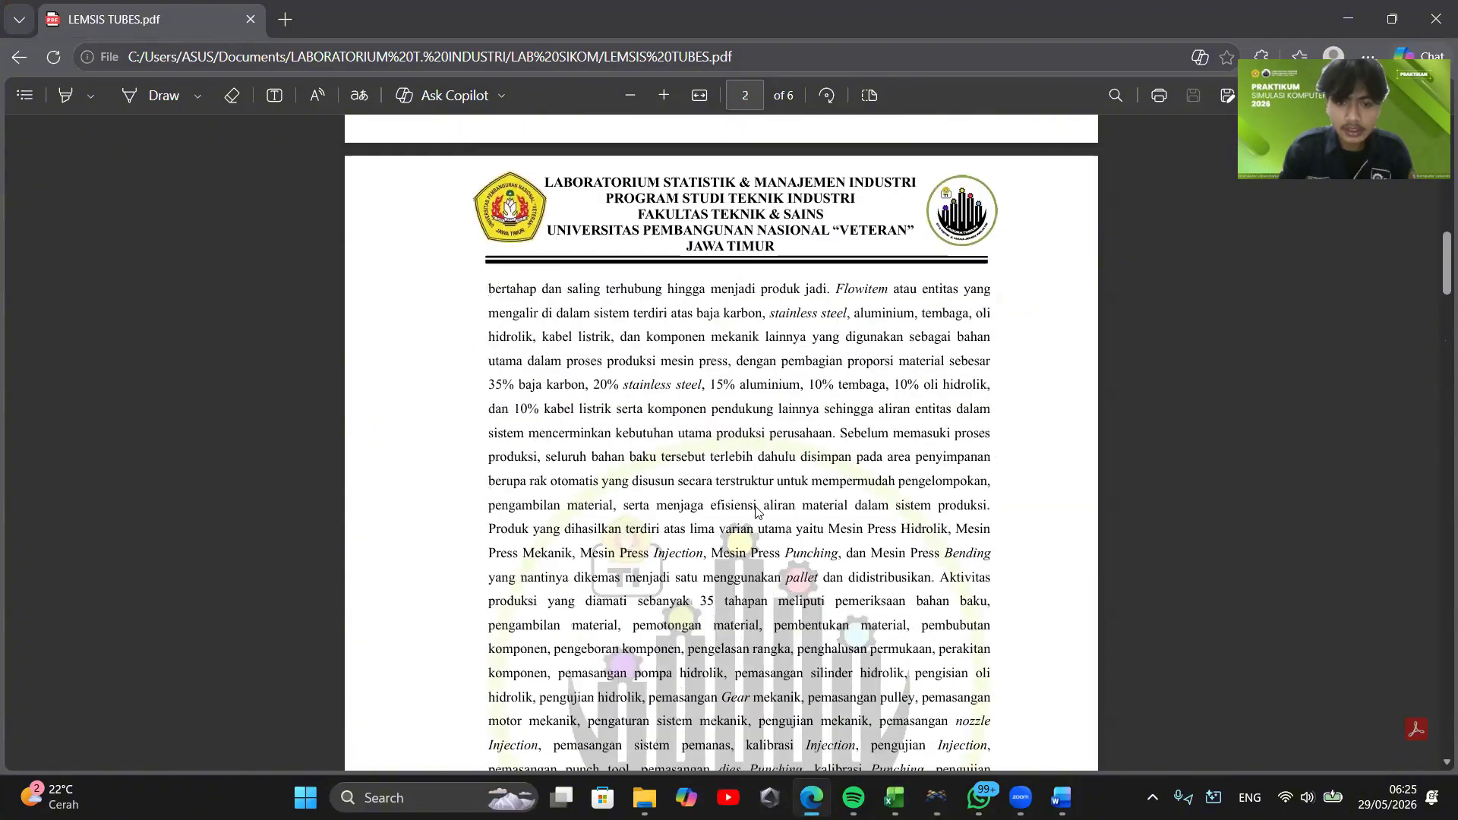
scroll(778, 513, down, 2)
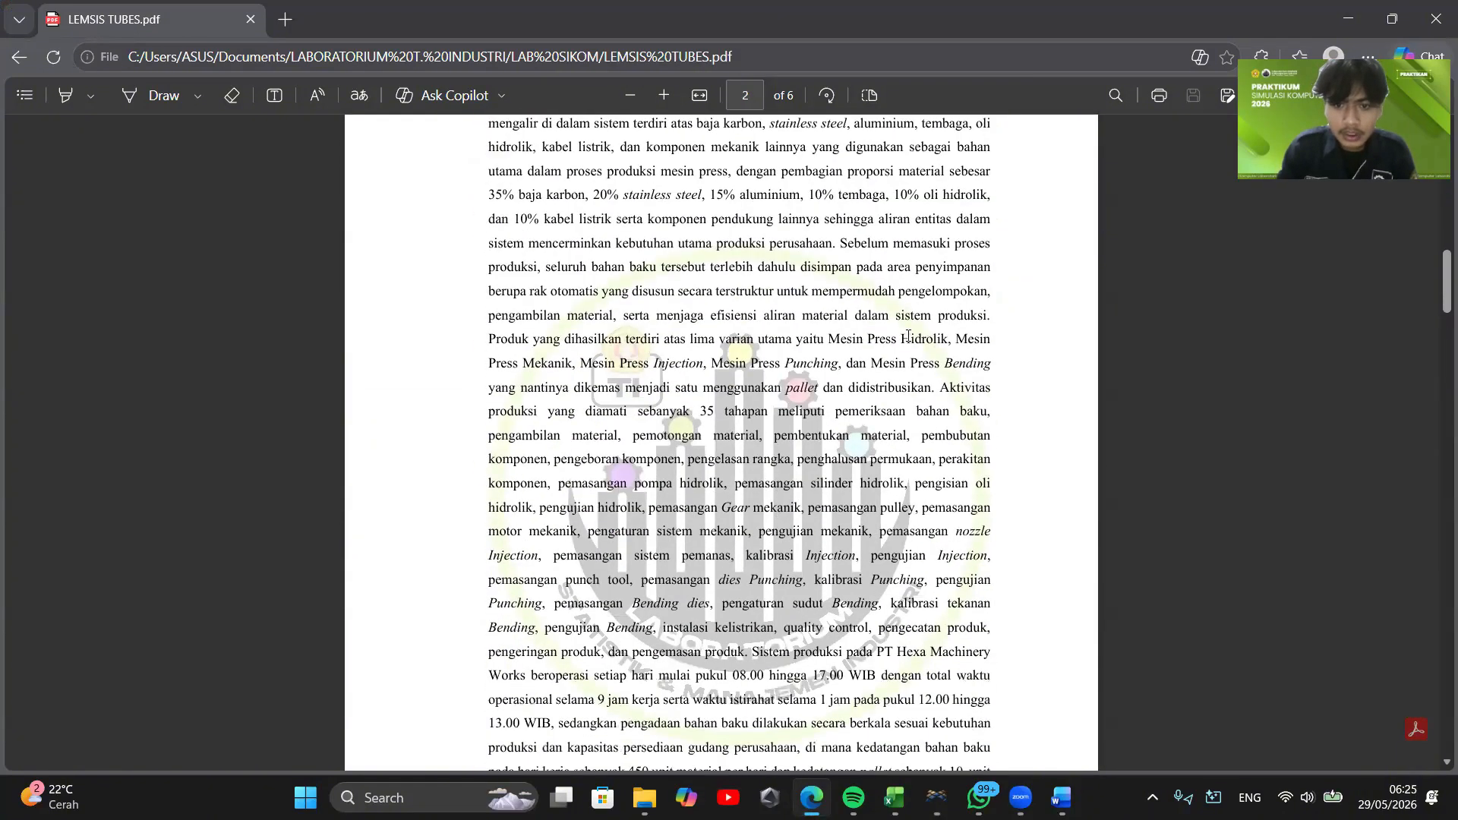
drag(489, 337, 928, 389)
click(787, 393)
key(alt+Tab)
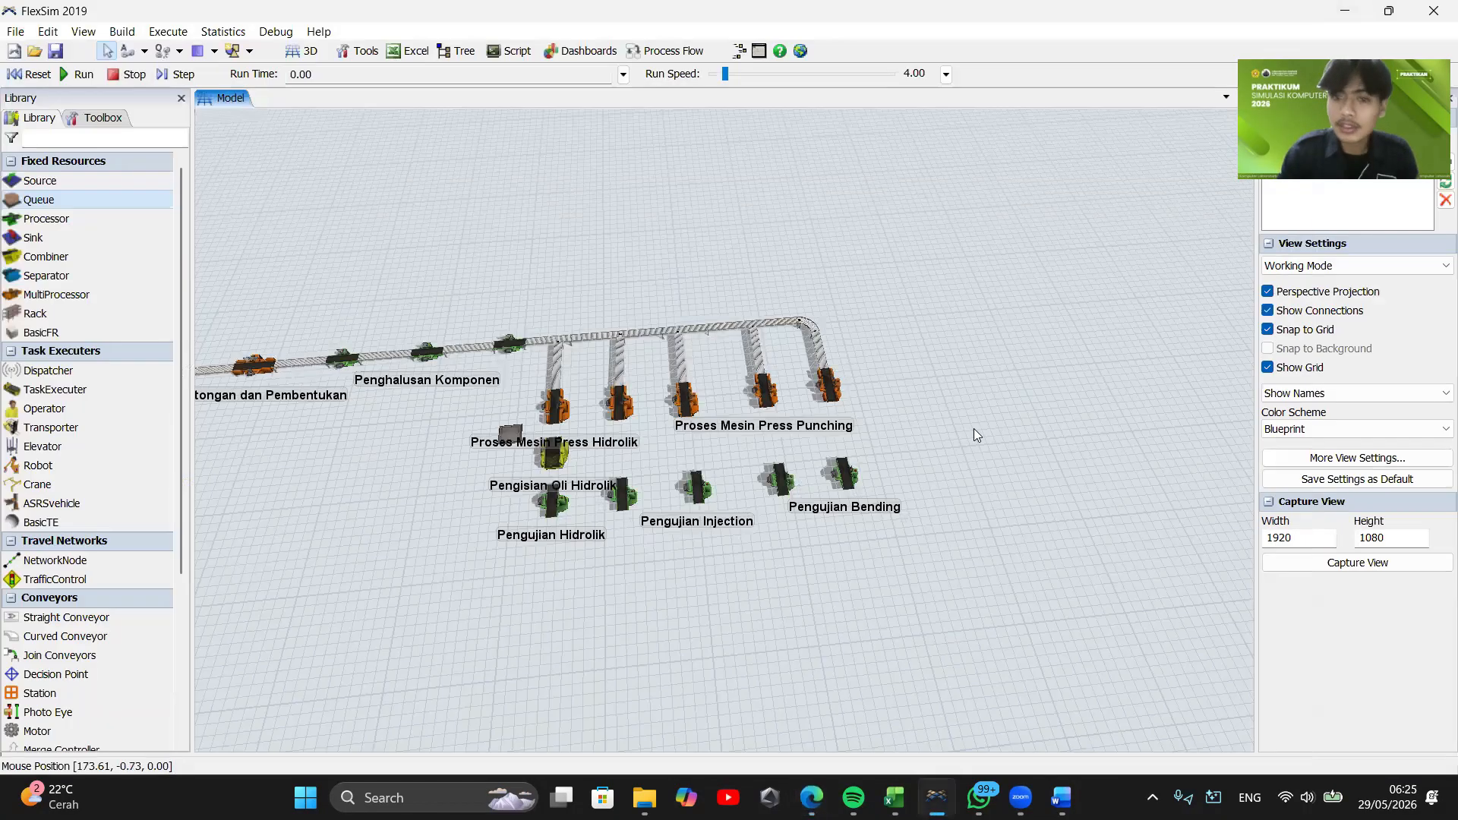
Add a straight conveyor about 6 m long leading out of the Pengujian Hidrolik processor
drag(802, 564, 695, 570)
scroll(685, 532, up, 3)
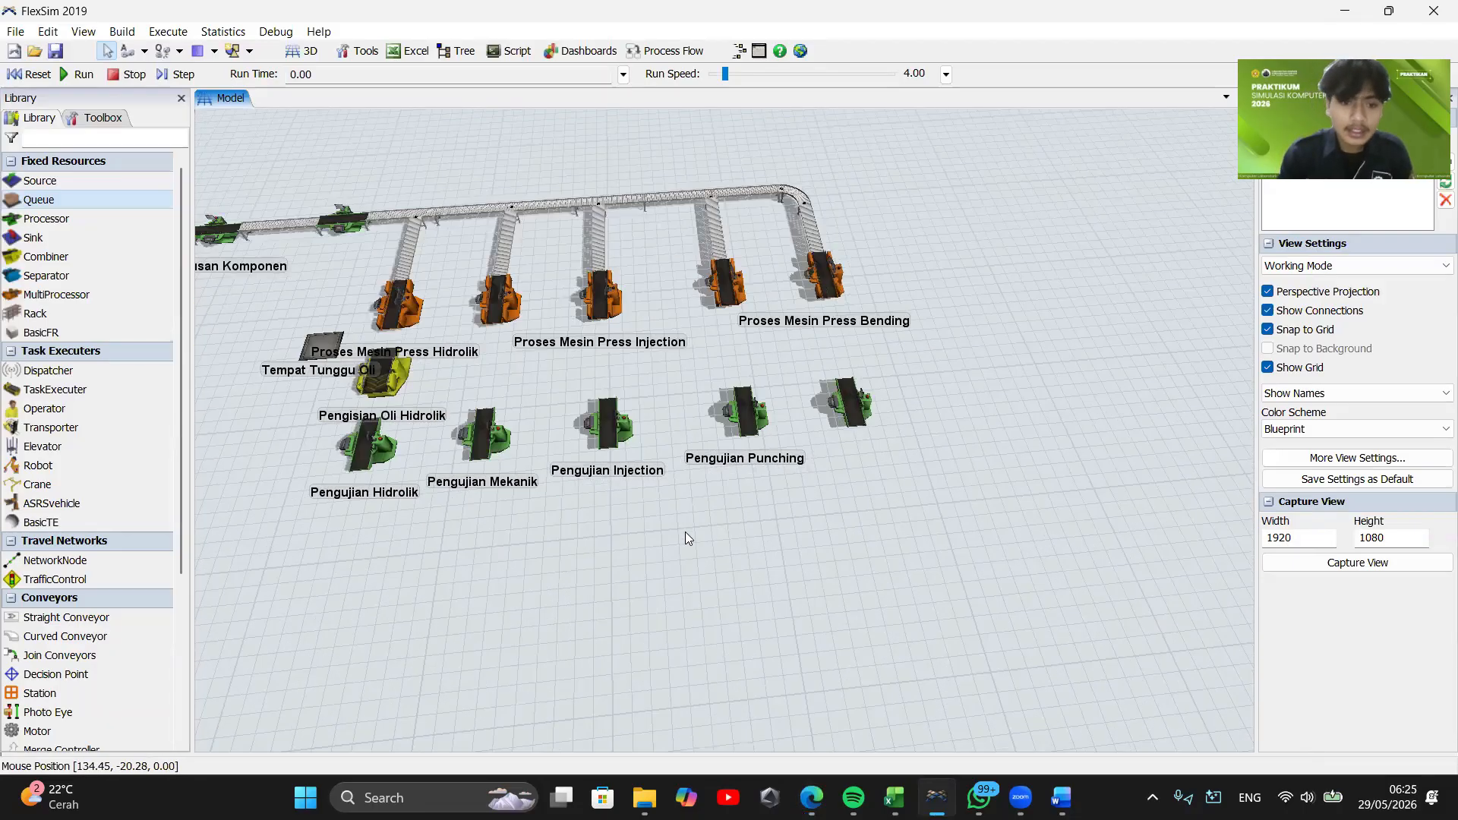
click(106, 617)
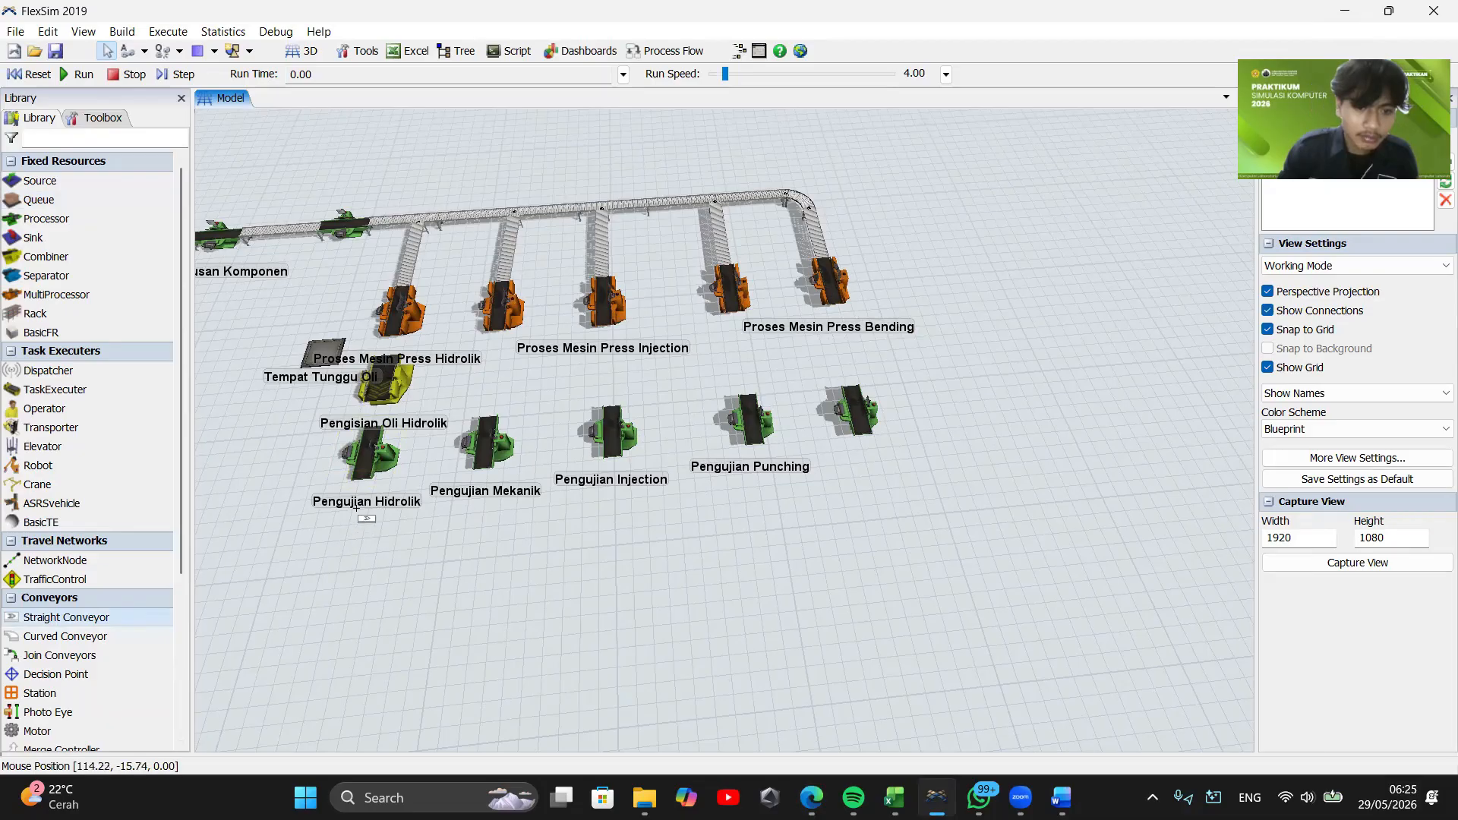
drag(355, 486, 348, 526)
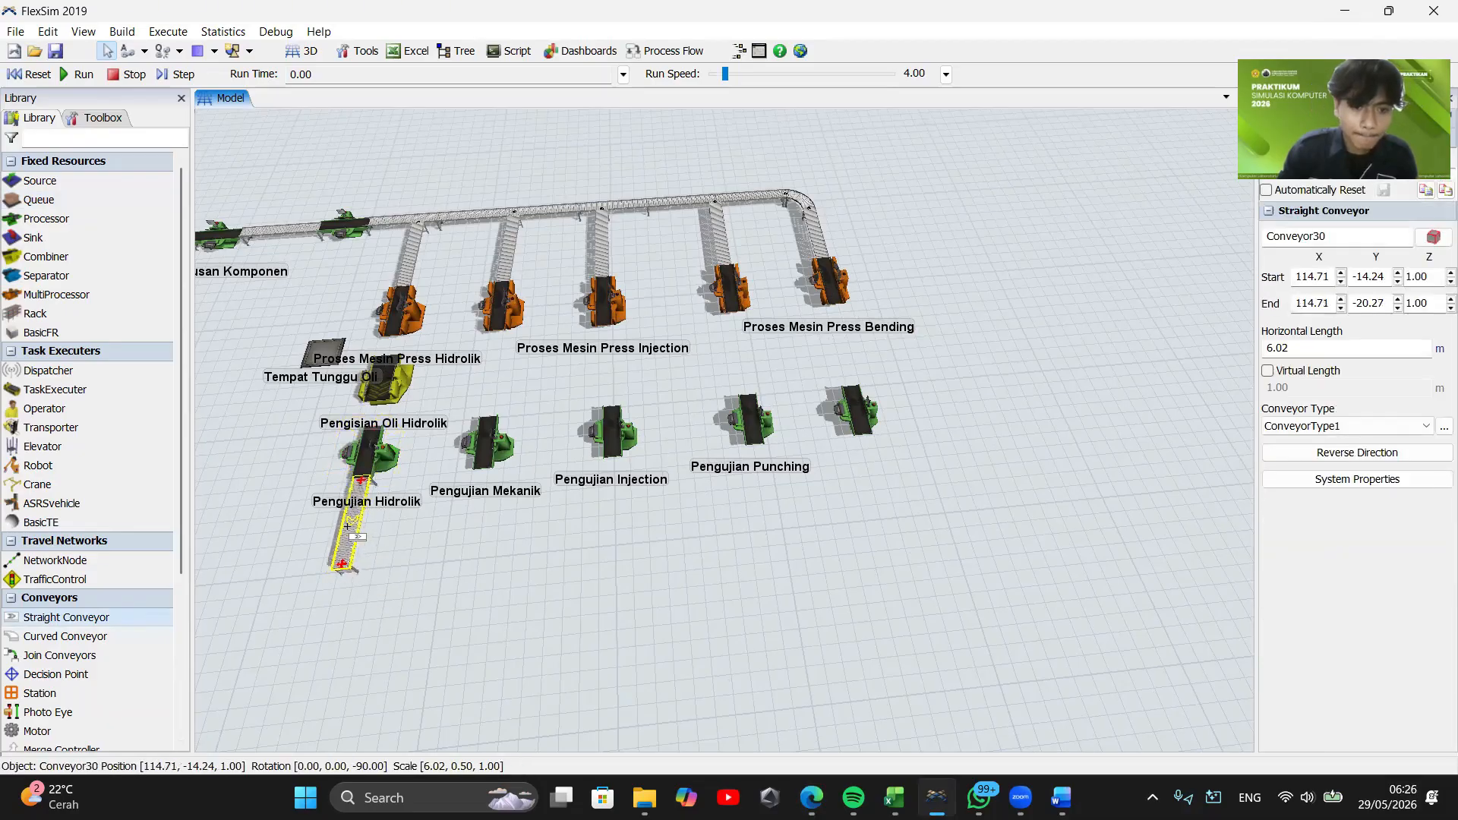
Attach a curved conveyor to the end of the Pengujian Hidrolik conveyor, turning it toward the other testing branches
click(121, 635)
click(342, 567)
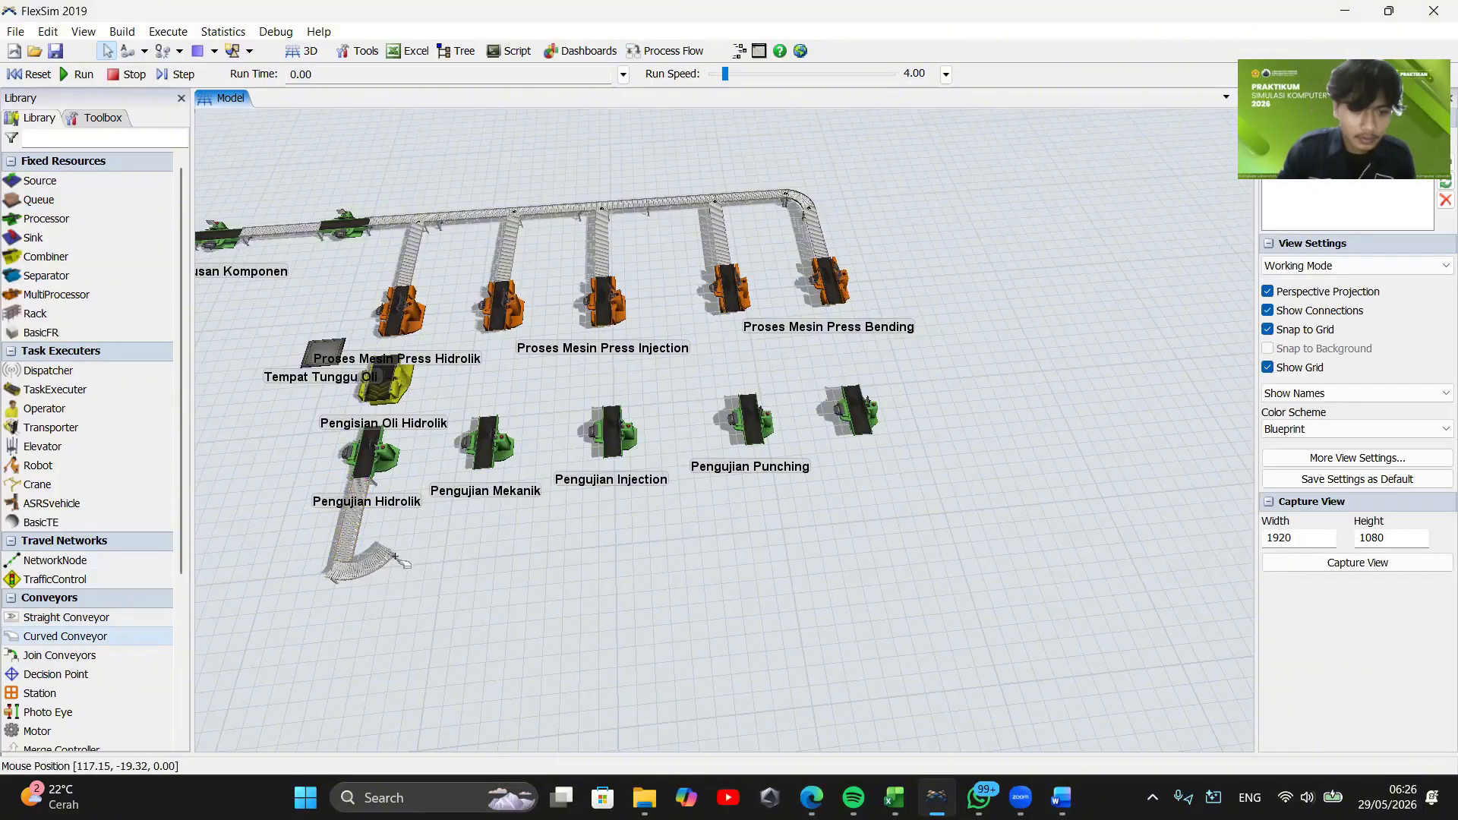
click(398, 586)
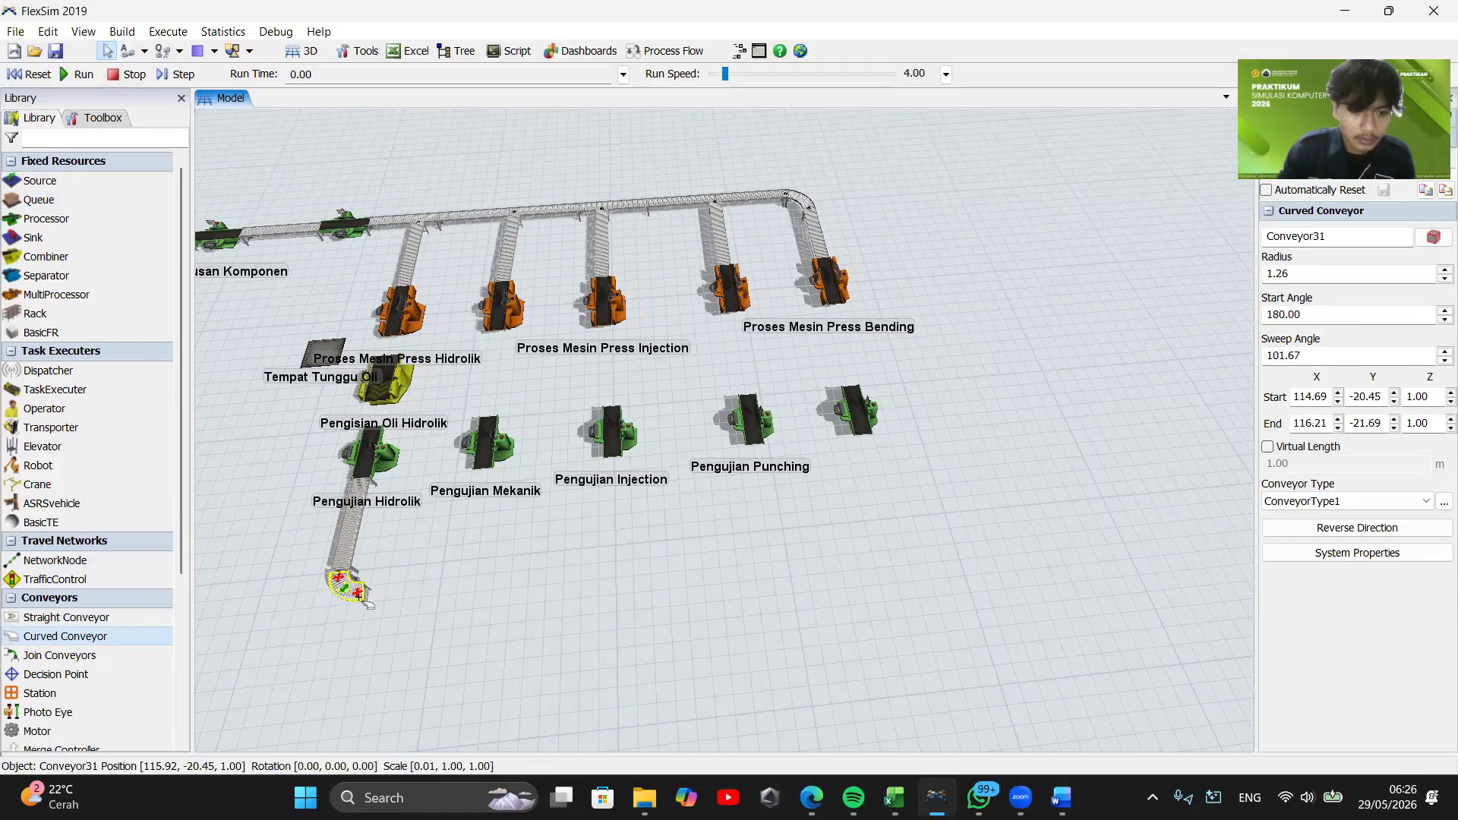
drag(384, 614, 480, 616)
scroll(480, 617, up, 6)
click(448, 560)
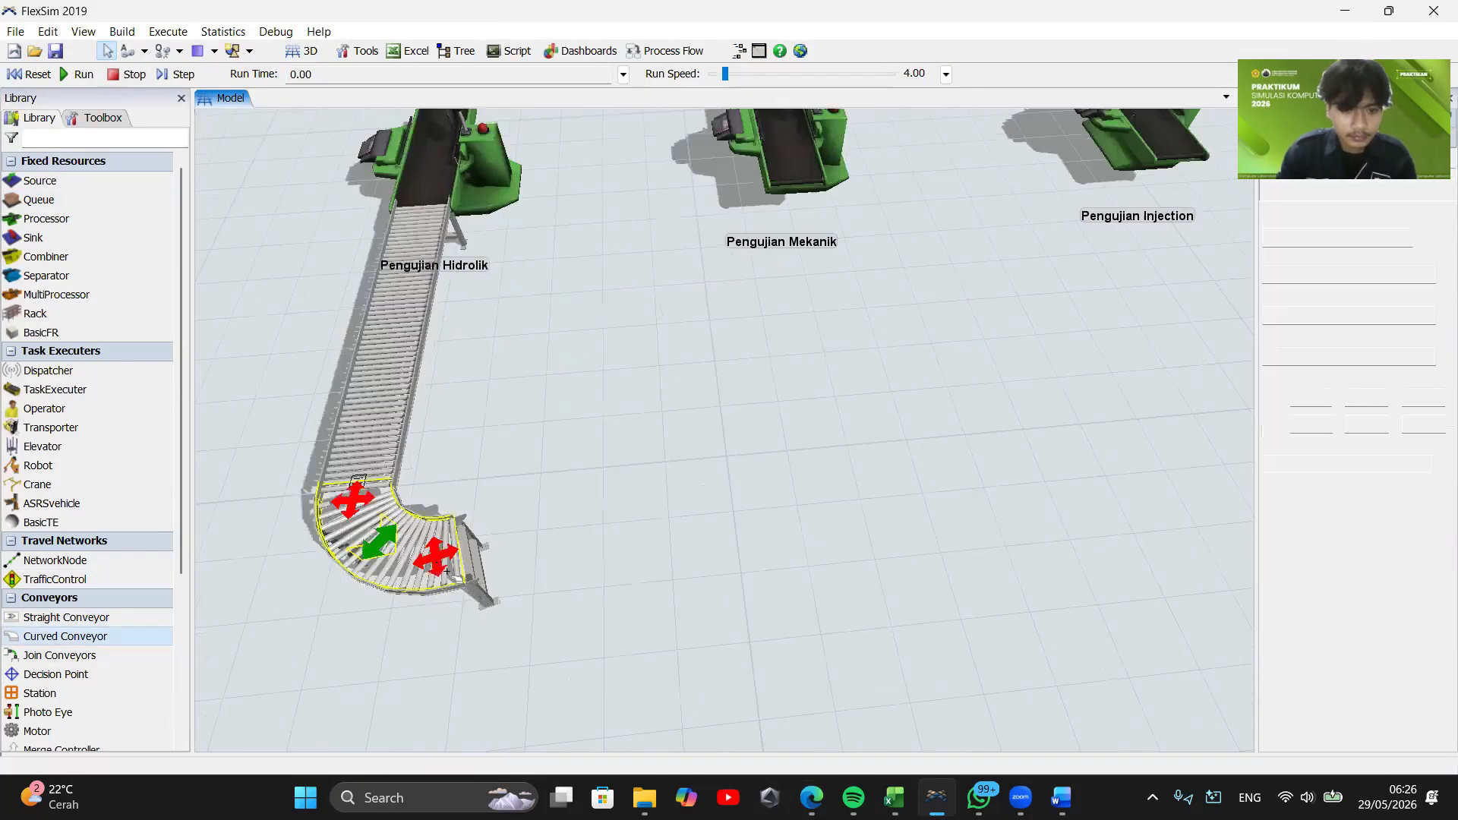
drag(448, 560, 469, 597)
click(525, 504)
scroll(535, 500, down, 8)
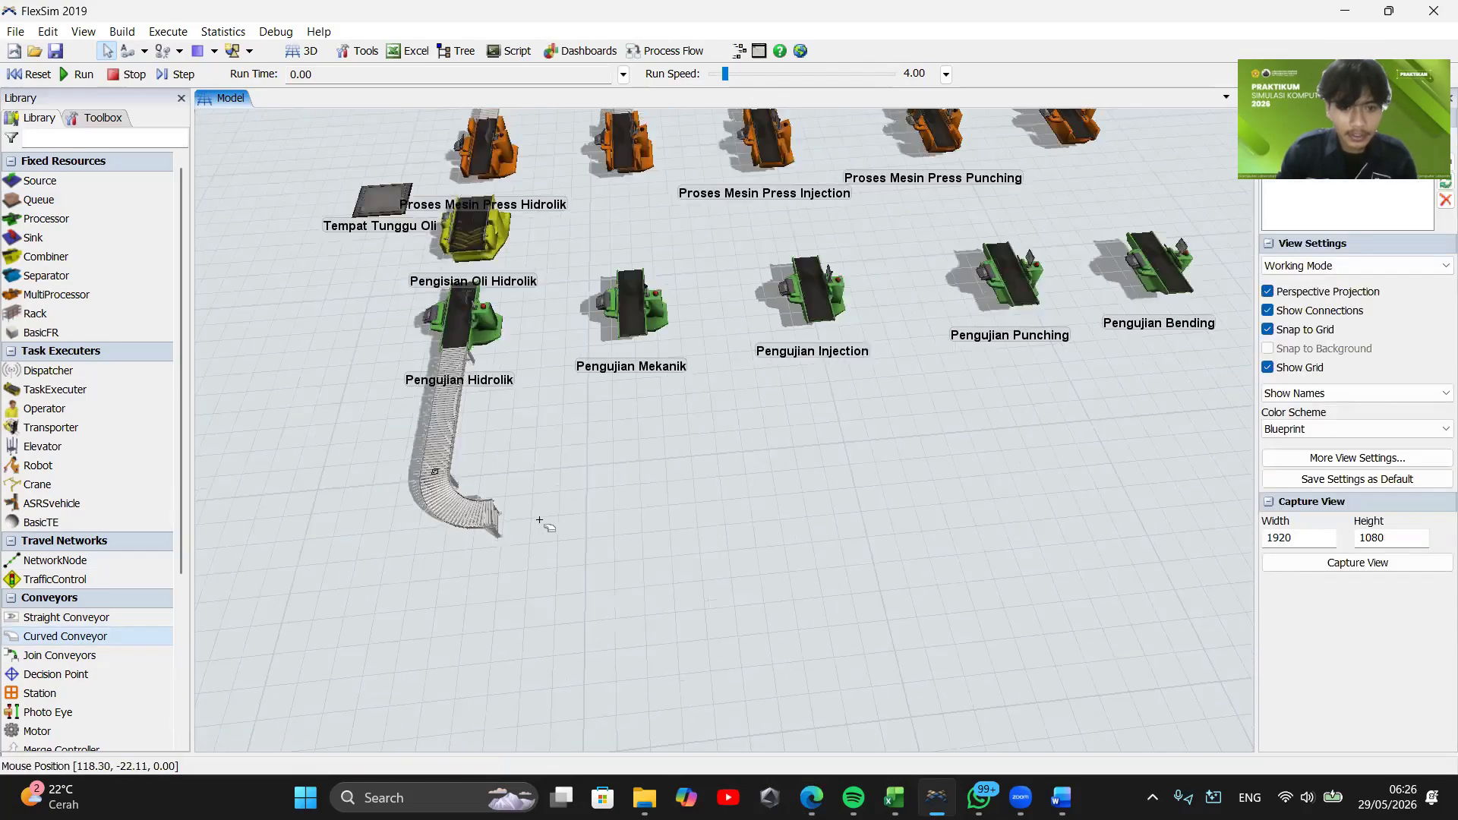
Run a straight collecting conveyor about 33.5 m long from the curve past all the testing processors
scroll(547, 494, up, 5)
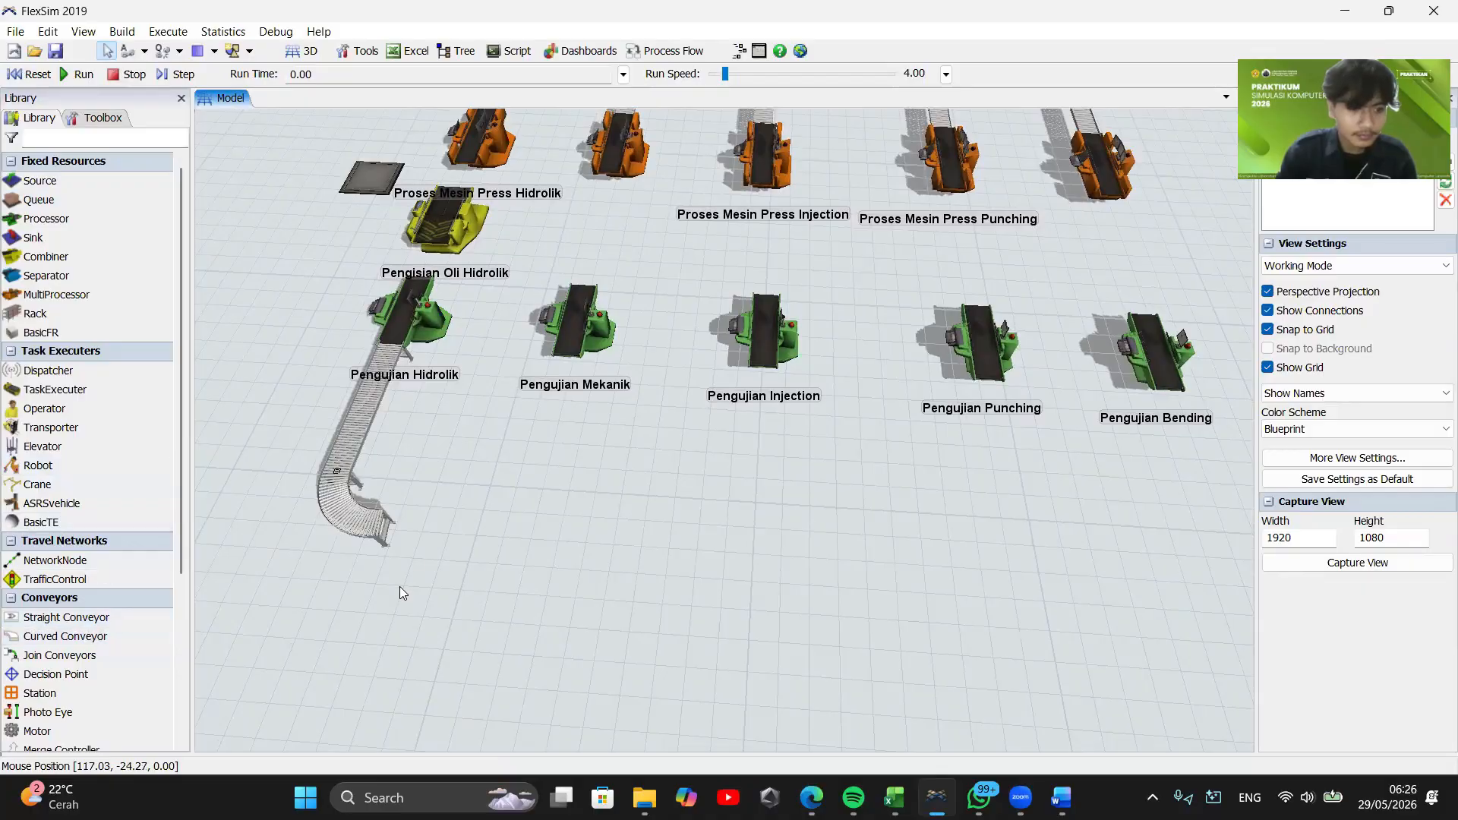
drag(393, 552, 1200, 600)
drag(1116, 644, 696, 577)
scroll(695, 577, down, 3)
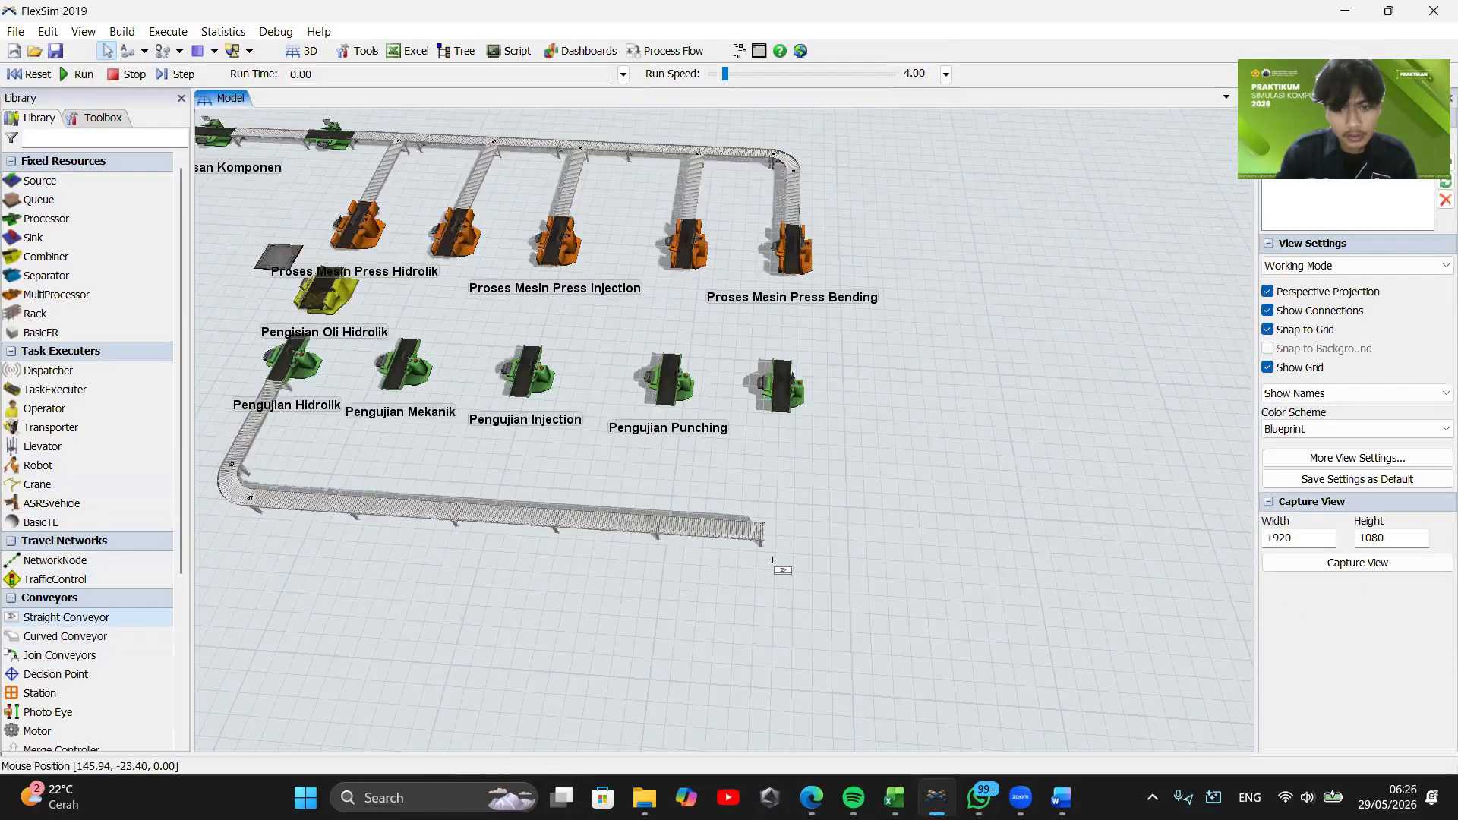
click(758, 532)
drag(758, 532, 840, 541)
Connect the Pengujian Mekanik and Pengujian Injection processors to the collecting conveyor, each with a straight conveyor, the Injection one about 7.6 m long
drag(707, 577, 893, 670)
scroll(526, 532, up, 5)
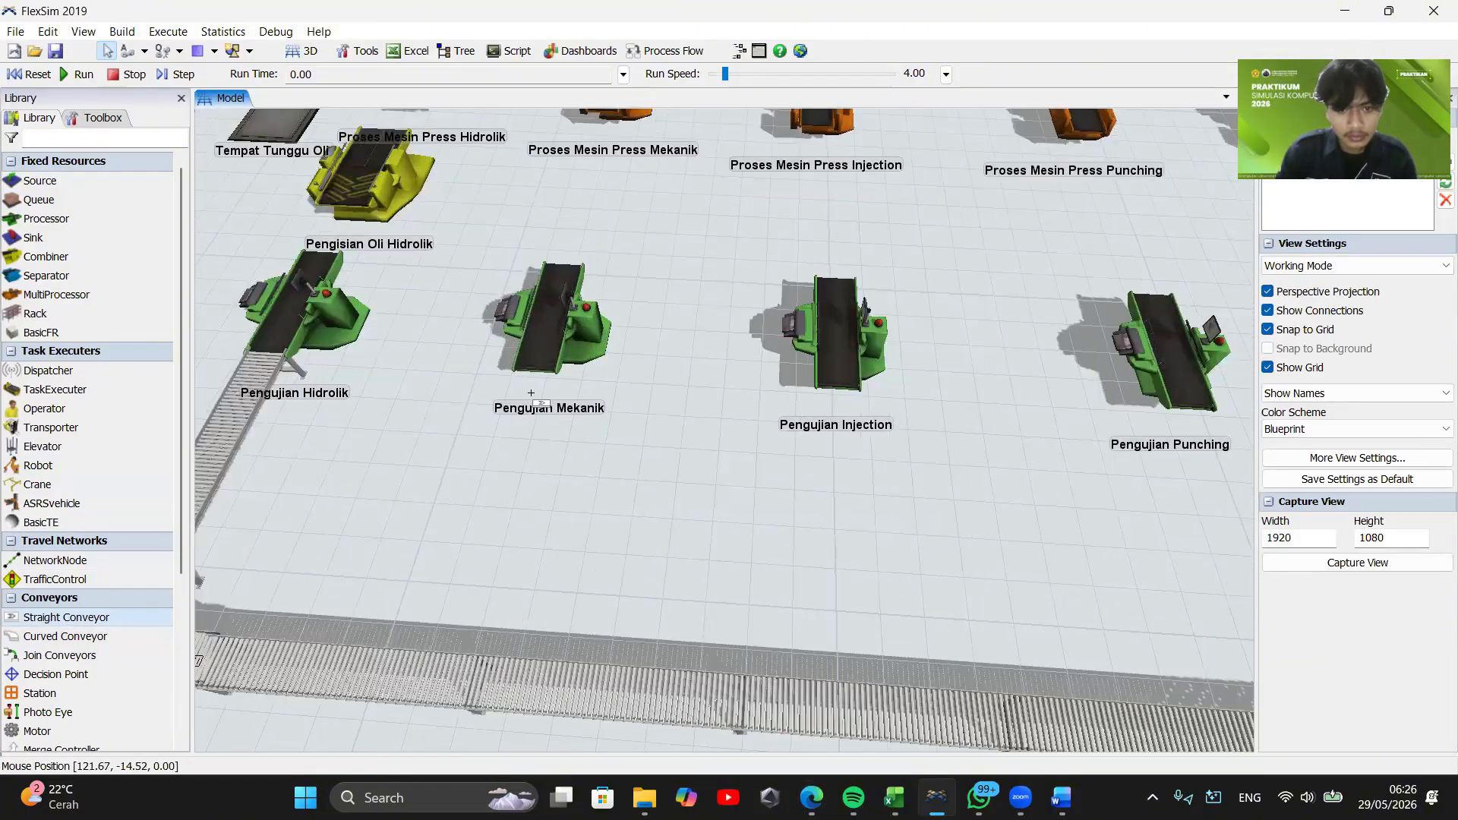
click(535, 381)
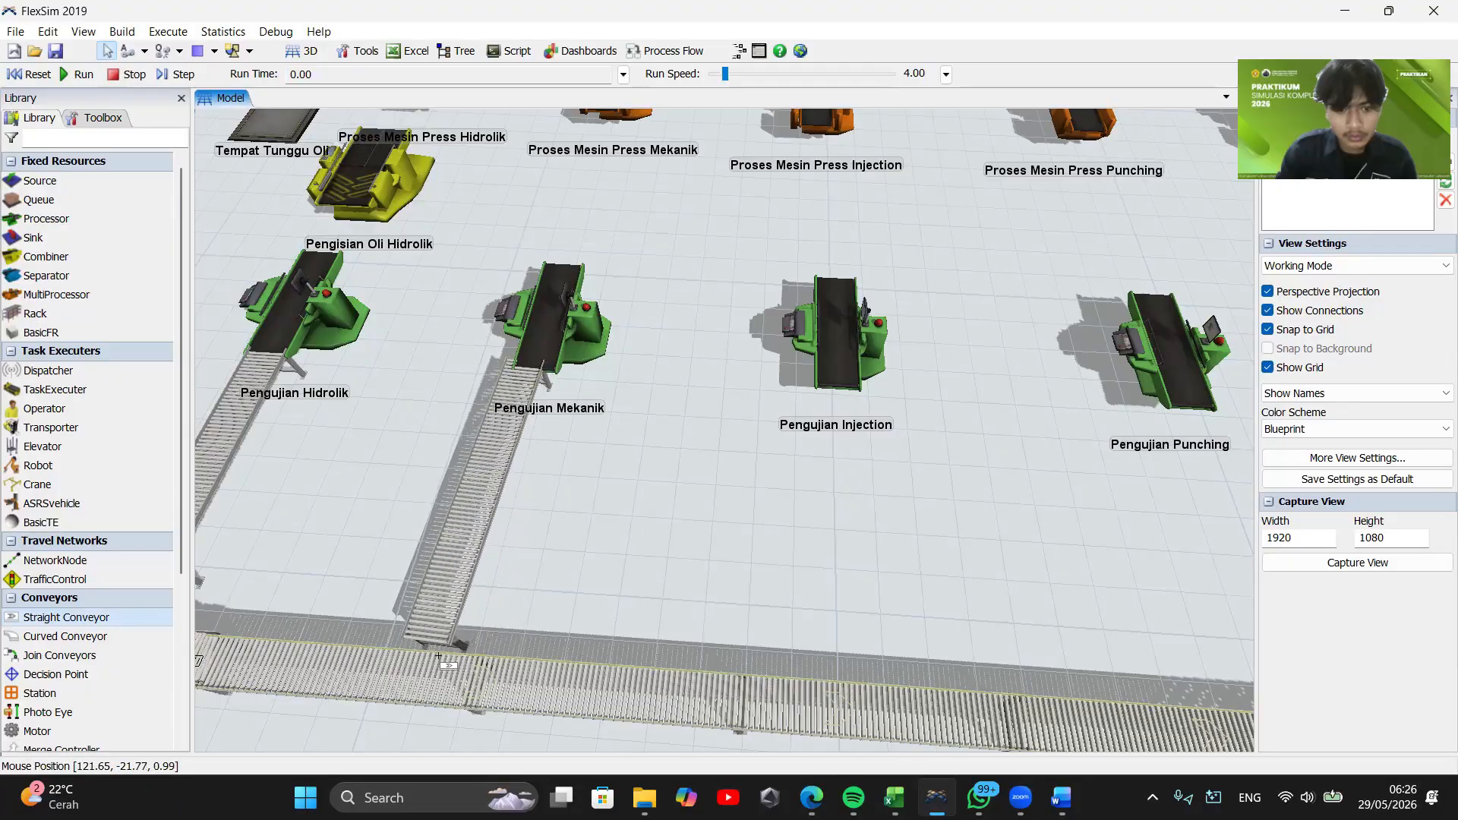
click(454, 658)
drag(836, 419, 725, 341)
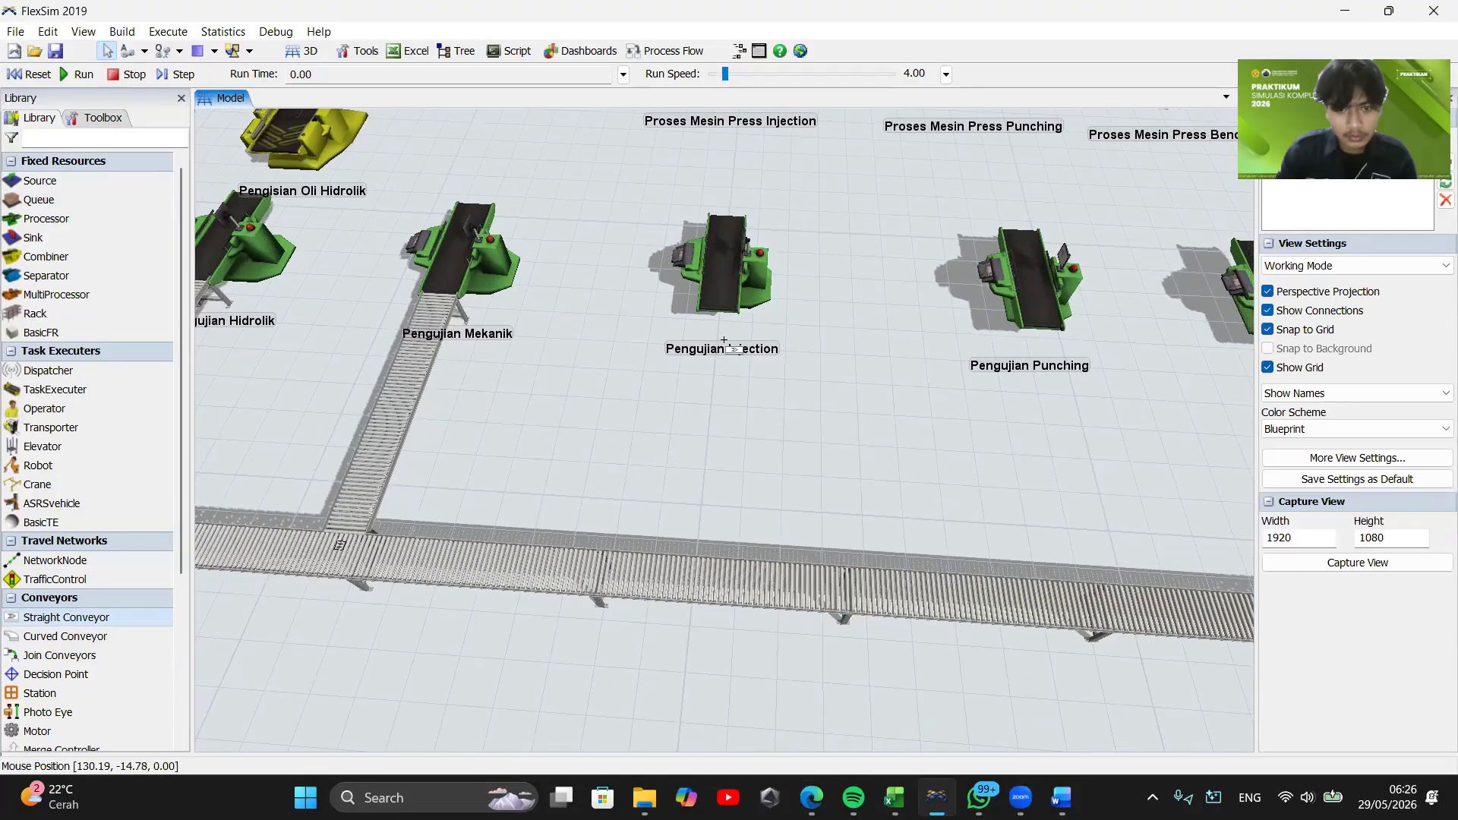
click(716, 308)
click(693, 557)
drag(697, 462, 704, 462)
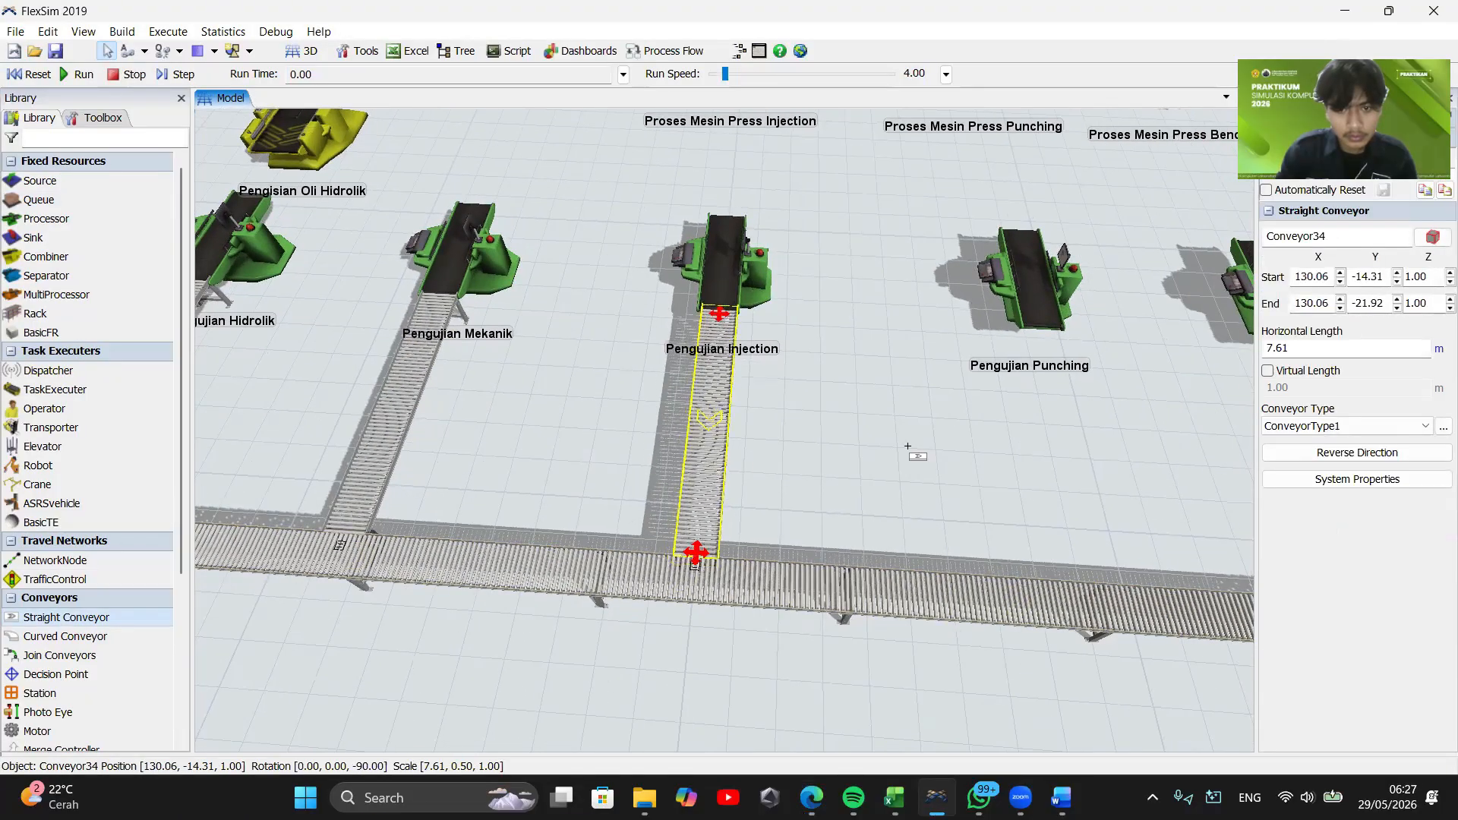
Connect the Pengujian Punching and Pengujian Bending processors to the collecting conveyor with straight conveyors about 7.9 m and 7.8 m long
drag(1032, 341, 697, 326)
click(696, 326)
click(651, 554)
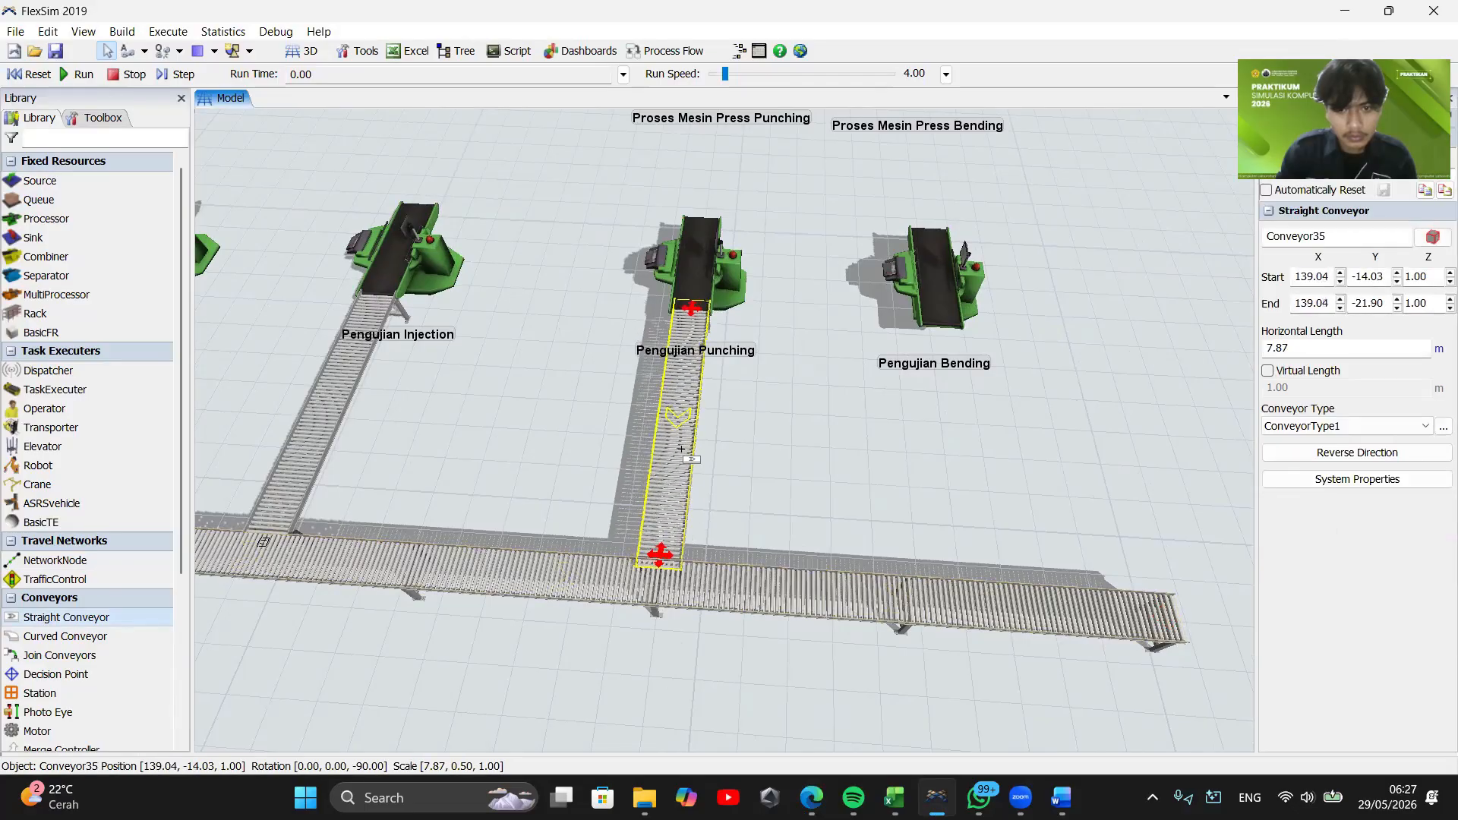
drag(914, 379, 709, 366)
click(709, 366)
click(706, 566)
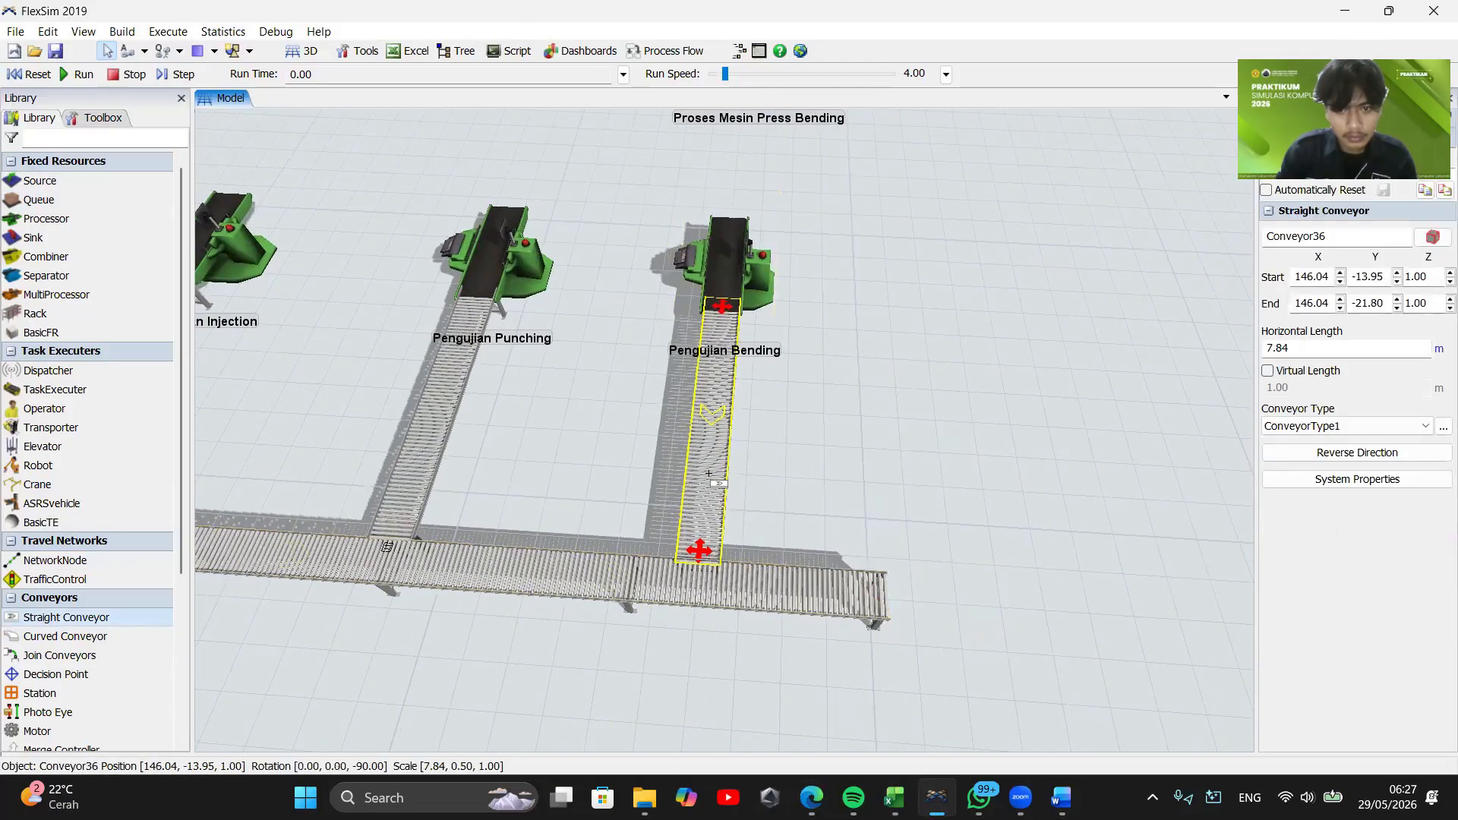
mouse_move(752, 467)
mouse_down()
mouse_move(856, 400)
mouse_move(814, 473)
mouse_move(831, 533)
mouse_up()
Review the overall line layout, check the activities that follow the testing stages in the Excel sheet, and return to FlexSim
scroll(856, 400, down, 5)
scroll(816, 540, up, 2)
scroll(817, 560, down, 6)
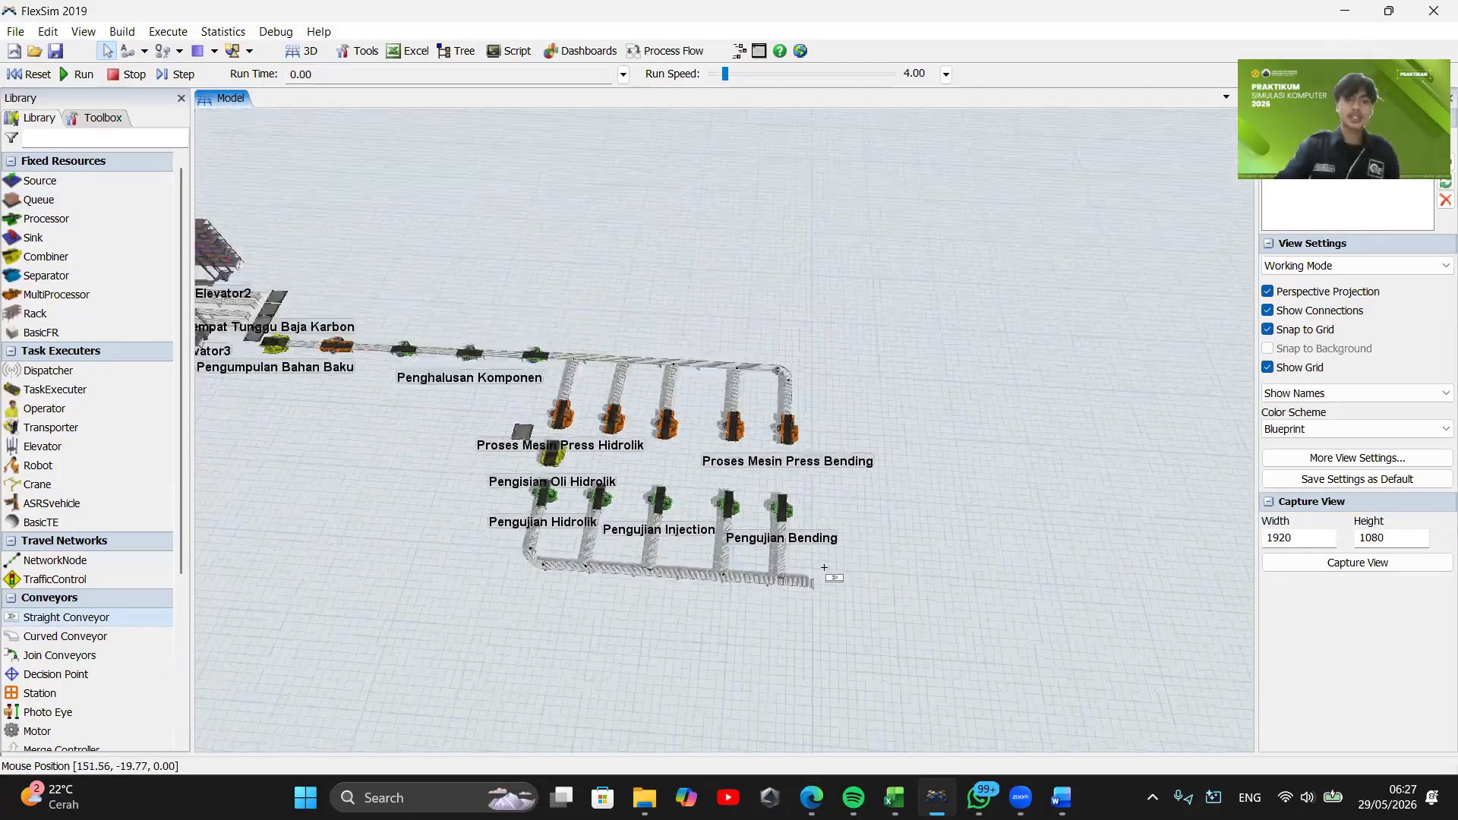
scroll(864, 448, down, 3)
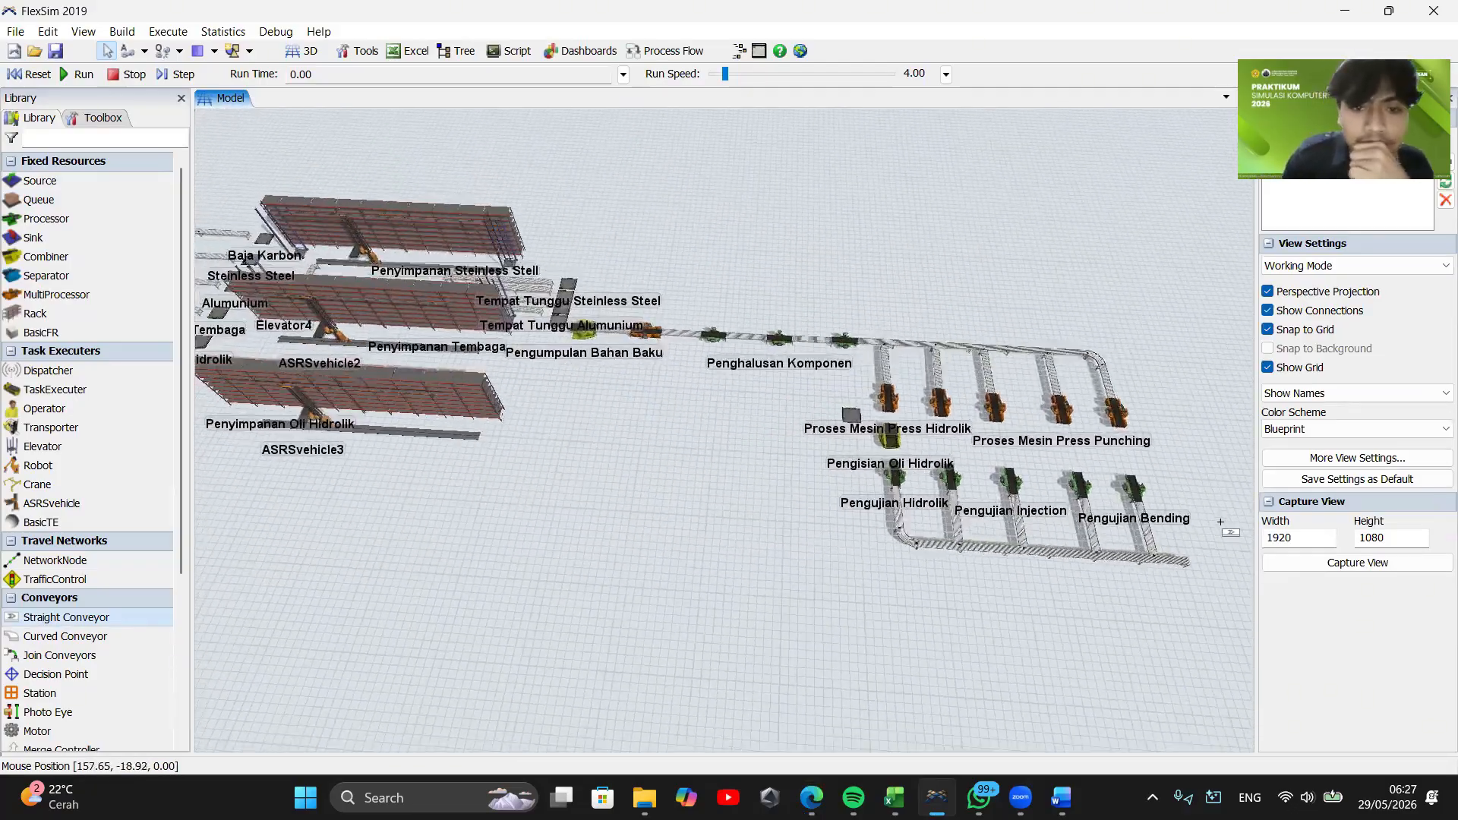
scroll(806, 553, up, 6)
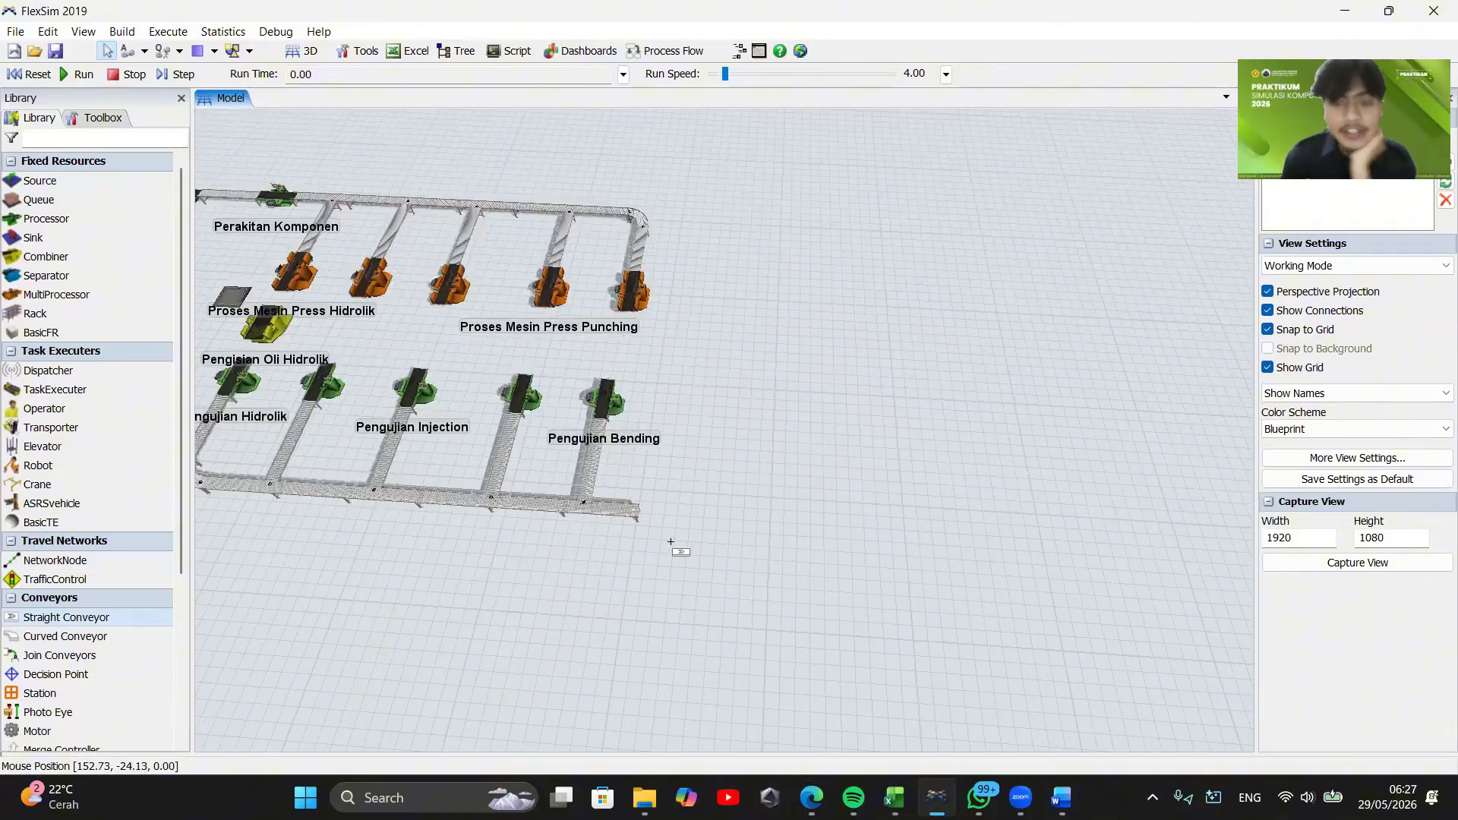
scroll(670, 542, up, 1)
click(894, 798)
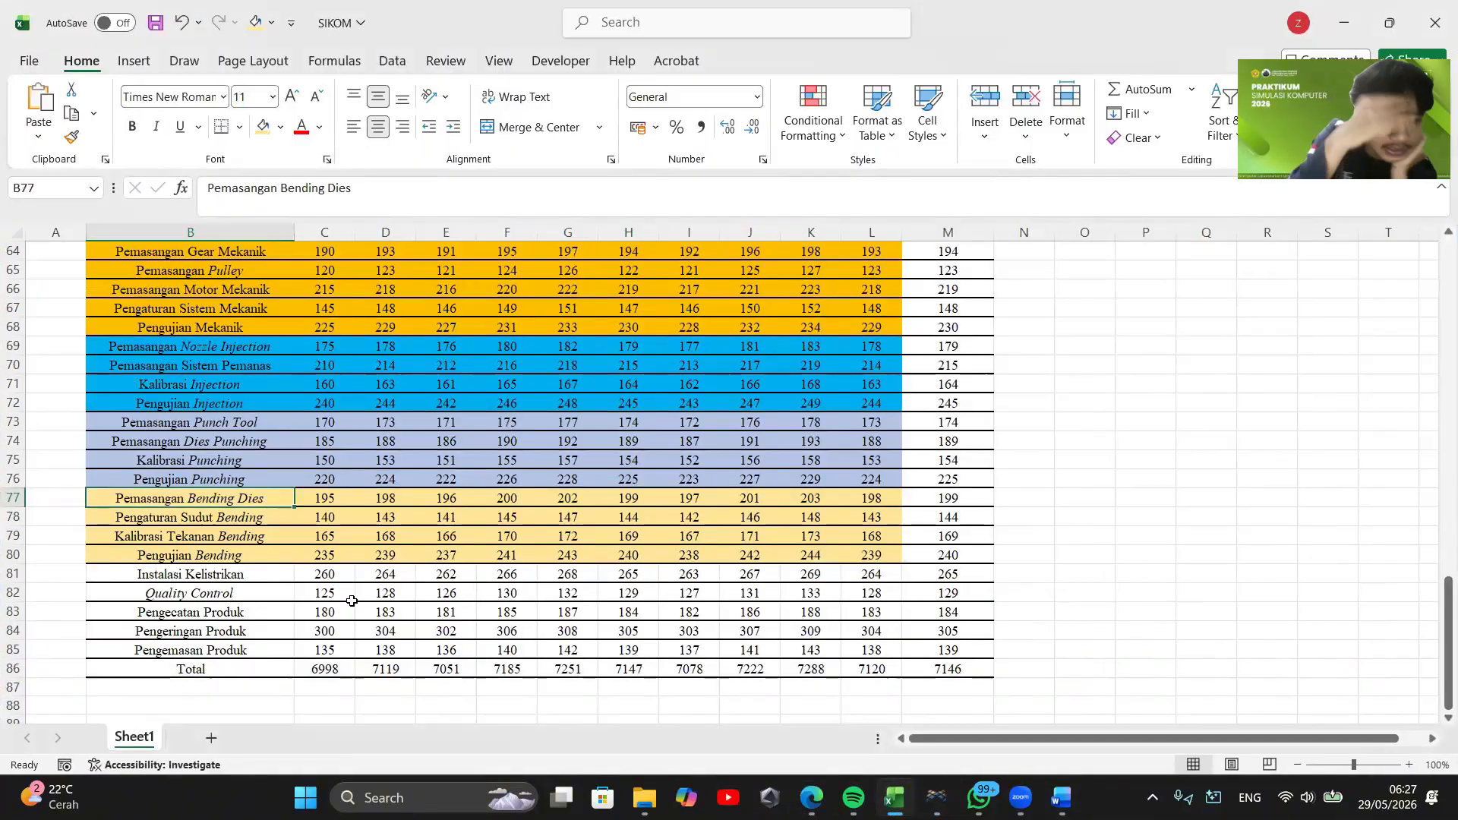
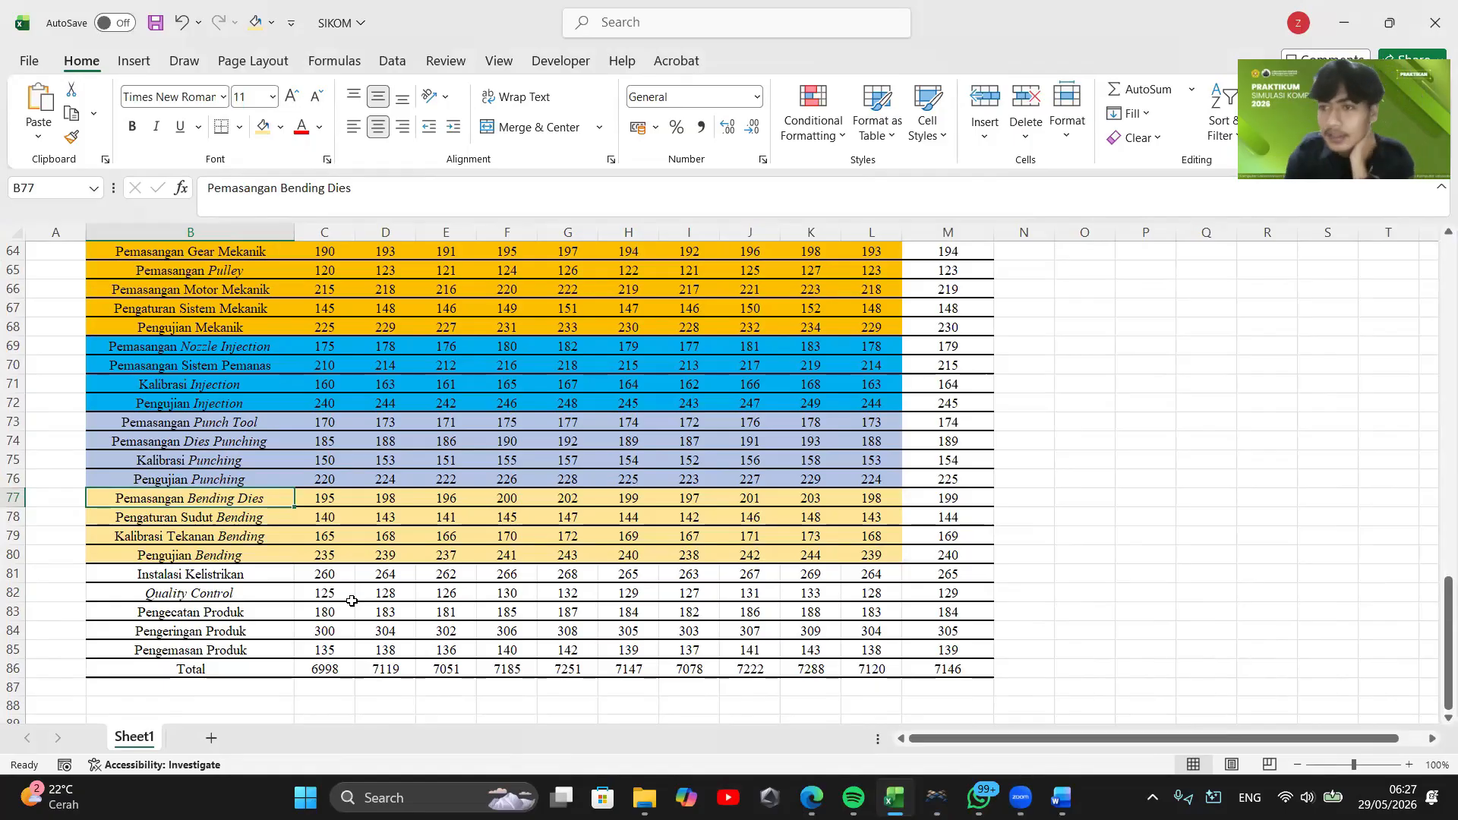
click(1344, 23)
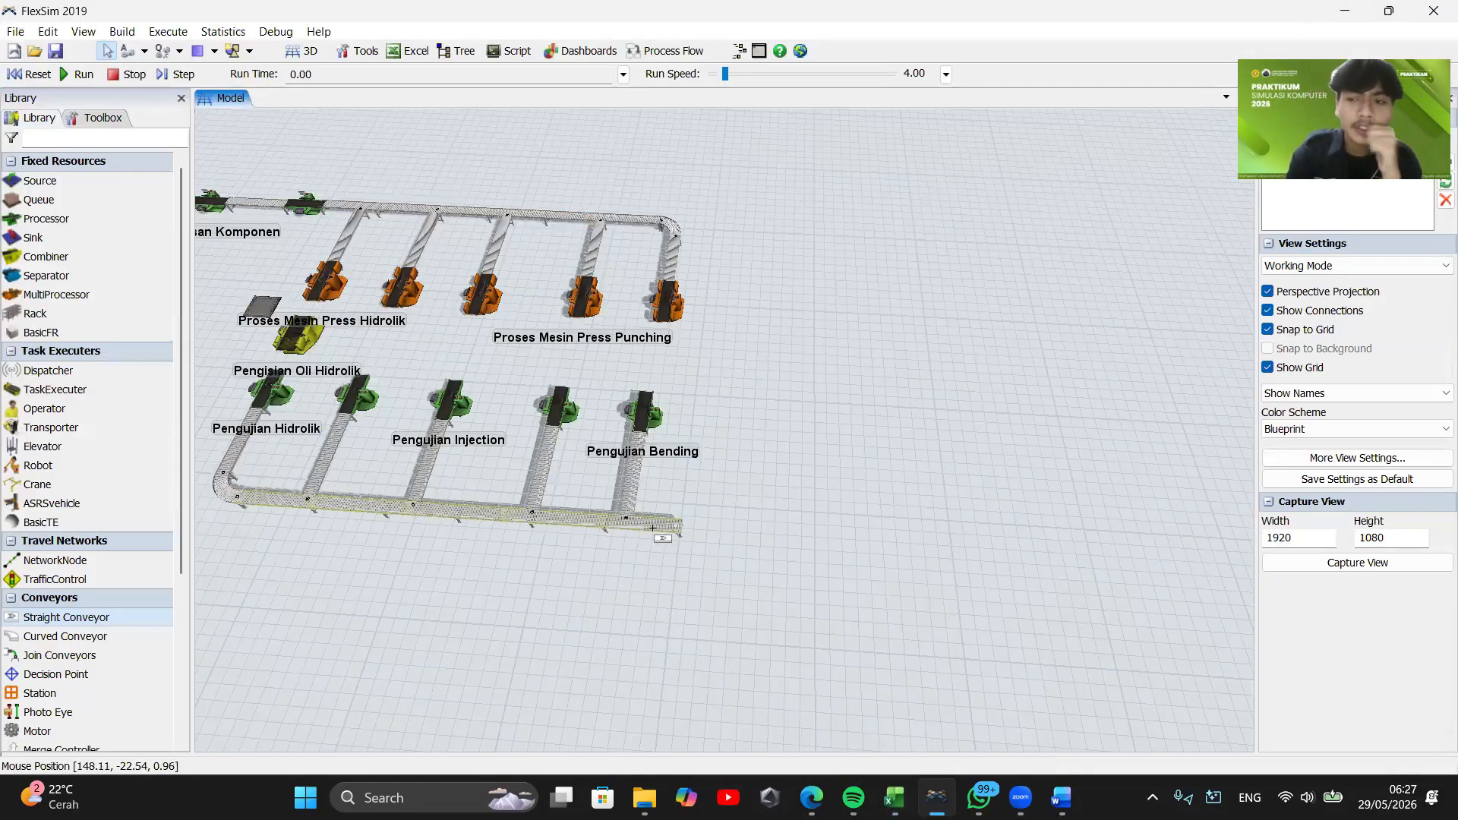
Switch to LEMSIS TUBES.pdf in the browser, reread the production stages and pallet packing passage, and return to FlexSim
click(812, 797)
scroll(742, 414, down, 2)
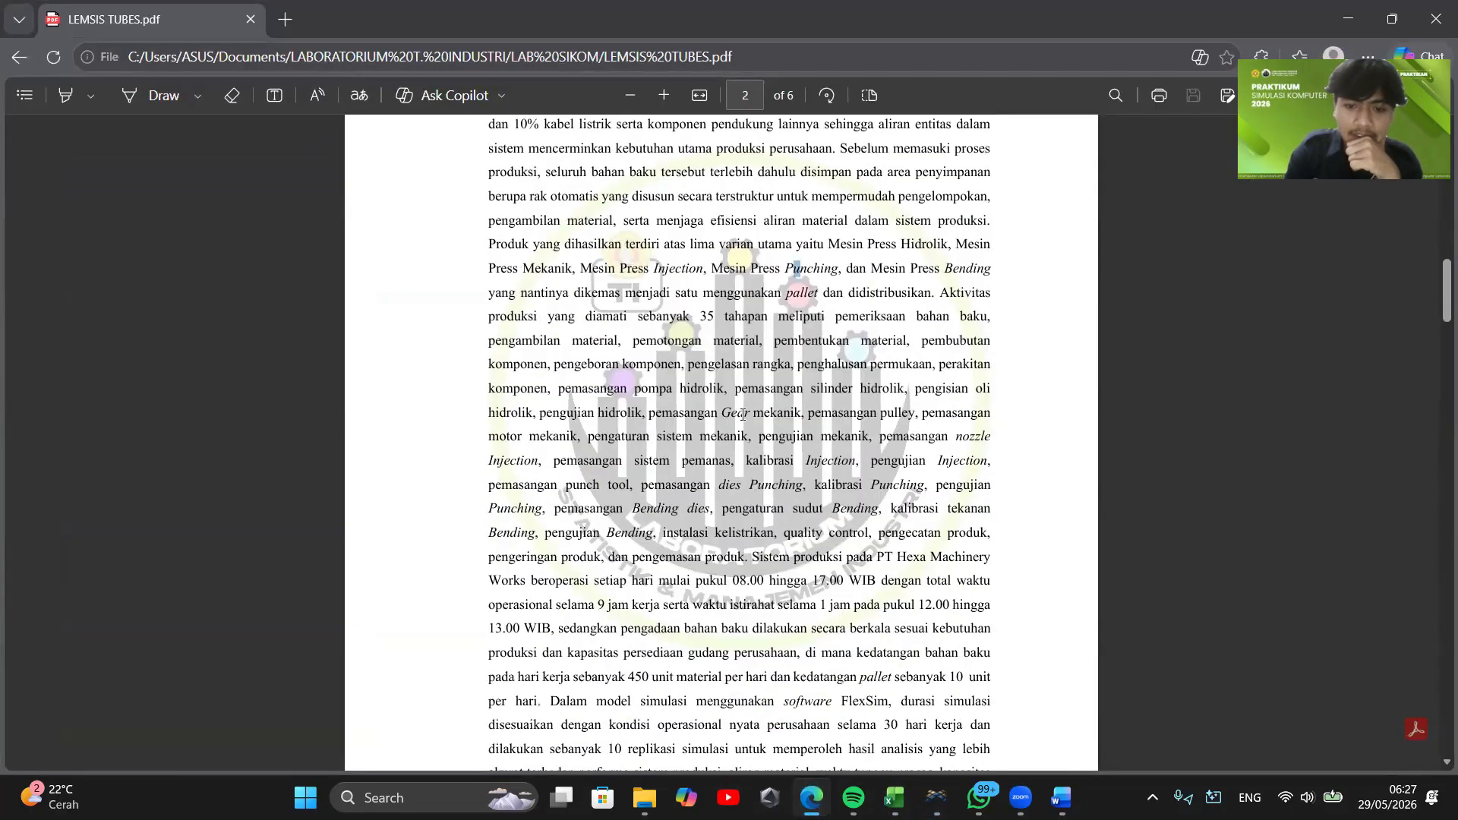
scroll(742, 414, down, 2)
scroll(752, 423, up, 5)
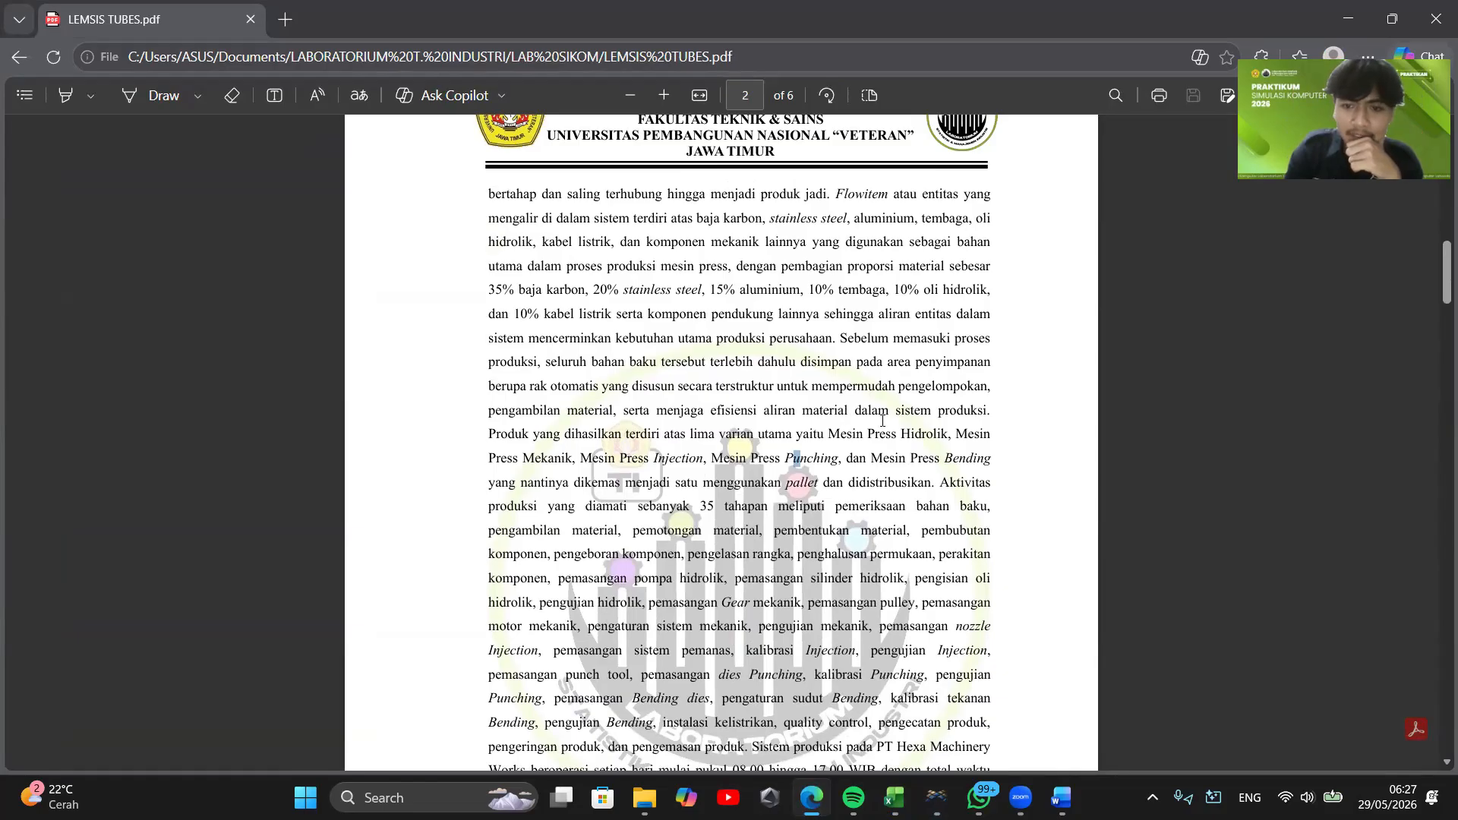
scroll(883, 421, down, 1)
drag(732, 341, 891, 391)
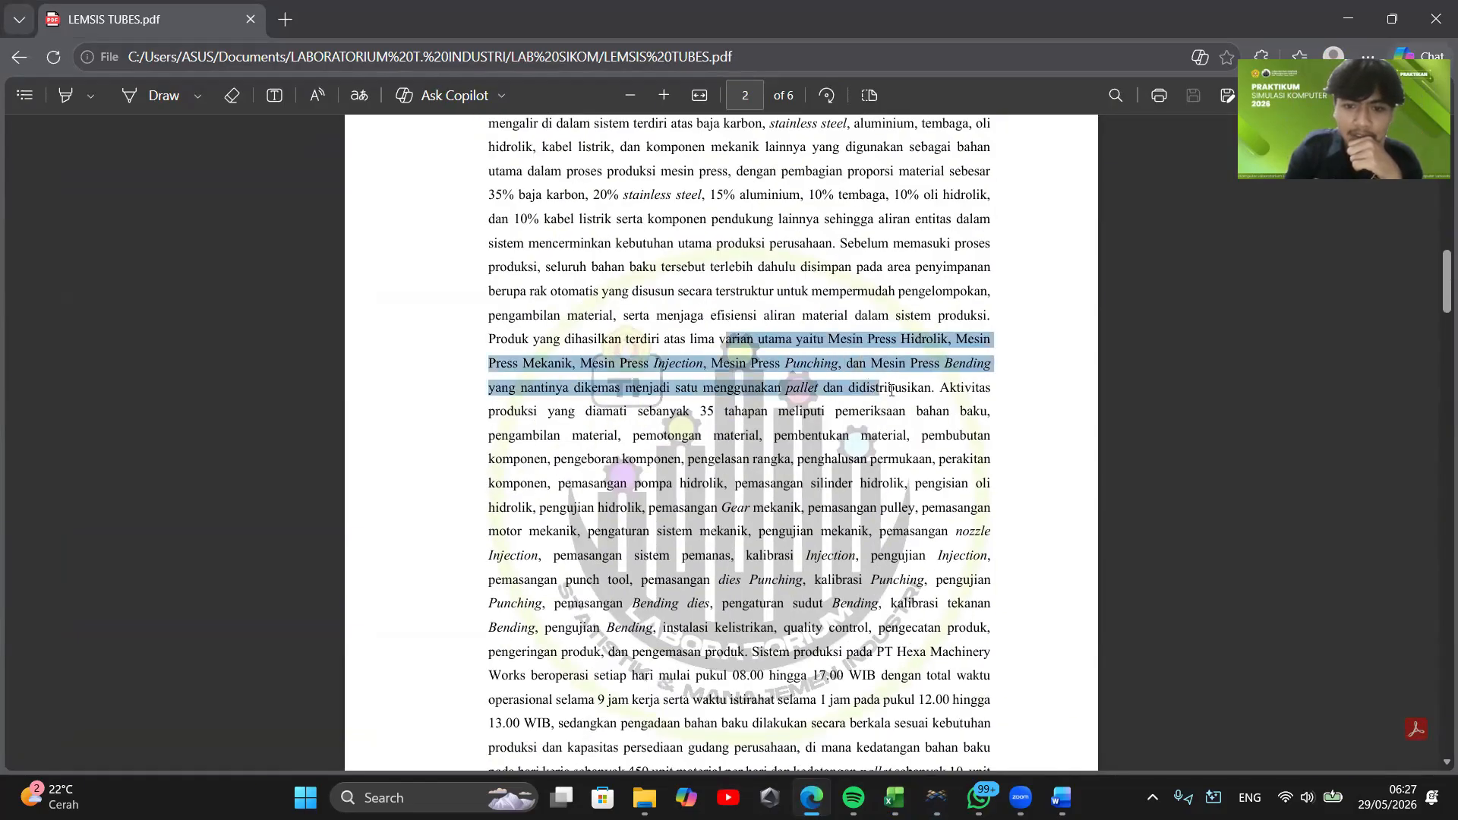
click(830, 396)
click(1348, 19)
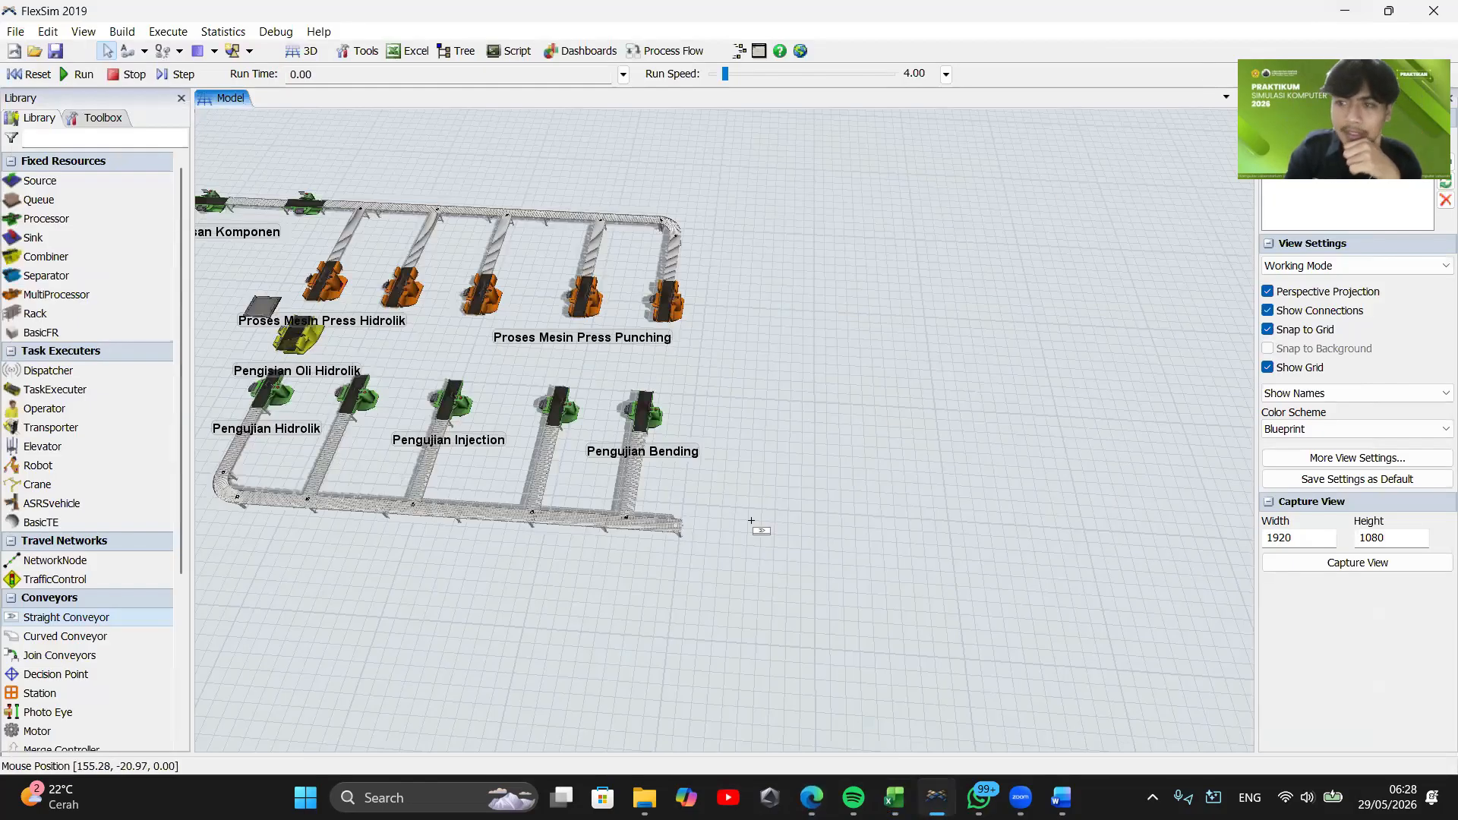
Attach a curved conveyor of about 1.2 m radius to the collecting conveyor's end, turning back toward the press machines
scroll(686, 511, up, 3)
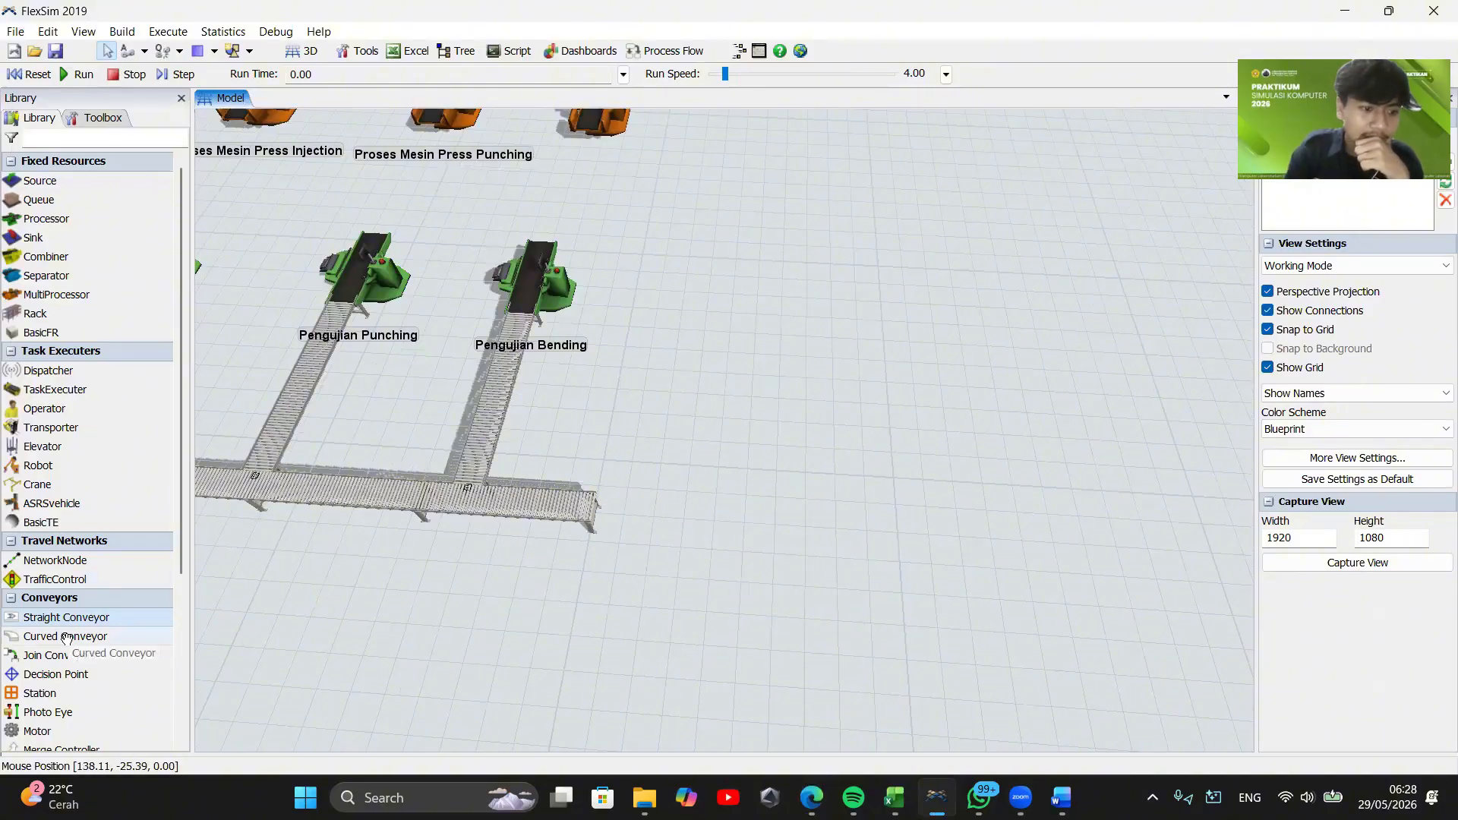
click(585, 505)
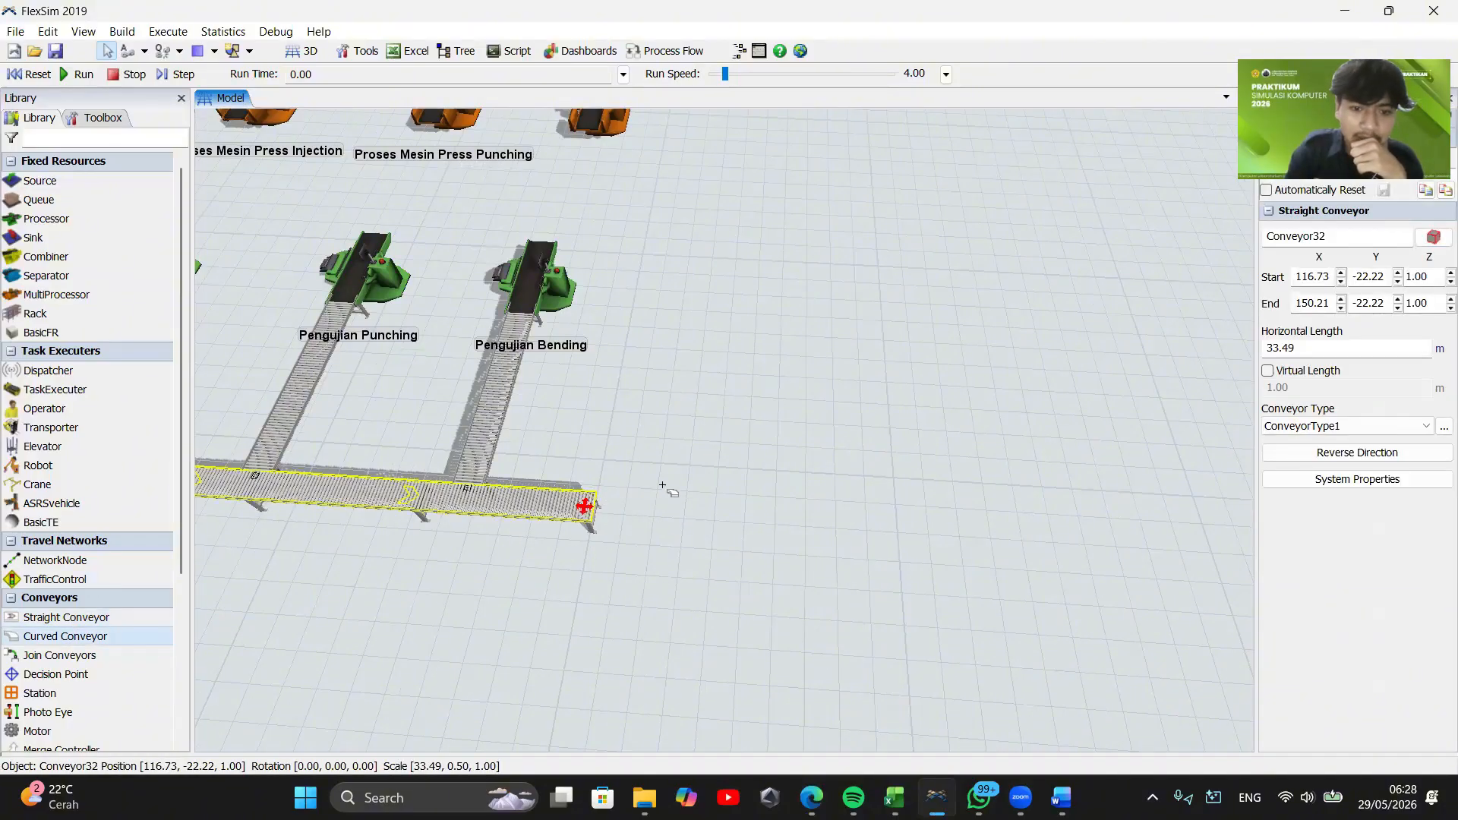
click(599, 519)
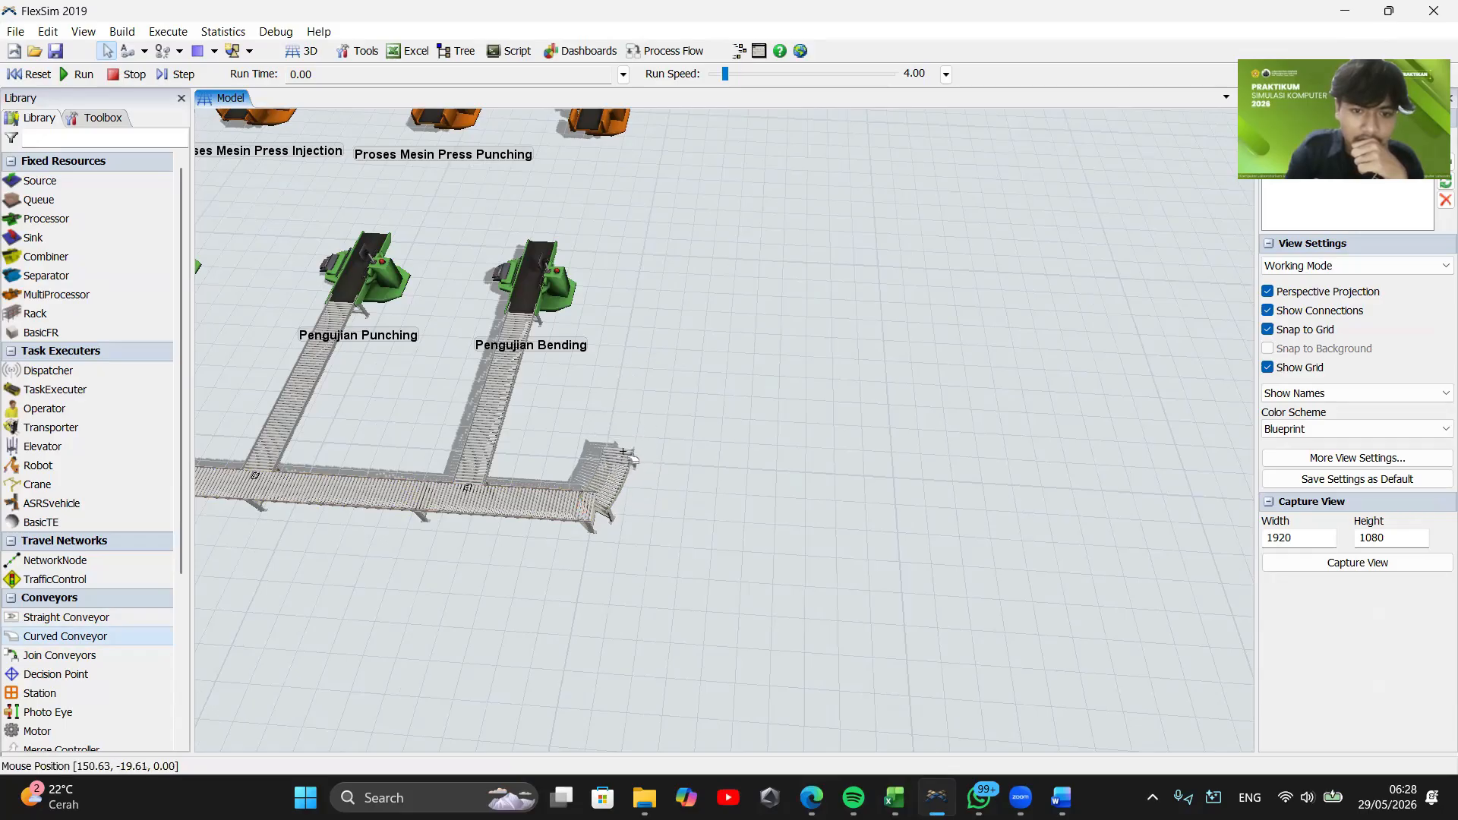
click(625, 453)
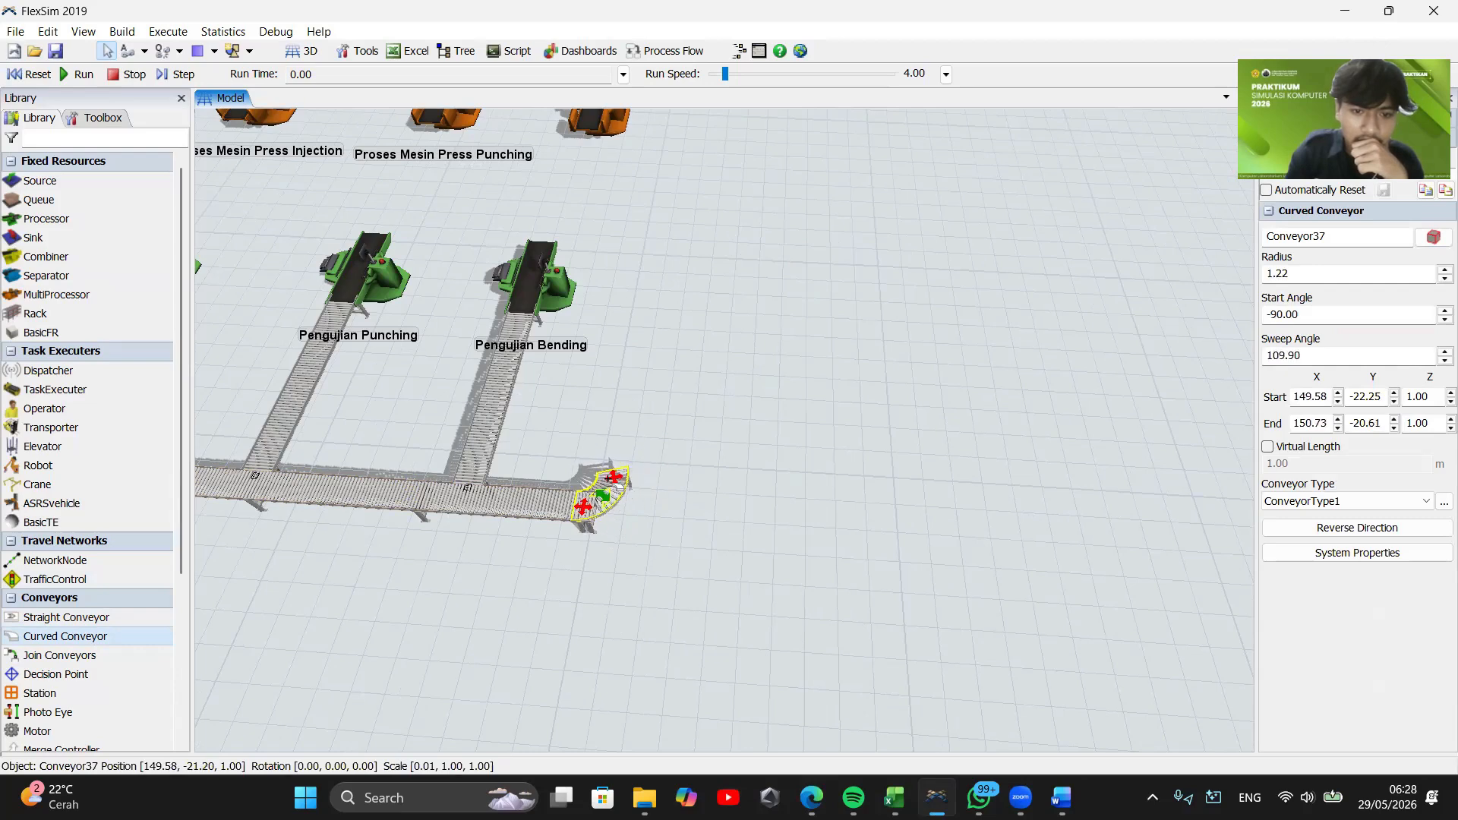
drag(635, 520, 606, 557)
drag(658, 611, 658, 632)
Extend the line from the new curve with a straight conveyor about 8.9 m long, beside the Pengujian Bending branch
right_drag(641, 542, 666, 605)
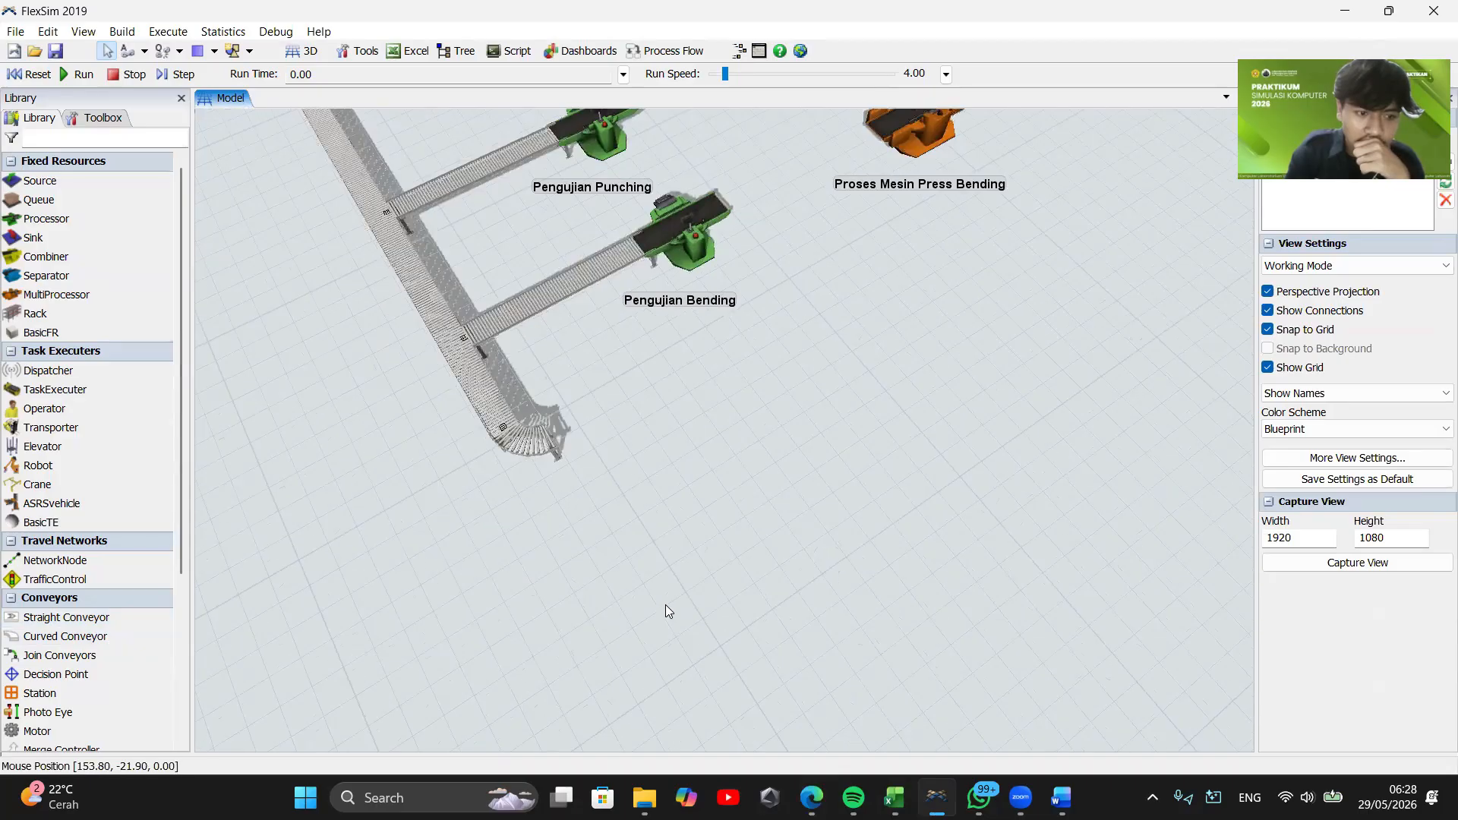
click(560, 441)
click(773, 325)
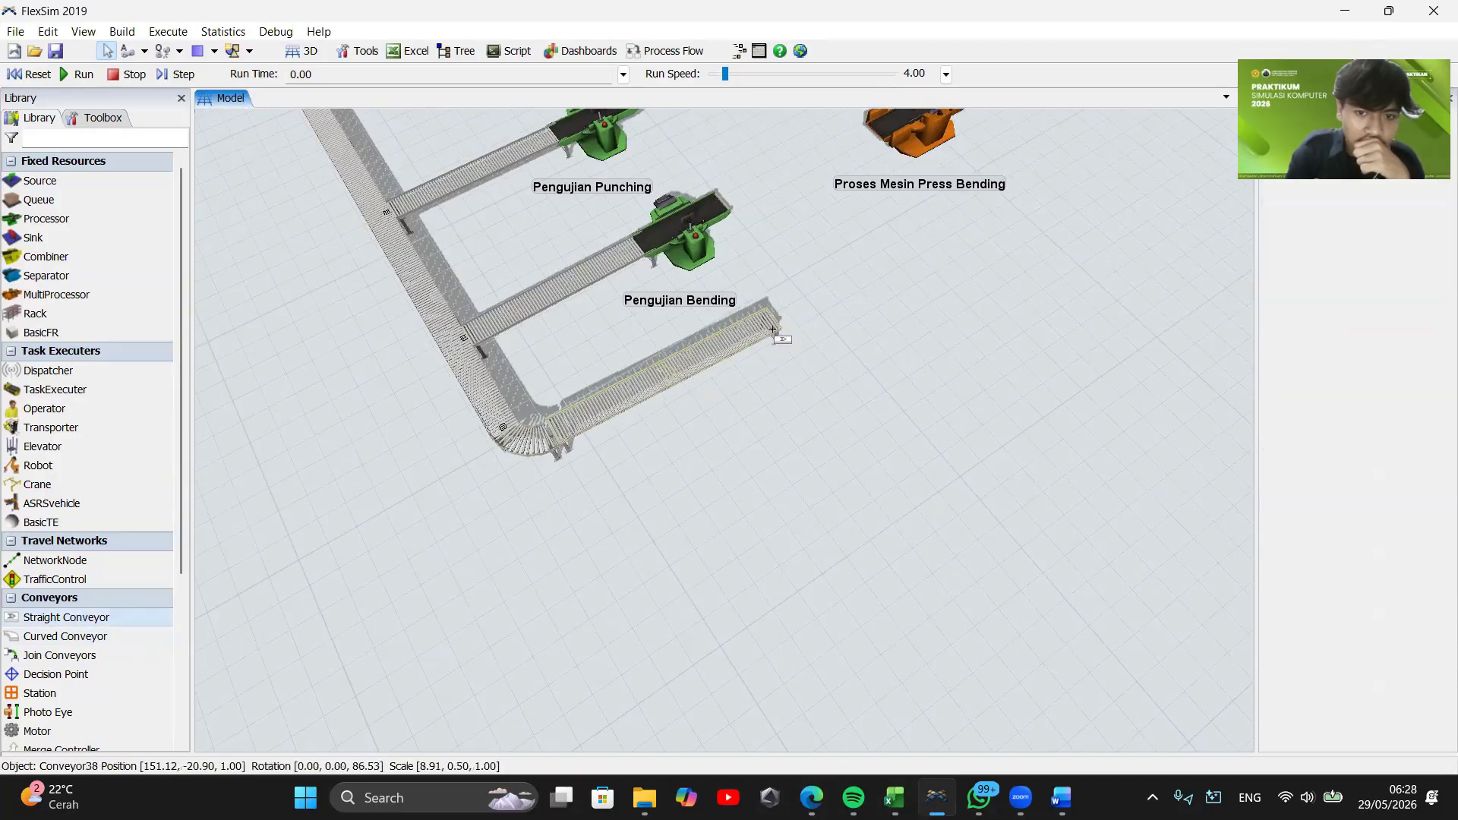
Add a U-shaped curved conveyor at the end of the straight section beside Pengujian Bending, turning away from the branch
mouse_move(722, 393)
mouse_down()
mouse_move(636, 532)
mouse_move(446, 575)
mouse_up()
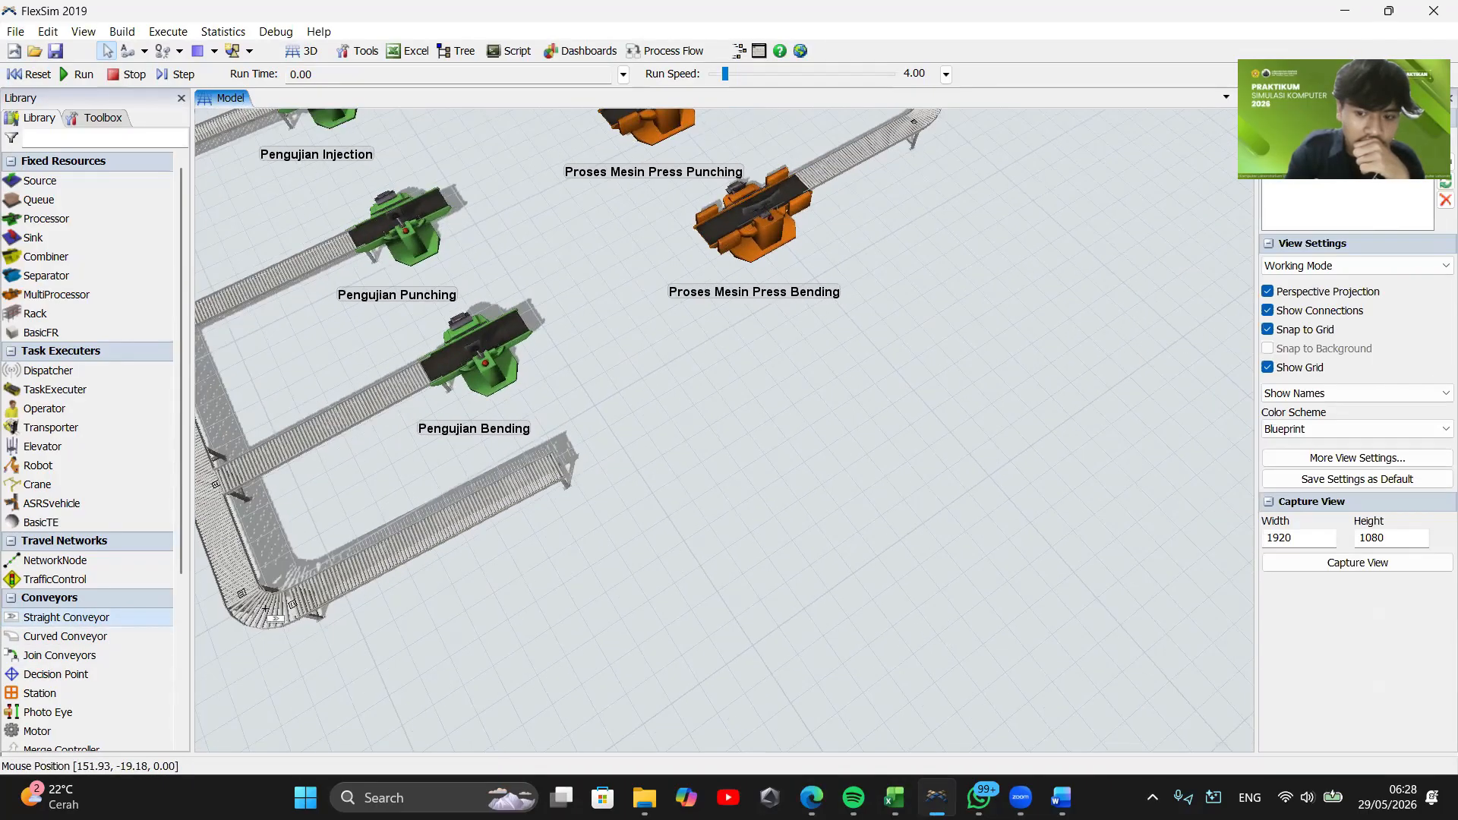
click(568, 470)
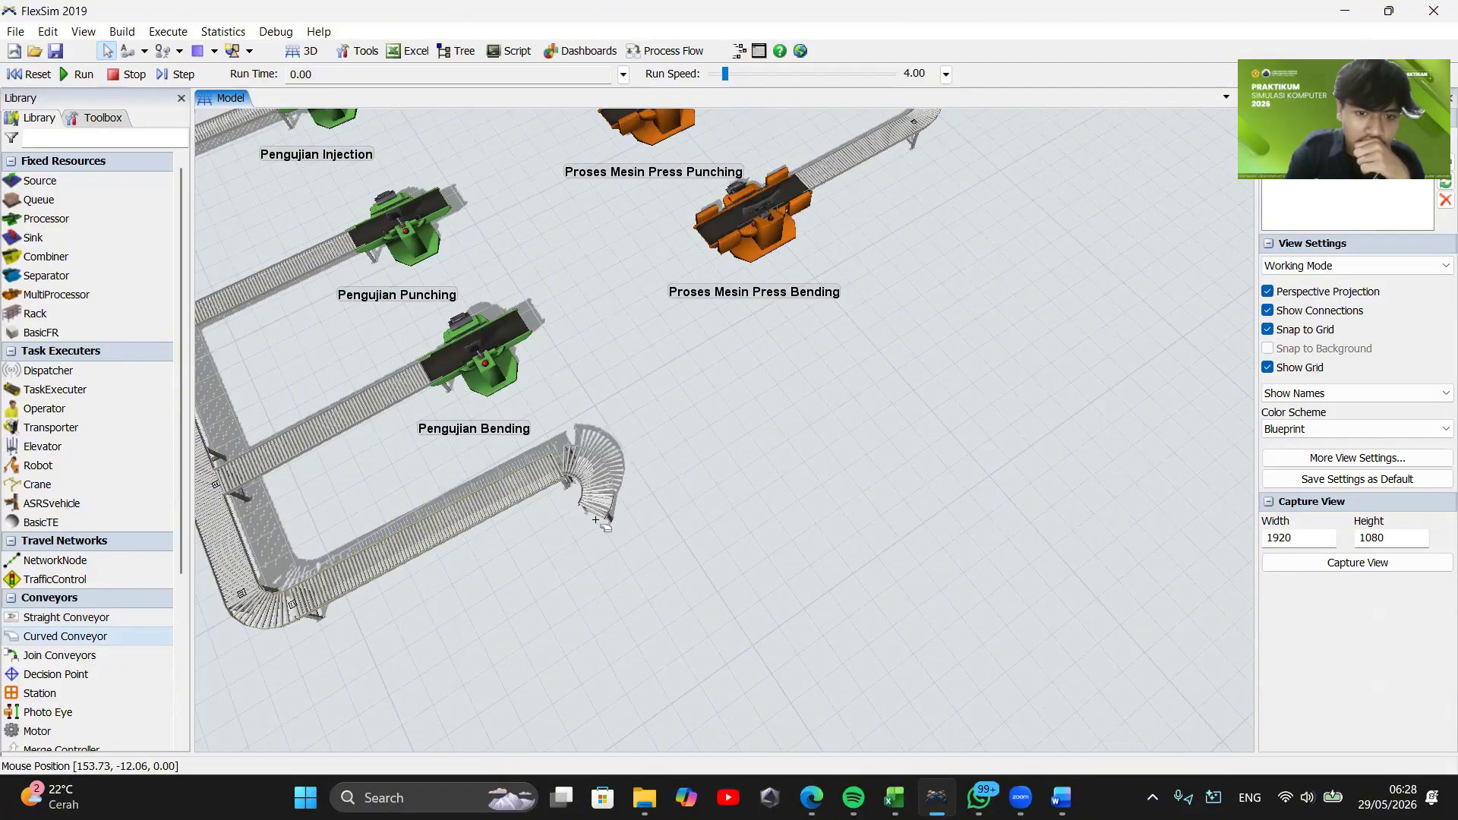
click(596, 521)
drag(594, 508, 597, 506)
drag(600, 522, 668, 485)
click(609, 492)
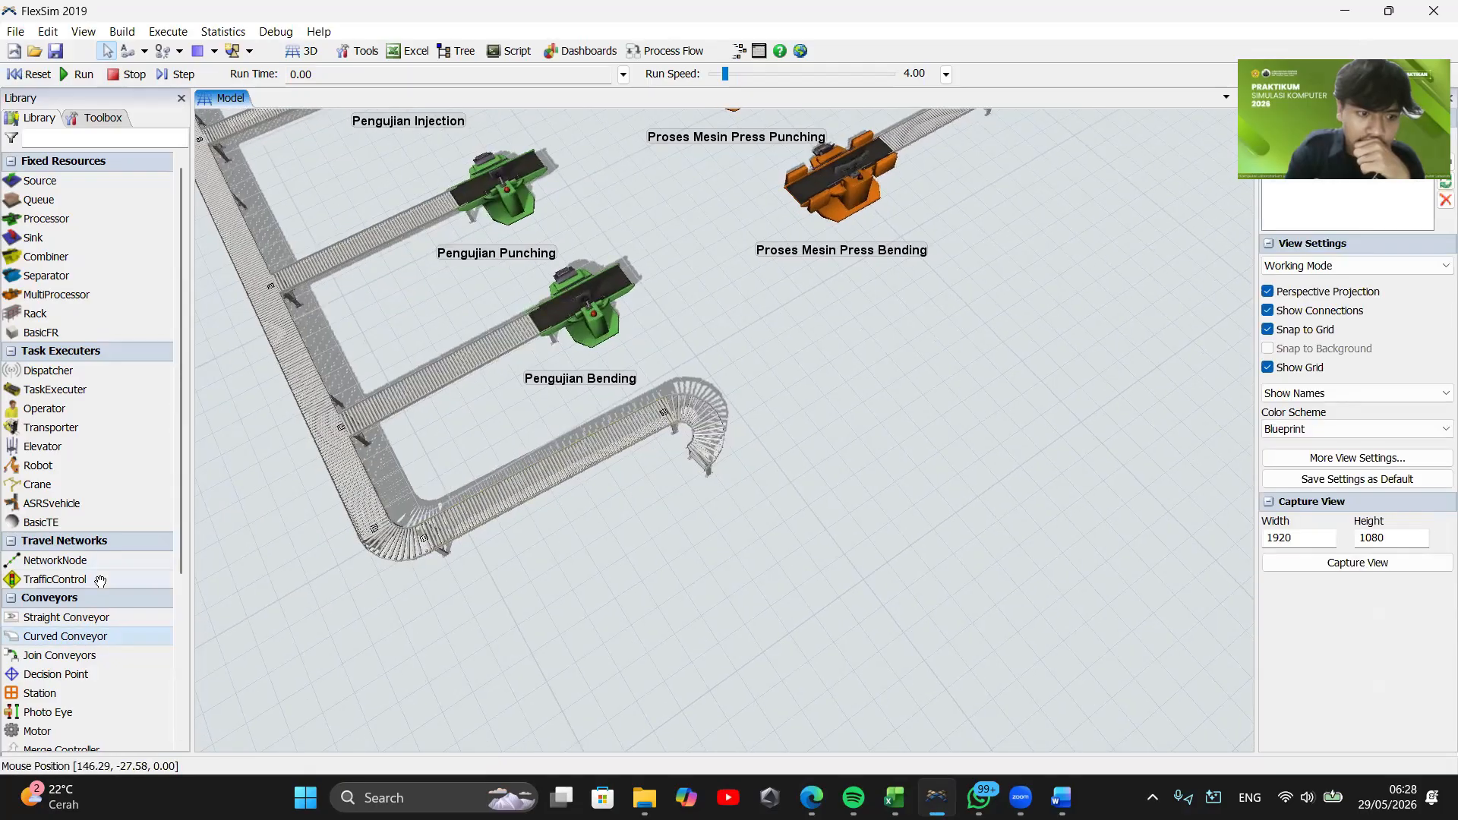
Add a straight conveyor about 11.7 m long from the U-turn, running back beside the previous straight section
click(81, 623)
click(699, 466)
click(364, 650)
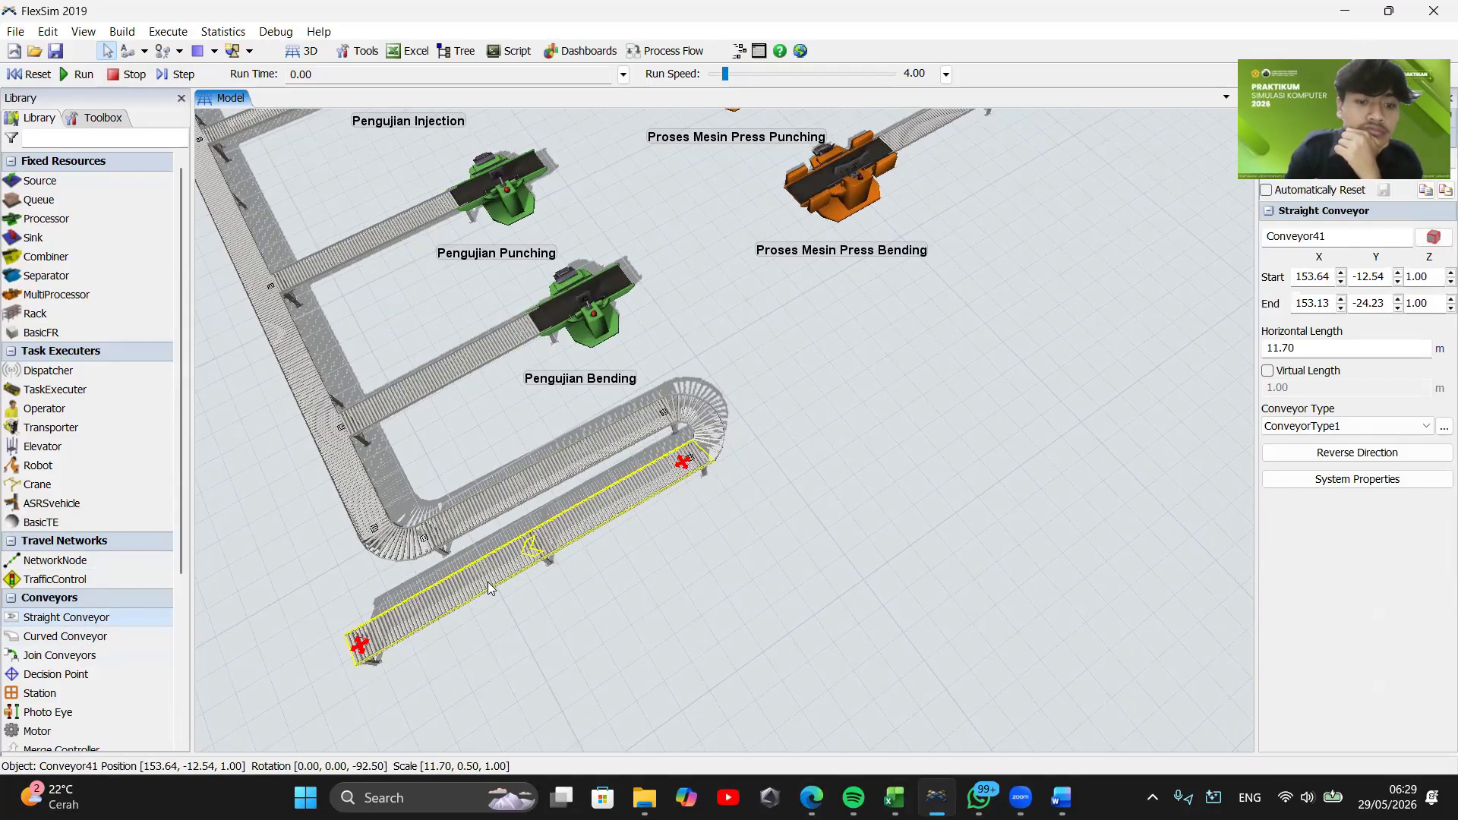
Add a U-shaped curved conveyor at the free end of the 11.7 m straight conveyor, turning away from the Pengujian Bending branch
drag(488, 582, 503, 575)
drag(521, 647, 769, 538)
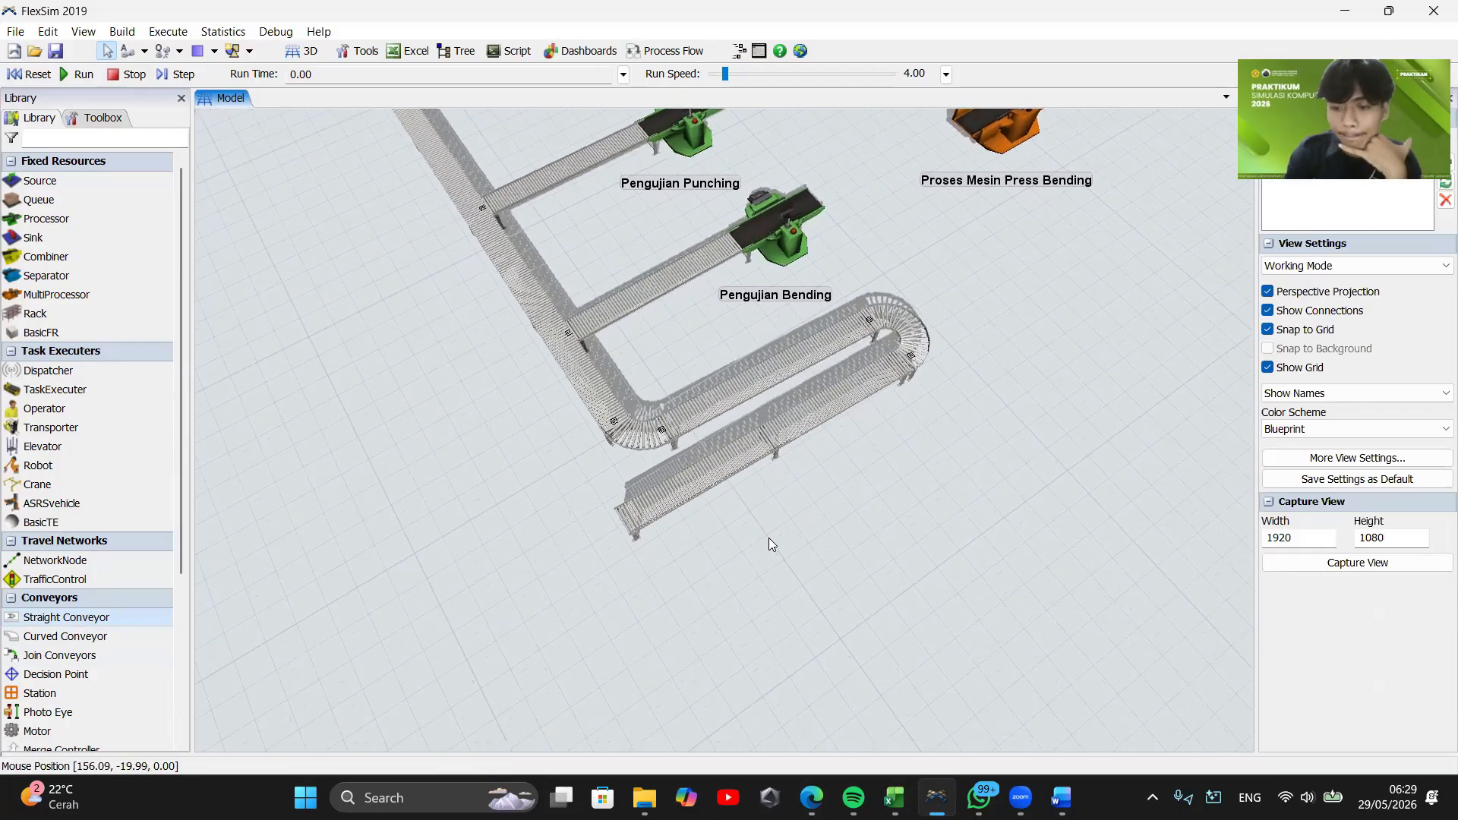
drag(570, 587, 556, 593)
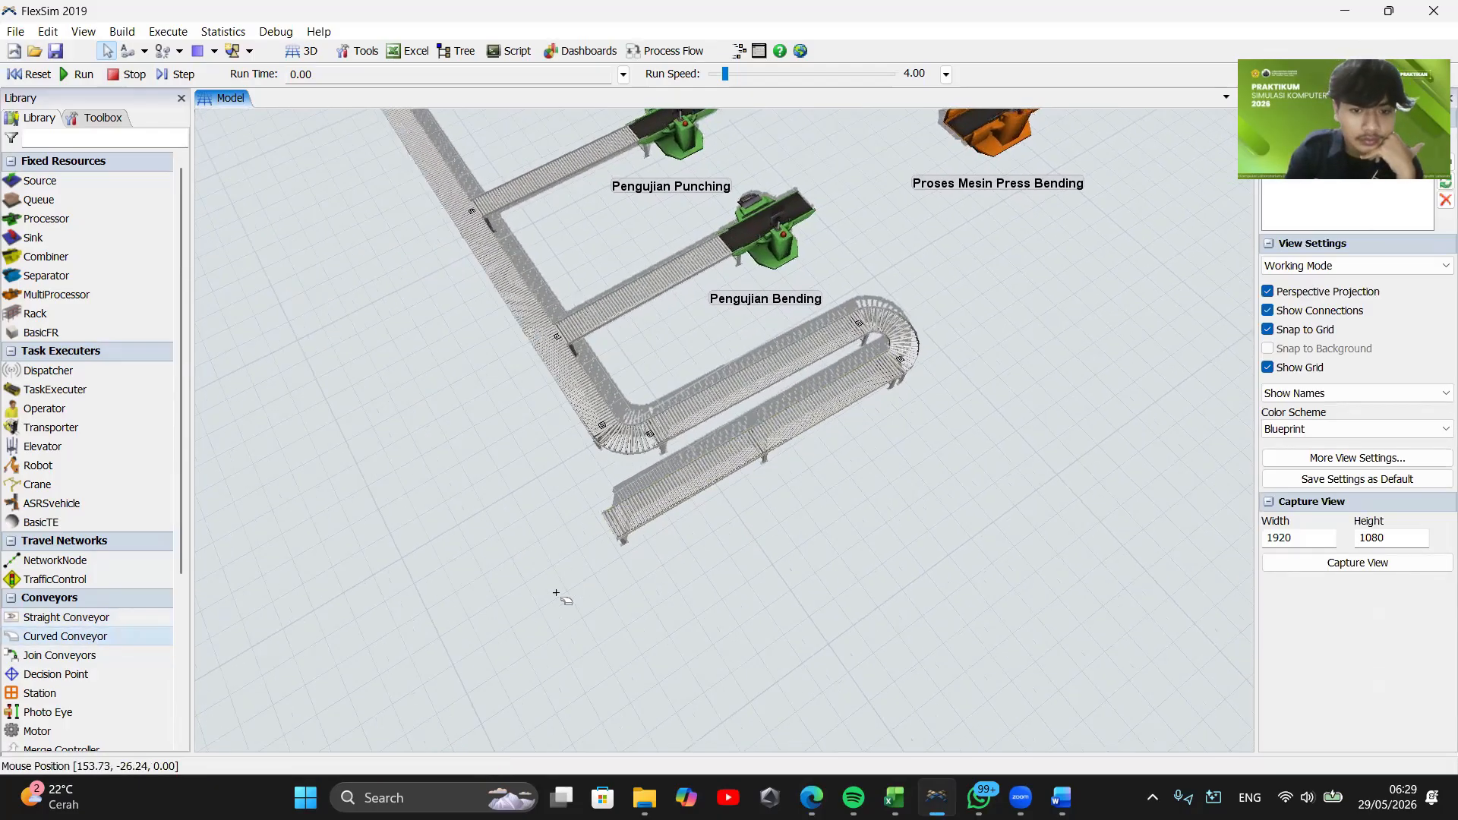
click(612, 526)
click(638, 581)
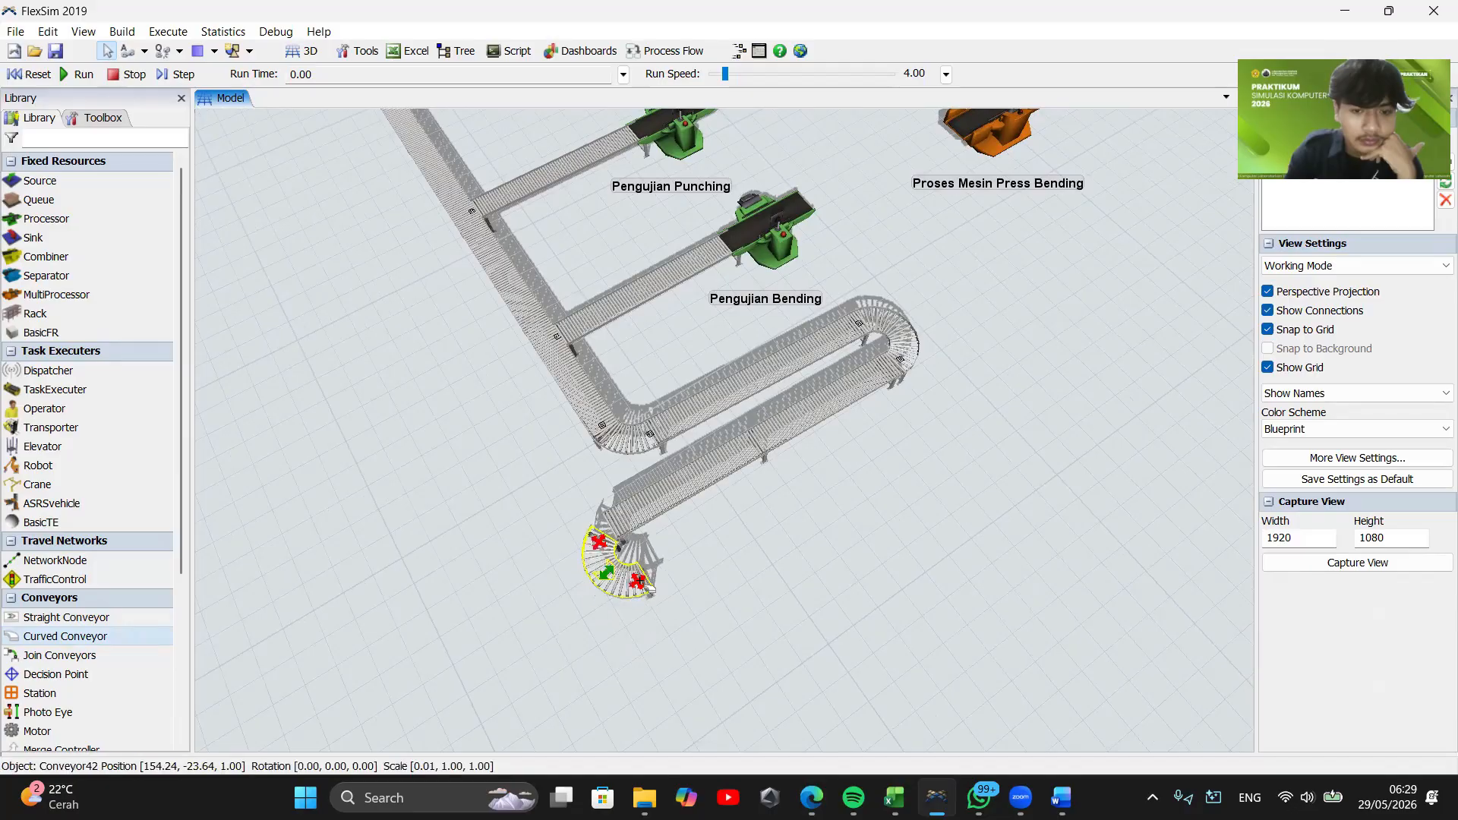
drag(662, 561, 600, 563)
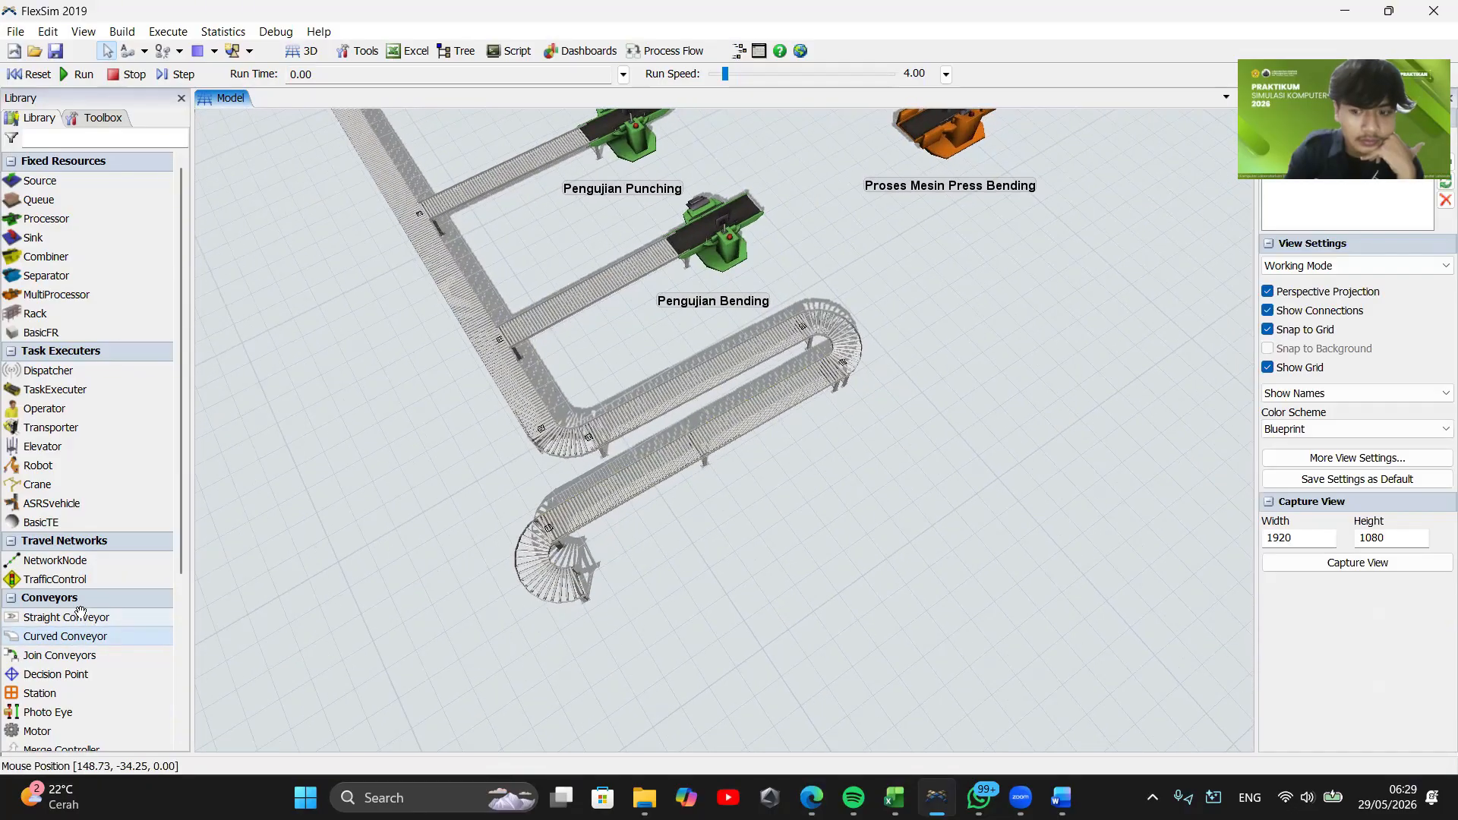
right_click(810, 494)
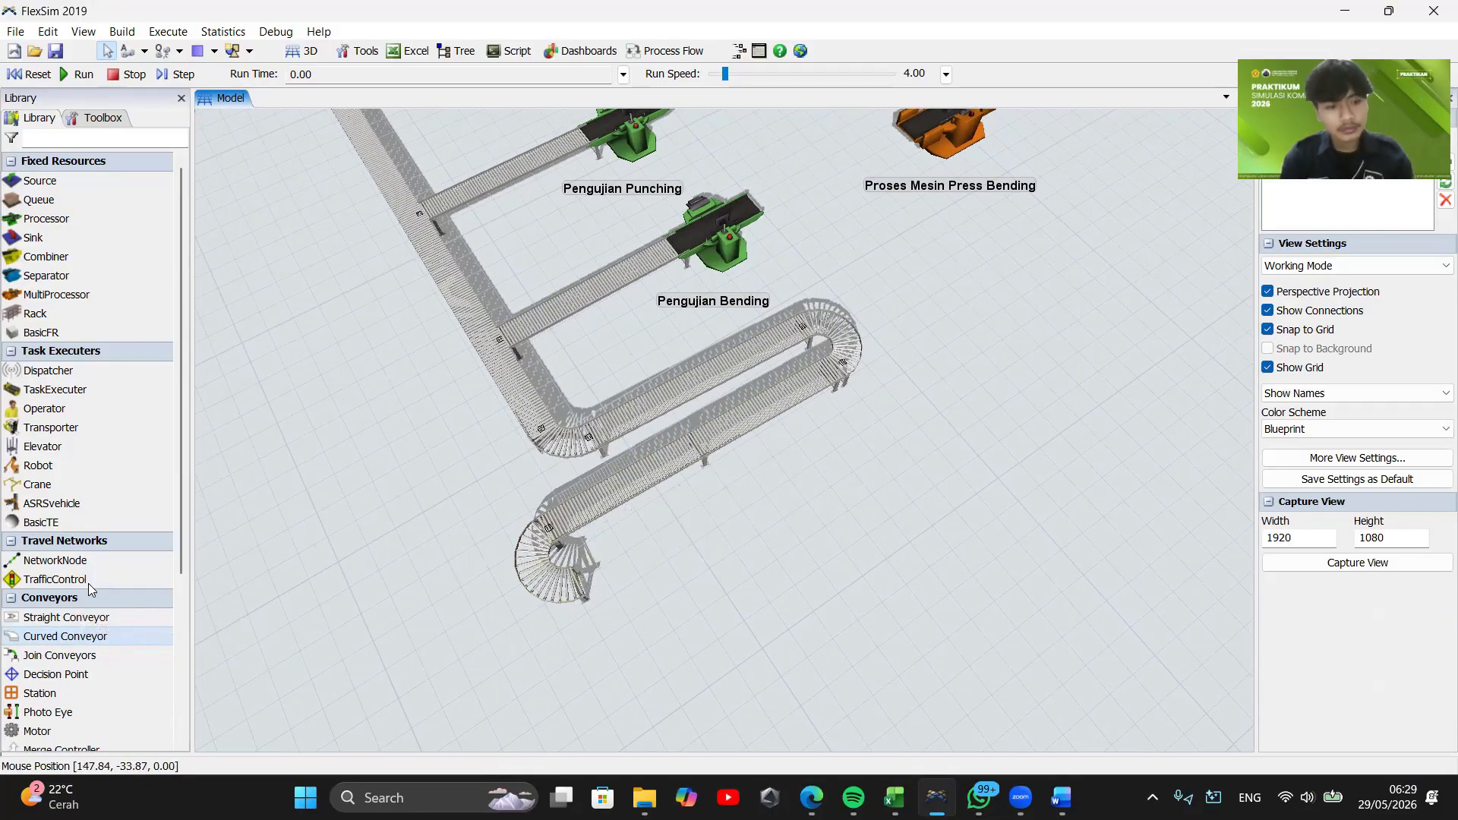
Add a short straight conveyor about 3.1 m long from the new U-turn, running back beside the previous straight section
click(75, 616)
click(583, 585)
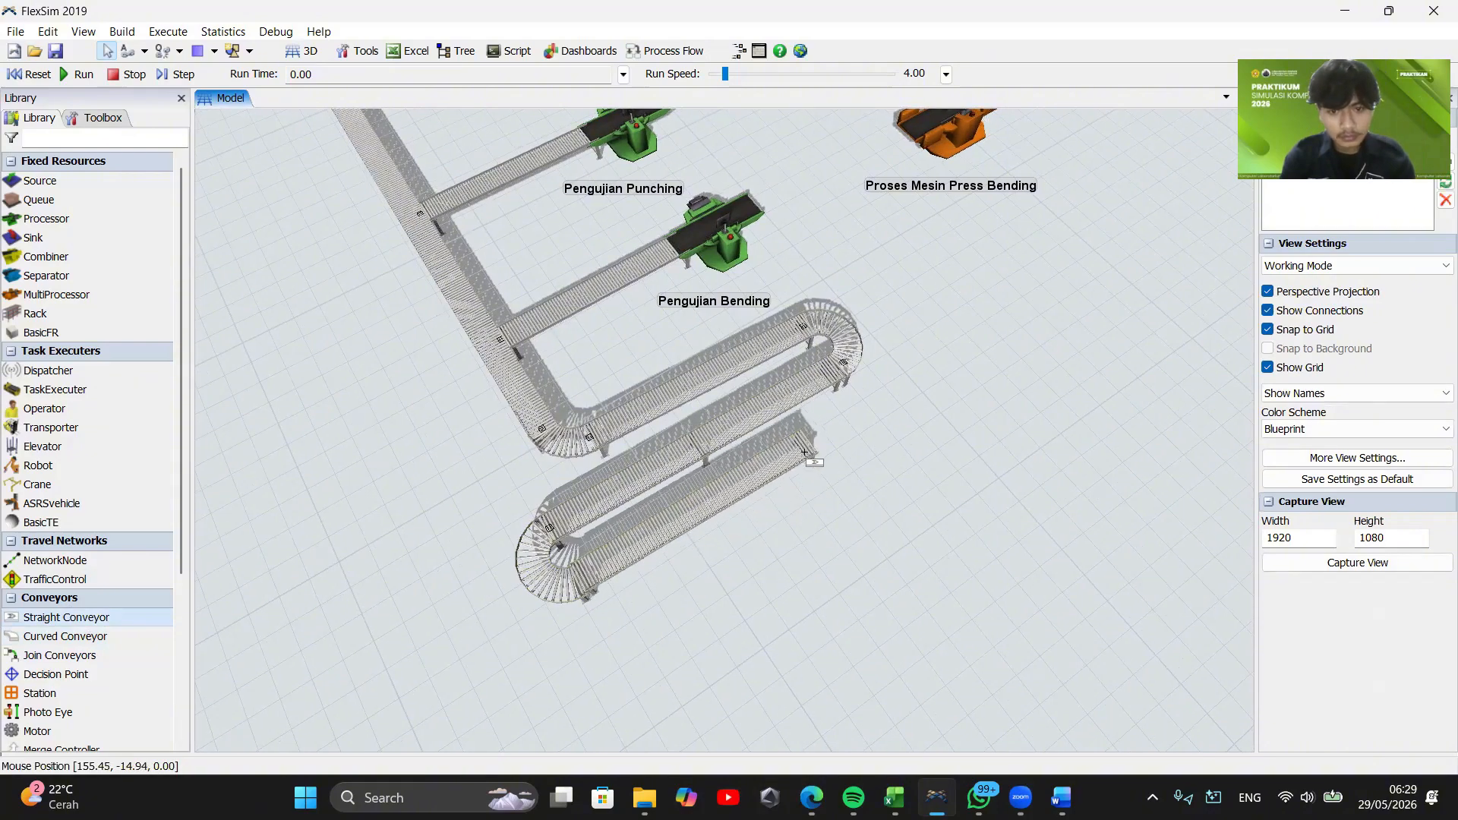
click(781, 469)
drag(796, 450, 585, 581)
click(752, 498)
drag(649, 629, 628, 576)
click(655, 522)
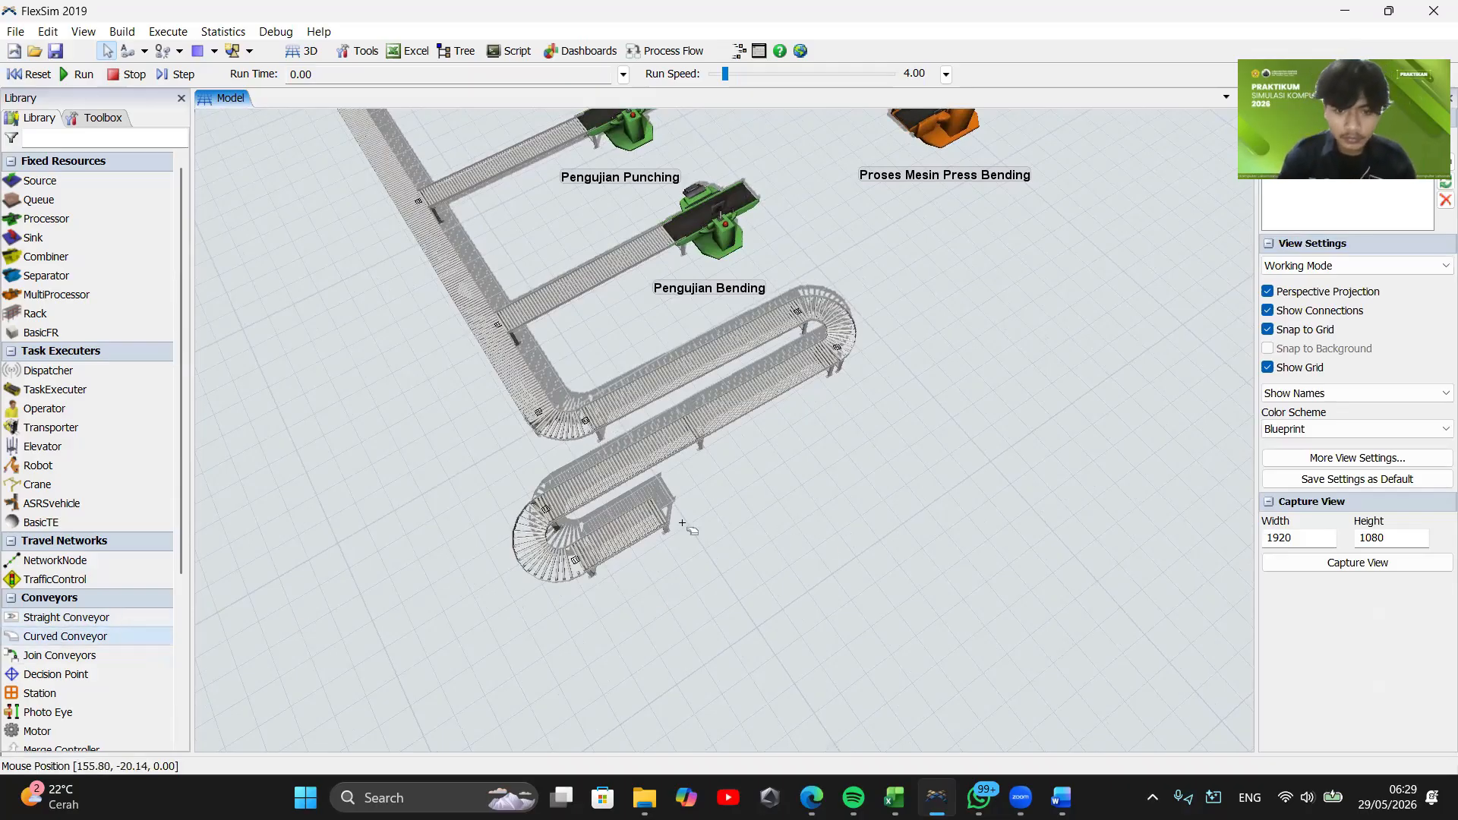
Attach a 180-degree curved conveyor to the short straight conveyor's end and enlarge it to about 1.3 m radius
right_drag(682, 522, 637, 491)
mouse_move(640, 487)
mouse_down()
mouse_move(703, 541)
mouse_move(641, 536)
mouse_move(673, 523)
mouse_up()
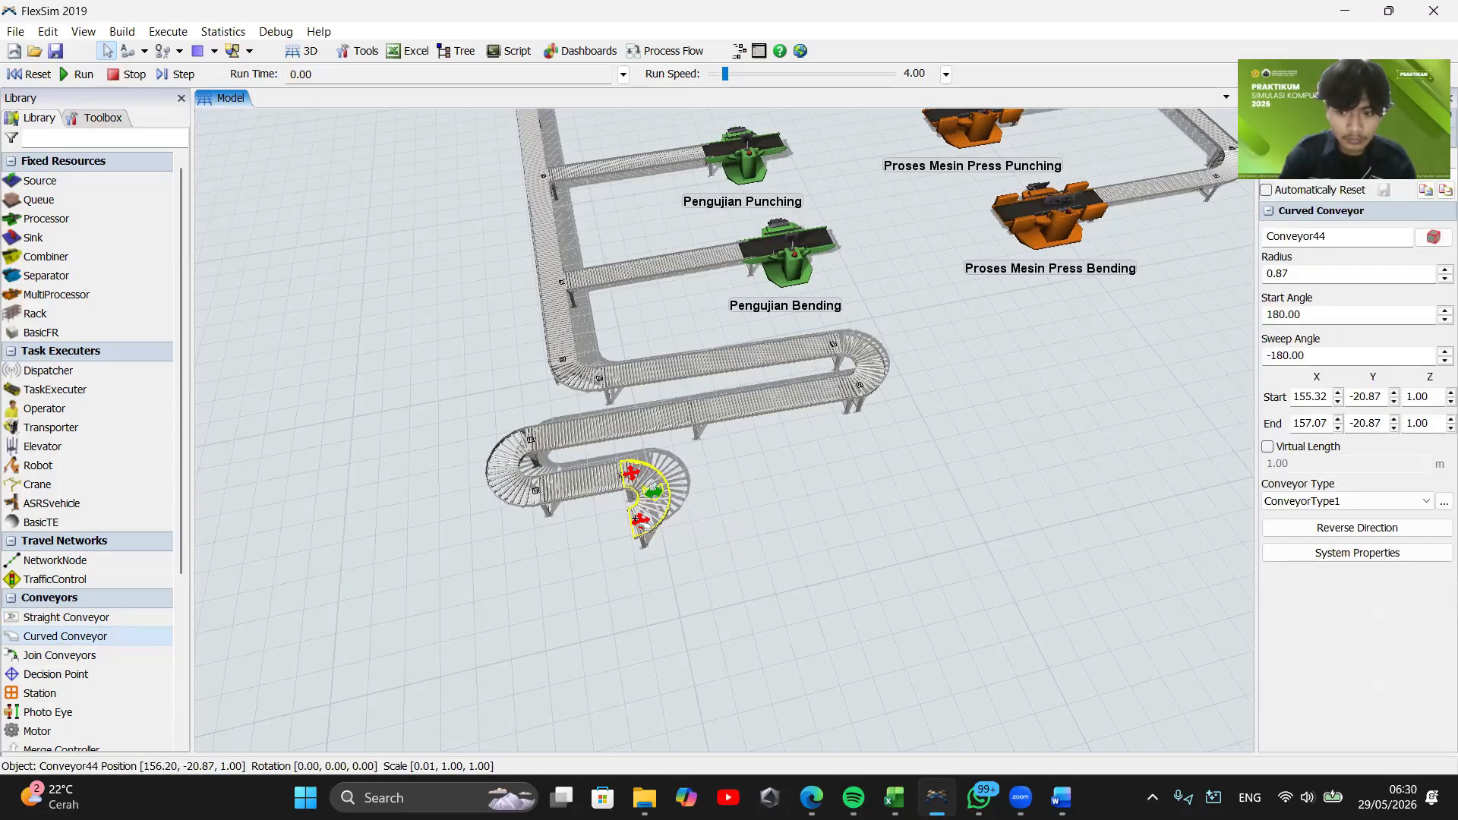
click(609, 480)
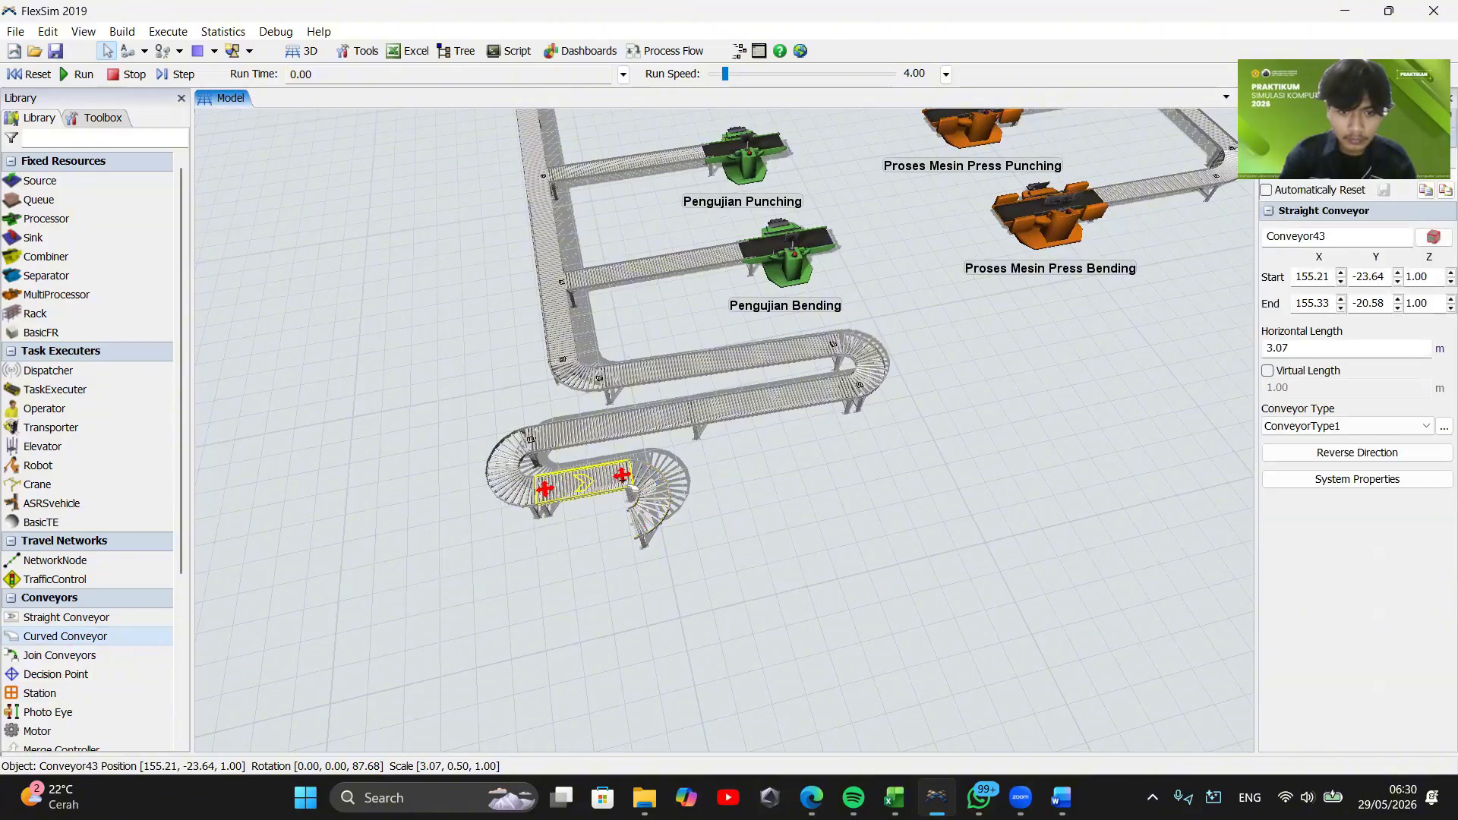
drag(647, 493, 626, 494)
drag(538, 569, 641, 553)
click(734, 504)
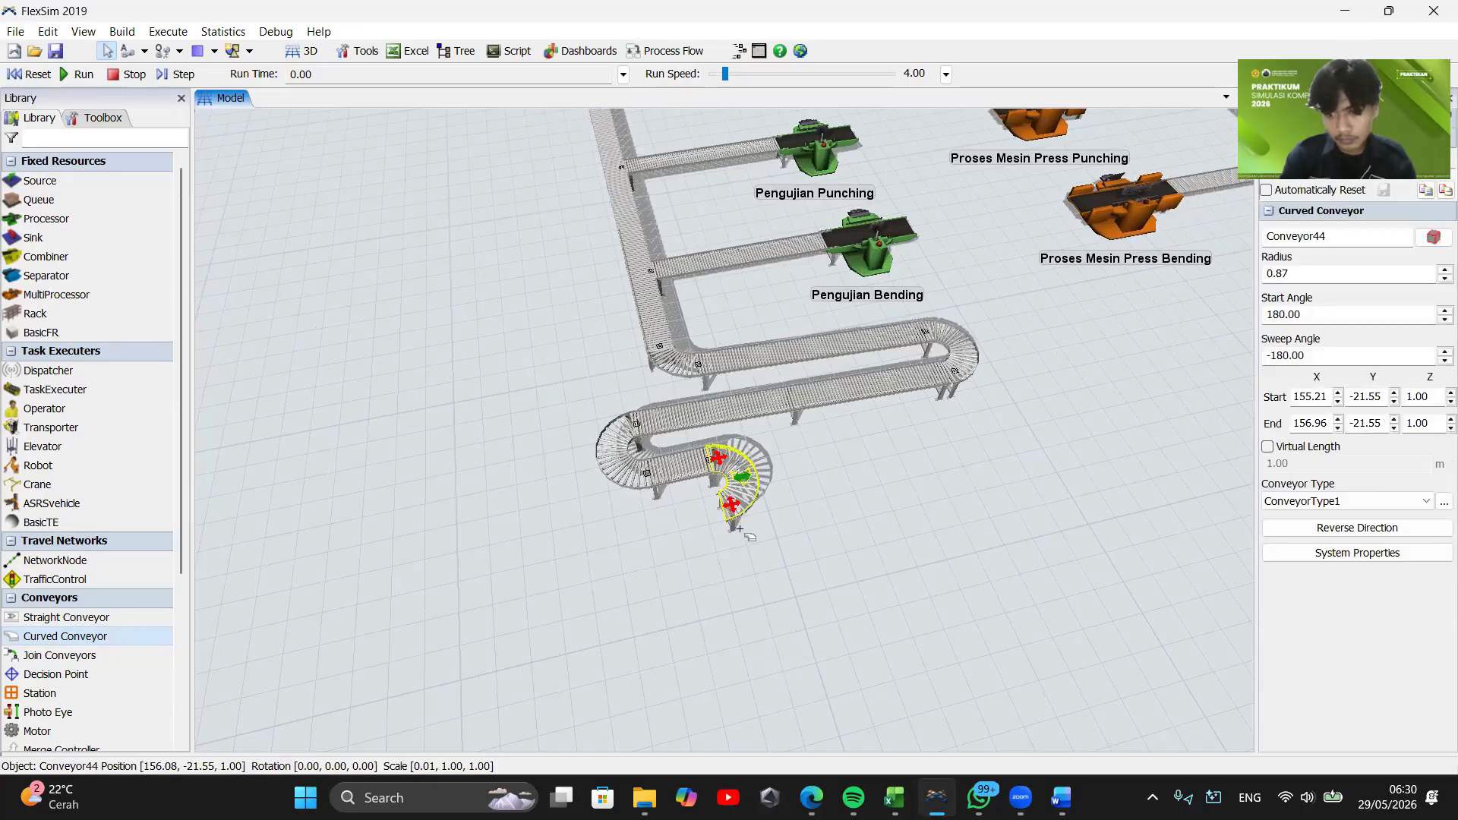
drag(731, 524, 622, 556)
click(685, 526)
Add an oppositely bent curved conveyor after the last curve and fit it to about 1.4 m radius and 141 degrees sweep
click(622, 556)
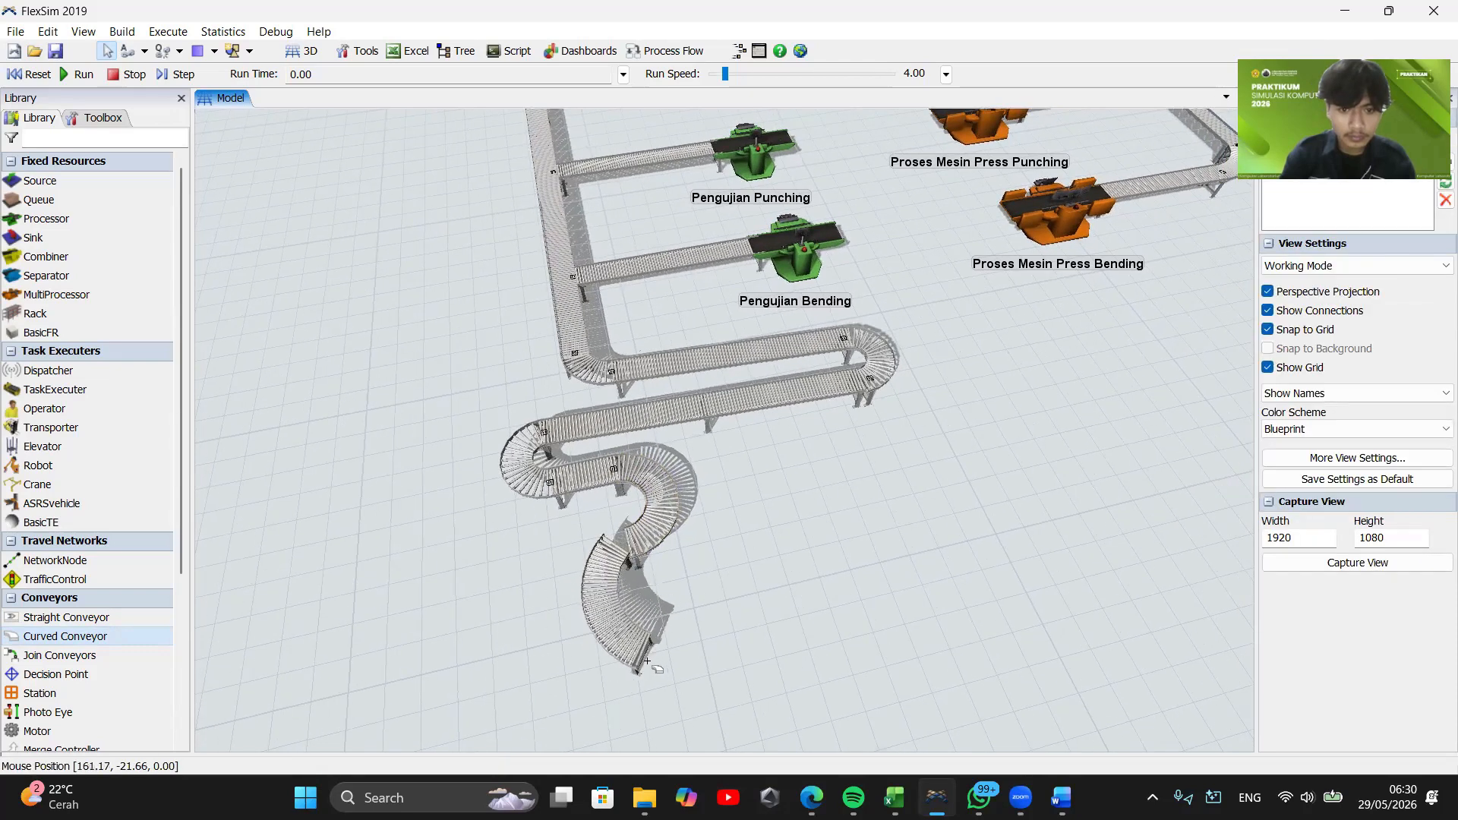
click(661, 657)
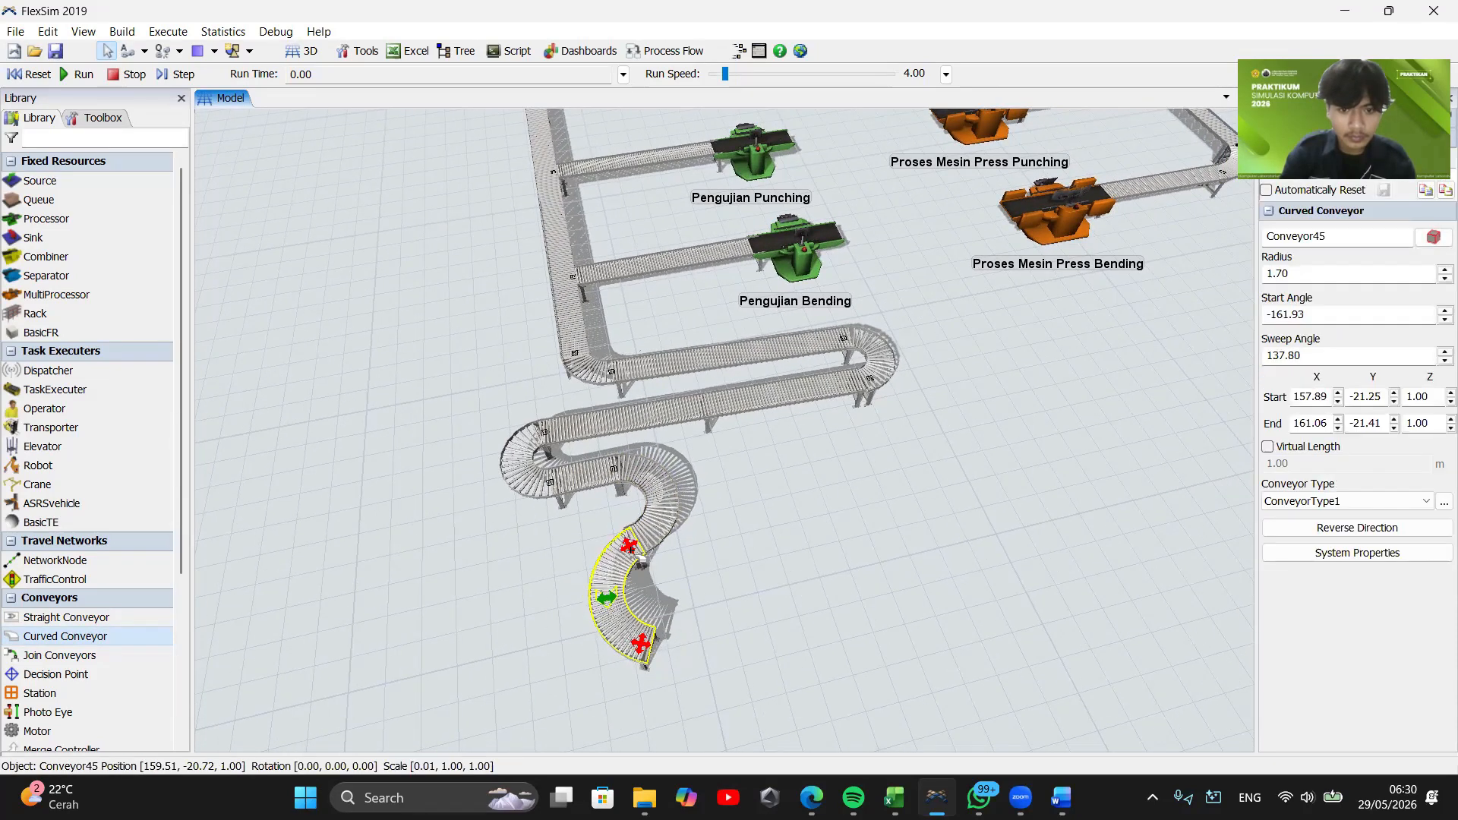
mouse_move(629, 548)
mouse_down()
mouse_move(627, 530)
mouse_move(620, 552)
mouse_up()
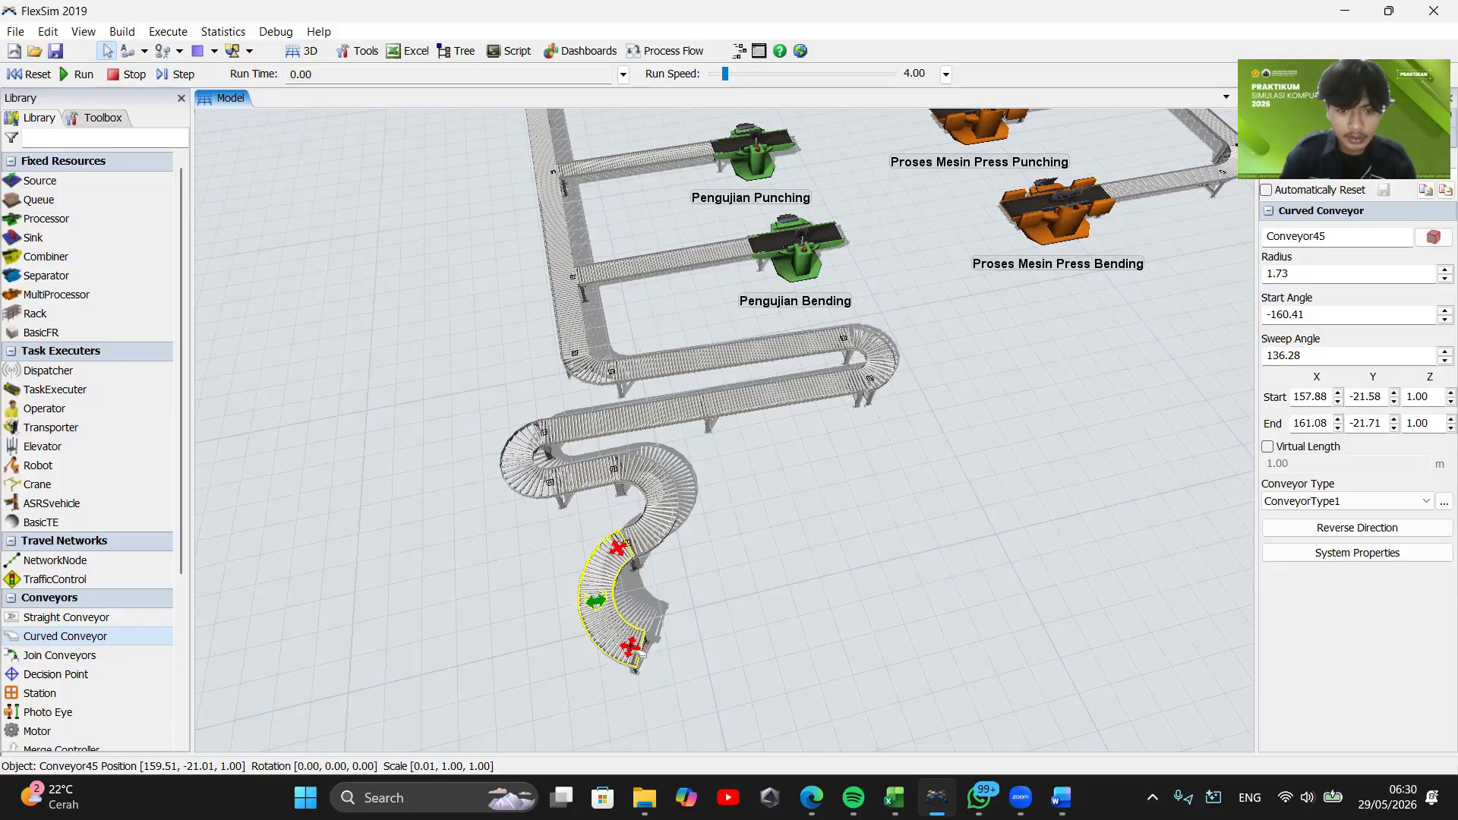
mouse_move(642, 653)
mouse_down()
mouse_move(619, 581)
mouse_move(609, 600)
mouse_move(652, 645)
mouse_up()
drag(684, 578, 647, 548)
click(647, 520)
right_click(649, 597)
click(611, 613)
Duplicate the two newest curves together and attach the copied pair to the free end of the S-shaped line
click(630, 449)
key(ctrl+z)
key(ctrl+z)
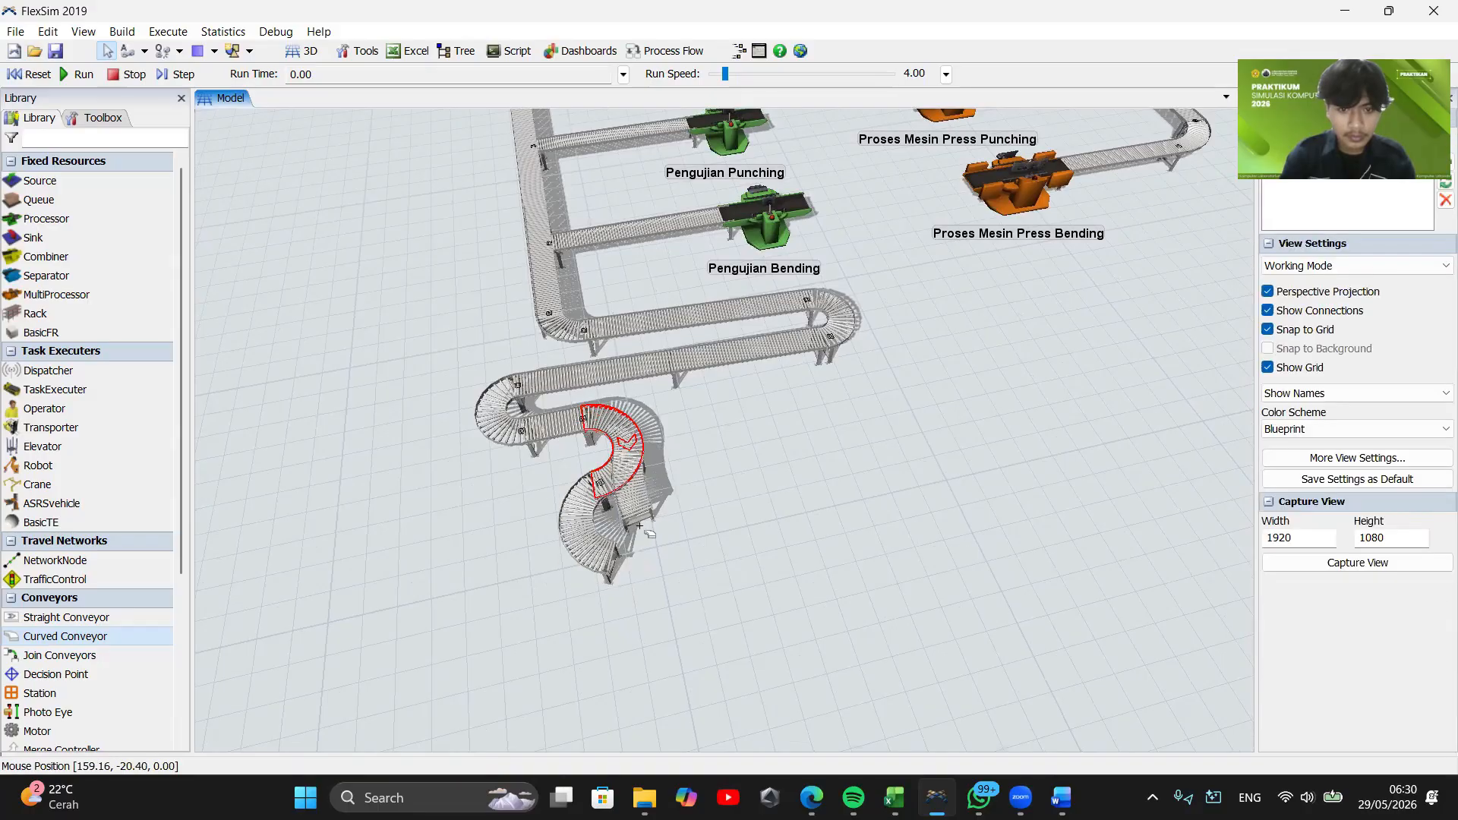
key(ctrl+y)
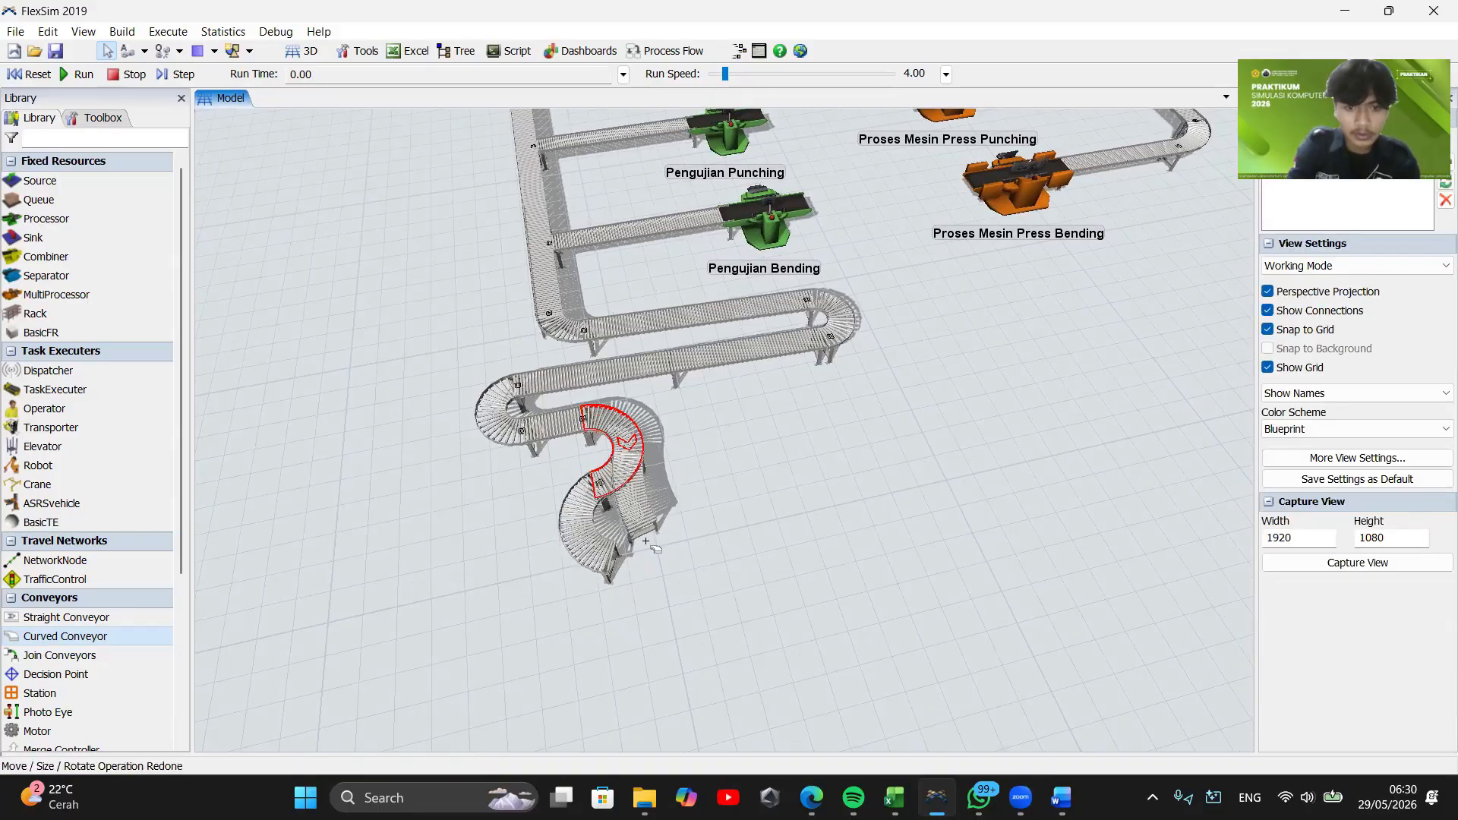
click(586, 527)
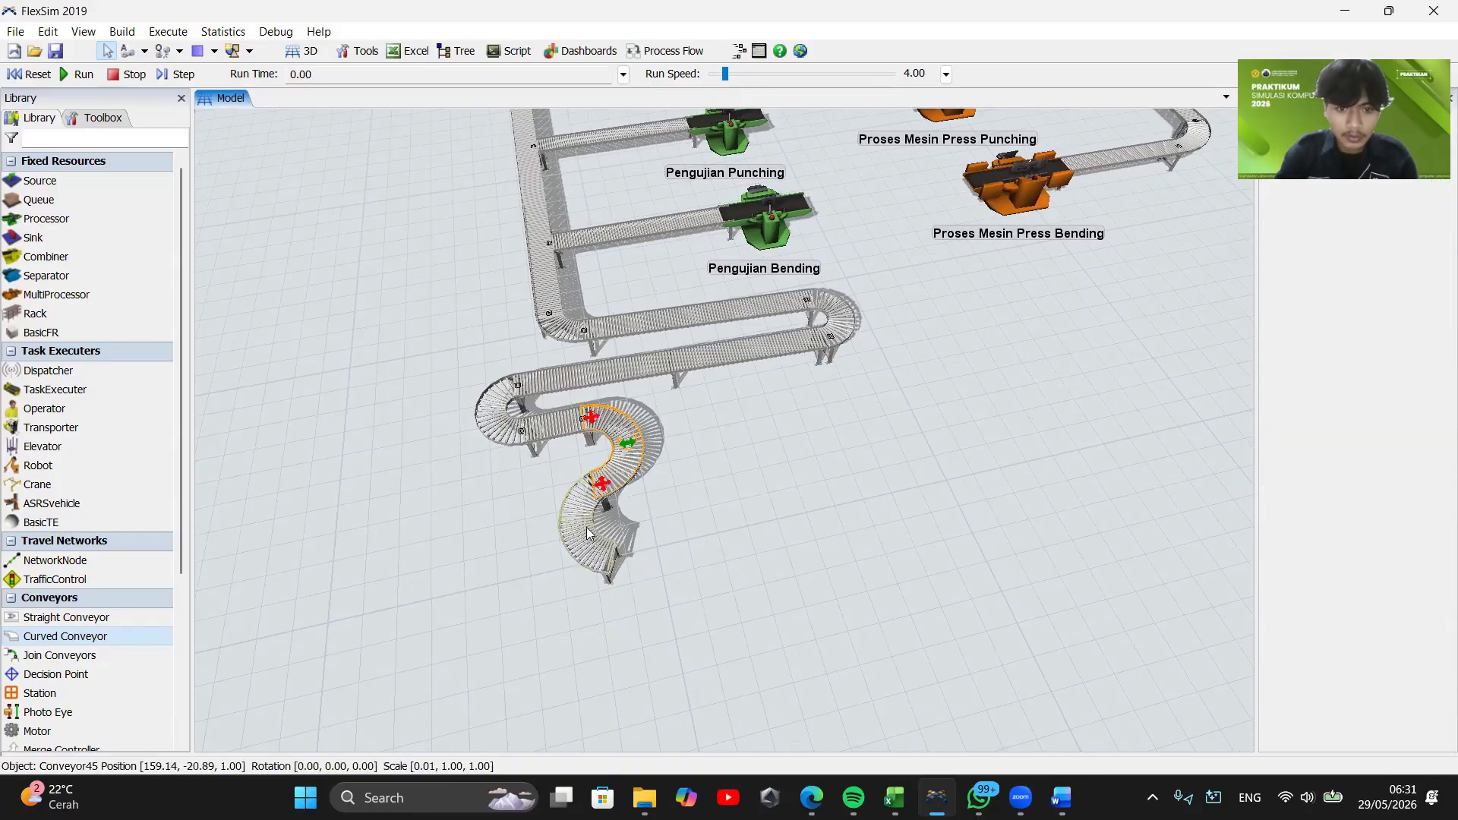
key(ctrl+v)
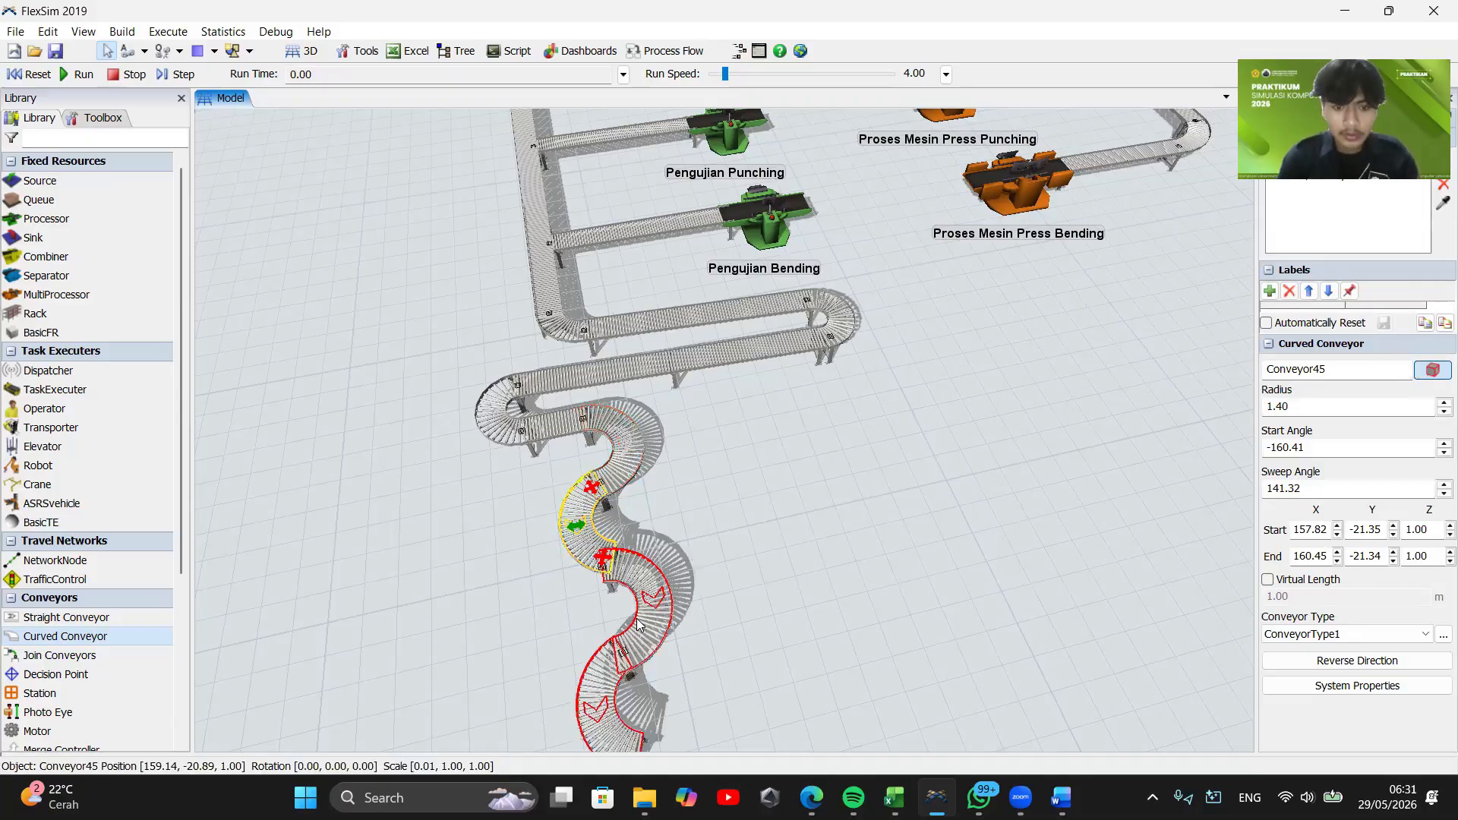
drag(643, 620, 657, 605)
drag(718, 687, 733, 555)
mouse_move(666, 586)
mouse_down()
mouse_move(654, 576)
mouse_move(705, 530)
mouse_move(647, 553)
mouse_move(705, 523)
mouse_move(656, 575)
mouse_up()
click(666, 579)
click(678, 498)
drag(746, 562, 598, 304)
click(598, 299)
Copy the second S-shaped pair of curved conveyors and attach the copy at its free end as the third pair
click(583, 342)
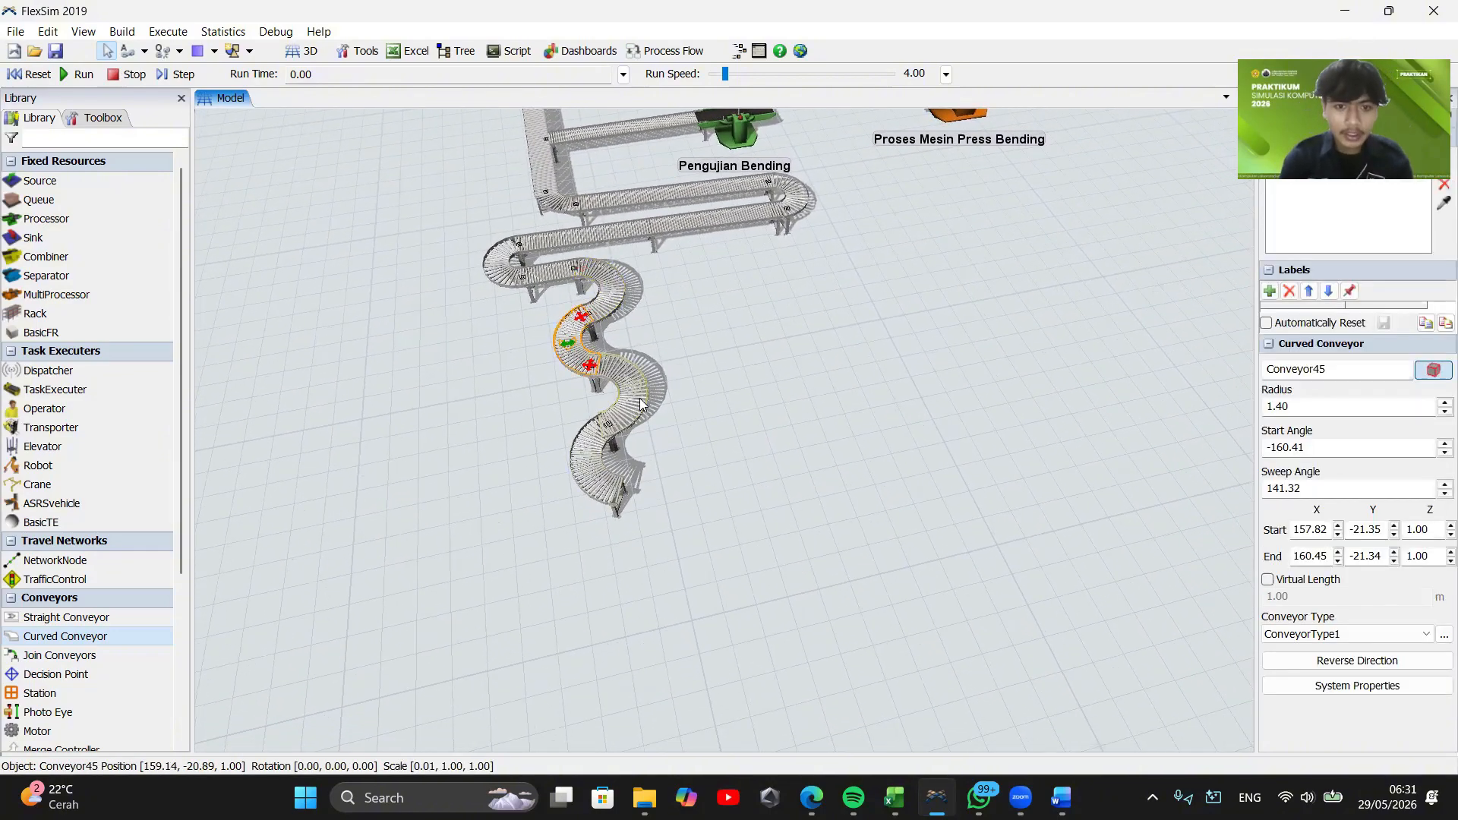
click(606, 398)
click(591, 361)
ctrl+click(637, 403)
ctrl+click(615, 478)
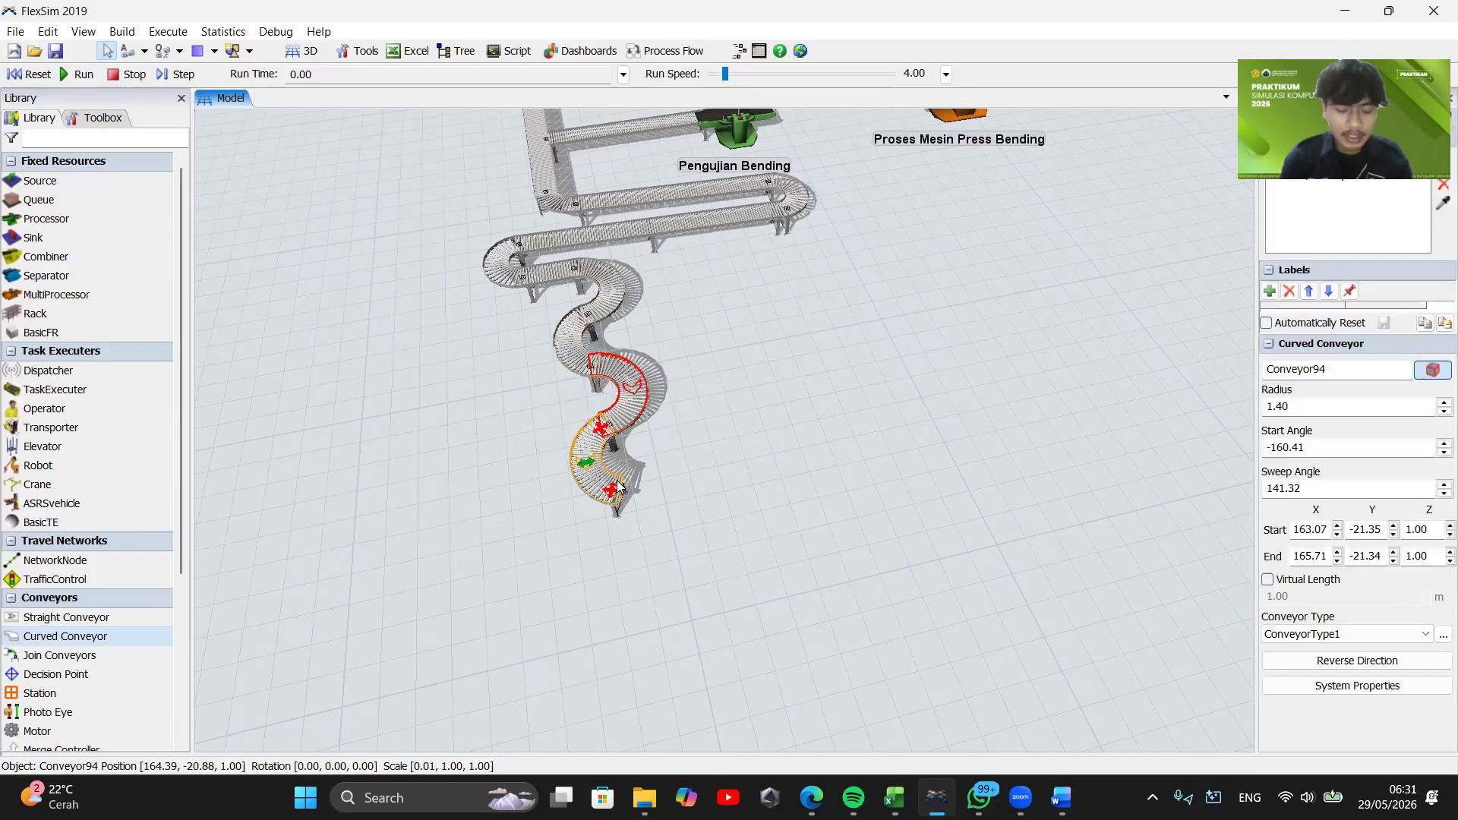
key(ctrl+c)
key(ctrl+v)
drag(635, 502, 681, 542)
click(638, 532)
shift+click(700, 570)
right_drag(703, 575, 673, 512)
click(673, 478)
drag(748, 524, 697, 526)
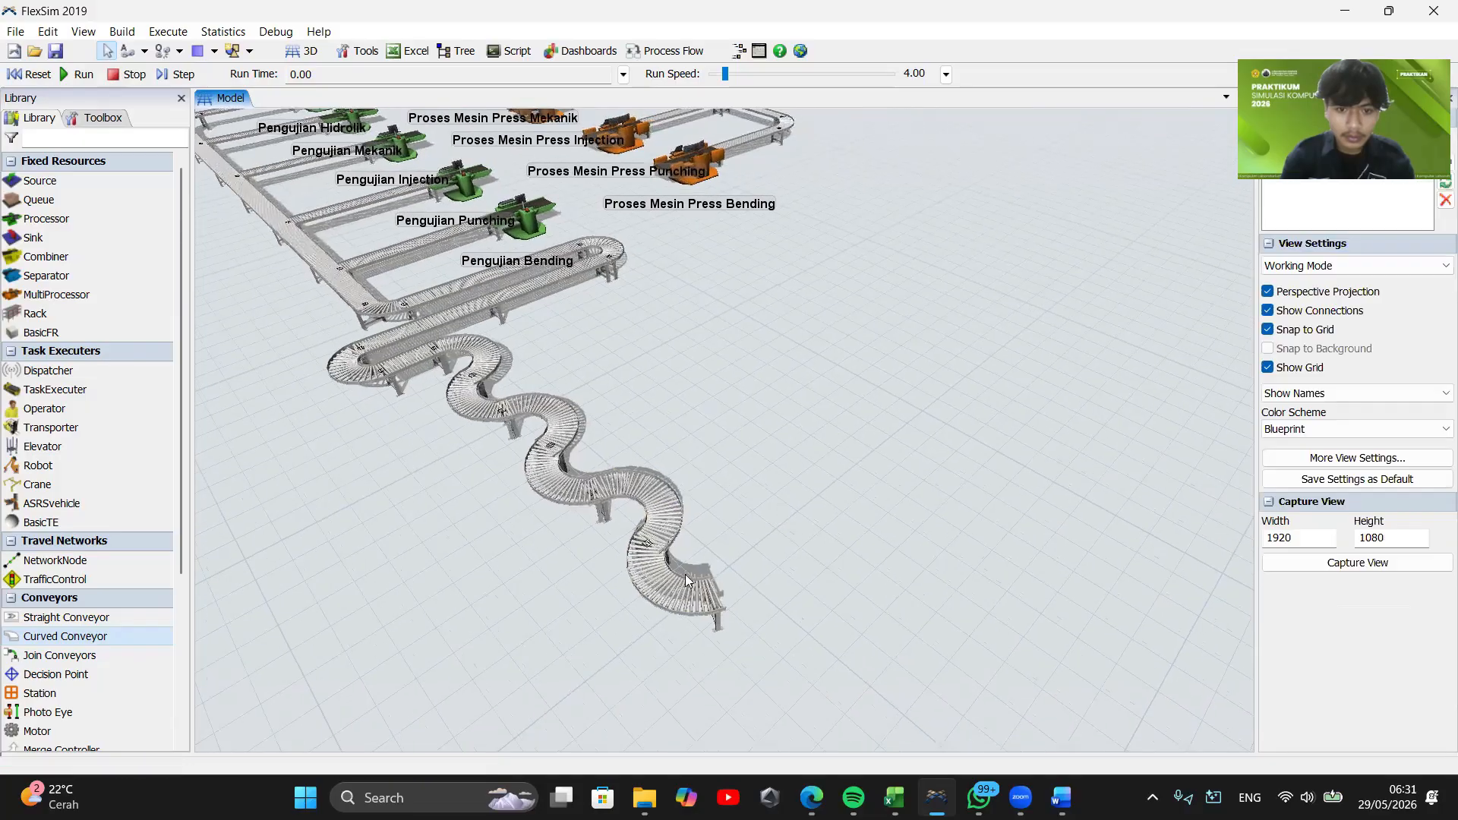
drag(679, 591, 678, 580)
Paste a fourth pair of curved conveyors onto the end of the third pair to lengthen the wavy line
right_drag(726, 552, 552, 624)
drag(551, 624, 127, 550)
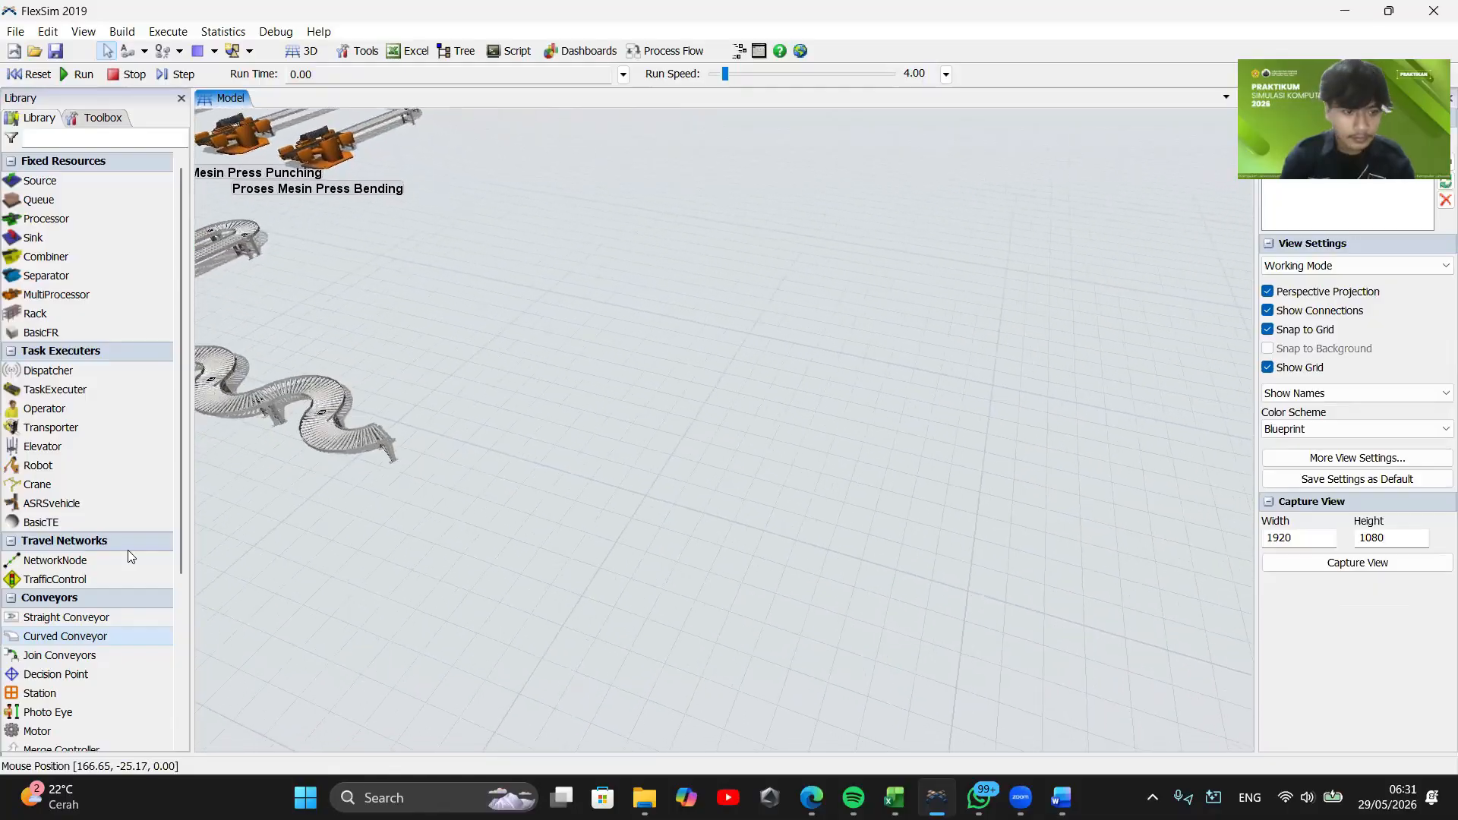
click(342, 449)
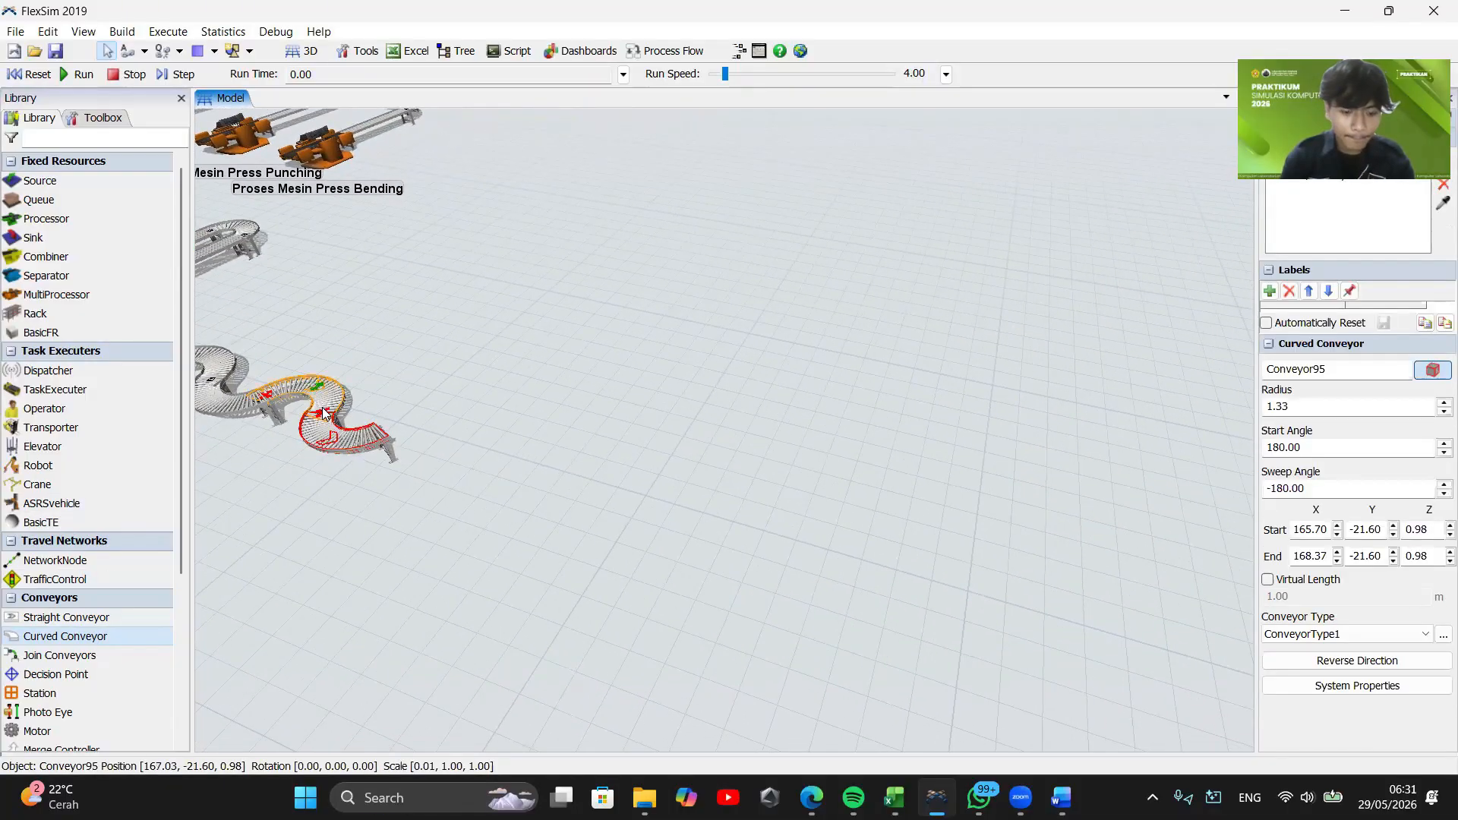
click(446, 454)
click(592, 504)
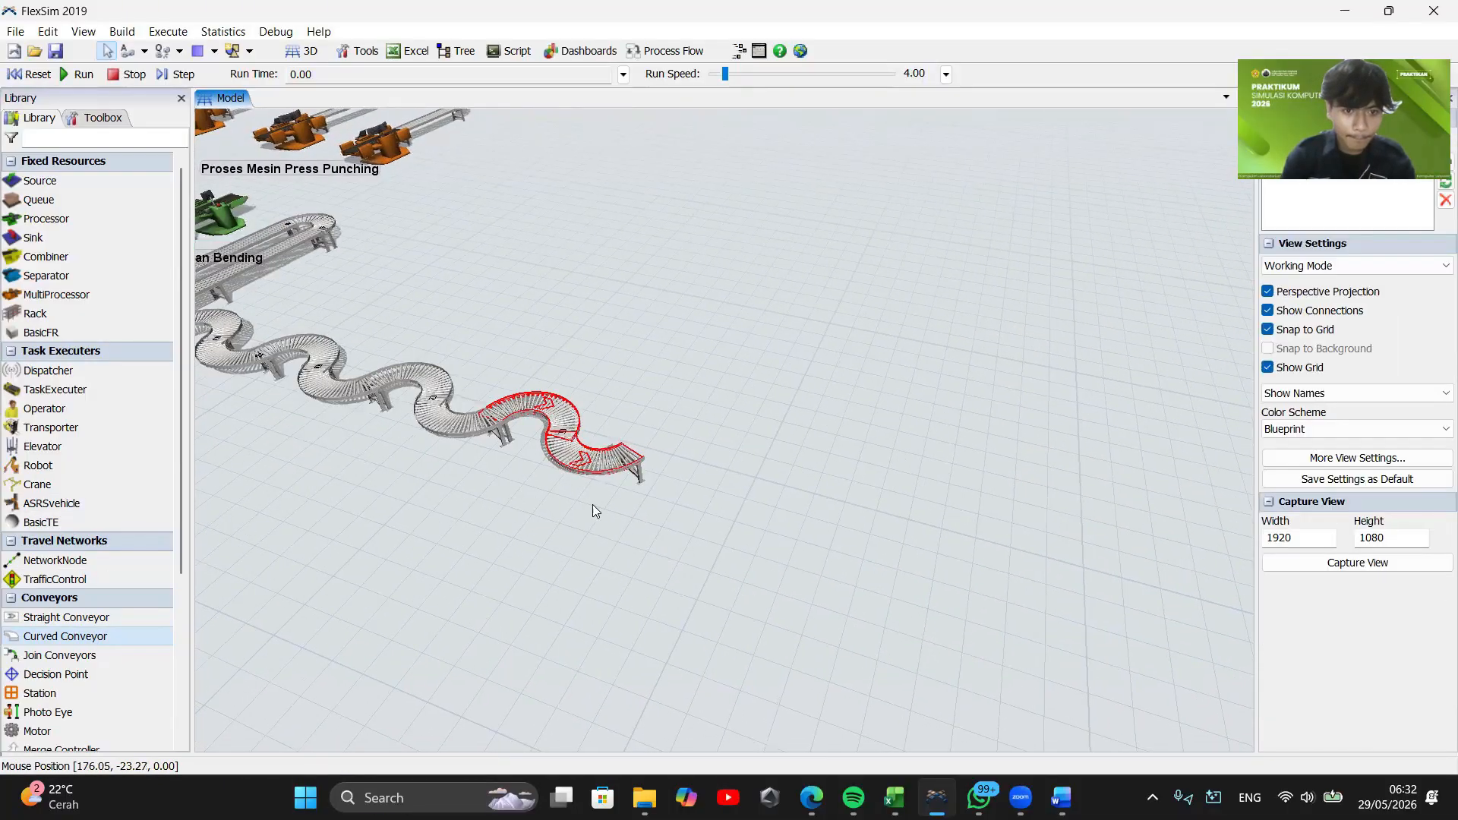
scroll(590, 504, down, 5)
scroll(603, 537, up, 8)
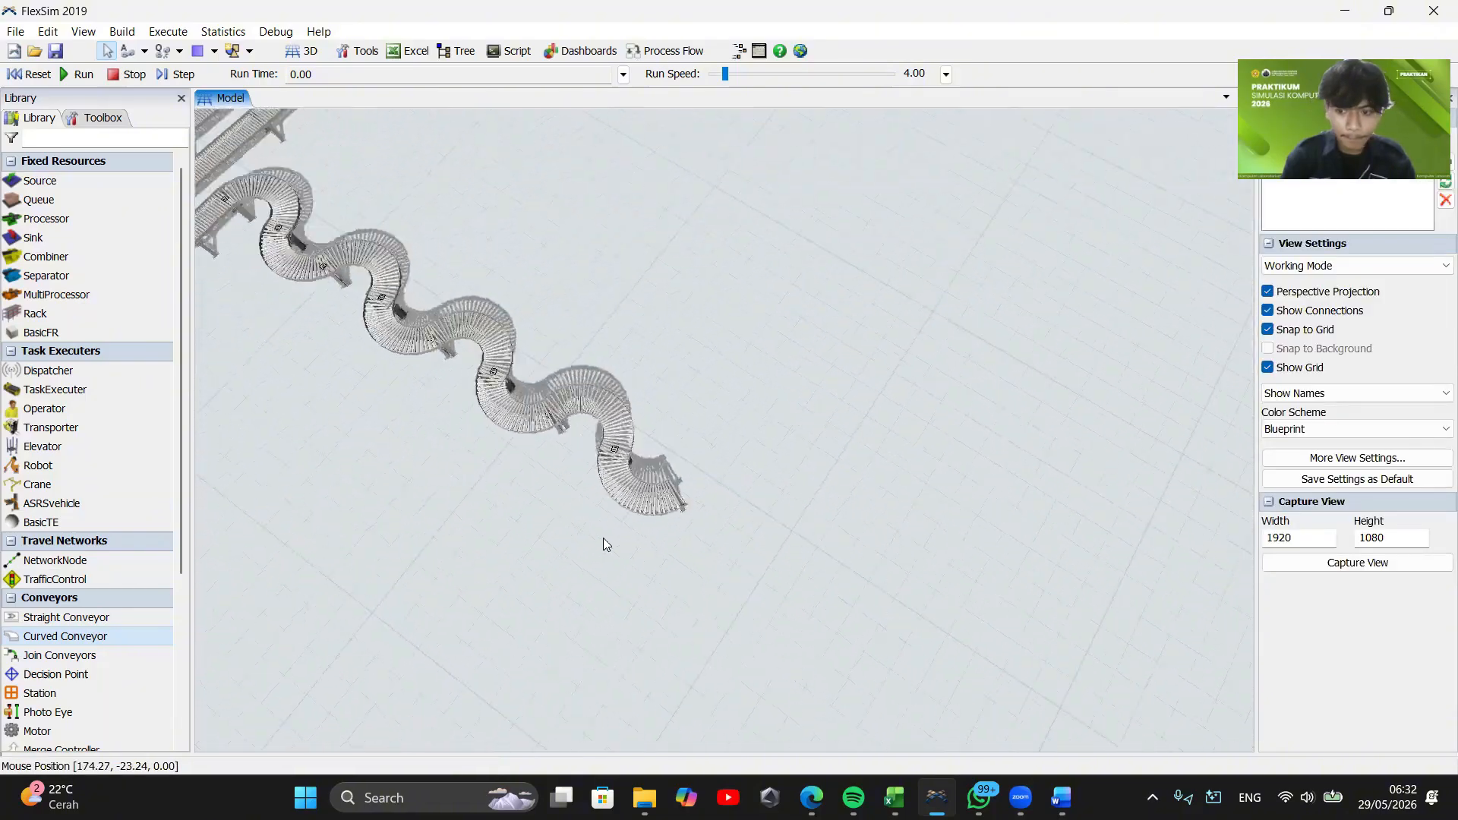
Add a curved conveyor at the end of the fourth pair and adjust its ends to continue the wave
scroll(505, 524, up, 5)
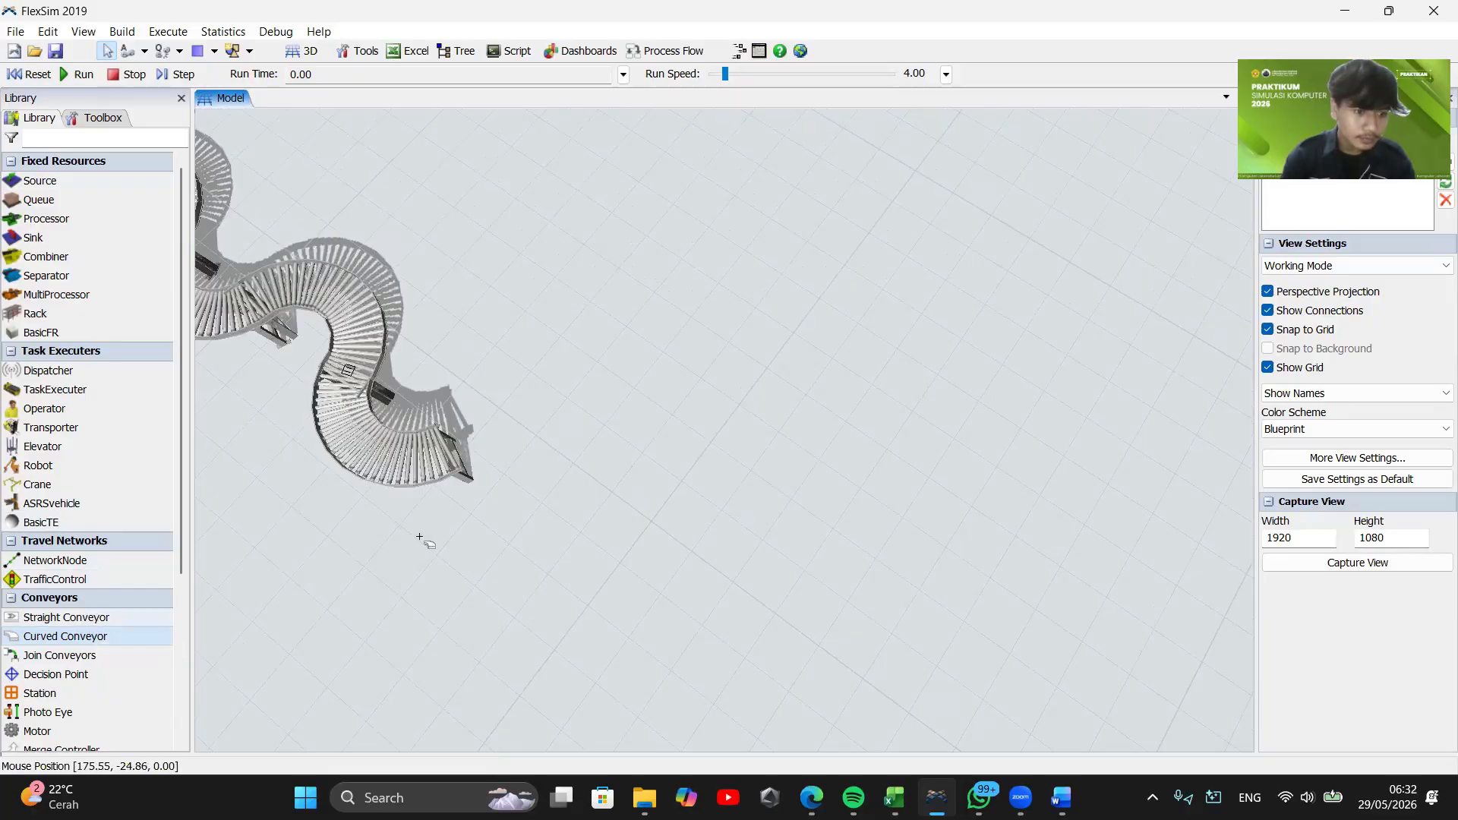
click(464, 453)
click(512, 610)
drag(521, 513, 497, 469)
drag(607, 436, 643, 375)
click(561, 497)
mouse_move(560, 497)
mouse_down()
mouse_move(561, 542)
mouse_move(570, 495)
mouse_up()
Add a short, oppositely bent curved conveyor to finish the wavy line and align its ends with the previous curve
click(555, 522)
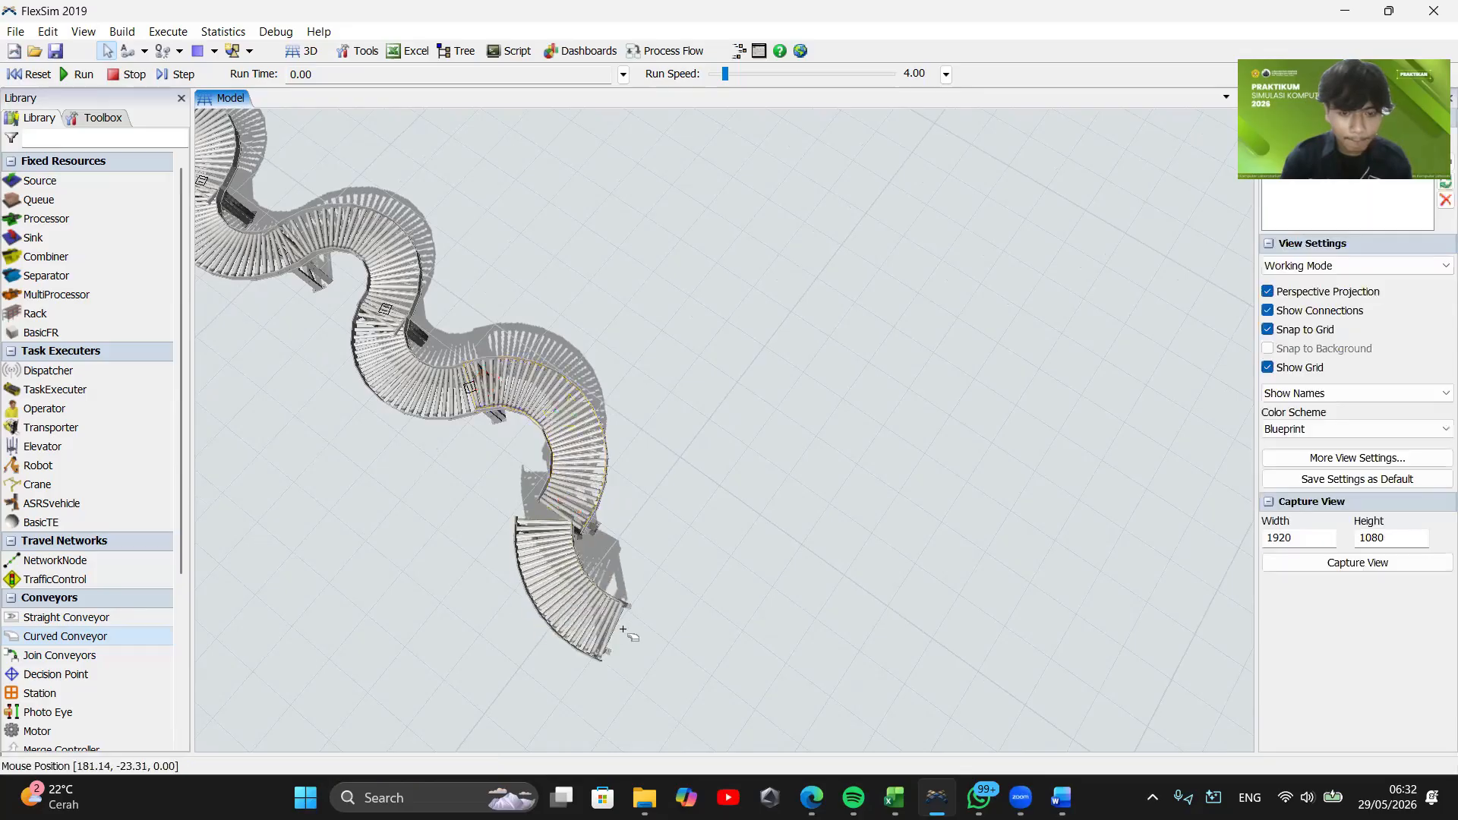
click(585, 616)
drag(551, 511, 559, 541)
drag(579, 594, 542, 537)
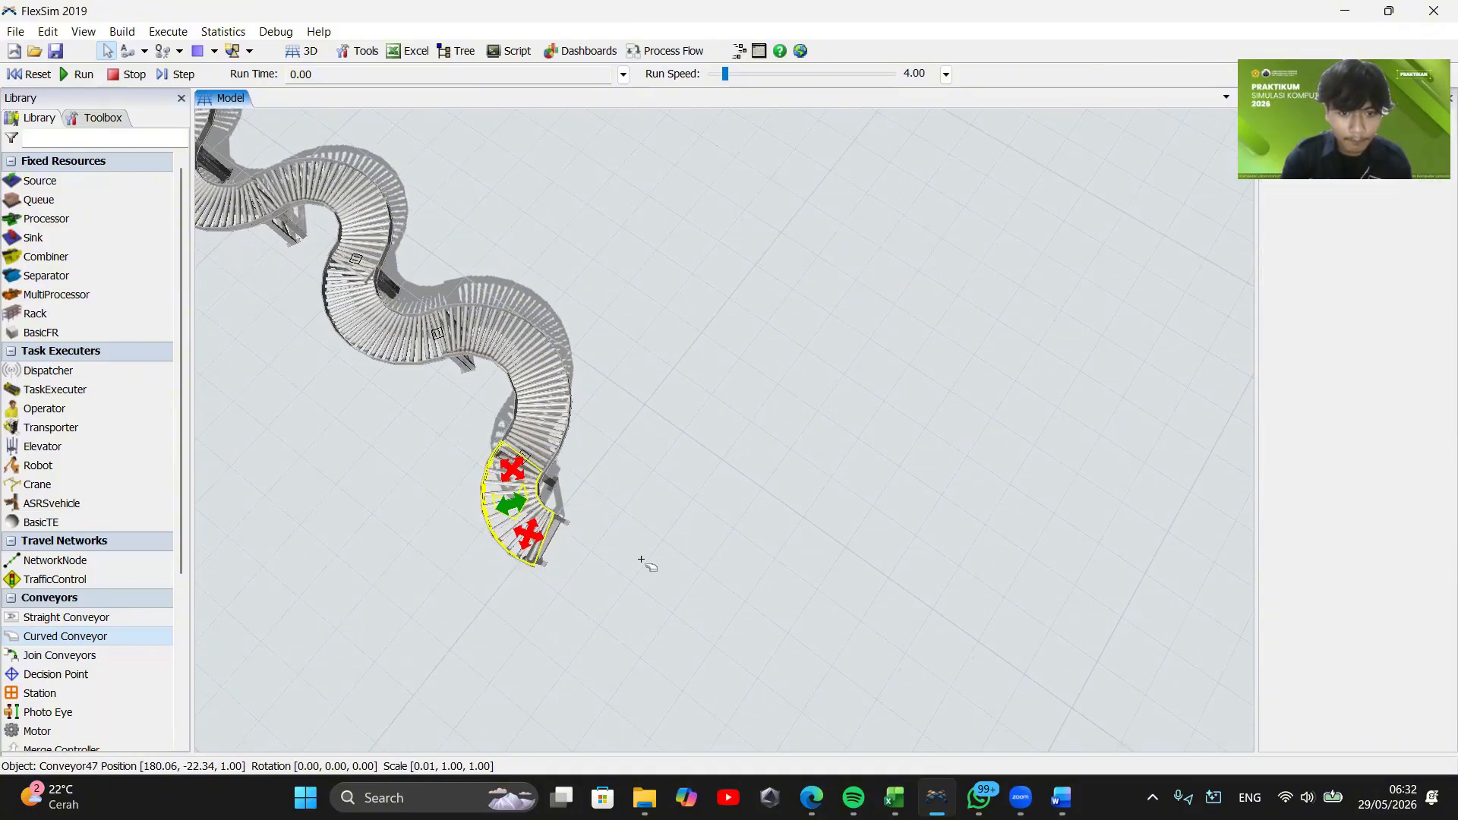
right_drag(645, 560, 823, 544)
click(794, 461)
drag(794, 462, 780, 482)
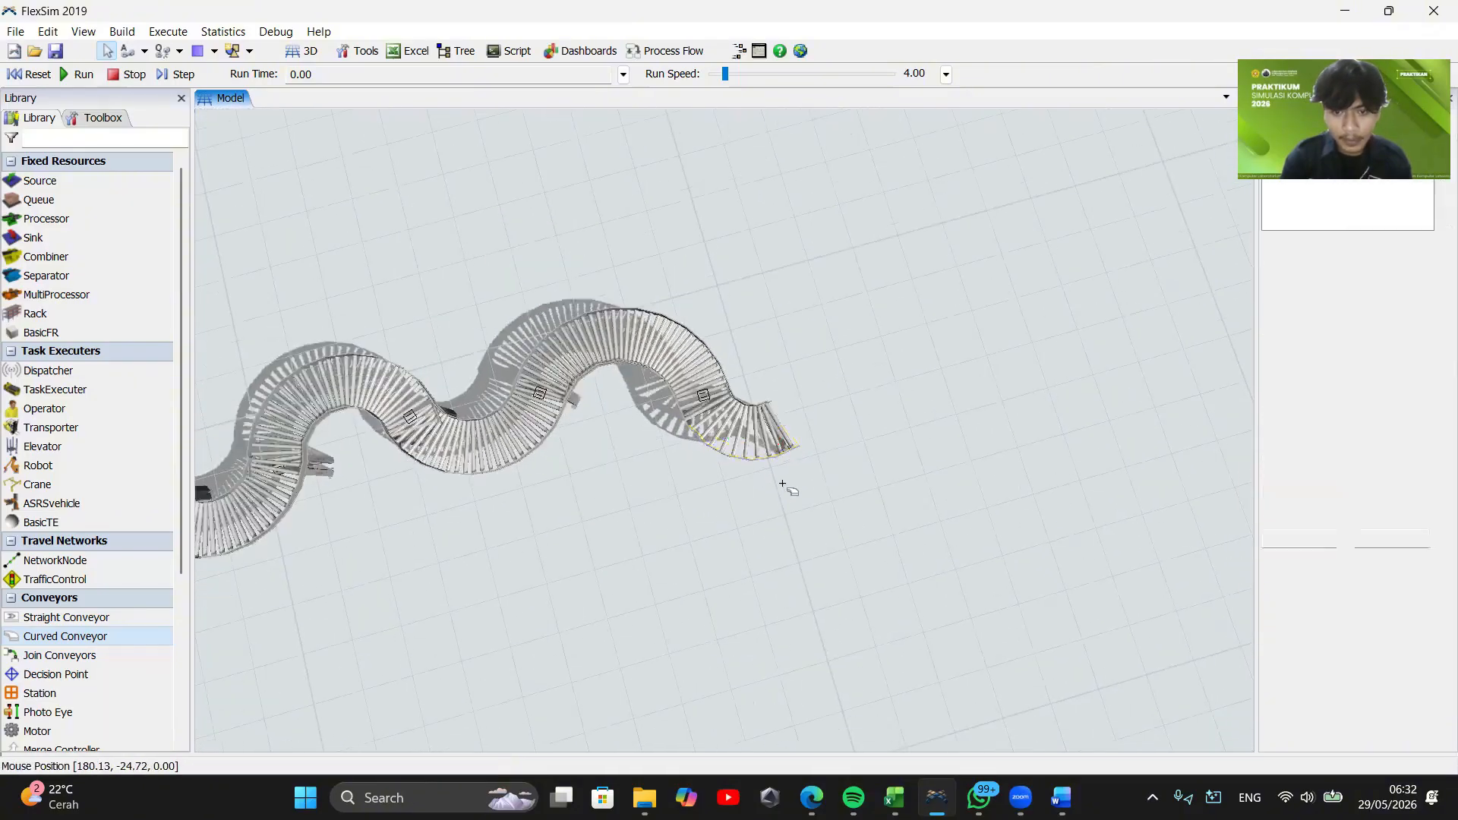
Consult the remaining activities in the Excel process list, then place a Combiner in FlexSim at the wavy conveyor line's end
scroll(778, 482, down, 7)
right_drag(386, 613, 625, 463)
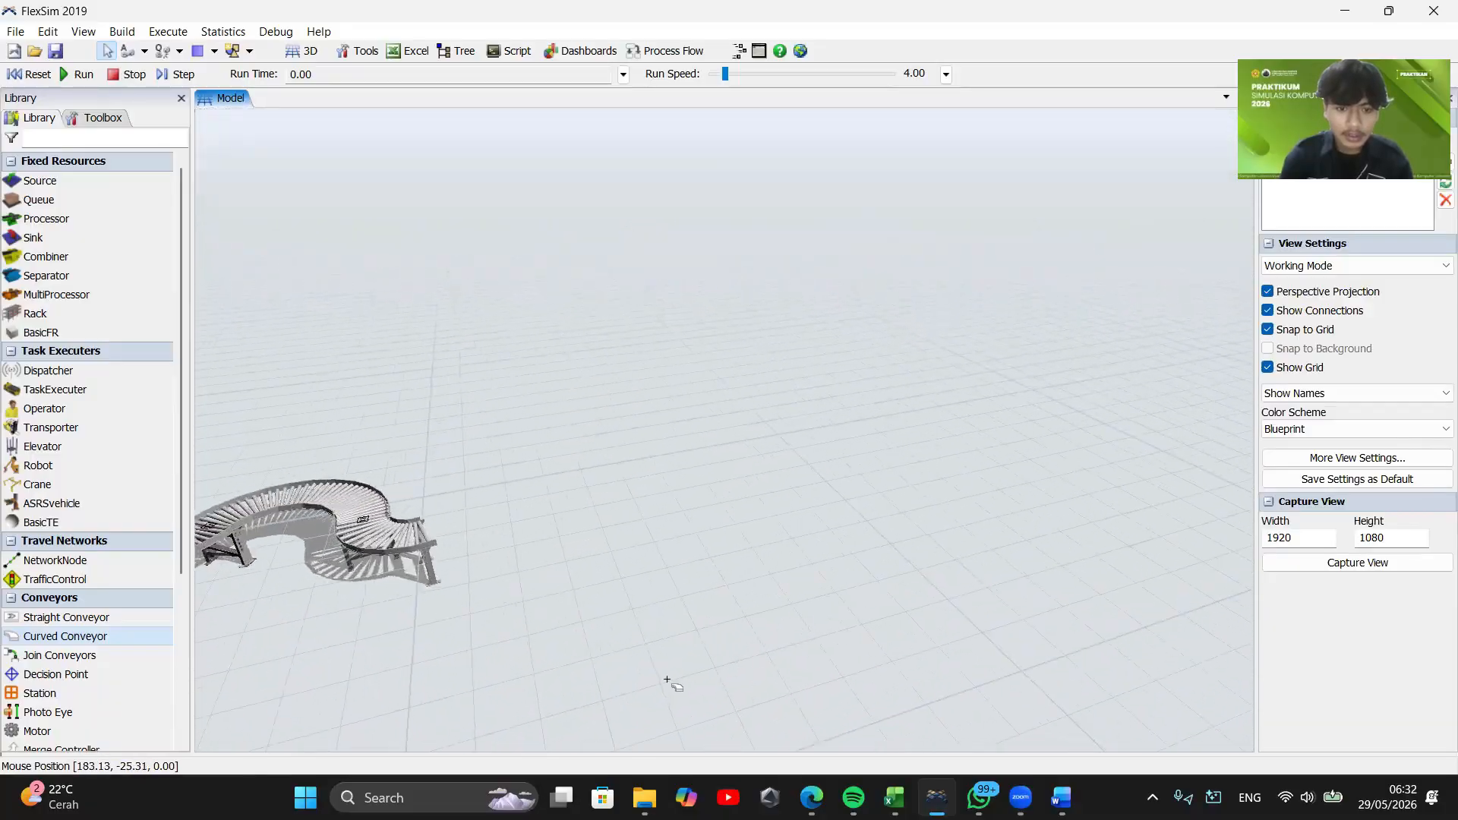
click(895, 797)
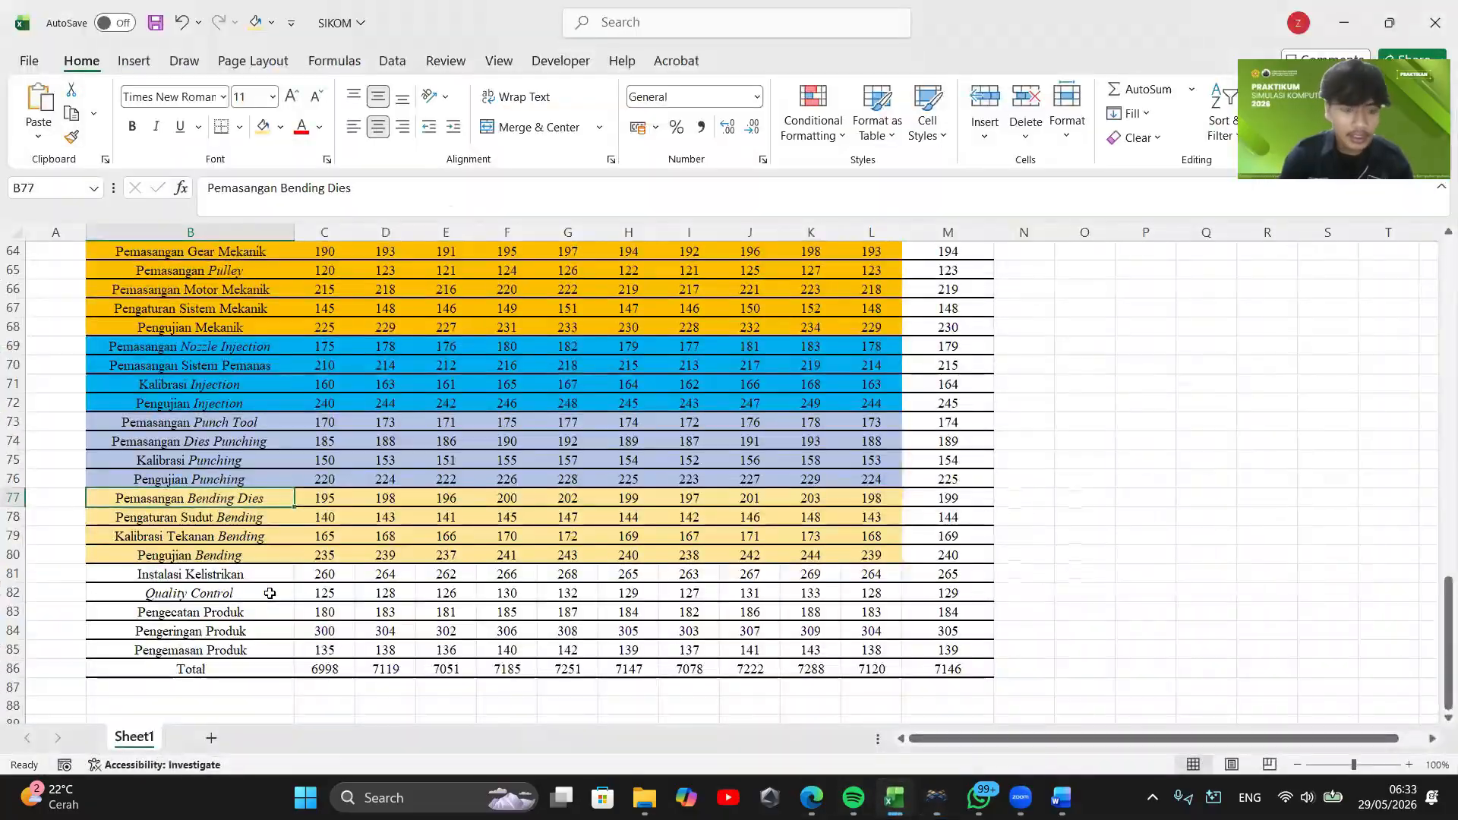
click(1347, 27)
right_drag(498, 554, 527, 539)
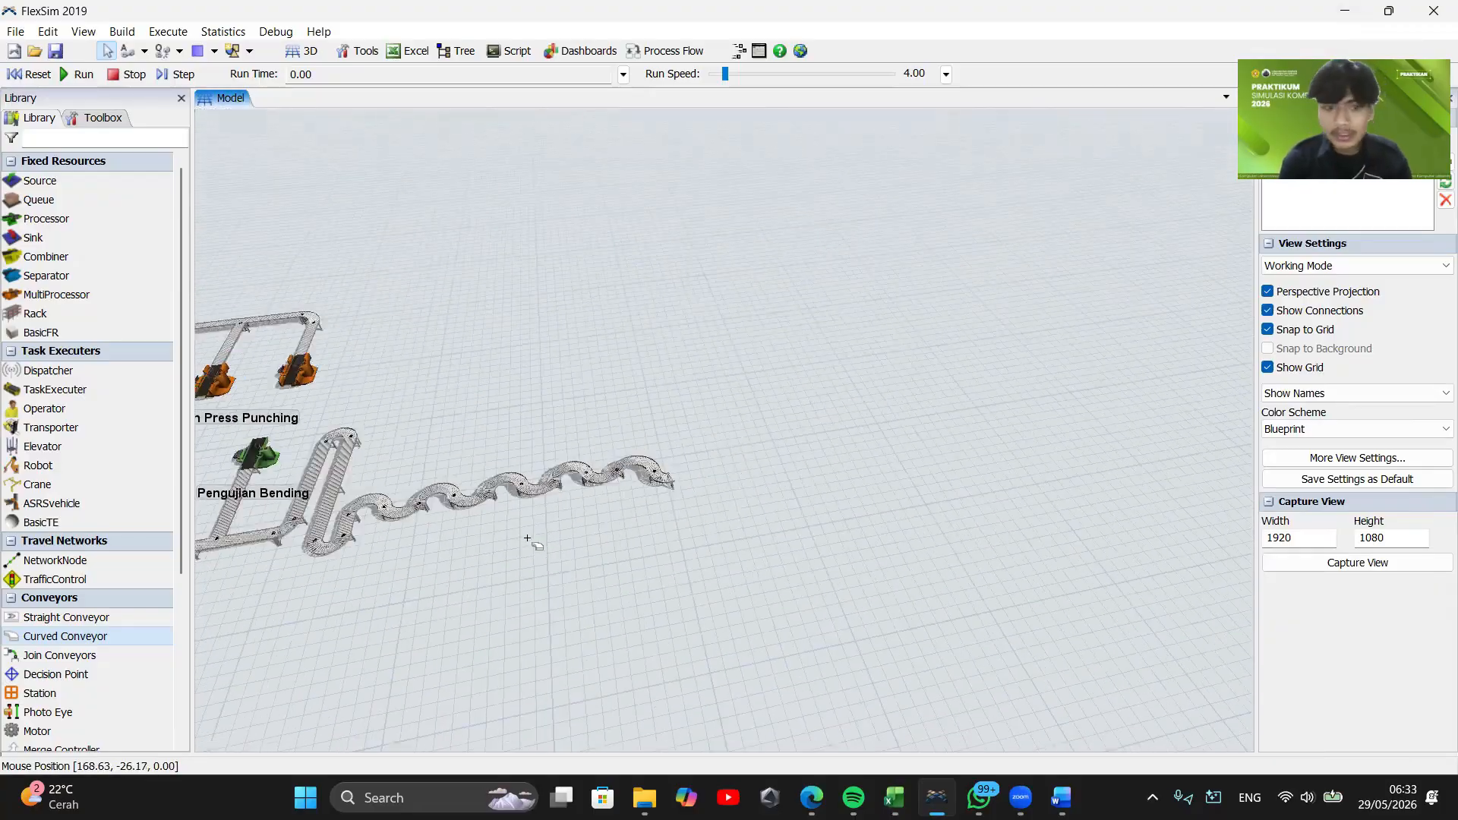
drag(527, 537, 534, 590)
scroll(553, 583, up, 4)
drag(695, 688, 896, 544)
scroll(783, 532, down, 4)
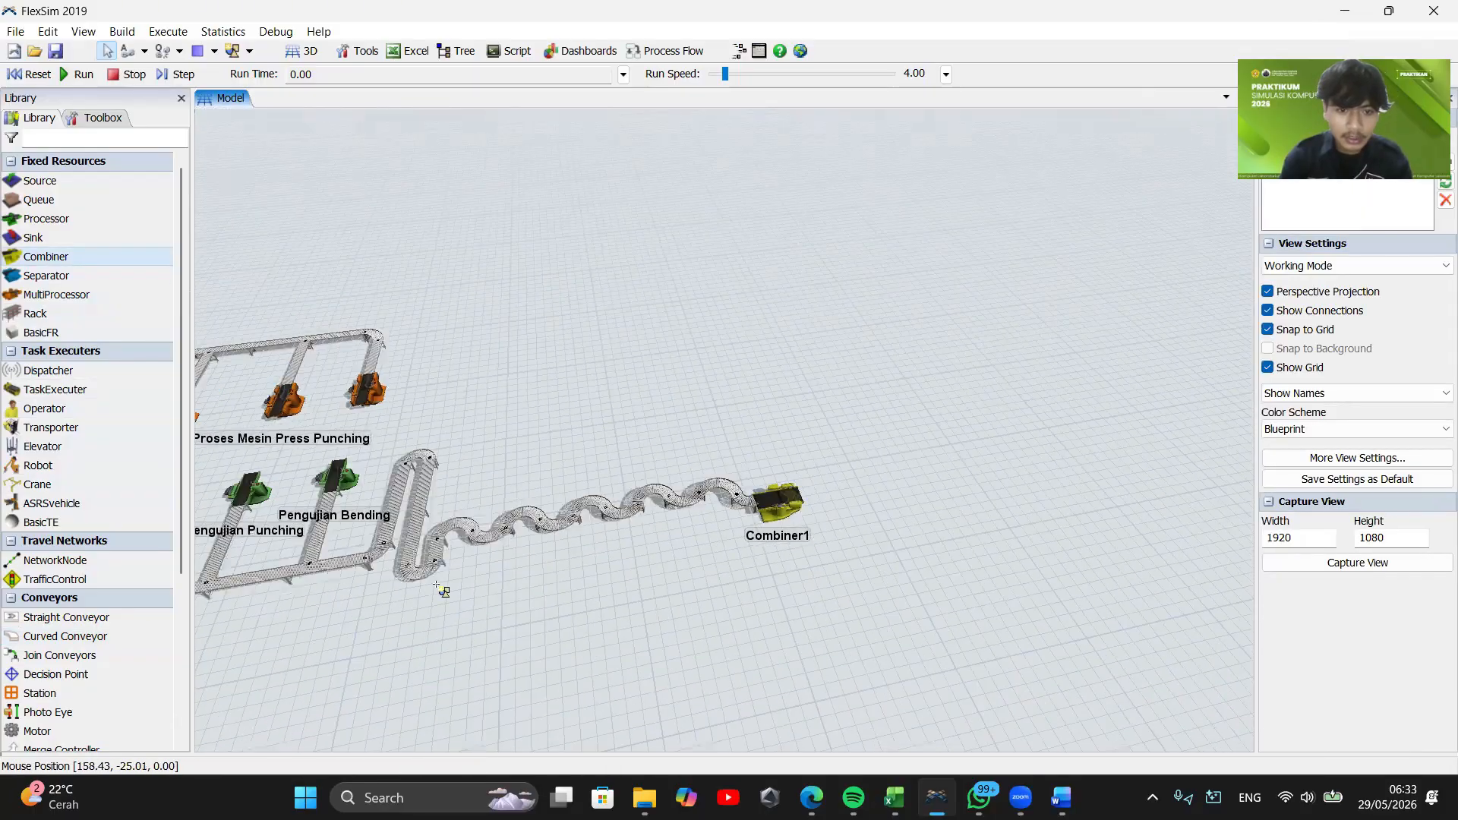
Rename the combiner at the end of the wavy conveyor line to Instalasi Kelistrikan
drag(404, 609, 1124, 577)
drag(364, 714, 1079, 471)
drag(395, 532, 426, 562)
drag(1056, 517, 422, 487)
drag(1132, 404, 531, 570)
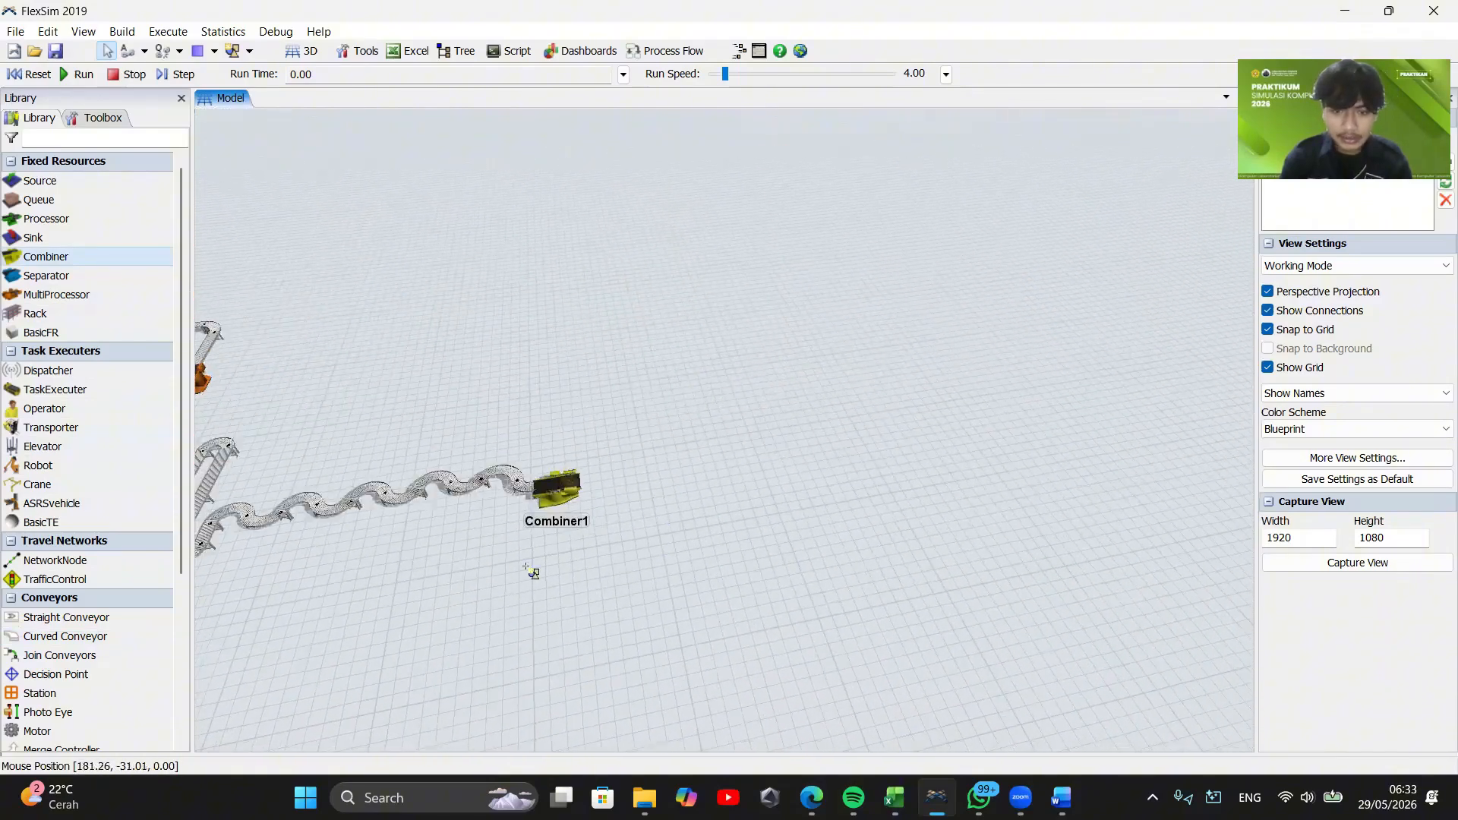
scroll(531, 570, up, 2)
drag(550, 486, 526, 596)
double_click(538, 553)
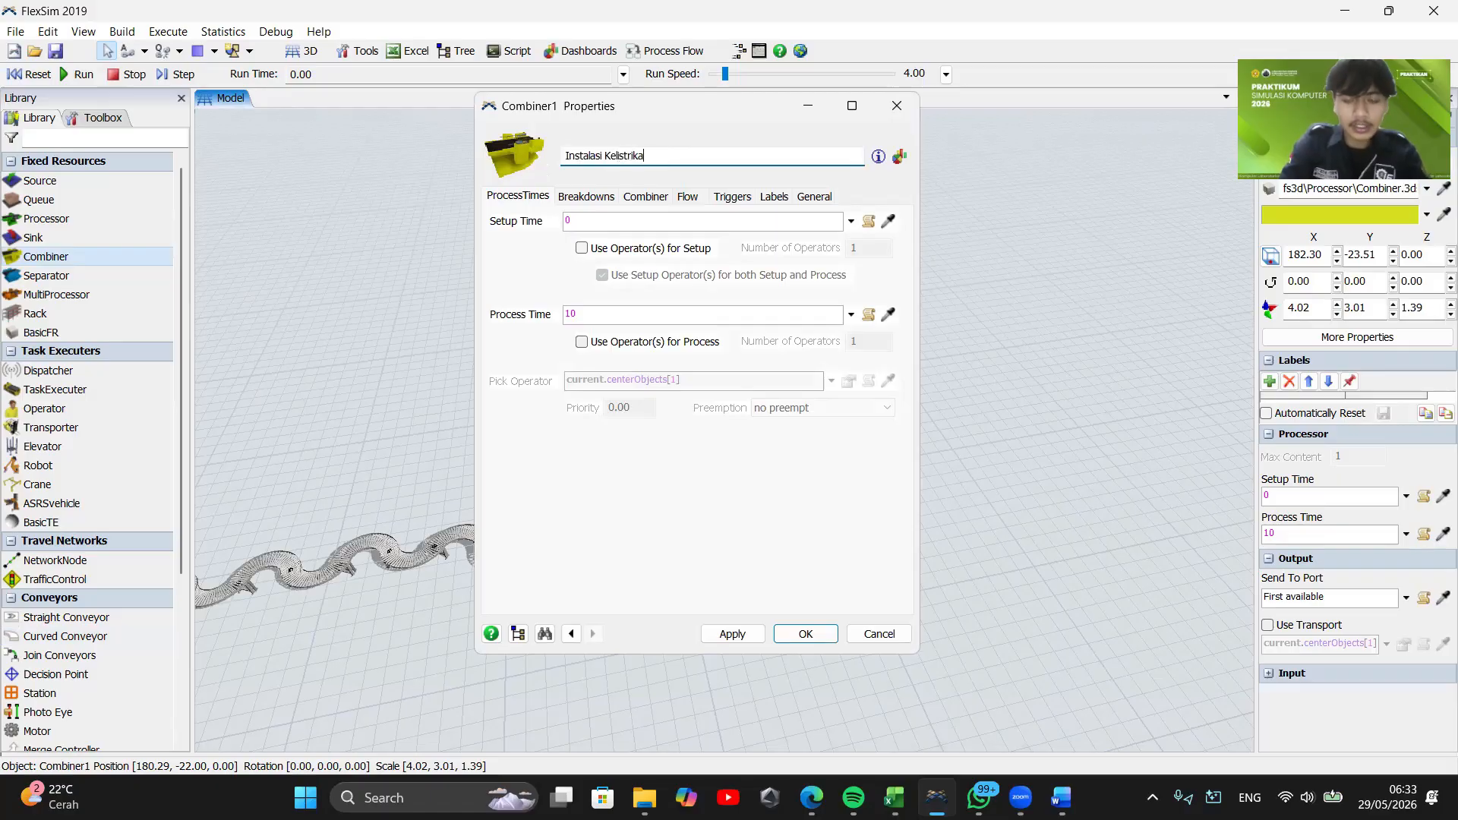
click(804, 633)
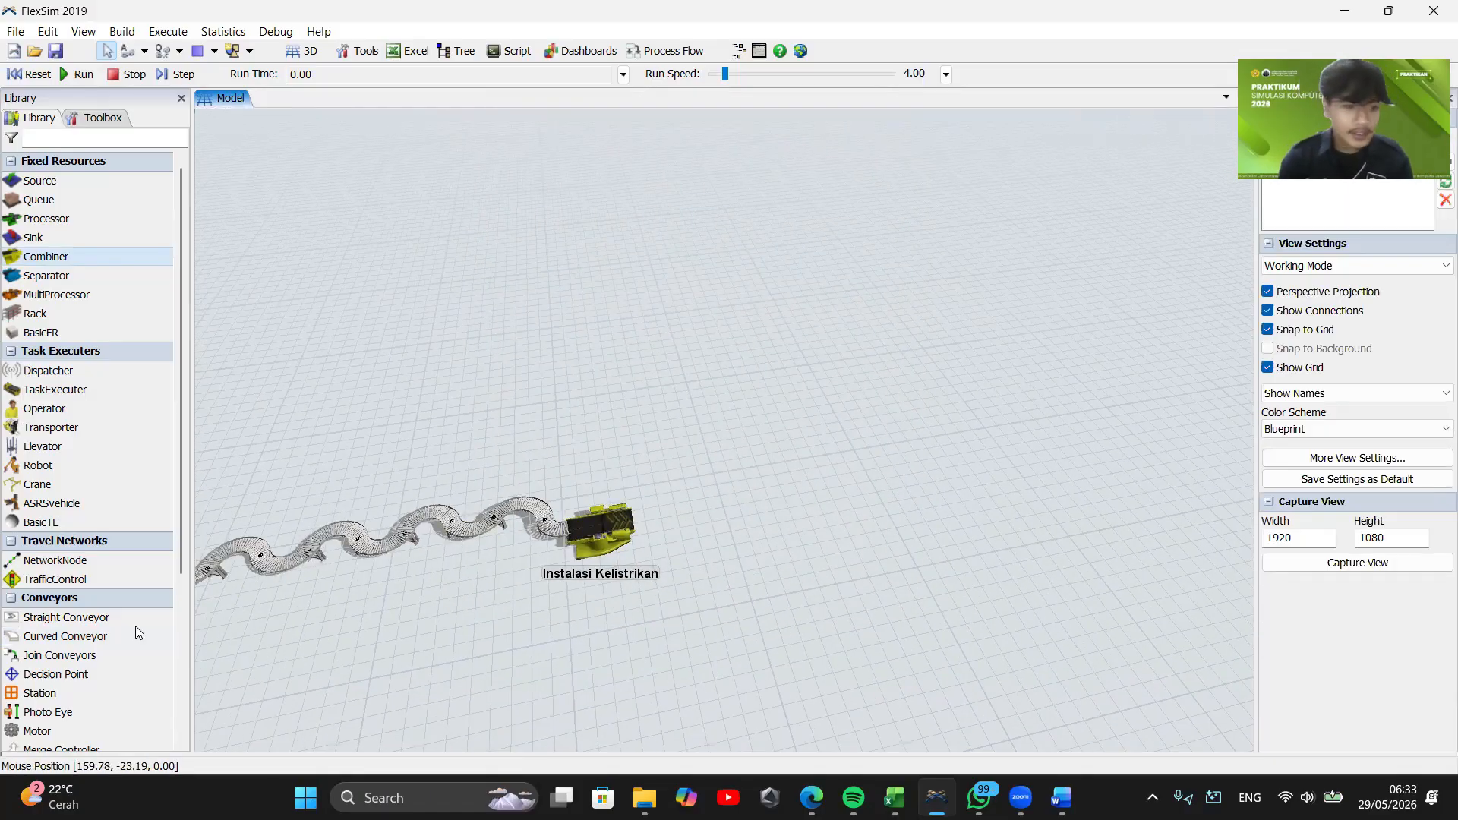
Place a Queue beside the Instalasi Kelistrikan combiner and rename it Tempat Tunggu Kabel Listrik
click(67, 200)
click(582, 614)
mouse_move(582, 613)
mouse_down()
mouse_move(565, 606)
mouse_move(575, 598)
mouse_up()
drag(698, 599, 775, 571)
double_click(718, 562)
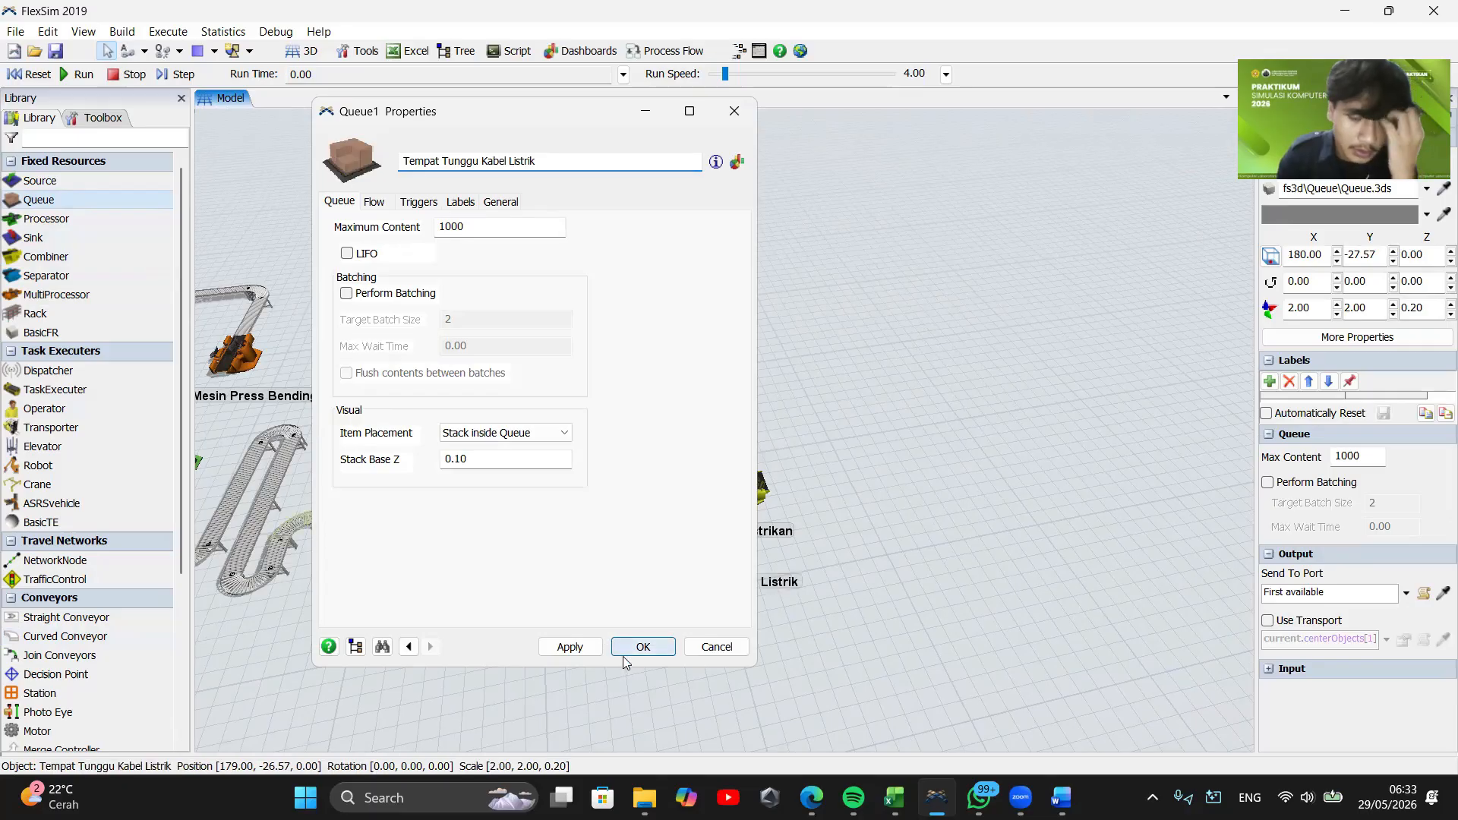
click(643, 646)
right_drag(814, 525, 738, 547)
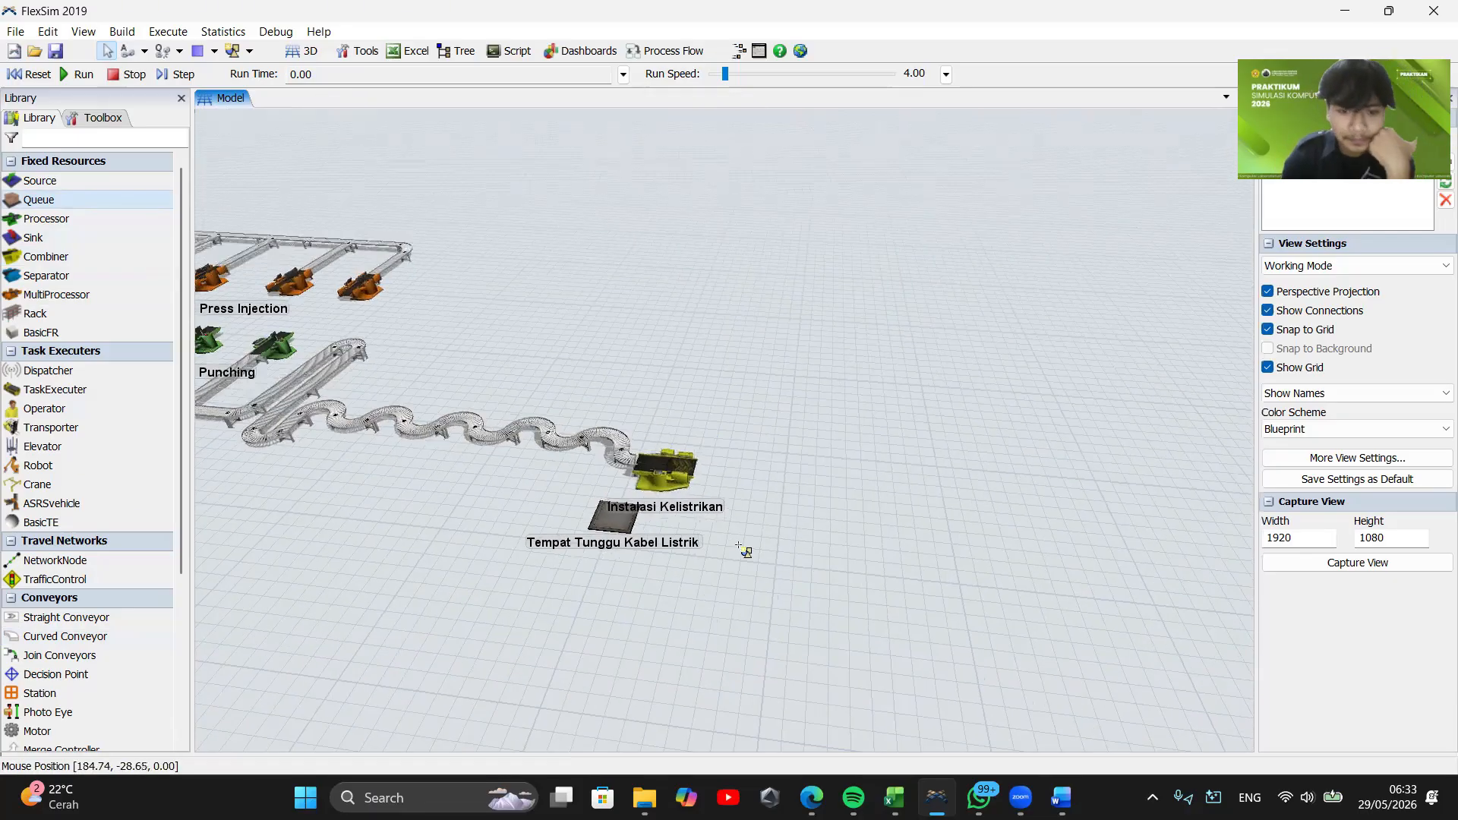
Add a straight conveyor leading out of the Instalasi Kelistrikan combiner, continuing the line away from the wavy conveyor
drag(738, 547, 727, 618)
right_drag(733, 623, 301, 498)
click(66, 617)
click(560, 566)
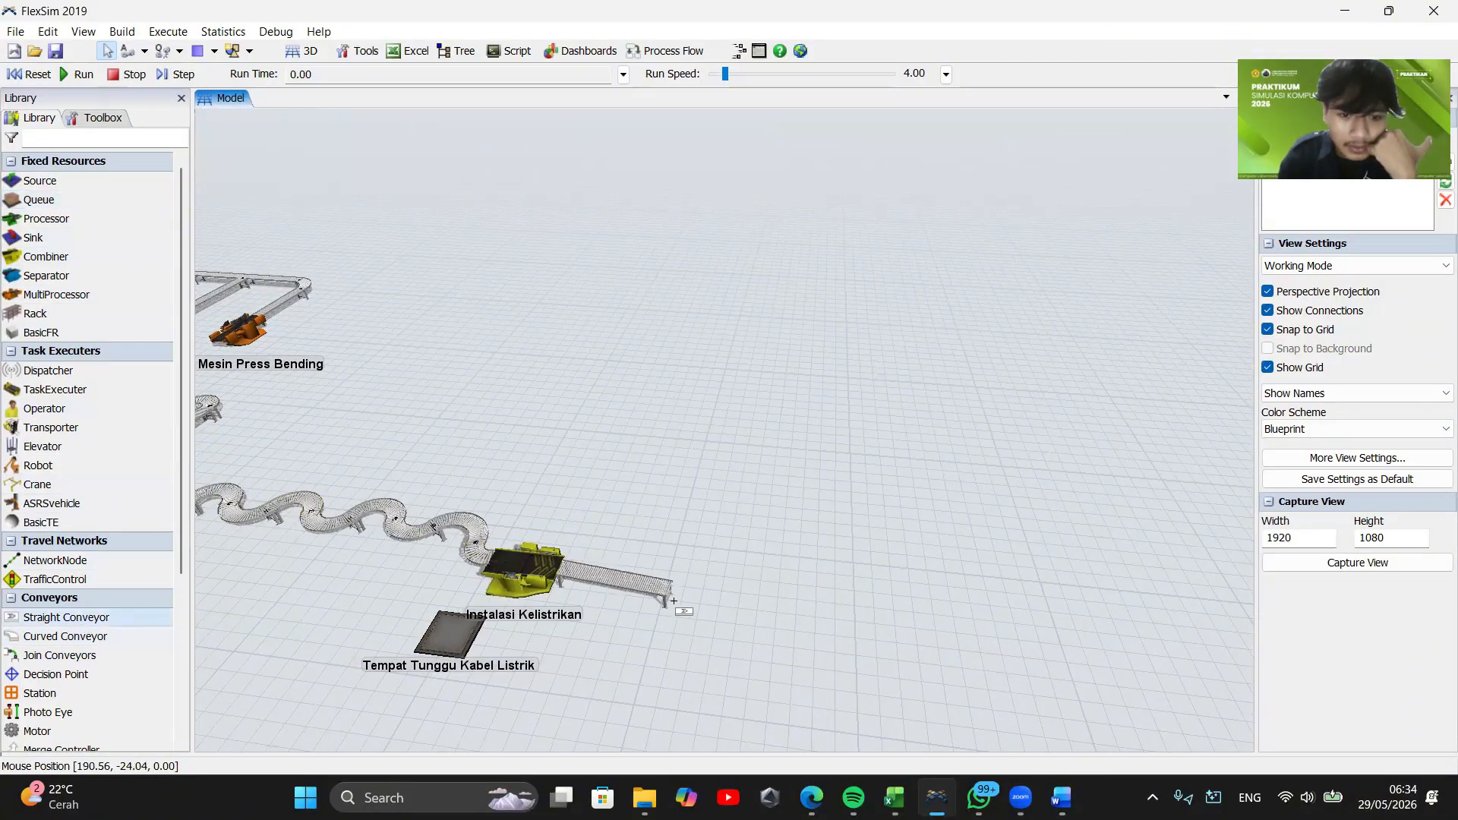
click(668, 579)
drag(654, 624, 617, 570)
click(632, 617)
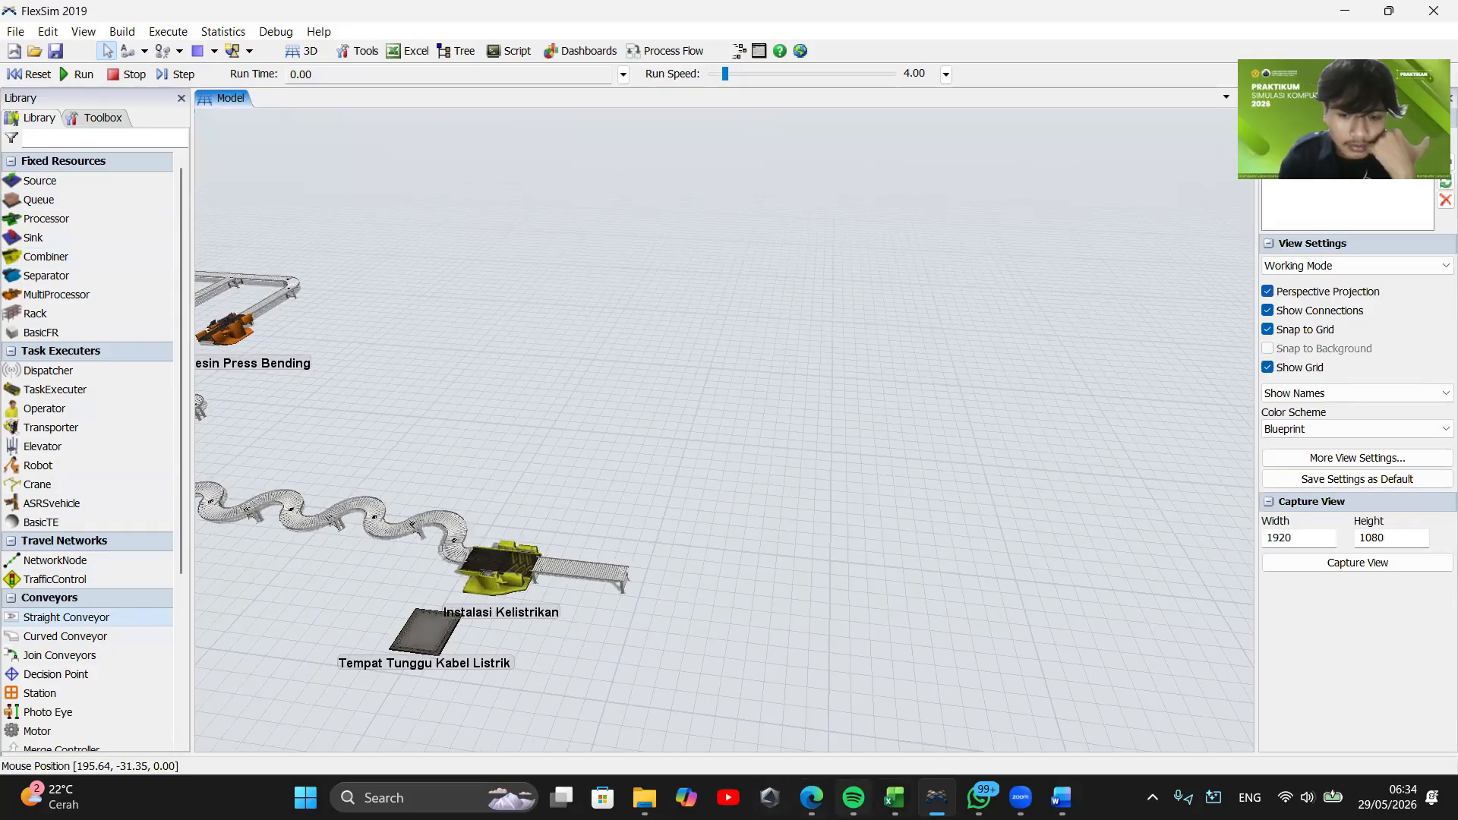
Check the next activity in the Excel process list, then place a Processor at the conveyor's end and rename it Quality Control
key(alt+Tab)
drag(178, 595, 508, 612)
key(alt+Tab)
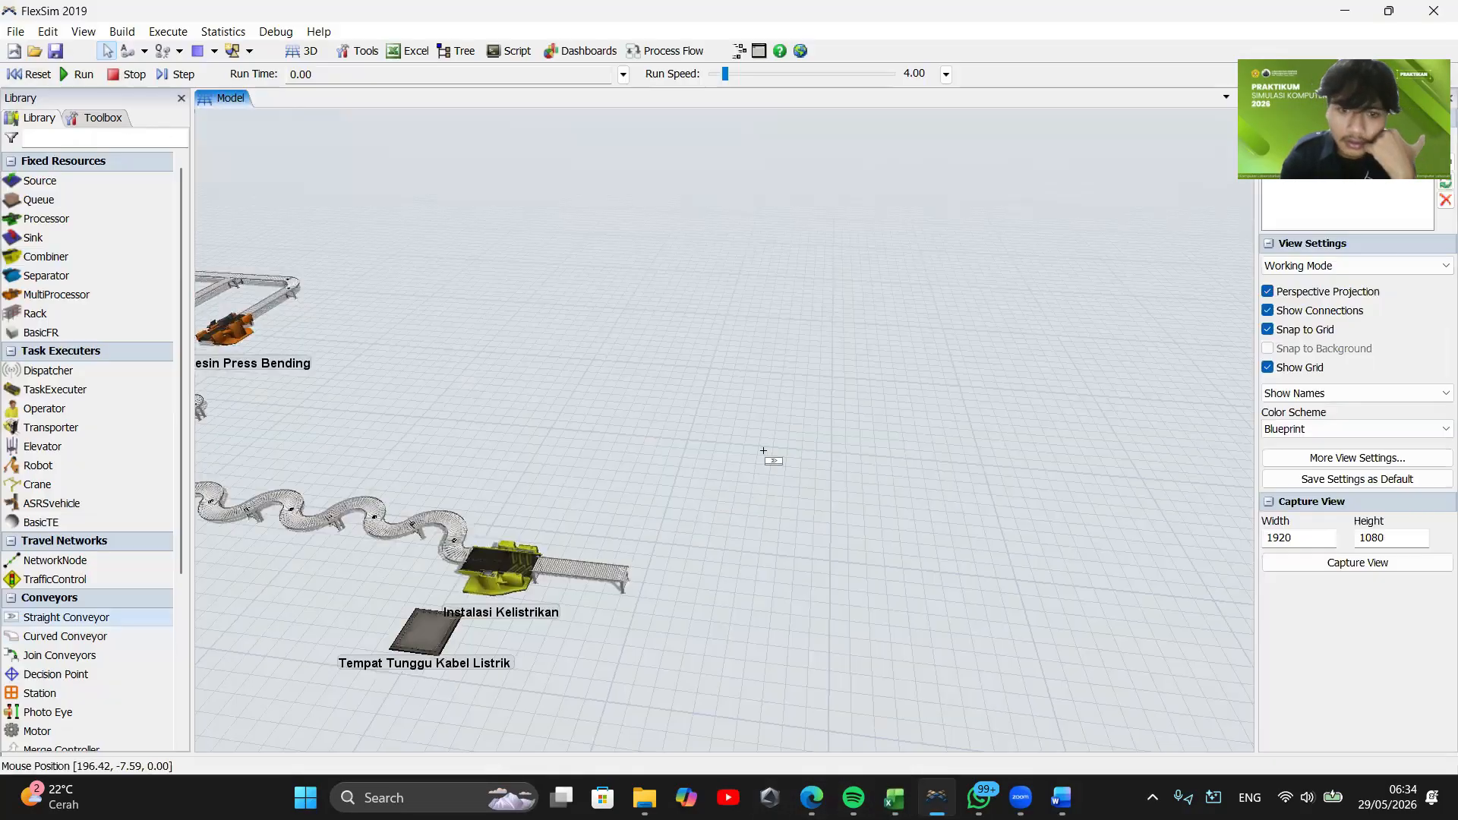
drag(614, 569, 620, 572)
click(629, 584)
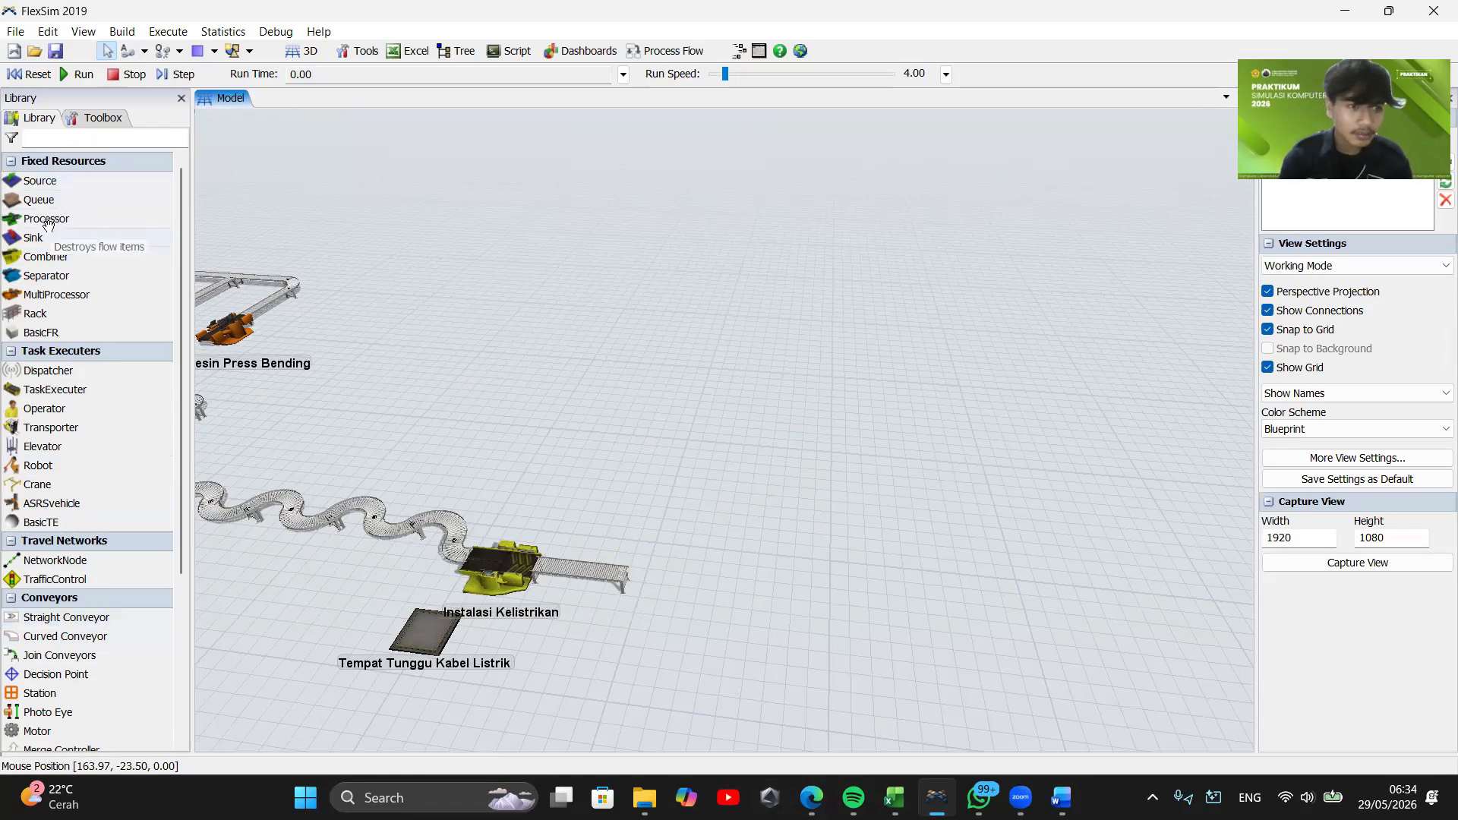
drag(71, 217, 661, 584)
click(657, 583)
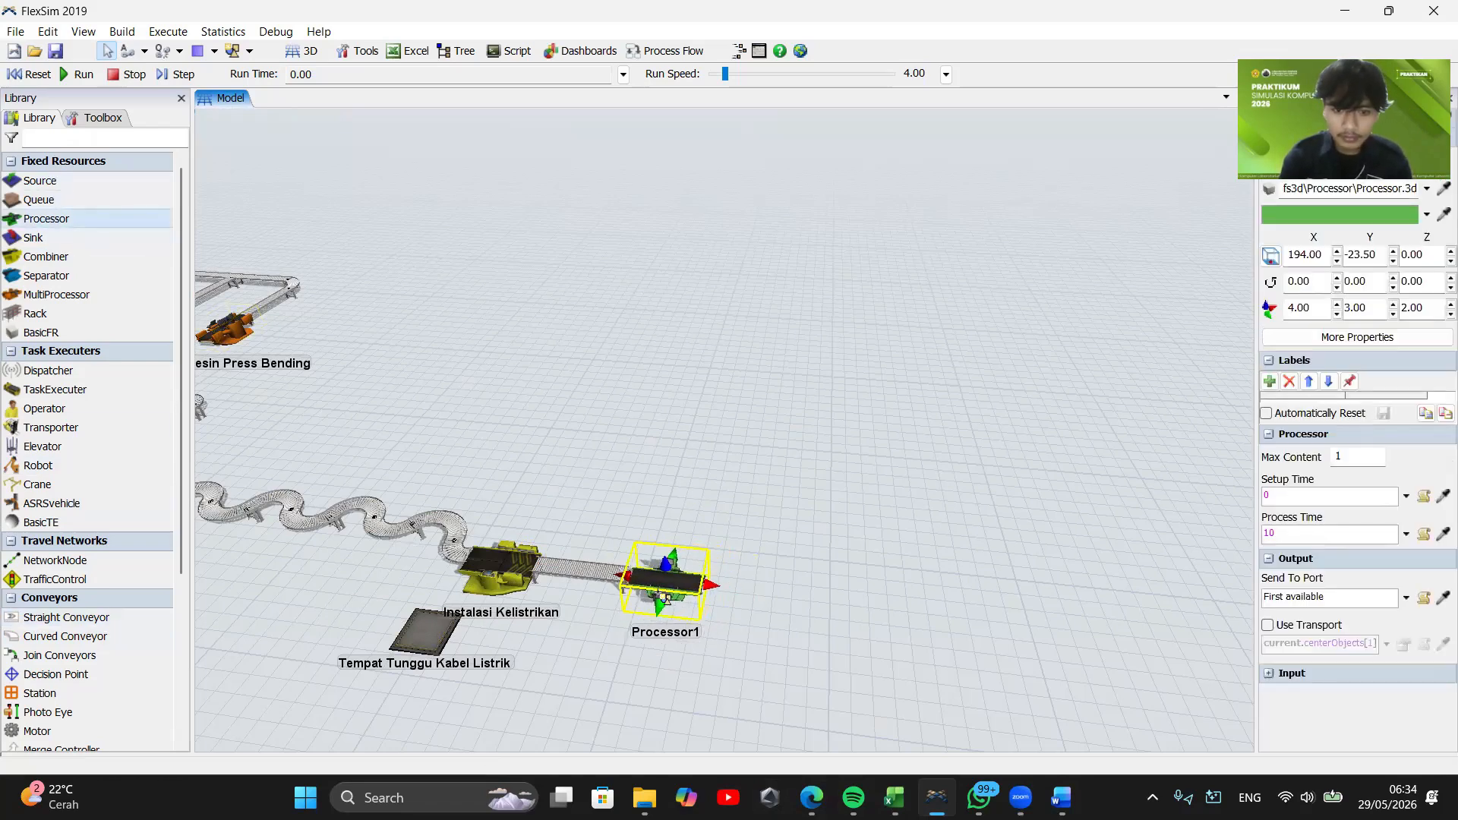
double_click(657, 584)
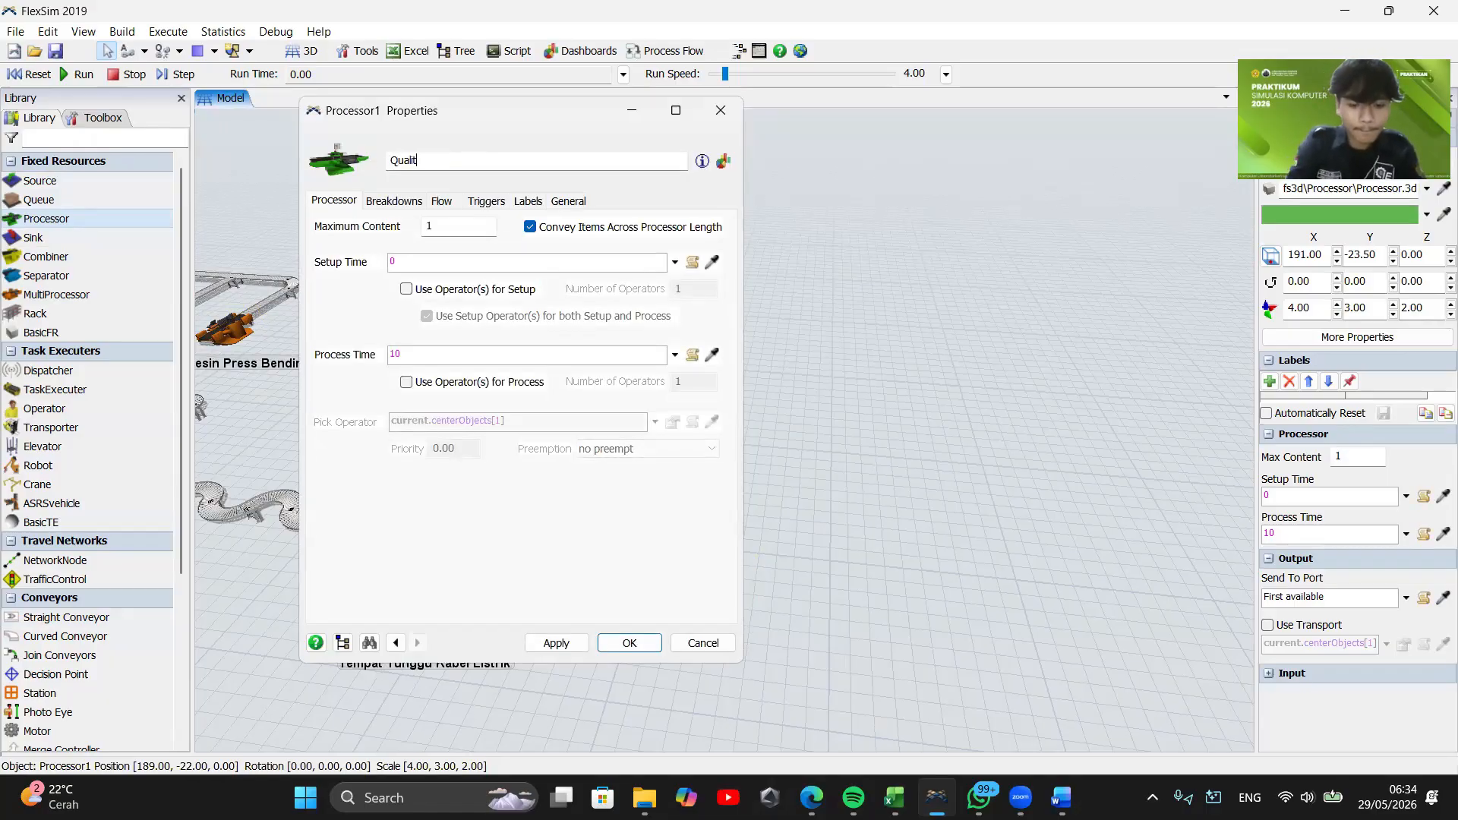
click(629, 644)
Add a straight conveyor about 6.1 m long at the output side of the Quality Control processor
click(640, 563)
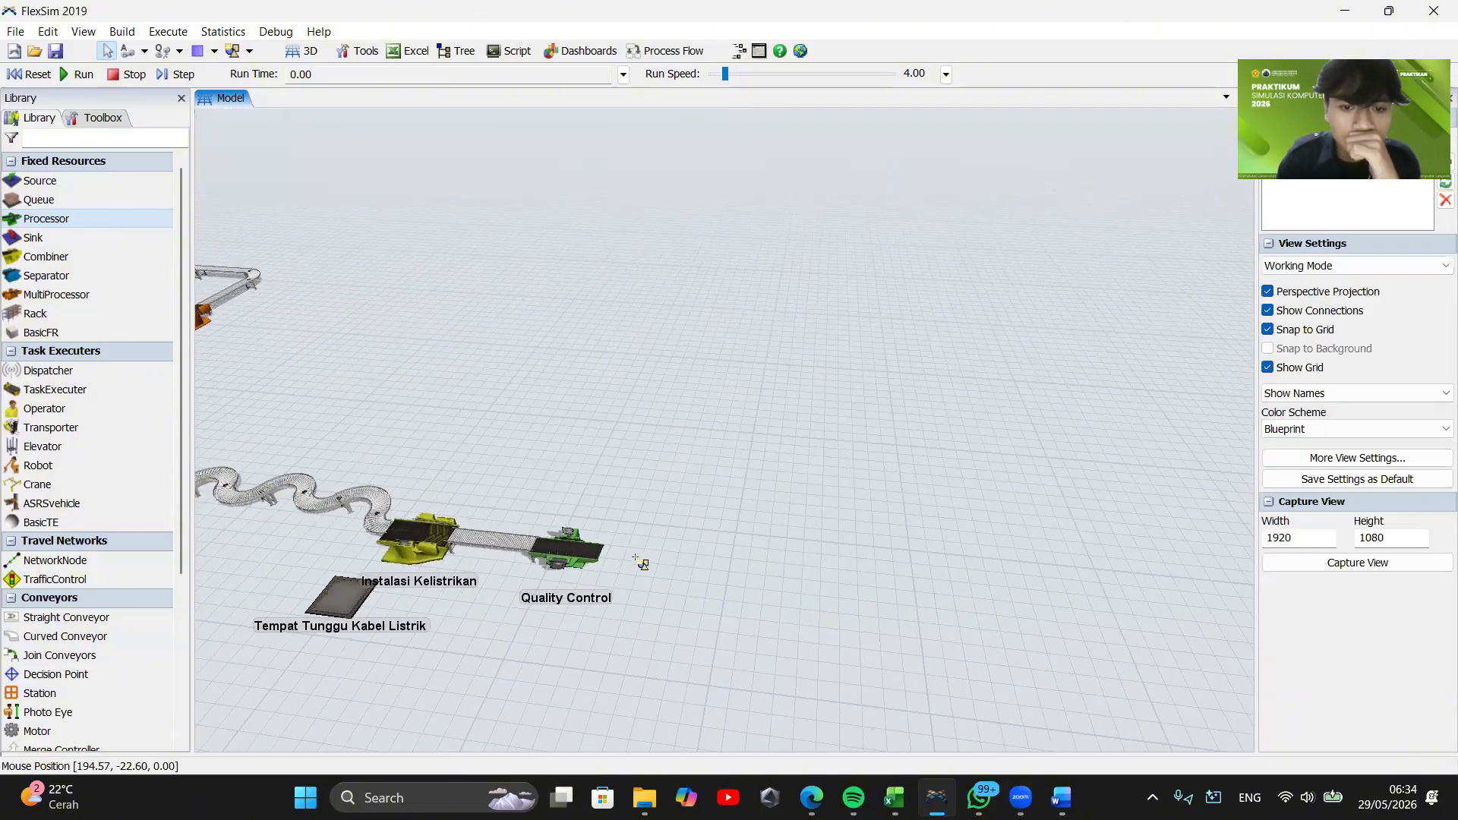
click(23, 621)
drag(602, 553, 703, 563)
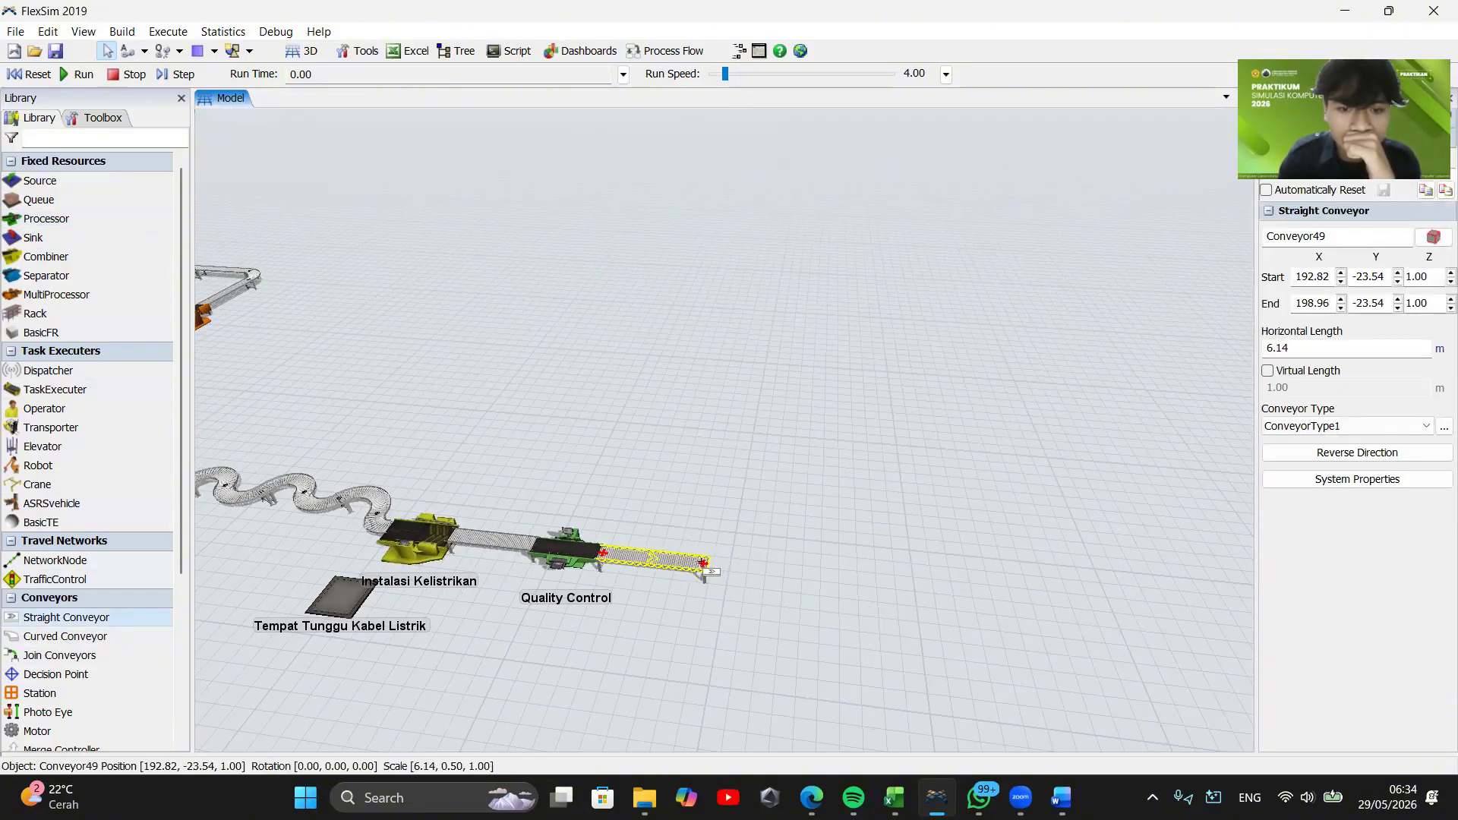
click(737, 591)
Review the remaining activities in the Excel process list, selecting the Pengecatan Produk and Pengeringan Produk rows
click(895, 798)
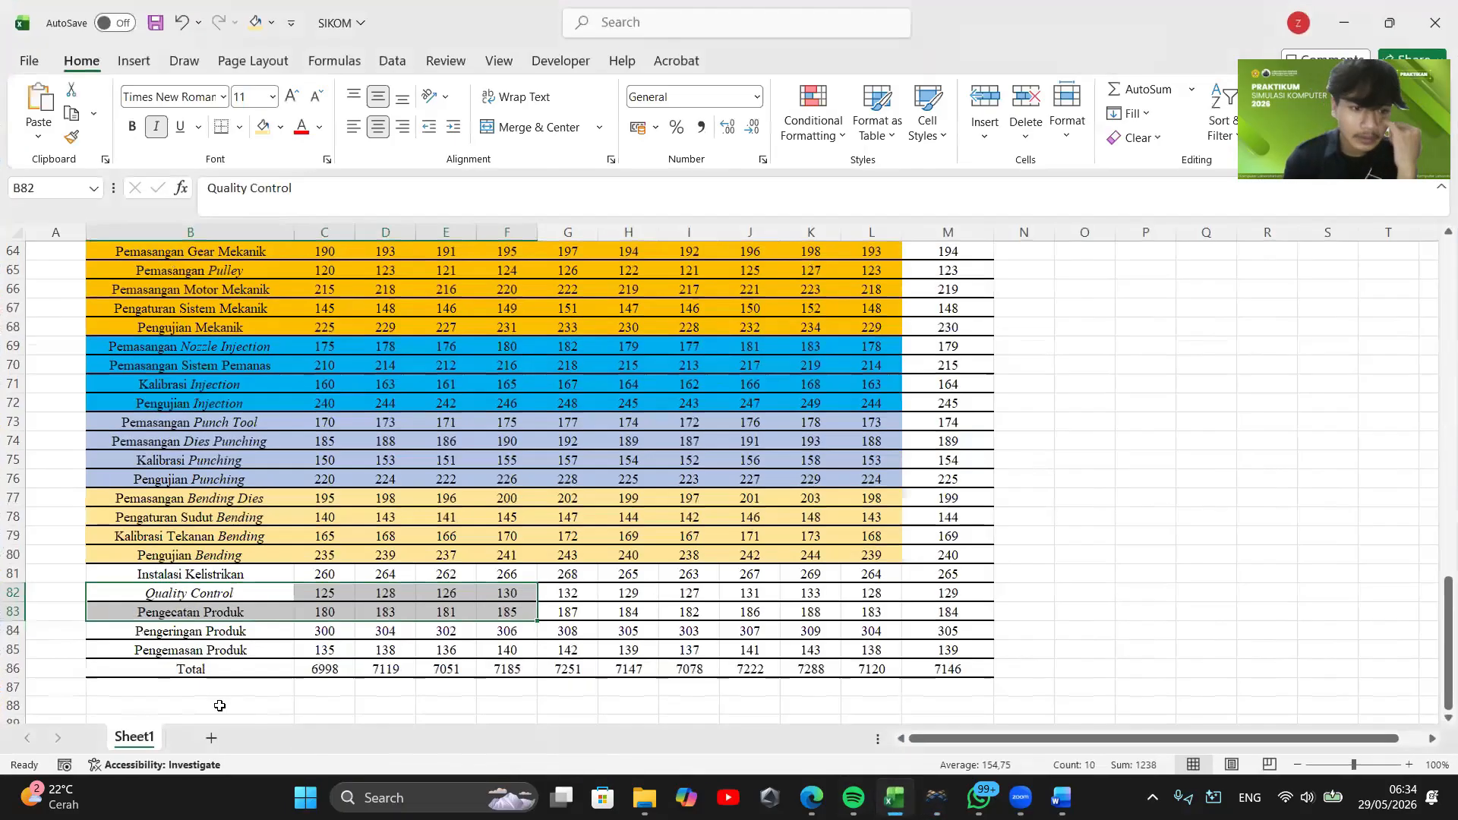
click(208, 601)
drag(201, 613, 874, 634)
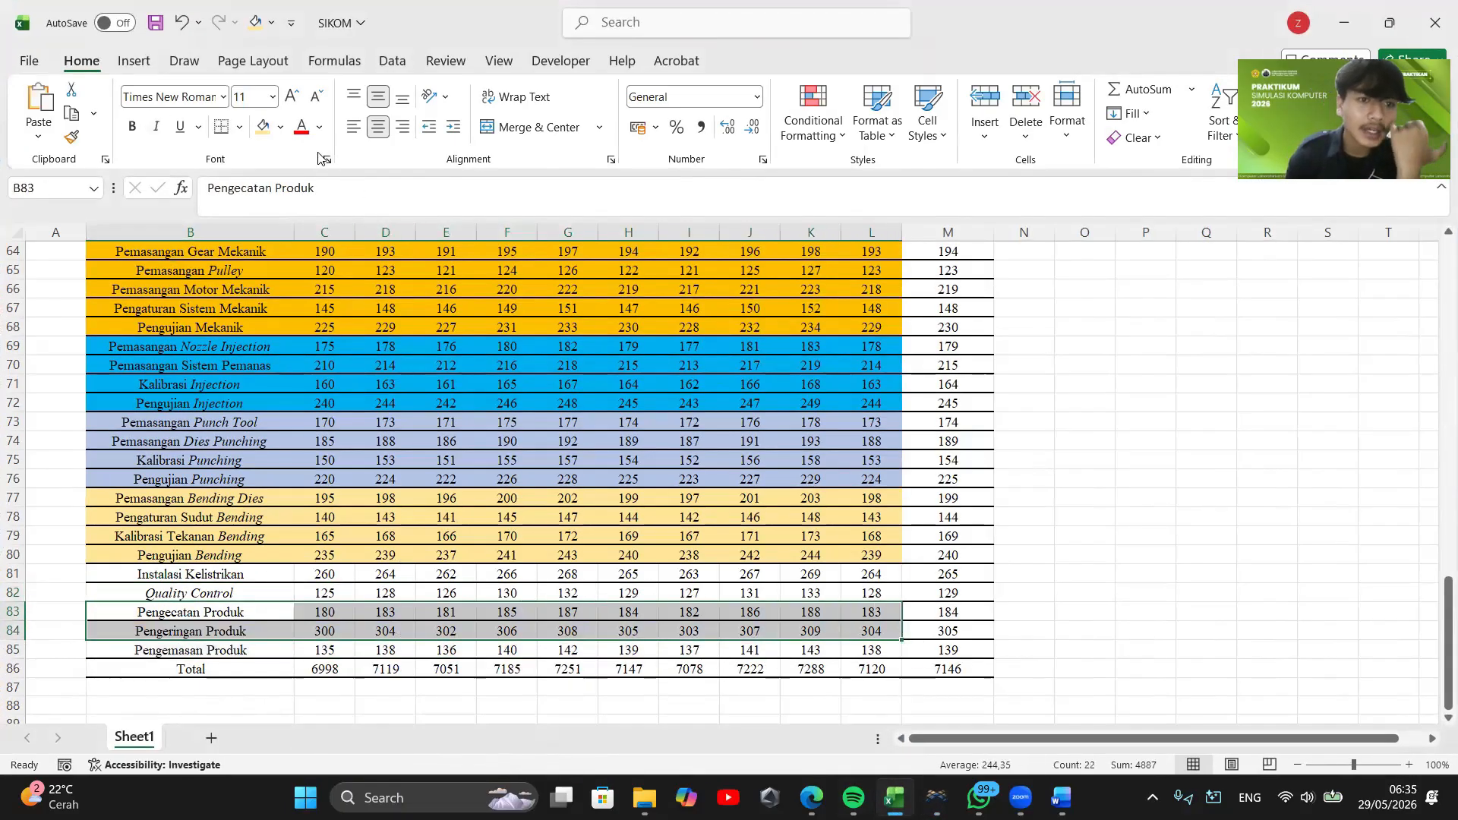
click(282, 128)
click(474, 264)
click(1345, 23)
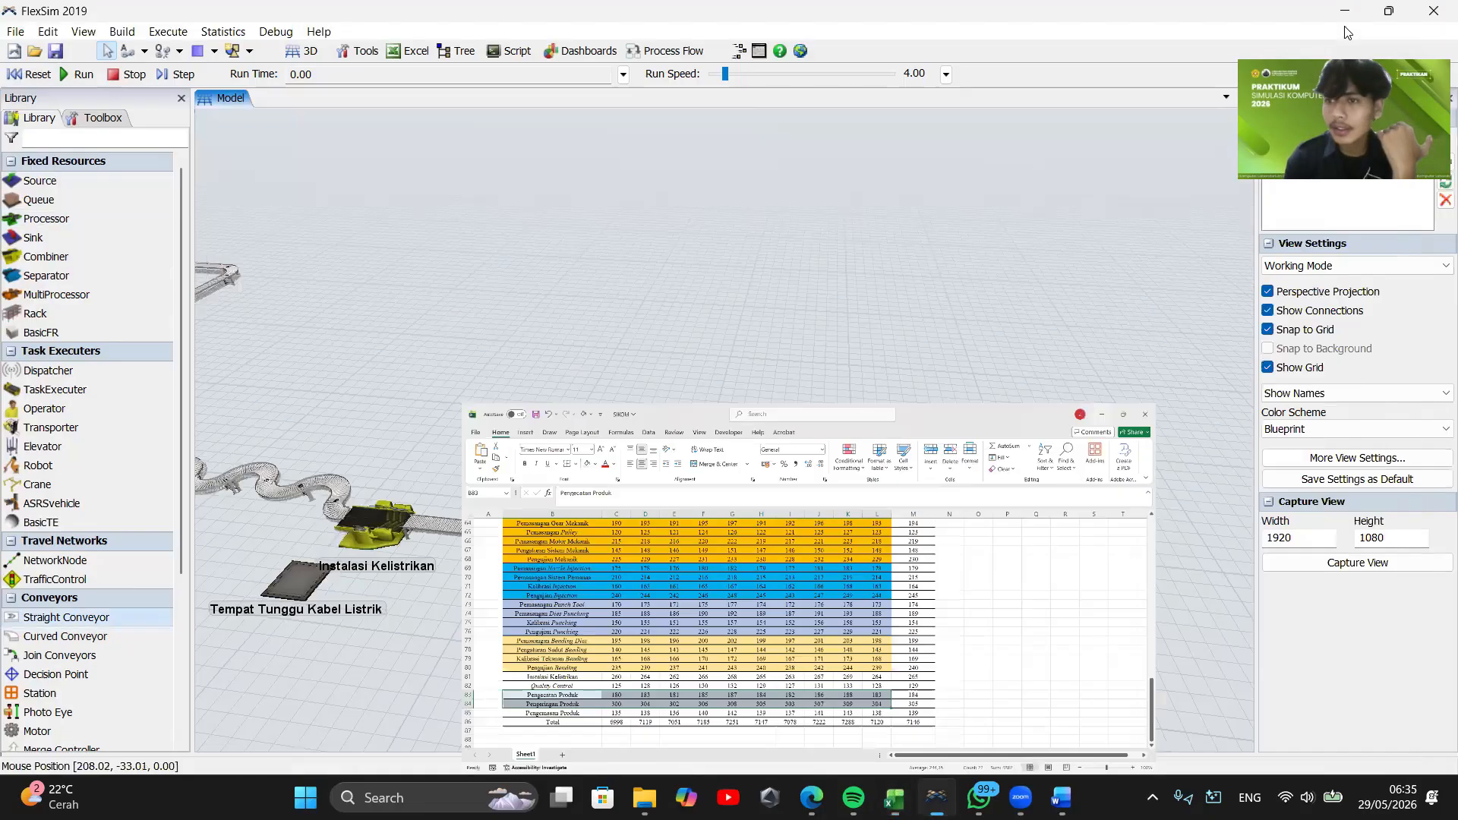
Place a MultiProcessor in FlexSim at the end of the conveyor after Quality Control and rename it Pengecatan Produk
drag(55, 295, 702, 569)
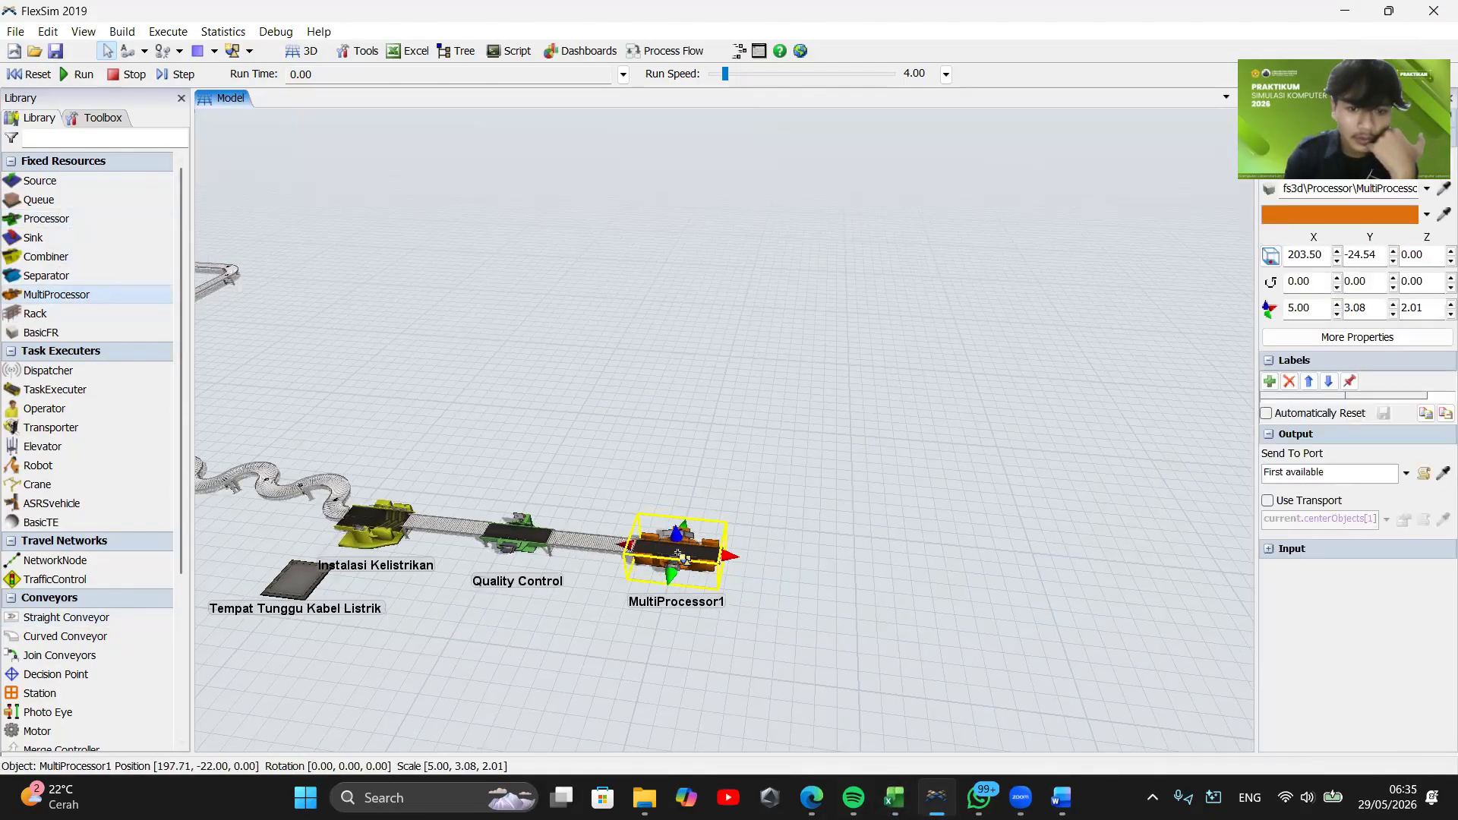
double_click(675, 552)
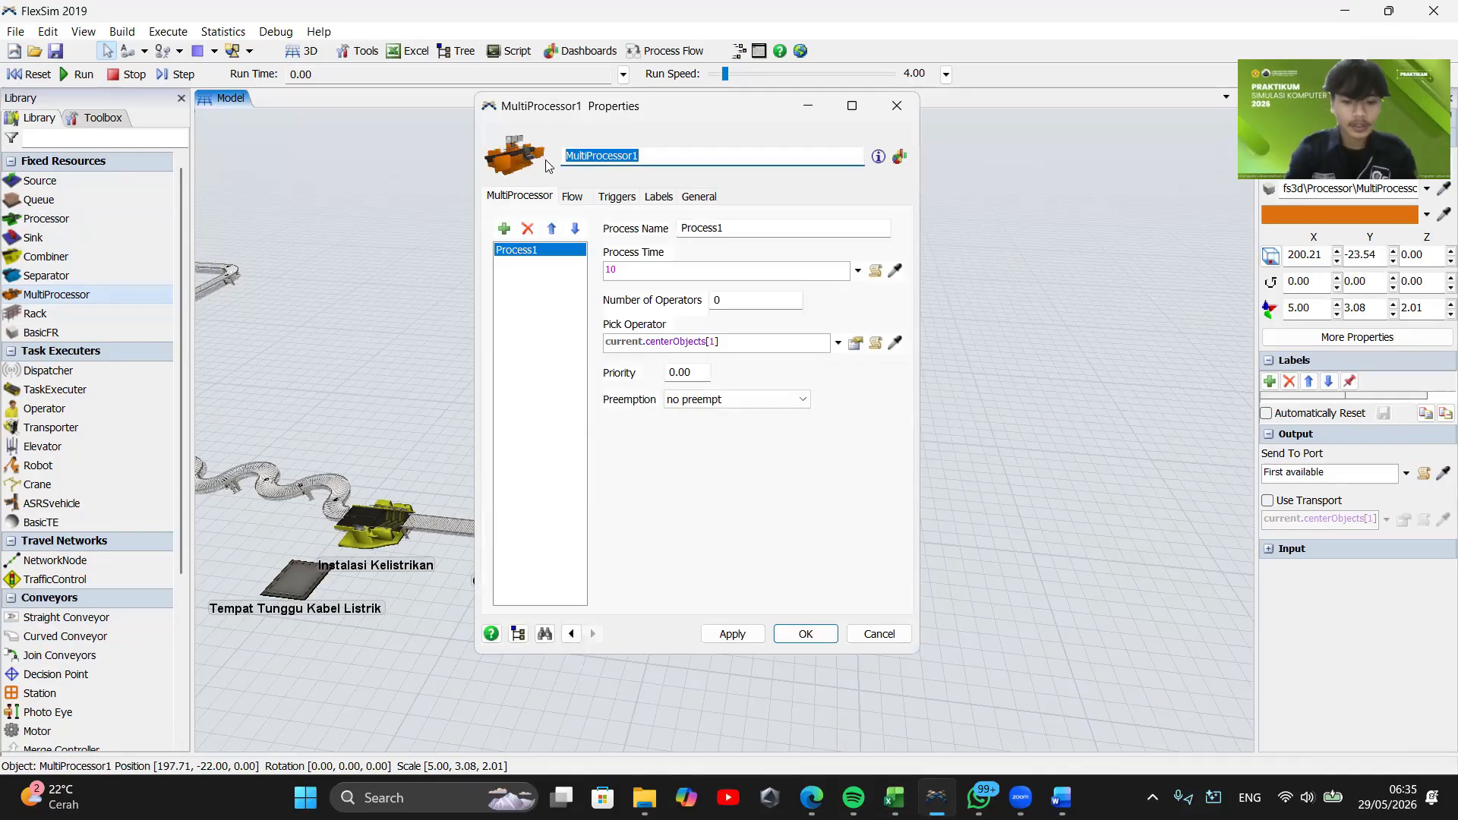
text(Pengecatan Produk)
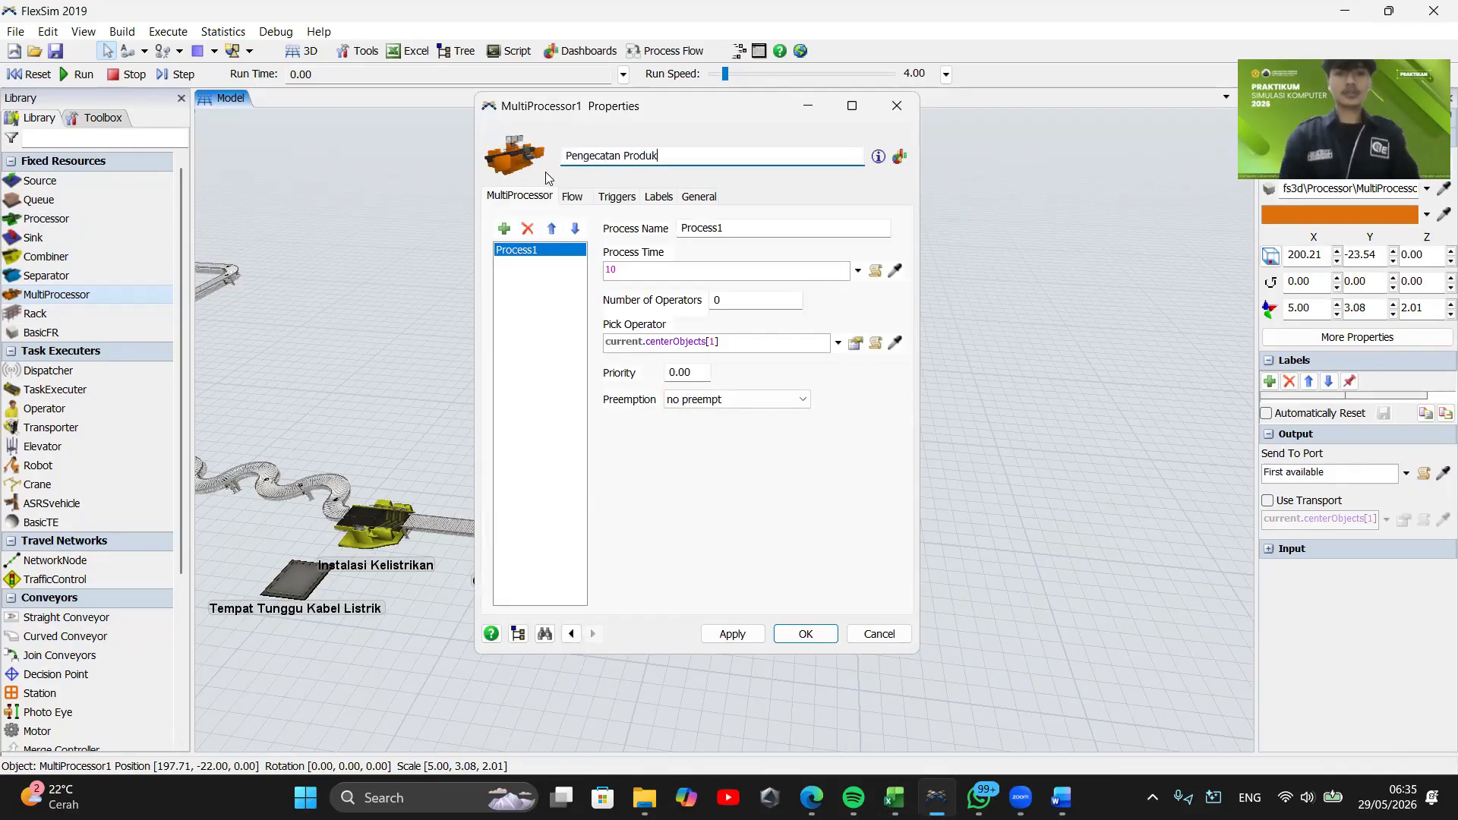
Name the multiprocessor's first process Pengecatan Produk and add a second process for Pengeringan
key(Tab)
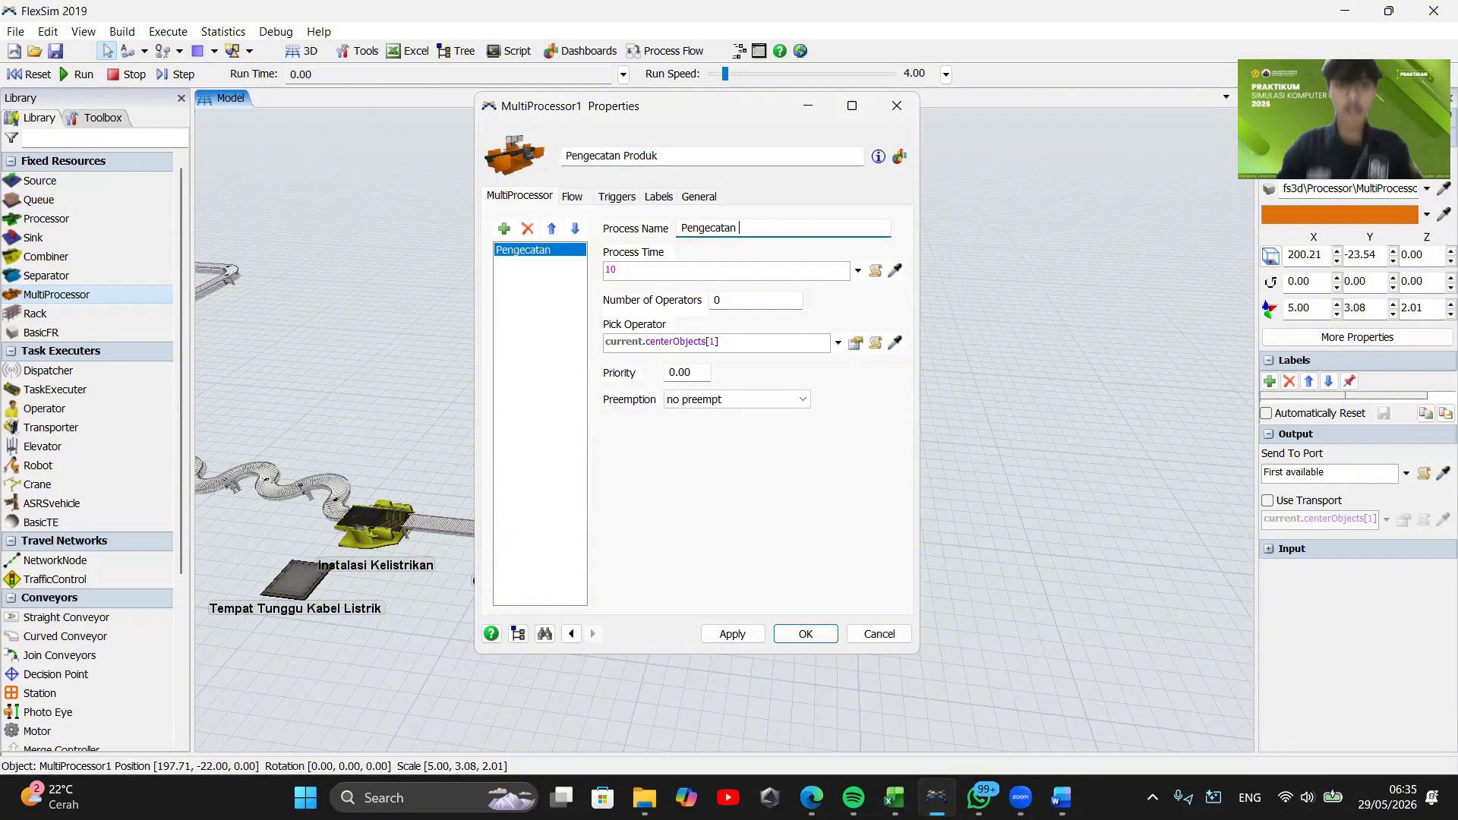
click(505, 229)
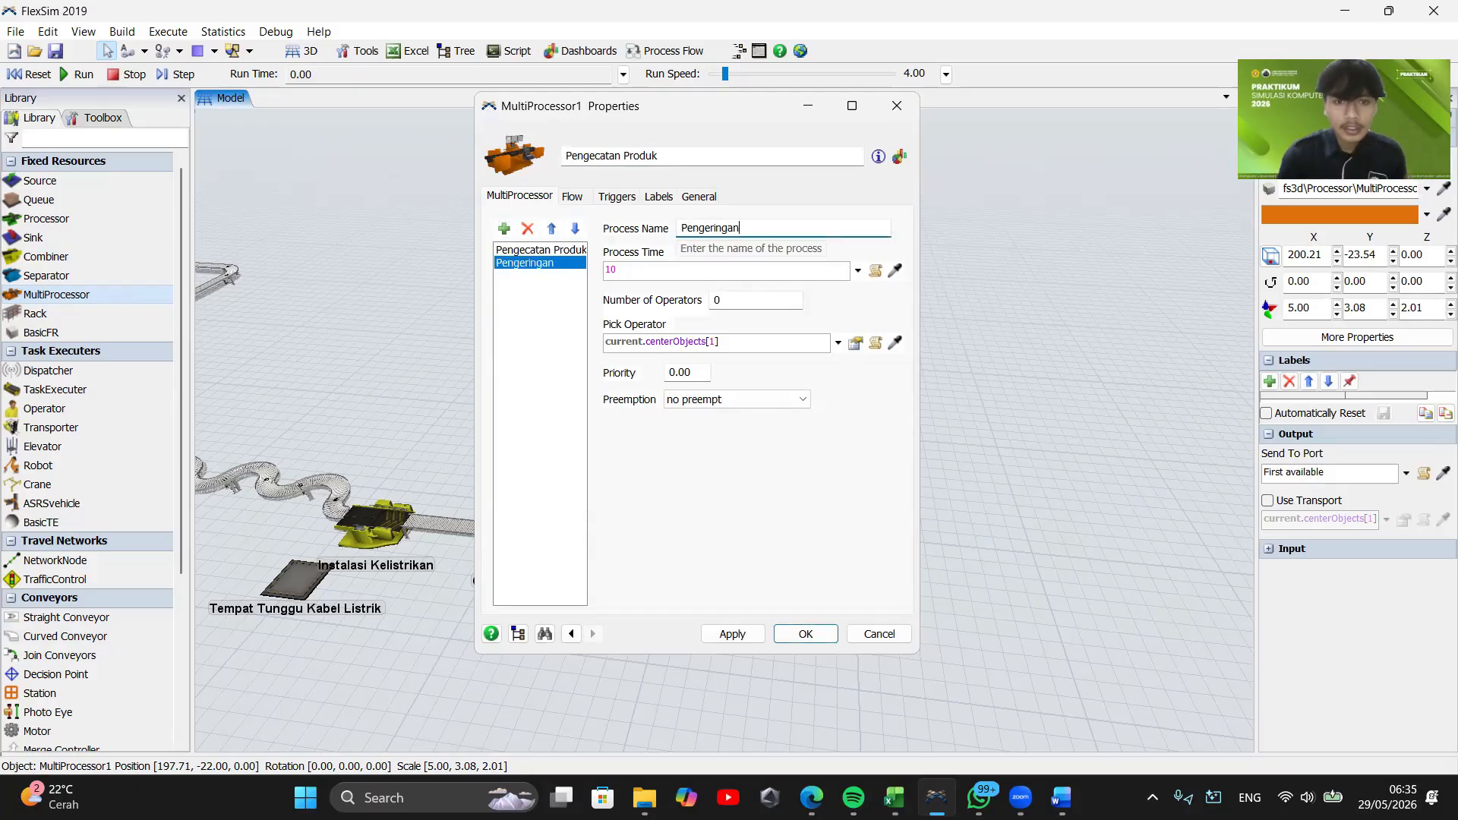
click(806, 634)
Add a straight conveyor about 6.4 m long at the output side of the Pengecatan Produk multiprocessor
drag(353, 492, 254, 477)
click(93, 616)
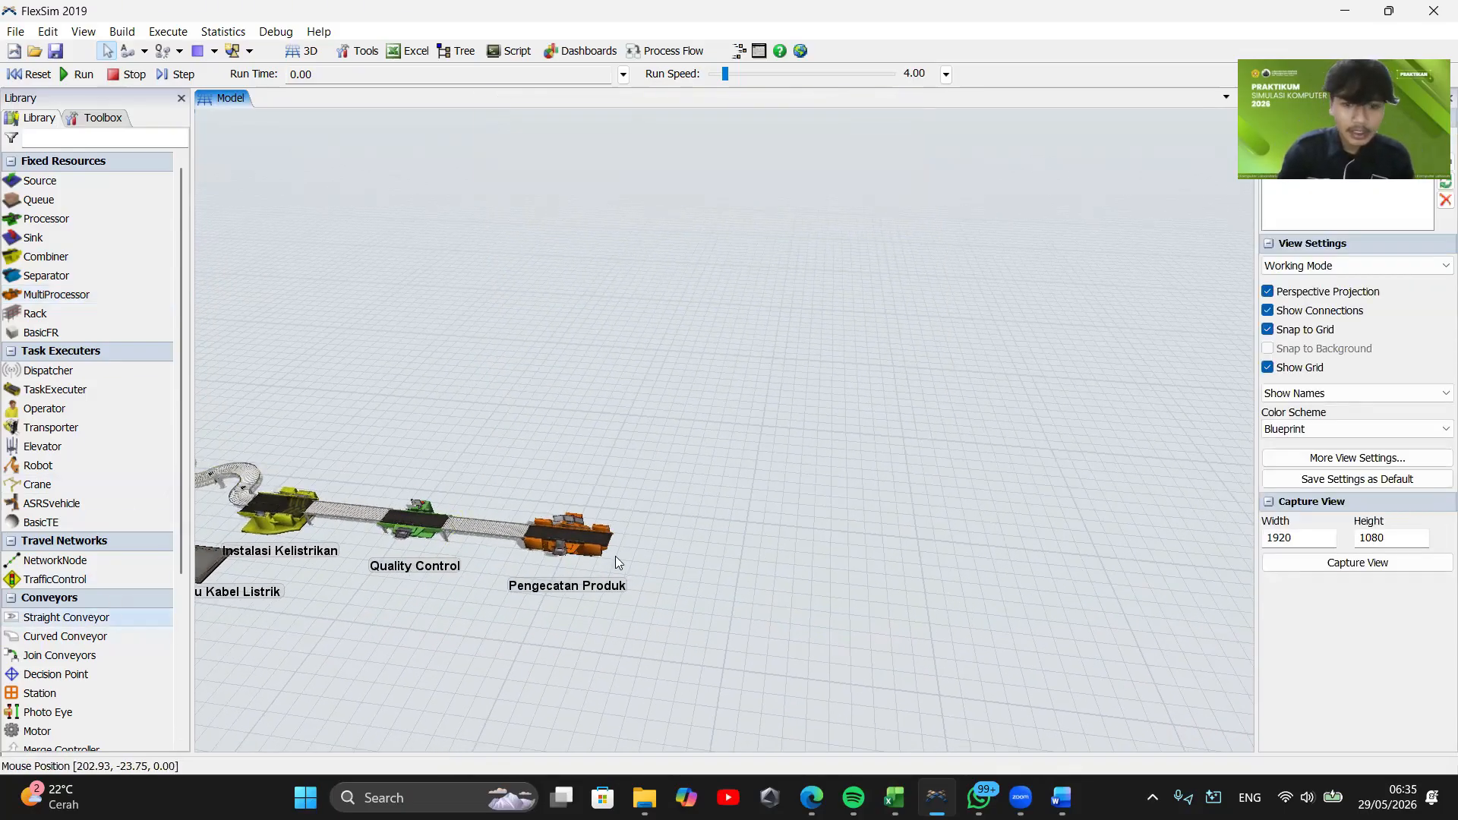
mouse_move(616, 555)
mouse_down()
mouse_move(732, 566)
mouse_move(686, 555)
mouse_up()
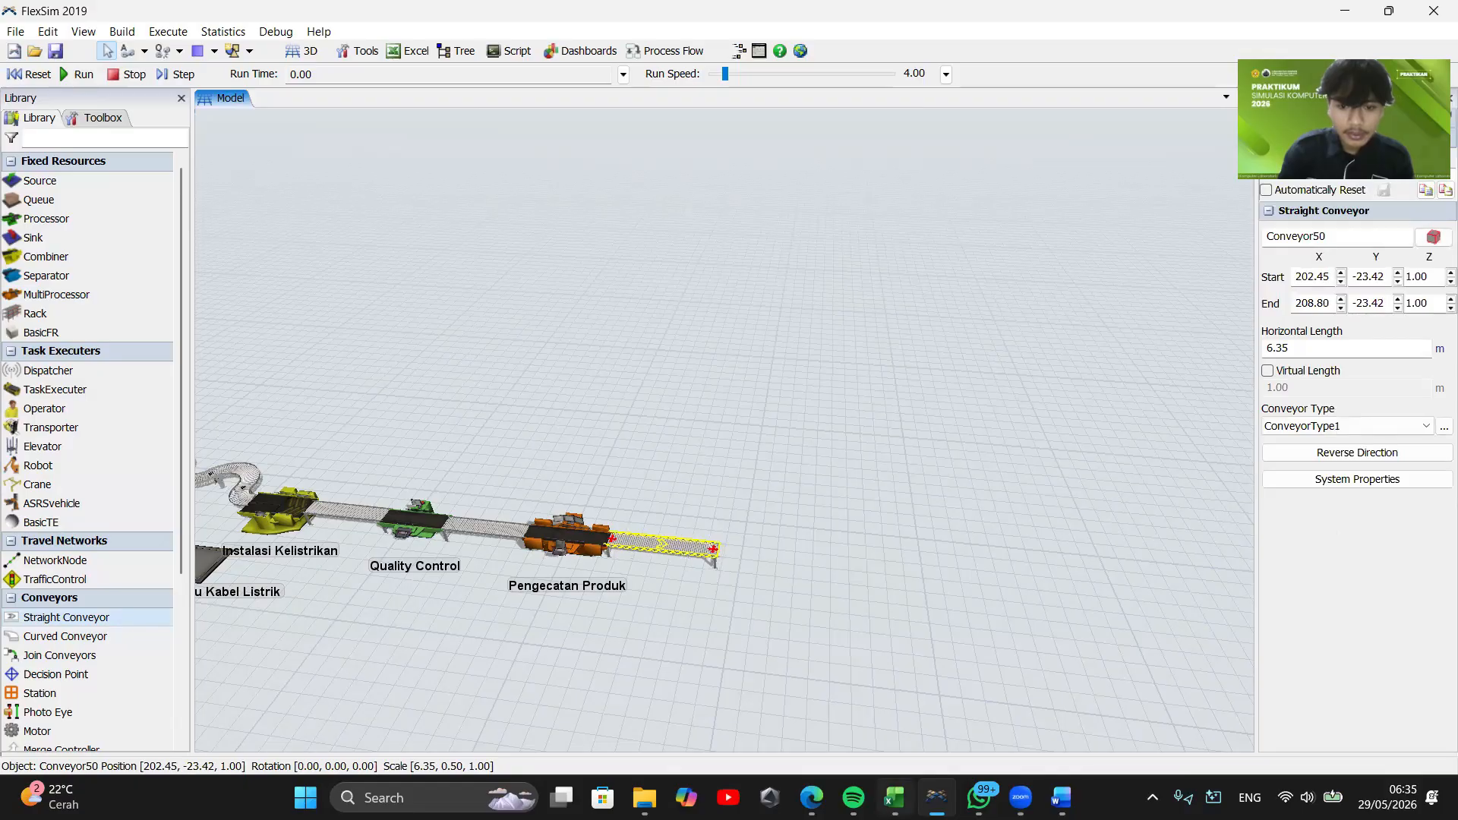
Check the last activity in the Excel process list and the pallet packing description in LEMSIS TUBES.pdf
click(894, 797)
click(320, 649)
click(1341, 25)
right_drag(881, 585, 900, 536)
click(811, 798)
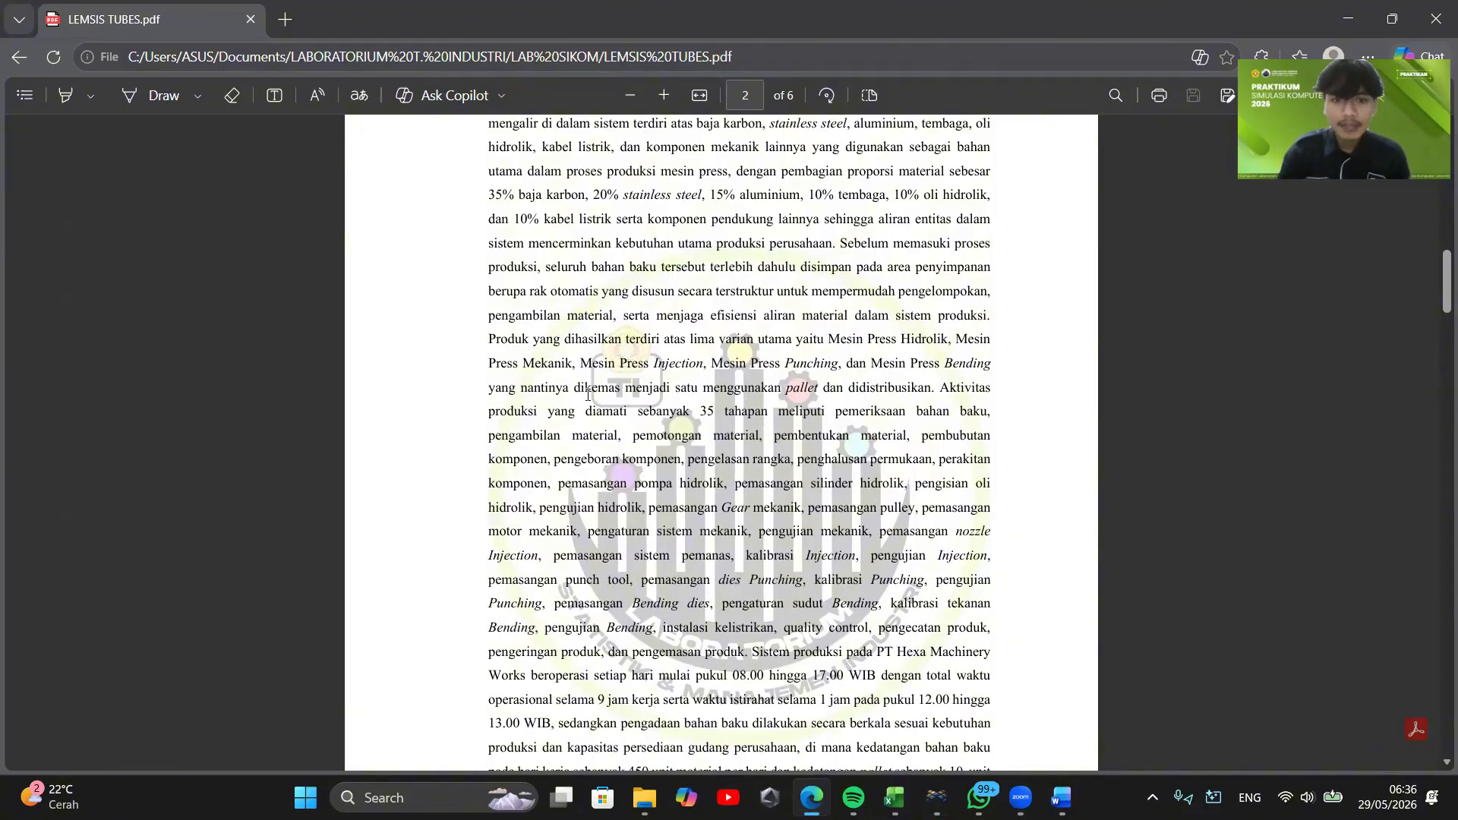
scroll(780, 395, up, 4)
scroll(780, 395, down, 6)
click(1348, 9)
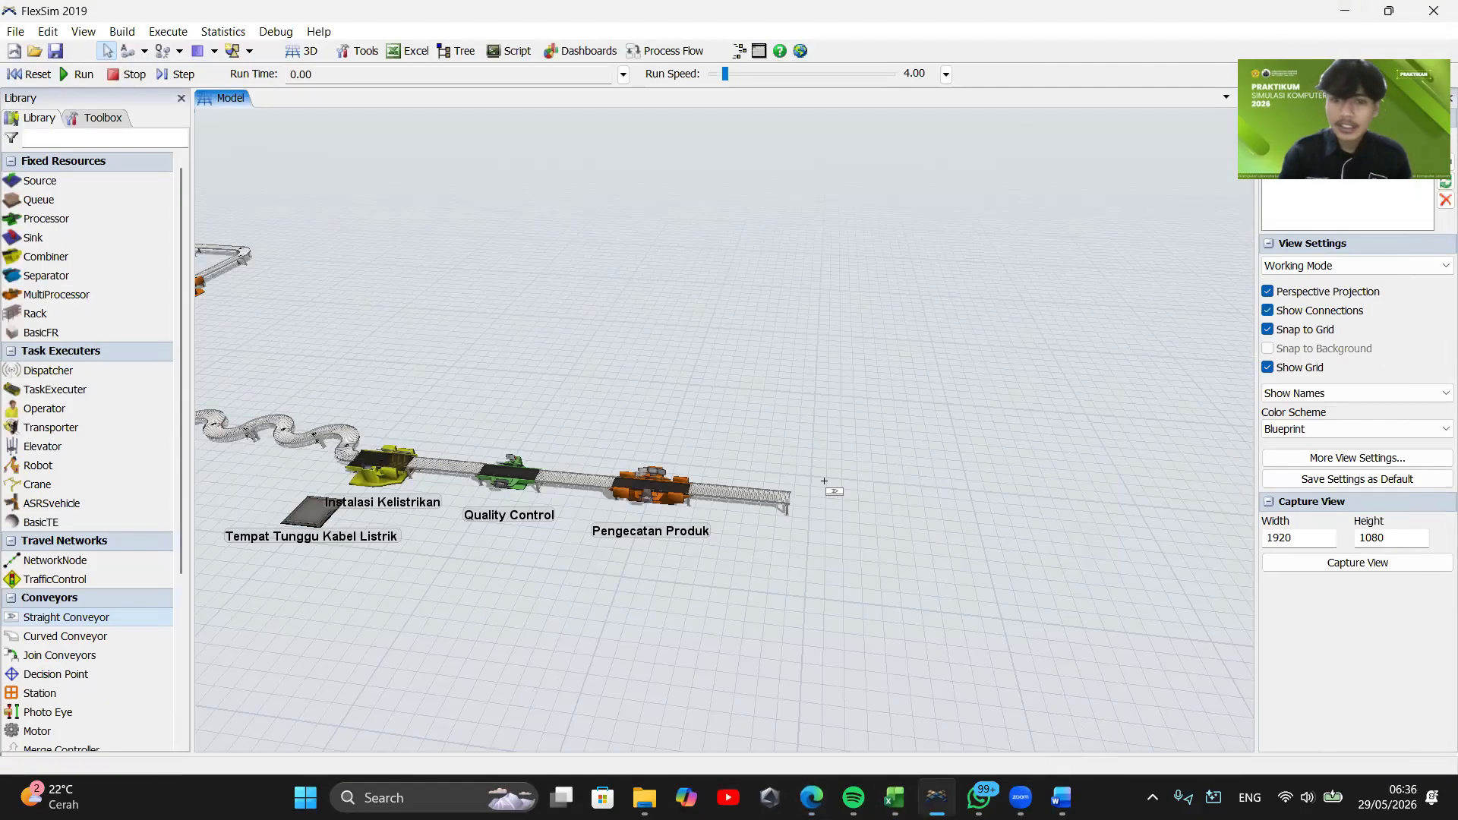
Place a Source in the open area beside the line, set its Z rotation to 90, and rename it Kedatangan Pallet
drag(46, 181, 469, 563)
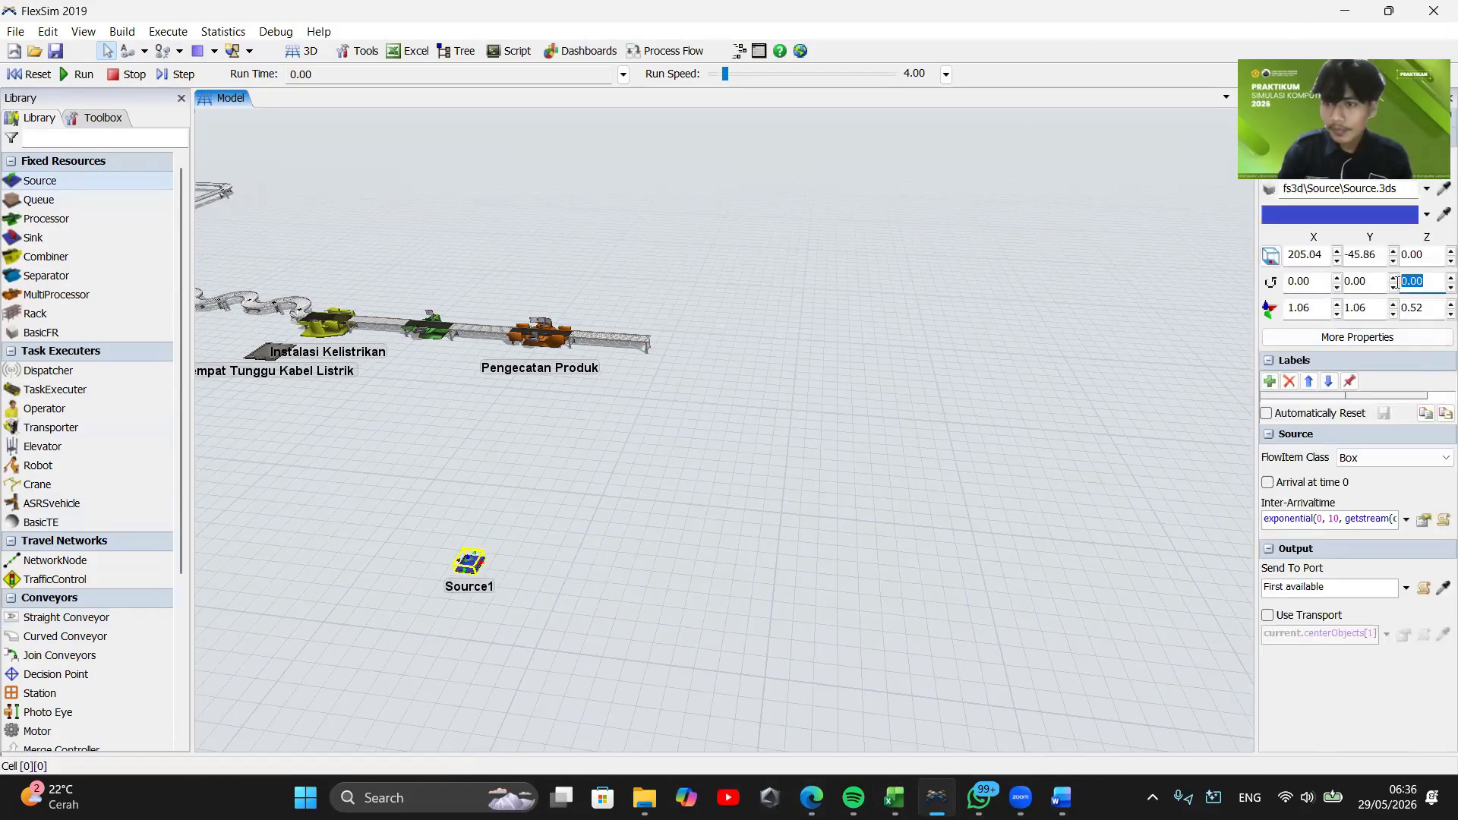
text(90)
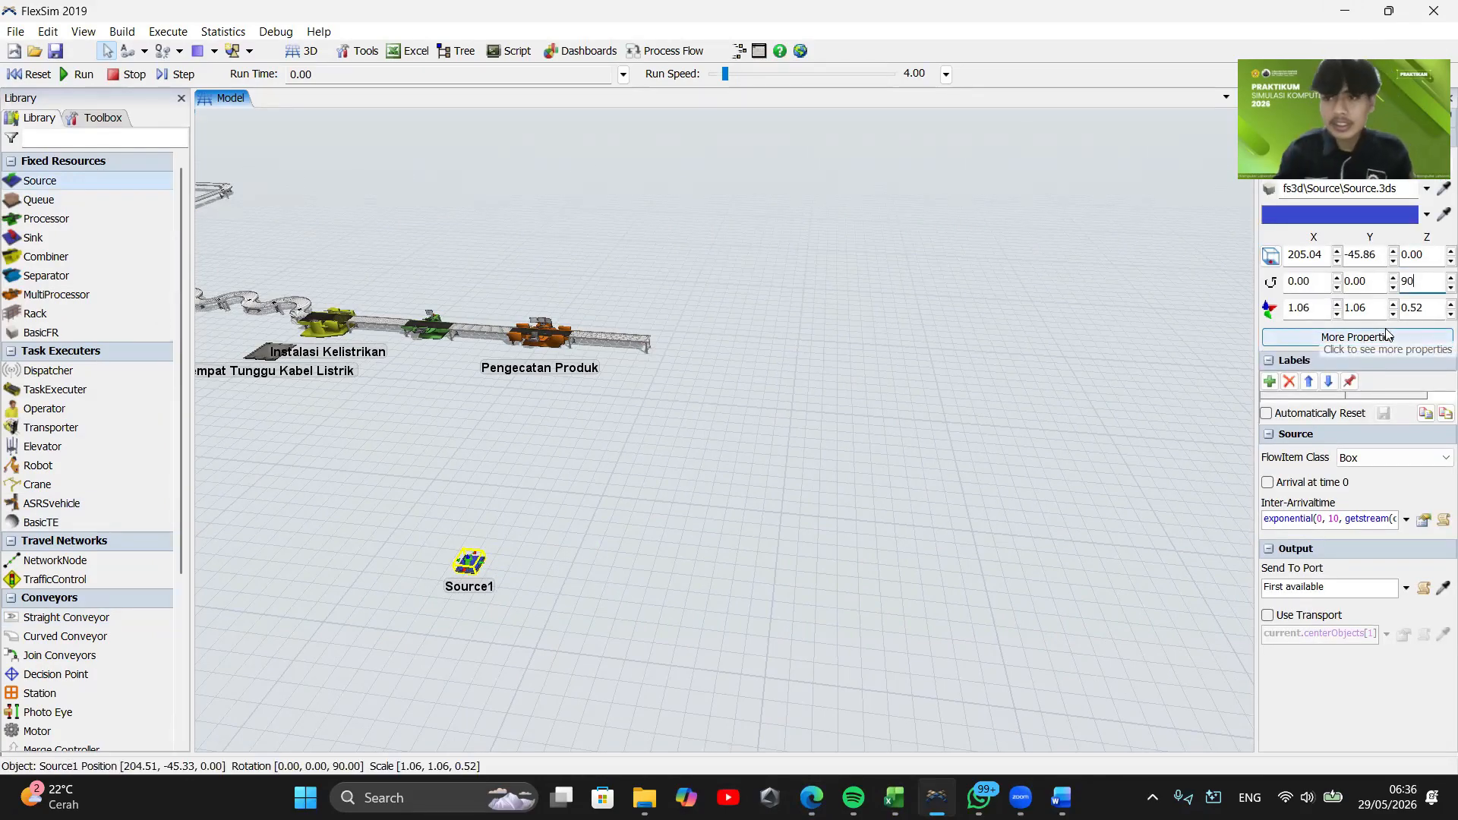
drag(515, 578, 672, 598)
double_click(626, 581)
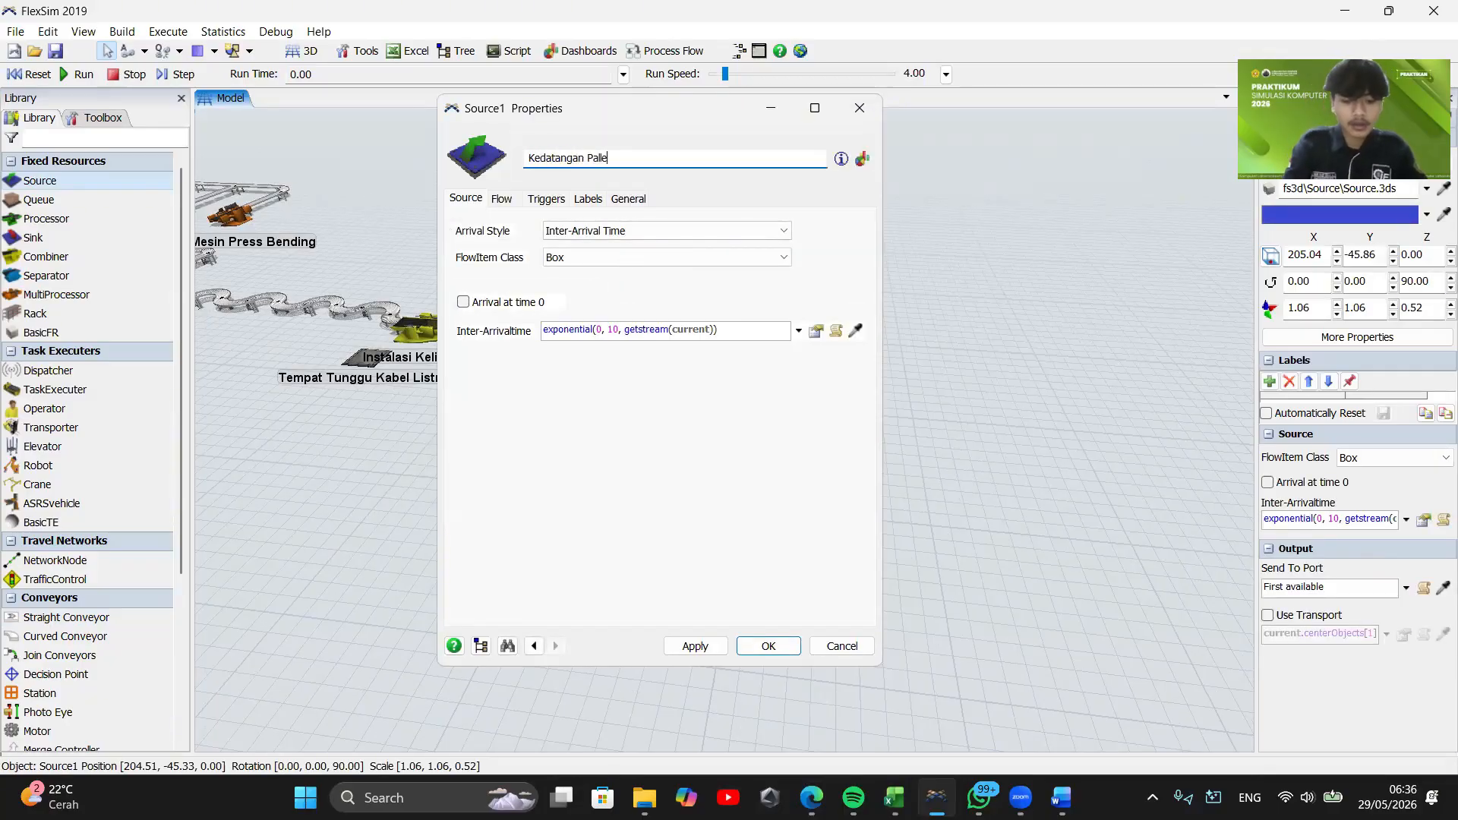
Set the Kedatangan Pallet inter-arrival time to custom weekly daily rates, with 10 for every day from Monday to Sunday
click(814, 336)
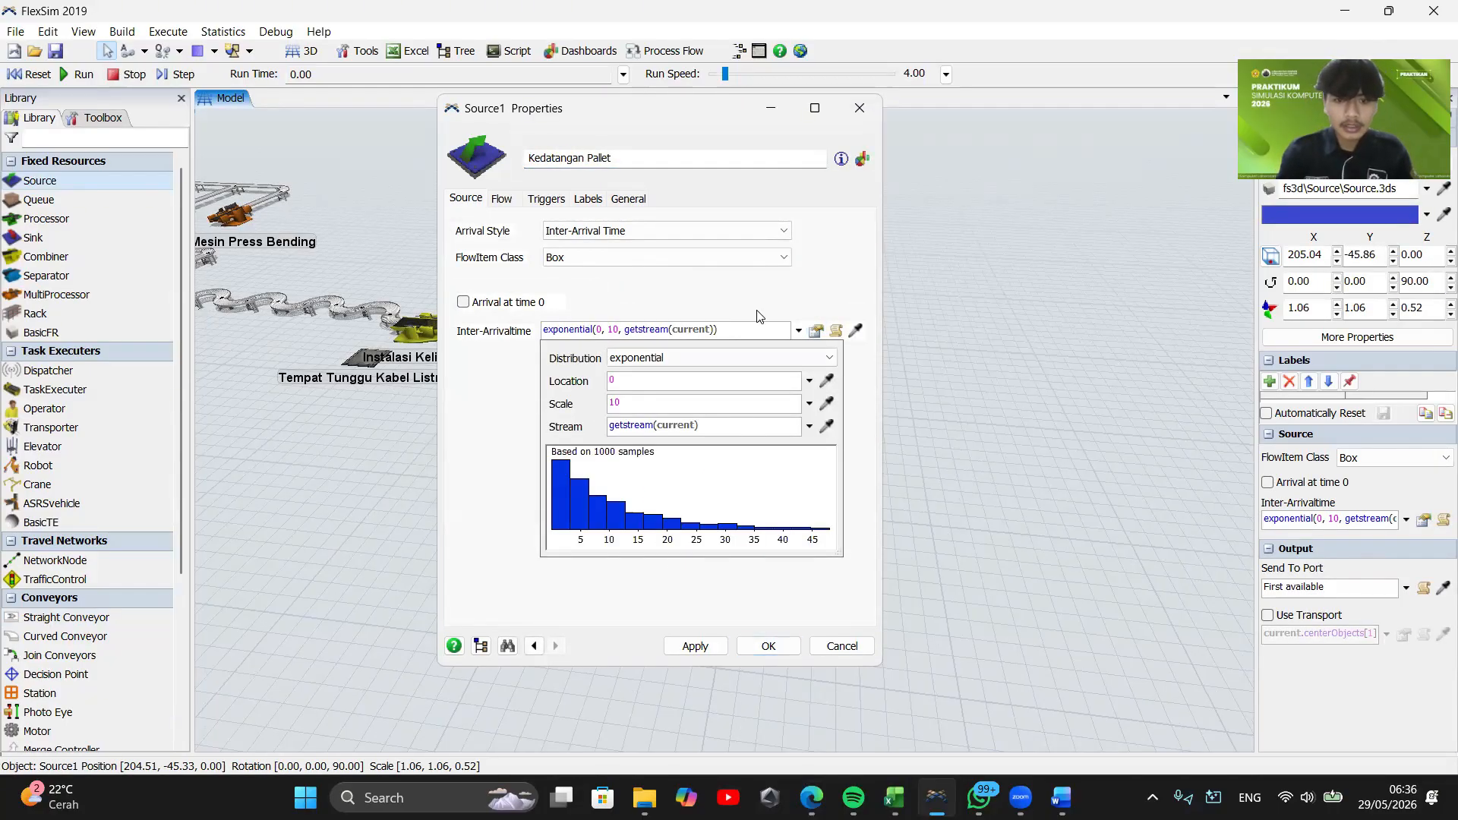
click(819, 328)
click(608, 294)
click(798, 331)
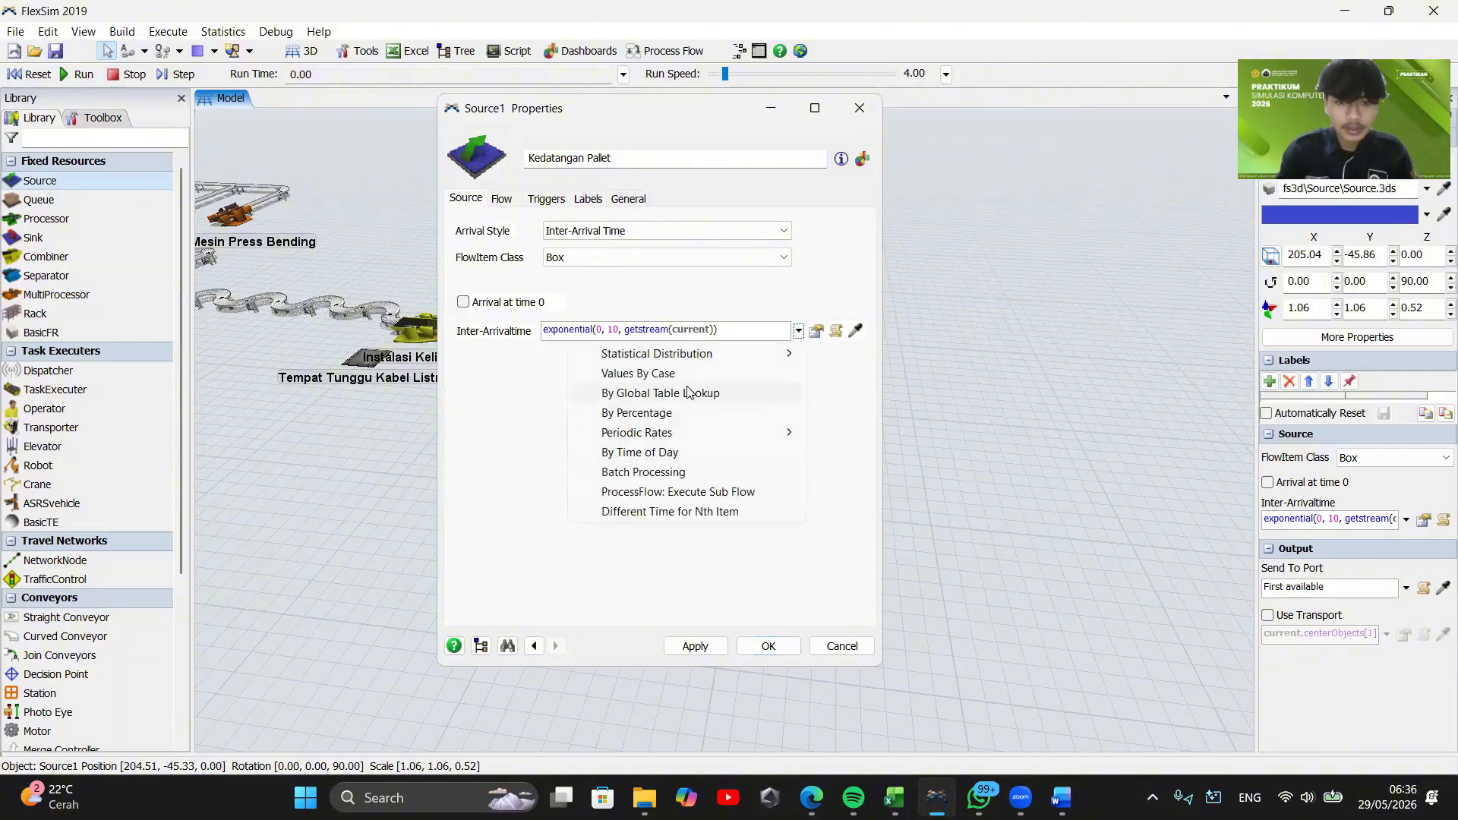
mouse_move(713, 434)
click(899, 472)
click(665, 416)
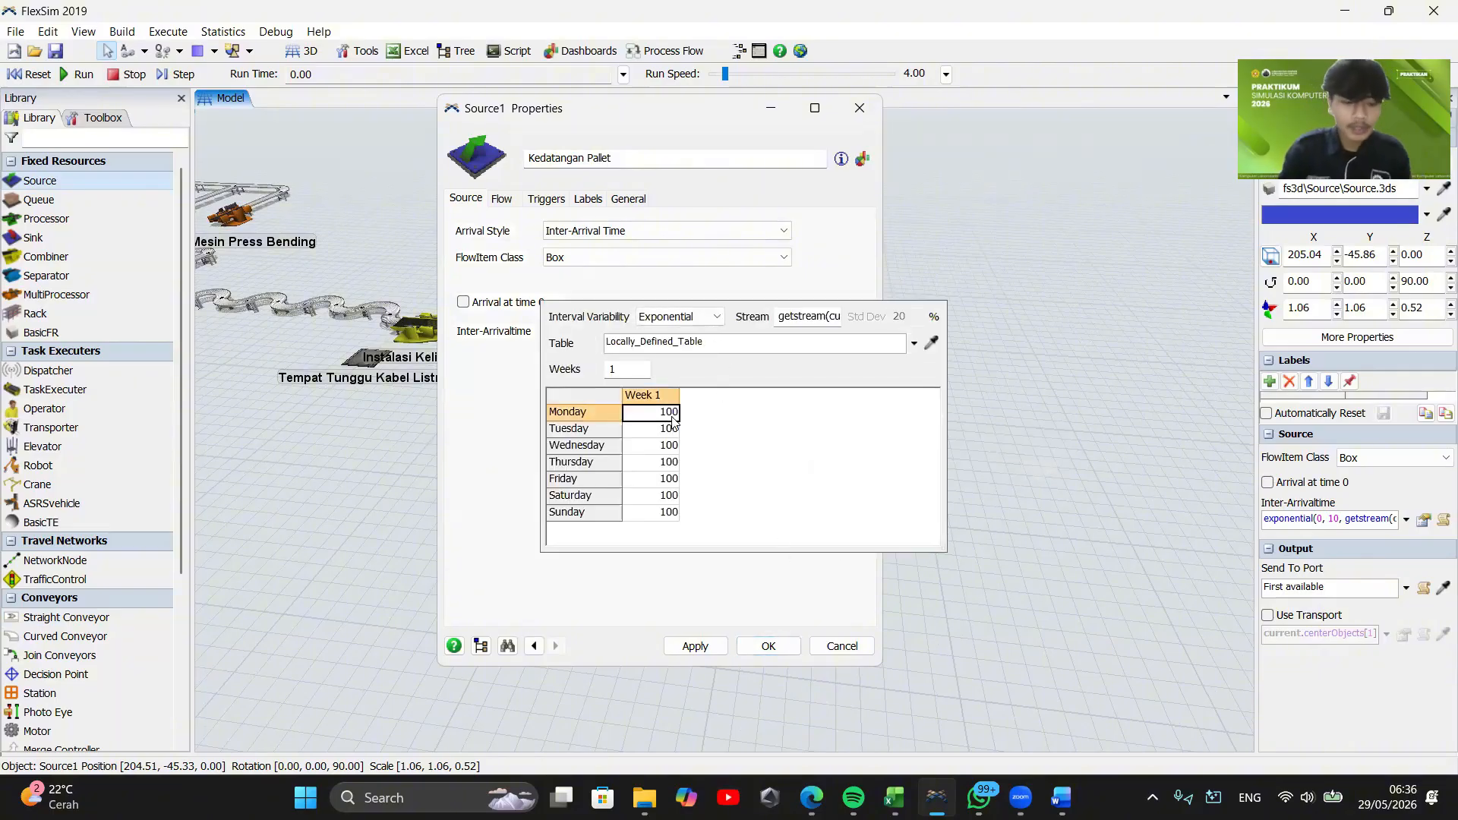
text(10 10 10 10 10 10)
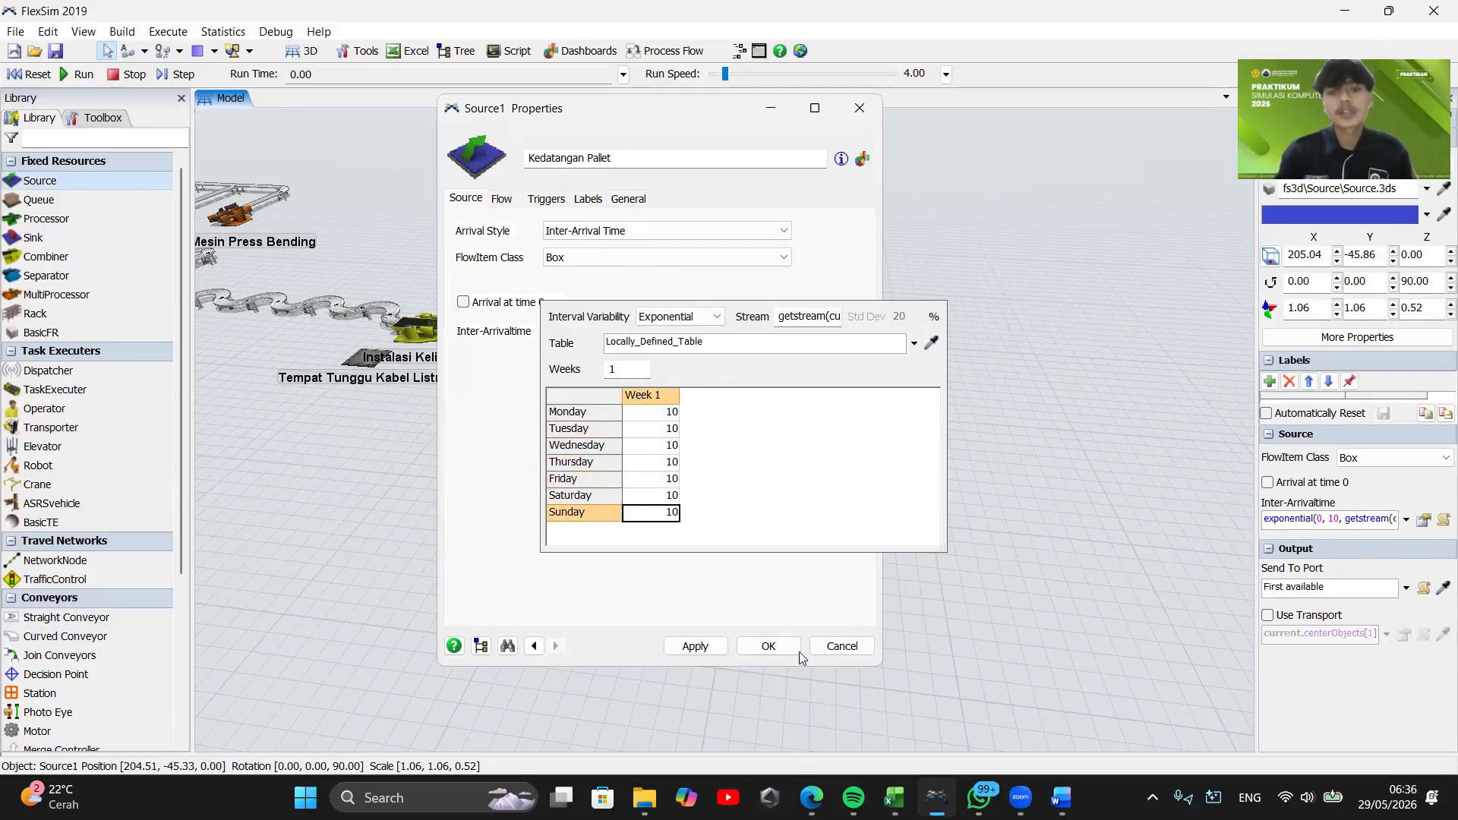
Check the daily pallet arrival quantity in the LEMSIS TUBES.pdf system description
click(811, 798)
scroll(702, 448, up, 4)
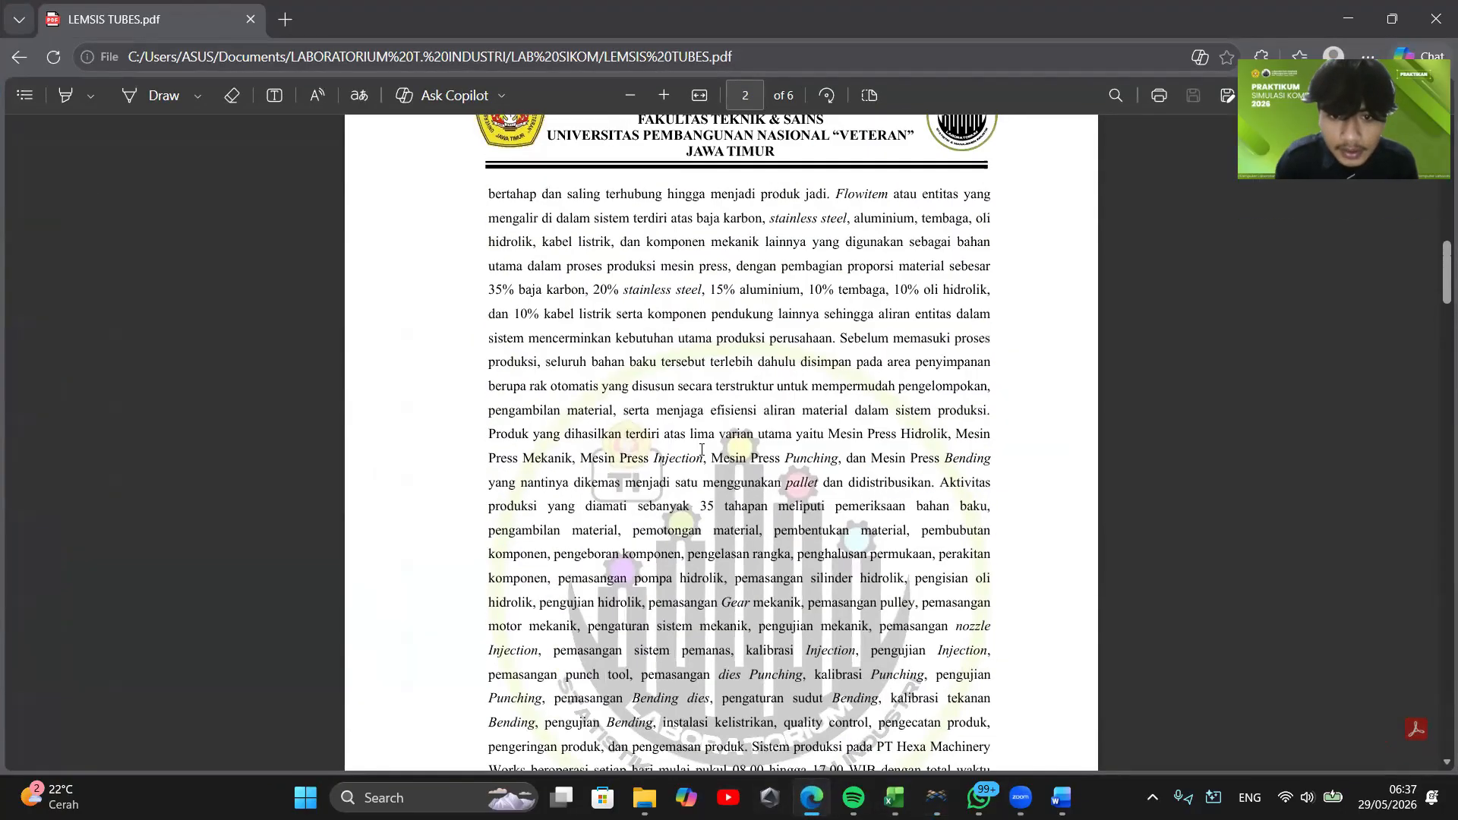
scroll(702, 449, down, 4)
drag(851, 583, 989, 591)
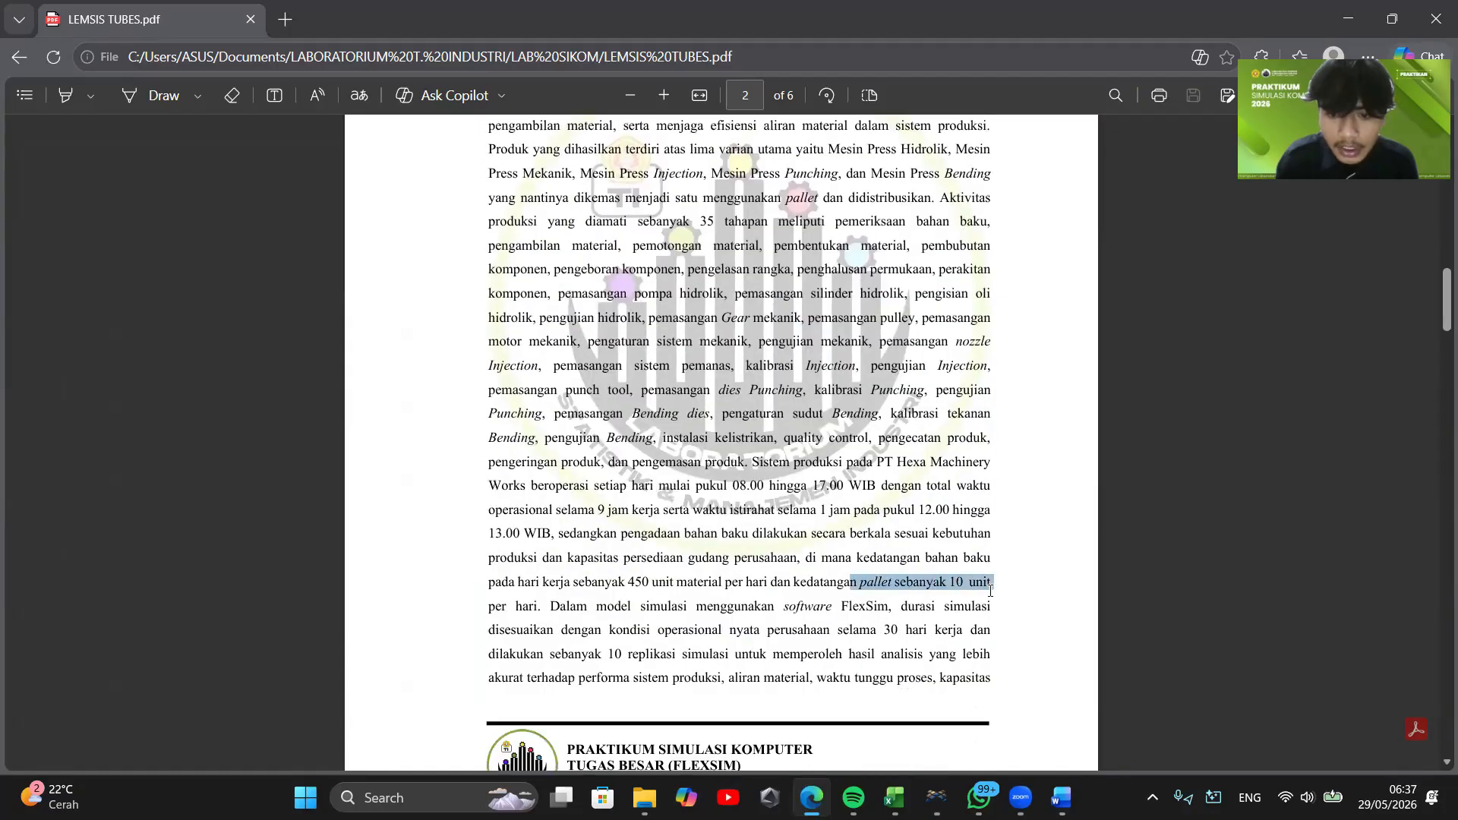
key(alt+Tab)
Review the weekly arrival table in FlexSim and apply the Kedatangan Pallet source settings
click(816, 331)
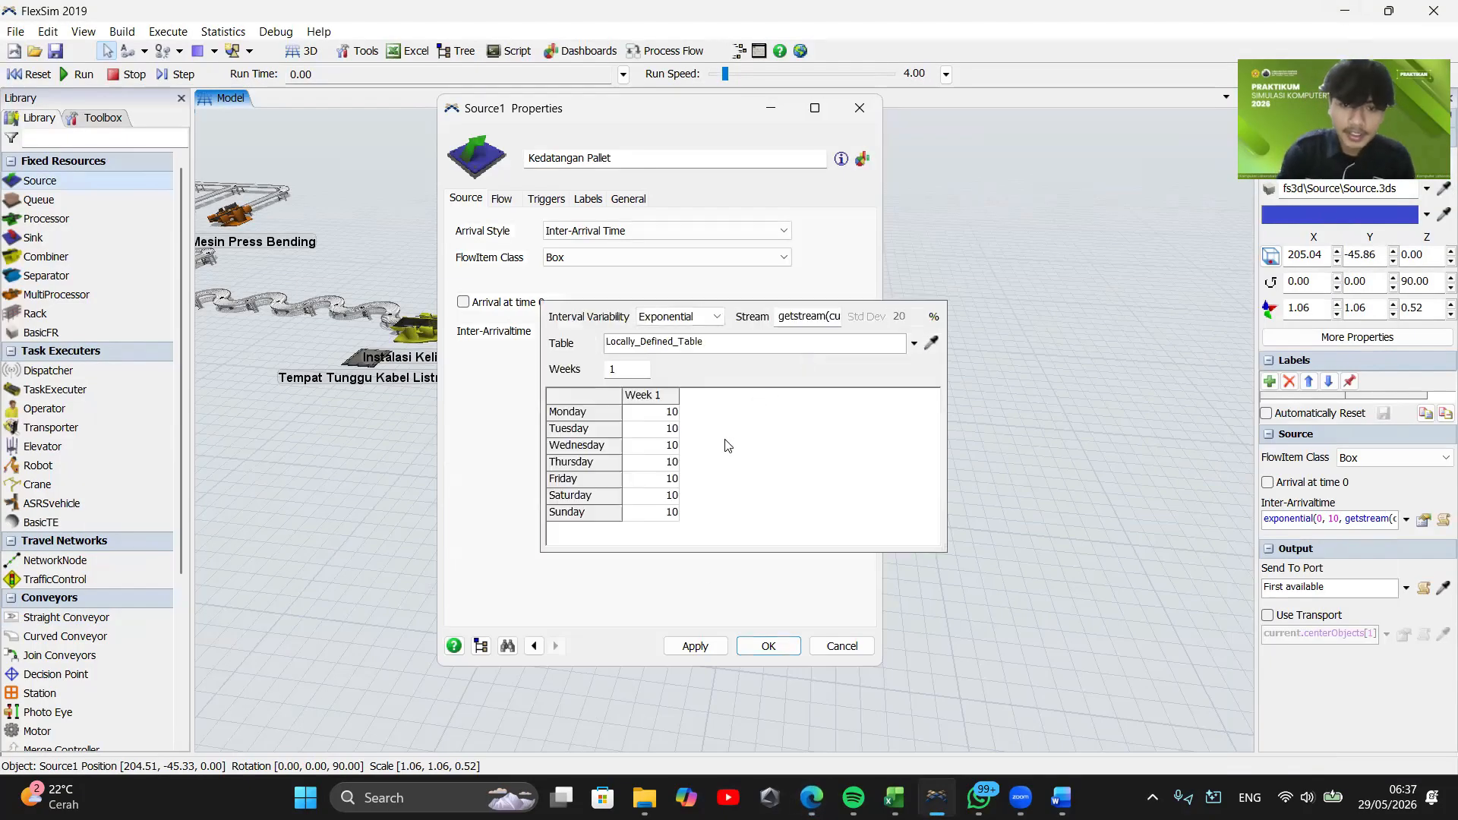
click(790, 627)
click(695, 645)
click(769, 646)
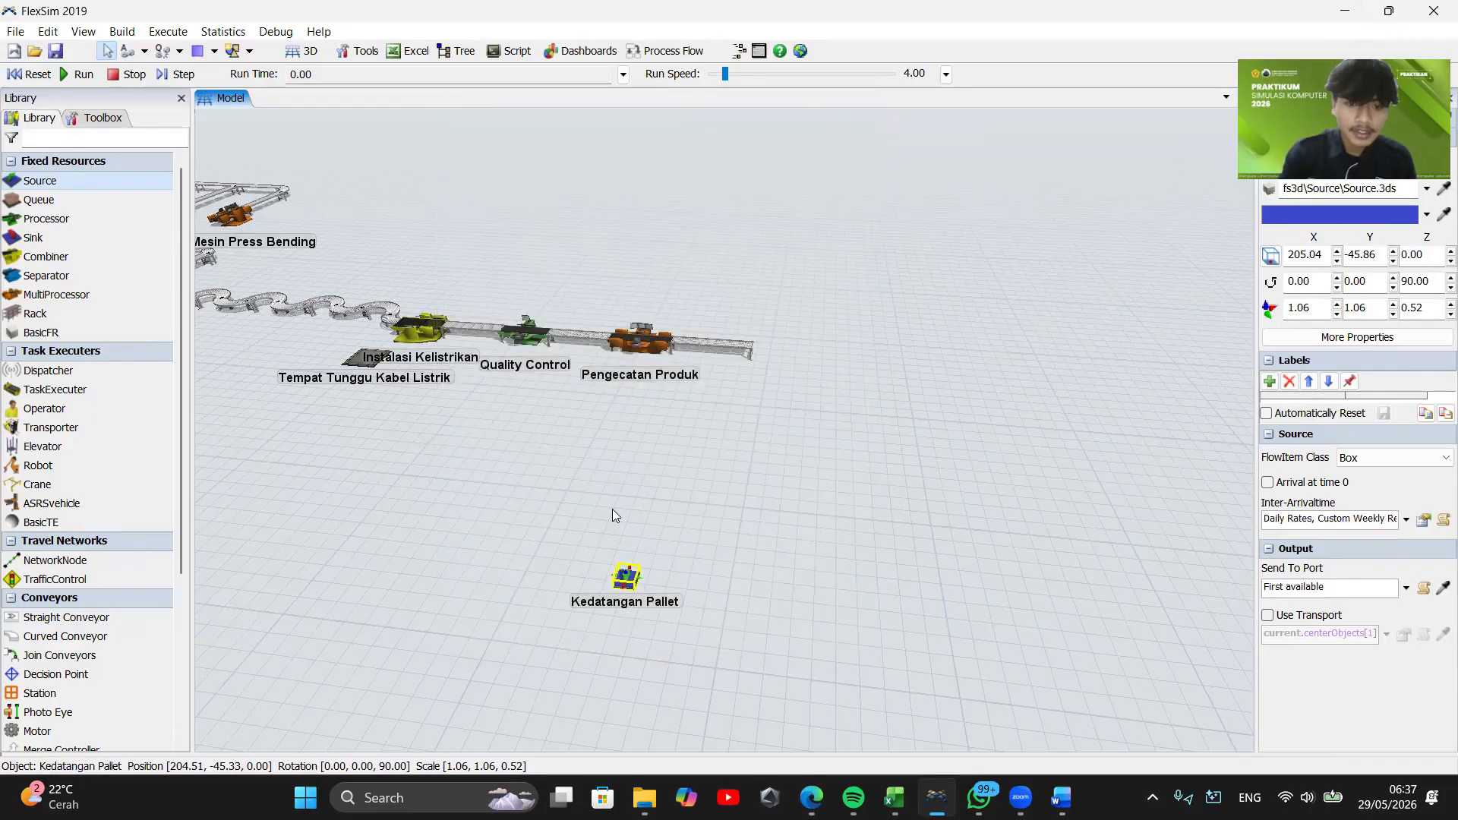
Place a Queue next to the Kedatangan Pallet source, on the side facing the production line
drag(612, 509, 547, 501)
drag(38, 199, 556, 525)
right_drag(565, 544, 488, 614)
click(487, 617)
drag(488, 613, 624, 697)
drag(565, 655, 497, 613)
drag(644, 583, 524, 564)
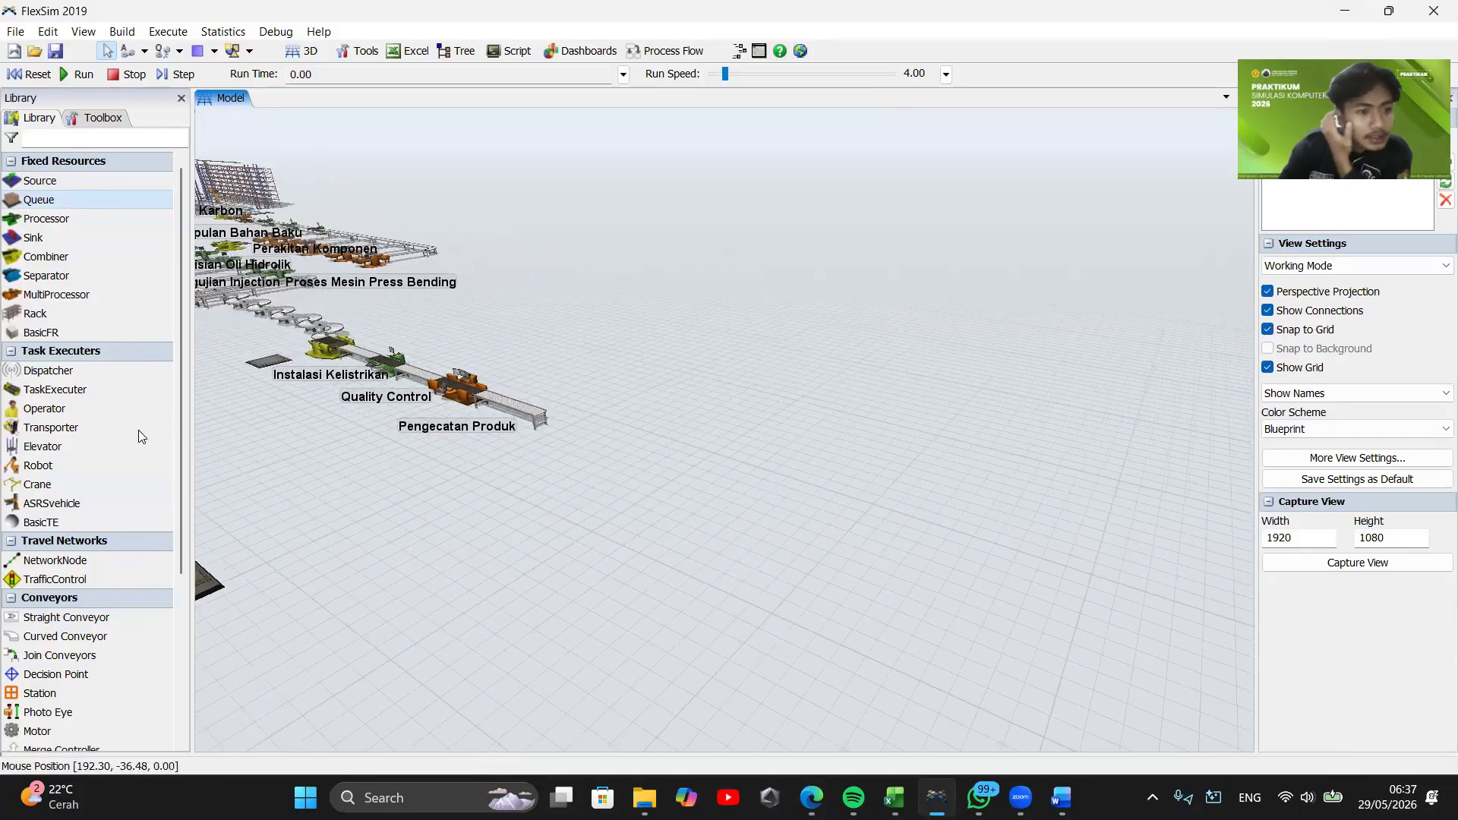
Copy the Instalasi Kelistrikan combiner to the end of the conveyor after Pengecatan Produk and open the copy's properties
click(336, 348)
key(ctrl+c)
key(ctrl+v)
drag(339, 350, 549, 429)
drag(579, 515, 707, 631)
double_click(655, 514)
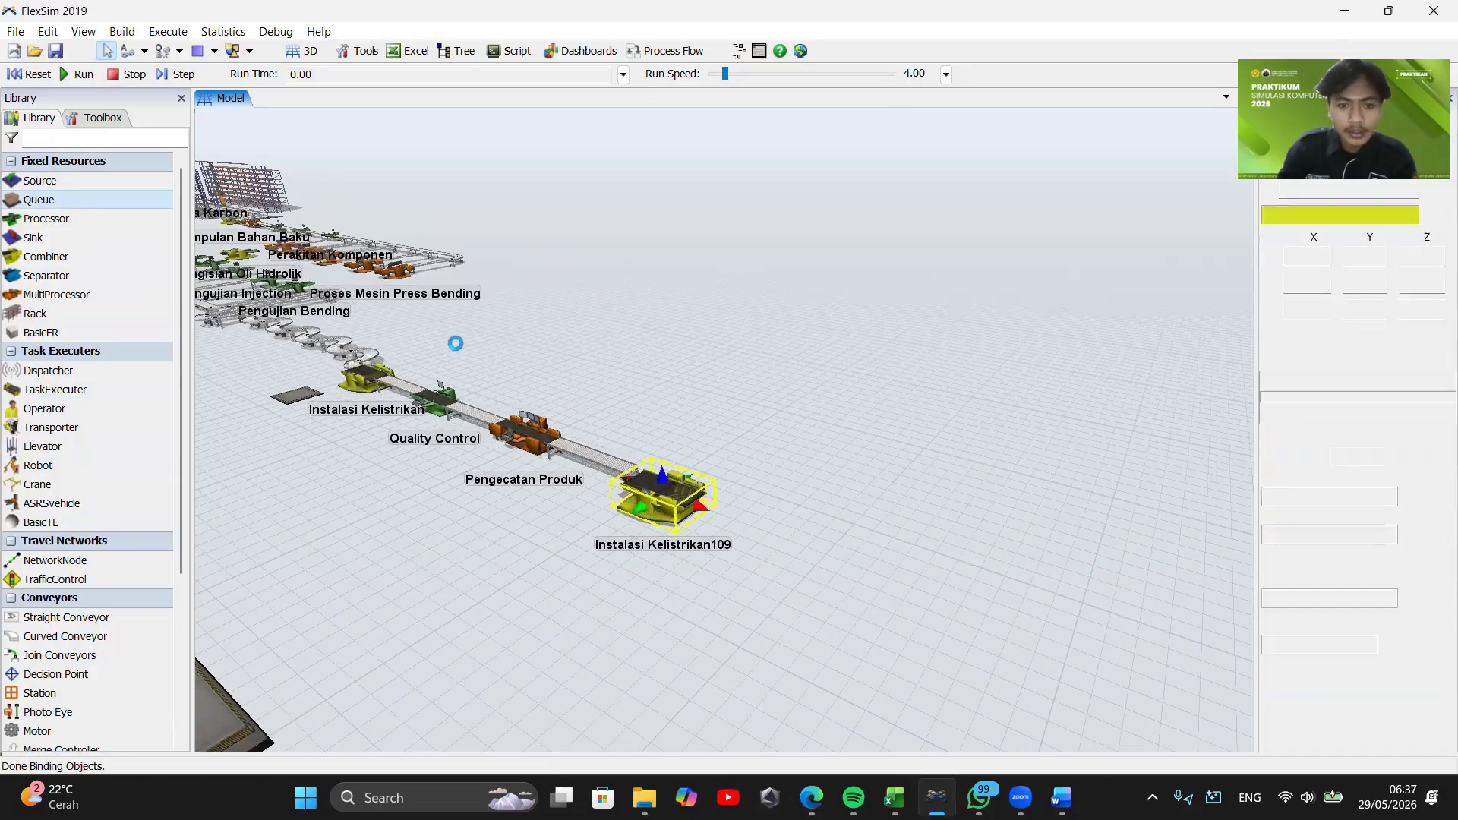
Rename the copied combiner Pengemasan and apply its properties
text(Pengemasan)
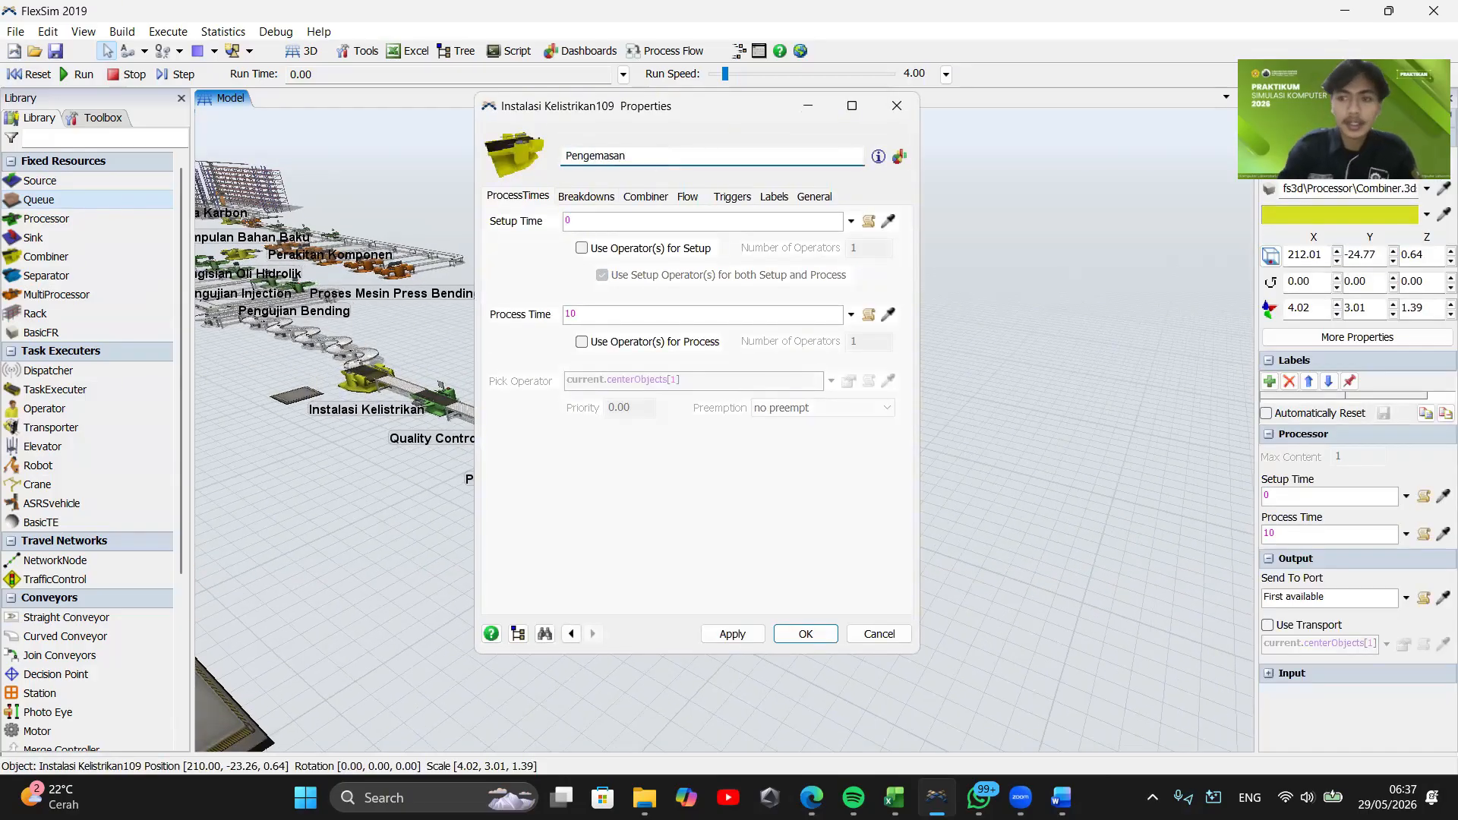
click(807, 634)
Place a Queue in front of the Pengemasan combiner and name it Tempat Pallet Sementara
drag(682, 561, 758, 593)
drag(471, 702, 608, 562)
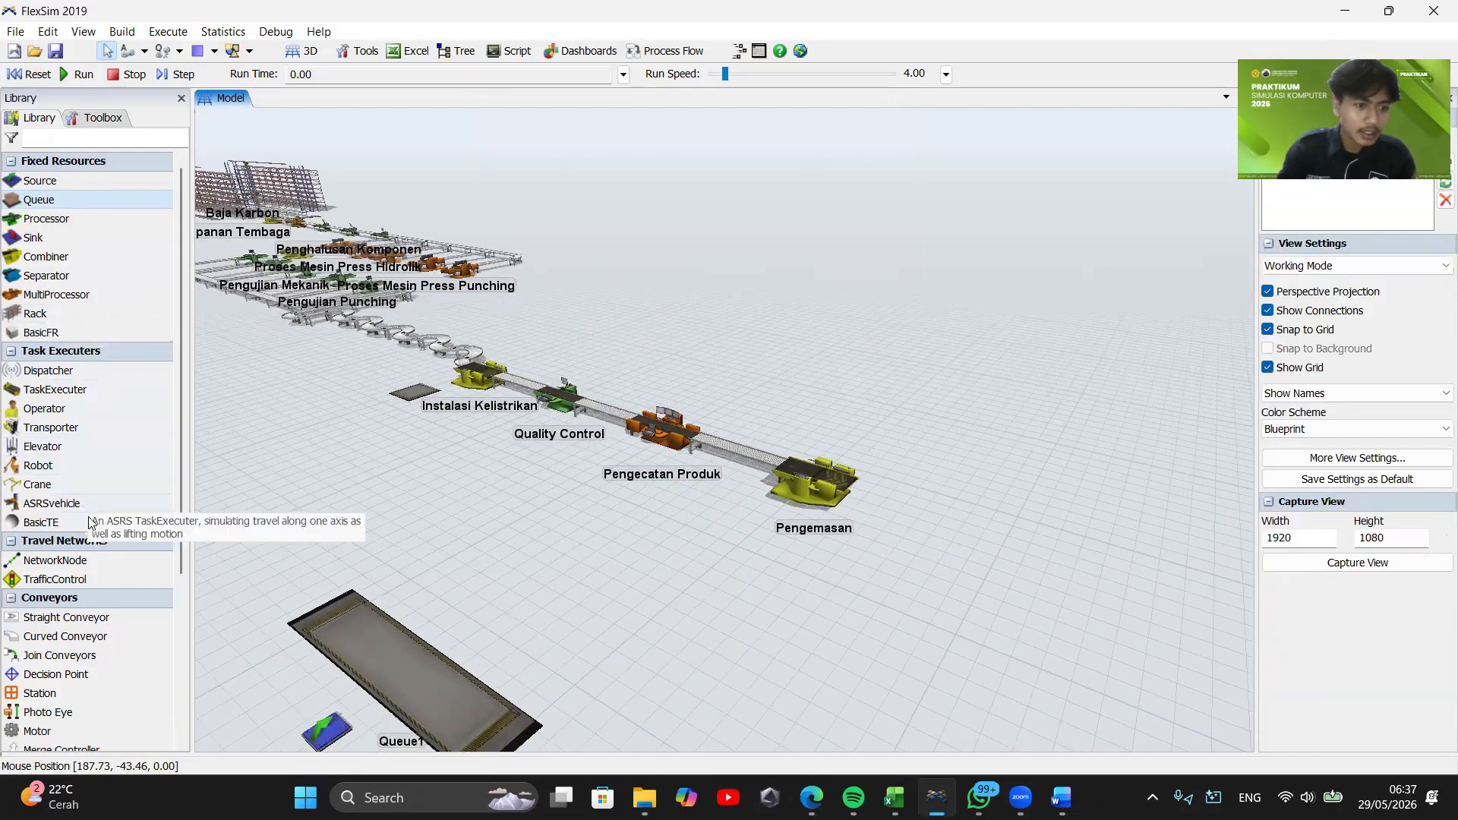
drag(141, 253, 775, 545)
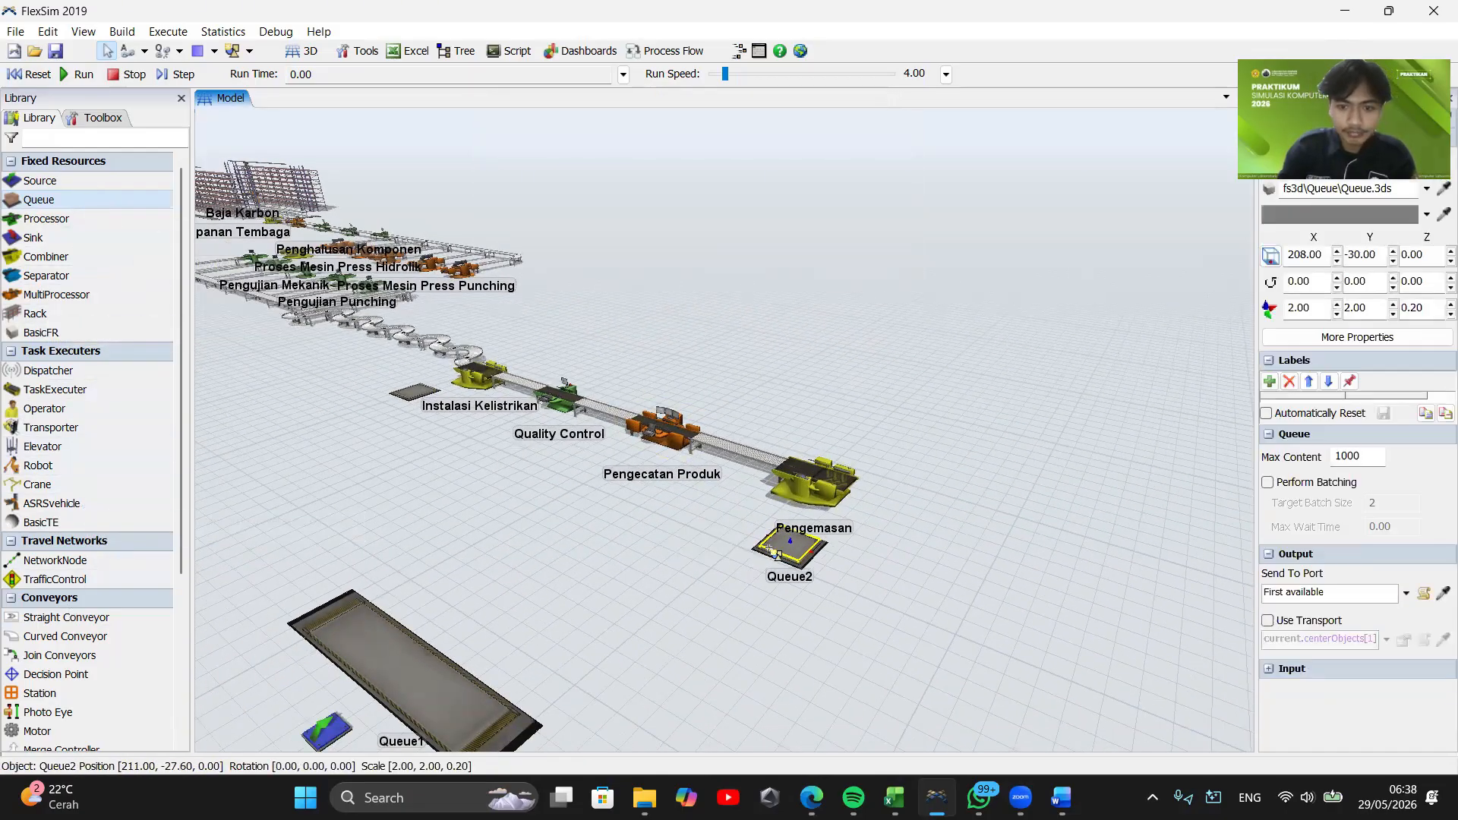
double_click(765, 547)
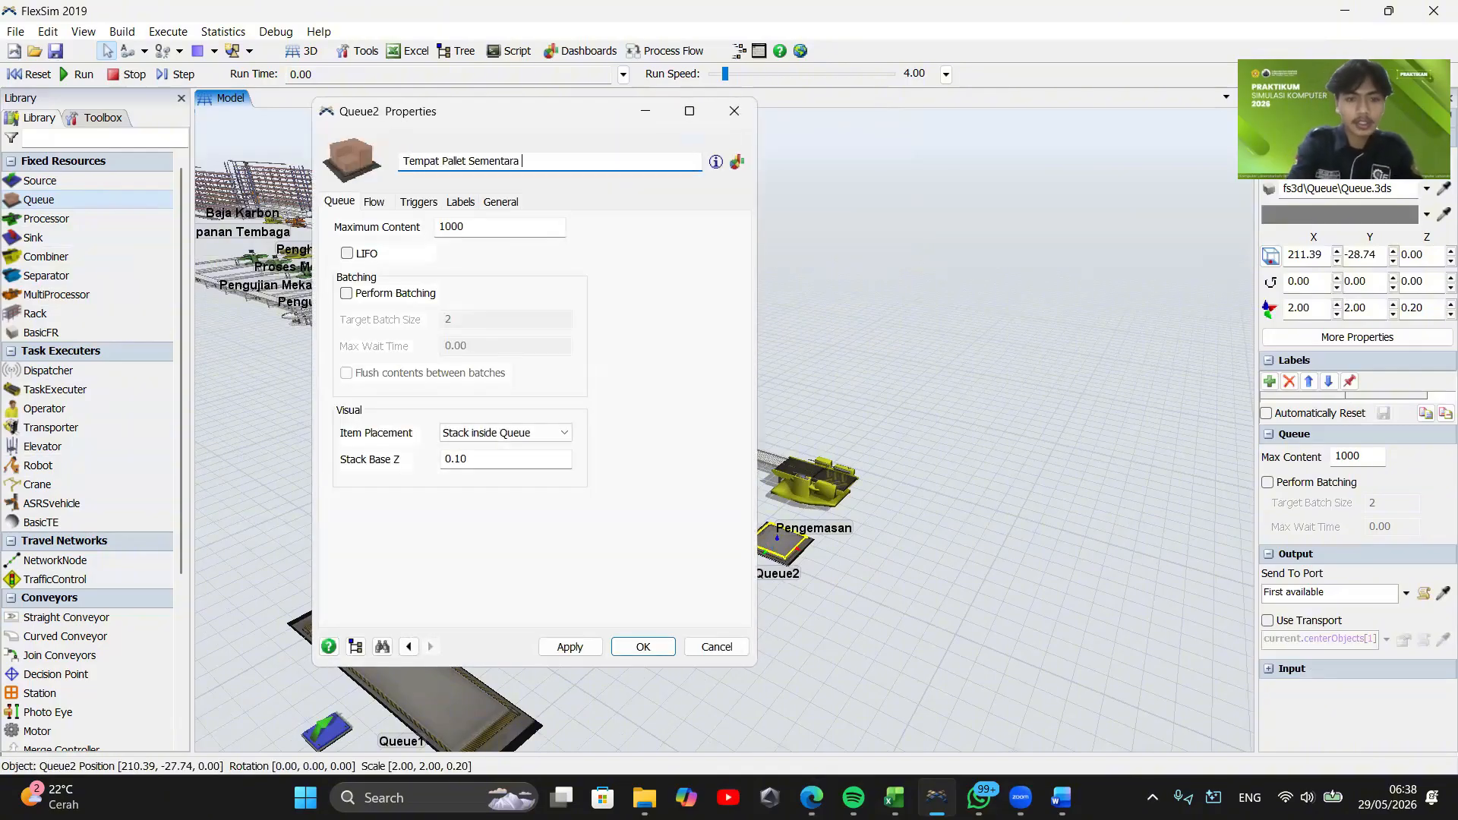
click(646, 646)
Add a straight conveyor leading out of the Pengemasan combiner
drag(845, 544, 712, 565)
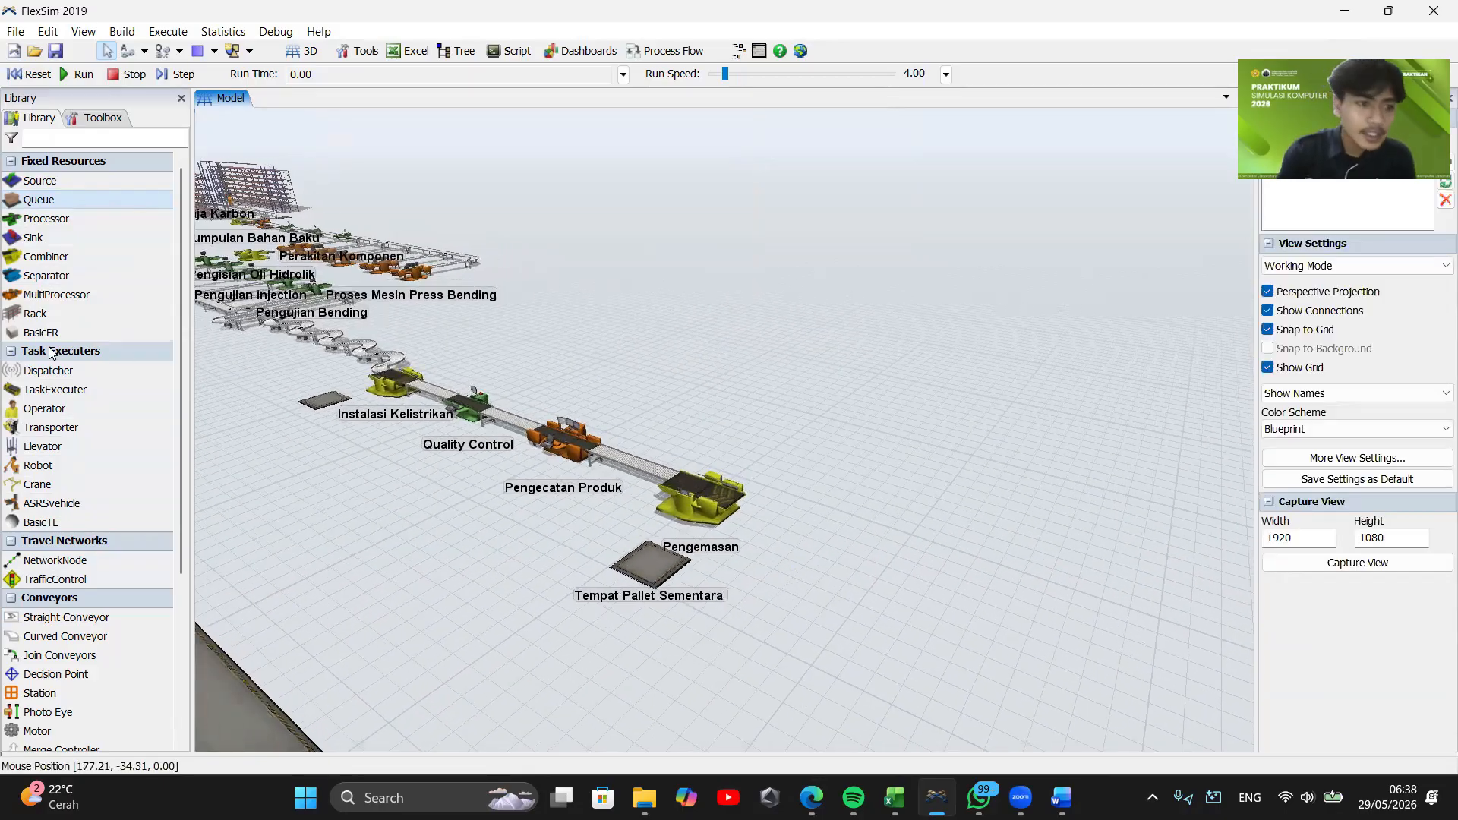
click(67, 617)
drag(738, 512, 566, 543)
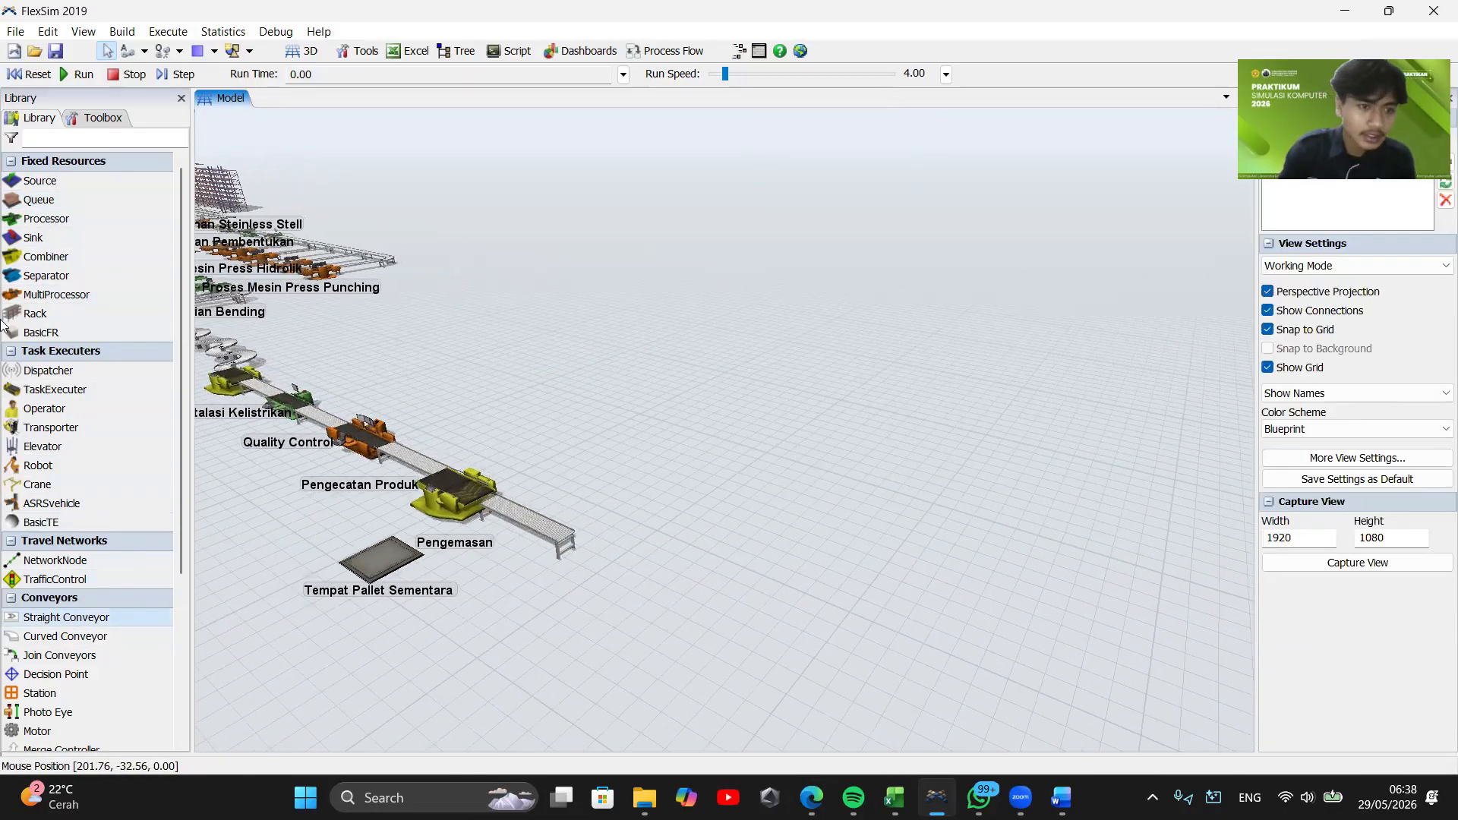
Place a Sink beyond the end of the conveyor after Pengemasan and name it Distribusi Mesin Press
drag(29, 239, 585, 596)
drag(683, 645, 657, 640)
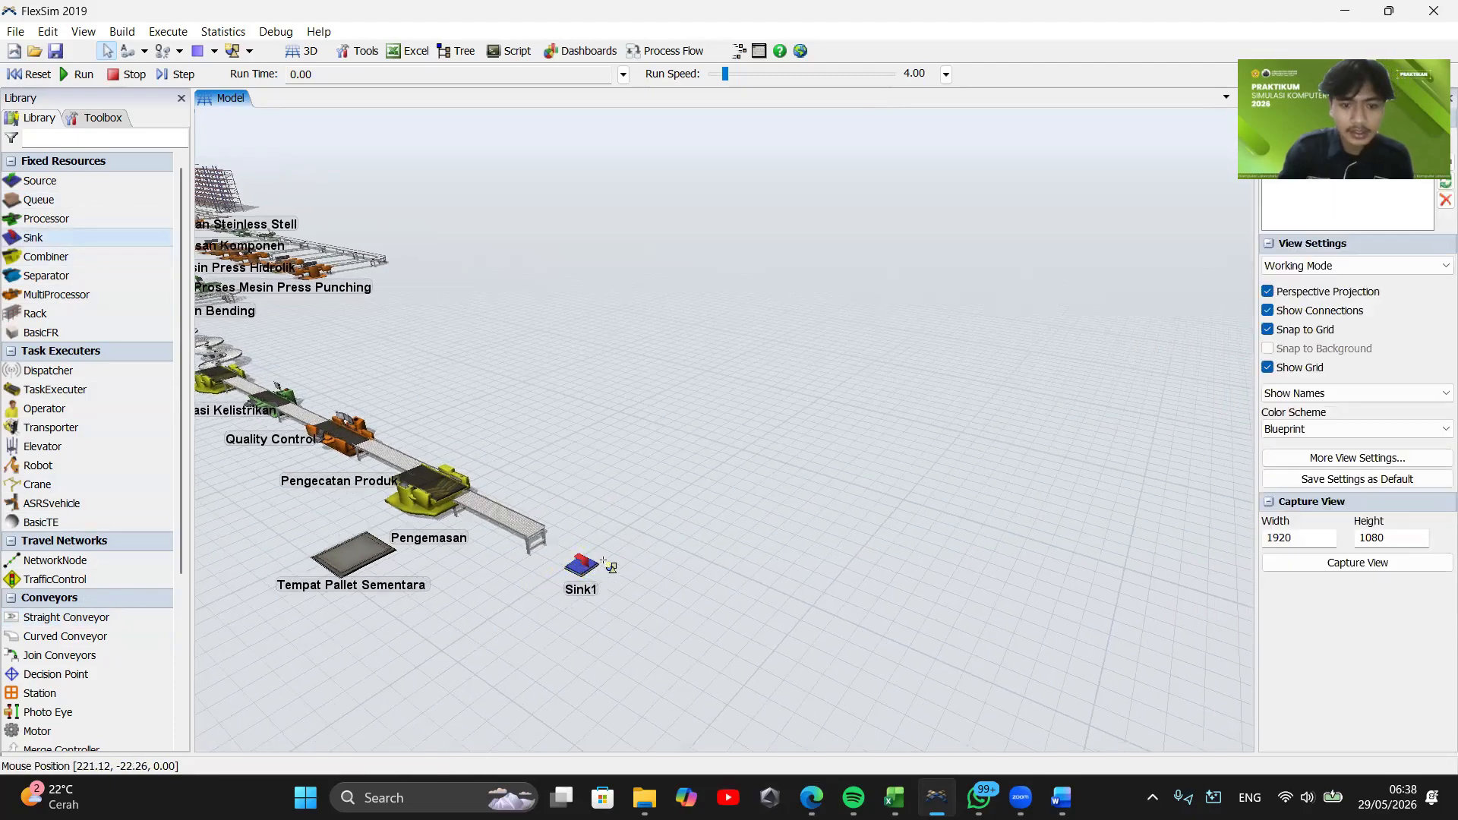
click(581, 562)
double_click(581, 563)
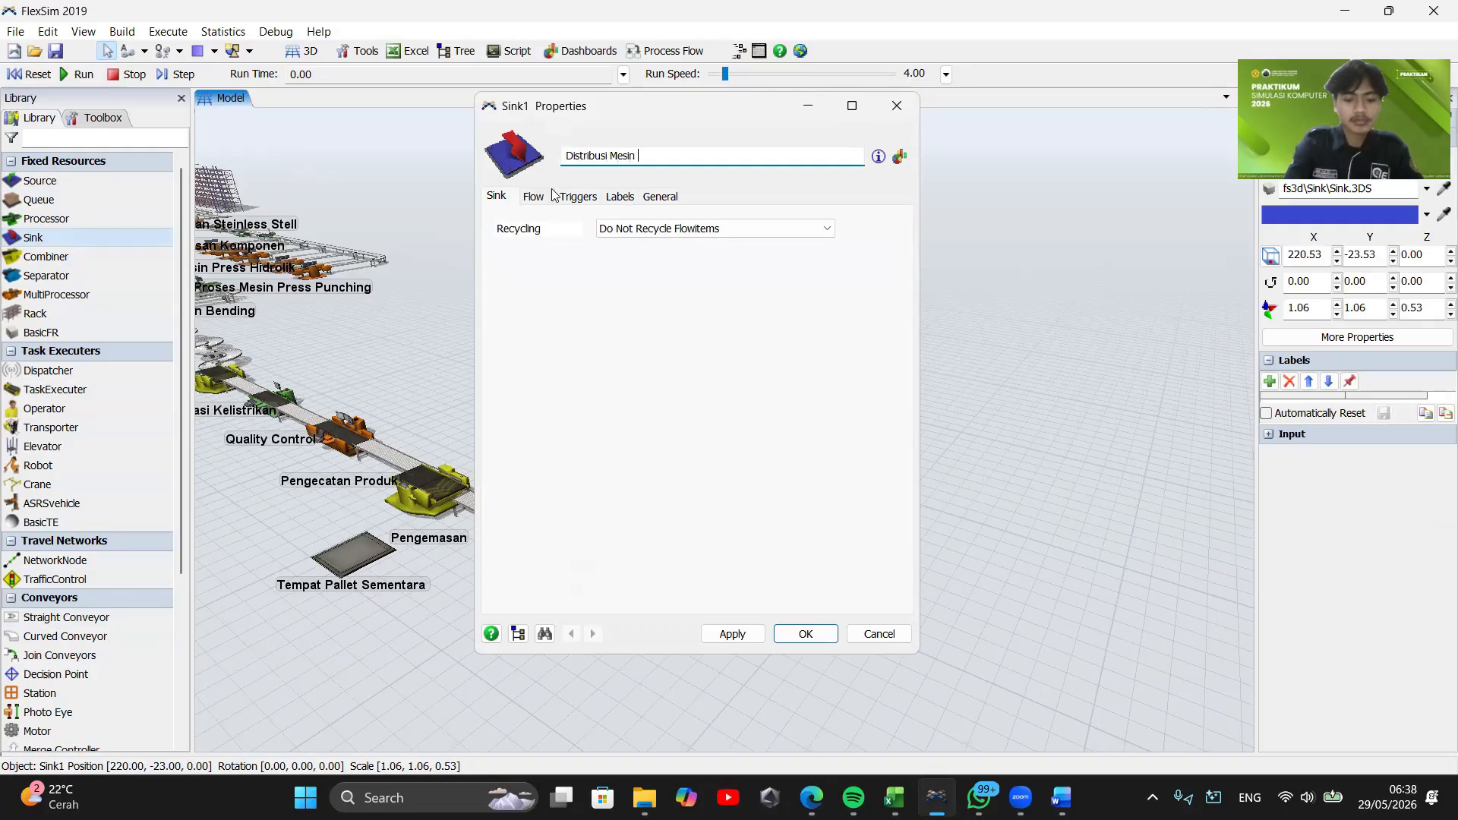
click(748, 634)
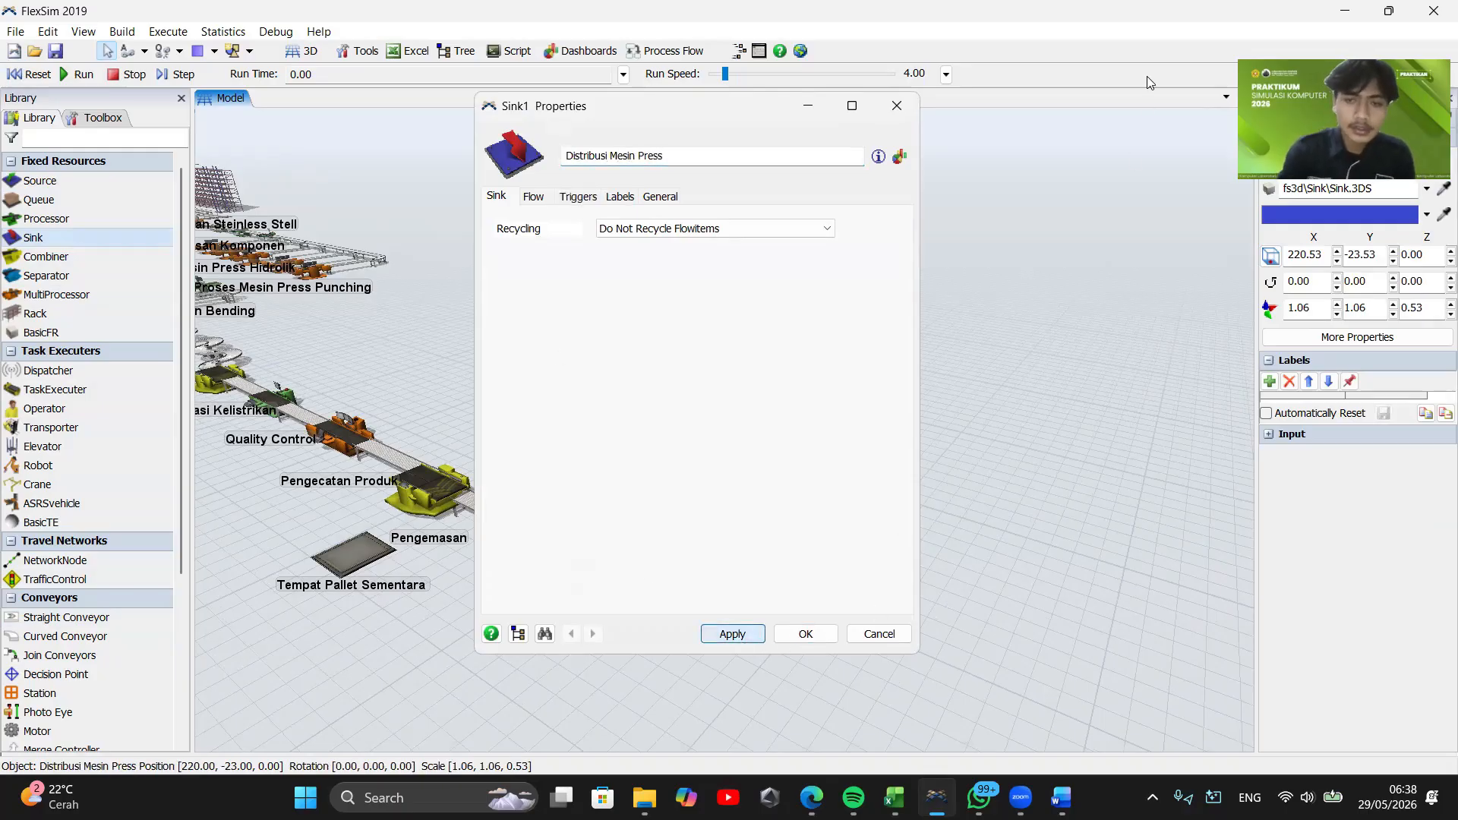
click(804, 635)
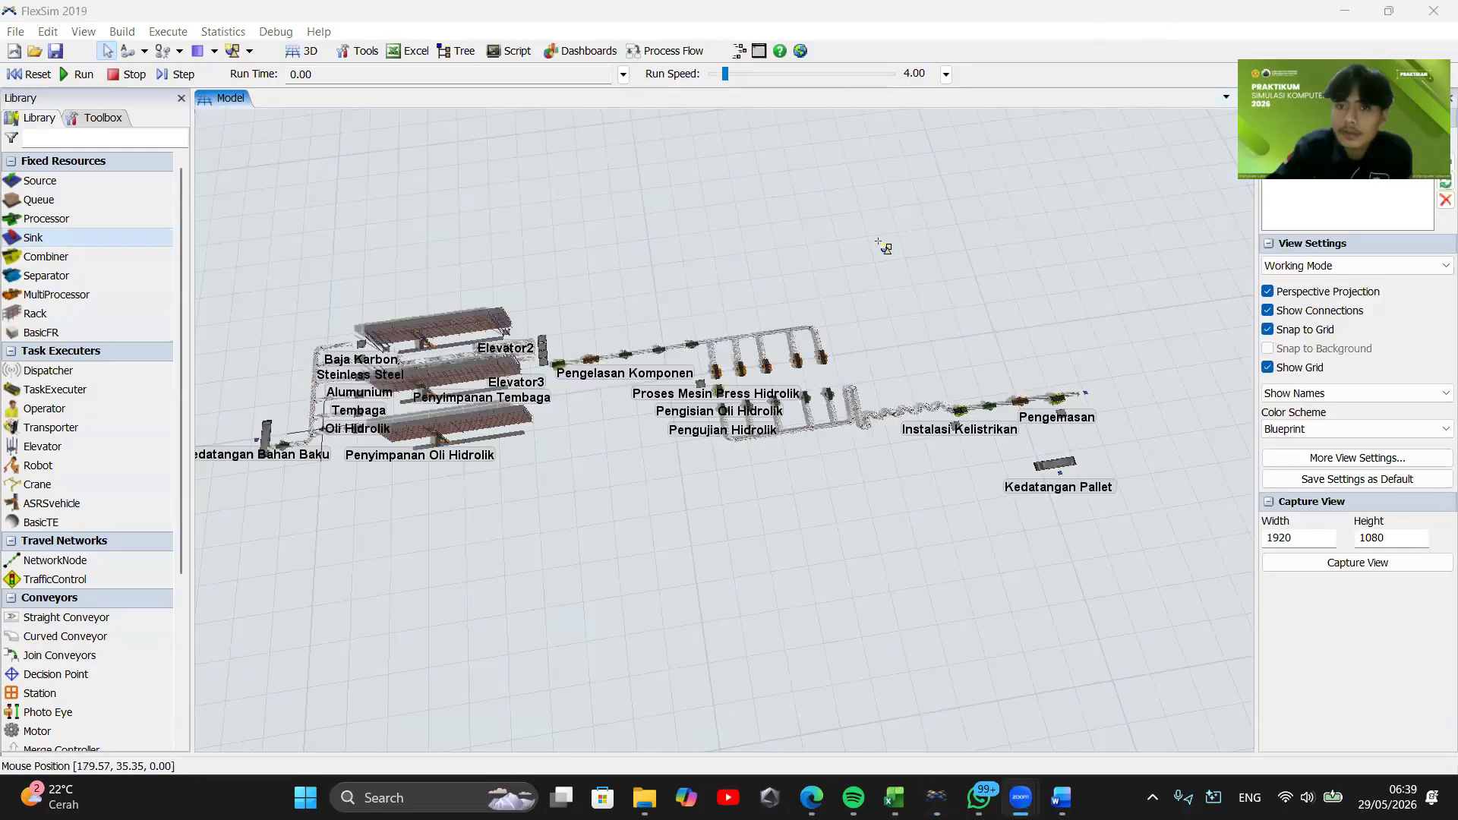
Shift ASRSvehicle3 slightly along its track in front of the Penyimpanan Oli Hidrolik rack
drag(699, 256, 872, 258)
scroll(758, 387, up, 5)
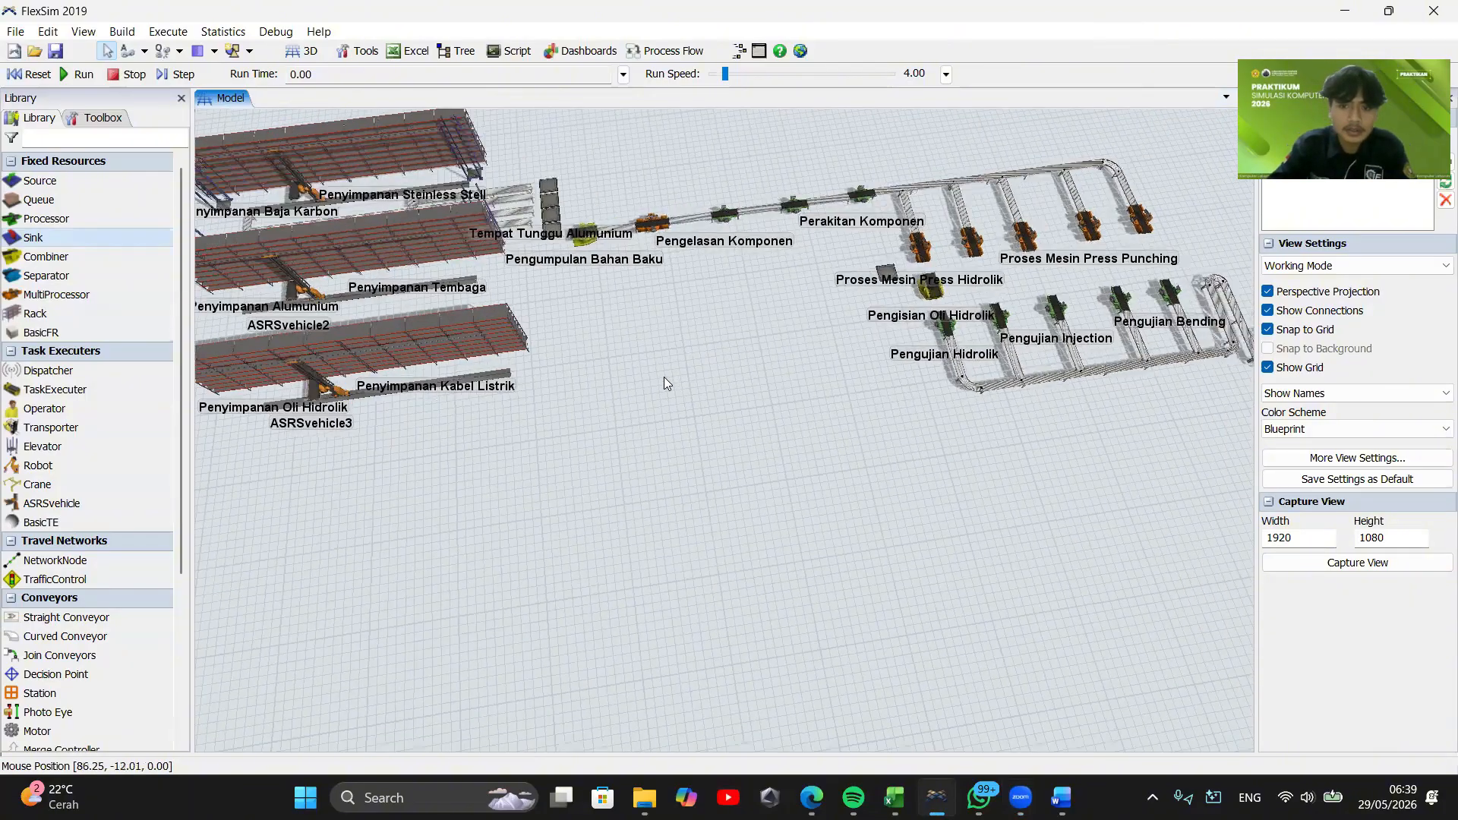
drag(664, 376, 330, 438)
scroll(794, 626, down, 3)
scroll(559, 613, up, 3)
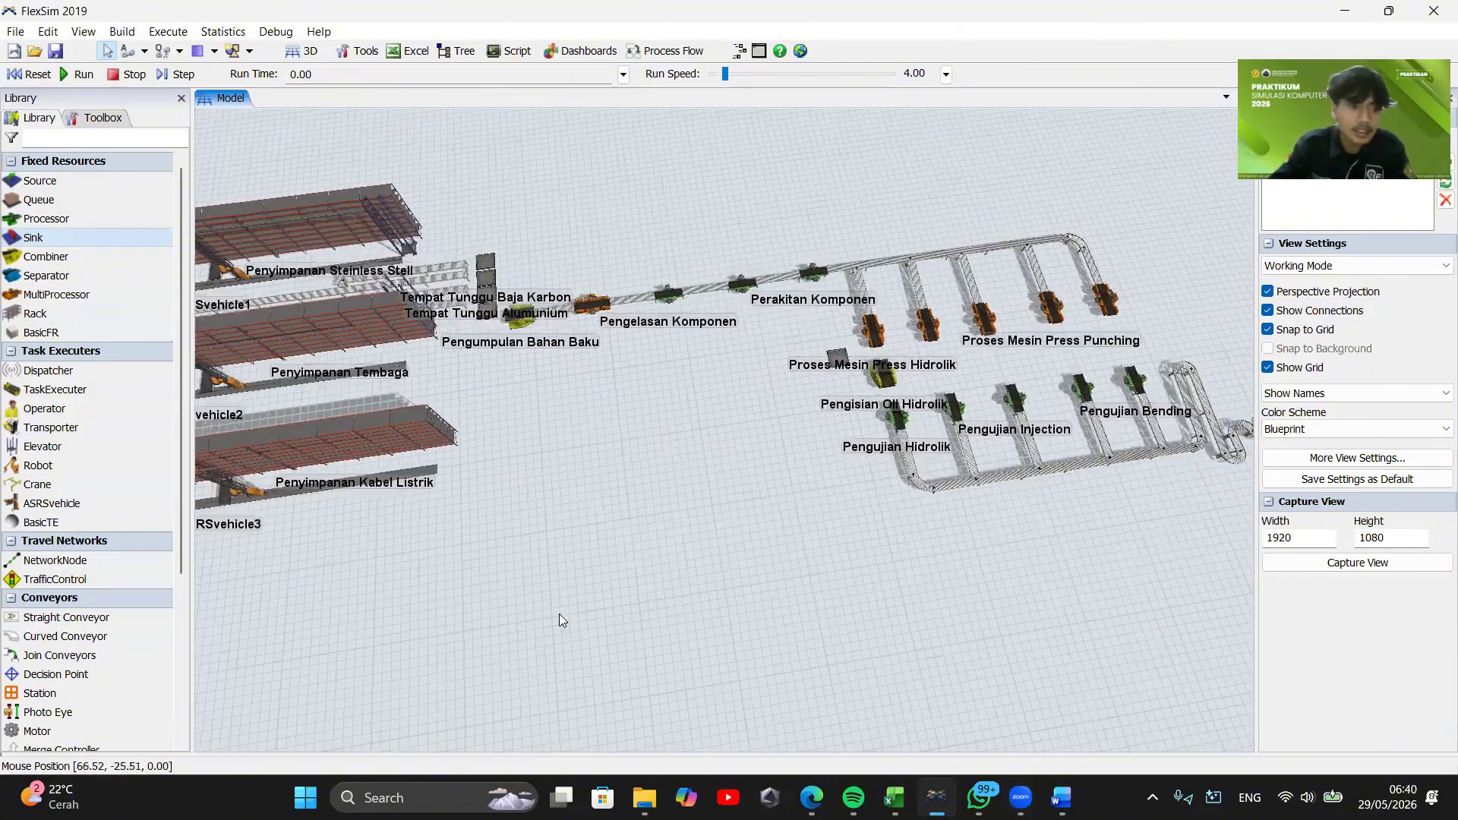
drag(372, 495, 908, 545)
click(626, 469)
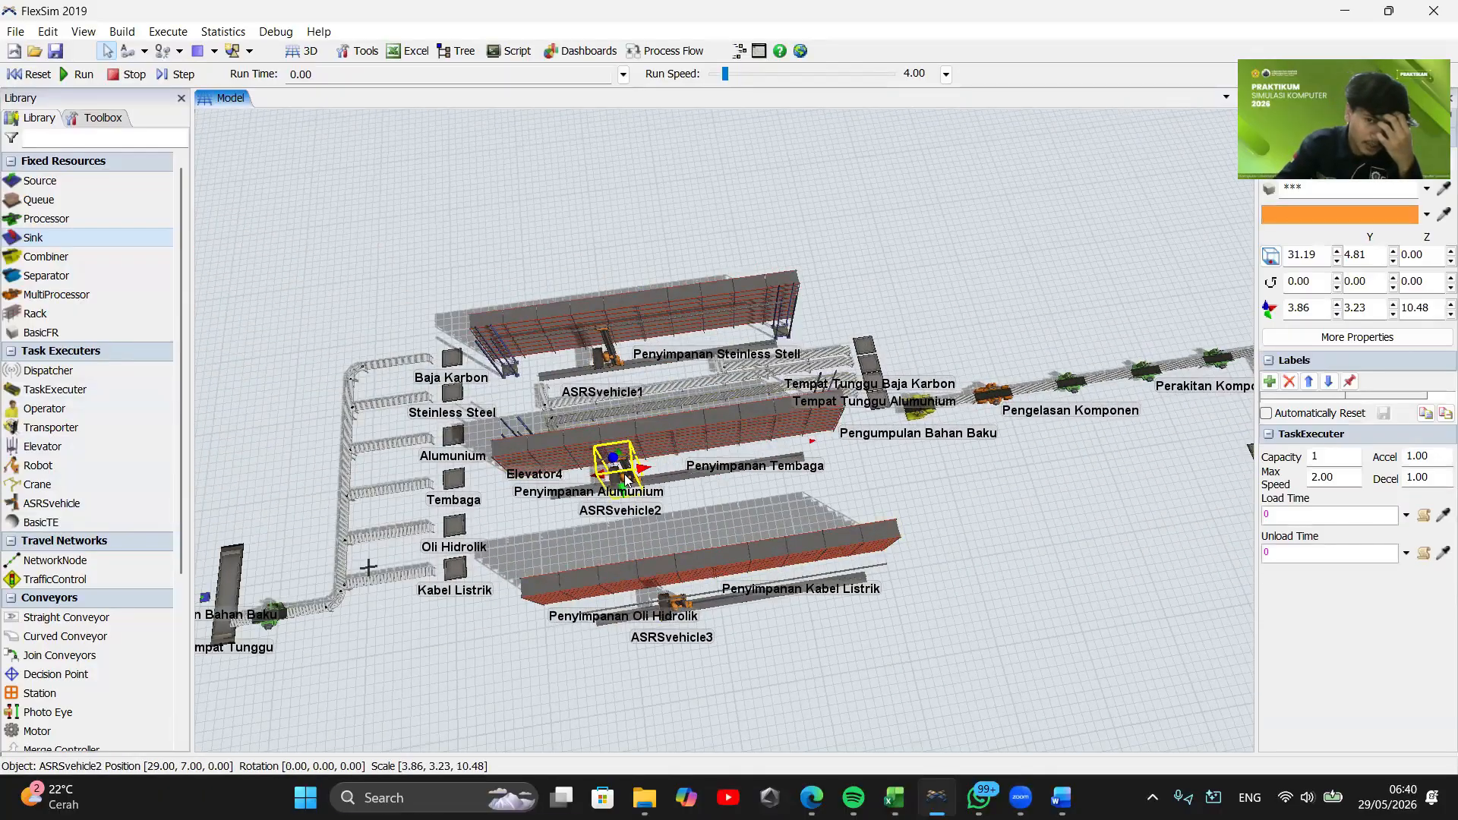
drag(674, 604, 665, 602)
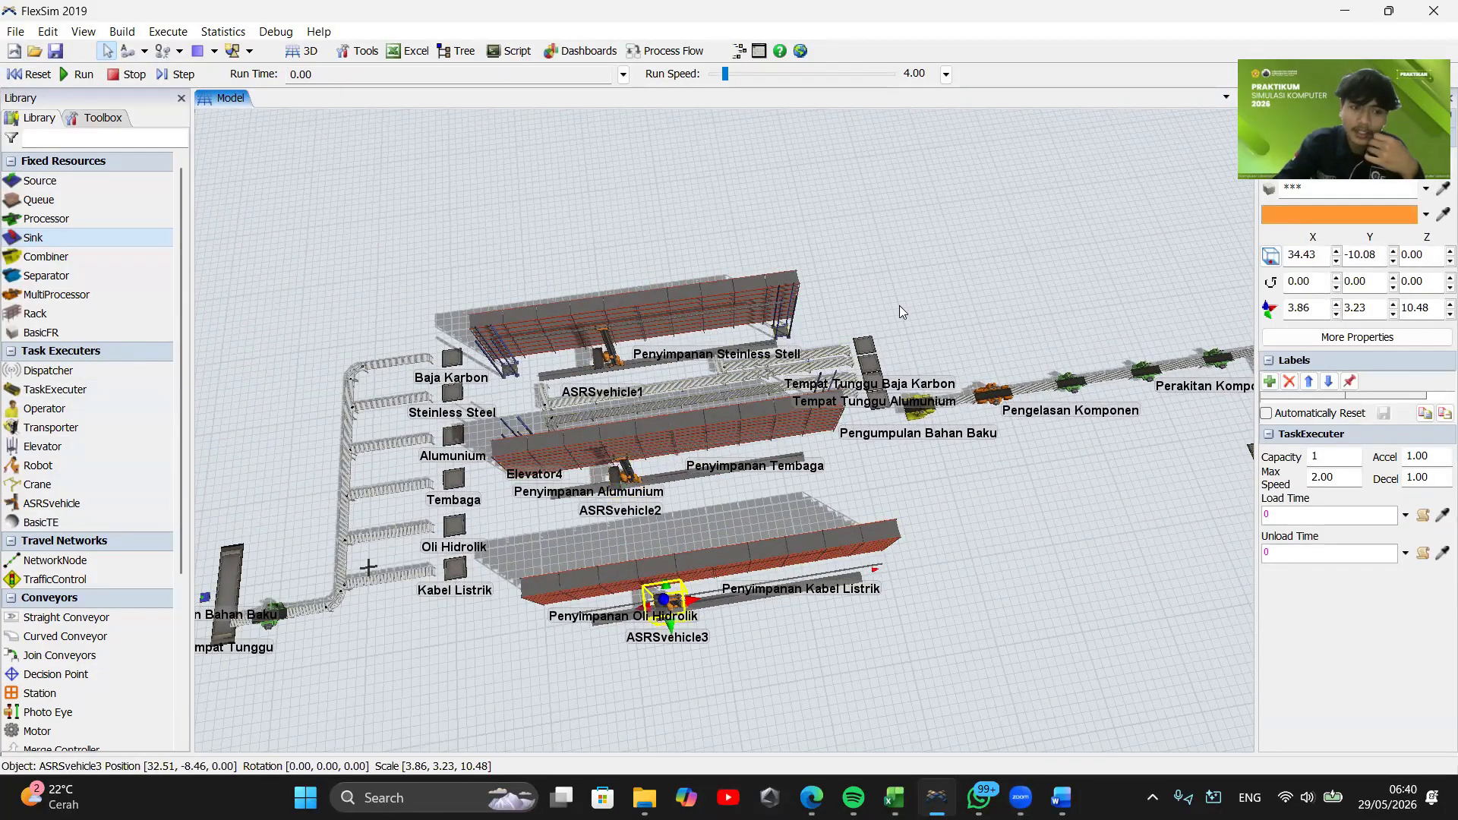
Place a Robot beside the Tempat Tunggu queues above Pengumpulan Bahan Baku and enlarge it to about 2.00 × 2.96 × 2.62
drag(900, 305, 576, 319)
scroll(608, 441, up, 6)
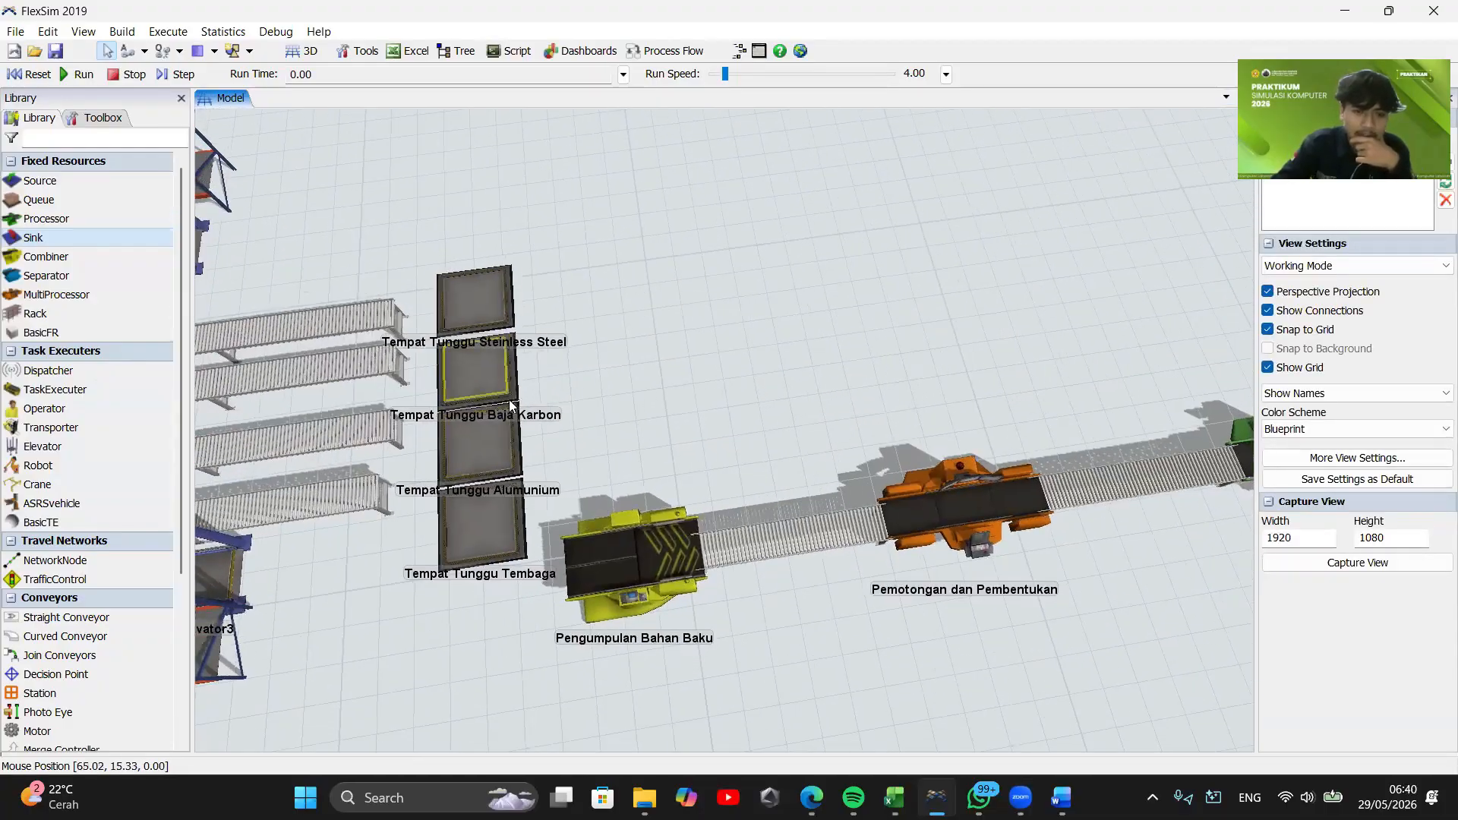
drag(543, 507, 512, 516)
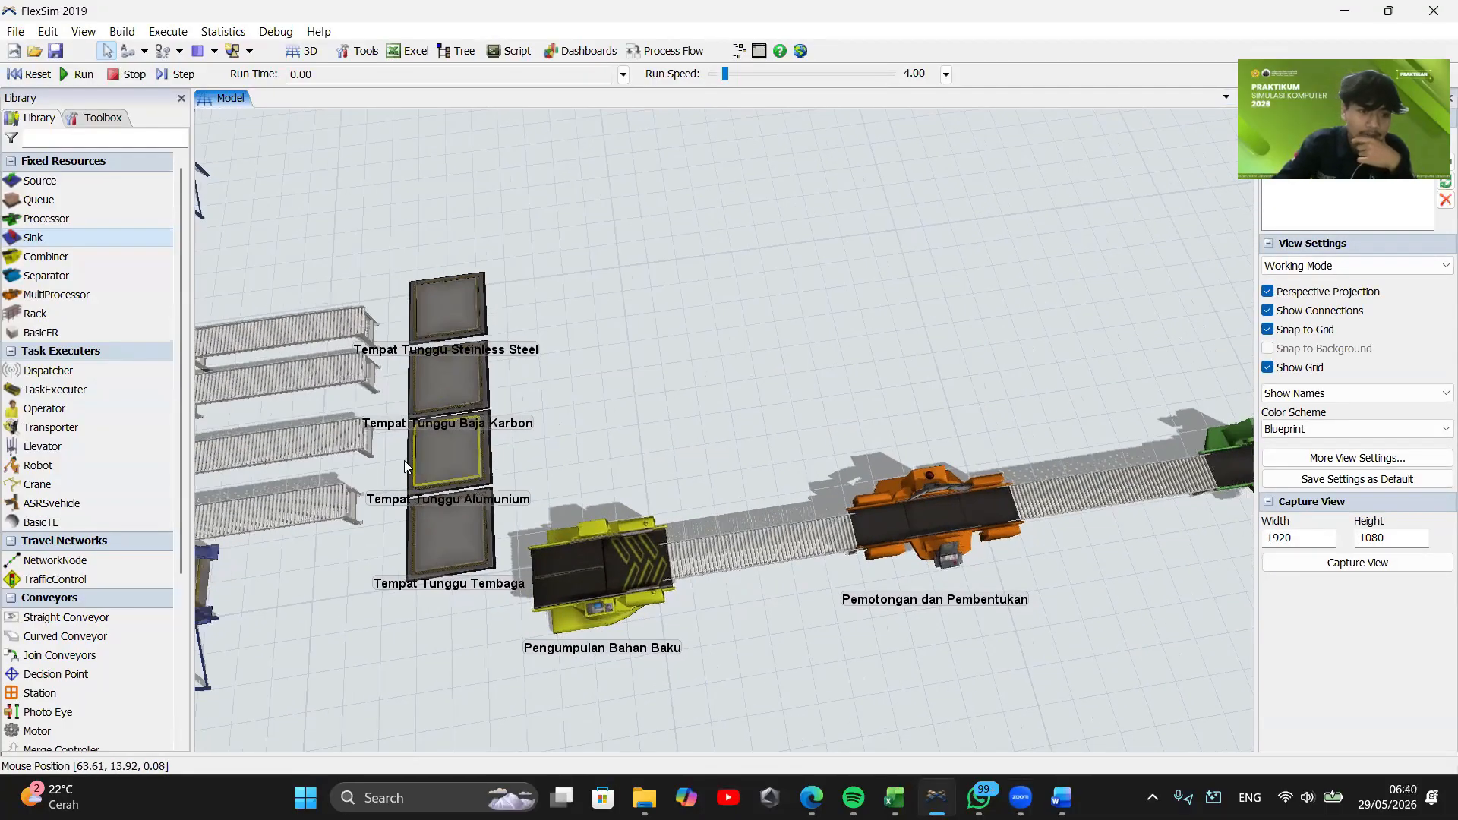
drag(45, 465, 563, 403)
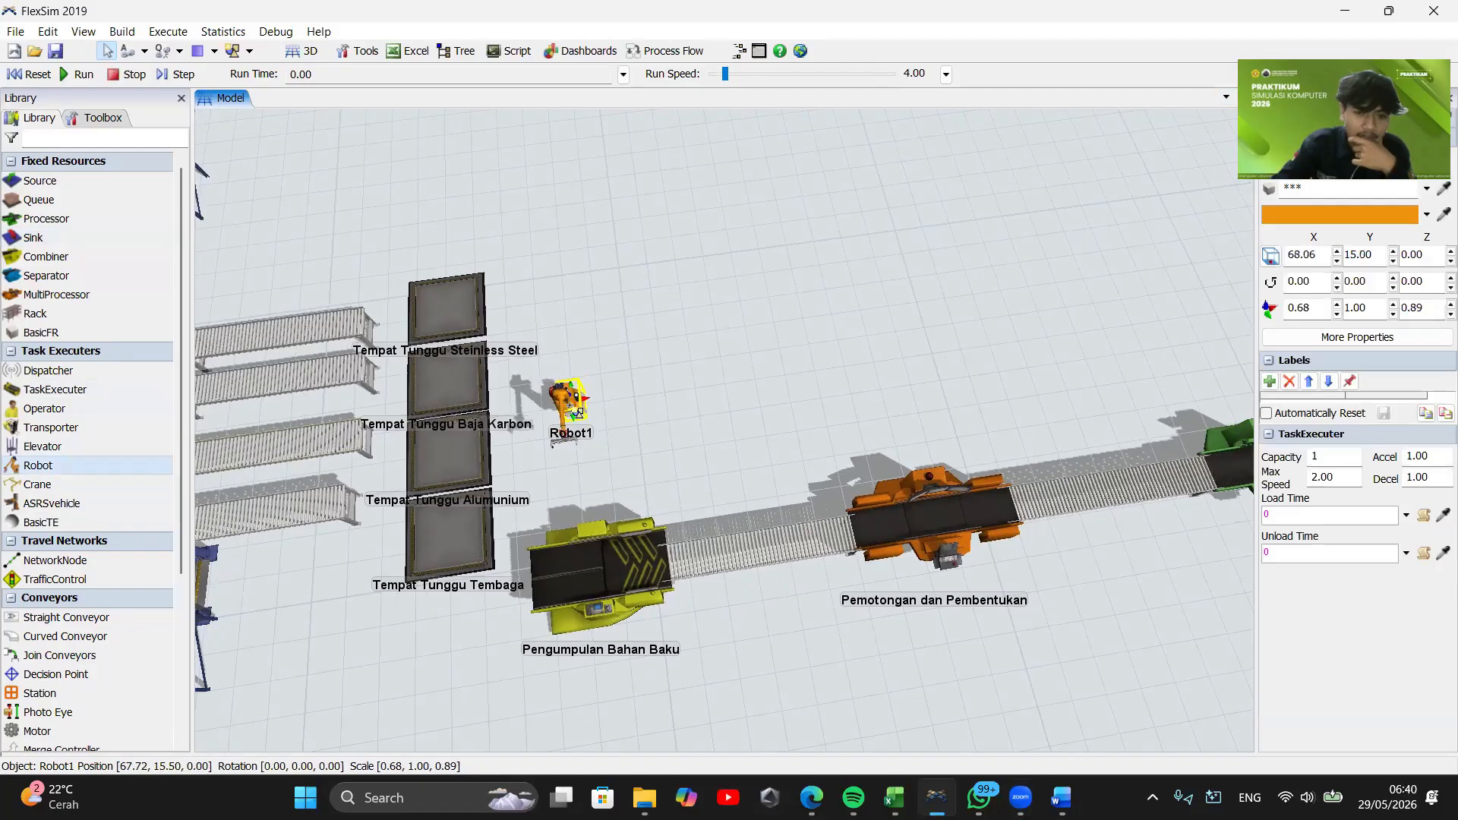
double_click(566, 402)
click(807, 104)
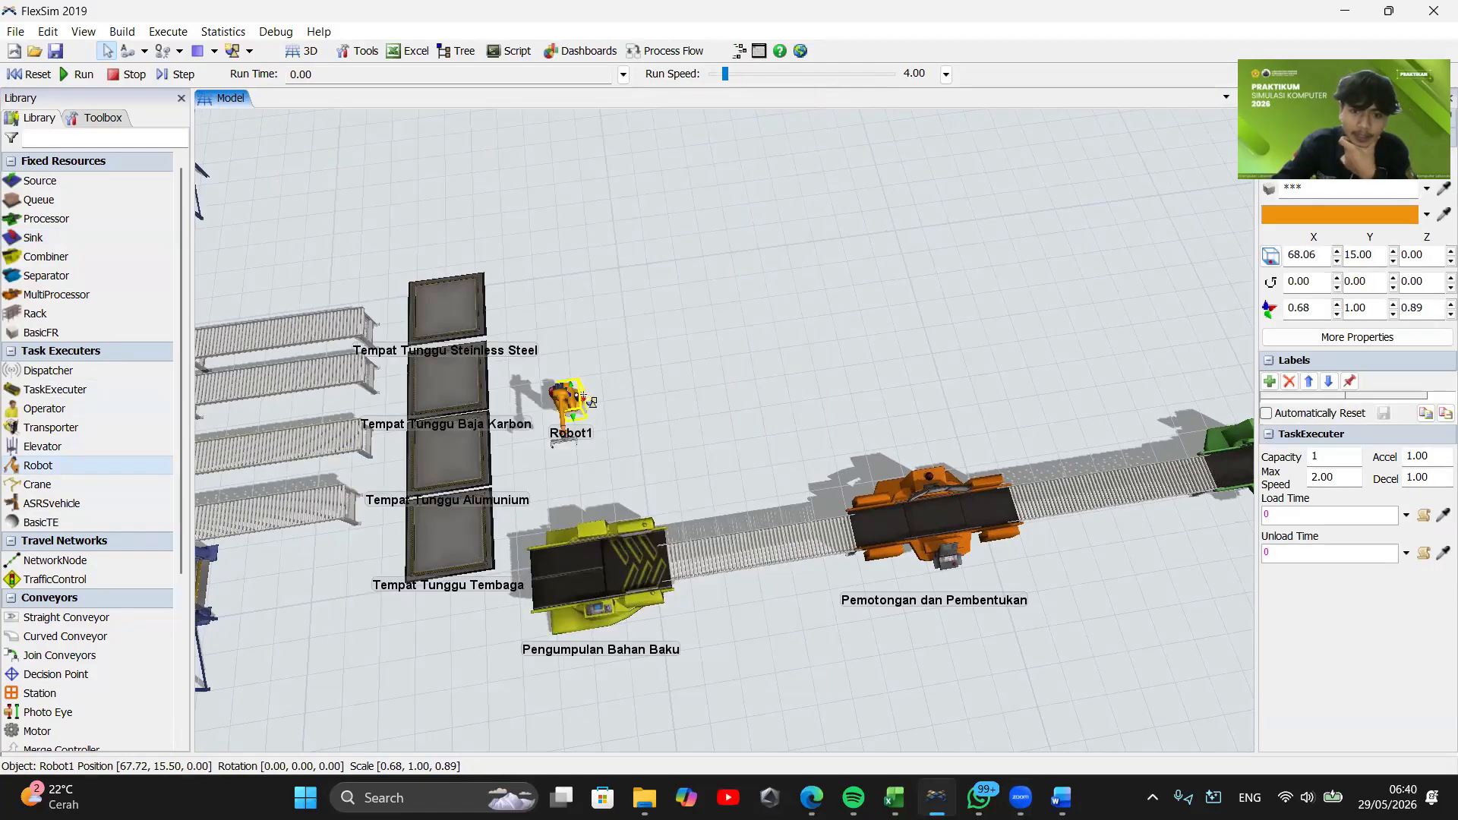
drag(587, 397, 593, 368)
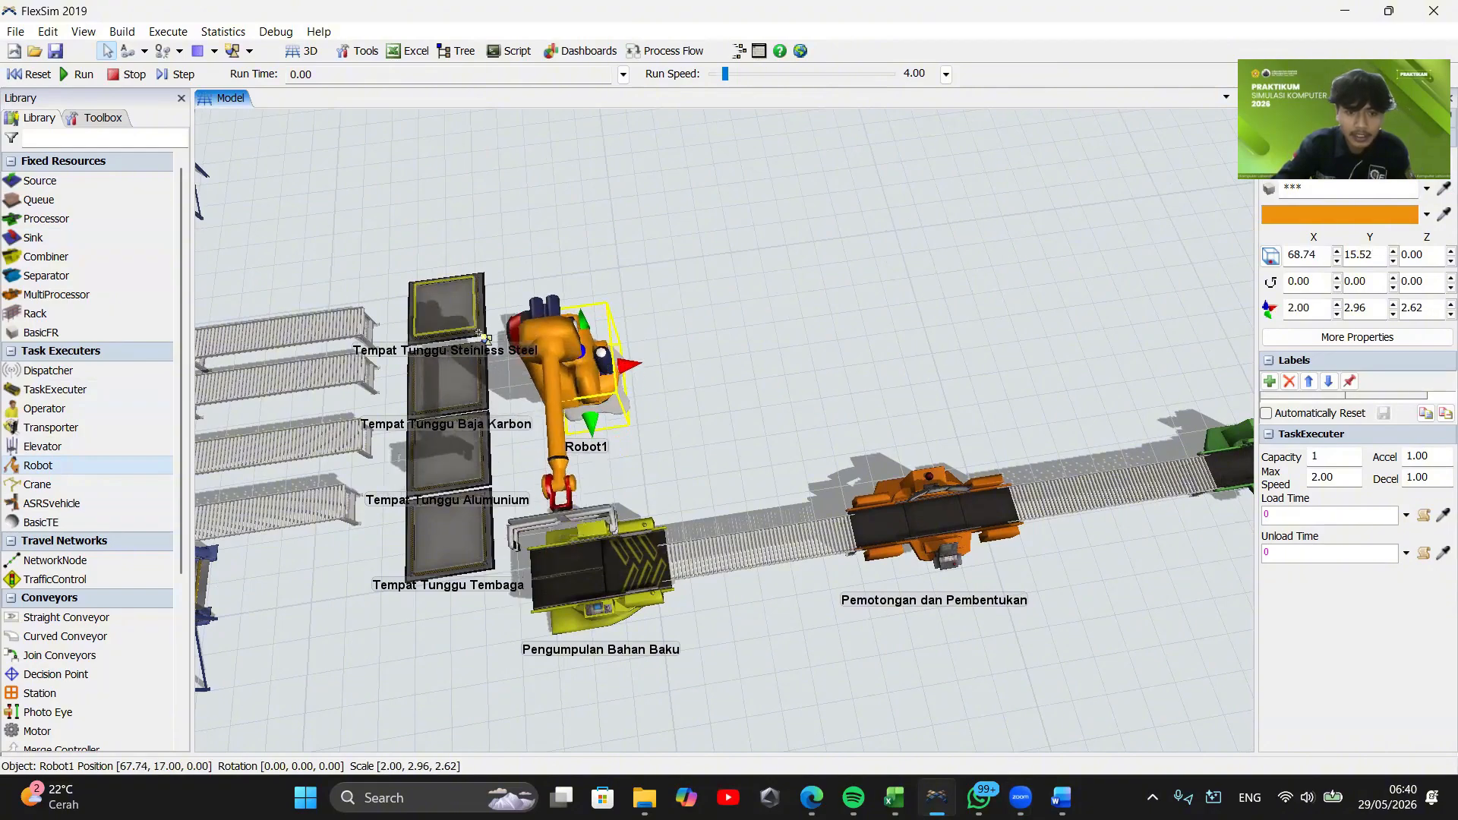
Place a Robot between Tempat Tunggu Oli and Pengisian Oli Hidrolik, enlarge it to about 1.56 × 2.31 × 2.05 and set its Z rotation to 125
scroll(699, 442, down, 3)
drag(699, 442, 306, 386)
drag(824, 611, 330, 487)
click(425, 508)
mouse_move(431, 512)
mouse_down()
mouse_move(429, 544)
mouse_move(427, 504)
mouse_up()
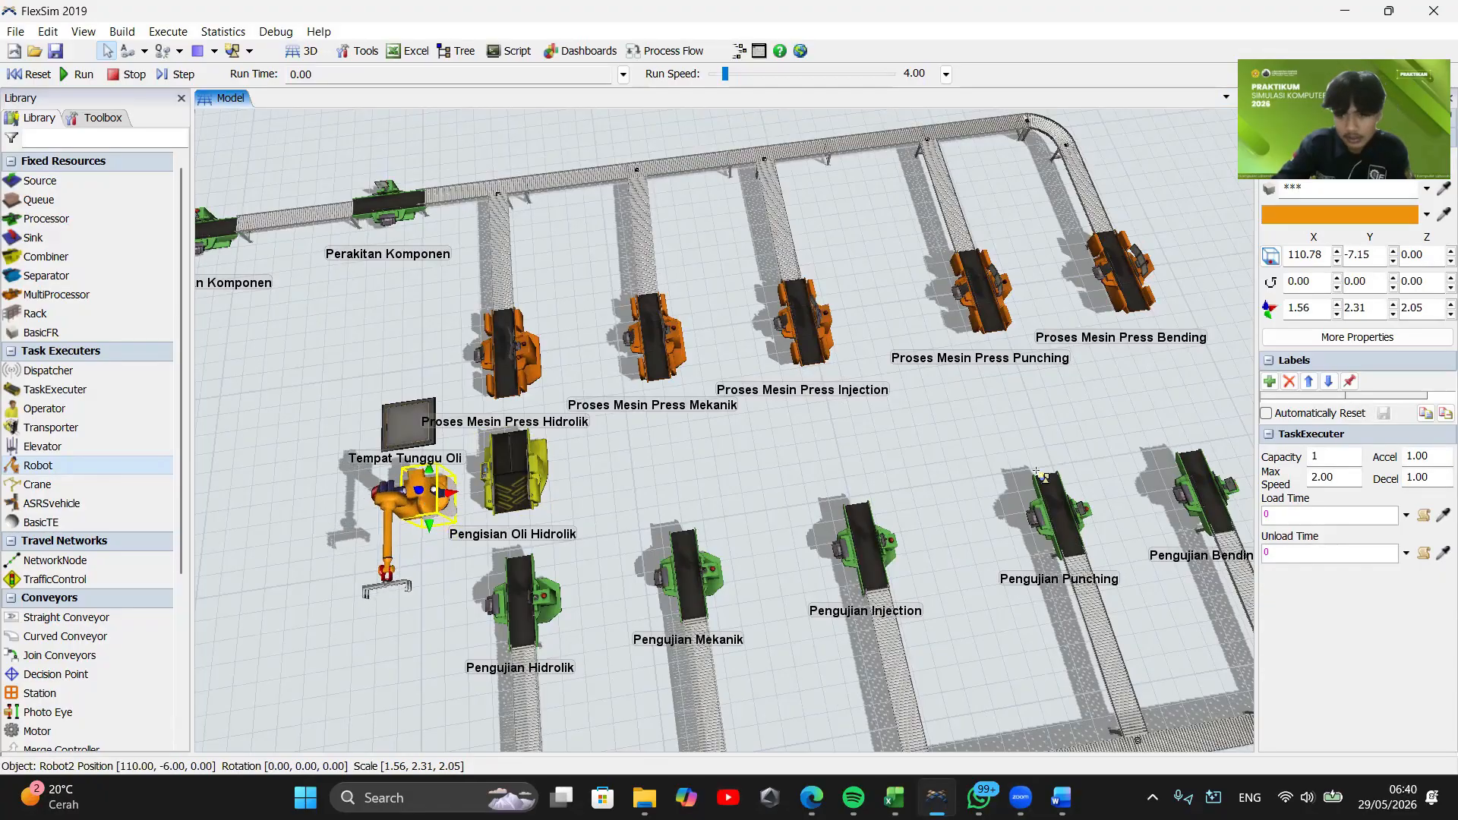
text(90)
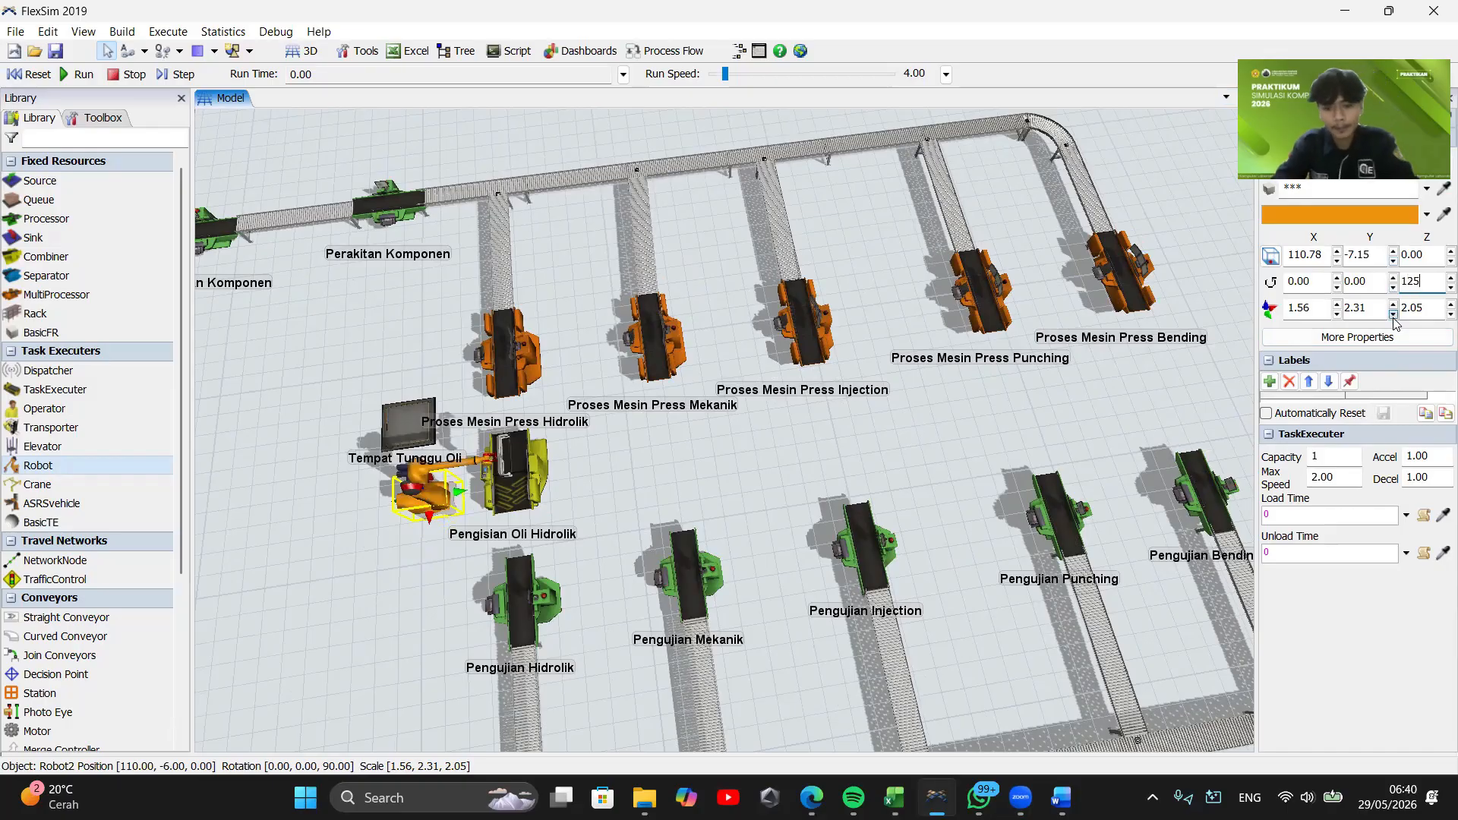
key(Return)
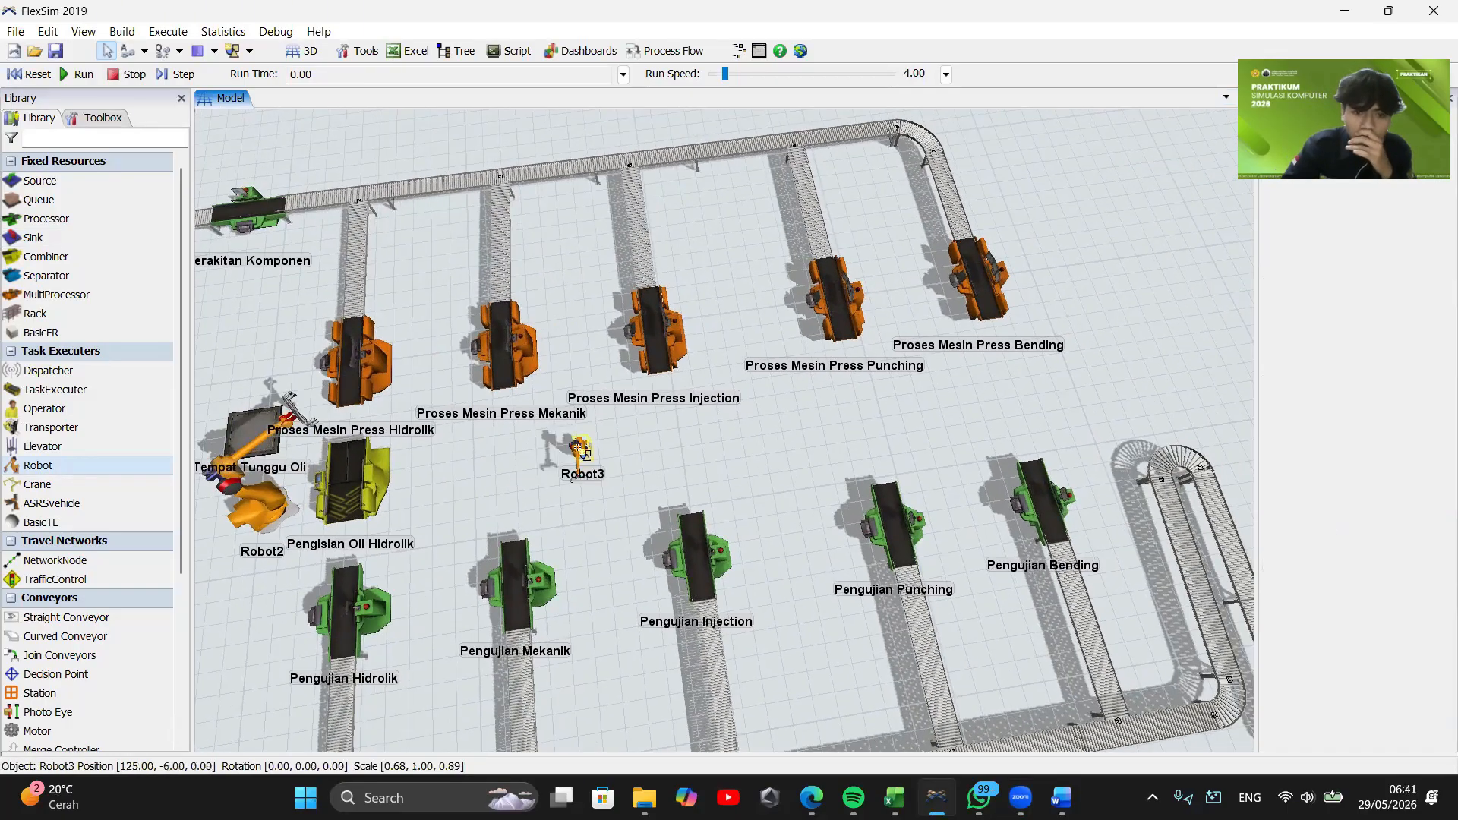
Place a Robot beside Proses Mesin Press Mekanik, enlarge it to about 2.00 × 2.96 × 2.62 and set its Z rotation to -90
mouse_move(584, 454)
mouse_down()
mouse_move(593, 463)
mouse_move(582, 439)
mouse_move(584, 454)
mouse_up()
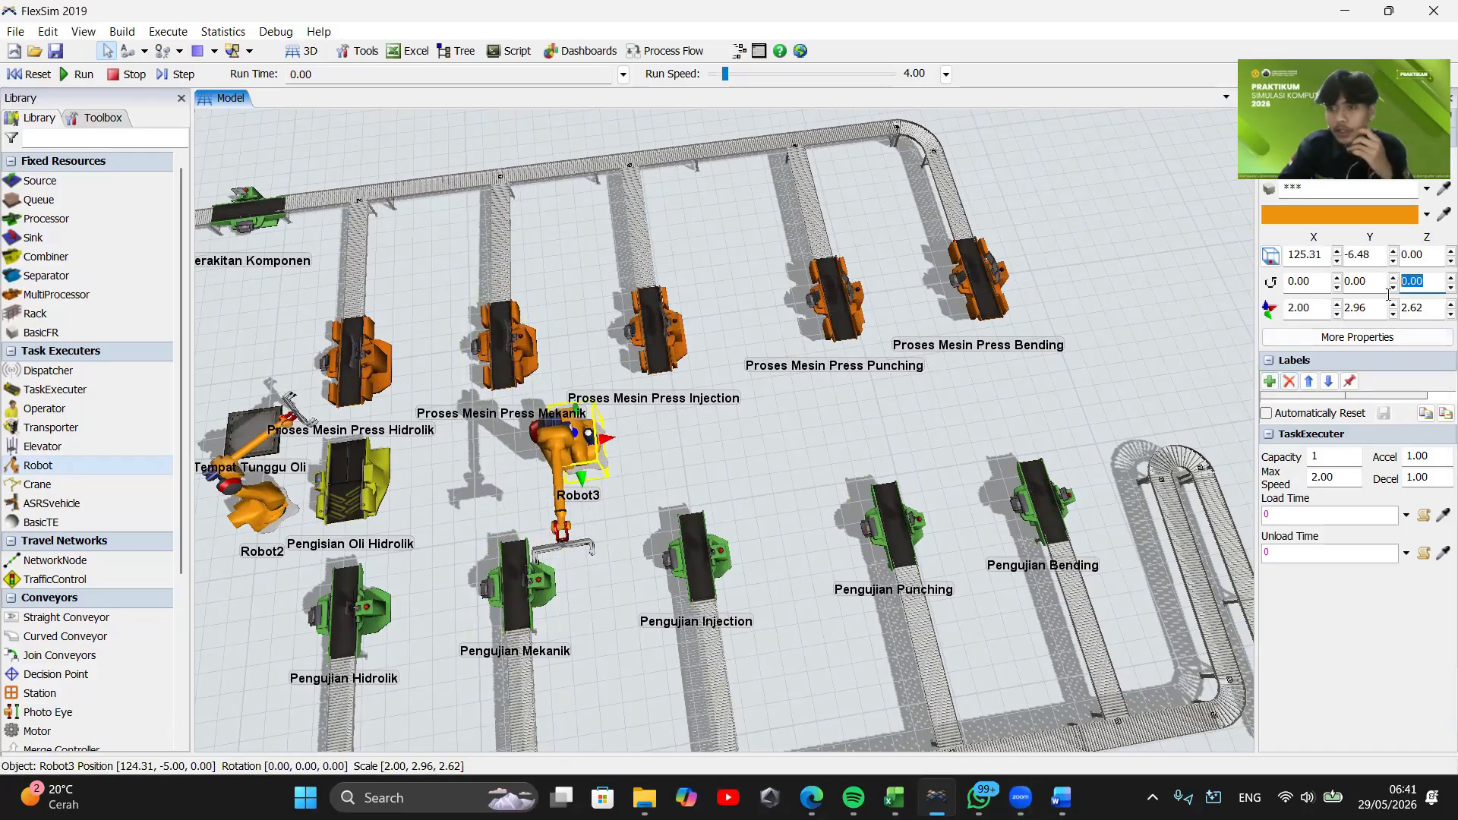
key(Return)
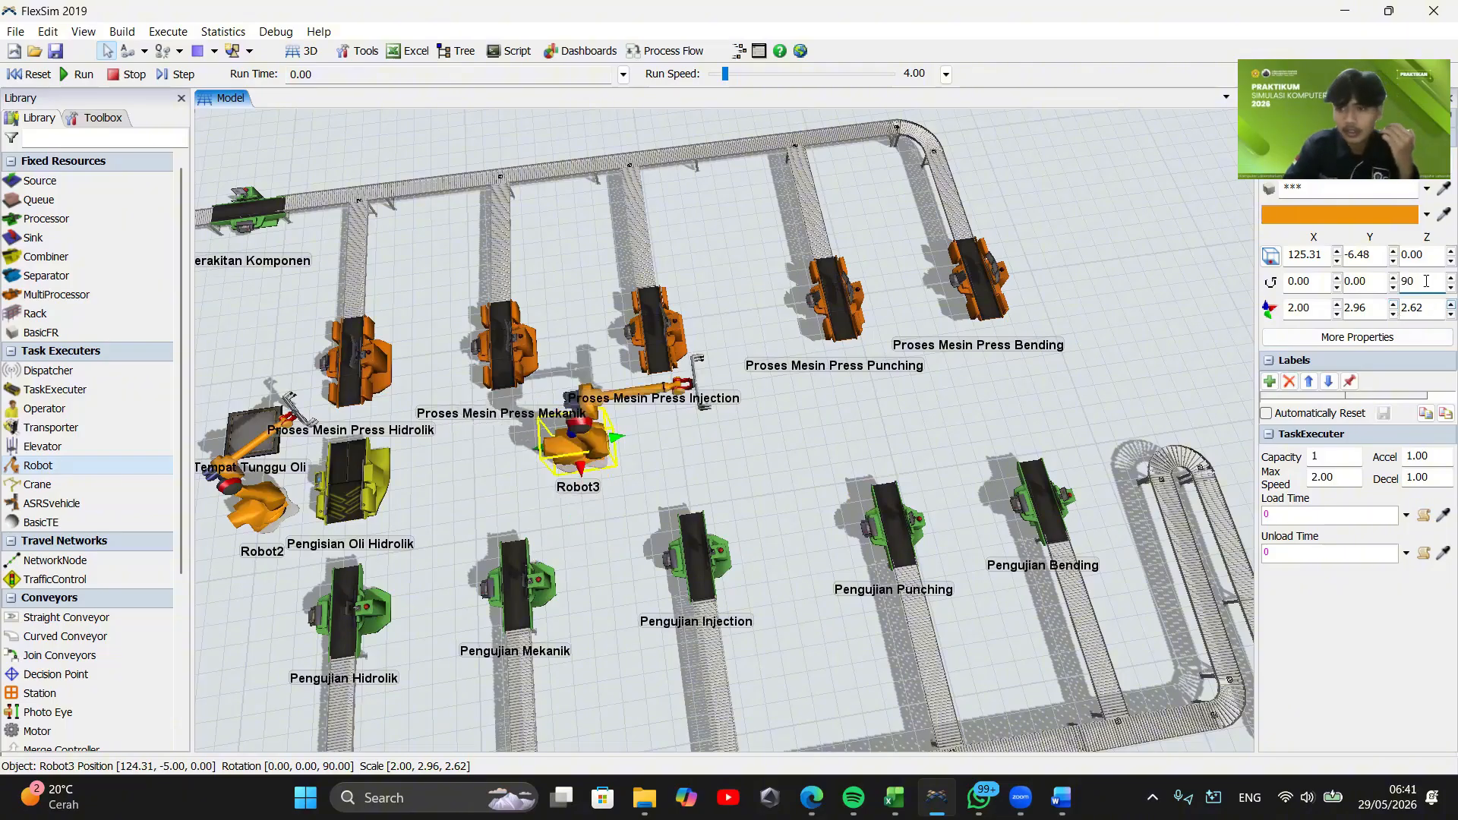
key(Return)
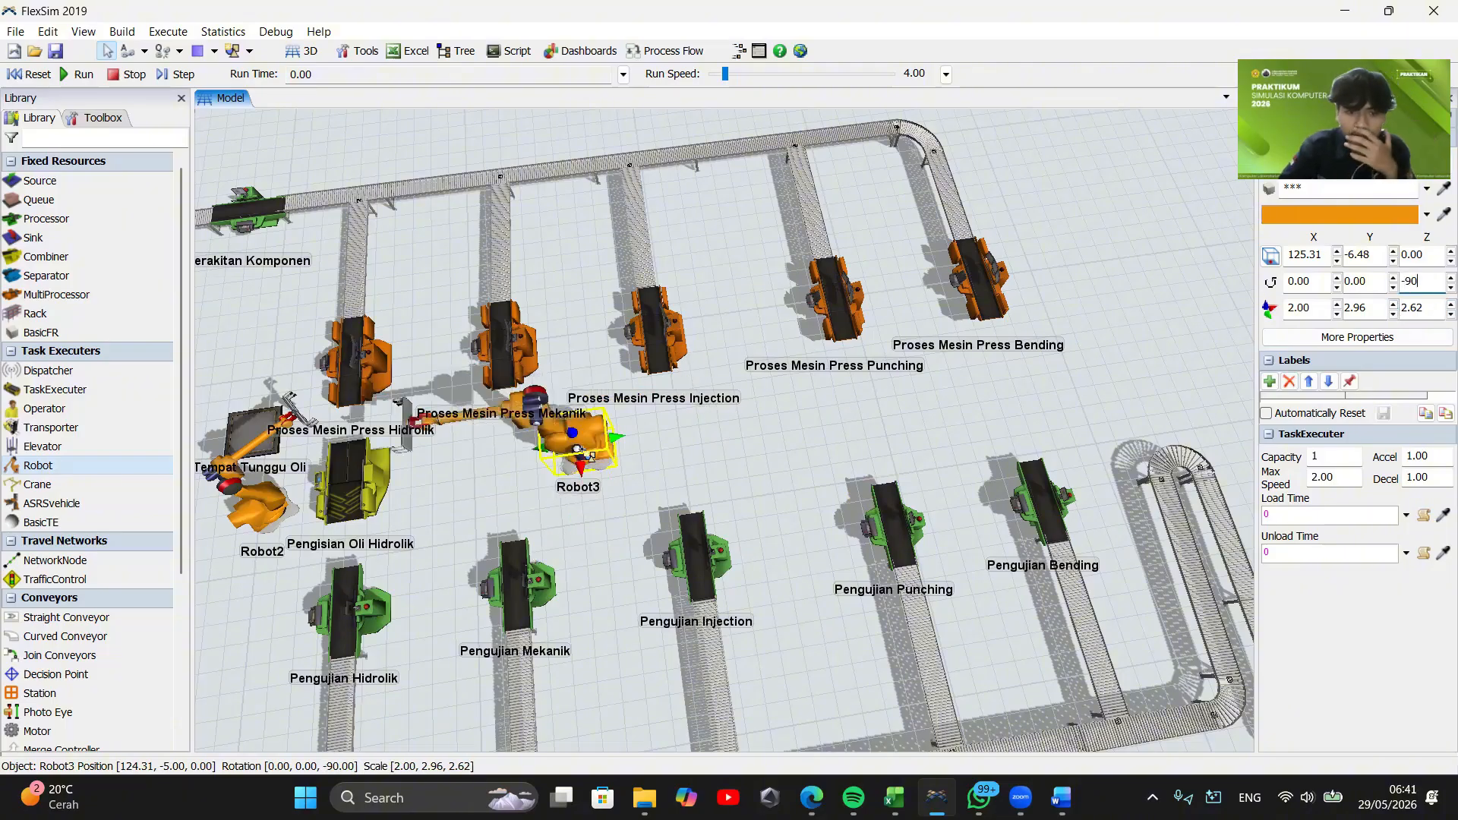
Shrink the Mekanik robot to about 1.59 × 2.35 × 2.09 and paste copies beside the Injection, Punching and Bending press processes
drag(581, 474, 1083, 351)
click(581, 449)
key(ctrl+v)
key(ctrl+v)
key(ctrl+v)
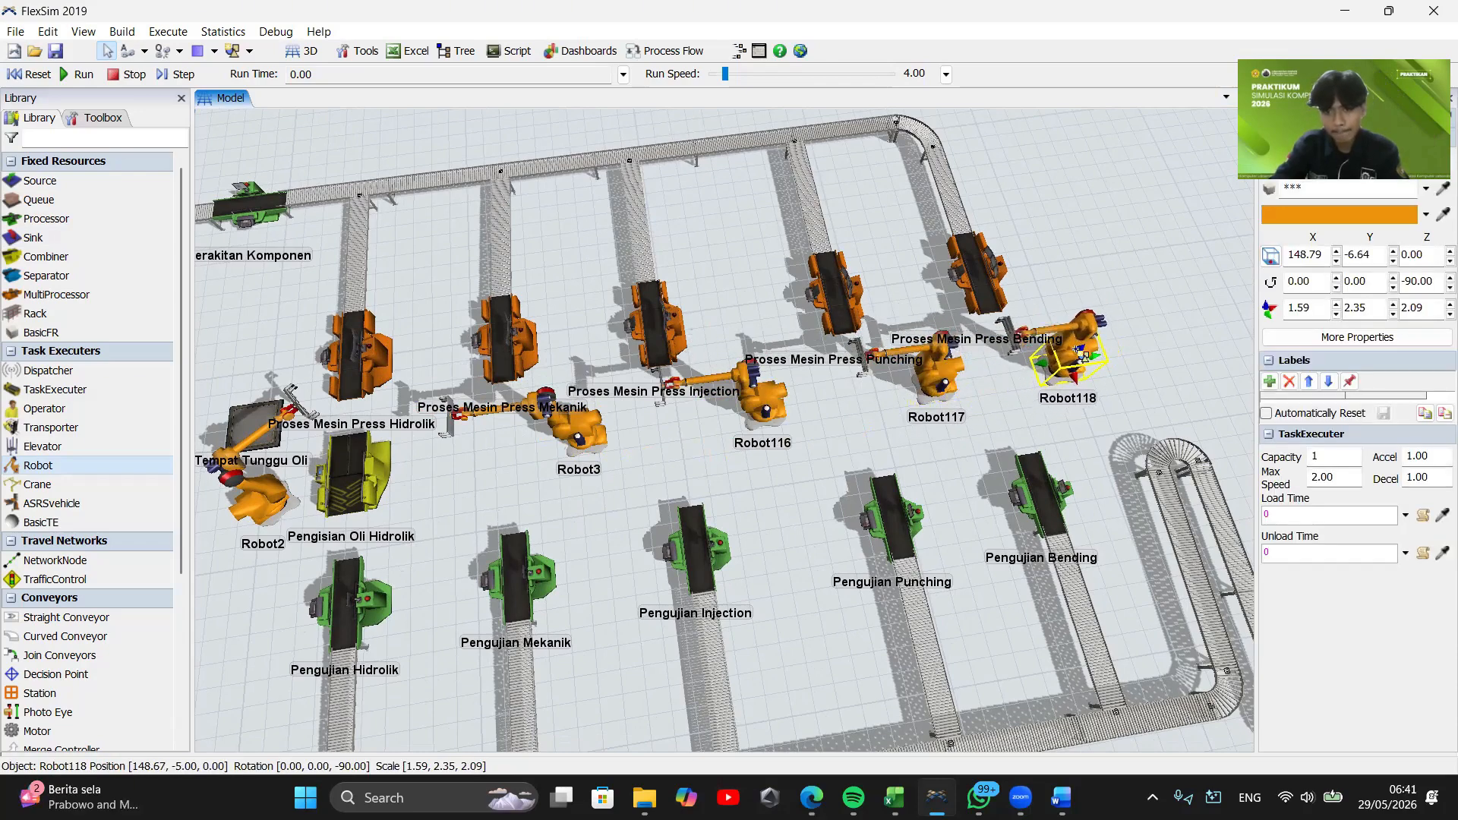
click(1000, 358)
Place a Robot between Instalasi Kelistrikan and Tempat Tunggu Kabel Listrik and enlarge it to about 0.90 × 1.33 × 1.18
drag(879, 449, 313, 457)
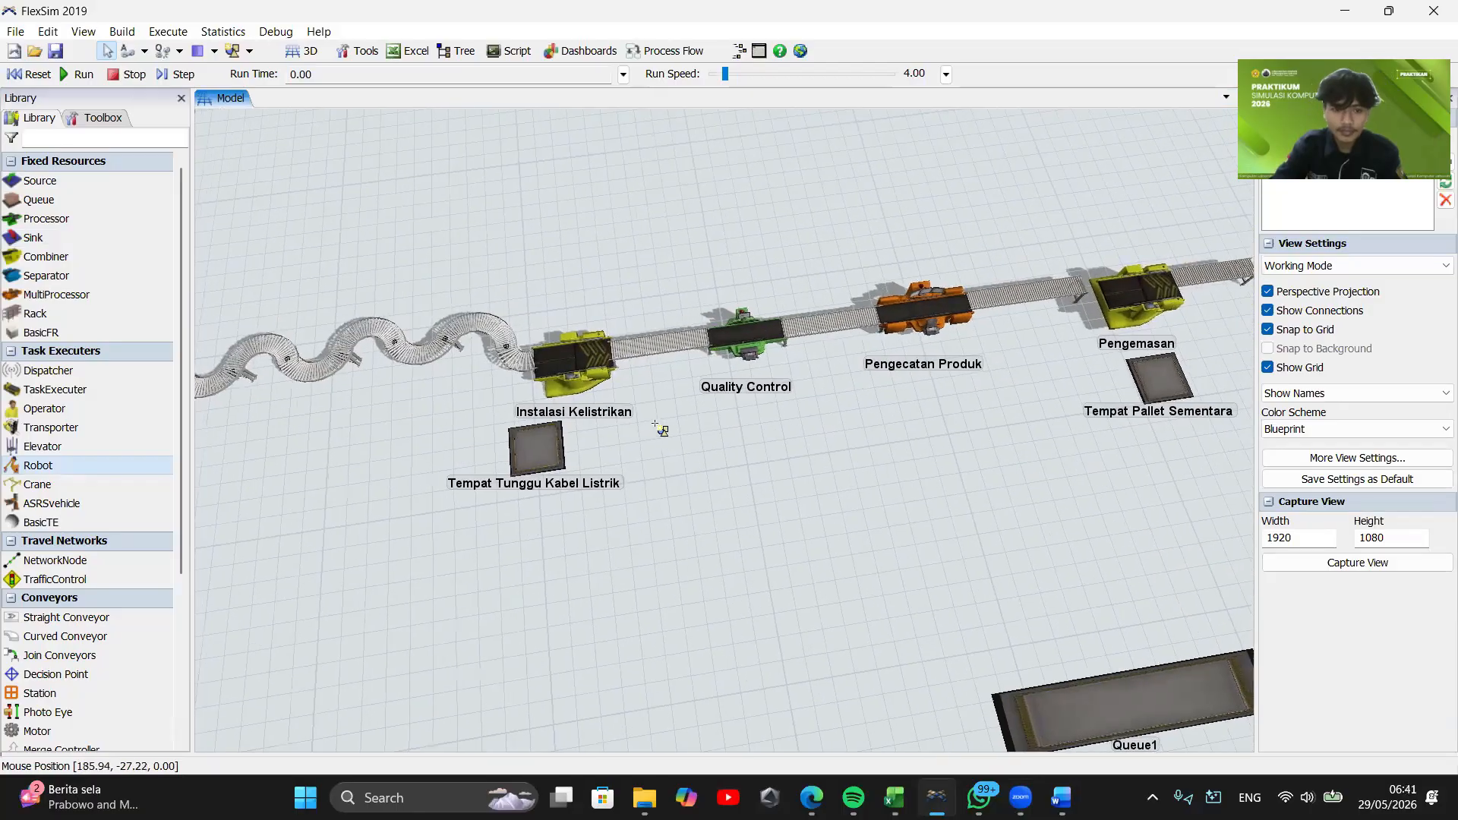
click(638, 430)
drag(638, 430, 606, 428)
right_drag(612, 449, 617, 424)
click(620, 428)
scroll(607, 429, up, 8)
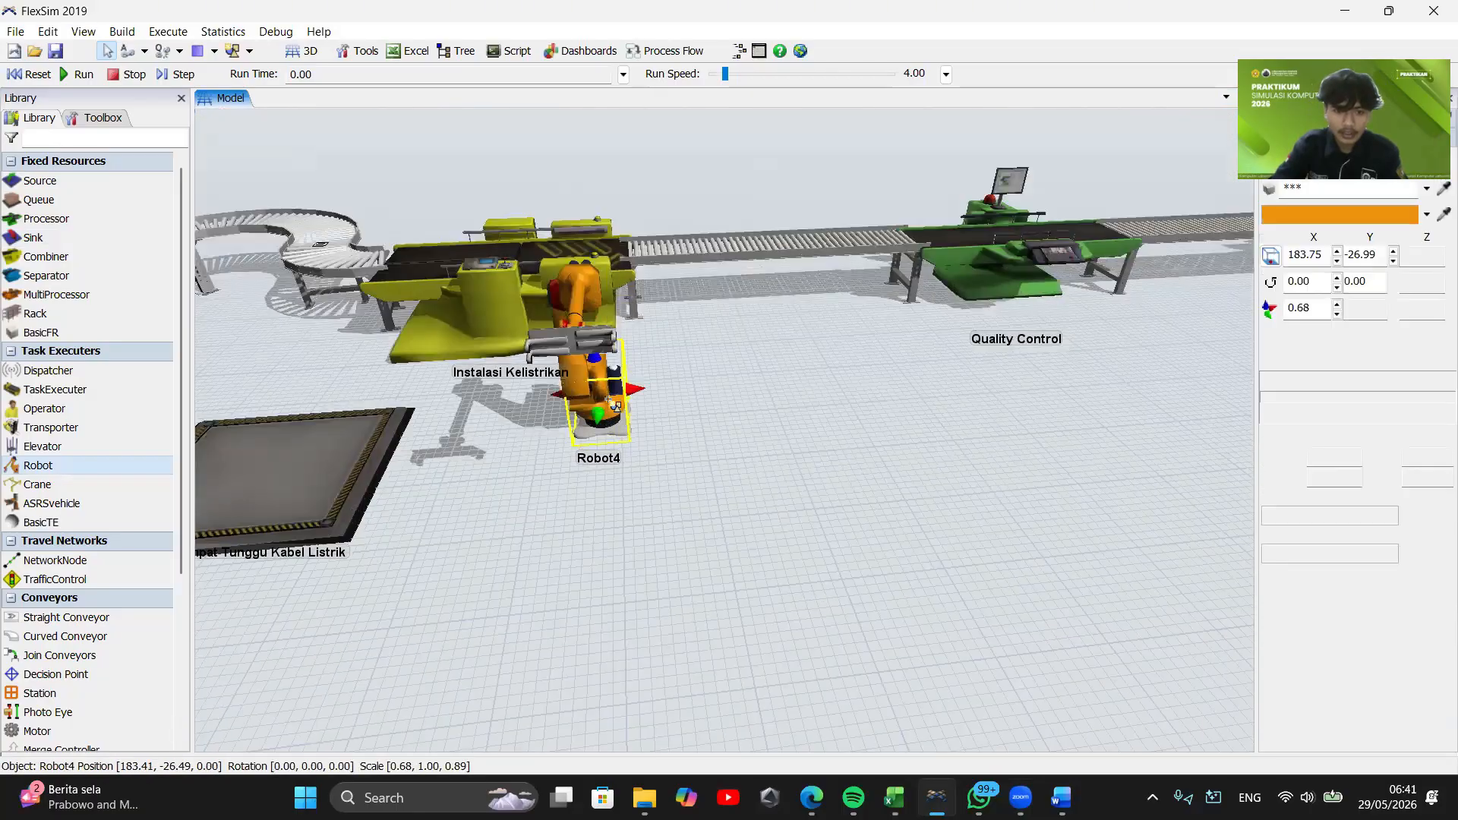
drag(592, 431, 577, 430)
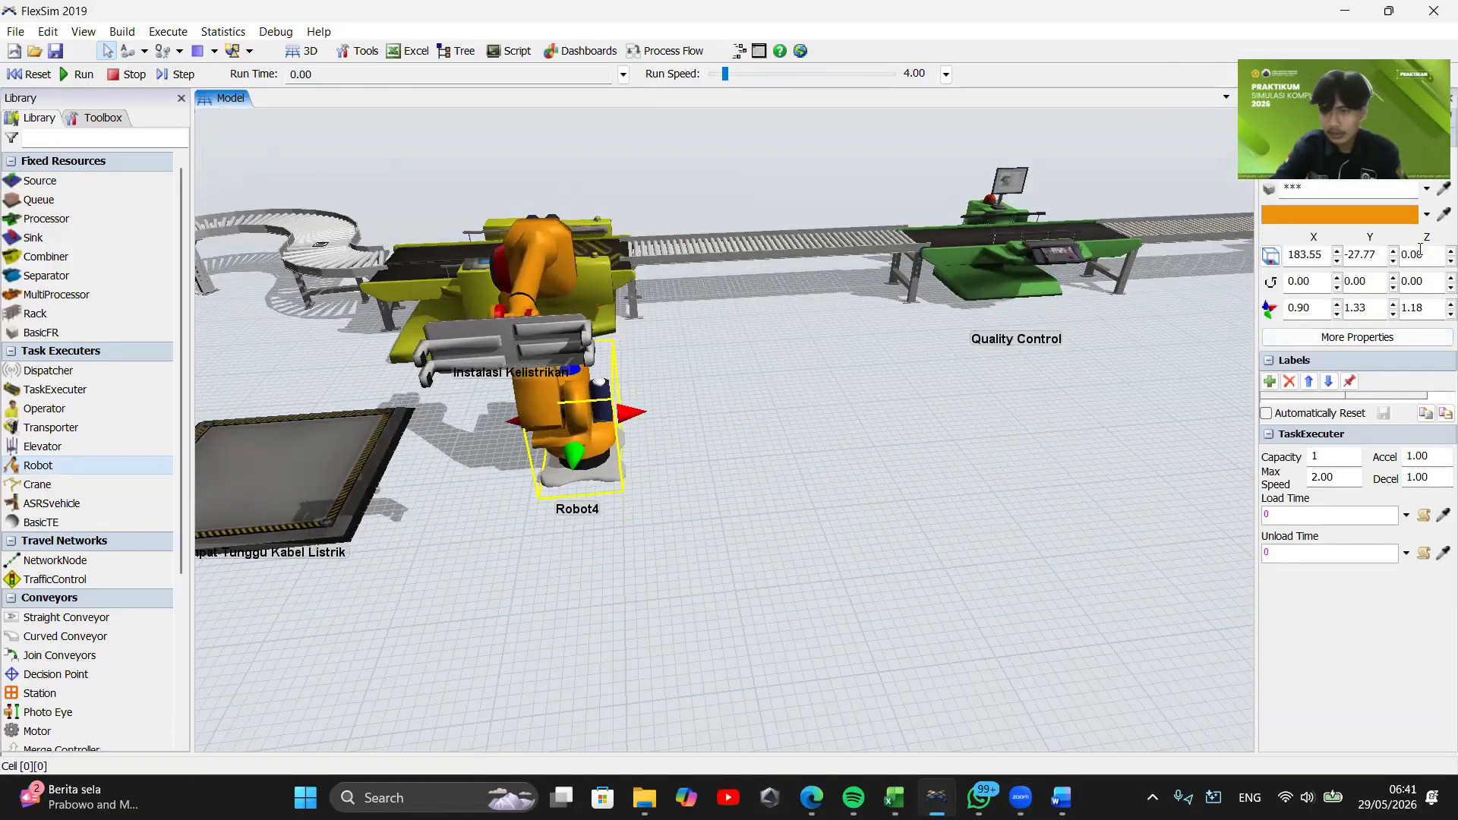
Set the Z rotation of the robot at Instalasi Kelistrikan to -110
key(Return)
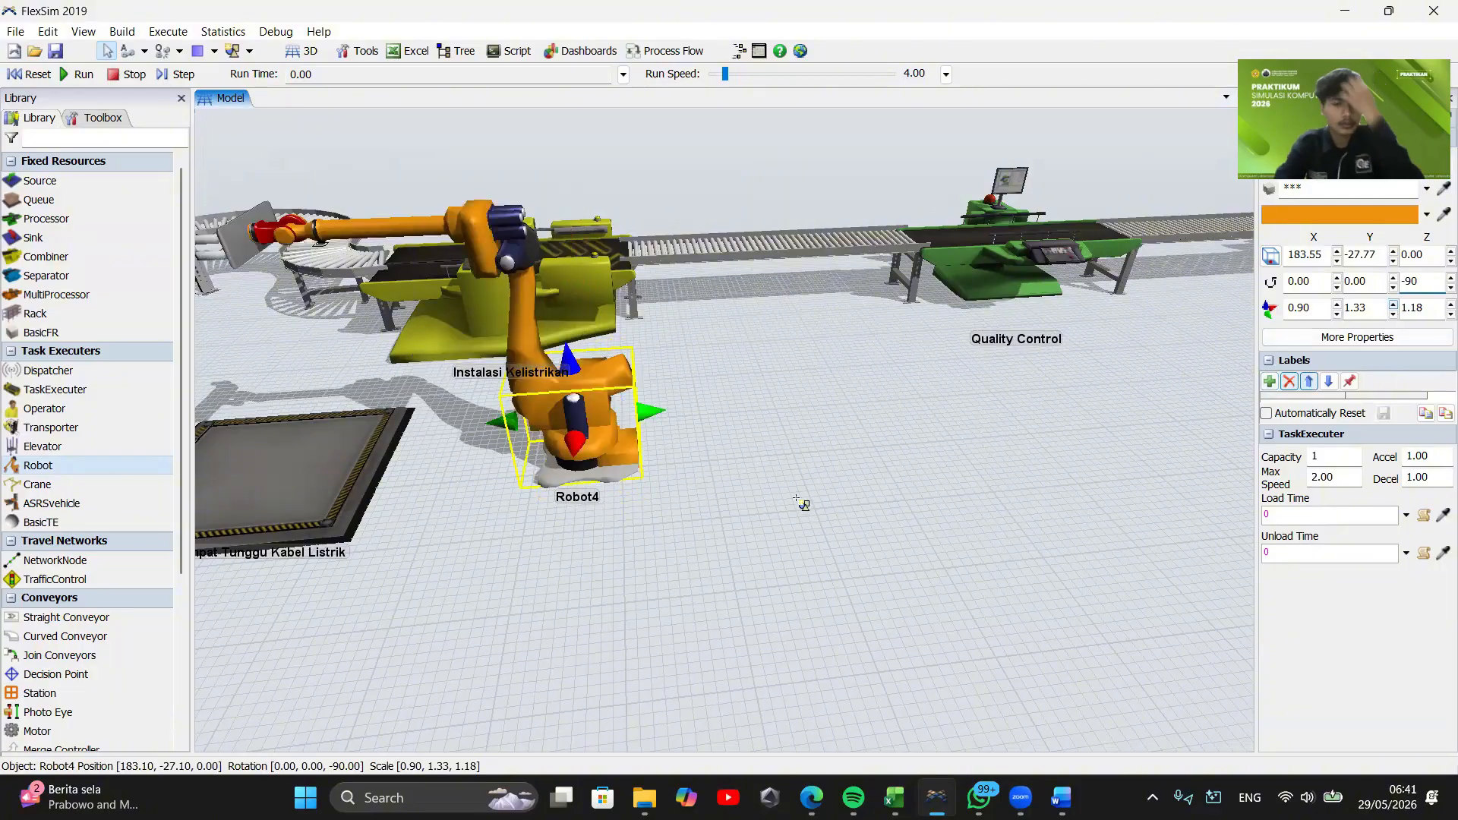
text(0)
key(Return)
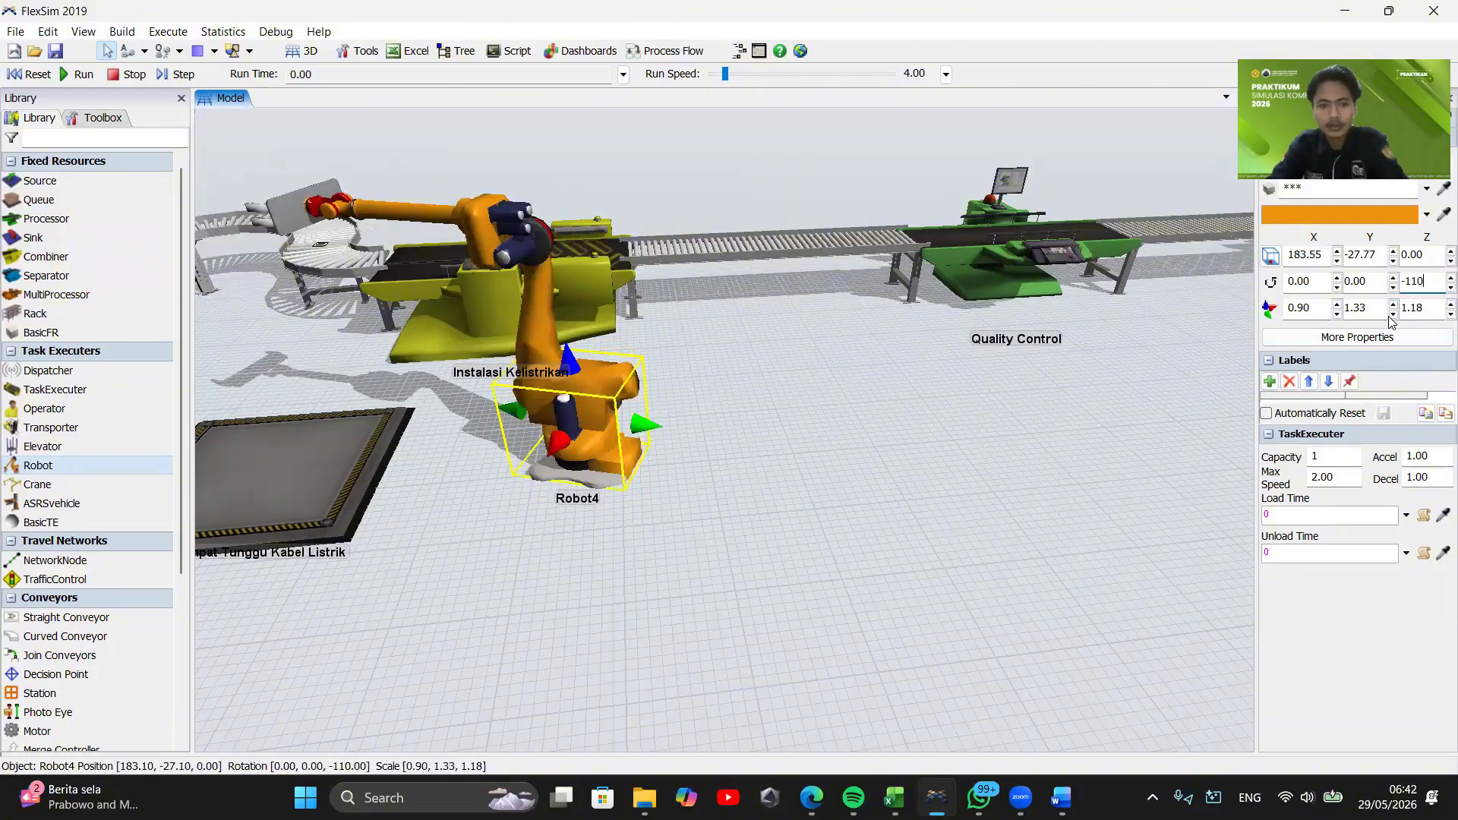
Place a Robot beside the Pengemasan combiner, on the side toward the Distribusi Mesin Press sink
drag(797, 416, 780, 532)
scroll(695, 493, down, 5)
drag(1018, 477, 831, 530)
drag(1190, 532, 600, 550)
click(921, 502)
drag(913, 489, 875, 438)
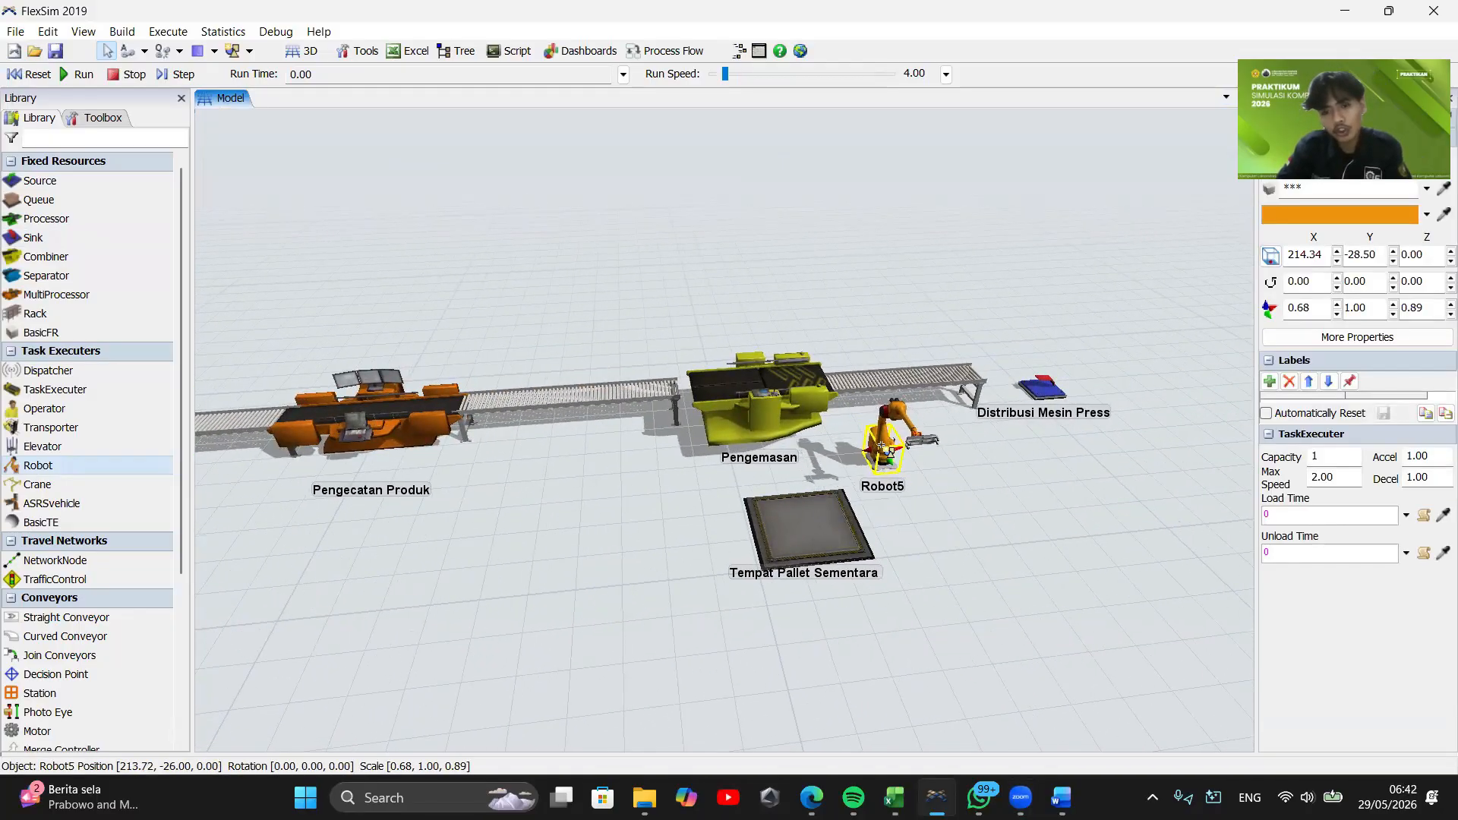
Nudge Tempat Pallet Sementara closer to Pengemasan and enlarge the neighbouring robot to about 1.13 × 1.68 × 1.49
mouse_move(807, 536)
mouse_down()
mouse_move(960, 540)
mouse_move(786, 522)
mouse_up()
click(892, 464)
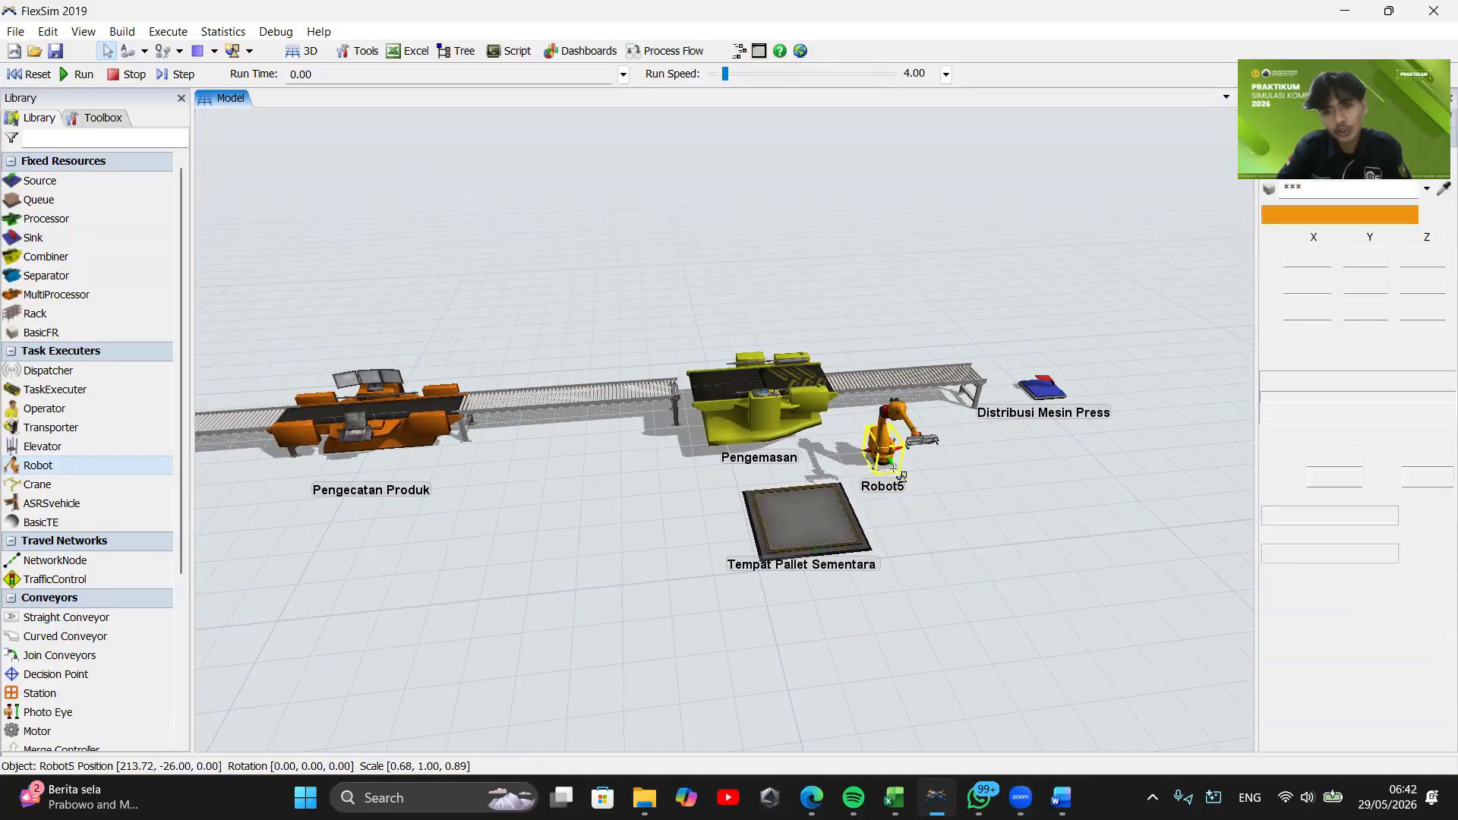
drag(901, 476, 931, 492)
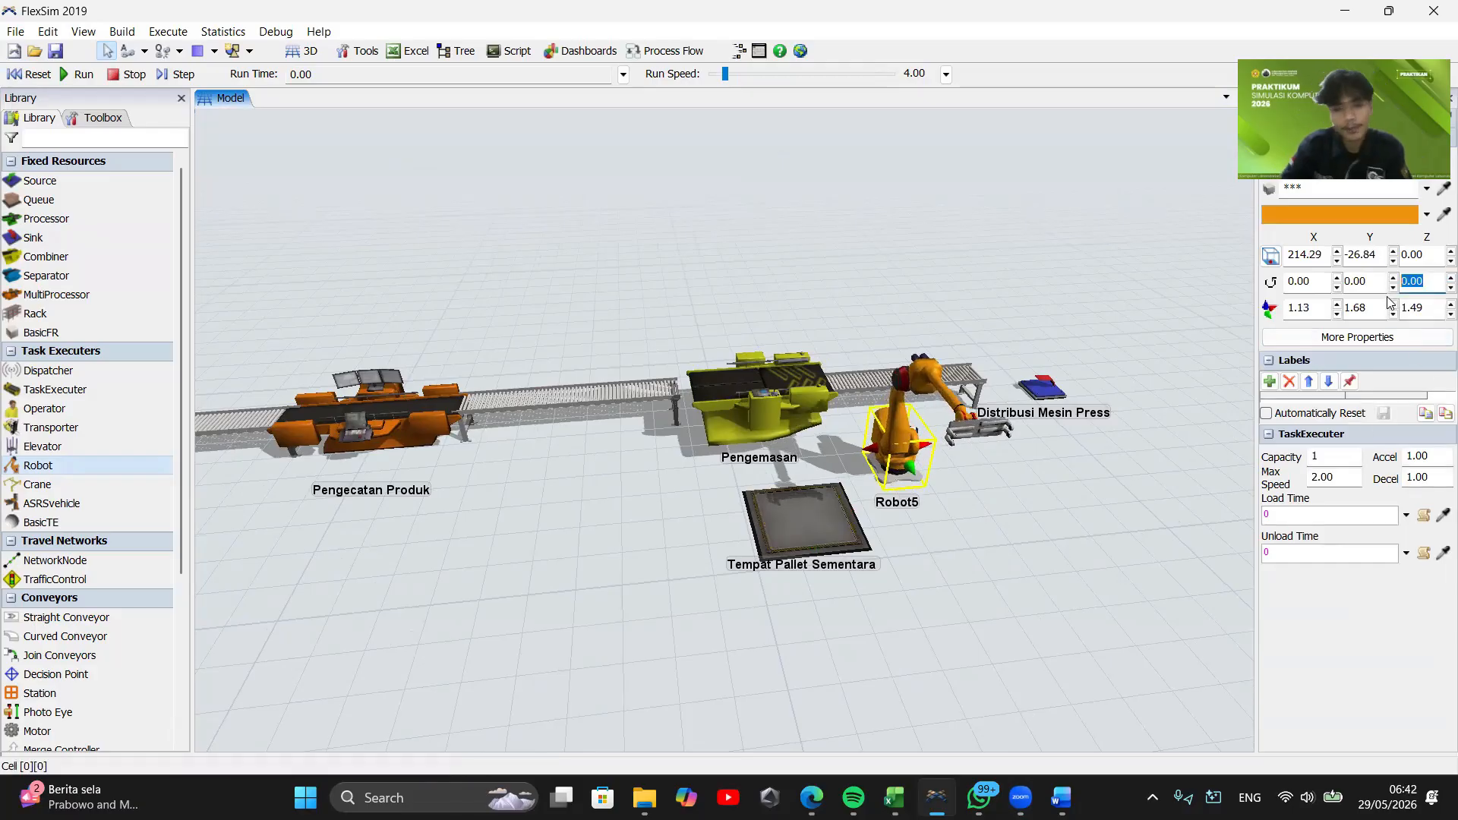
Set the Z rotation of the robot at Pengemasan to -90
text(-90)
key(Return)
click(775, 607)
scroll(776, 401, down, 5)
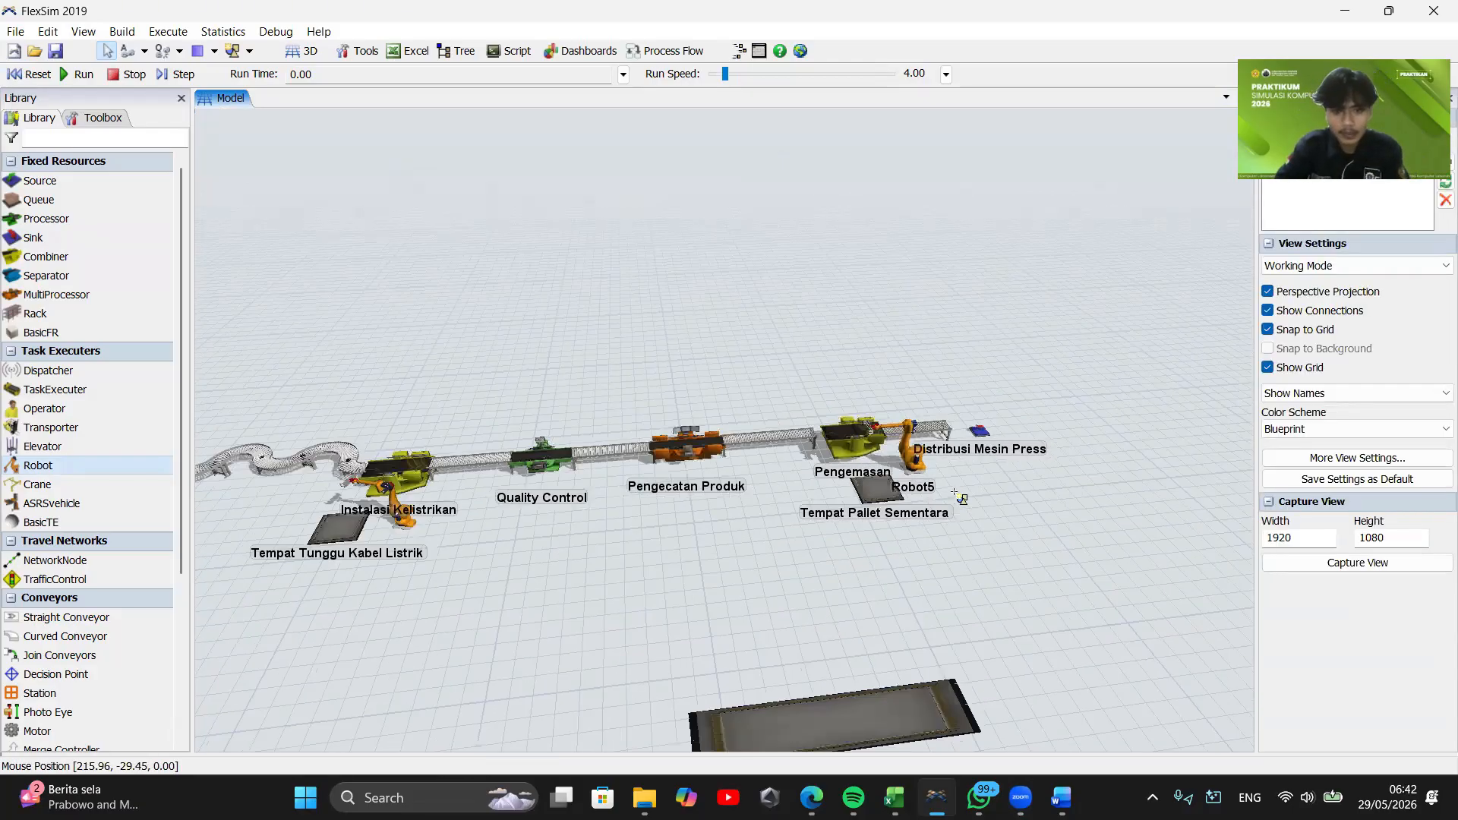
Place a TaskExecuter close to the Penyimpanan Kabel Listrik rack, at the rack end facing the production line
scroll(777, 401, up, 5)
click(776, 401)
drag(774, 400, 761, 399)
drag(916, 456, 734, 569)
scroll(733, 569, up, 3)
drag(538, 532, 537, 528)
drag(933, 589, 1087, 478)
scroll(1087, 478, down, 6)
drag(922, 544, 694, 585)
drag(266, 619, 1018, 631)
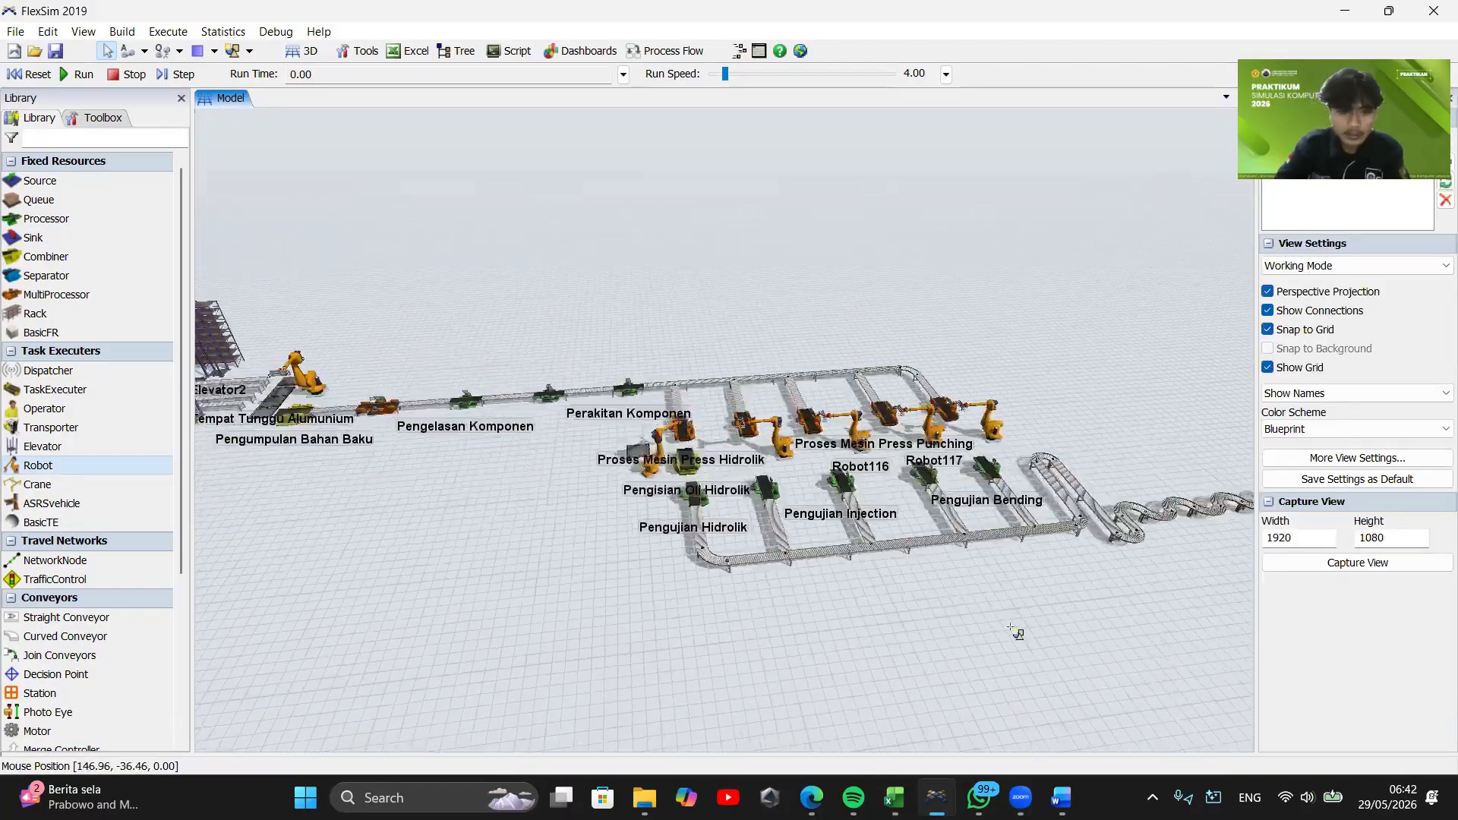
drag(235, 642, 688, 700)
right_drag(693, 707, 228, 465)
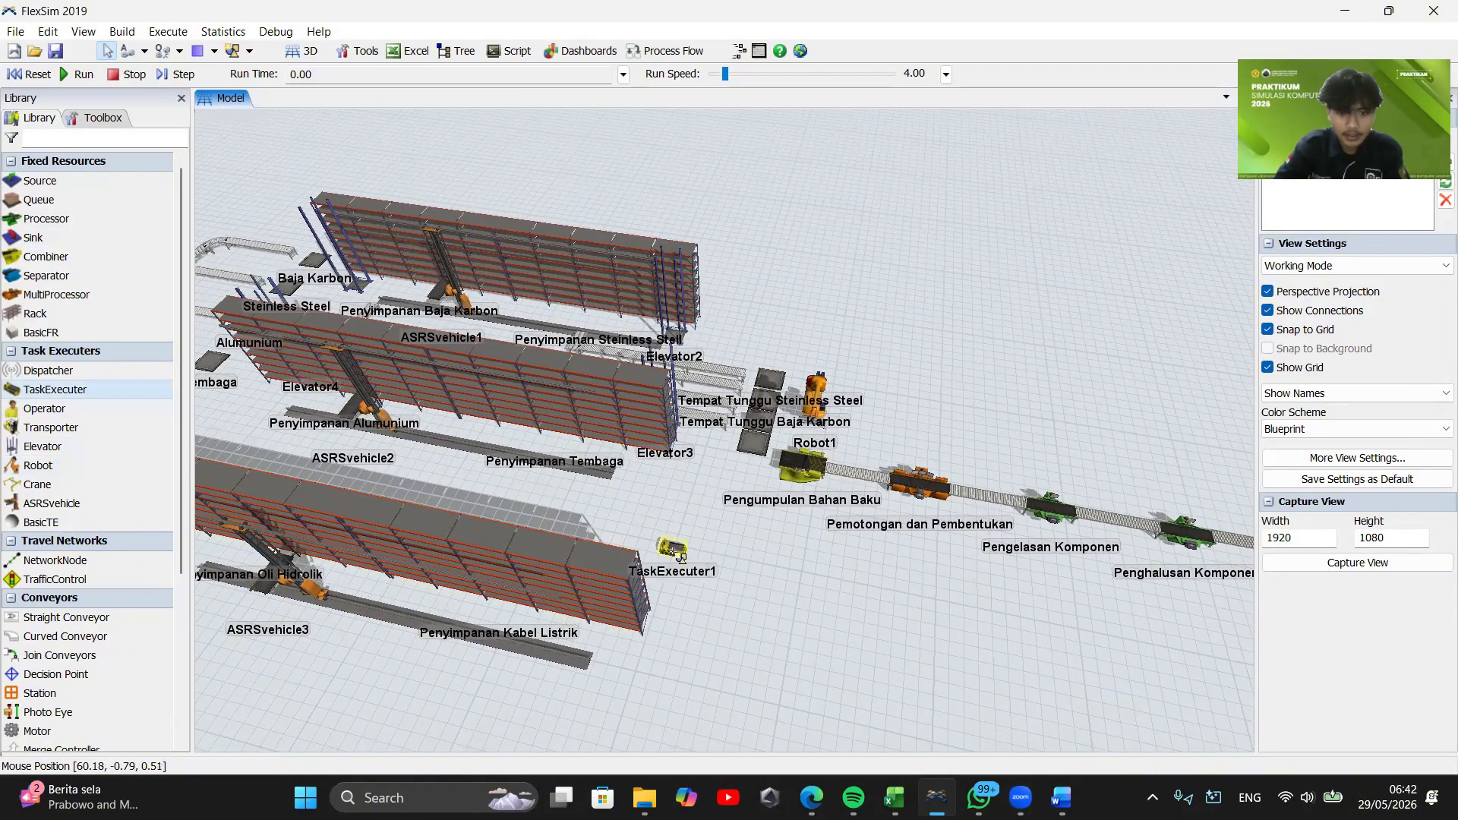
drag(673, 551, 639, 536)
drag(712, 581, 568, 413)
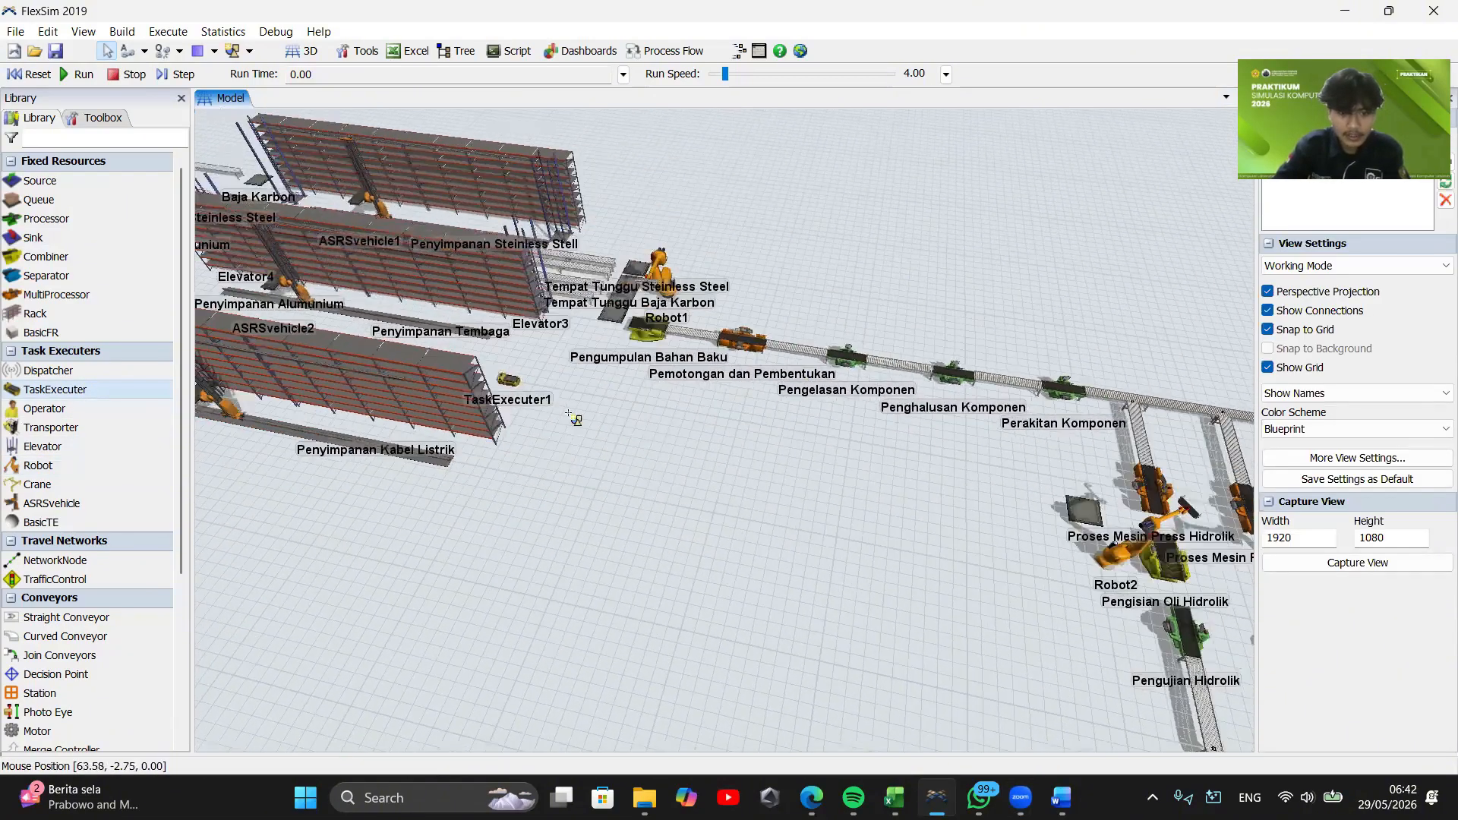
Place a Transporter in front of the Penyimpanan Kabel Listrik rack, near the end of its ASRS rail
drag(697, 509, 302, 335)
drag(760, 531, 188, 403)
drag(759, 631, 743, 589)
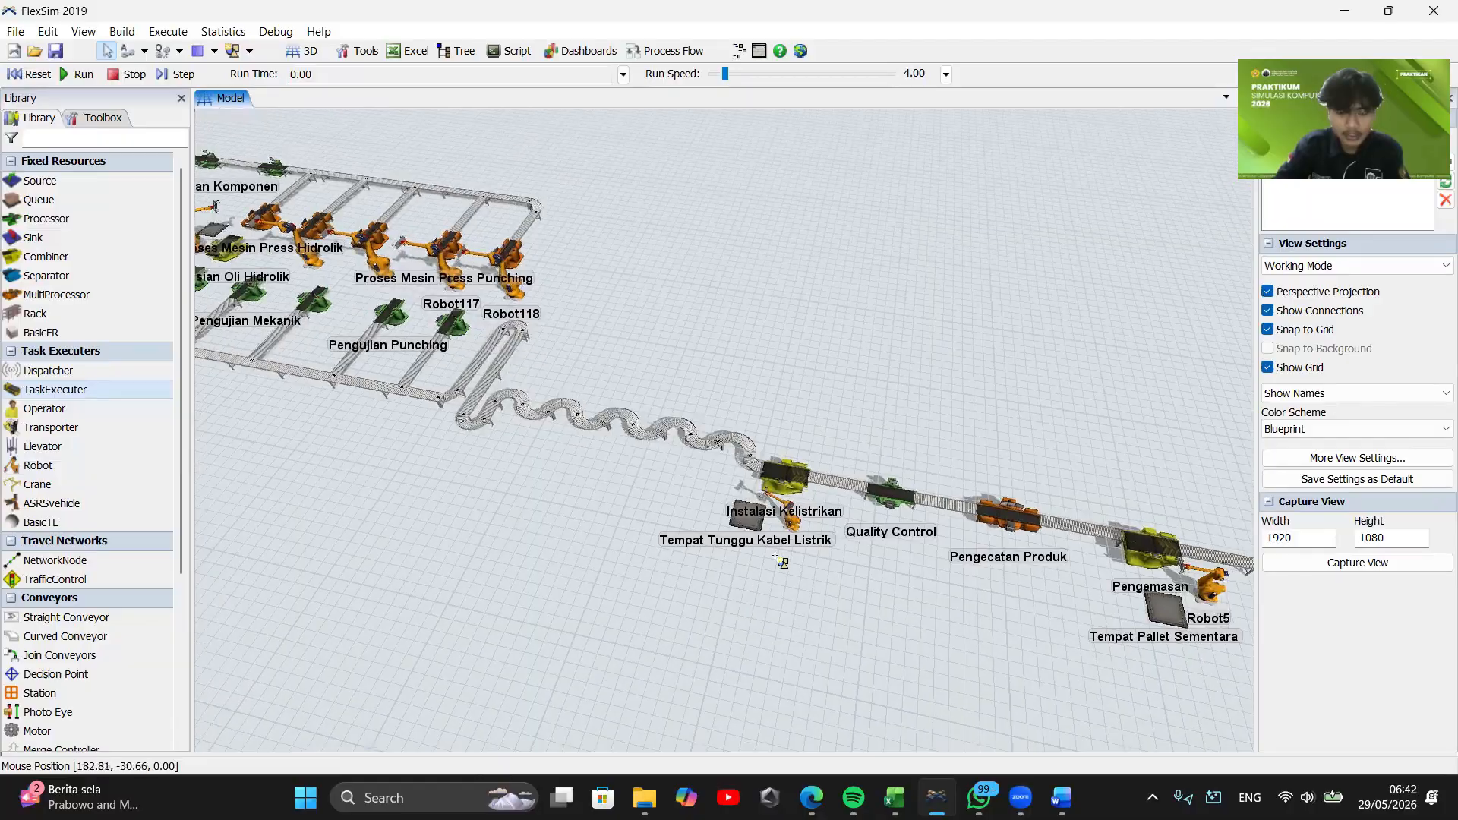
drag(530, 511, 1024, 591)
drag(364, 335, 851, 615)
drag(732, 601, 708, 553)
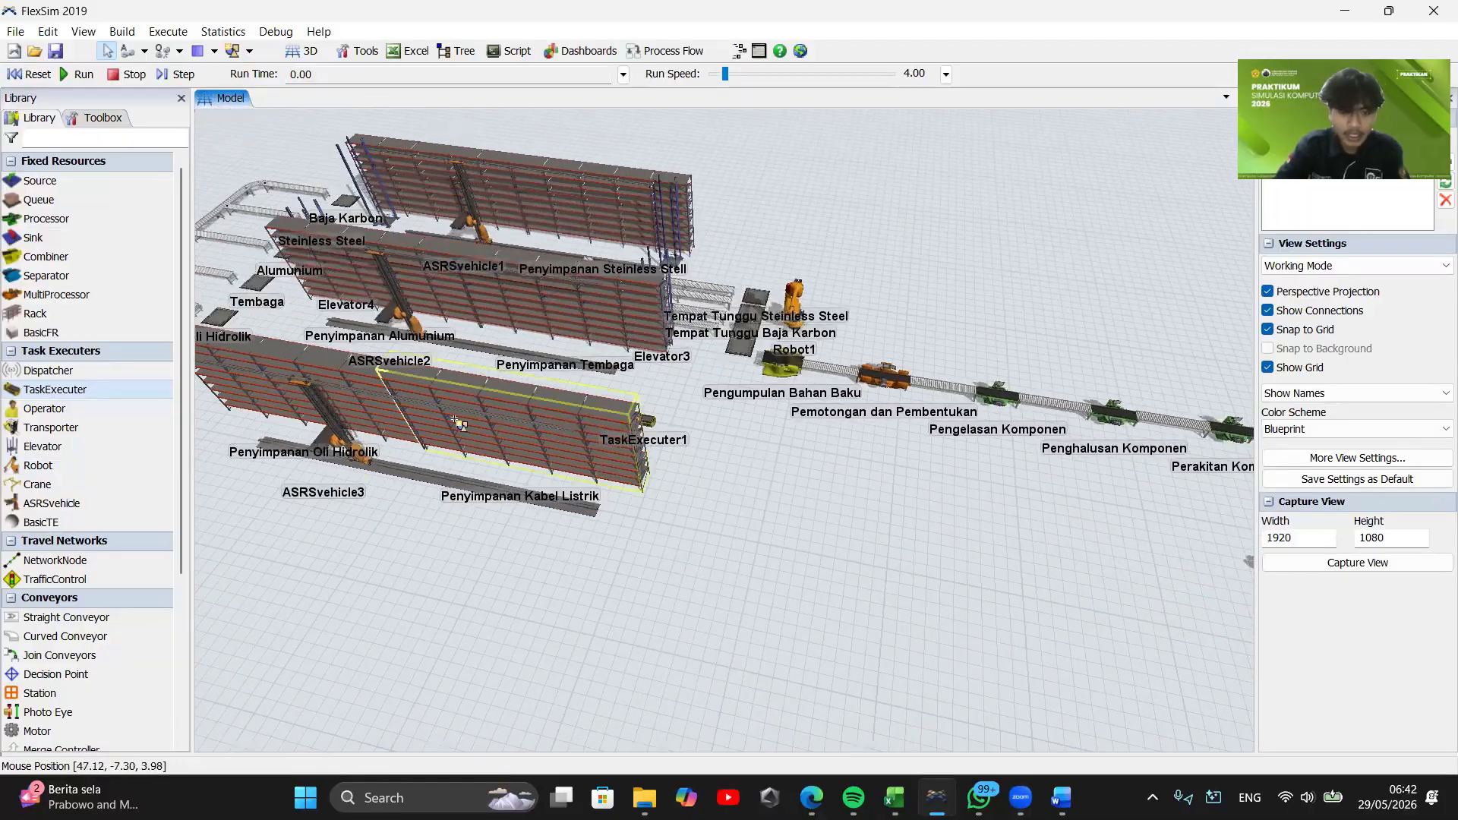
drag(847, 535, 338, 487)
drag(758, 530, 1250, 554)
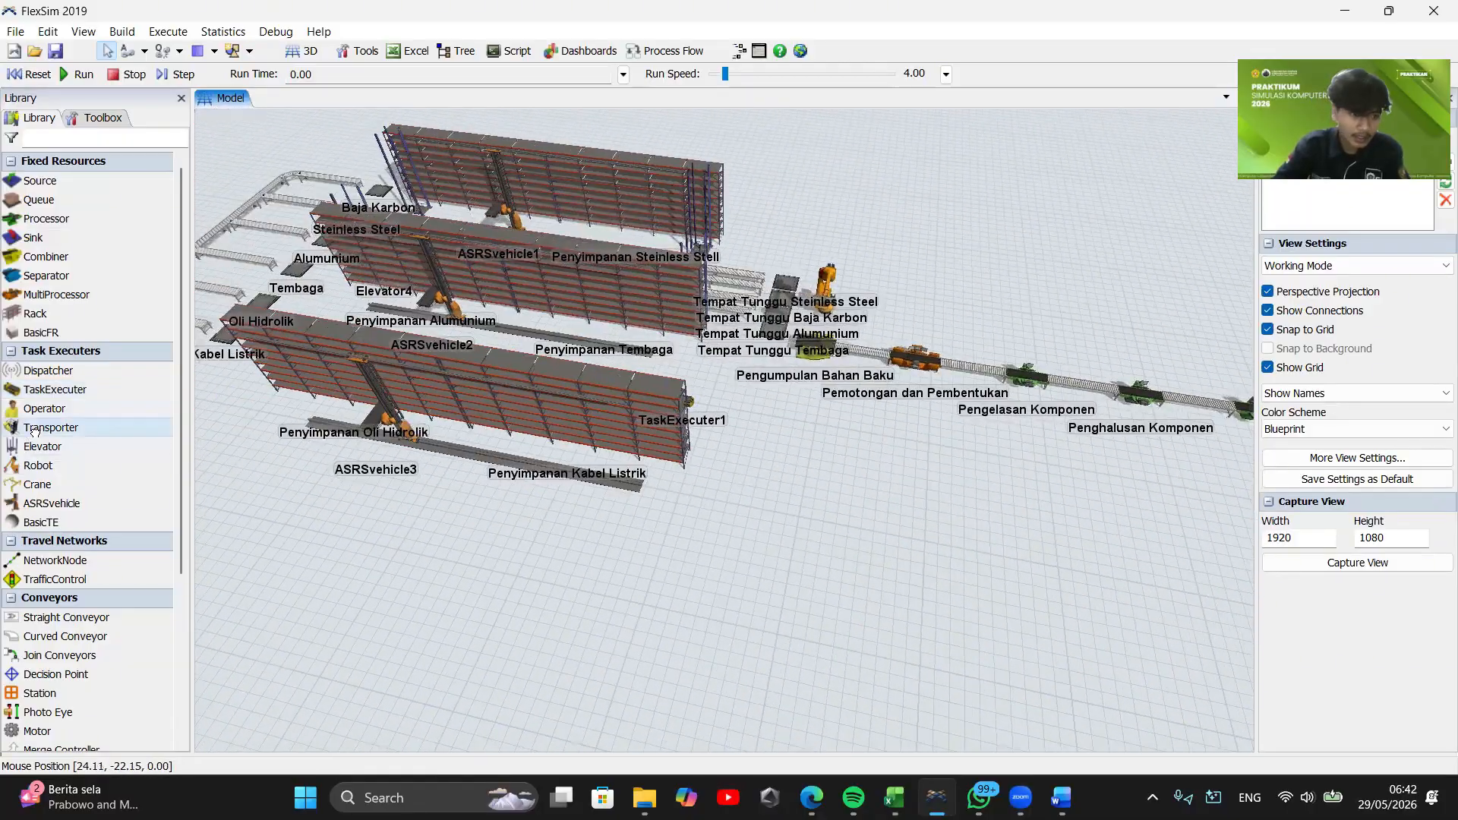
drag(35, 432, 651, 520)
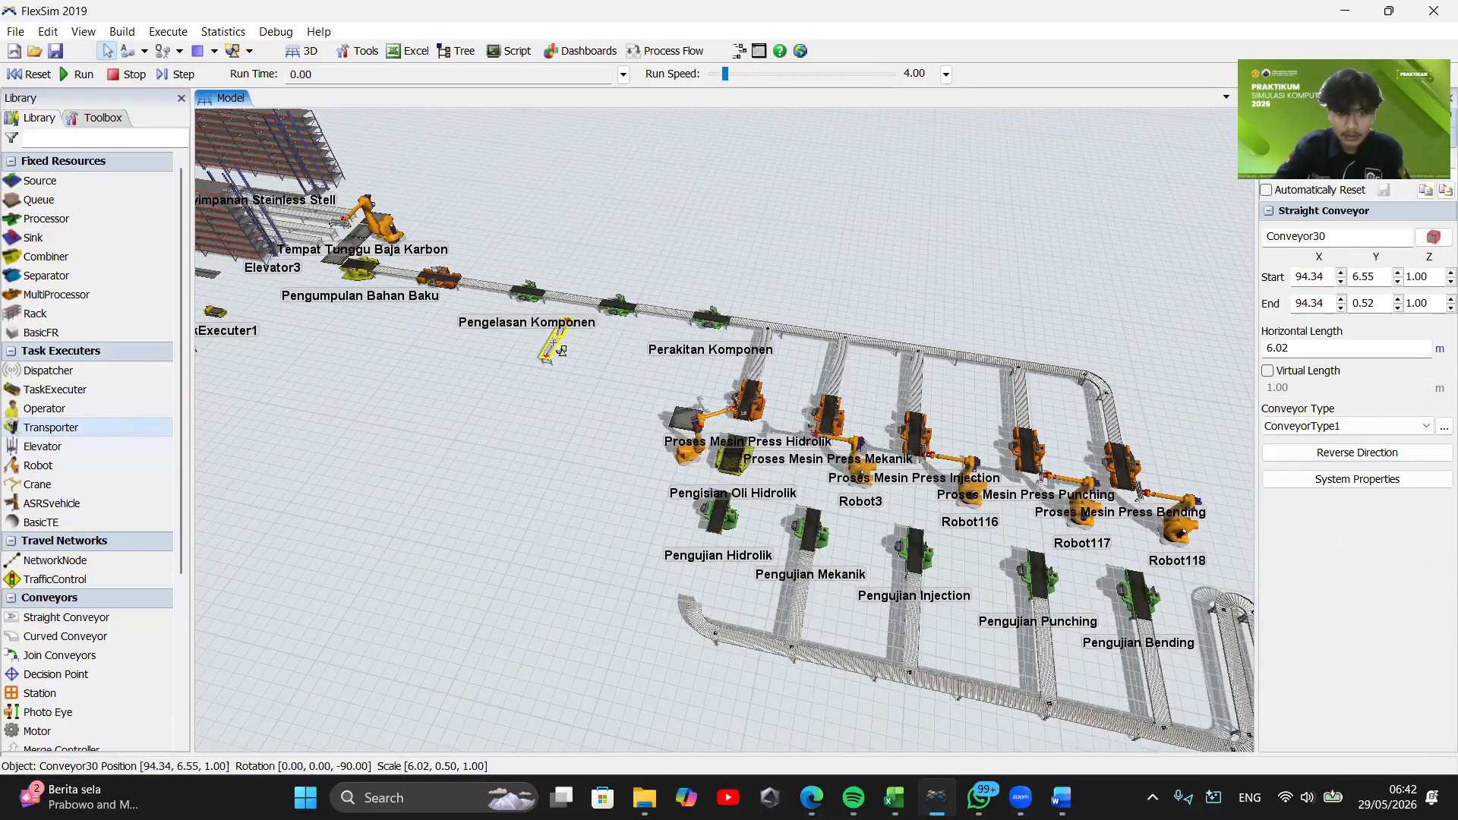
Undo the stray straight conveyor and place a Transporter beside Queue1, between the pallet queue and Tempat Pallet Sementara
key(ctrl+z)
scroll(560, 517, down, 4)
drag(684, 714, 469, 455)
drag(1183, 607, 598, 597)
scroll(598, 597, up, 3)
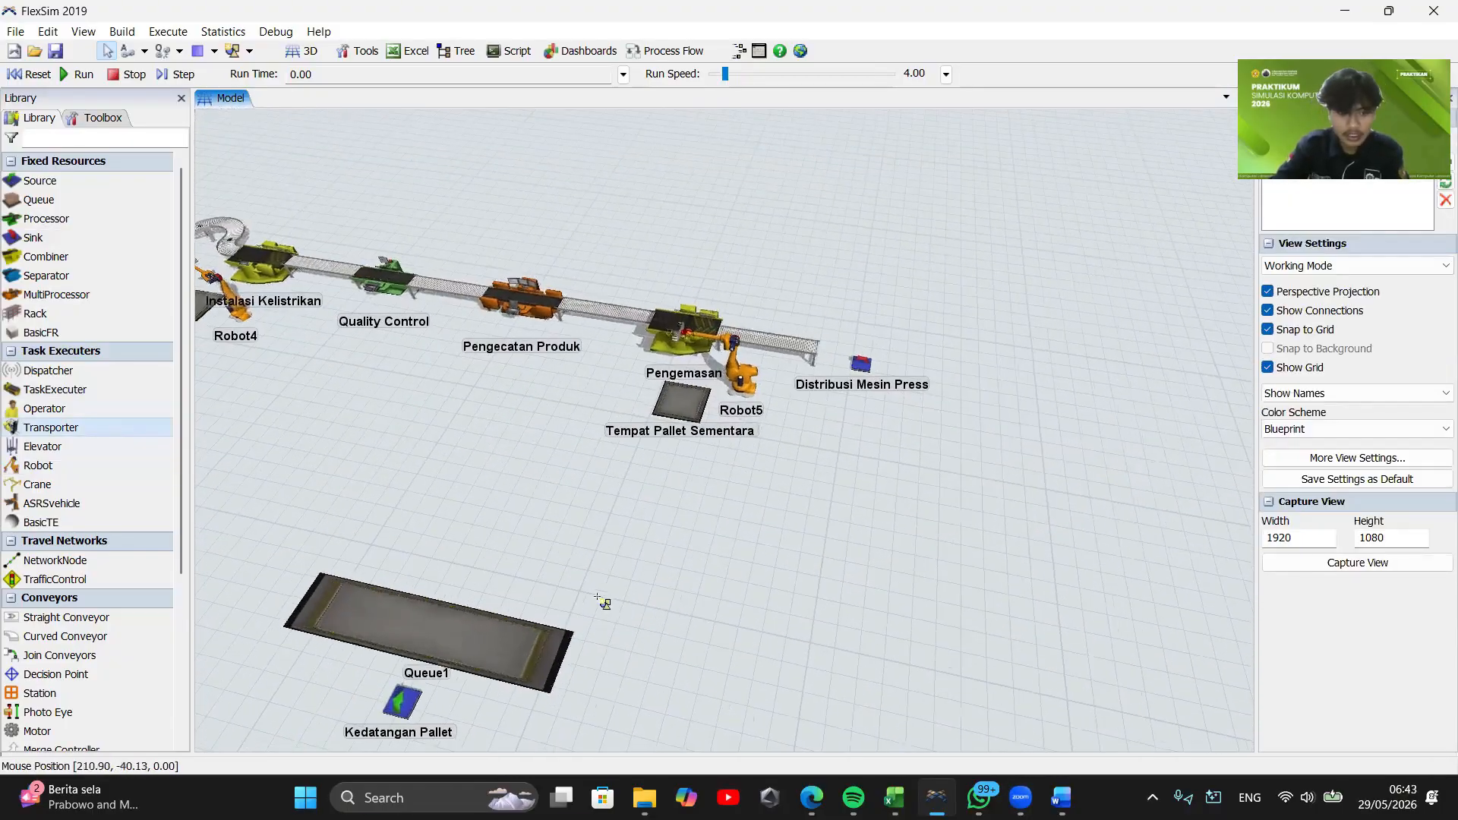
click(591, 597)
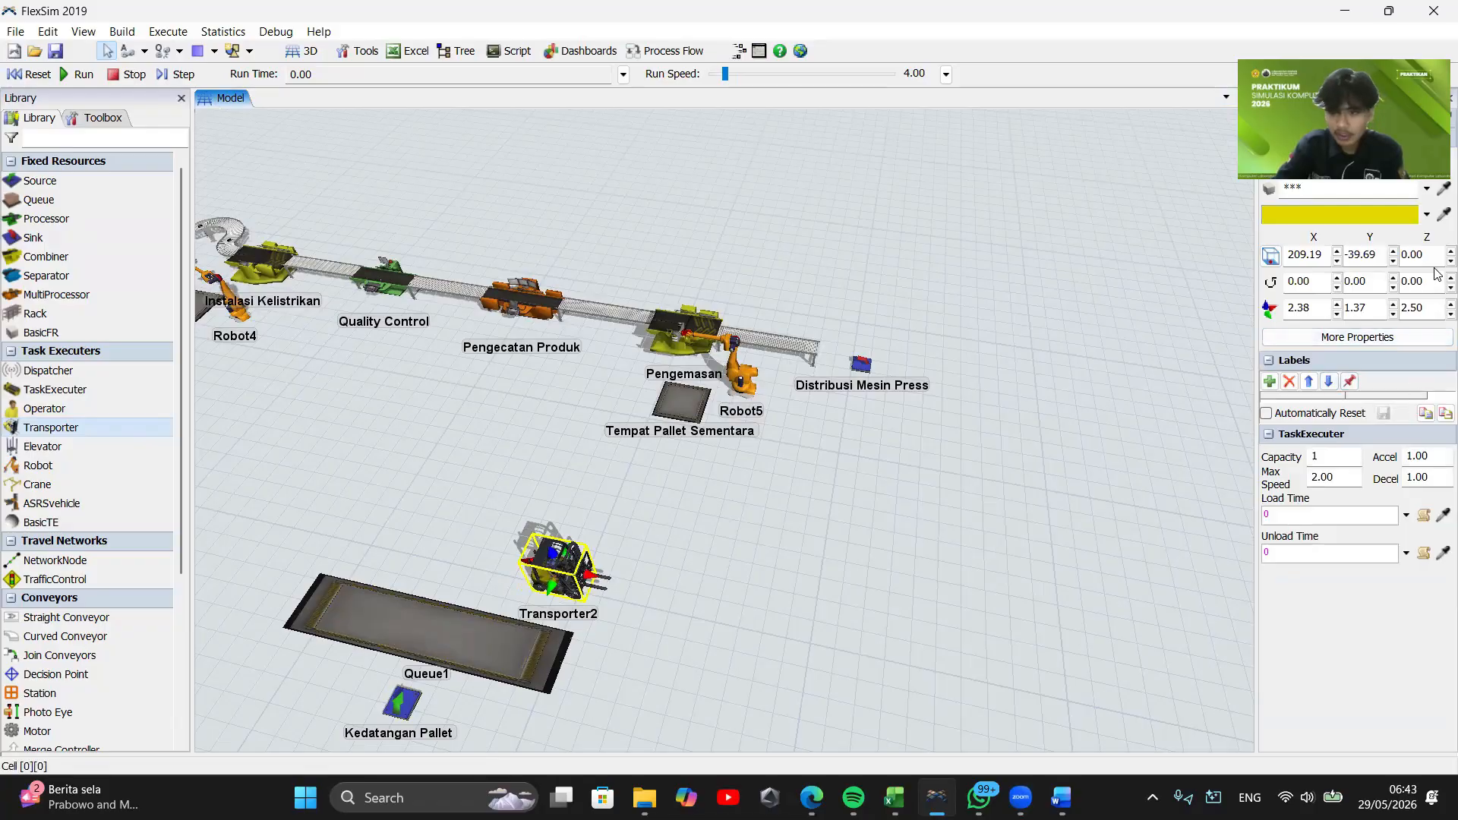
Set the Z rotation of the transporter beside Queue1 to 90
text(-90)
key(Return)
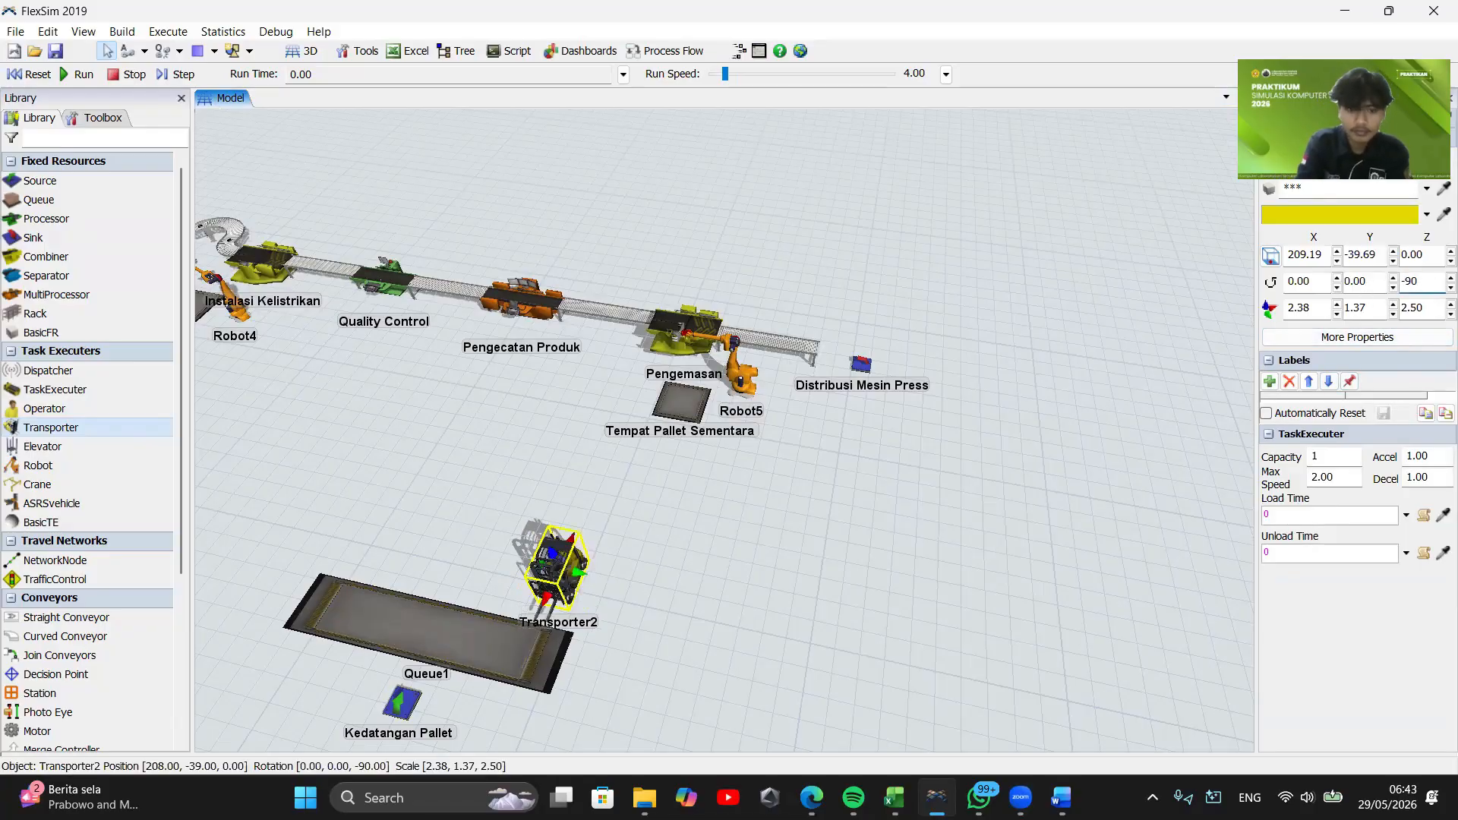
key(BackSpace)
key(BackSpace)
key(BackSpace)
text(90)
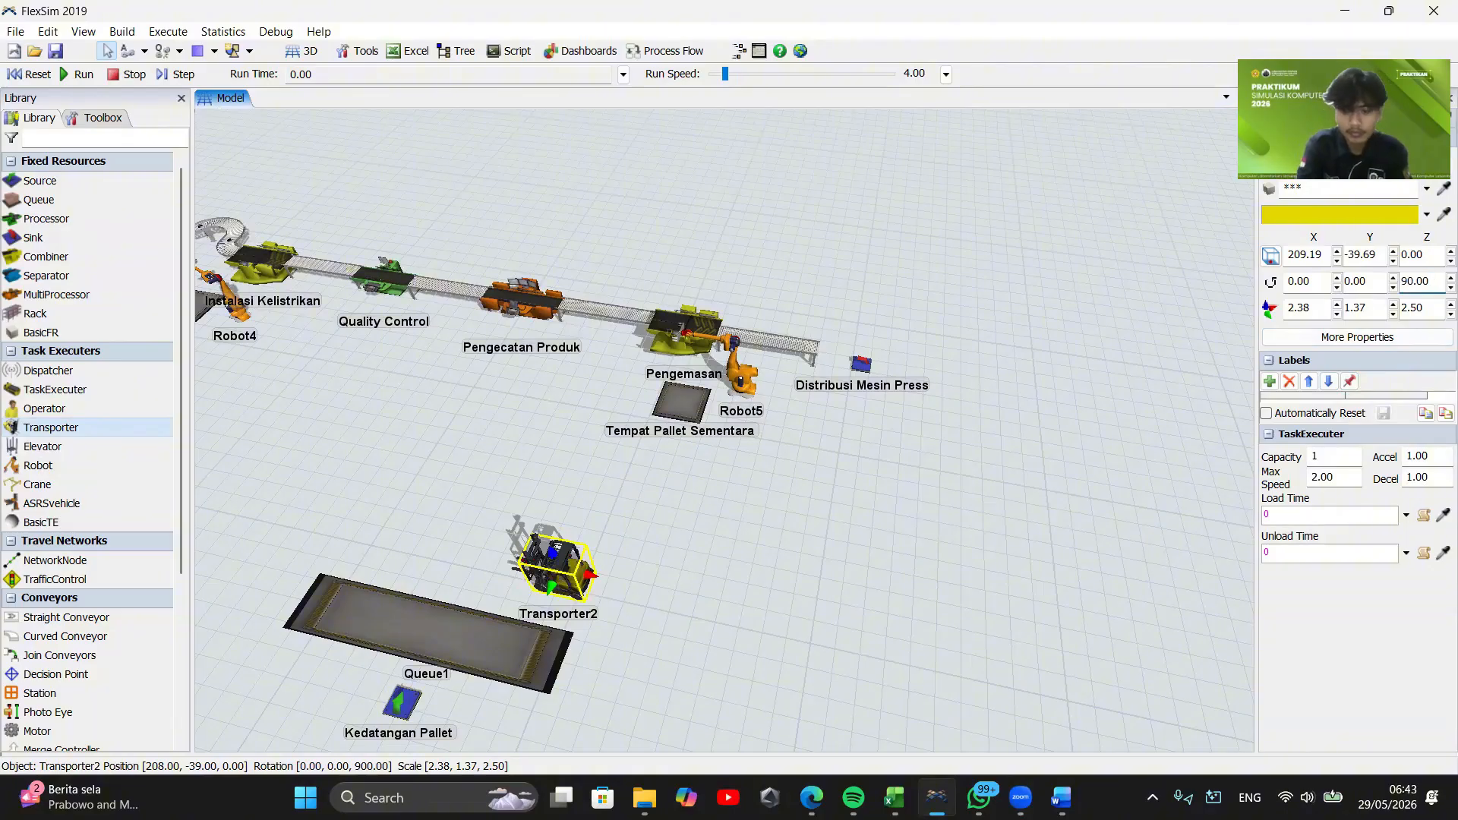
key(Return)
Place Operators beside the first stations of the production line, including Pengelasan Komponen and Penghalusan Komponen
drag(759, 604, 931, 609)
drag(552, 380, 892, 580)
drag(320, 661, 654, 716)
drag(250, 608, 671, 759)
drag(297, 455, 546, 603)
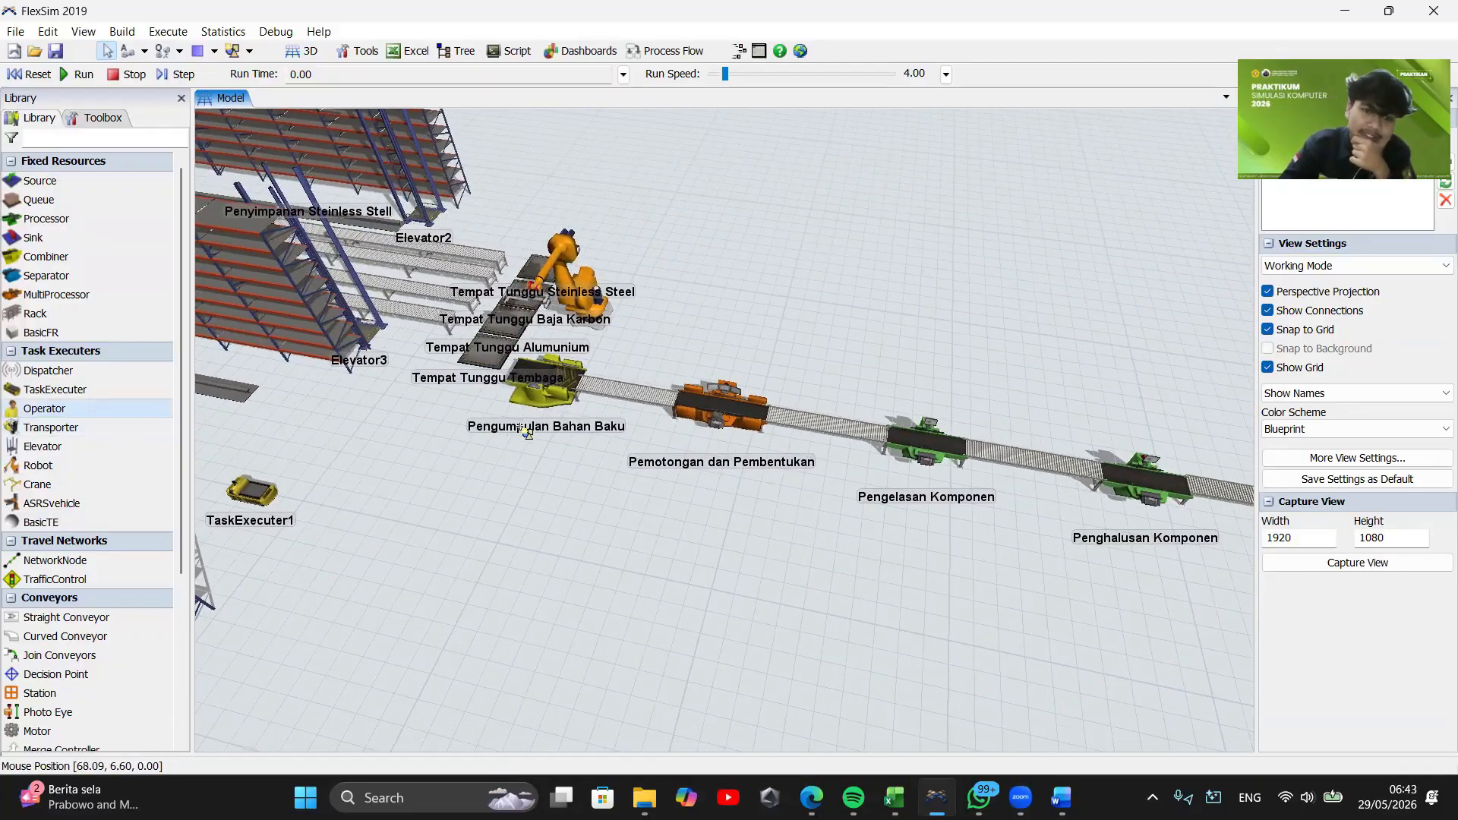
drag(714, 451, 309, 549)
drag(923, 684, 619, 548)
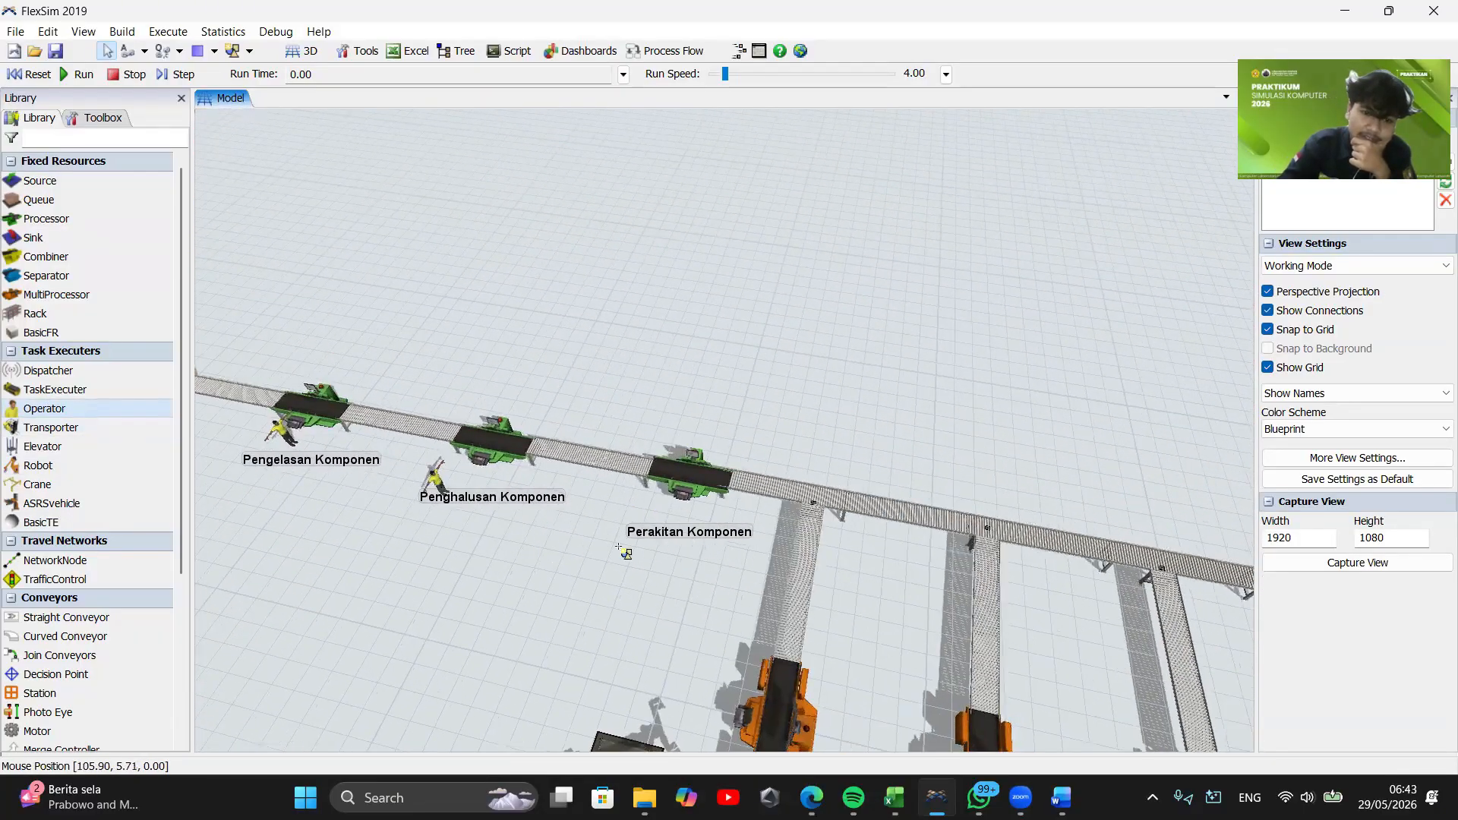
Place Operators beside Perakitan Komponen and the Proses Mesin Press multiprocessors, from Hidrolik through Bending
drag(813, 682, 457, 402)
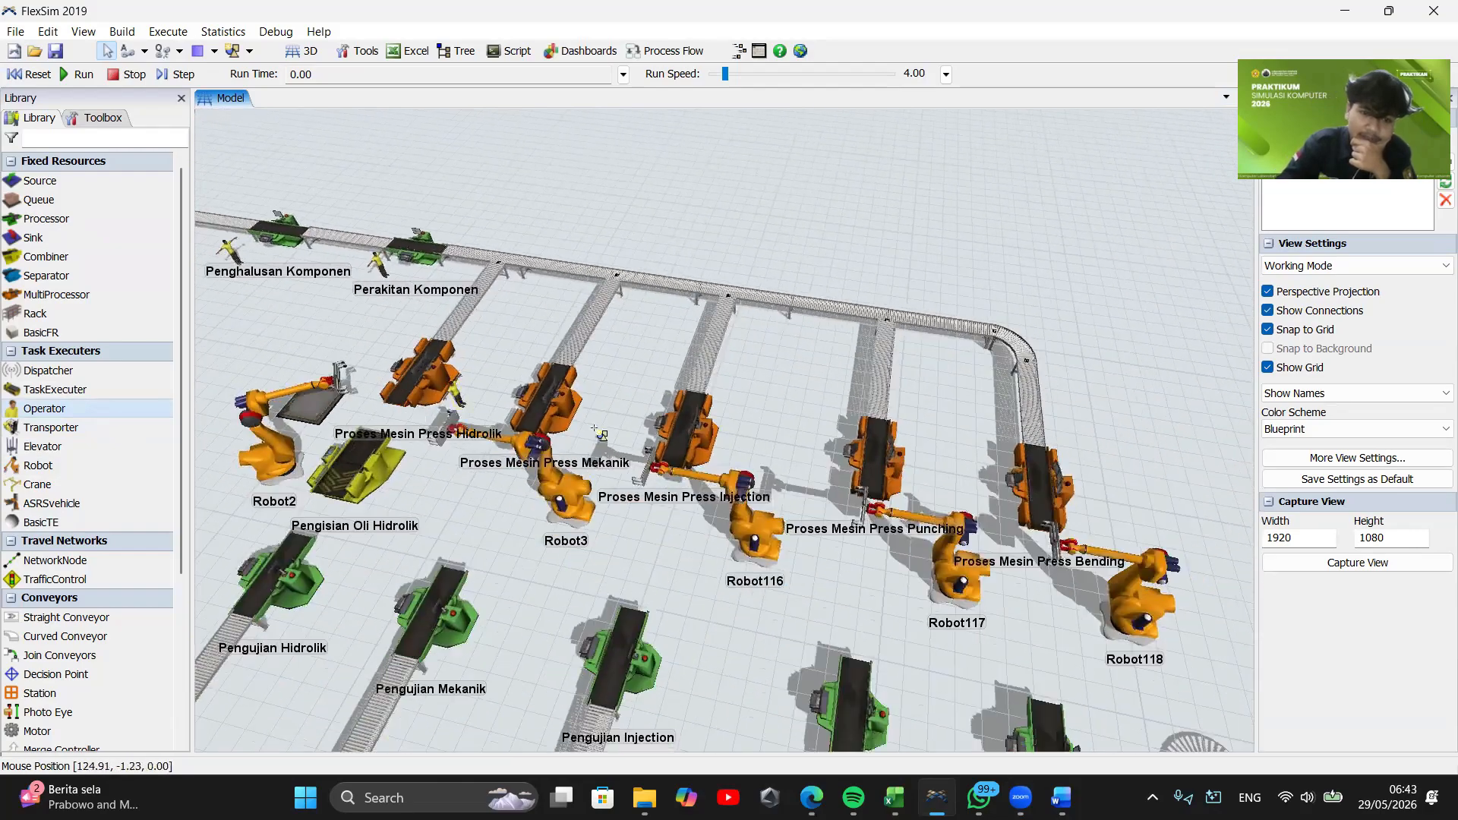
click(743, 454)
drag(918, 477, 714, 455)
scroll(885, 495, down, 6)
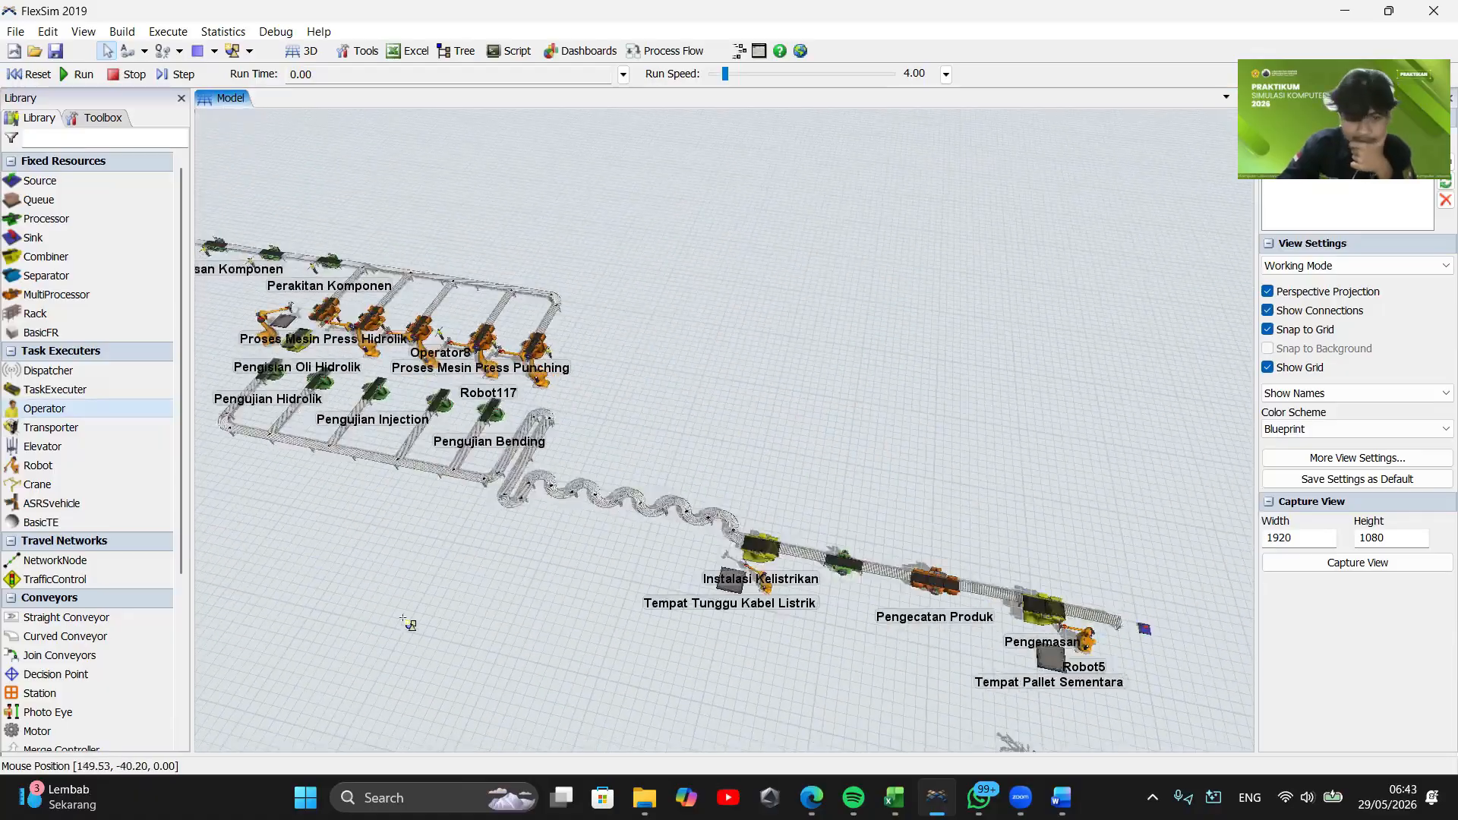
Place Operators beside Instalasi Kelistrikan, Quality Control, Pengecatan Produk and Pengemasan
scroll(540, 550, up, 6)
click(738, 492)
drag(980, 565, 772, 586)
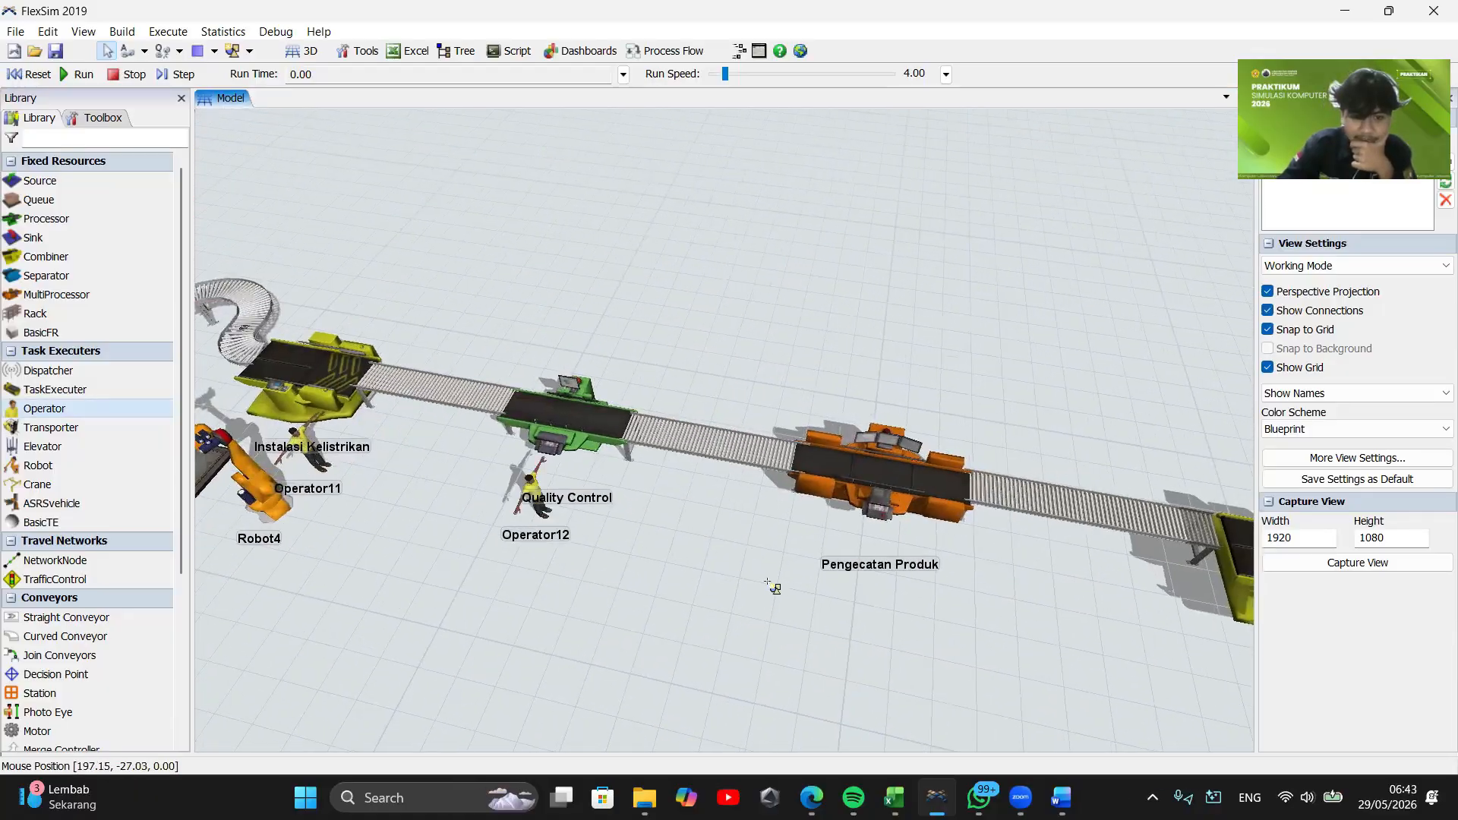
click(805, 557)
drag(547, 612, 351, 592)
click(994, 668)
drag(842, 655, 521, 645)
scroll(954, 544, down, 7)
drag(448, 414, 814, 694)
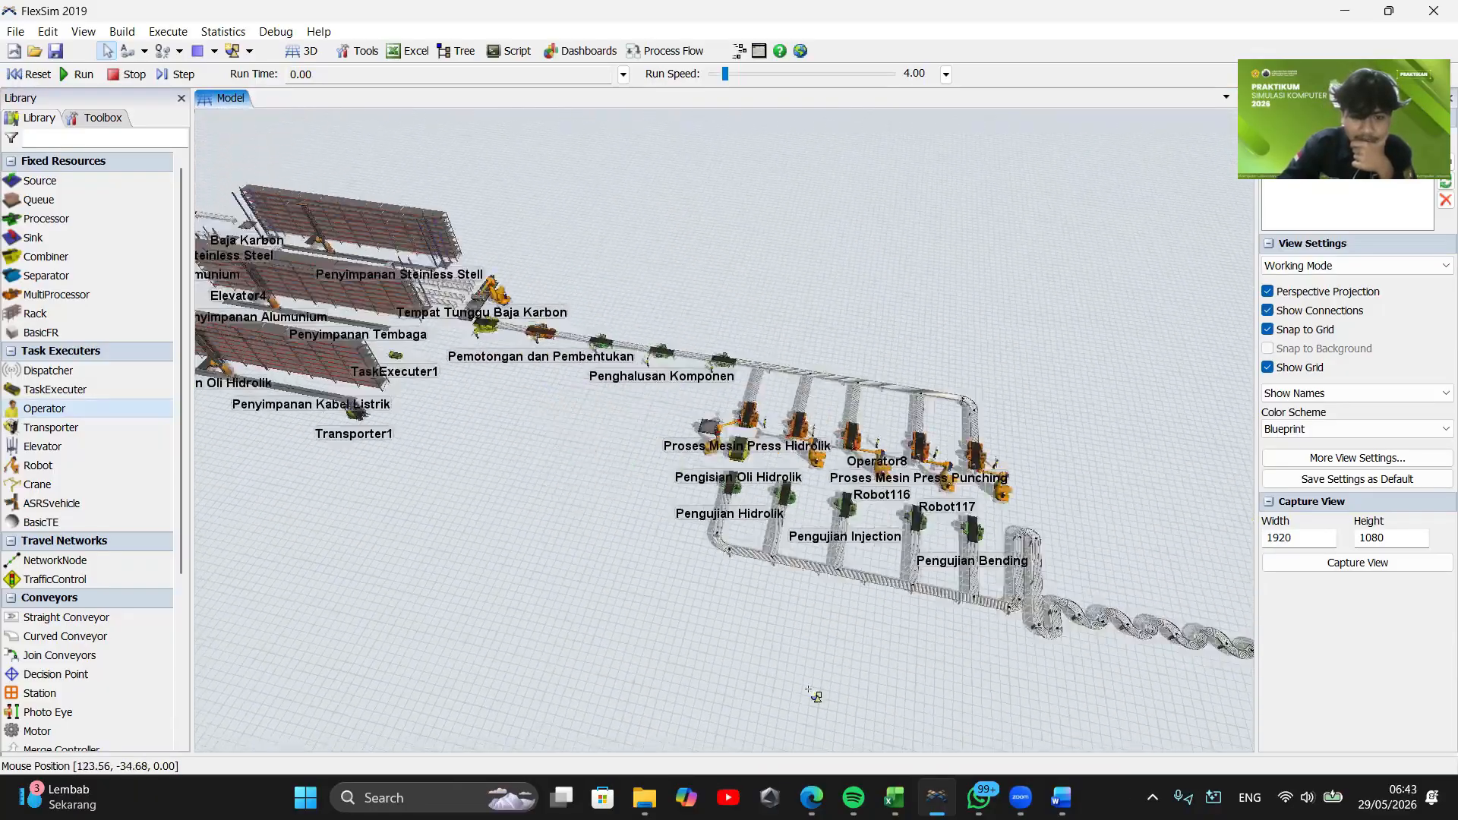
drag(530, 404, 805, 570)
drag(680, 550, 776, 629)
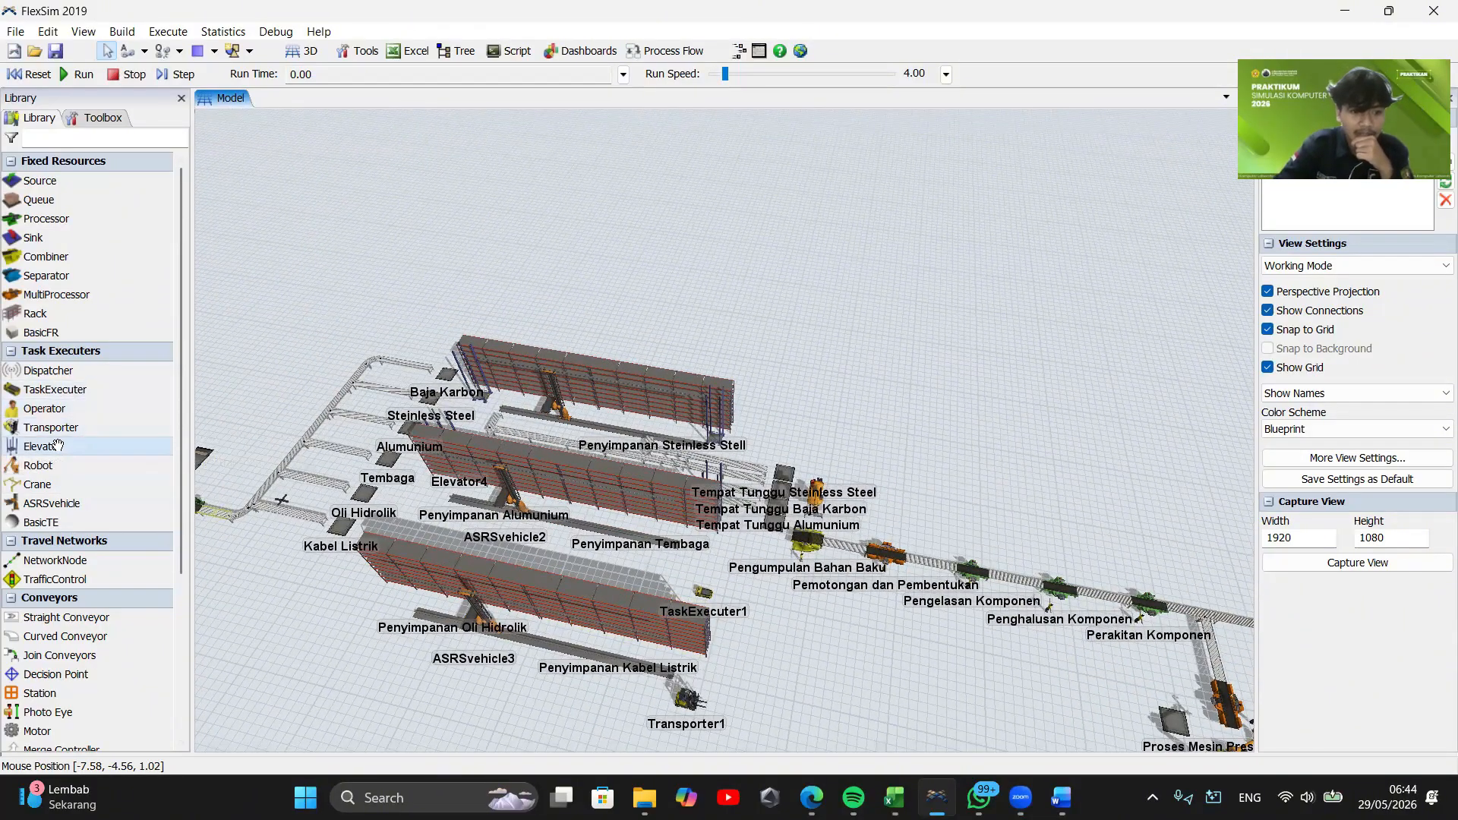
click(62, 502)
drag(544, 722, 787, 603)
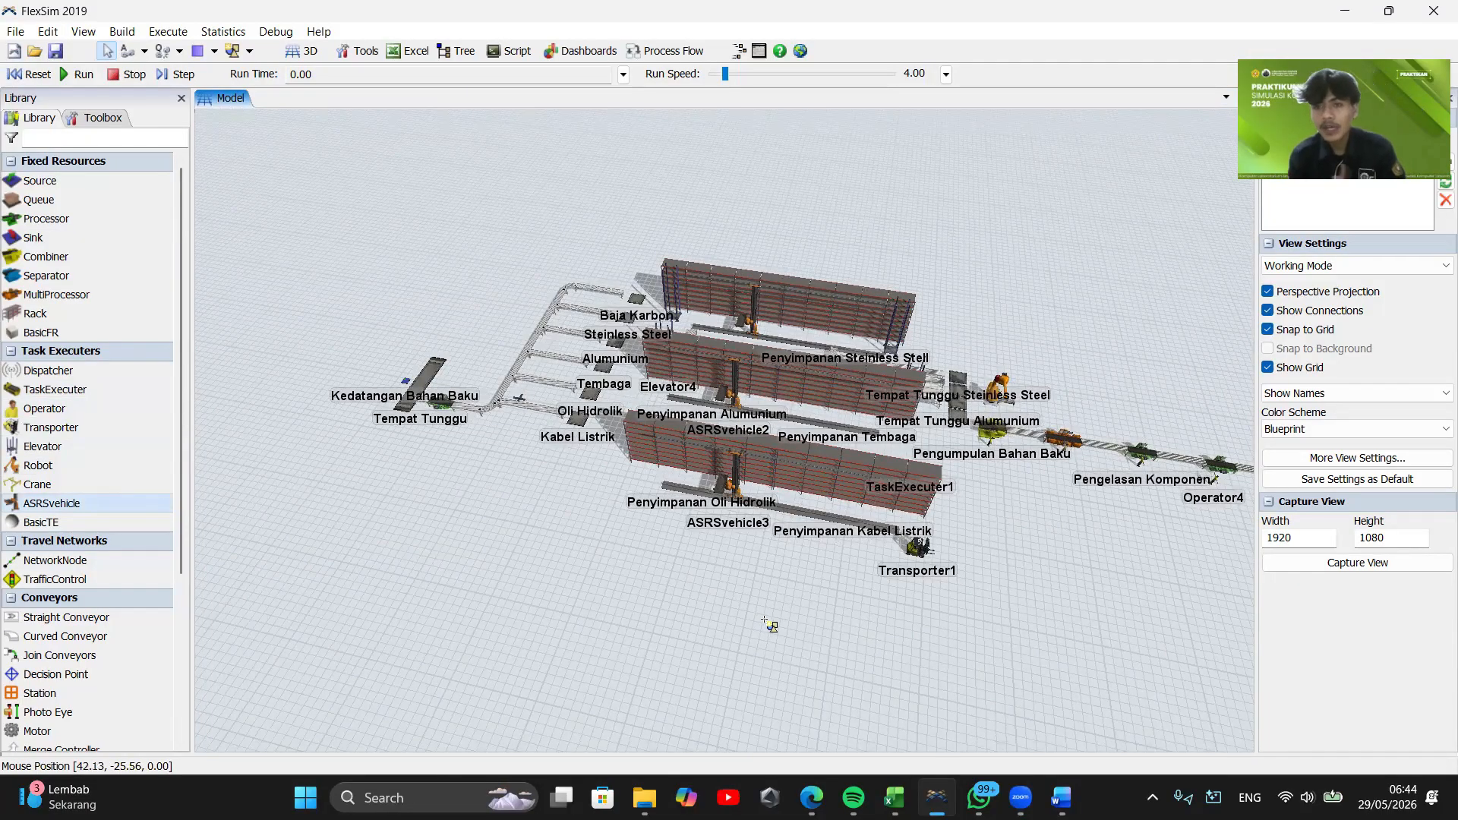
Connect Kedatangan Bahan Baku to Tempat Tunggu, then through the short conveyor and Pemeriksaan Bahan Baku to the outgoing conveyor
click(145, 51)
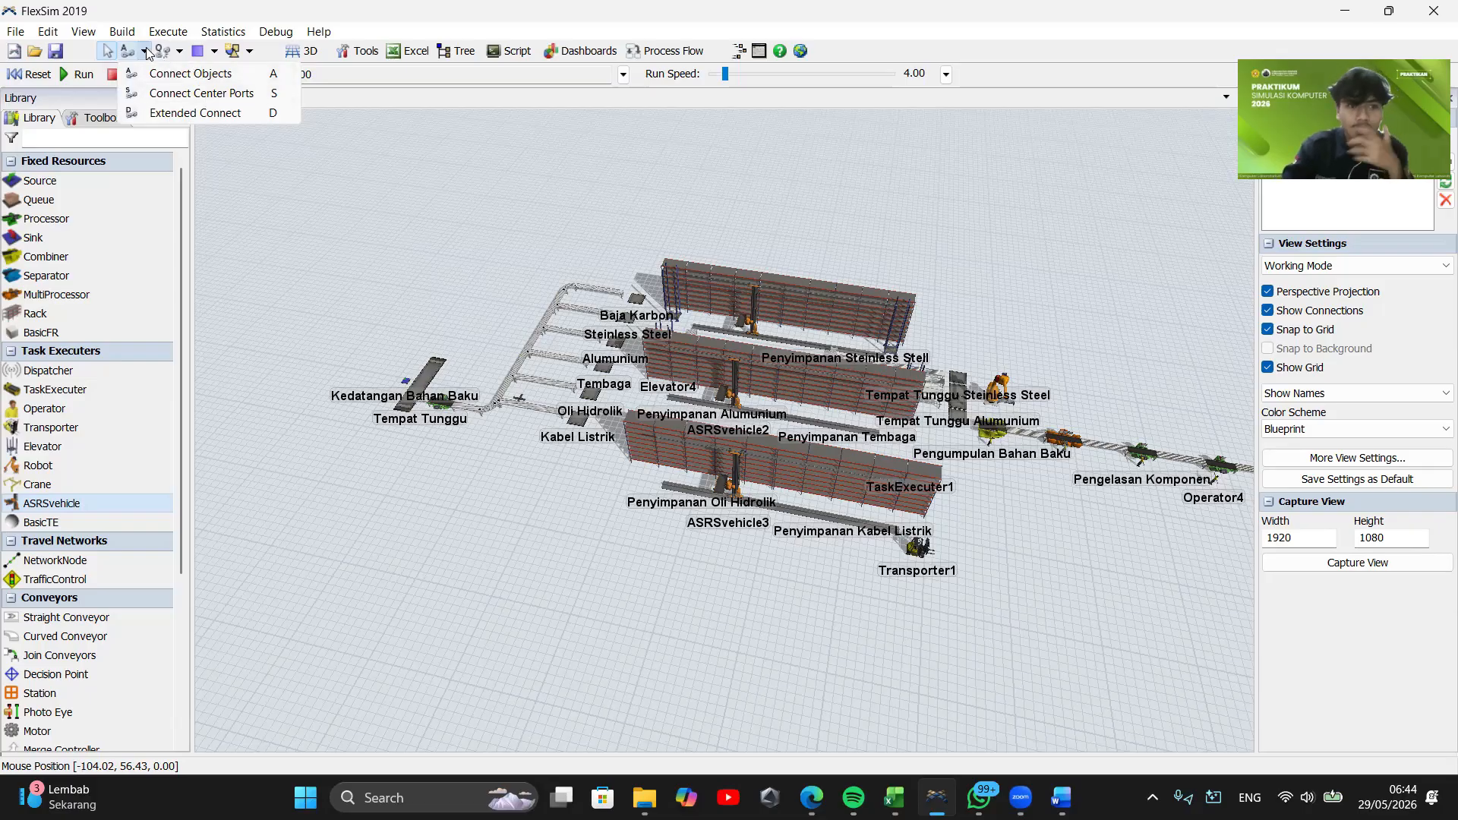
drag(521, 468, 388, 604)
drag(581, 626, 402, 607)
scroll(664, 475, up, 6)
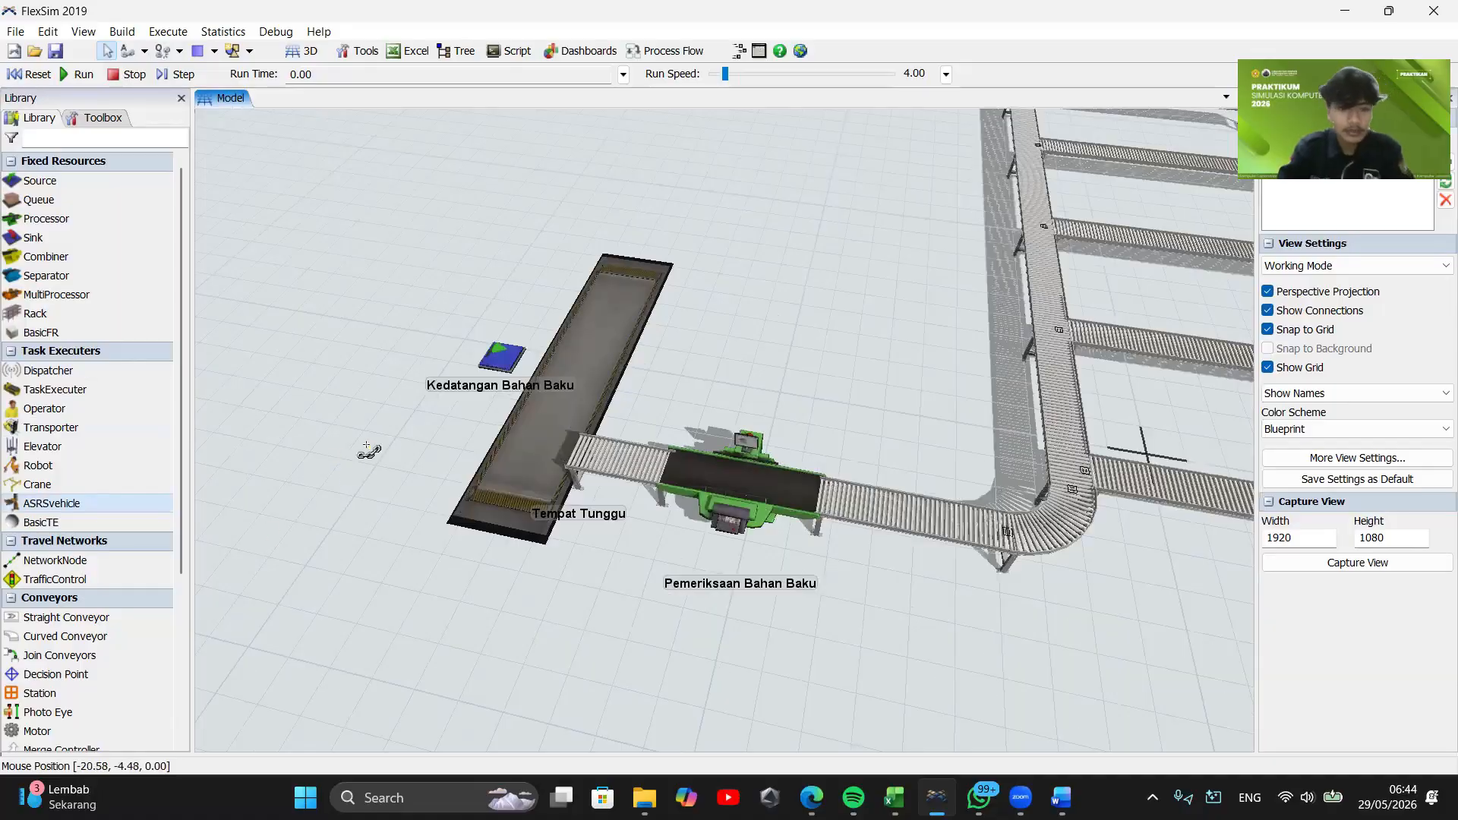
click(498, 357)
click(546, 416)
drag(608, 424, 454, 453)
click(410, 432)
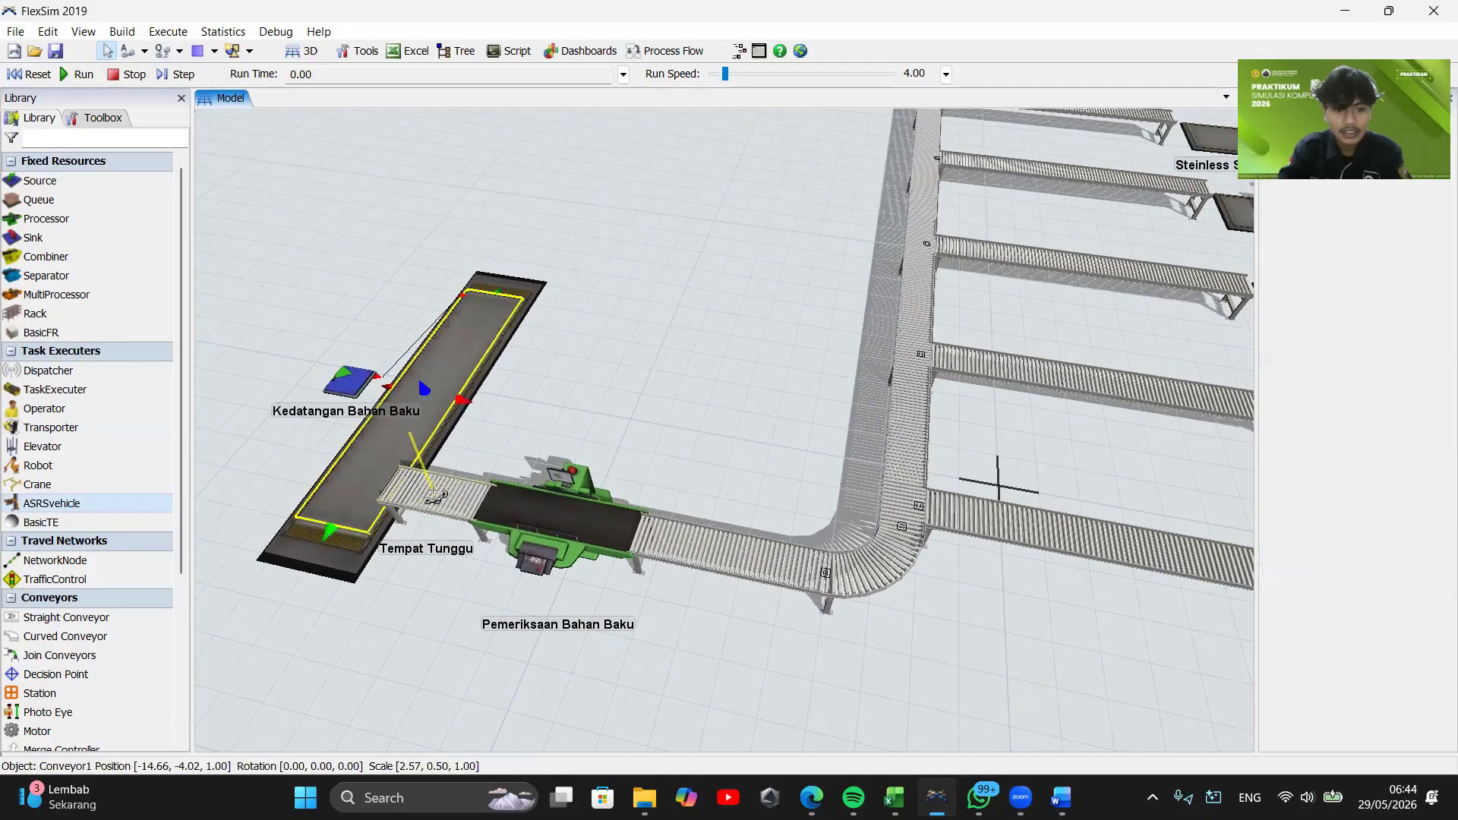
click(562, 524)
click(665, 536)
Connect the lower curve, the long main conveyor, the upper curve and the end branch conveyor in sequence to the Baja Karbon queue
click(858, 569)
drag(858, 568, 486, 670)
click(425, 638)
click(492, 551)
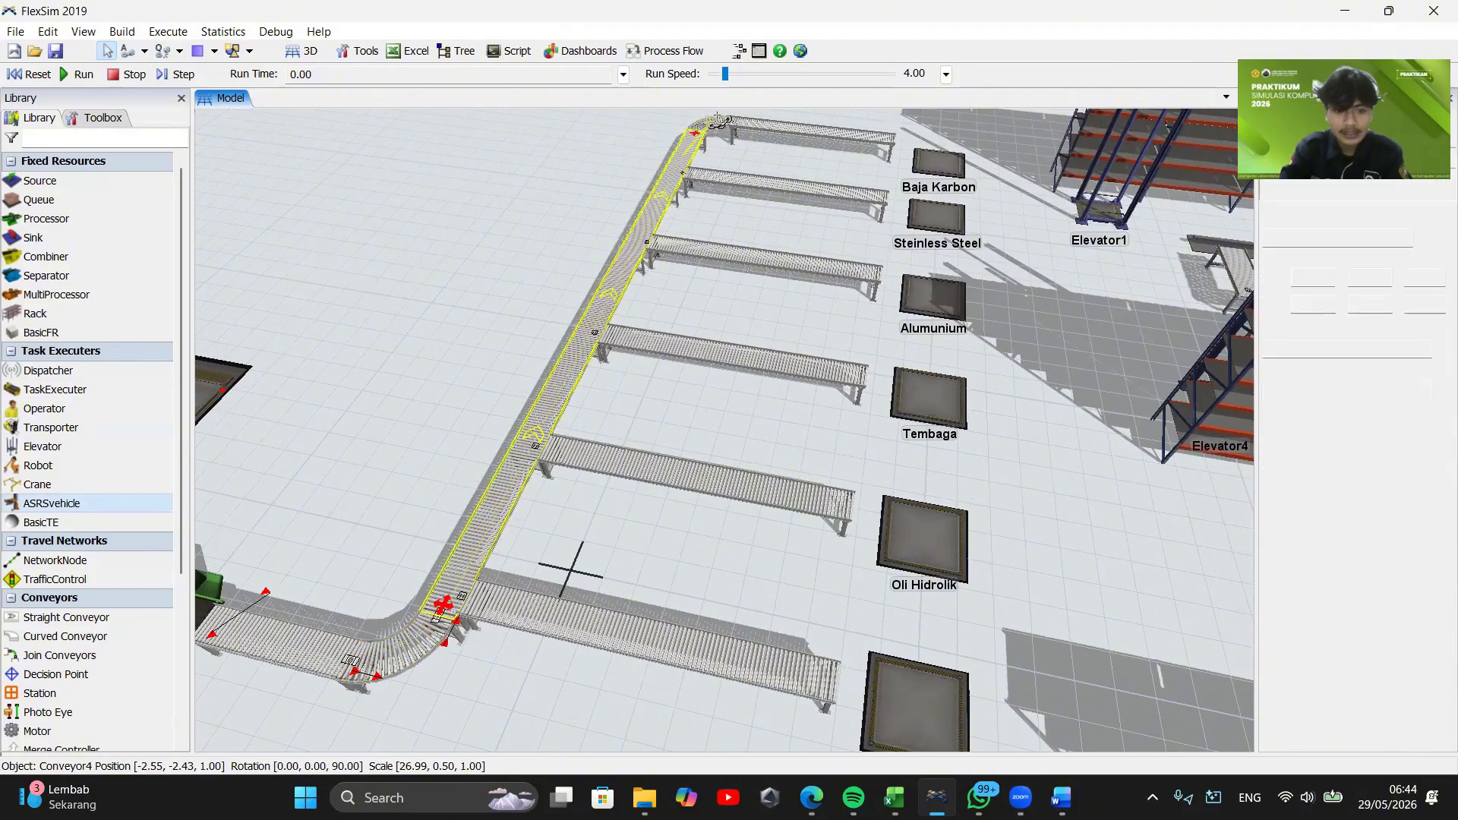
click(711, 121)
click(790, 129)
click(937, 163)
Connect the long main conveyor through the matching branch conveyors to the Steinless Steel and Alumunium queues
click(667, 186)
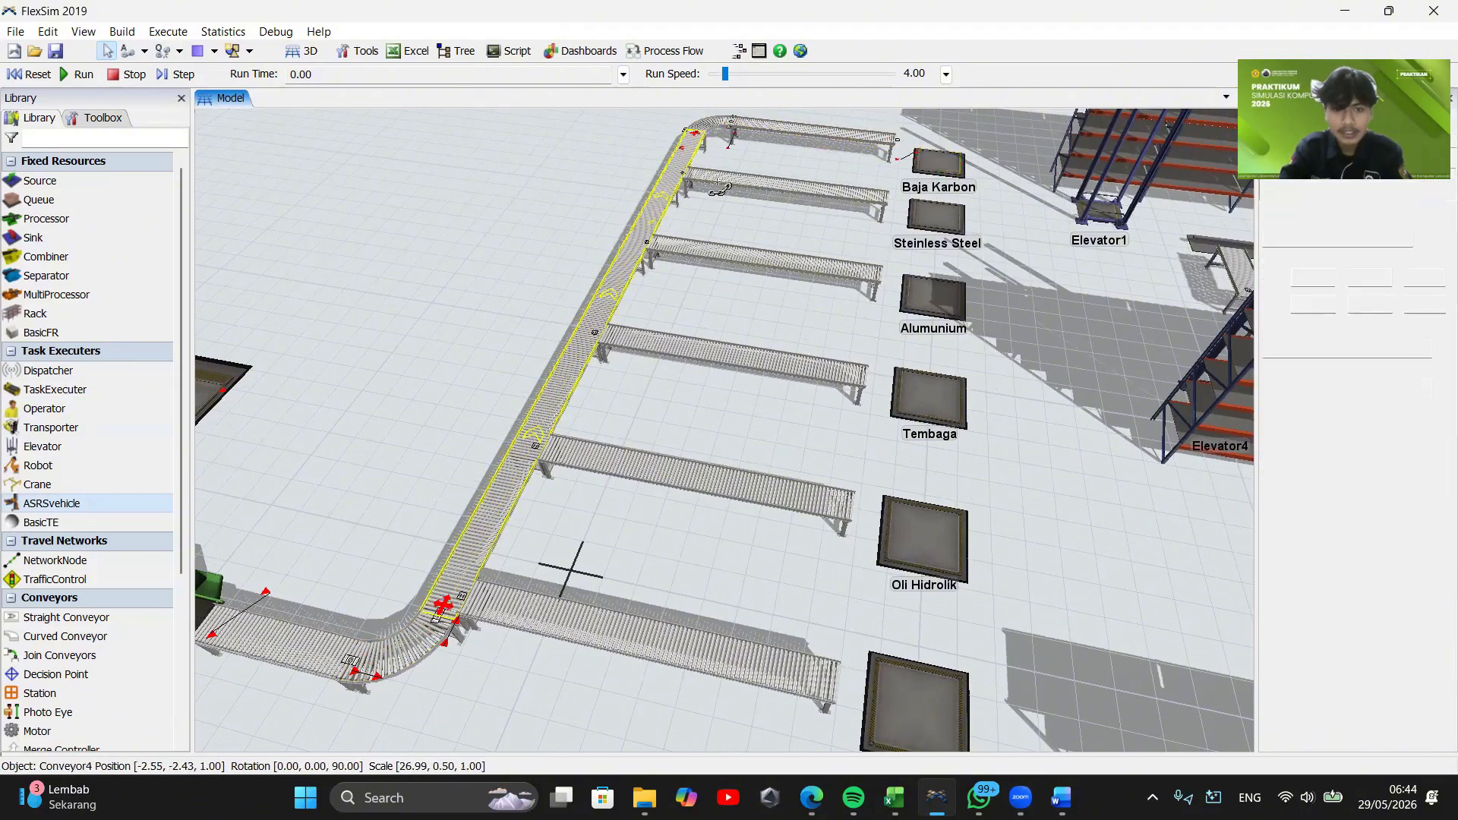
click(717, 182)
click(923, 215)
click(625, 292)
click(712, 250)
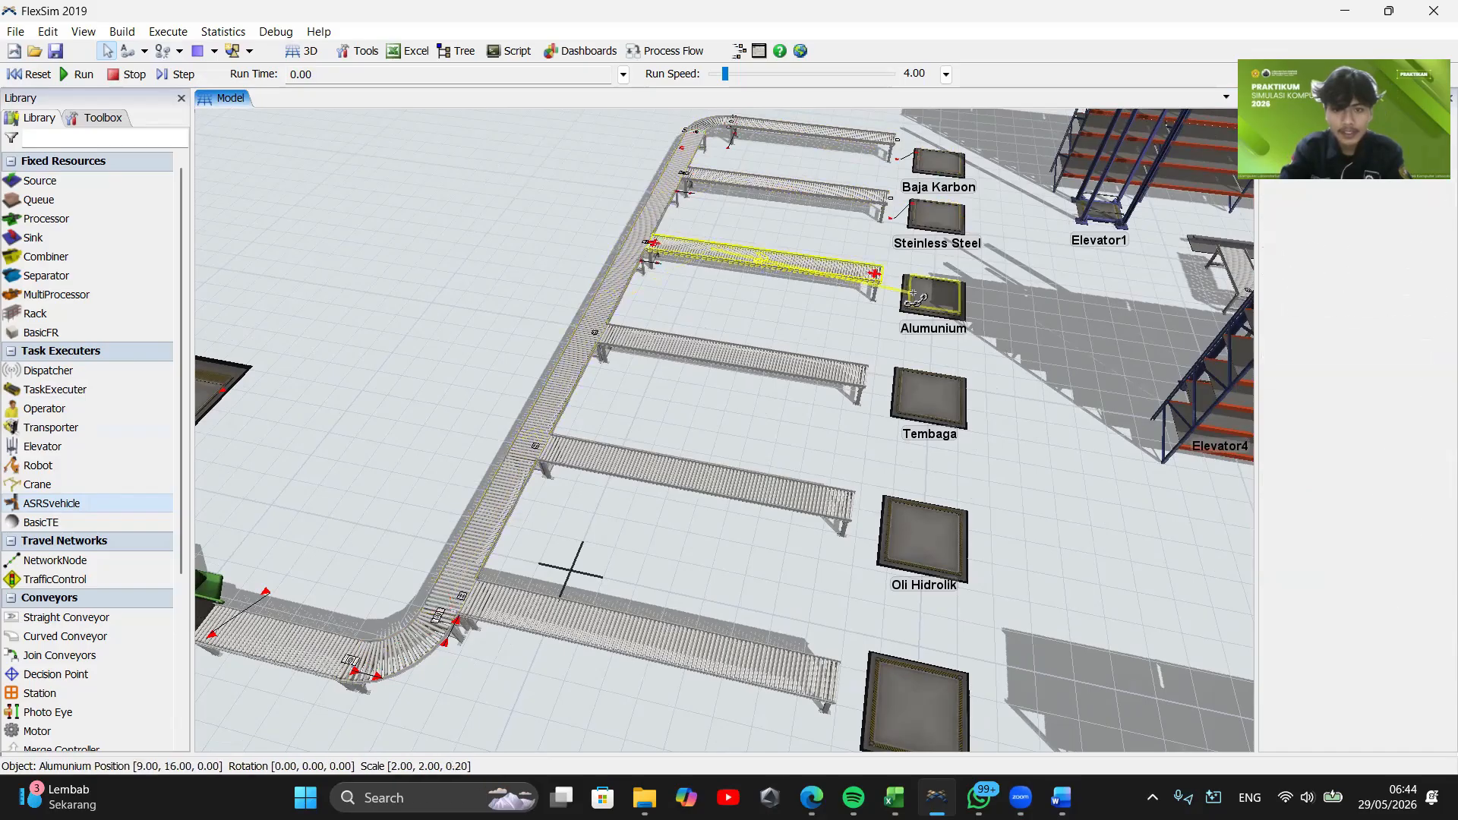
click(914, 296)
Connect the long main conveyor through the remaining branch conveyors to the Tembaga, Oli Hidrolik and Kabel Listrik queues
click(593, 334)
click(729, 357)
click(928, 395)
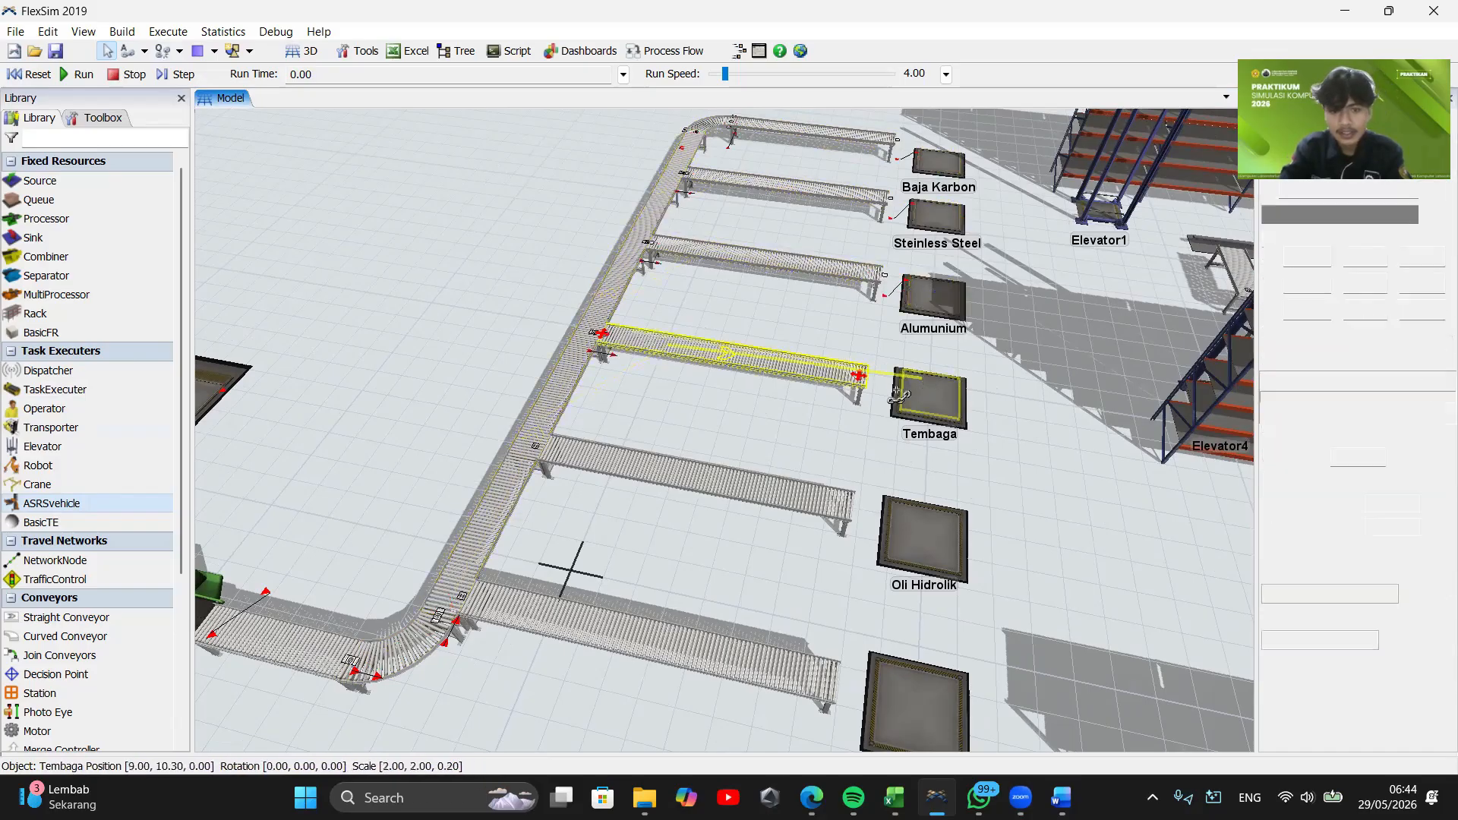
click(494, 517)
click(638, 475)
click(919, 536)
click(471, 569)
click(646, 636)
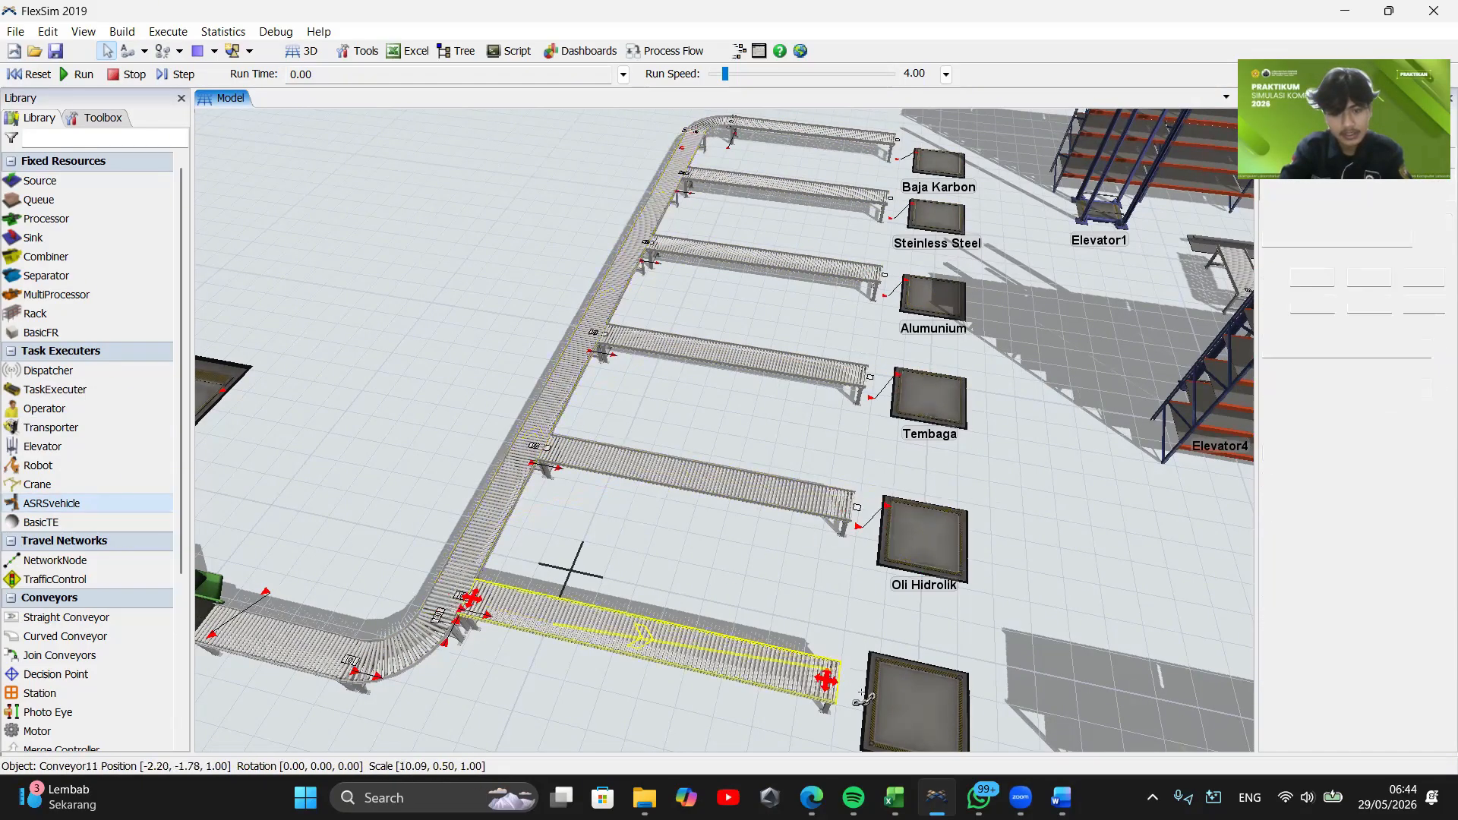
click(864, 697)
scroll(801, 341, down, 3)
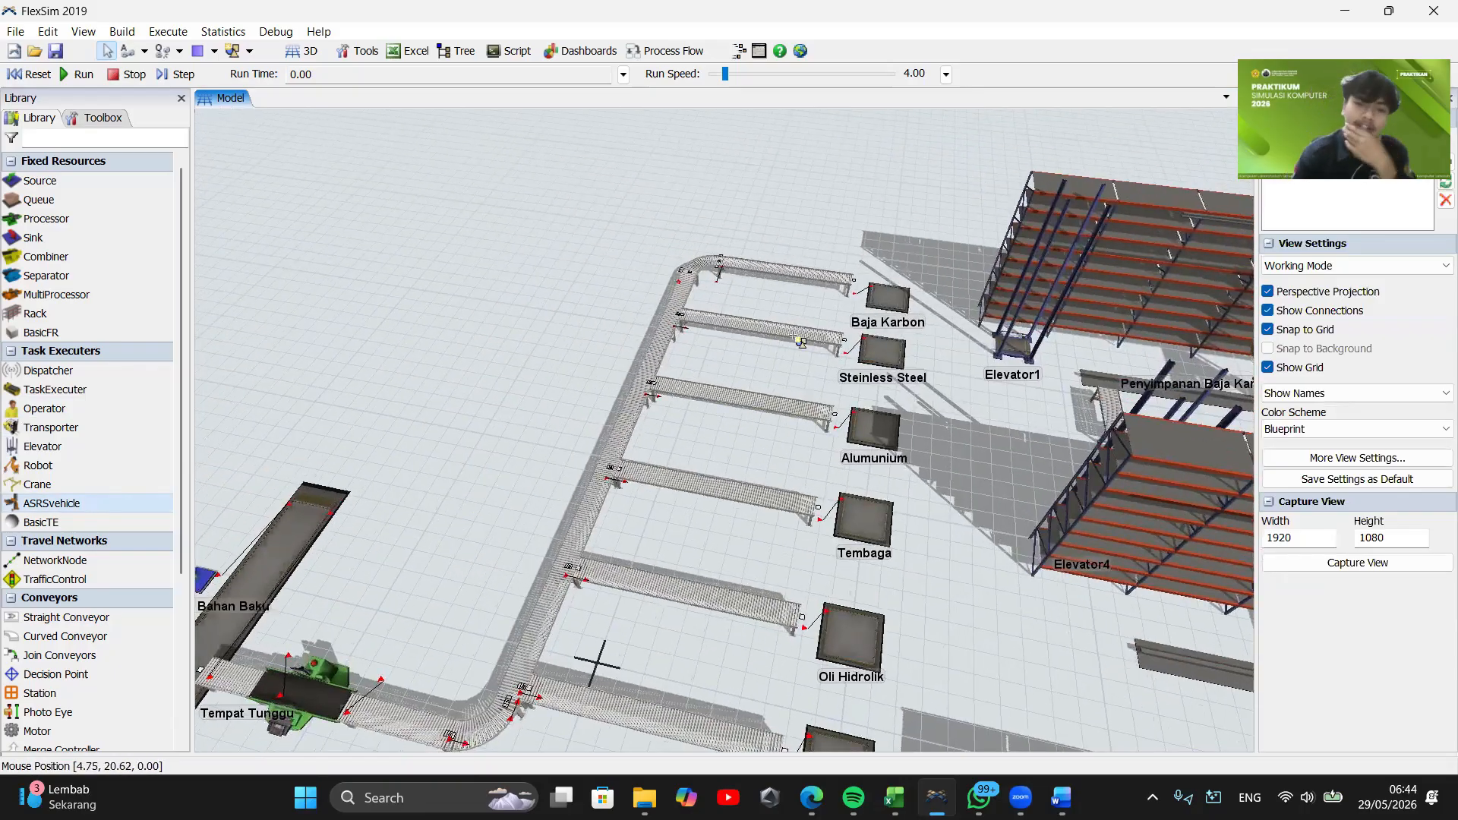
Place a Decision Point on the curved conveyor between Pemeriksaan Bahan Baku and the long main conveyor
scroll(567, 358, down, 2)
drag(517, 562, 513, 515)
scroll(532, 448, up, 2)
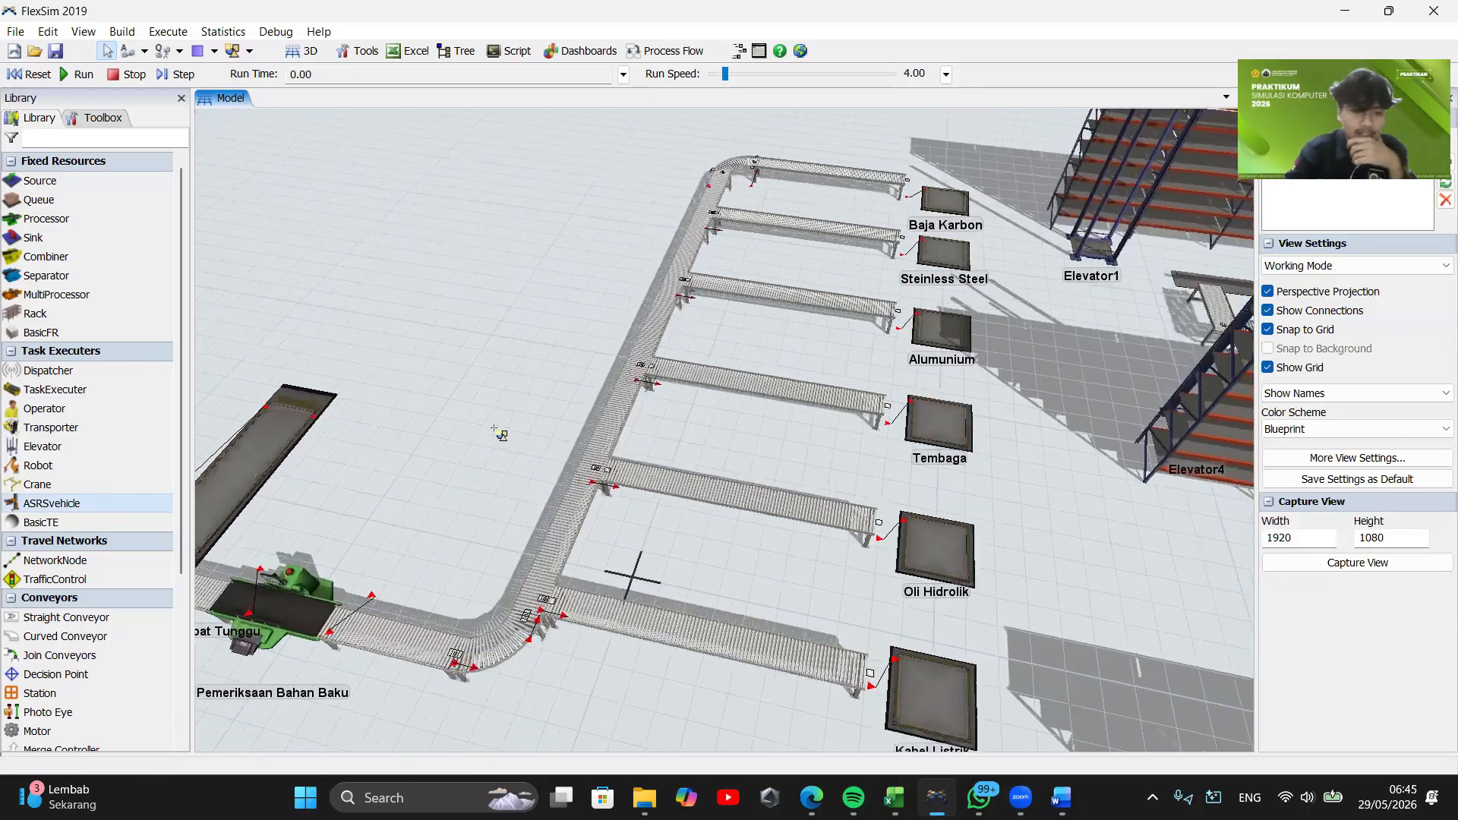
drag(498, 433, 483, 390)
scroll(94, 472, down, 1)
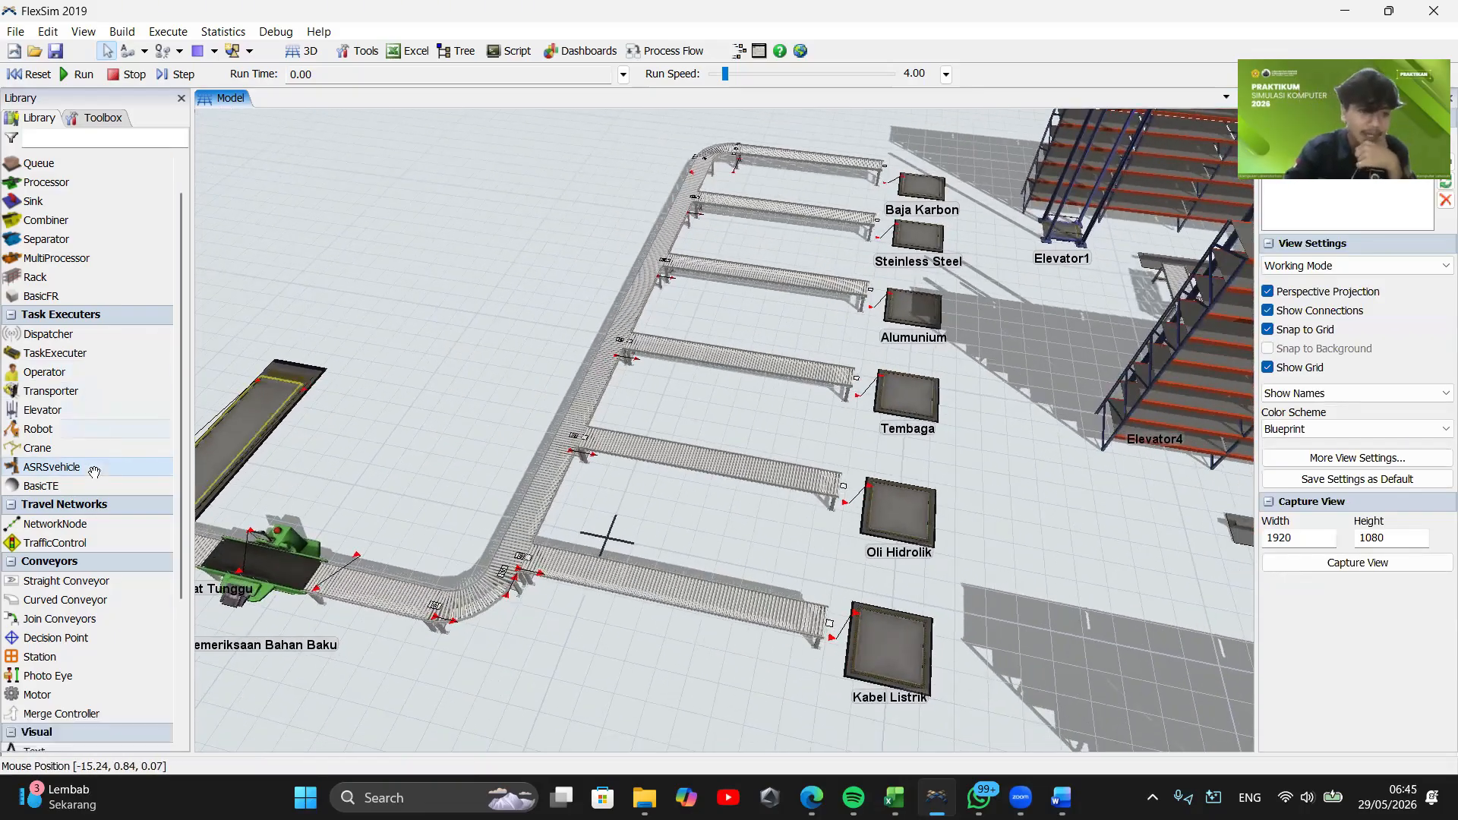
click(475, 600)
drag(475, 600, 477, 657)
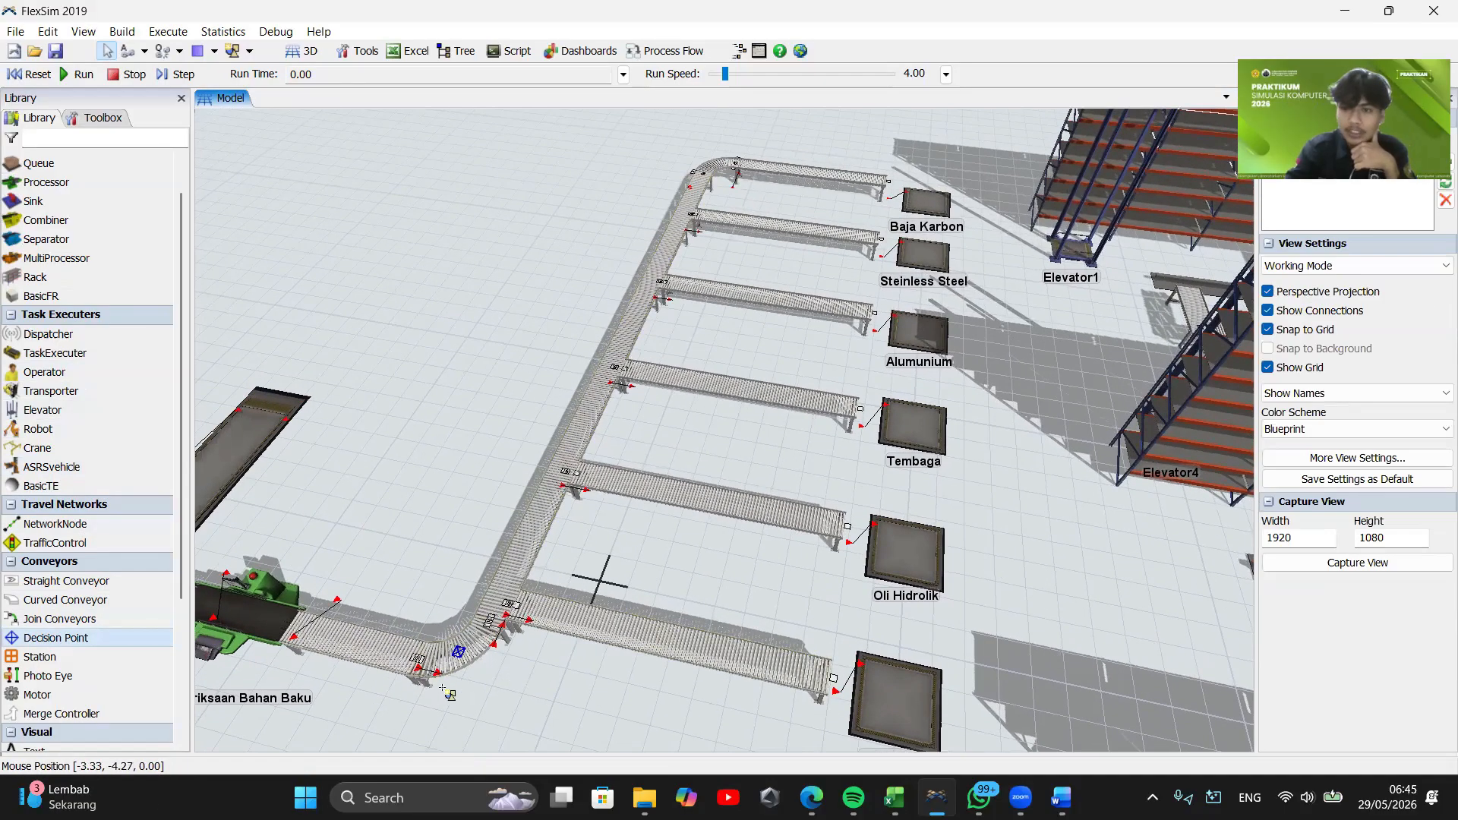
Place a Decision Point near the start of each of the six branch conveyors, from Kabel Listrik to Baja Karbon
click(569, 617)
click(619, 481)
click(662, 375)
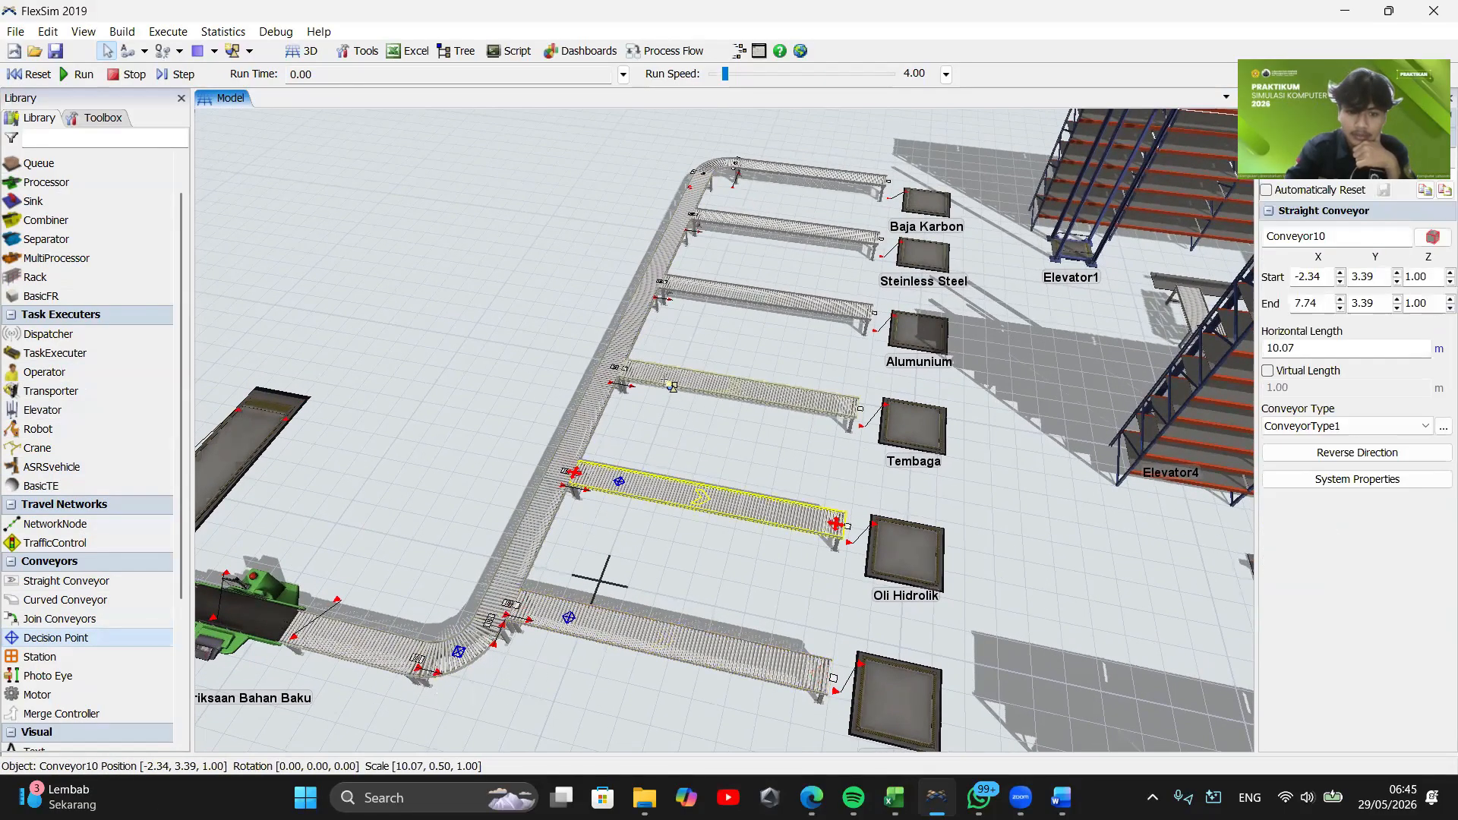
click(699, 287)
drag(710, 331, 566, 647)
click(620, 428)
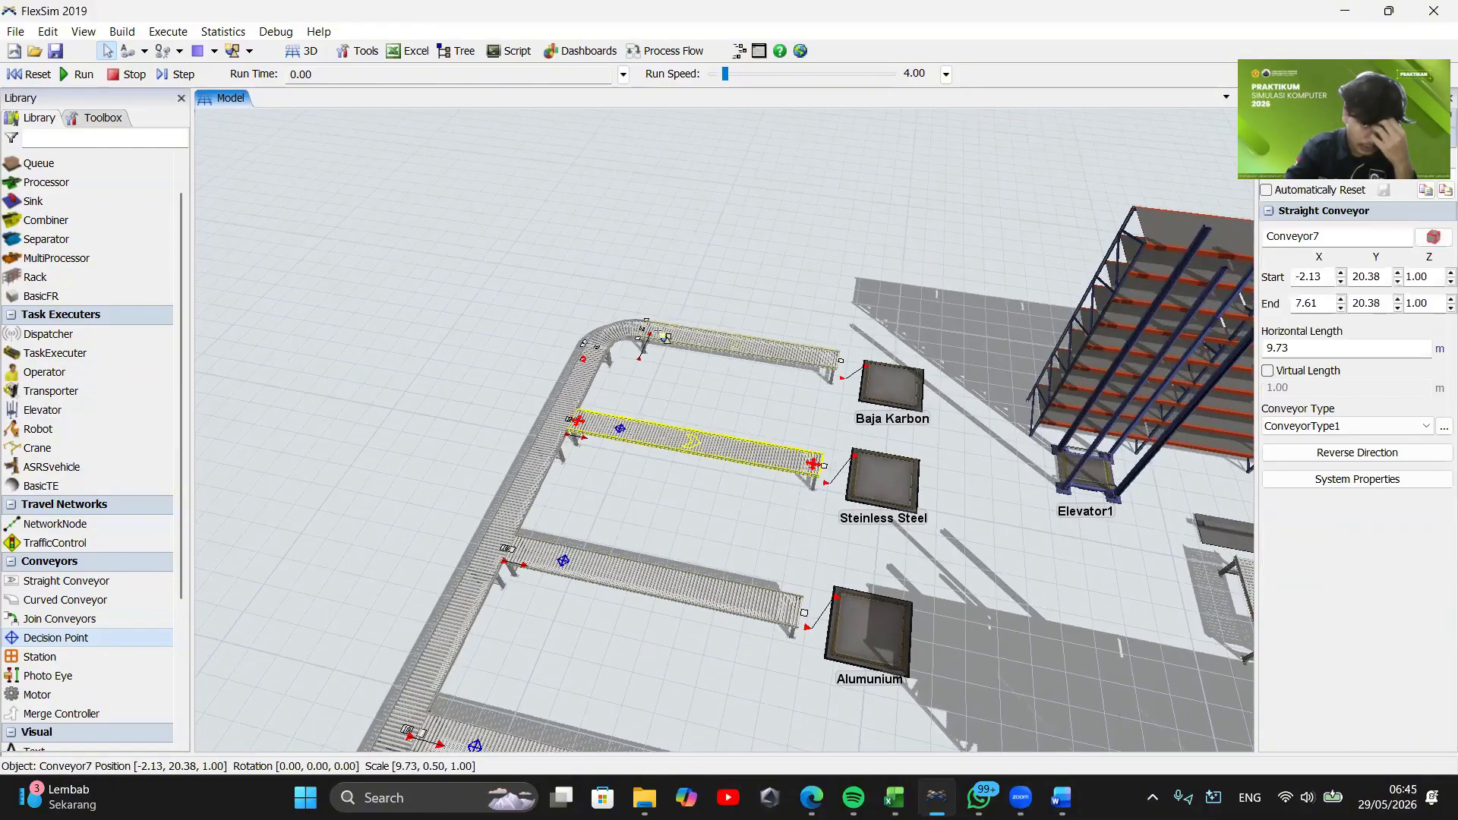
click(664, 332)
Add an On Continue trigger with Send Item By Case to Decision Point DP1 on the curved conveyor after Pemeriksaan Bahan Baku
drag(535, 237, 646, 95)
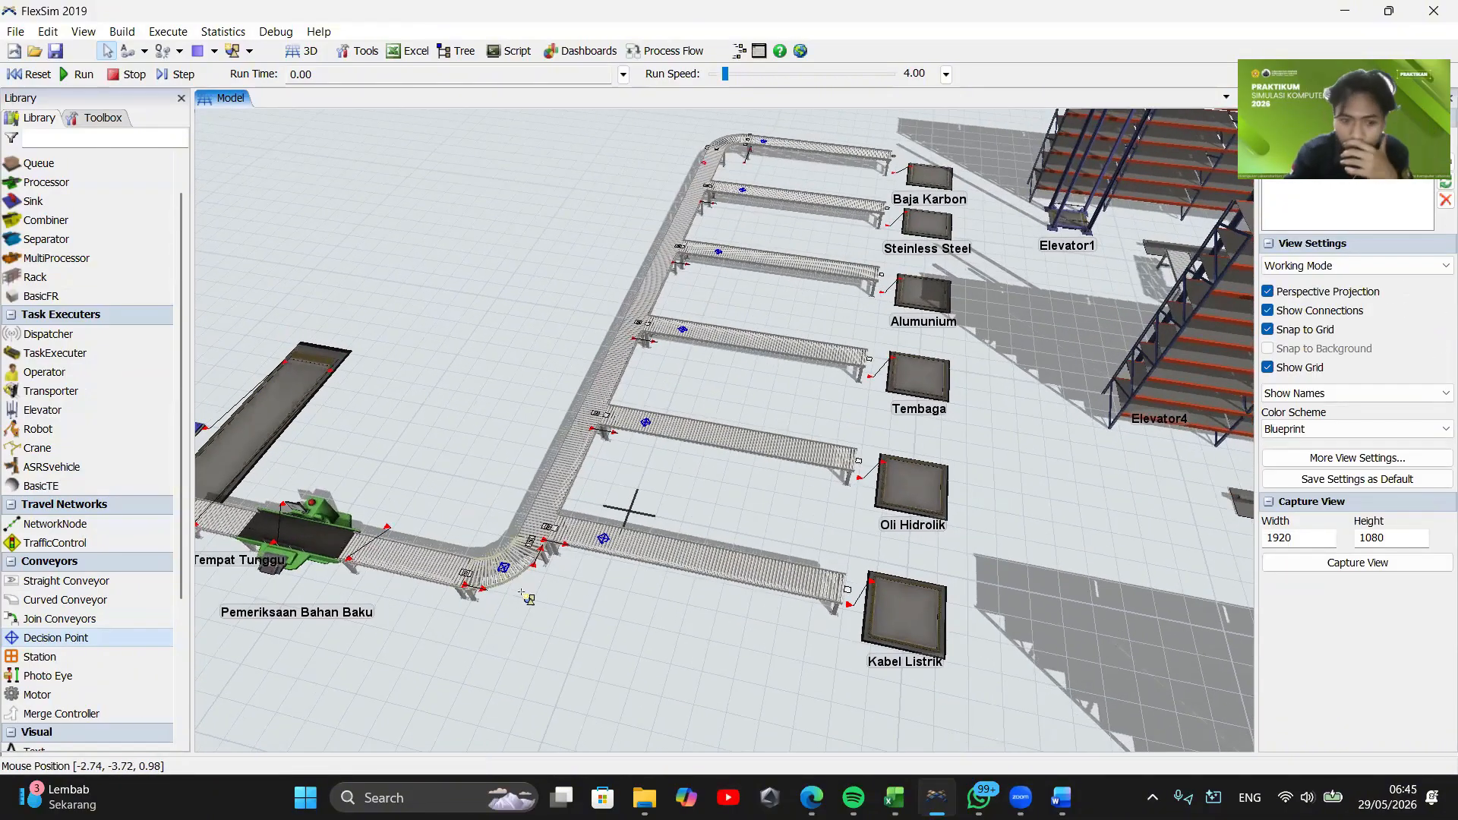
scroll(530, 599, up, 3)
double_click(462, 526)
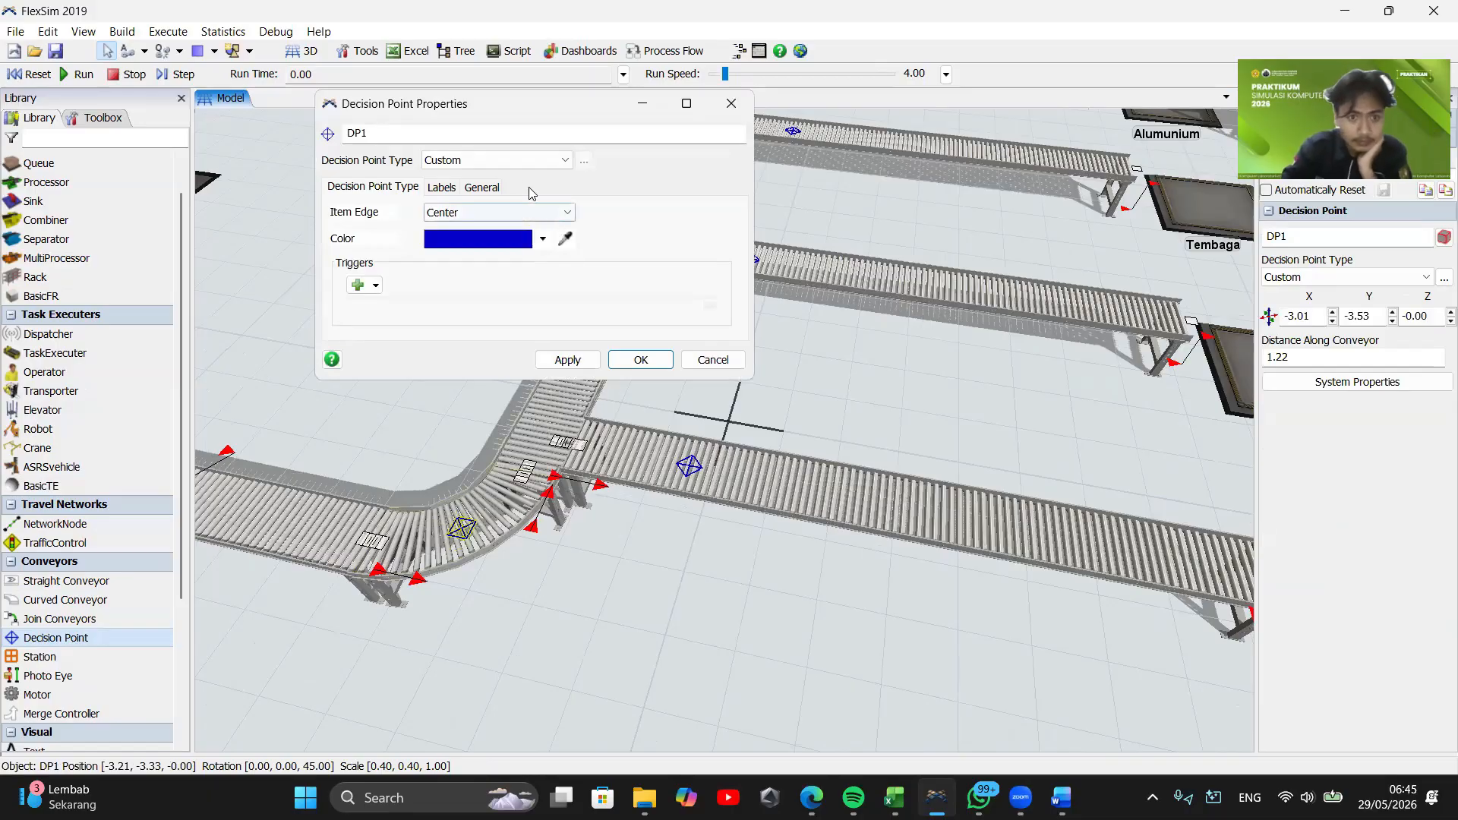
click(356, 285)
click(399, 319)
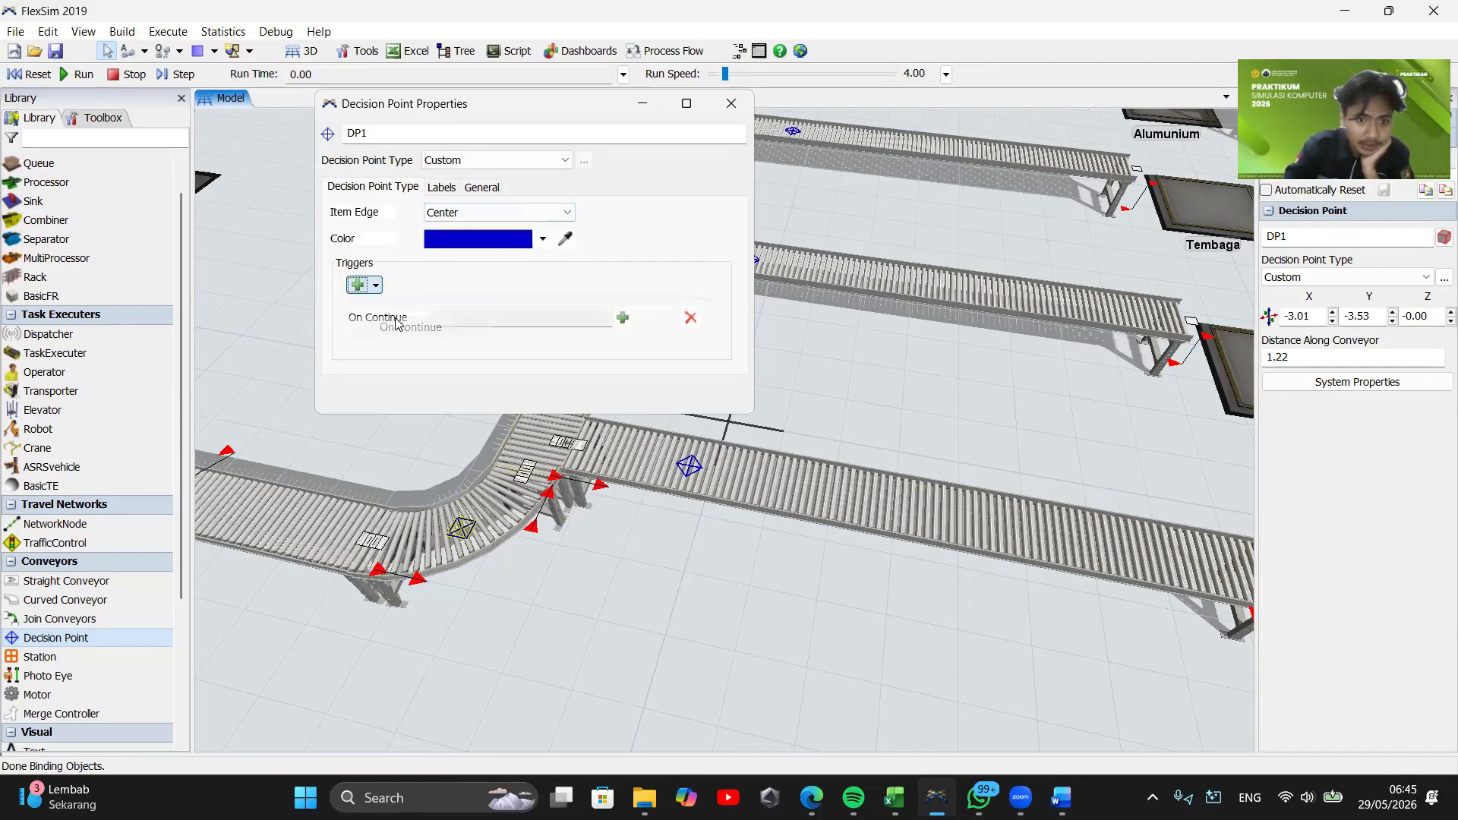
click(622, 317)
click(586, 363)
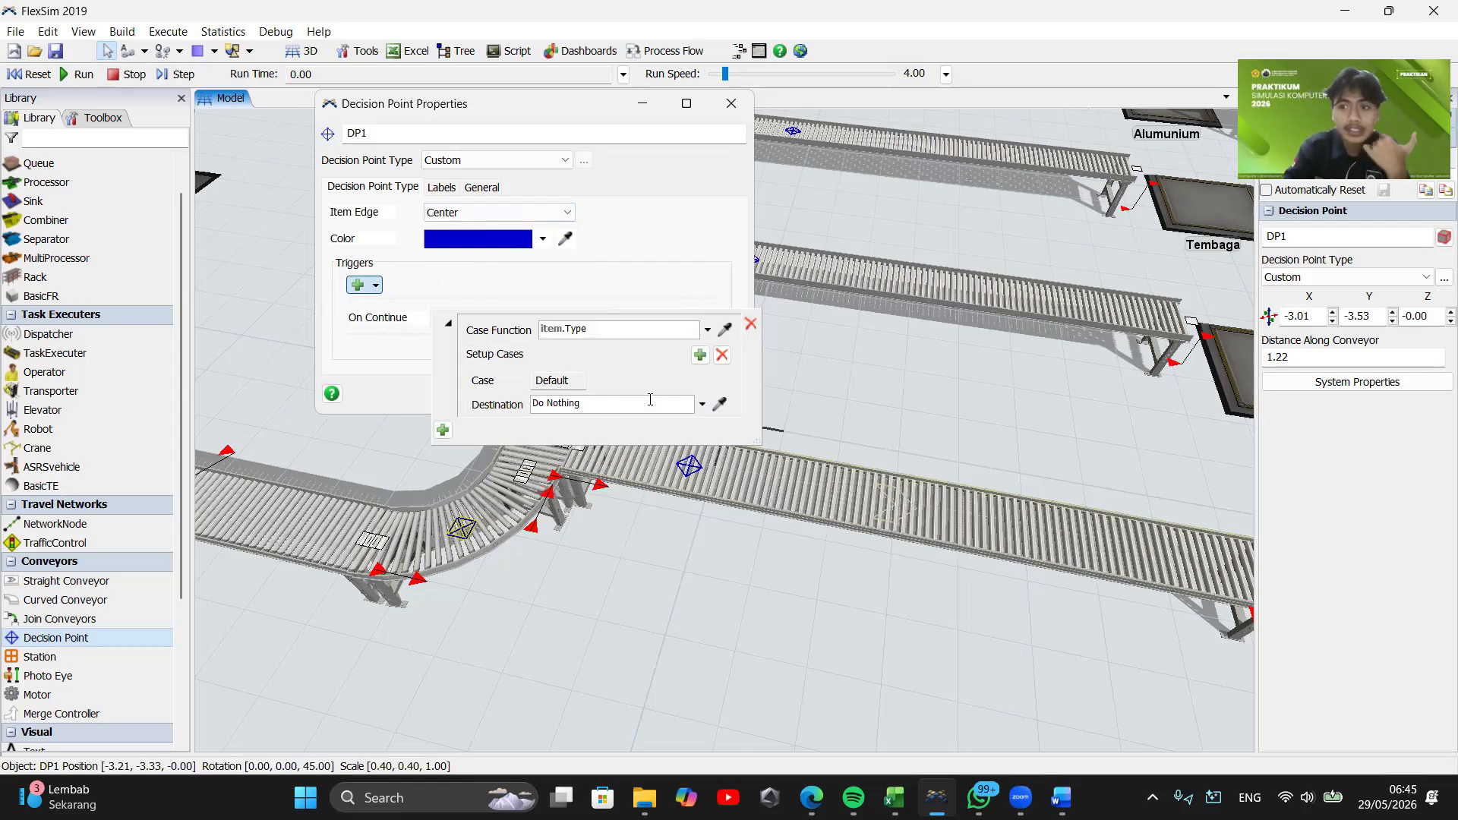
Add cases 1 to 6 to the Send Item By Case setup of DP1
click(699, 362)
click(699, 362)
click(699, 361)
click(699, 362)
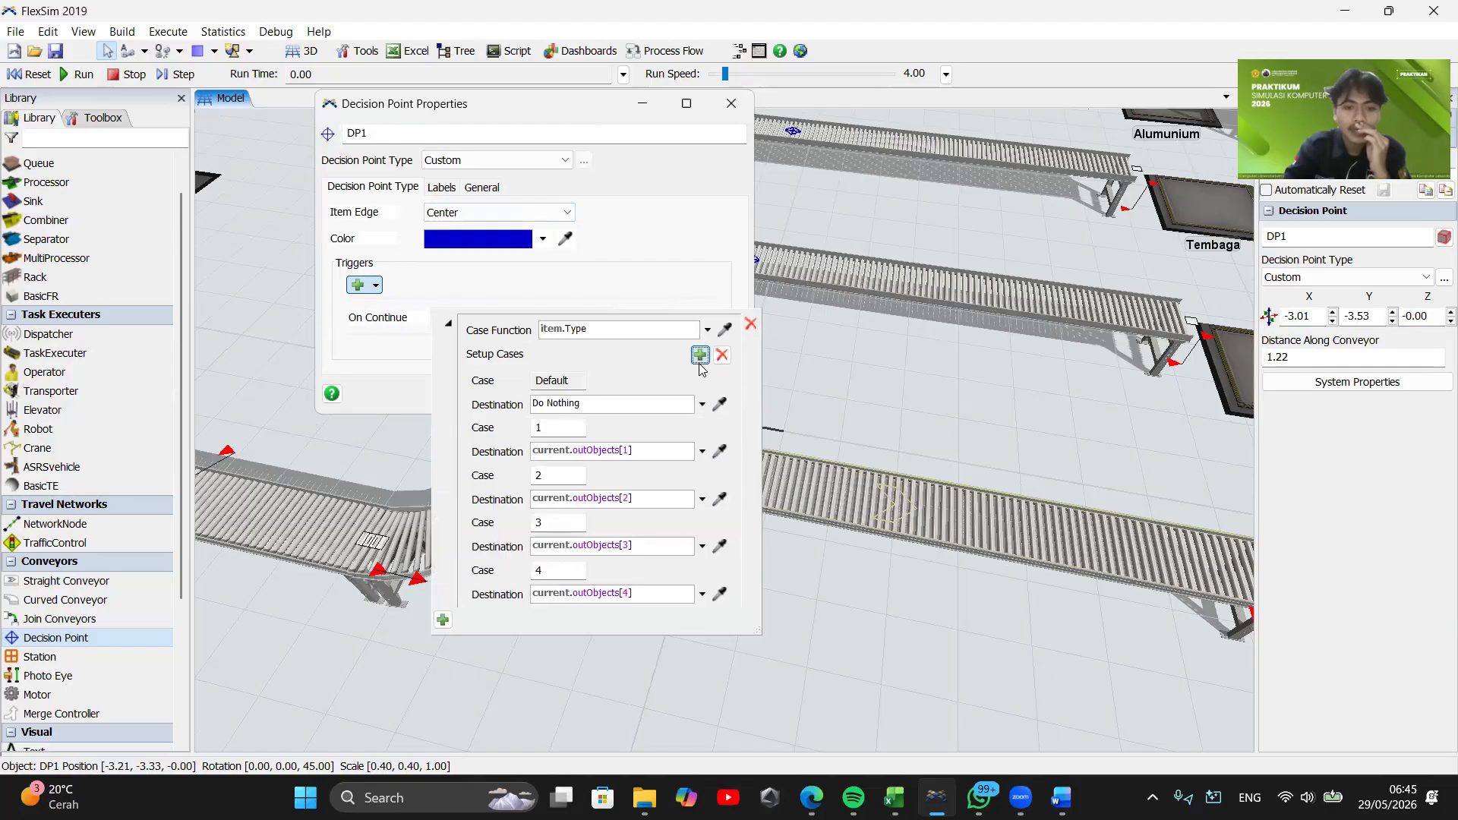
click(699, 361)
click(699, 362)
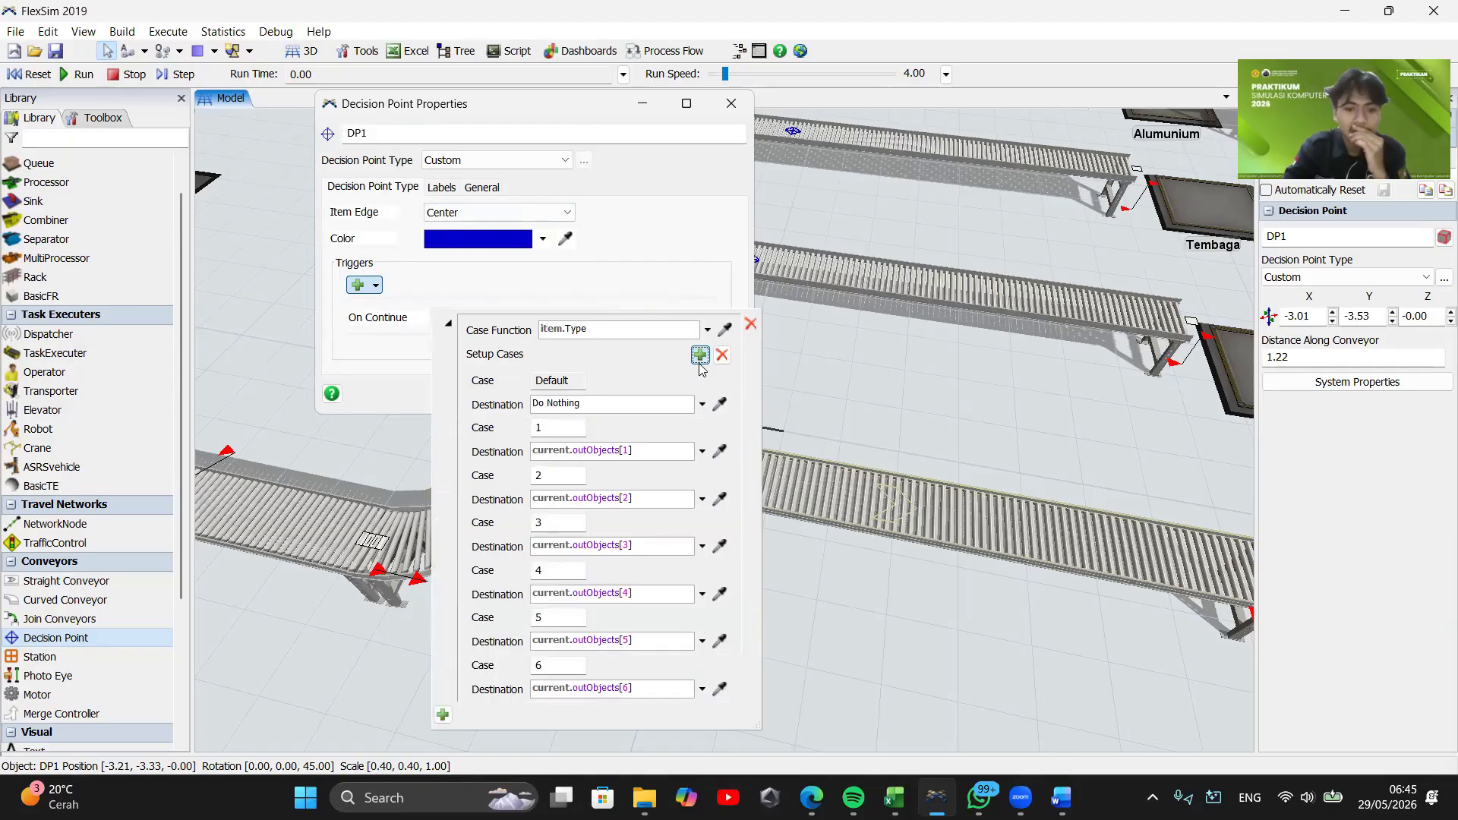
Set the destinations of the Default case and case 1 of DP1 to DP7 on the Baja Karbon branch conveyor
click(812, 368)
scroll(812, 368, down, 8)
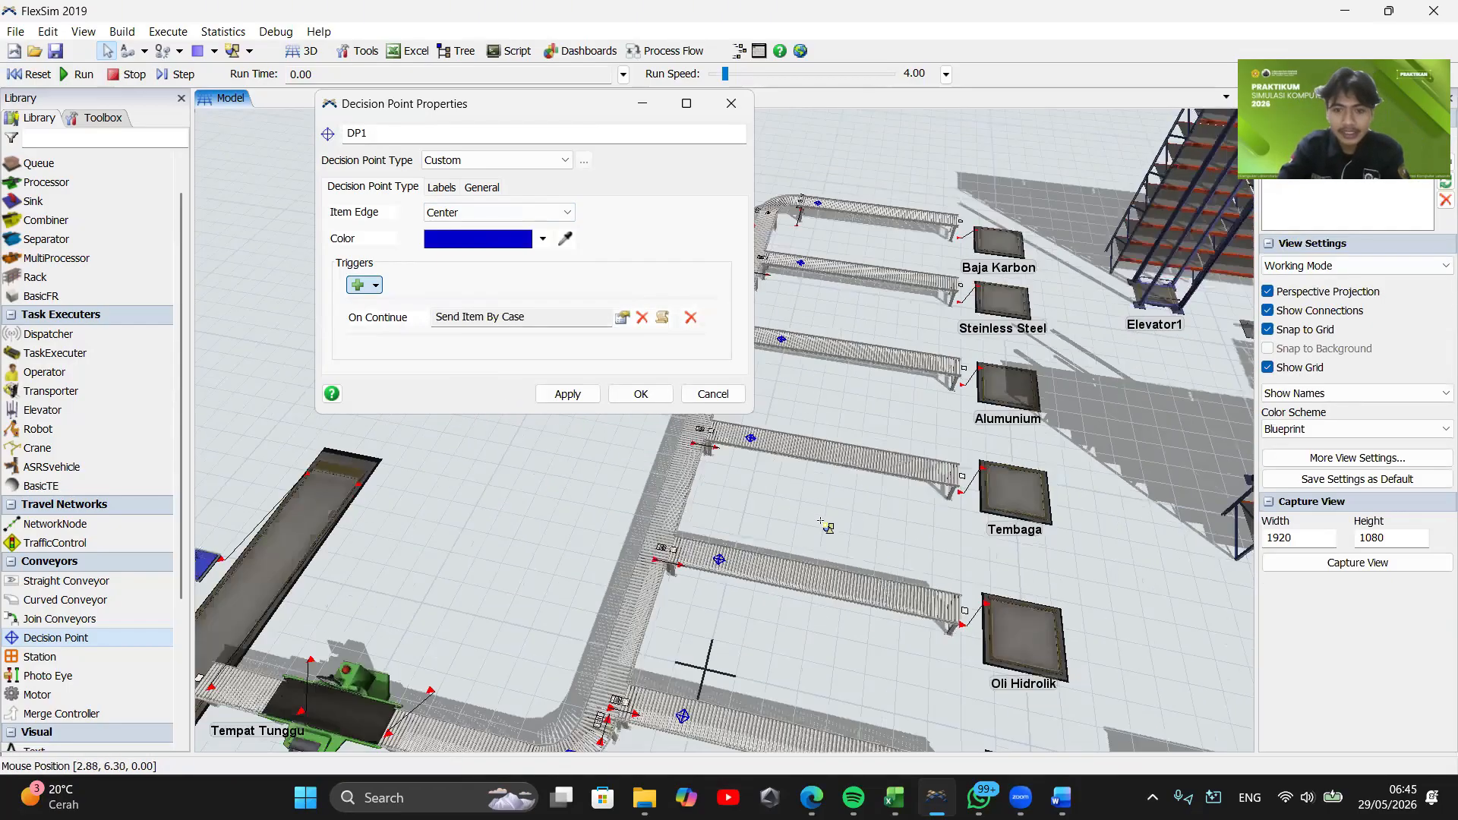
scroll(848, 422, up, 2)
click(623, 318)
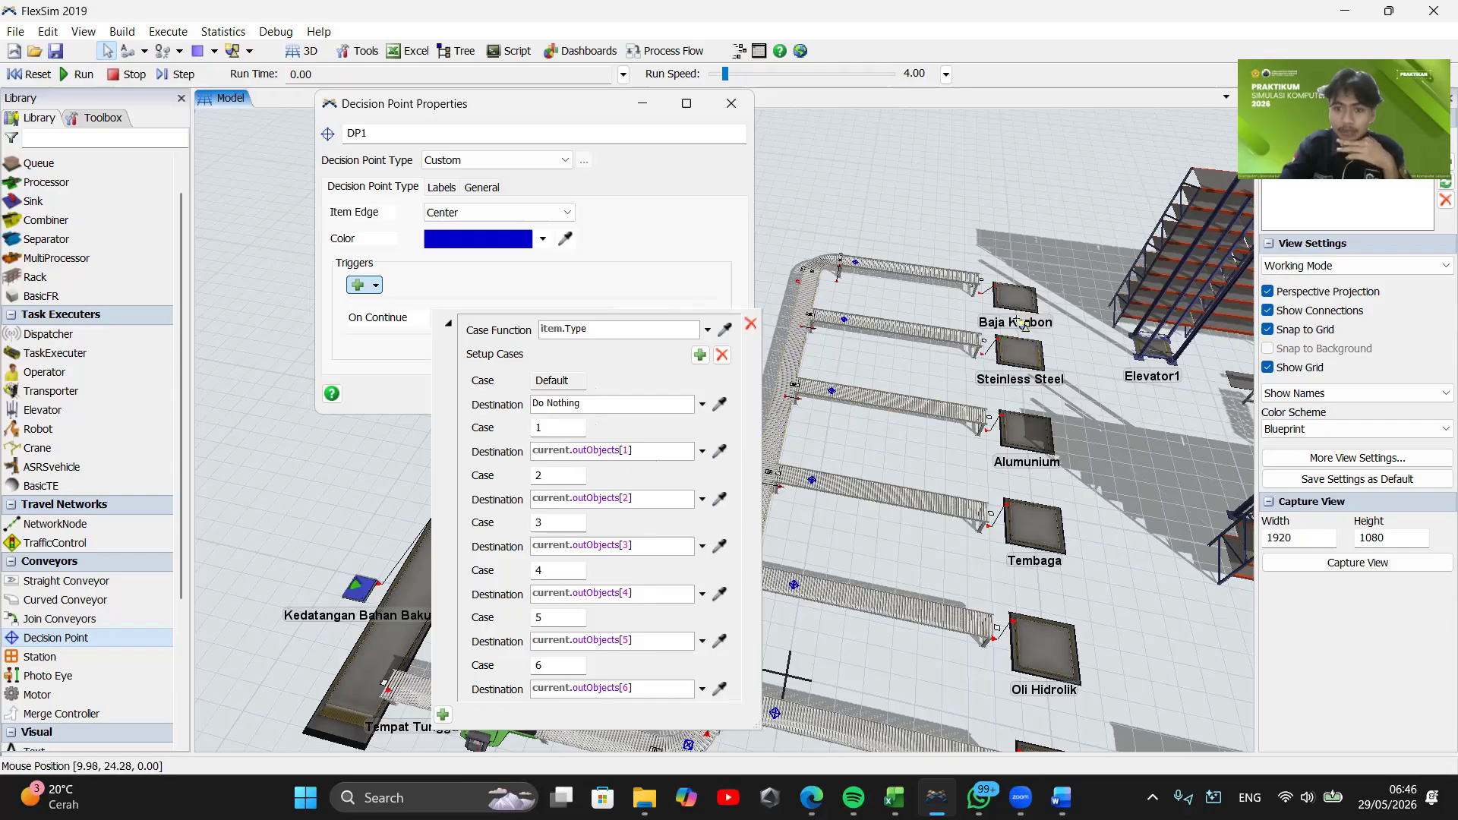
drag(1120, 544, 1110, 513)
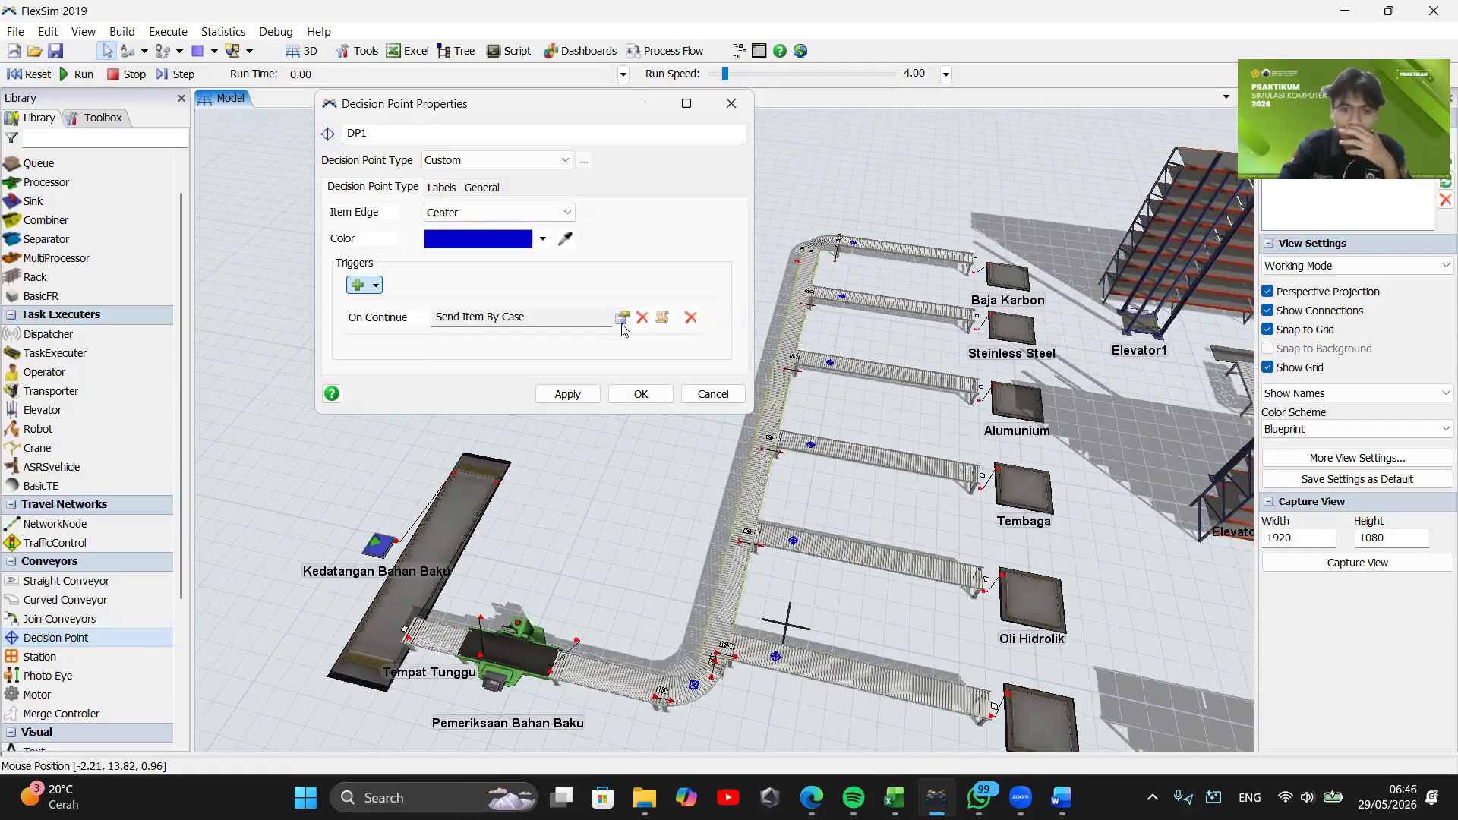
click(622, 317)
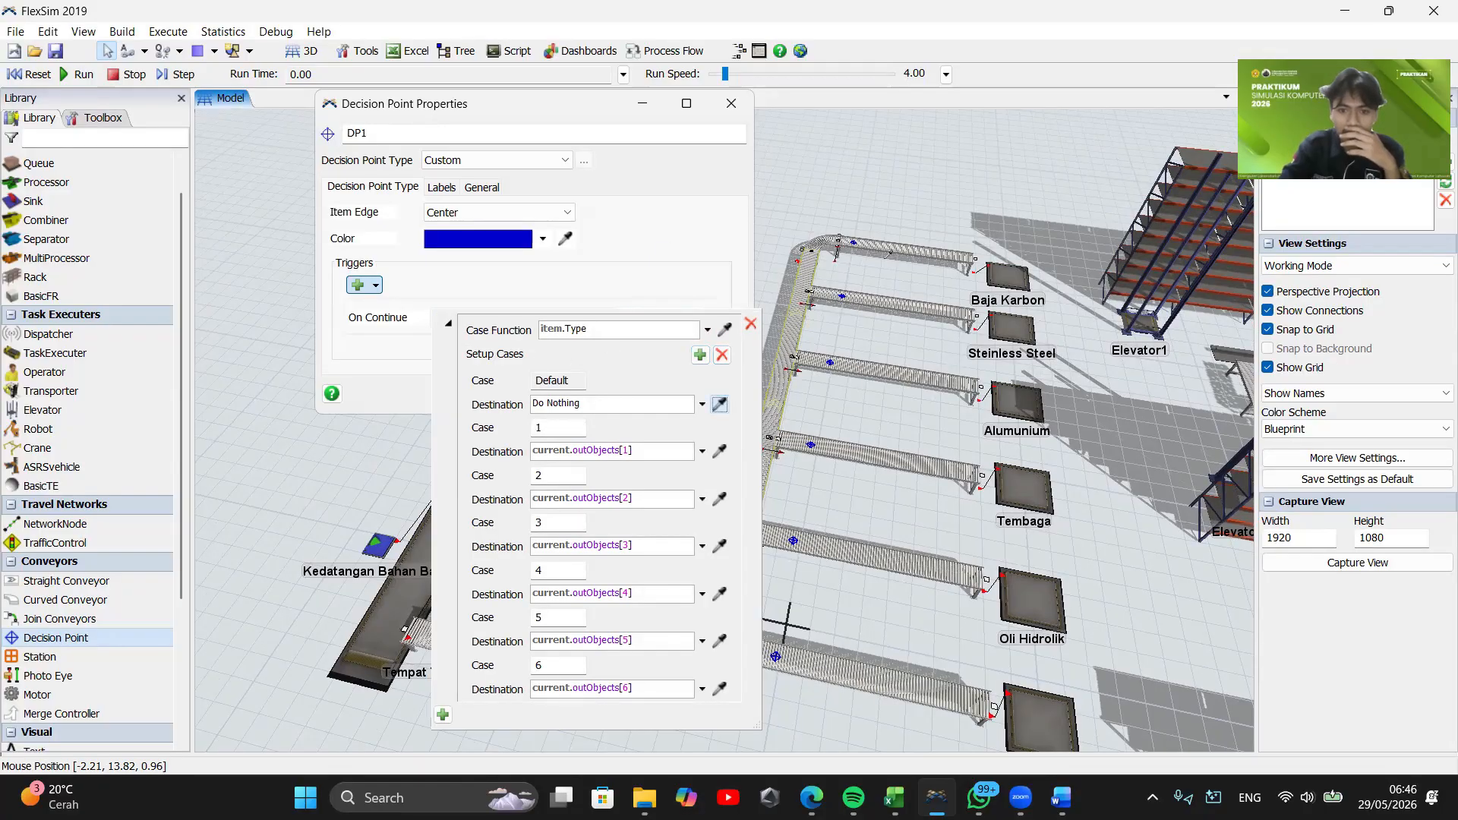
click(719, 403)
click(864, 283)
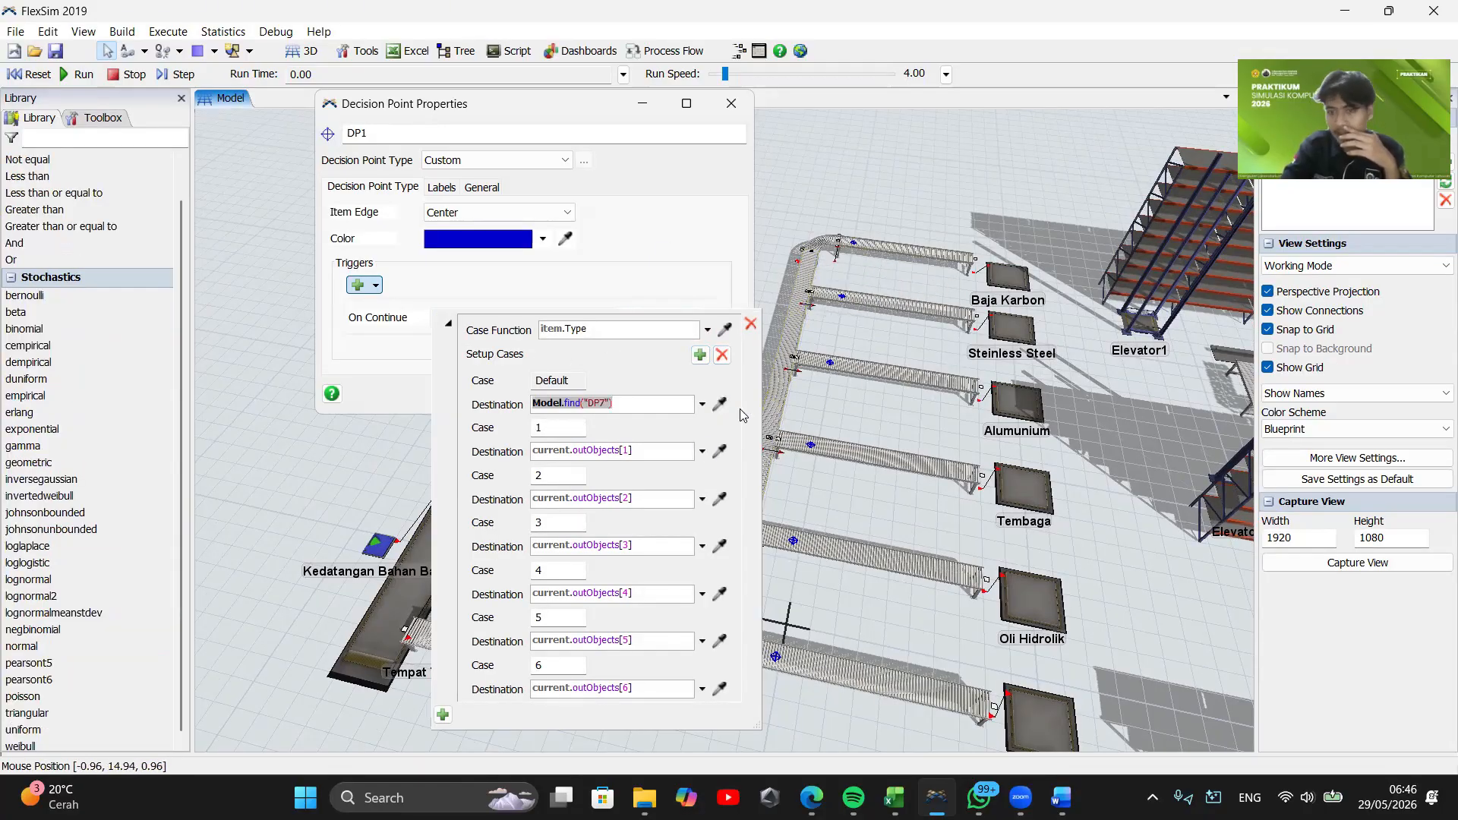
click(720, 451)
click(808, 293)
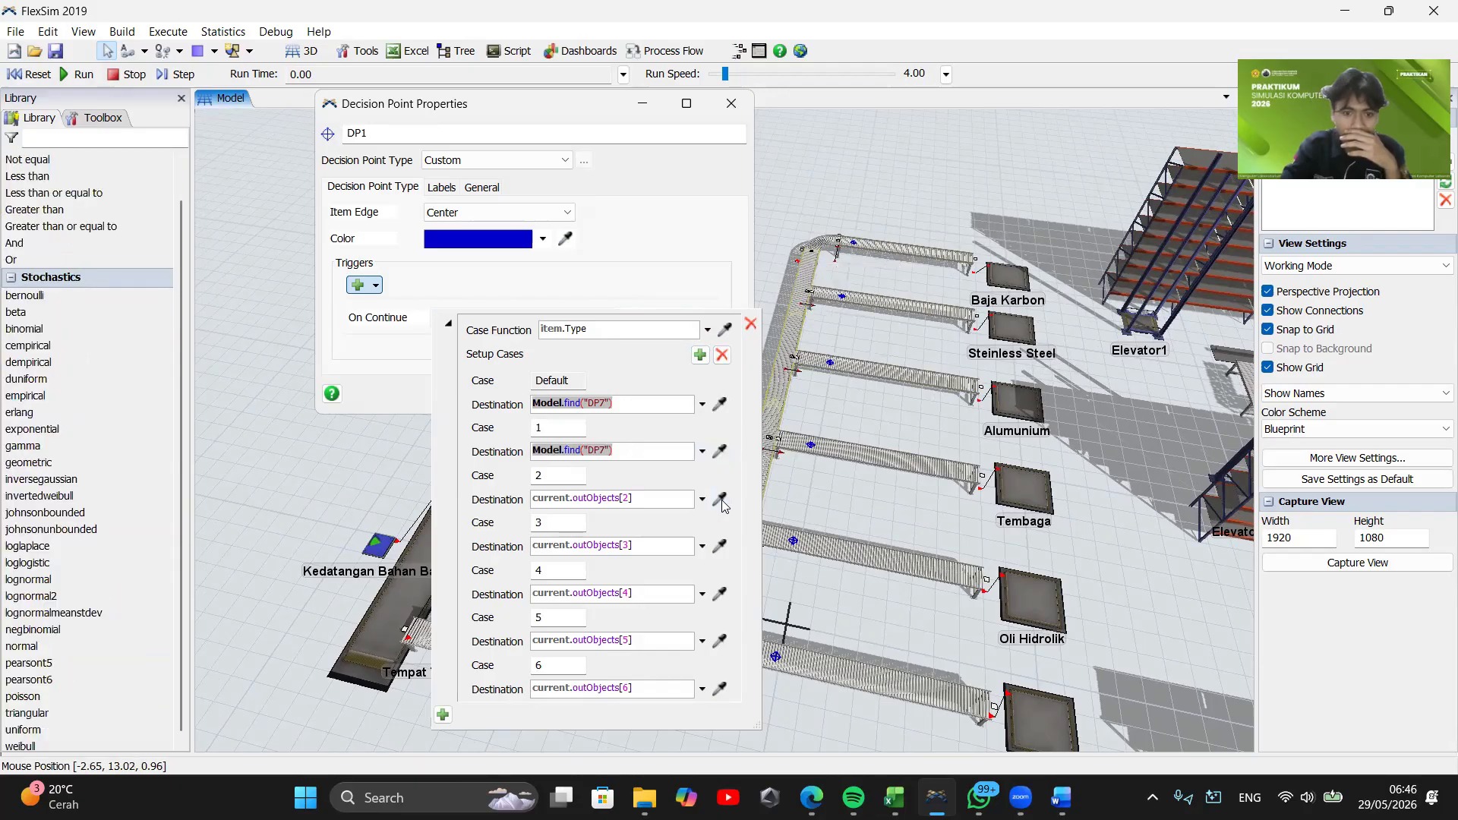
Set the destinations of cases 2, 3 and 4 of DP1 to DP6, DP5 and DP4 respectively
click(719, 498)
click(843, 296)
click(719, 545)
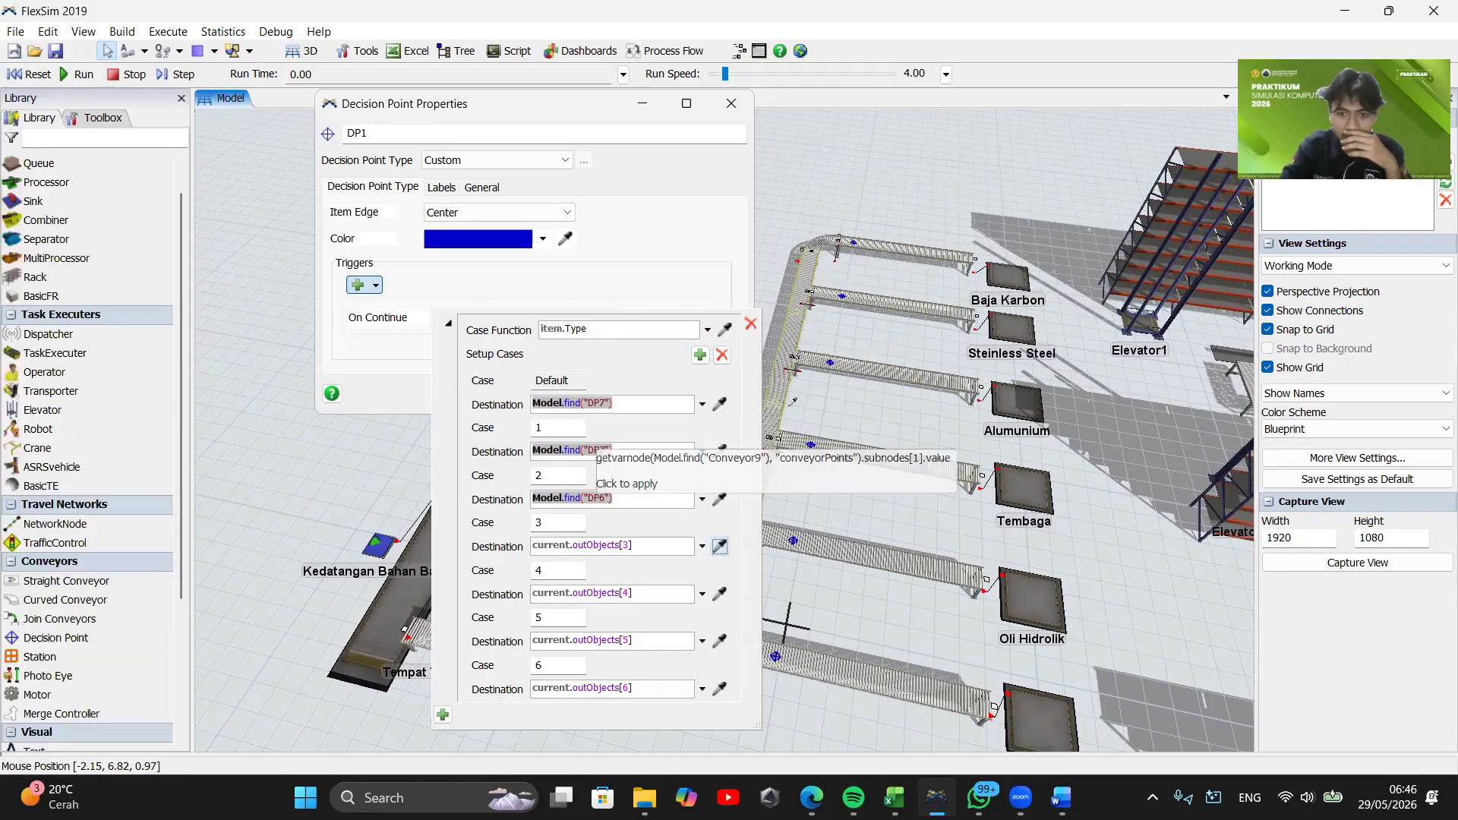
click(831, 362)
click(720, 593)
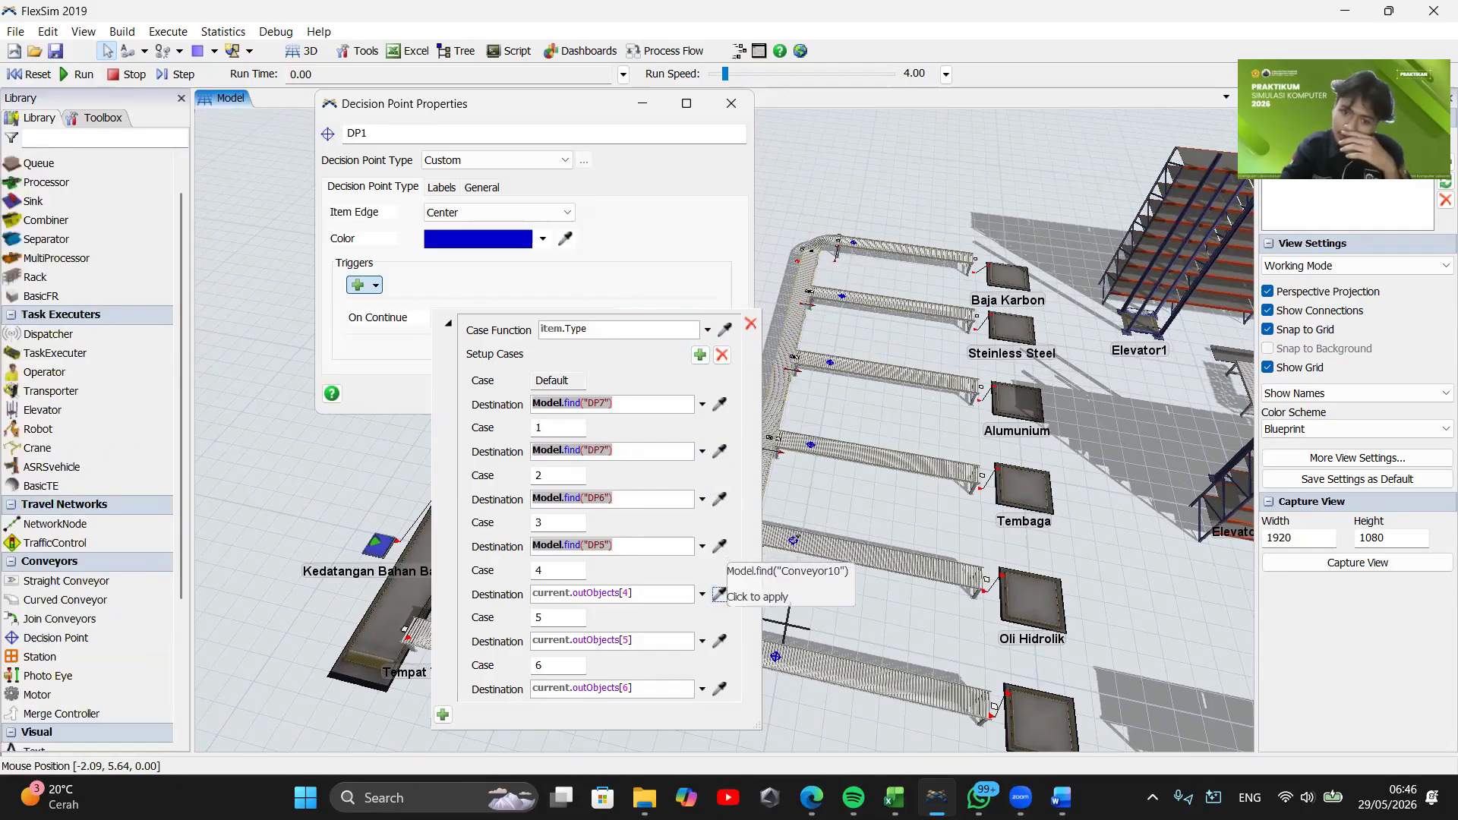
click(811, 444)
Set the destinations of cases 5 and 6 to DP3 and DP2, and accept the DP1 properties
click(719, 642)
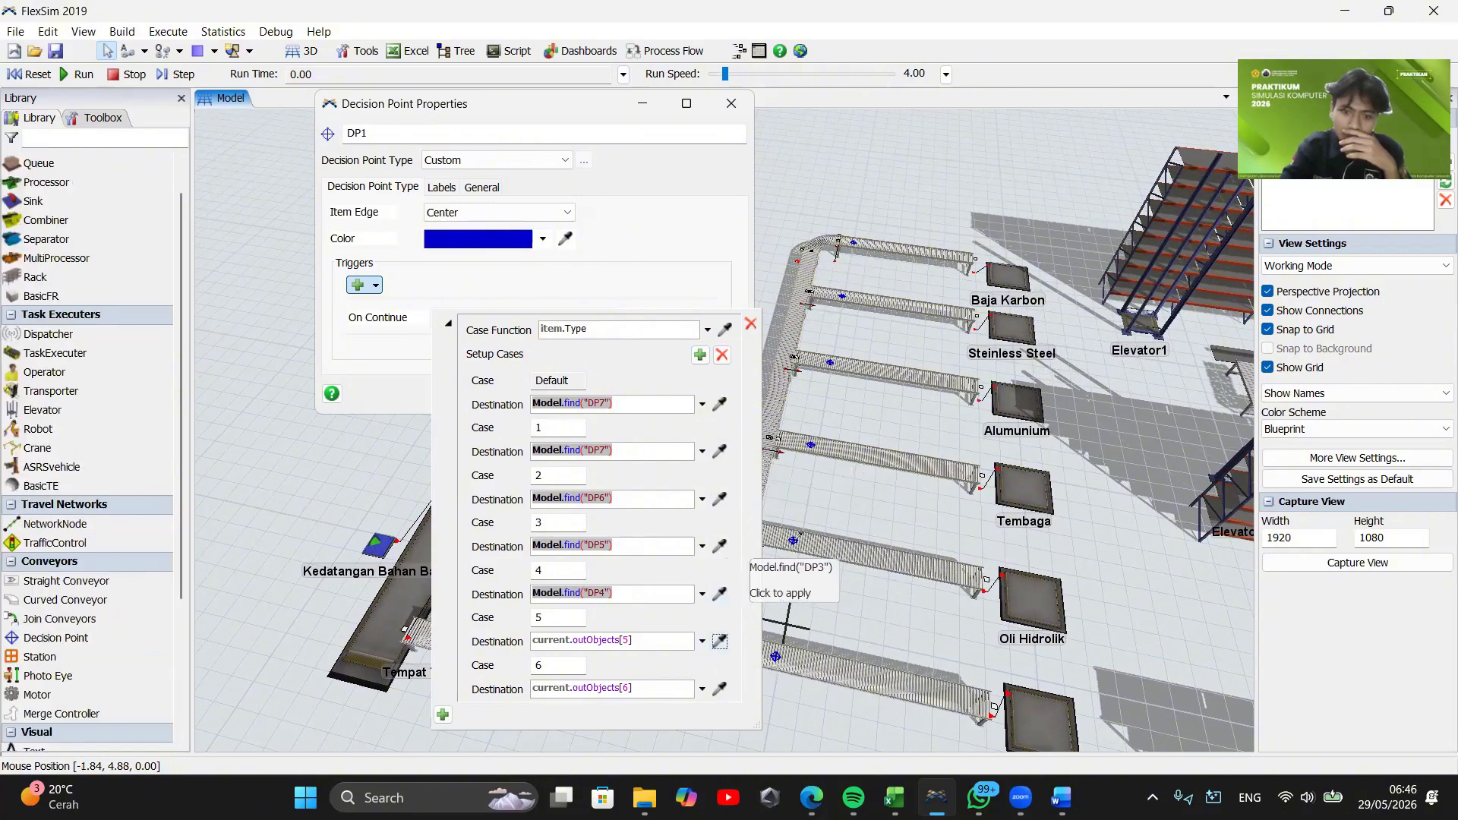
click(793, 541)
click(719, 689)
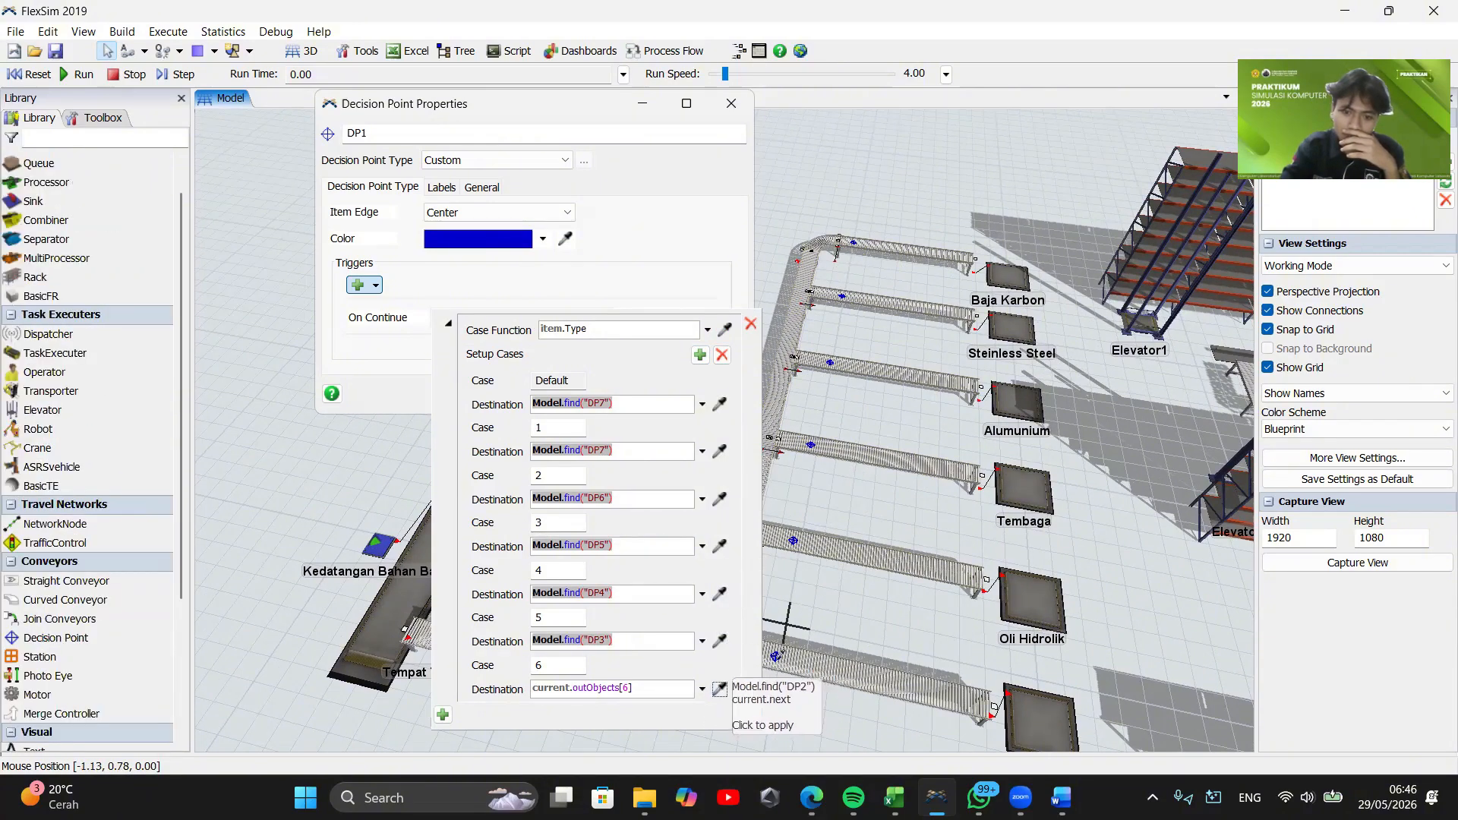
click(846, 669)
drag(867, 600, 848, 561)
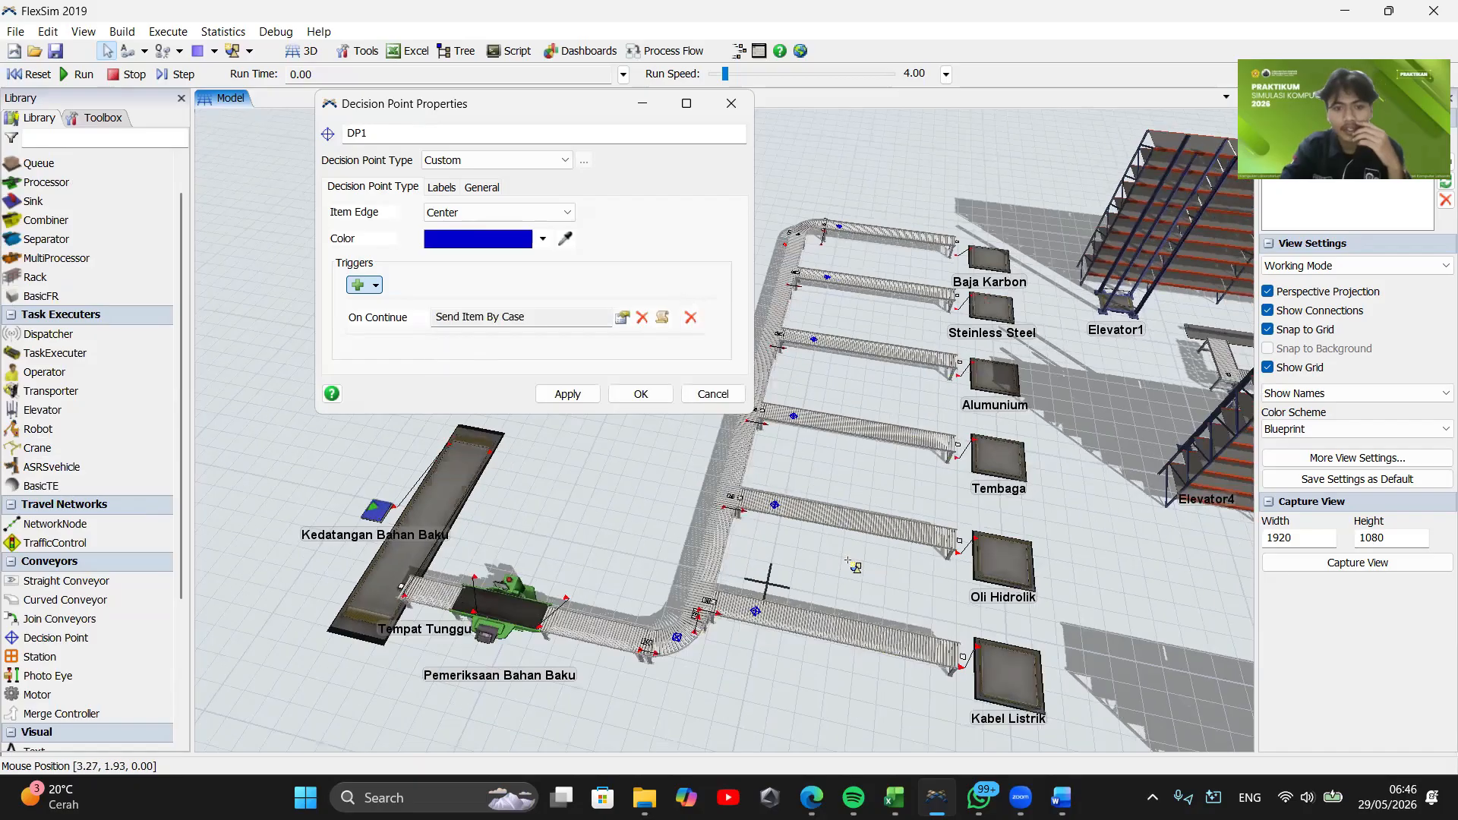
click(622, 319)
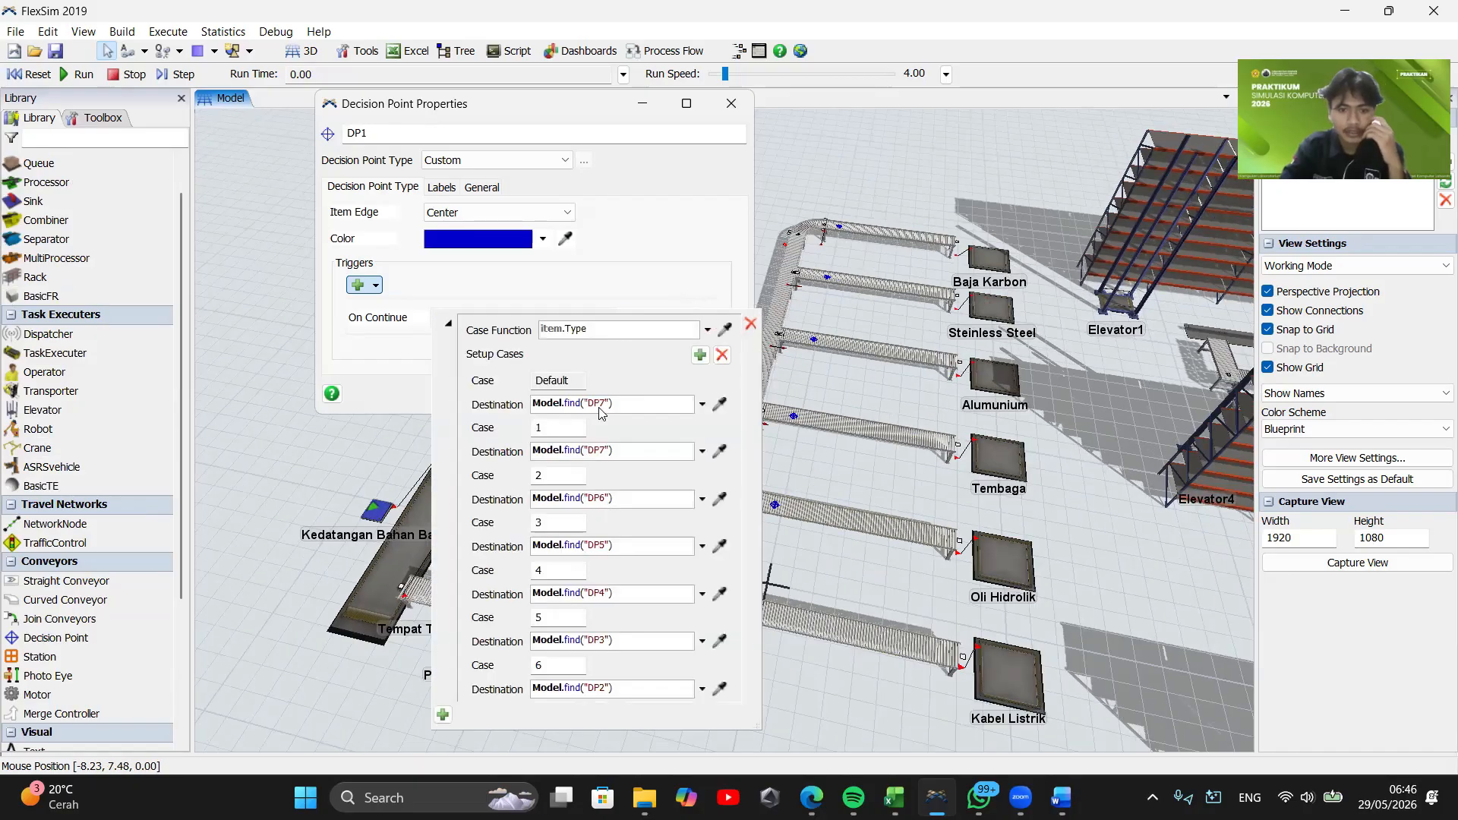
click(512, 300)
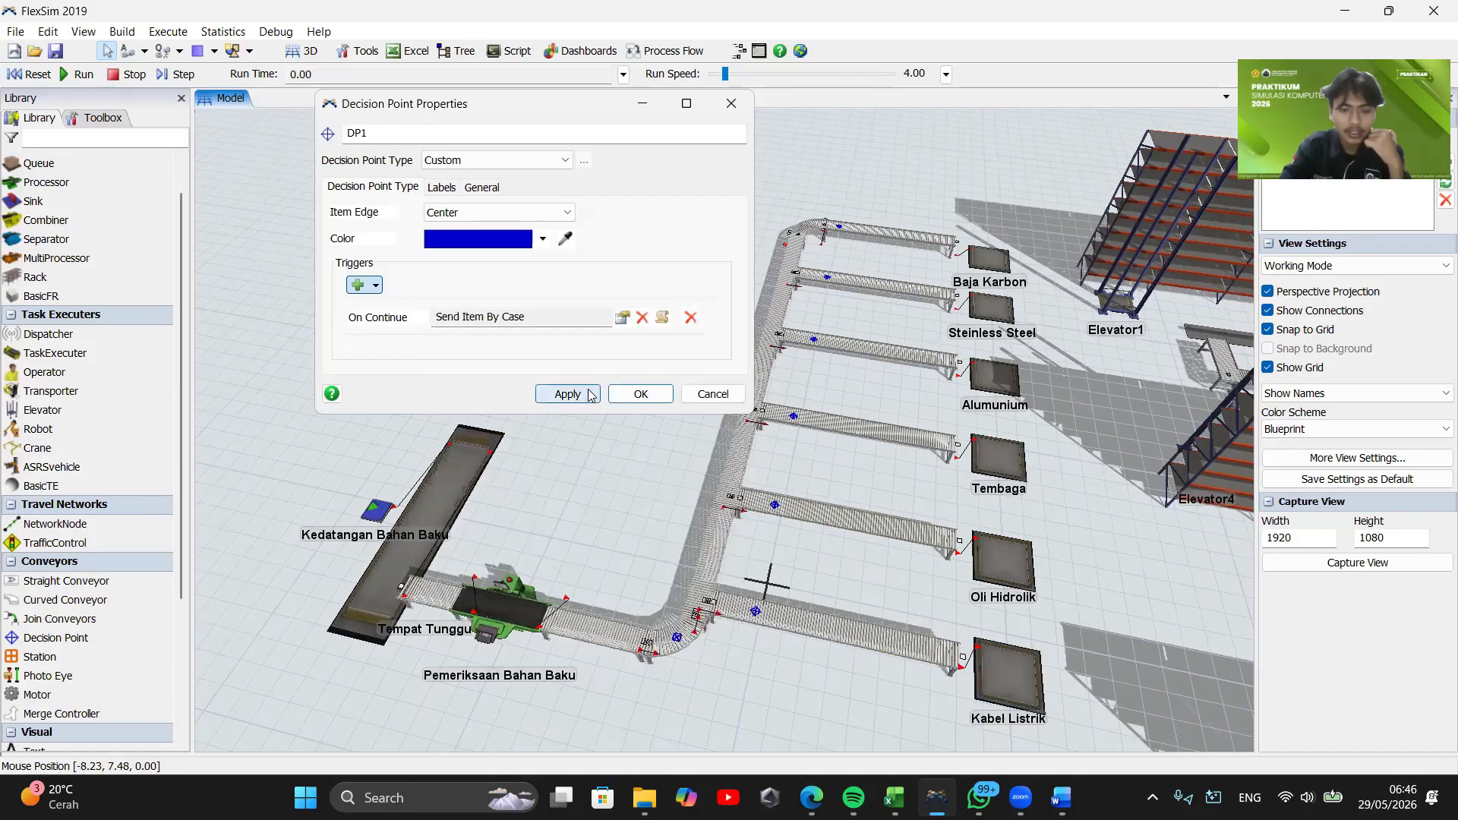
click(637, 396)
Run the simulation with the run speed raised to 57288, and stop it once items have reached the six queues
drag(624, 450, 553, 453)
drag(454, 360, 430, 334)
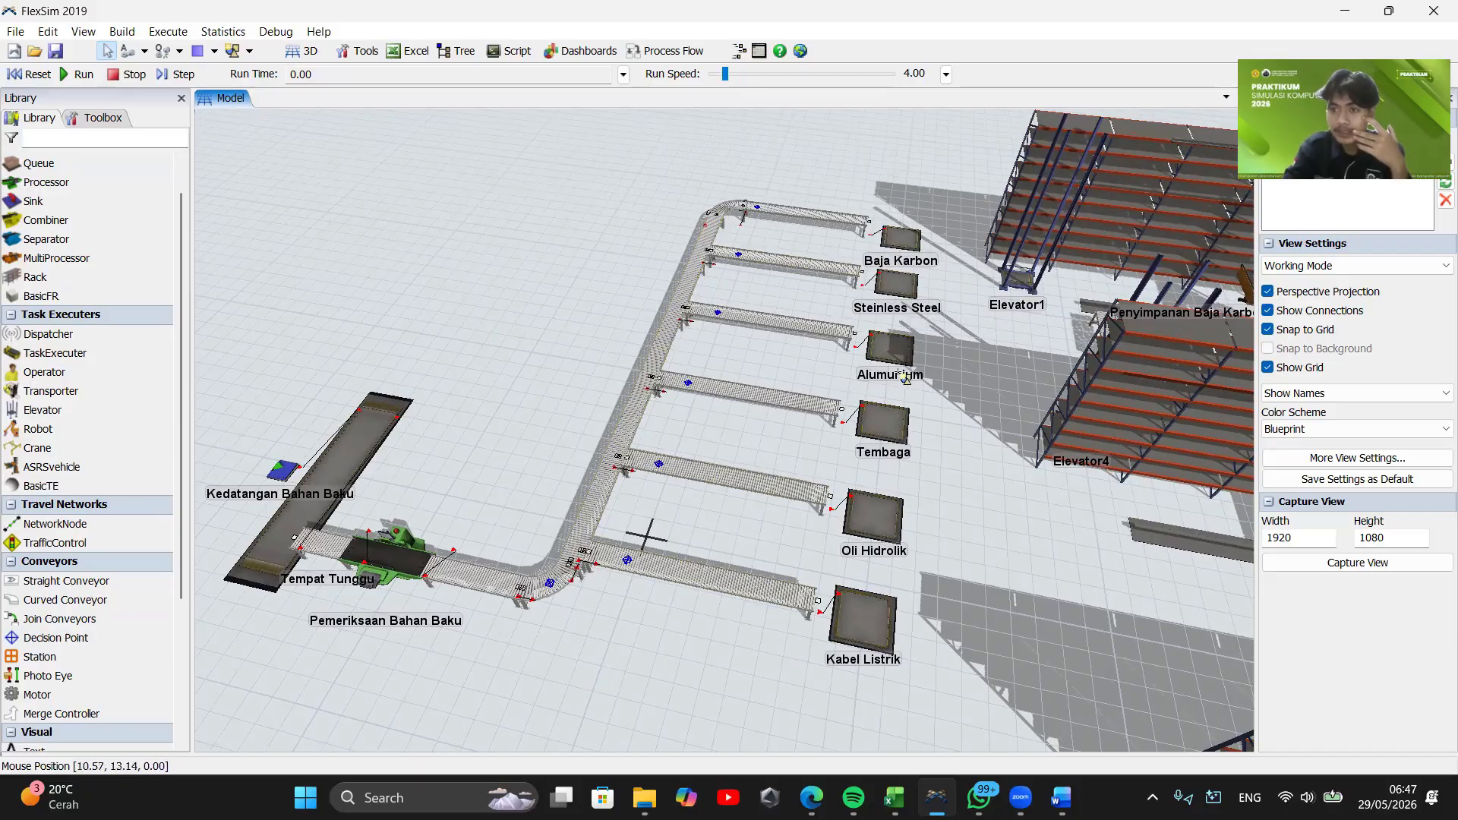
click(68, 80)
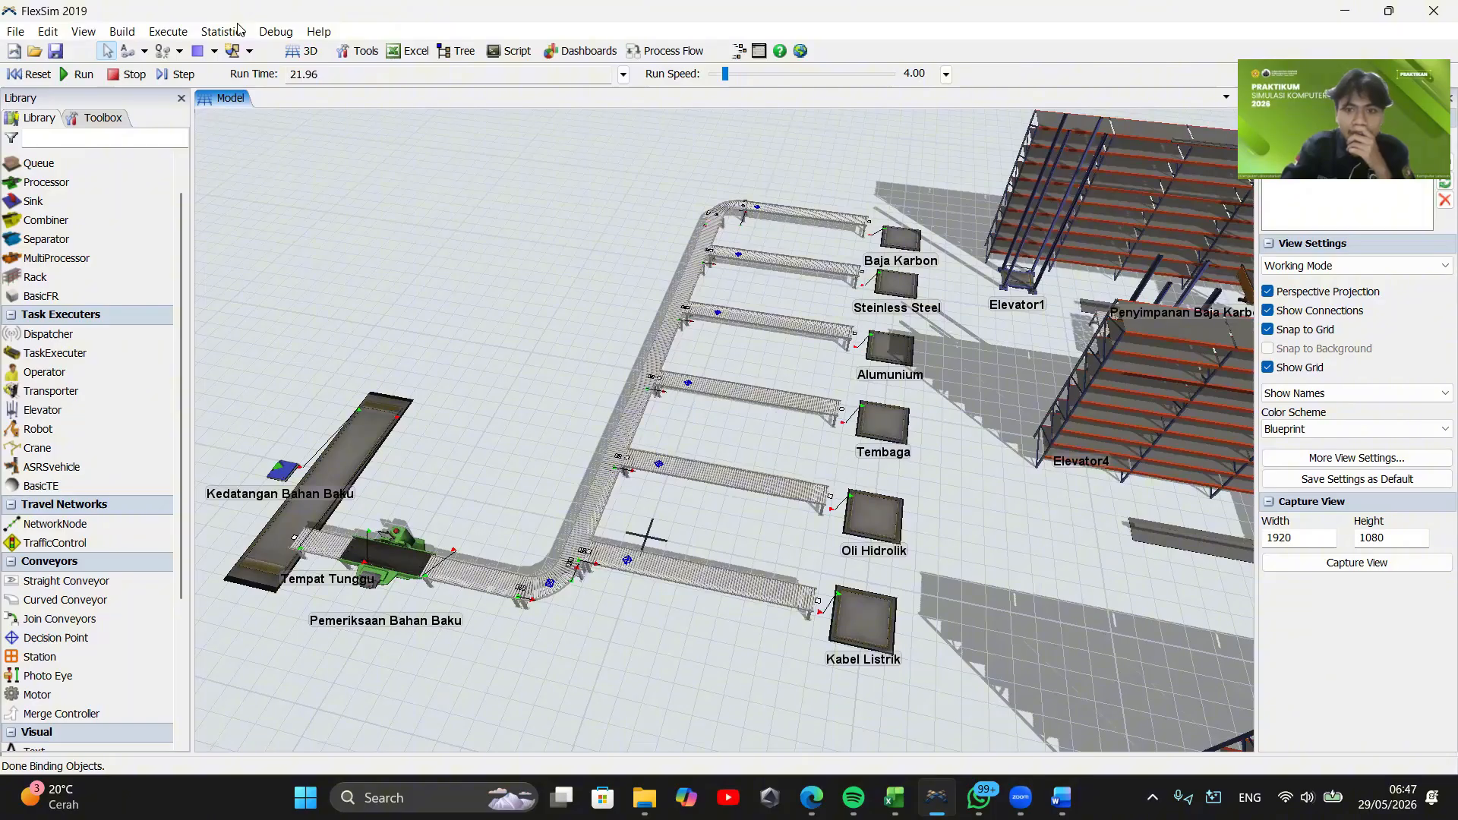
drag(725, 74, 860, 74)
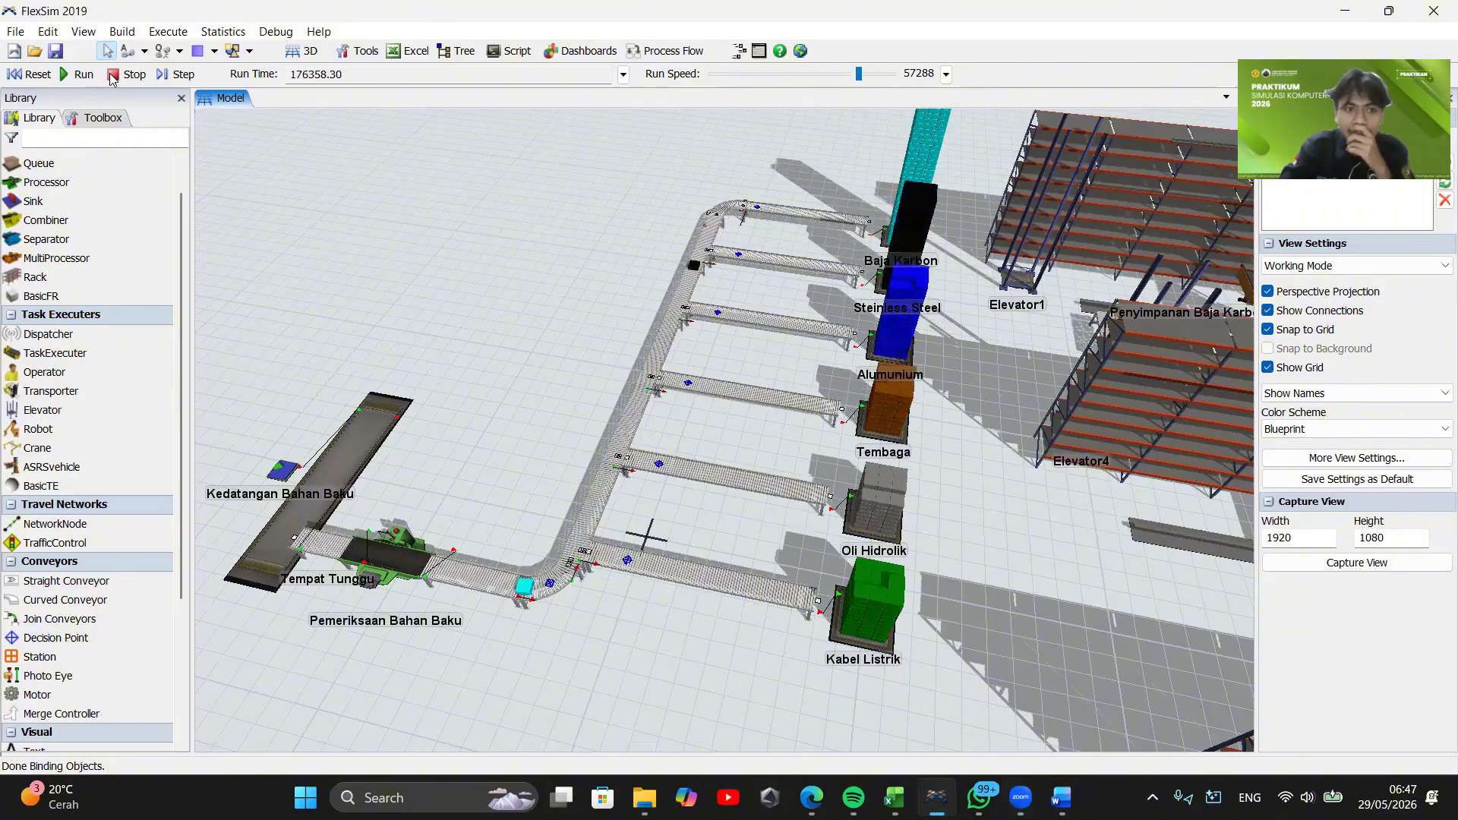
click(112, 78)
Examine the Kedatangan Bahan Baku source's On Creation trigger to compare the item colors per type with the queues
drag(498, 270, 445, 315)
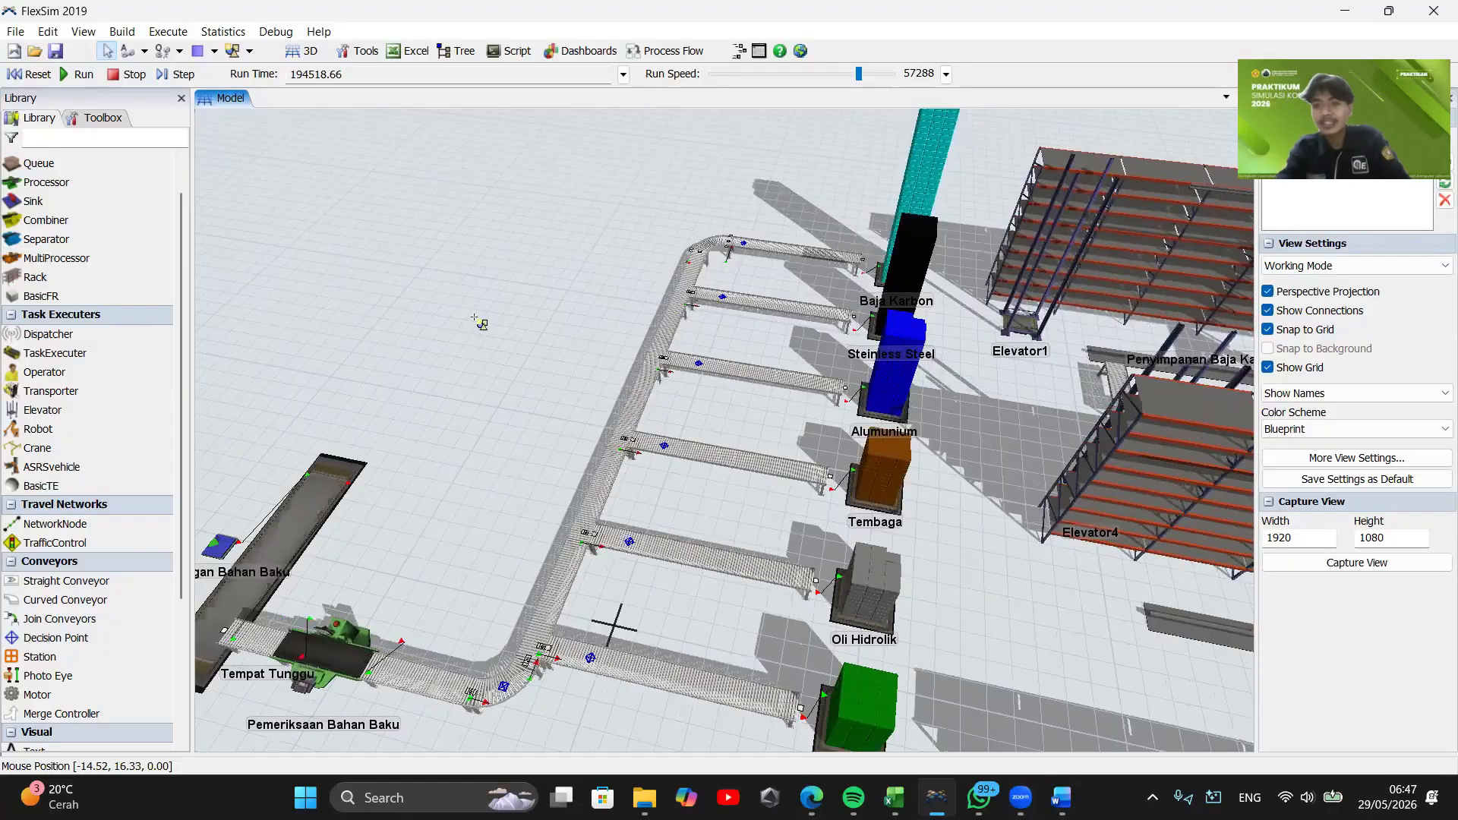
drag(474, 317, 532, 297)
double_click(294, 523)
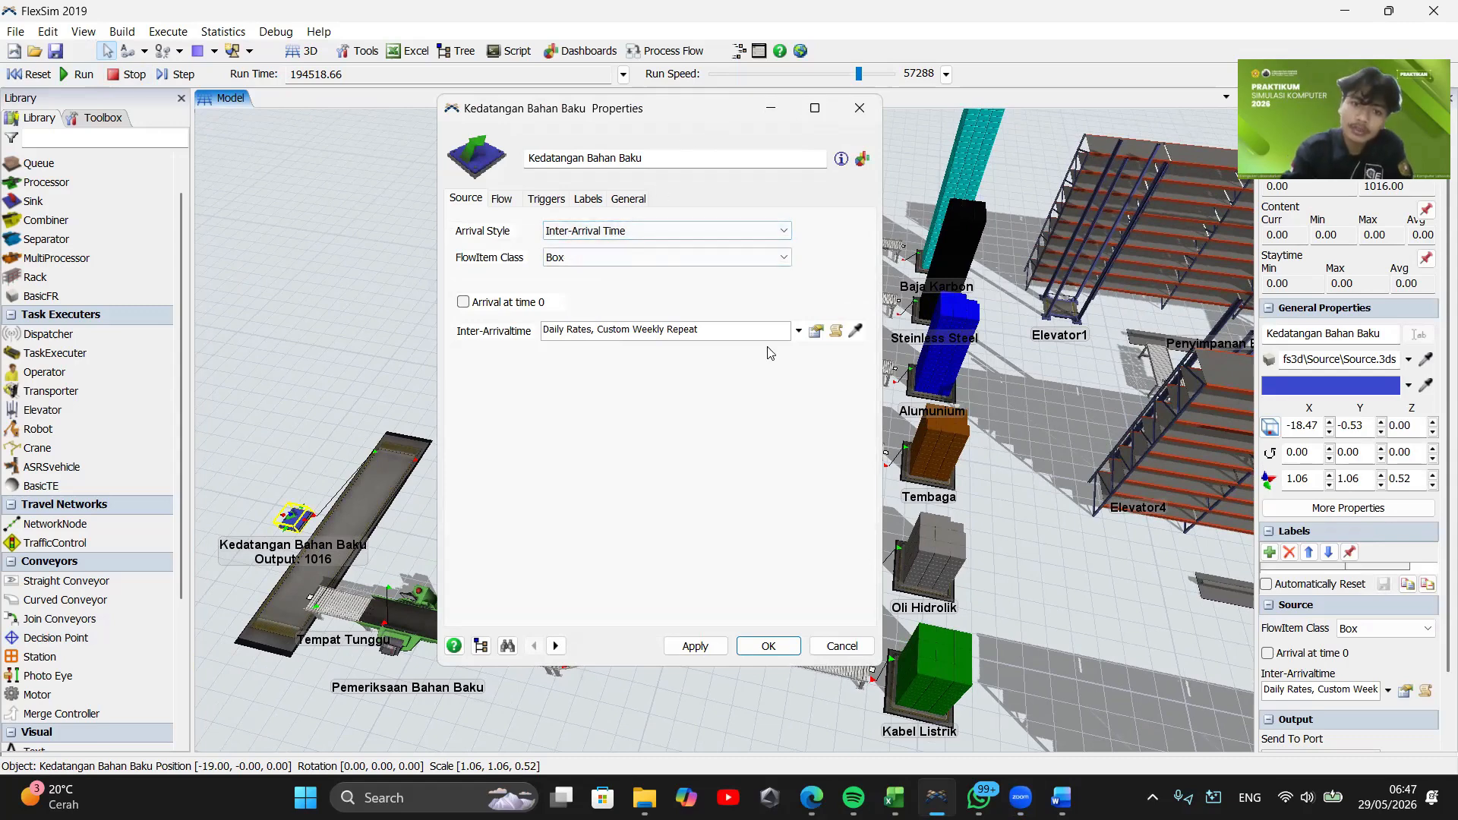
click(811, 333)
click(545, 198)
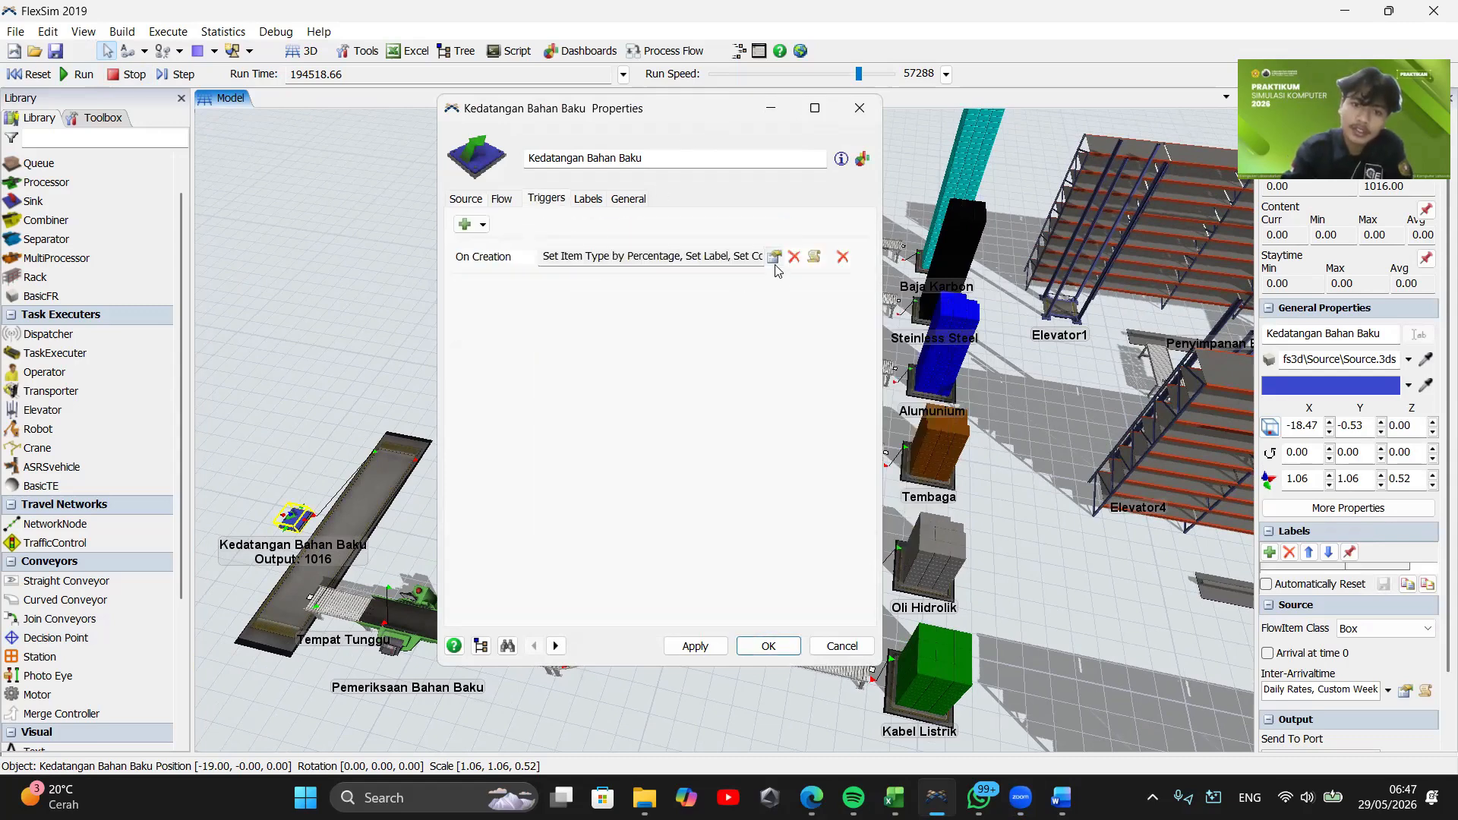
click(774, 261)
click(553, 319)
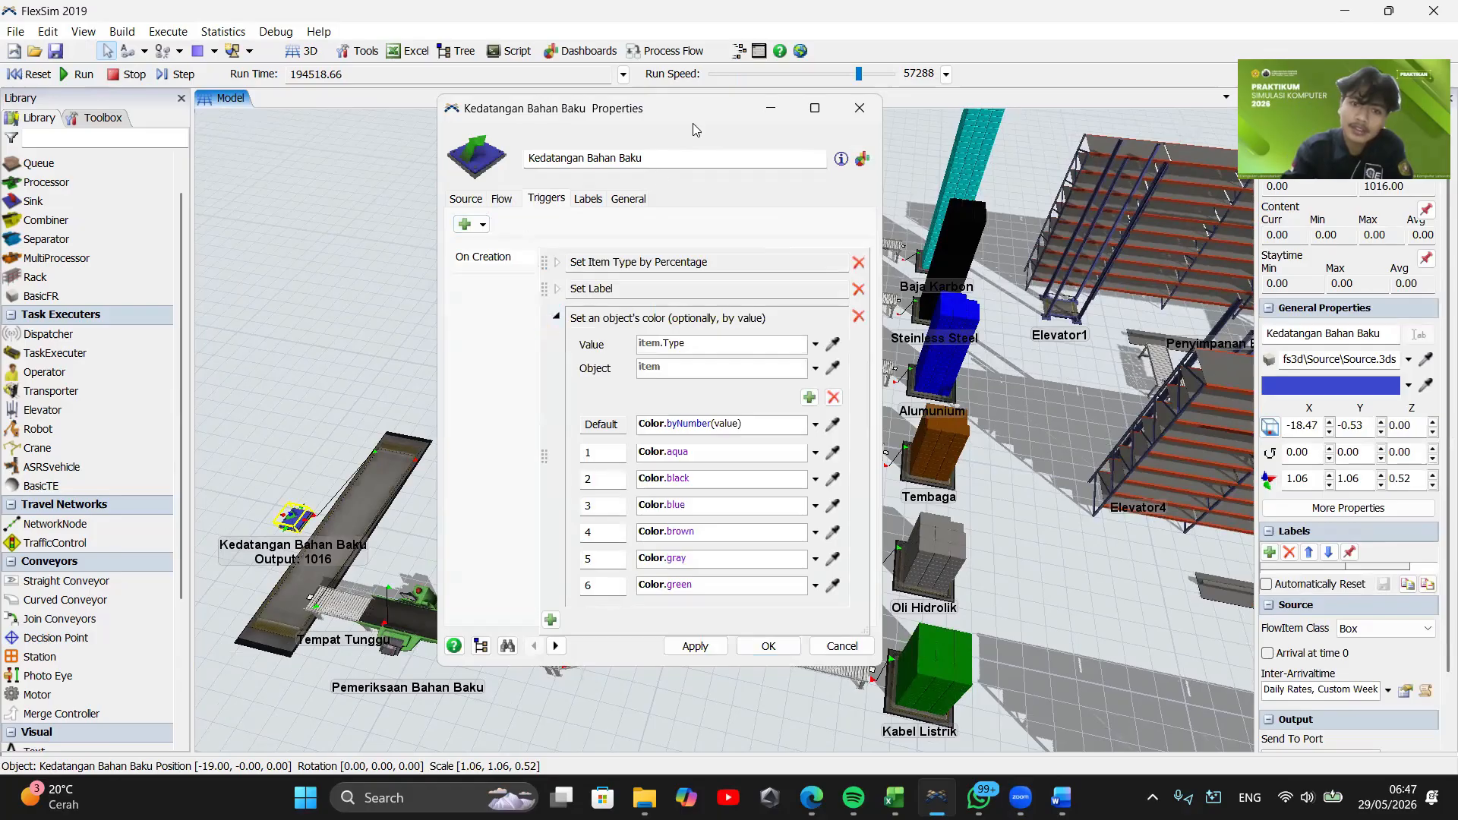
drag(690, 122, 517, 123)
click(384, 316)
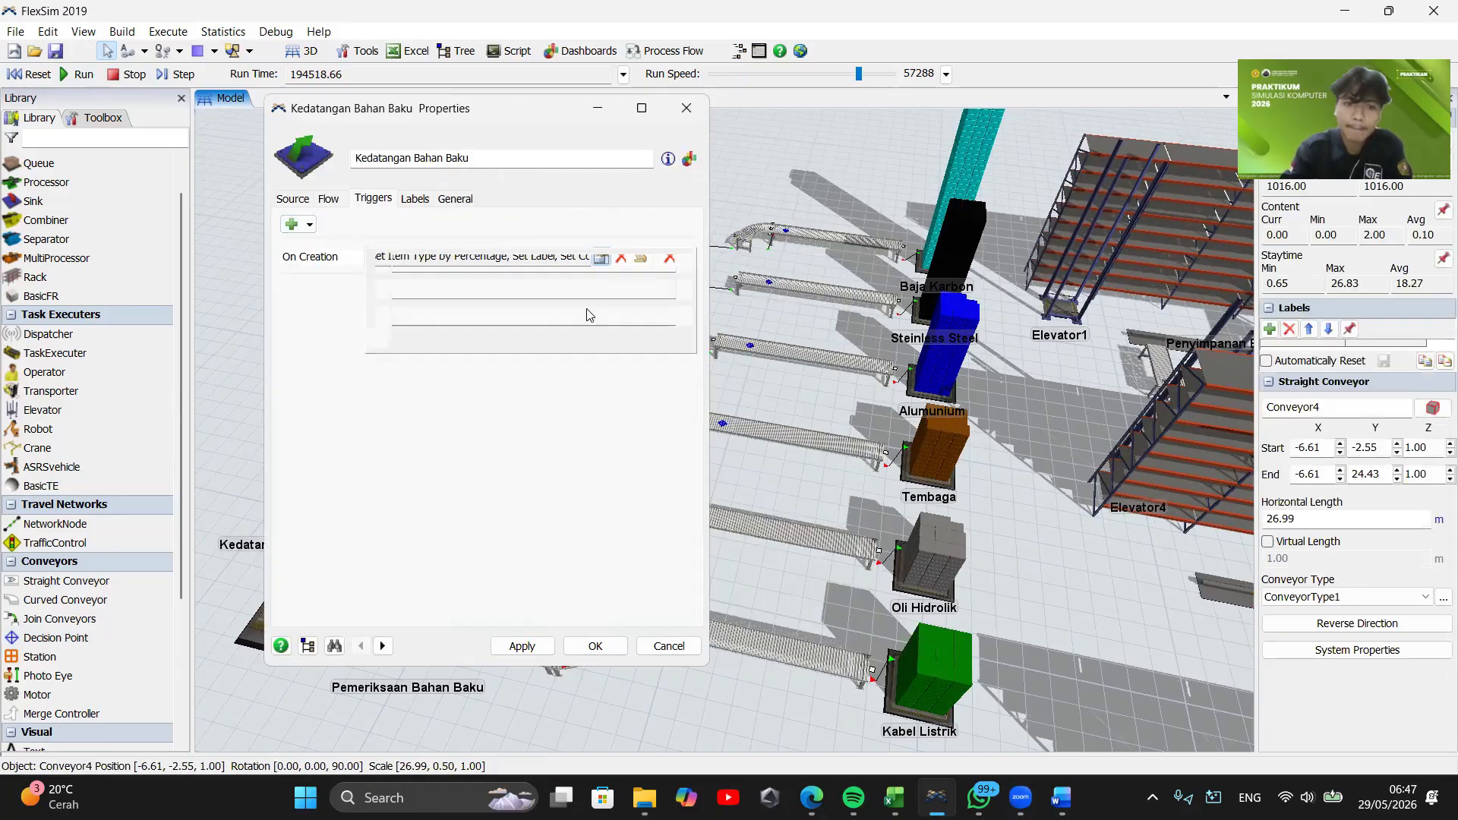
click(384, 316)
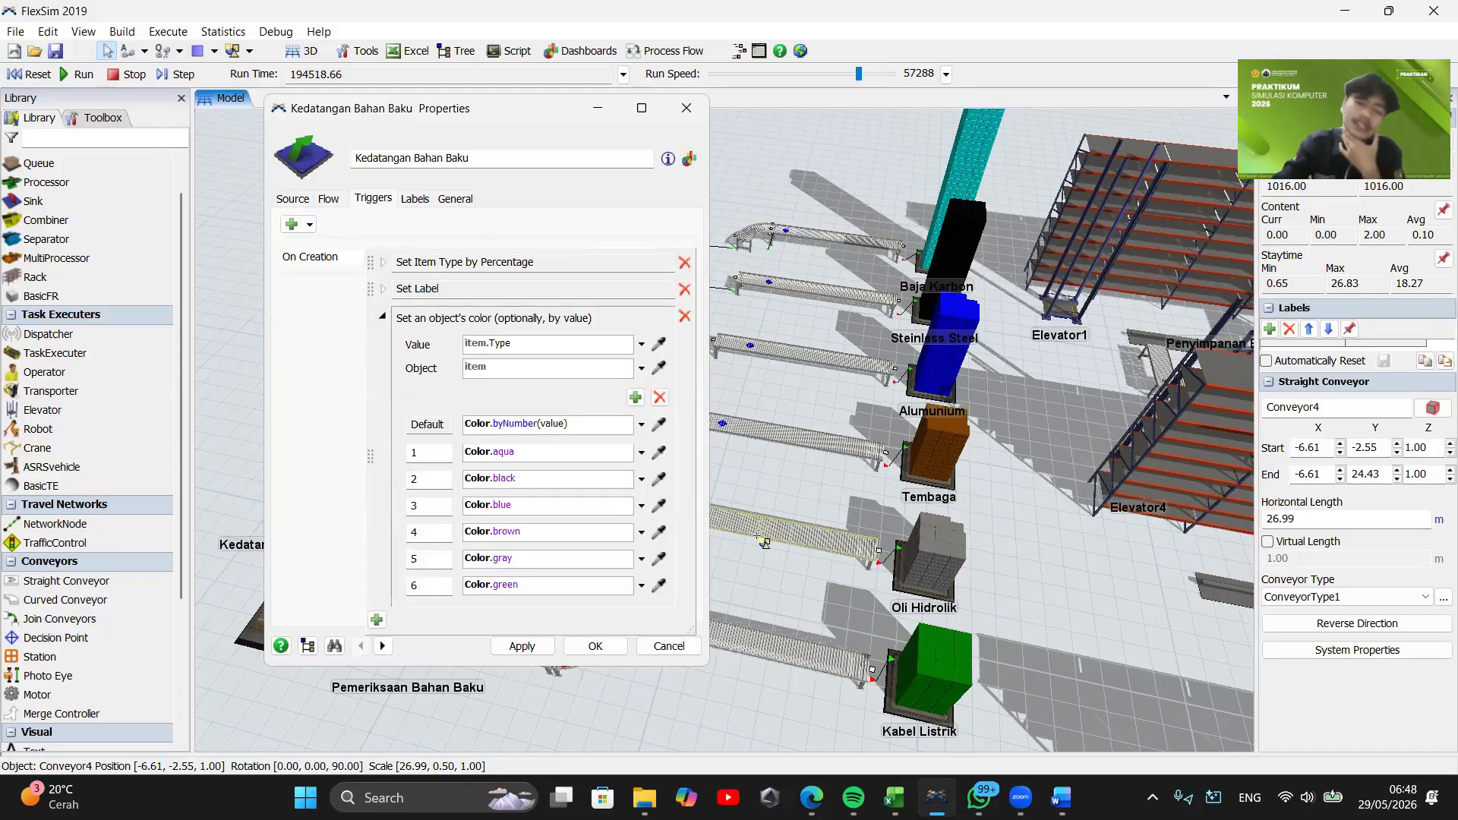
click(591, 647)
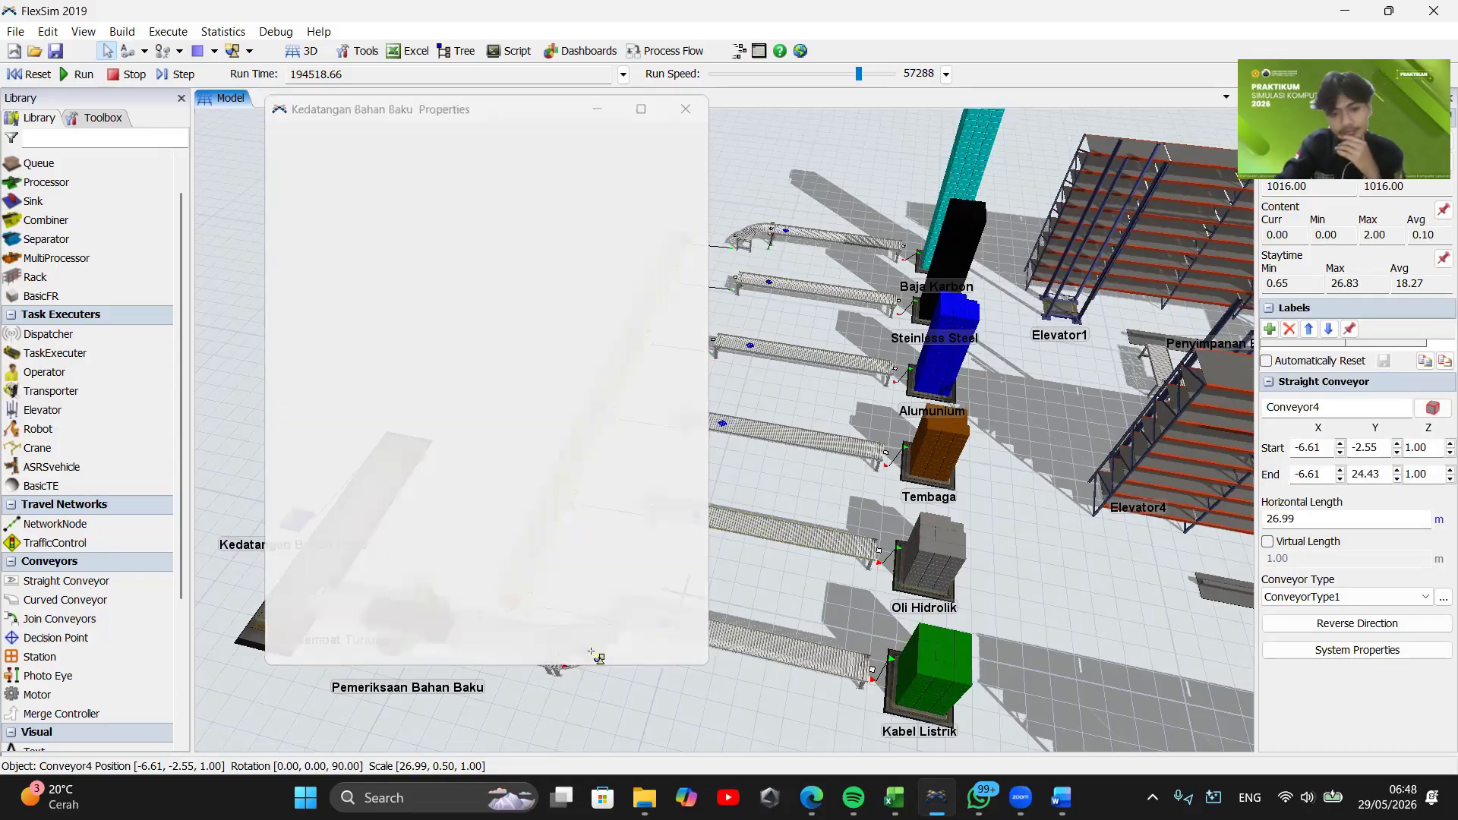
Reset the simulation model
click(689, 686)
drag(557, 521, 652, 519)
drag(692, 666, 410, 628)
click(33, 72)
Connect the Baja Karbon and Steinless Steel queues to the Penyimpanan Baja Karbon and Penyimpanan Steinless Stell racks respectively
drag(766, 501, 736, 530)
right_drag(736, 530, 689, 524)
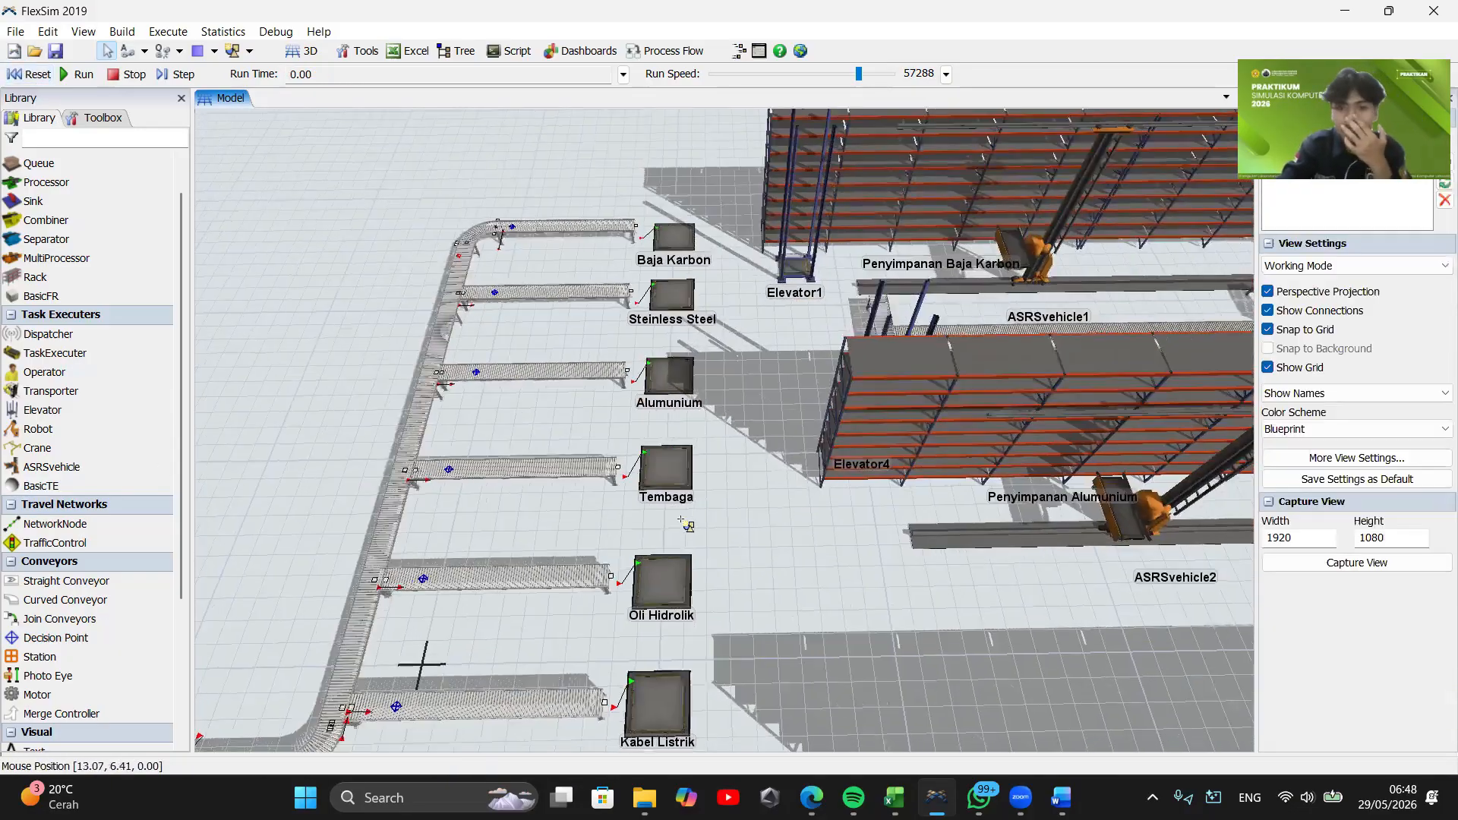
drag(689, 524, 598, 568)
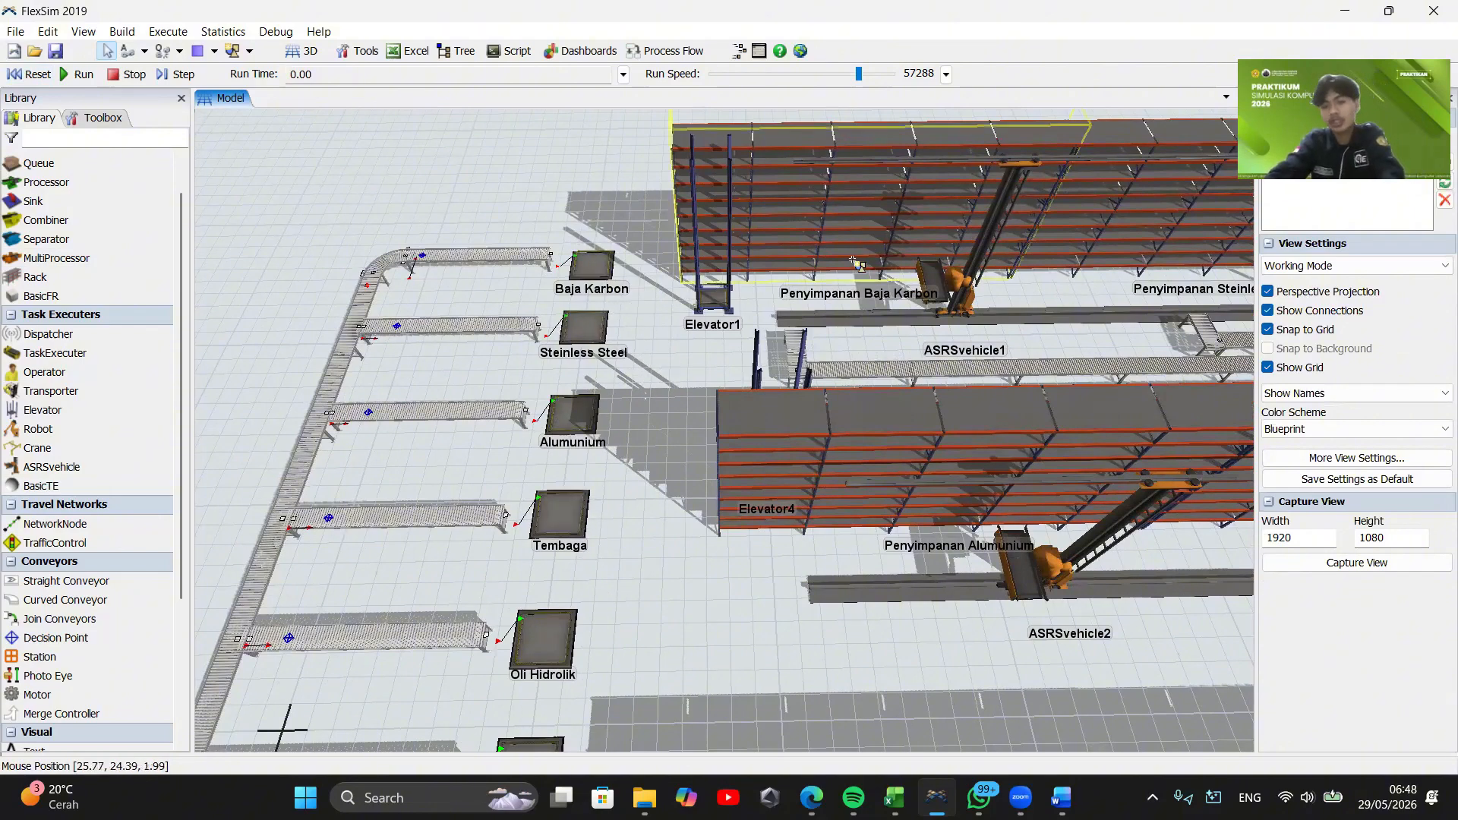
drag(679, 407, 551, 453)
key(a)
click(482, 303)
click(714, 261)
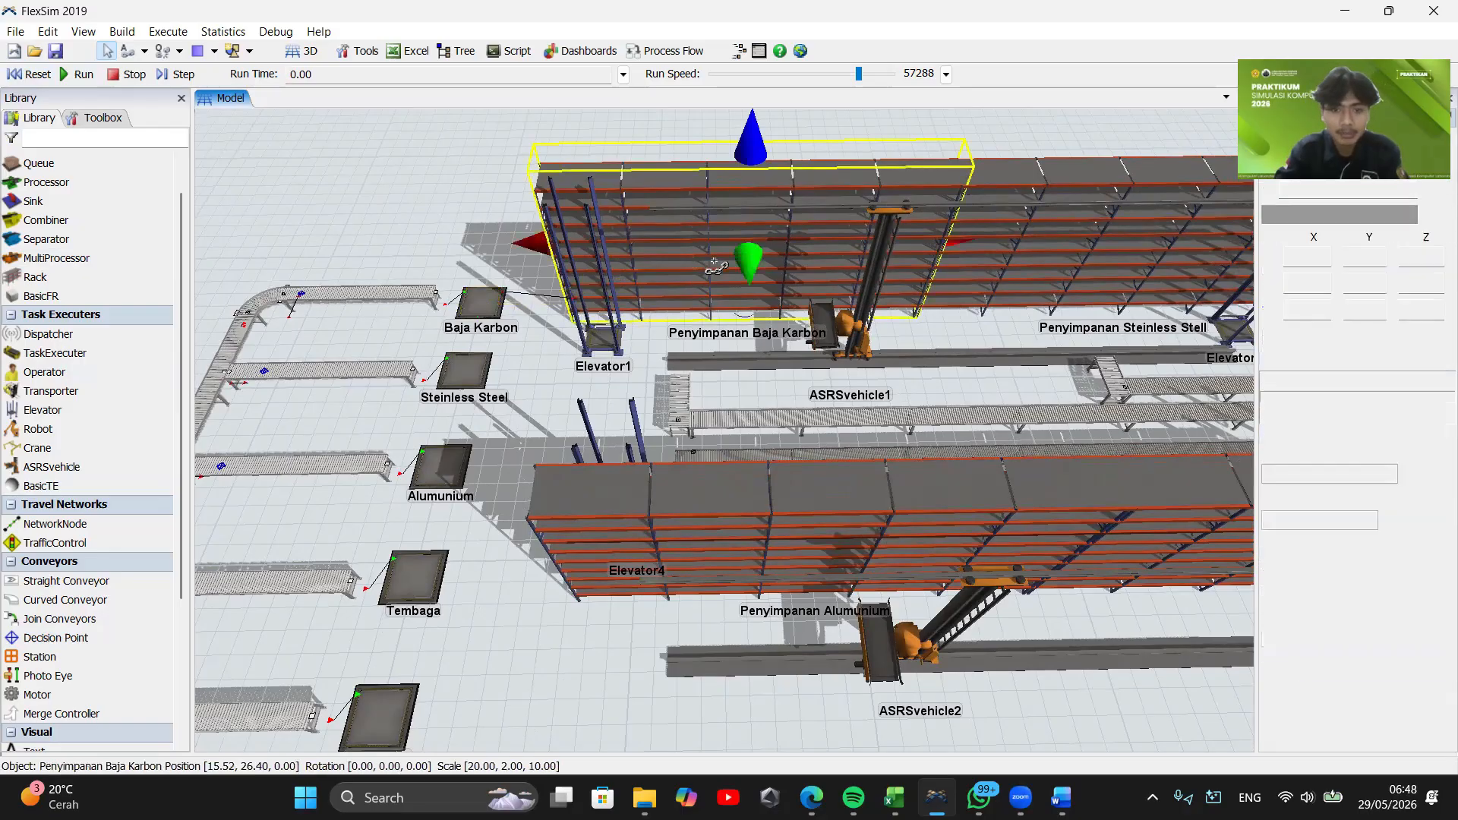
click(465, 372)
click(1091, 251)
Connect the Alumunium and Tembaga queues to the Penyimpanan Alumunium and Penyimpanan Tembaga racks respectively
drag(578, 638, 507, 501)
key(a)
click(400, 353)
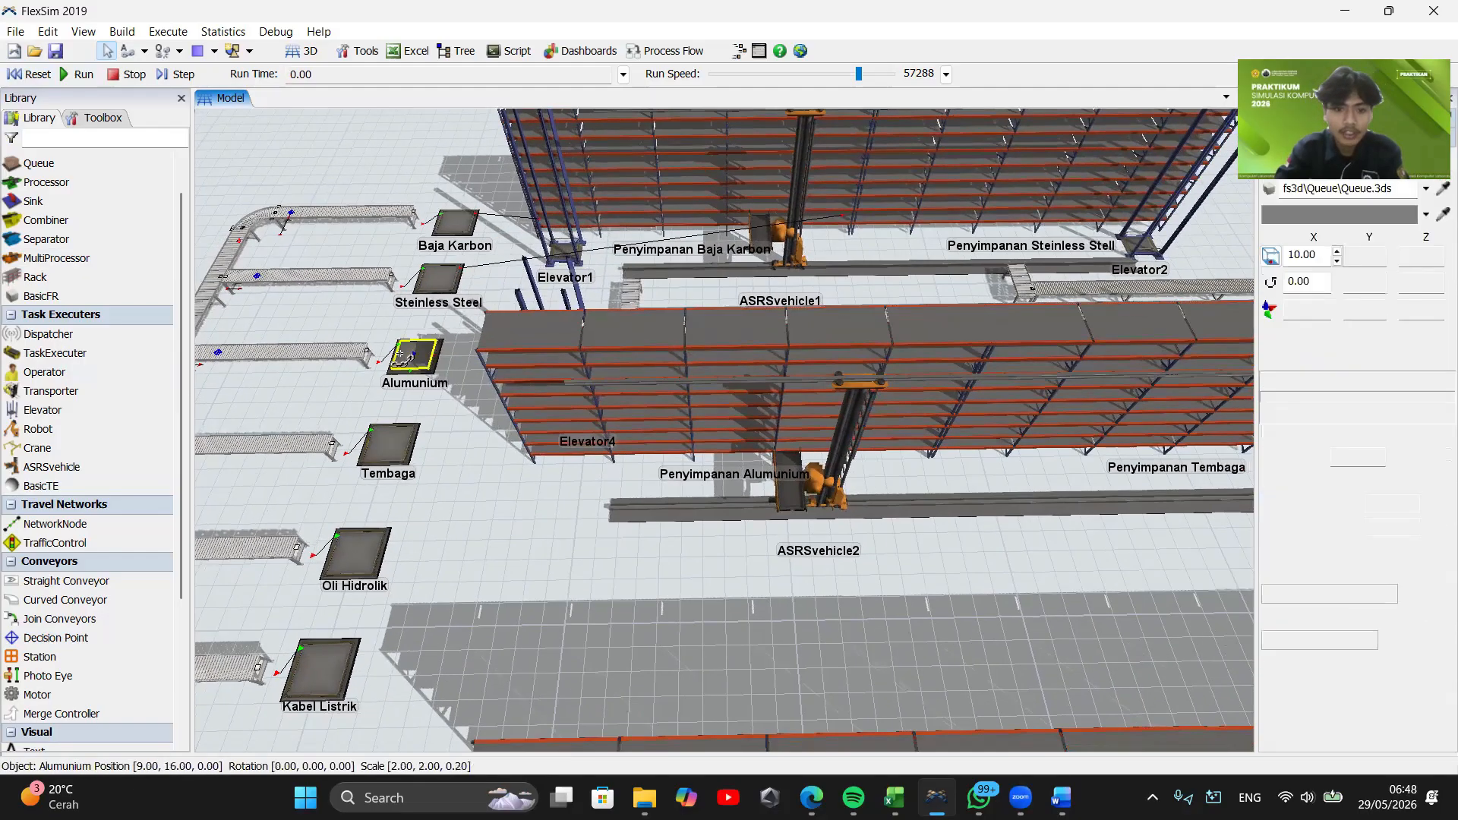
click(582, 417)
key(a)
click(386, 376)
drag(635, 572, 516, 445)
click(526, 429)
click(357, 469)
click(1062, 421)
Connect the Oli Hidrolik queue to the Penyimpanan Oli Hidrolik rack and the Kabel Listrik queue to the rack beside it
key(a)
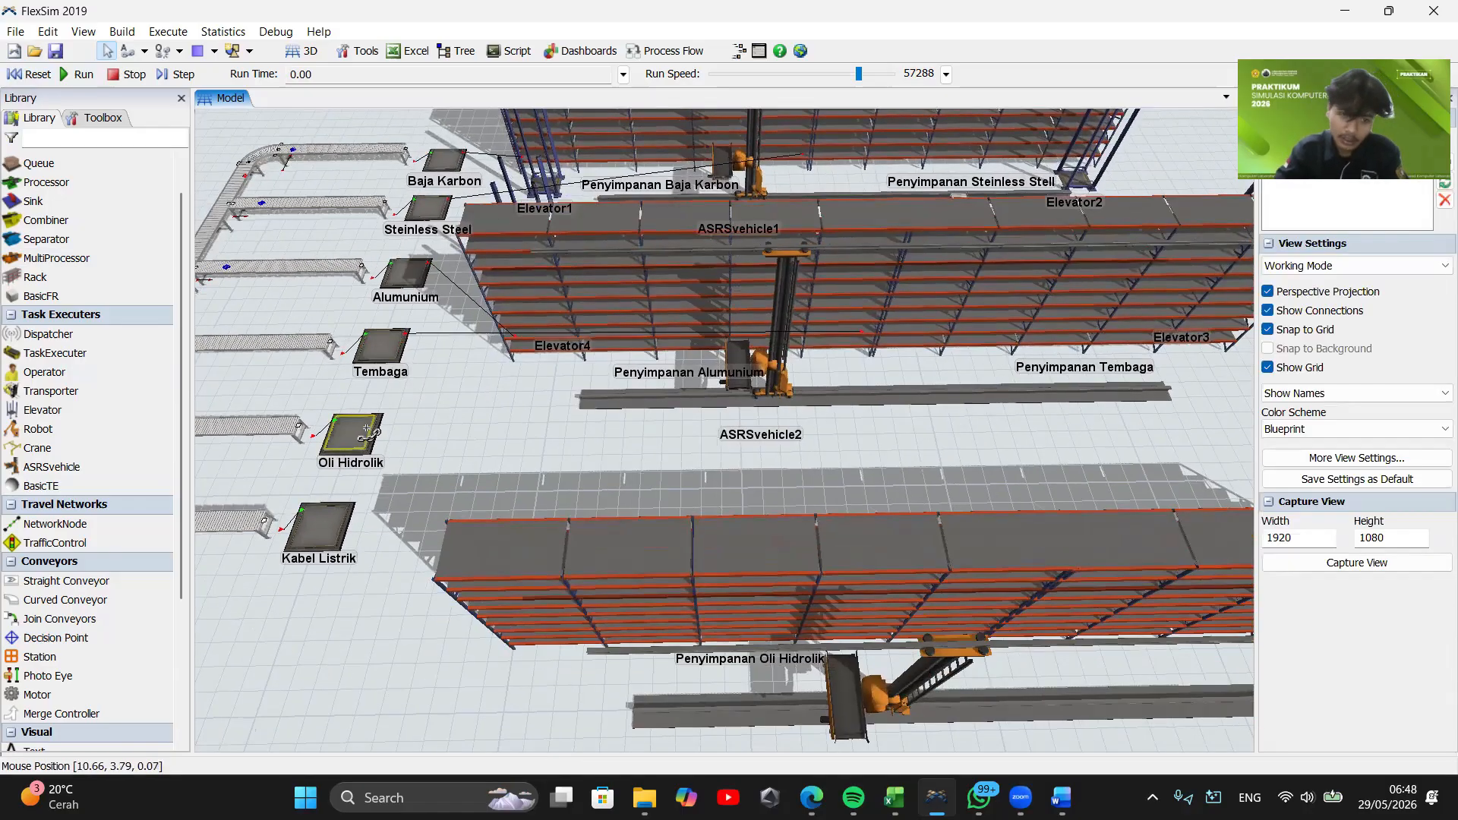
click(366, 428)
click(638, 572)
click(323, 524)
click(1136, 537)
Draw a connection from ASRSvehicle1 towards the raw material queues beside Elevator1
drag(1005, 452, 1035, 580)
drag(943, 605, 795, 605)
scroll(800, 611, down, 2)
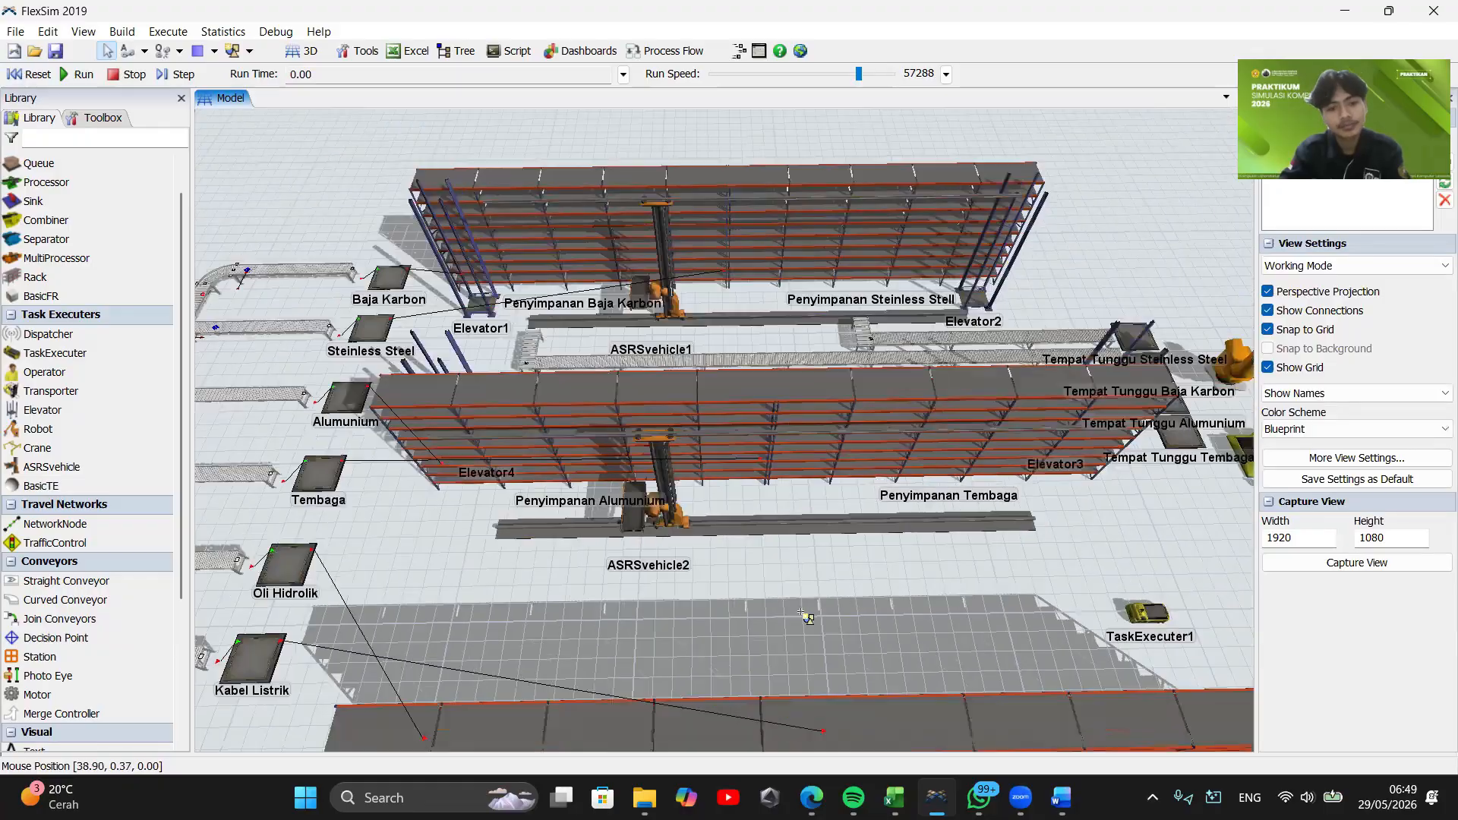
scroll(806, 618, down, 3)
scroll(456, 447, up, 4)
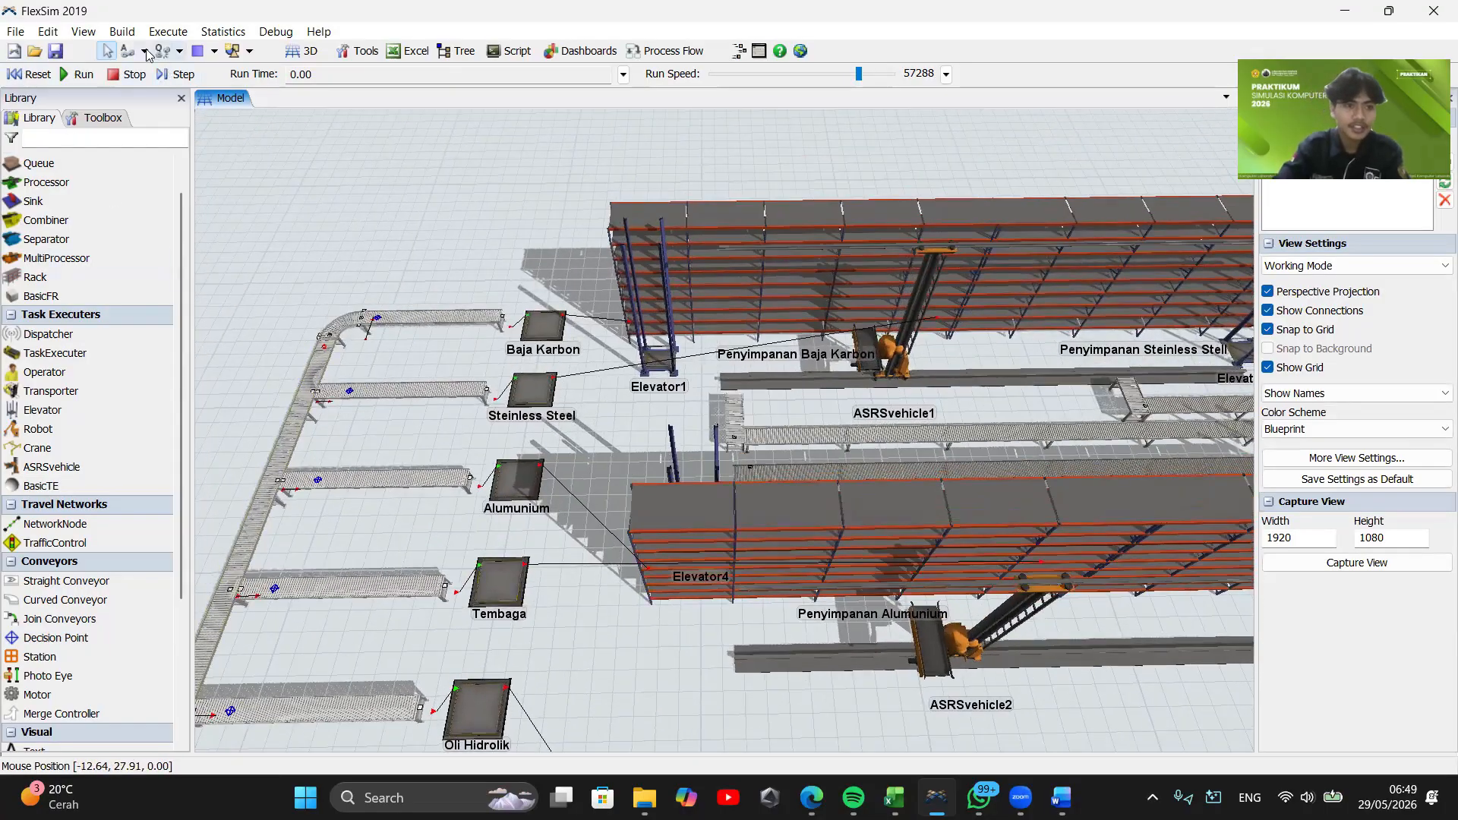
click(145, 52)
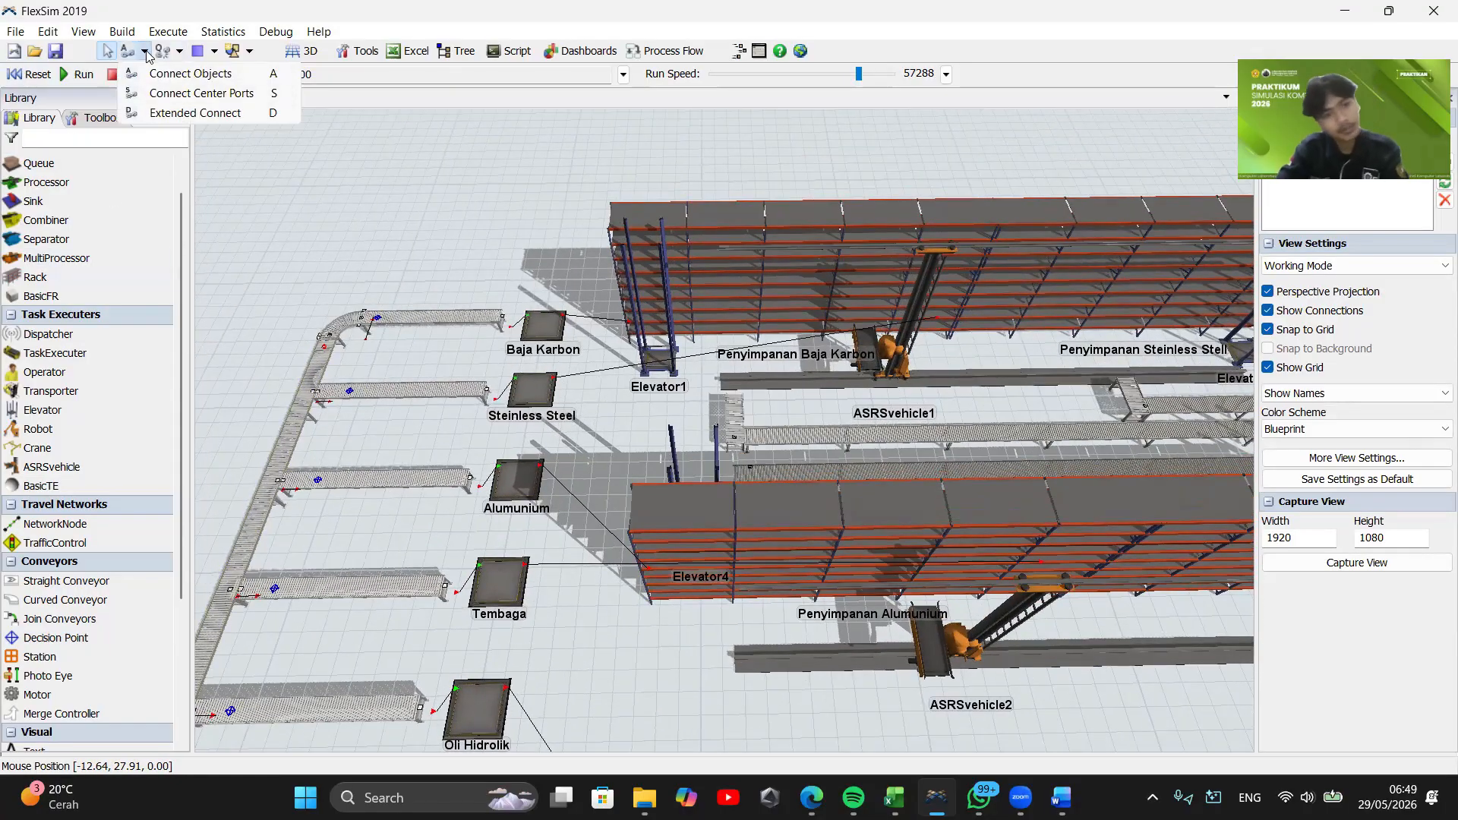
click(743, 458)
drag(605, 420, 494, 543)
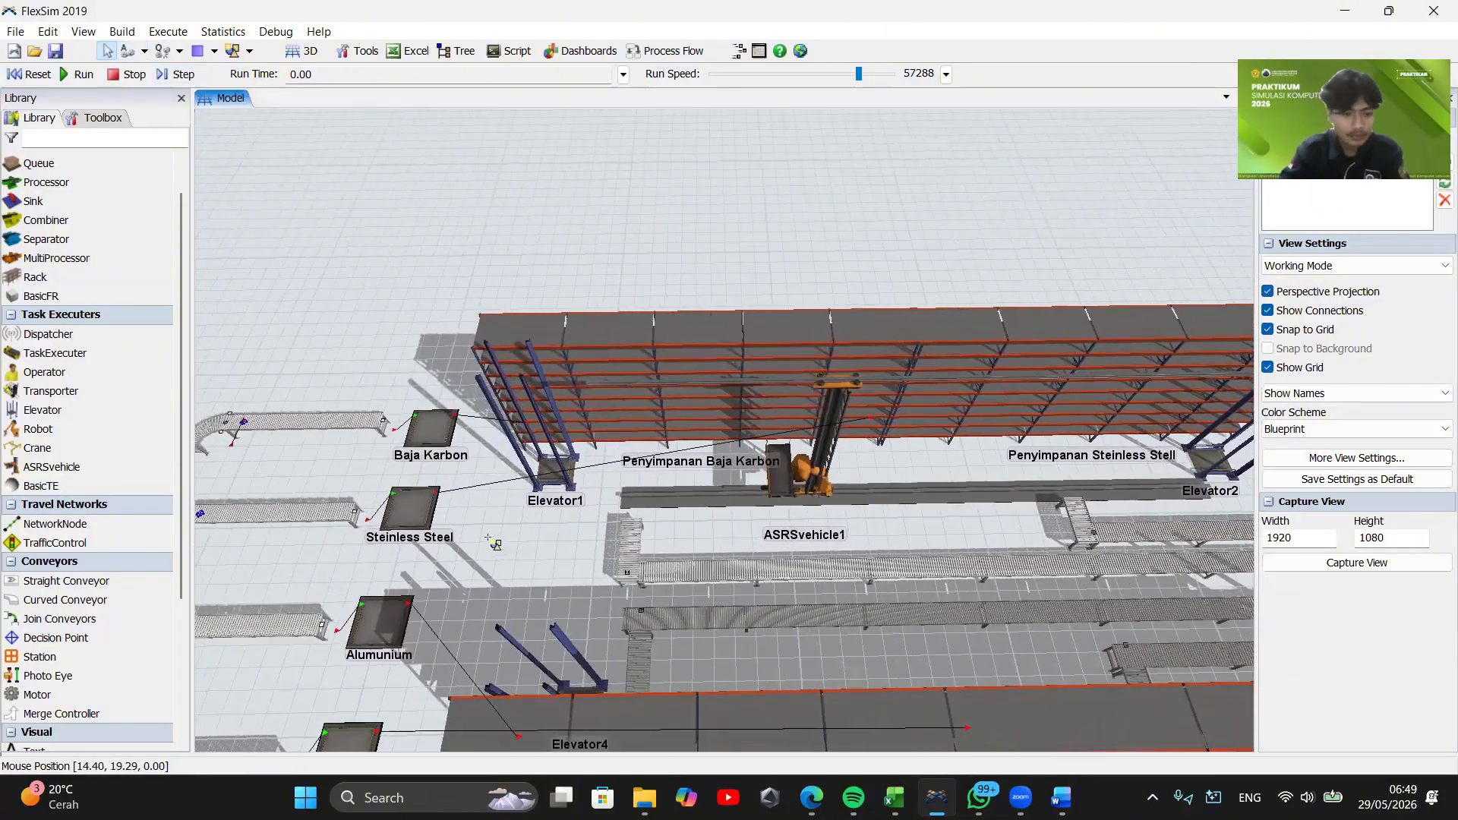
click(813, 511)
drag(812, 511, 461, 492)
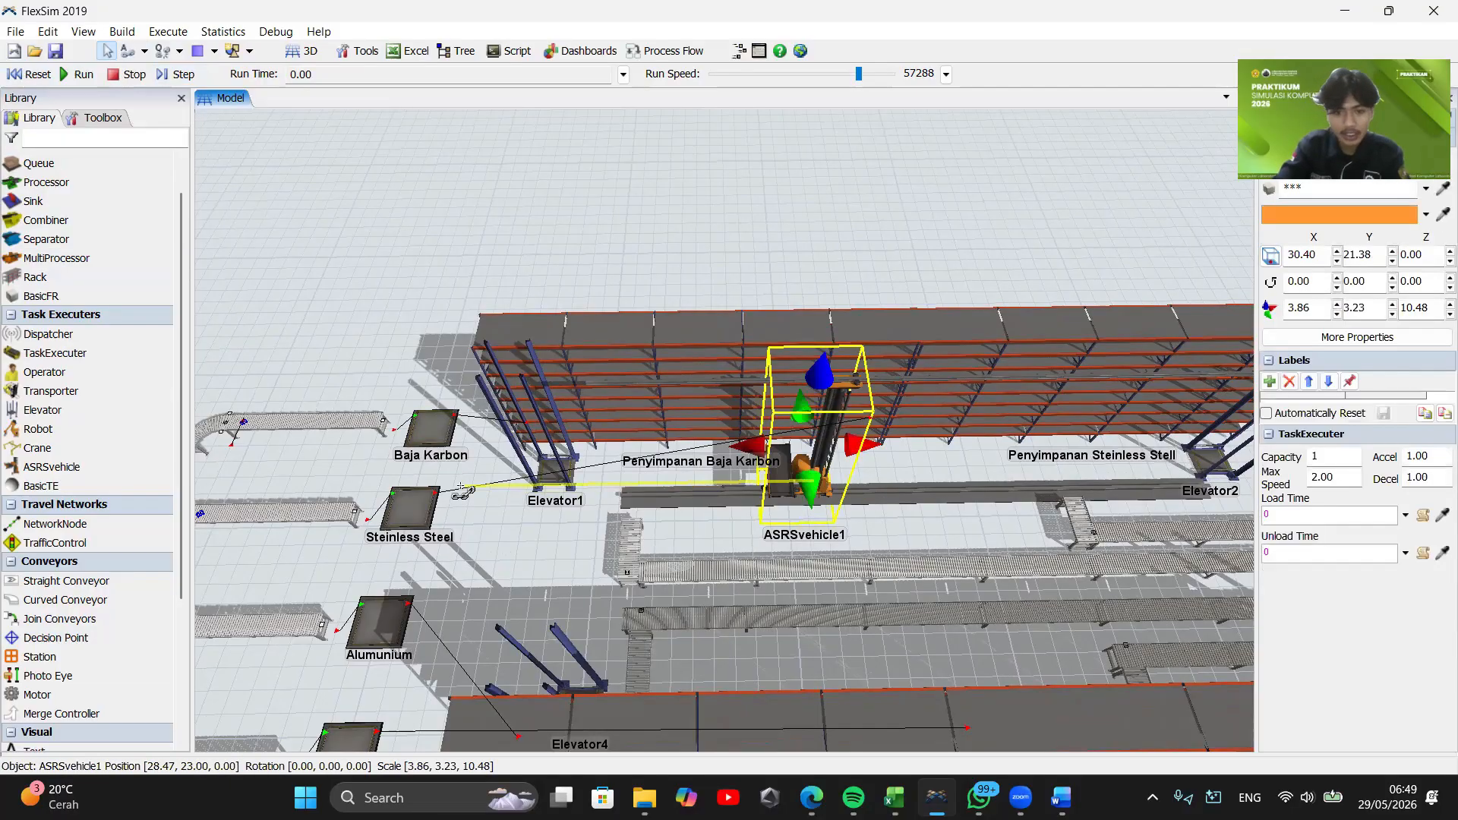
Connect the center ports of the Baja Karbon and Steinless Steel queues and their two Penyimpanan racks to ASRSvehicle1
click(428, 433)
click(418, 506)
click(824, 478)
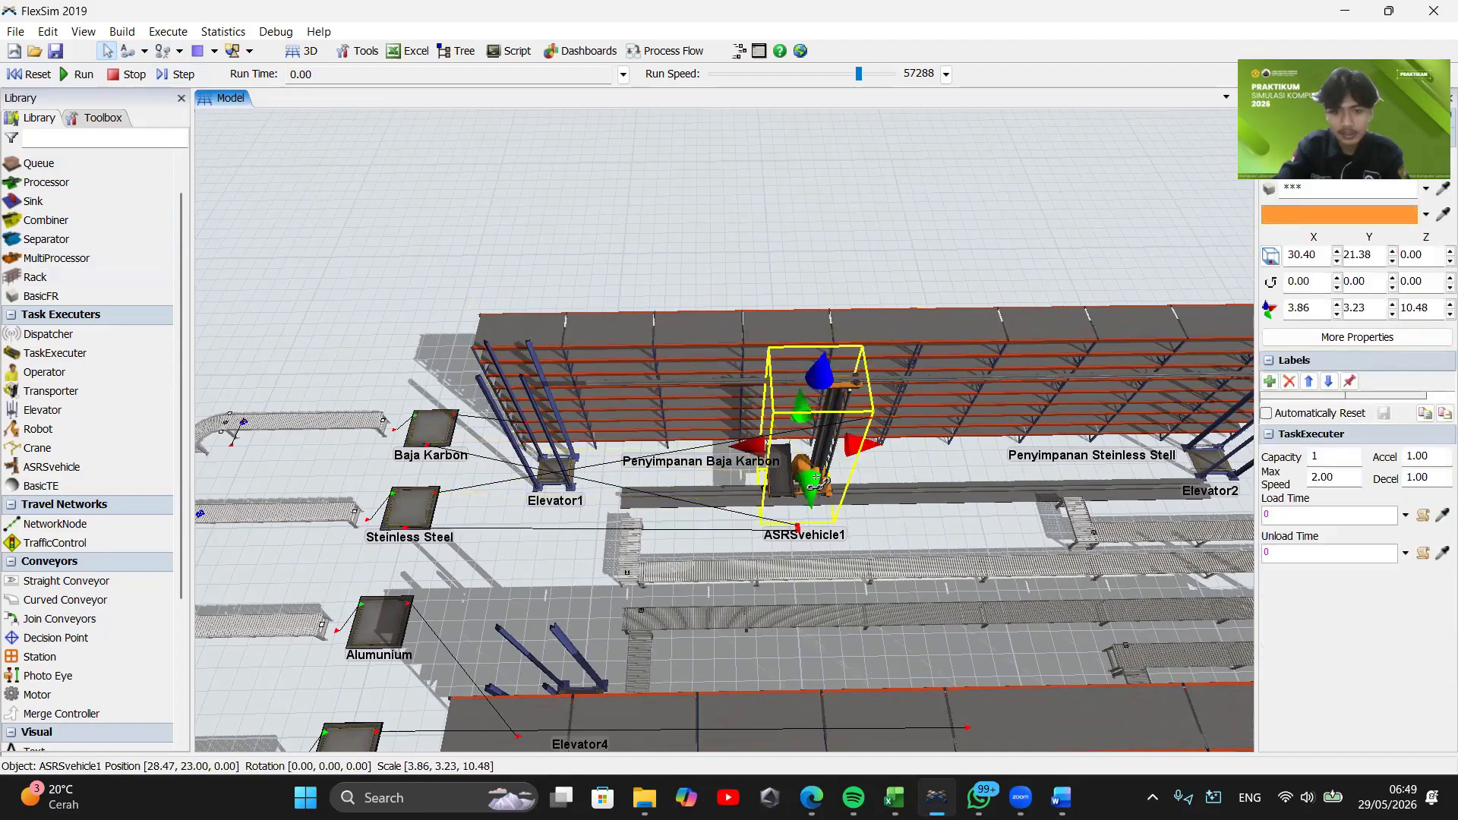
click(1101, 381)
click(800, 478)
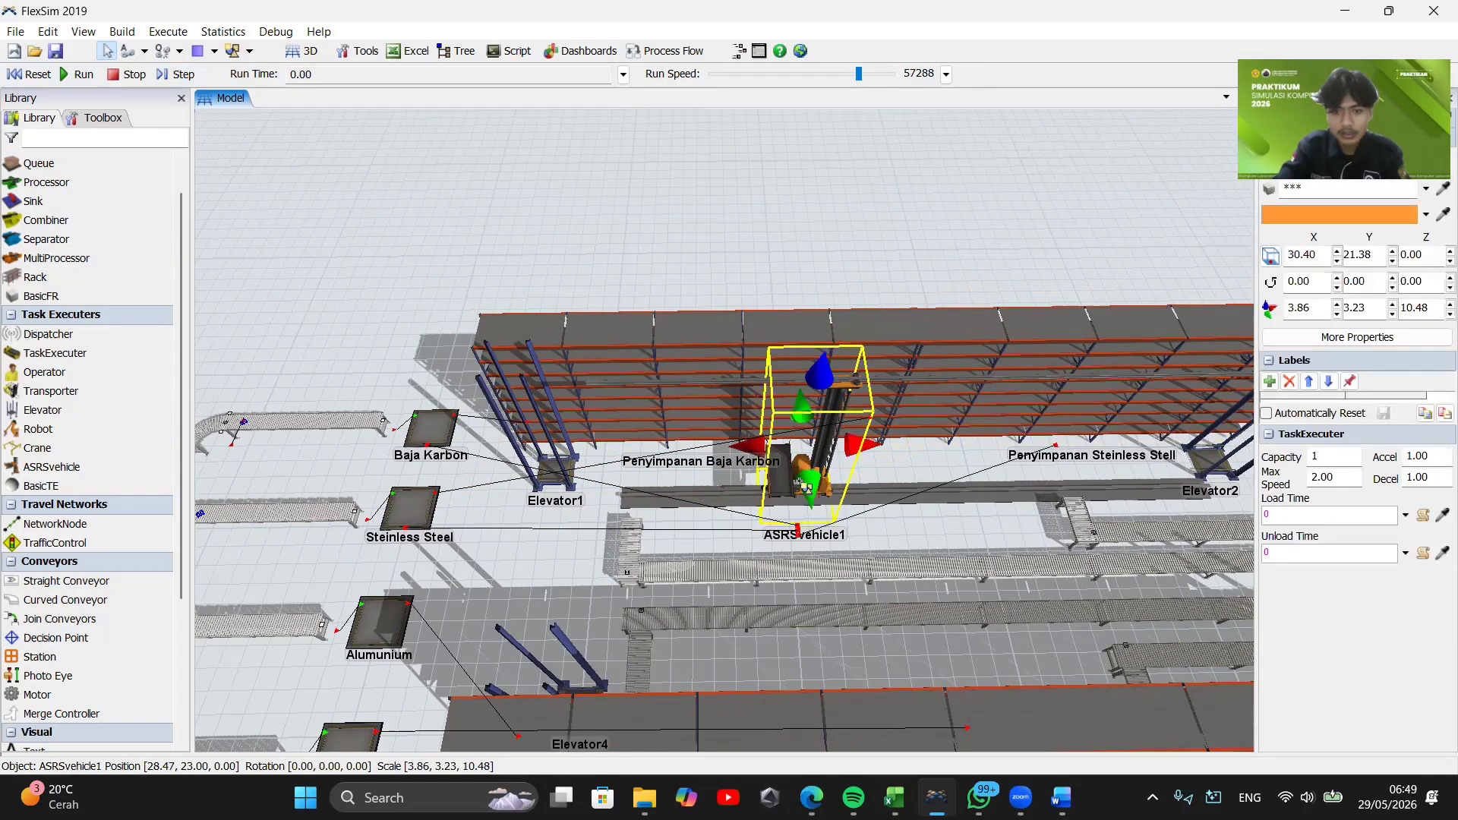
click(715, 390)
Connect the center ports of the Alumunium and Tembaga queues and their two Penyimpanan racks to ASRSvehicle2
drag(841, 251, 742, 106)
key(a)
click(392, 318)
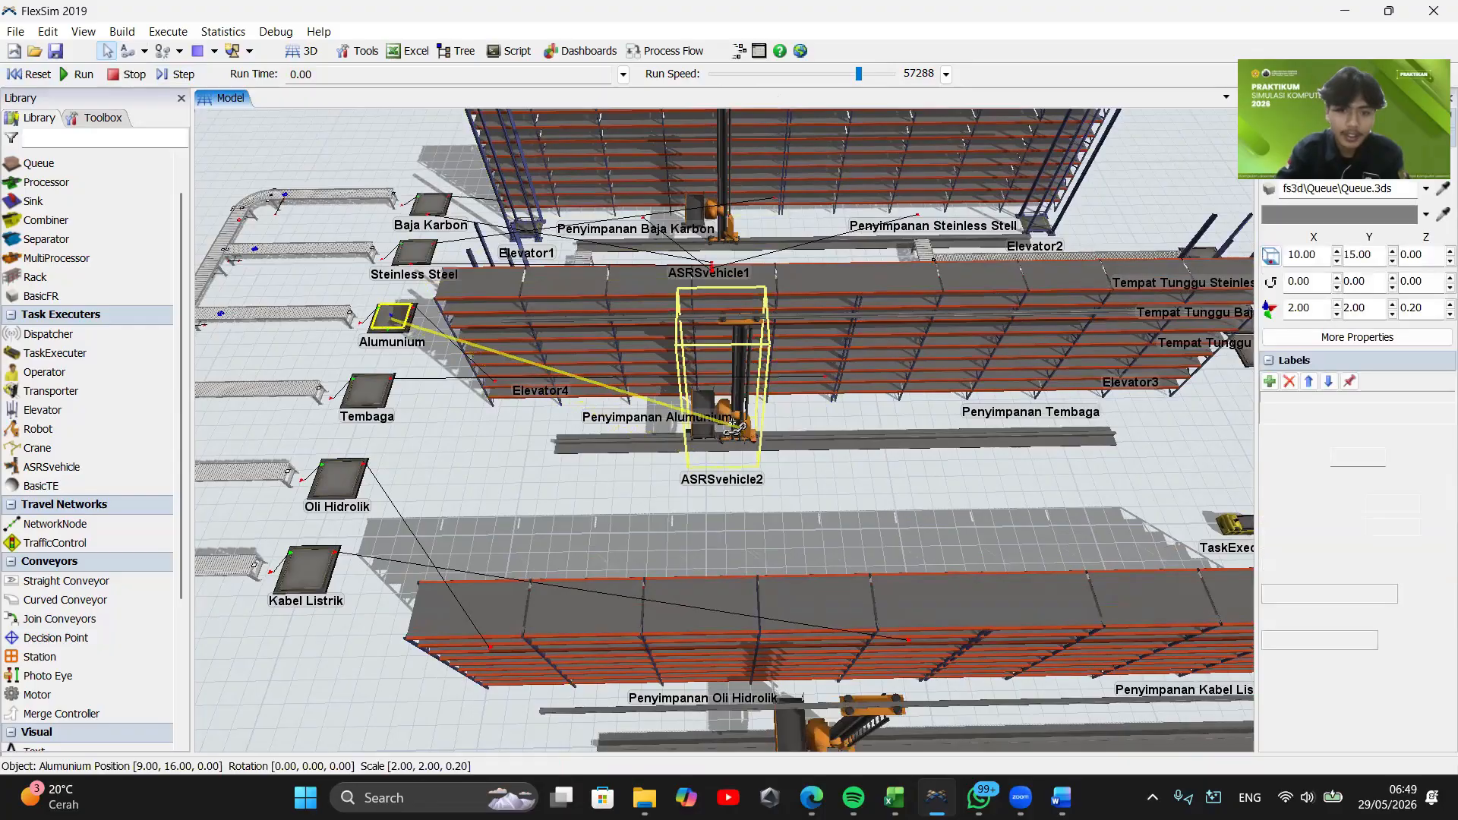
click(734, 428)
click(617, 334)
click(722, 439)
click(371, 390)
click(719, 456)
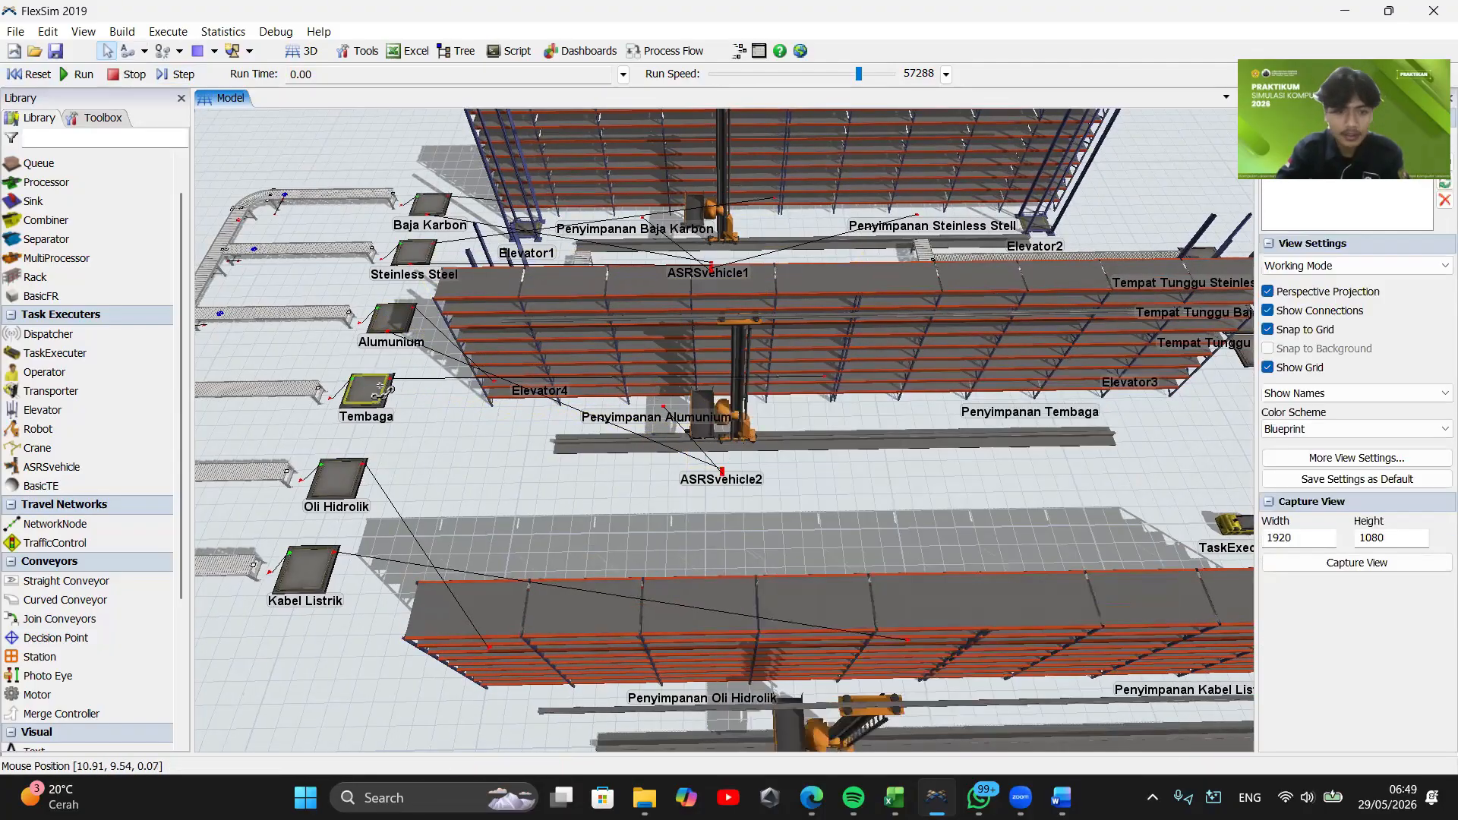
click(380, 386)
click(719, 410)
click(958, 384)
Connect the center ports of the Oli Hidrolik and Kabel Listrik queues and their two Penyimpanan racks to ASRSvehicle3
drag(471, 562, 537, 404)
key(s)
click(462, 310)
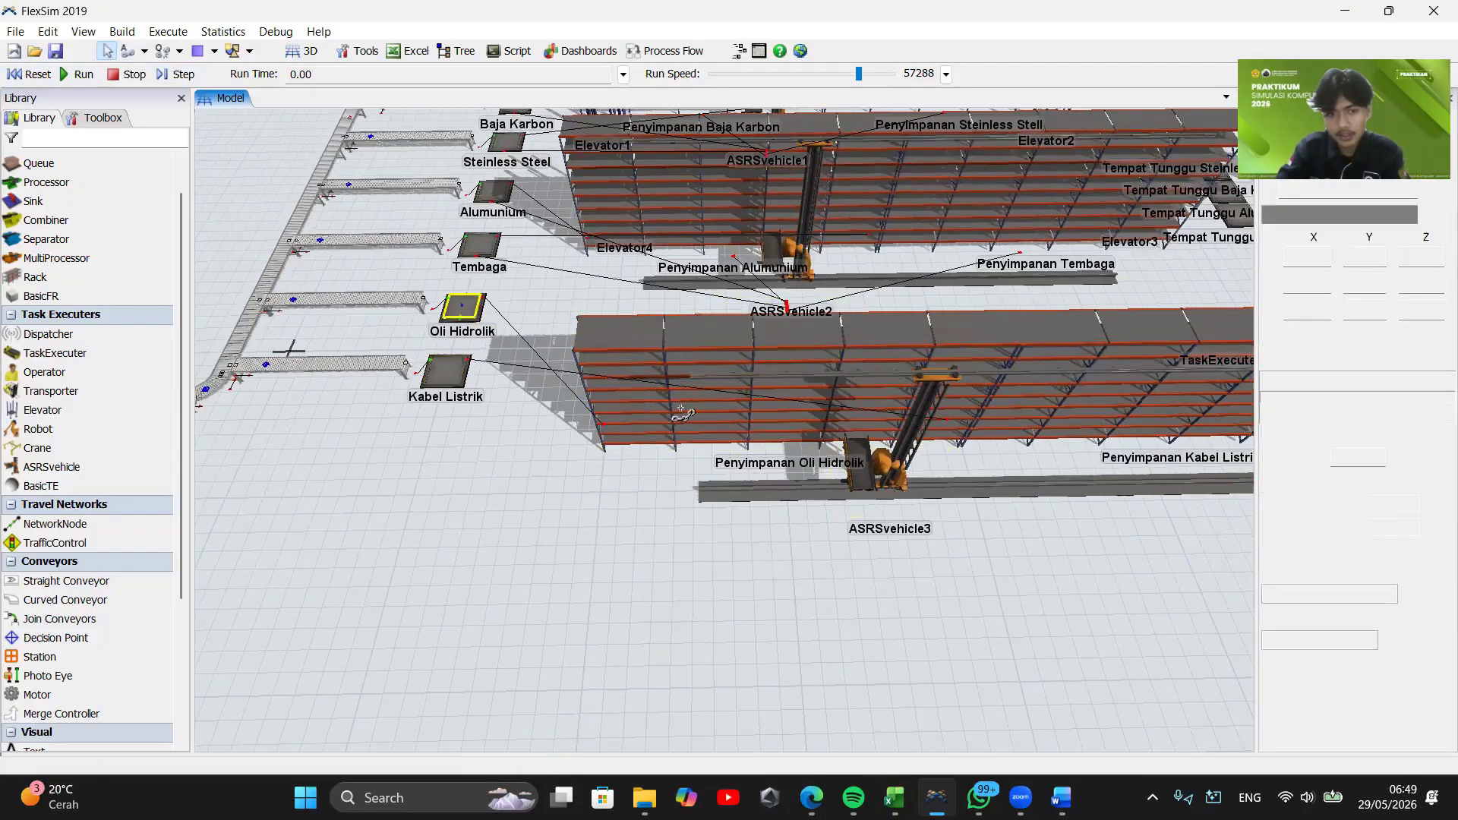
click(879, 459)
click(446, 371)
click(879, 459)
Make center-port connections between Elevator1 and the Penyimpanan Baja Karbon rack, and between Elevator2 and the Penyimpanan Steinless Stell rack
drag(1088, 559, 720, 735)
scroll(710, 616, down, 2)
scroll(719, 613, down, 2)
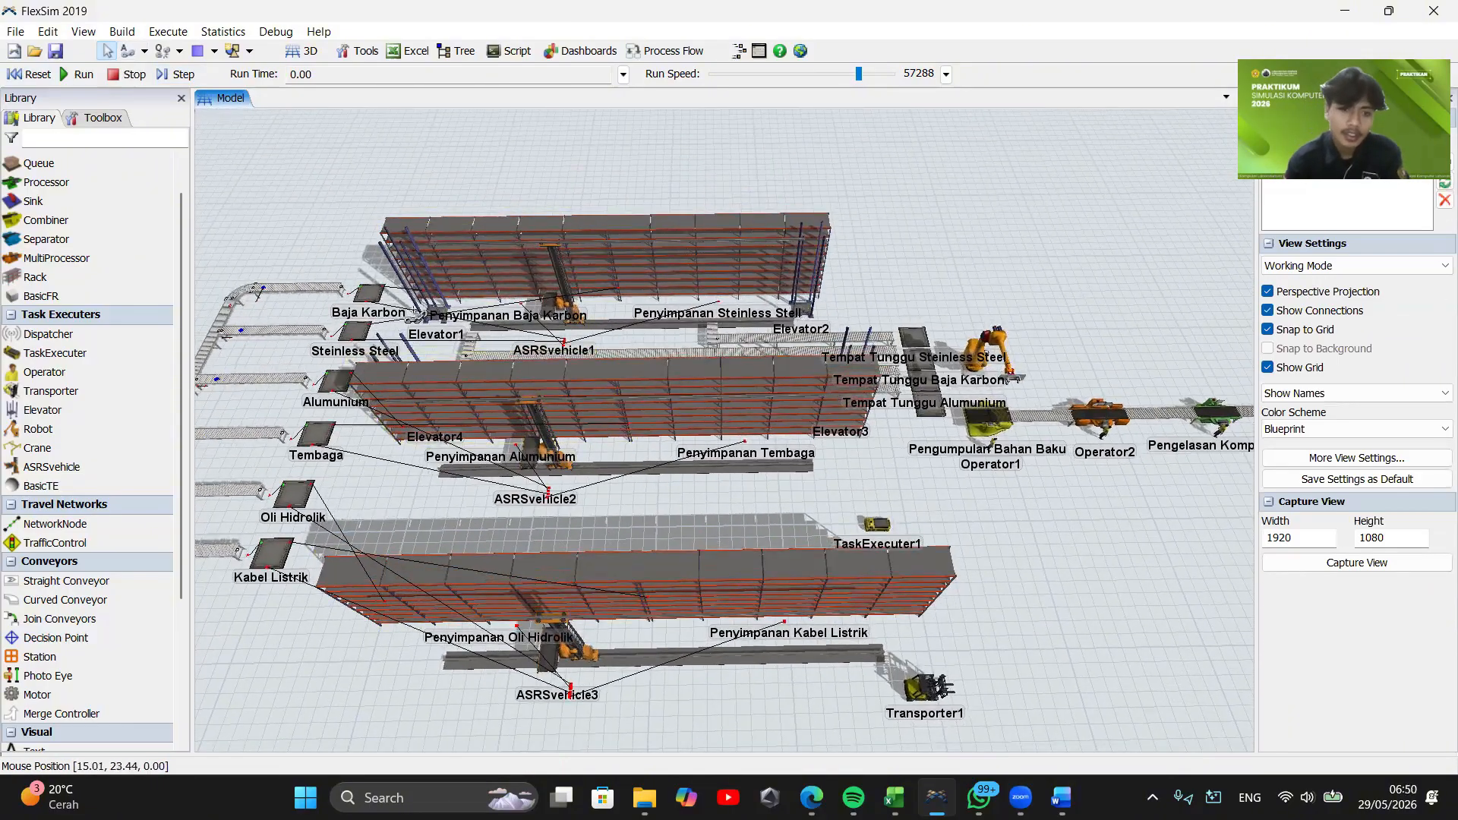
key(s)
click(433, 310)
click(521, 289)
click(803, 310)
click(718, 282)
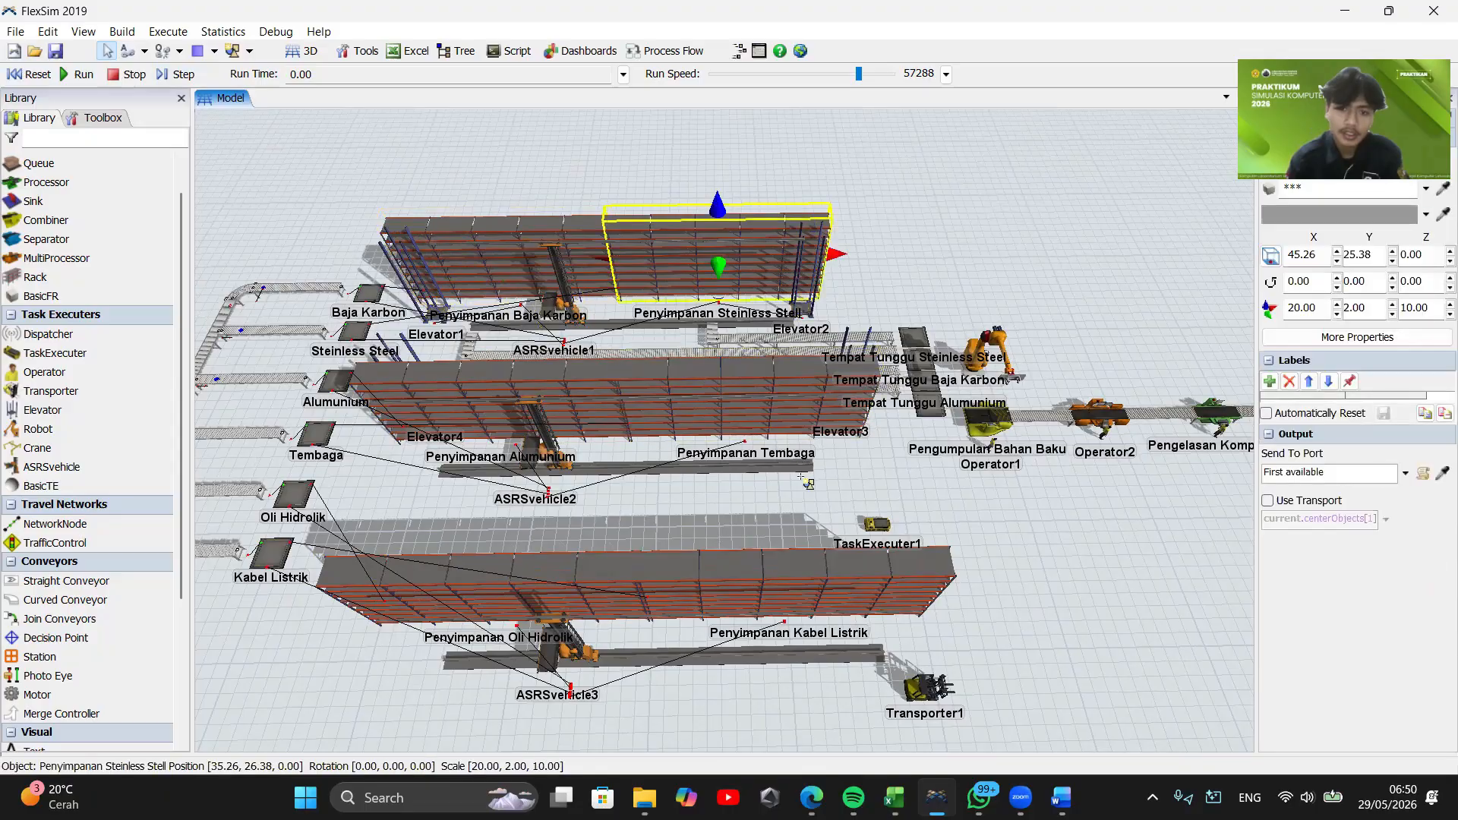
Make center-port connections between Elevator4 and the Penyimpanan Alumunium rack, and between Elevator3 and the Penyimpanan Tembaga rack
right_drag(942, 486, 532, 395)
click(946, 339)
click(889, 319)
click(625, 486)
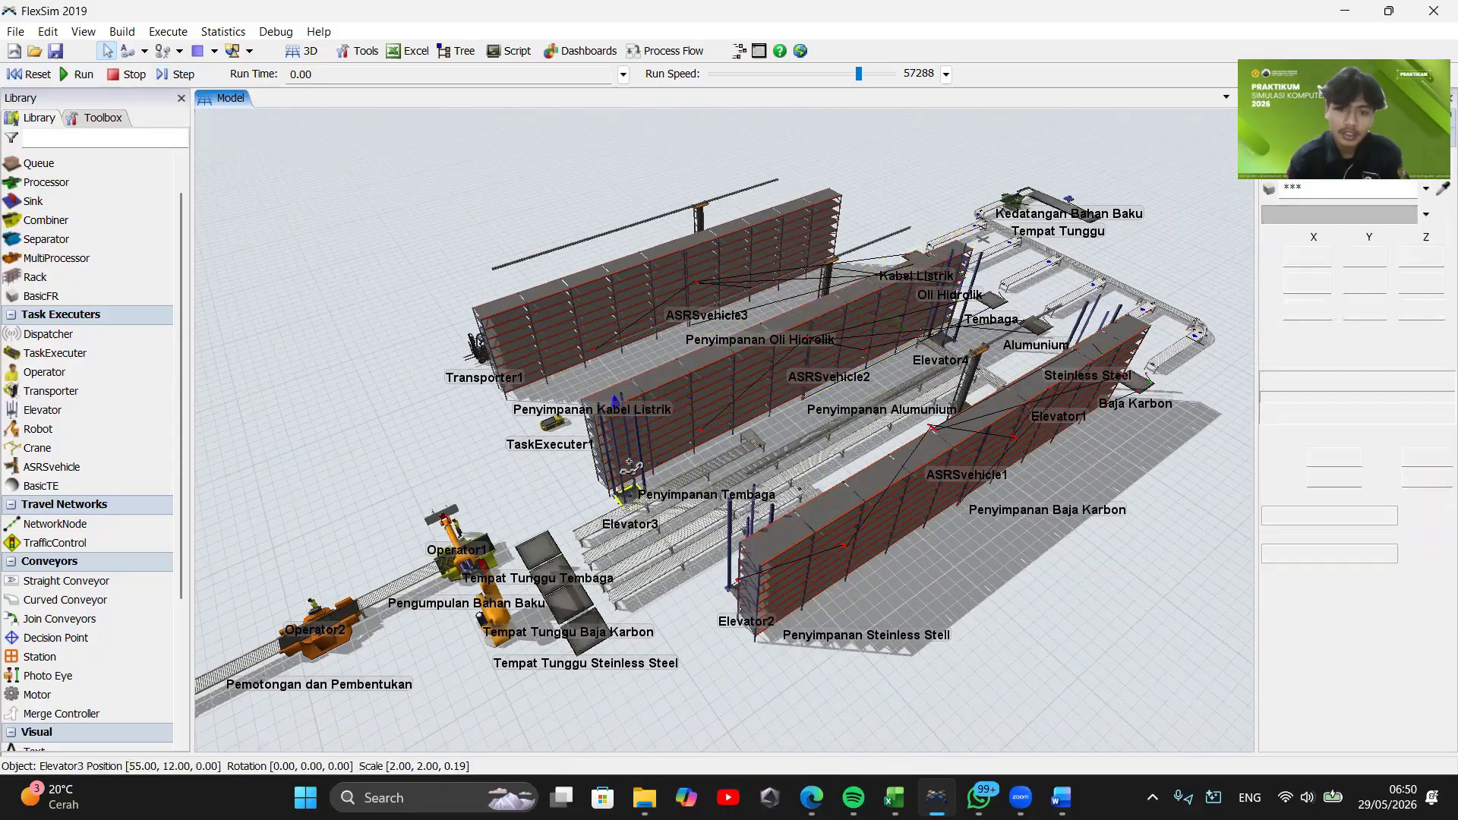
click(673, 422)
Connect the Penyimpanan Steinless Stell rack to its outgoing conveyor and that conveyor line to the Tempat Tunggu Steinless Steel queue
right_drag(492, 468, 650, 480)
scroll(649, 476, up, 2)
drag(649, 477, 630, 615)
drag(796, 353, 911, 475)
drag(722, 335, 983, 404)
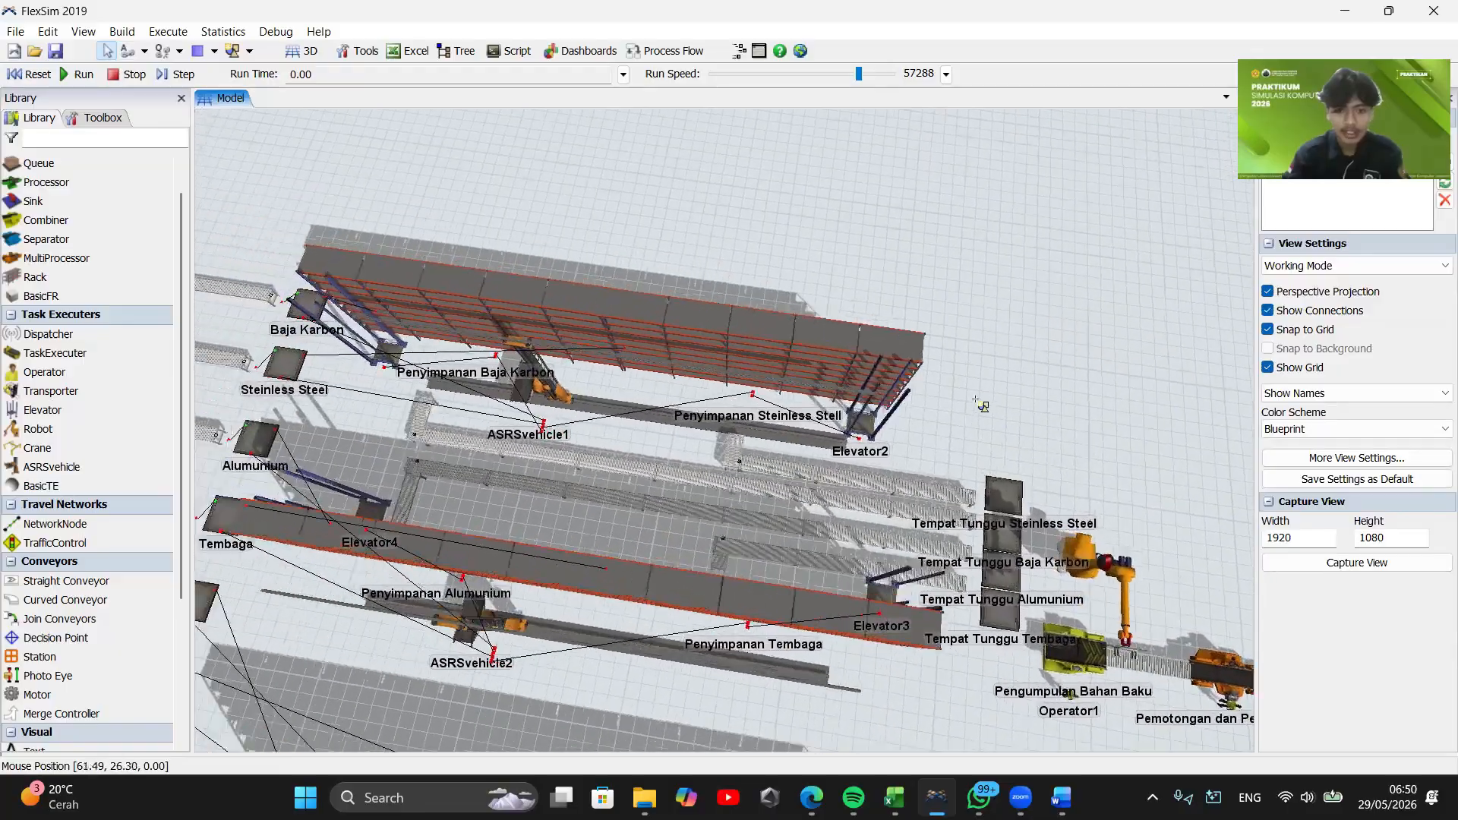
right_drag(982, 403, 904, 397)
drag(934, 453, 928, 370)
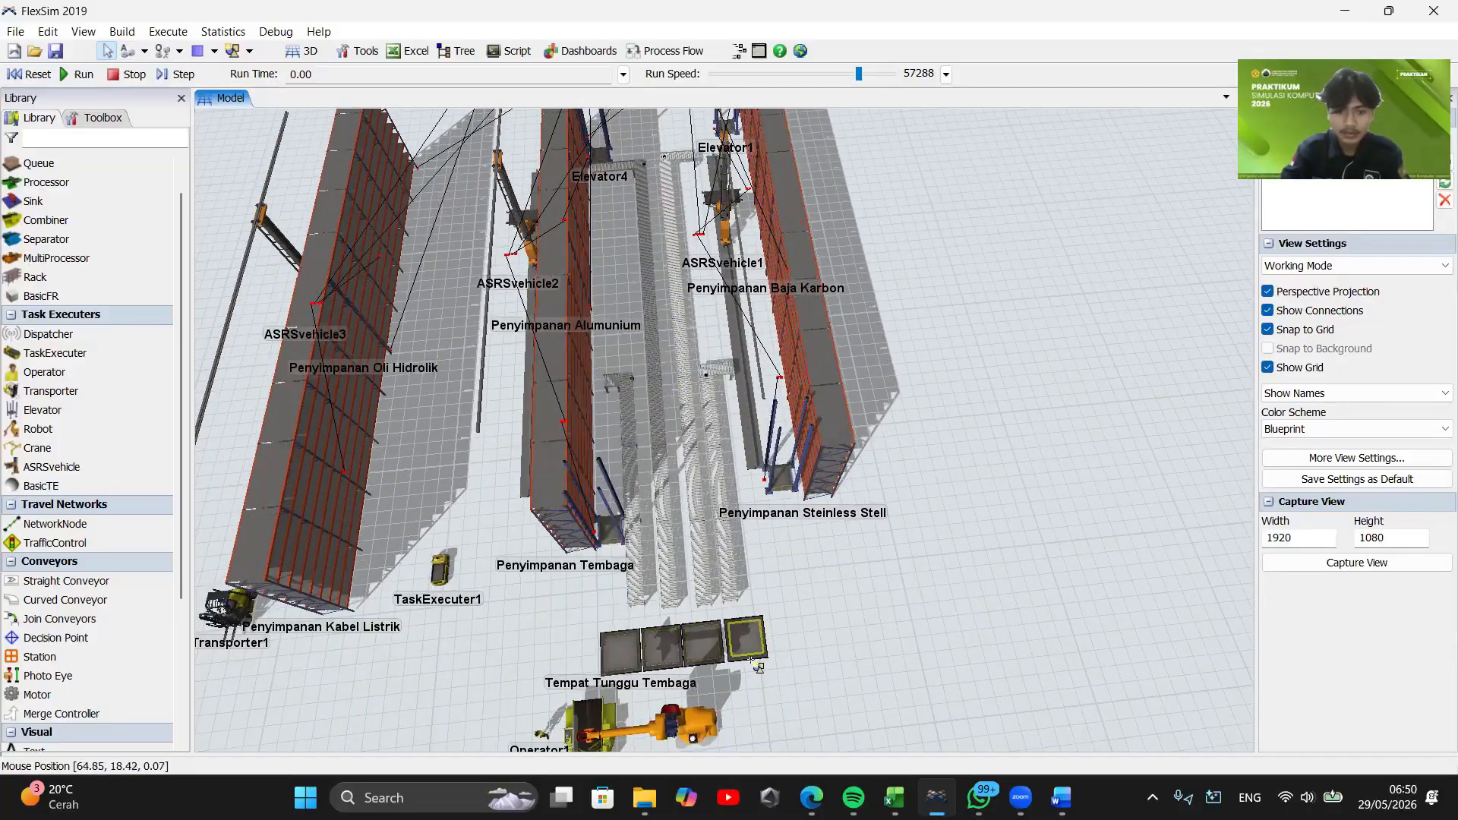
scroll(754, 654, up, 3)
mouse_move(834, 507)
mouse_down()
mouse_move(852, 609)
mouse_move(839, 636)
mouse_move(867, 694)
mouse_move(831, 606)
mouse_move(904, 610)
mouse_move(816, 497)
mouse_up()
scroll(838, 637, down, 1)
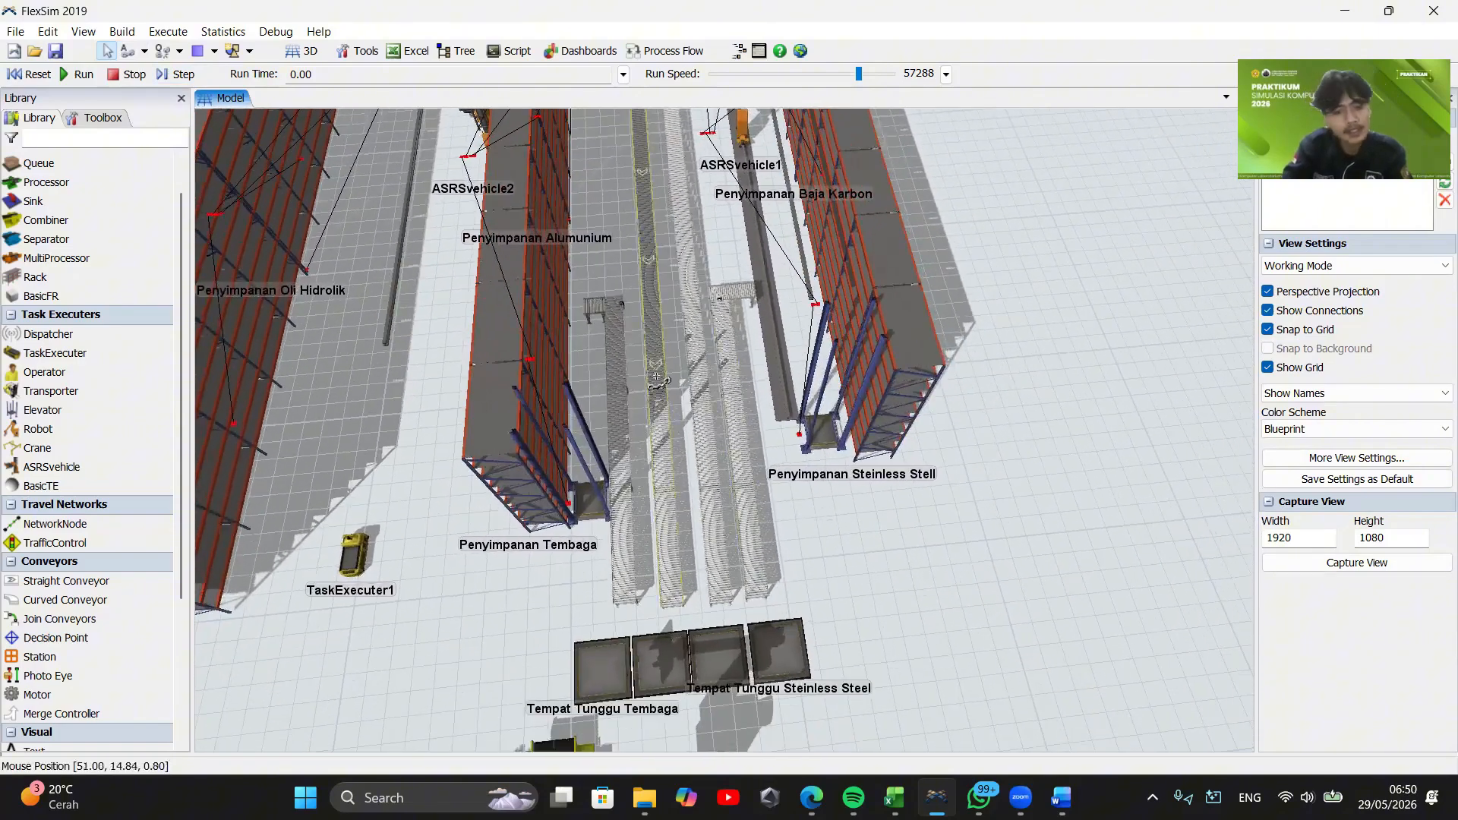
key(a)
click(881, 311)
click(733, 292)
click(763, 655)
Connect the Penyimpanan Baja Karbon rack to its outgoing conveyor and that conveyor line to the Tempat Tunggu Baja Karbon queue
drag(885, 562, 955, 692)
scroll(845, 568, down, 3)
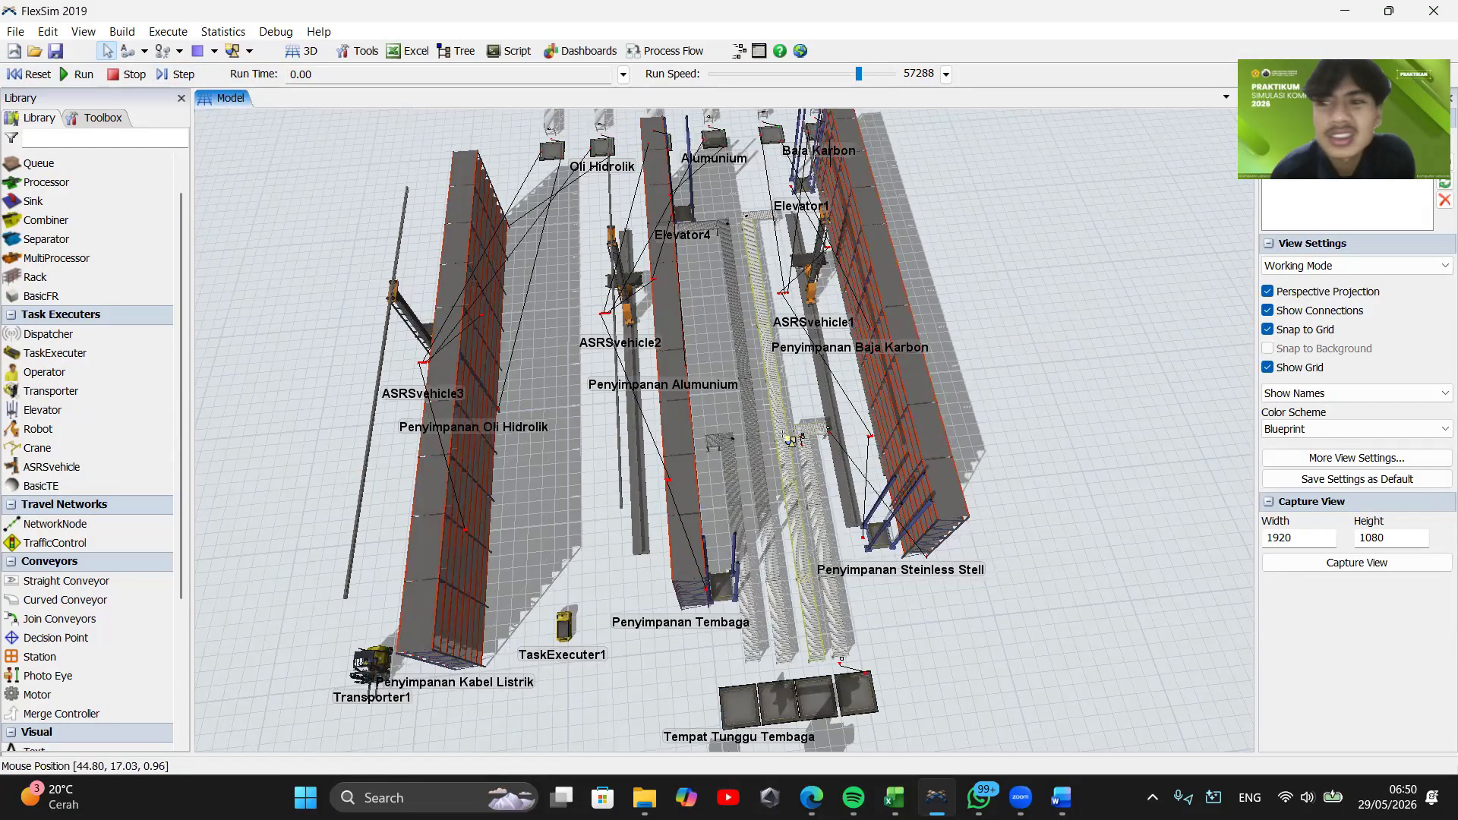
click(839, 173)
click(763, 327)
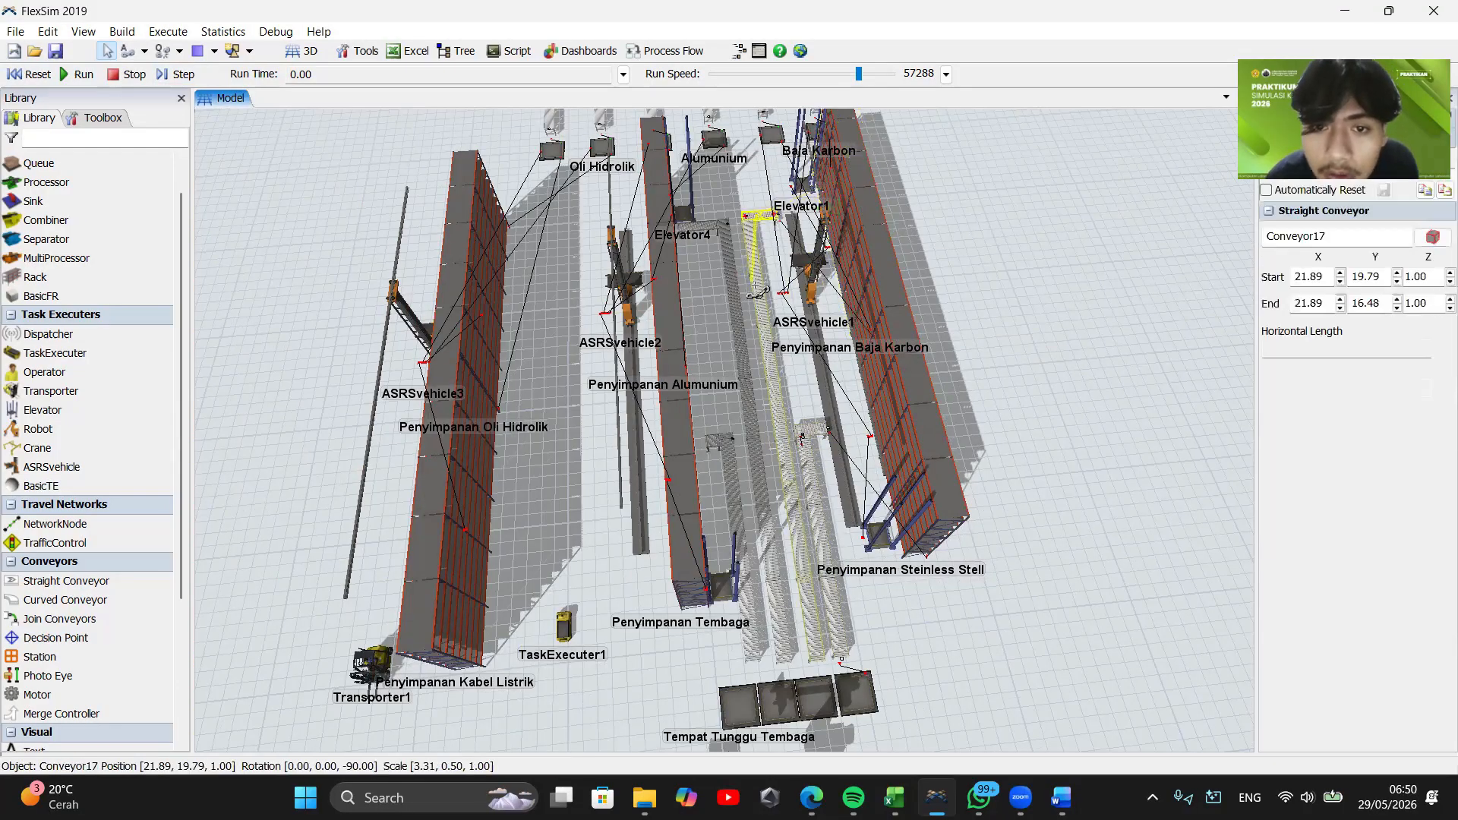
click(817, 698)
Connect the Penyimpanan Alumunium and Penyimpanan Tembaga racks through their own conveyor lines to the matching Tempat Tunggu queues
click(667, 262)
click(701, 225)
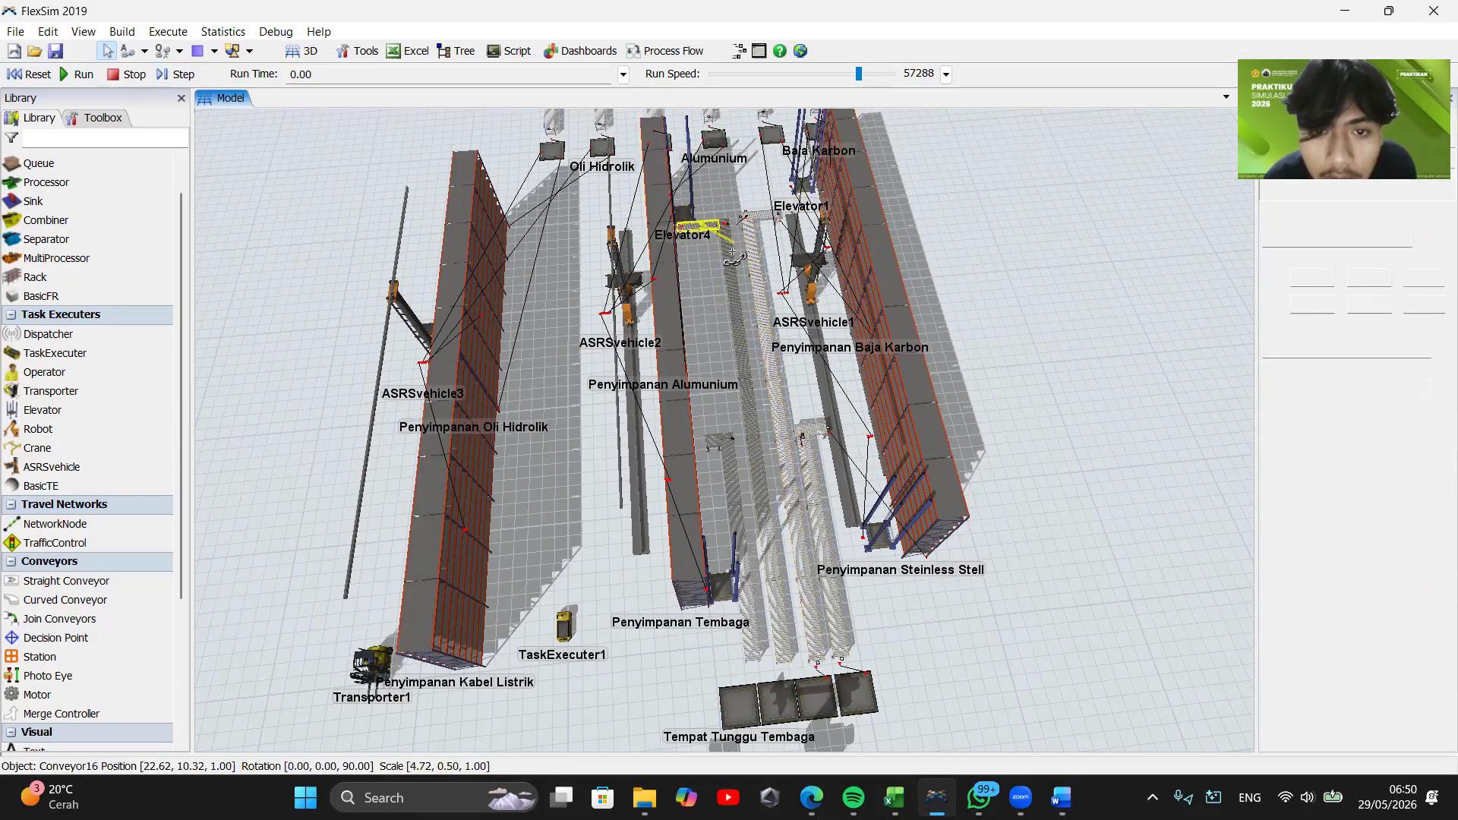
click(776, 697)
click(717, 455)
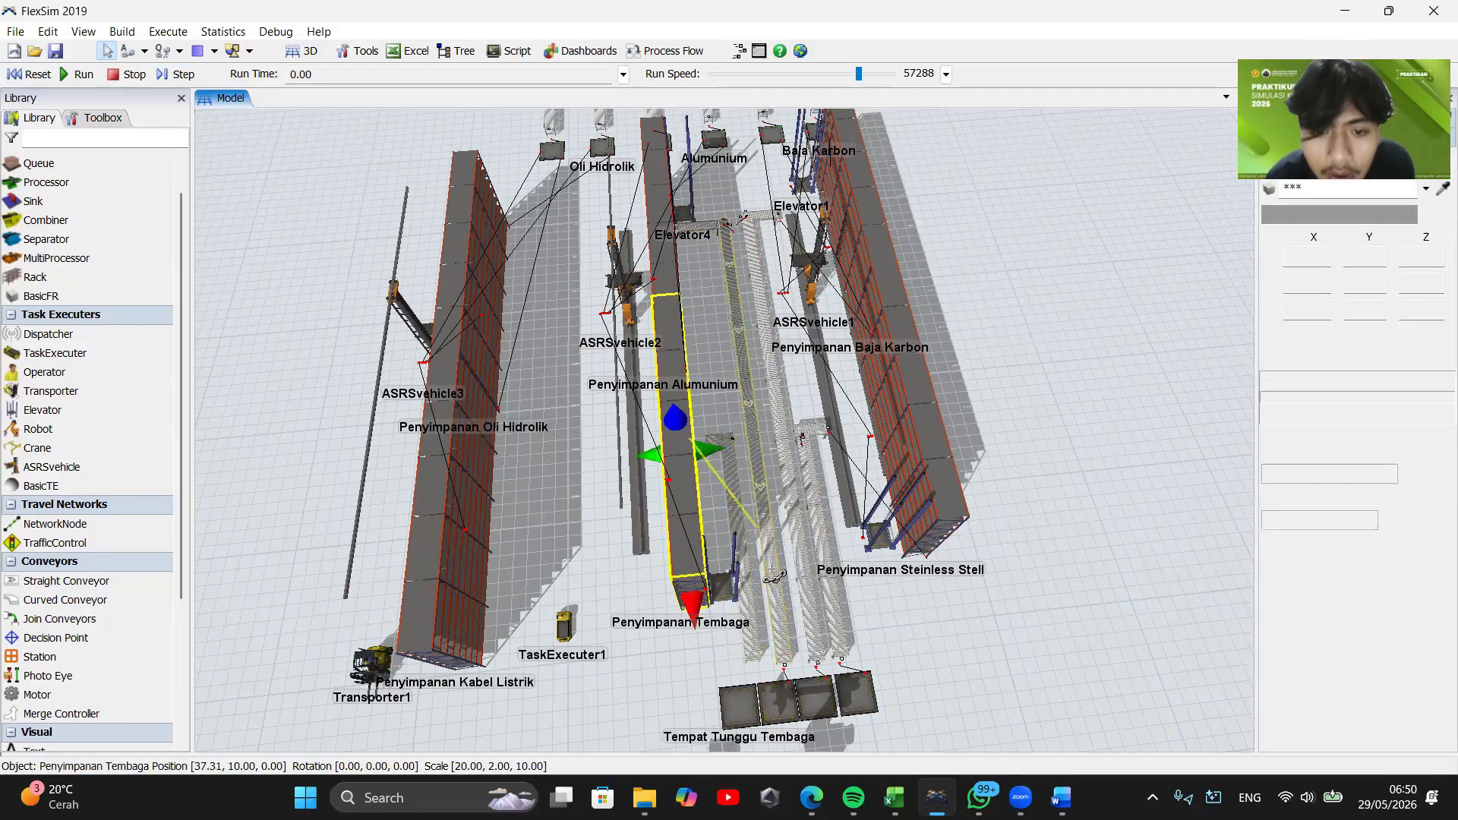
click(725, 482)
click(775, 703)
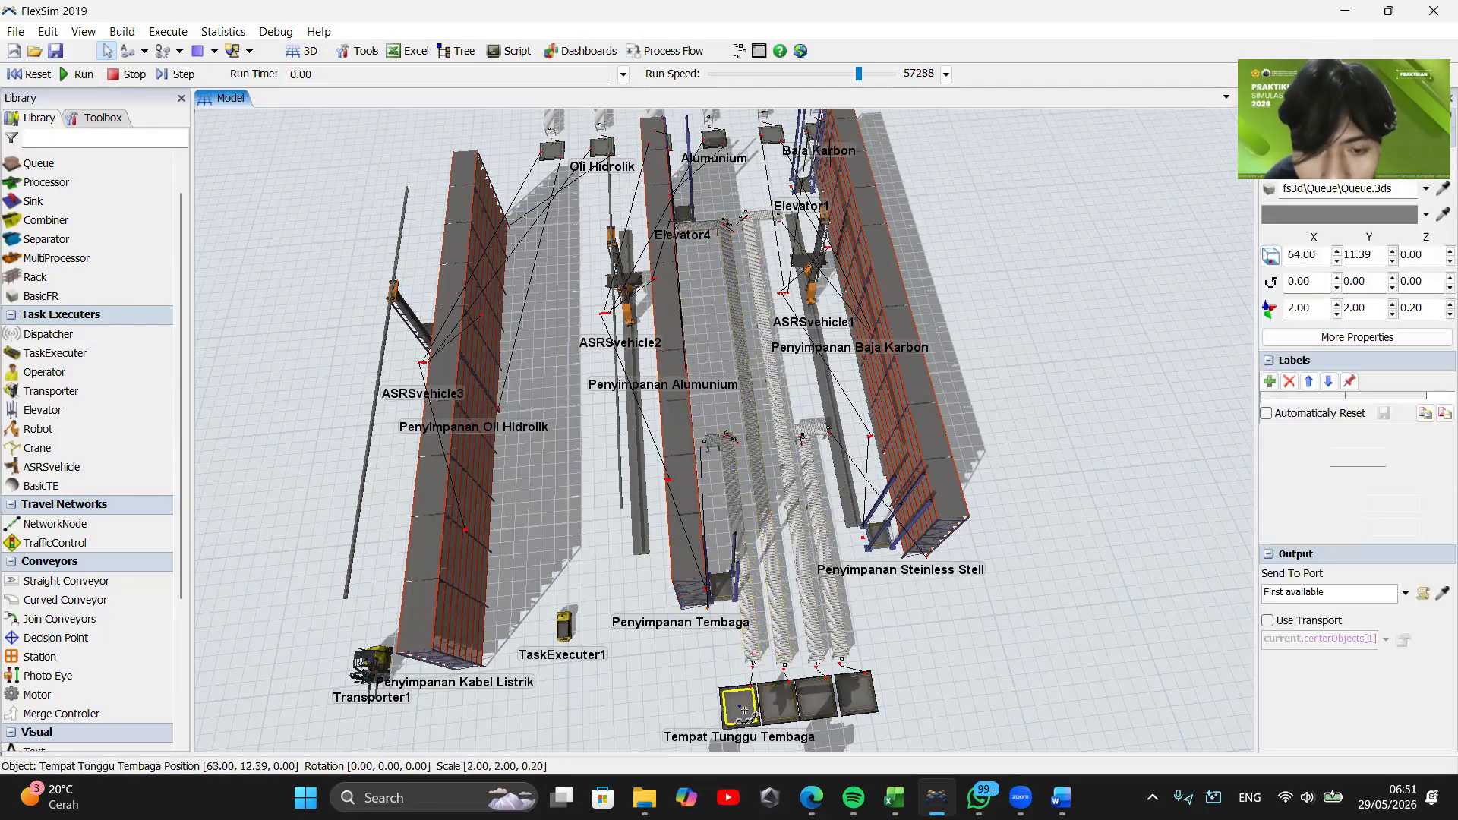
Connect the Tempat Tunggu Steinless Steel, Baja Karbon, Alumunium and Tembaga queues to the Pengumpulan Bahan Baku station
drag(921, 641, 893, 512)
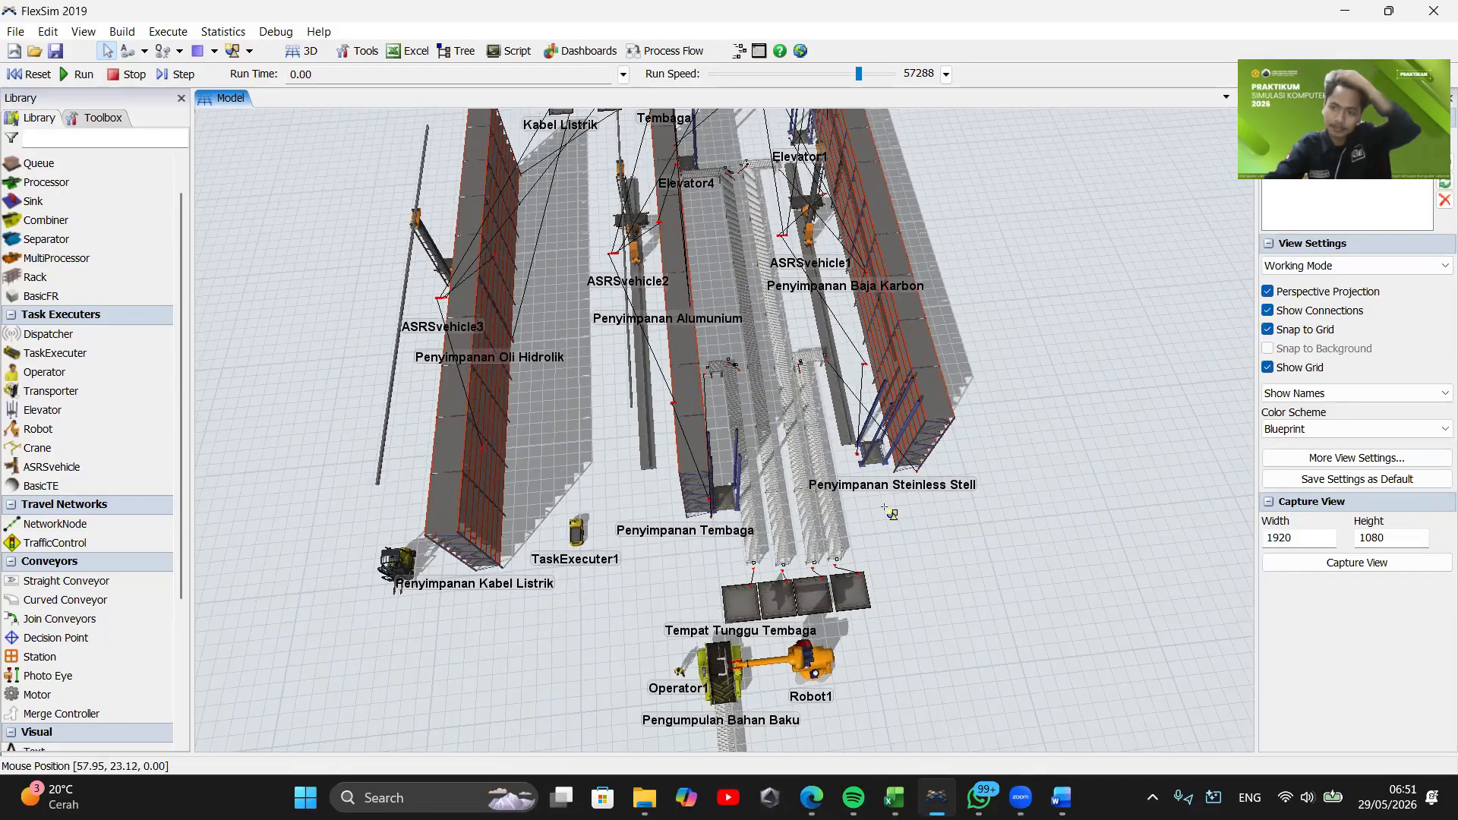
drag(974, 559, 963, 641)
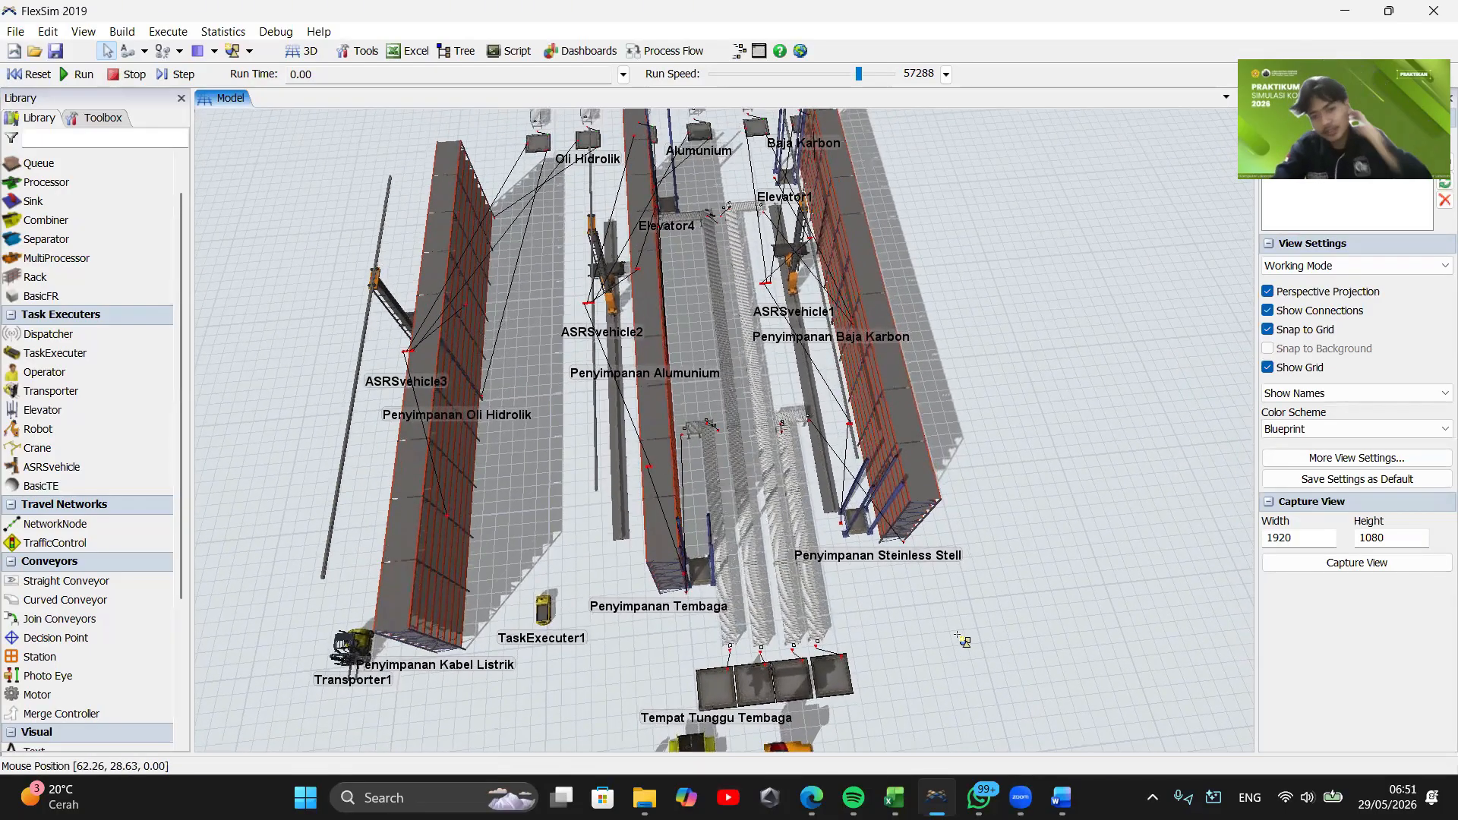
right_drag(902, 599, 828, 541)
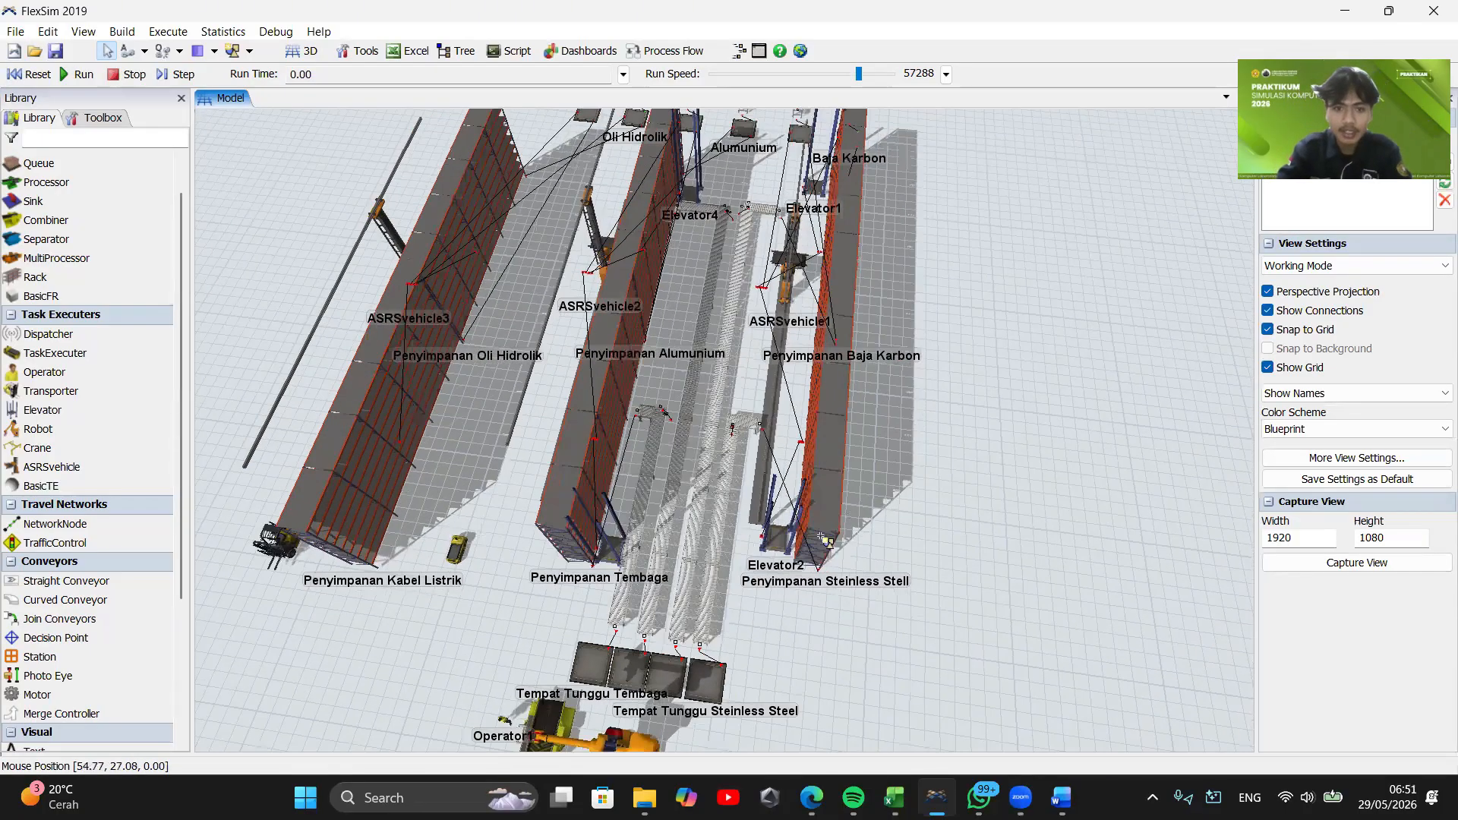
right_drag(835, 619, 879, 518)
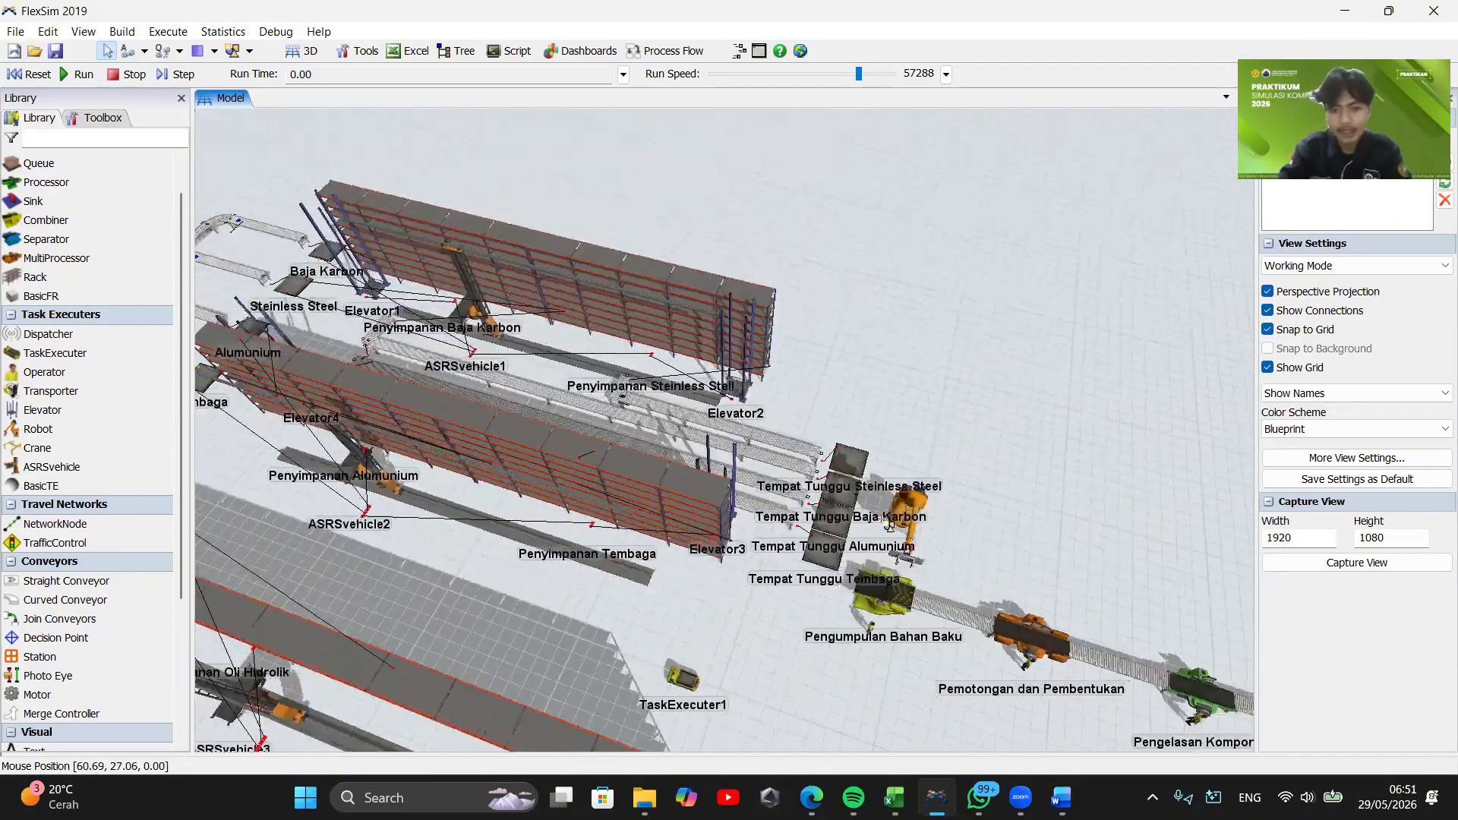
scroll(896, 485, up, 5)
scroll(903, 490, down, 2)
click(724, 355)
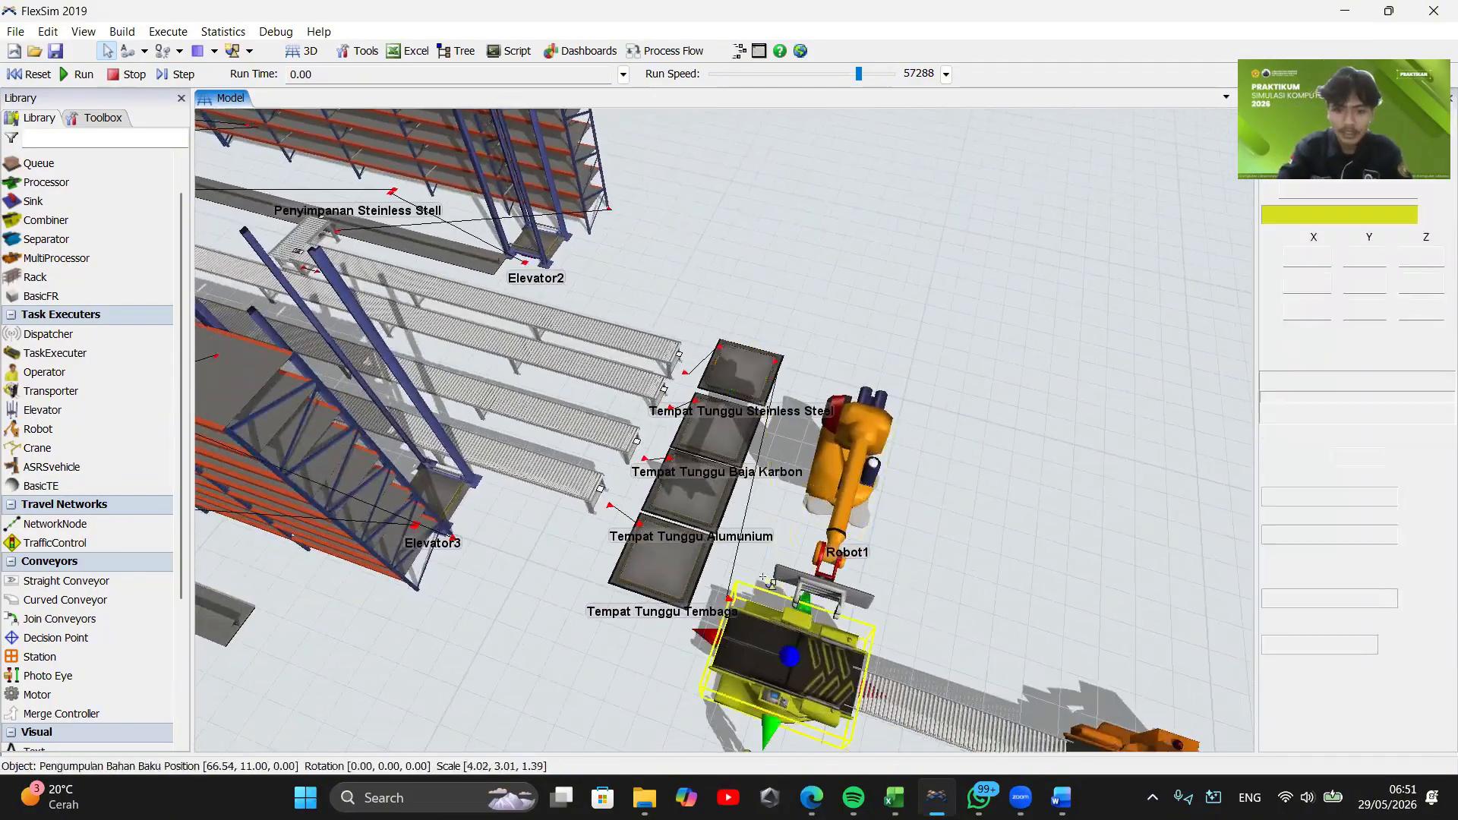
click(714, 433)
click(688, 493)
click(661, 559)
click(904, 471)
Connect the center ports of the raw-material Tempat Tunggu queues to Robot1
scroll(904, 471, down, 3)
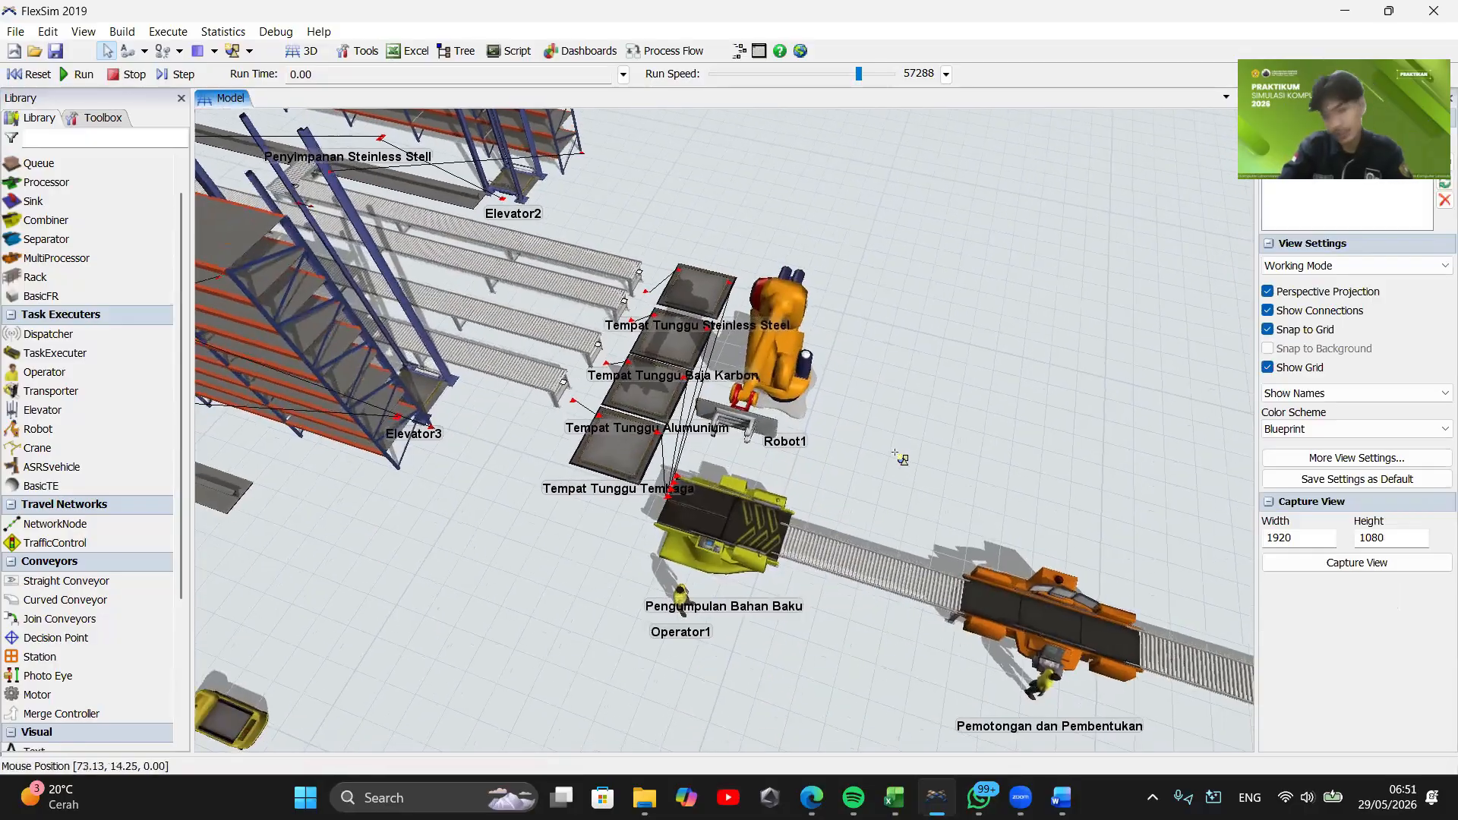
click(796, 403)
click(687, 289)
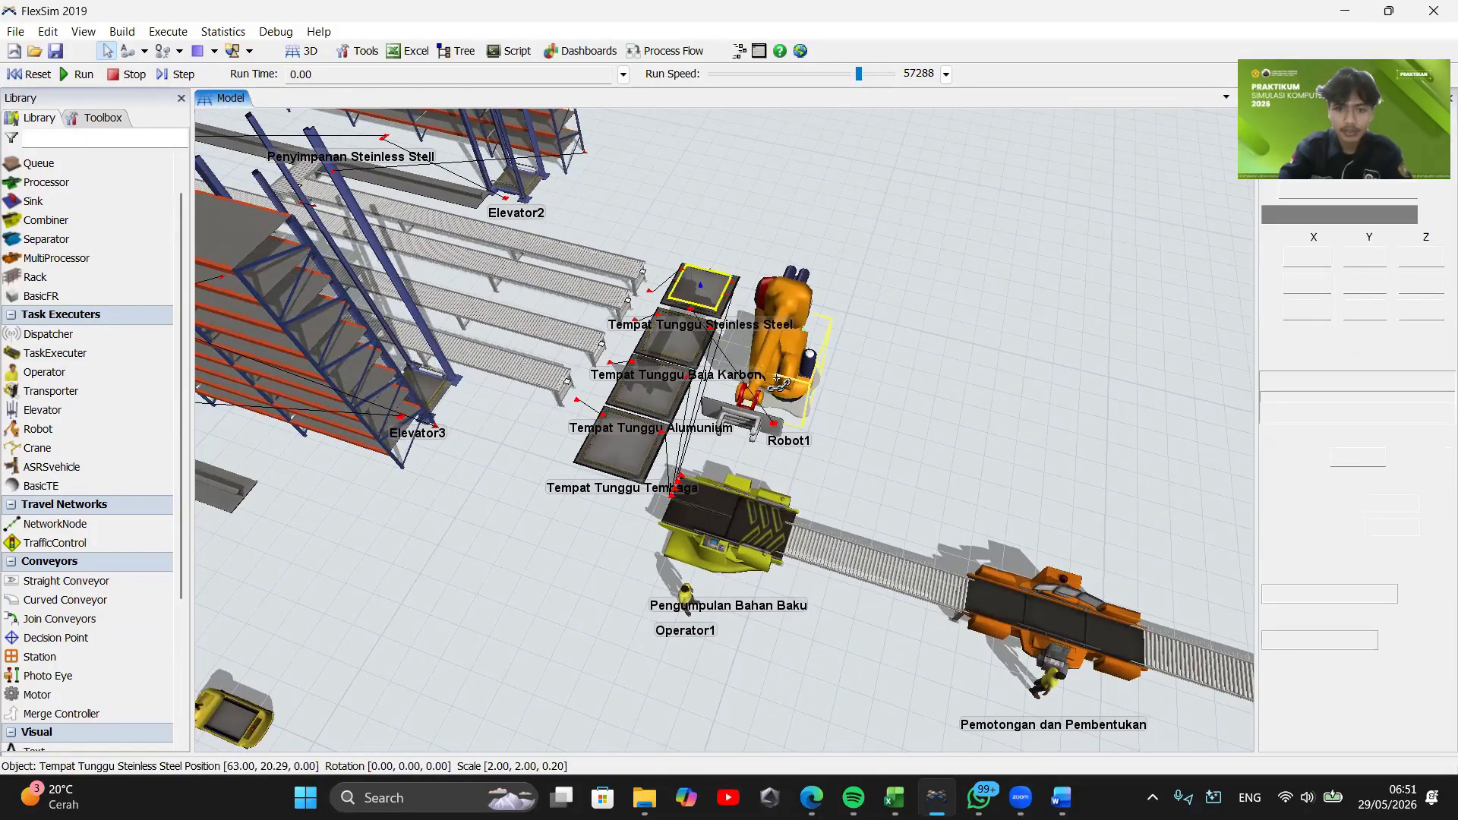
click(782, 384)
click(664, 334)
click(786, 386)
click(648, 386)
click(830, 337)
Connect Pengumpulan Bahan Baku, Pemotongan dan Pembentukan, Pengelasan, Penghalusan and Perakitan Komponen in sequence through the conveyors between them, ending at the main conveyor
scroll(831, 337, down, 3)
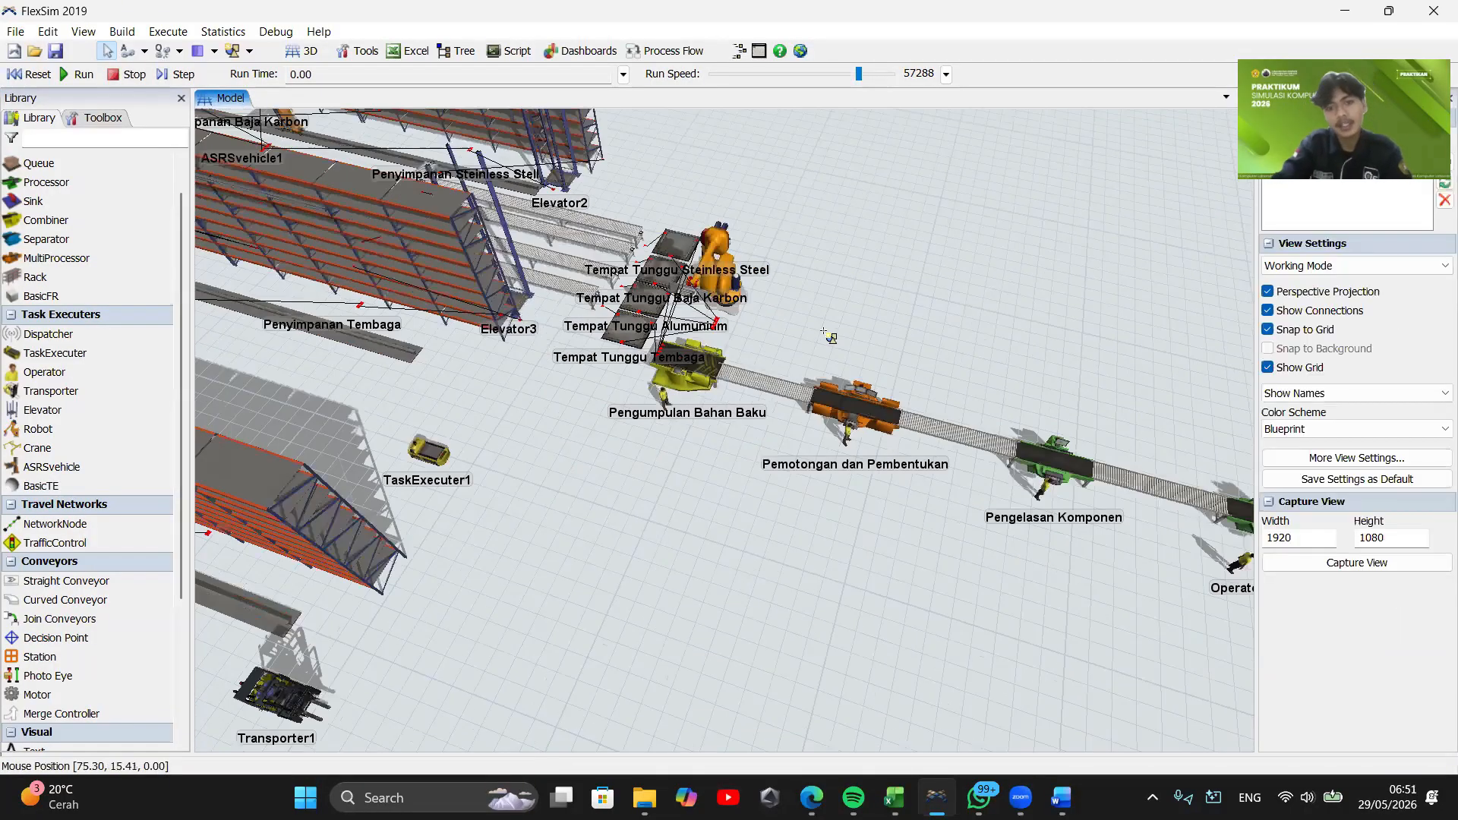
drag(830, 339, 707, 325)
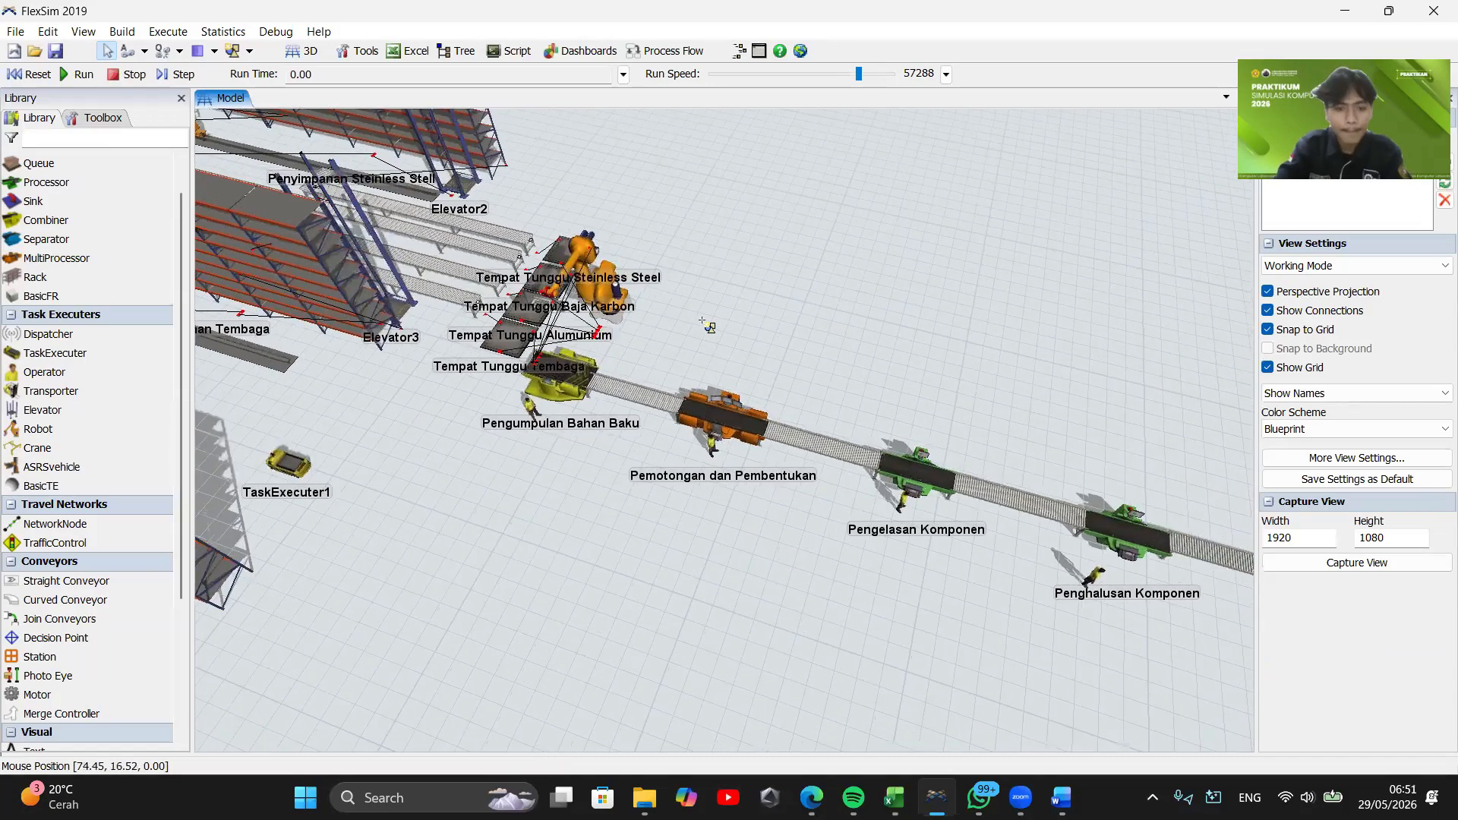
click(562, 384)
click(721, 414)
click(821, 439)
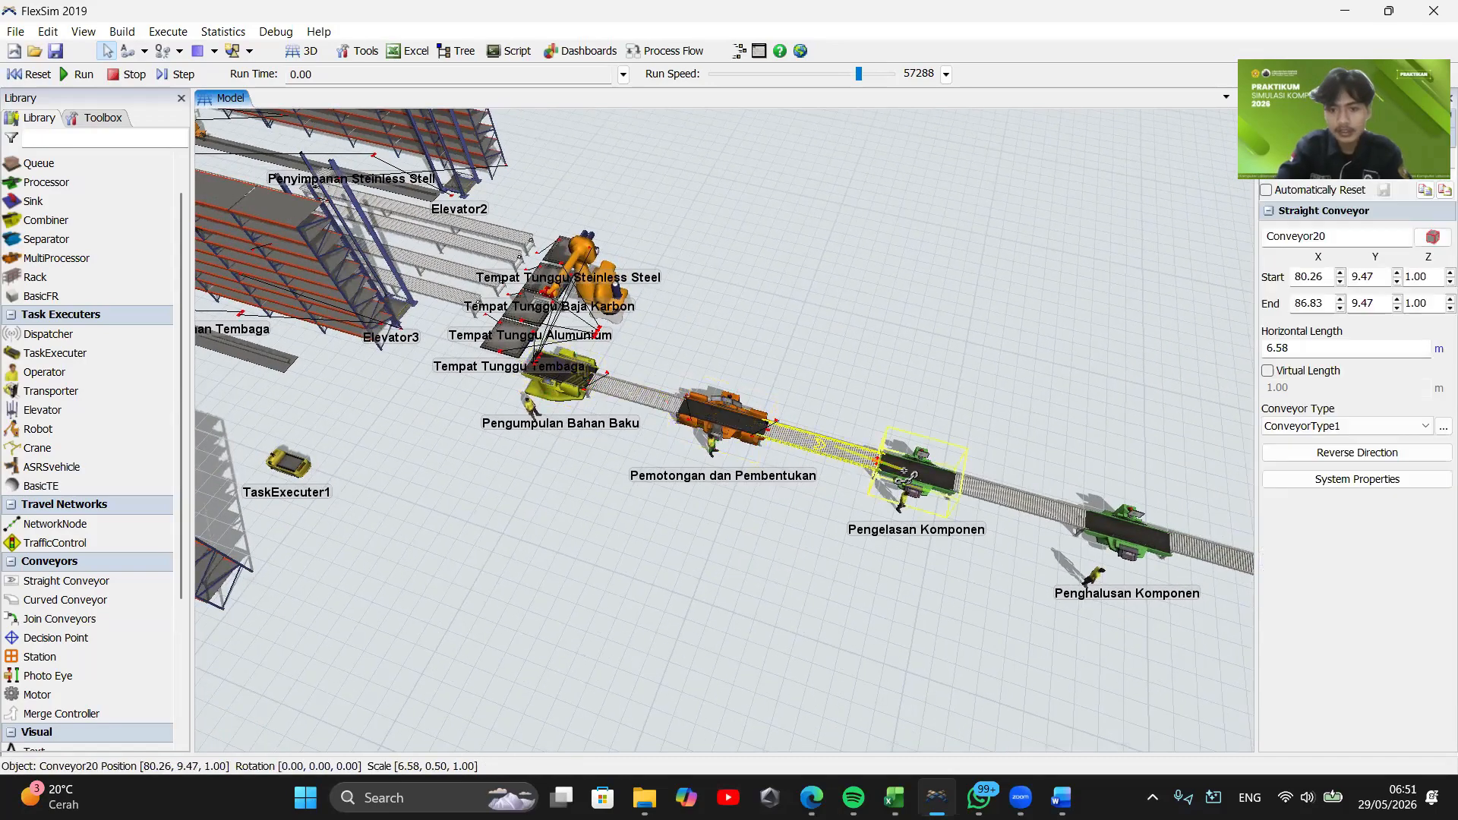
click(1018, 501)
drag(1125, 529, 448, 342)
click(653, 414)
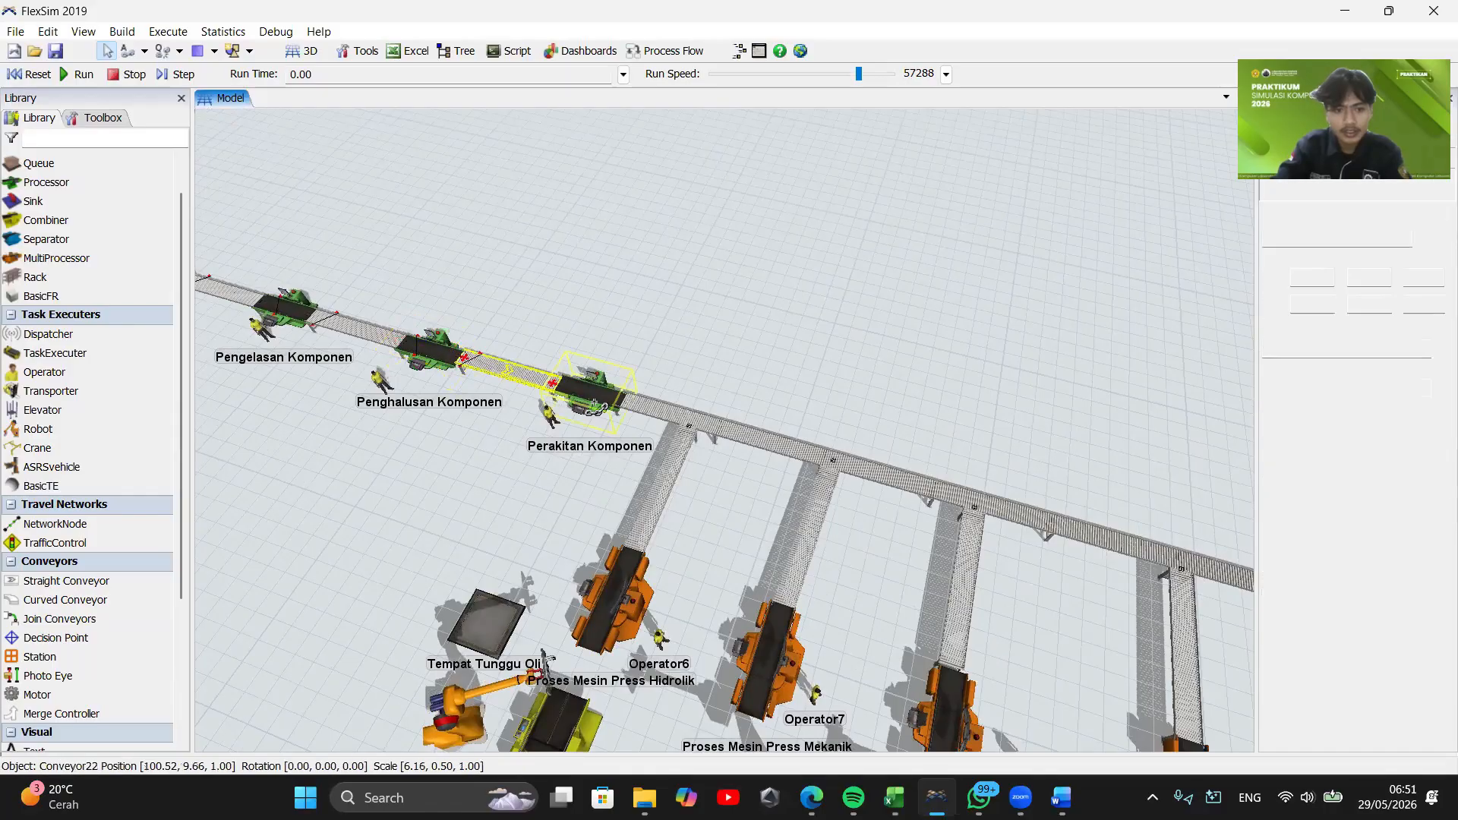
click(675, 418)
Connect the end of the main conveyor through the curved and straight conveyors to Proses Mesin Press Bending
drag(794, 349, 654, 332)
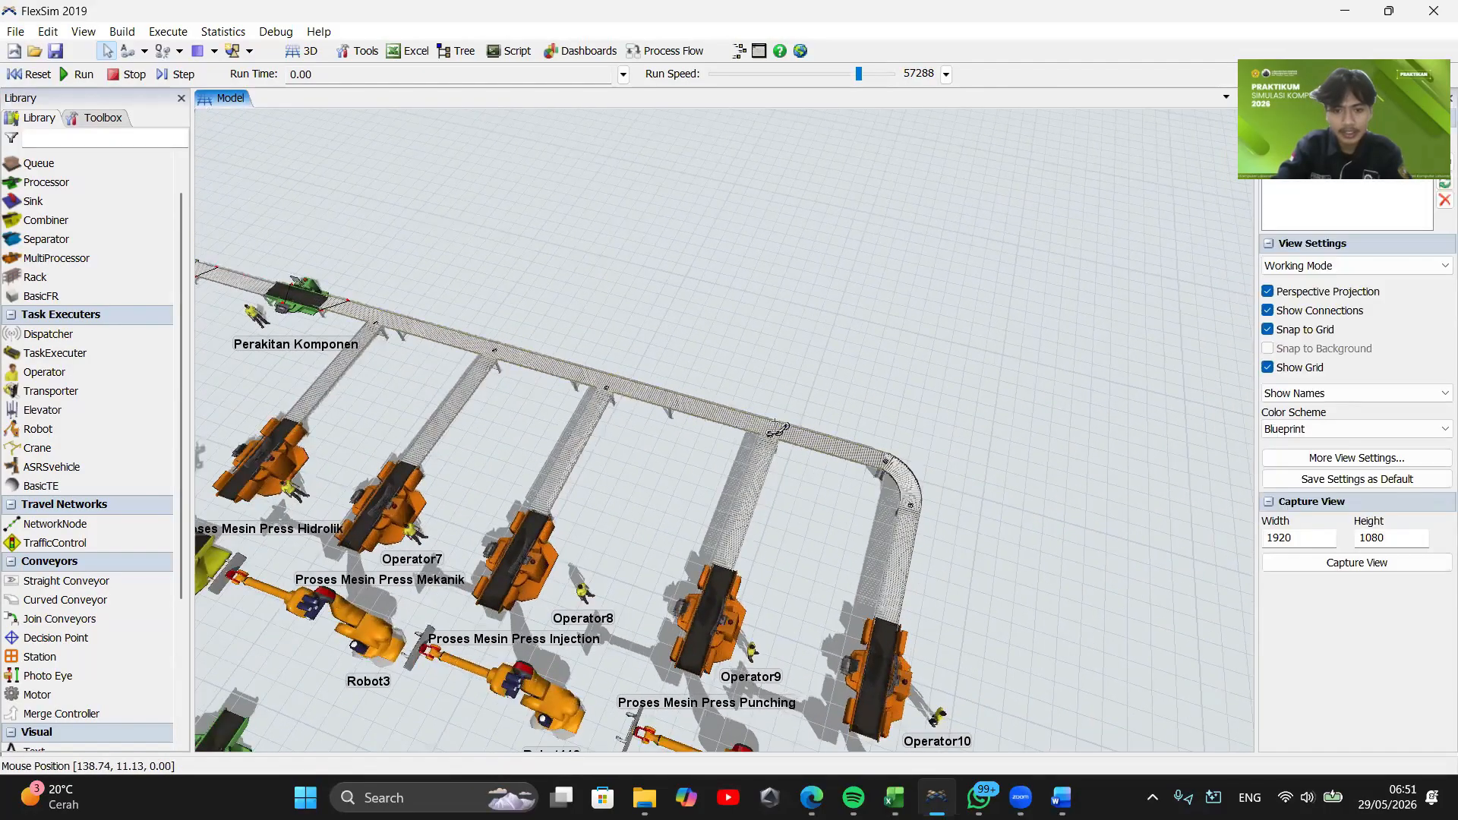
click(776, 425)
click(879, 648)
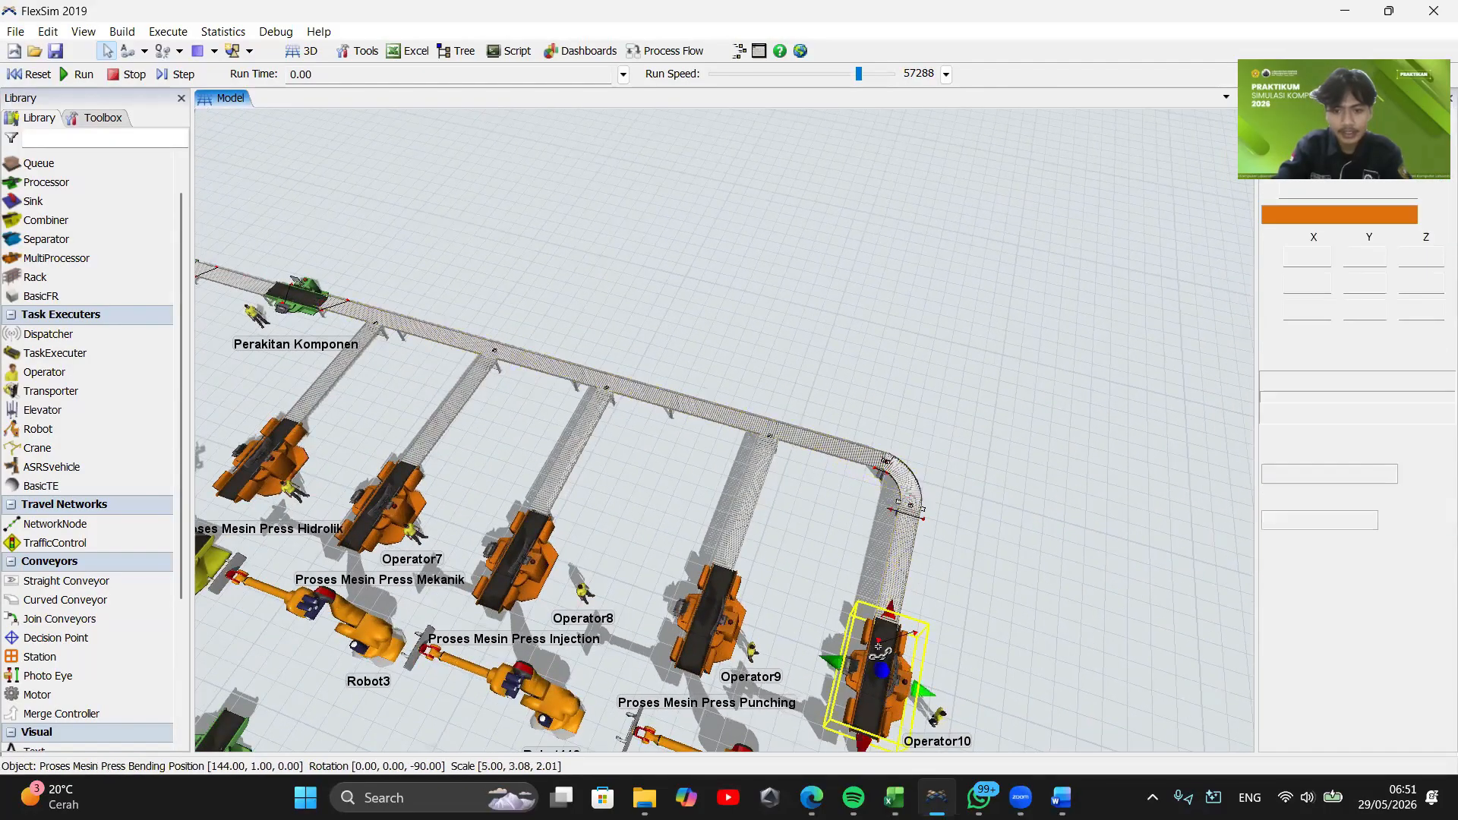
Connect the main conveyor through the matching branch conveyors to Proses Mesin Press Punching and Proses Mesin Press Injection
click(750, 419)
click(748, 490)
click(714, 611)
click(631, 393)
click(577, 444)
click(524, 540)
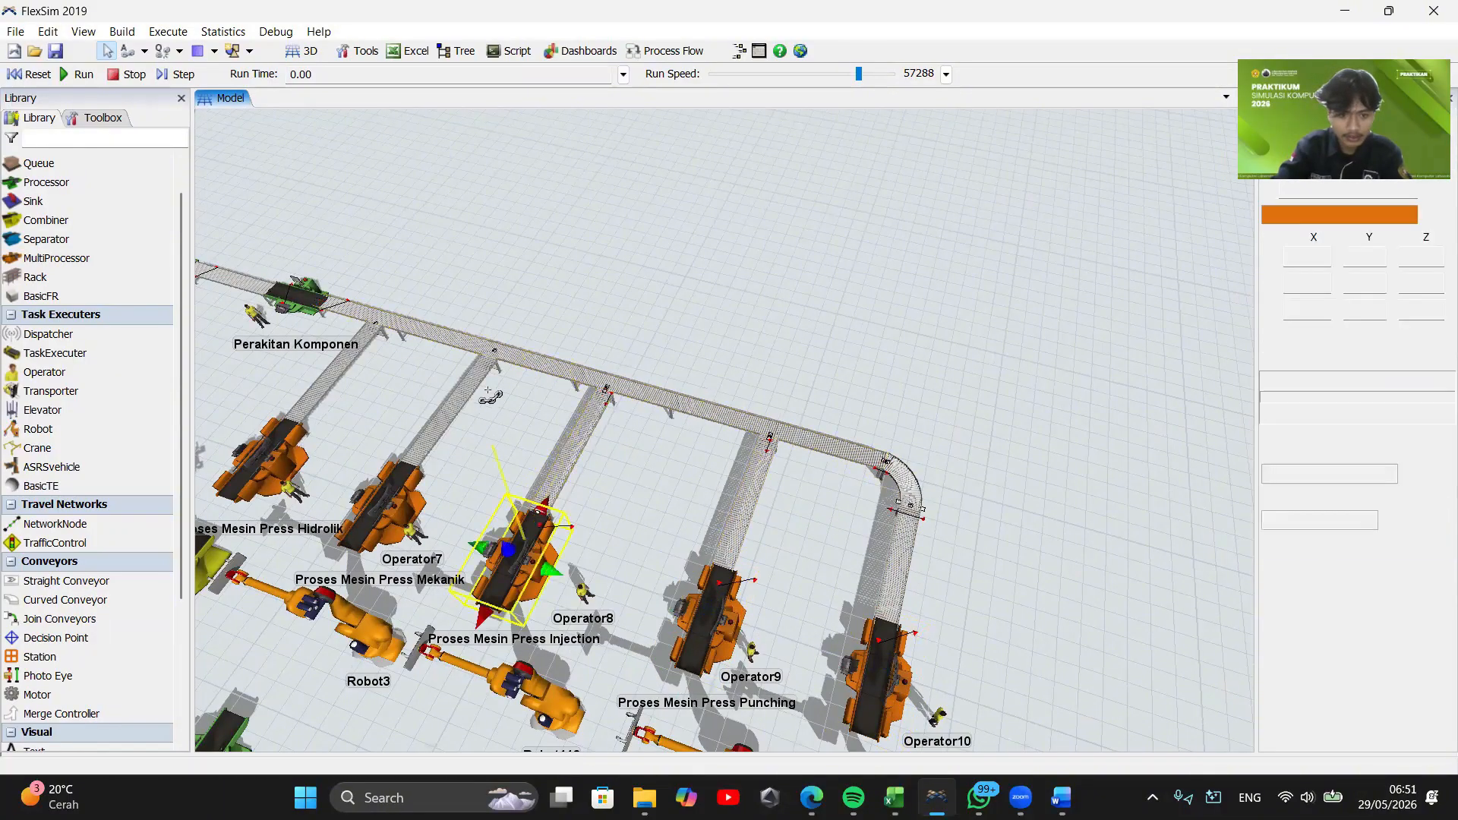
Connect the main conveyor through the matching branch conveyors to Proses Mesin Press Mekanik and Proses Mesin Press Hidrolik
click(492, 352)
drag(492, 450, 656, 536)
click(672, 431)
click(615, 486)
click(562, 577)
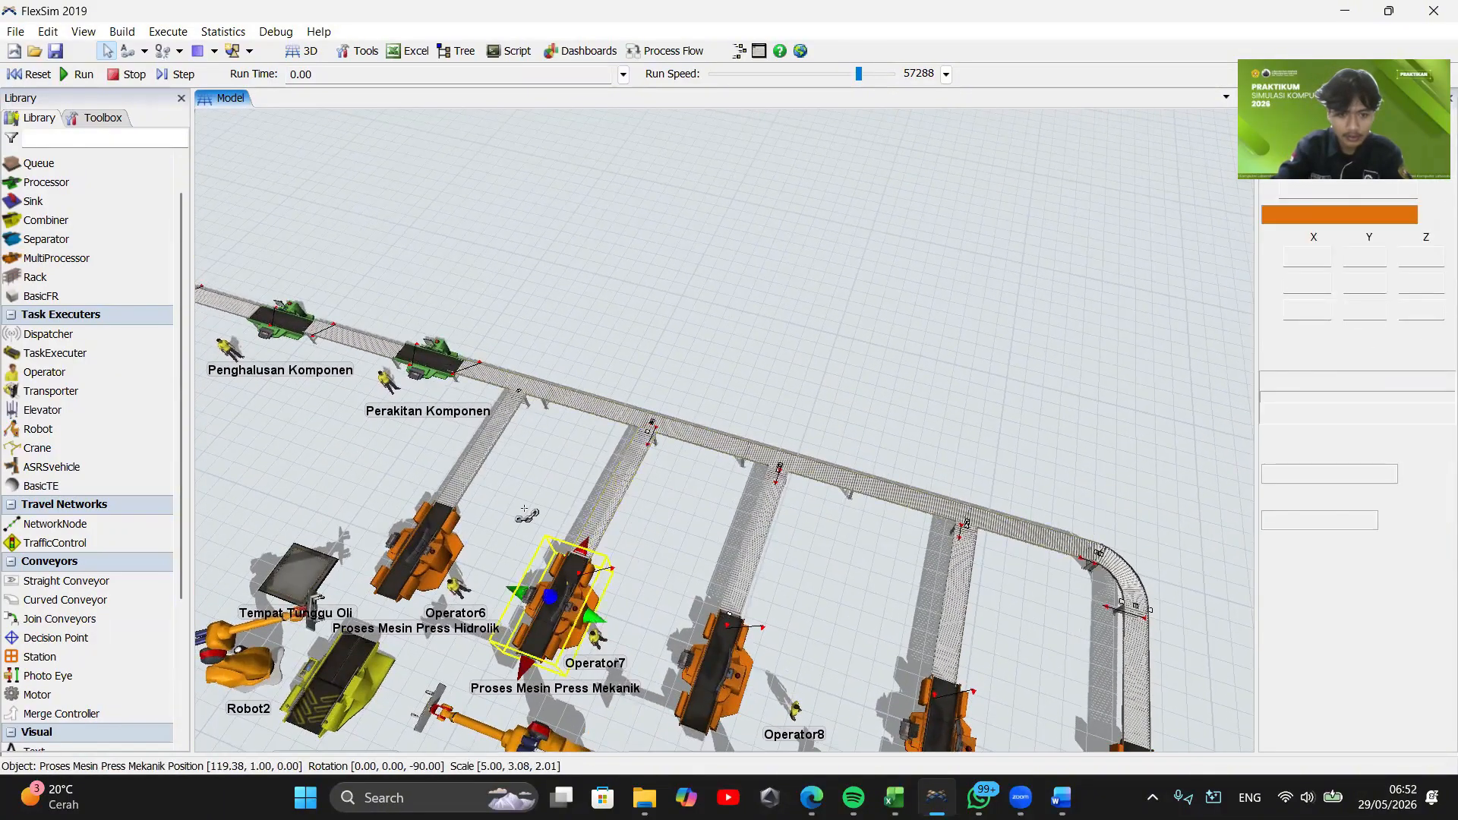
click(494, 371)
click(478, 448)
click(421, 551)
Connect Proses Mesin Press Hidrolik to Pengisian Oli Hidrolik, and Press Mekanik and Press Injection to their matching Pengujian stations
drag(516, 516, 608, 326)
click(529, 355)
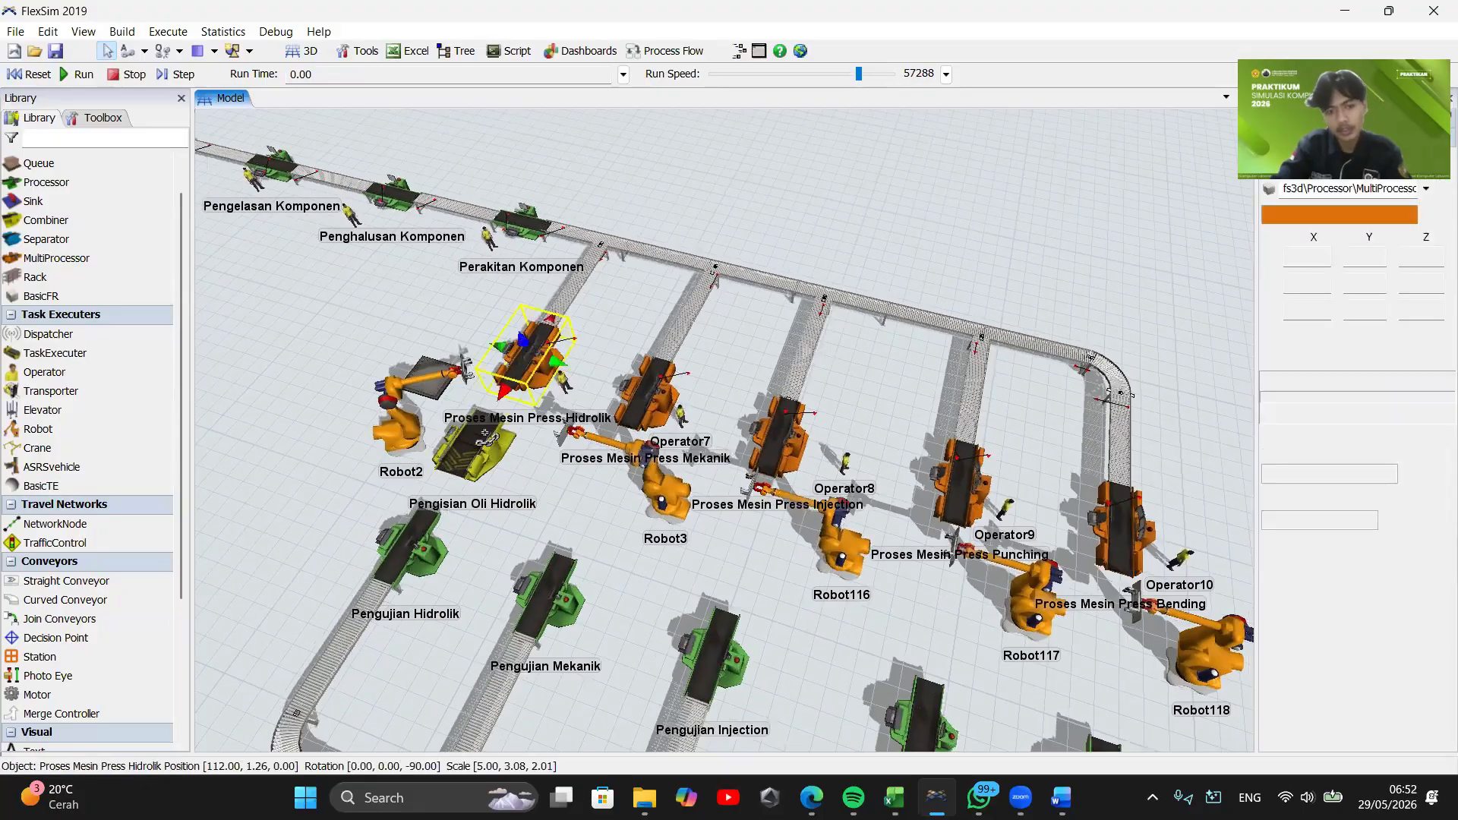
click(553, 581)
click(778, 437)
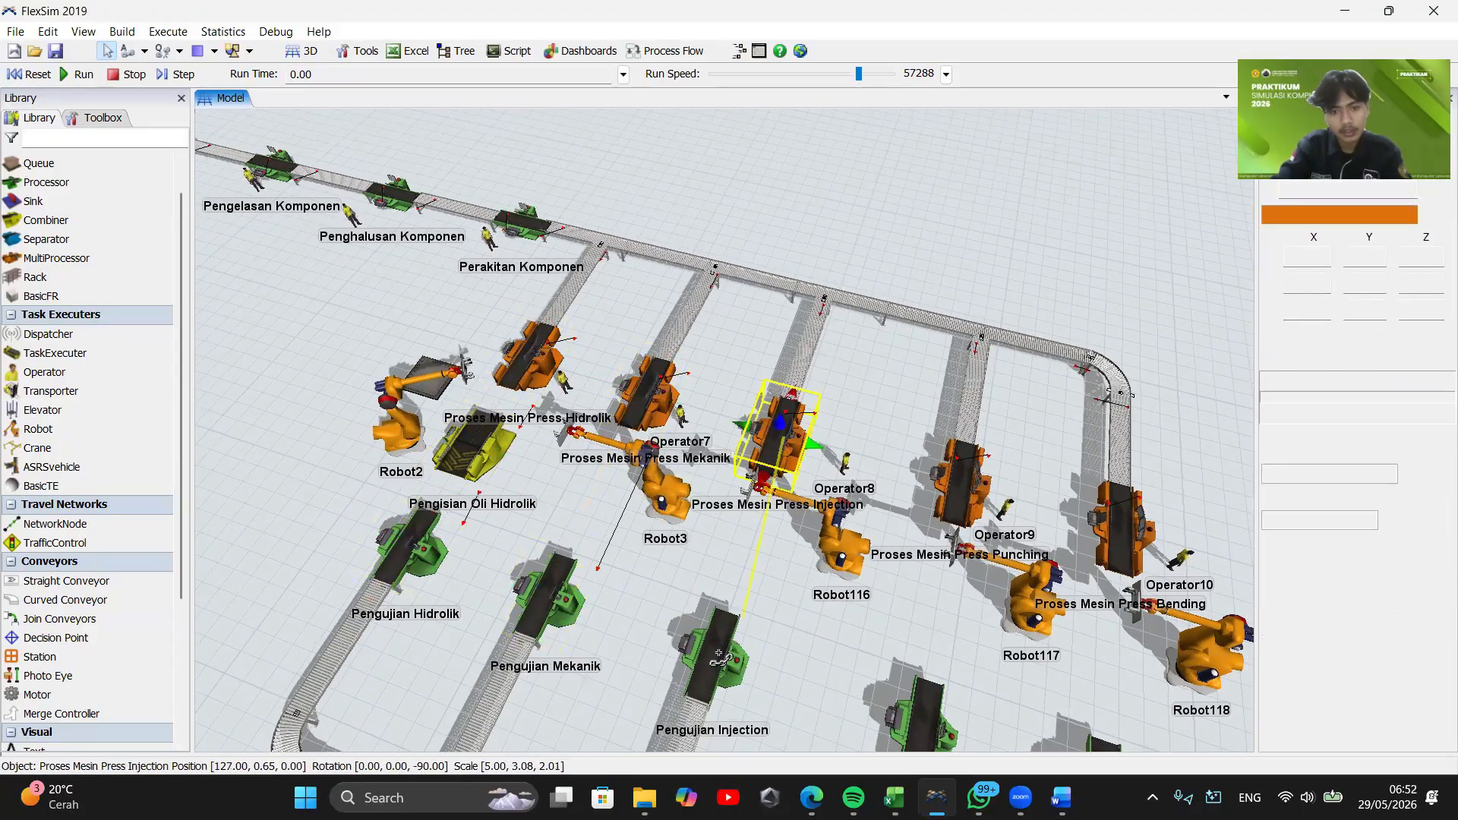
click(712, 650)
Connect Proses Mesin Press Punching to Pengujian Punching and Proses Mesin Press Bending to Pengujian Bending
click(958, 486)
click(919, 703)
drag(858, 634, 585, 517)
click(842, 417)
click(772, 638)
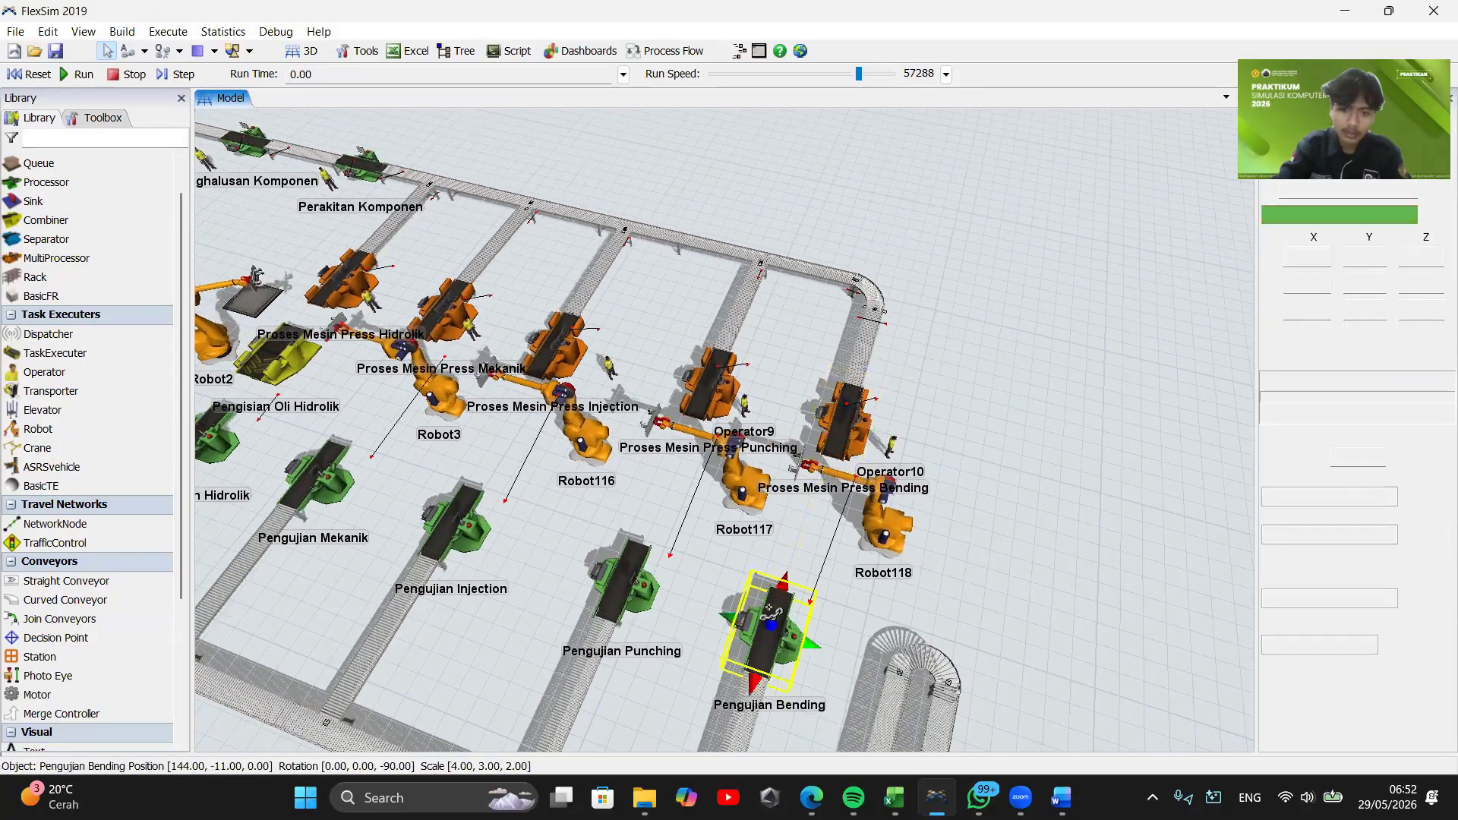
Connect the Tempat Tunggu Oli queue to the Pengisian Oli Hidrolik station
drag(266, 327, 641, 539)
click(607, 490)
click(675, 578)
drag(296, 555, 1052, 695)
scroll(713, 547, down, 4)
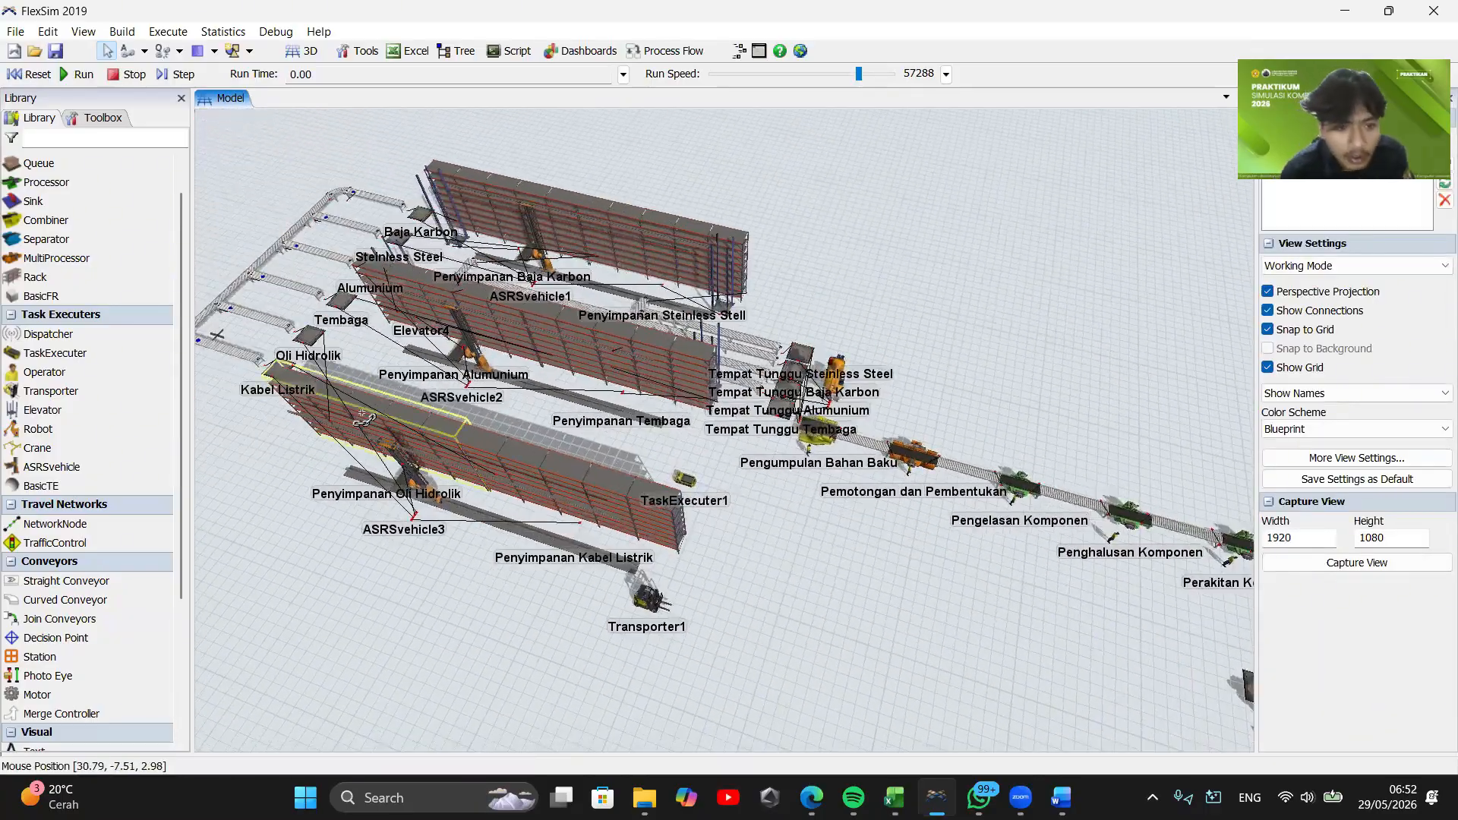
Connect the Penyimpanan Oli Hidrolik rack to the Tempat Tunggu Oli queue
click(364, 412)
drag(887, 660, 732, 591)
click(341, 413)
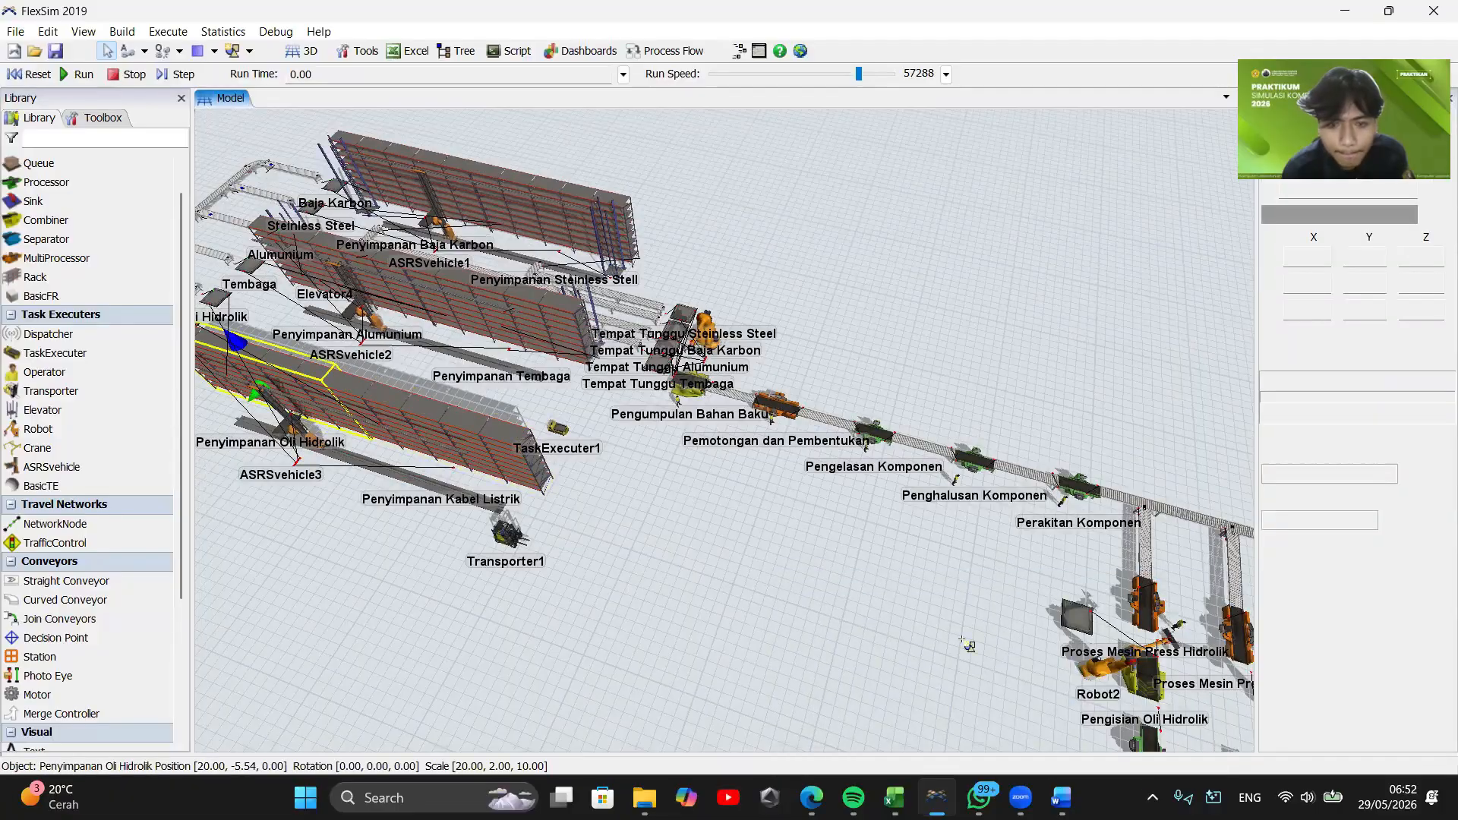
click(1077, 617)
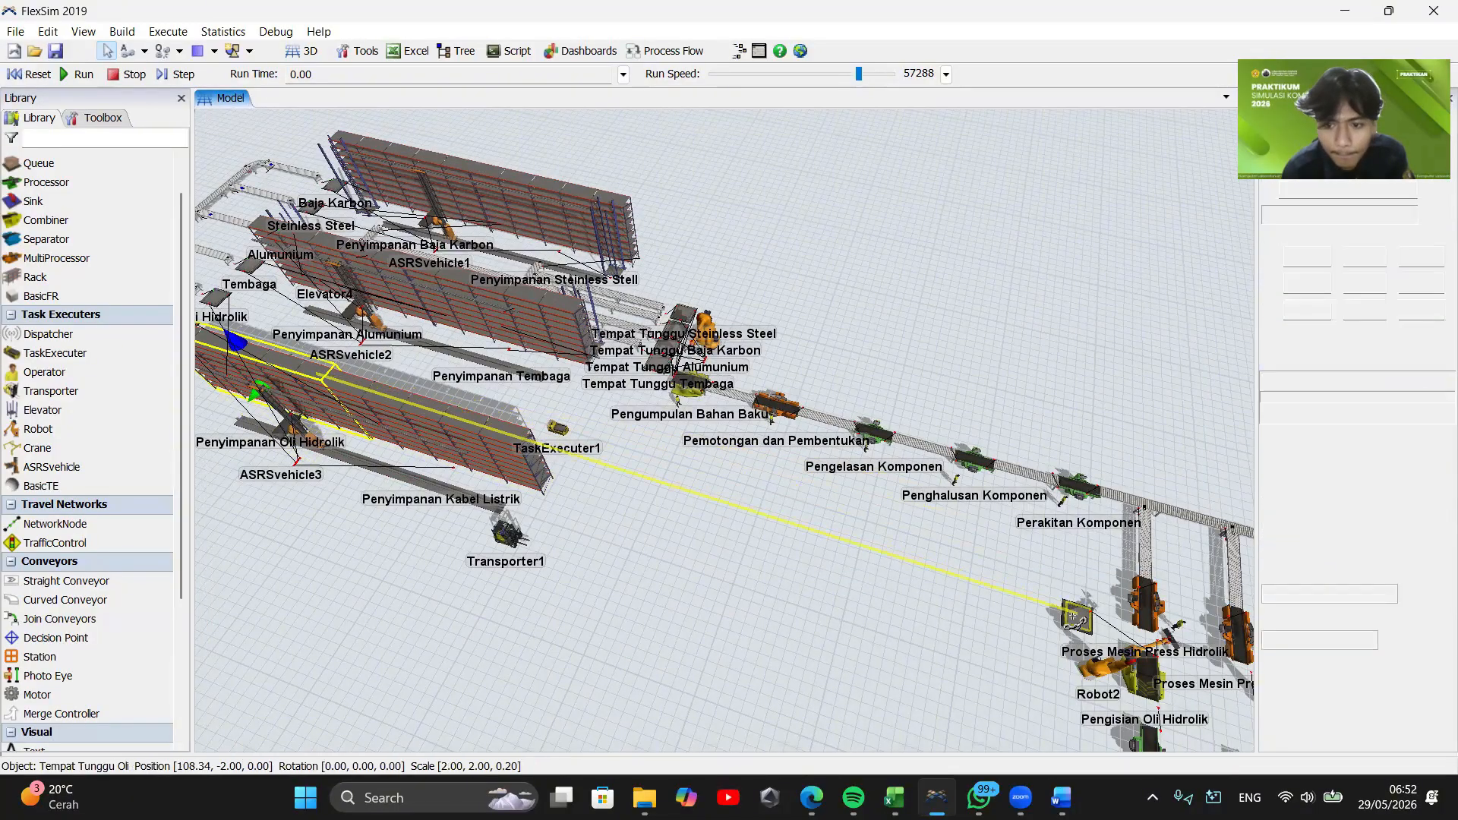
drag(897, 612, 394, 468)
scroll(502, 437, up, 4)
drag(535, 521, 438, 494)
click(571, 589)
click(566, 507)
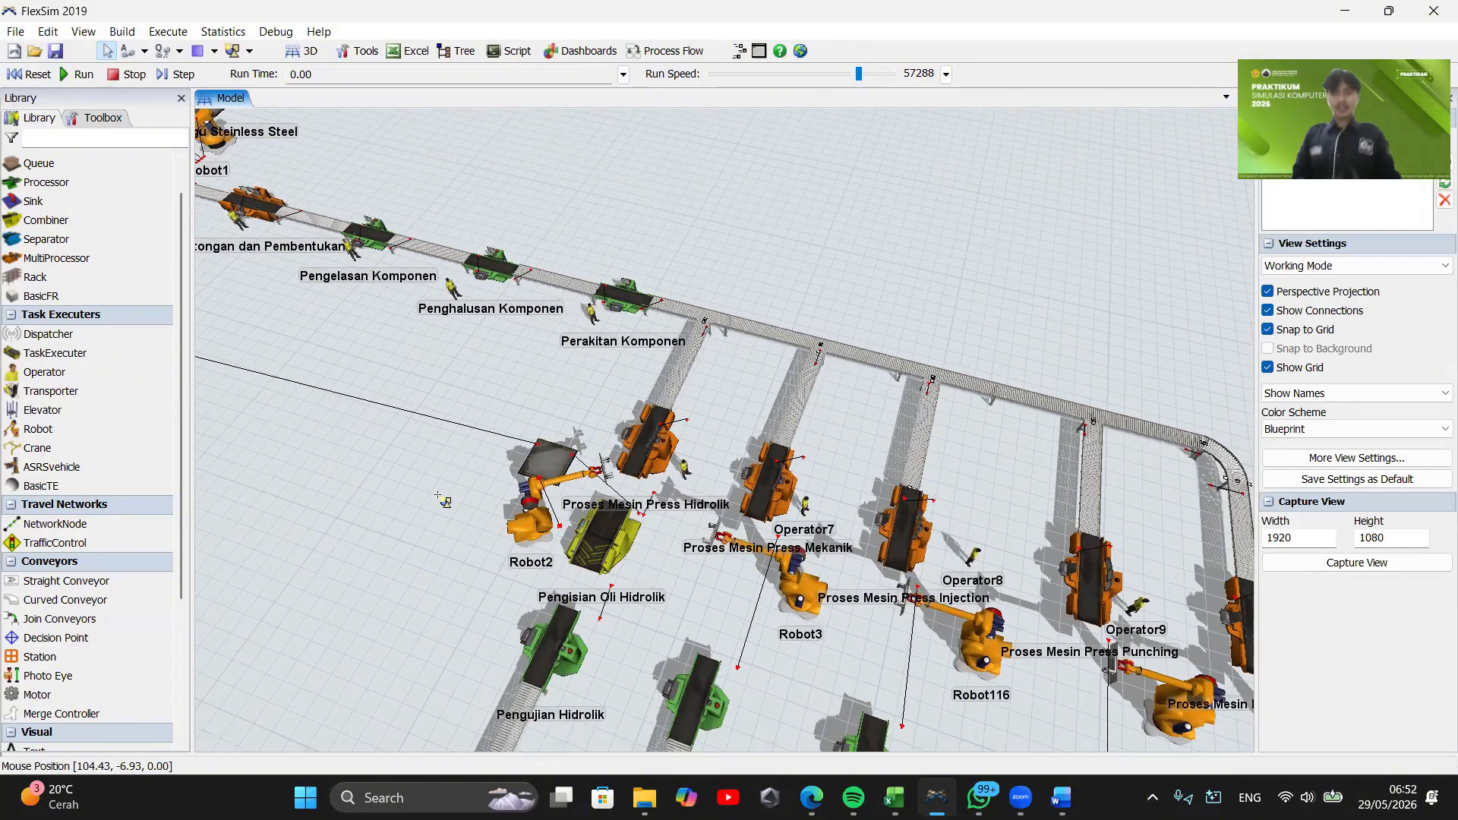
Place decision points on the main conveyor just after Perakitan Komponen and at the start of each of the five branch conveyors
click(529, 118)
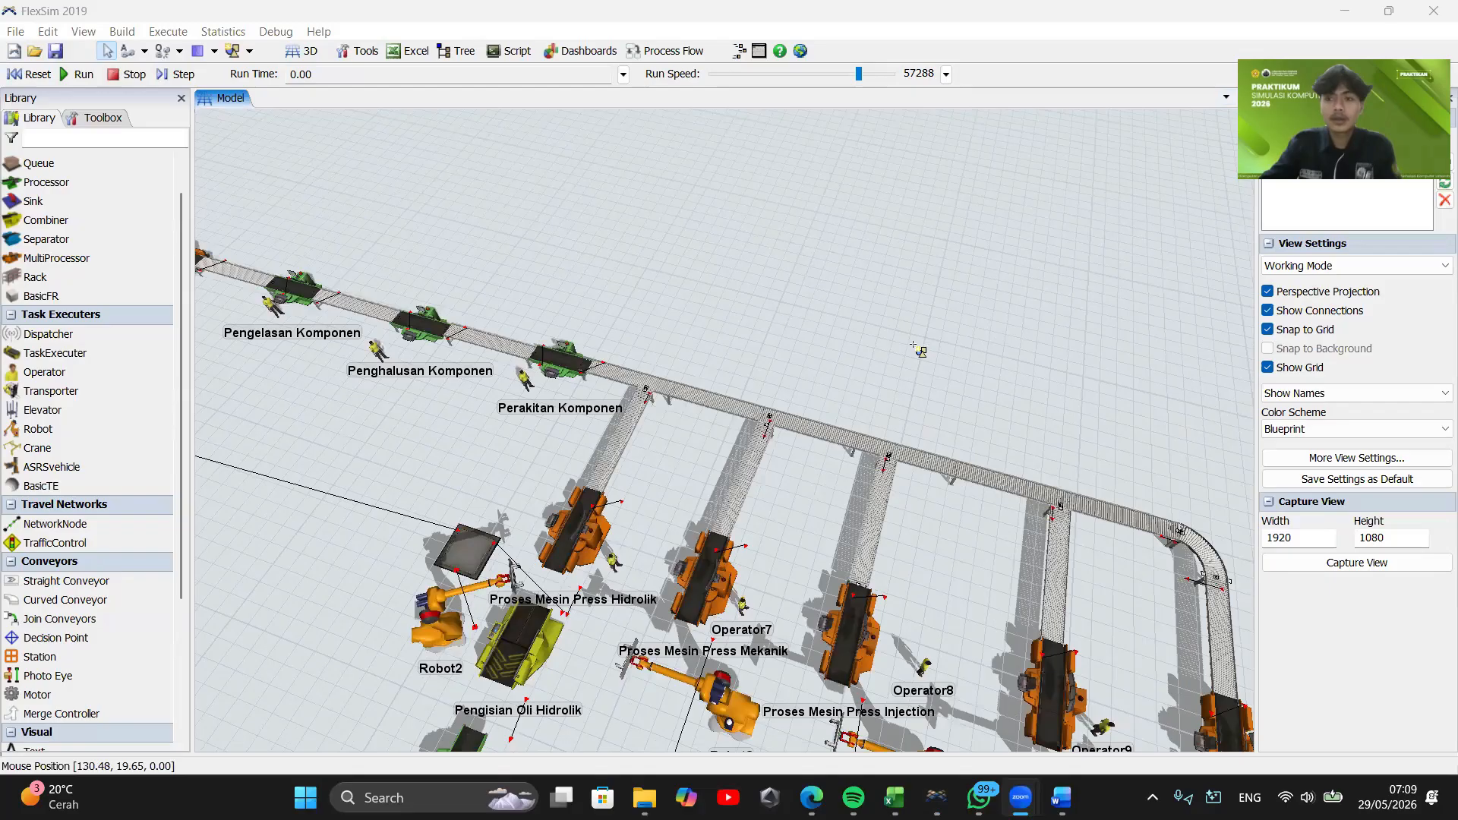
drag(913, 344, 924, 295)
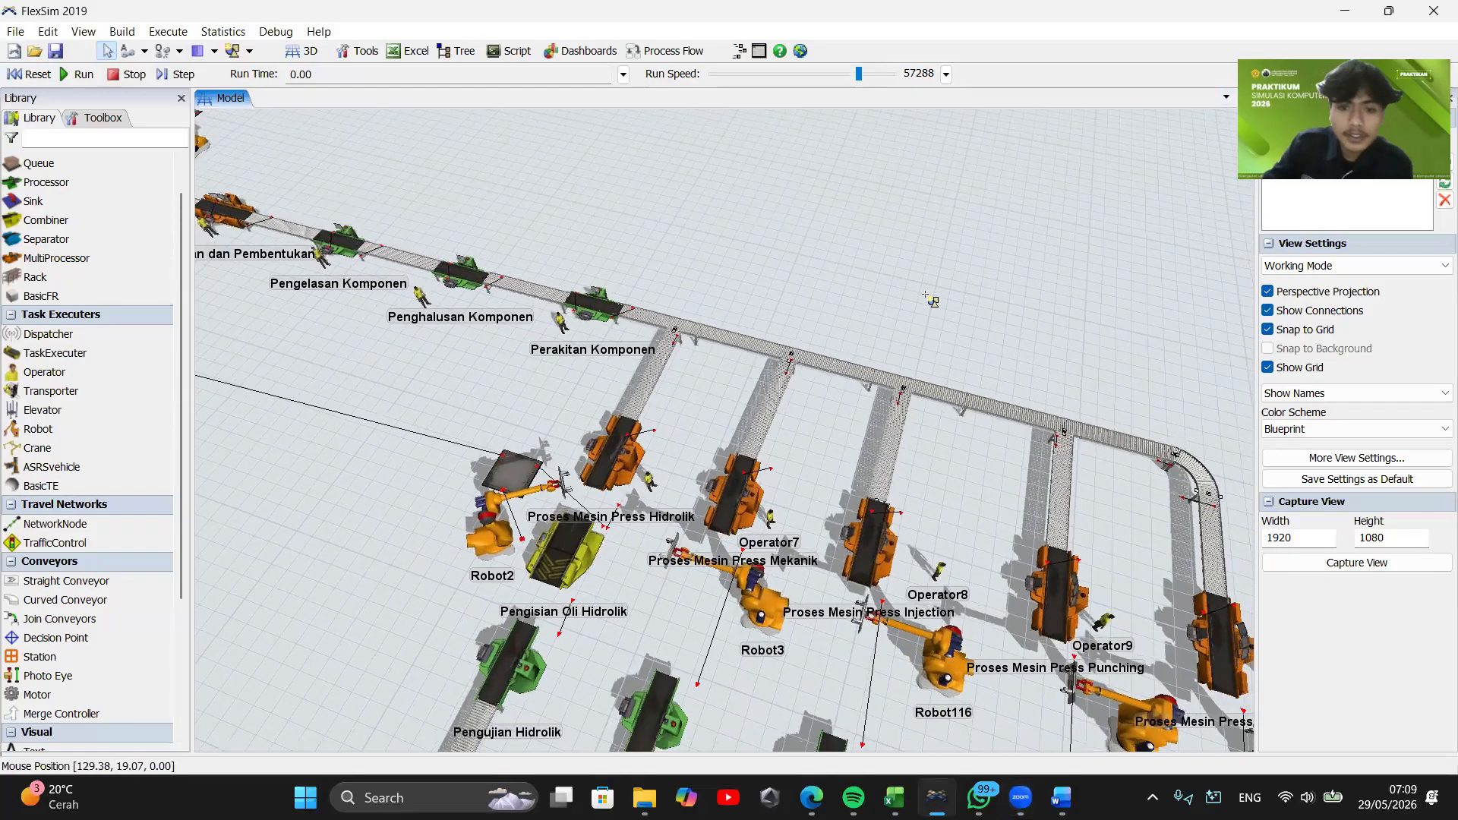
right_drag(924, 307, 937, 306)
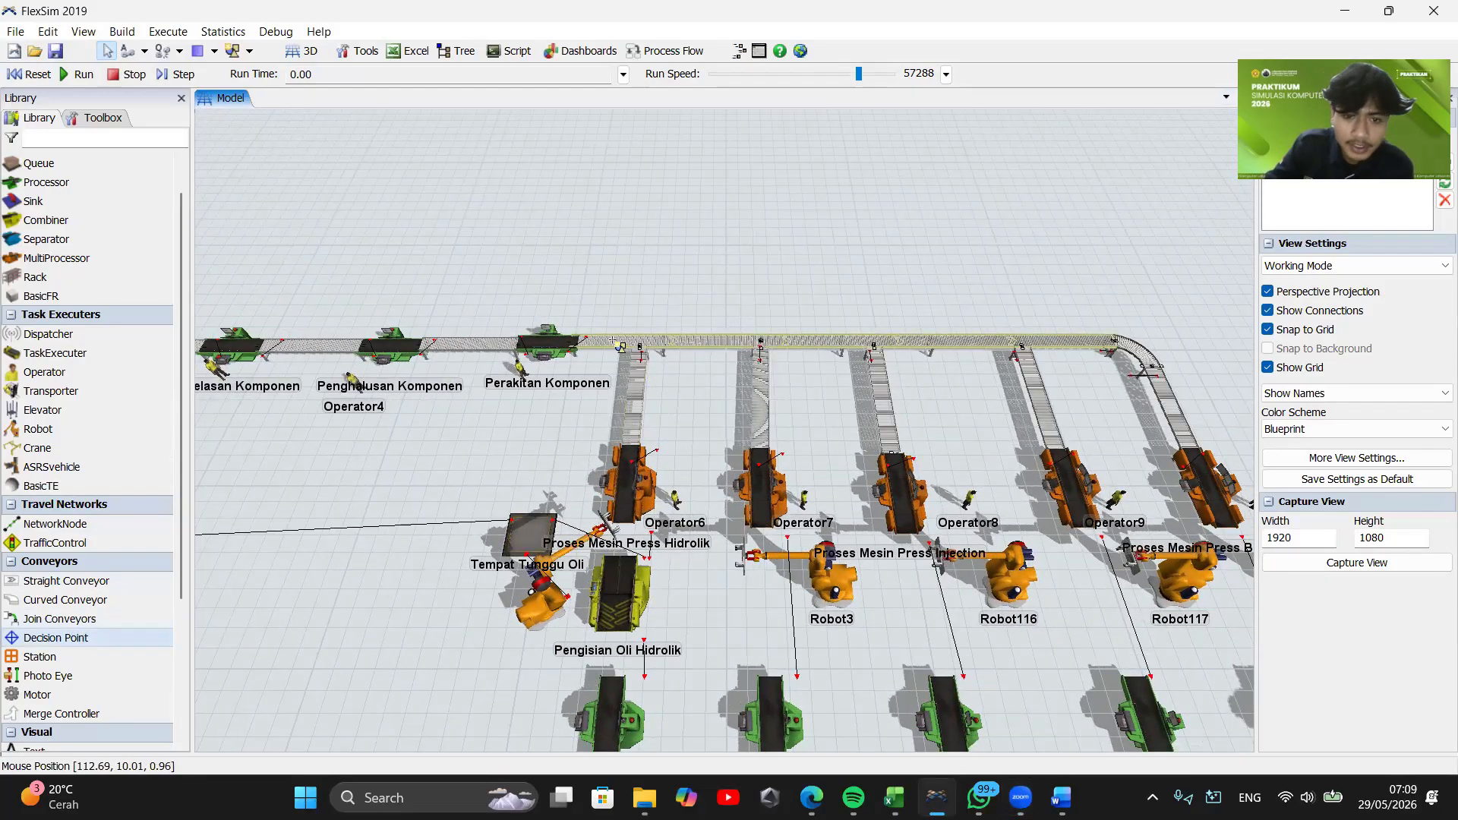
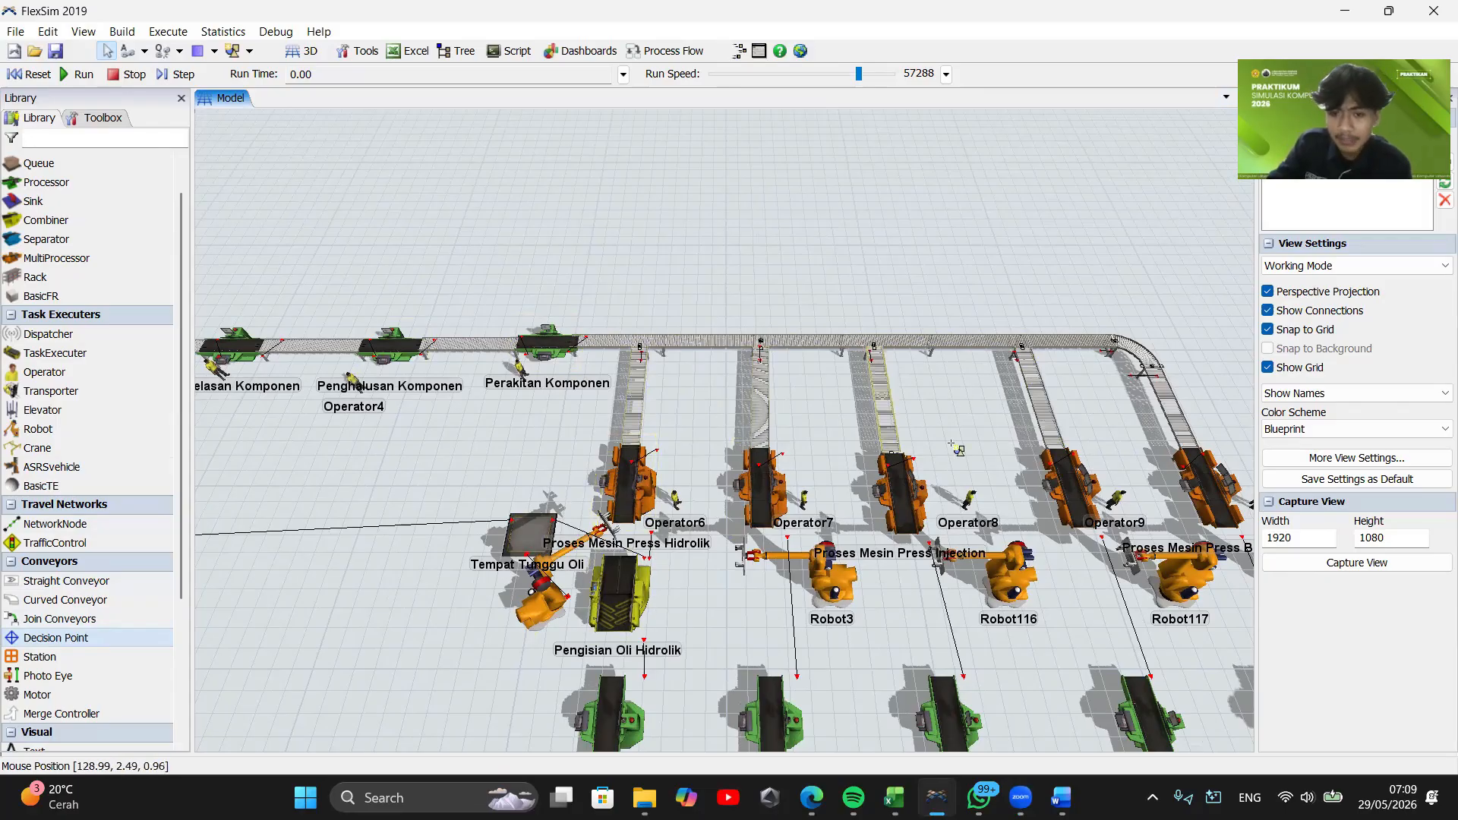
click(646, 349)
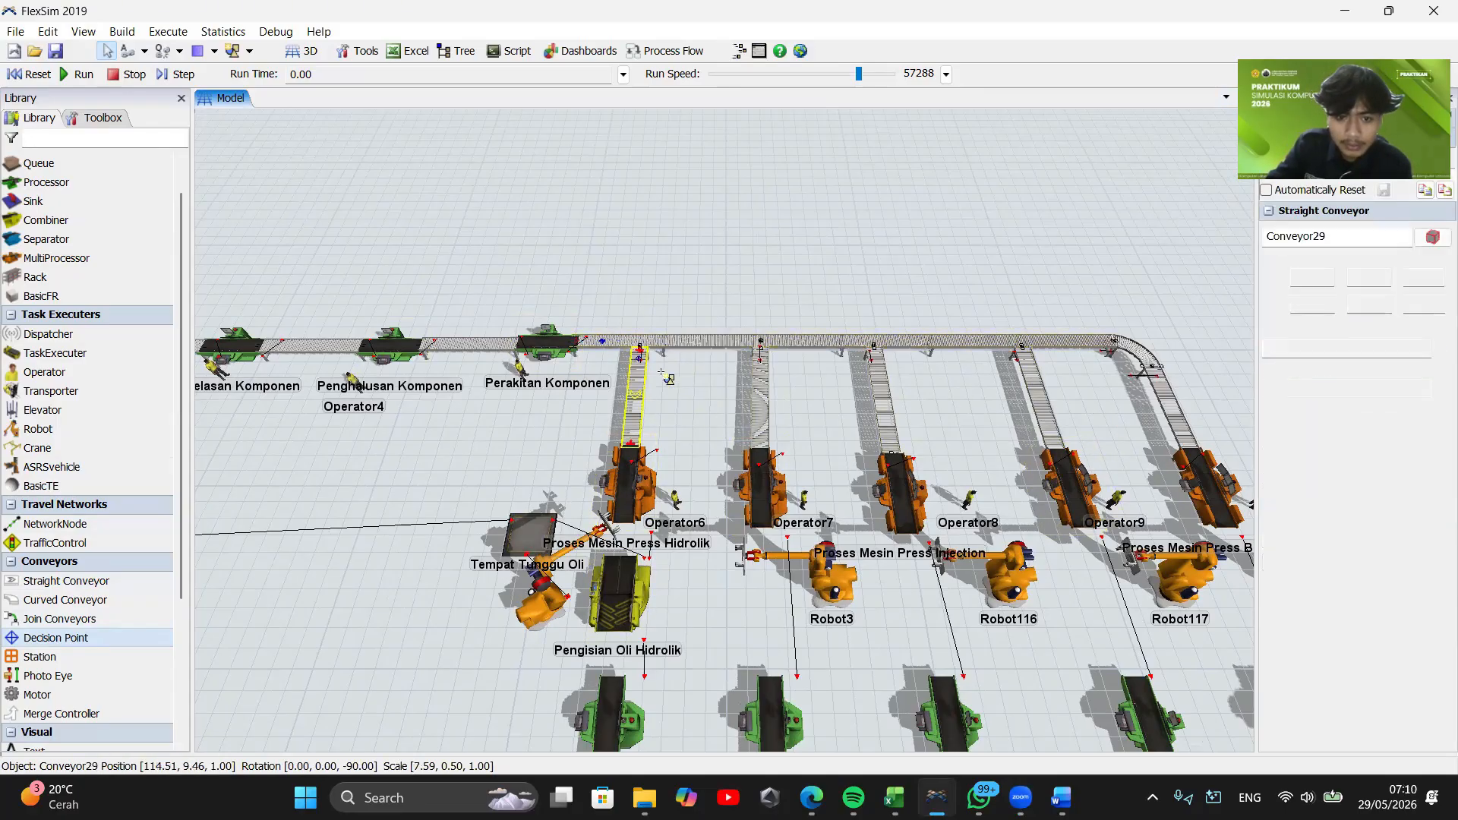
click(763, 364)
click(875, 361)
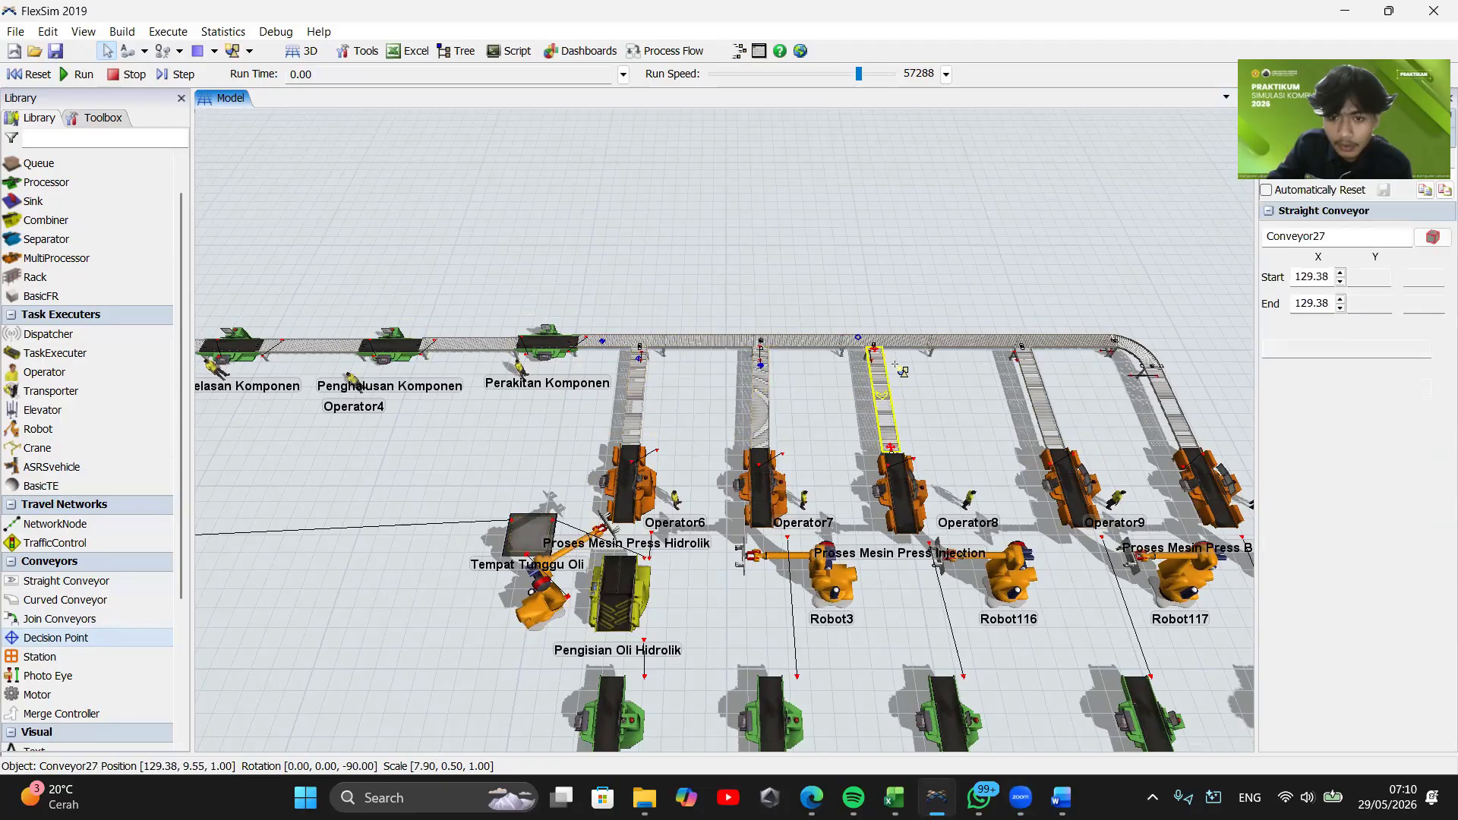
click(1027, 363)
click(1145, 367)
Connect Pengujian Hidrolik through its outgoing conveyor and the curved conveyor to the long straight collecting conveyor
drag(1105, 410, 1004, 415)
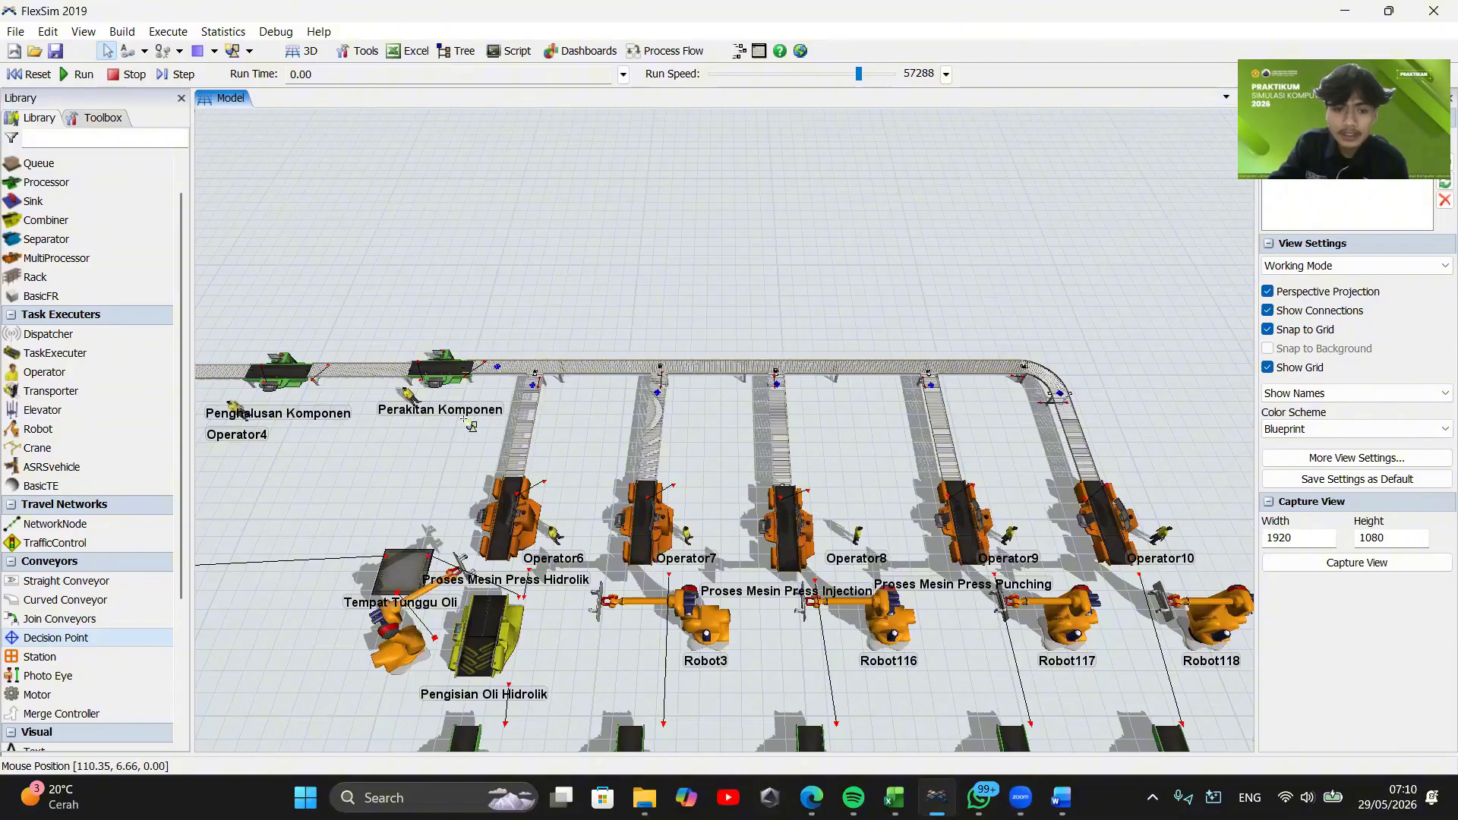
drag(464, 418, 1102, 405)
drag(908, 448, 281, 394)
drag(571, 537, 531, 401)
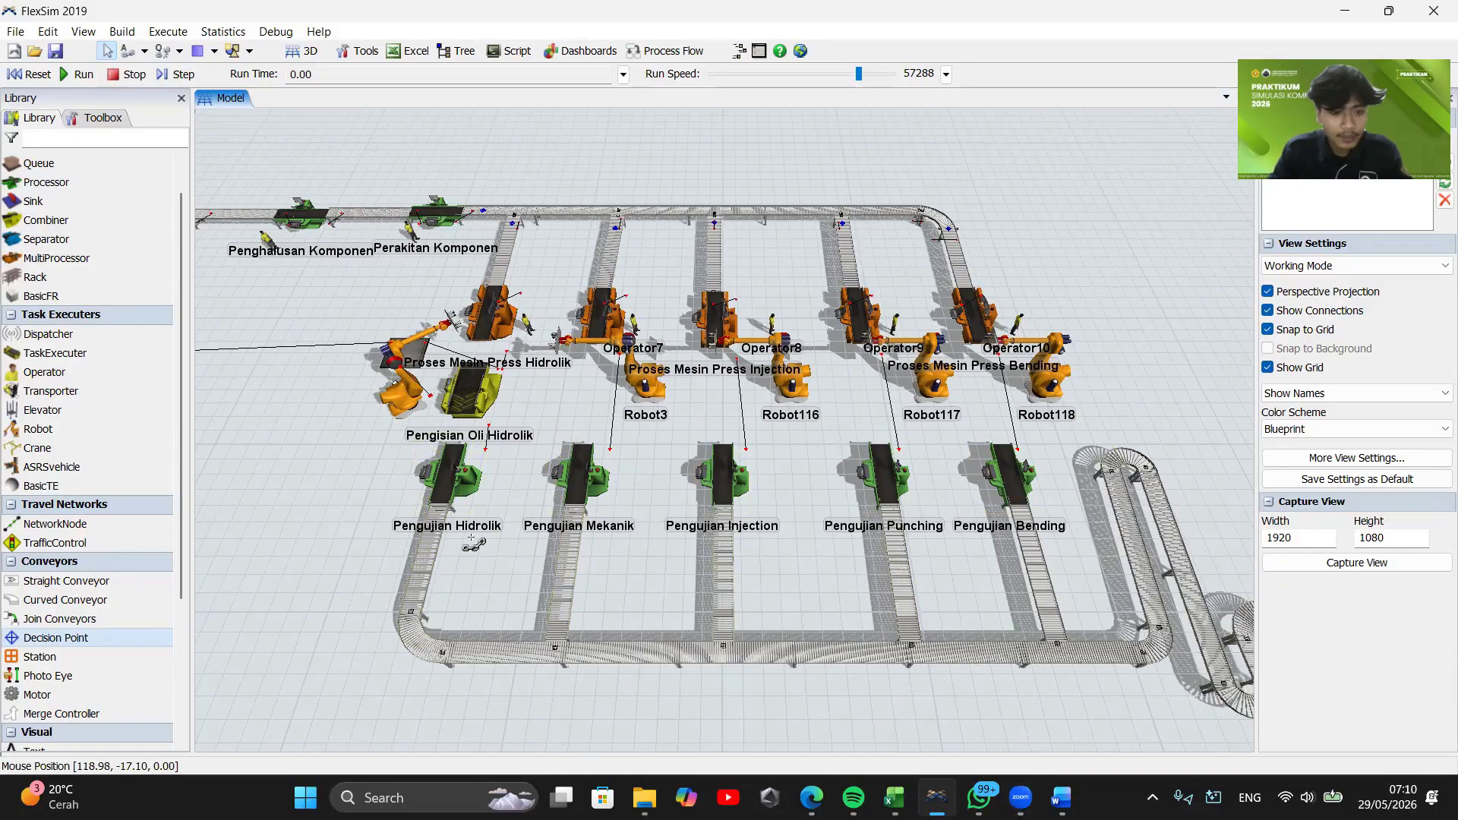
click(448, 479)
click(426, 570)
click(416, 635)
click(577, 651)
drag(803, 691, 583, 690)
click(531, 657)
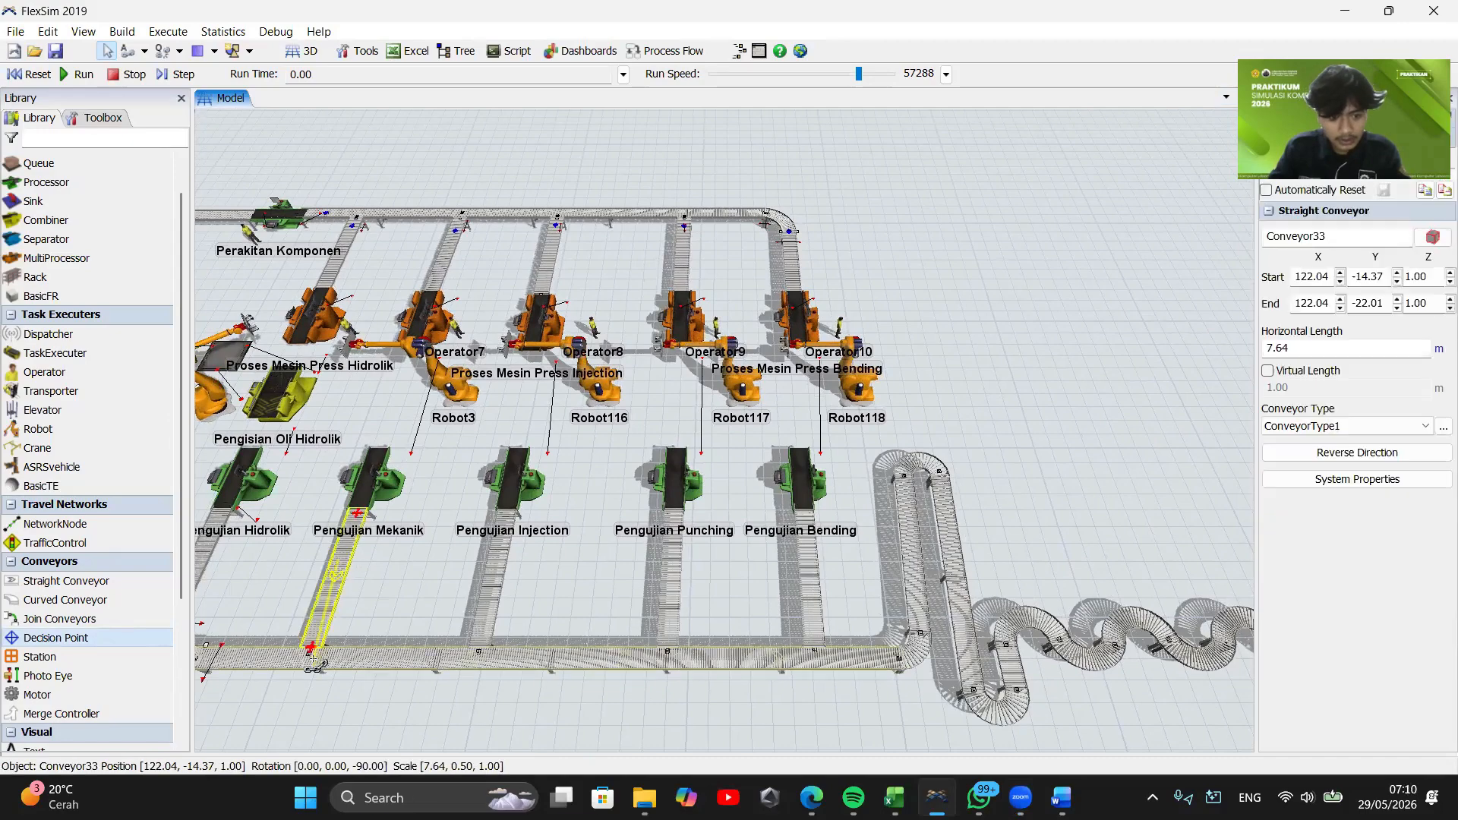
Connect Pengujian Mekanik and Pengujian Injection through their outgoing conveyors to the collecting conveyor
click(366, 484)
click(338, 577)
click(516, 480)
click(493, 585)
click(490, 658)
Connect Pengujian Punching and Pengujian Bending through their outgoing conveyors to the collecting conveyor
click(675, 480)
click(669, 581)
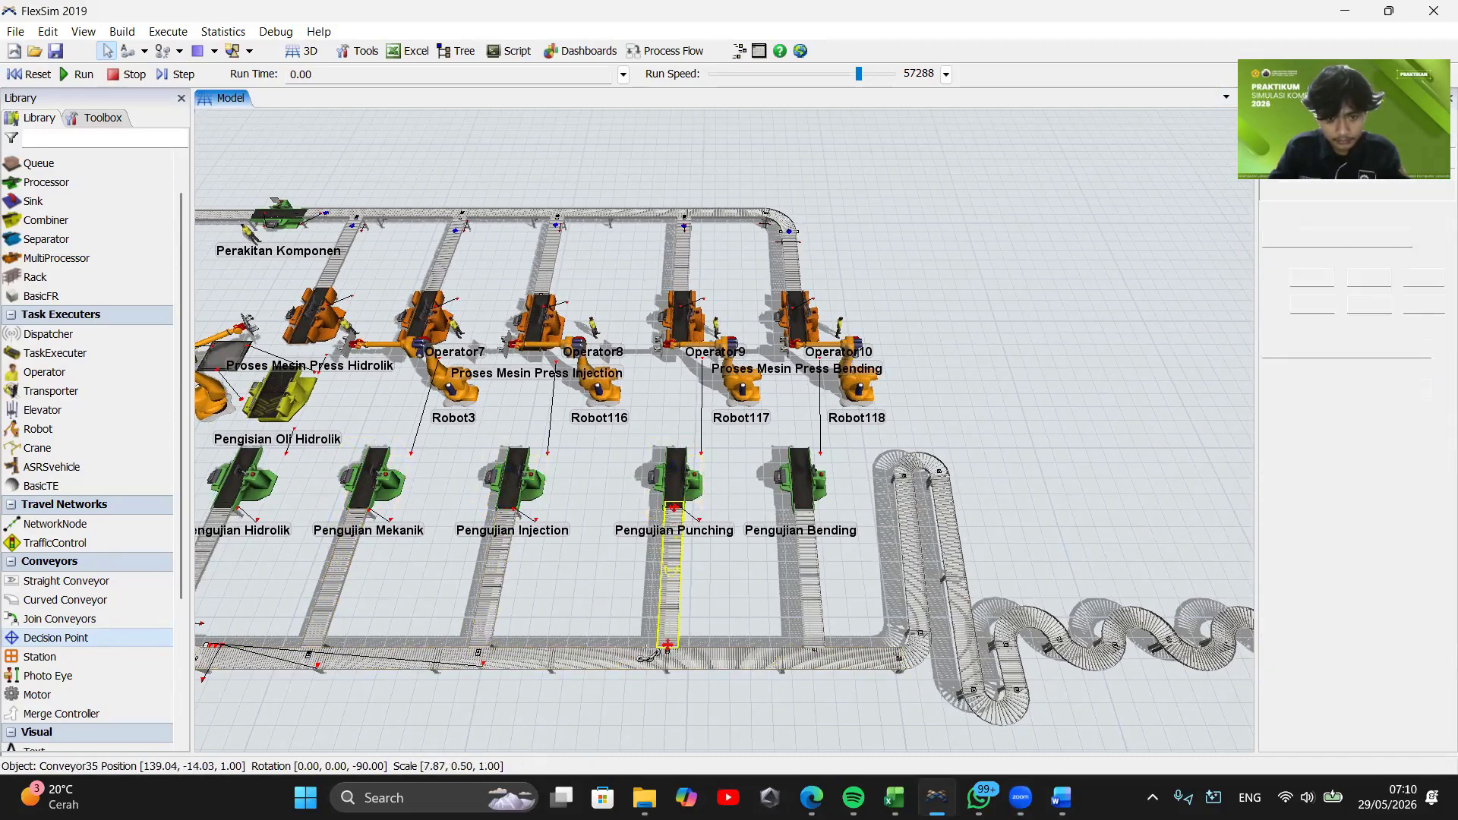
click(648, 653)
click(798, 480)
click(801, 581)
click(858, 658)
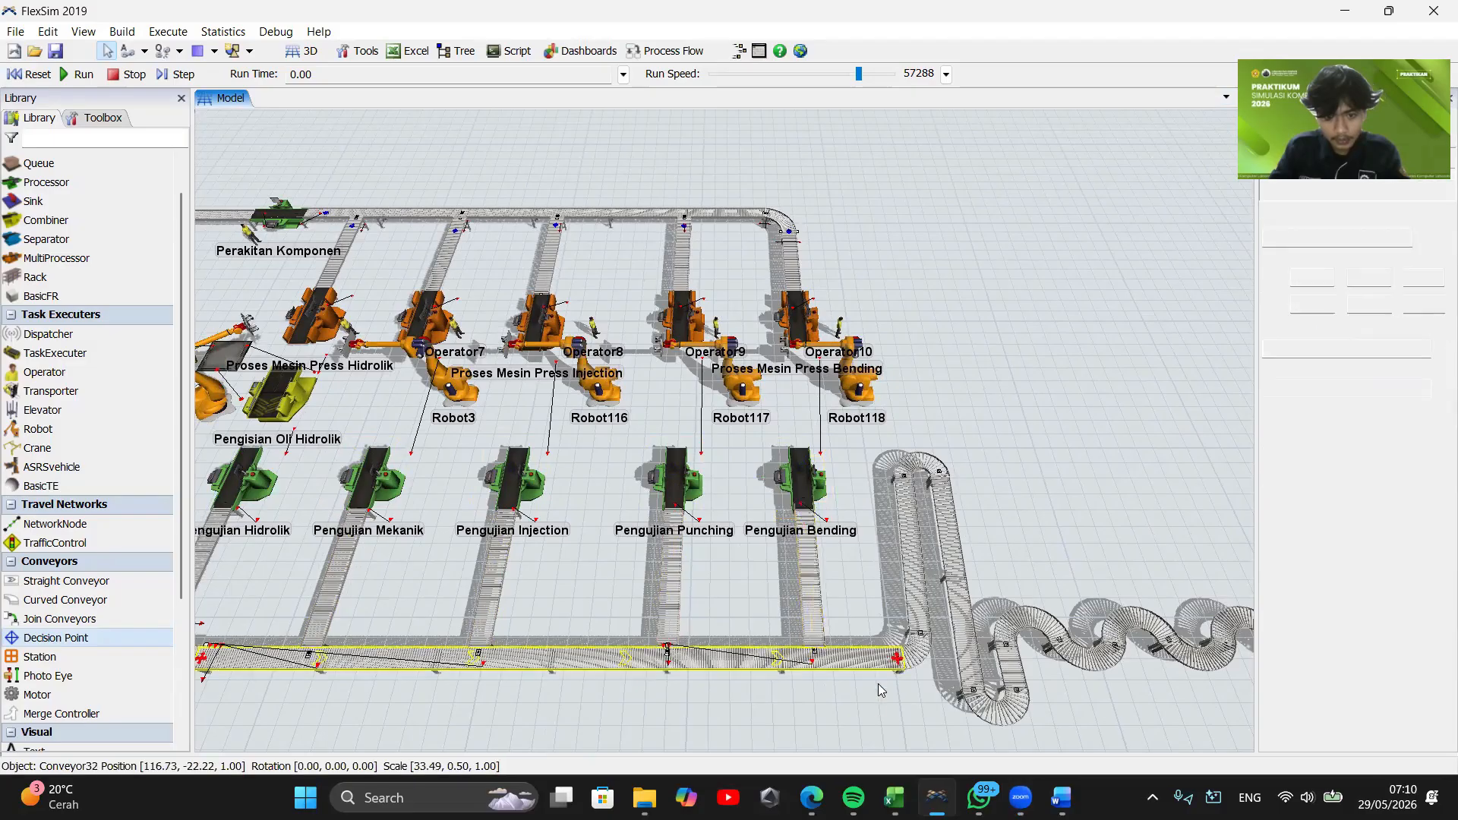
Connect the collecting conveyor through the looping conveyors to the first curves of the winding conveyor
drag(881, 690, 662, 691)
click(724, 640)
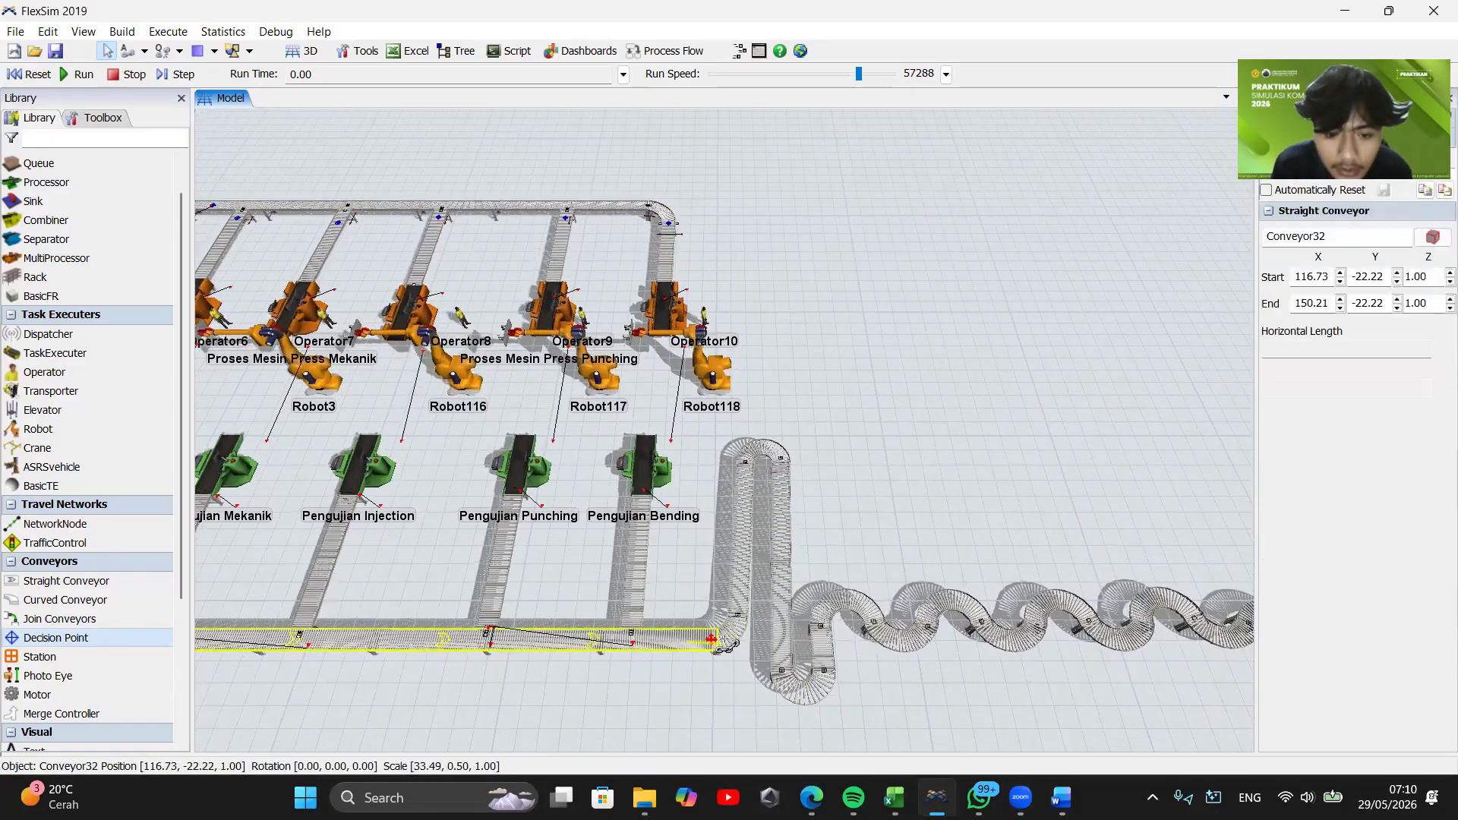
click(732, 632)
click(743, 544)
click(760, 449)
click(781, 508)
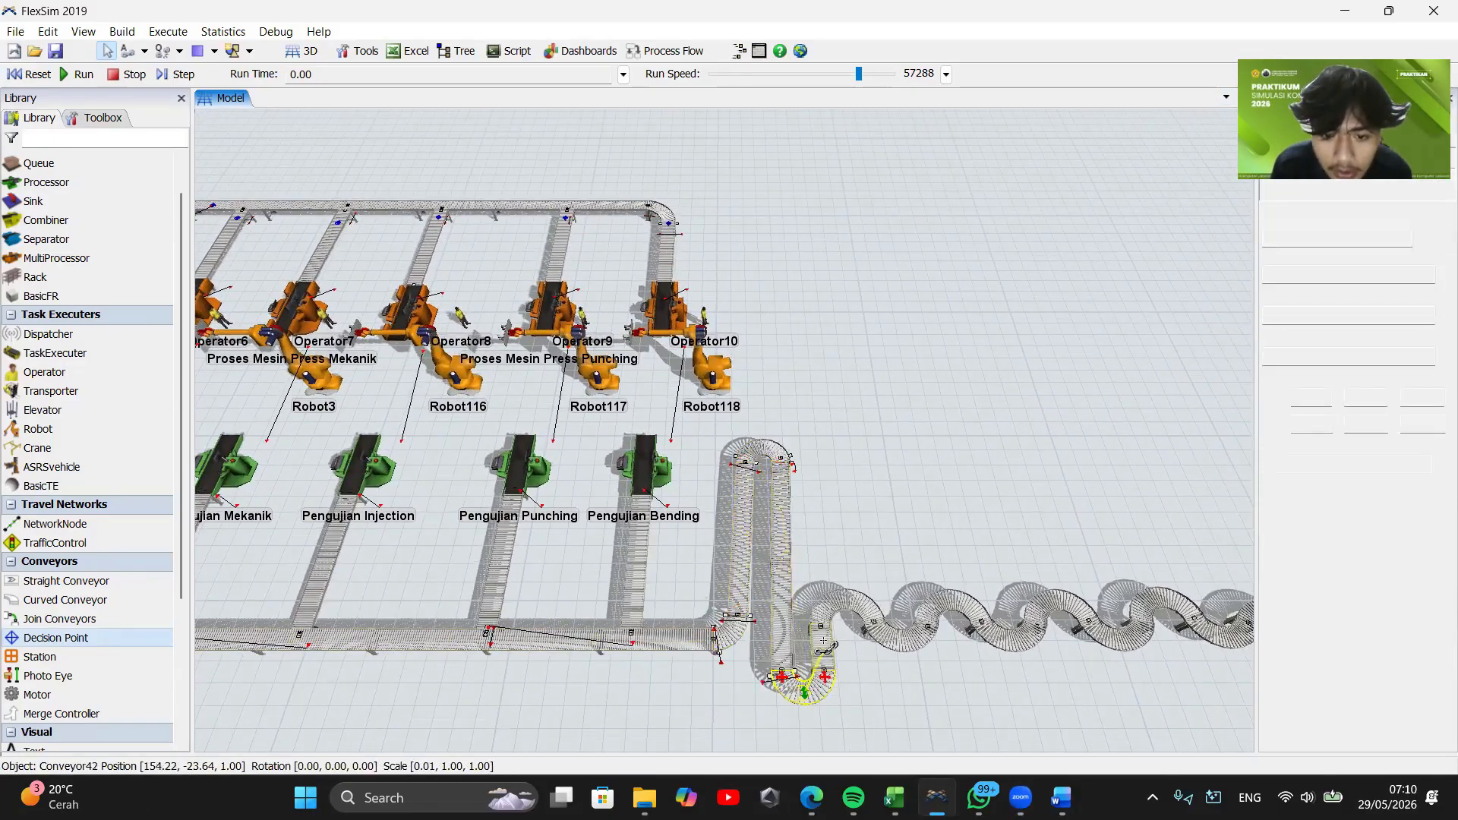
click(896, 638)
click(969, 617)
Connect the remaining curves of the winding conveyor in sequence up to the Instalasi Kelistrikan station
drag(1067, 608, 644, 627)
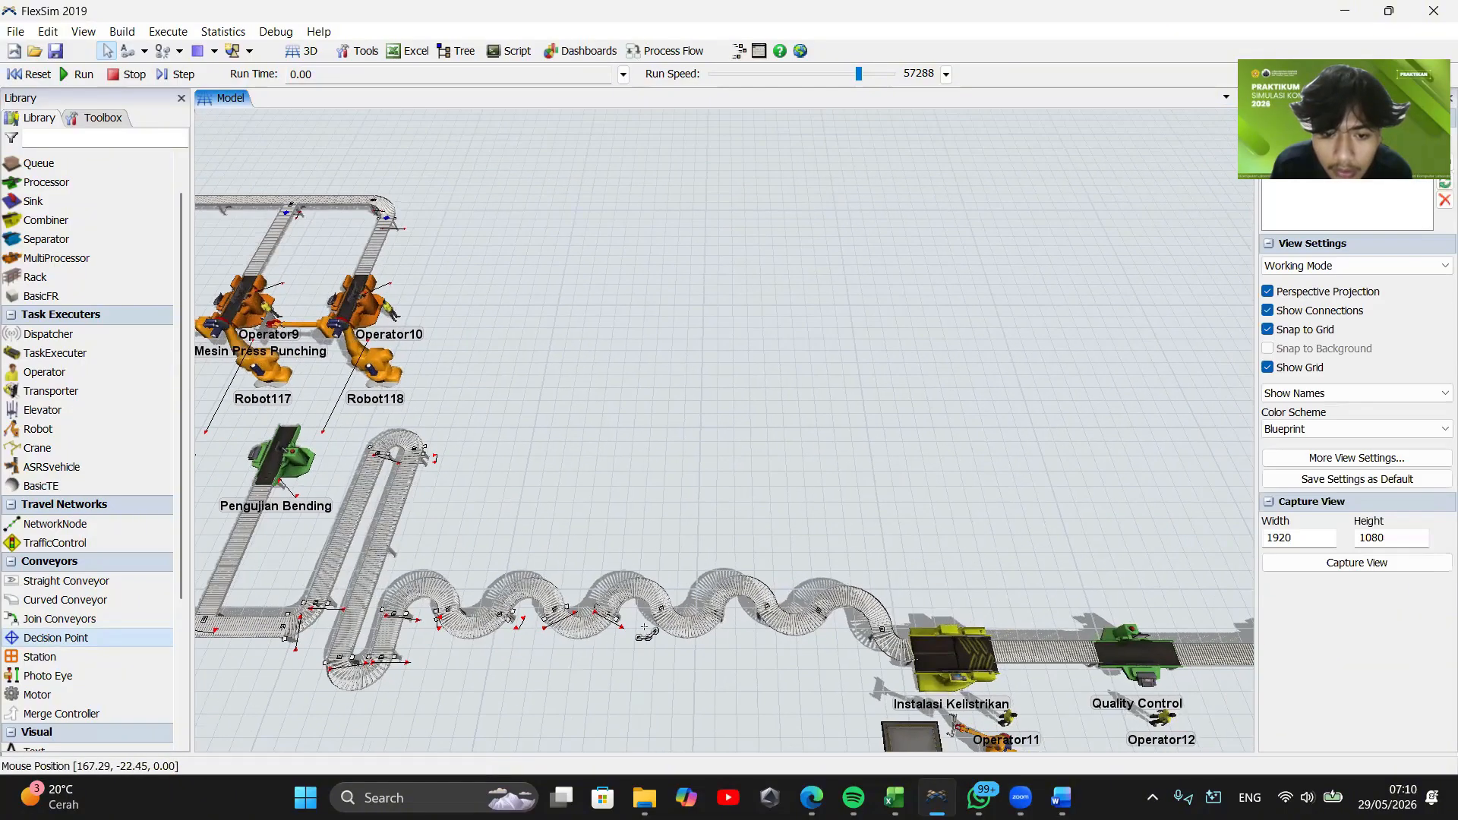
click(645, 597)
click(688, 625)
click(744, 592)
click(795, 624)
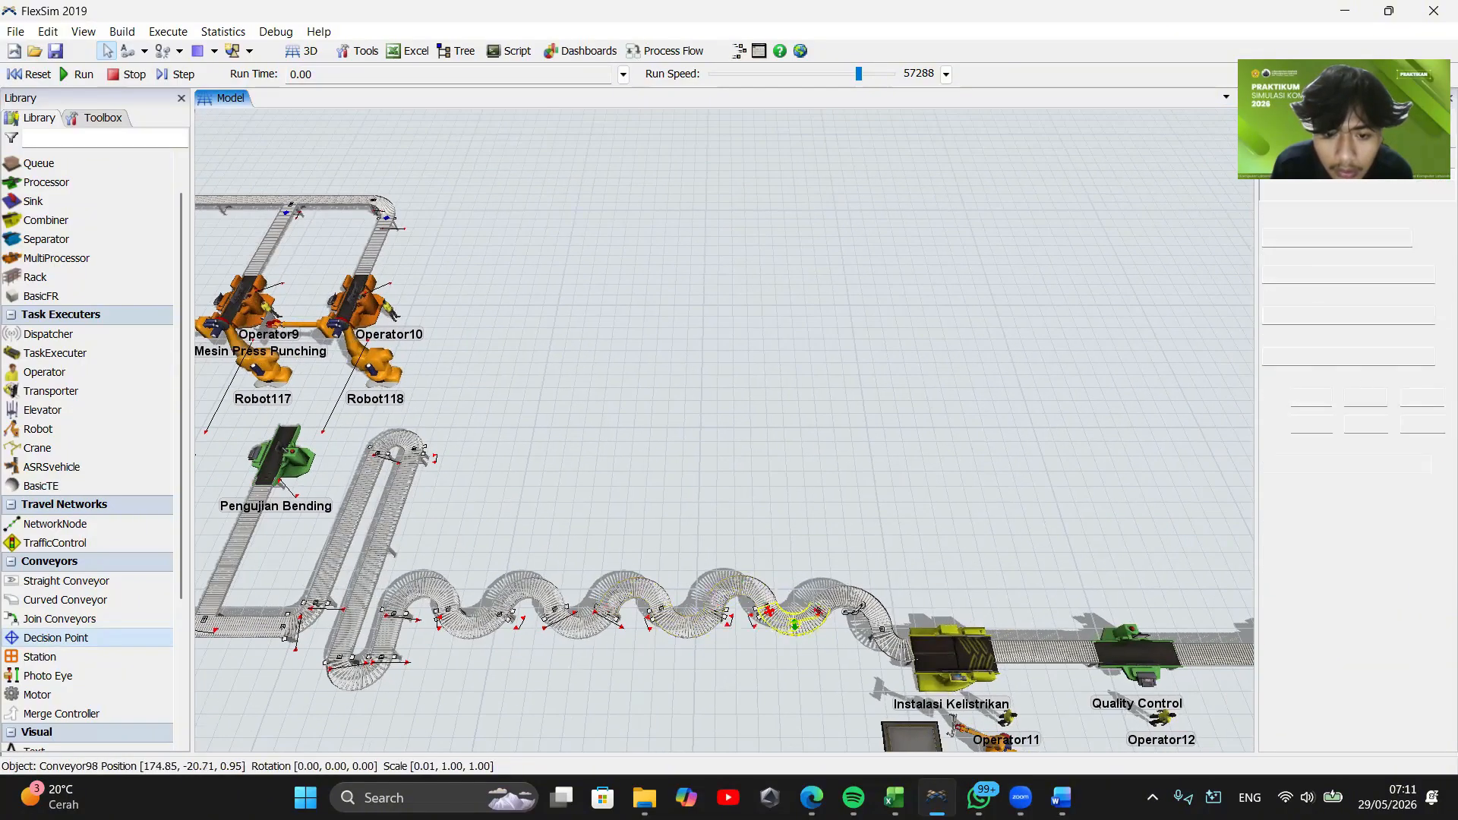
click(930, 631)
Connect the Tempat Tunggu Kabel Listrik queue to the Instalasi Kelistrikan station
key(a)
click(492, 602)
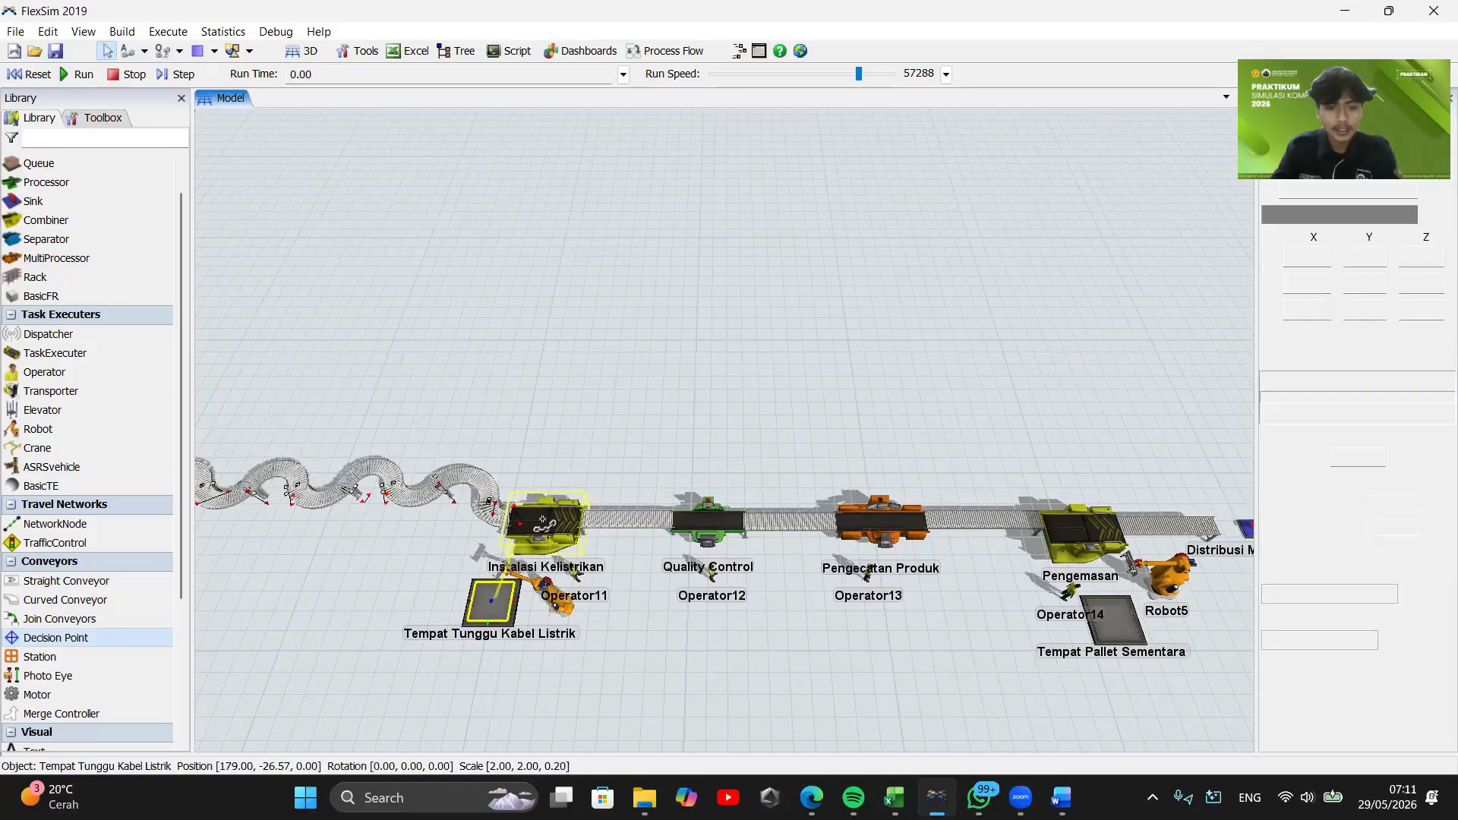
click(541, 526)
Connect Instalasi Kelistrikan through the linking conveyors to Quality Control and on to Pengecatan Produk
drag(585, 471, 499, 521)
key(a)
click(465, 577)
click(537, 575)
click(638, 584)
click(756, 585)
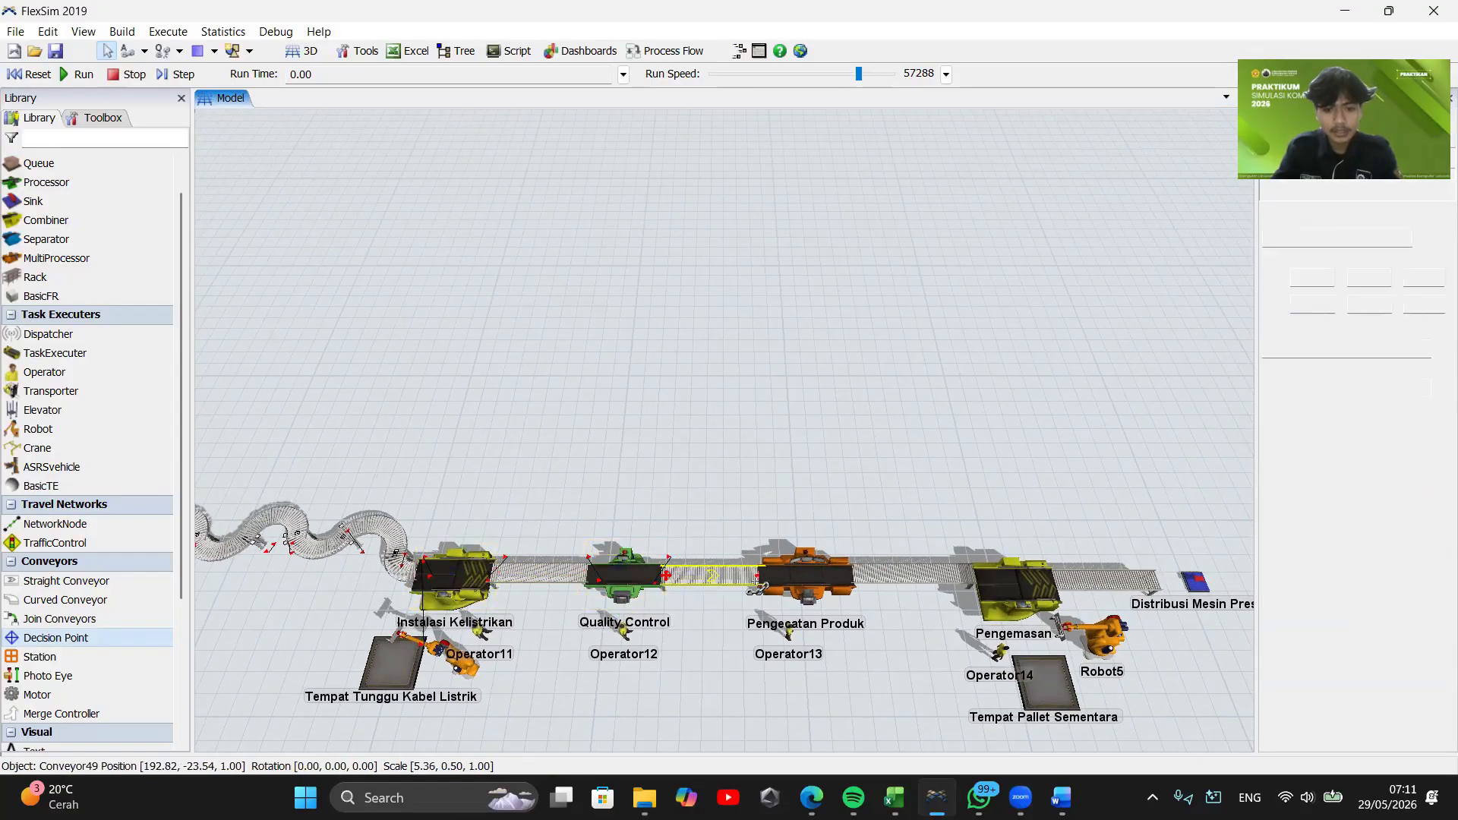
Connect Pengecatan Produk through Pengemasan and the conveyors to Distribusi Mesin Press, and Tempat Pallet Sementara to Pengemasan
click(930, 571)
click(1014, 585)
click(1105, 580)
click(1195, 581)
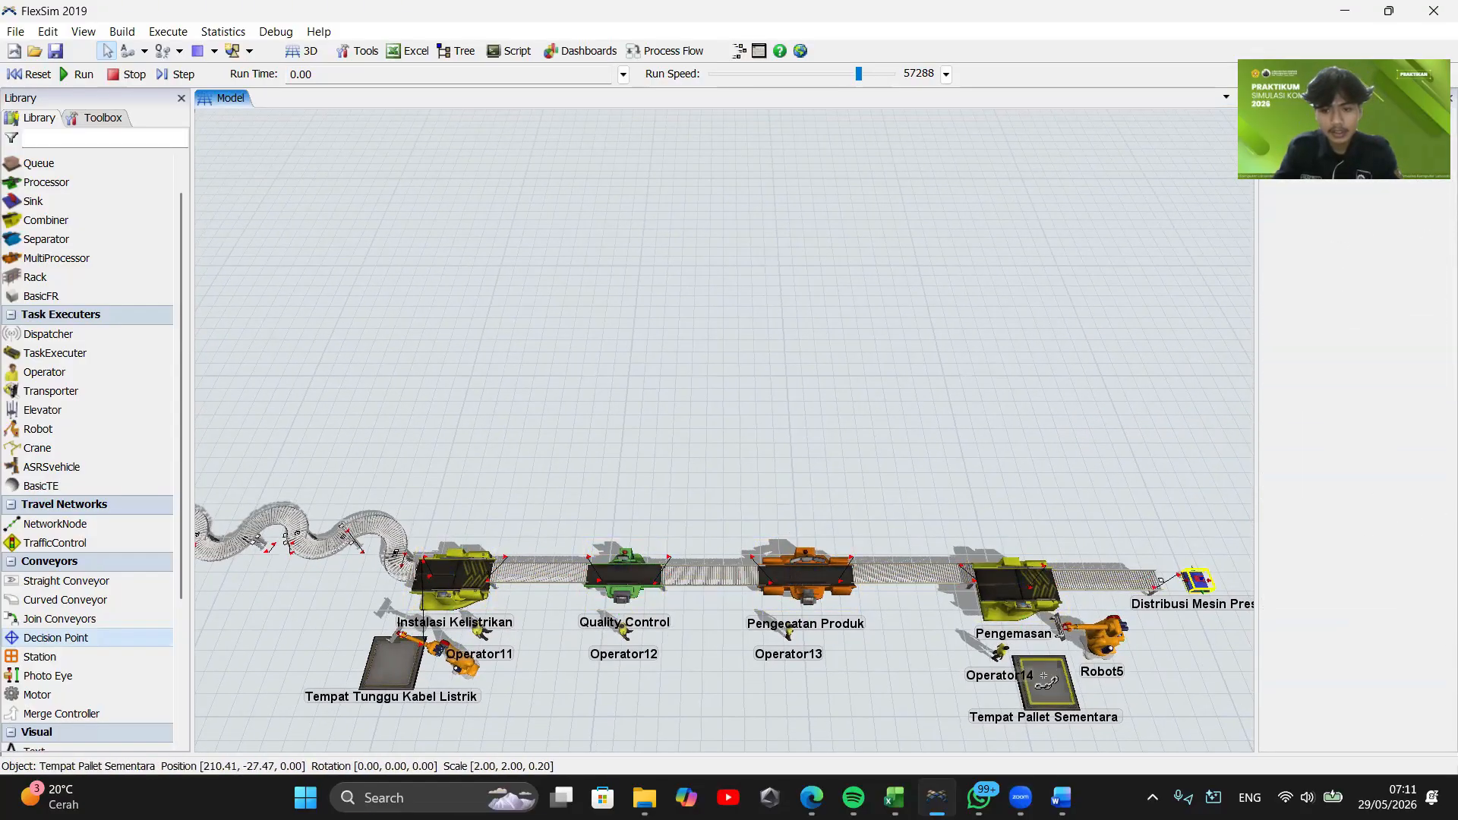
Connect the Penyimpanan Kabel Listrik rack to the Tempat Tunggu Kabel Listrik queue
drag(763, 661, 1077, 605)
scroll(765, 670, up, 3)
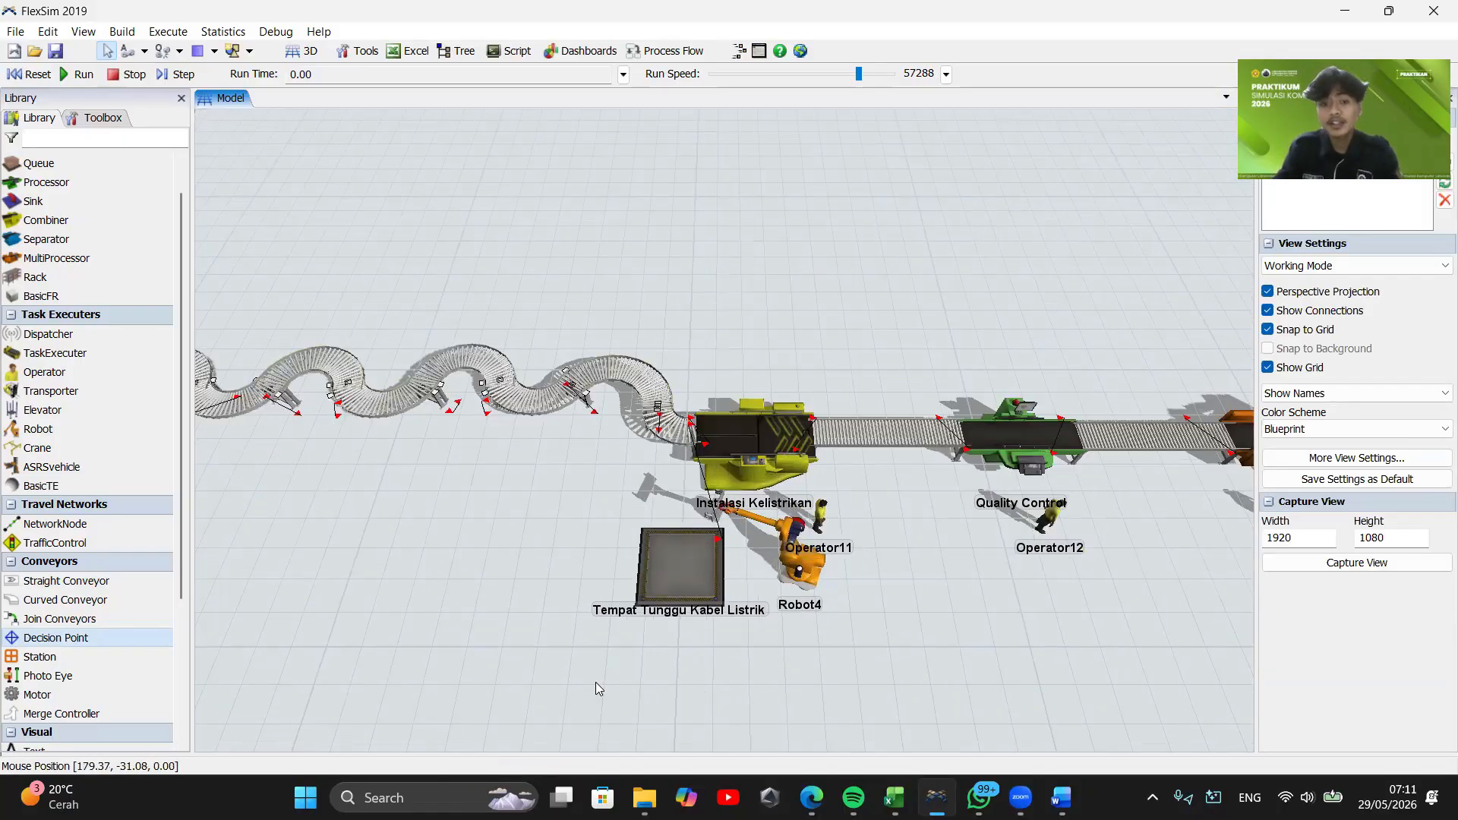
drag(596, 682, 908, 688)
scroll(726, 579, down, 3)
drag(560, 578, 959, 607)
drag(619, 612, 848, 648)
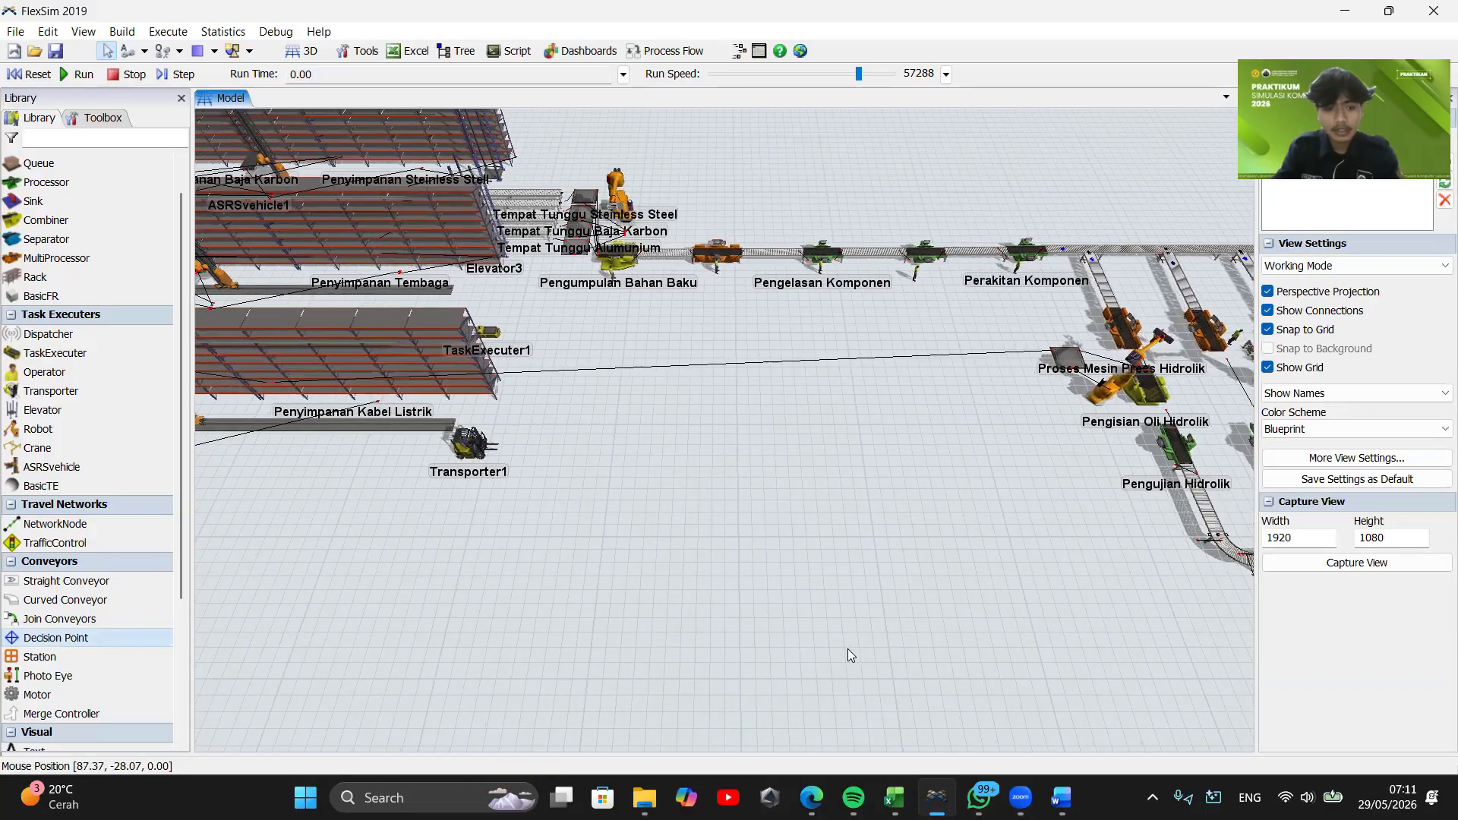
scroll(711, 515, down, 5)
drag(711, 522, 475, 558)
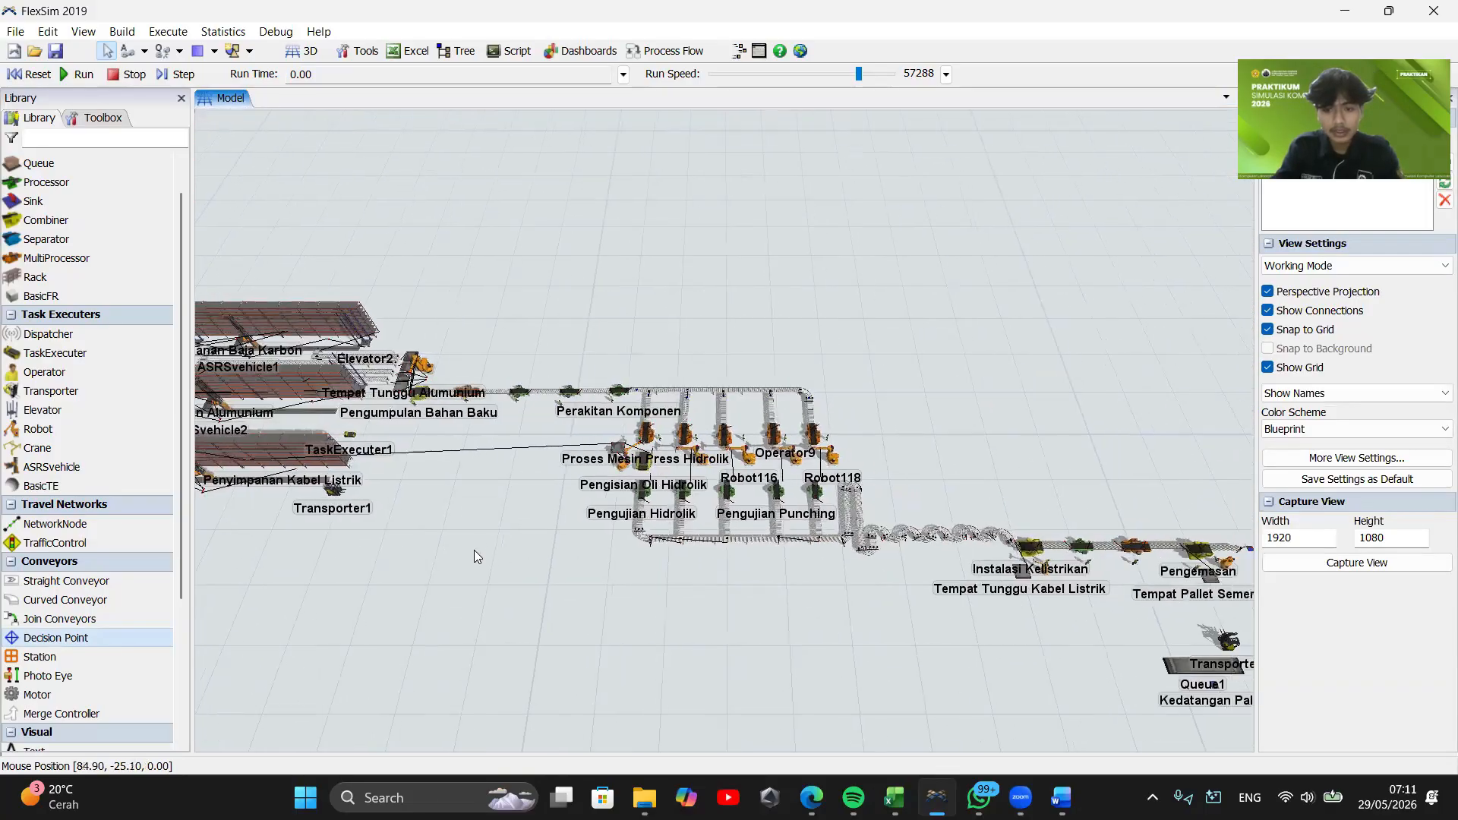
drag(313, 441, 1020, 575)
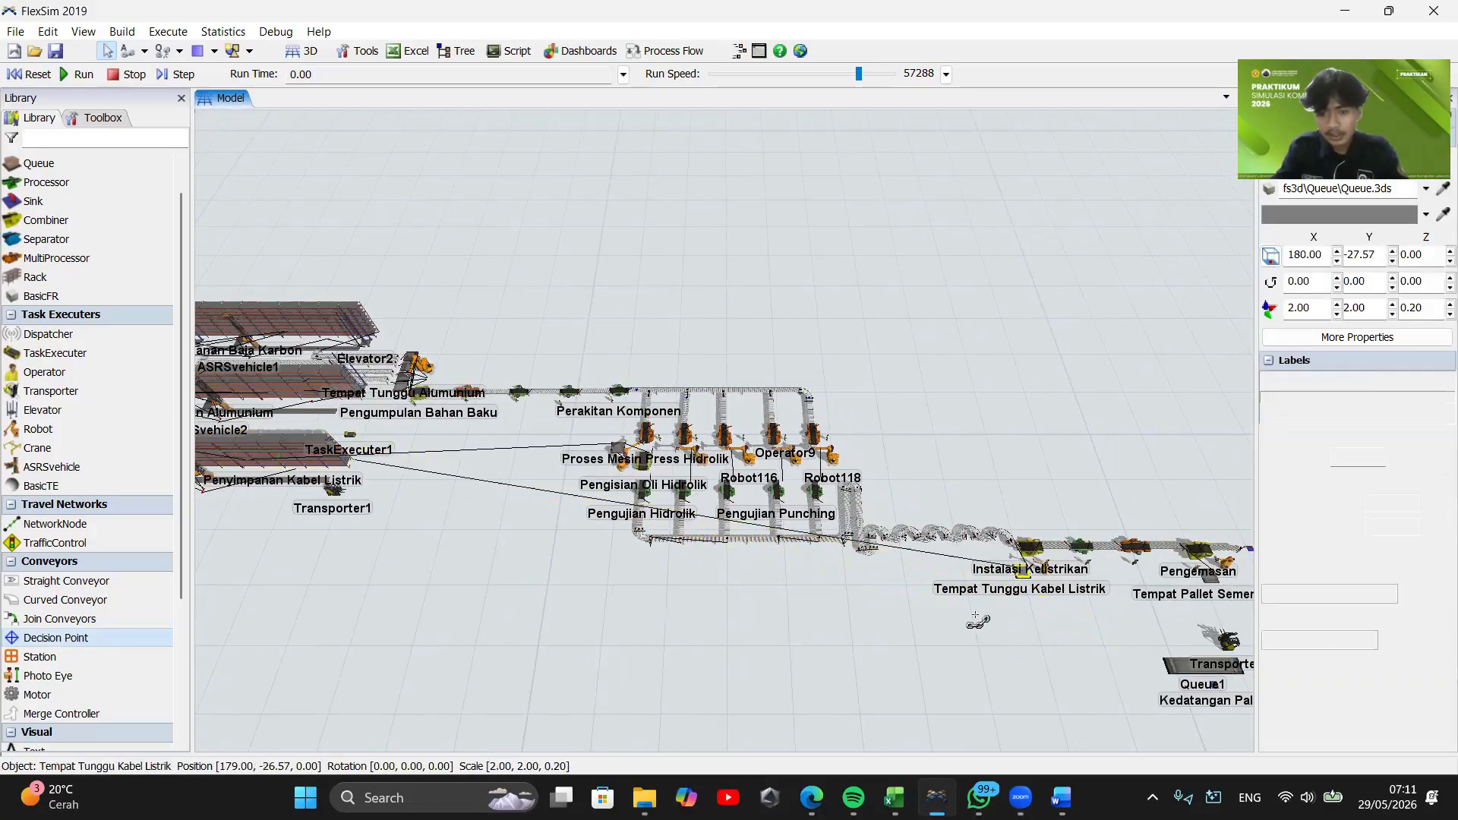
Connect the Kedatangan Pallet source to Queue1 and Queue1 to the Tempat Pallet Sementara queue
drag(871, 620, 457, 596)
scroll(809, 608, up, 3)
scroll(700, 718, up, 2)
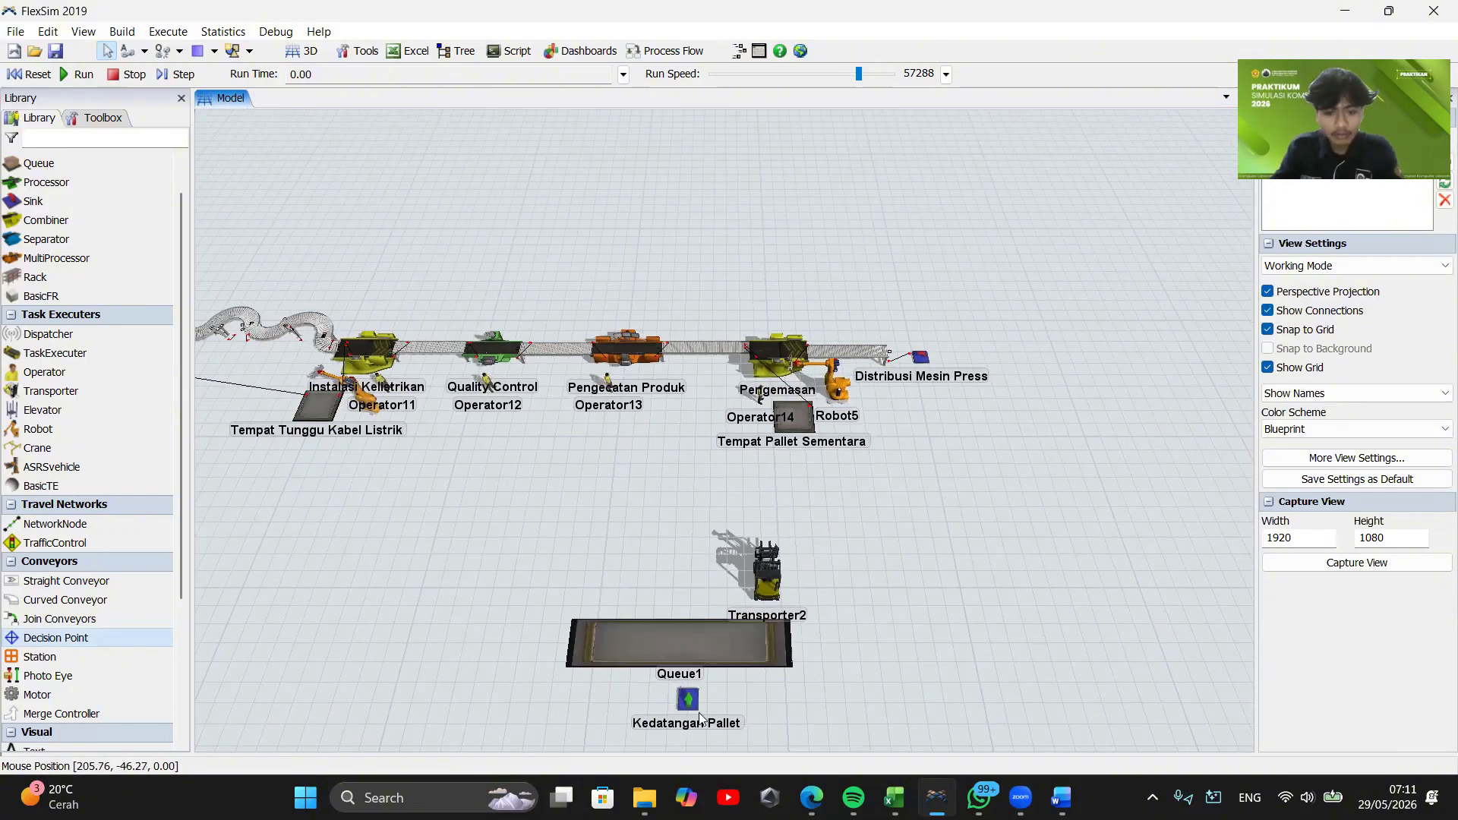
click(687, 705)
click(737, 642)
click(796, 427)
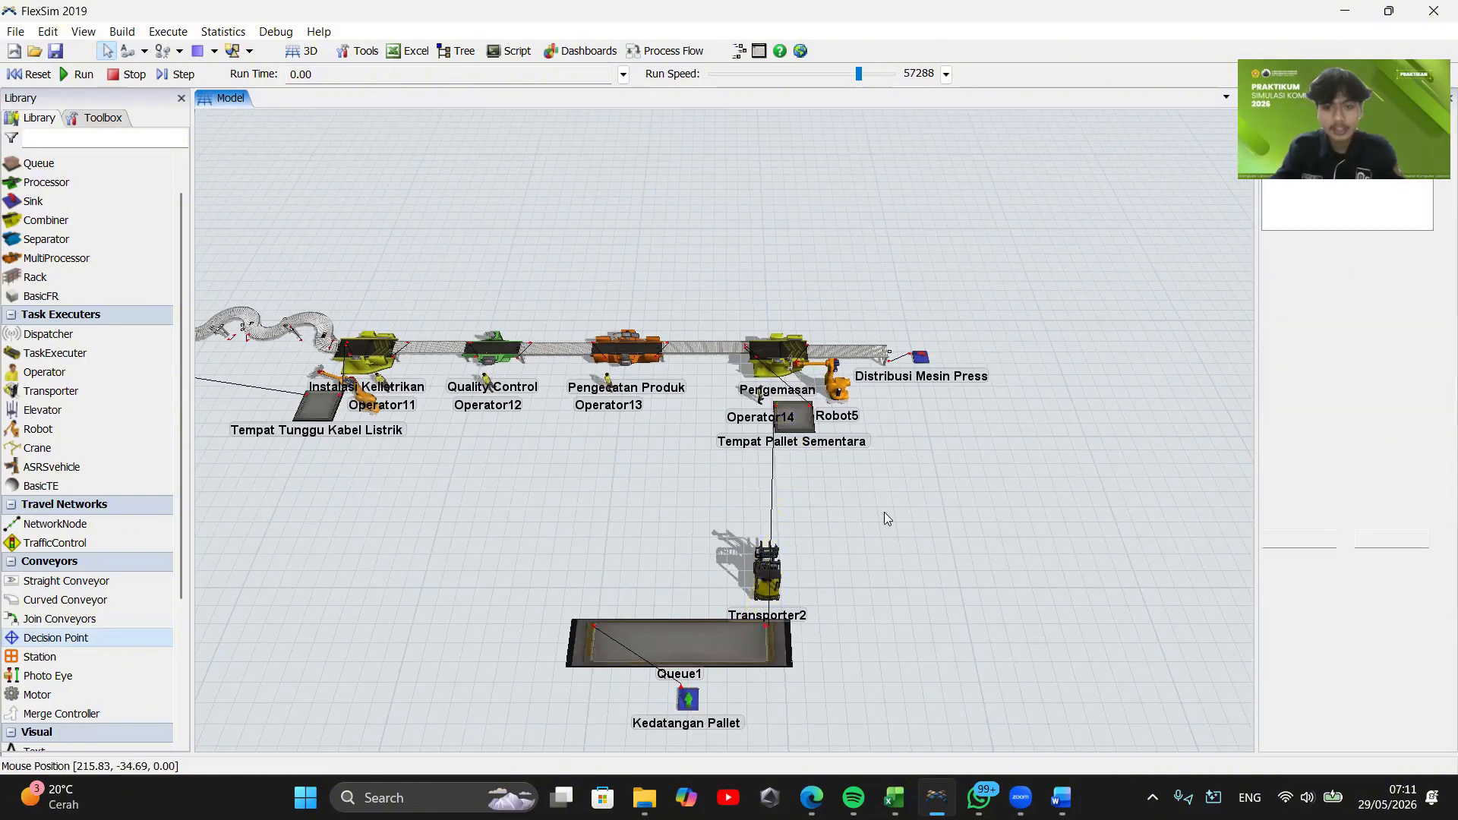
Connect each operator on the component line to its adjacent station, from Pengumpulan Bahan Baku through Perakitan Komponen
scroll(887, 528, up, 1)
drag(521, 545, 949, 645)
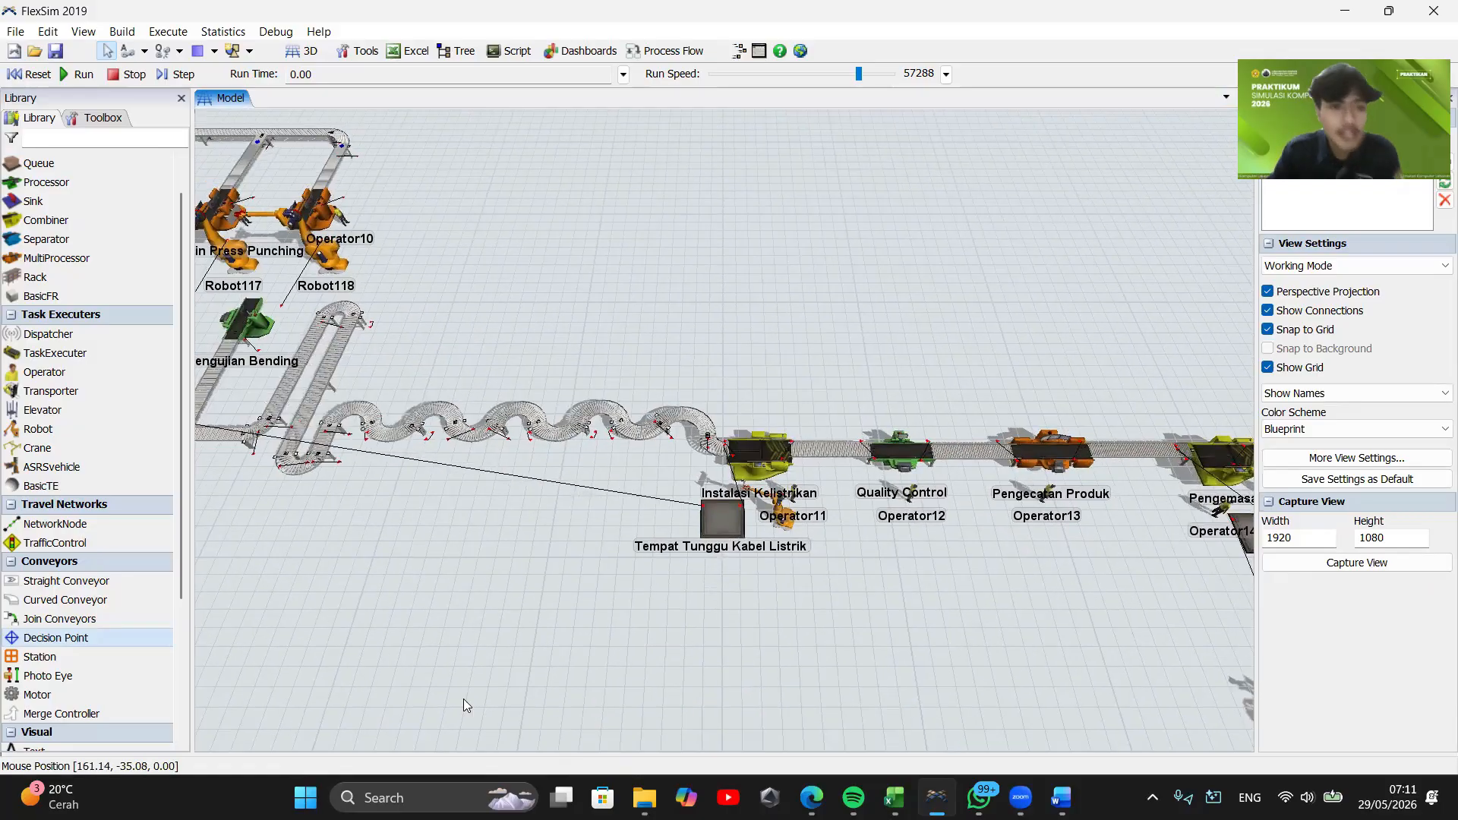
drag(463, 547, 950, 684)
drag(535, 616, 923, 741)
drag(343, 352, 945, 633)
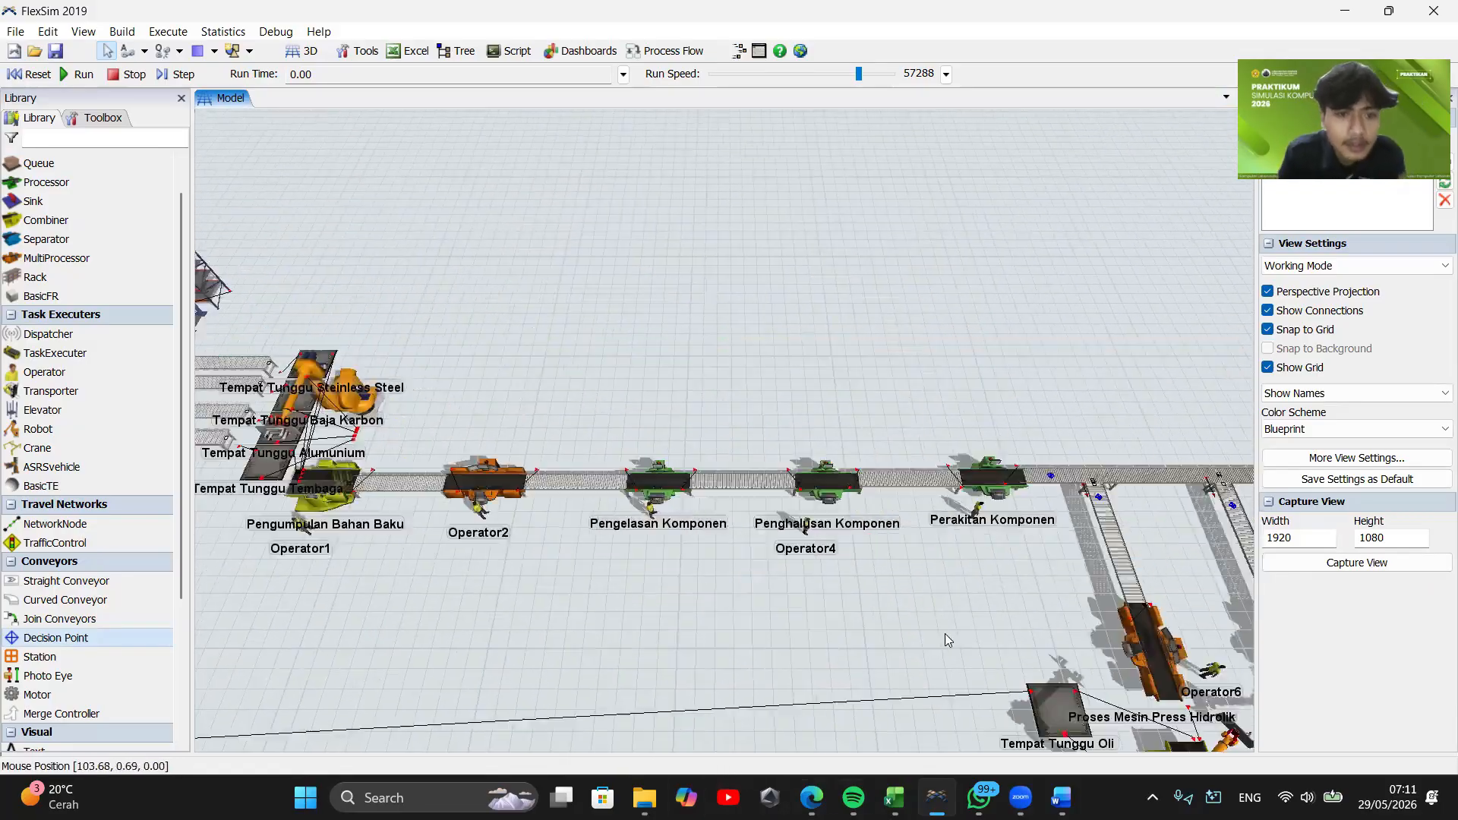
drag(578, 716, 760, 524)
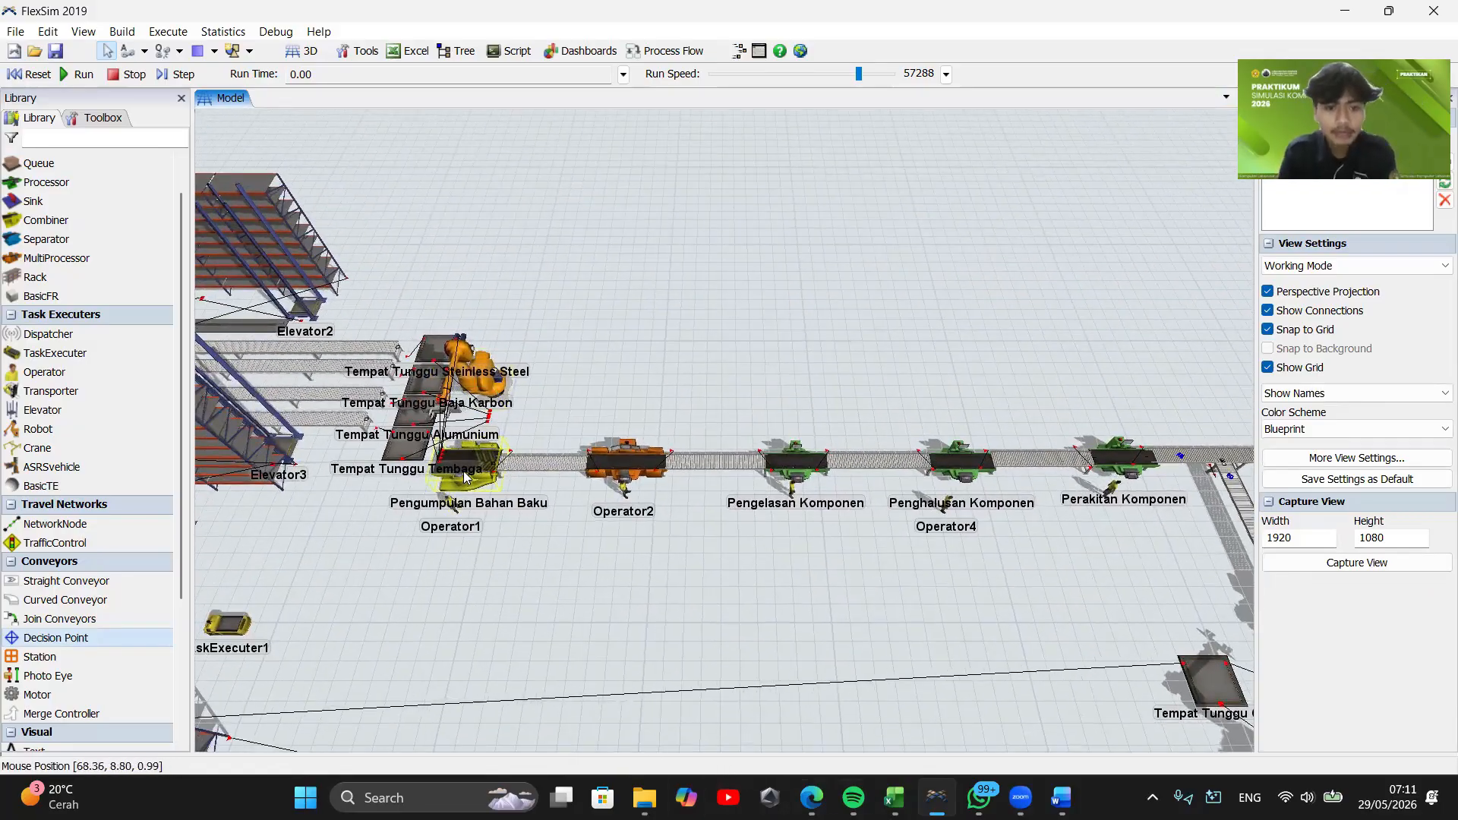
drag(562, 568, 520, 590)
click(414, 530)
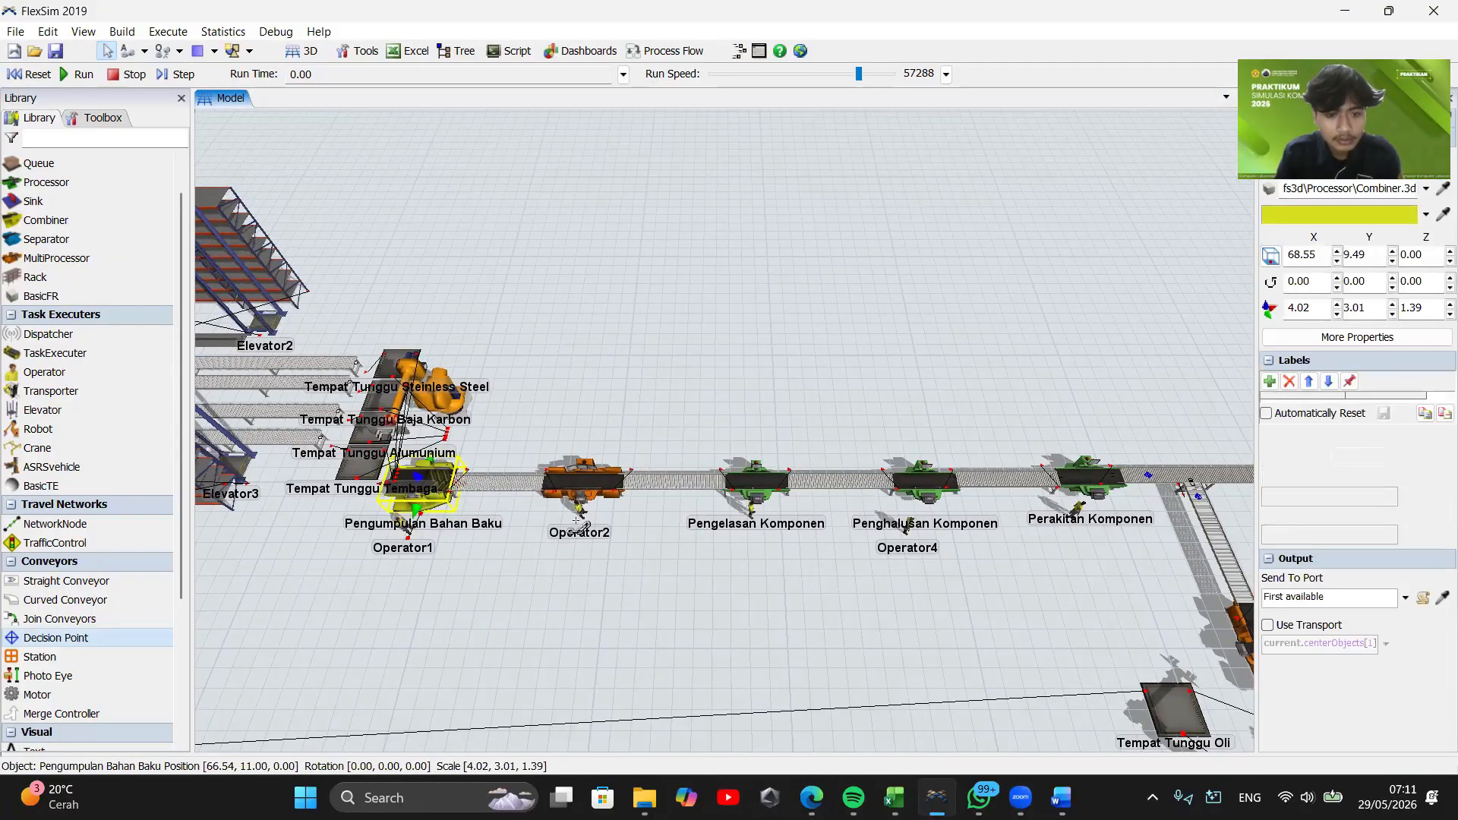
click(581, 482)
click(754, 480)
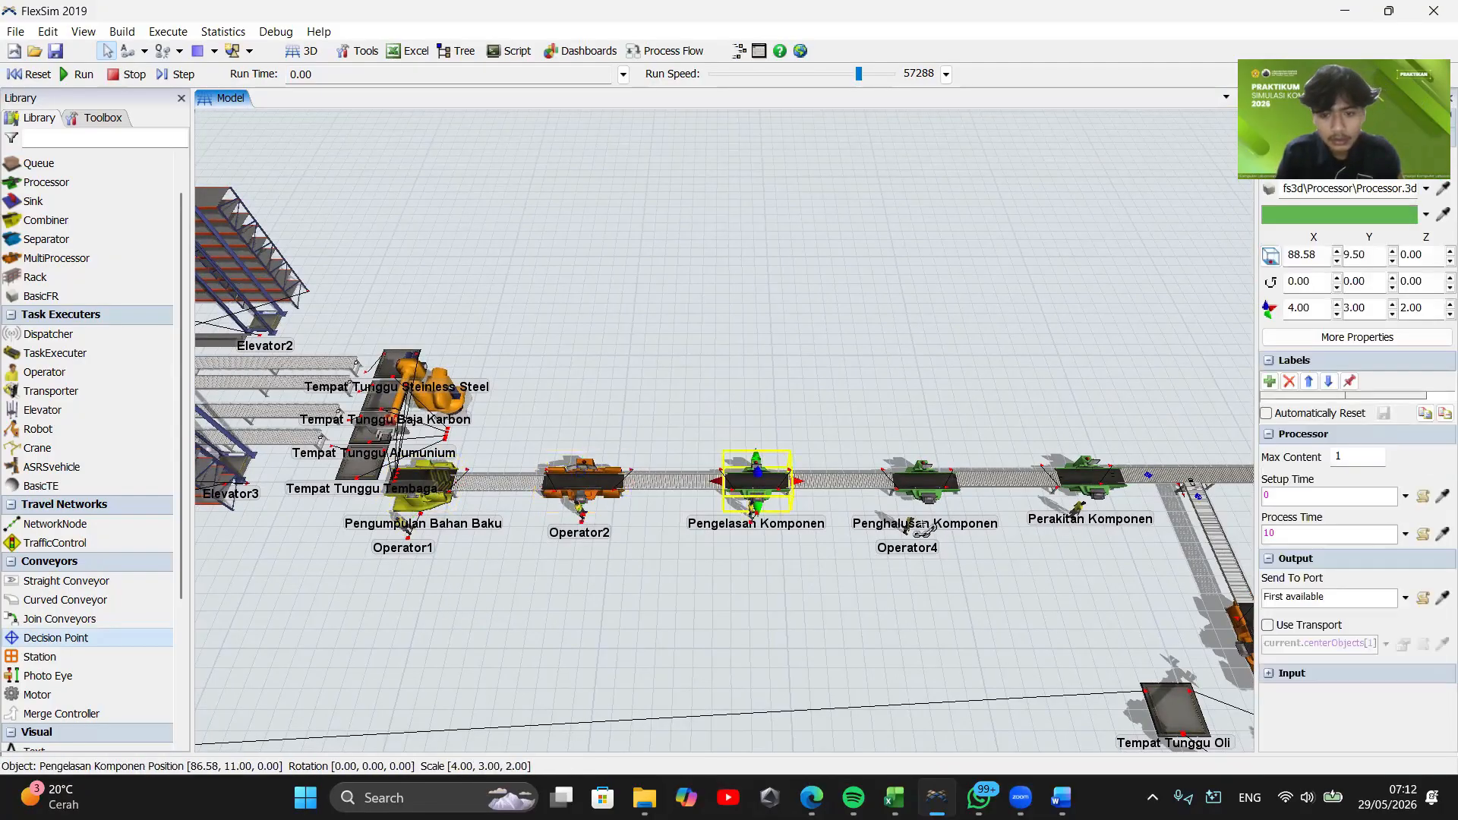
click(908, 522)
click(1082, 501)
Move Operator6 through Operator10 to the side of their press stations that faces the component line
drag(982, 568, 395, 428)
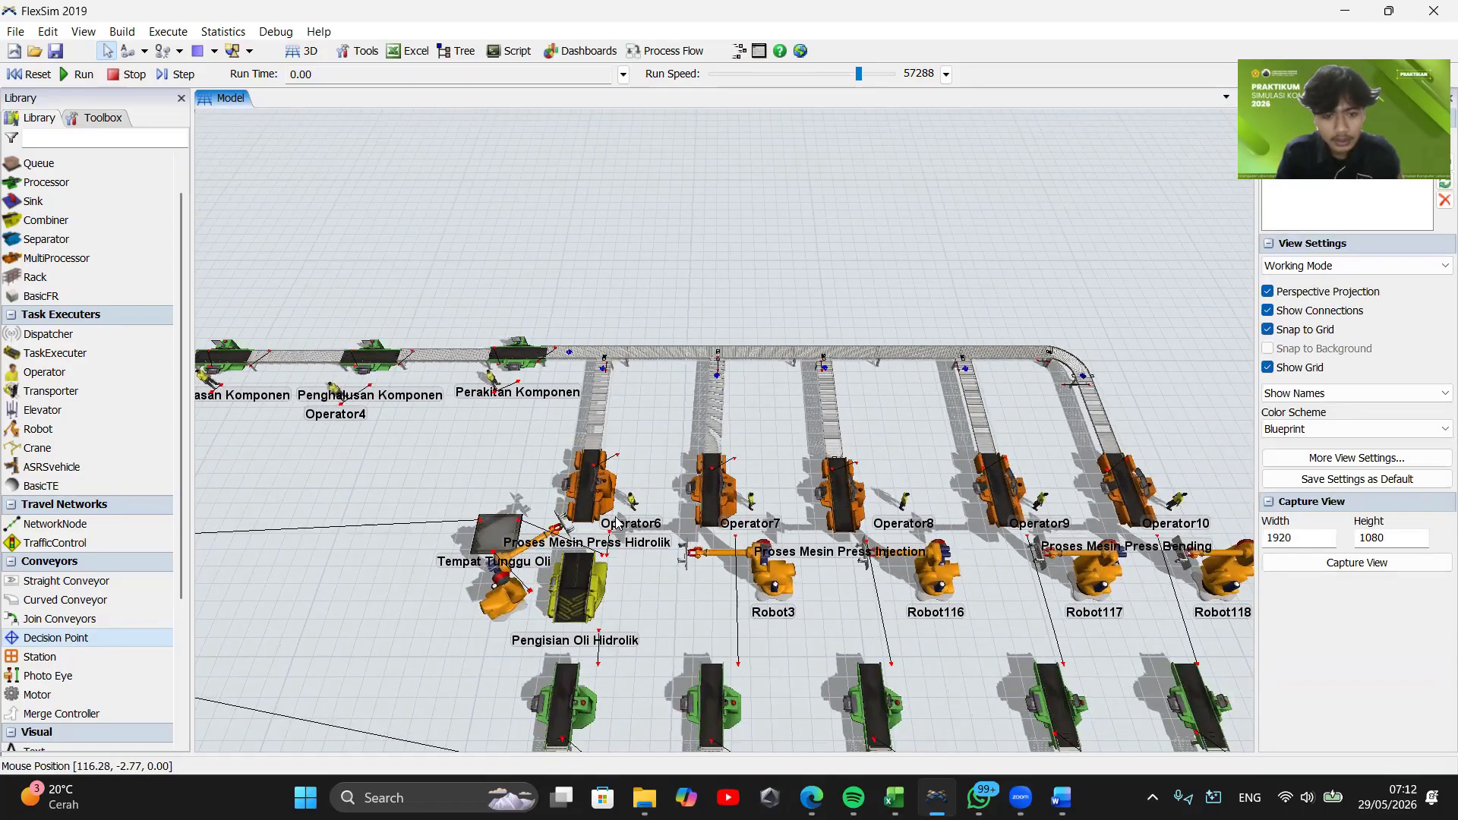
click(632, 501)
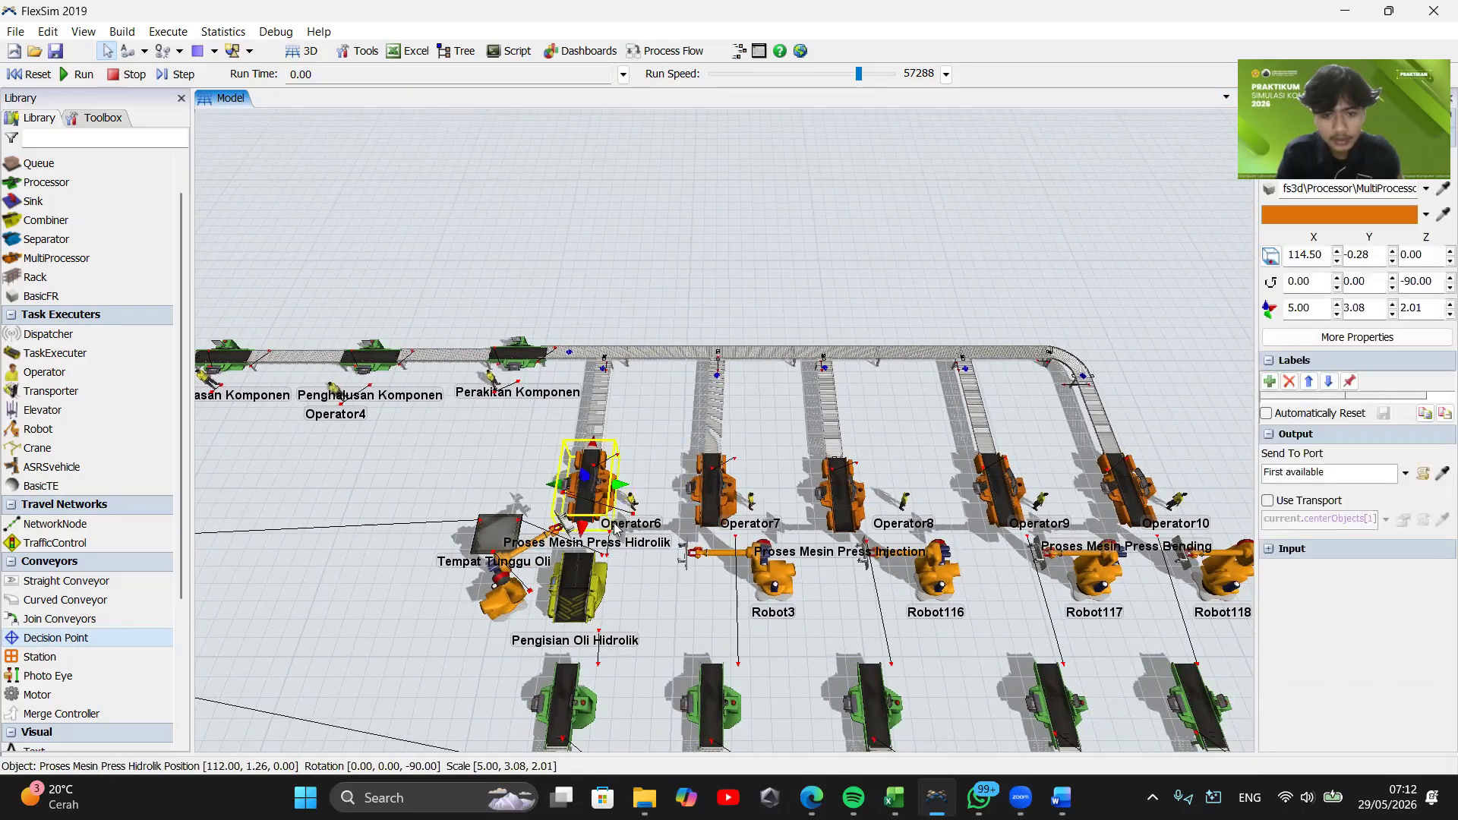
drag(630, 502, 545, 494)
drag(749, 504, 666, 502)
drag(904, 501, 801, 495)
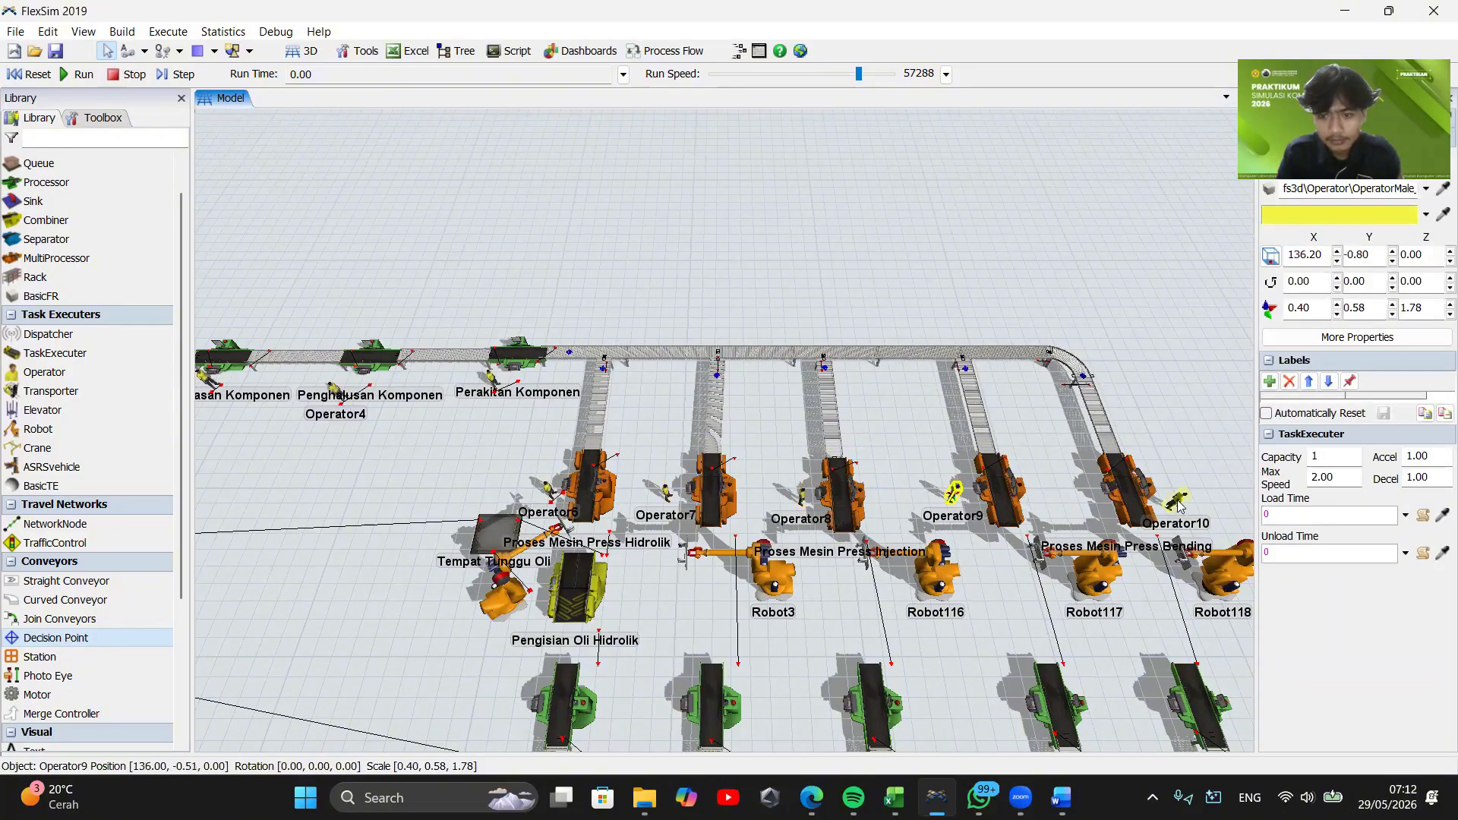
Connect Operator7 through Operator10 to their adjacent press stations, from Proses Mesin Press Mekanik through Proses Mesin Press Bending
click(667, 493)
click(711, 492)
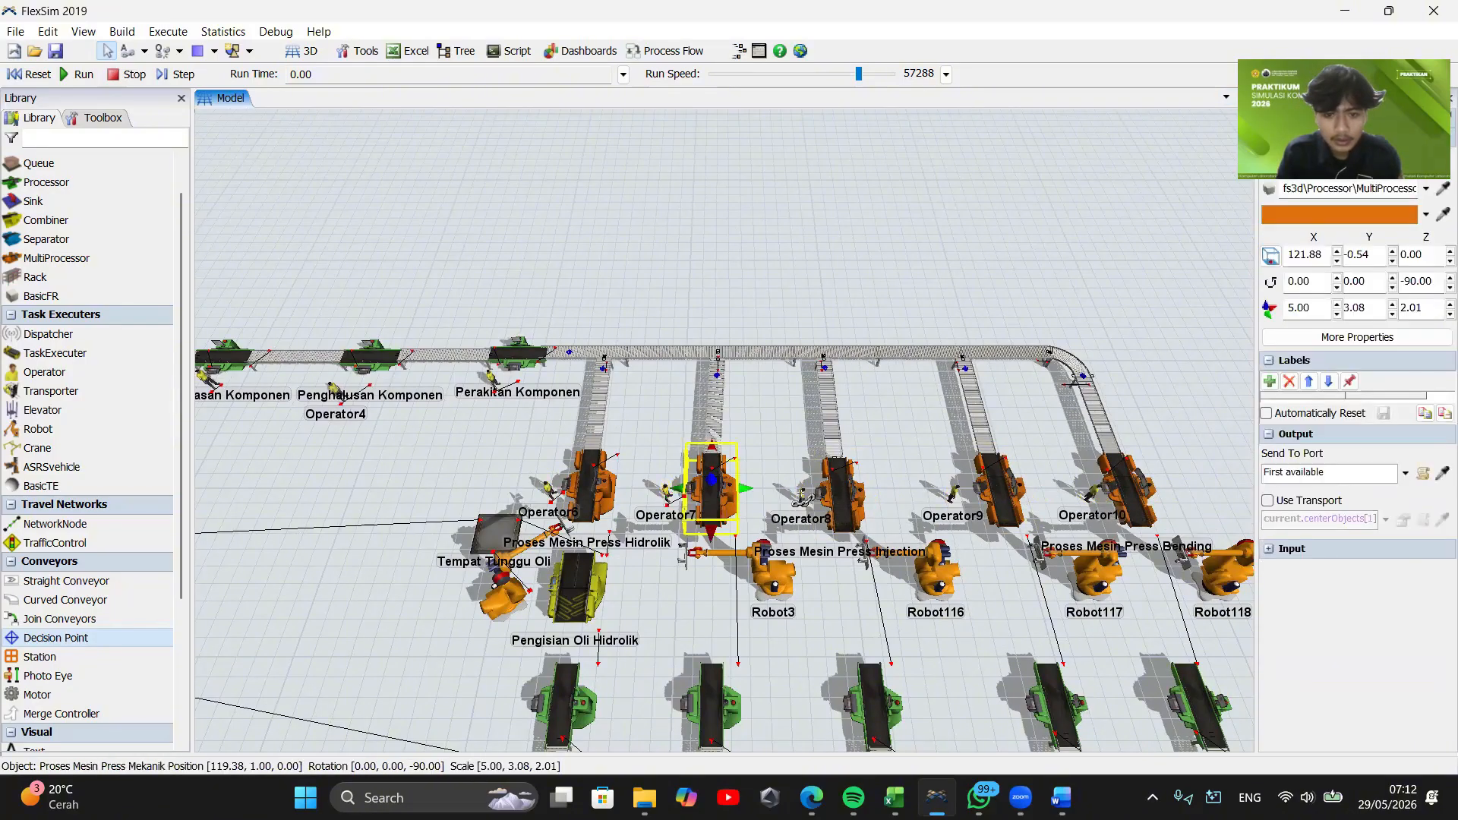
click(802, 495)
click(840, 495)
click(912, 493)
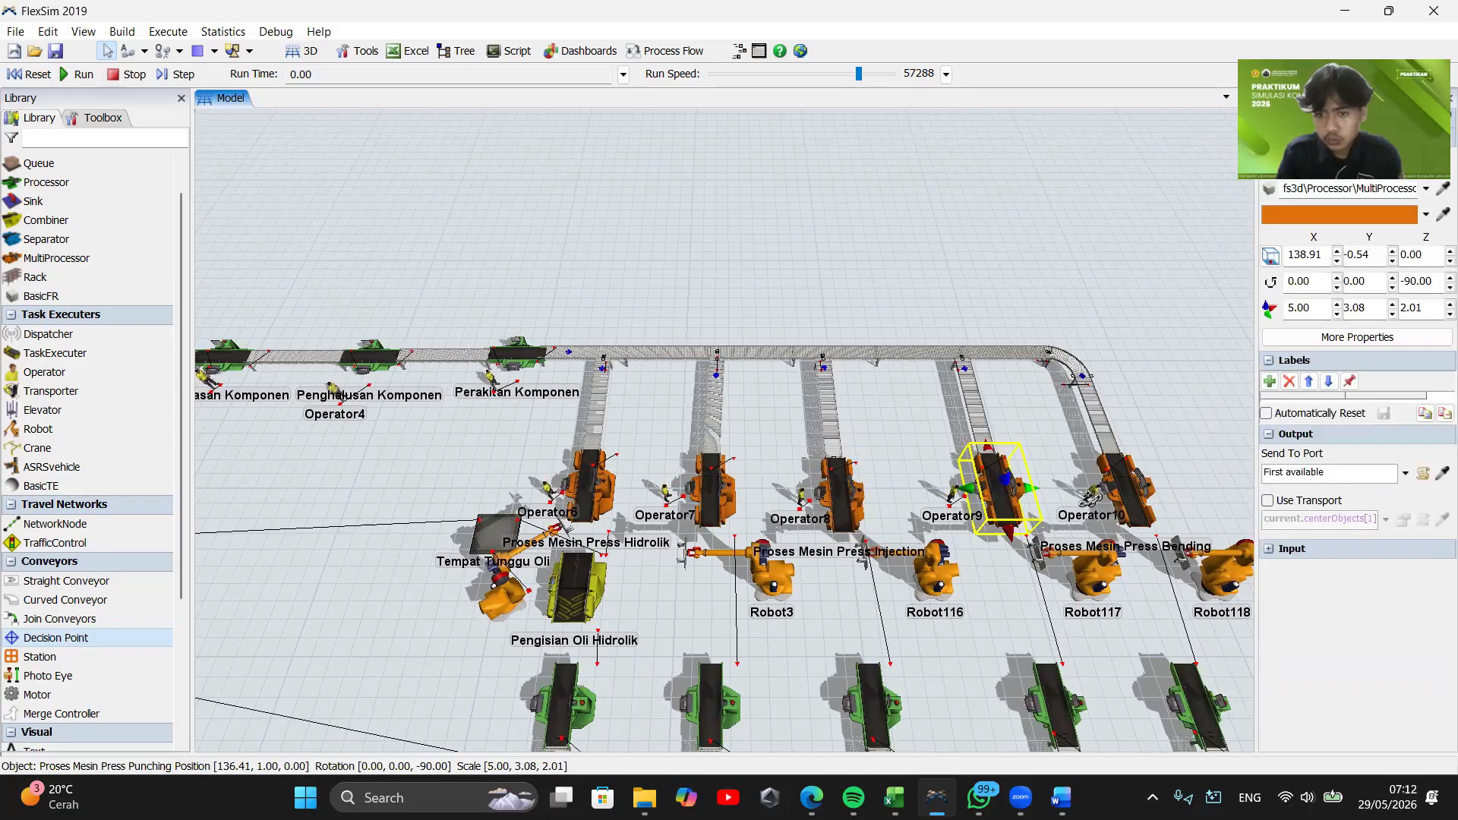
click(1128, 490)
Connect the Mekanik, Injection, Punching and Bending press stations to Robot3, Robot116, Robot117 and Robot118 respectively
click(711, 490)
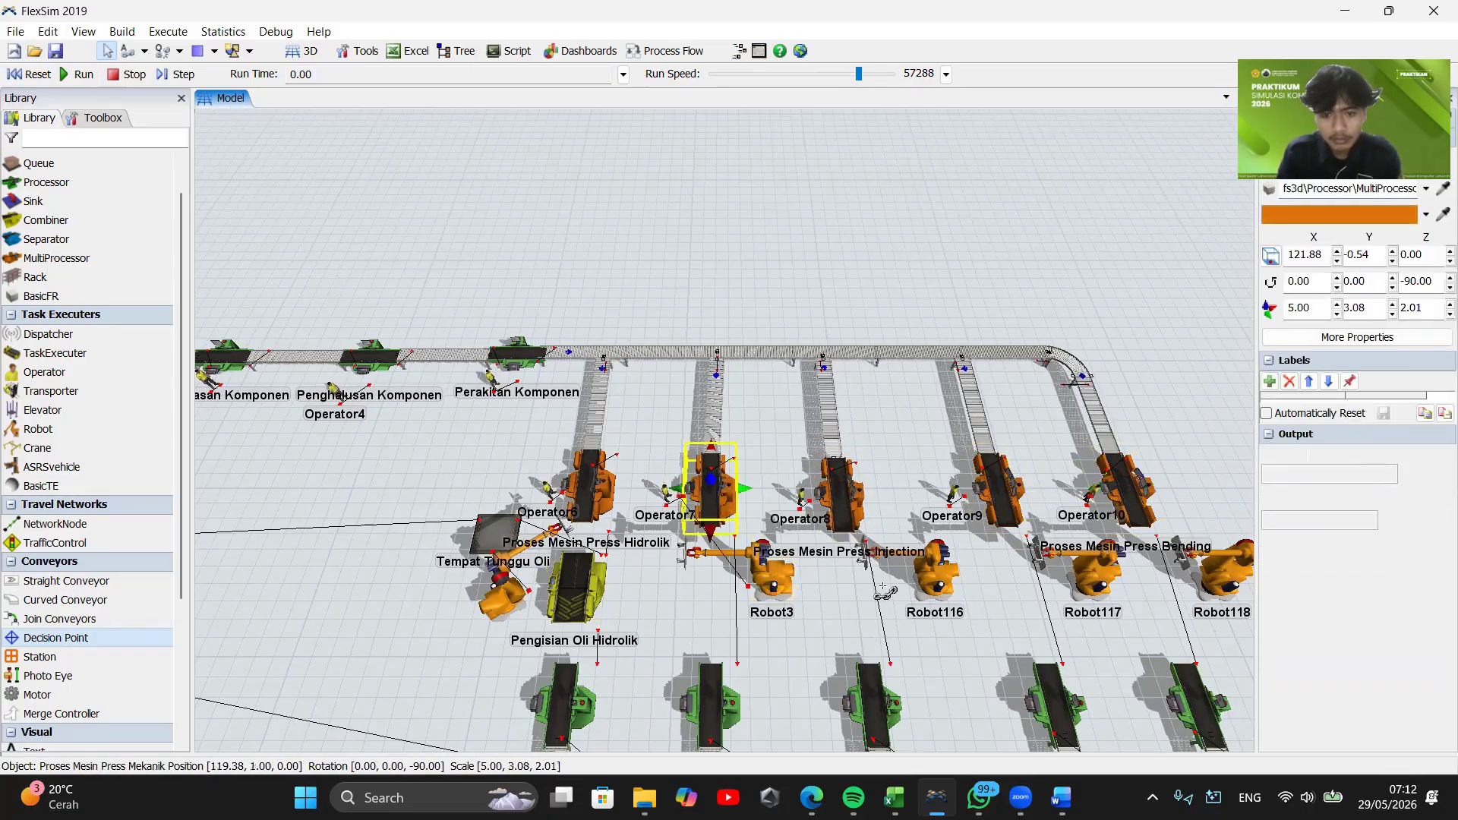
drag(1064, 569, 812, 502)
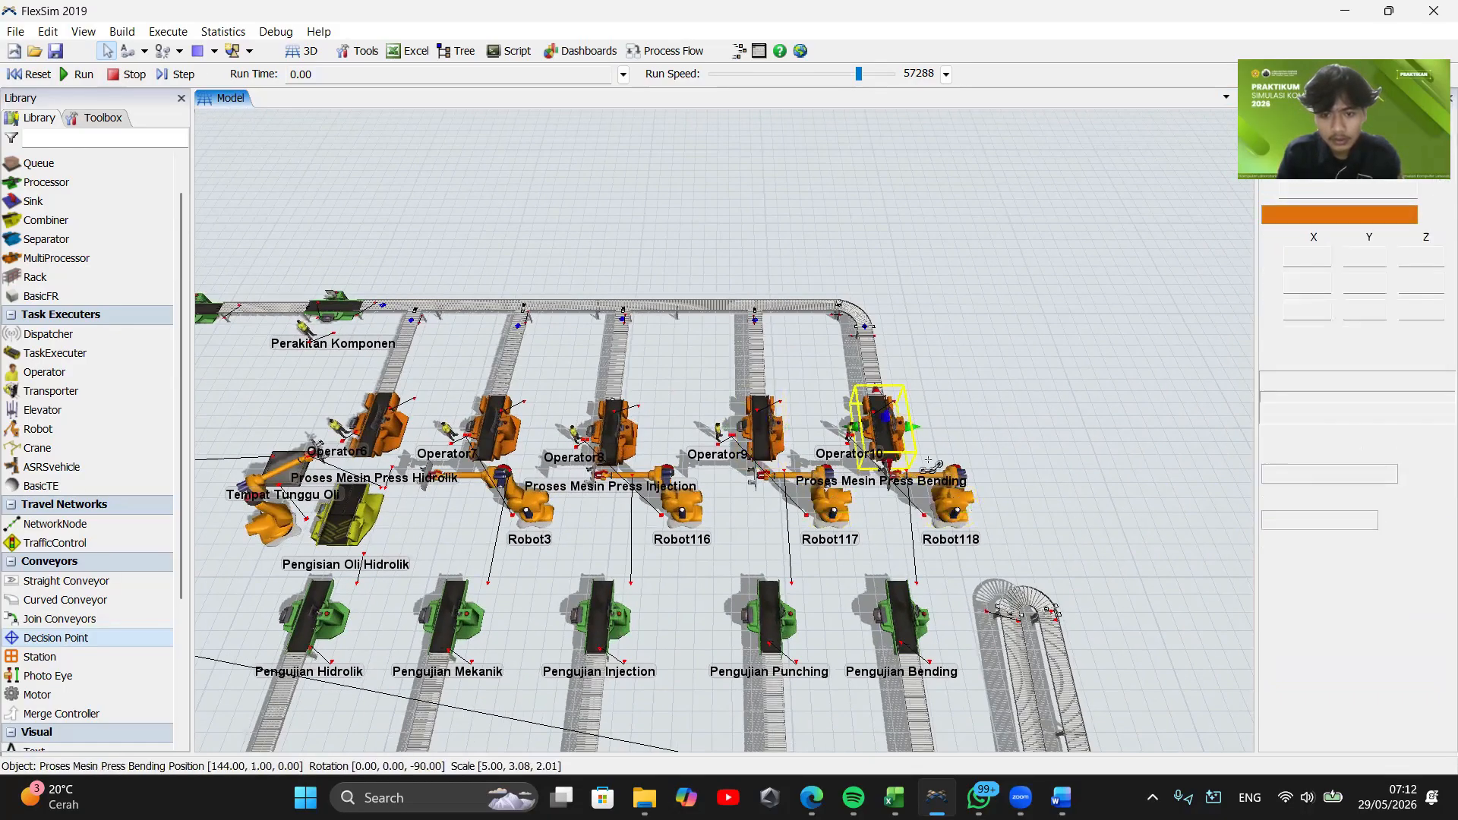
drag(1078, 460, 448, 199)
Connect Transporter2 to the Queue1 pallet queue
click(699, 467)
drag(896, 539, 408, 621)
drag(790, 524, 739, 561)
drag(608, 626, 866, 580)
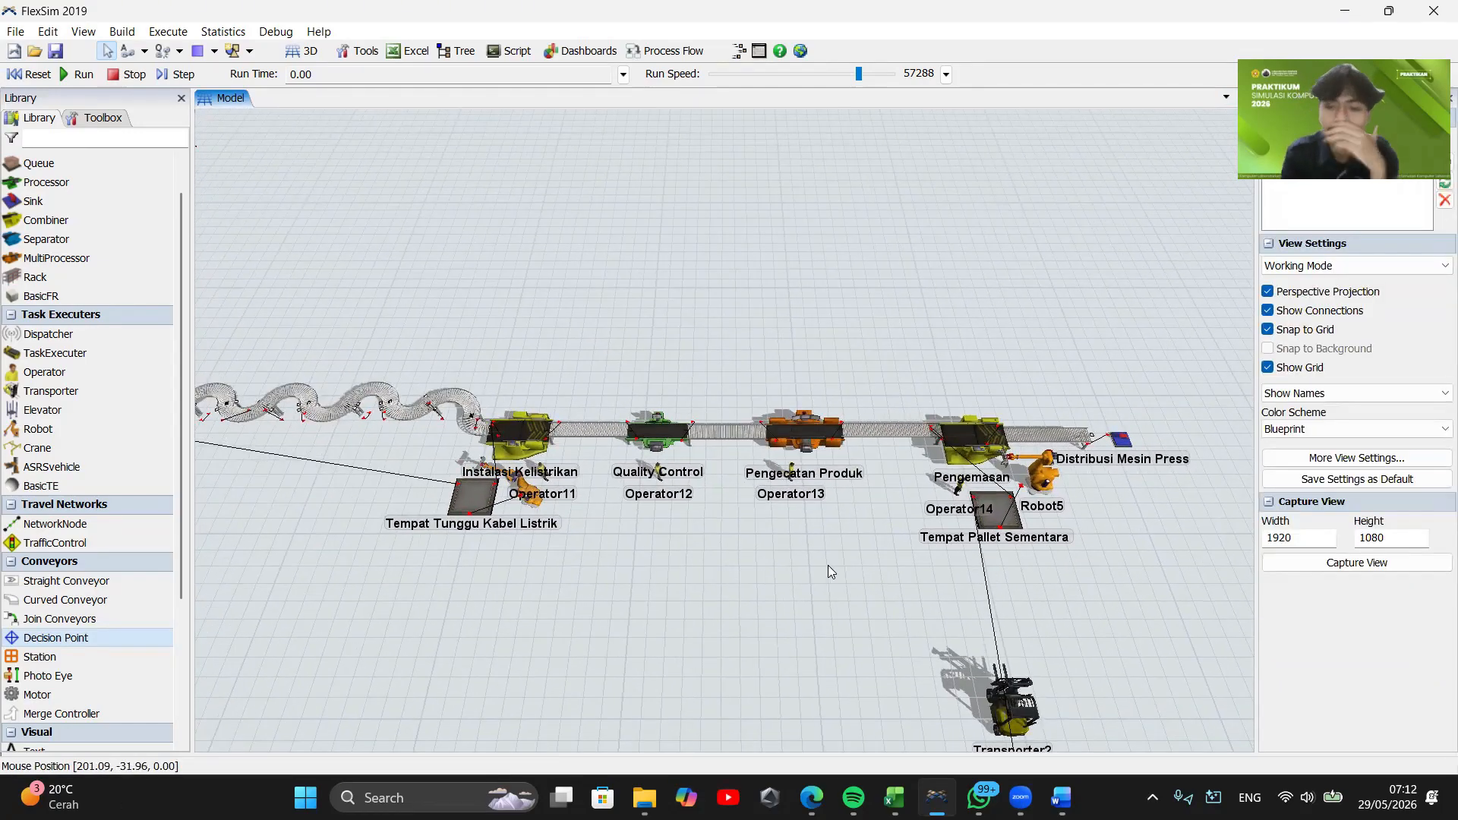
drag(792, 553, 717, 480)
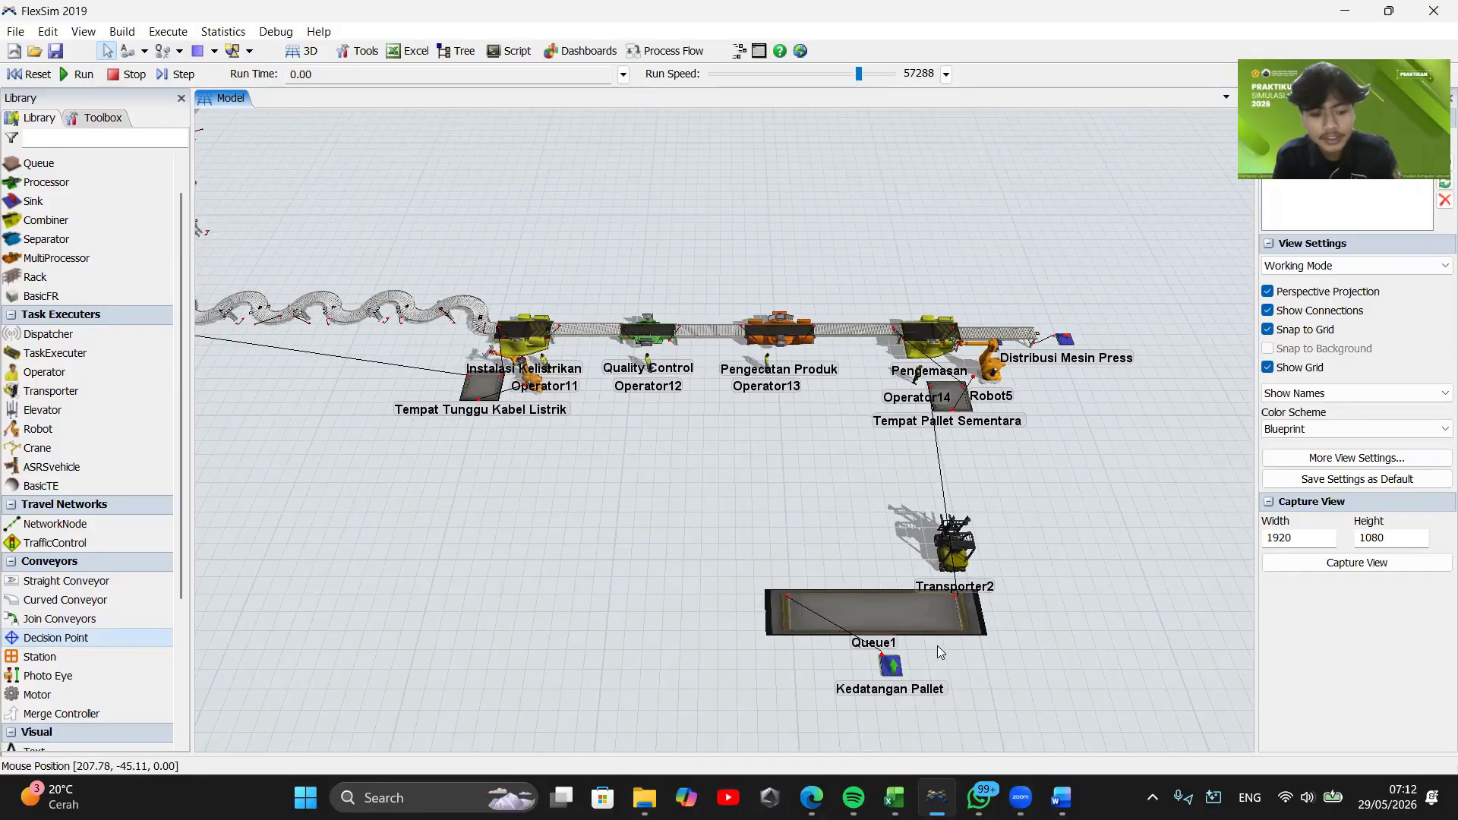
click(954, 544)
Connect TaskExecuter1 to the Penyimpanan Kabel Listrik rack and Transporter1 to the Penyimpanan Oli Hidrolik rack
drag(509, 507, 963, 655)
drag(486, 455, 842, 534)
right_drag(841, 533, 790, 583)
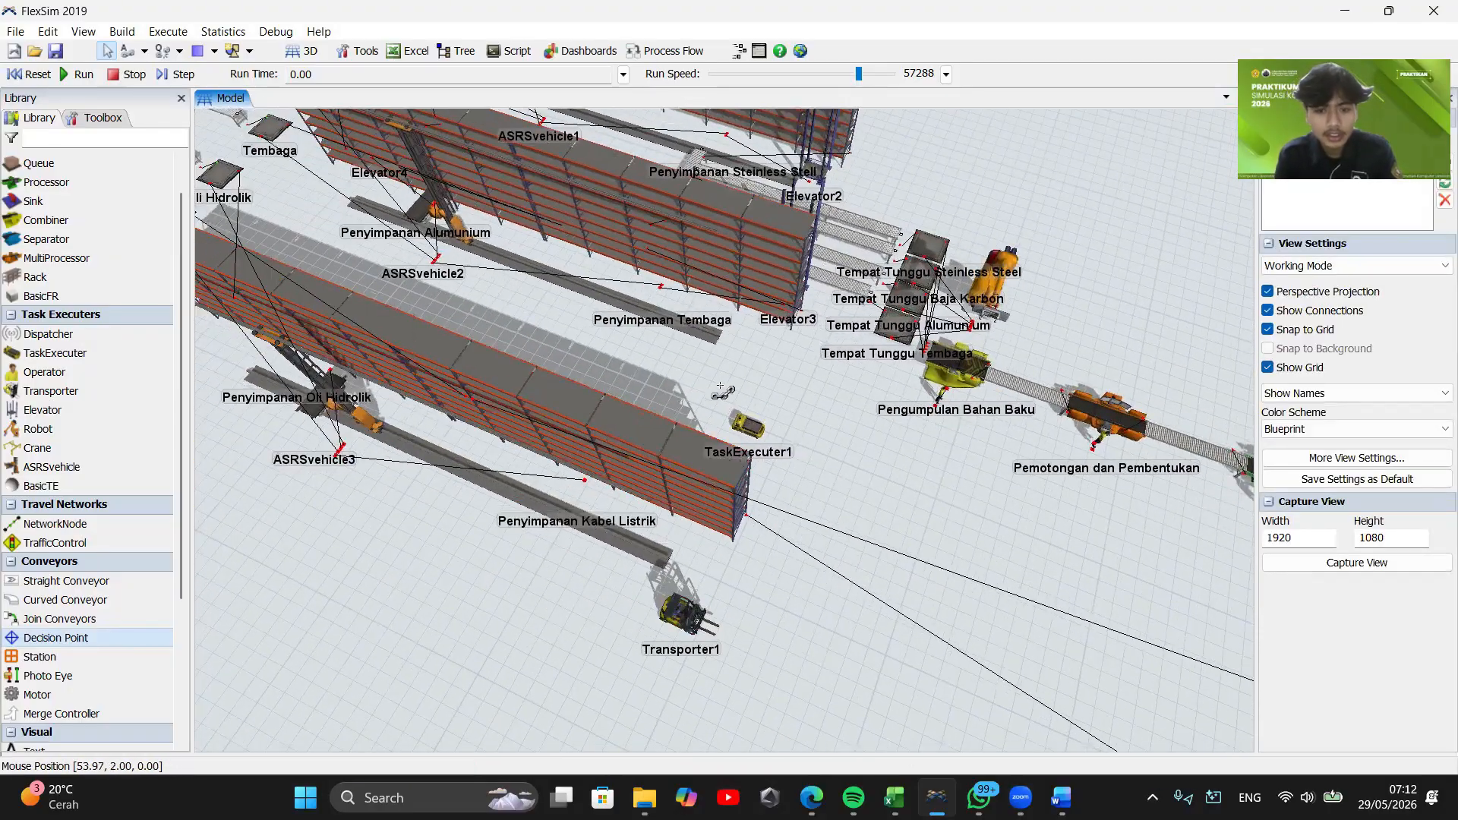
click(748, 425)
click(643, 454)
drag(746, 642, 901, 638)
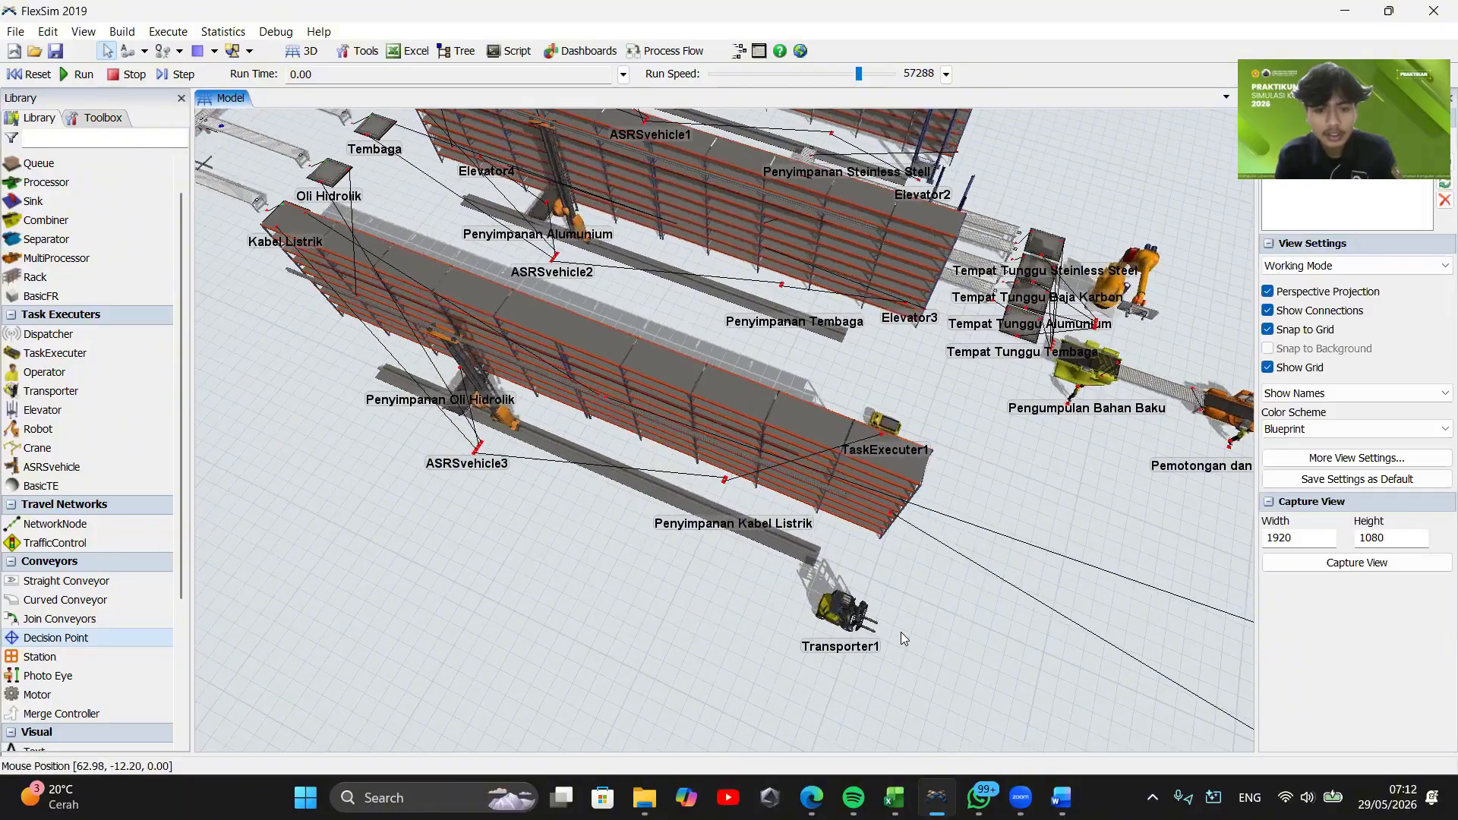
click(842, 614)
click(493, 383)
Enable Use Transport for the Baja Karbon queue's output with current.centerObjects[1] as the transport reference
right_drag(526, 550, 857, 593)
scroll(567, 516, down, 5)
drag(857, 592, 912, 559)
drag(562, 668, 490, 594)
mouse_move(491, 594)
right_down()
mouse_move(505, 603)
mouse_move(510, 584)
right_up()
drag(511, 584, 756, 571)
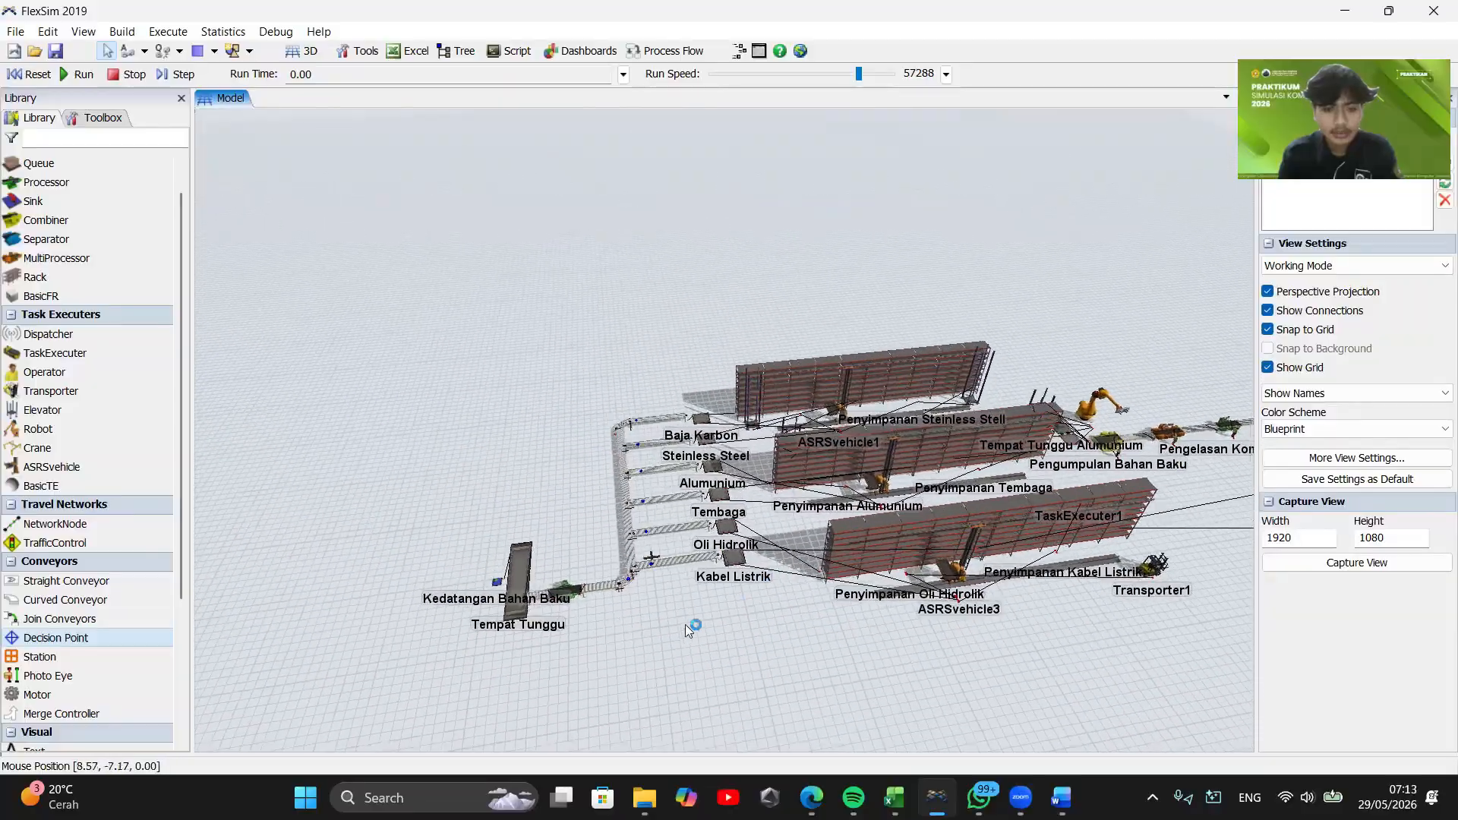
drag(686, 625, 435, 697)
mouse_move(874, 386)
right_down()
mouse_move(831, 397)
mouse_move(870, 389)
right_up()
scroll(844, 422, up, 5)
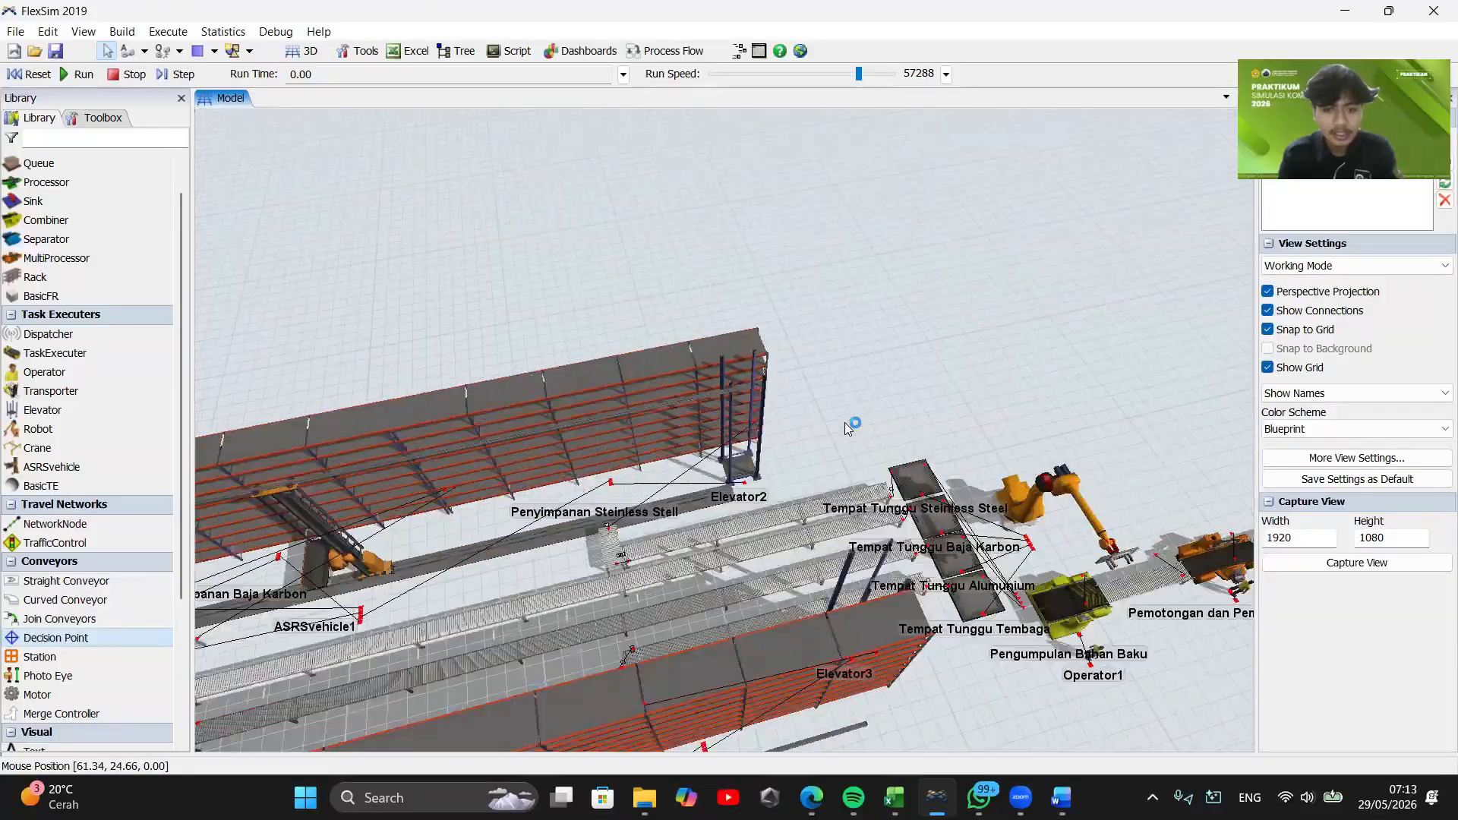
drag(845, 423, 1076, 342)
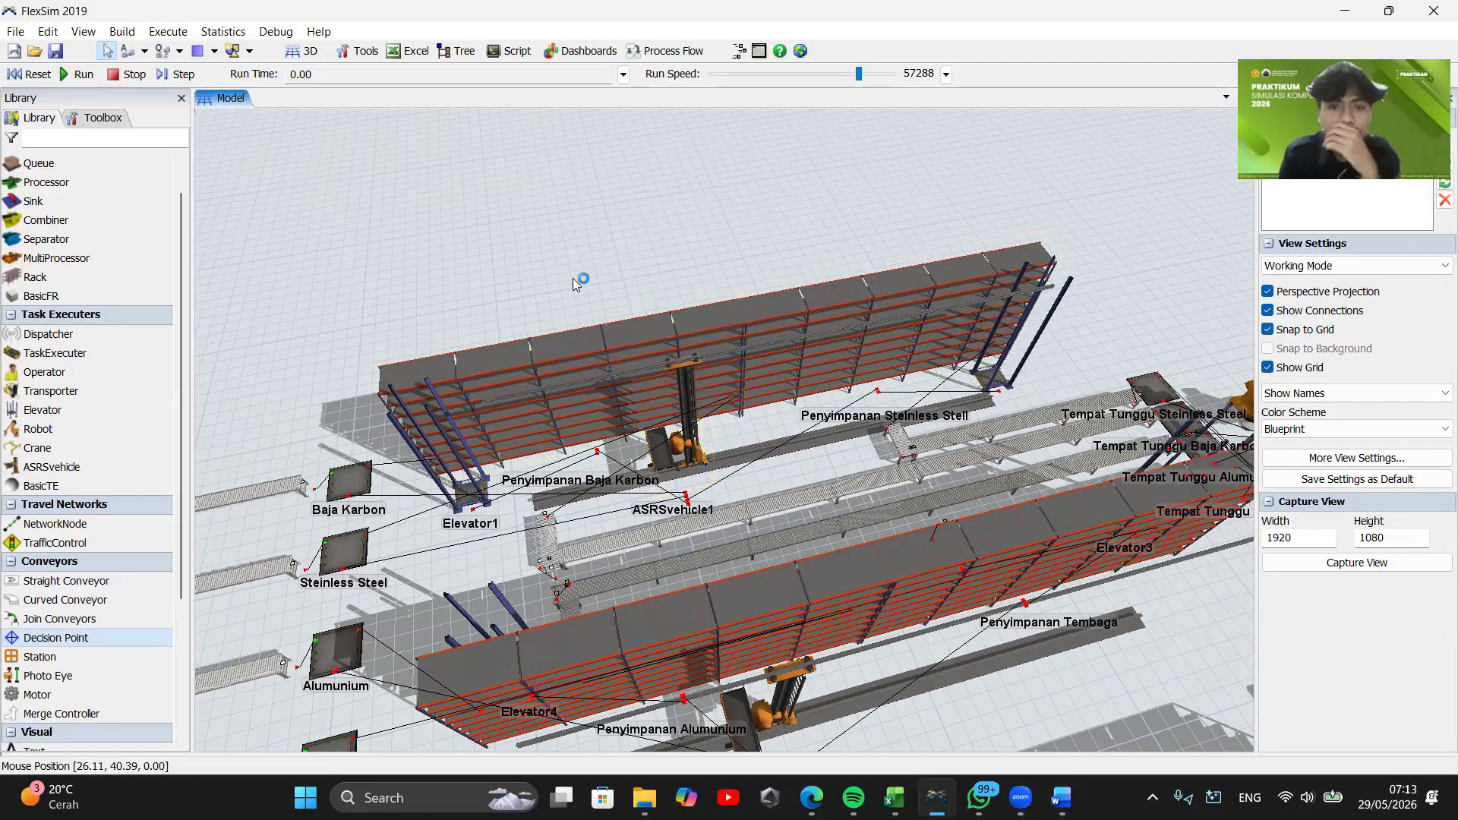
drag(575, 283, 661, 262)
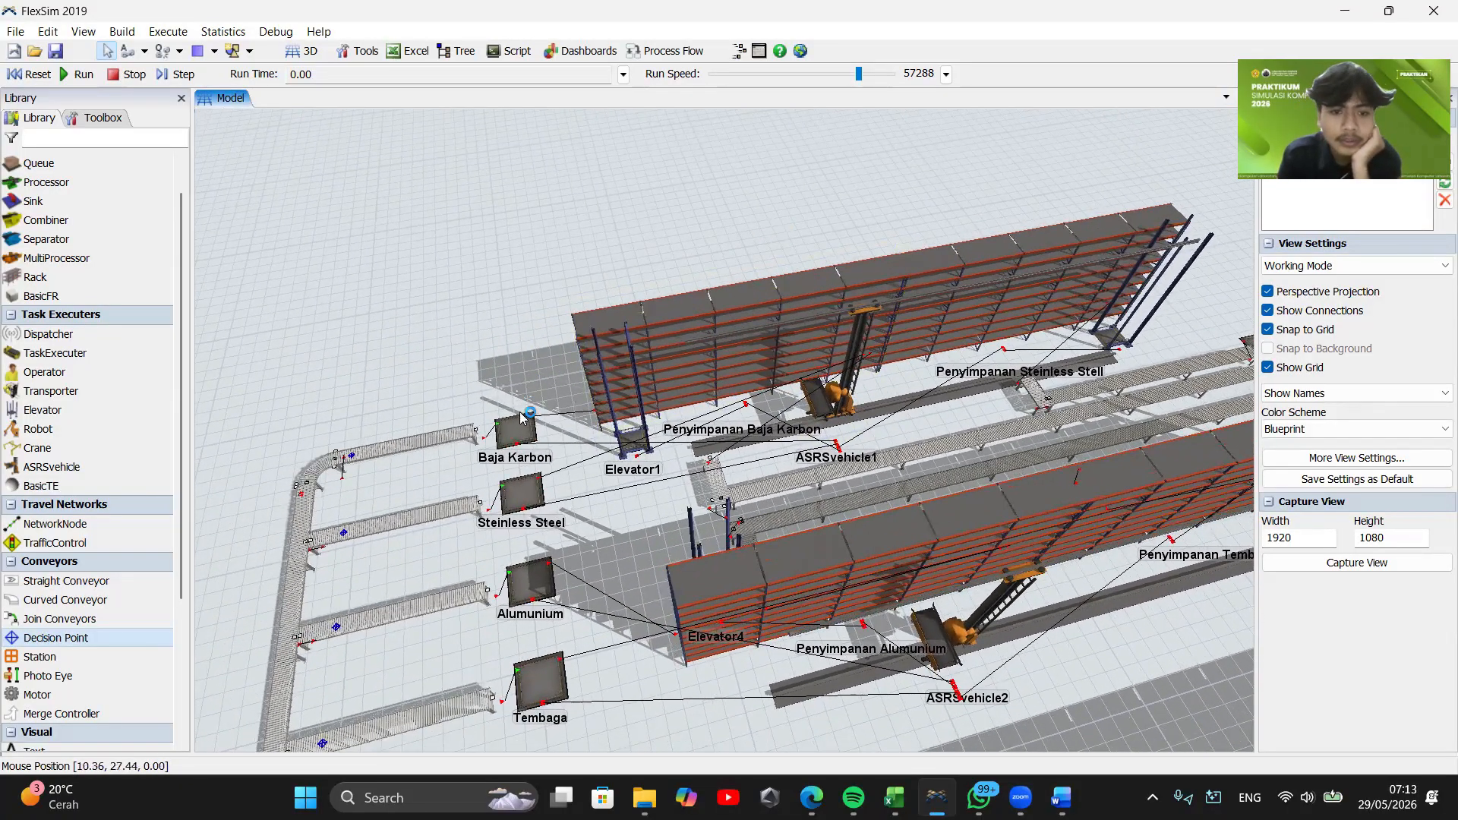
double_click(523, 418)
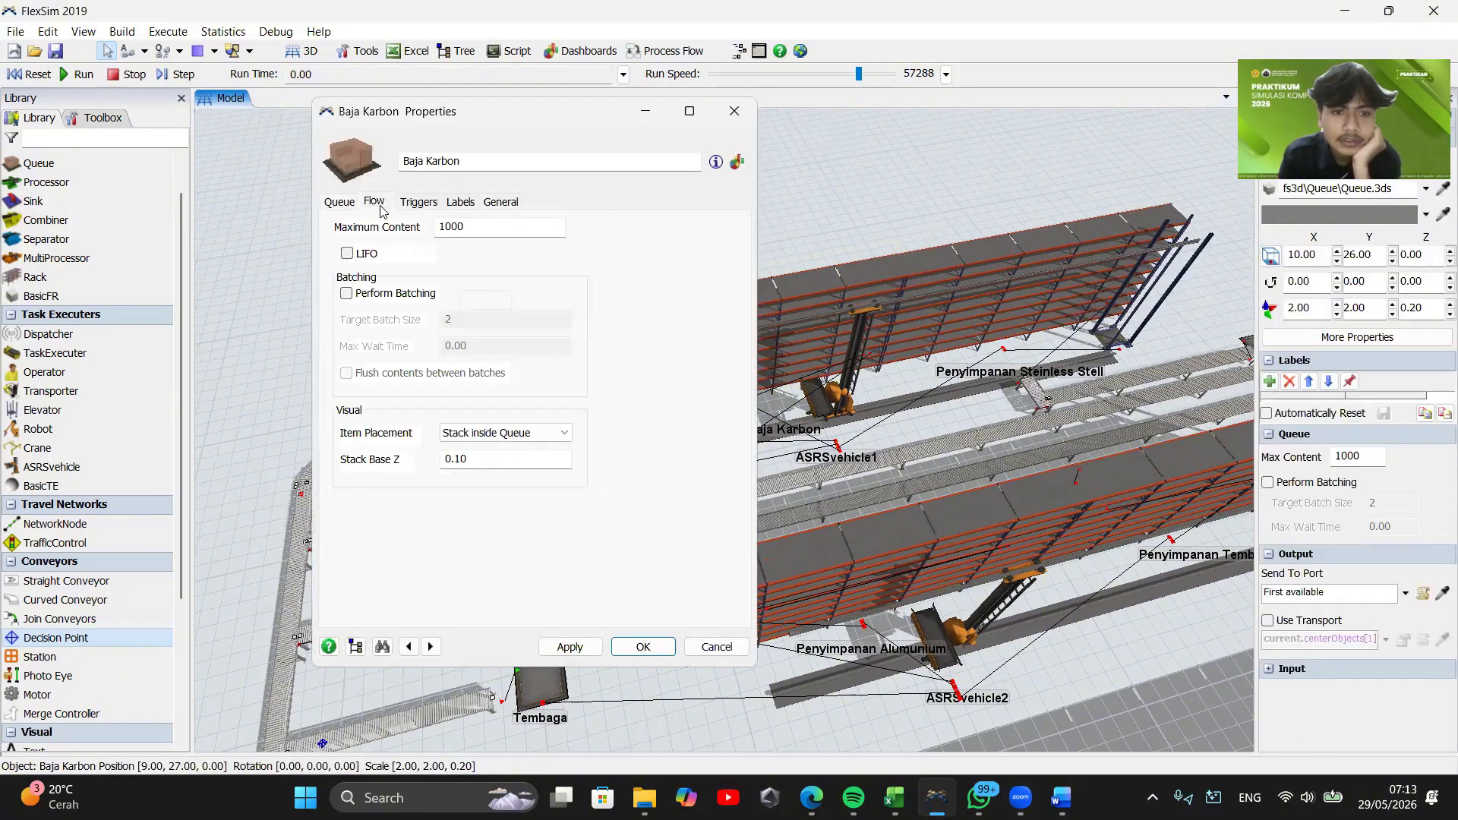
click(377, 202)
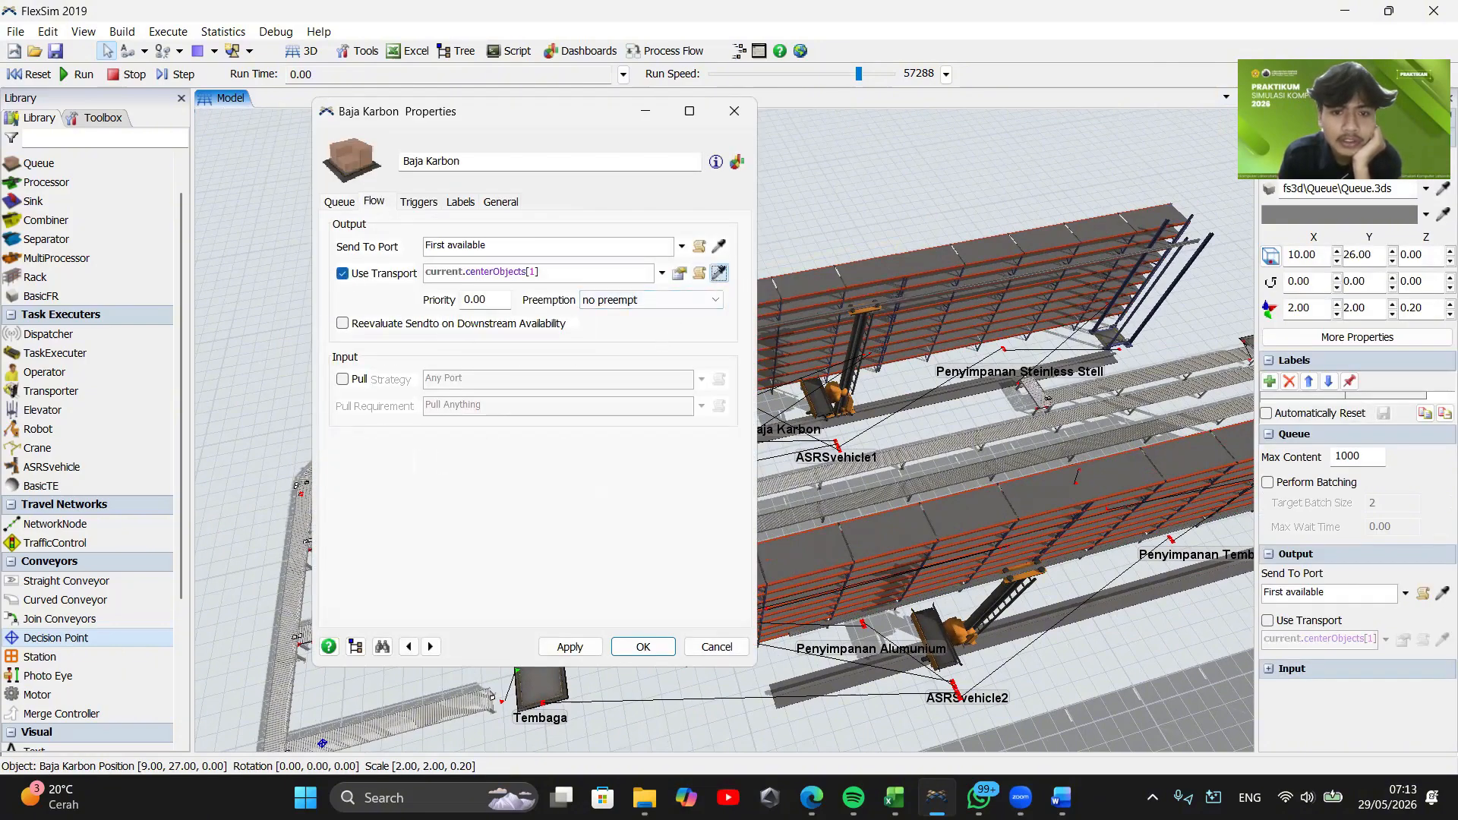
click(643, 647)
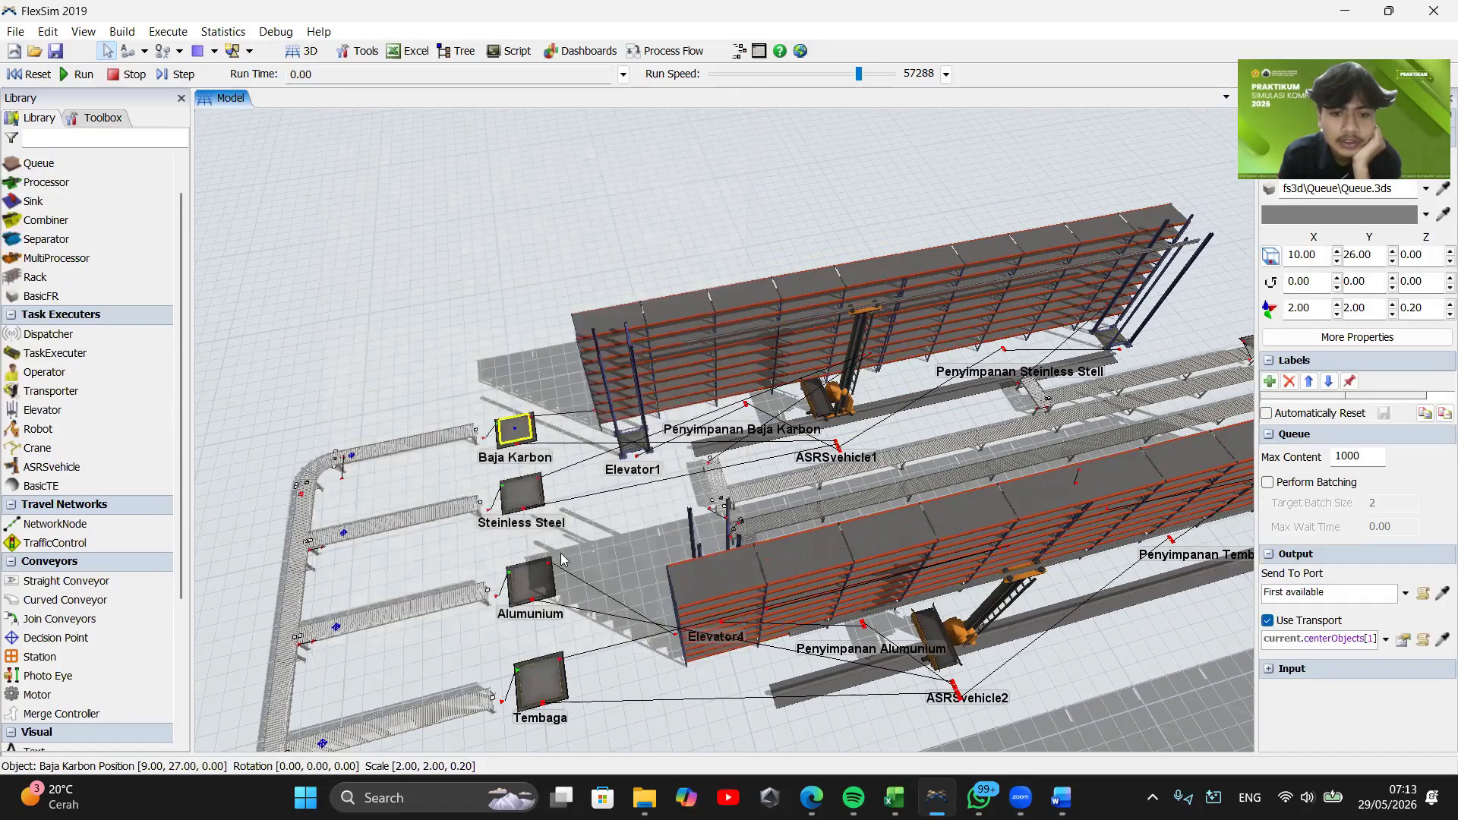
Enable Use Transport with current.centerObjects[1] for the outputs of the Steinless Steel and Alumunium queues
click(524, 497)
double_click(524, 496)
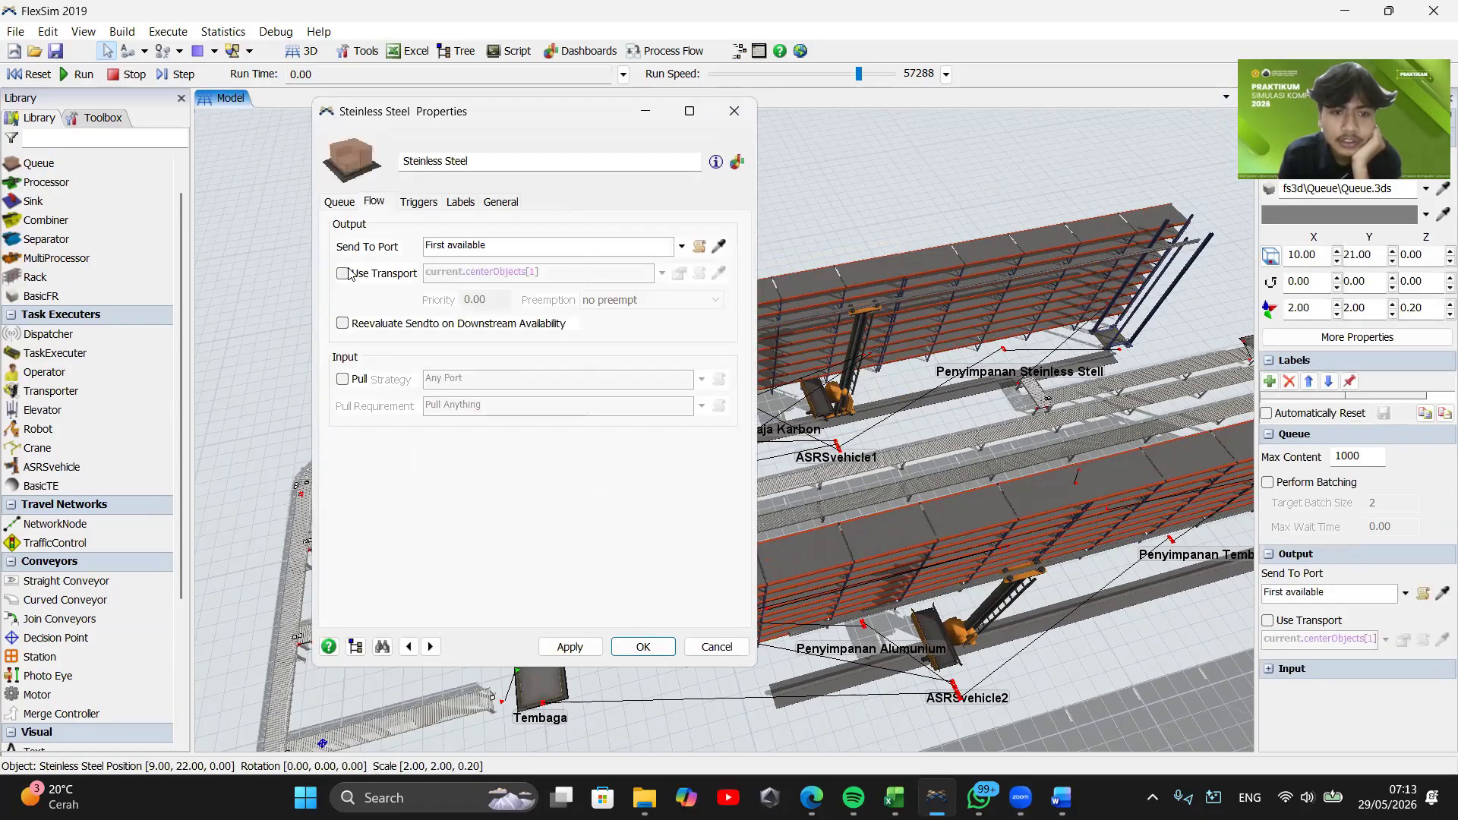
click(643, 647)
drag(643, 674, 585, 608)
double_click(478, 514)
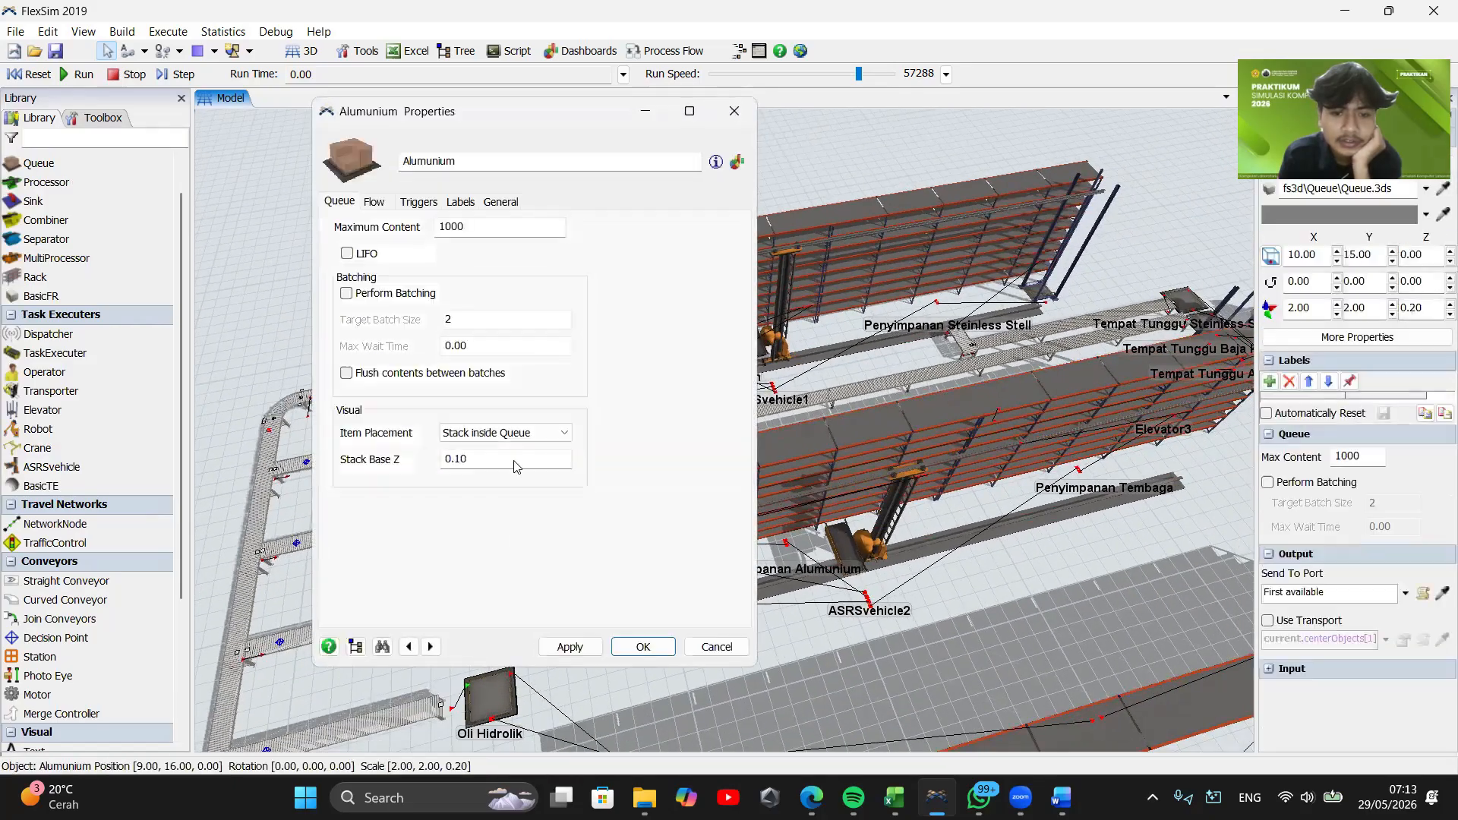
click(384, 204)
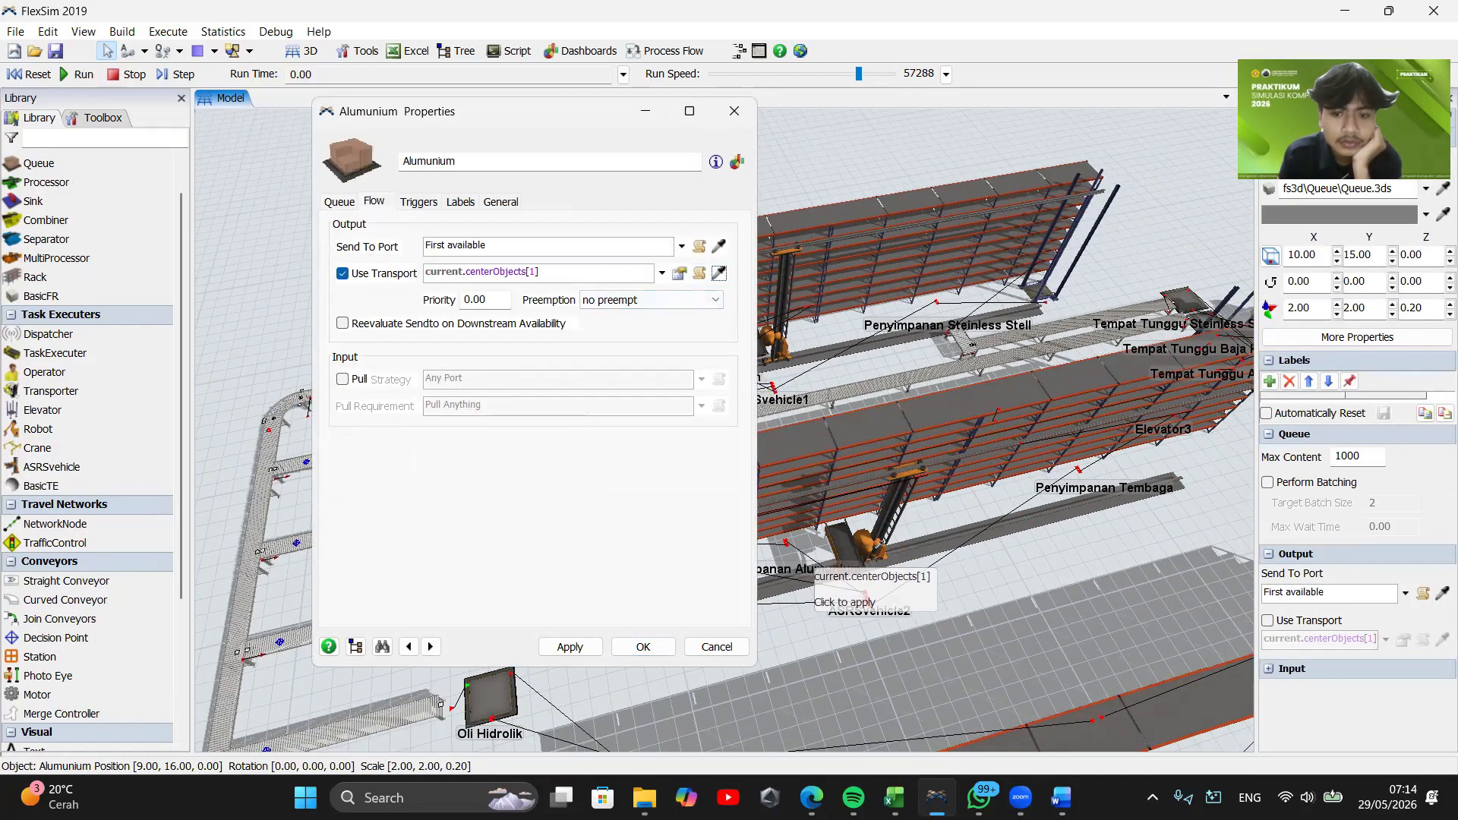
click(643, 647)
Enable Use Transport for the Tembaga queue's output with current.centerObjects[1] as the transport reference
click(486, 591)
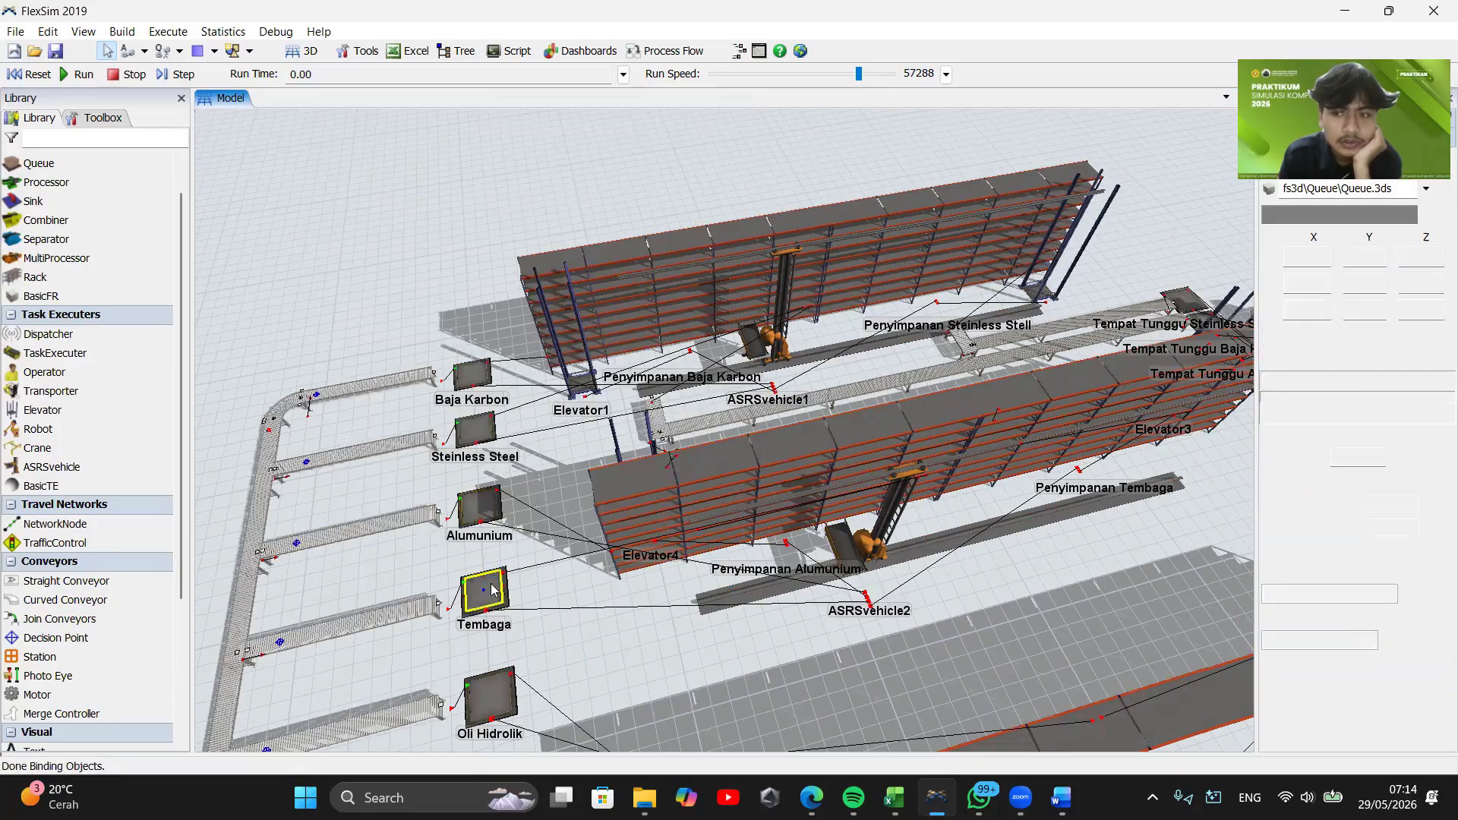
double_click(493, 590)
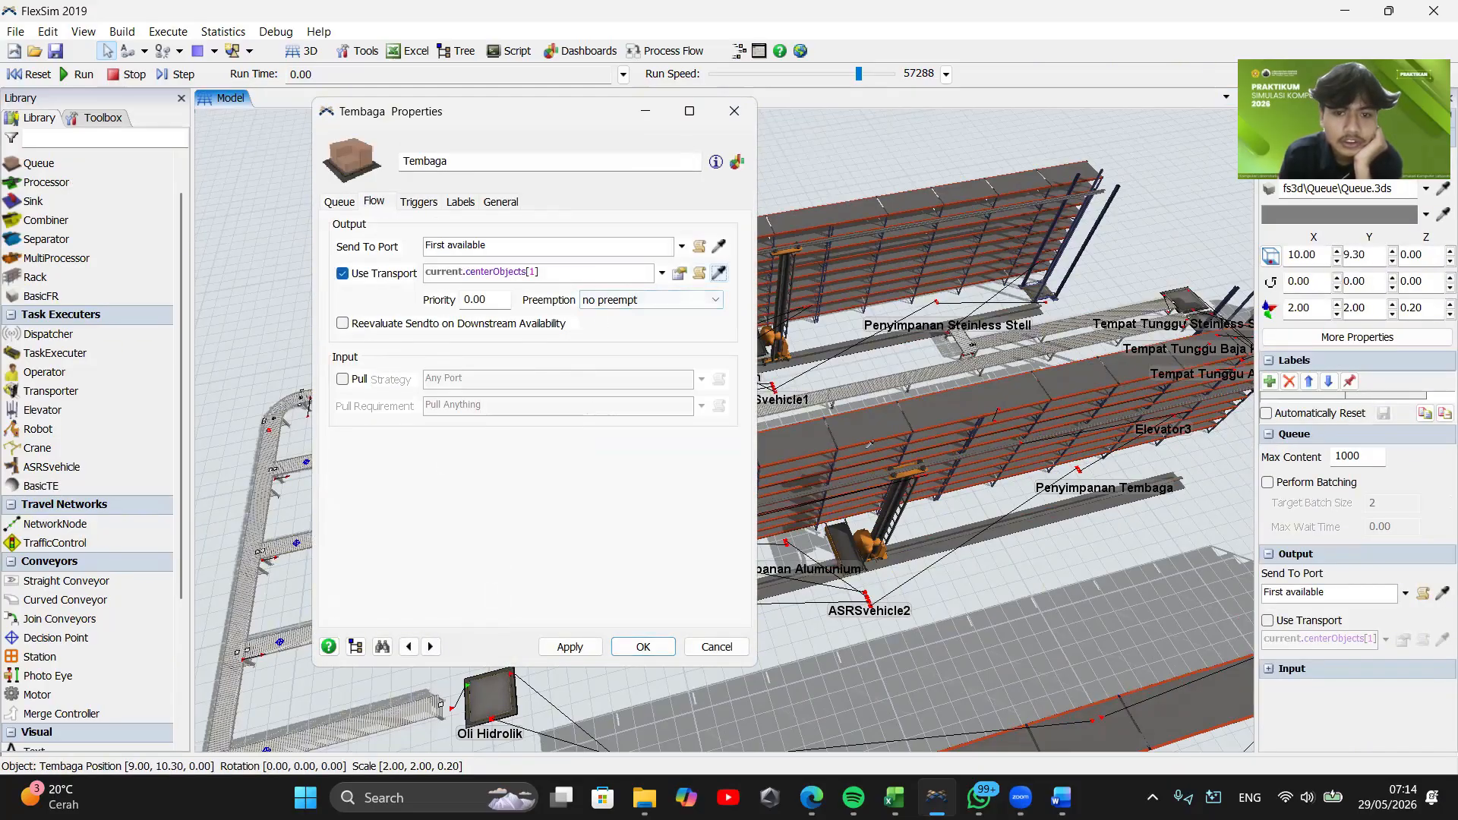
click(643, 648)
Enable Use Transport with current.centerObjects[1] for the outputs of the Oli Hidrolik and Kabel Listrik queues
scroll(426, 547, down, 5)
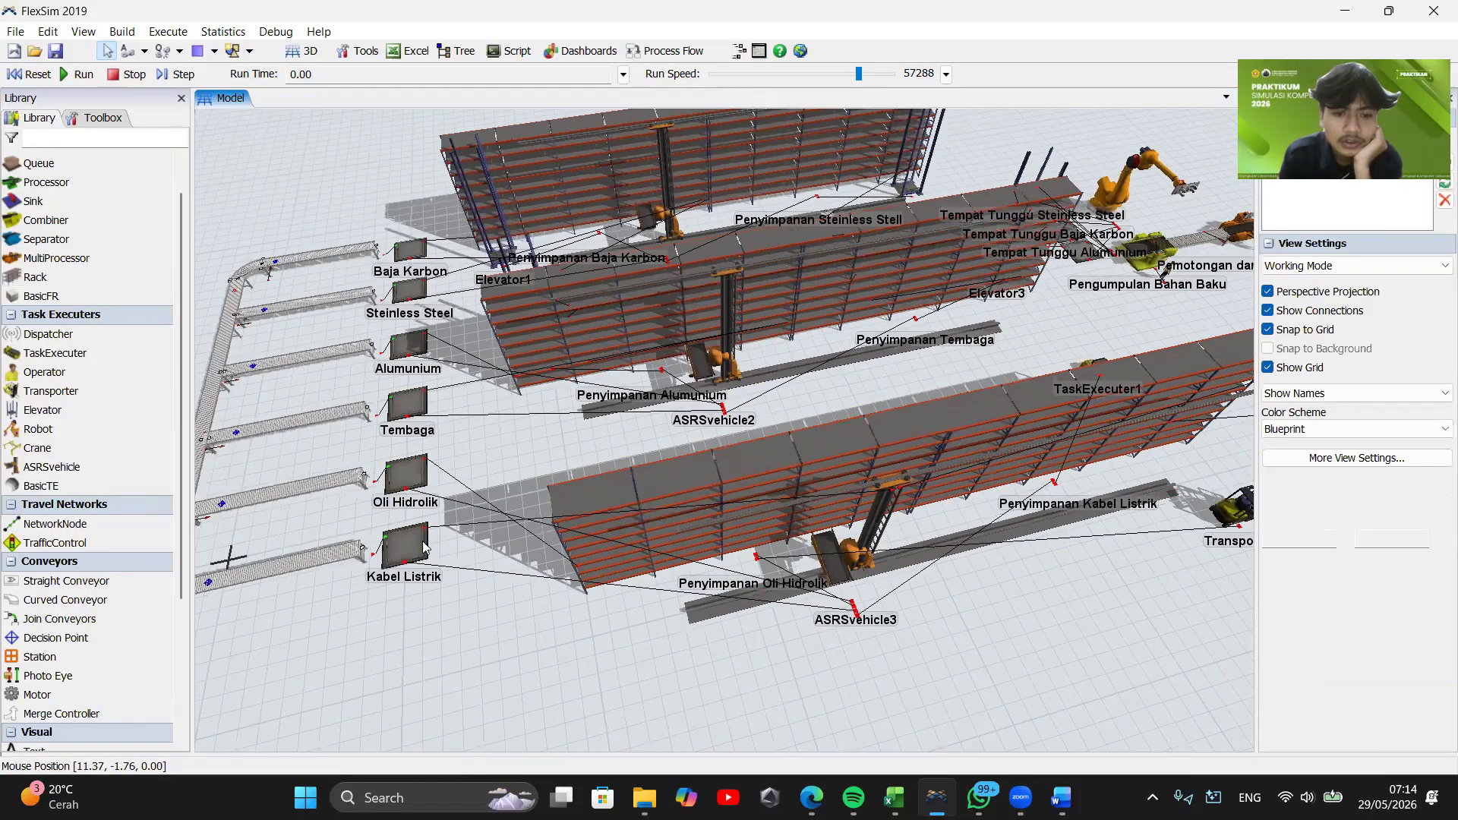
click(405, 474)
double_click(405, 474)
click(373, 201)
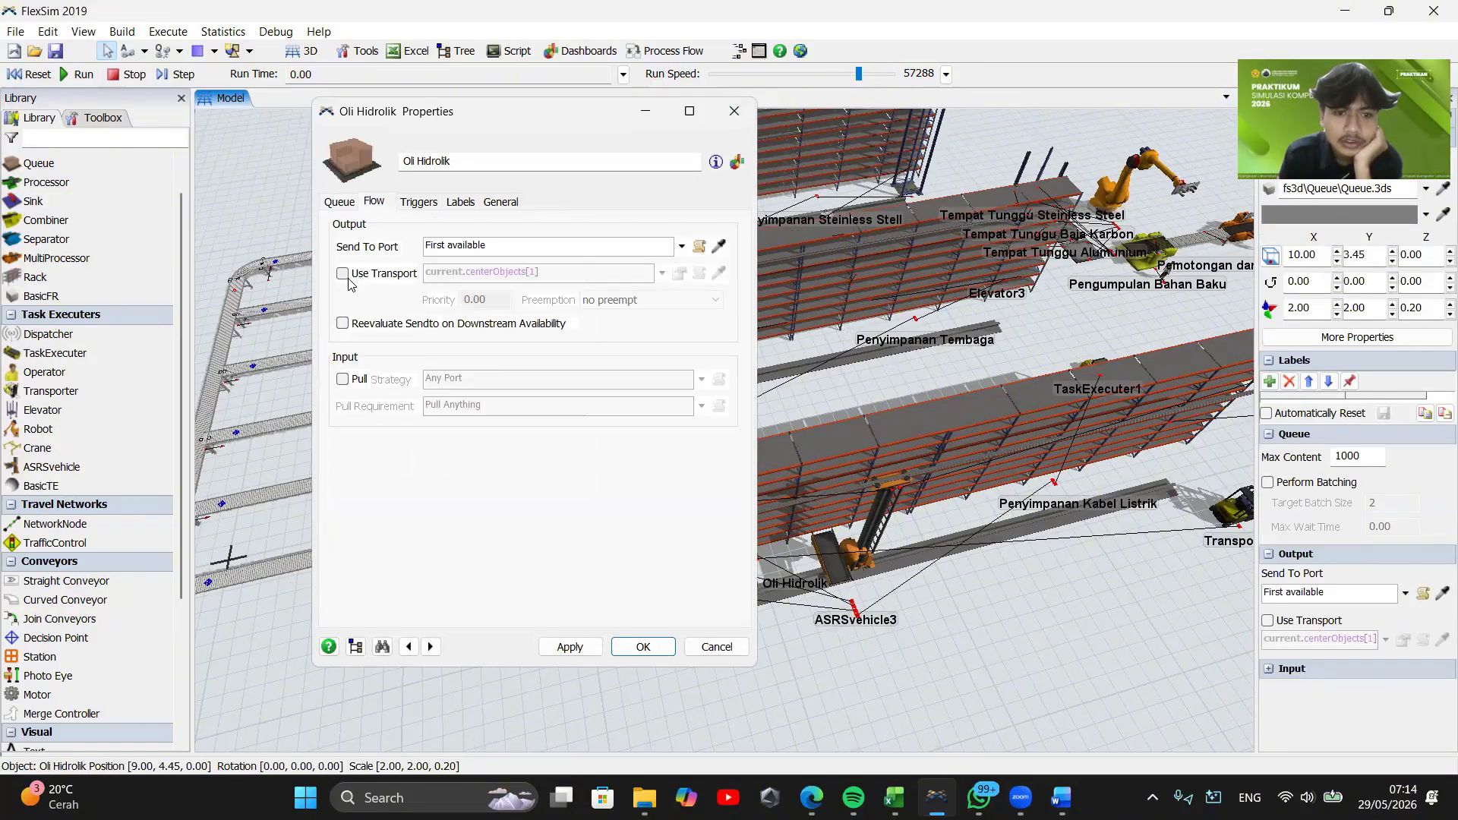
click(643, 647)
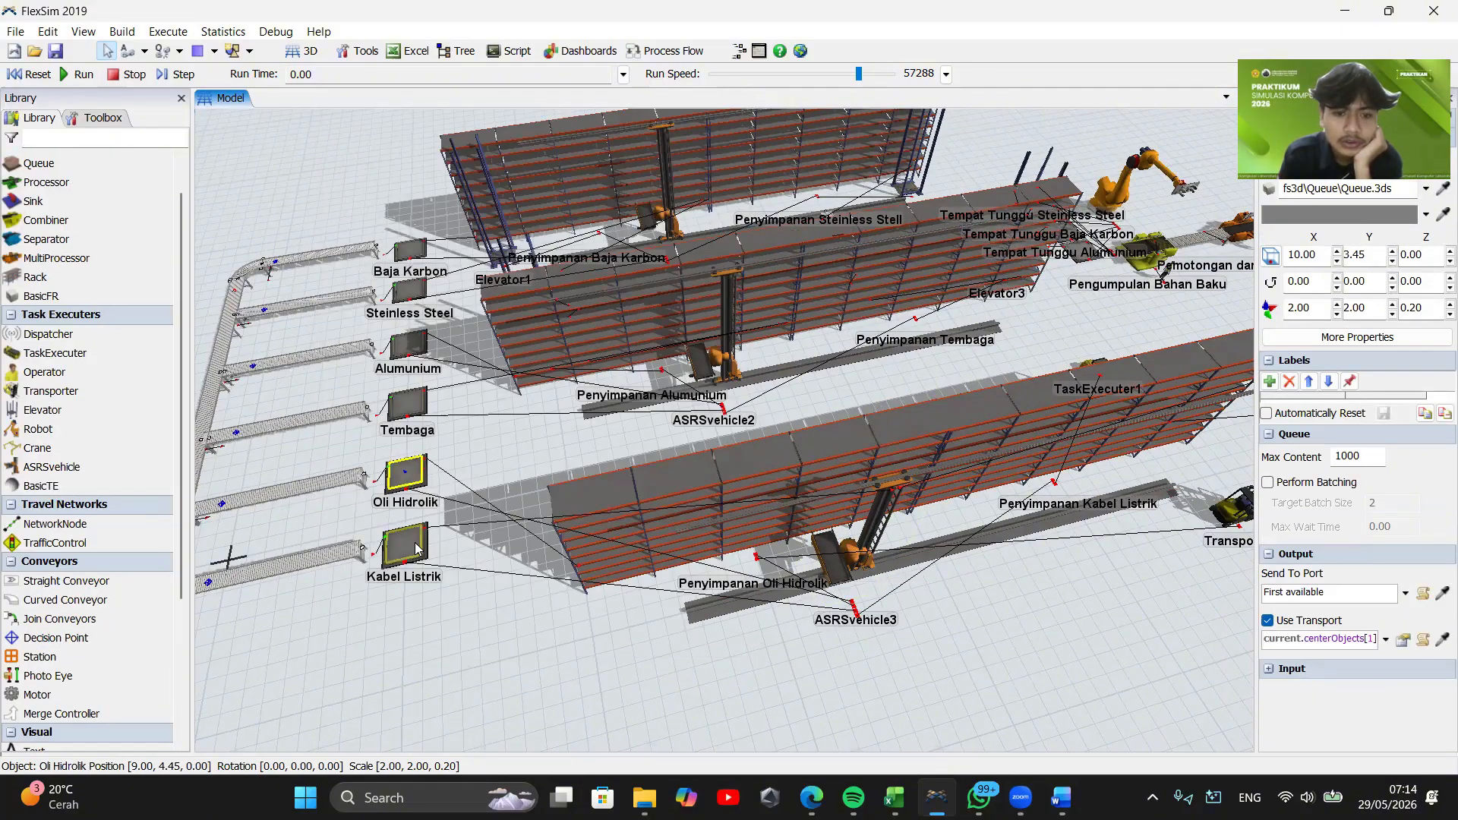
click(407, 545)
double_click(410, 547)
click(374, 201)
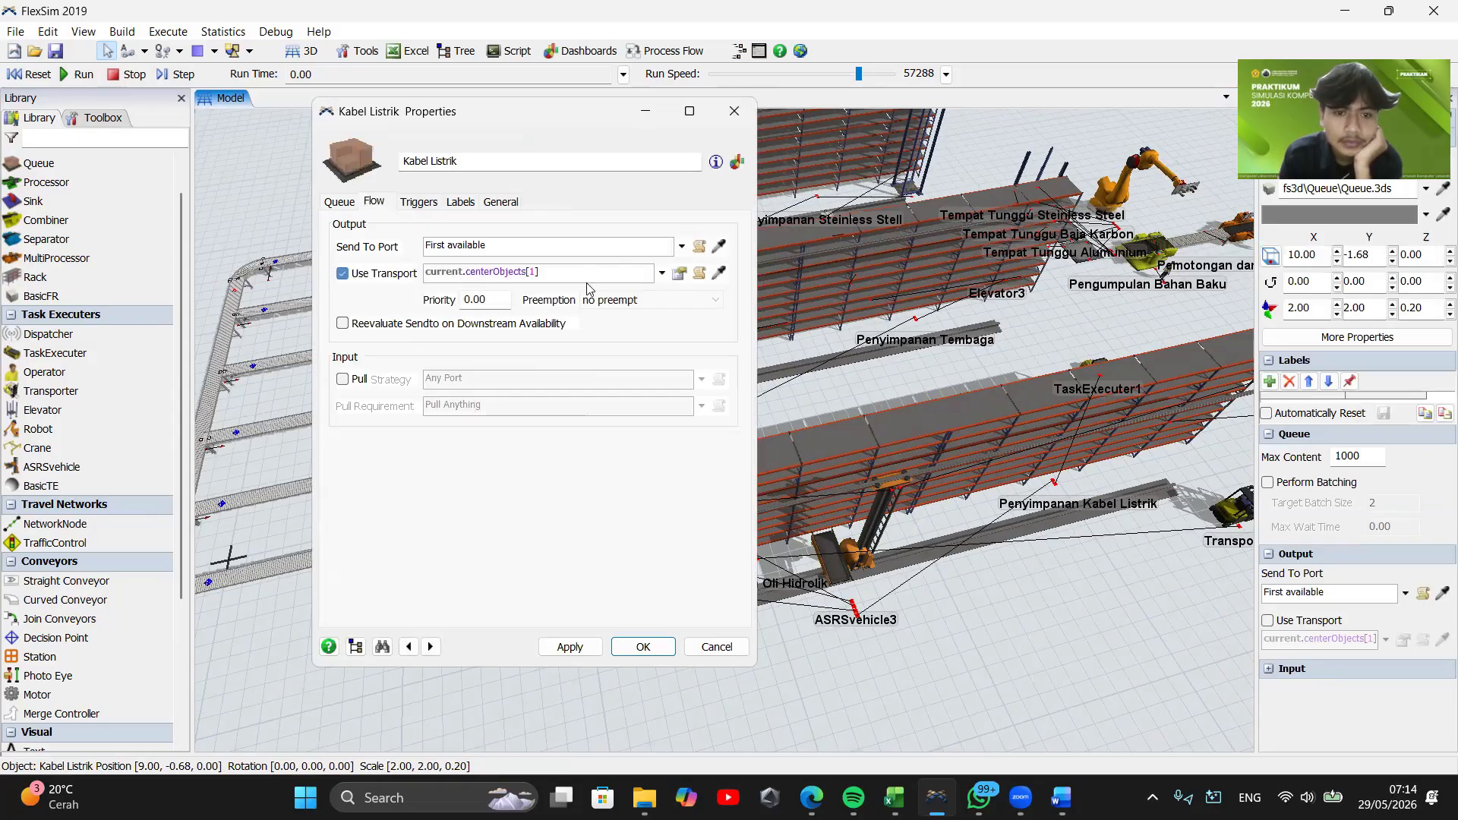
click(851, 579)
click(644, 648)
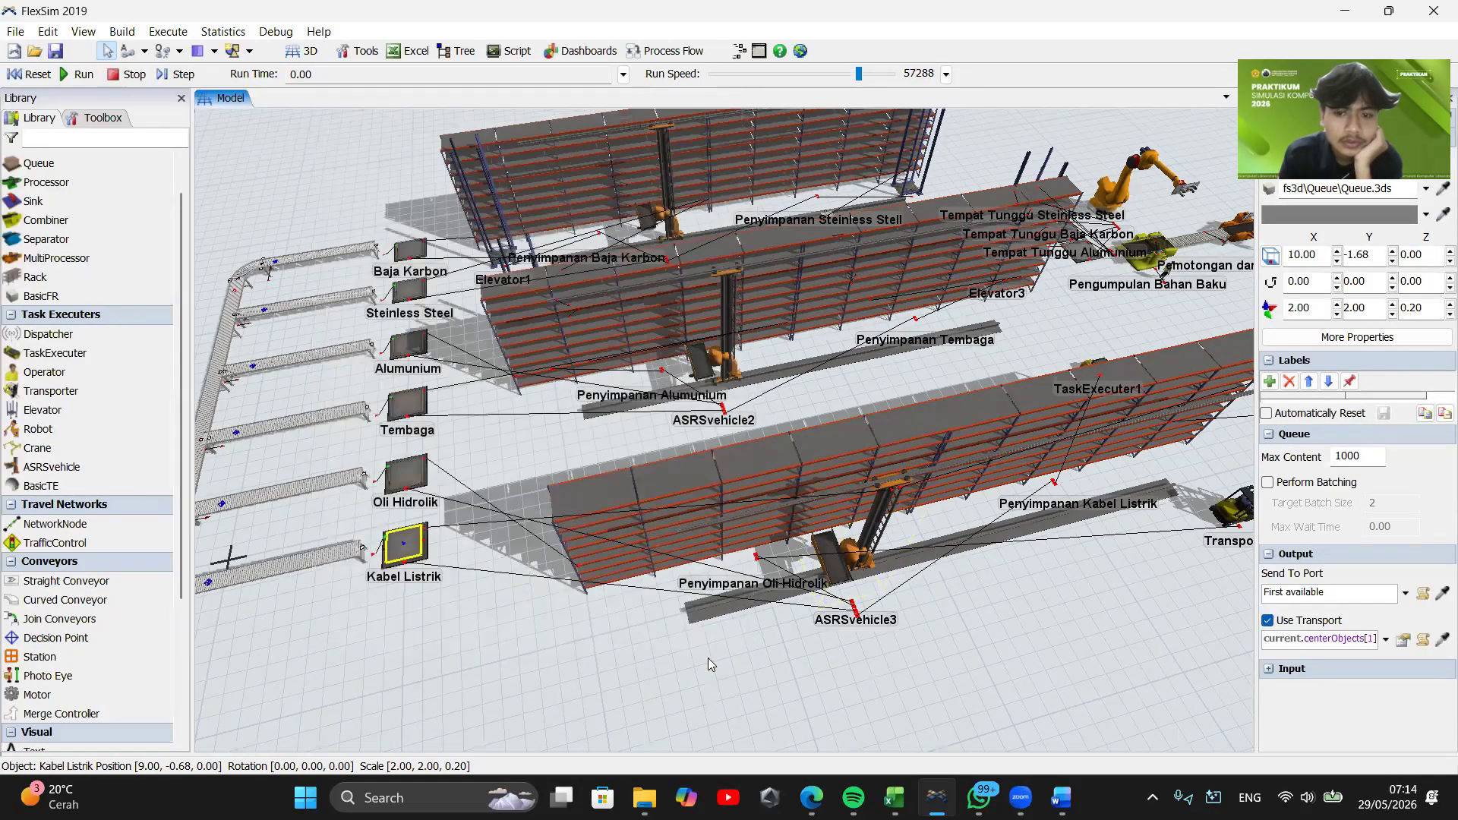
Enable Use Transport with current.centerObjects[1], referencing Robot1, for the Tempat Tunggu Steinless Steel and Tempat Tunggu Baja Karbon queues
drag(1015, 551, 717, 578)
drag(997, 353, 832, 516)
right_drag(833, 516, 553, 559)
drag(749, 329, 623, 406)
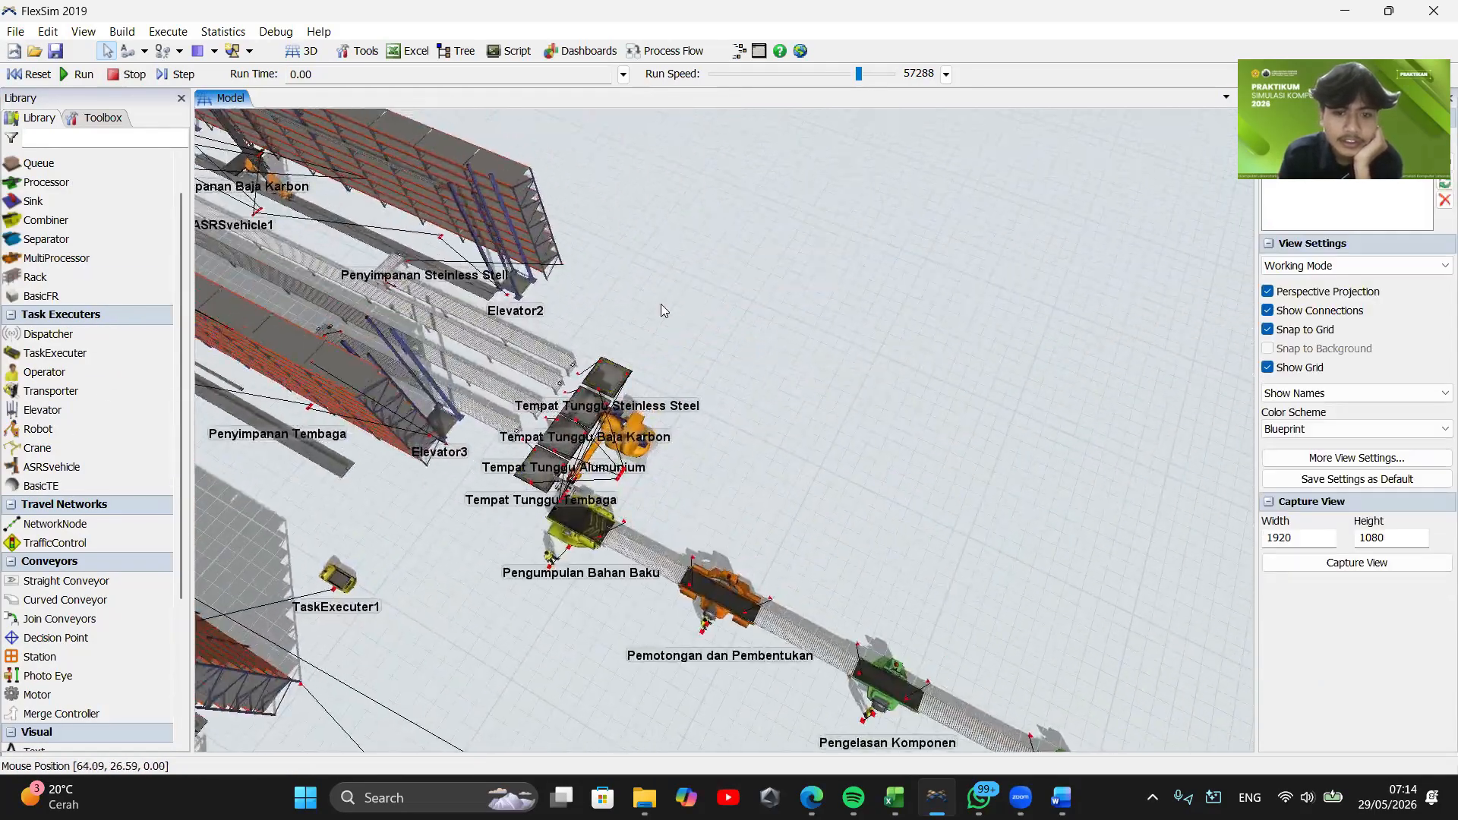
scroll(644, 395, up, 4)
double_click(659, 388)
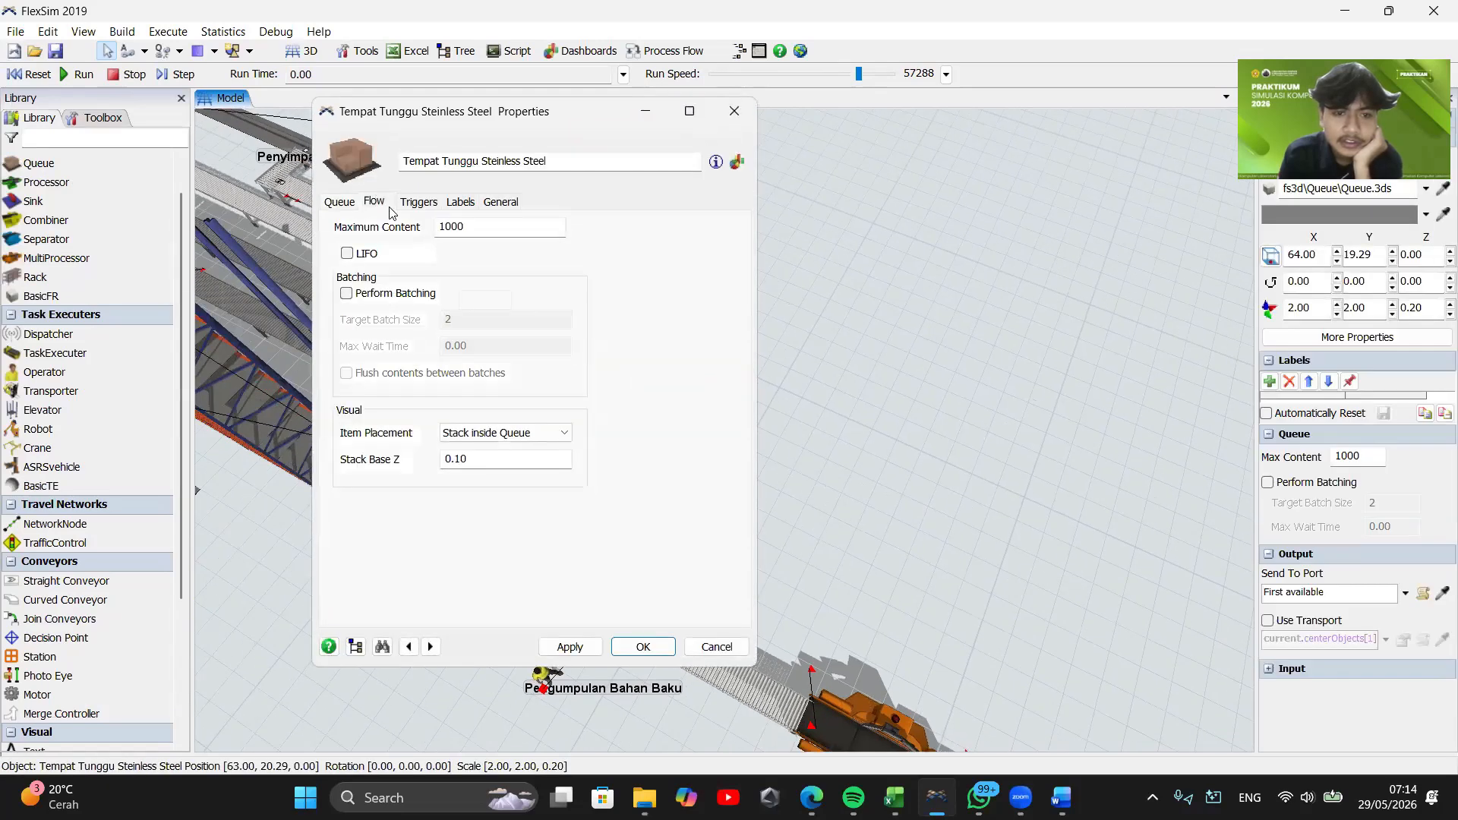
drag(562, 112, 355, 111)
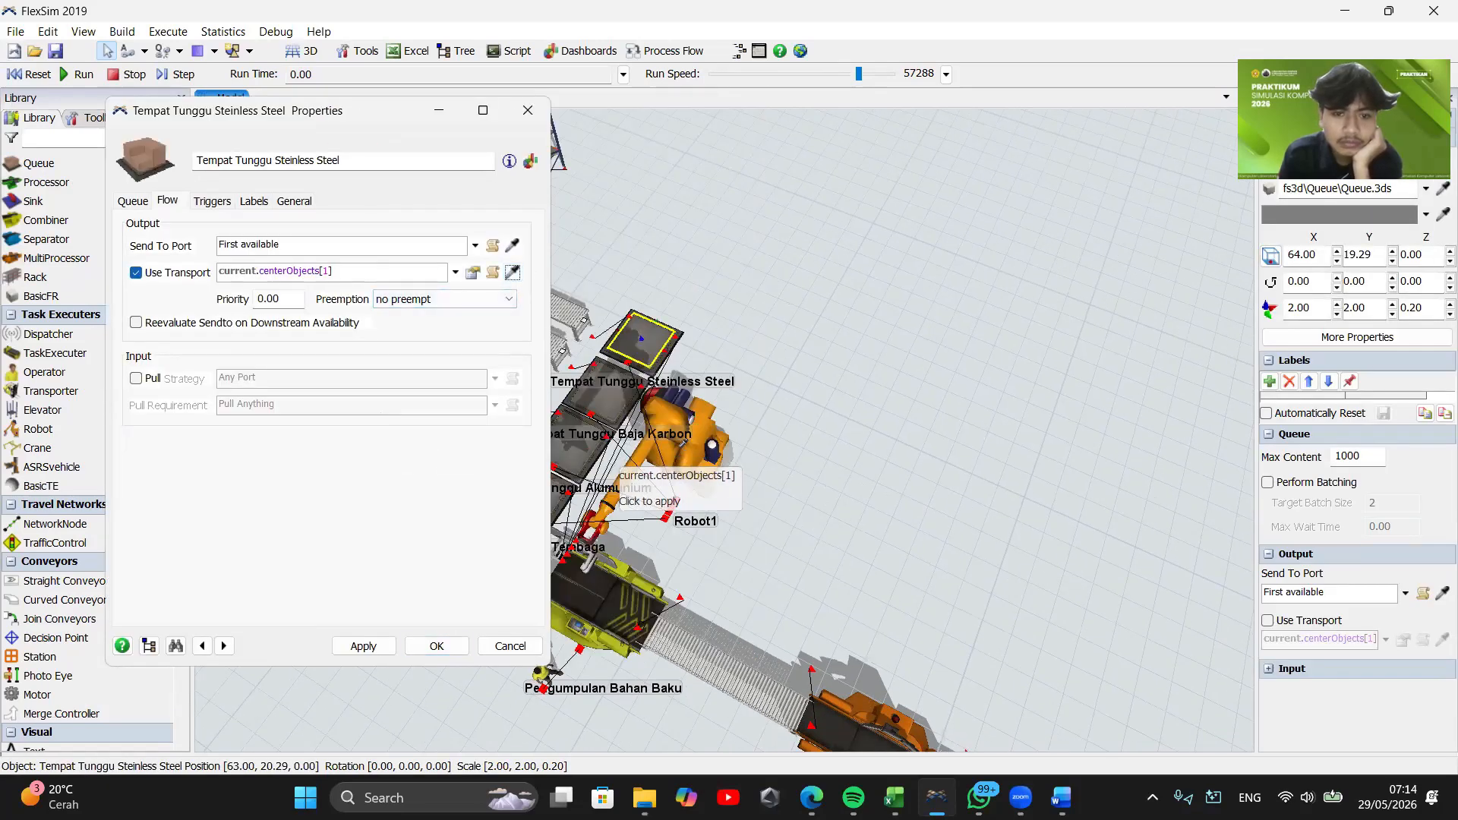
double_click(600, 395)
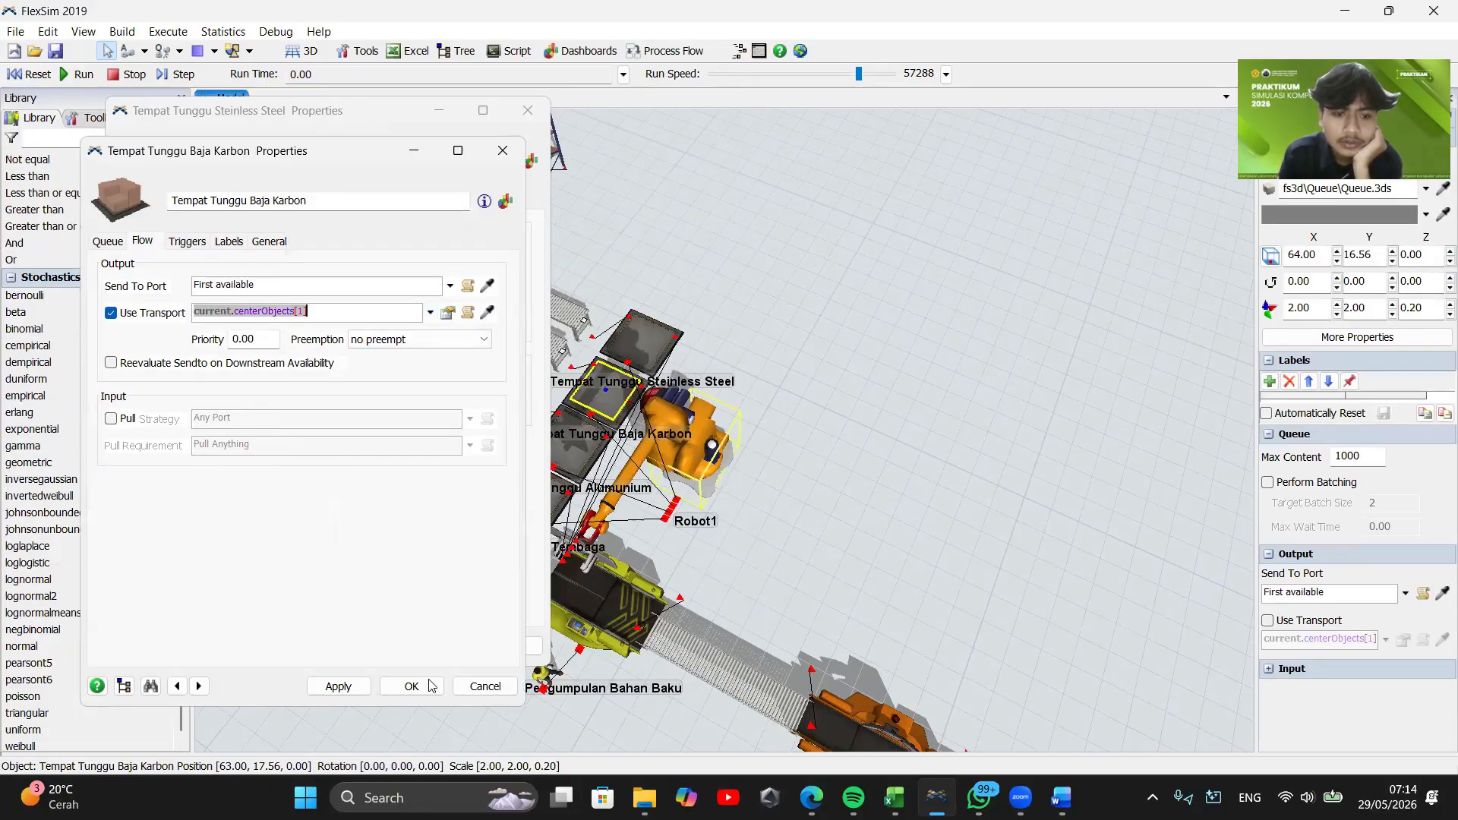
click(412, 686)
click(435, 647)
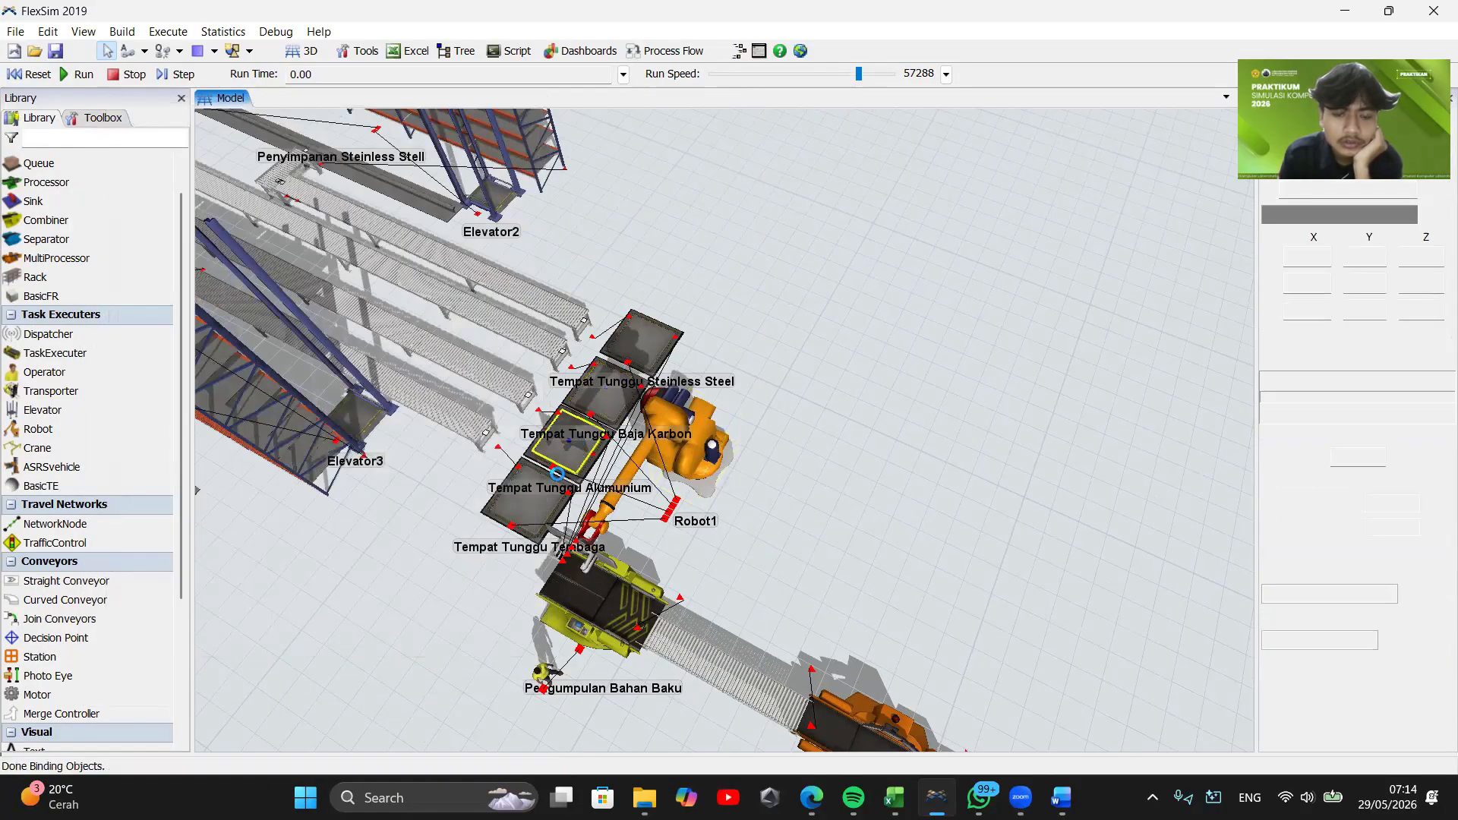
Enable Use Transport with current.centerObjects[1] for the outputs of the Tempat Tunggu Alumunium and Tempat Tunggu Tembaga queues
double_click(557, 474)
click(581, 426)
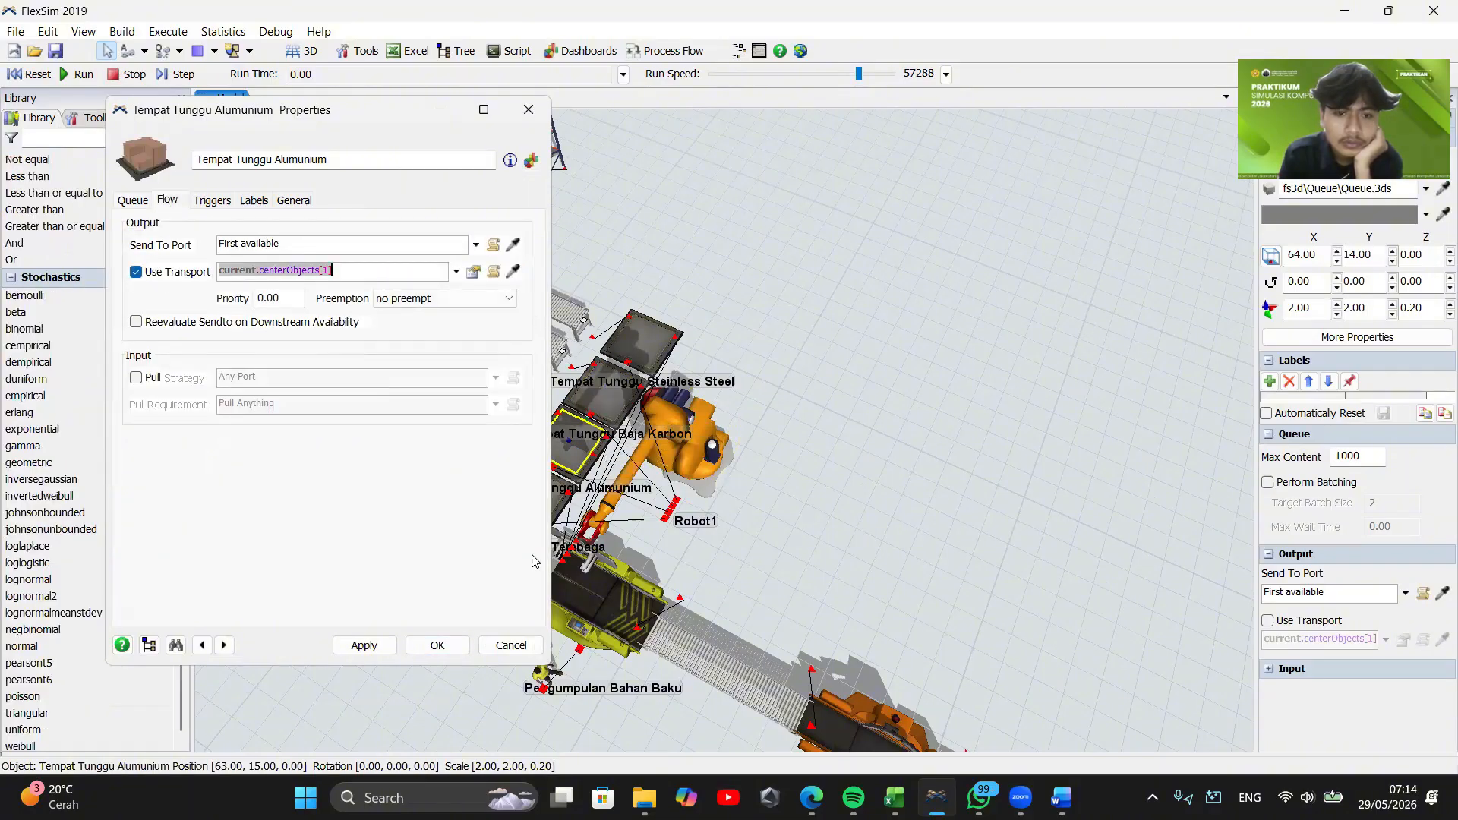
click(438, 644)
double_click(501, 558)
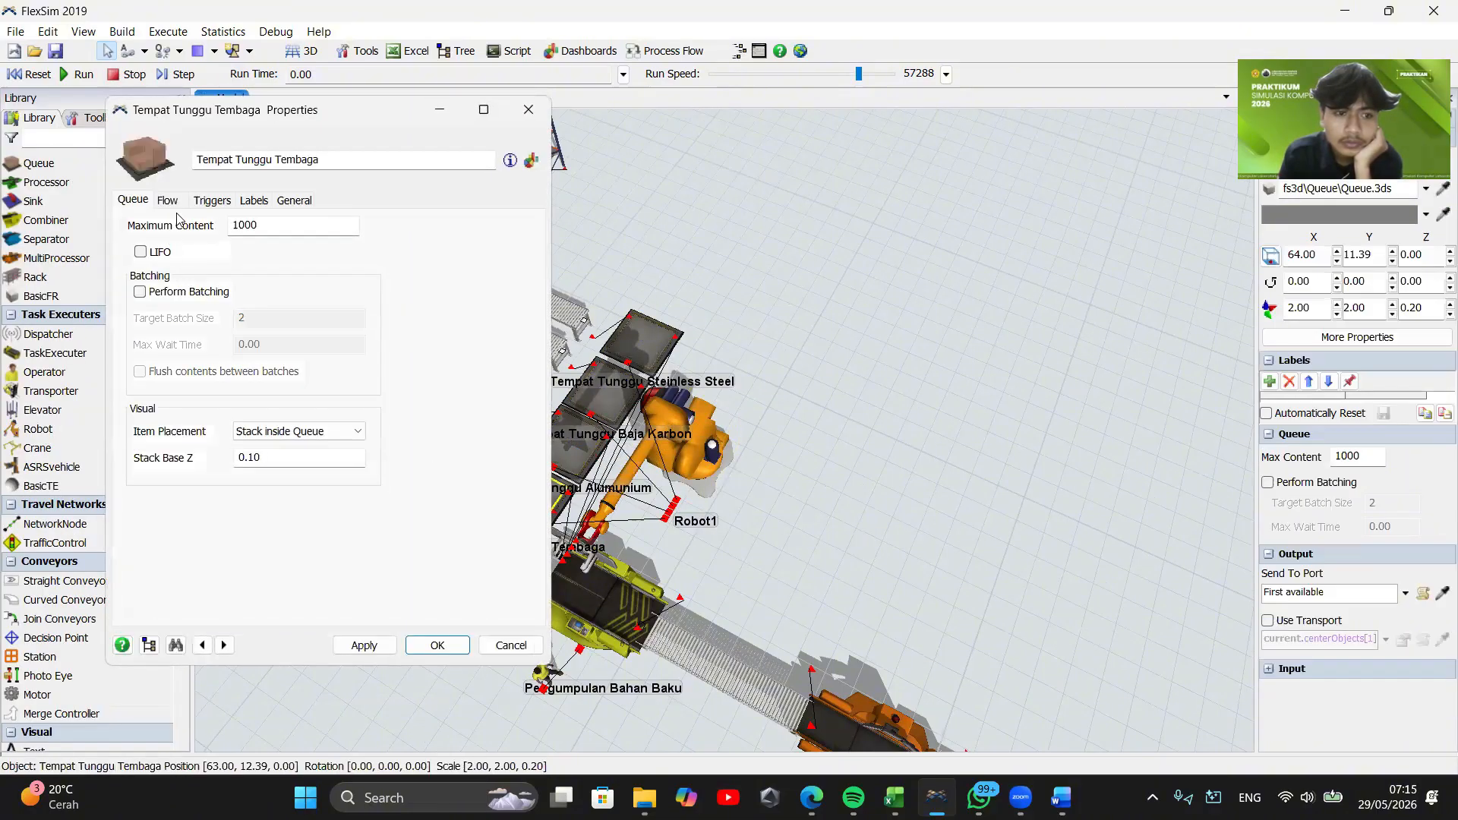
click(688, 460)
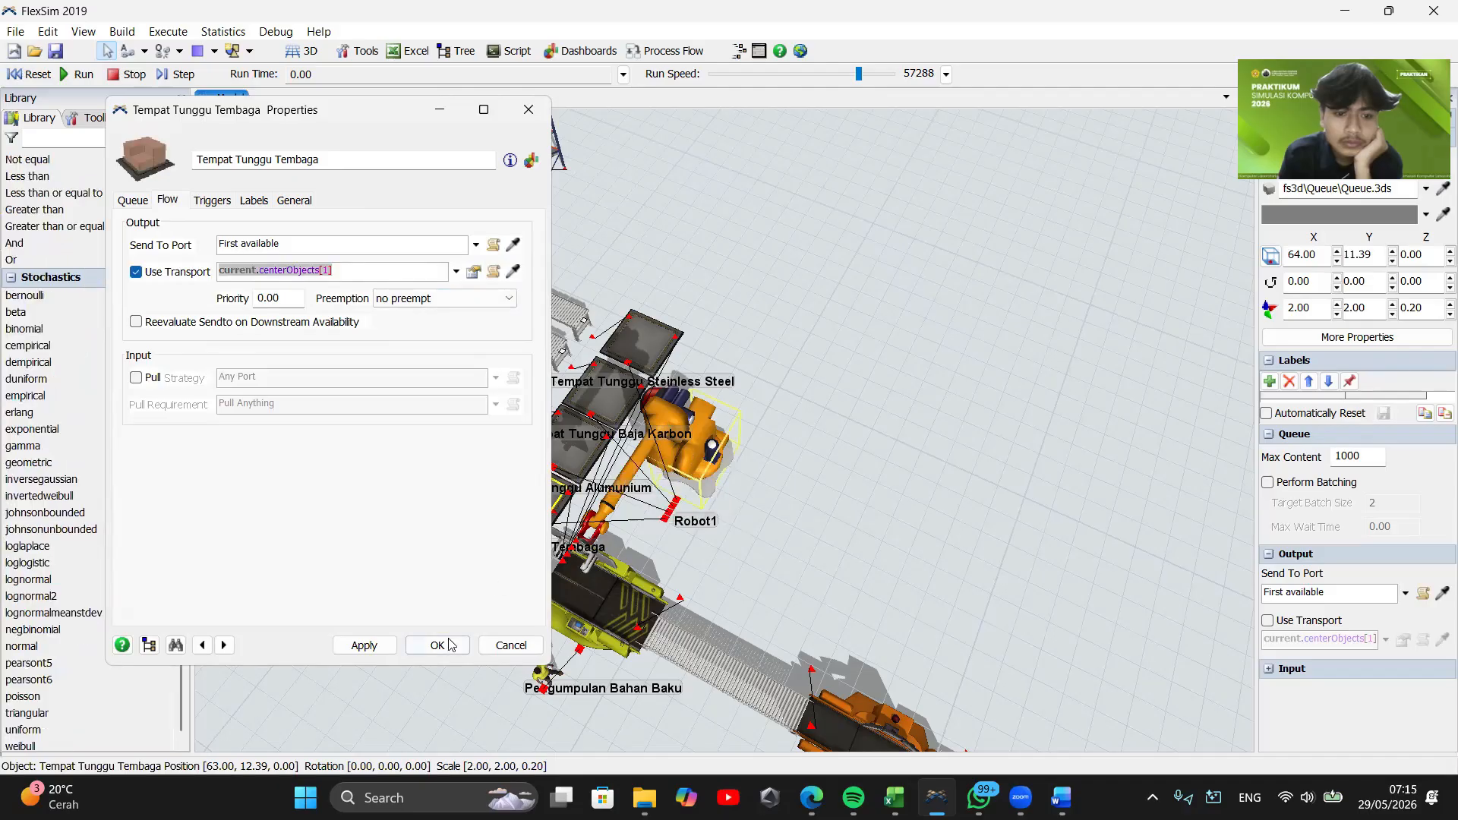
click(448, 642)
Examine the storage racks, elevators, conveyors and Tempat Tunggu queues and how they are connected to Robot1
drag(669, 235, 813, 334)
right_drag(813, 334, 880, 364)
scroll(878, 360, down, 3)
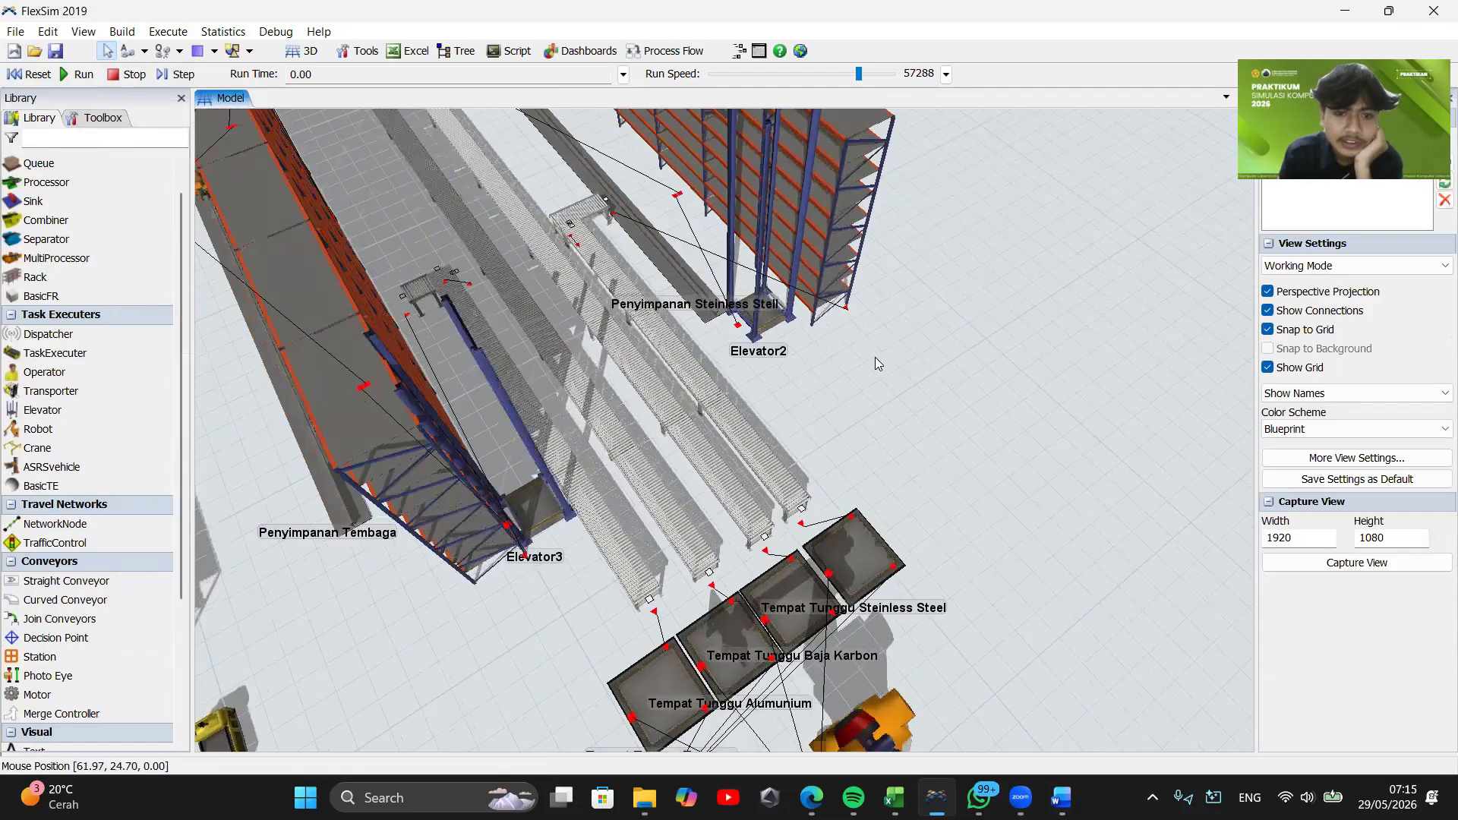
drag(875, 357, 886, 510)
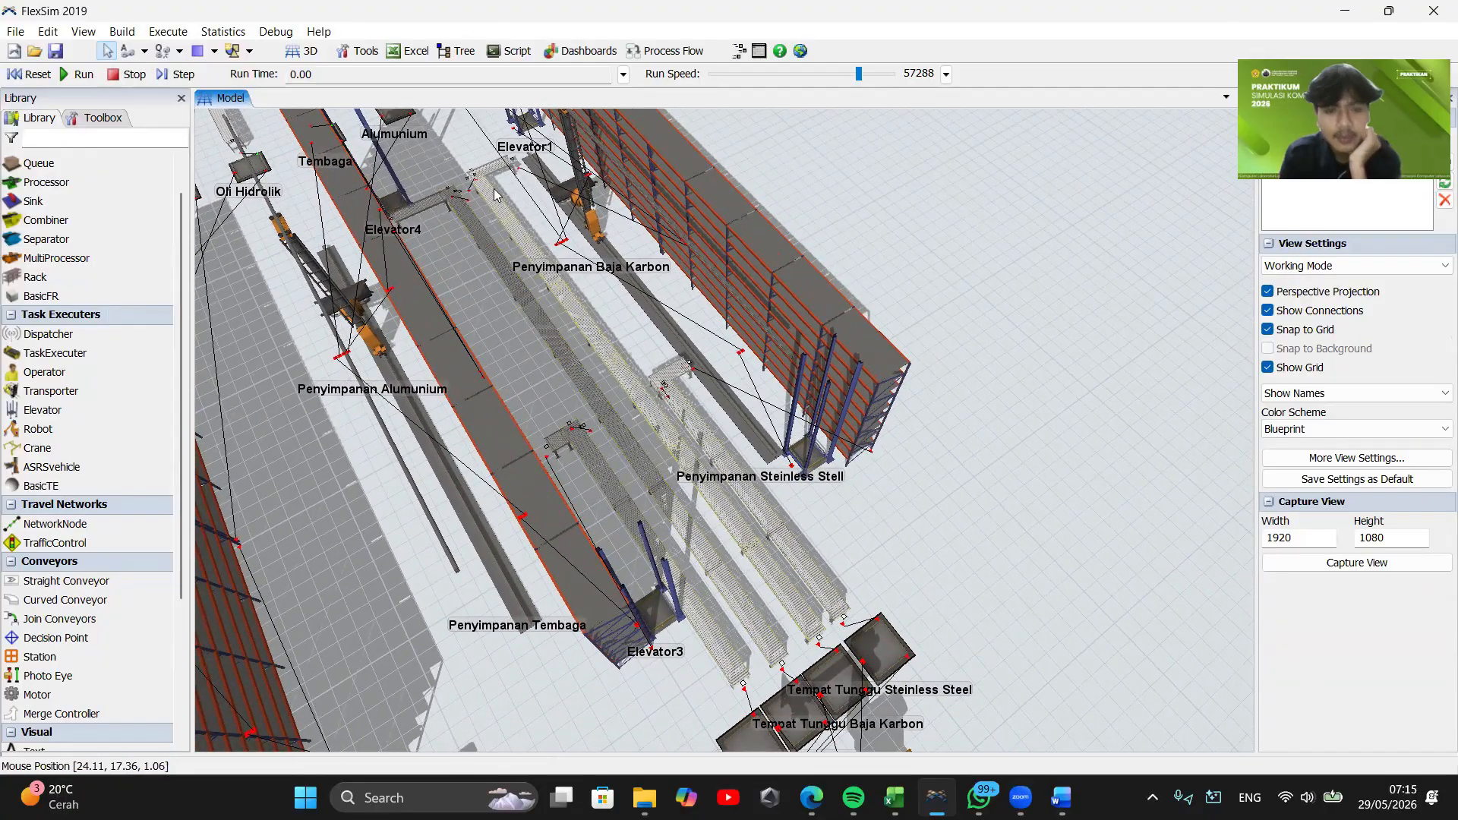
drag(942, 497, 1030, 676)
right_drag(1030, 676, 1018, 676)
click(907, 453)
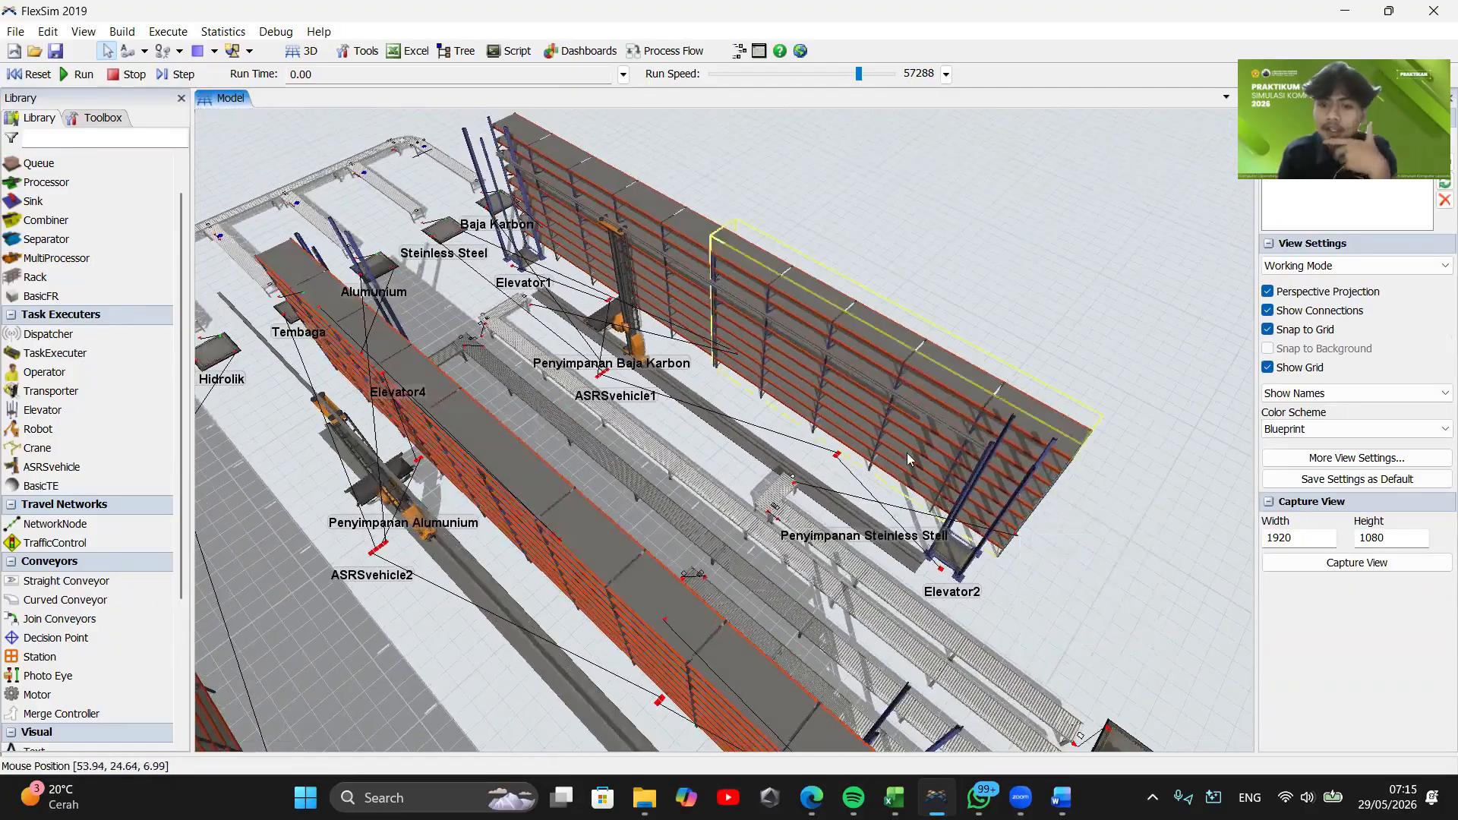
scroll(1104, 438, down, 3)
scroll(948, 413, up, 2)
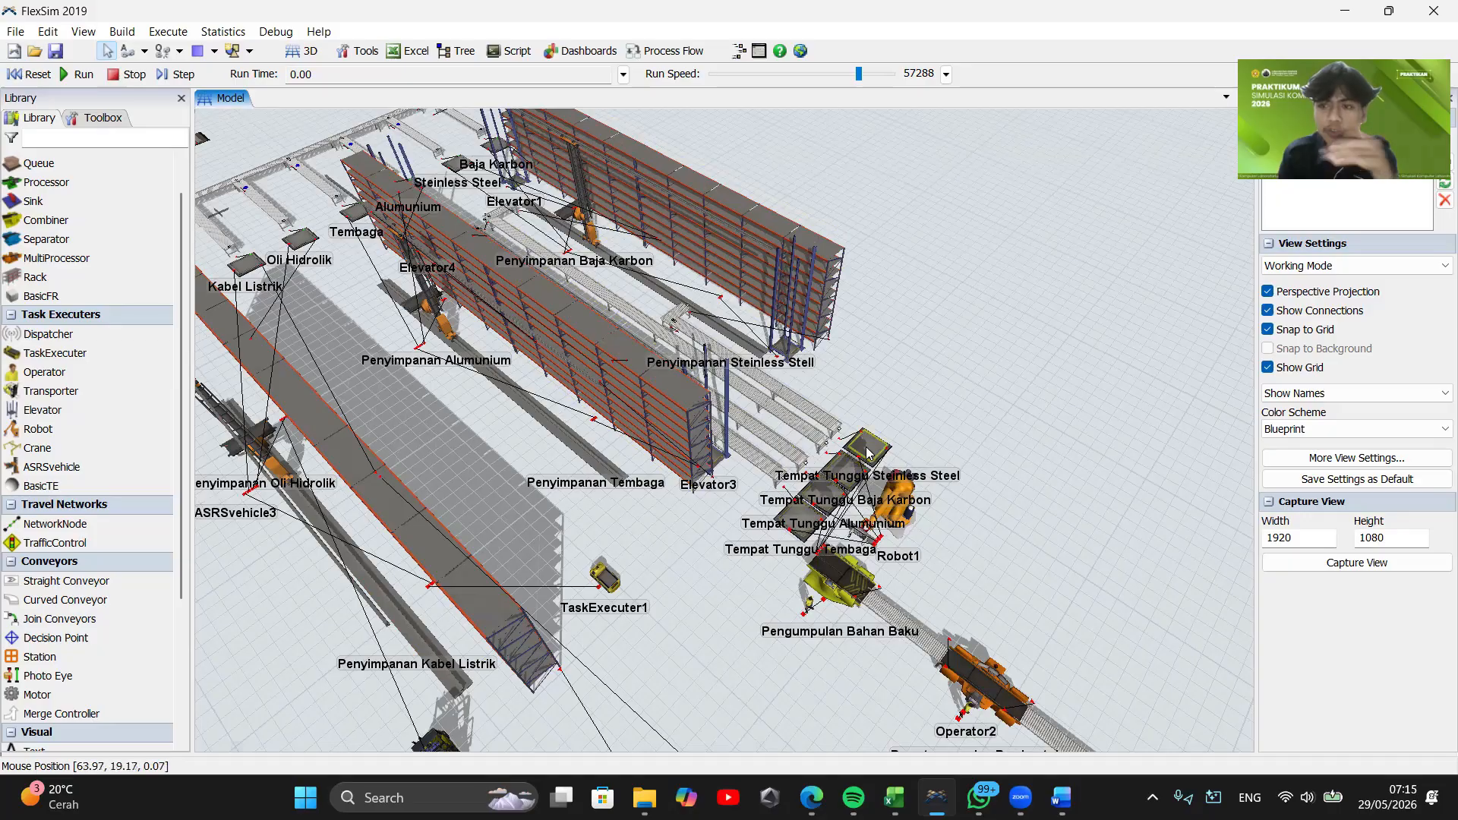
right_drag(735, 332, 831, 423)
scroll(829, 423, up, 2)
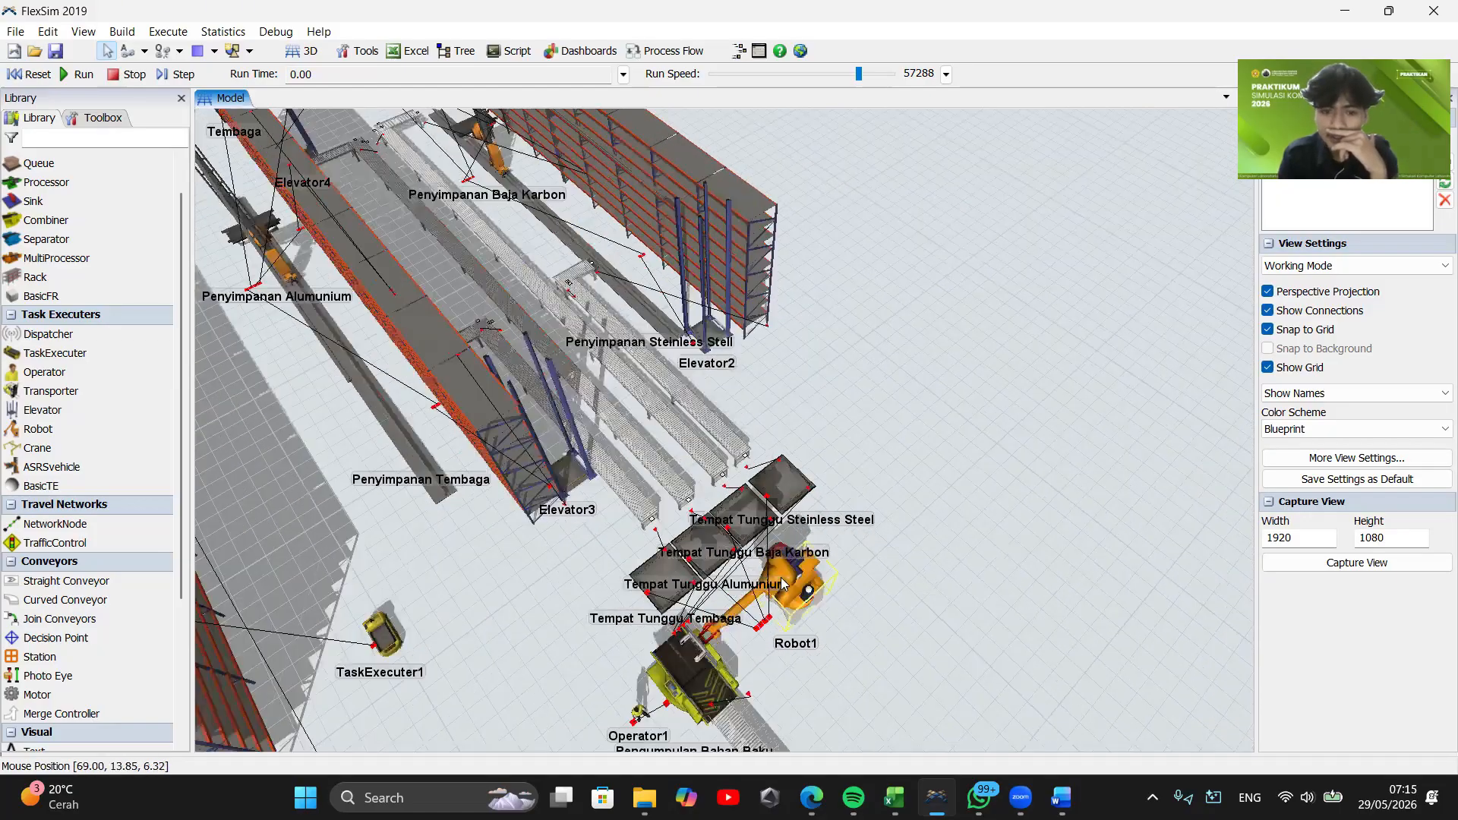
Move Robot1 slightly closer to the row of Tempat Tunggu queues
drag(818, 571, 781, 563)
drag(805, 640, 803, 537)
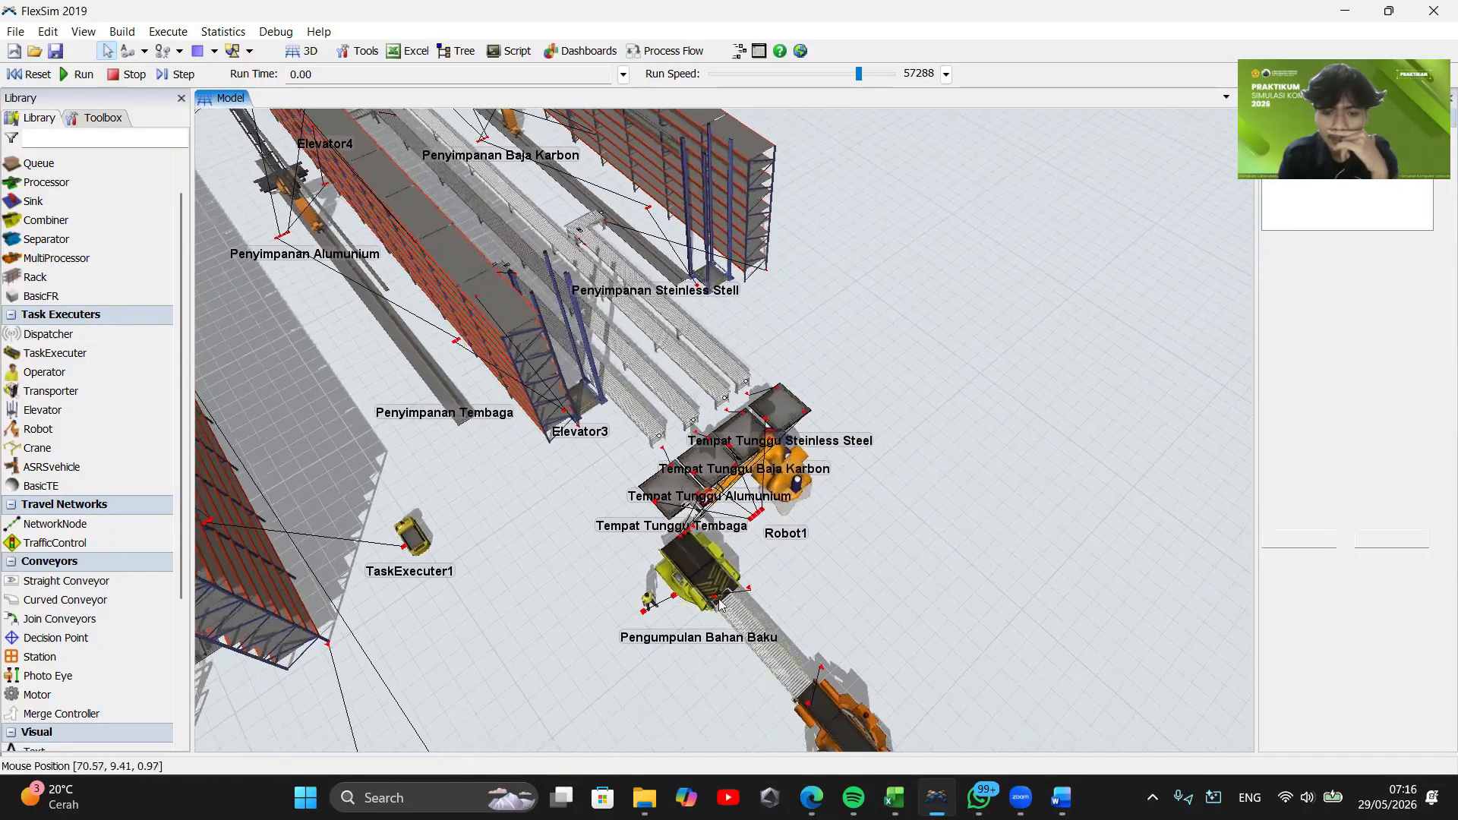
drag(683, 513, 708, 614)
mouse_move(793, 570)
mouse_down()
mouse_move(934, 512)
mouse_move(898, 513)
mouse_move(793, 569)
mouse_up()
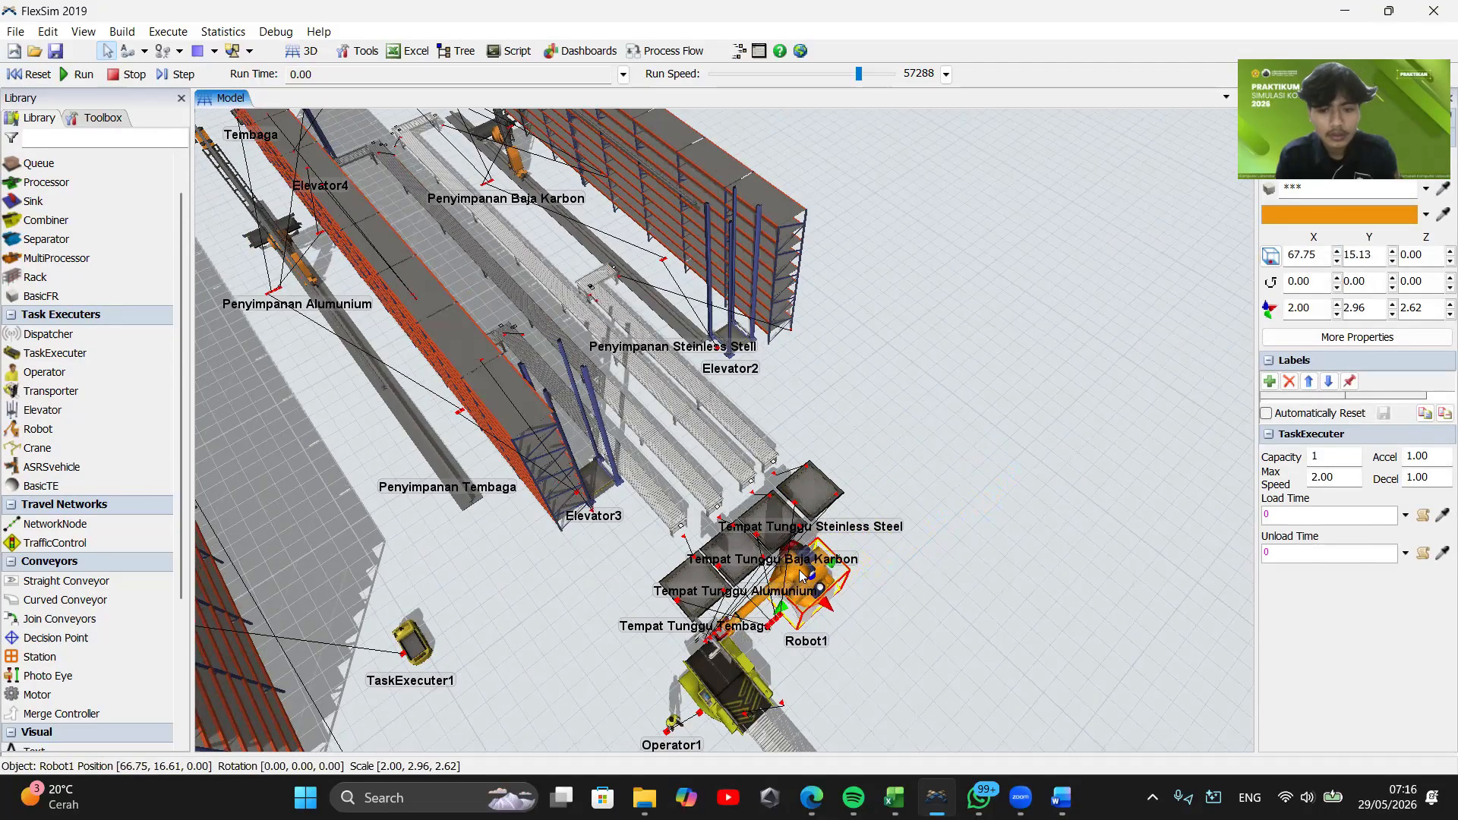
Run the model from a reset to check material flow through the sorting conveyors, and reset it again
drag(889, 524, 916, 537)
mouse_move(846, 506)
mouse_down()
mouse_move(880, 541)
mouse_move(832, 487)
mouse_up()
drag(898, 477, 960, 495)
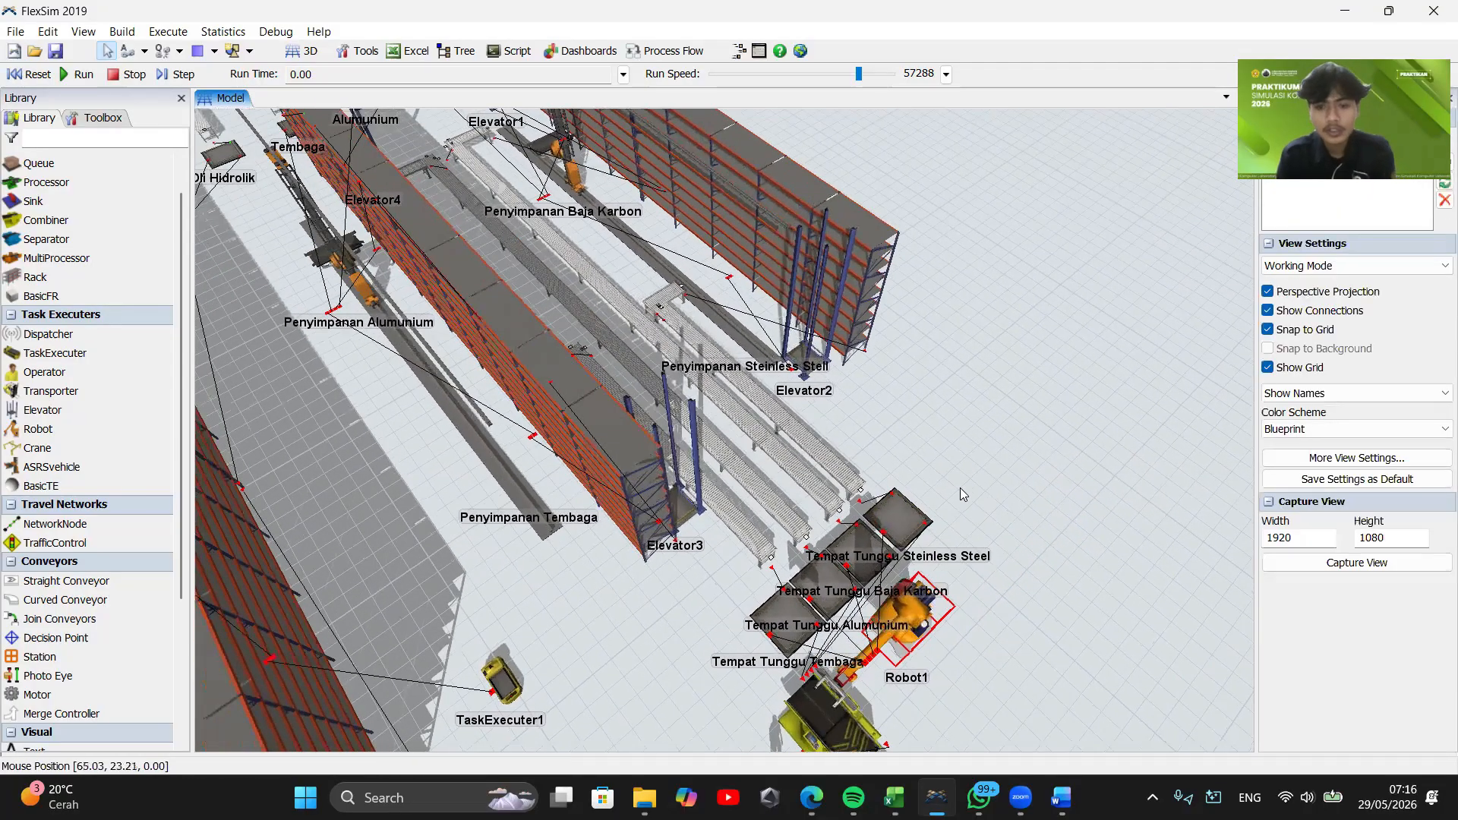
click(49, 76)
click(75, 76)
drag(346, 395, 605, 672)
scroll(442, 504, down, 3)
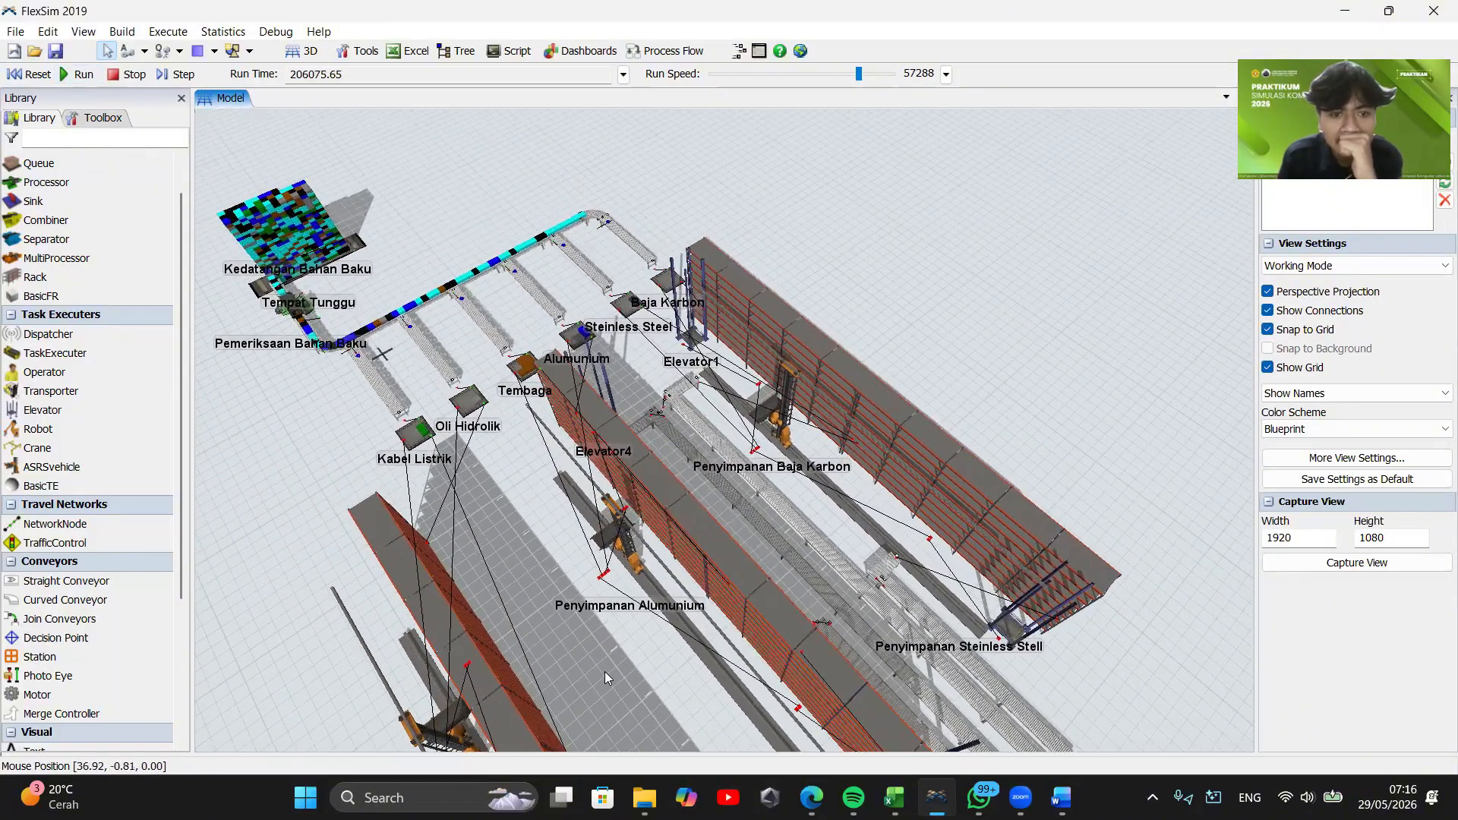
scroll(606, 671, down, 2)
click(38, 75)
Adjust the junction between the curve after Pemeriksaan Bahan Baku and the main straight conveyor, and test the material flow
scroll(582, 346, up, 6)
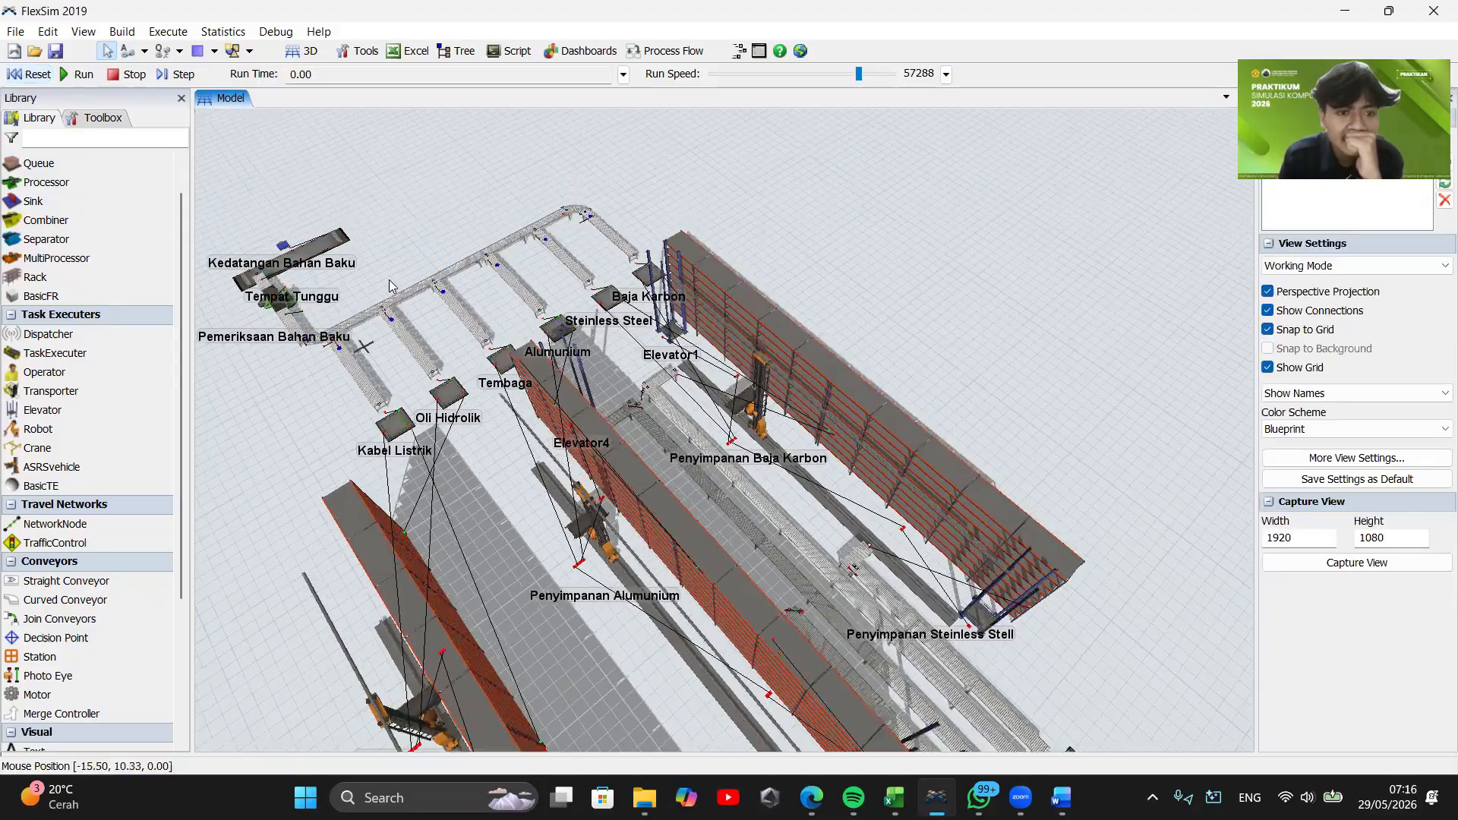
click(749, 418)
drag(656, 340, 957, 163)
click(767, 391)
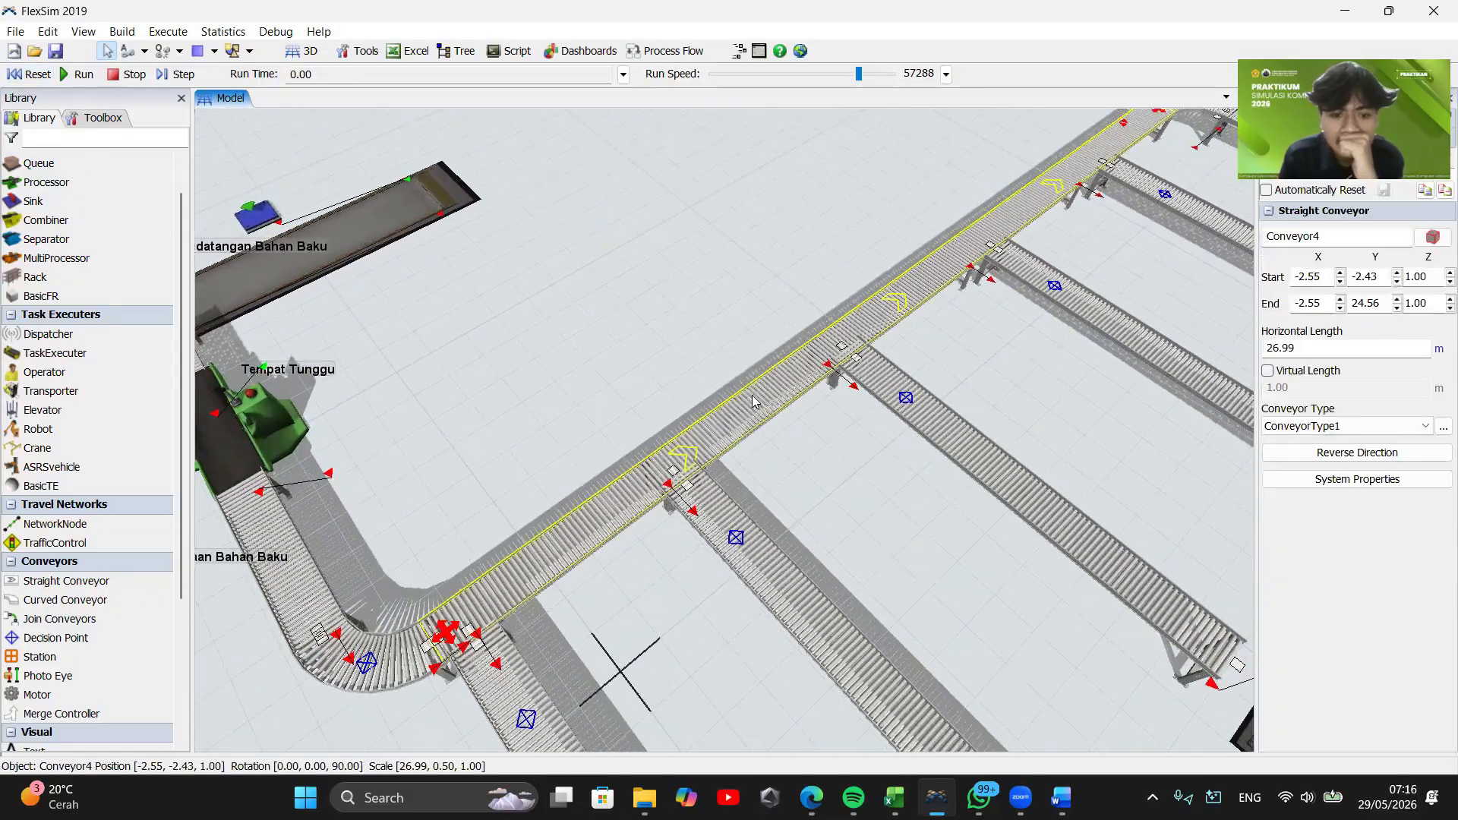
drag(707, 354, 607, 400)
scroll(605, 394, down, 4)
click(70, 74)
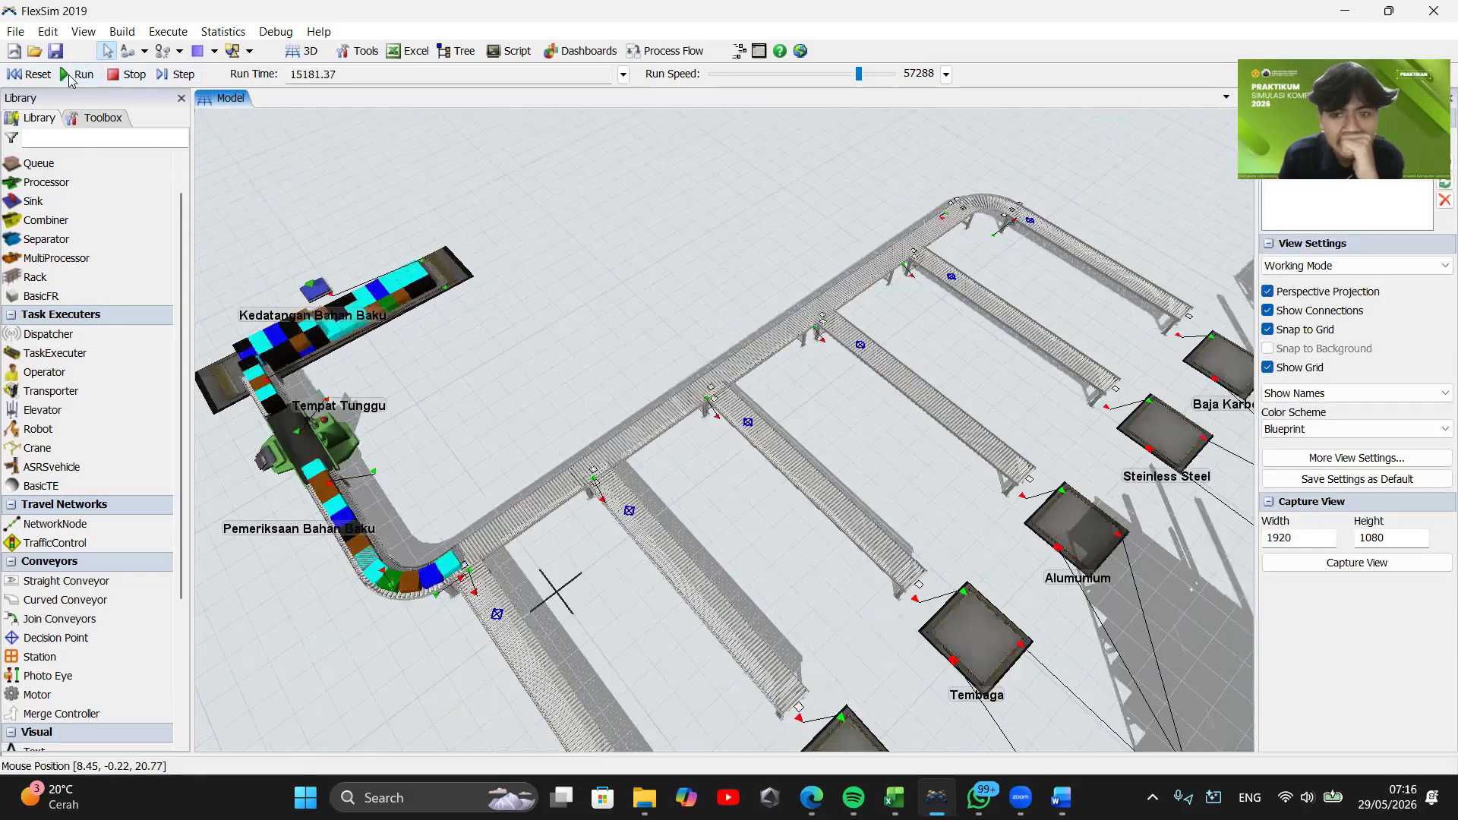
click(29, 75)
drag(495, 538, 502, 532)
click(485, 489)
click(75, 74)
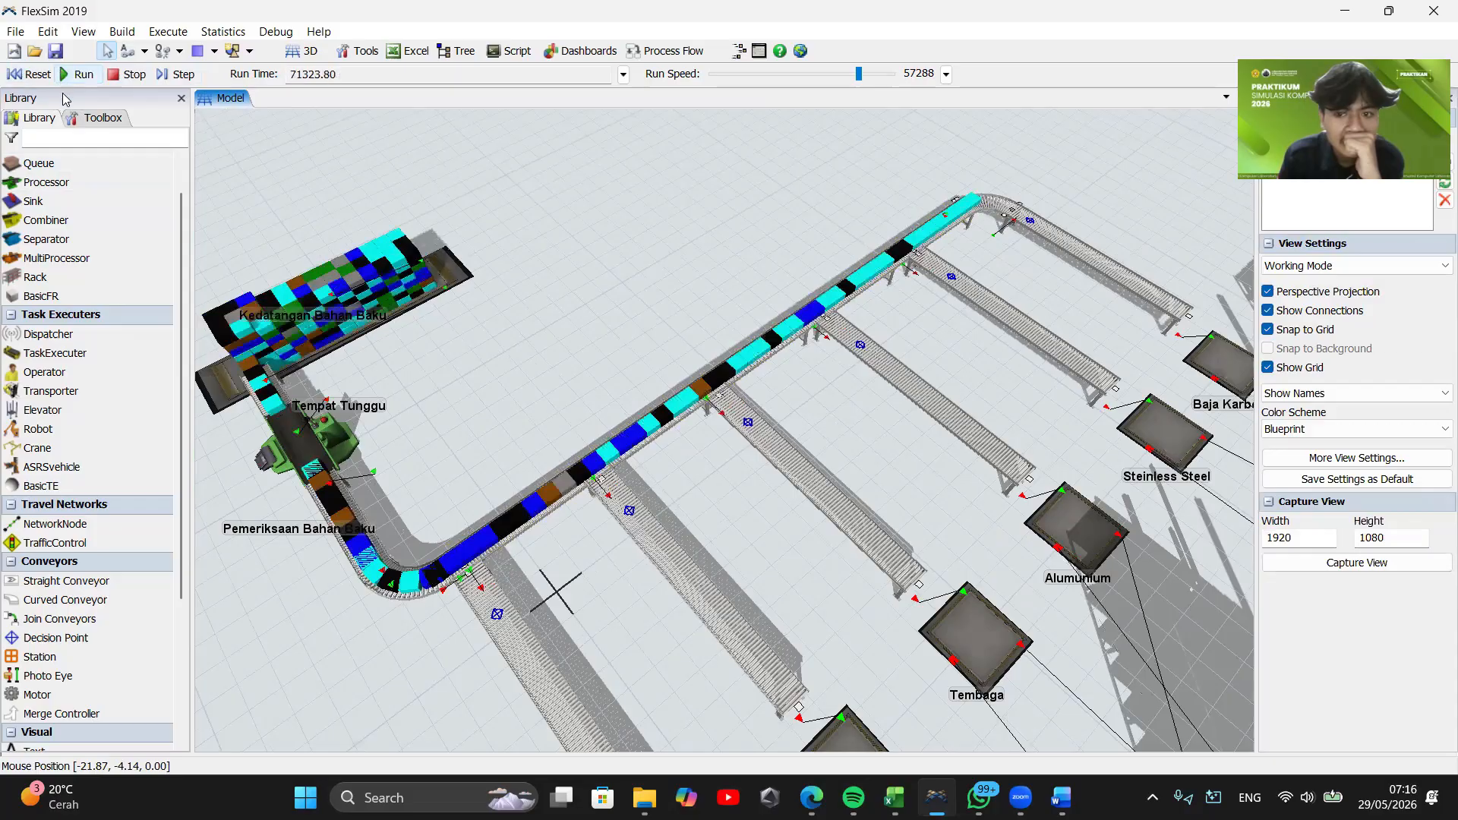
click(29, 74)
Adjust the far end of Conveyor4 at curved Conveyor5 to a horizontal length of 27.06 m, and test the flow
scroll(456, 330, up, 3)
scroll(456, 330, up, 5)
click(501, 463)
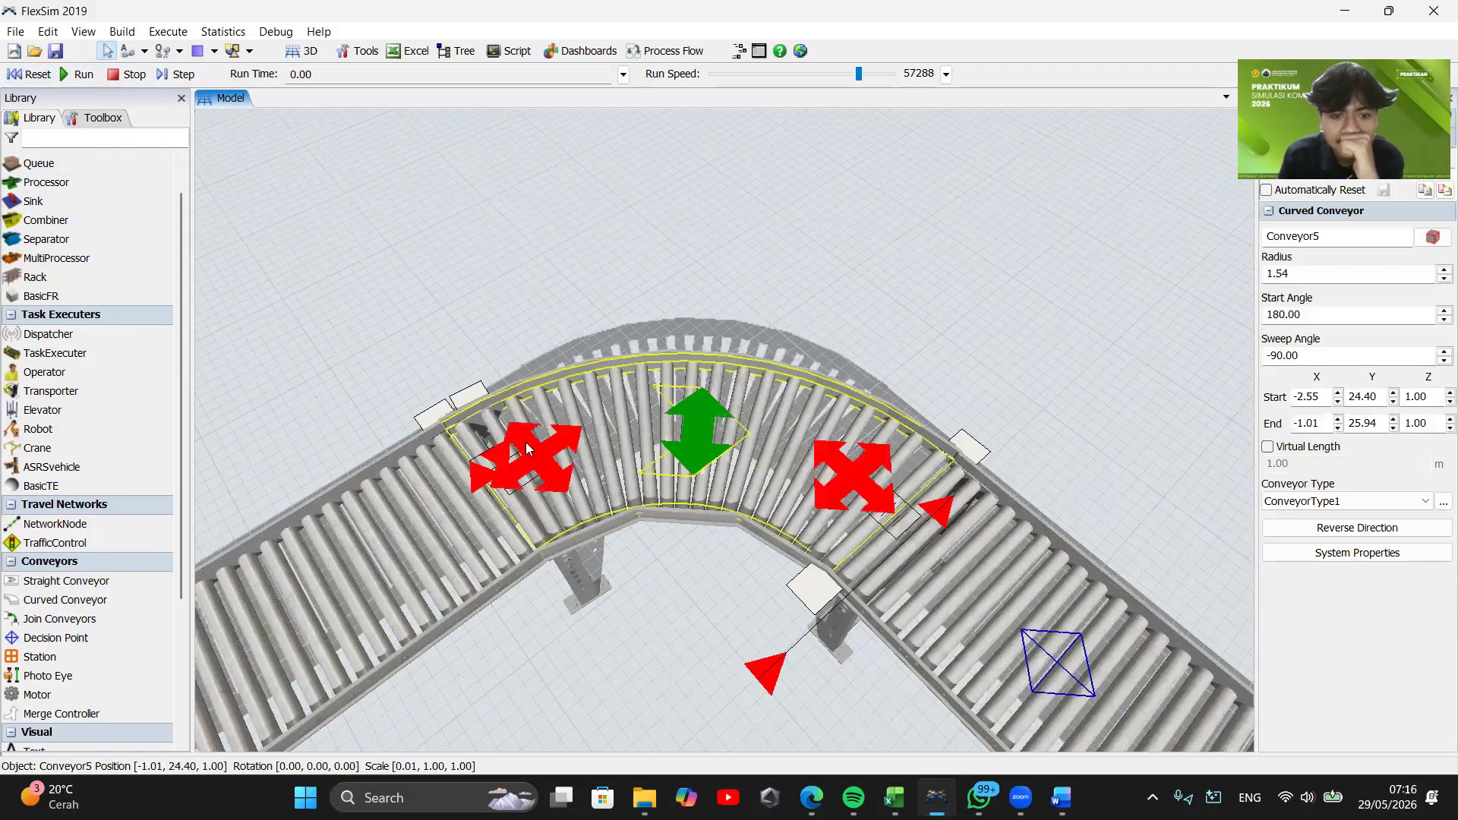
click(505, 468)
click(472, 518)
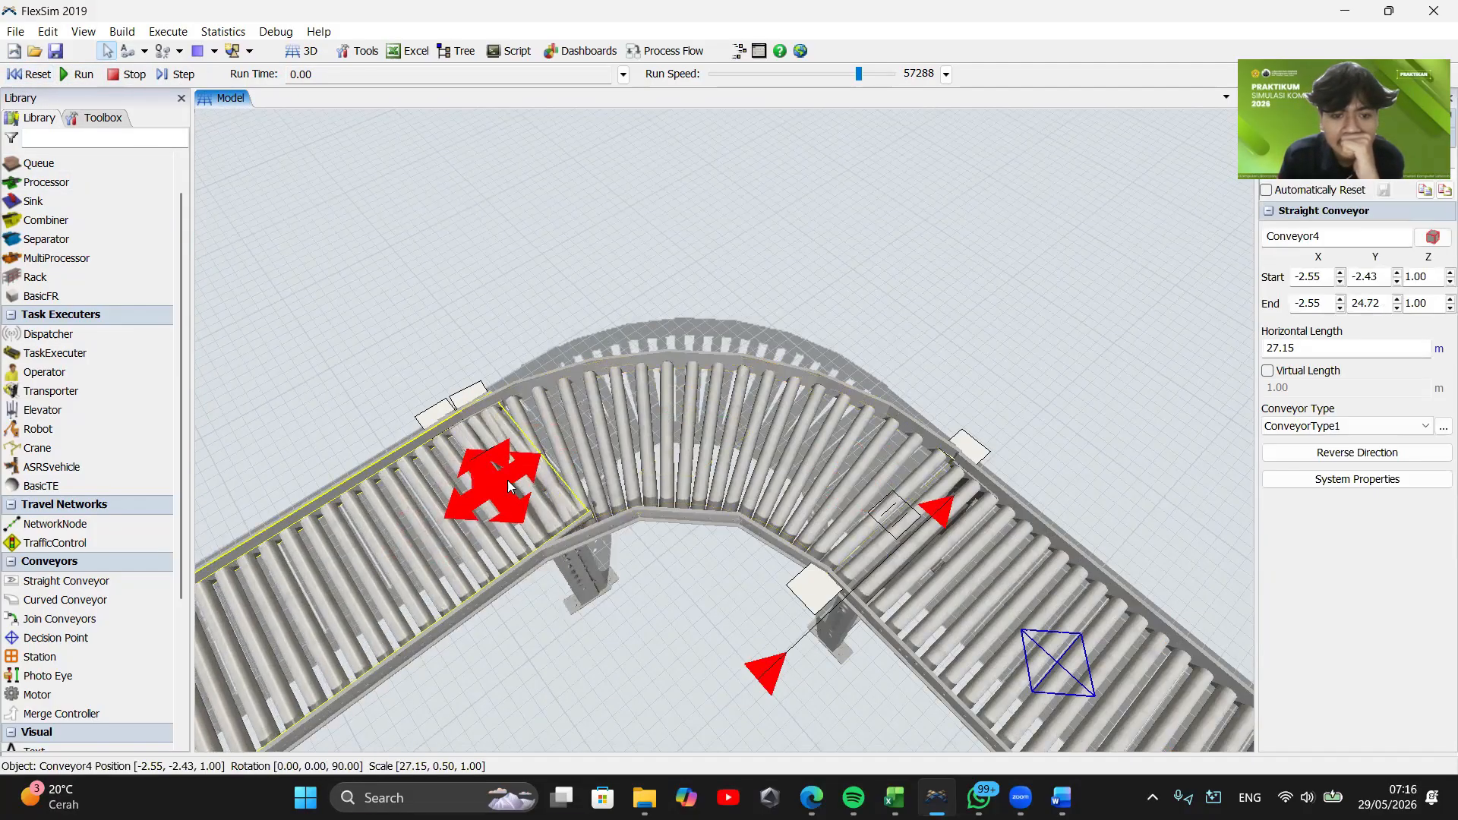
drag(550, 567, 594, 573)
scroll(594, 573, down, 5)
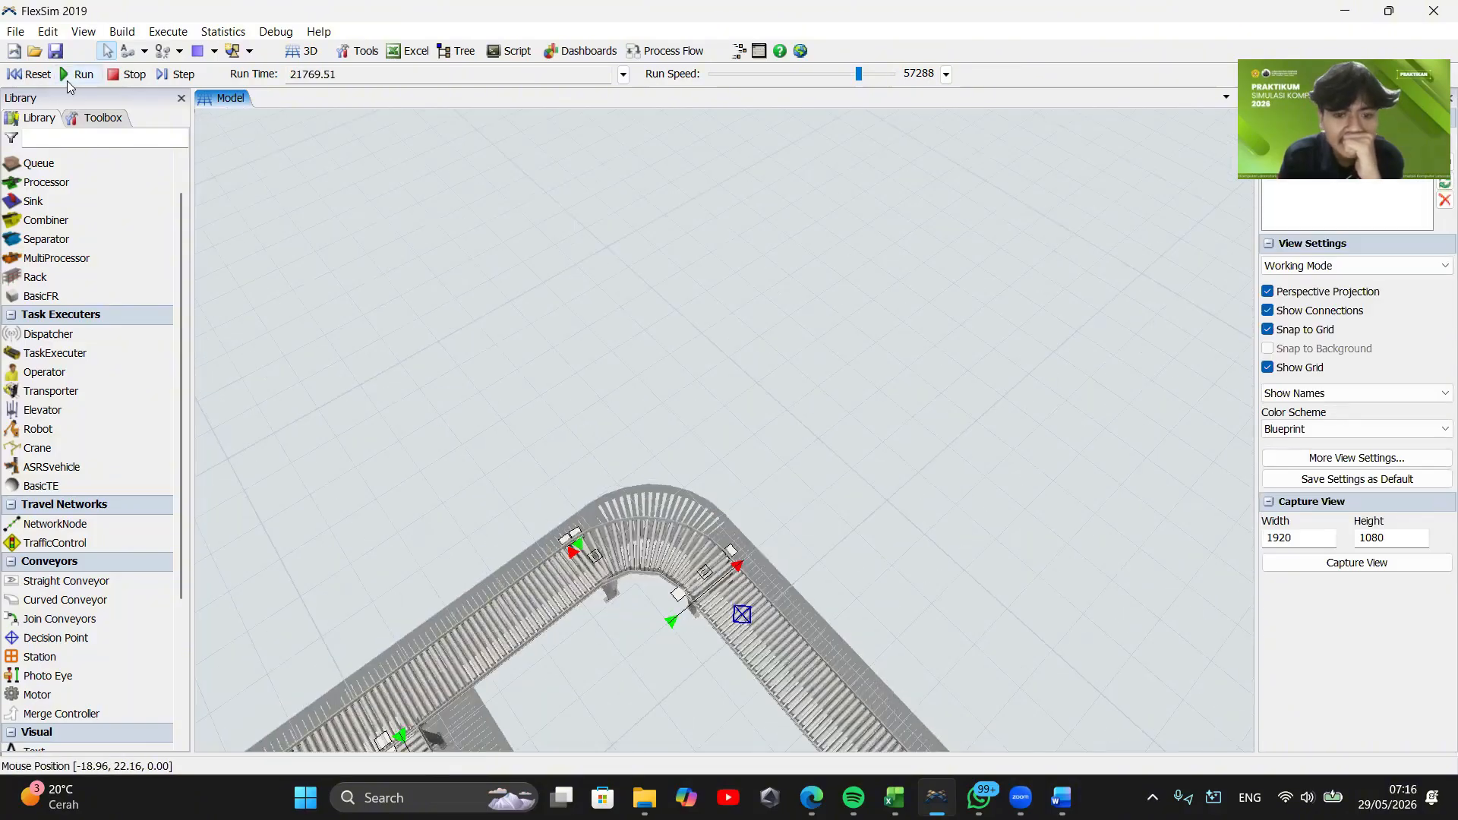
scroll(557, 258, down, 10)
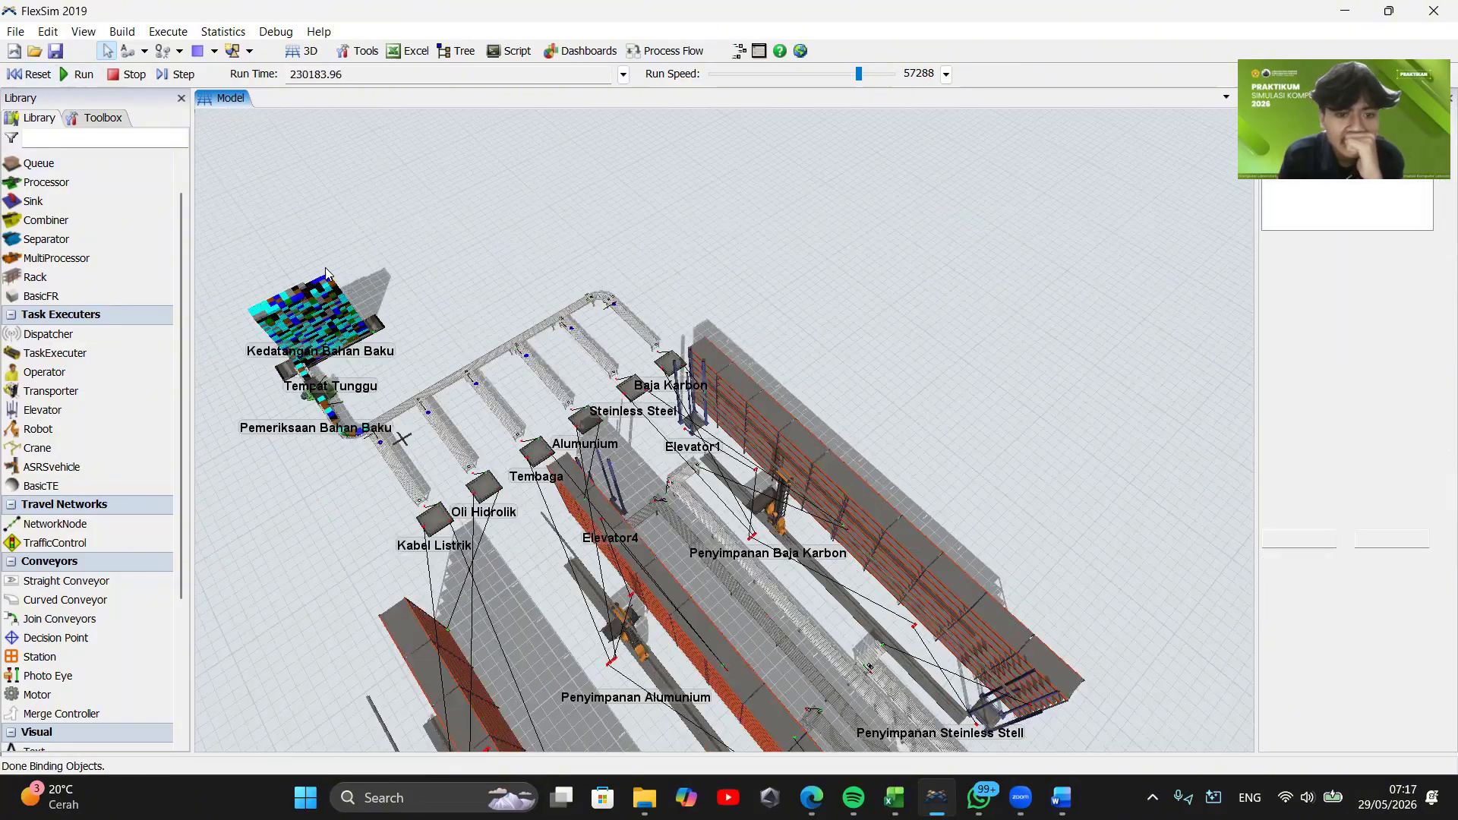
click(30, 73)
Try shifting Conveyor4 at its junction with curved Conveyor3 and test the material flow with a run
scroll(341, 397, up, 10)
click(503, 432)
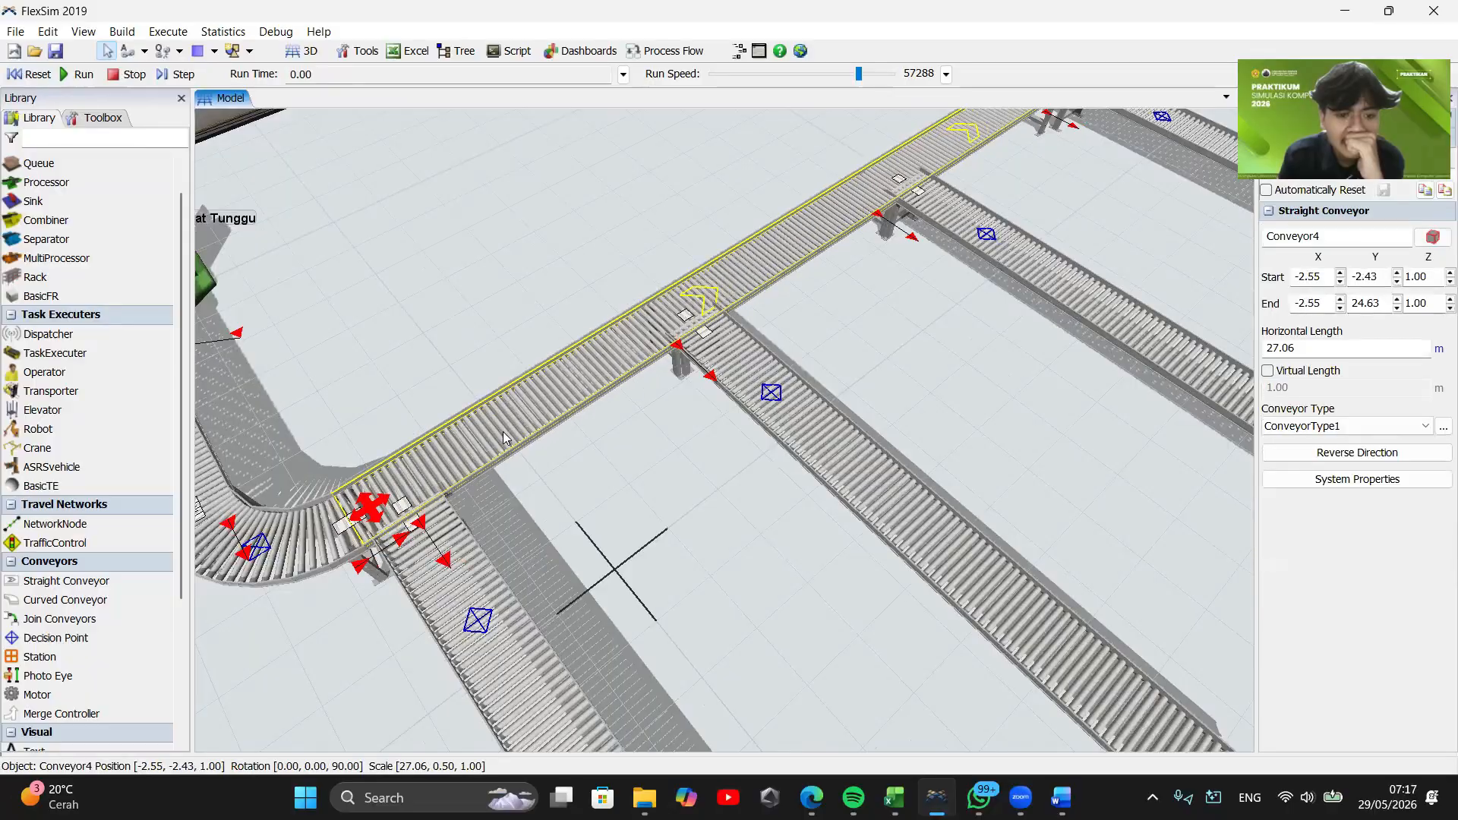
click(532, 464)
scroll(532, 463, down, 10)
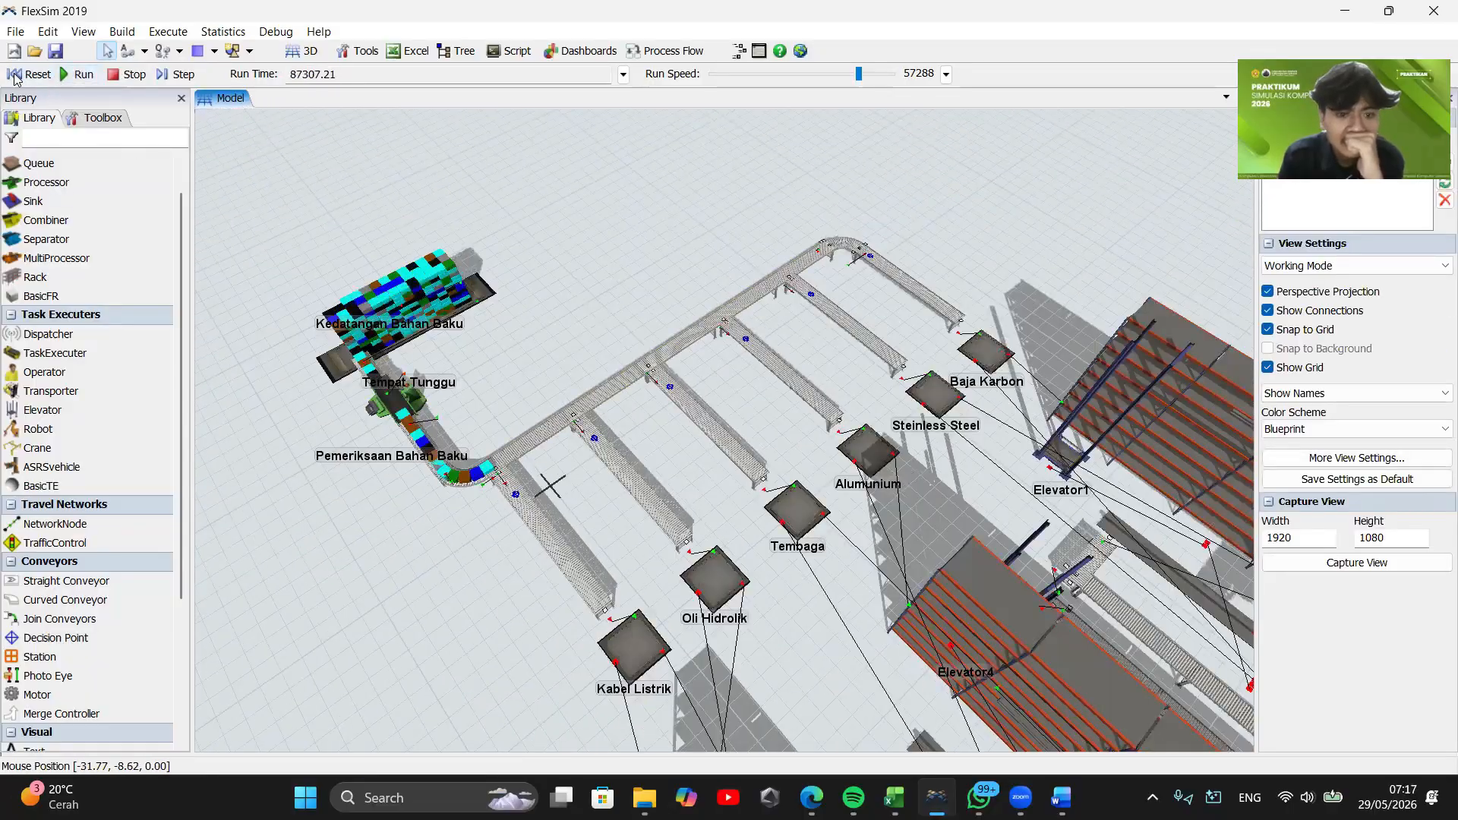
click(15, 76)
Move Conveyor4 so that it starts at X -2.64, Y -2.72 against the curved Conveyor3
scroll(499, 425, up, 10)
click(473, 509)
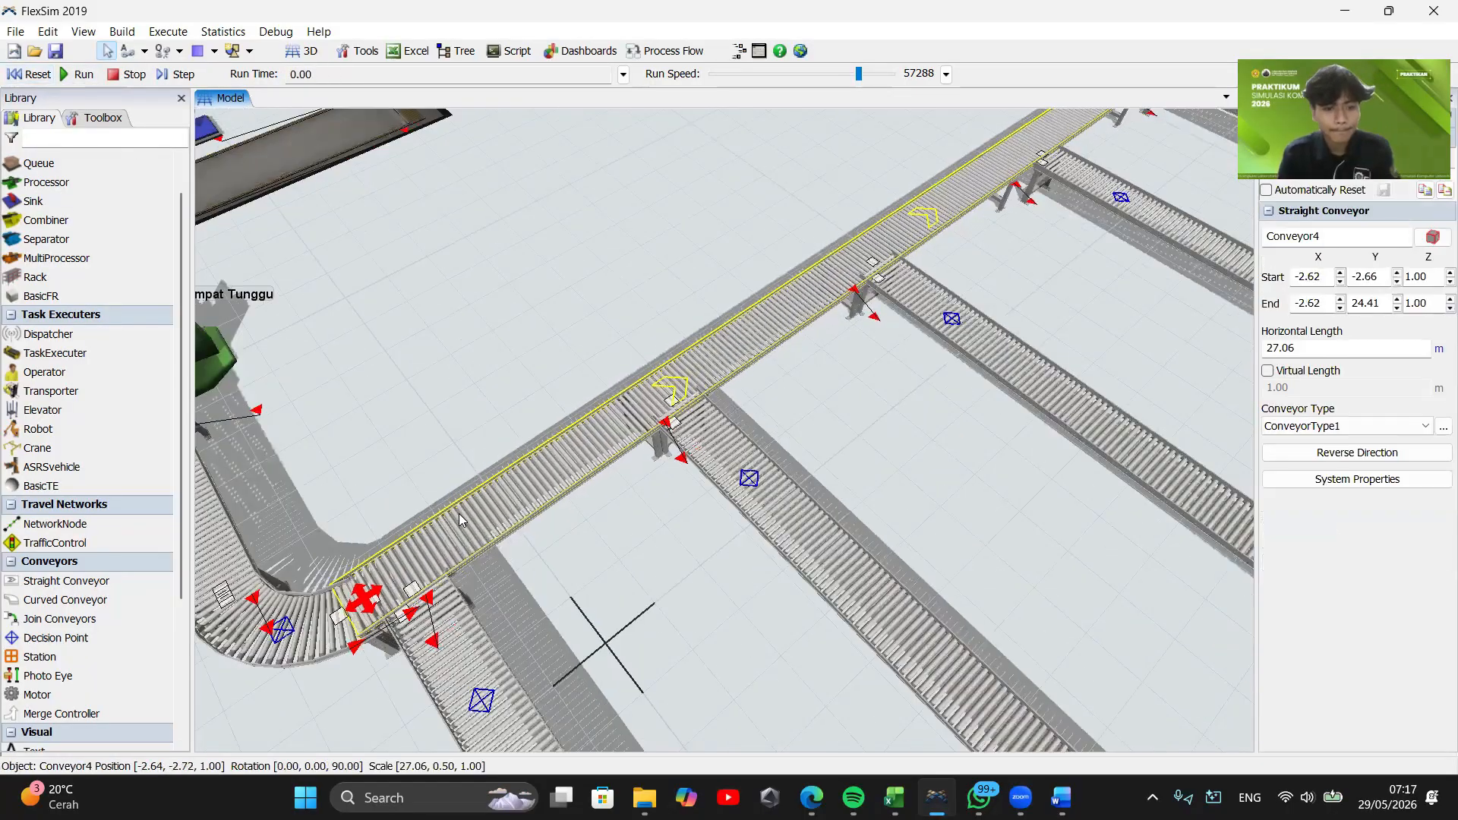
scroll(459, 513, down, 4)
click(523, 431)
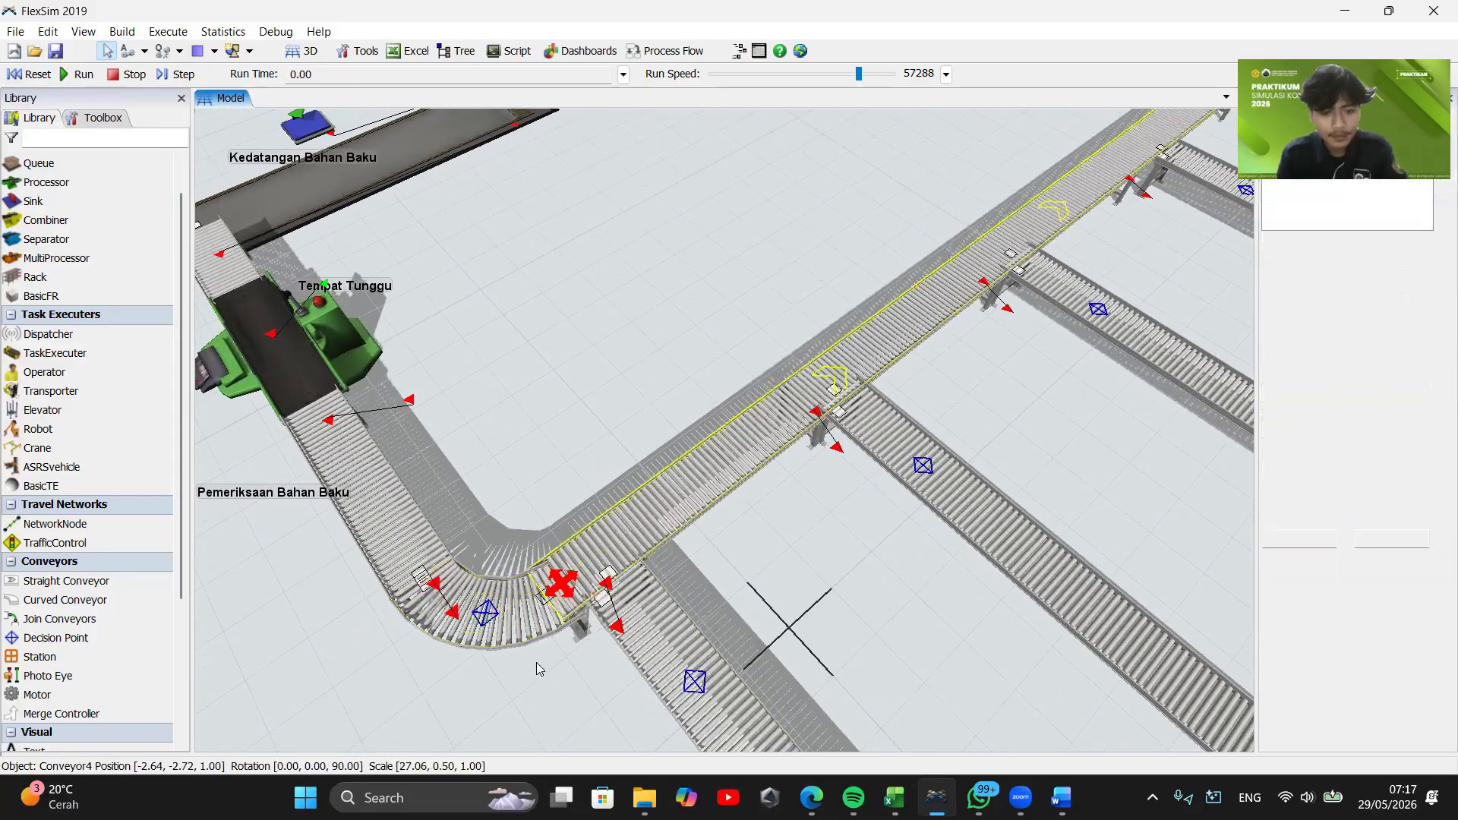
Adjust the end of curved Conveyor3 to meet Conveyor4, test the flow with a run and reset the model
click(558, 571)
drag(536, 601, 531, 627)
click(535, 584)
click(63, 80)
click(32, 79)
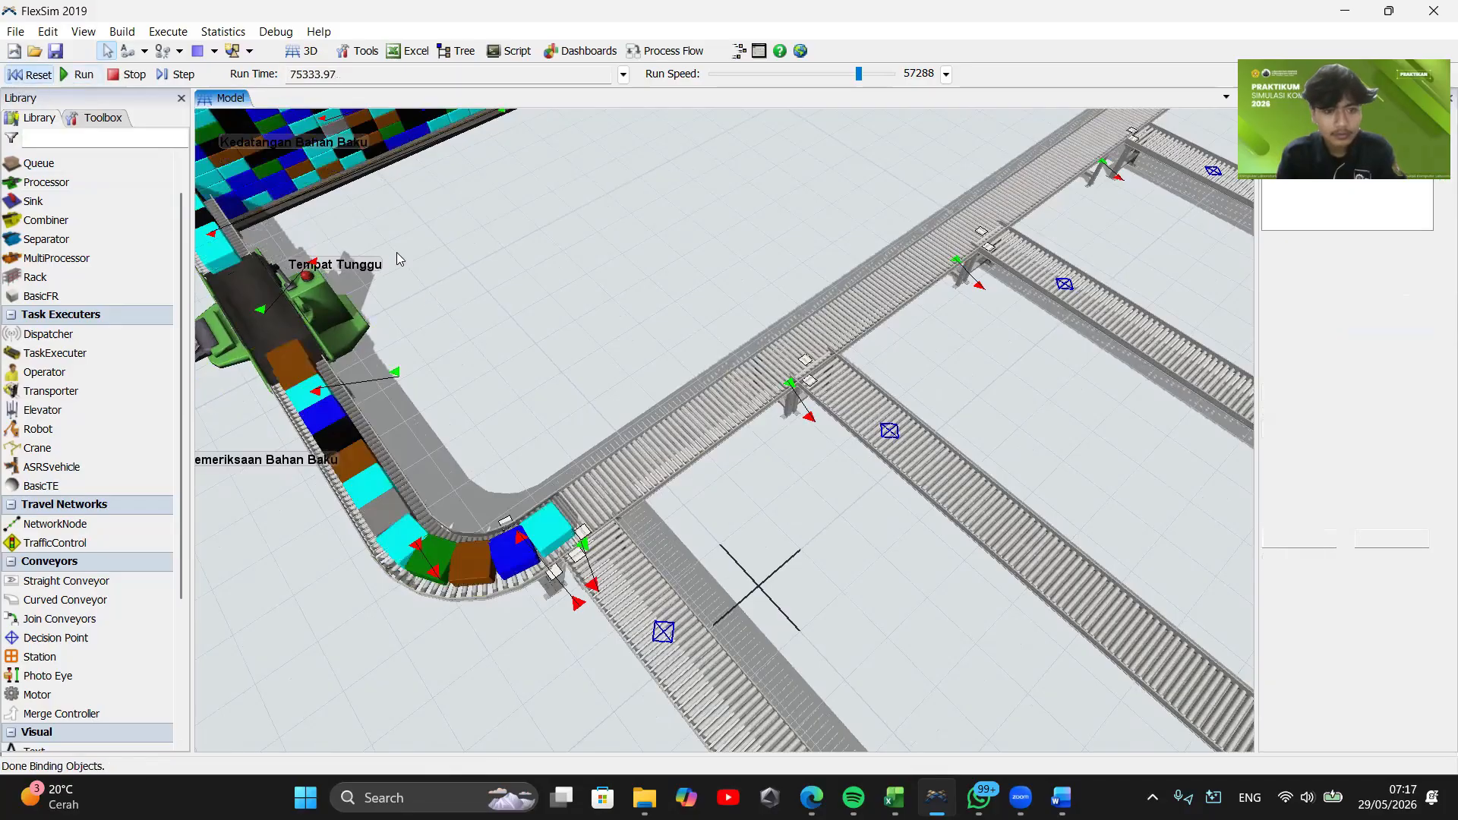
Reposition EntryTransfer4 where the curve meets Conveyor4, and test the material flow with a run and reset
drag(396, 257, 350, 279)
click(469, 606)
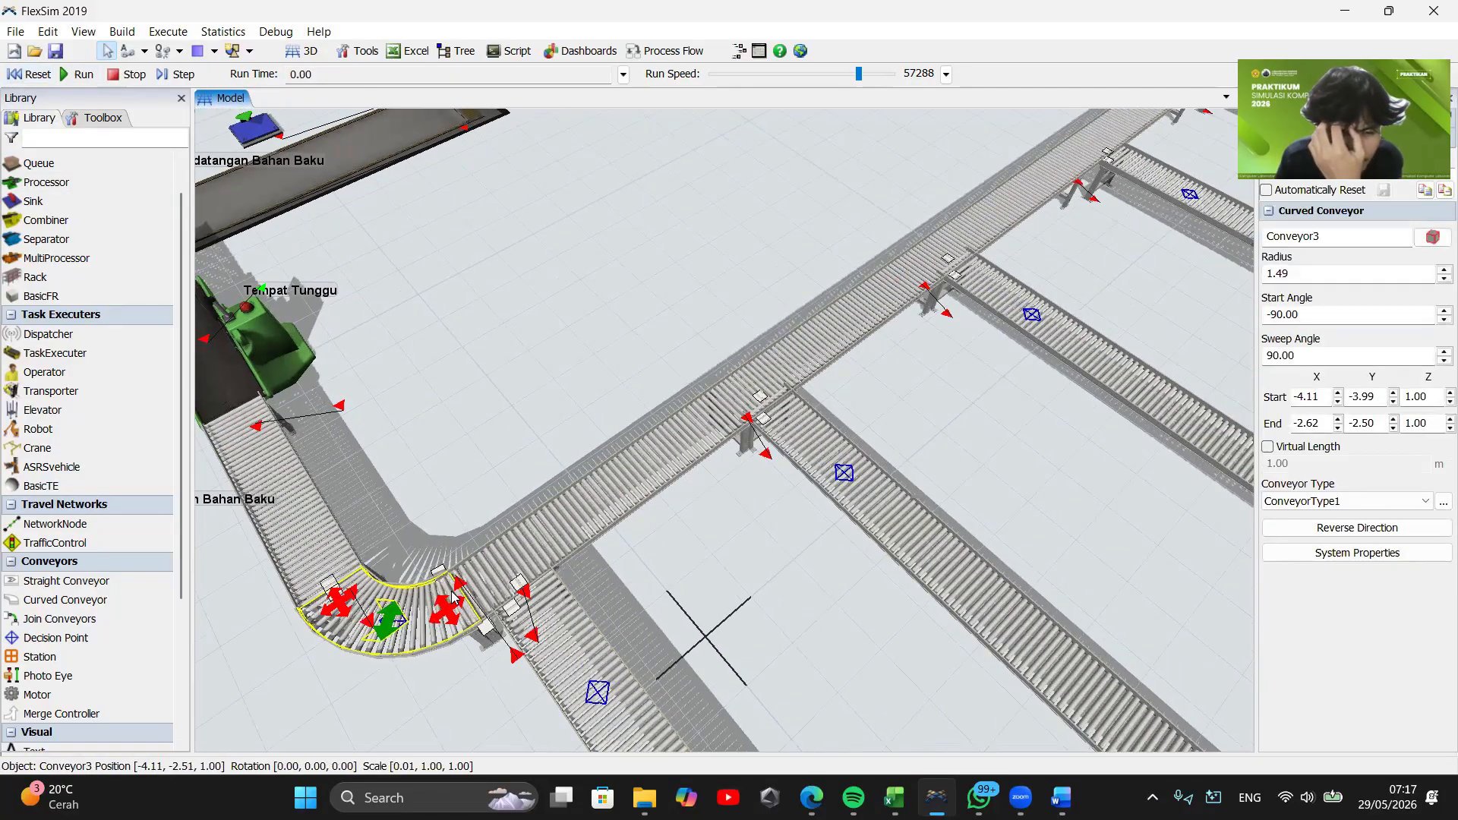
drag(495, 674, 638, 659)
click(606, 605)
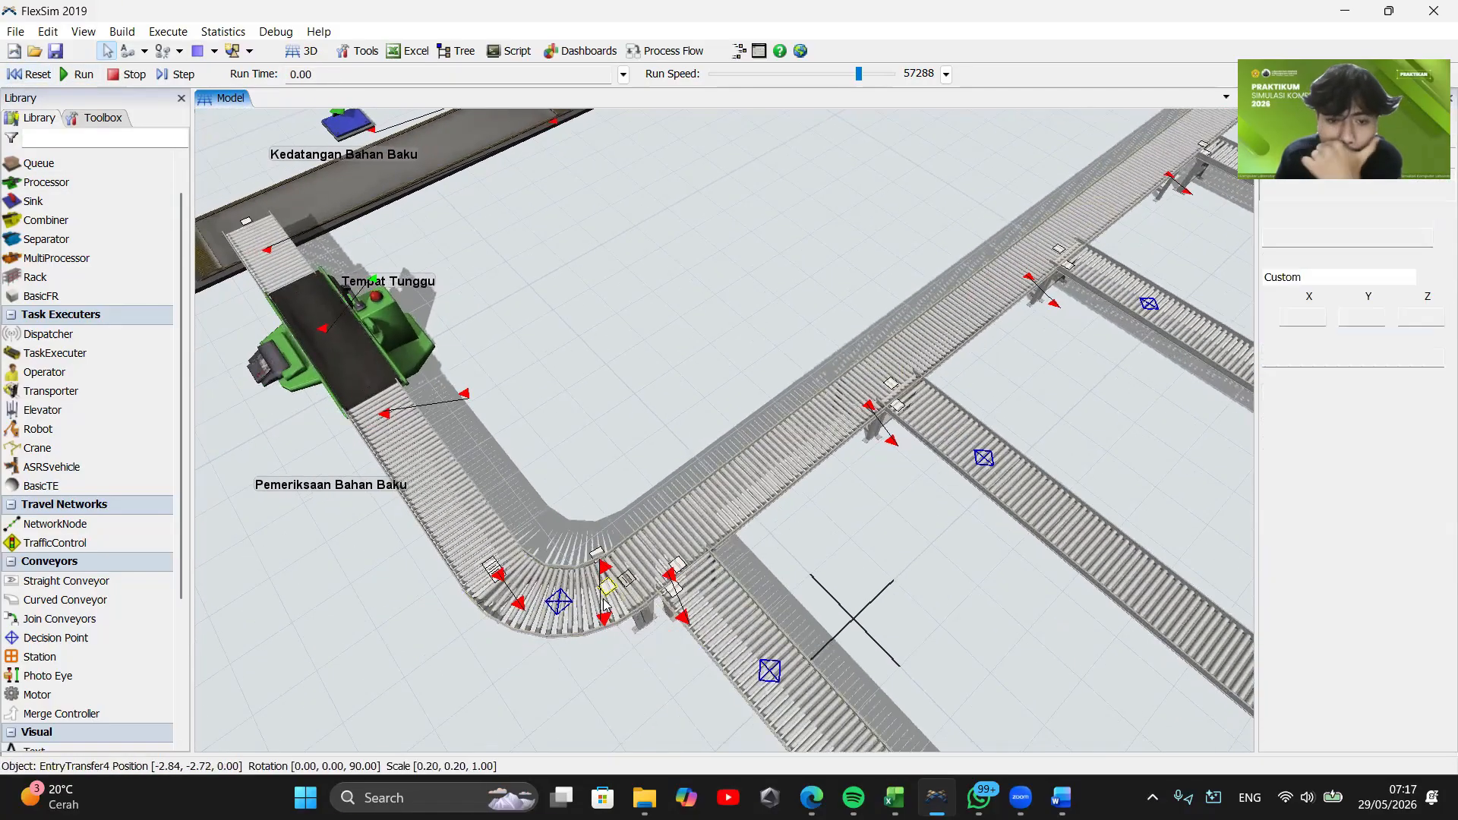
drag(605, 605, 582, 609)
drag(531, 425, 487, 399)
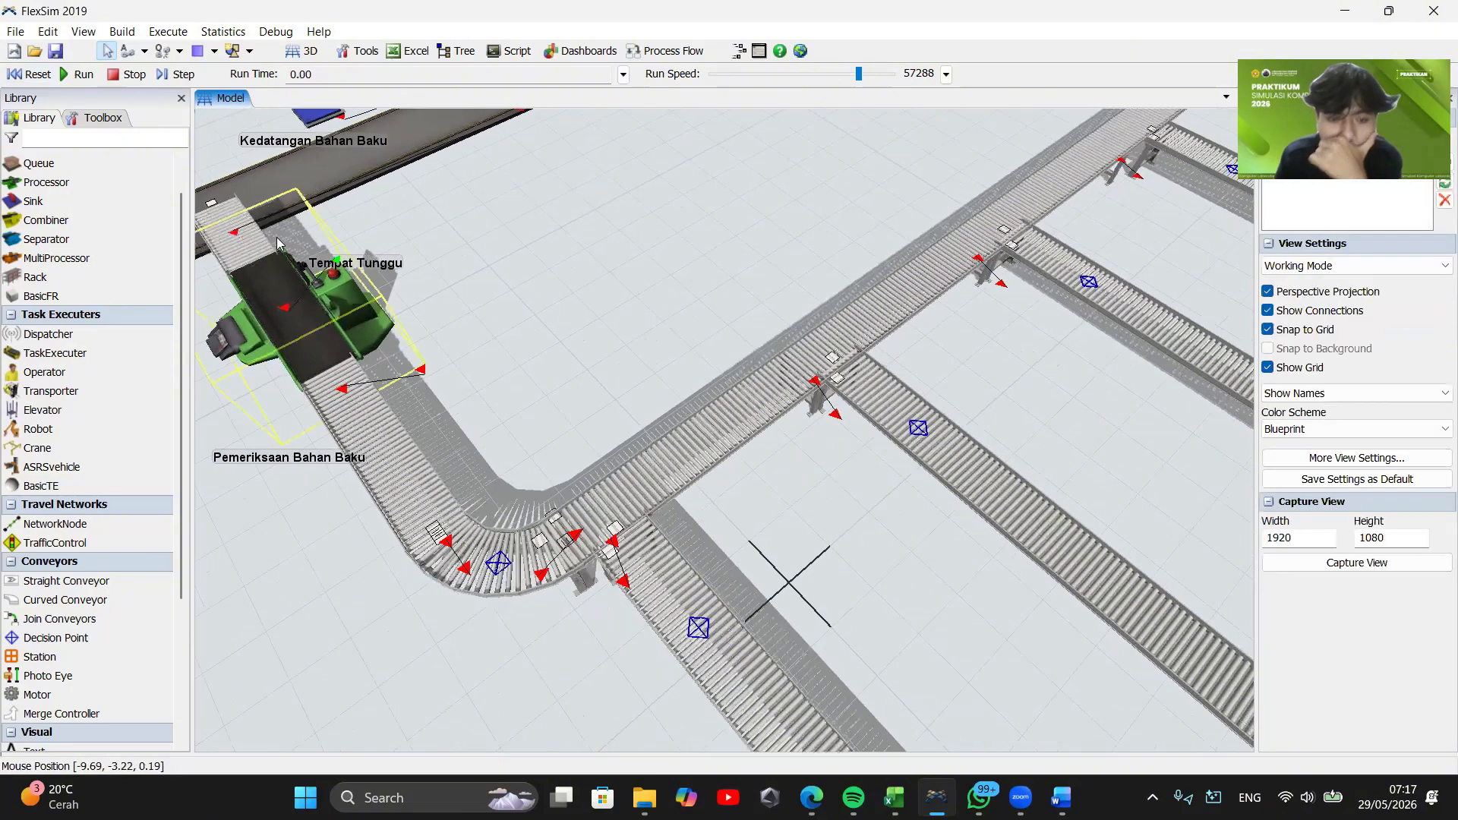
click(69, 74)
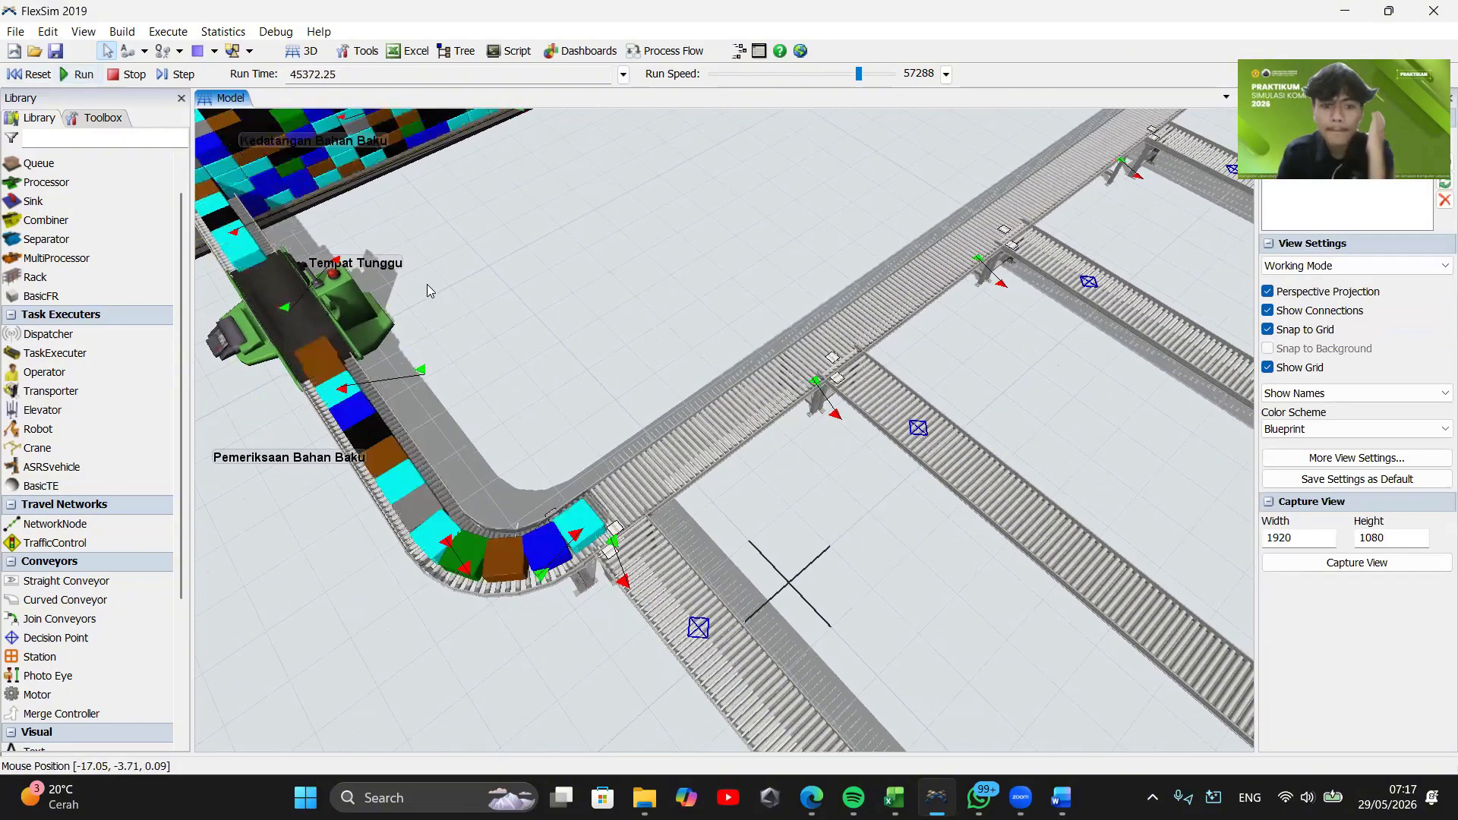
click(35, 73)
Move ExitTransfer3 at the start of Conveyor4 to X -2.24, Y -2.32
click(555, 524)
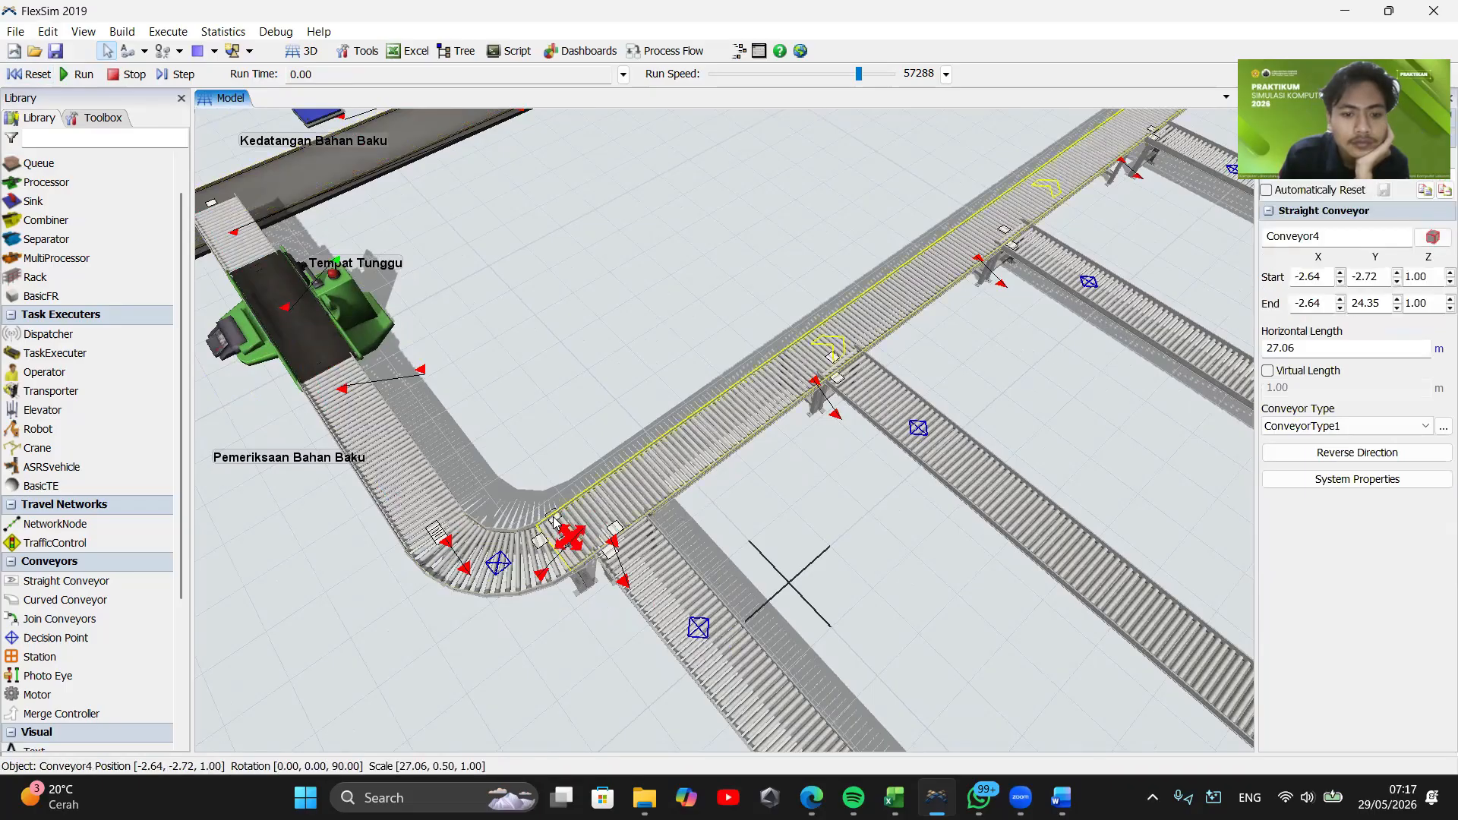
click(555, 516)
click(556, 516)
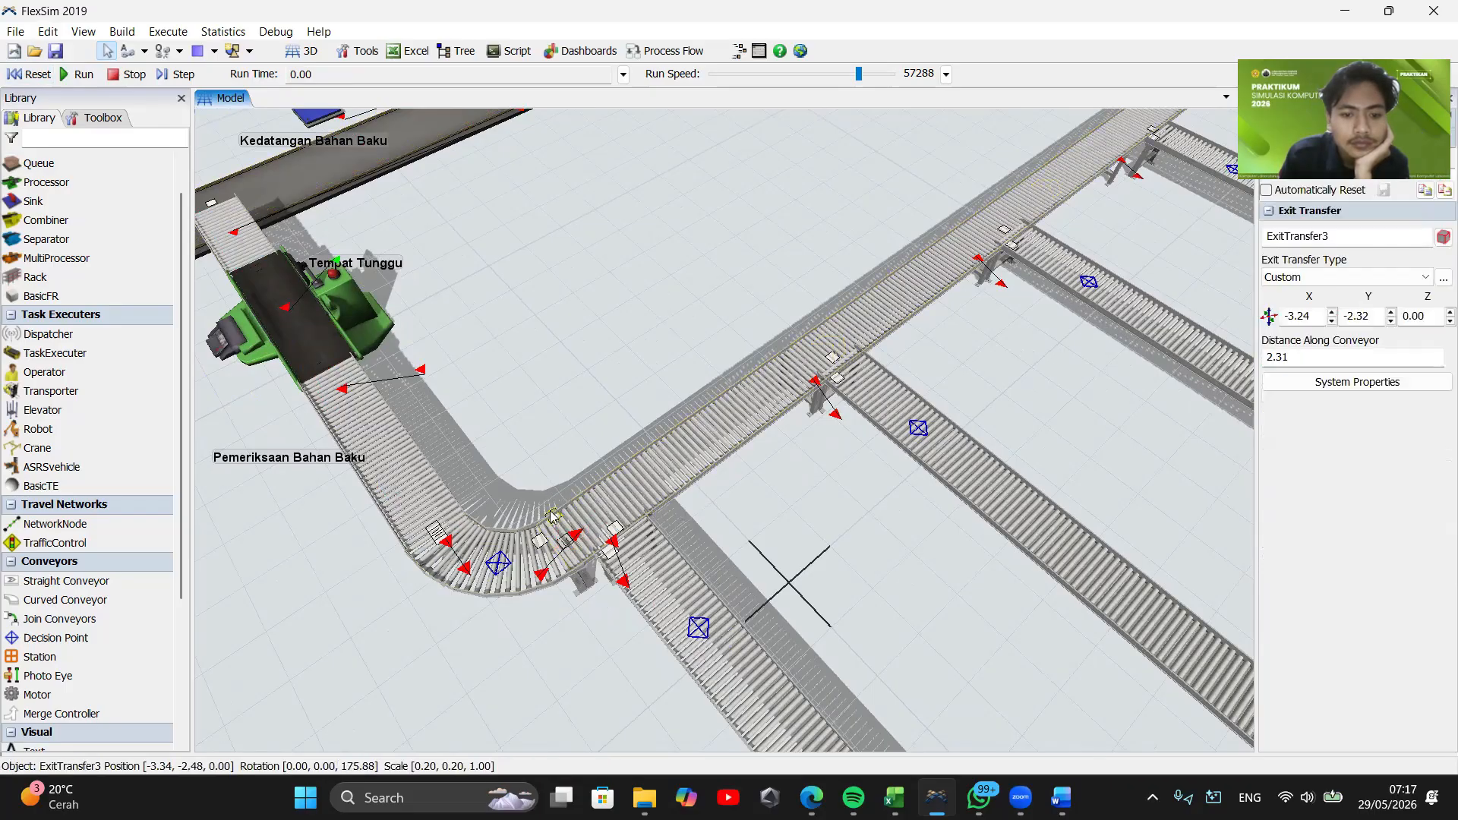
Run the model and examine material flow from the arrival area through the racks to the Tempat Tunggu queues and processing line
click(59, 74)
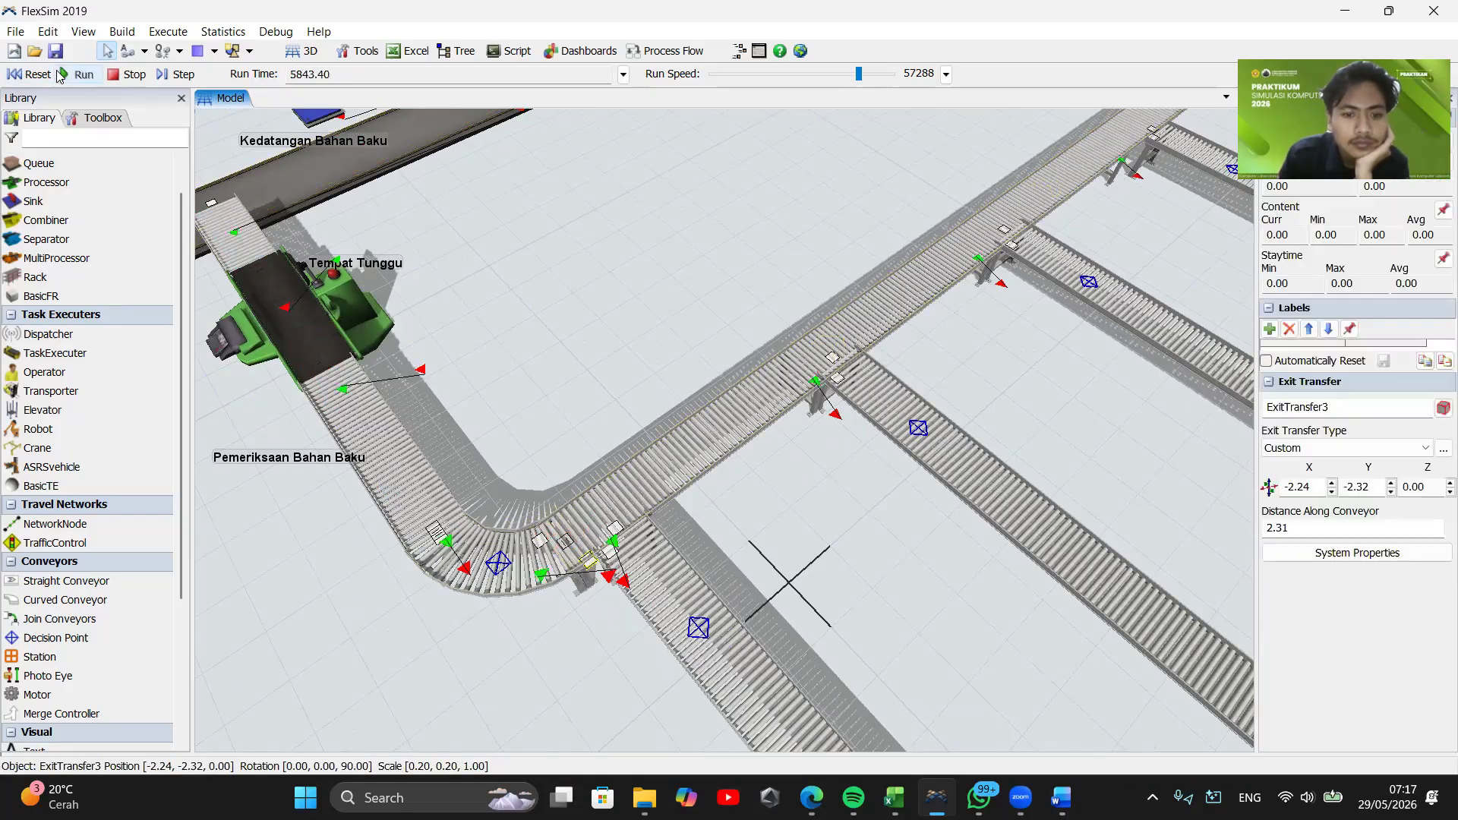
click(552, 325)
scroll(549, 311, down, 12)
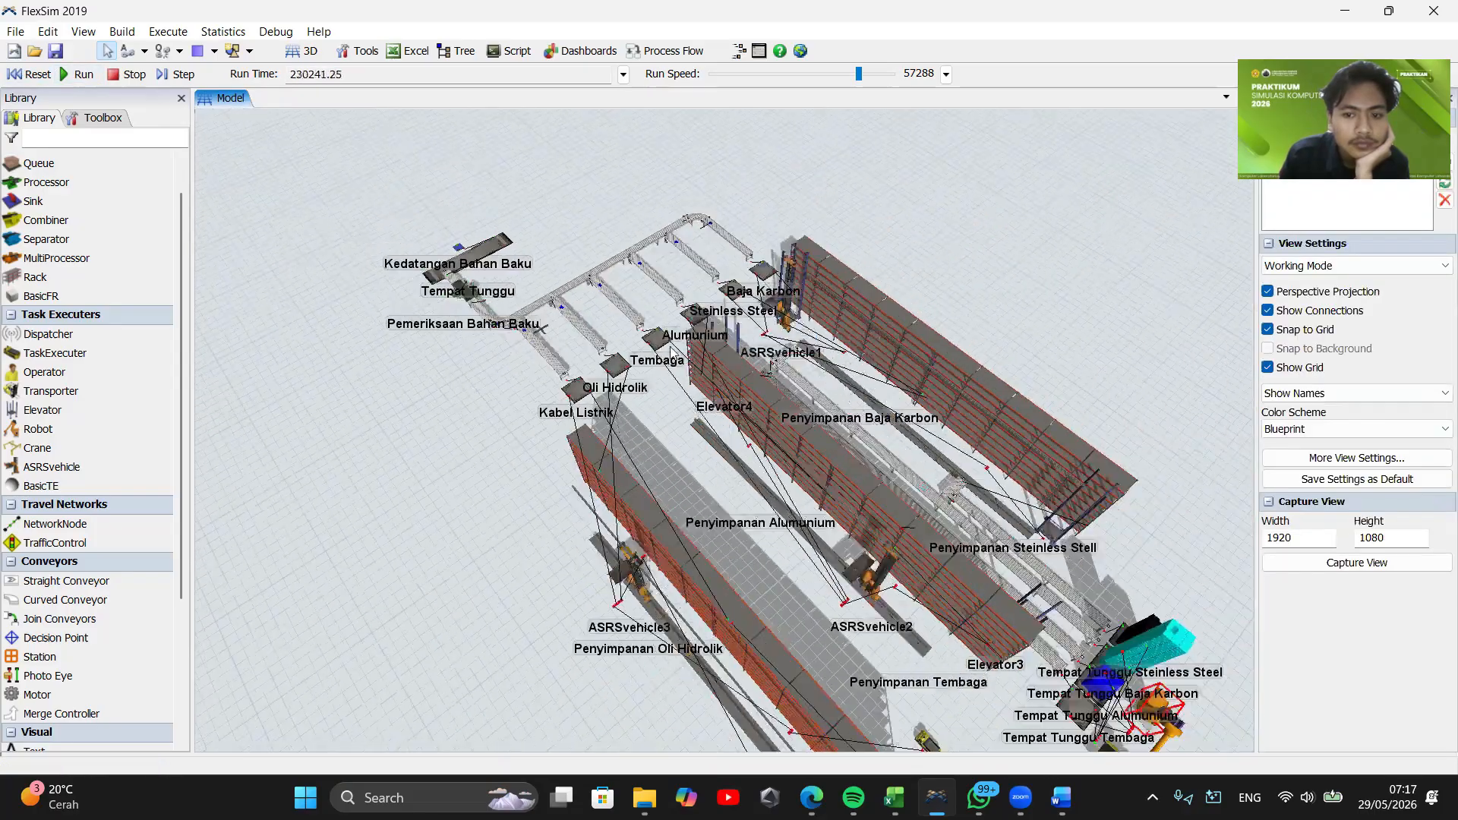
drag(966, 302, 645, 247)
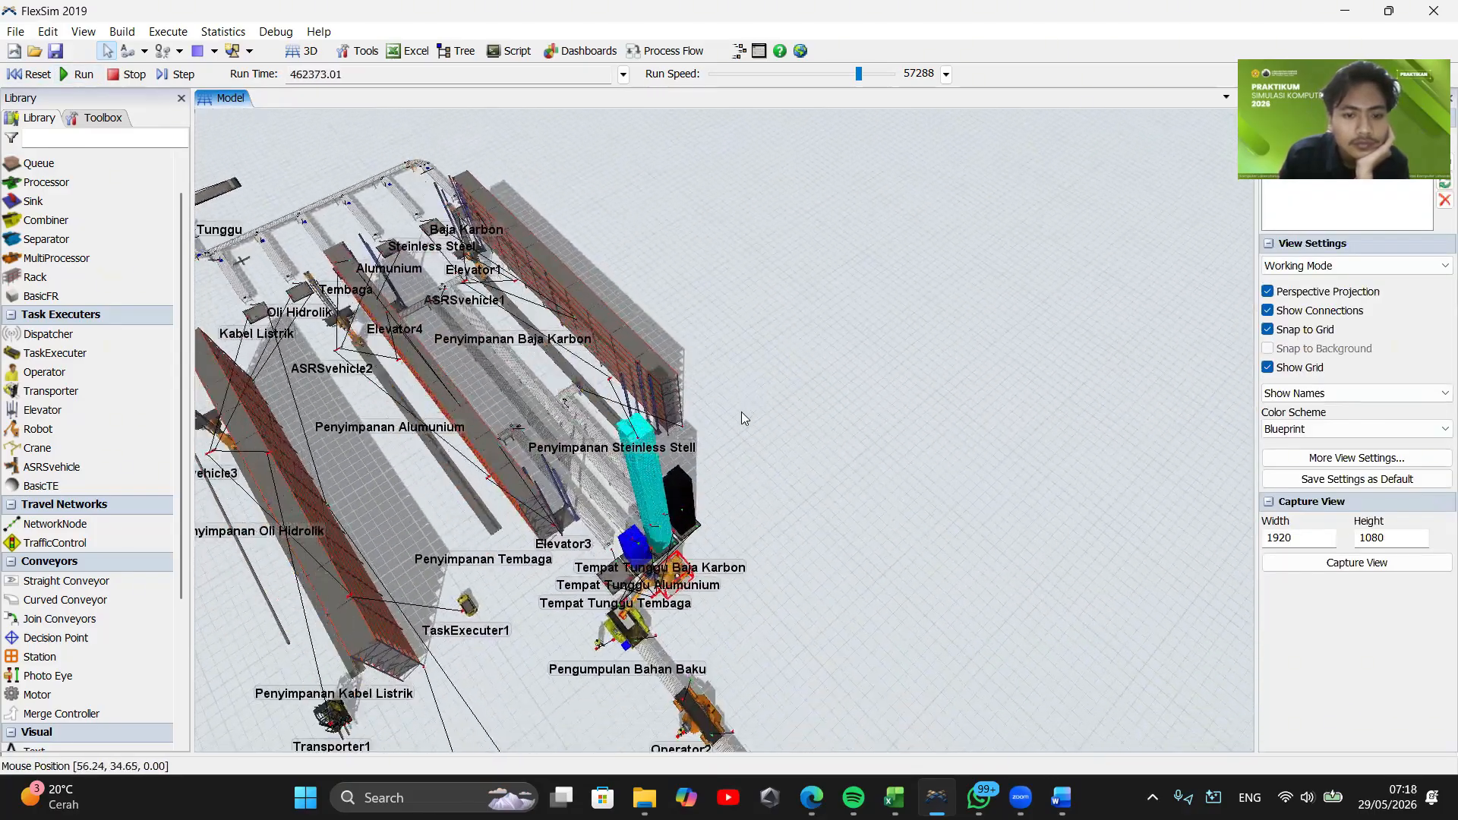
mouse_move(742, 412)
right_down()
mouse_move(717, 436)
mouse_move(730, 412)
mouse_move(752, 414)
right_up()
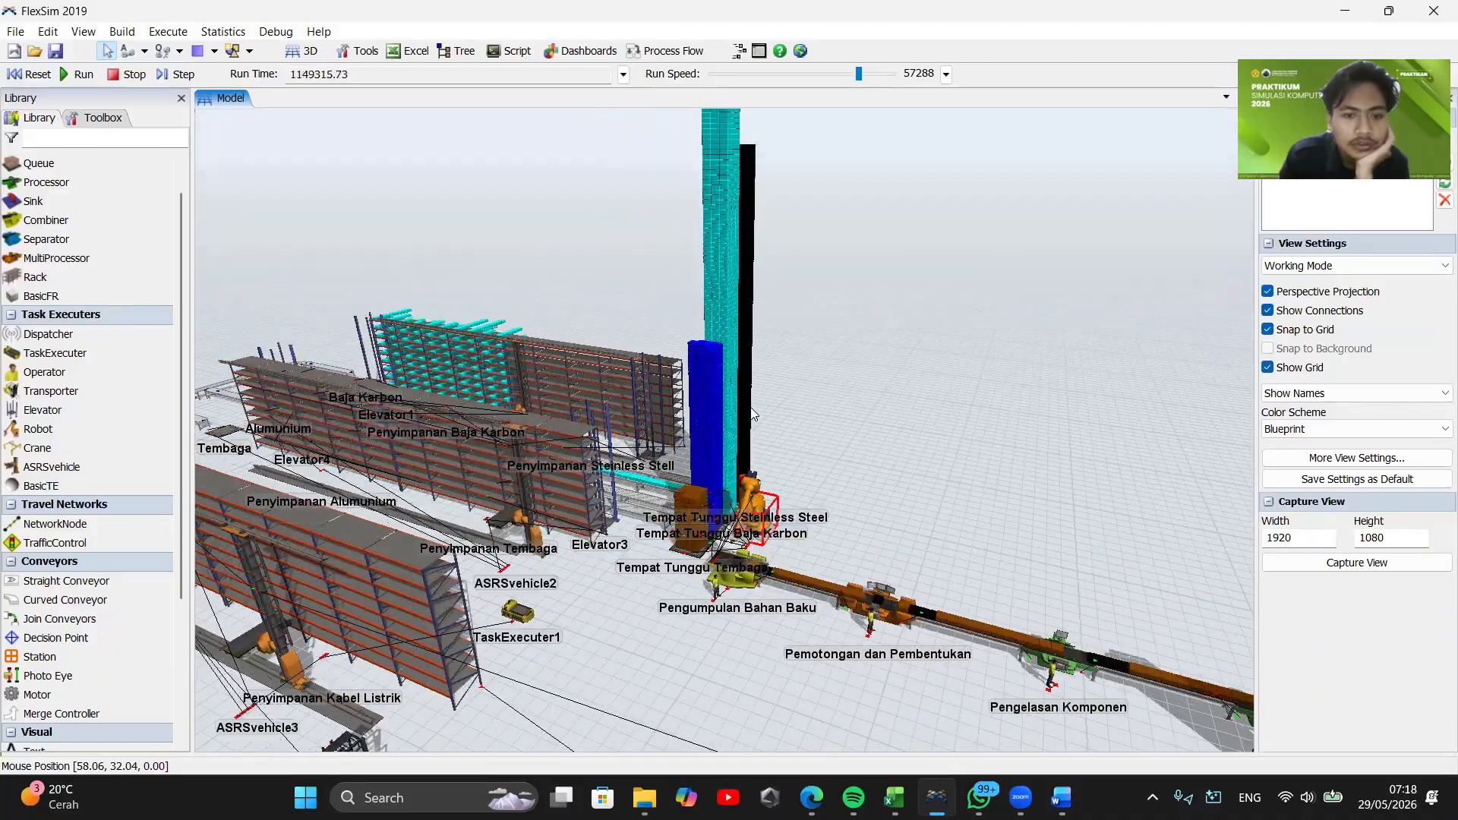
Examine the material stacks at the Tempat Tunggu queues and the processing line in the running model, and reset it
right_drag(752, 409, 752, 425)
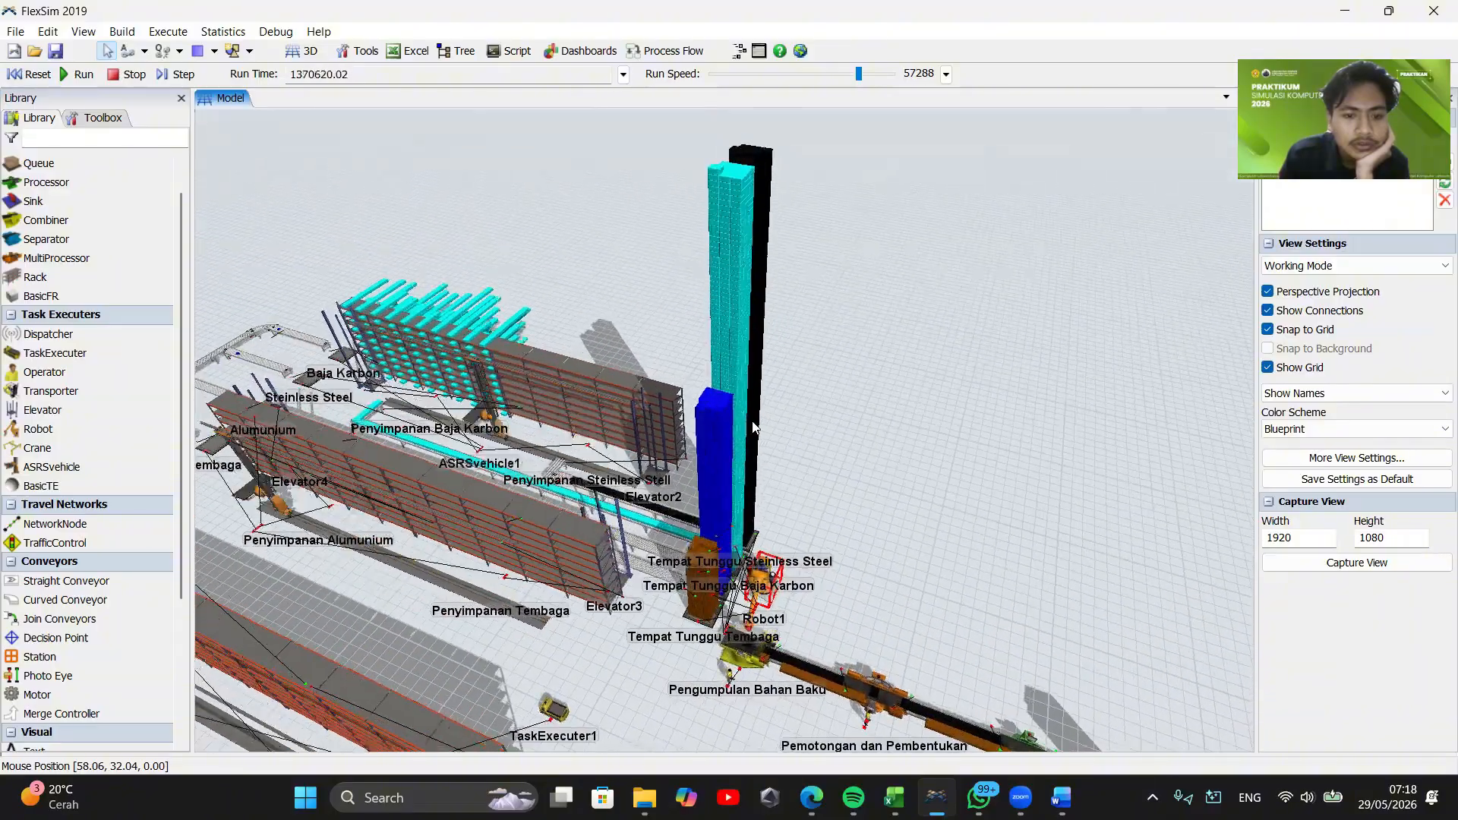
drag(835, 480, 648, 382)
drag(907, 424, 950, 442)
click(29, 74)
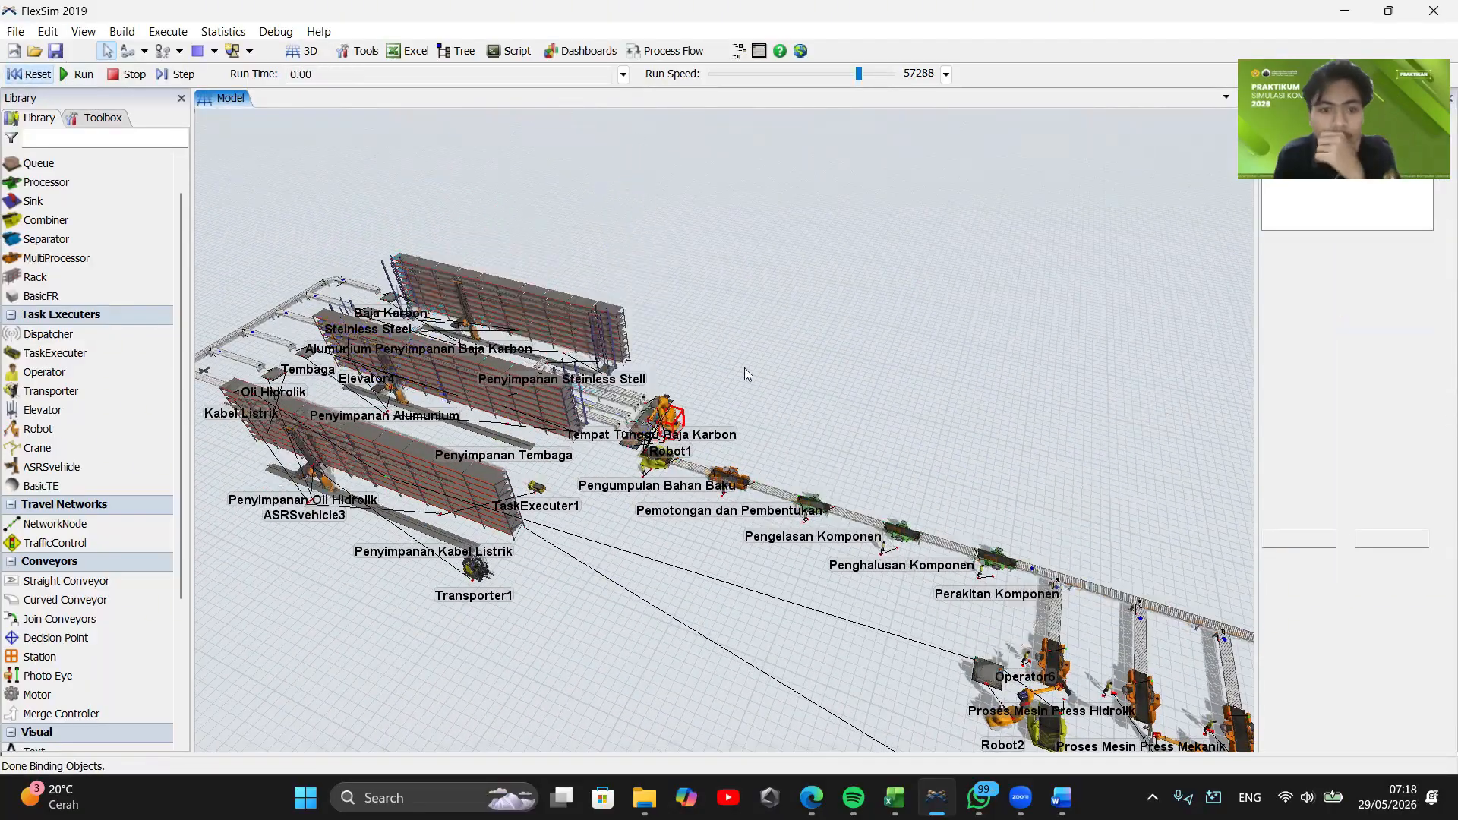
Enable transport on the Penyimpanan Oli Hidrolik rack, assigning Transporter1 as its transport reference, and apply the change
drag(494, 658, 625, 599)
right_drag(624, 598, 591, 595)
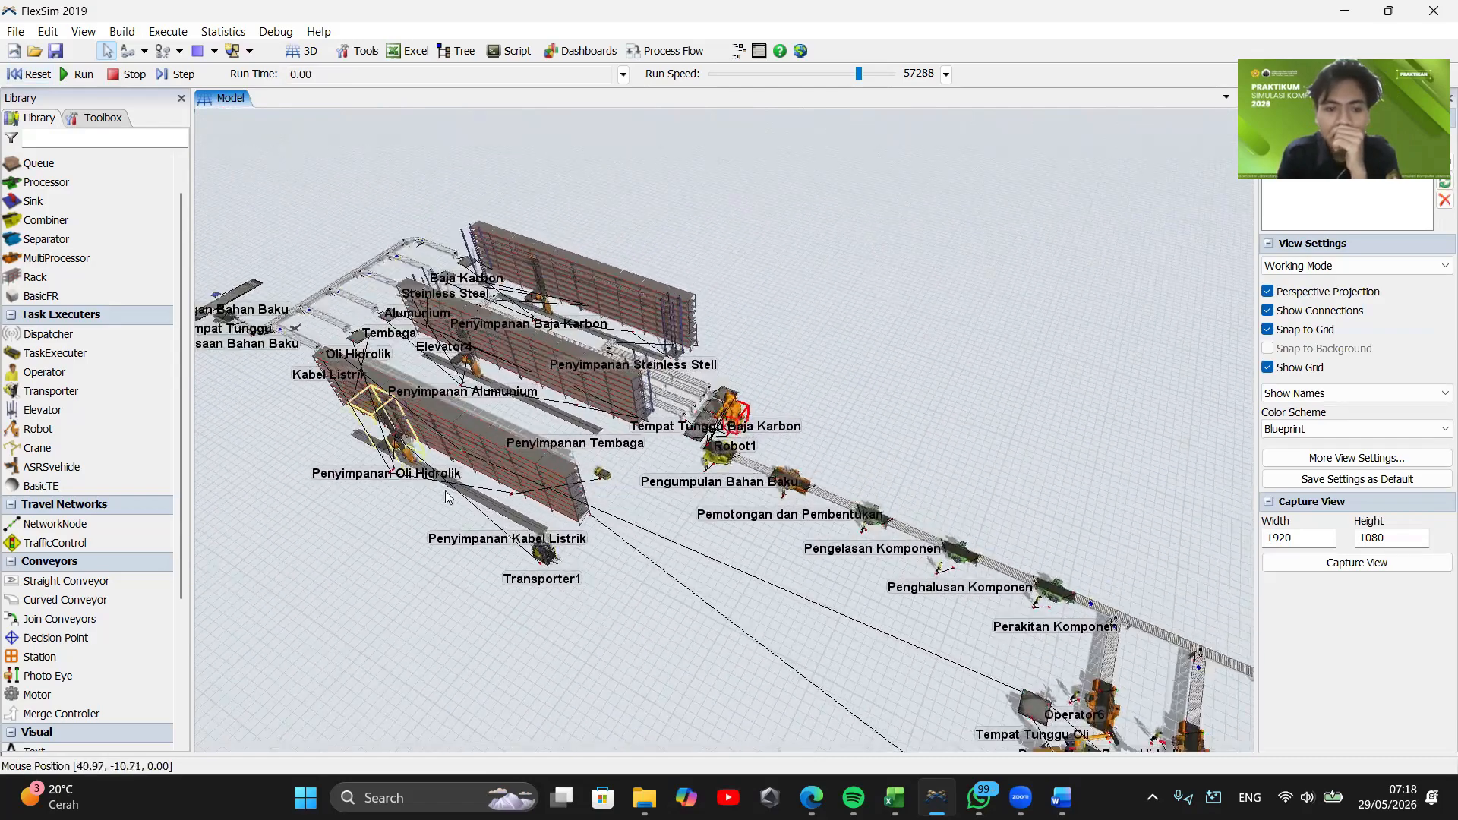
drag(612, 624, 549, 387)
scroll(552, 395, up, 8)
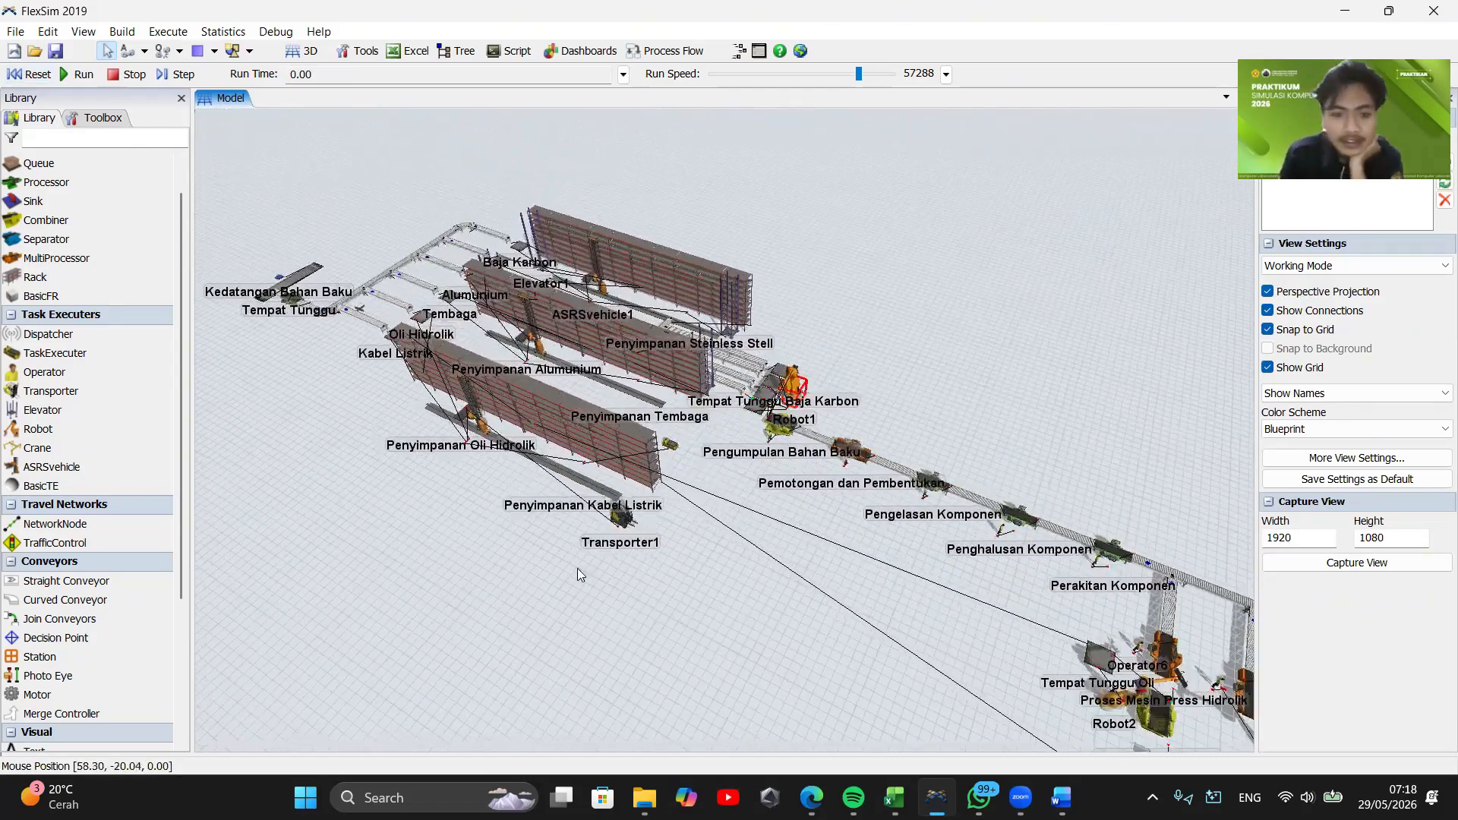
double_click(451, 319)
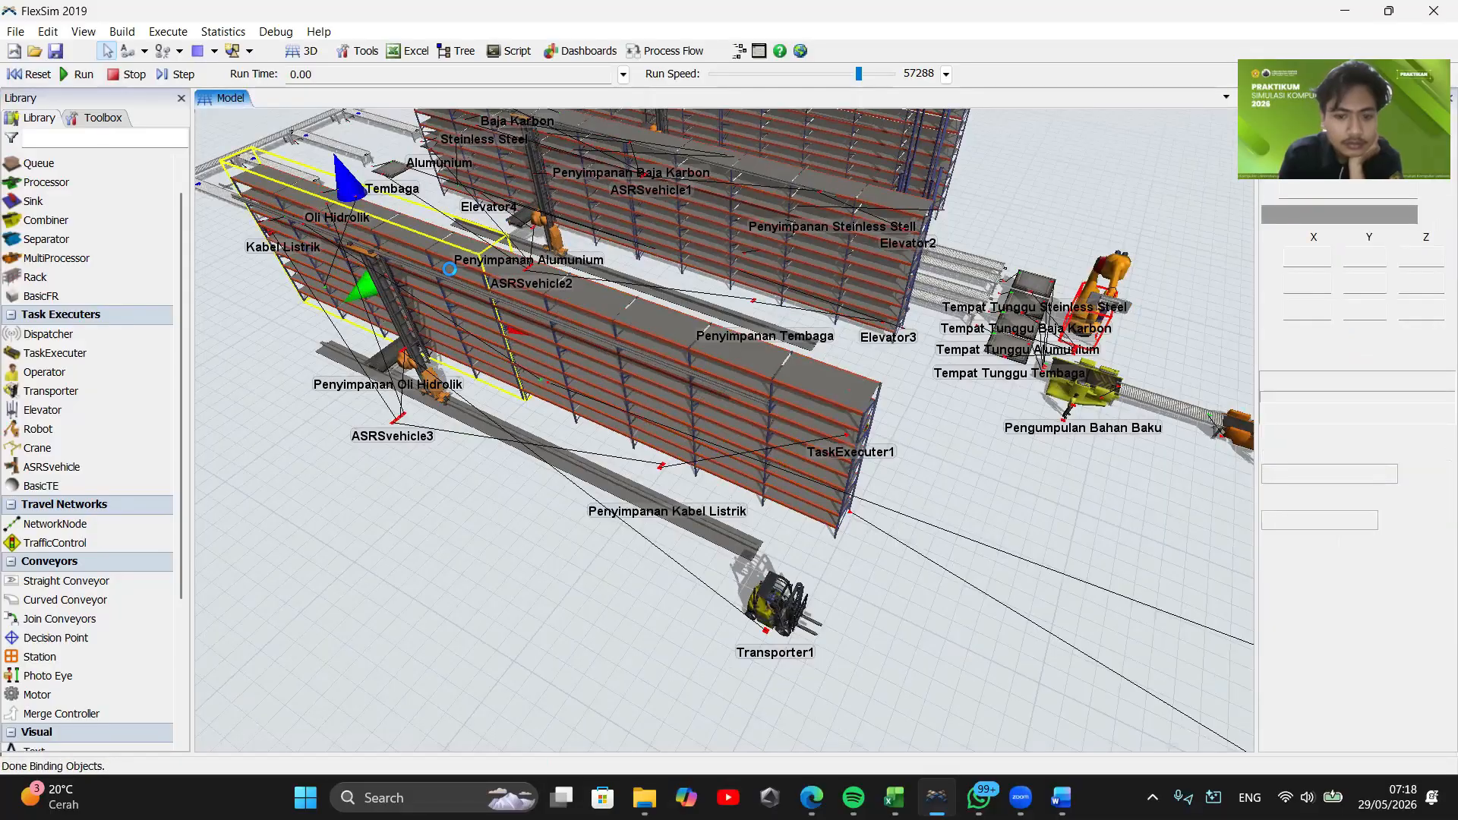
drag(582, 110, 309, 129)
click(311, 216)
click(232, 287)
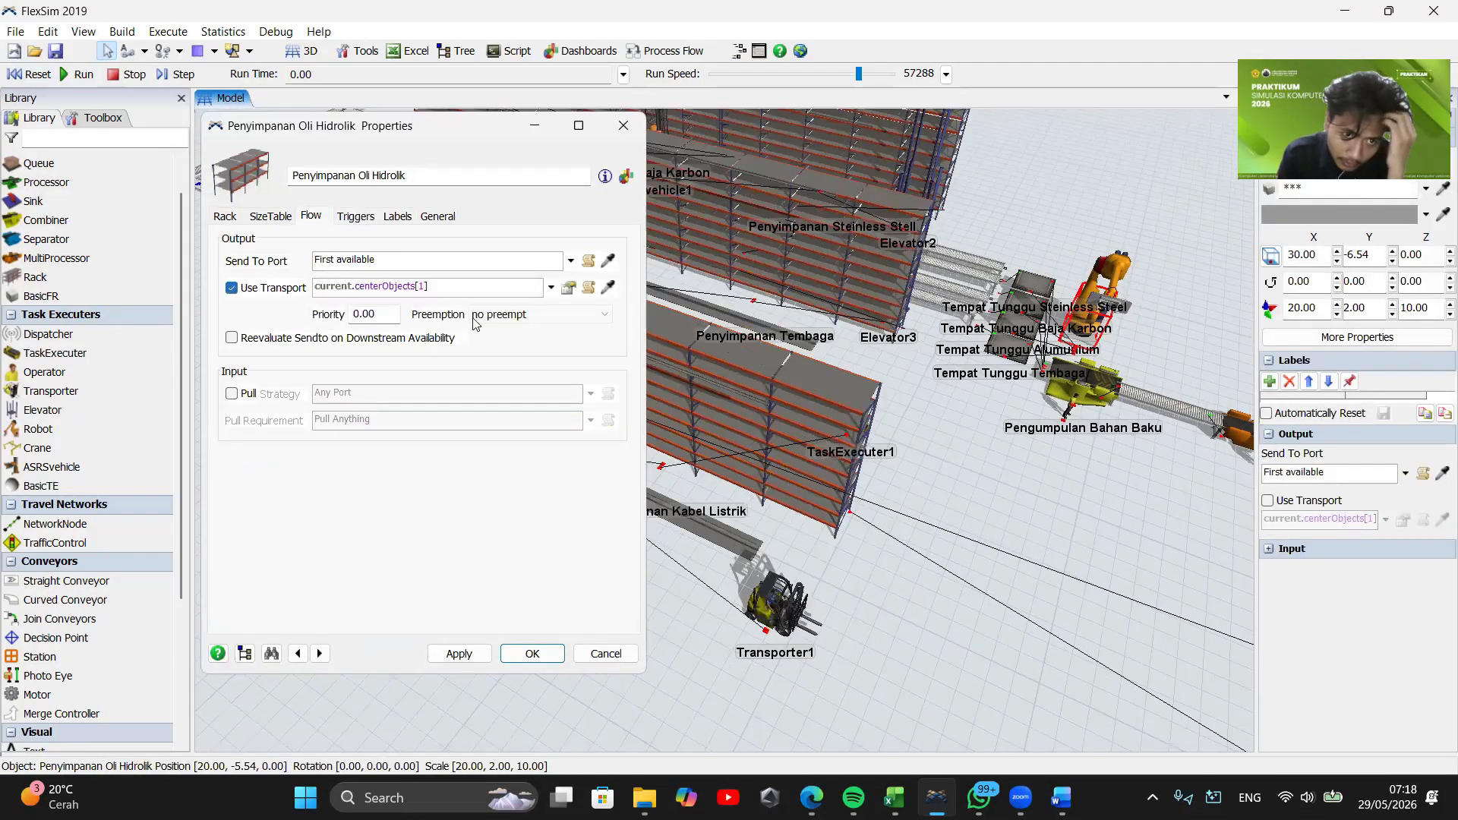
click(608, 287)
click(774, 623)
click(548, 649)
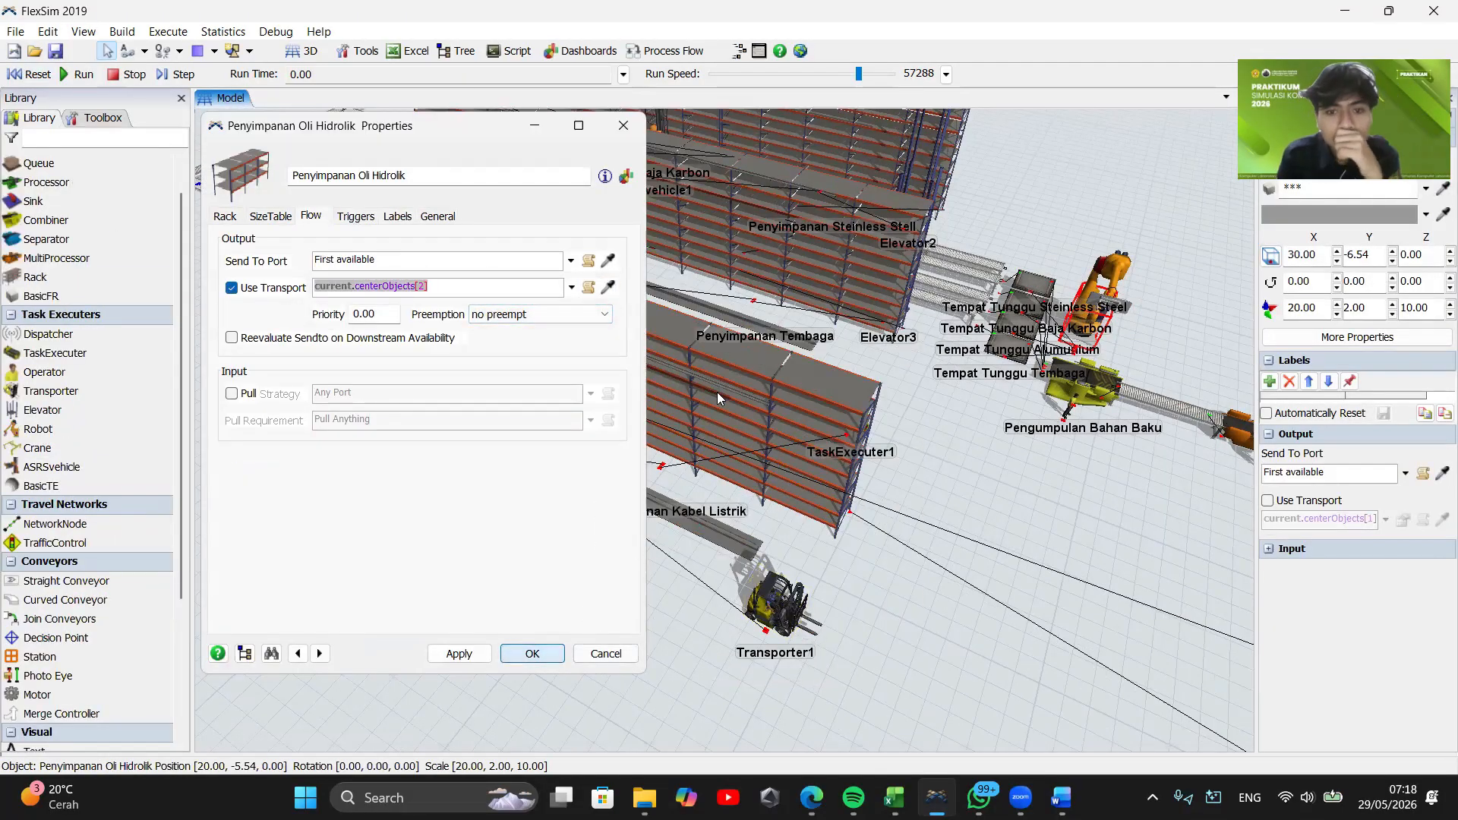
Enable transport on the Penyimpanan Kabel Listrik rack, assigning TaskExecuter1 as its transport reference, and apply the change
right_drag(717, 392, 836, 612)
double_click(670, 469)
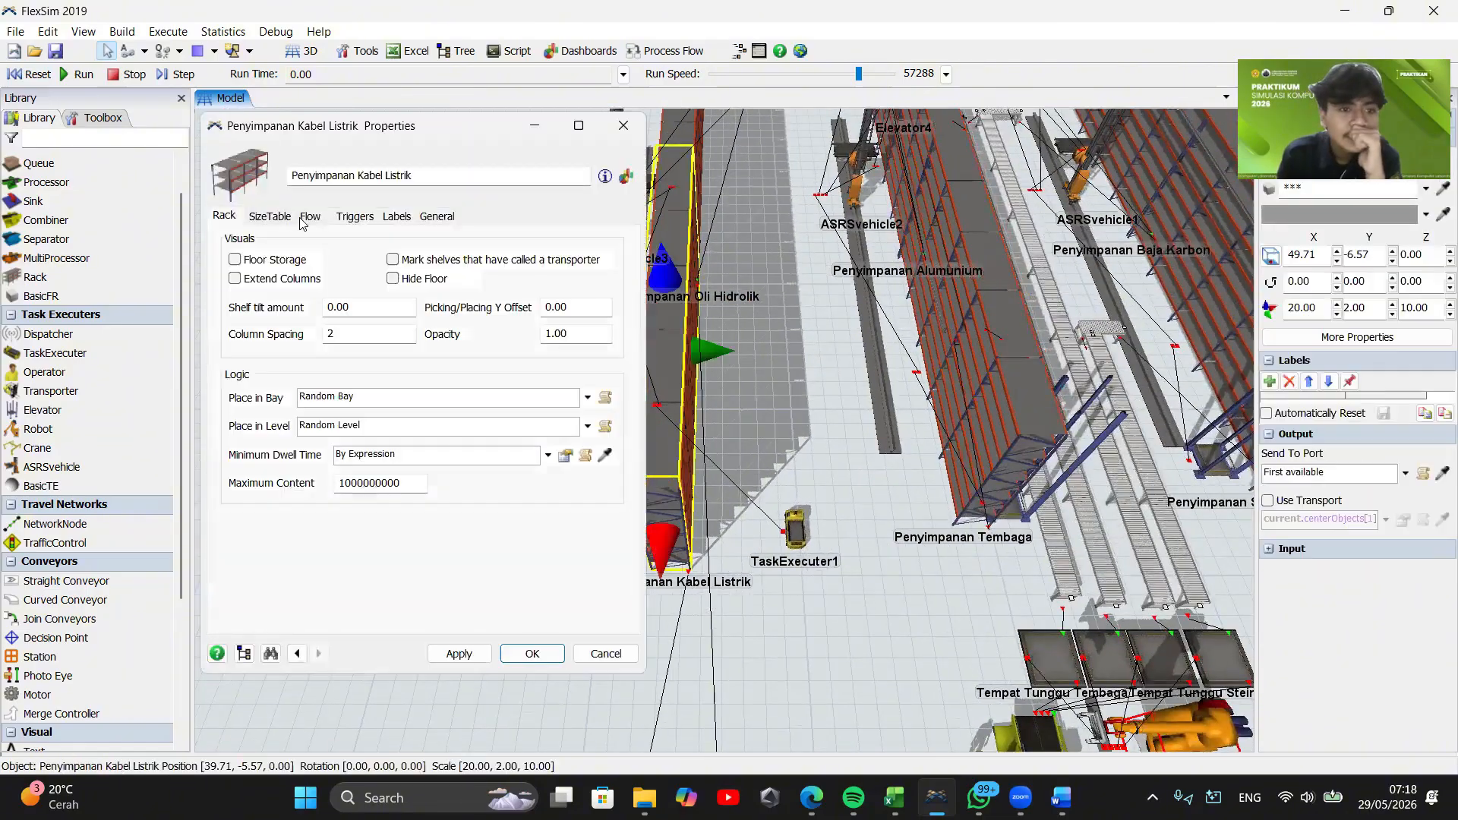
click(310, 216)
click(231, 287)
click(608, 287)
click(793, 537)
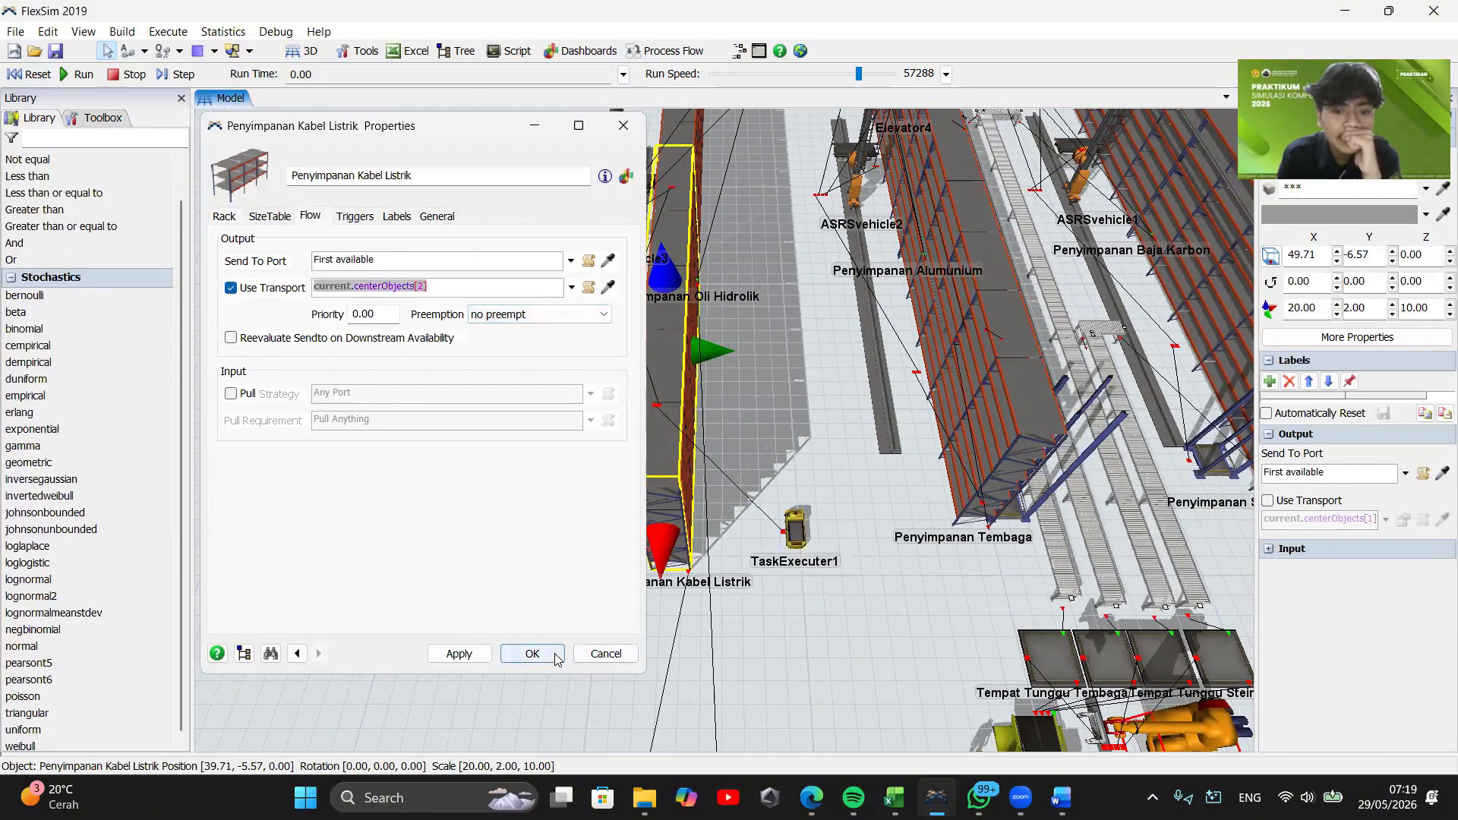
click(552, 657)
Run the model to examine material flow from the storage racks through the Tempat Tunggu queues to Pengumpulan Bahan Baku, and reset it
drag(768, 636, 384, 486)
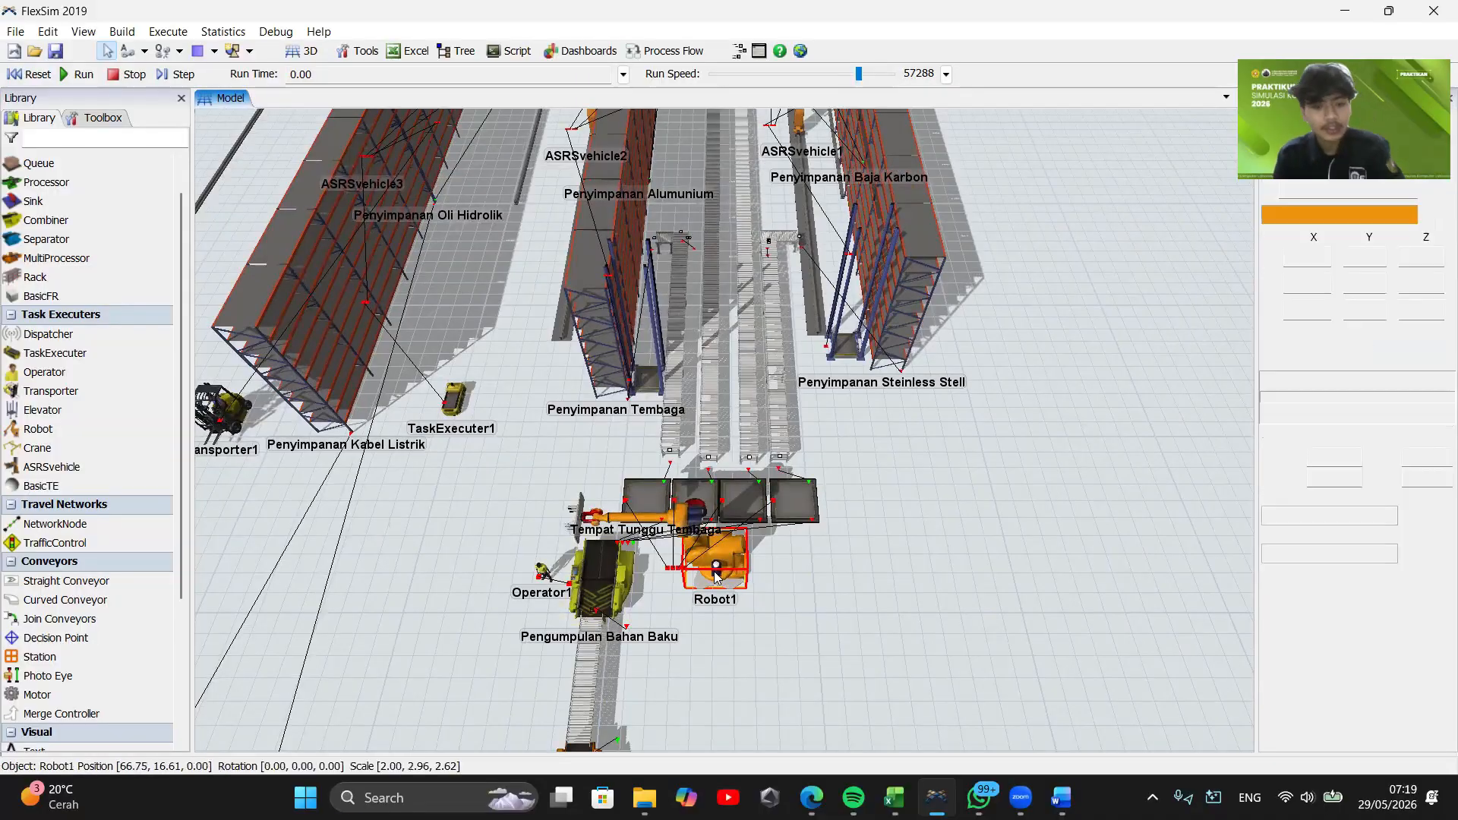
drag(864, 507, 861, 471)
right_drag(845, 556, 877, 545)
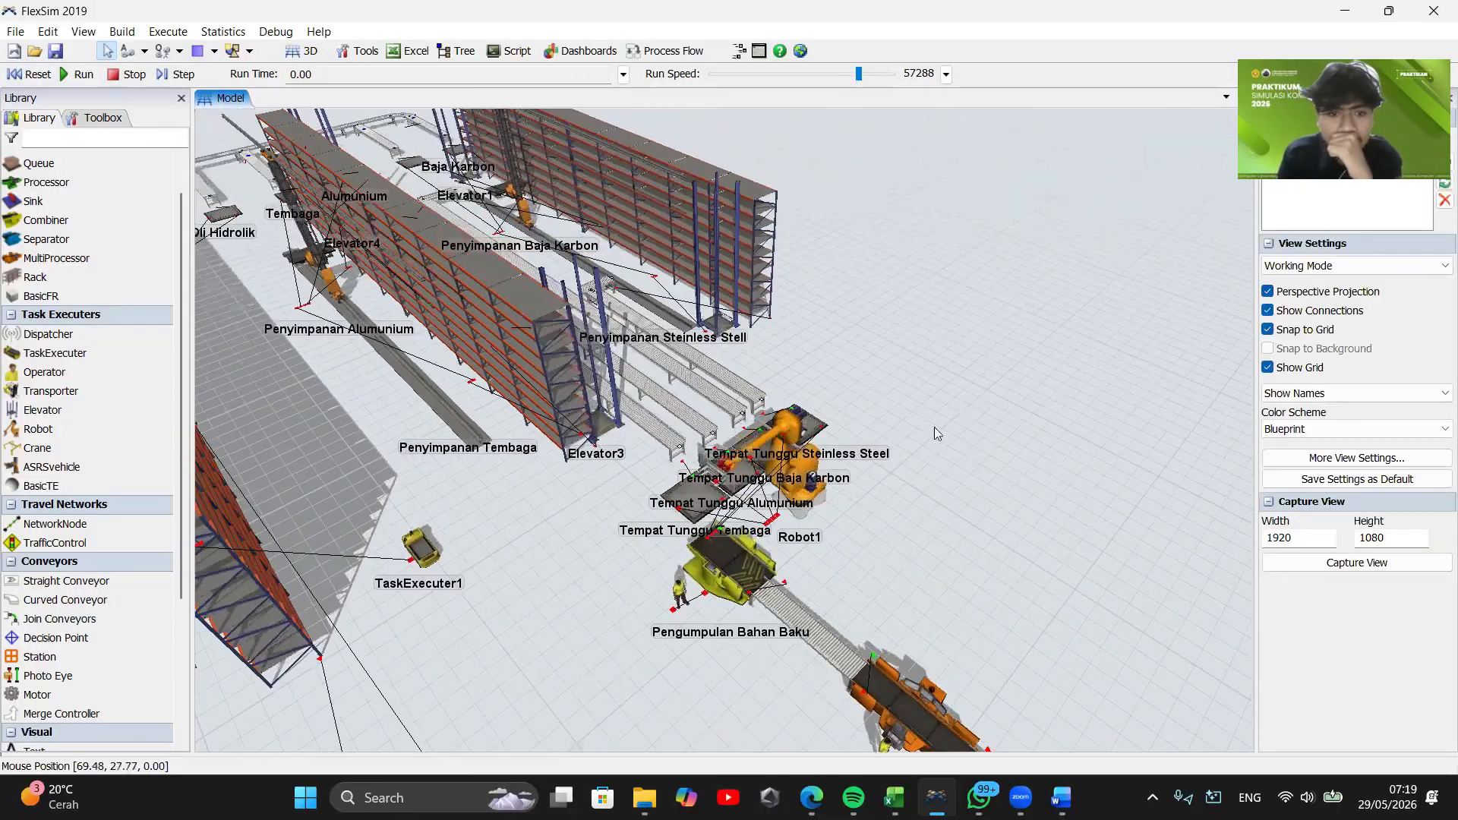
right_drag(934, 427, 853, 517)
drag(456, 355, 616, 446)
right_drag(616, 451, 934, 482)
scroll(930, 526, down, 5)
drag(932, 663, 924, 586)
right_drag(924, 587, 821, 652)
drag(710, 585, 810, 553)
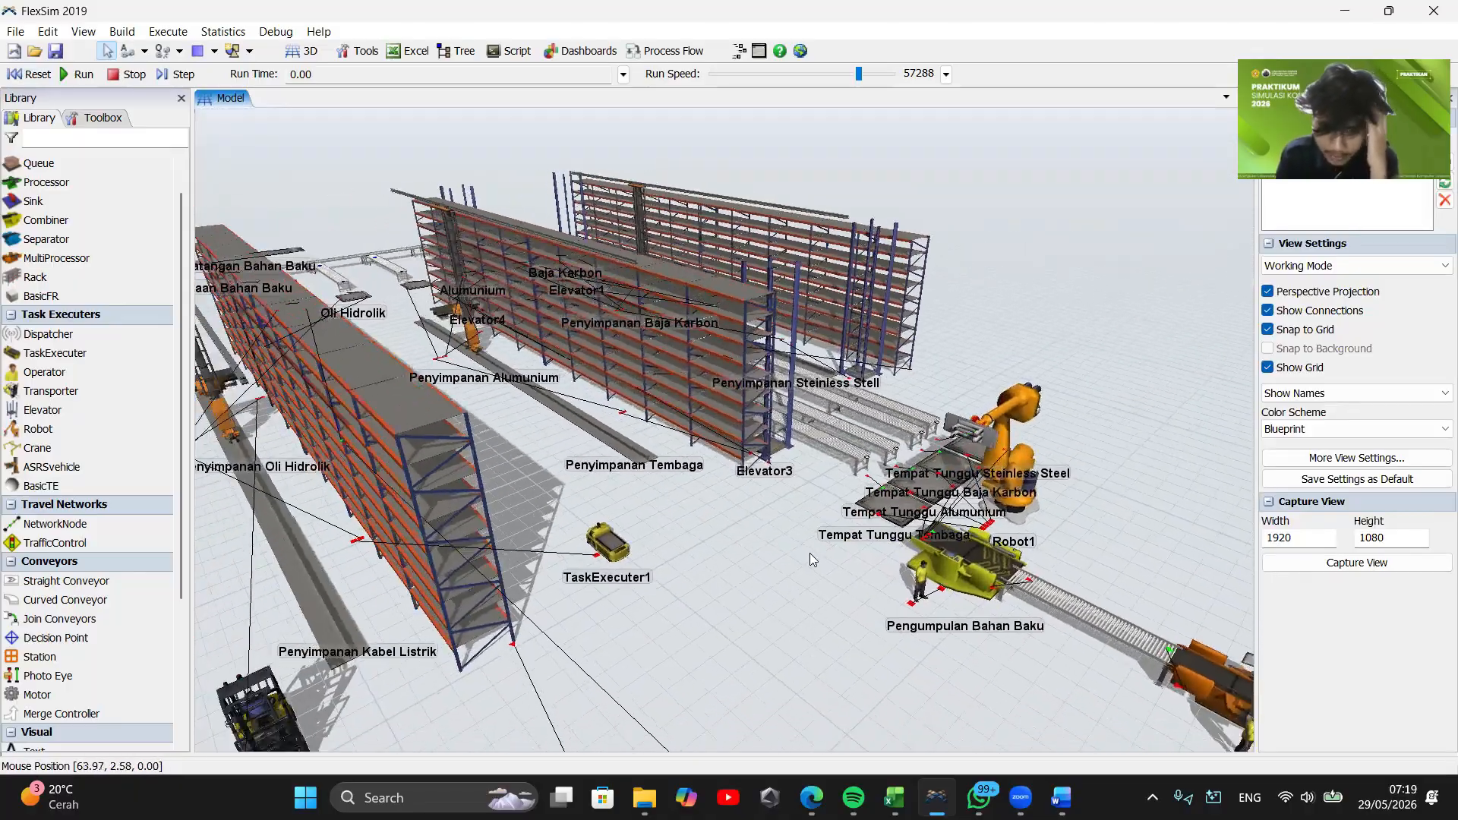
scroll(809, 553, down, 4)
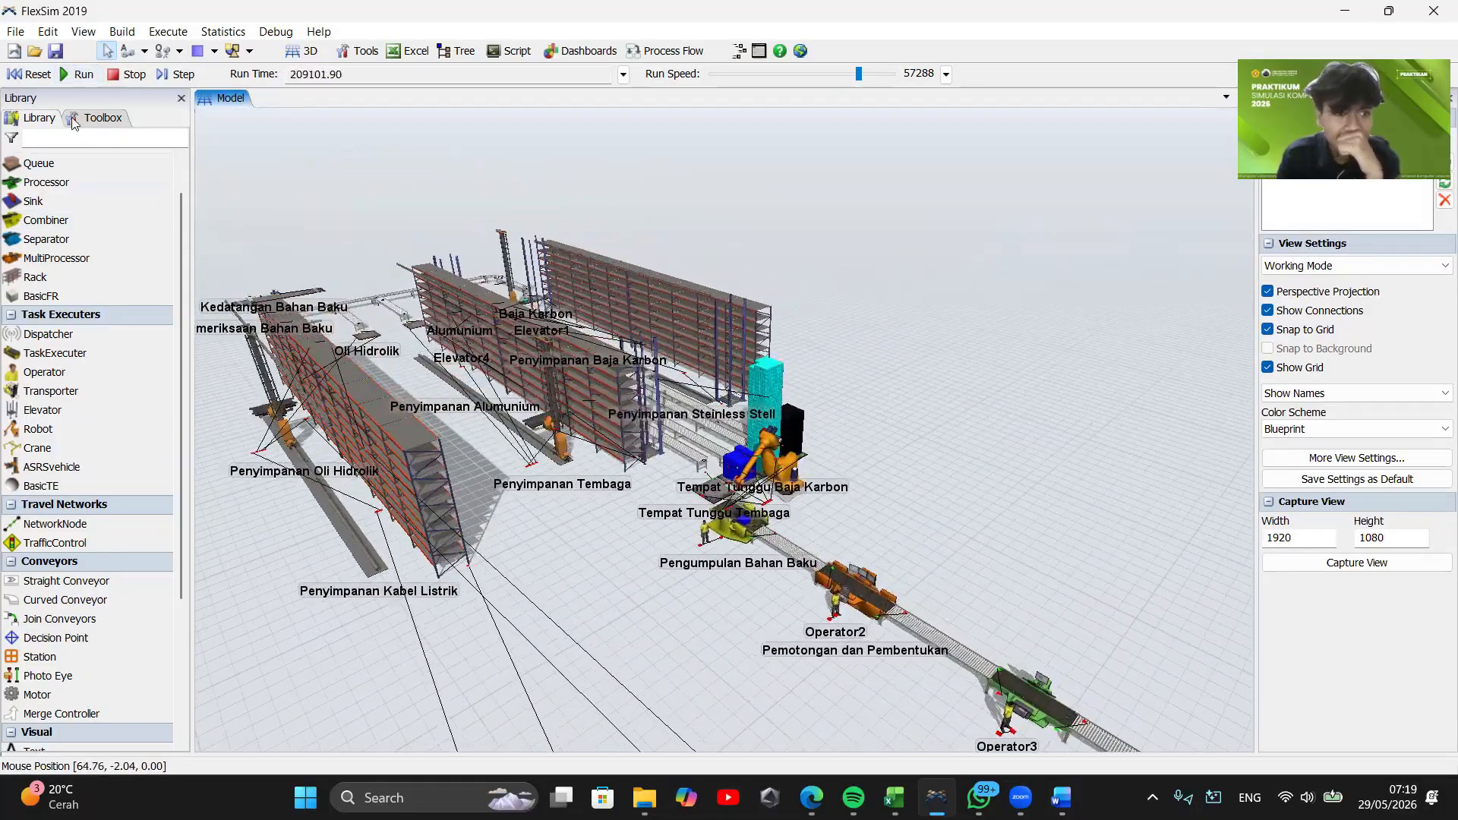
scroll(839, 494, up, 3)
scroll(721, 532, down, 2)
right_drag(722, 533, 900, 619)
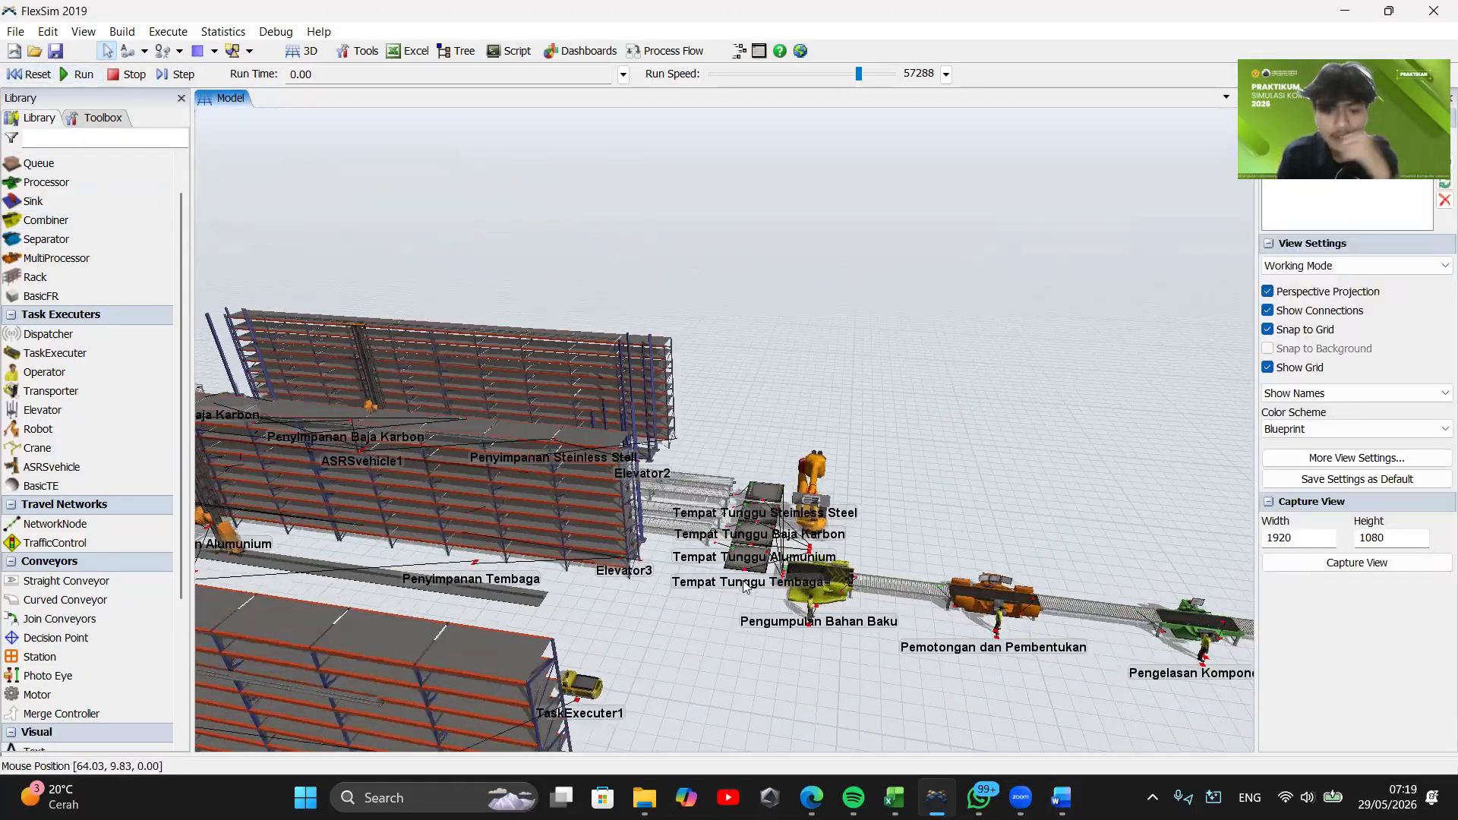
Open the Pengumpulan Bahan Baku combiner's properties and review its breakdown, combiner, port, flow and trigger settings
scroll(899, 619, up, 4)
drag(786, 513, 734, 571)
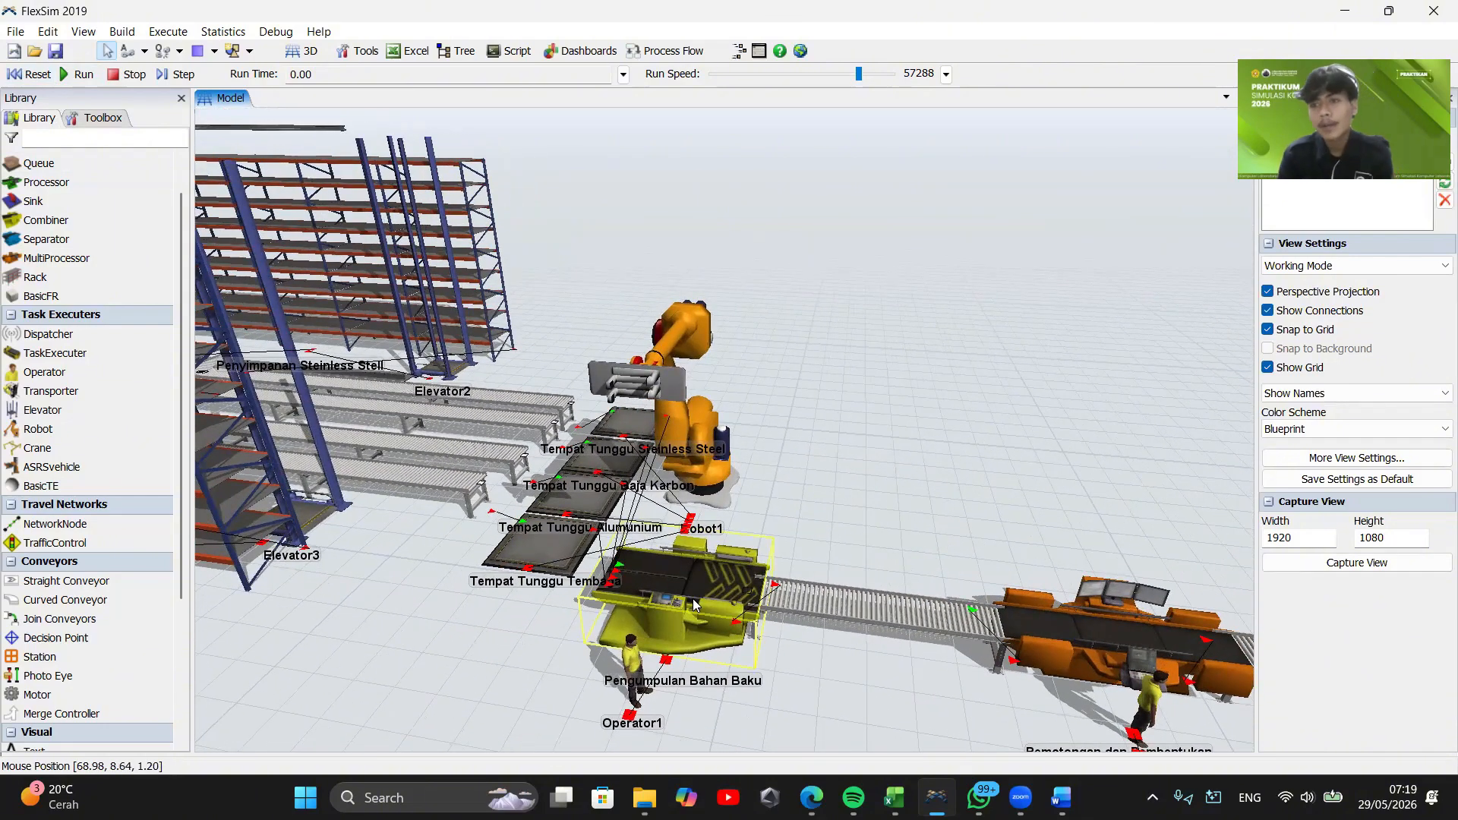
click(693, 599)
double_click(721, 602)
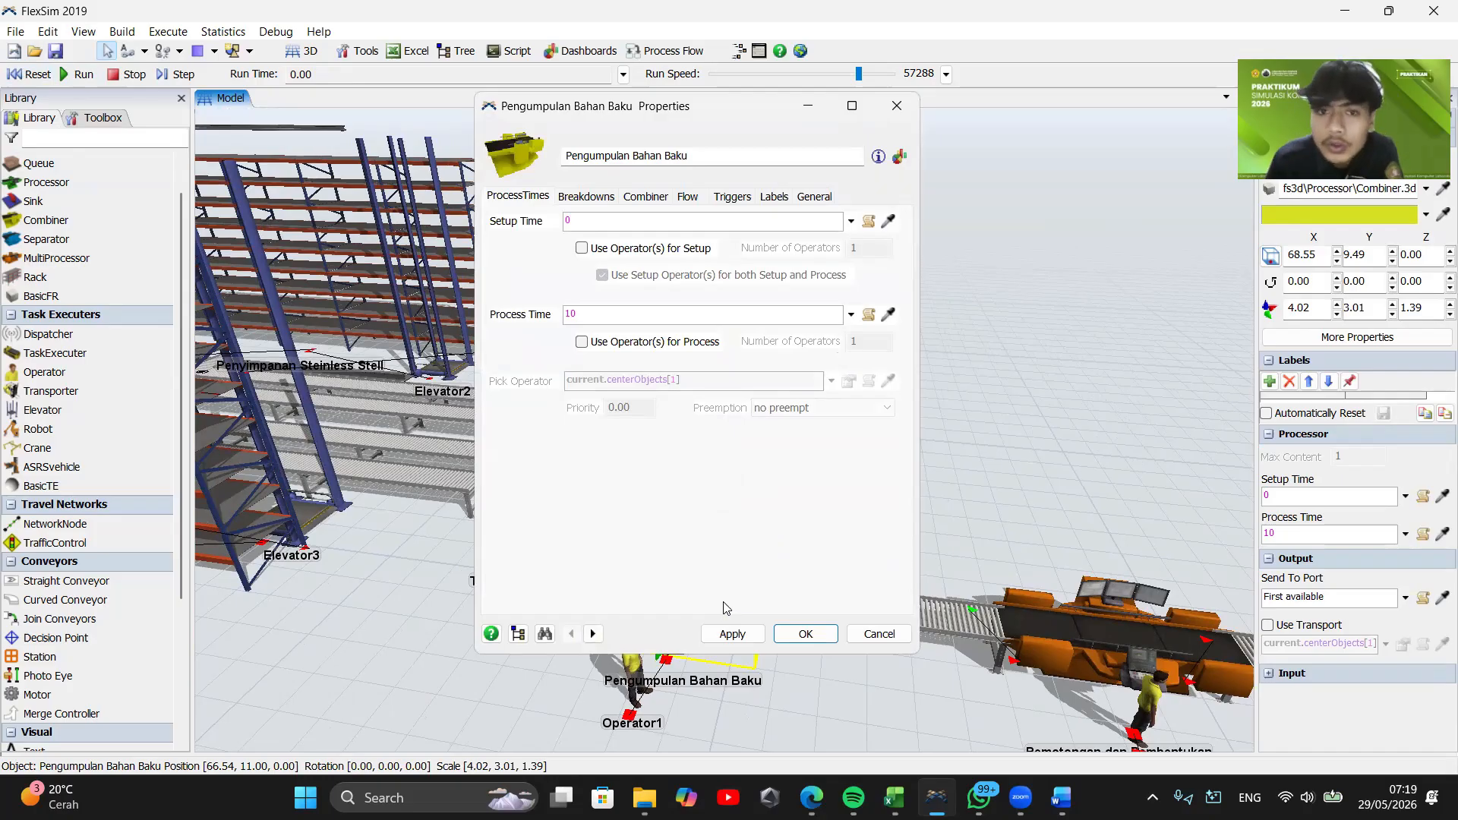
drag(637, 111, 271, 132)
drag(805, 389, 861, 374)
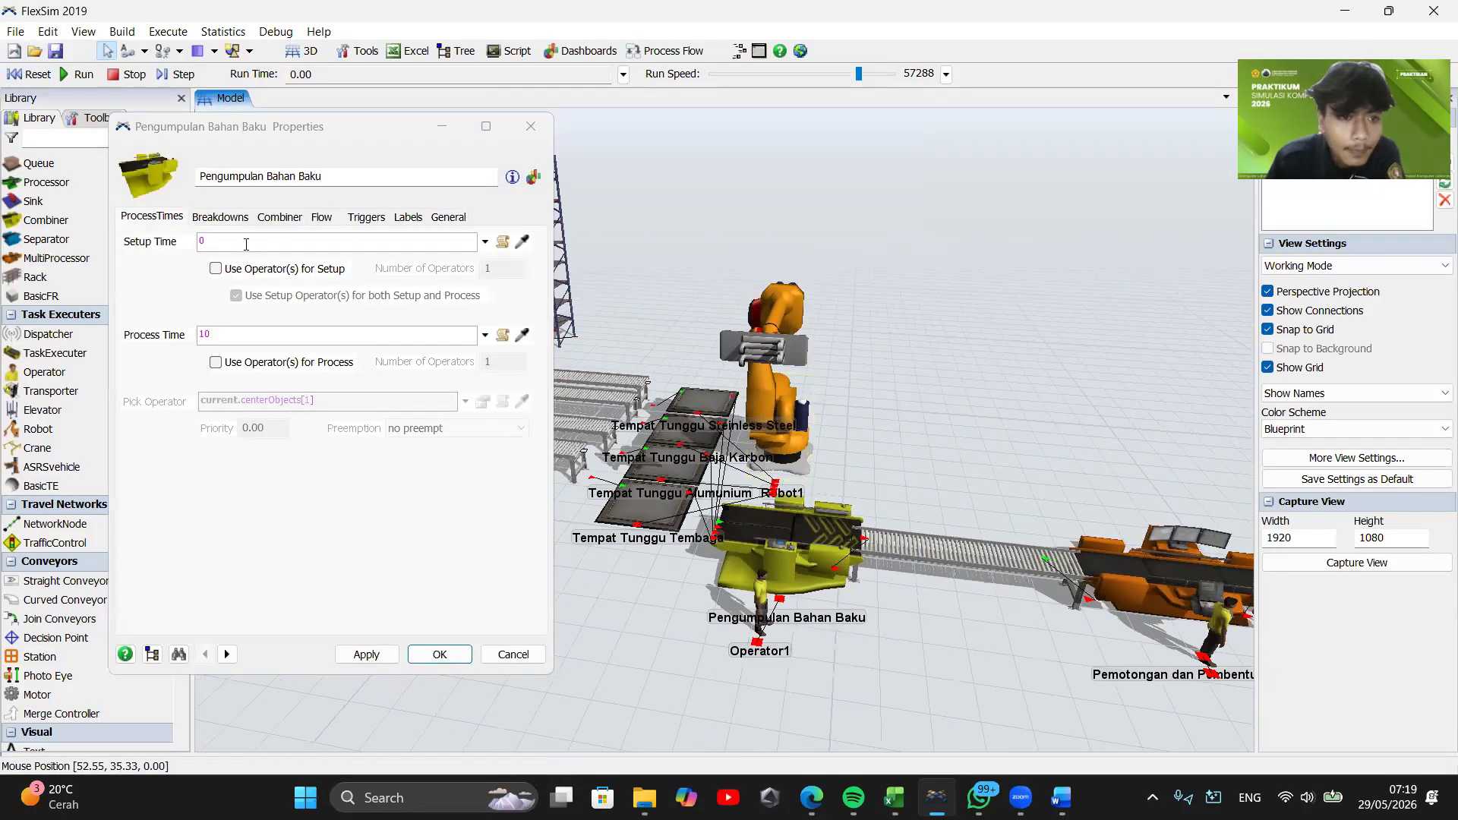
click(220, 218)
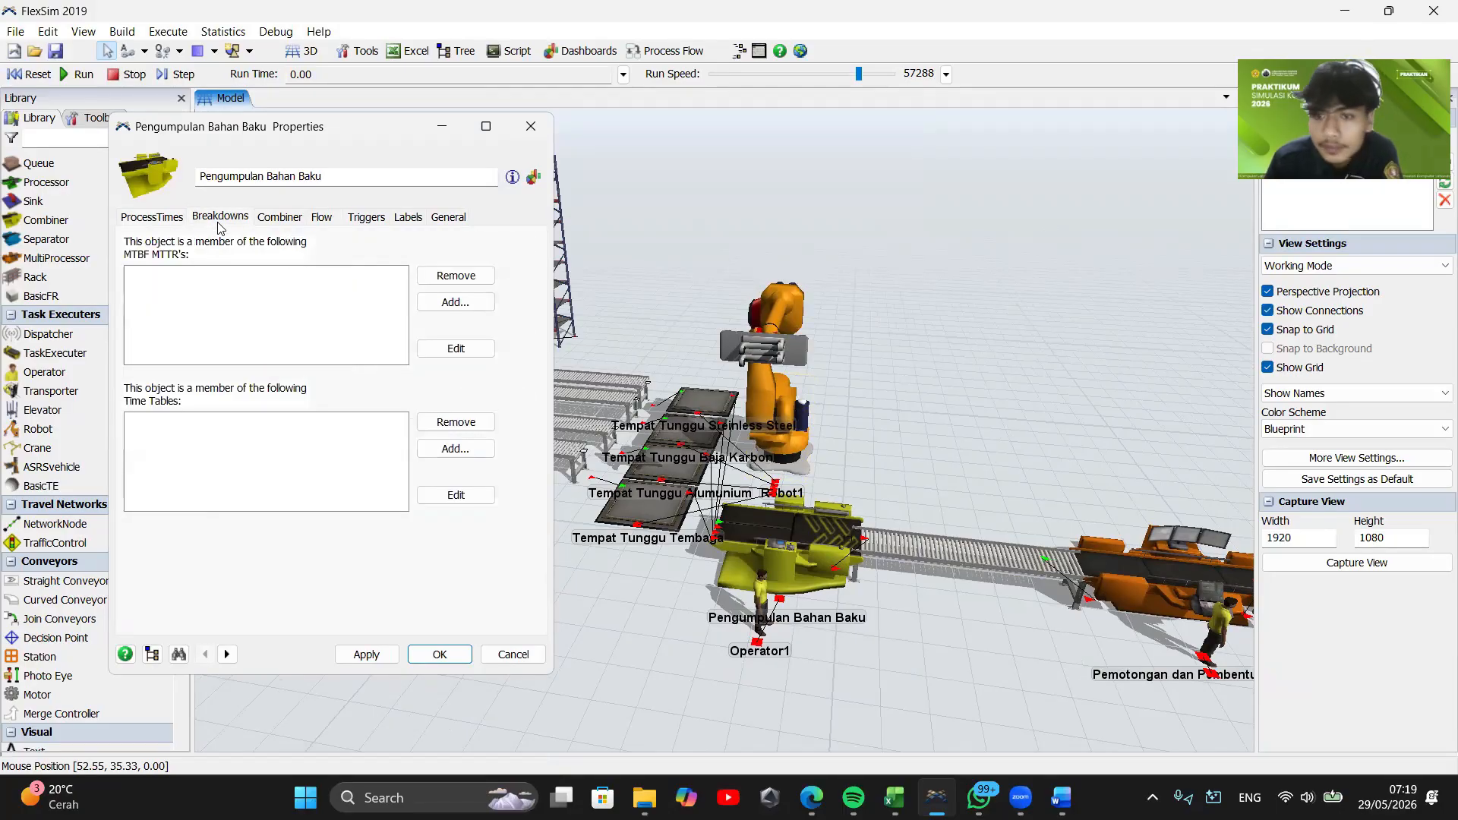
click(279, 217)
click(448, 217)
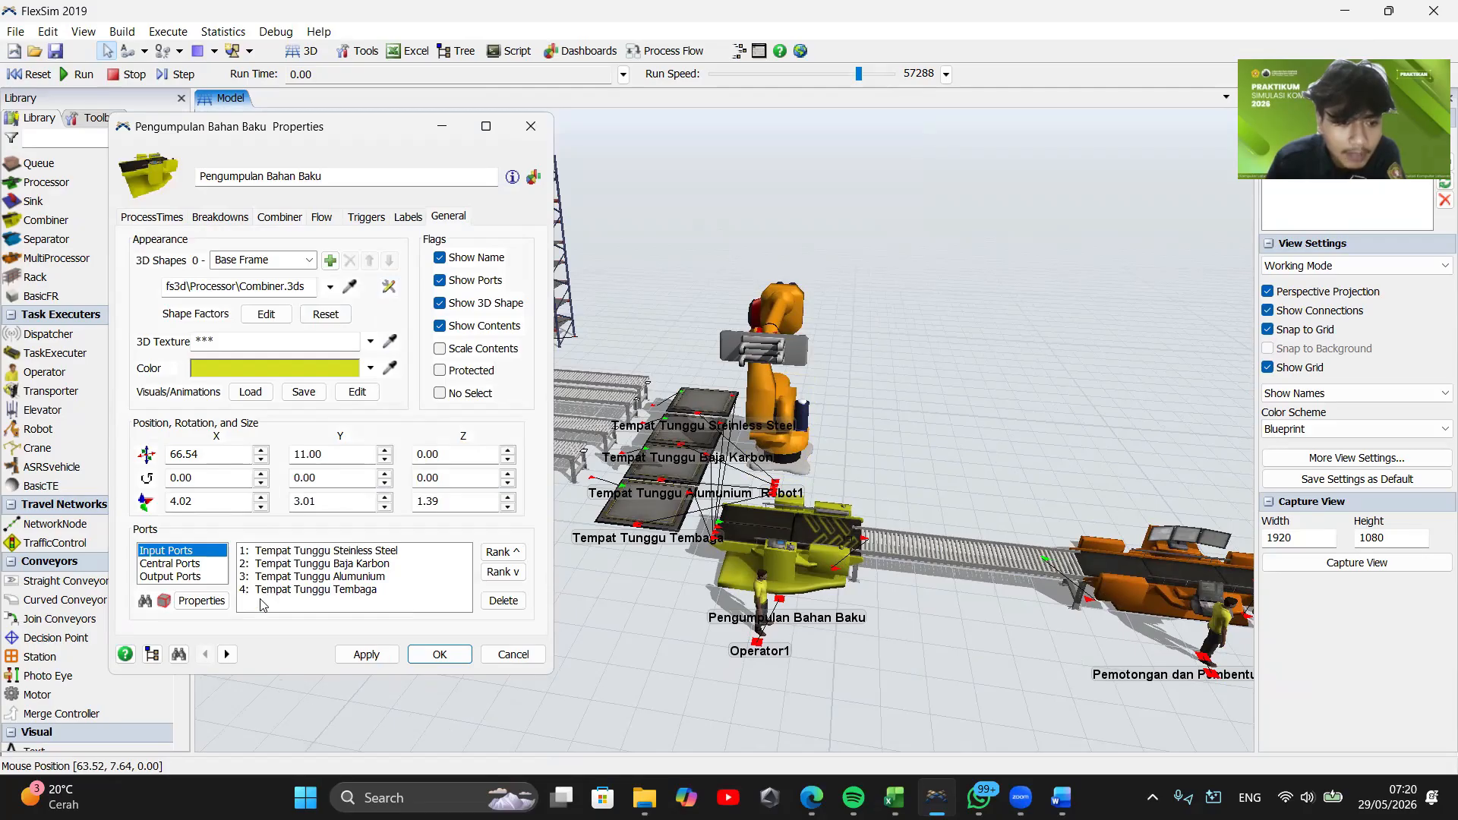
click(183, 576)
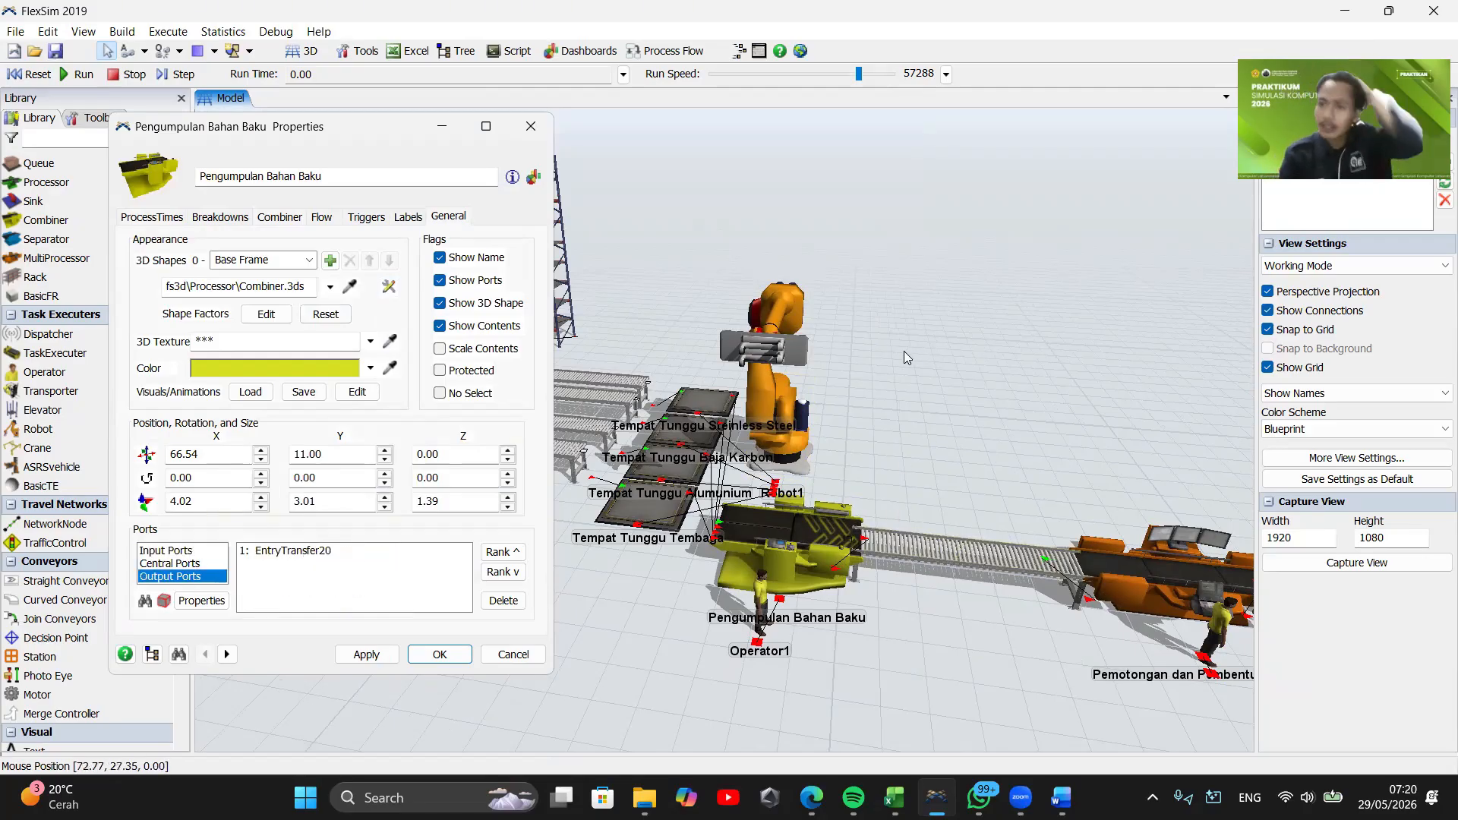
click(322, 217)
click(365, 219)
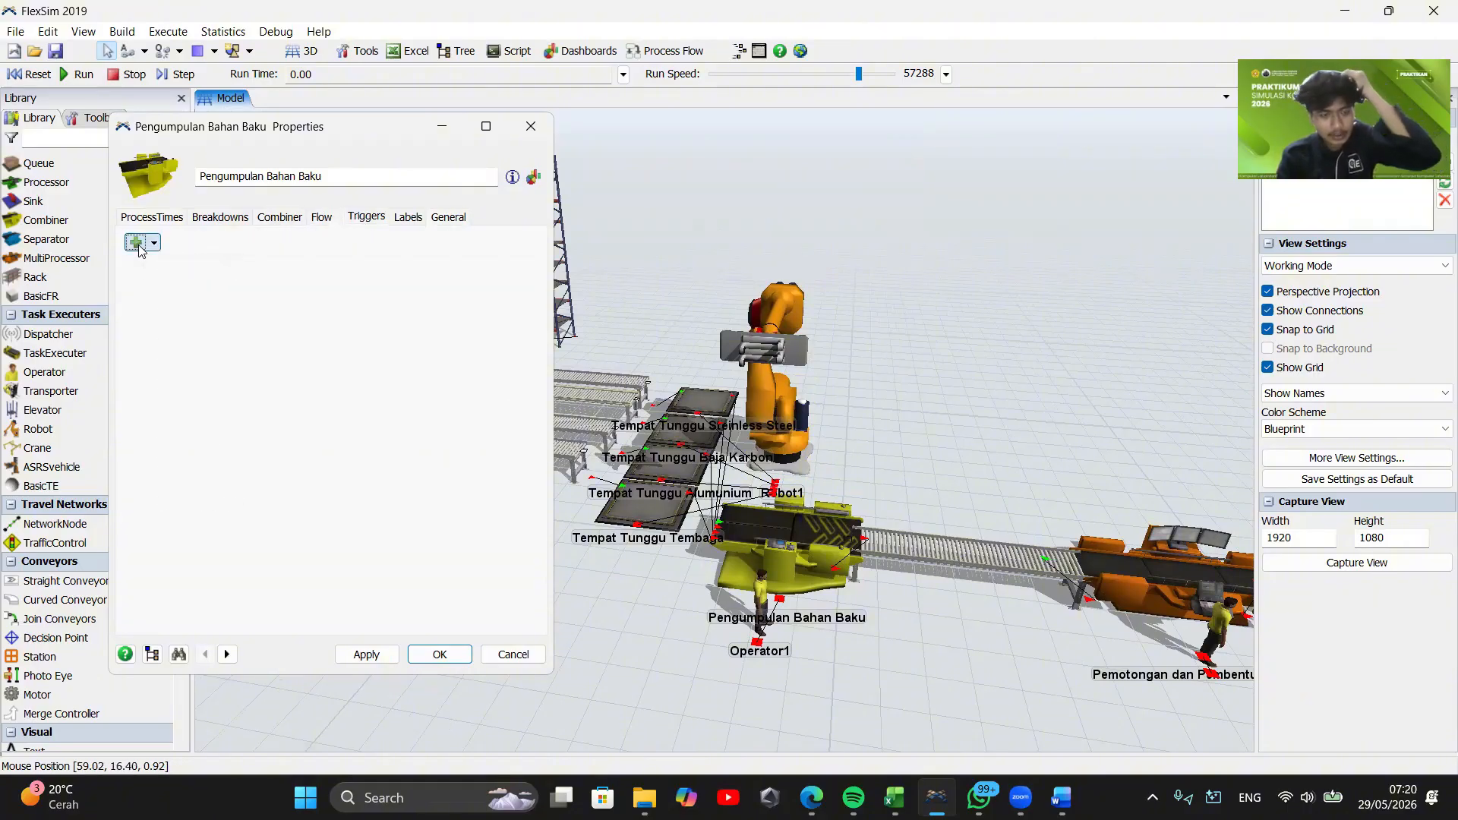
Add an On Setup Finish trigger to Pengumpulan Bahan Baku that sets the item's color to Color.lime, and accept it
click(138, 242)
click(218, 270)
click(446, 275)
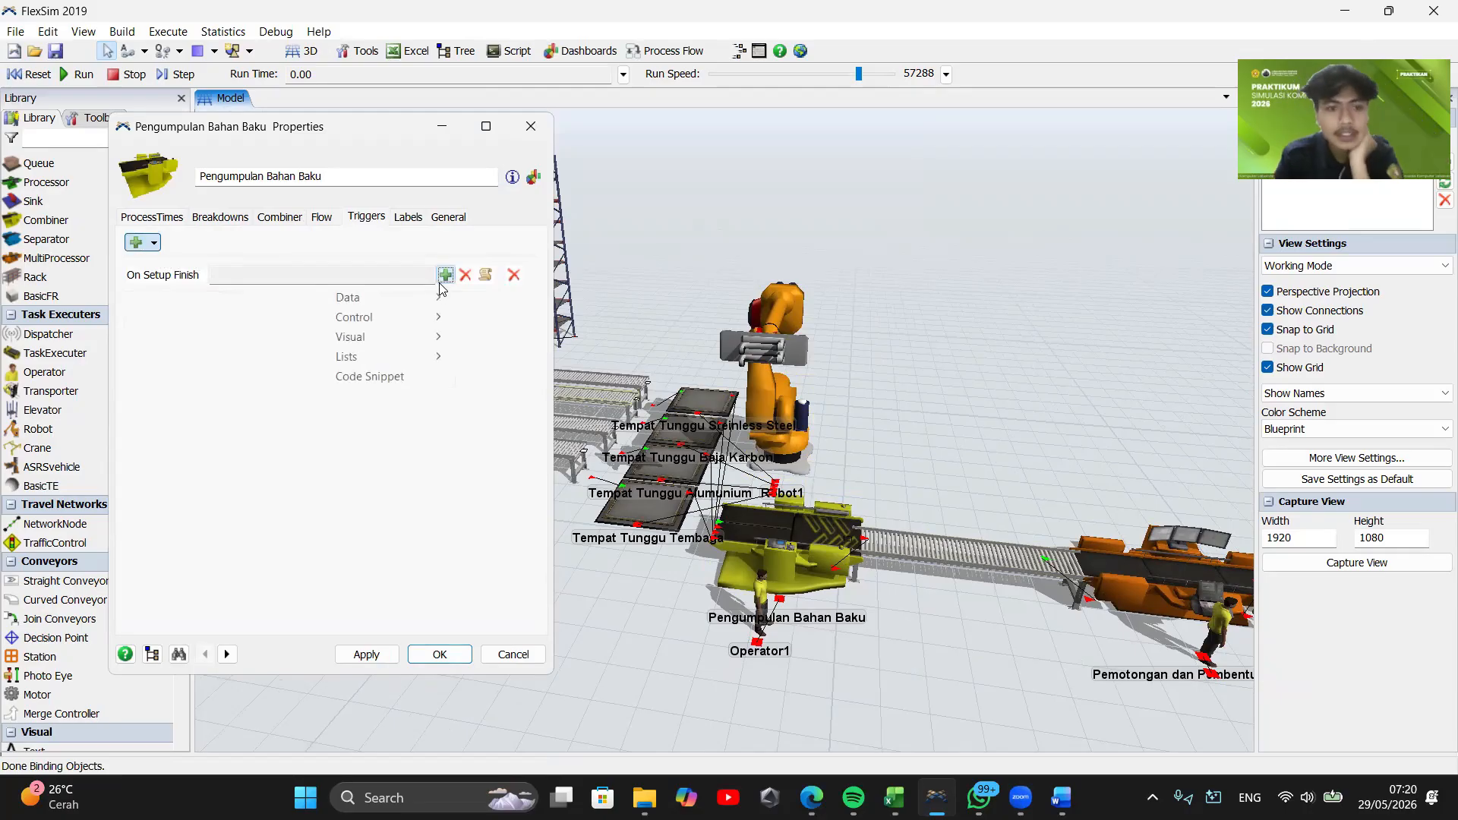
mouse_move(425, 336)
click(541, 417)
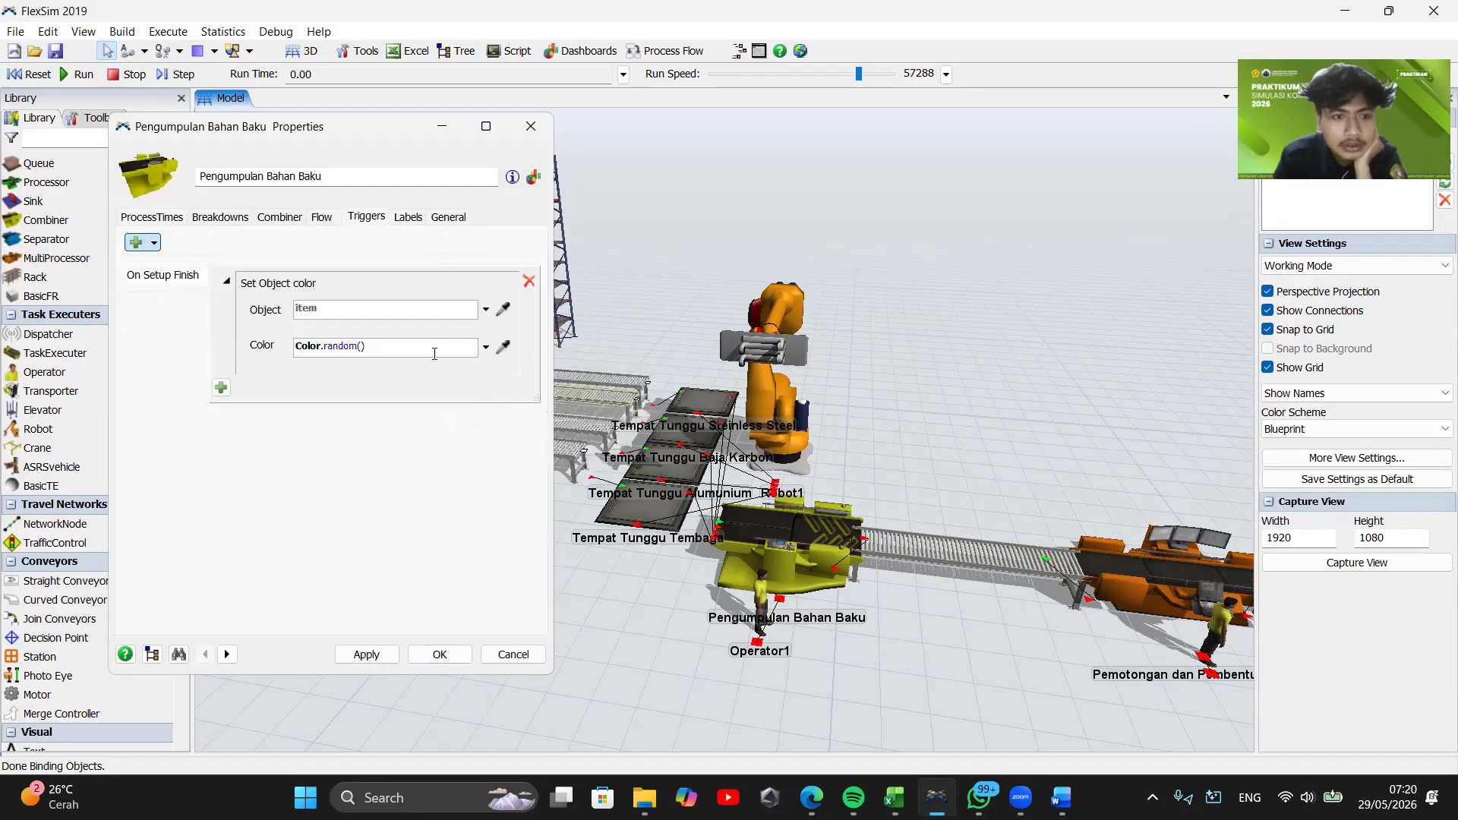
click(486, 347)
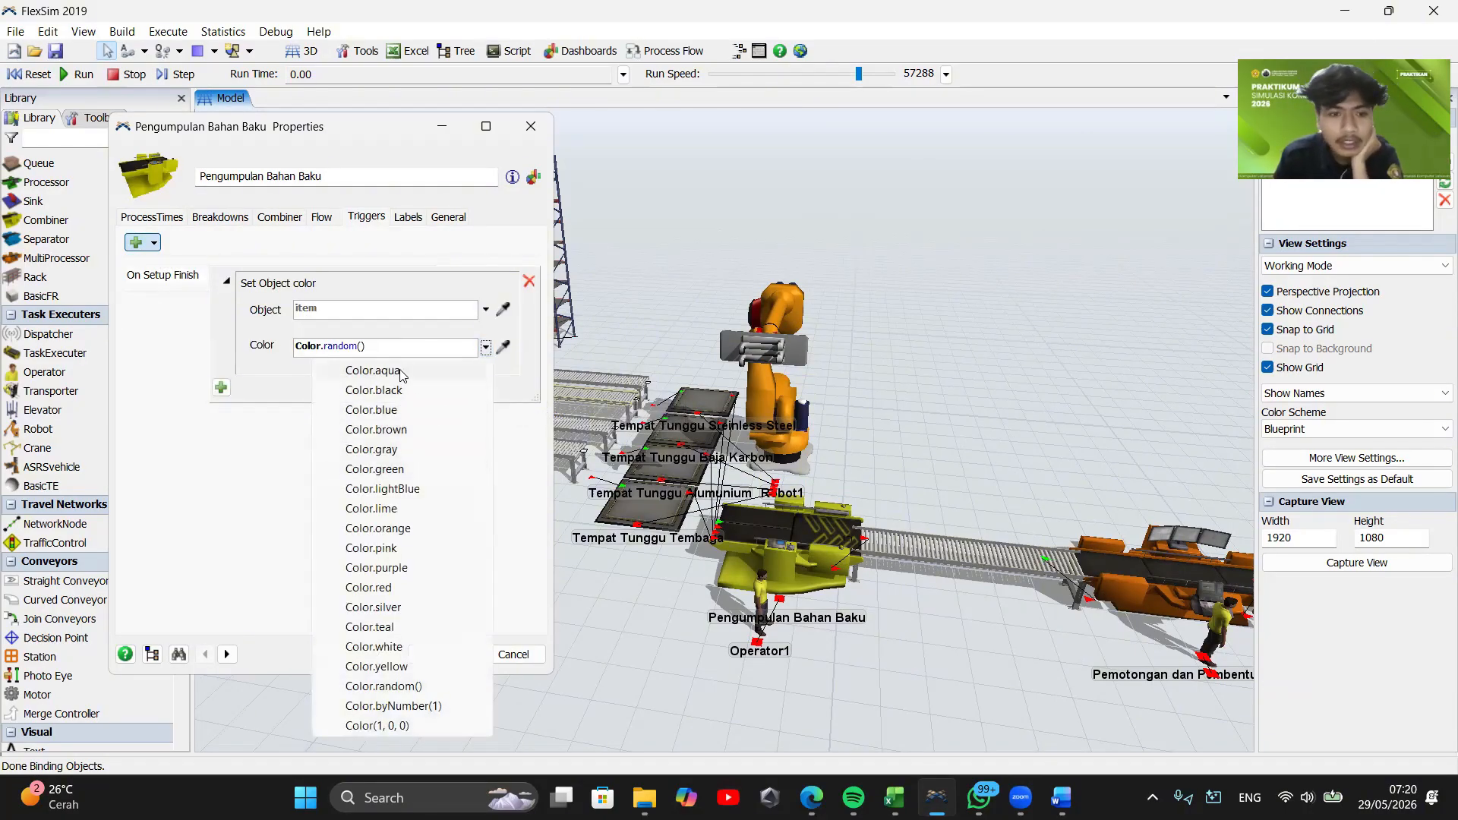
click(410, 508)
click(426, 654)
Set the Pengumpulan Bahan Baku combiner's combine mode to Join and accept the properties
drag(921, 412, 755, 483)
ctrl+click(894, 598)
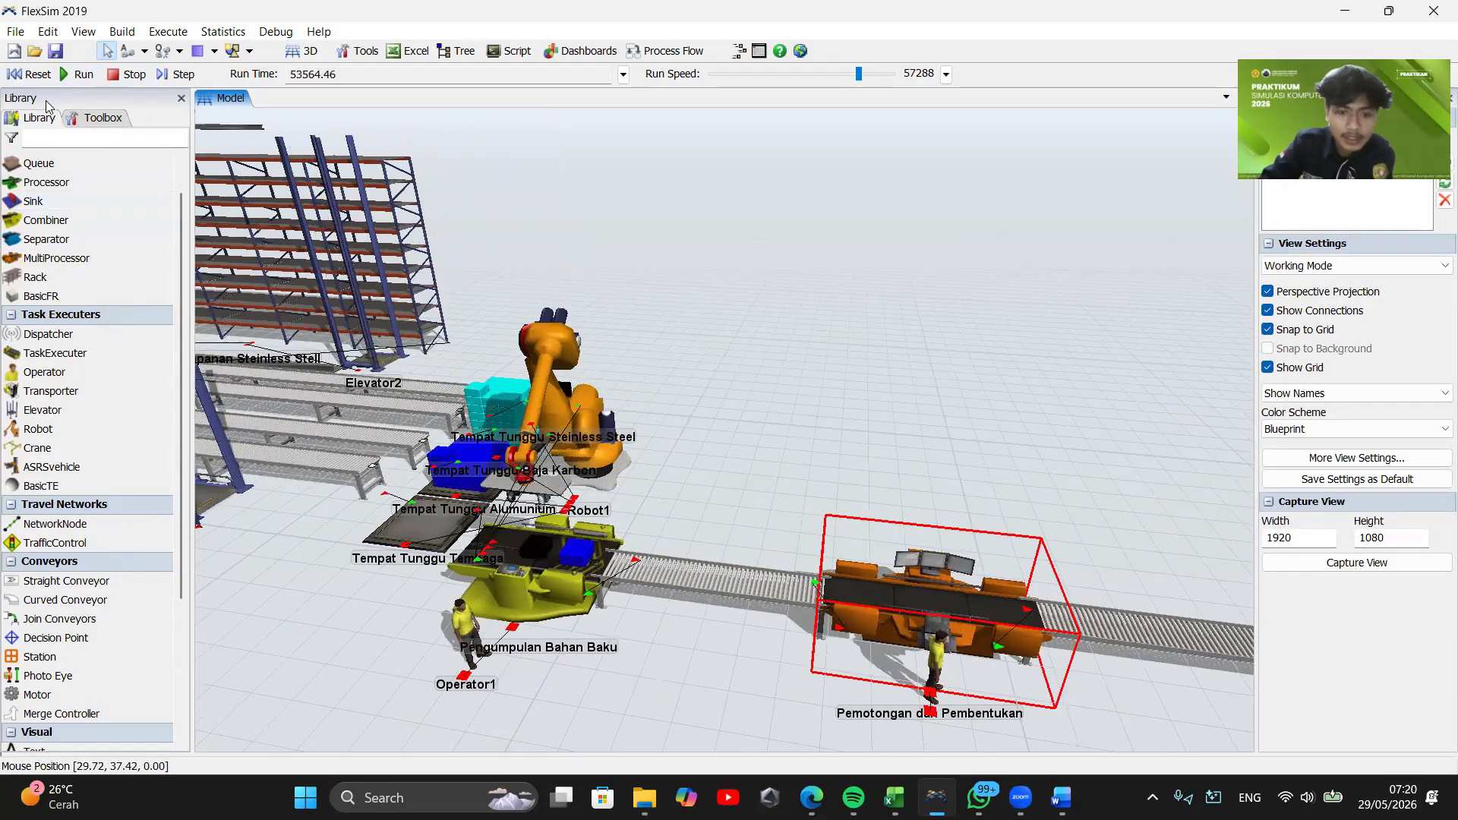
click(524, 562)
double_click(518, 554)
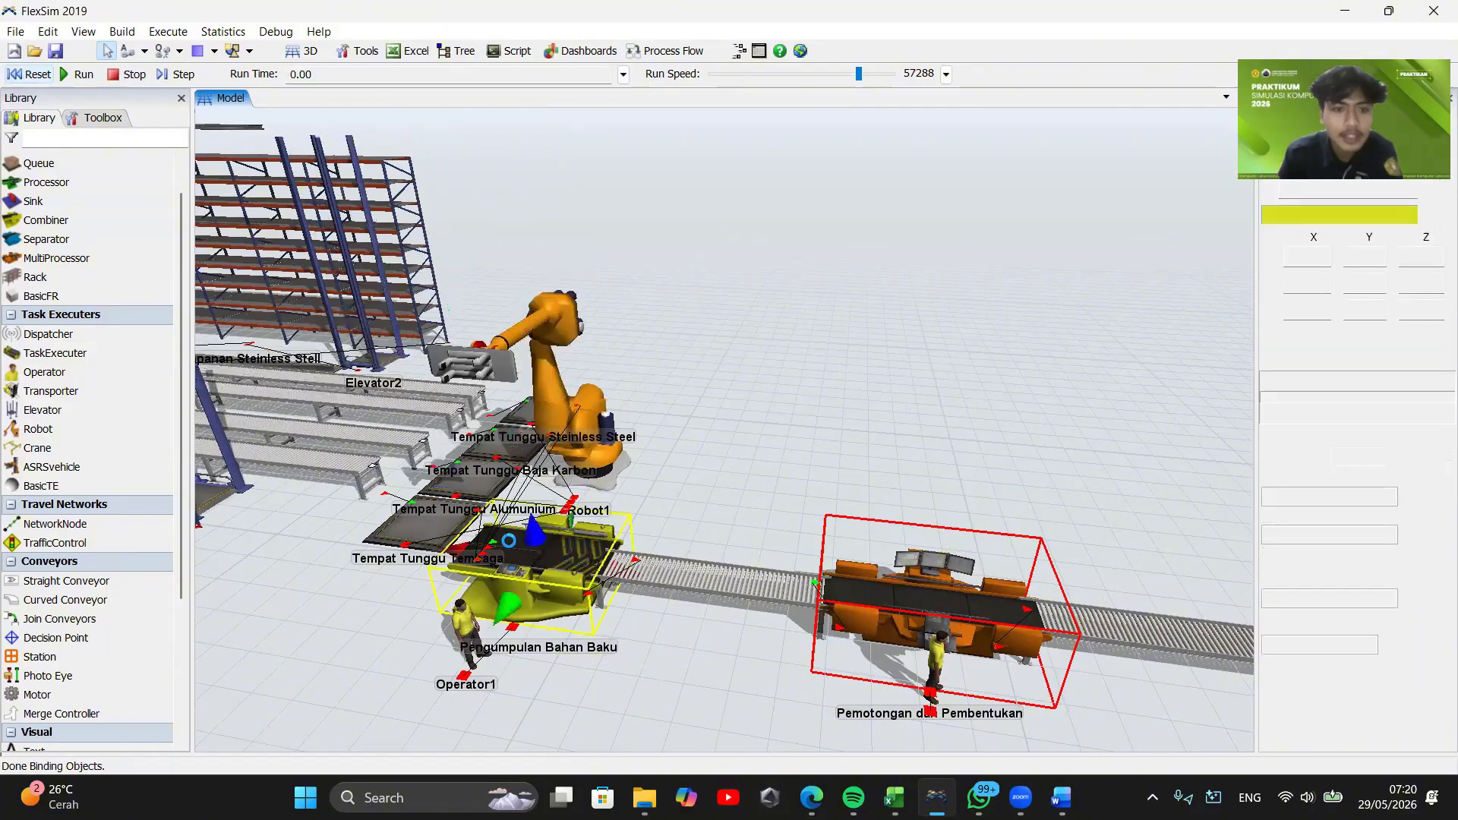
click(281, 215)
click(306, 241)
click(295, 272)
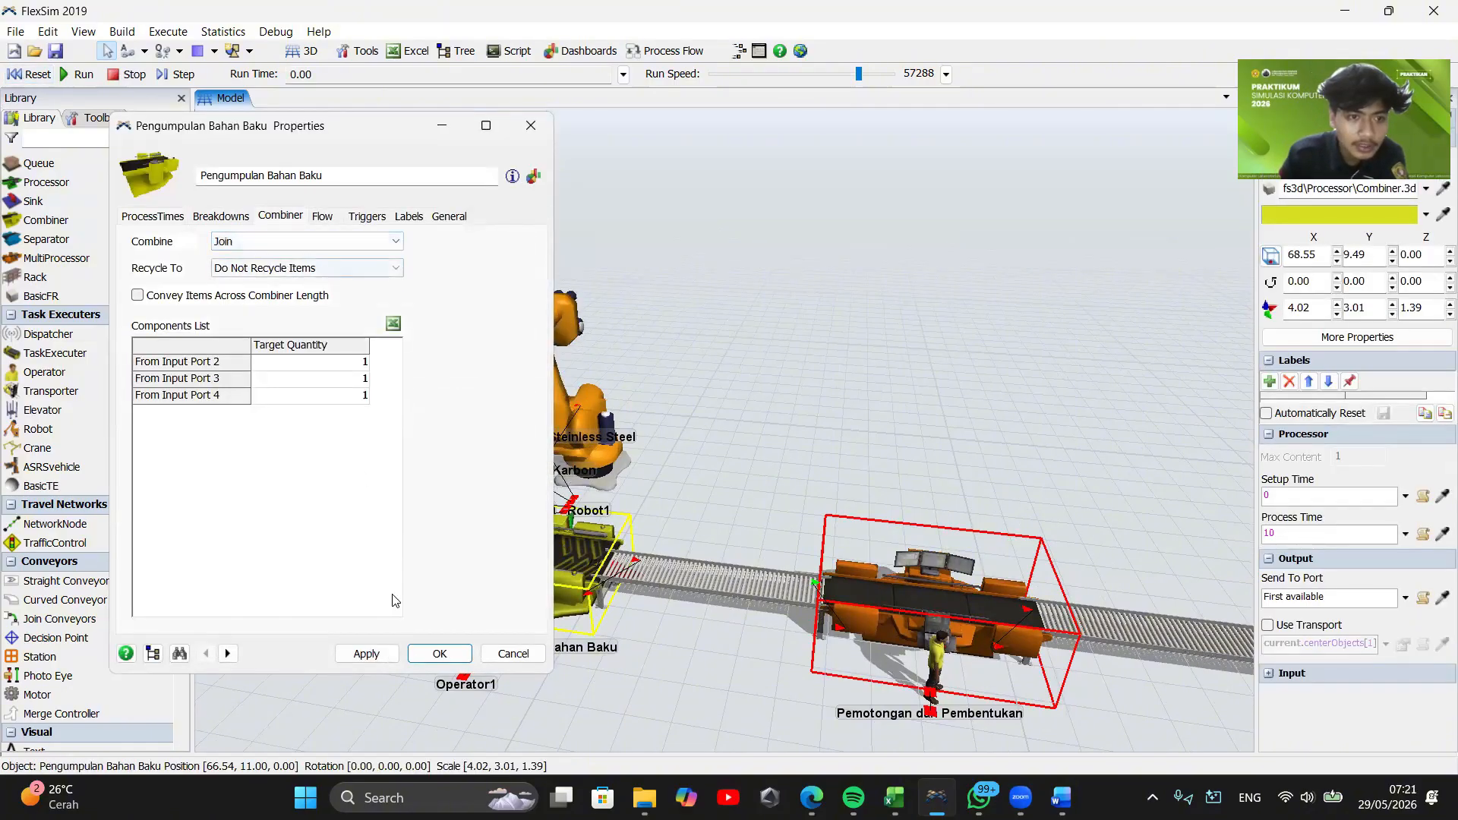
click(440, 654)
Run the model to check item flow along the conveyors through Pemotongan dan Pembentukan to Pengelasan Komponen, and reset it
click(84, 76)
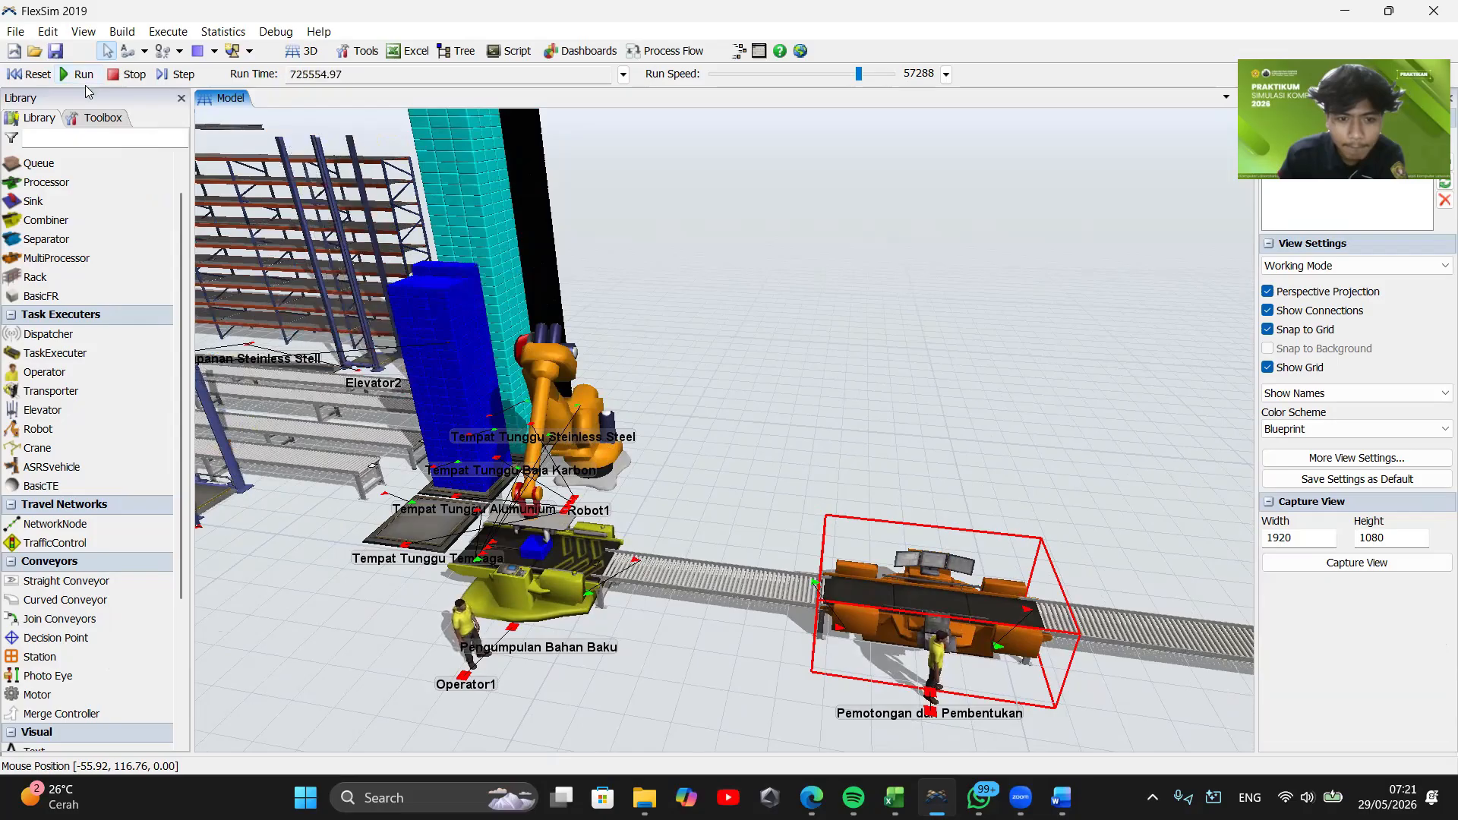
drag(896, 502, 440, 414)
click(29, 73)
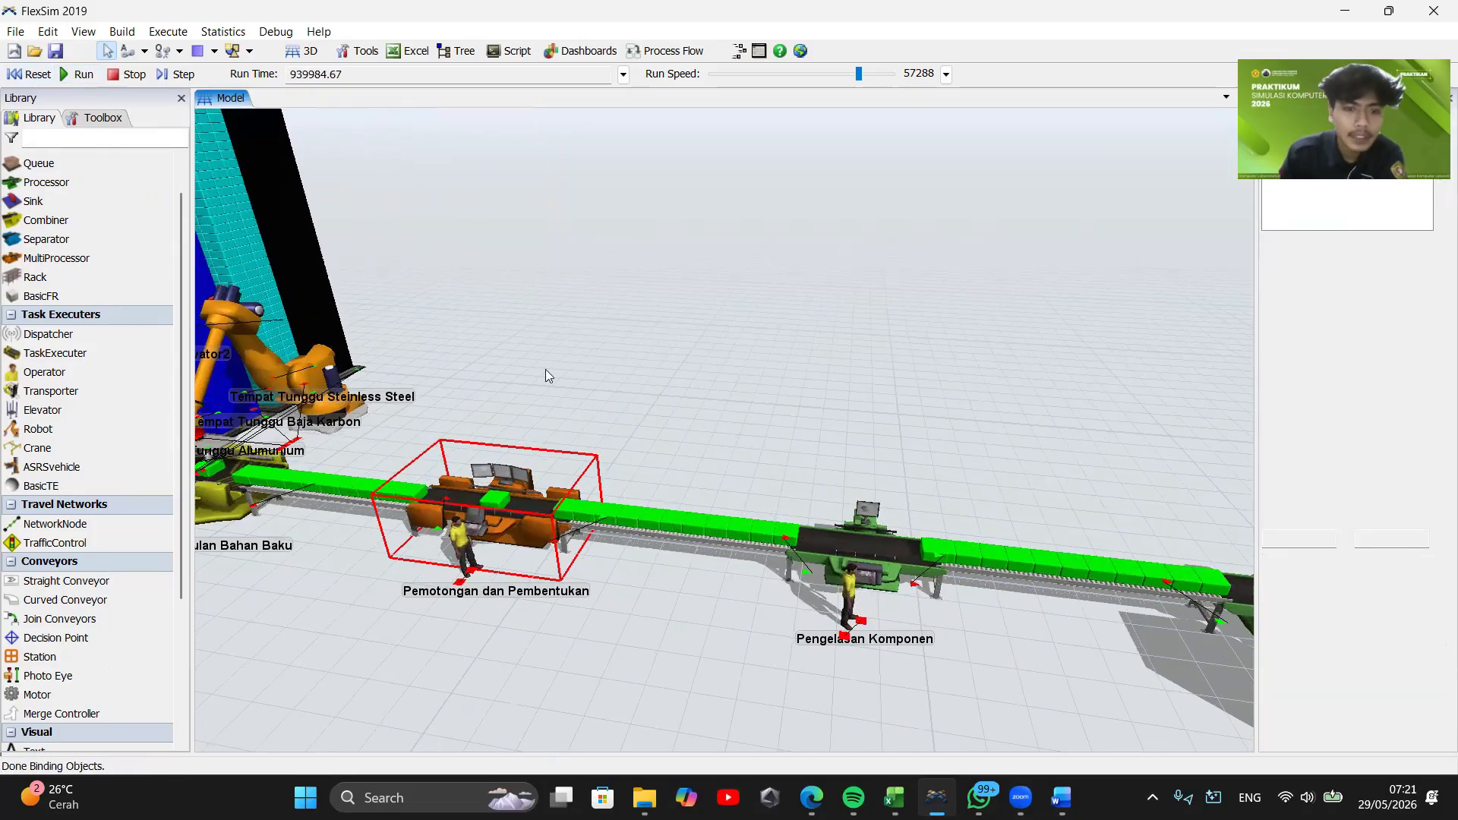
Set the run speed to 12279, test the flow from the Tempat Tunggu queues into Pemotongan dan Pembentukan, and reset the model
drag(776, 463, 855, 504)
click(583, 567)
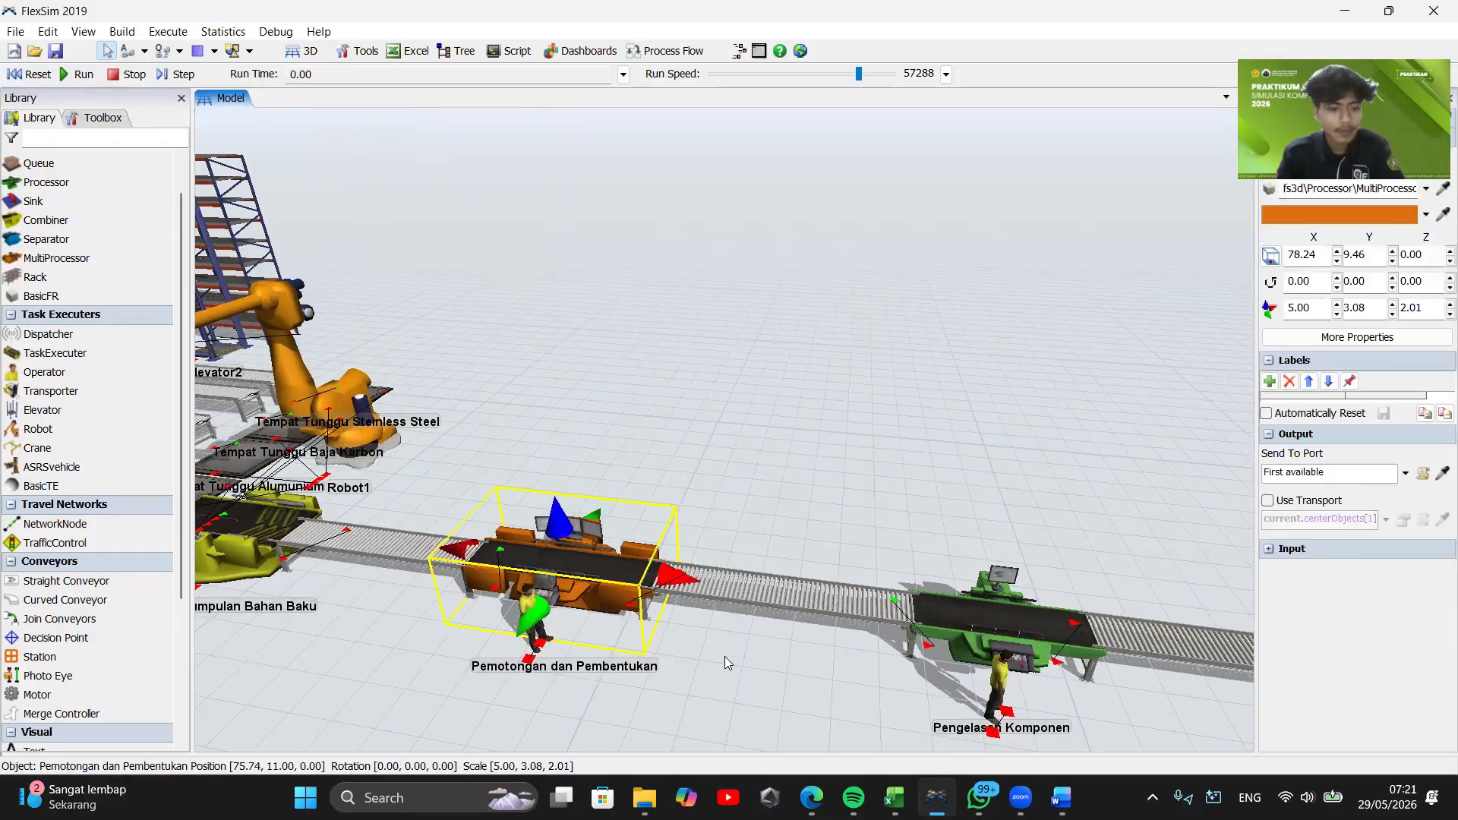
drag(687, 676, 710, 670)
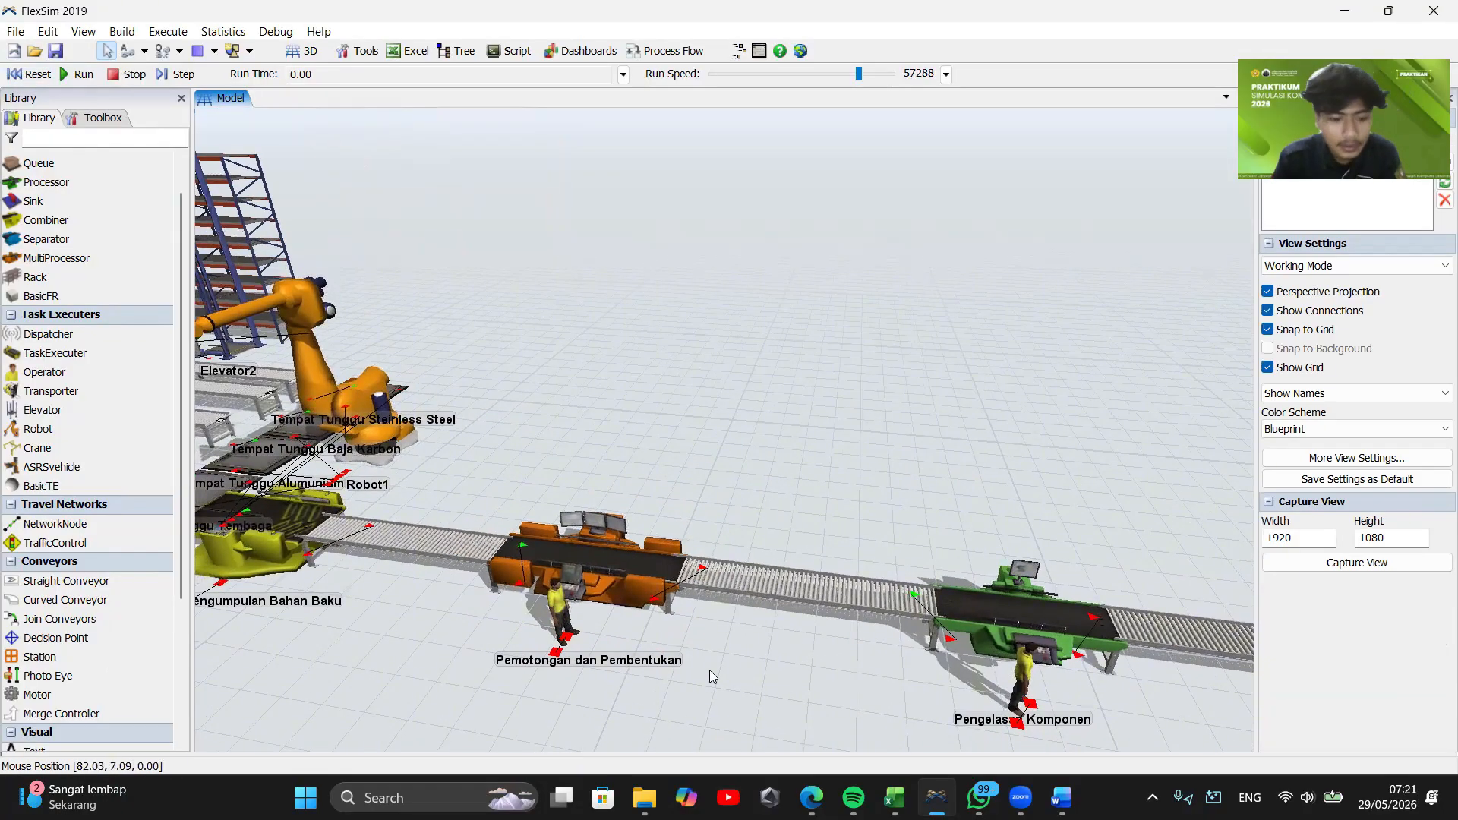
click(658, 580)
drag(678, 620, 837, 697)
scroll(662, 433, down, 3)
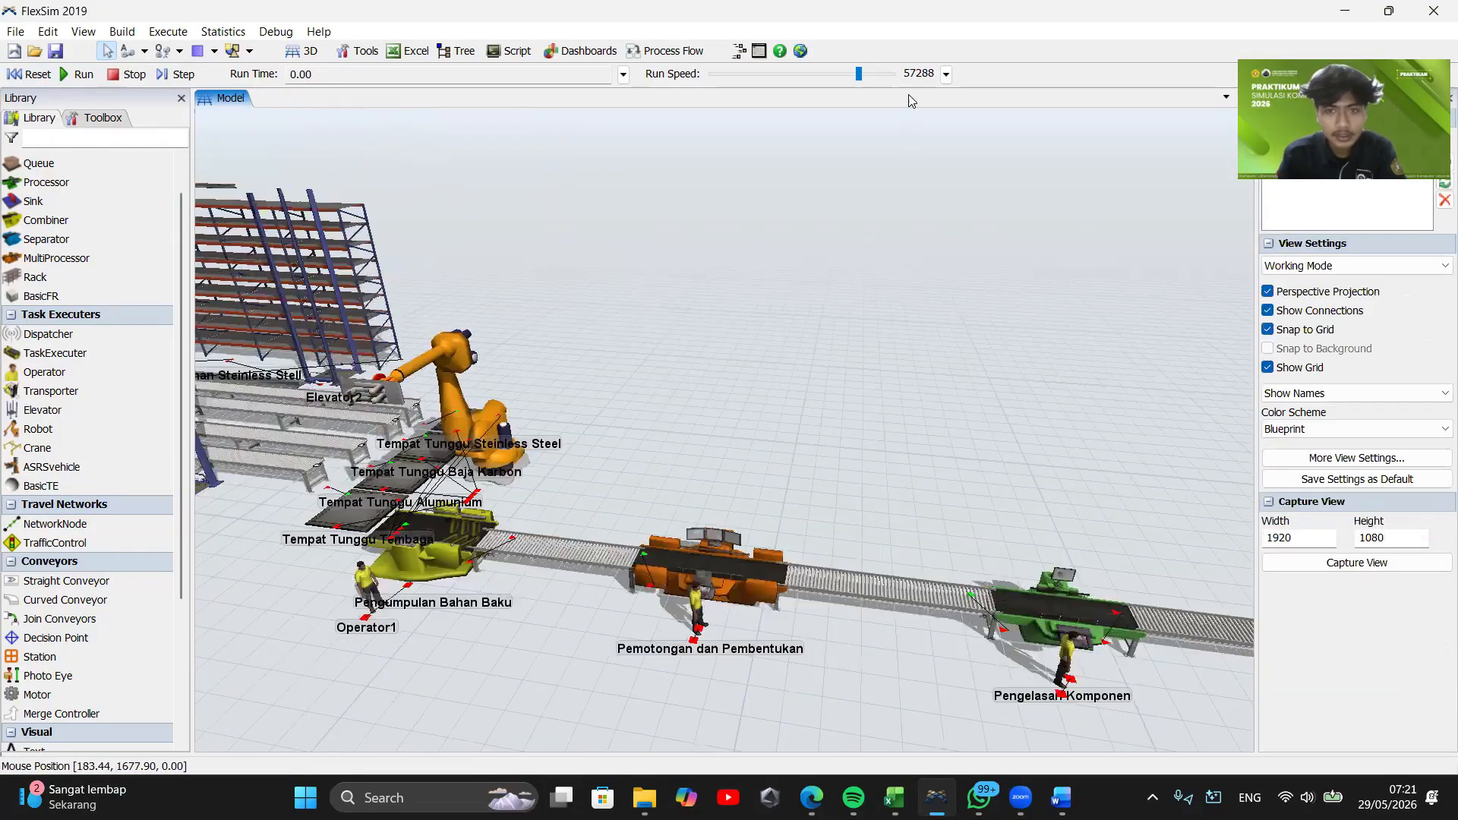
drag(703, 228, 760, 382)
drag(593, 493, 670, 334)
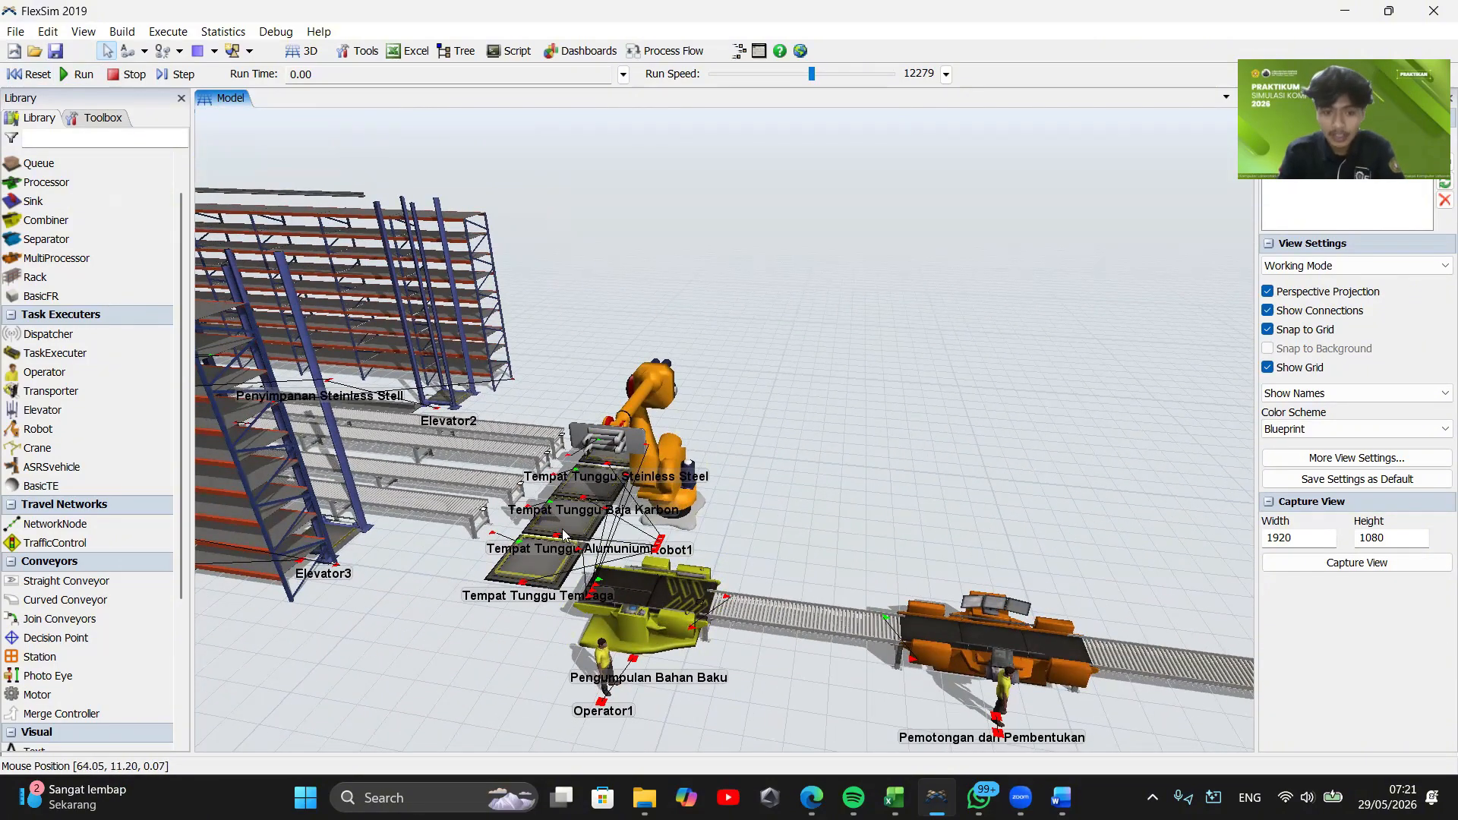
click(76, 74)
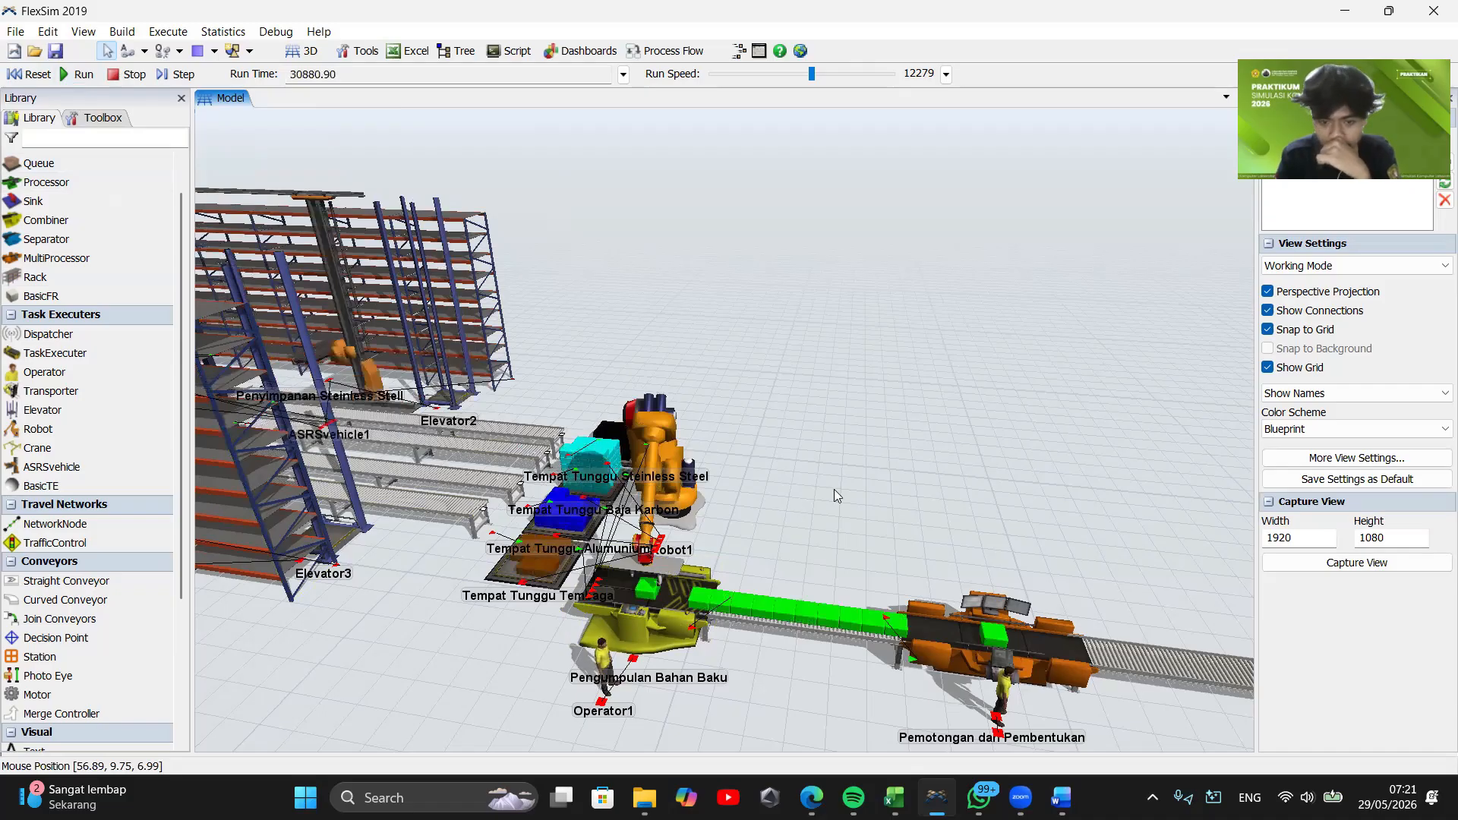
click(28, 74)
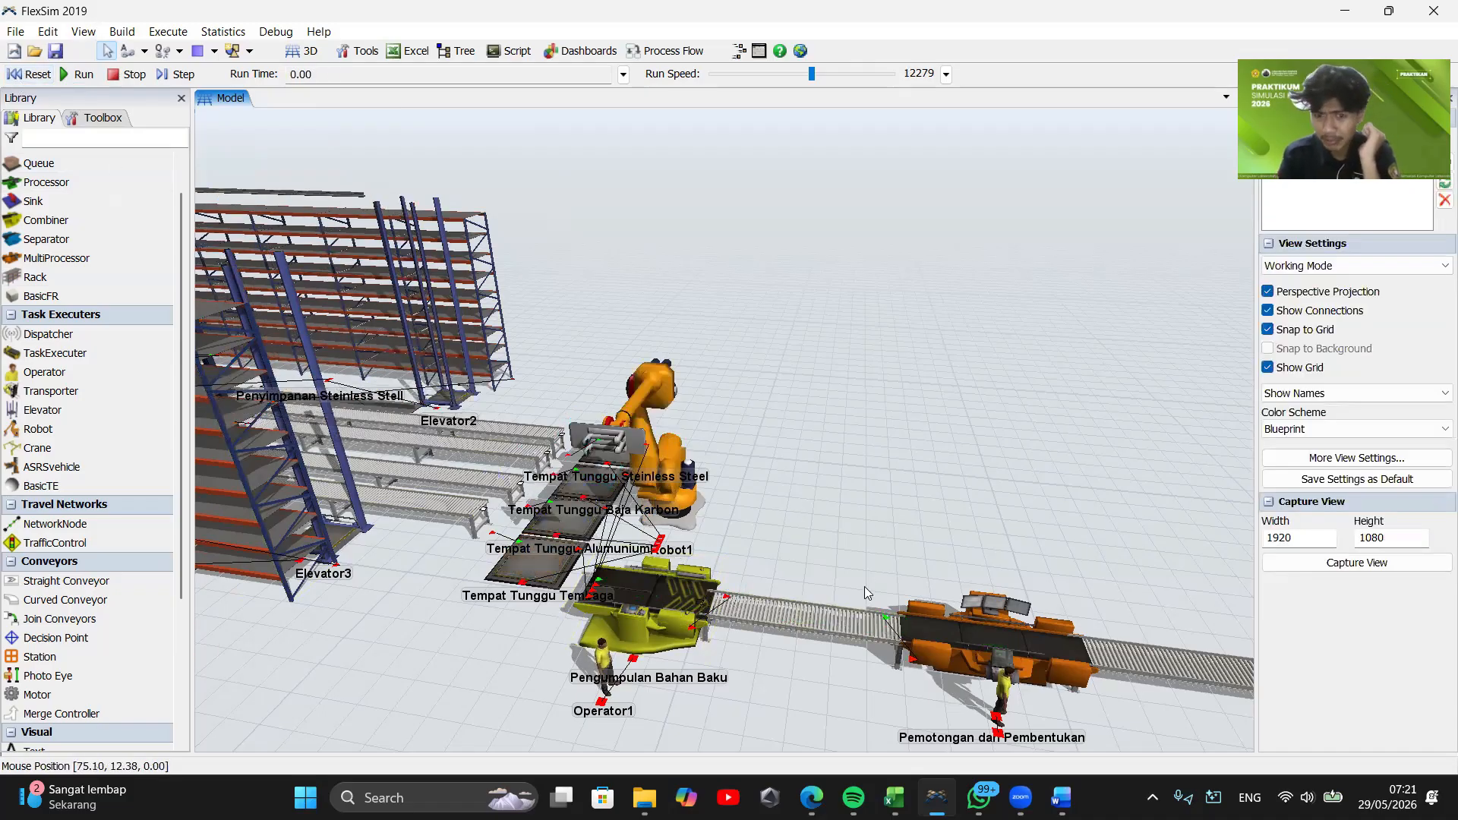
Examine the conveyor line past Perakitan Komponen and decision point DP1's trigger on the material arrival conveyor
drag(886, 480, 794, 539)
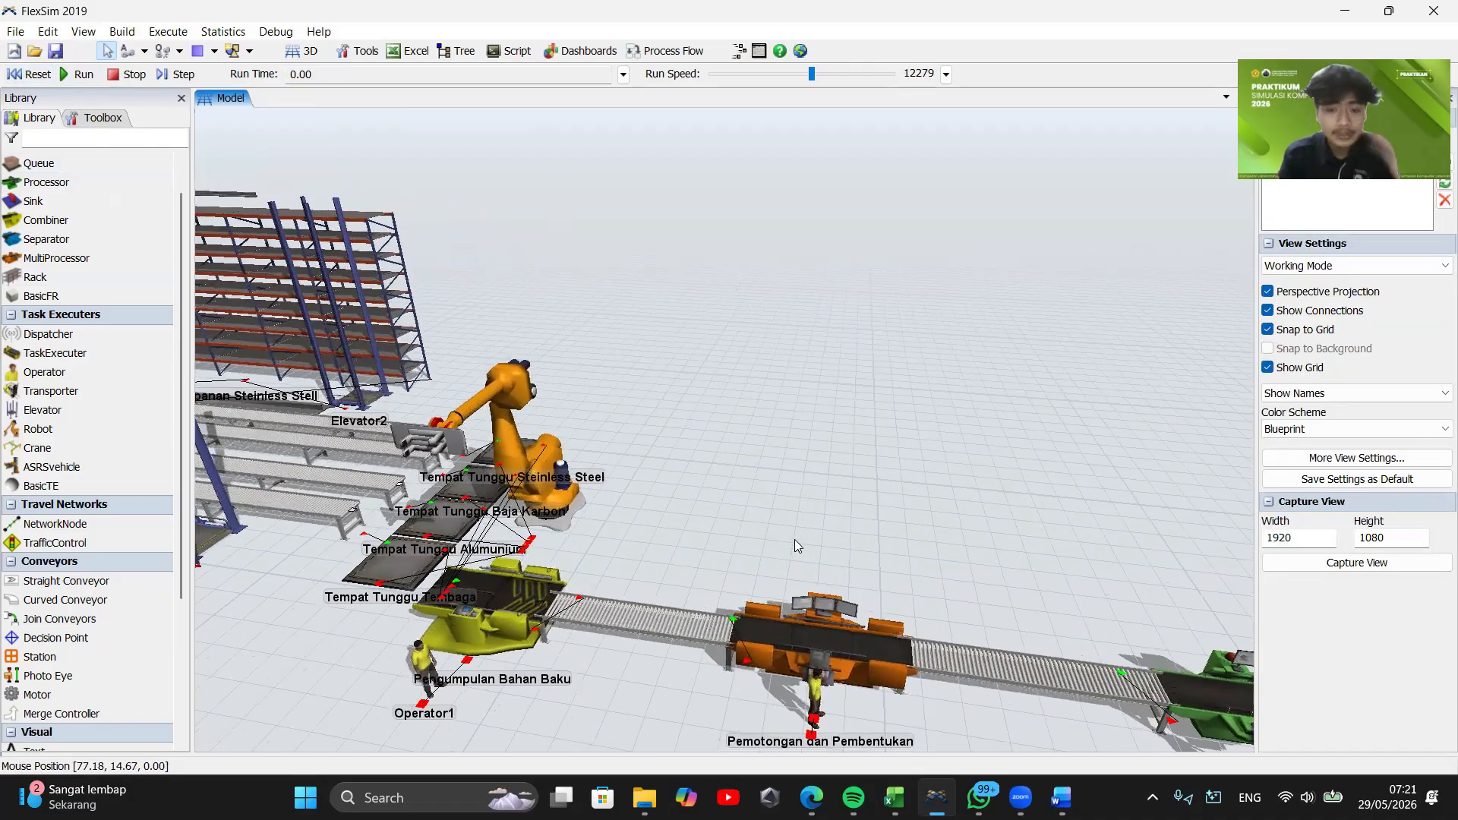
click(847, 688)
drag(999, 623, 369, 377)
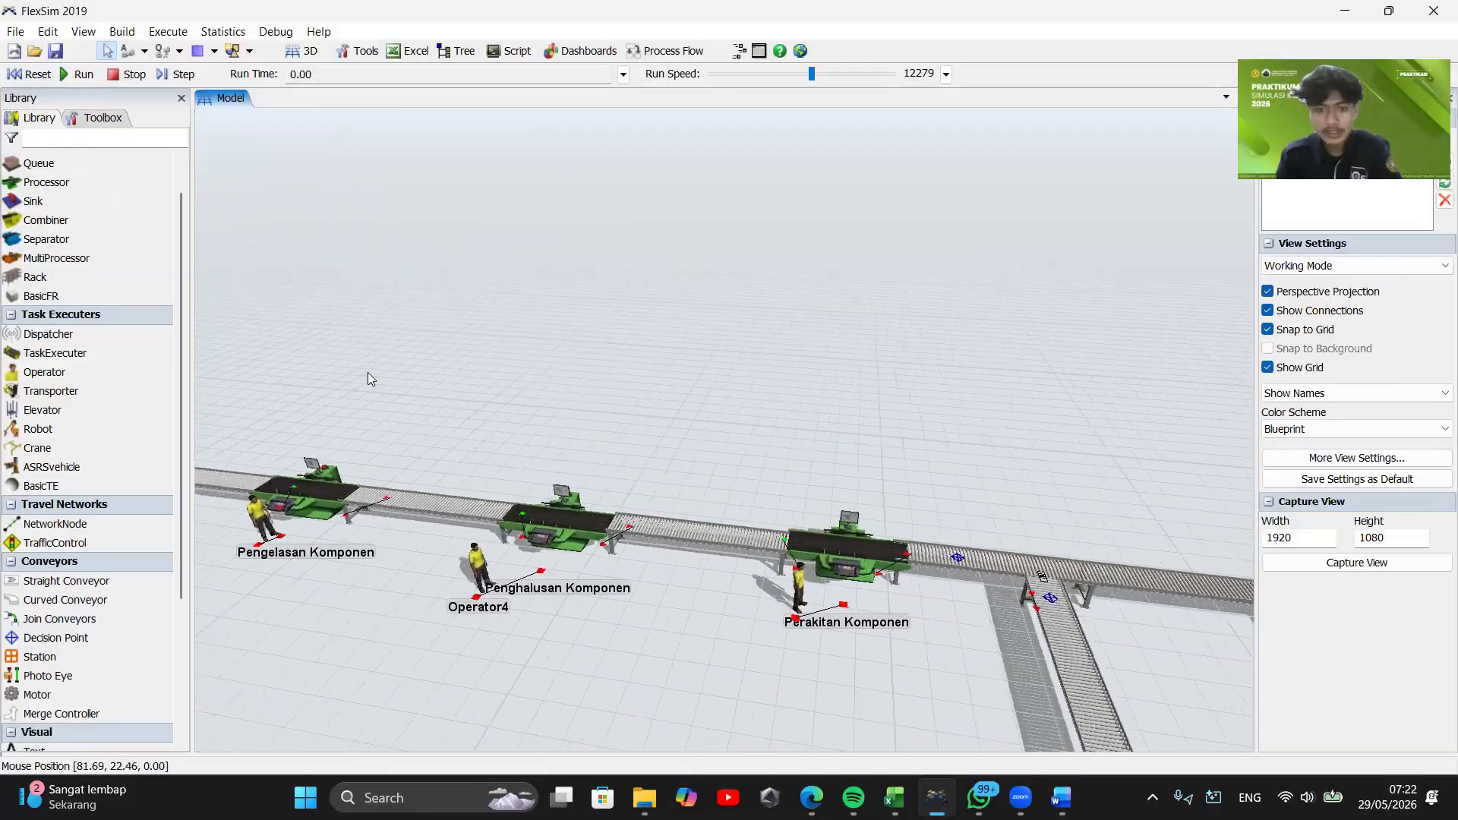
drag(824, 433, 507, 420)
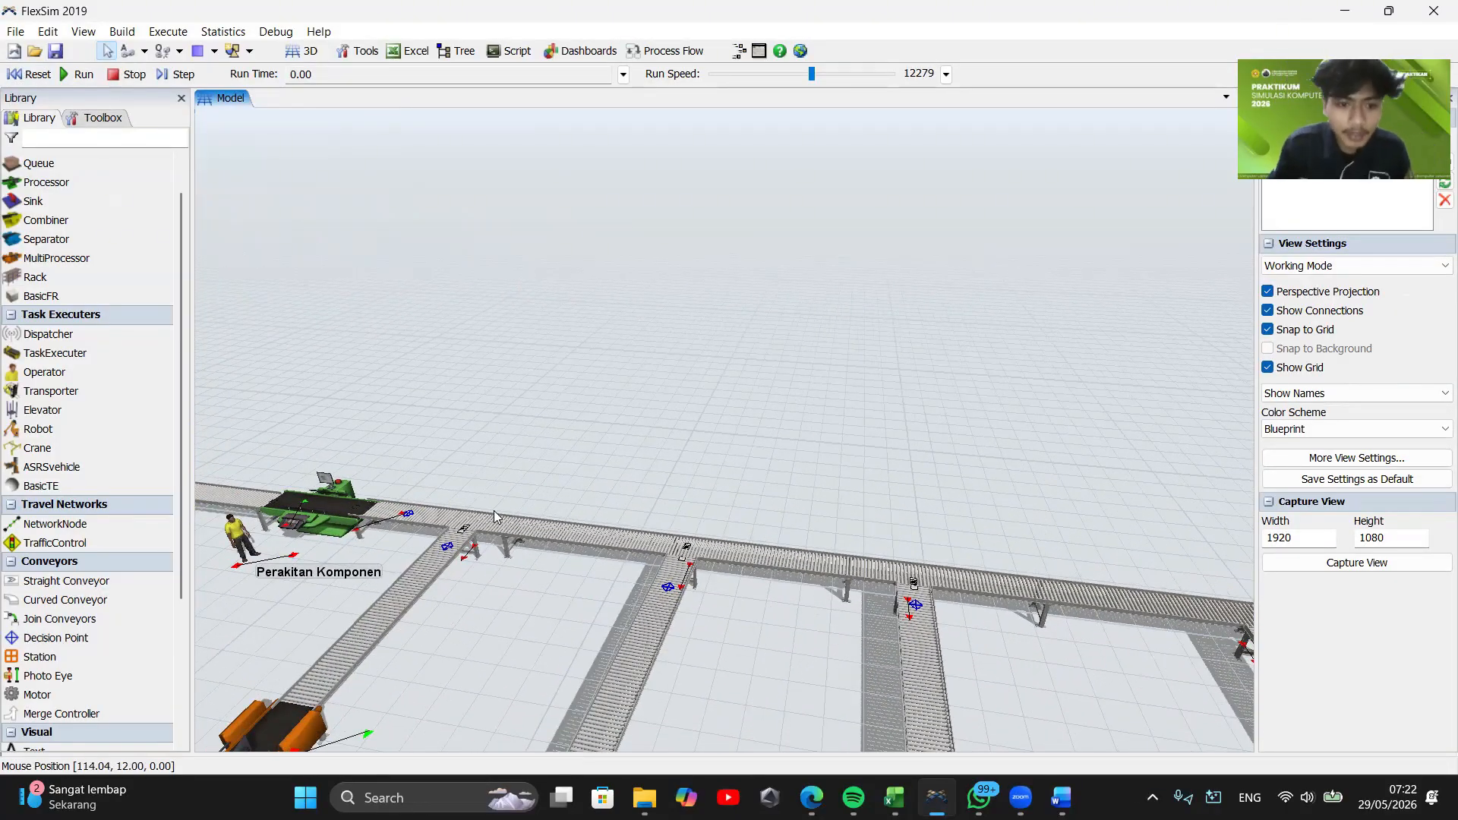
right_drag(500, 518, 693, 432)
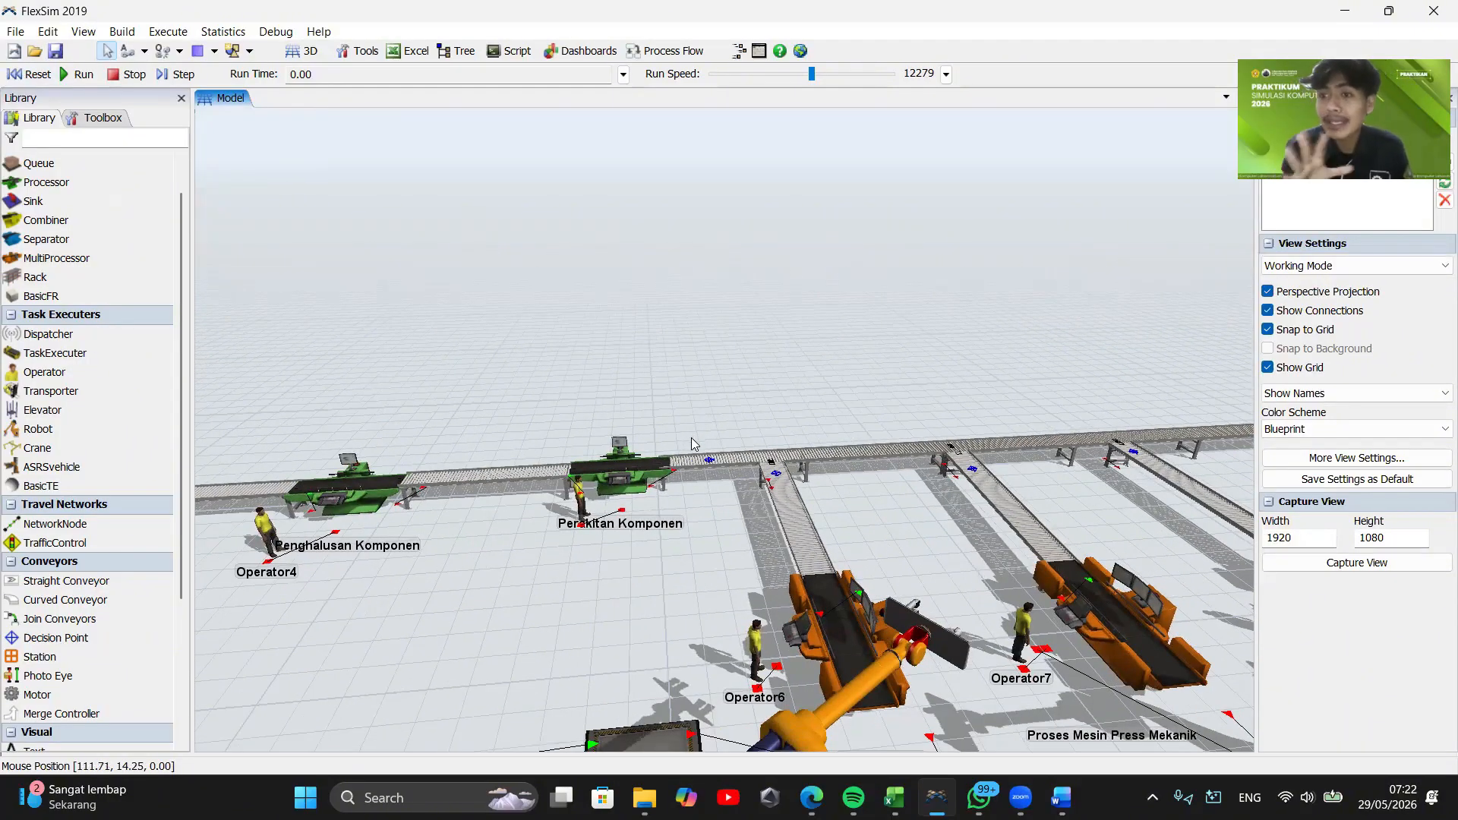
drag(588, 419, 791, 637)
drag(421, 607, 900, 652)
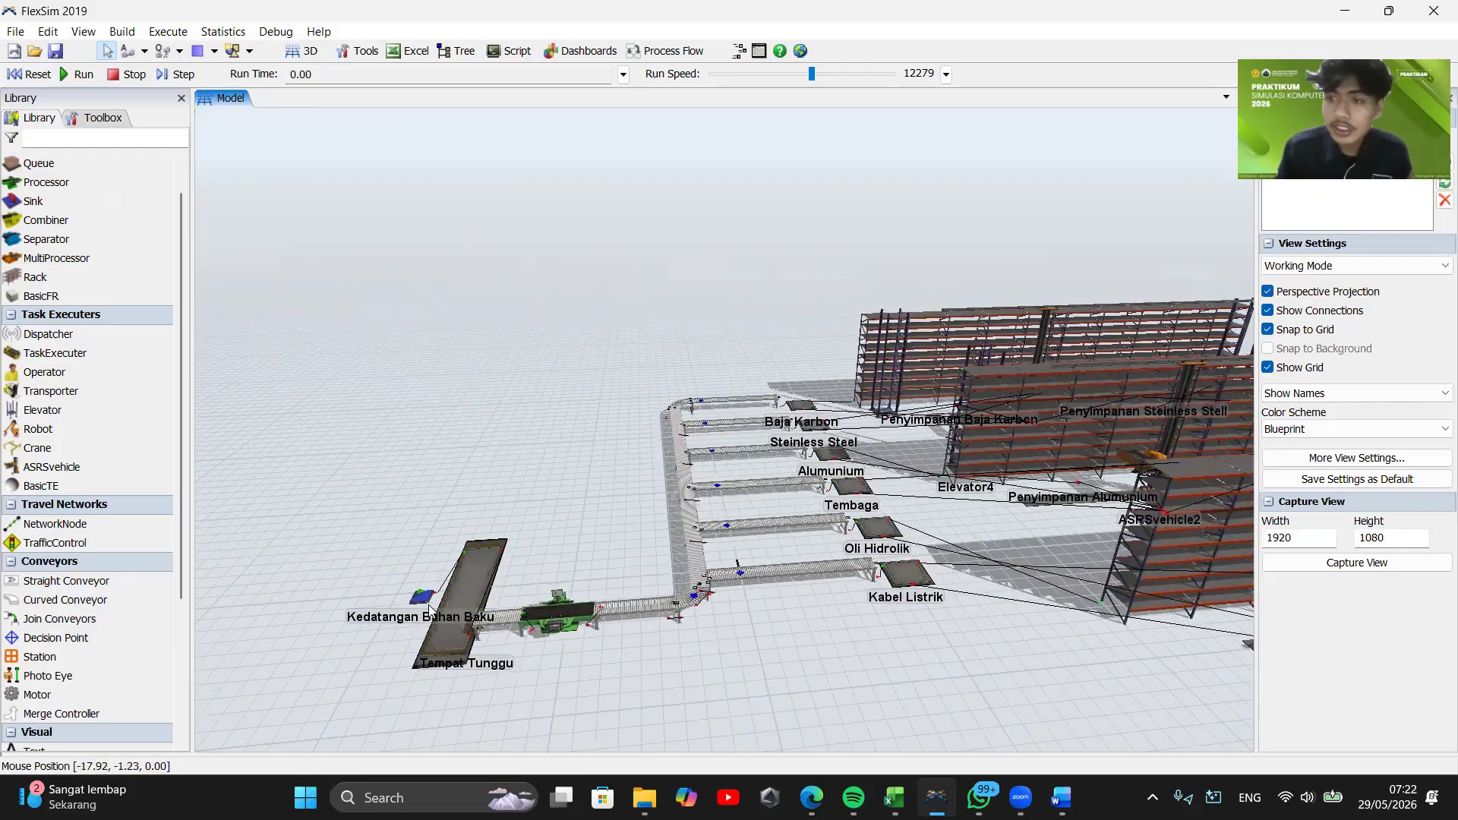
double_click(699, 595)
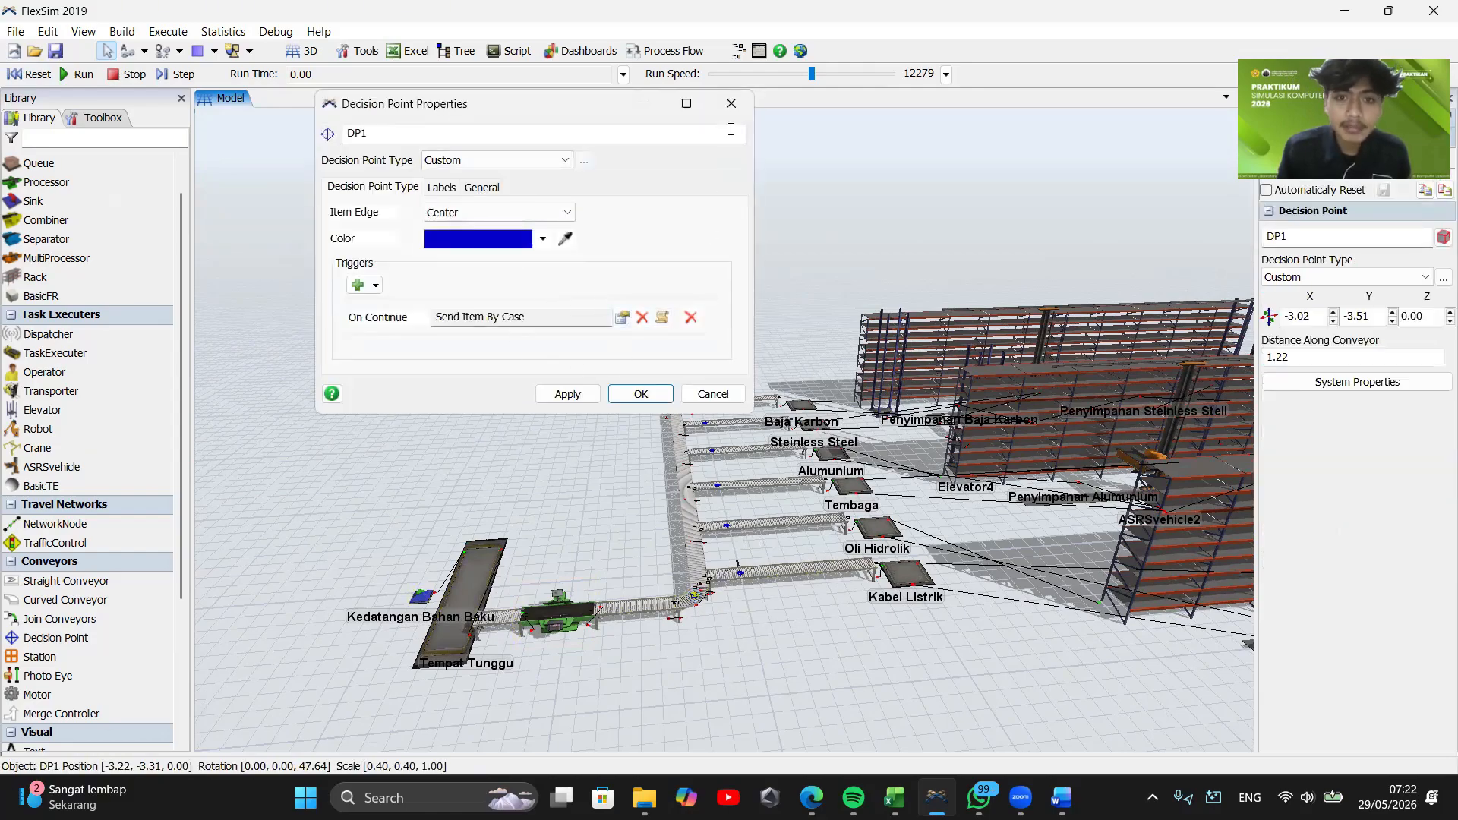
click(732, 103)
drag(743, 163, 600, 366)
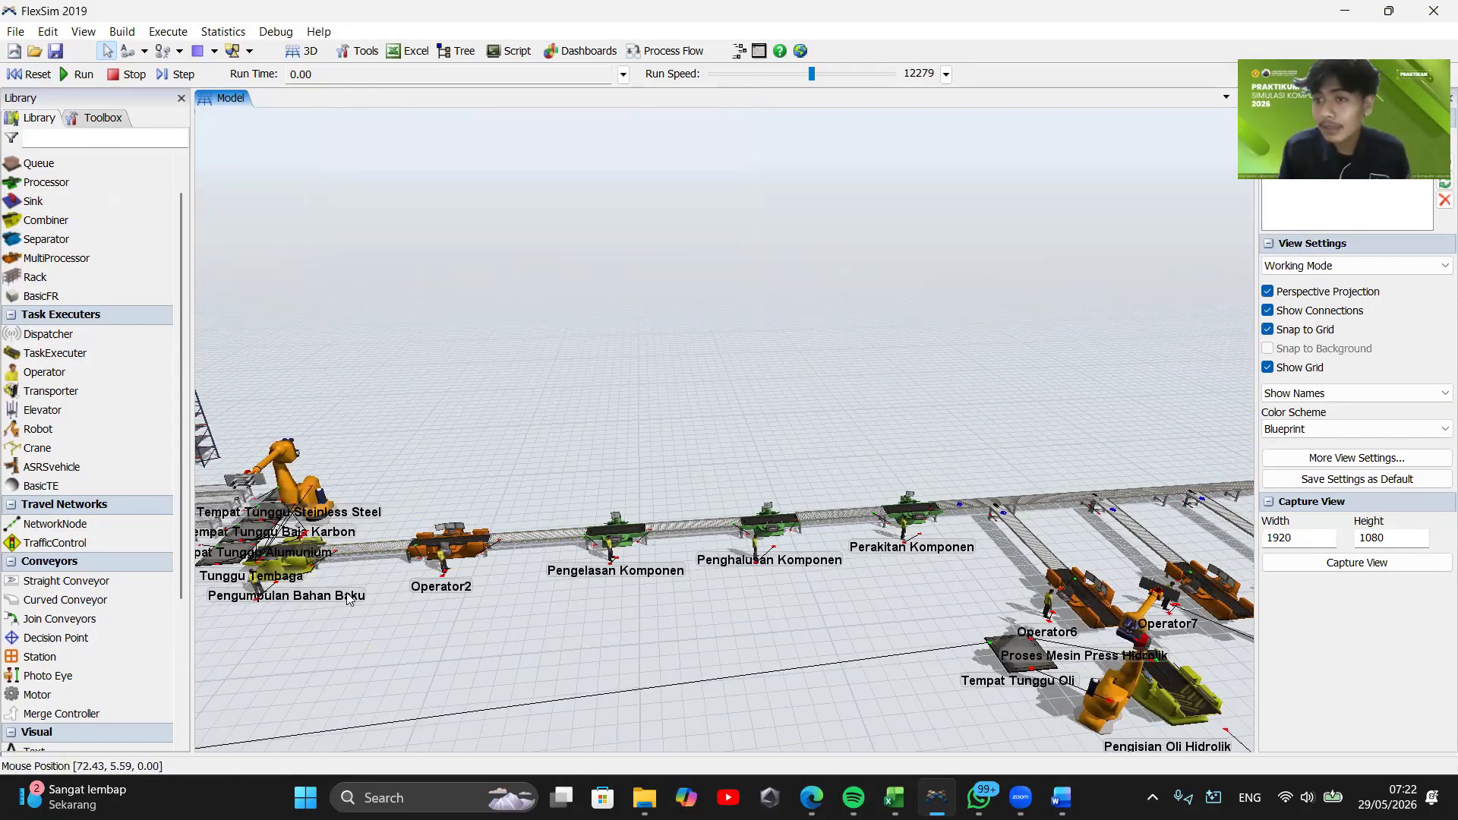
drag(1011, 433, 807, 455)
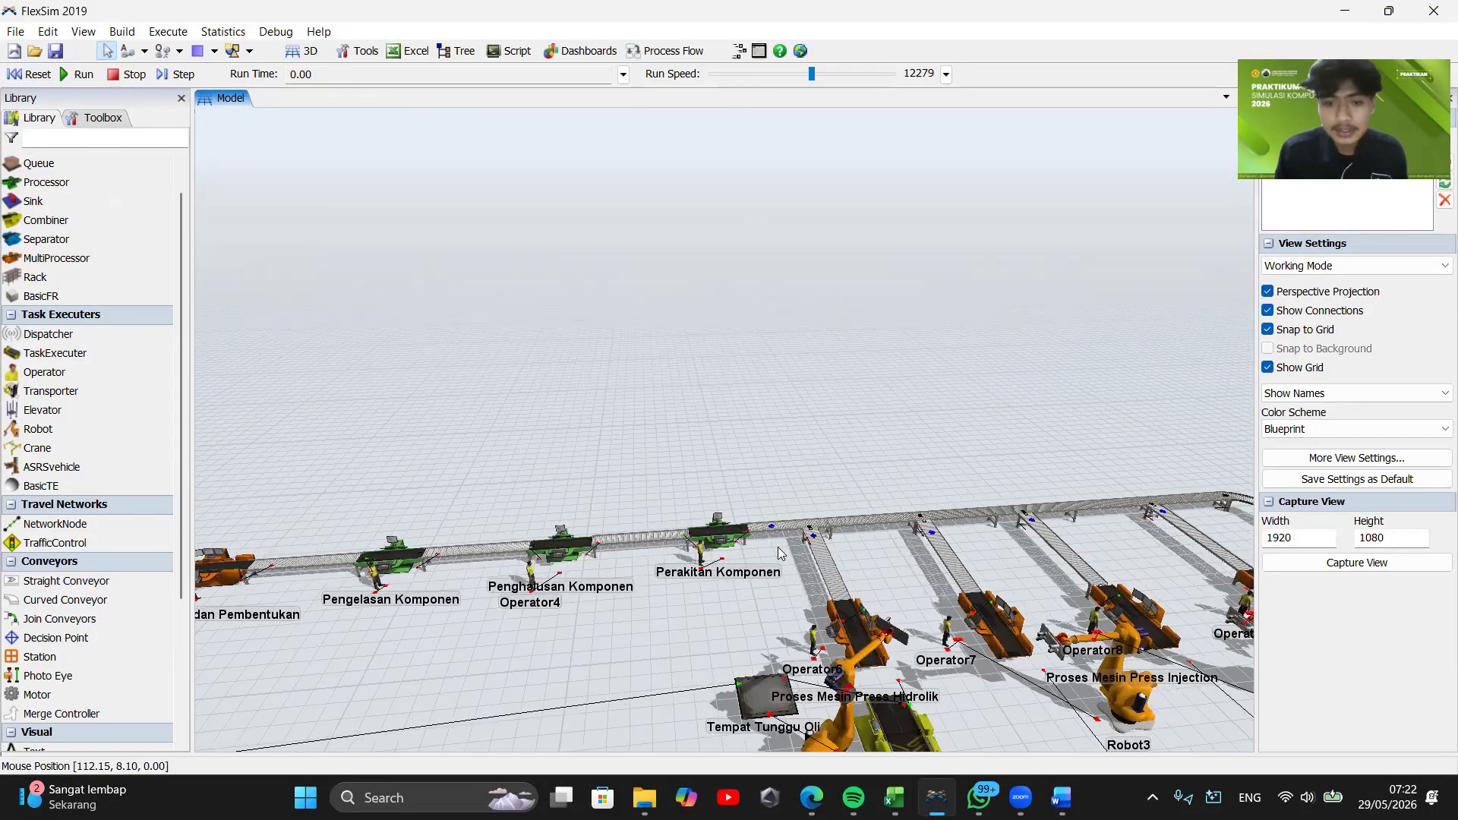
Add an On Arrival trigger with a Set Label action to decision point DP8 just after Perakitan Komponen
scroll(778, 547, up, 5)
double_click(742, 544)
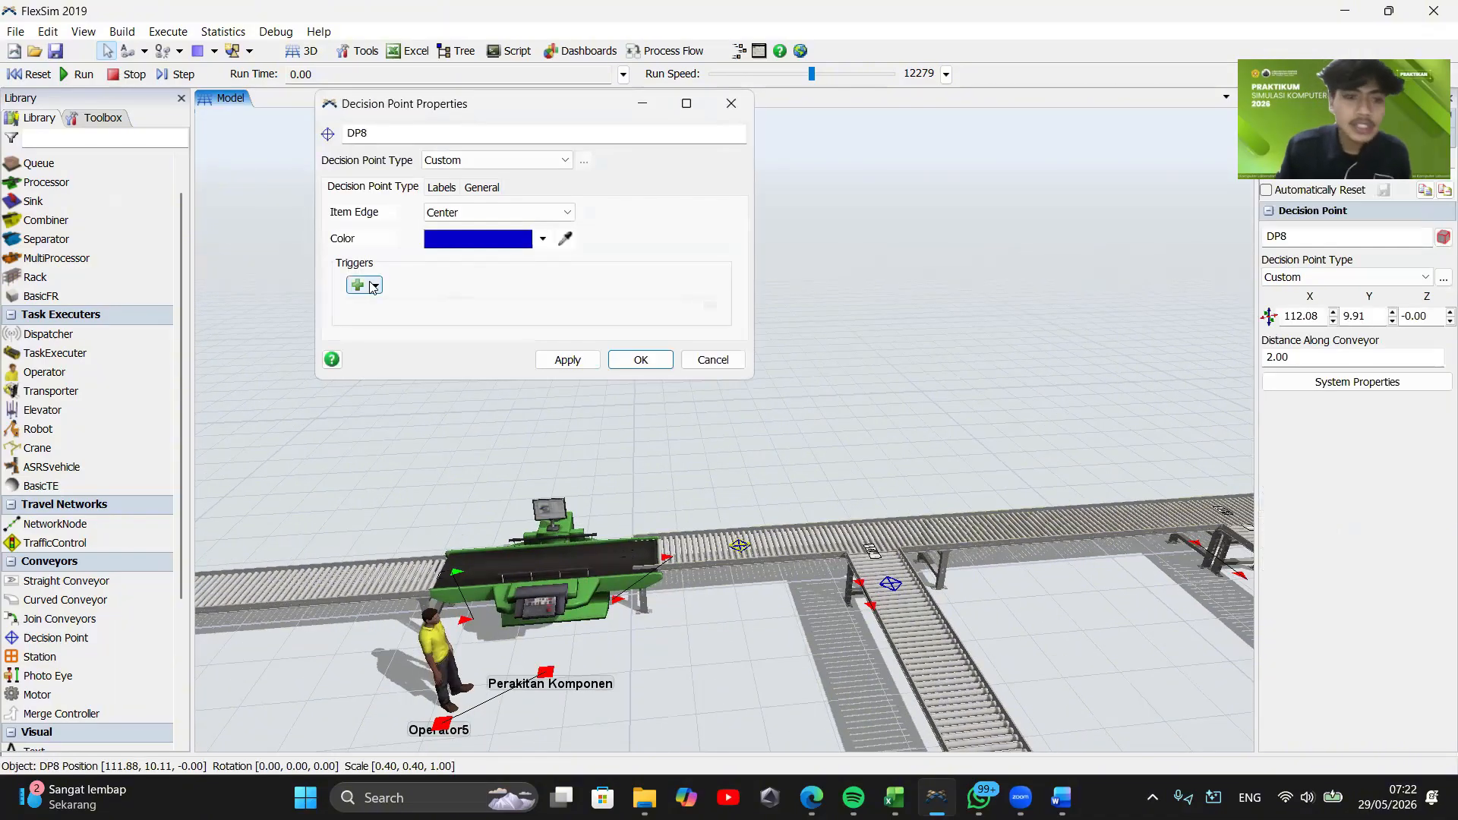
click(360, 286)
click(413, 309)
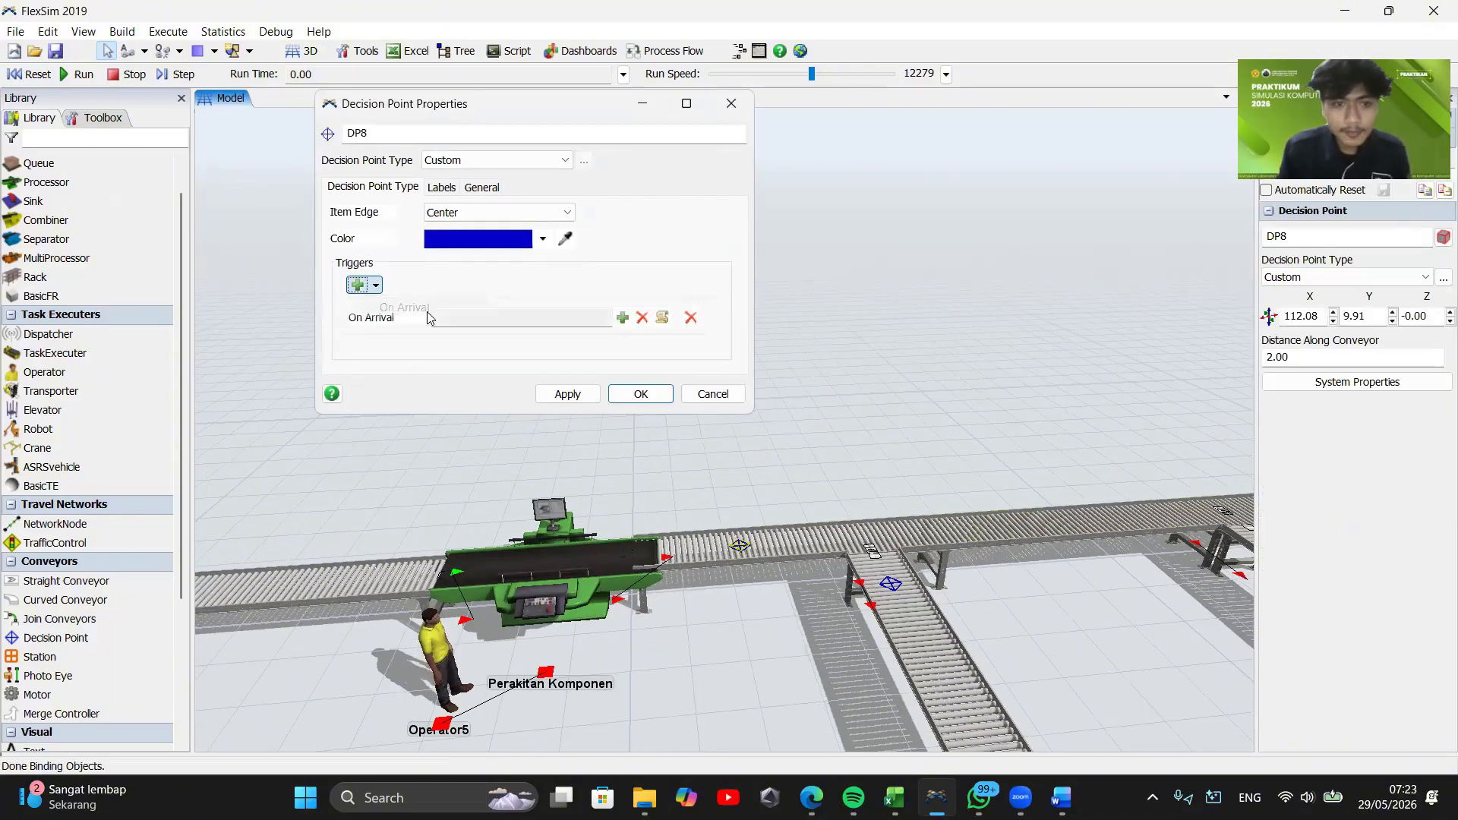
click(623, 321)
mouse_move(590, 441)
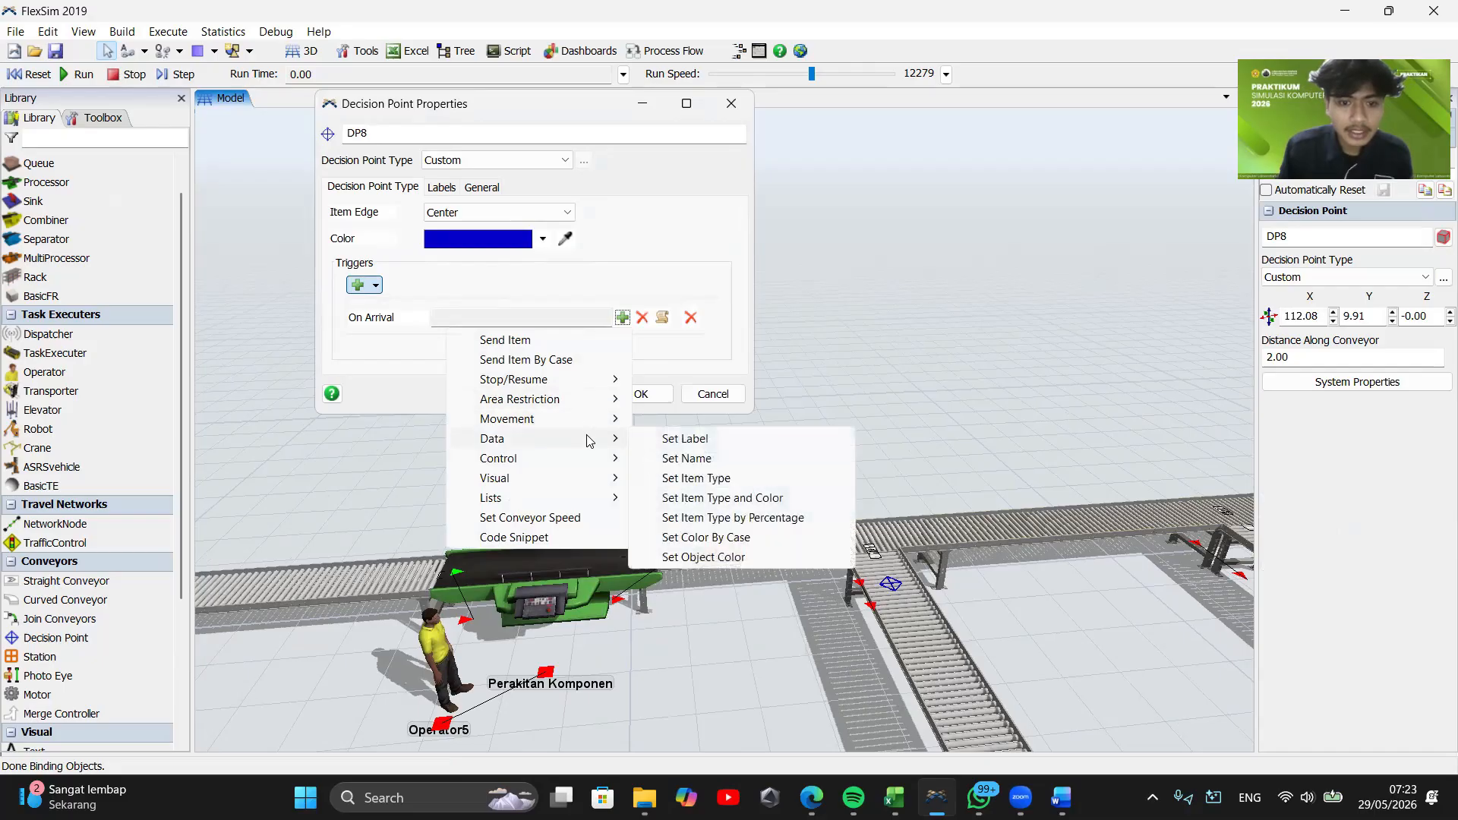
click(684, 439)
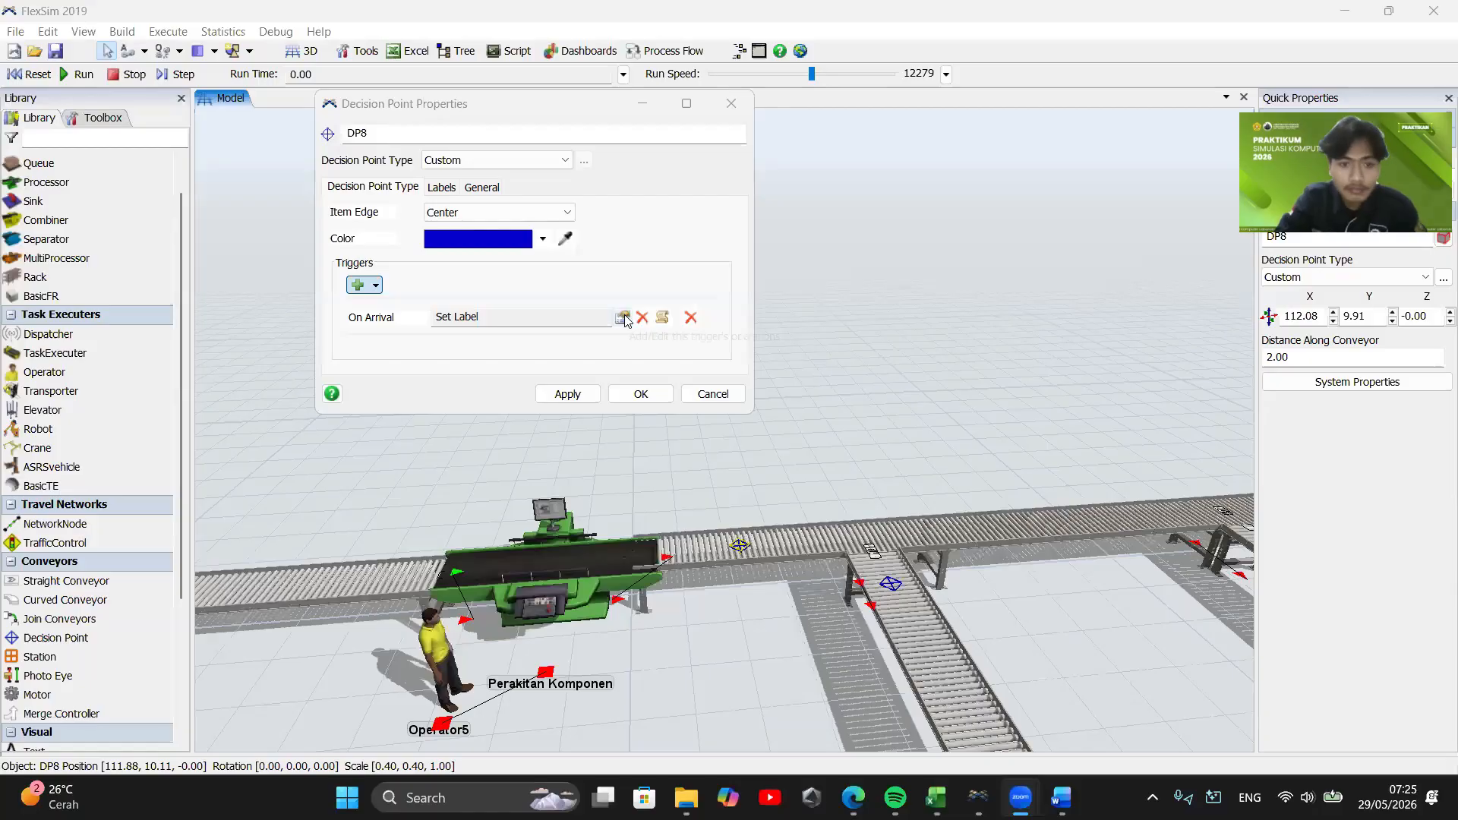
Name the label in DP8's Set Label action "rr"
click(622, 317)
click(559, 379)
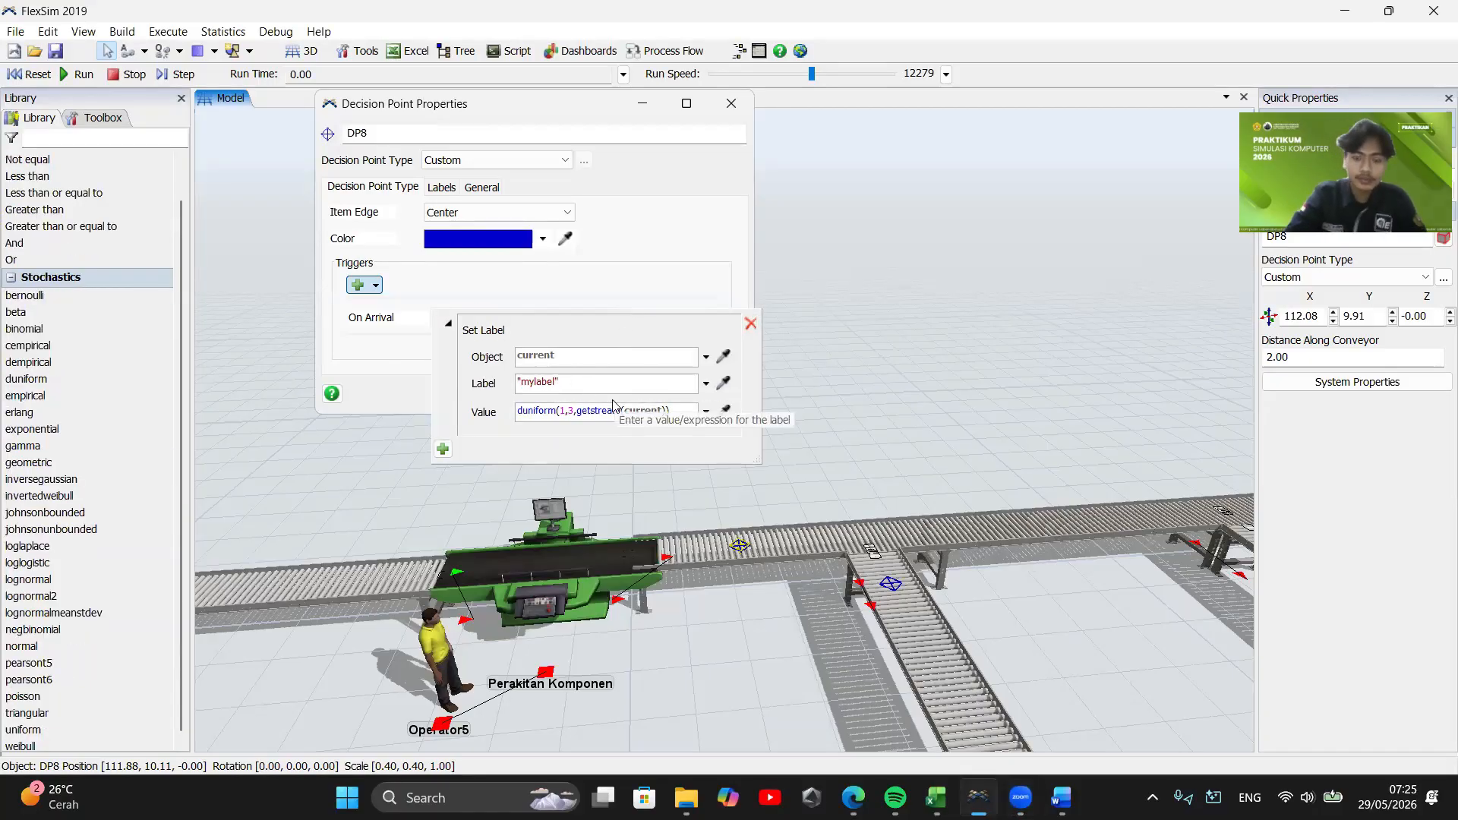
key(BackSpace)
key(BackSpace)
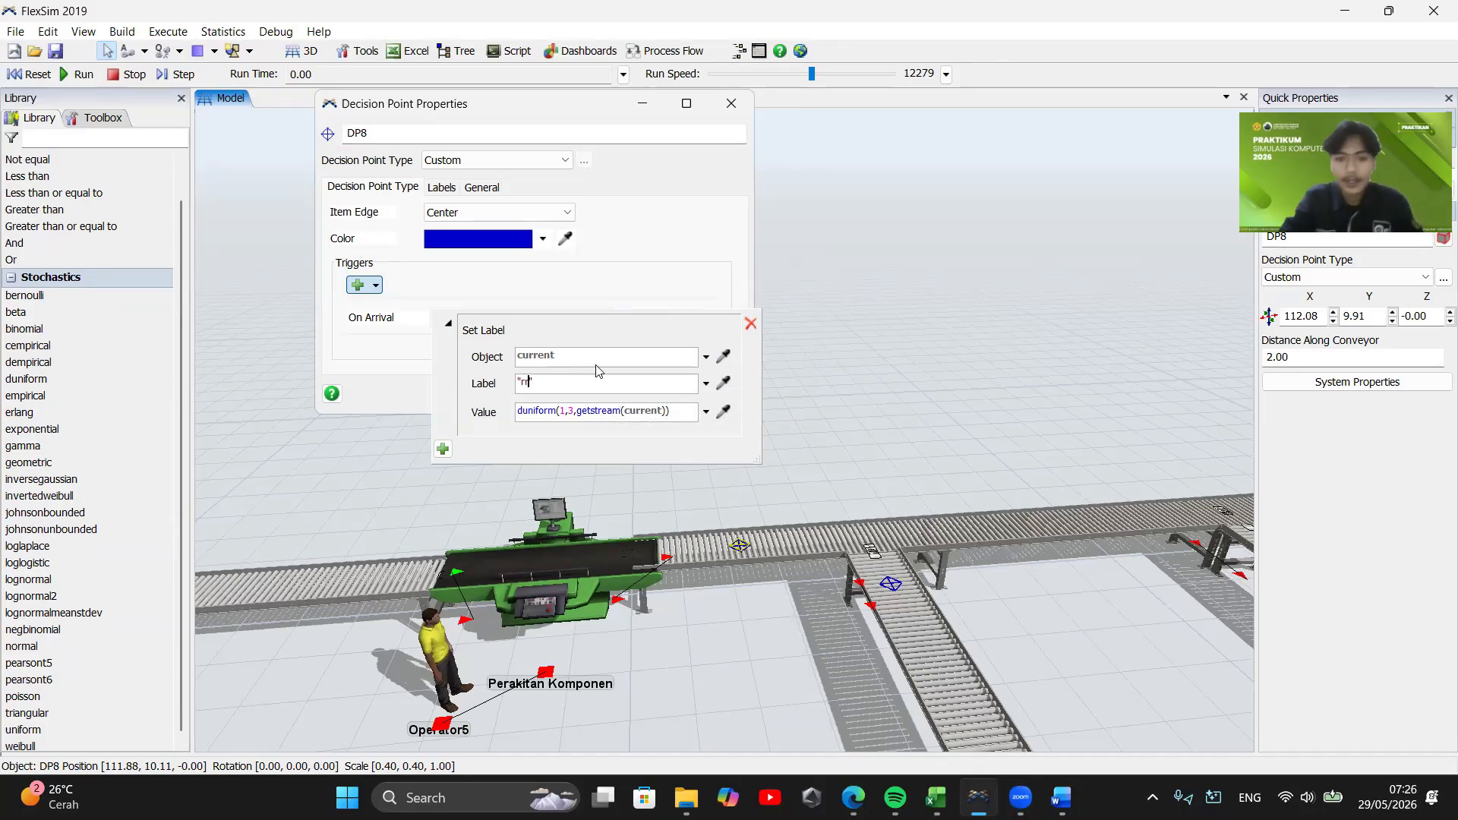
text(")
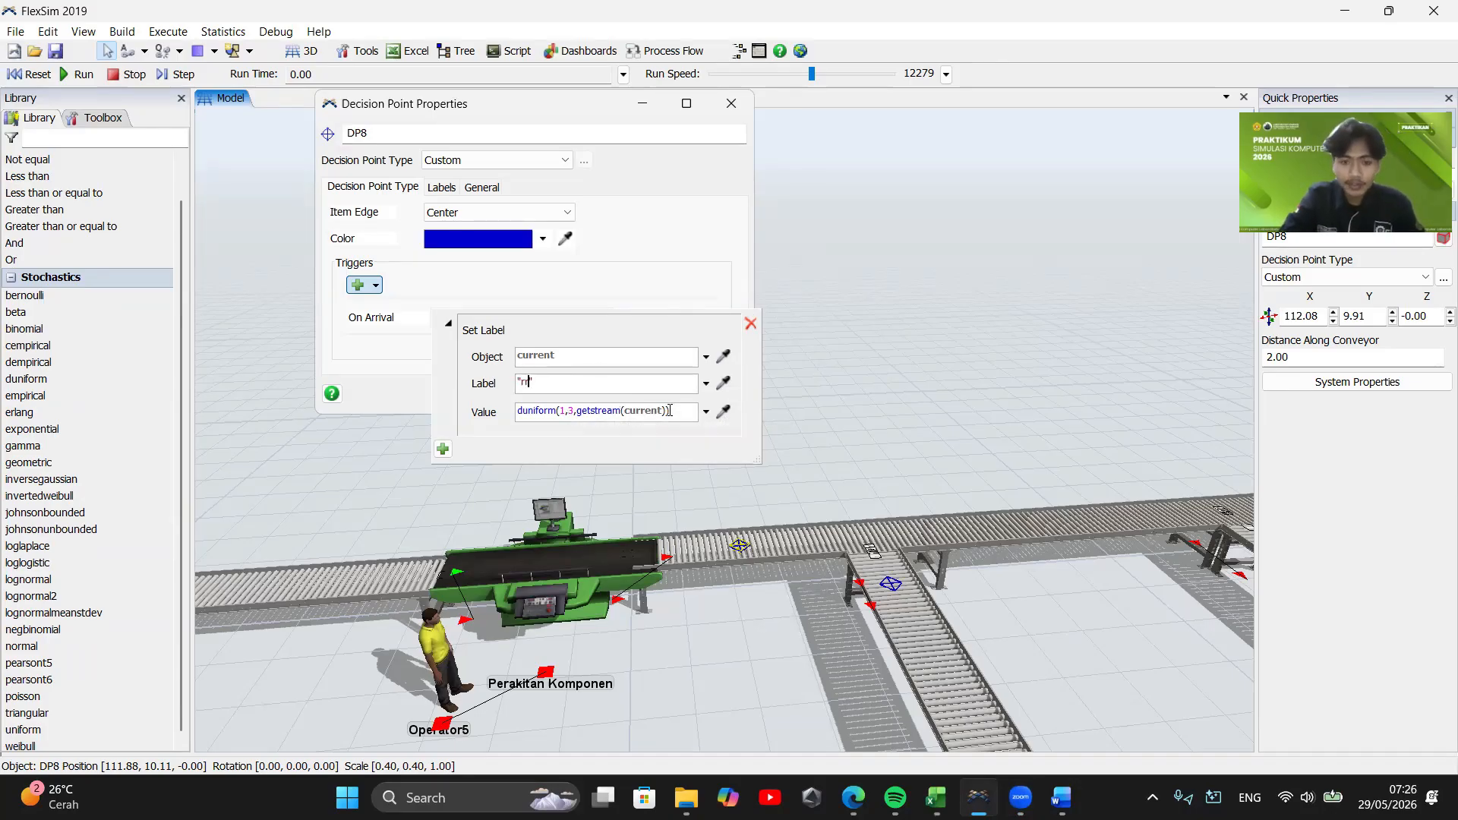
Set the value of the "rr" label to getlabelnum(current, "rr")+1
click(706, 413)
click(667, 411)
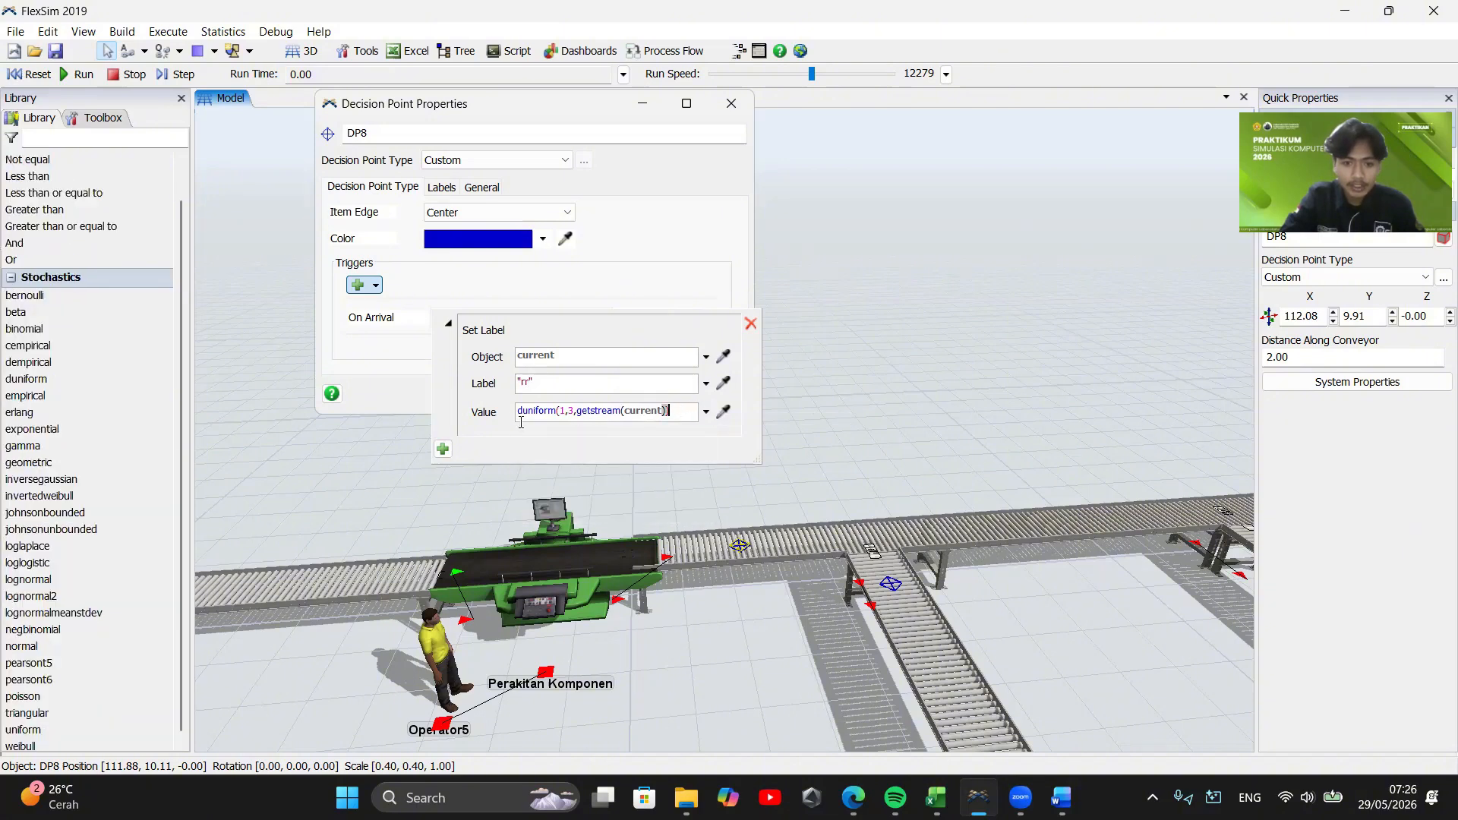
drag(665, 411, 519, 411)
key(BackSpace)
text(getla)
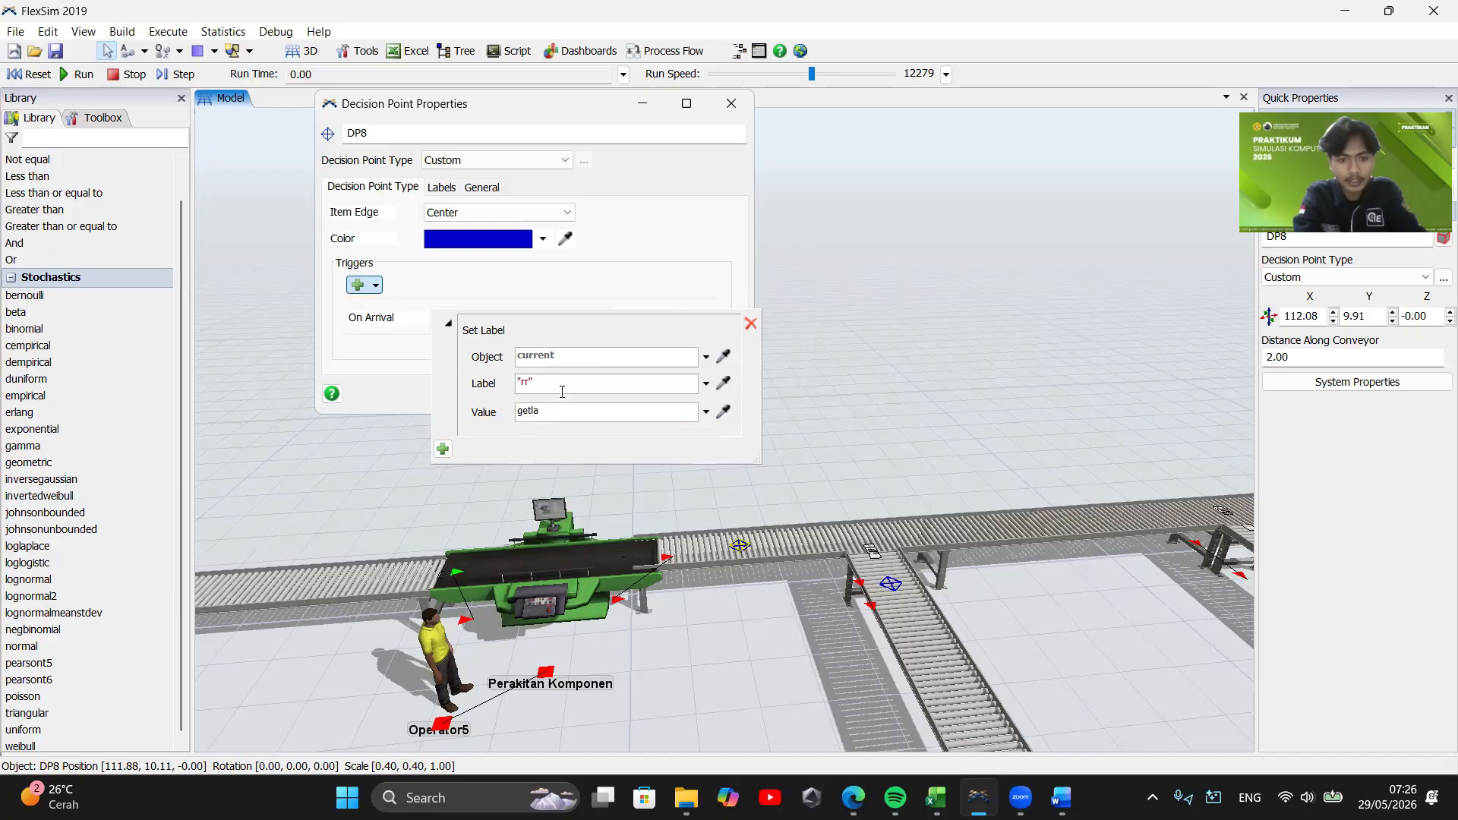
text(bel)
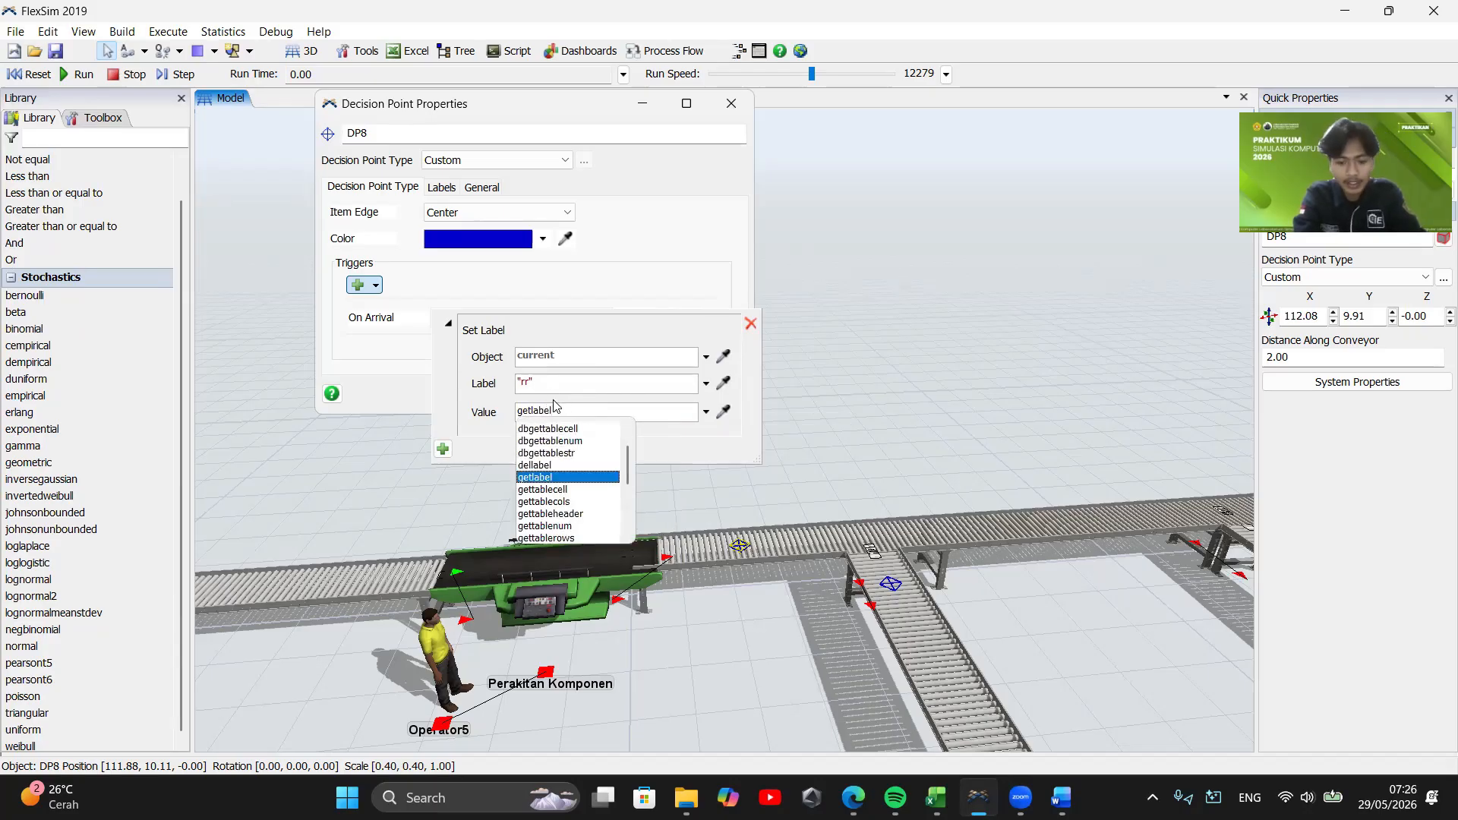
text(num()
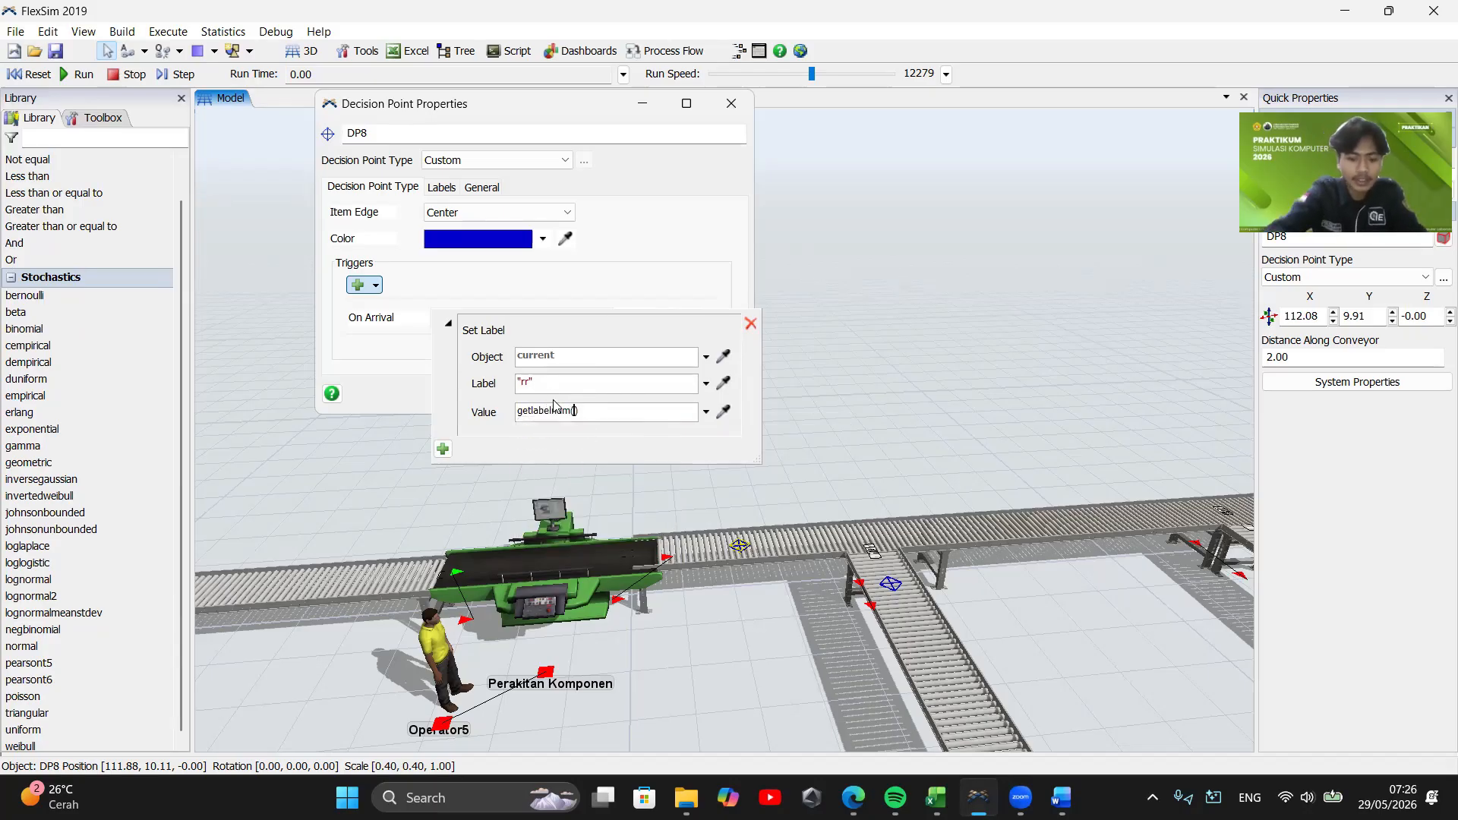
text(current)
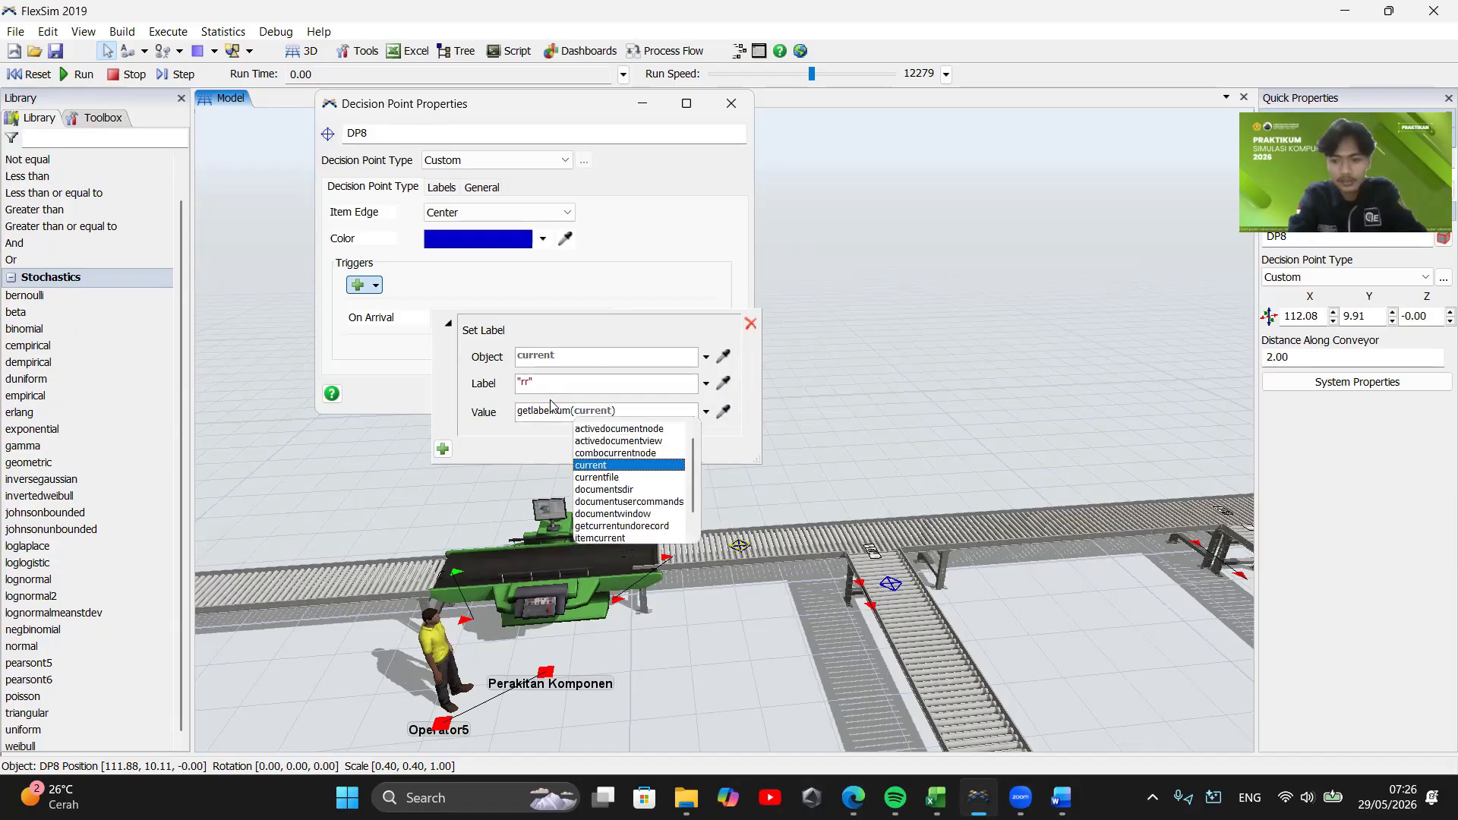
text(, "rr)
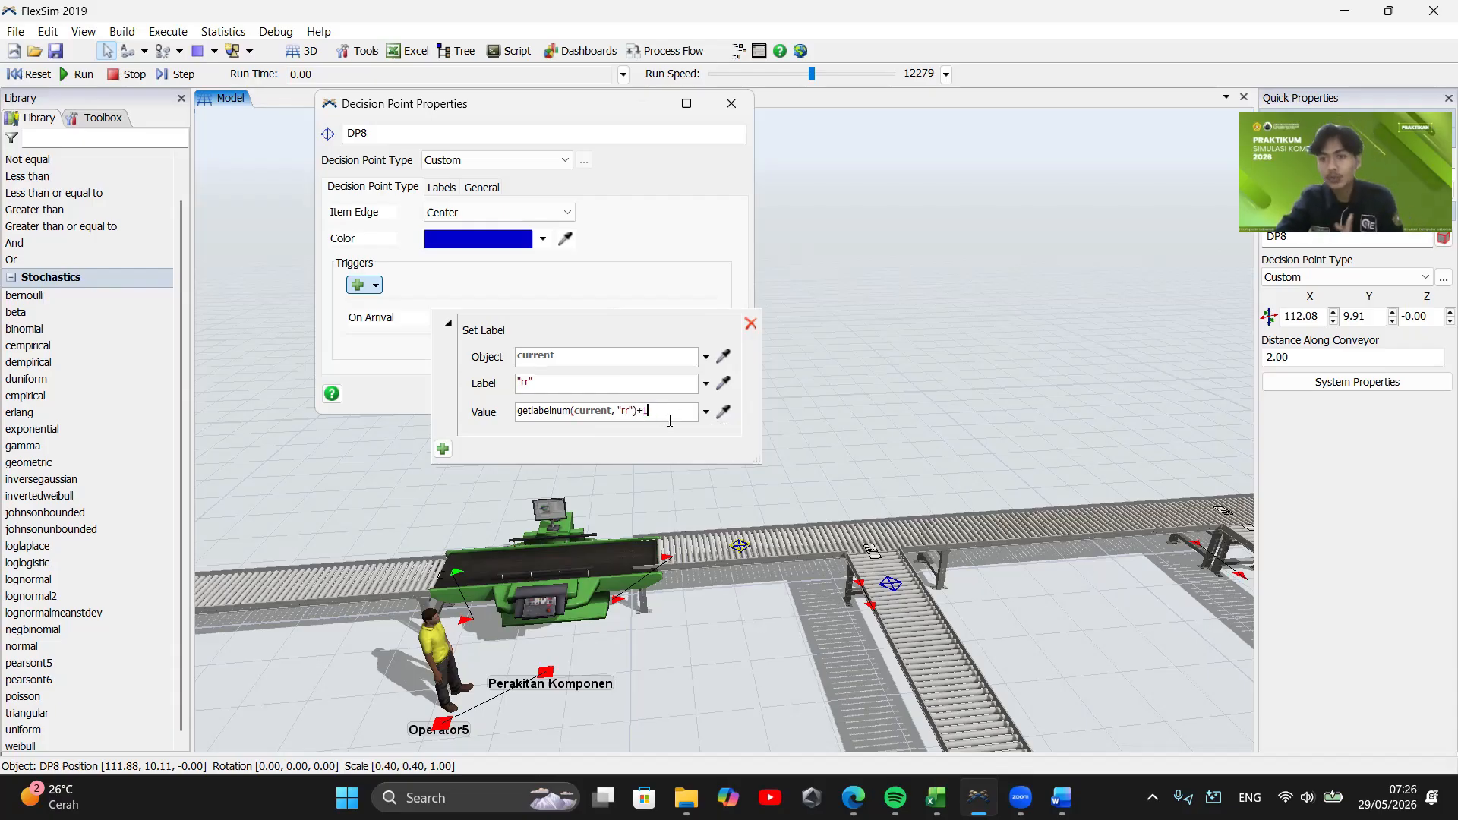
Add a Send Item action to DP8's On Arrival trigger with destination current.outObjects[1 + getlabelnum(current,"rr")% 5], and close the properties
click(443, 449)
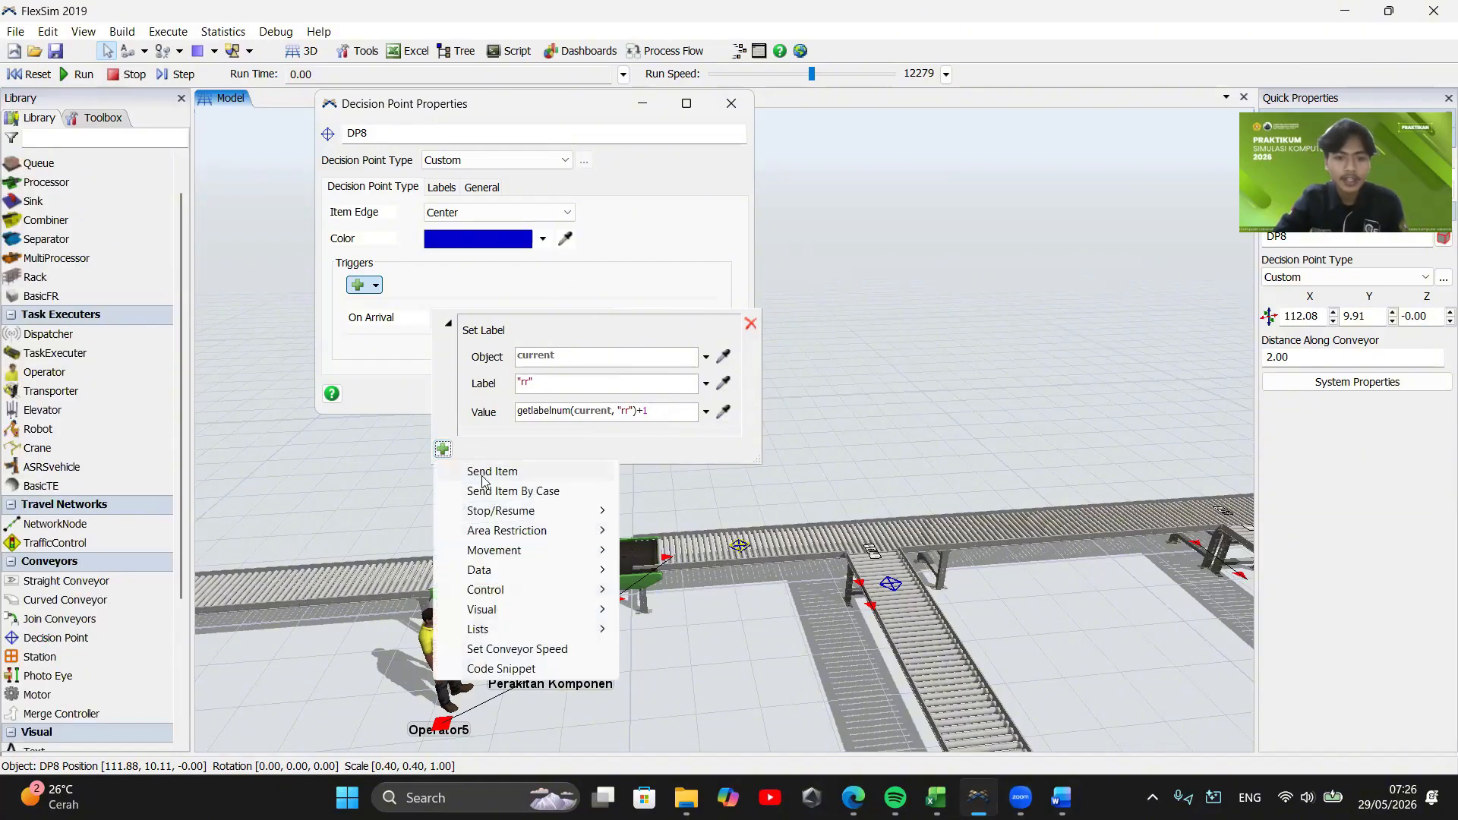
click(489, 475)
drag(565, 528, 467, 524)
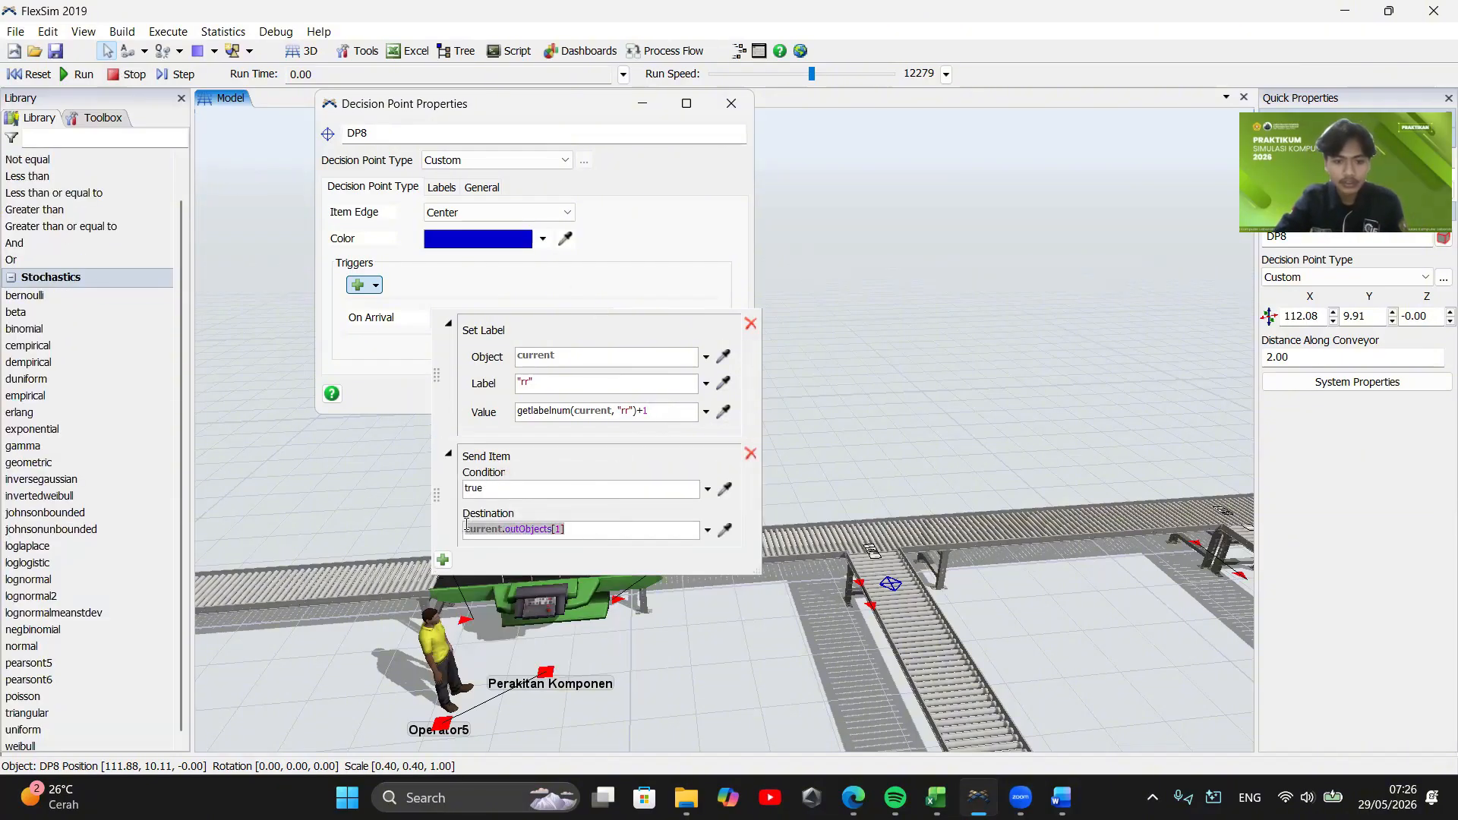
click(573, 532)
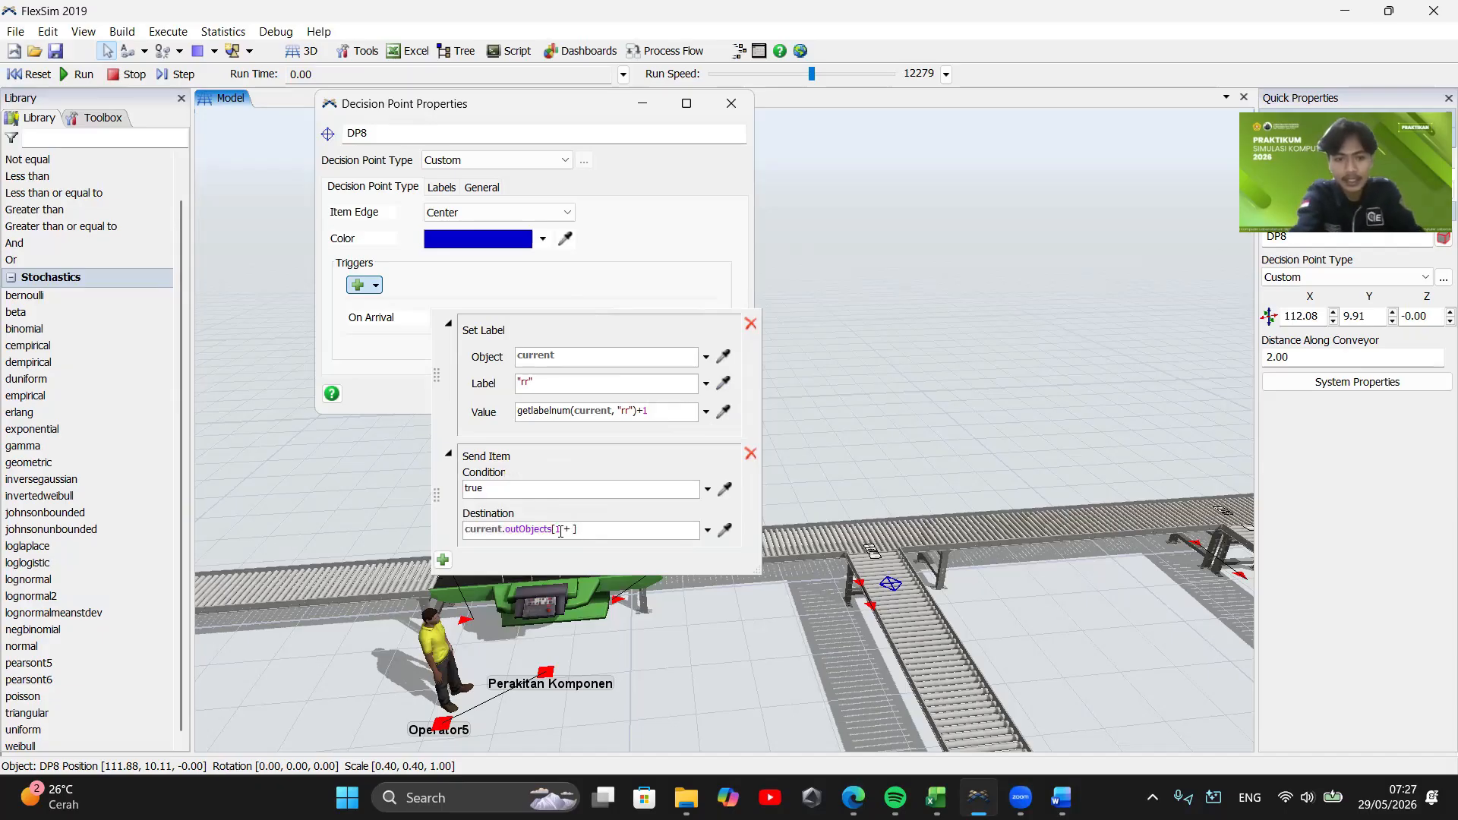
text(get)
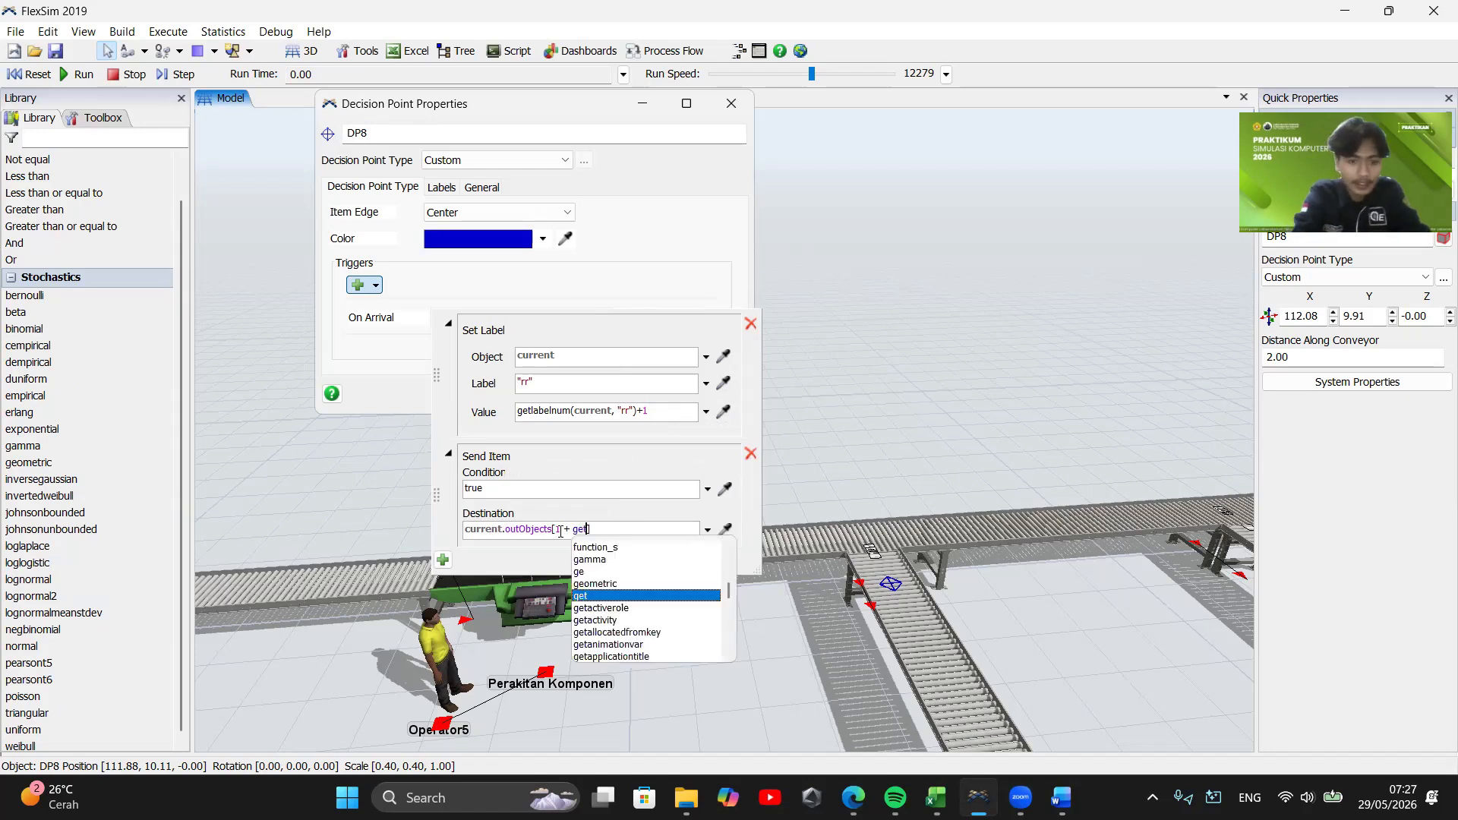
text(labelnum)
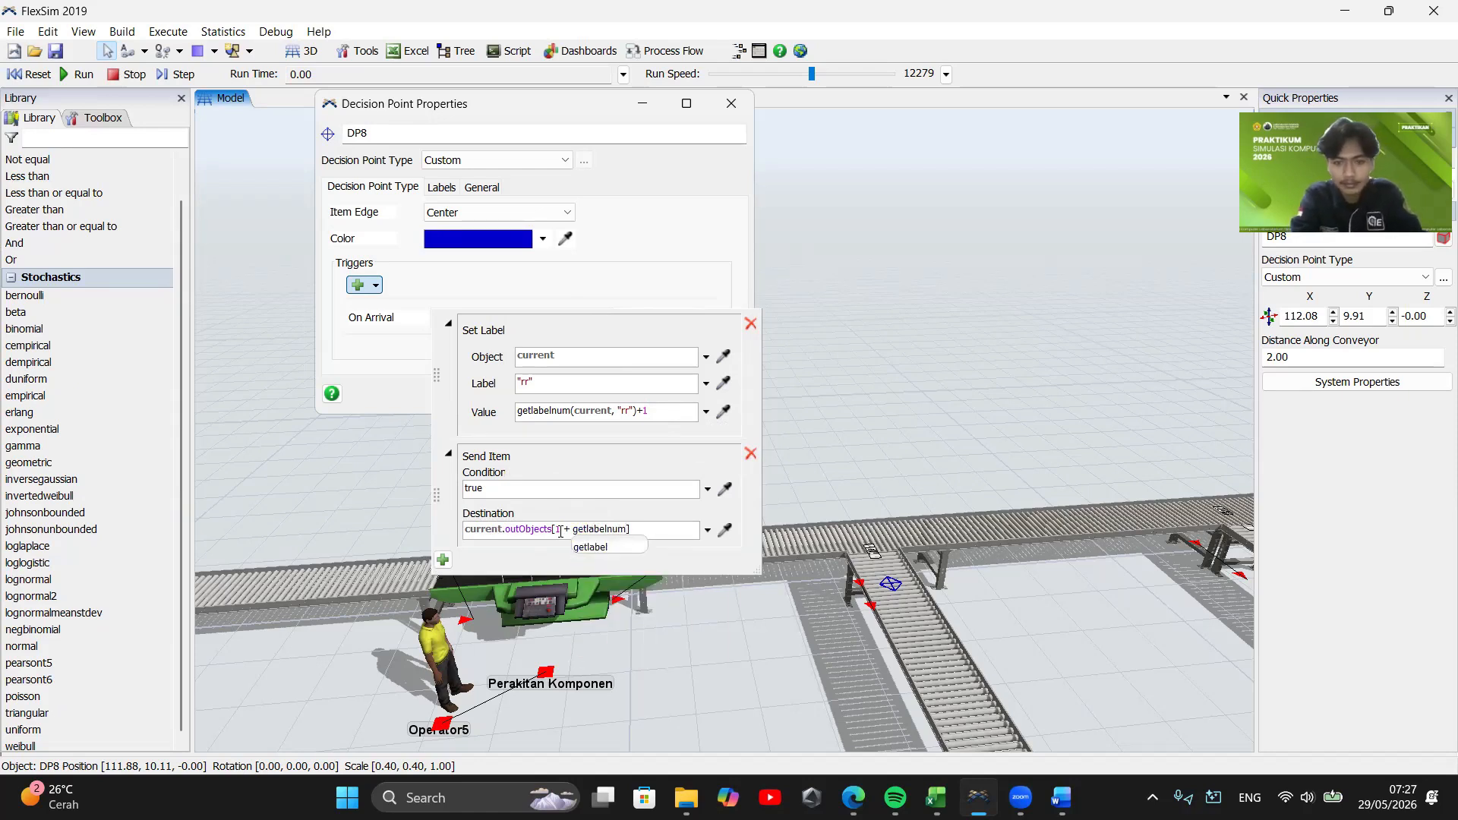
text((curr)
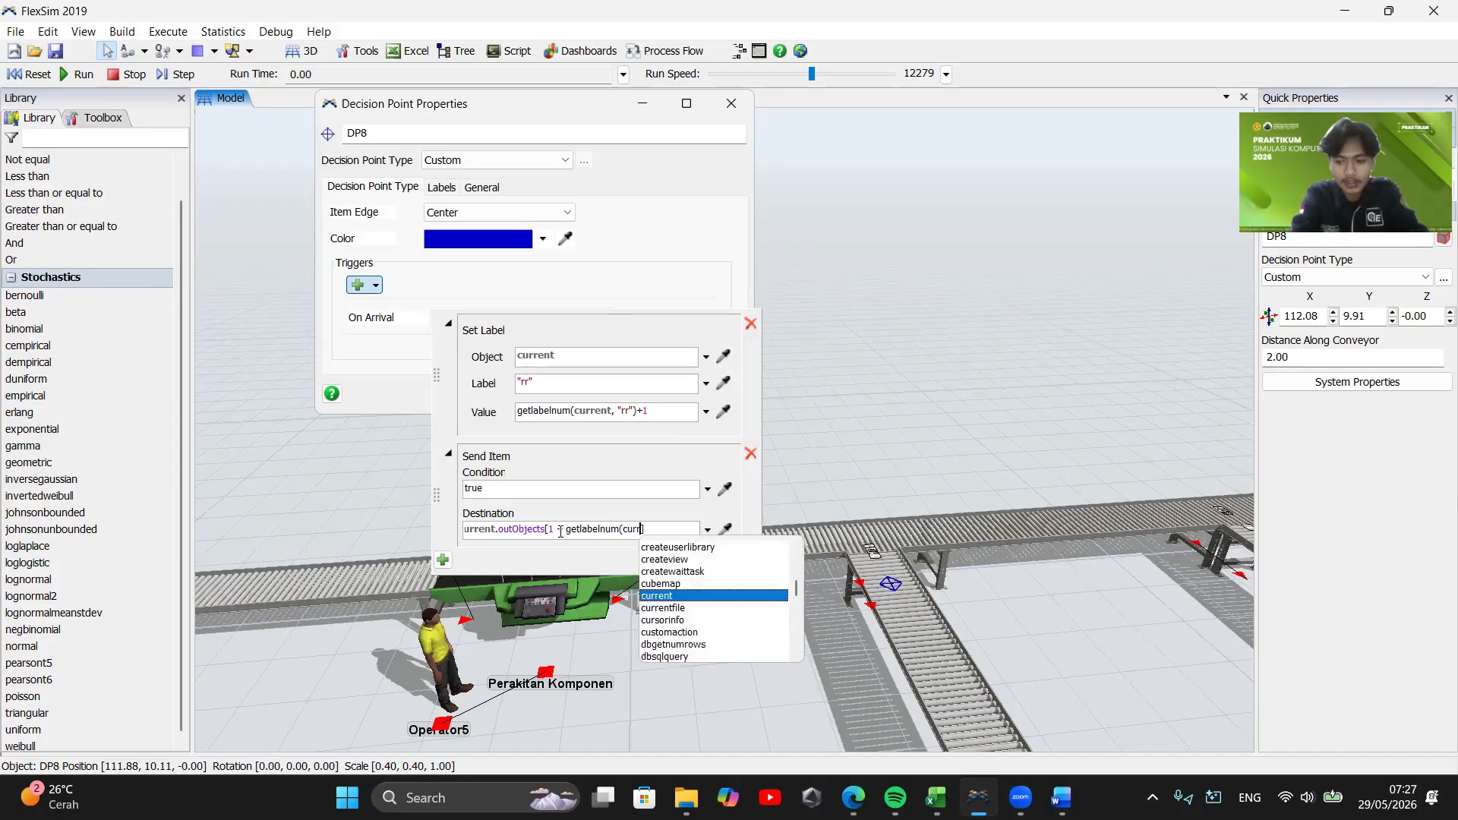
text(ent,"rr)
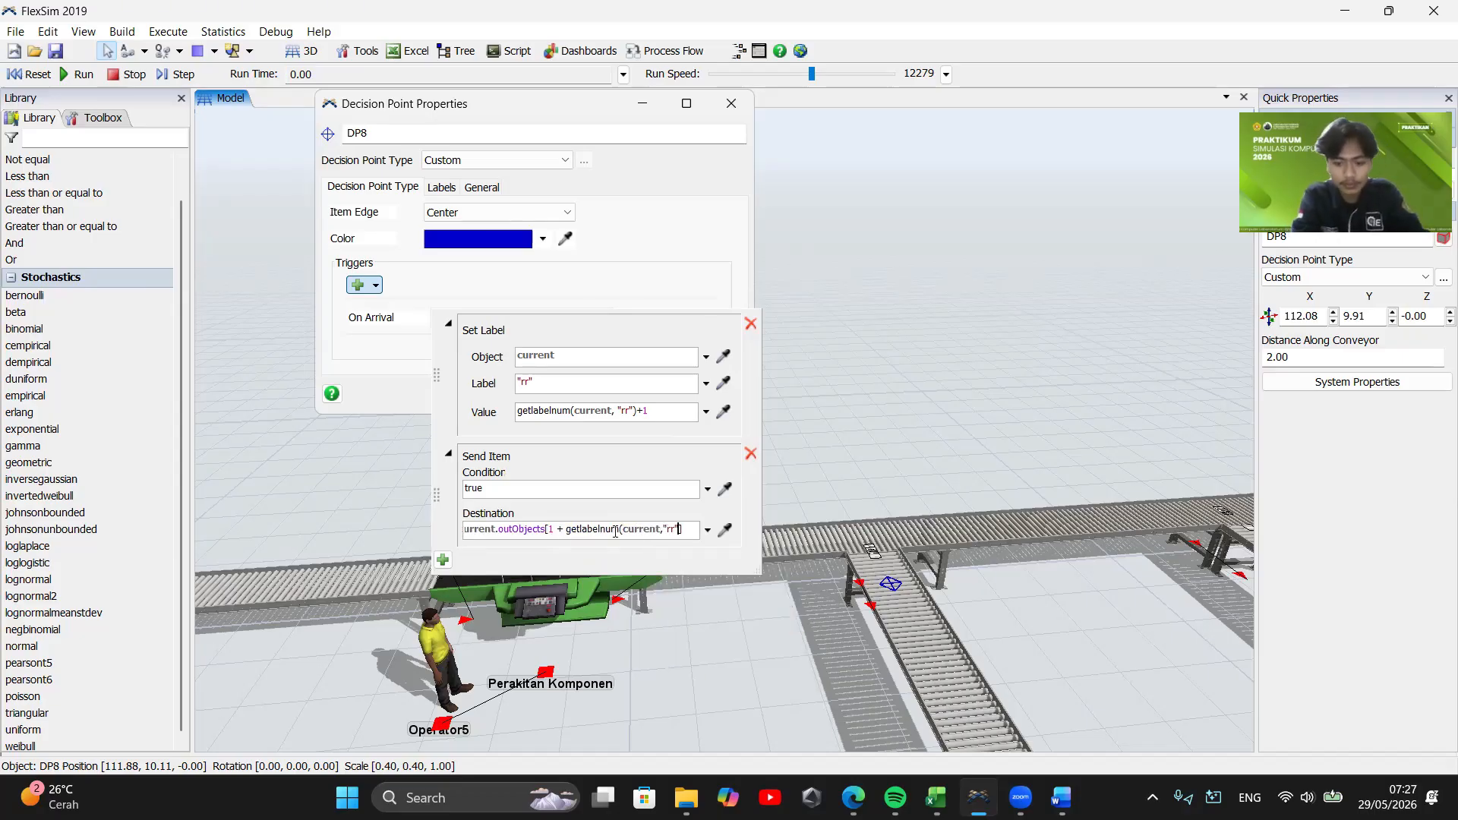
text("))
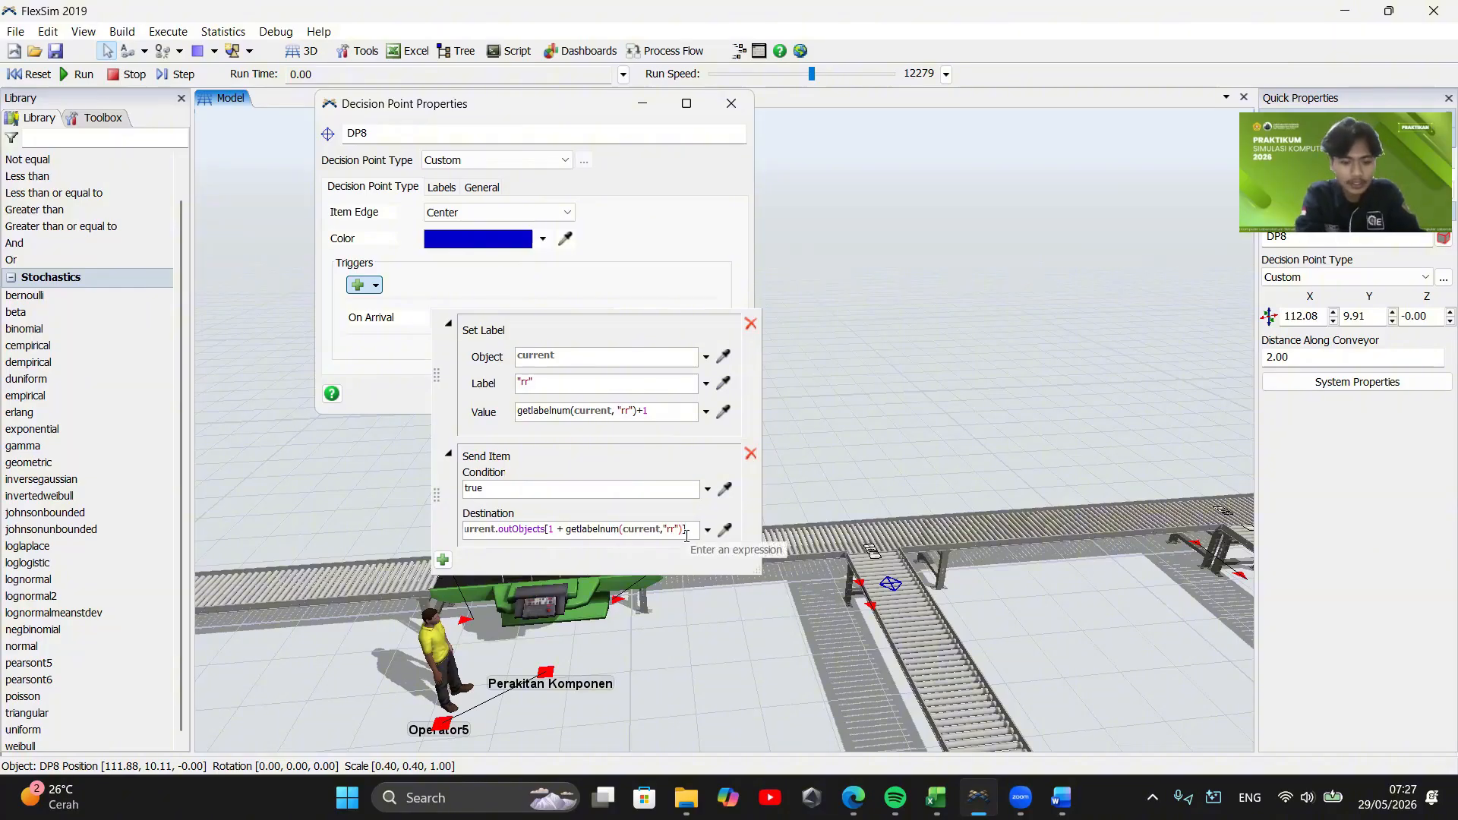
text(% 5)
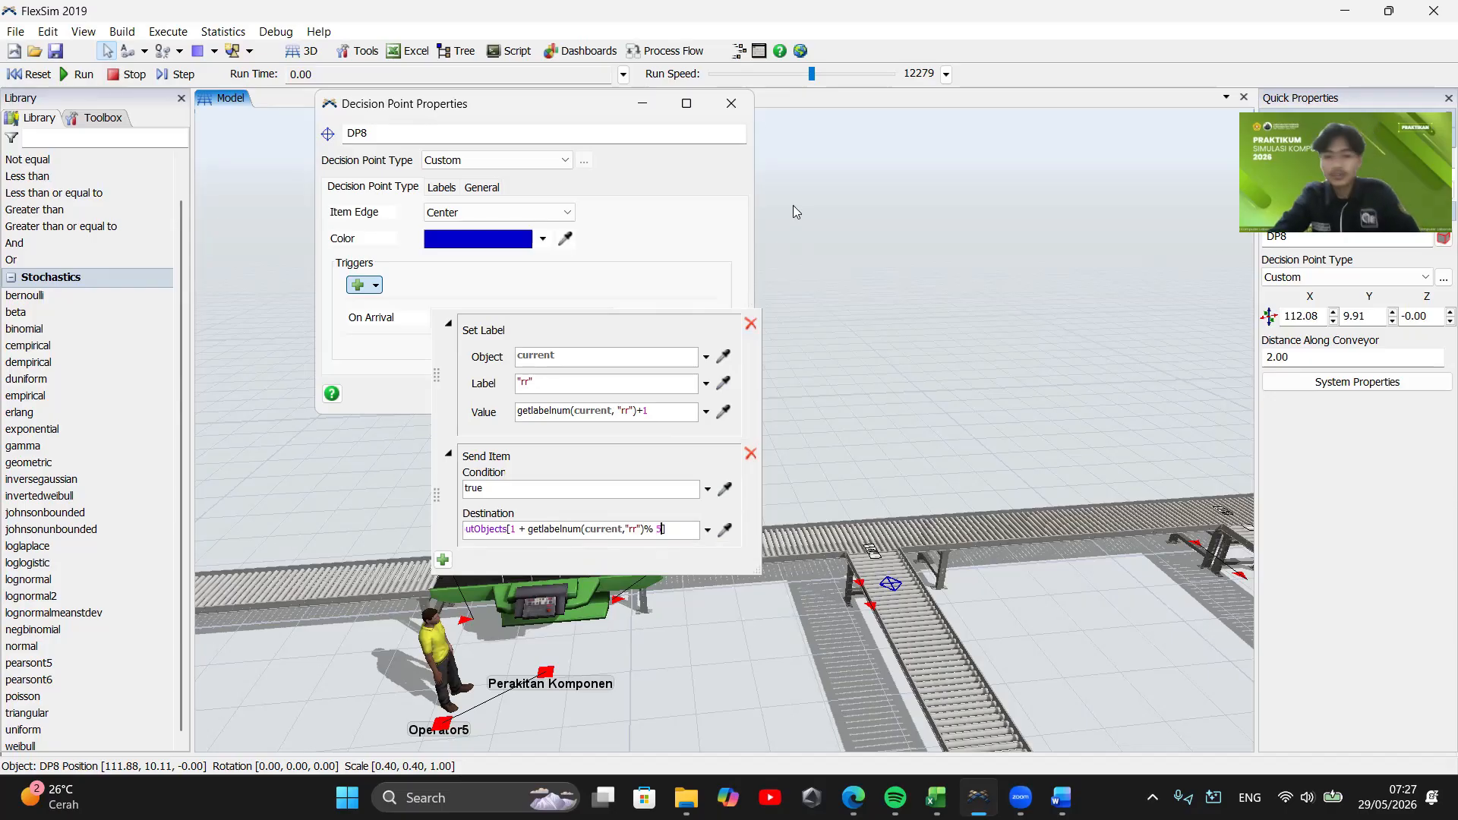
click(730, 104)
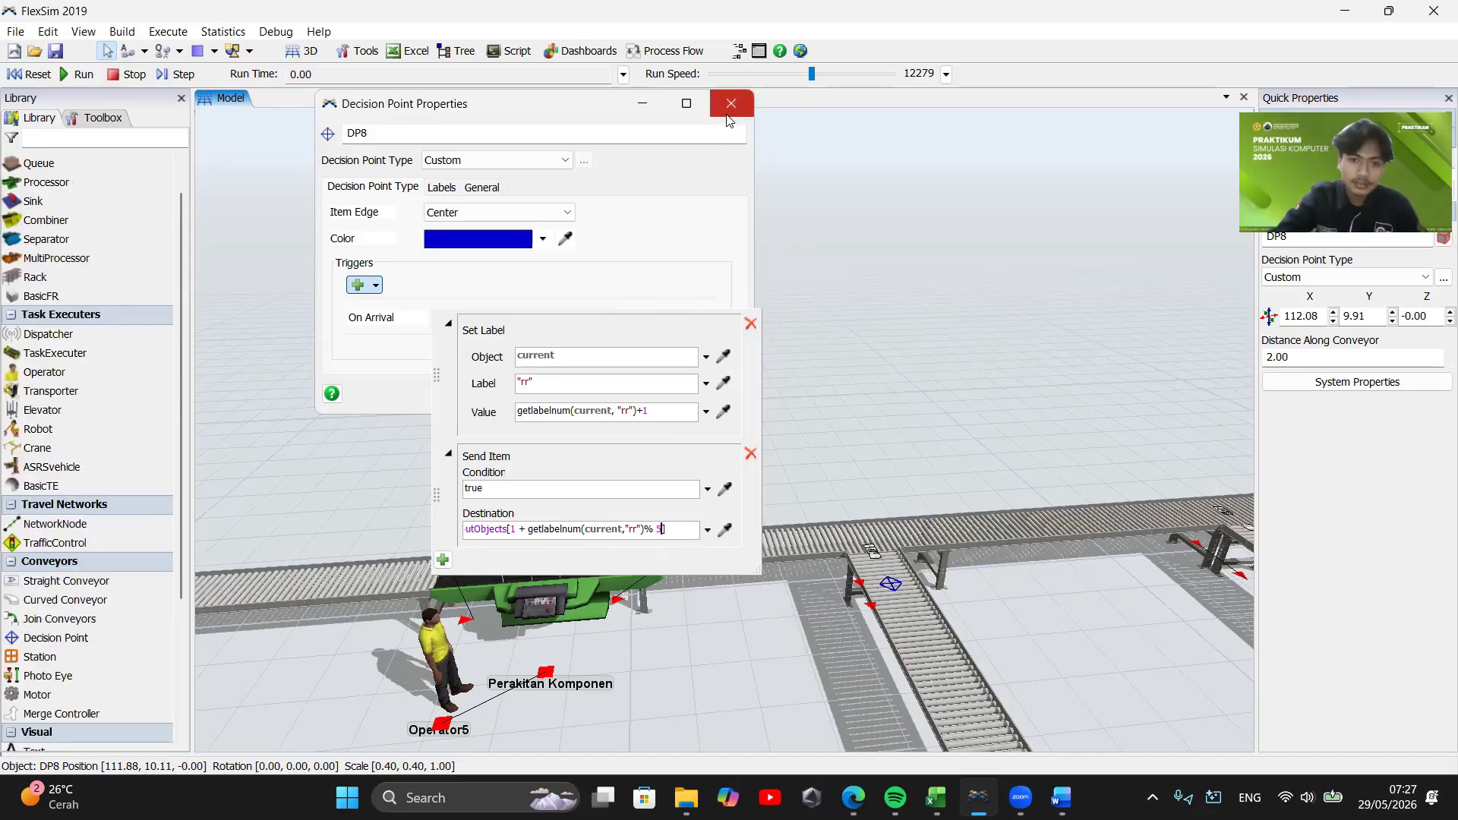
Examine the branch conveyors after Perakitan Komponen and the layout back to Pengumpulan Bahan Baku and the storage racks
drag(726, 409, 700, 400)
scroll(700, 400, up, 3)
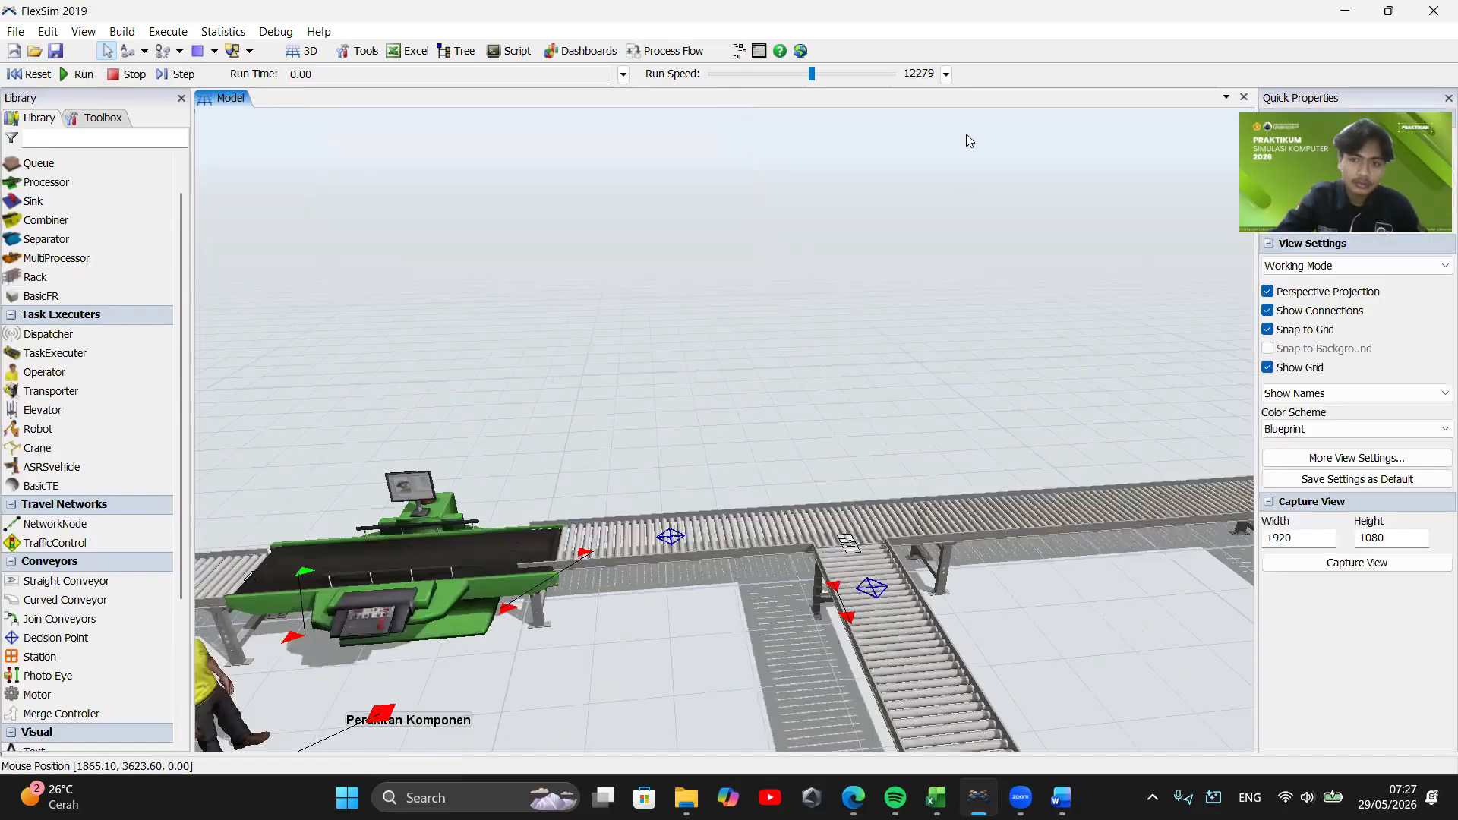
click(980, 94)
drag(859, 325, 764, 319)
scroll(764, 319, down, 3)
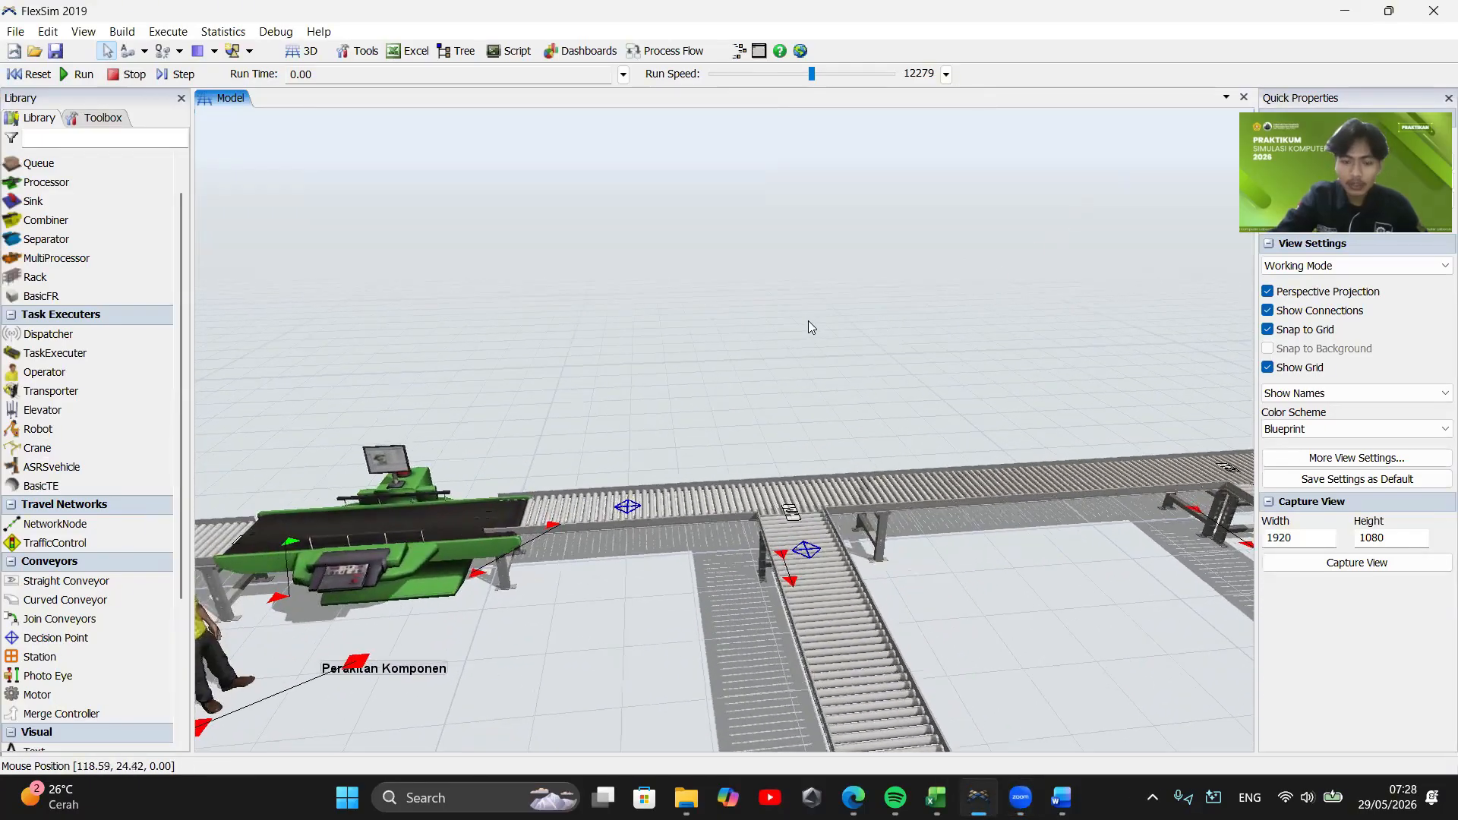
drag(680, 391, 688, 338)
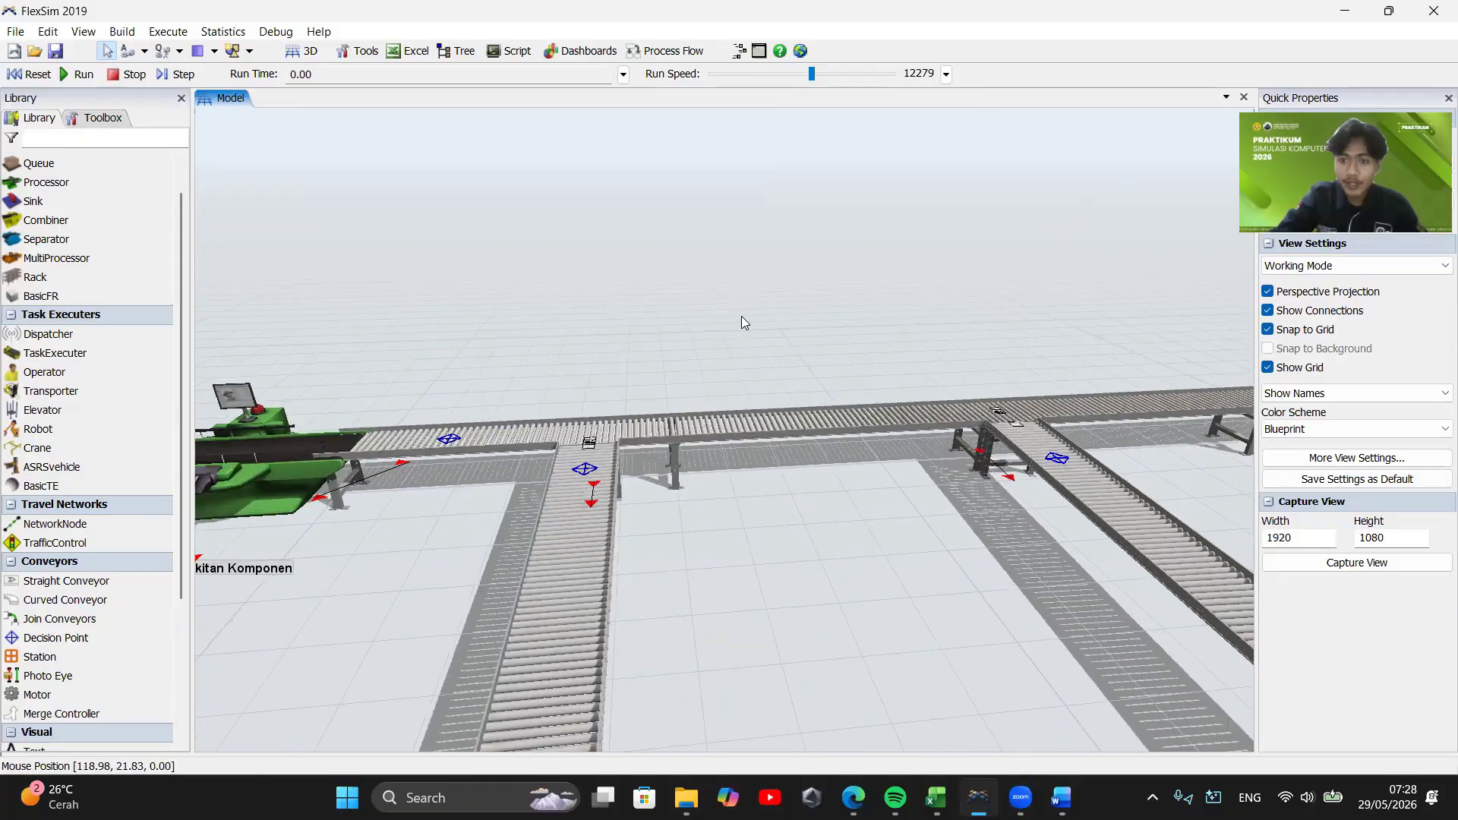
scroll(741, 318, down, 3)
drag(790, 289, 1179, 331)
scroll(863, 330, down, 2)
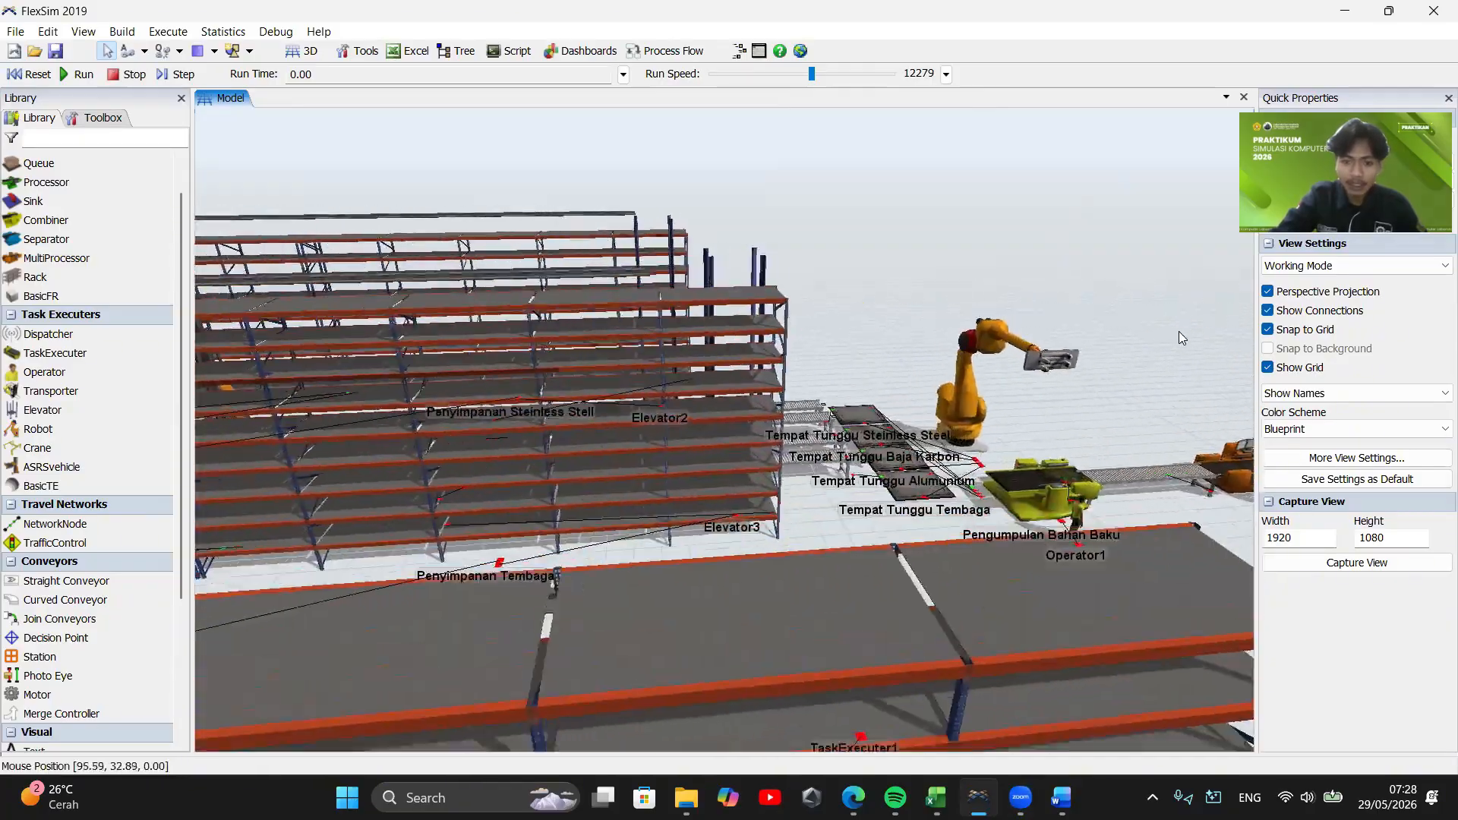
Review the On Continue trigger of decision point DP1 after Pemeriksaan Bahan Baku, and close its properties
scroll(1179, 332, down, 7)
scroll(877, 364, up, 5)
right_drag(877, 365, 700, 508)
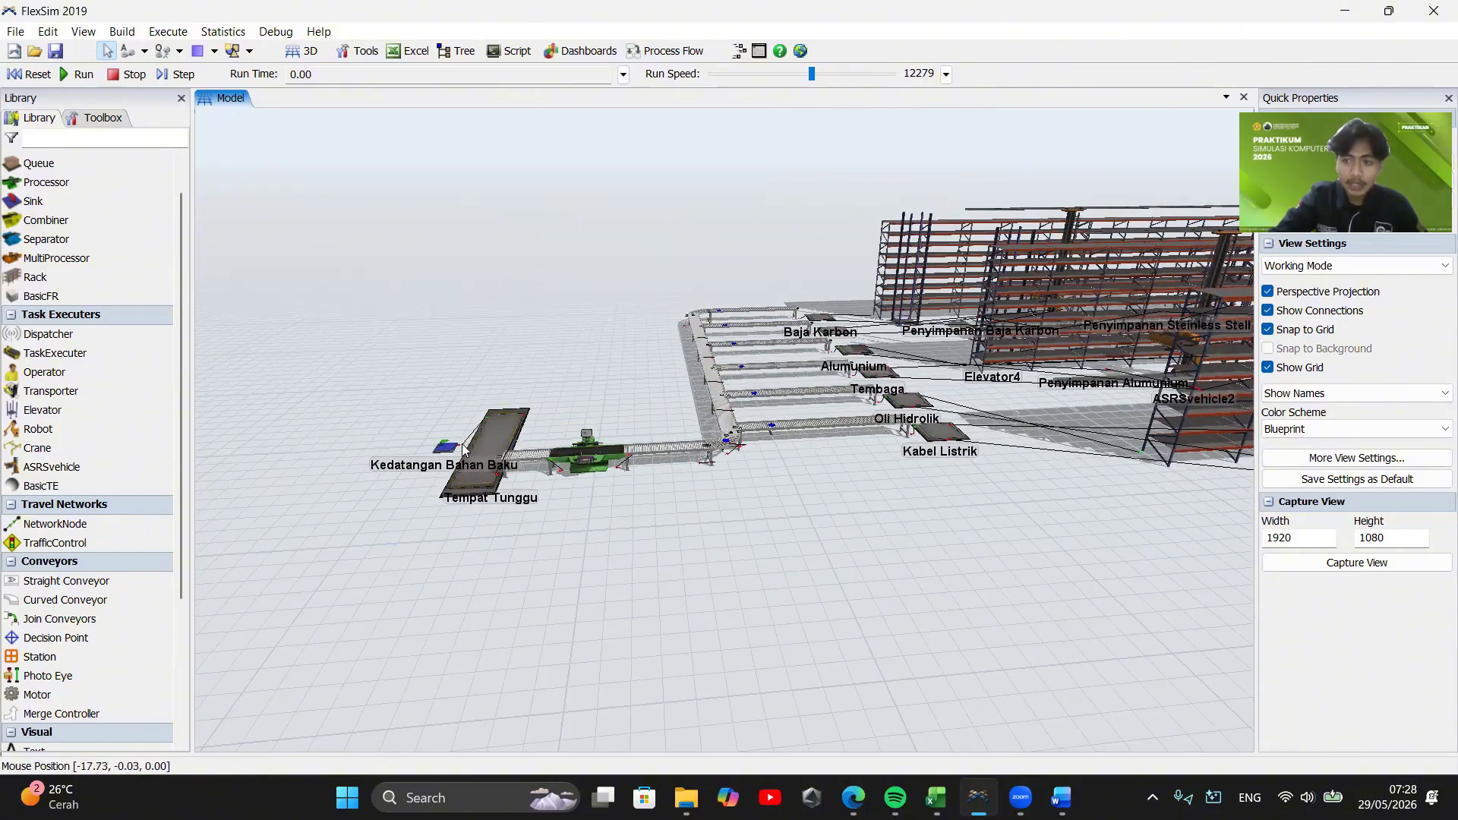
scroll(758, 495, up, 5)
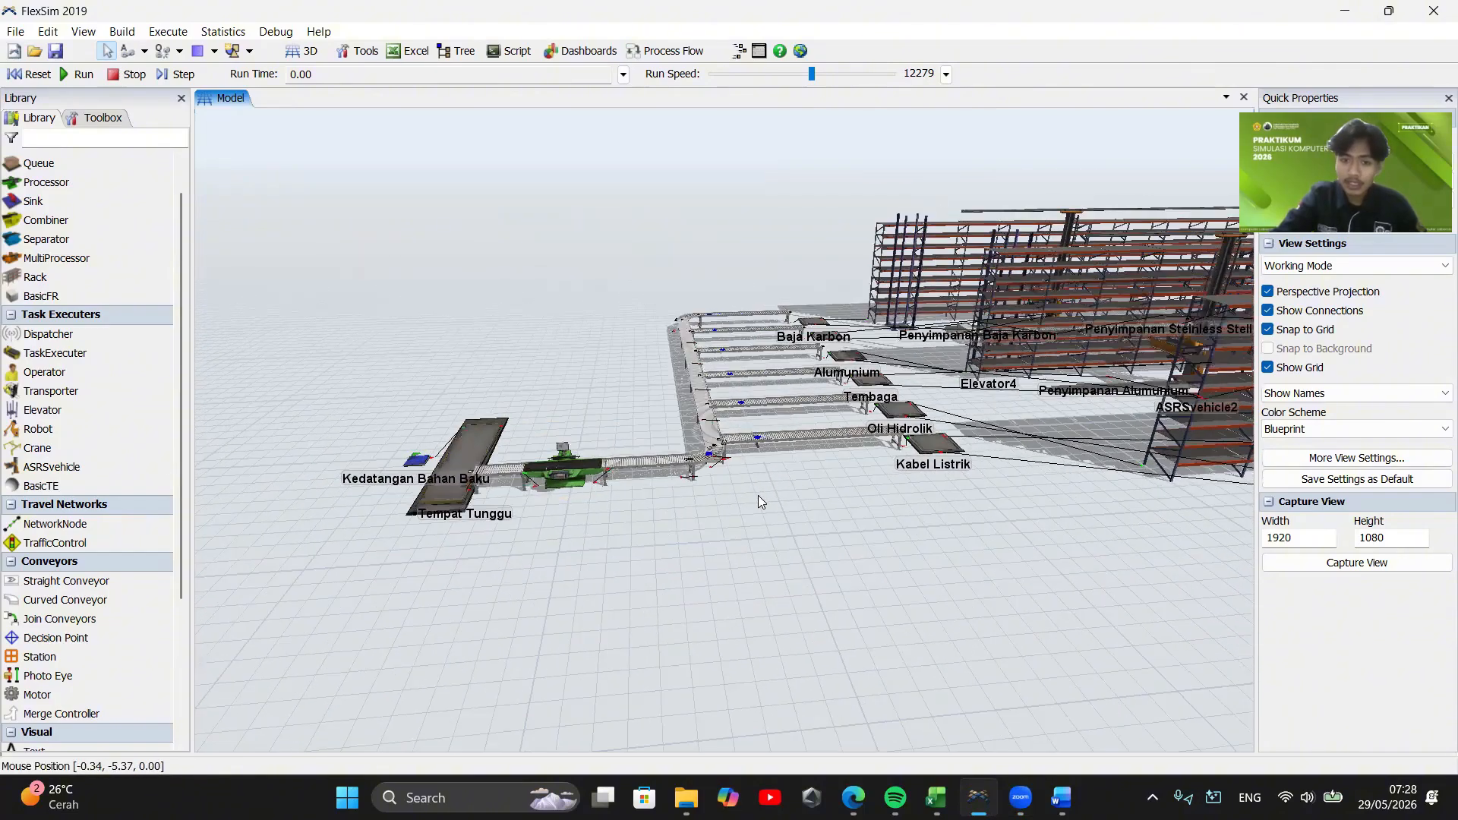
double_click(599, 523)
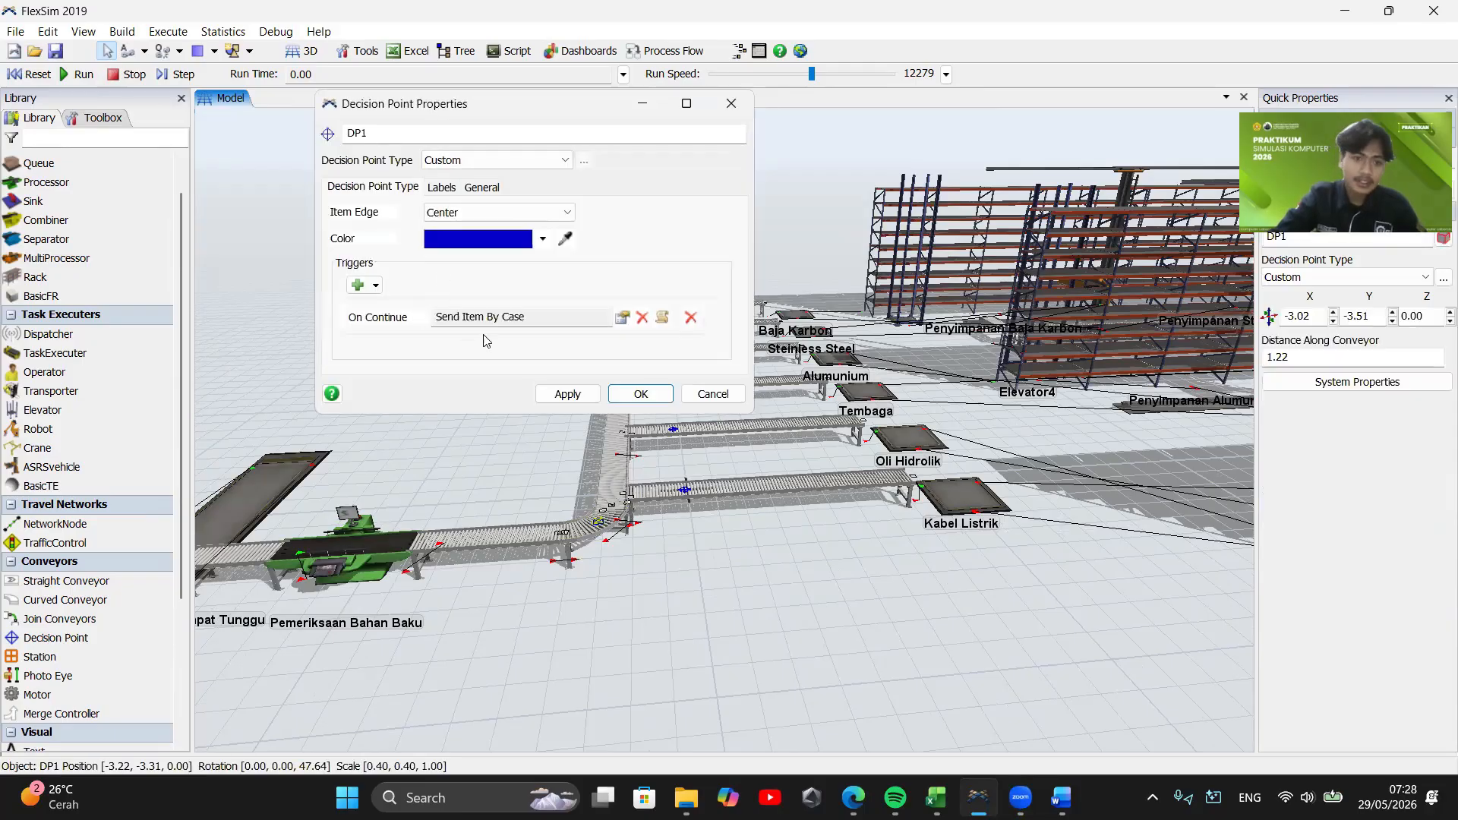
click(737, 107)
drag(815, 550, 514, 543)
scroll(514, 542, down, 3)
drag(869, 562, 279, 580)
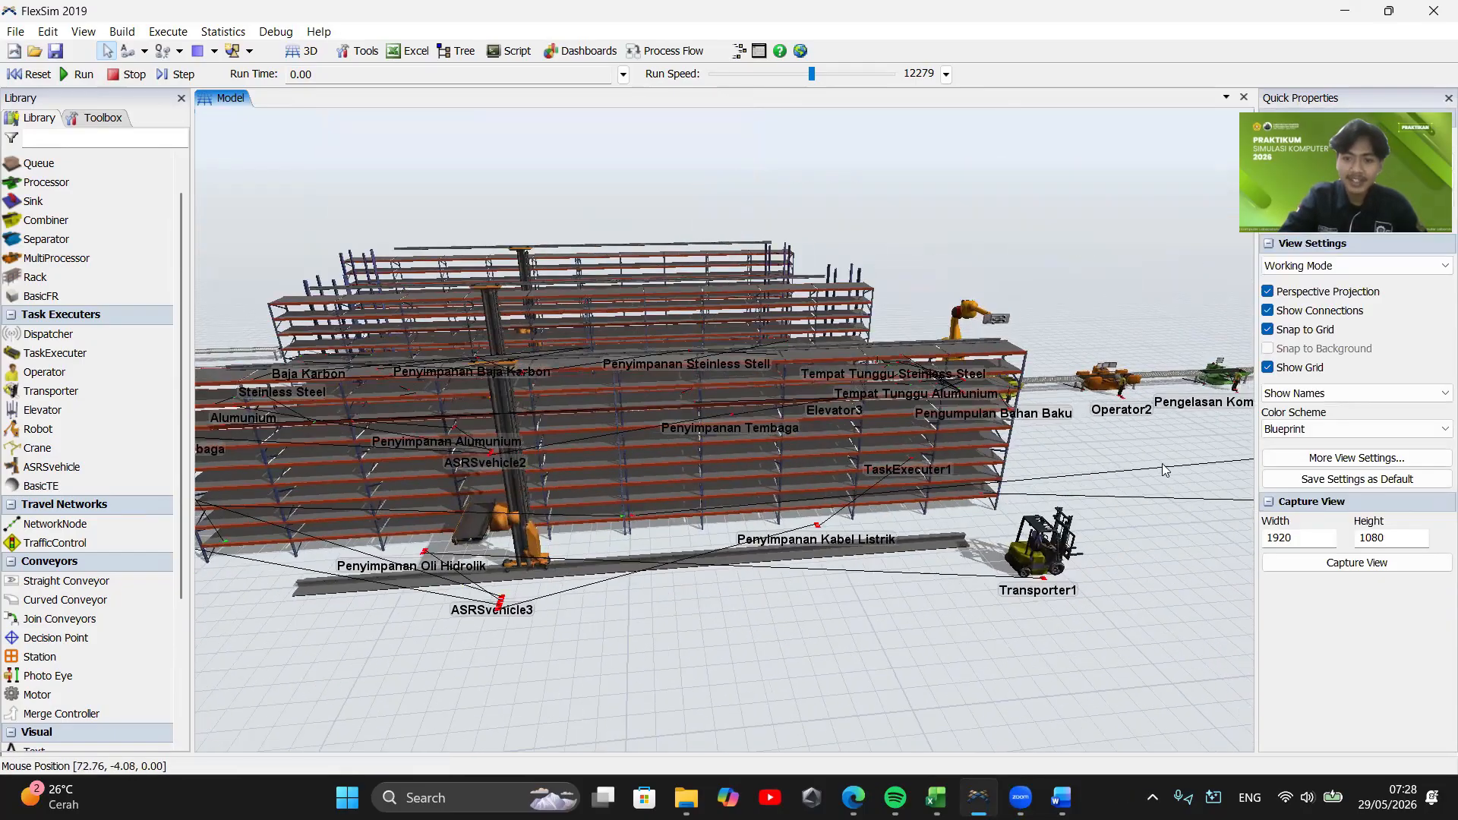
Add a Set Label action to the On Arrival trigger of DP8 after Perakitan Komponen, naming the label "rr"
drag(1165, 471, 494, 528)
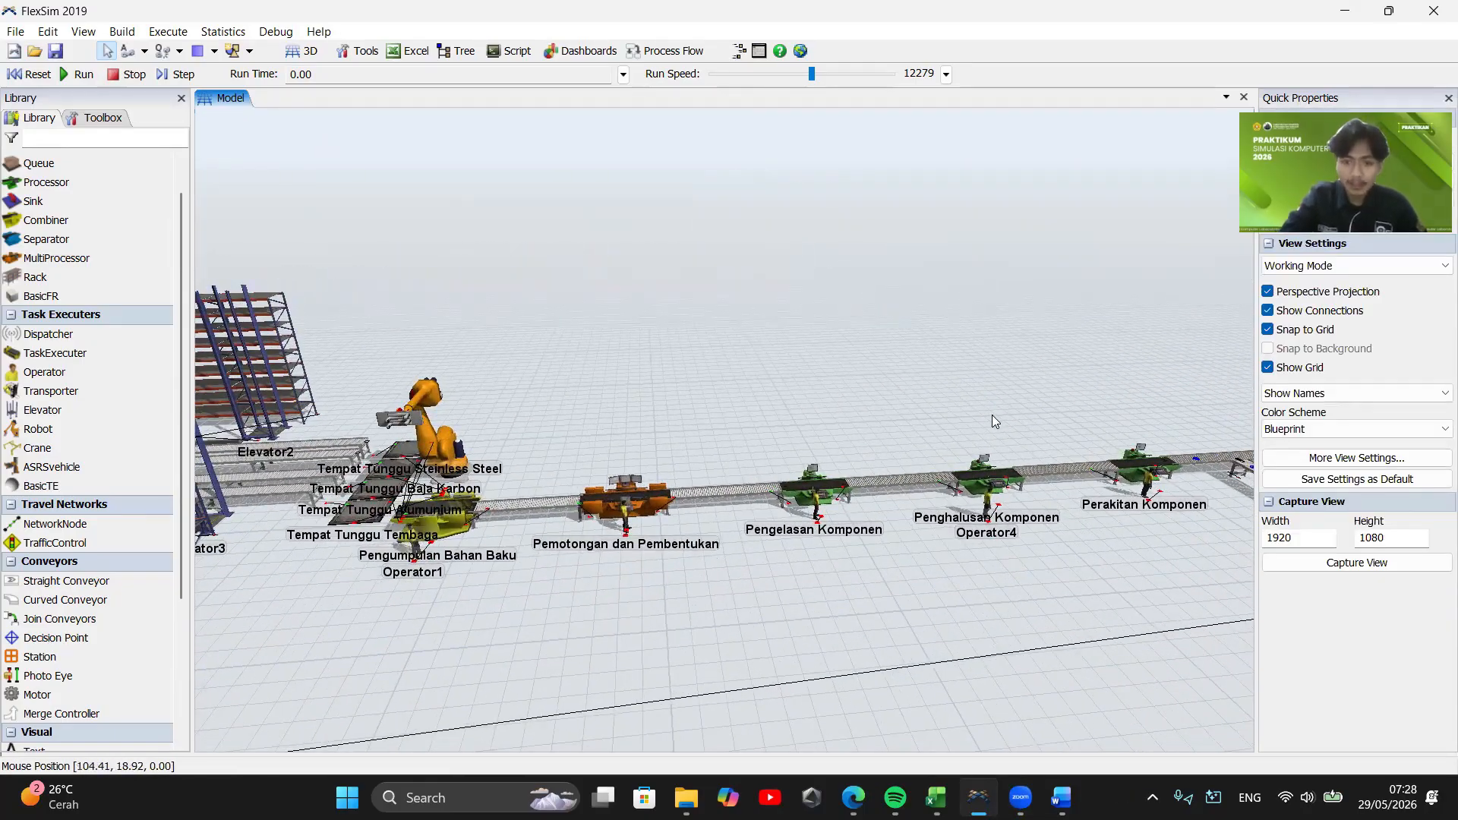
scroll(640, 571, up, 5)
scroll(670, 541, down, 2)
double_click(598, 547)
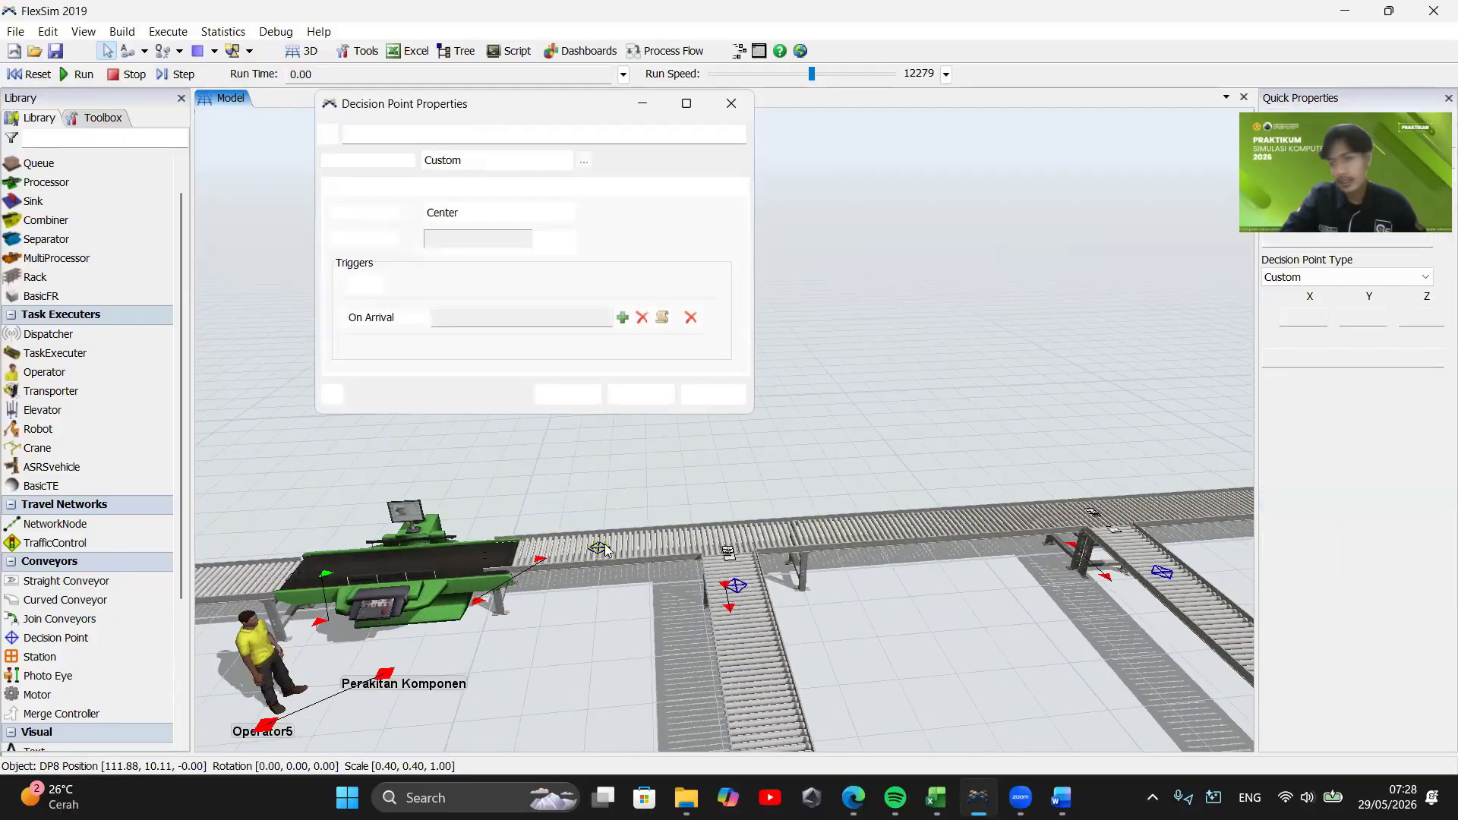
click(622, 317)
mouse_move(532, 438)
click(735, 439)
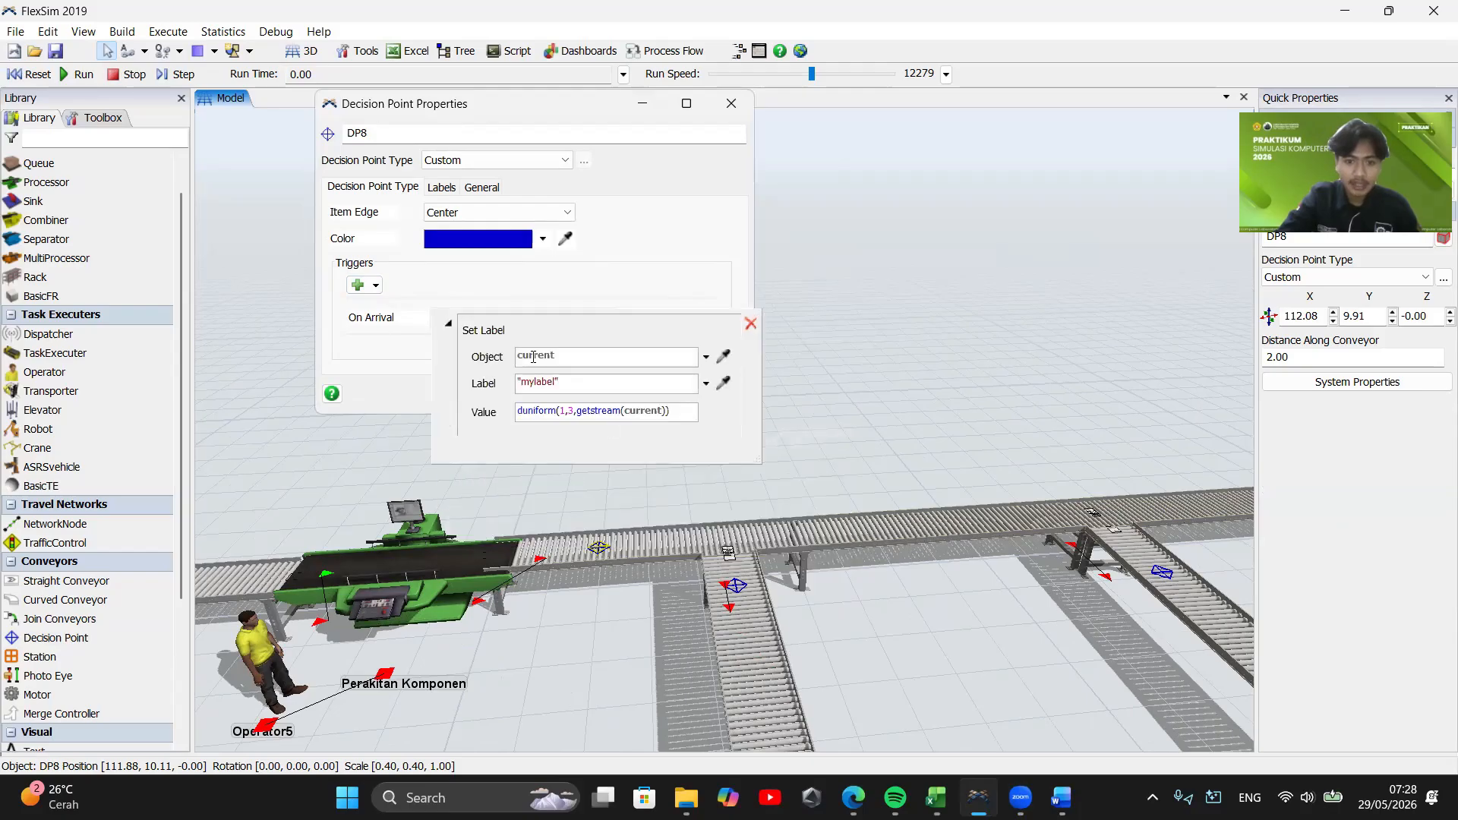
click(525, 385)
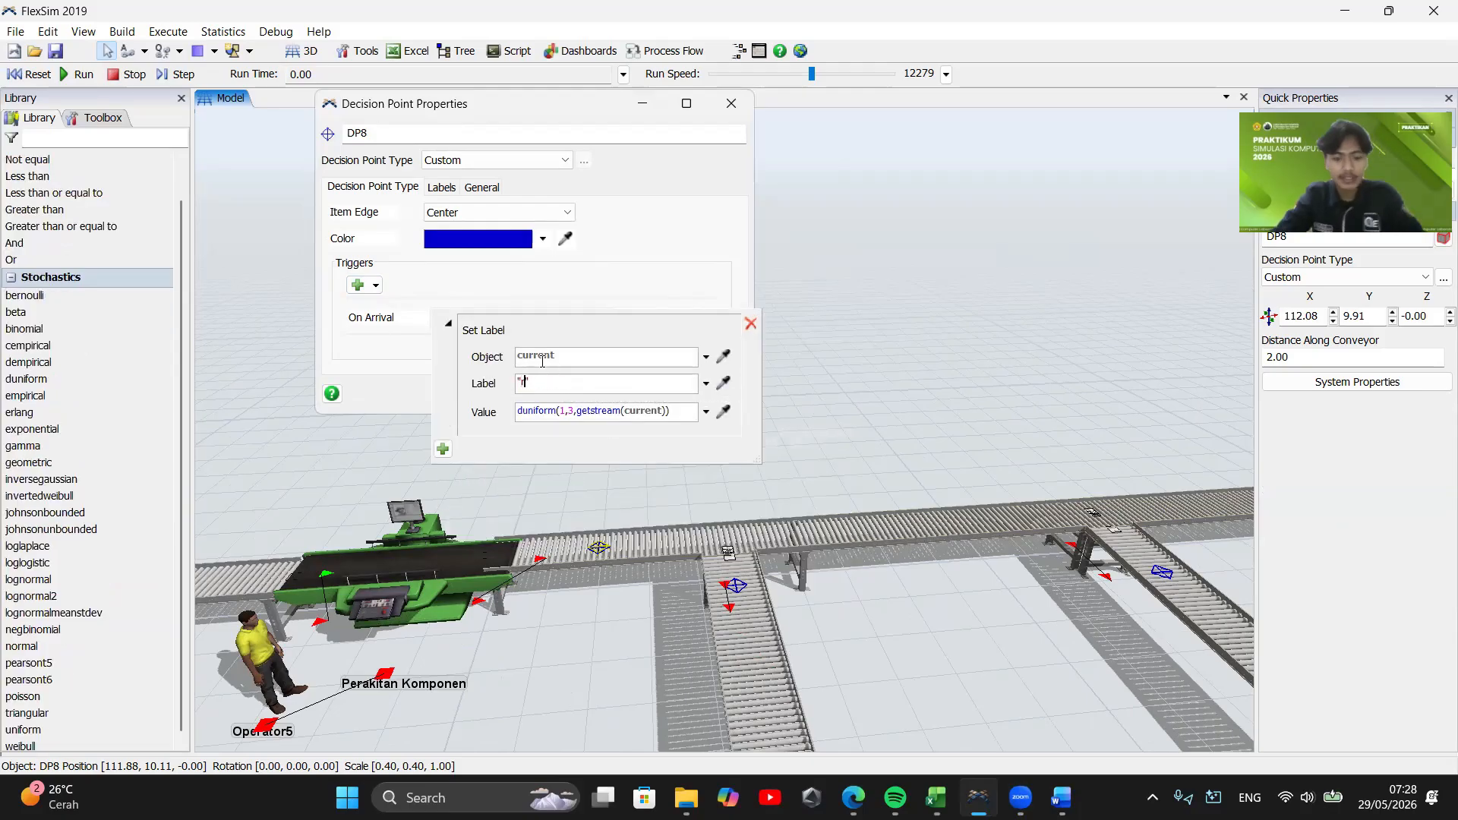
Set the value of DP8's "rr" label to getlabelnum(current,"rr")+1
drag(670, 412, 513, 420)
key(BackSpace)
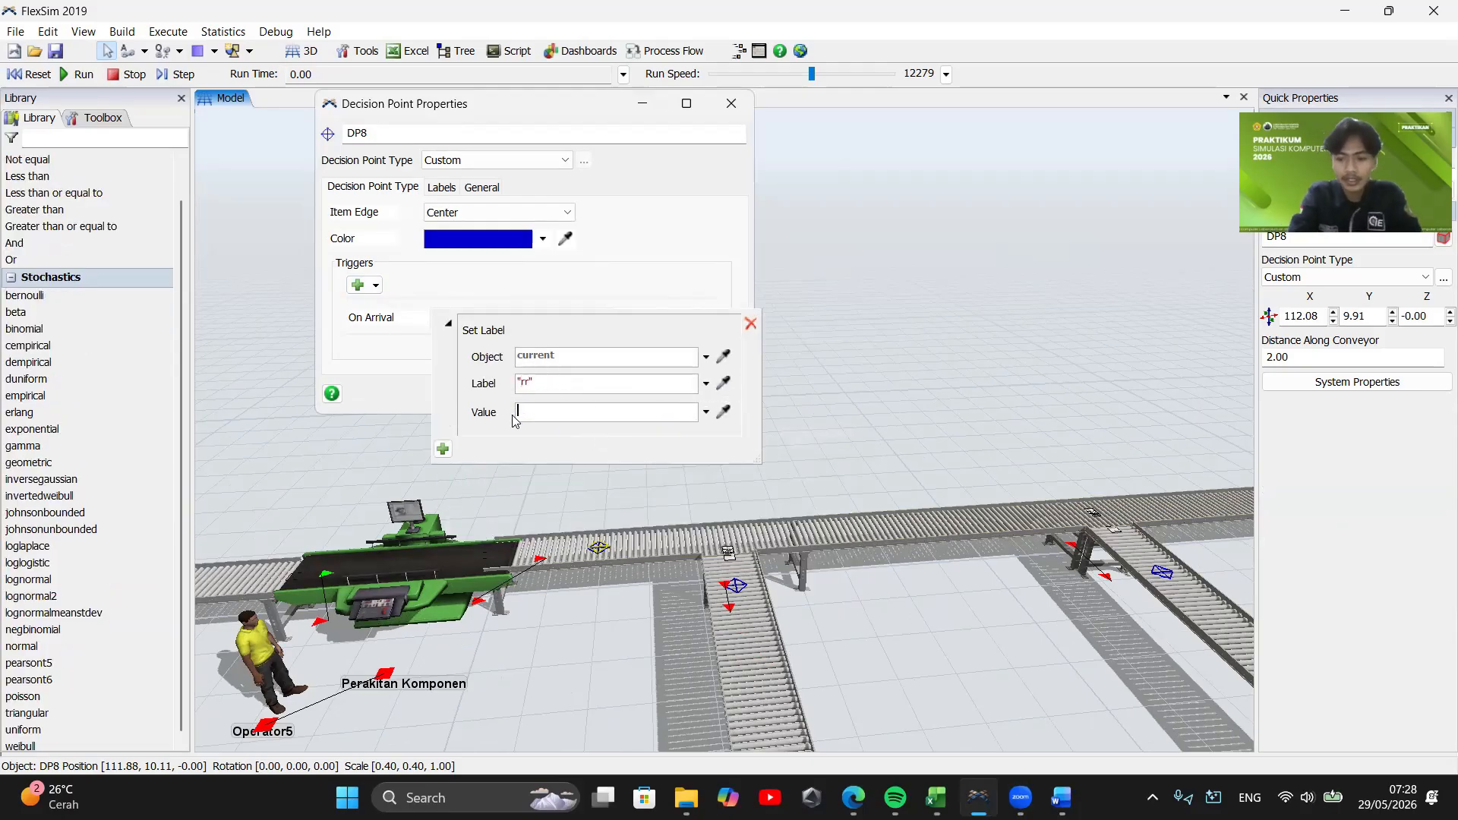
text(getlabelnum)
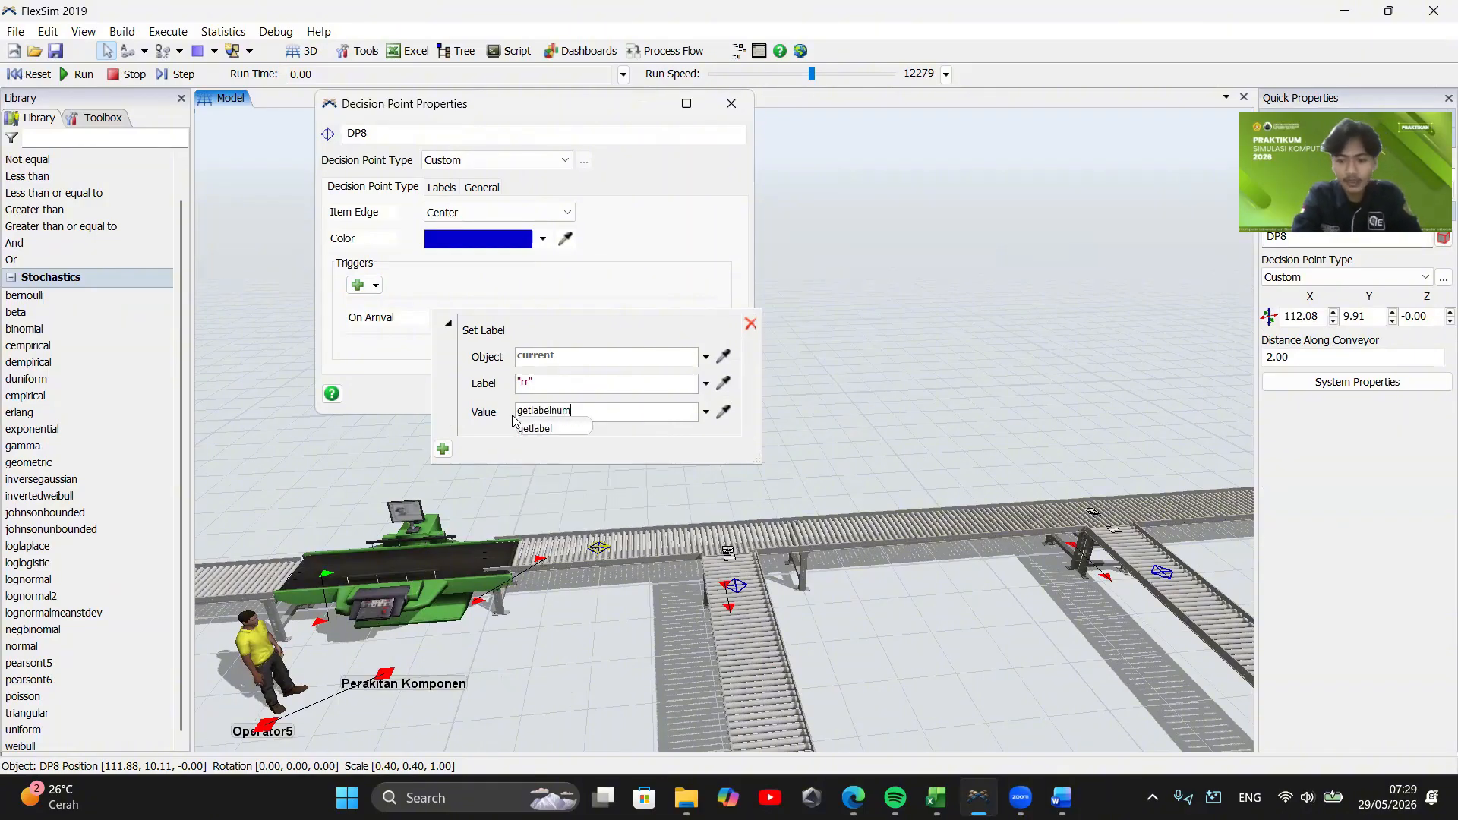
text((current,"rr")+1)
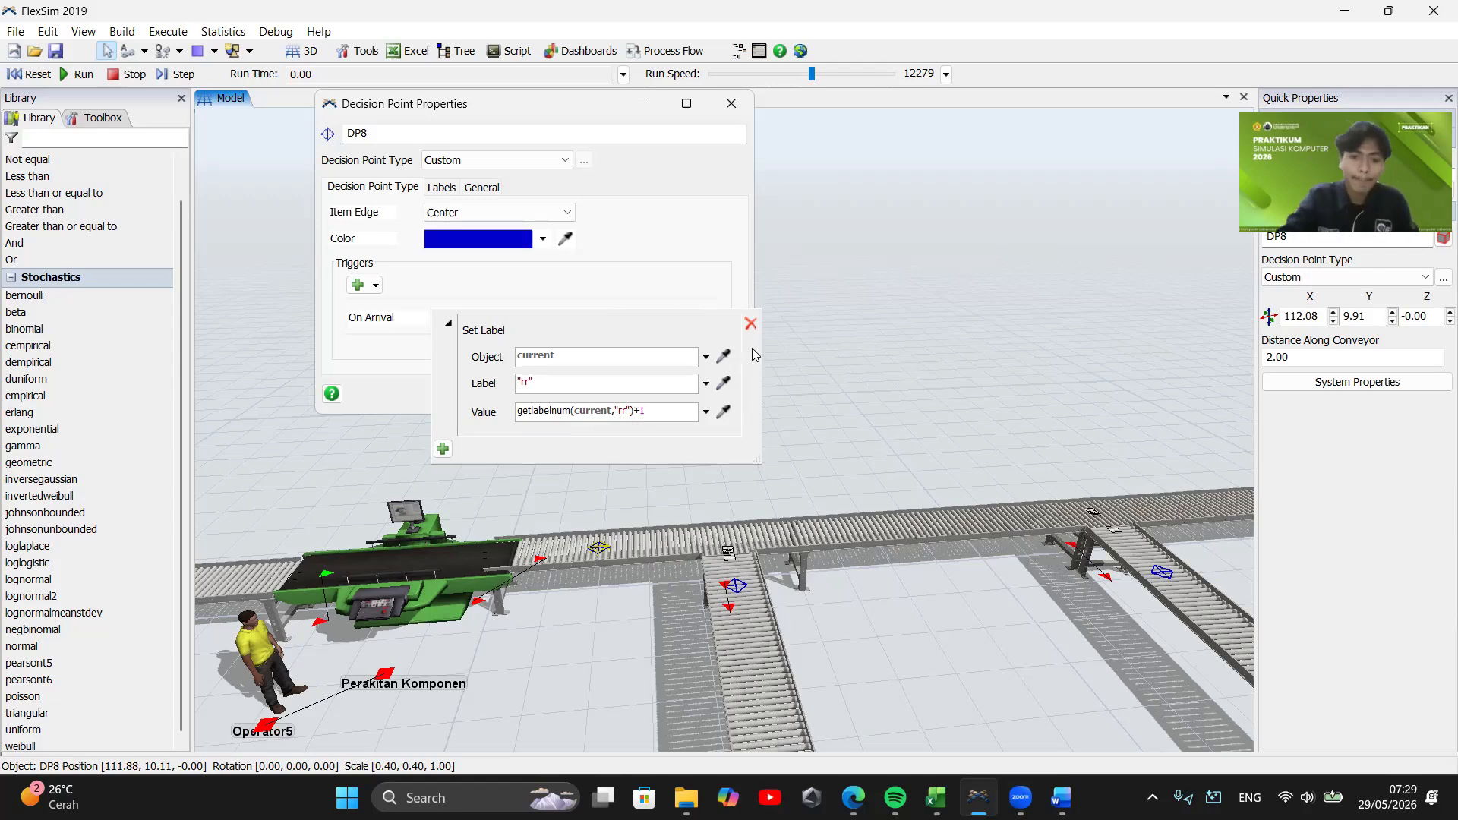
Add a Send Item action to DP8's On Arrival trigger with destination current.outObjects[getlabelnum(current,"rr")% 5]
click(443, 449)
click(612, 527)
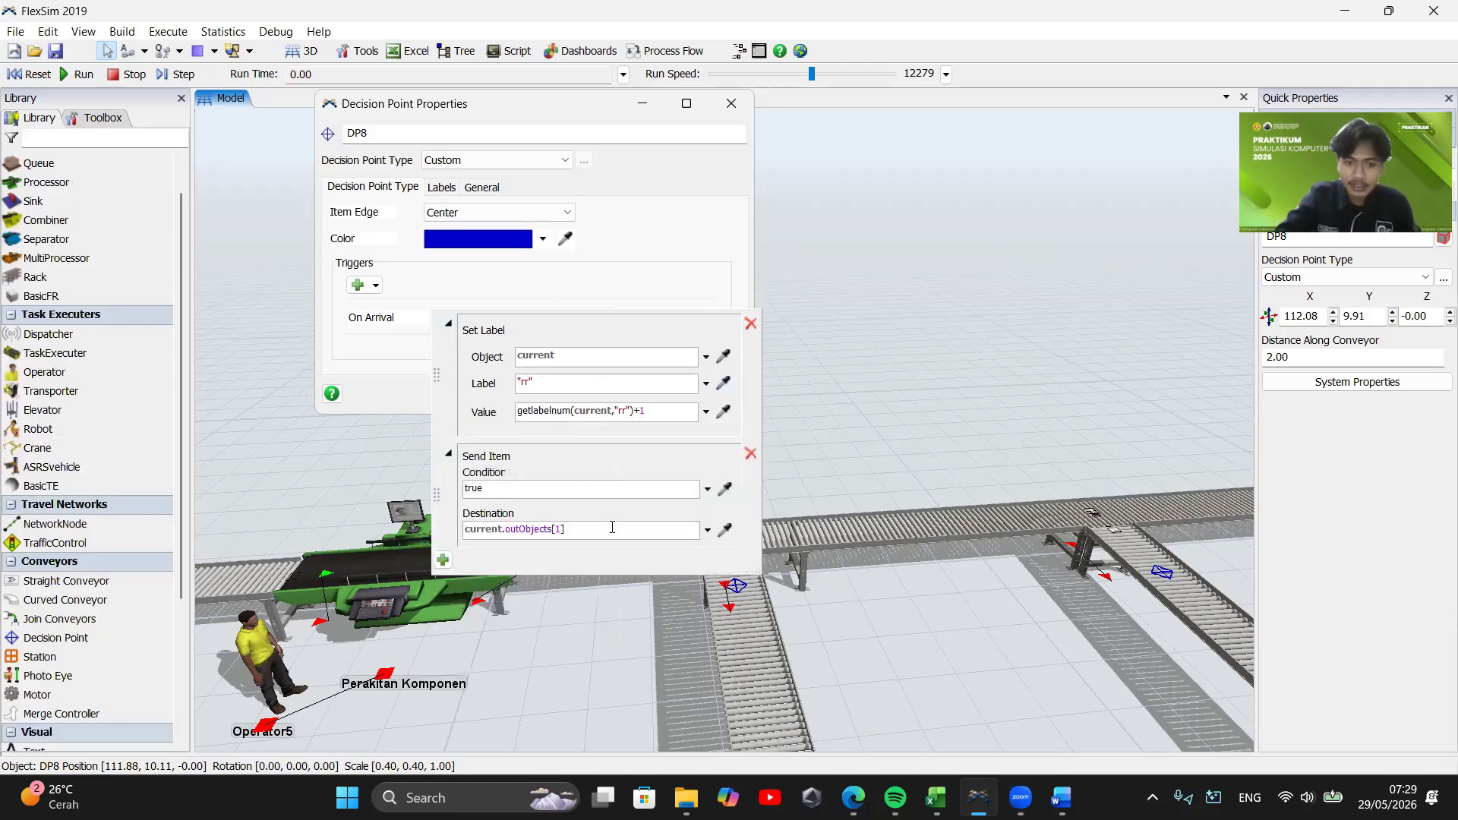
click(565, 530)
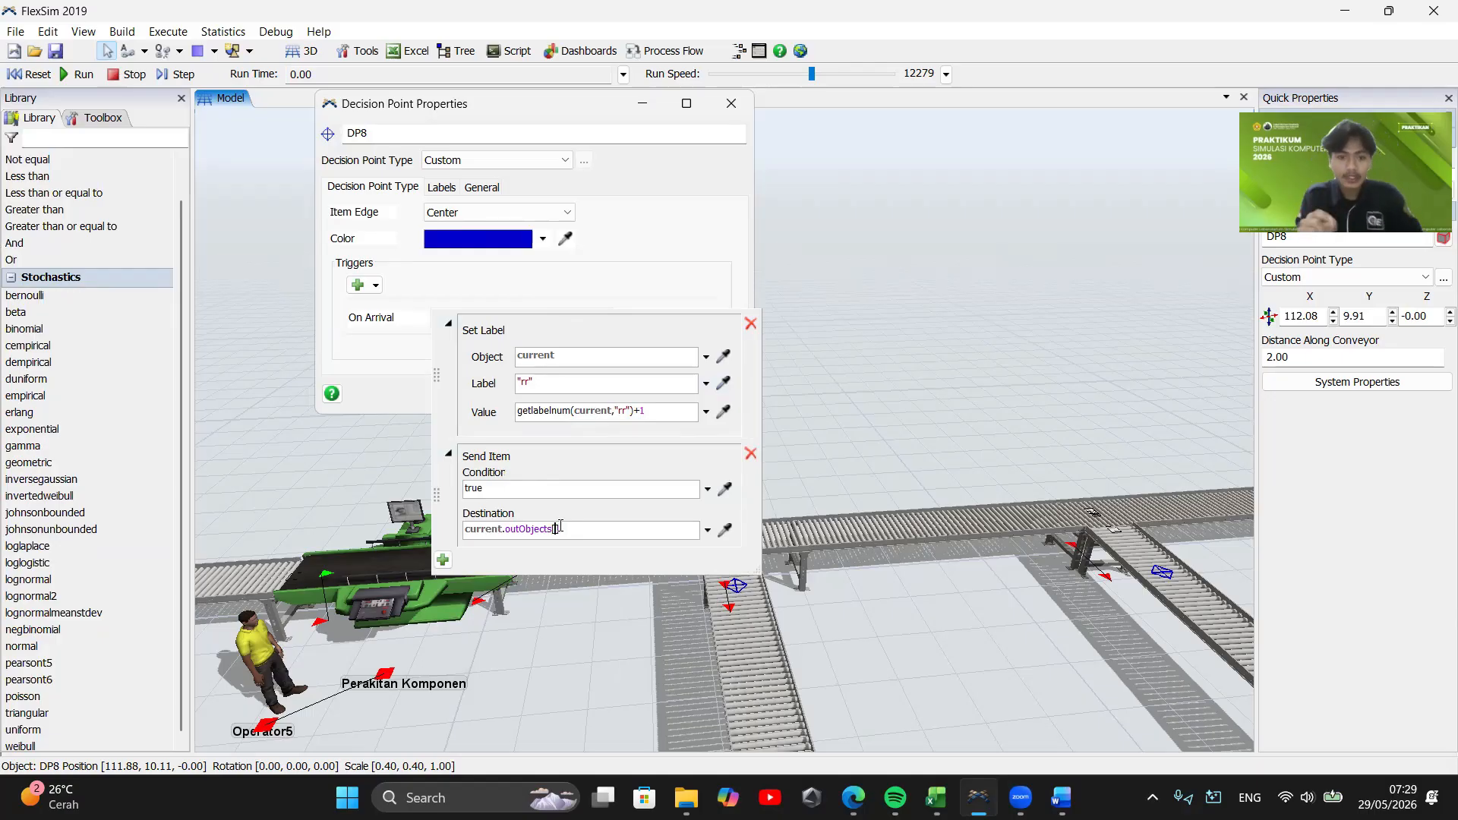
text(get)
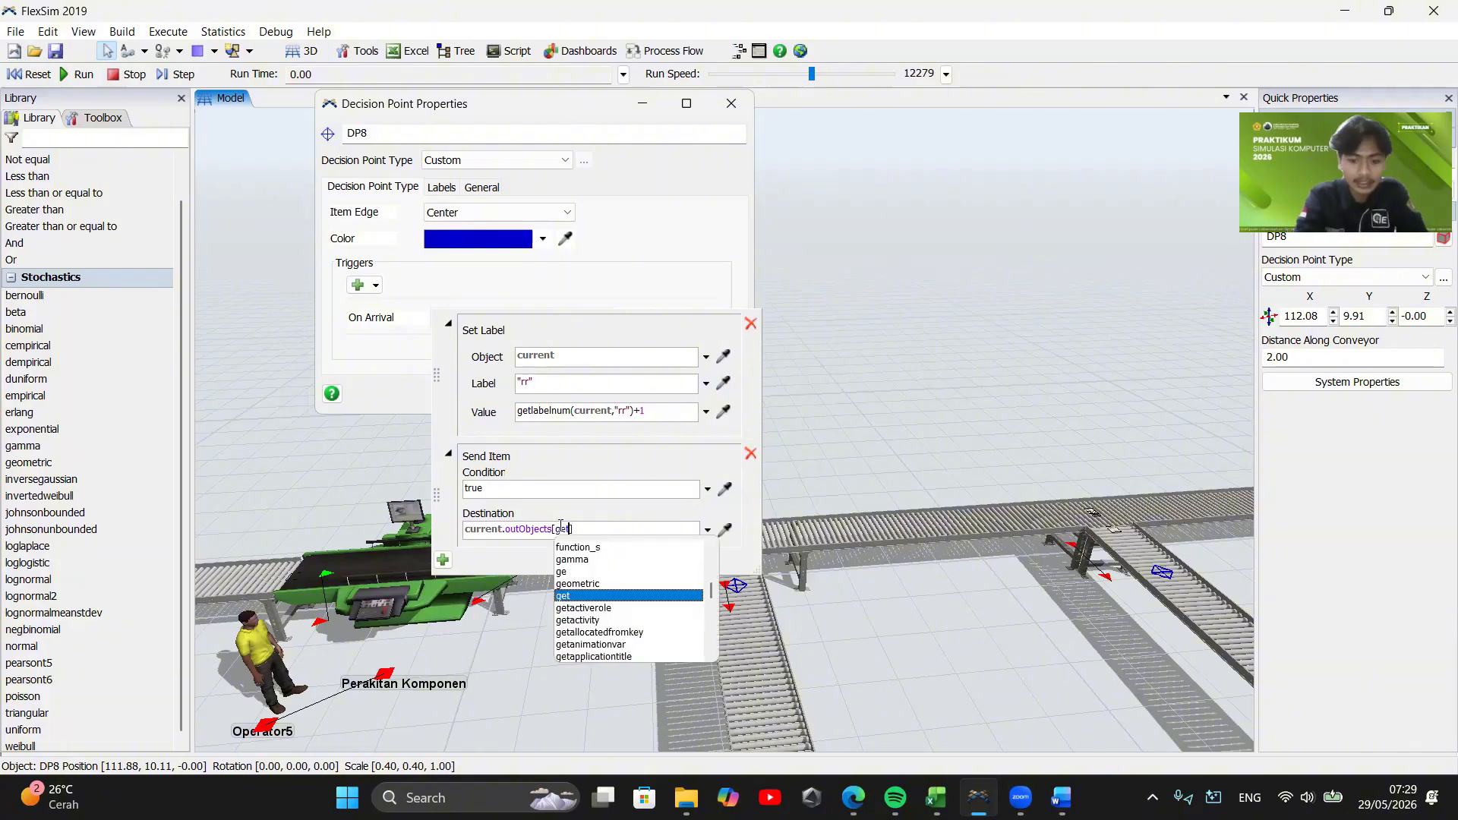
text(labelnum(curr)
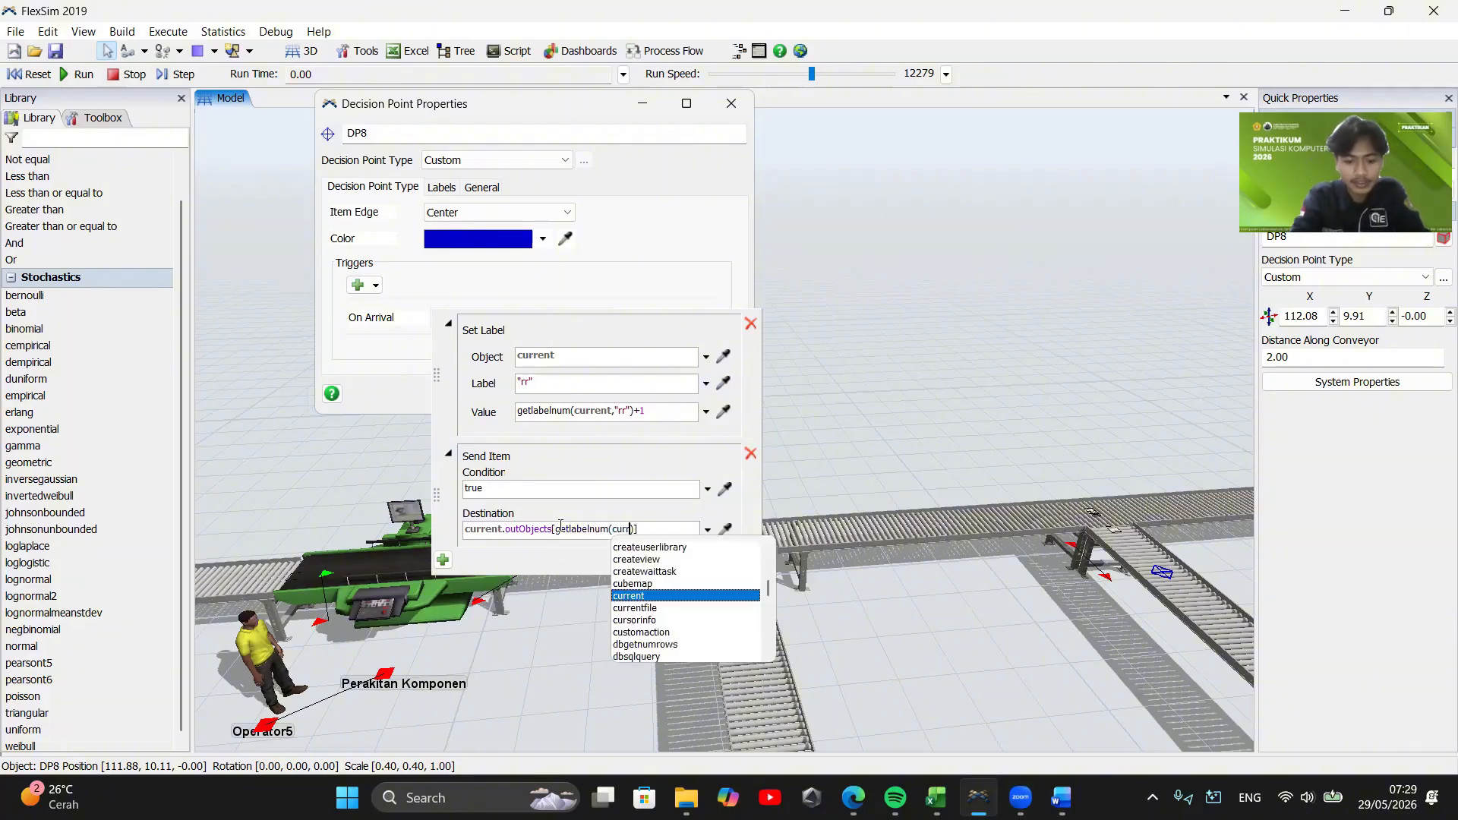
text(ent,)
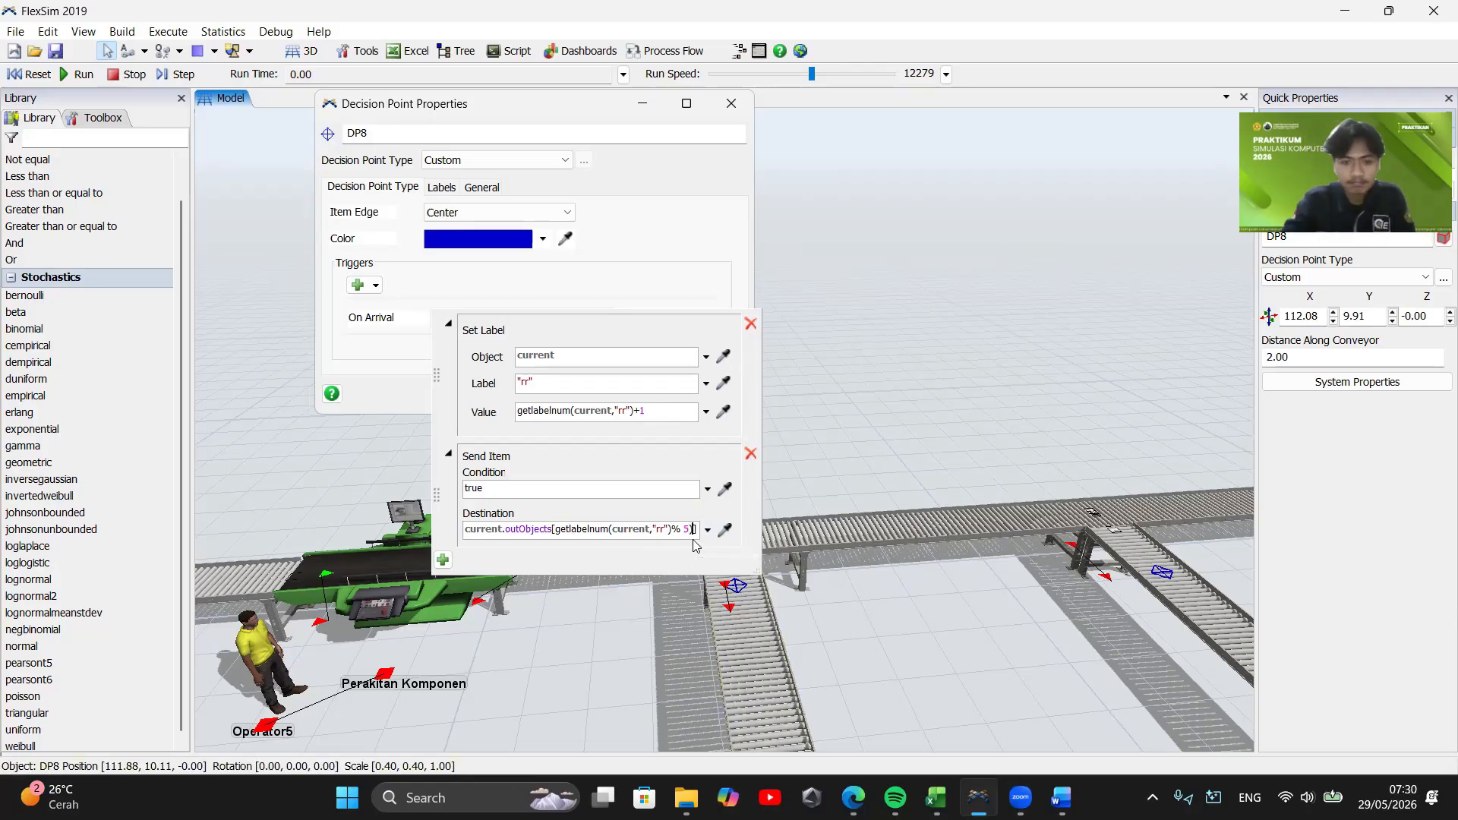
Change the Send Item destination to current.outObjects[1+ (getlabelnum(current,"rr") % 5)], apply it, and close DP8's properties
click(555, 529)
text(1+ ()
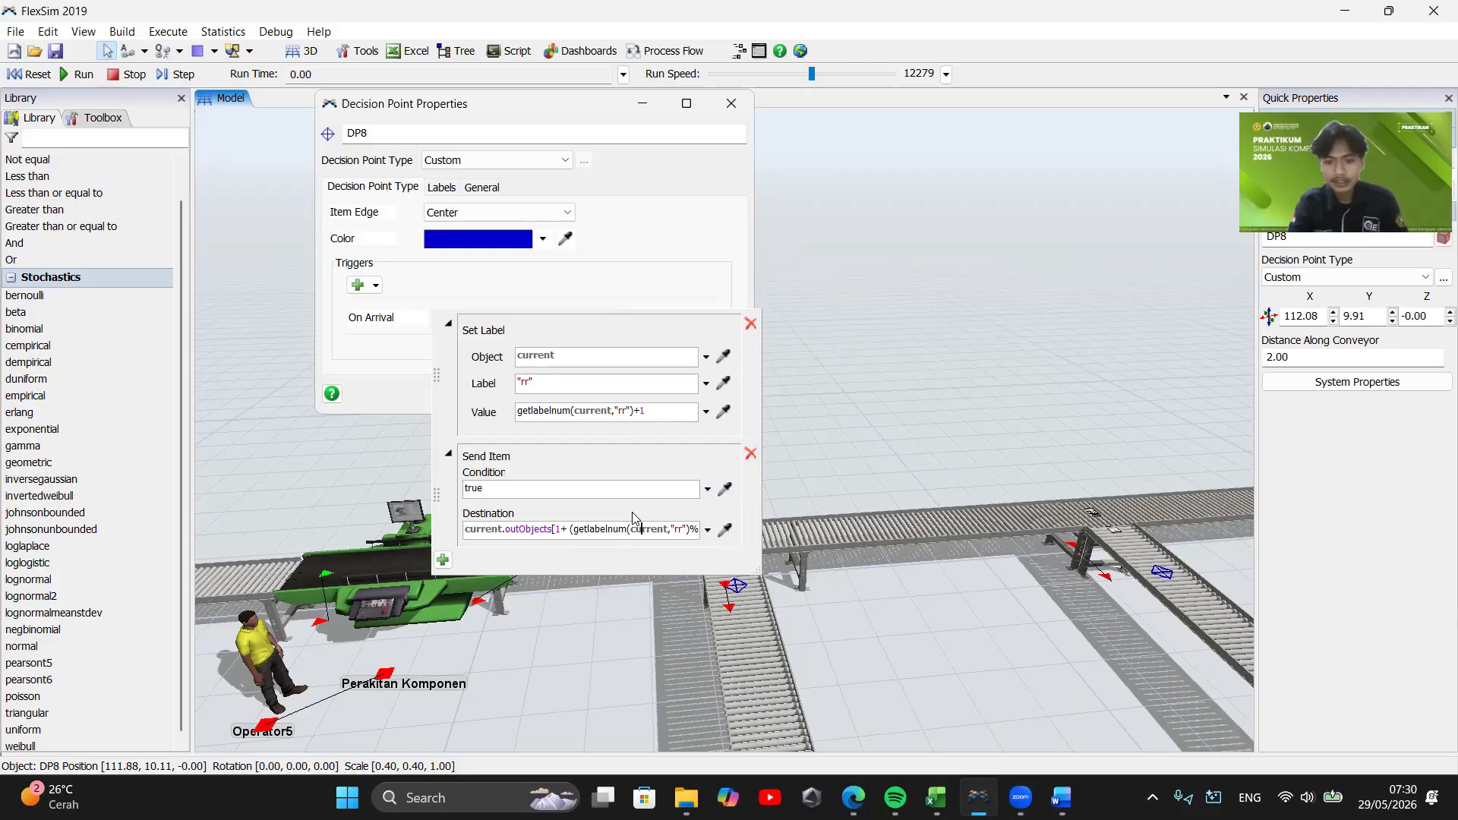
key(Right)
key(Right)
key(Right)
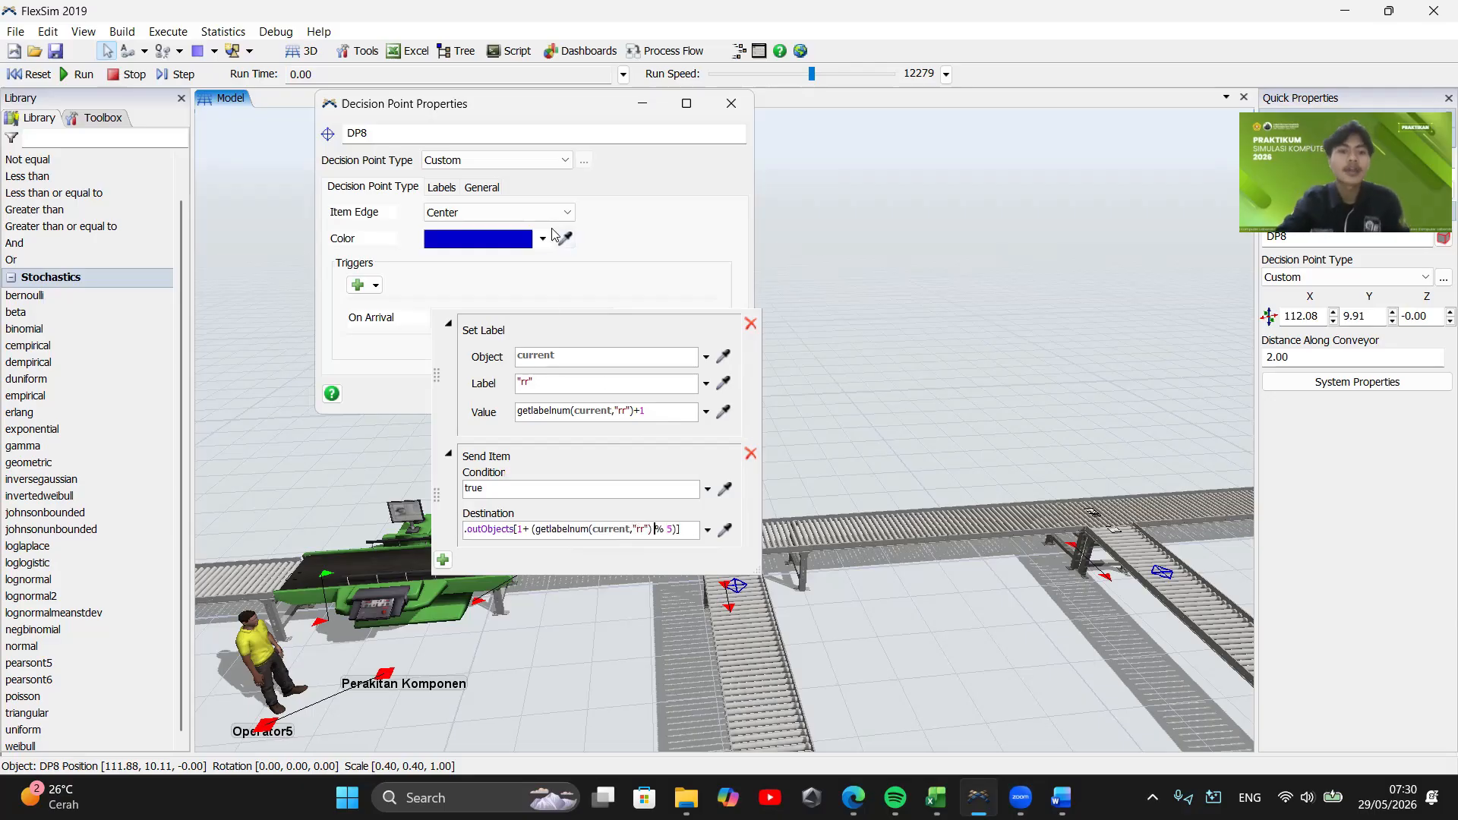
click(560, 274)
click(567, 393)
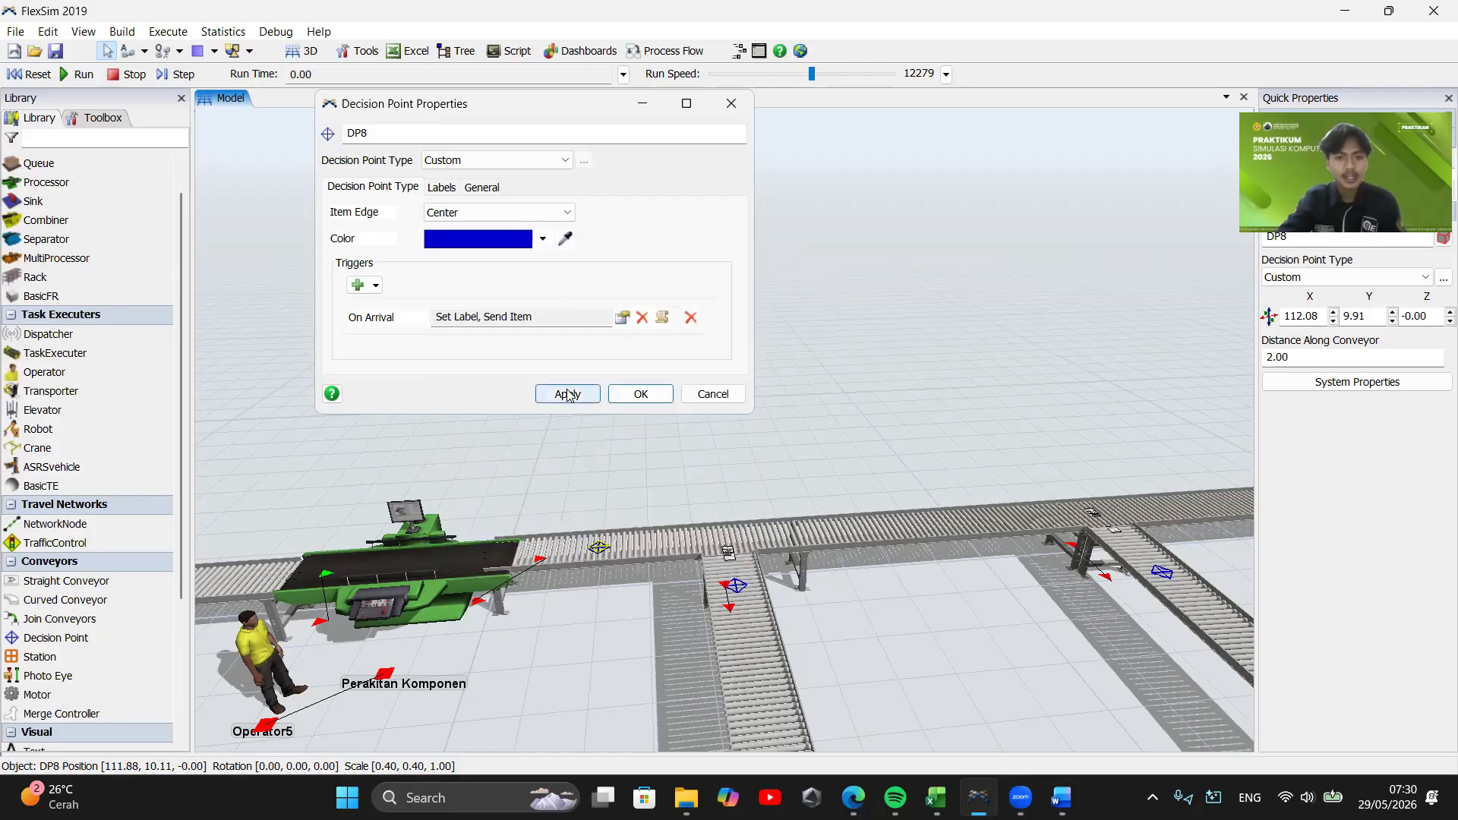
click(632, 395)
Try connecting DP8 to DP9 on the first branch conveyor, and remove that connection
drag(703, 412, 587, 365)
right_drag(586, 365, 580, 433)
drag(580, 433, 490, 360)
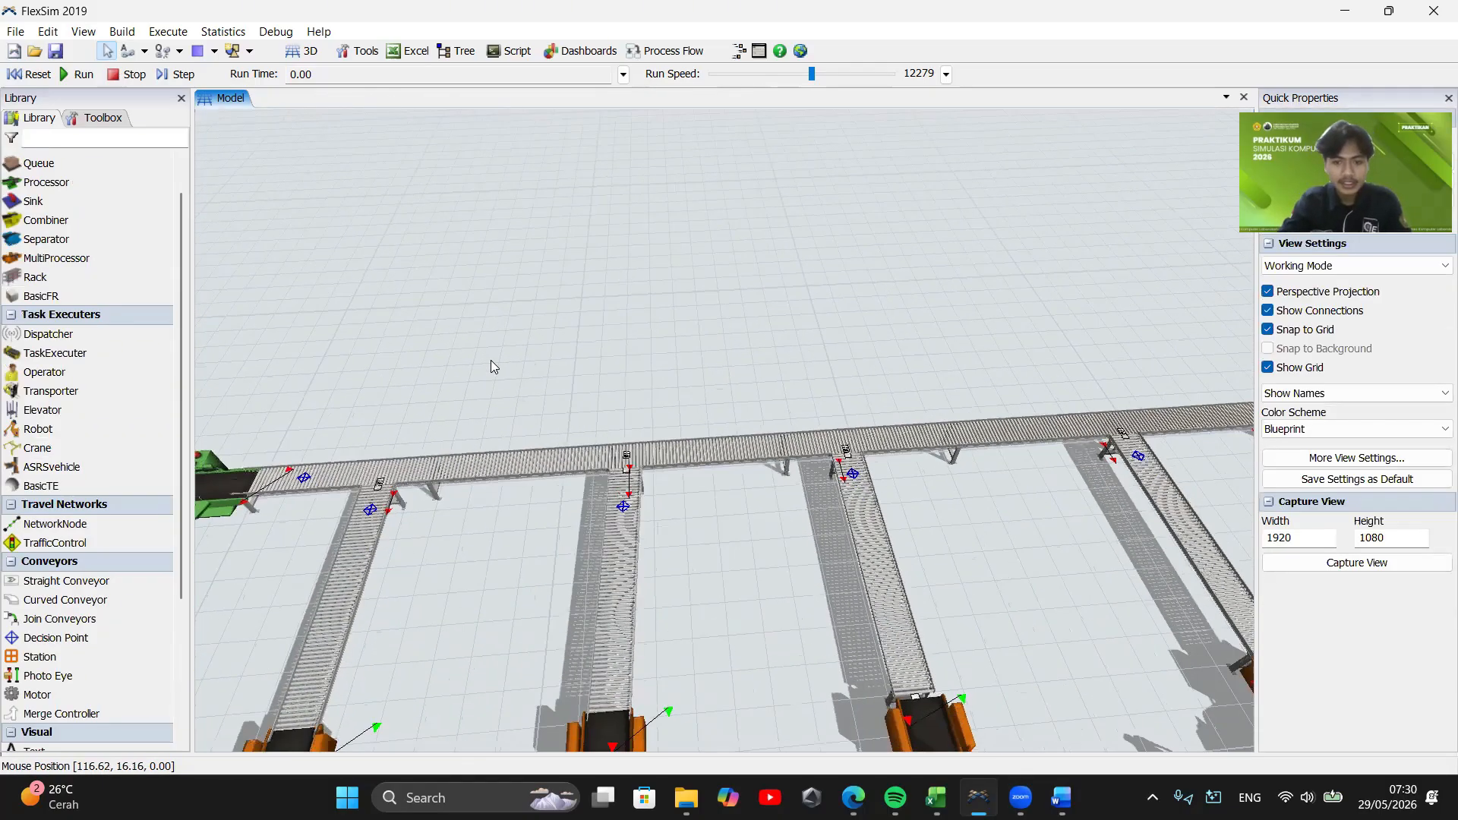
scroll(491, 360, down, 3)
drag(433, 409, 406, 453)
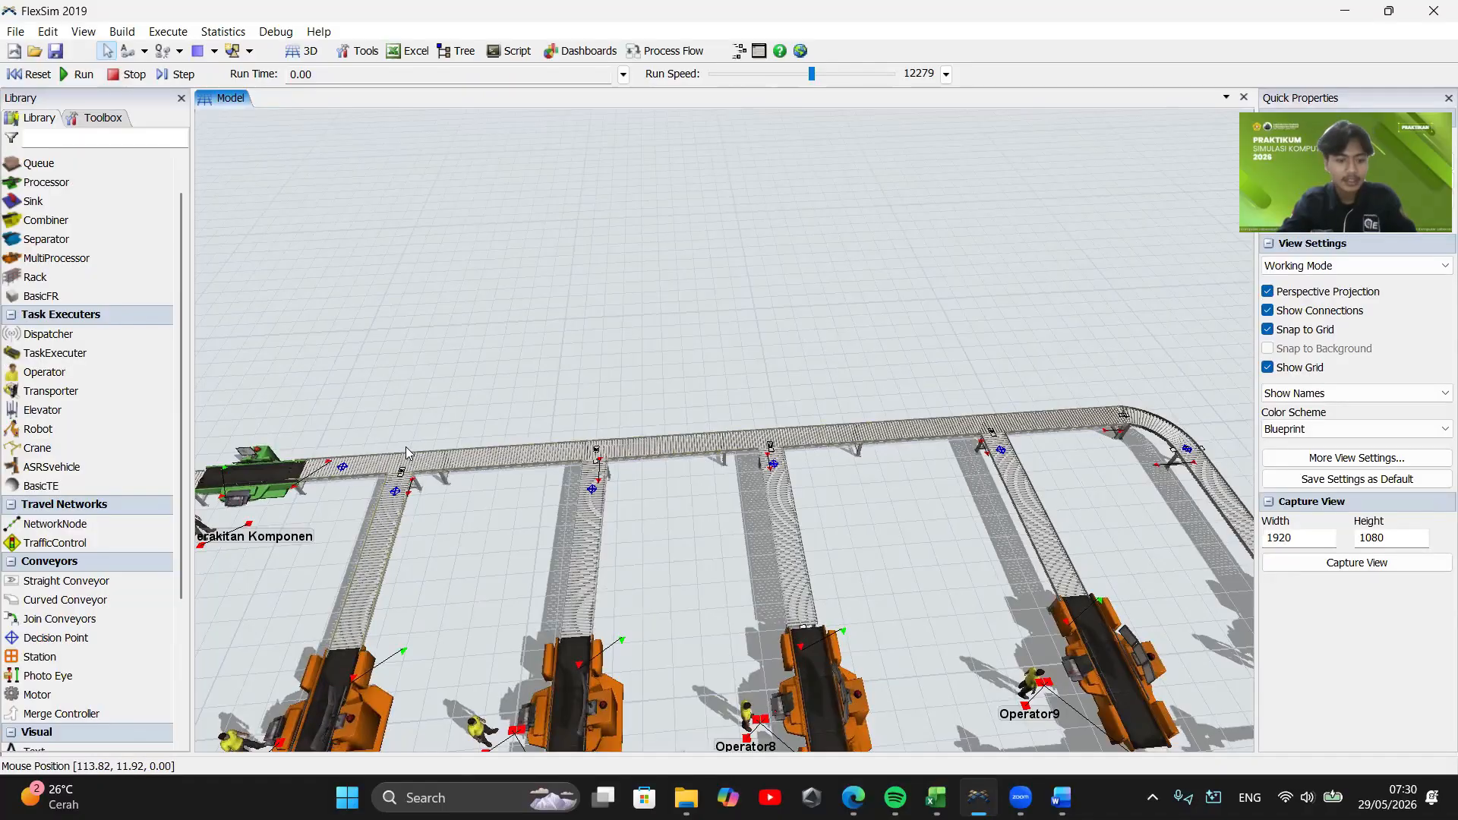
click(392, 492)
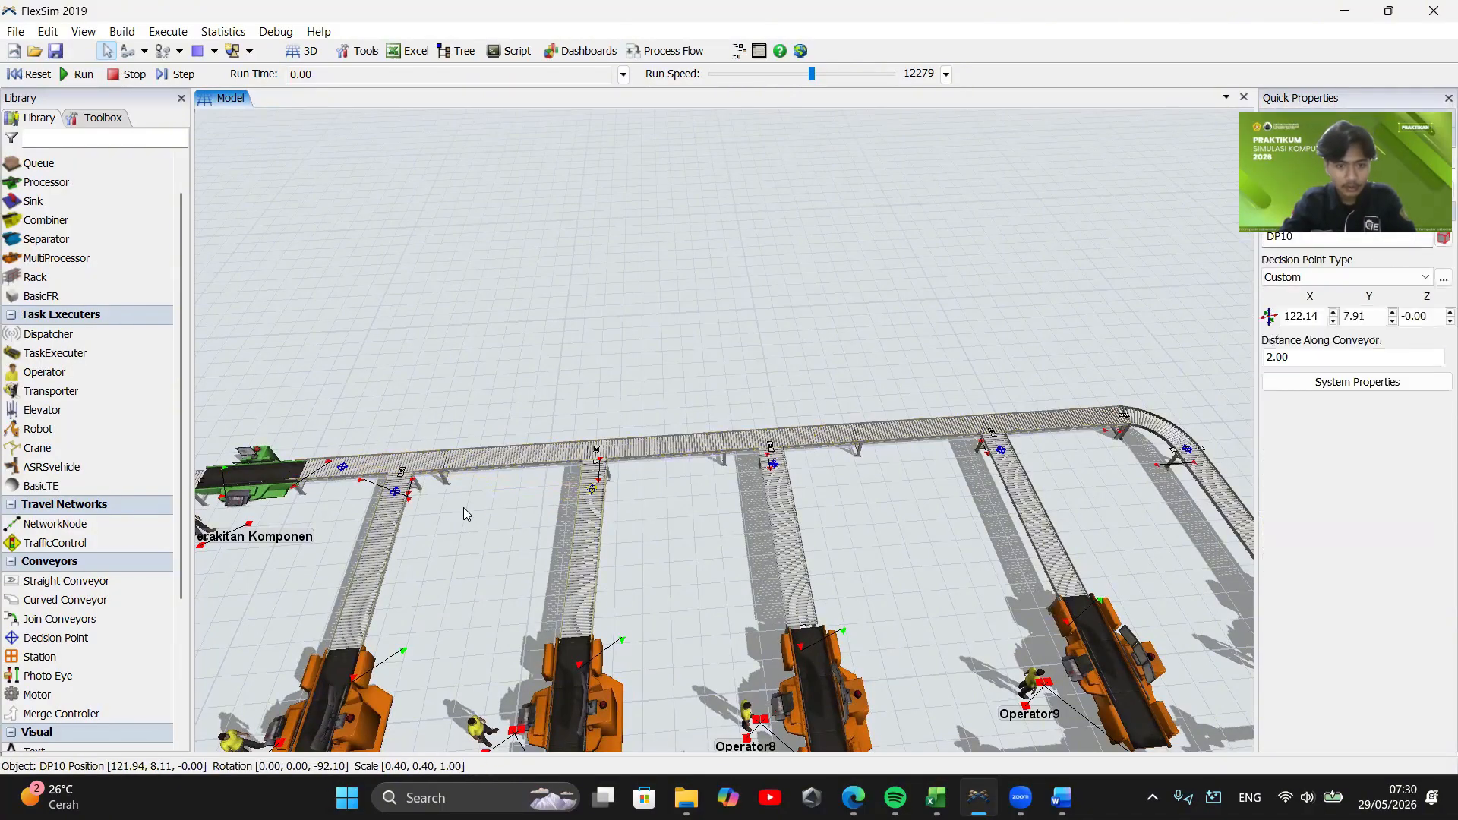
scroll(468, 503, up, 5)
click(460, 541)
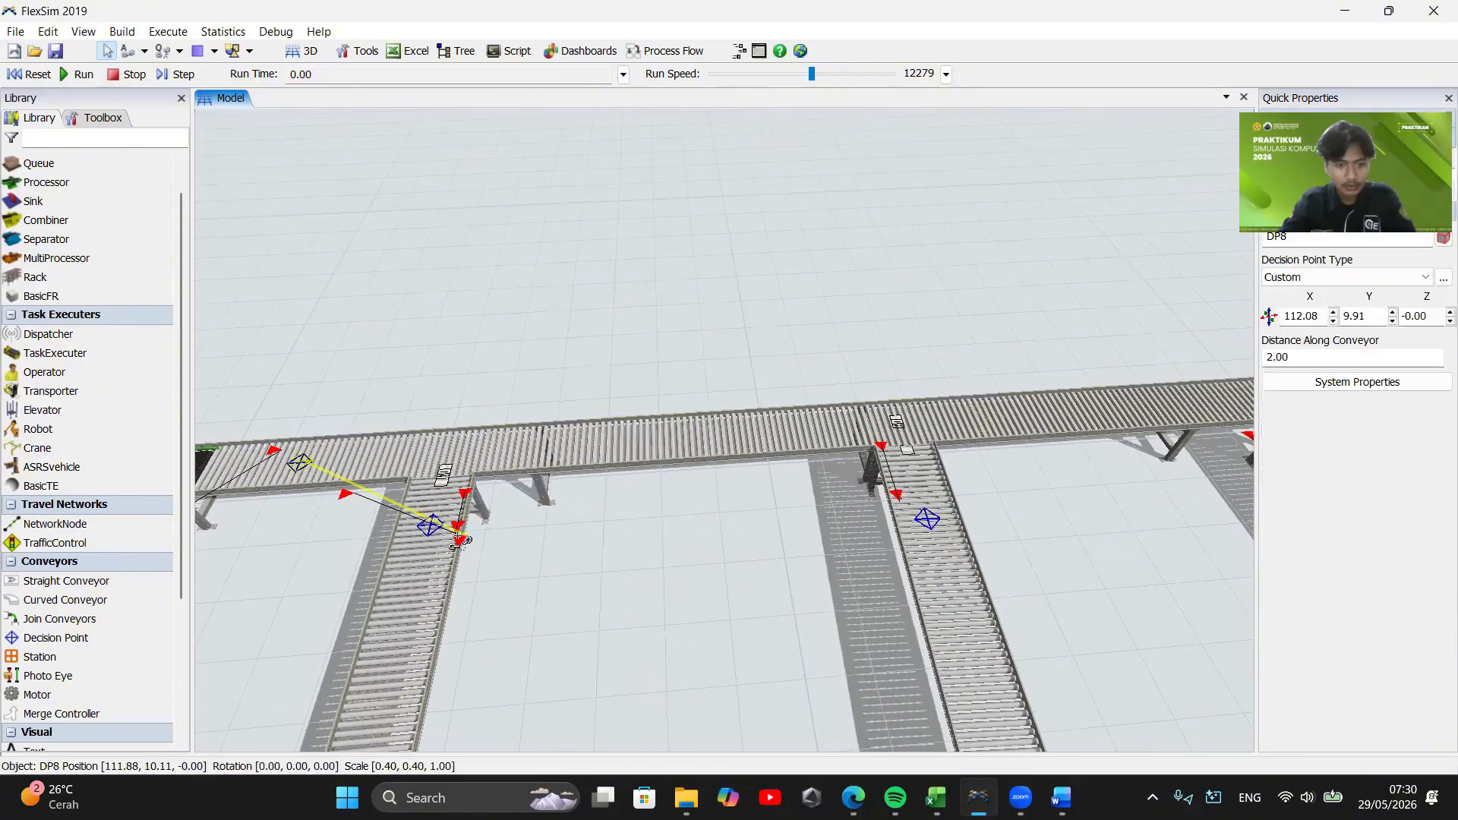
click(458, 535)
key(q)
click(300, 463)
click(431, 525)
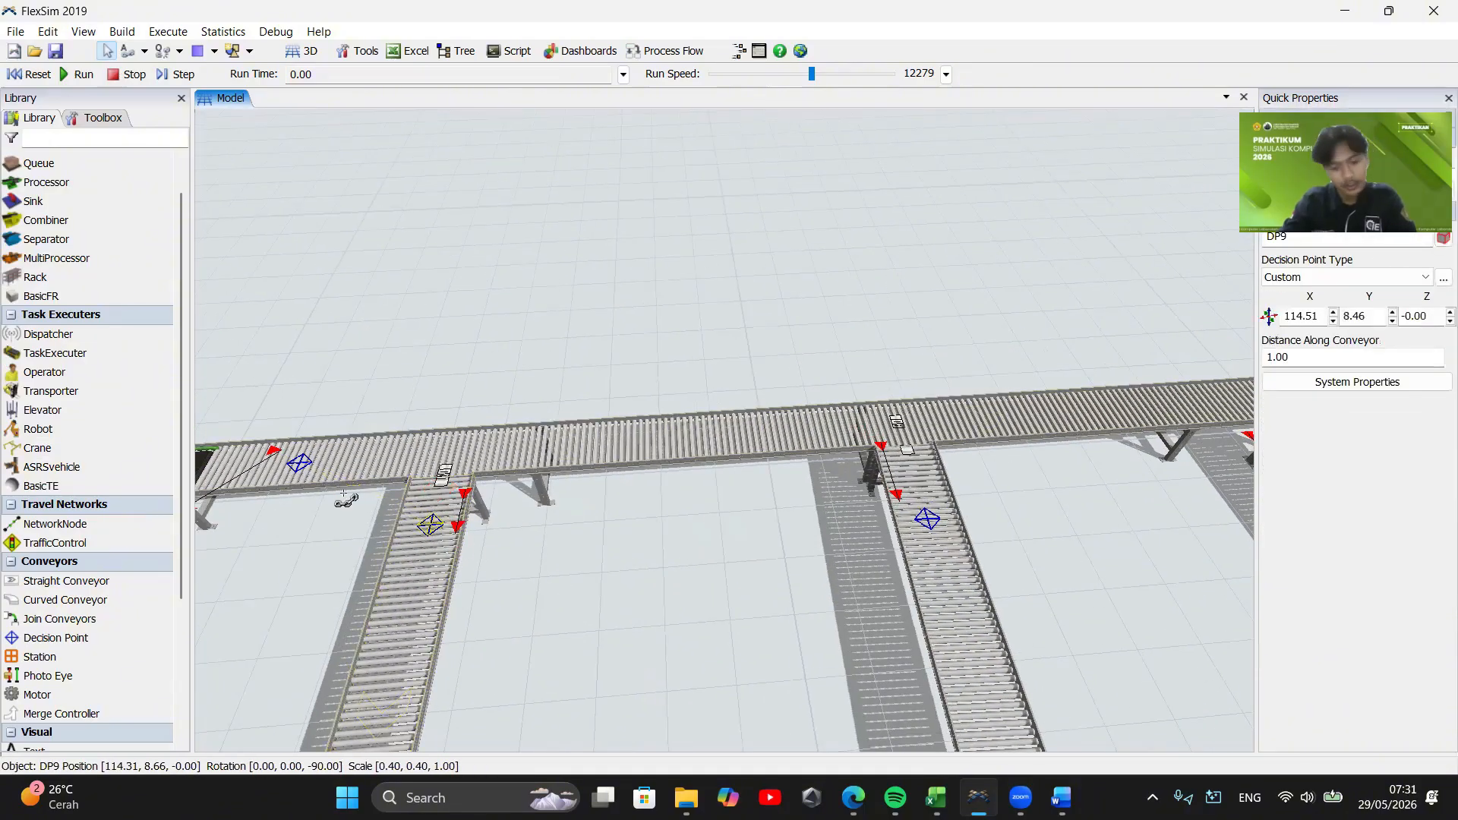
Connect DP8 to the branch decision points DP9, DP10, DP11, DP12 and DP13, in that order
click(300, 462)
click(432, 525)
click(300, 463)
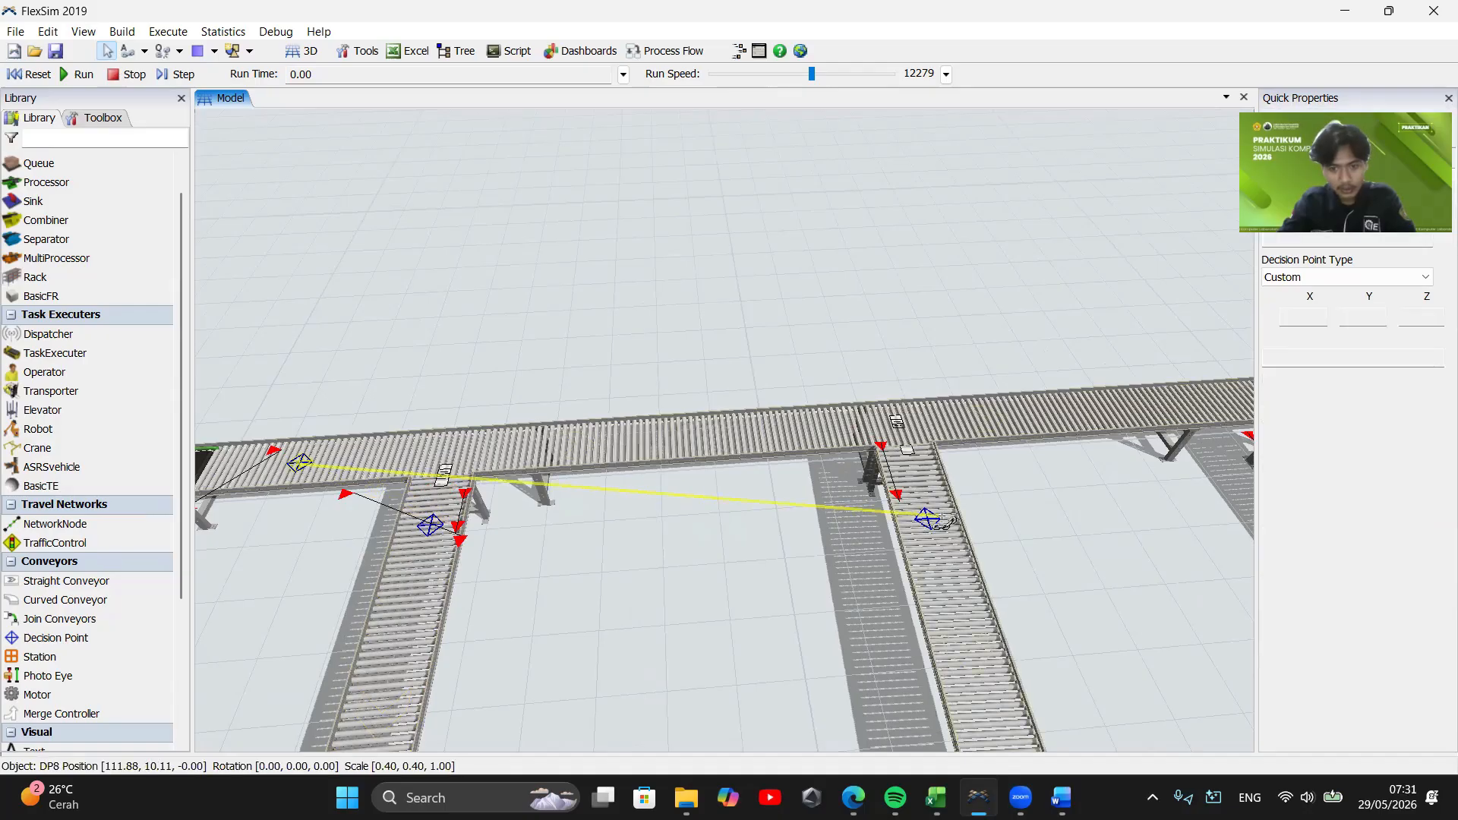
scroll(729, 525, down, 5)
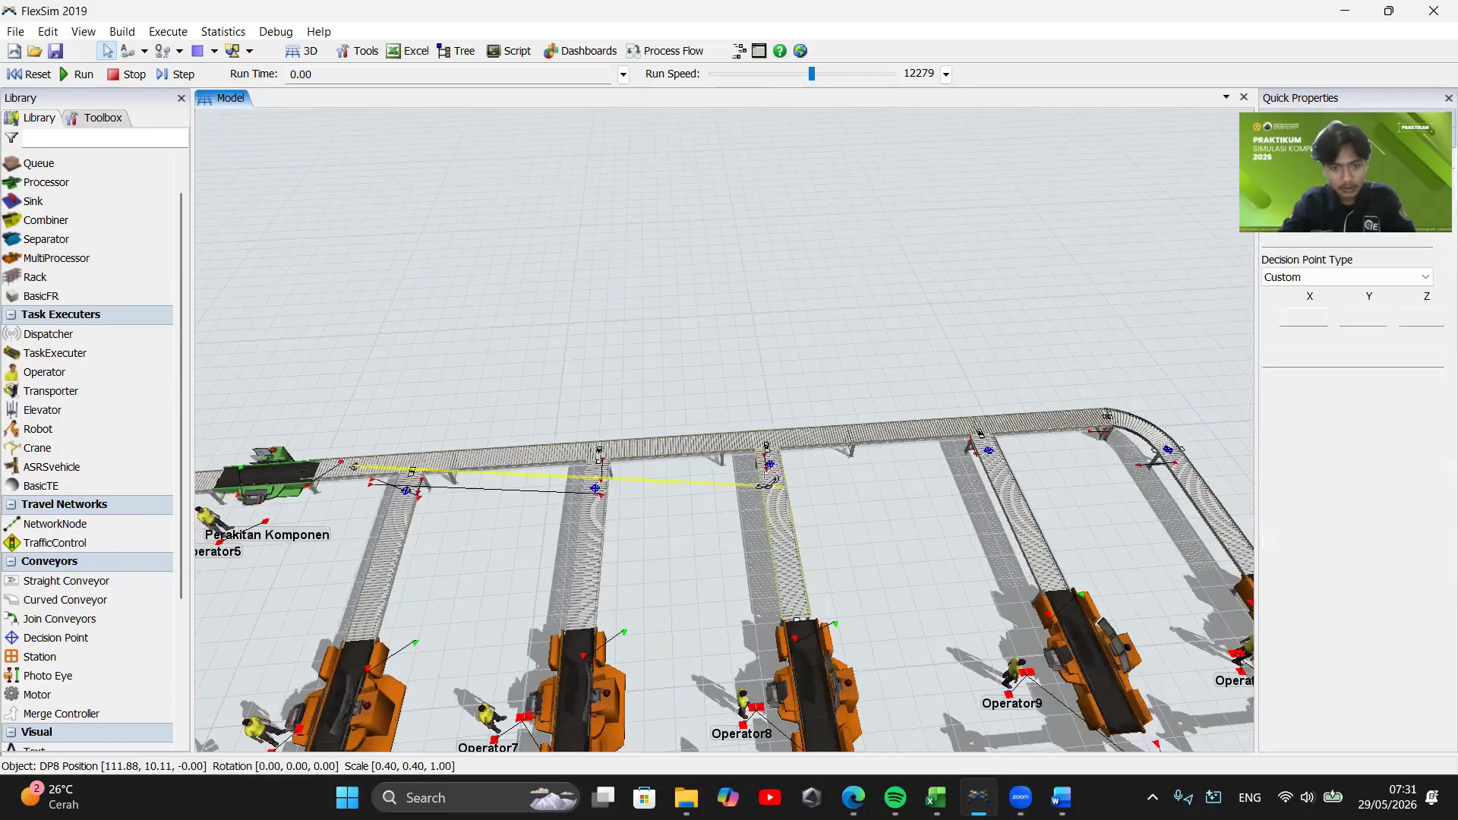
click(768, 478)
drag(670, 486, 642, 497)
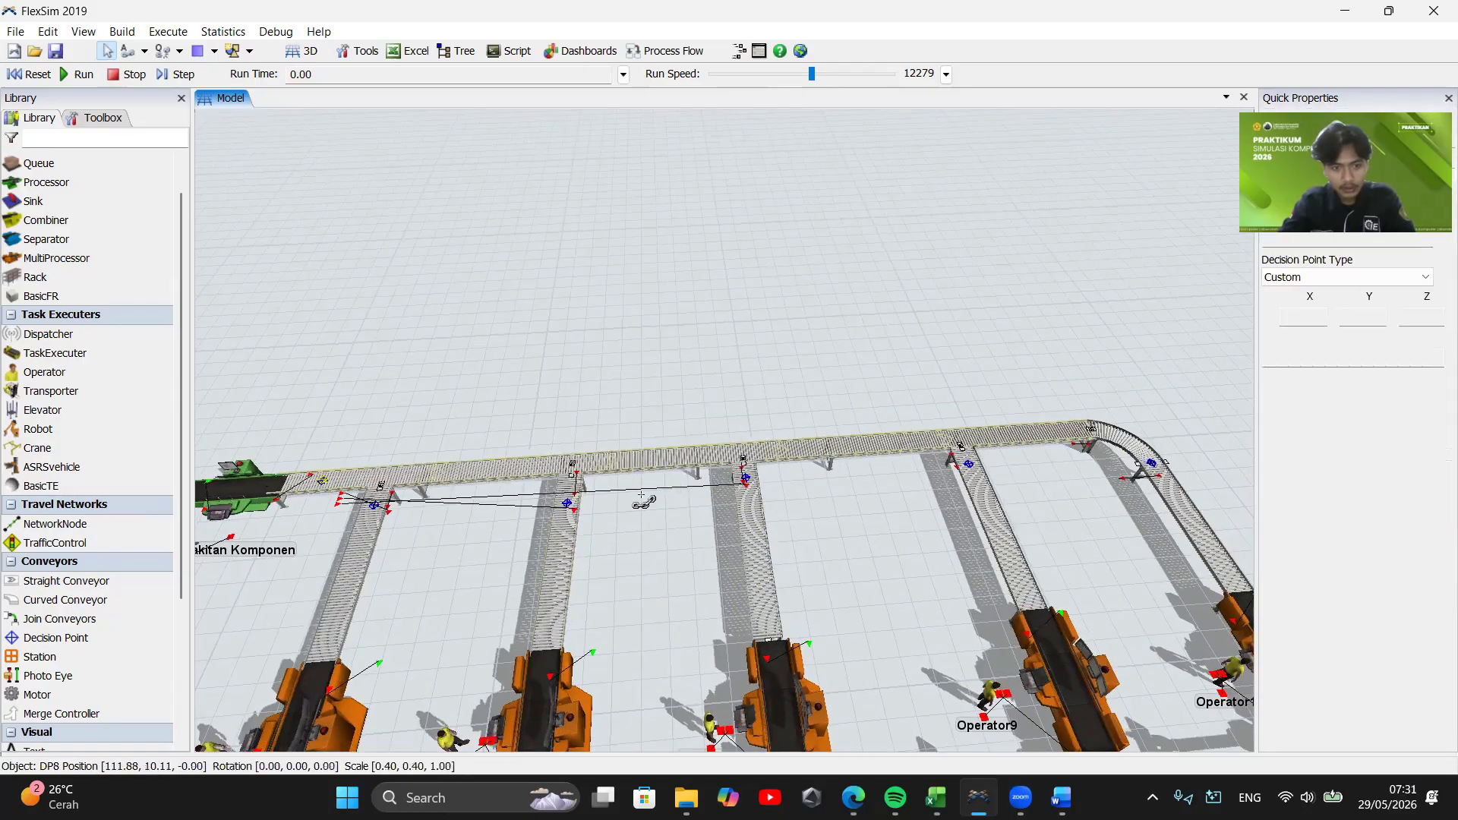
click(969, 464)
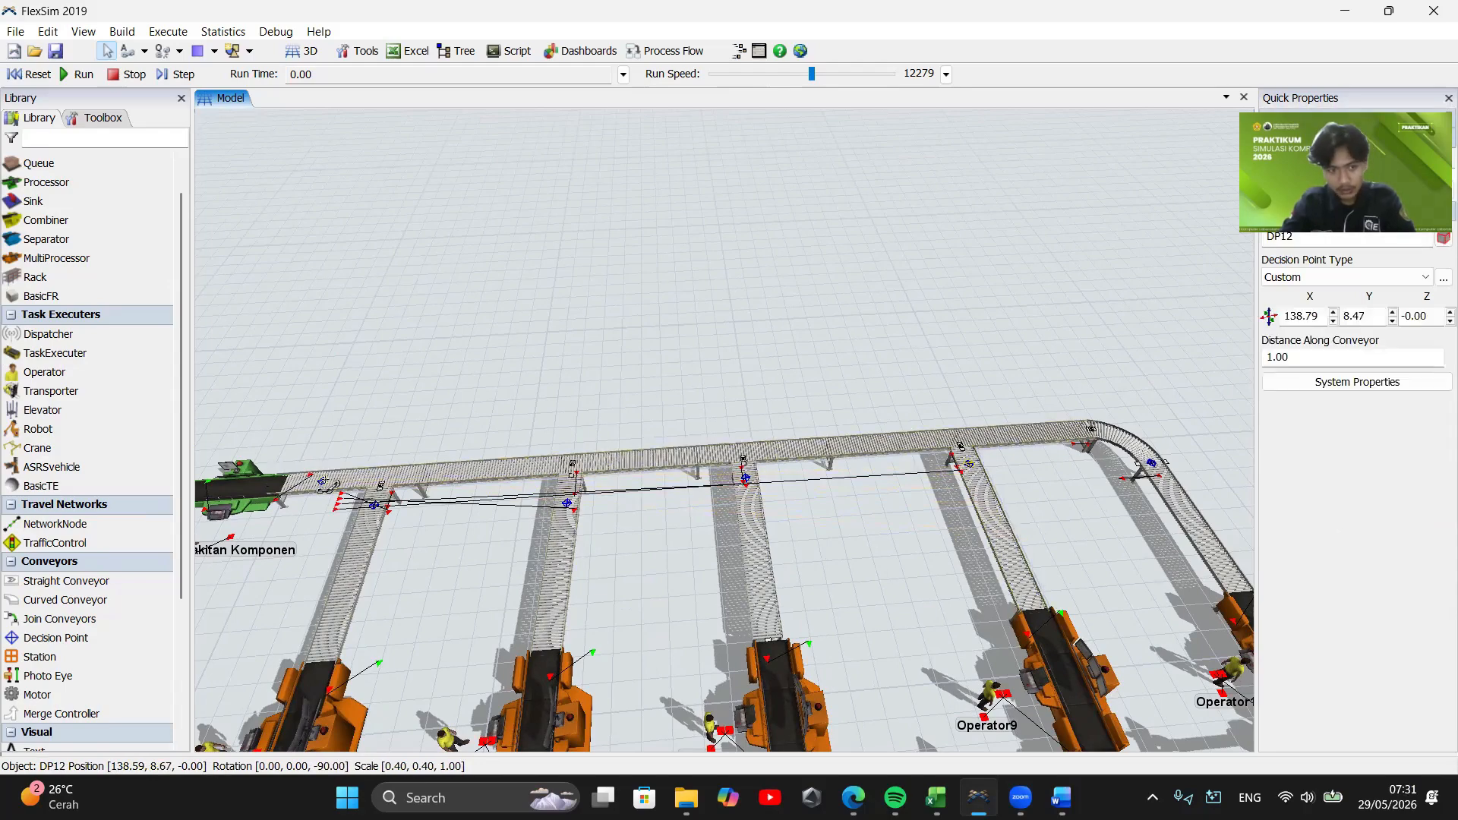
click(1152, 463)
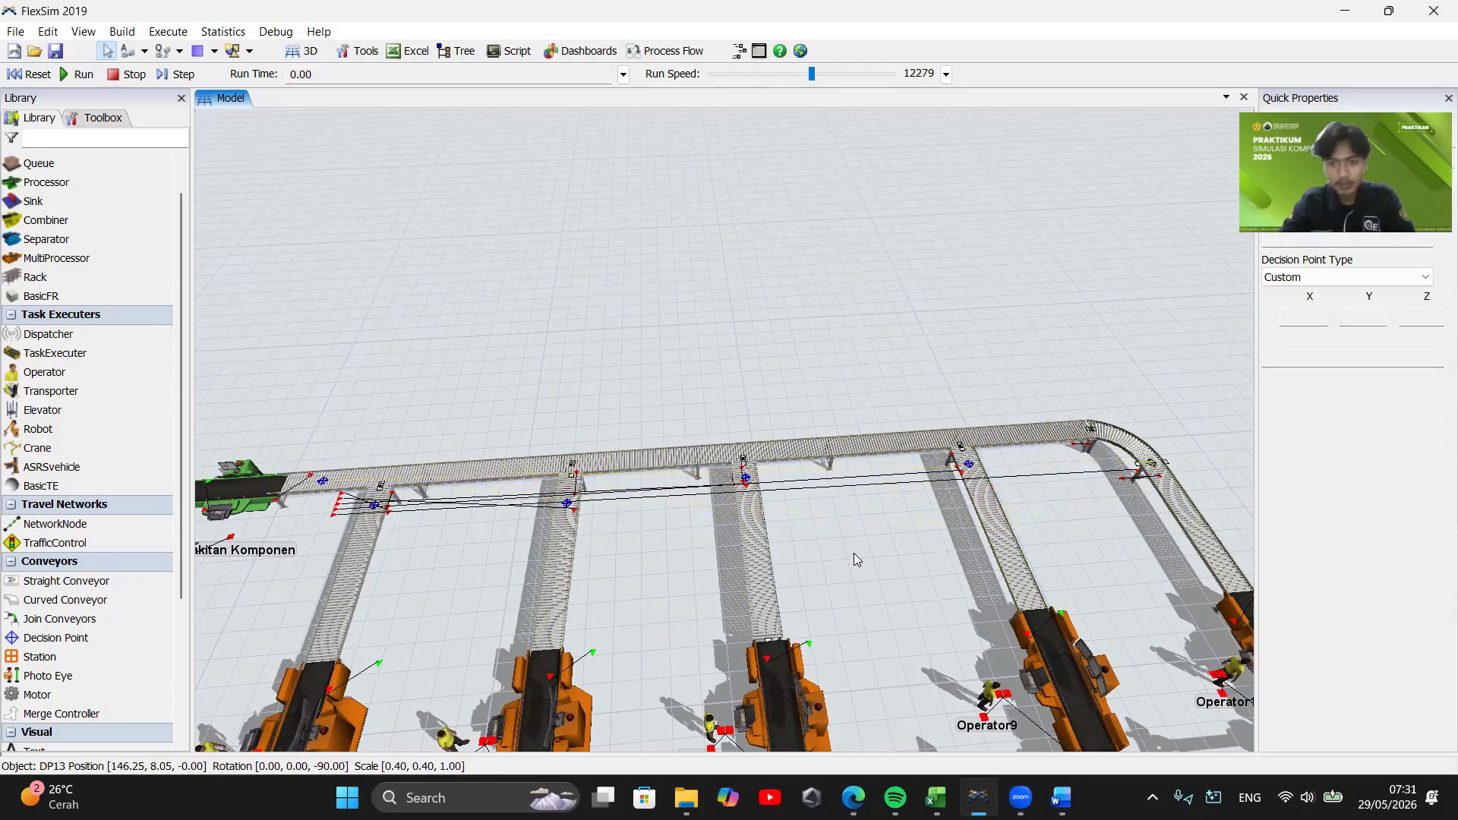
Check the output and input port connections of DP8, and close its properties
drag(857, 560, 925, 579)
double_click(385, 499)
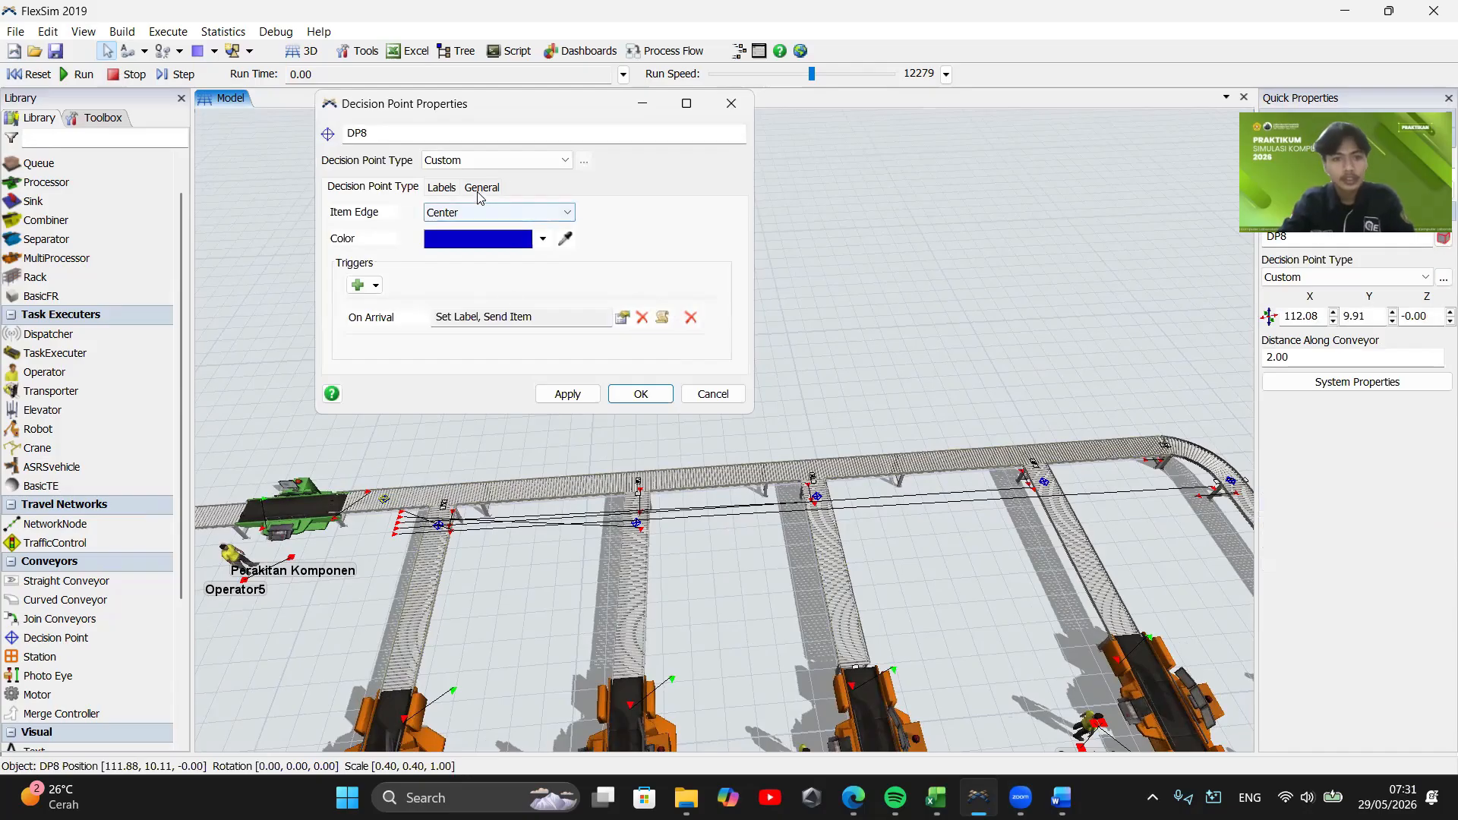
click(480, 190)
click(400, 258)
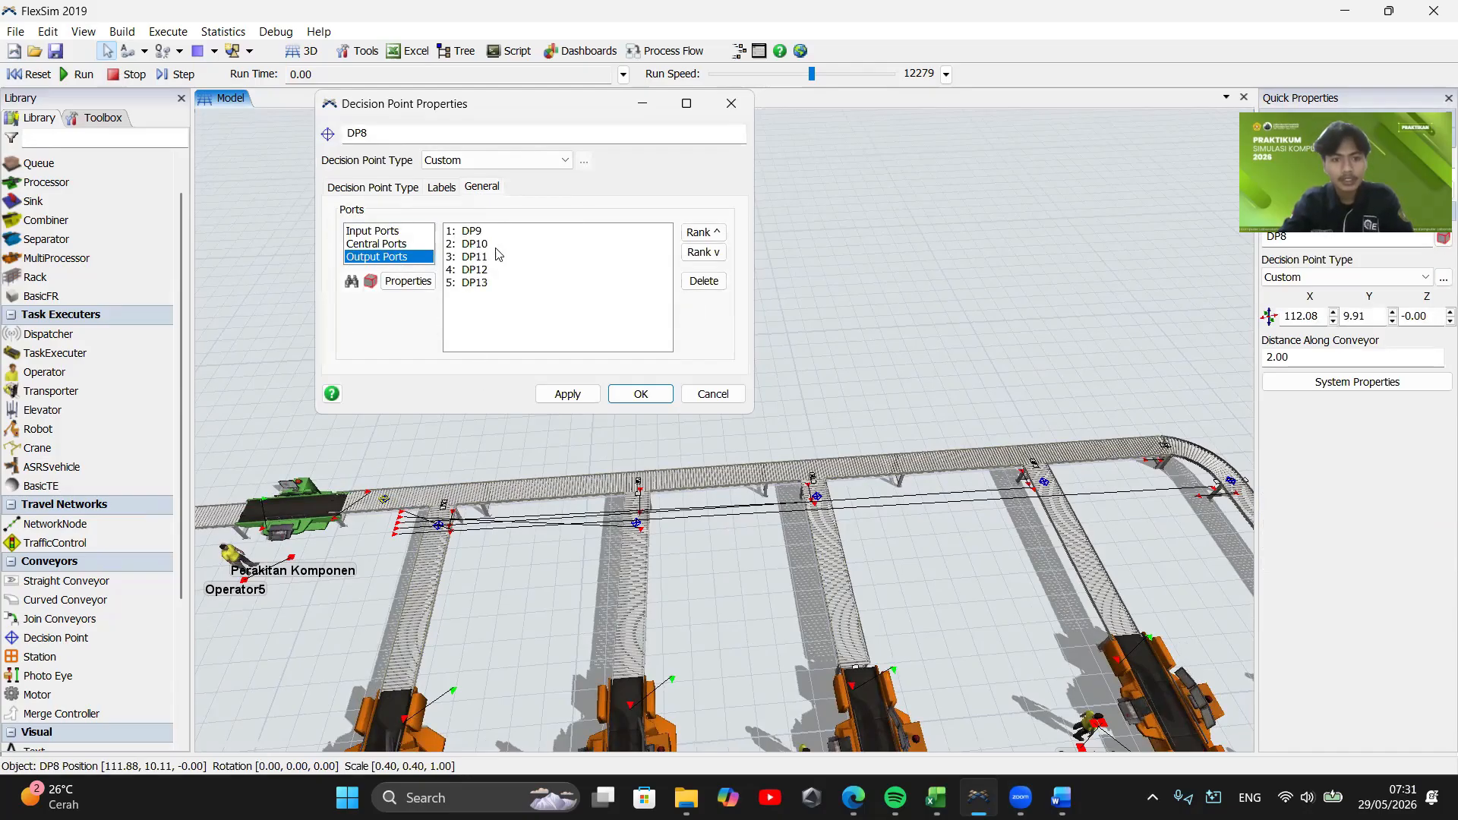
click(373, 233)
click(640, 397)
Select all five orange press-process machines at the ends of the branch conveyors
scroll(577, 403, down, 3)
drag(551, 432, 609, 309)
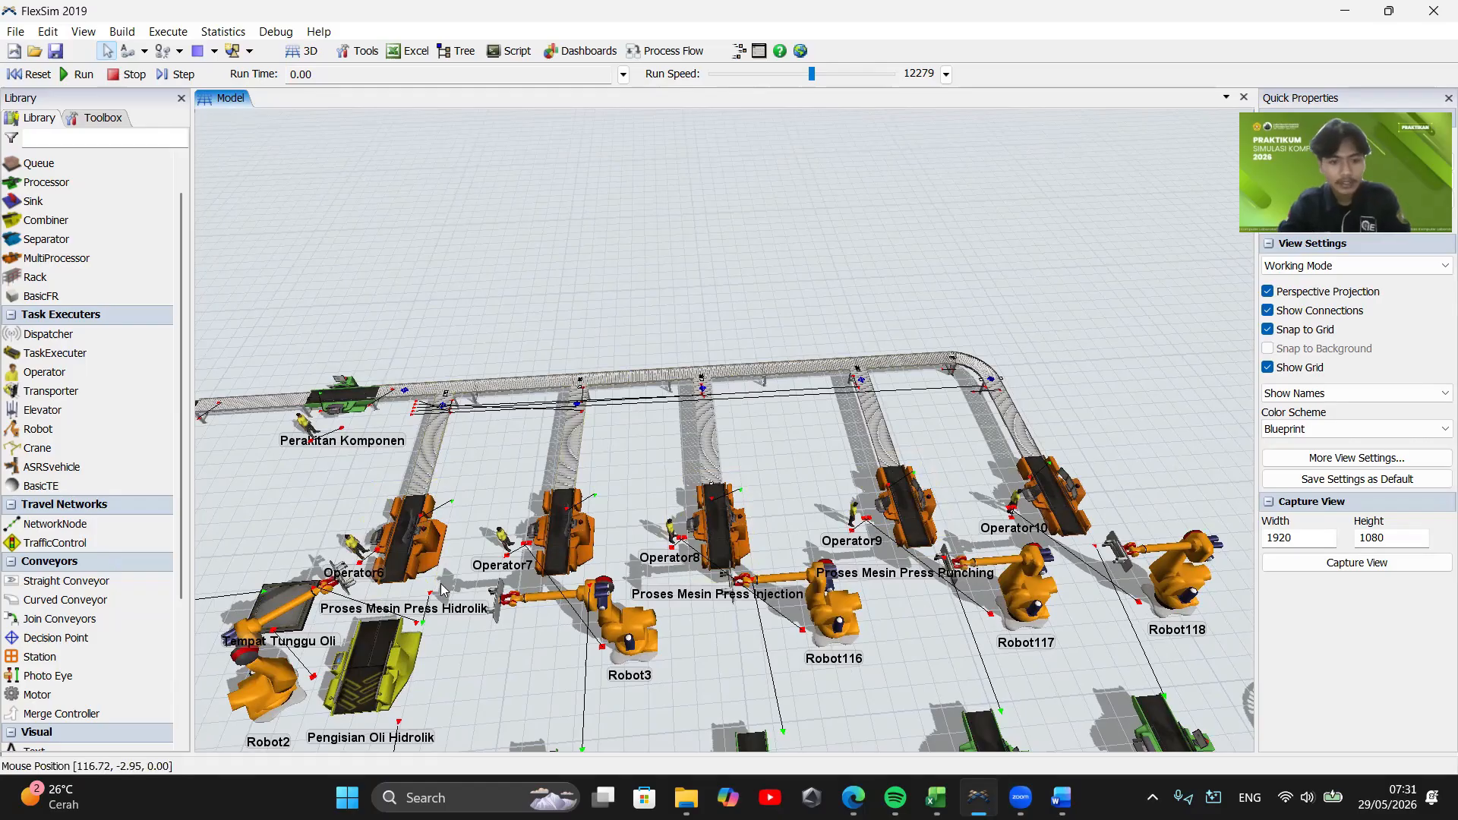
click(410, 535)
shift+click(563, 531)
shift+click(718, 524)
shift+click(908, 505)
shift+click(1040, 513)
drag(743, 222, 782, 244)
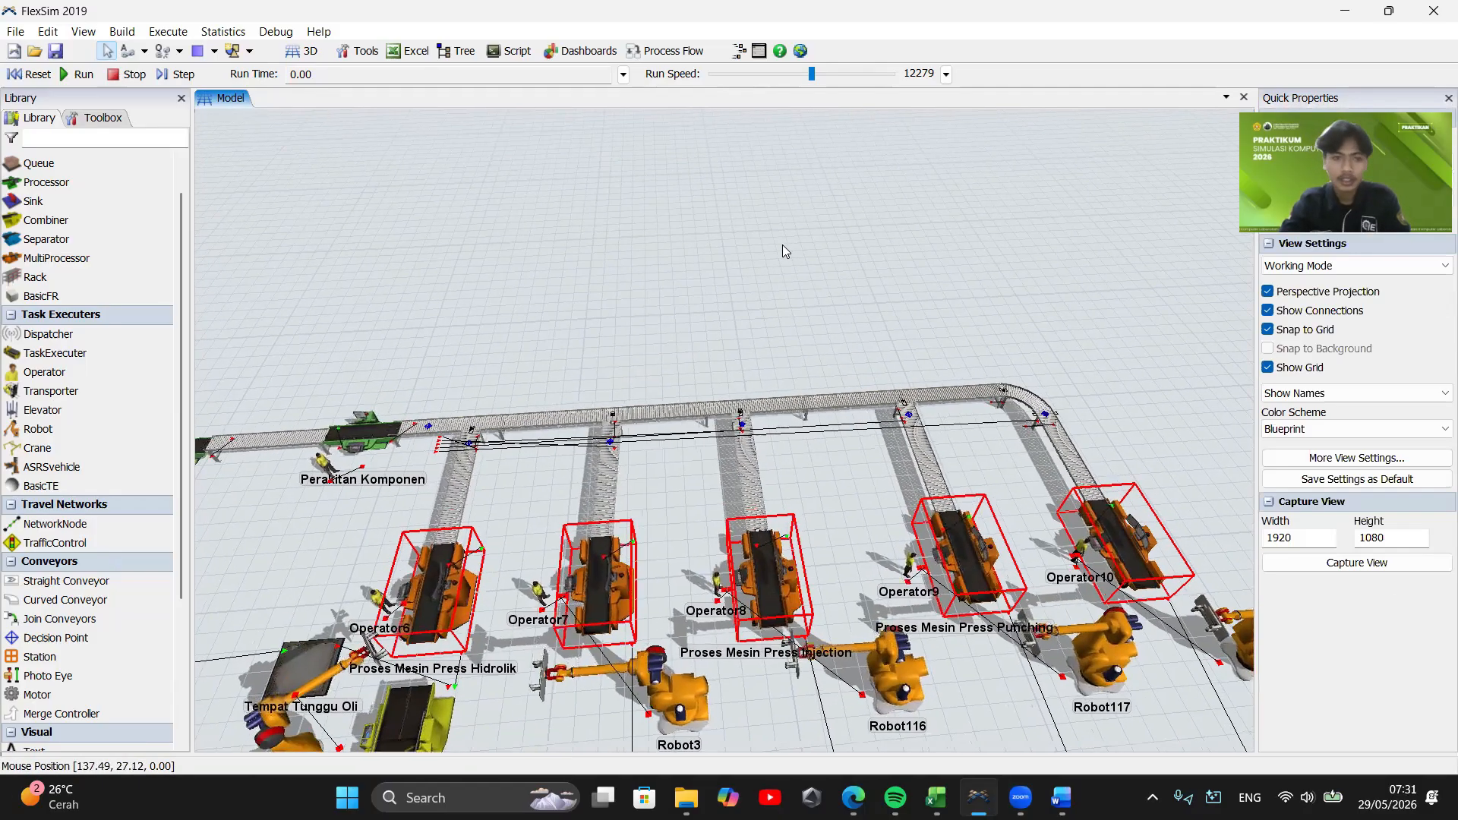
Run the simulation to check the flow from Pengumpulan Bahan Baku to Perakitan Komponen, and reset the model
click(70, 78)
drag(344, 324, 974, 319)
click(30, 73)
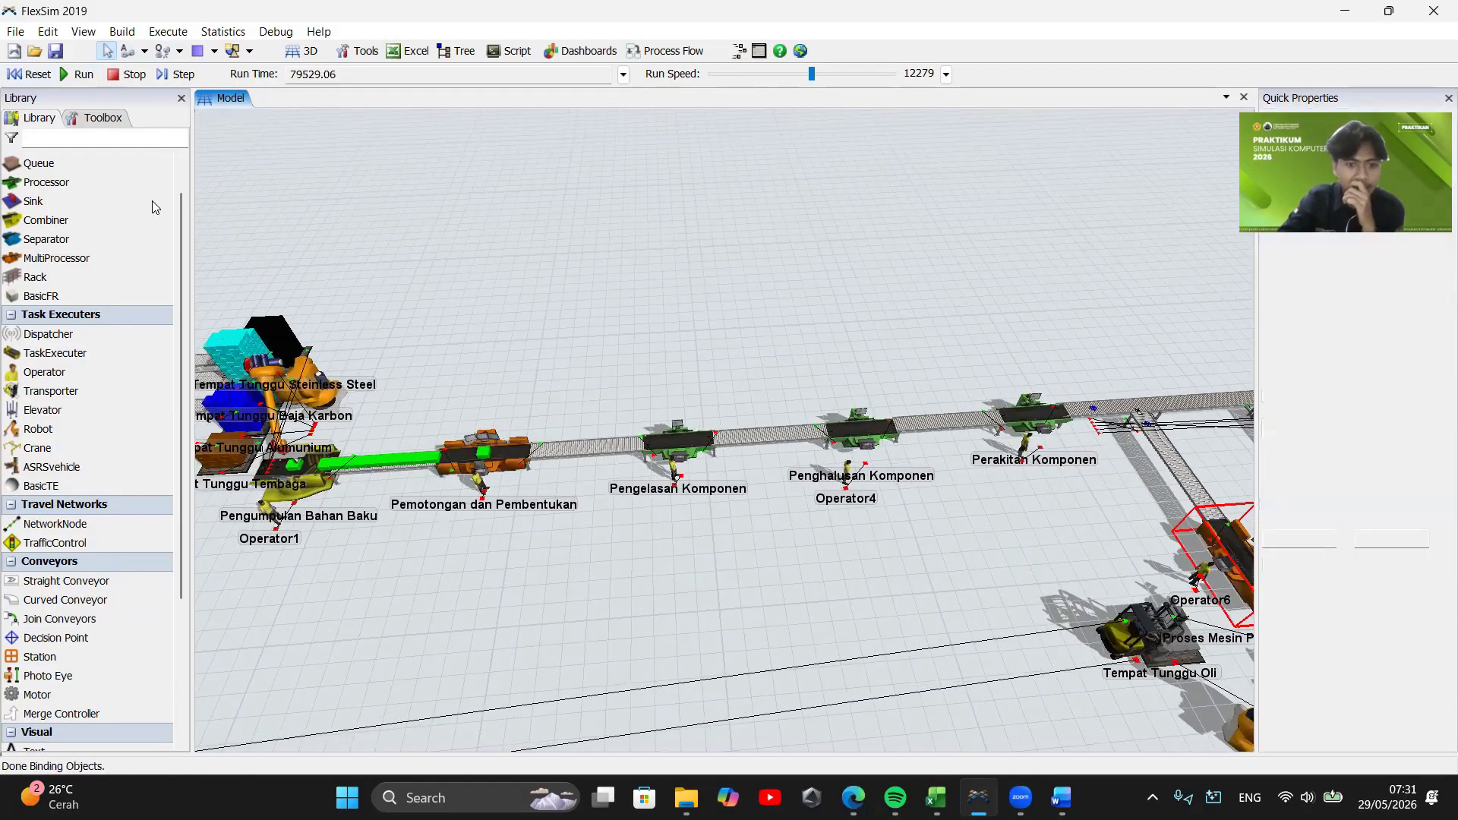
scroll(515, 518, up, 5)
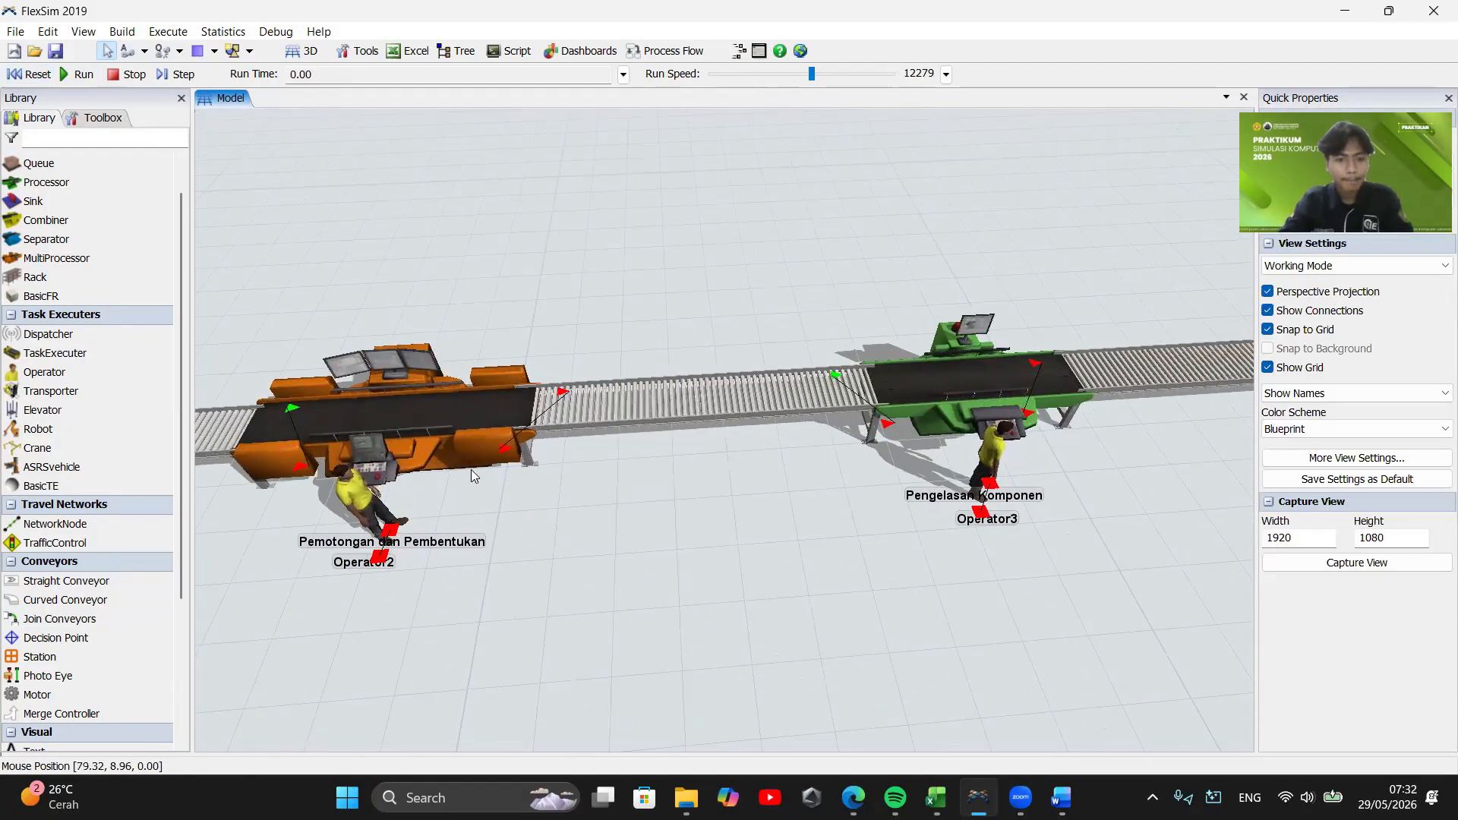
Disconnect the Pemotongan dan Pembentukan machine from its outgoing conveyor and connect the two again
key(q)
drag(493, 439, 579, 425)
drag(619, 492, 595, 541)
key(a)
drag(471, 471, 608, 472)
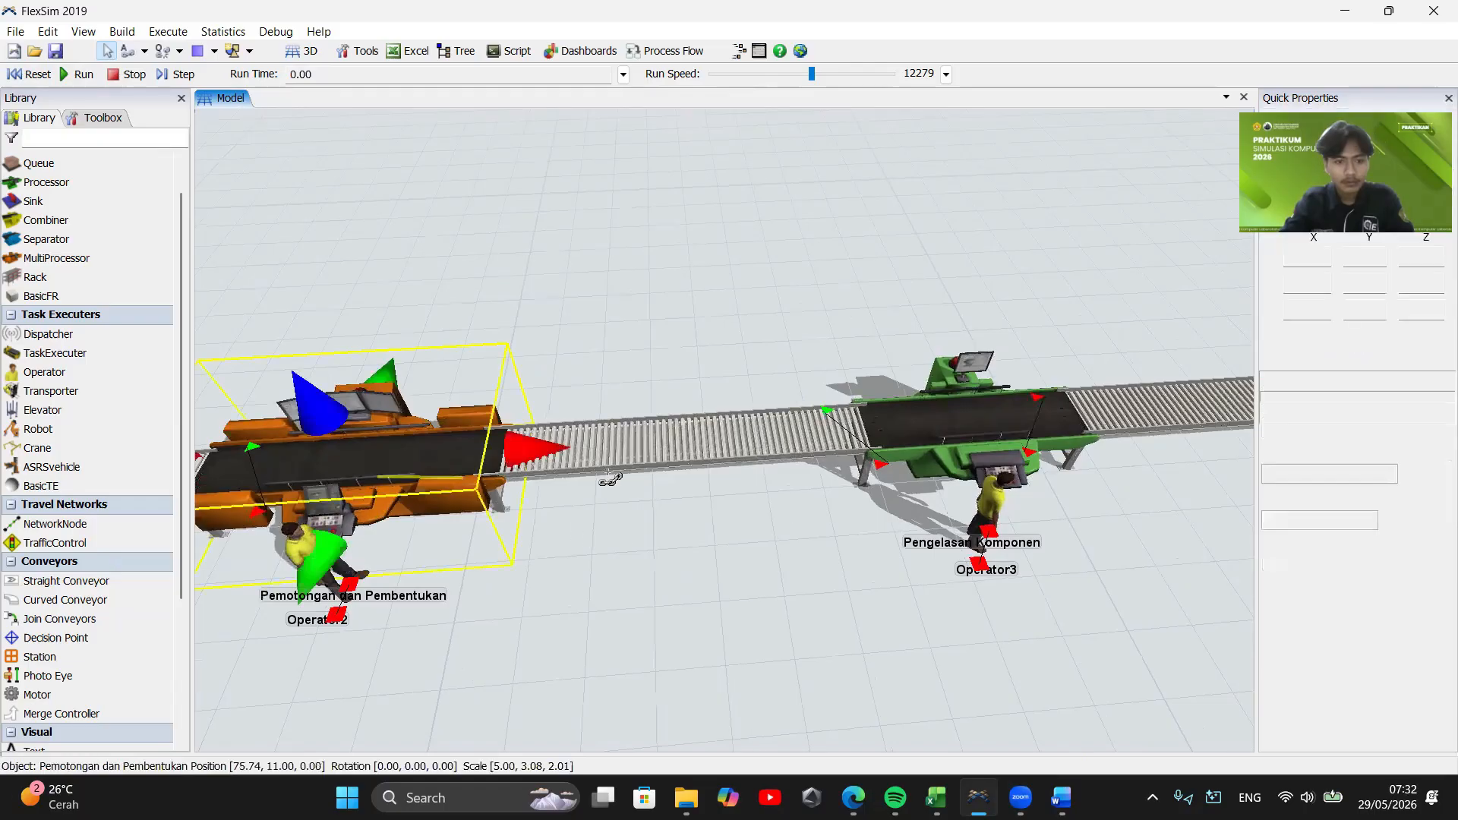
Run the simulation briefly to check the flow through Pemotongan dan Pembentukan towards Pengelasan Komponen
scroll(553, 548, down, 4)
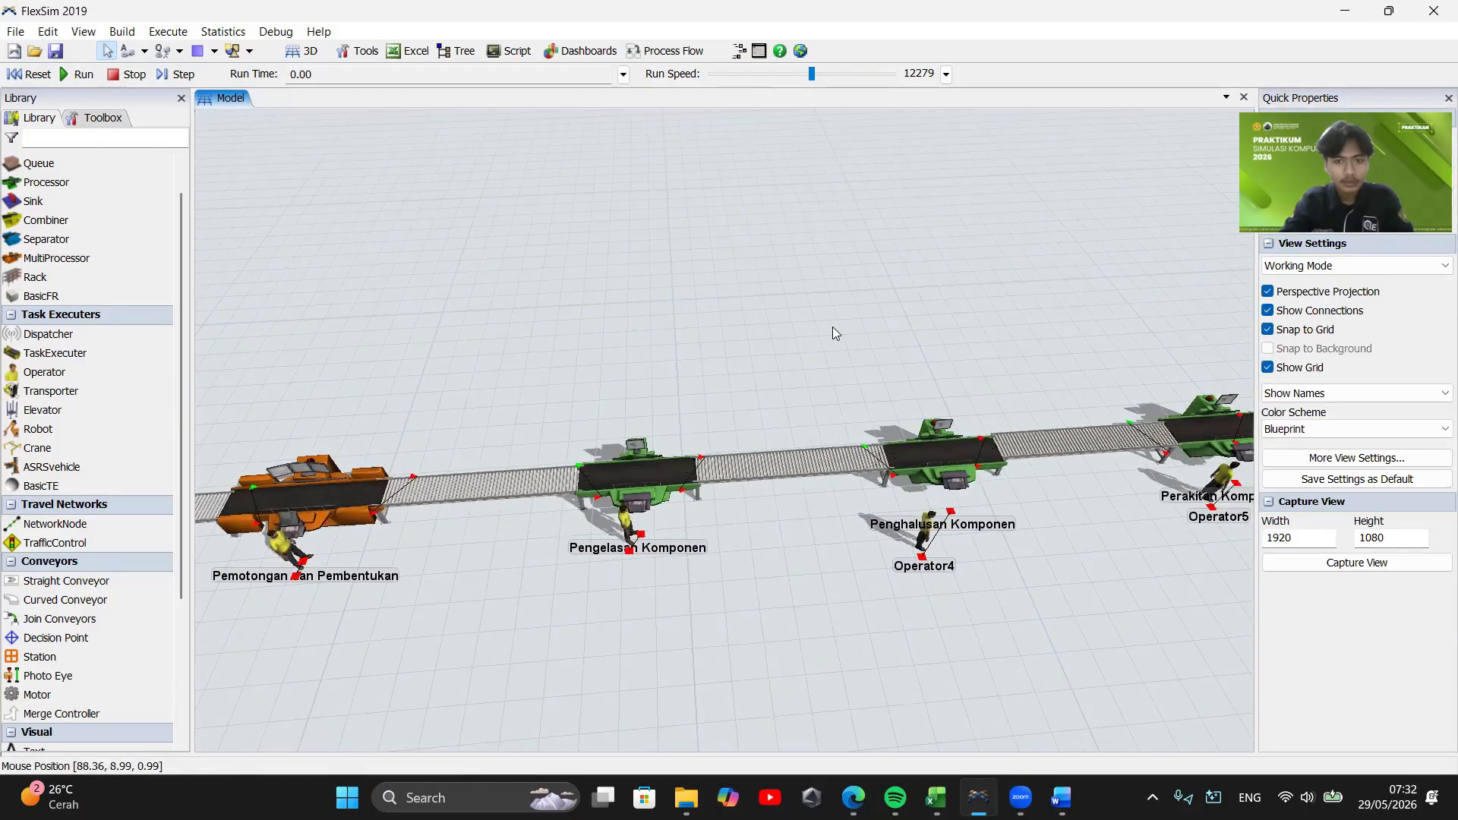
drag(594, 265, 812, 244)
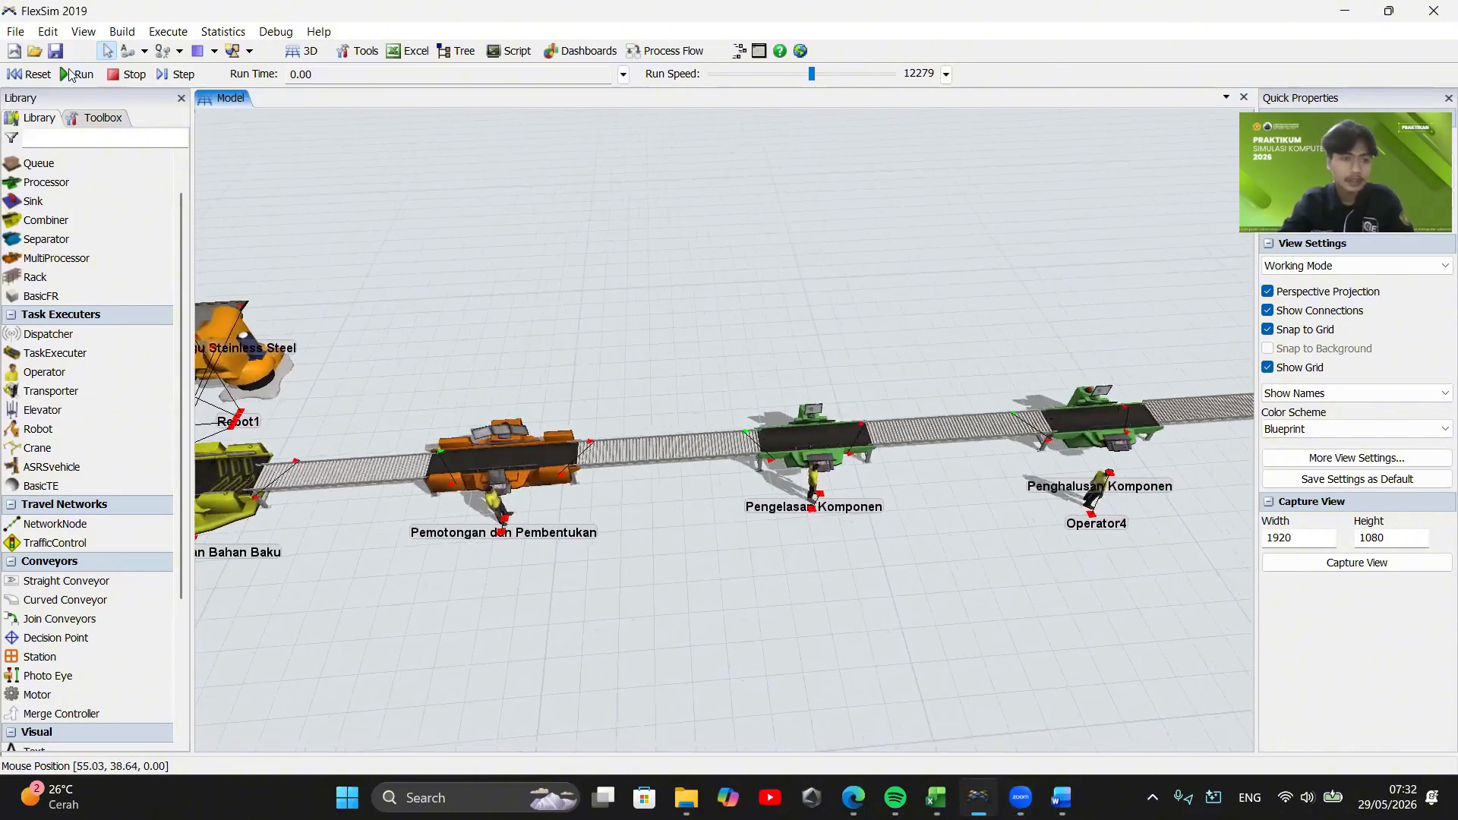
click(76, 74)
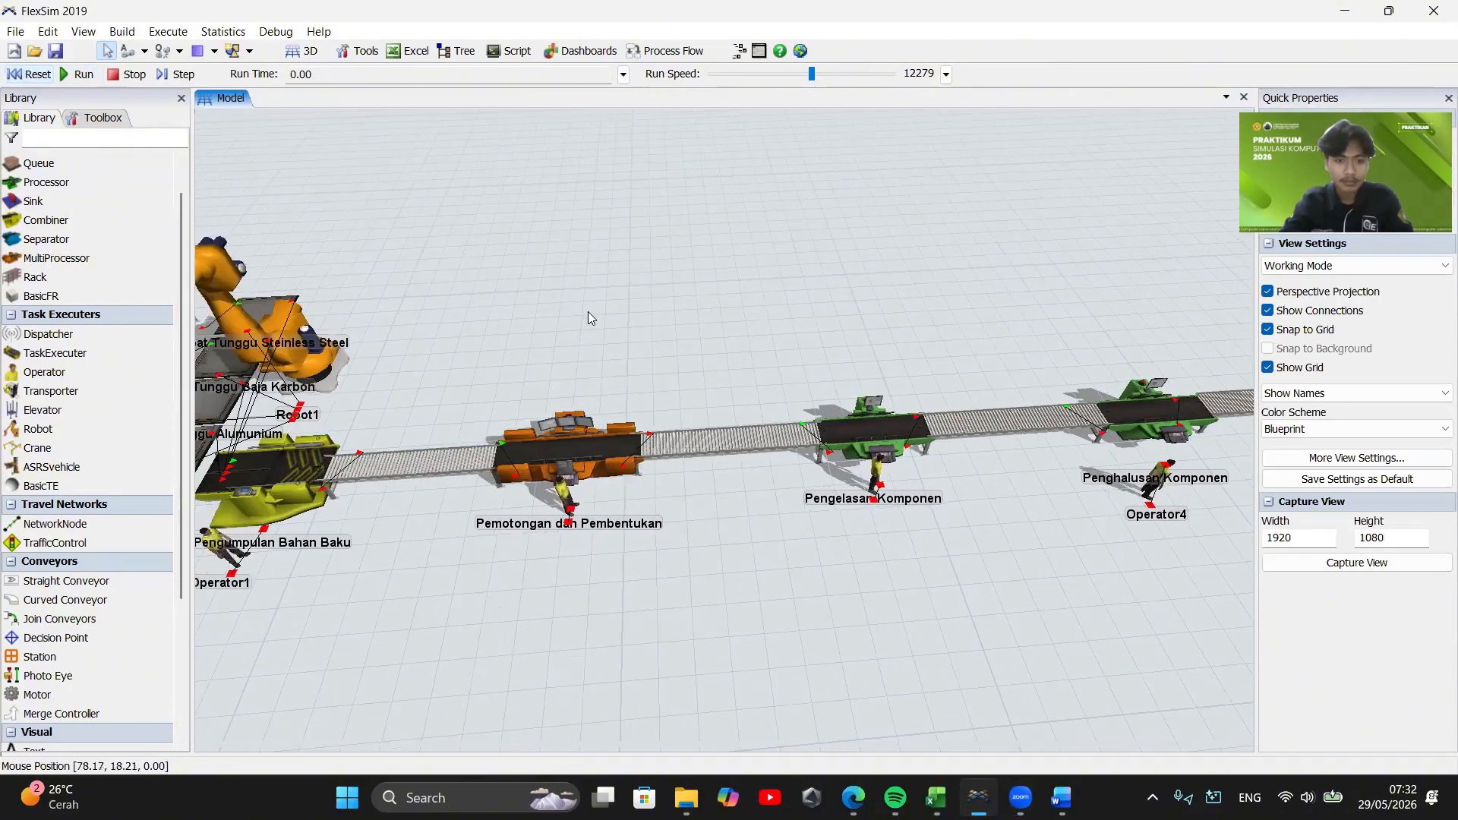
Disconnect Pemotongan dan Pembentukan from both its incoming and outgoing conveyors, and reconnect incoming conveyor, machine and outgoing conveyor in flow order
click(576, 449)
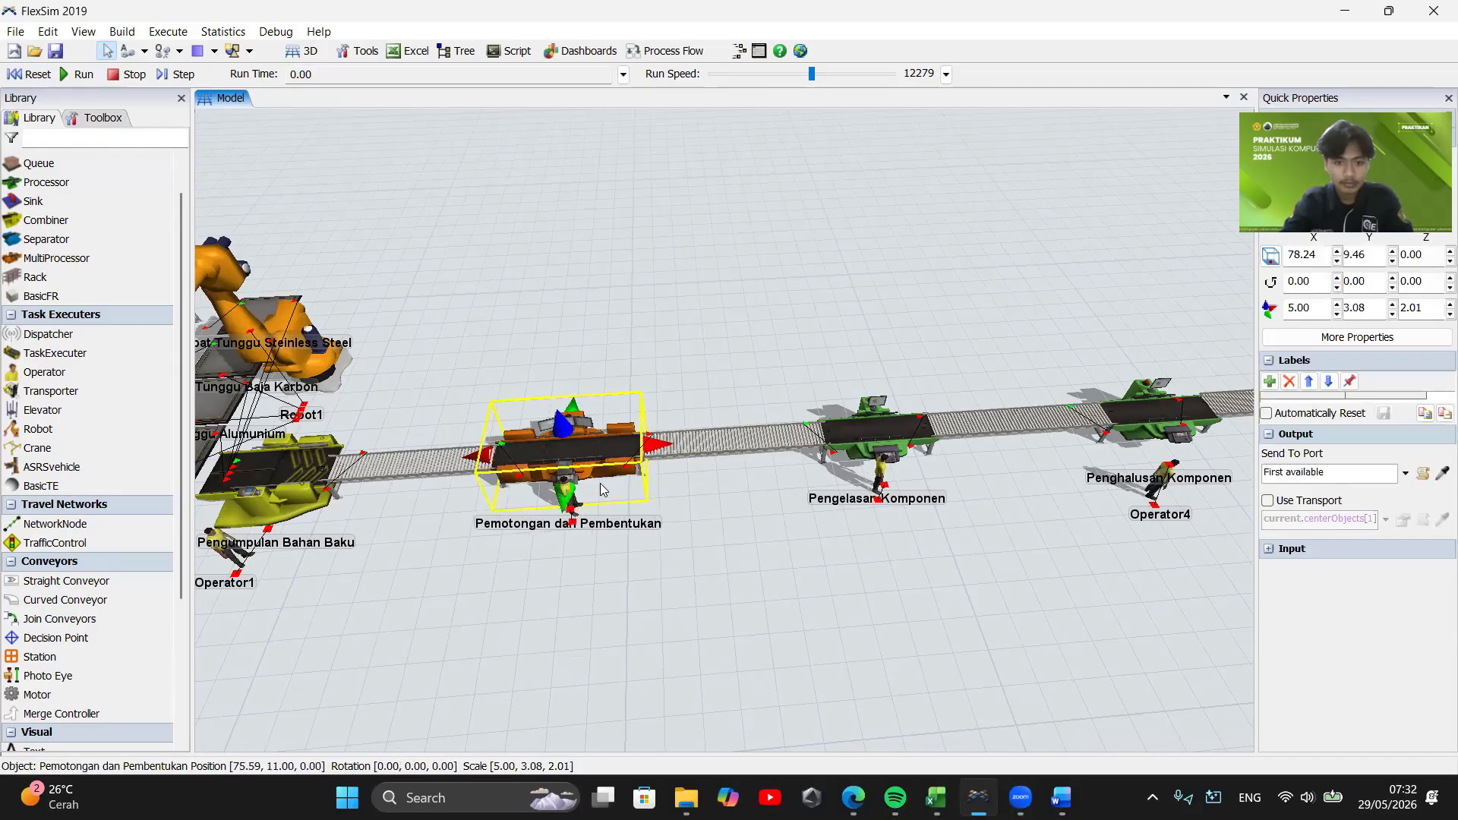
scroll(632, 594, up, 5)
key(q)
click(345, 540)
click(480, 530)
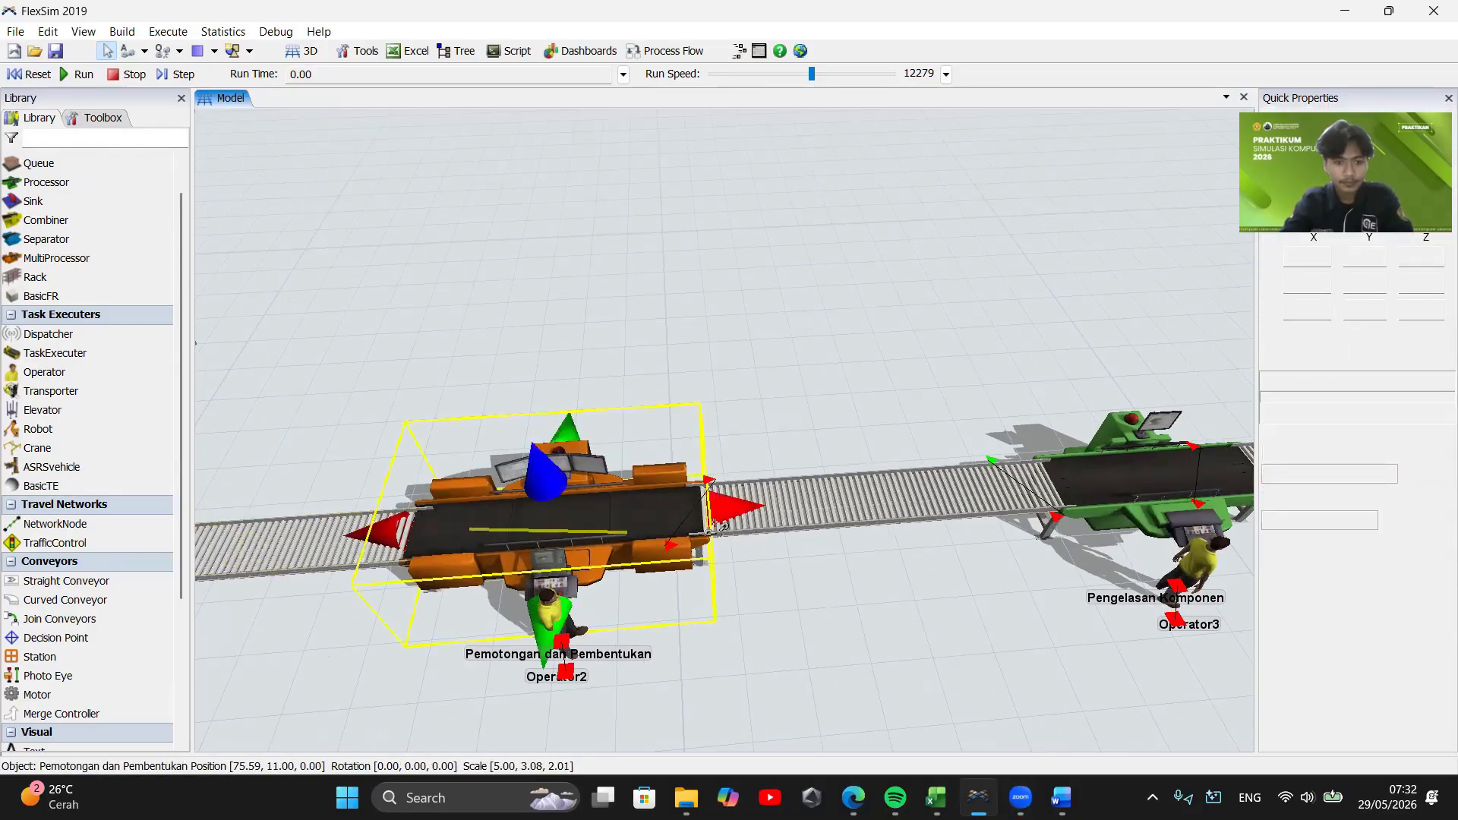
click(787, 513)
drag(798, 563, 677, 566)
key(a)
click(342, 562)
click(505, 556)
click(738, 543)
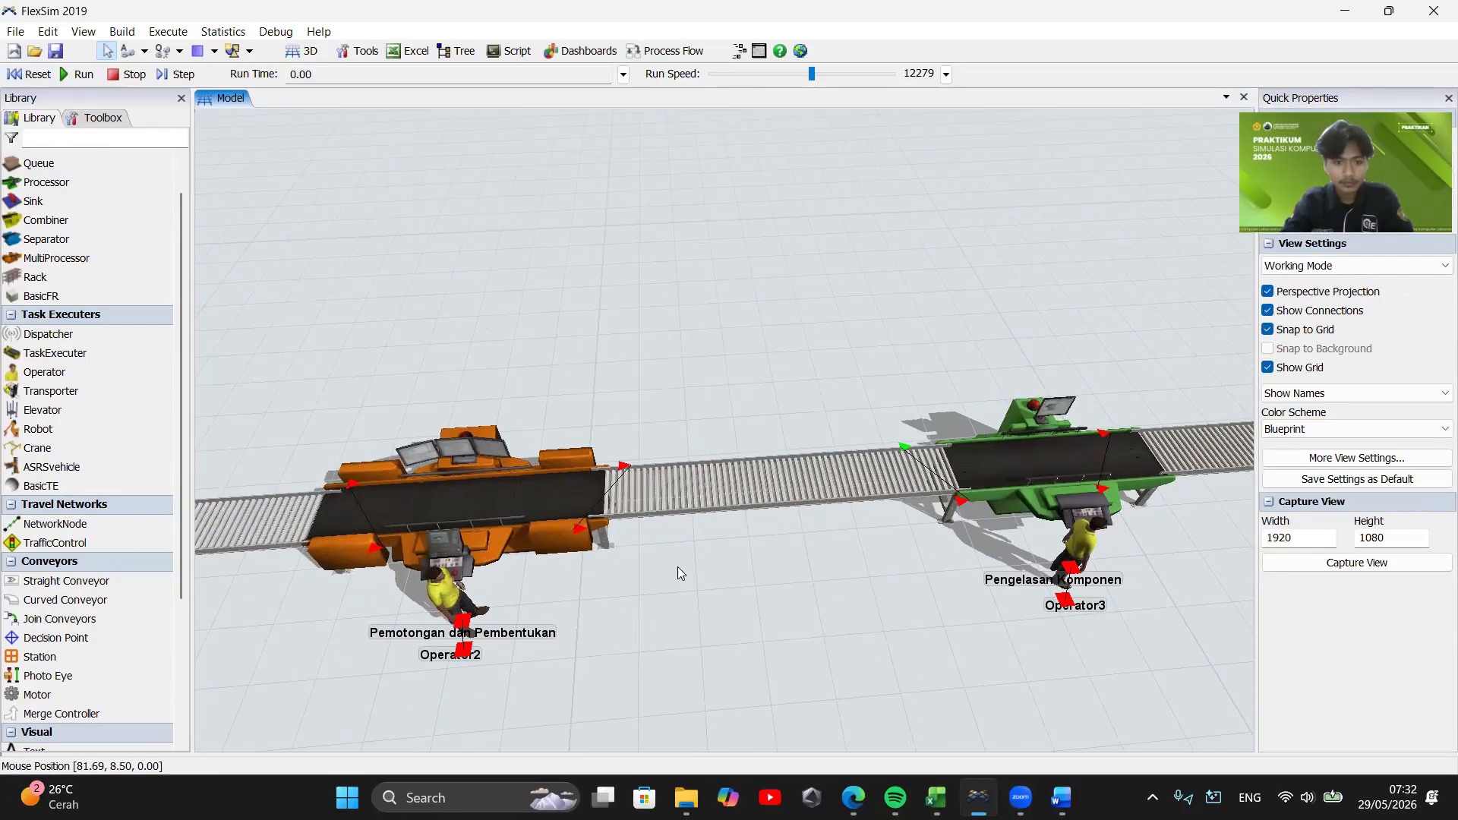
Run the simulation to check whether material passes from the incoming conveyor into Pemotongan dan Pembentukan, and reset the model
click(68, 73)
drag(702, 346, 97, 109)
drag(785, 344, 702, 347)
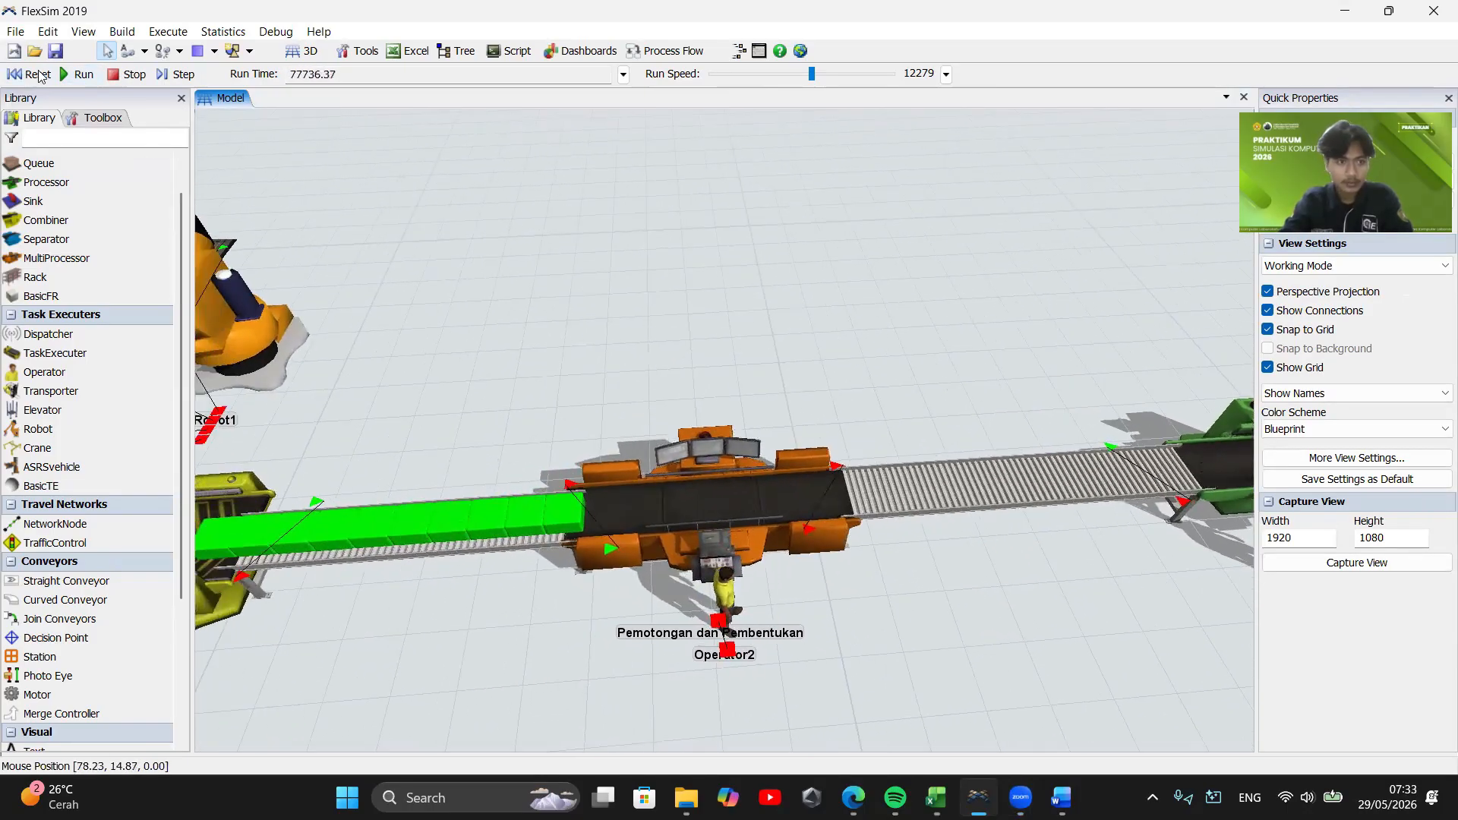
click(37, 73)
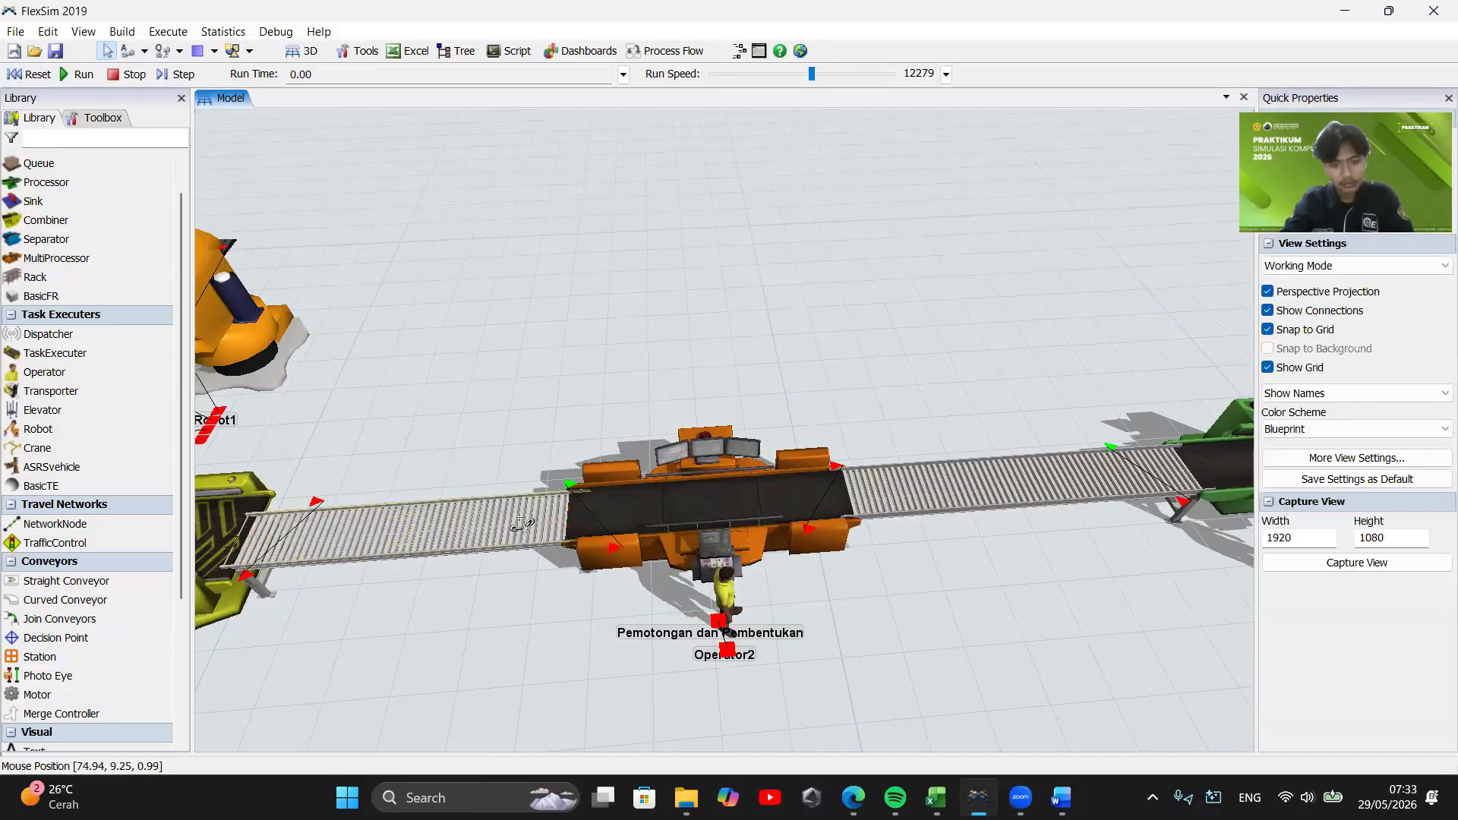
Redo the connections from the incoming conveyor to Pemotongan dan Pembentukan and from the machine to its outgoing conveyor
click(652, 526)
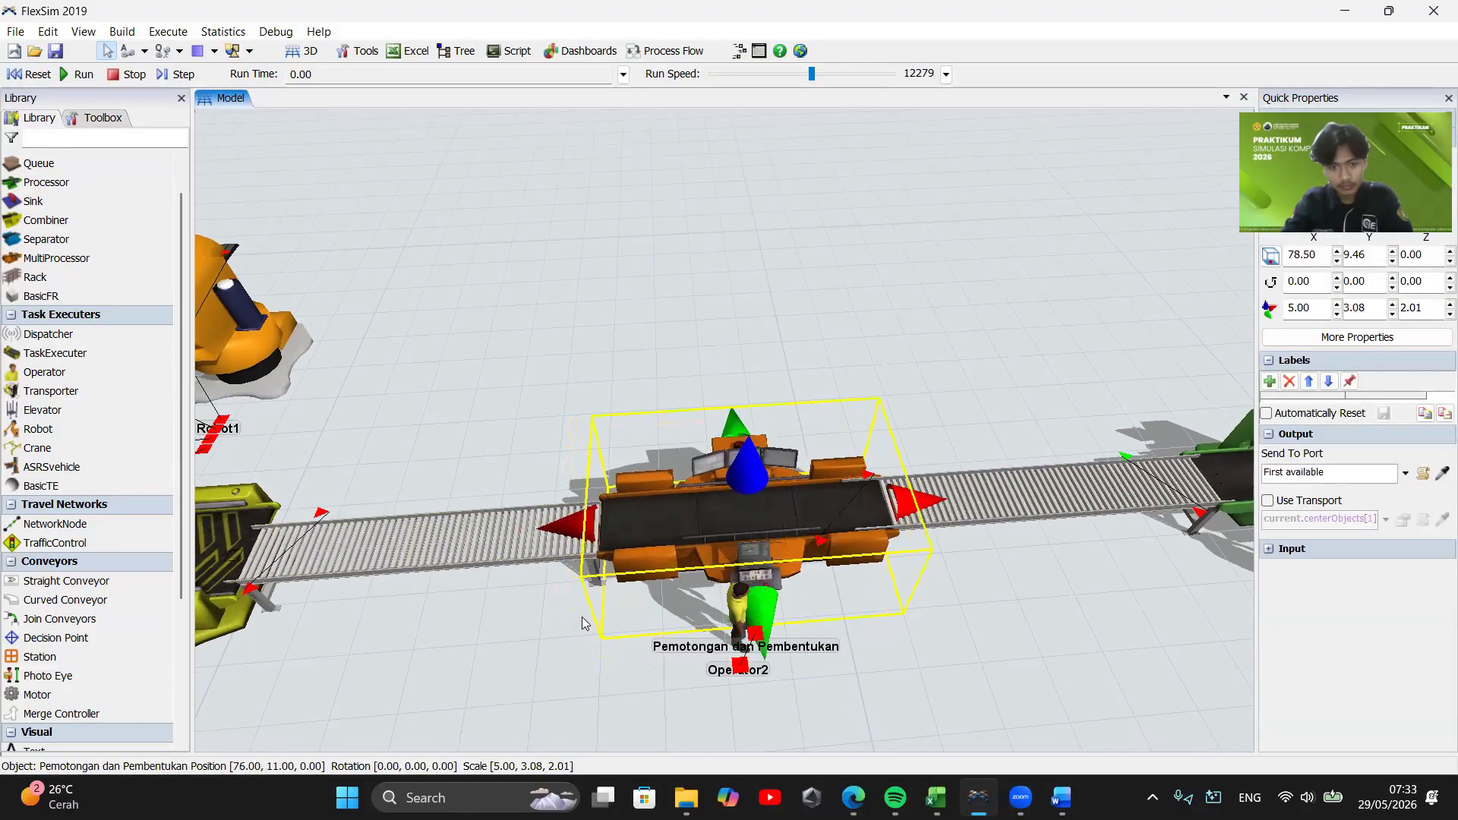
drag(934, 502, 820, 510)
click(821, 510)
drag(723, 501, 752, 496)
click(718, 501)
drag(607, 411, 623, 524)
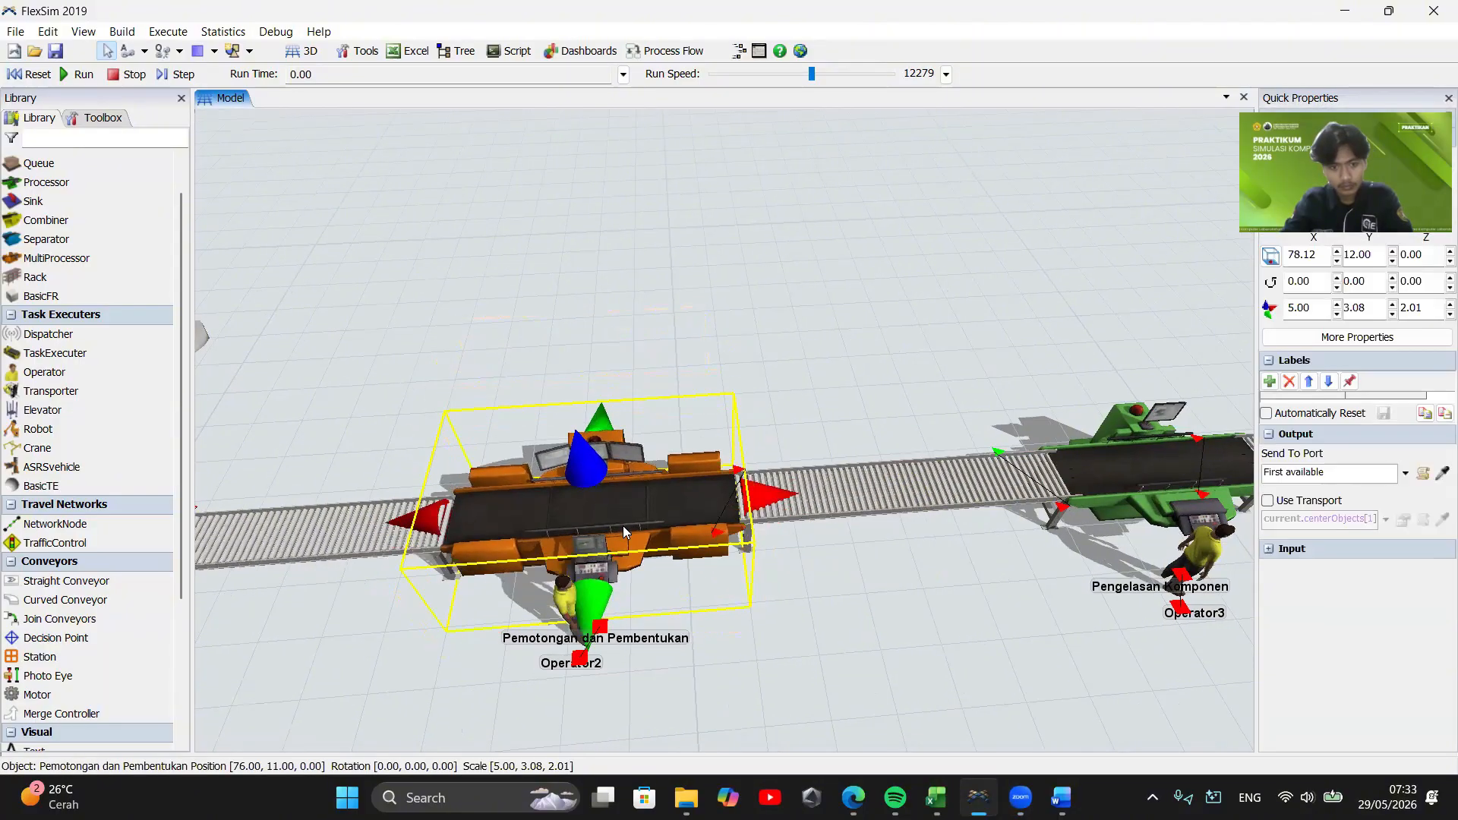
drag(759, 556, 720, 582)
click(731, 547)
drag(722, 531, 717, 533)
drag(718, 590, 782, 607)
drag(434, 568, 560, 569)
drag(282, 322, 377, 284)
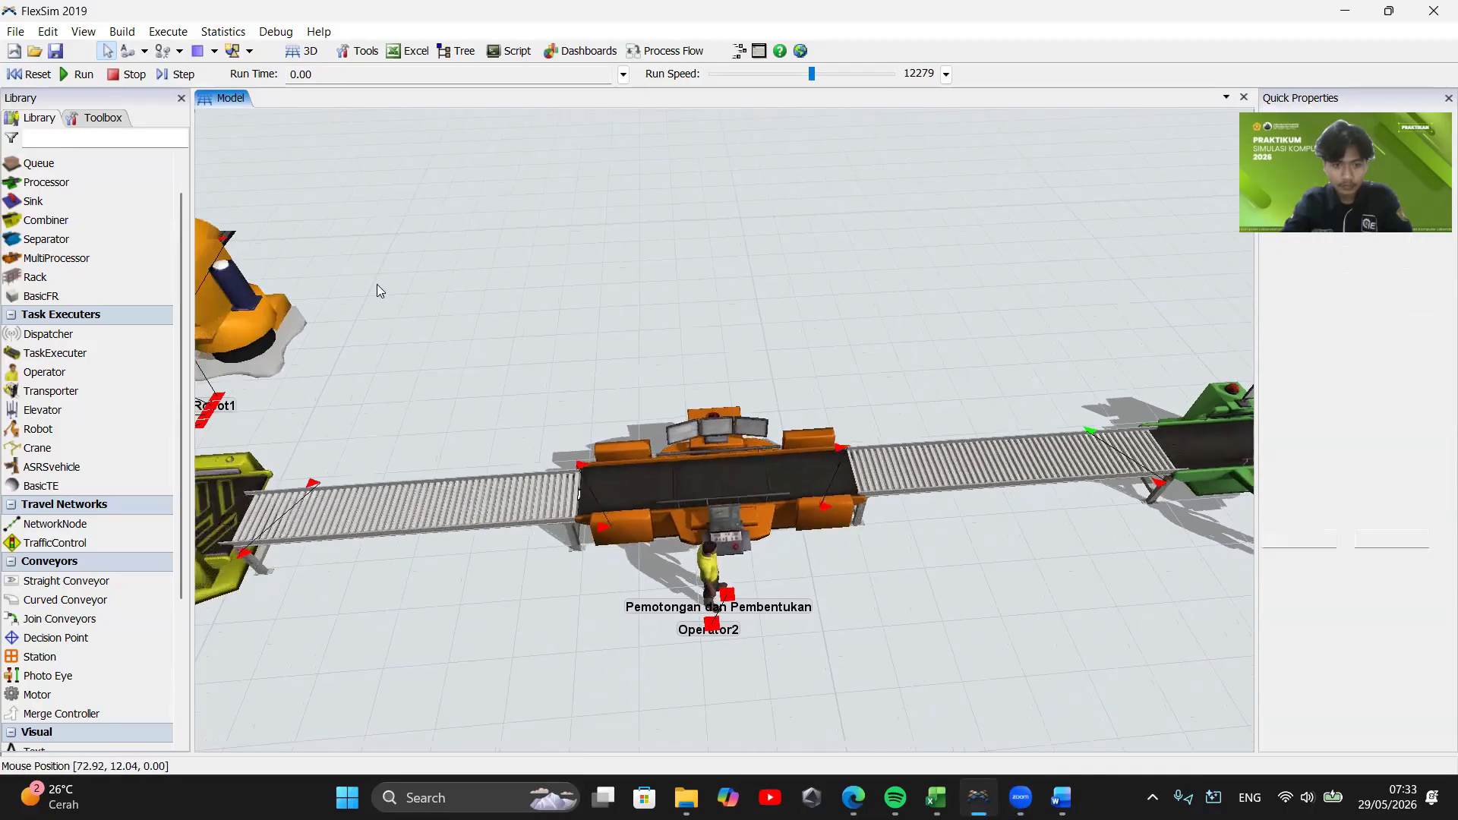
Test the redone Pemotongan dan Pembentukan connections with a short simulation run, and reset the model
click(65, 74)
click(29, 74)
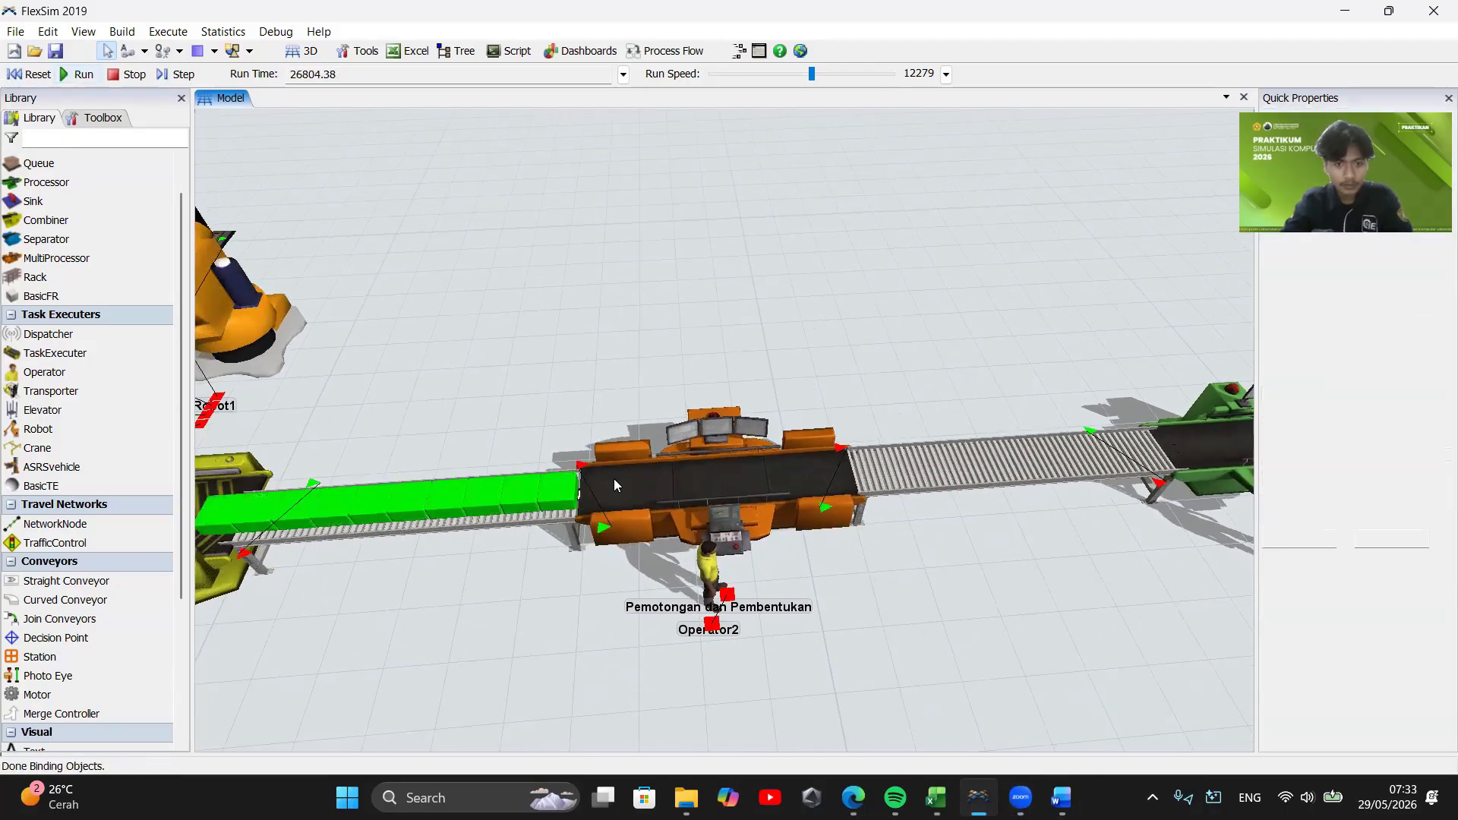
click(676, 517)
drag(974, 479, 873, 711)
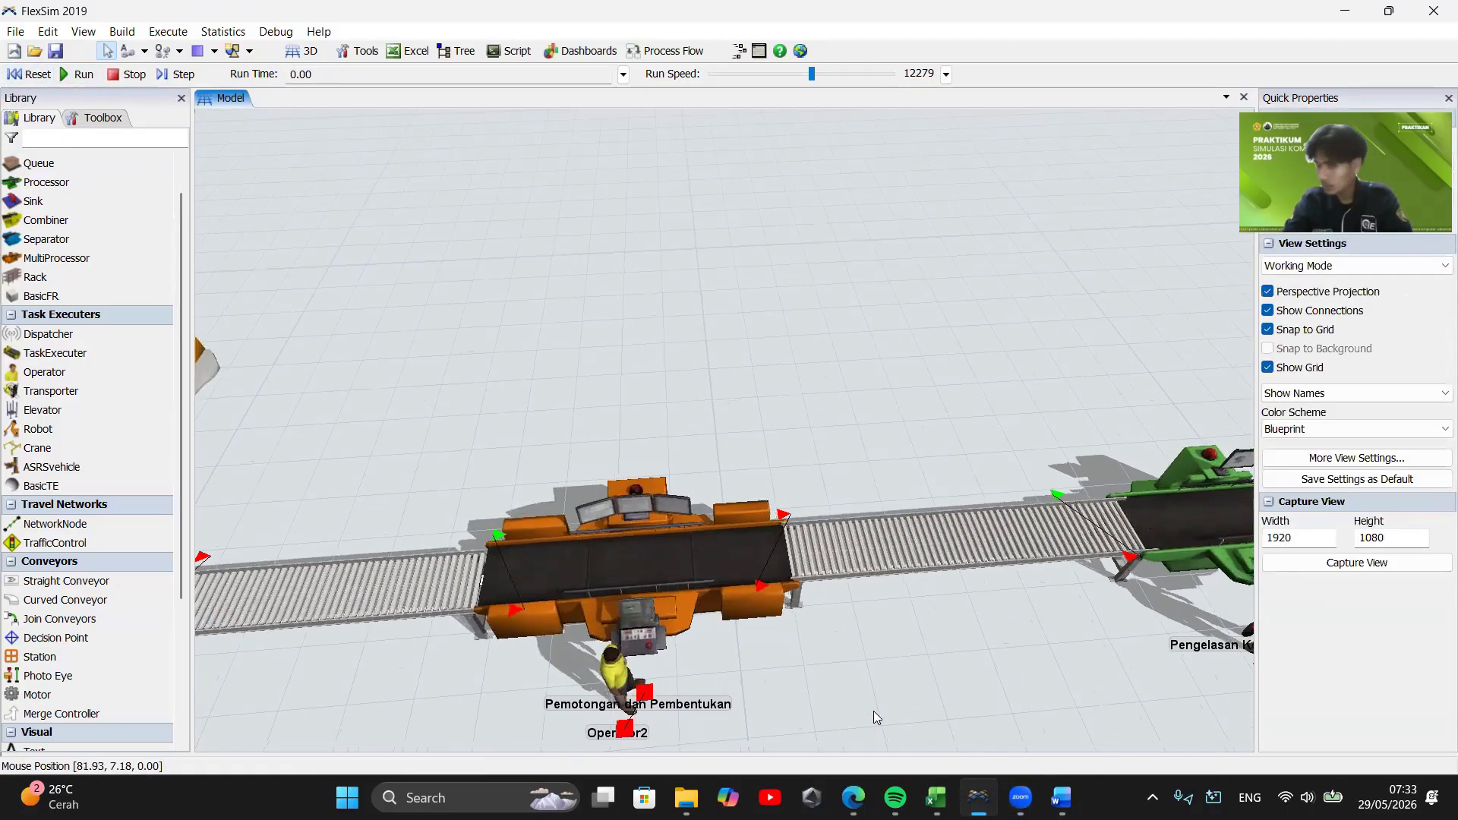
Shift the Pemotongan dan Pembentukan machine slightly towards its incoming conveyor, and check the entry transfer of its outgoing conveyor
click(549, 601)
drag(543, 611, 530, 611)
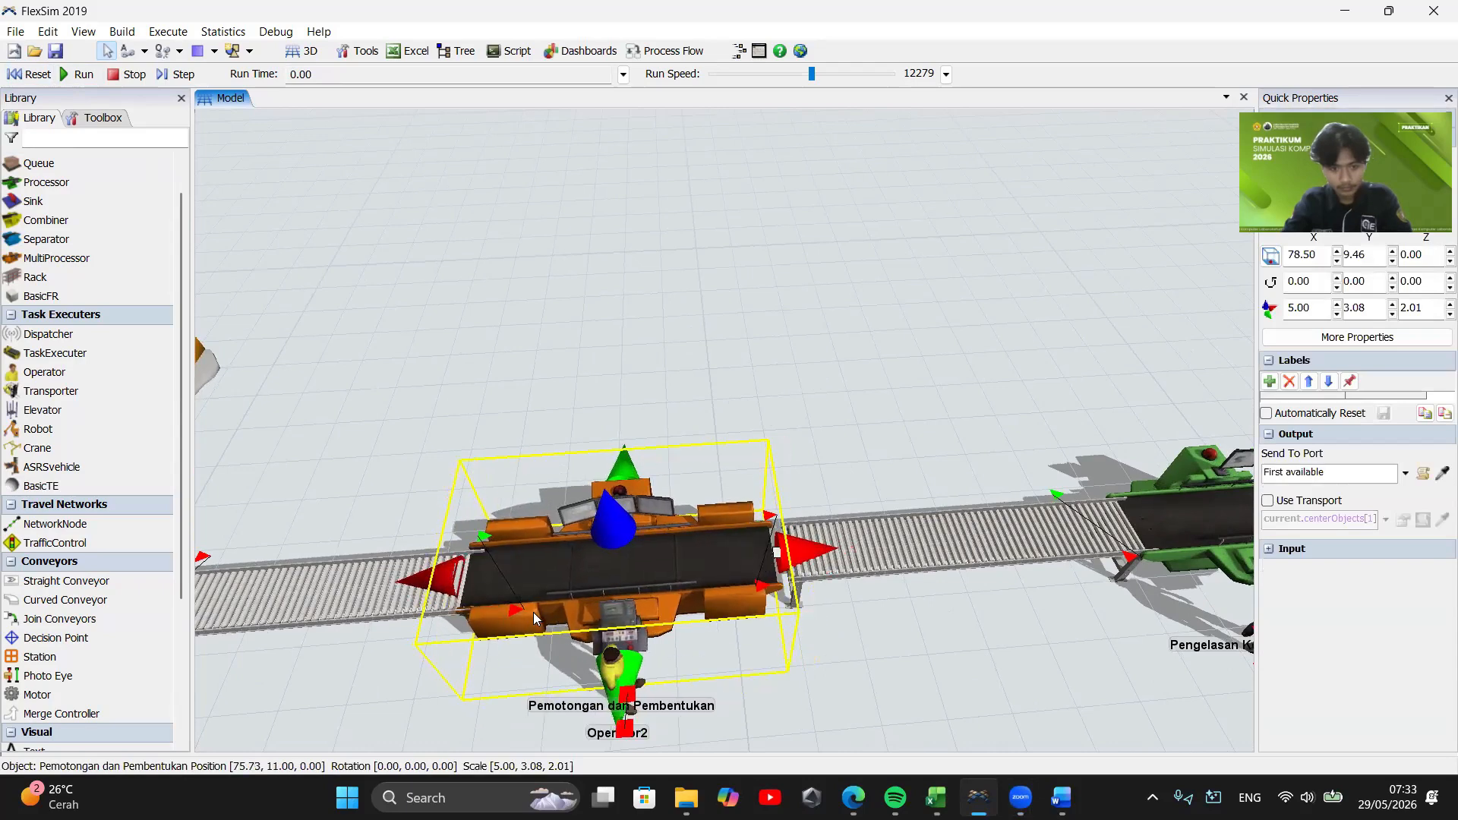
click(795, 562)
drag(795, 562, 742, 554)
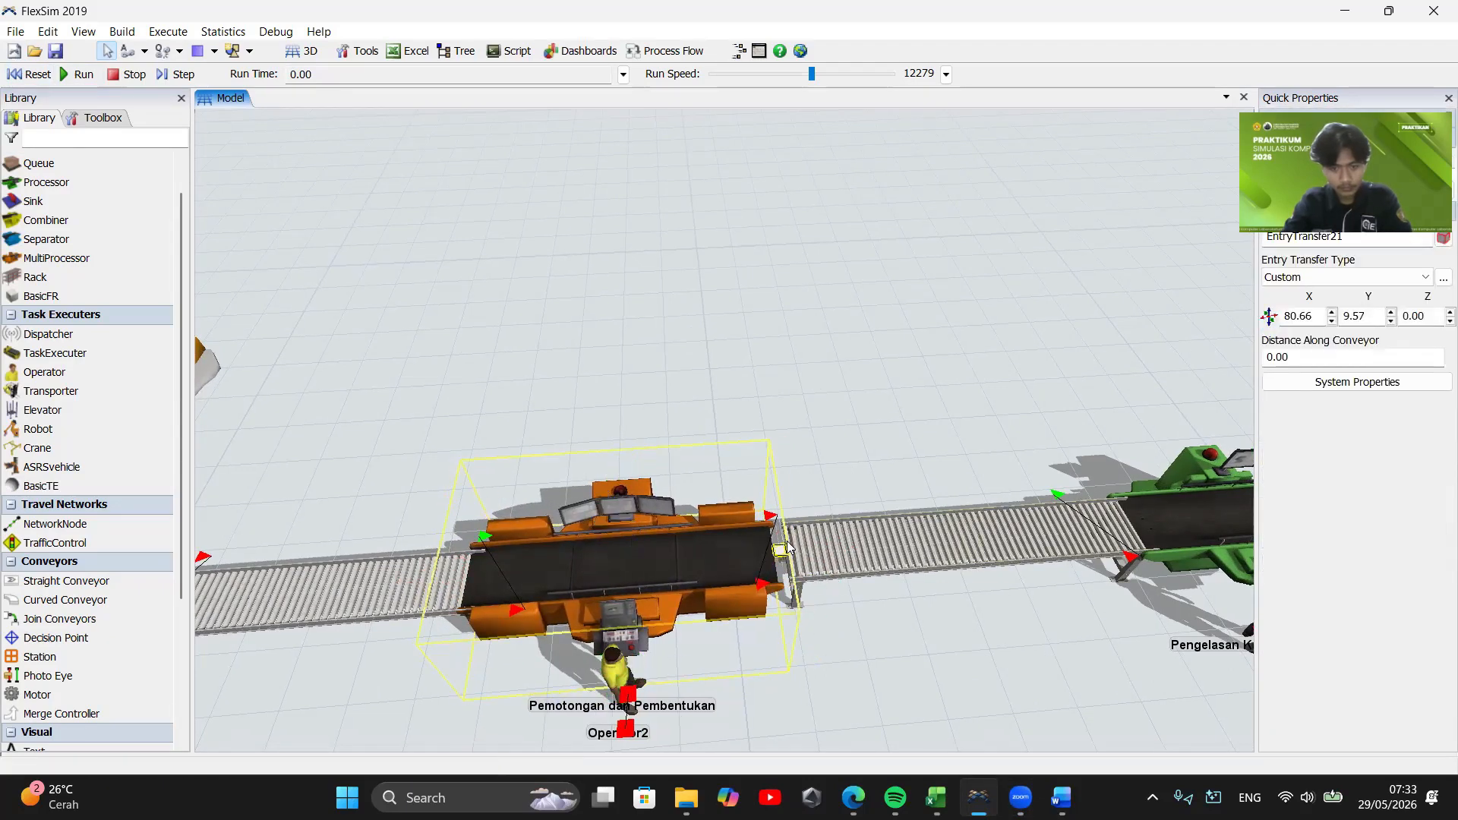
click(836, 544)
drag(878, 596, 822, 590)
Run the simulation to follow the flow from Pemotongan dan Pembentukan to the five press branches, and reset the model
click(38, 74)
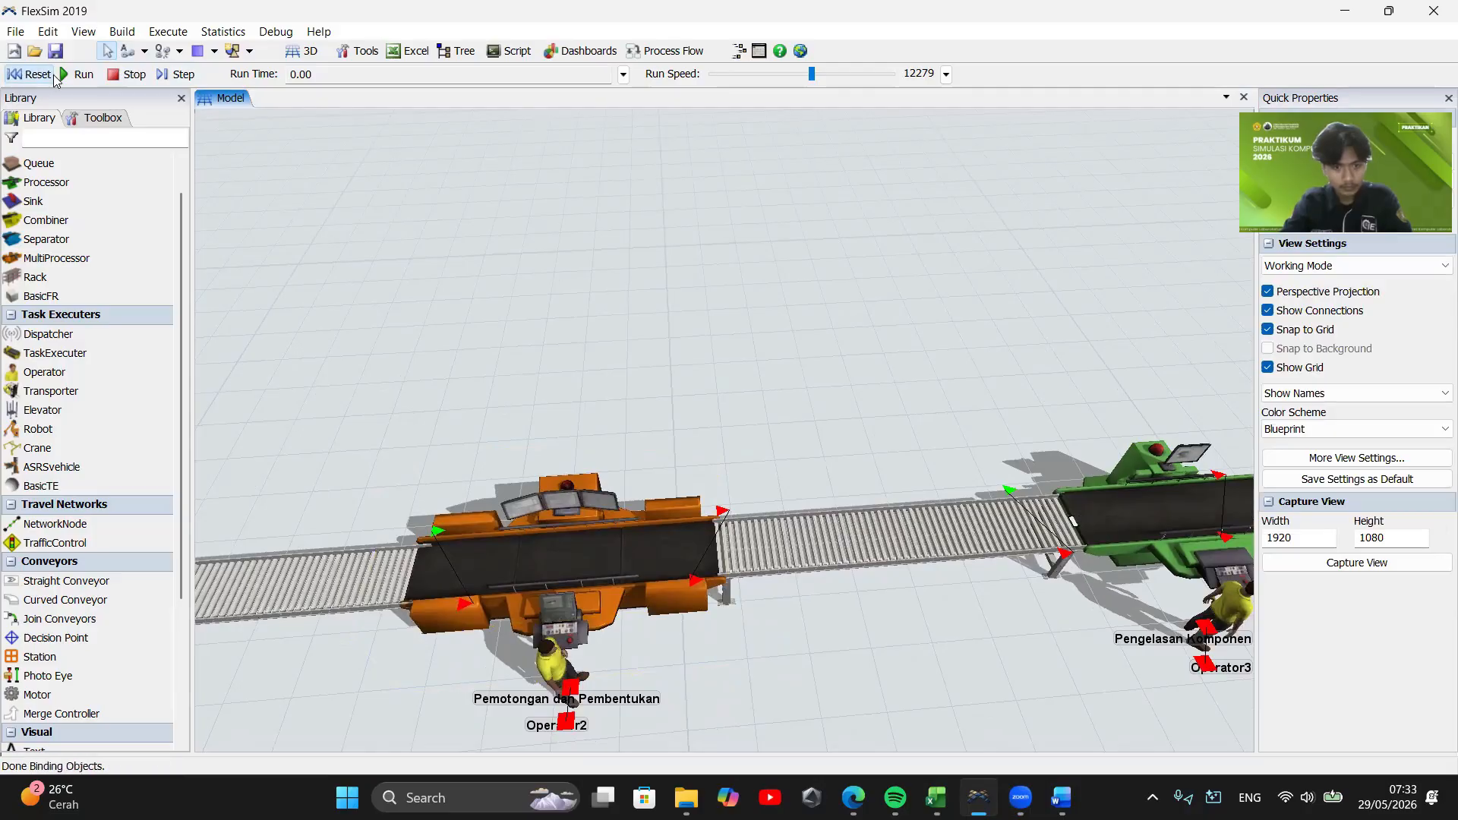
click(79, 73)
scroll(686, 415, down, 7)
drag(685, 415, 636, 378)
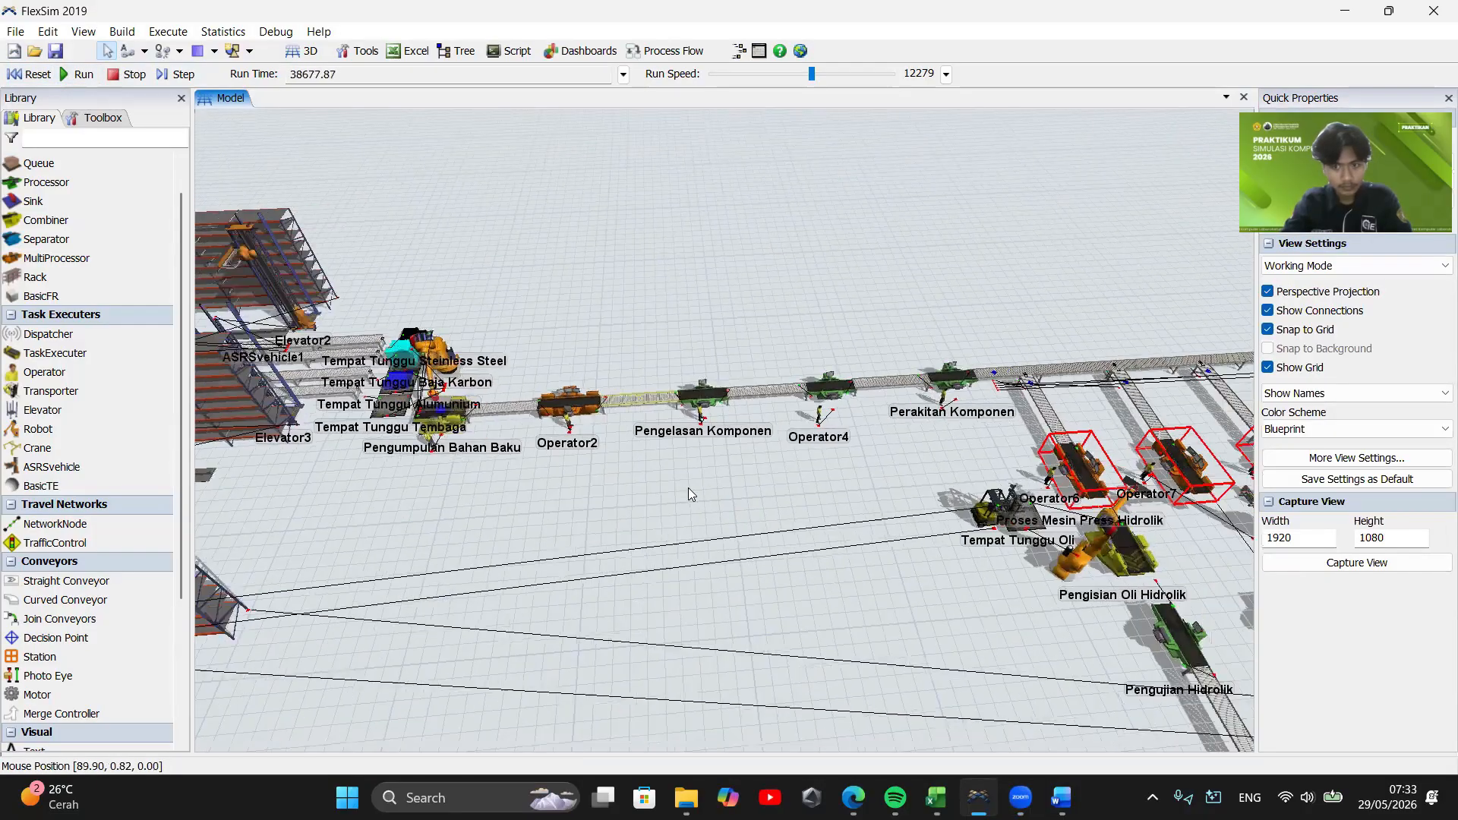
drag(688, 488, 255, 583)
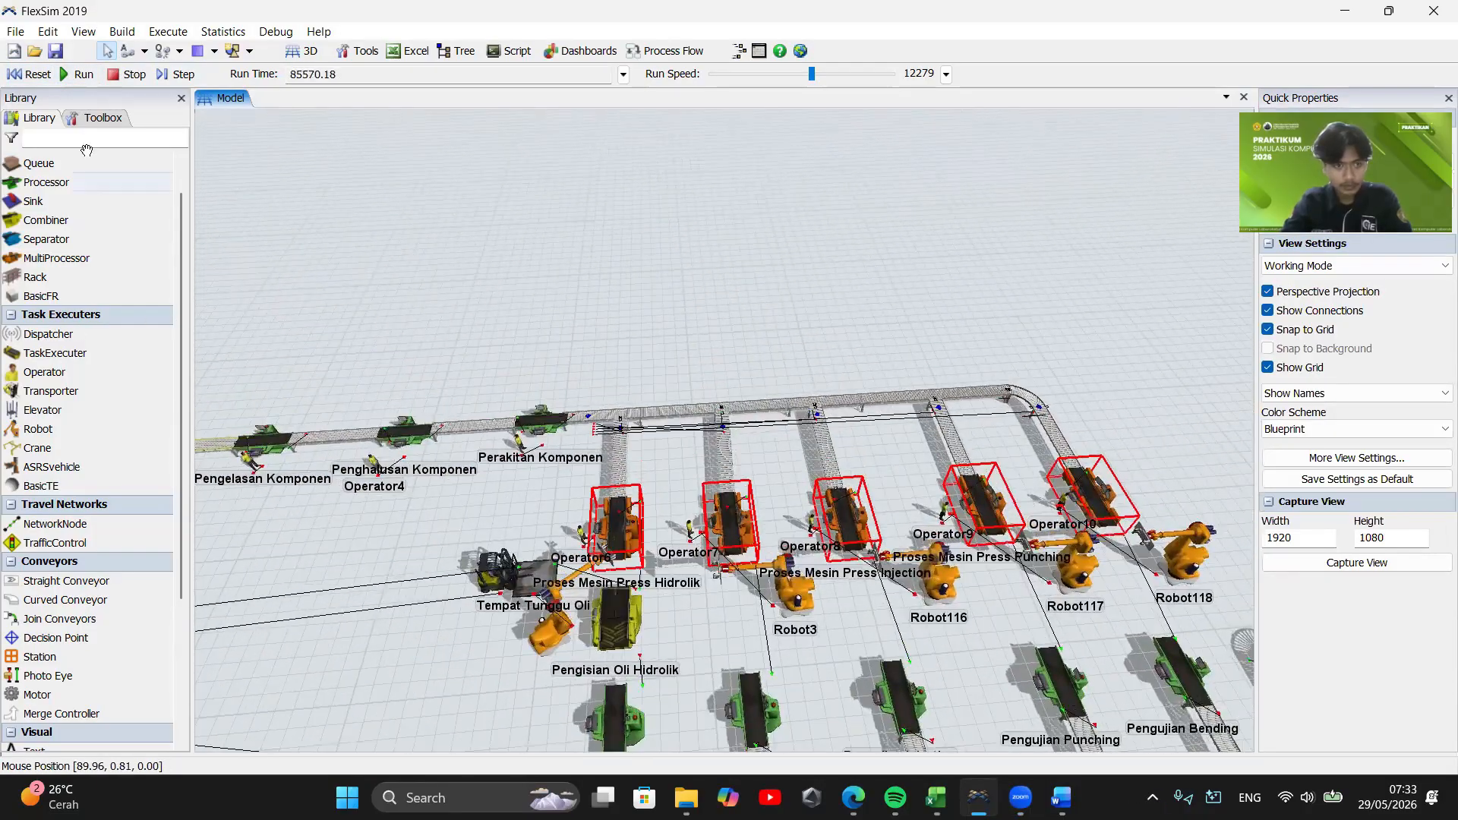
click(29, 74)
Deselect all five orange press-process machines at the ends of the branch conveyors
scroll(685, 499, up, 5)
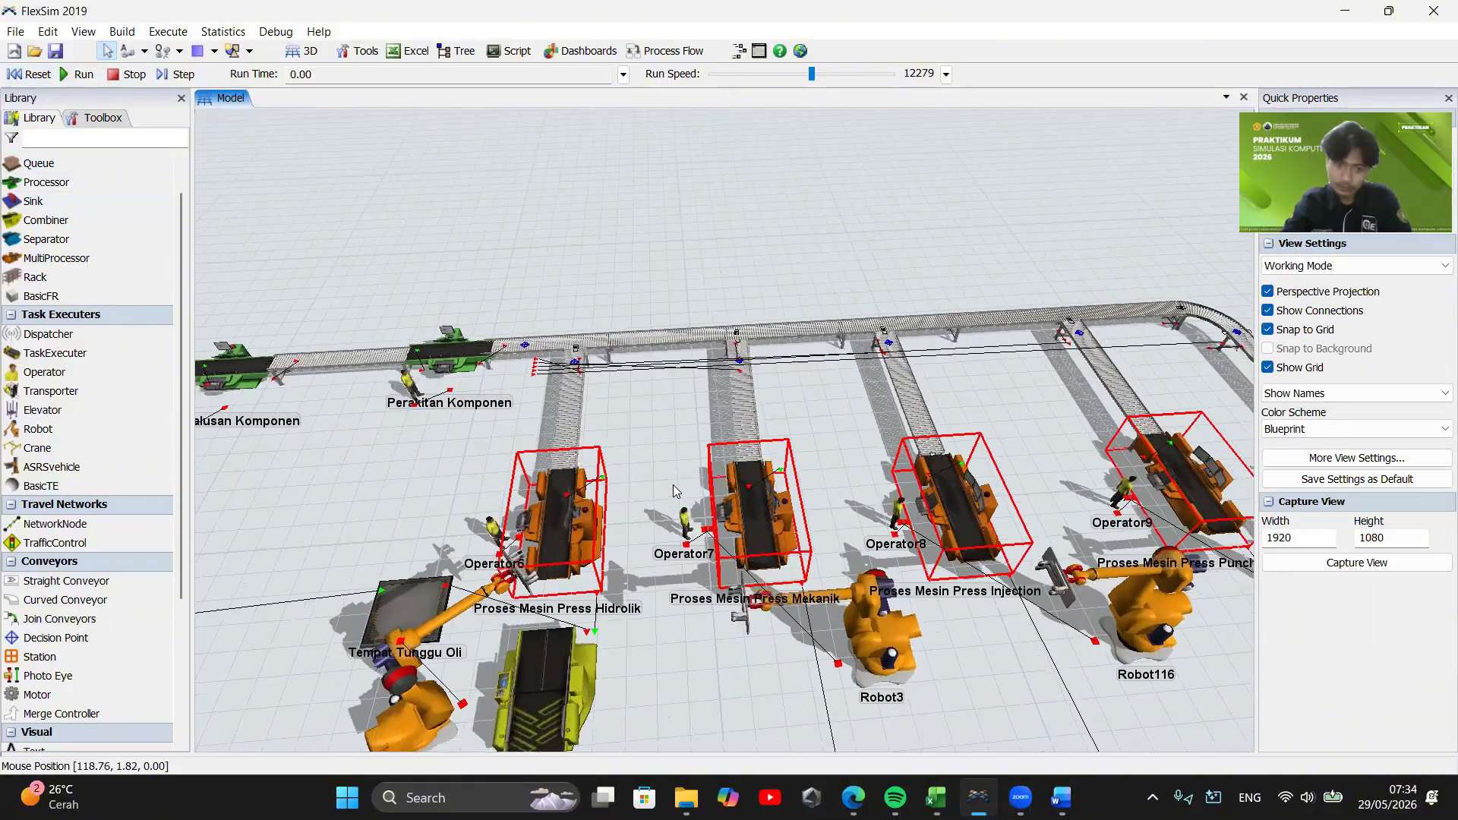
ctrl+click(563, 525)
ctrl+click(756, 501)
ctrl+click(962, 502)
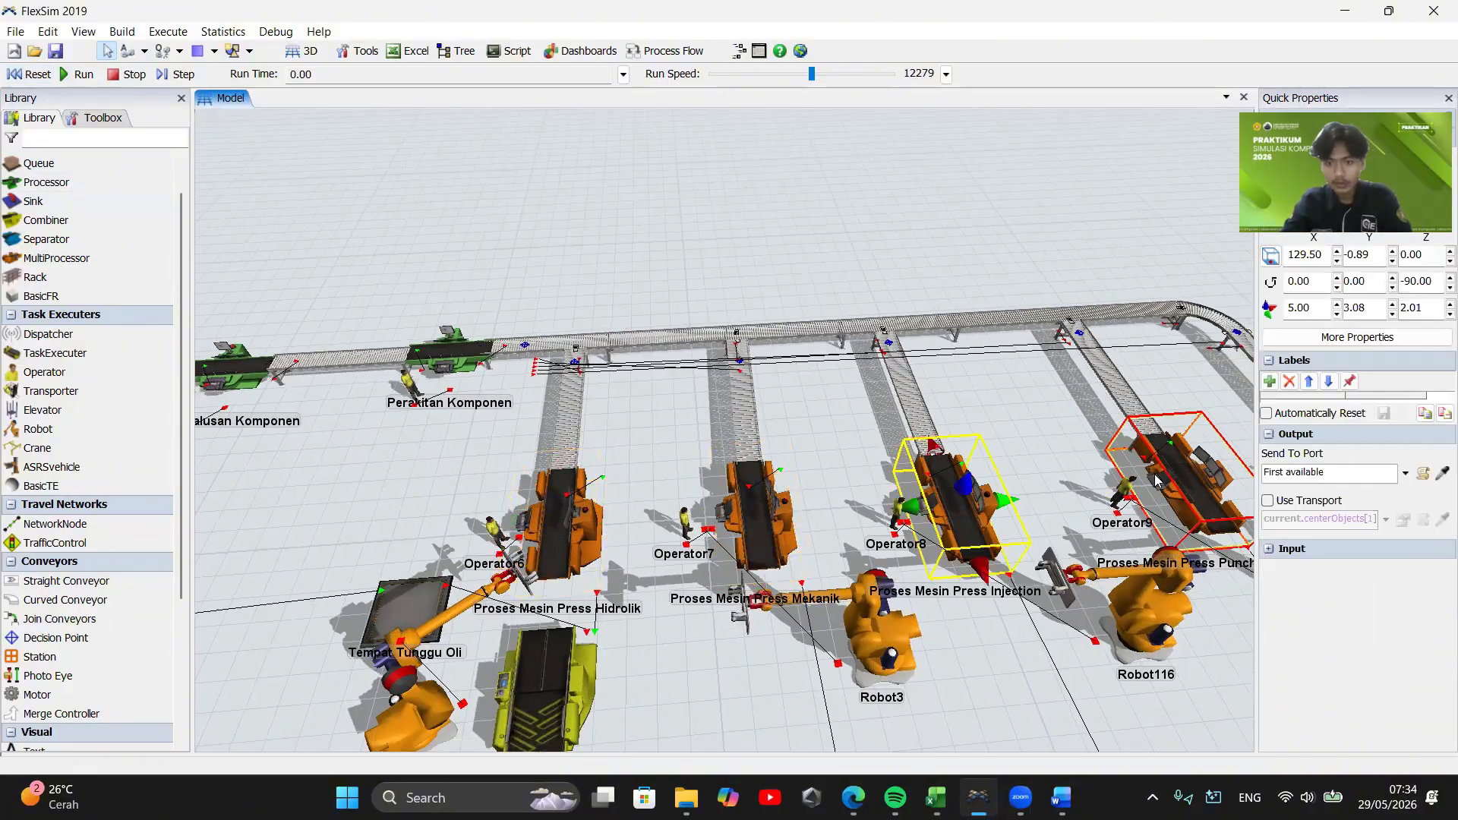
ctrl+click(853, 483)
drag(1071, 456, 819, 446)
ctrl+click(1041, 471)
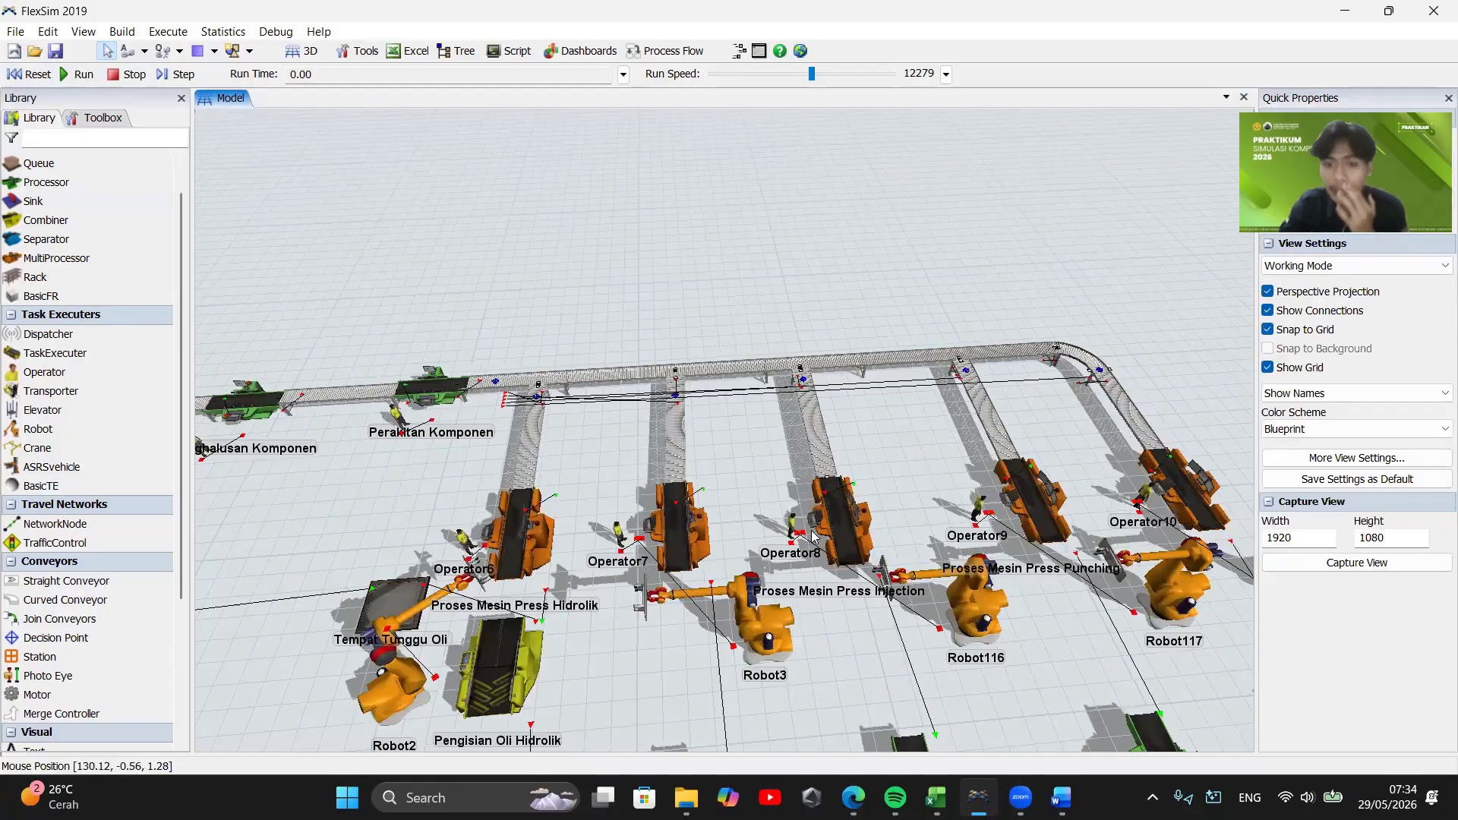
Disconnect Proses Mesin Press Hidrolik from Pengisian Oli Hidrolik, and the Press Mekanik and Press Injection machines from their Pengujian machines
key(q)
click(507, 559)
click(497, 667)
drag(687, 641, 681, 574)
key(q)
click(670, 480)
click(680, 682)
click(824, 465)
click(893, 680)
Disconnect Proses Mesin Press Punching from Pengujian Punching, and Proses Mesin Press Bending from Pengujian Bending
click(1003, 445)
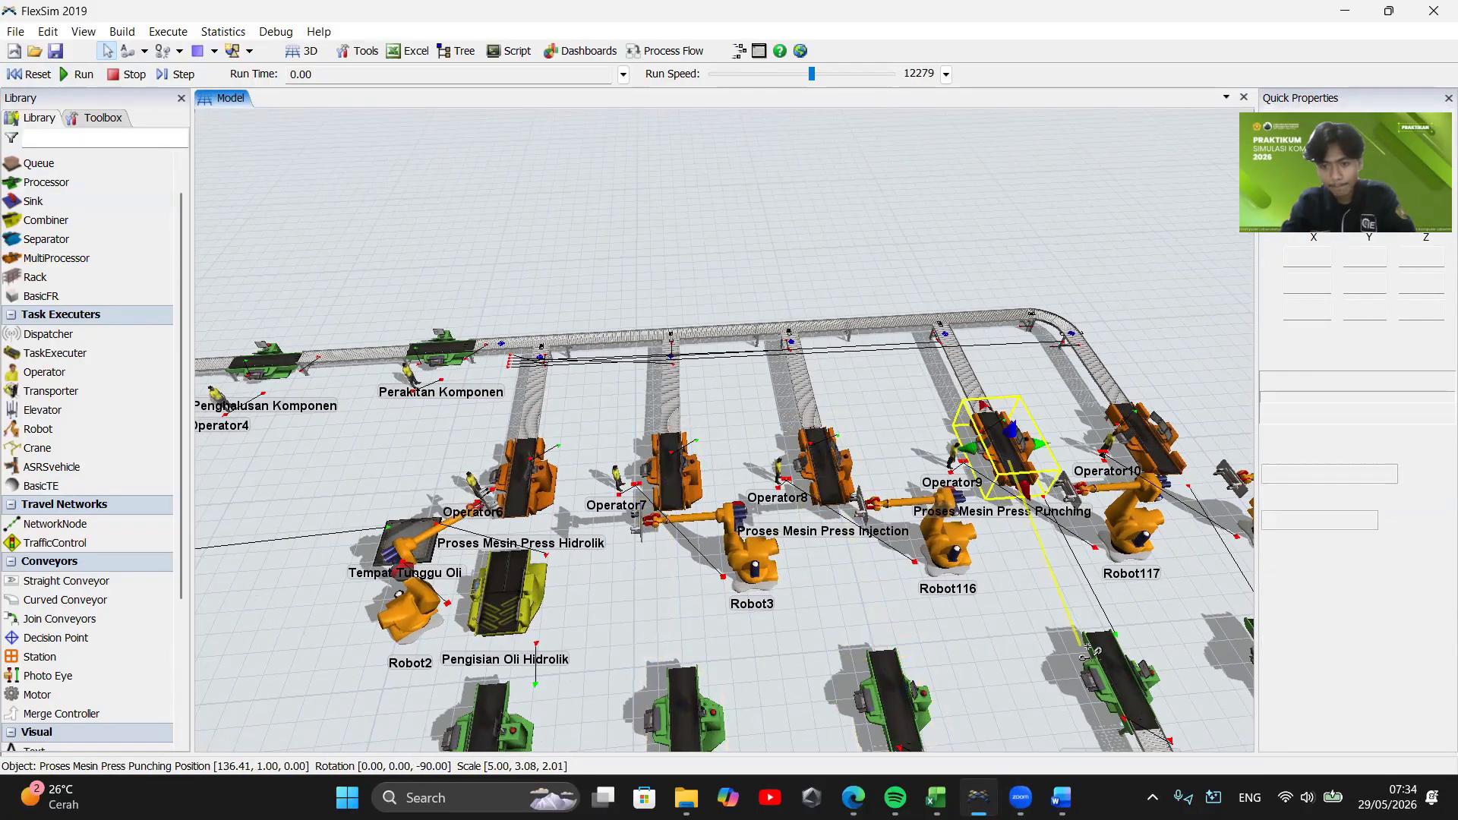
click(1109, 669)
drag(1017, 612, 910, 623)
key(q)
click(1050, 436)
click(1162, 669)
drag(796, 635, 895, 655)
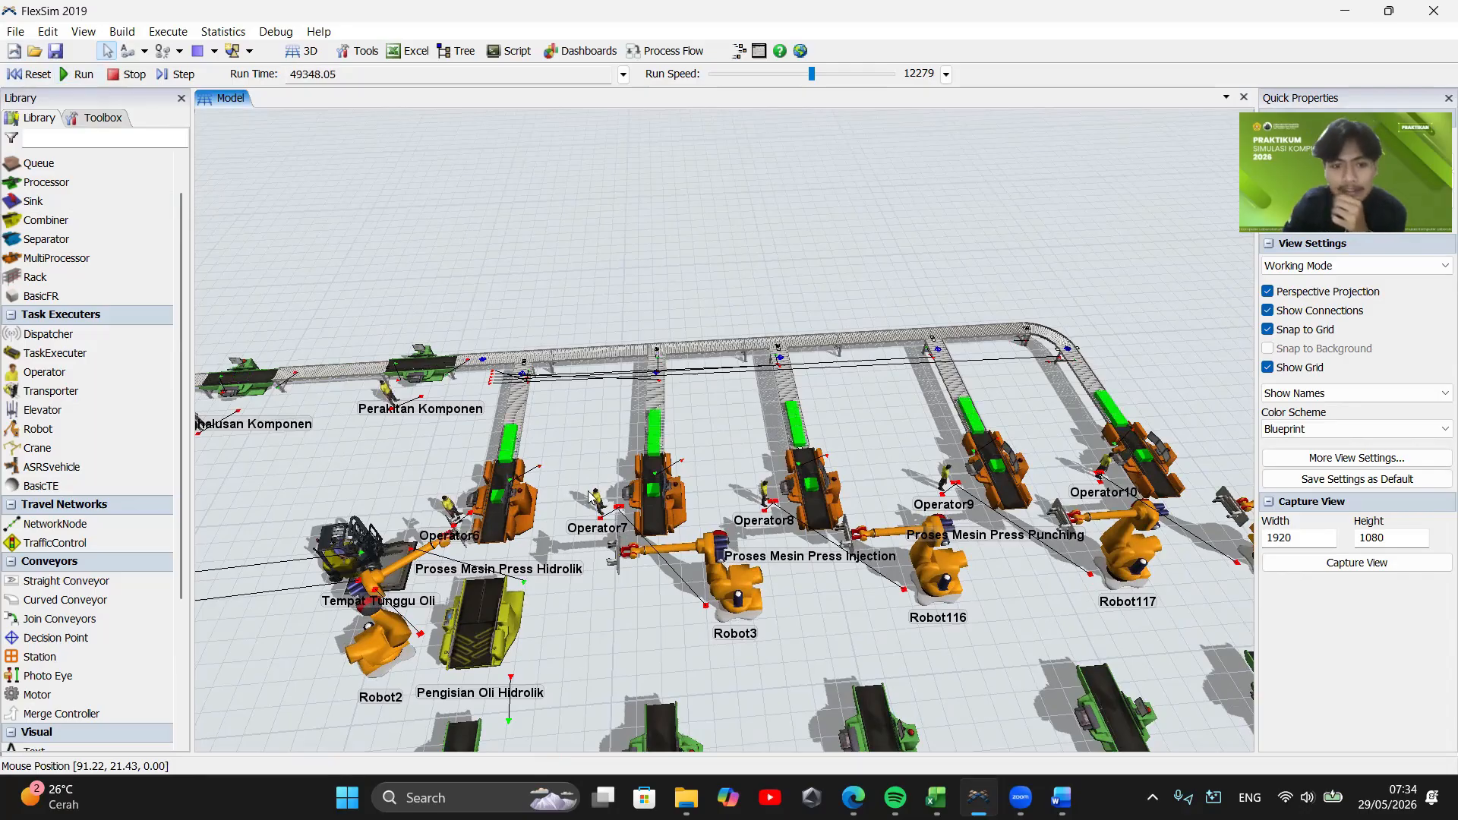
Run the simulation to check how material is distributed over the five branch conveyors and press machines, and reset the model
drag(593, 419, 519, 599)
drag(797, 345, 1123, 279)
drag(611, 514, 399, 506)
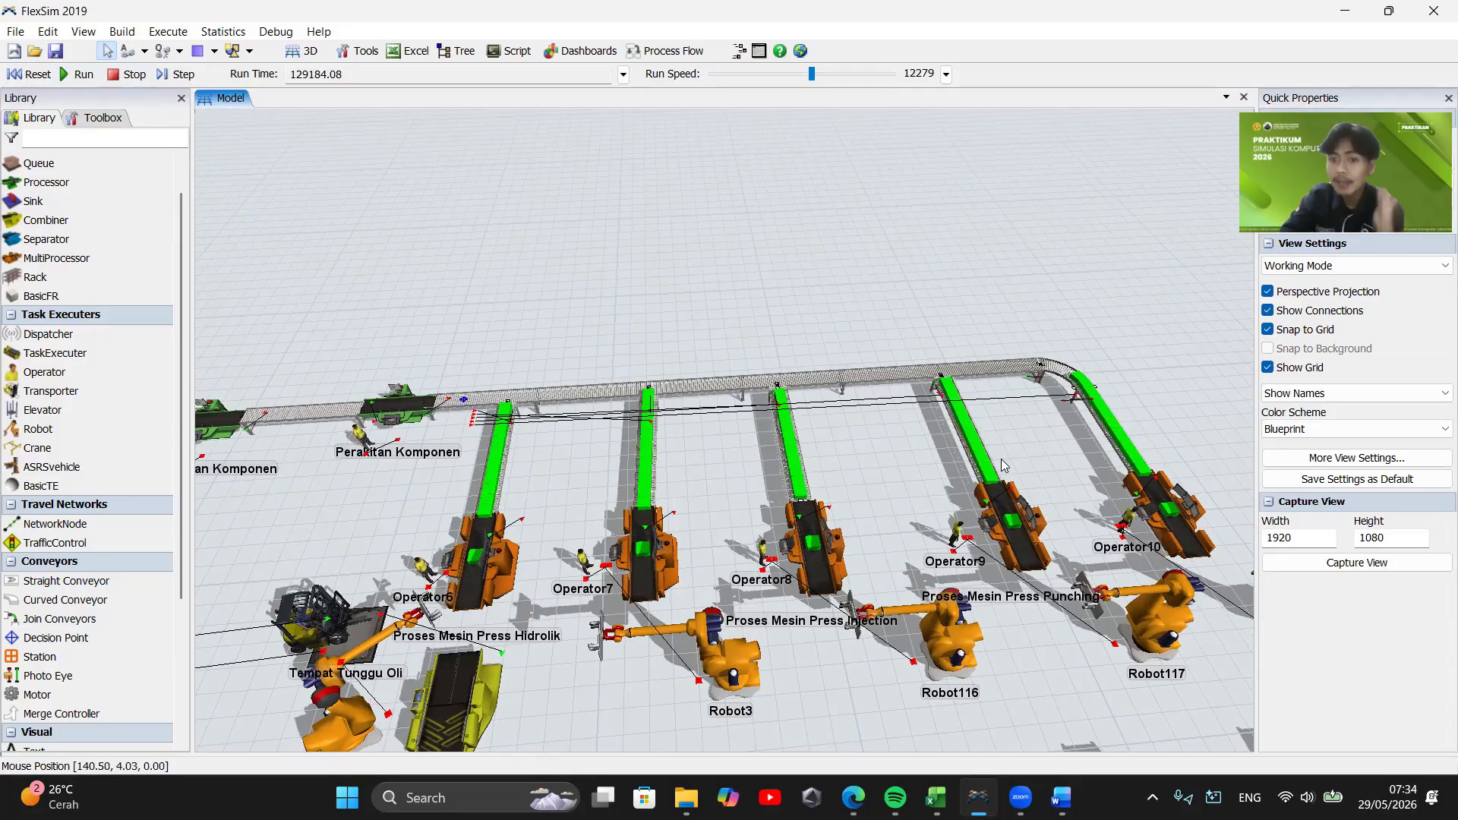
drag(906, 471, 758, 398)
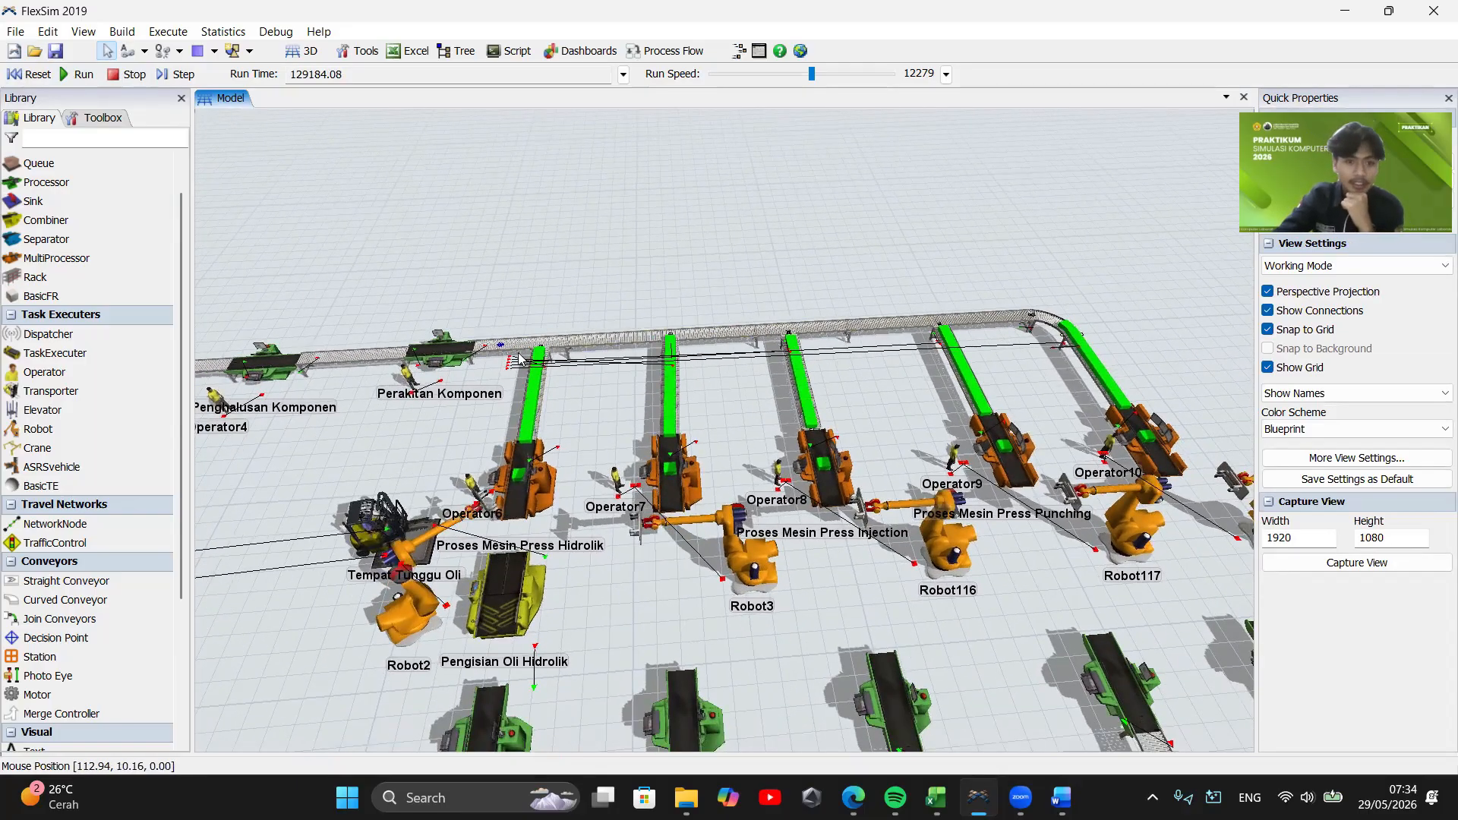
scroll(599, 261, down, 2)
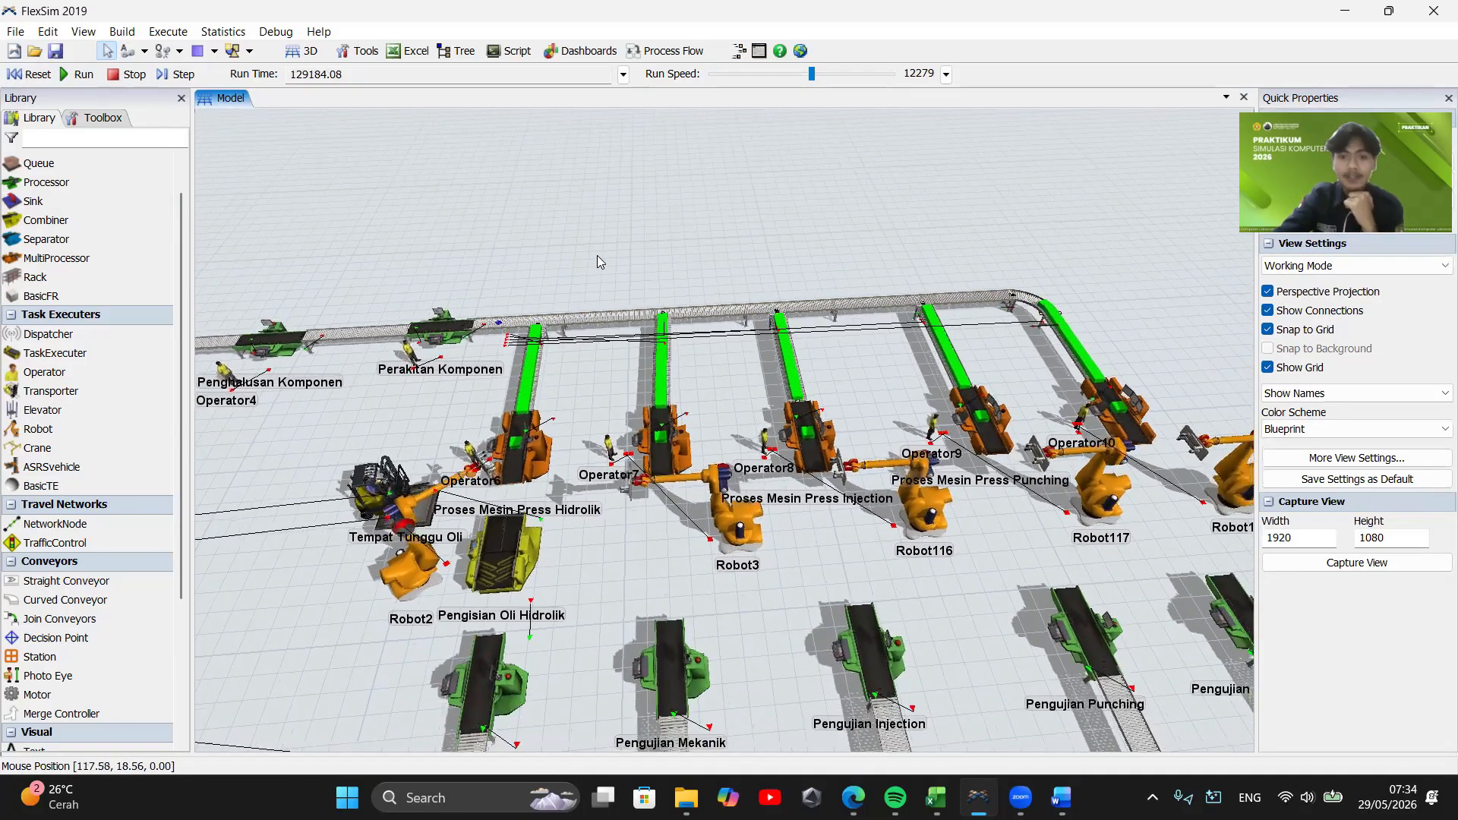
click(31, 79)
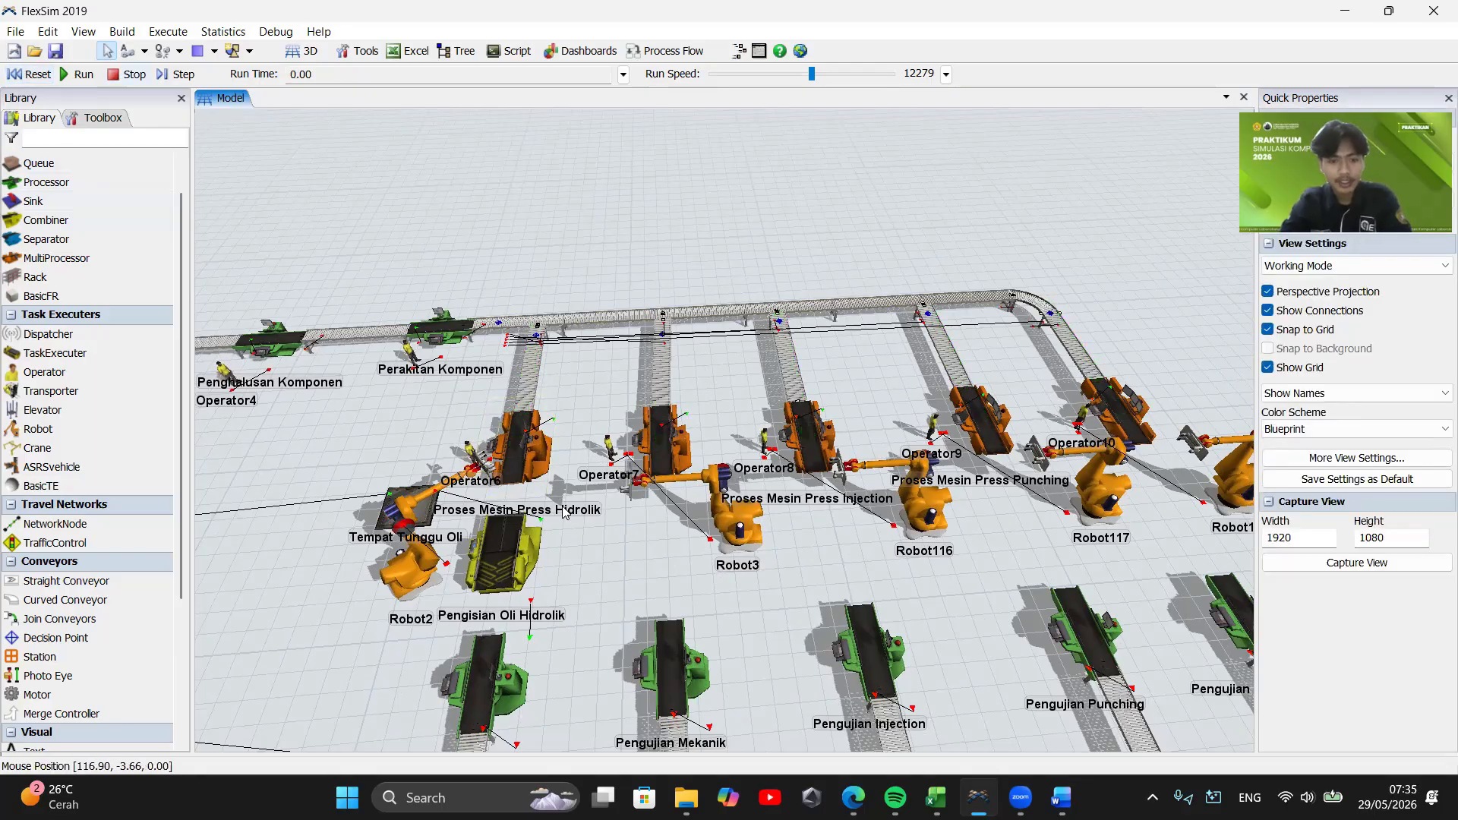
Reconnect Proses Mesin Press Hidrolik to Pengisian Oli Hidrolik, and remove the extra link from Pengisian Oli Hidrolik to Pengujian Hidrolik
key(a)
click(522, 448)
click(508, 553)
click(498, 650)
drag(604, 600, 550, 505)
key(q)
click(504, 588)
click(502, 675)
Connect the Press Mekanik, Injection, Punching and Bending machines to their corresponding Pengujian machines
key(a)
click(606, 388)
click(600, 570)
click(741, 383)
click(776, 558)
click(904, 372)
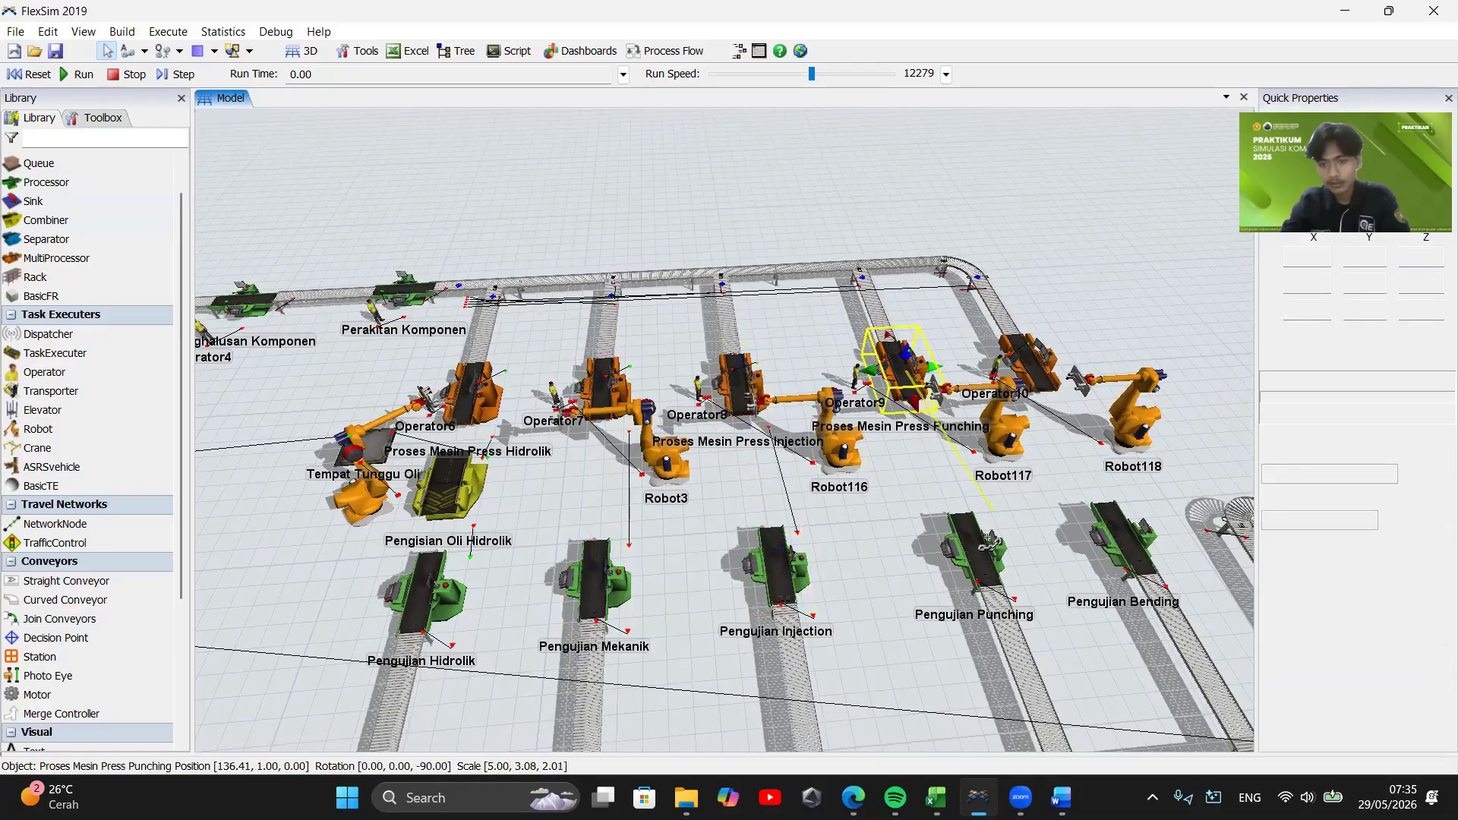
click(984, 545)
click(1029, 363)
click(1120, 541)
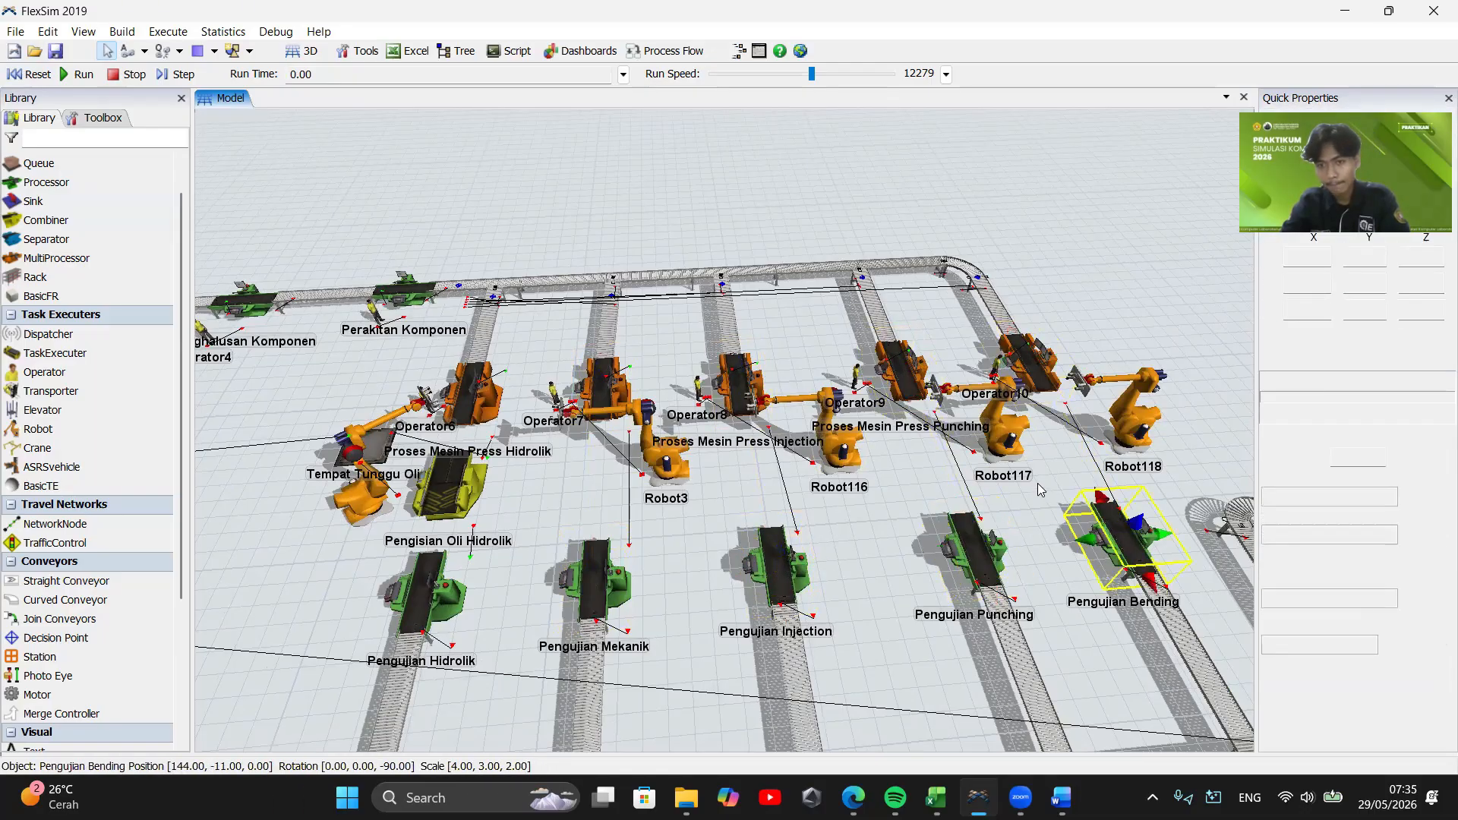
Check the output flow settings of Proses Mesin Press Hidrolik and look over the row of press and testing machines
drag(807, 533, 876, 591)
scroll(806, 629, down, 3)
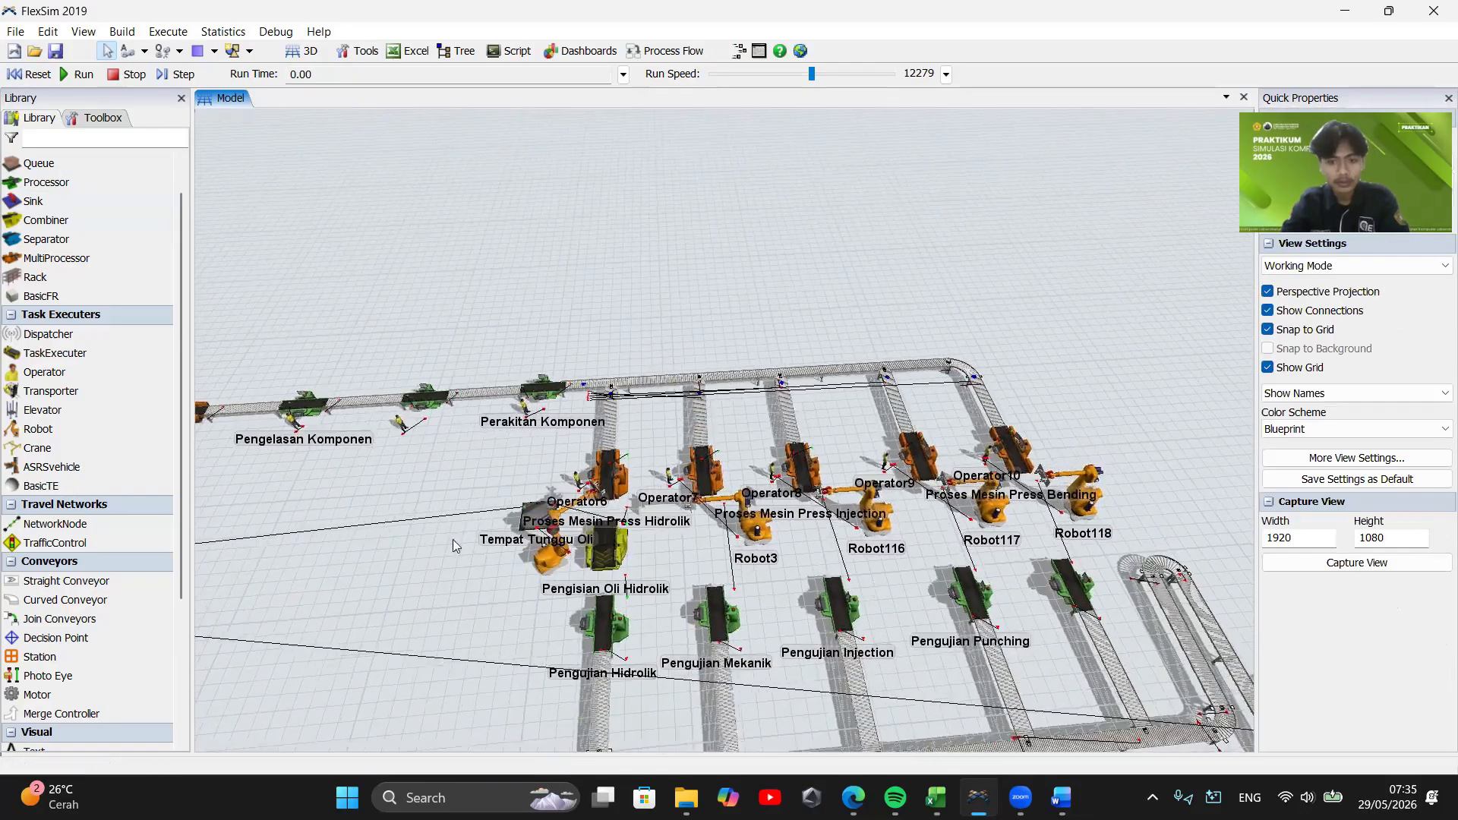
drag(456, 545, 483, 434)
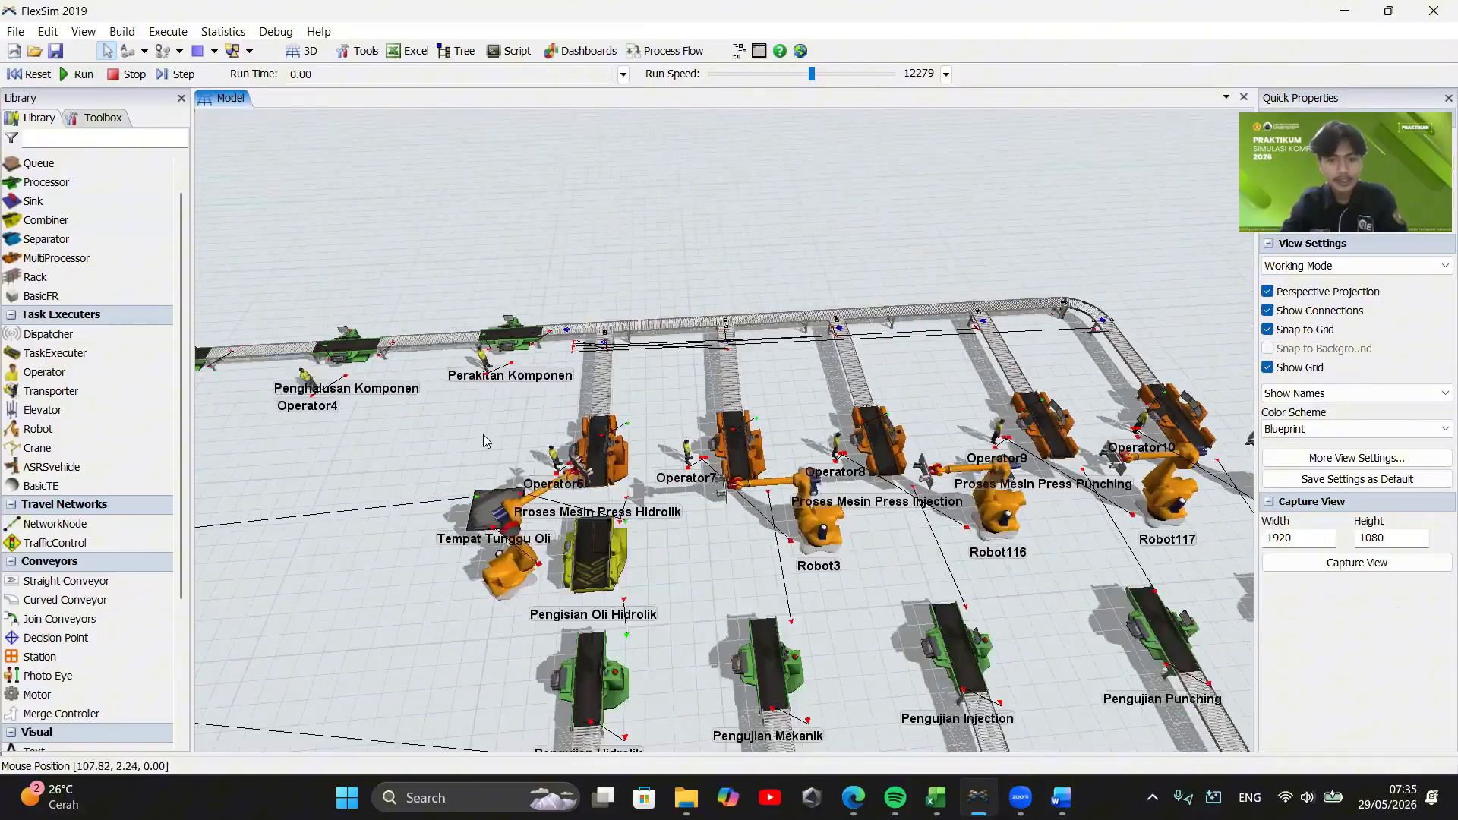
scroll(483, 435, up, 5)
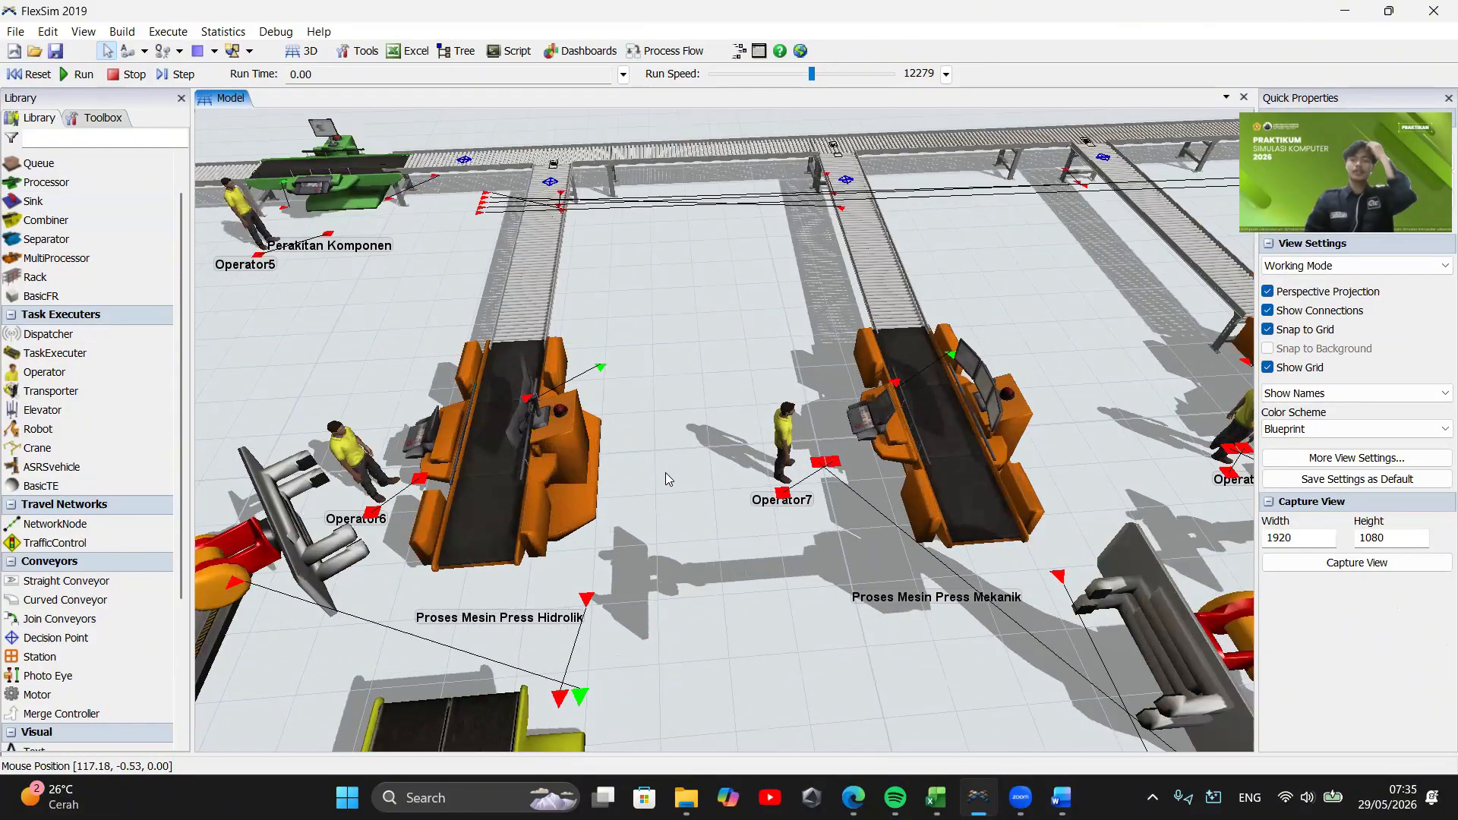
click(574, 429)
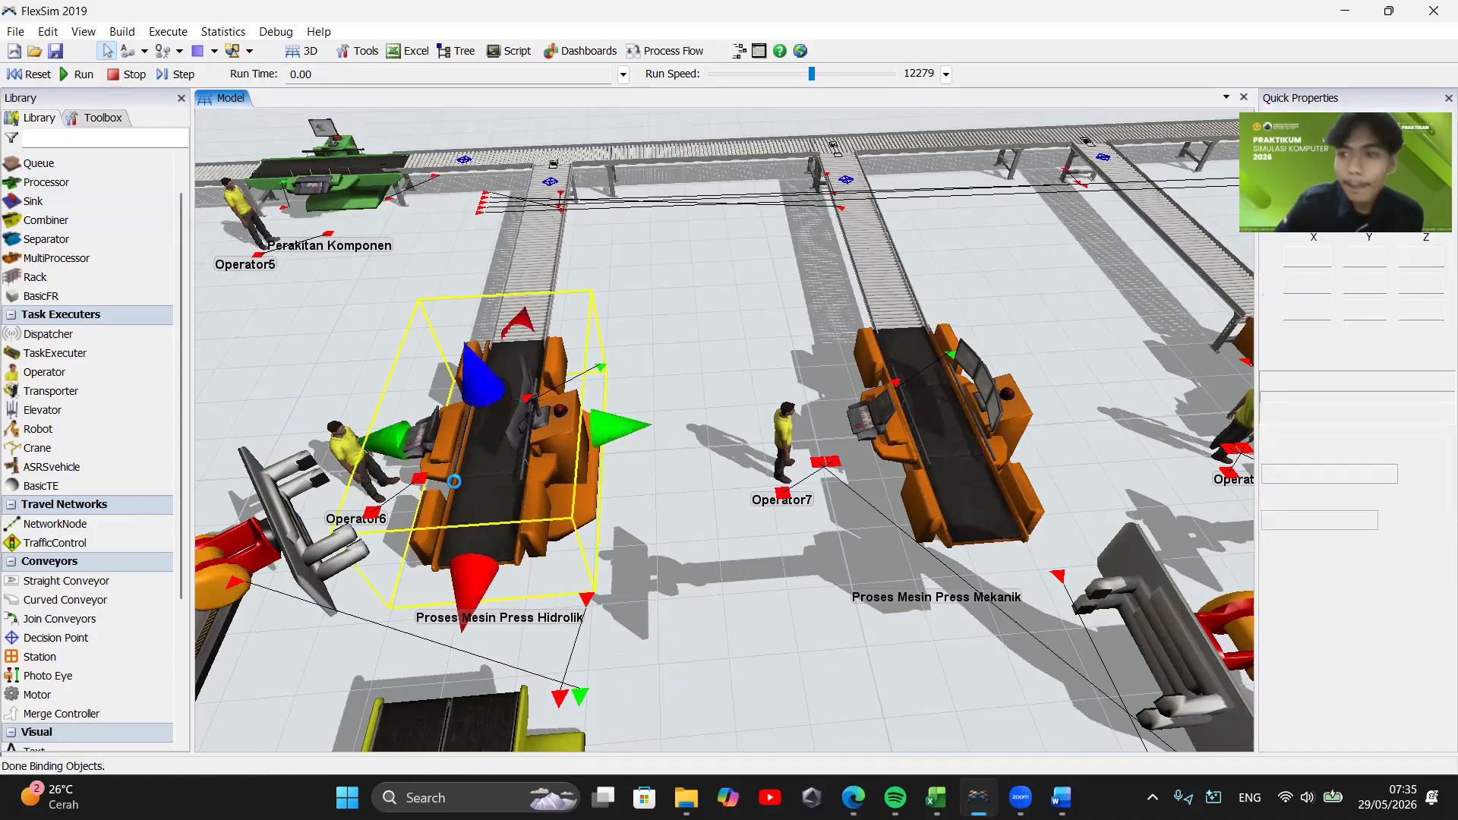
double_click(574, 429)
click(584, 200)
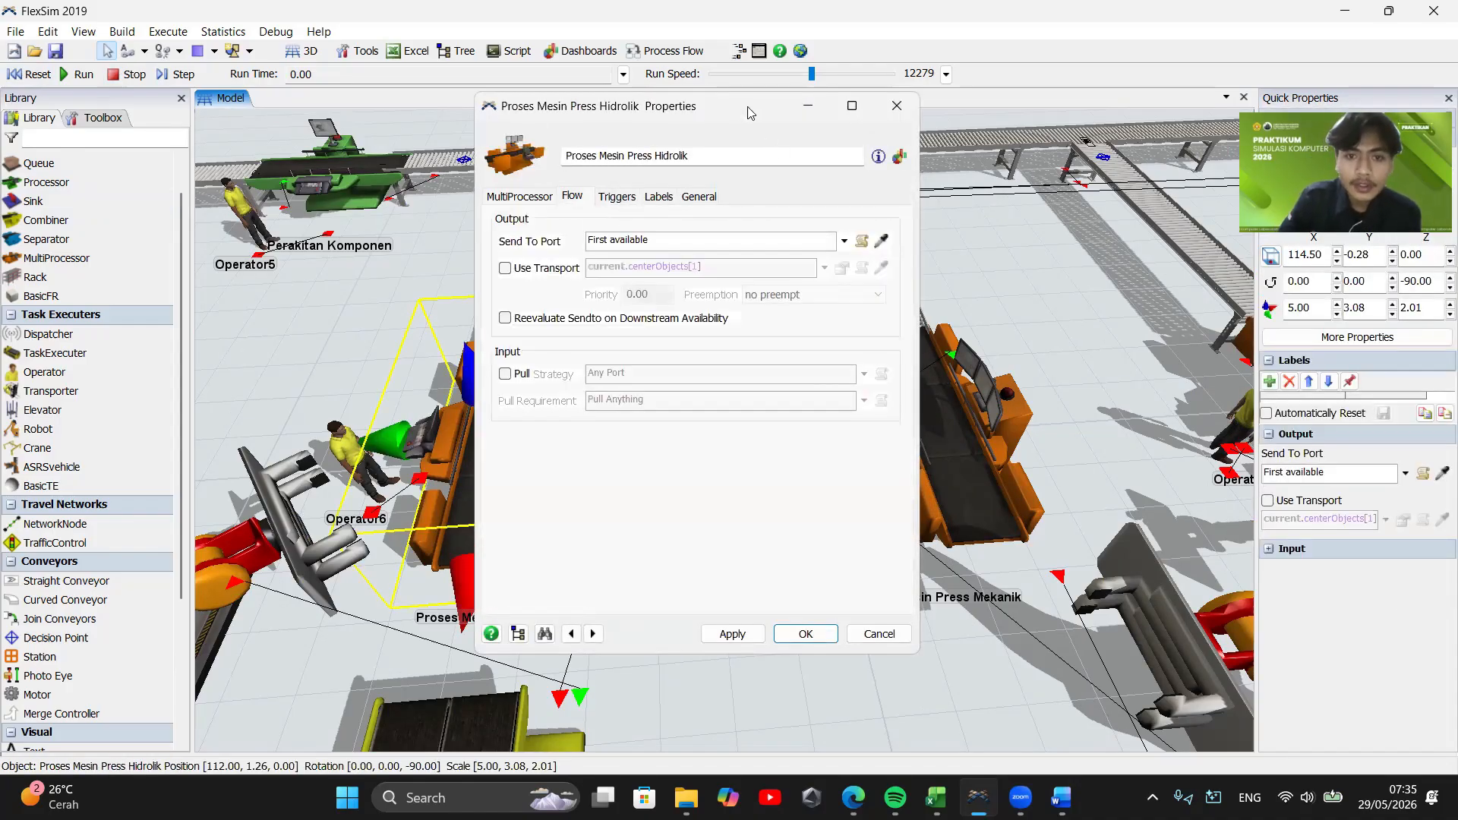
drag(740, 104, 696, 142)
click(764, 145)
drag(707, 312, 736, 232)
scroll(735, 232, down, 3)
drag(680, 373, 448, 376)
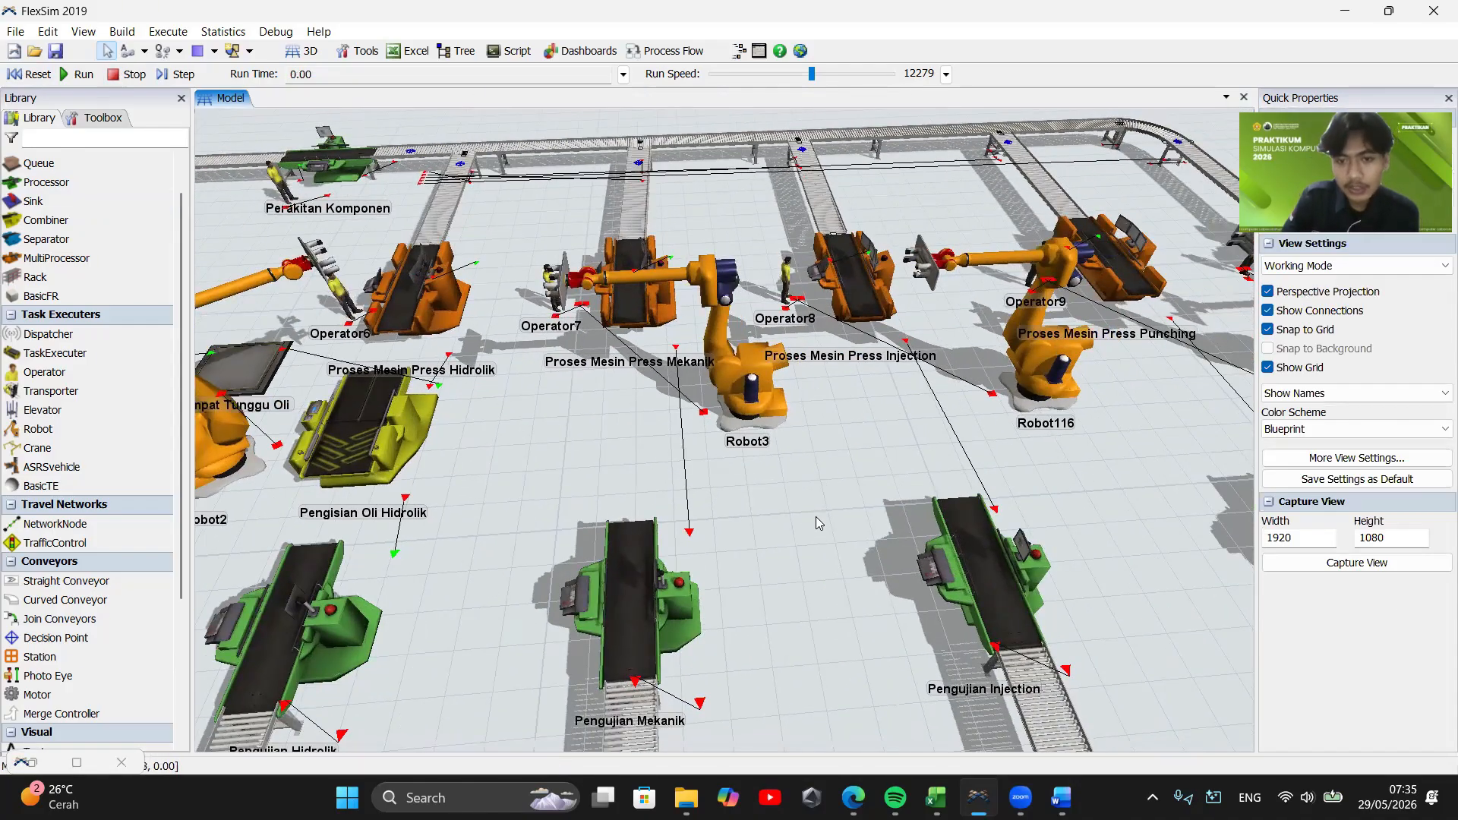
drag(1022, 444, 827, 473)
drag(1042, 422, 883, 452)
scroll(882, 453, down, 3)
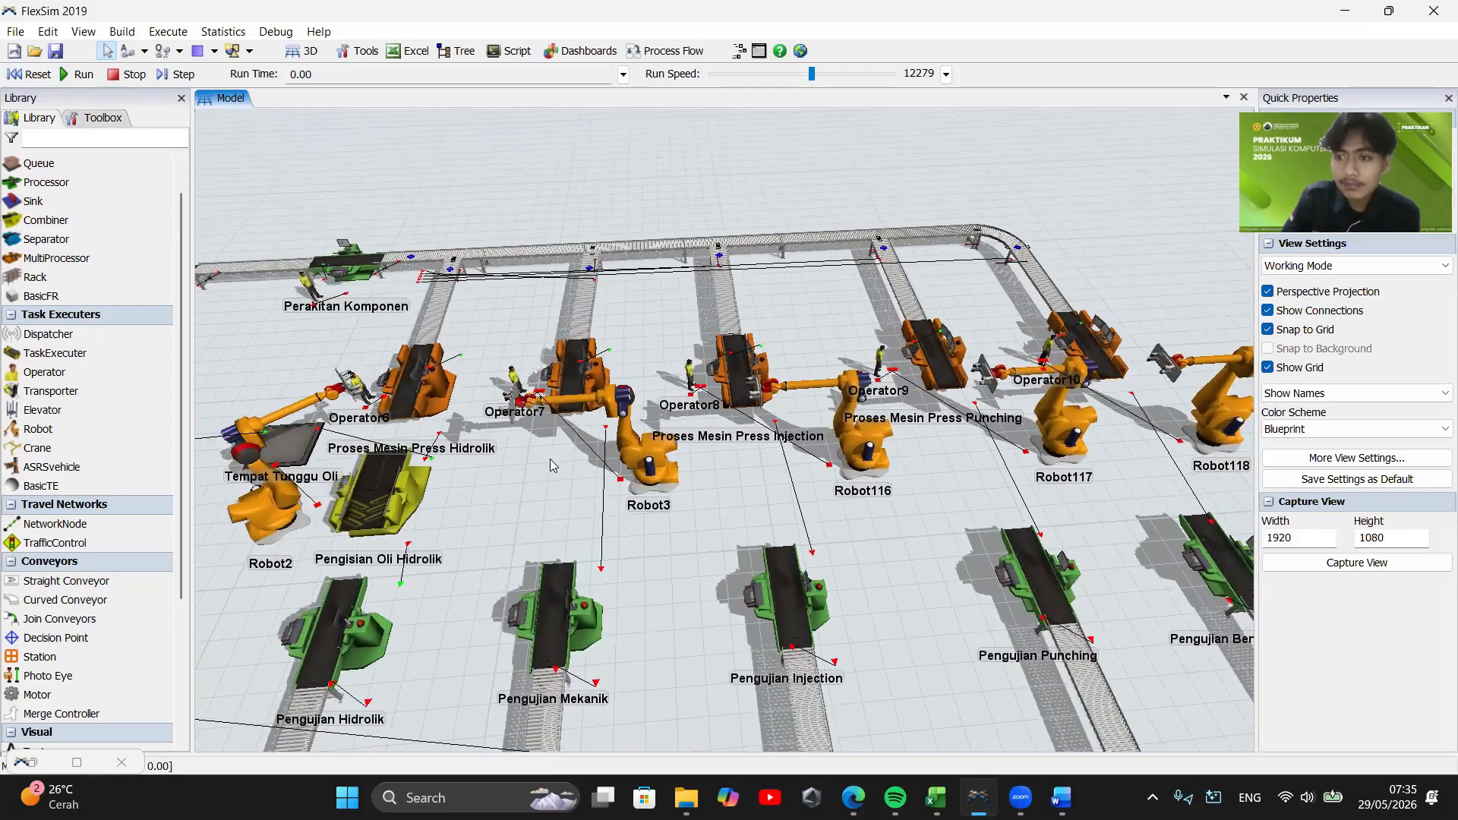
scroll(962, 543, up, 5)
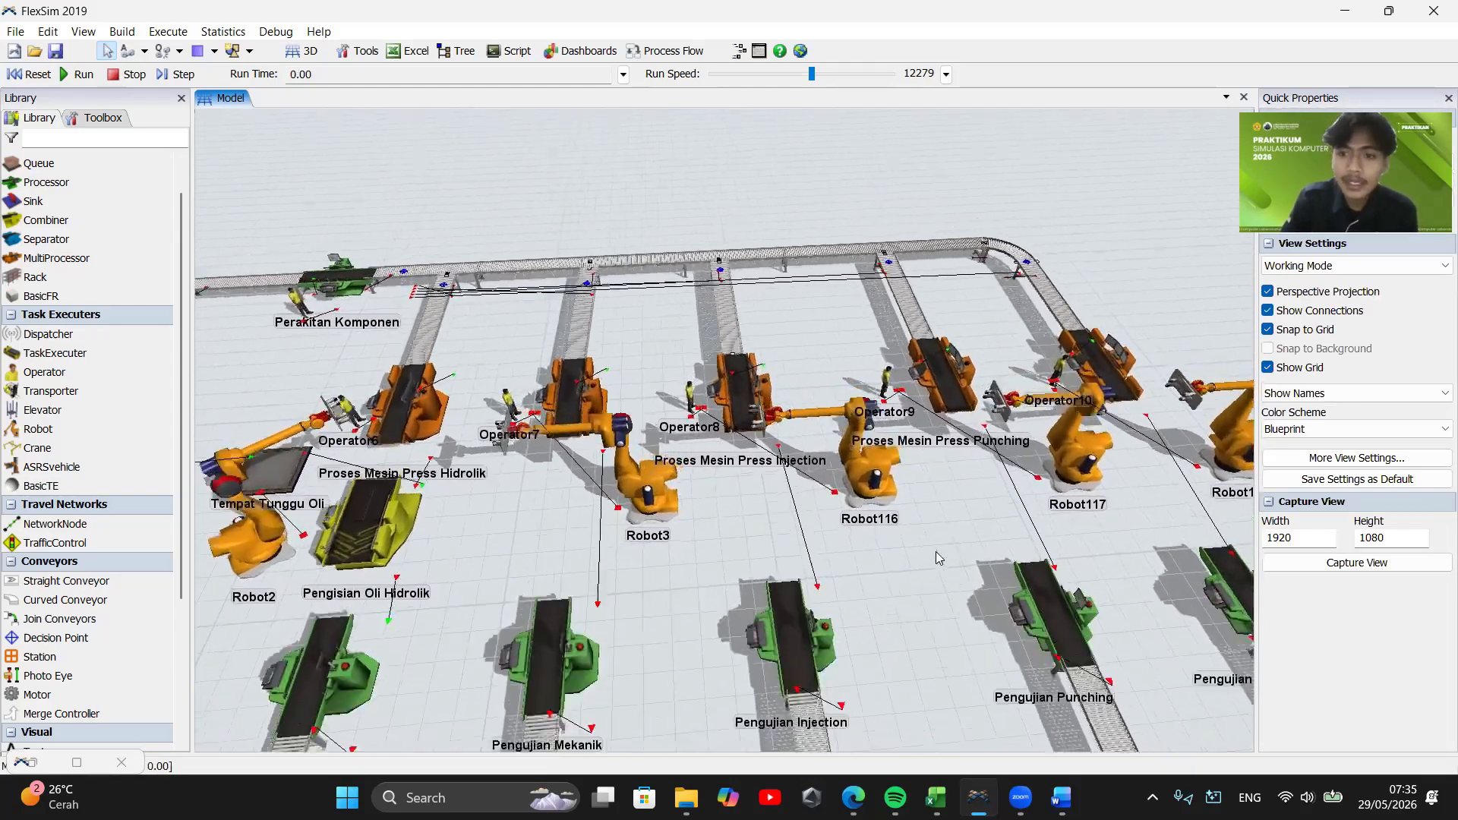
Add an On Process Finish trigger to Proses Mesin Press Hidrolik that sets the item's object color to Color.orange
double_click(391, 429)
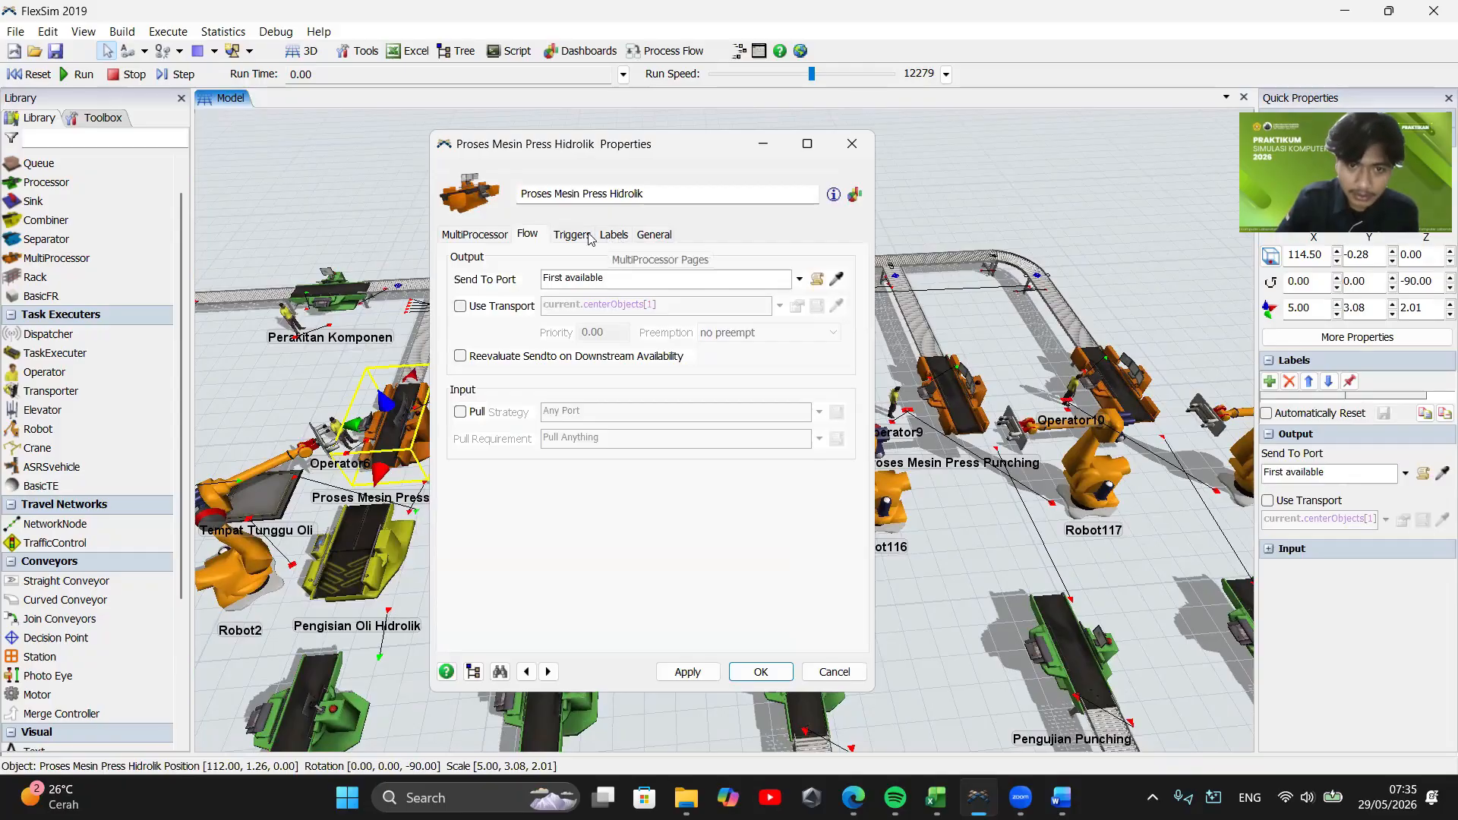
click(591, 240)
click(458, 260)
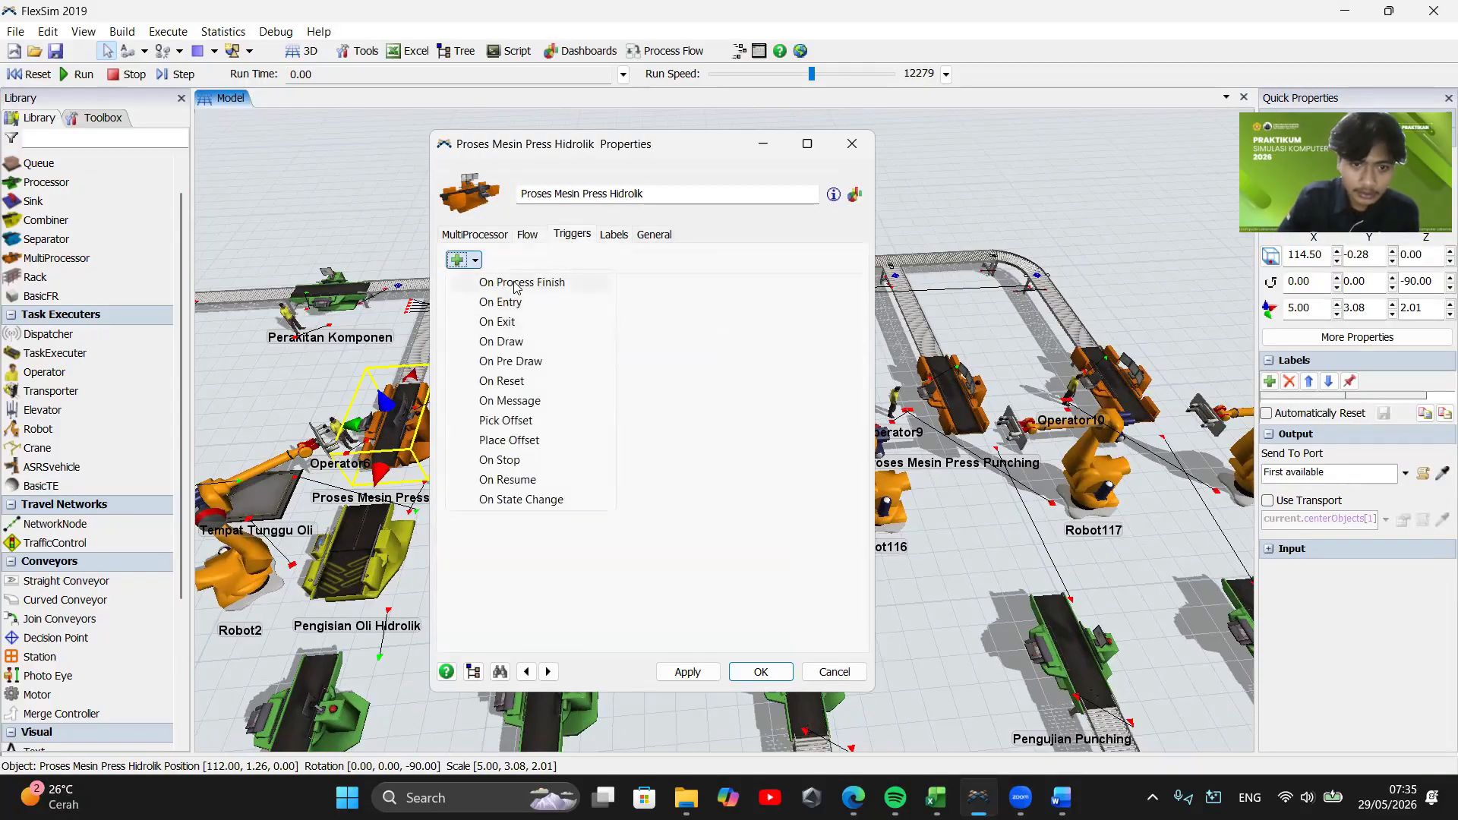
click(516, 284)
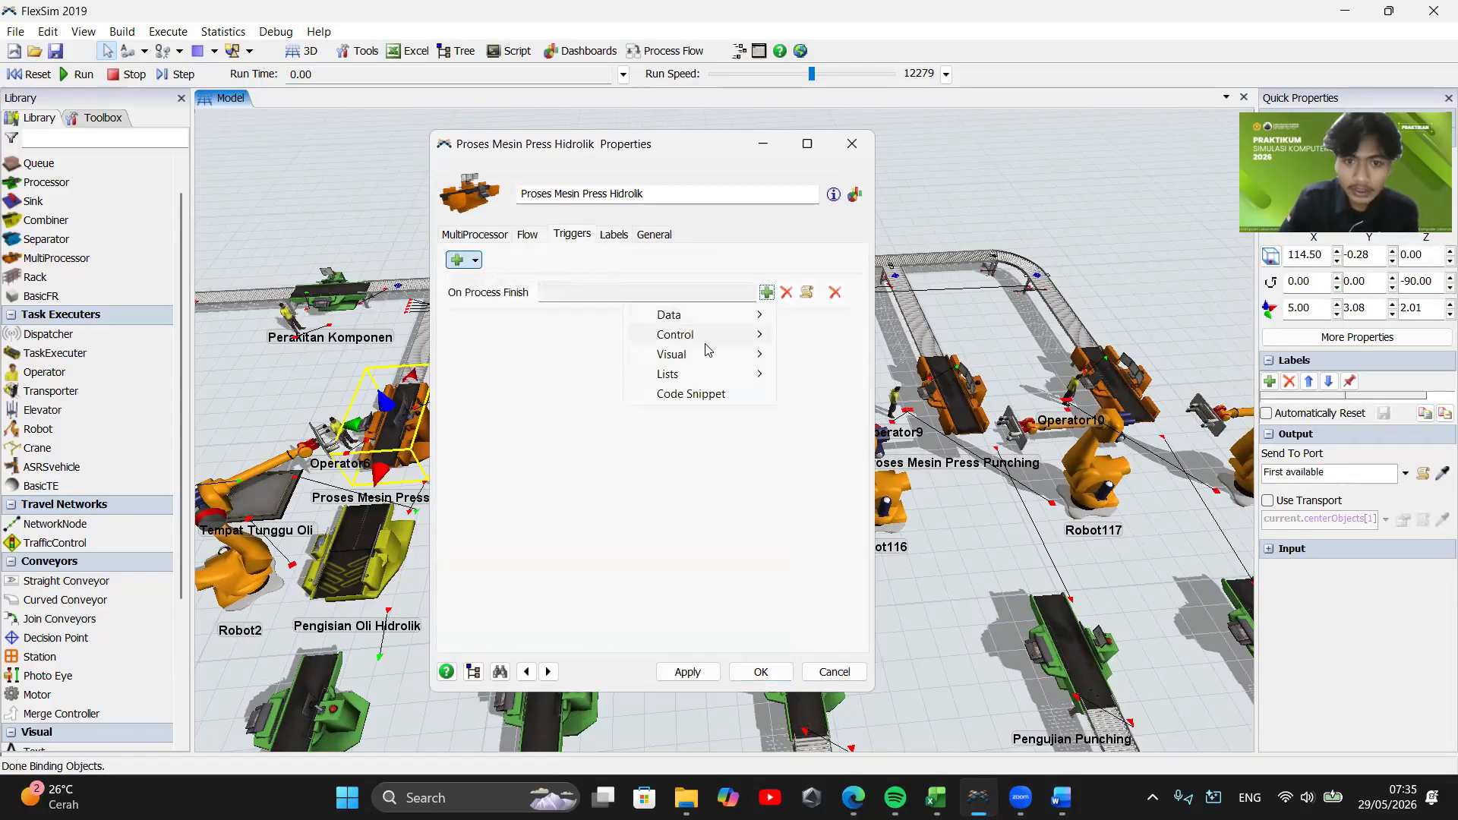
mouse_move(708, 353)
click(848, 434)
click(815, 365)
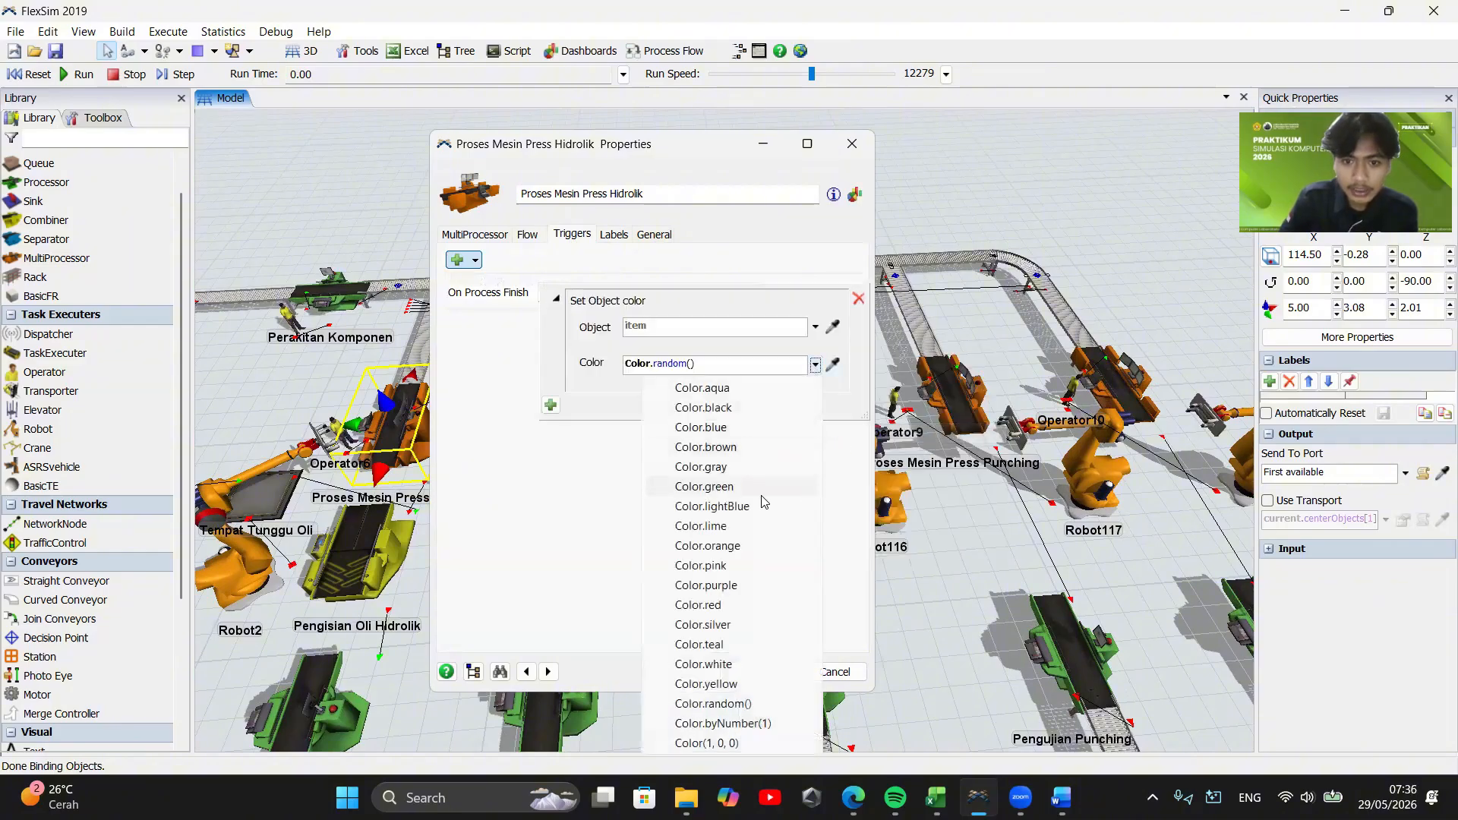
click(707, 545)
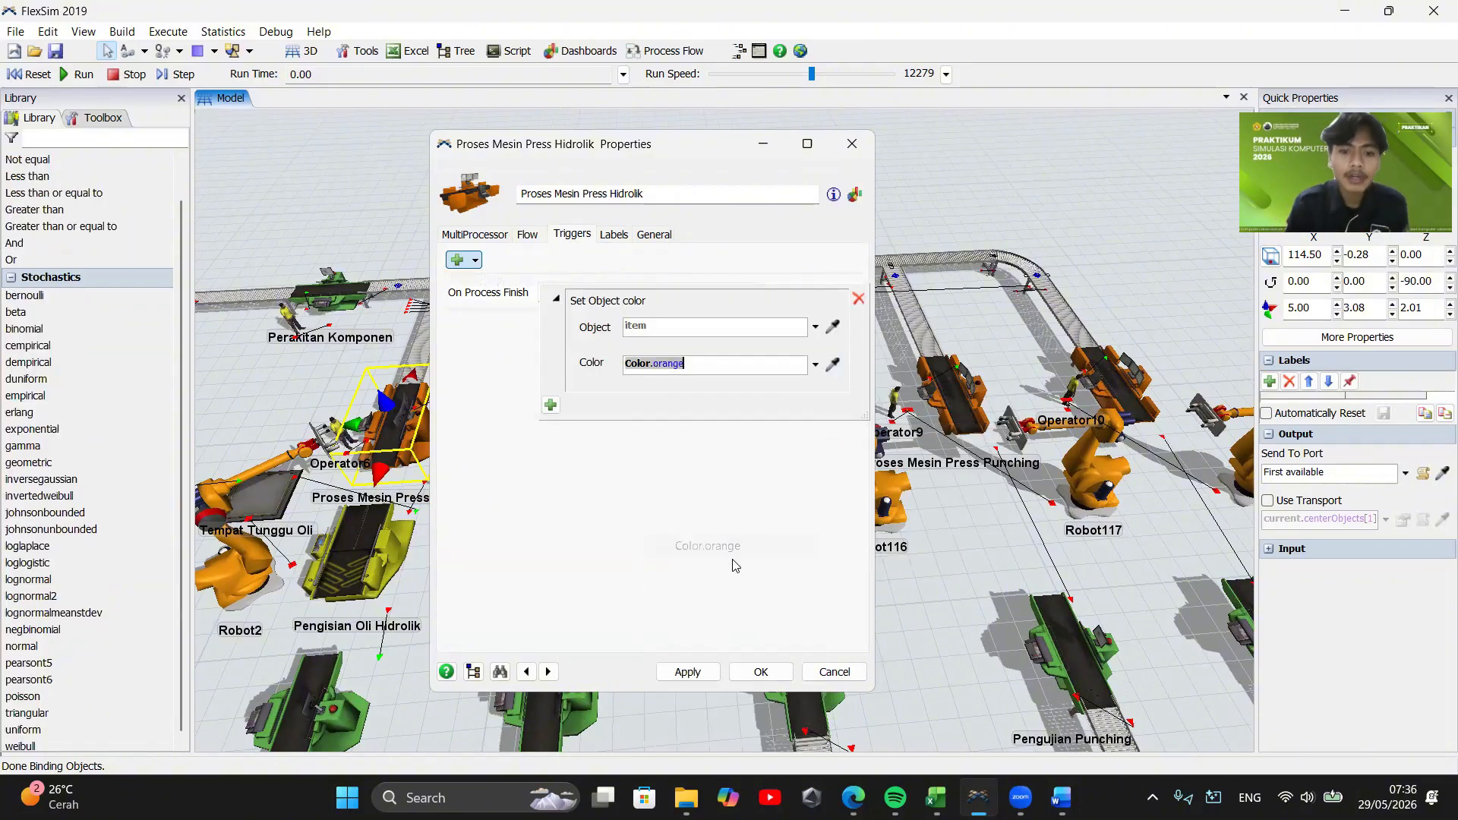
click(761, 673)
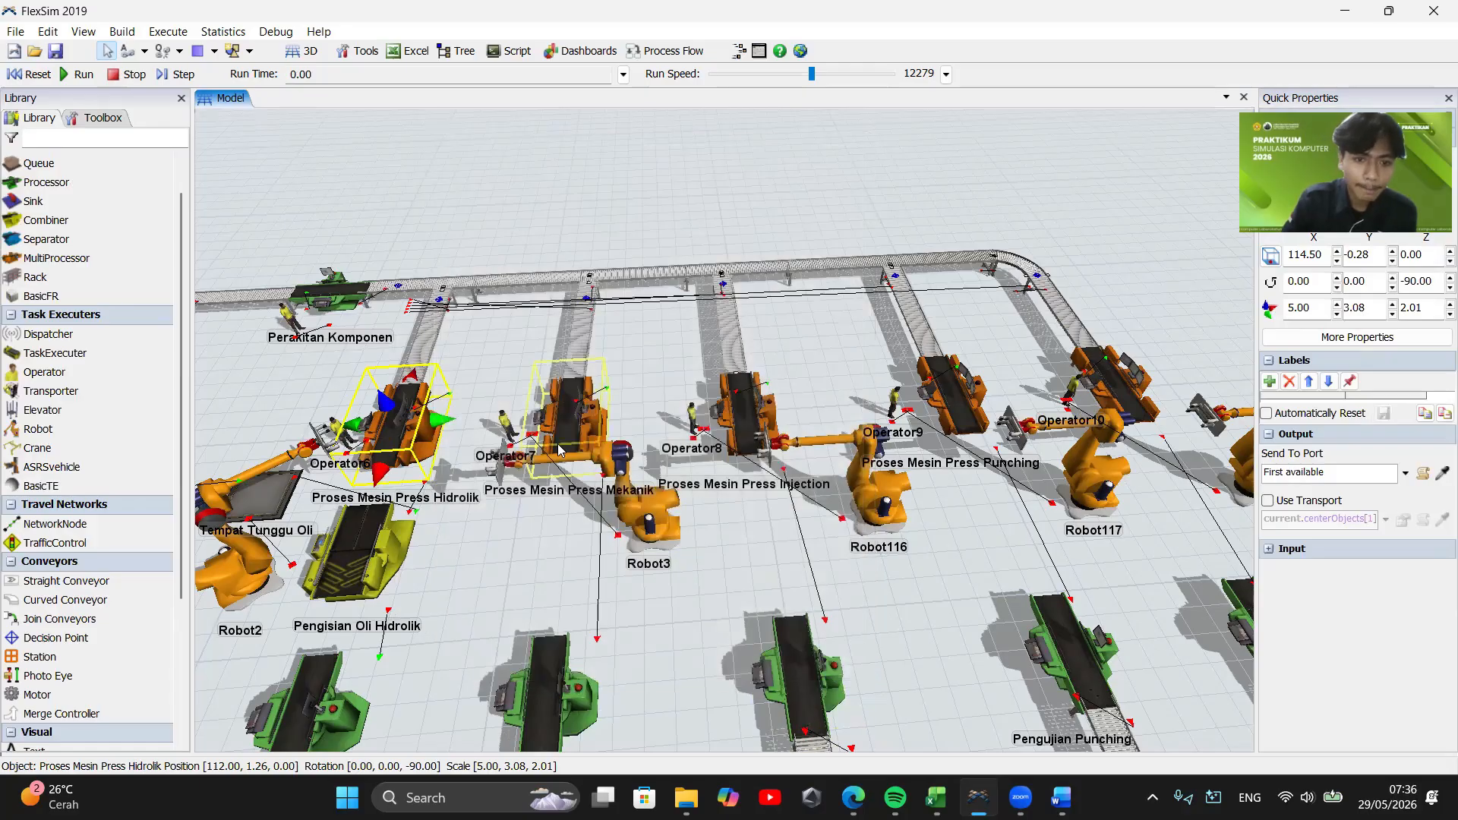
Add an On Process Finish trigger to Proses Mesin Press Mekanik that sets the item's object color to Color.pink
double_click(571, 454)
click(527, 235)
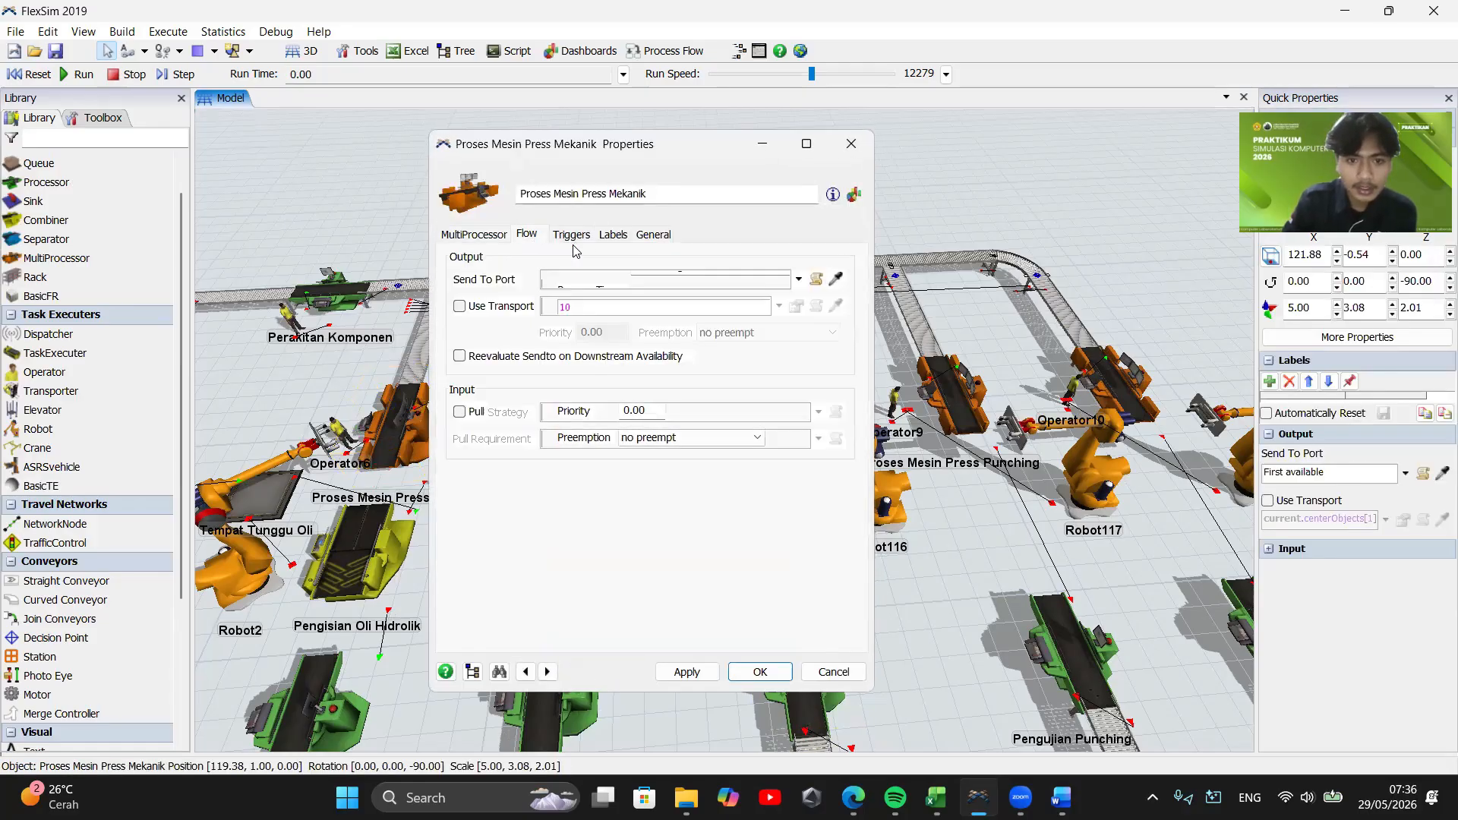
click(571, 234)
click(519, 284)
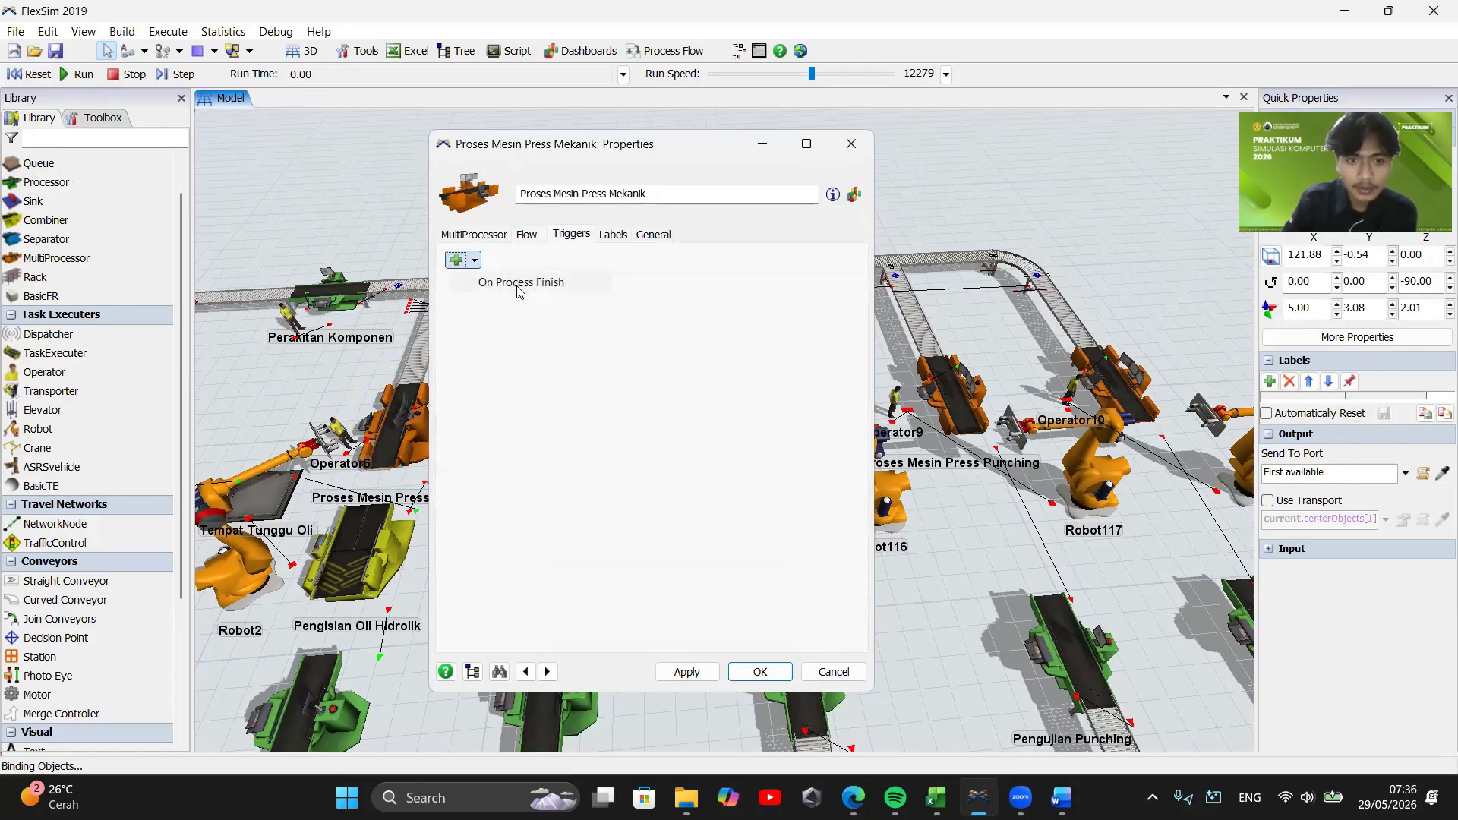
mouse_move(744, 360)
click(858, 434)
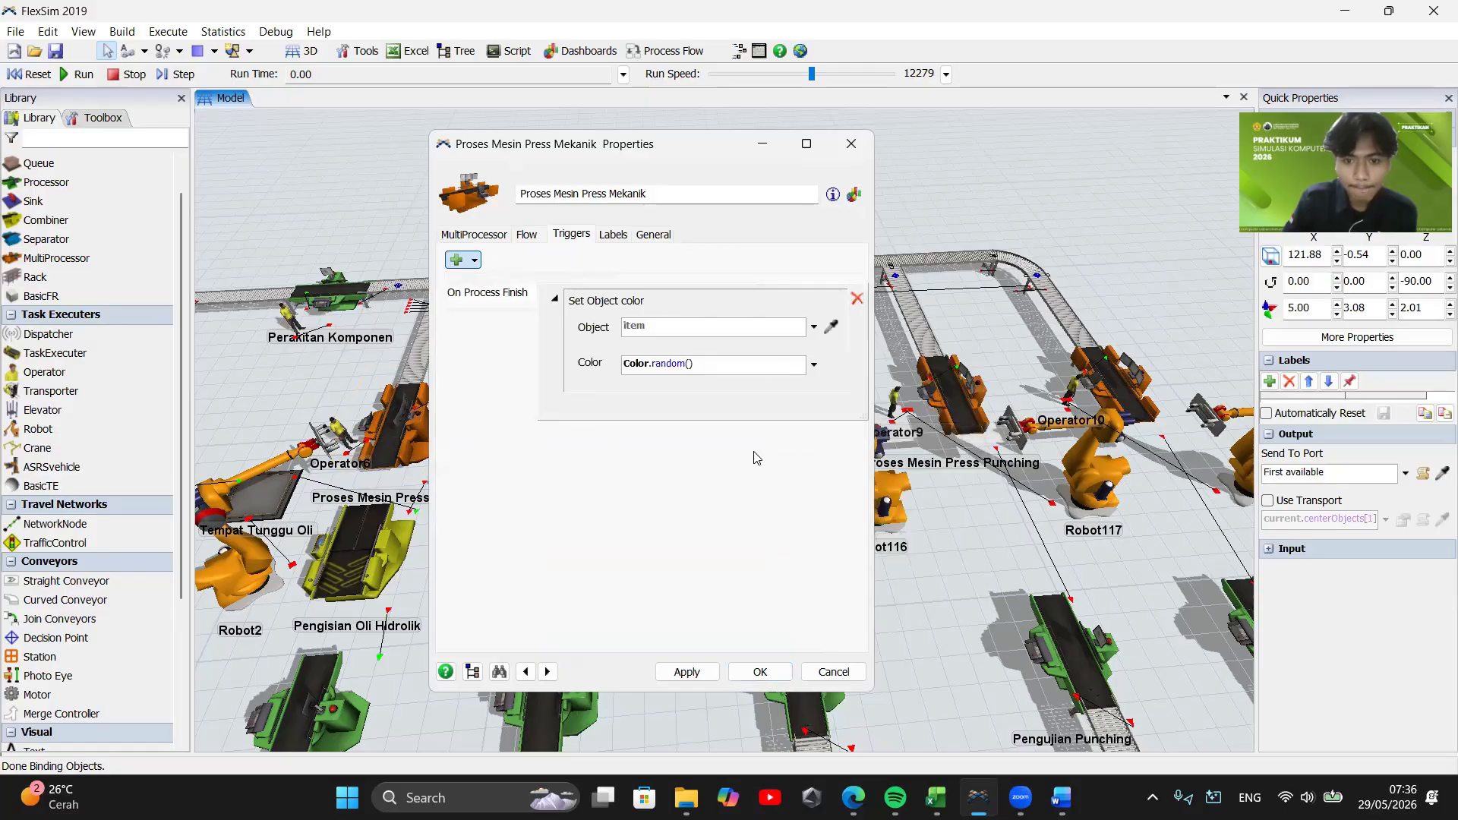
click(815, 367)
click(733, 565)
click(759, 671)
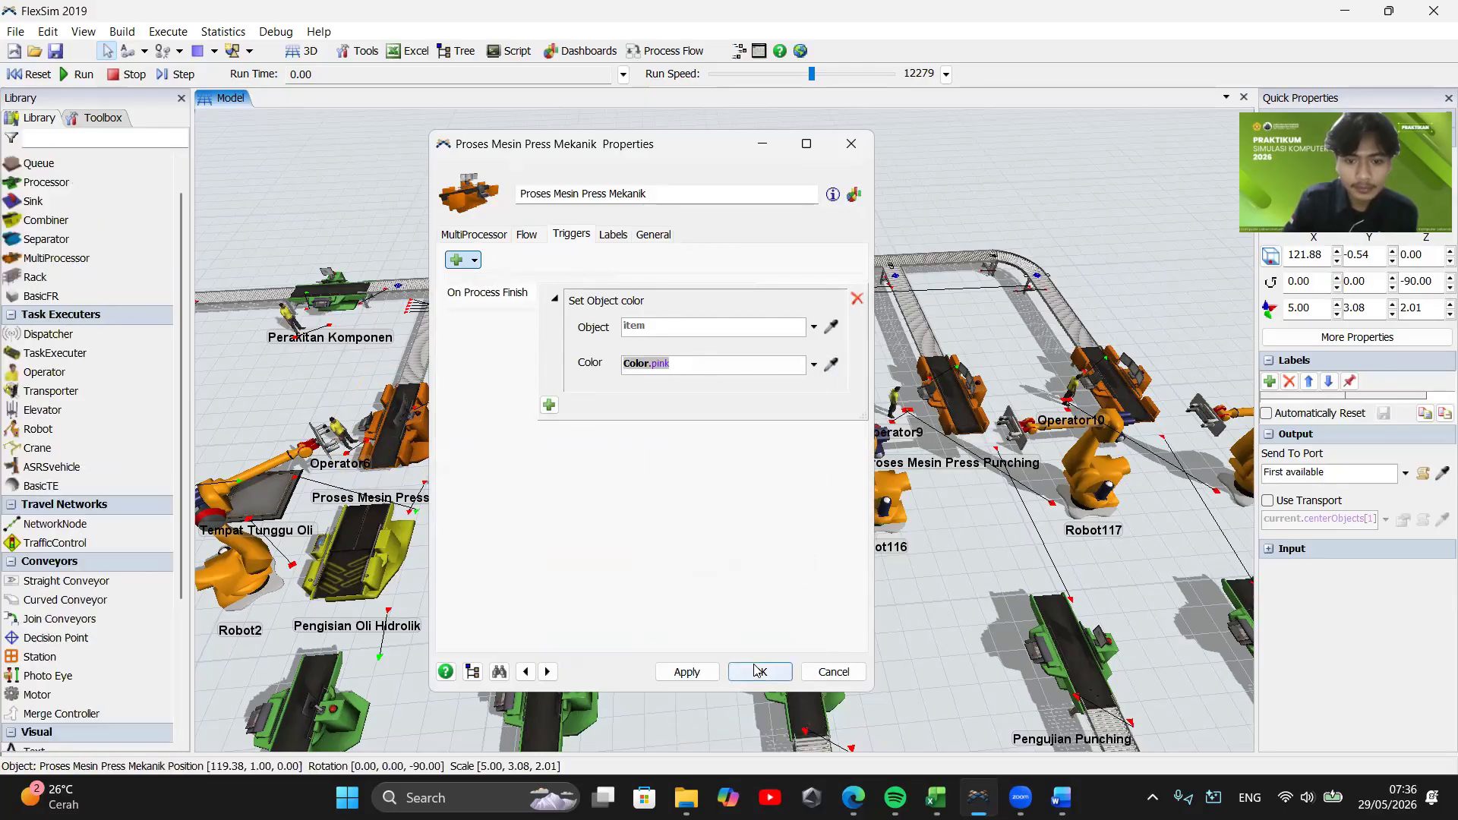
Add an On Process Finish trigger to Proses Mesin Press Injection that sets the item's object color to Color.red
double_click(755, 395)
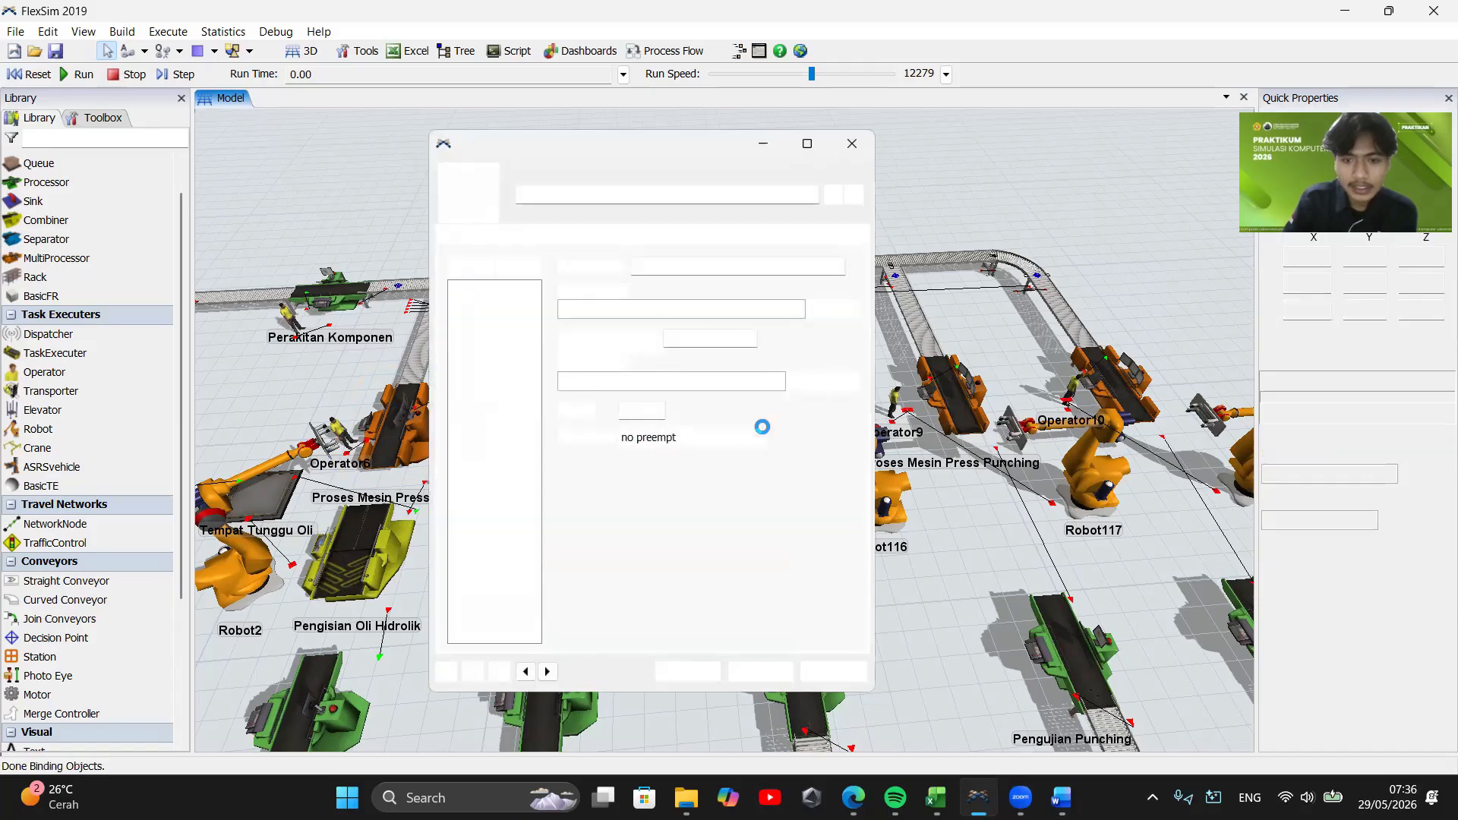
click(571, 235)
click(495, 285)
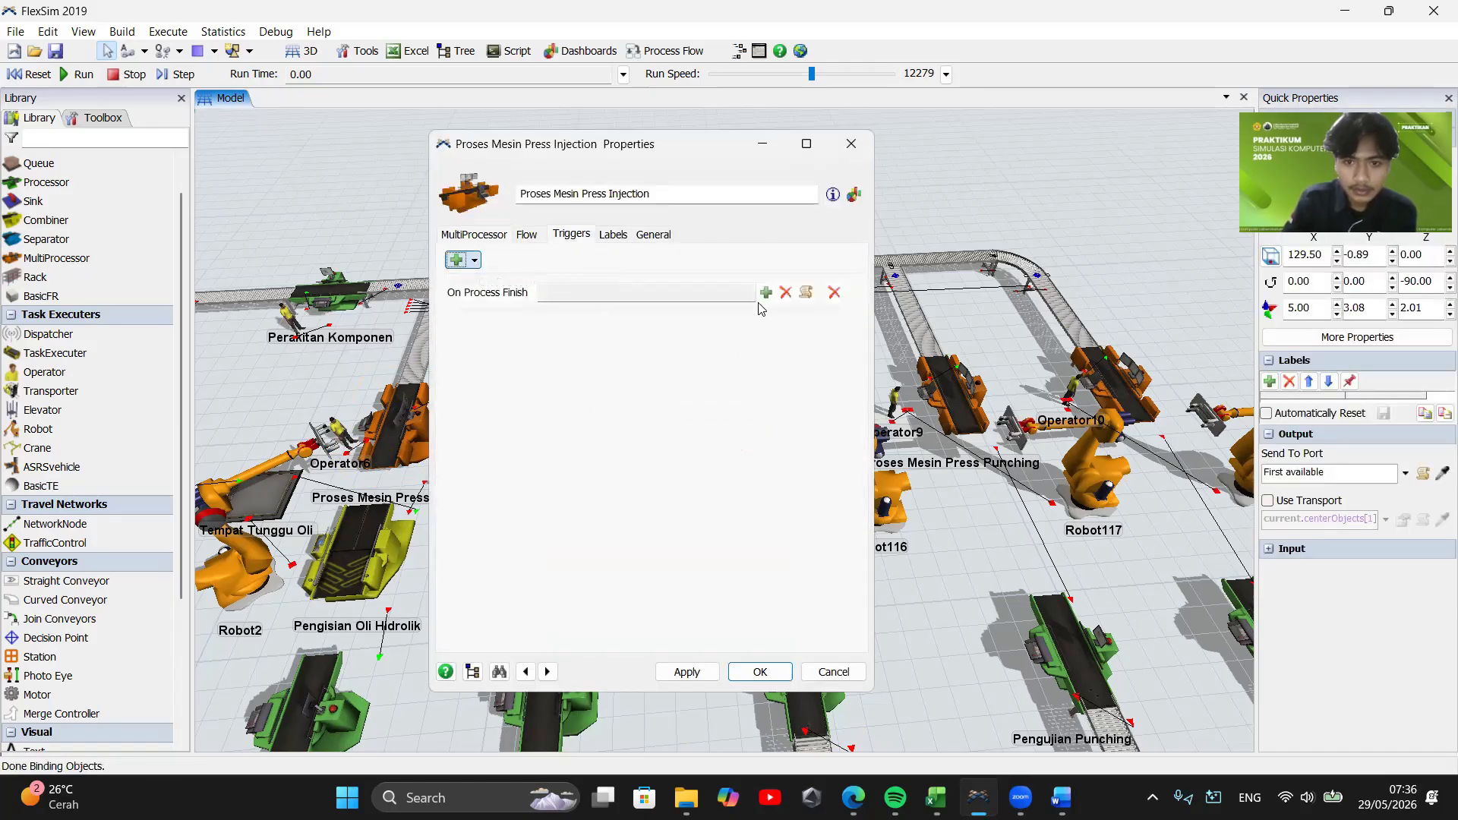
mouse_move(729, 355)
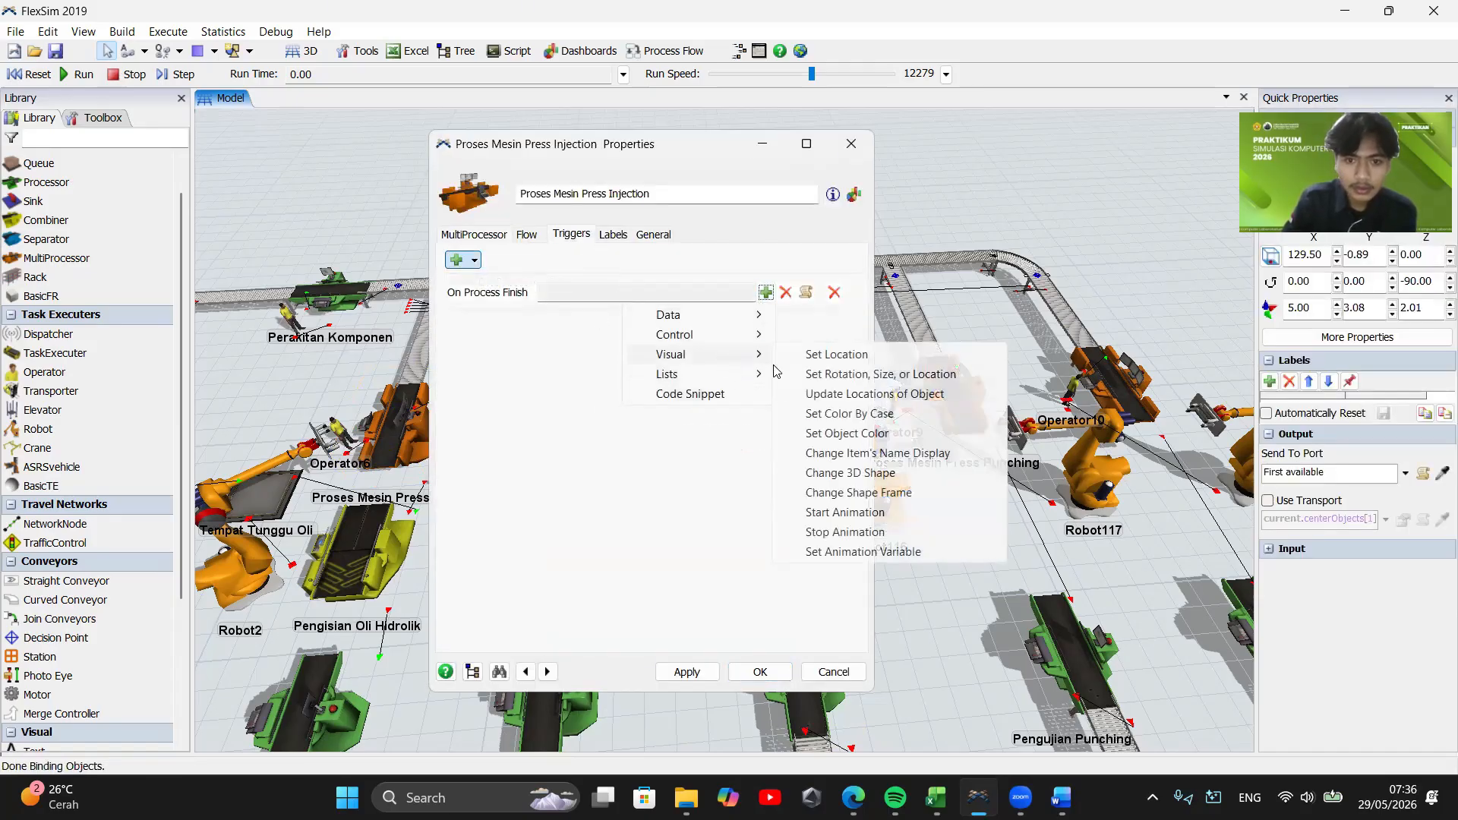
click(854, 439)
click(812, 366)
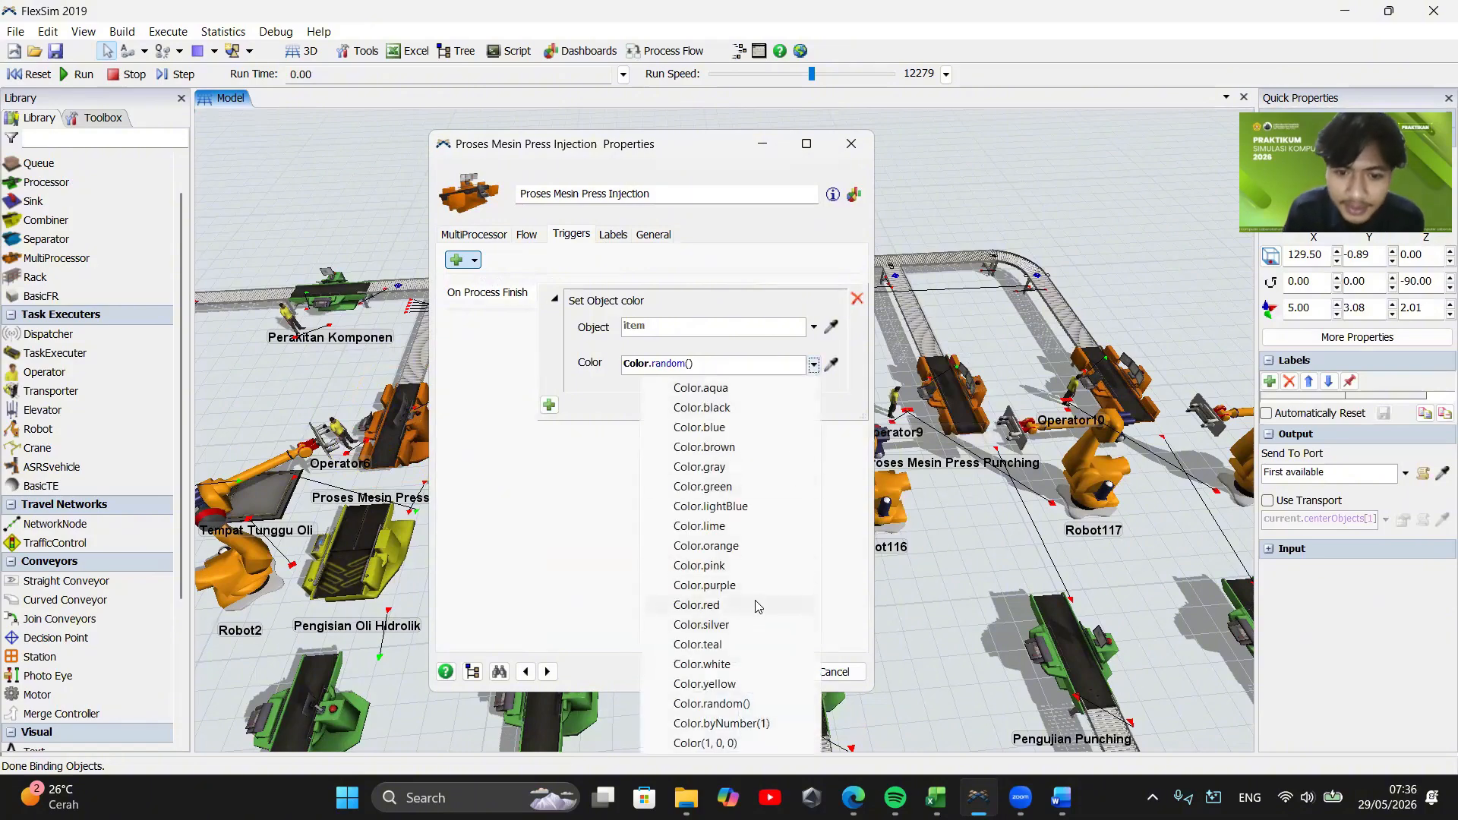
click(696, 606)
click(755, 671)
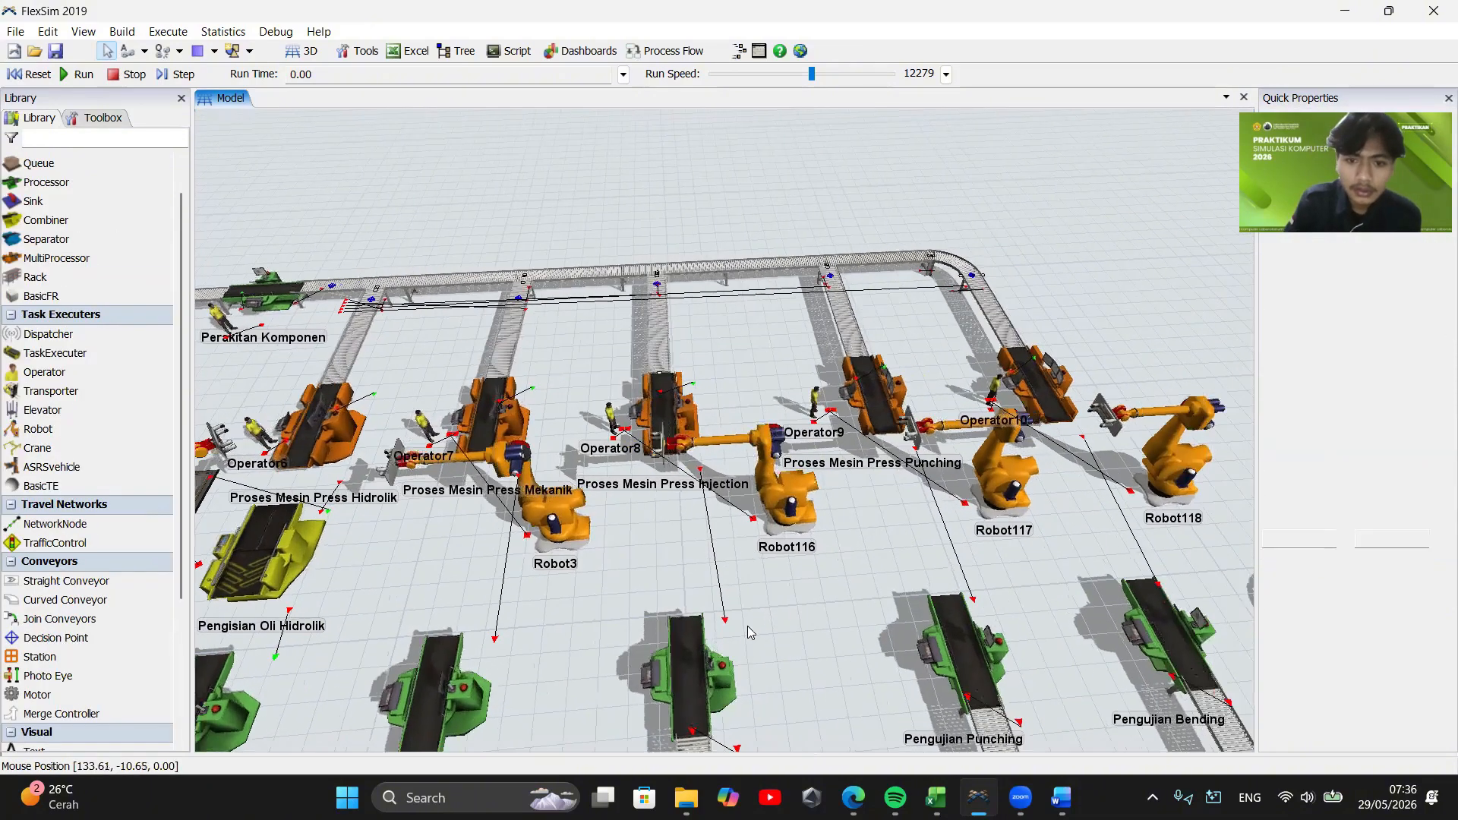
Add an On Process Finish trigger to Proses Mesin Press Punching that sets the item's object color to Color.red
drag(748, 632, 618, 644)
double_click(762, 403)
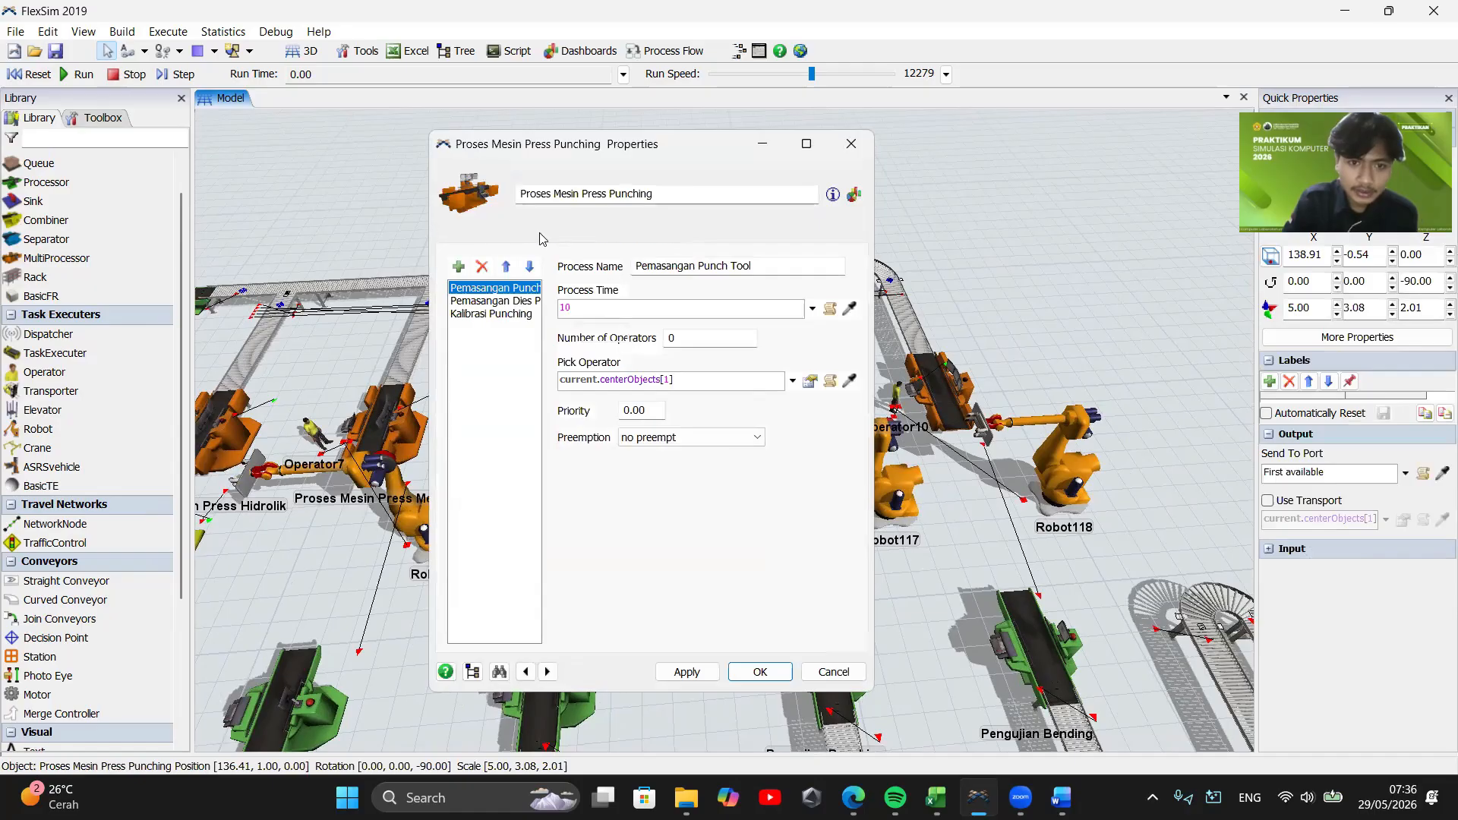
click(536, 235)
click(571, 236)
click(457, 260)
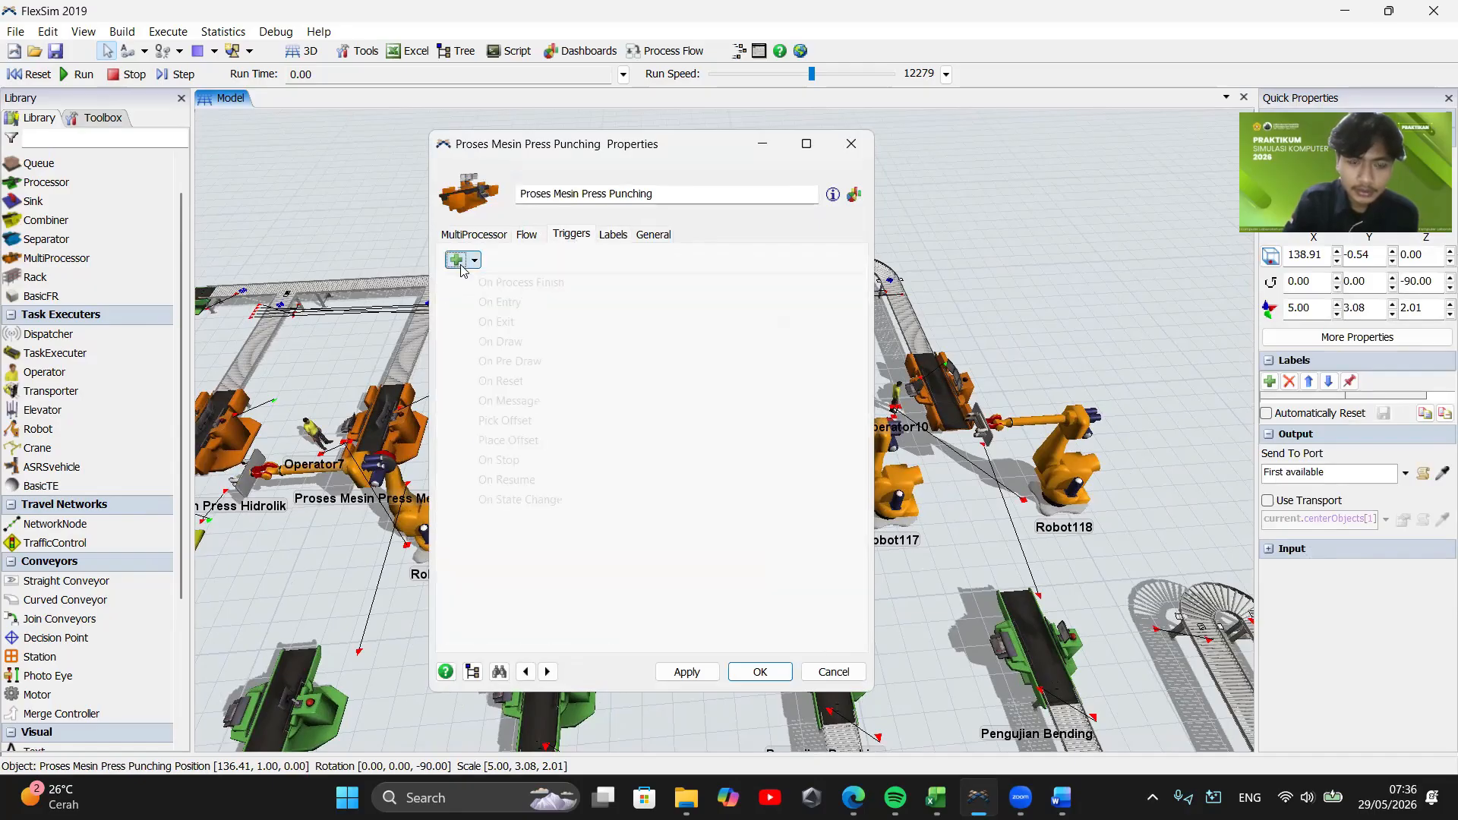
click(519, 402)
mouse_move(760, 356)
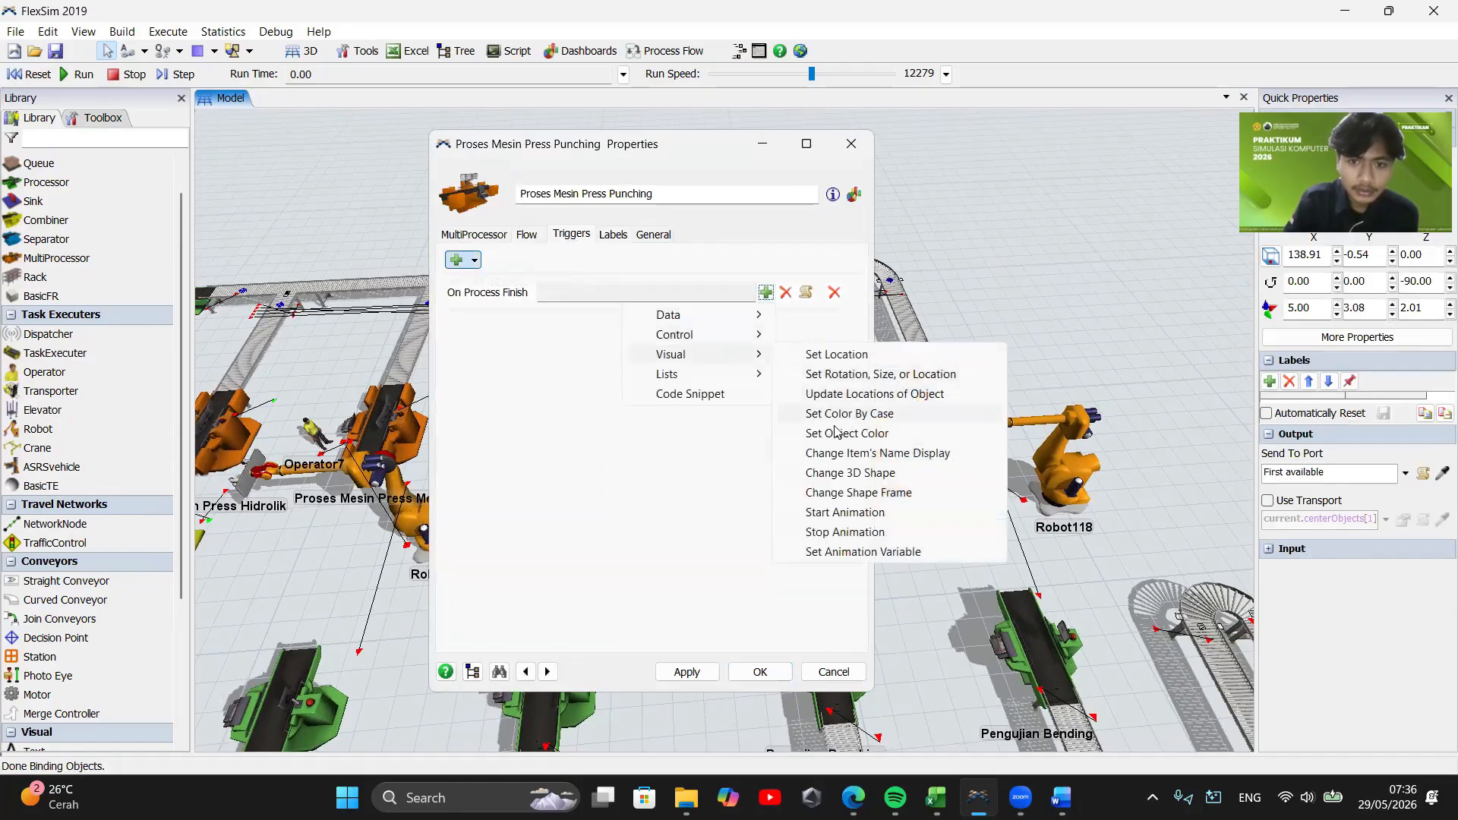
click(856, 439)
click(814, 365)
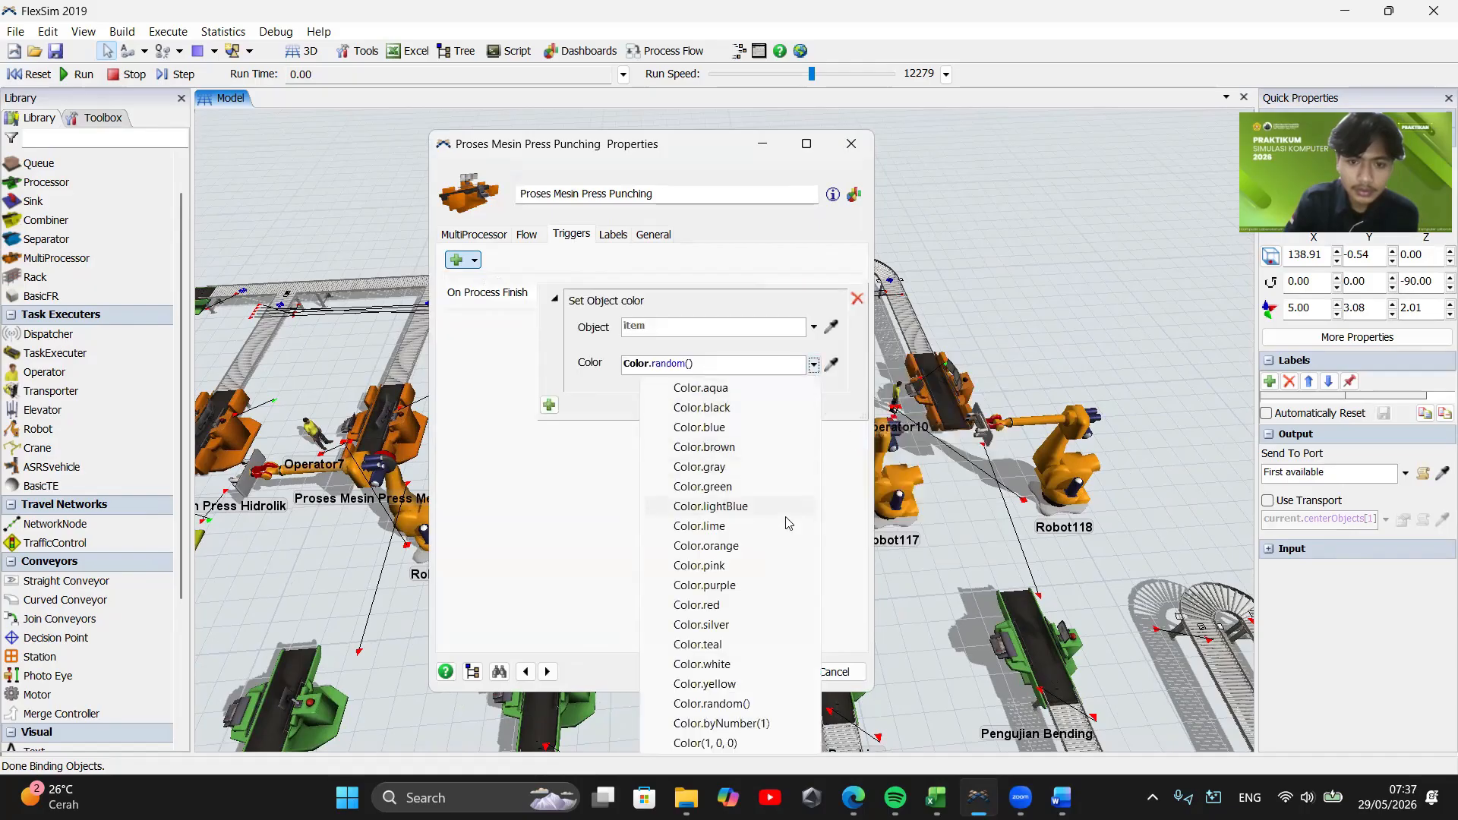
click(745, 606)
click(756, 671)
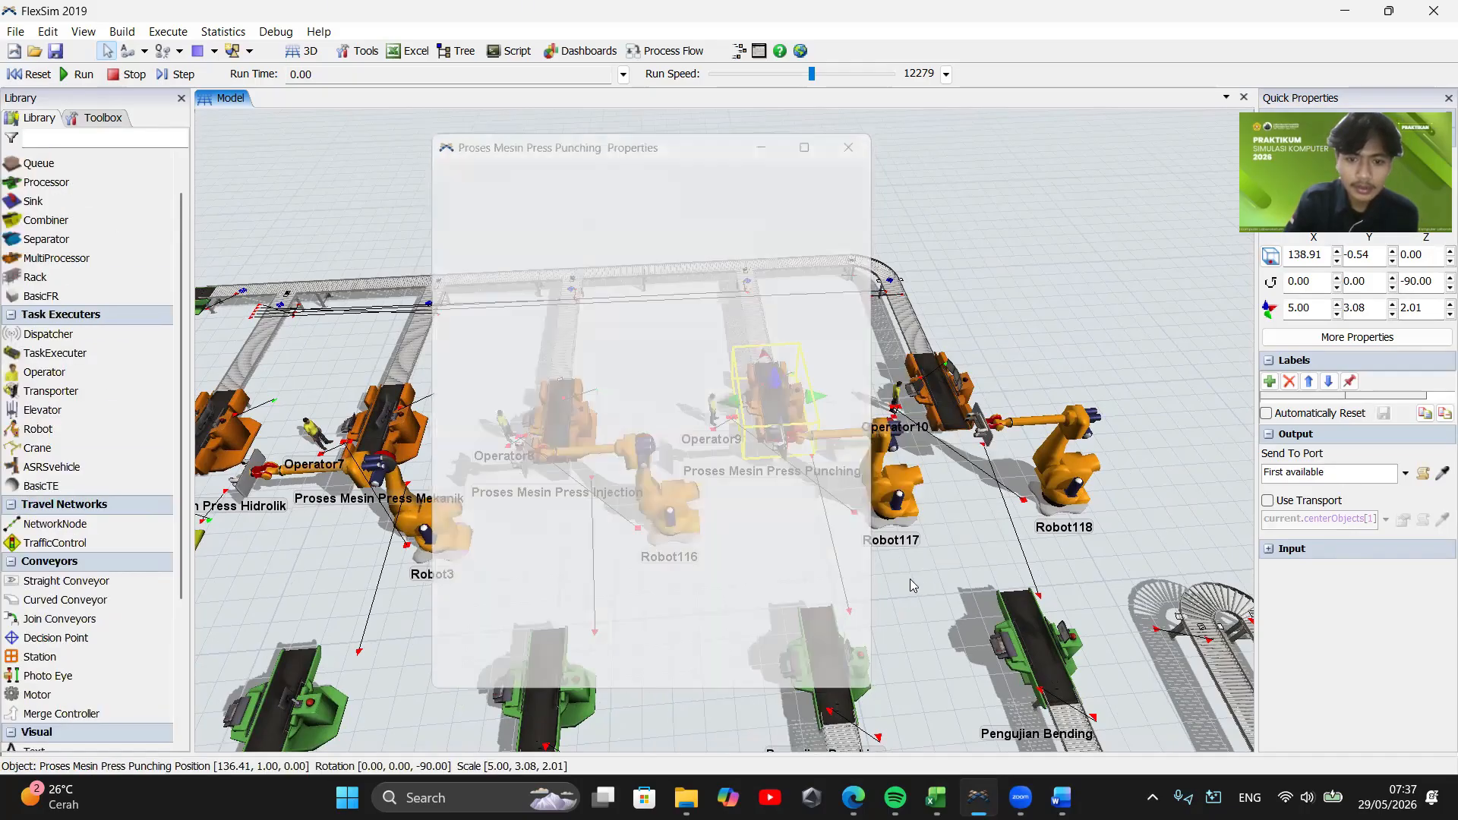
Add an On Process Finish trigger to Proses Mesin Press Bending that sets the item's object color to Color.silver
double_click(849, 439)
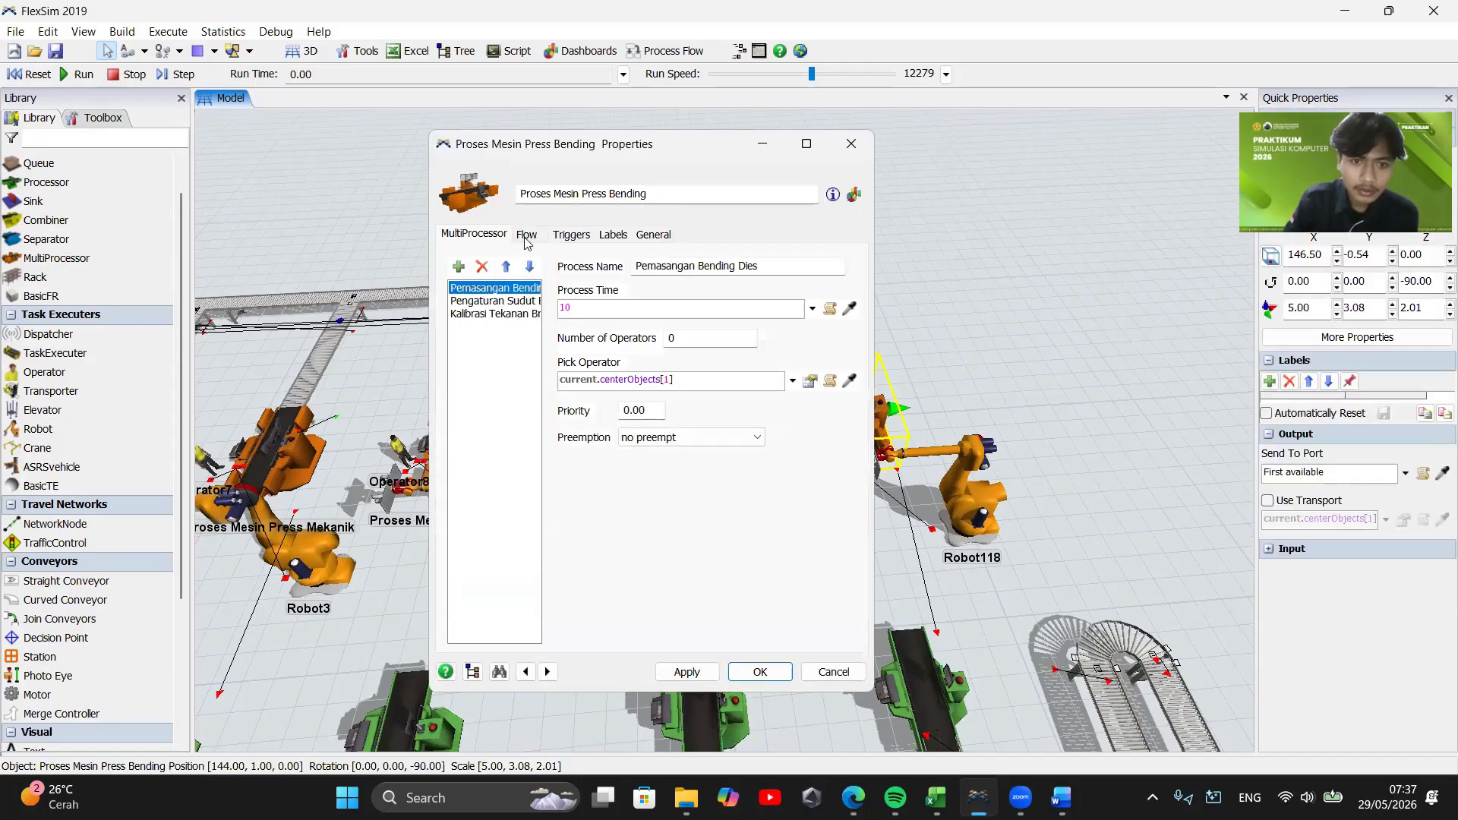
click(571, 234)
click(532, 284)
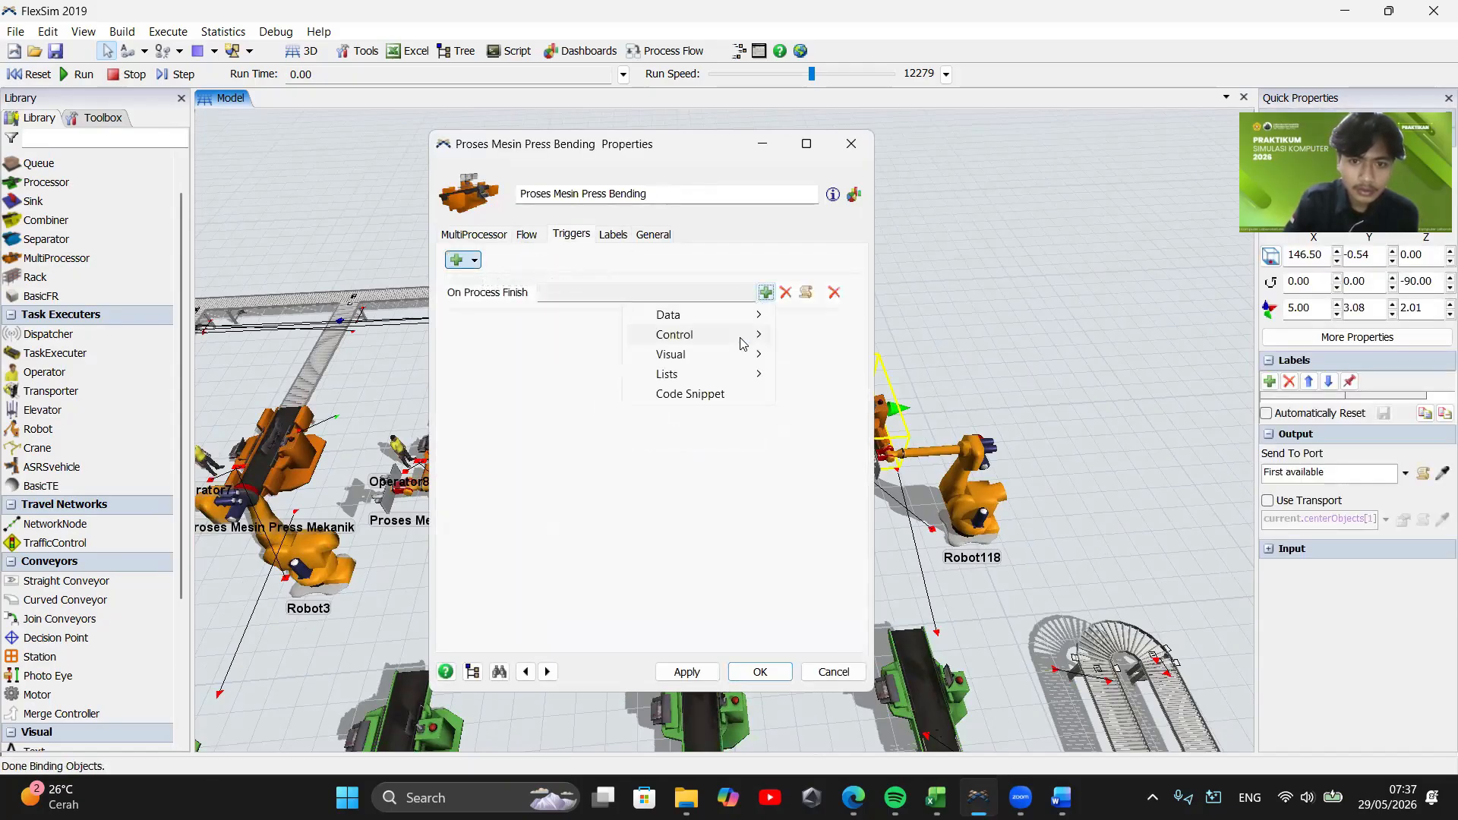
mouse_move(740, 354)
click(873, 433)
click(814, 365)
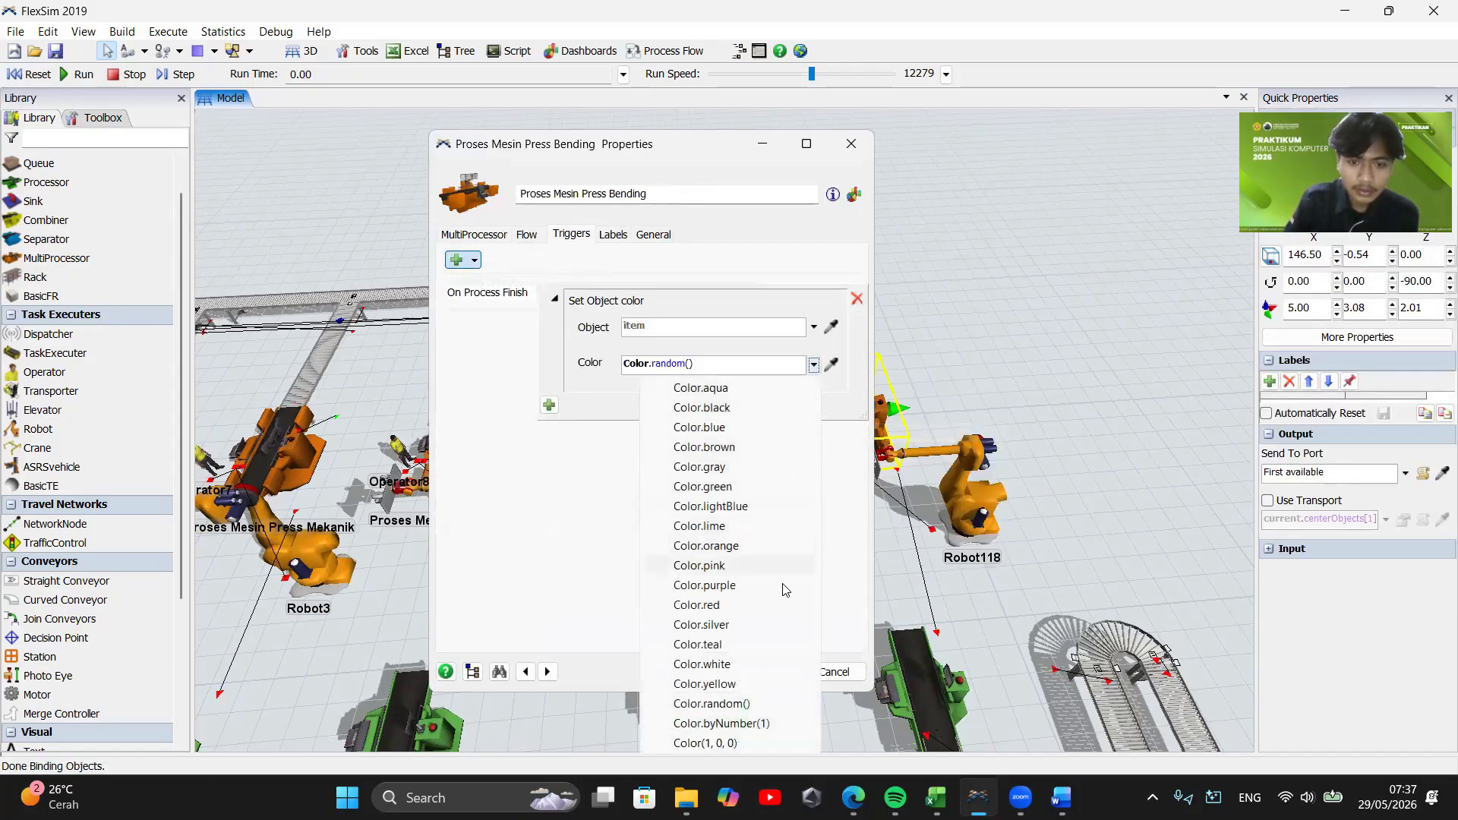
click(782, 630)
click(758, 672)
Connect each of the five Pengujian testing processors to the conveyor leading out of it
drag(807, 582, 809, 570)
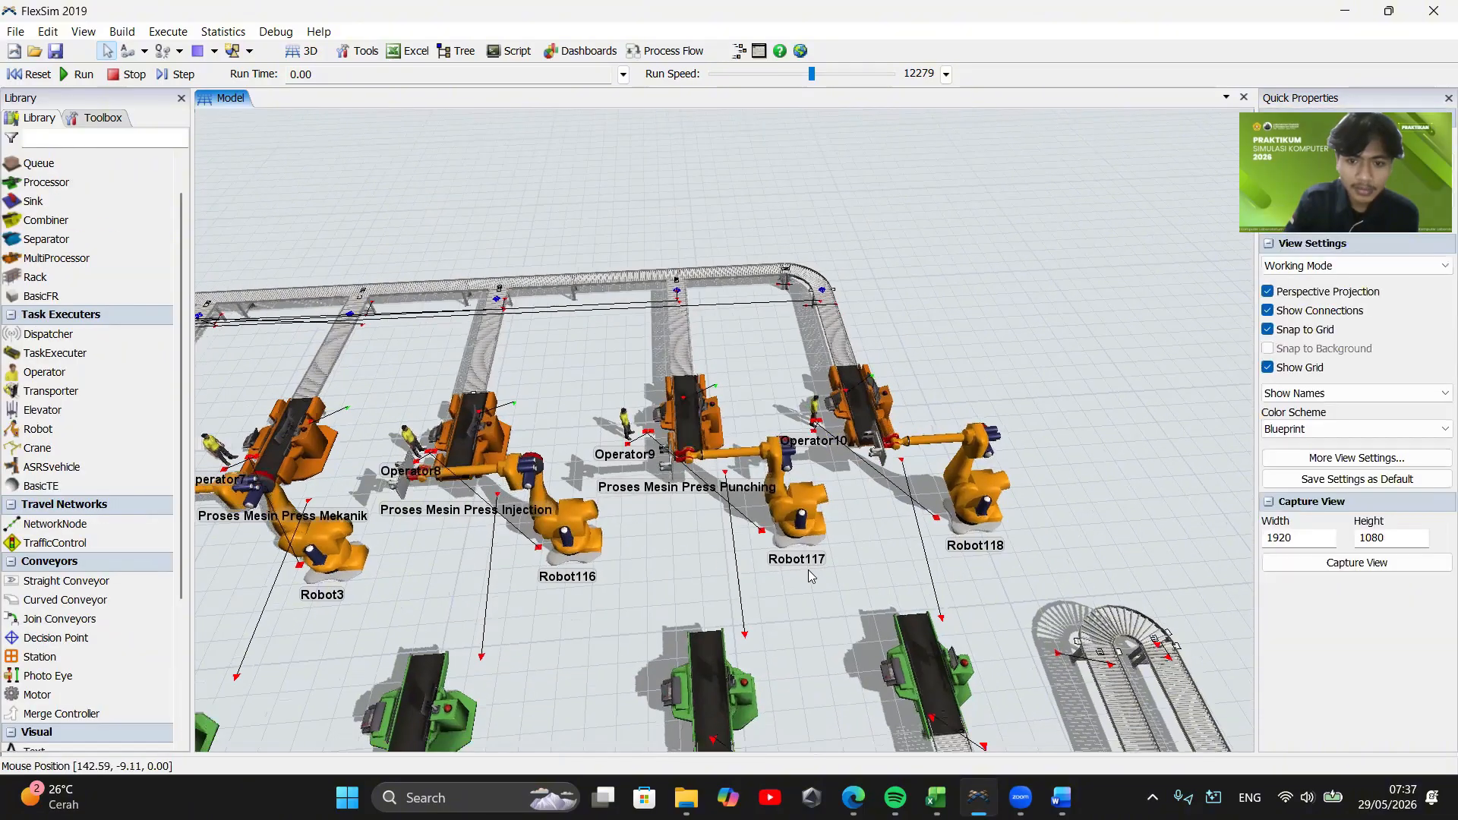
scroll(808, 570, down, 5)
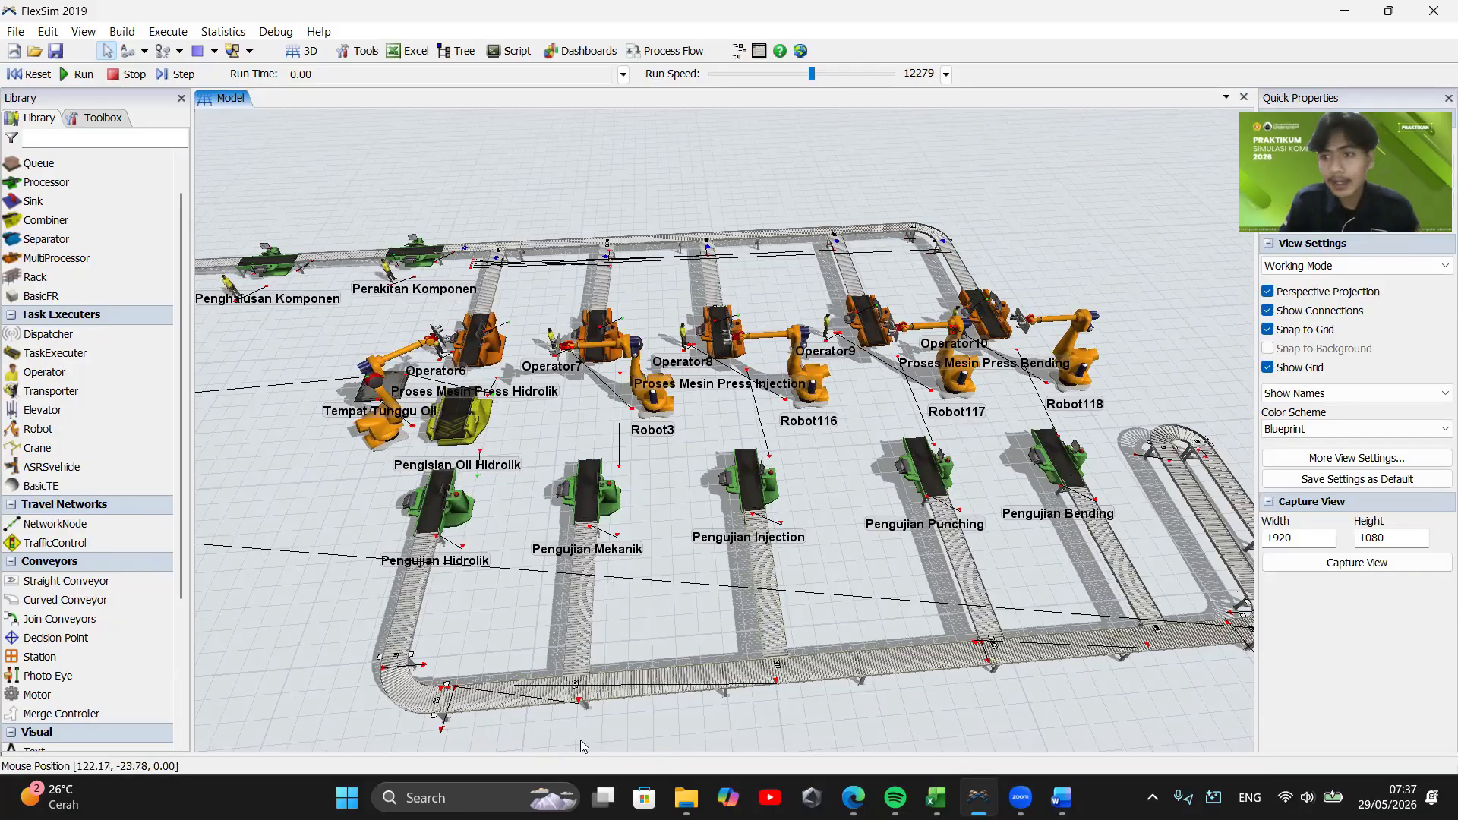
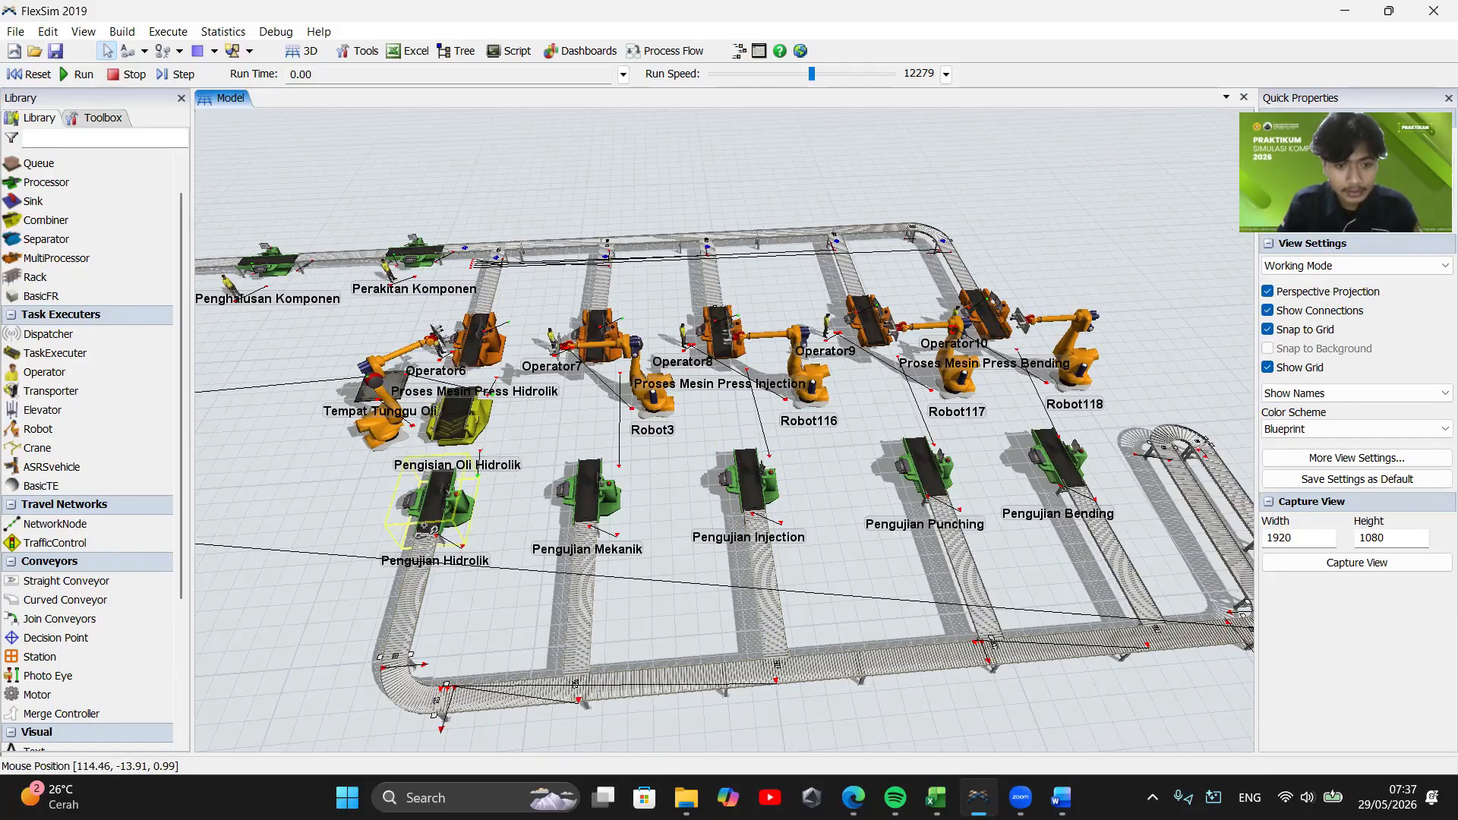
drag(433, 521, 422, 566)
drag(587, 497, 583, 563)
drag(751, 490, 762, 558)
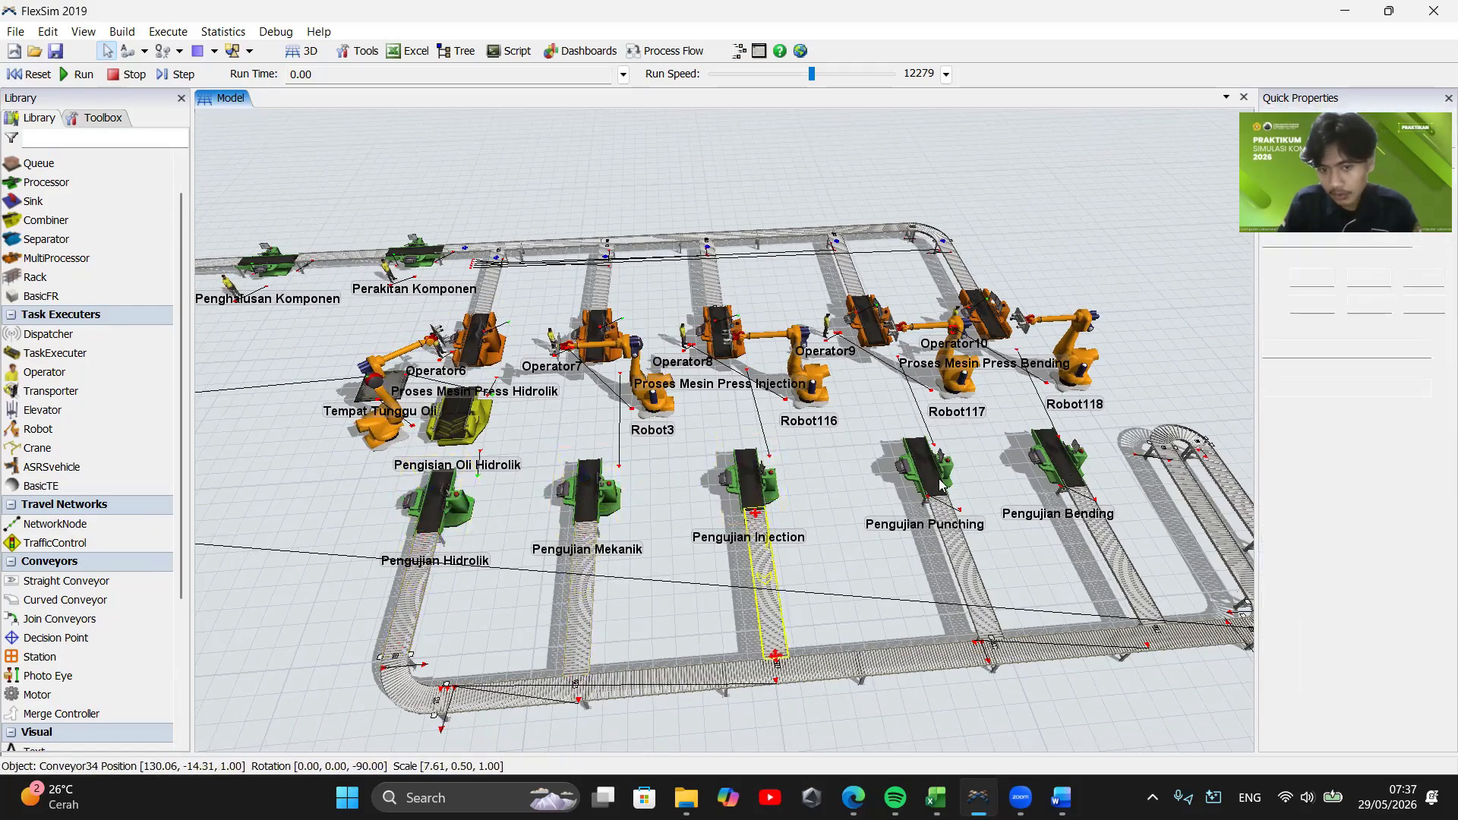
drag(925, 475, 953, 540)
drag(1057, 459, 1105, 539)
drag(1025, 555, 1048, 562)
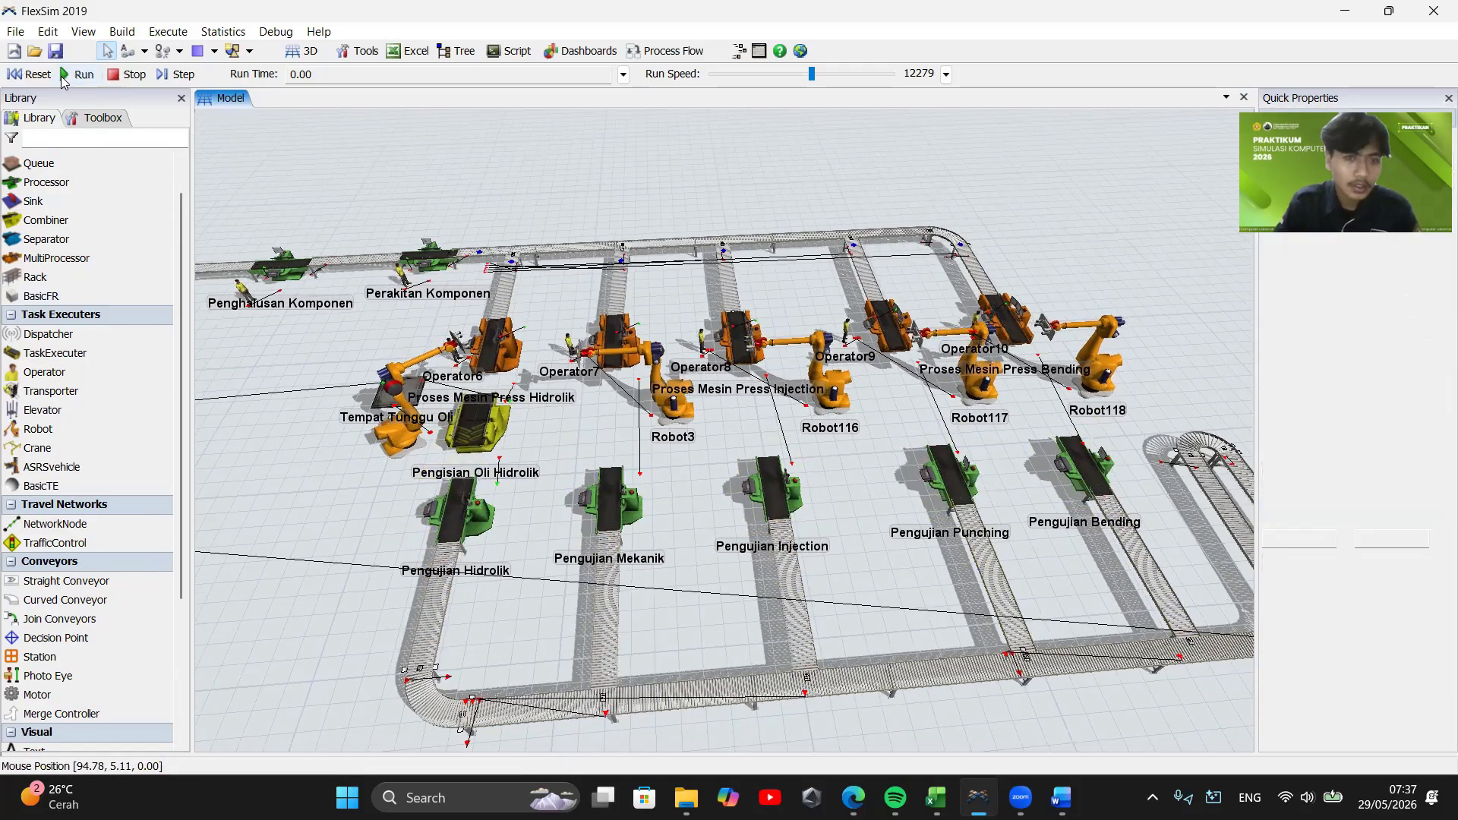
Run the simulation, inspect the item colors and flow through the press branches, and reset the model
click(76, 74)
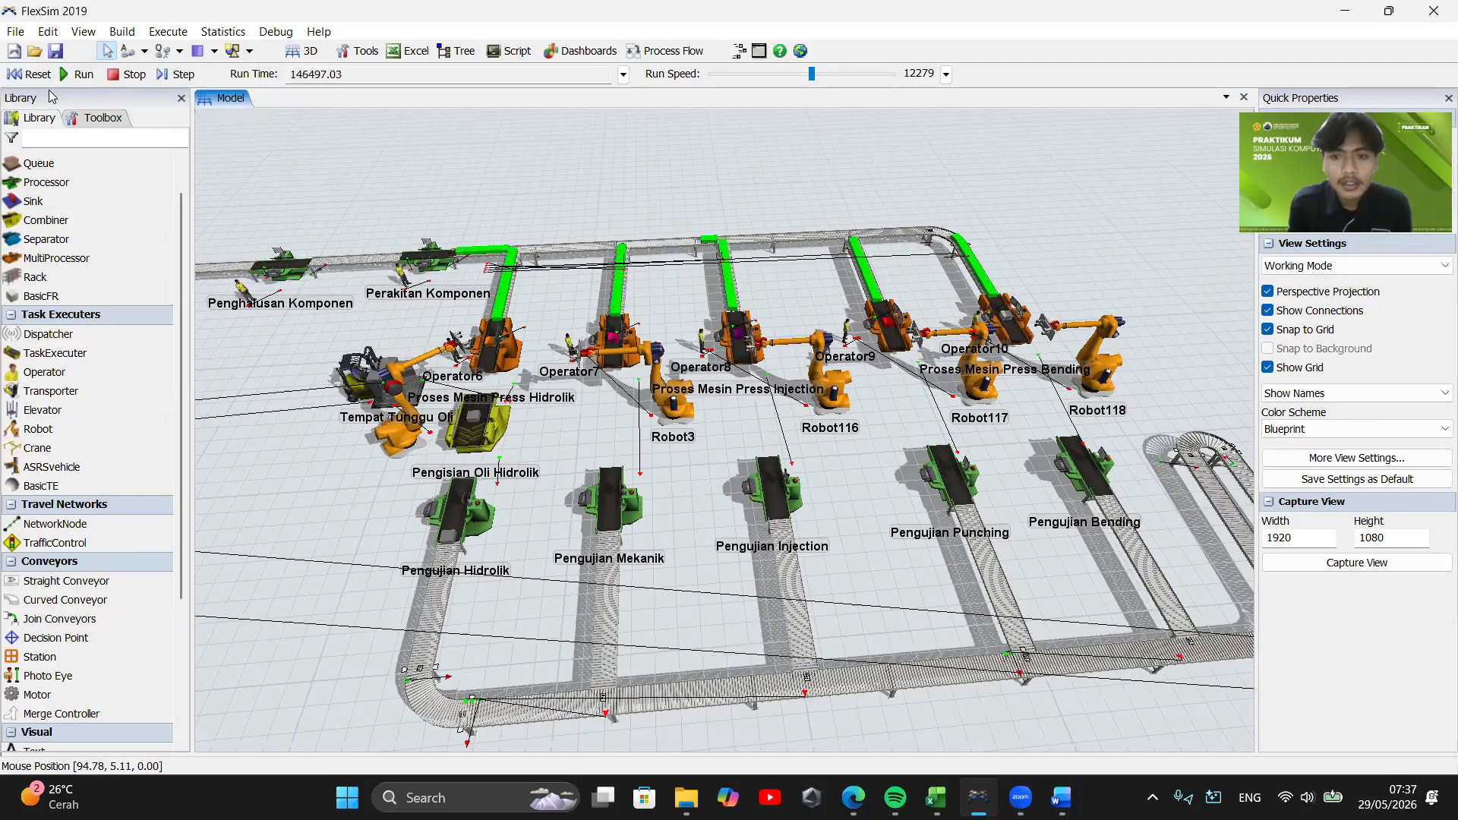
scroll(591, 336, up, 5)
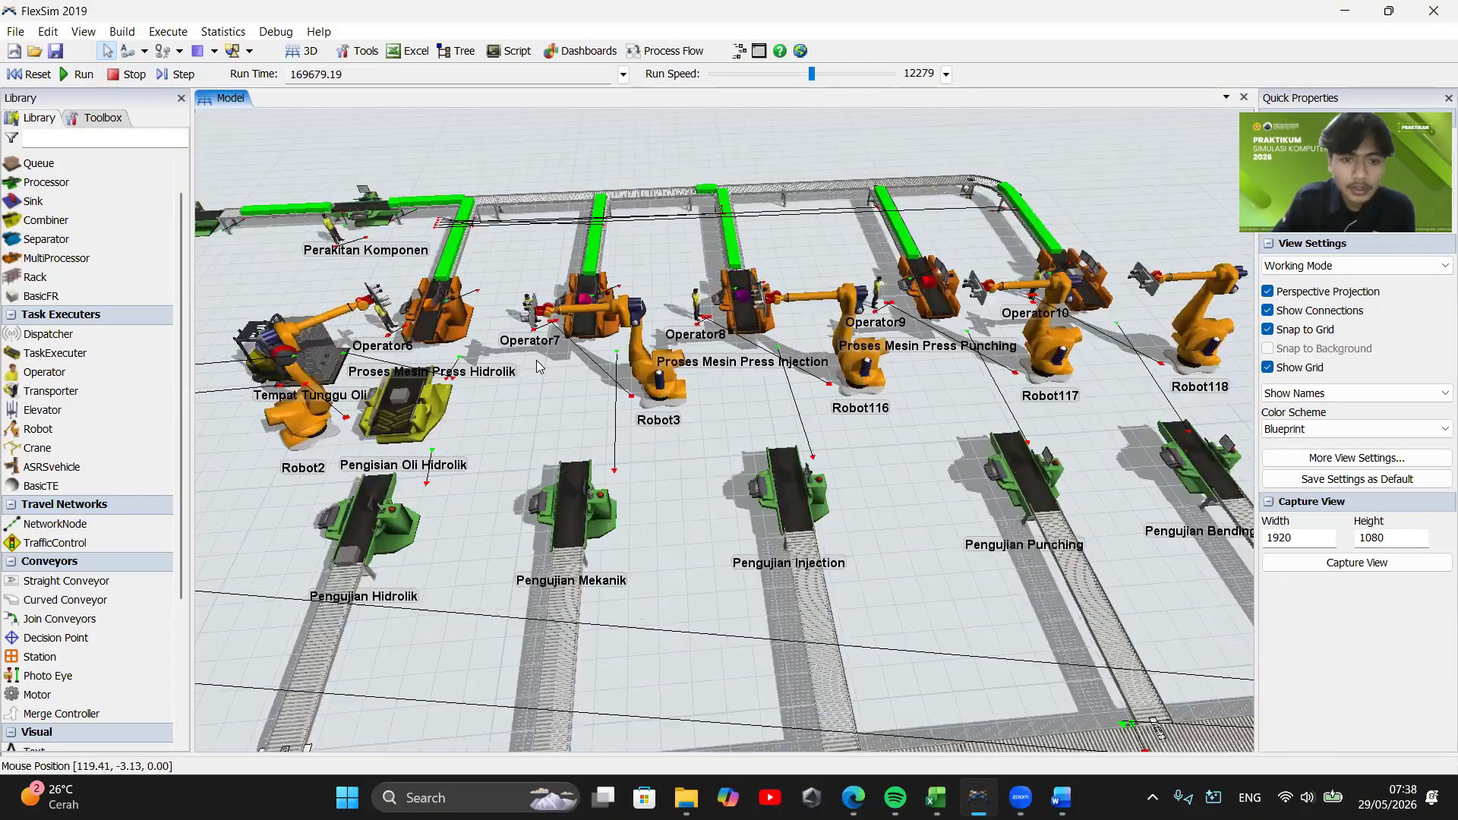
scroll(597, 618, down, 5)
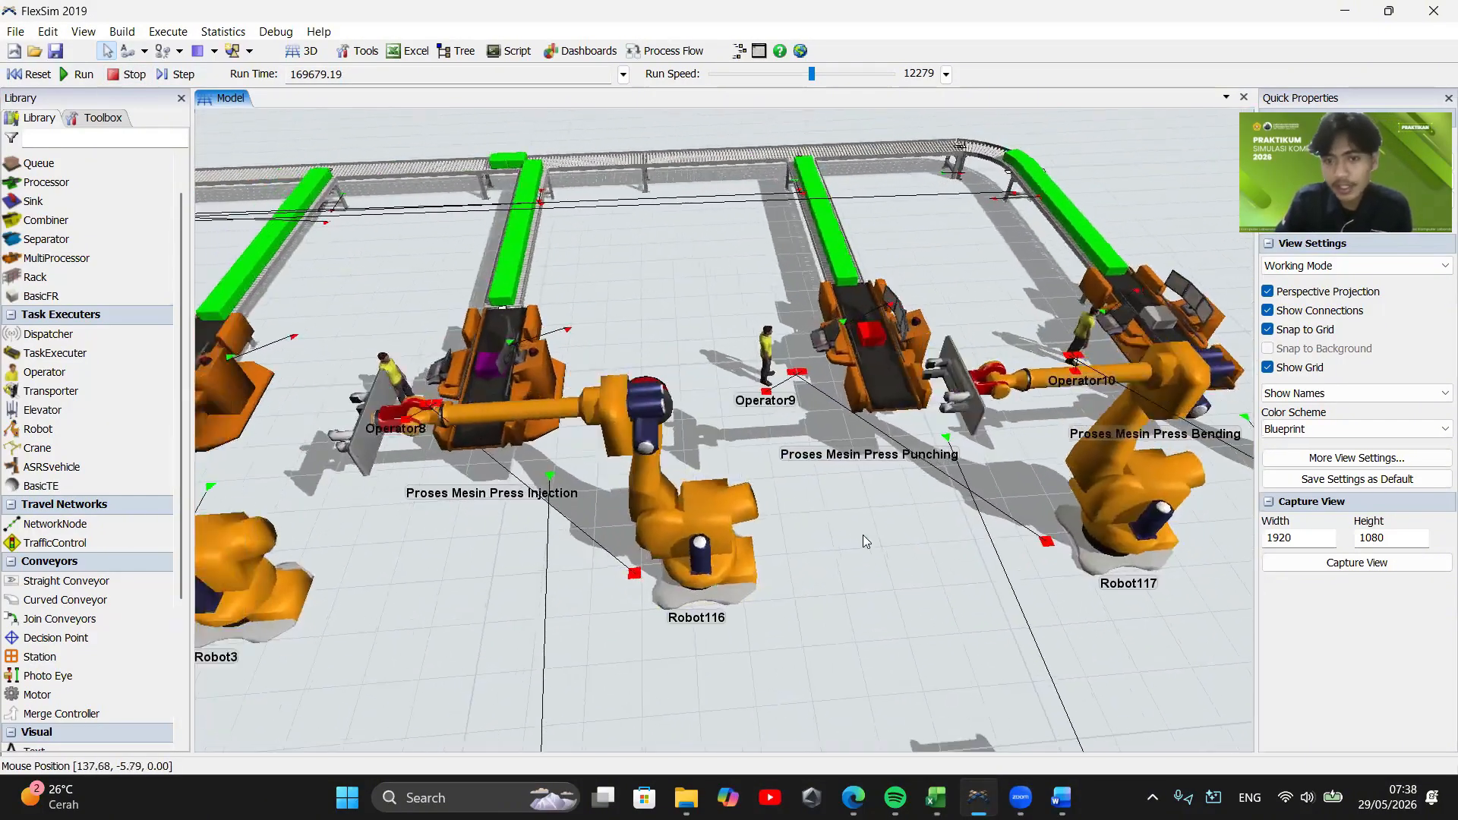
click(35, 74)
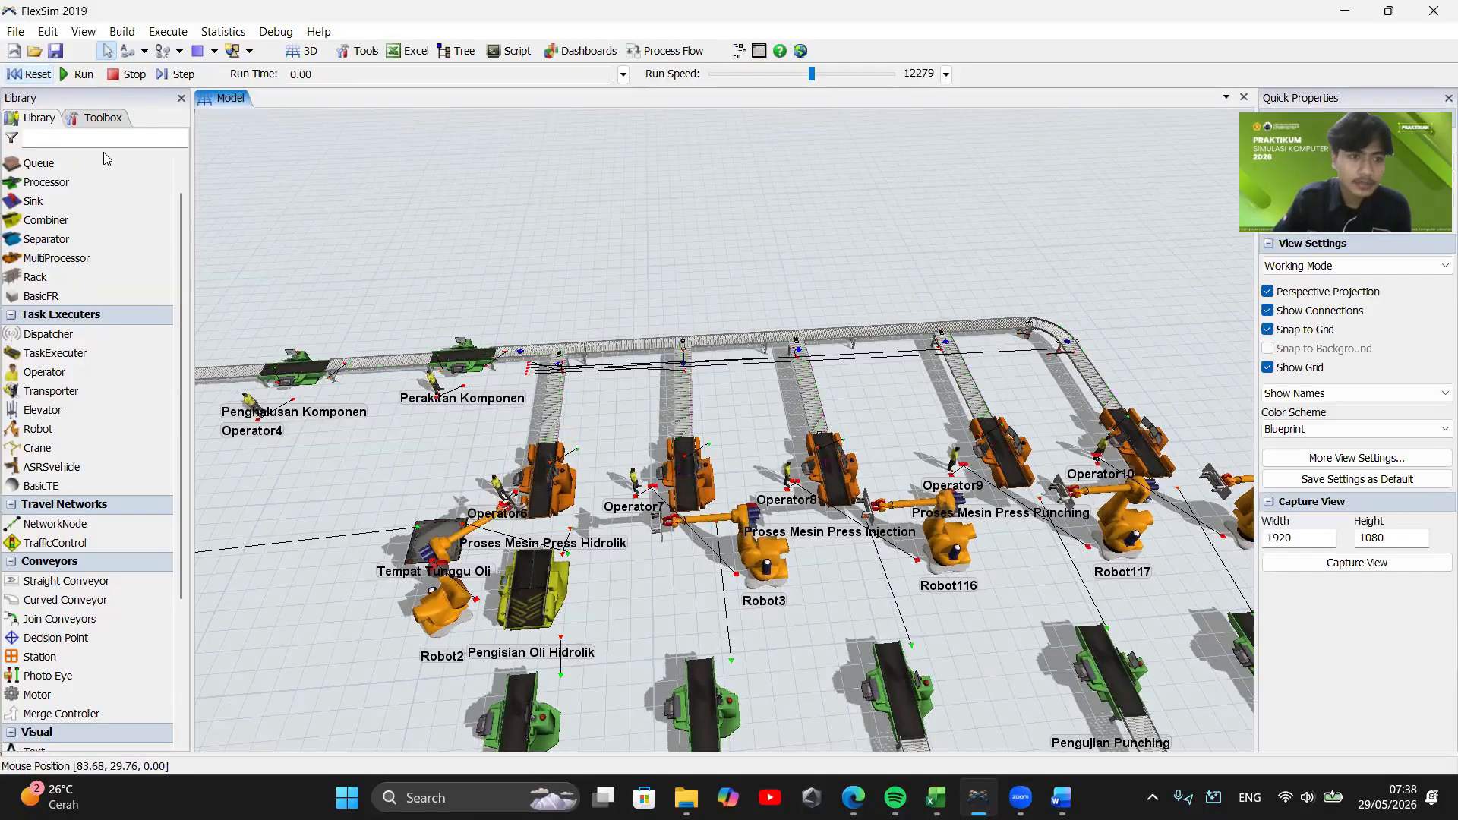
Set the combine mode of the Pengisian Oli Hidrolik combiner to Join
scroll(608, 606, down, 1)
drag(650, 561, 675, 580)
scroll(416, 532, up, 3)
drag(493, 596, 592, 566)
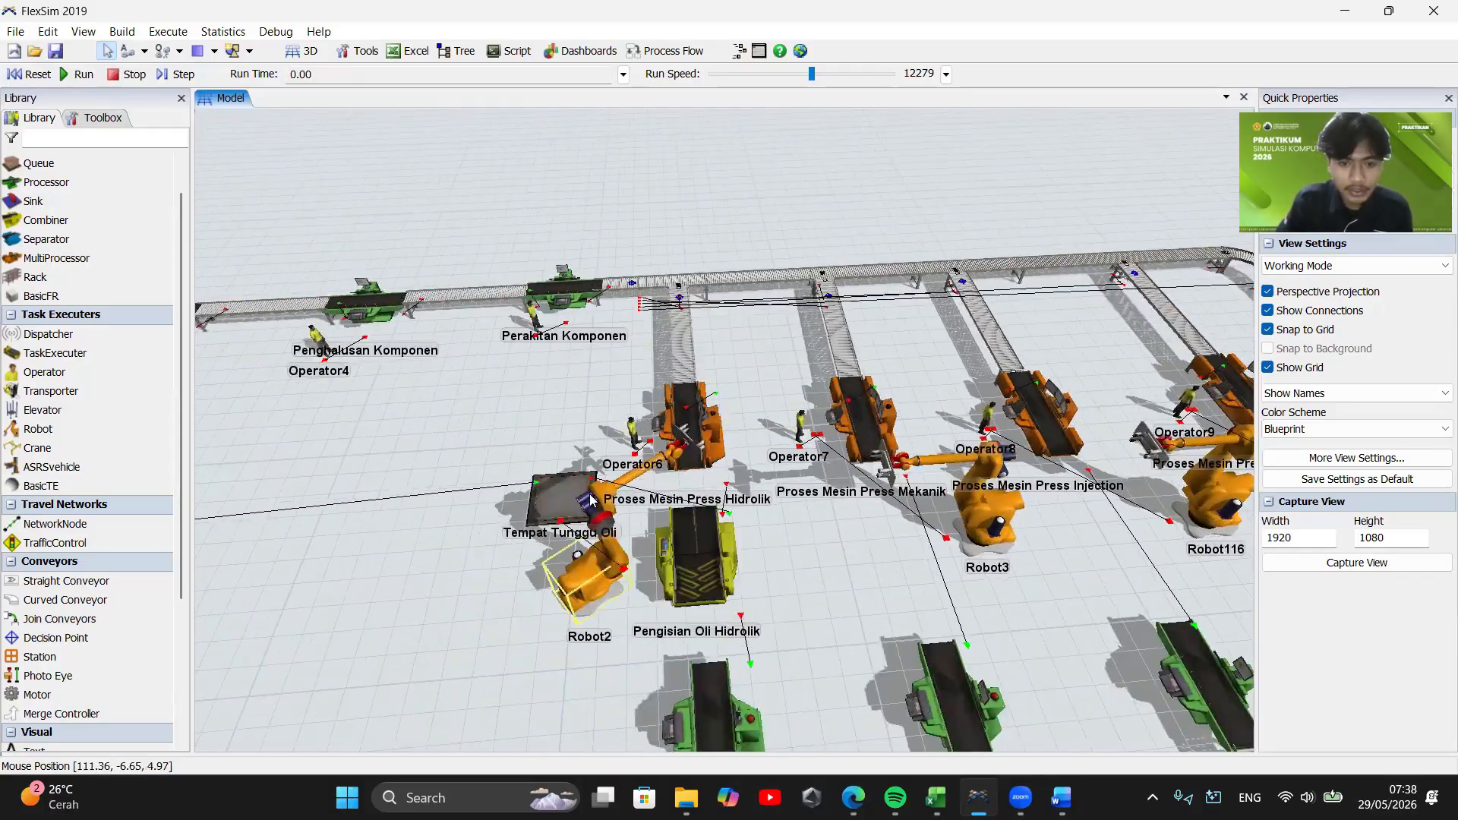
click(680, 568)
double_click(679, 568)
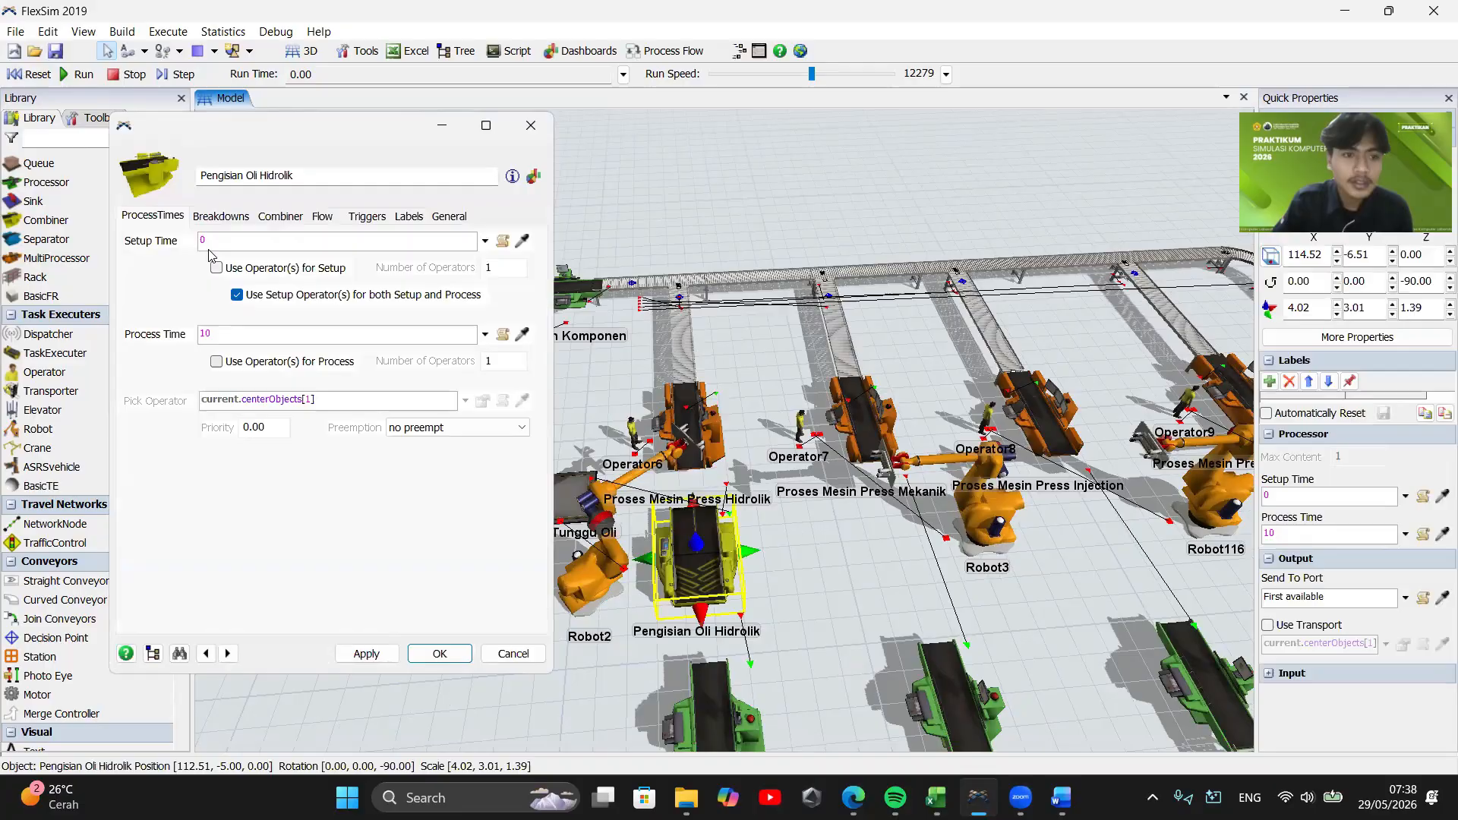
click(323, 216)
click(282, 220)
click(375, 245)
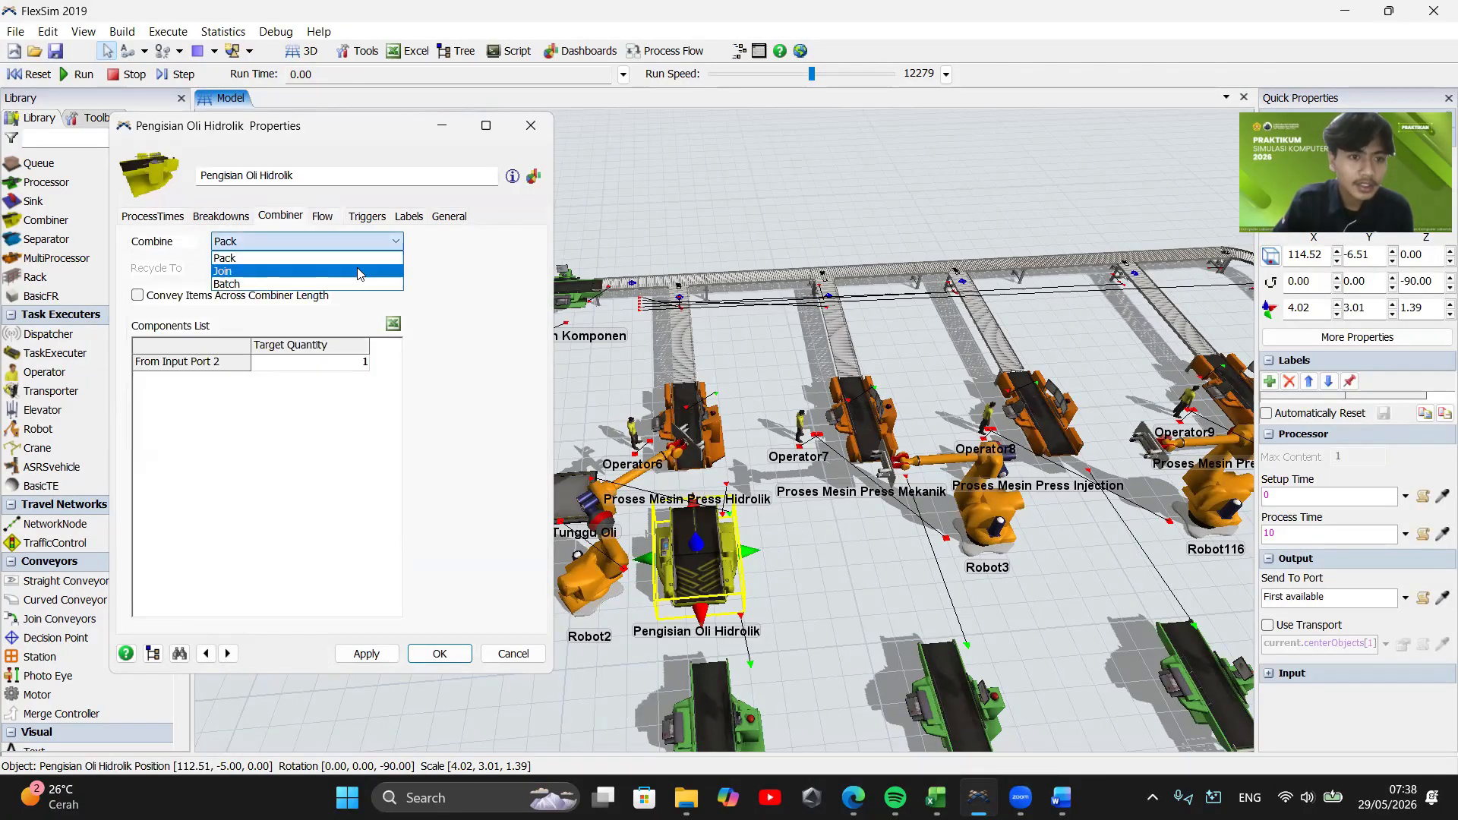
click(358, 270)
Add an On Setup Finish trigger to Pengisian Oli Hidrolik that sets the object color to Color.orange
click(158, 216)
click(367, 215)
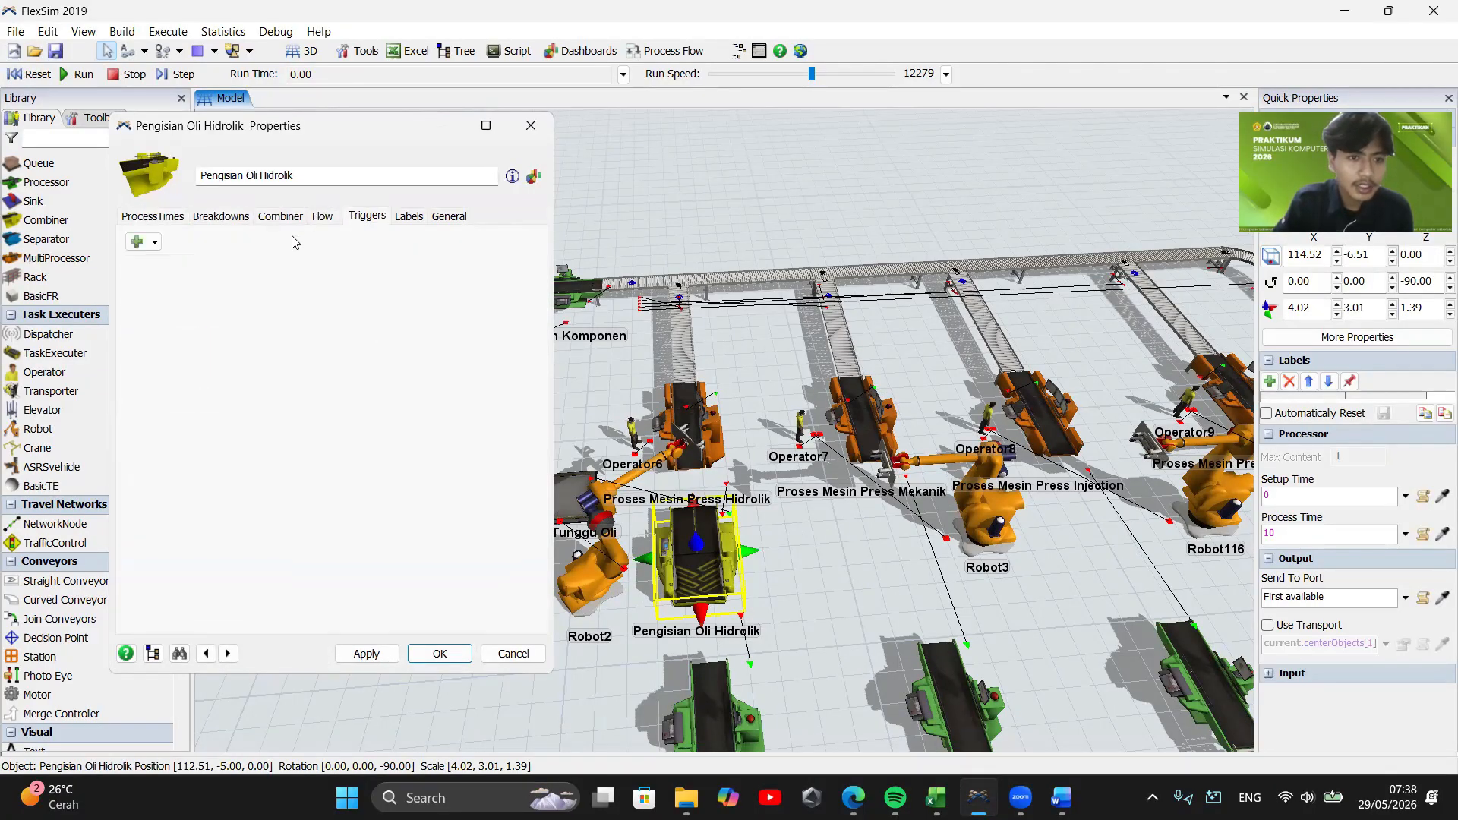
click(137, 242)
click(186, 265)
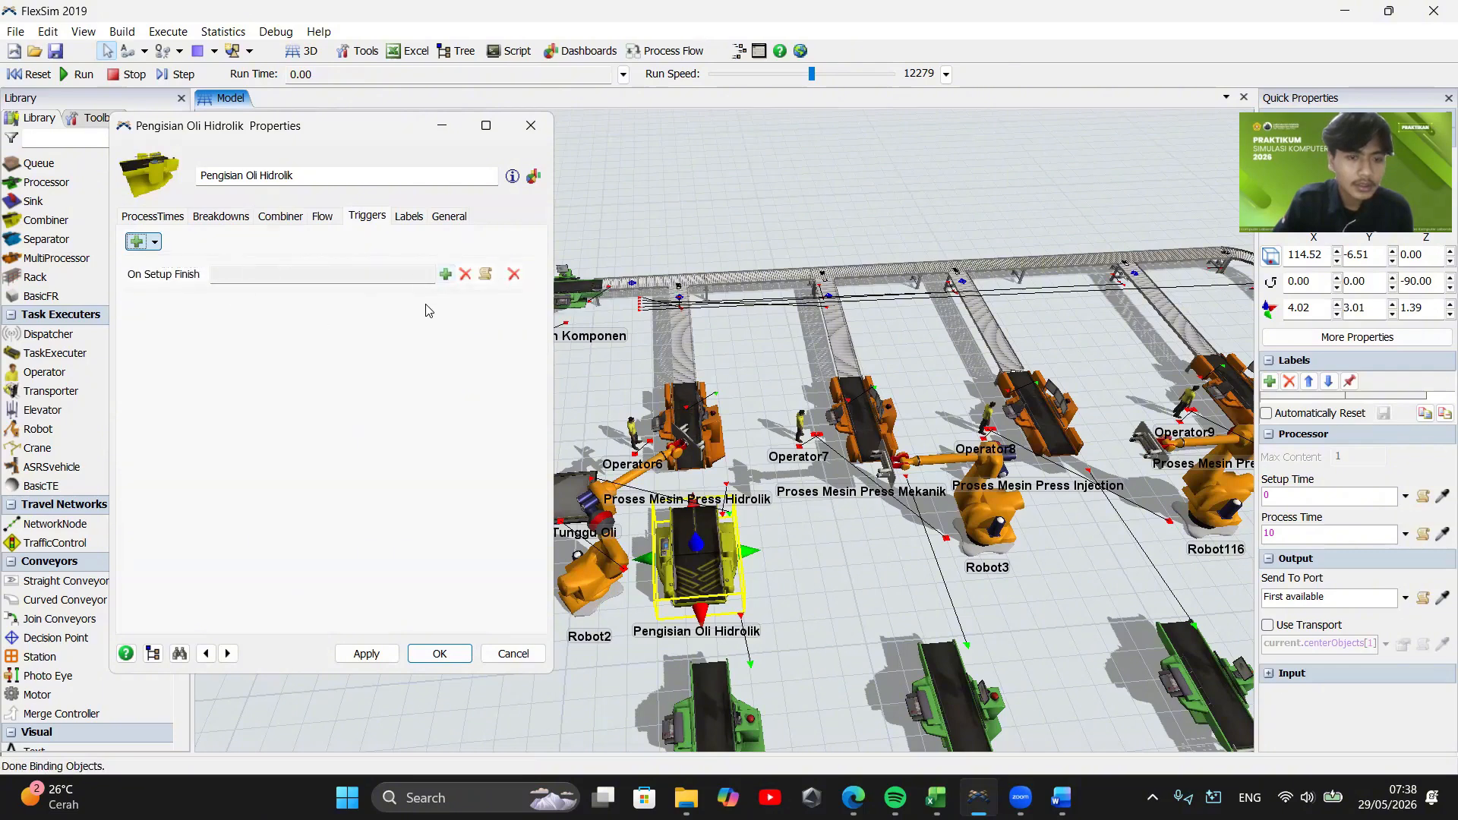
click(445, 274)
mouse_move(434, 335)
click(544, 413)
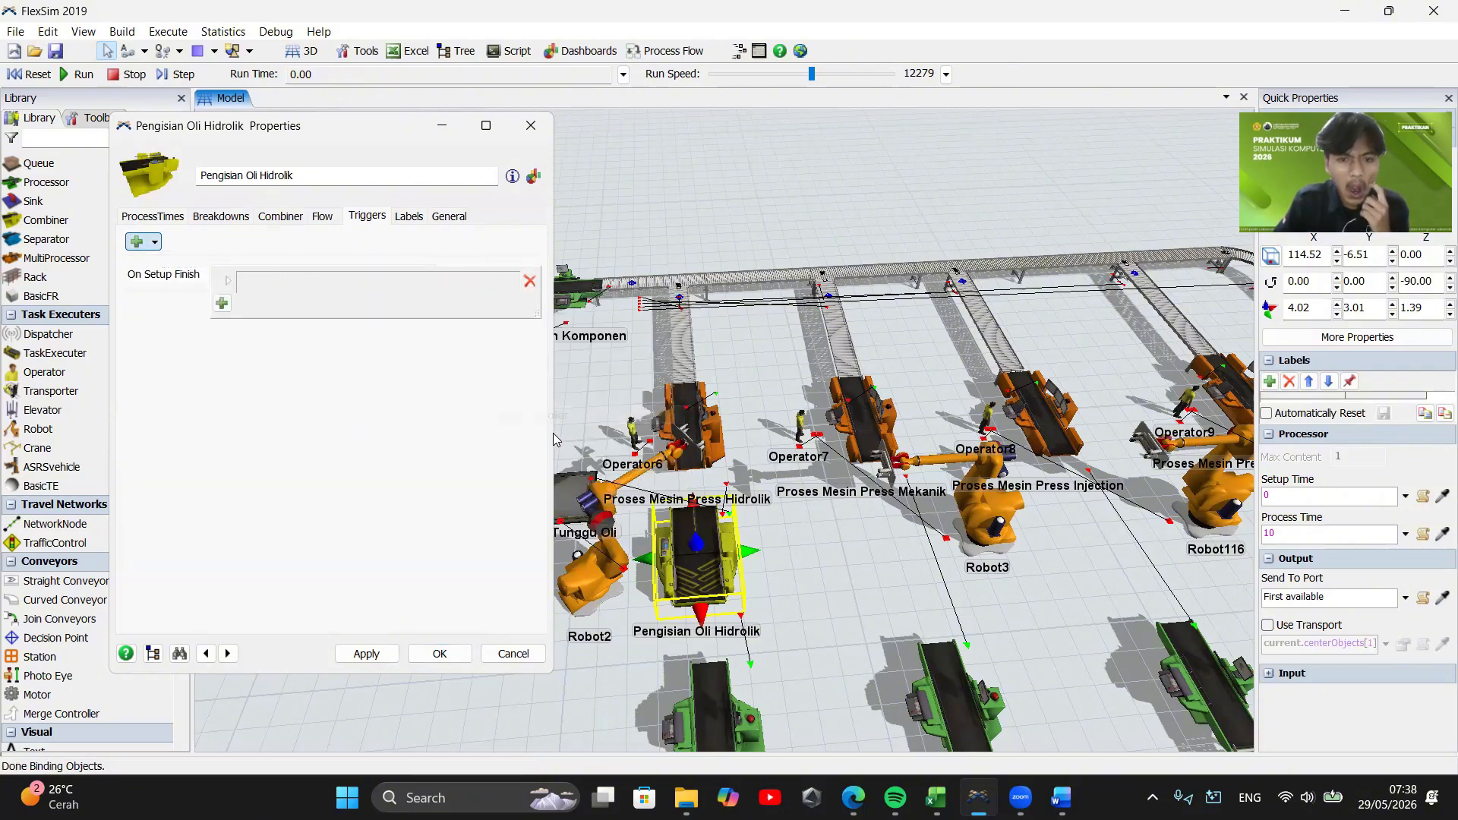
click(486, 348)
click(448, 530)
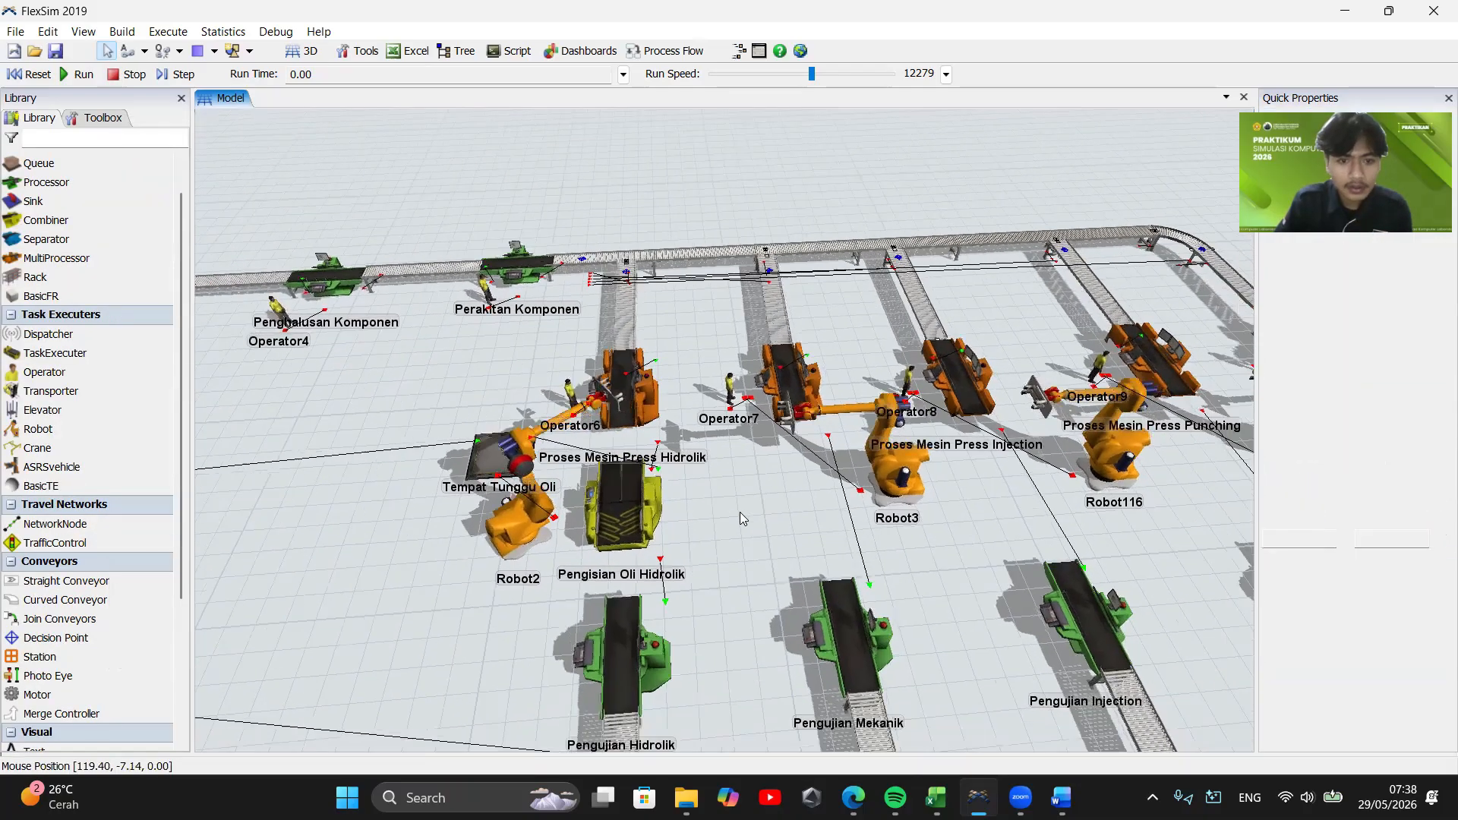
Run the simulation to check the item color leaving Pengisian Oli Hidrolik, and reset the model
drag(741, 514, 713, 494)
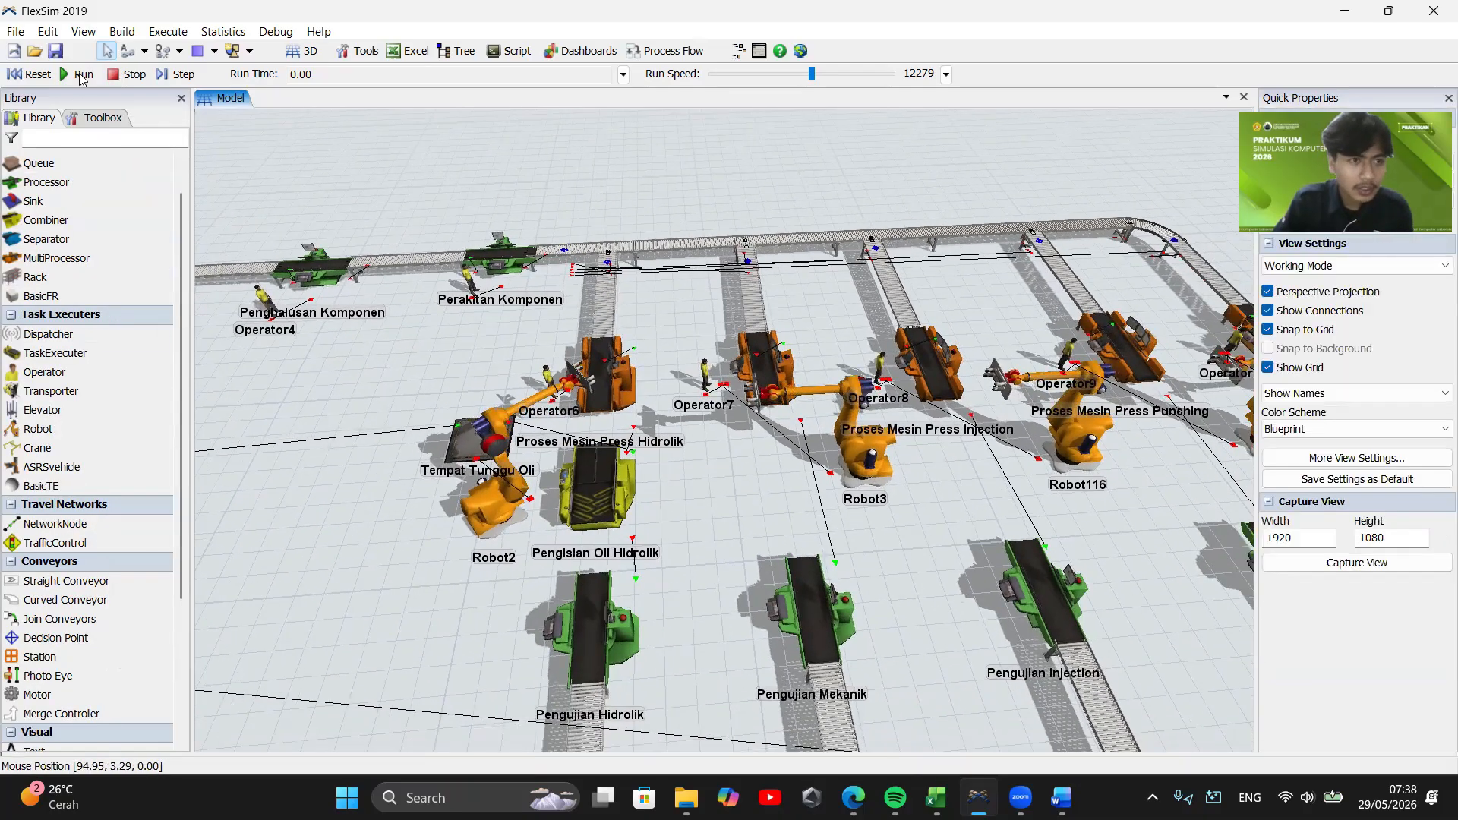
click(81, 75)
click(29, 73)
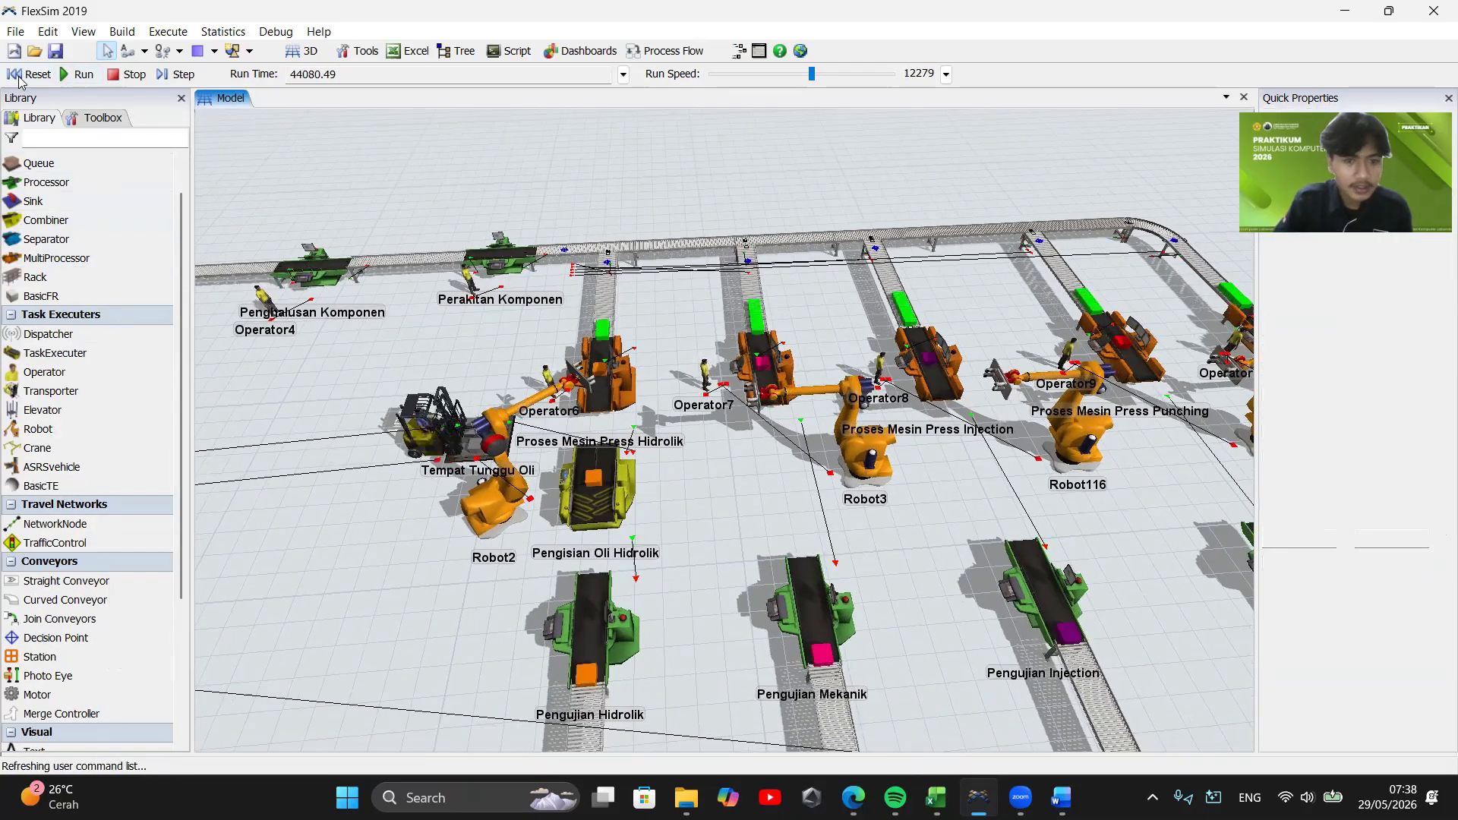
Enable Use Transport in the output flow of Proses Mesin Press Mekanik and assign Robot3 as its transporter
drag(750, 492, 591, 439)
scroll(591, 439, down, 3)
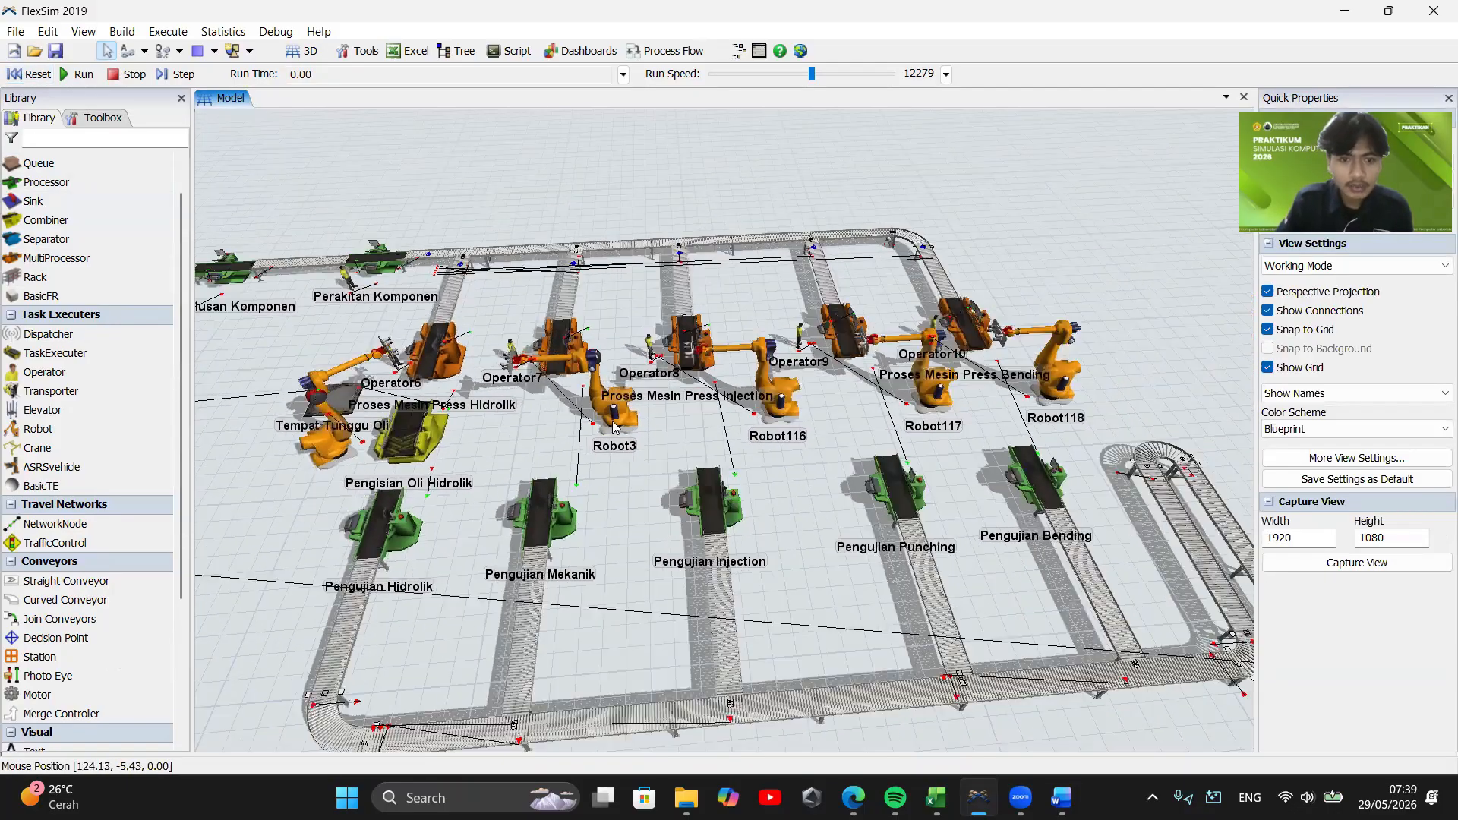
scroll(529, 449, up, 2)
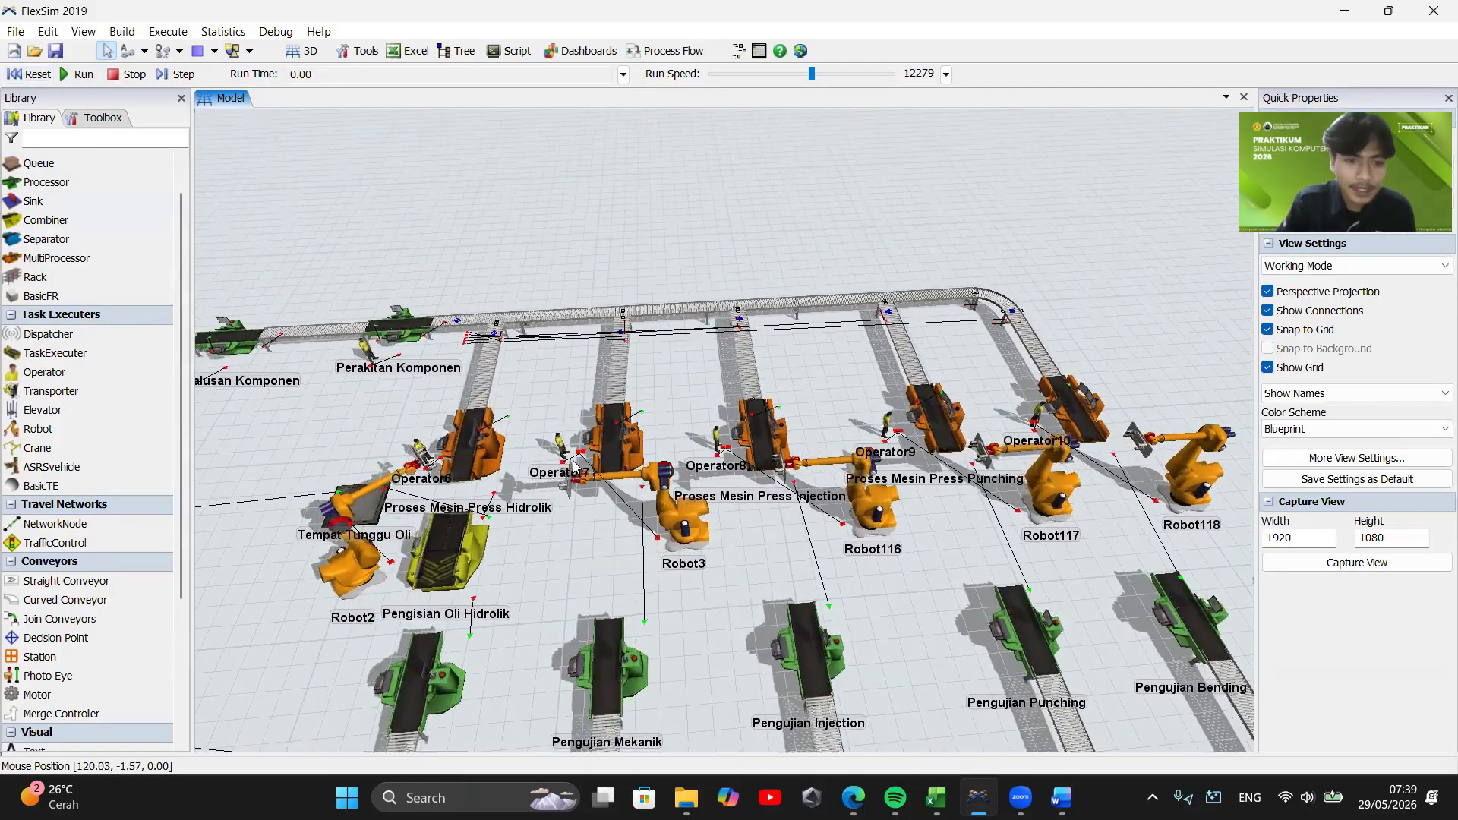
scroll(623, 448, down, 2)
double_click(624, 430)
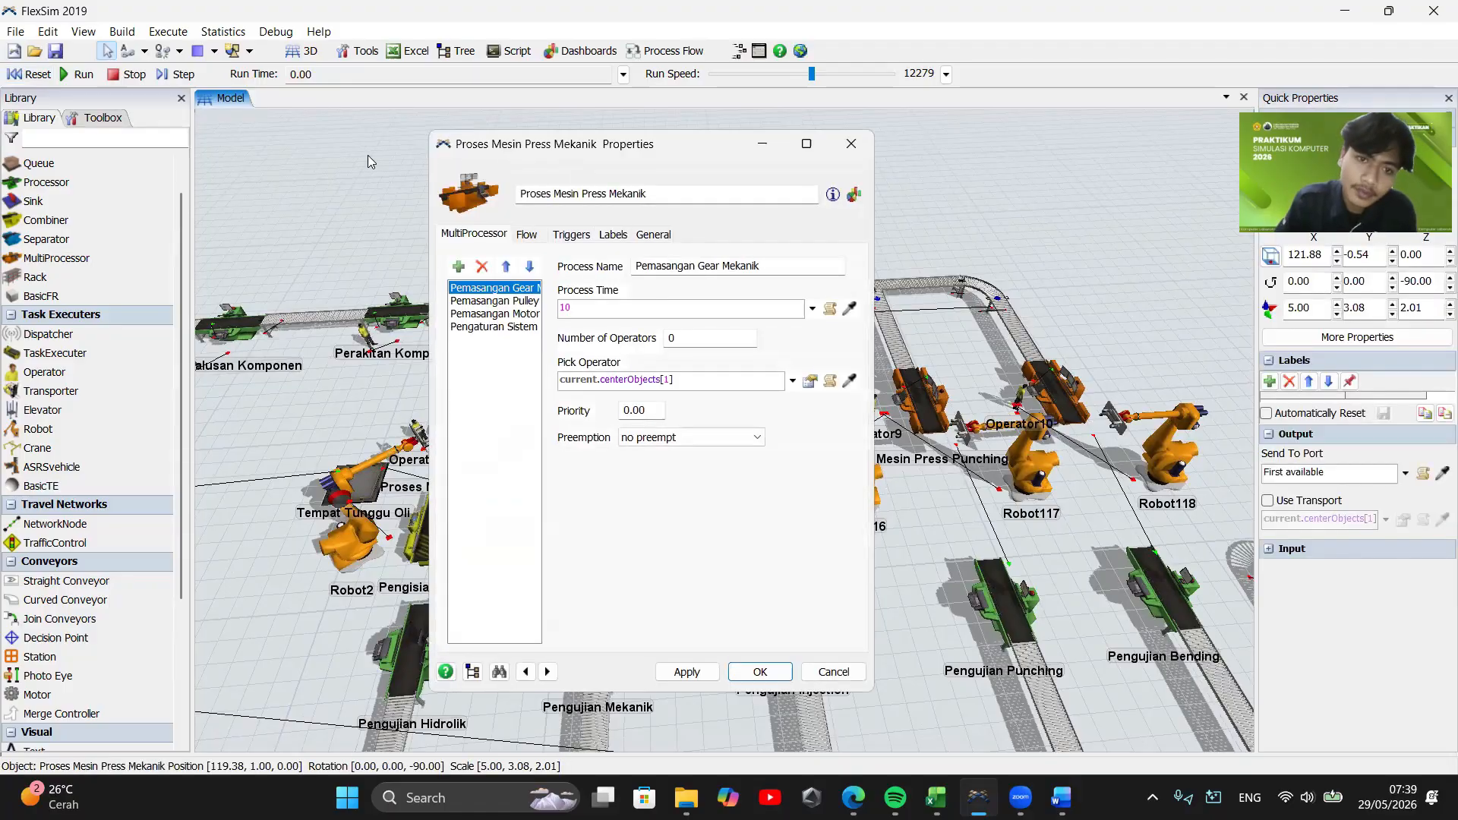
drag(532, 143, 316, 135)
click(526, 234)
click(619, 297)
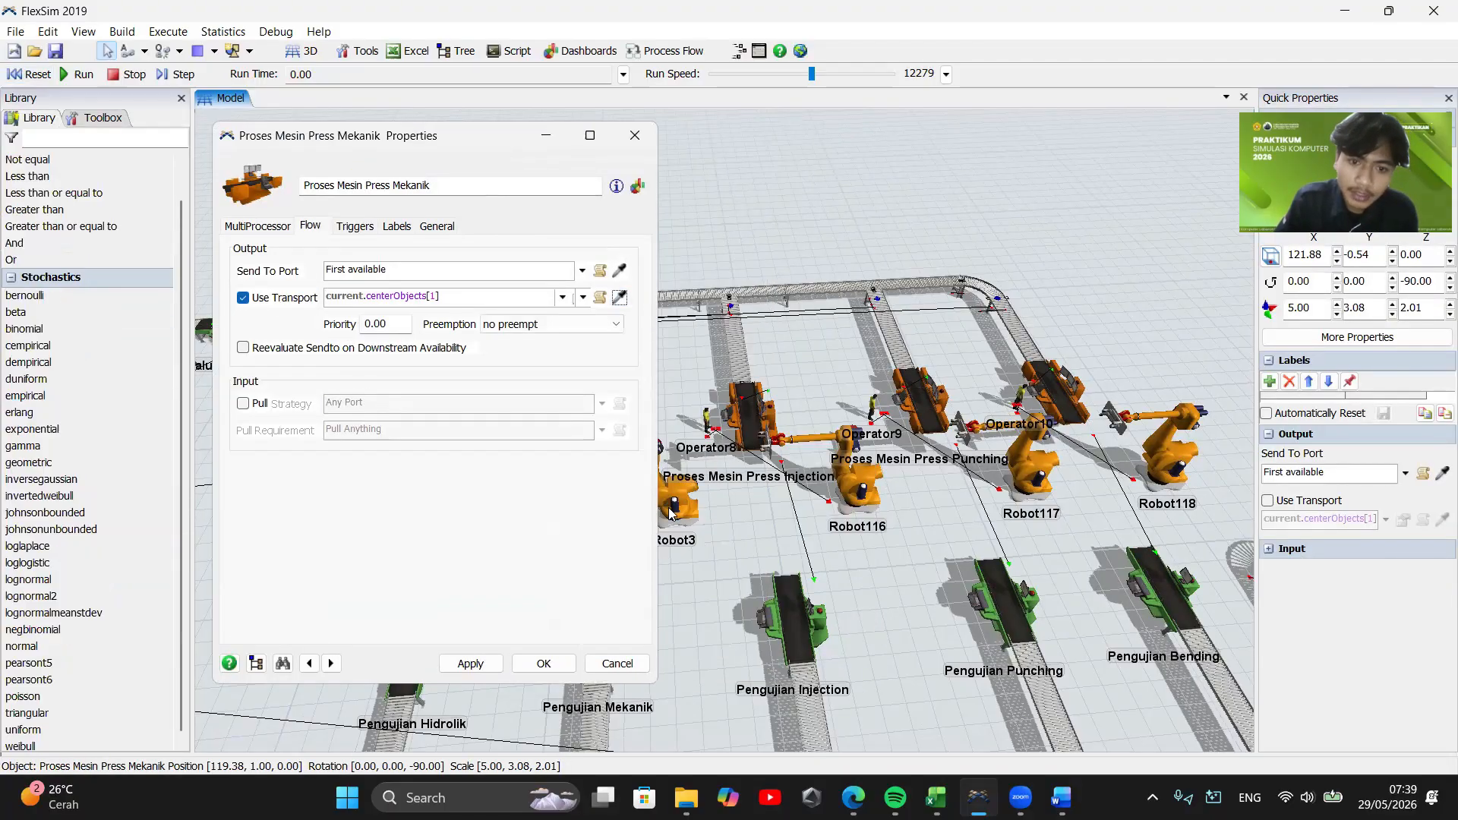
Set the output flow of Proses Mesin Press Injection, Punching and Bending to use their own robots as transport
click(458, 426)
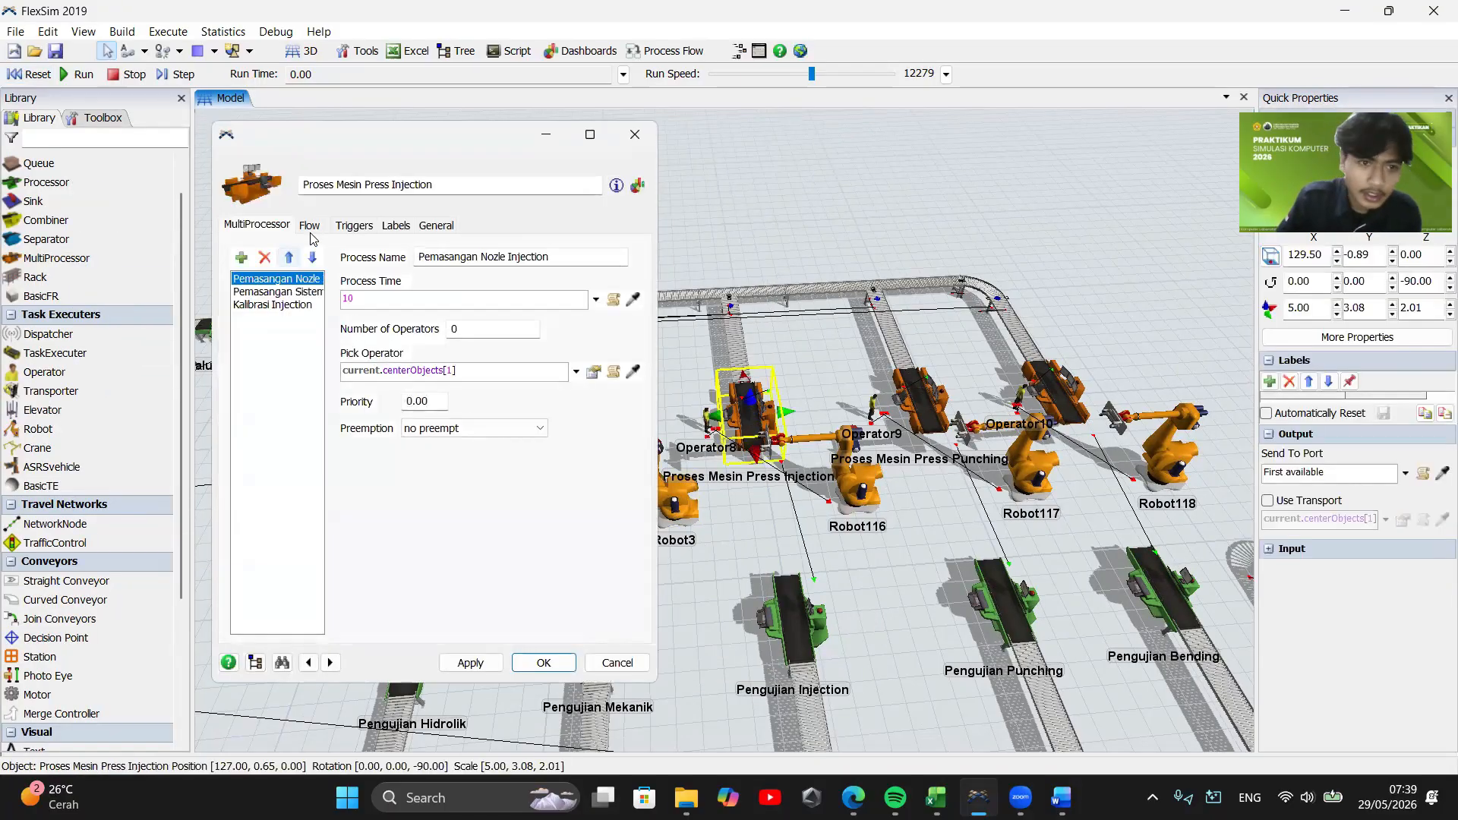
click(544, 663)
click(933, 412)
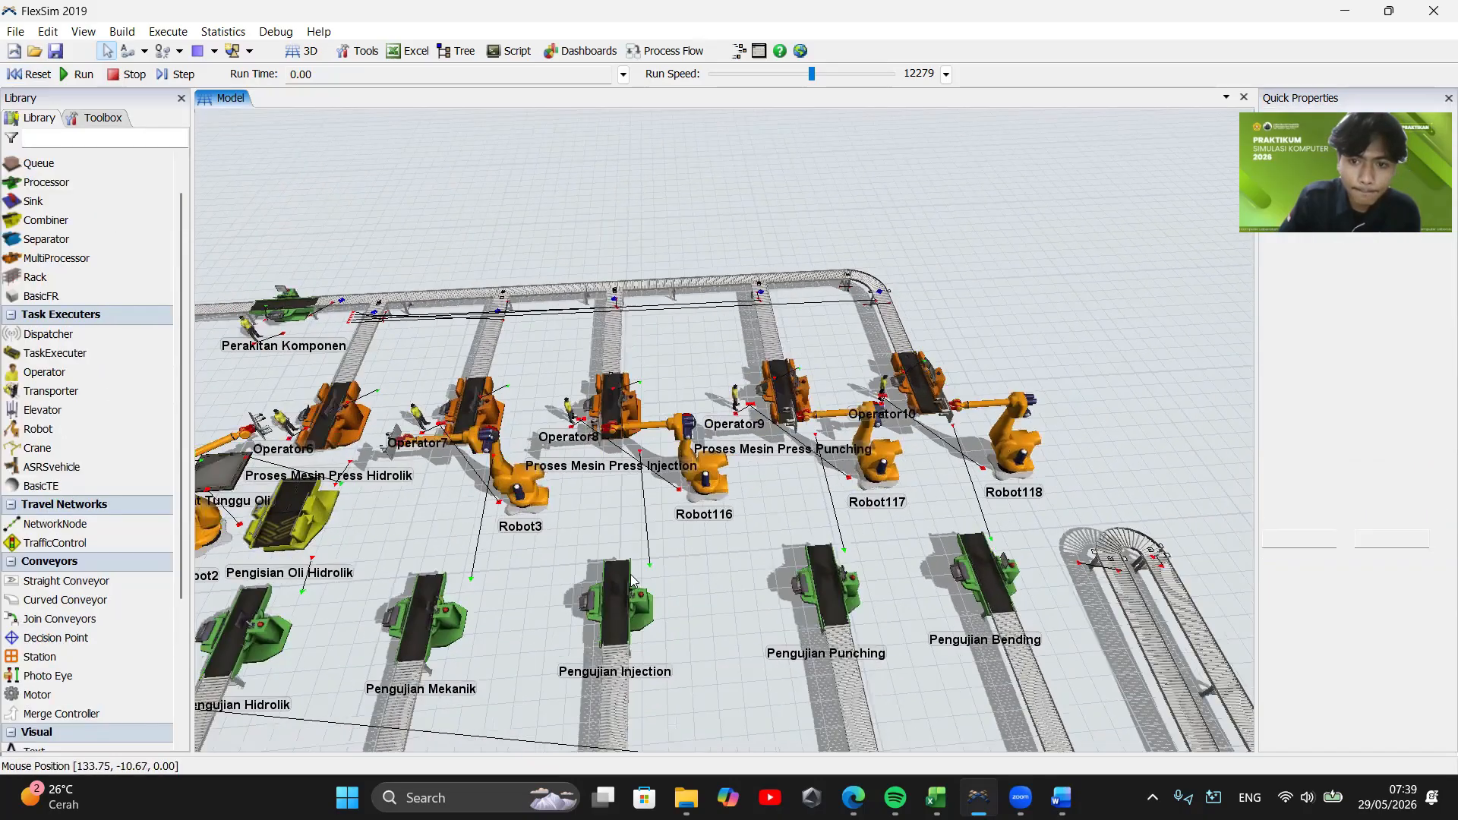
click(790, 393)
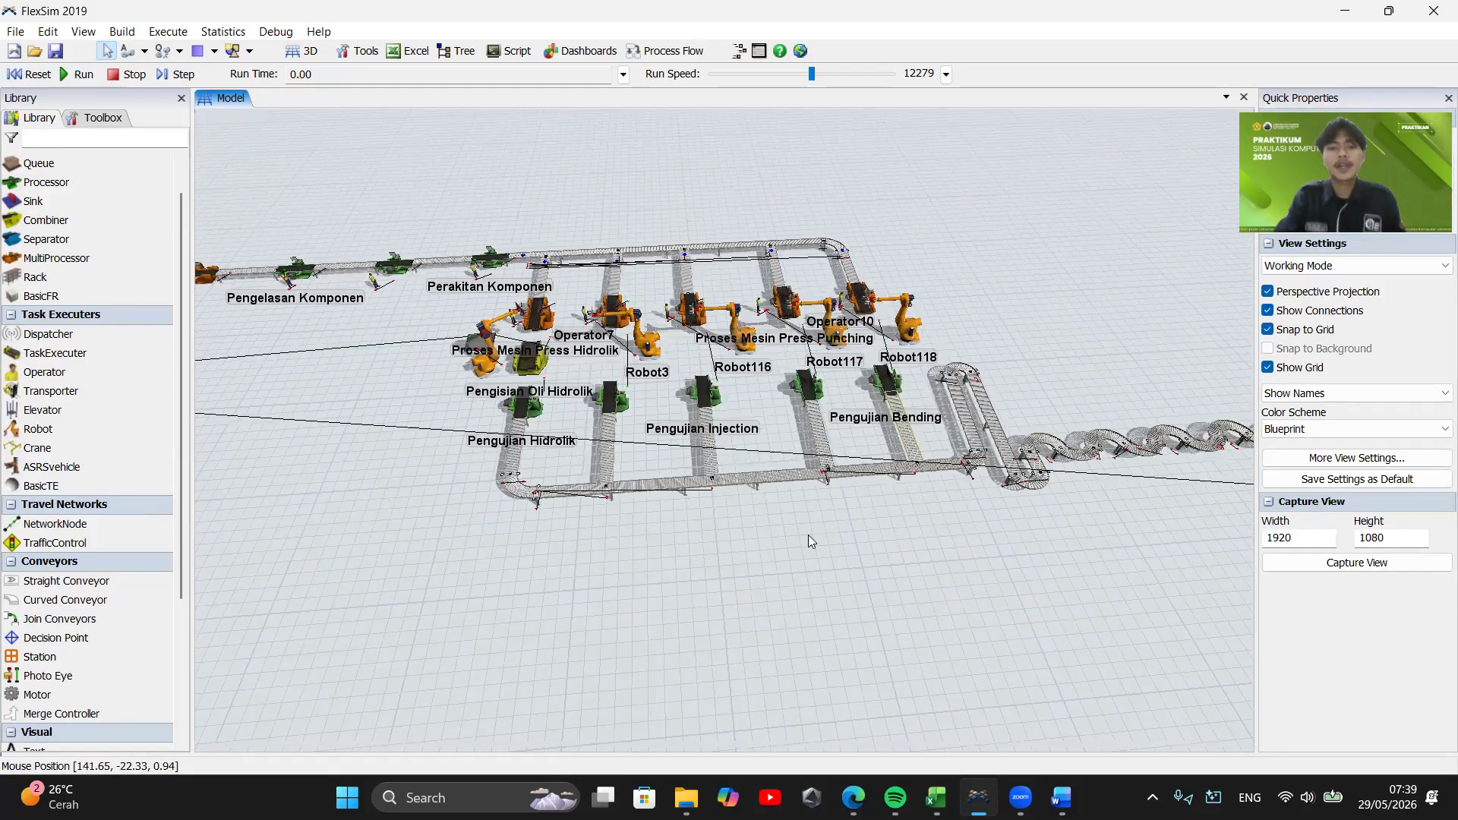
Run the simulation to check robot transport and item flow from the presses through testing, and reset the model
drag(808, 535, 459, 649)
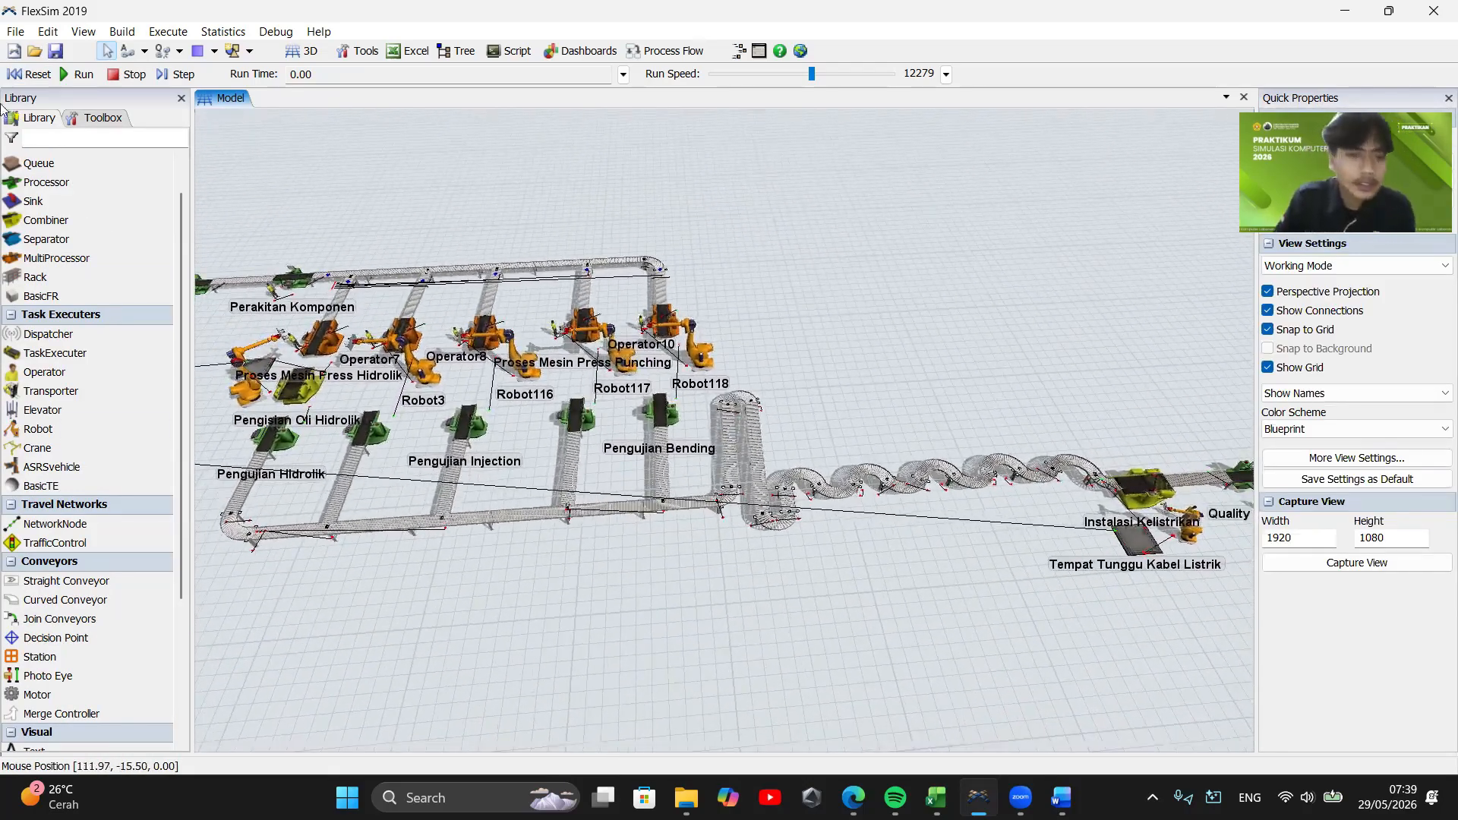
click(79, 75)
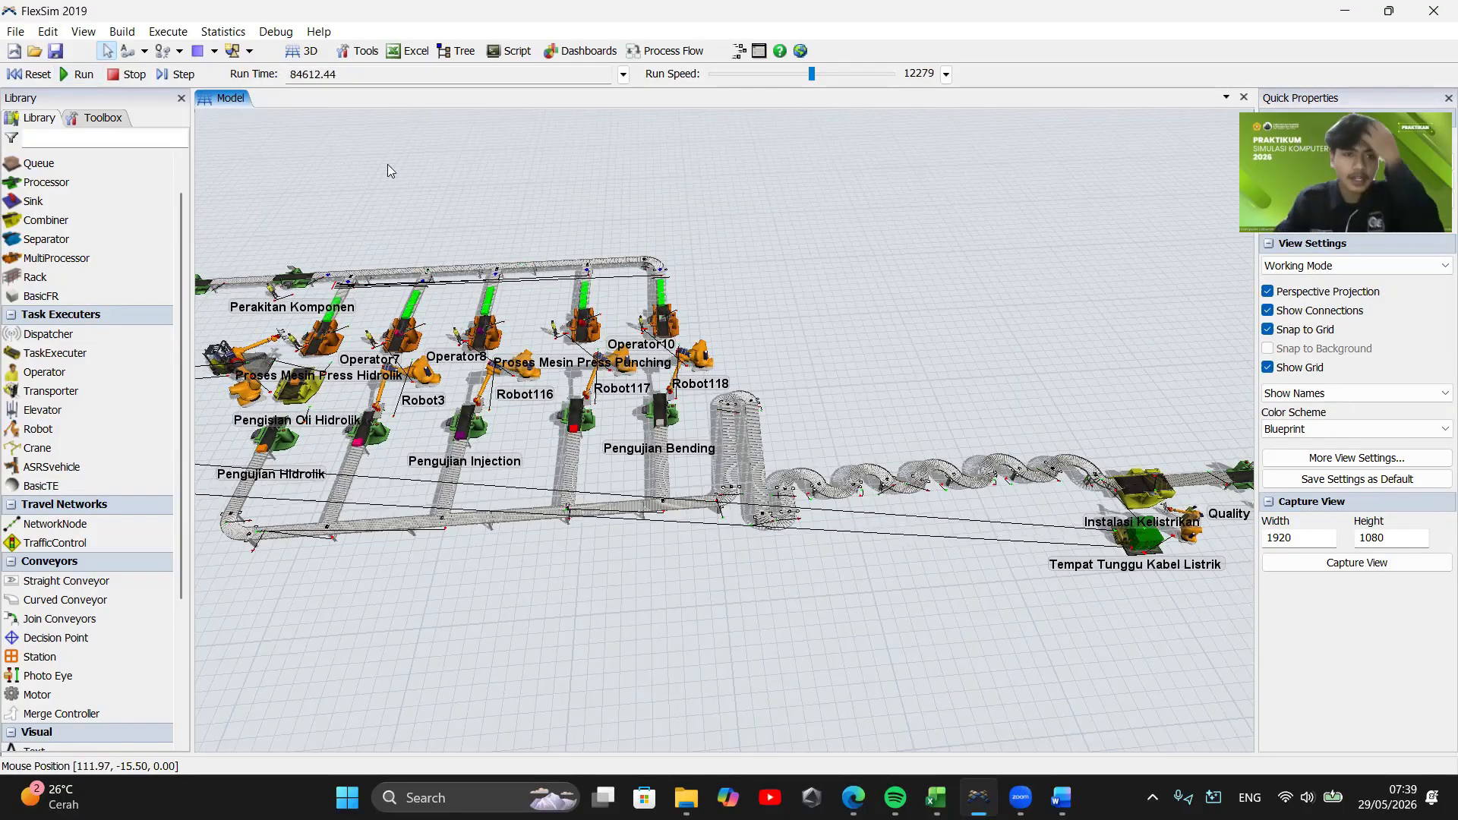
click(28, 76)
Reconnect the Pengujian testing processors, from Hidrolik through Bending, to their outgoing conveyors
drag(300, 396, 323, 462)
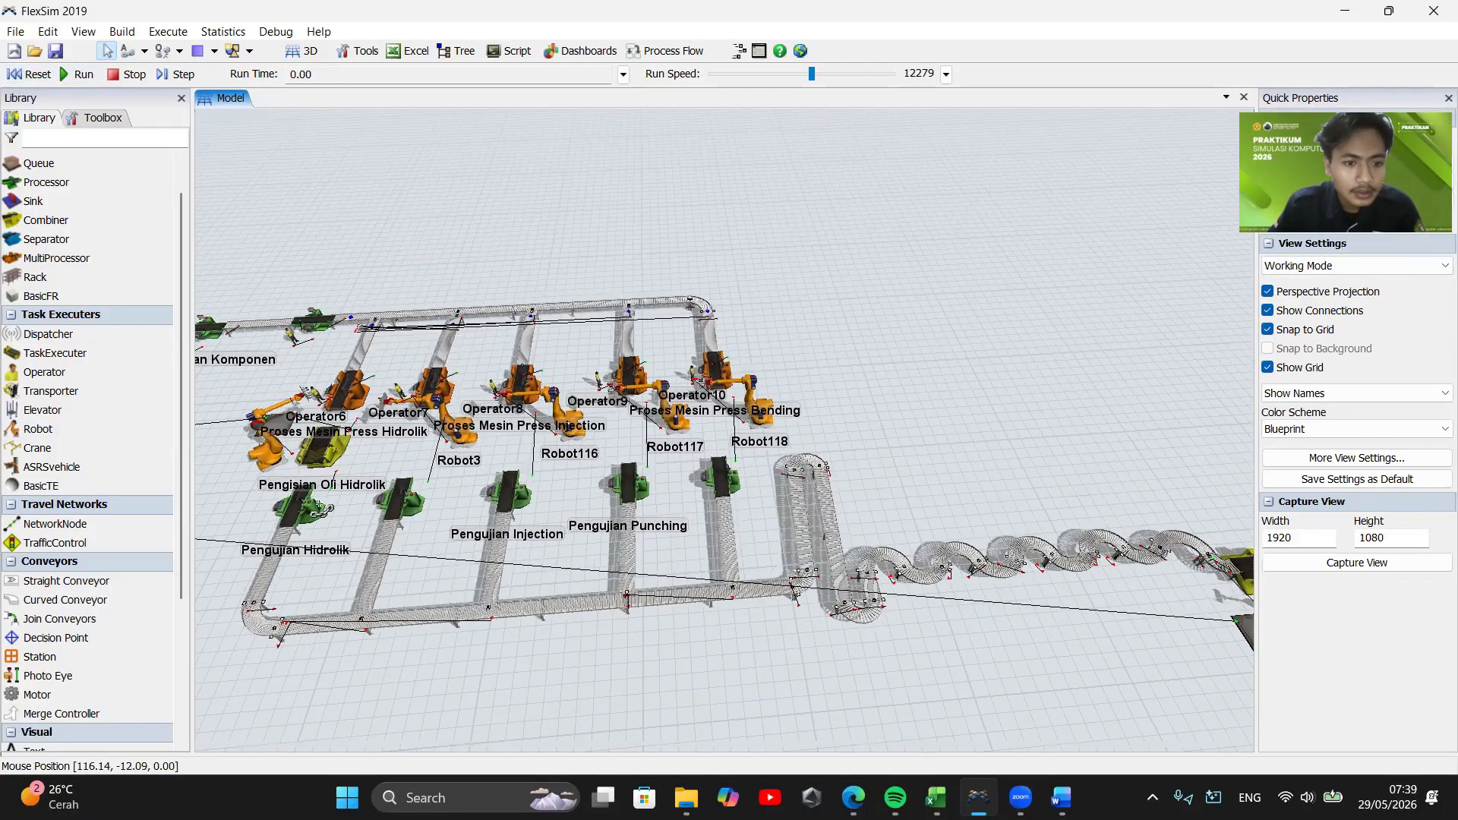
click(297, 506)
click(376, 566)
click(501, 494)
click(495, 555)
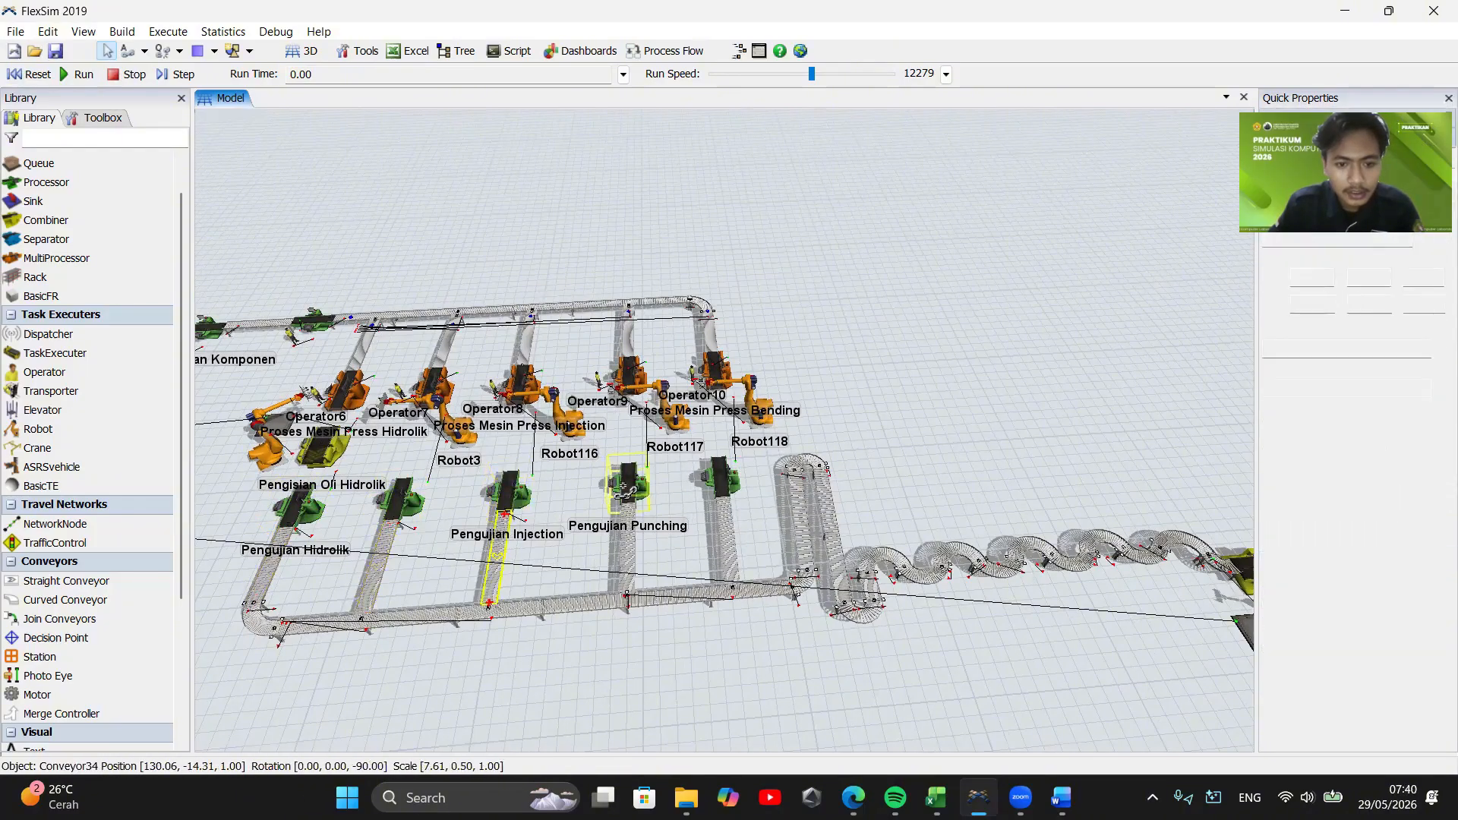
click(626, 486)
click(625, 553)
click(720, 478)
click(721, 547)
Run the simulation briefly to check whether items leave the testing processors, and reset the model
drag(756, 494, 710, 462)
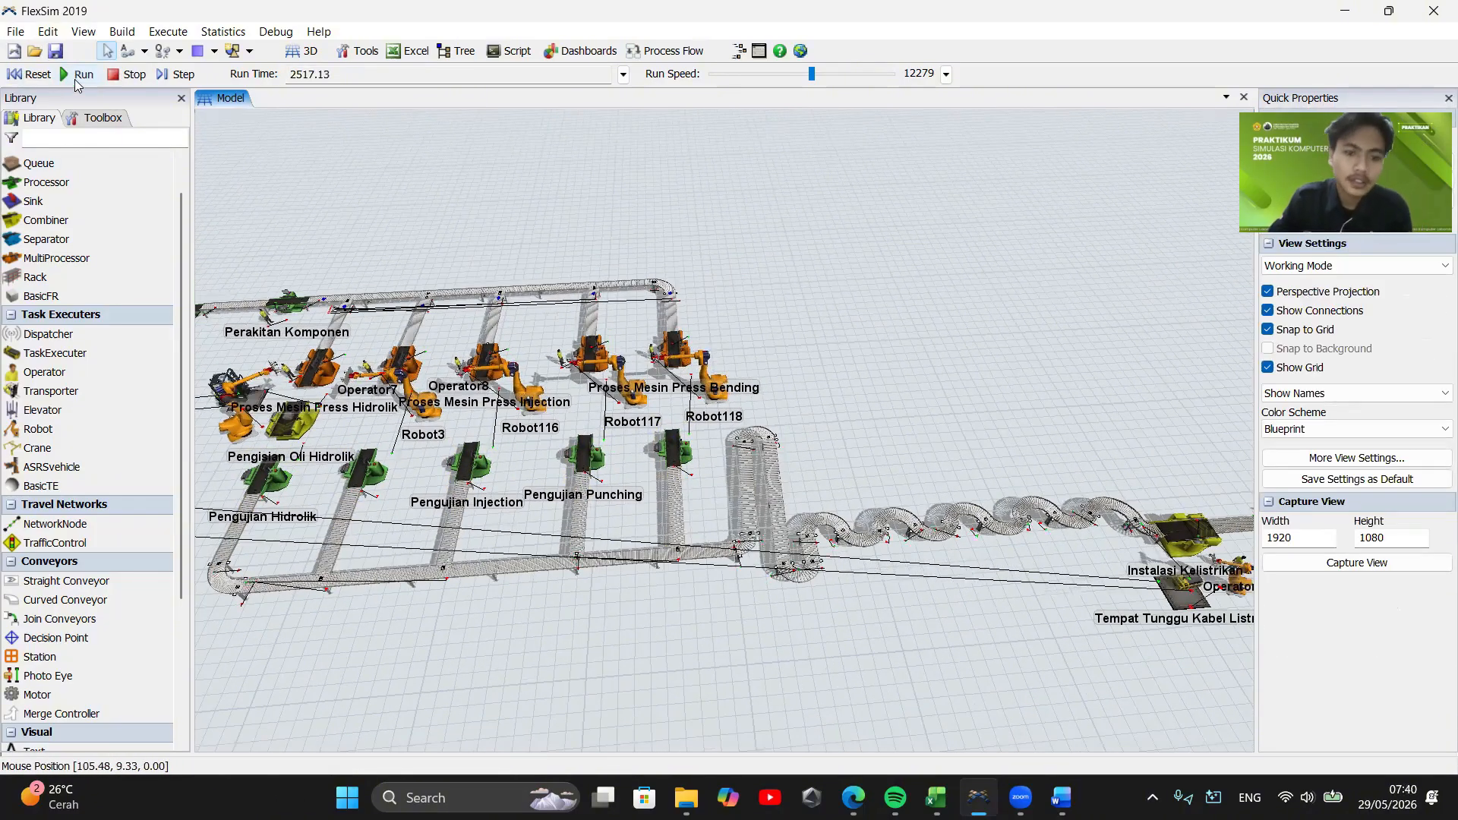
drag(878, 421, 1044, 510)
click(29, 74)
Shift Pengujian Bending back from the start of its outgoing conveyor, to about X 144.04, Y -10.65
drag(839, 596, 836, 549)
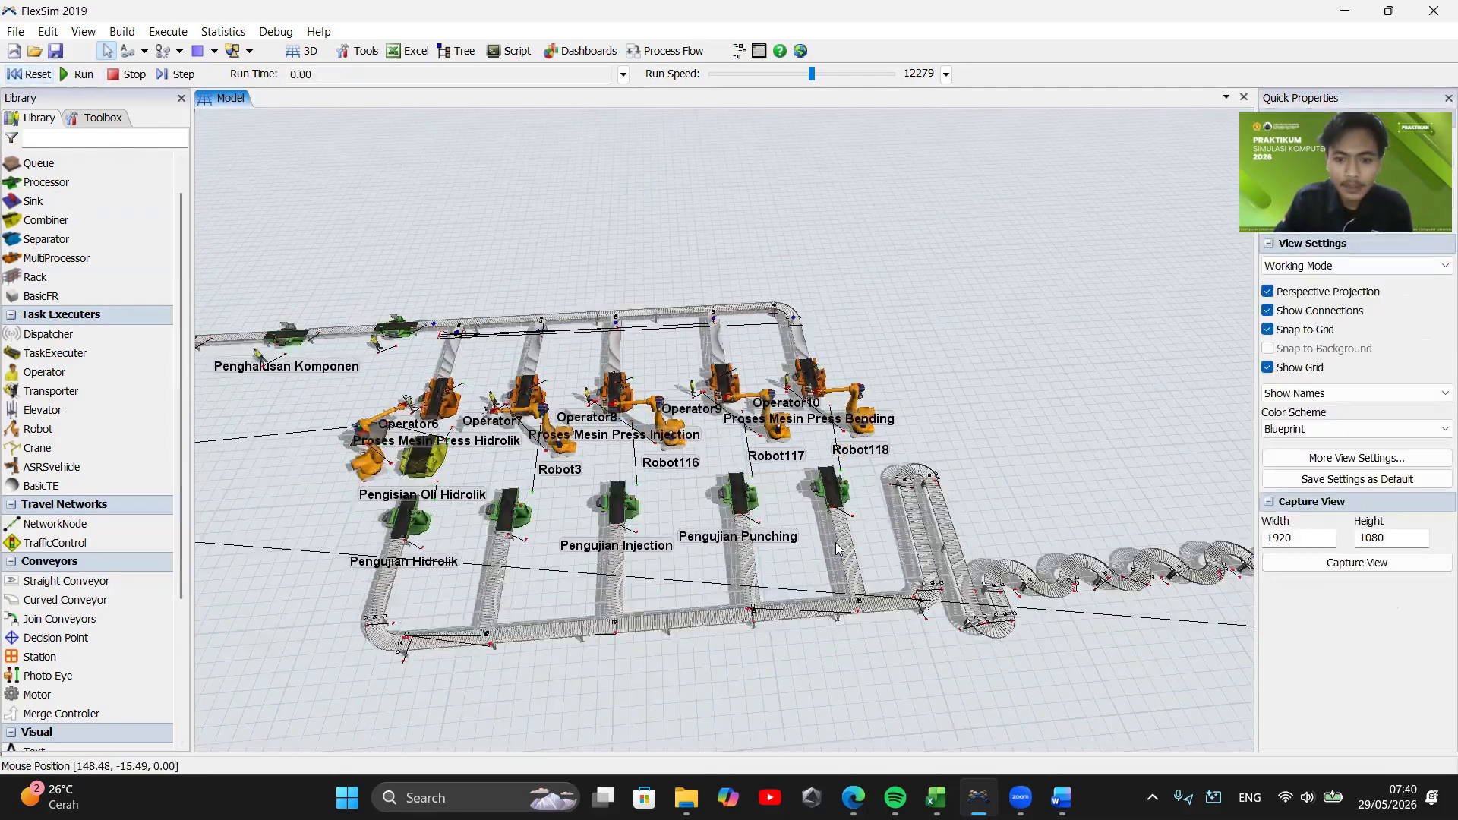
scroll(838, 548, up, 5)
click(819, 302)
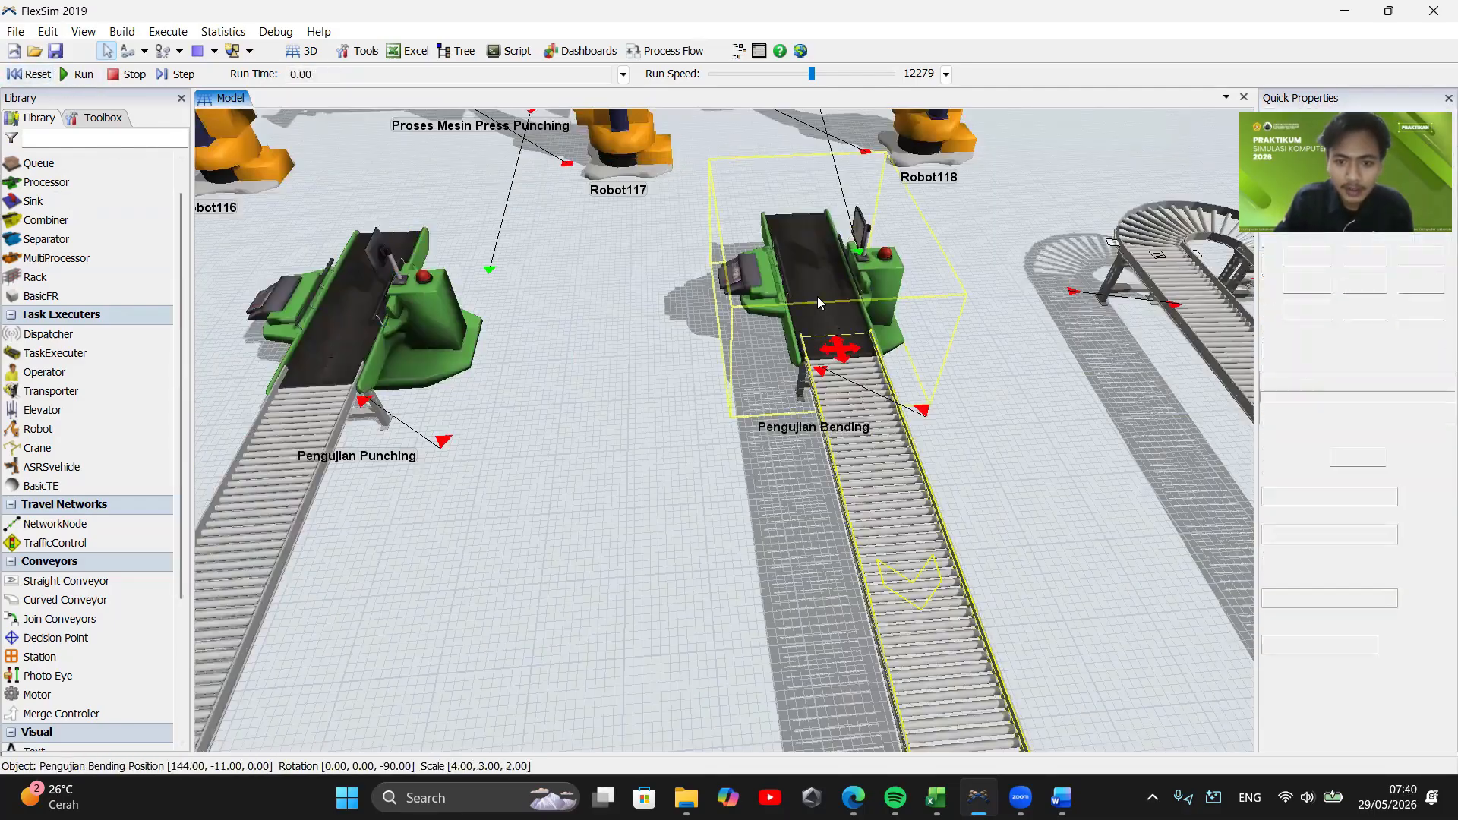
drag(819, 302, 817, 289)
click(967, 426)
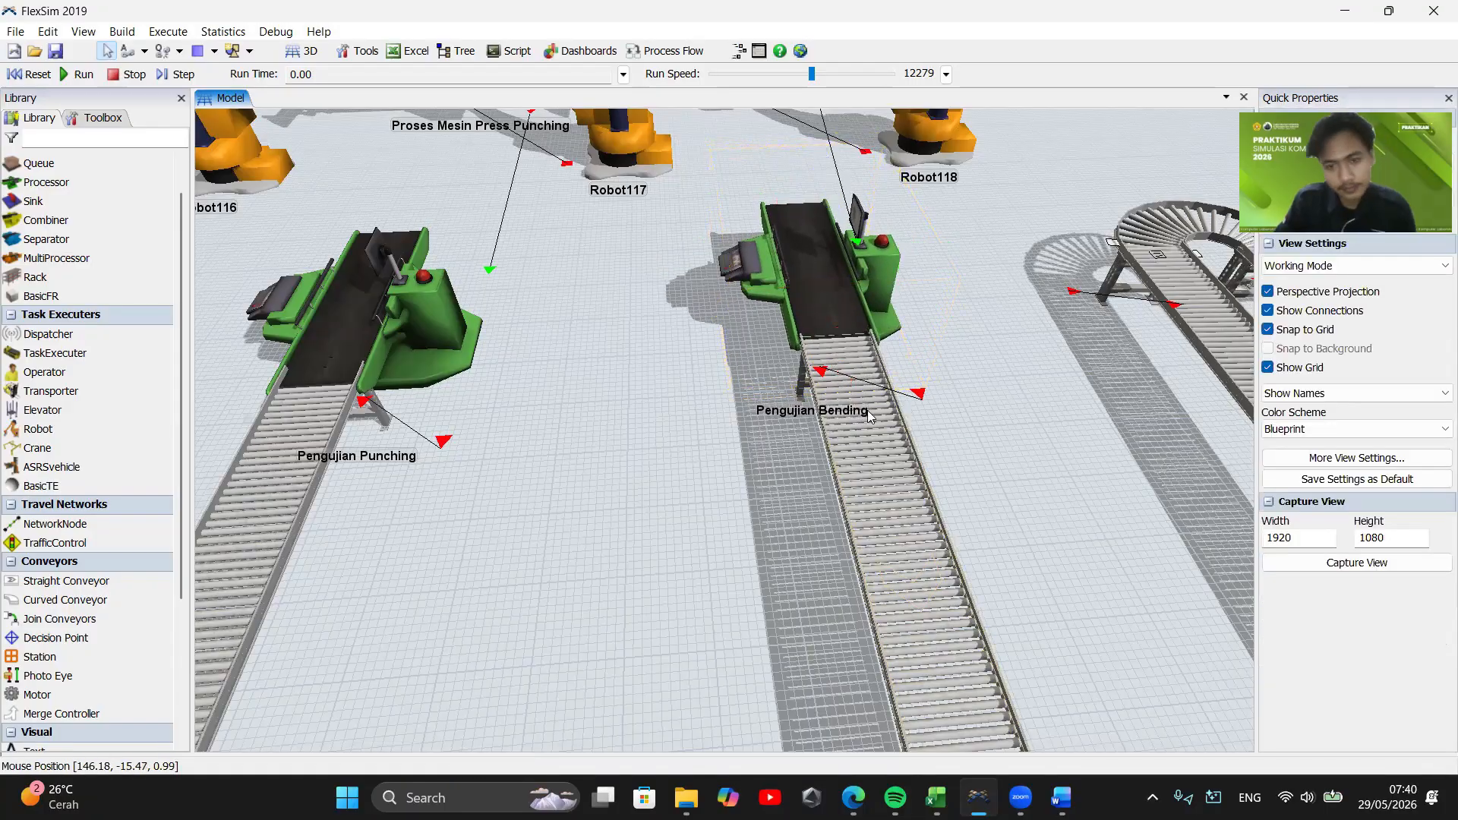
click(863, 393)
click(824, 295)
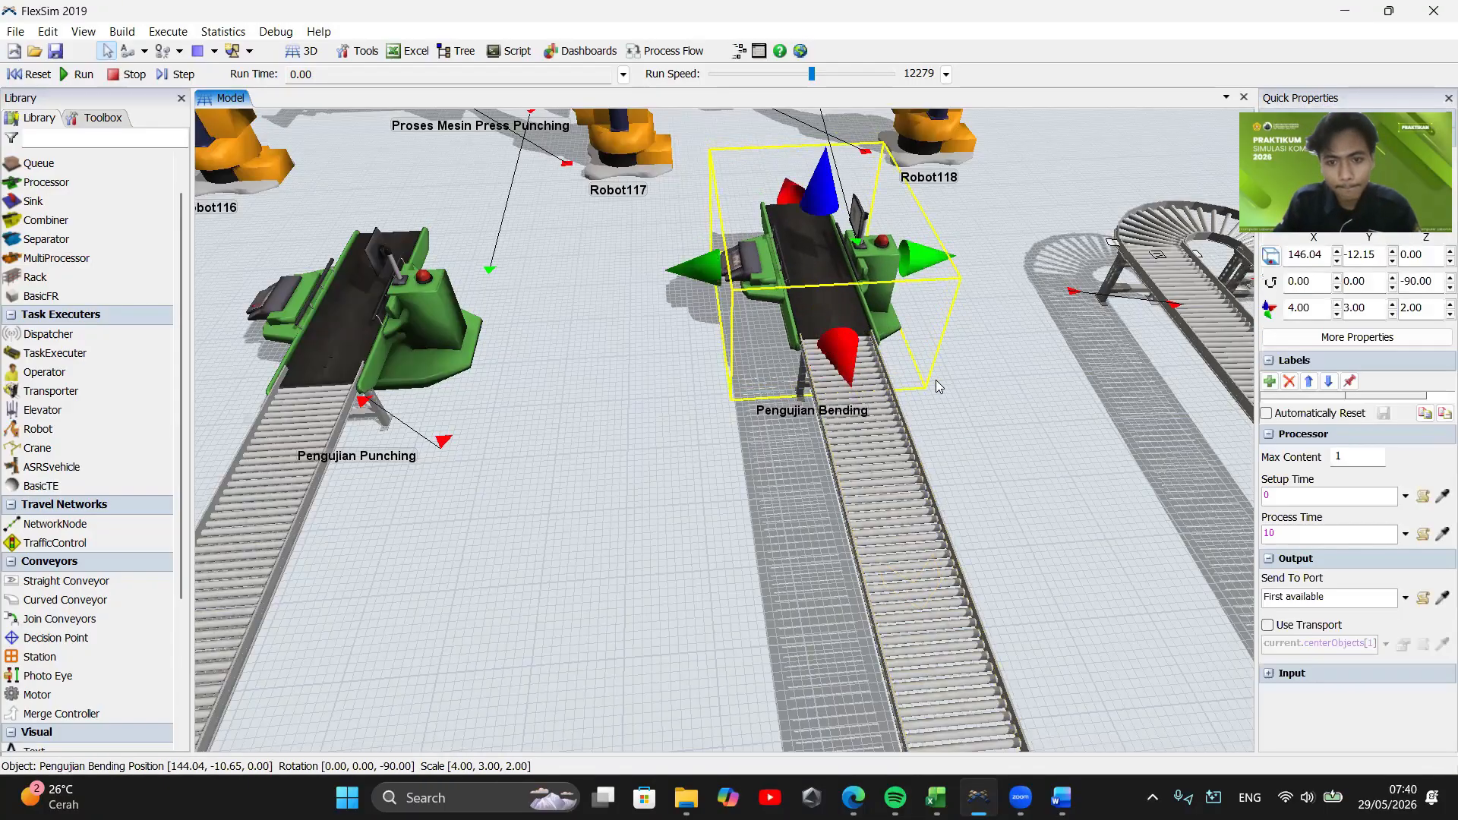
Connect the shifted Pengujian Bending processor to its outgoing conveyor again
drag(936, 380, 904, 404)
key(a)
click(796, 315)
click(858, 414)
drag(509, 402, 645, 402)
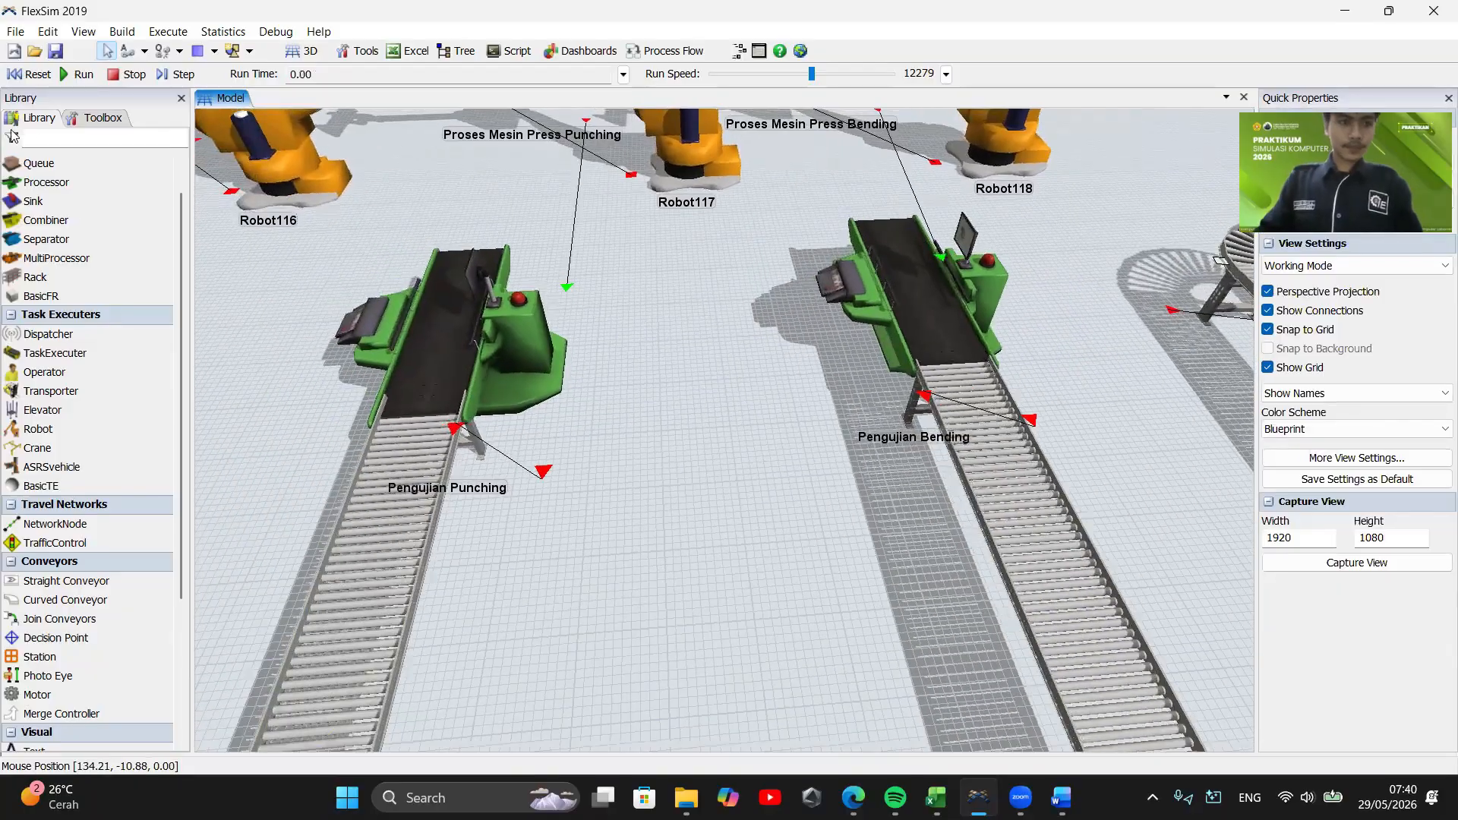
Run the simulation to check whether Pengujian Punching and Pengujian Bending release items onto their conveyors, and reset the model
click(67, 77)
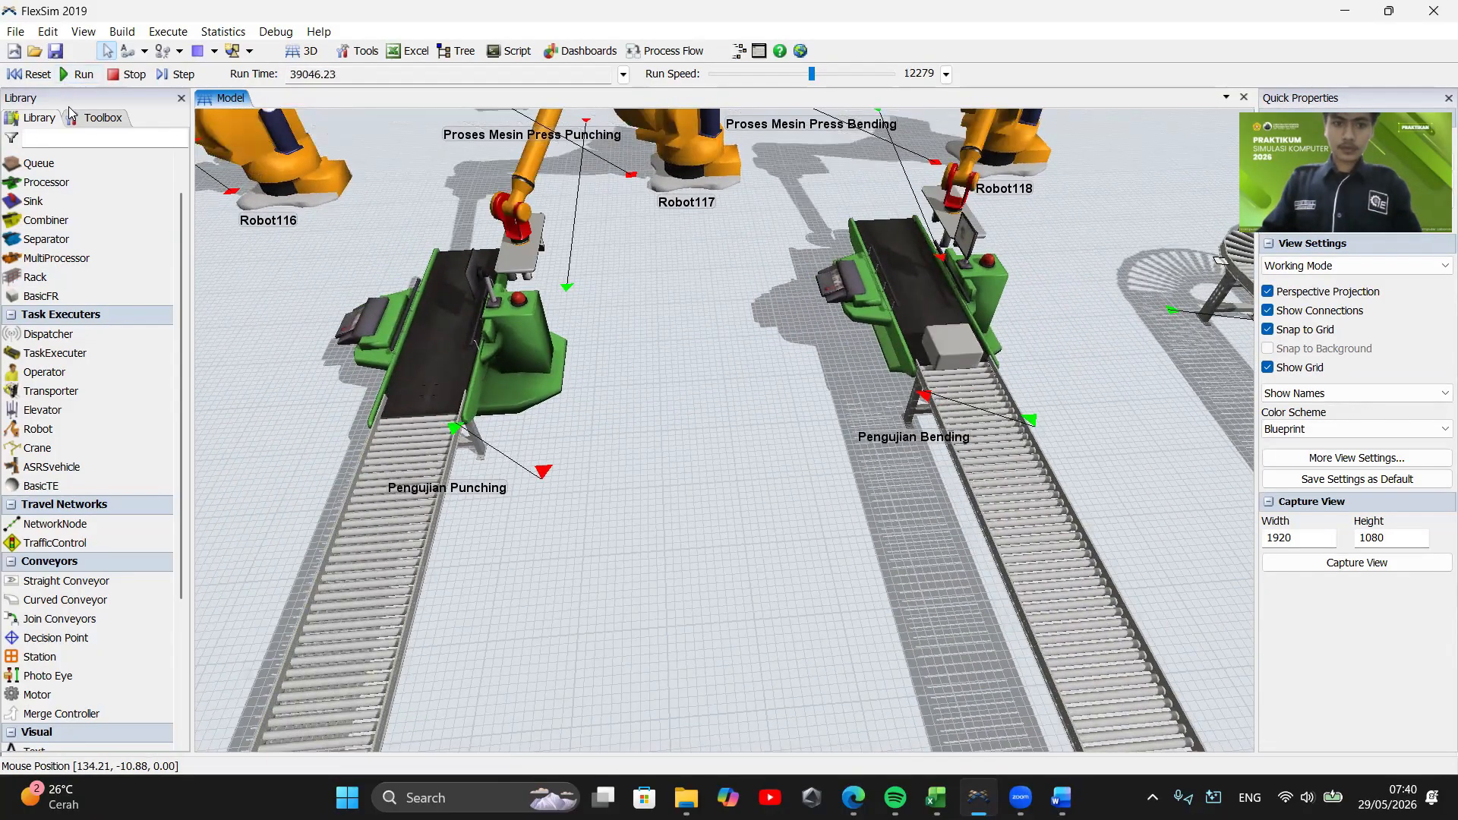
scroll(726, 499, down, 10)
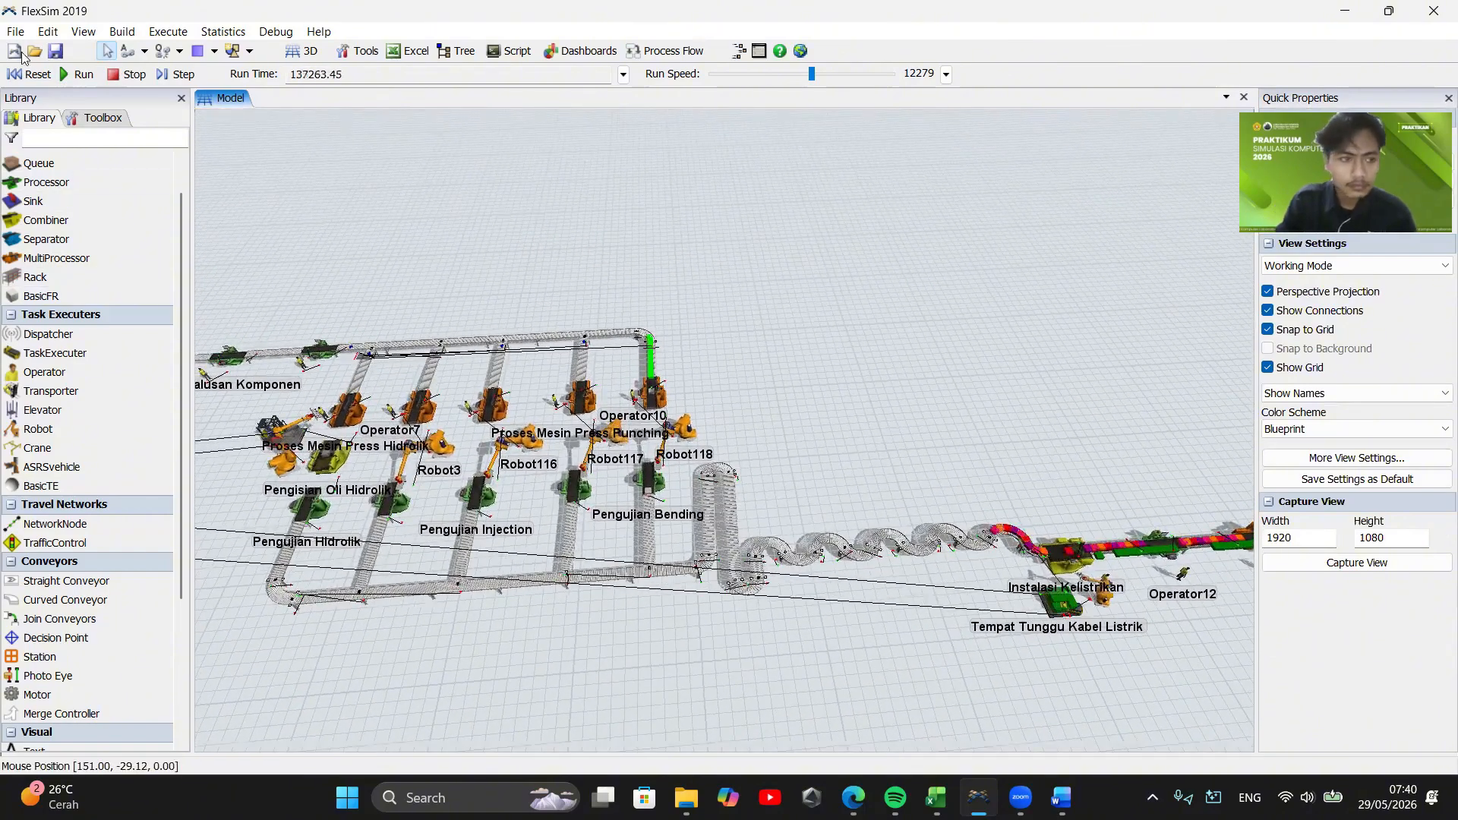
click(28, 75)
Run the simulation again, follow the line from the testing processors to Instalasi Kelistrikan, and reset the model
scroll(680, 501, up, 8)
click(539, 403)
click(748, 427)
scroll(748, 428, down, 5)
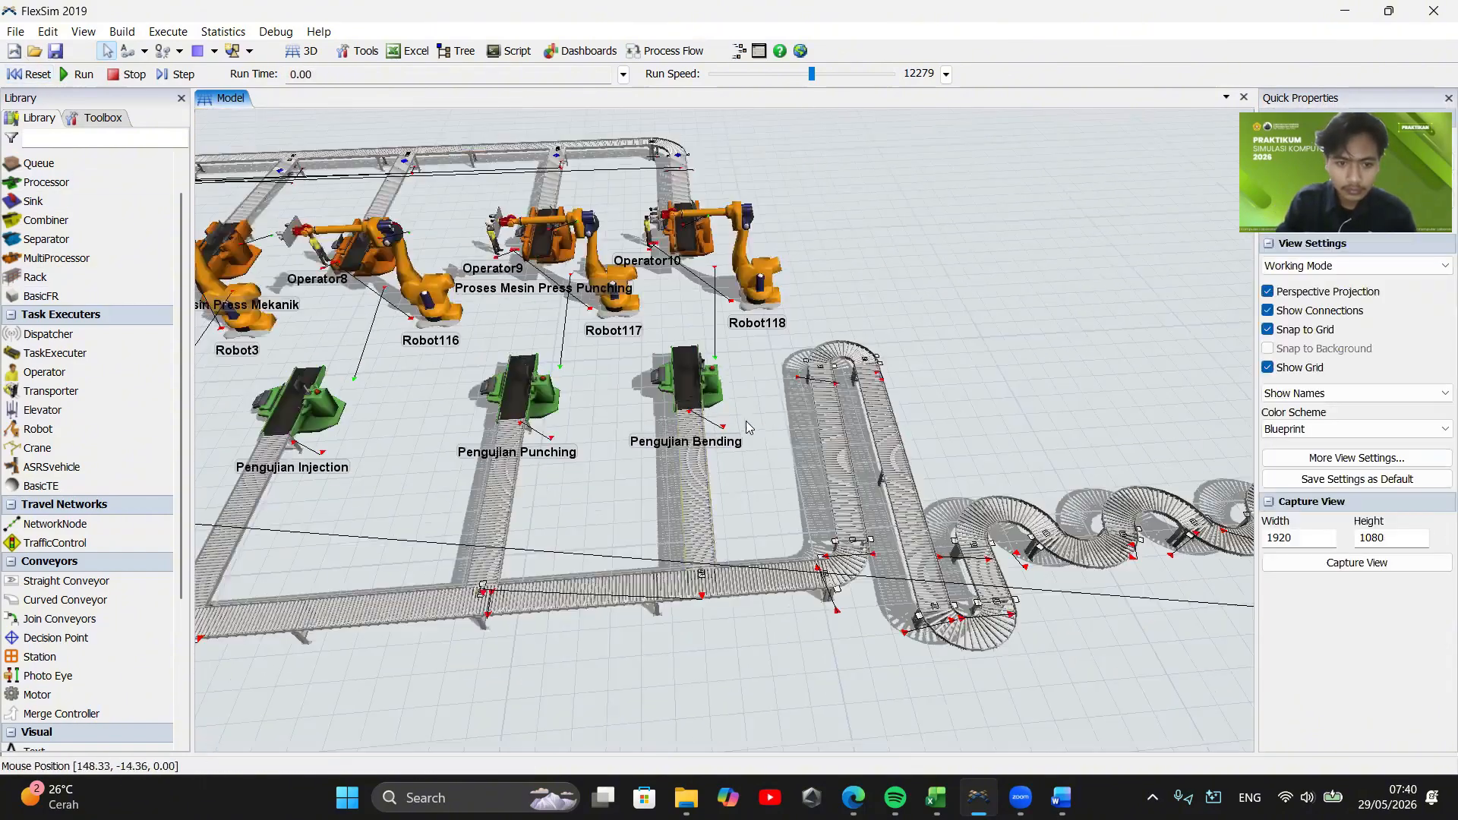
click(79, 74)
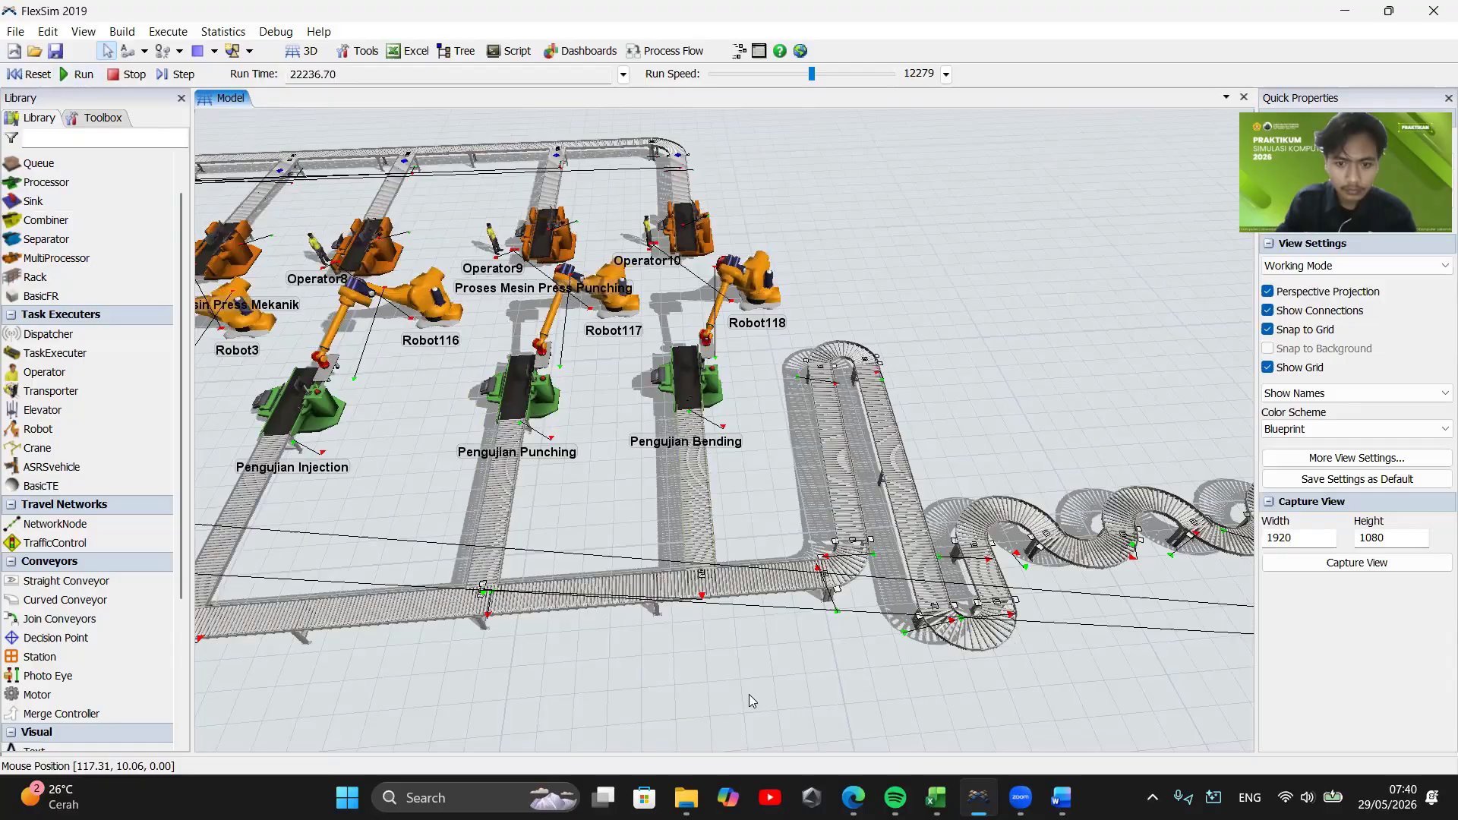
drag(749, 695, 394, 638)
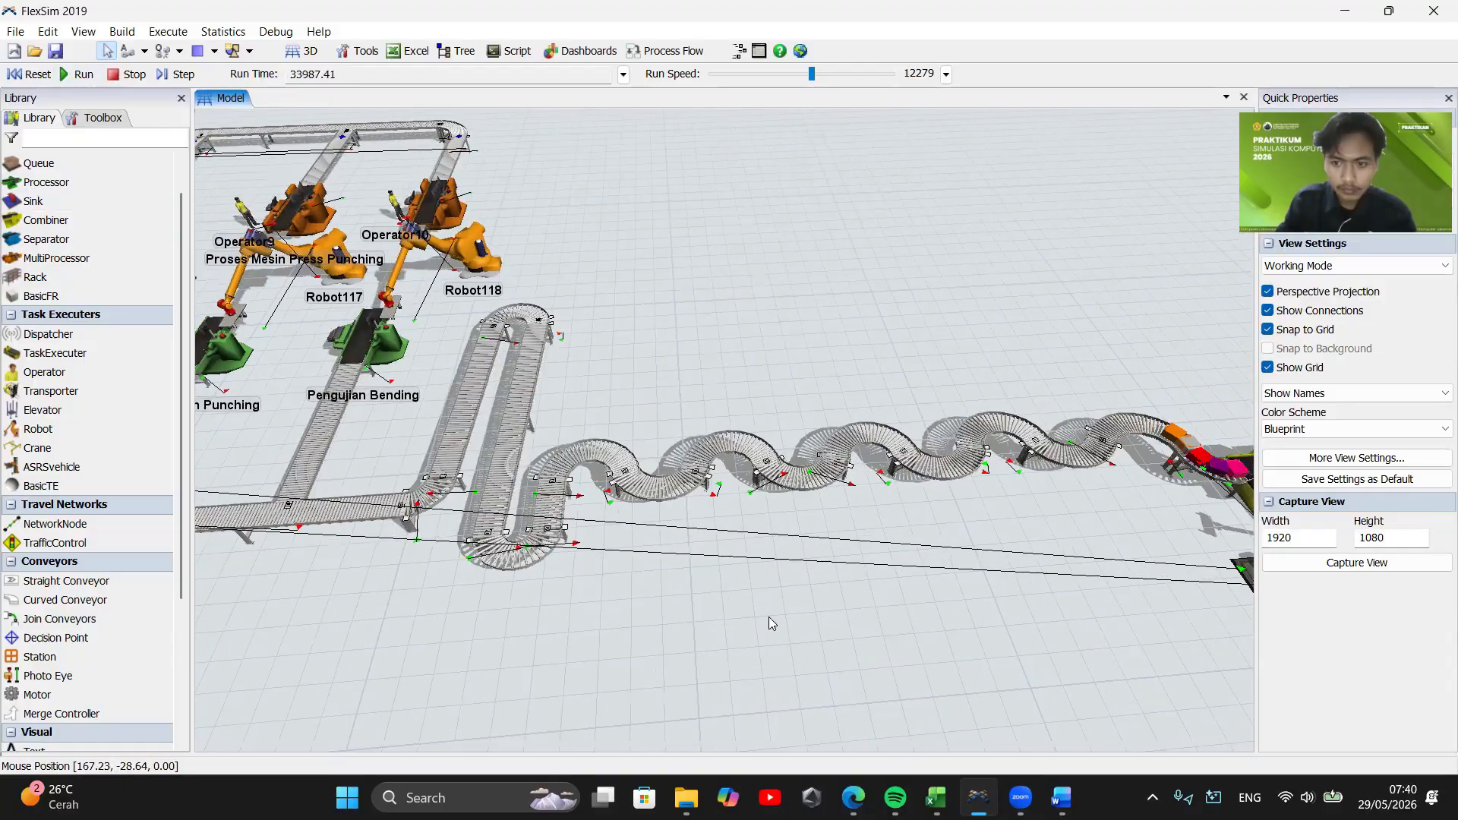
drag(911, 645, 319, 646)
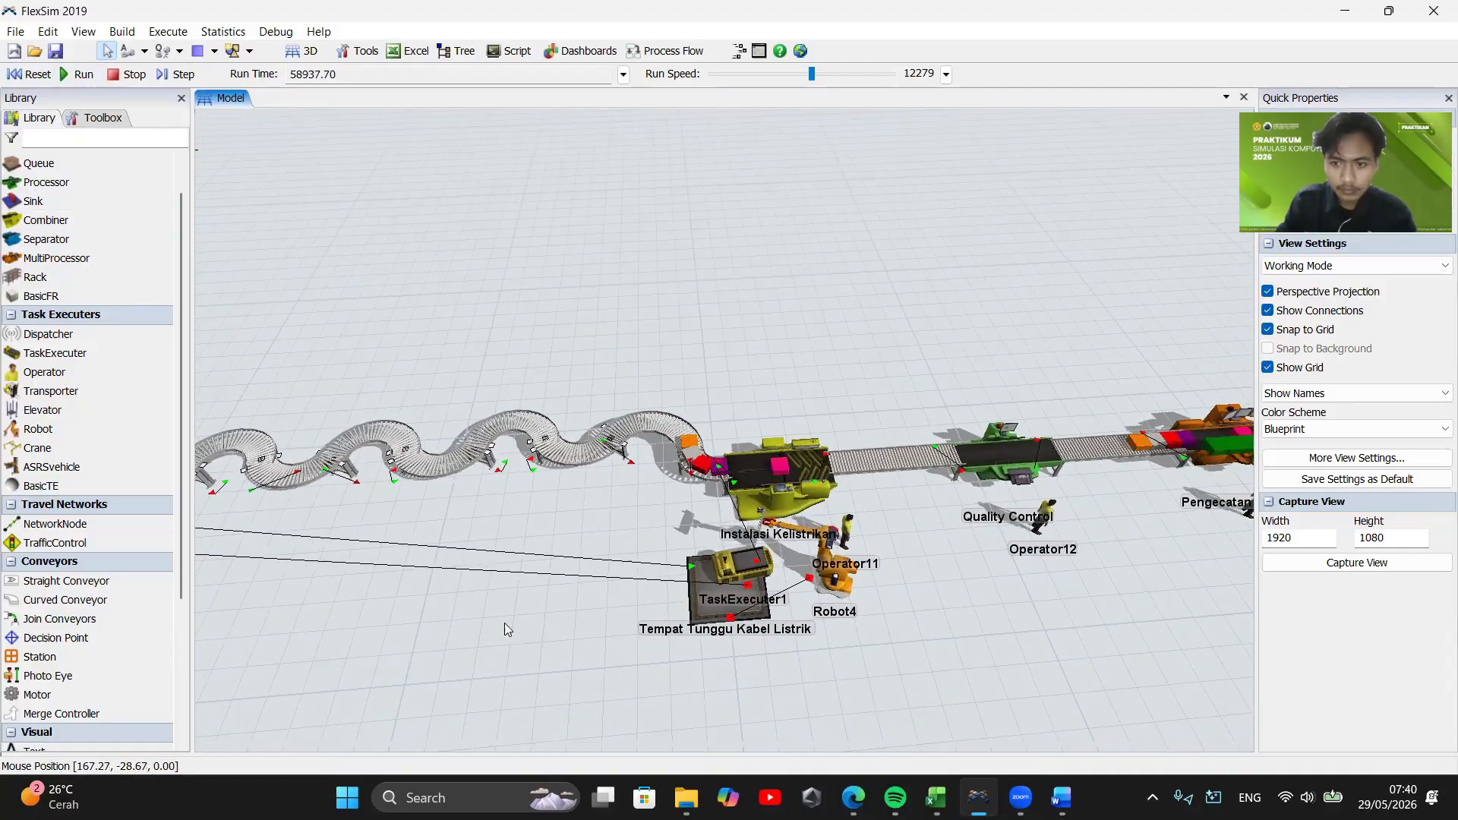
click(29, 73)
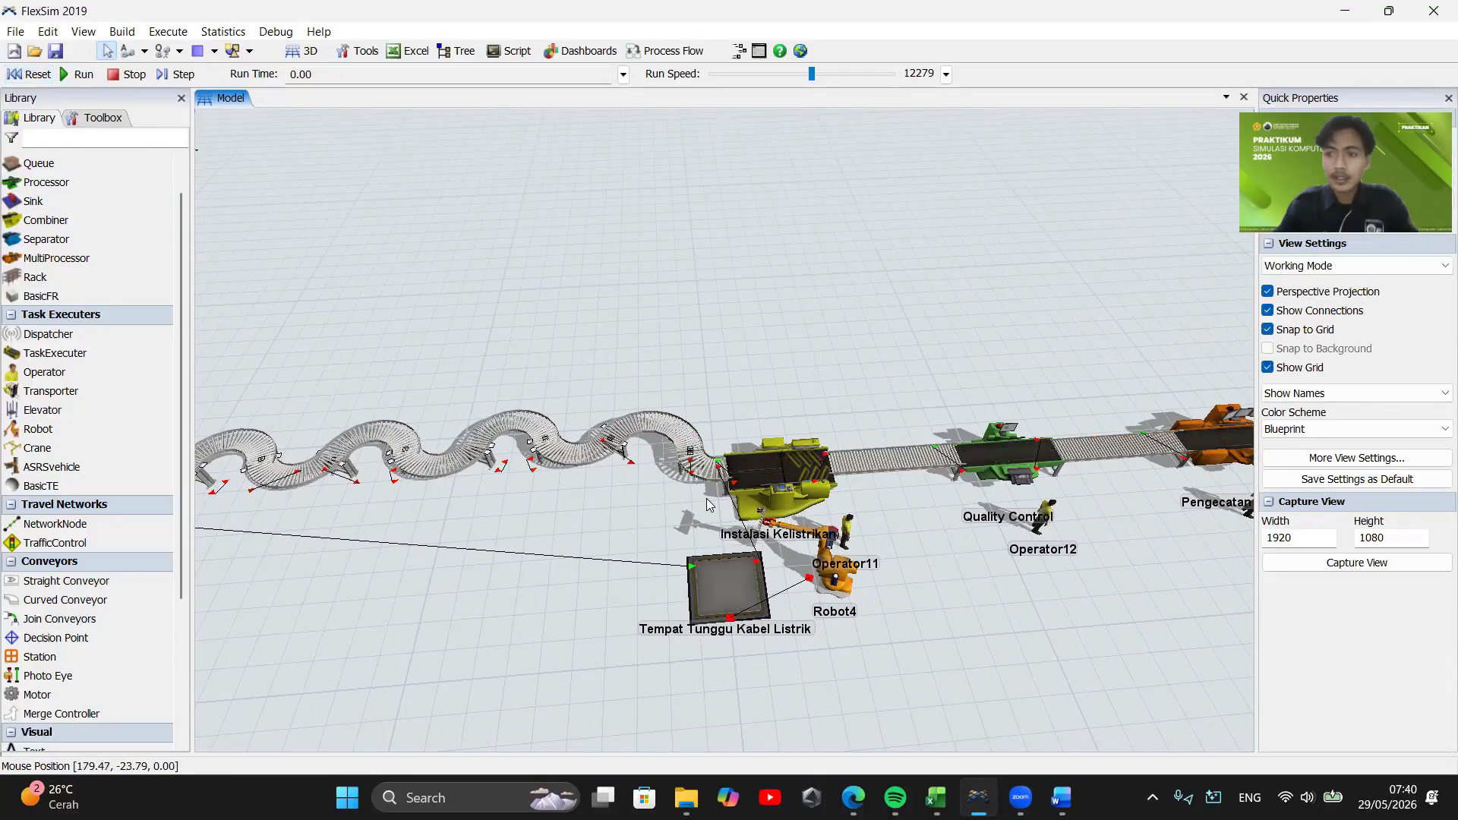
Run the simulation and observe how items enter Instalasi Kelistrikan from the last curved conveyor
scroll(767, 381, up, 4)
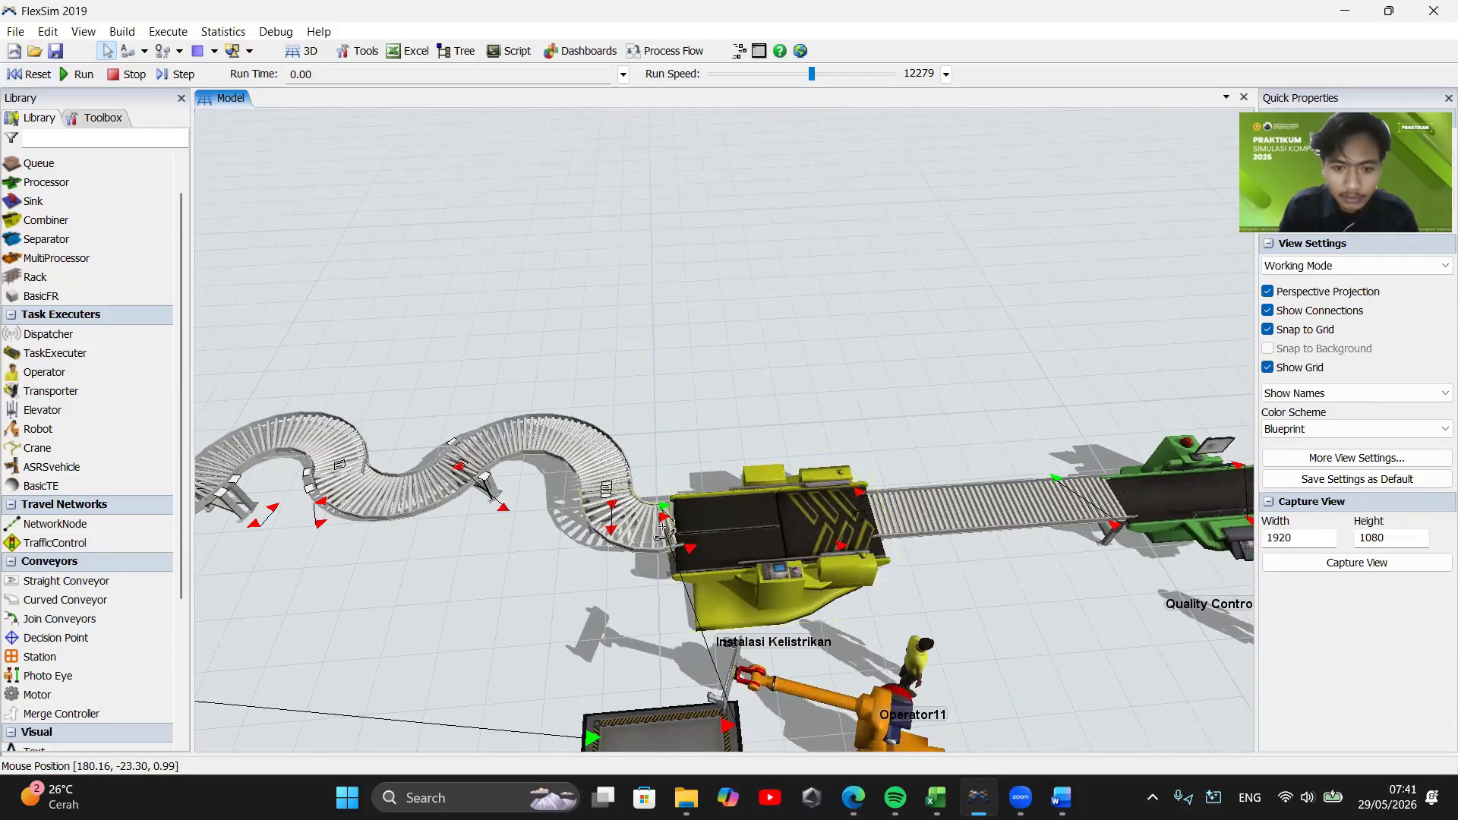
click(681, 542)
drag(752, 406, 814, 379)
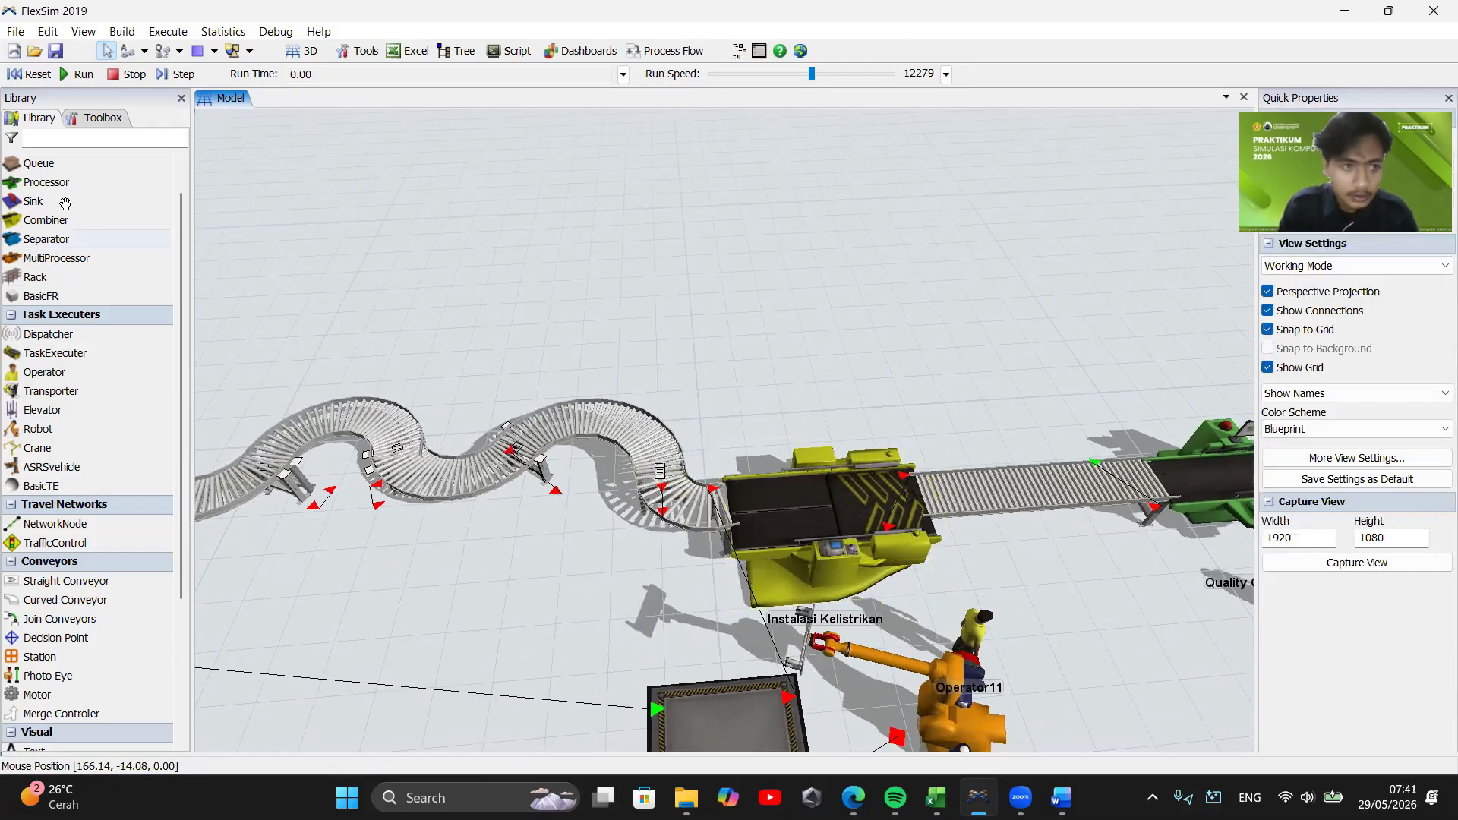
click(68, 74)
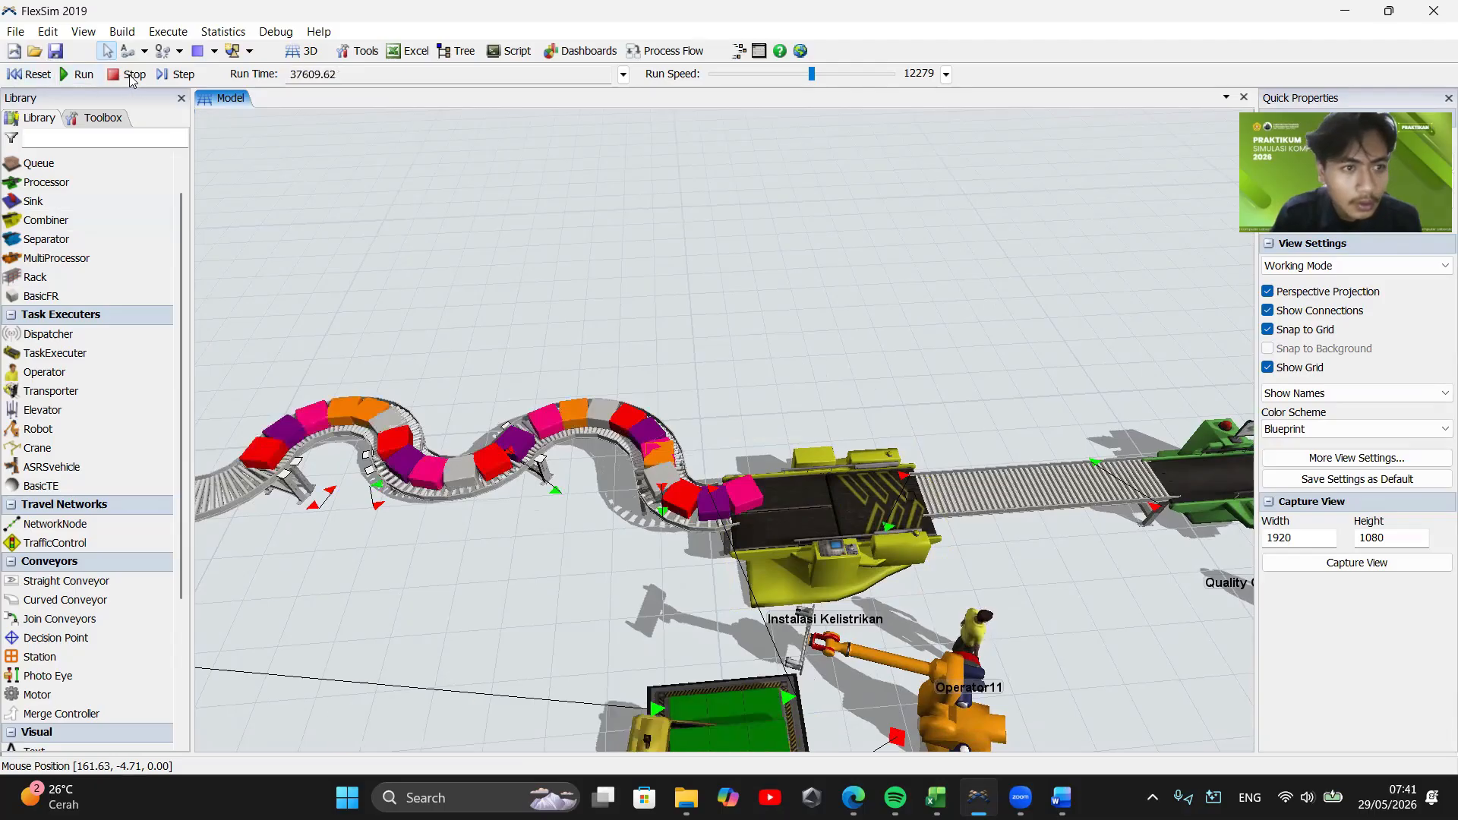
Pause the simulation, examine the items queued on the curved conveyors before Instalasi Kelistrikan, and reset the model
drag(695, 395, 1060, 384)
scroll(676, 395, up, 2)
drag(722, 593, 802, 555)
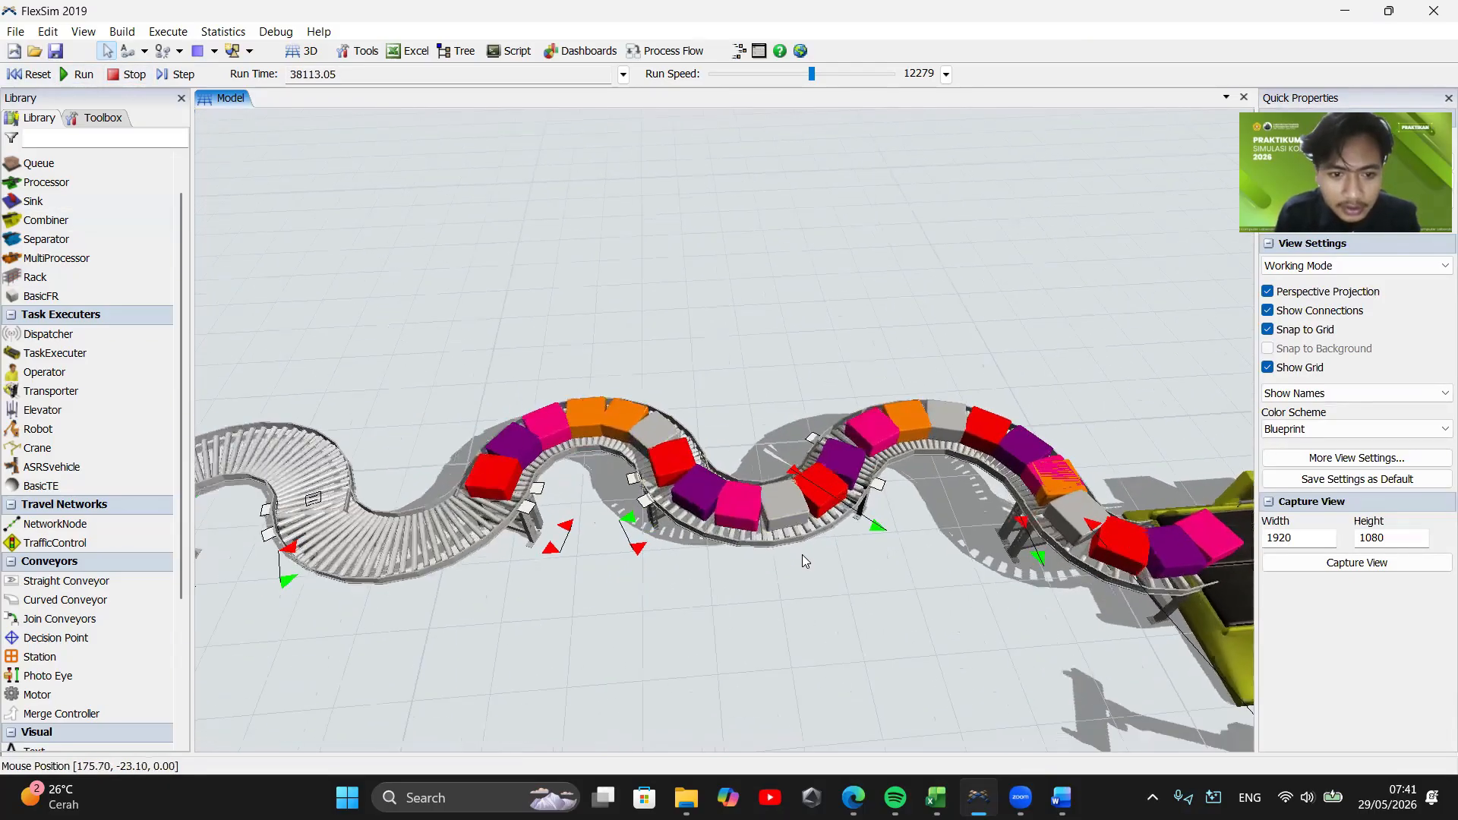
scroll(803, 561, down, 8)
scroll(963, 600, up, 4)
drag(963, 600, 602, 530)
drag(710, 446, 569, 579)
scroll(568, 579, up, 5)
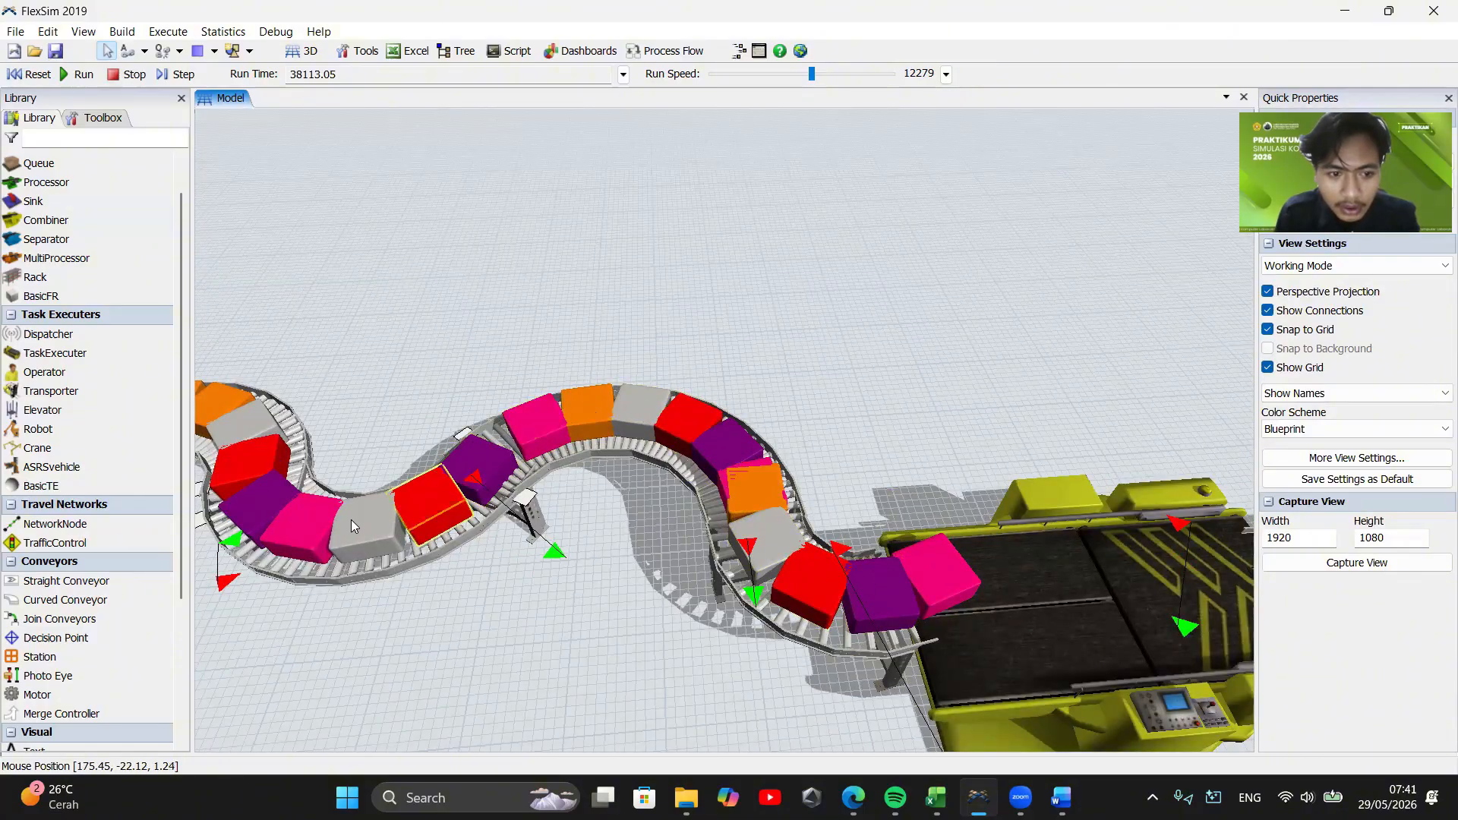
scroll(351, 520, down, 5)
click(25, 75)
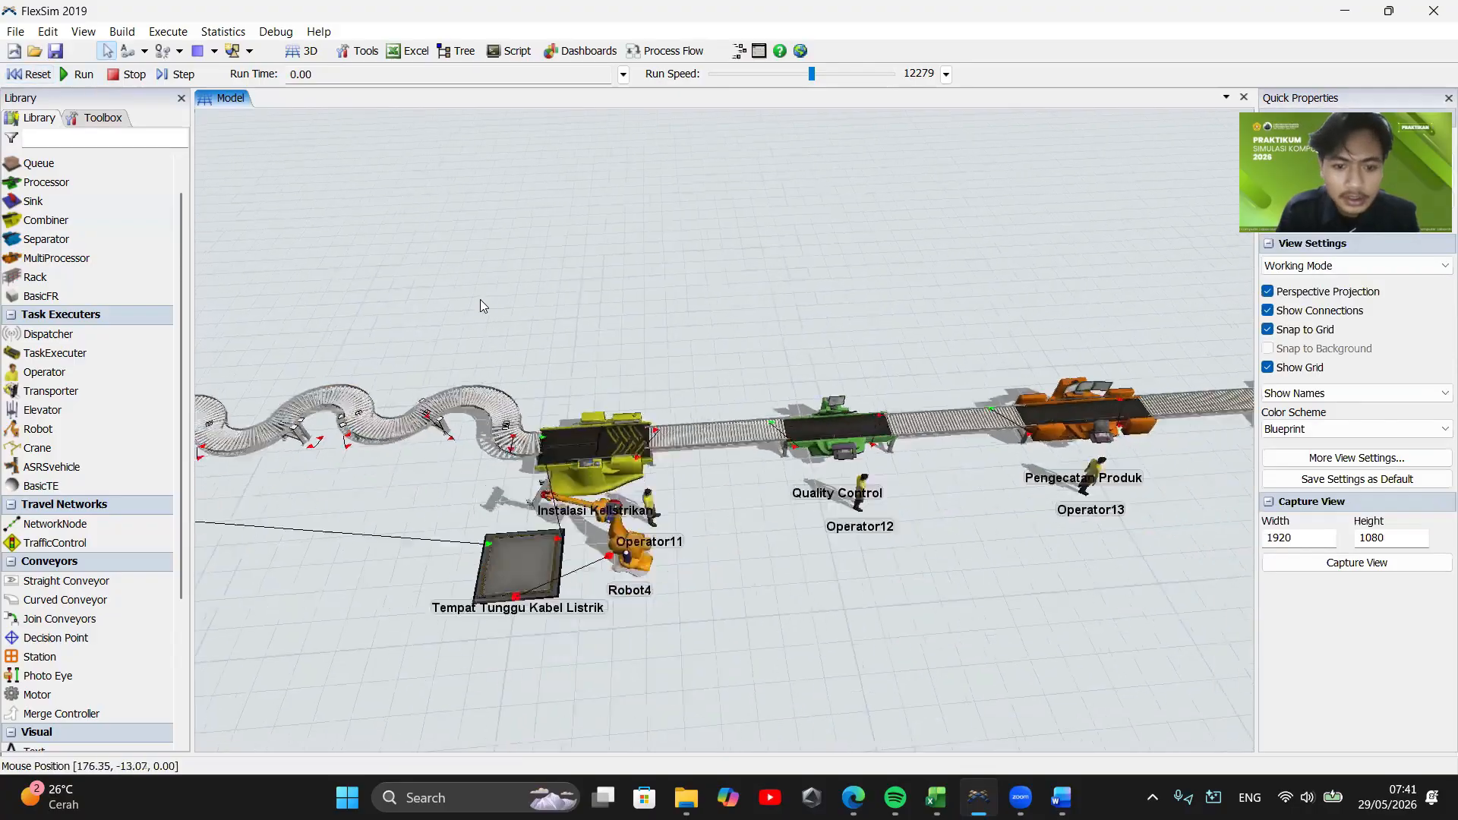
Open the properties of Instalasi Kelistrikan at the end of the curved conveyors
scroll(632, 351, up, 3)
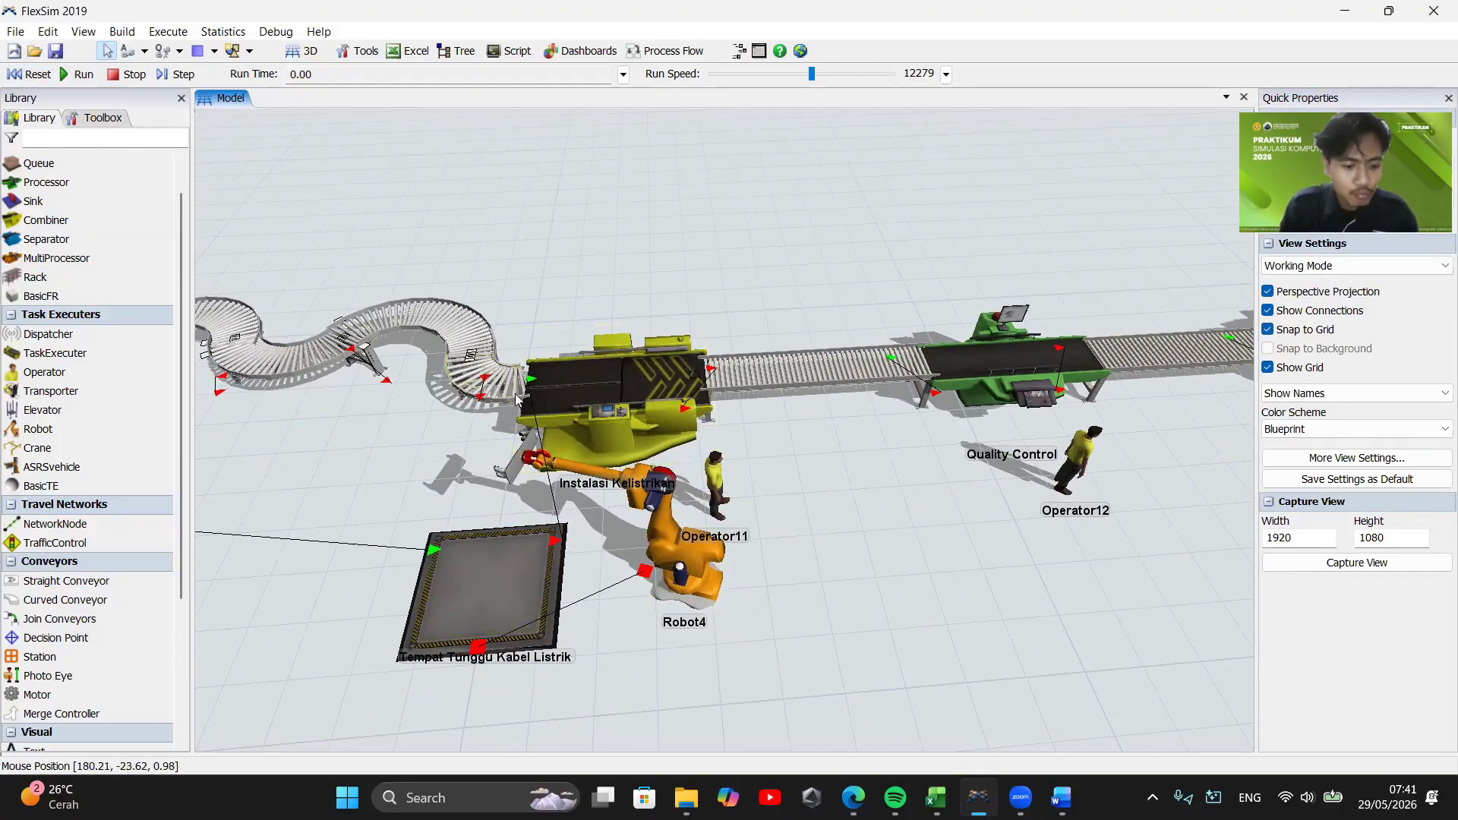
scroll(543, 522, up, 2)
drag(539, 555, 545, 610)
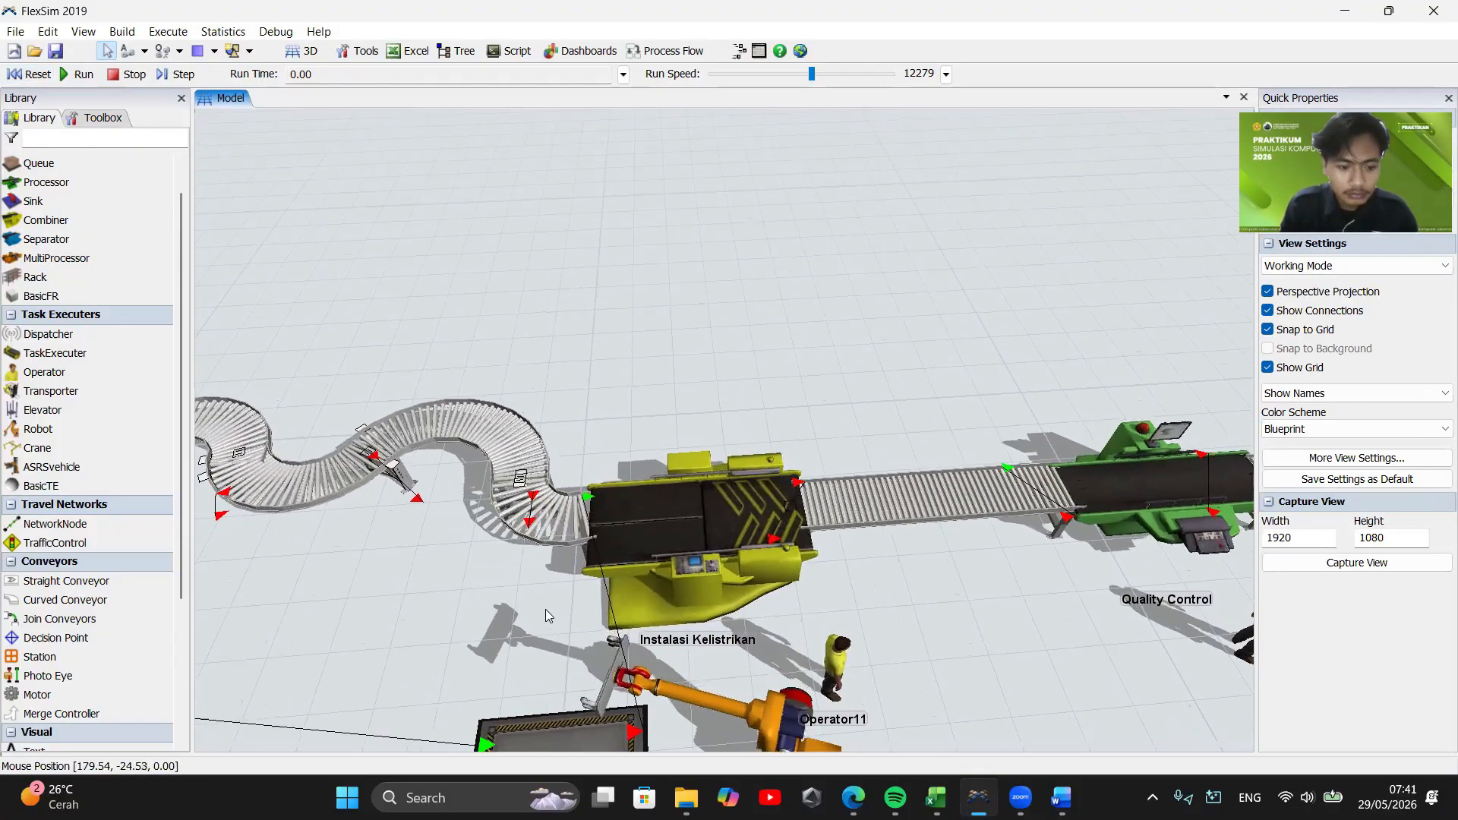
click(564, 508)
drag(756, 556, 668, 484)
double_click(658, 476)
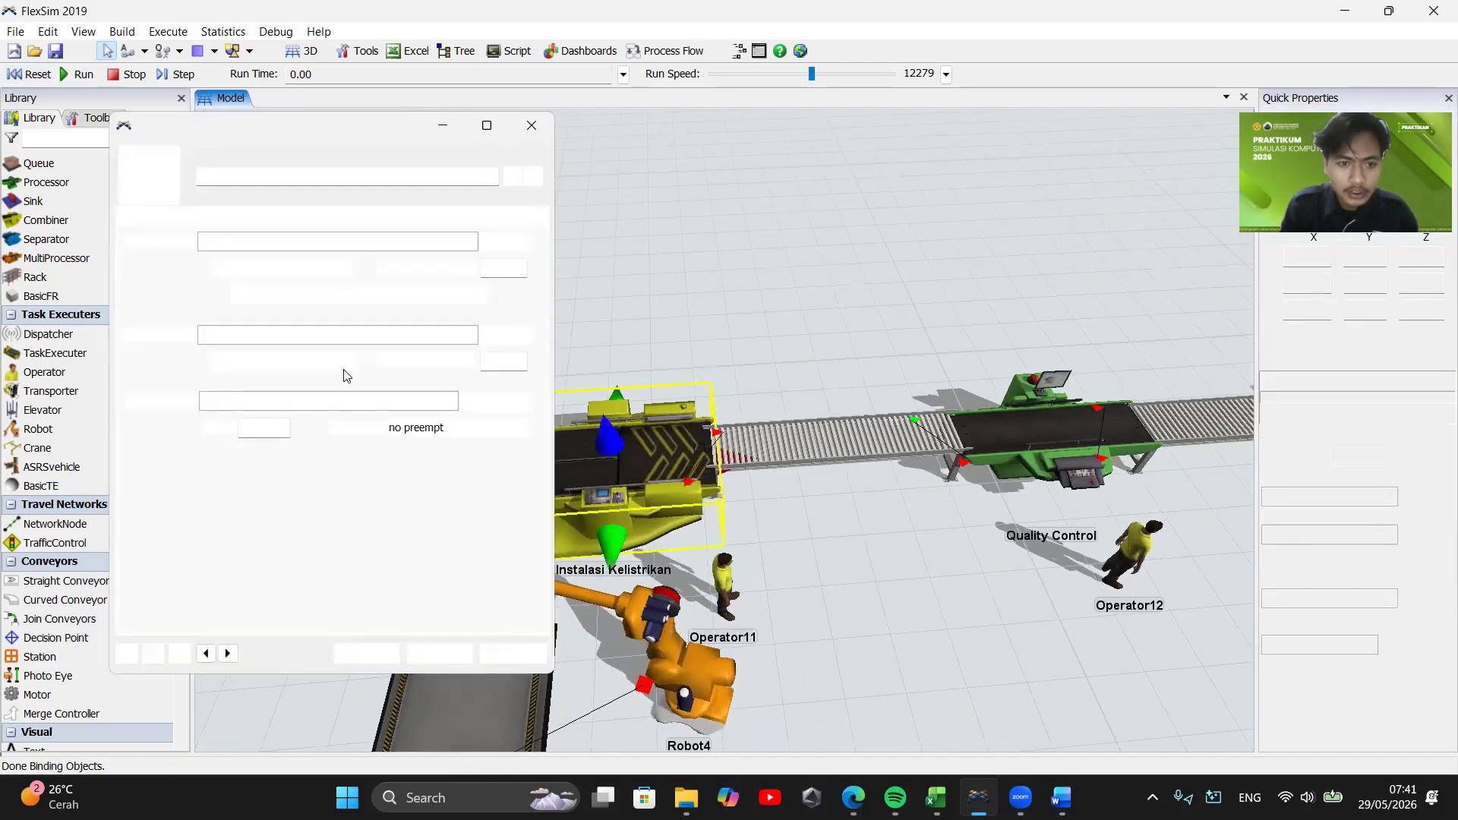
Set the Instalasi Kelistrikan combiner's Combine mode to Join and save its properties
click(280, 215)
click(395, 242)
click(395, 275)
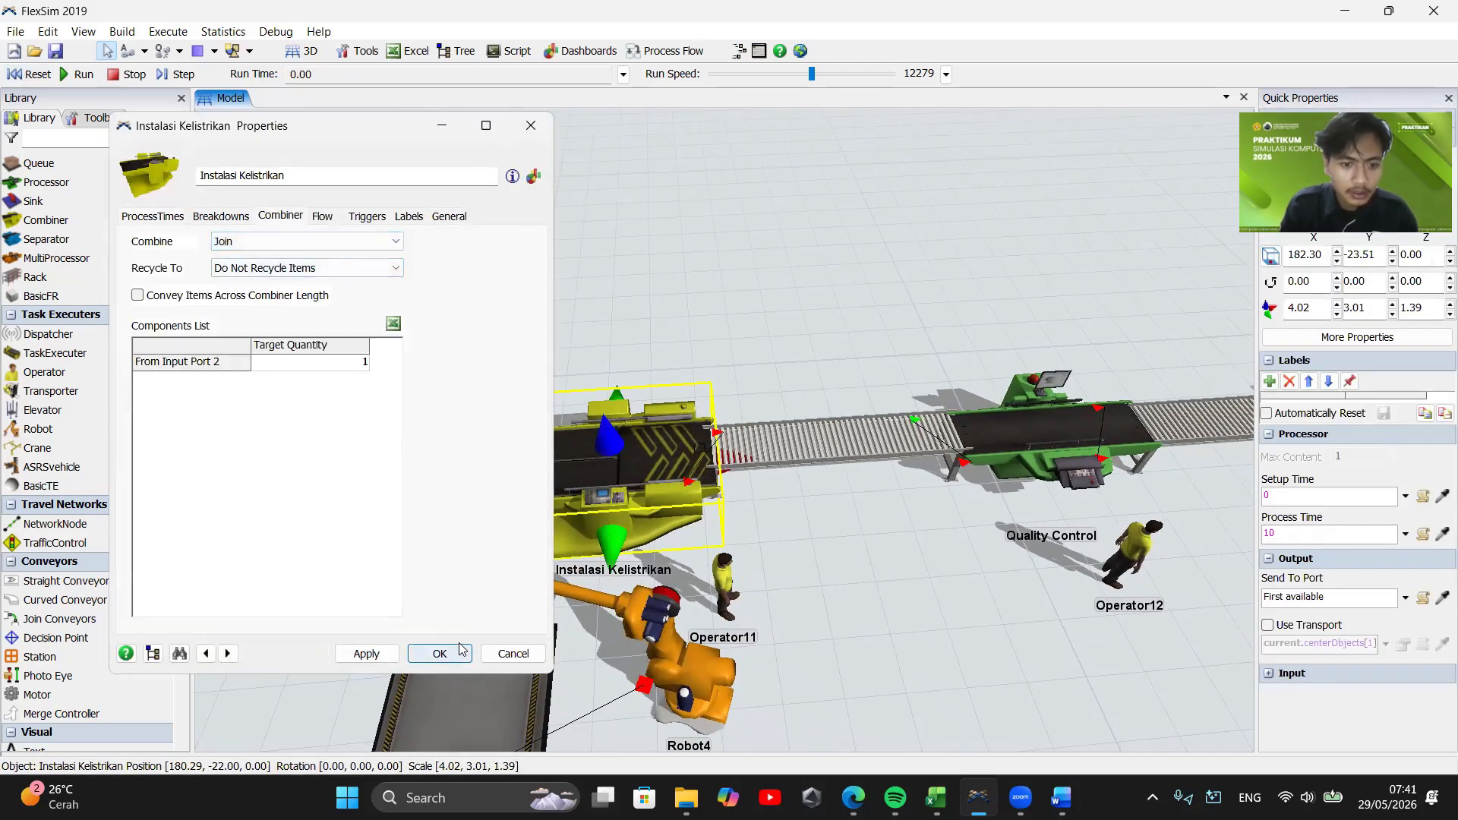
click(439, 654)
Run the simulation to check the flow from Instalasi Kelistrikan to Pengecatan Produk, and reset it
drag(797, 352, 764, 392)
click(82, 74)
drag(769, 313, 622, 316)
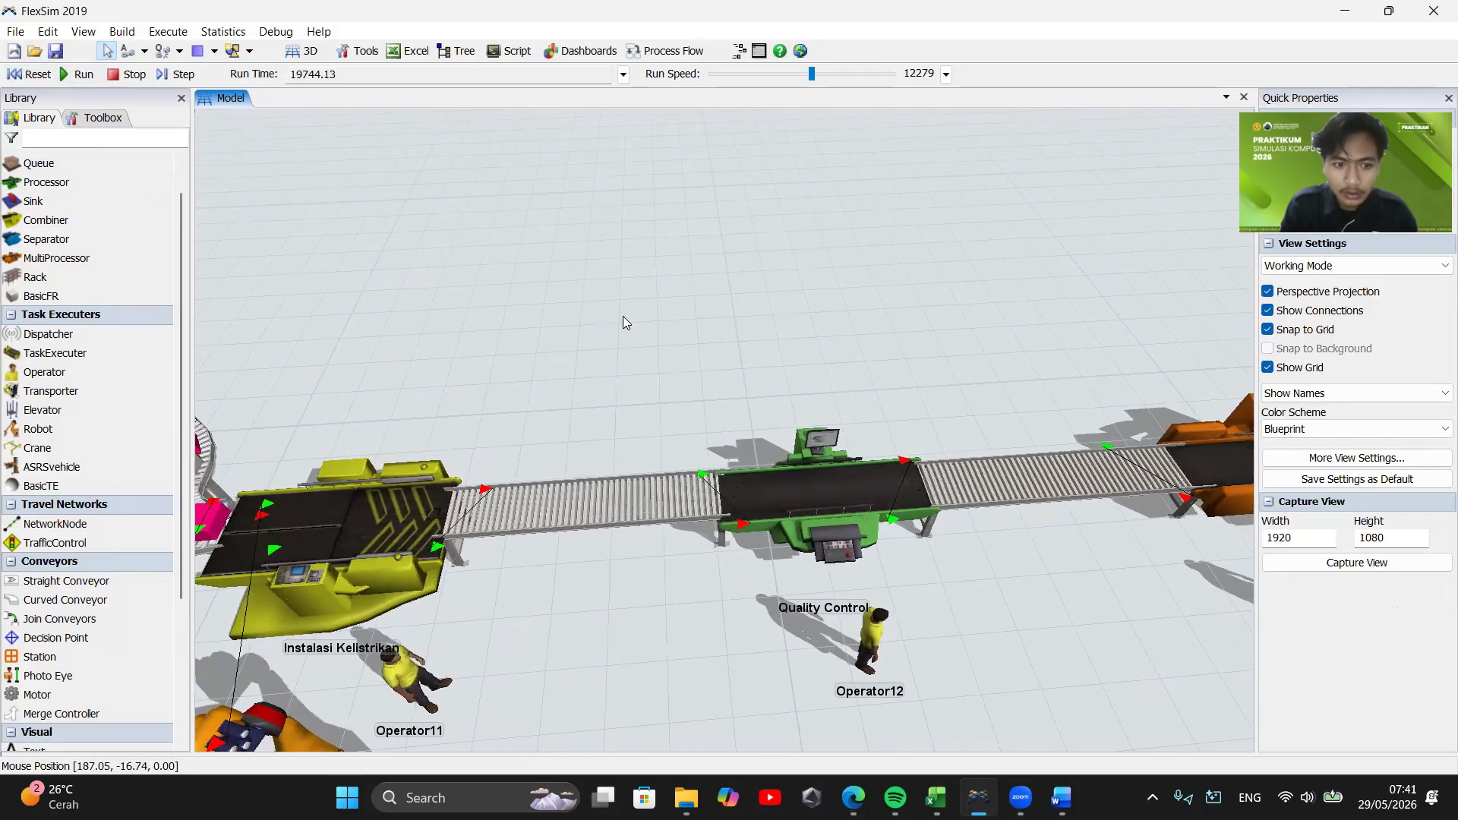
scroll(627, 316, down, 3)
click(29, 74)
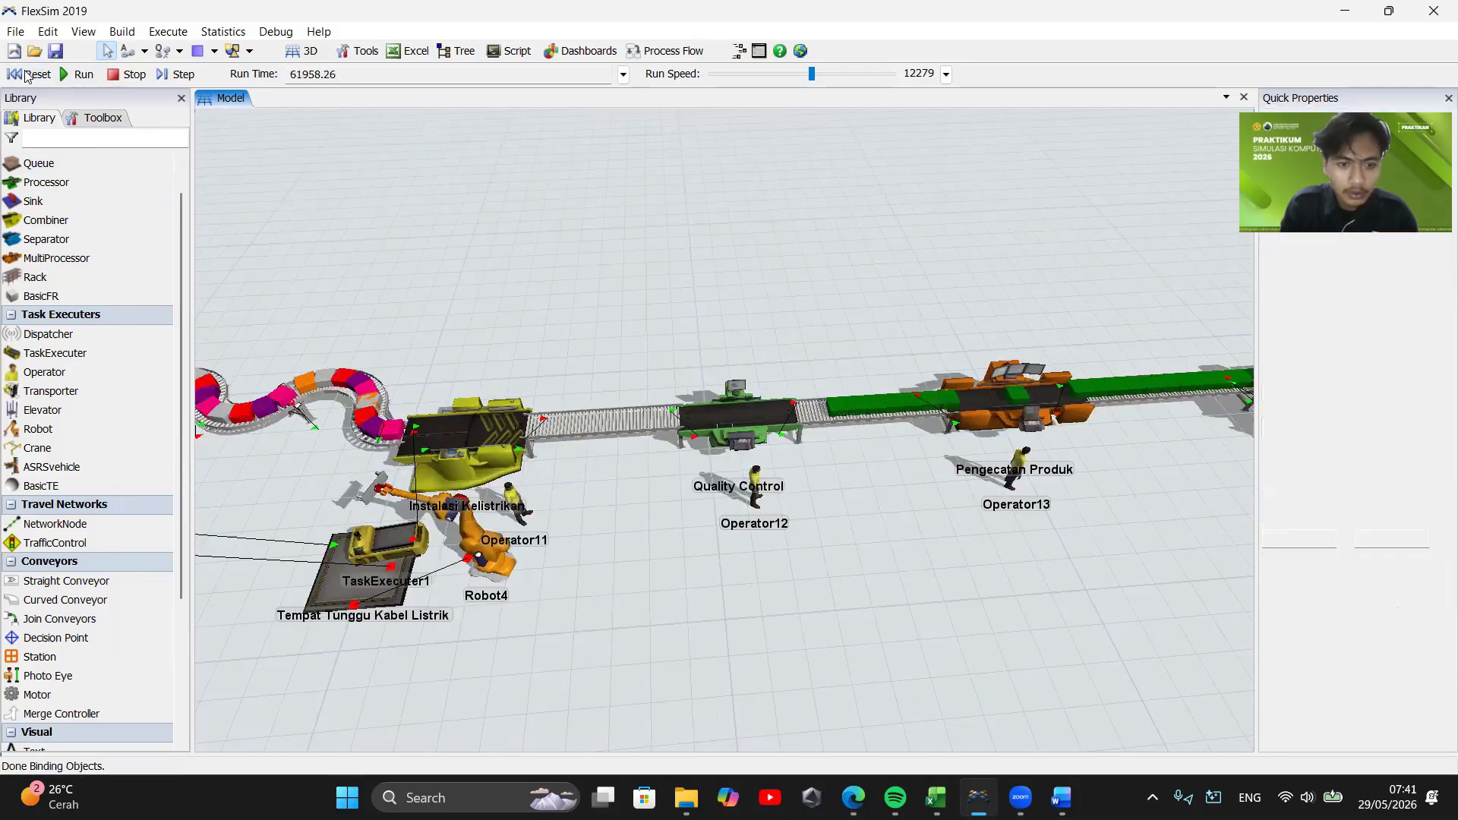
Redo the input connections of Instalasi Kelistrikan, disconnecting and relinking the Tempat Tunggu Kabel Listrik queue
drag(592, 548, 596, 585)
drag(355, 461, 434, 467)
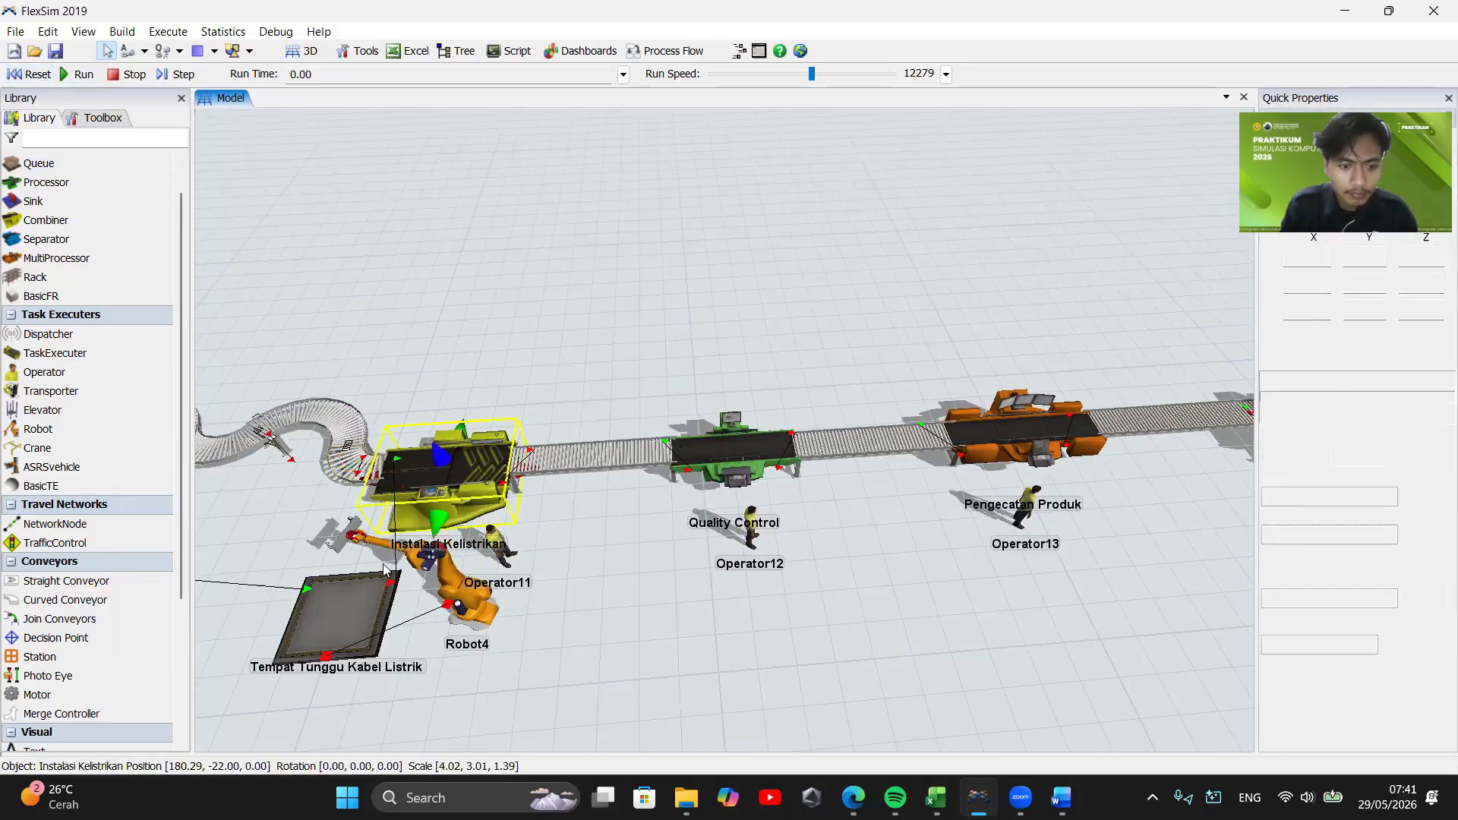
drag(342, 612, 425, 509)
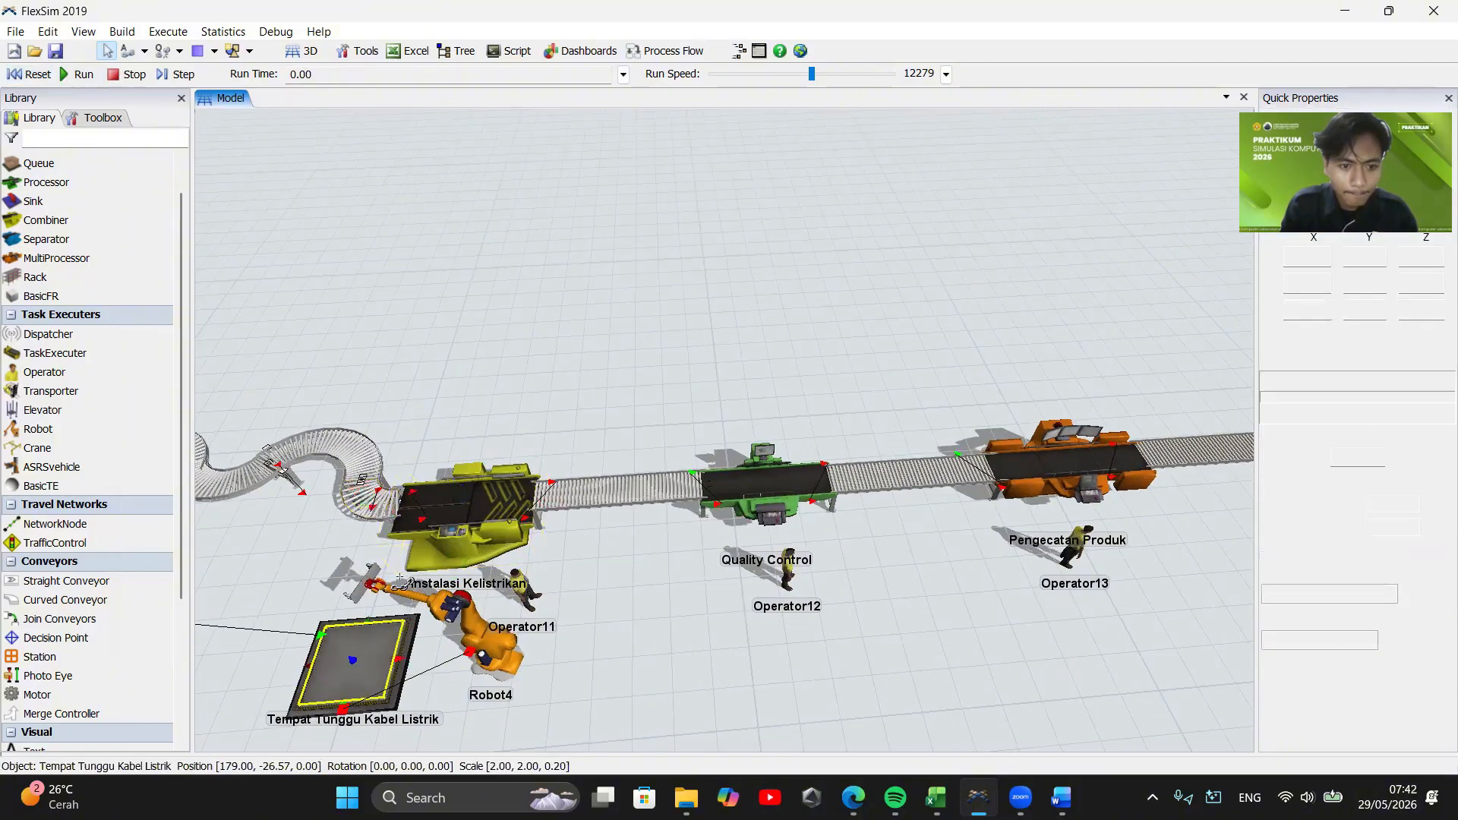
drag(364, 654, 459, 522)
Test-run the simulation with the relinked cable queue and reset it
click(75, 74)
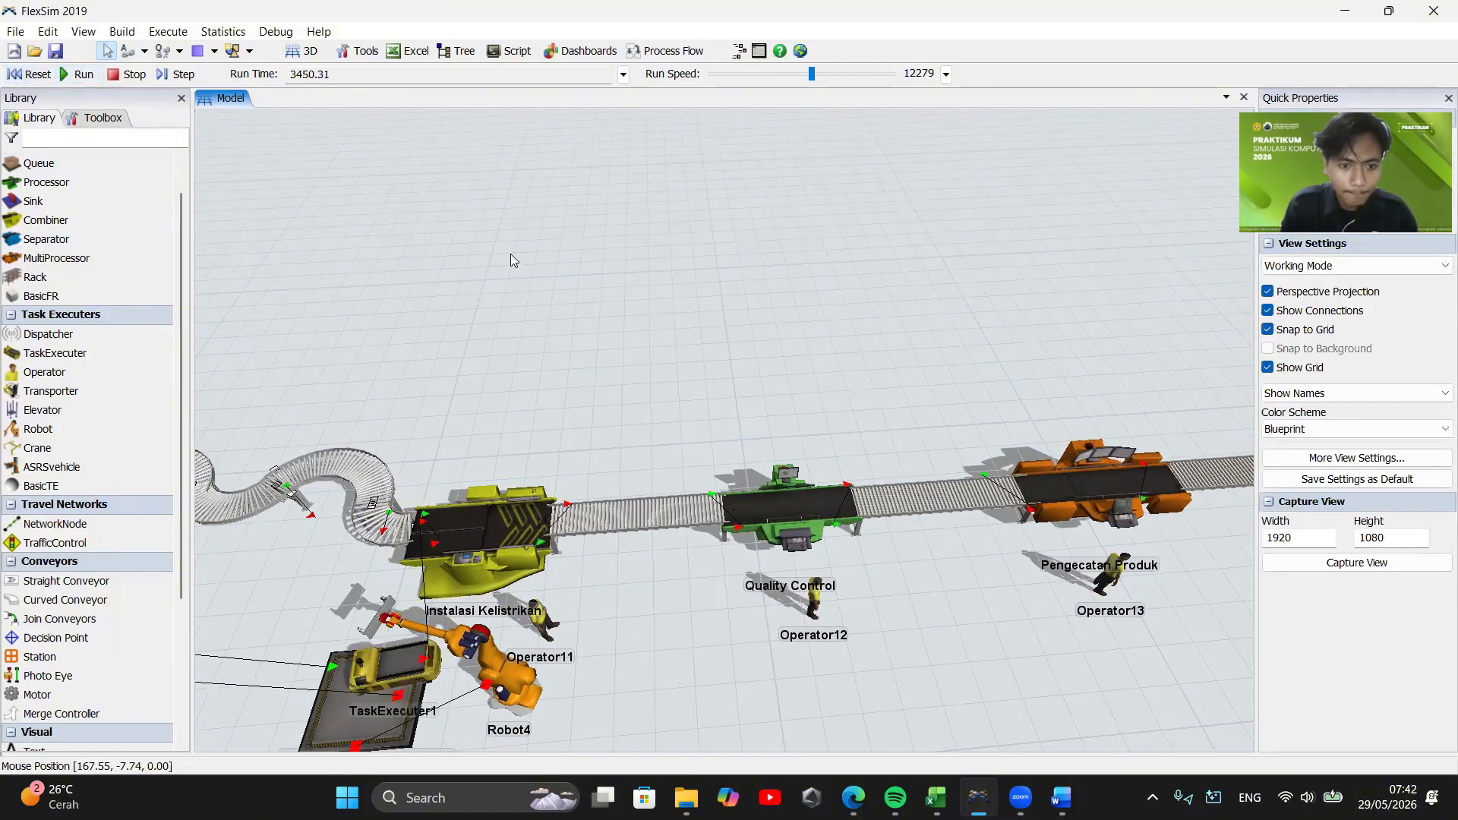
drag(635, 358, 543, 315)
click(31, 75)
Run the simulation again, stop it to examine the items between Instalasi Kelistrikan and Quality Control, and reset it
drag(501, 456, 623, 449)
drag(491, 272, 465, 319)
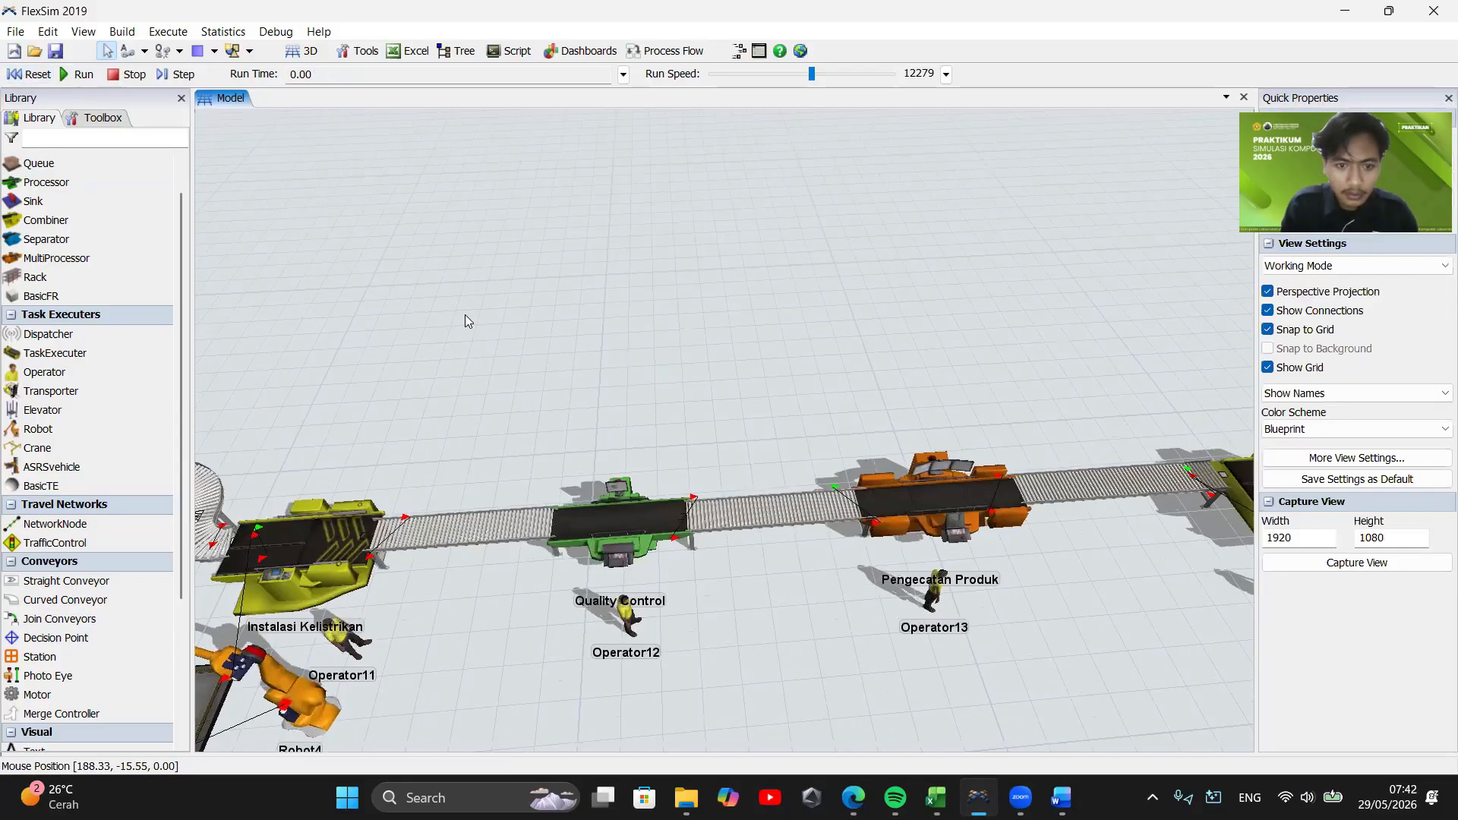
click(76, 75)
click(113, 77)
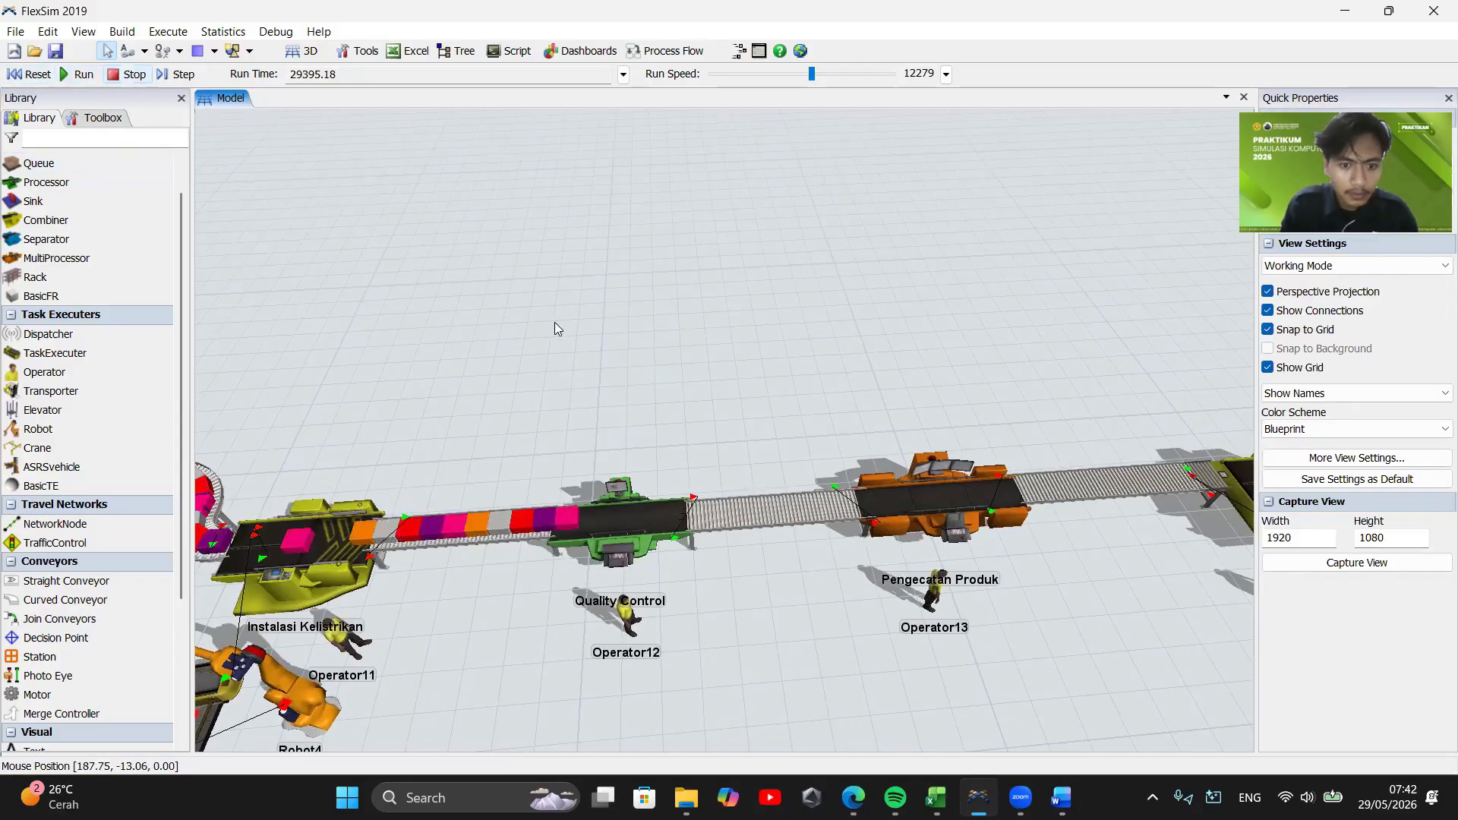
drag(555, 322, 703, 334)
scroll(723, 539, up, 3)
drag(561, 521, 585, 503)
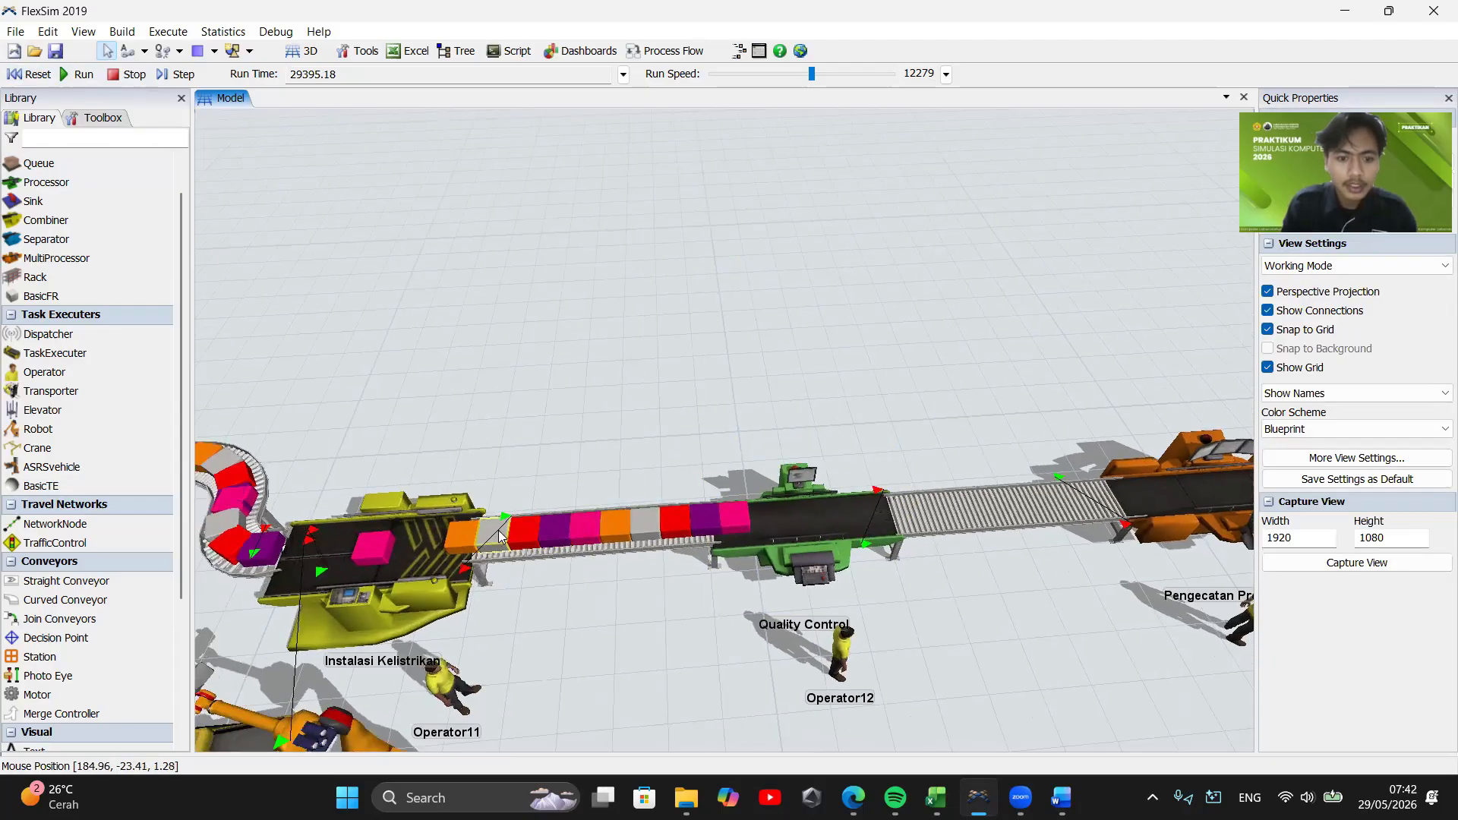
drag(667, 612, 731, 533)
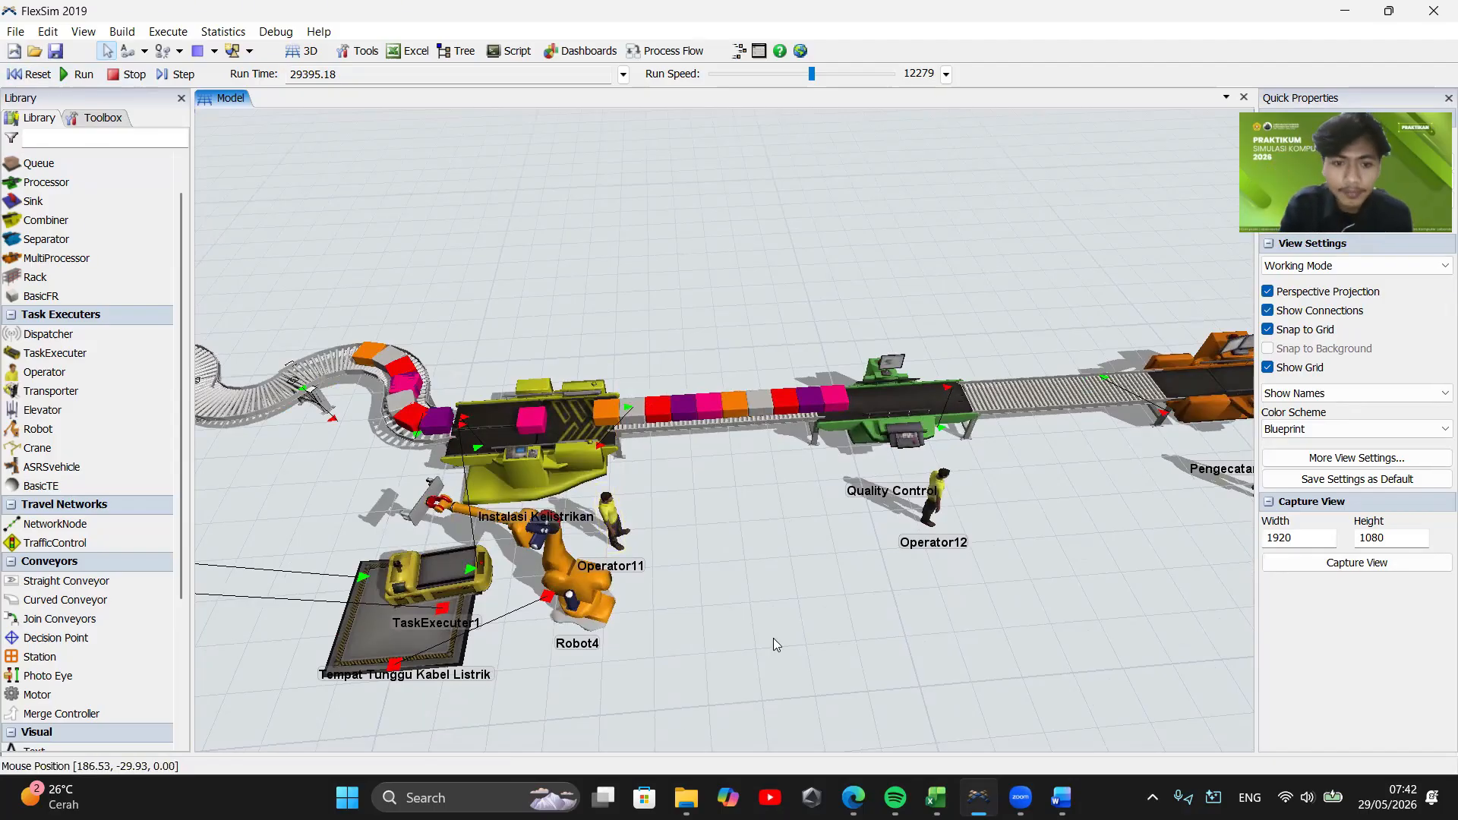
drag(773, 638, 352, 561)
click(30, 73)
Set the FlowItem Class of the Kedatangan Pallet source to Pallet and save its properties
scroll(487, 308, down, 2)
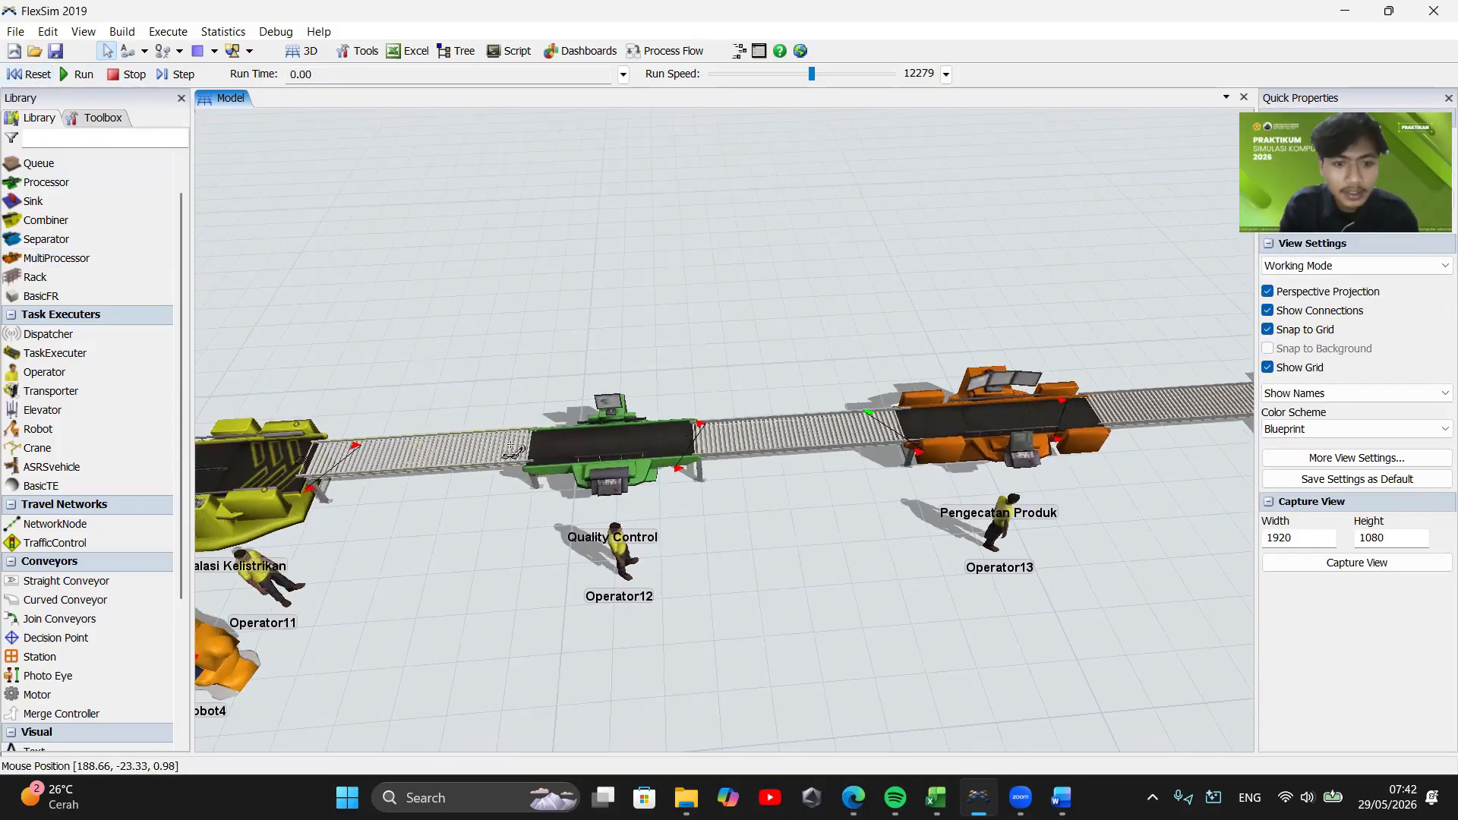
scroll(374, 547, down, 5)
scroll(641, 453, down, 1)
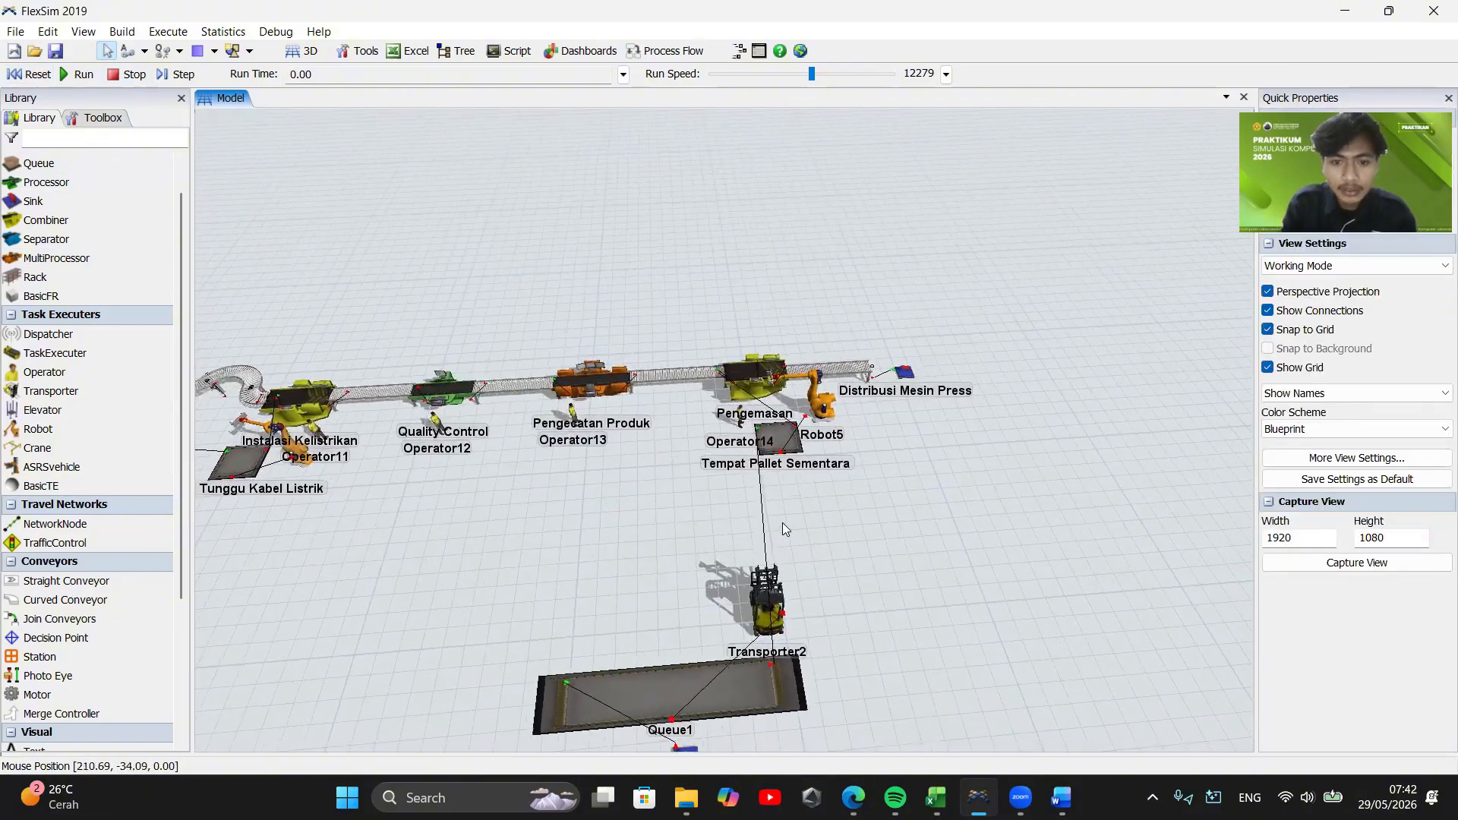
scroll(790, 512, down, 1)
scroll(820, 486, up, 3)
double_click(536, 672)
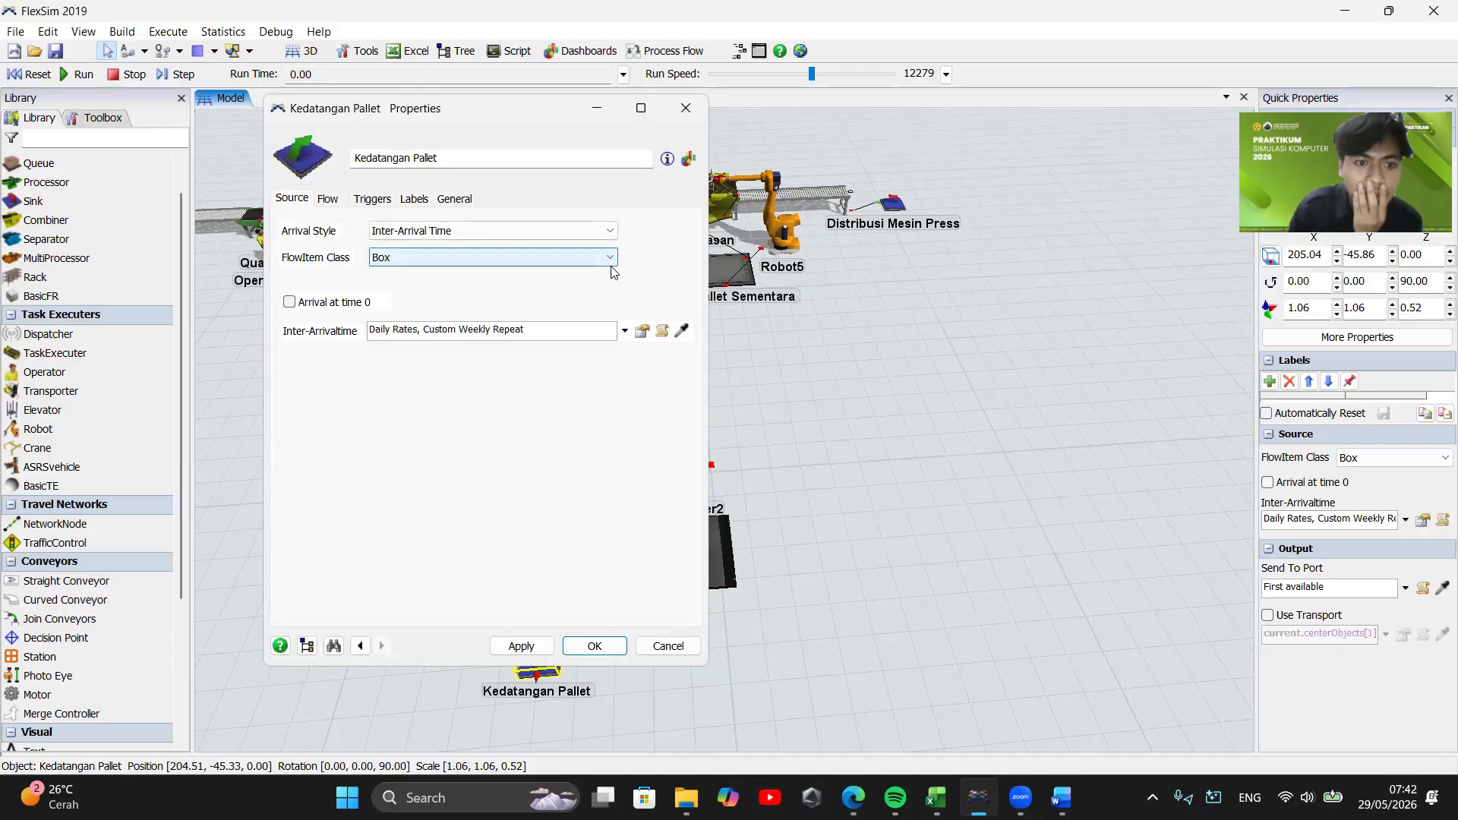
click(554, 258)
click(560, 338)
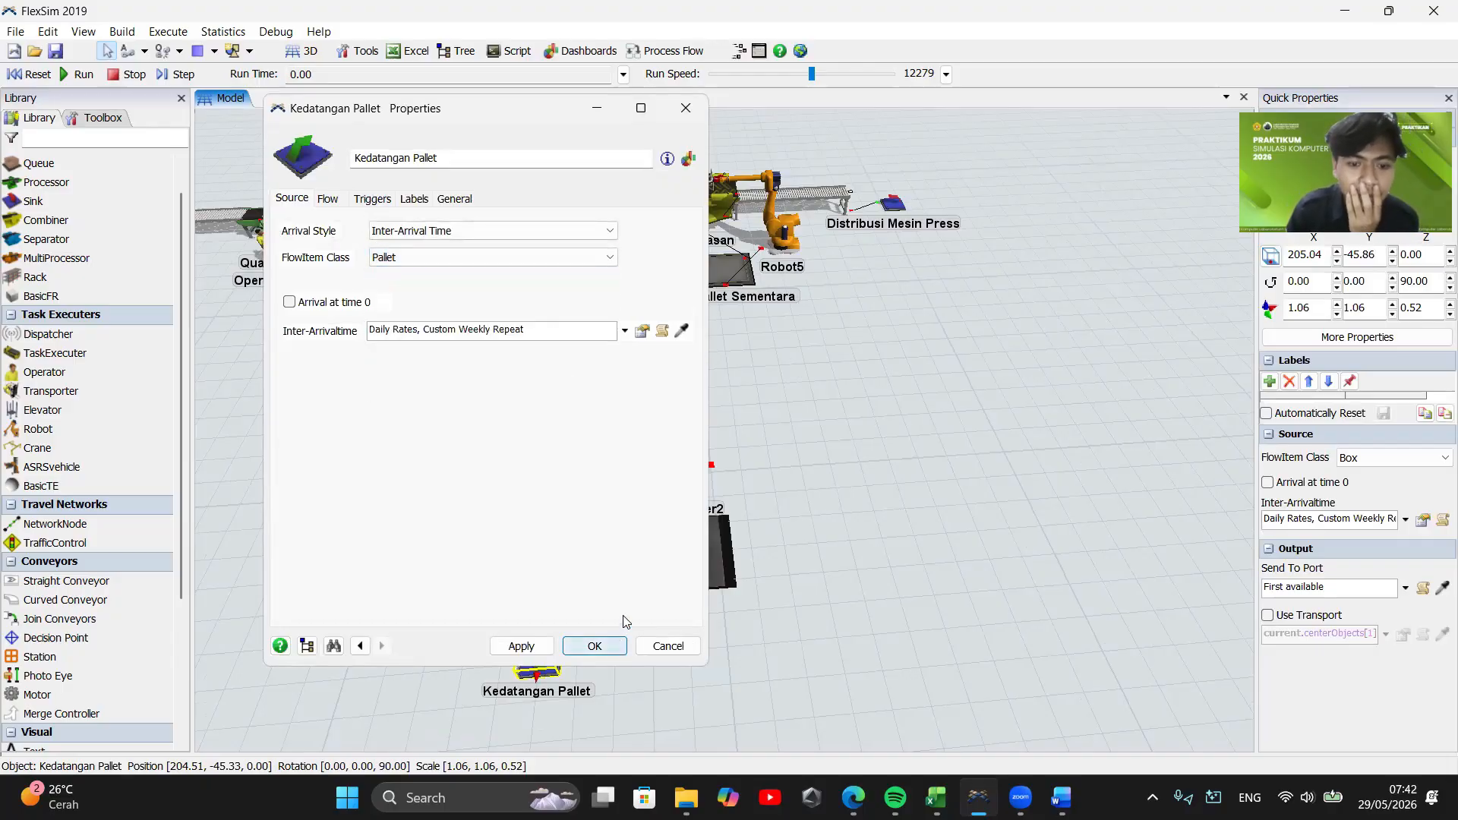
click(615, 644)
Test-run the simulation twice to check pallet arrival and the packing line, resetting it after each run
mouse_move(443, 354)
mouse_down()
mouse_move(433, 388)
mouse_move(430, 362)
mouse_up()
click(83, 74)
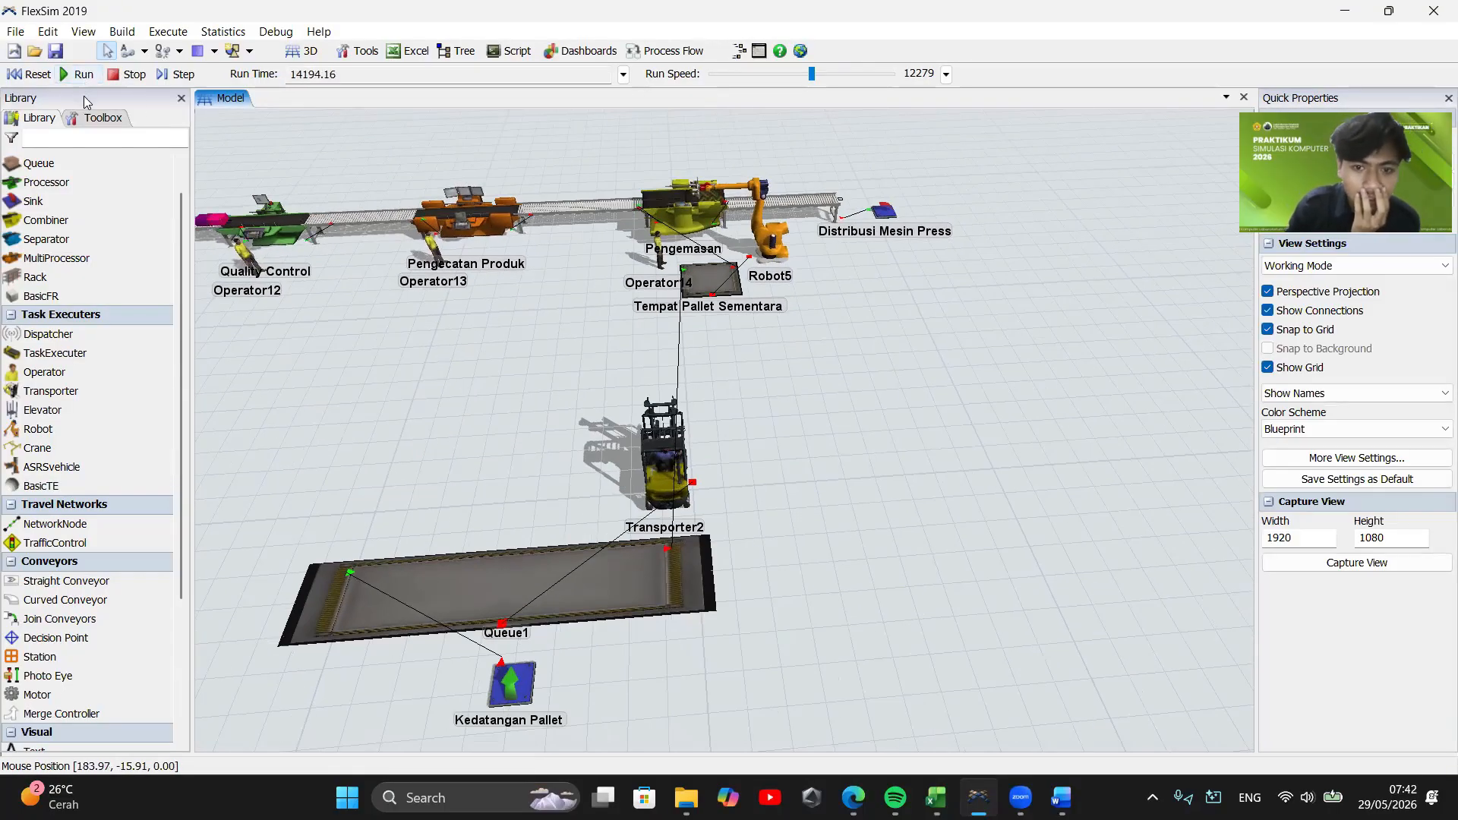
click(30, 78)
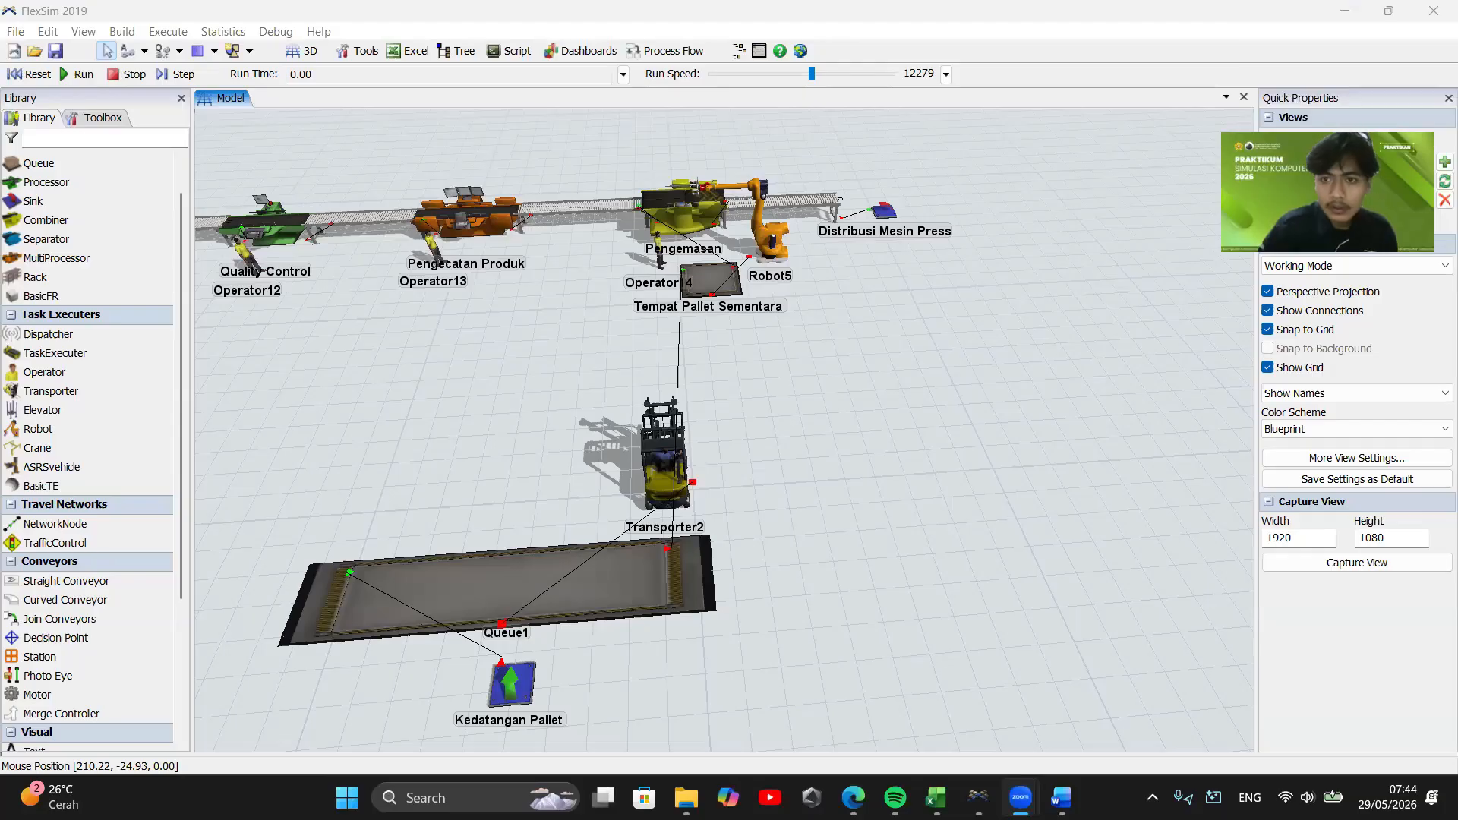
drag(868, 357, 940, 354)
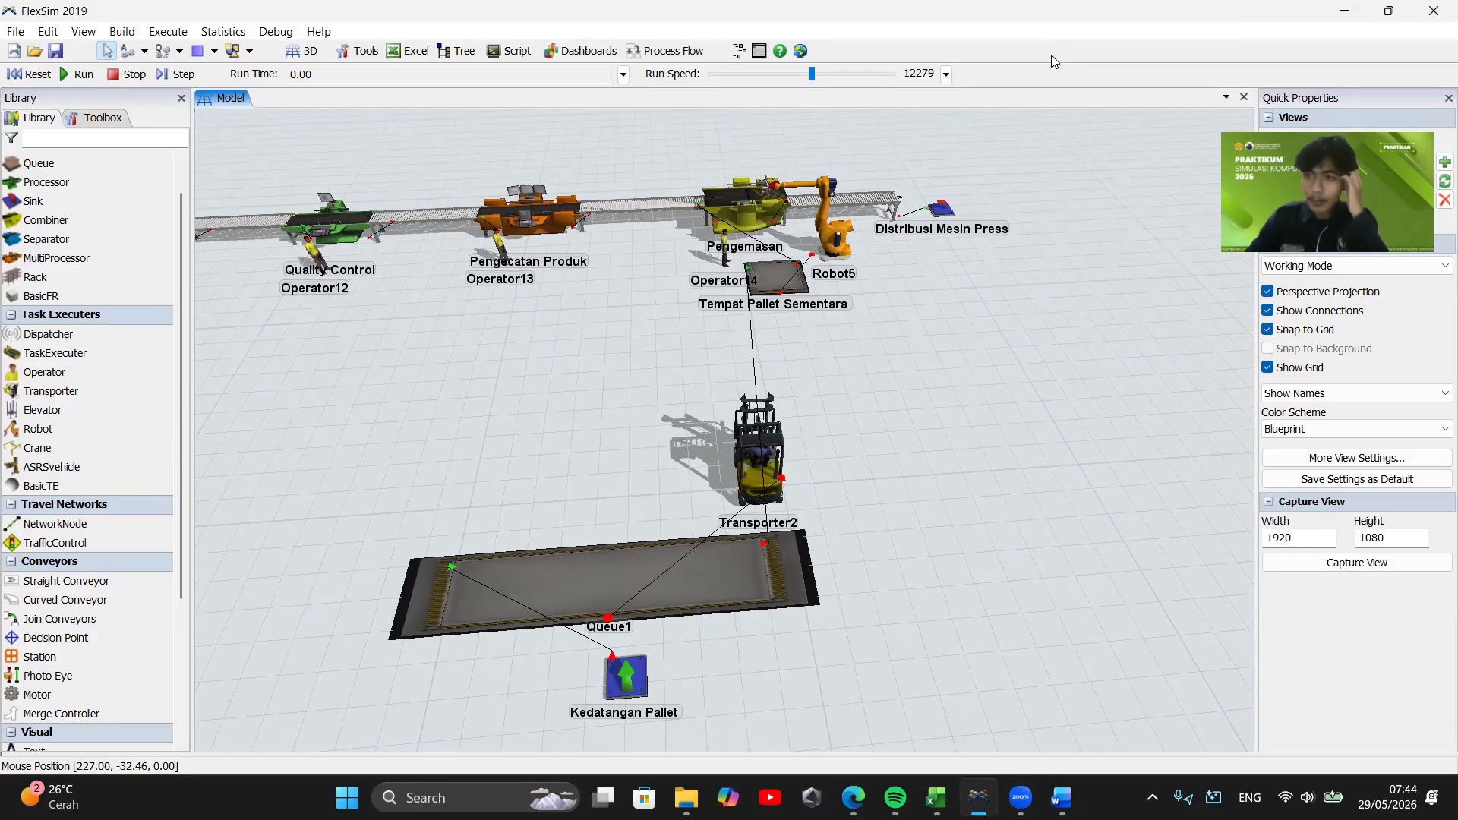
drag(888, 377, 907, 438)
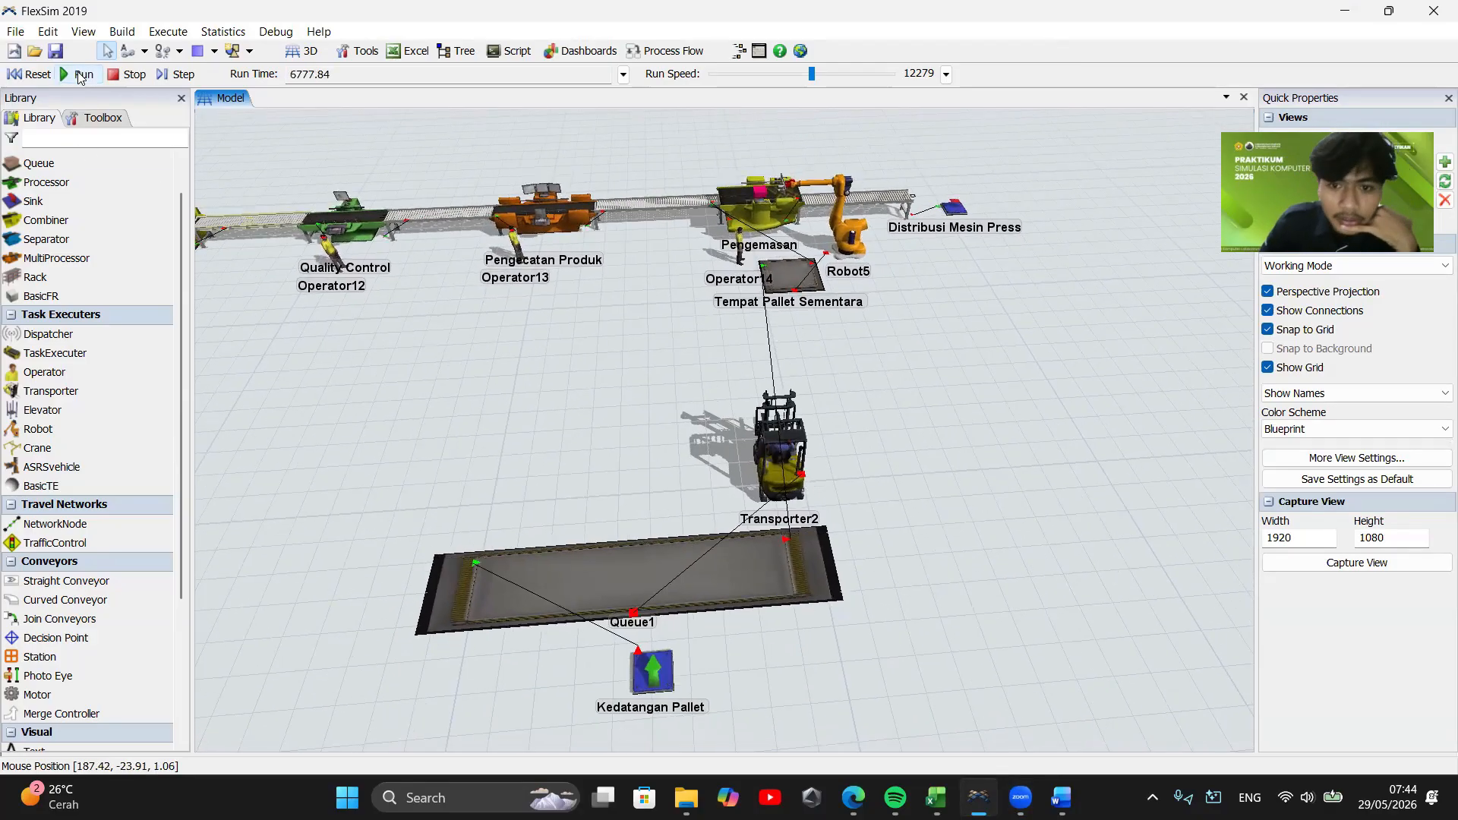
click(19, 73)
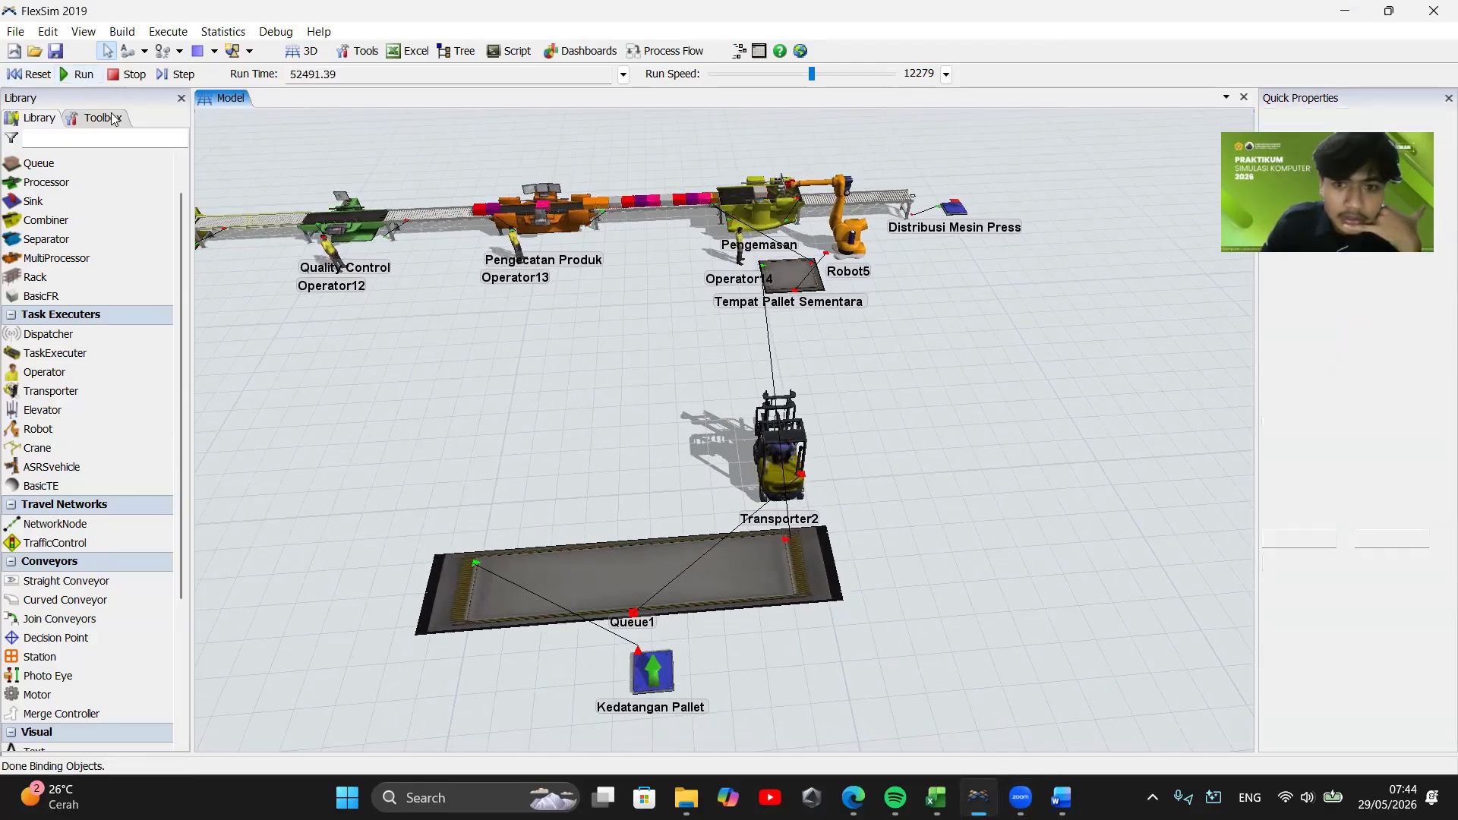
Disconnect the Tempat Pallet Sementara queue from the Pengemasan combiner
scroll(899, 357, up, 2)
drag(899, 357, 822, 507)
click(710, 307)
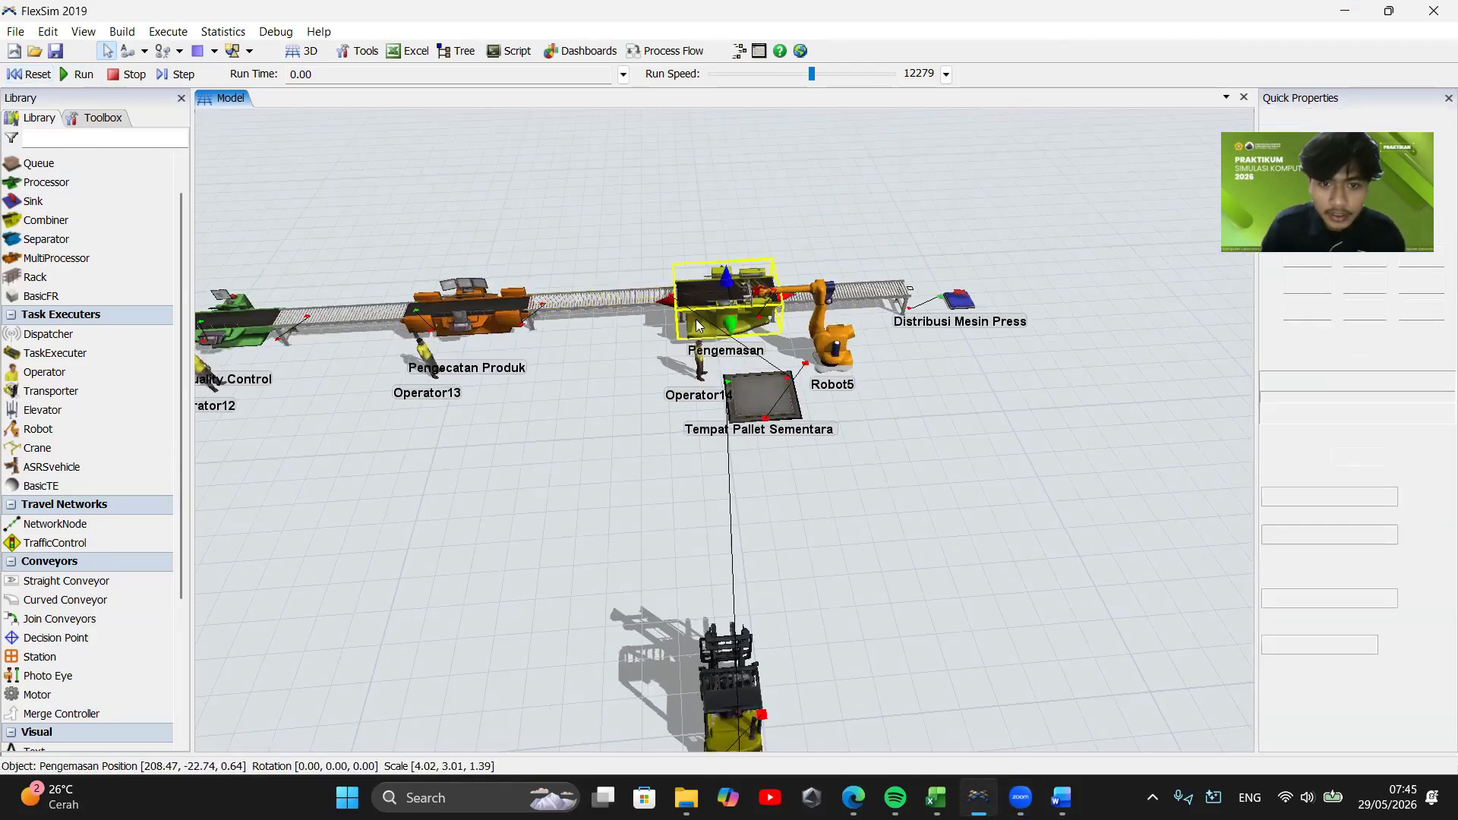
click(760, 391)
Run the simulation to check item flow at Pengemasan without the pallet queue link, and reset it
drag(538, 265, 501, 257)
click(84, 74)
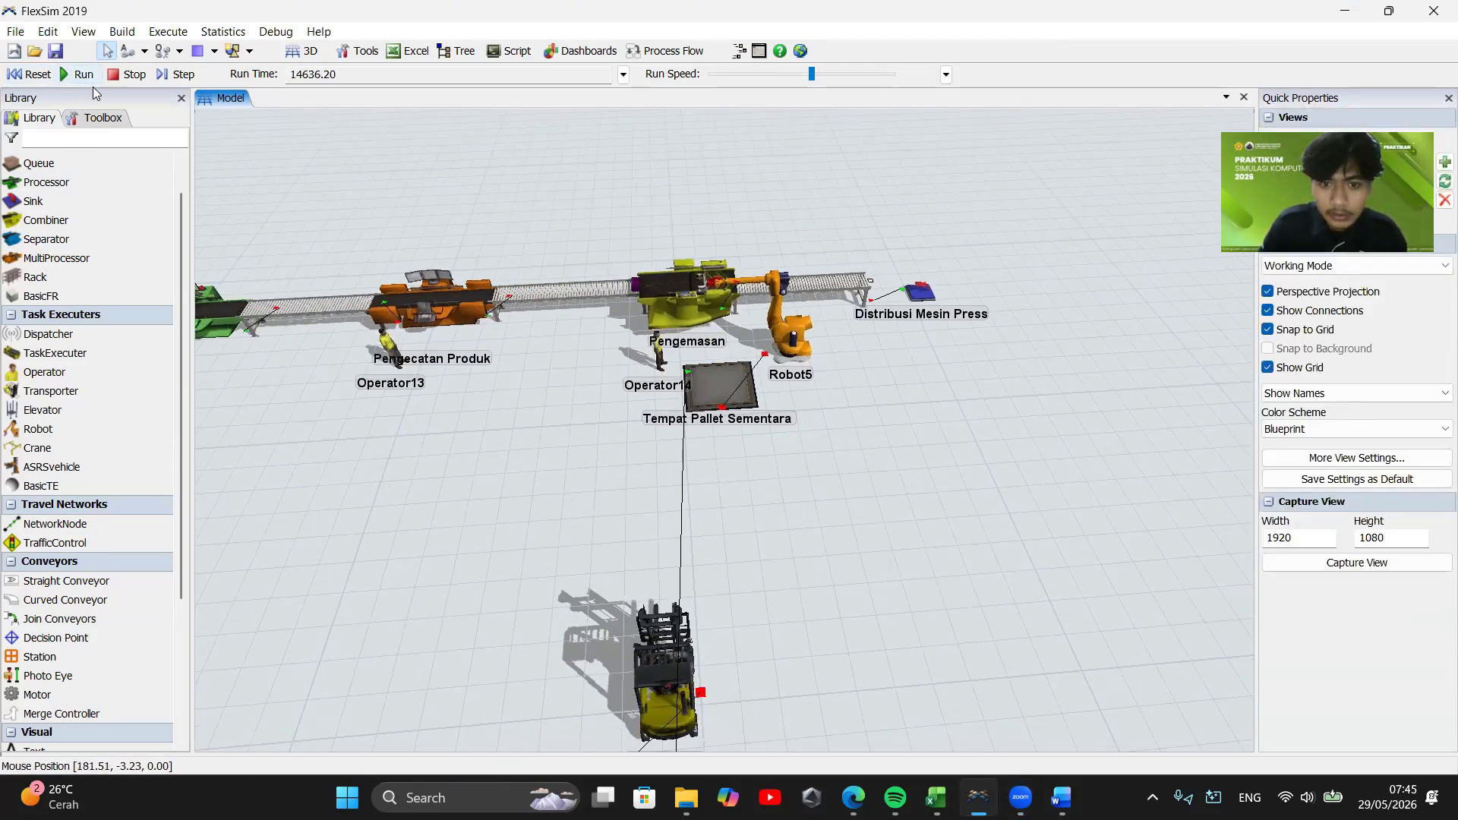
click(29, 73)
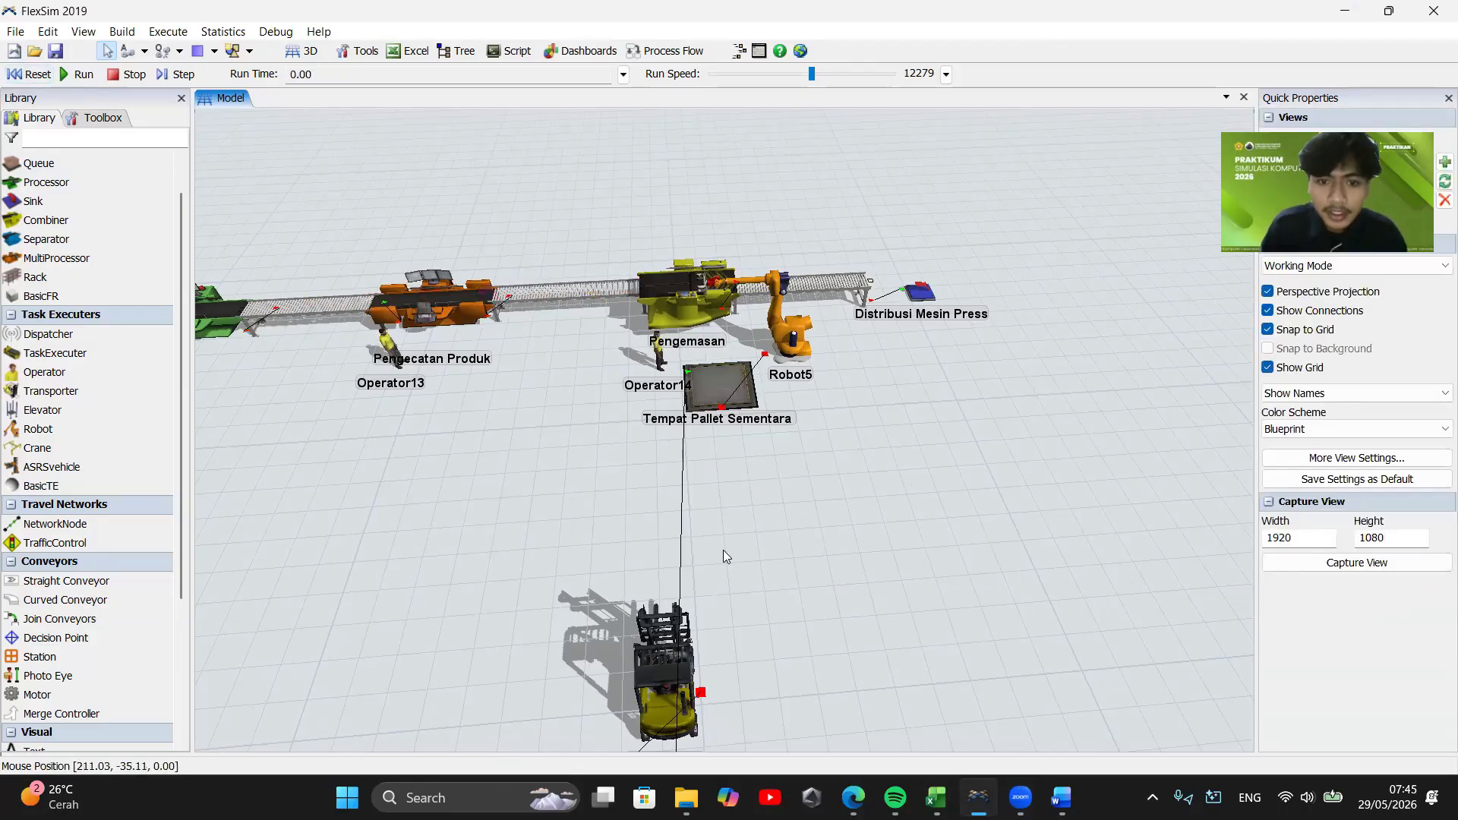
Connect Operator12 to Quality Control with a center port link
drag(286, 478, 617, 675)
scroll(586, 628, down, 5)
scroll(1051, 560, up, 5)
click(495, 483)
click(454, 414)
Connect Operator13 to Pengecatan Produk with a center port link
drag(857, 522, 336, 571)
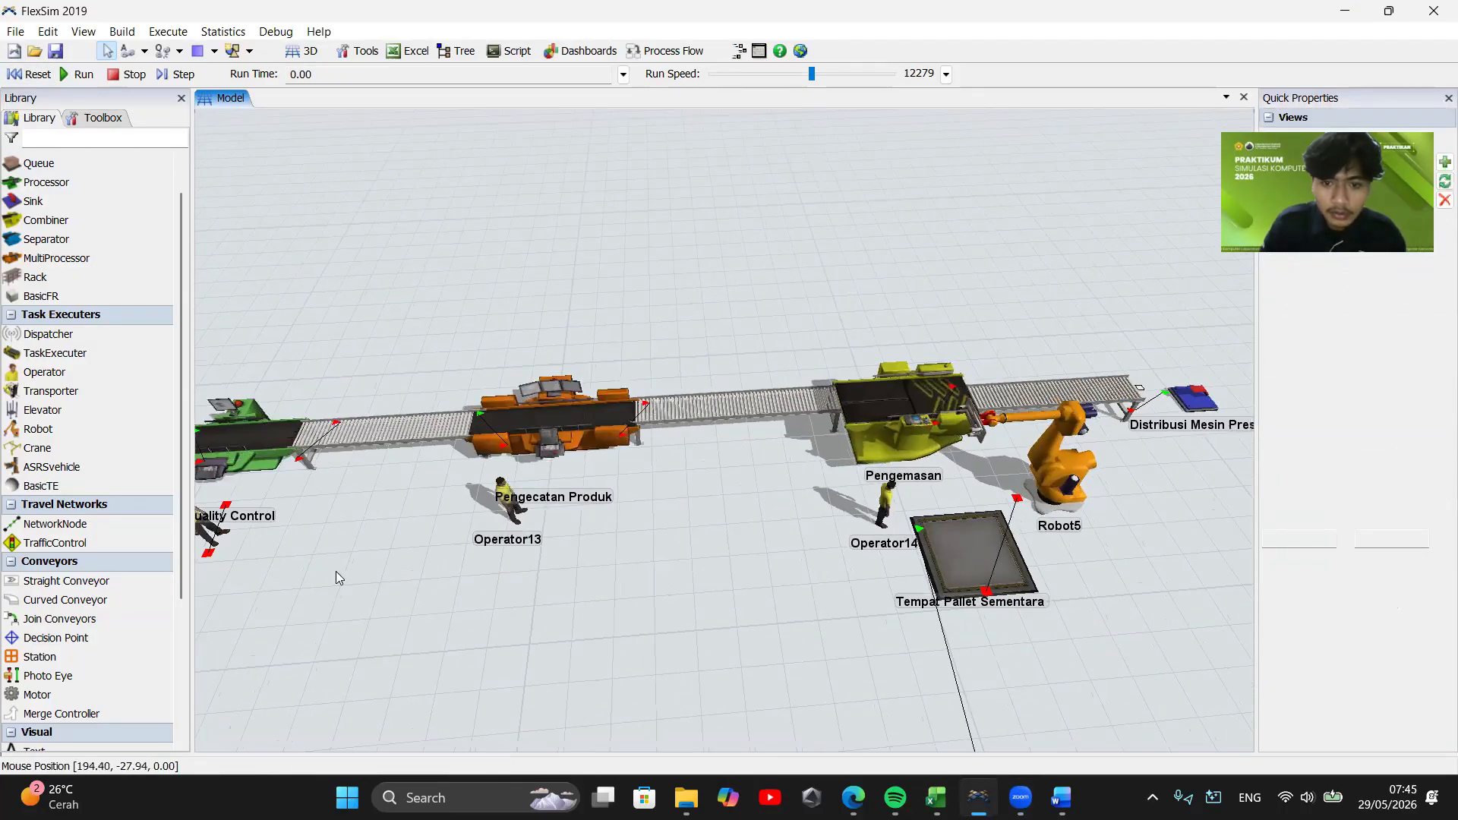
key(s)
click(507, 501)
click(549, 429)
Connect Operator14 to the Pengemasan combiner with a center port link
drag(732, 511, 448, 545)
key(s)
click(569, 541)
click(607, 464)
Connect the output of the Tempat Pallet Sementara queue to the input of the Pengemasan combiner
drag(810, 598, 858, 551)
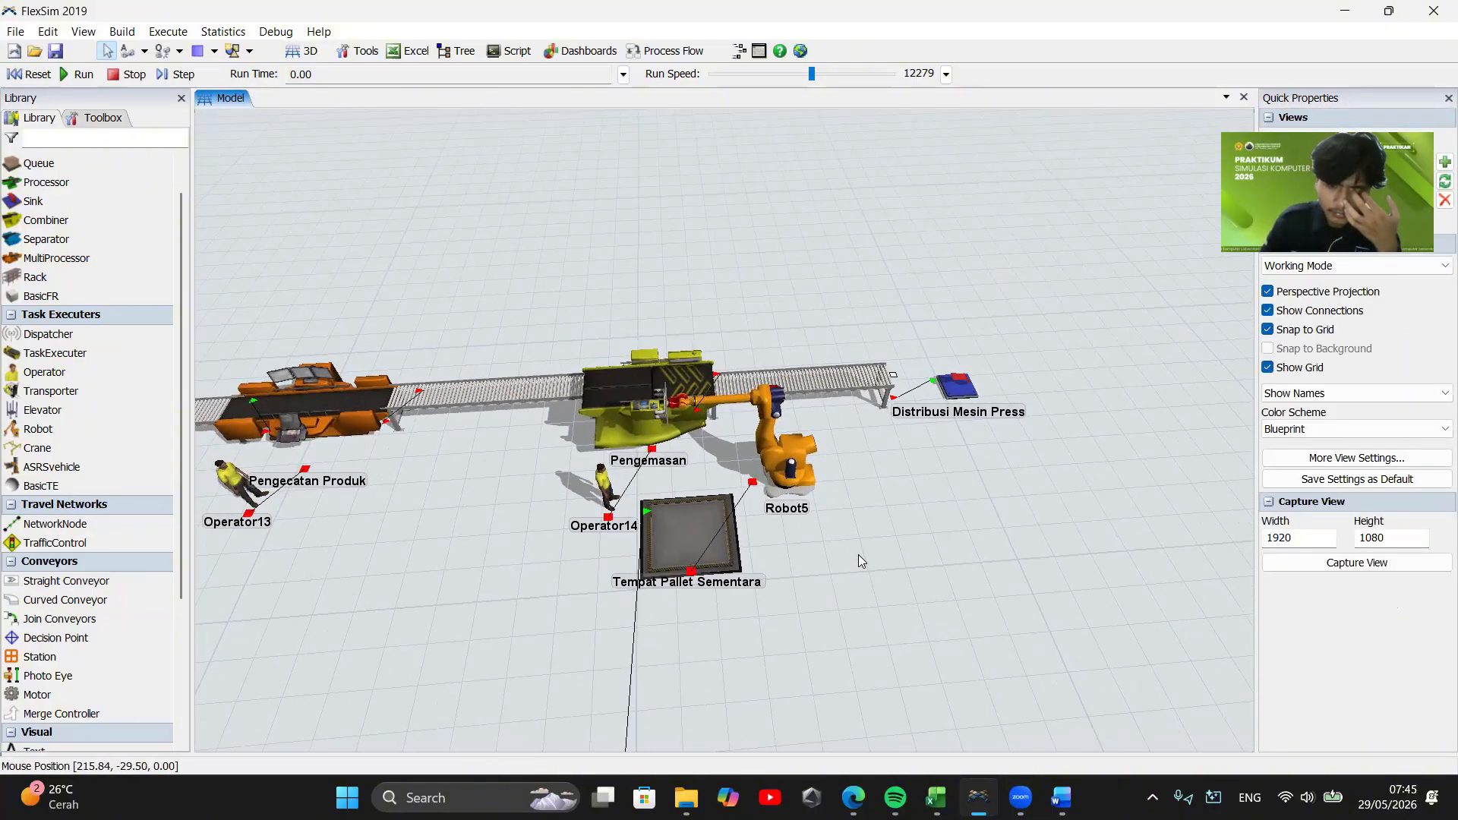
scroll(644, 462, up, 2)
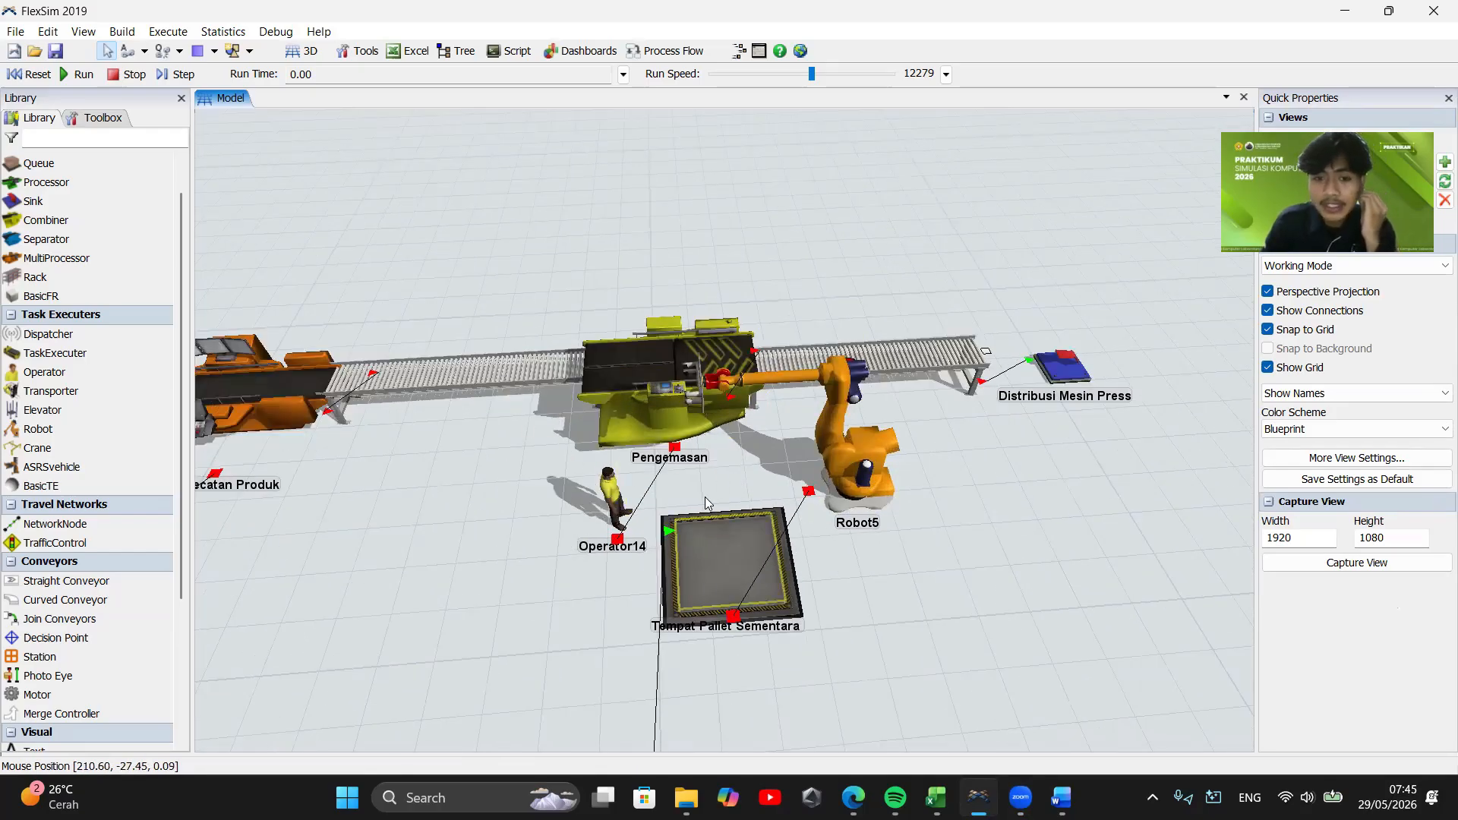
drag(958, 602, 971, 578)
drag(852, 605, 708, 465)
key(a)
click(708, 465)
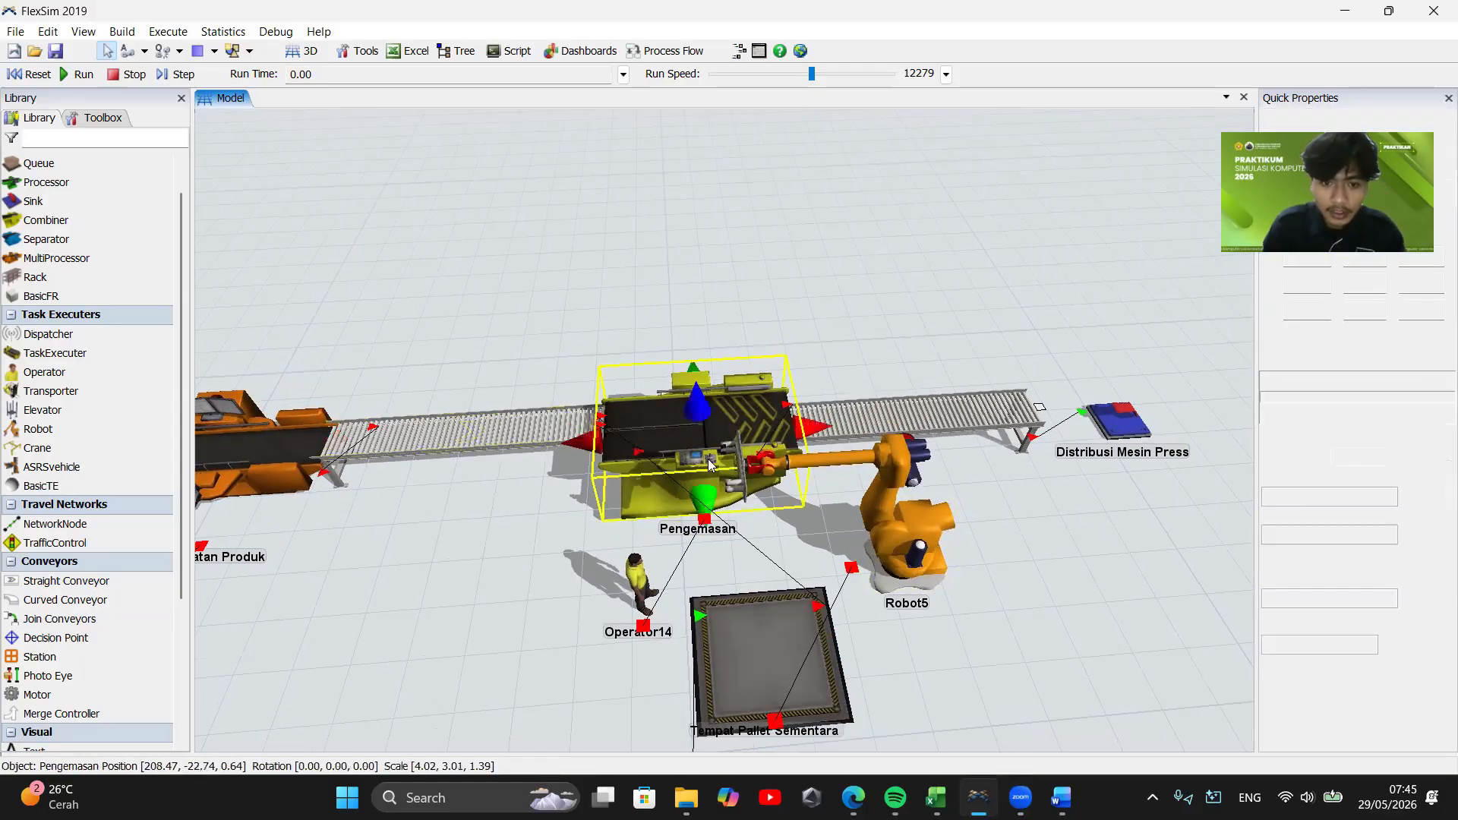
Open the Pengemasan combiner's properties and set its Combine mode to Batch
drag(908, 711, 826, 551)
double_click(598, 339)
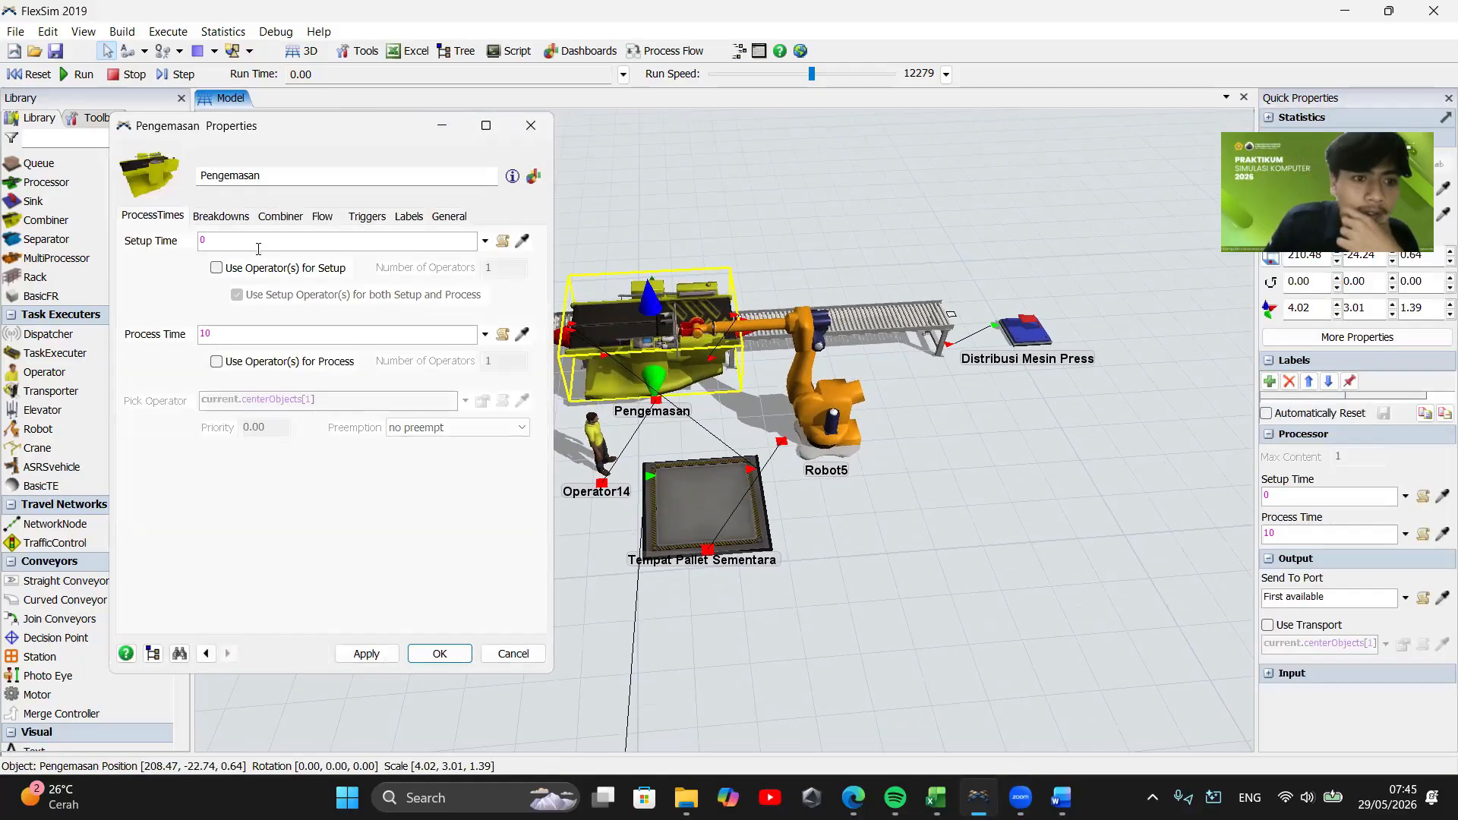
click(281, 216)
click(395, 241)
click(236, 267)
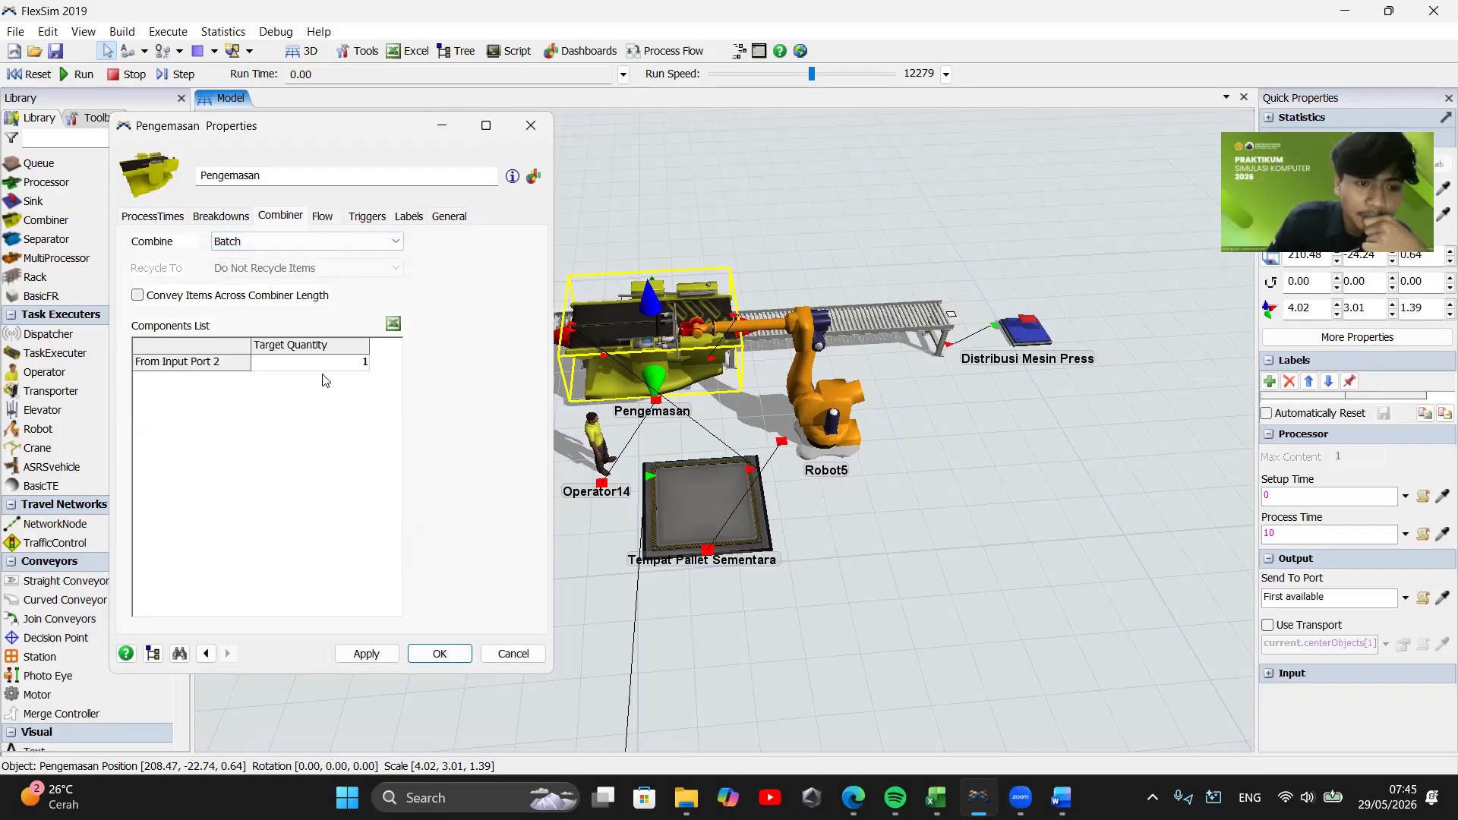
Check Pengemasan's input ports, set the target quantity from Input Port 2 to 5, and save the properties
drag(372, 139, 305, 152)
click(382, 228)
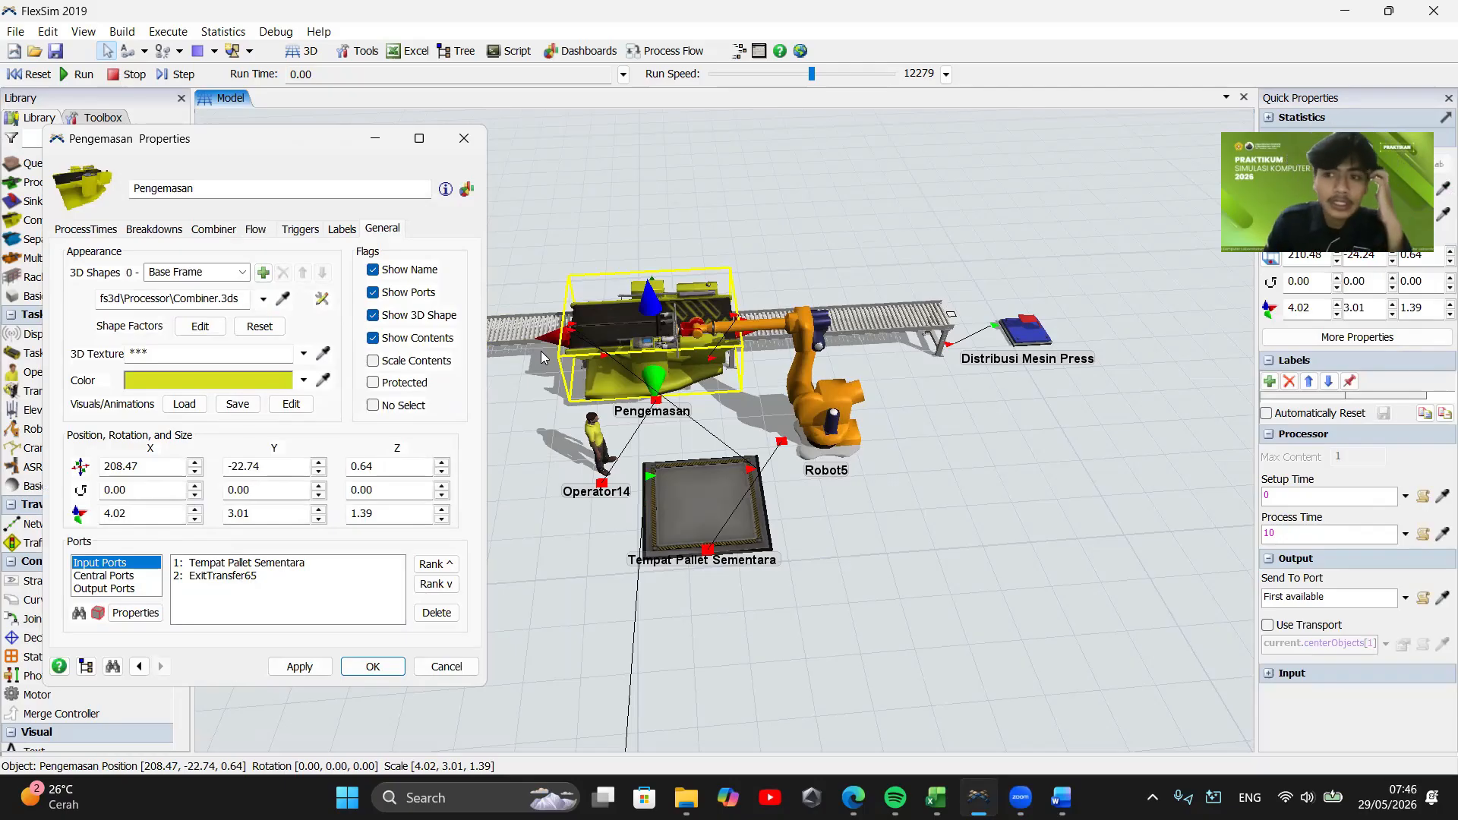
click(211, 230)
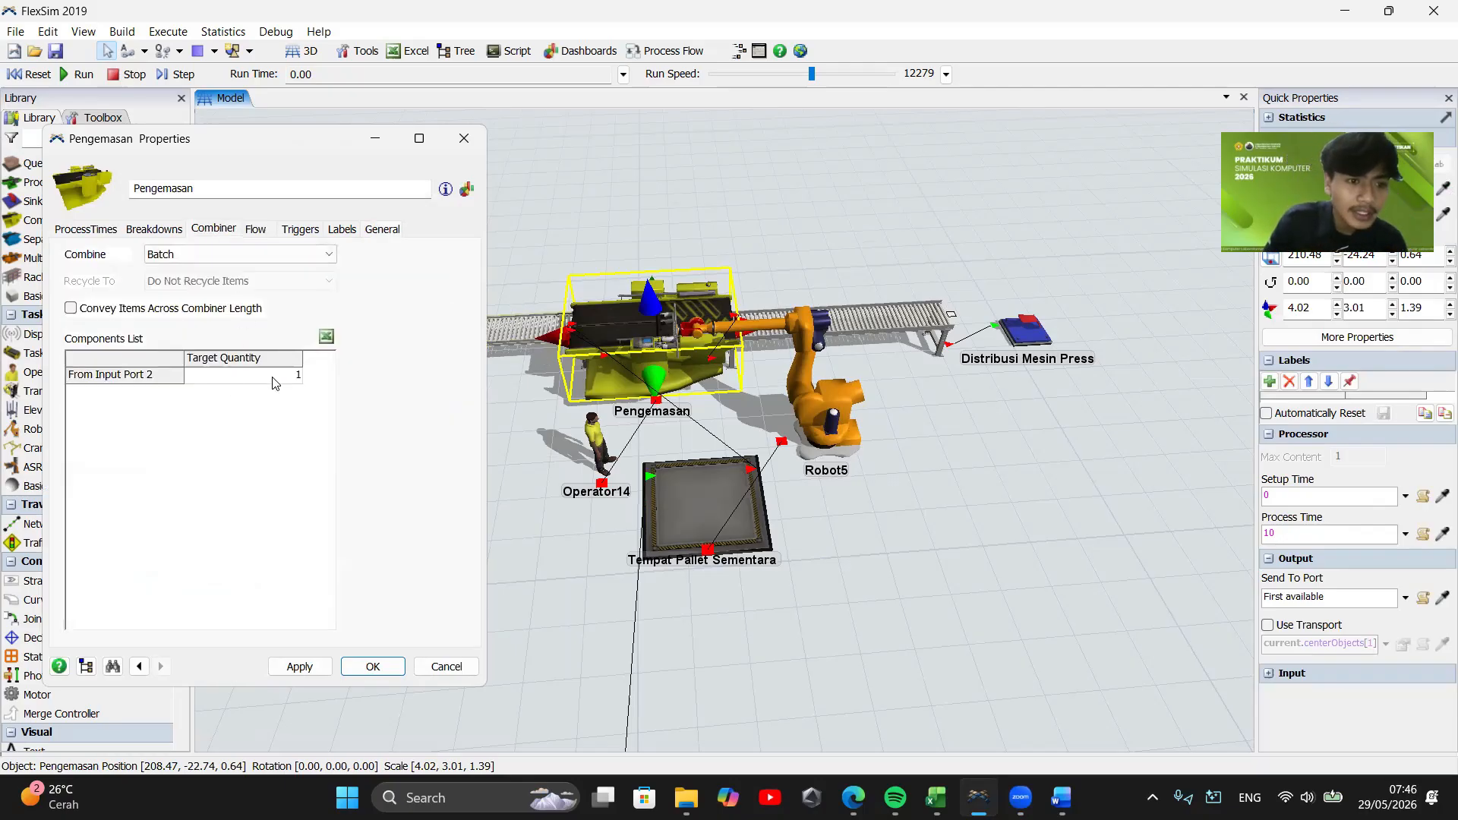
double_click(278, 380)
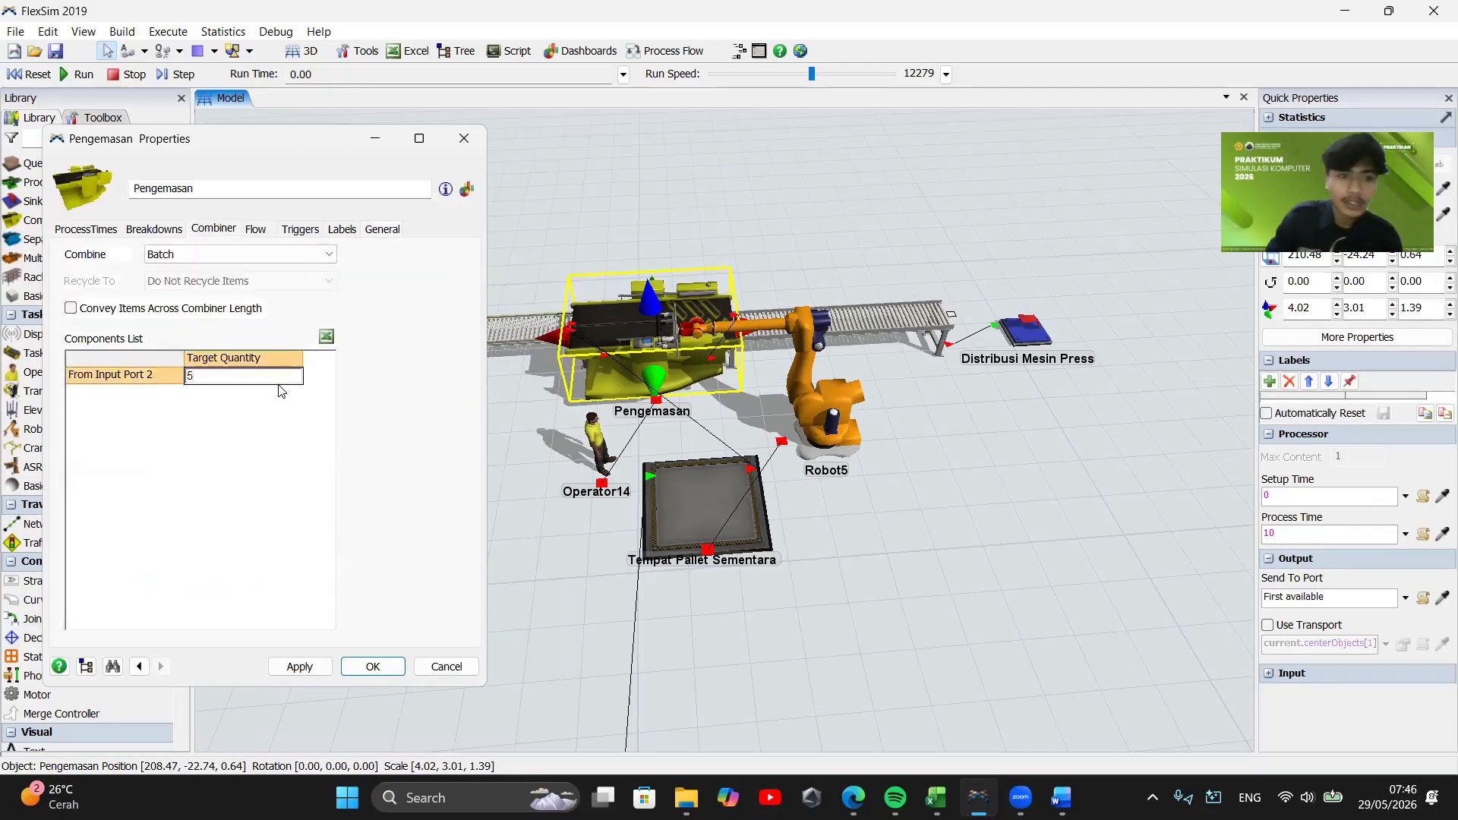
drag(928, 533, 945, 600)
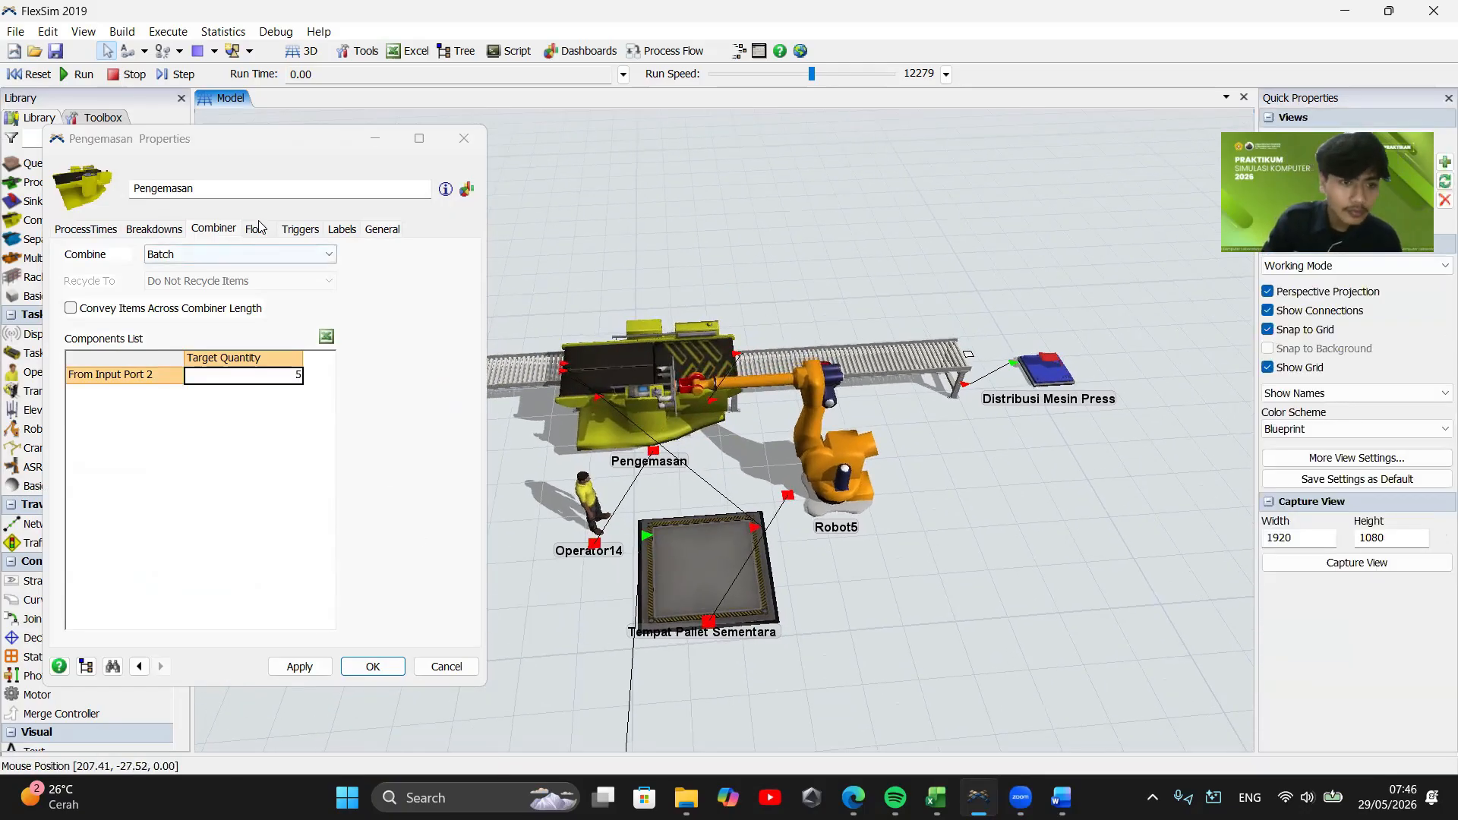
click(258, 228)
click(372, 666)
Run the simulation to check the batching at Pengemasan, and reset it
drag(956, 491, 825, 596)
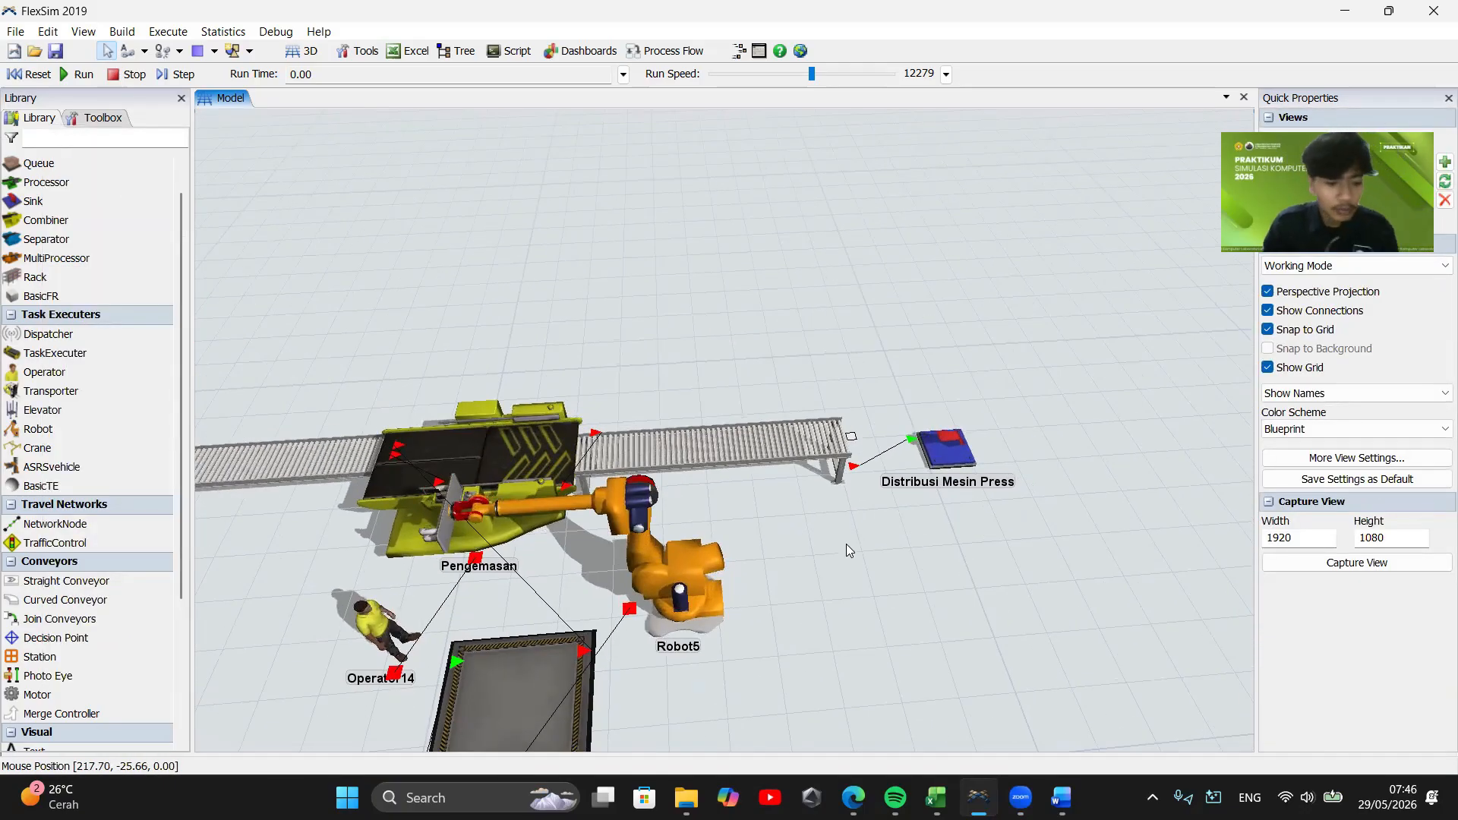
drag(806, 454, 851, 582)
click(79, 73)
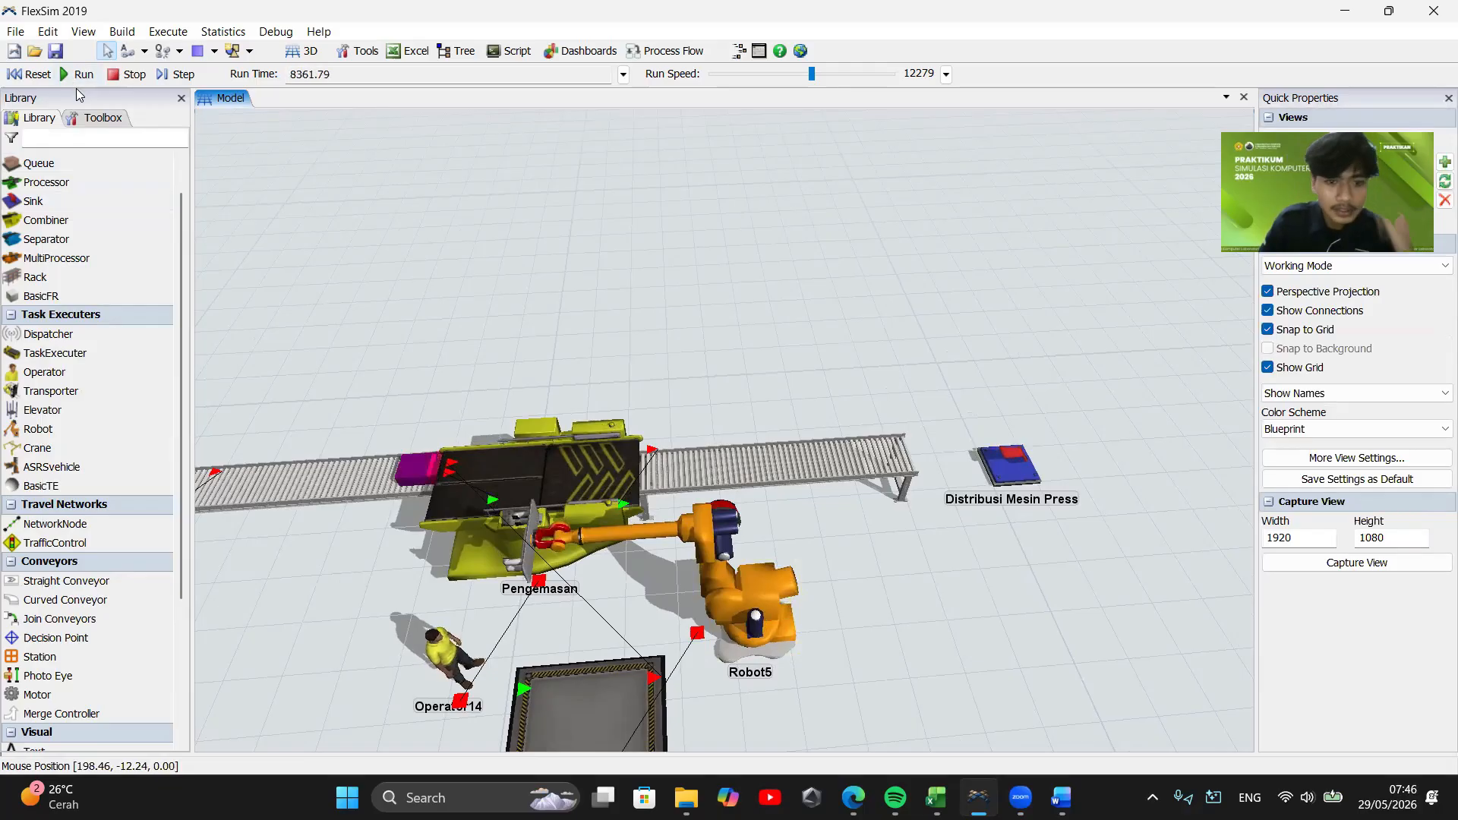
click(39, 74)
Enable transport on the Tempat Pallet Sementara queue, pick Robot5 as its transporter, and save the properties
drag(835, 653, 843, 550)
double_click(532, 577)
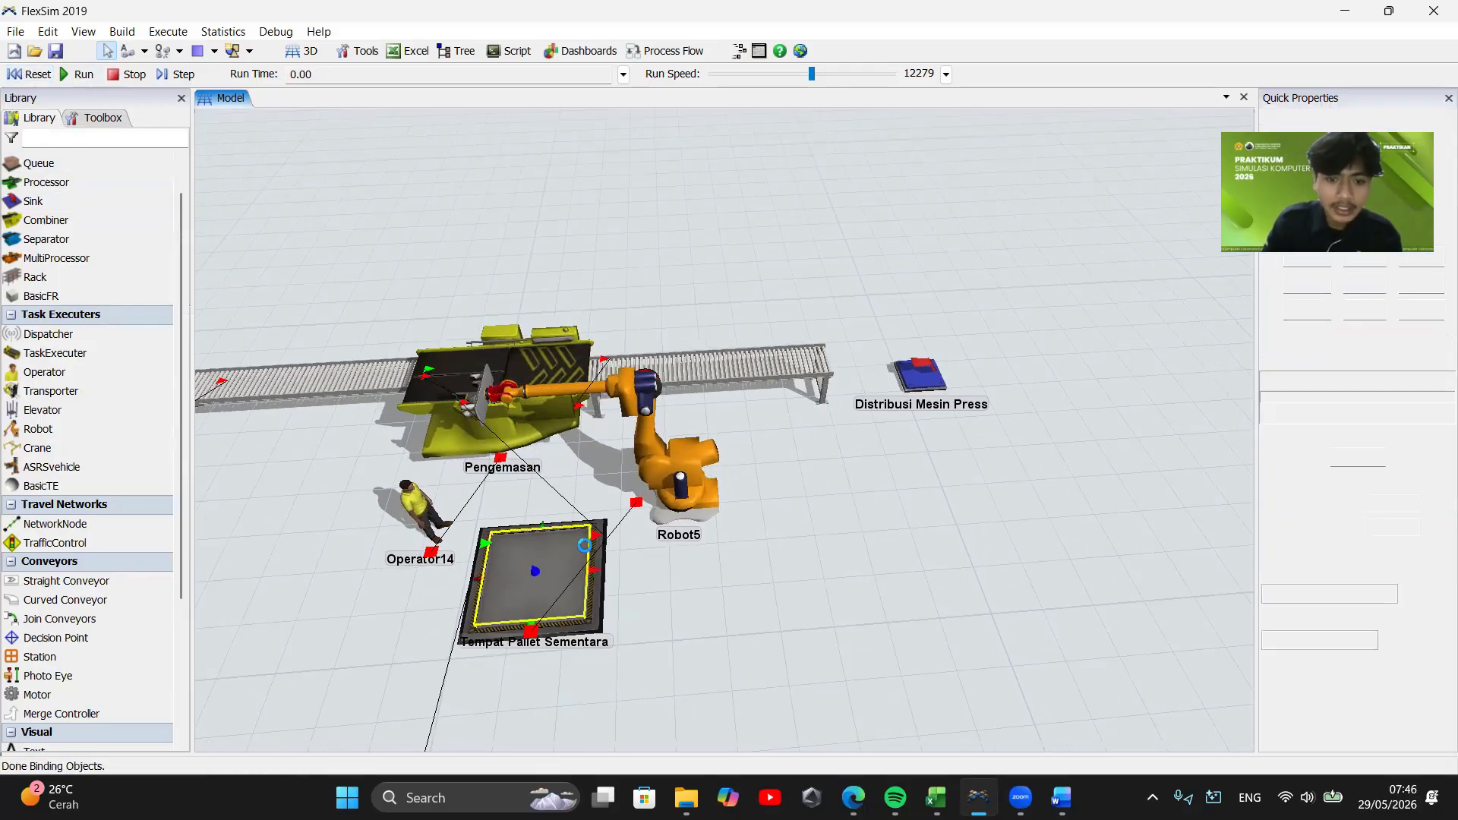
click(167, 199)
click(136, 271)
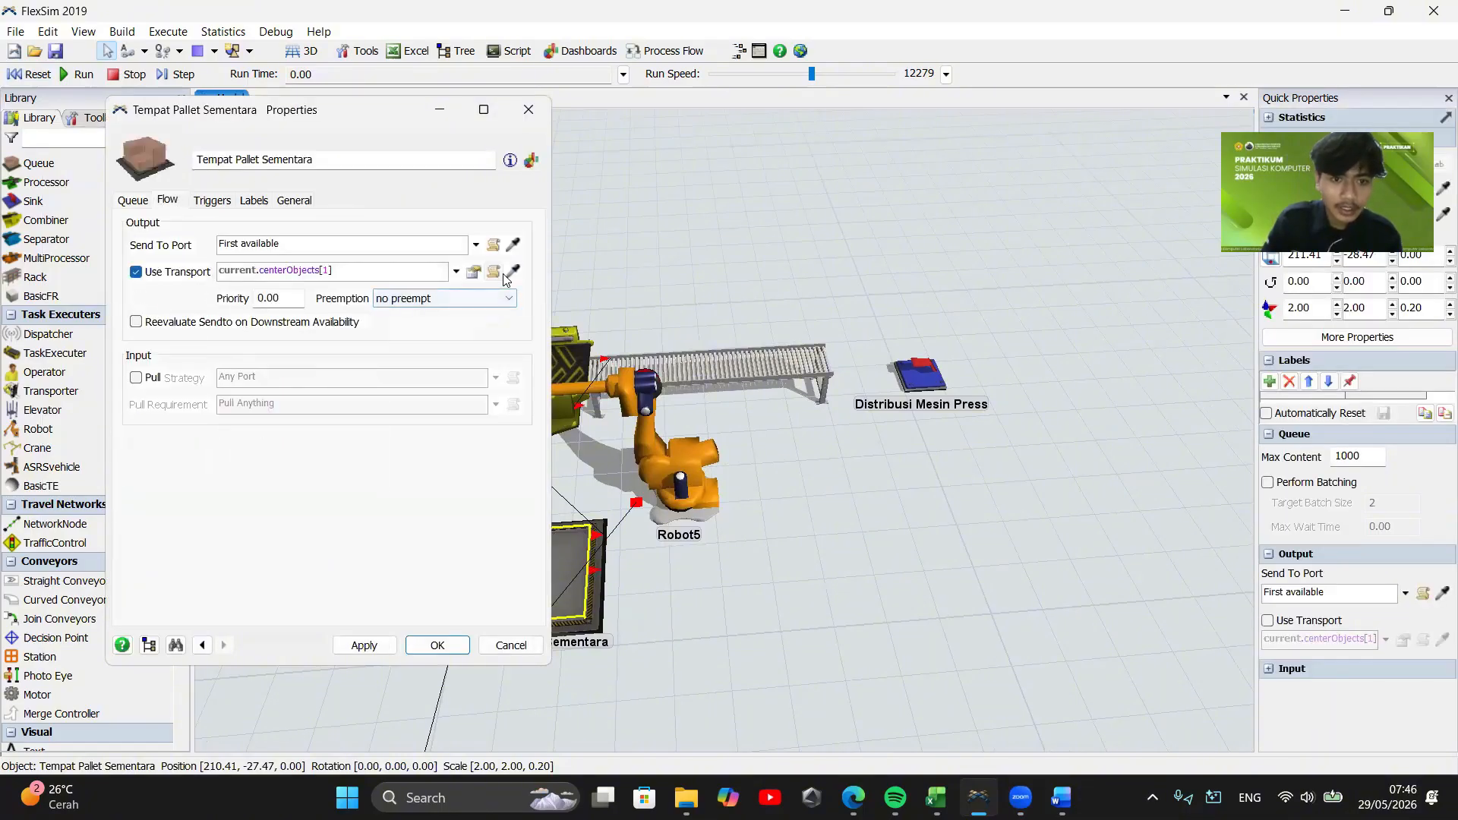
click(513, 271)
click(655, 444)
click(448, 642)
drag(720, 466, 667, 493)
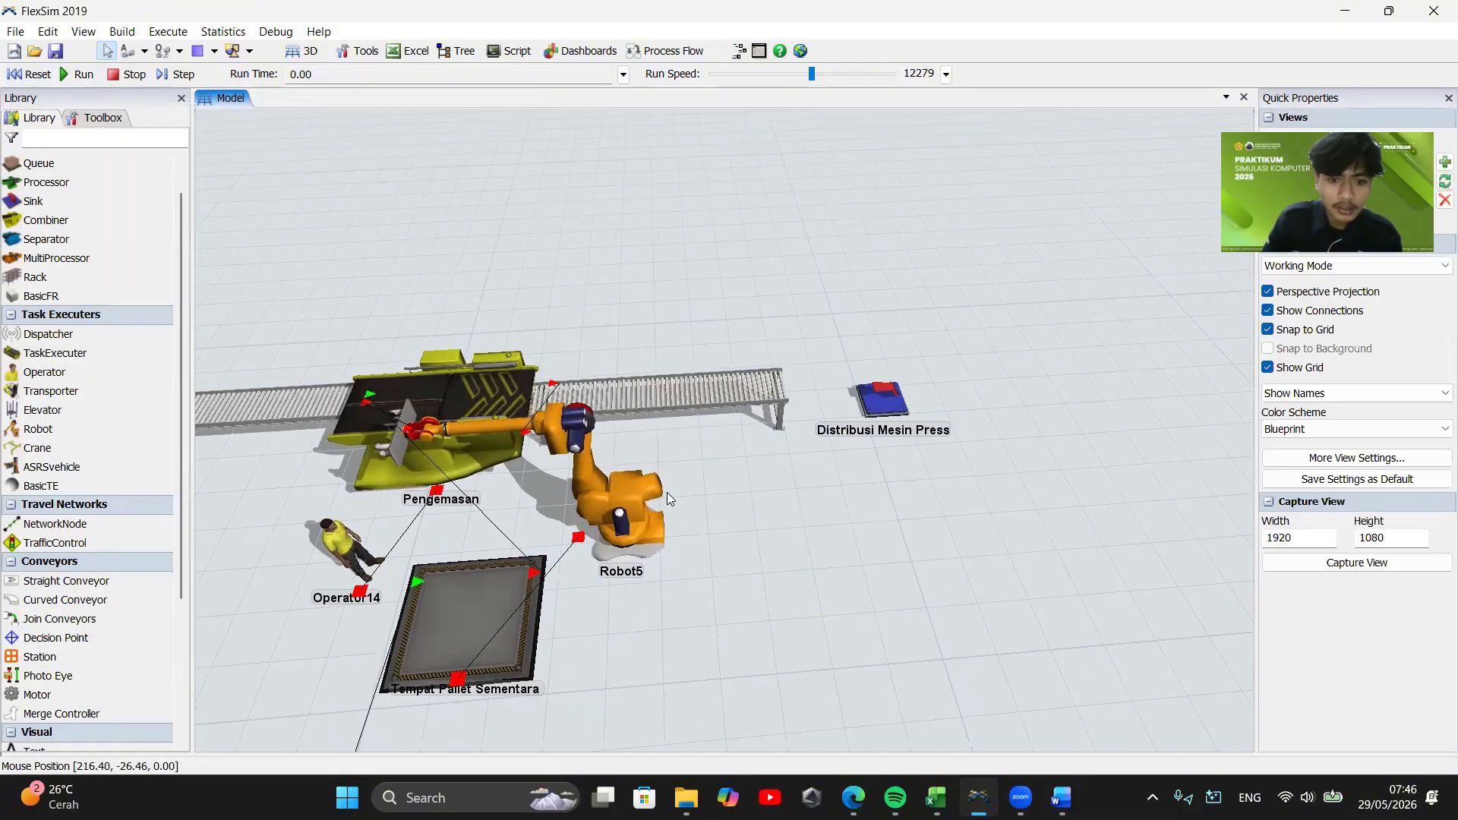
Pick Operator14 as the process operator of Pengemasan, save it, and test the packing with a simulation run and reset
click(67, 79)
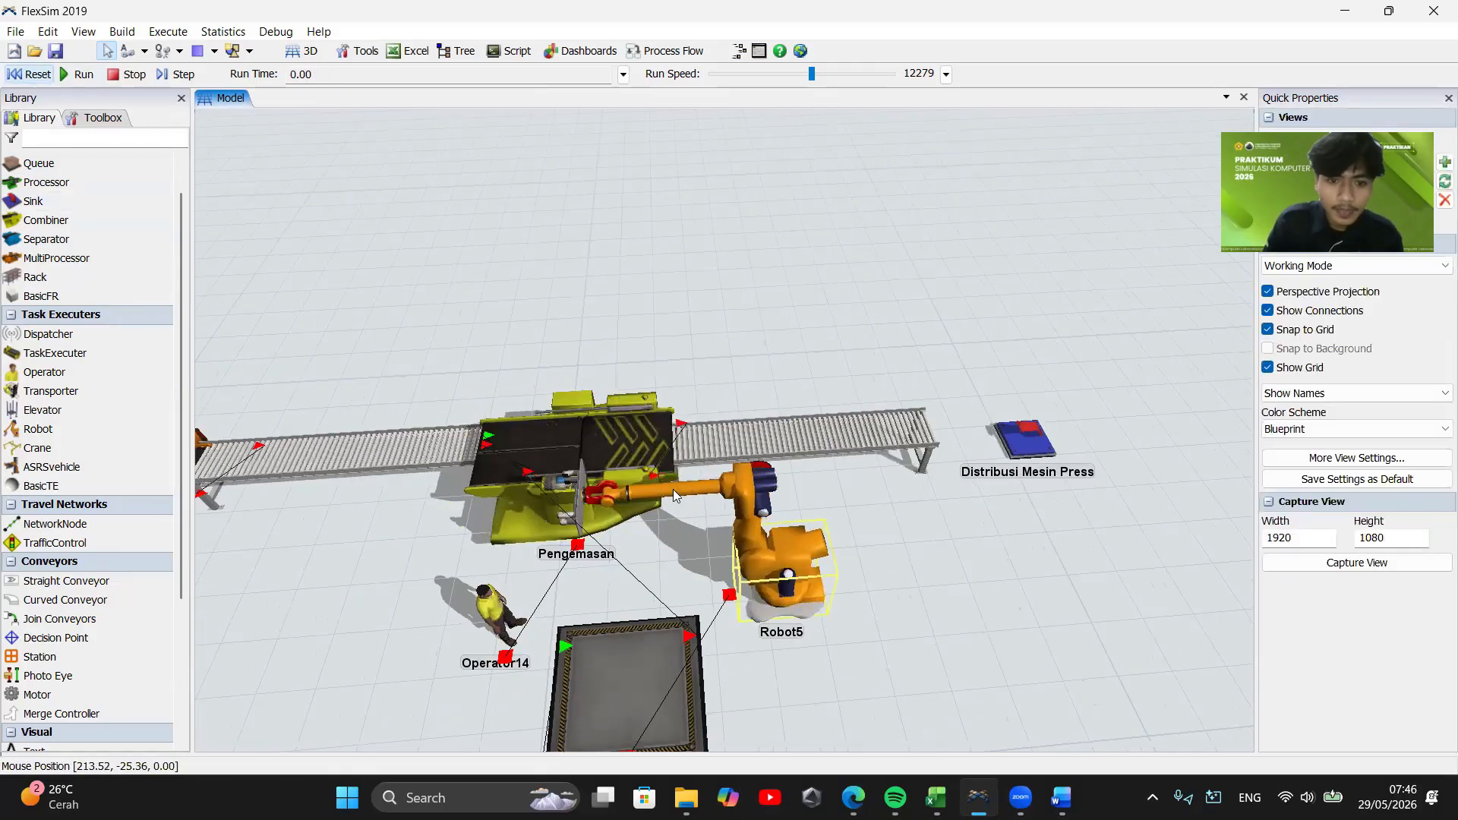
click(553, 559)
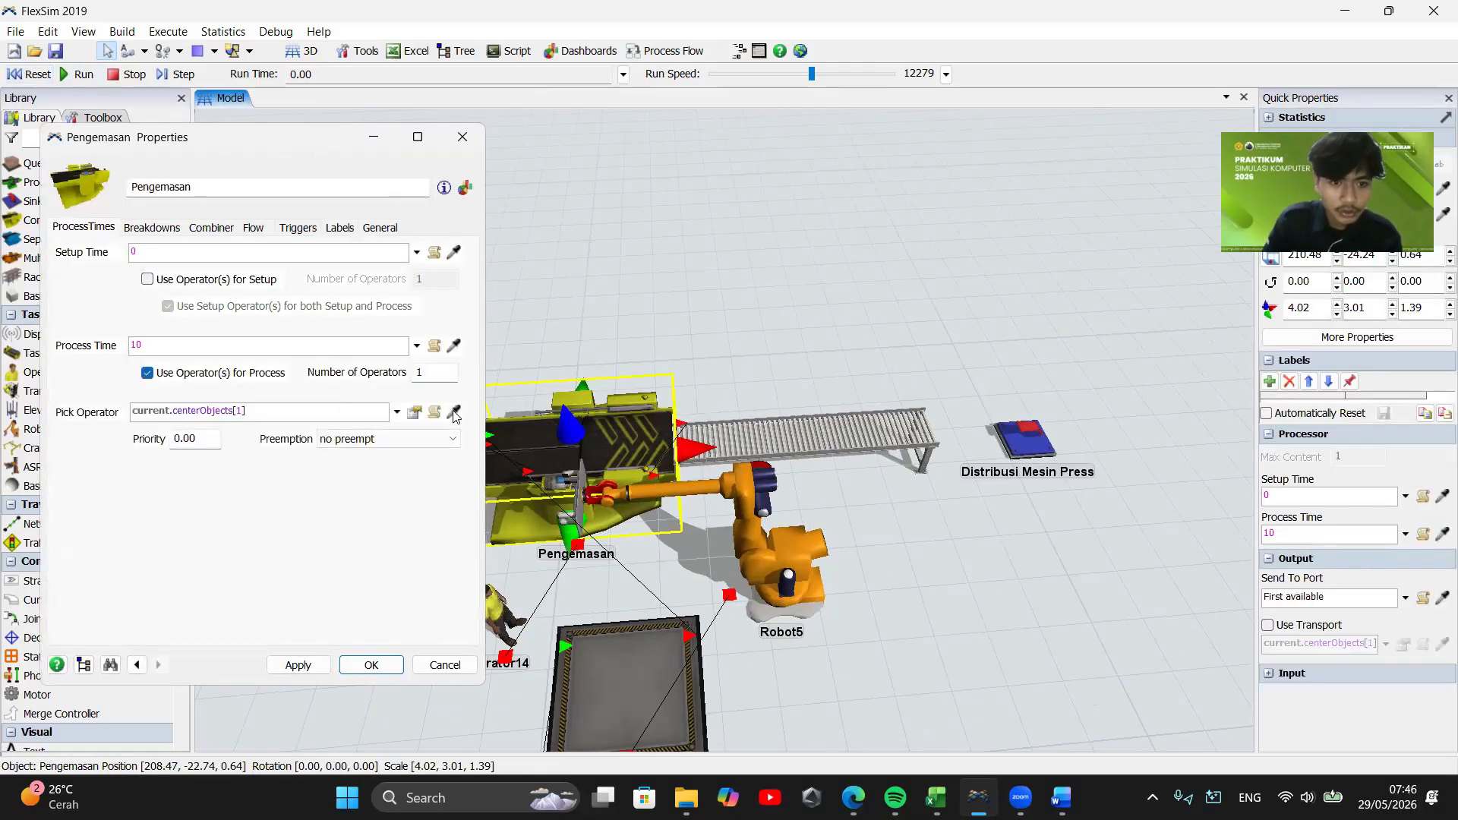
click(454, 411)
click(502, 606)
click(373, 667)
drag(855, 604, 816, 582)
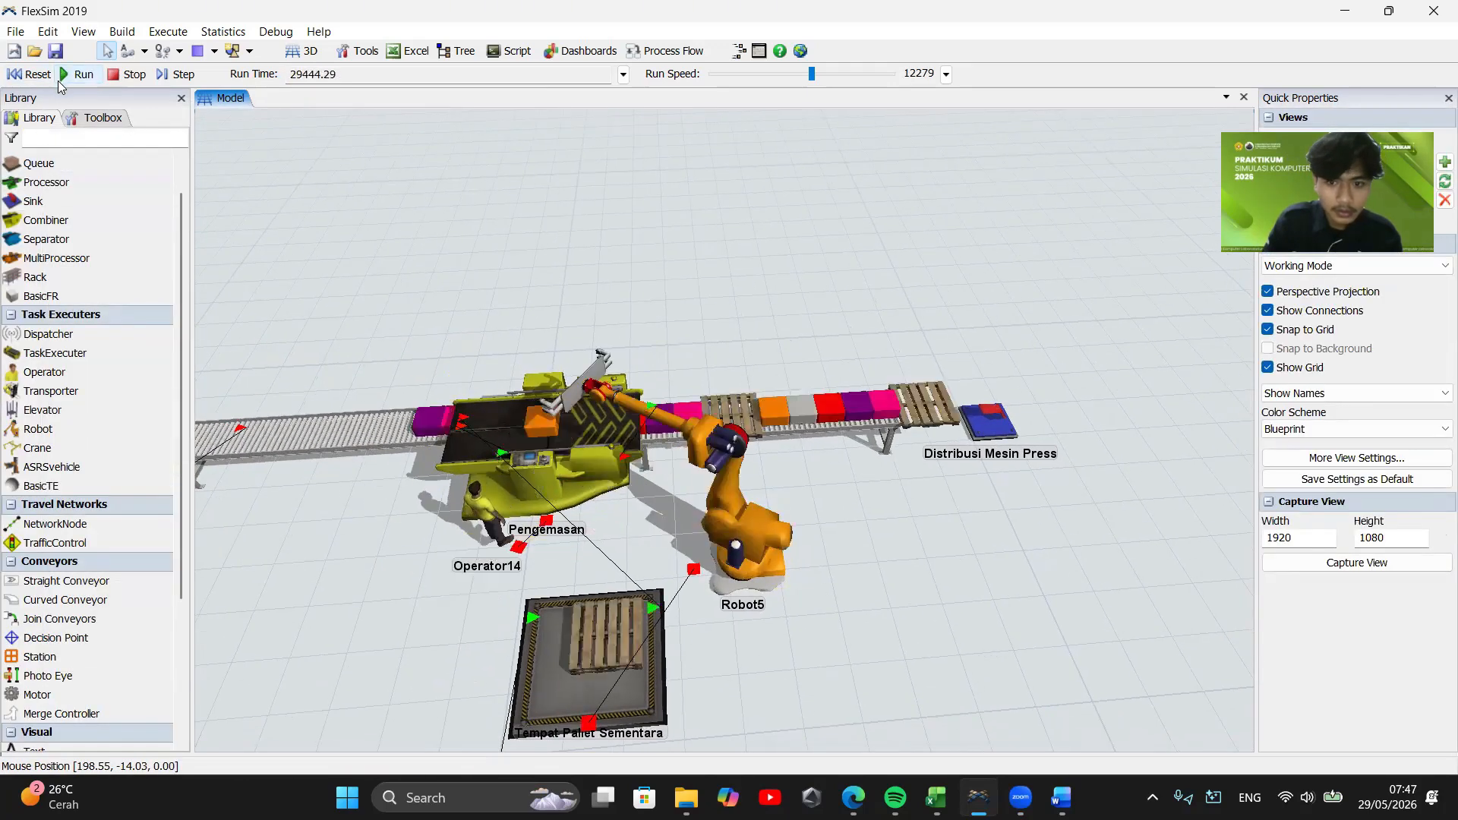
click(40, 79)
Set the Combine mode of Pengemasan to Pack and save the properties
double_click(738, 524)
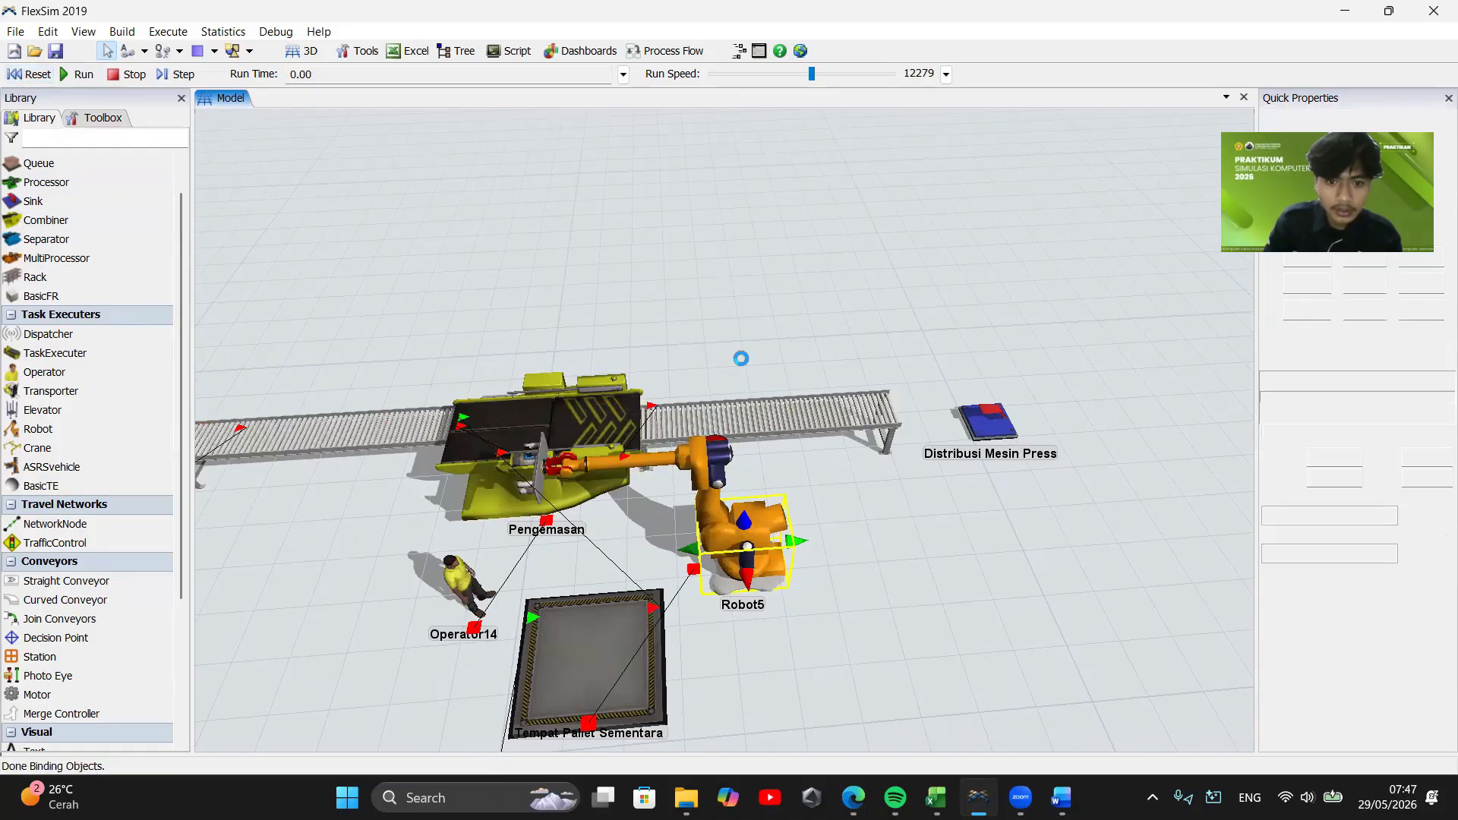
click(806, 101)
double_click(567, 412)
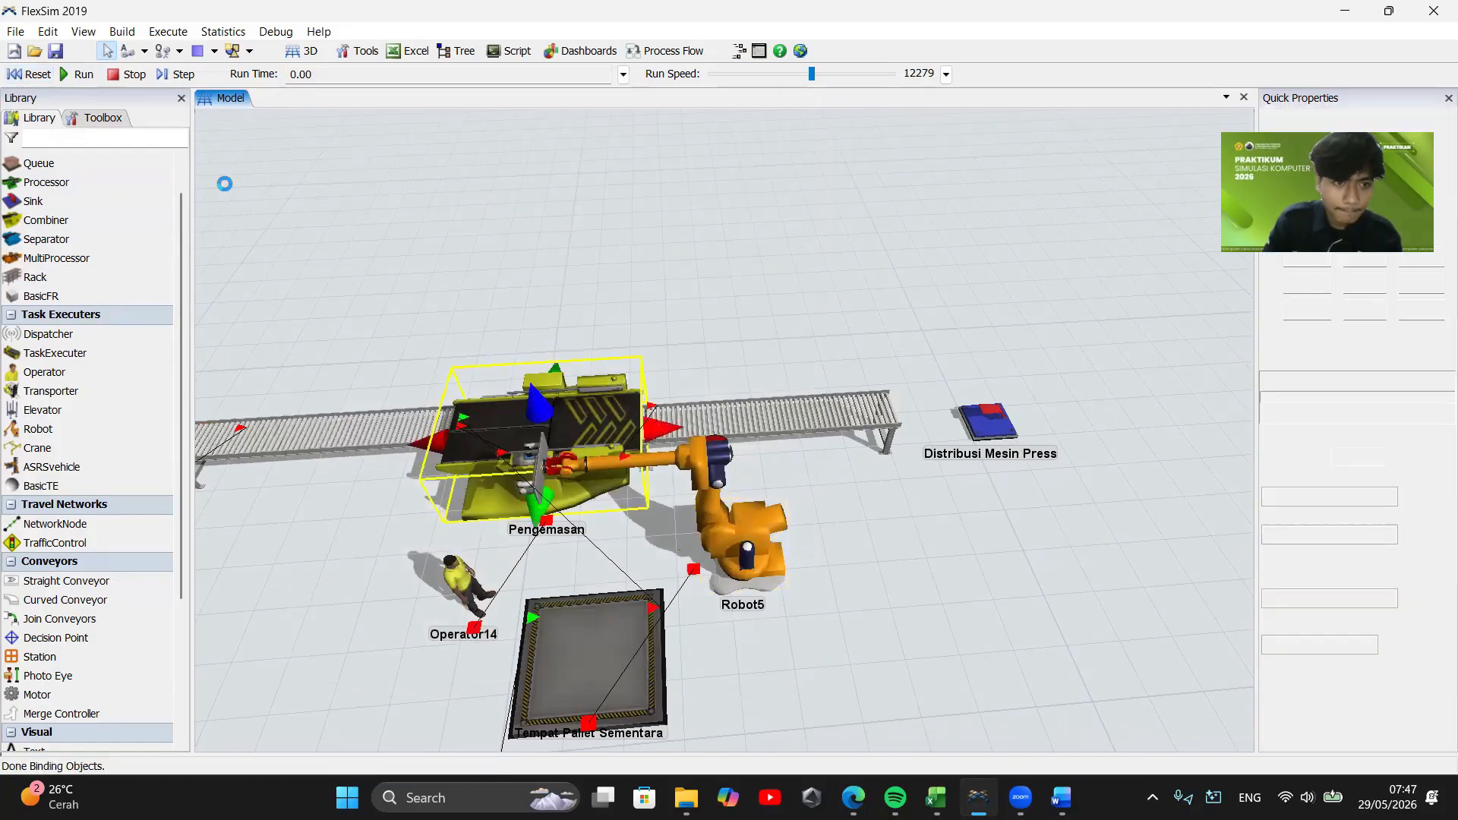
click(204, 226)
click(222, 252)
click(231, 267)
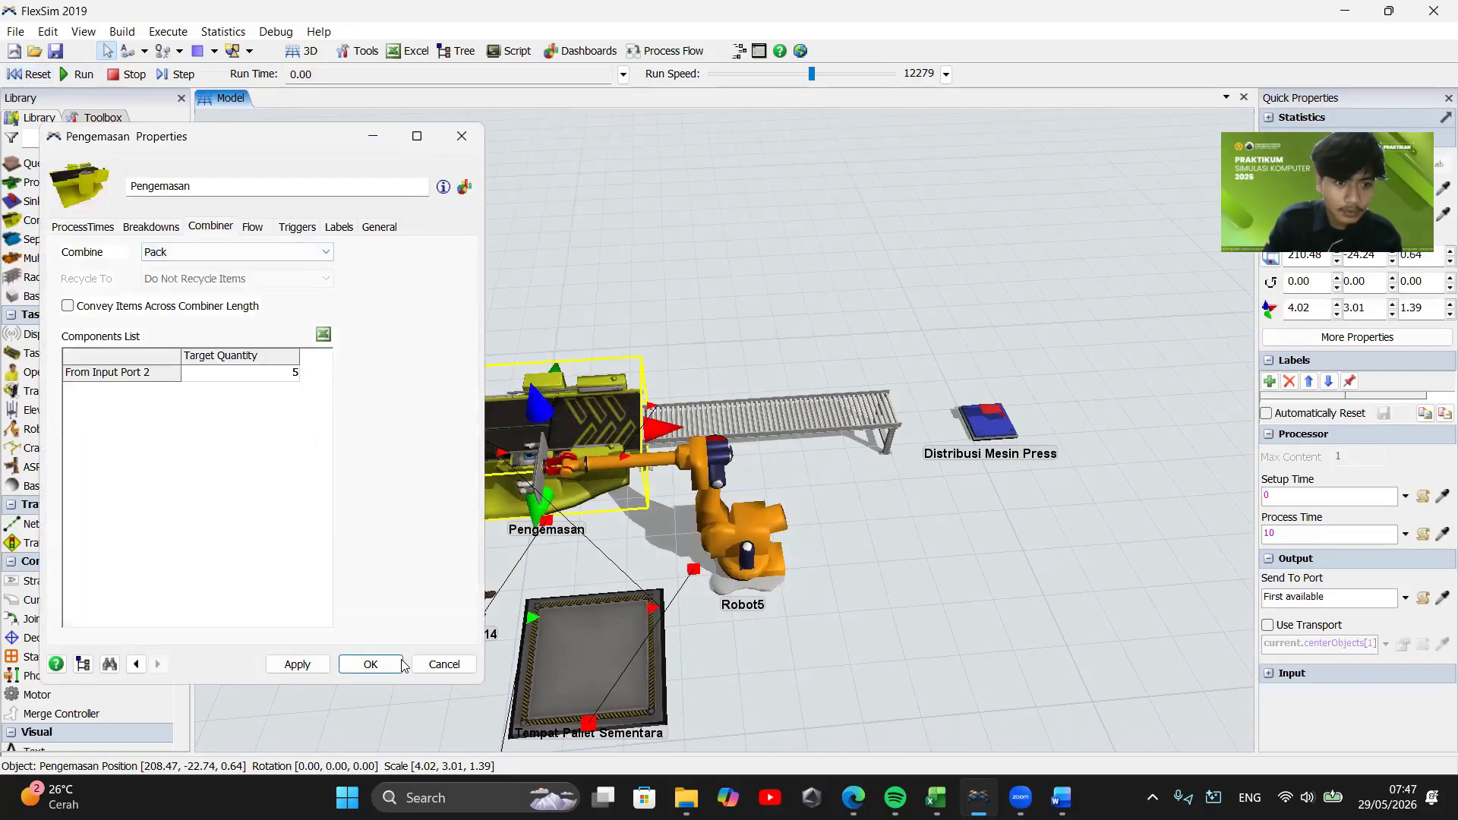
key(Return)
Run the simulation and stop it to check the packed pallets on the conveyor after Pengemasan
click(79, 73)
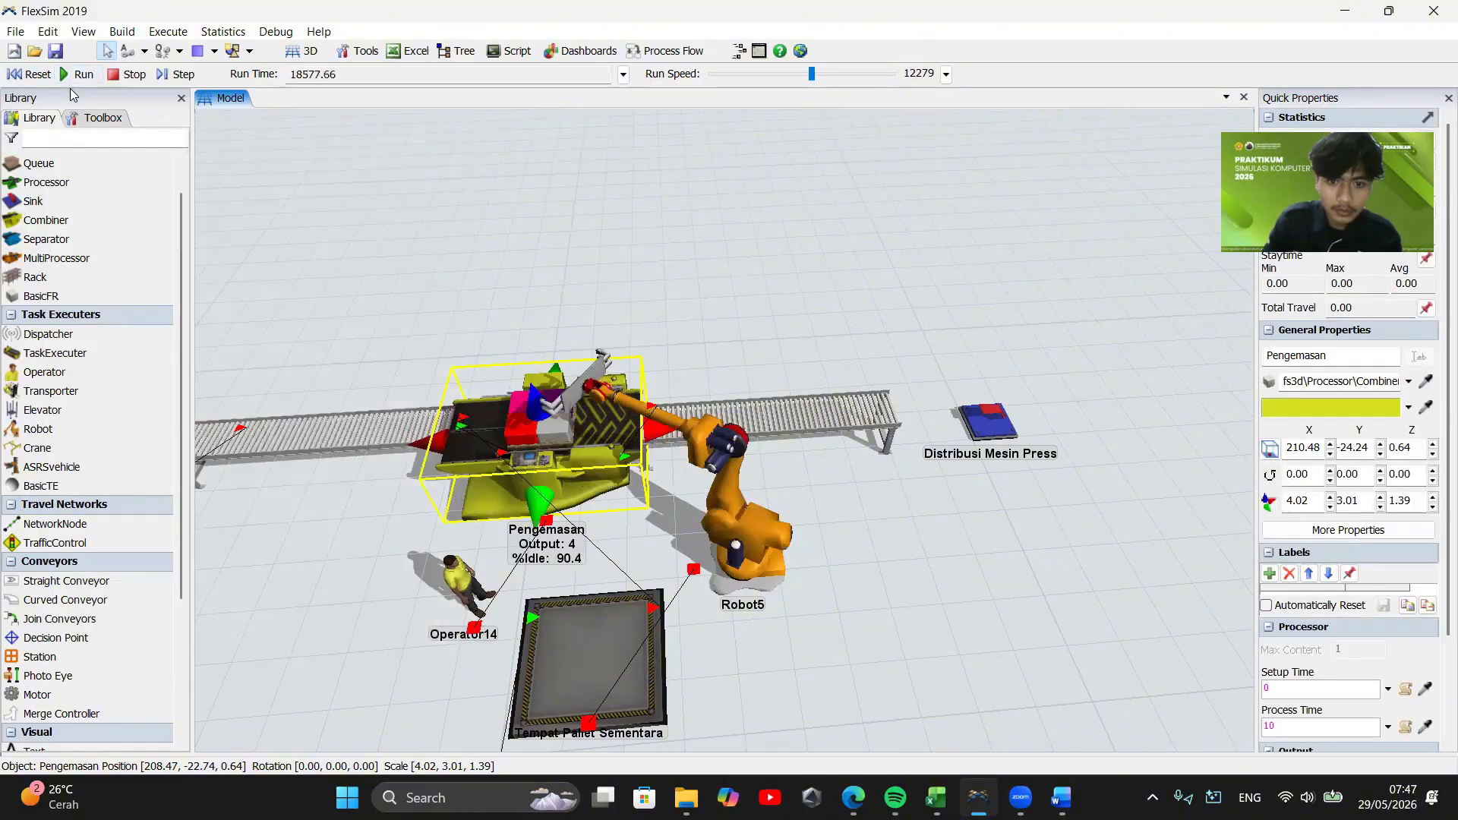
click(132, 74)
drag(1035, 517, 768, 517)
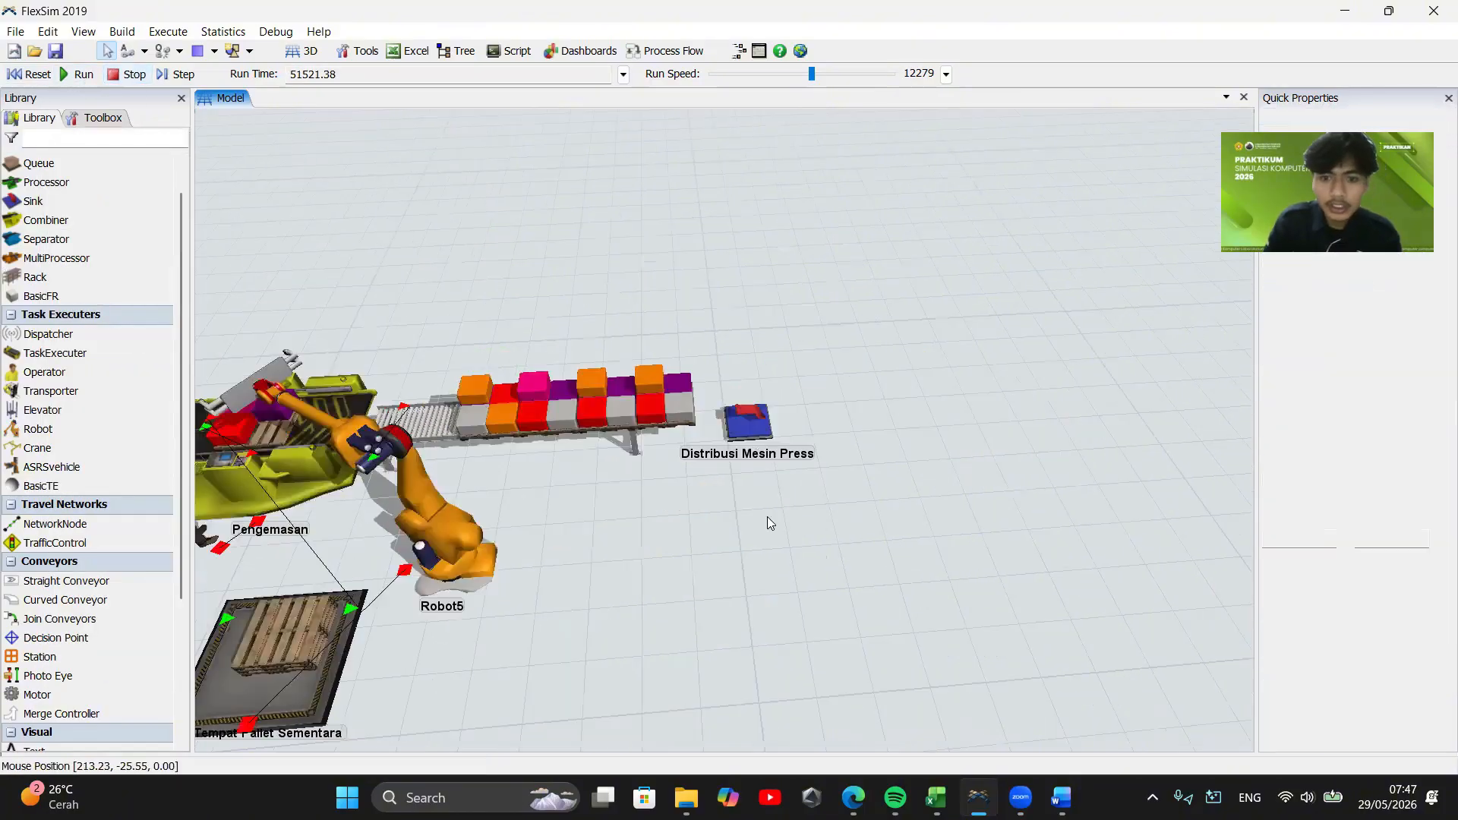
right_drag(768, 518, 751, 561)
Switch to LEMSIS TUBES.pdf and mark the passage on the five press machine variants packed together on a pallet
key(alt+Tab)
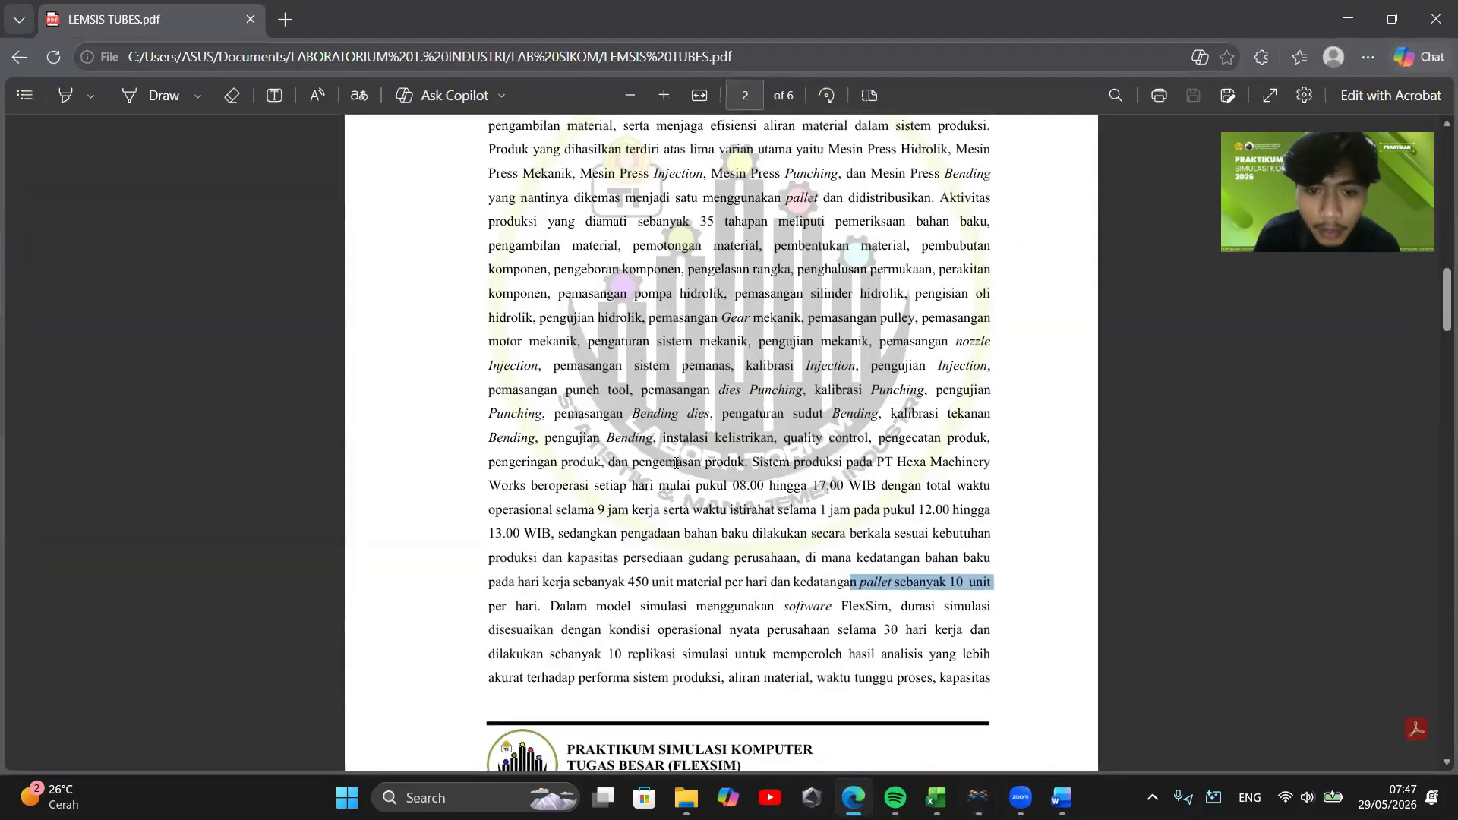
scroll(801, 602, up, 2)
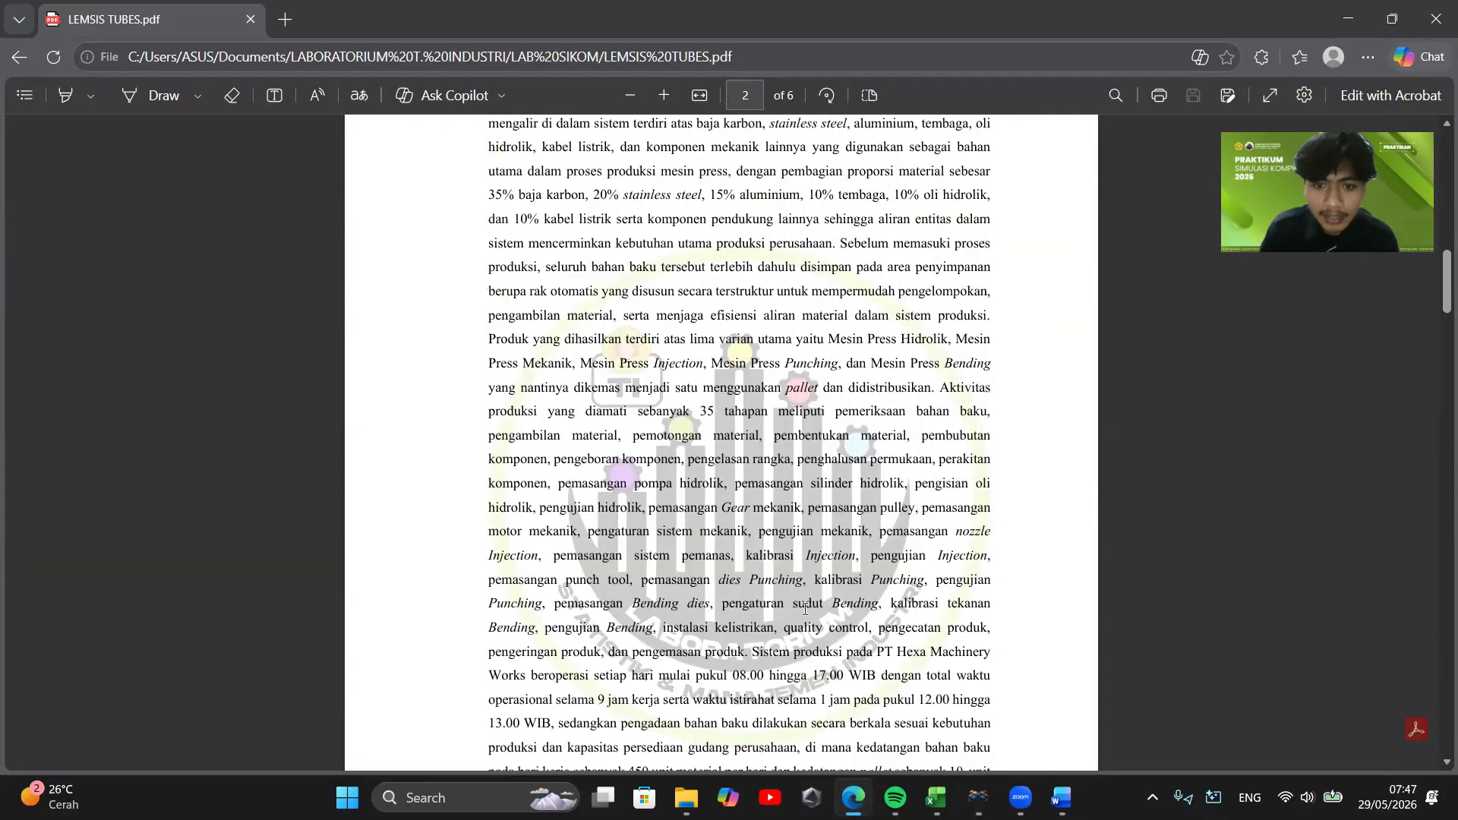
scroll(805, 608, up, 1)
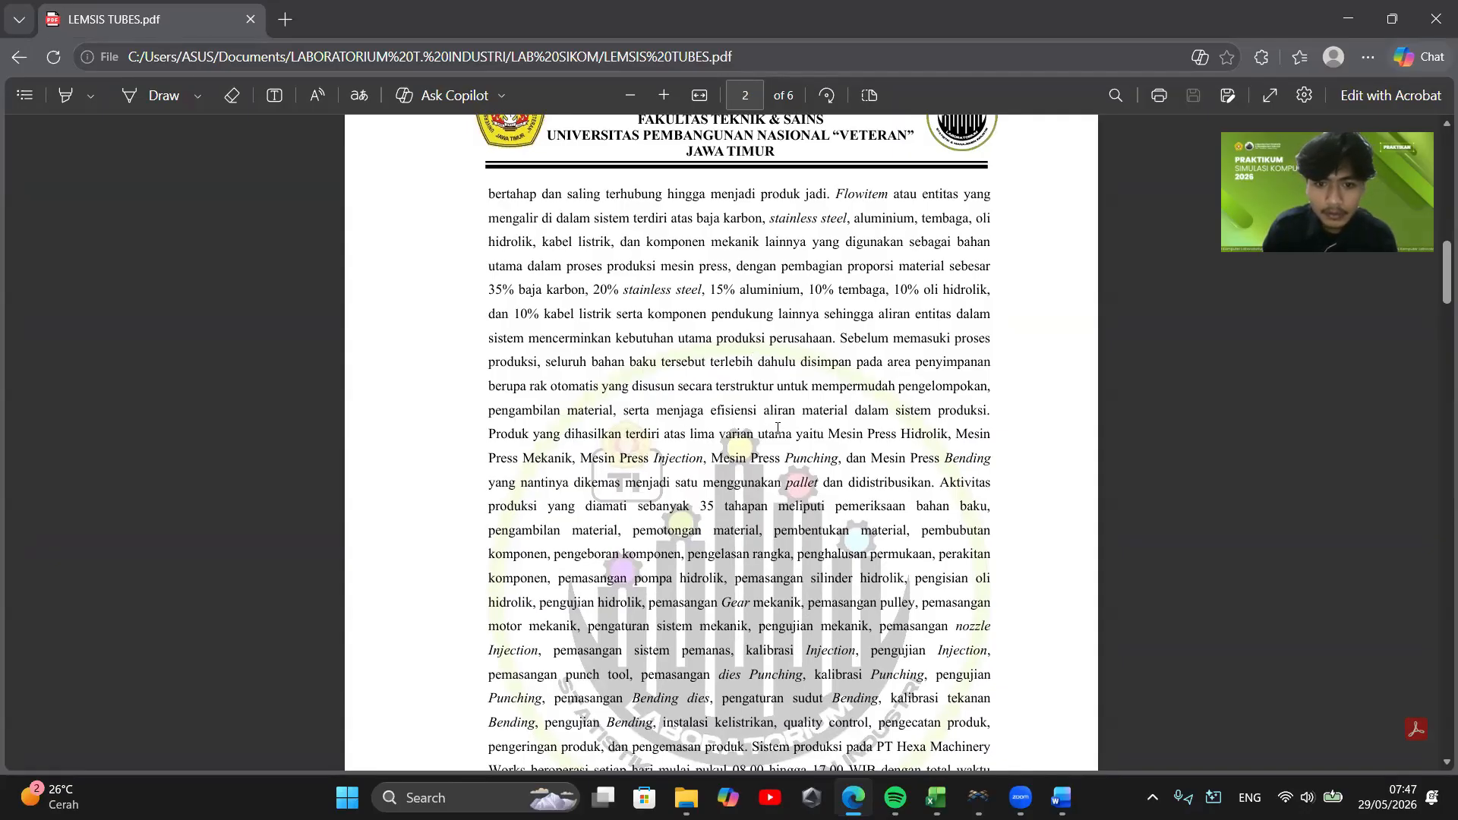
scroll(866, 446, down, 1)
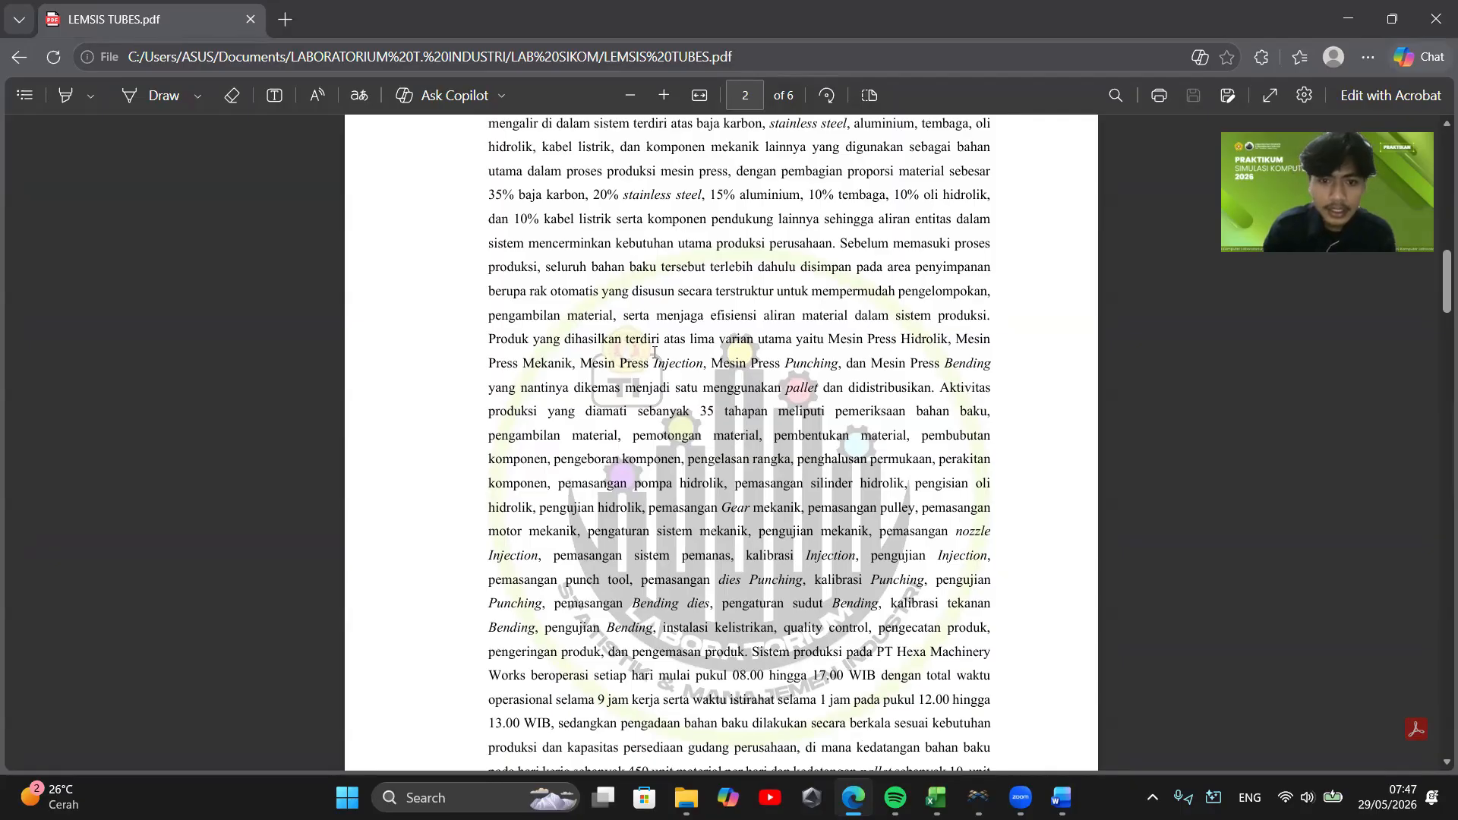
drag(674, 342, 705, 379)
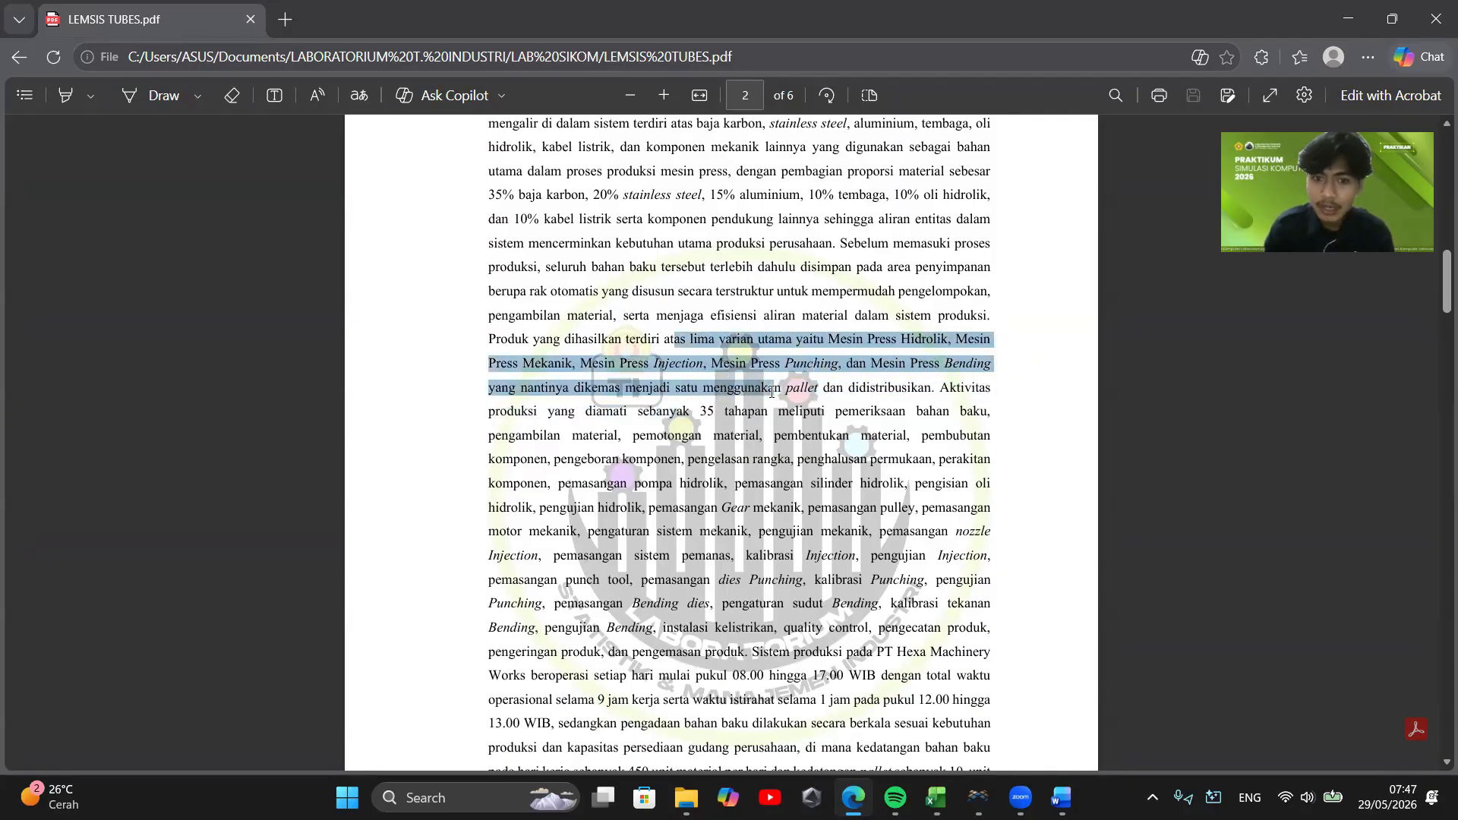
right_click(809, 397)
click(1348, 19)
Inspect the boxes stacked on the front pallet at the end of the outgoing conveyor up close
right_drag(796, 602, 700, 607)
scroll(700, 608, up, 6)
click(766, 529)
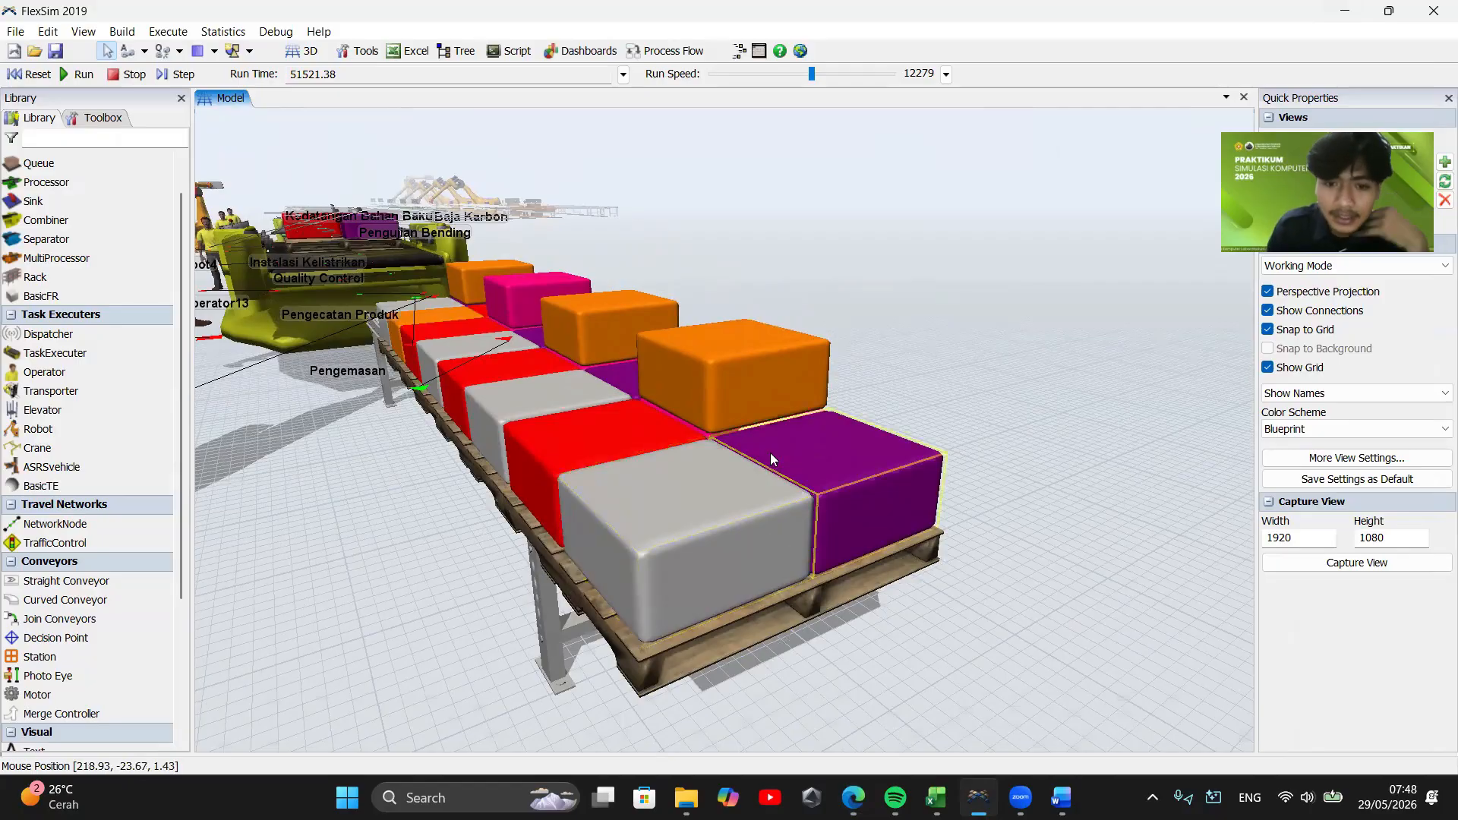
click(821, 582)
click(960, 632)
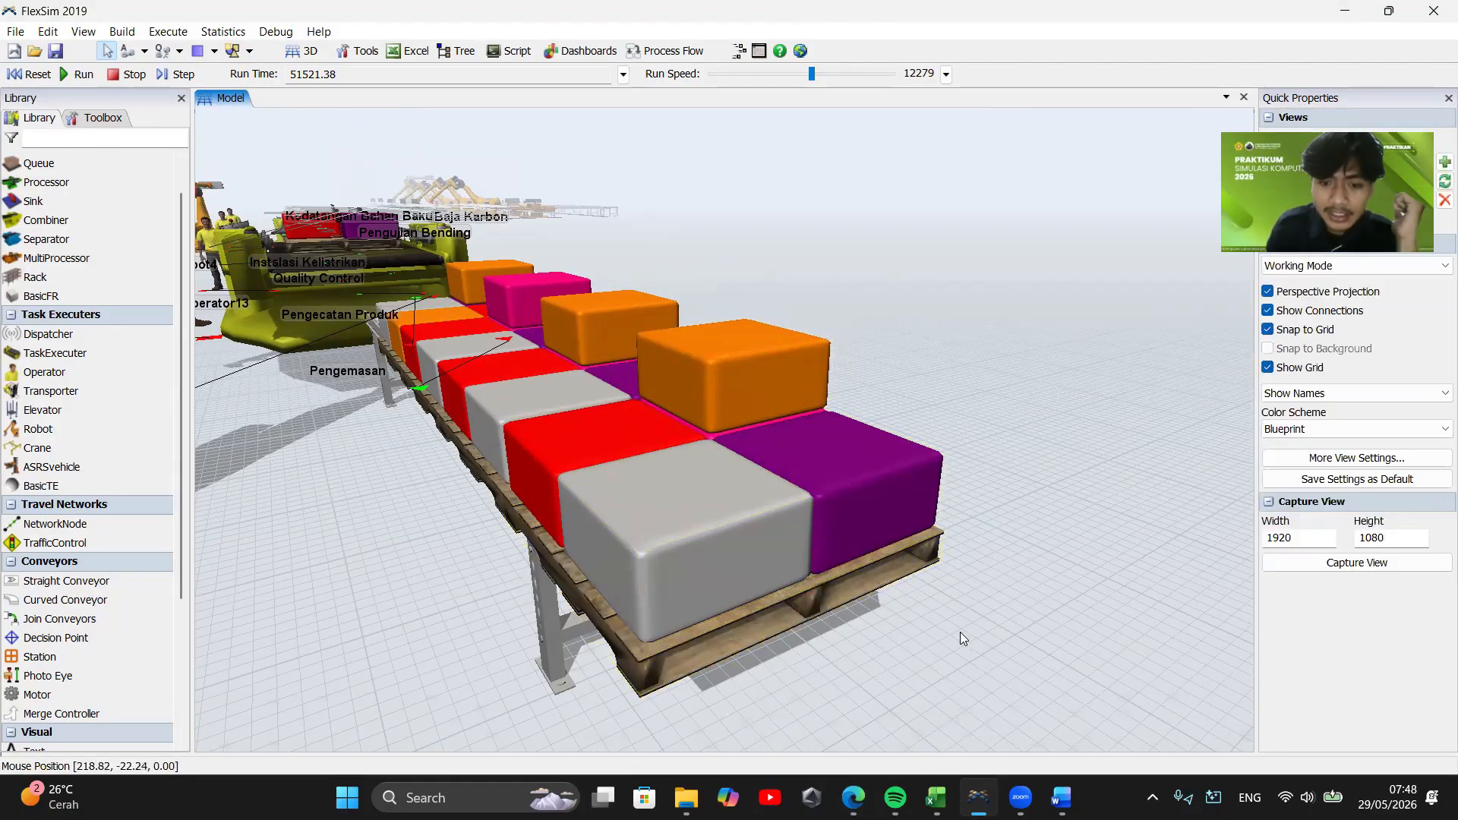
right_drag(960, 632, 760, 601)
Reset the simulation and connect the end of the outgoing conveyor to Distribusi Mesin Press
click(29, 74)
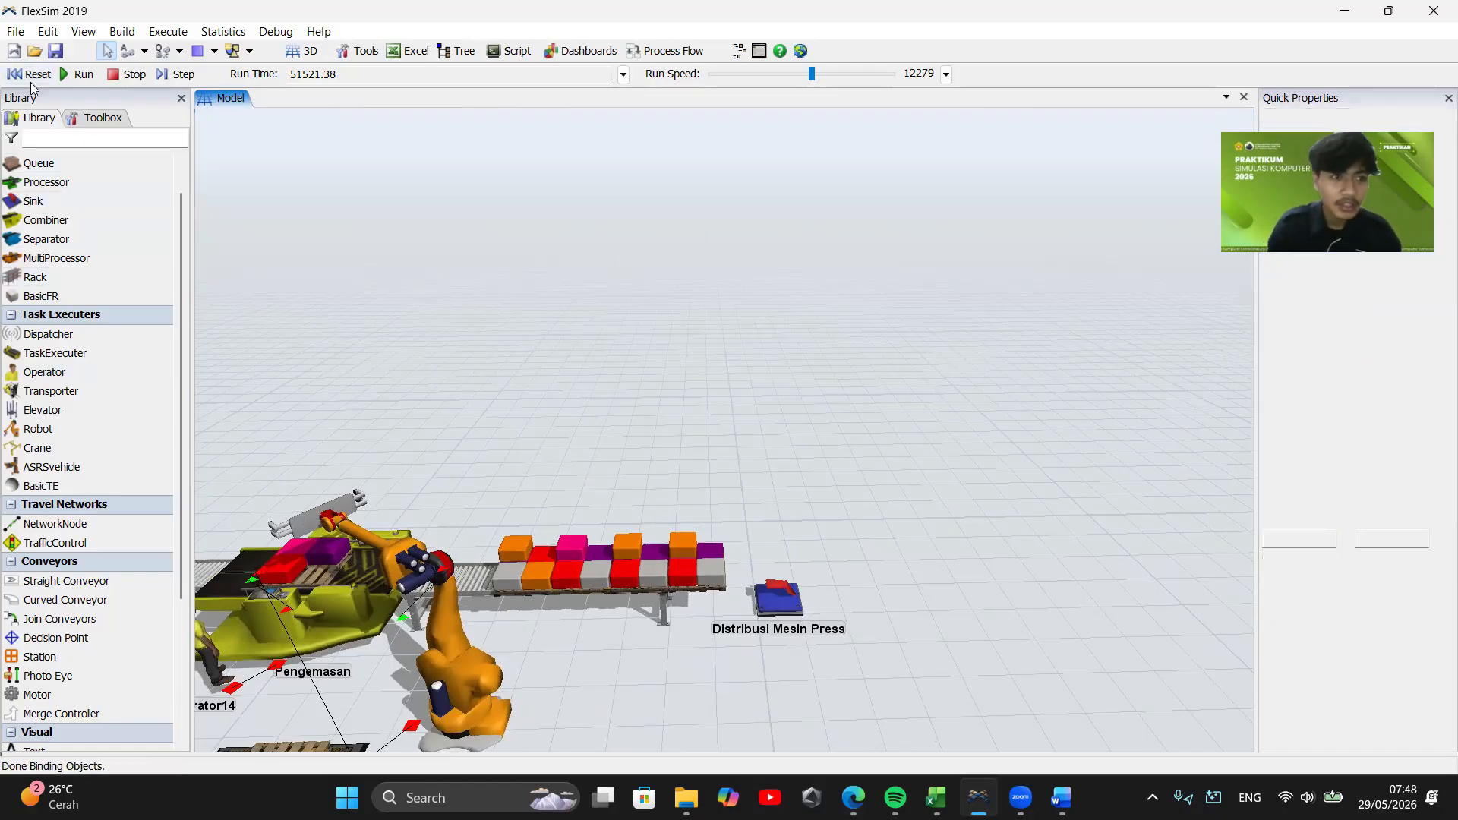
drag(638, 581, 779, 599)
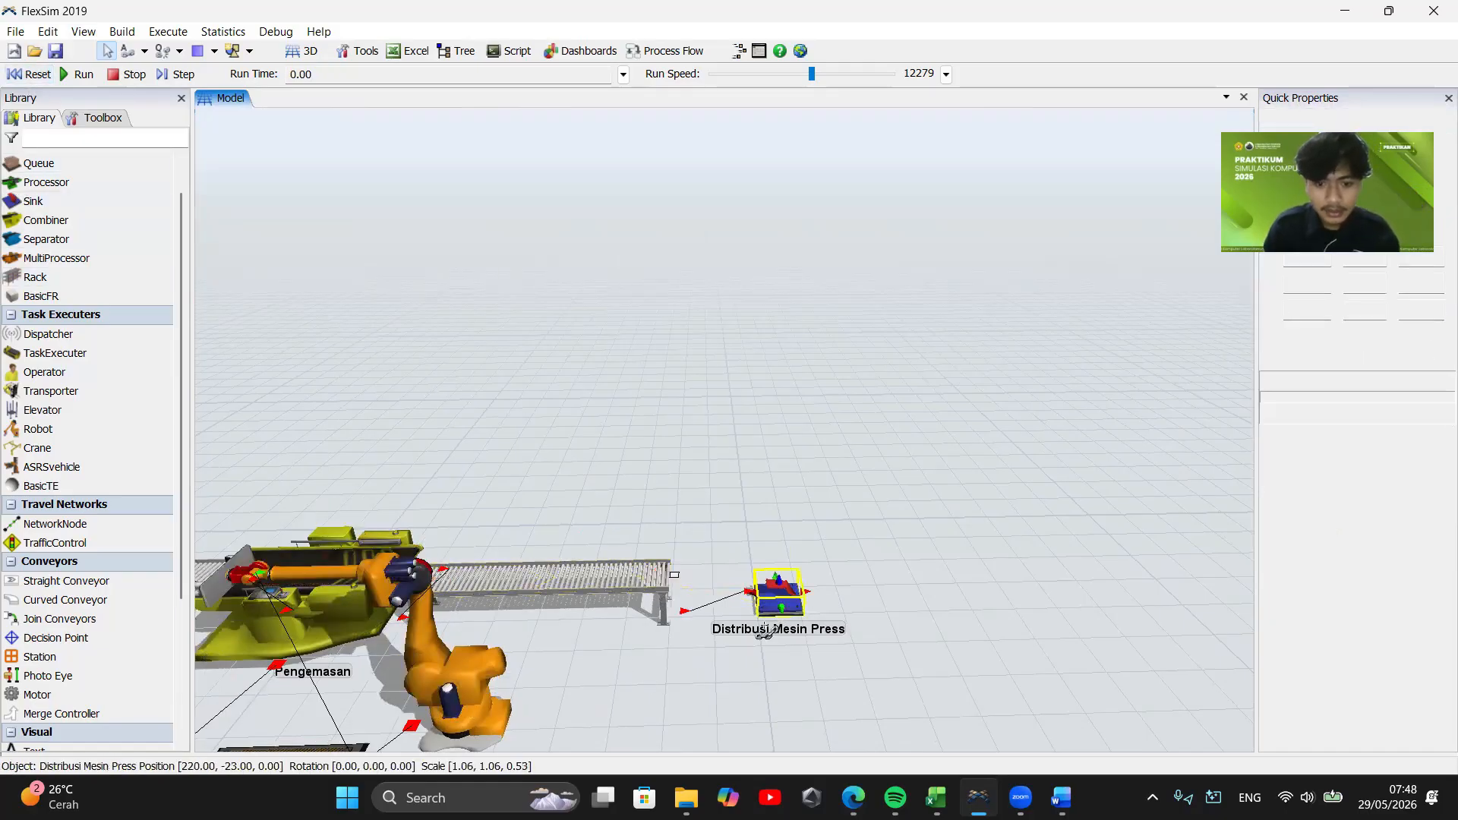
Enable transport on Queue1 with Transporter2 as its transporter and save the properties
scroll(637, 600, down, 5)
drag(570, 604, 632, 581)
click(633, 584)
double_click(635, 583)
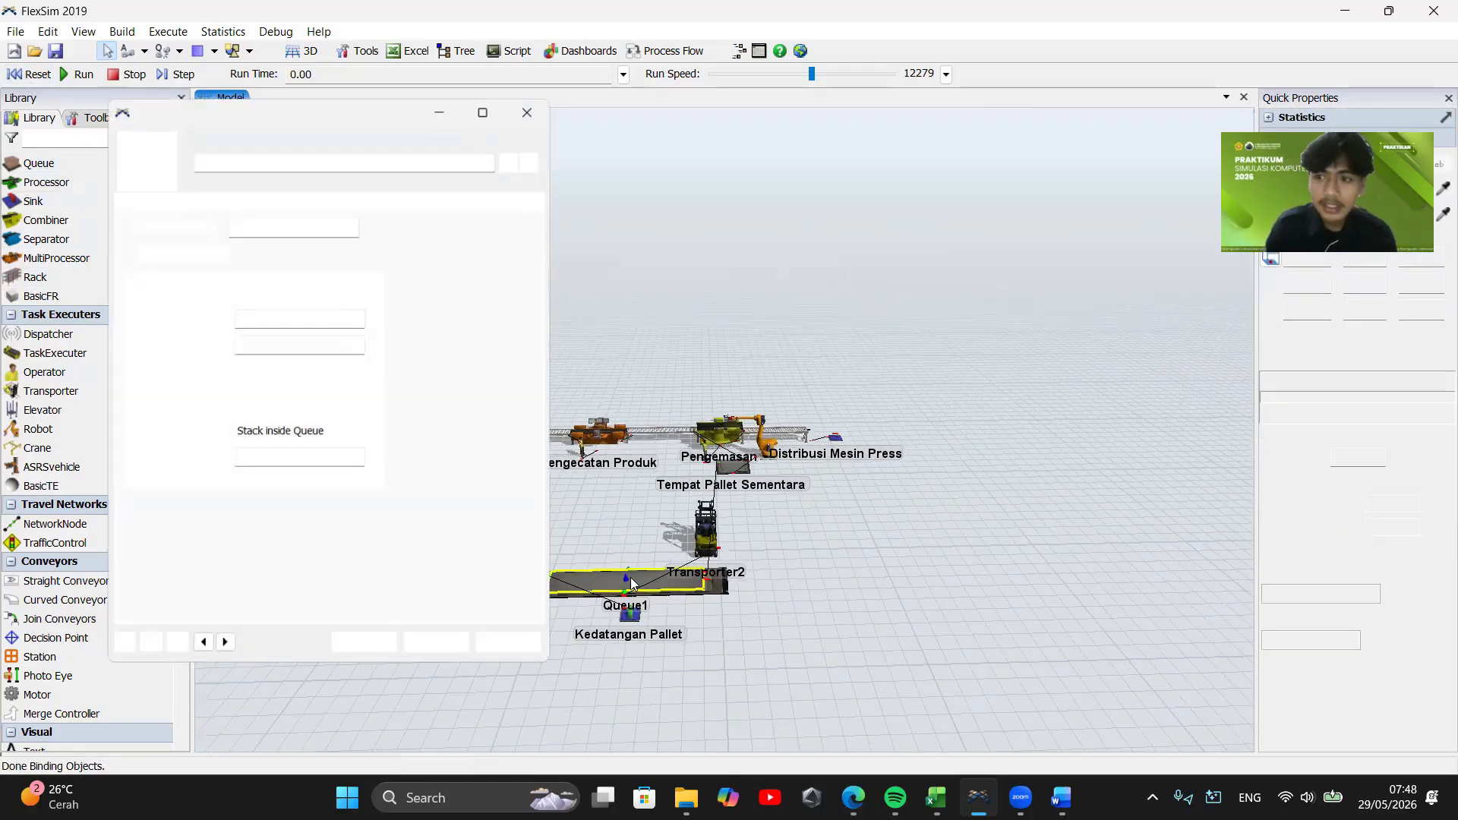
click(211, 200)
click(168, 201)
click(136, 272)
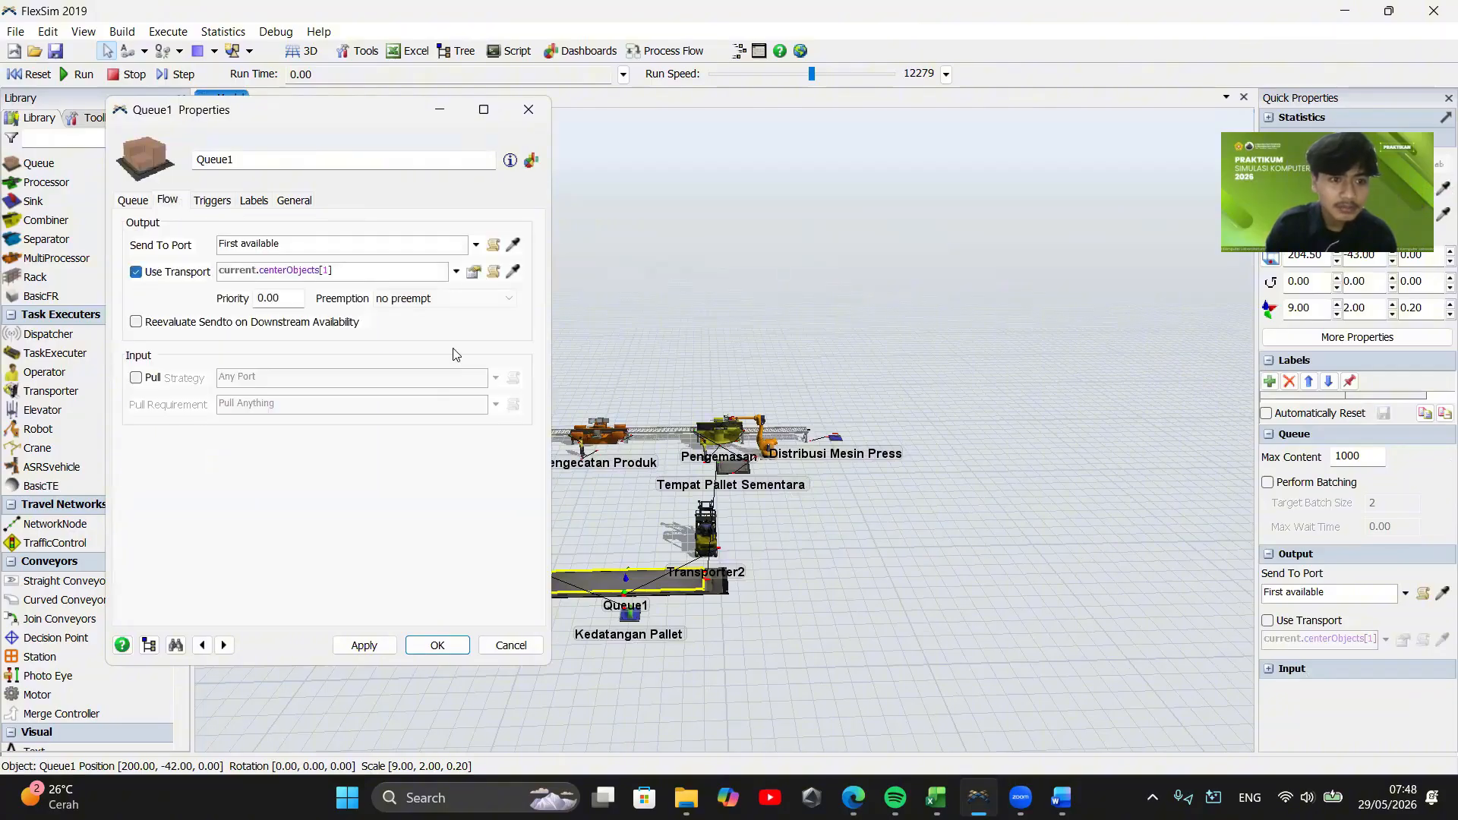
click(705, 541)
click(442, 646)
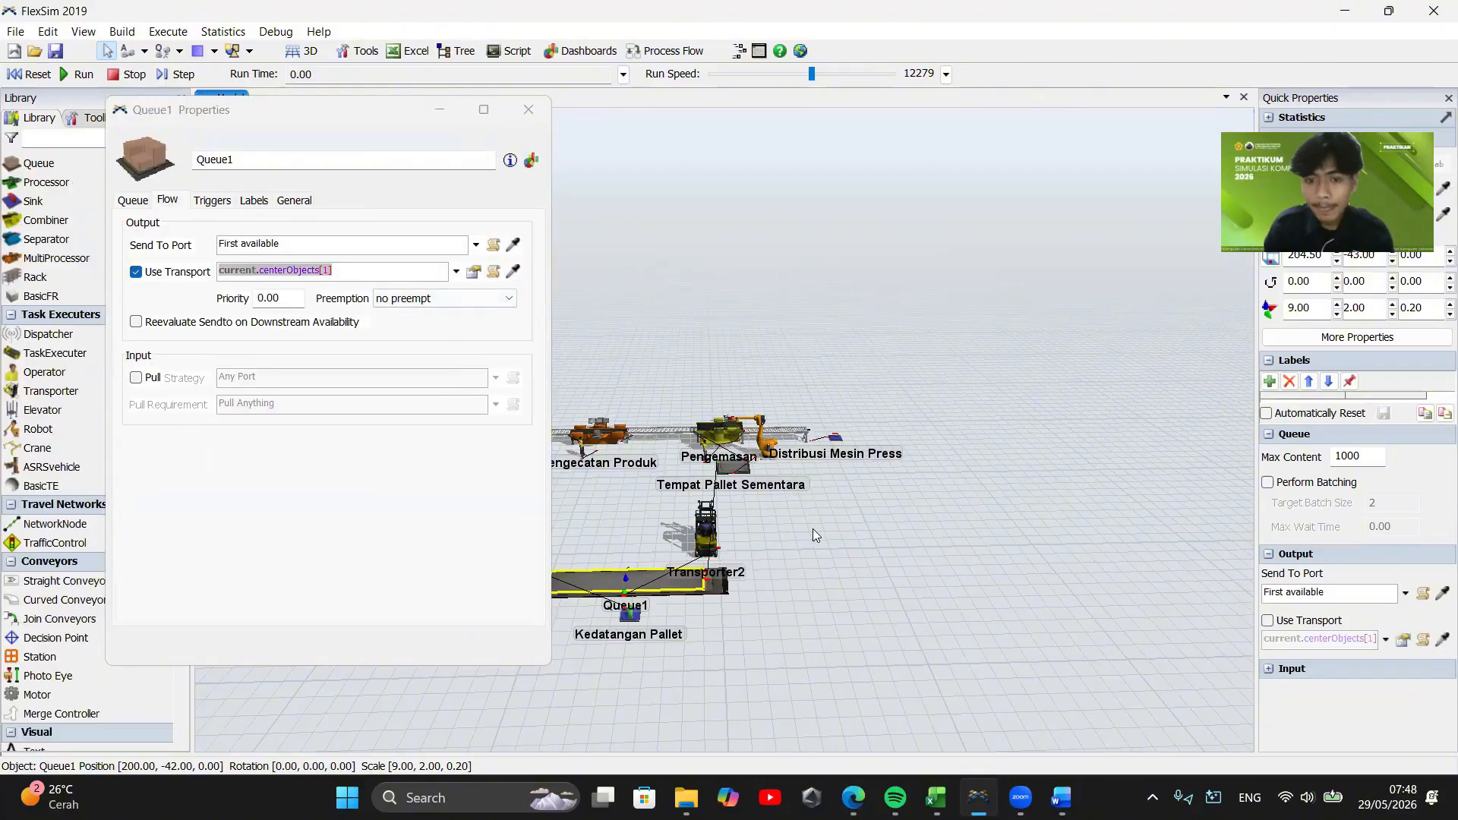
Go back along the production line to the Pemeriksaan Bahan Baku station
drag(487, 526, 766, 664)
drag(446, 644, 738, 692)
right_drag(738, 693, 623, 502)
drag(623, 502, 1109, 404)
drag(559, 607, 747, 542)
drag(668, 594, 357, 590)
scroll(695, 591, down, 2)
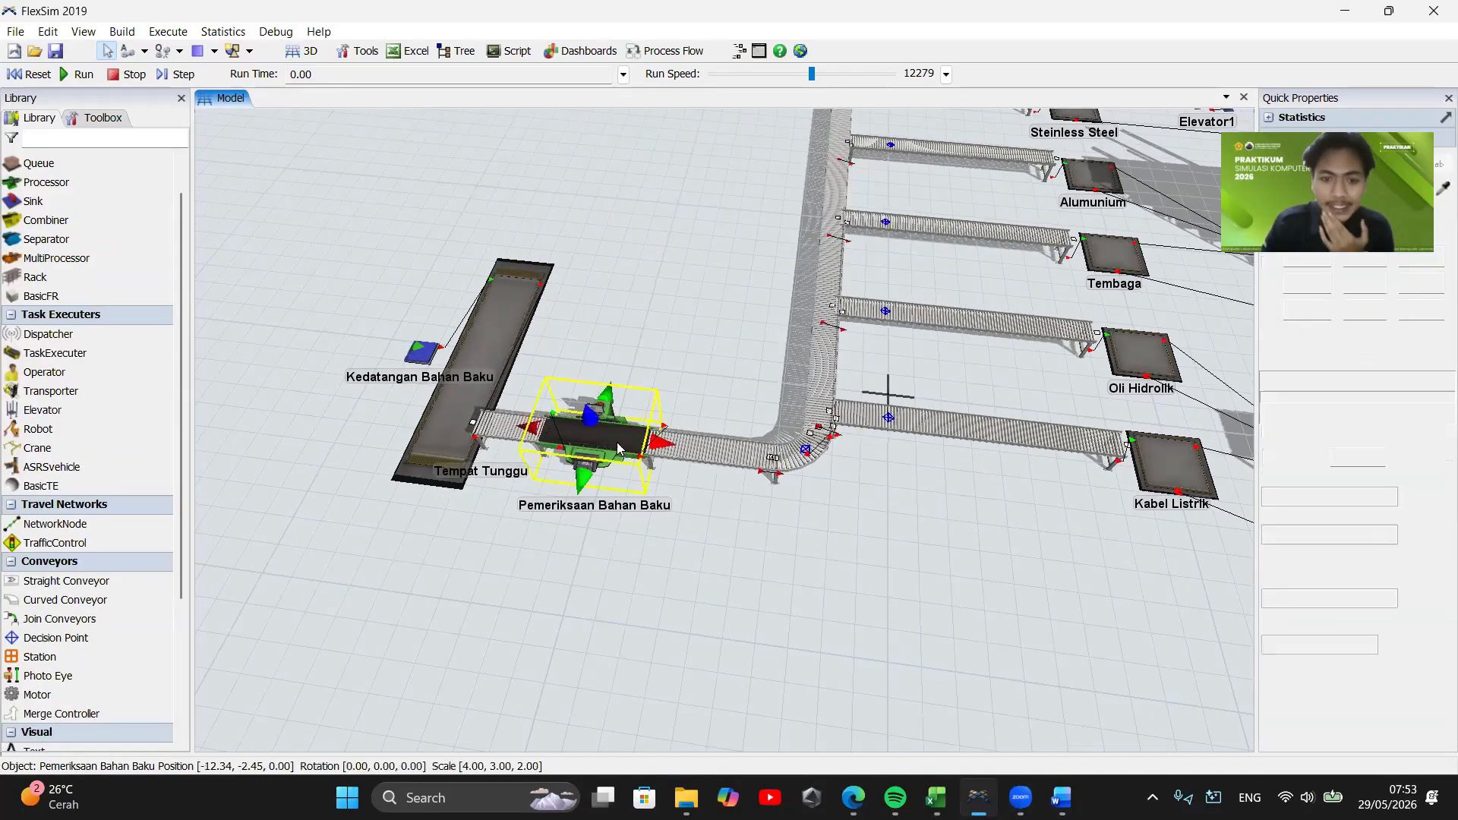
click(812, 674)
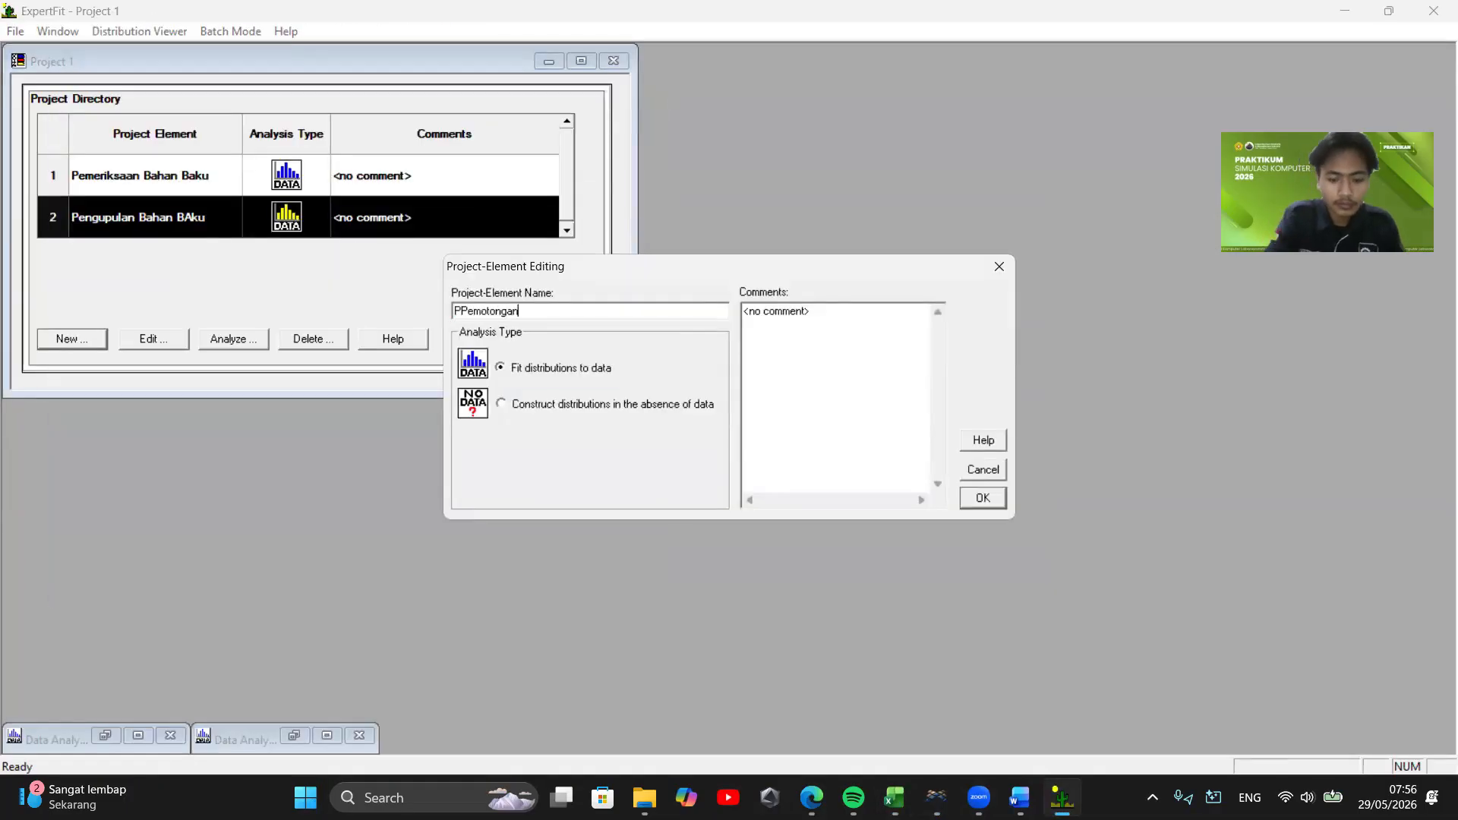
Add the ExpertFit project elements PPemotongan Material and Pembentukan Material, both set to fit distributions to data
key(Return)
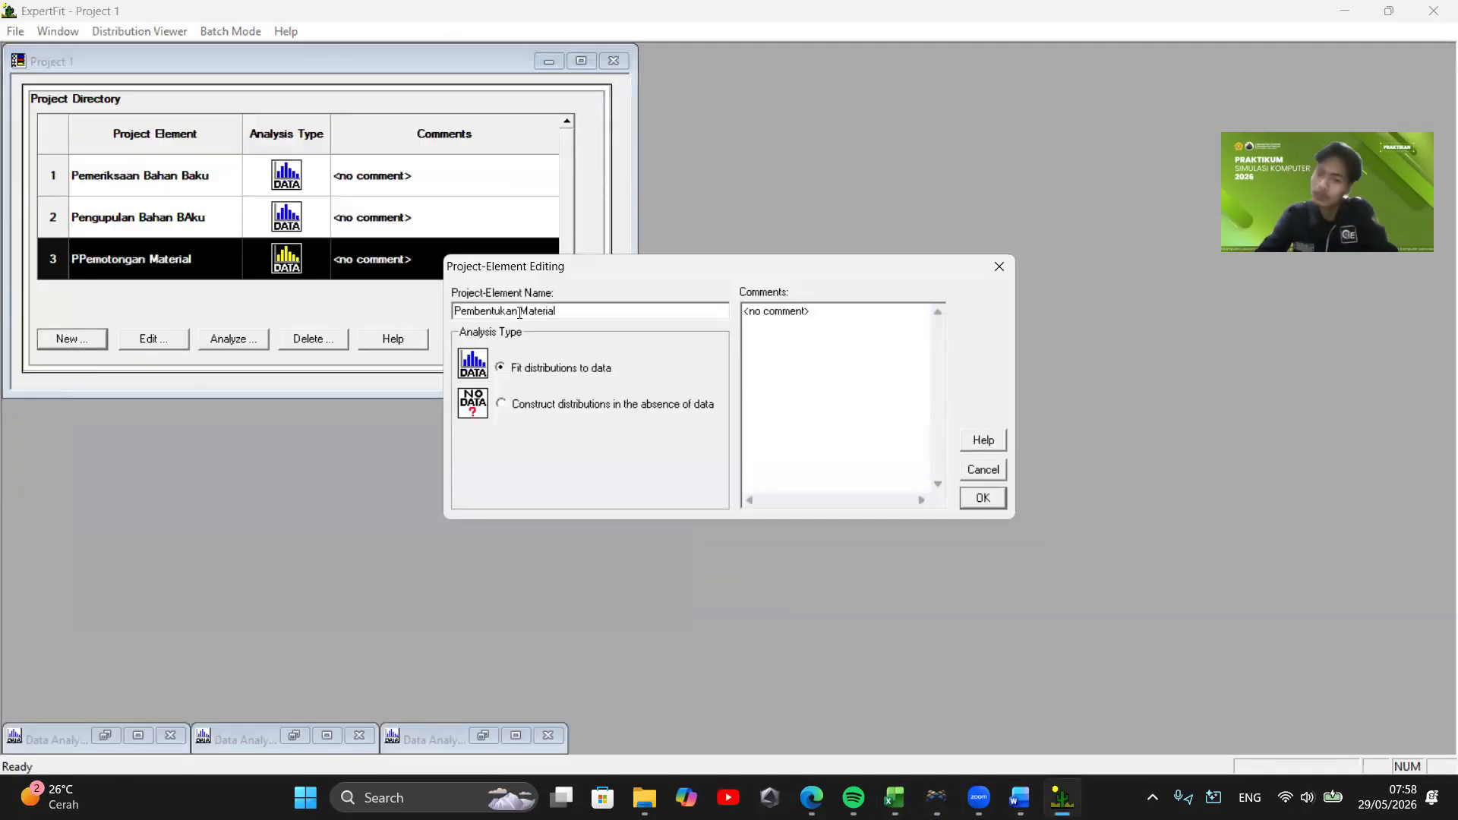
drag(444, 427, 597, 433)
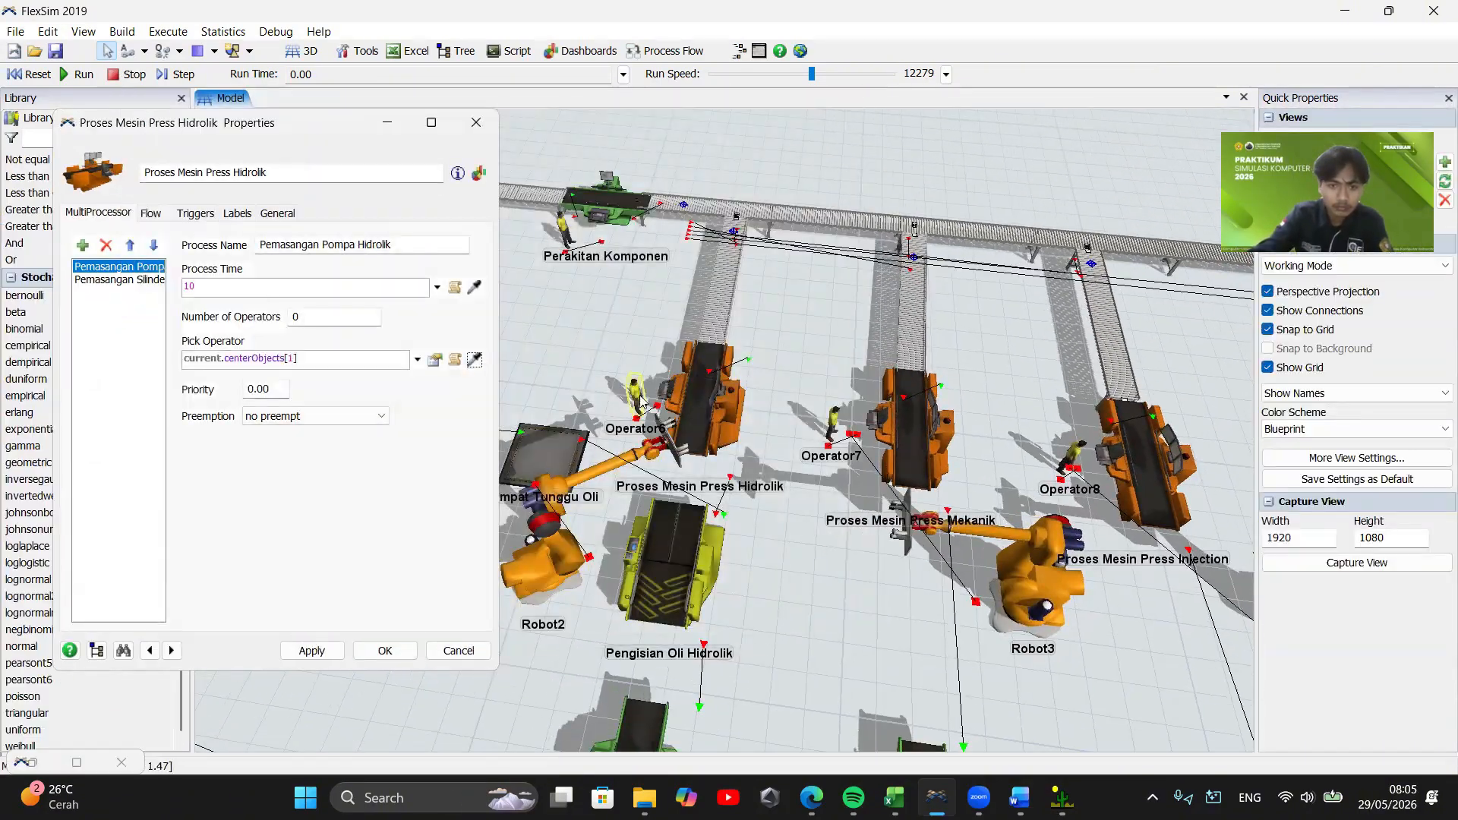
Set Pemasangan Pompa Hidrolik's process time to johnsonbounded( 184.369175, 193.914360, 0.104172, 0.735581, <stream>) and open the SIKOM workbook for the next process
click(894, 793)
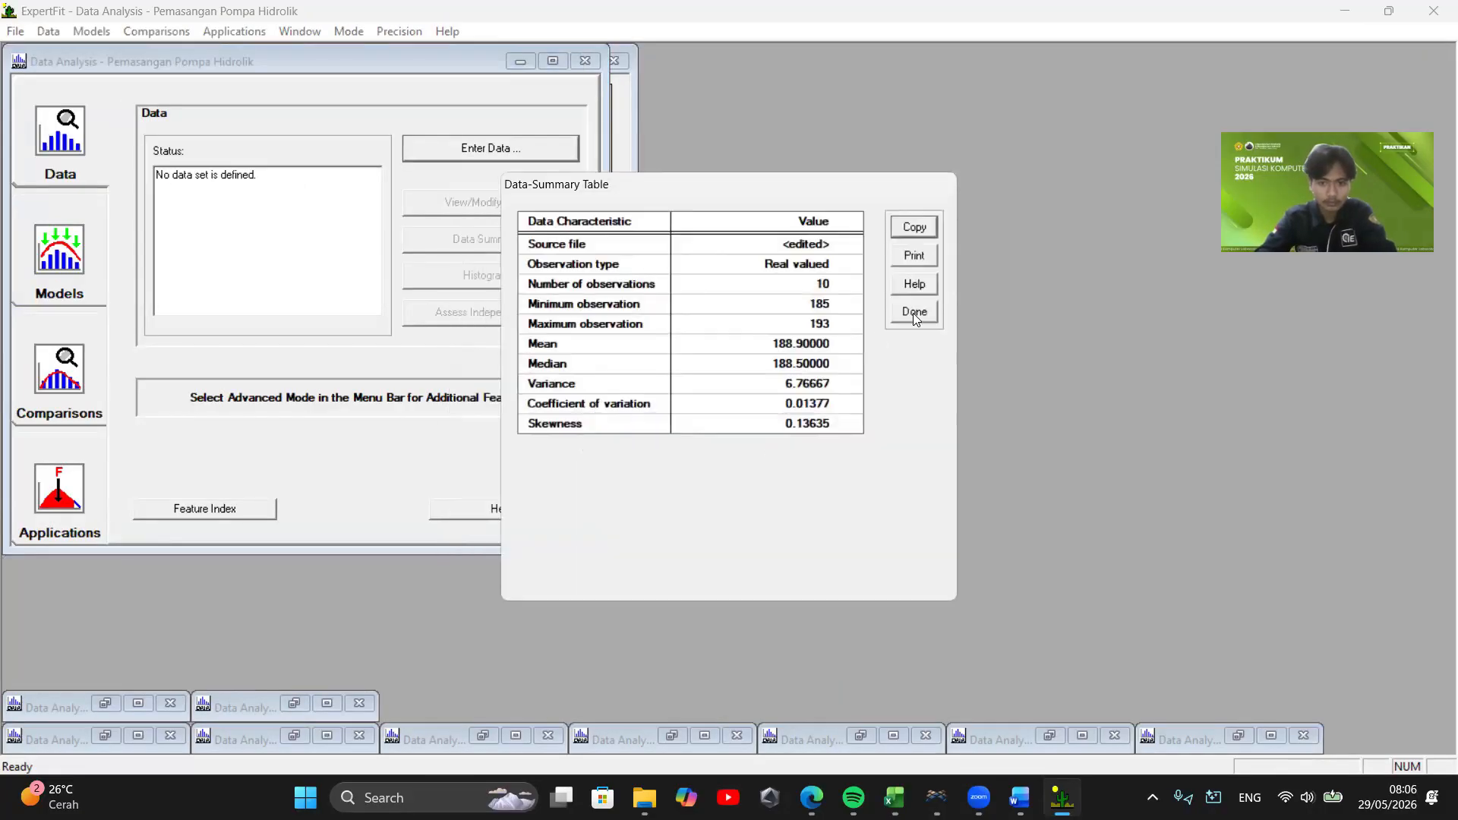
text(johnsonbounded( 184.369175, 193.914360, 0.104172, 0.735581, <stream>))
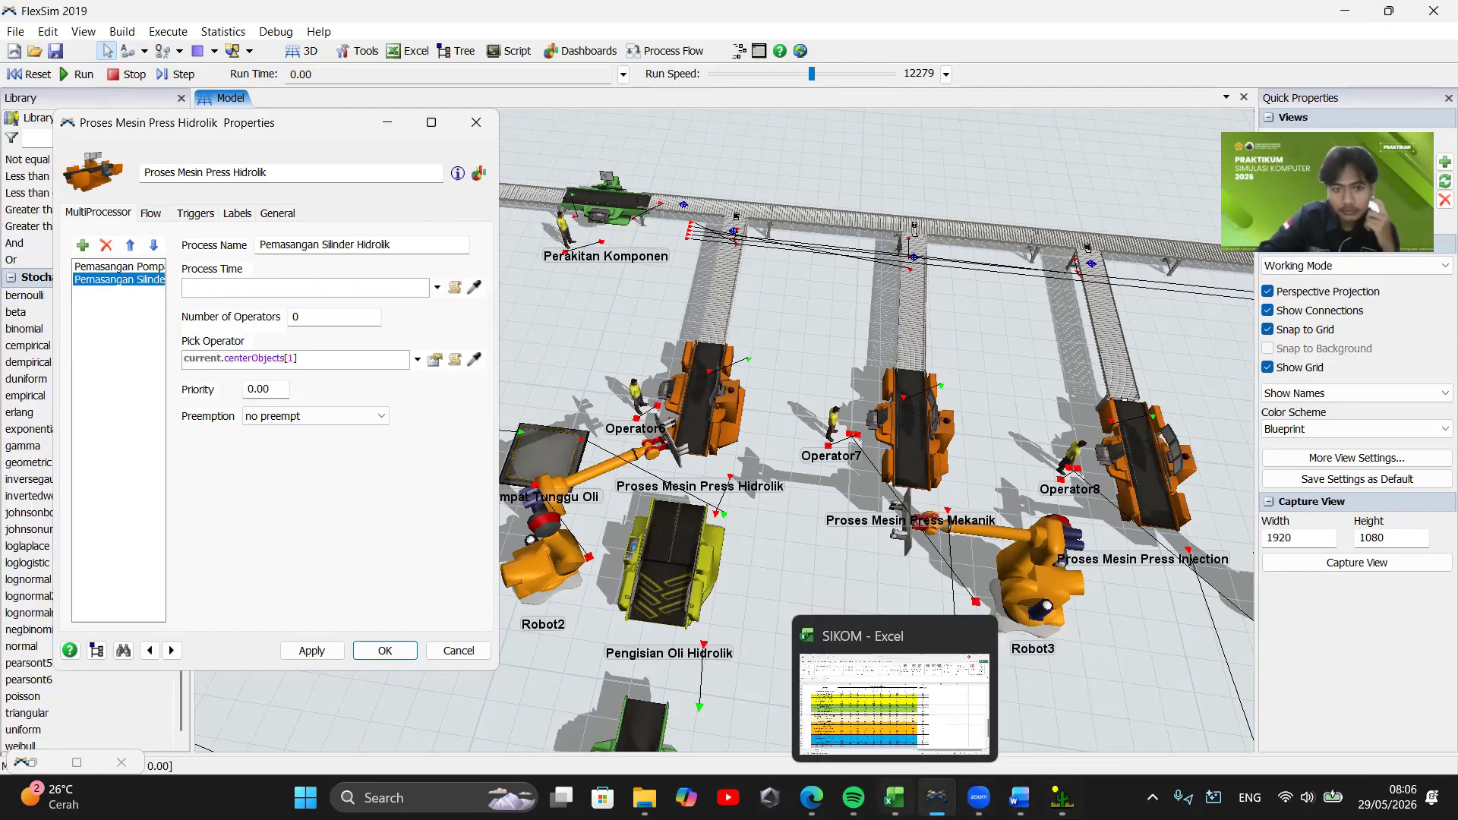
click(895, 794)
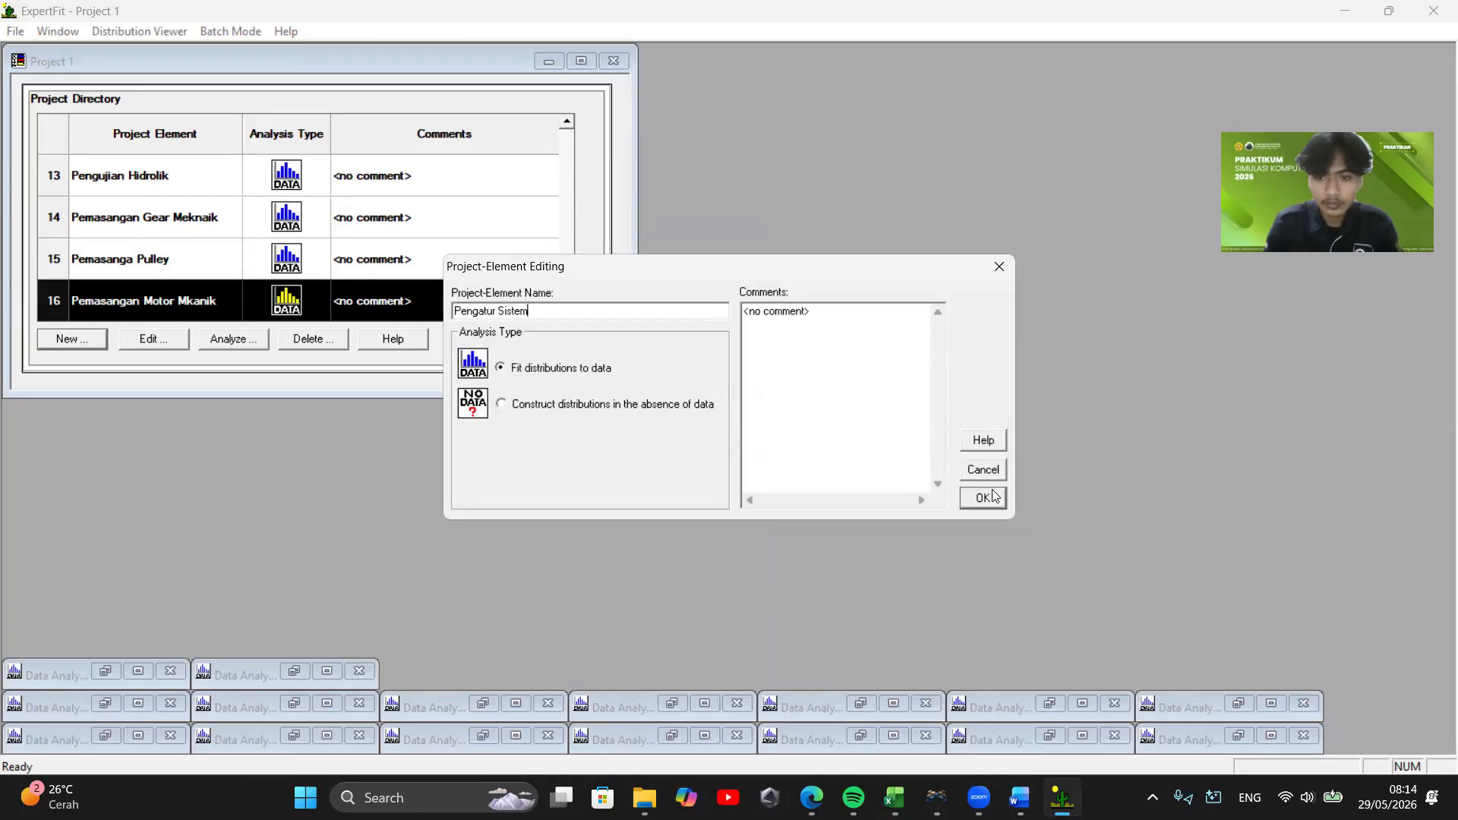
Create the ExpertFit elements Pengatur Sistem and Pemasangan Injectin Nozzle, and generate the simulation representation of Pengatur Sistem's Johnson SB model
click(983, 497)
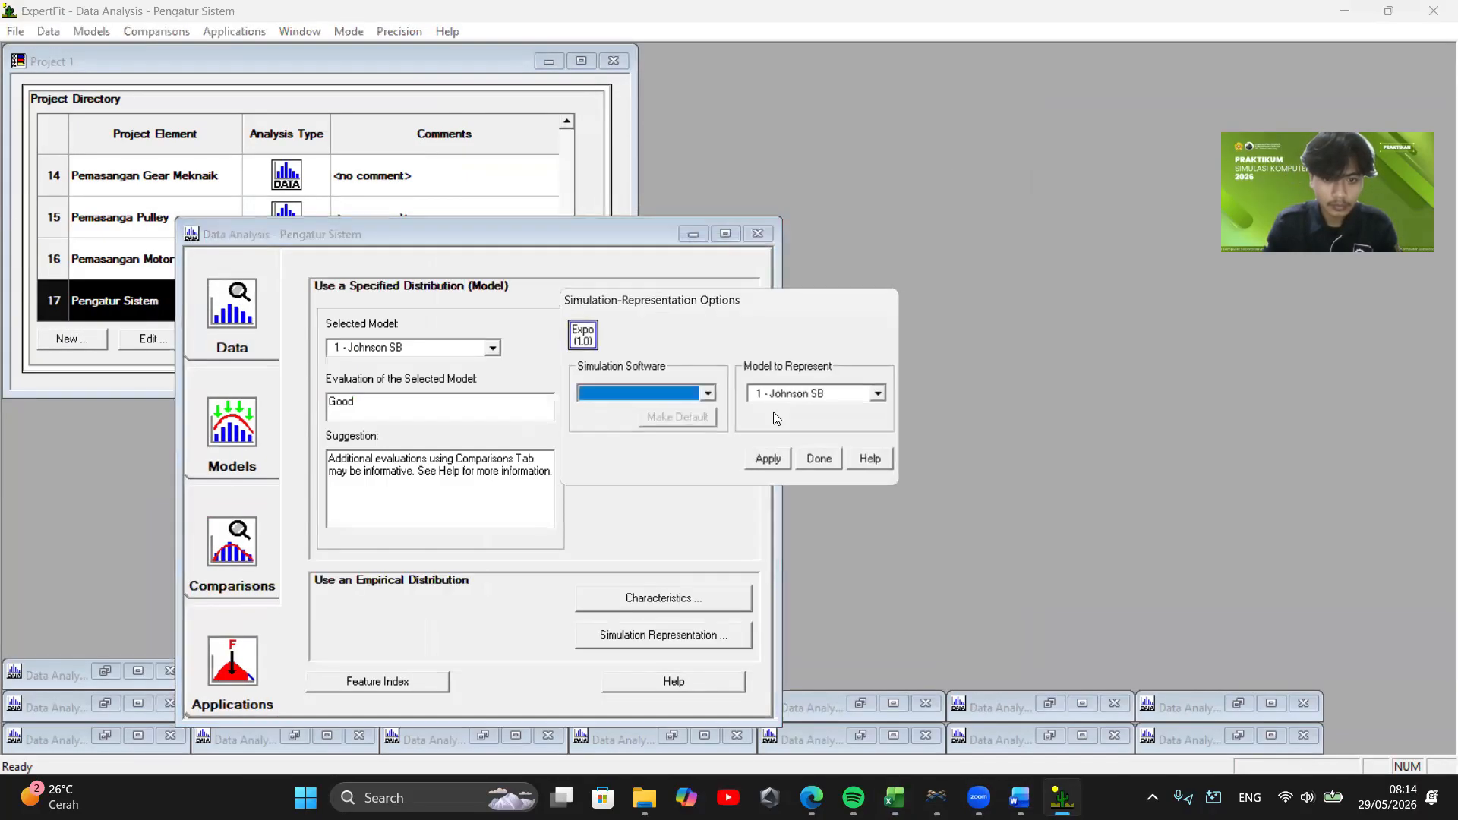
click(768, 456)
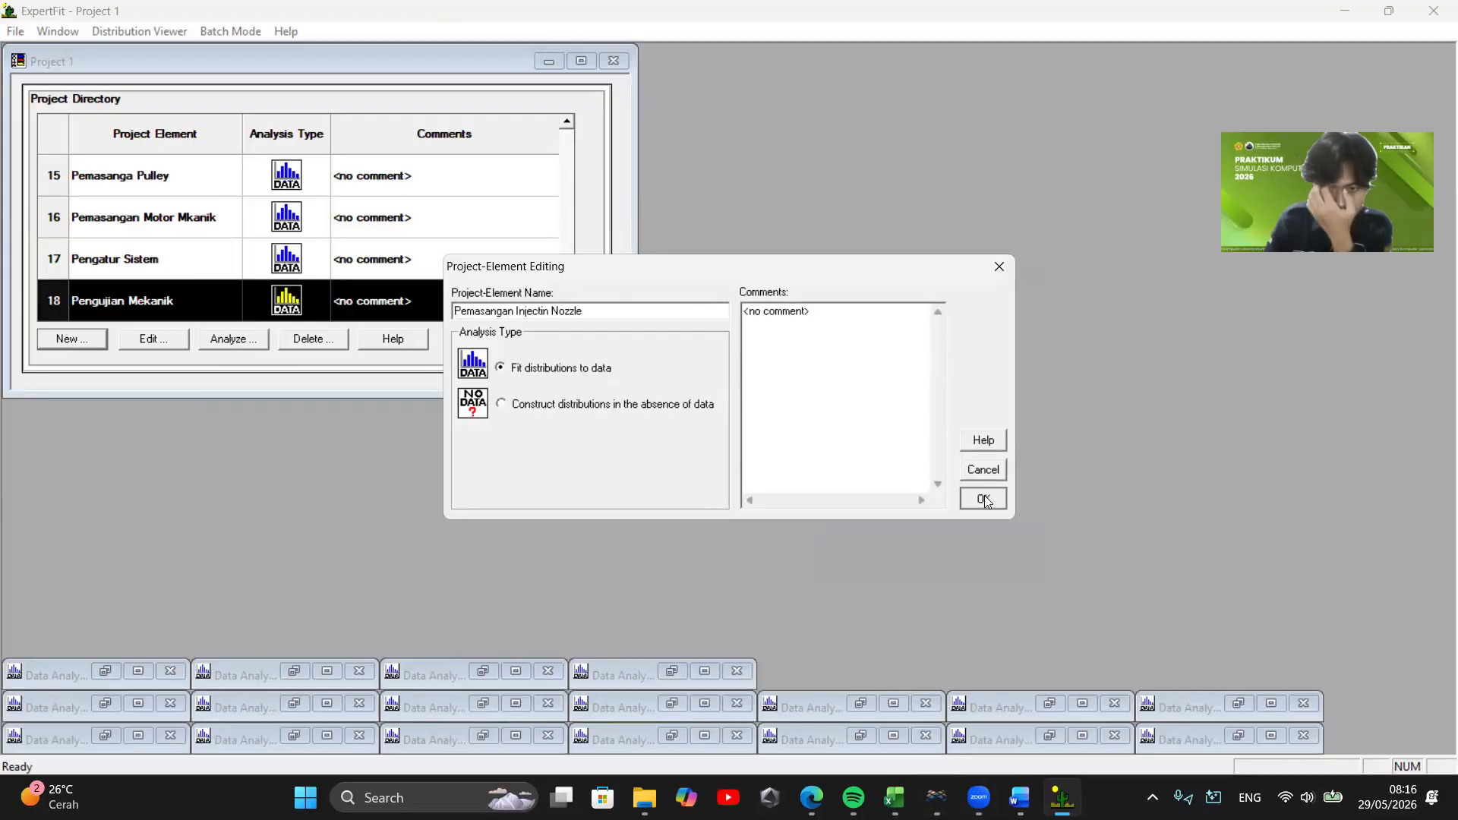
click(983, 499)
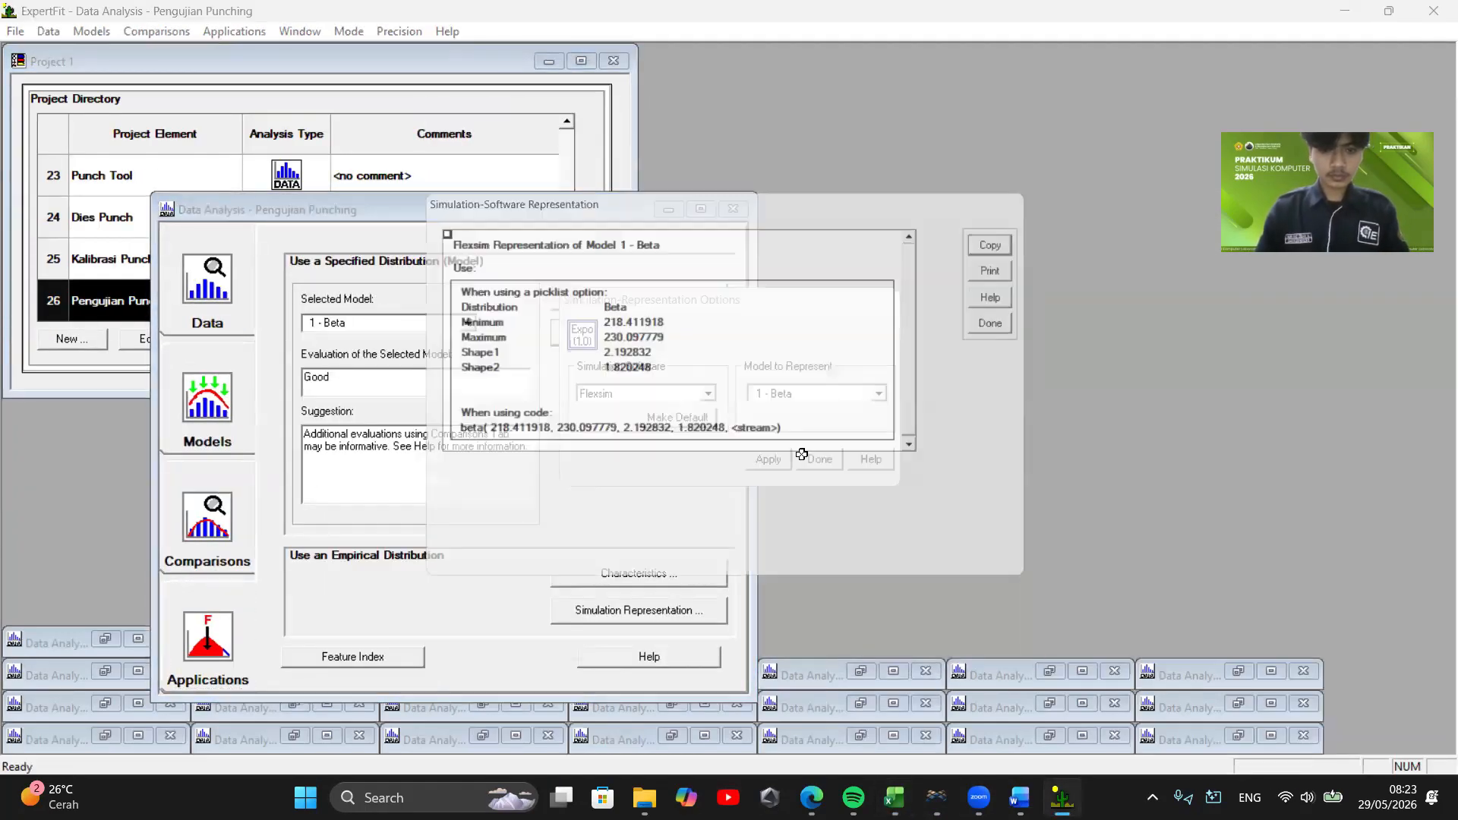
Switch back to FlexSim and paste the fitted distribution as the process time of Kalibrasi Tekanan Bneding in Proses Mesin Press Bending
mouse_move(941, 793)
click(937, 707)
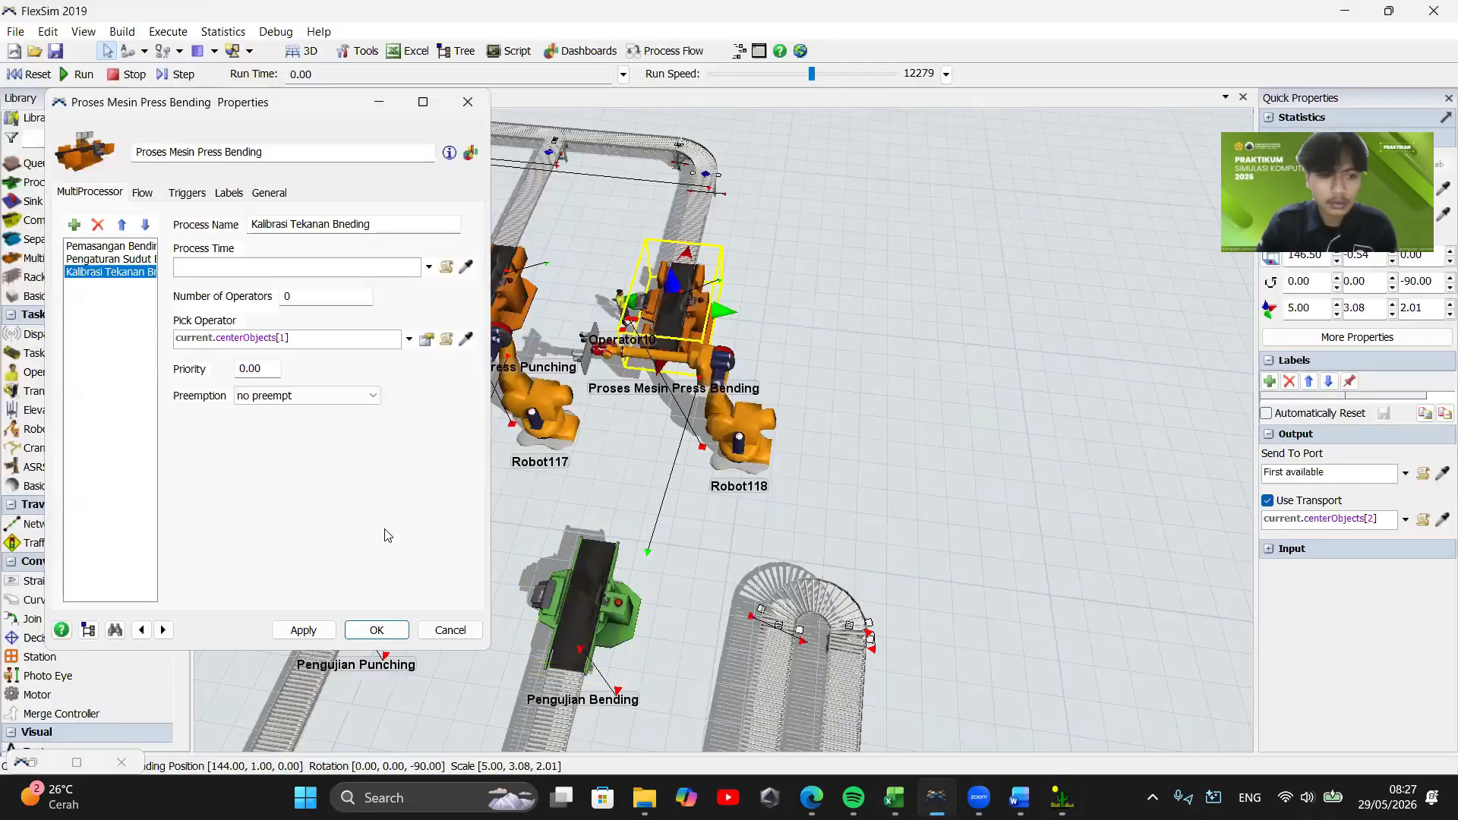
key(ctrl+v)
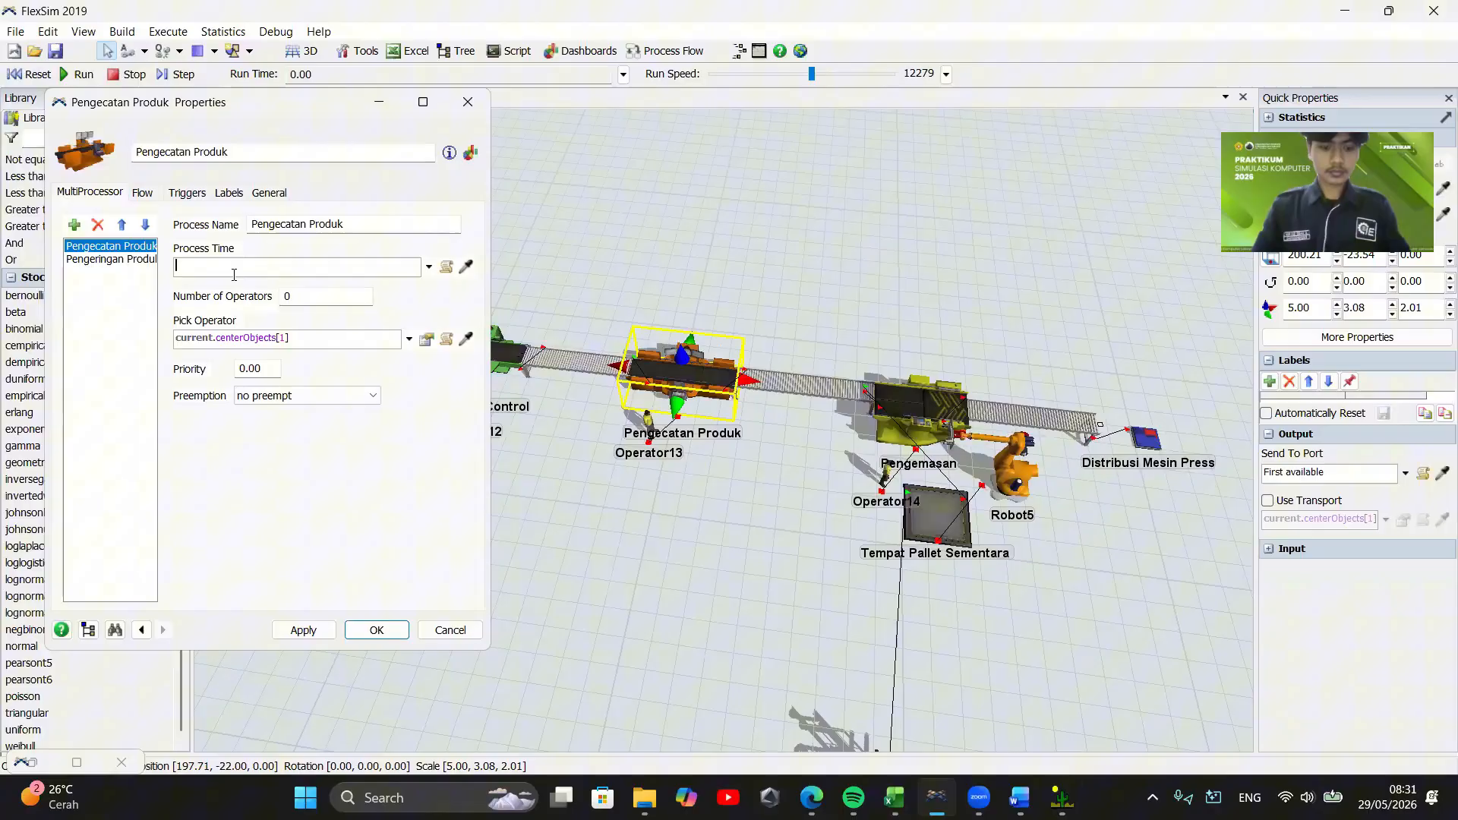
Paste the fitted distribution as Pengecatan Produk's process time and set Pengemasan's process time to beta(134.050715, 143.624575, 1.197748, 1.299011, <stream>)
key(ctrl+v)
click(98, 260)
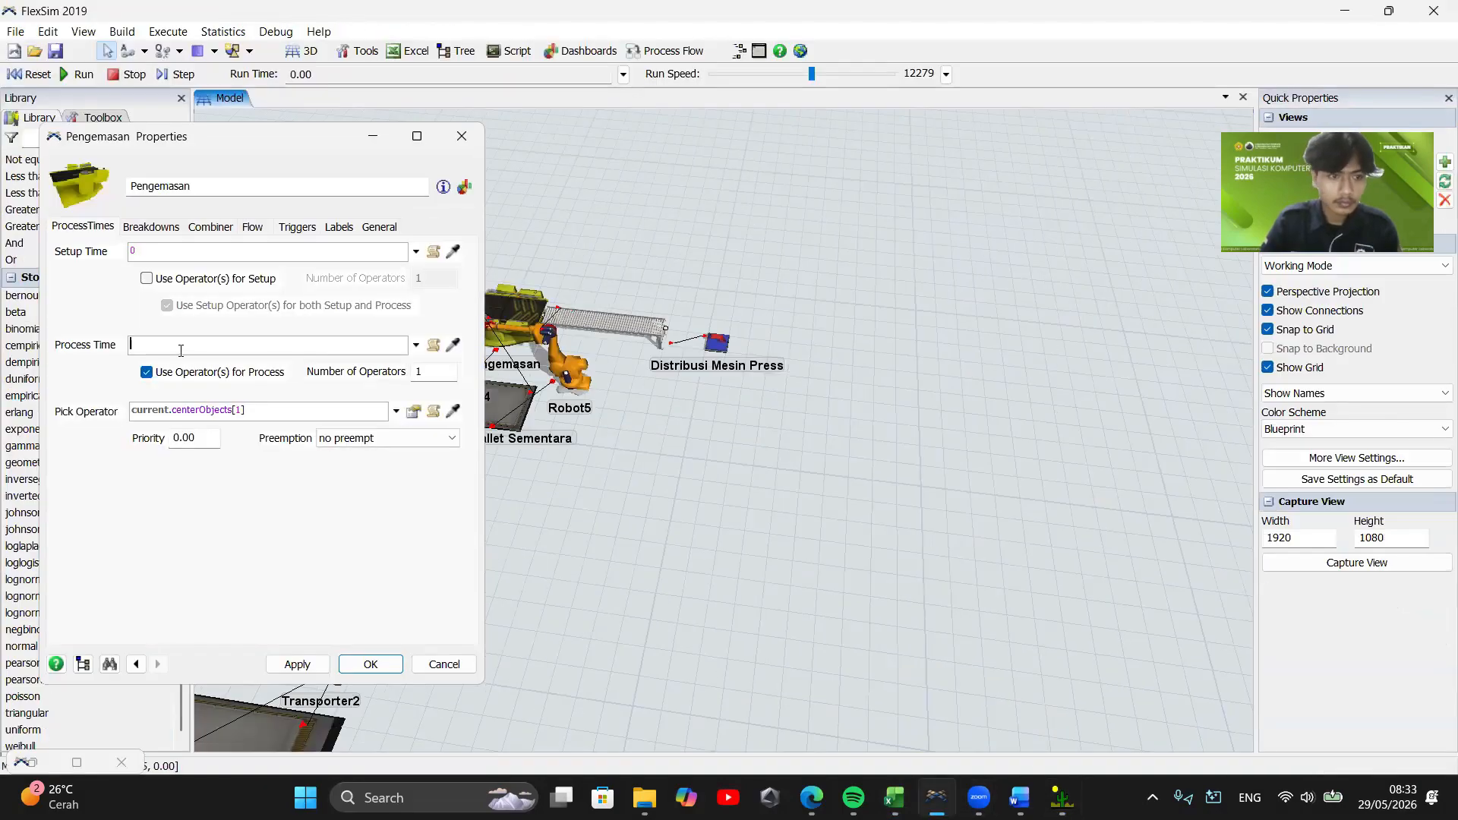
text(beta(134.050715, 143.624575, 1.197748, 1.299011, <stream>))
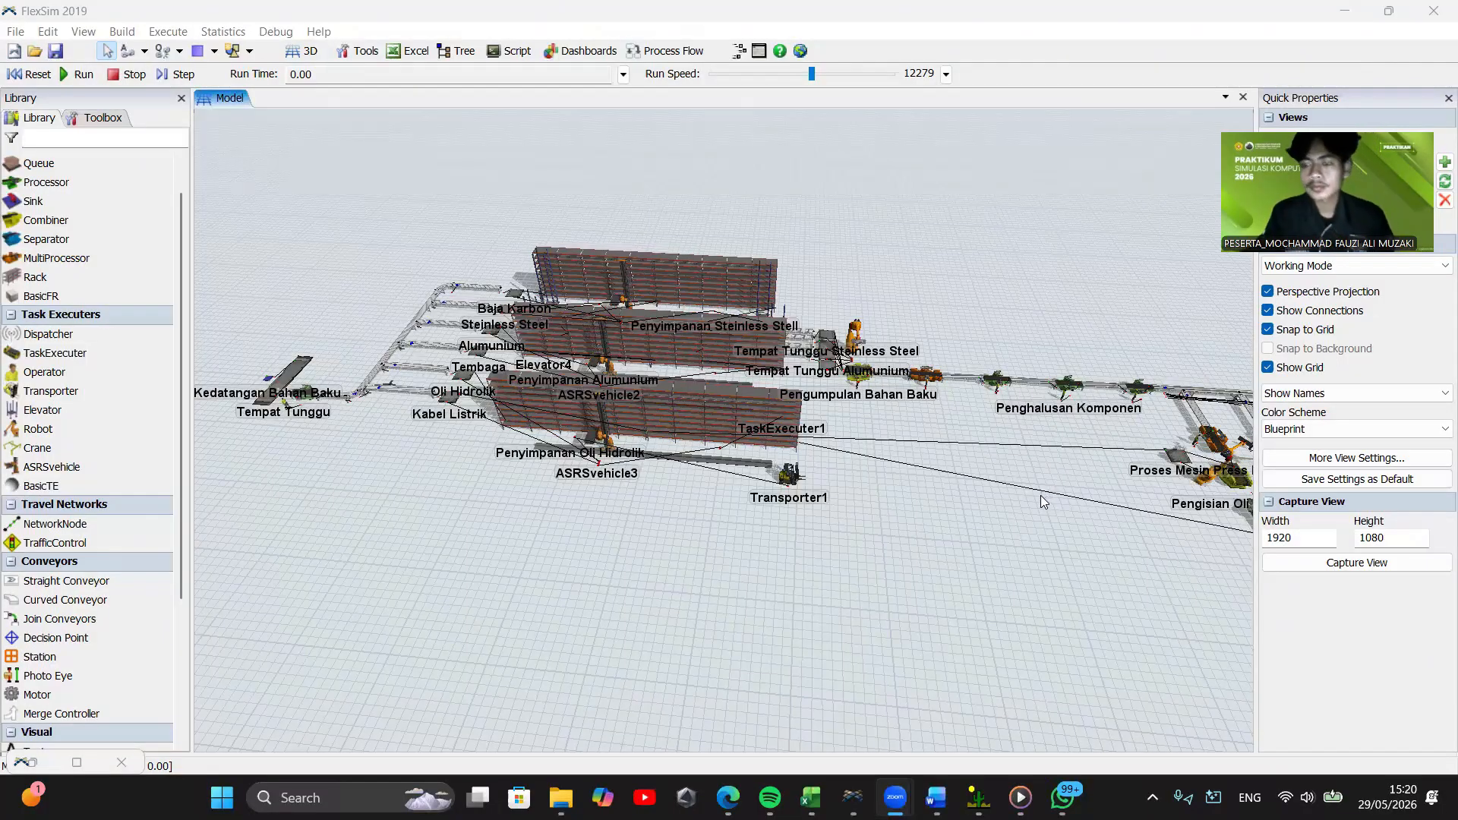
Reduce the simulation run speed to 0 and enable a stop time for the run
drag(1045, 537, 878, 667)
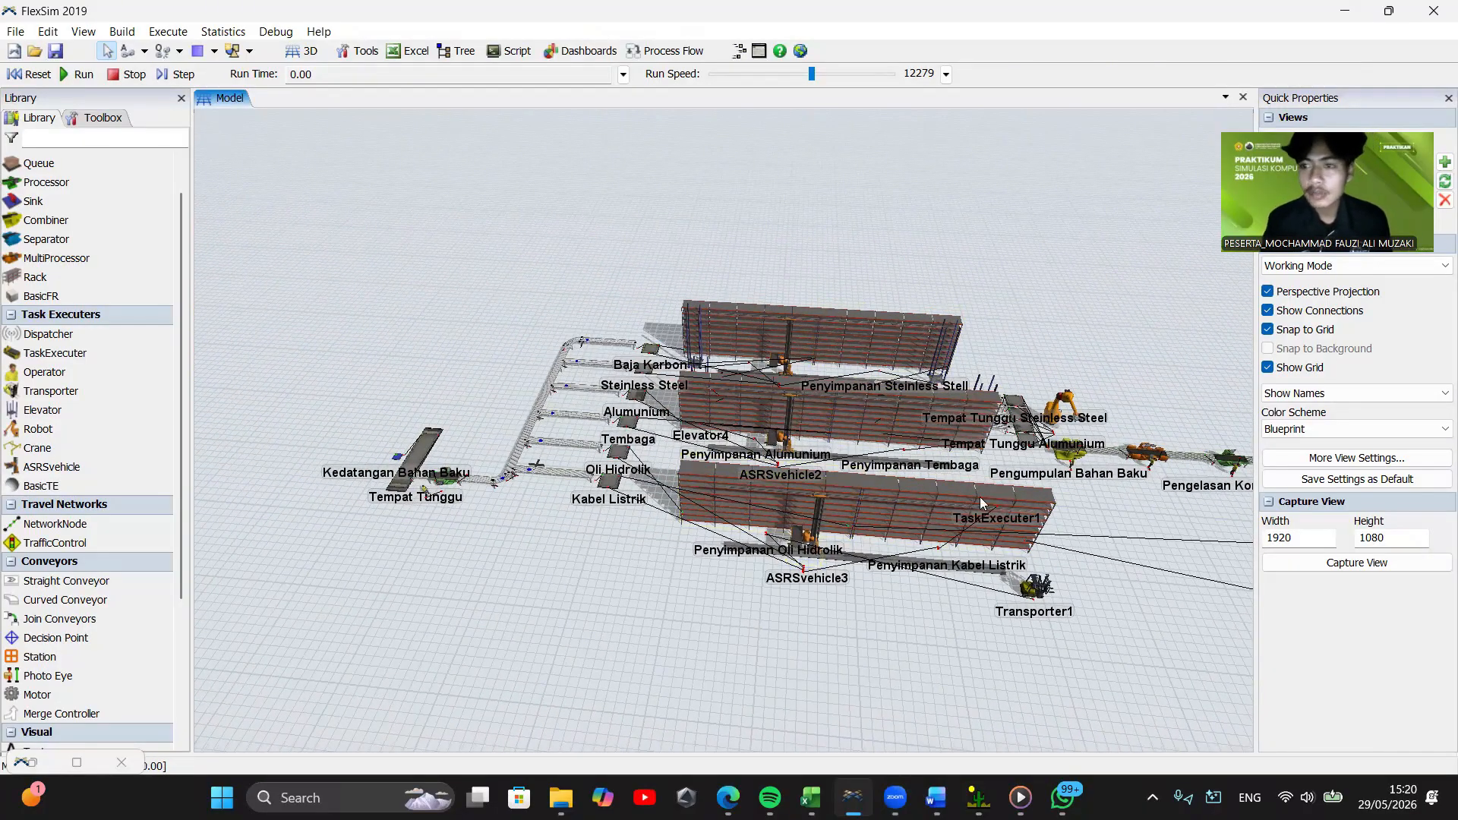
drag(811, 74, 731, 73)
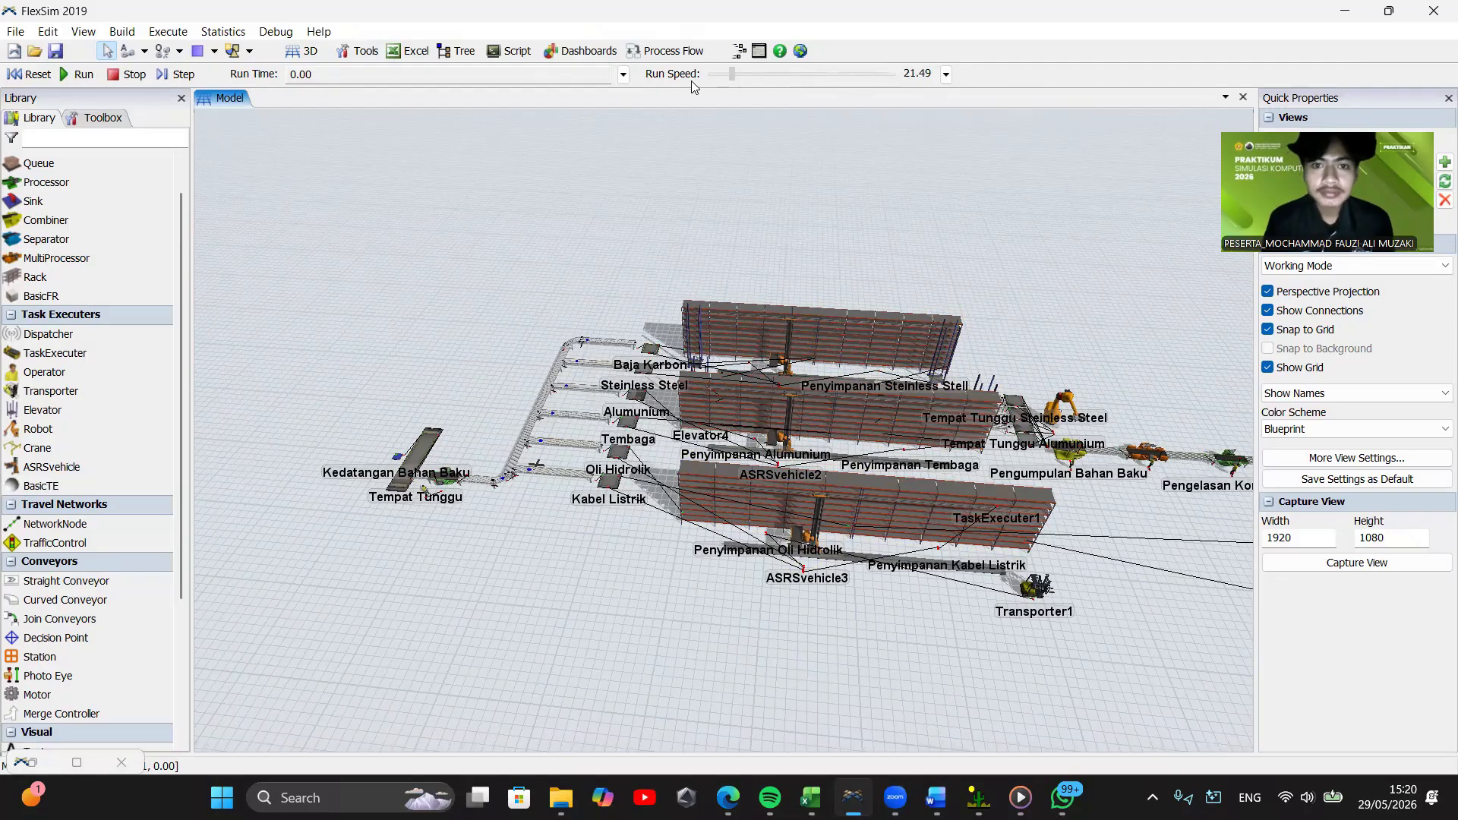
drag(836, 226, 811, 262)
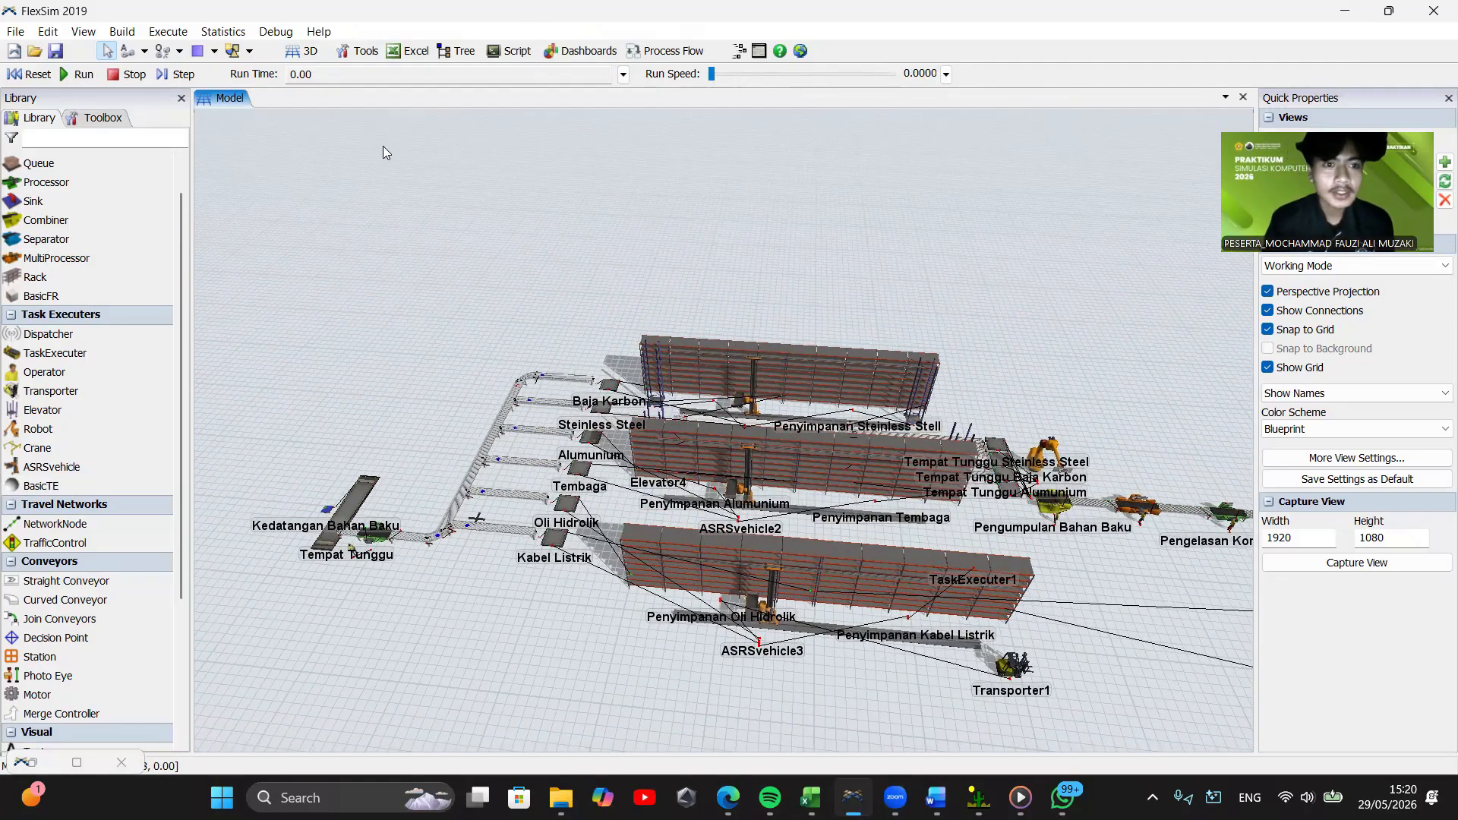
click(624, 73)
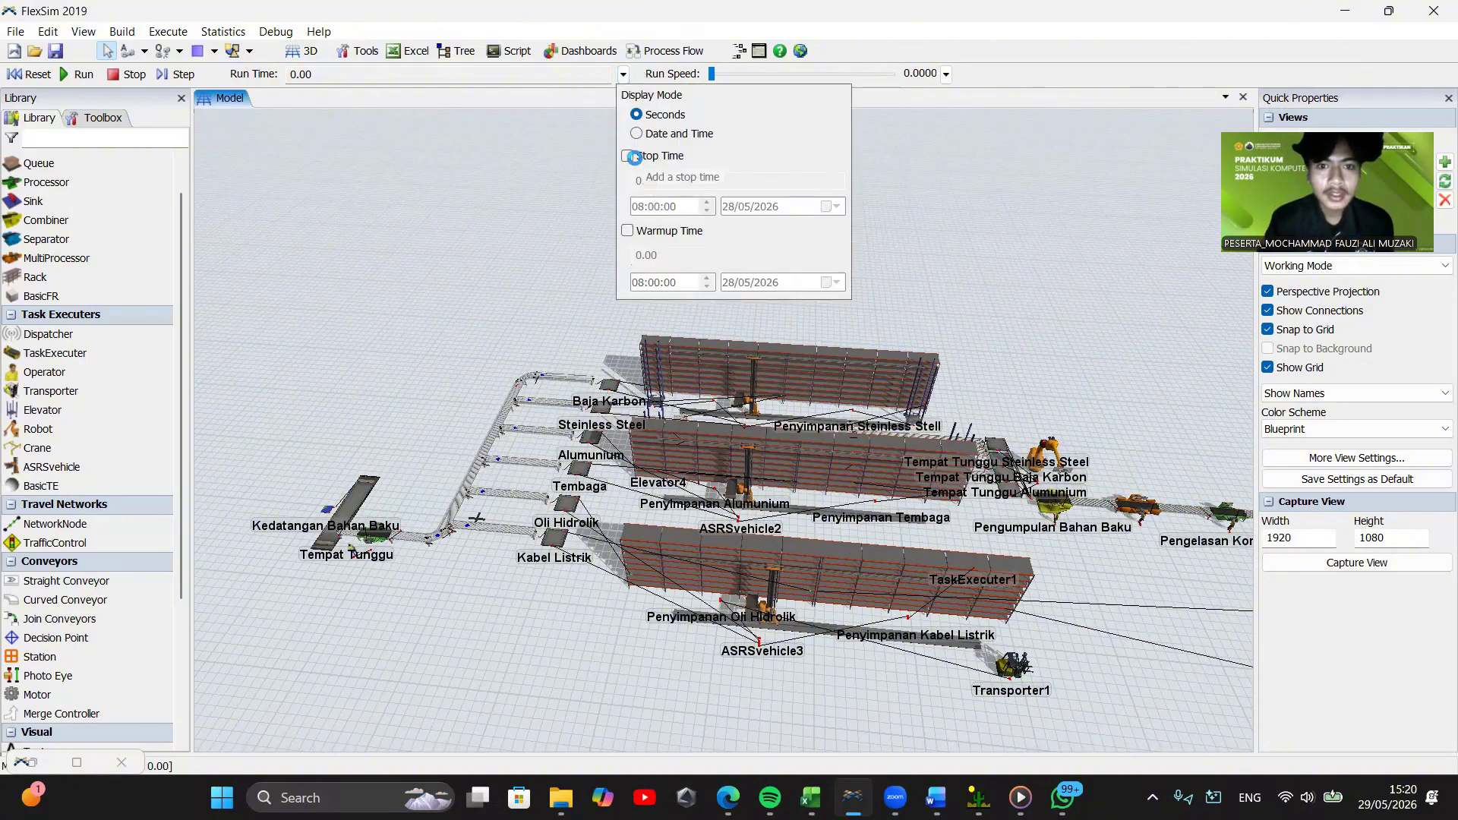
click(628, 156)
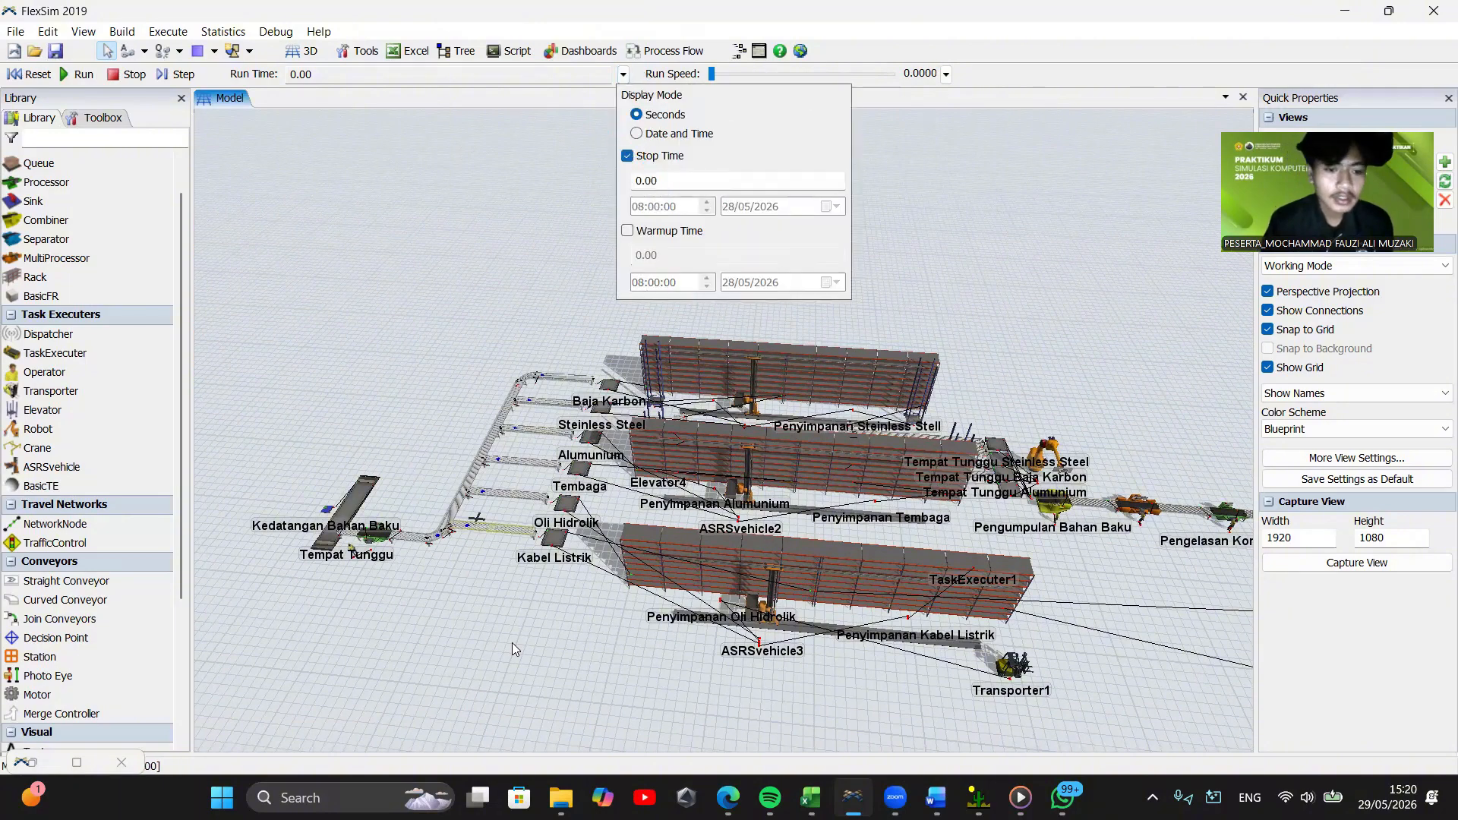
Switch to Calculator and compute the run length in seconds as 60 × 60 × 24 × 30
click(311, 796)
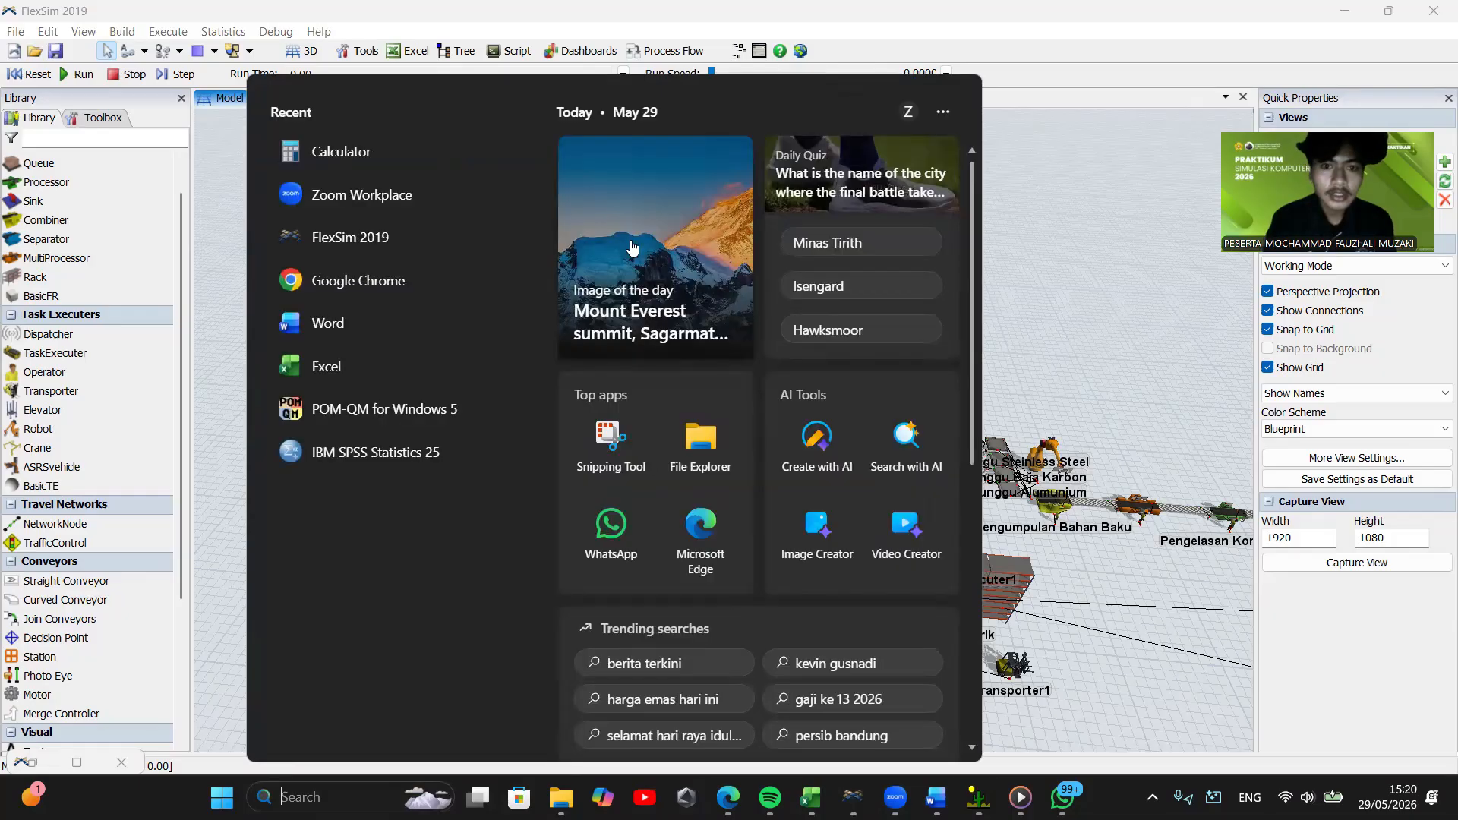
click(341, 355)
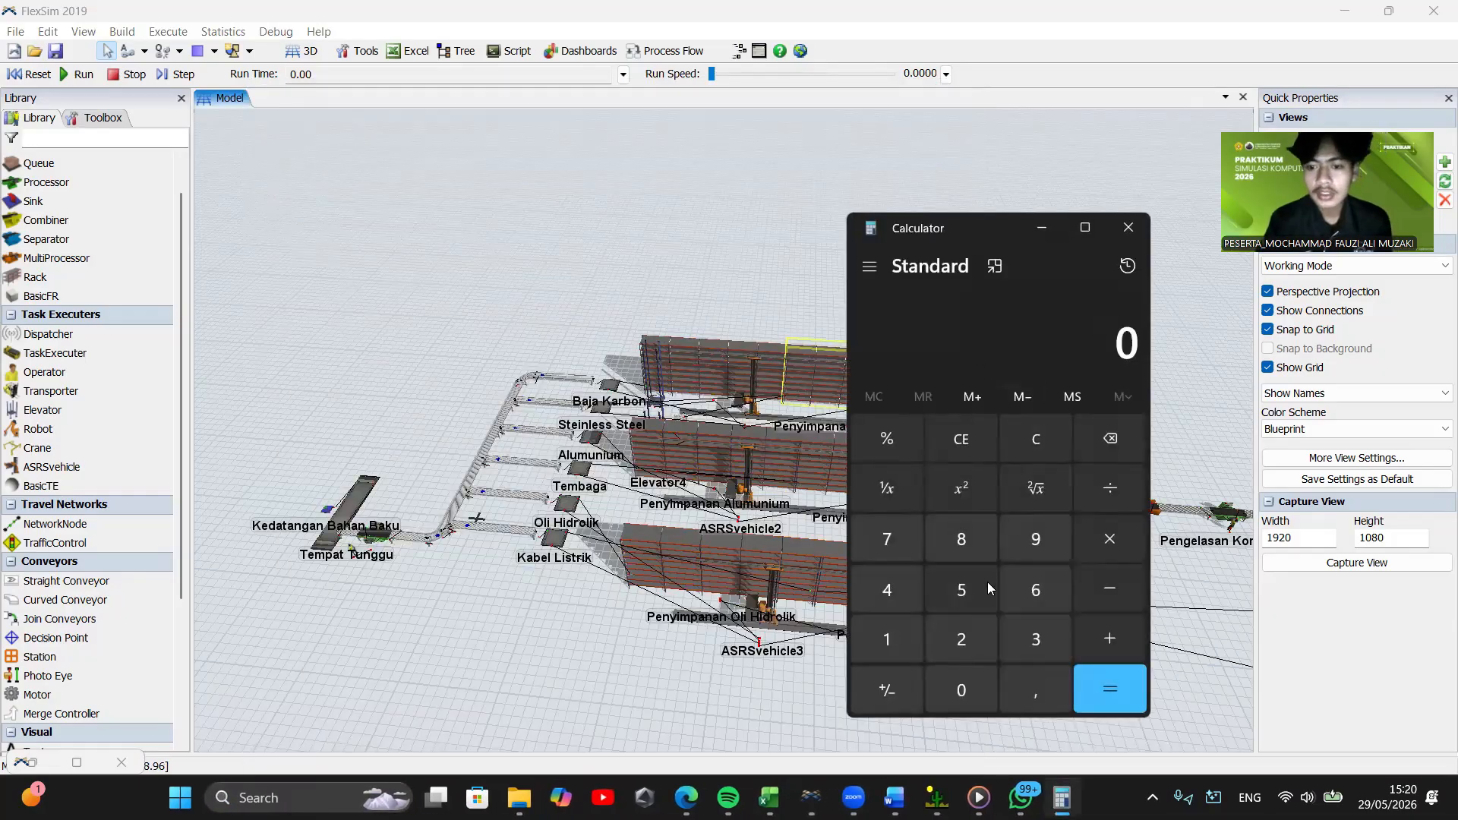
text(60)
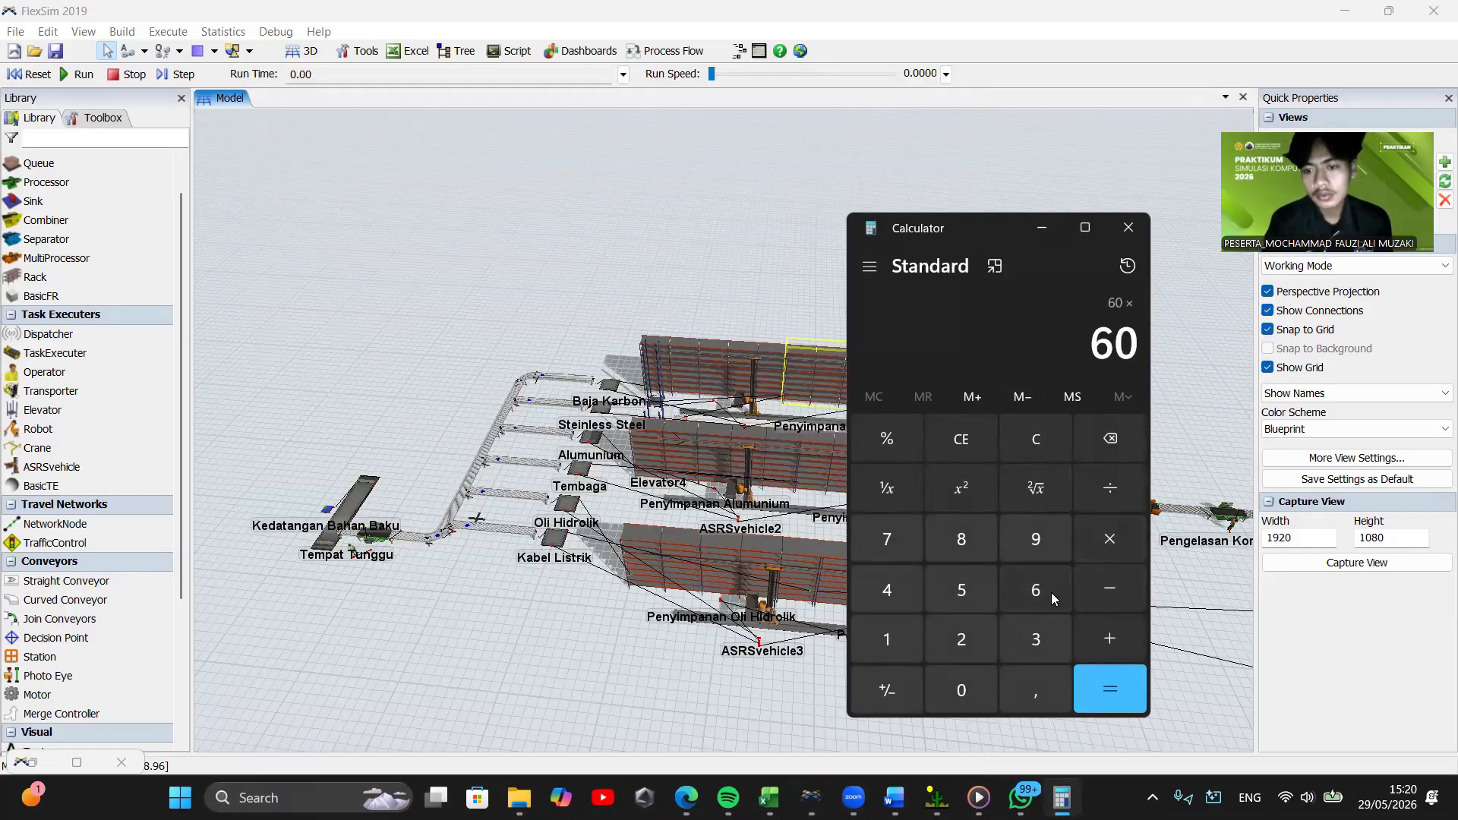
click(954, 682)
click(1110, 688)
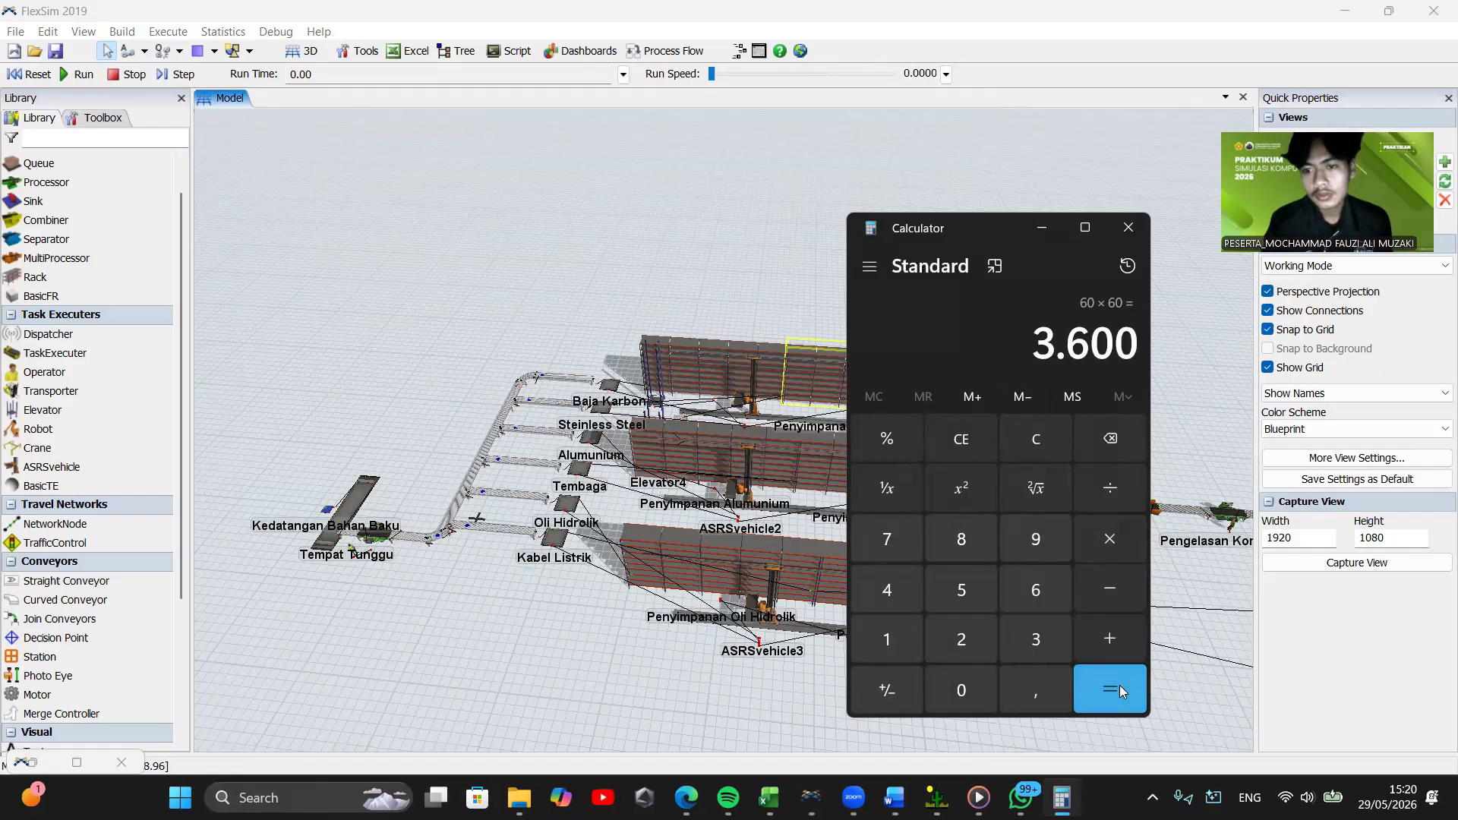
click(1110, 539)
text(2)
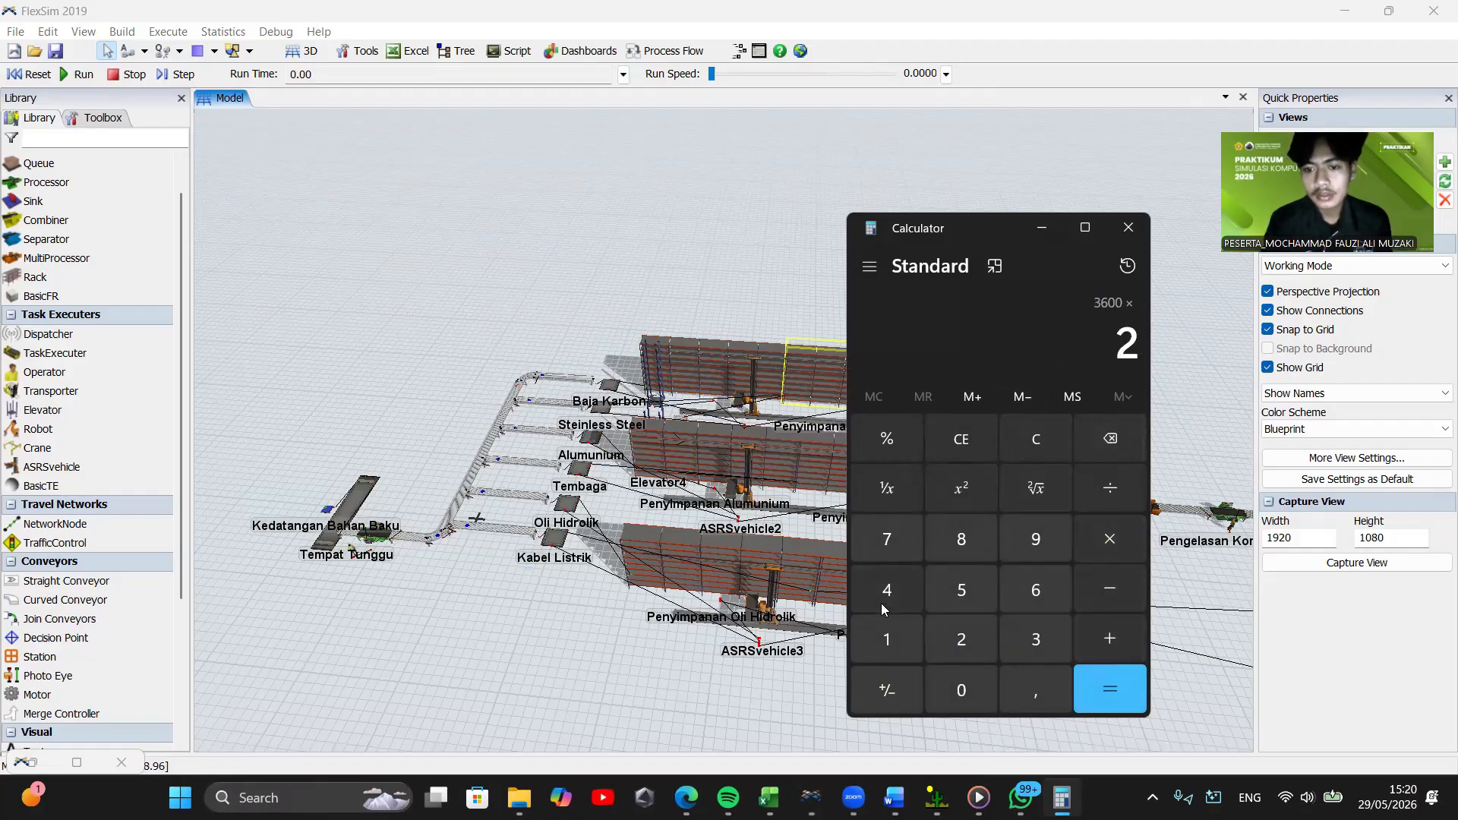
click(882, 603)
click(1100, 696)
click(1111, 539)
click(1037, 639)
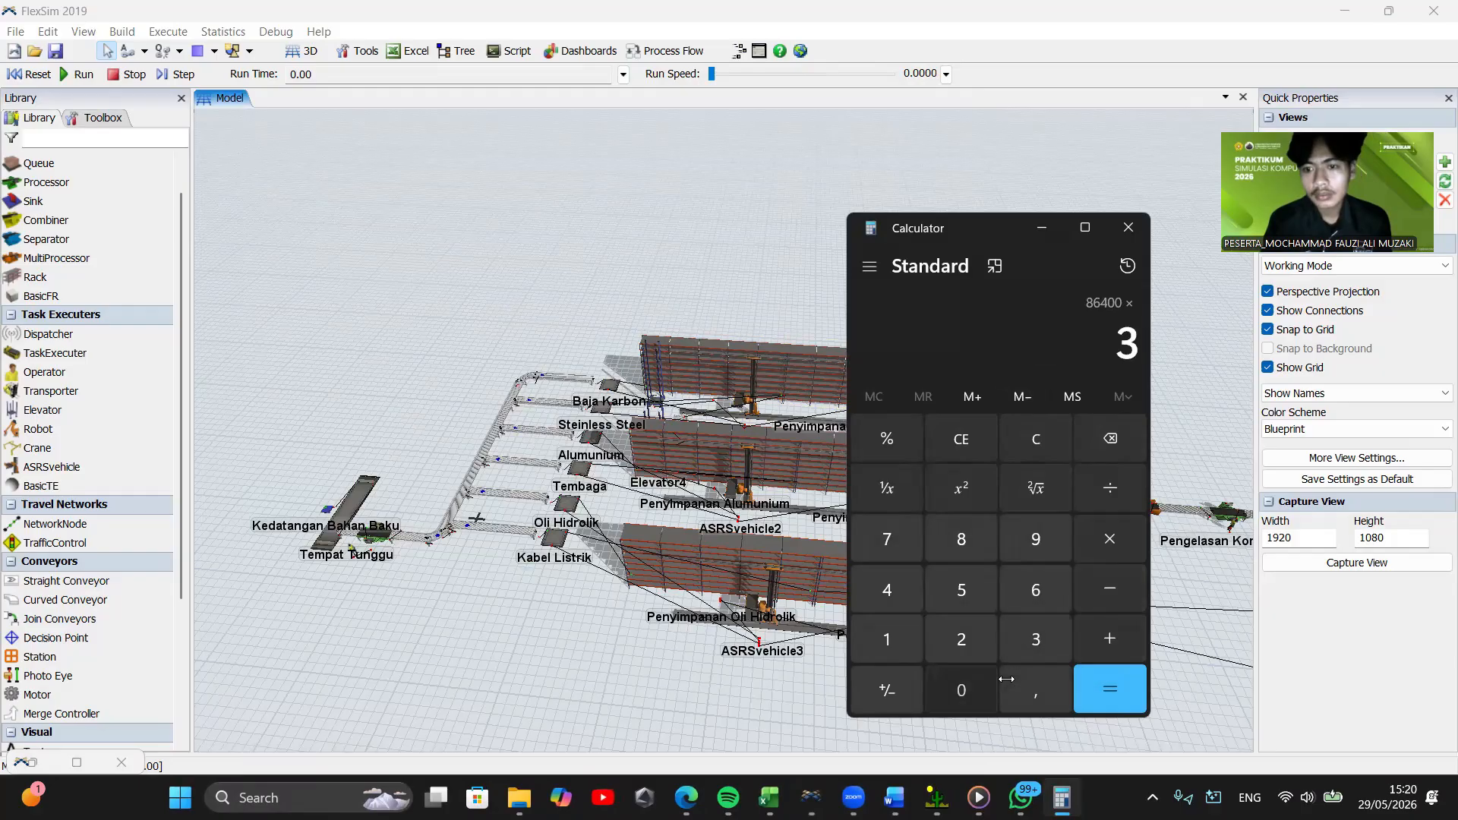
click(961, 690)
click(1110, 688)
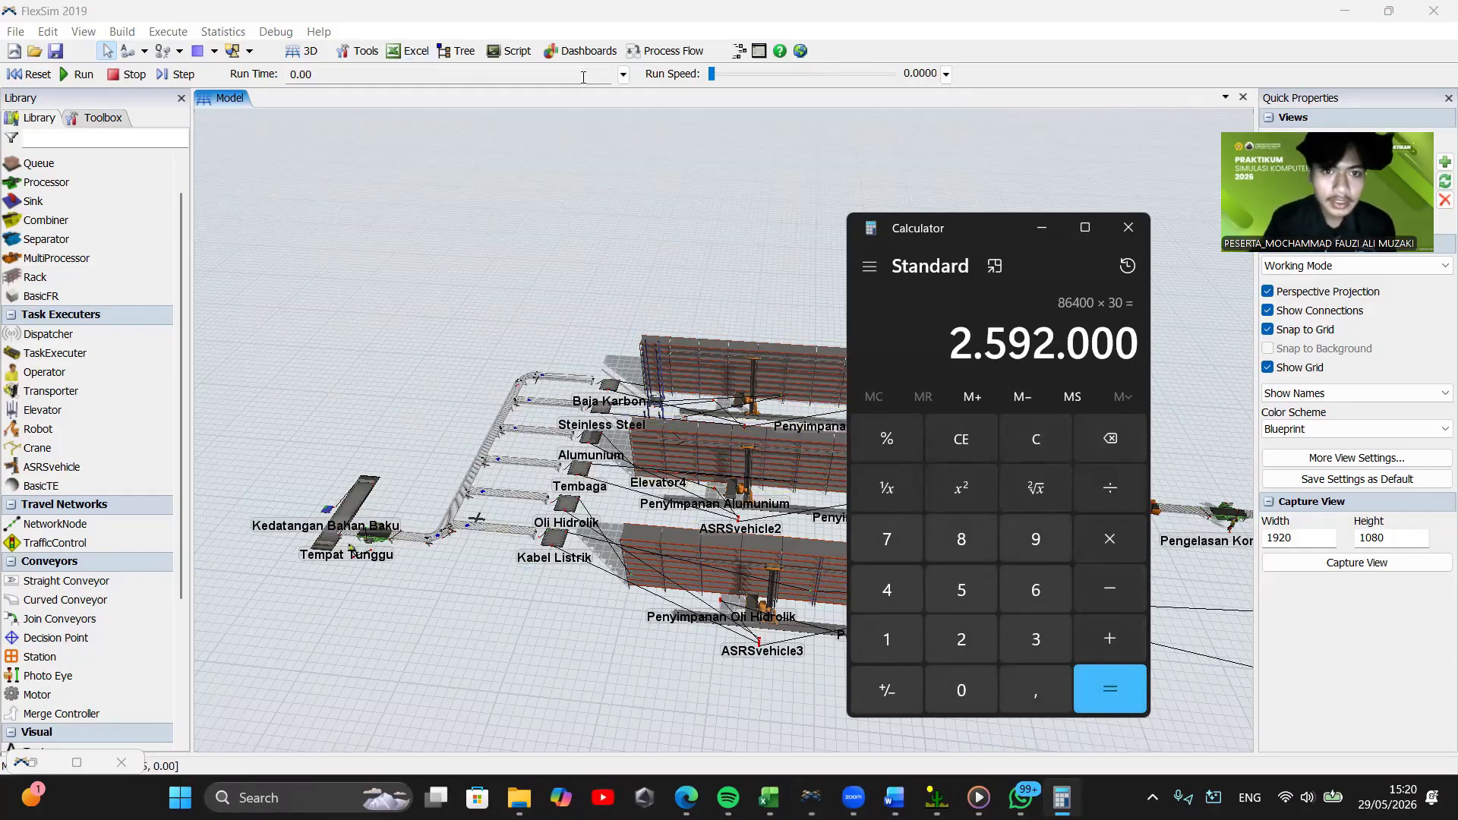
Switch back to FlexSim, set the stop time to 2592000 seconds and display the run time as date and time
click(623, 73)
click(639, 159)
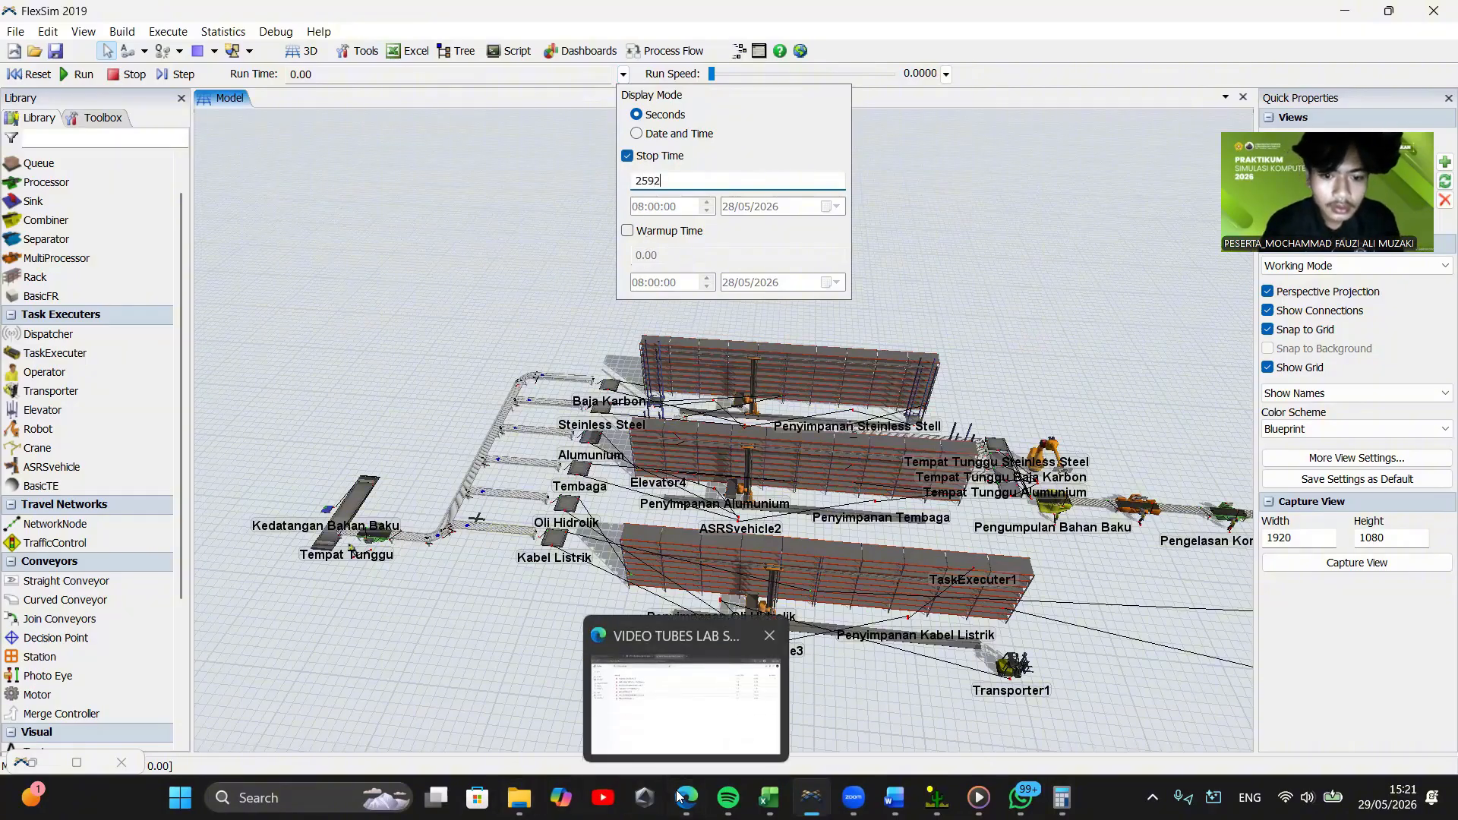
click(308, 797)
click(1173, 673)
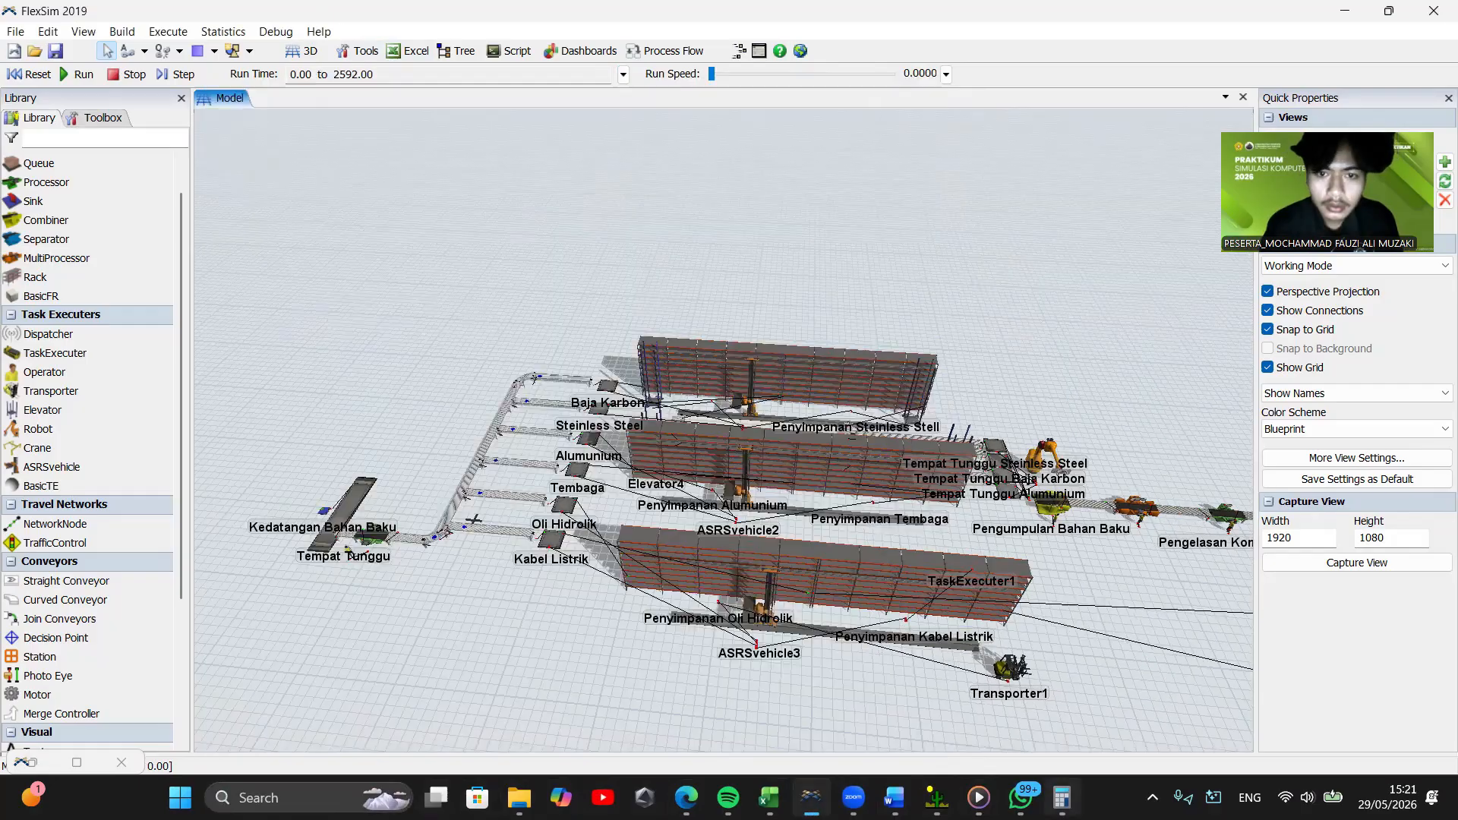
mouse_move(1067, 790)
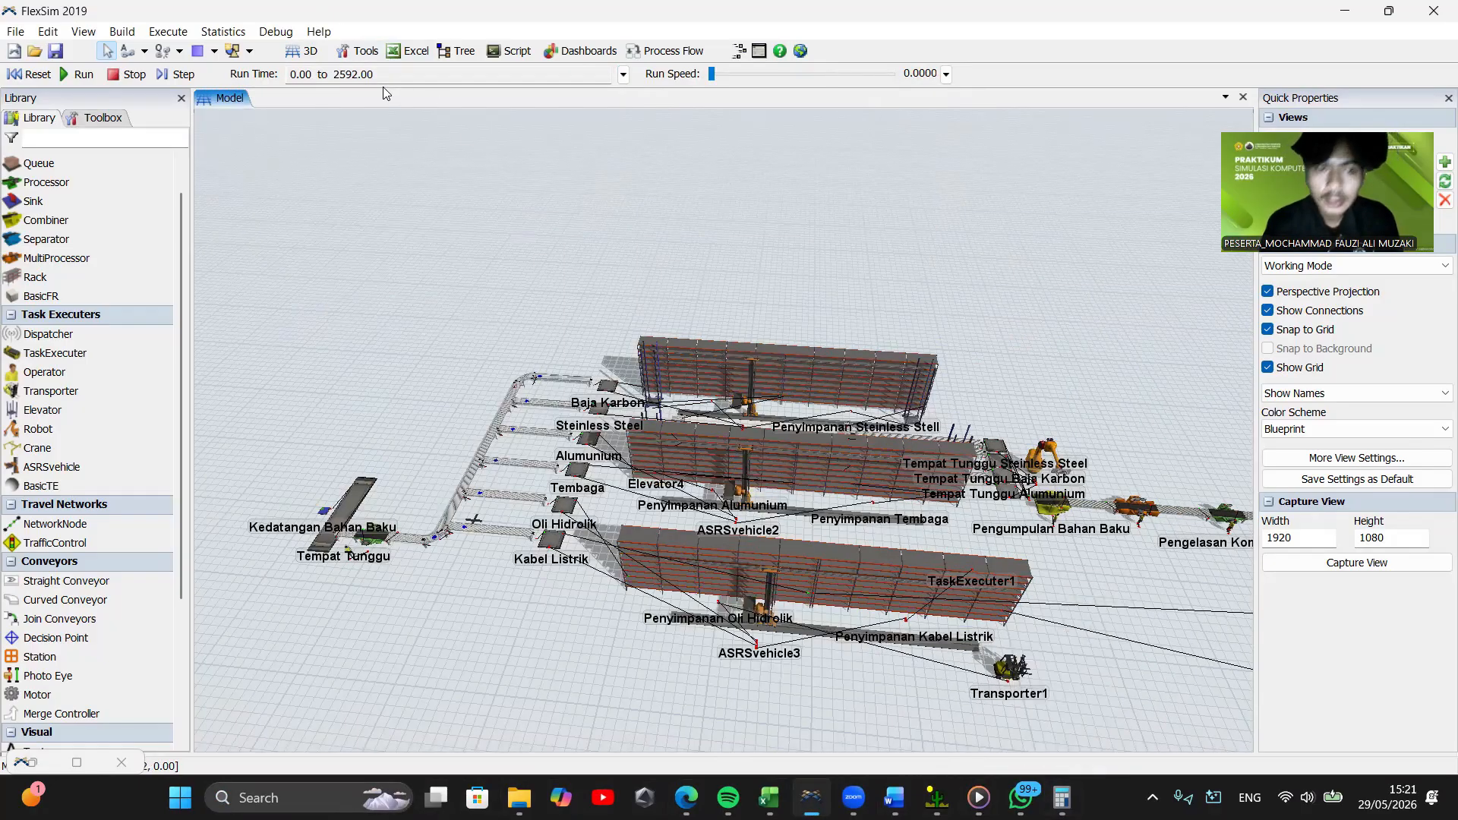
click(622, 74)
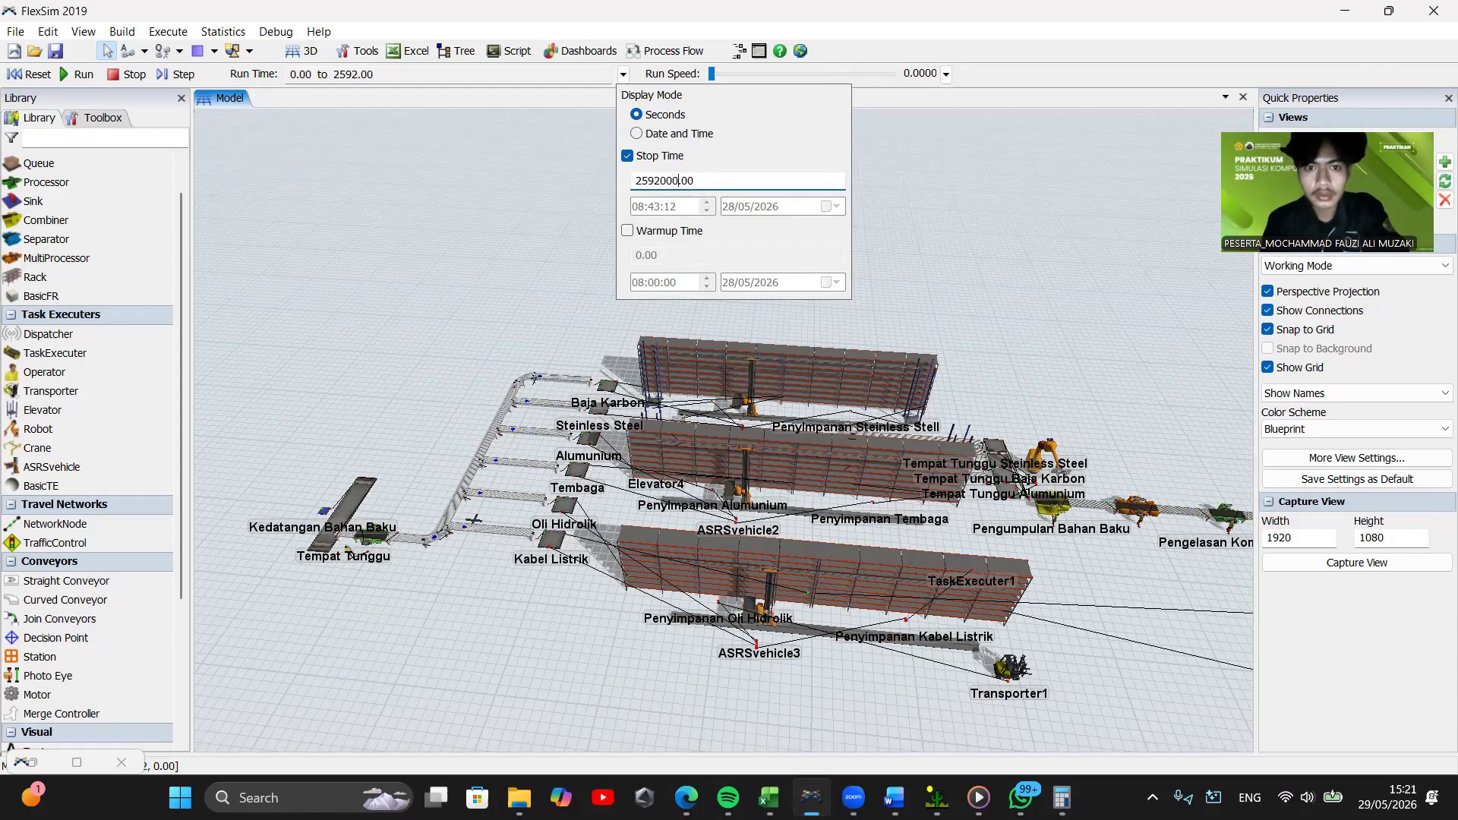
click(635, 134)
click(637, 114)
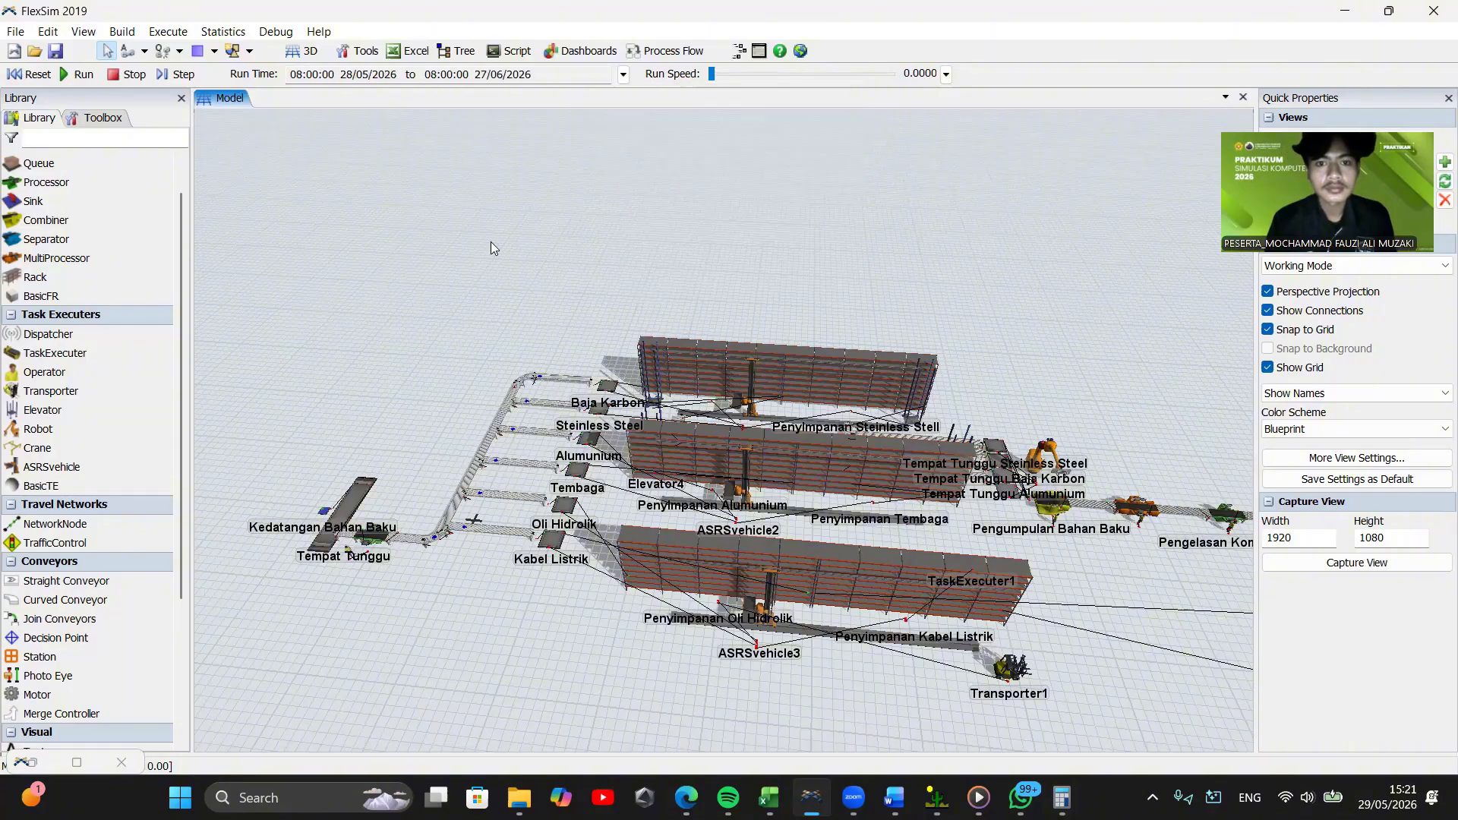
Look over the production line from the raw material storage to the Instalasi Kelistrikan and Quality Control stations
scroll(498, 254, up, 3)
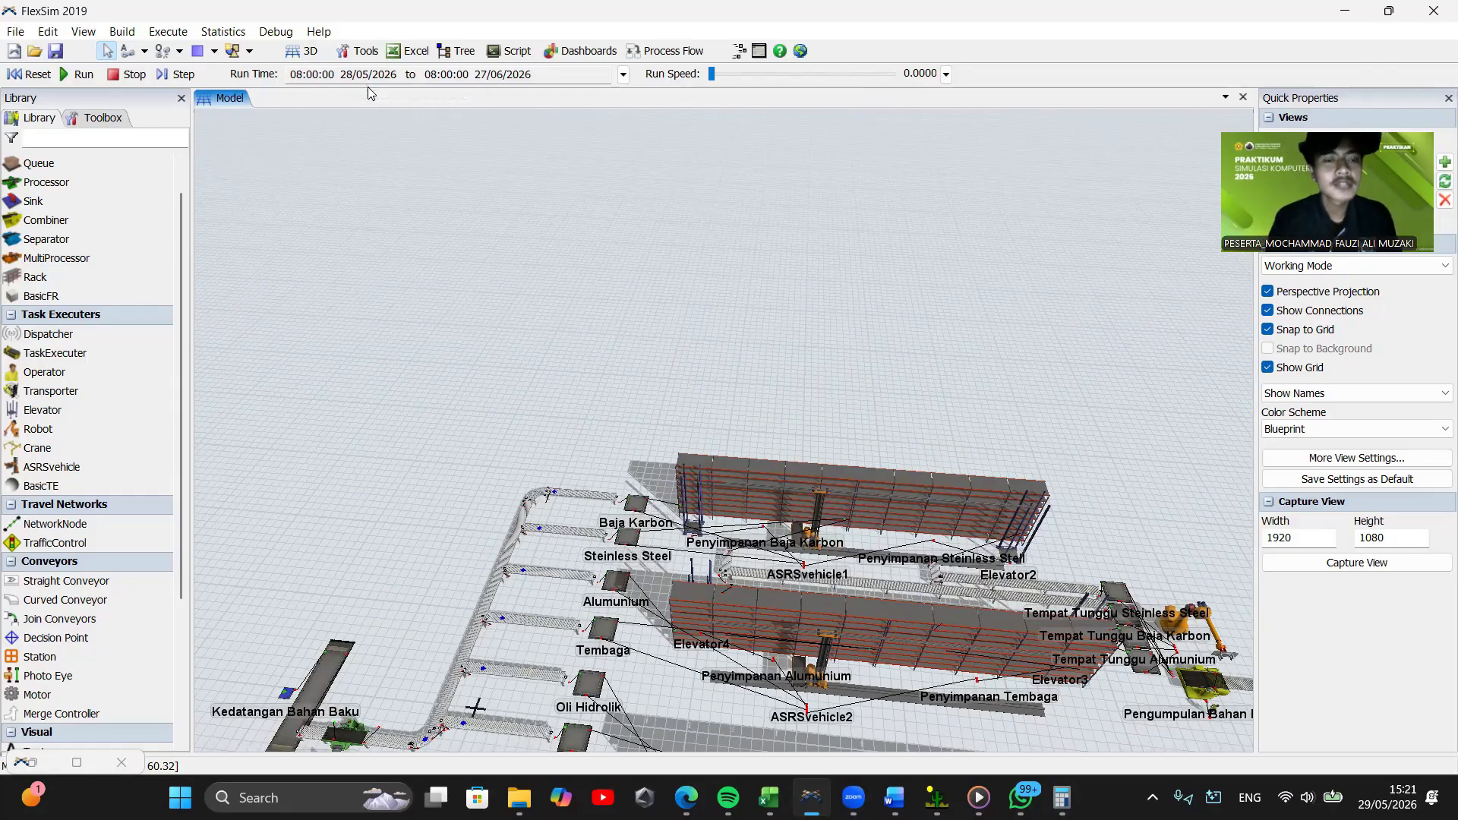
drag(614, 307, 483, 202)
drag(793, 507, 695, 577)
scroll(691, 577, up, 3)
click(105, 120)
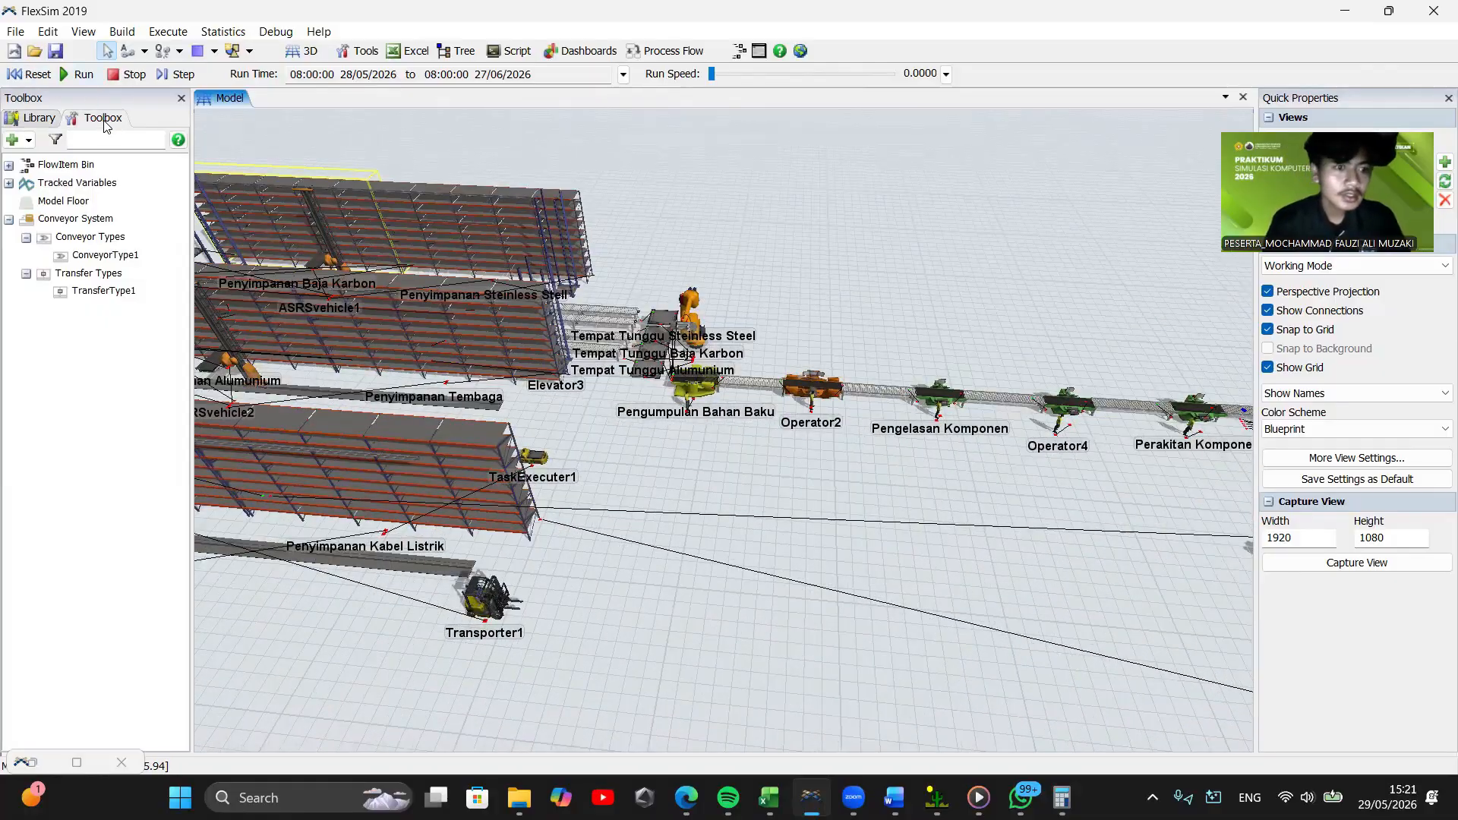
drag(746, 179, 681, 200)
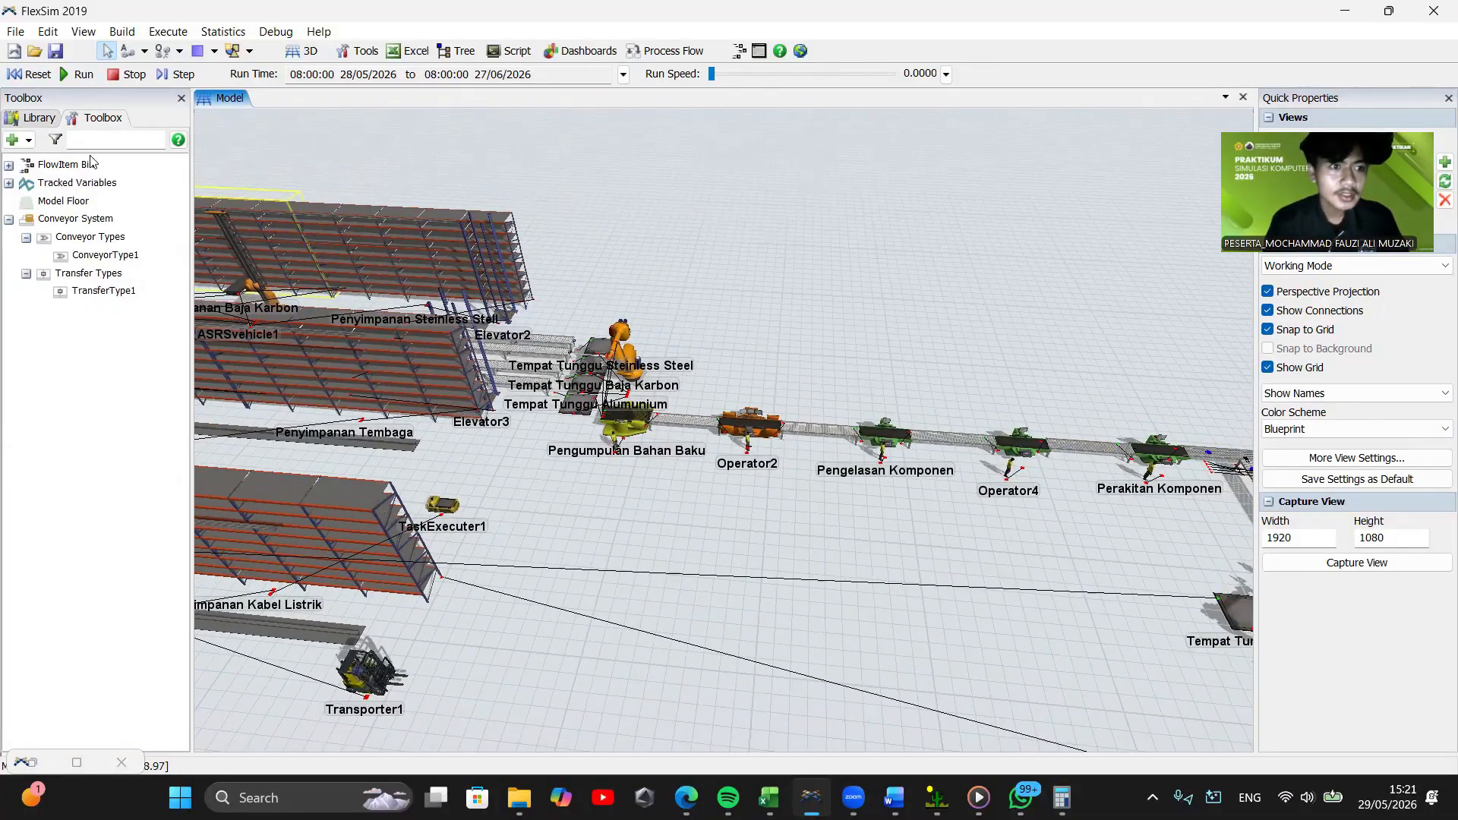
click(12, 141)
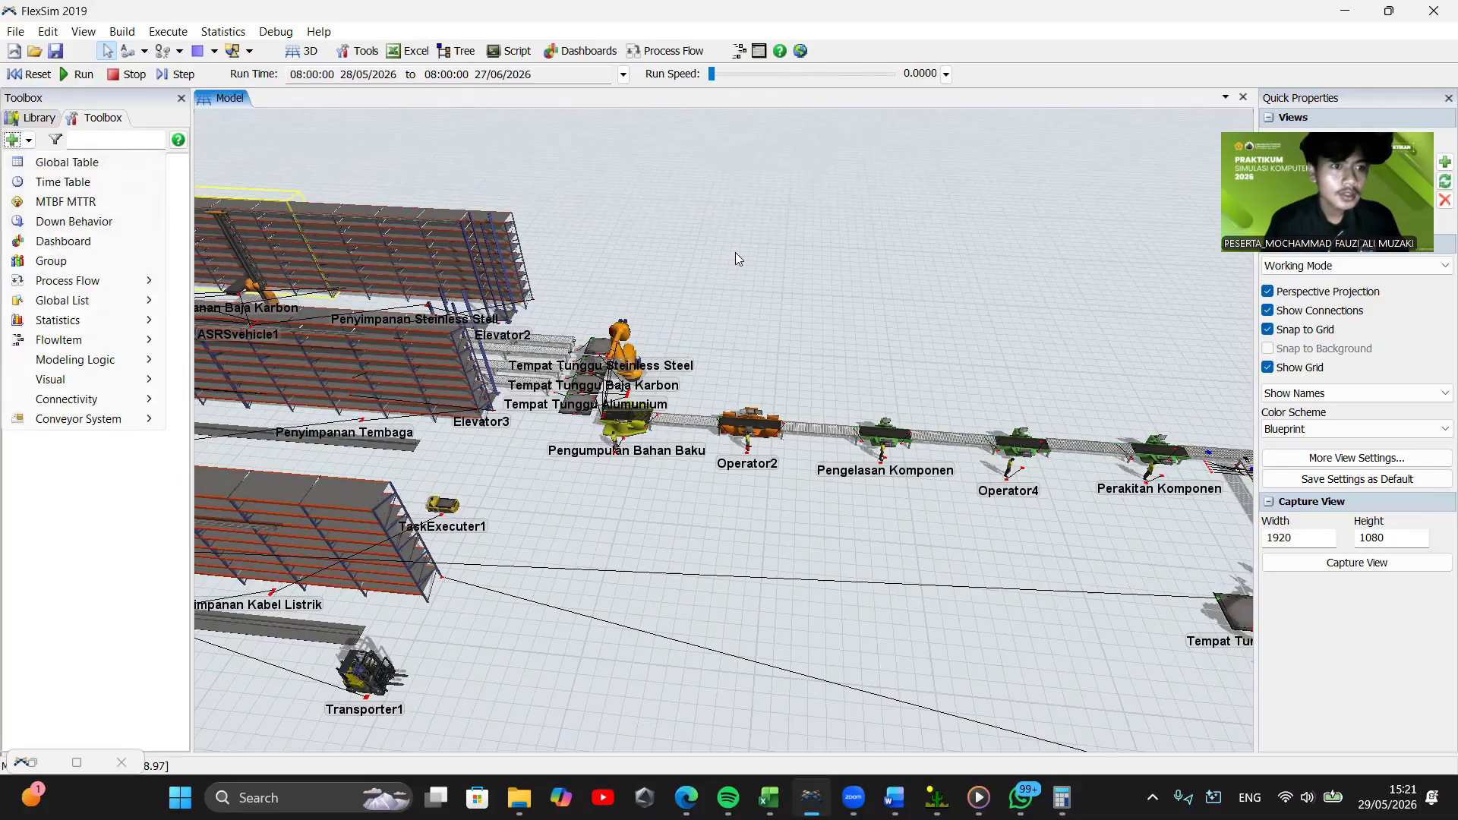
click(767, 267)
drag(798, 277, 175, 394)
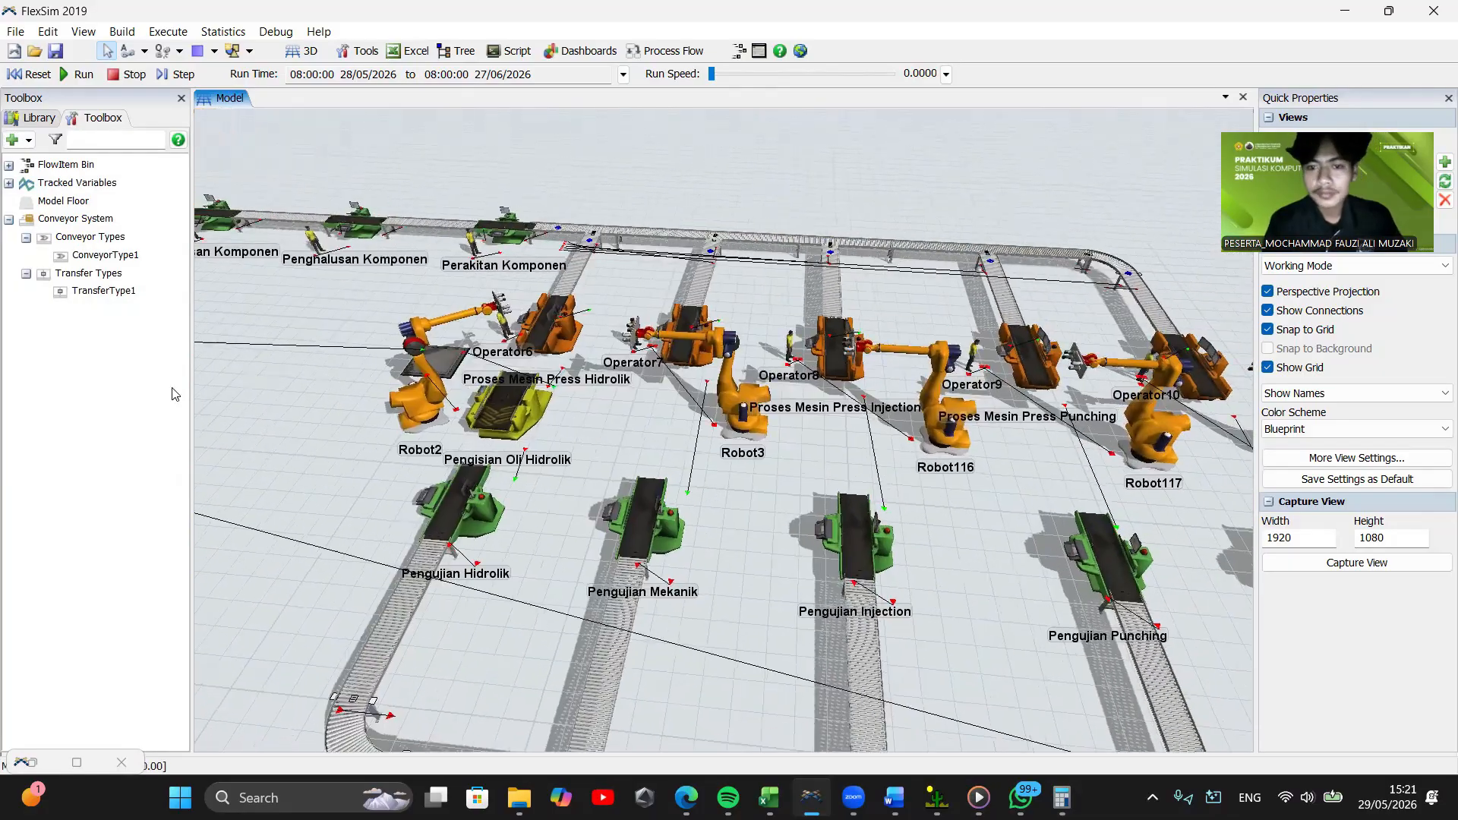
drag(1170, 608, 733, 499)
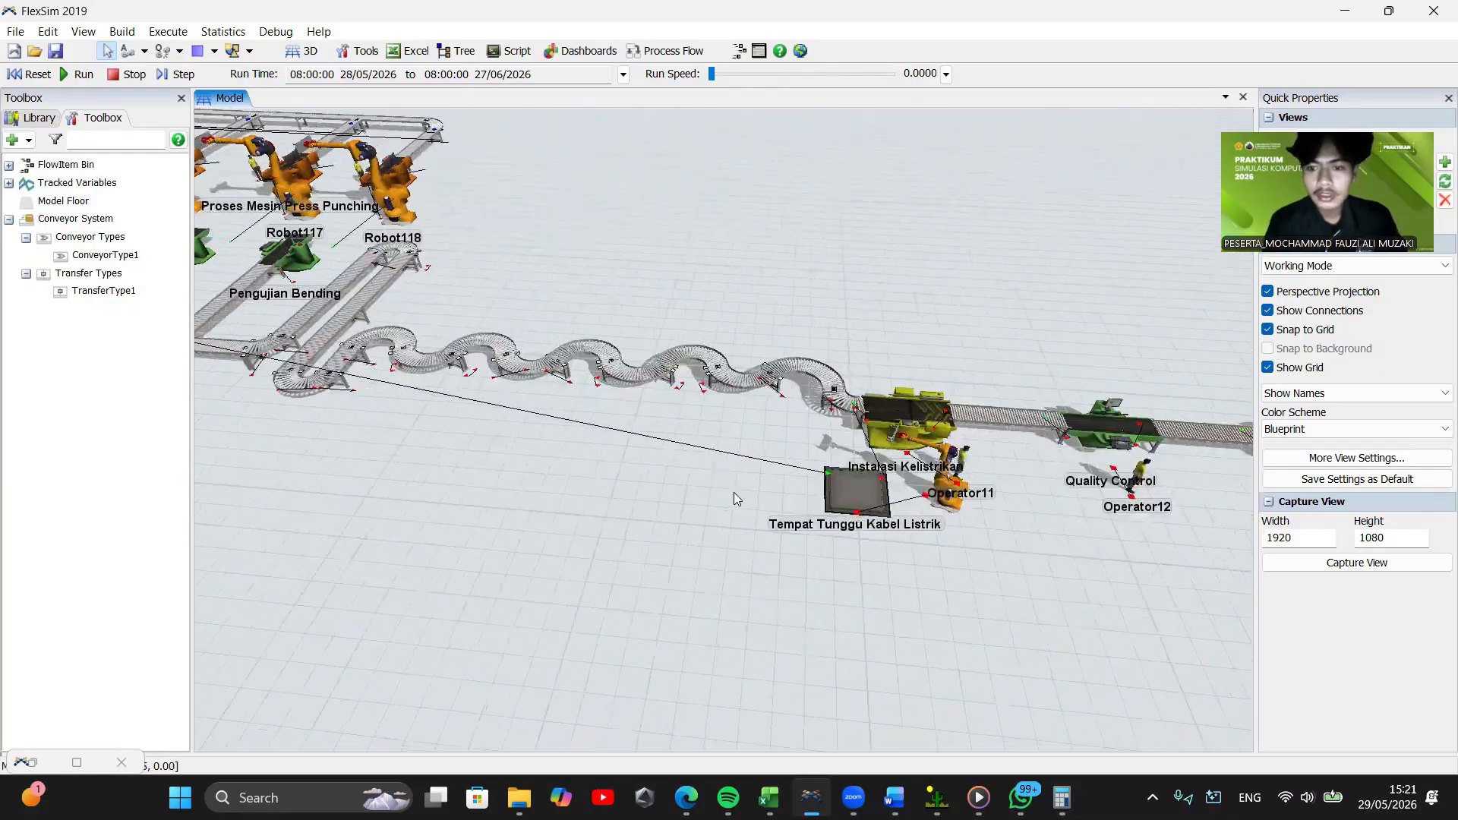
Add a time table to the breakdowns of Instalasi Kelistrikan and name it Jam Istirahat
click(923, 424)
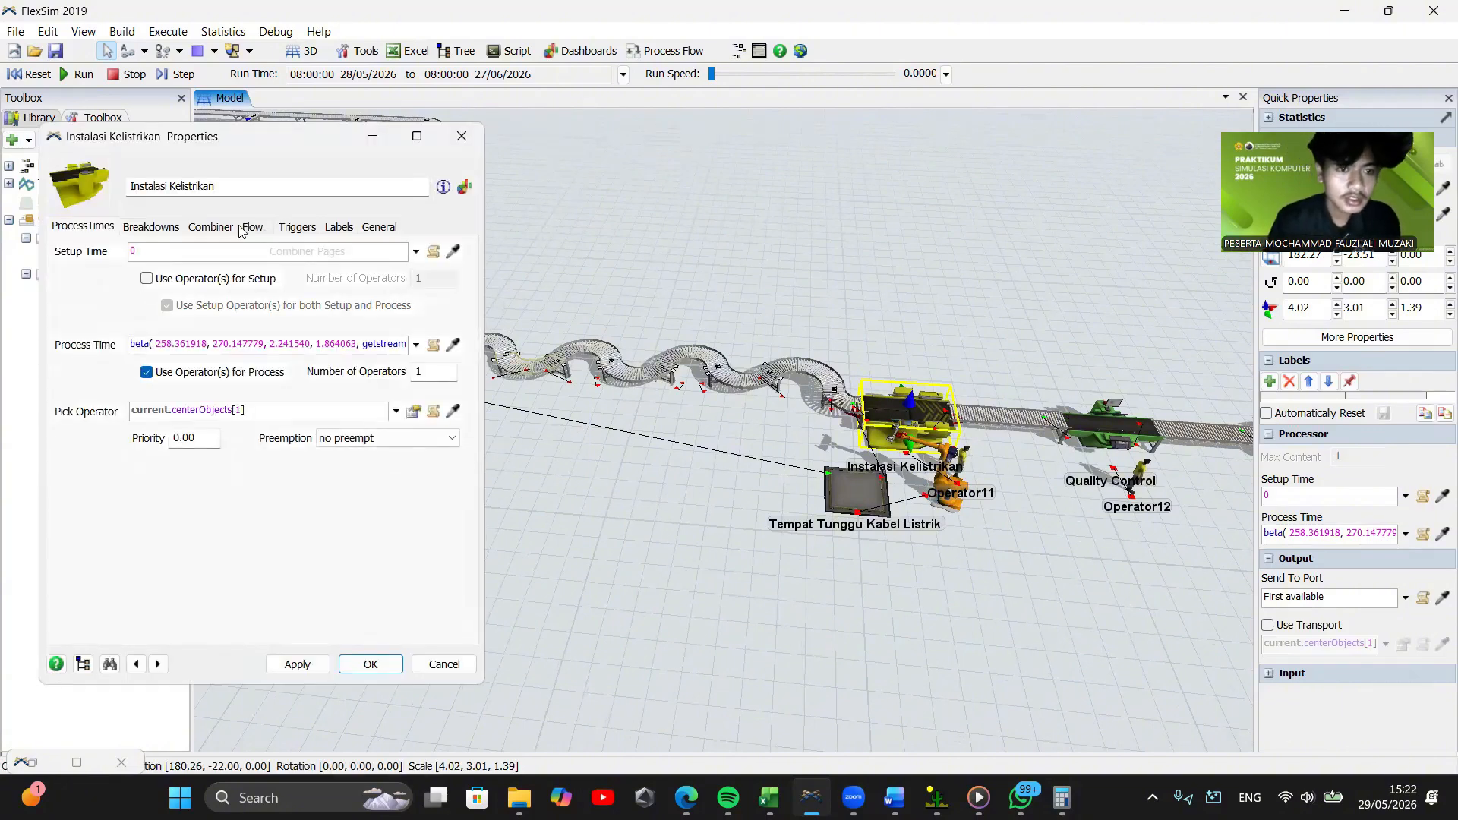
click(167, 229)
click(386, 458)
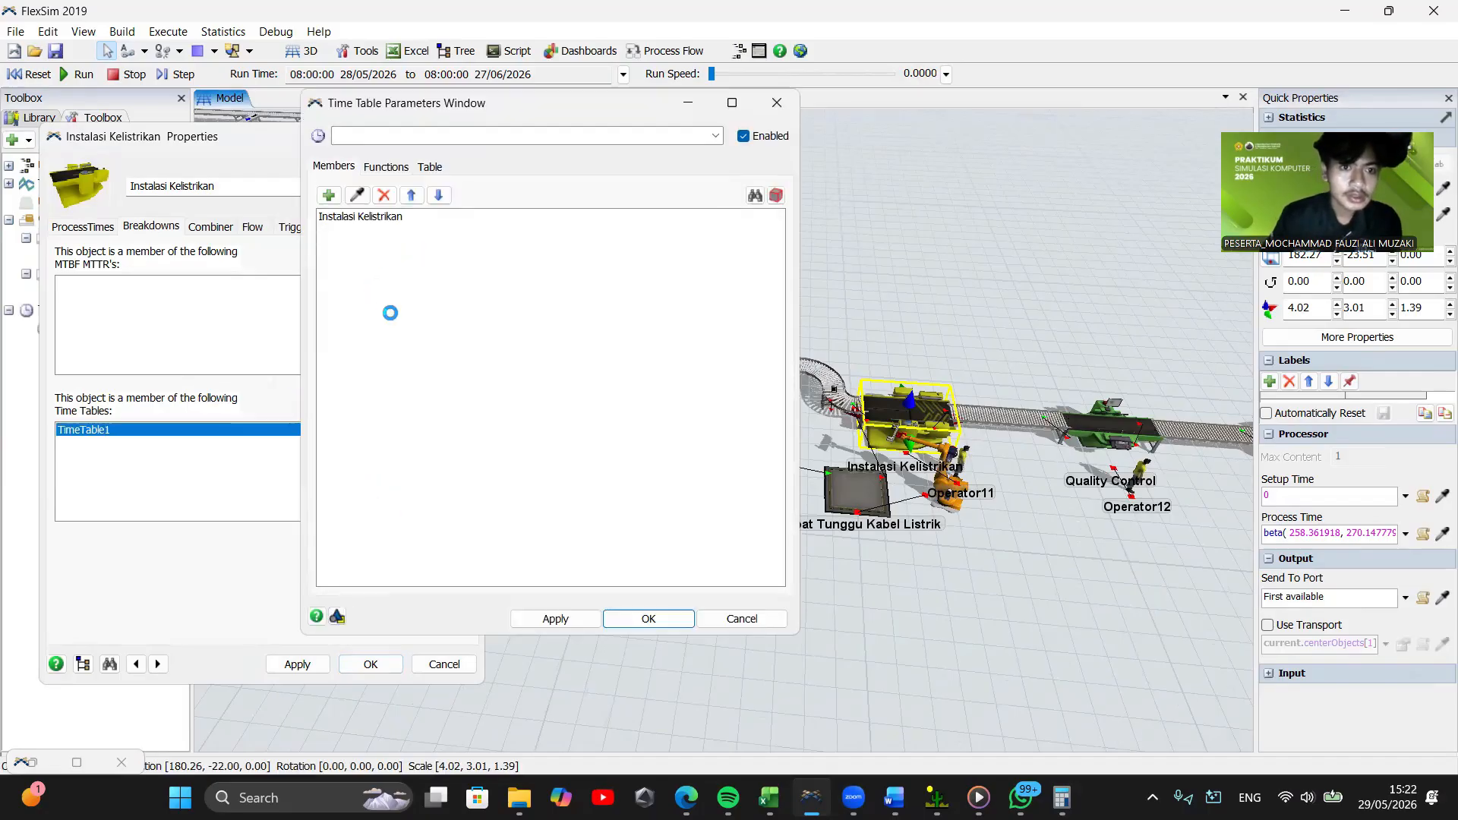
double_click(378, 136)
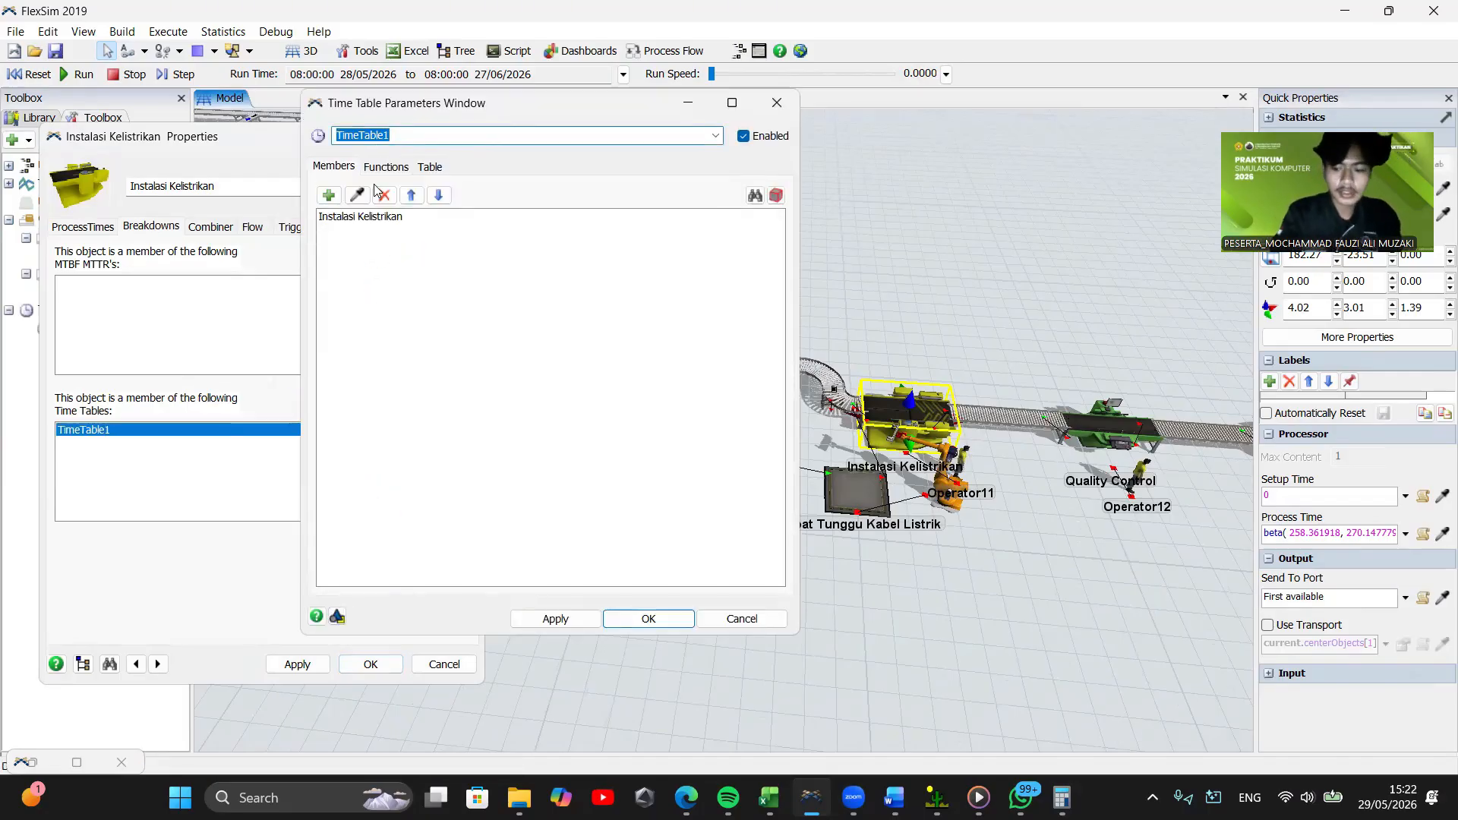
text(Jam)
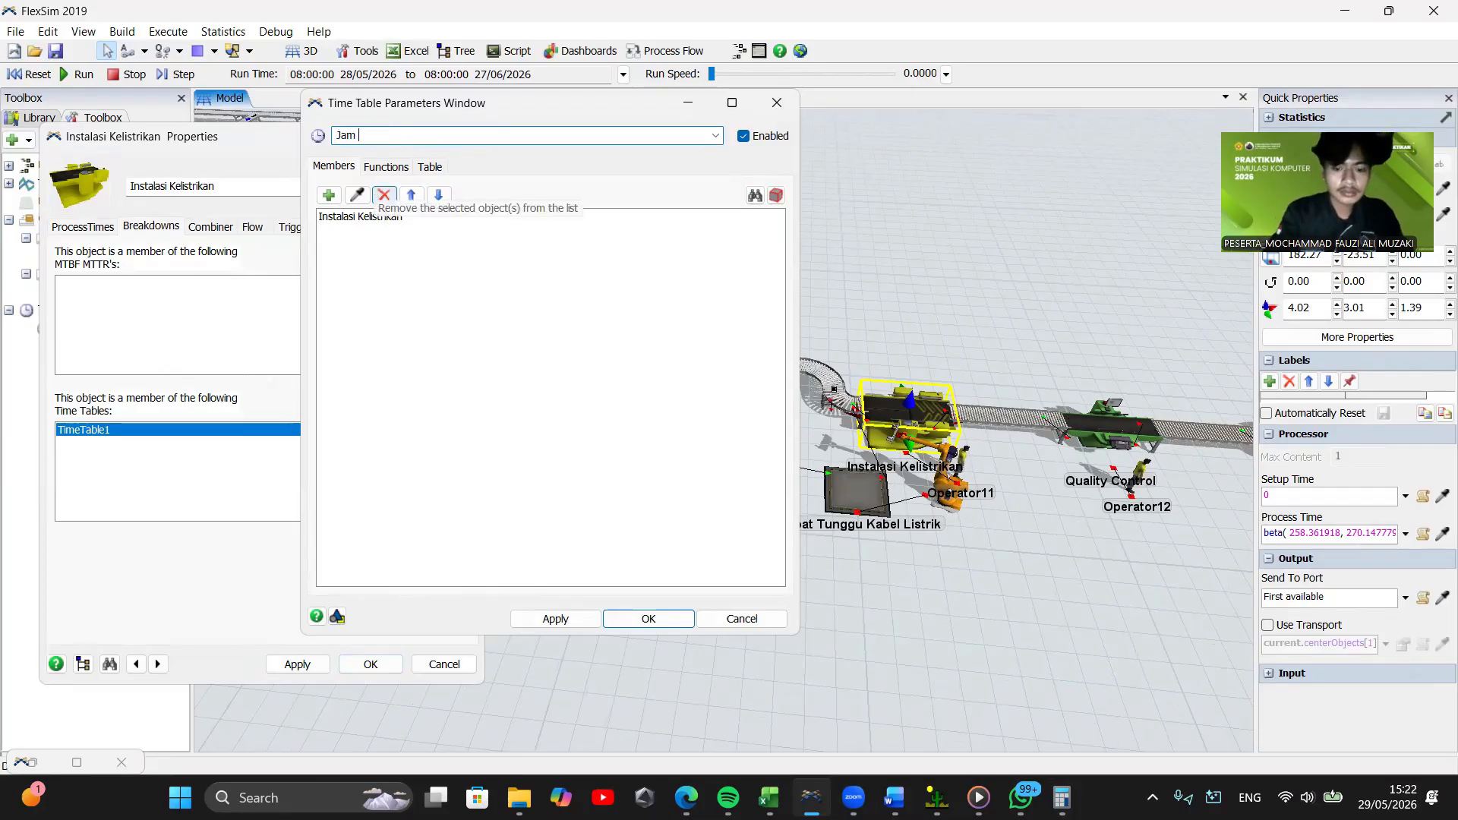
text( Istirahat)
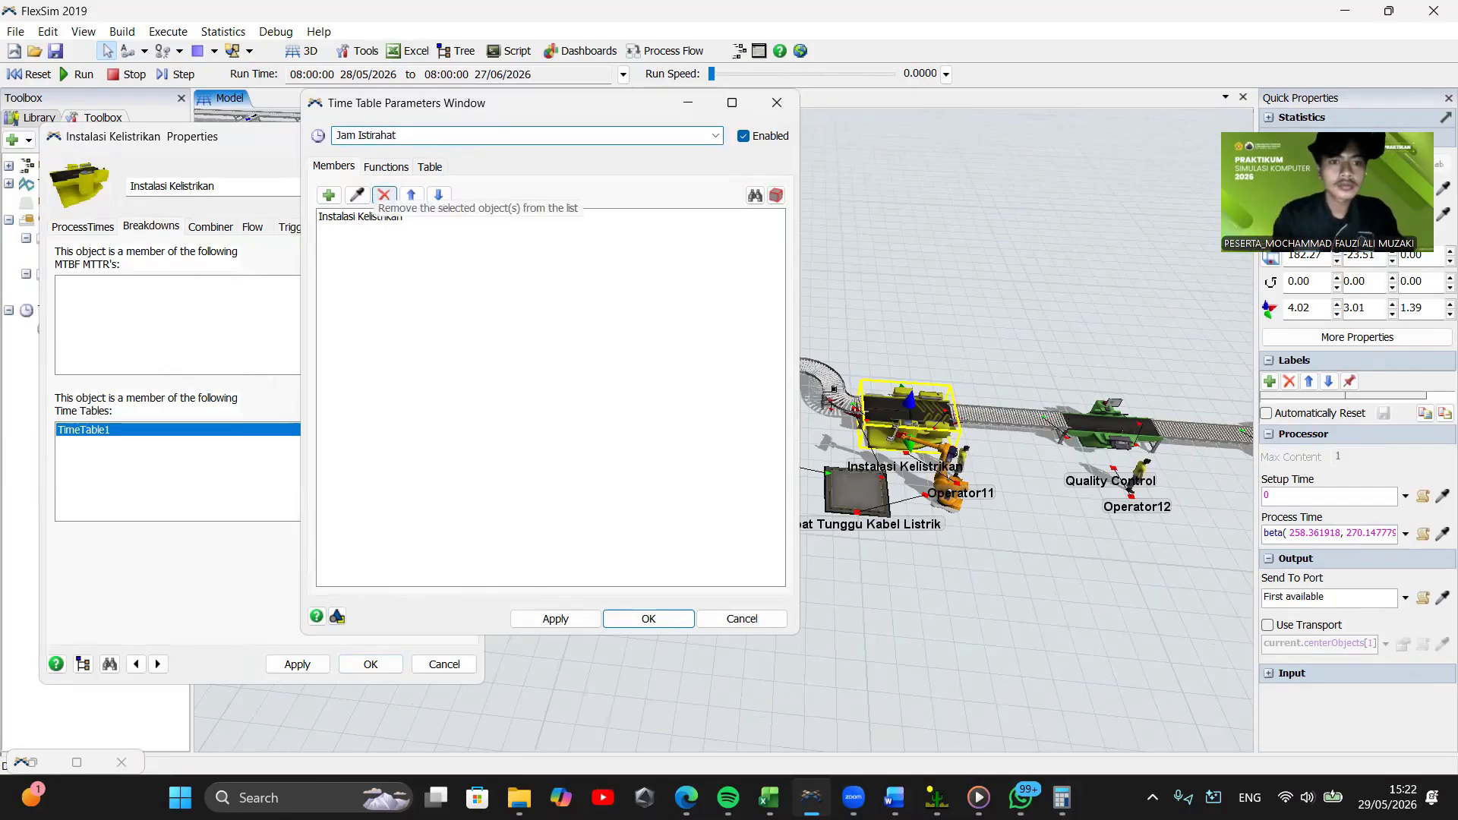
Add the model's object groups, including sources, queues, processors, conveyors, racks, combiners, robots, transporters and operators, as members of the Jam Istirahat time table
click(329, 195)
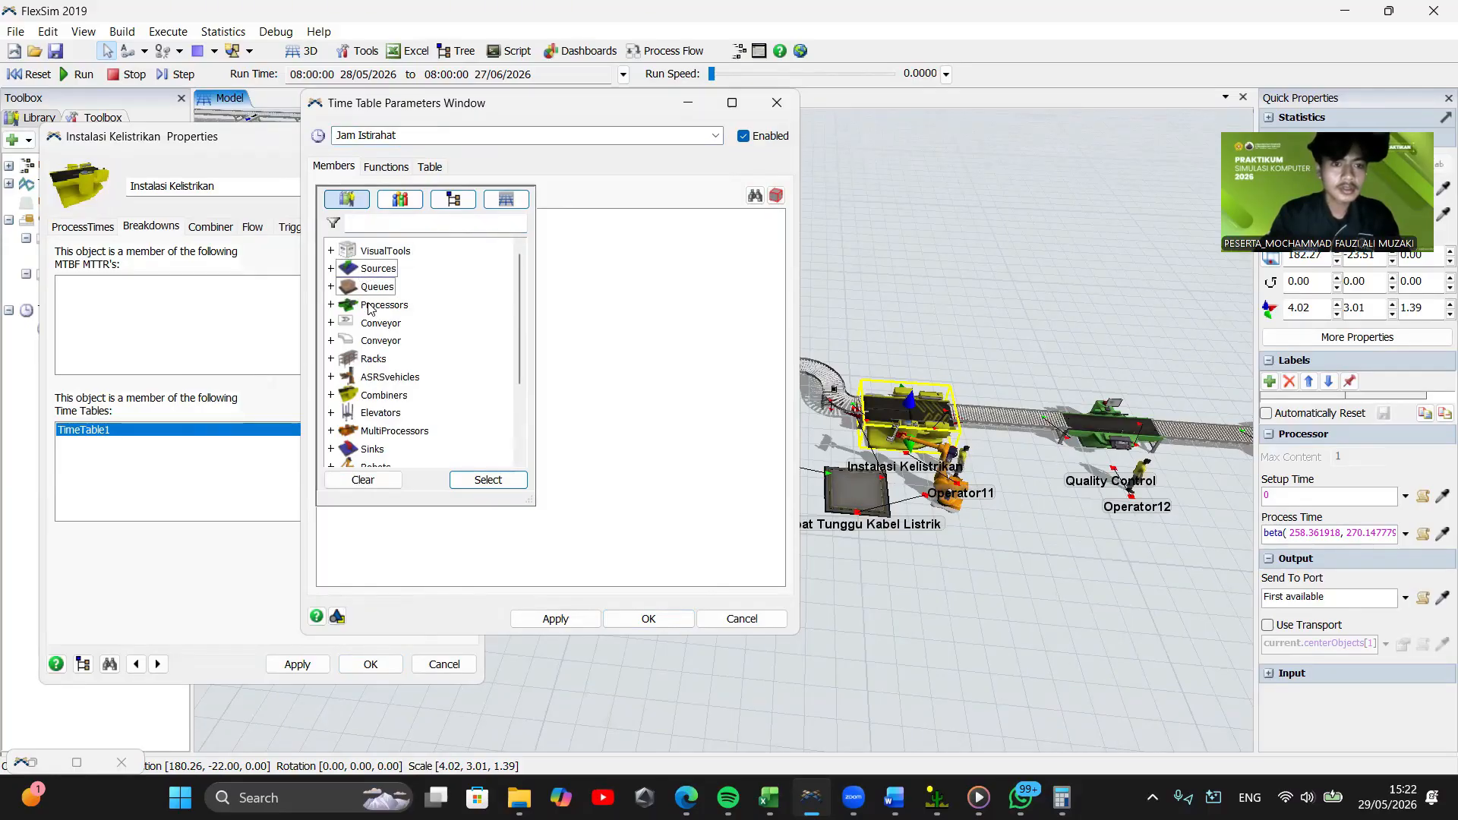
scroll(370, 308, down, 3)
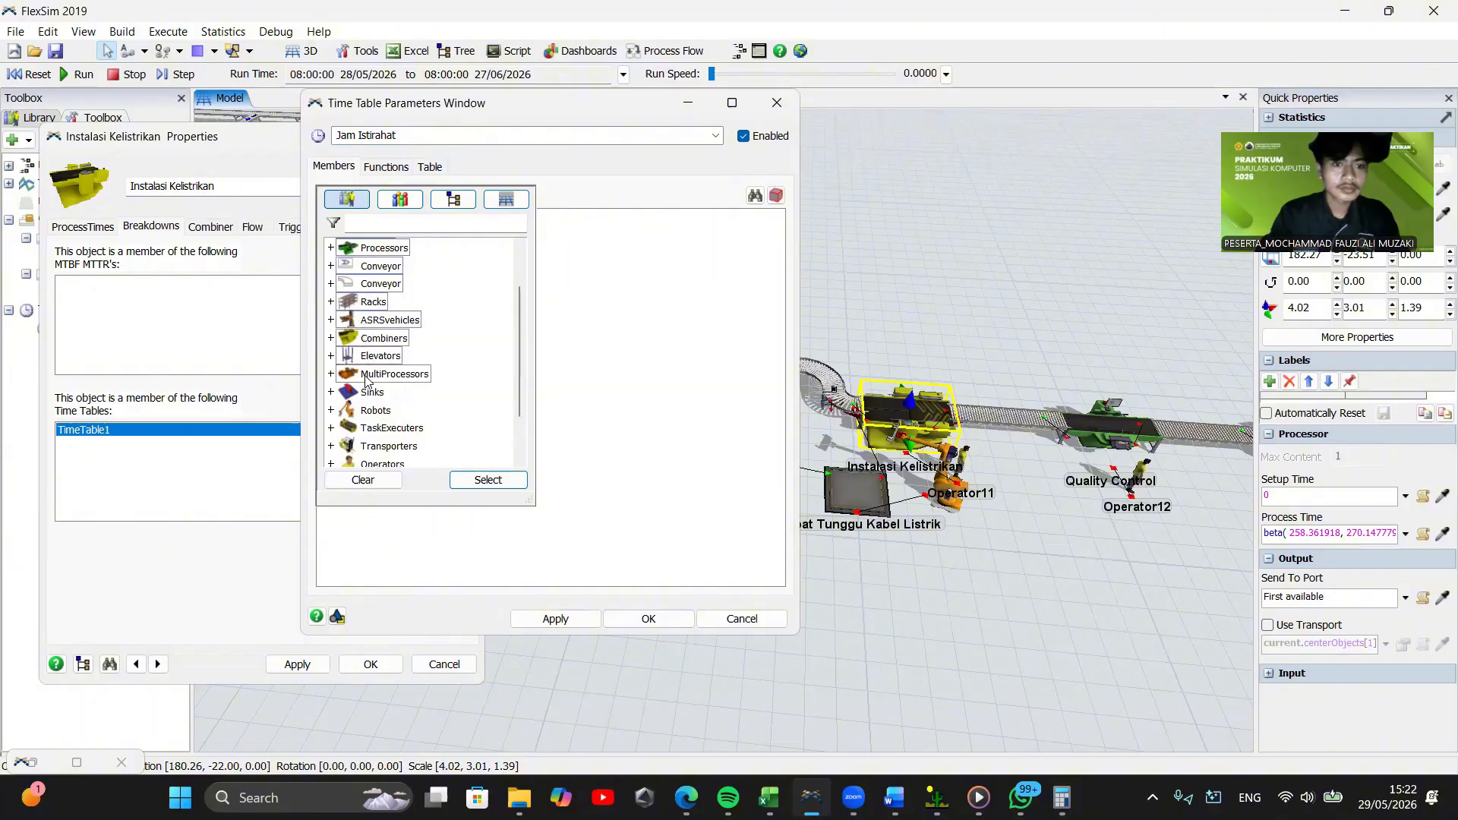
scroll(364, 438, down, 3)
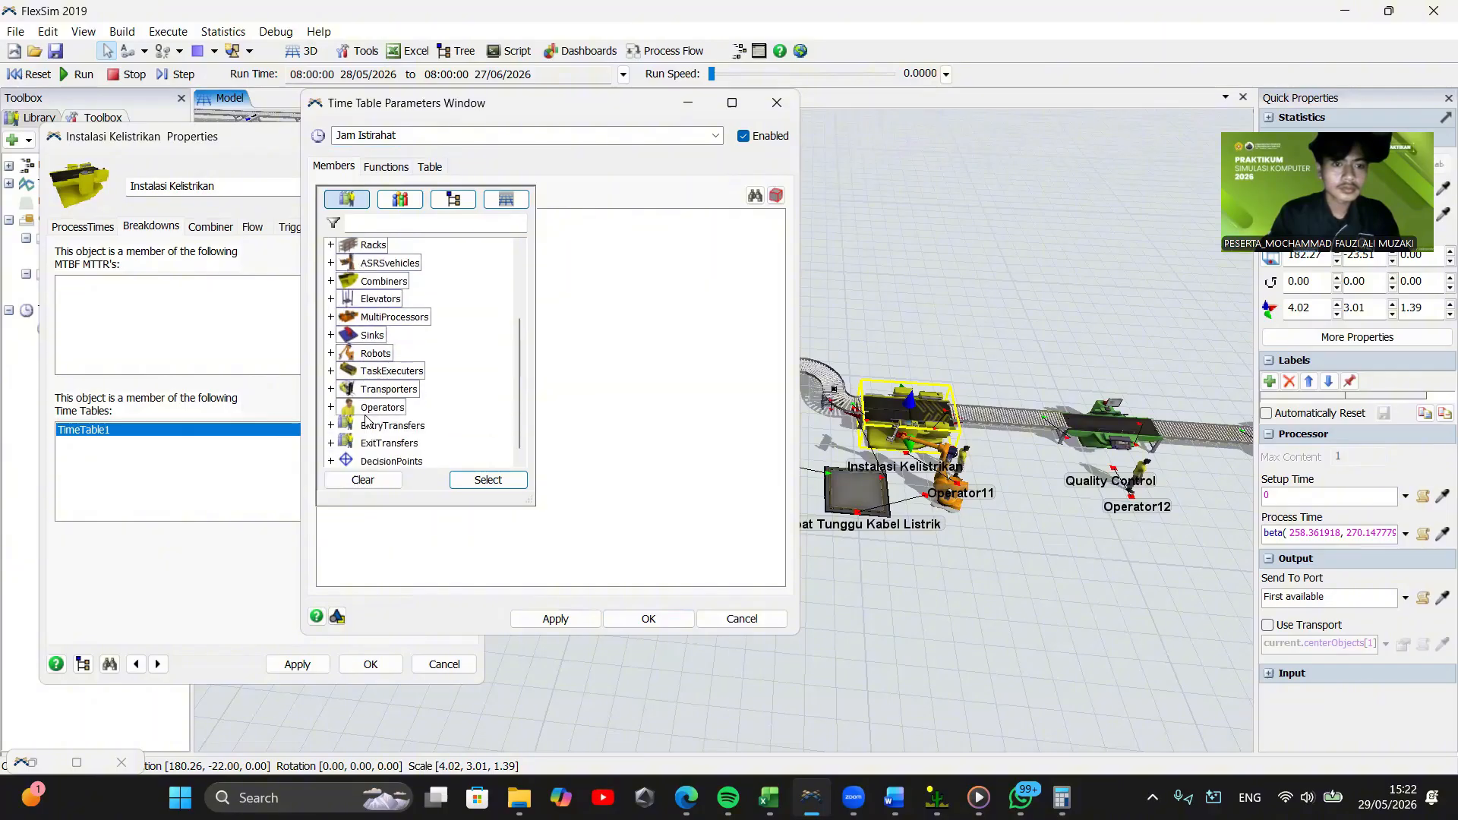
scroll(360, 353, up, 6)
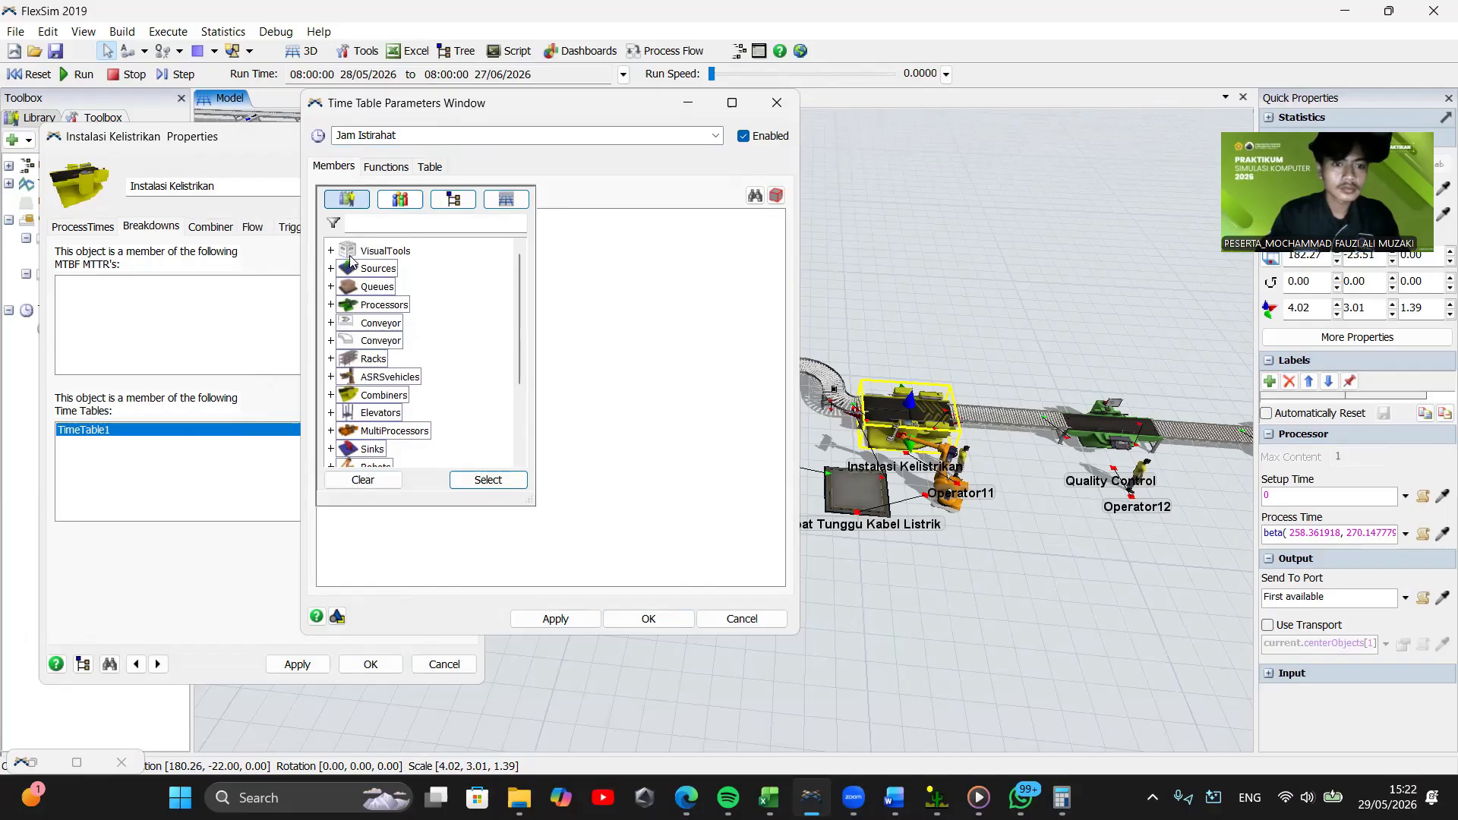
click(486, 485)
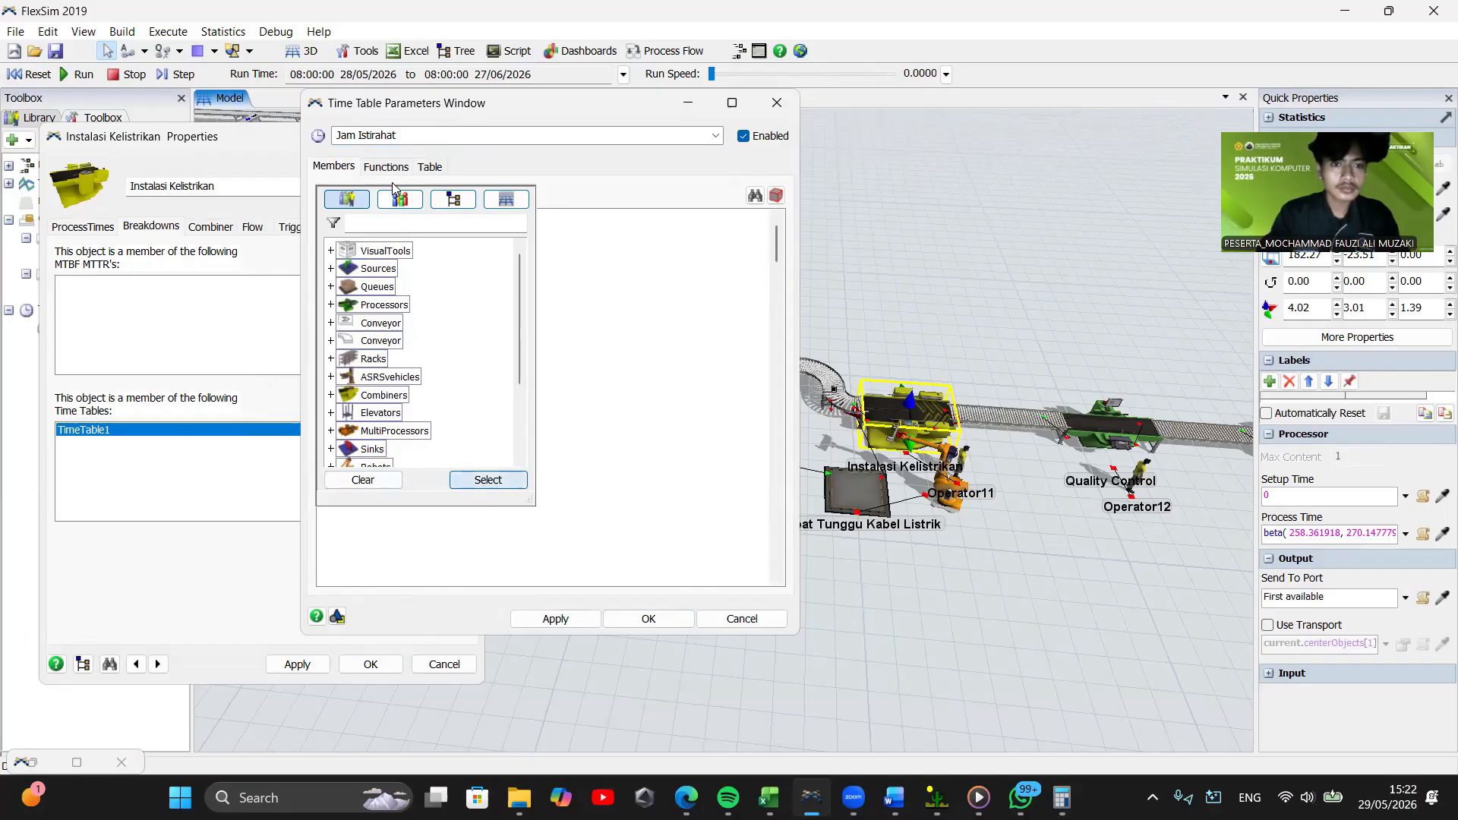
Set the mode of the Jam Istirahat time table to Weekly Repeat
click(430, 166)
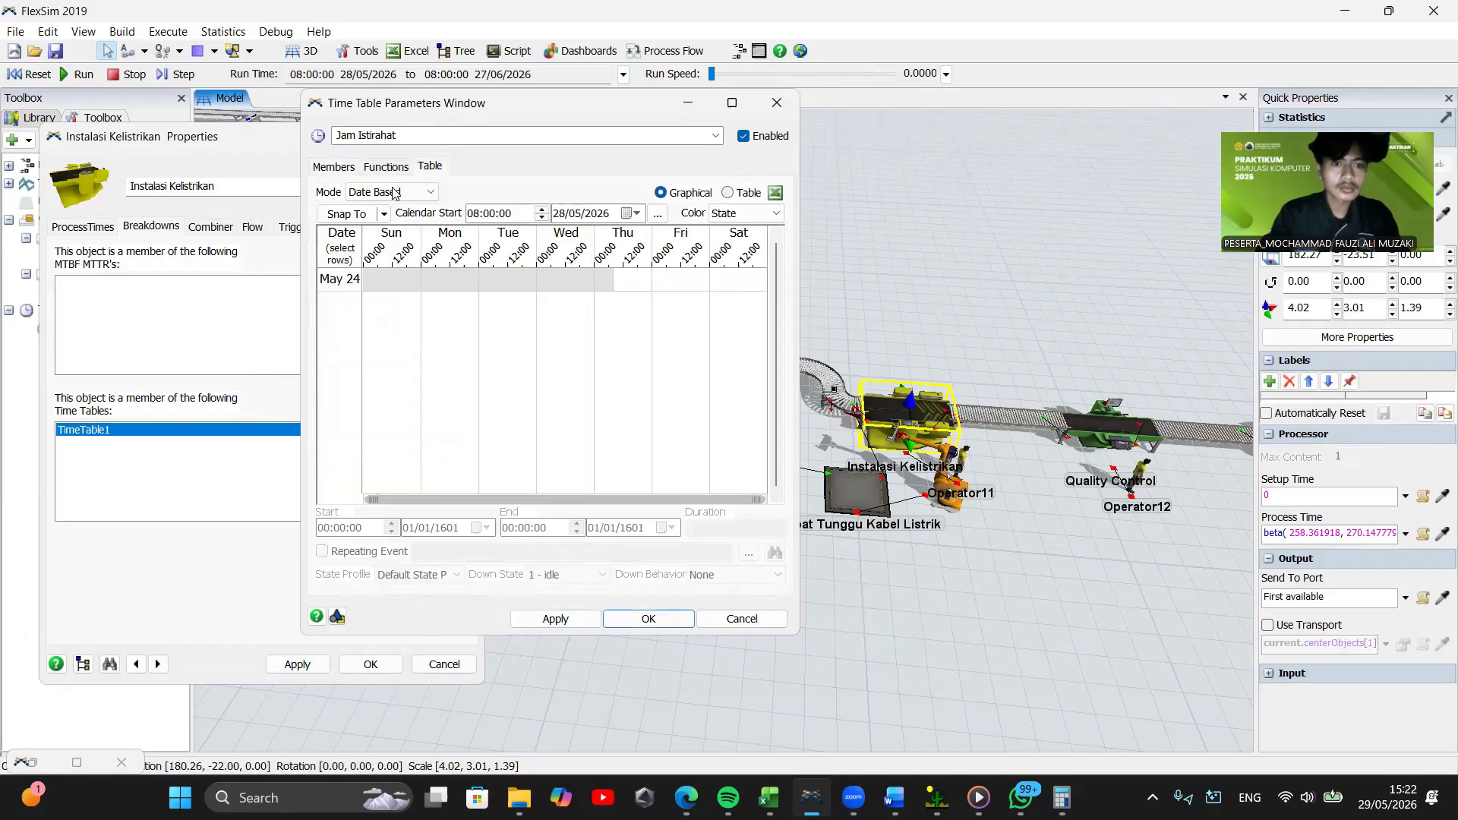
click(395, 192)
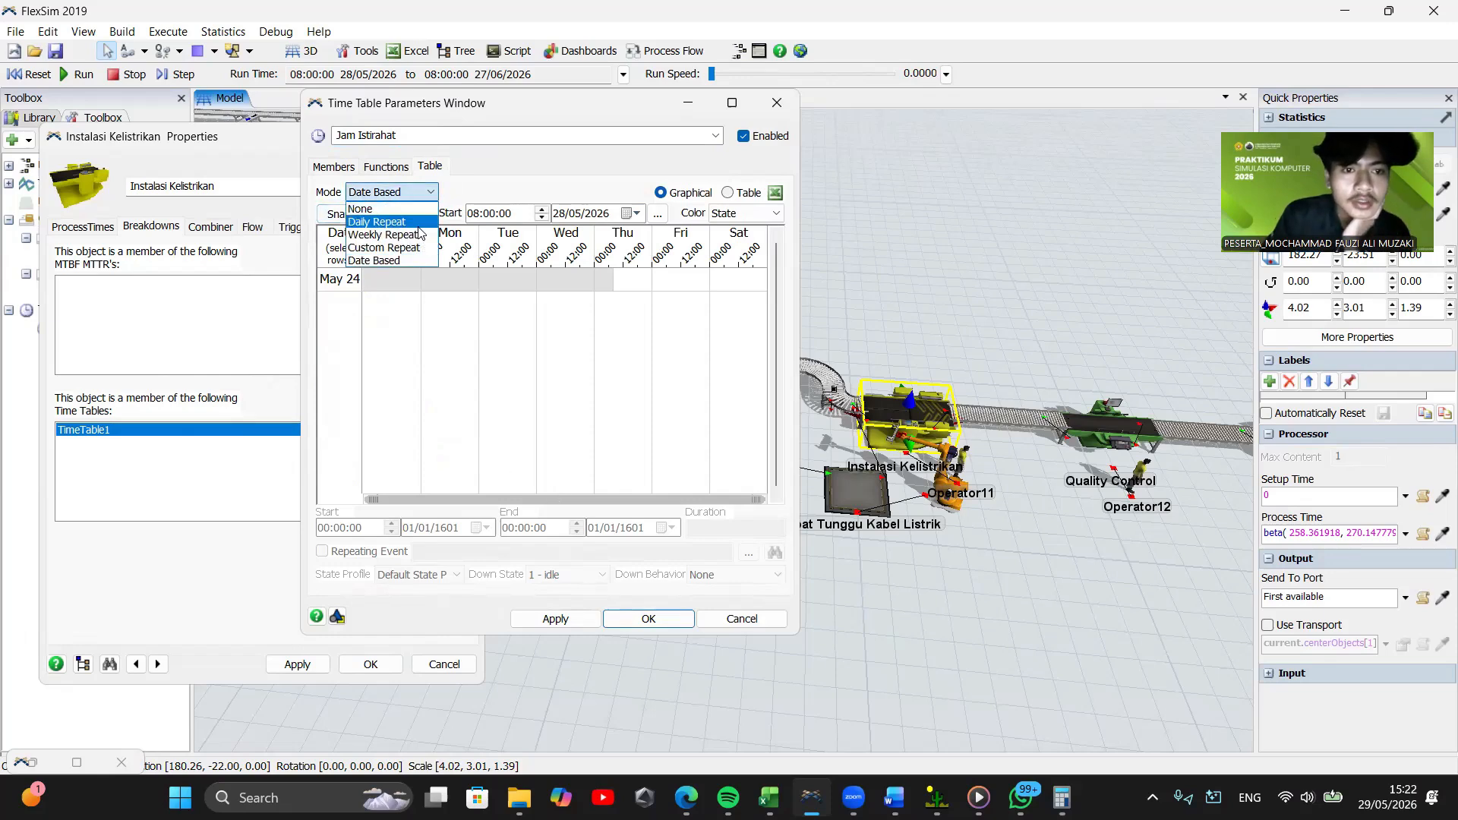
click(422, 231)
click(410, 192)
click(395, 221)
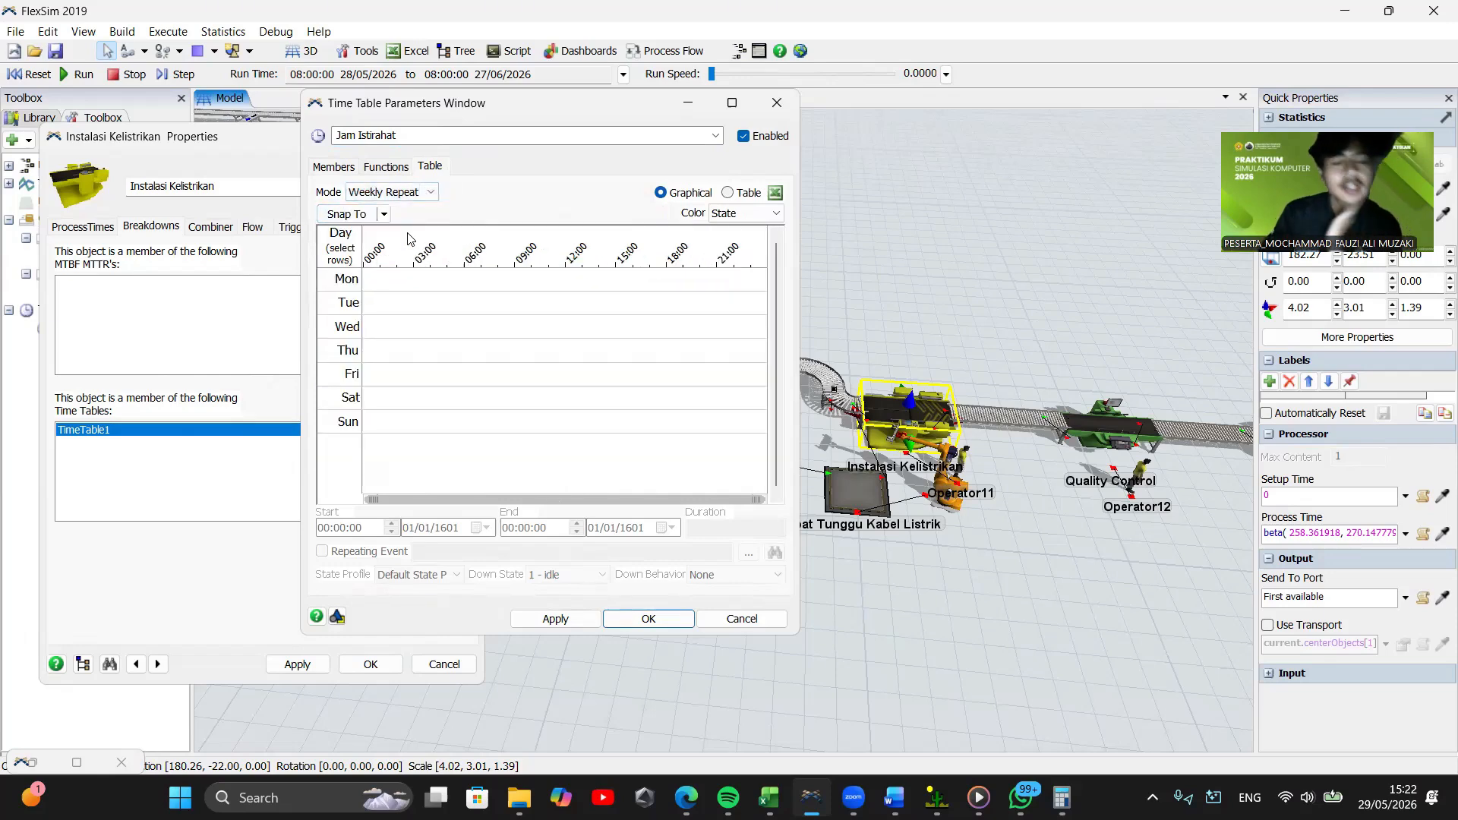
click(424, 194)
click(398, 248)
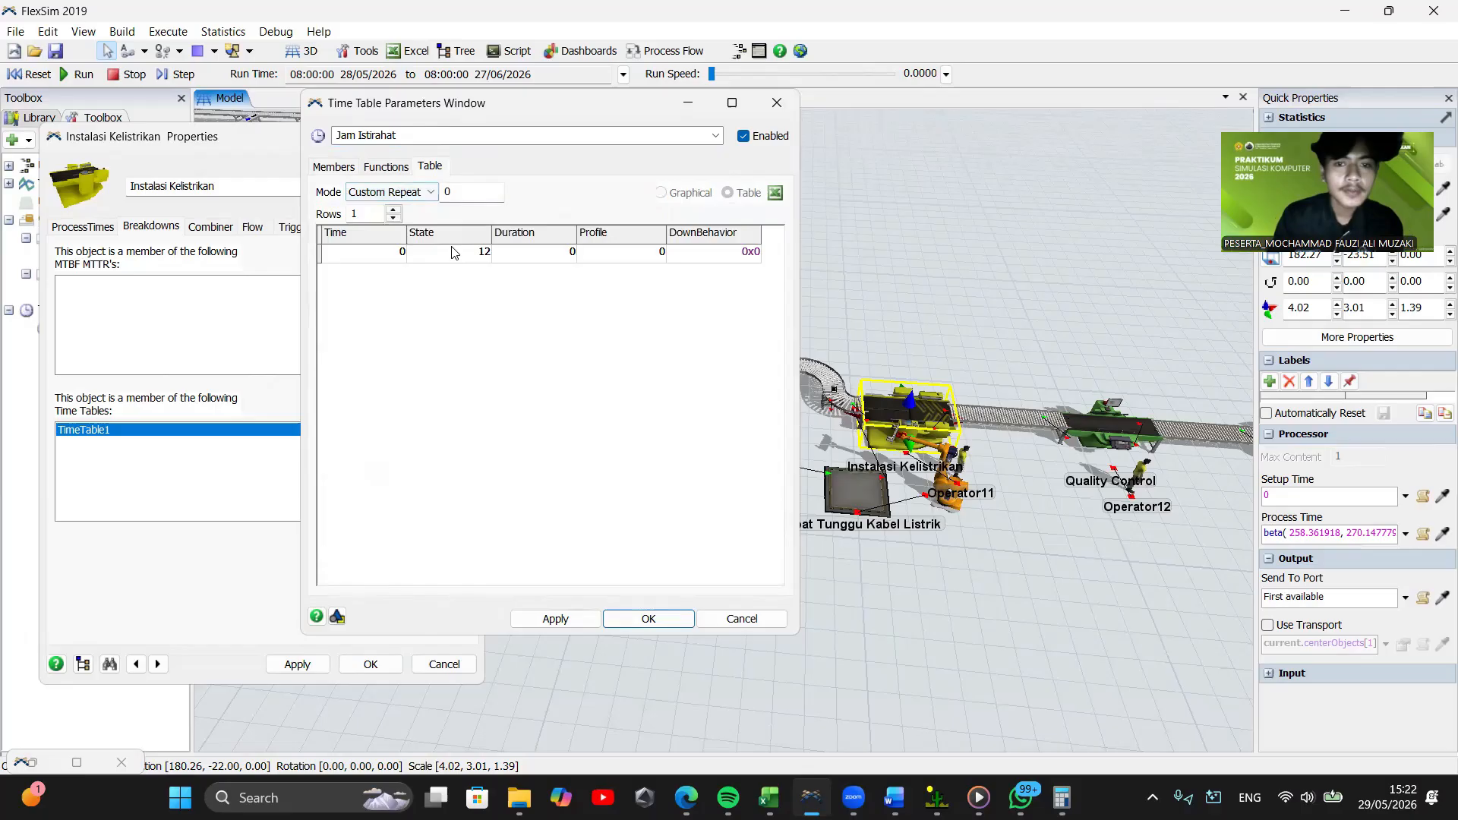
click(424, 195)
click(395, 231)
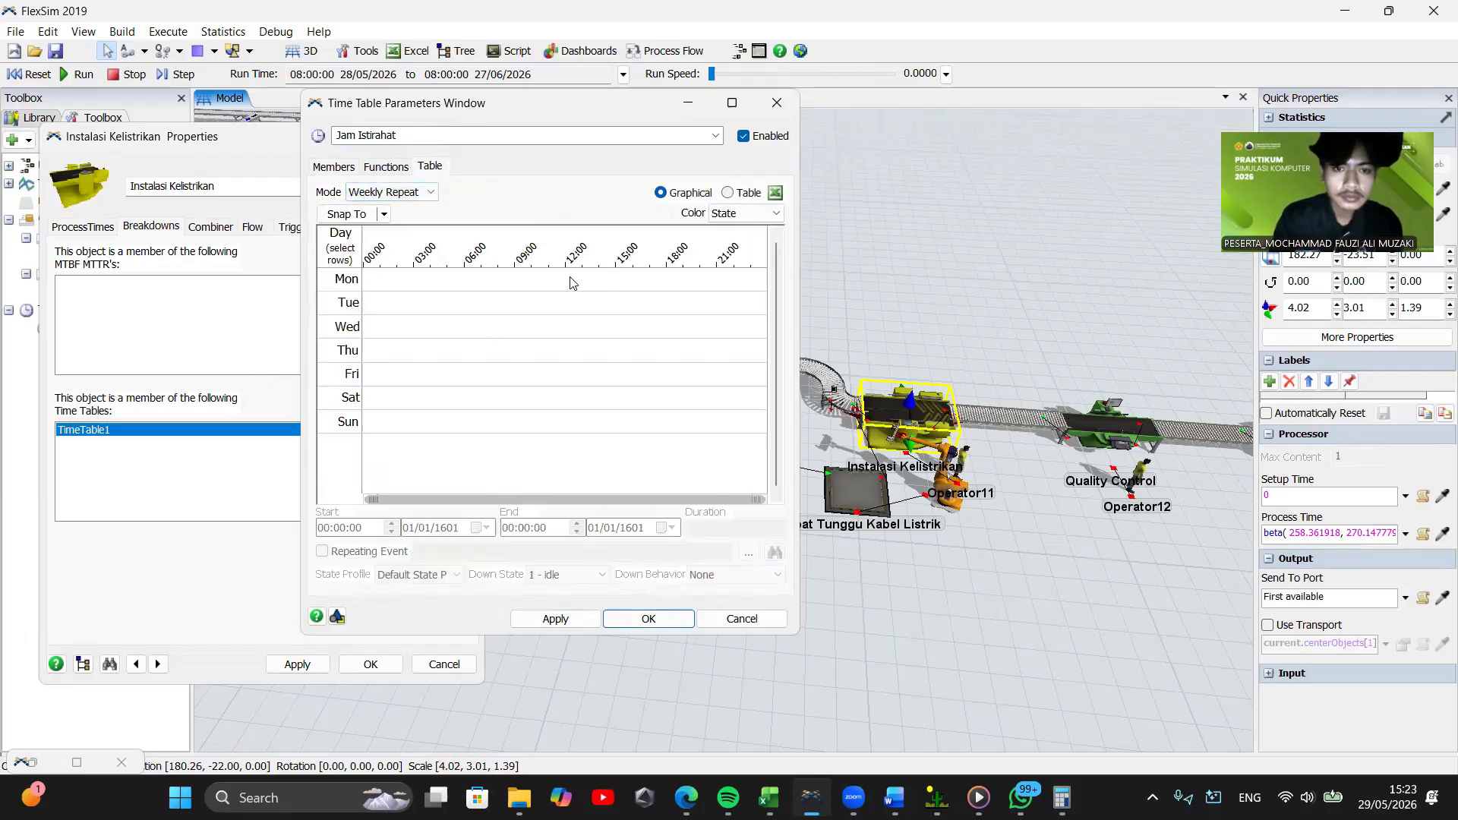
Draw a break block of about one hour near 12:00 on Monday and try to set its start to 12:00:00
drag(596, 281, 566, 279)
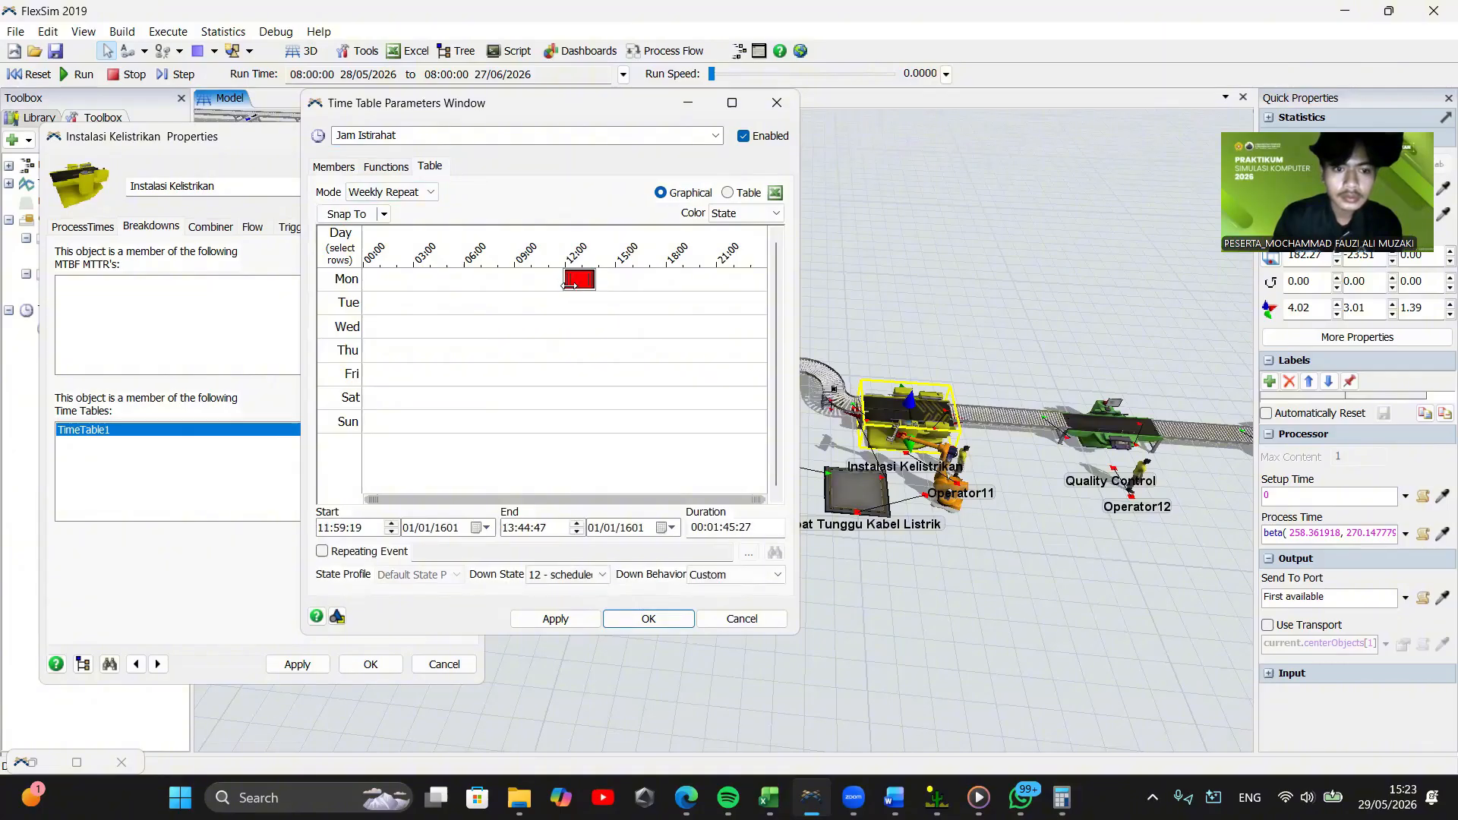
drag(595, 280, 582, 279)
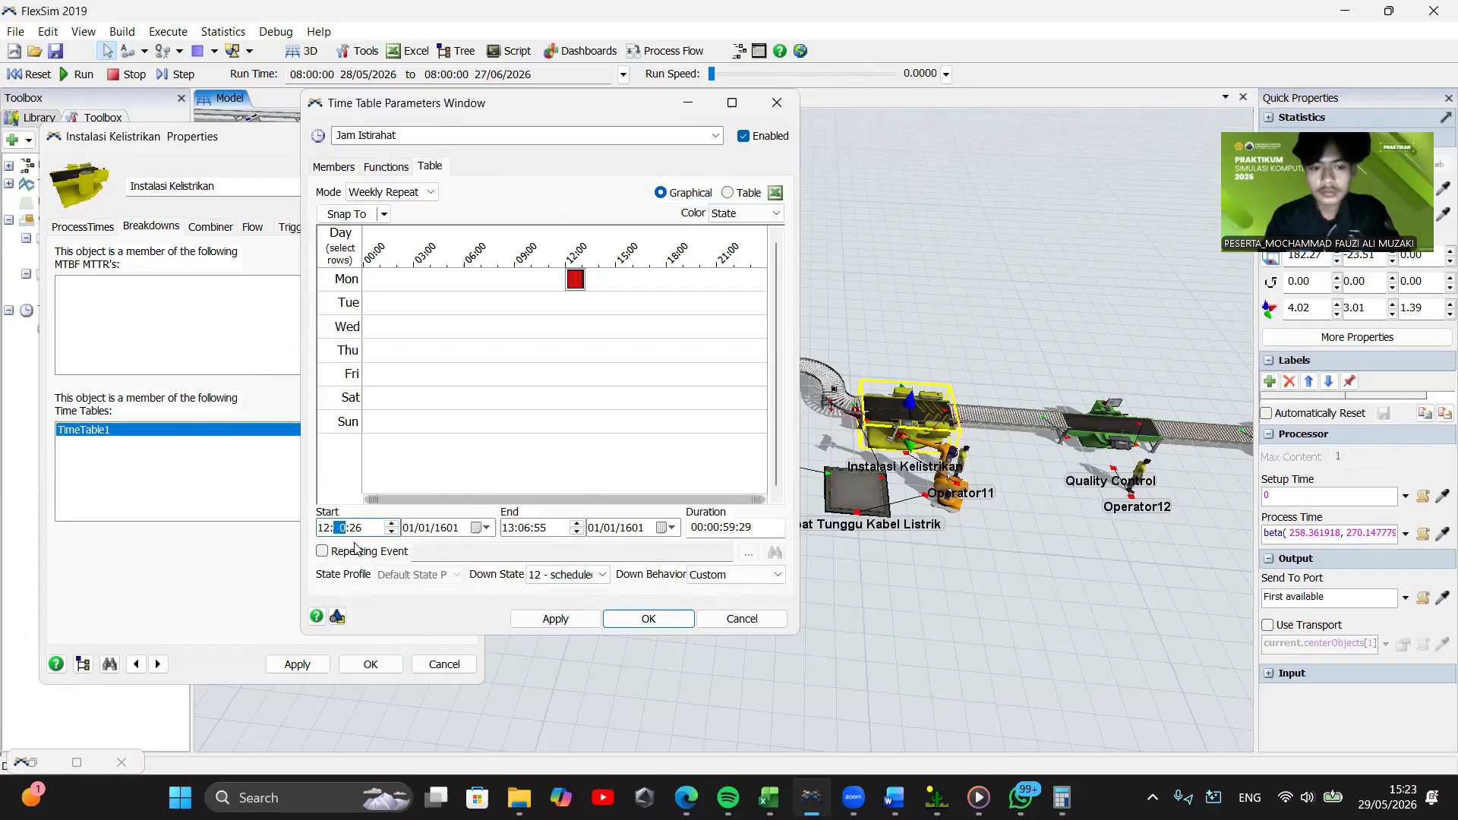
text(0)
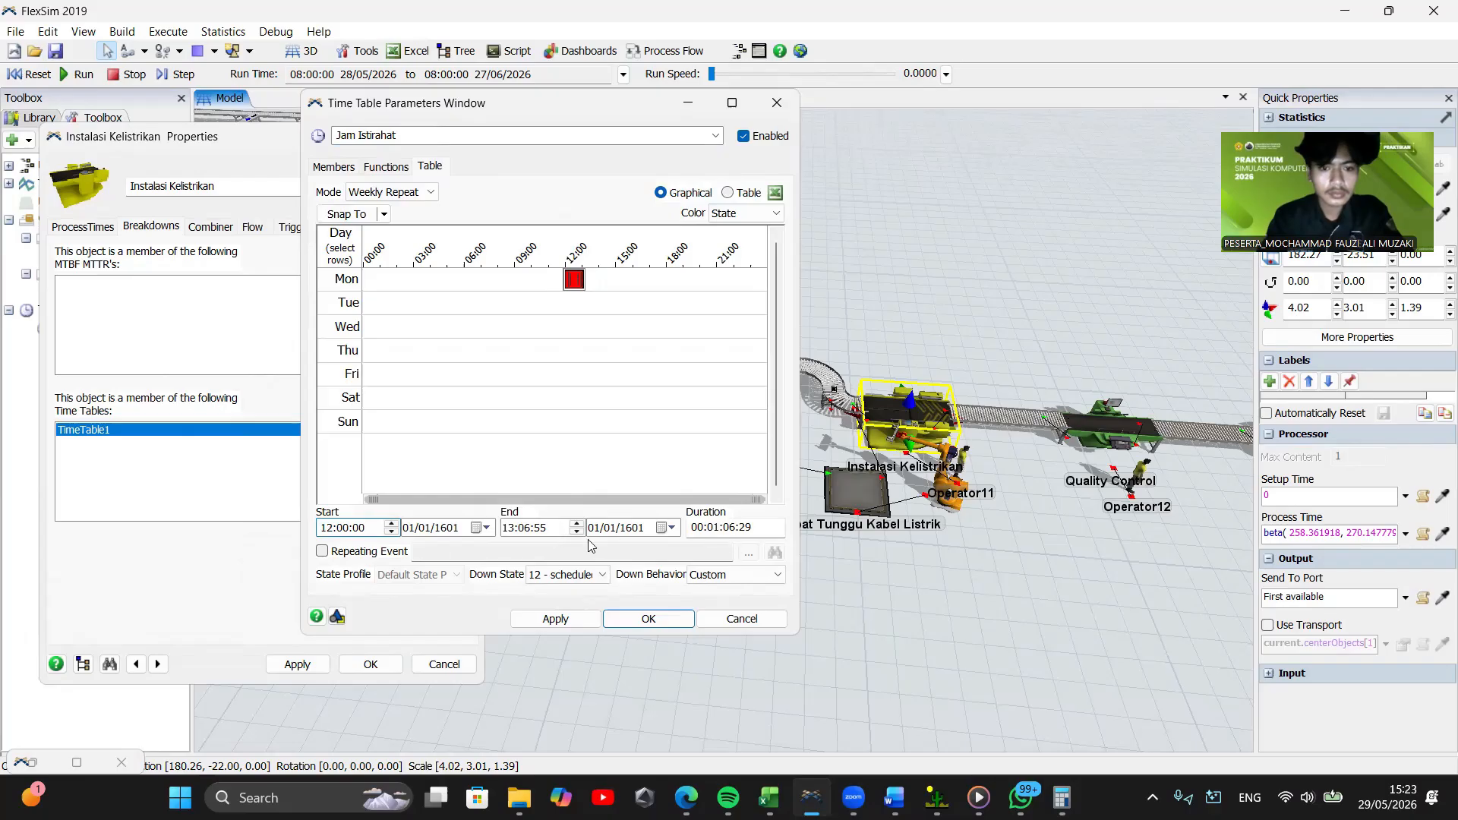
click(525, 530)
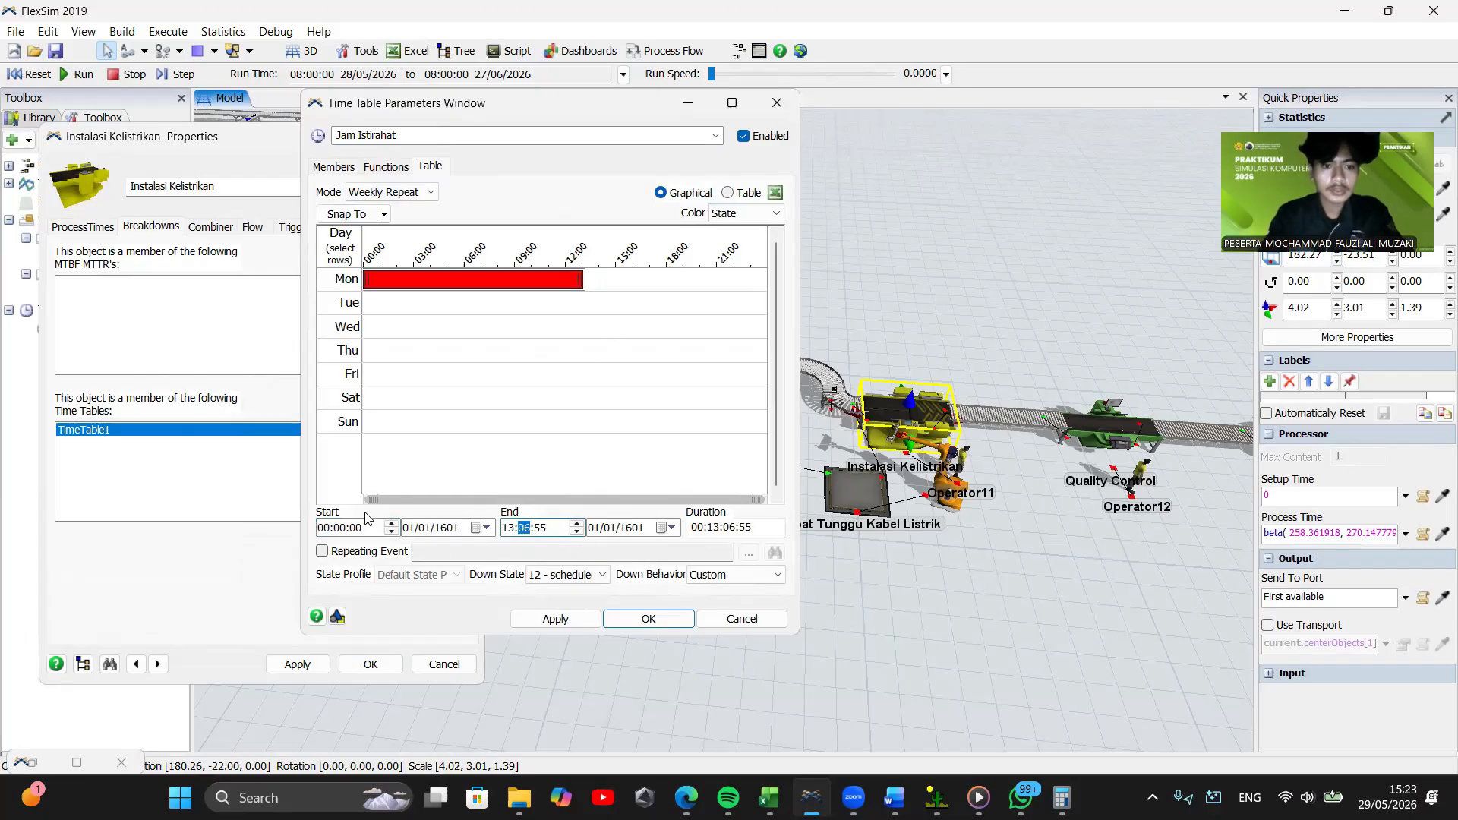
click(323, 530)
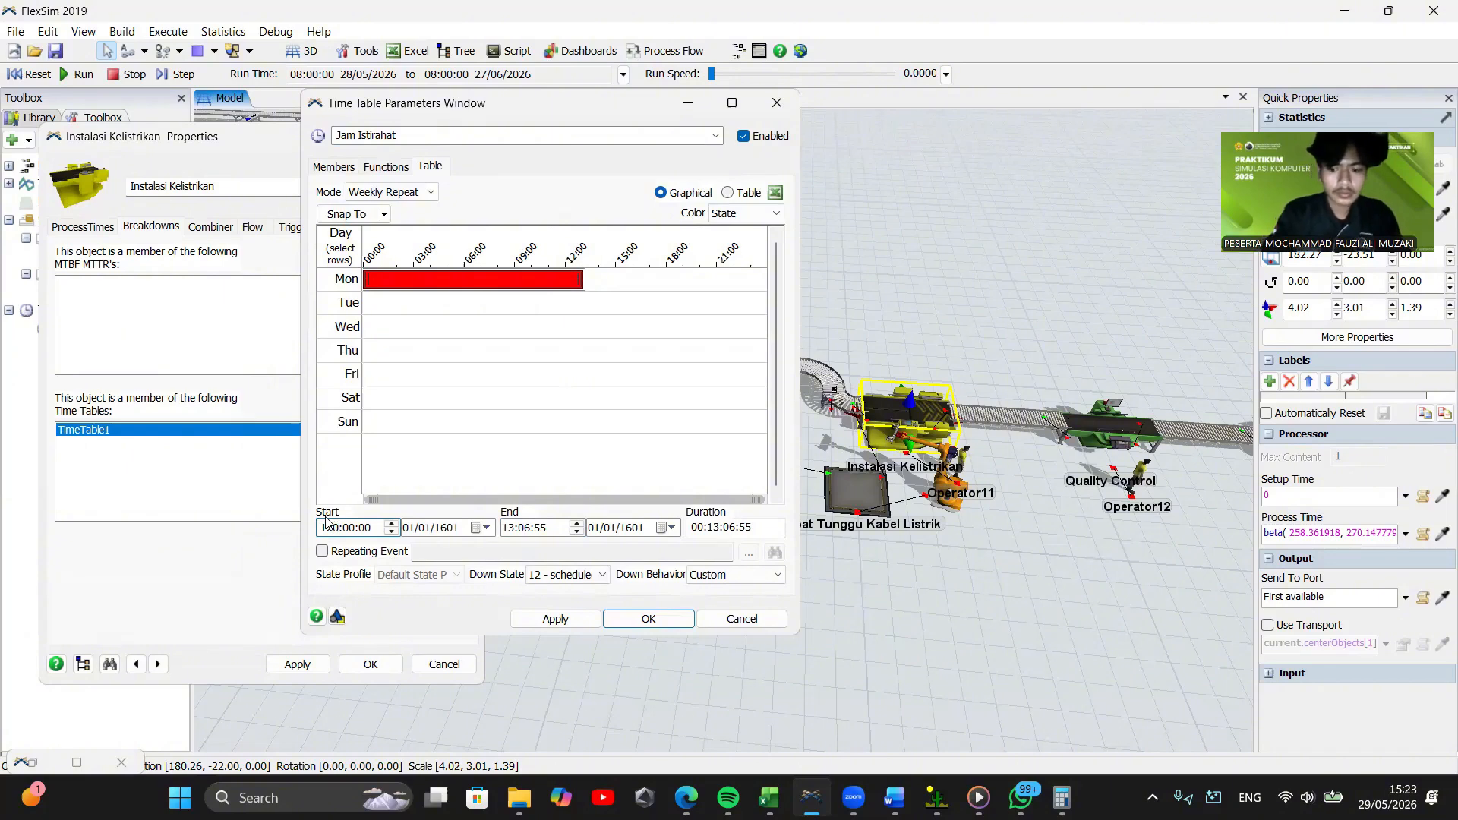
click(539, 527)
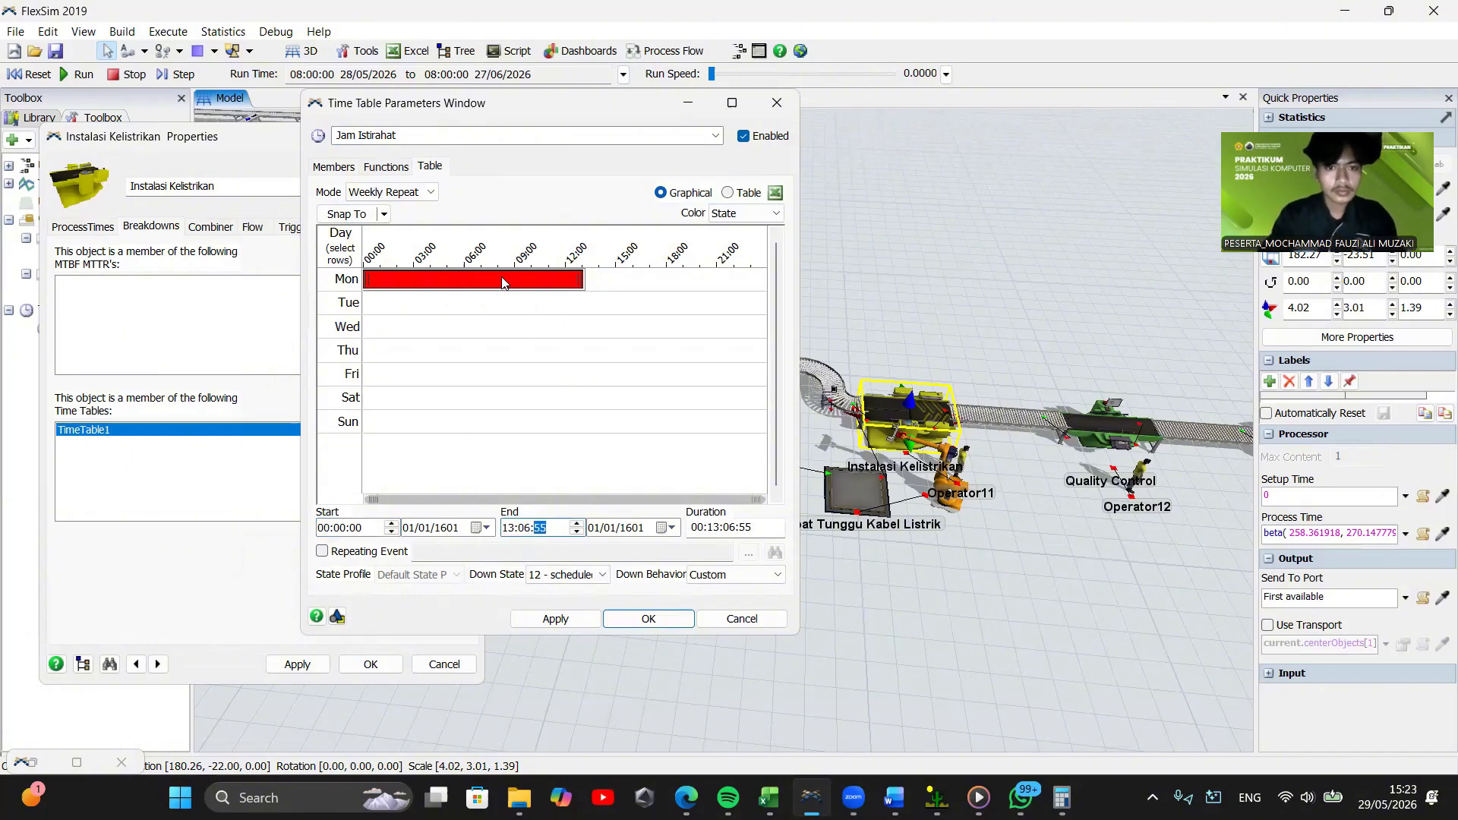
Delete all the drawn break blocks from the weekly time table
click(731, 272)
drag(601, 296, 719, 287)
click(563, 289)
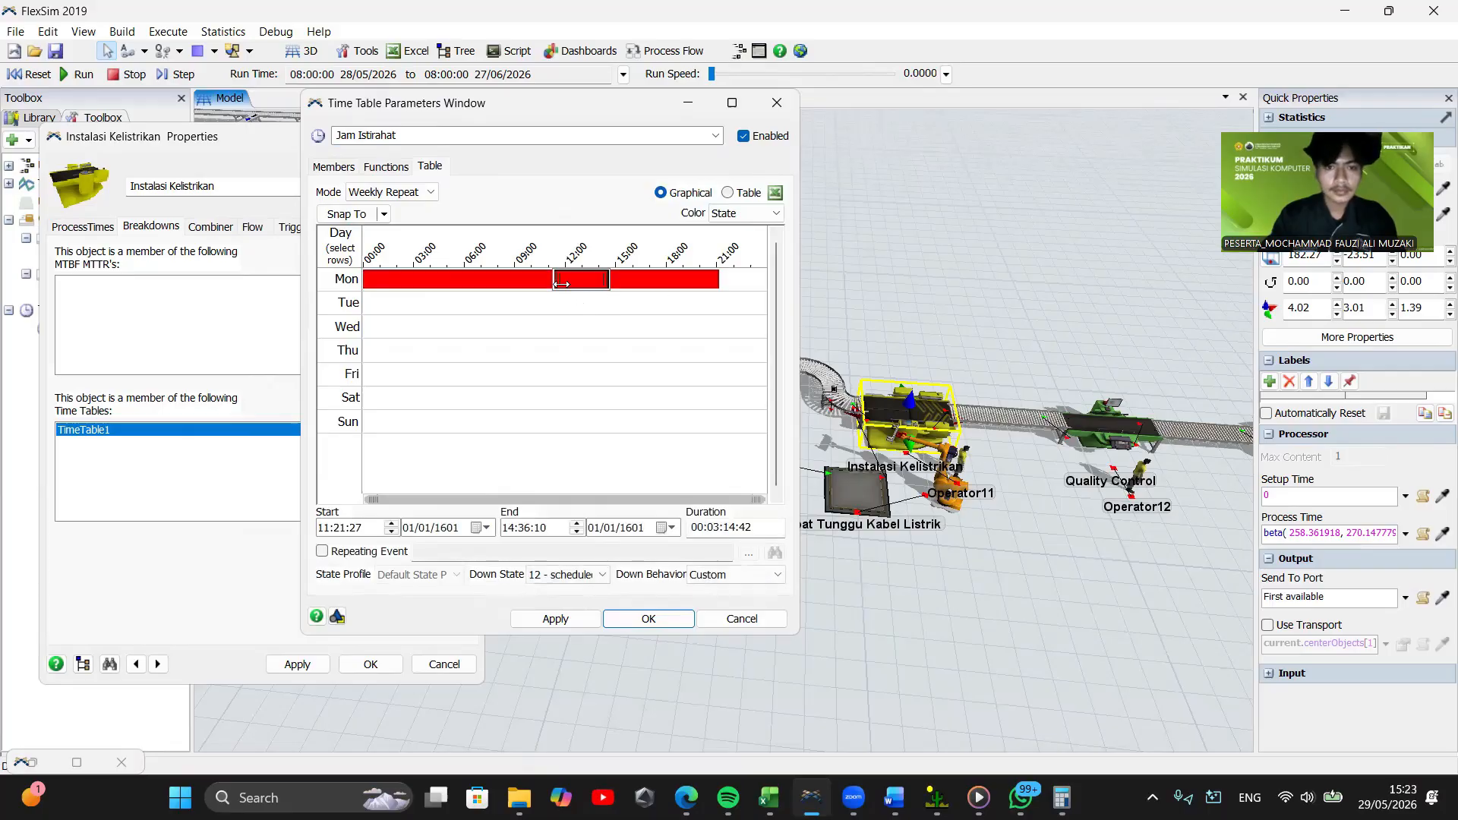
key(Delete)
click(580, 283)
key(Delete)
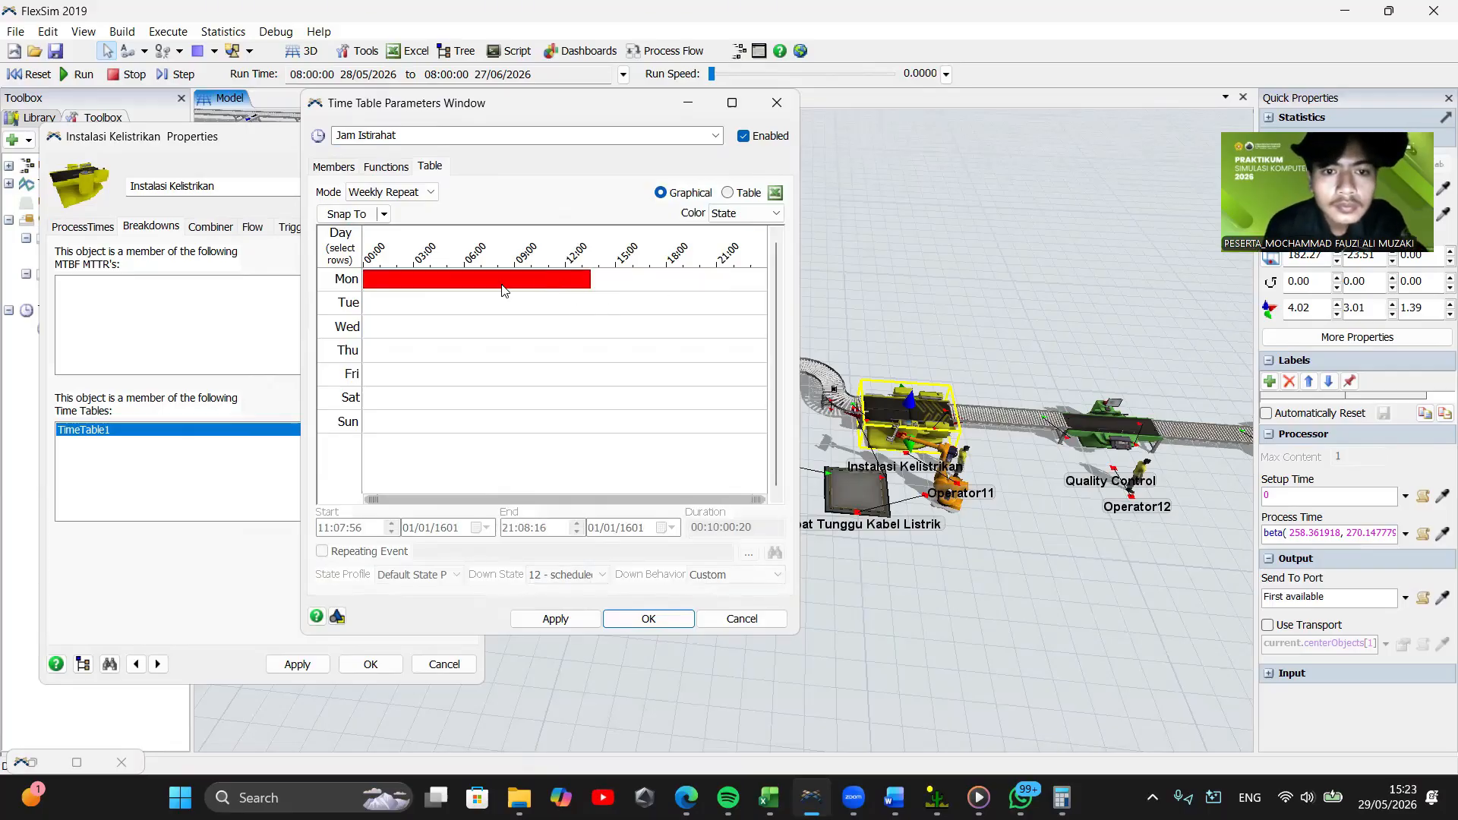
click(509, 285)
key(Delete)
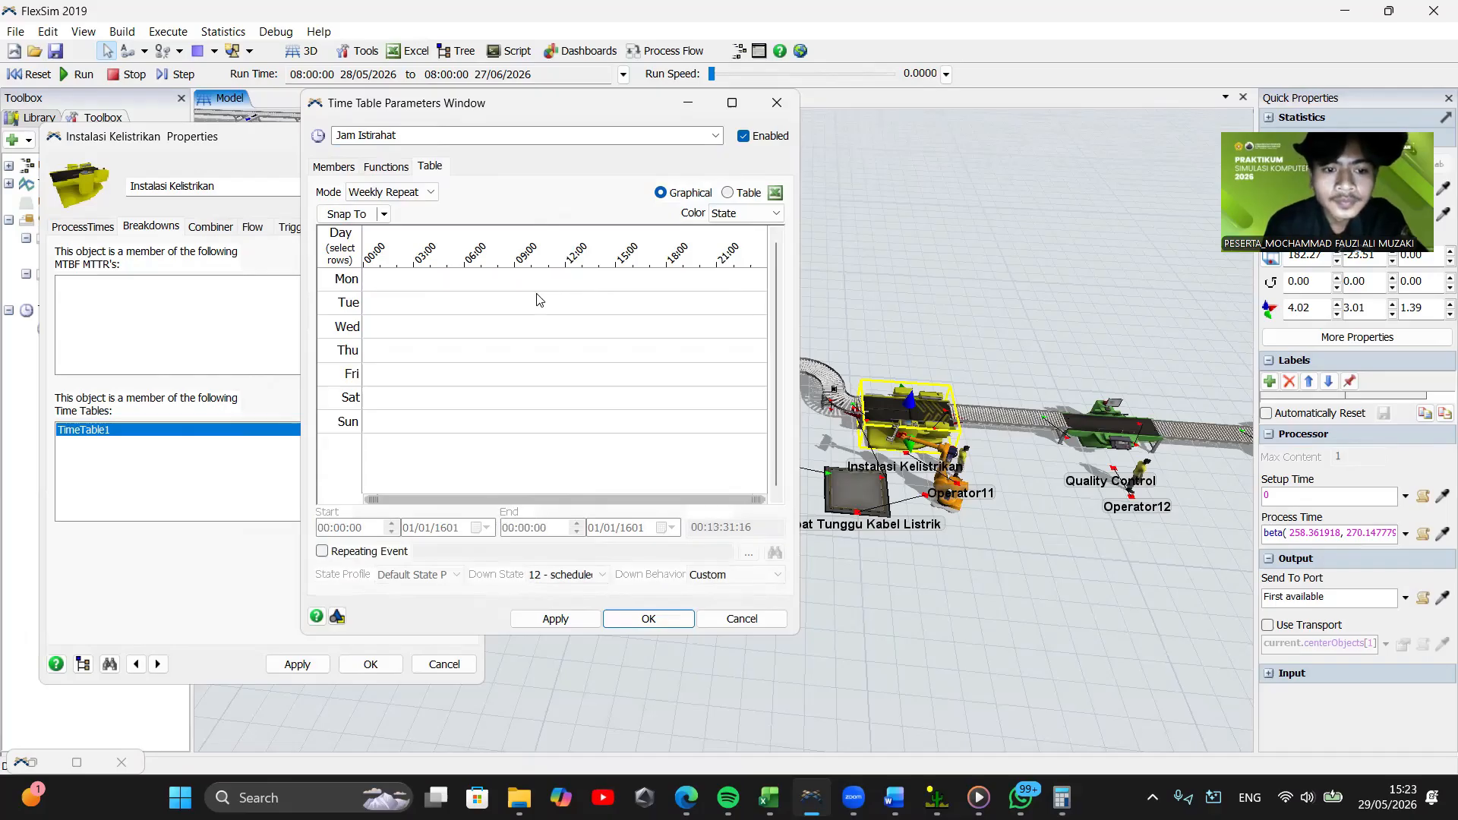
mouse_move(571, 273)
mouse_down()
mouse_move(924, 294)
mouse_move(788, 313)
mouse_up()
key(Delete)
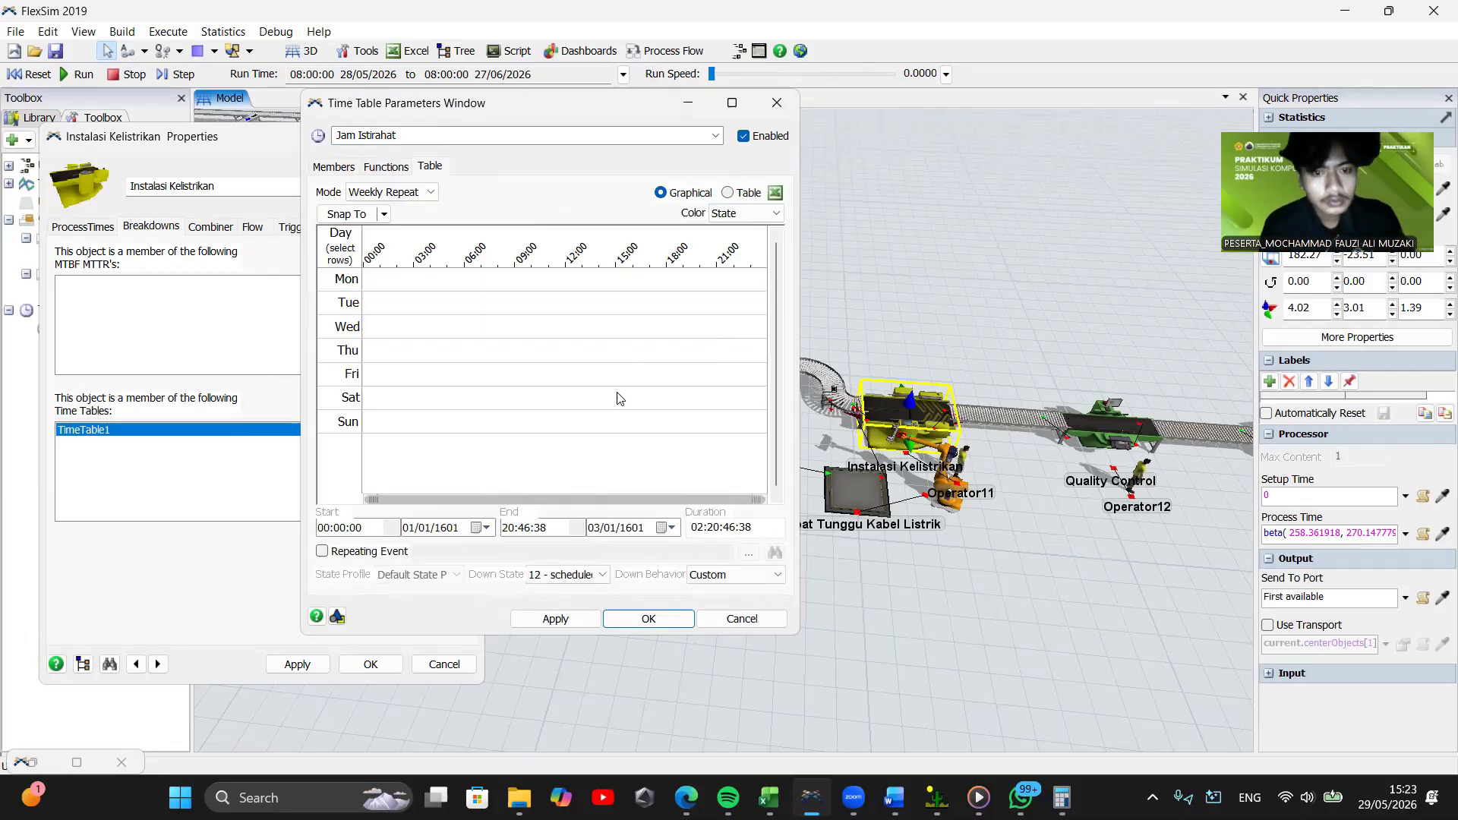
Draw a Monday break block and adjust it to run from about 12:02 to 14:03
mouse_move(577, 283)
mouse_down()
mouse_move(627, 295)
mouse_move(590, 281)
mouse_up()
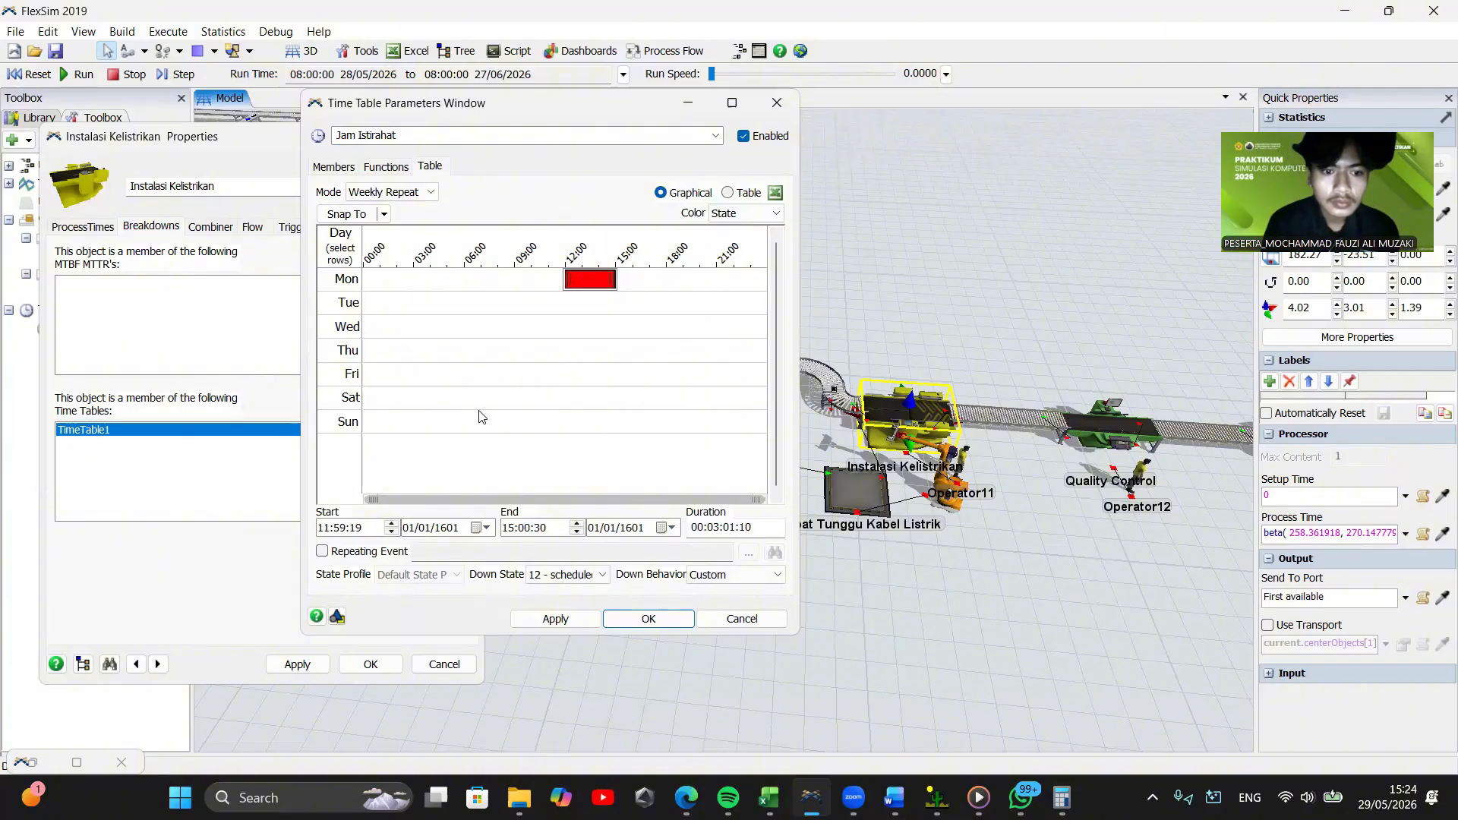
click(390, 524)
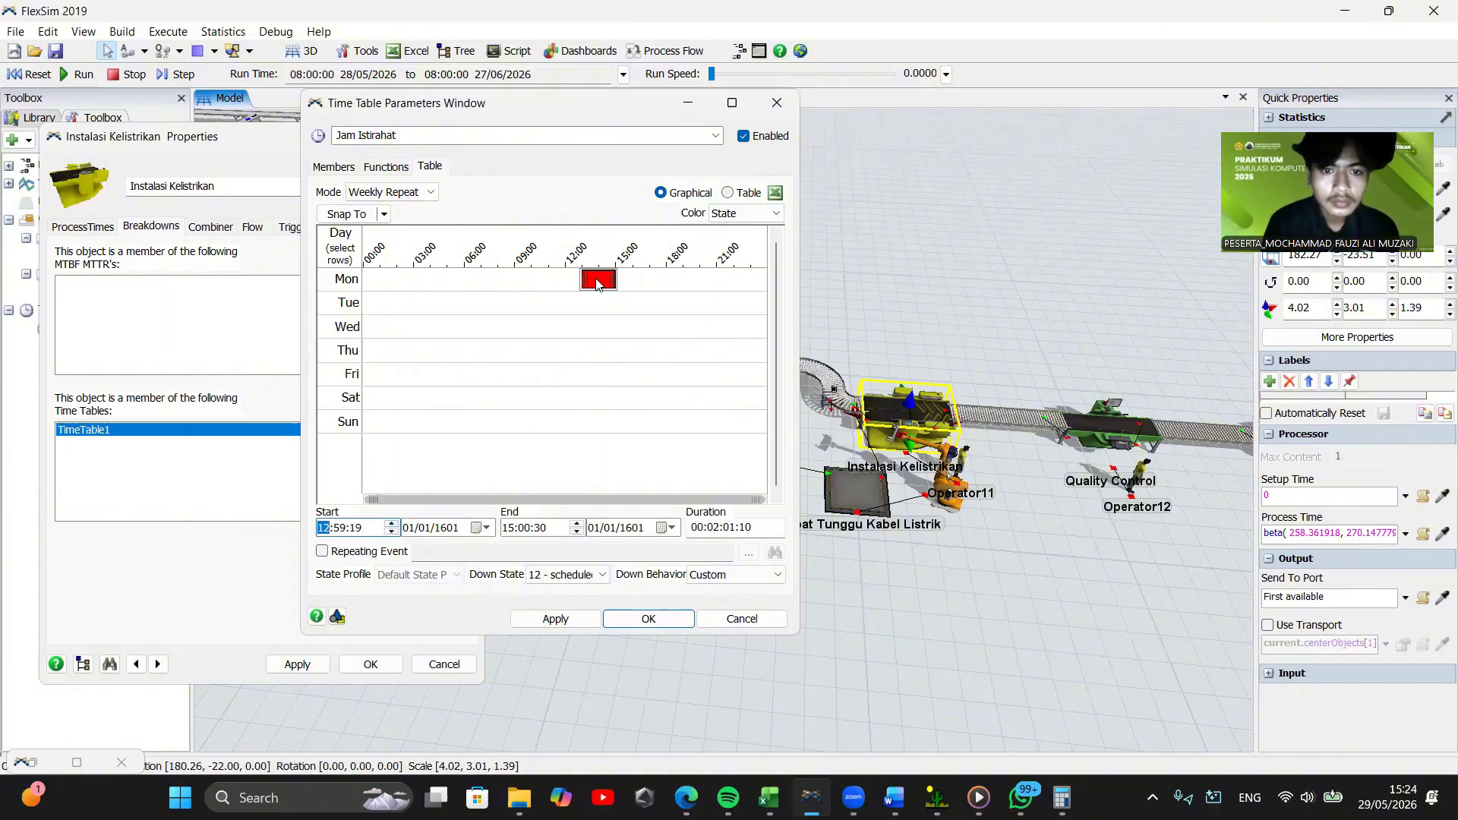
drag(582, 278, 580, 285)
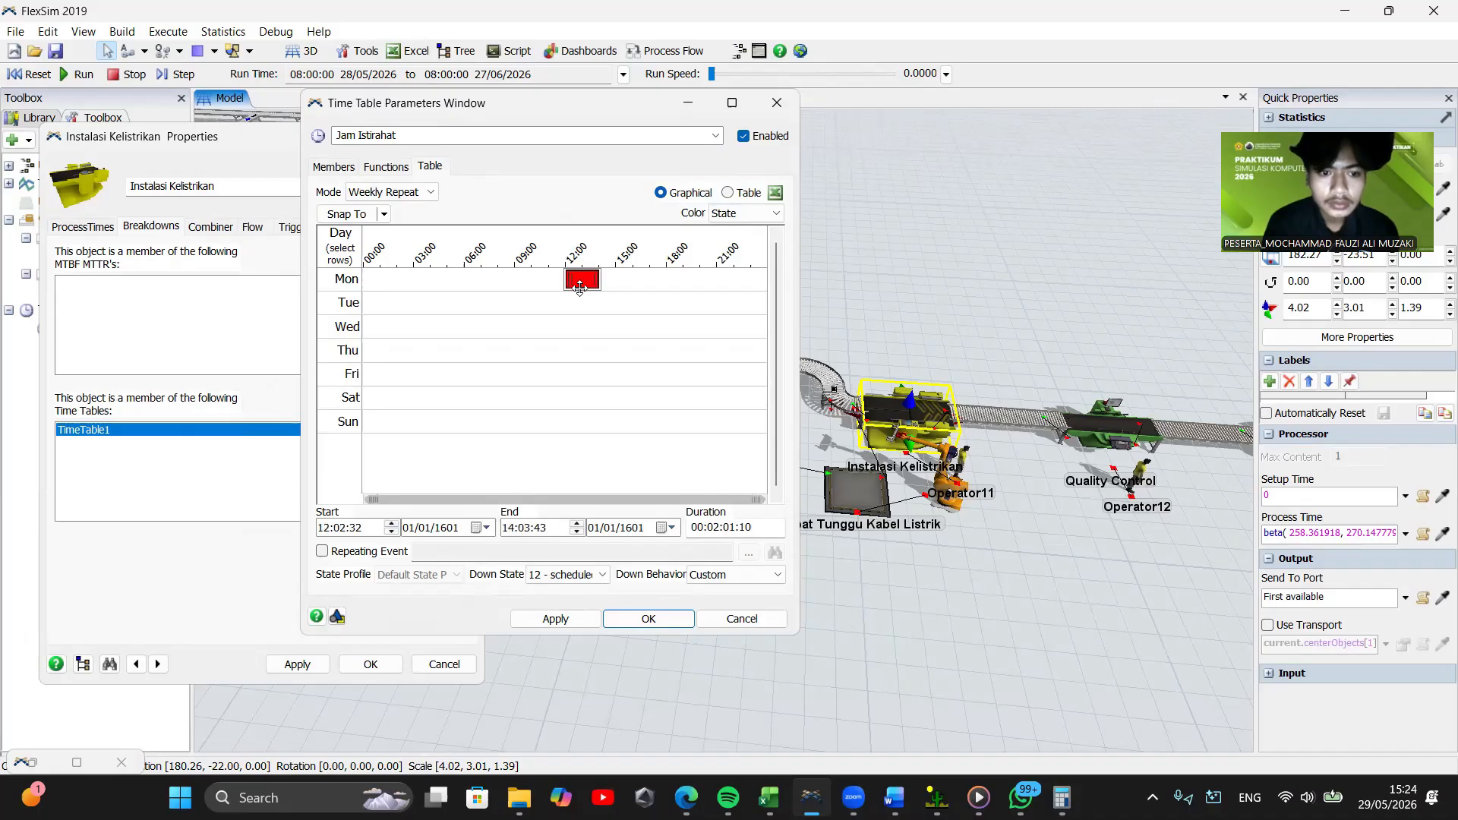
click(586, 438)
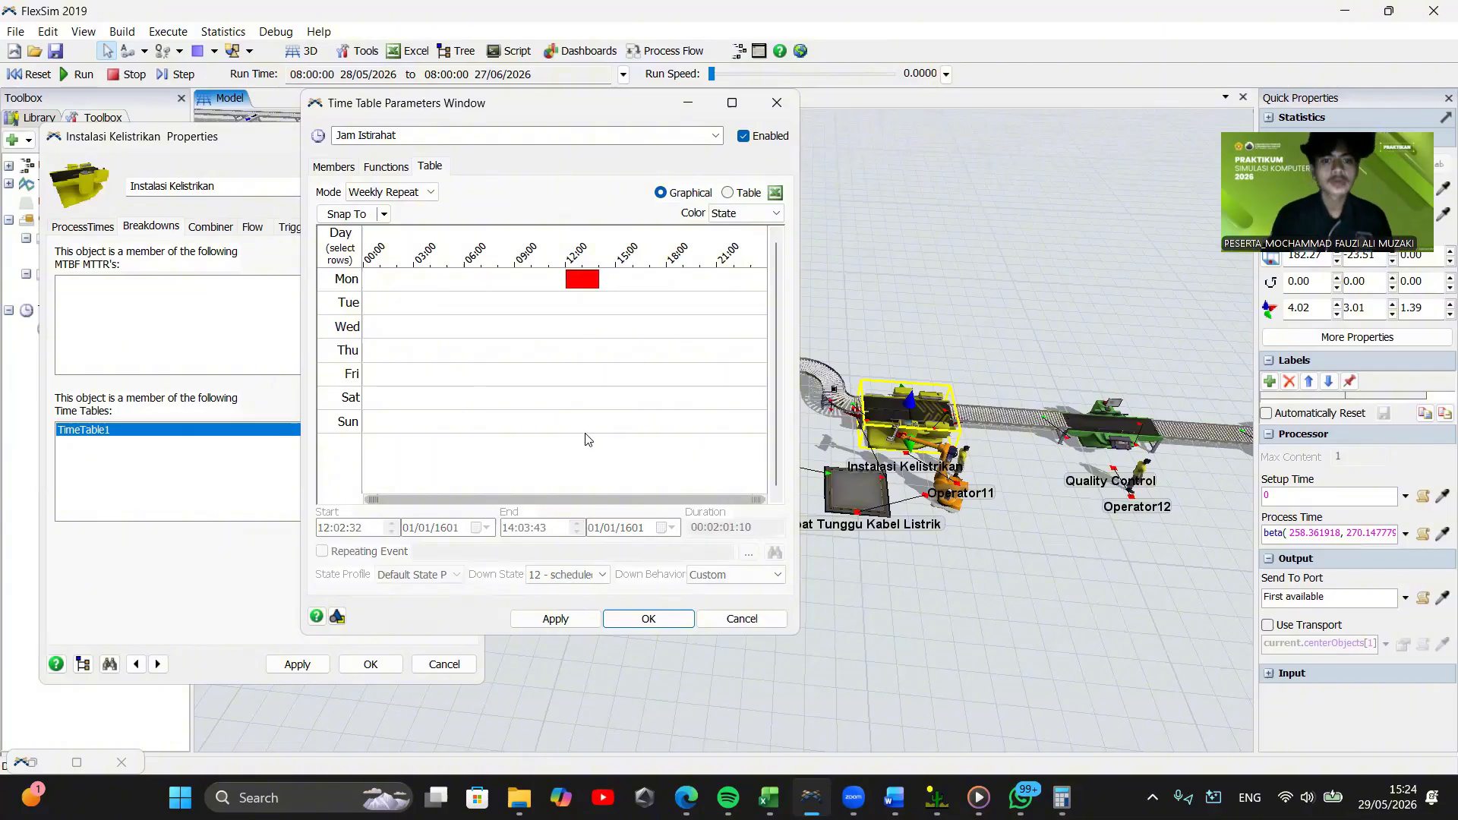
click(582, 279)
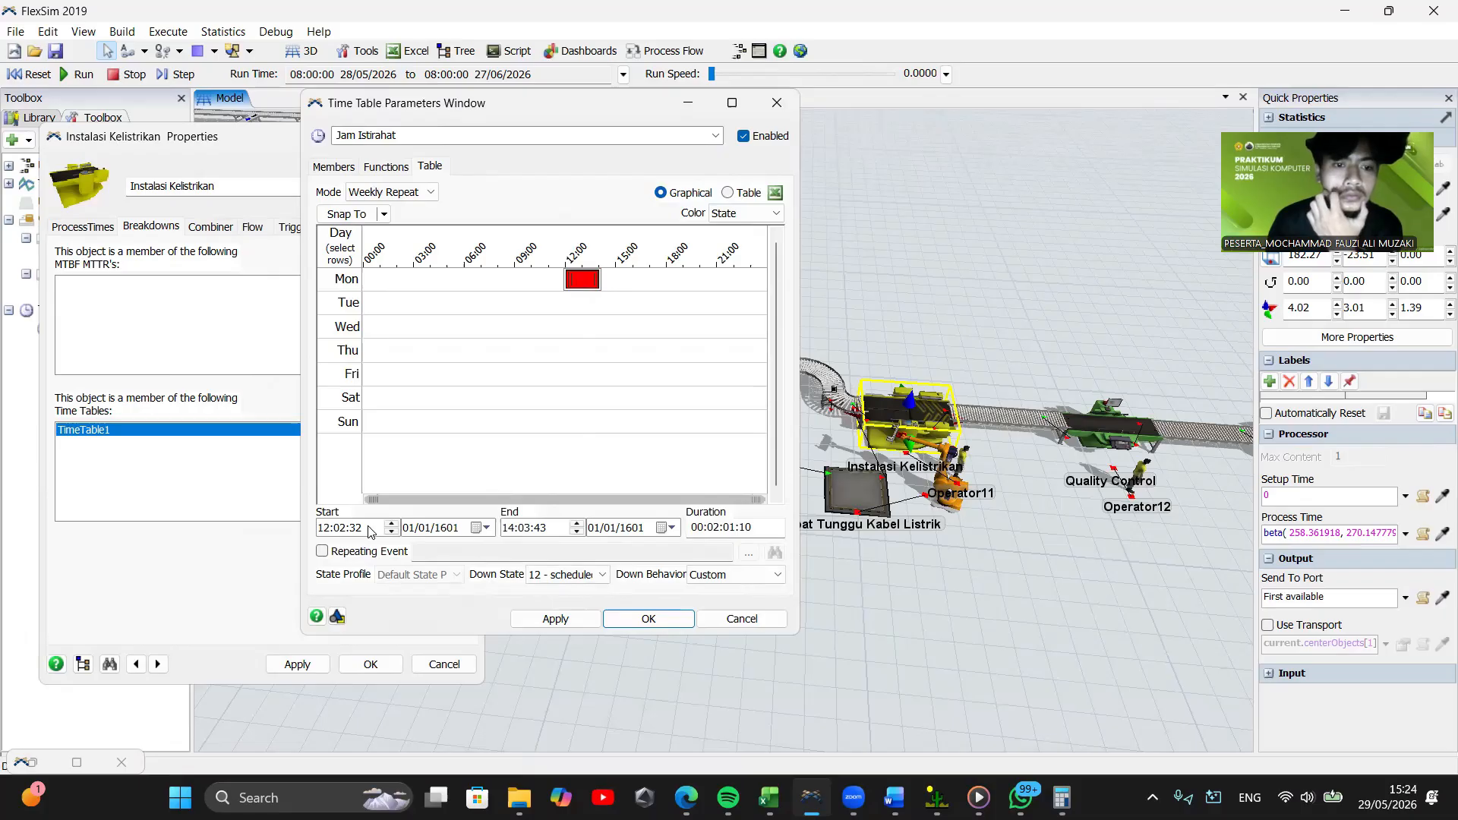
Set the start time of the Monday break block to 12:00:00
click(343, 528)
click(345, 530)
click(344, 529)
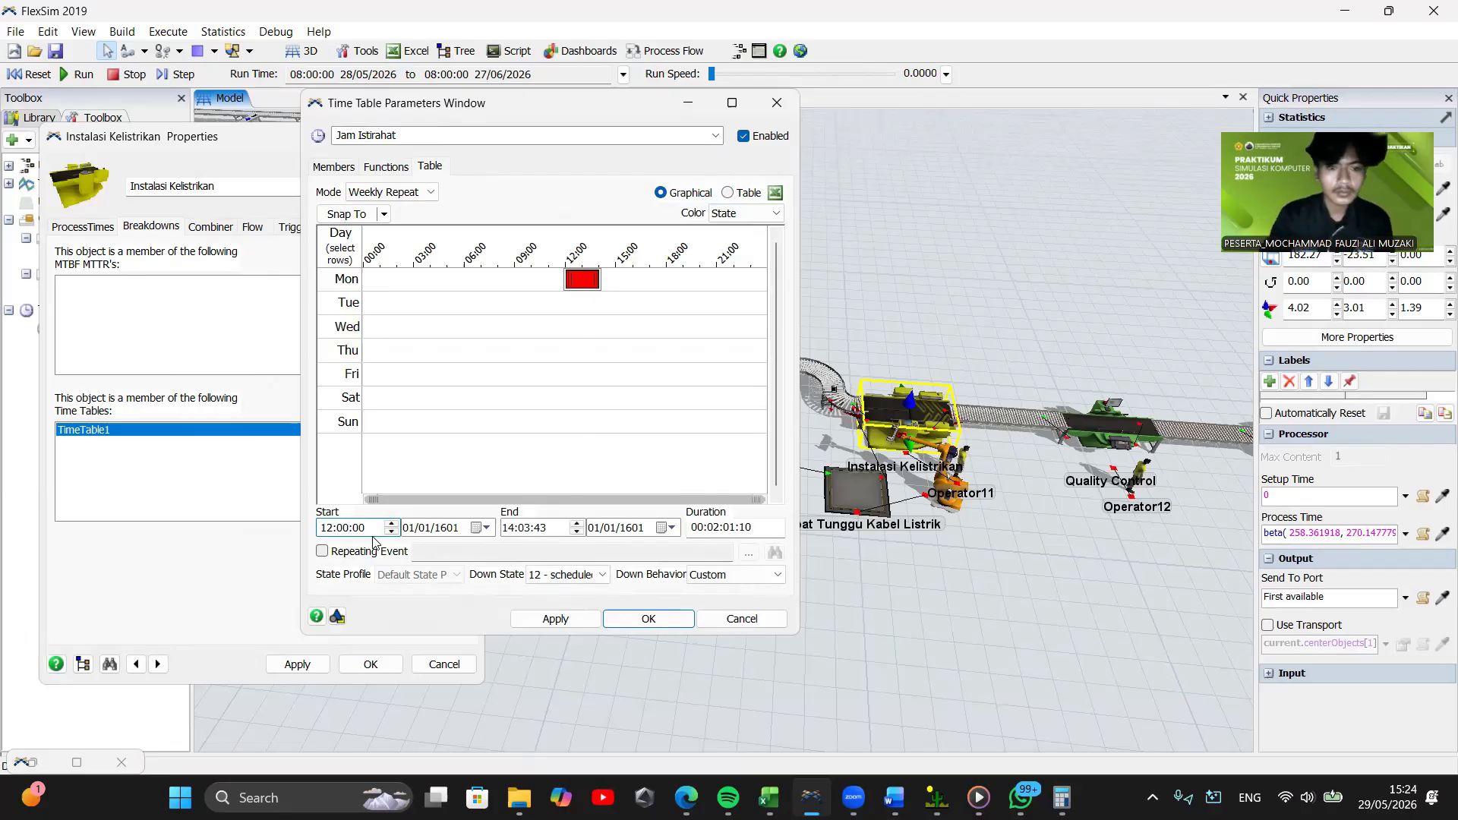
click(518, 531)
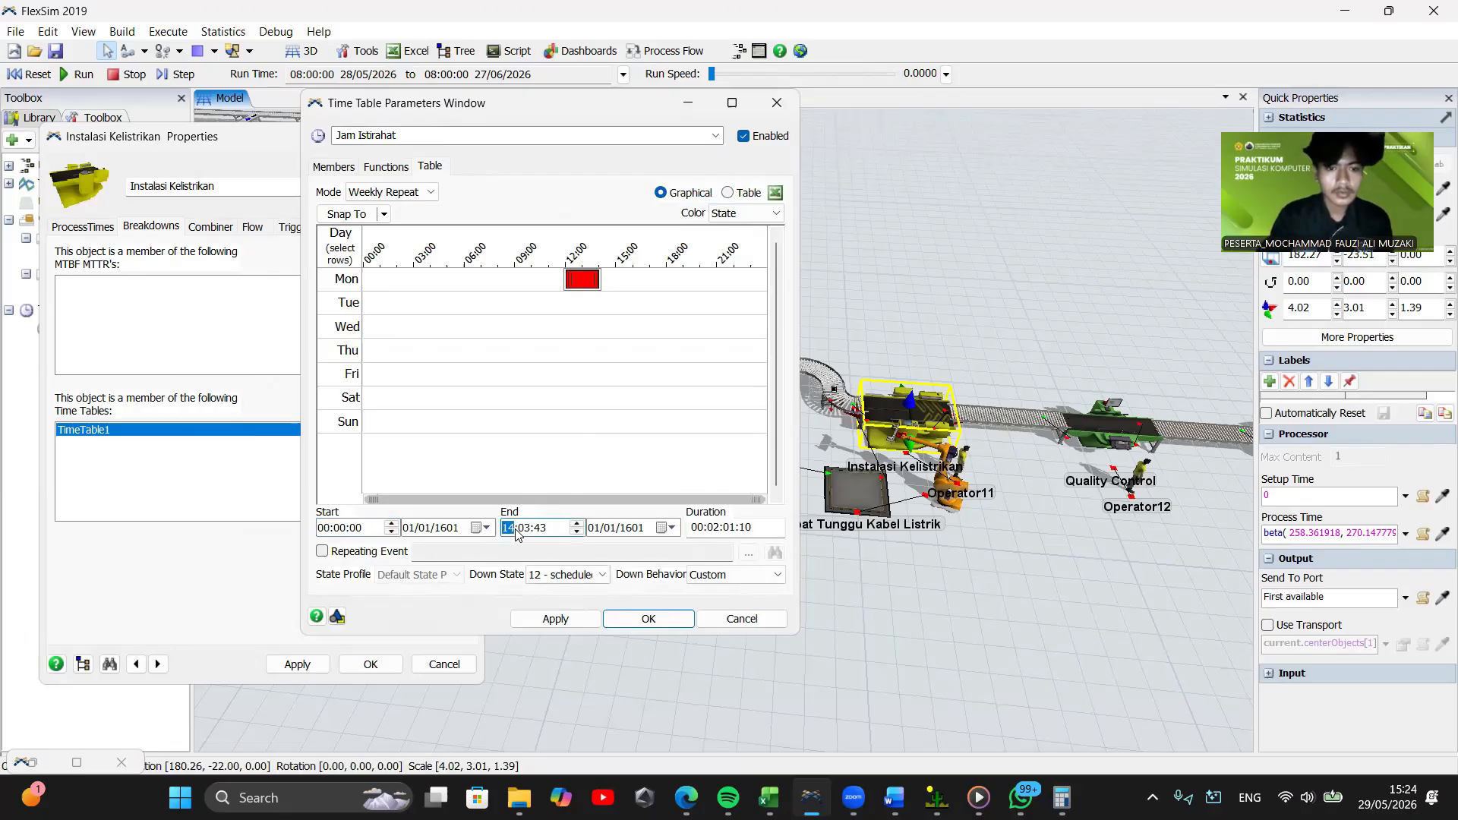
click(322, 530)
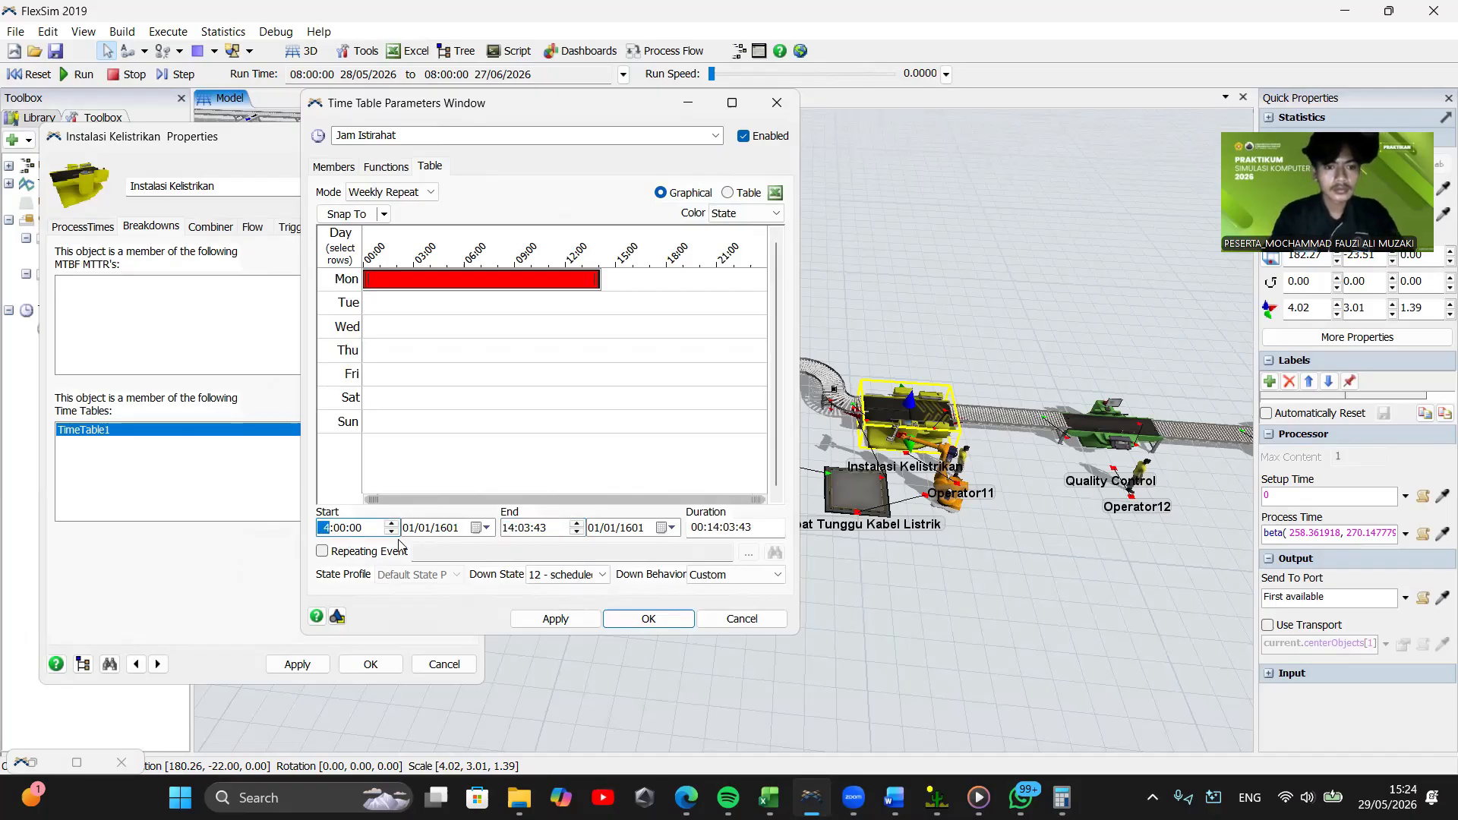
click(350, 529)
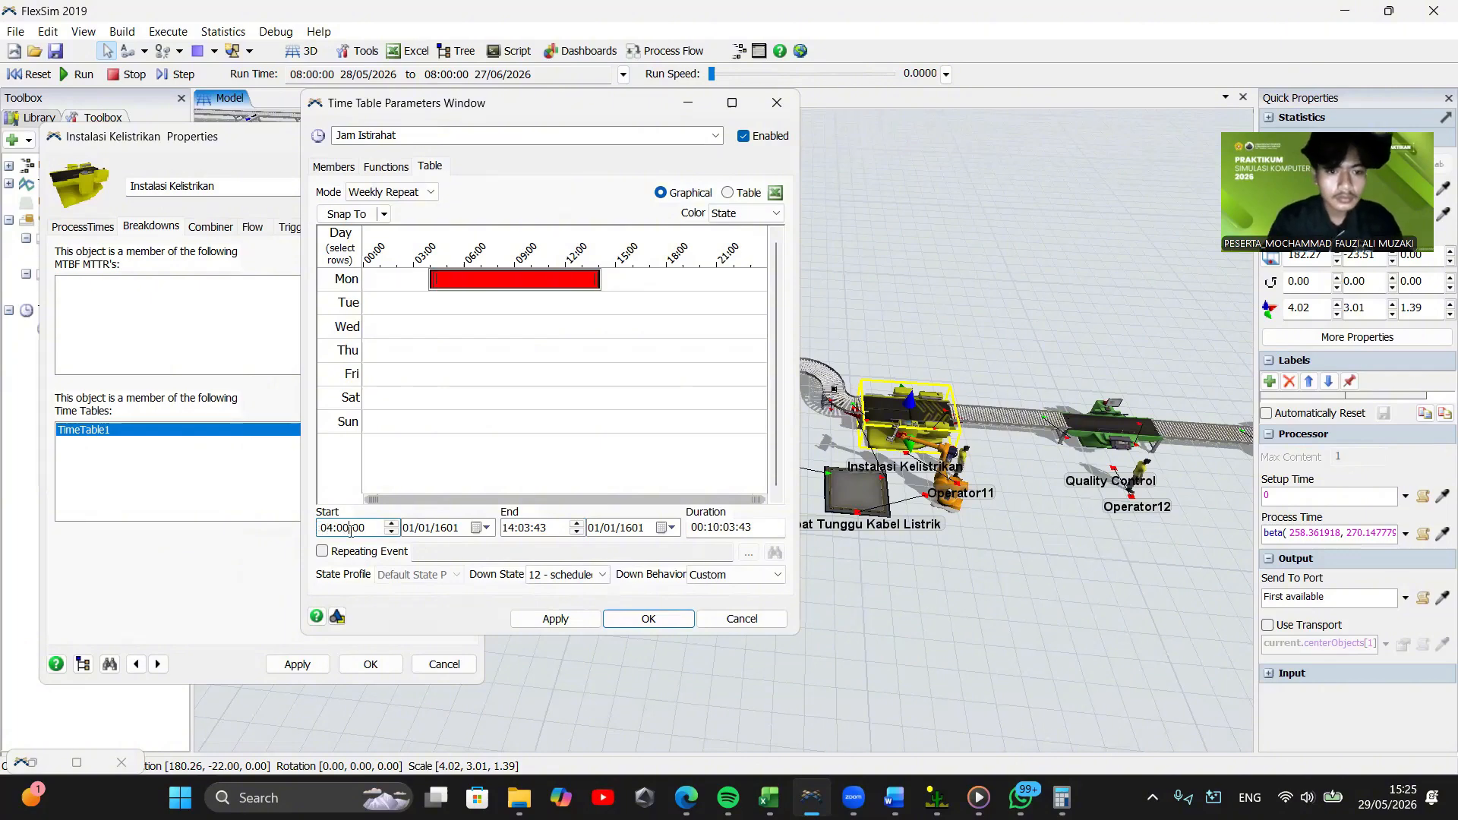
key(BackSpace)
key(BackSpace)
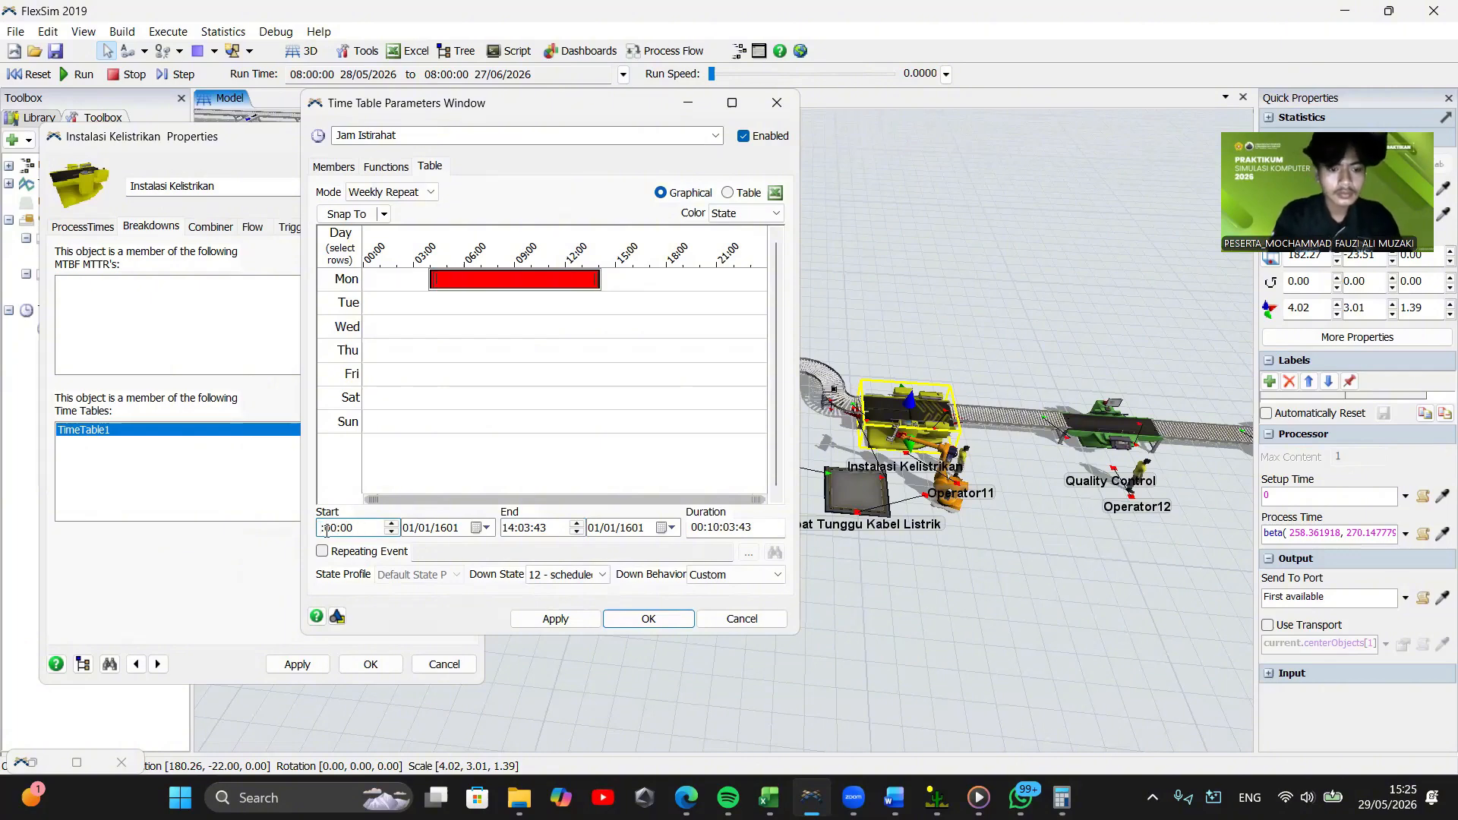
text(12)
click(445, 529)
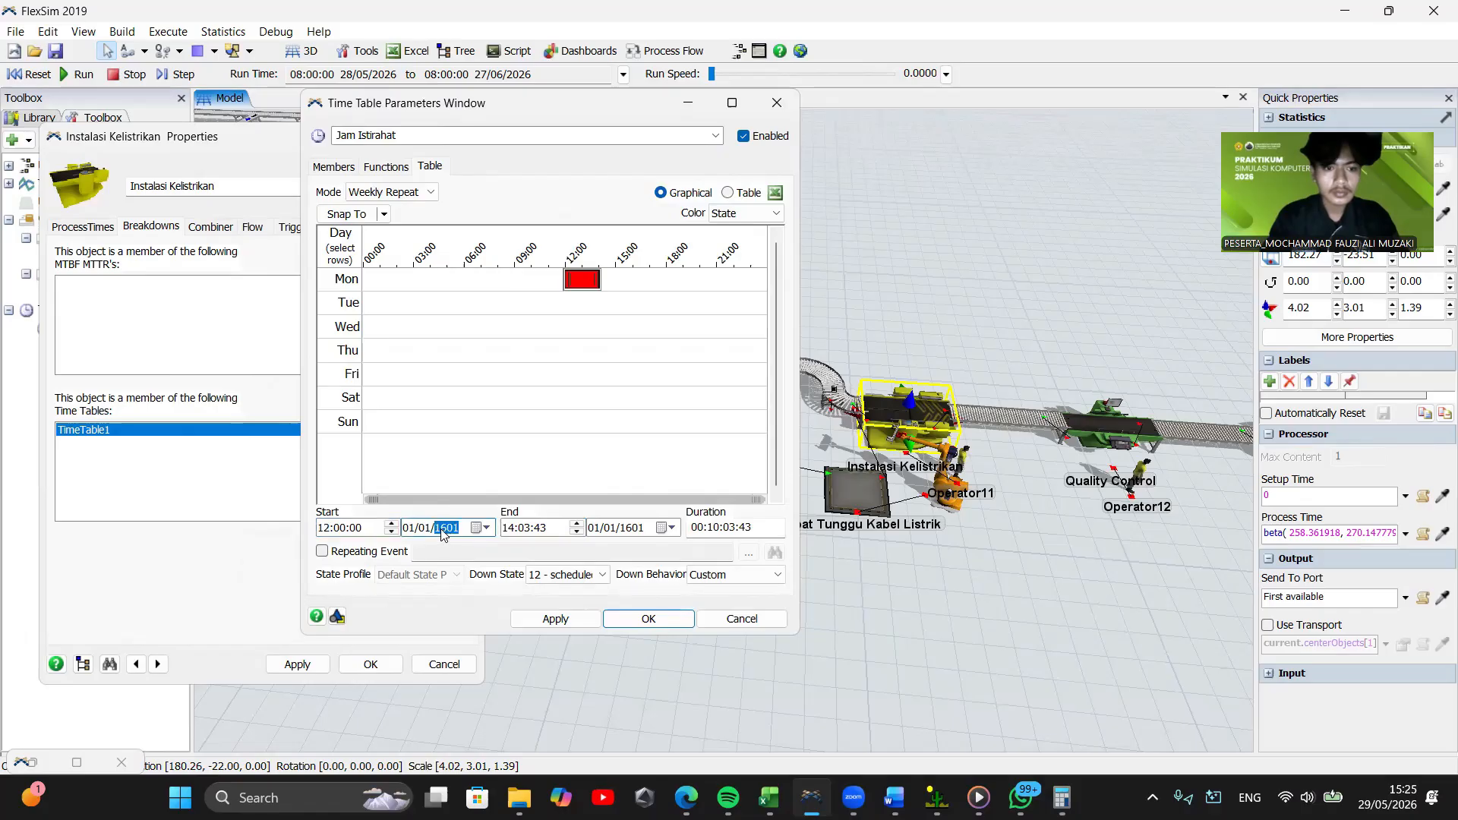
Set the duration of the Monday break block to one hour, 00:01:00:00
click(720, 537)
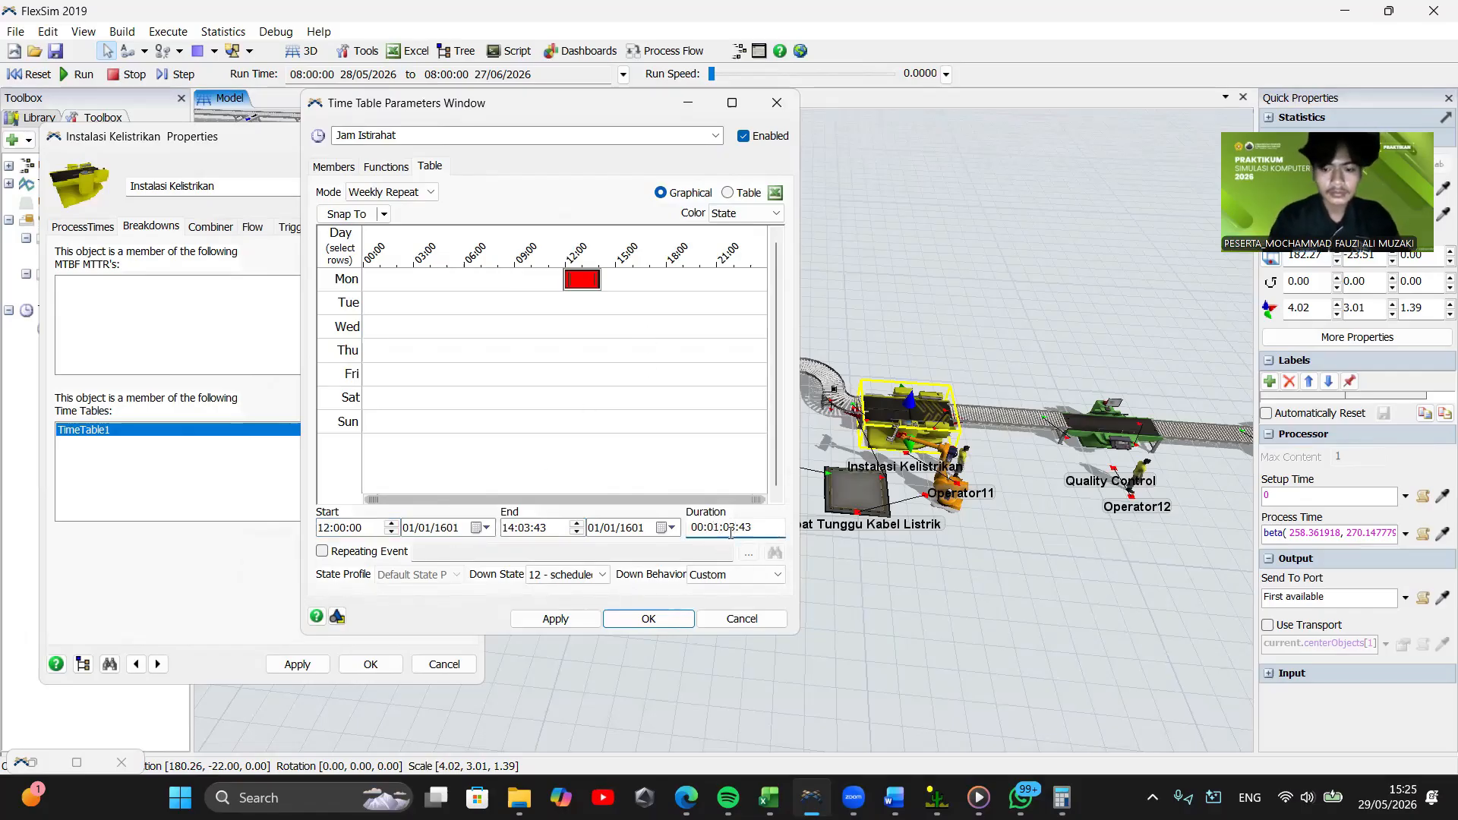
key(BackSpace)
text(0)
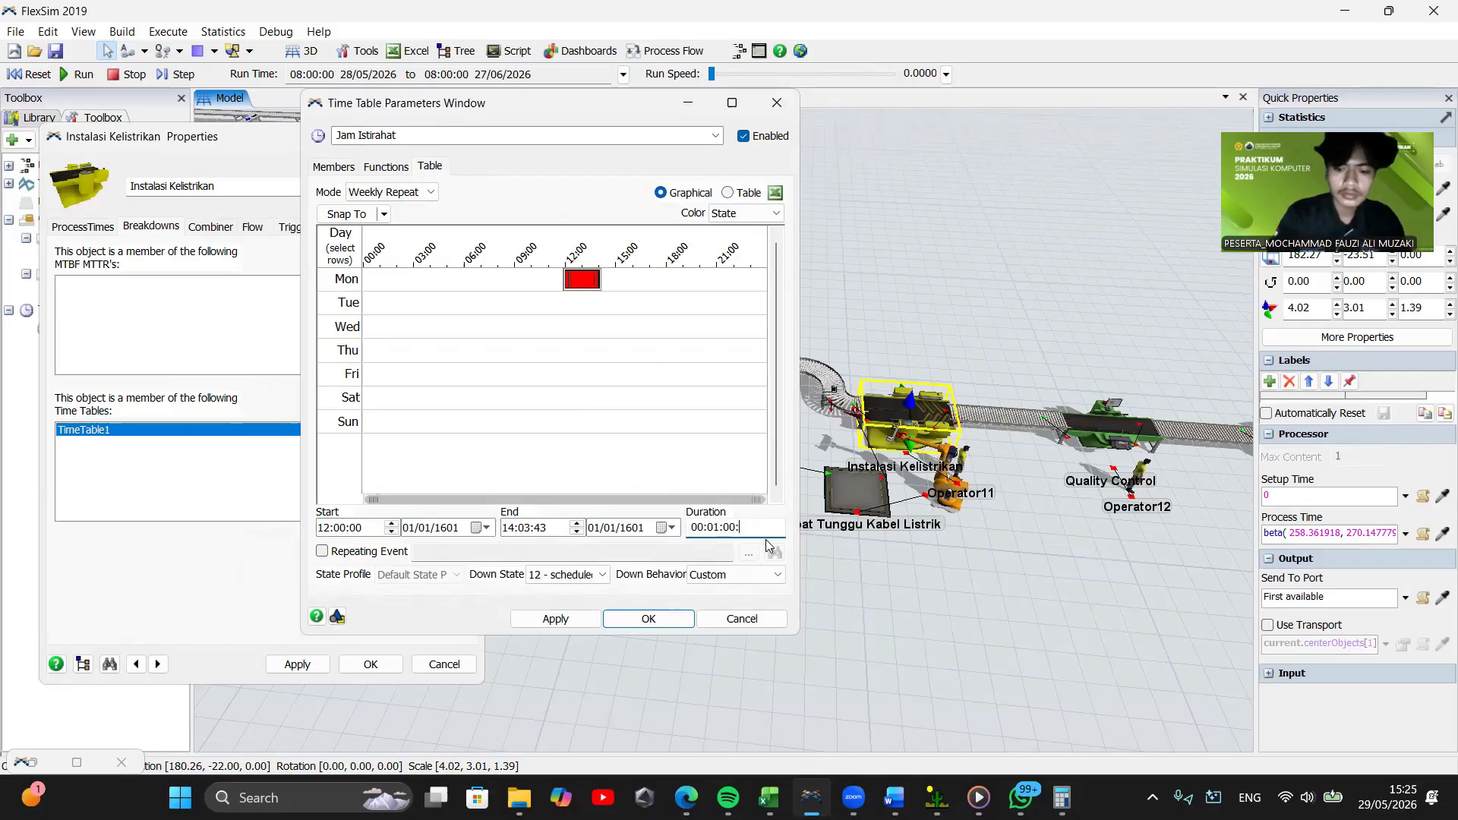
key(Tab)
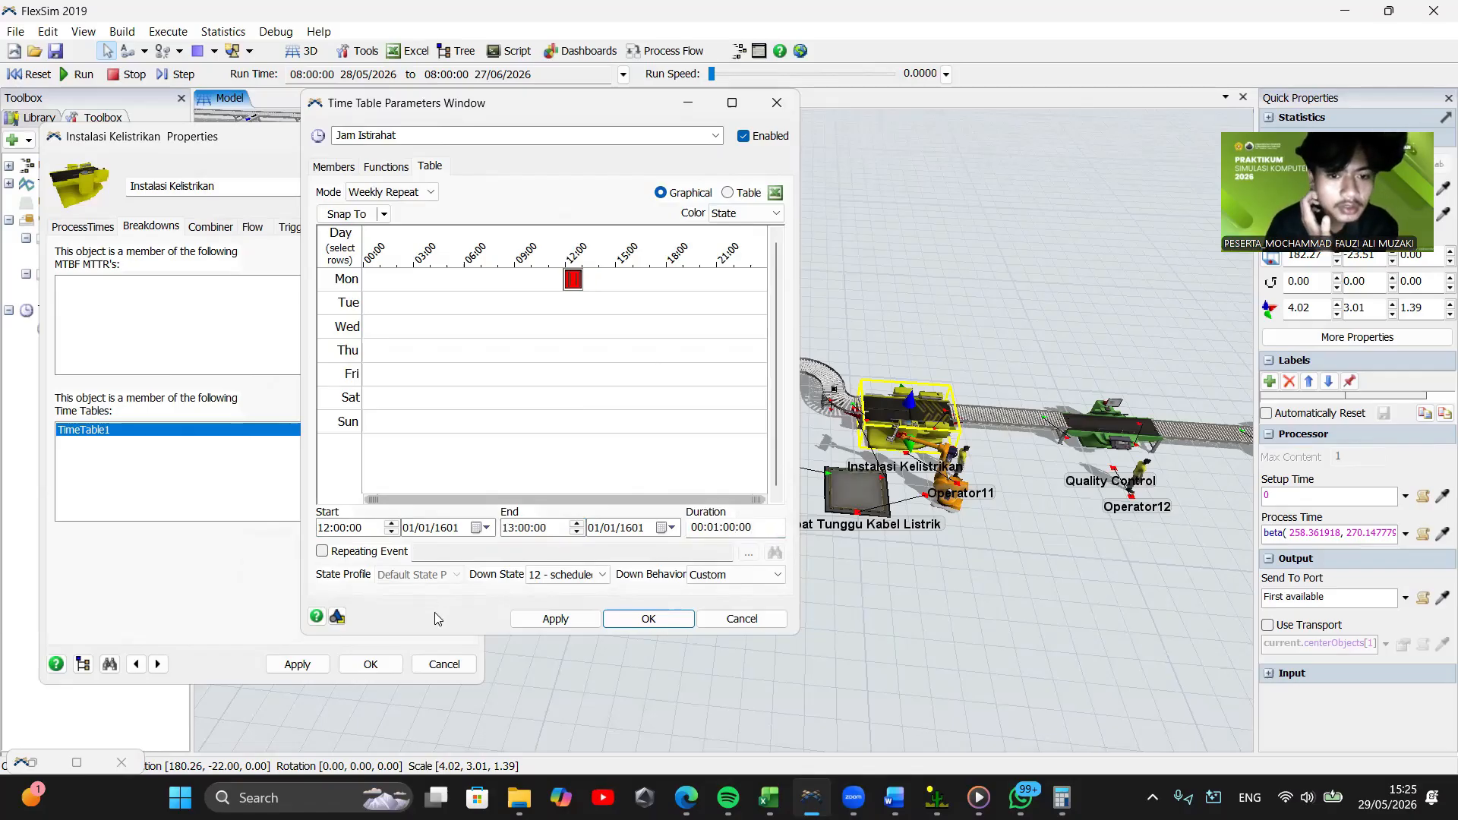
Make the break a repeating event every 1 day, ending after 30 occurrences, and apply the time table
click(322, 551)
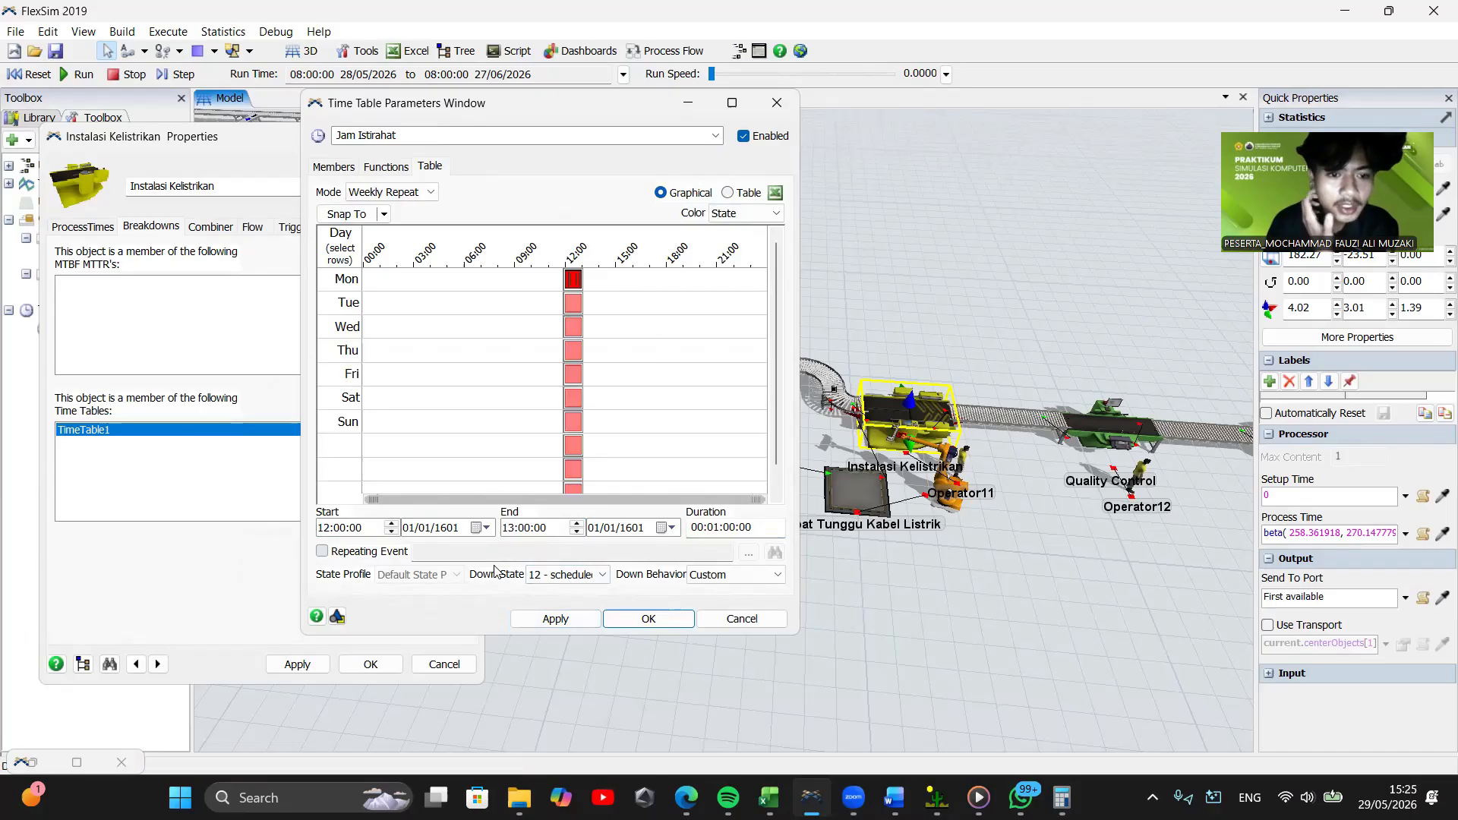
click(751, 553)
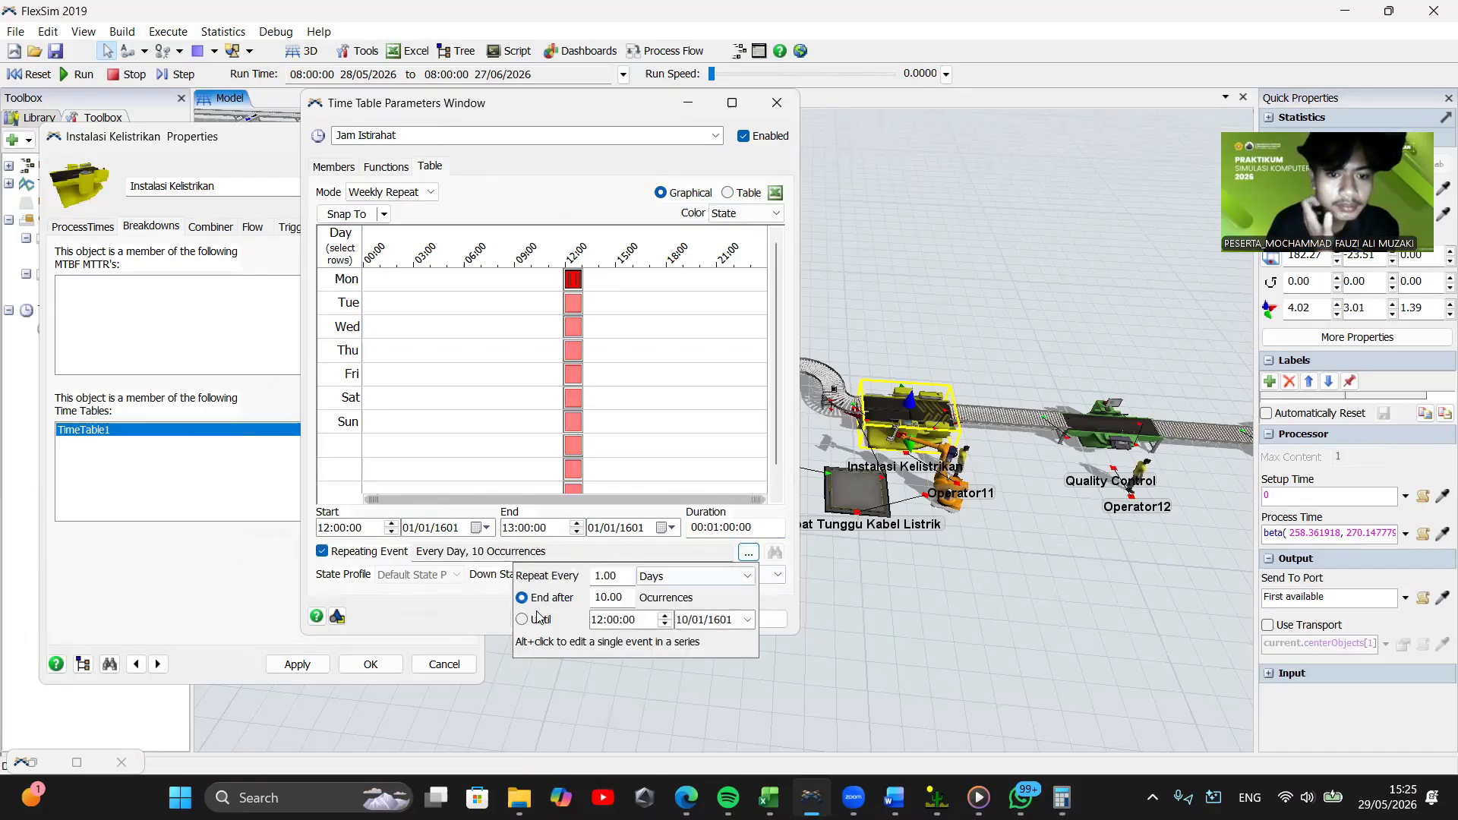
drag(606, 598, 597, 597)
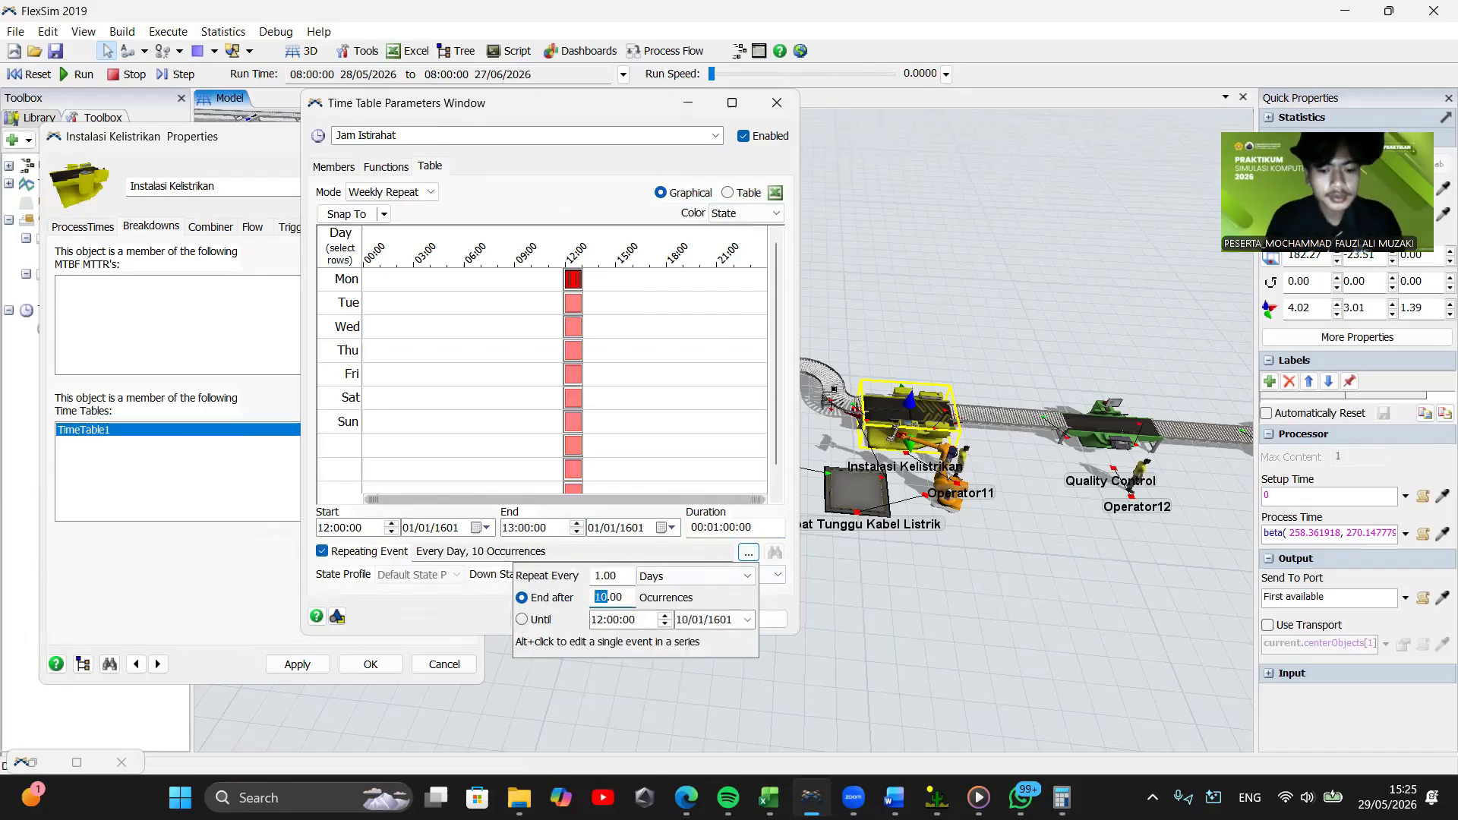
text(30)
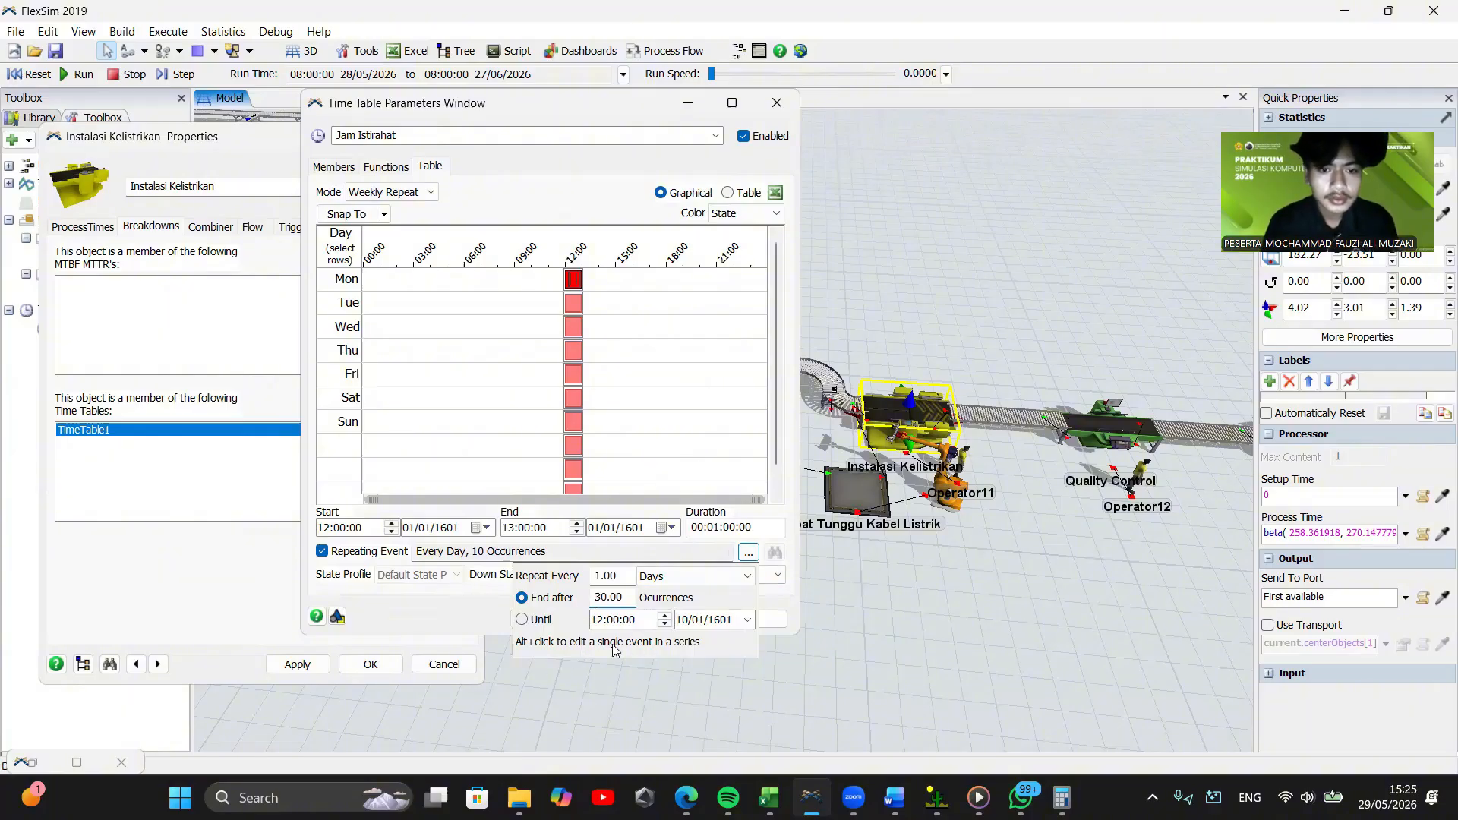
click(461, 633)
click(555, 624)
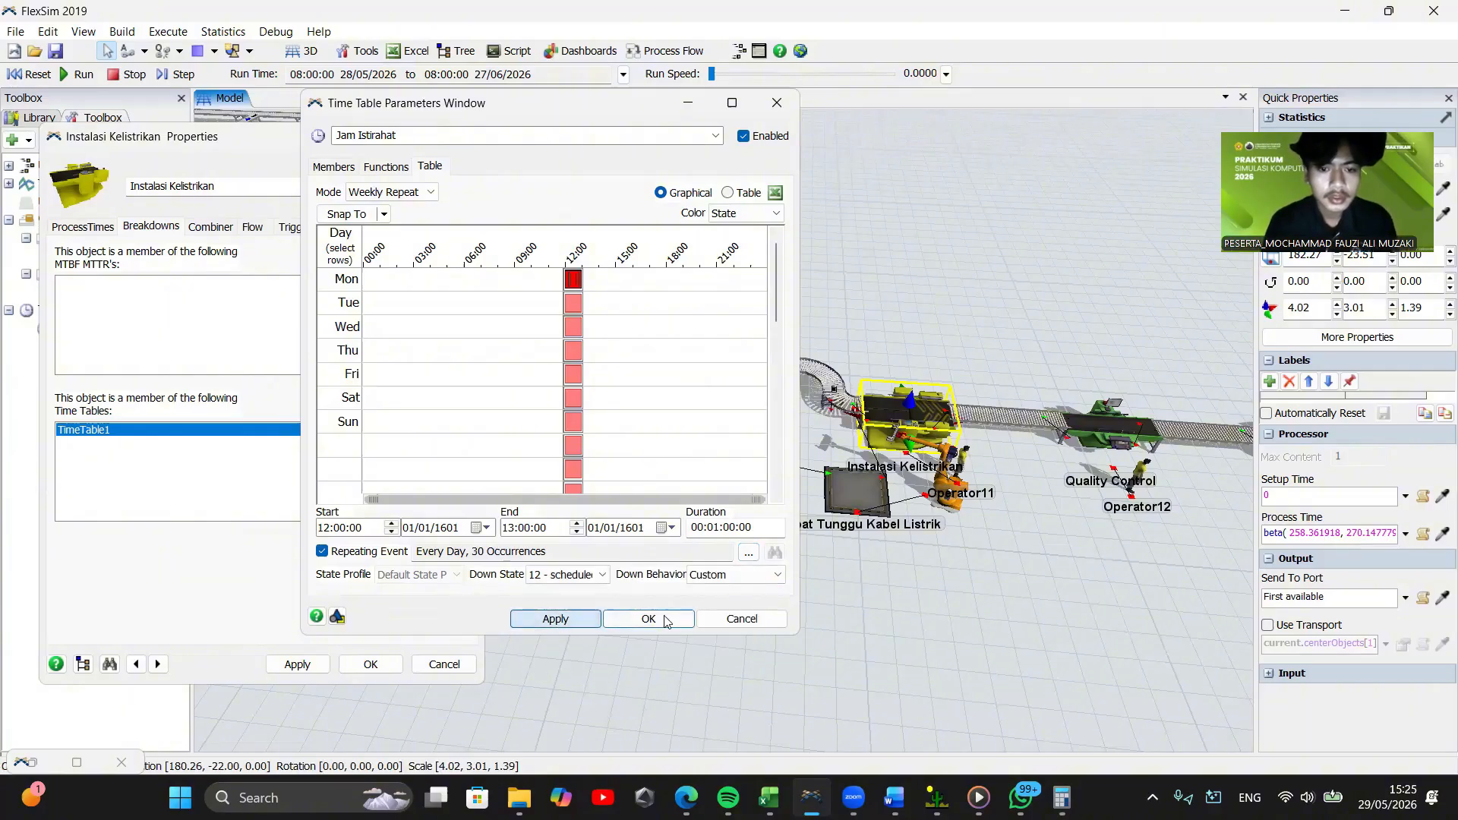
click(665, 621)
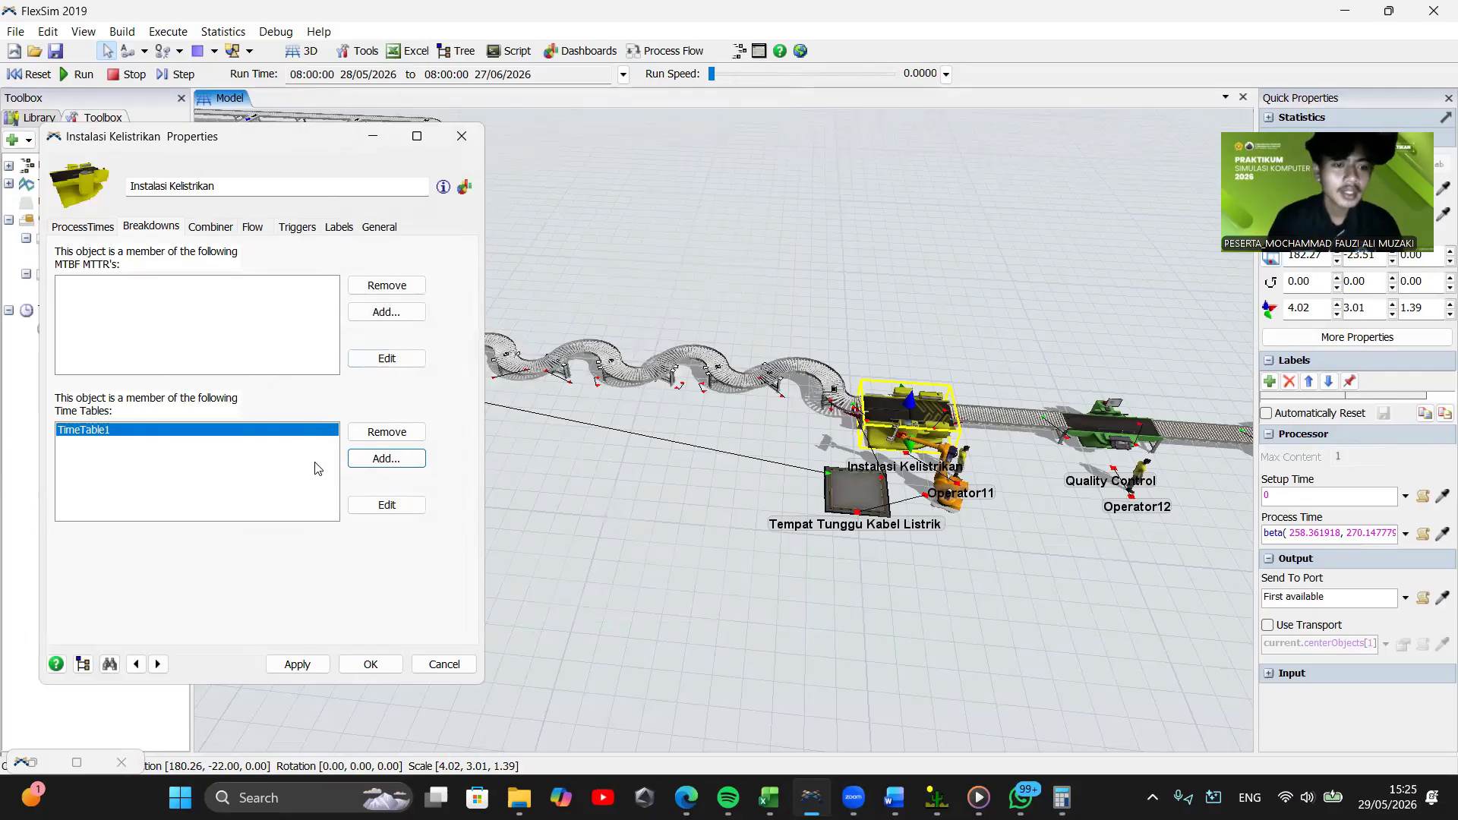
Add a new time table to the Instalasi Kelistrikan object and name it Jam Kerja
click(376, 459)
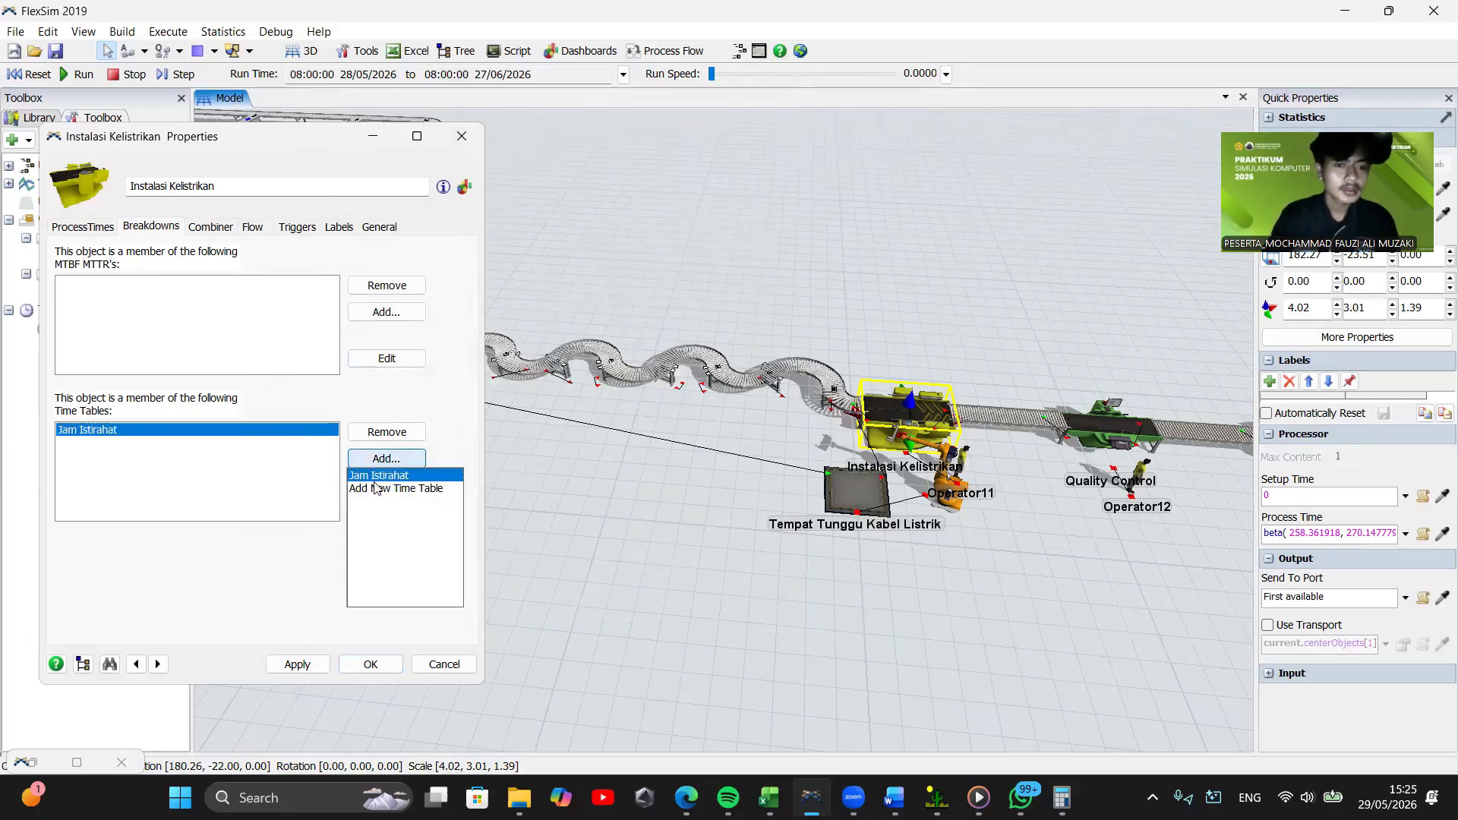
click(380, 490)
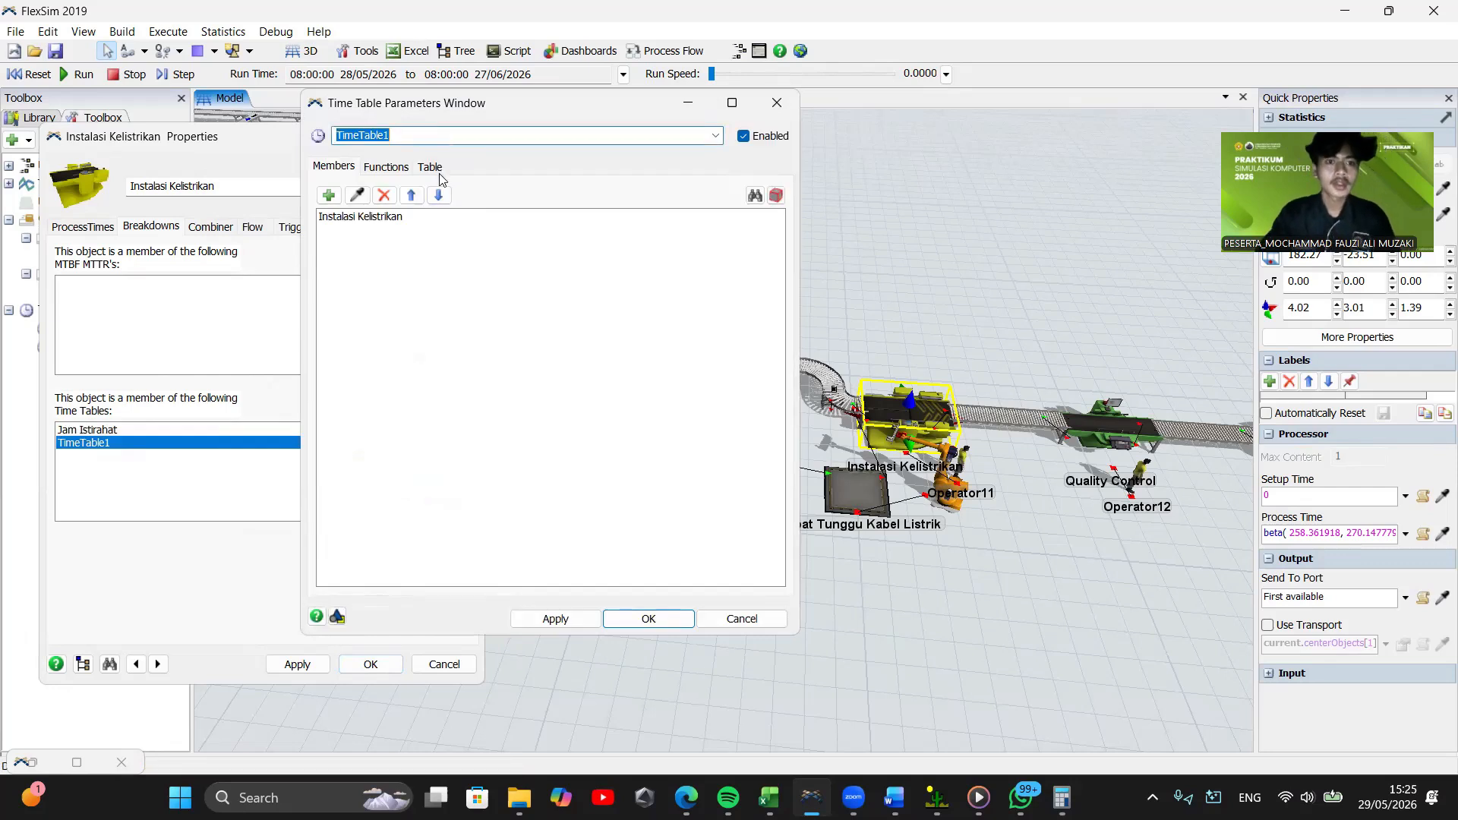
text(Jam Kerja)
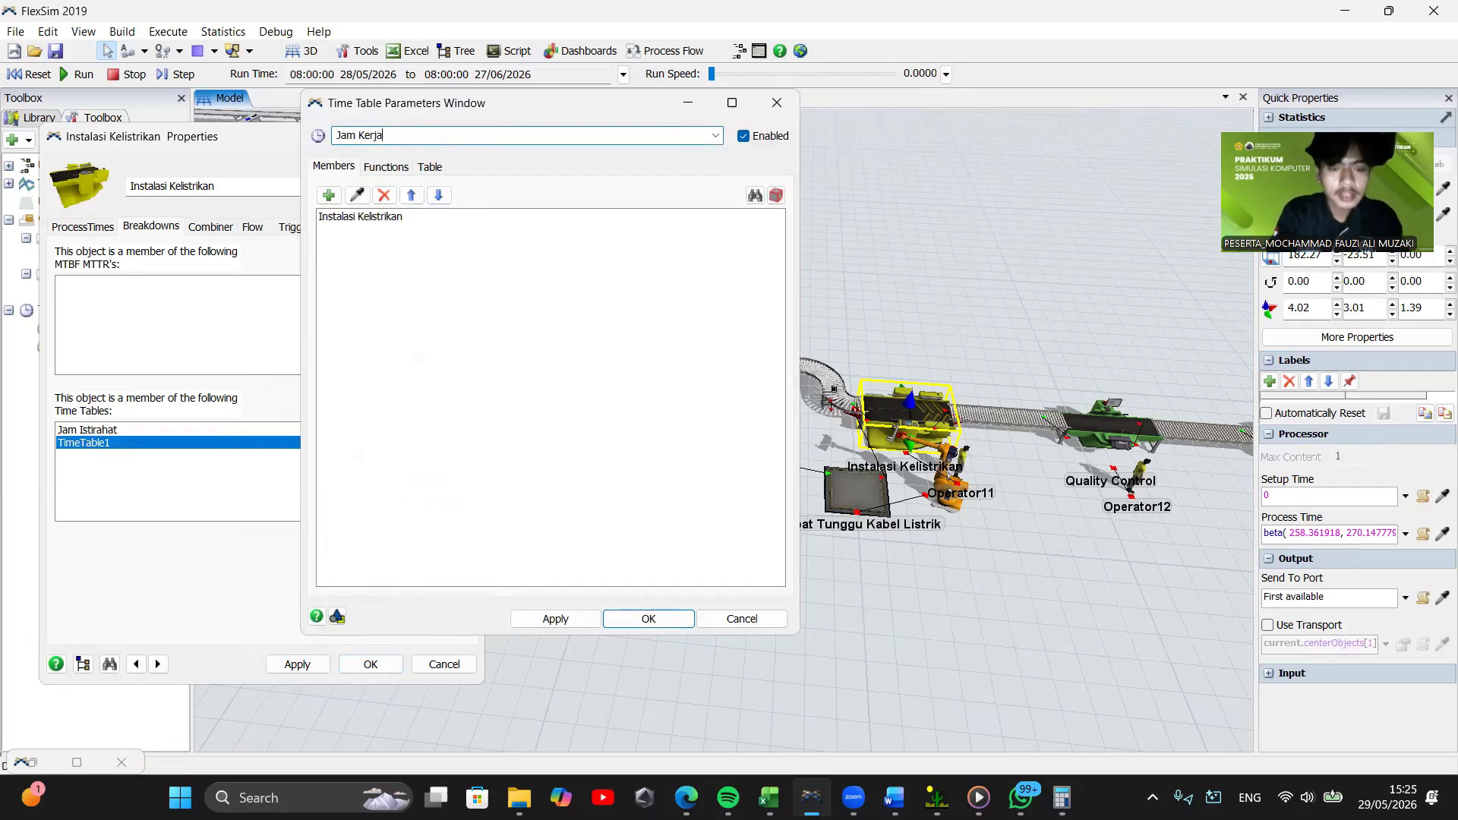
Add the model objects from all the listed object groups as members of the Jam Kerja time table
click(329, 196)
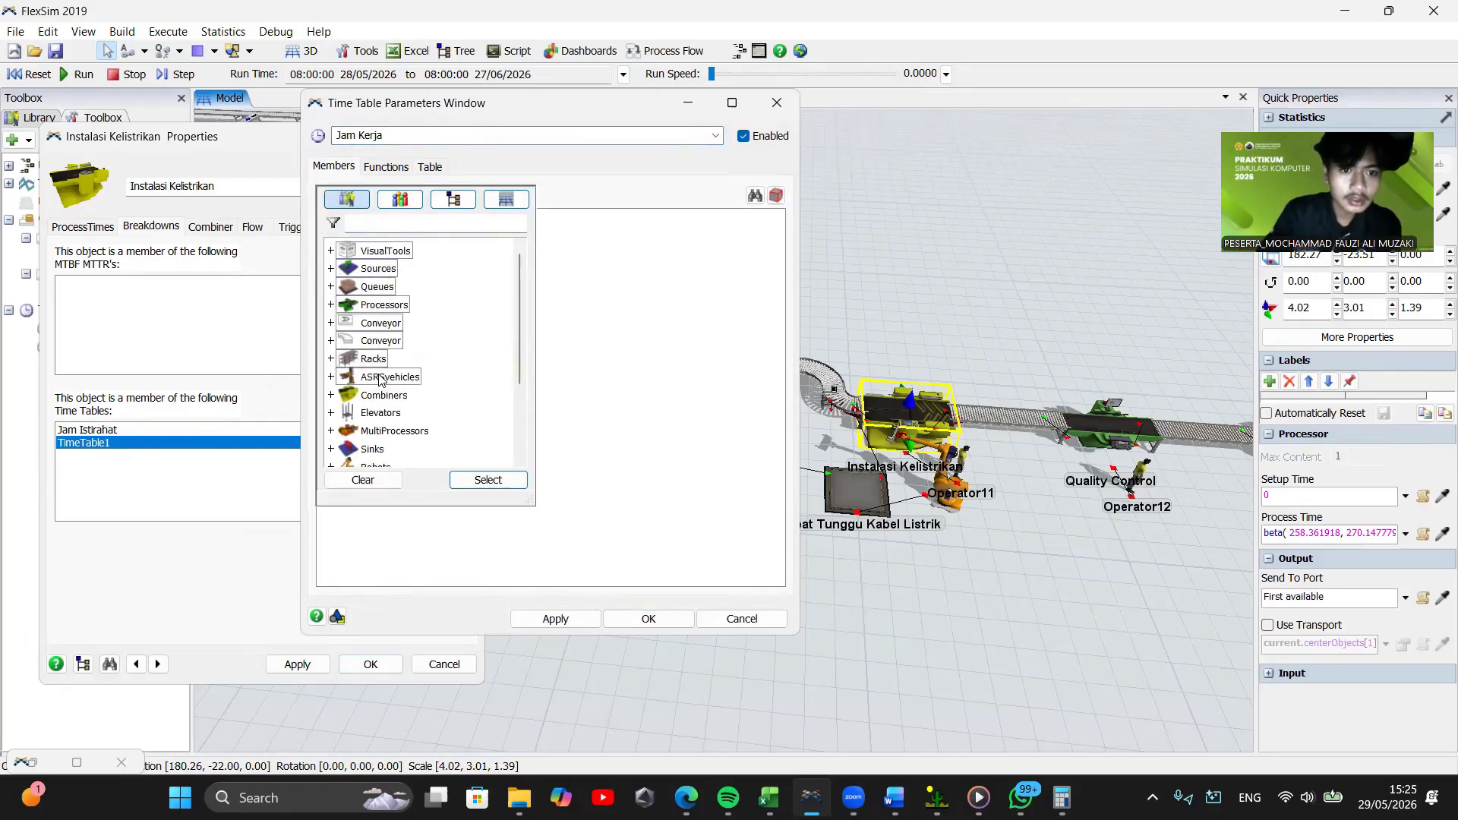
scroll(383, 391, down, 2)
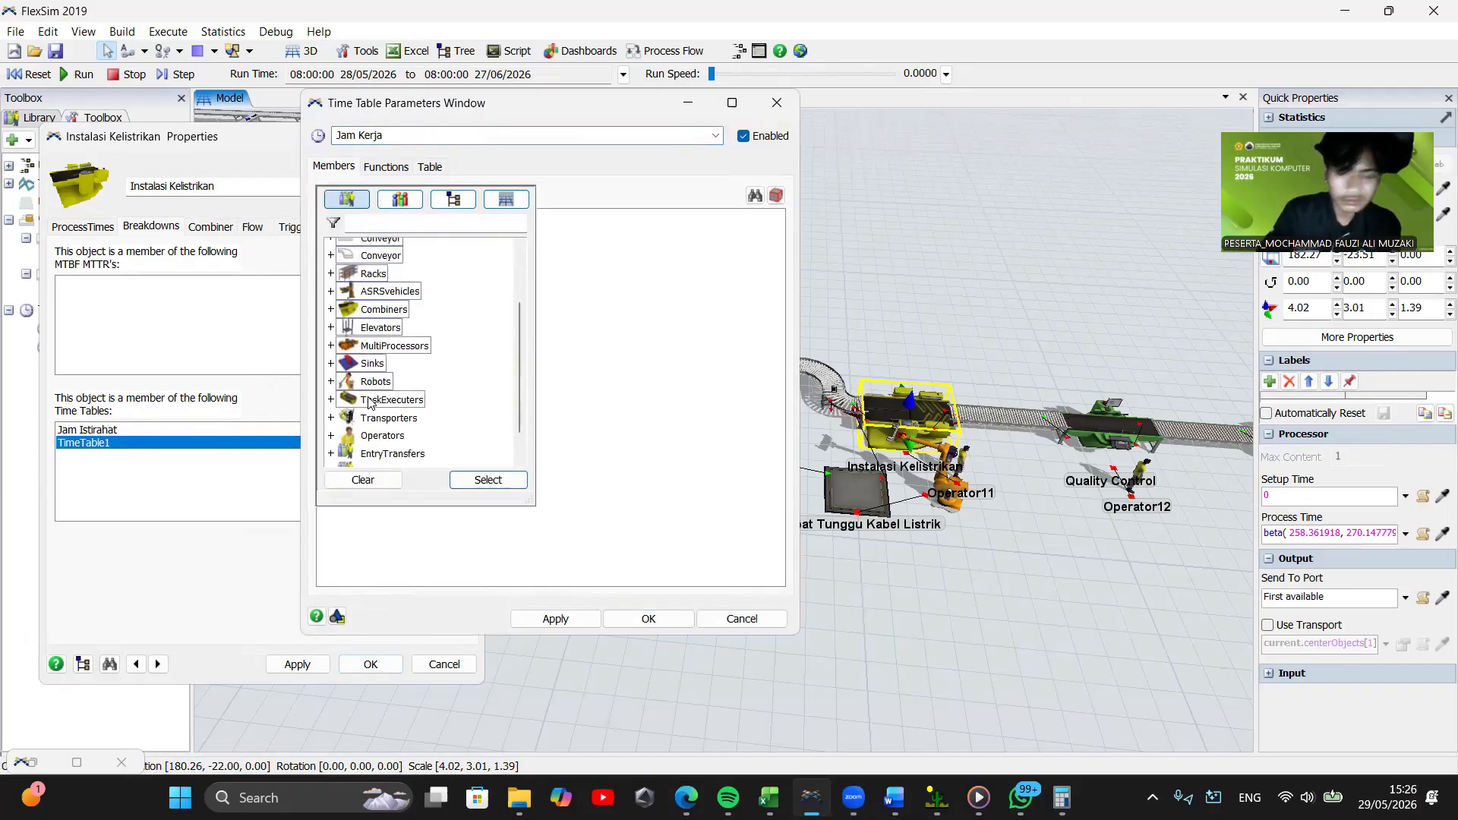
scroll(373, 399, down, 1)
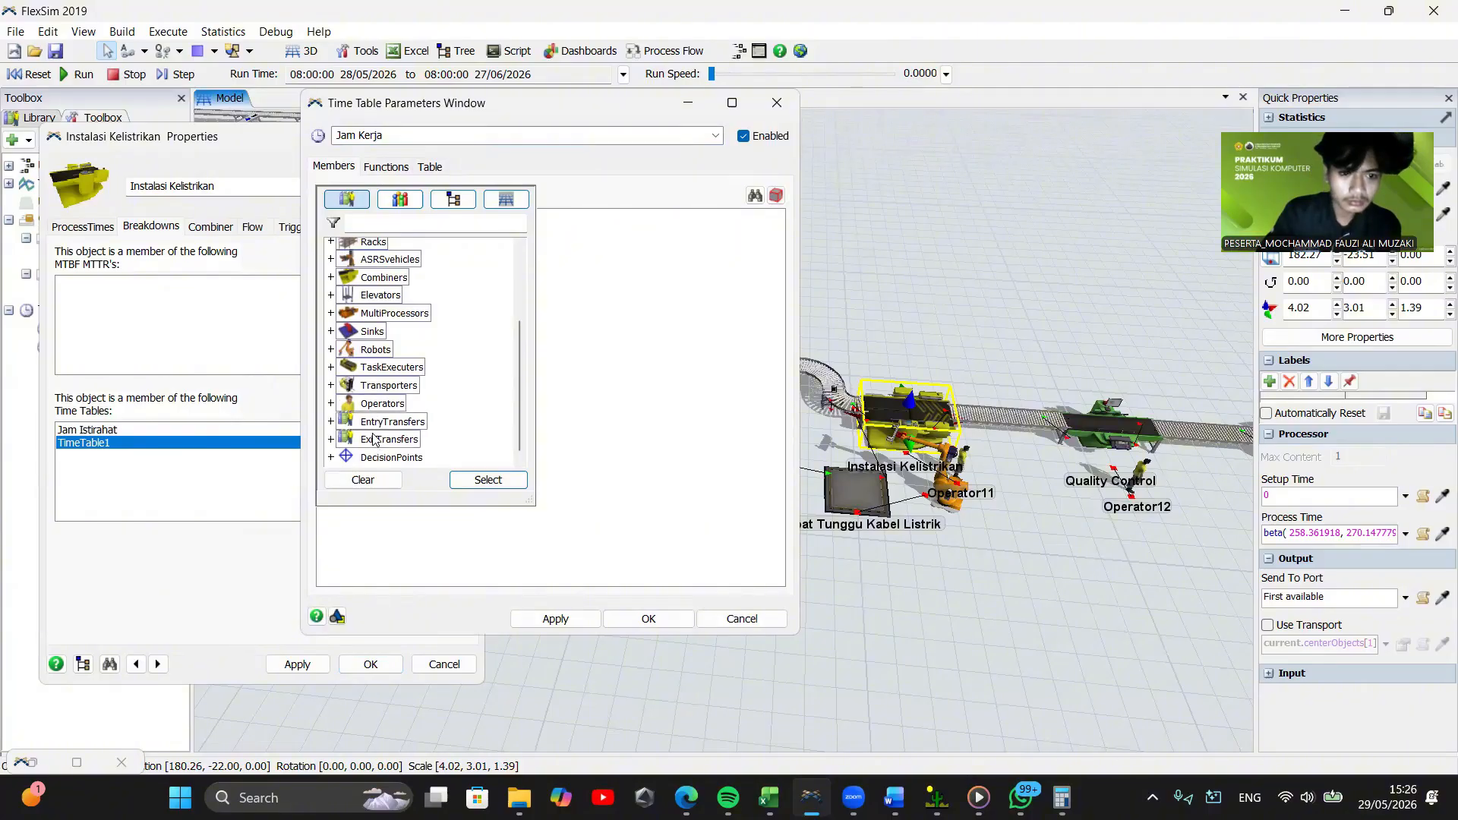
click(488, 480)
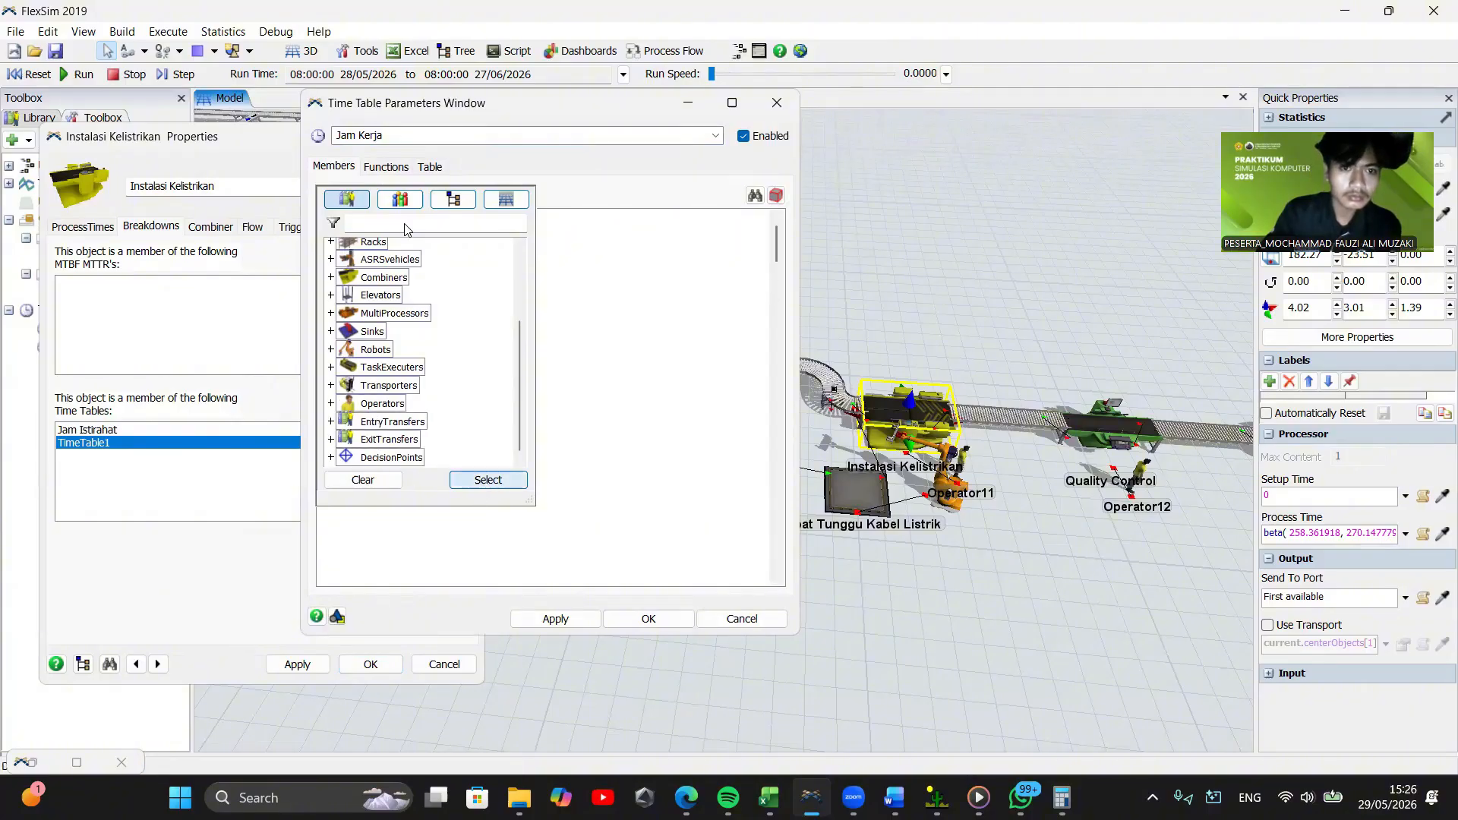
Set the mode of the Jam Kerja time table to Weekly Repeat
click(430, 166)
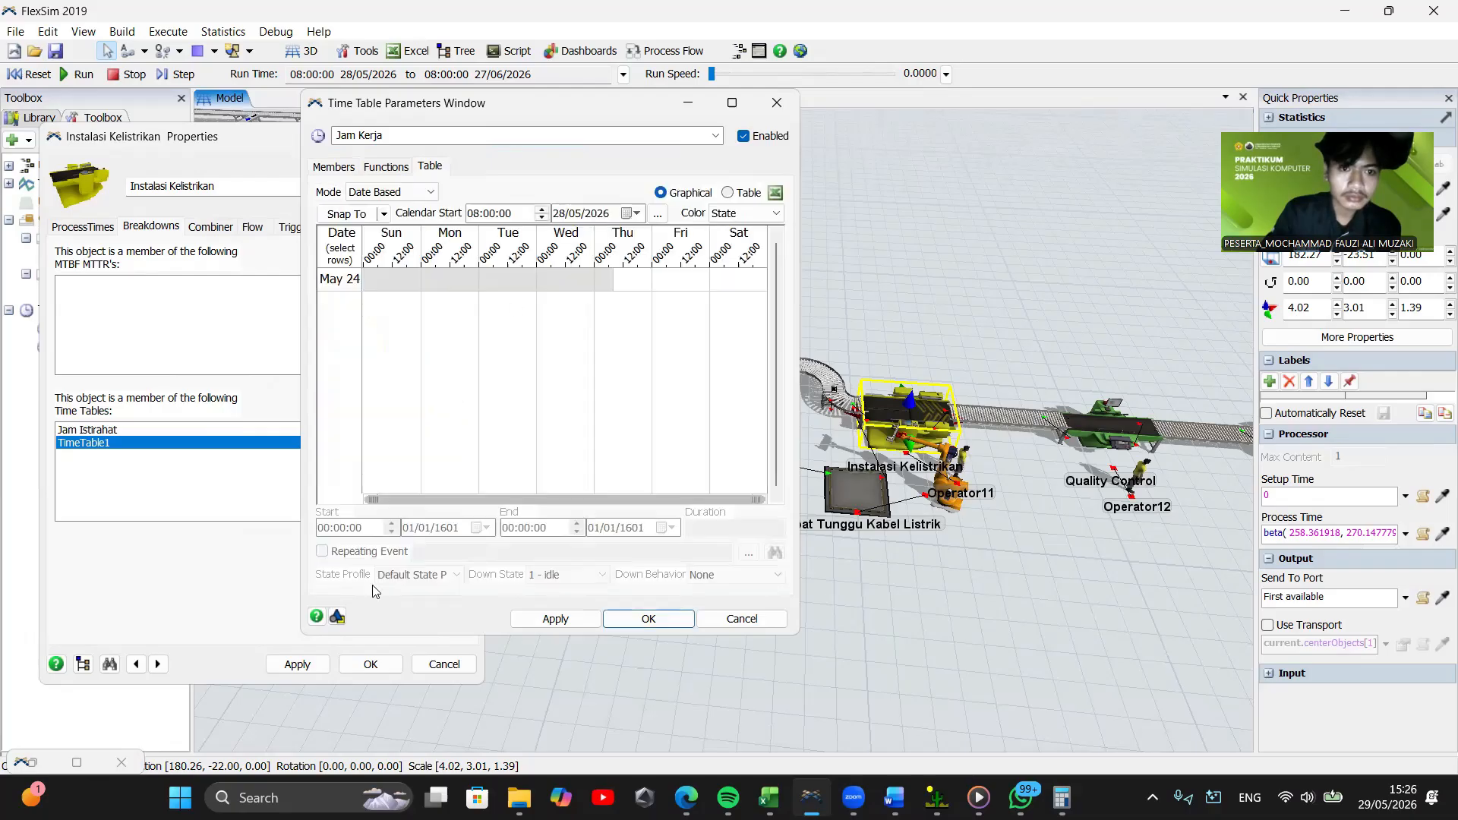
click(389, 193)
click(384, 232)
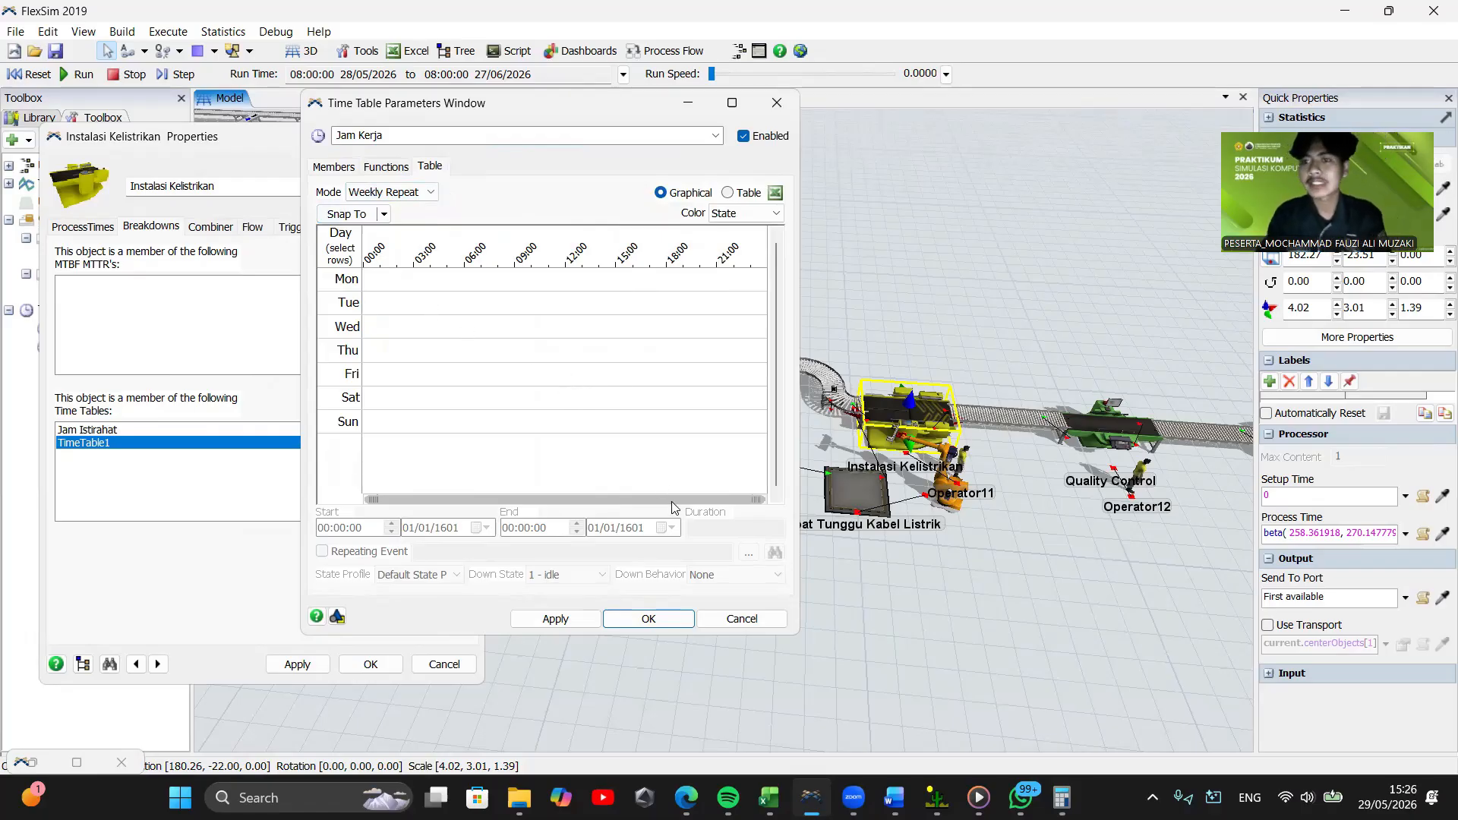
mouse_move(654, 283)
mouse_down()
mouse_move(724, 296)
mouse_move(675, 284)
mouse_up()
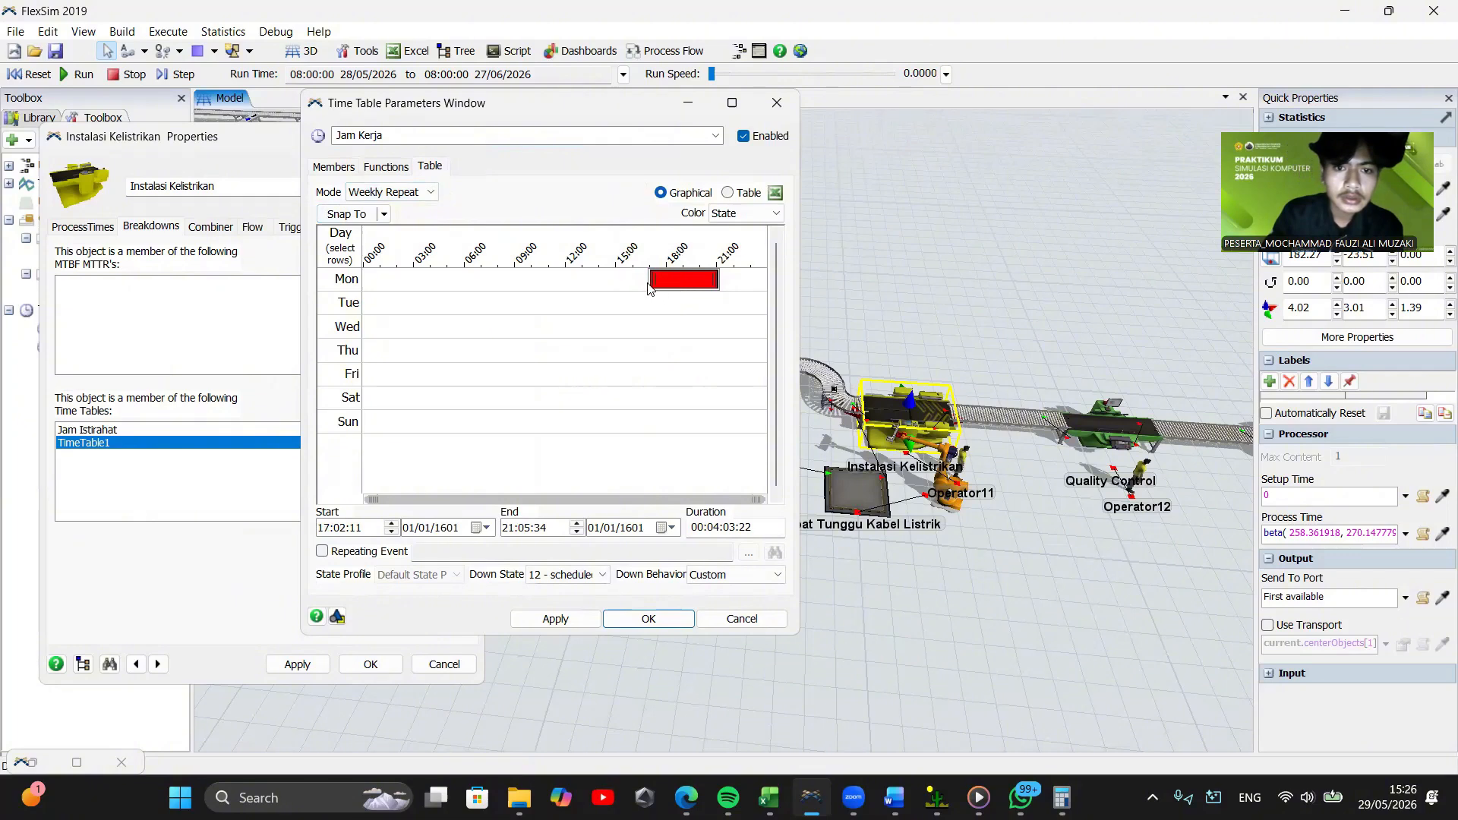
drag(648, 286, 682, 282)
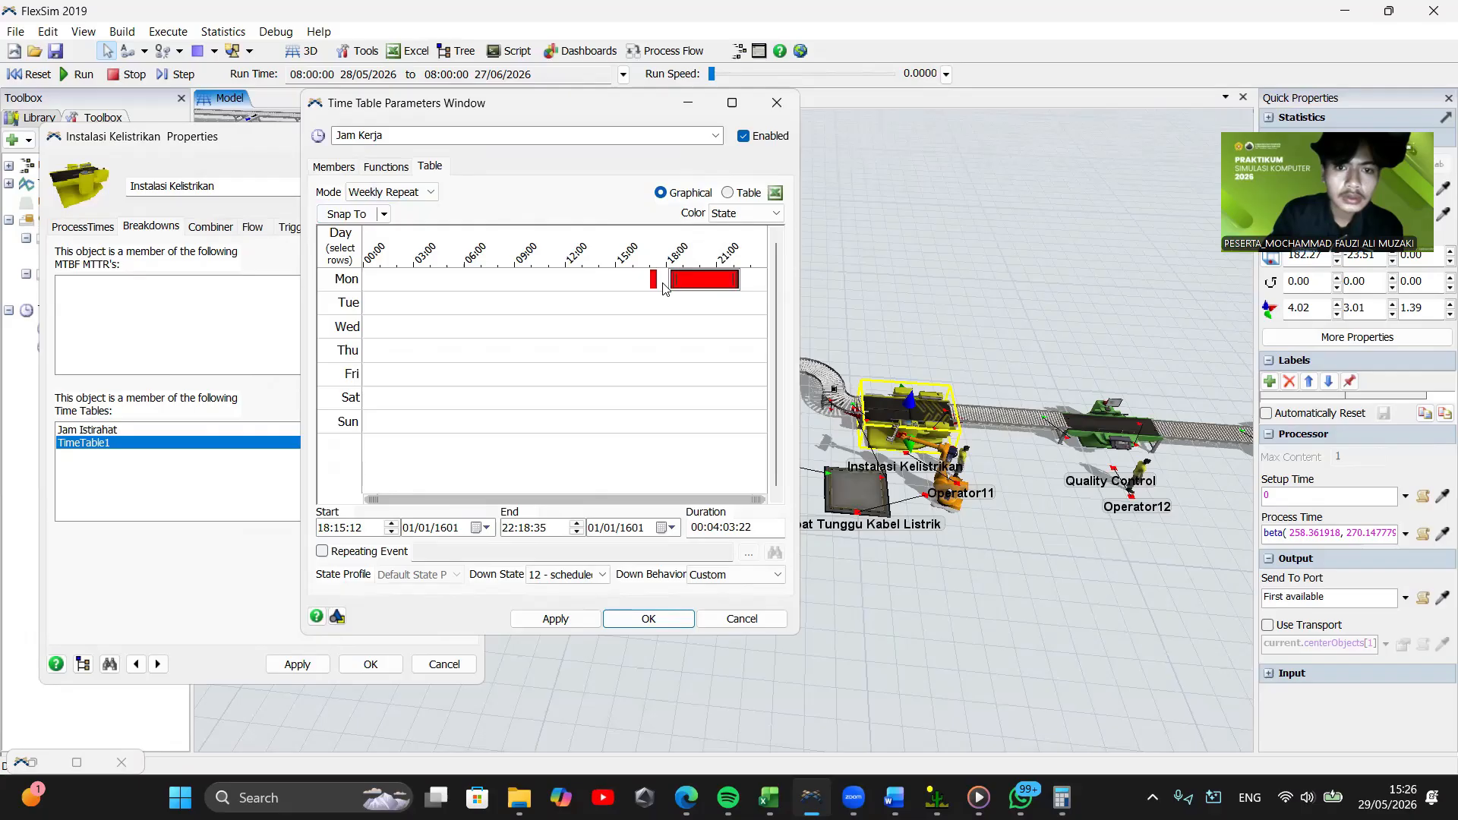
key(Delete)
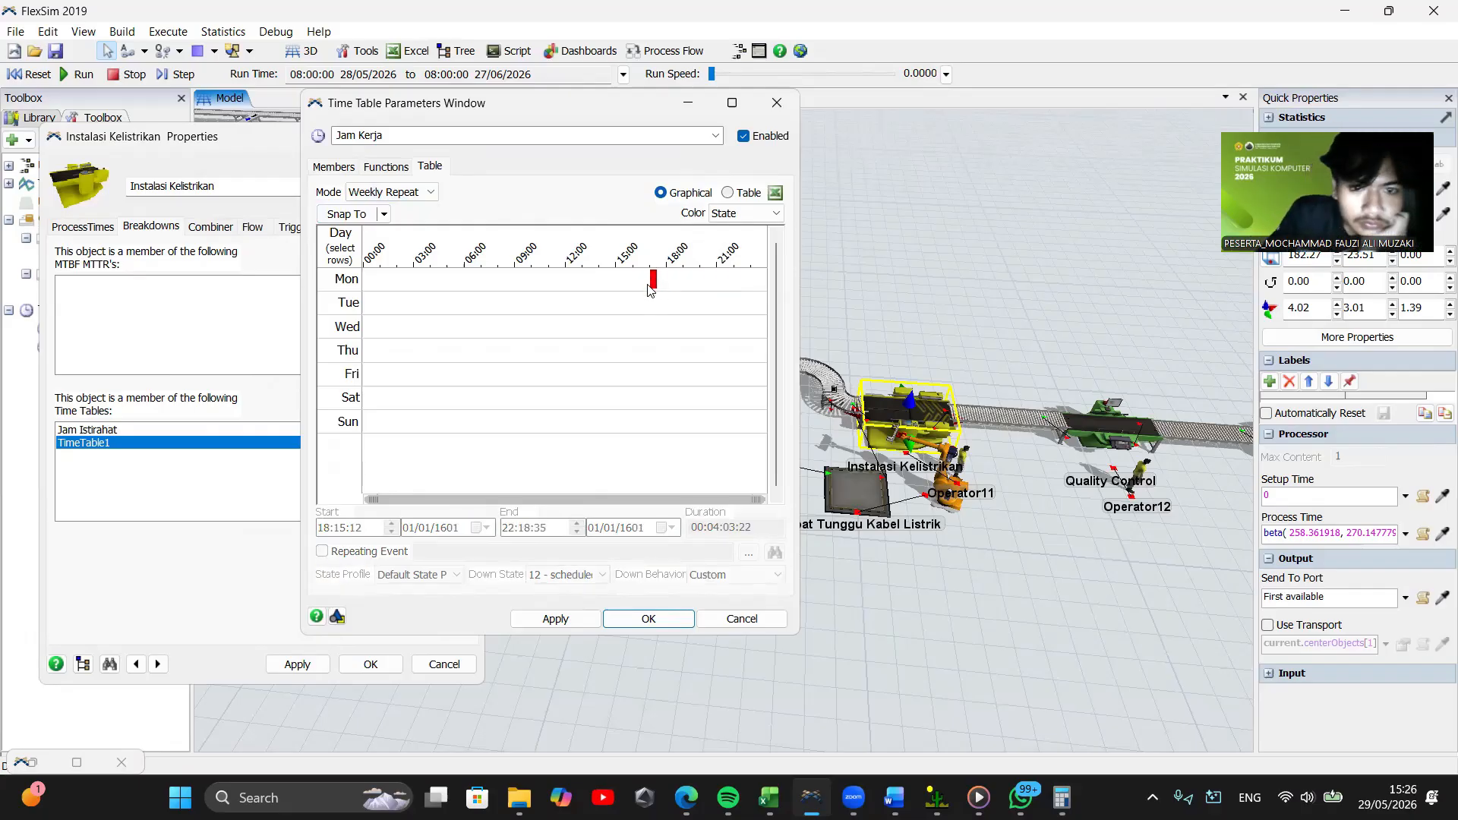
click(651, 289)
drag(649, 281, 660, 302)
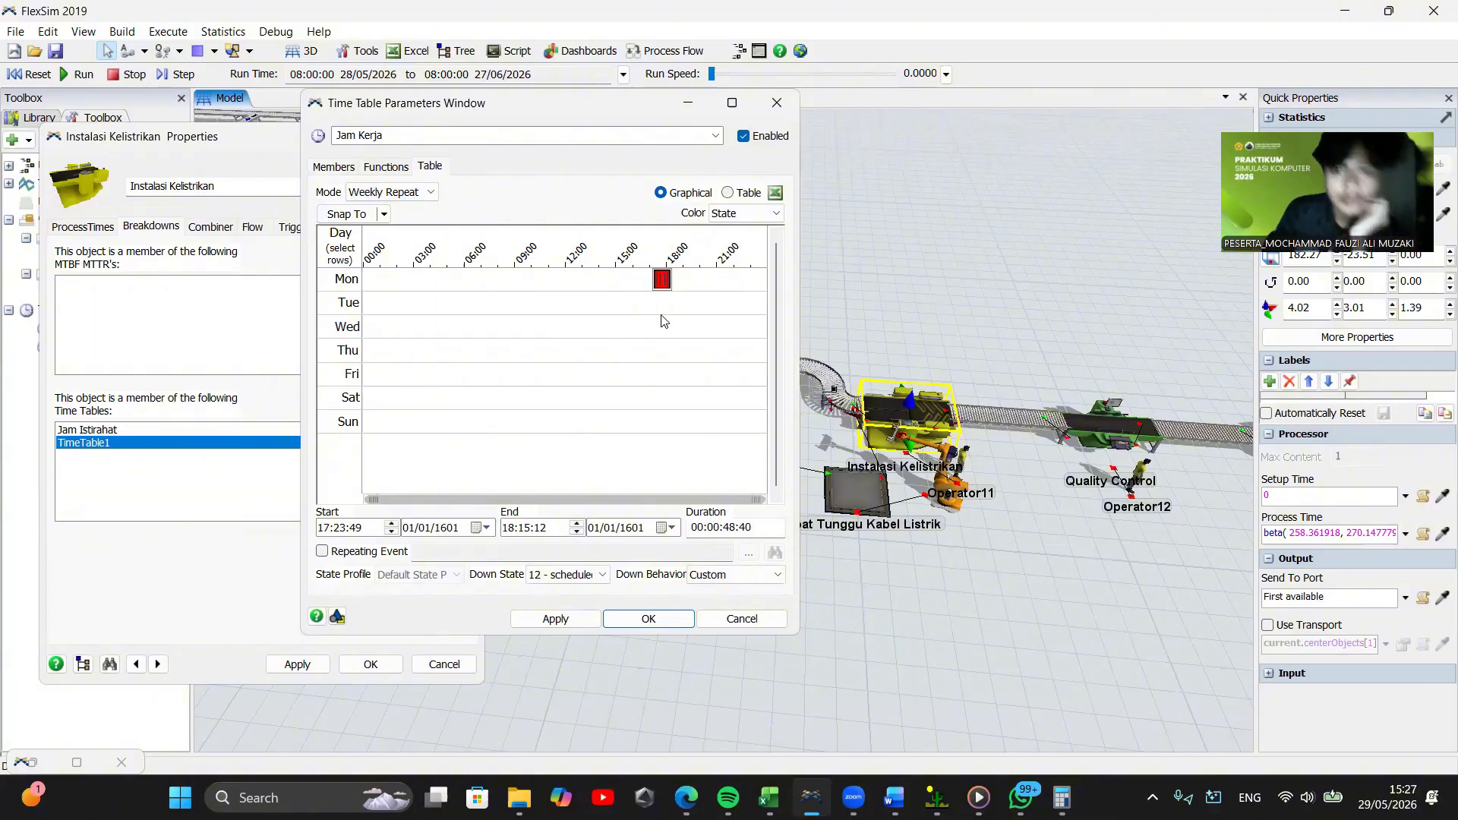
key(Delete)
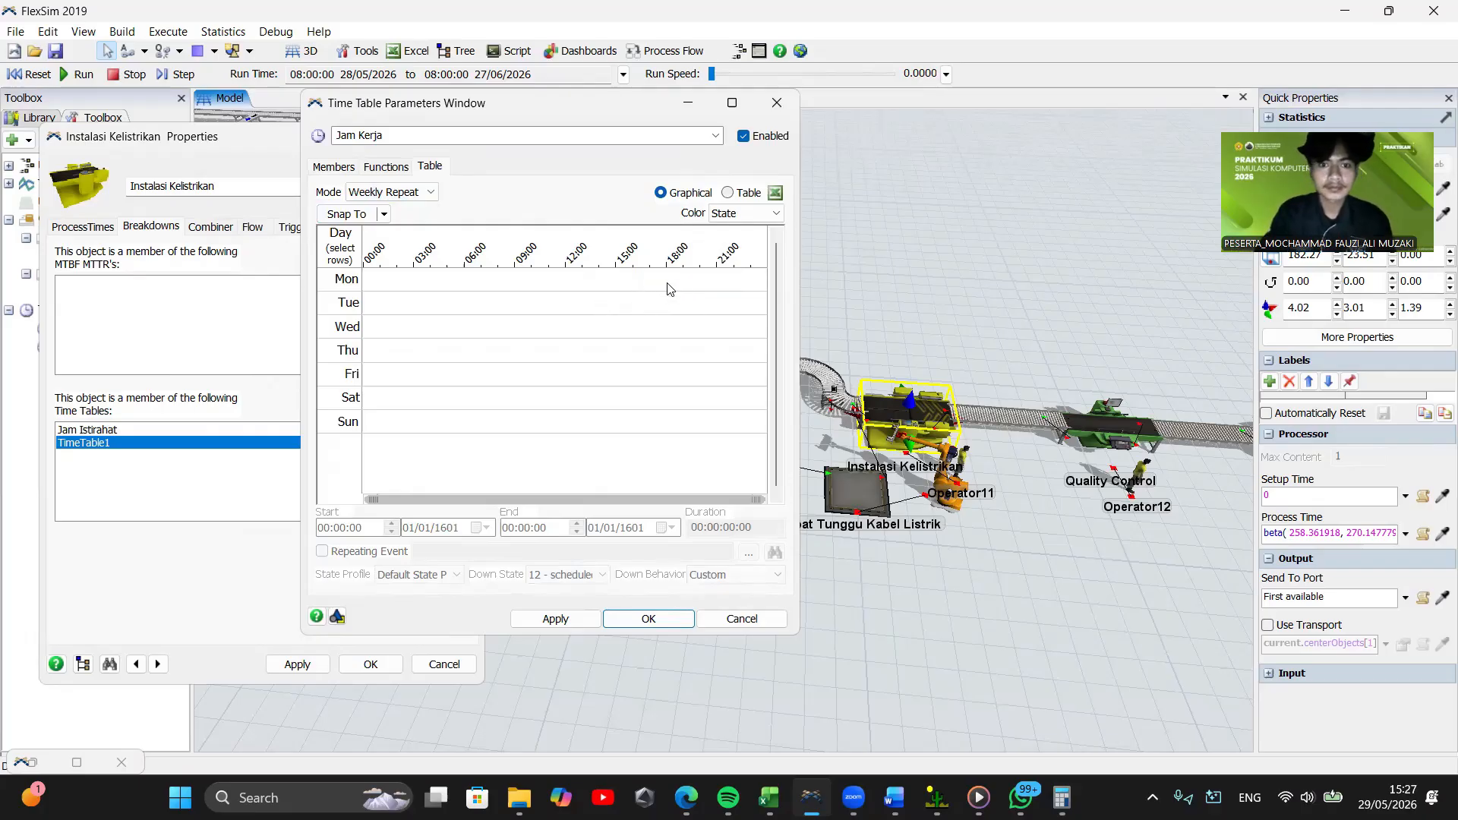
Draw a Monday block from about 18:04 to 20:11 and try to set its start time to 05:00:00
drag(668, 287, 704, 288)
click(323, 530)
text(17:04:23)
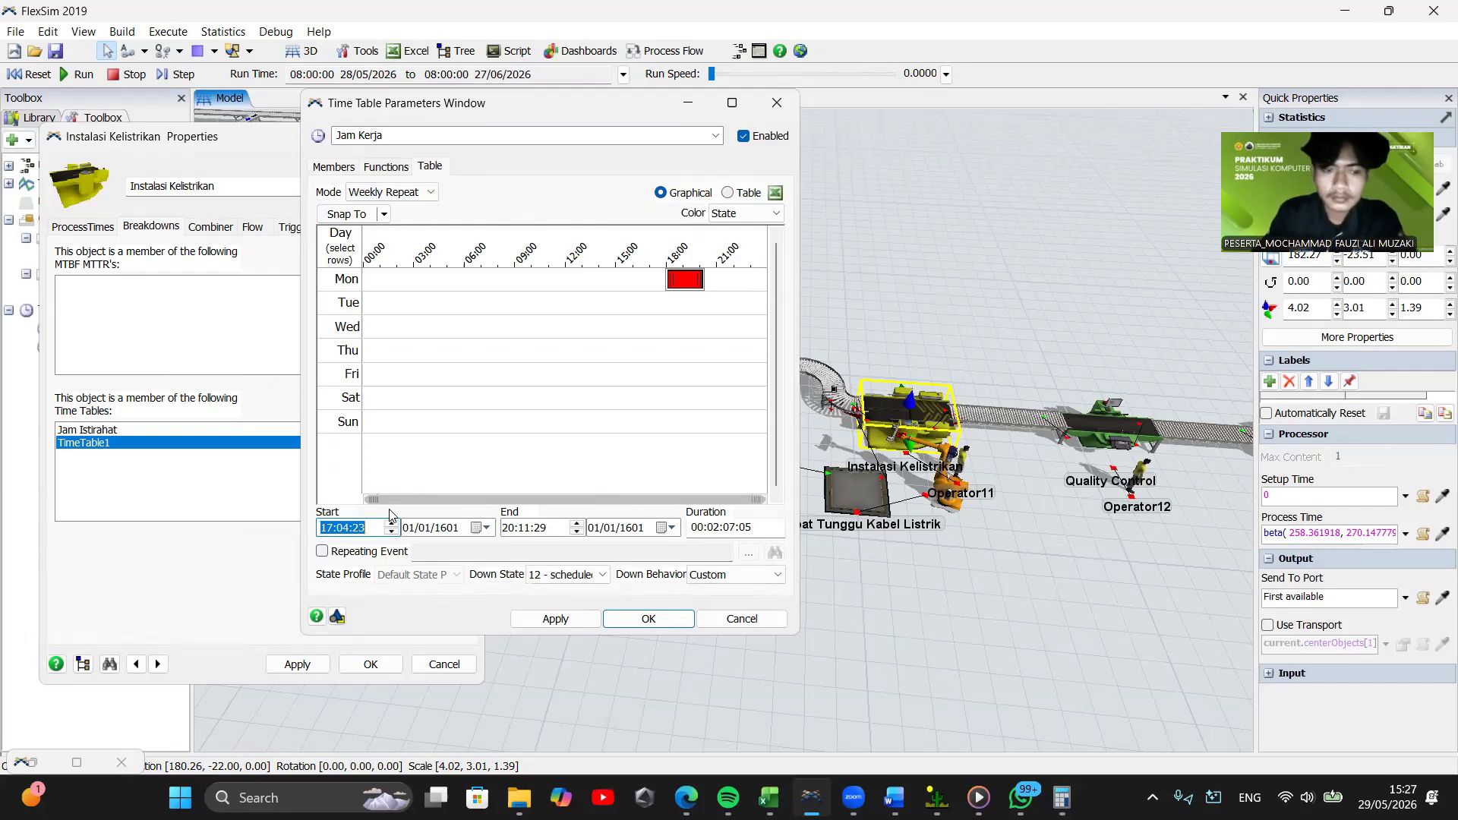
text(05)
key(Right)
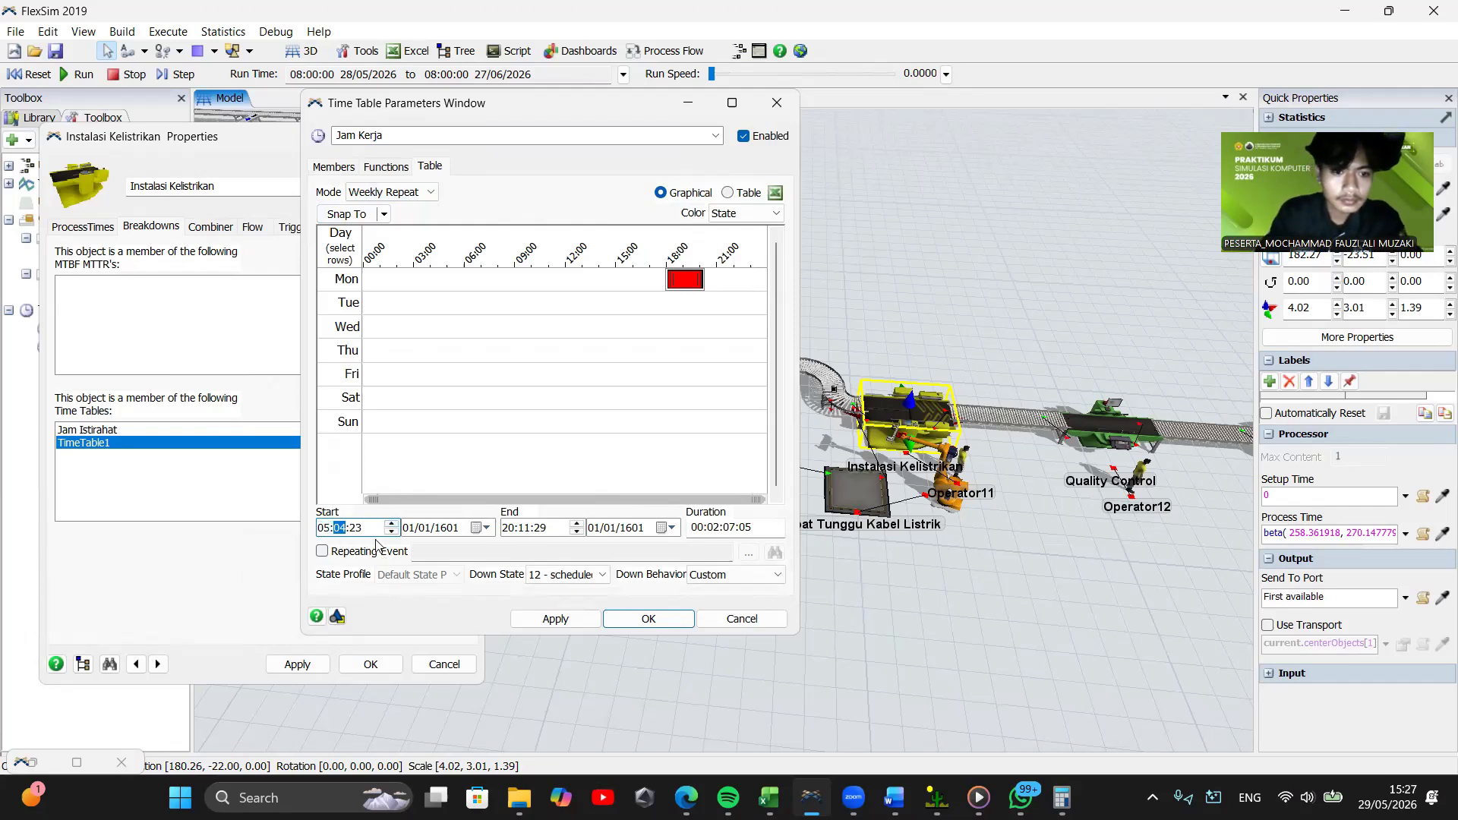
click(364, 533)
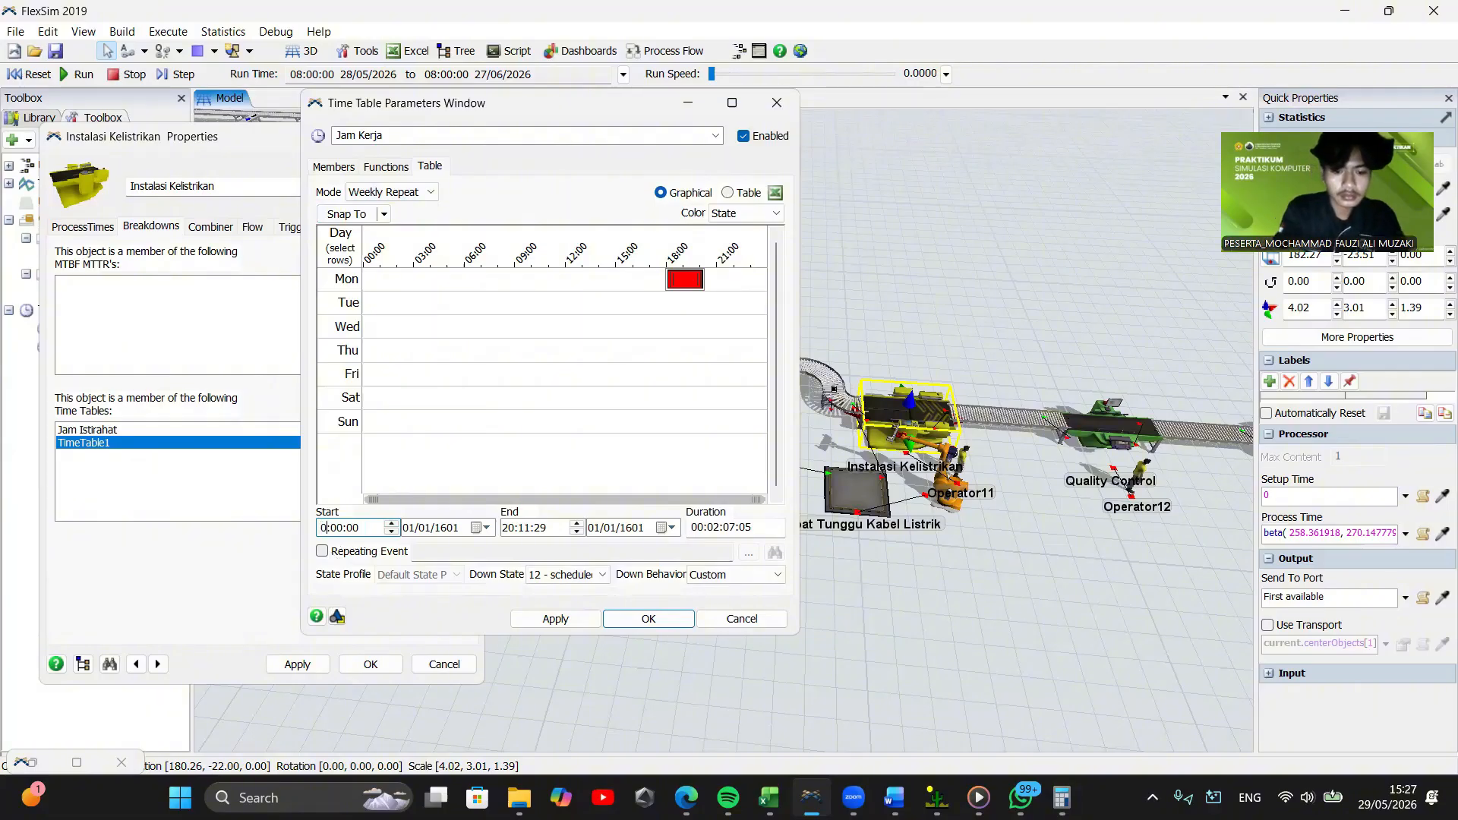
click(605, 532)
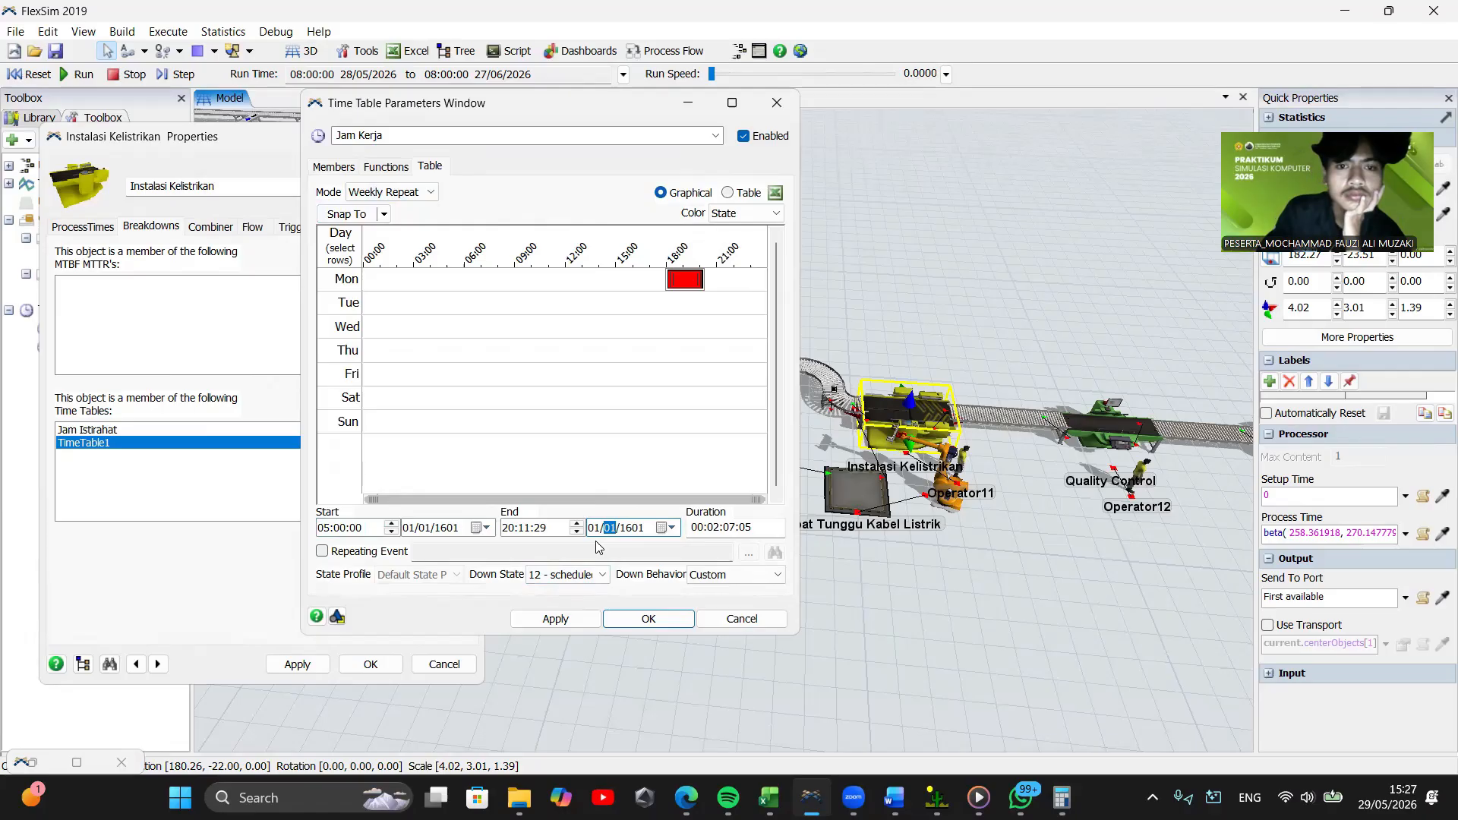
Try to change the start time of the Monday block to 17:00:00, then to 09:00:00
click(331, 530)
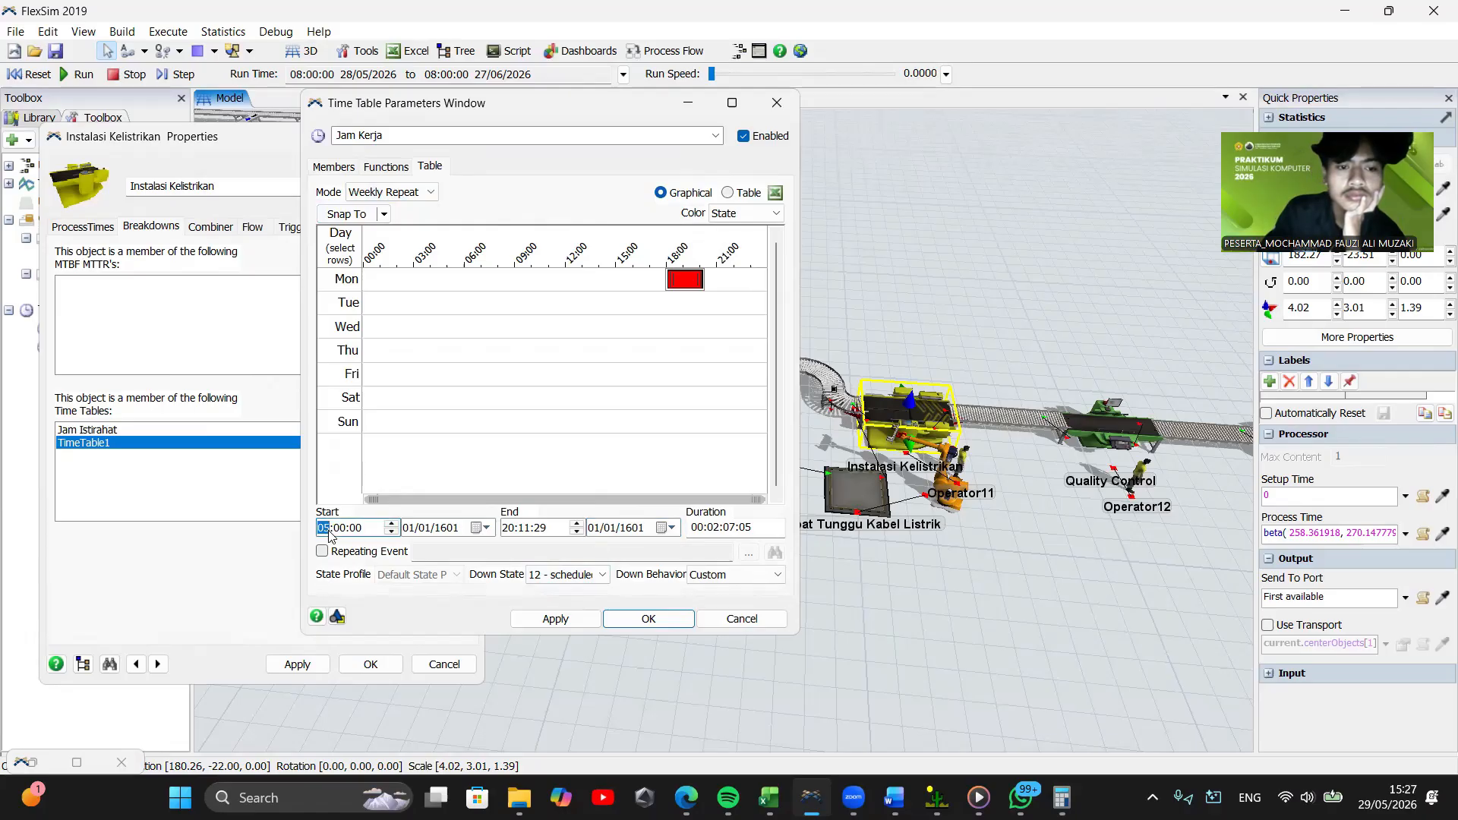
text(17)
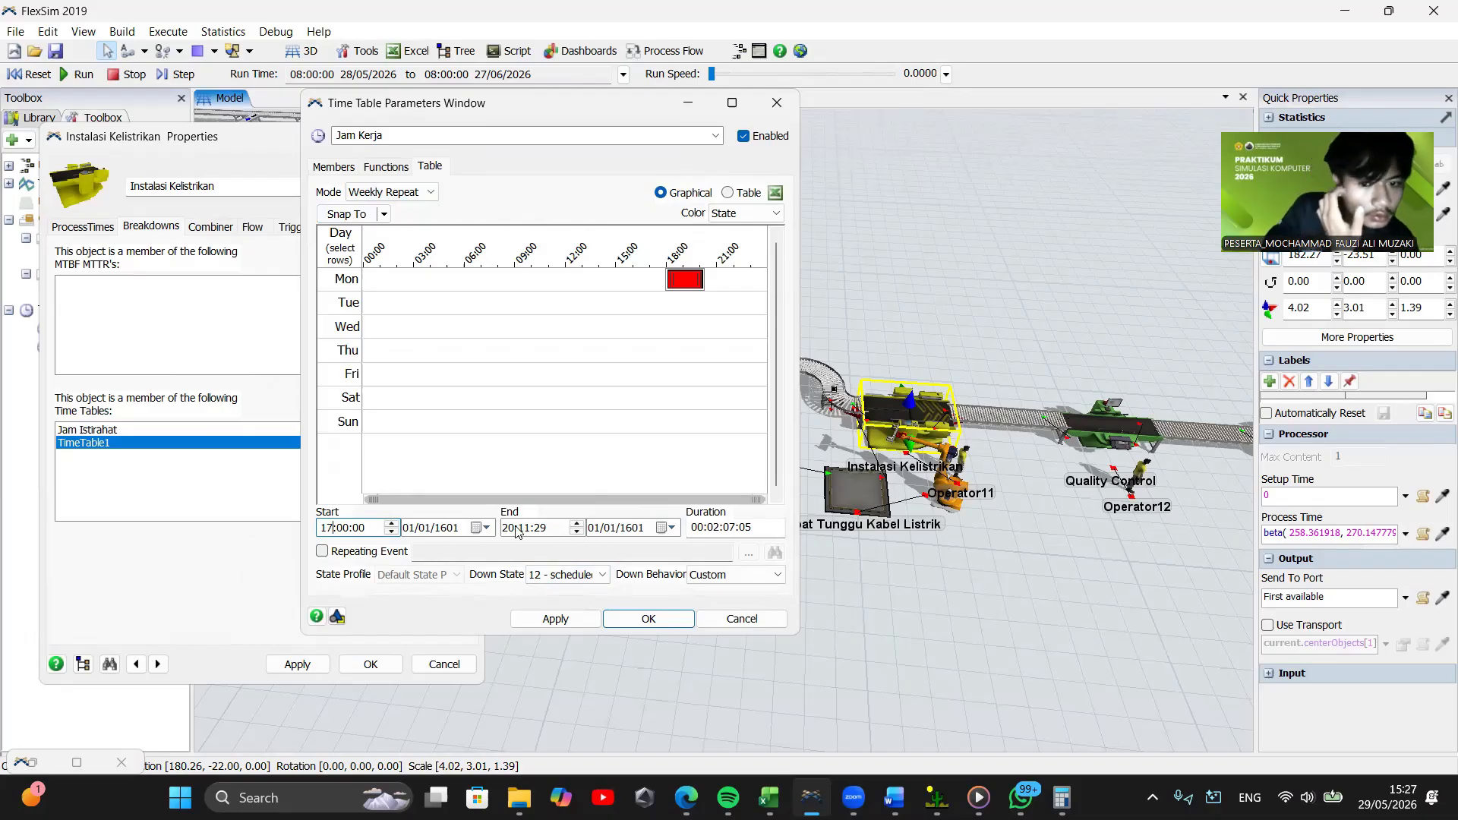
click(517, 530)
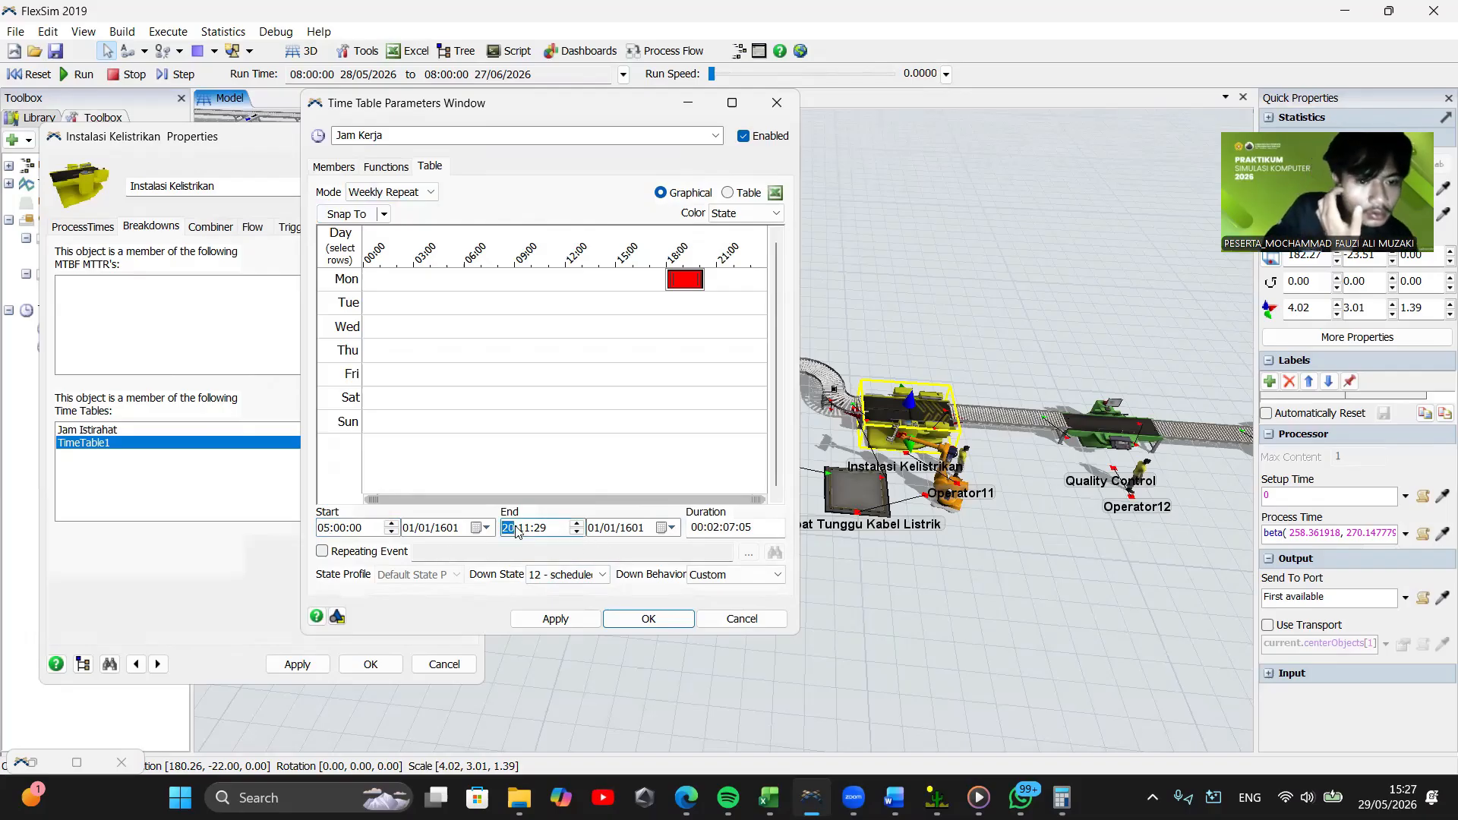
click(322, 535)
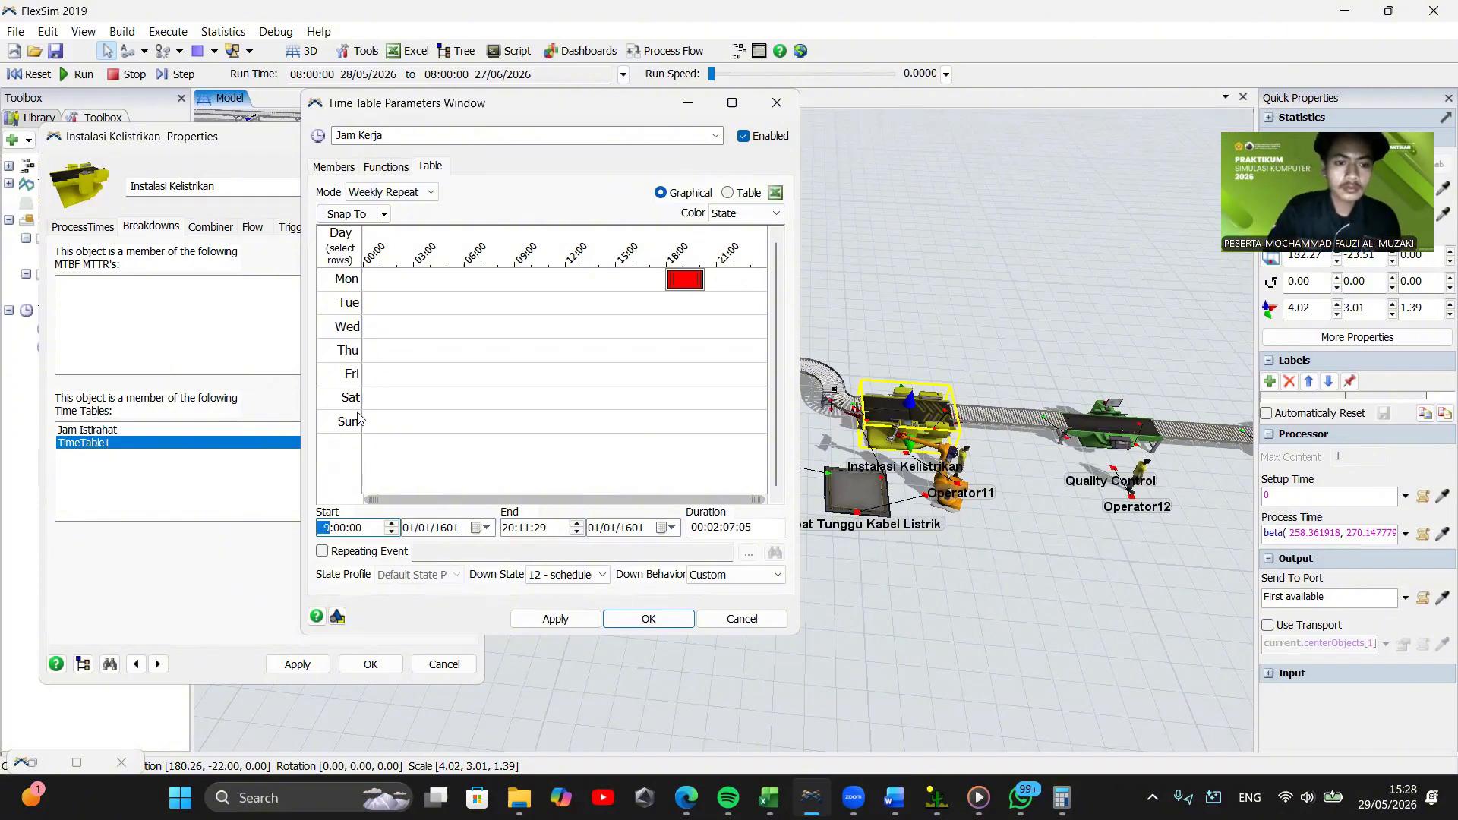
click(448, 528)
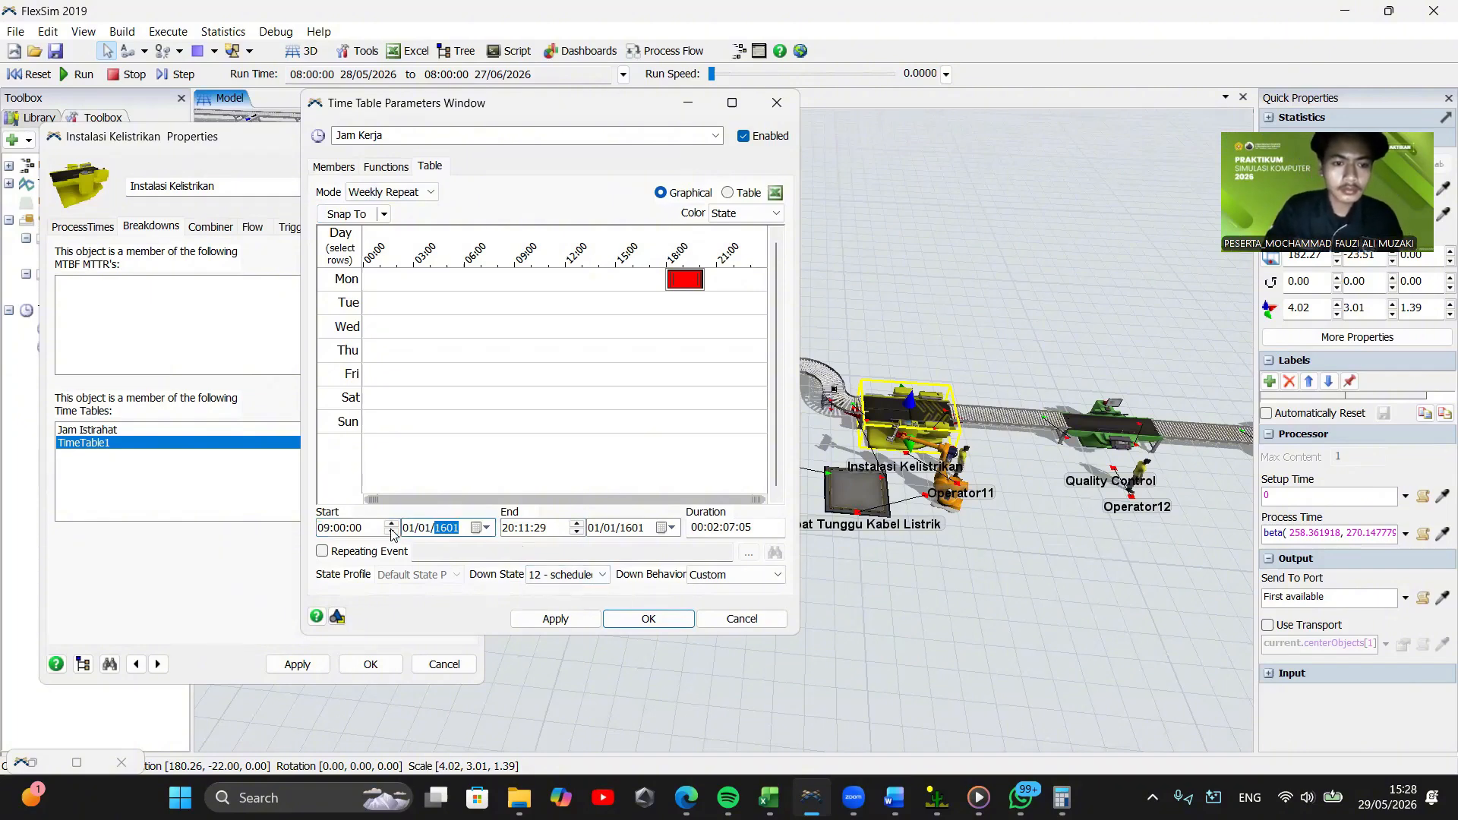
Try to set the Monday block's start time to 17:00:00 and its duration to about two hours
click(328, 531)
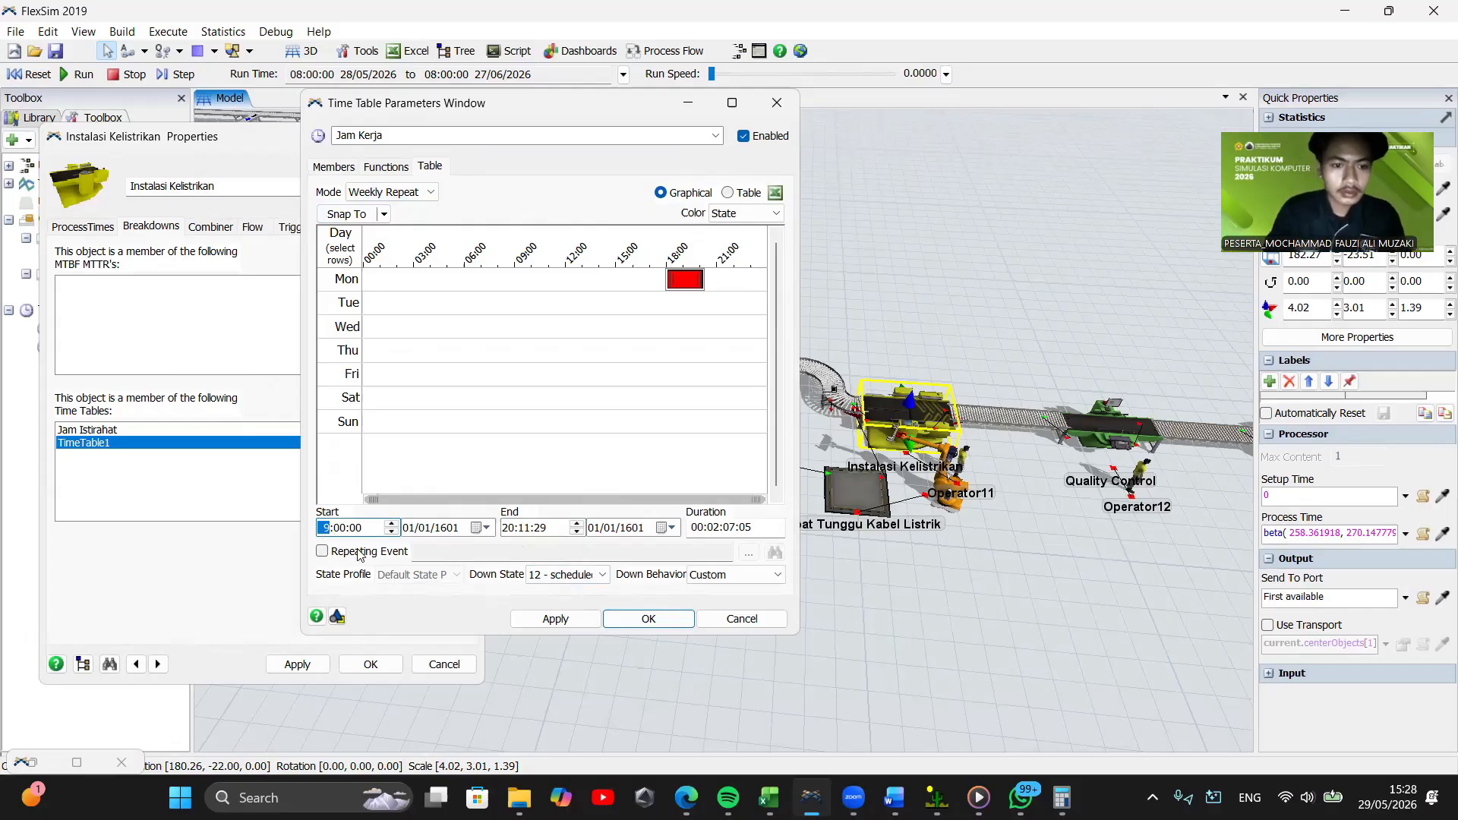
double_click(358, 531)
click(331, 531)
key(BackSpace)
key(BackSpace)
text(29)
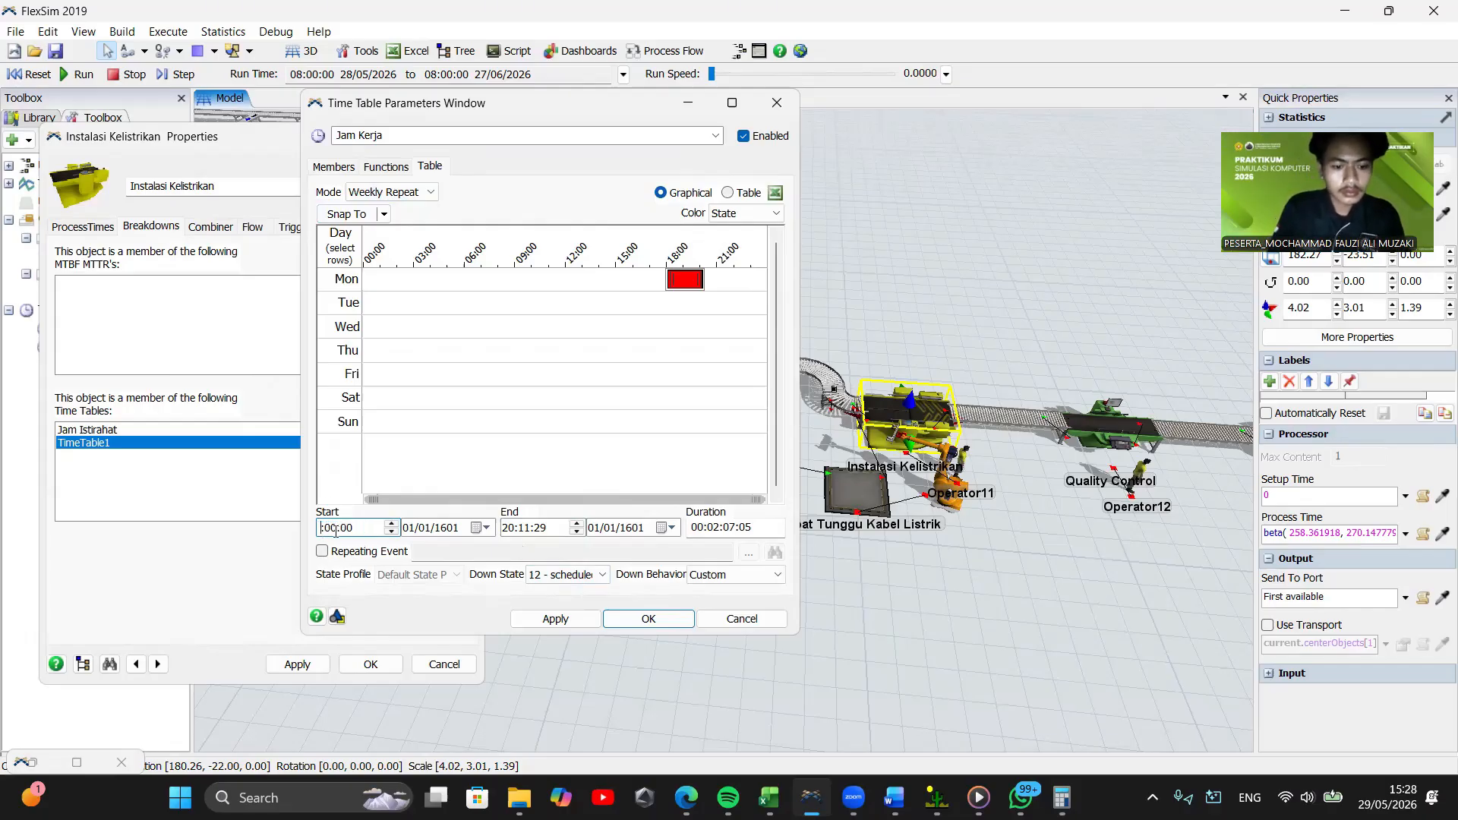
click(443, 531)
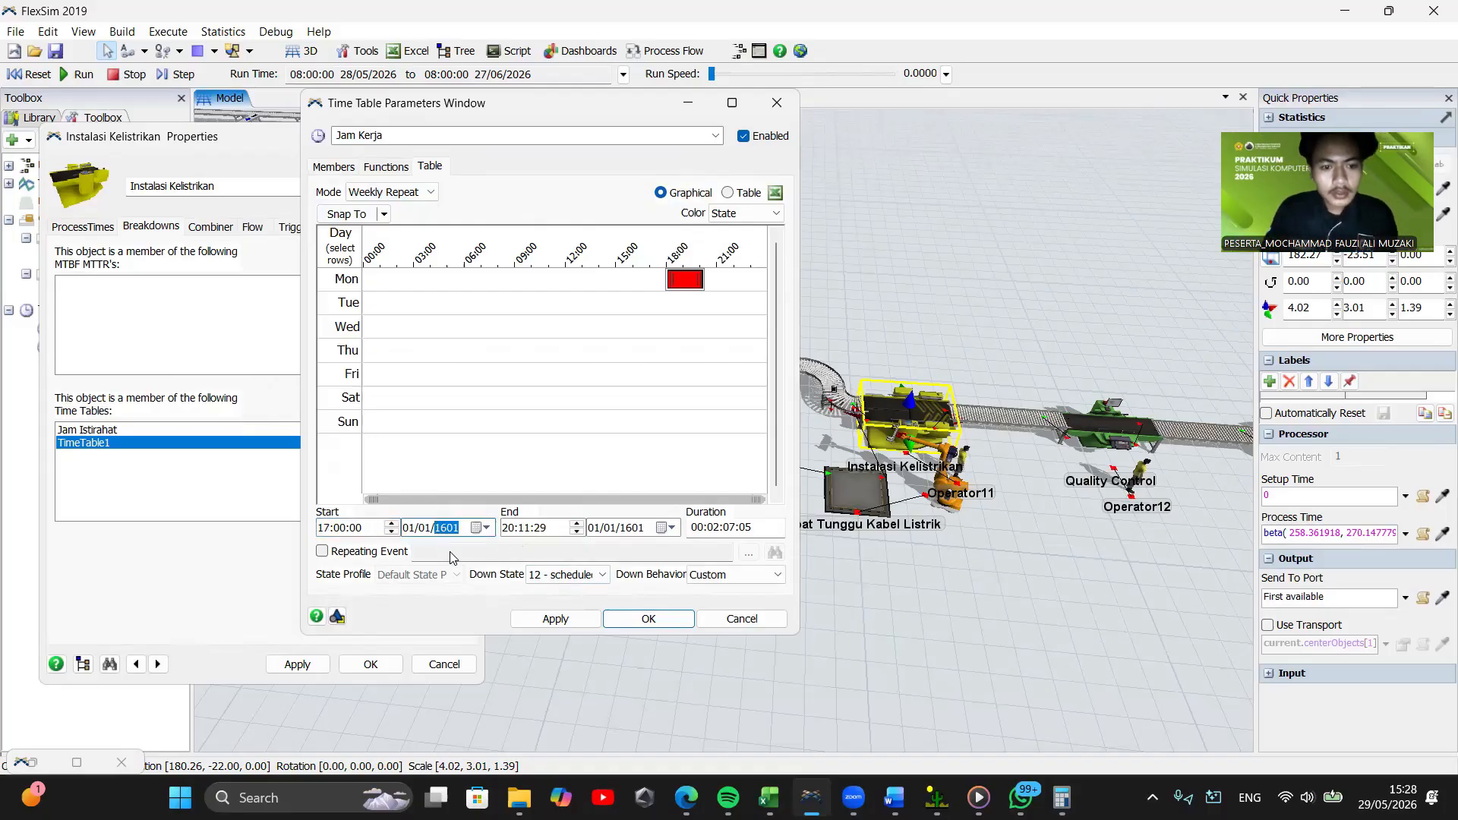
click(718, 531)
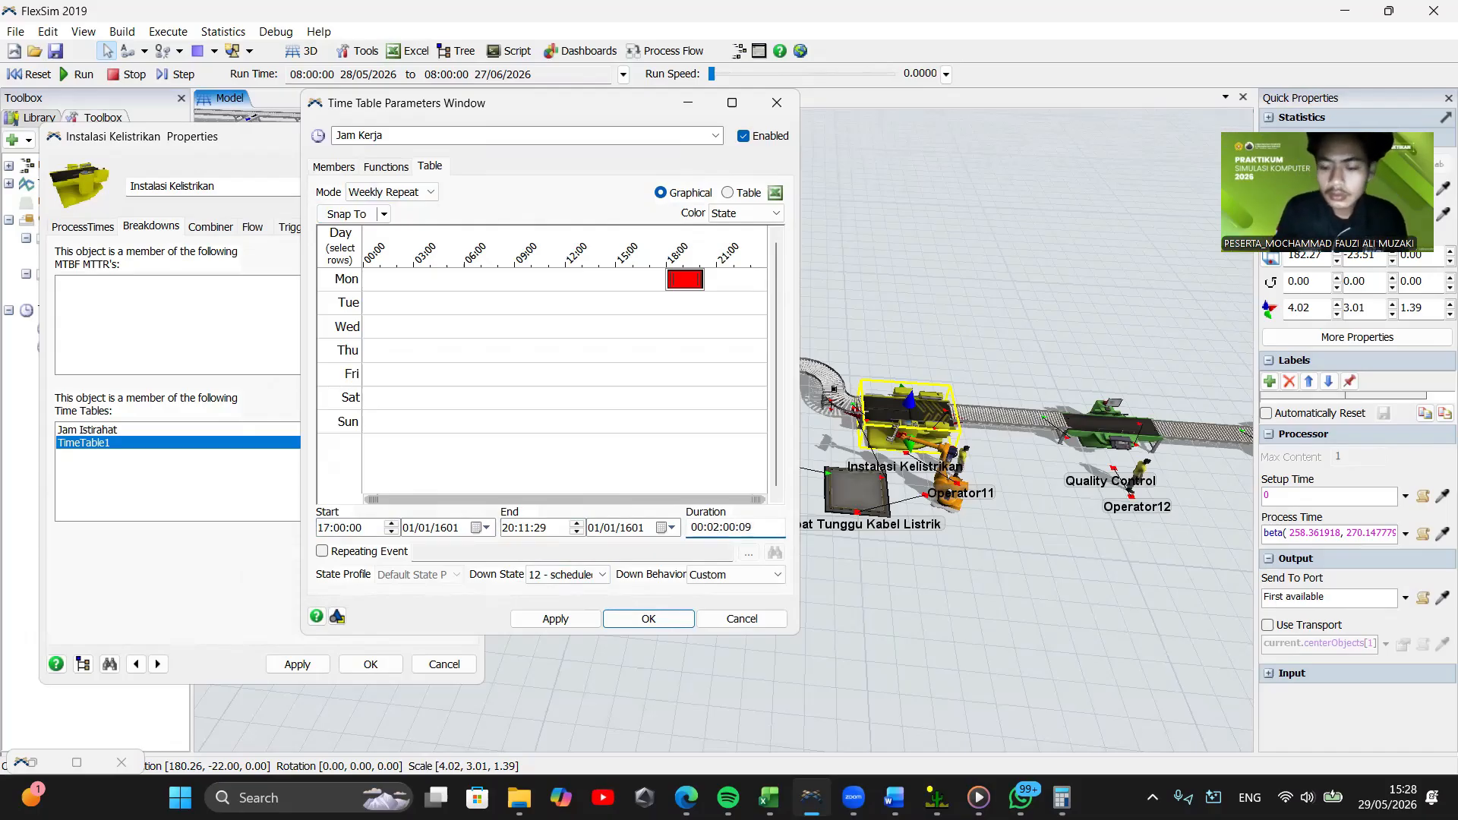
click(723, 550)
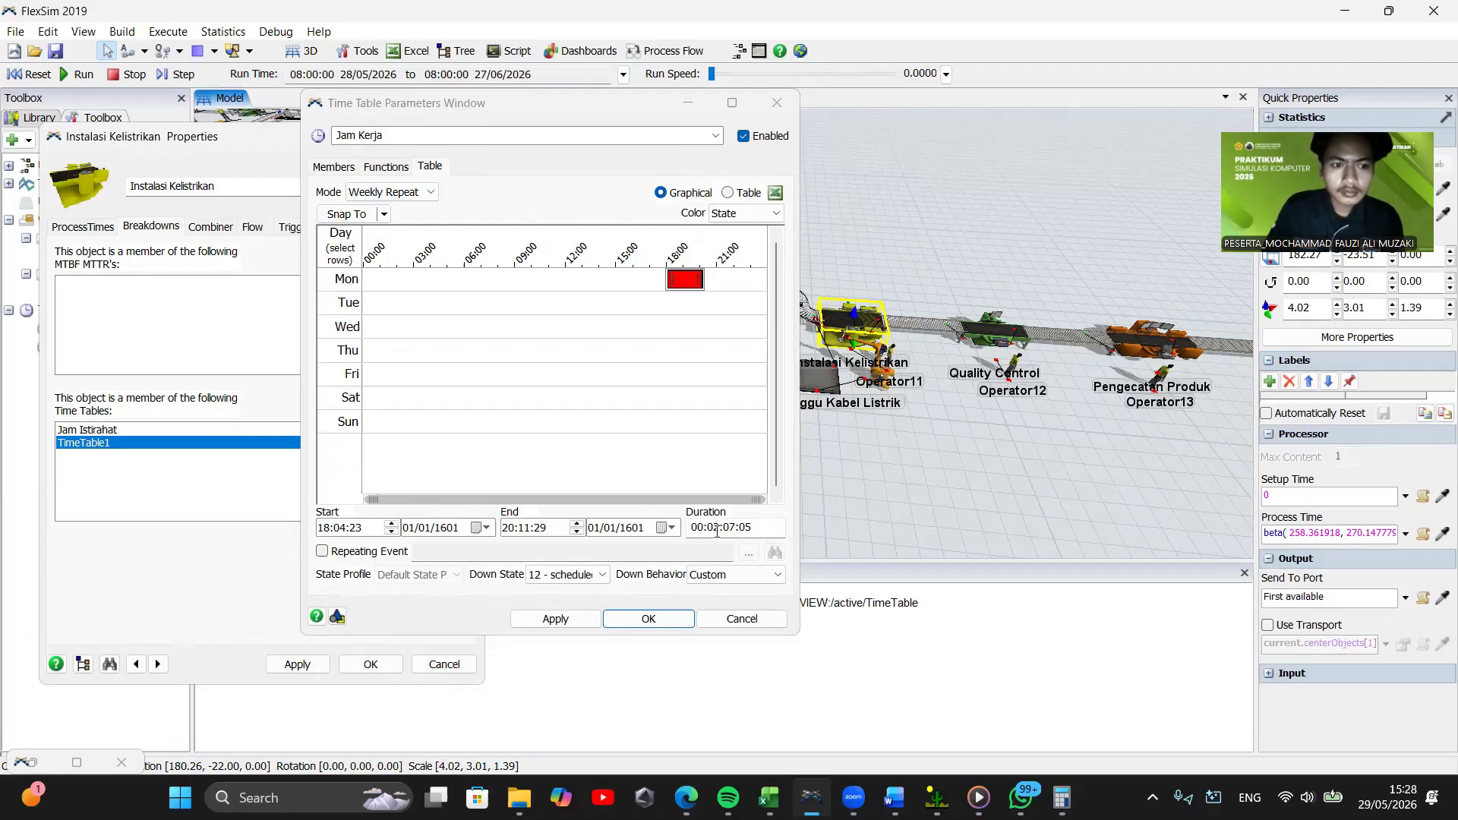
Try again to give the Monday block a 17:00:00 start time and a duration of 00:02:00:00
click(326, 531)
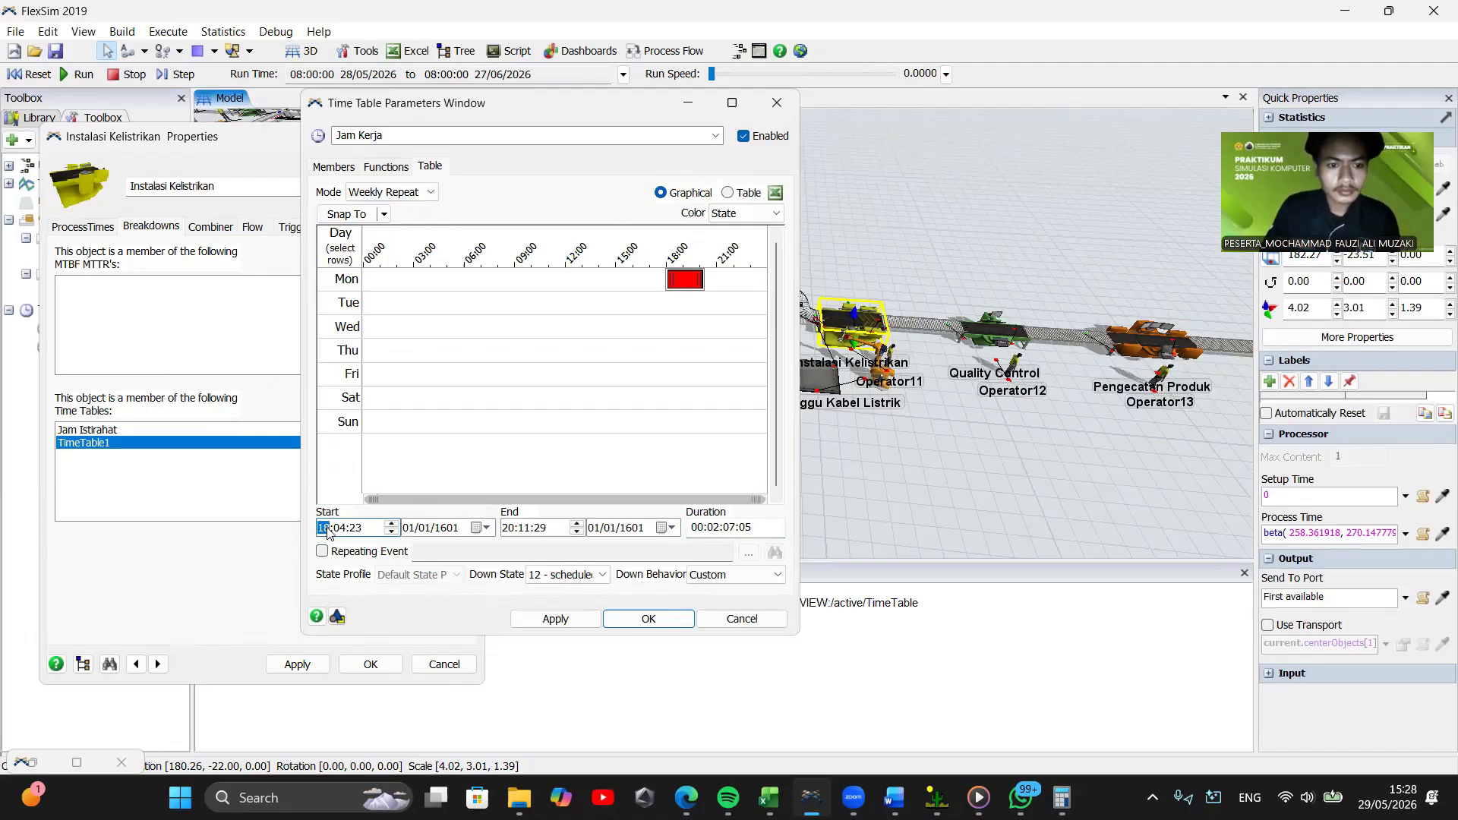
click(367, 528)
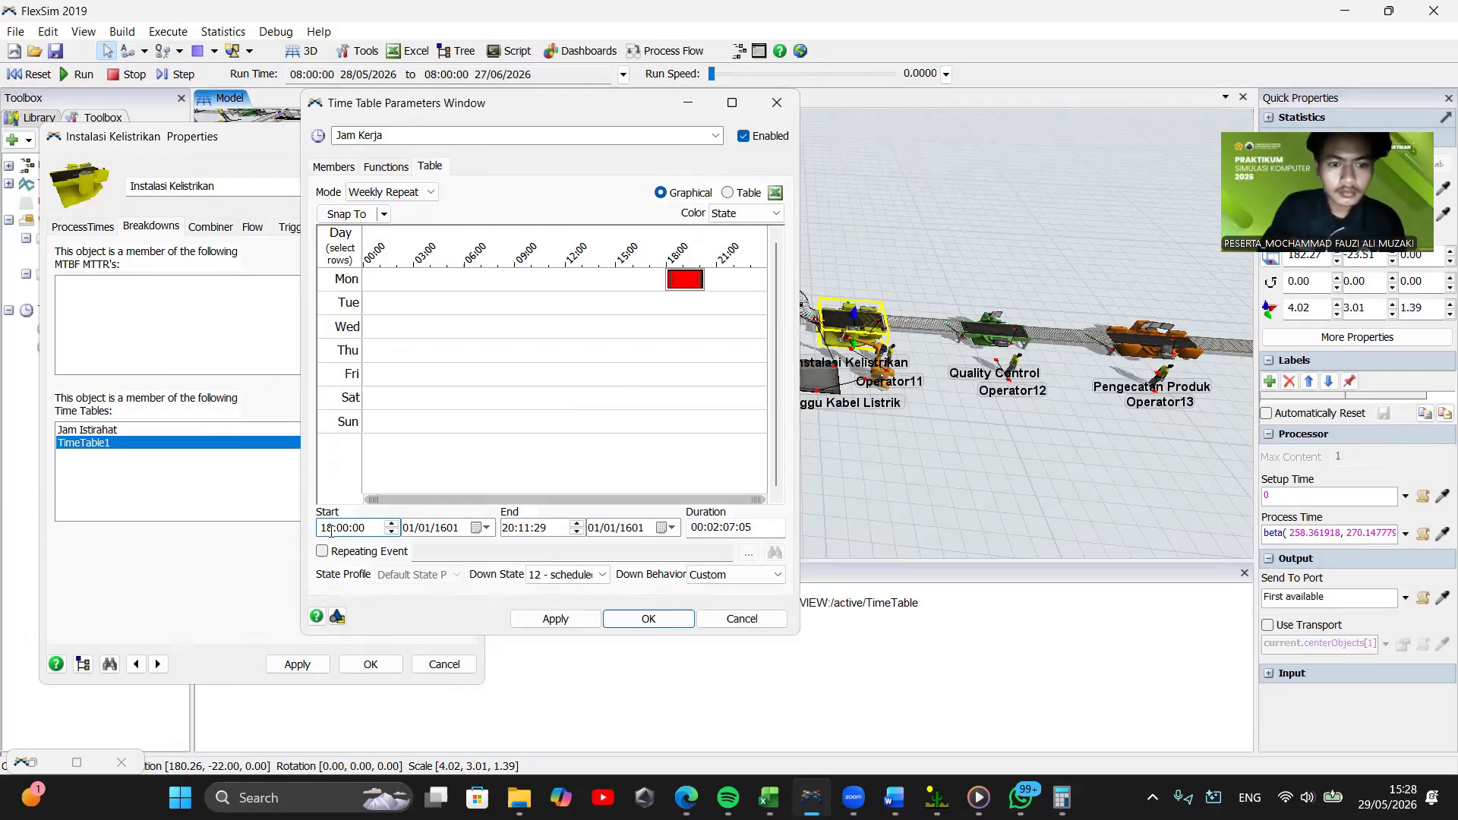
click(331, 531)
key(BackSpace)
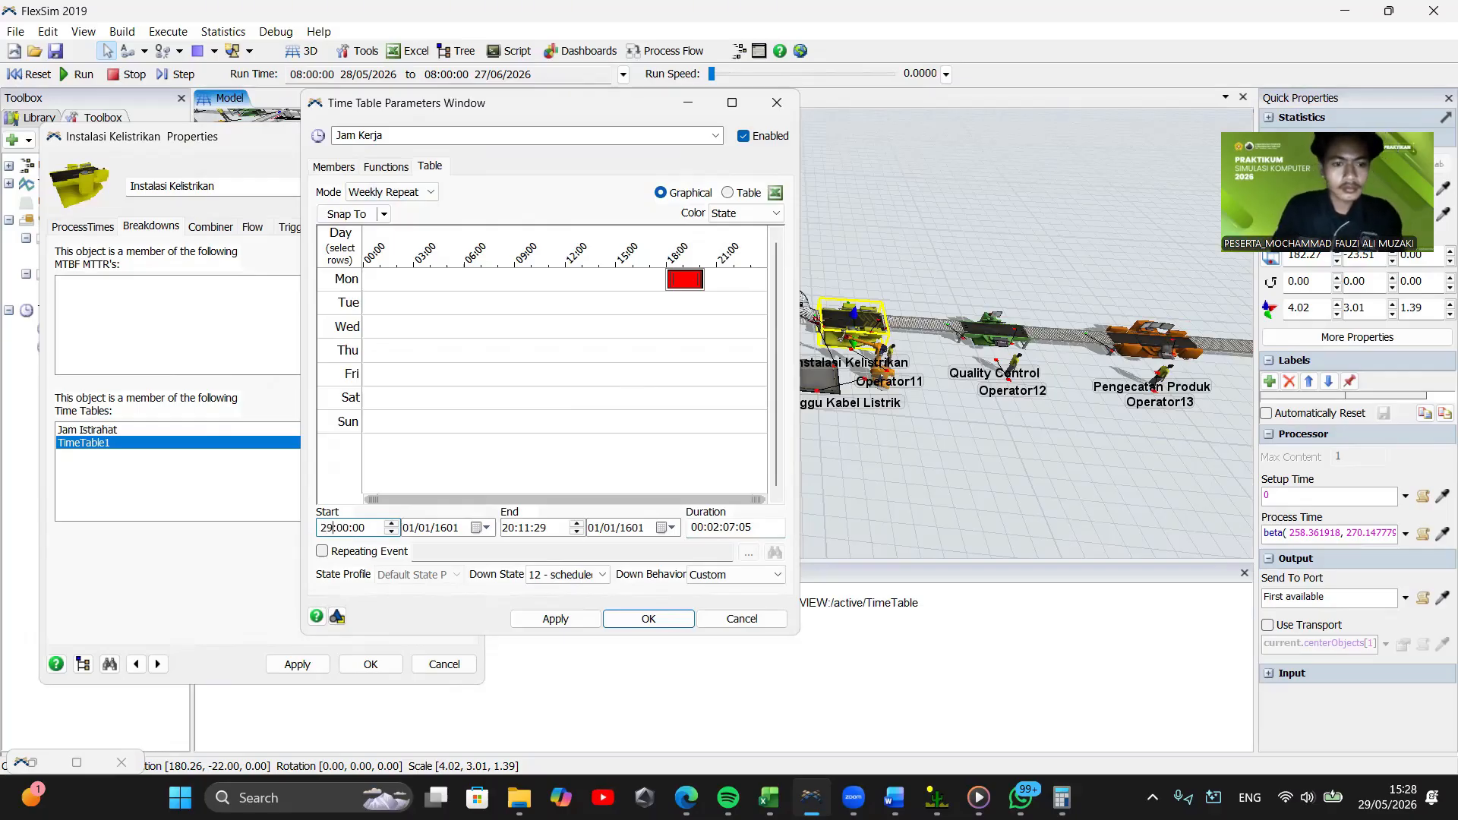
click(712, 528)
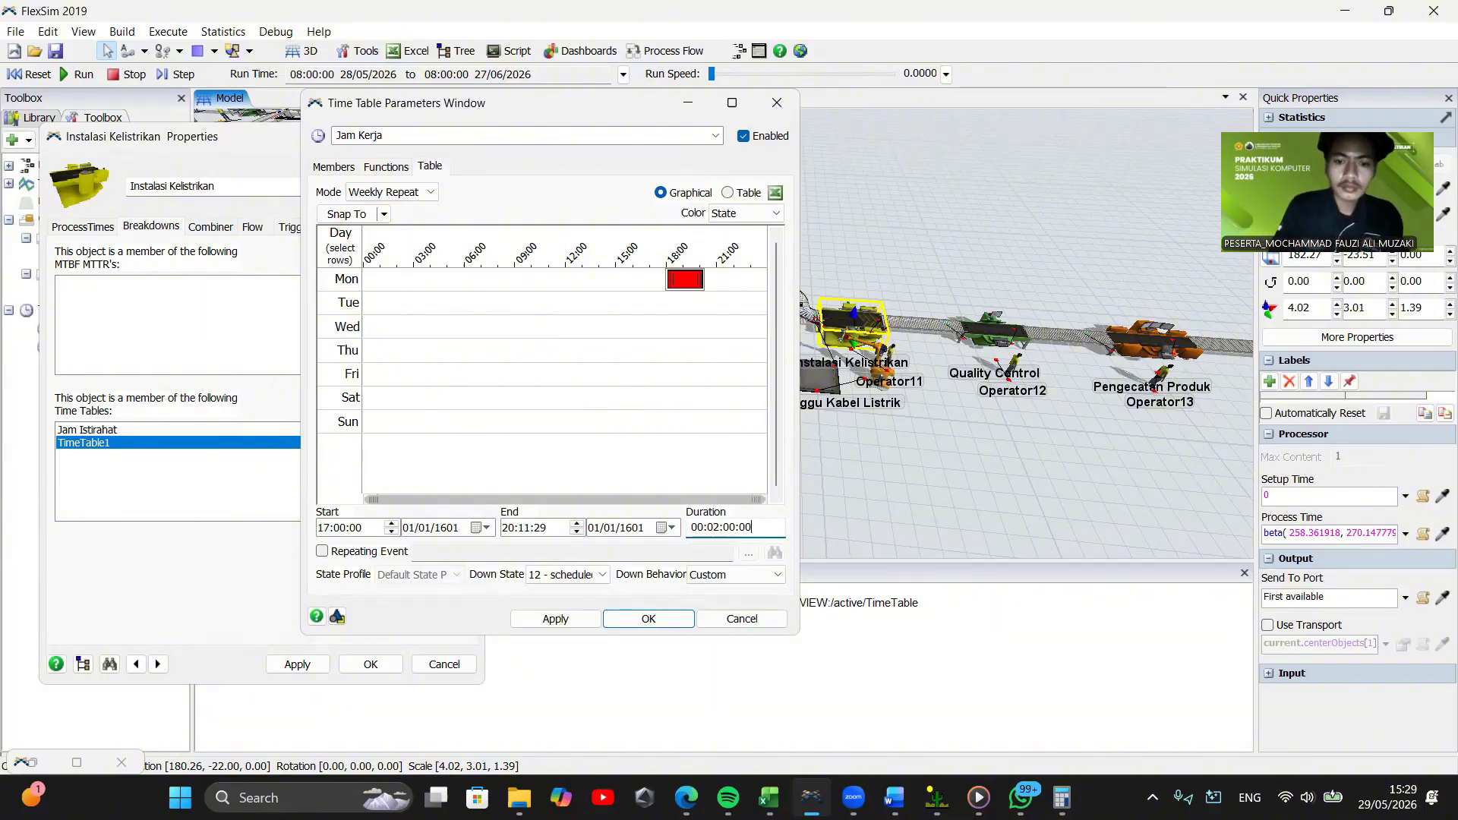
key(Return)
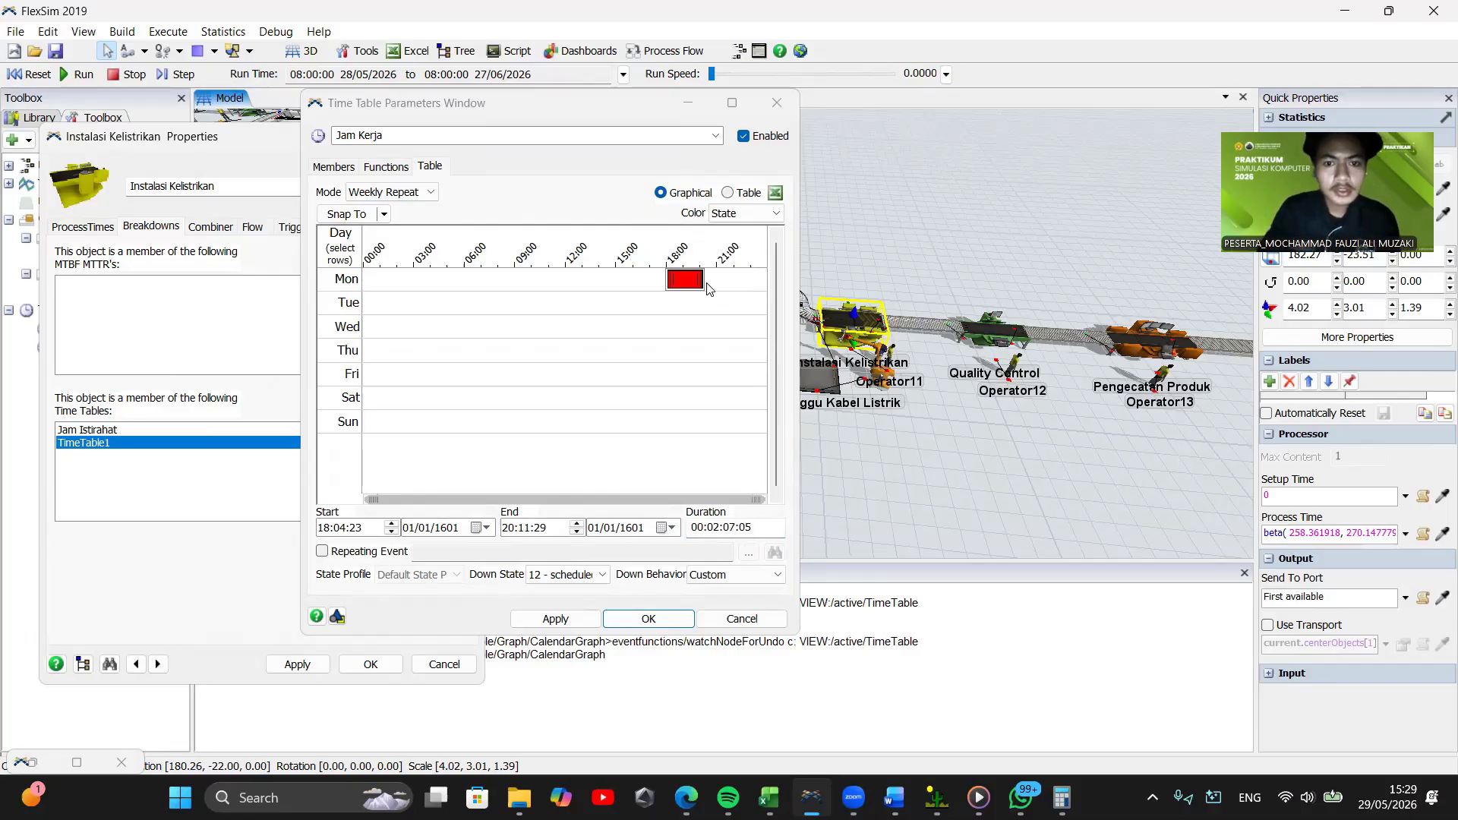
Move the Monday block's start to about 18:01 and extend its end to about 03:06 on Tuesday
drag(681, 280, 680, 279)
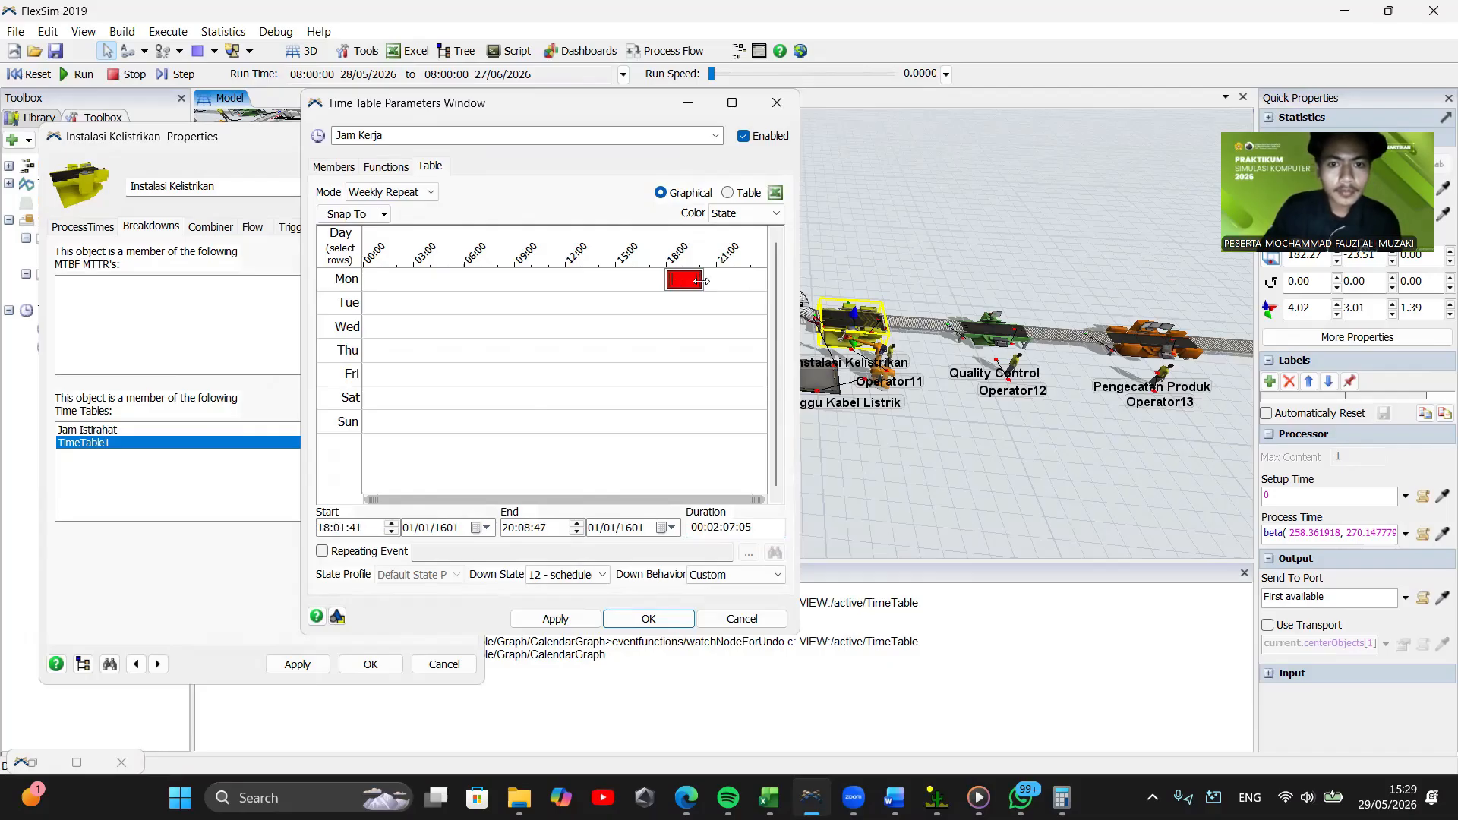
drag(703, 281, 412, 308)
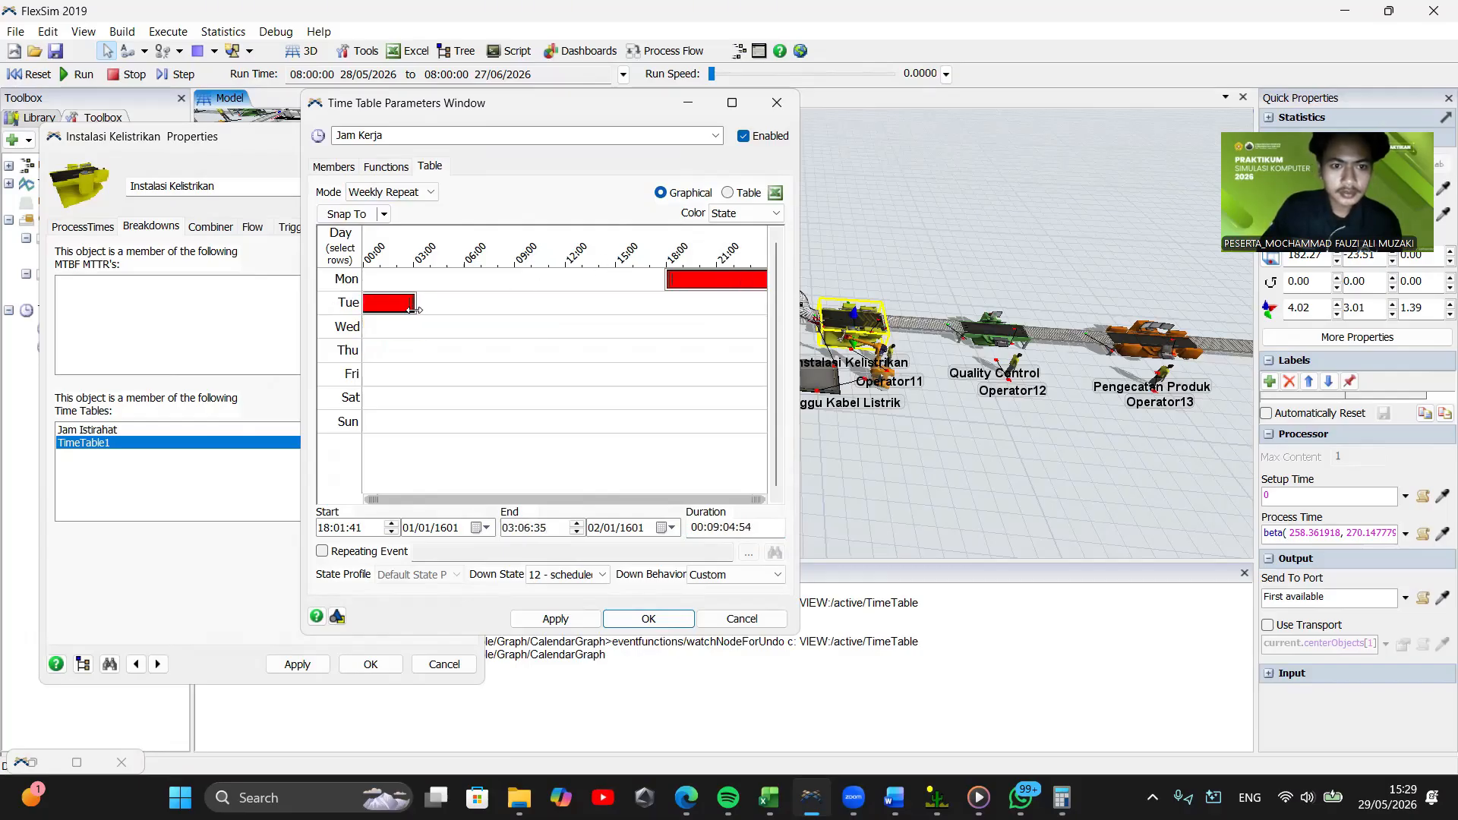
click(504, 495)
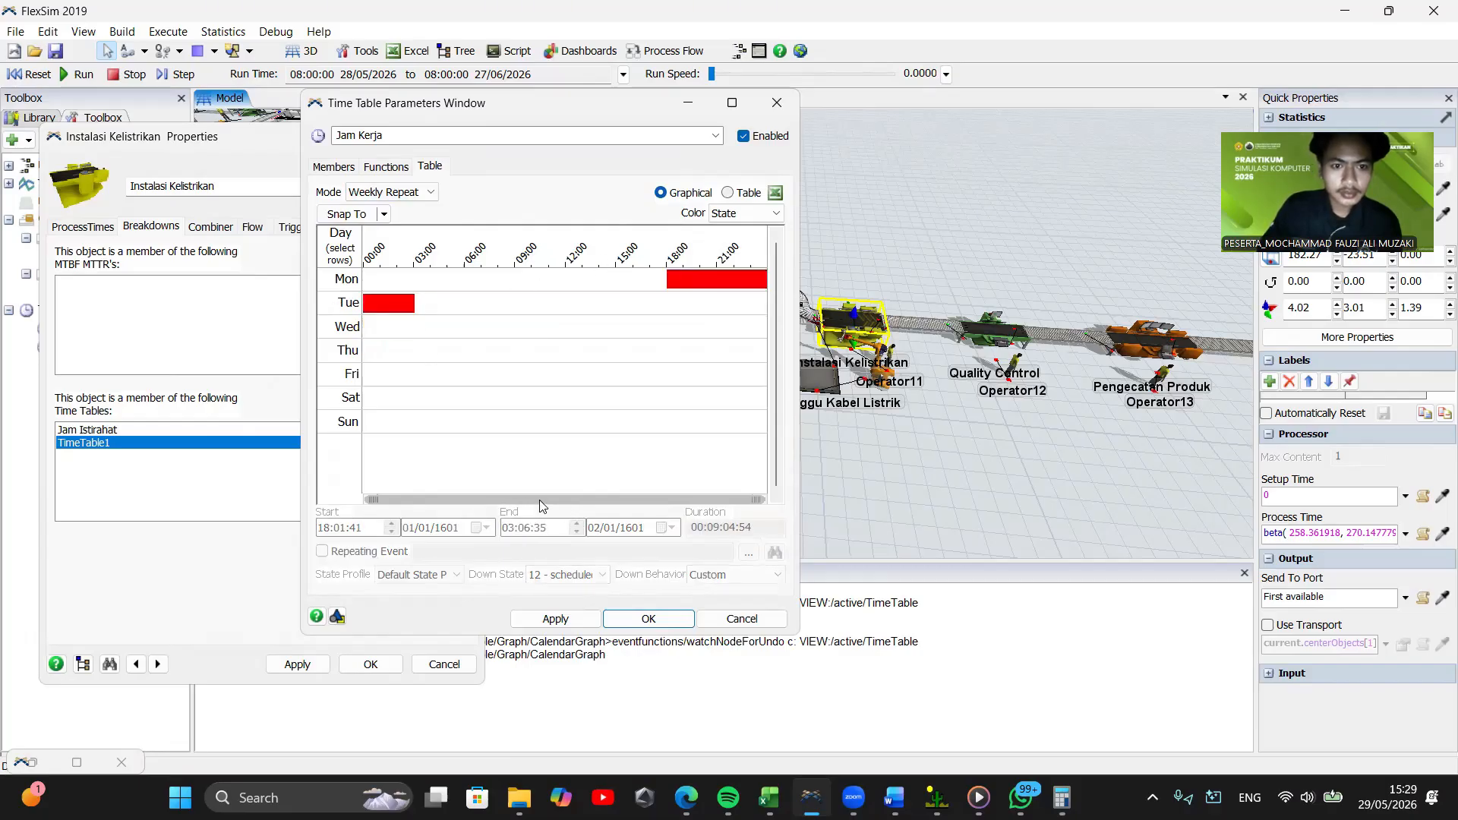
Try to extend the block's Tuesday portion to about 08:01, and delete the stray block drawn beside it
click(395, 304)
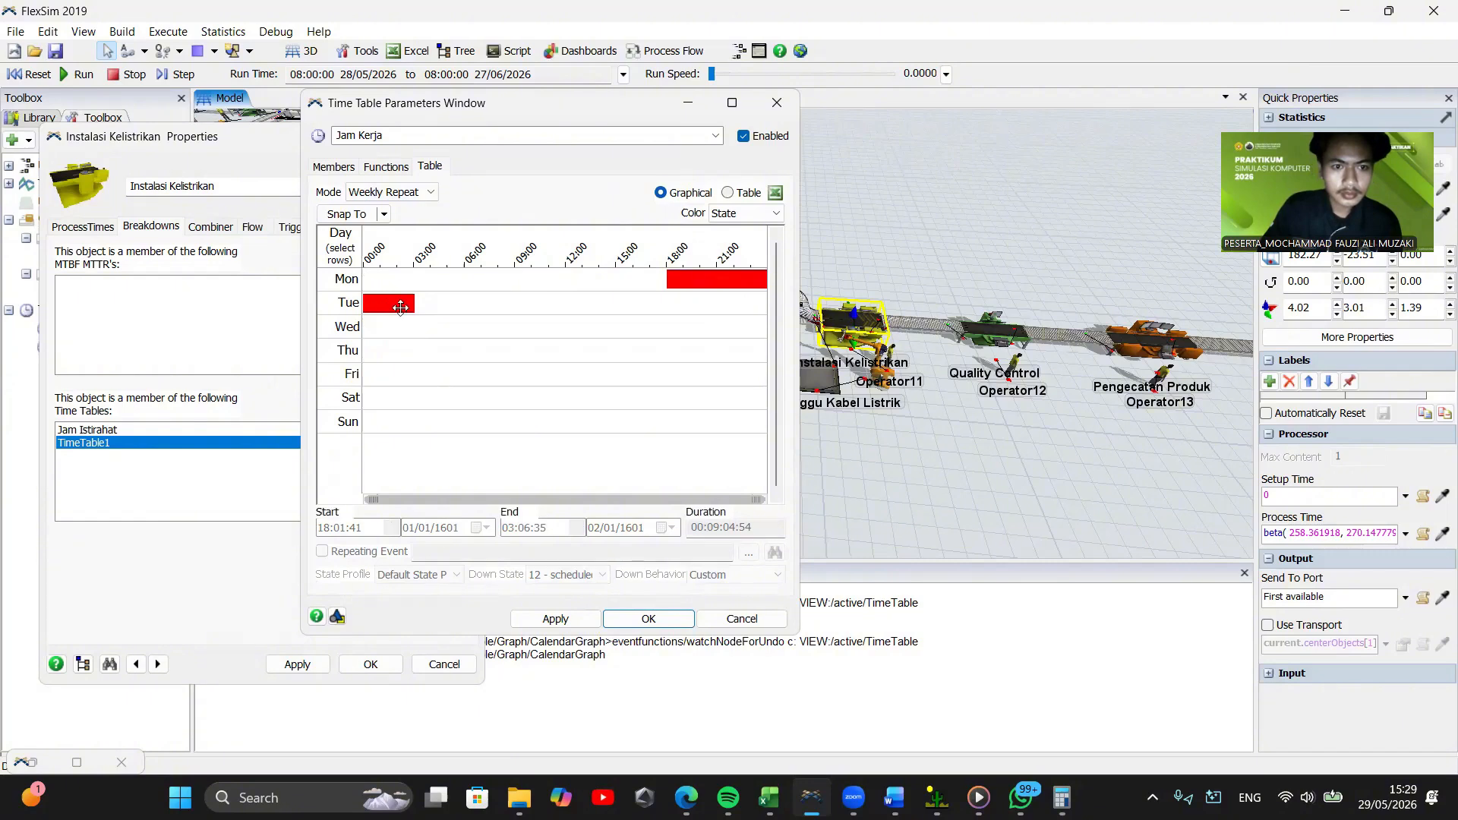
click(490, 311)
drag(415, 303, 498, 314)
click(462, 306)
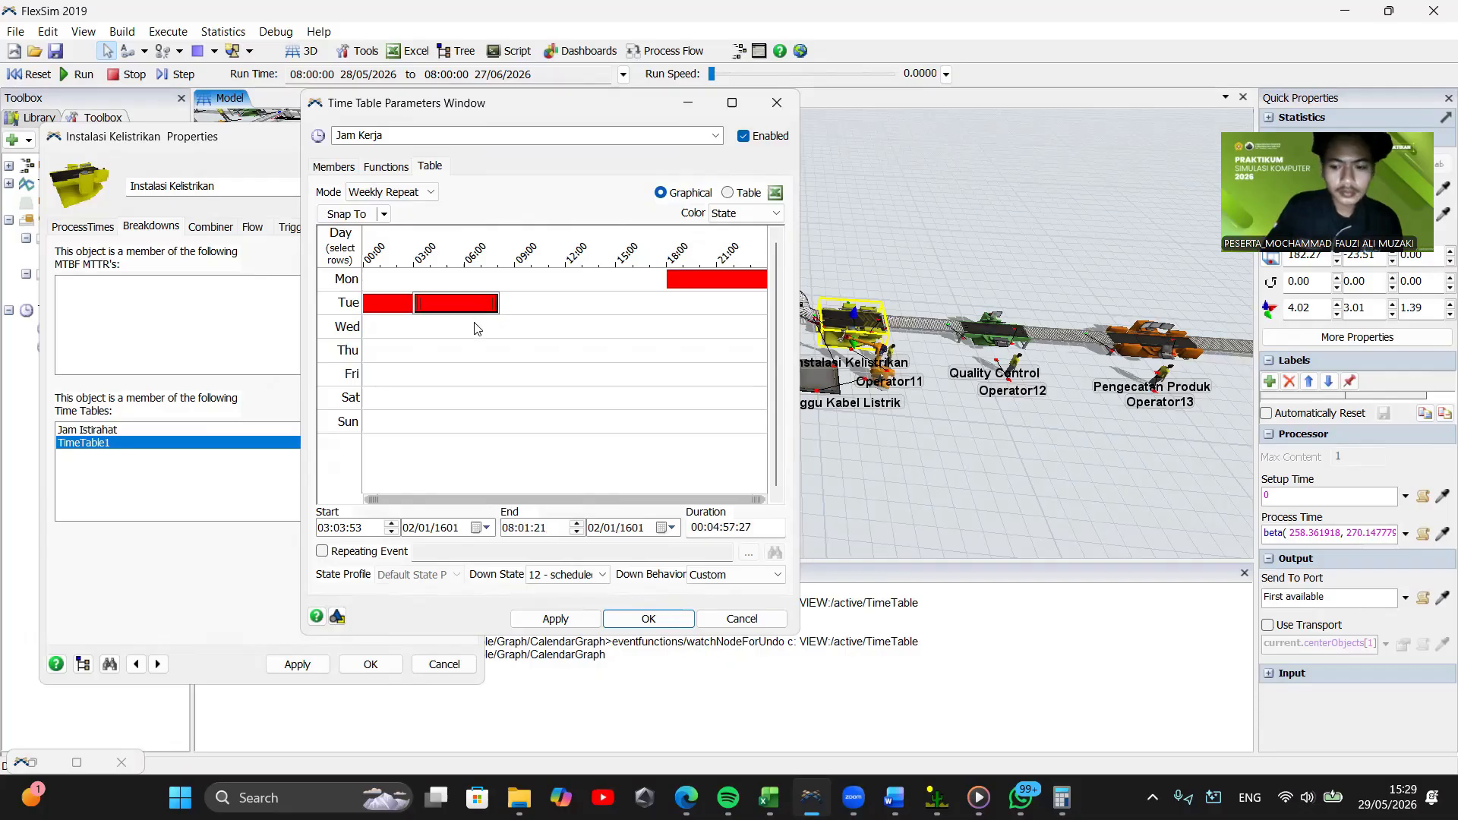
key(Delete)
Try again to extend the Tuesday portion, to about 08:09, and delete the overlapping block
click(385, 307)
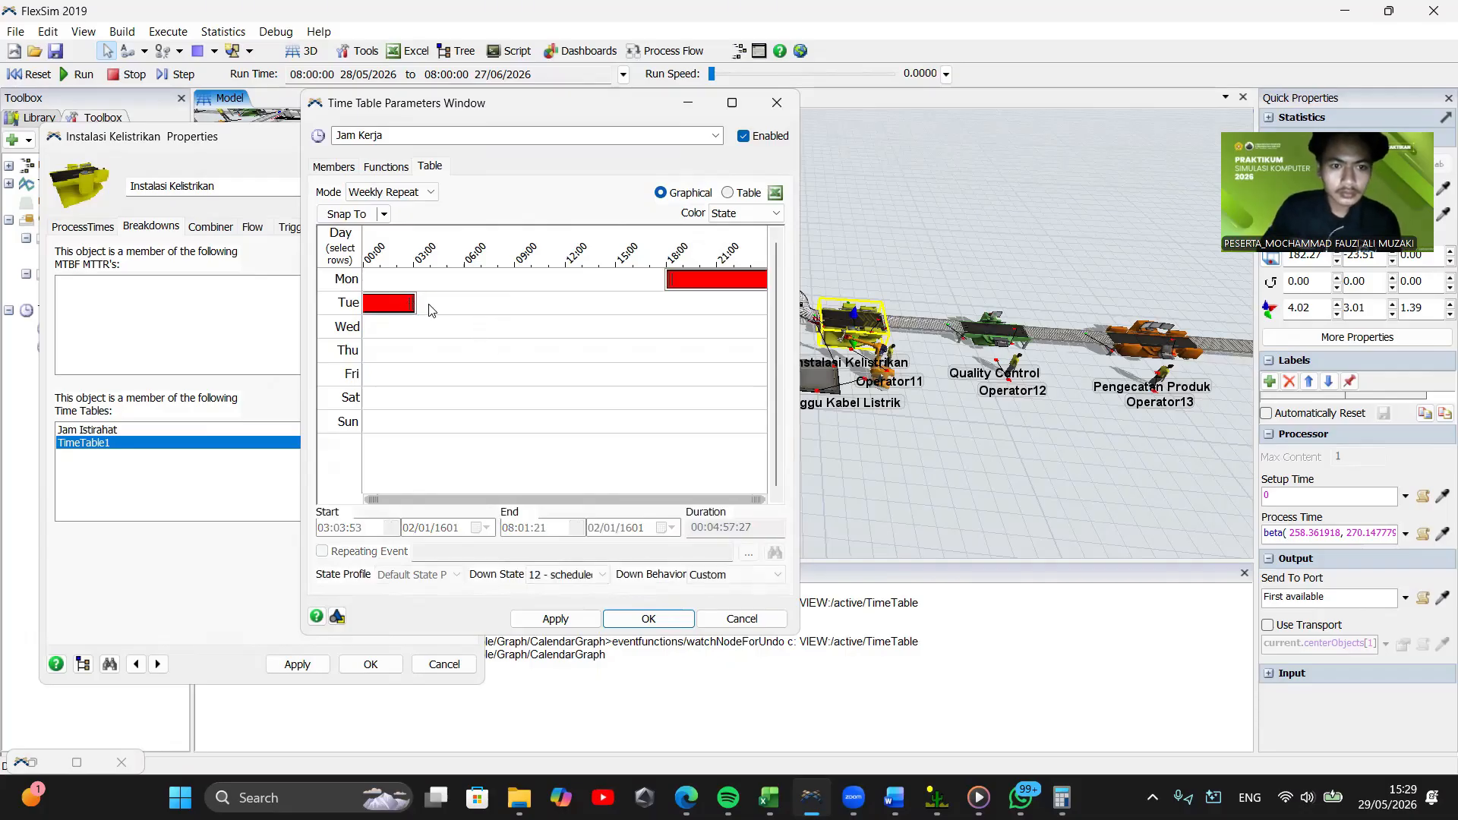
click(513, 323)
drag(410, 303, 501, 312)
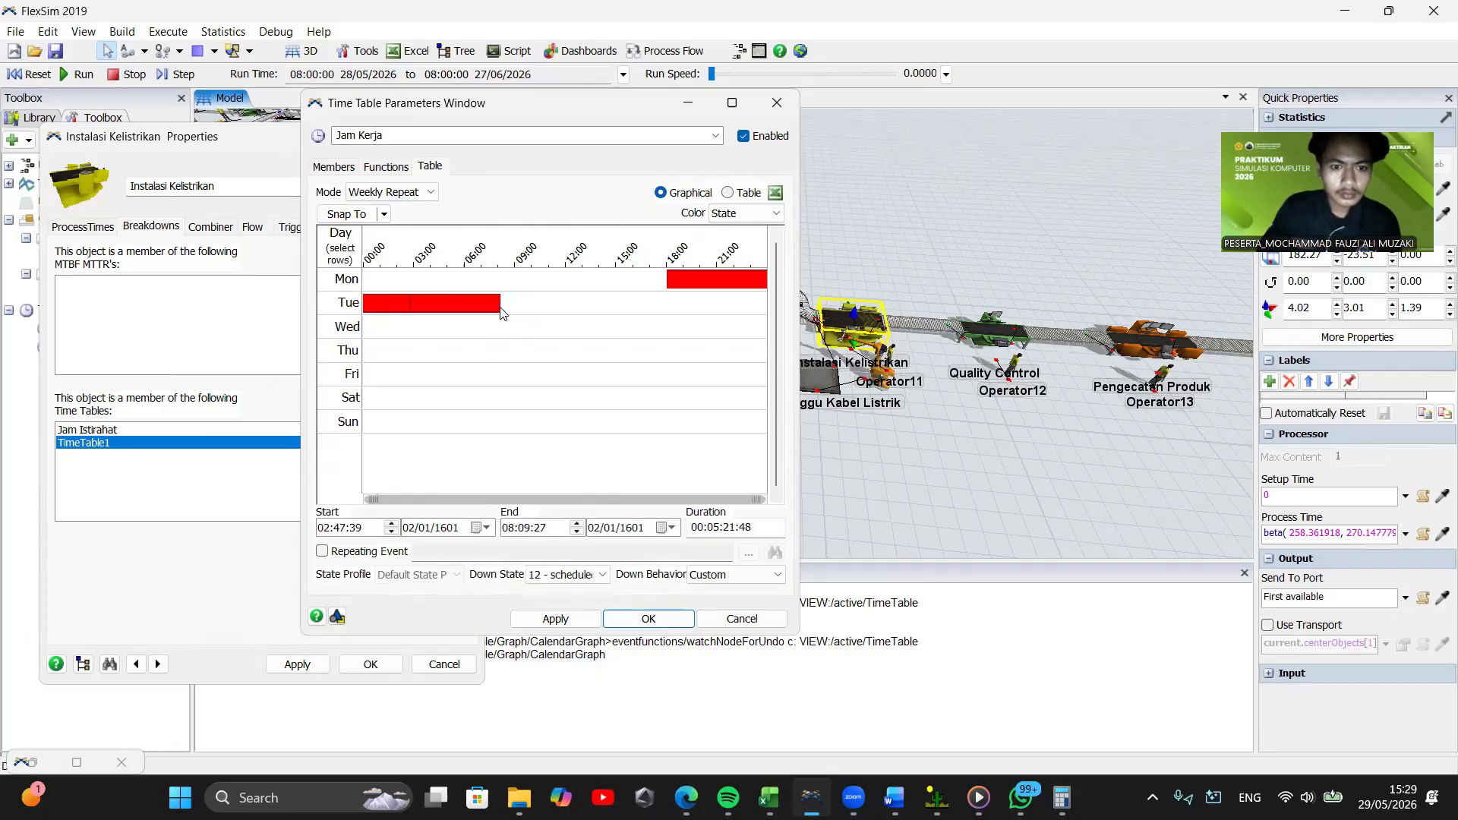
click(410, 303)
click(397, 300)
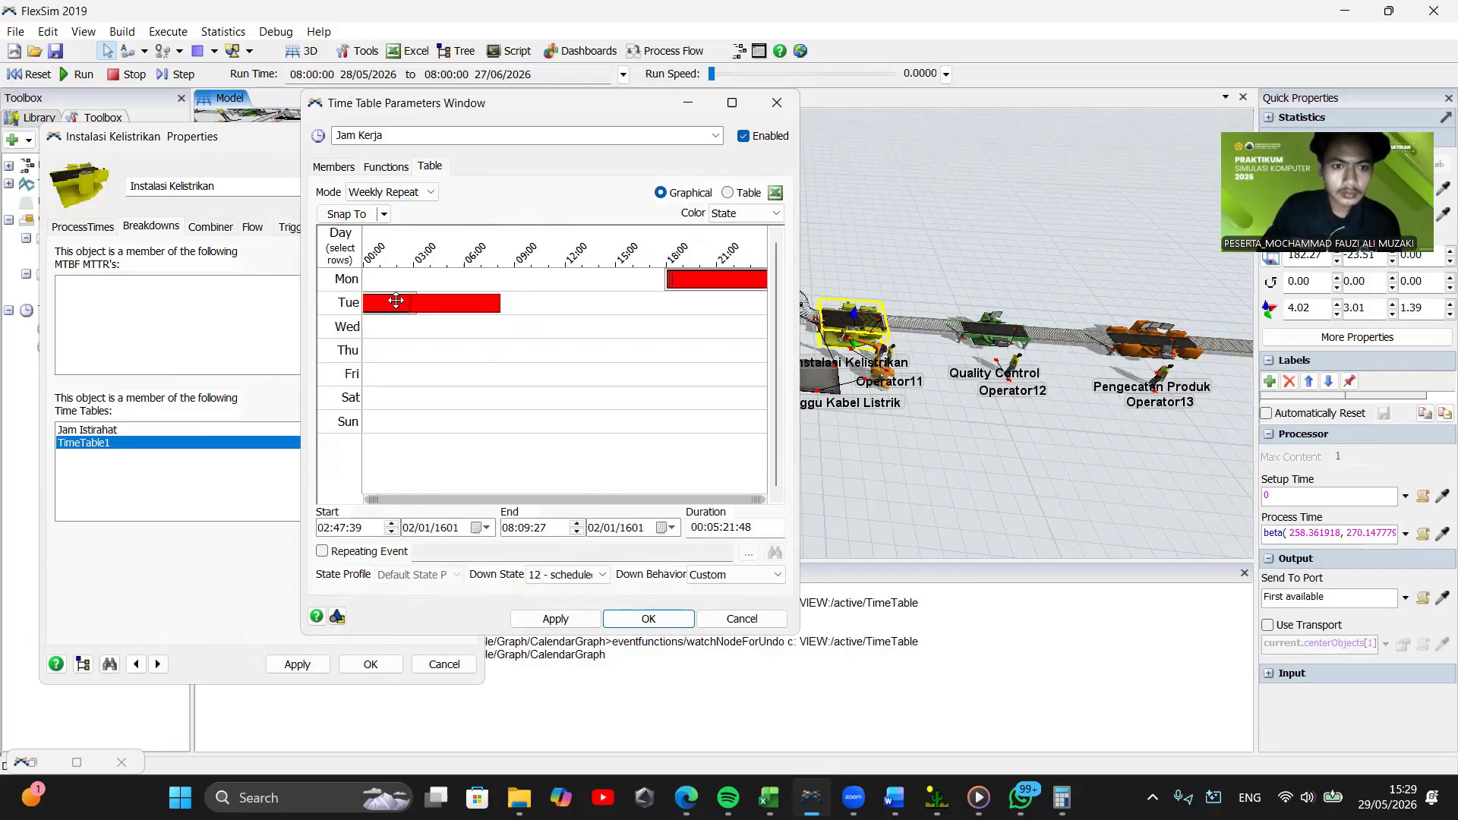
click(426, 307)
key(Delete)
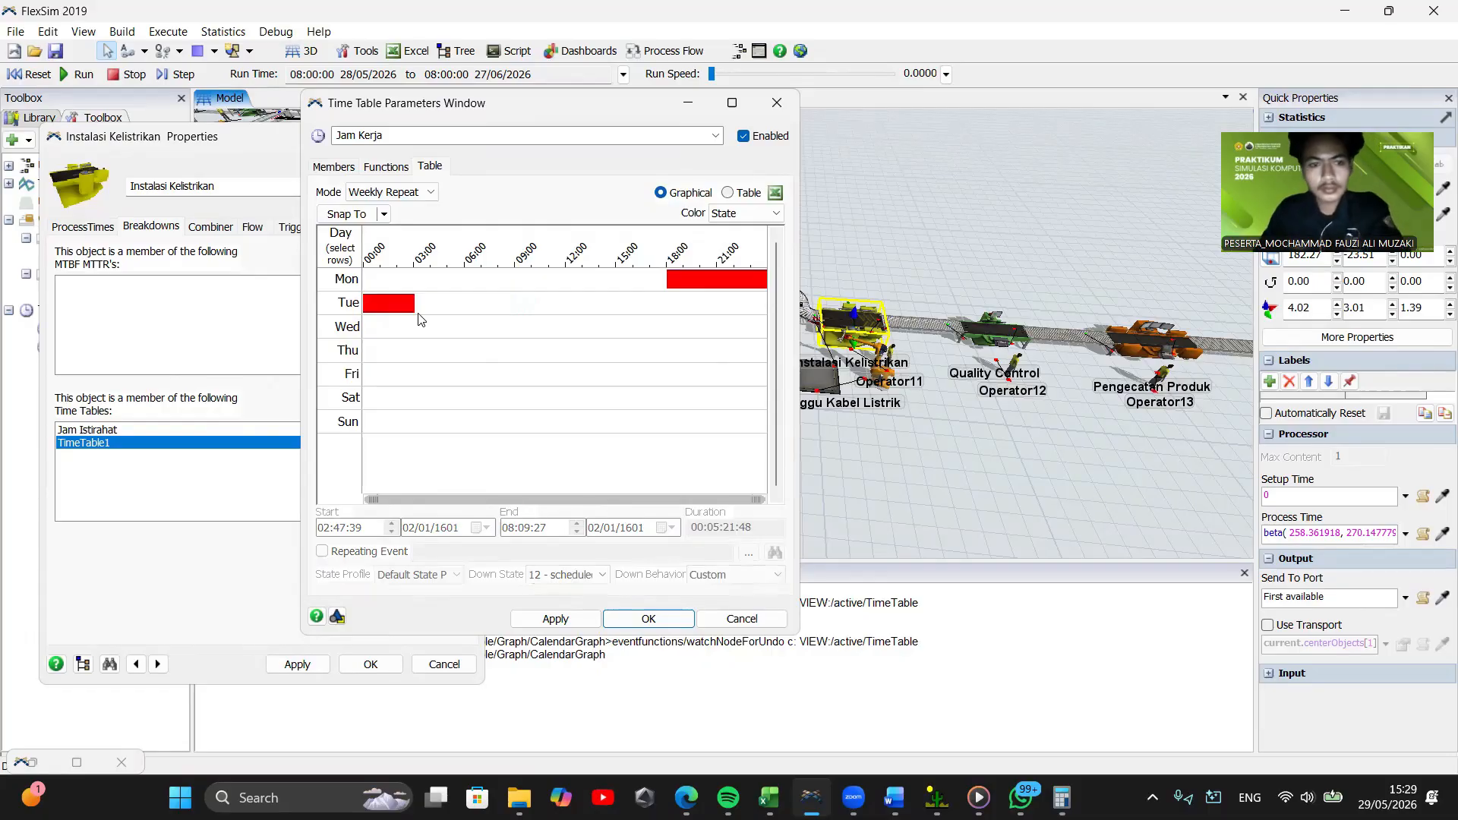
Shift the overnight block to start at about 17:02 on Monday and extend its end to about 08:12 on Tuesday
mouse_move(387, 301)
mouse_down()
mouse_move(462, 307)
mouse_move(406, 306)
mouse_up()
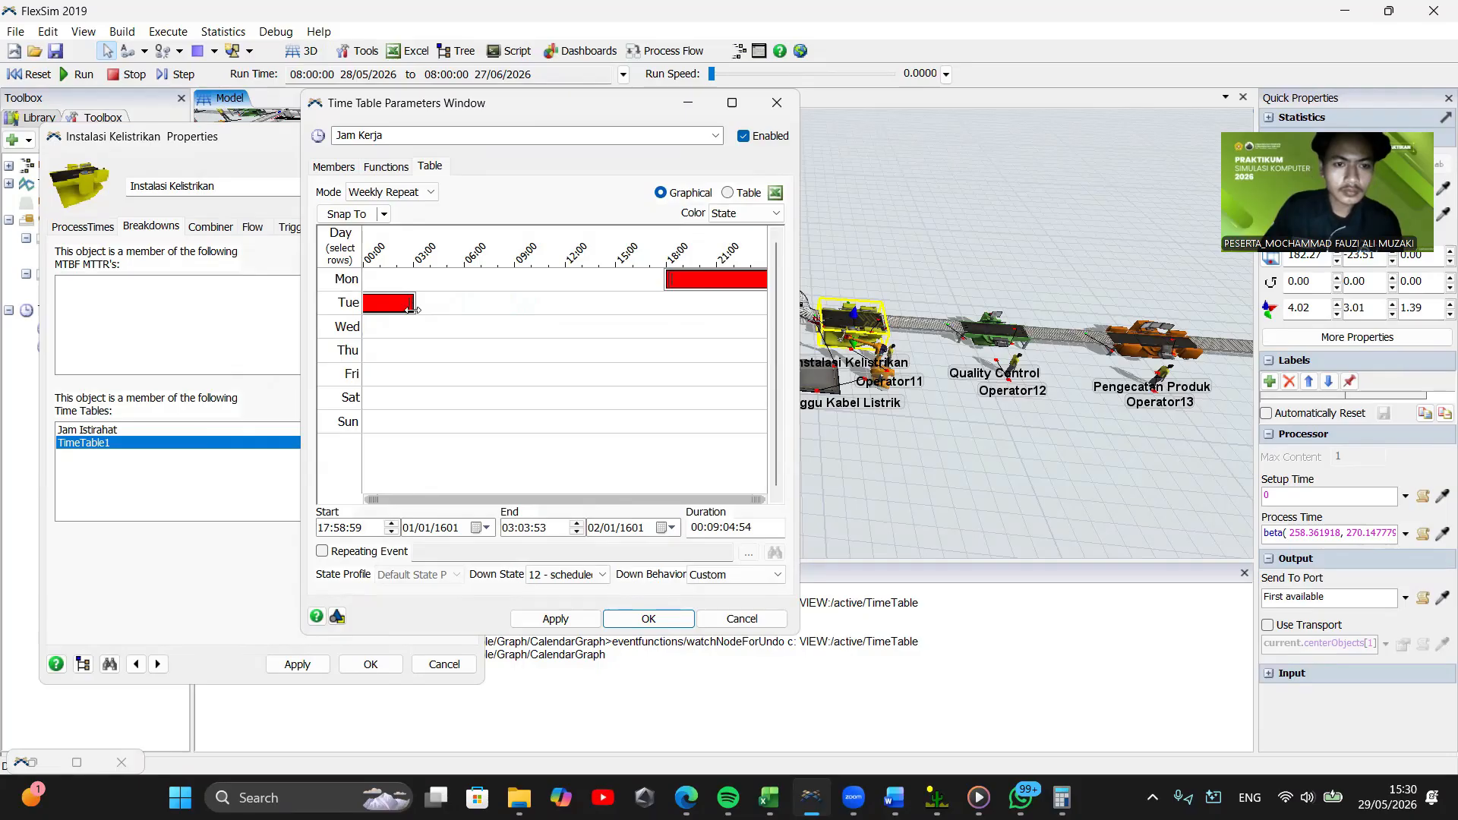
drag(412, 308, 495, 303)
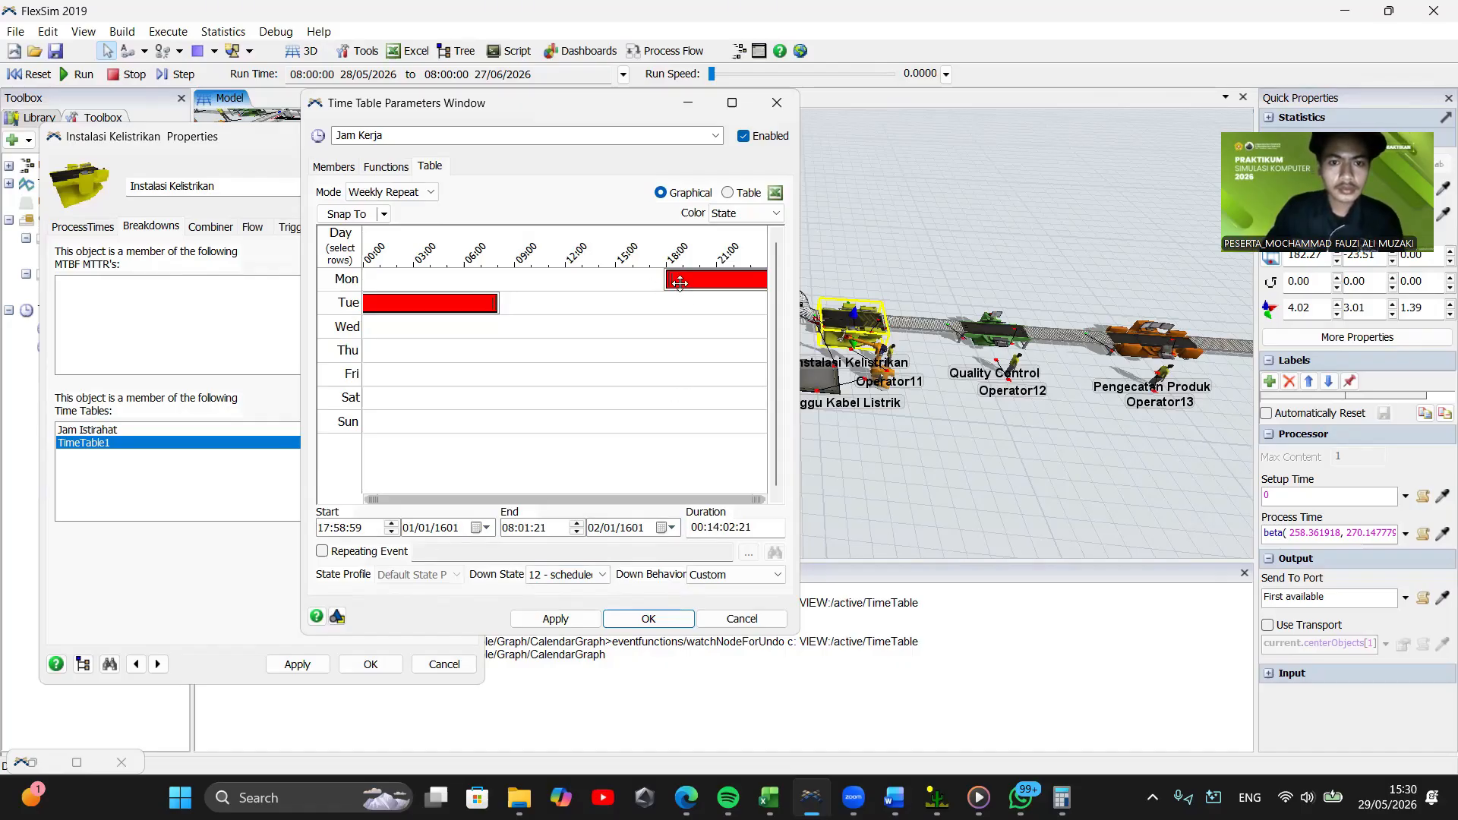
drag(684, 283, 668, 290)
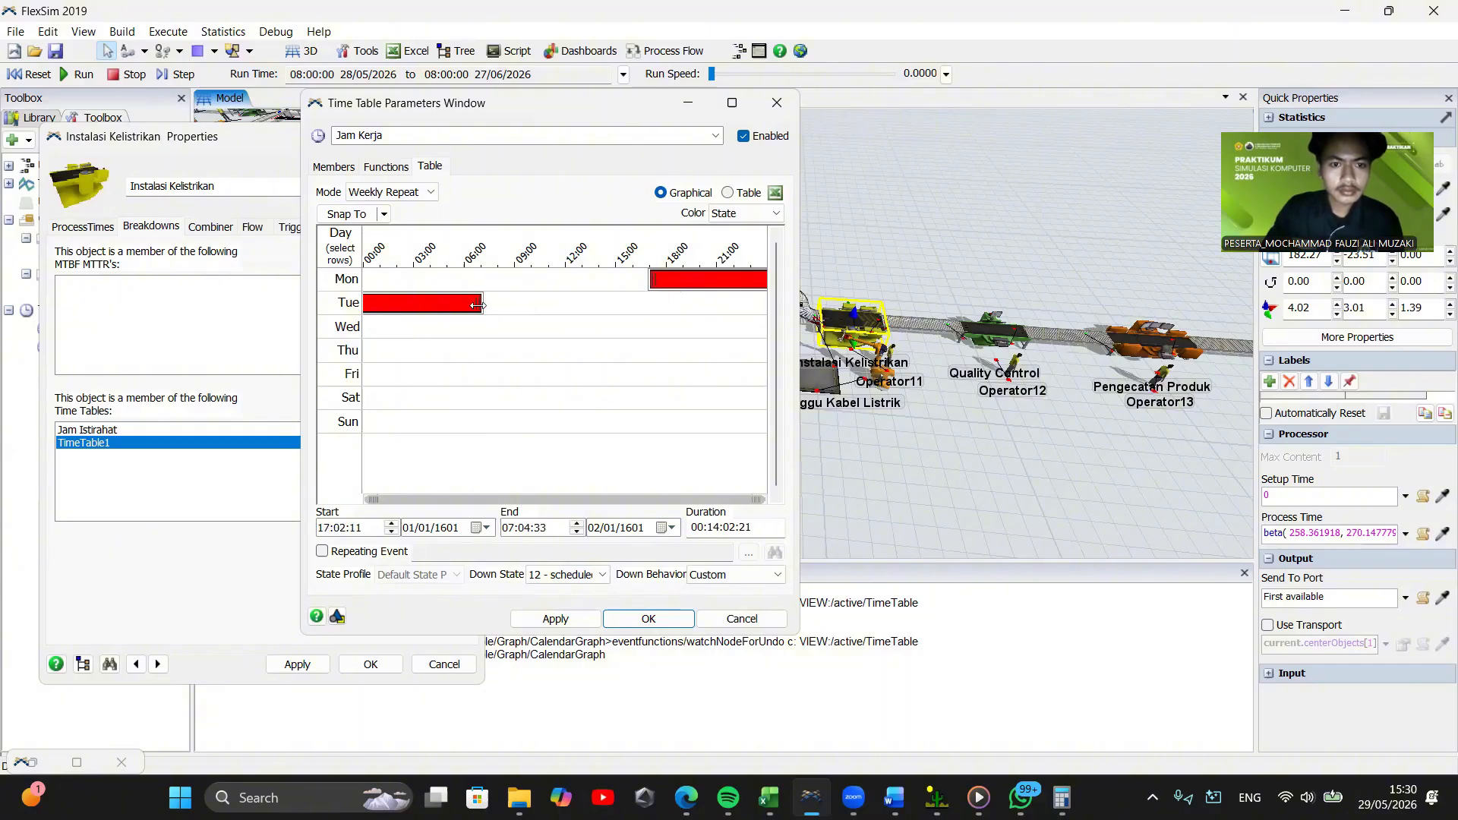
drag(478, 304, 499, 306)
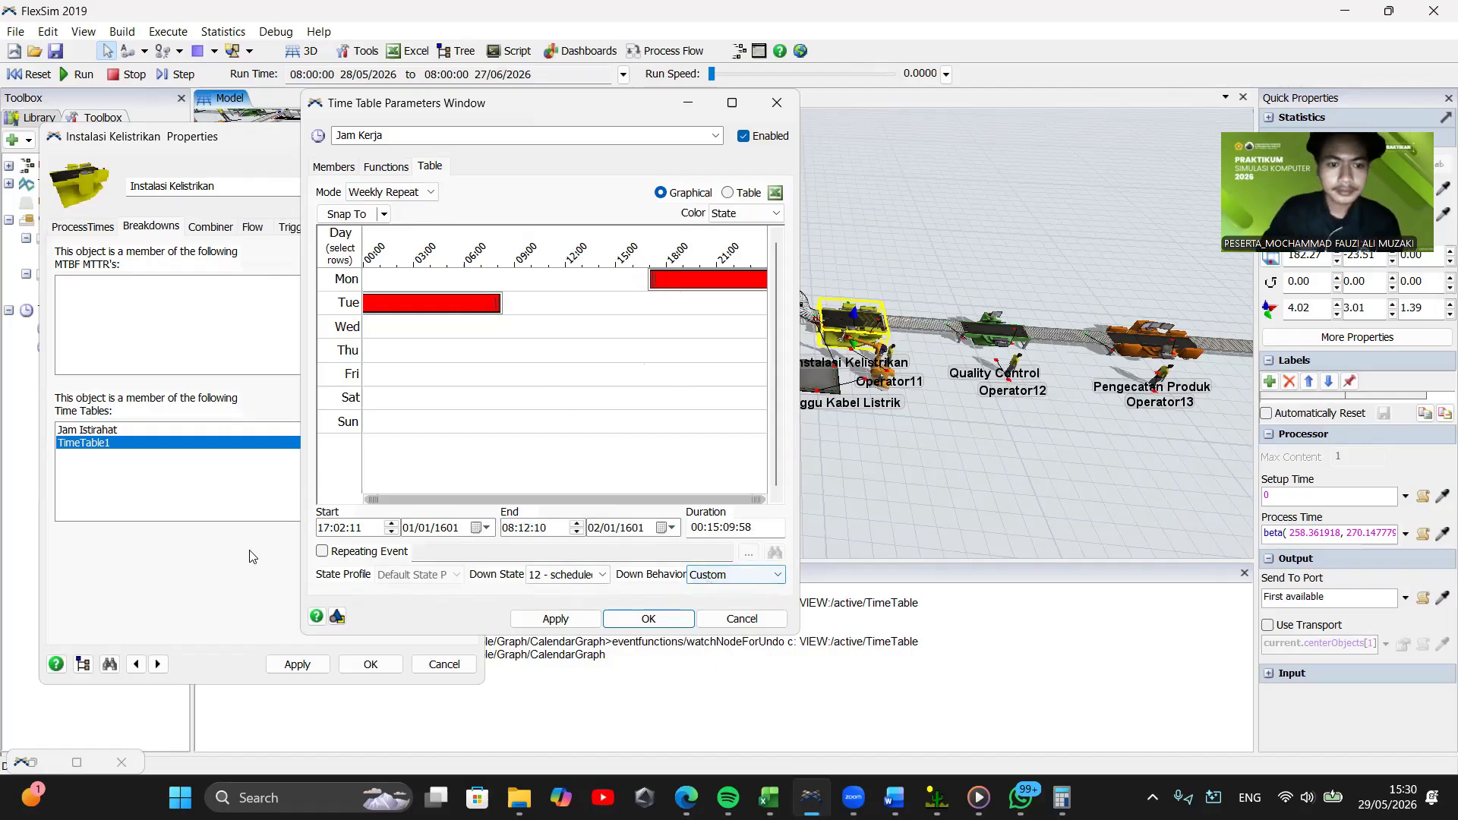
Make the overnight block repeat every day for 30 occurrences and save the Jam Kerja time table
click(322, 552)
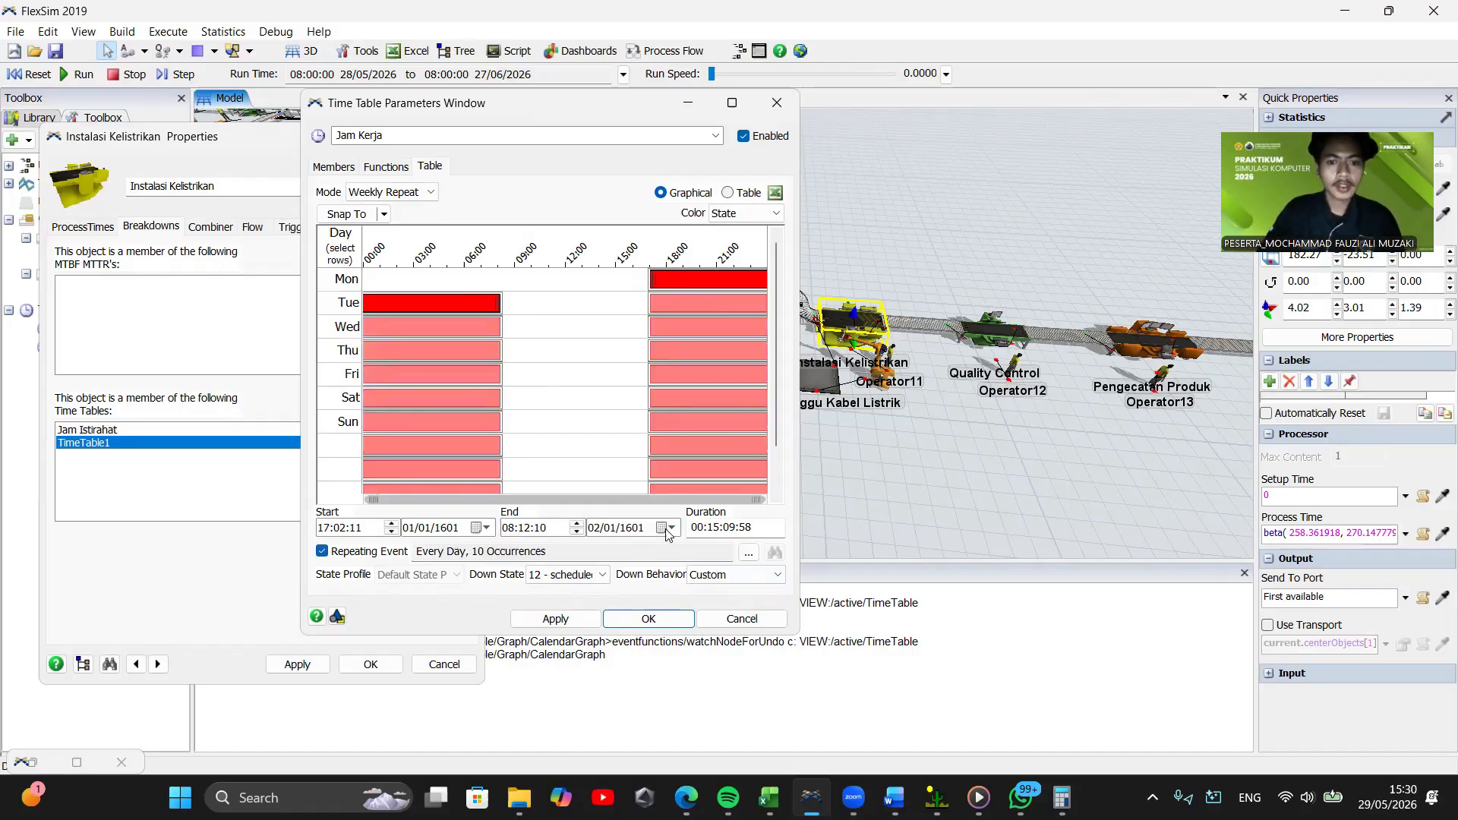
click(749, 552)
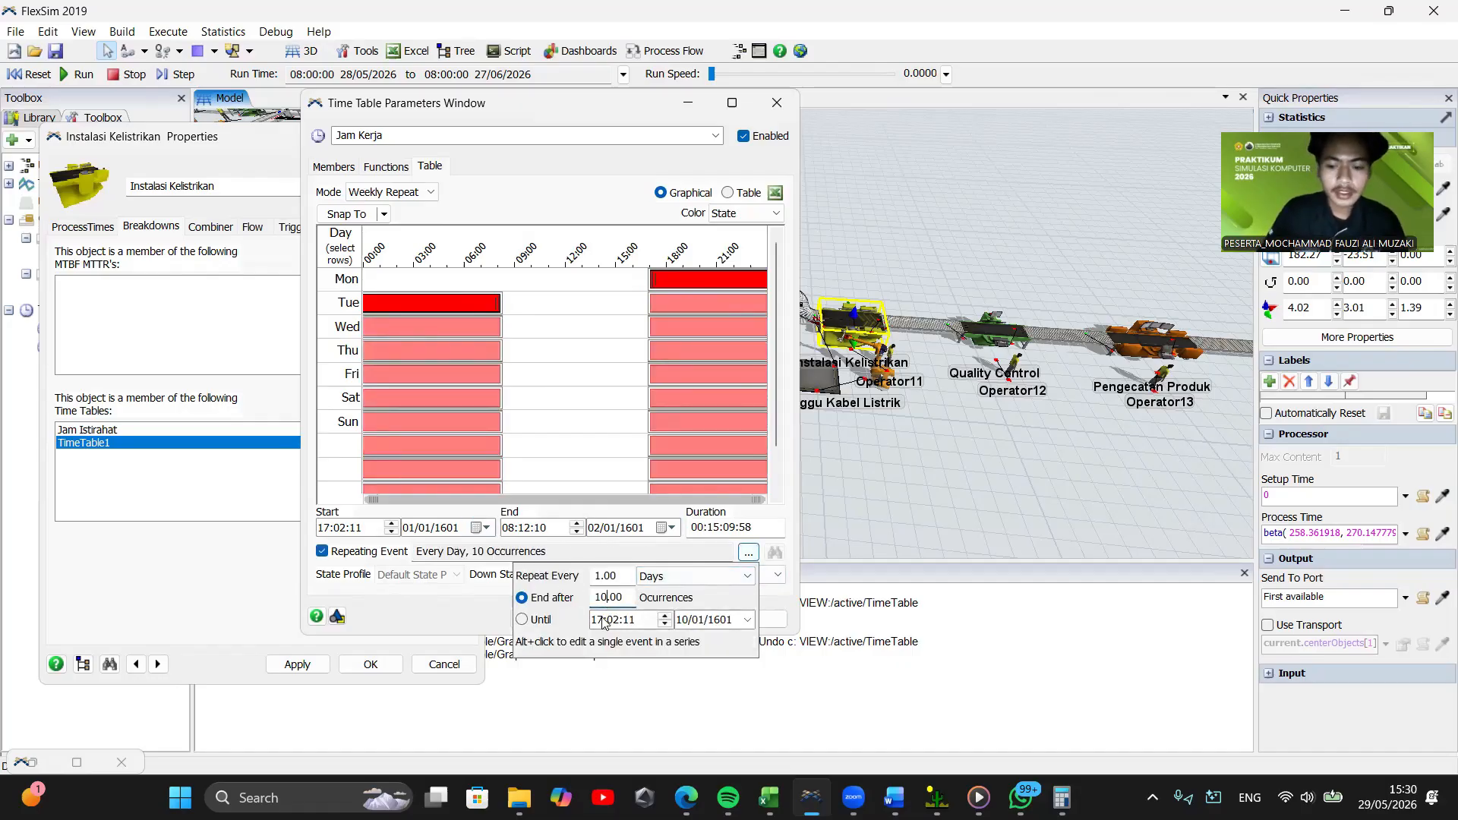
key(BackSpace)
key(BackSpace)
text(3)
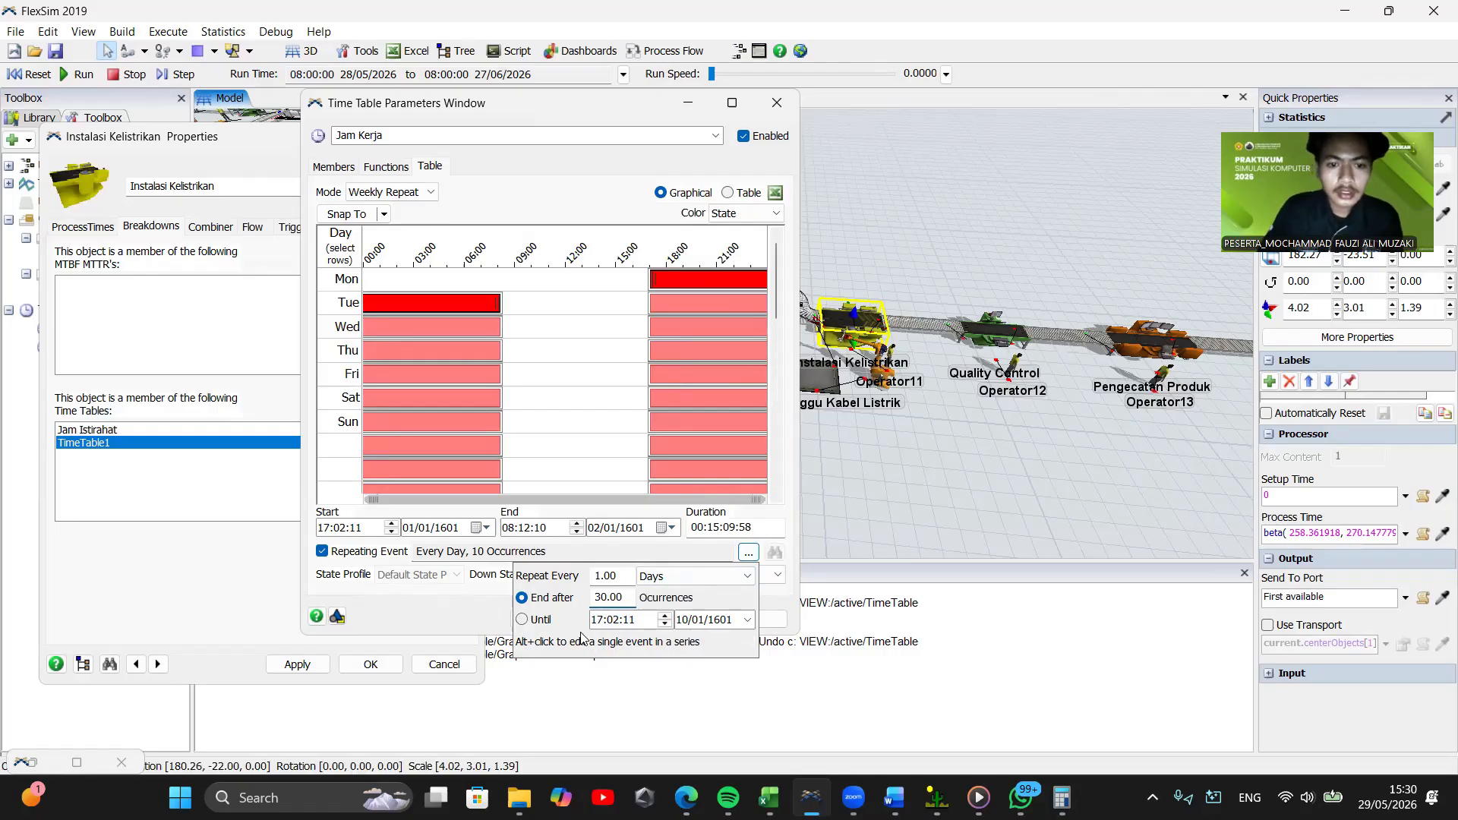
key(Return)
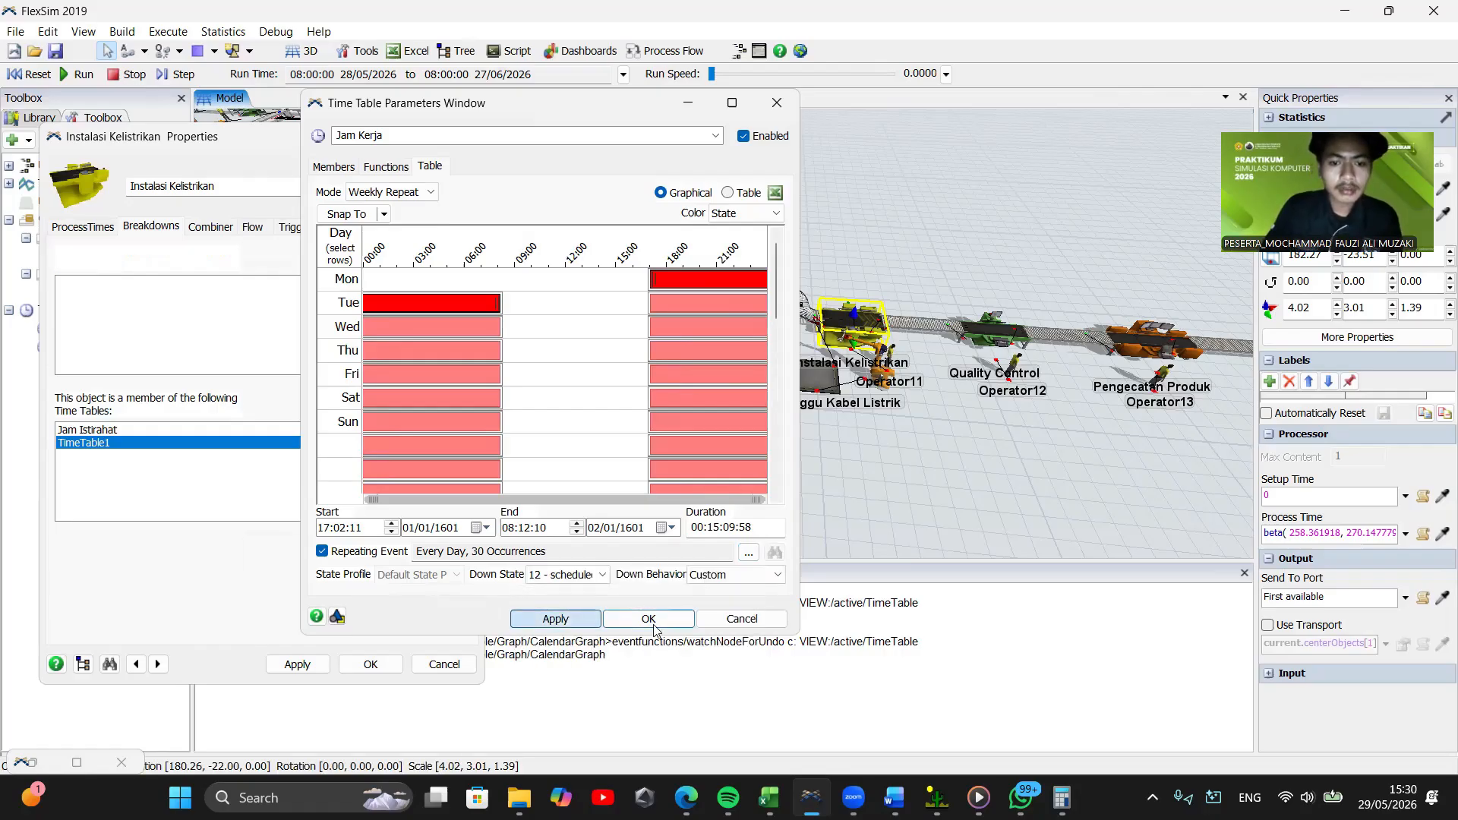
click(650, 621)
Reopen the second time table of Instalasi Kelistrikan to check its members, and confirm the object's properties
click(388, 507)
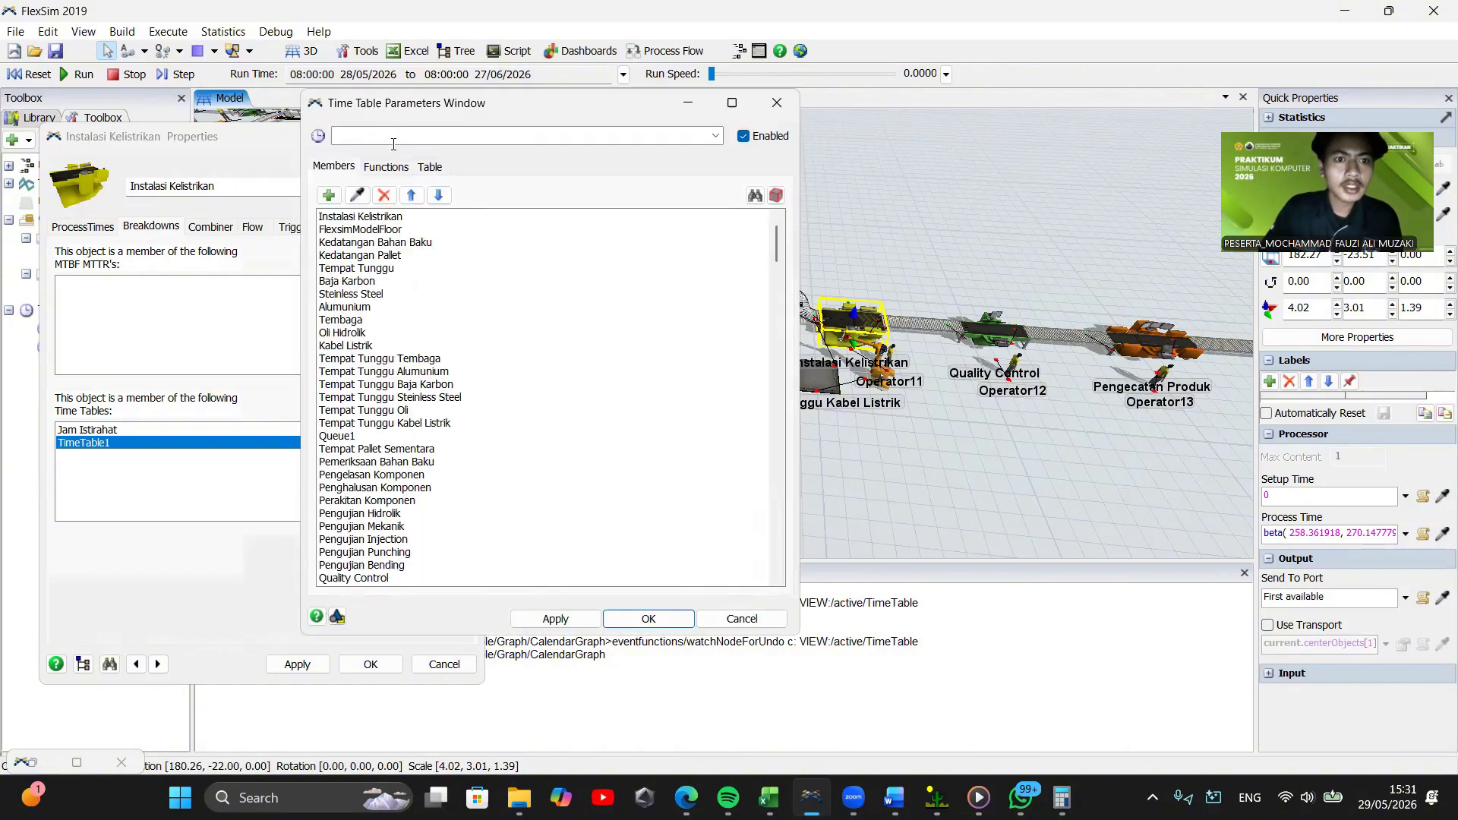
click(629, 626)
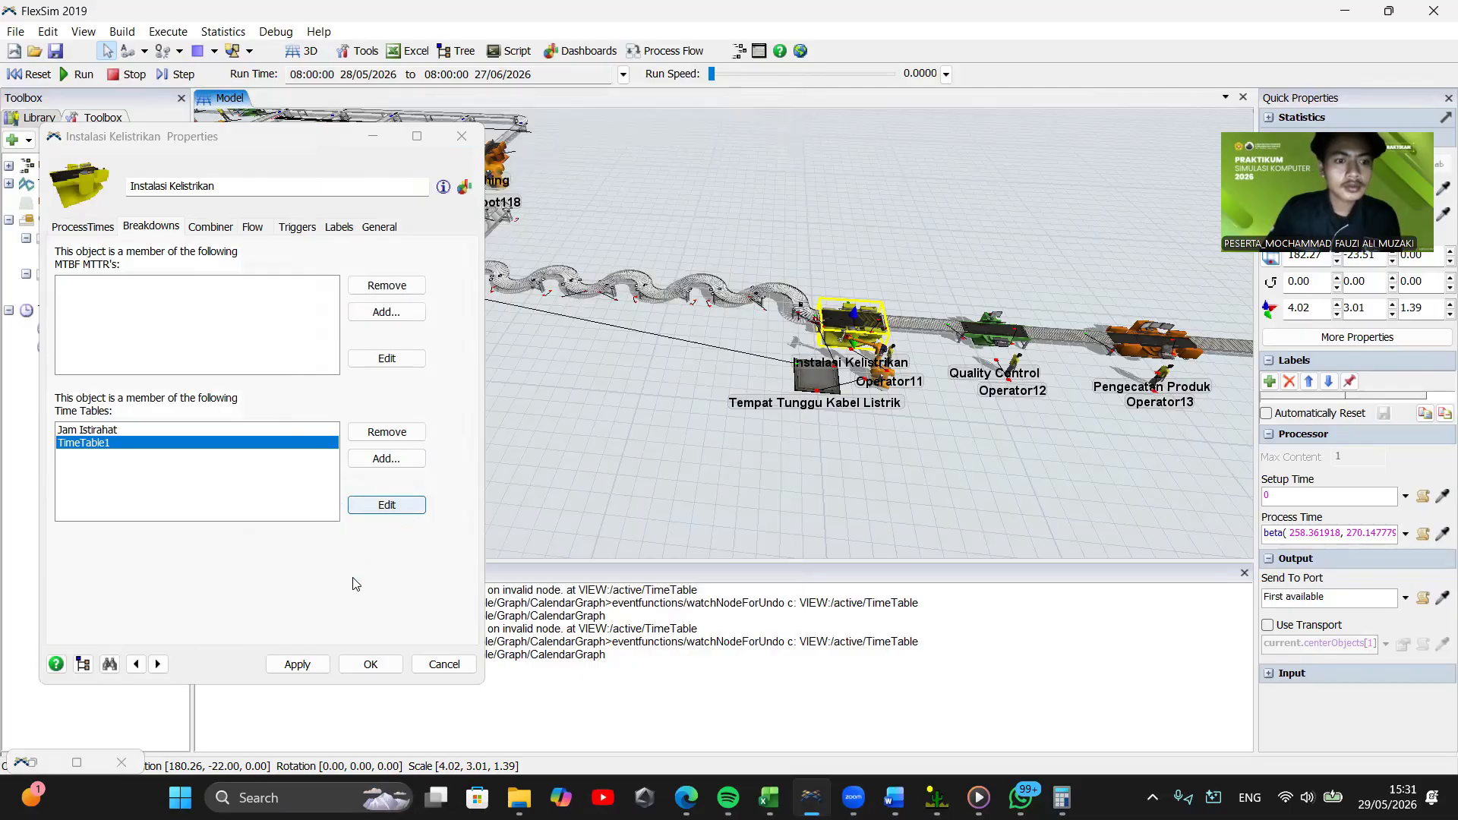
click(312, 669)
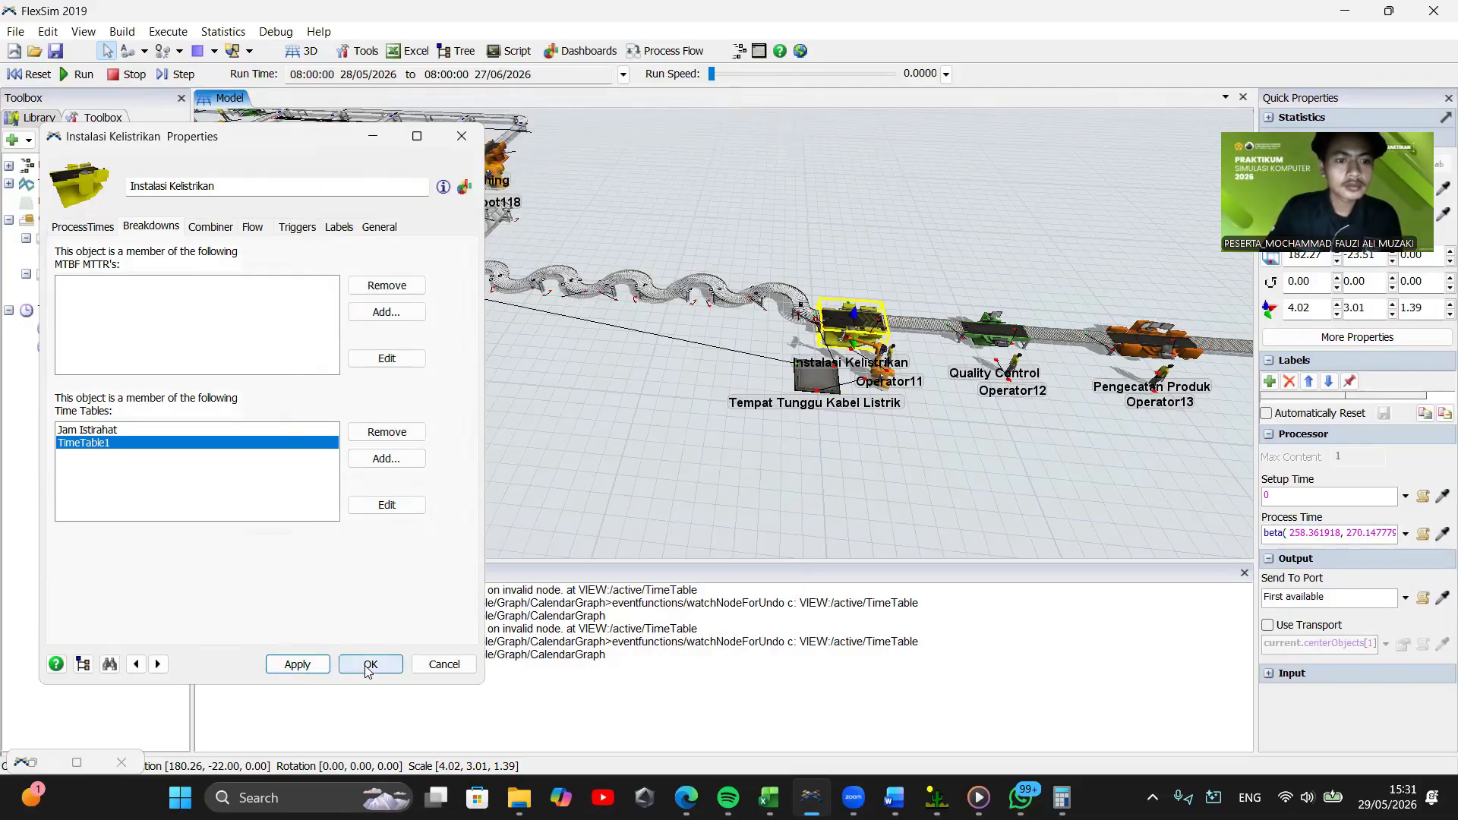
Run the simulation at a speed of about 6830, watch the production line up to Pengecatan Produk, and reset the model
drag(457, 430, 494, 464)
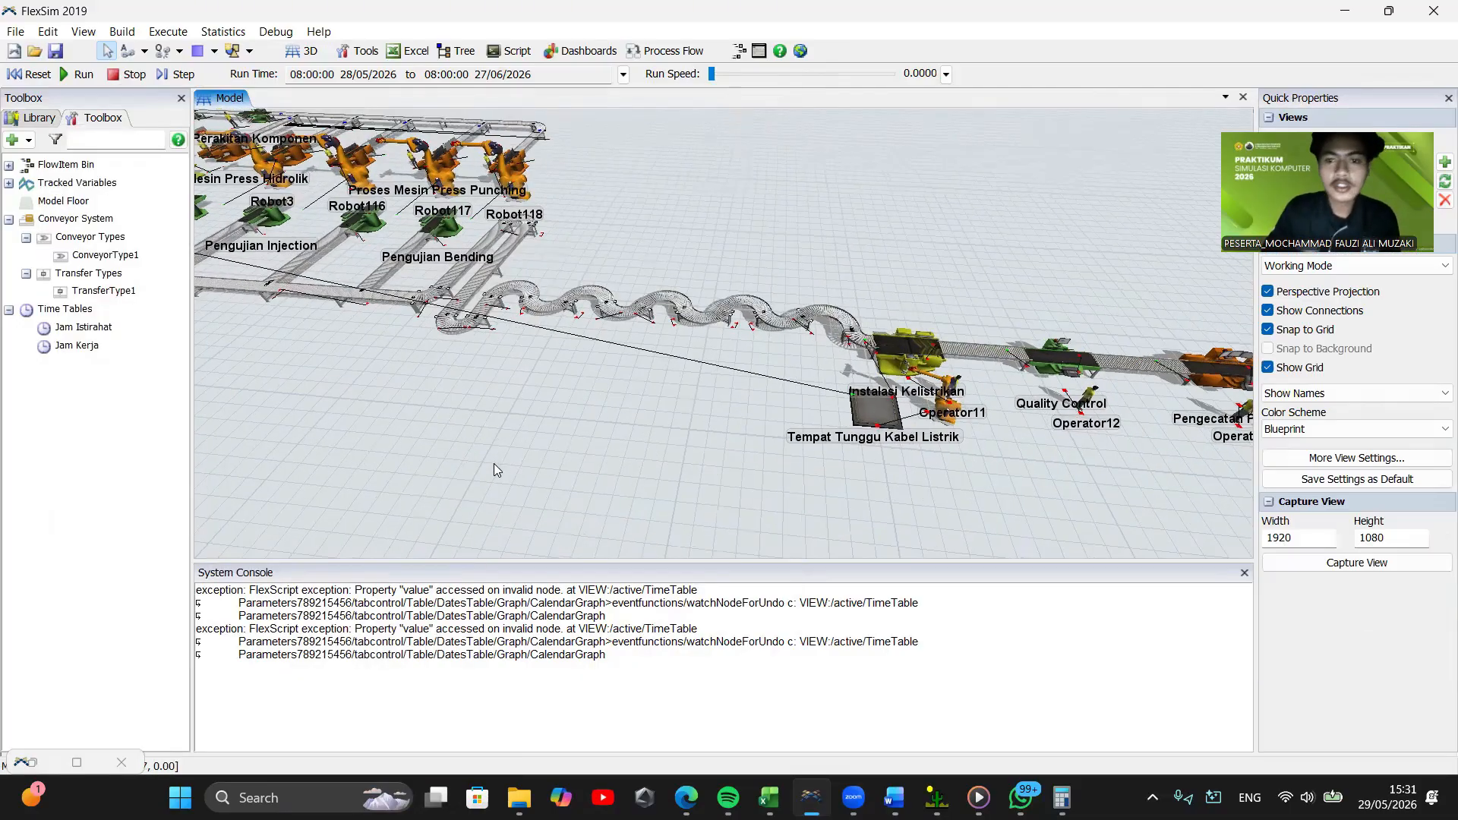
scroll(498, 471, down, 1)
drag(270, 431, 399, 509)
scroll(400, 508, up, 2)
drag(289, 509, 517, 539)
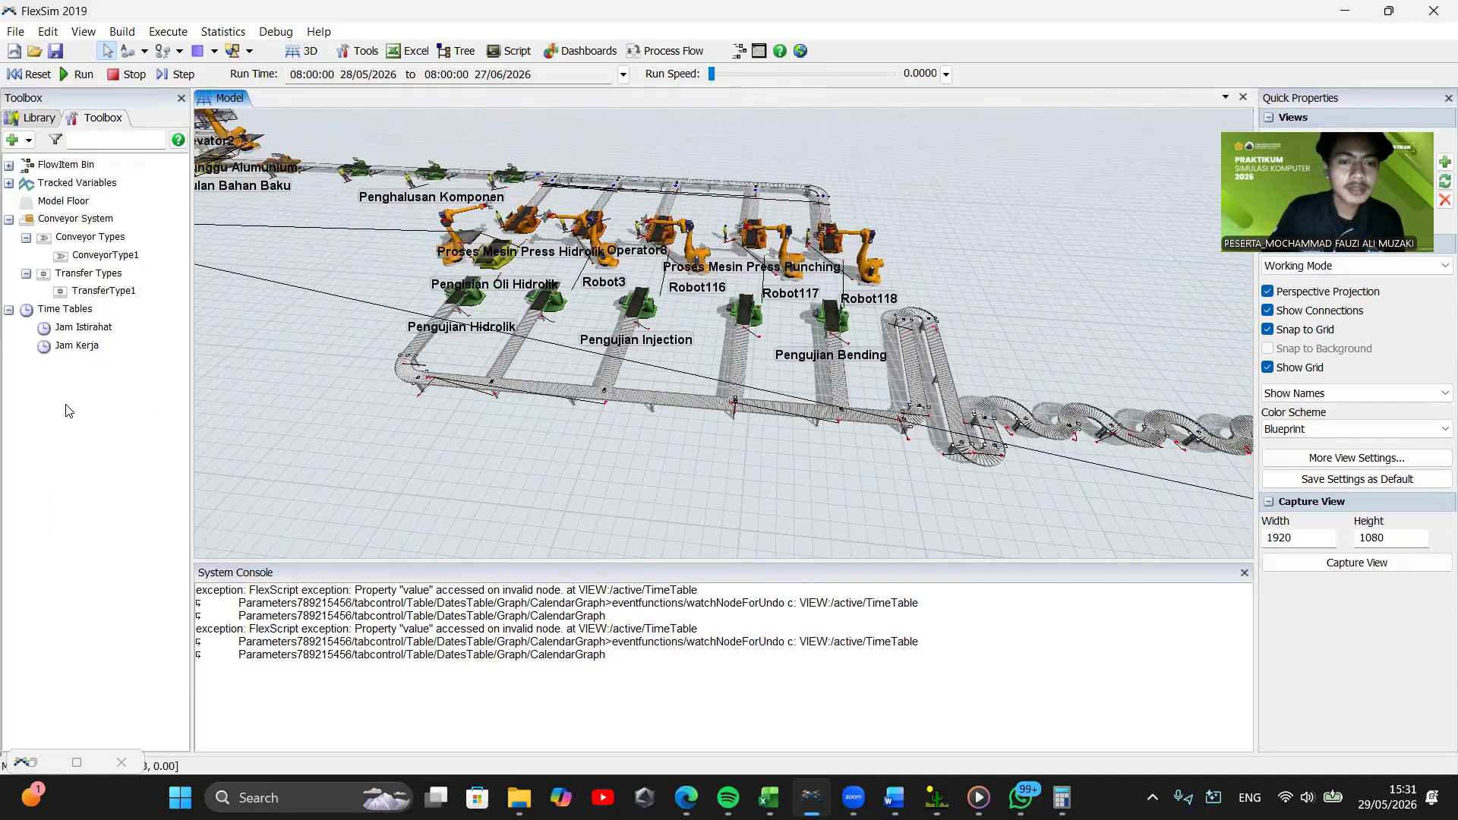
scroll(289, 220, up, 3)
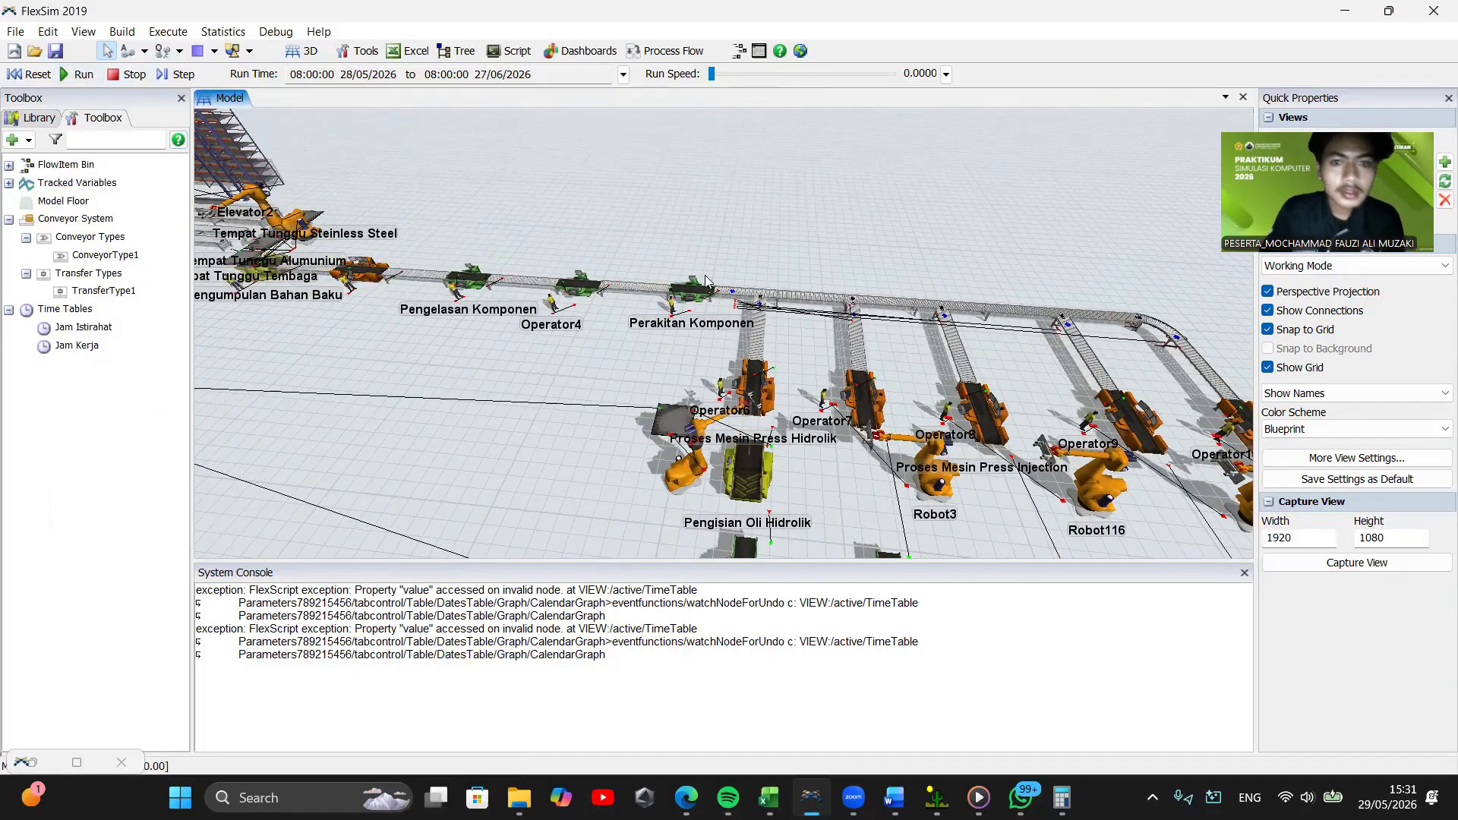
drag(726, 75, 798, 75)
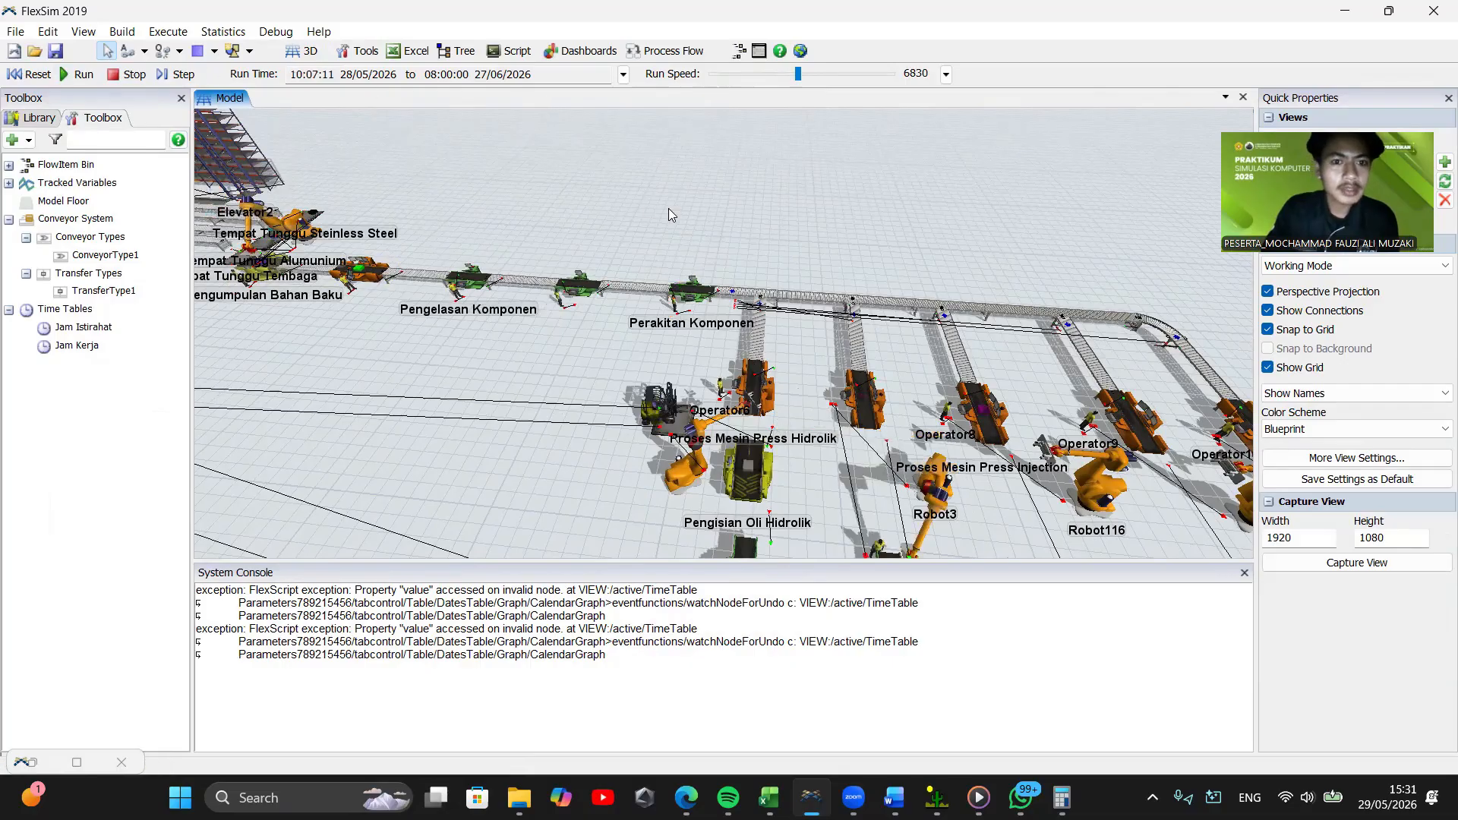
scroll(698, 171, down, 1)
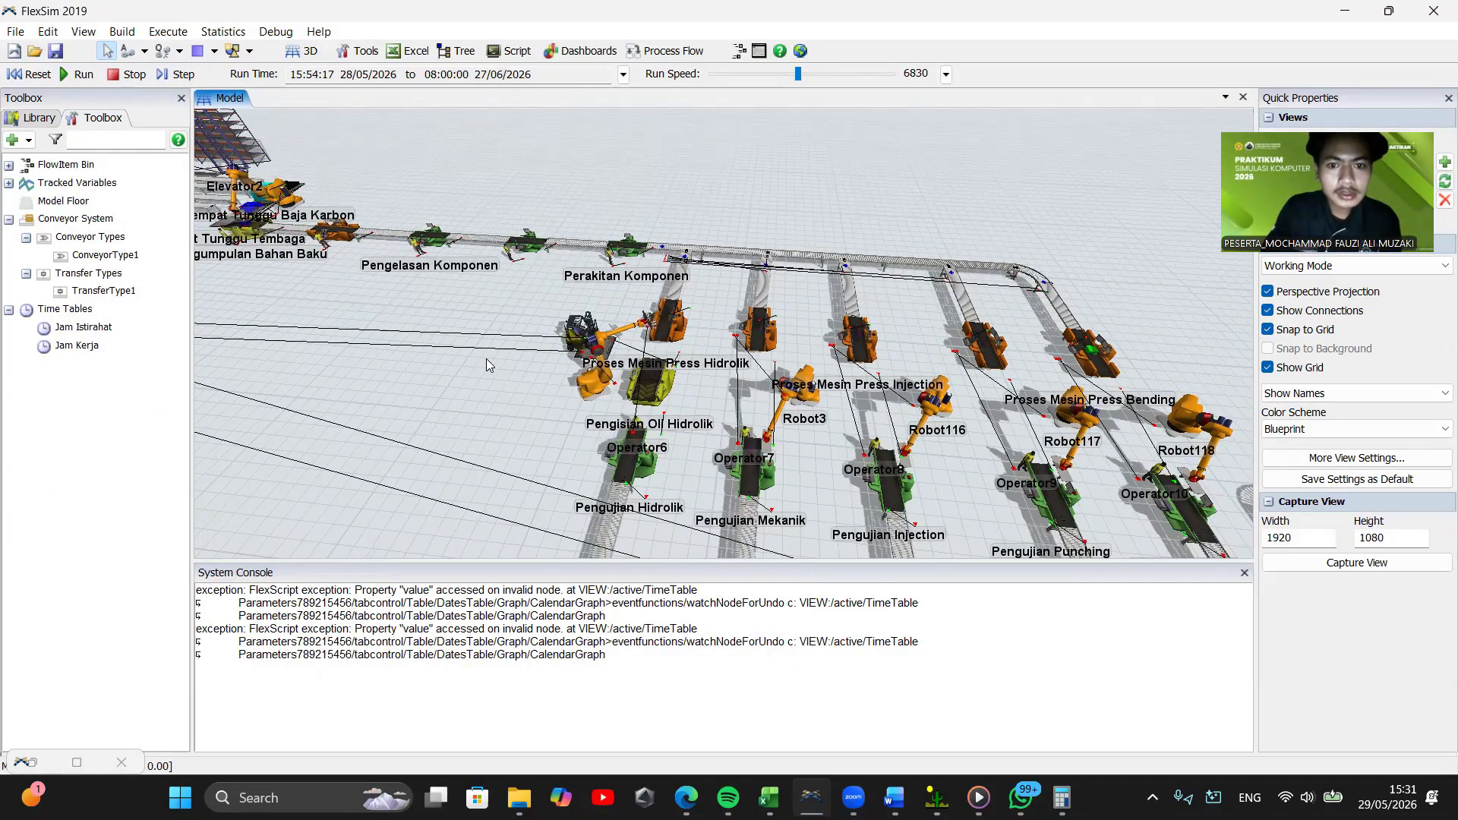
drag(486, 358, 240, 196)
drag(528, 365, 404, 372)
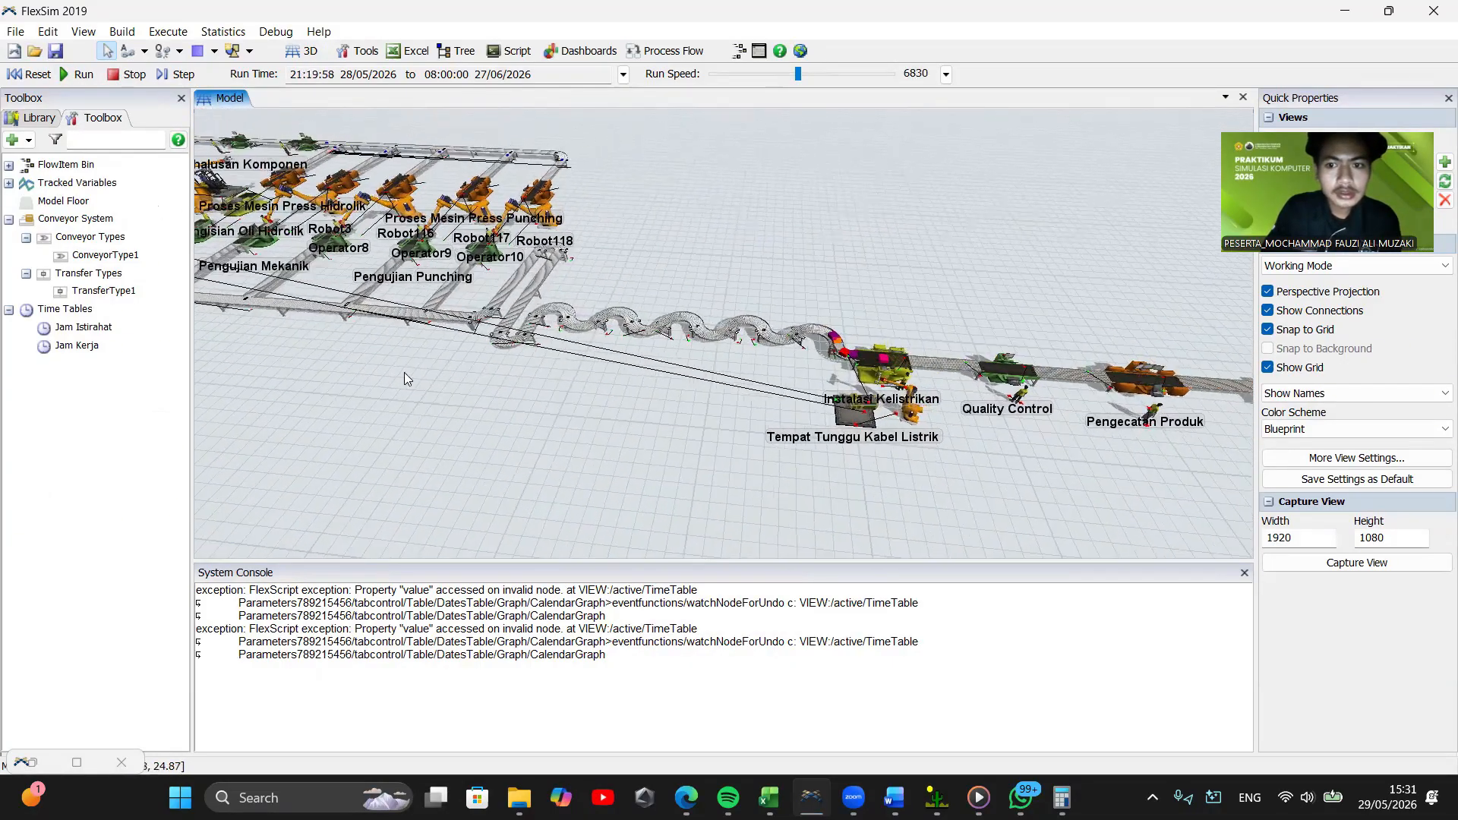
drag(570, 480, 421, 439)
scroll(413, 436, down, 1)
scroll(595, 498, up, 3)
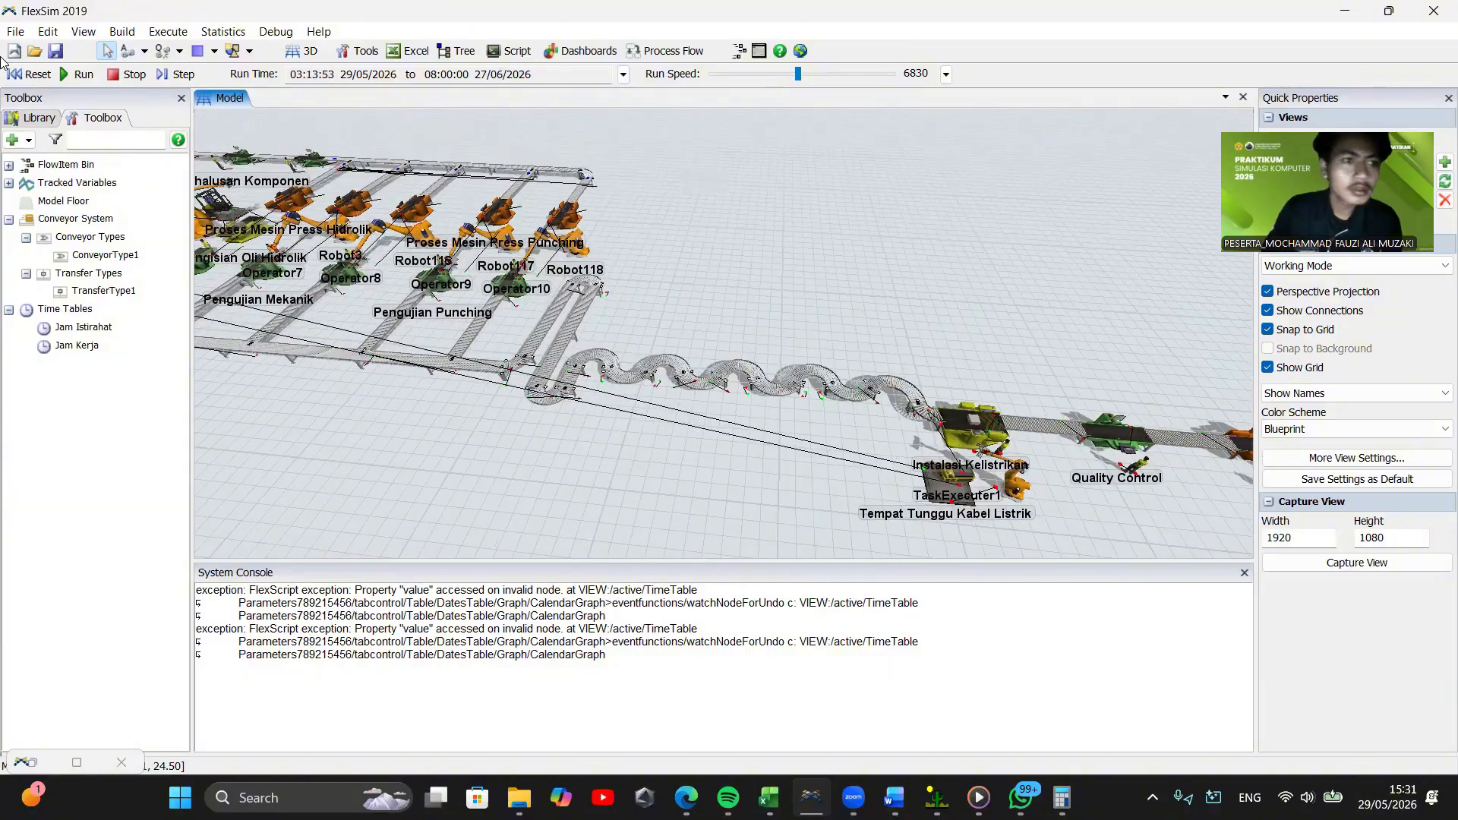
click(36, 77)
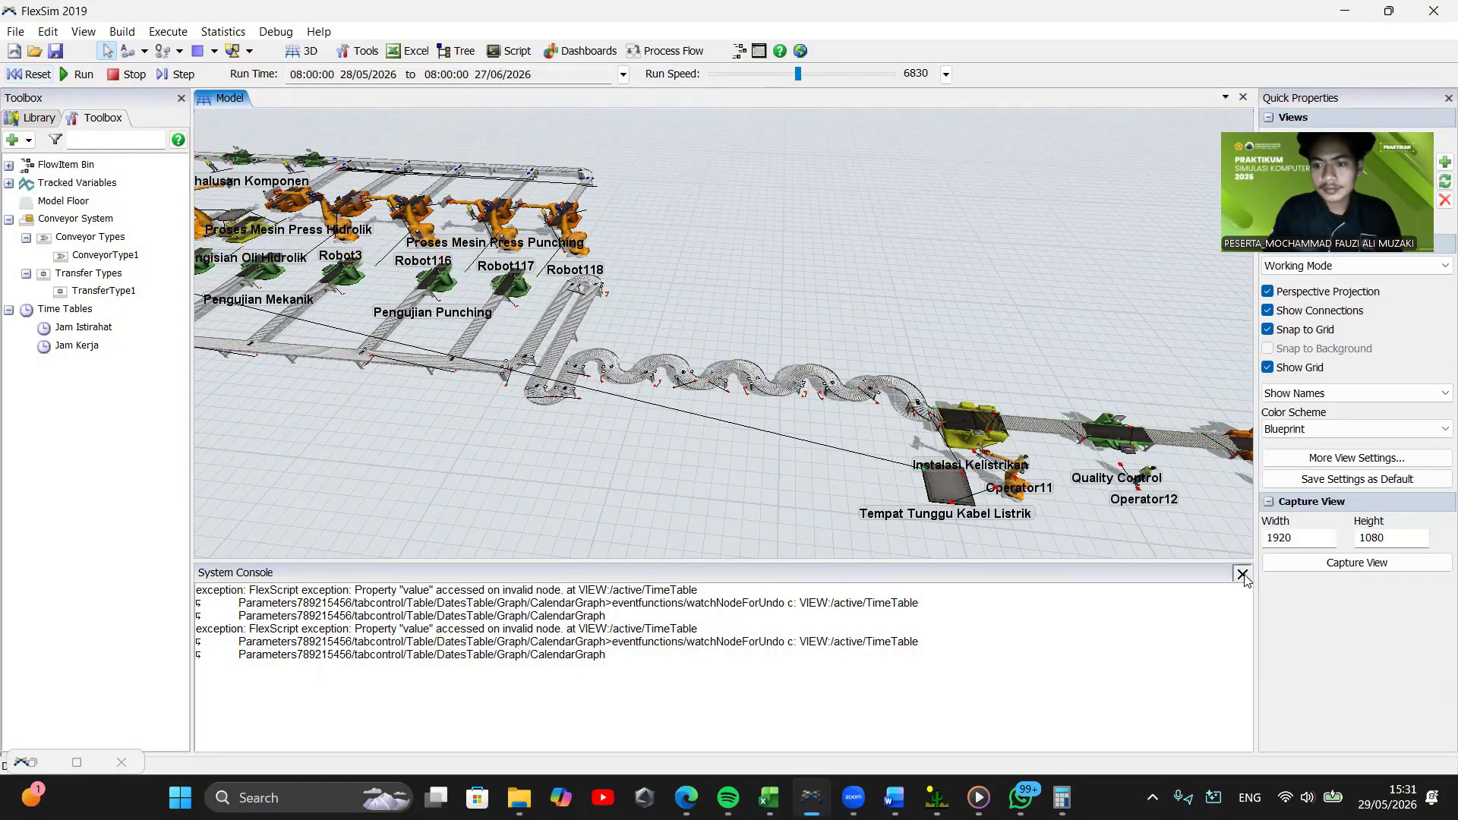
Examine the Jam Istirahat table and its Monday break's times and repeat settings, and close the time table
scroll(614, 434, up, 3)
scroll(614, 434, down, 3)
double_click(84, 328)
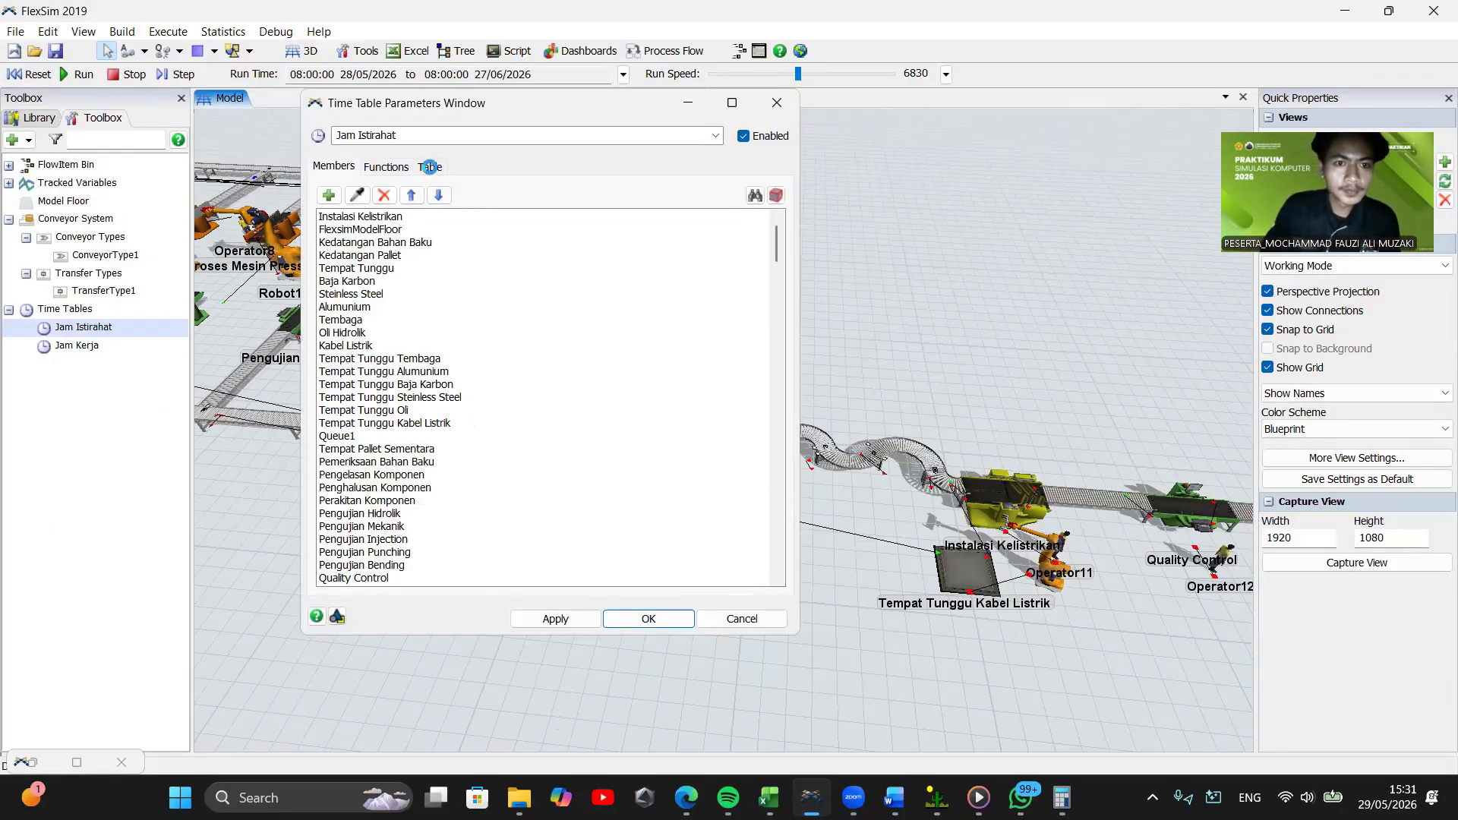
click(430, 166)
scroll(509, 335, down, 5)
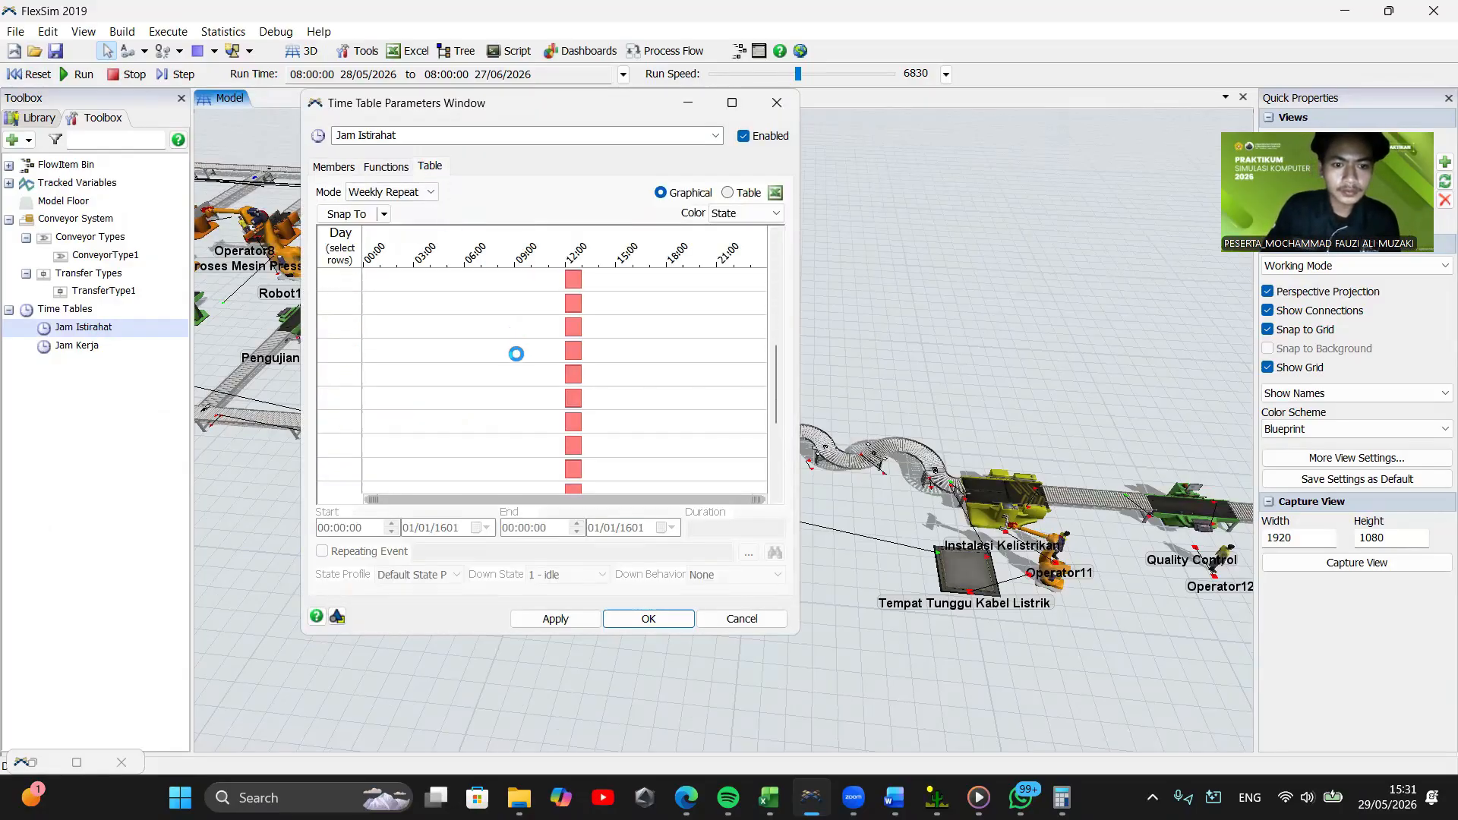
scroll(517, 359, up, 5)
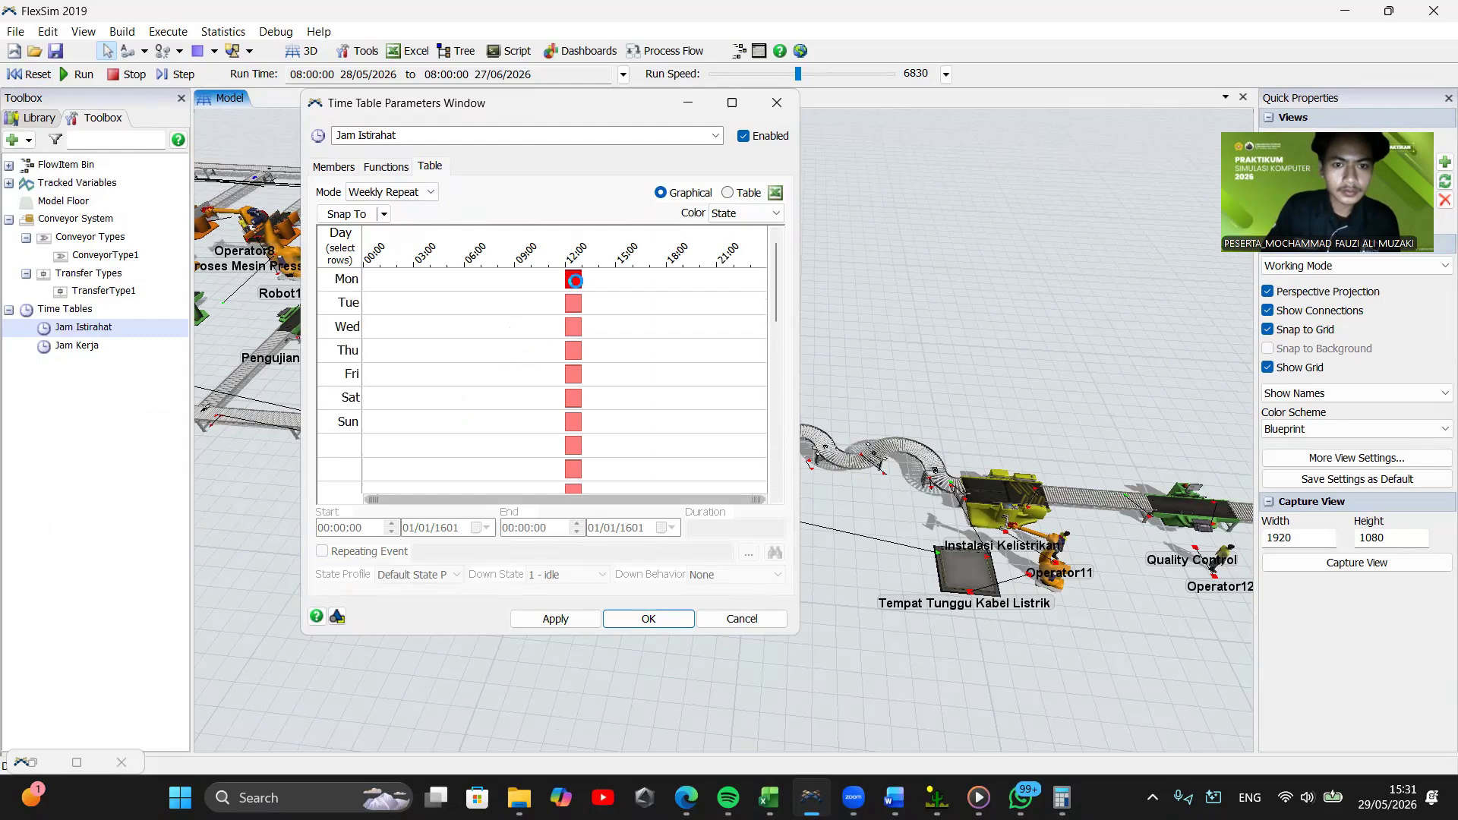
click(574, 280)
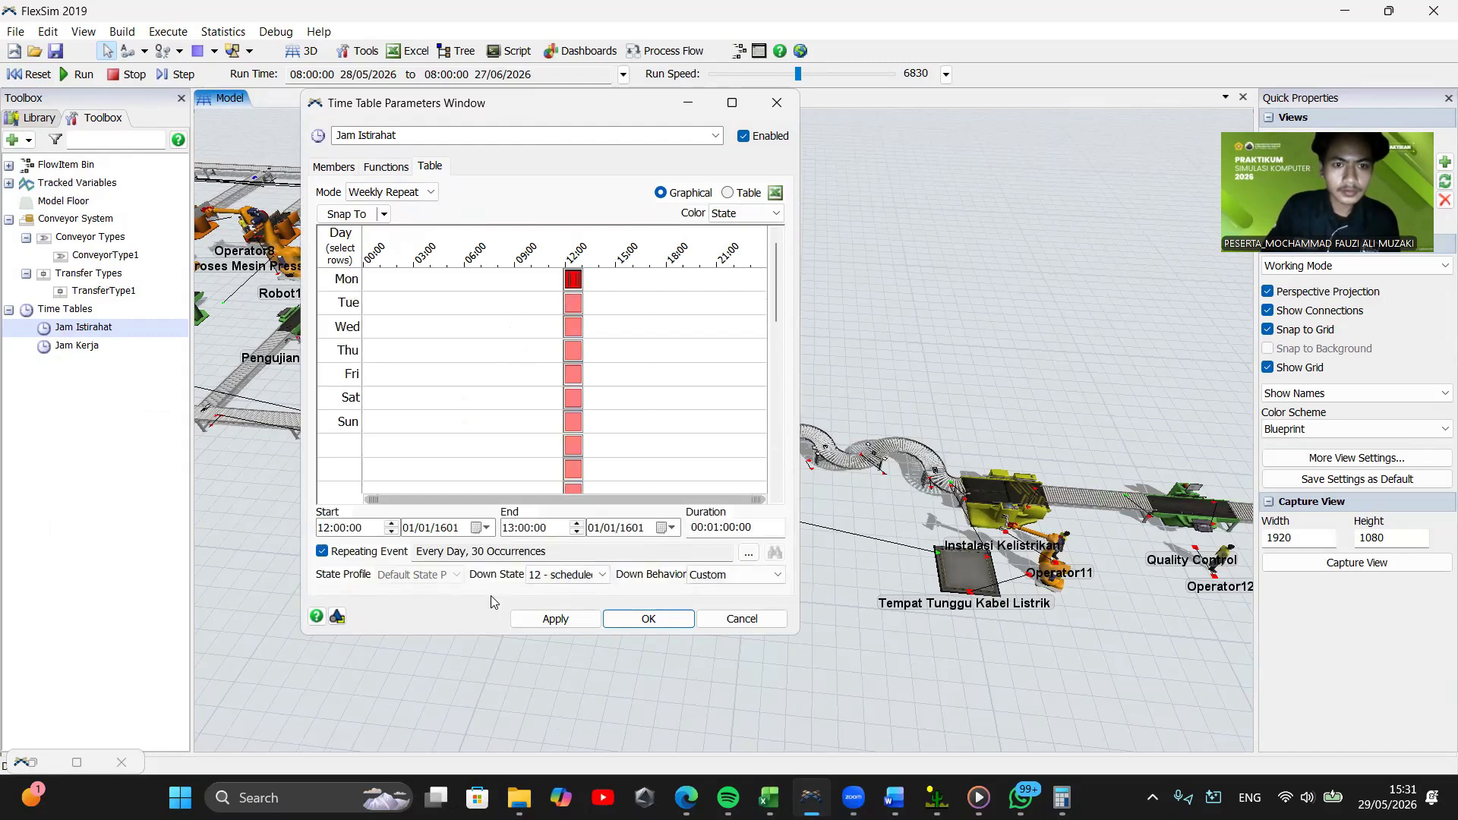
click(590, 622)
click(631, 623)
Open the Jam Kerja time table, examine its repeated daily down blocks, and close it
double_click(81, 344)
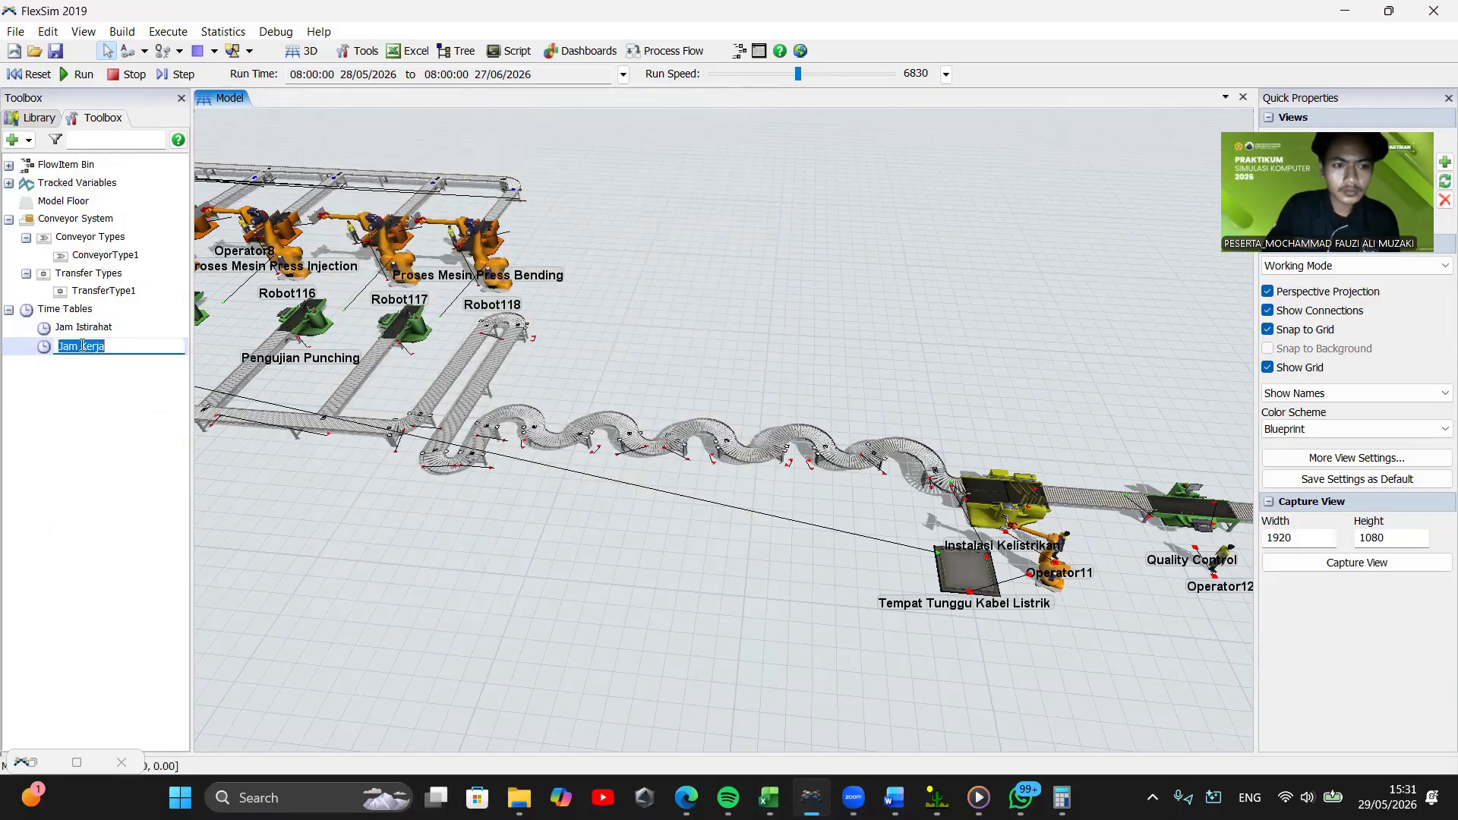
click(100, 362)
double_click(79, 346)
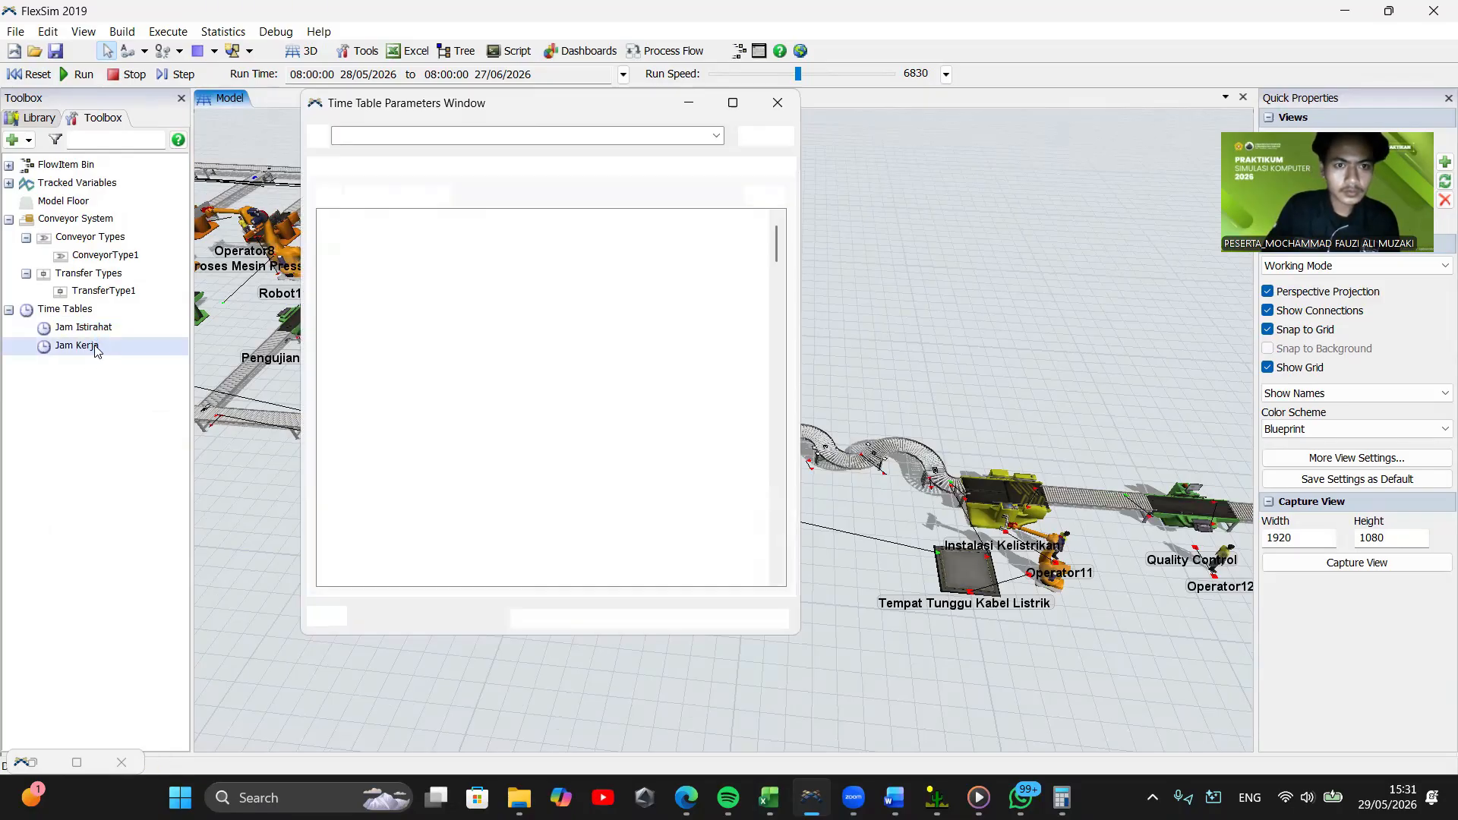
click(430, 167)
scroll(569, 376, down, 3)
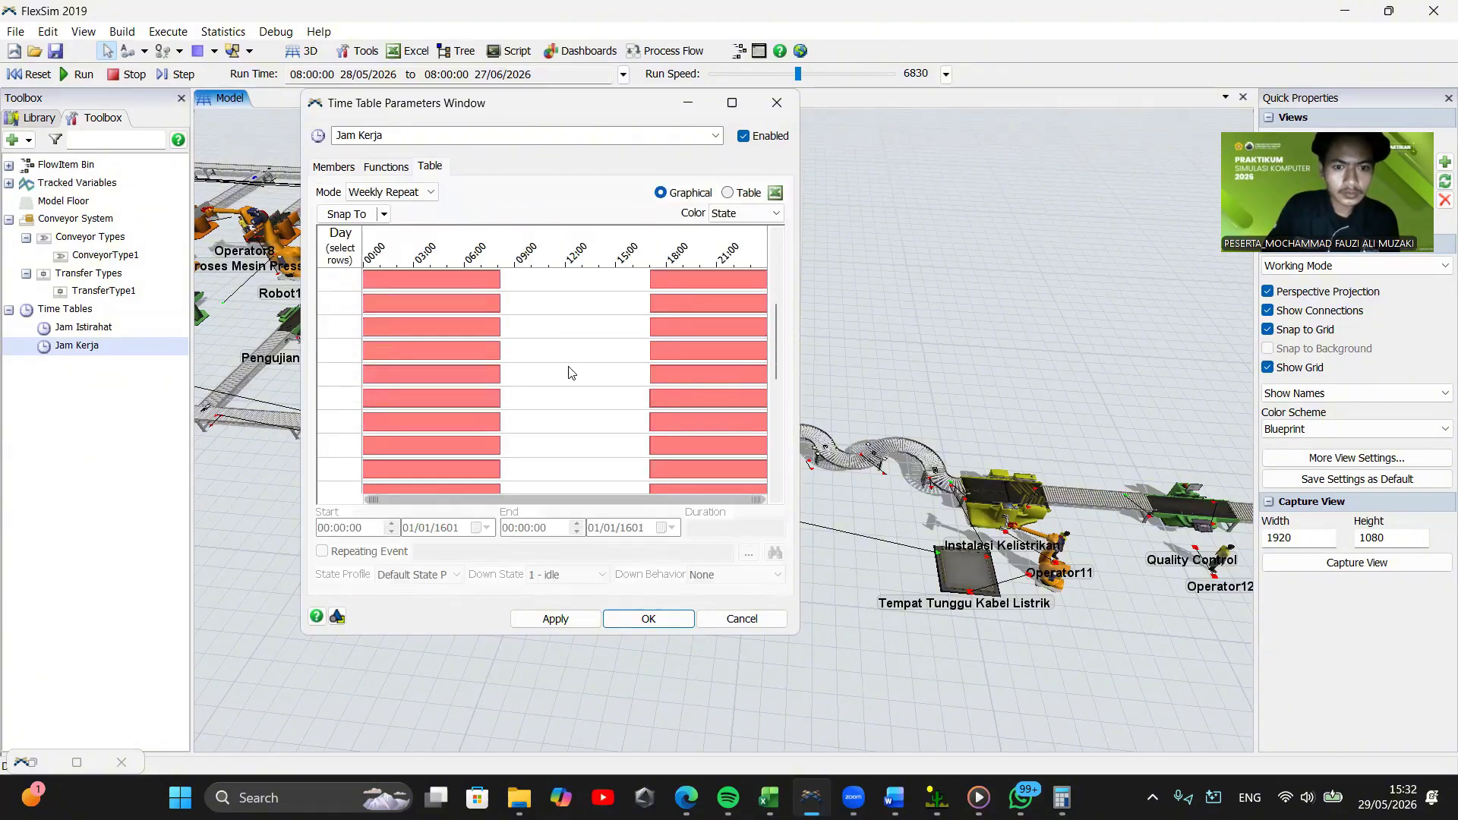
click(648, 619)
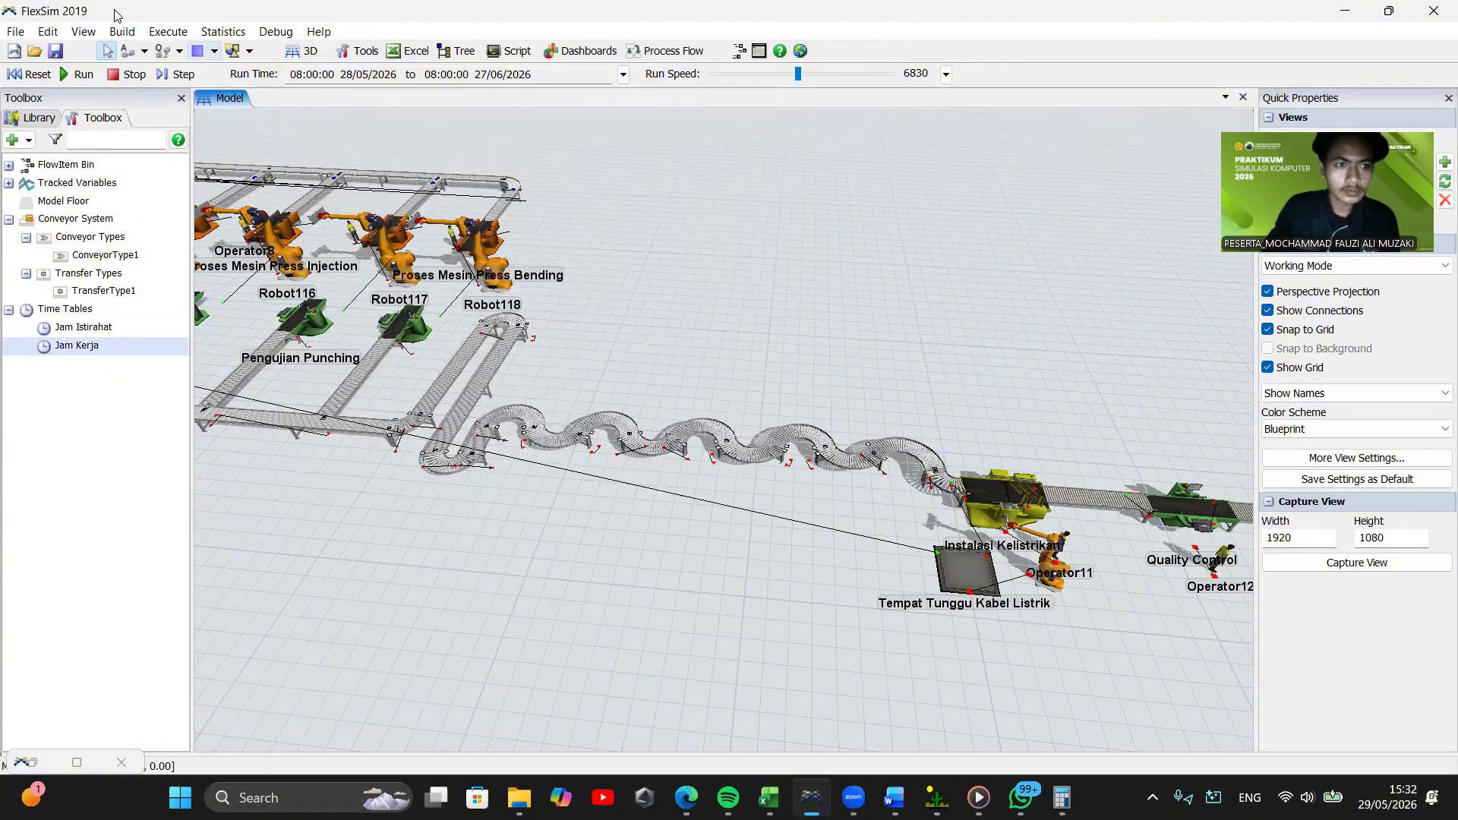
Run and reset the model, lower the run speed to about 84, and test-run the press machine section before resetting
click(65, 79)
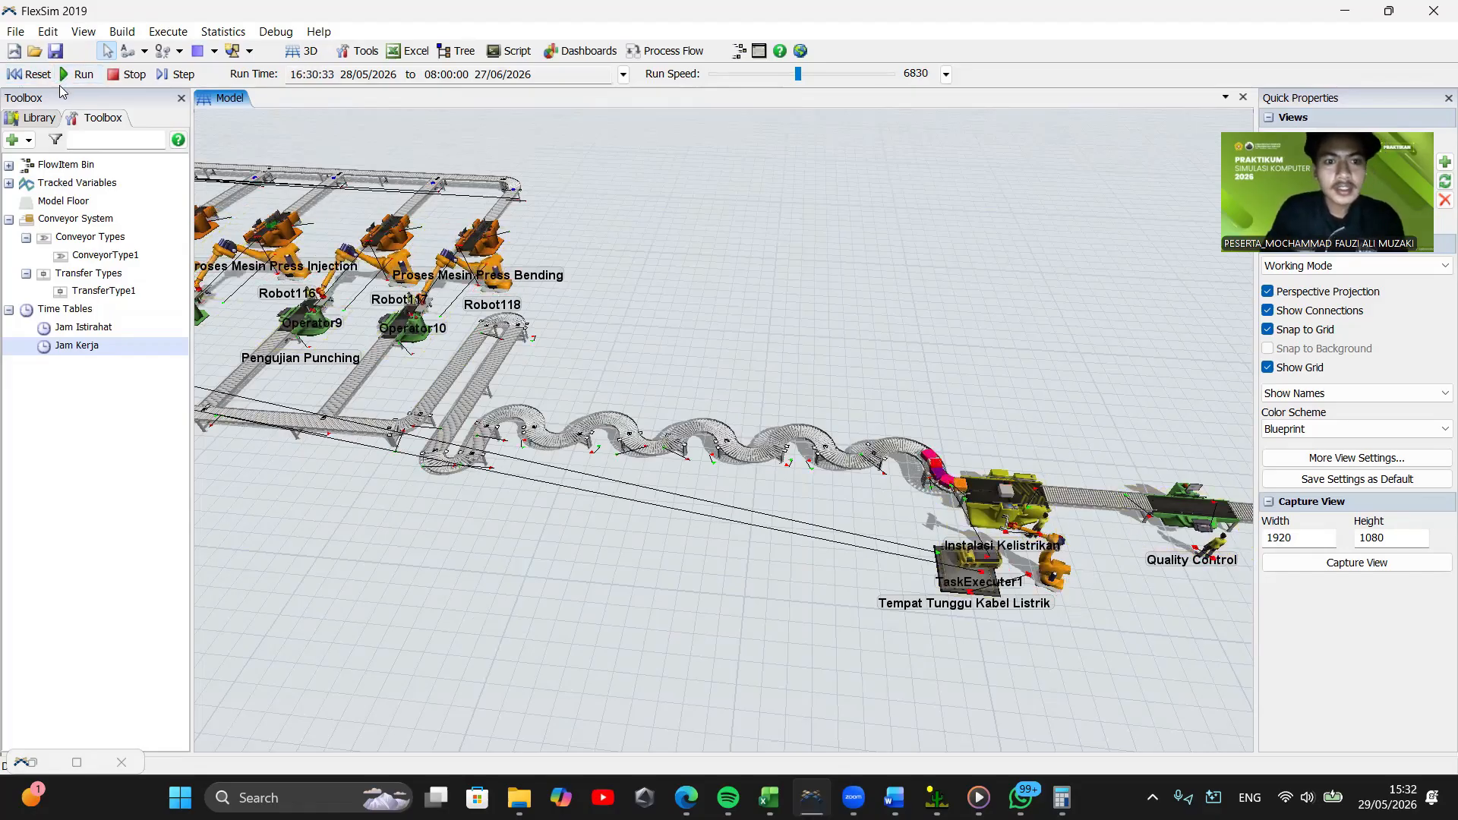
click(30, 74)
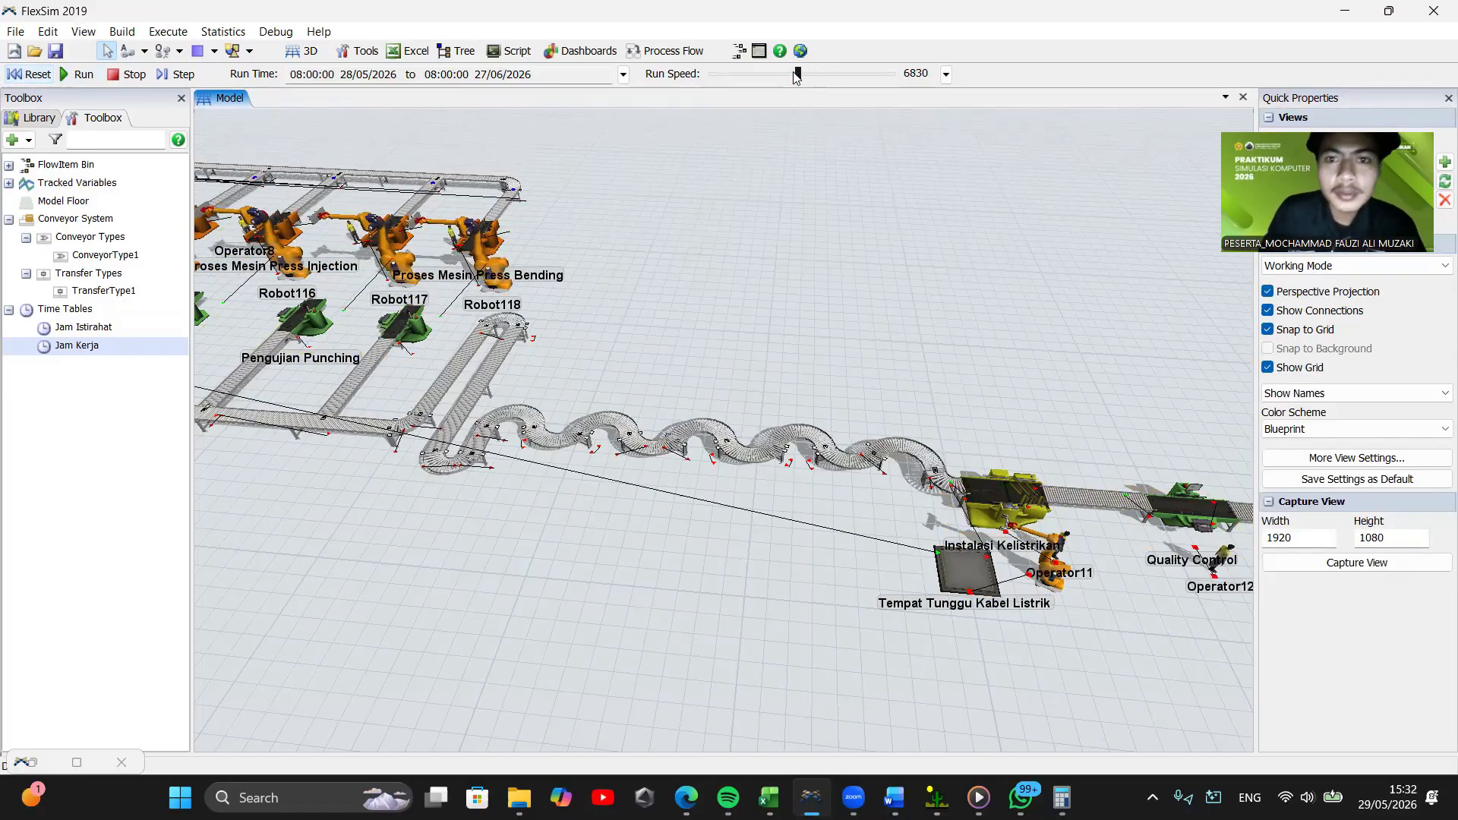
drag(797, 74, 743, 85)
drag(755, 231, 1231, 302)
click(66, 76)
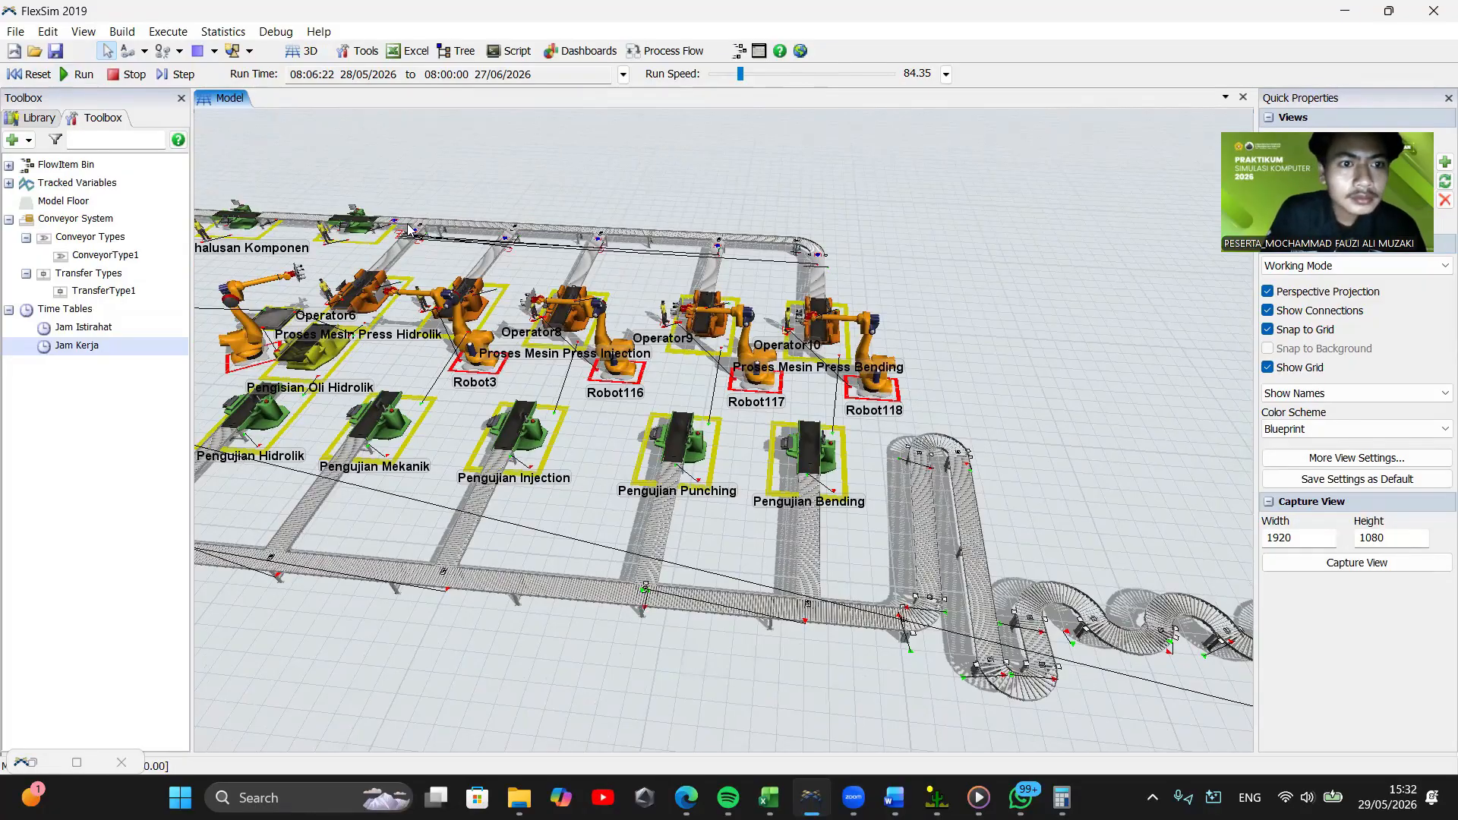
click(42, 75)
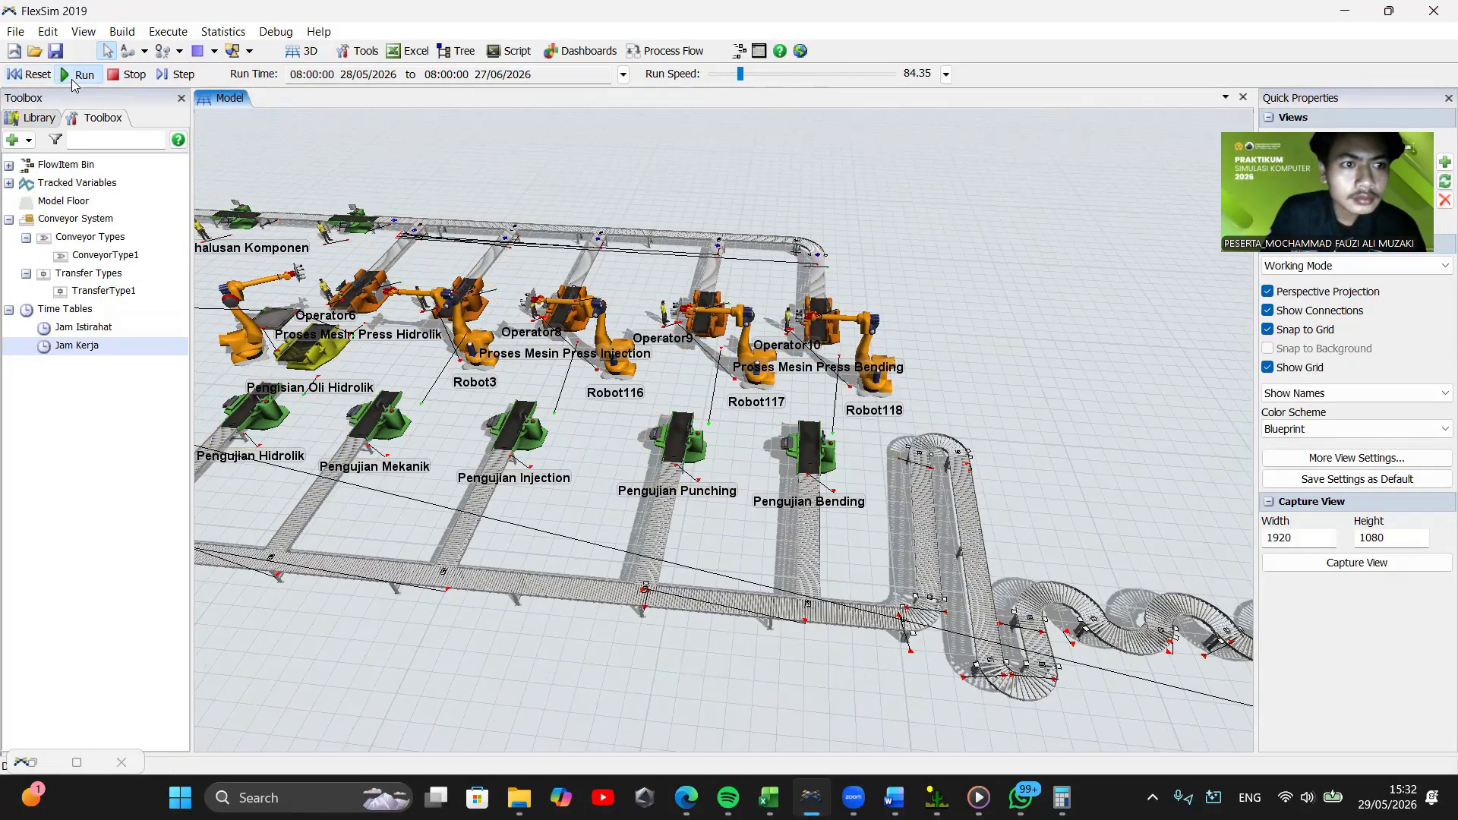
Run the simulation, raise the run speed to about 1657, and restart the run from the beginning
click(71, 78)
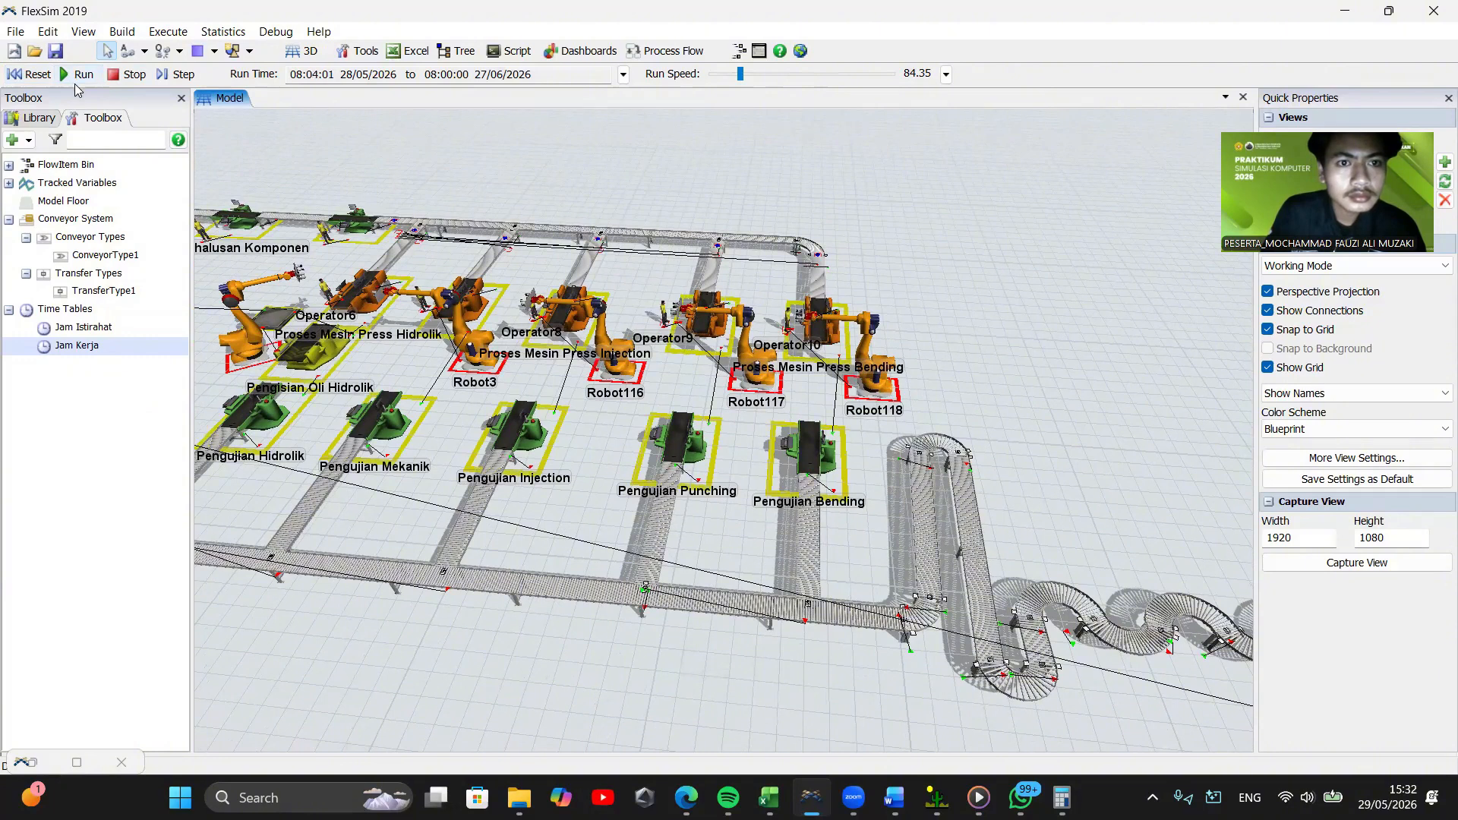
drag(741, 74, 774, 101)
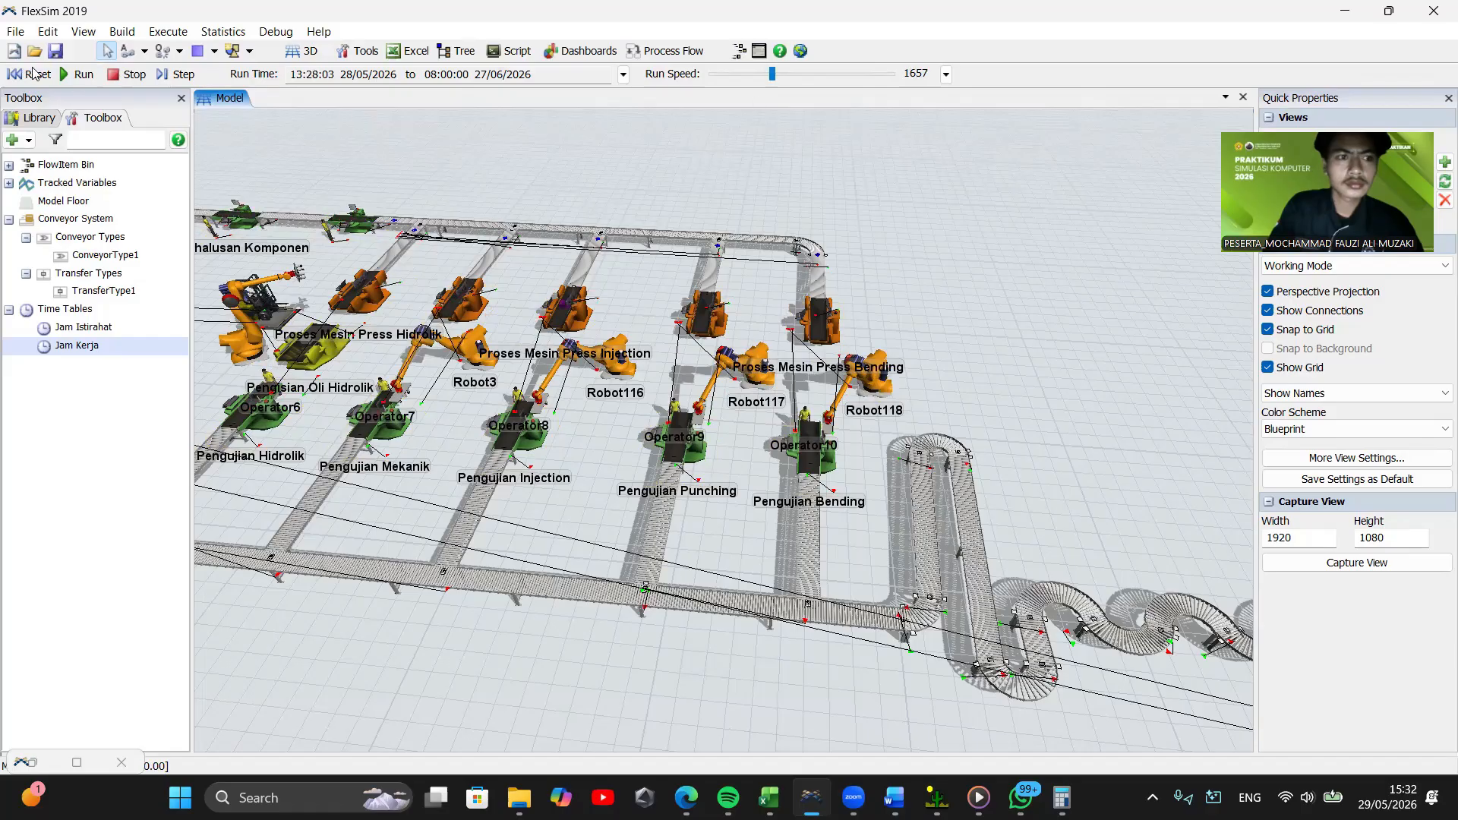
click(36, 76)
click(71, 76)
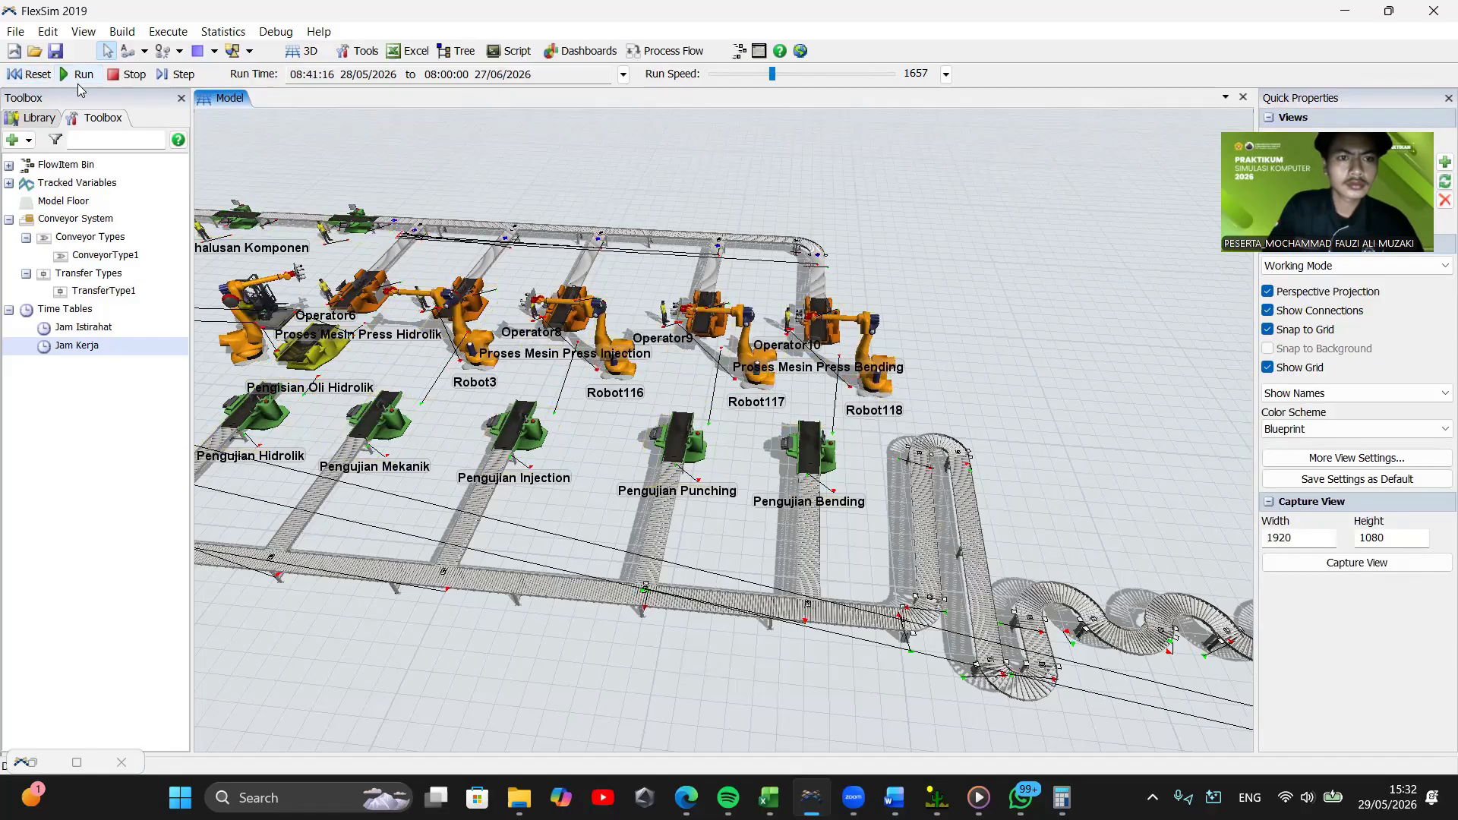
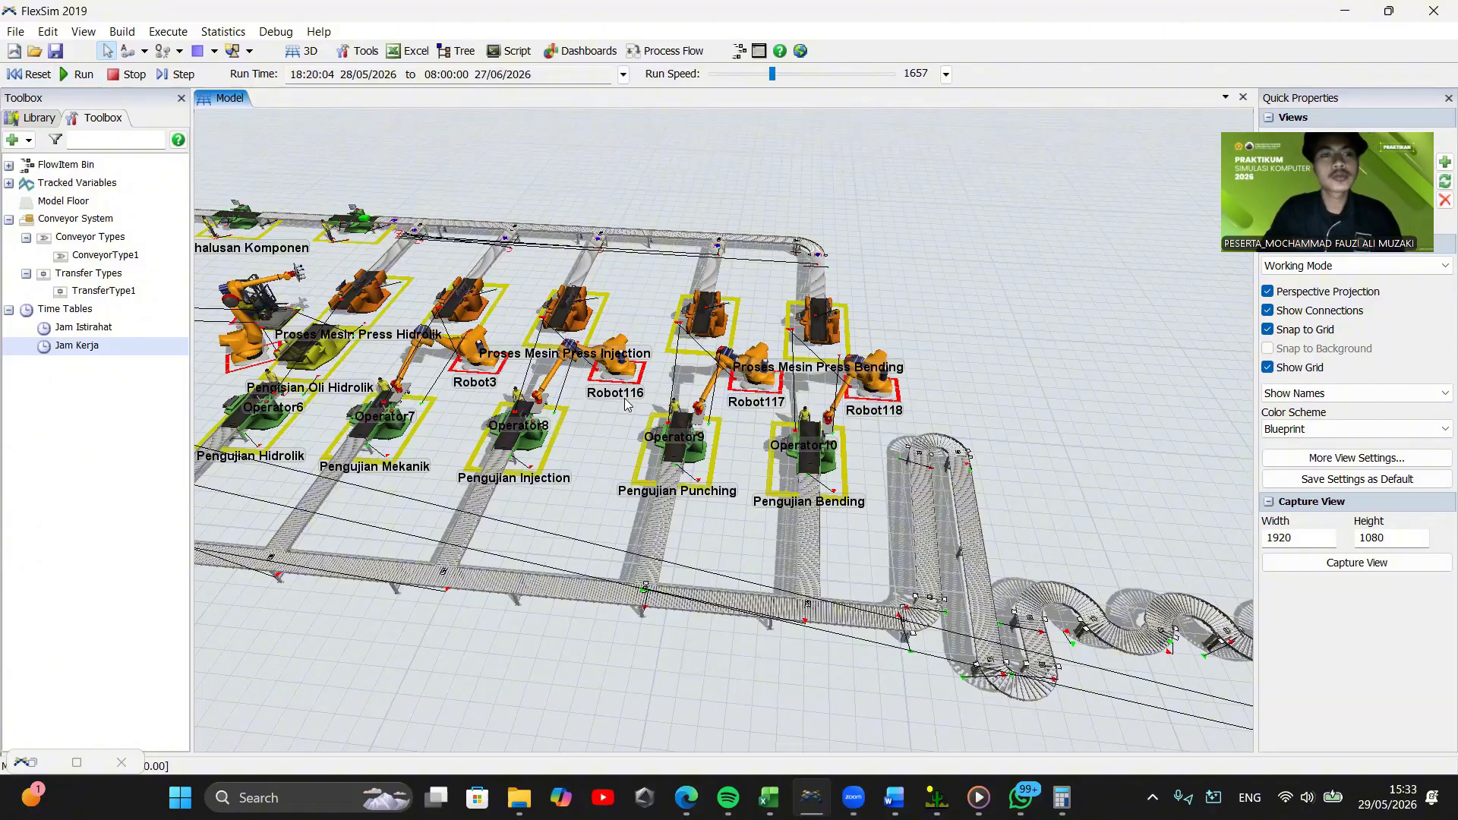
Watch the running line at a speed of about 6830 or higher, and hold the simulation by setting the run speed to 0
drag(1016, 378, 980, 325)
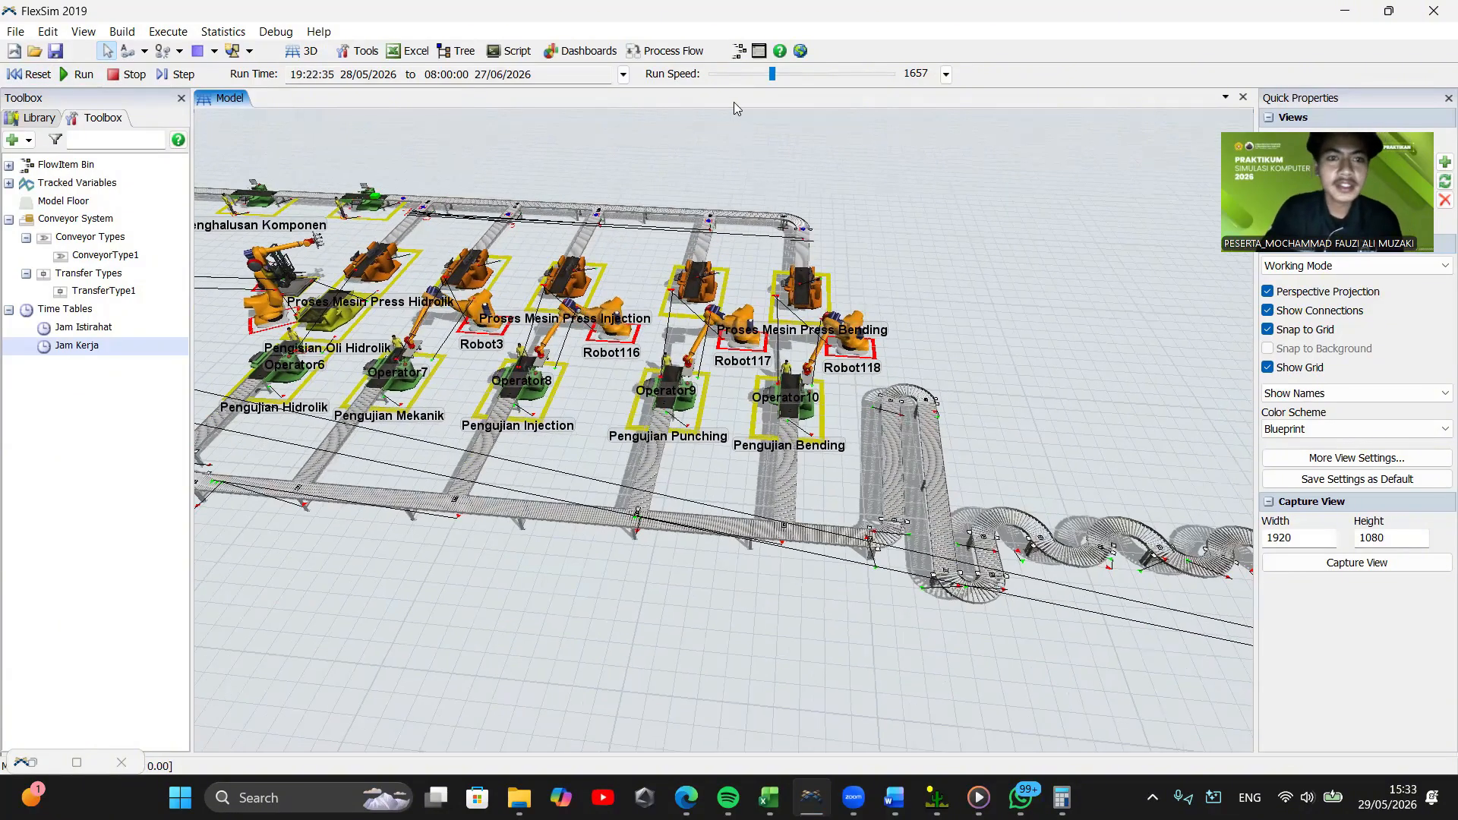
click(797, 74)
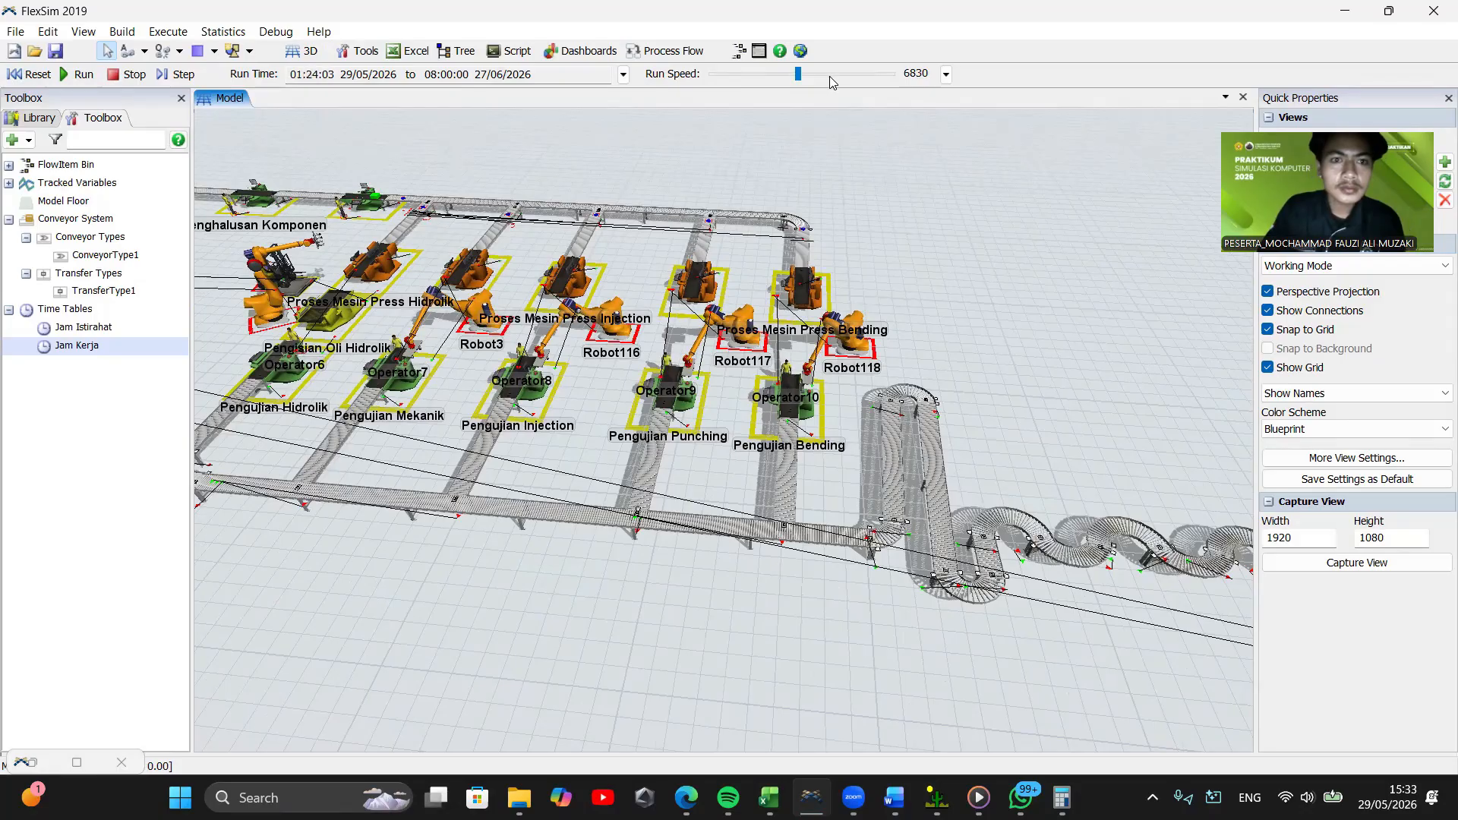
click(827, 73)
drag(830, 74, 712, 73)
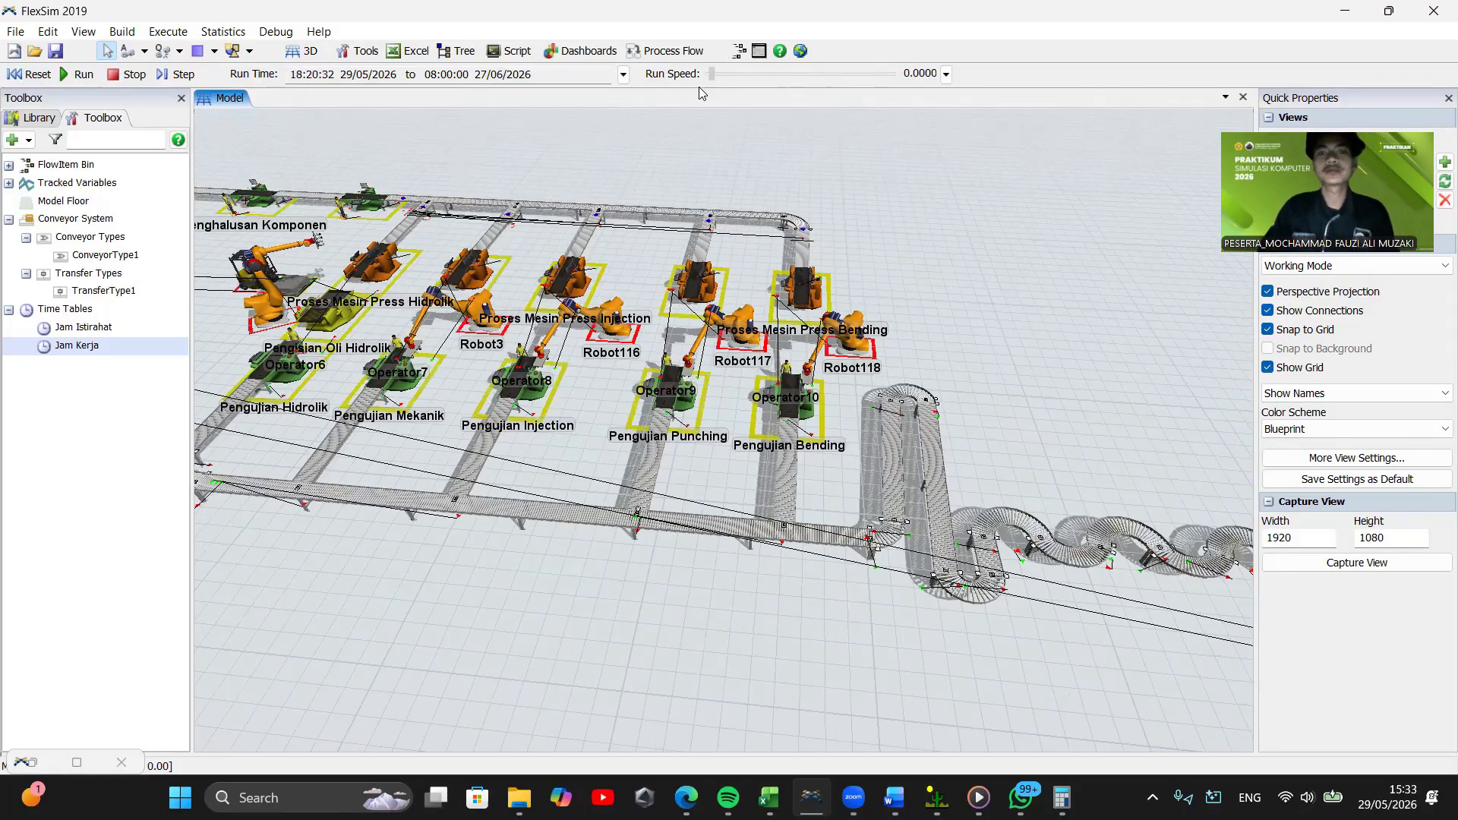
scroll(827, 205, down, 5)
drag(379, 457, 332, 499)
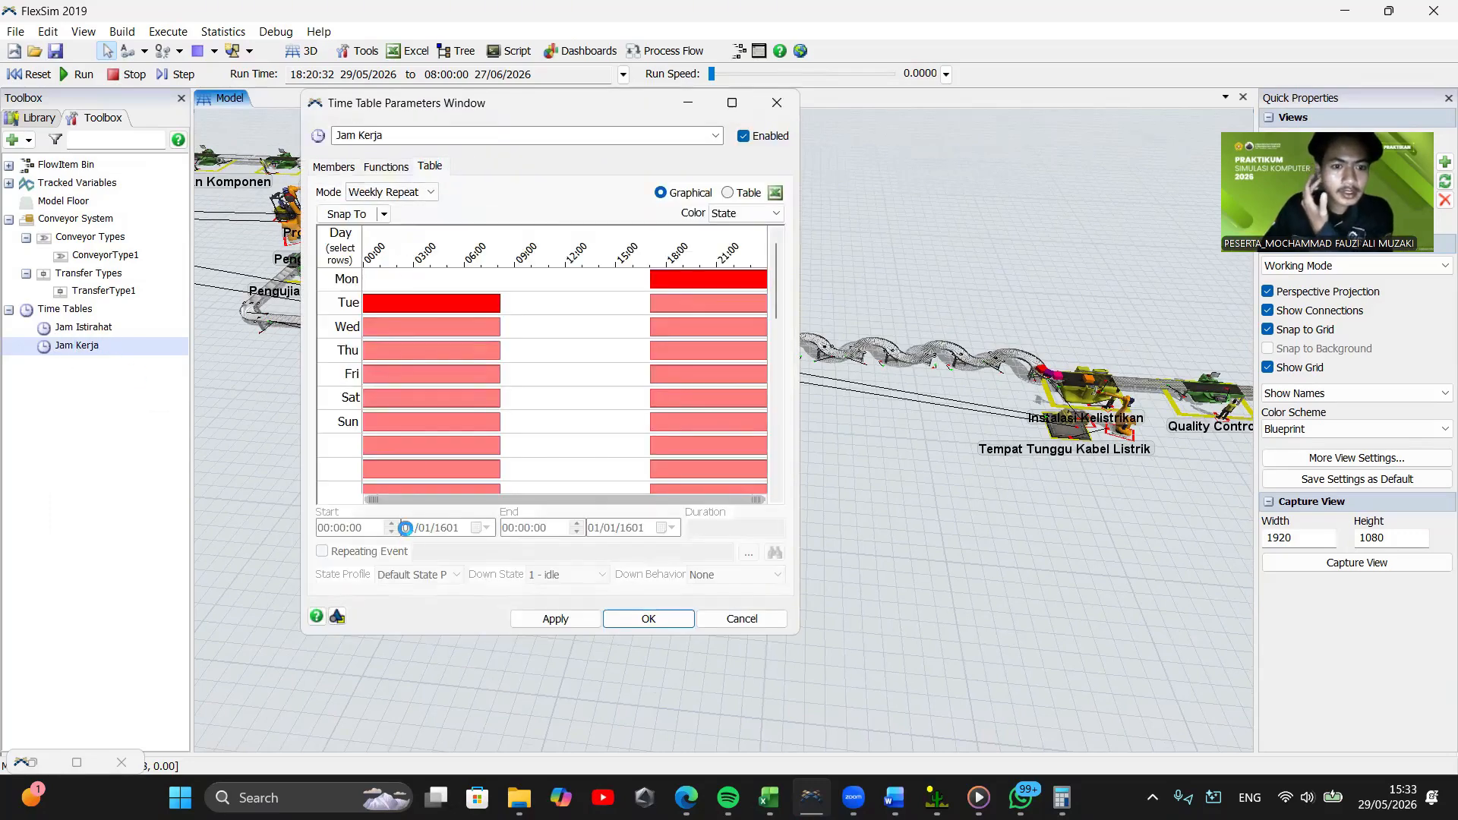
Set Monday's overnight block in the Jam Kerja time table to start at 17:00:00 and end at 08:00:00, and save the table
click(684, 281)
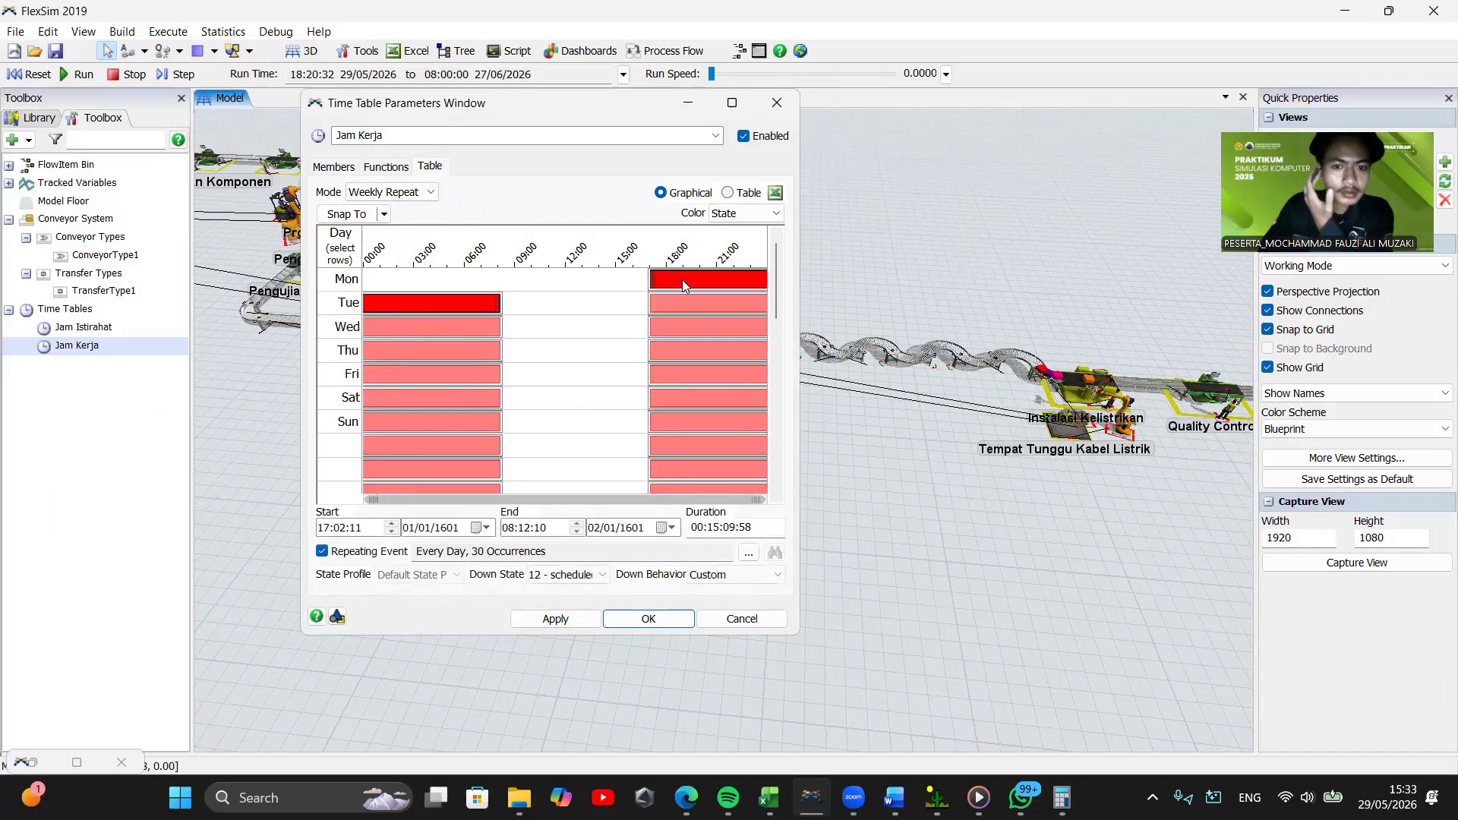
click(342, 529)
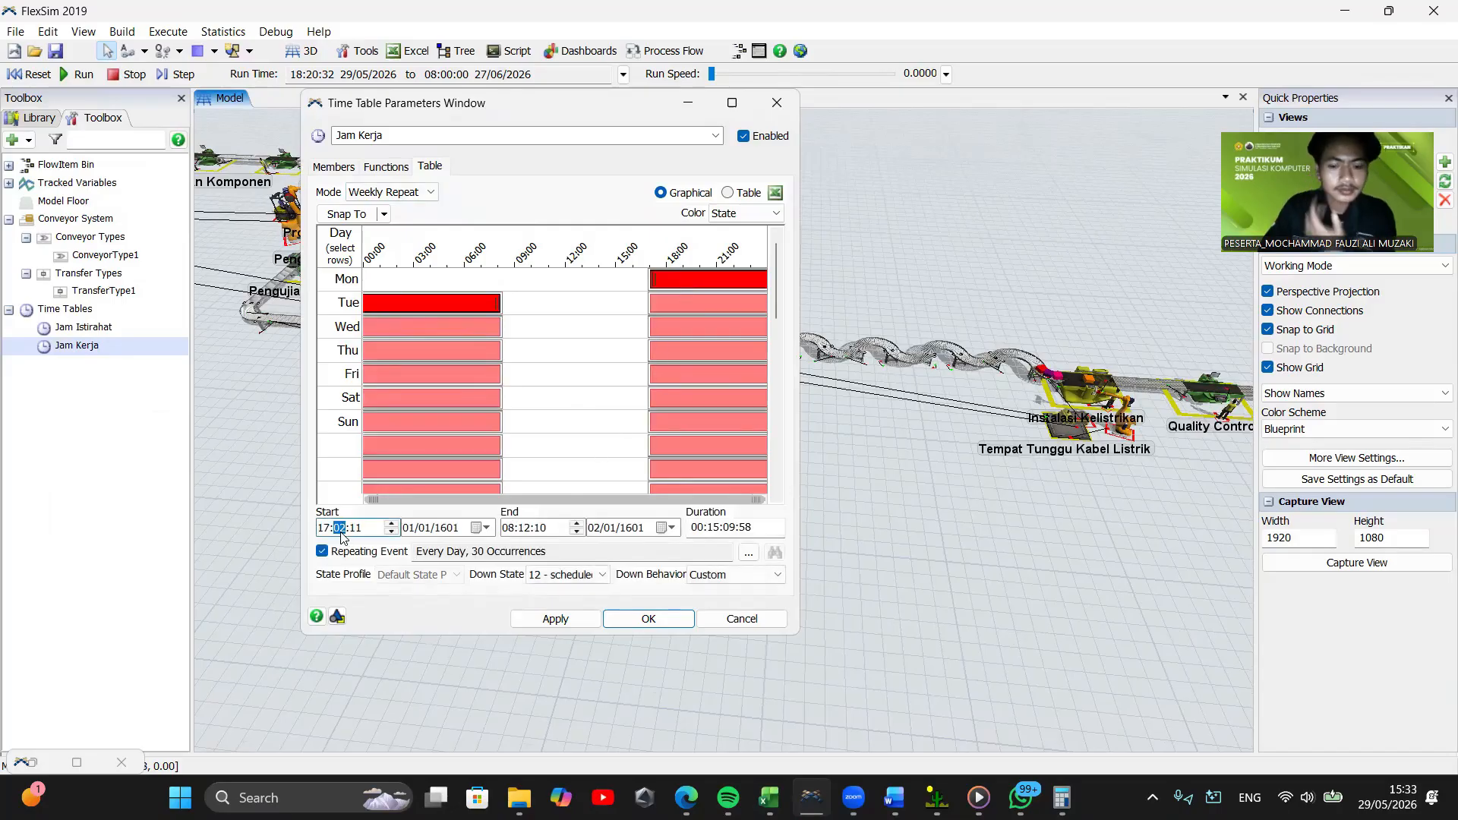
text(00)
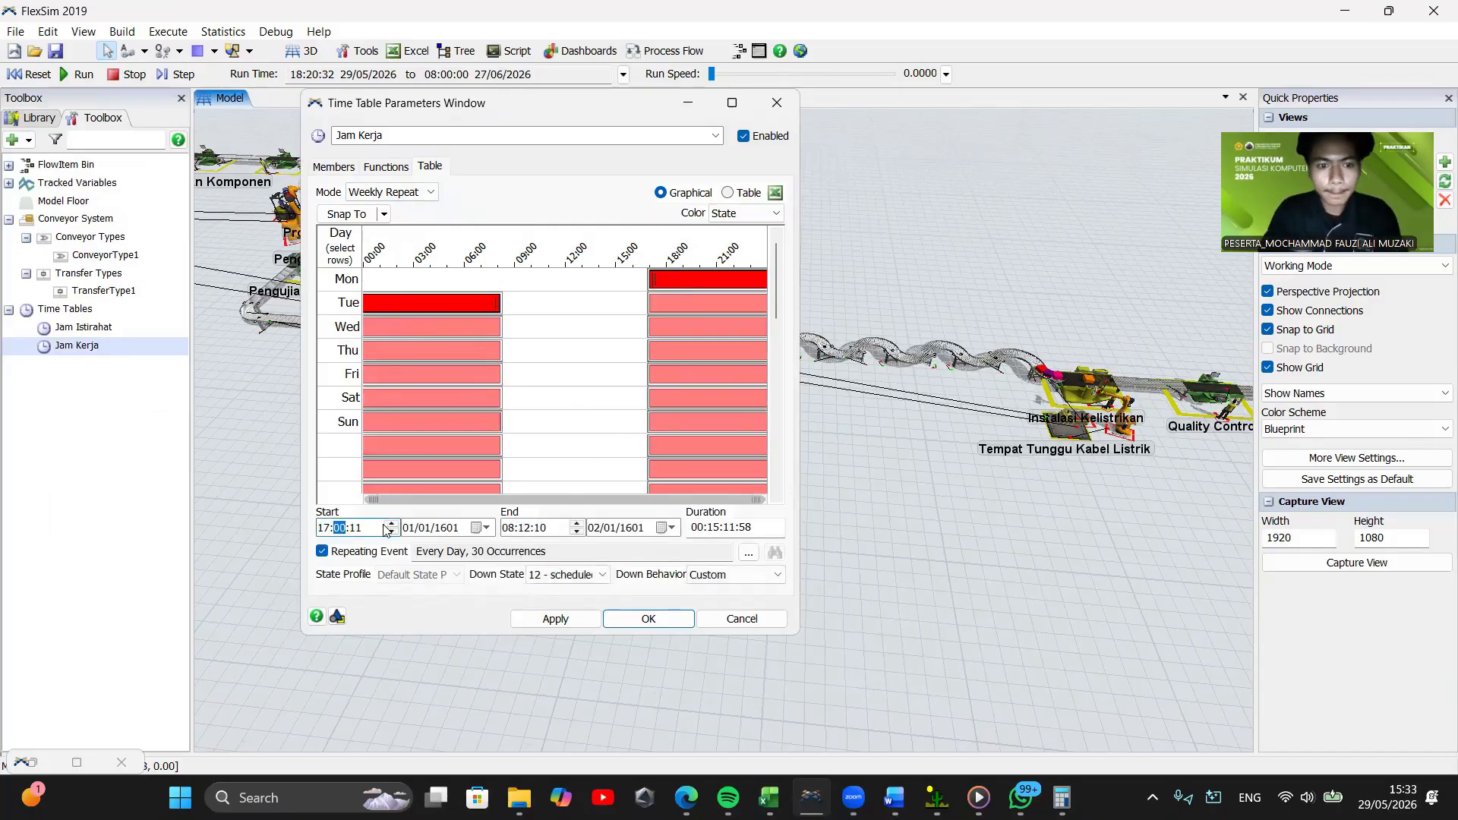
click(359, 529)
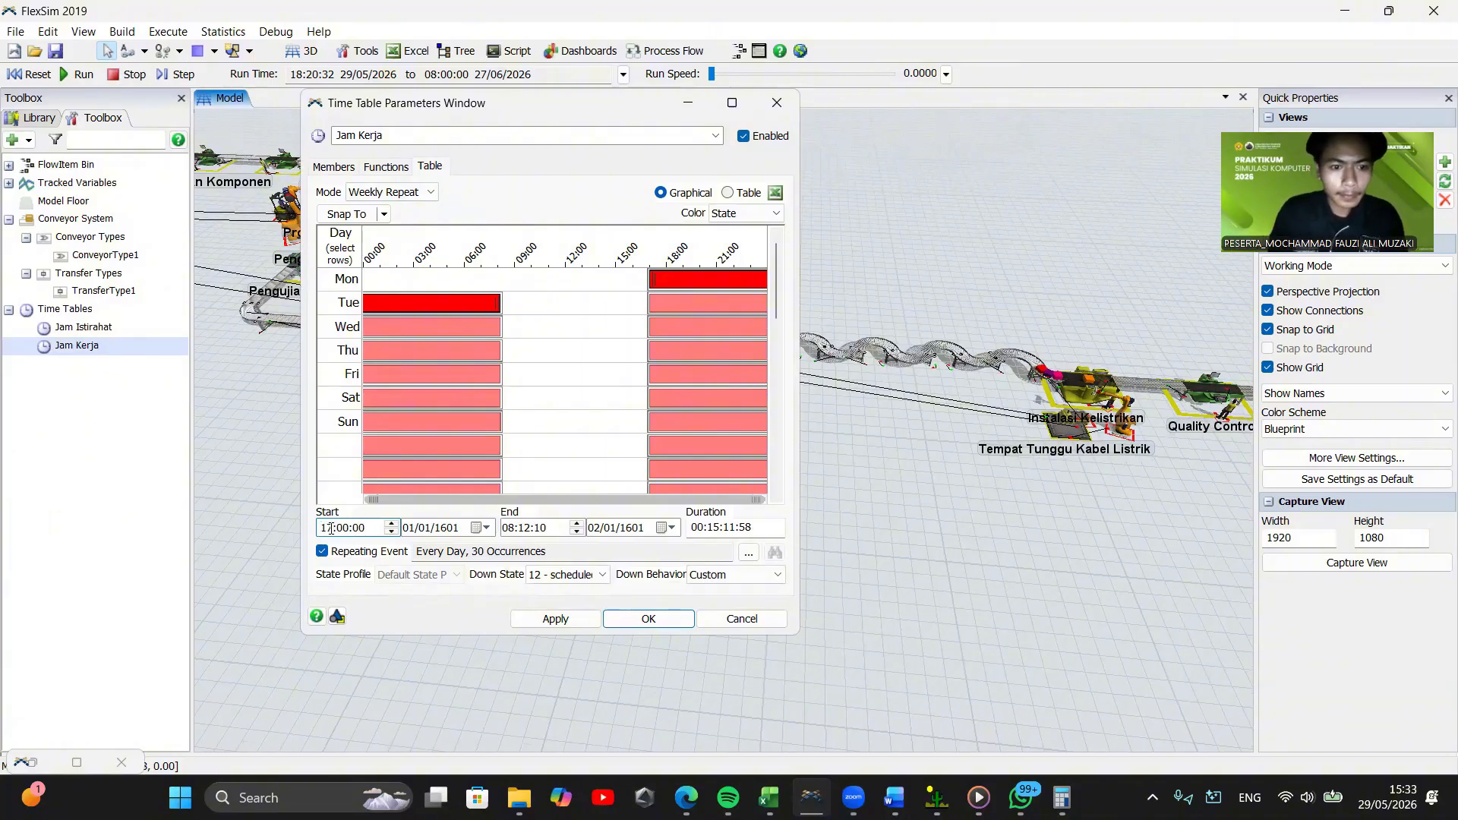
text(29)
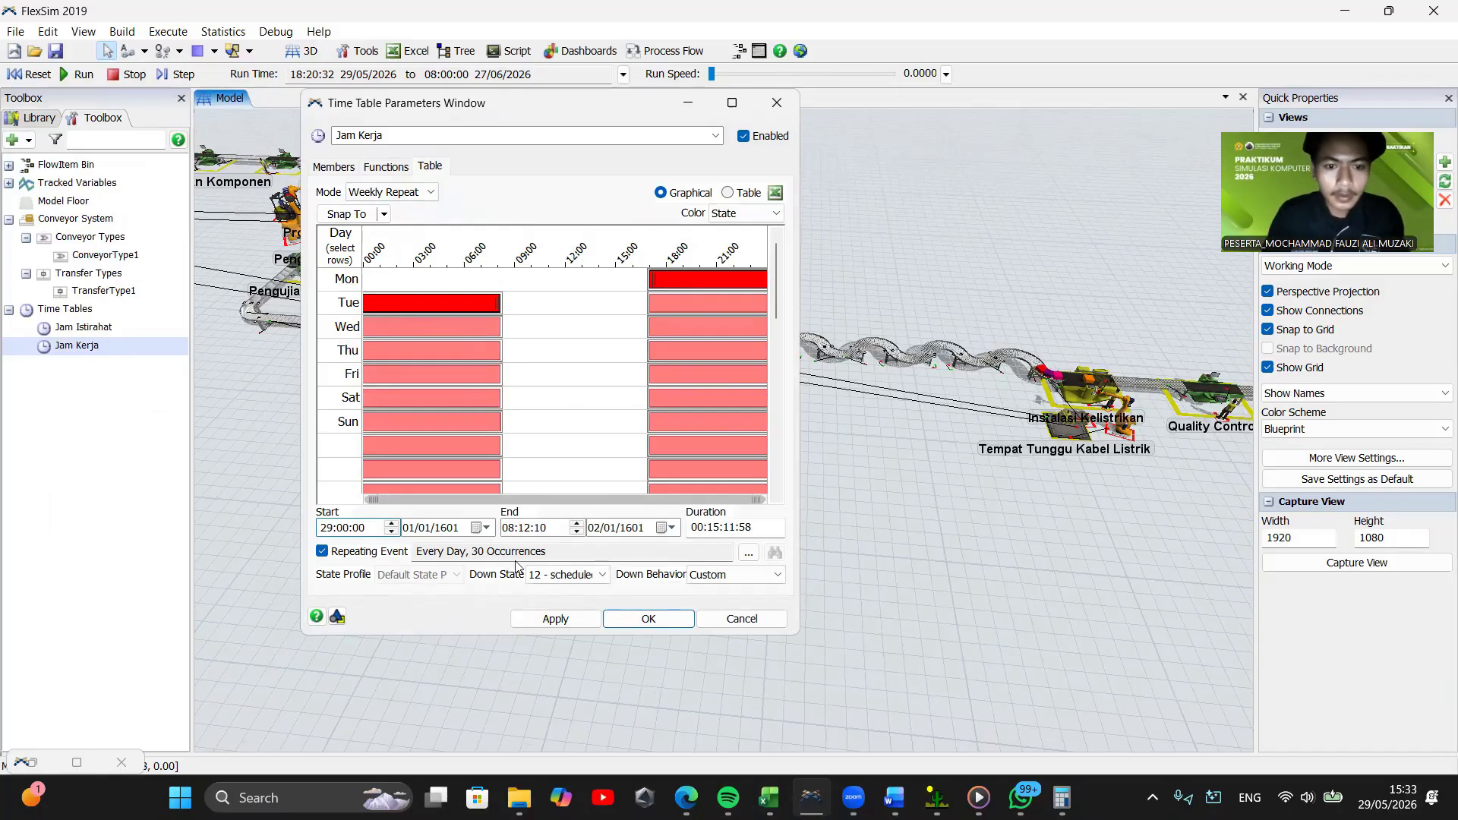
click(509, 529)
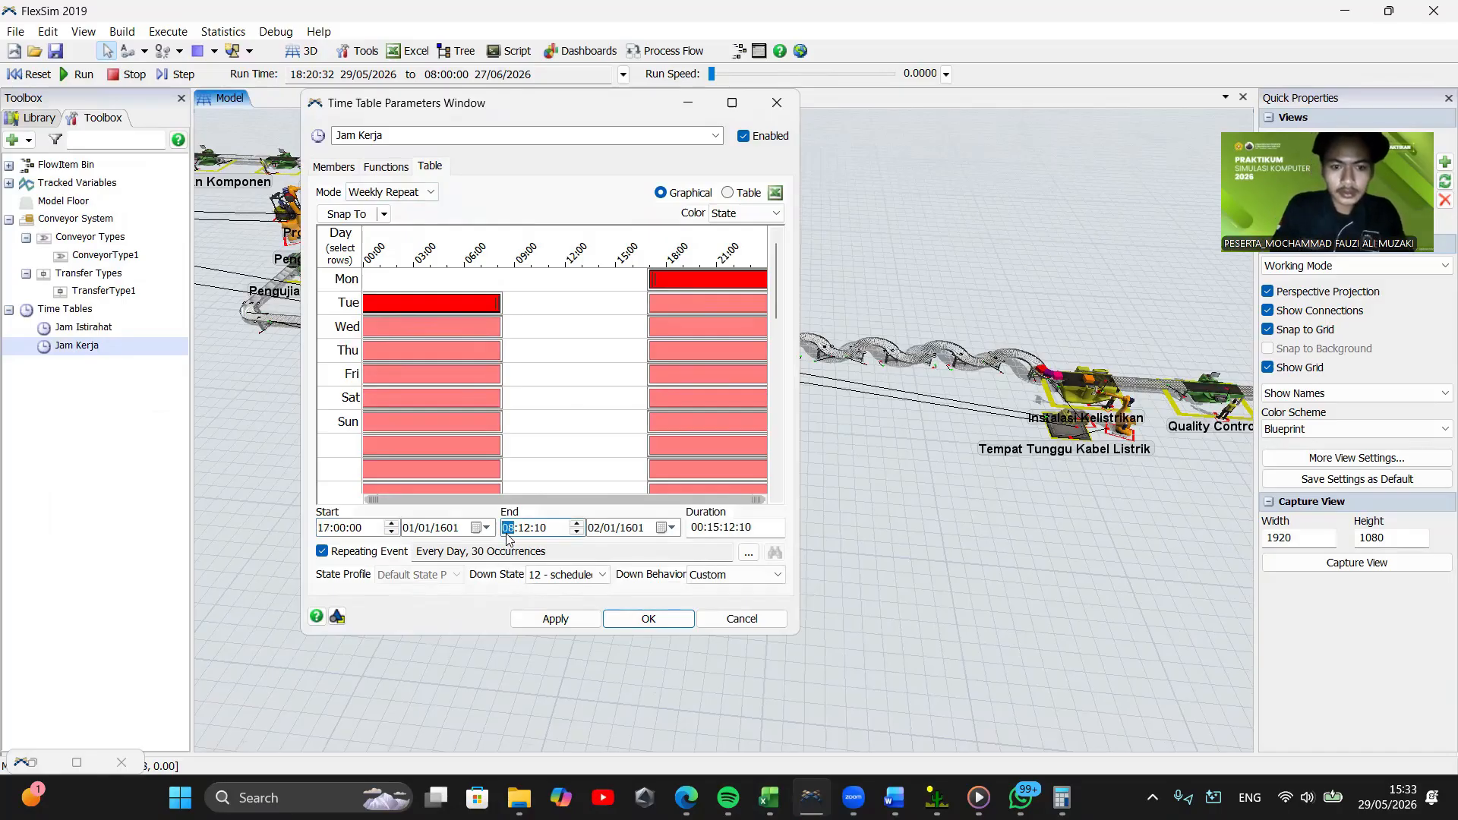
text(0800)
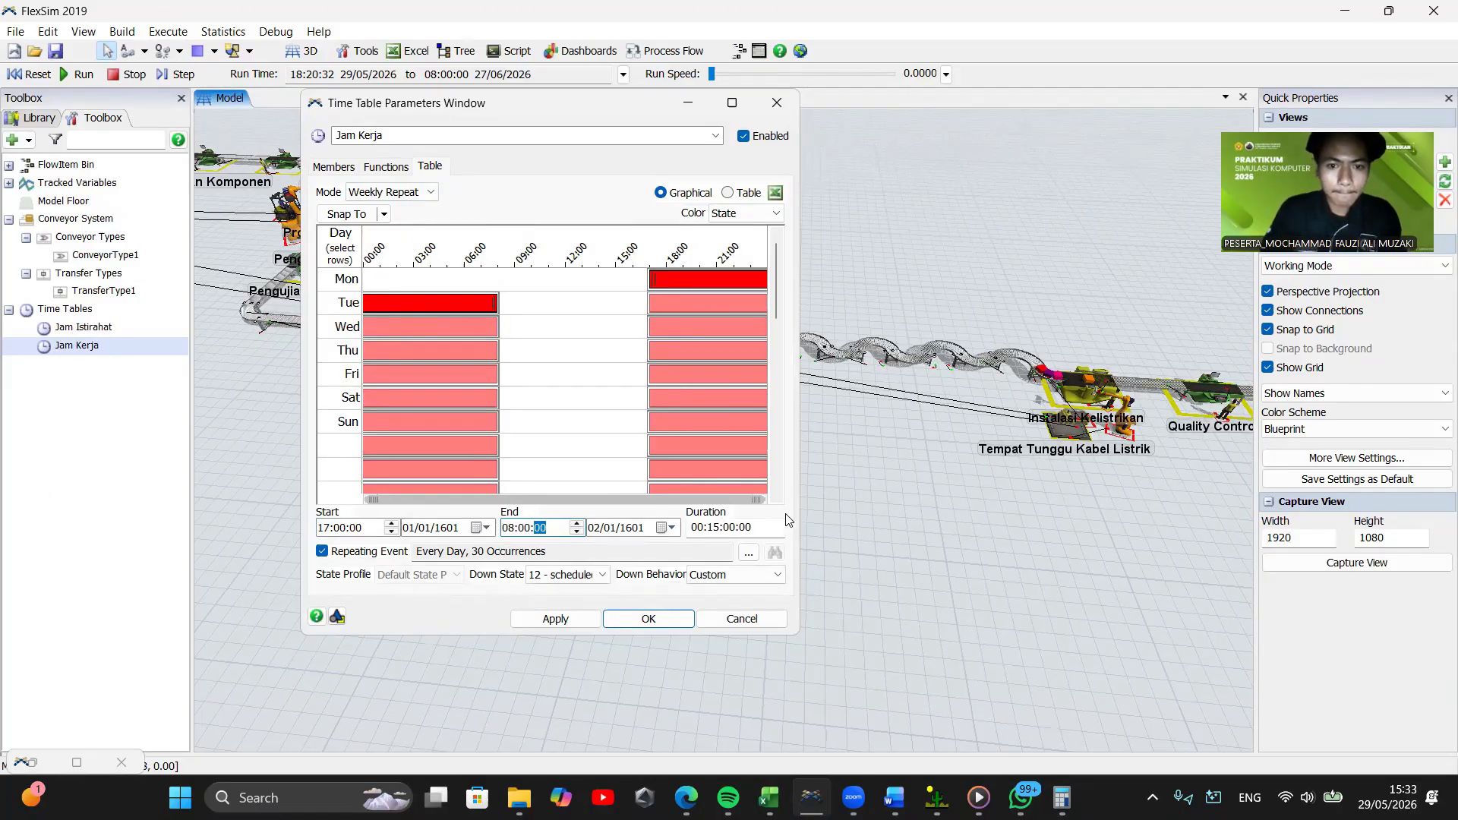
click(649, 618)
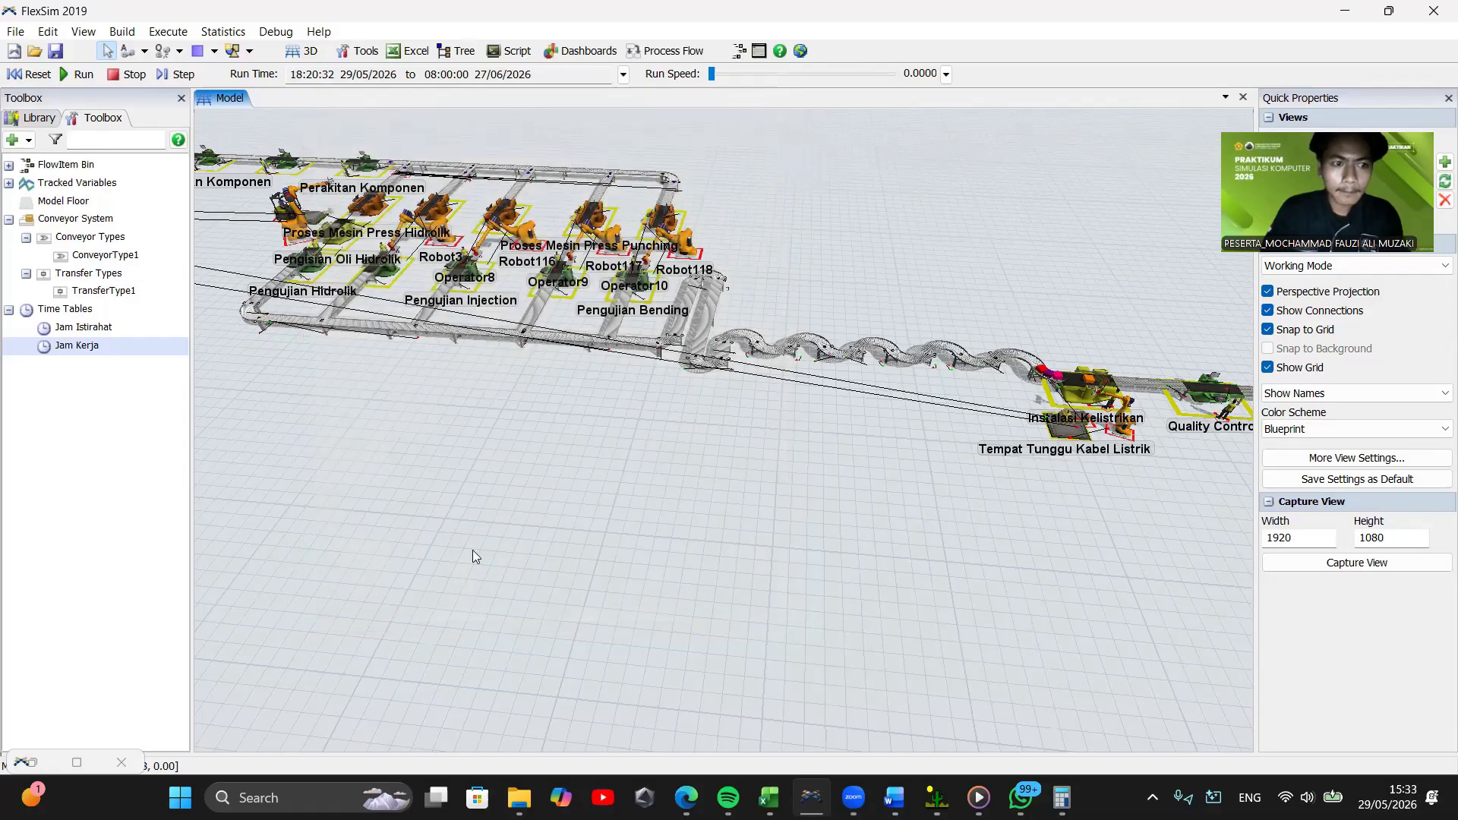
Reset the model, run it at a speed of about 1213, and watch the press machine section through the working day
drag(302, 521, 330, 684)
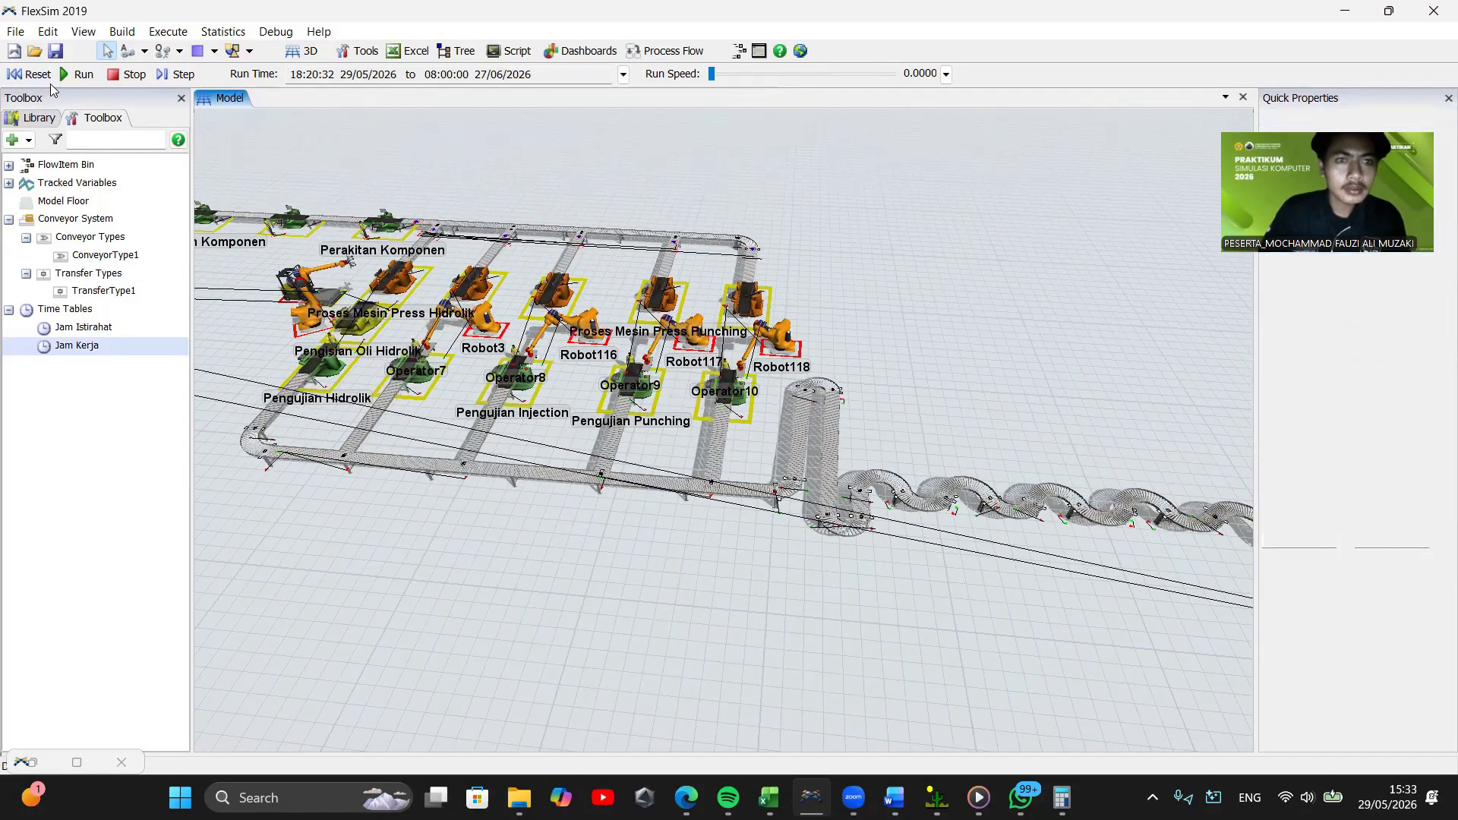
click(30, 74)
drag(712, 74, 768, 74)
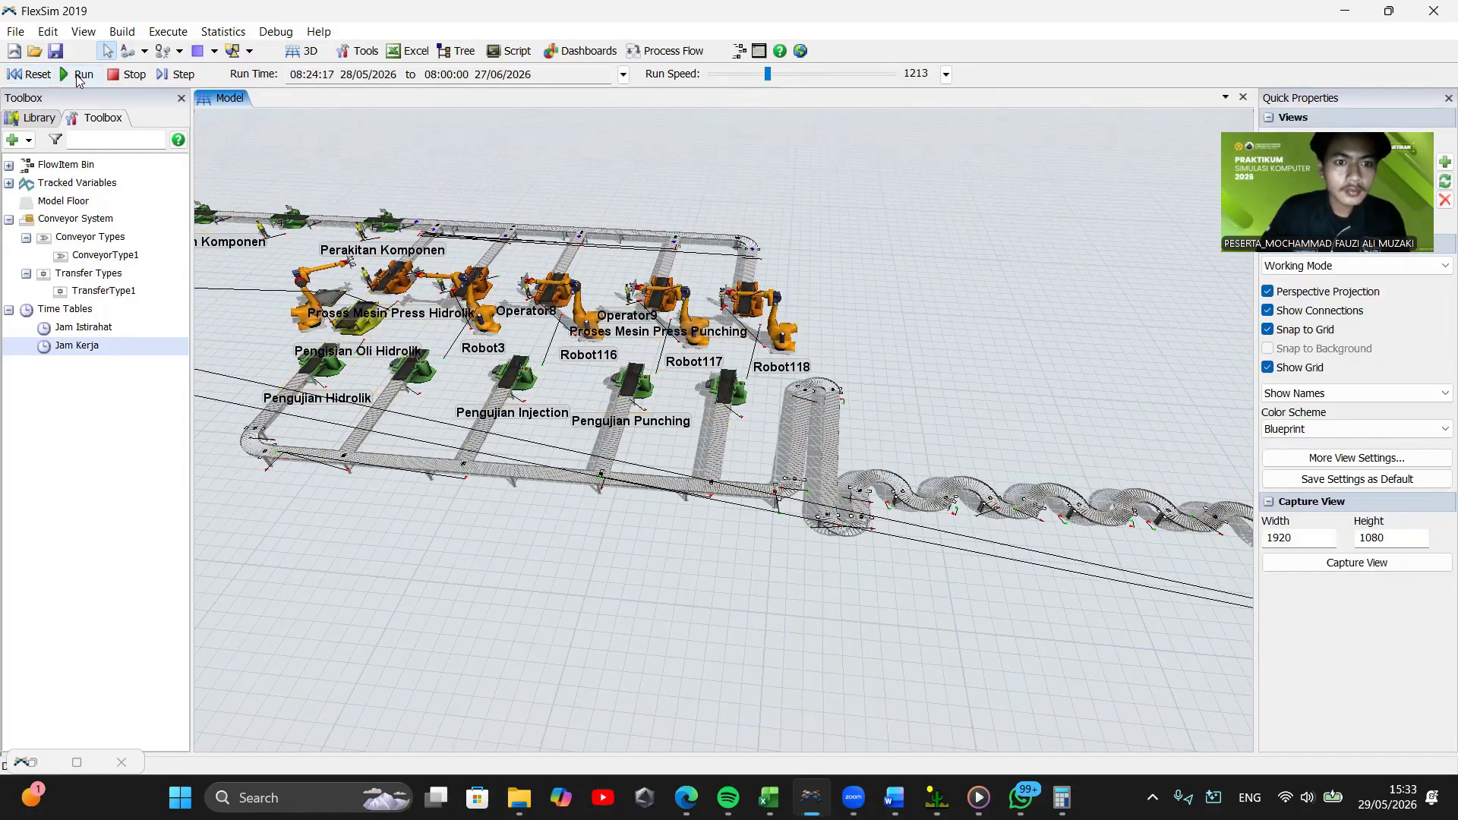
drag(418, 555, 710, 554)
scroll(329, 459, down, 1)
scroll(423, 530, up, 1)
drag(630, 634, 495, 632)
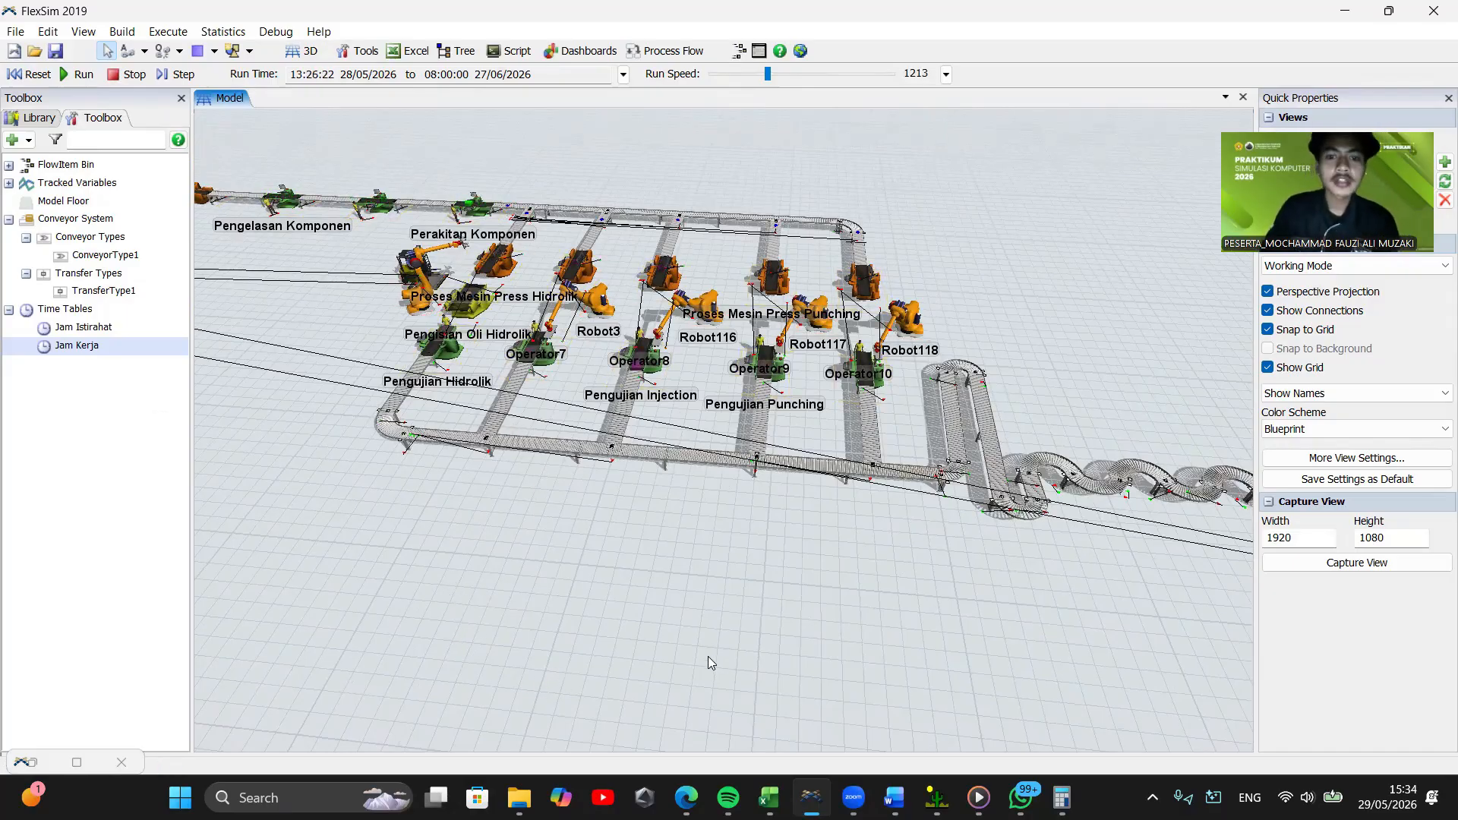
Watch the overnight stop at a speed of about 8959, slow the run to about 767 for the morning restart, and reset the model
click(804, 74)
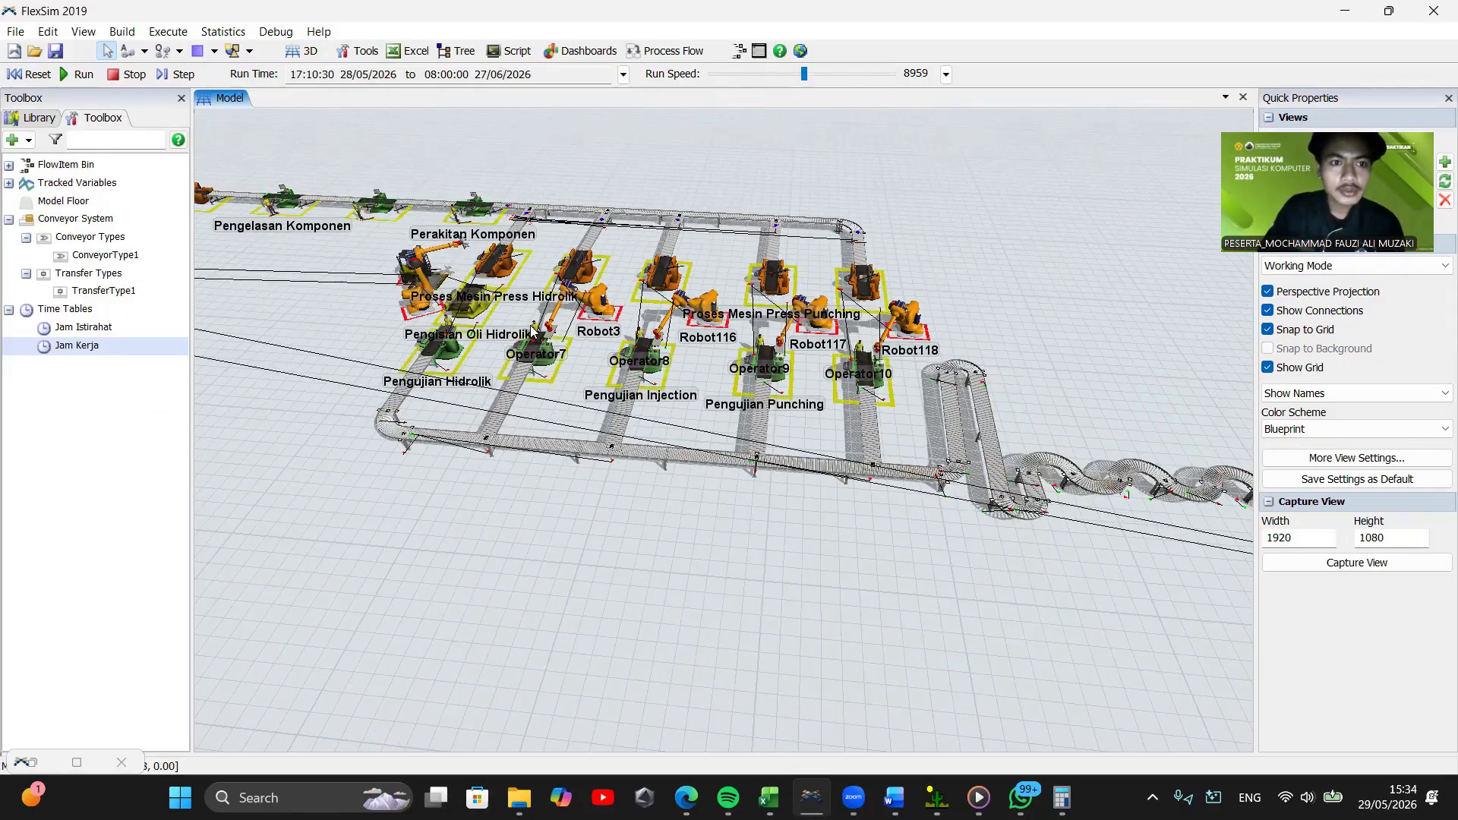
drag(925, 180, 764, 189)
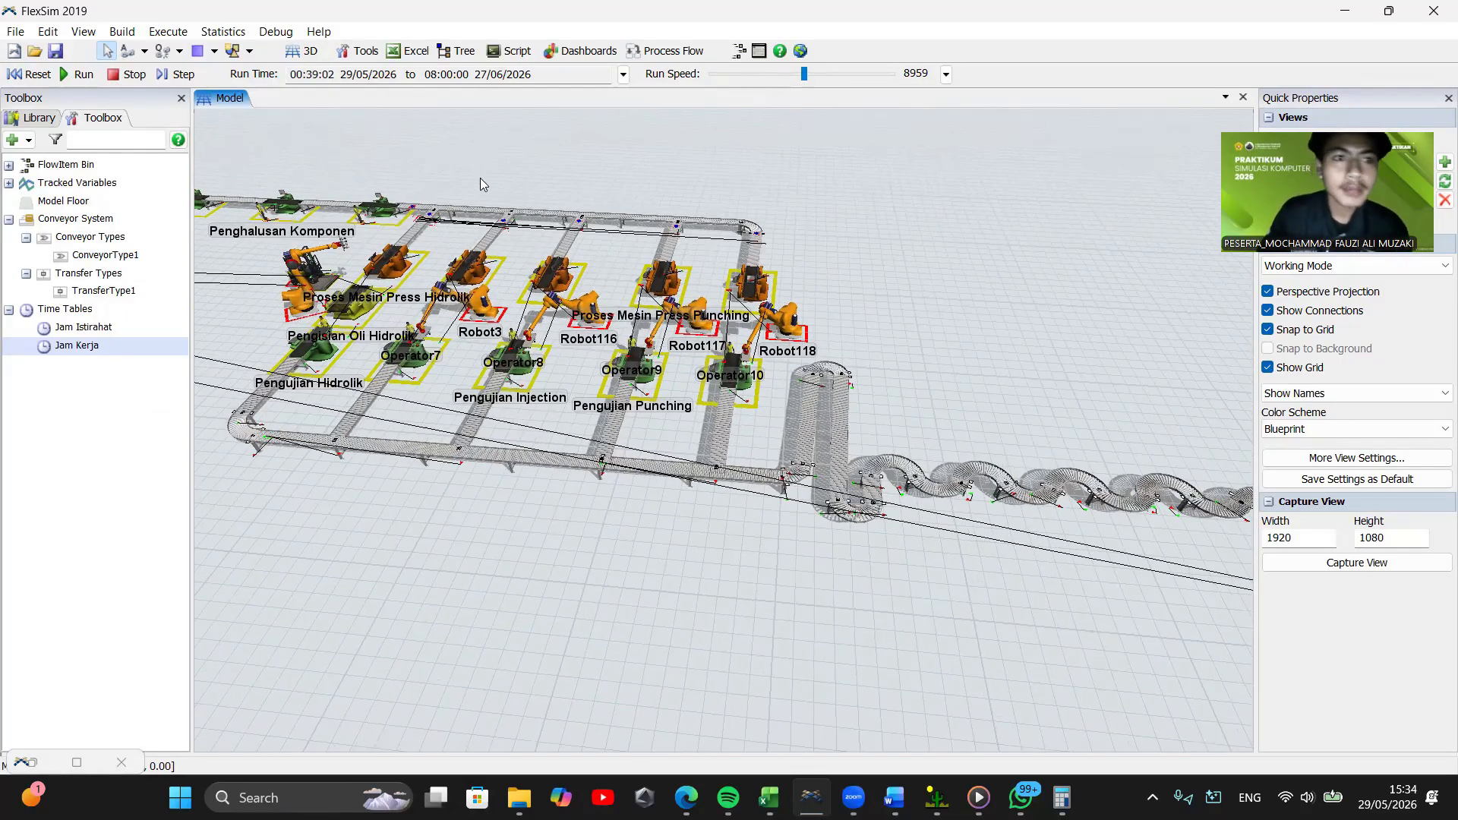
click(757, 74)
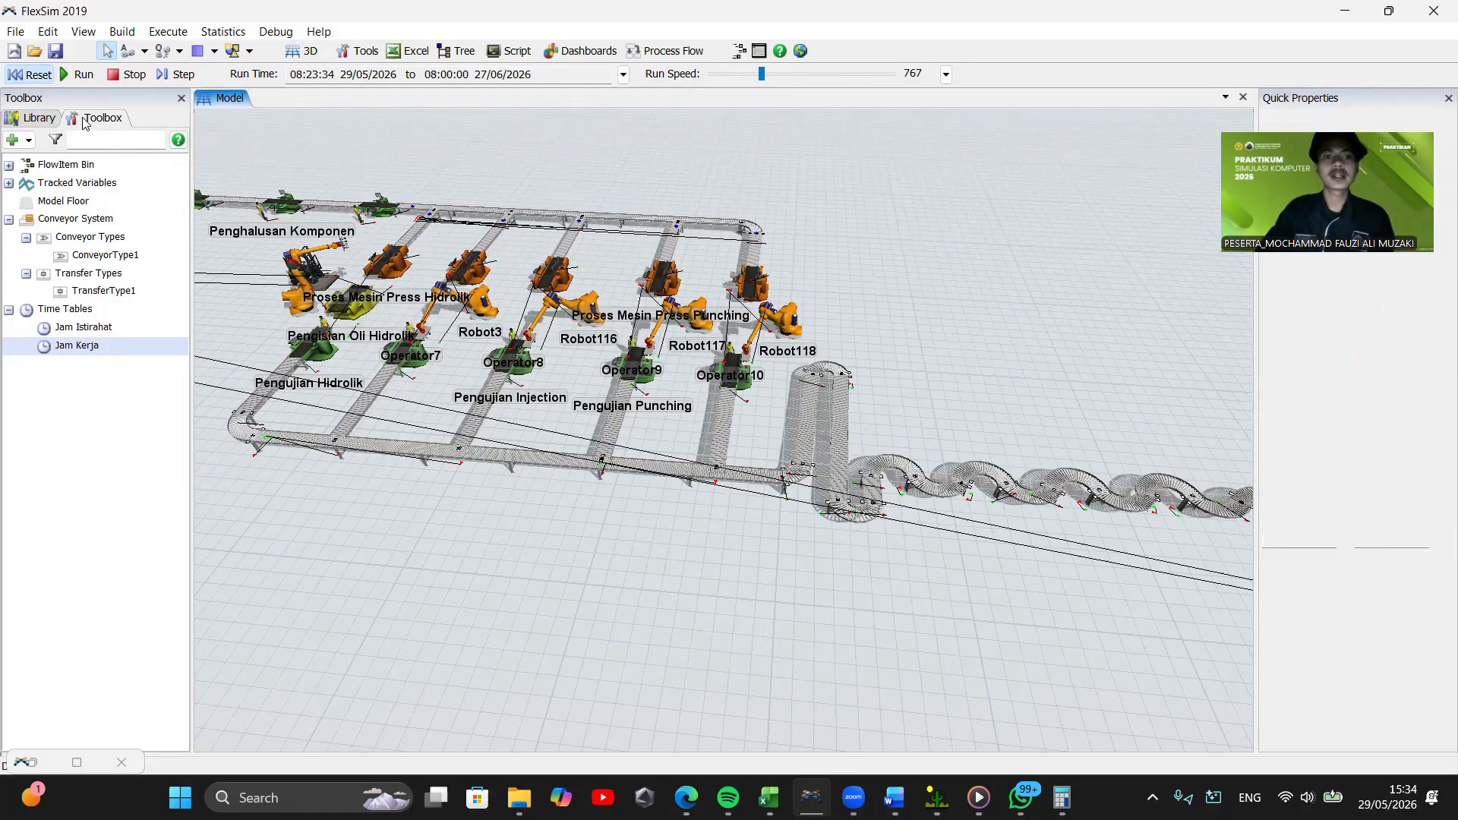
click(29, 74)
Add a dashboard to the model and insert an Average WIP table from the WIP templates
drag(926, 348, 487, 440)
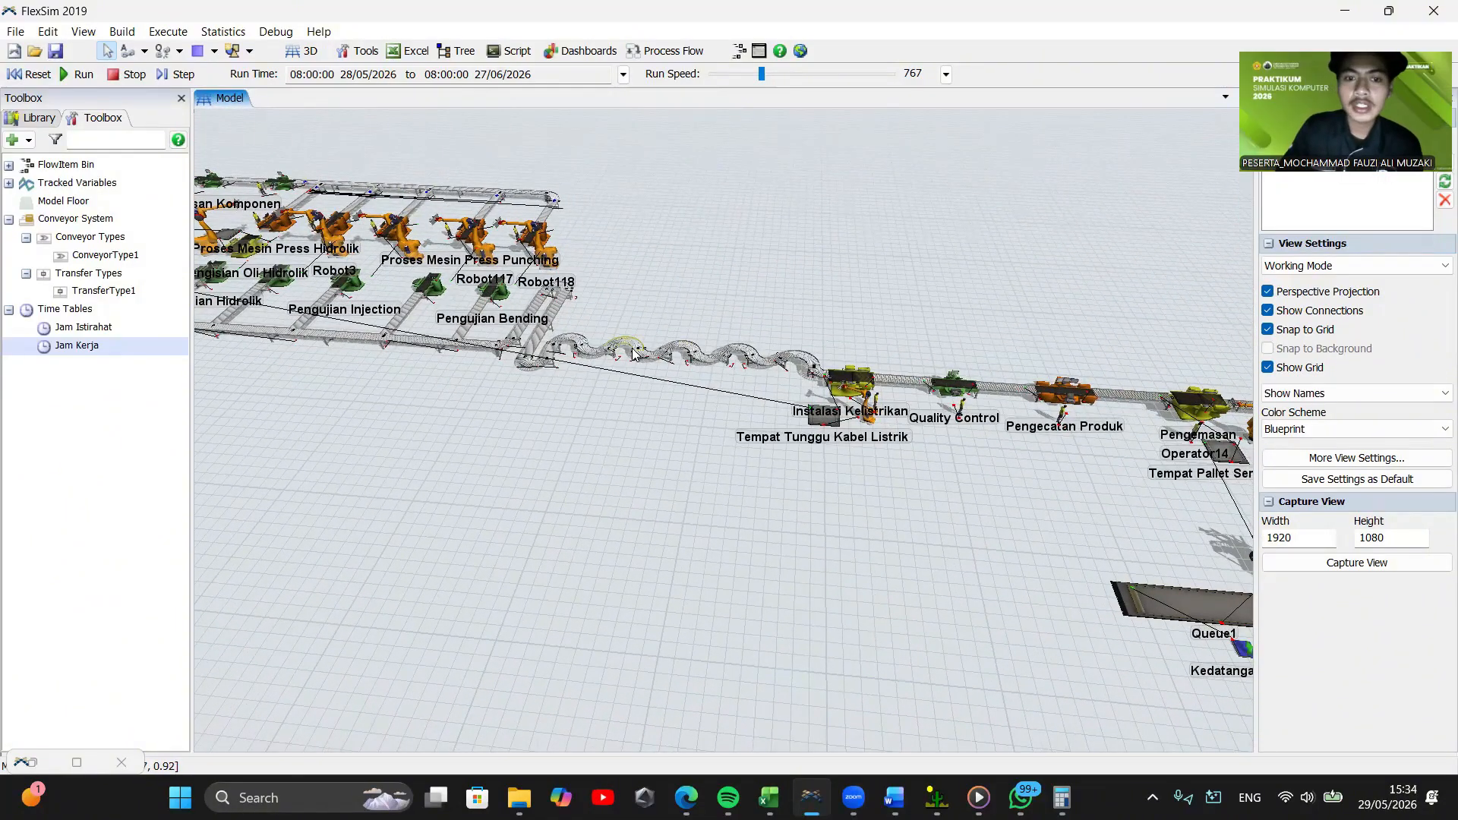
drag(694, 247, 620, 306)
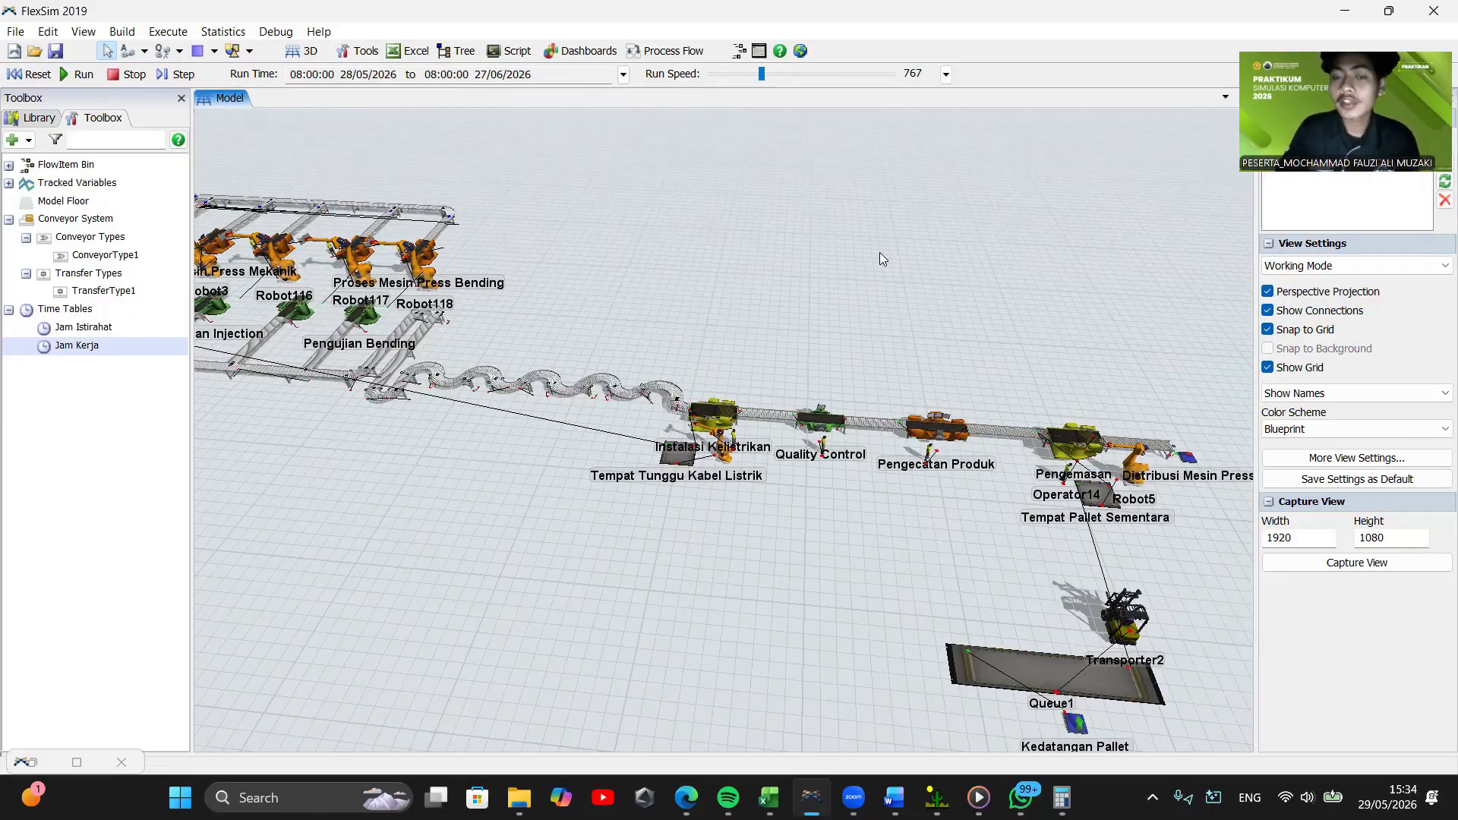
scroll(790, 275, down, 2)
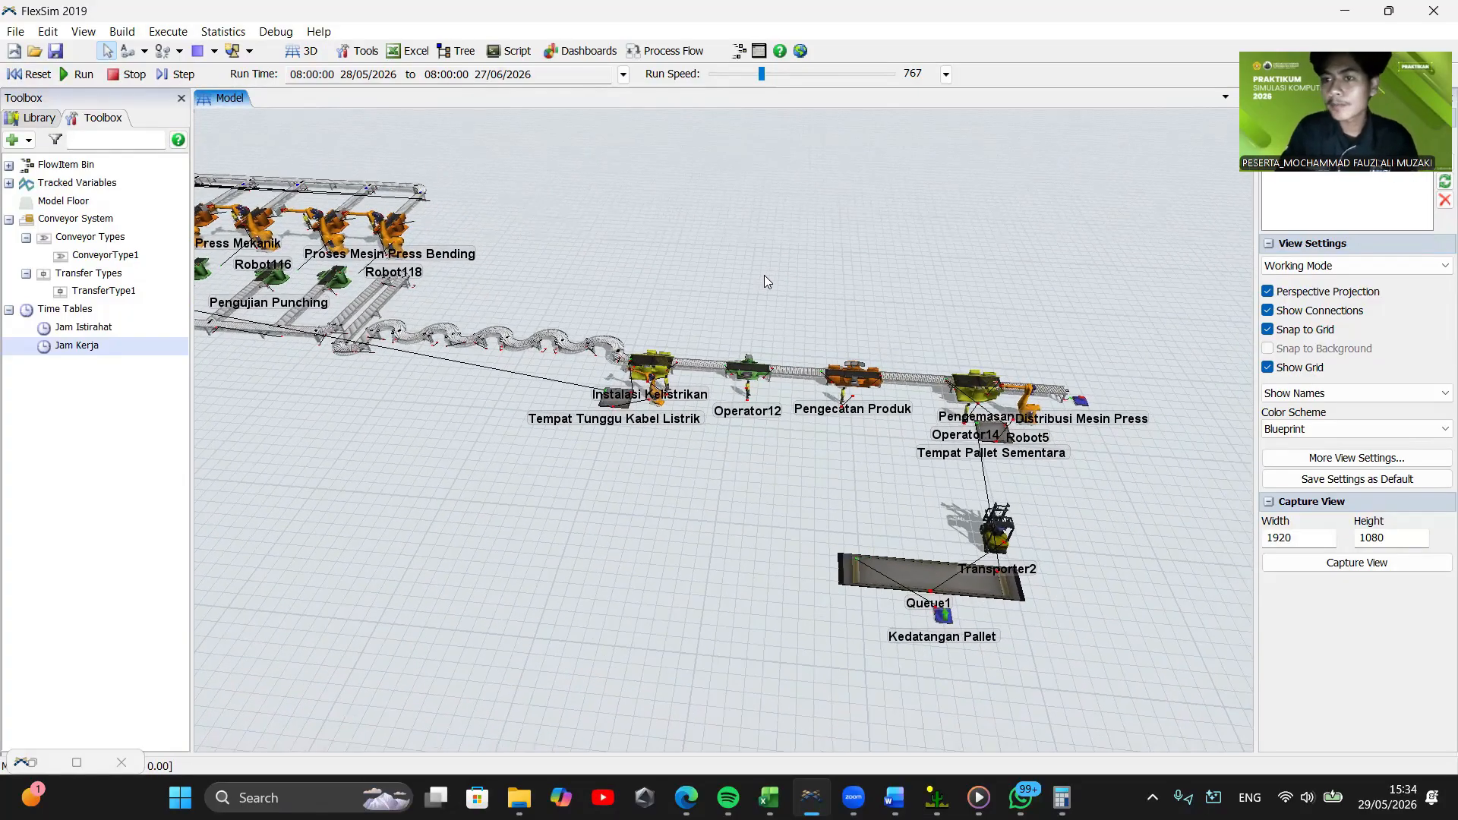
drag(764, 275, 745, 292)
click(550, 54)
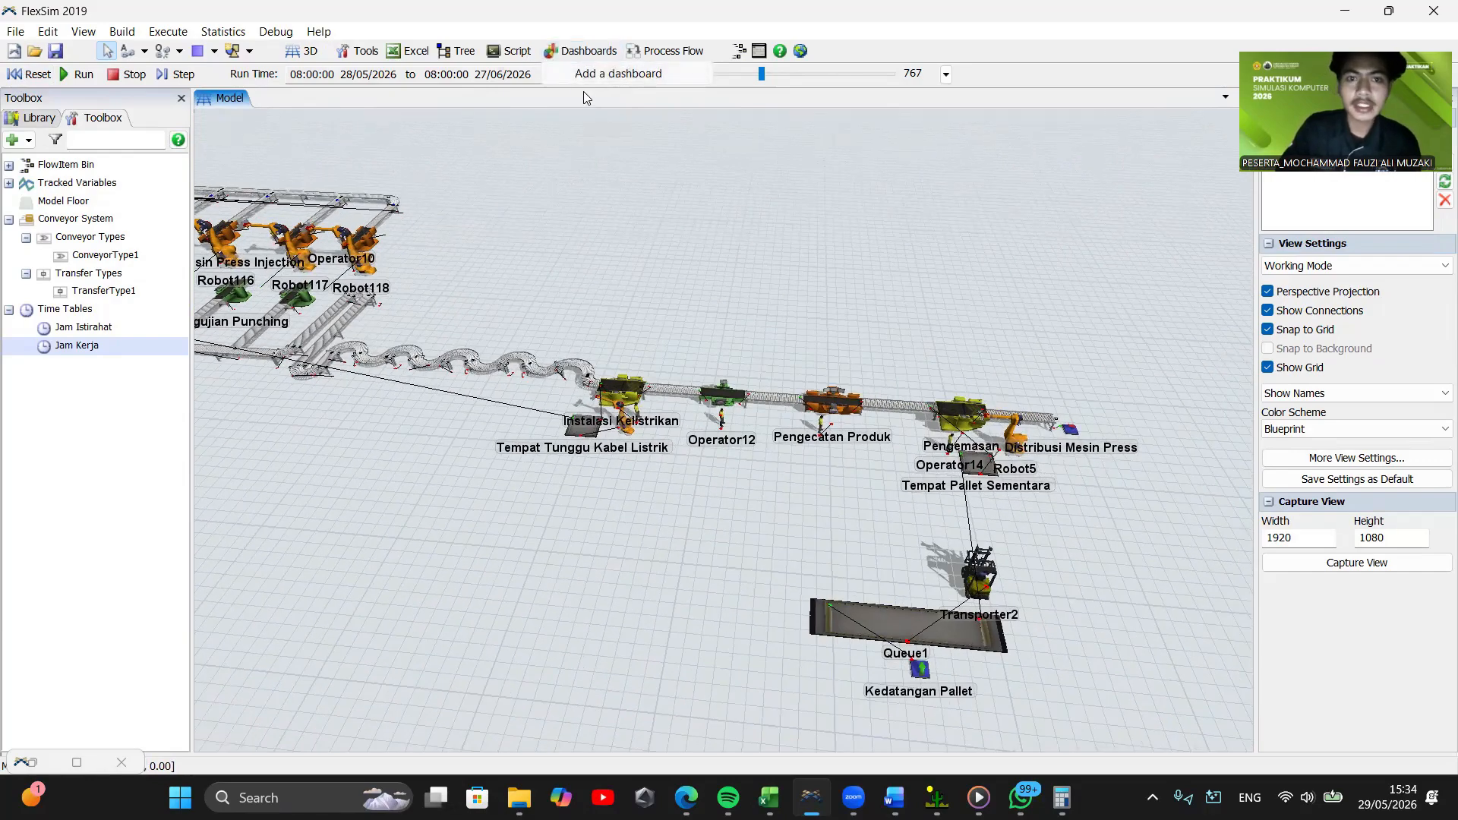
click(583, 91)
click(851, 406)
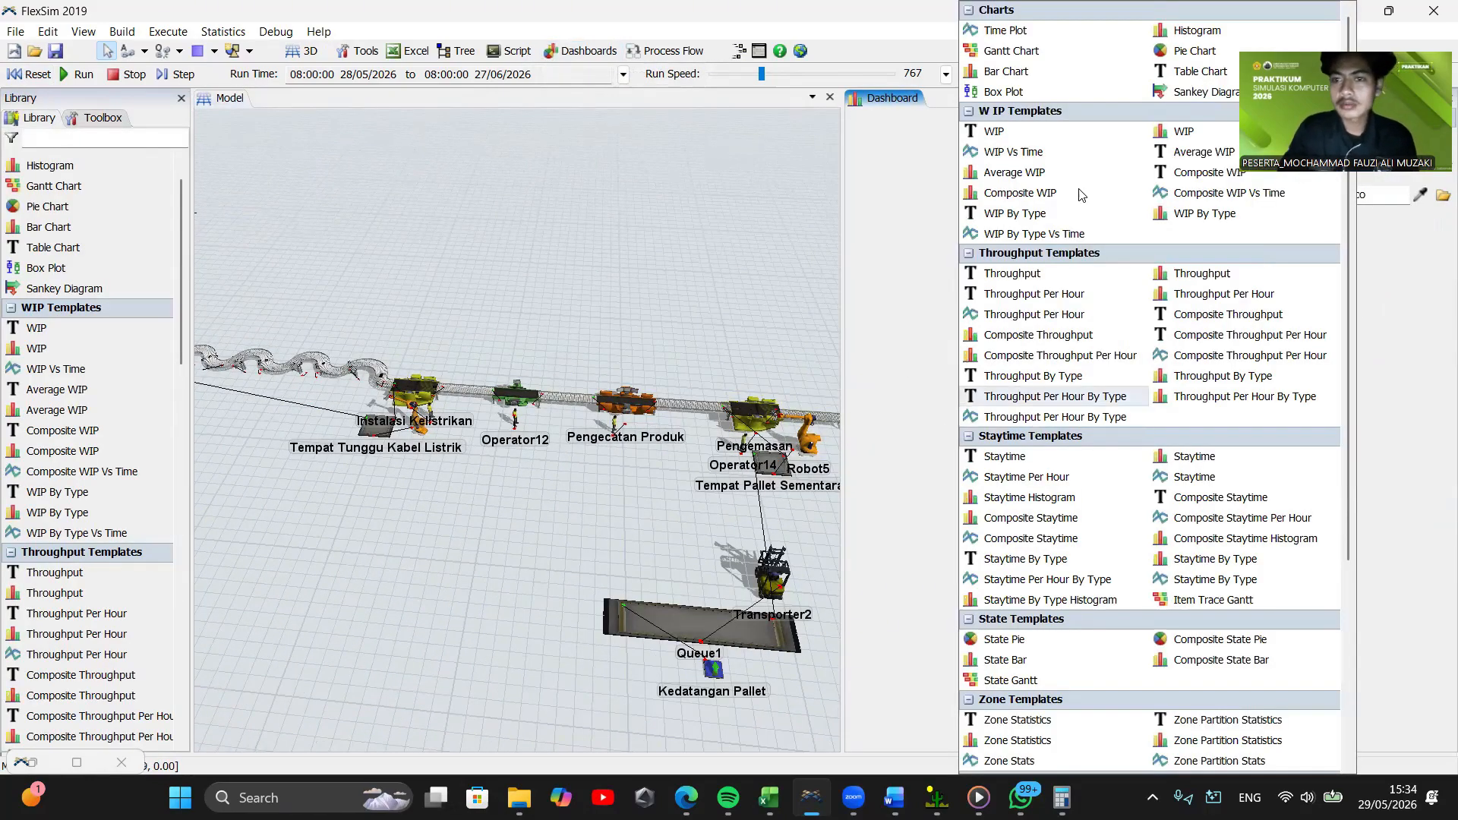
click(1200, 152)
Add all Processors, Combiners and MultiProcessors as the objects of the Average WIP table and apply the settings
click(702, 301)
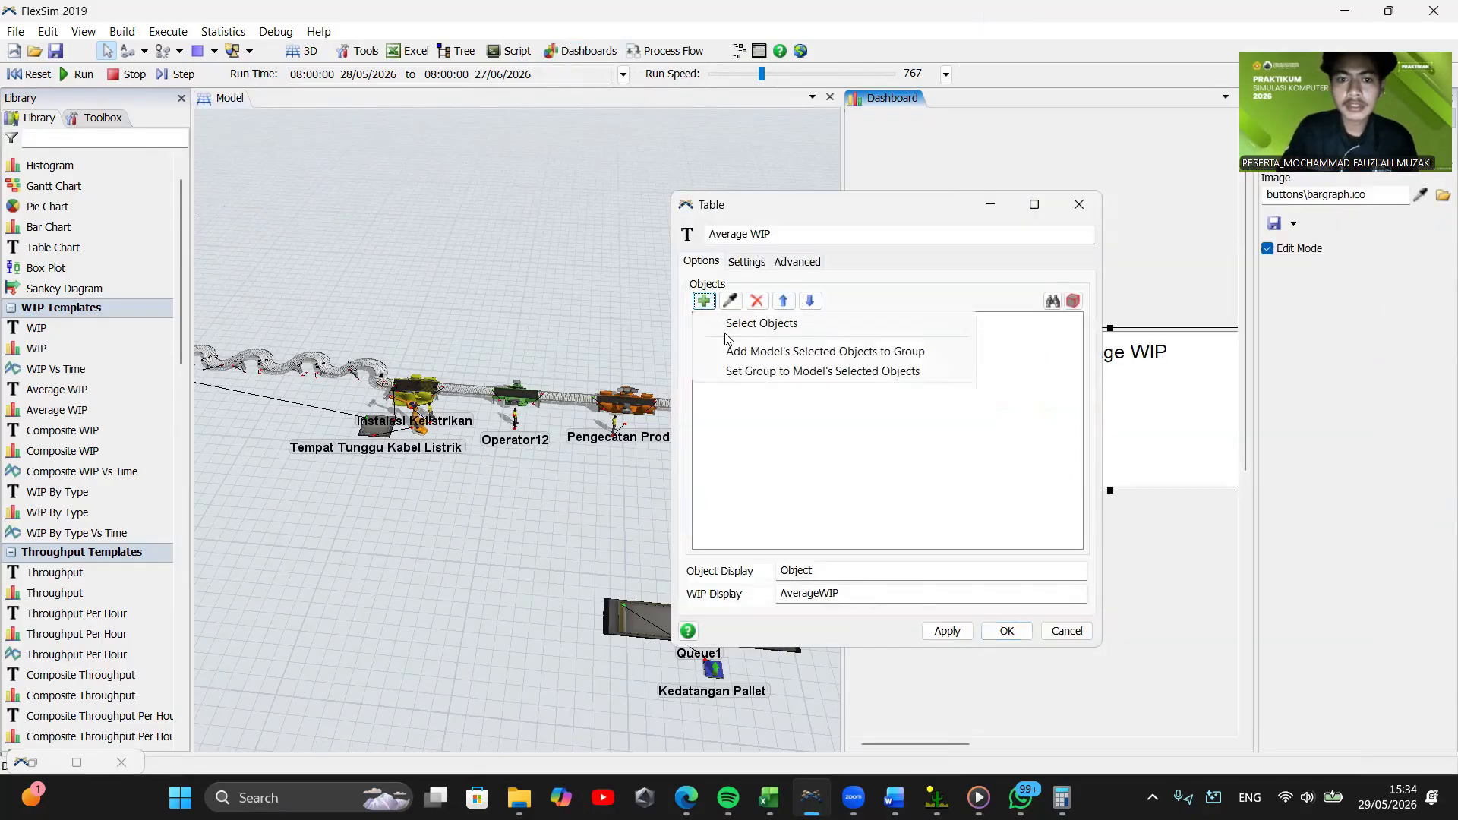
click(731, 325)
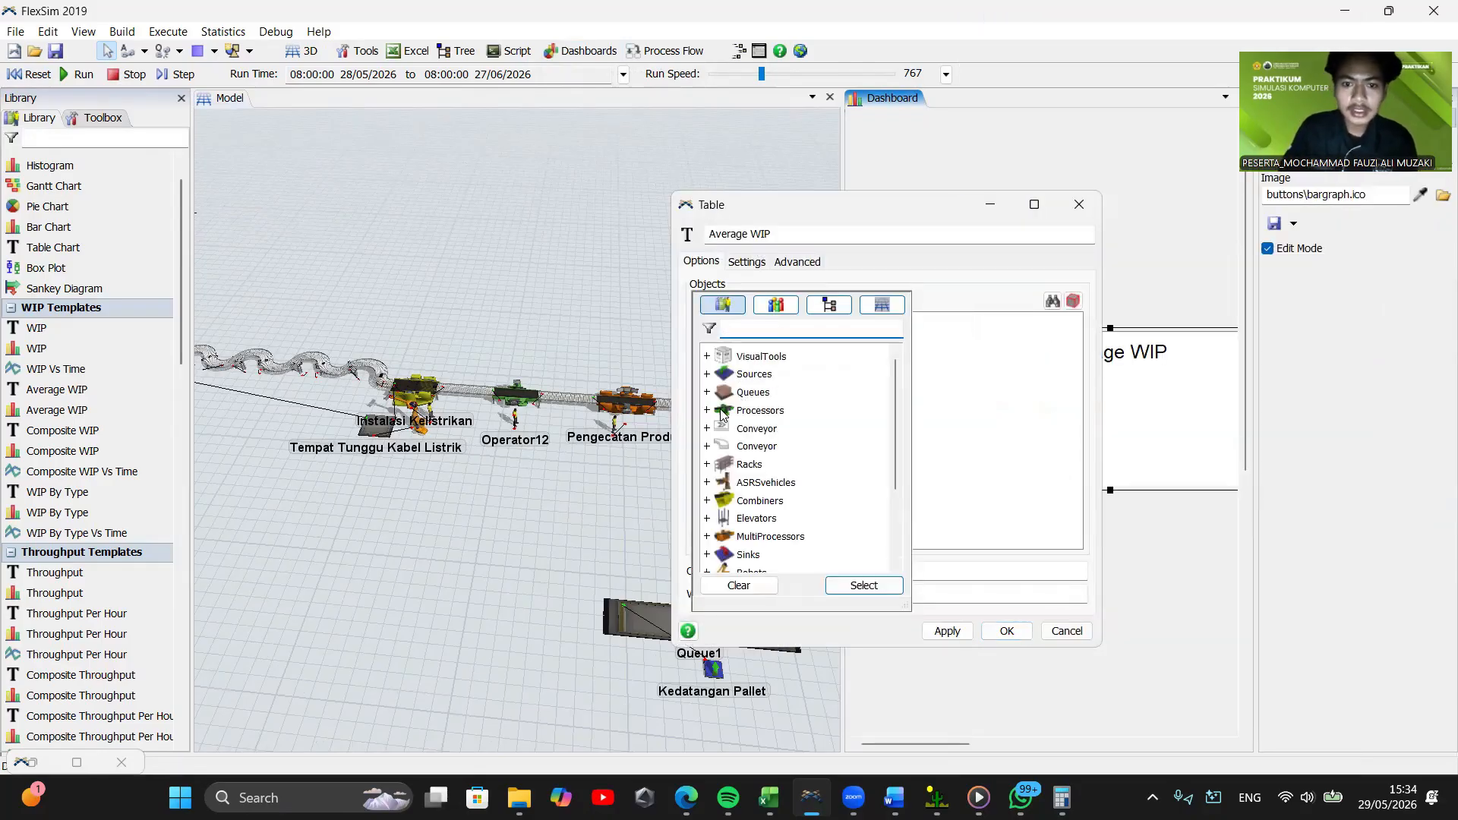
click(733, 412)
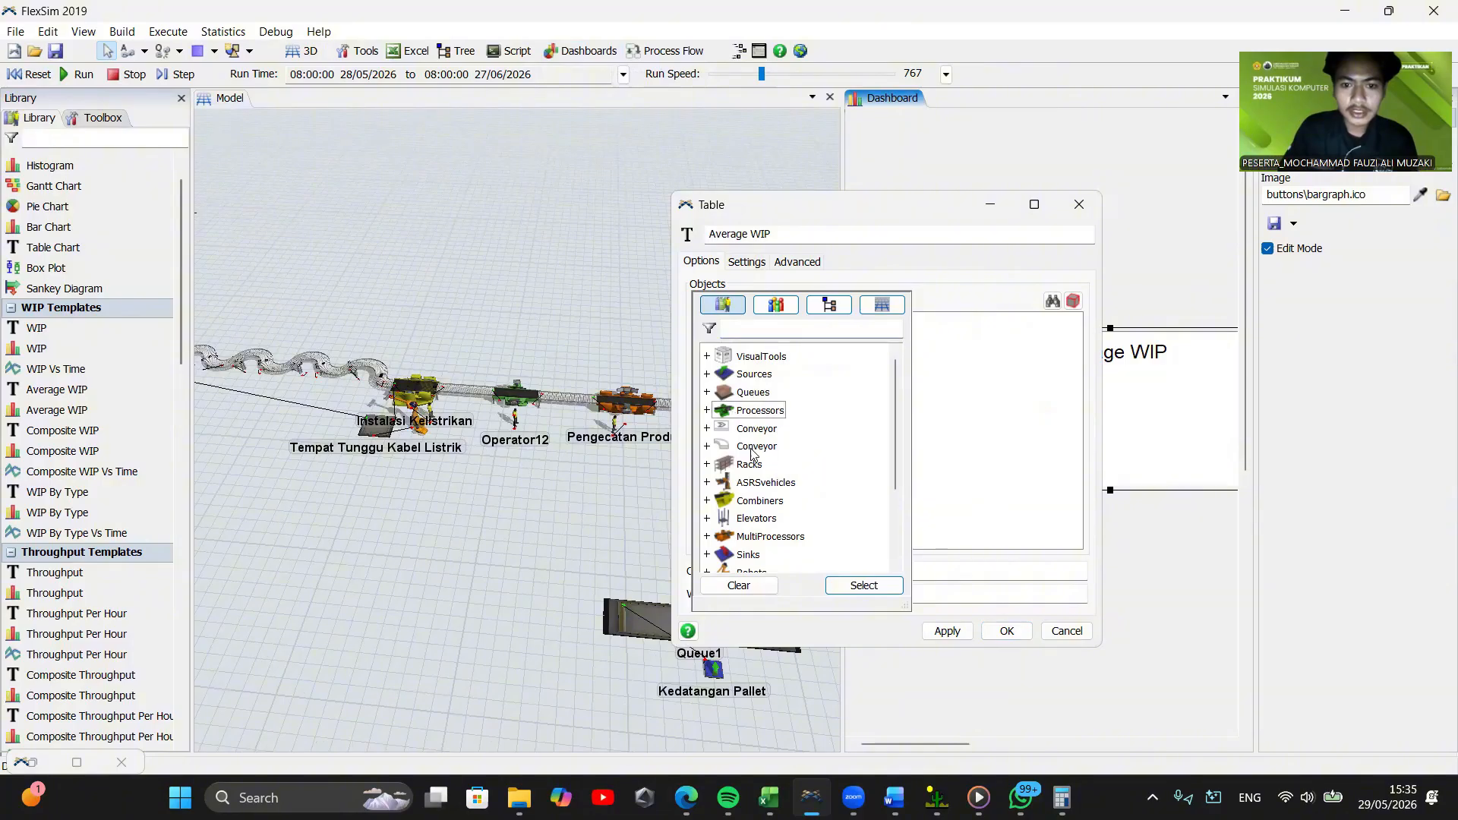
ctrl+click(761, 500)
drag(895, 459, 894, 568)
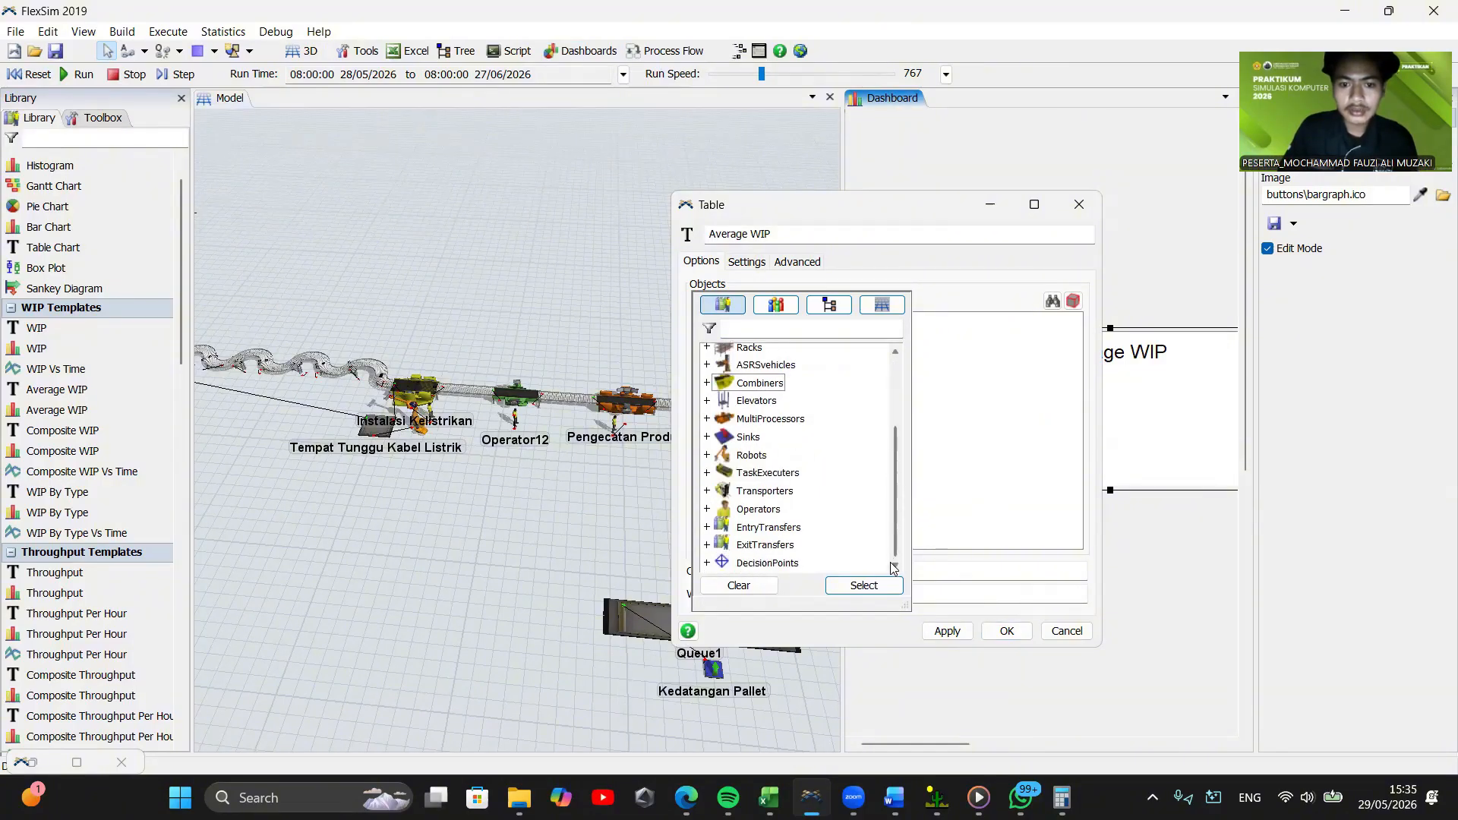
ctrl+click(770, 421)
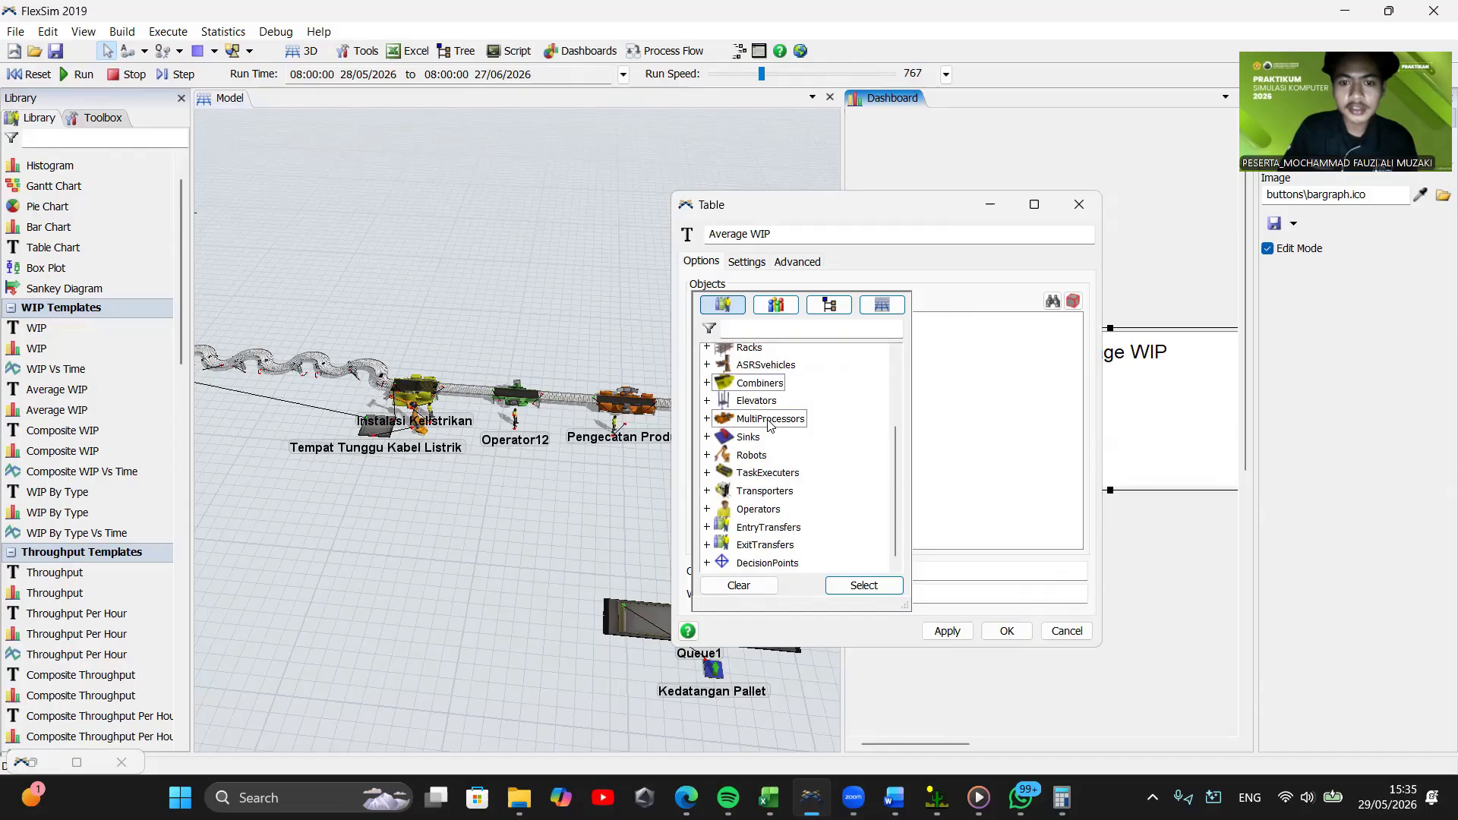
click(865, 586)
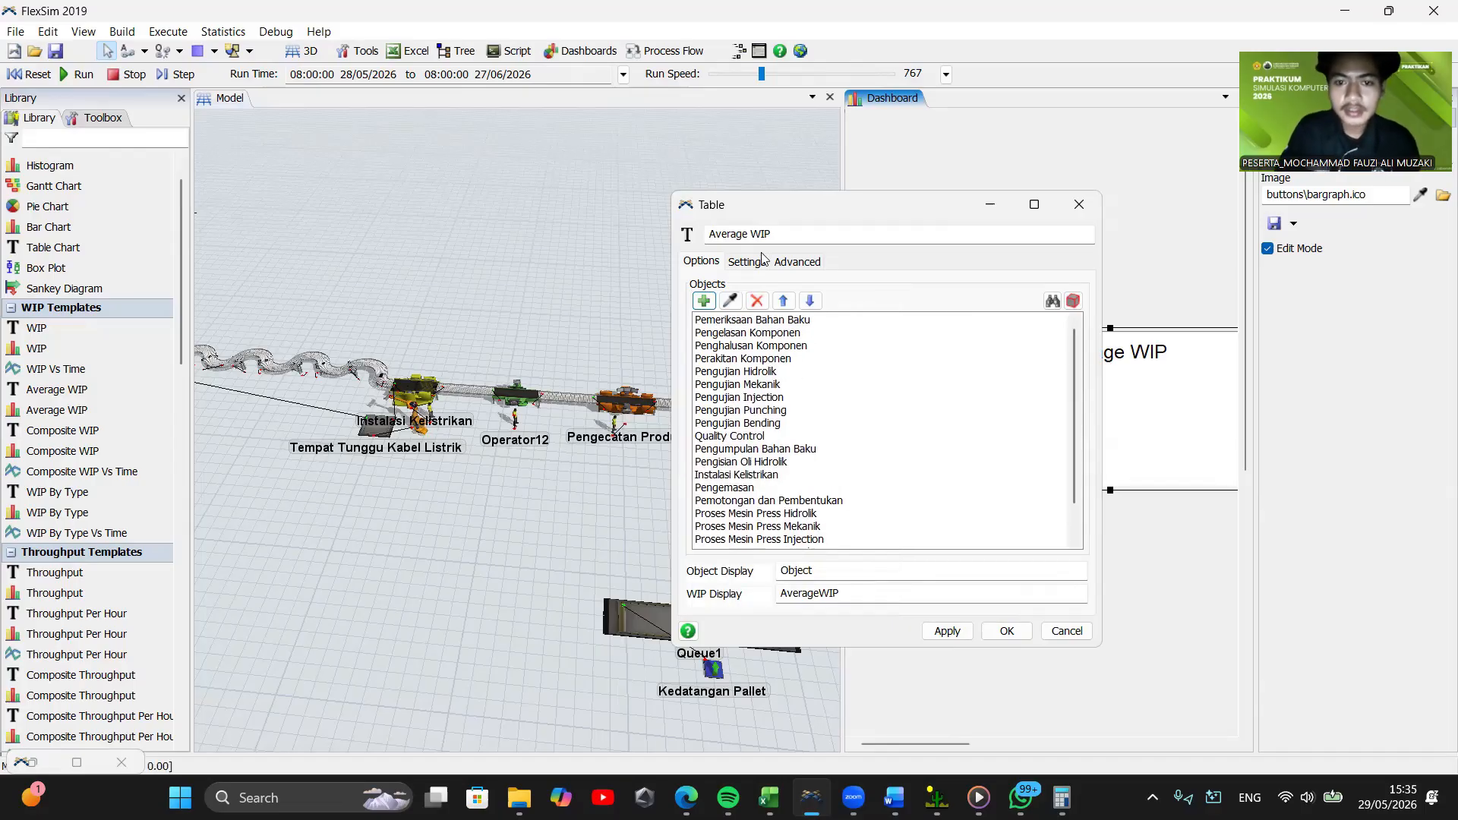
click(948, 632)
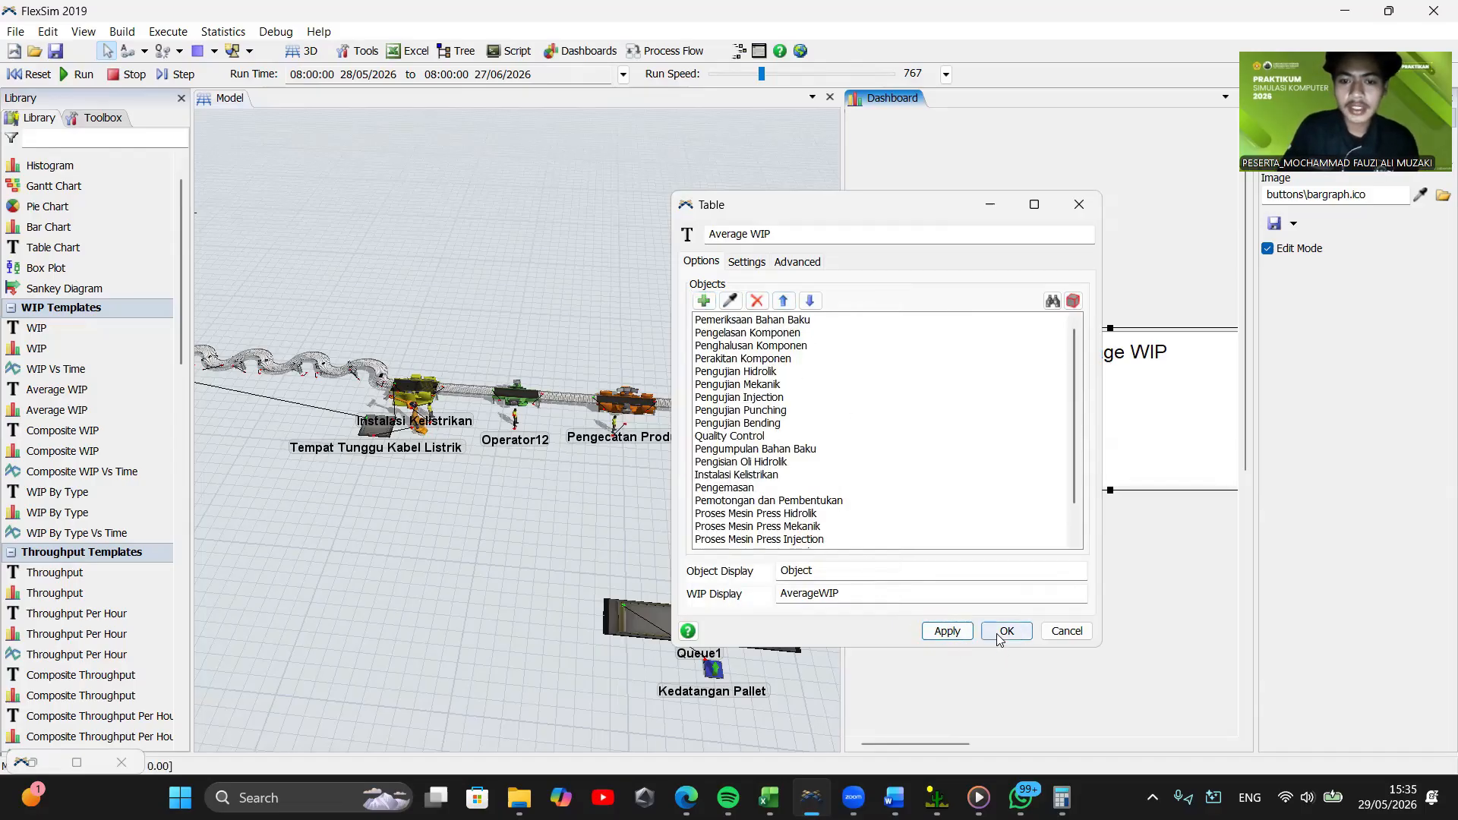
click(1004, 632)
Move the Average WIP table to the dashboard's upper-left corner and enlarge it so all its rows fit
drag(1110, 492, 1110, 717)
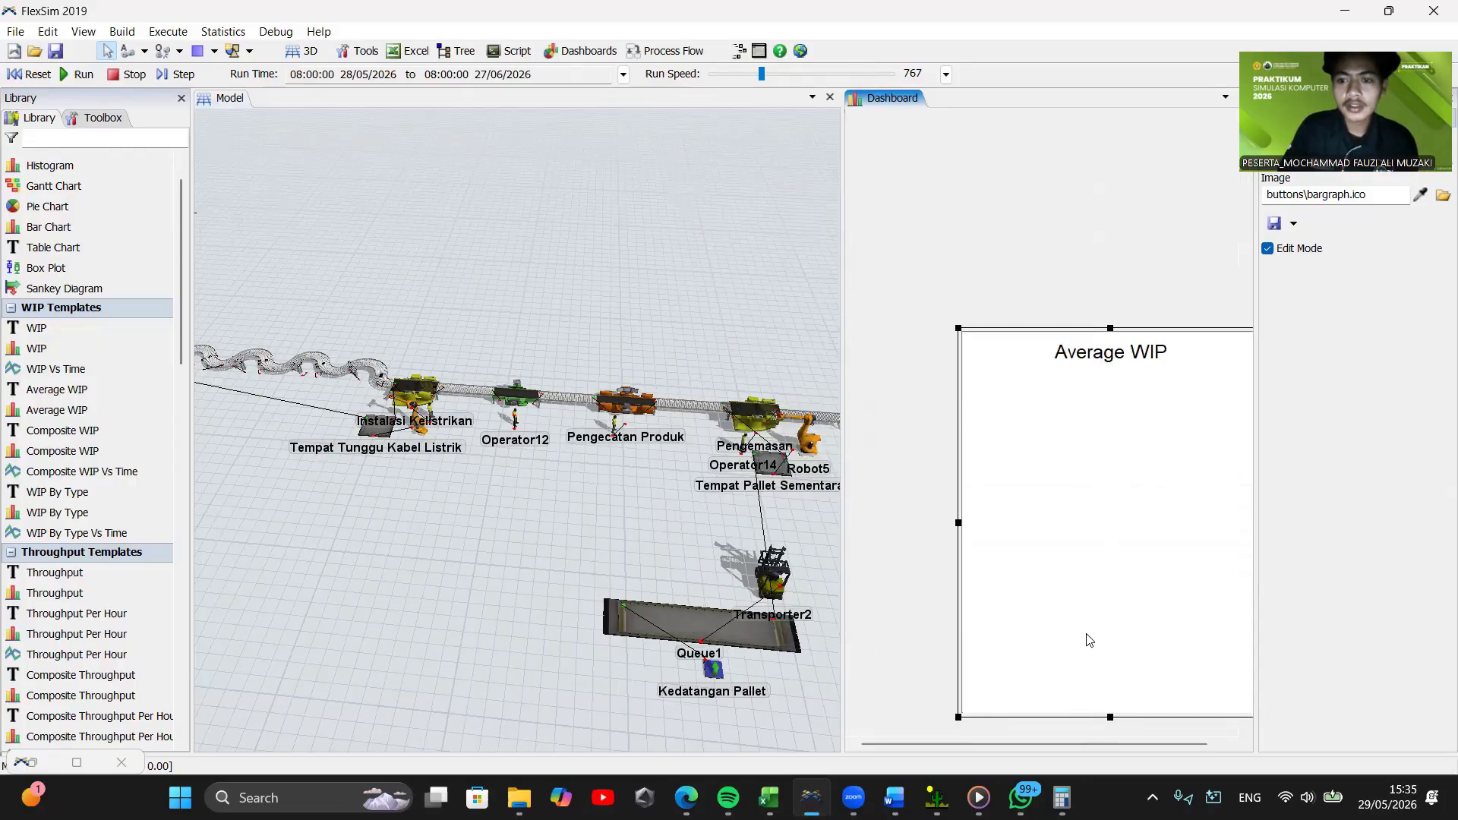
drag(1087, 638, 928, 251)
click(939, 265)
click(1027, 345)
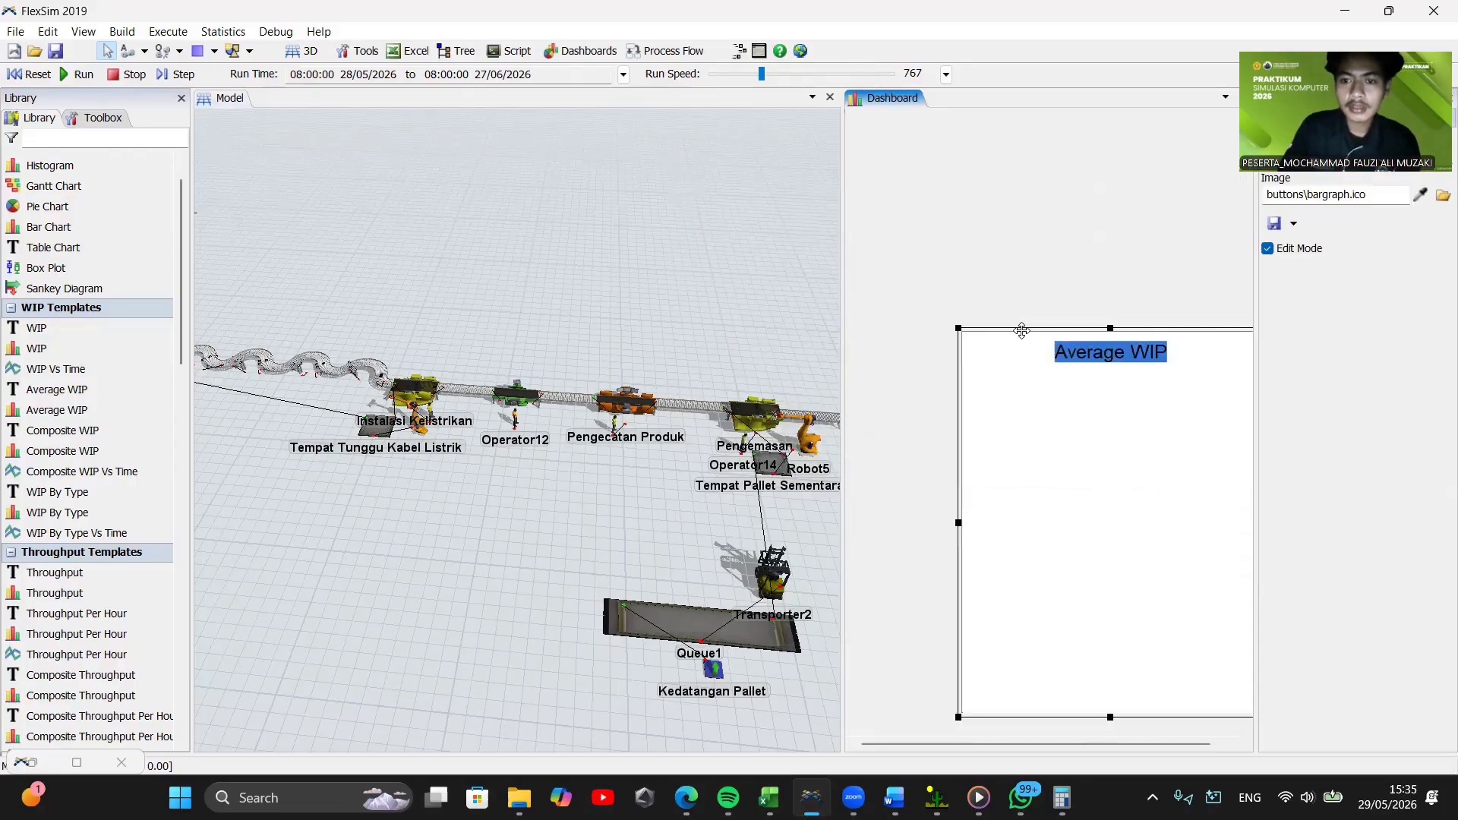
drag(1022, 331, 903, 116)
drag(1154, 308, 1191, 310)
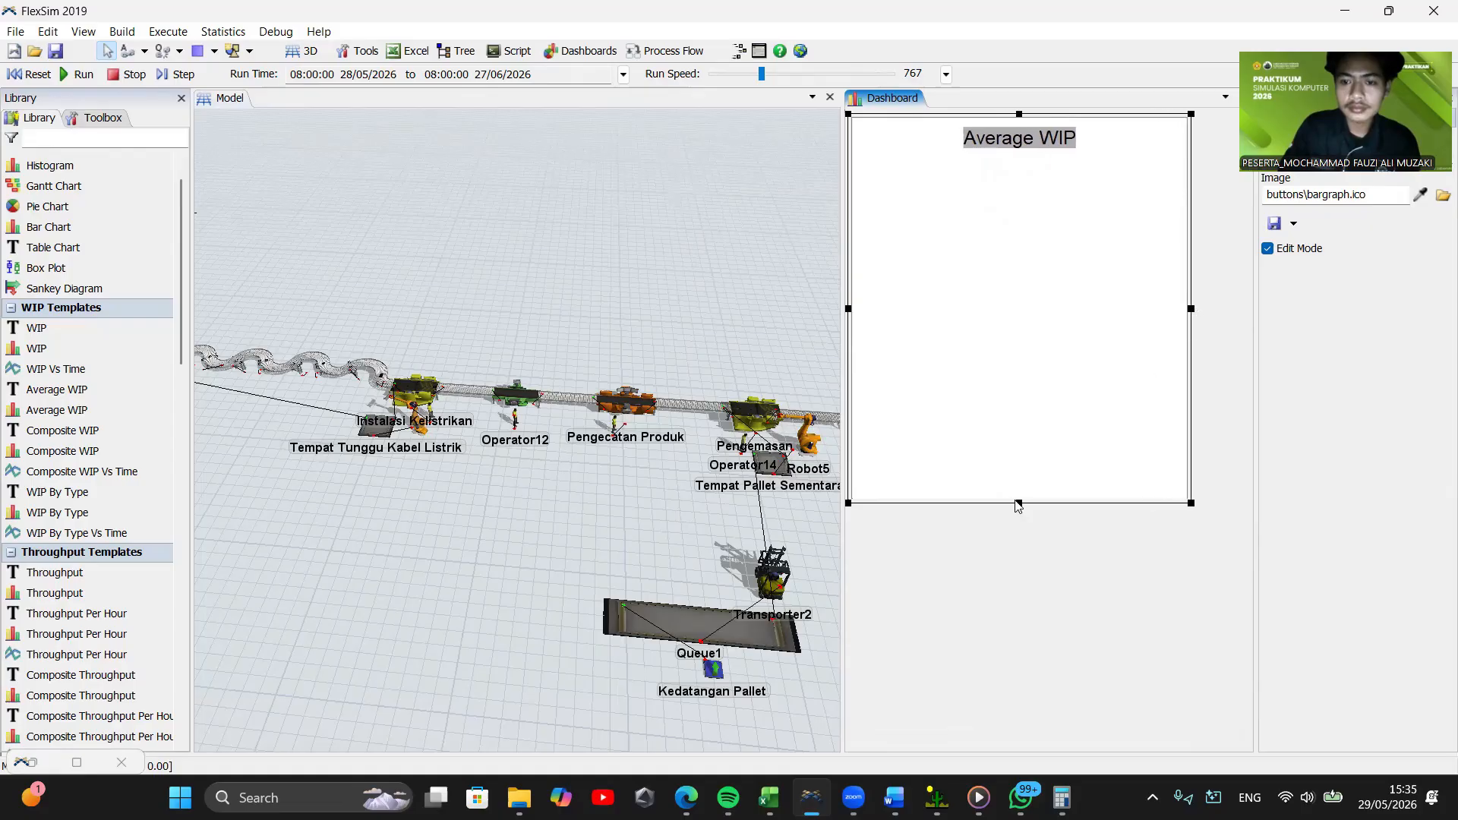
drag(1015, 504, 1018, 563)
click(1049, 613)
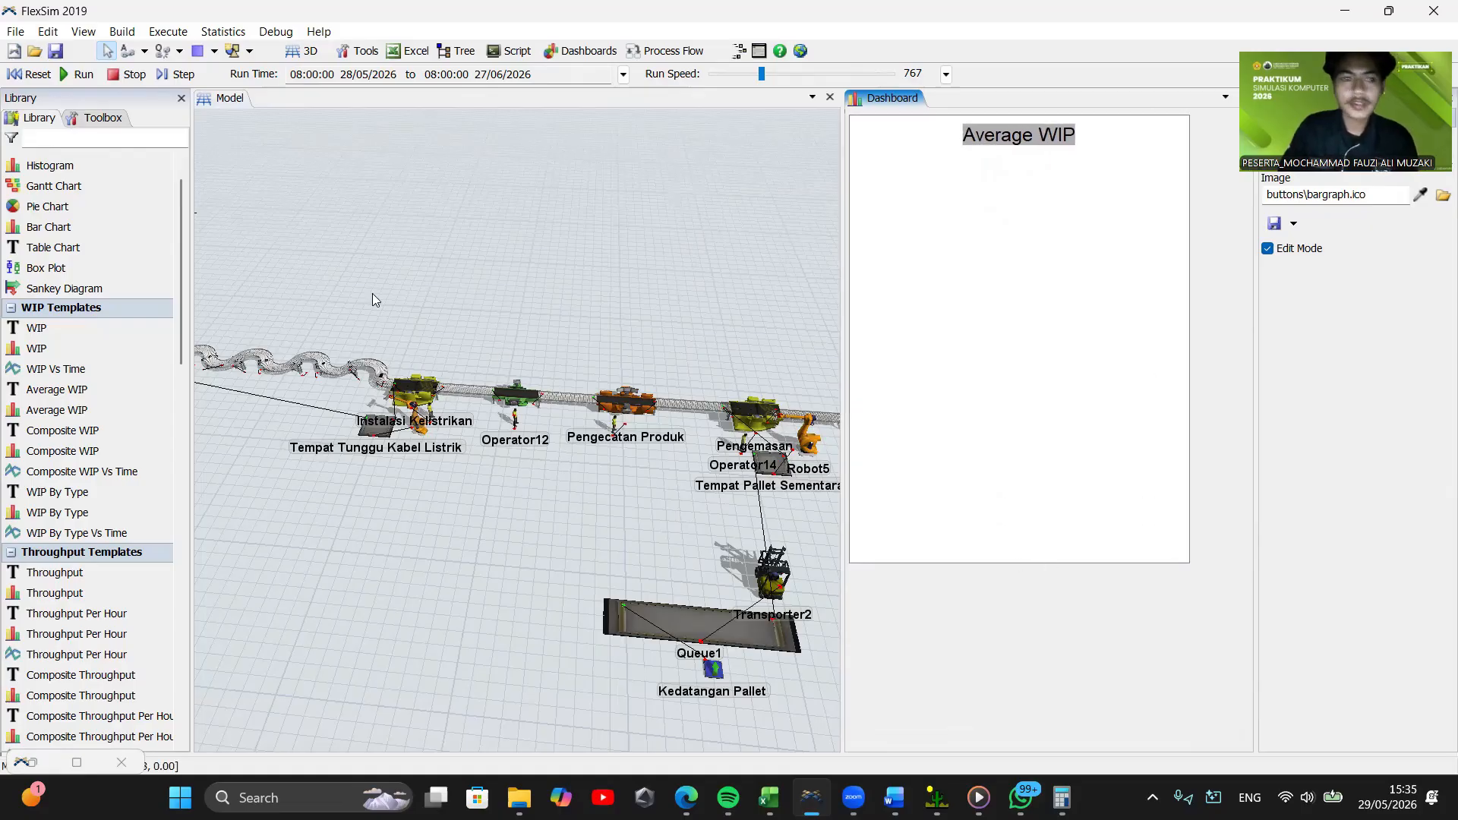
Reset and run the model briefly to check the Average WIP values, and reset it again
click(38, 74)
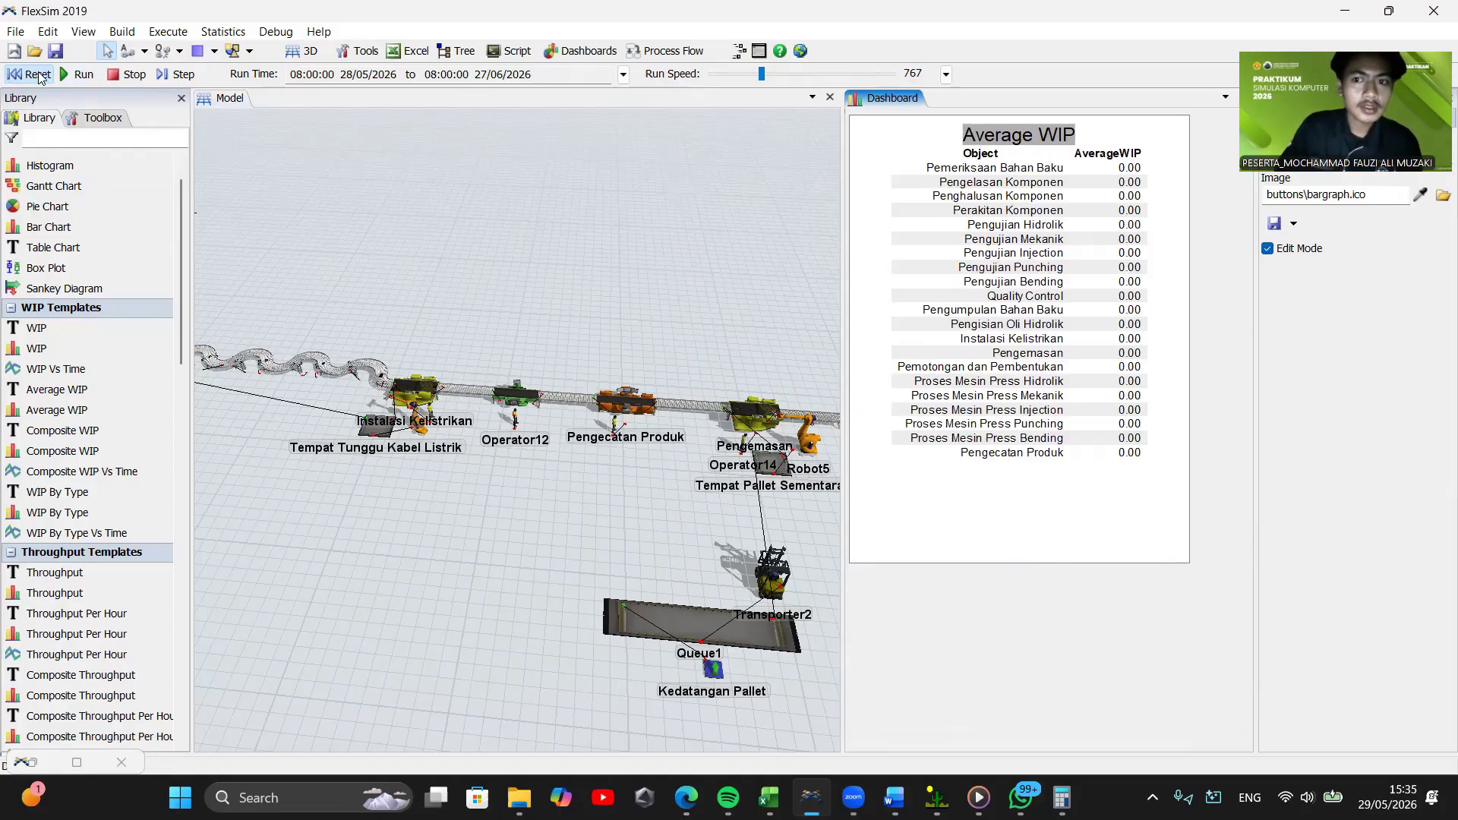
click(79, 75)
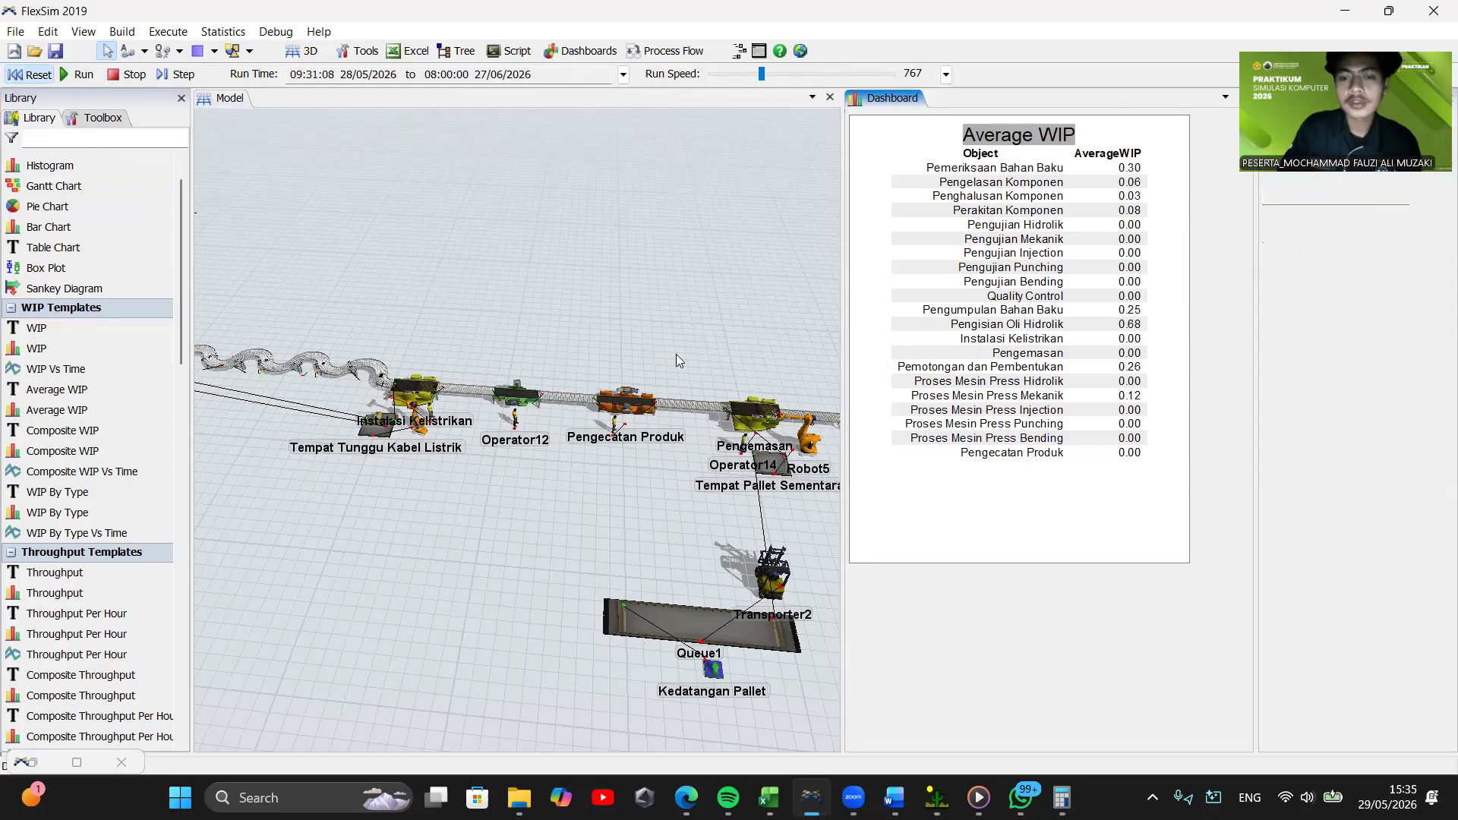
click(29, 75)
Insert a State Bar chart on the dashboard with all Processors, Combiners and MultiProcessors as its objects
right_click(969, 590)
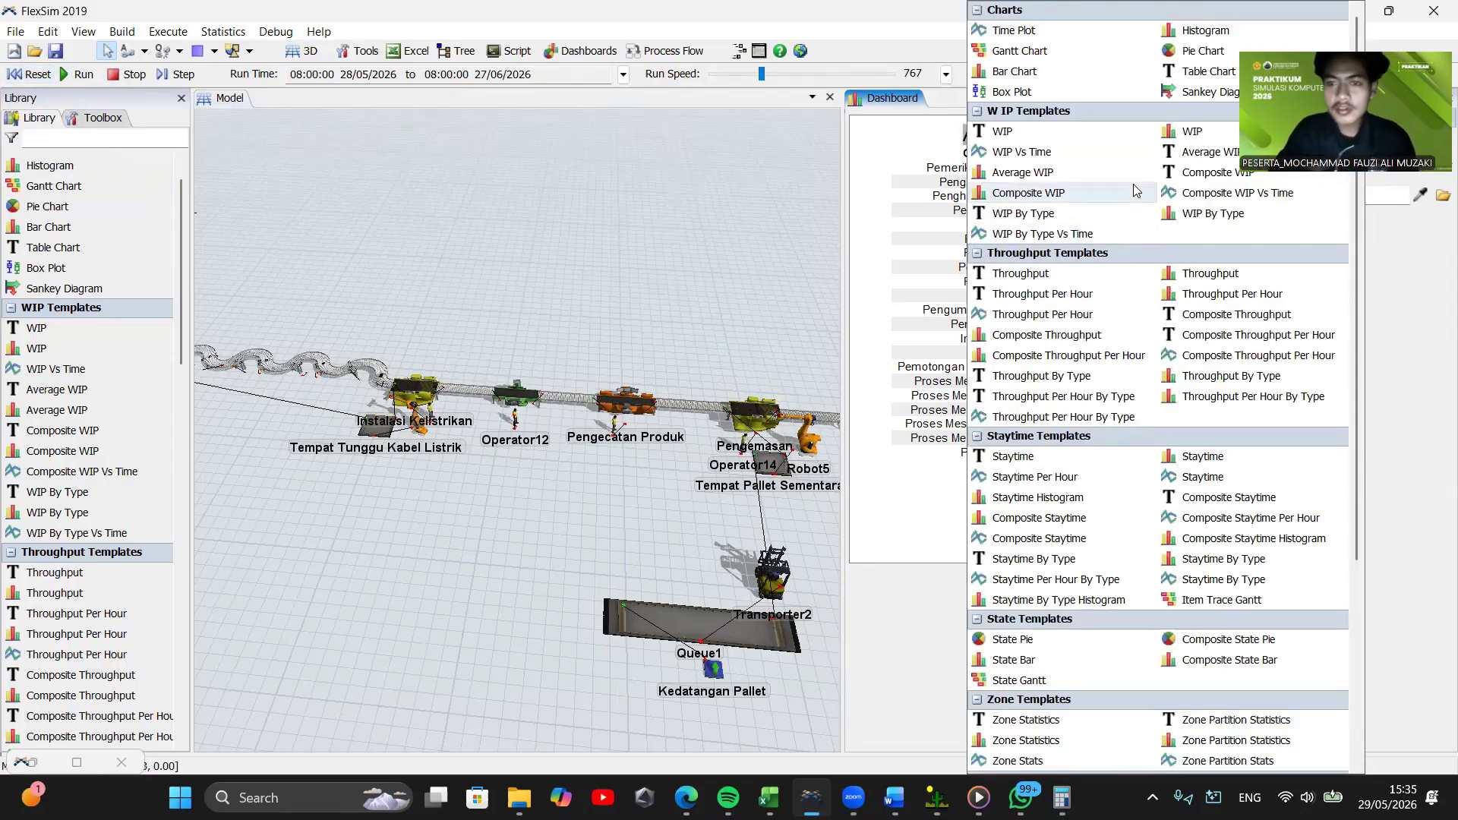
click(1014, 661)
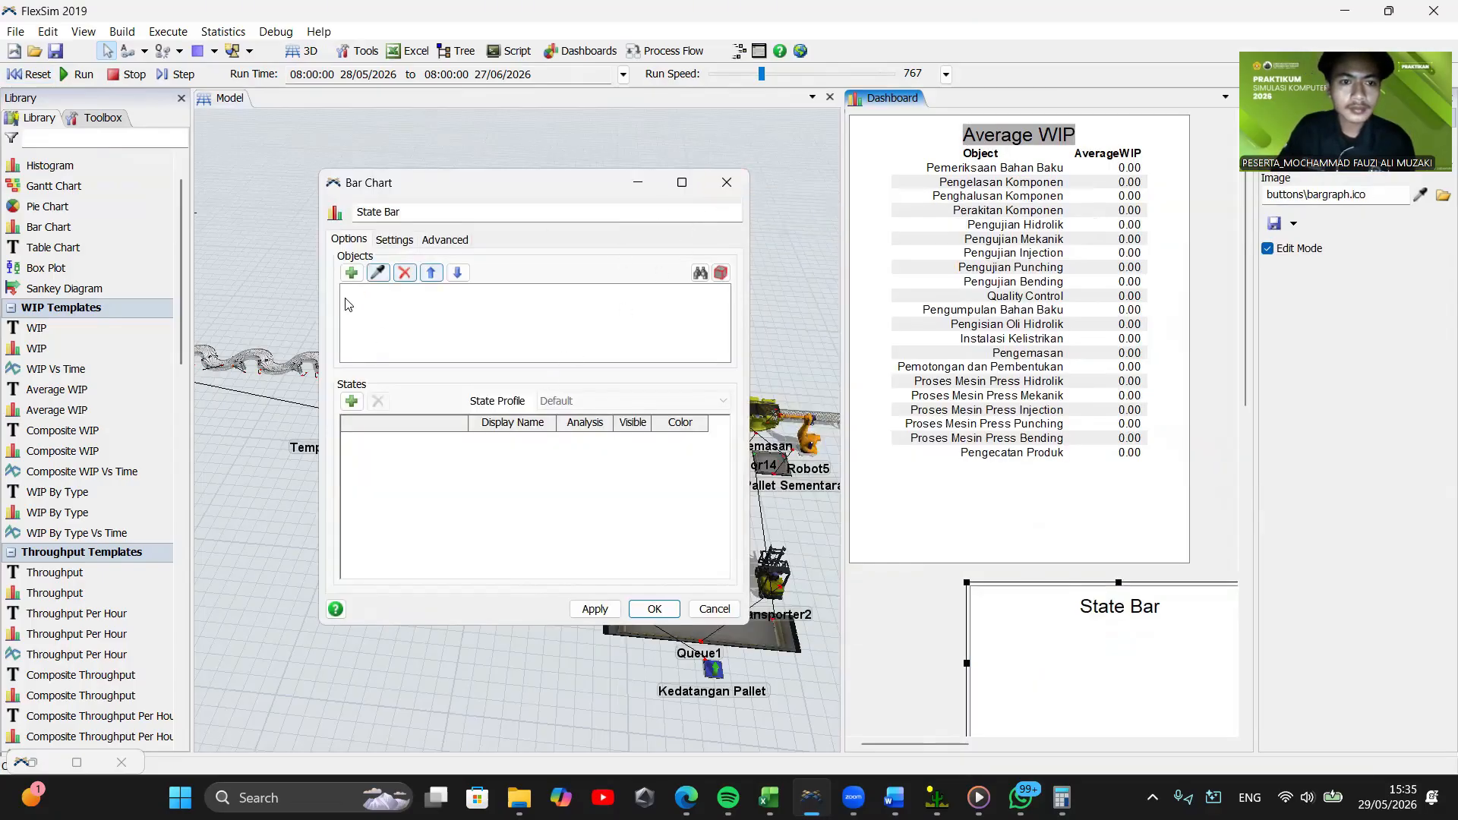
click(350, 272)
click(385, 289)
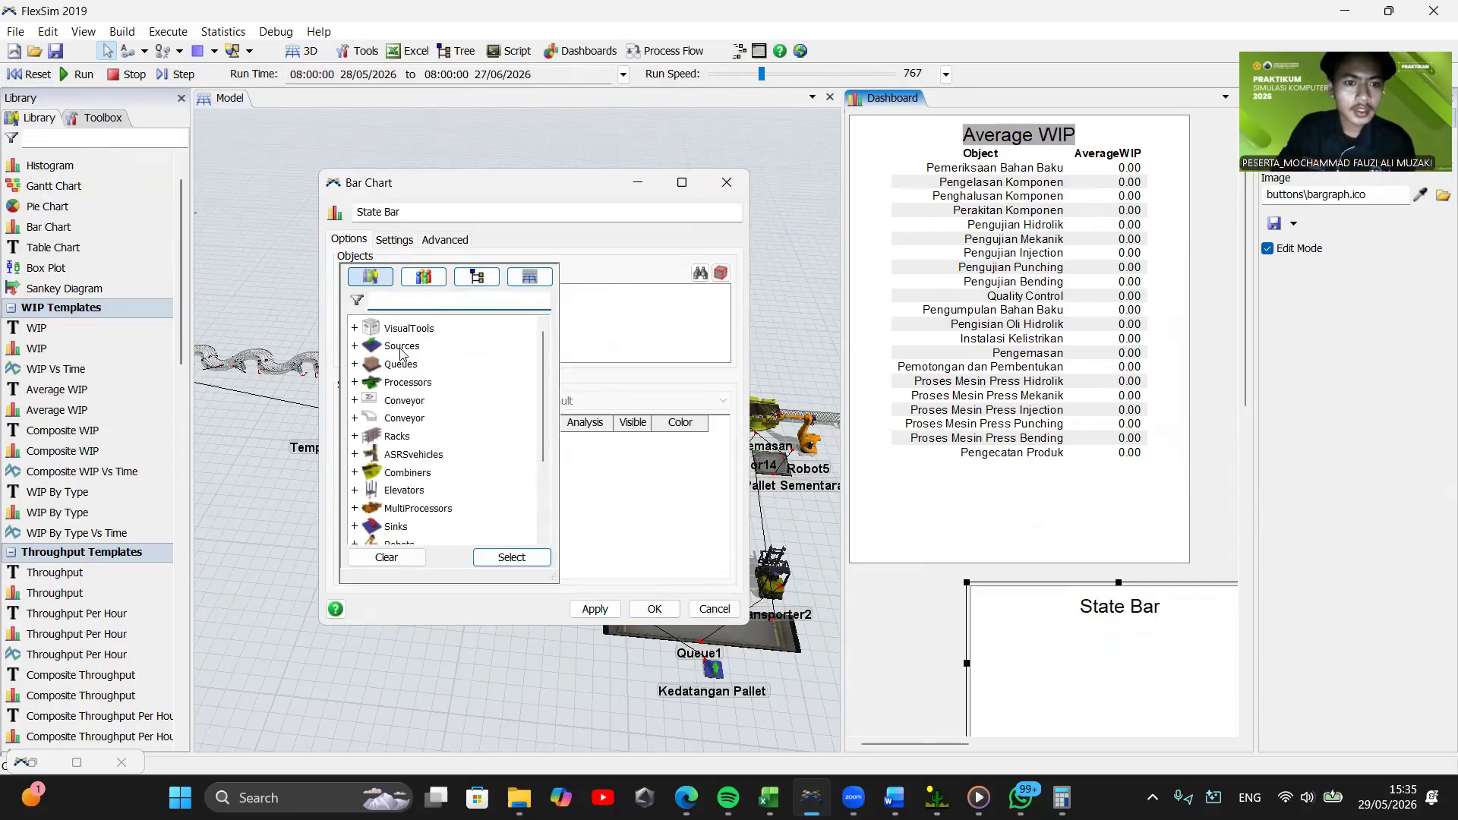
ctrl+click(396, 385)
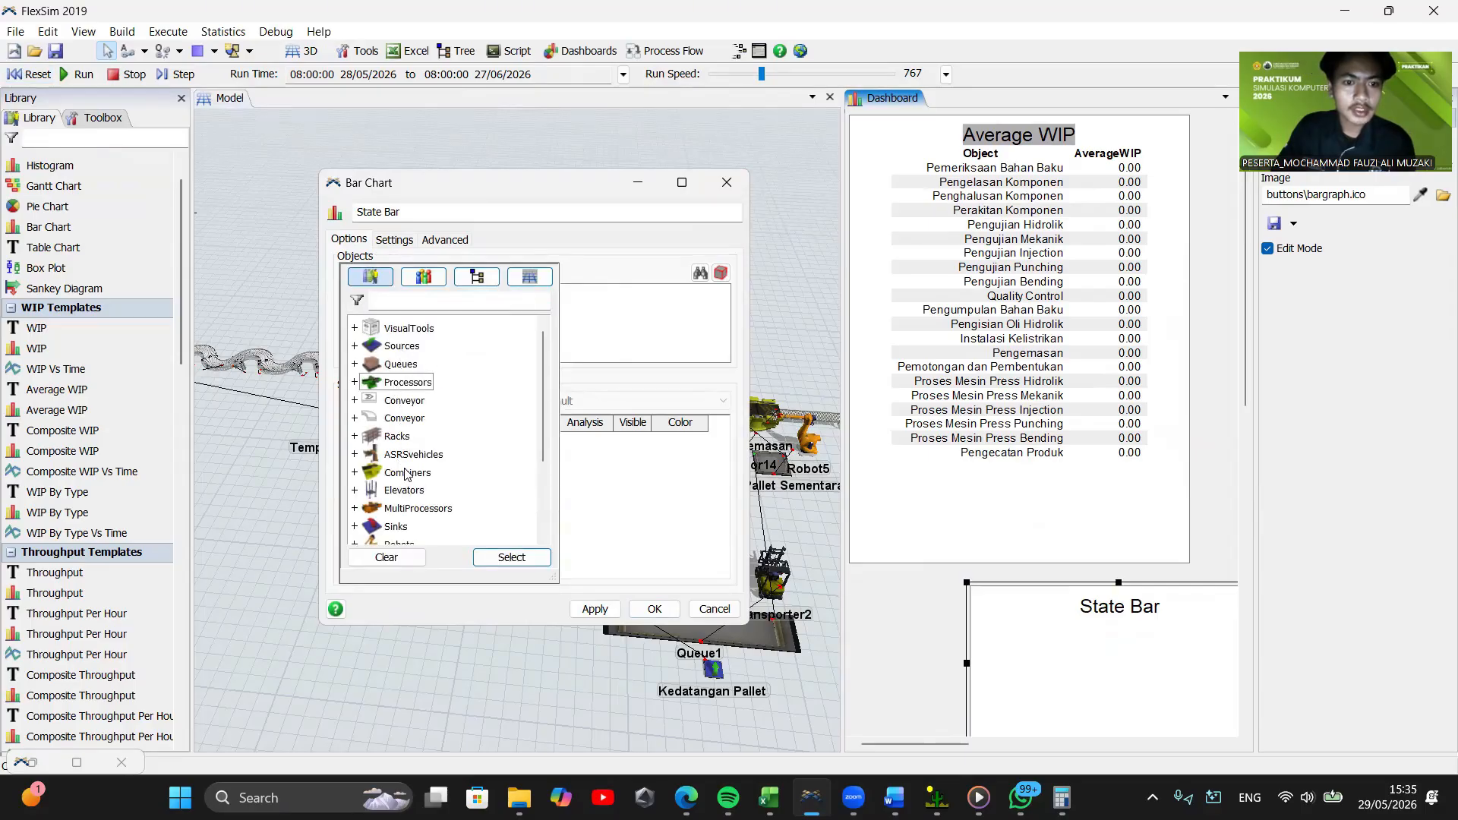
ctrl+click(406, 473)
ctrl+click(410, 506)
scroll(456, 498, down, 3)
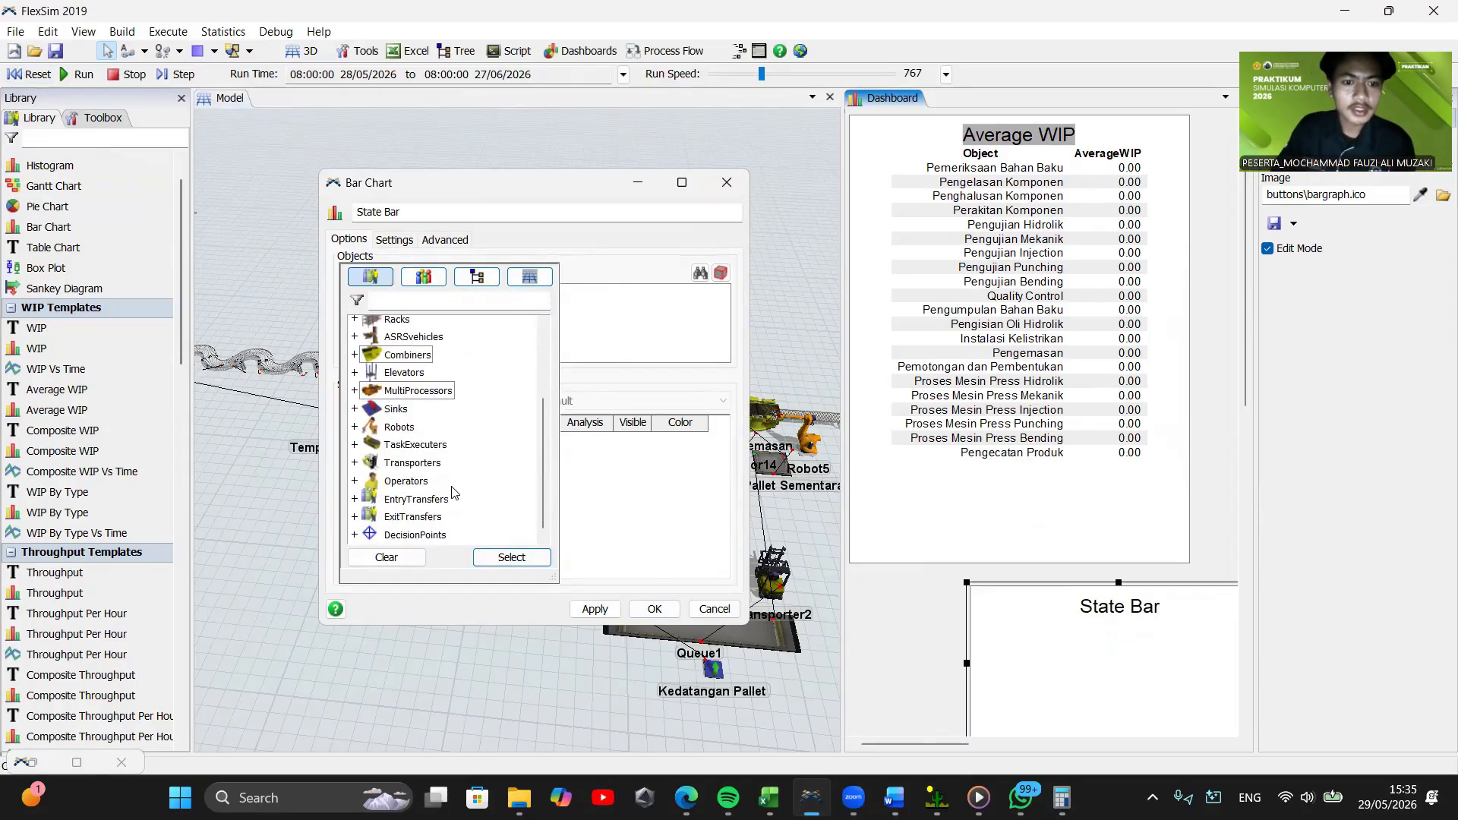
click(489, 559)
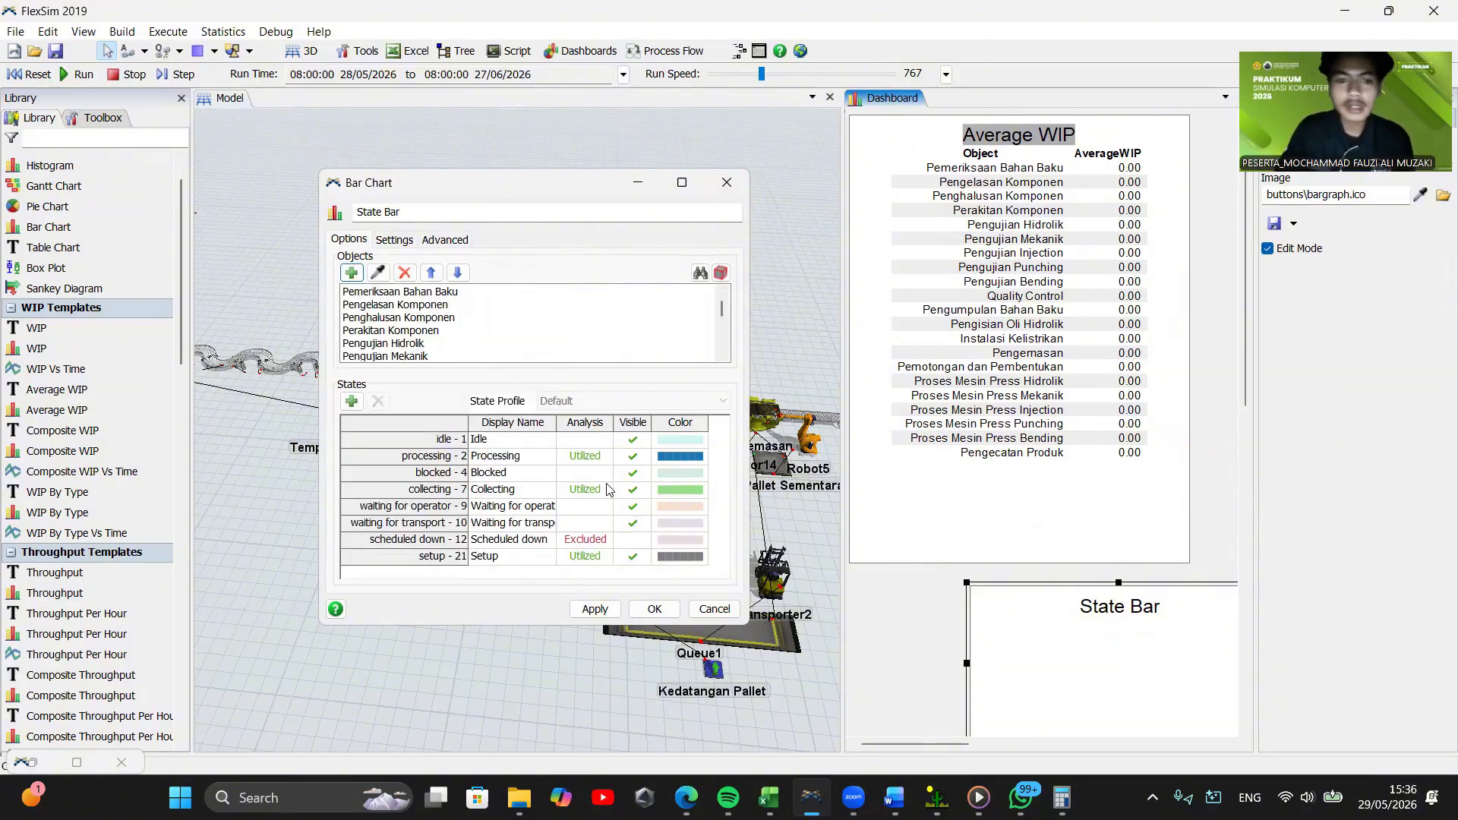
Set the setup, waiting for transport and waiting for operator states to Excluded, and clear the collecting state's analysis setting
click(595, 559)
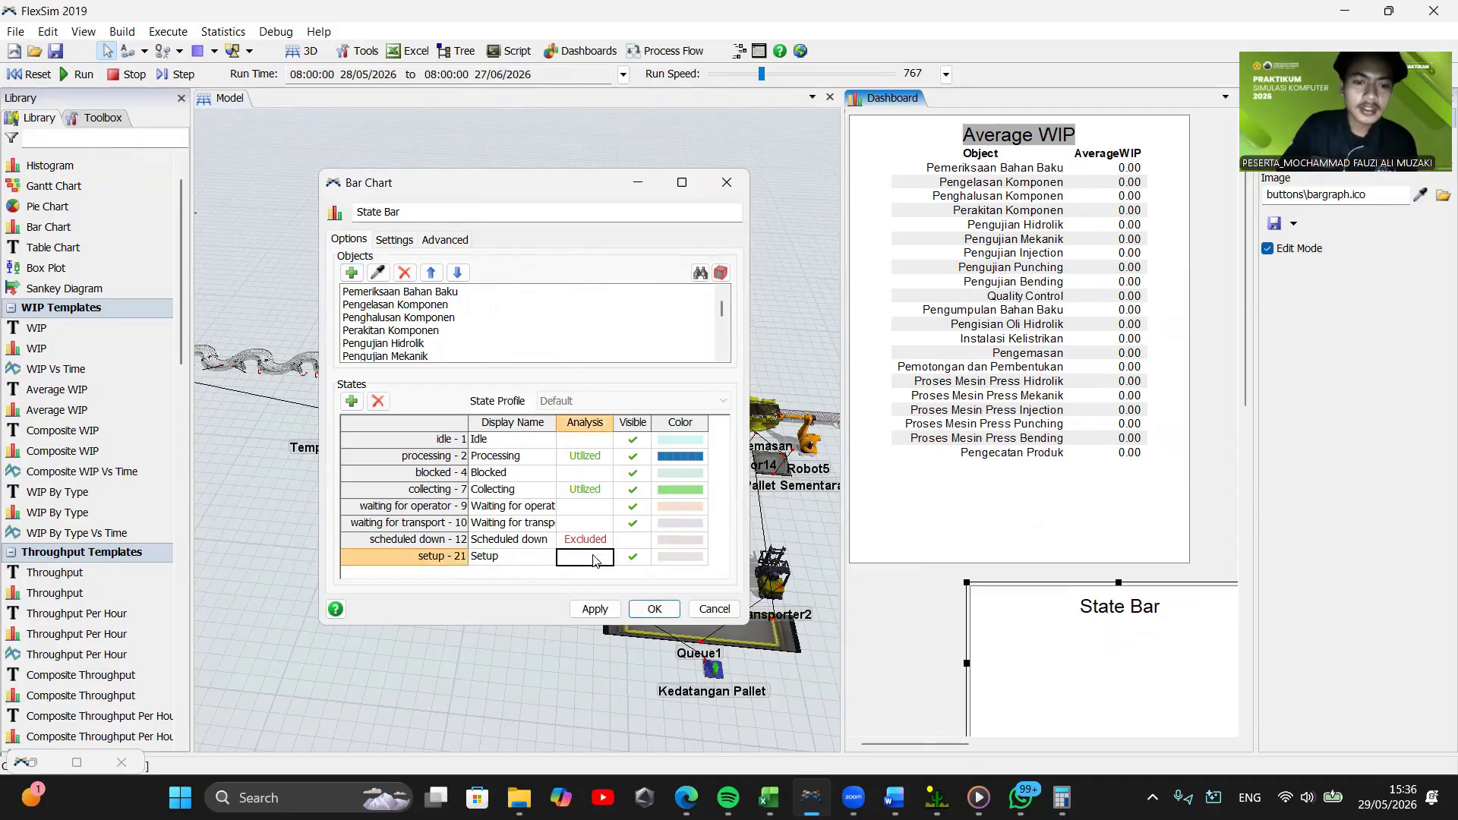
click(596, 559)
click(585, 525)
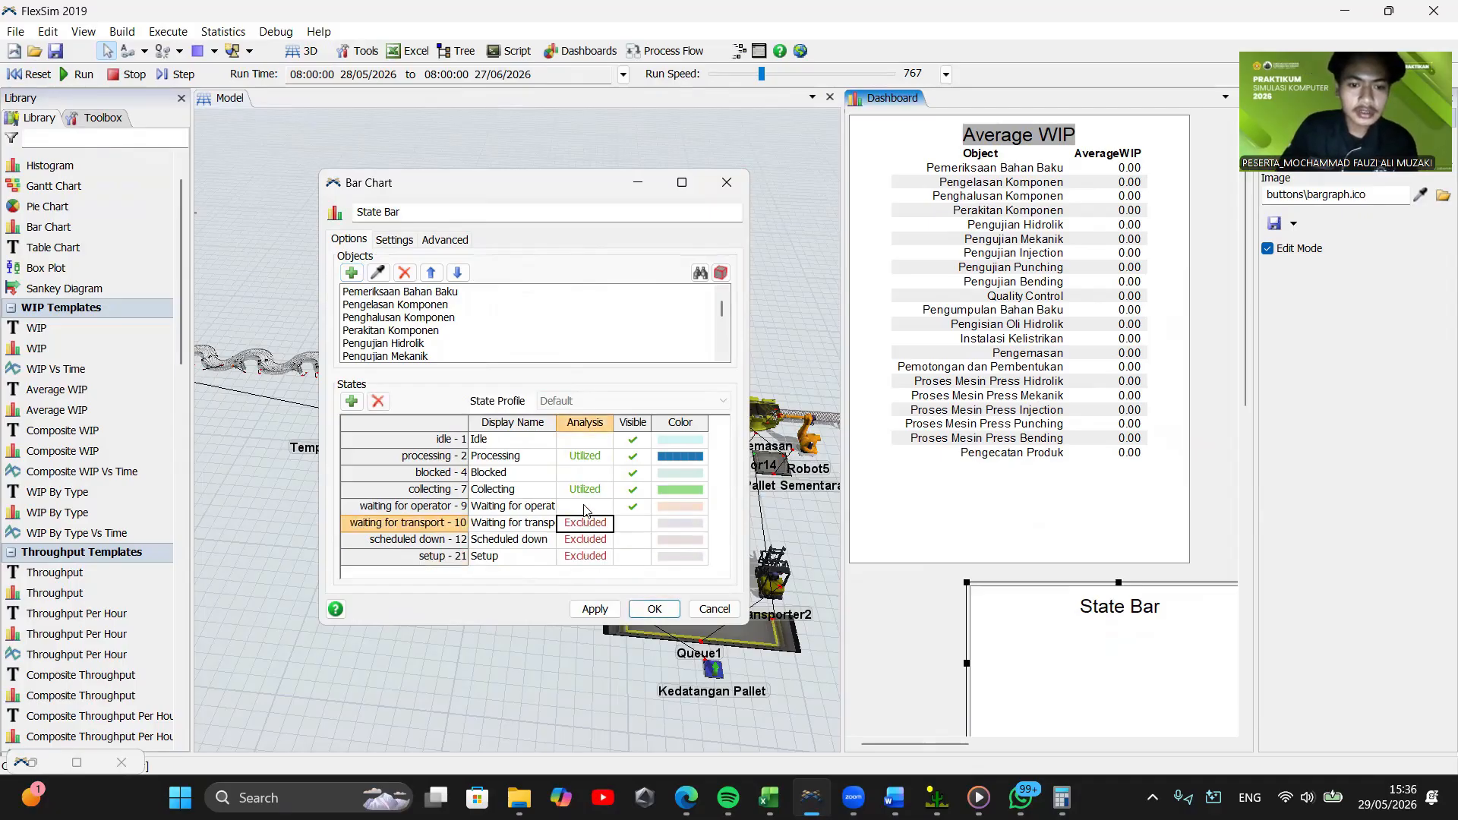
click(585, 507)
click(585, 491)
click(585, 491)
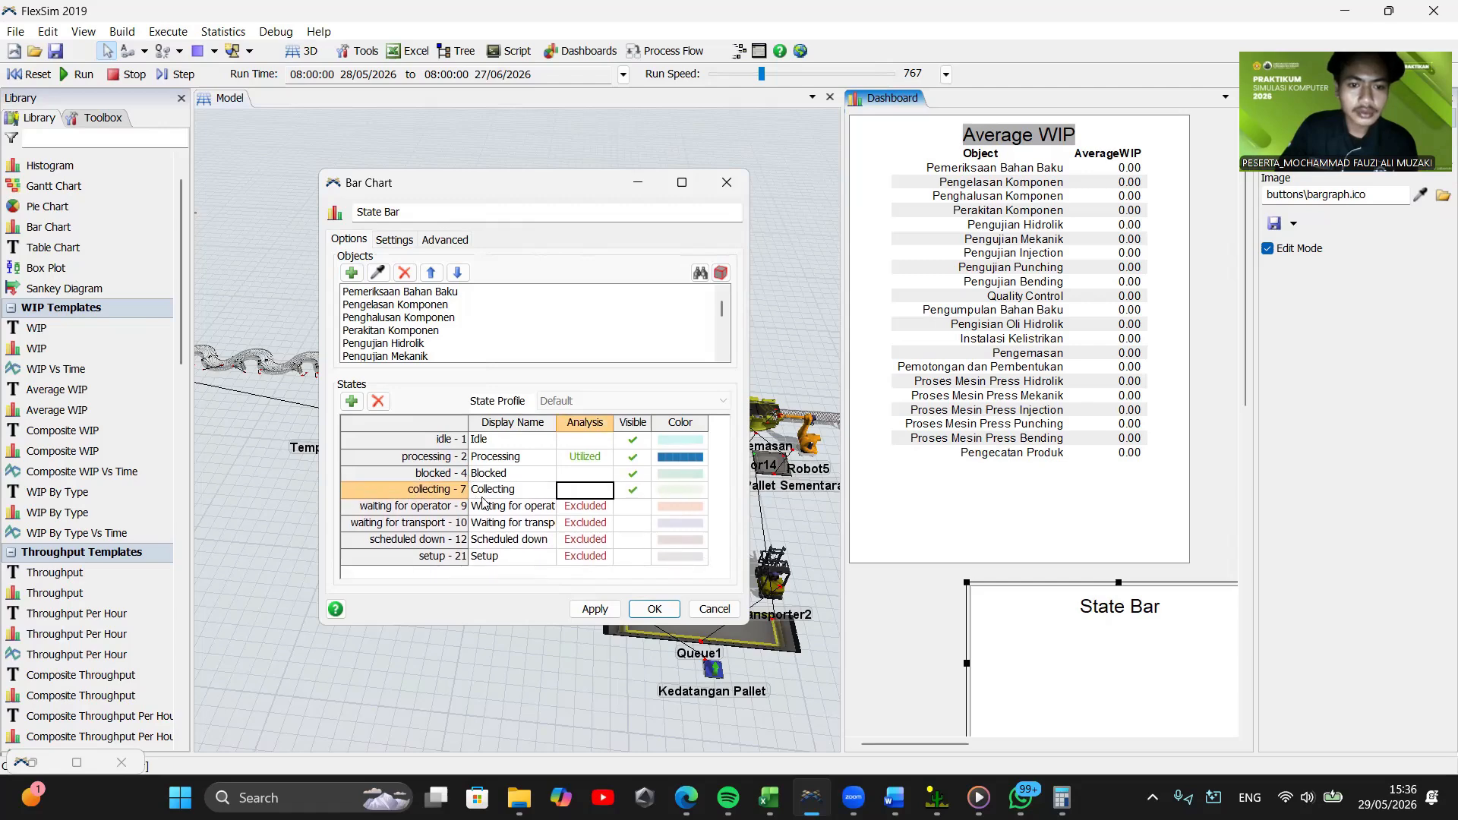
Delete the five states from collecting to setup, set blocked and idle to Utilized, and apply the State Bar settings
drag(477, 492, 686, 568)
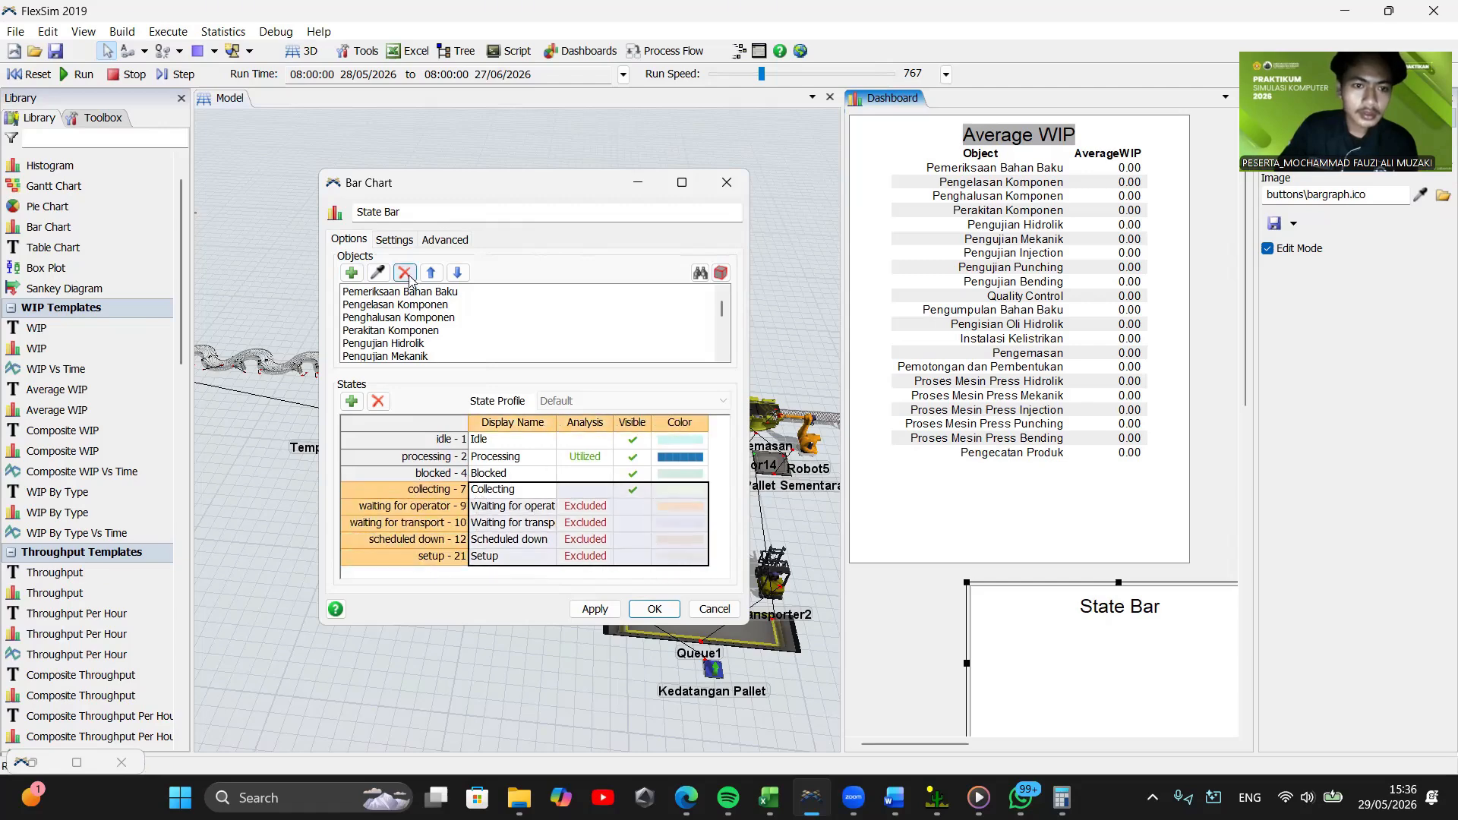
click(377, 401)
double_click(589, 479)
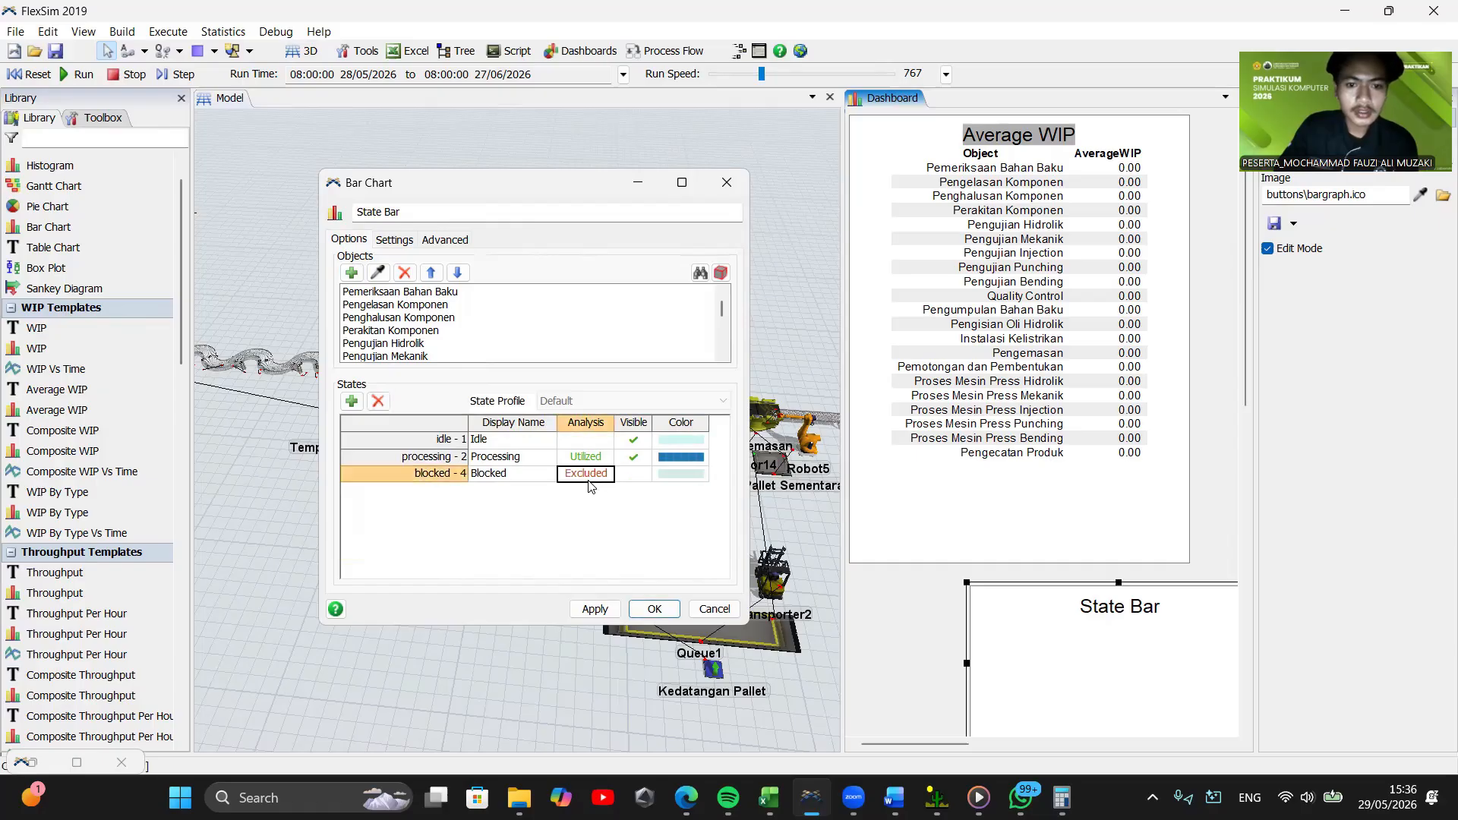
click(589, 479)
click(589, 477)
double_click(588, 444)
double_click(590, 441)
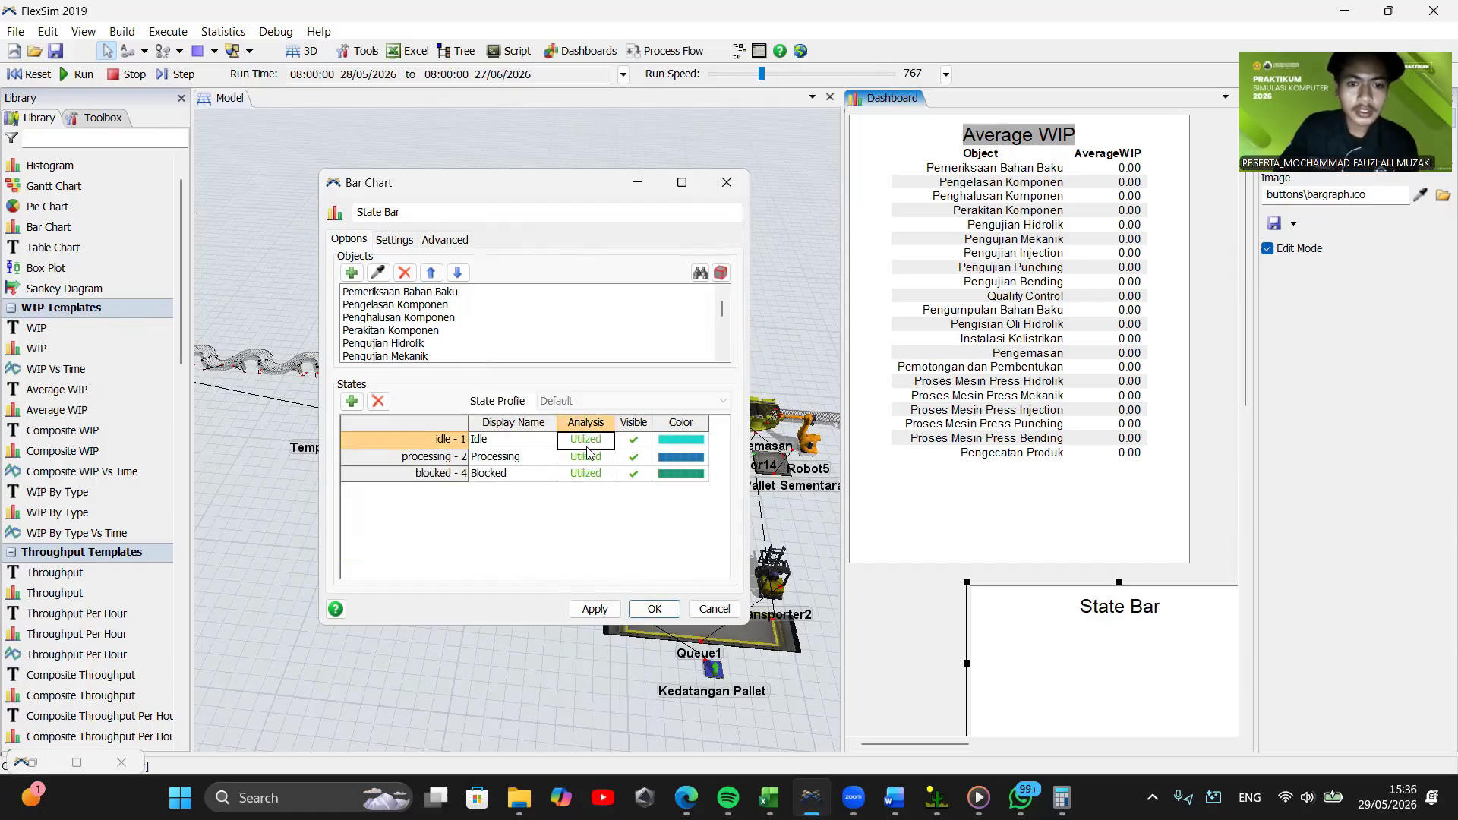
click(596, 609)
click(653, 610)
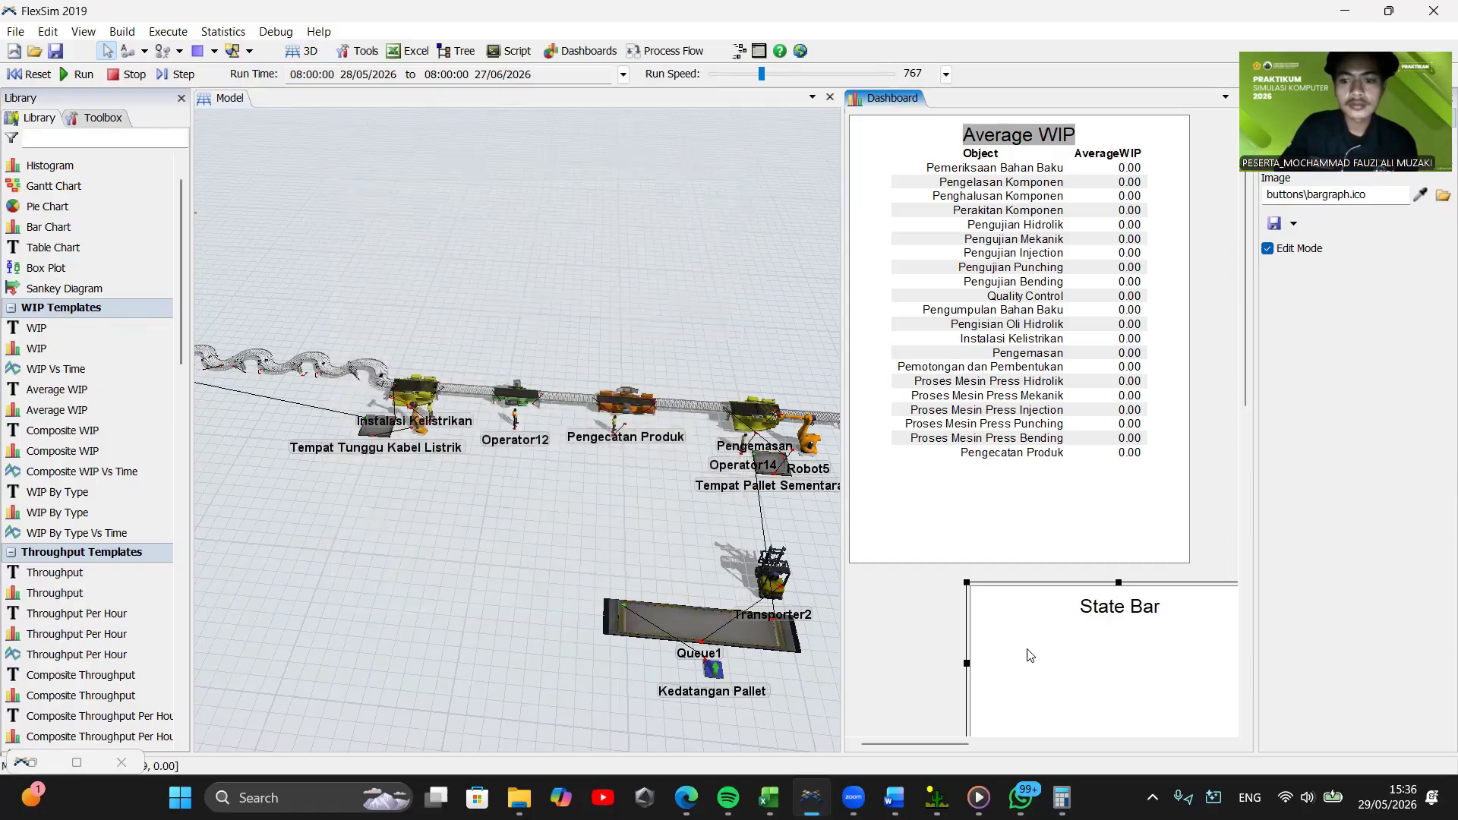
Widen the dashboard view, place the State Bar chart beside the Average WIP table, and enlarge it to about the table's height and twice its width
scroll(969, 529, down, 3)
drag(845, 486, 612, 483)
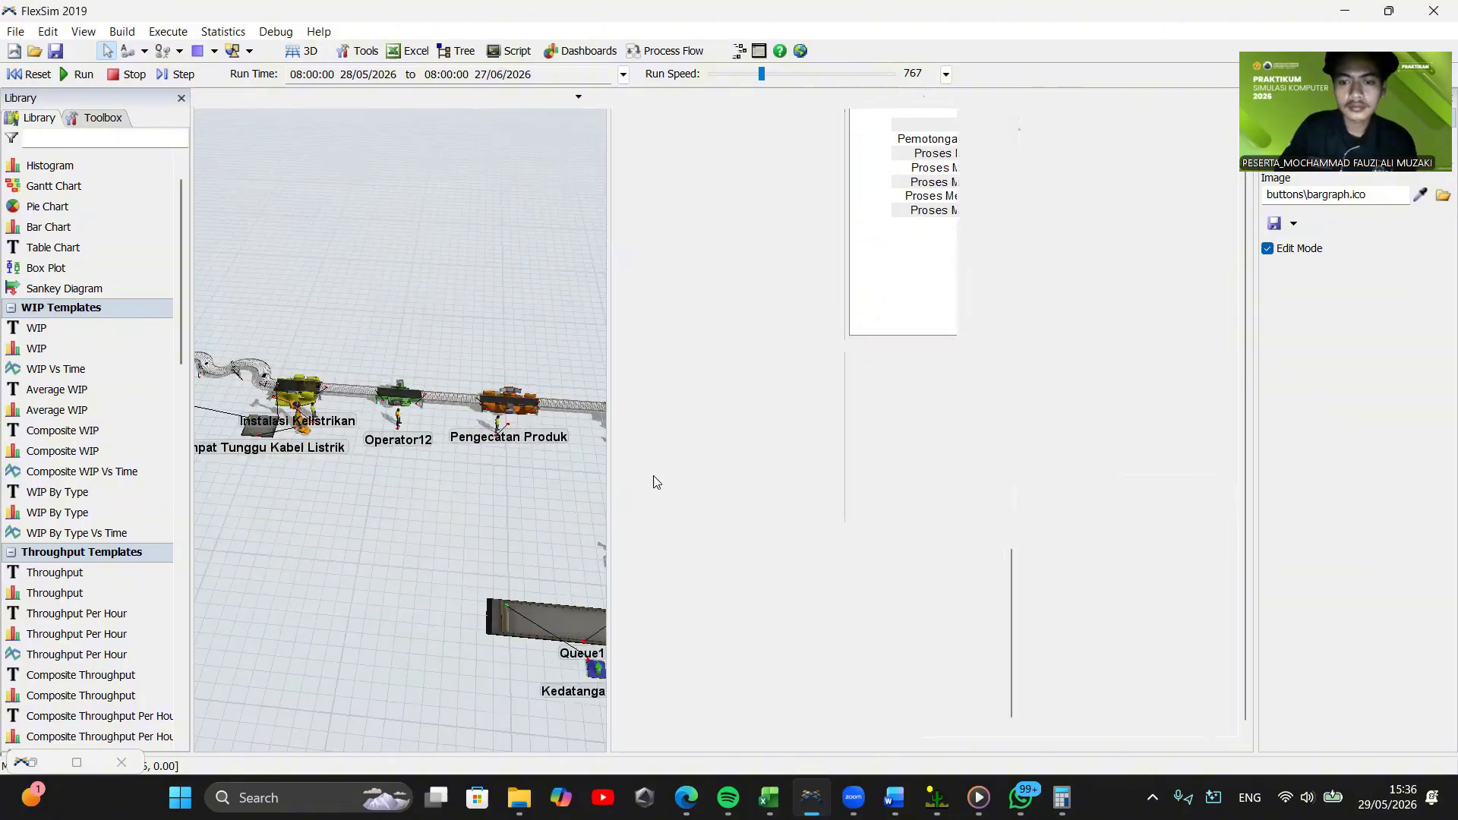
scroll(857, 613, up, 1)
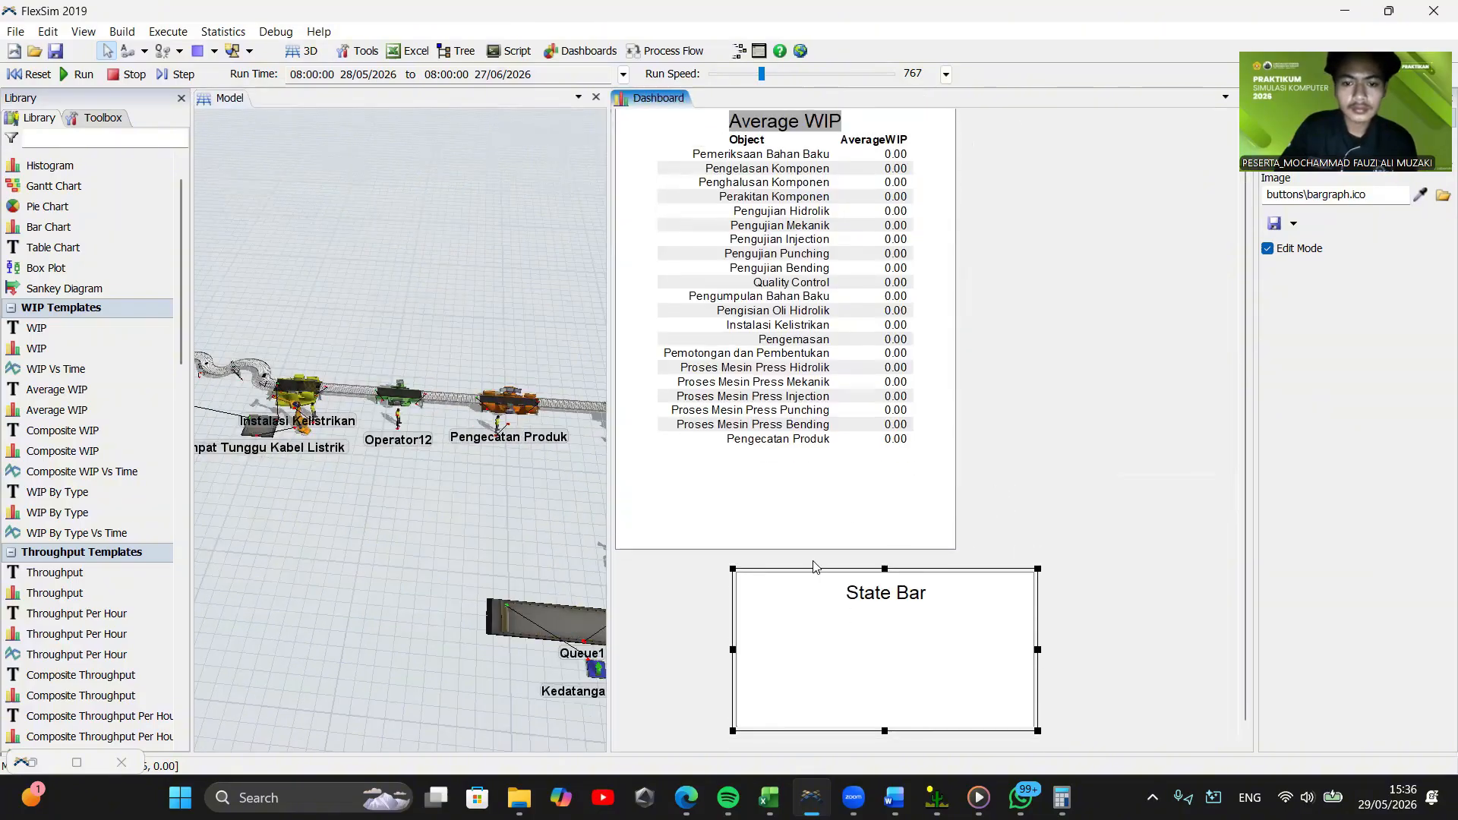
drag(970, 572, 1197, 115)
drag(1114, 285, 1105, 565)
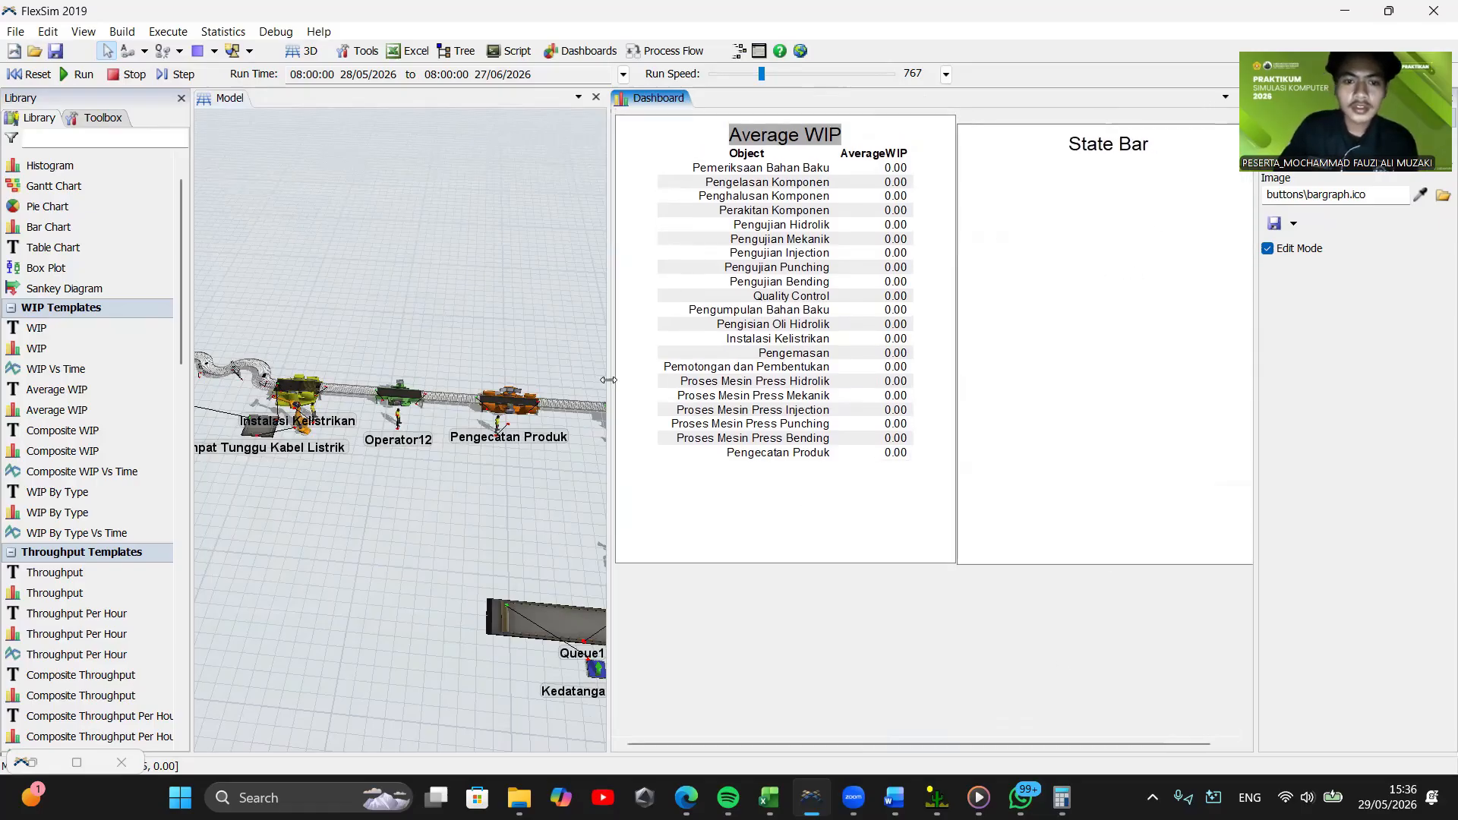
drag(608, 380, 260, 380)
click(913, 363)
drag(968, 340, 1252, 344)
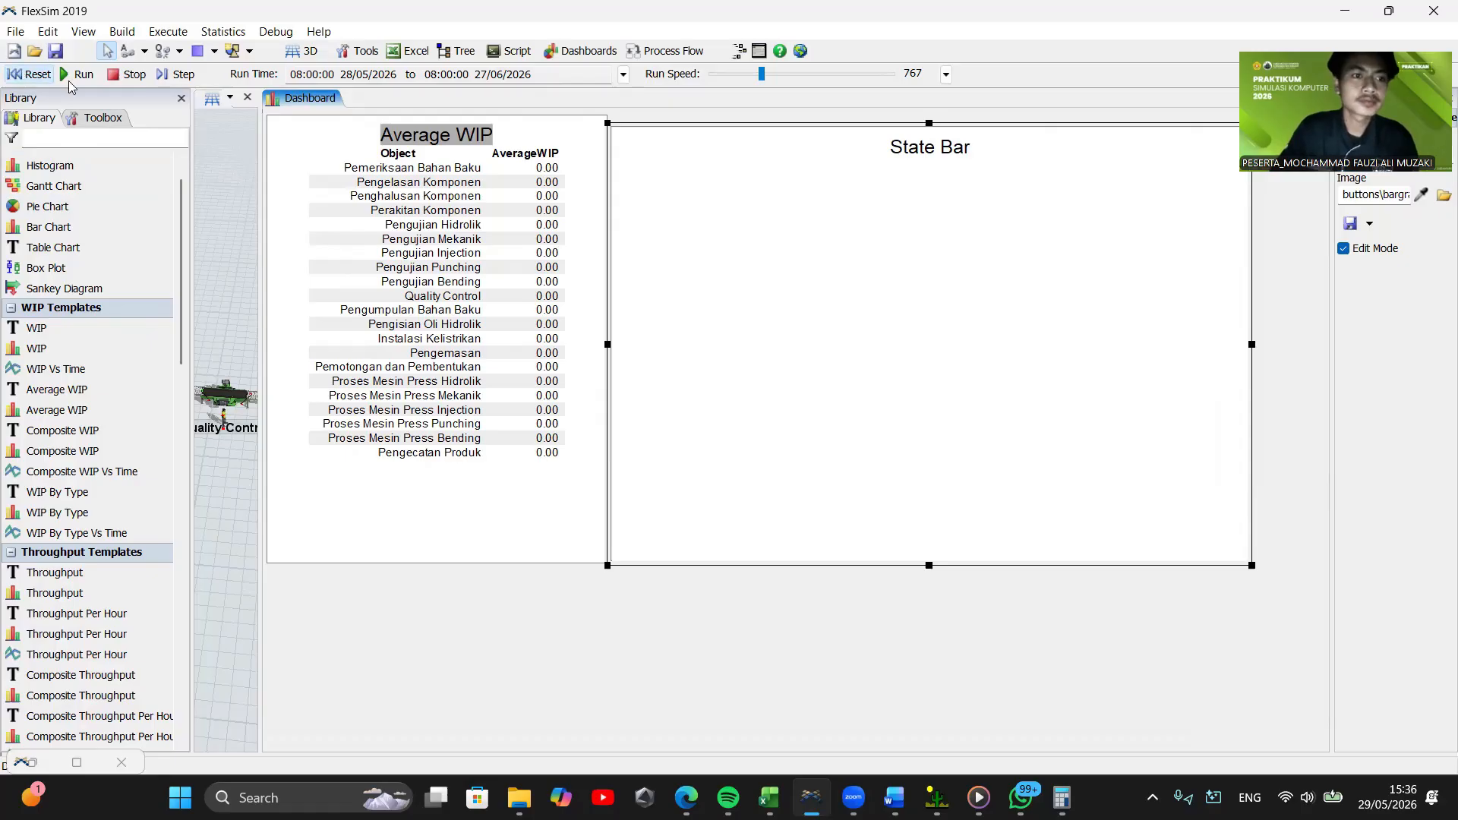
Run the model from a reset at maximum speed to the end of the 30-day period, and reset it again
click(18, 73)
click(76, 74)
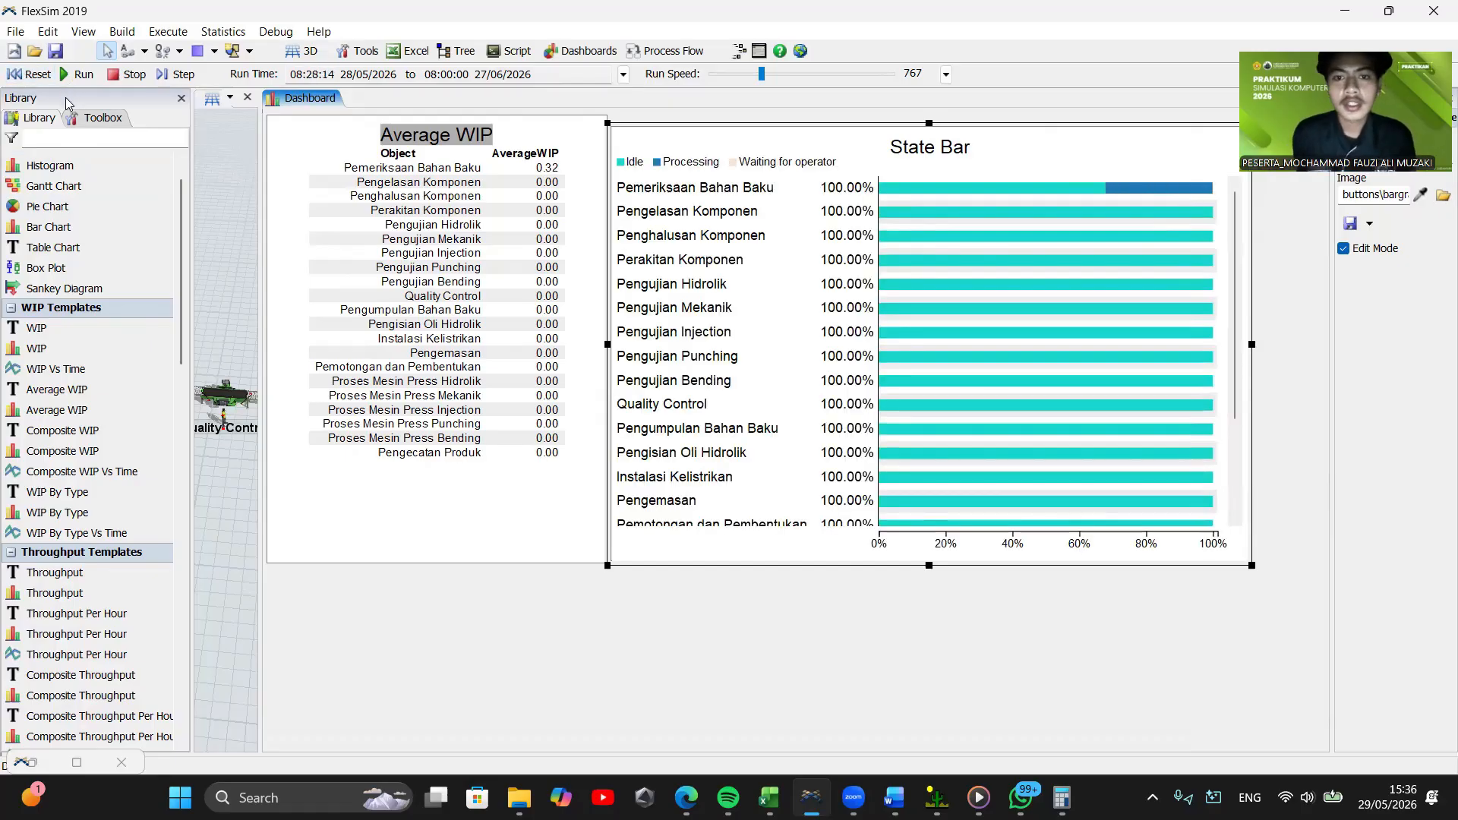
drag(761, 73, 900, 74)
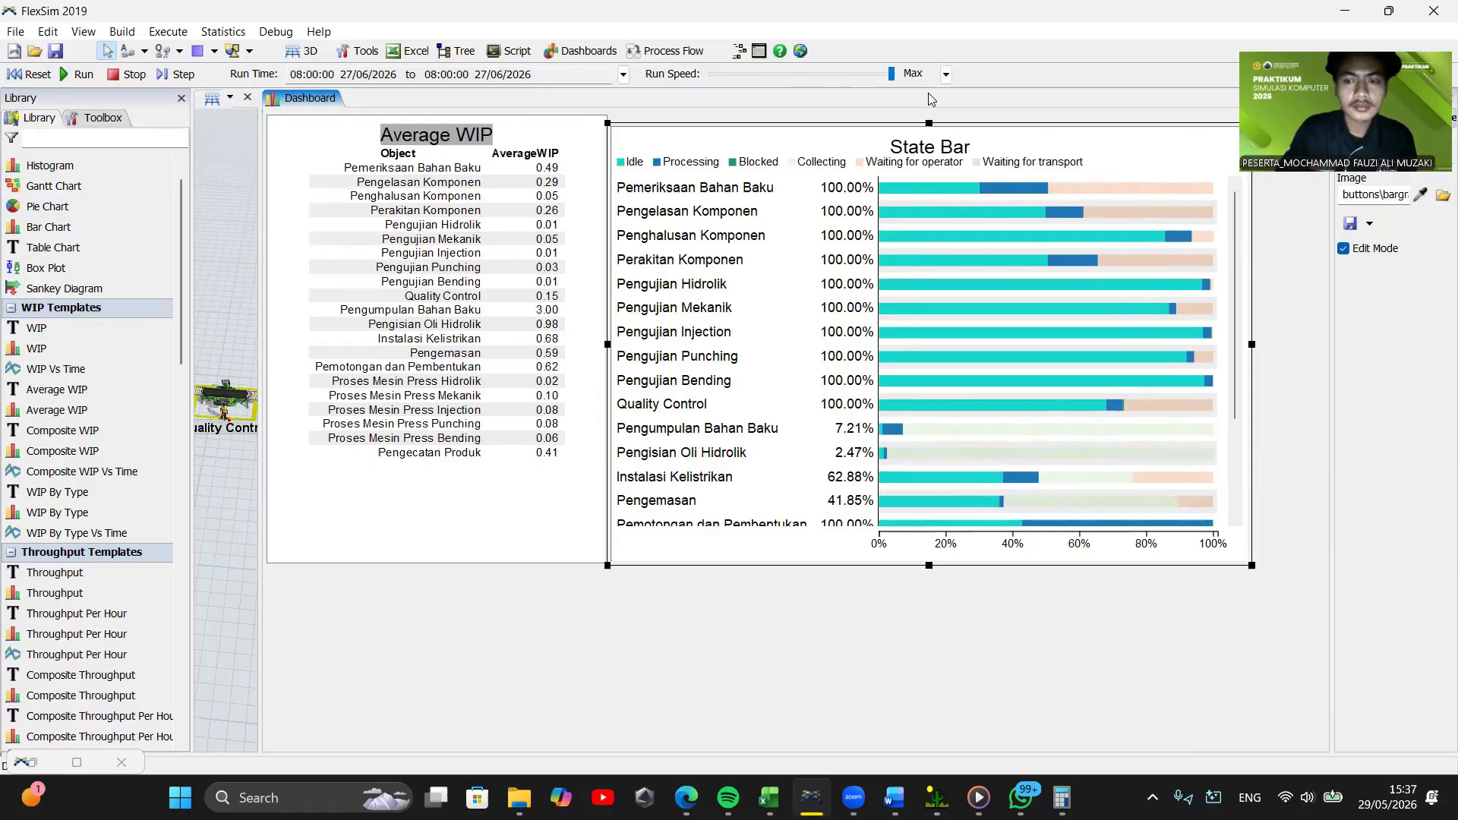
click(48, 75)
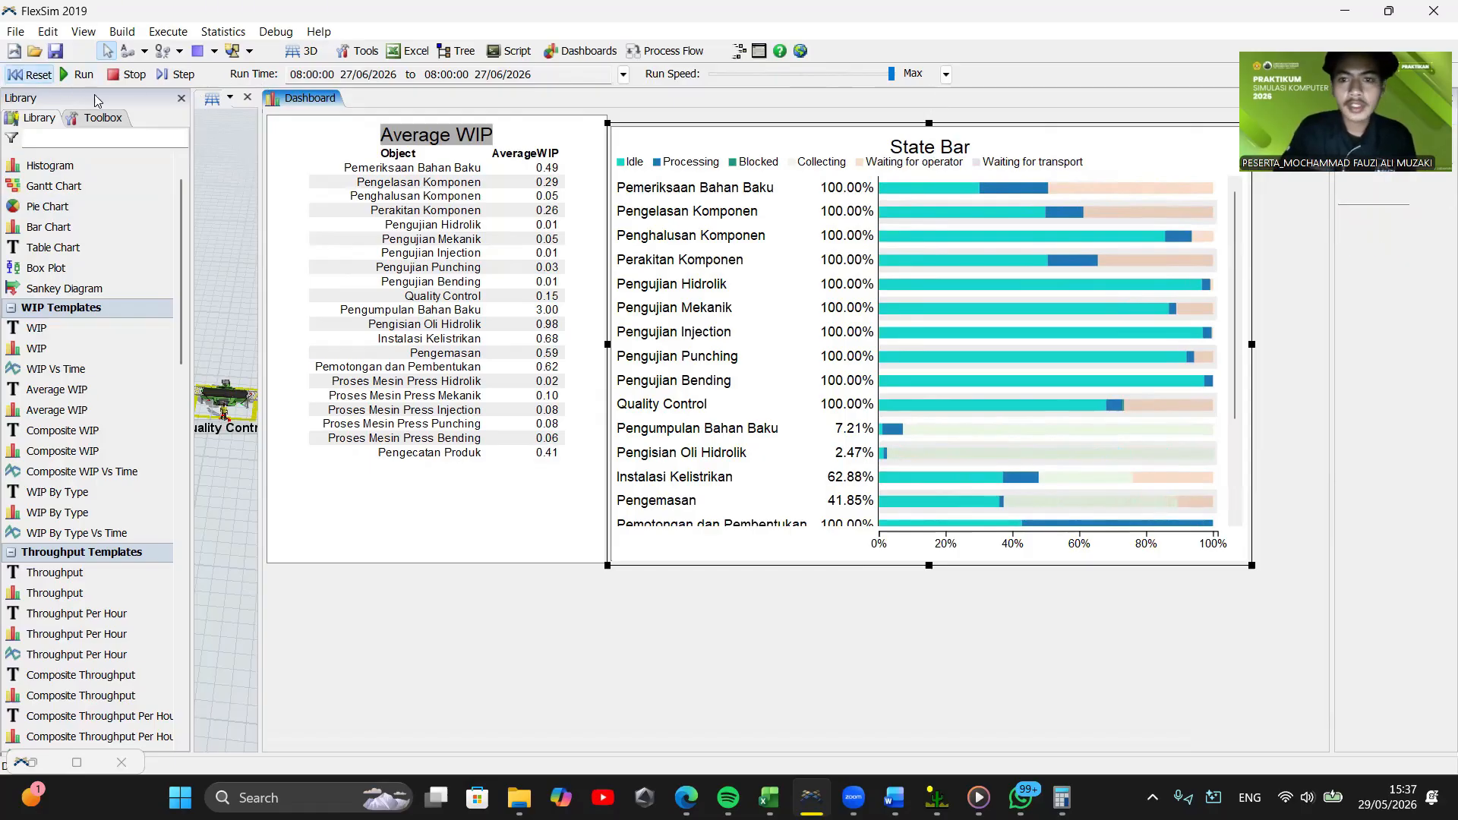
Review the State Bar chart's options and settings, and delete the chart from the dashboard
double_click(800, 152)
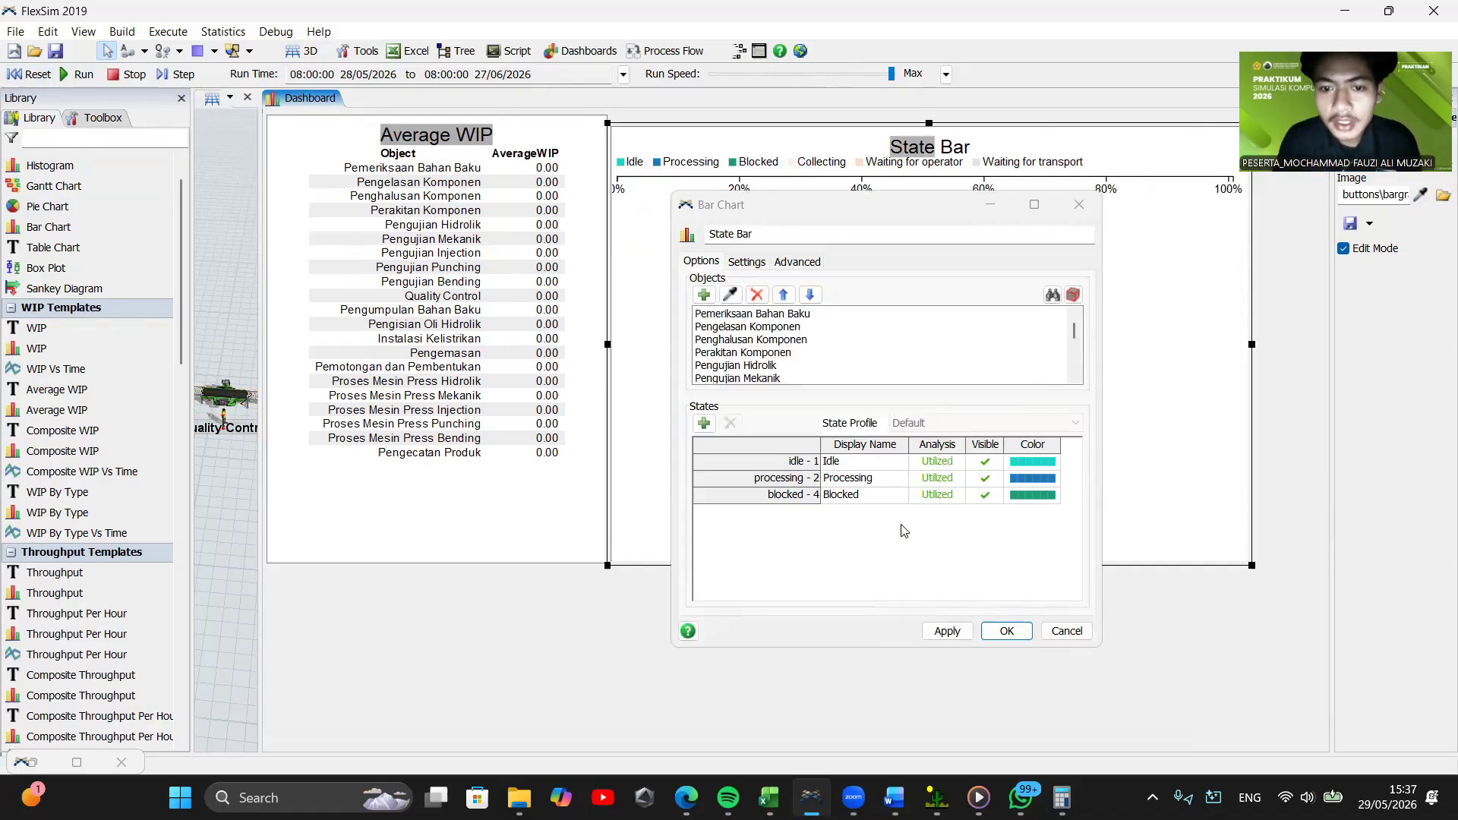
click(747, 262)
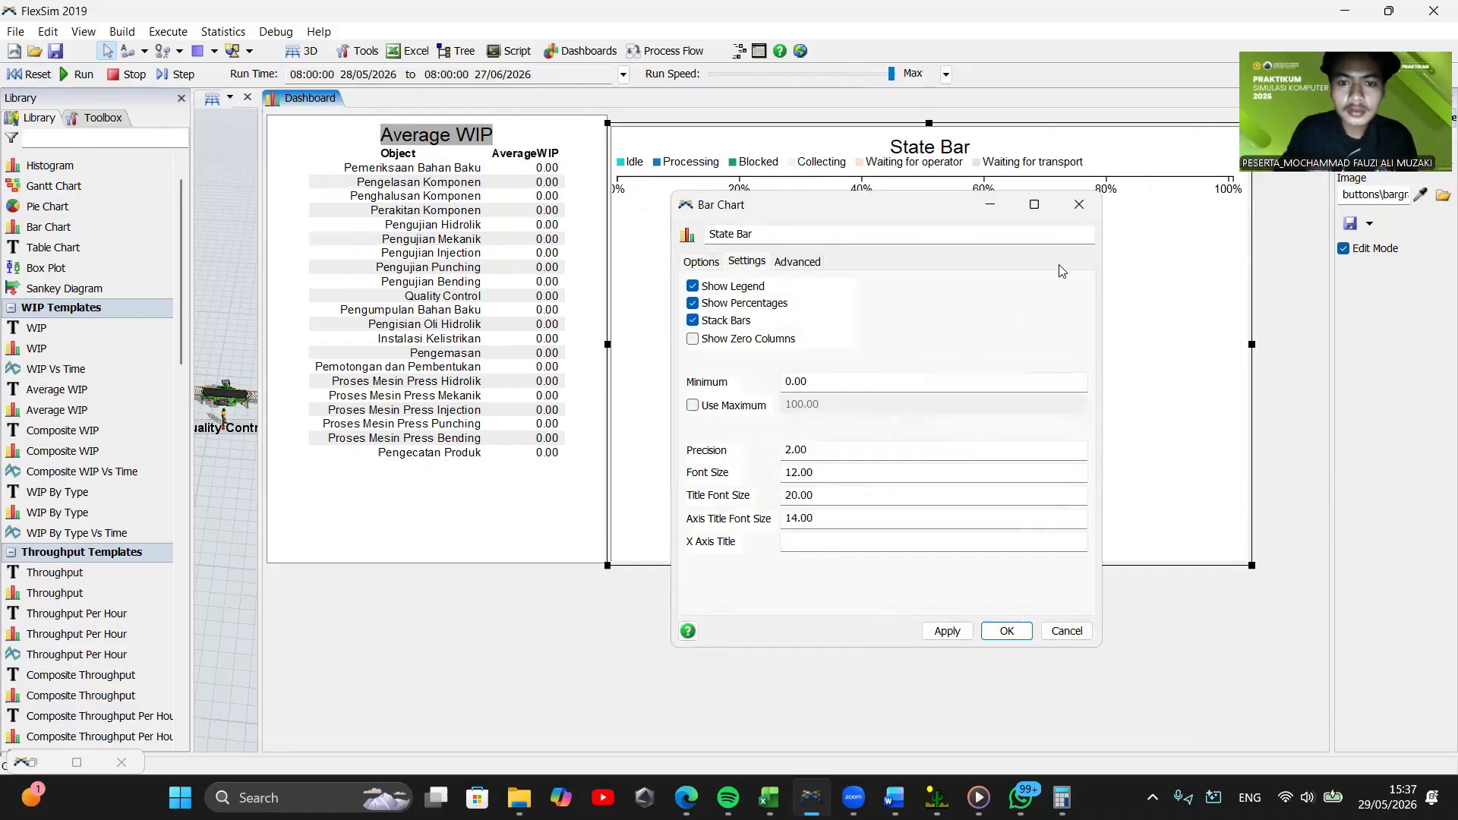
click(1079, 204)
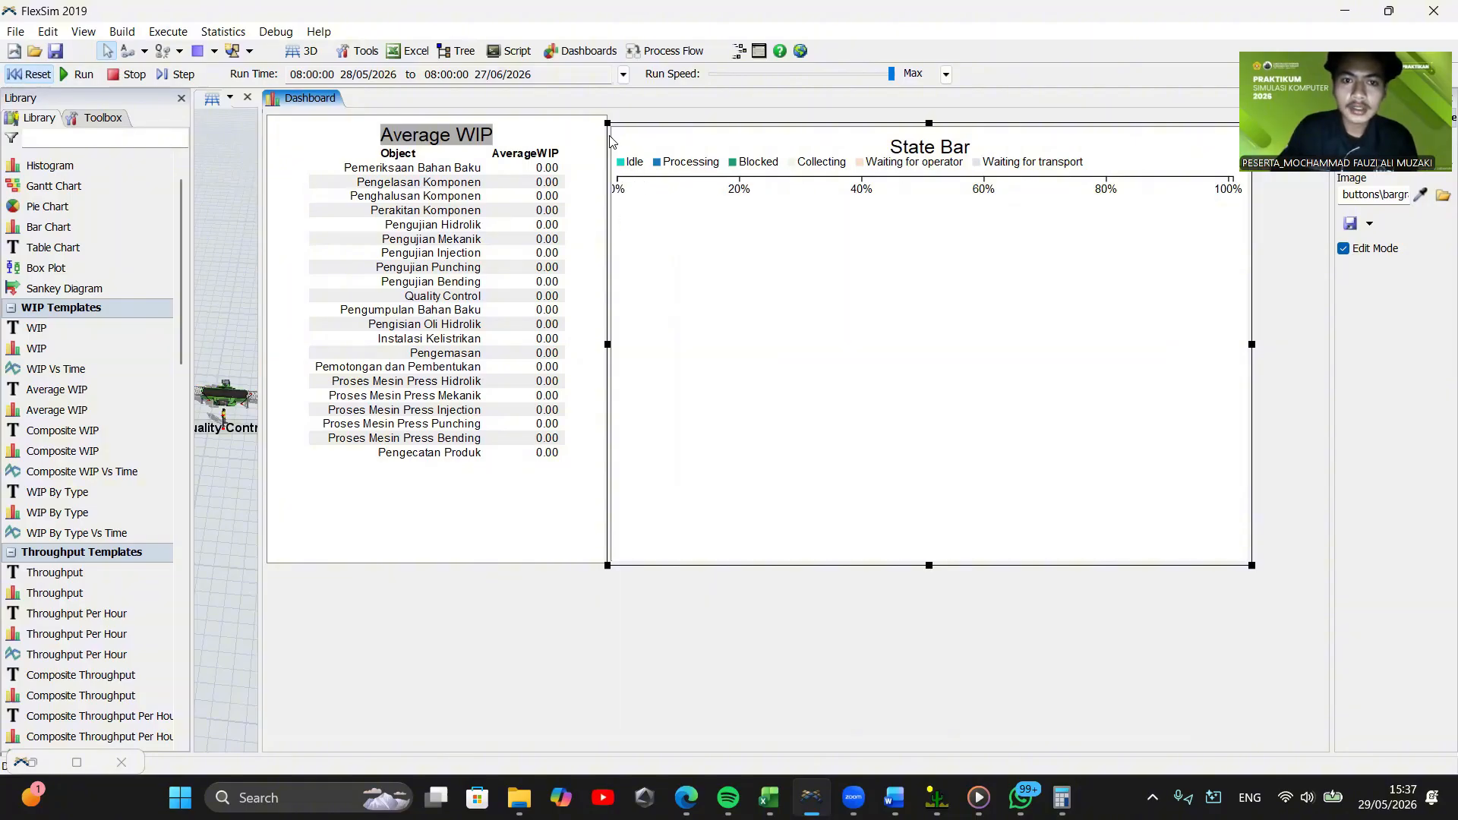
double_click(644, 152)
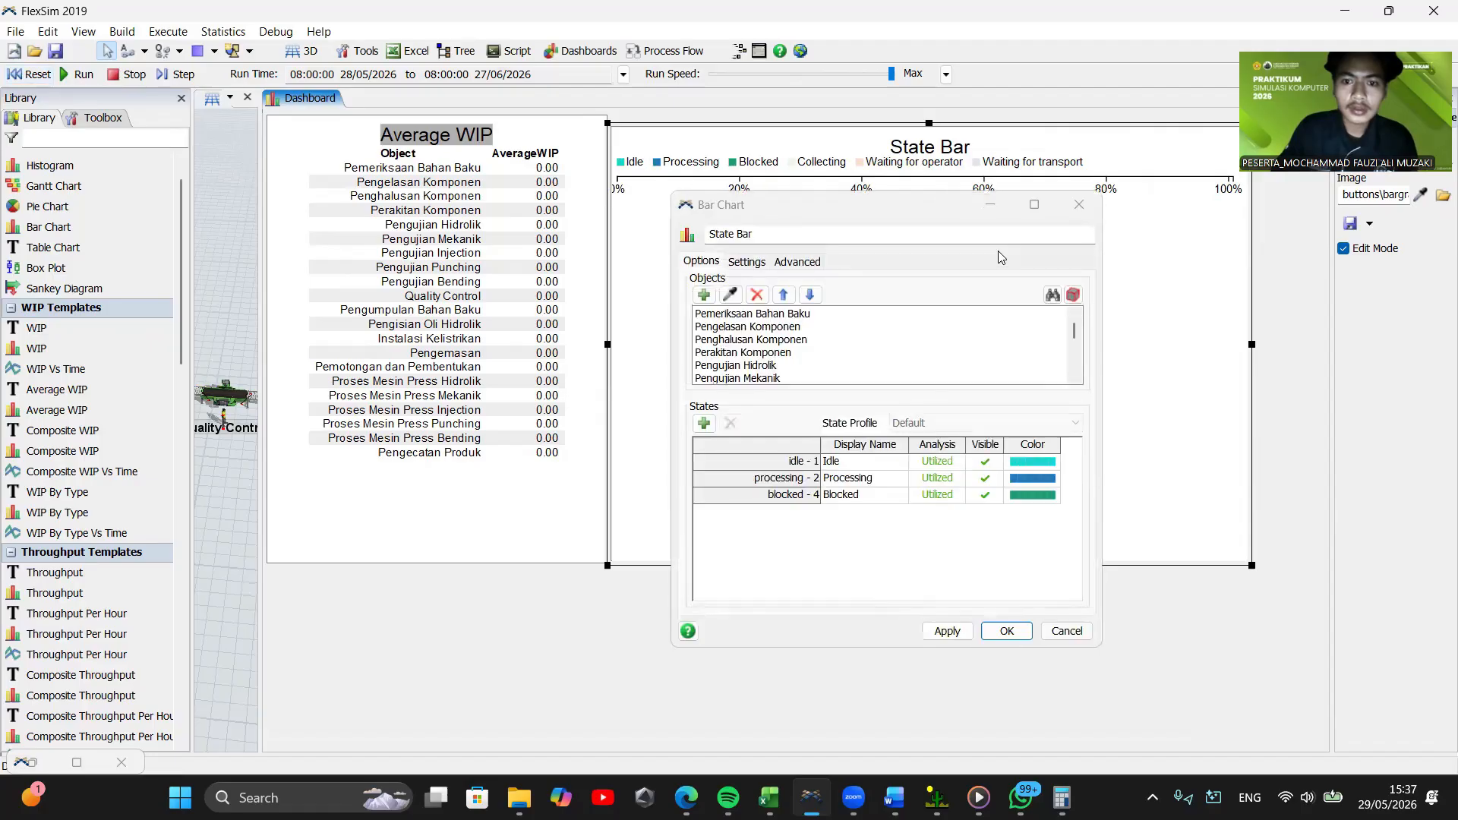
click(1079, 204)
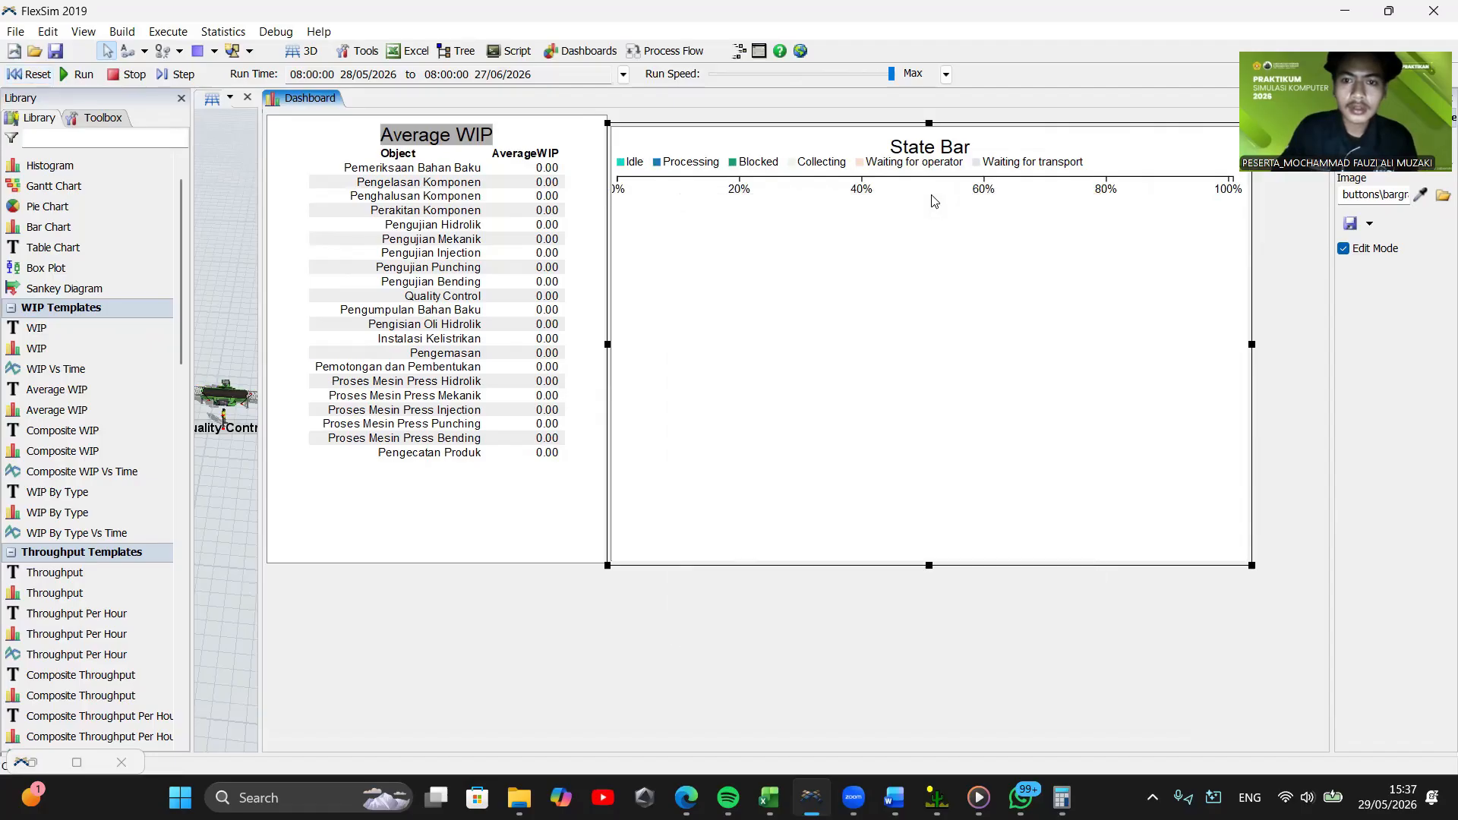
key(Delete)
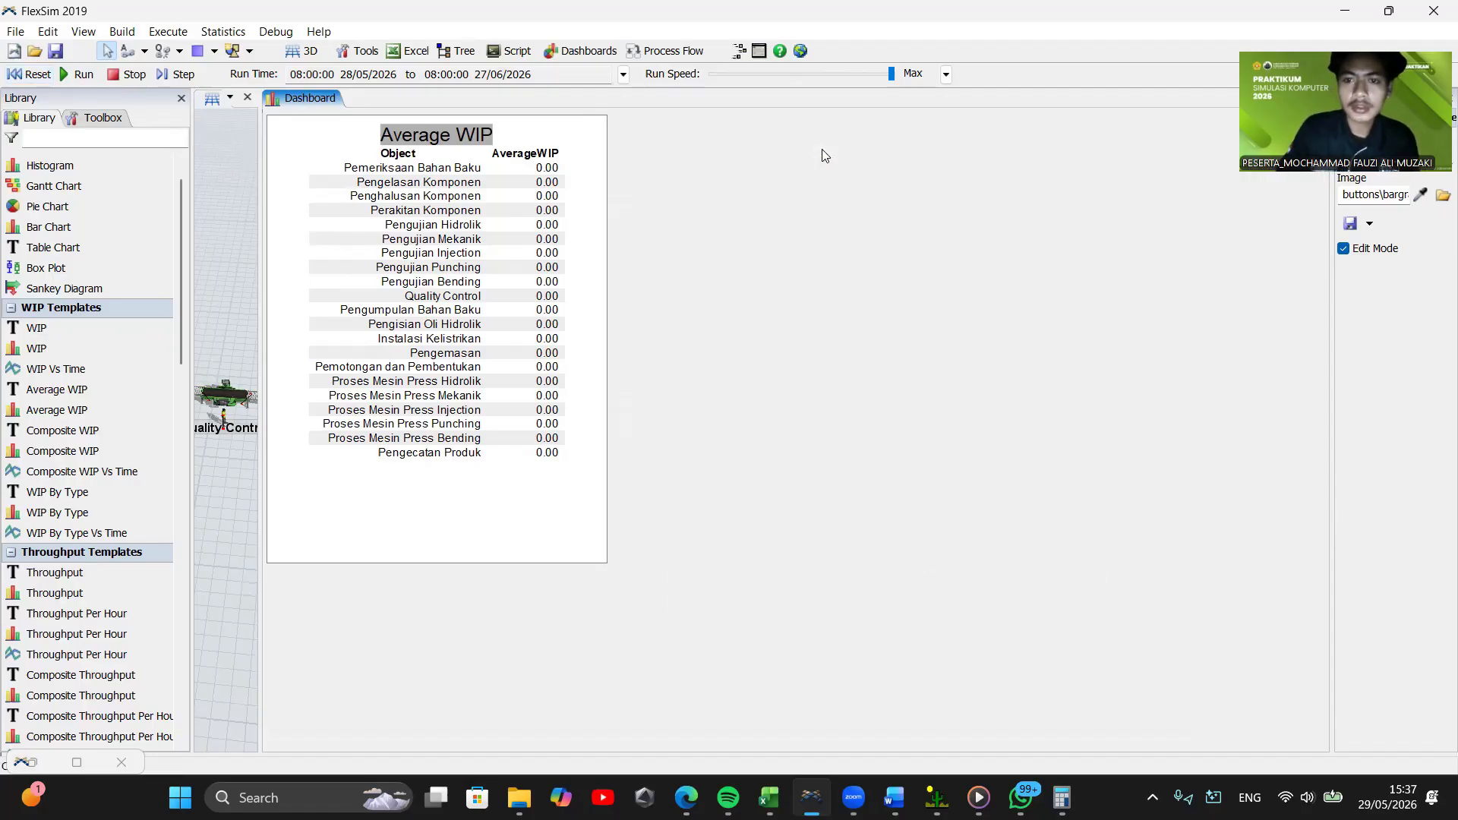
Insert a new State Bar chart on the dashboard with all Processors, MultiProcessors and Combiners as its objects
right_click(740, 240)
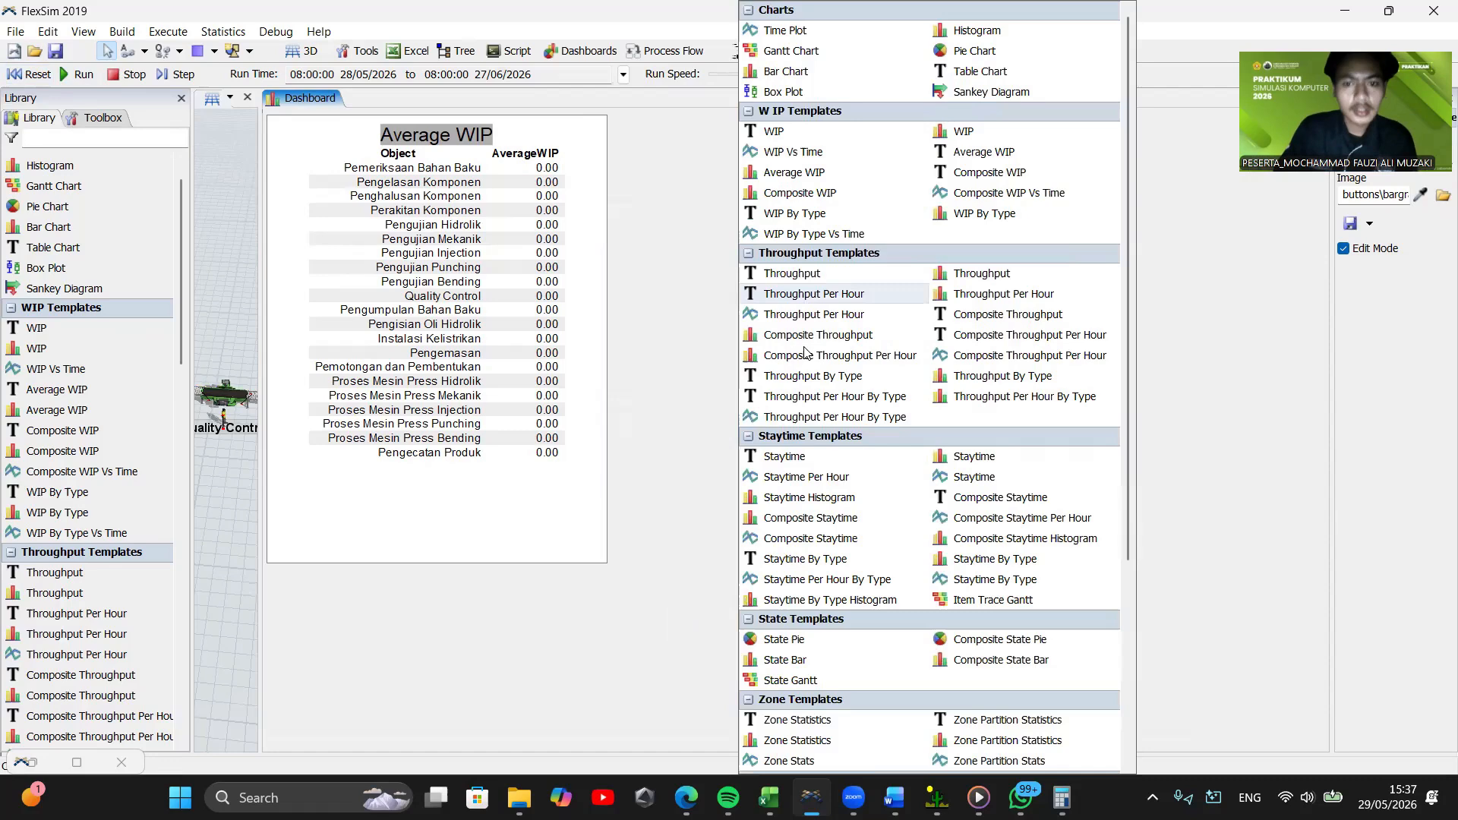
click(791, 652)
click(704, 296)
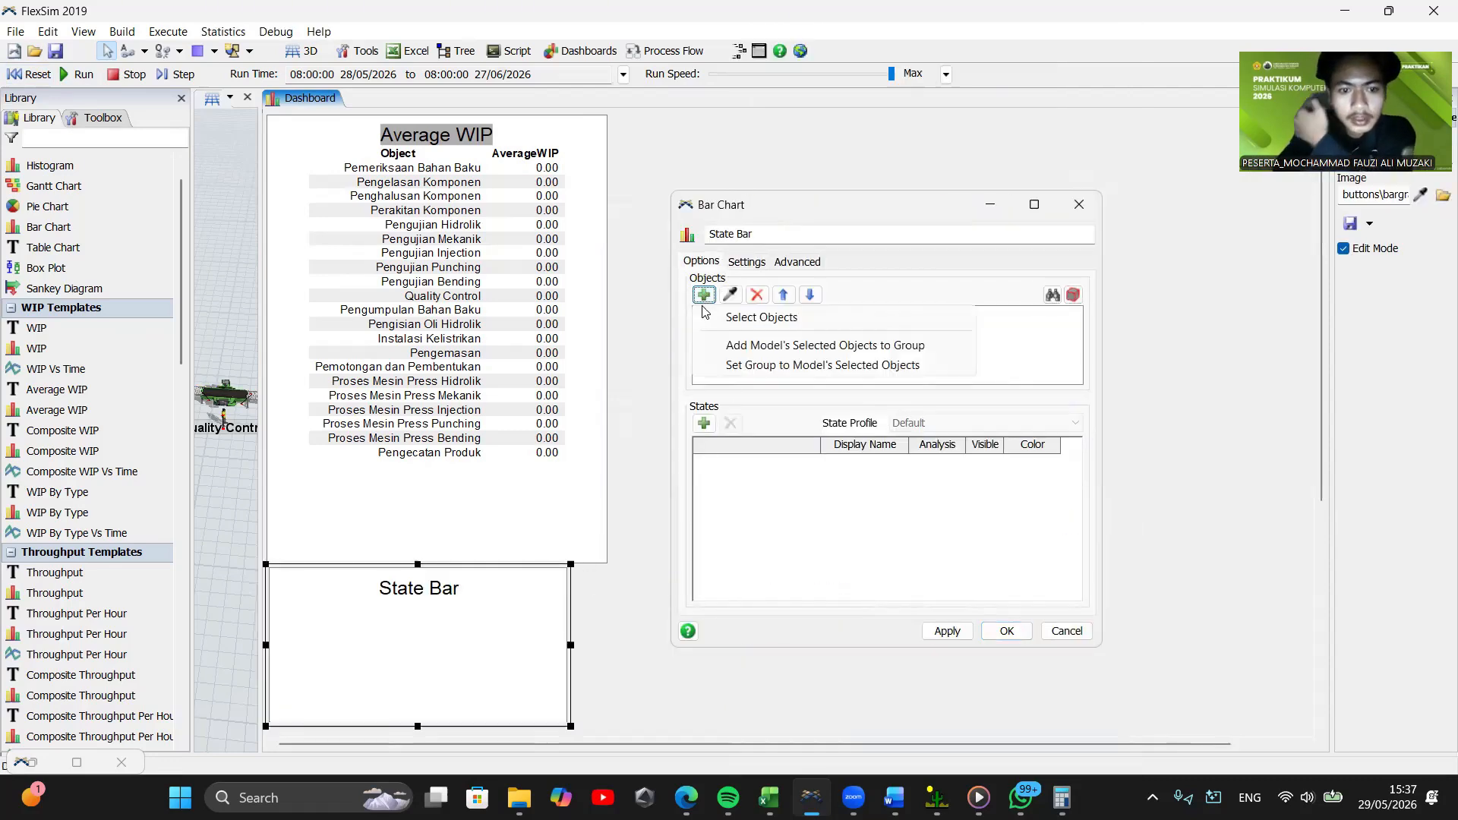
click(761, 319)
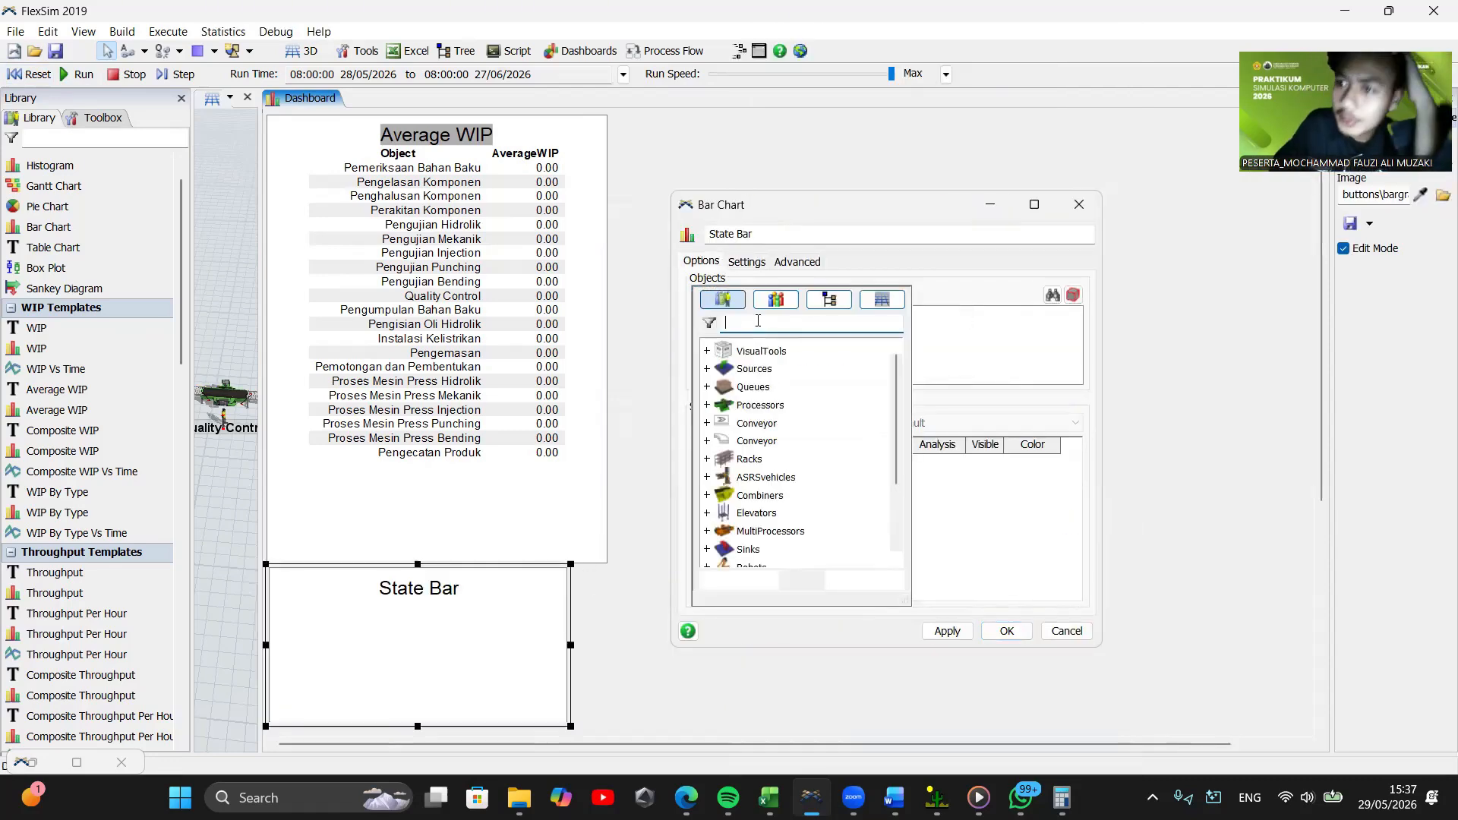
click(753, 406)
ctrl+click(755, 531)
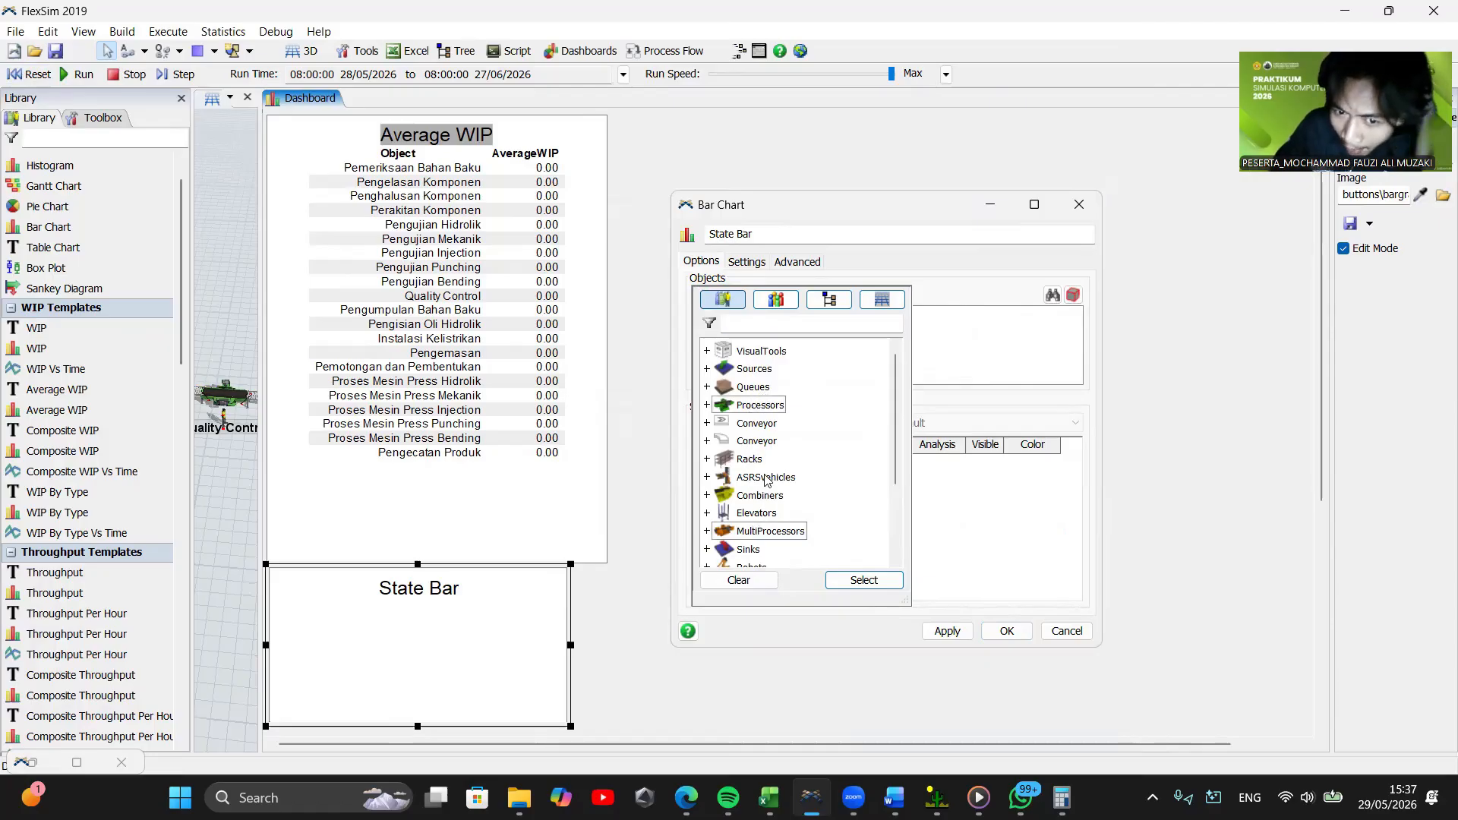
scroll(769, 482, down, 1)
ctrl+click(760, 470)
click(856, 581)
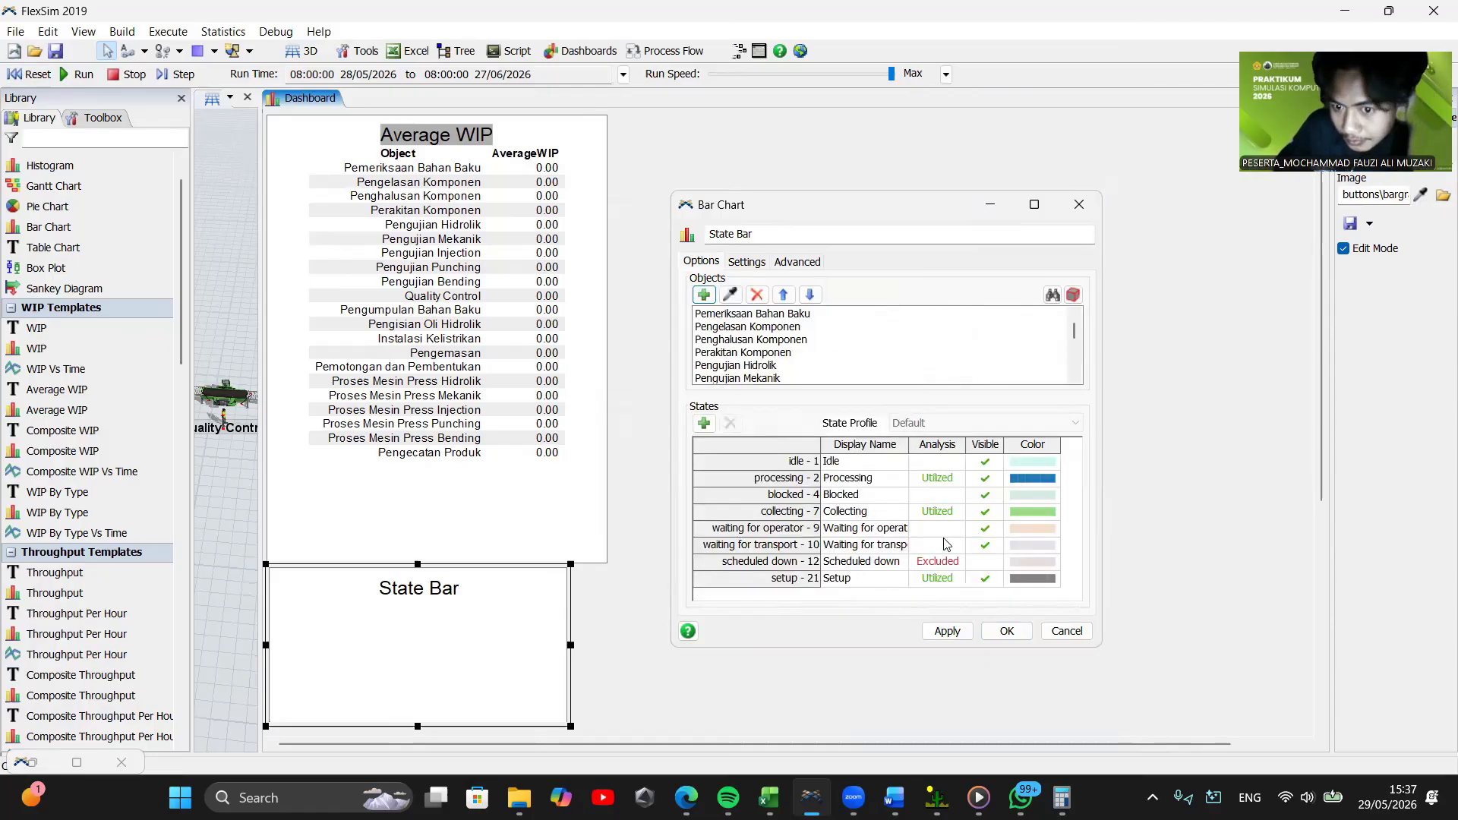
Set the collecting, waiting for operator, waiting for transport and setup states to Excluded
click(934, 511)
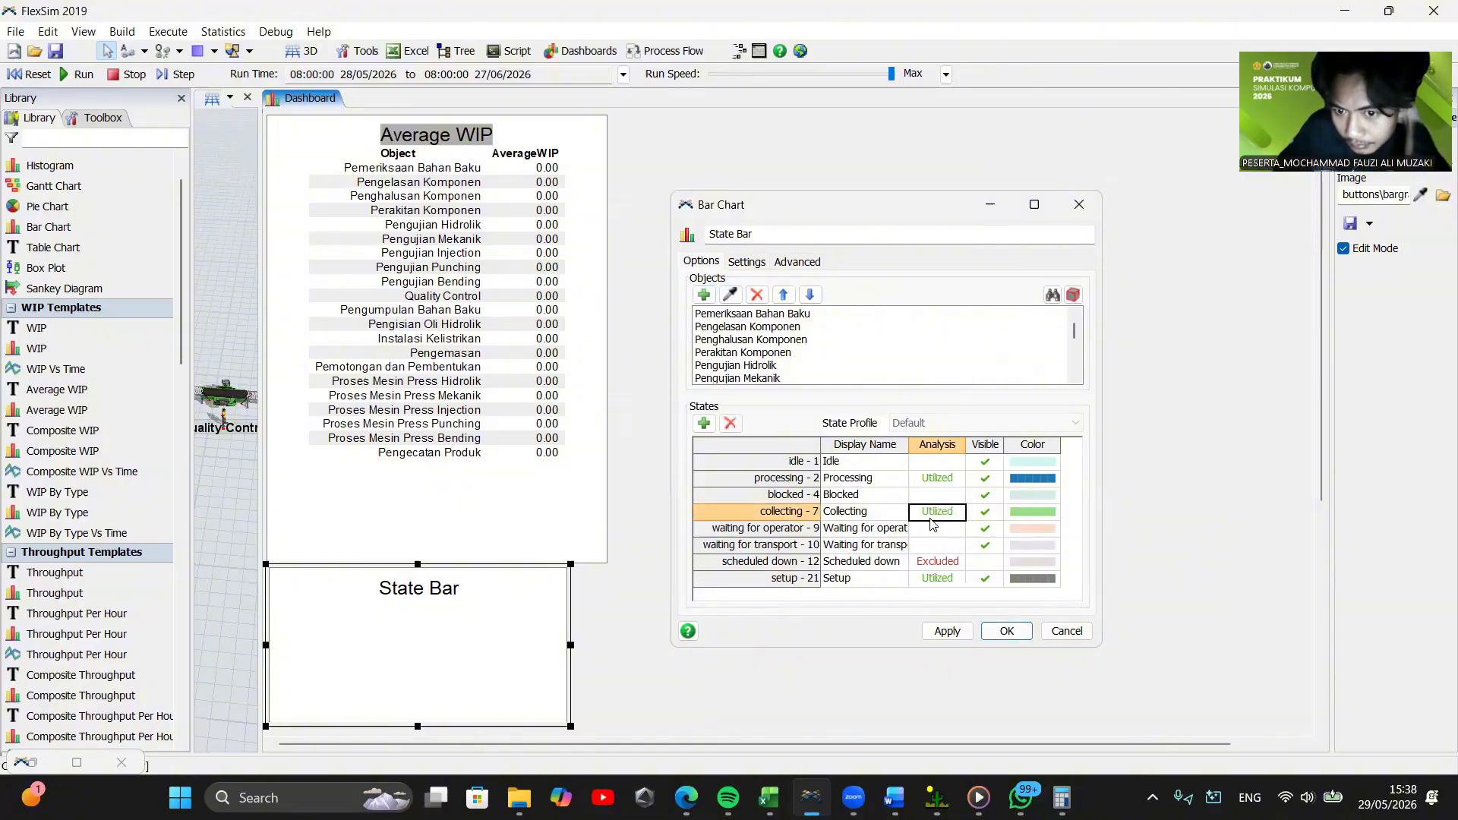
click(934, 528)
click(936, 545)
click(937, 578)
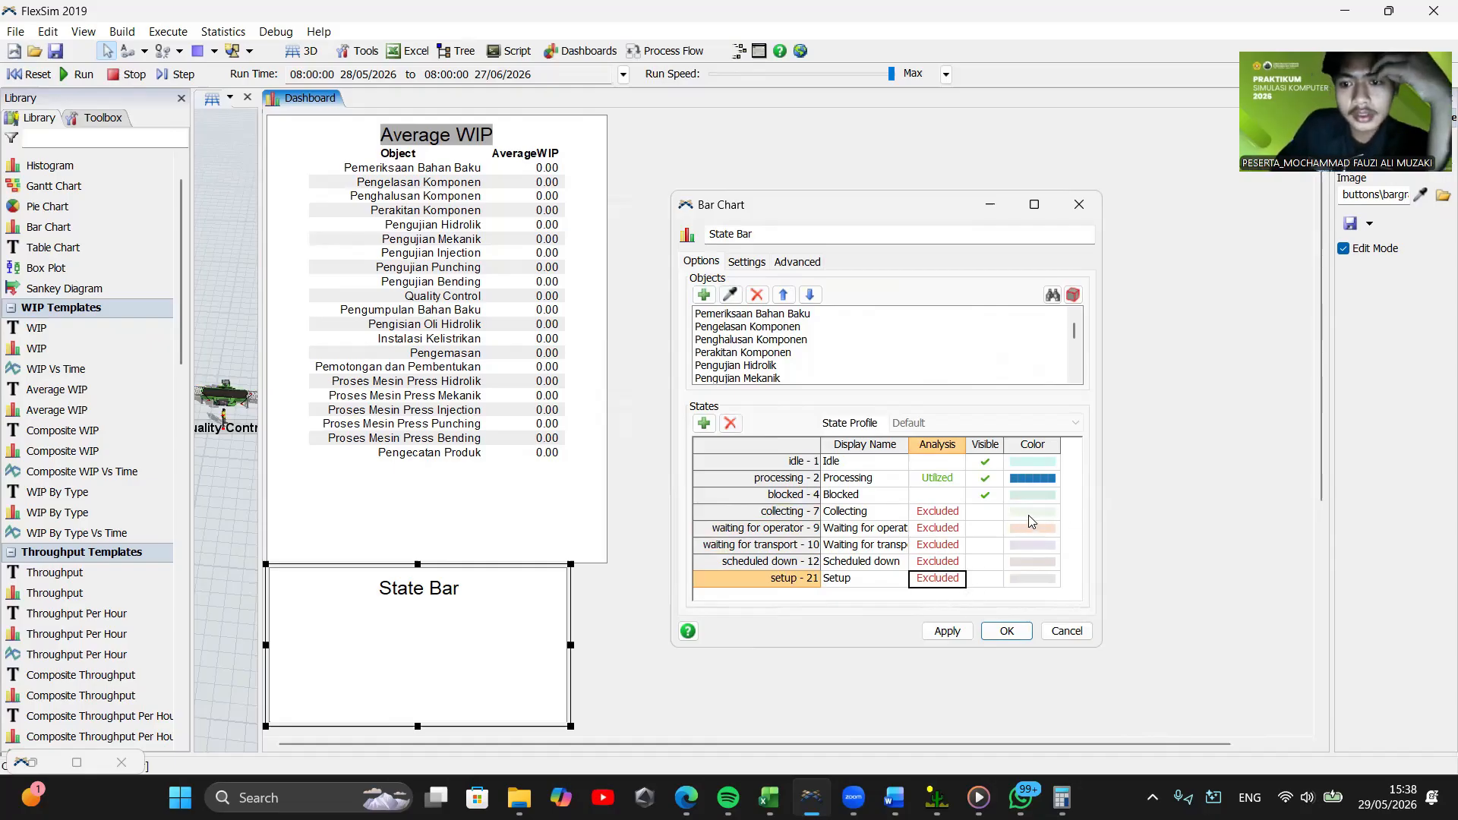
click(986, 512)
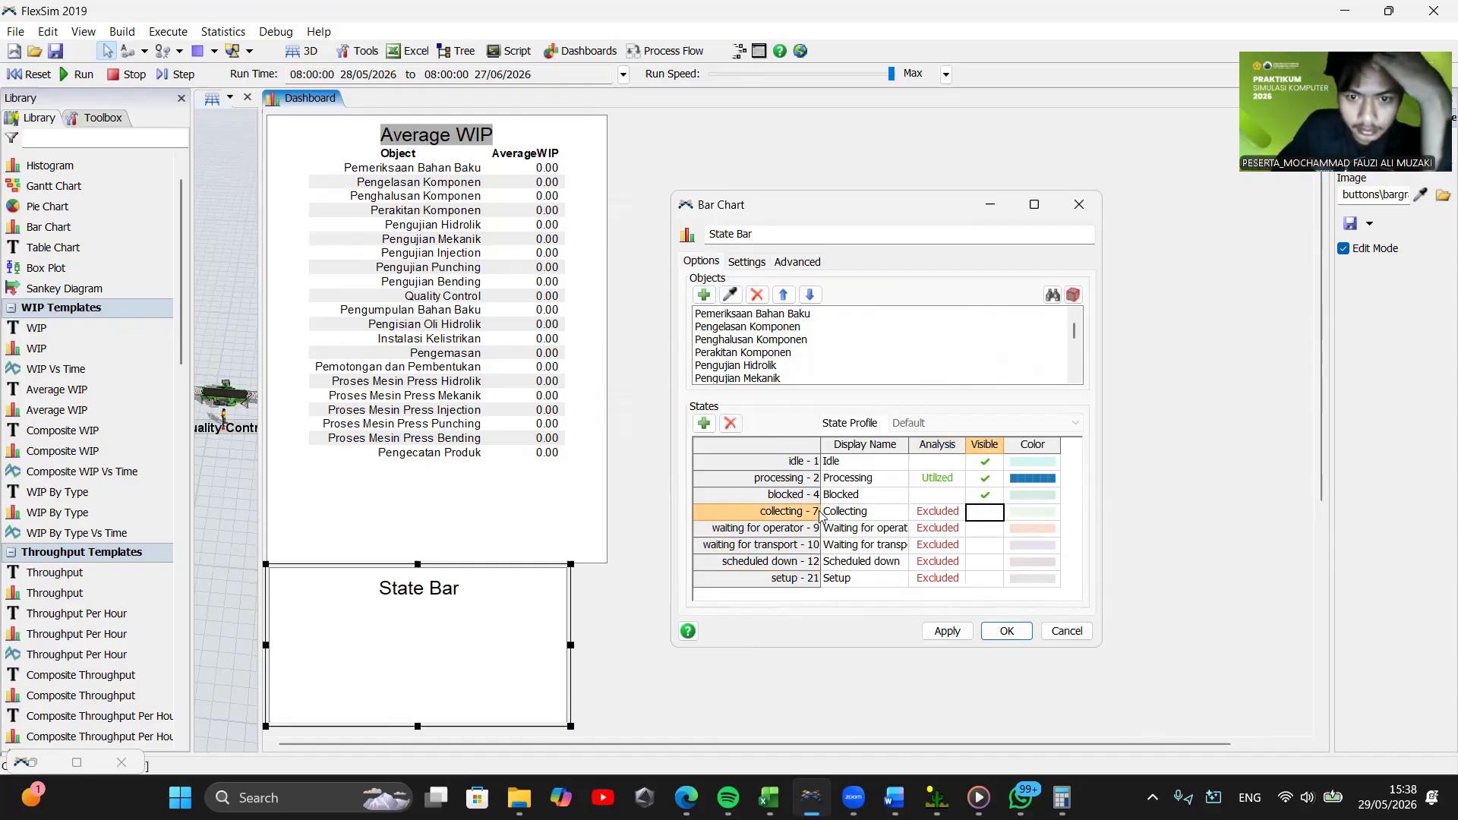
Remove the five states from collecting to setup, set blocked and idle to Utilized, and apply the chart settings
drag(819, 512, 970, 583)
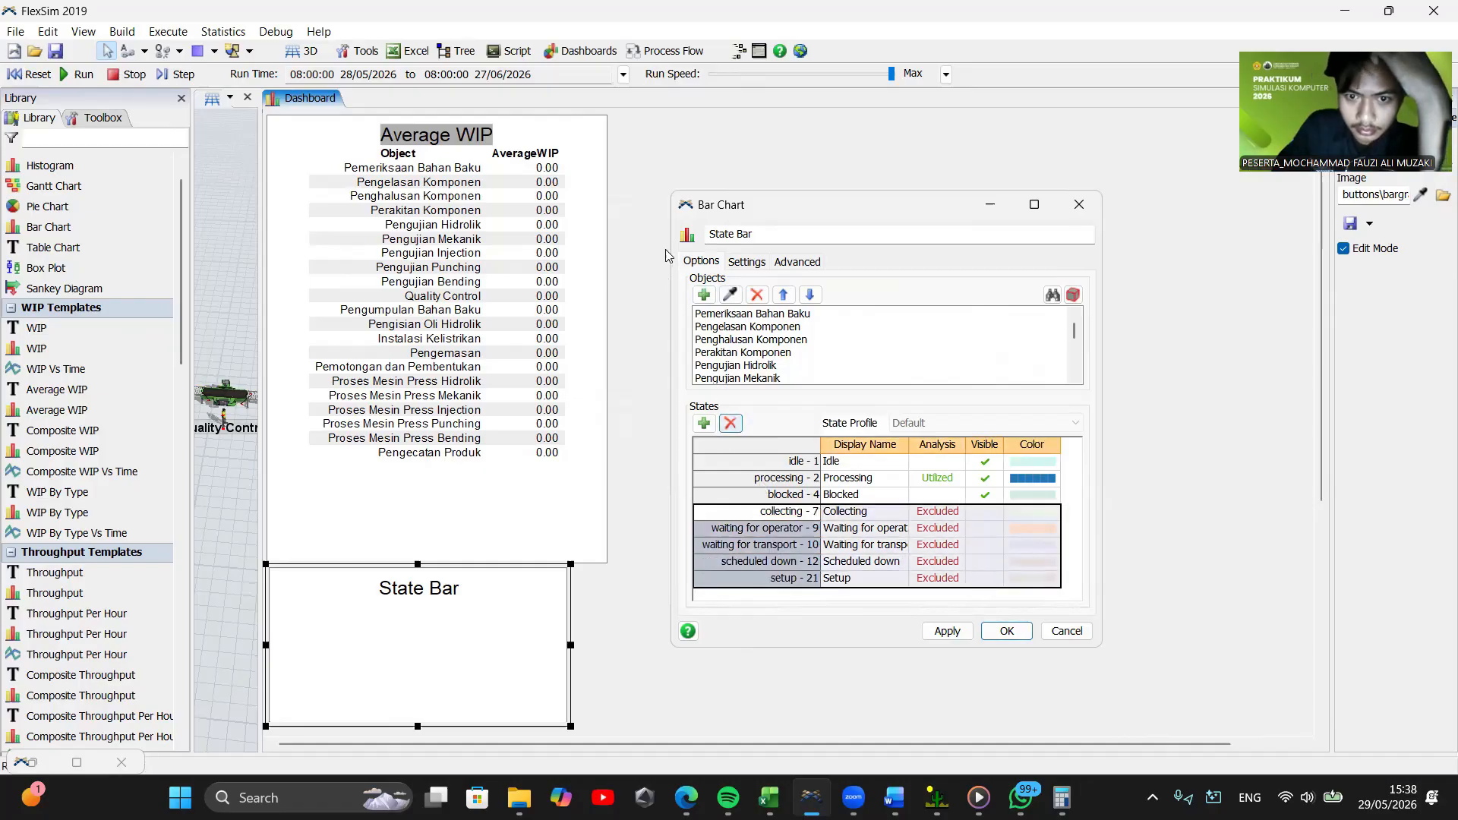
click(731, 423)
click(923, 495)
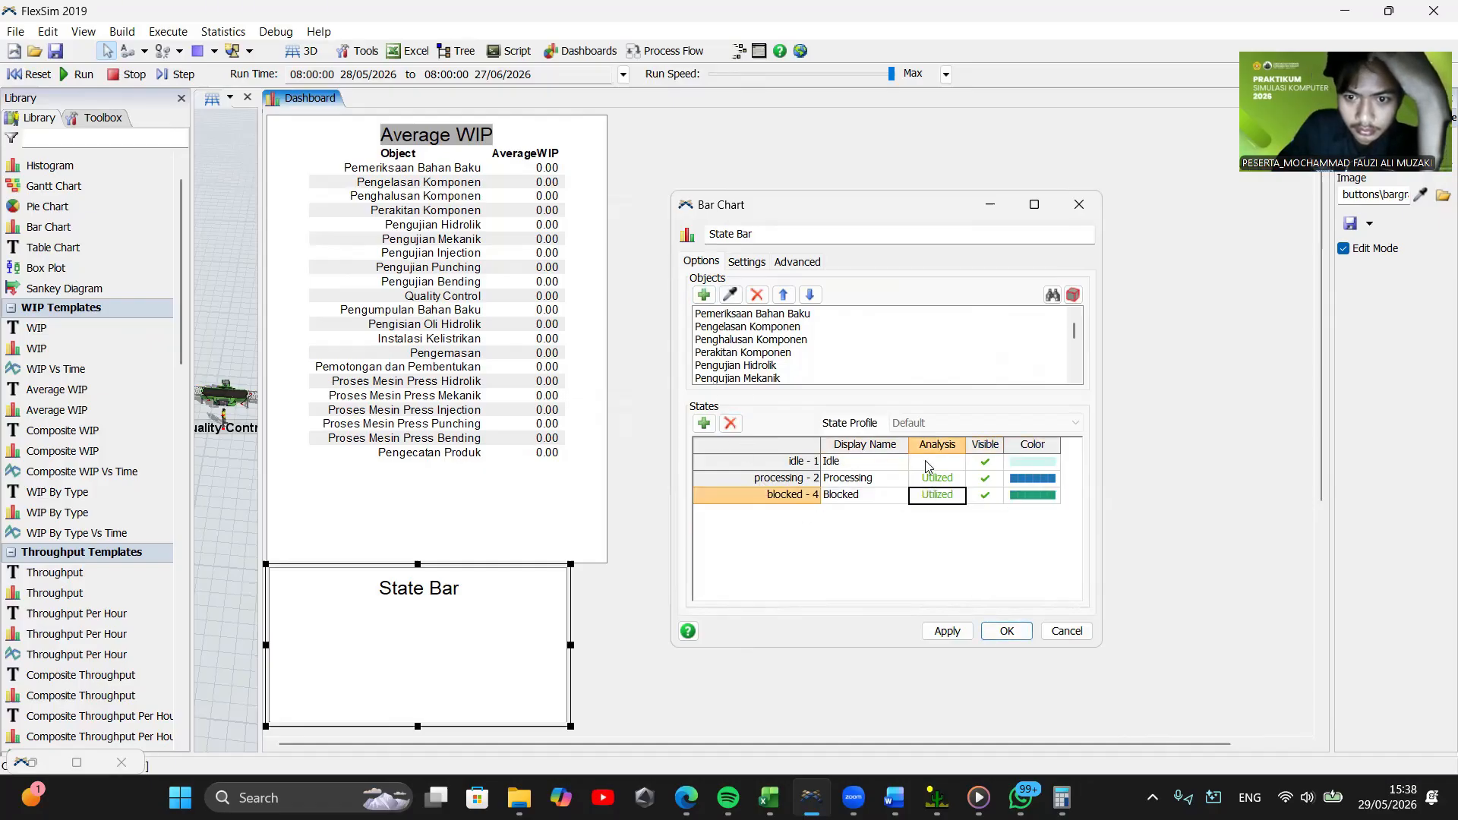
click(930, 464)
click(936, 634)
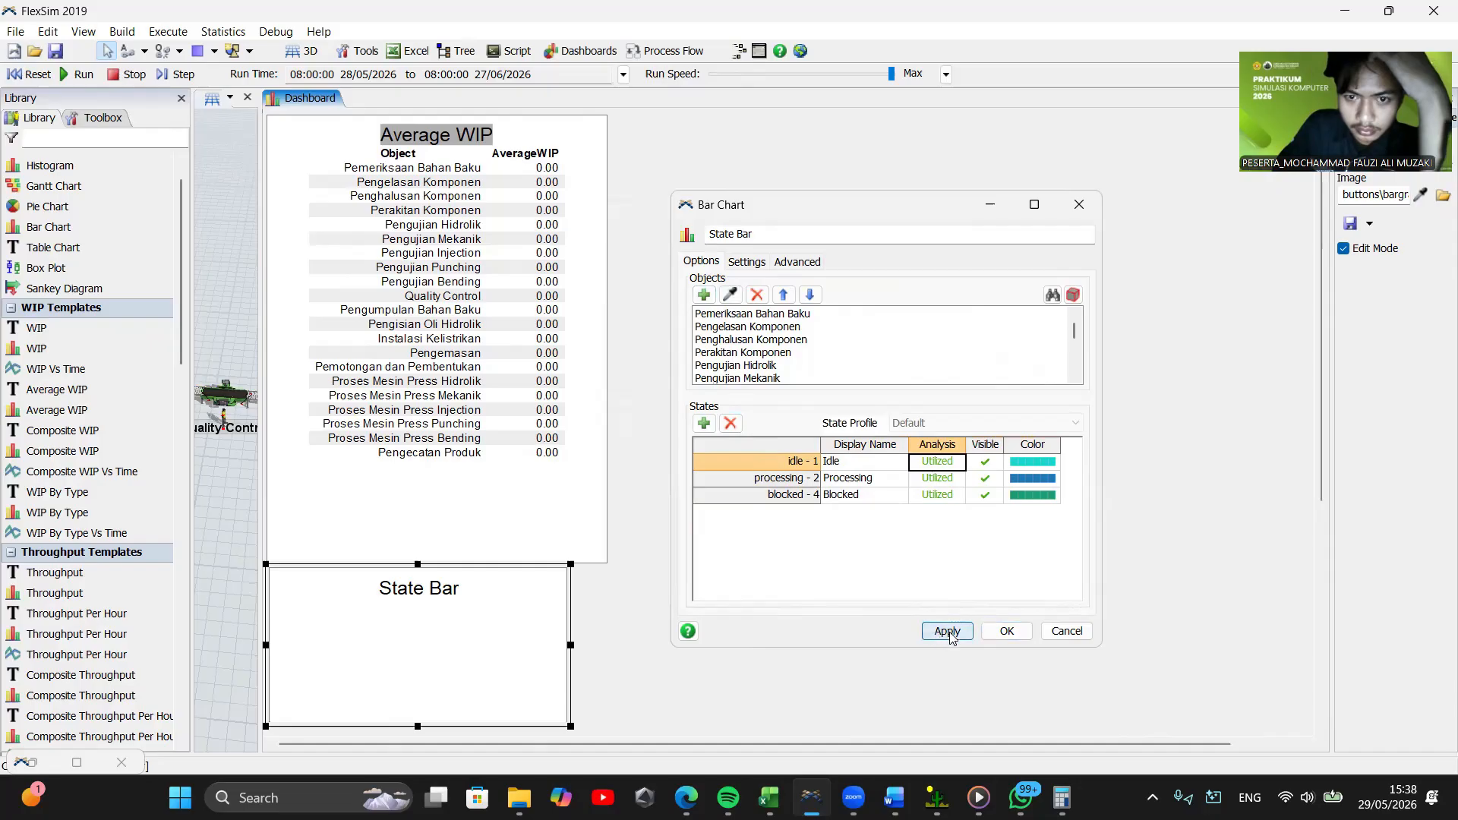
click(1005, 633)
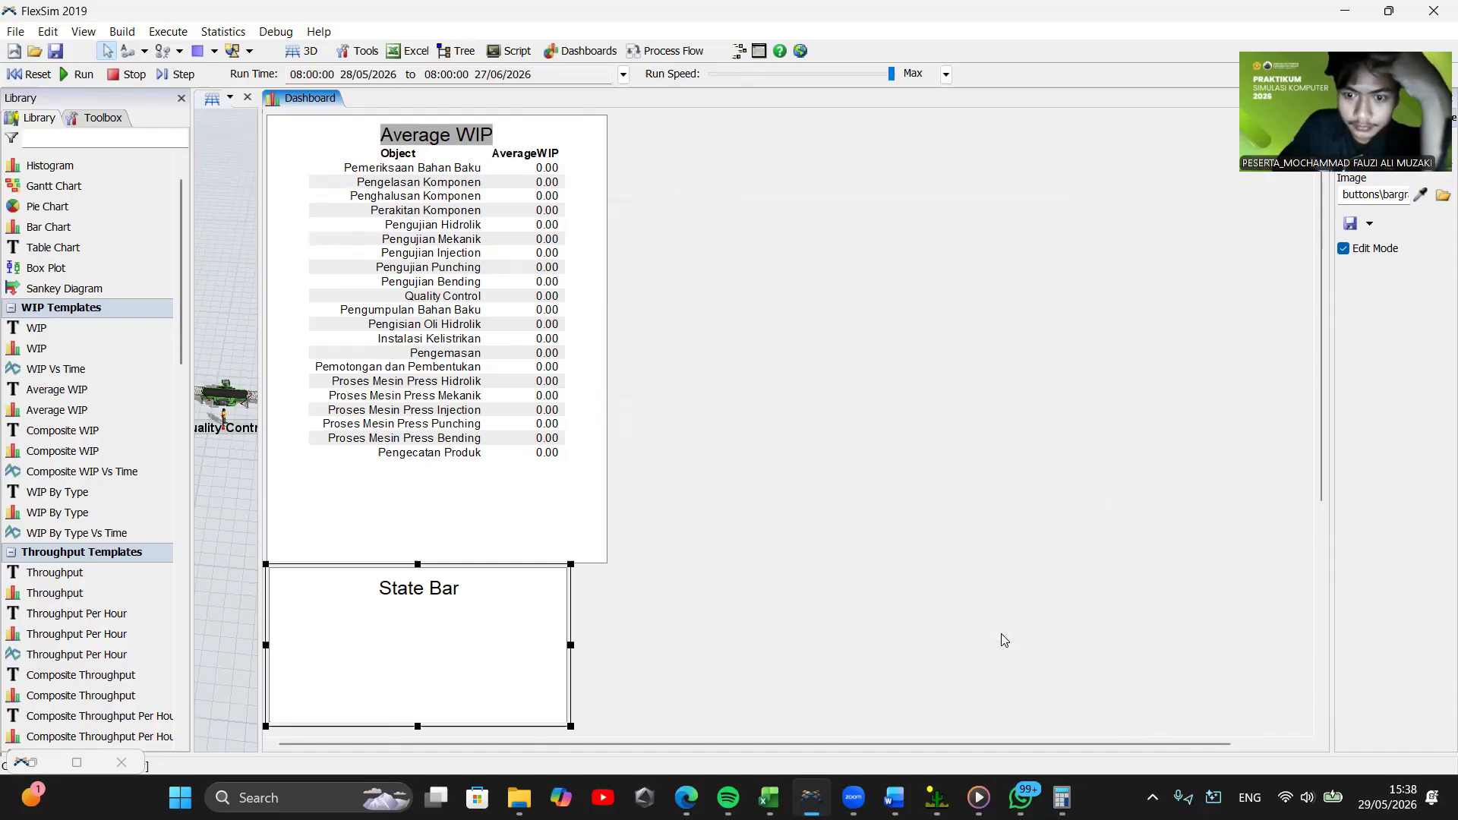
Reset the model, place the State Bar chart beside the Average WIP table, and enlarge it to about the table's height and one and a half times its width
click(39, 75)
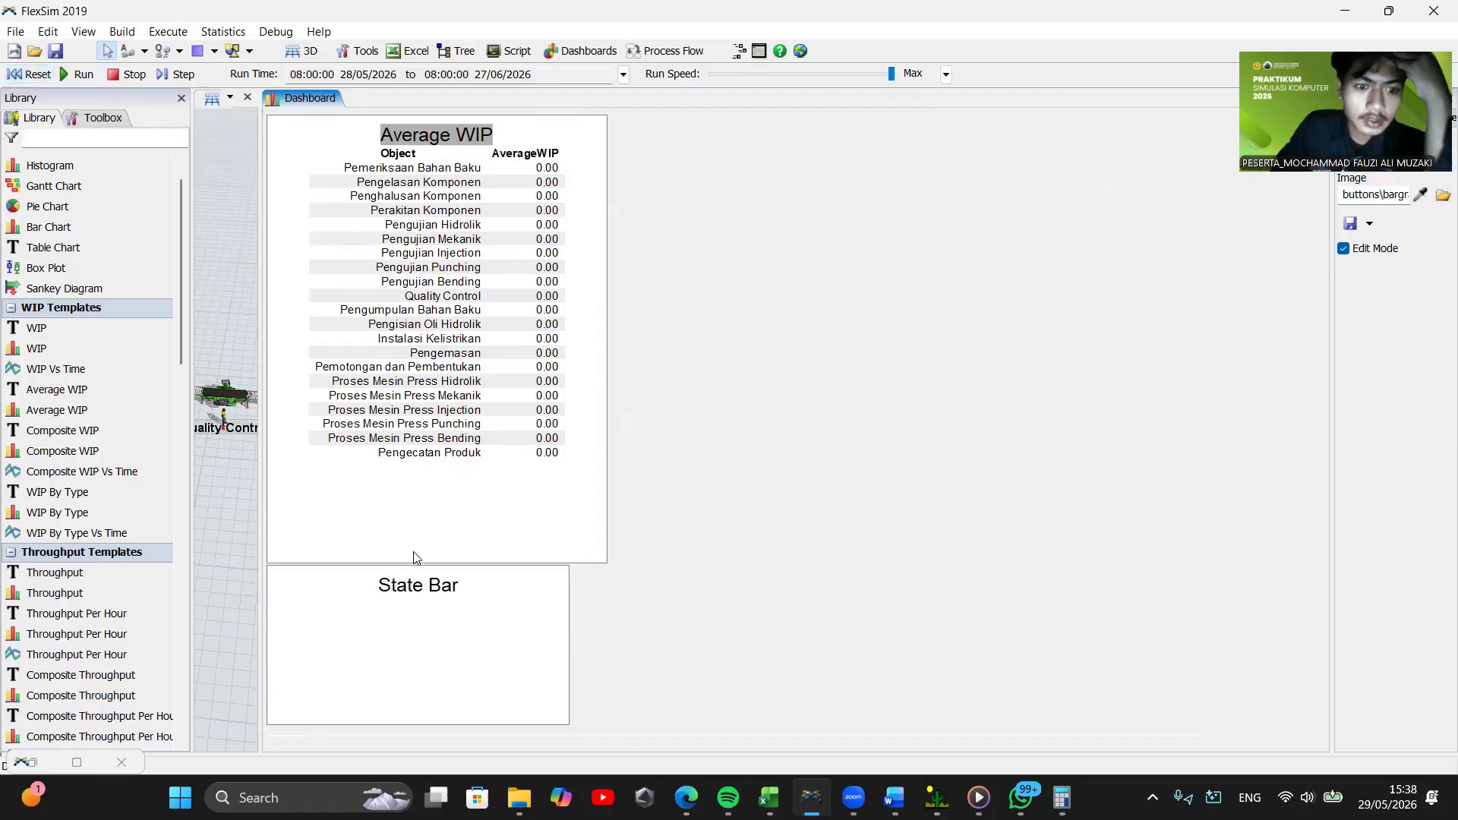
drag(480, 561, 824, 105)
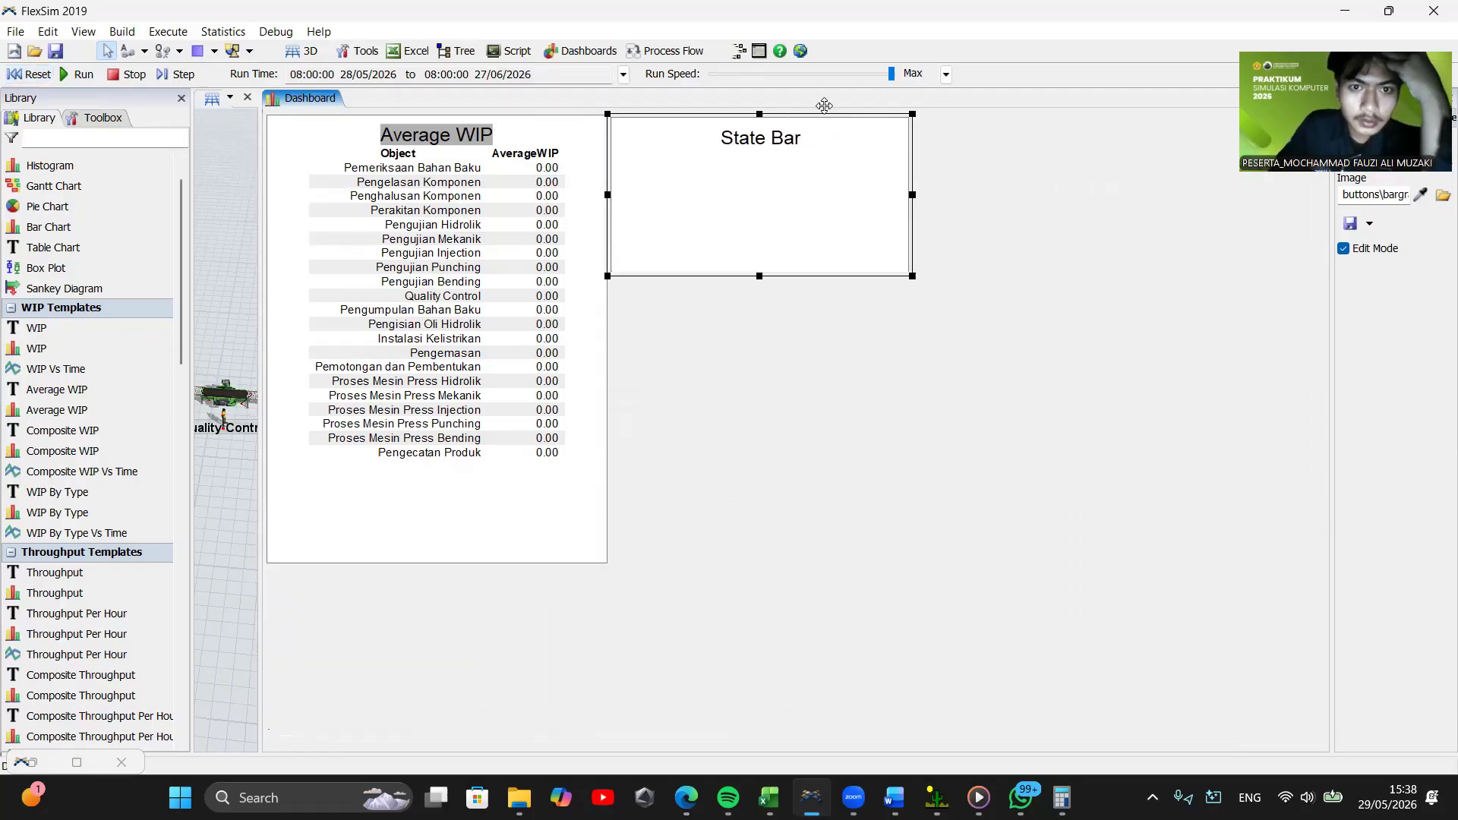
drag(760, 277, 760, 559)
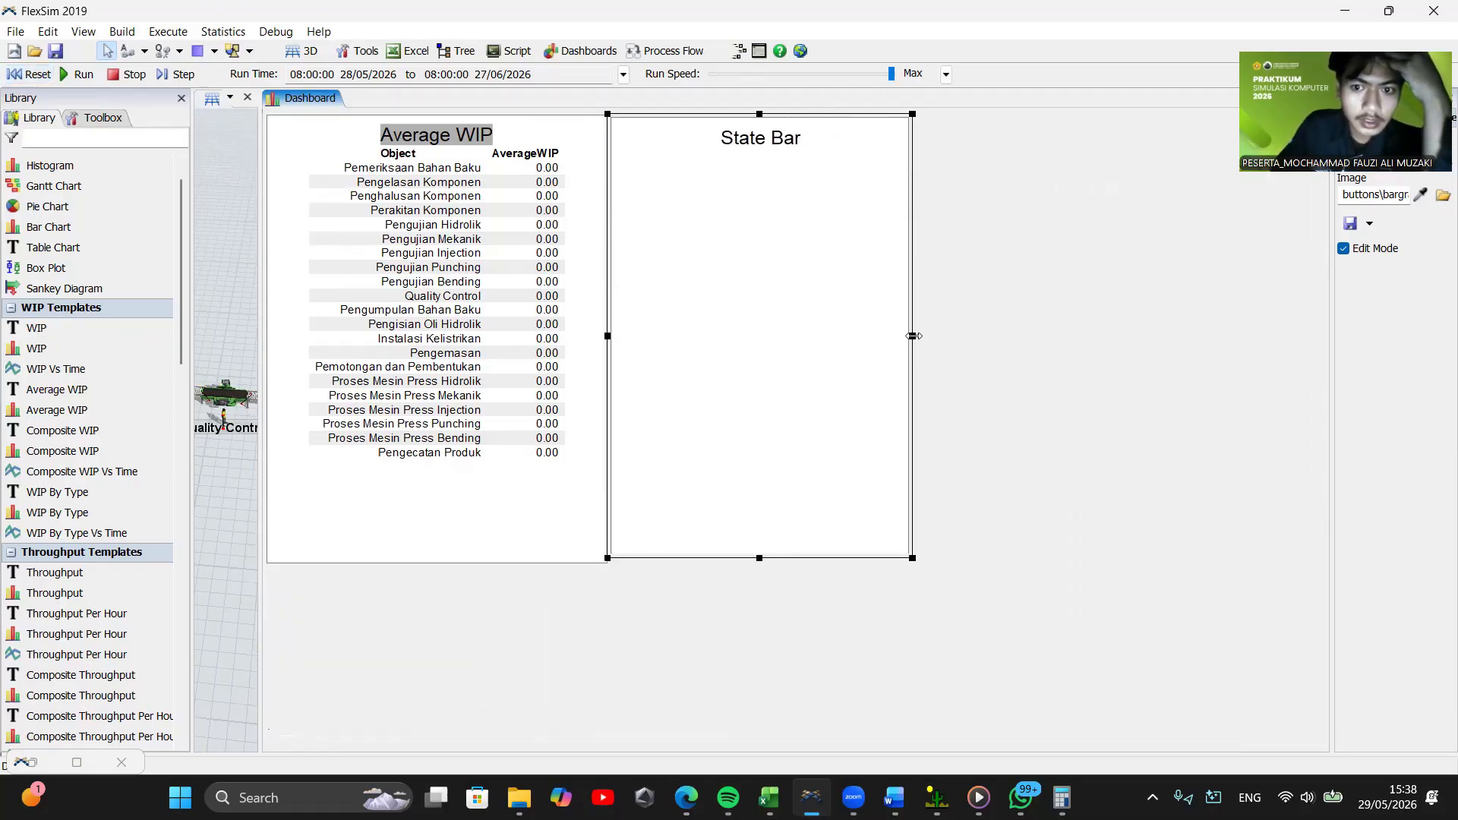
drag(914, 336, 1110, 336)
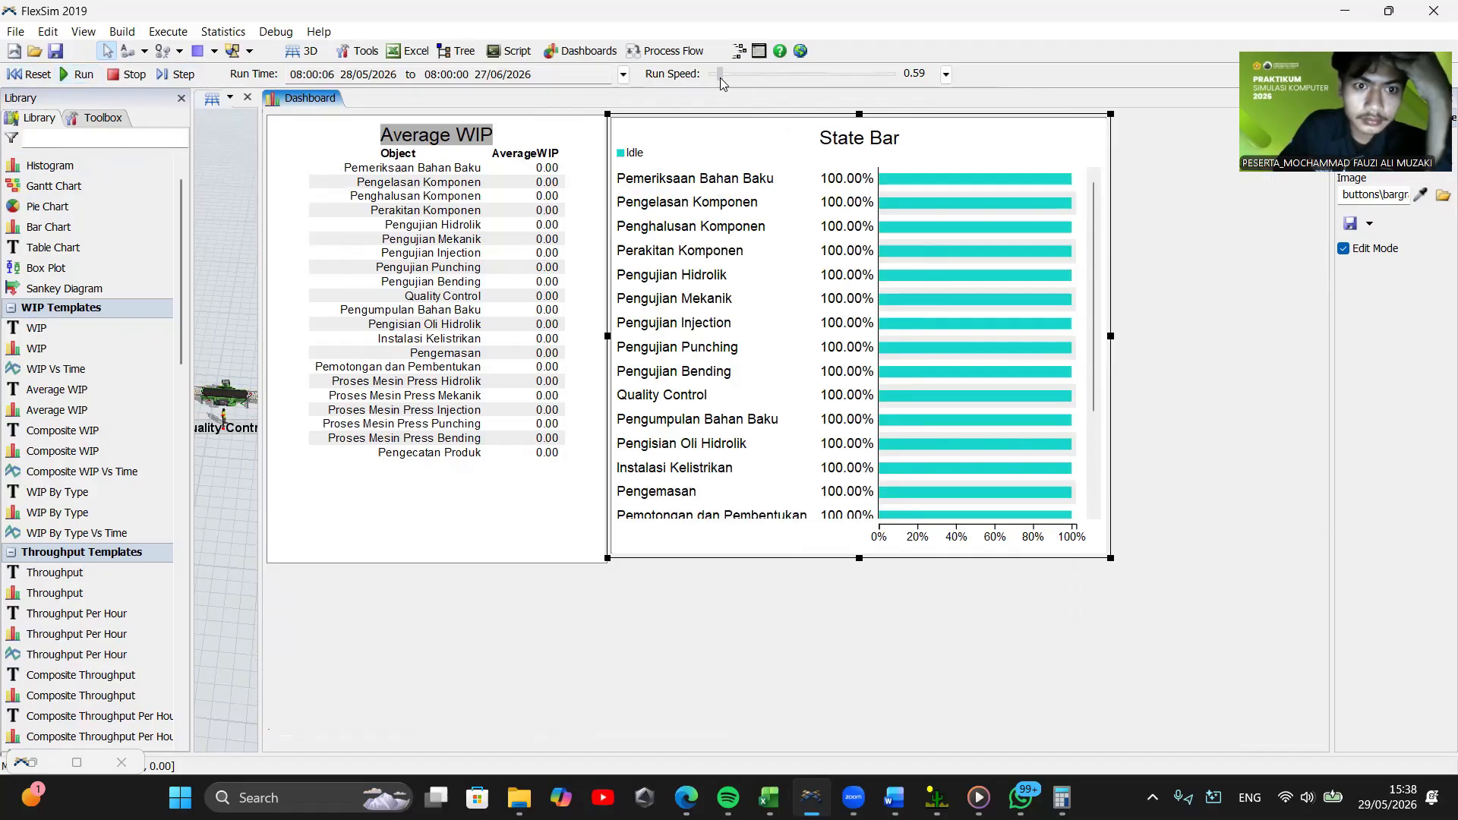
Run the model to the end of the 30-day period, raising the run speed to 4732 and on to maximum
drag(720, 74, 790, 74)
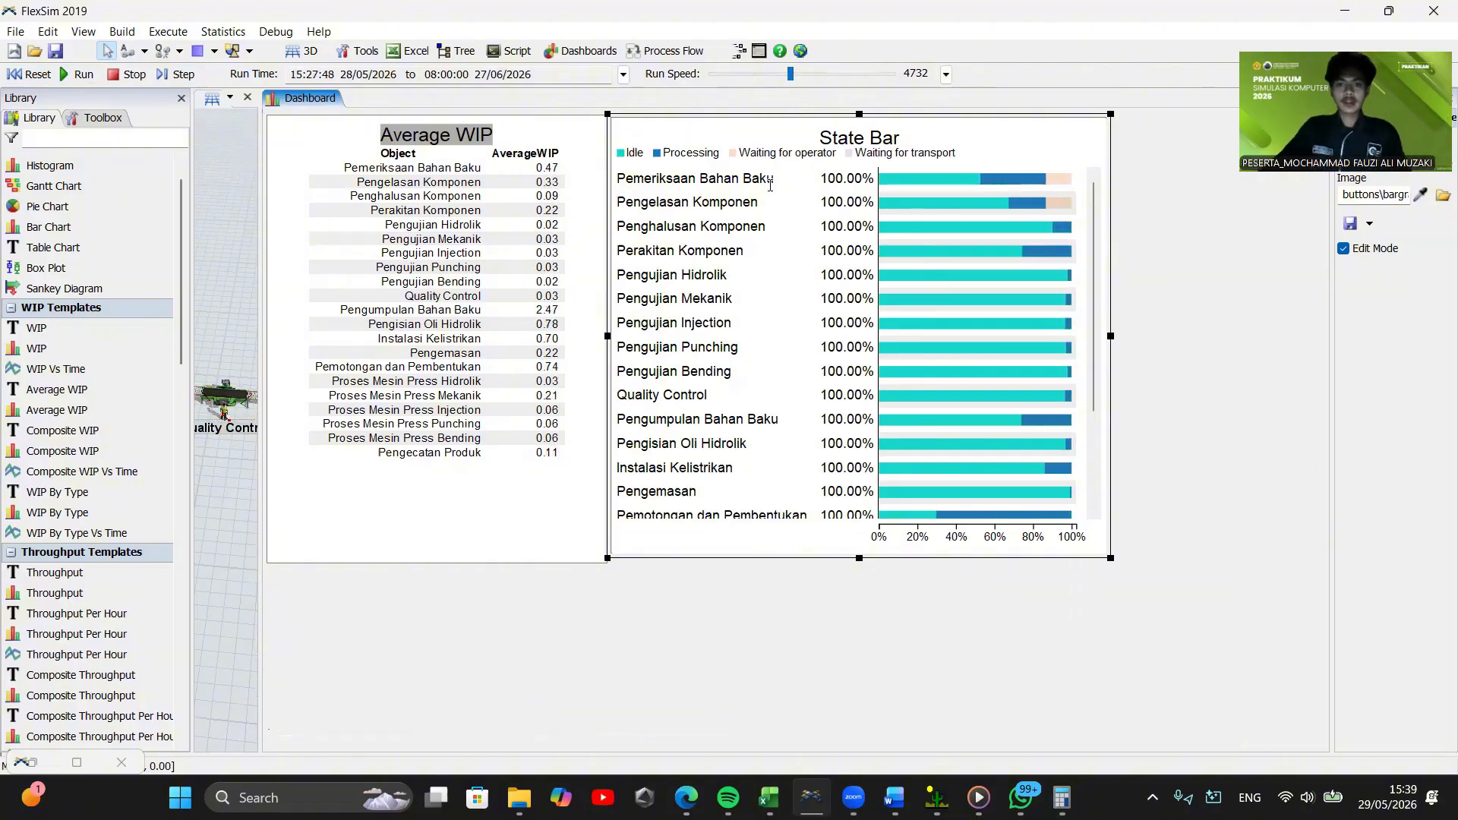
mouse_move(918, 249)
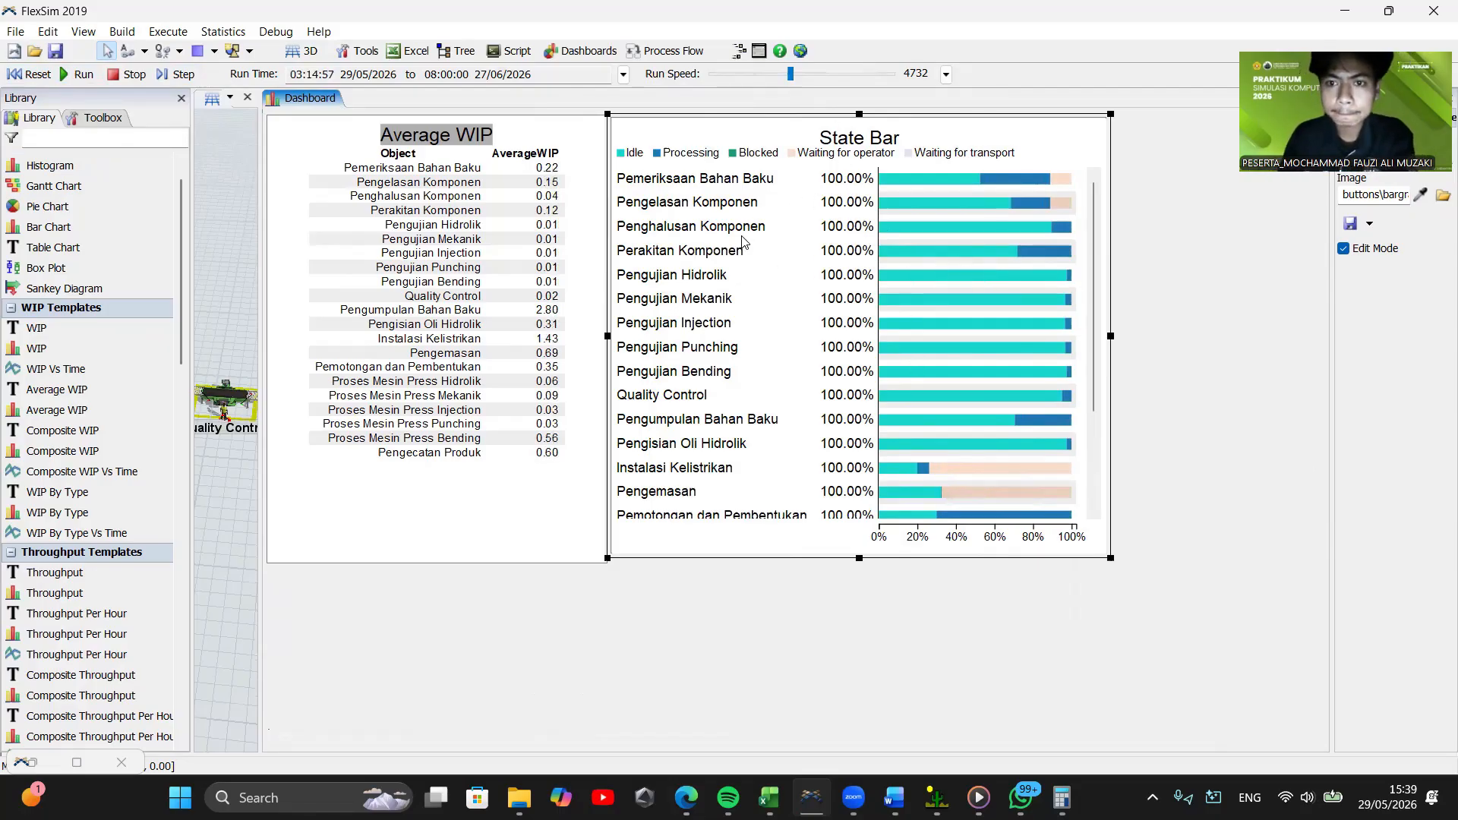
drag(797, 76, 893, 75)
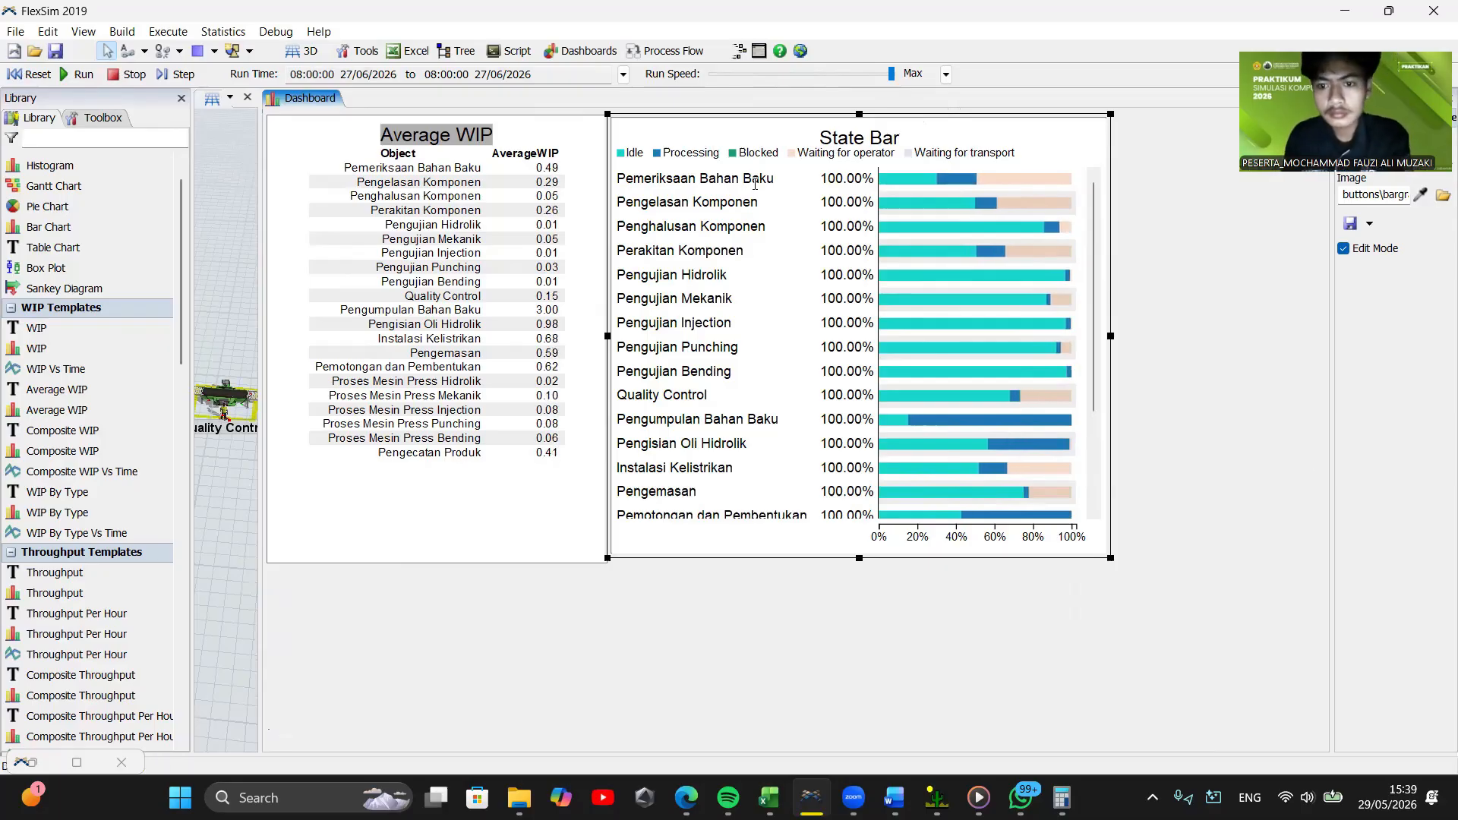
Examine the State Bar chart's display settings, advanced options and the states that can be added
double_click(965, 134)
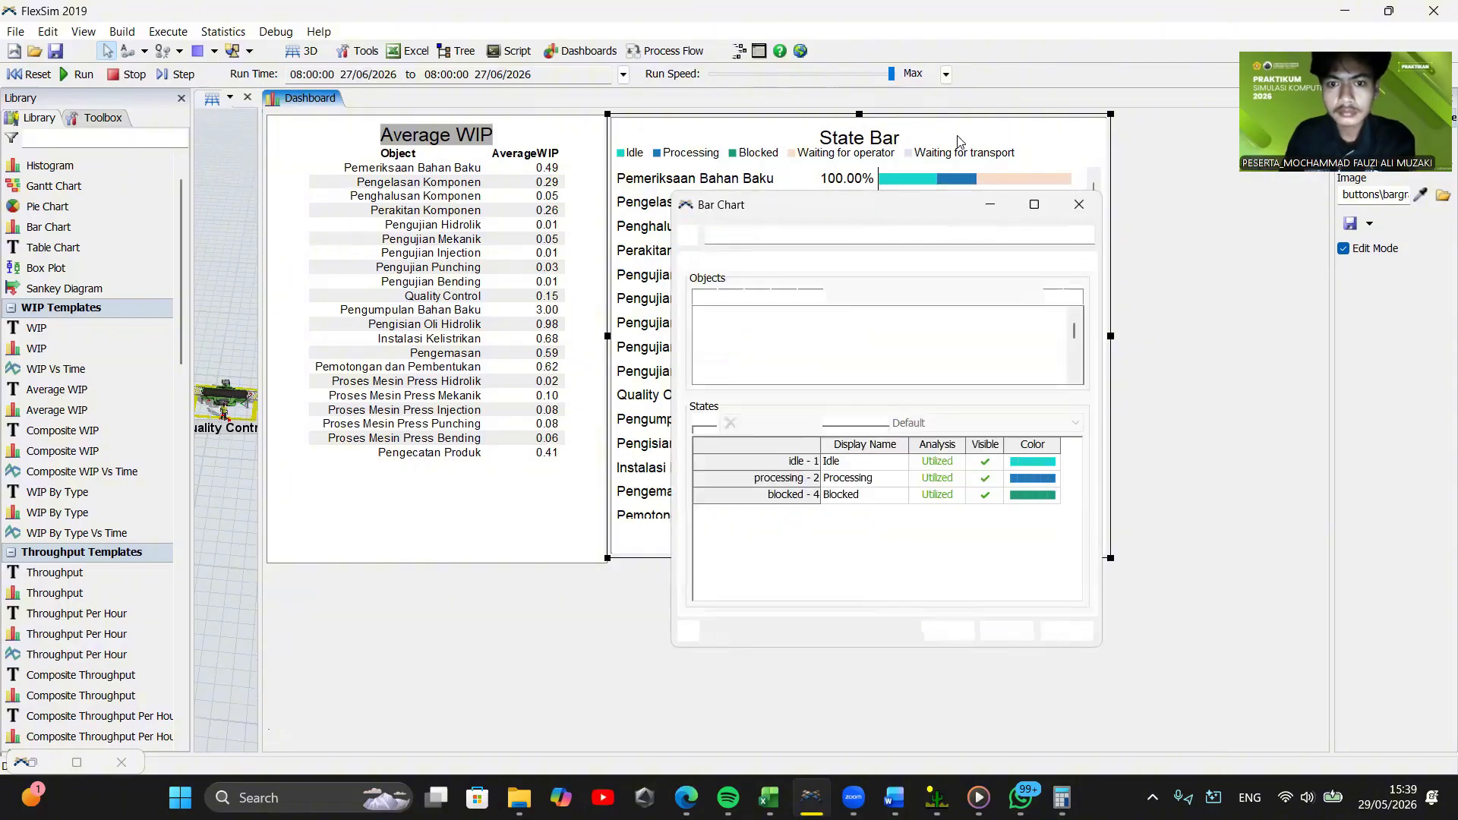
click(748, 263)
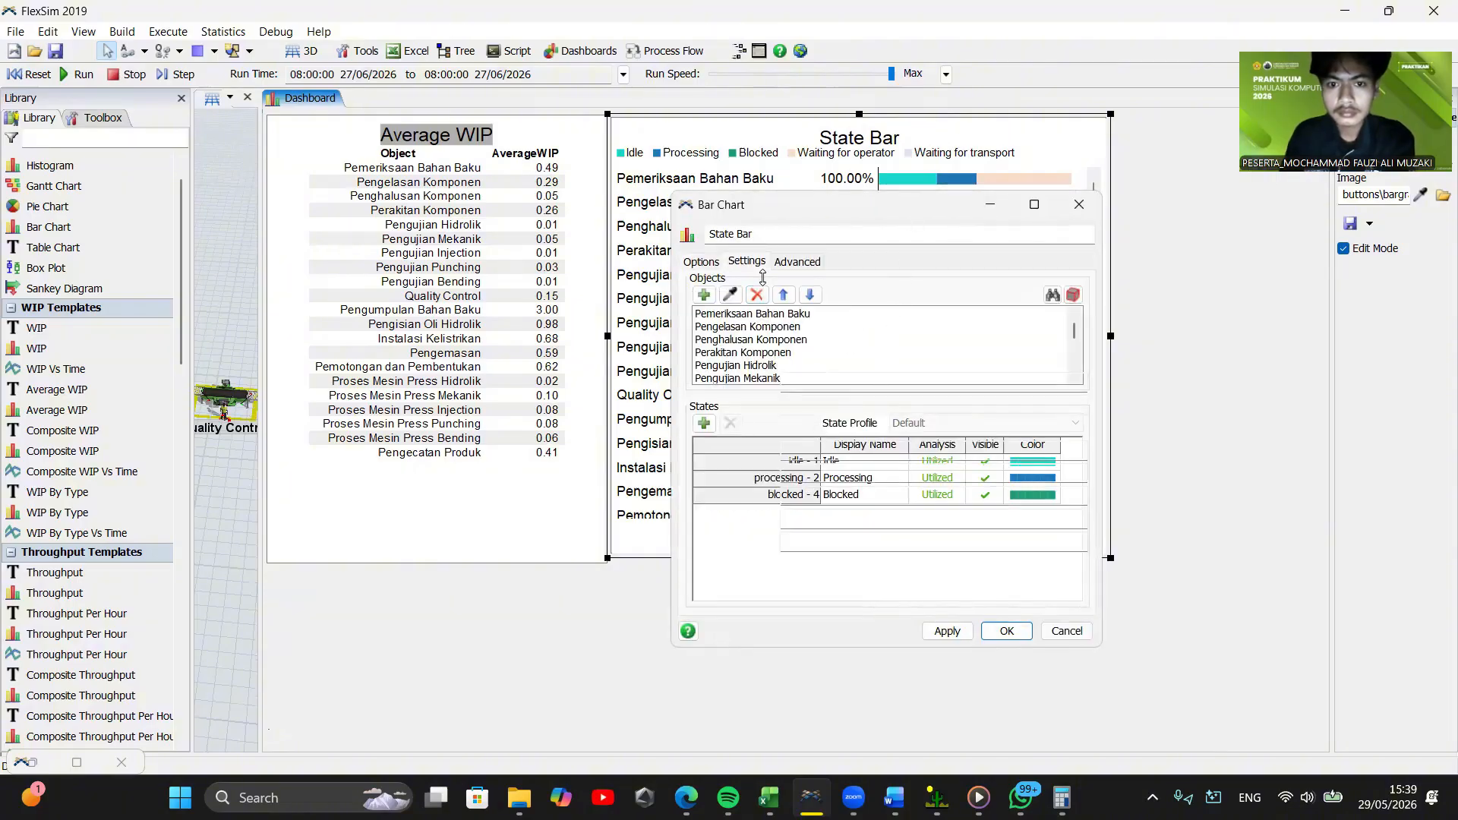
click(796, 262)
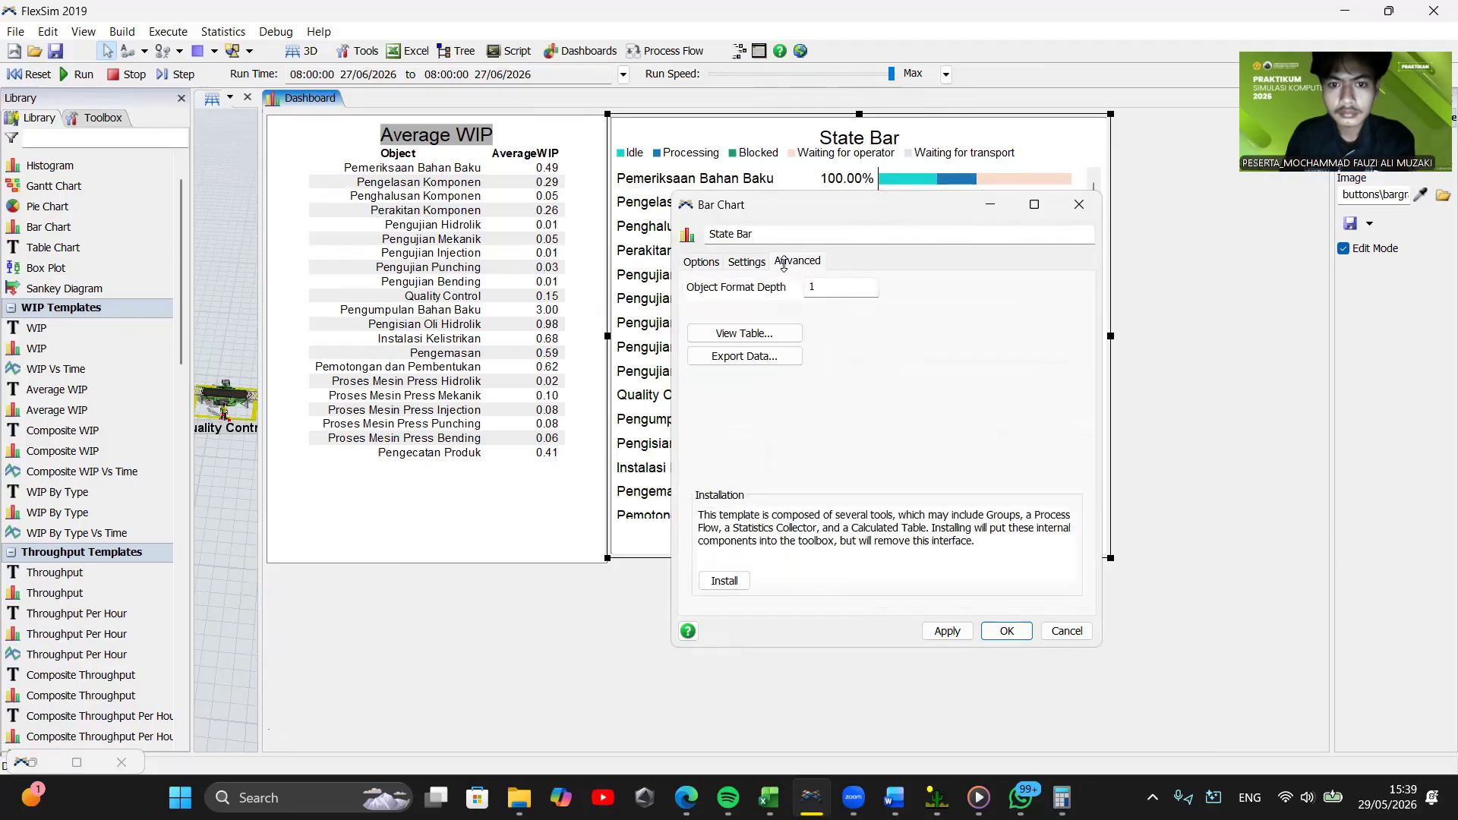
click(714, 261)
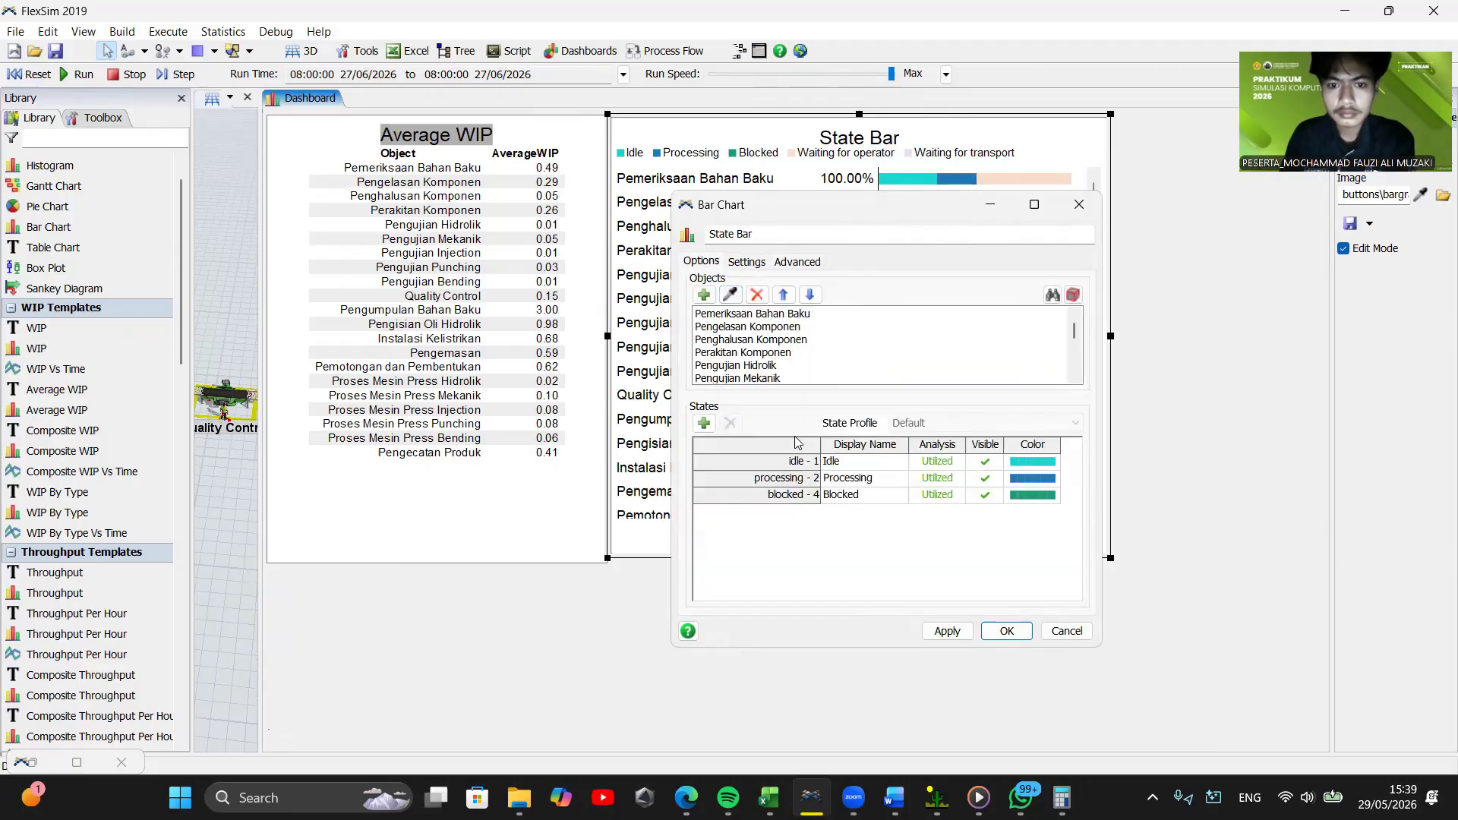
click(703, 424)
click(972, 522)
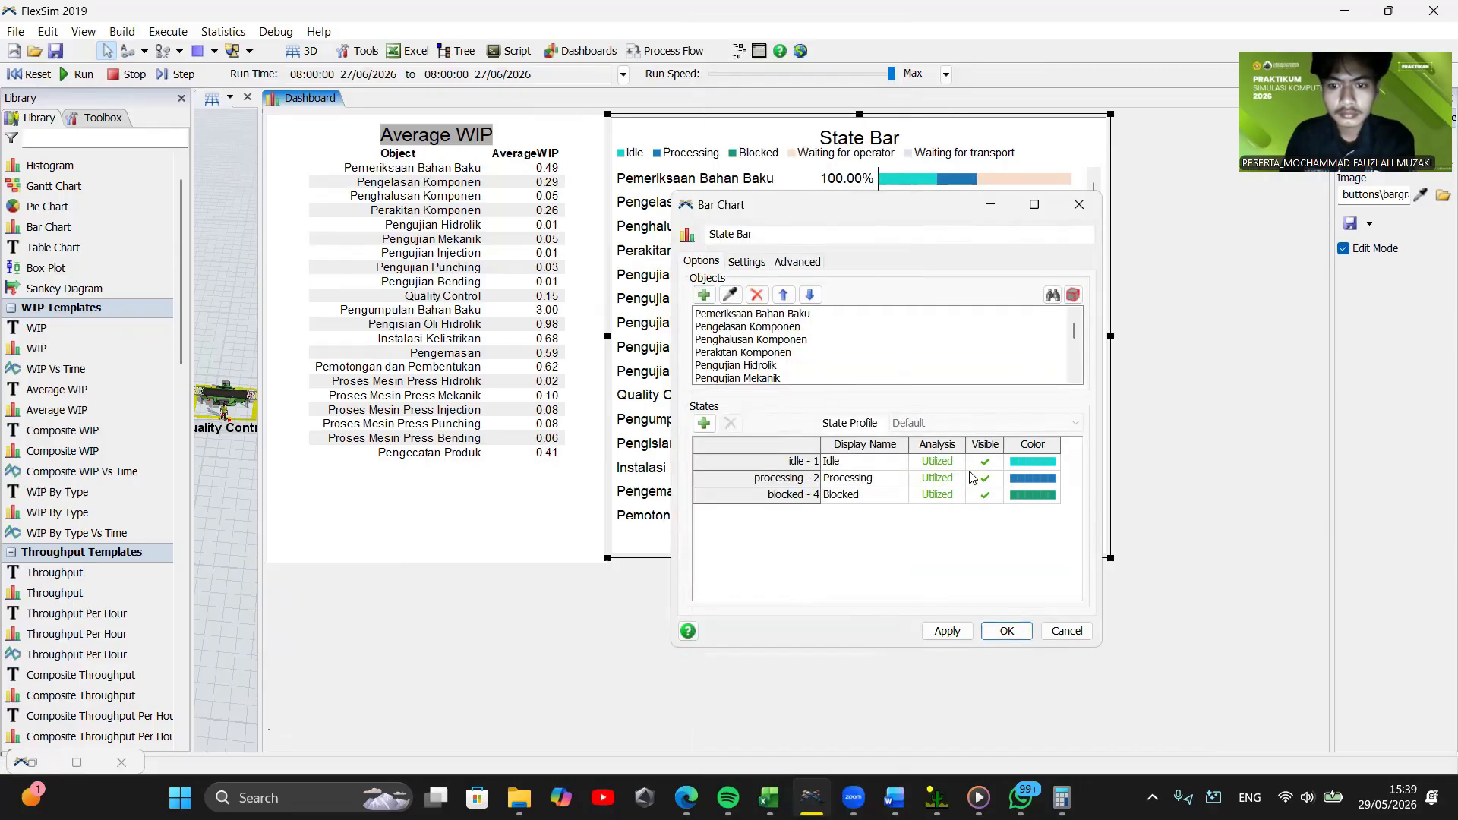
Re-set the analysis of the idle, processing and blocked states to Utilized in the State Bar chart, and rerun the model from the start
click(949, 463)
click(949, 478)
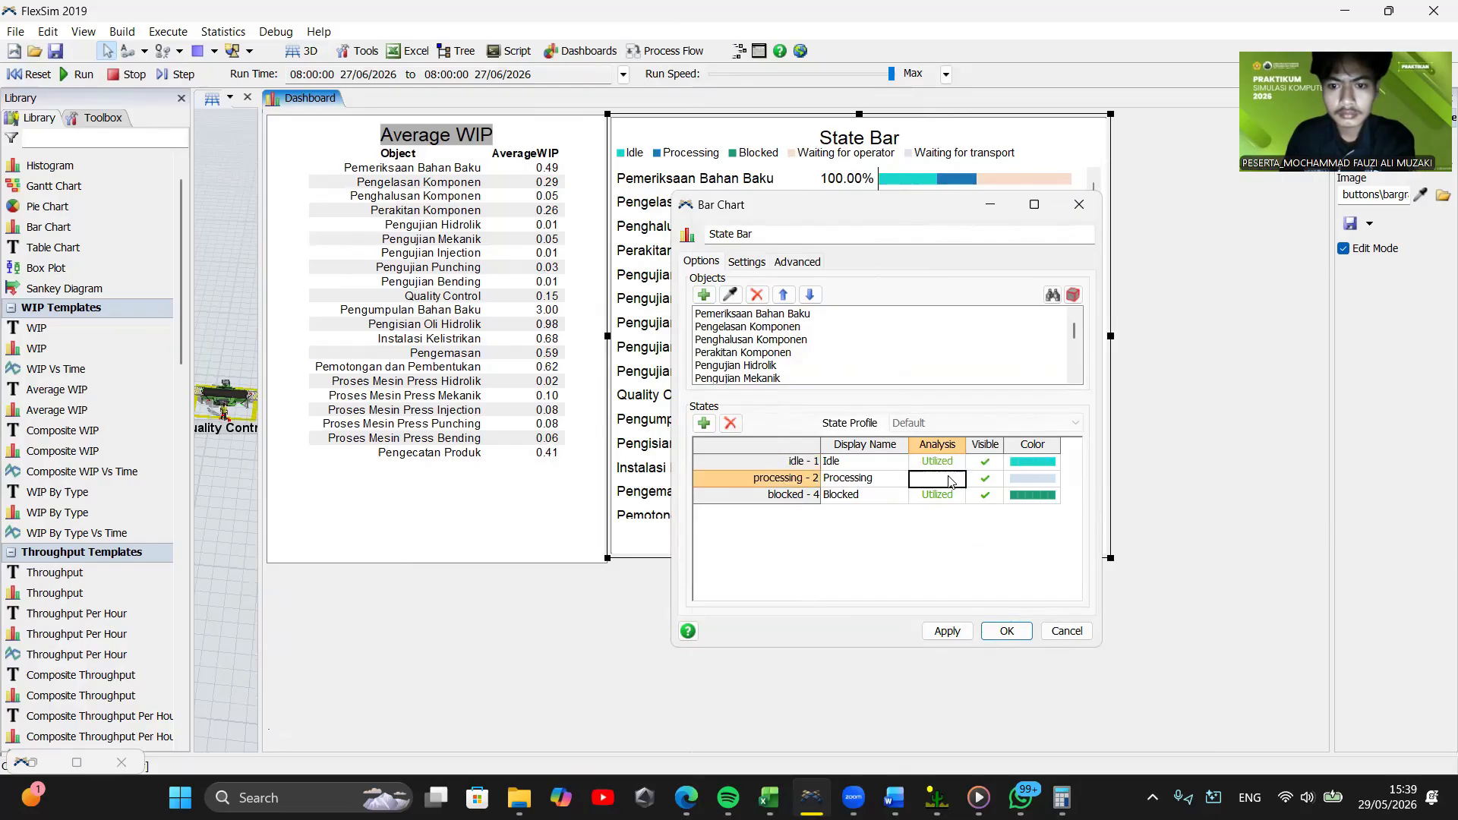
click(950, 495)
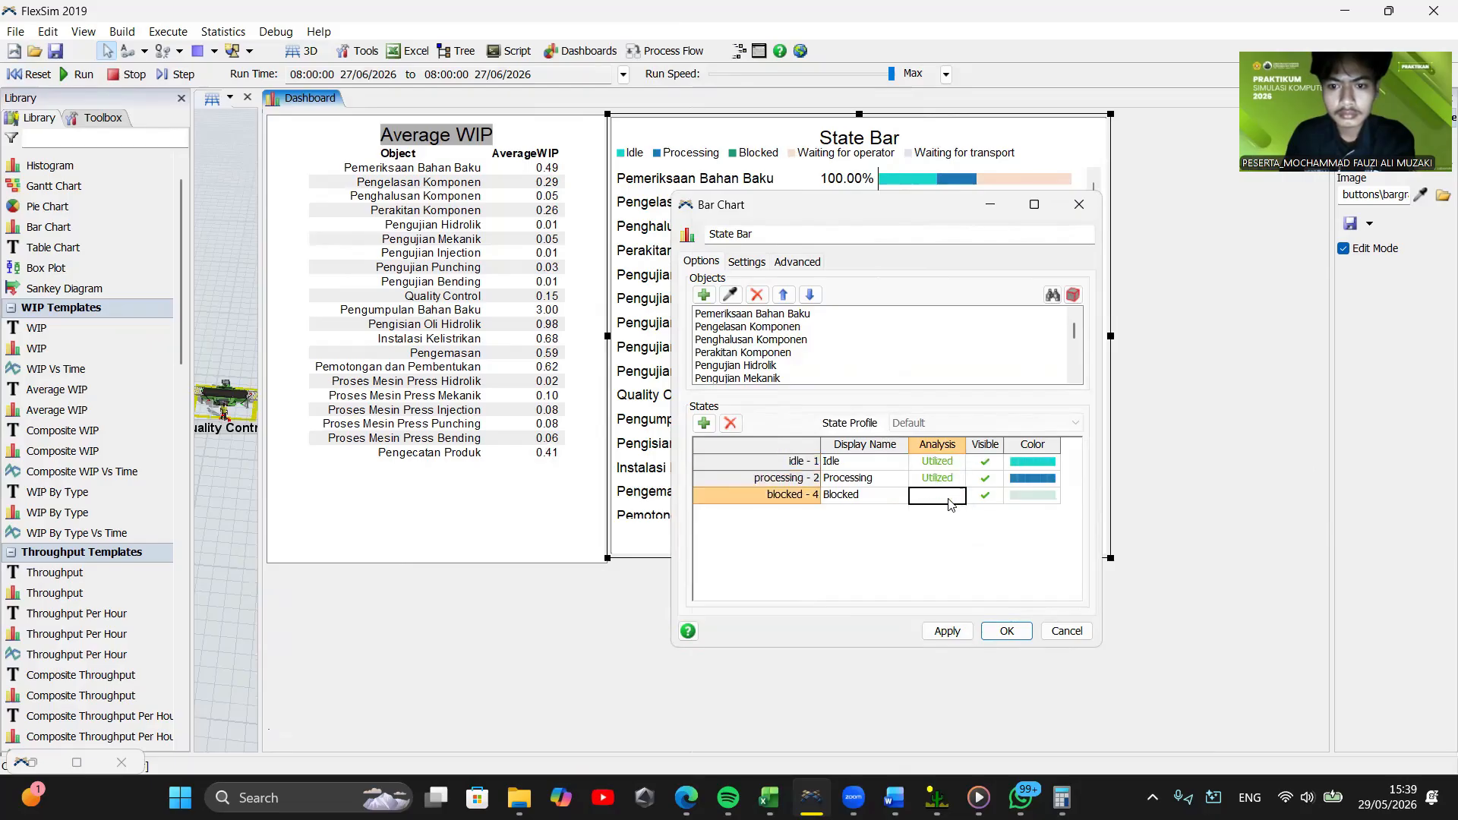
click(1007, 631)
click(48, 74)
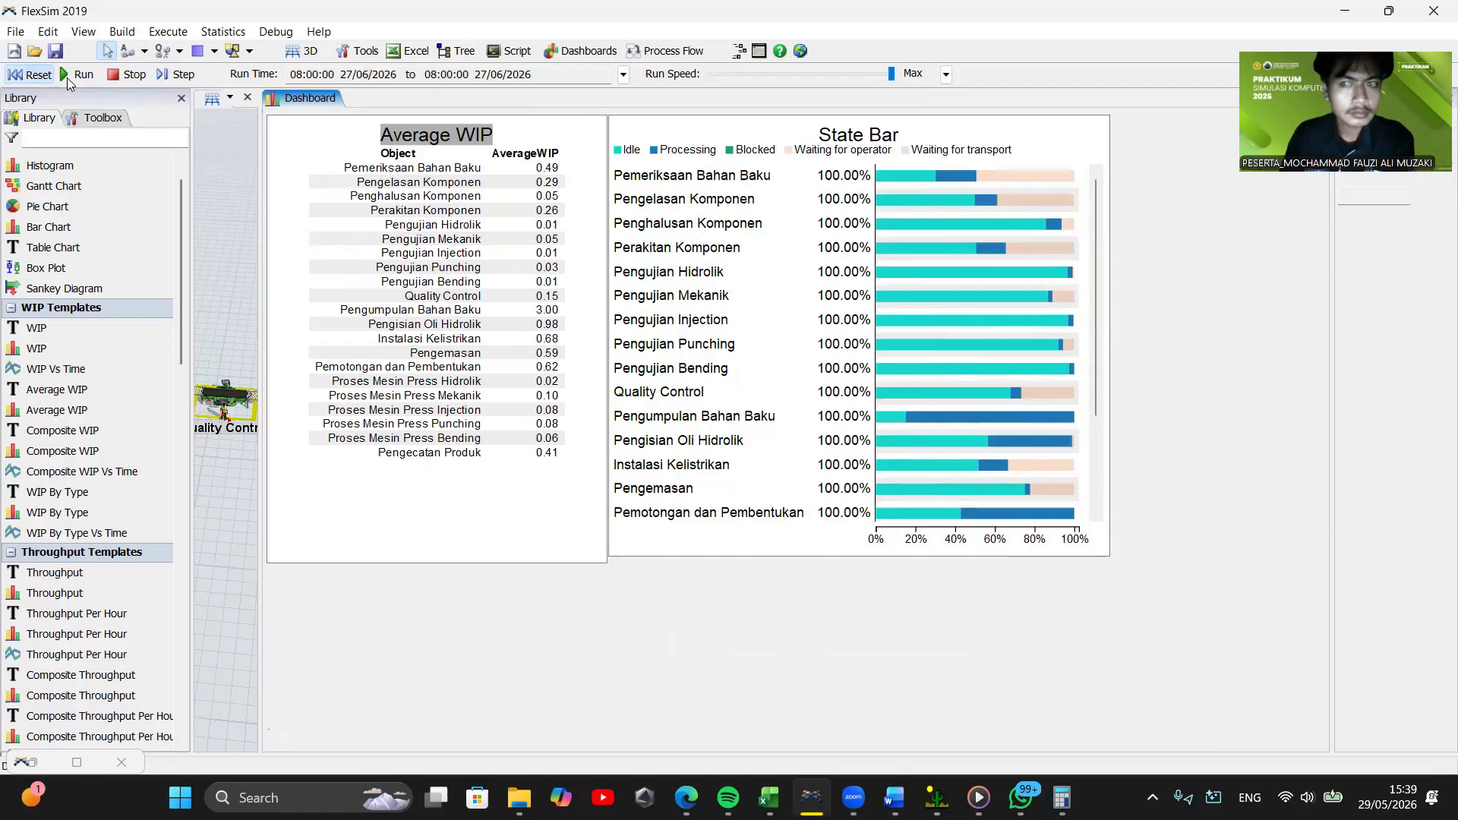
click(76, 77)
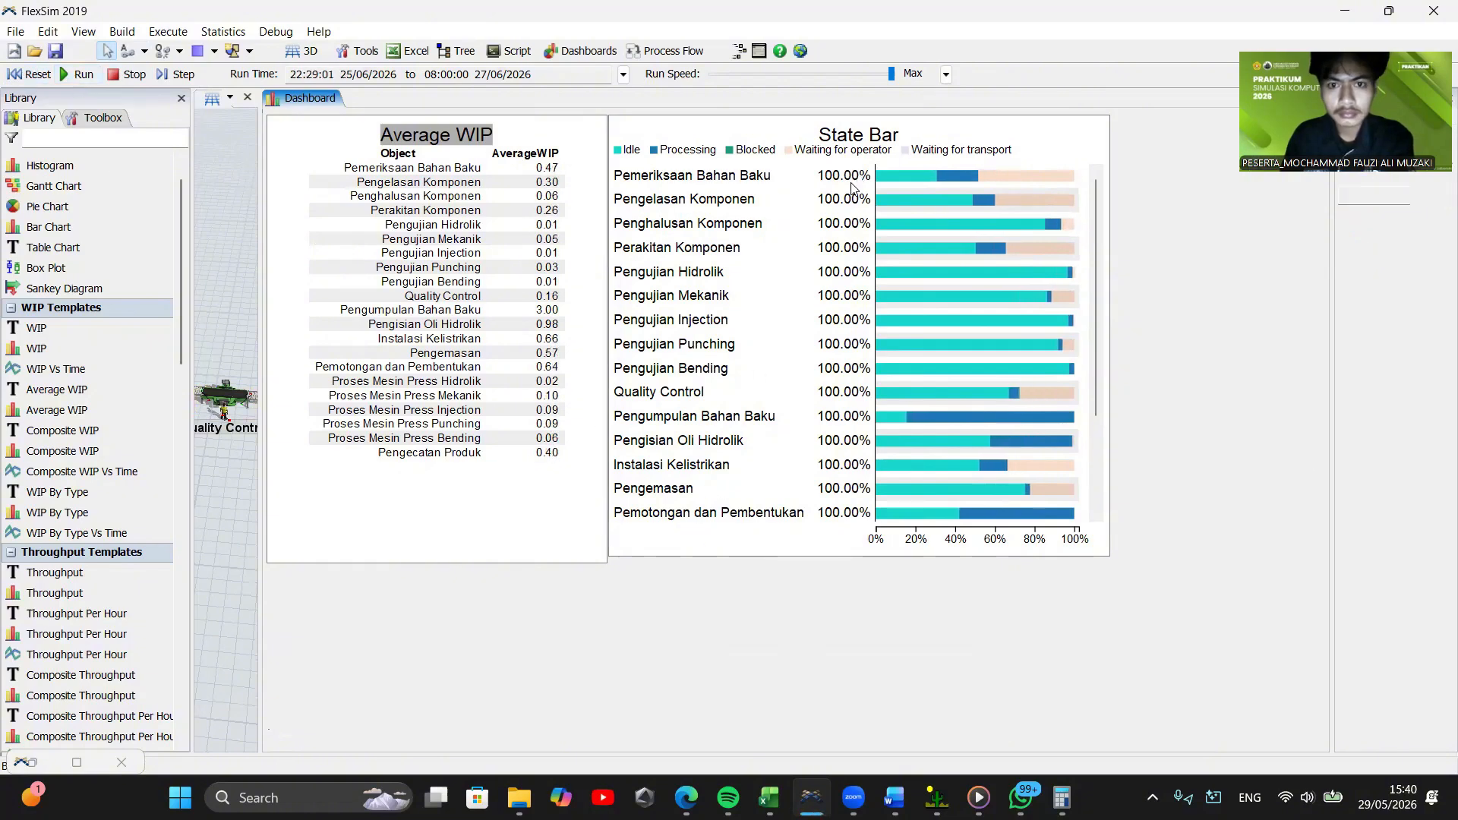
Reset the model, add the Mixing state to the State Bar chart with its analysis set to Excluded, and run the model again
click(52, 77)
double_click(726, 126)
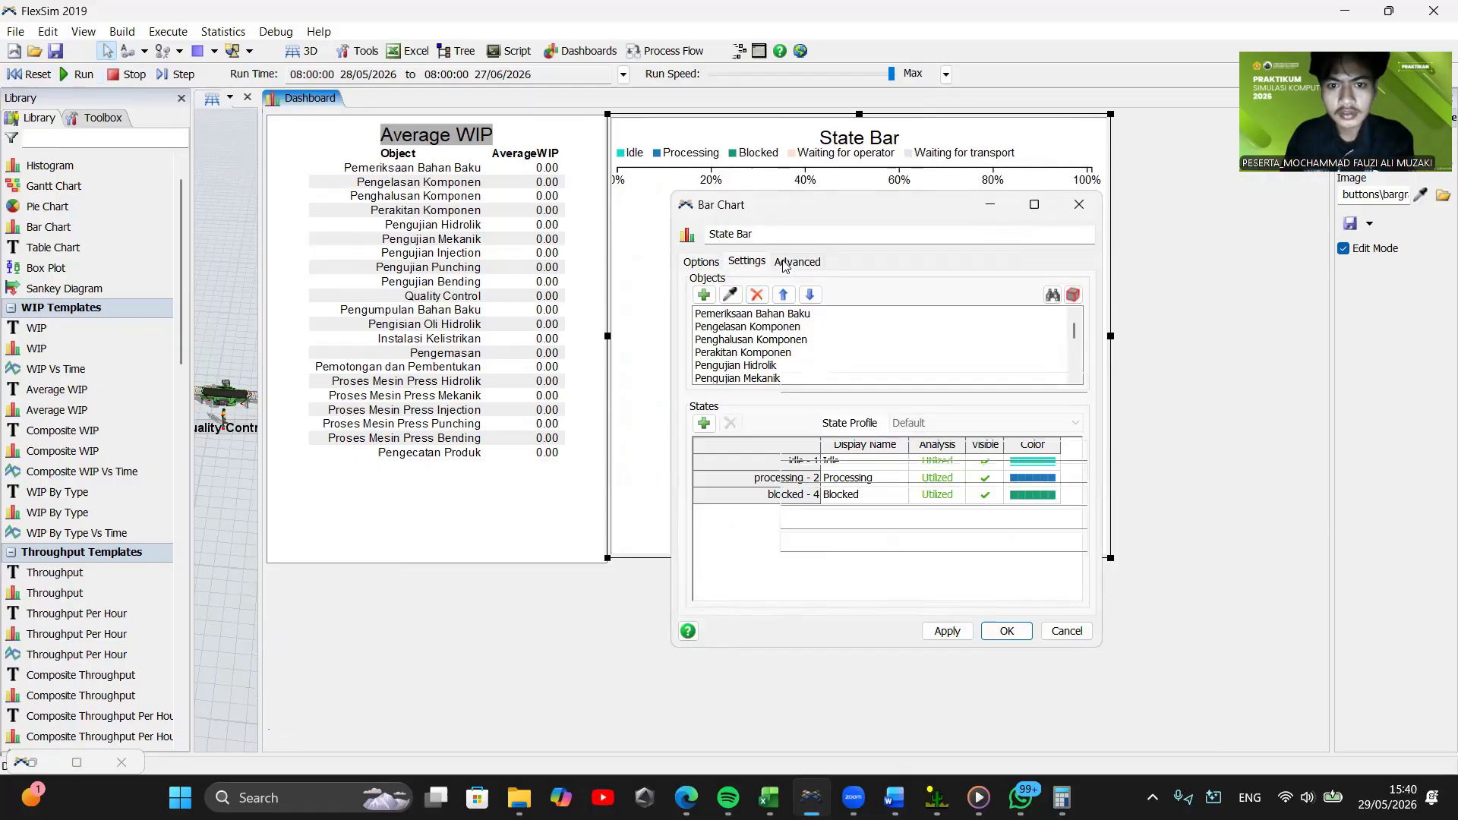
click(747, 263)
click(714, 263)
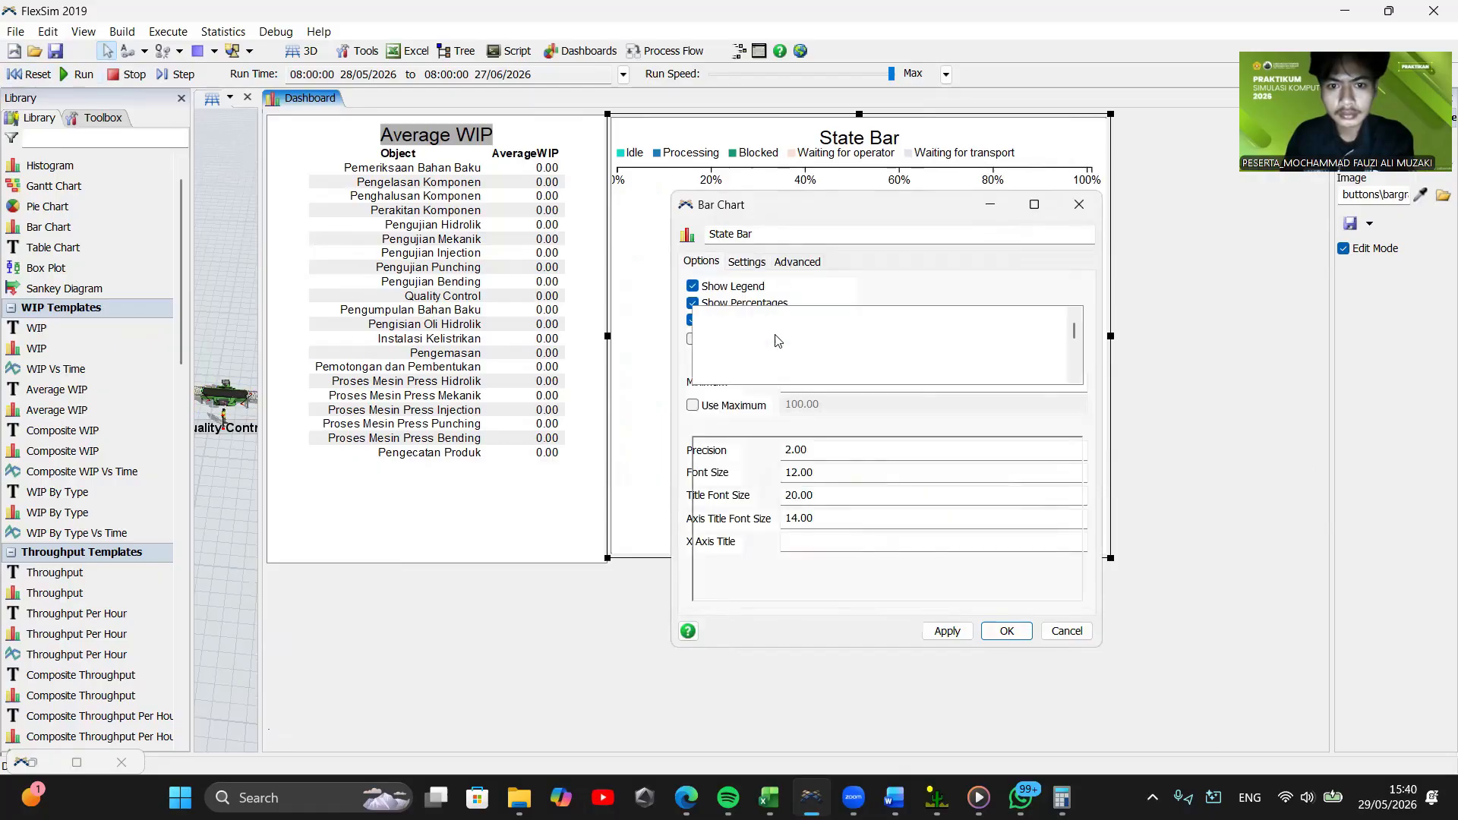
click(704, 422)
click(759, 481)
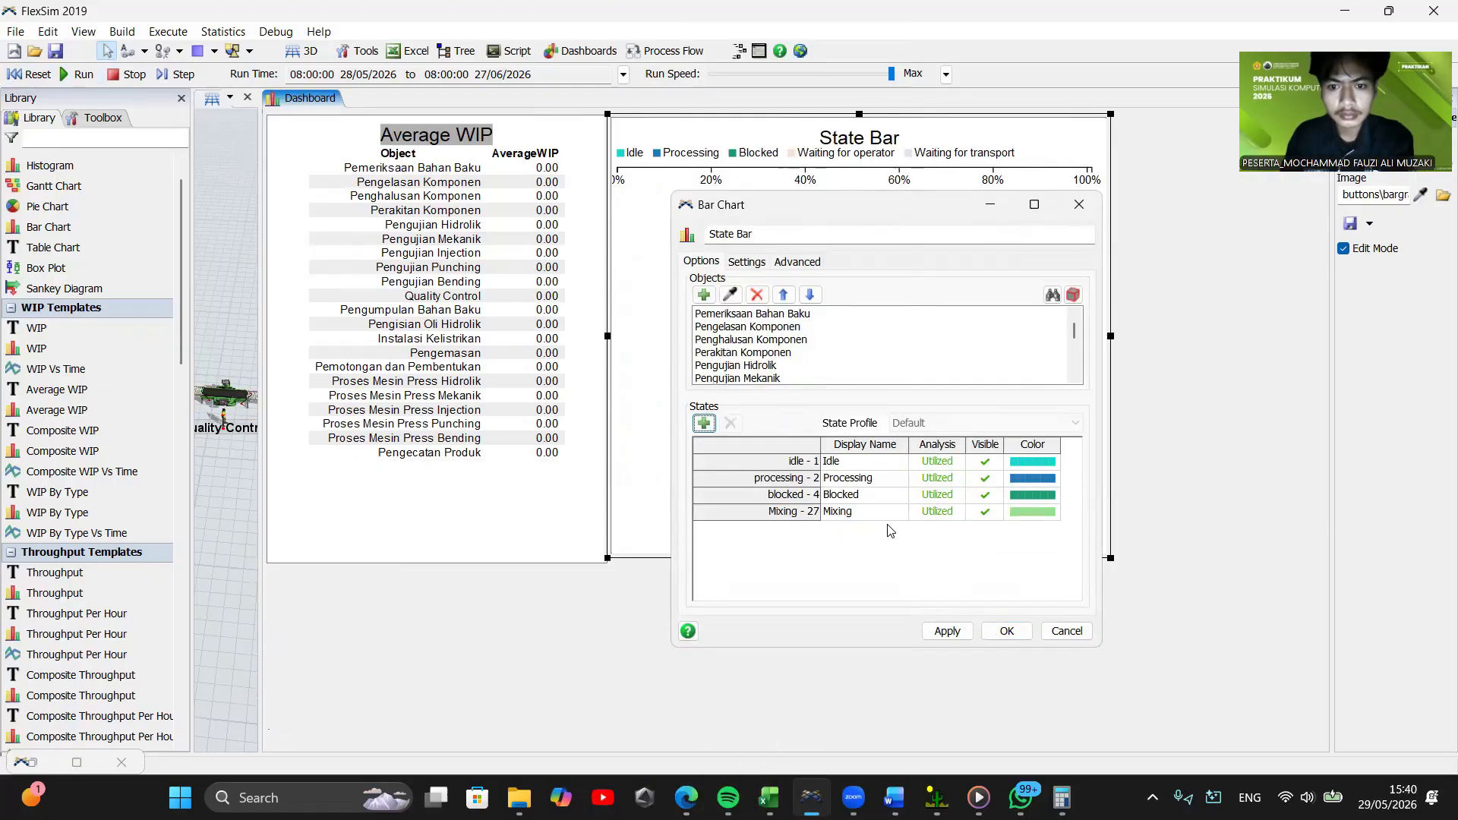
click(938, 511)
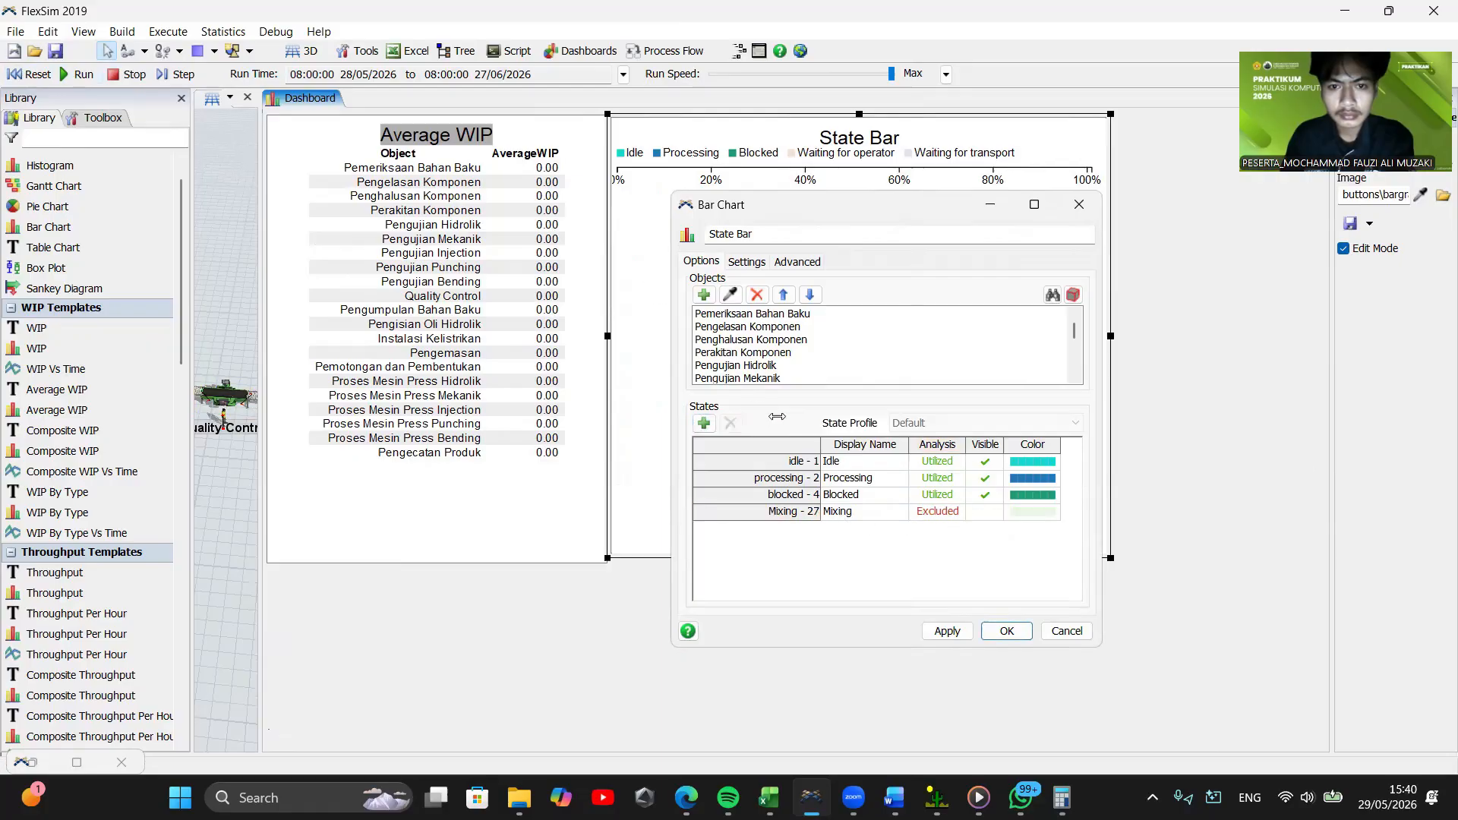
click(1008, 632)
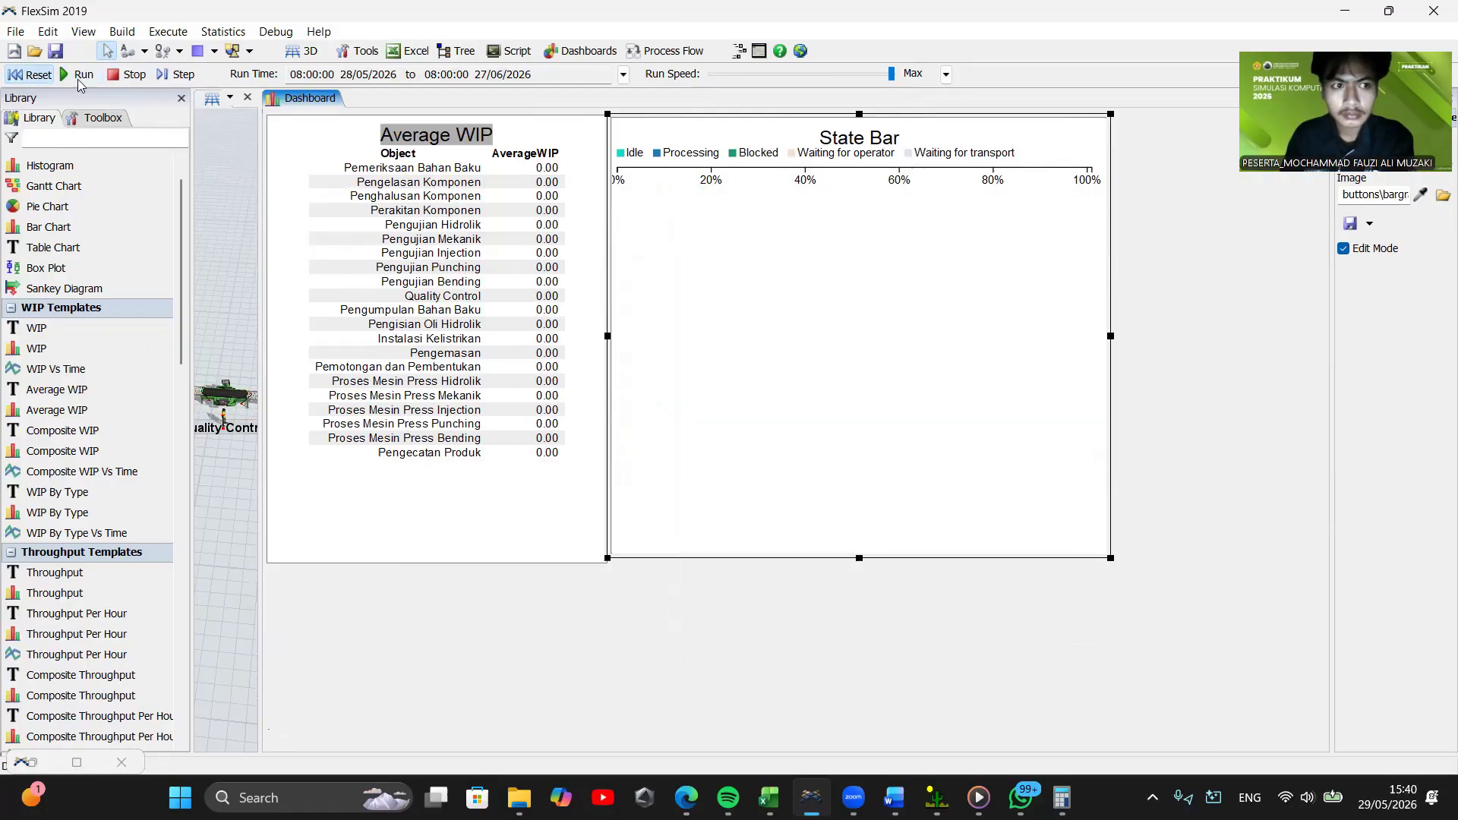
click(70, 76)
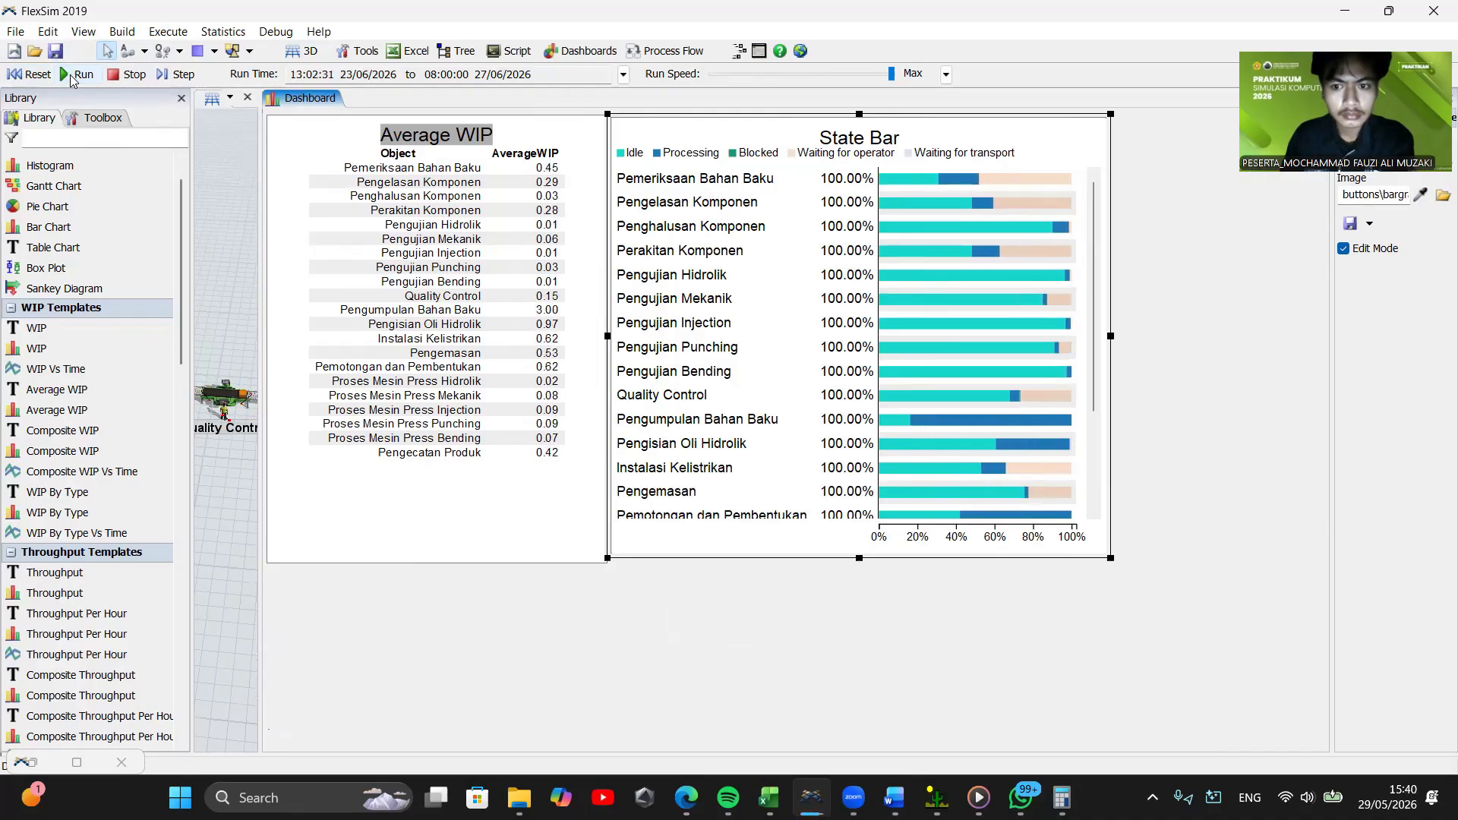
Reset the model and replace the existing State Bar chart with a new State Bar chart on the dashboard
click(38, 75)
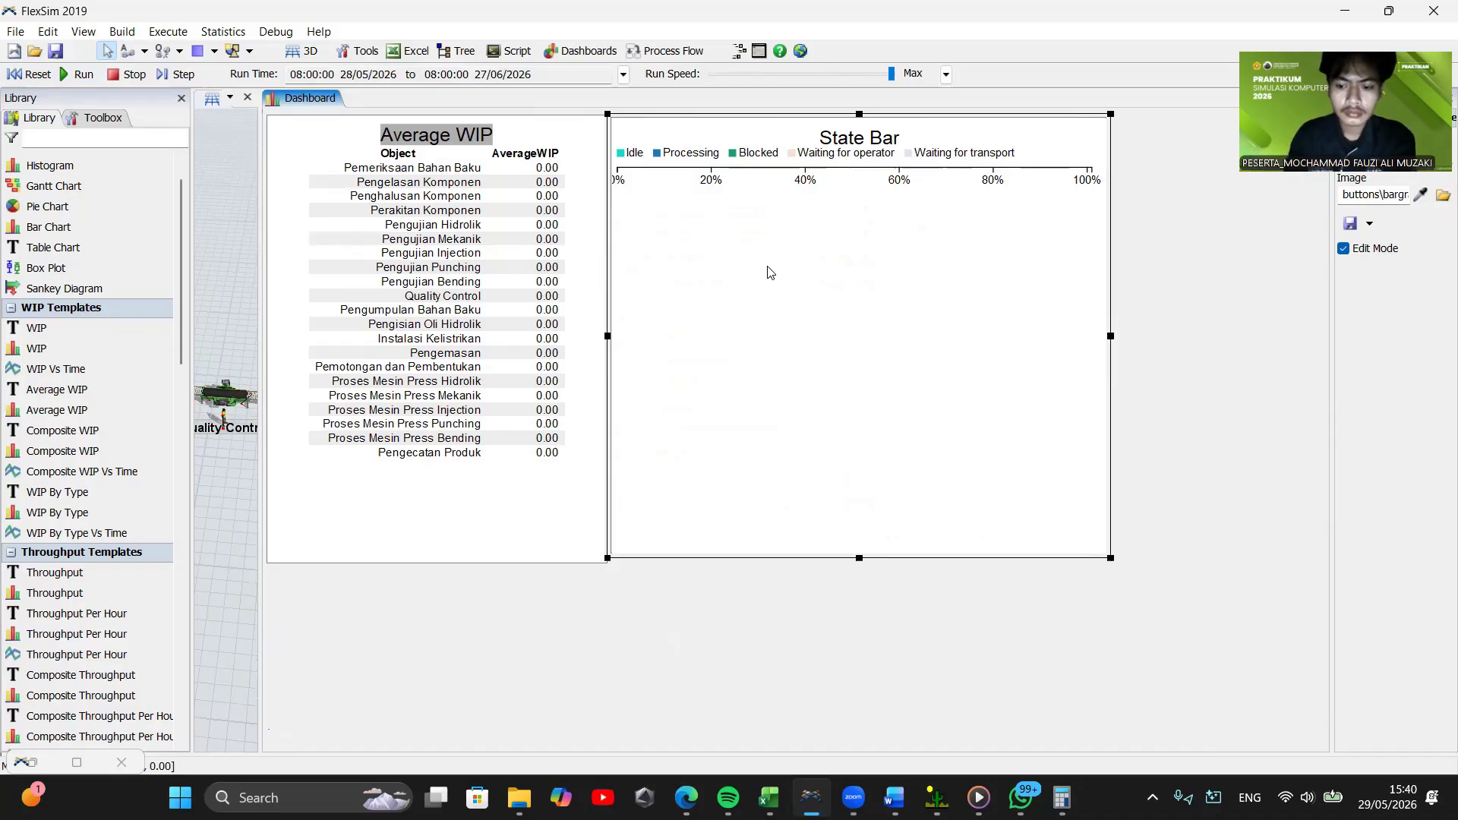
key(Delete)
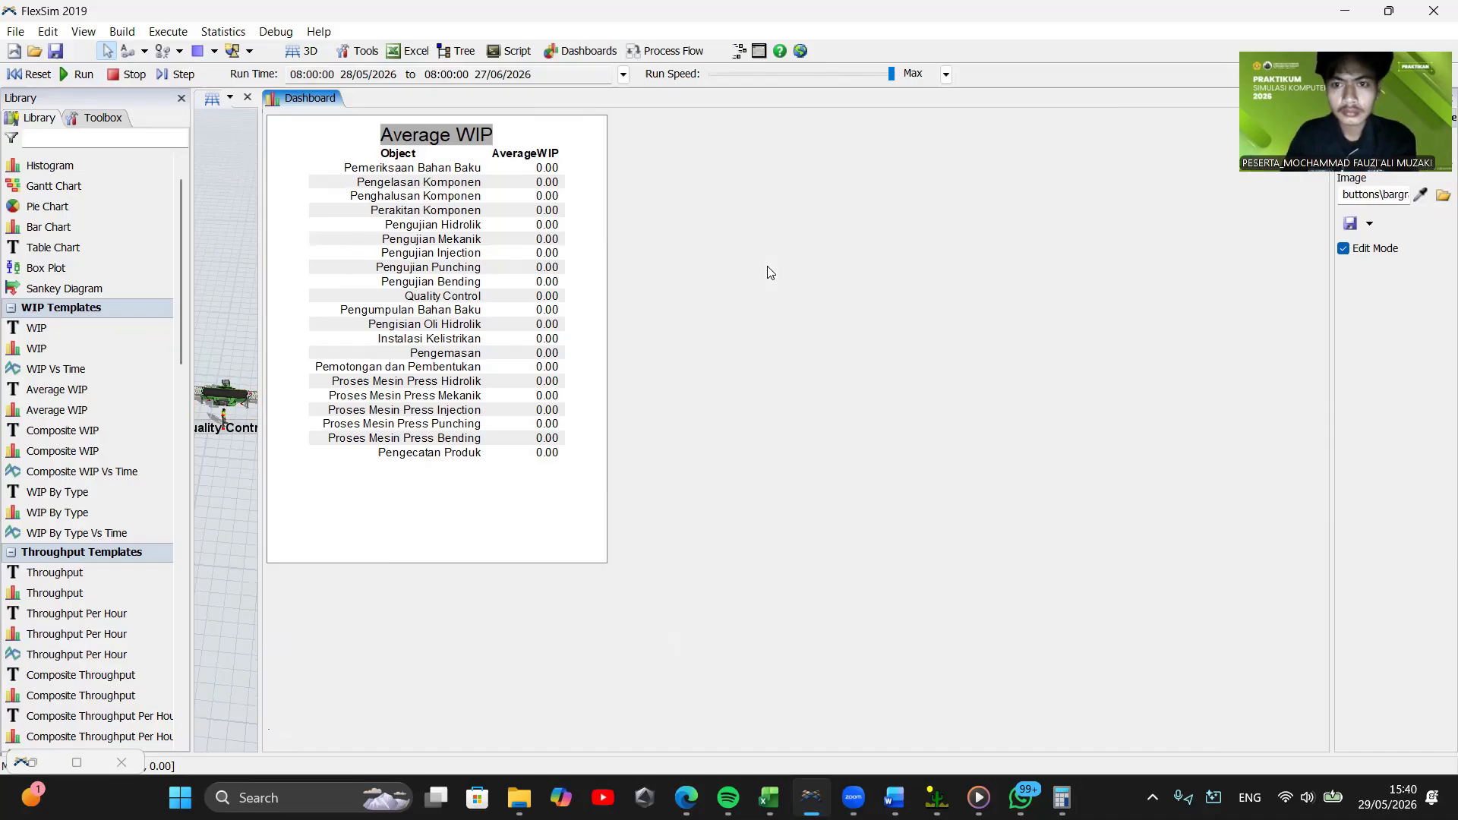
right_click(736, 344)
click(809, 663)
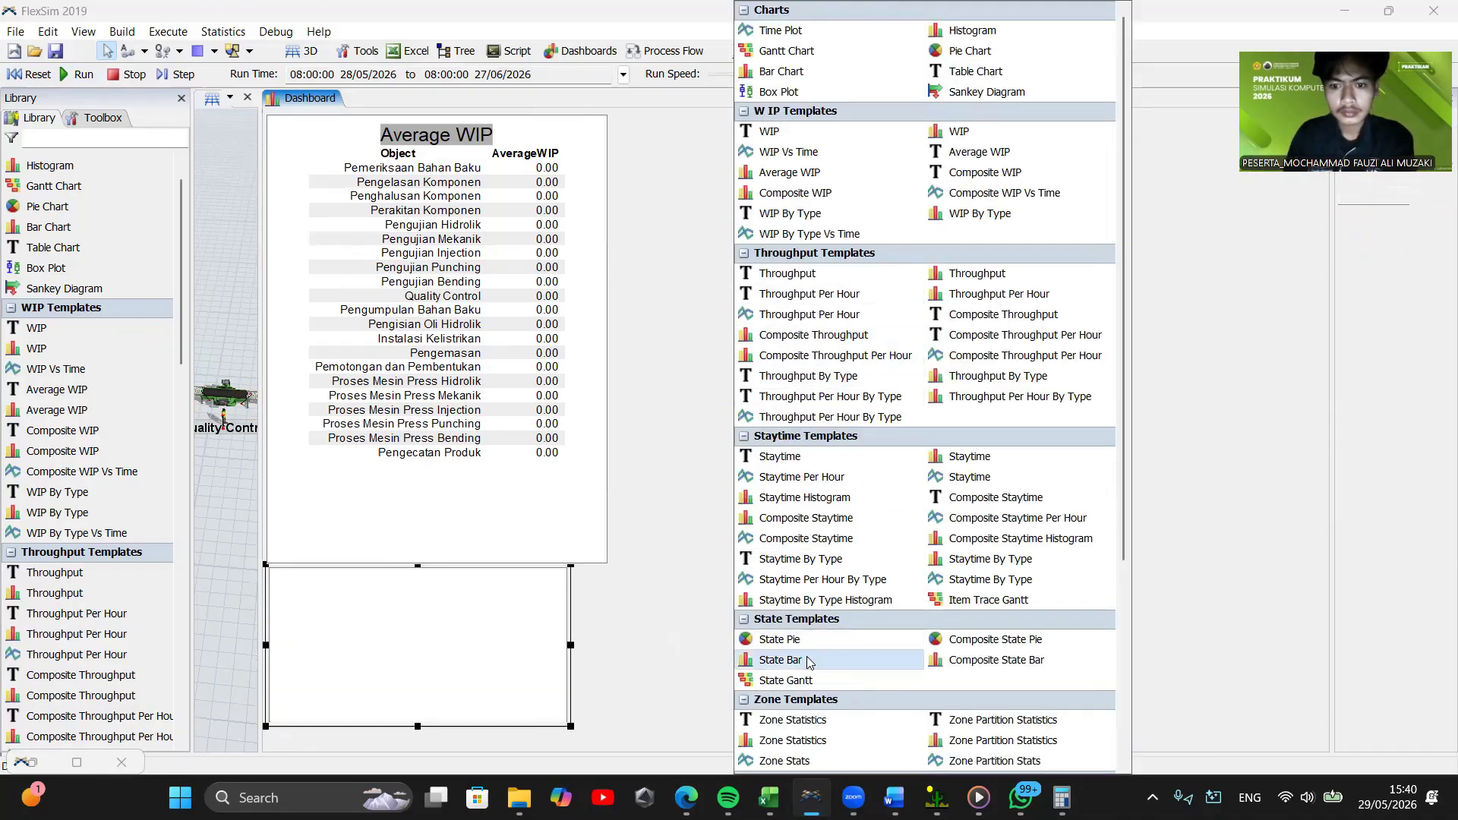
Add the Processors, Combiners and MultiProcessors groups as the objects of the new State Bar chart
click(710, 297)
click(751, 334)
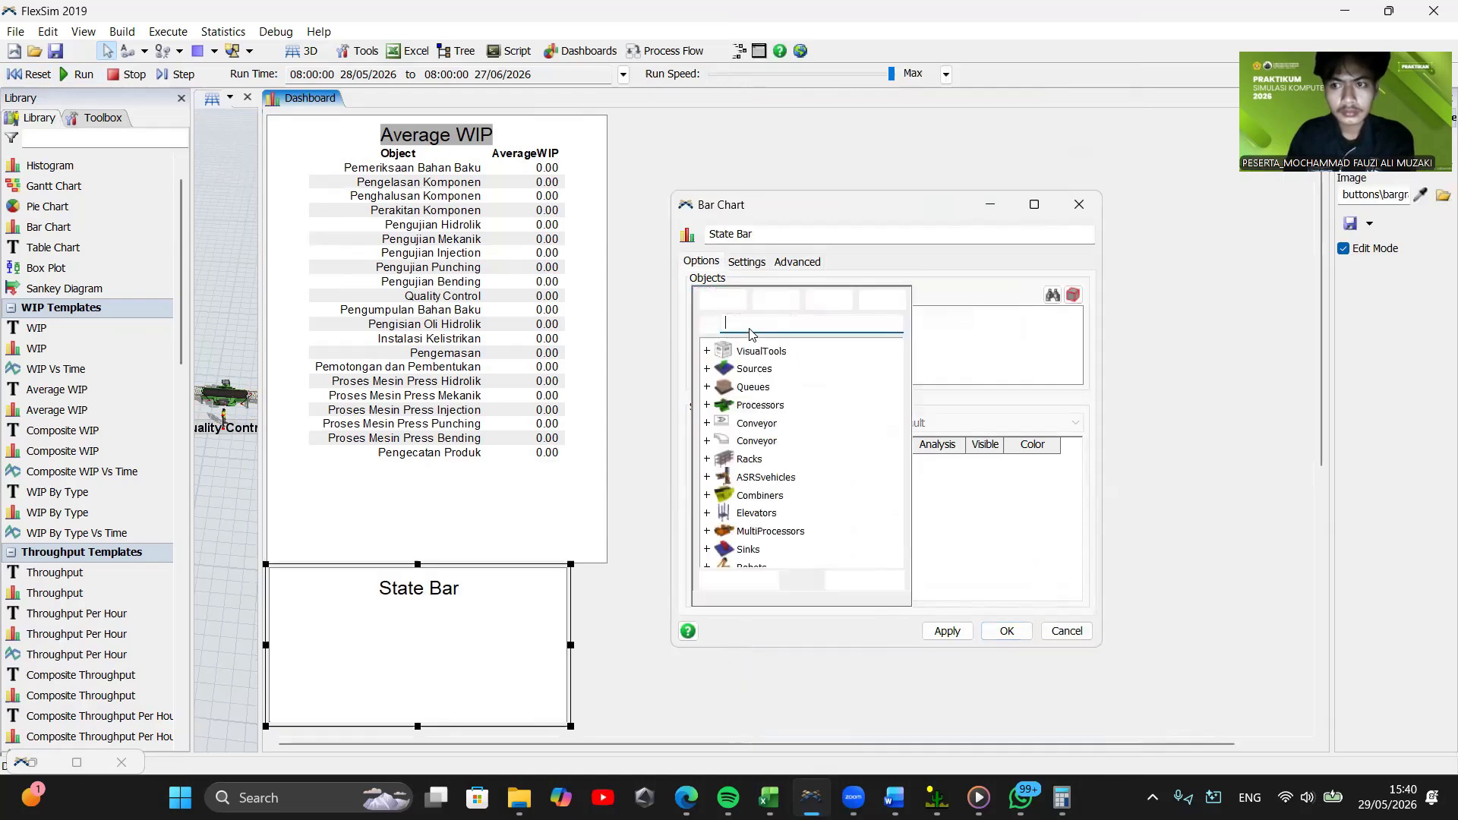
click(752, 406)
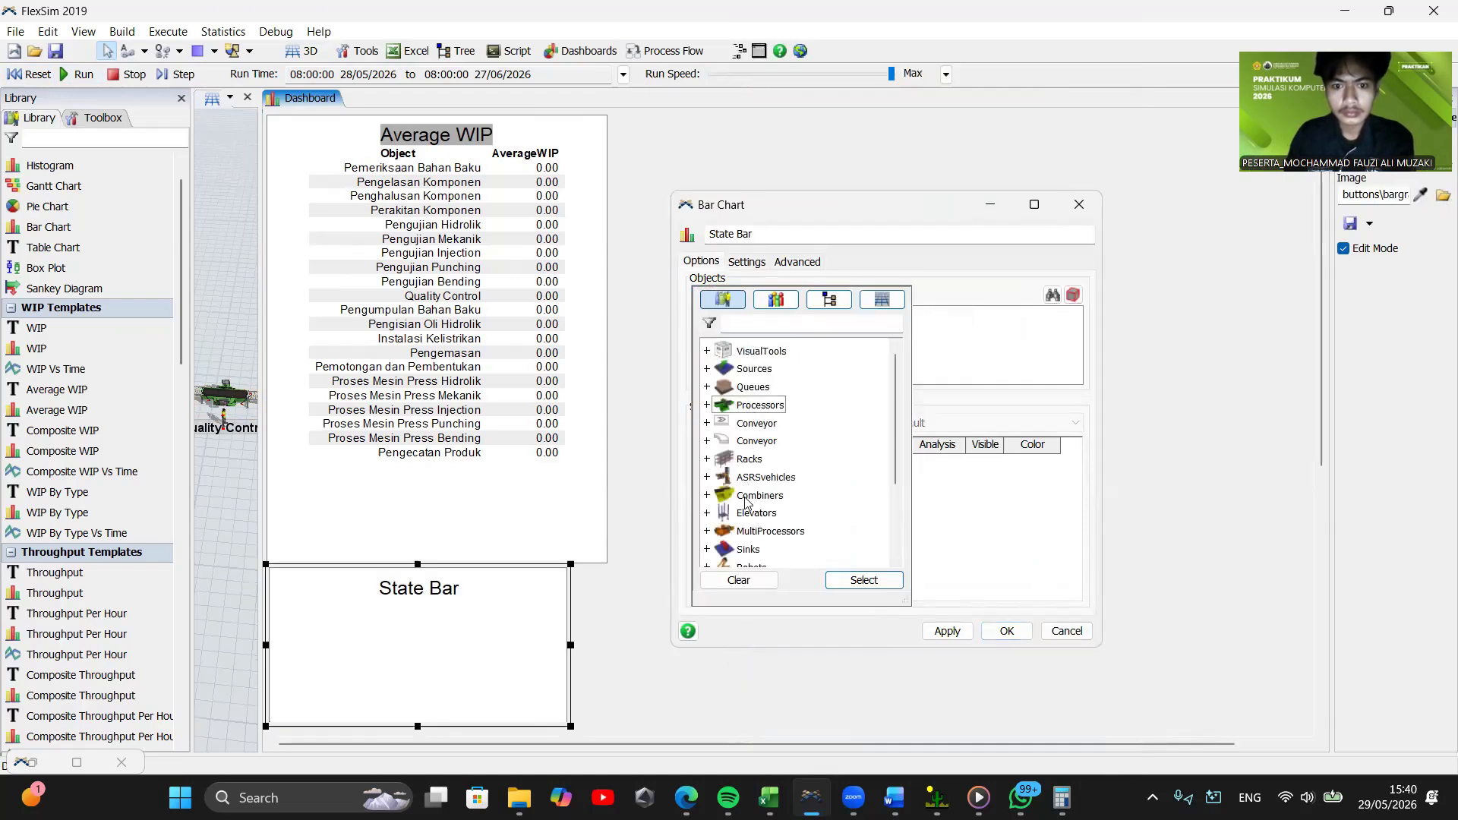
click(841, 586)
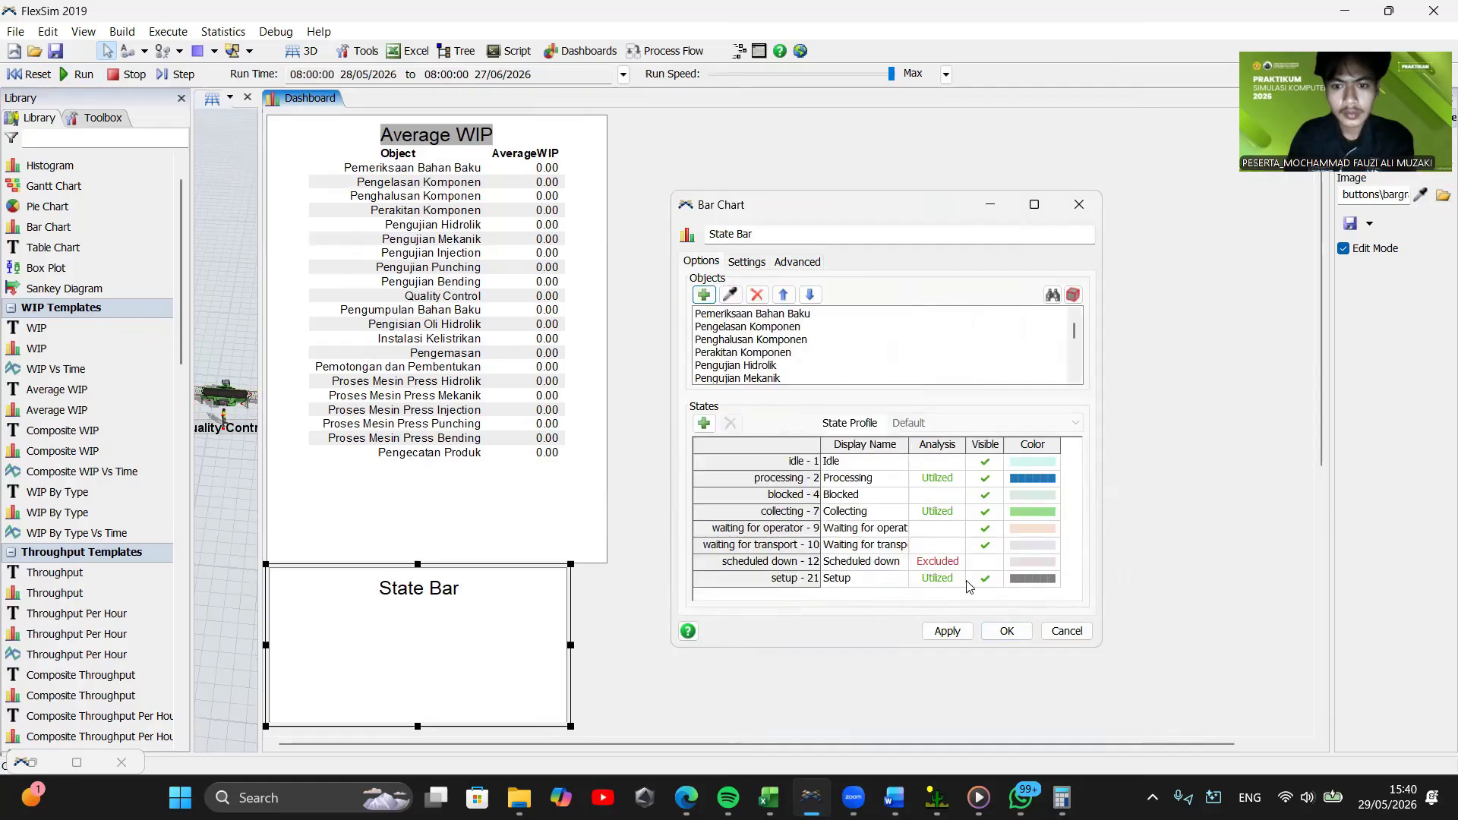
Hide the setup, waiting for transport, waiting for operator and collecting states in the State Bar chart
click(980, 581)
click(985, 546)
click(985, 529)
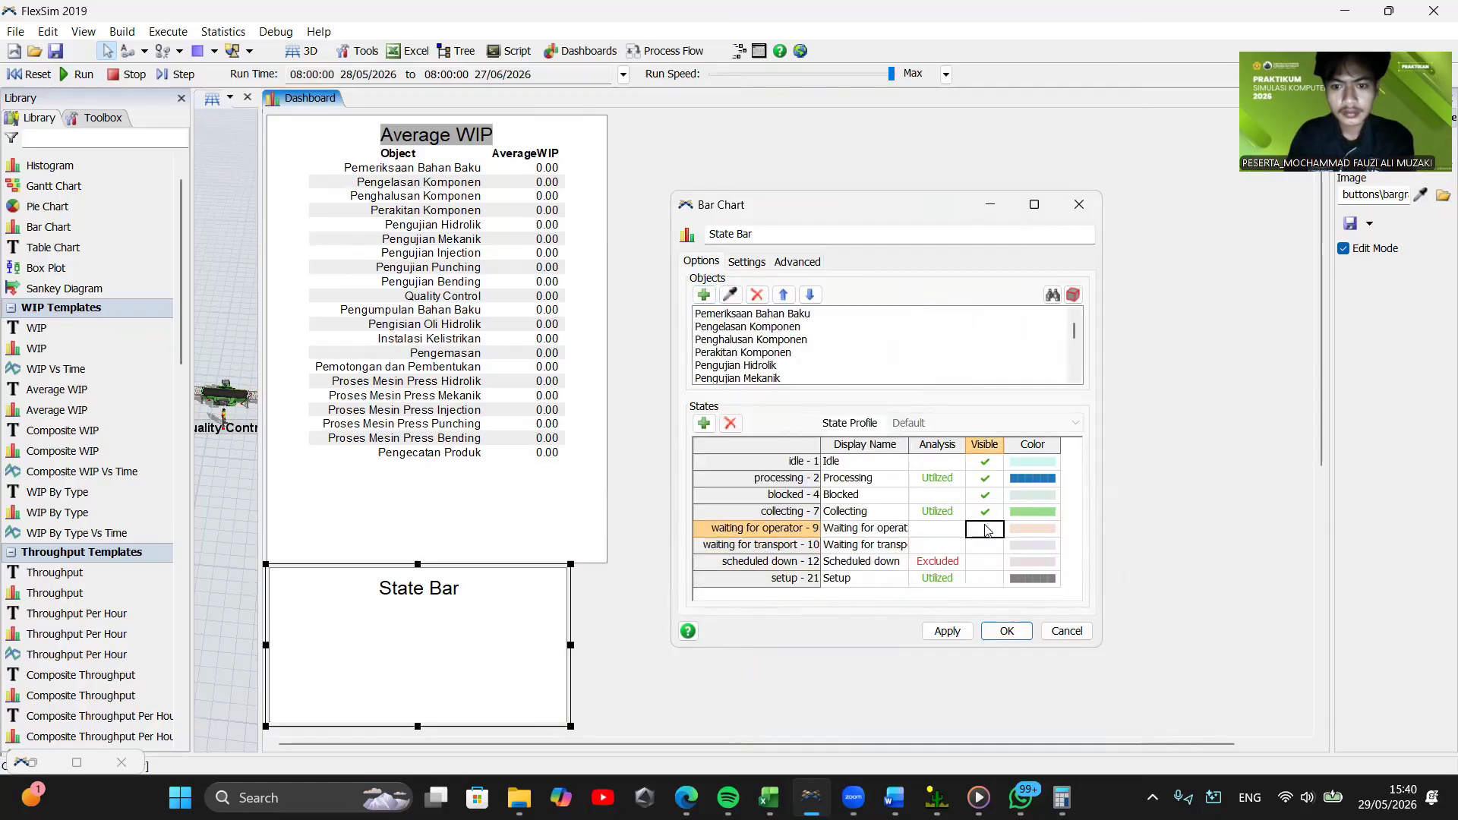
click(986, 512)
Set the analysis of the collecting, waiting for operator, waiting for transport and setup states to Excluded
click(938, 511)
click(938, 511)
click(941, 528)
click(941, 528)
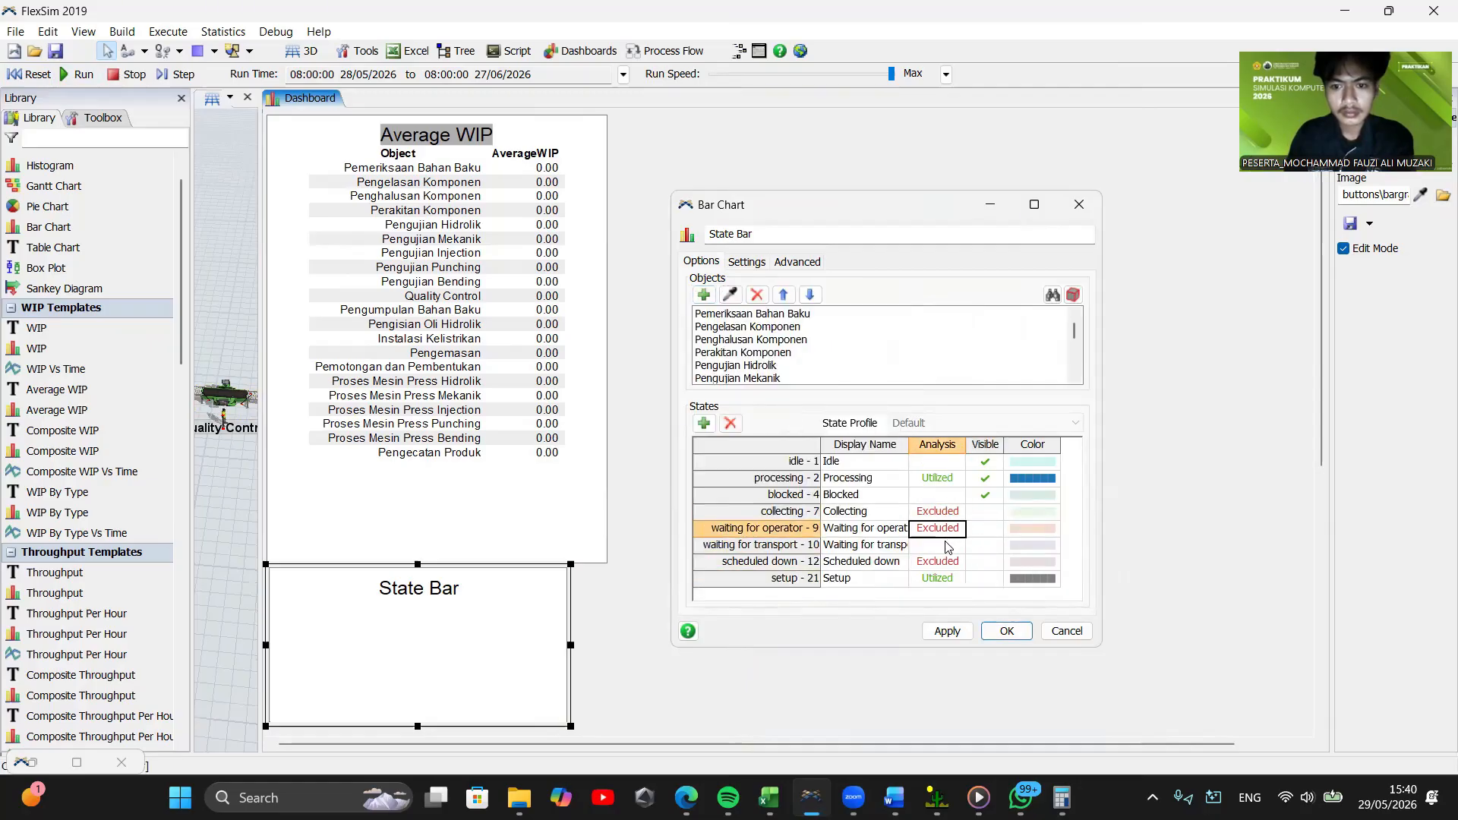
click(942, 544)
click(942, 545)
click(953, 581)
Set the blocked and idle states to Utilized and apply the State Bar chart settings
click(940, 495)
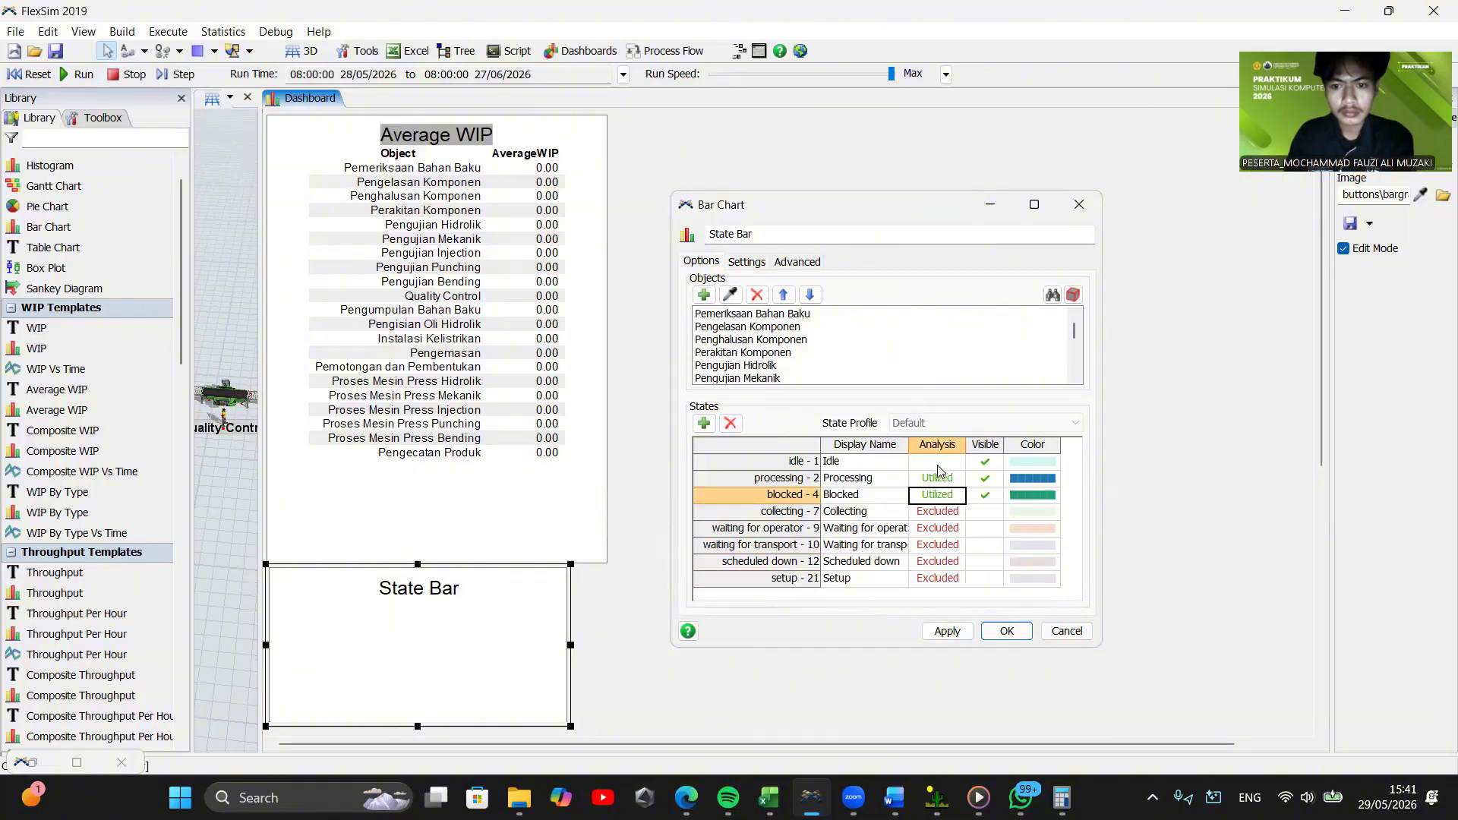
click(937, 461)
click(947, 631)
click(1007, 632)
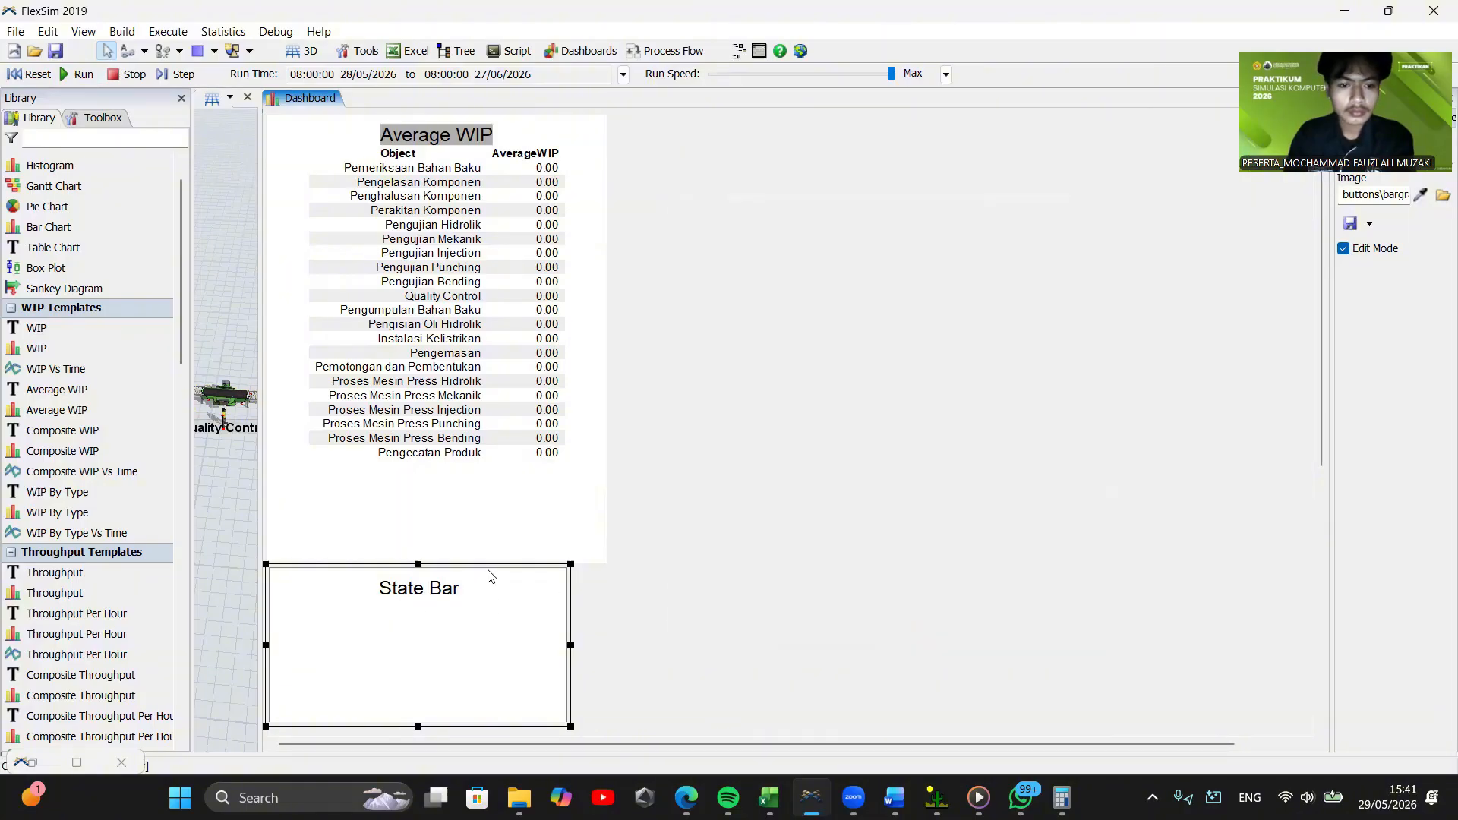
Enlarge the State Bar chart beside the Average WIP table to the table's height and about twice its width, and run the full 30-day period
drag(498, 575, 836, 118)
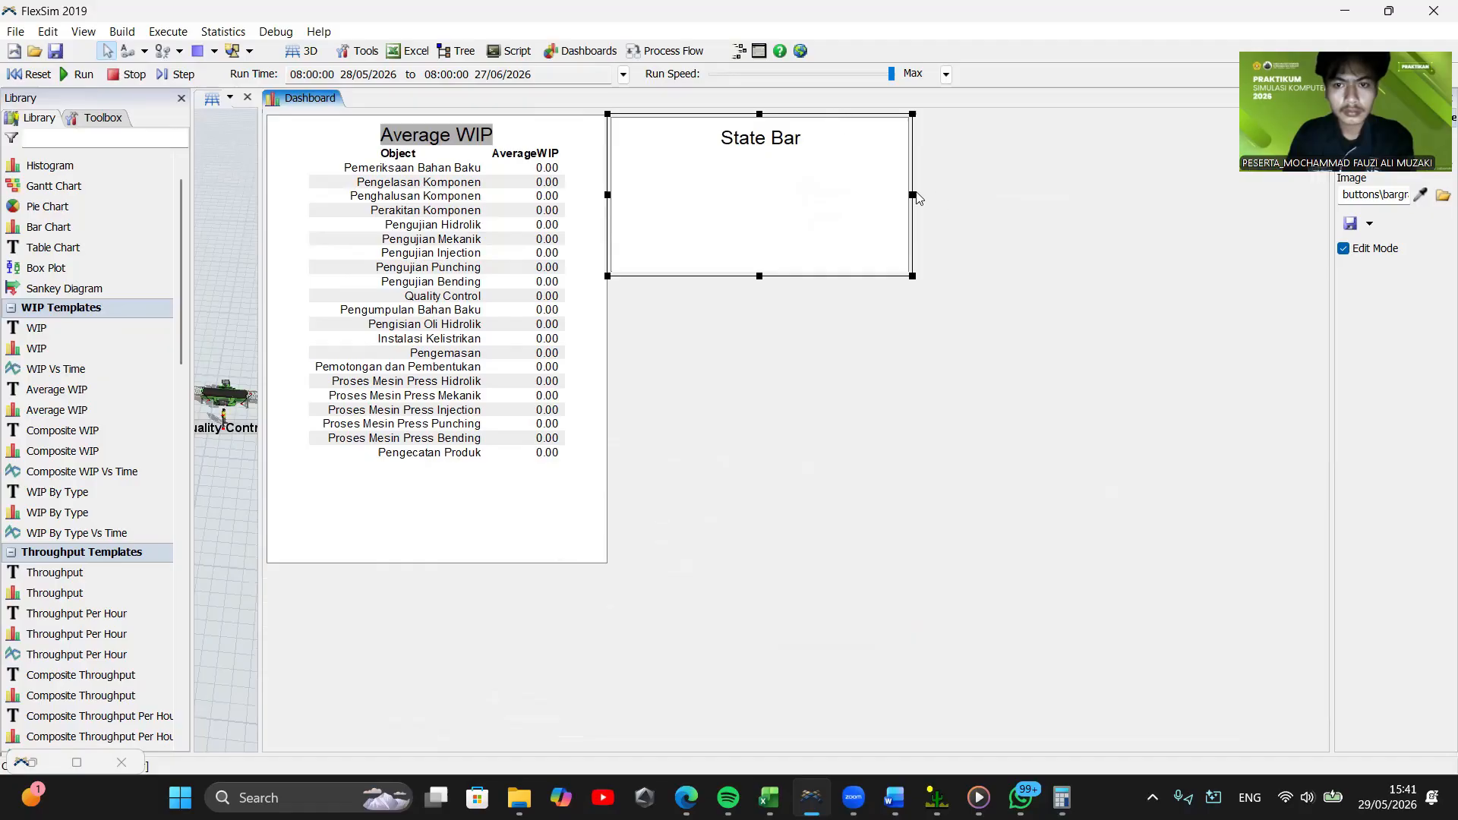
drag(913, 195, 1244, 273)
drag(936, 274, 937, 564)
click(68, 77)
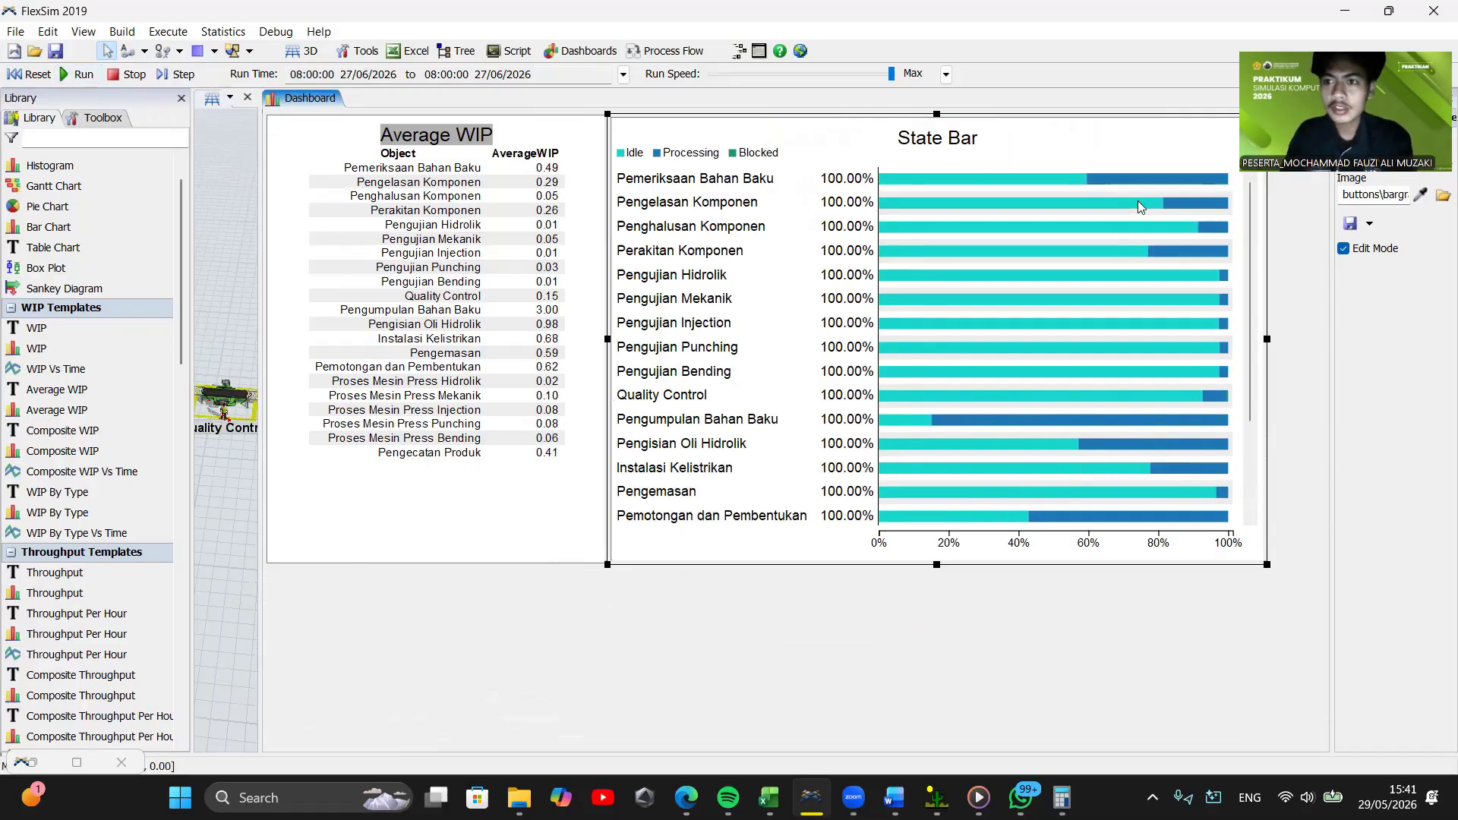
Close the dashboard to leave only the 3D model open, and reset the model
click(1320, 97)
drag(1107, 575, 1169, 564)
click(28, 76)
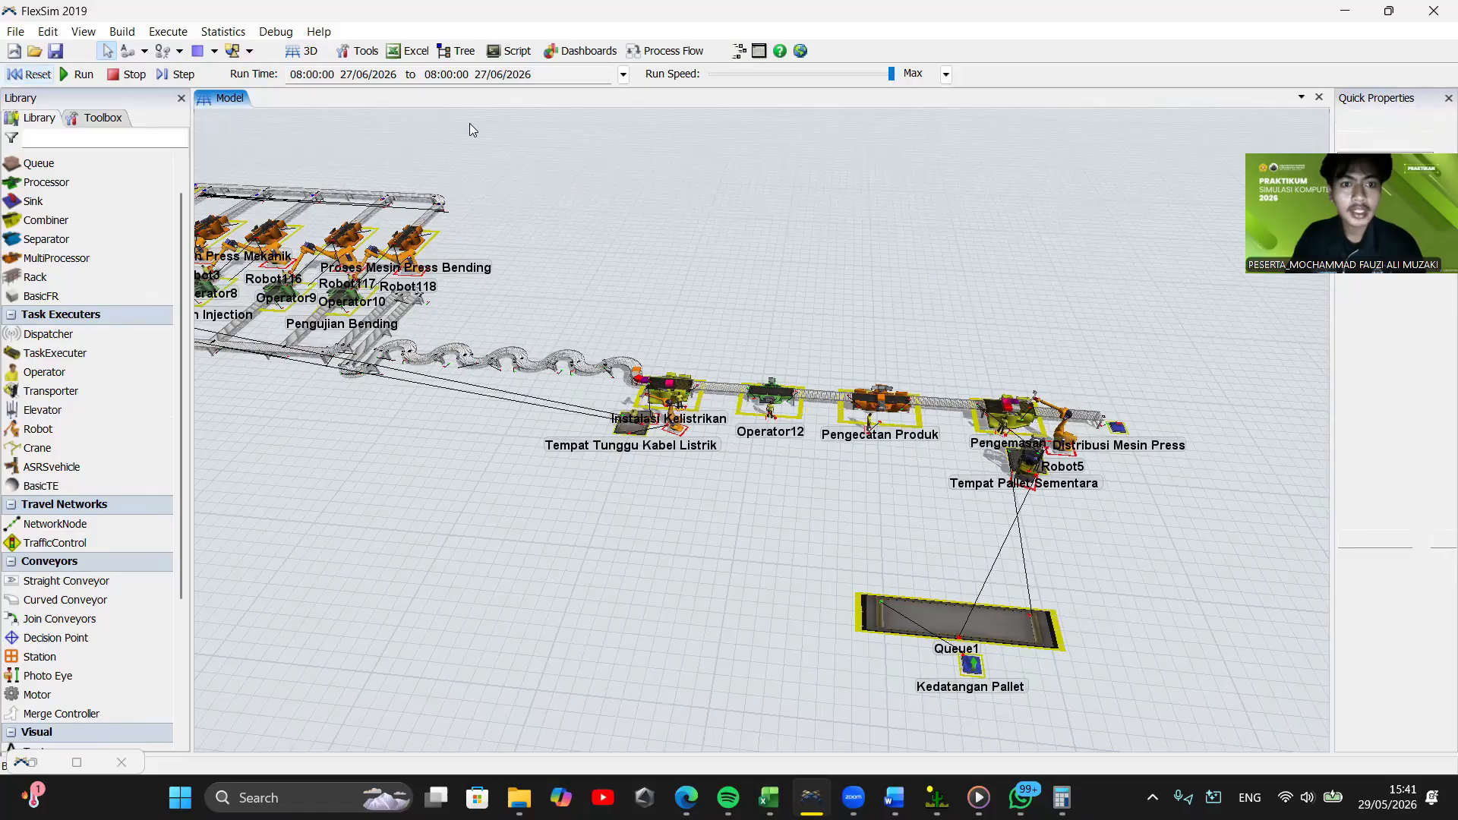
Lower the run speed to 13.42 and start the model run with the raw material arrival and inspection area in view
drag(469, 123, 898, 251)
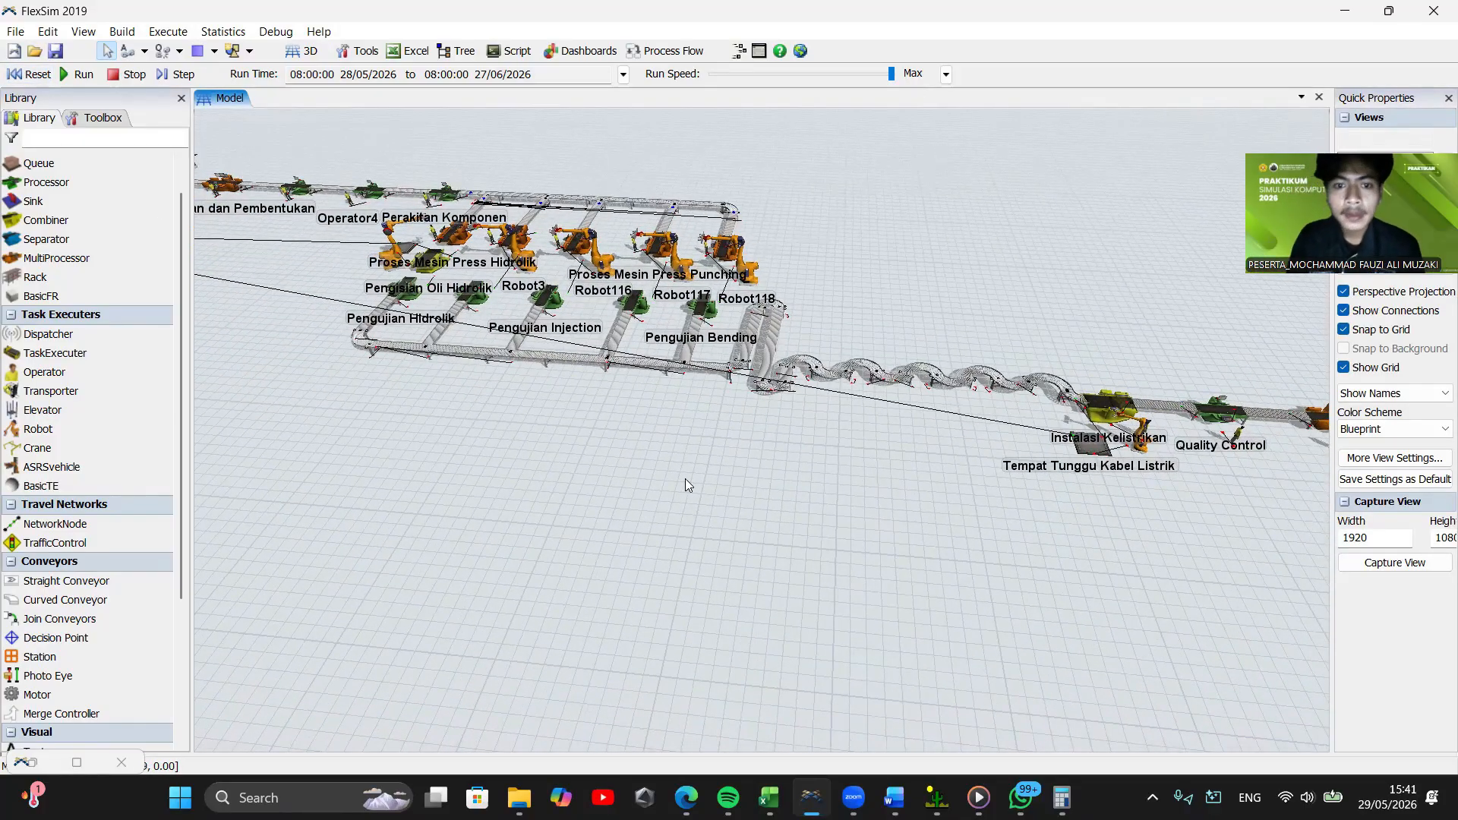
drag(685, 478, 1091, 569)
right_drag(1090, 570, 655, 604)
drag(655, 604, 731, 668)
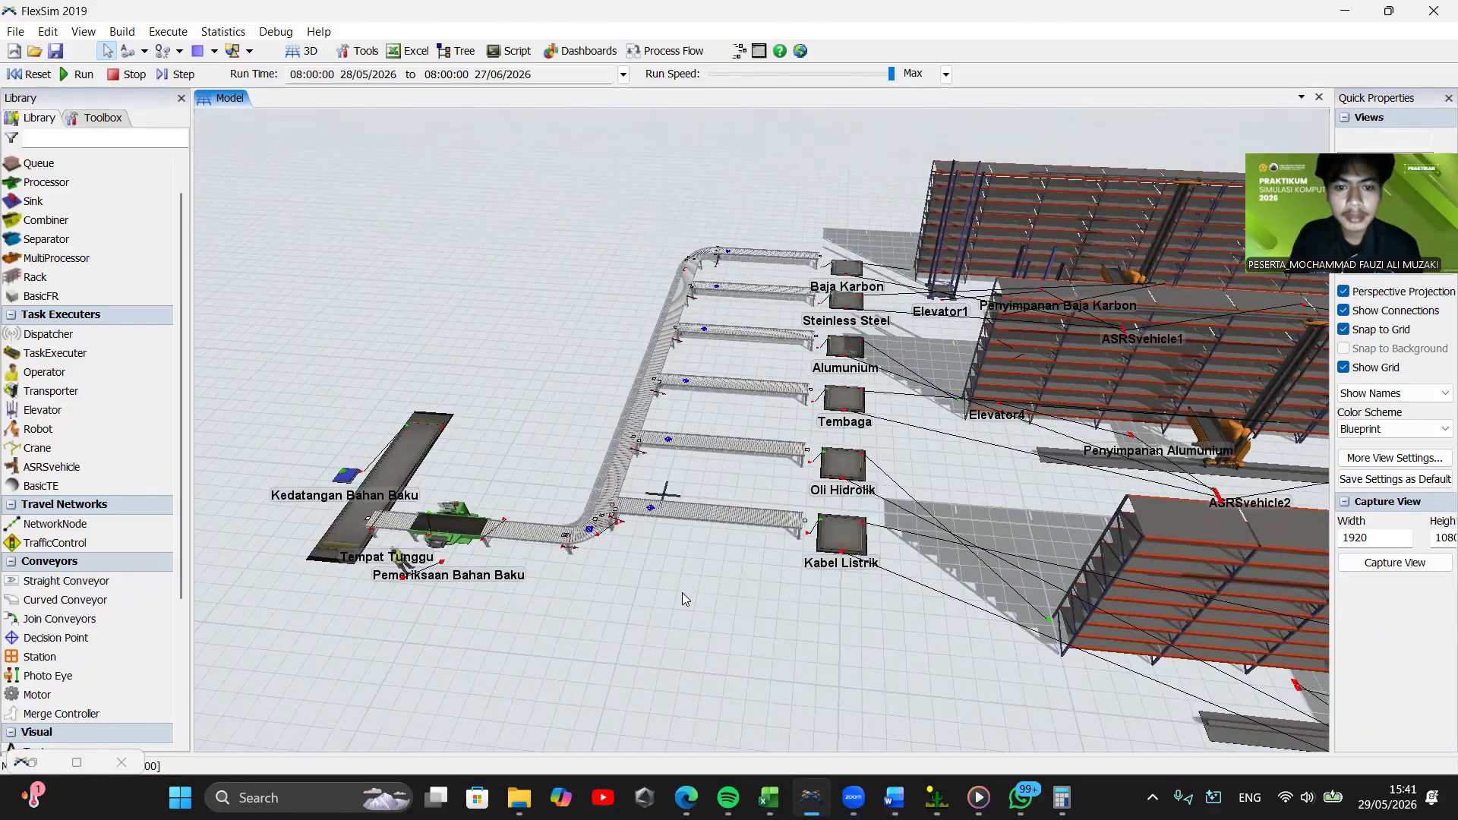
scroll(661, 611, up, 3)
drag(615, 603, 813, 578)
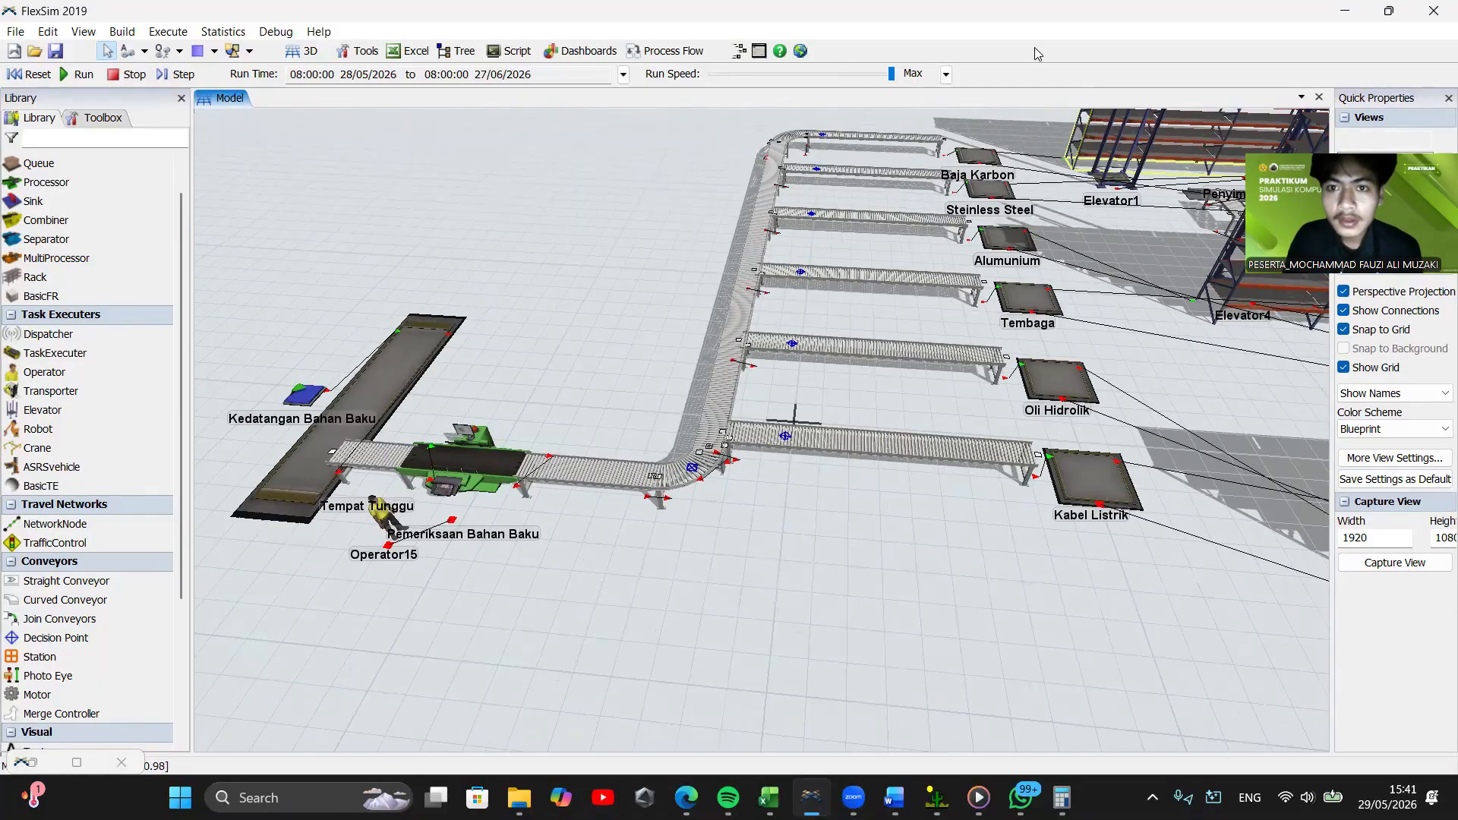
drag(889, 74, 800, 82)
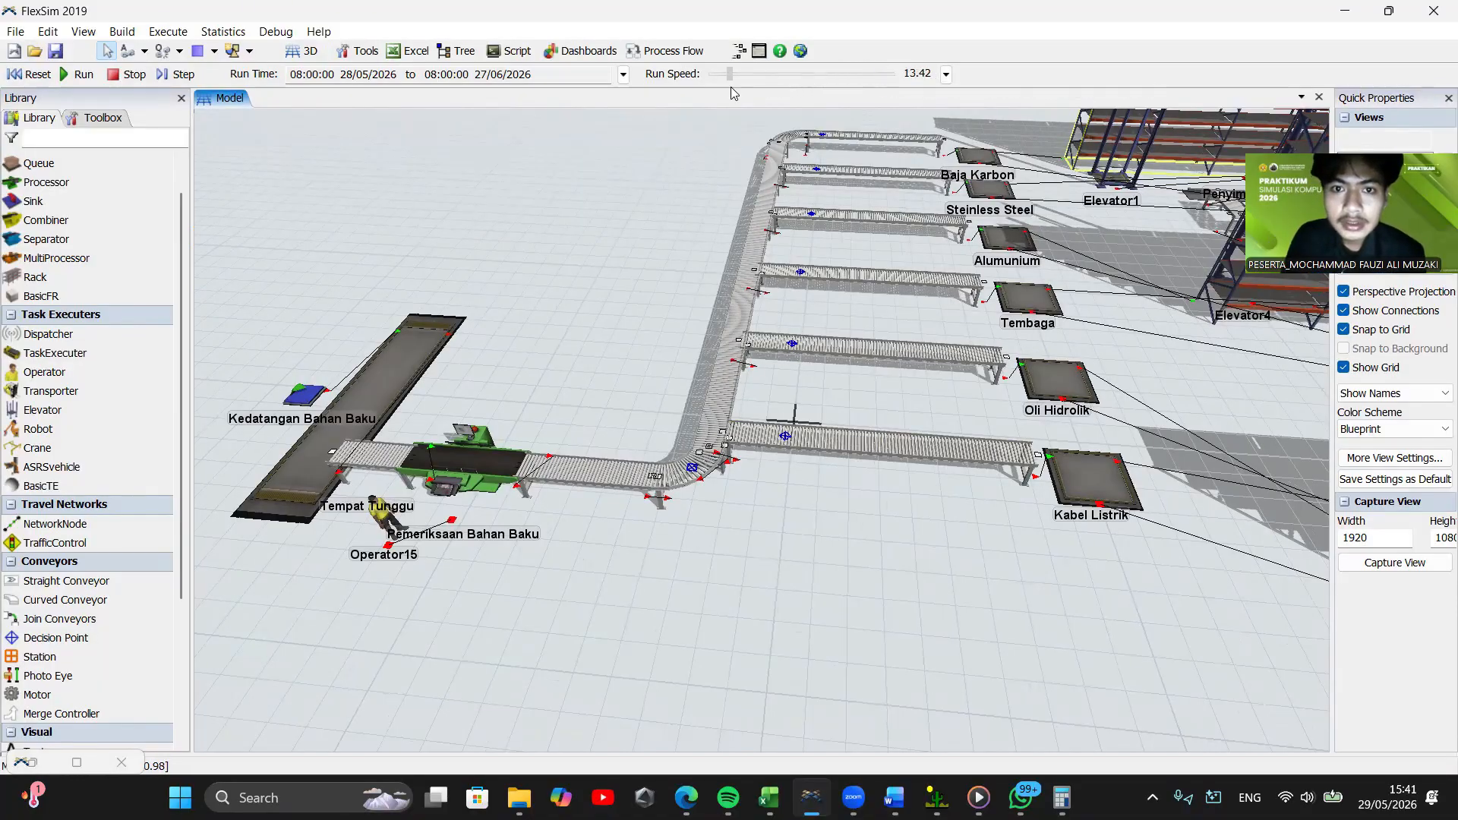
click(70, 76)
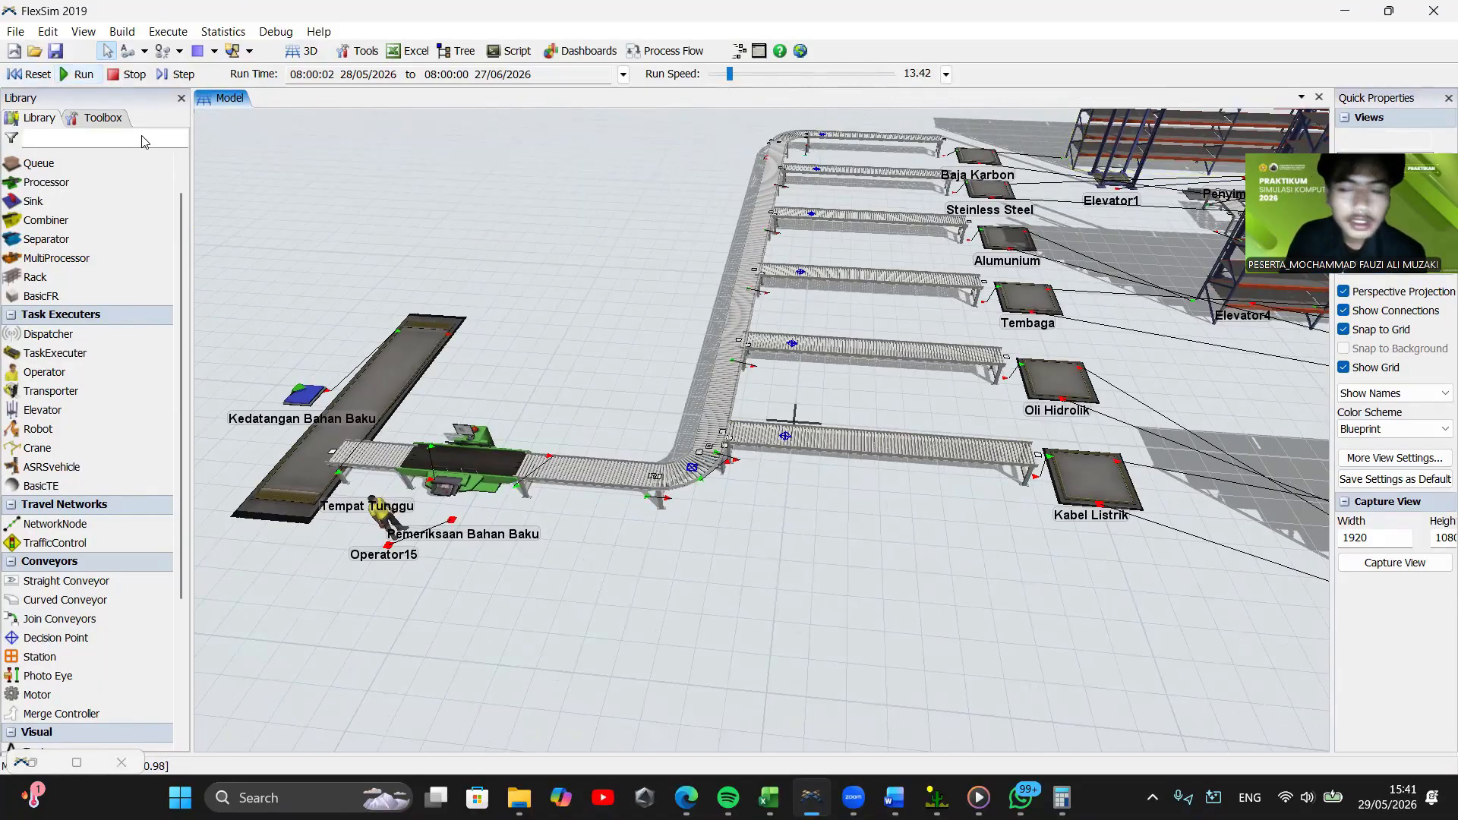
Raise the run speed to 598 and examine the running material flow from the sorting conveyors through the storage racks and ASRS vehicles
drag(528, 352, 426, 374)
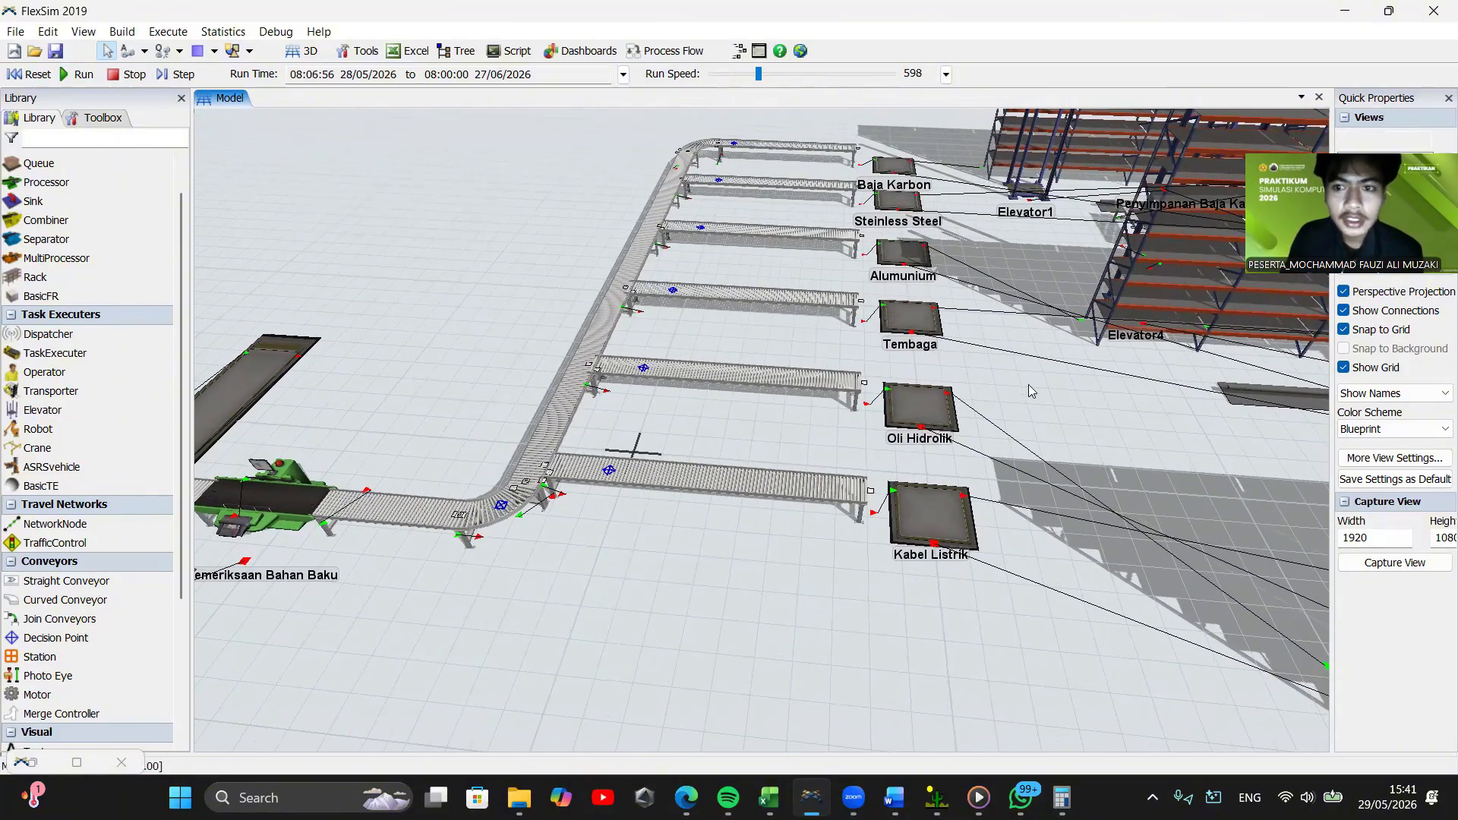
drag(1032, 391, 790, 399)
scroll(847, 418, down, 3)
drag(1018, 357, 746, 281)
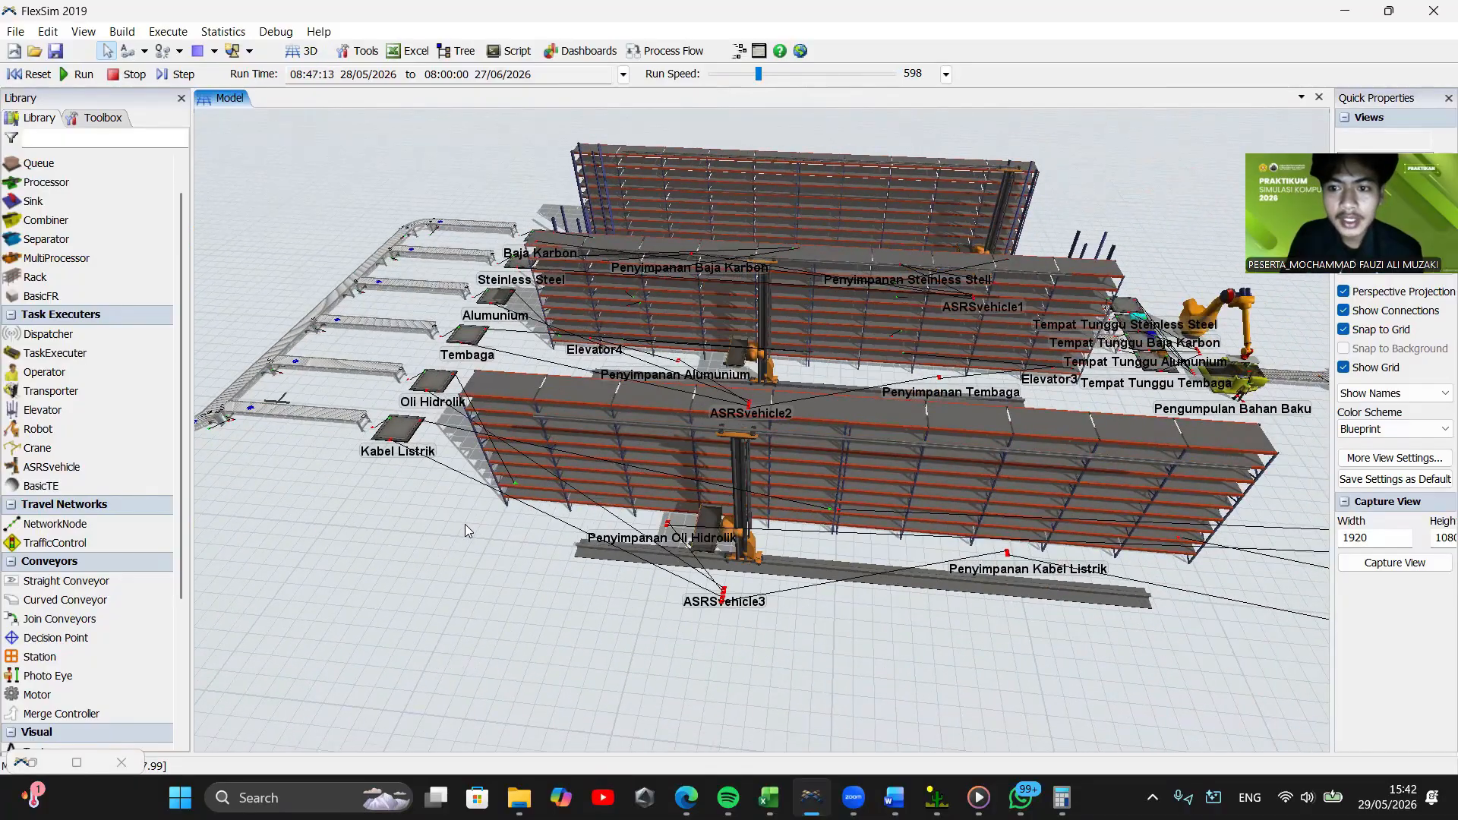
drag(469, 553, 384, 591)
drag(1144, 673, 808, 695)
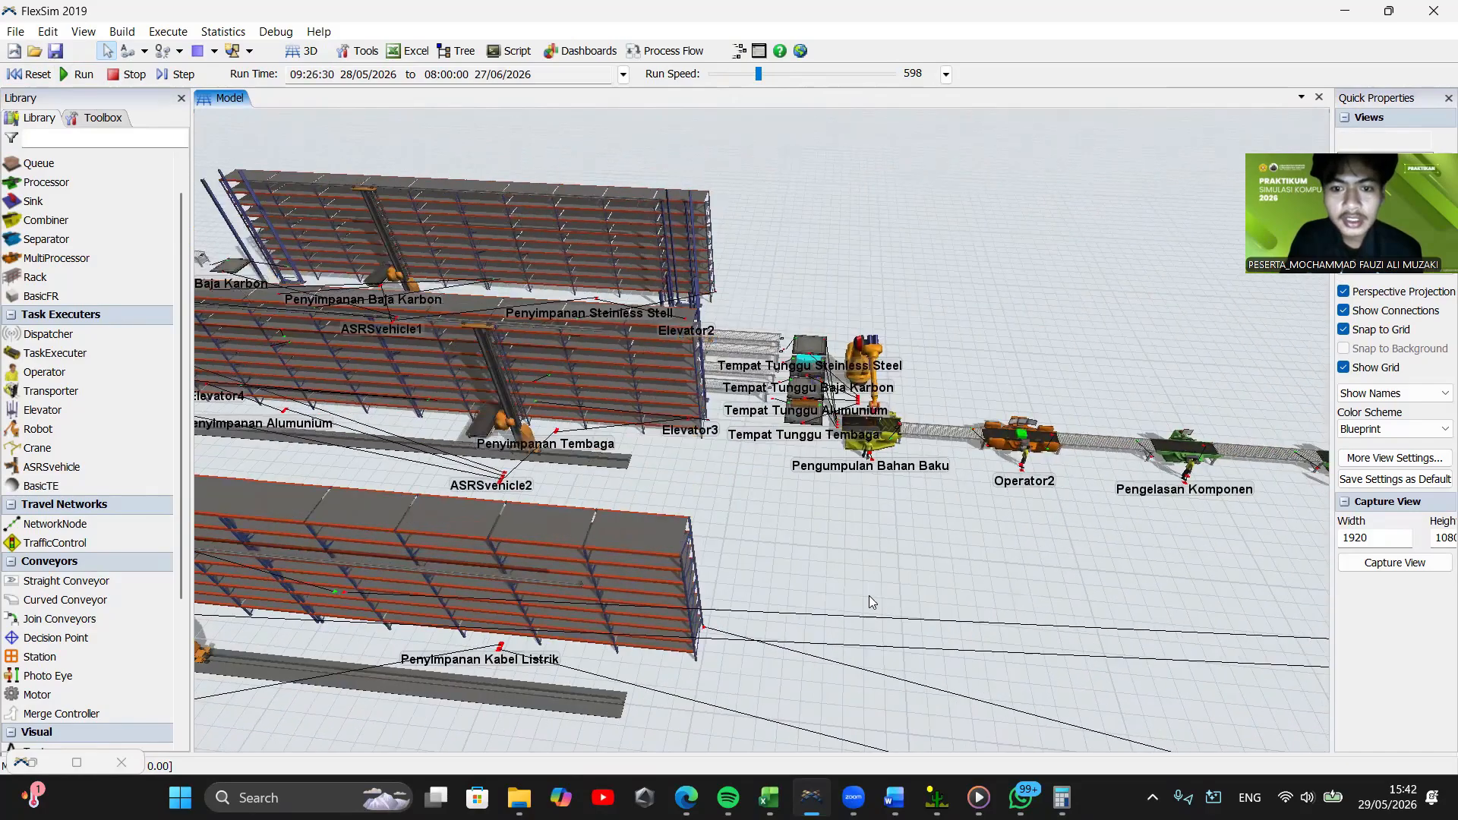
Examine the running line from the material waiting queues and Robot1 through cutting, welding, smoothing and assembly to the press machine branches
drag(809, 511, 740, 549)
scroll(739, 548, up, 8)
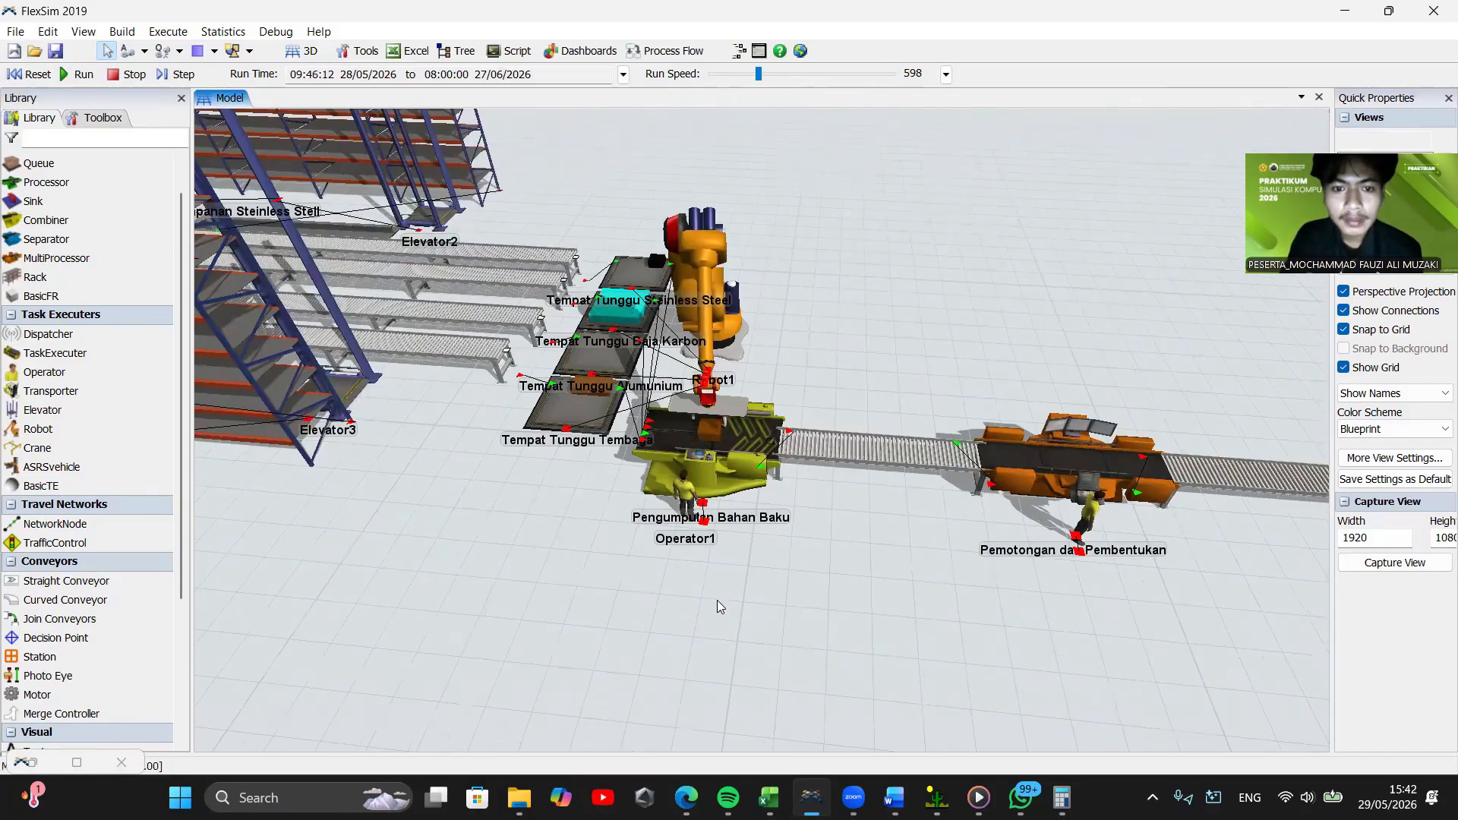
drag(677, 620, 639, 637)
drag(811, 378, 811, 404)
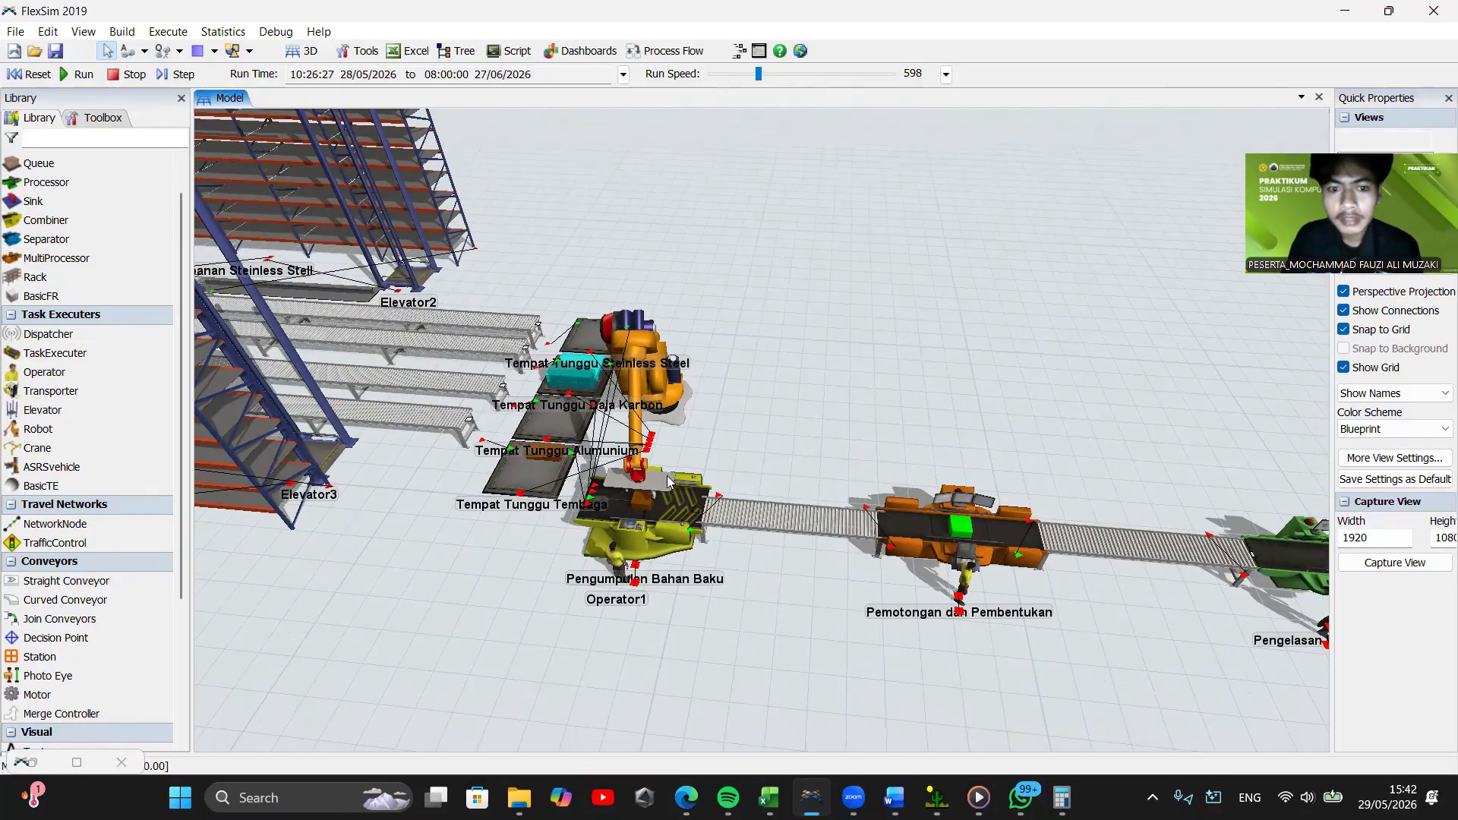
mouse_move(748, 420)
right_down()
mouse_move(910, 418)
mouse_move(893, 419)
mouse_move(893, 491)
mouse_move(948, 415)
mouse_move(750, 410)
right_up()
drag(904, 402, 904, 285)
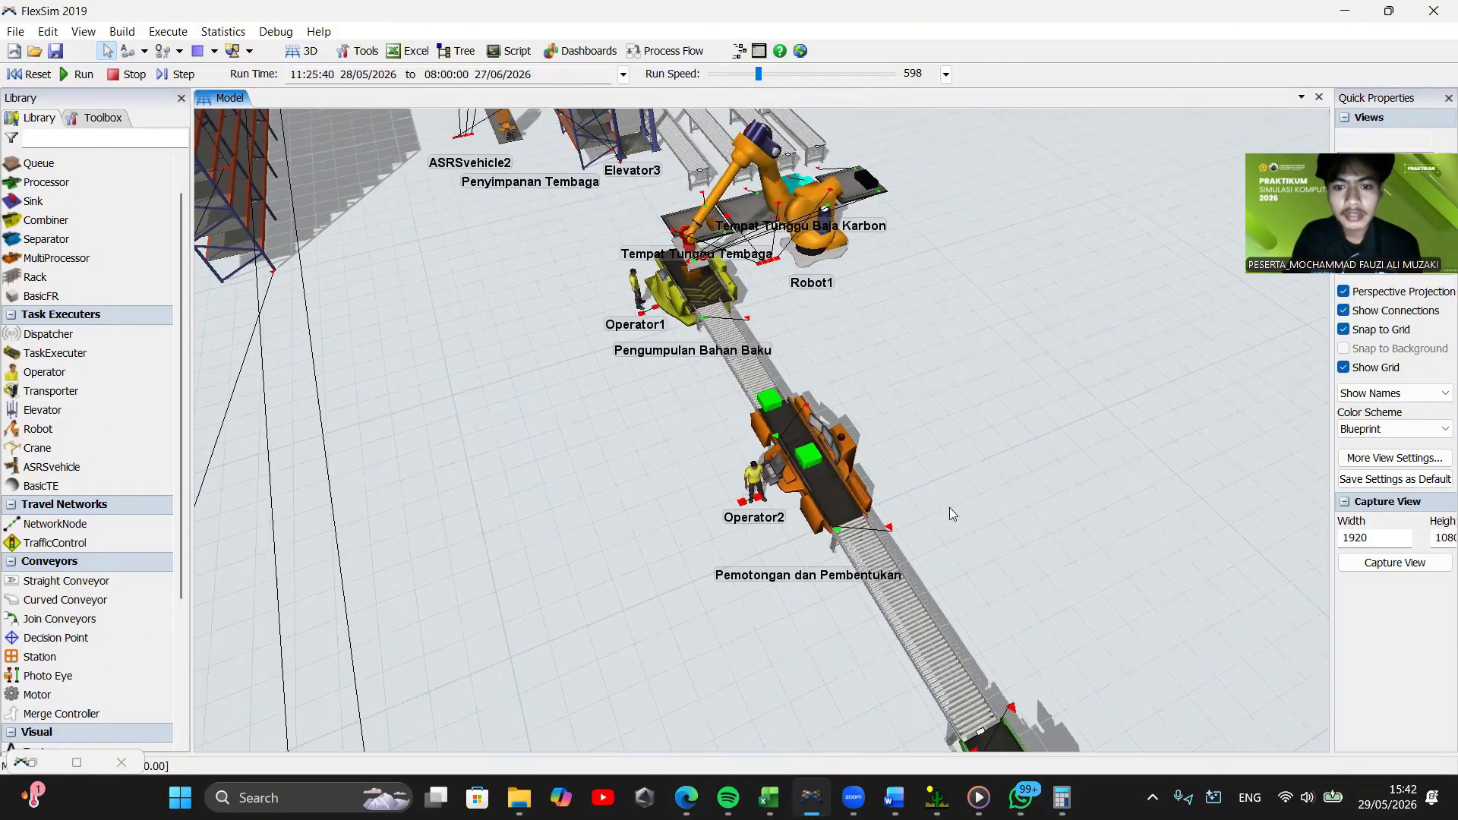
drag(949, 508, 831, 310)
scroll(831, 310, down, 3)
drag(1022, 486, 913, 366)
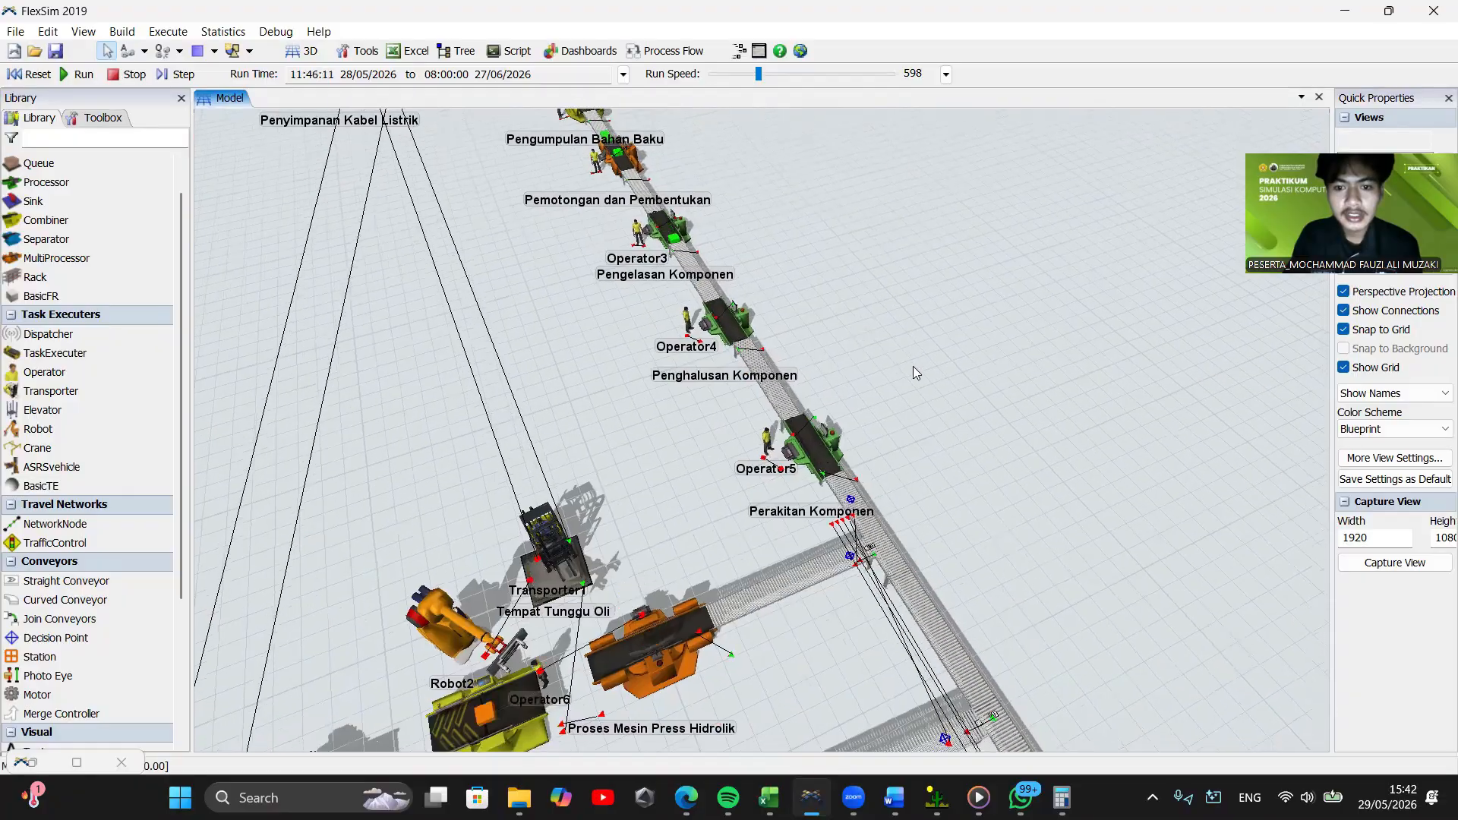
right_drag(913, 366, 975, 340)
drag(976, 340, 816, 282)
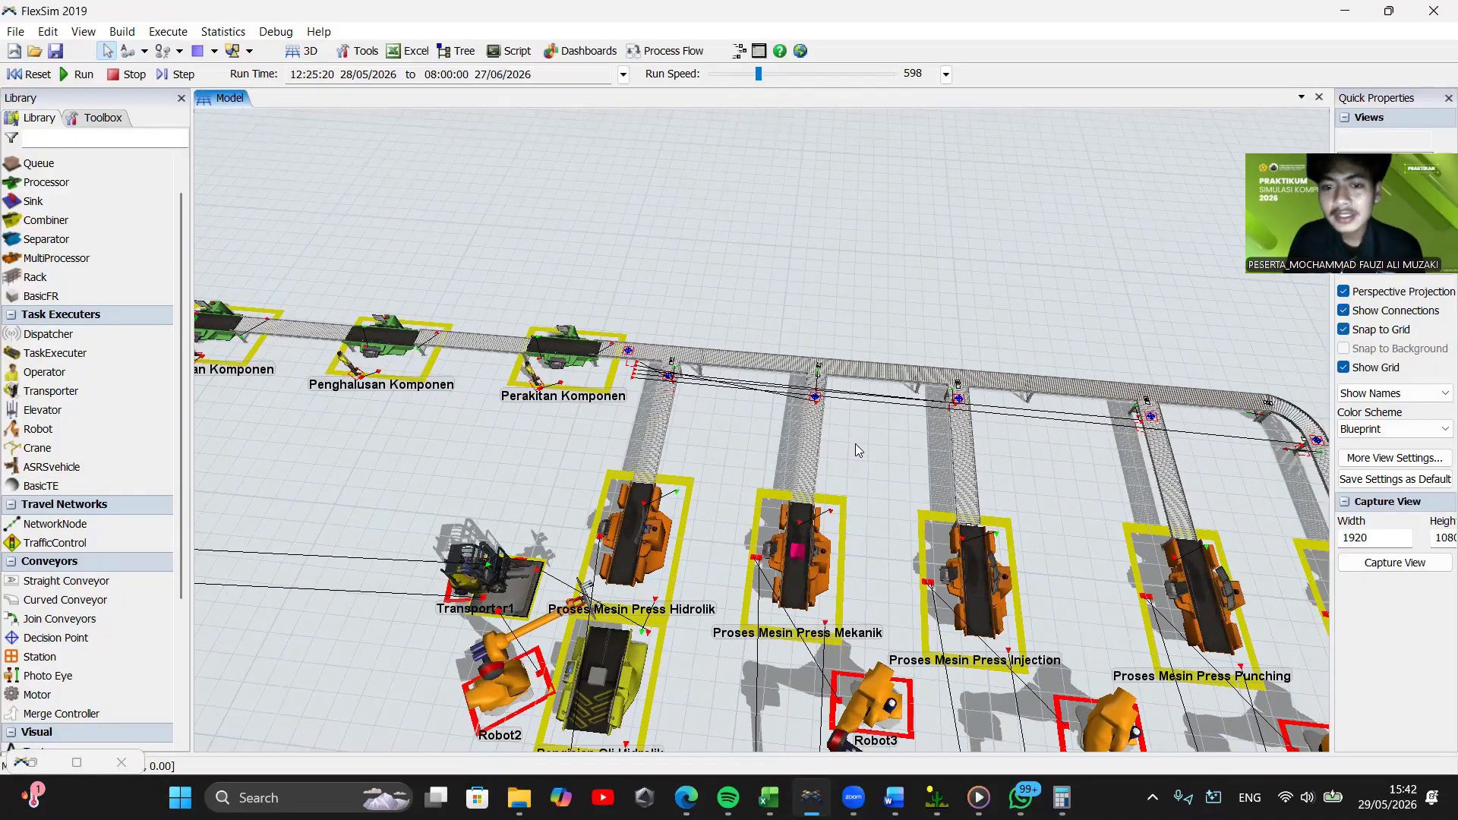
Examine the five press machine branches, from the Hidrolik, Mekanik, Injection, Punching and Bending processes through their testing stations to the merging conveyor
scroll(858, 196, down, 3)
scroll(963, 455, up, 1)
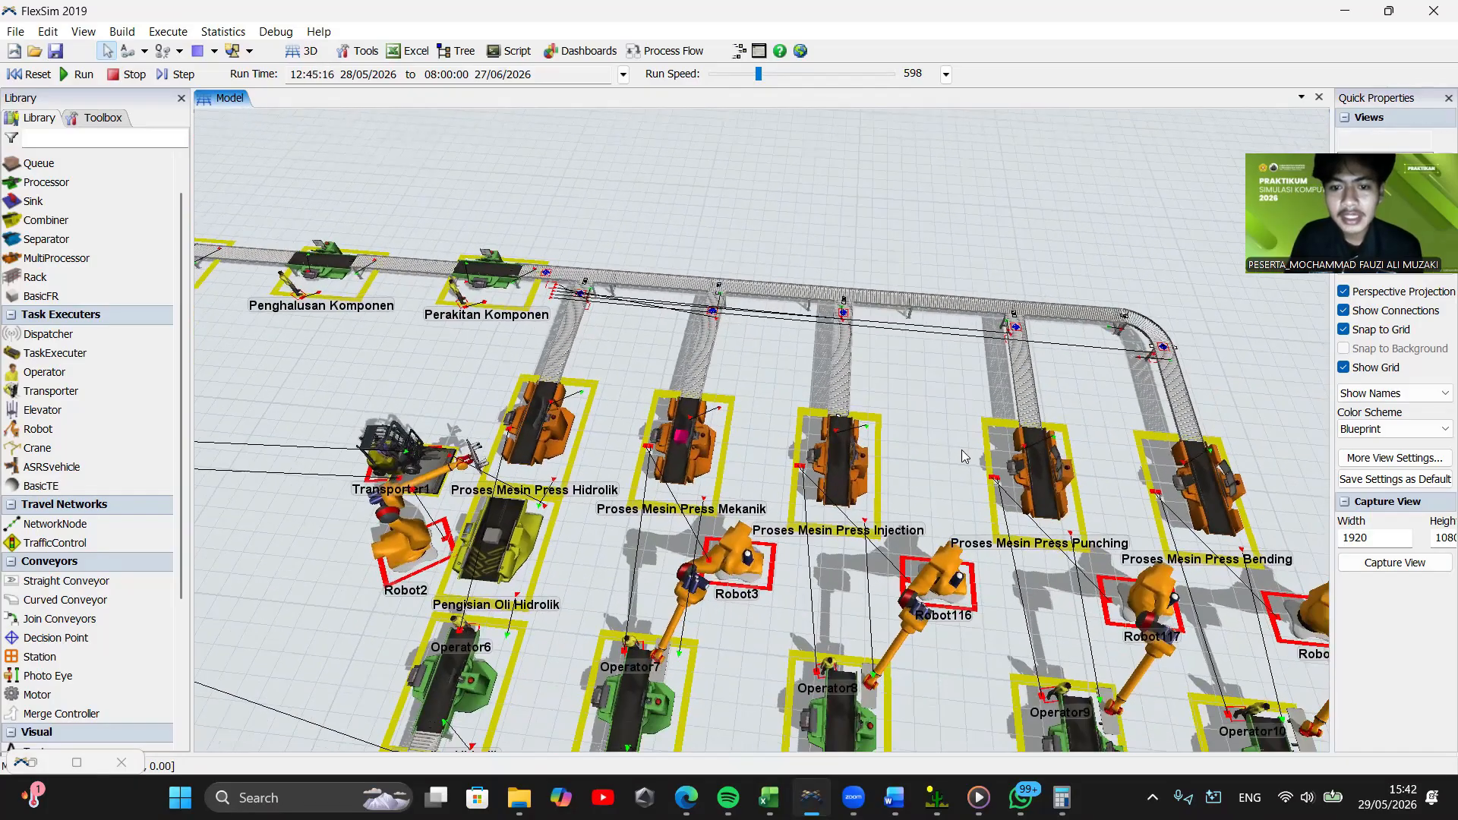
click(984, 472)
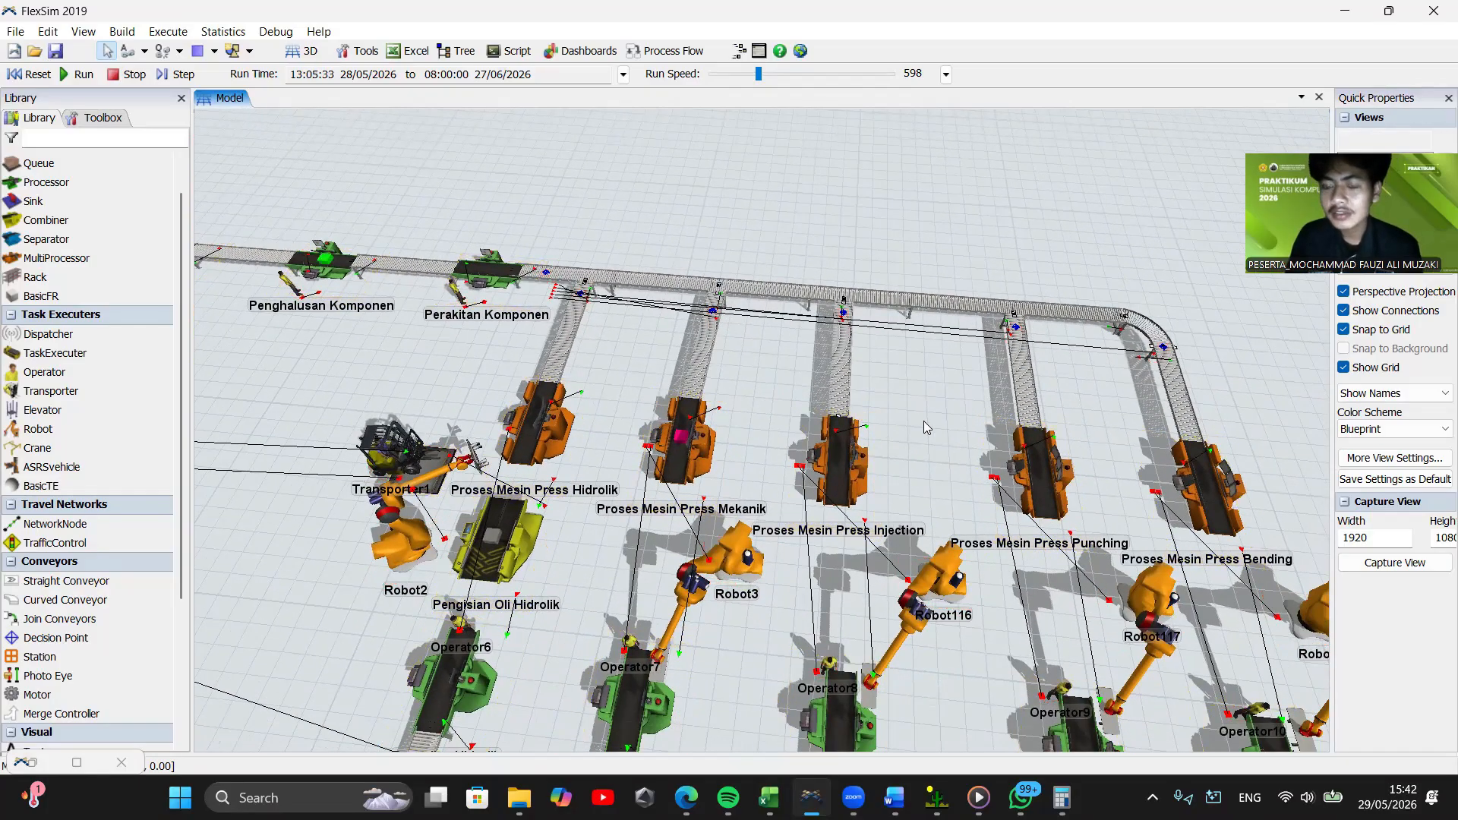
scroll(926, 402, down, 2)
scroll(912, 395, down, 1)
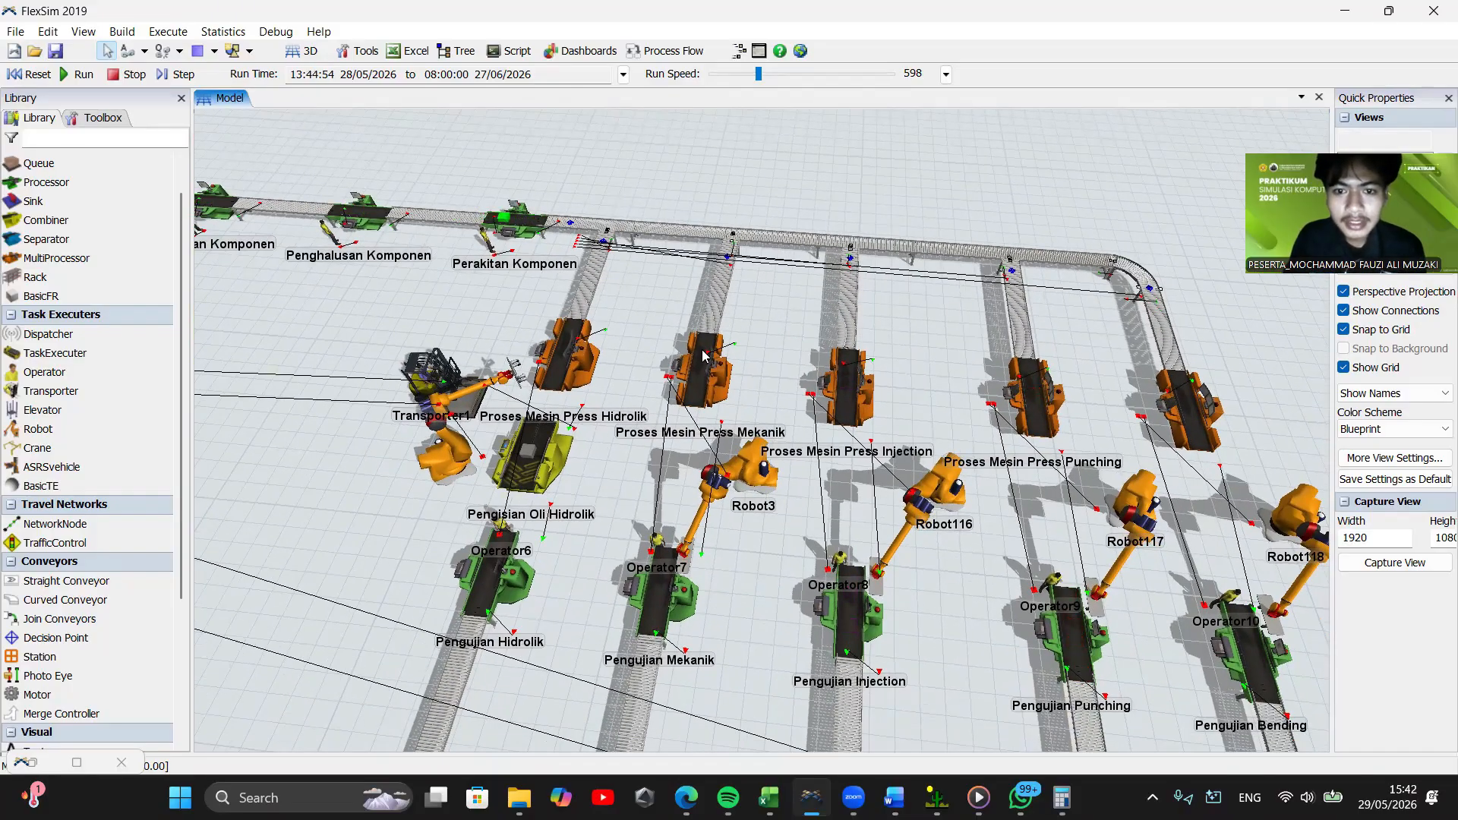
scroll(955, 363, down, 3)
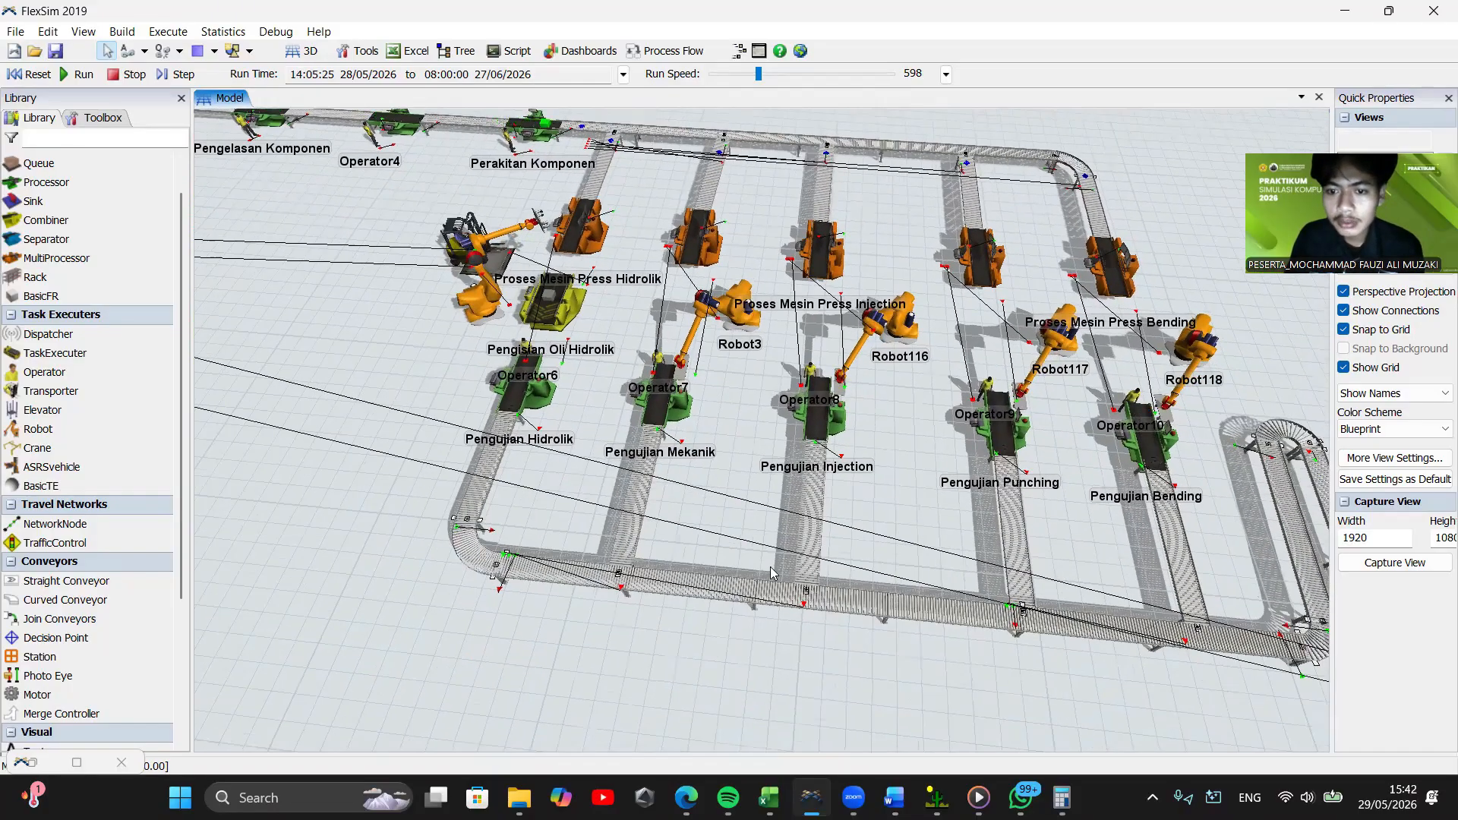
scroll(471, 486, down, 2)
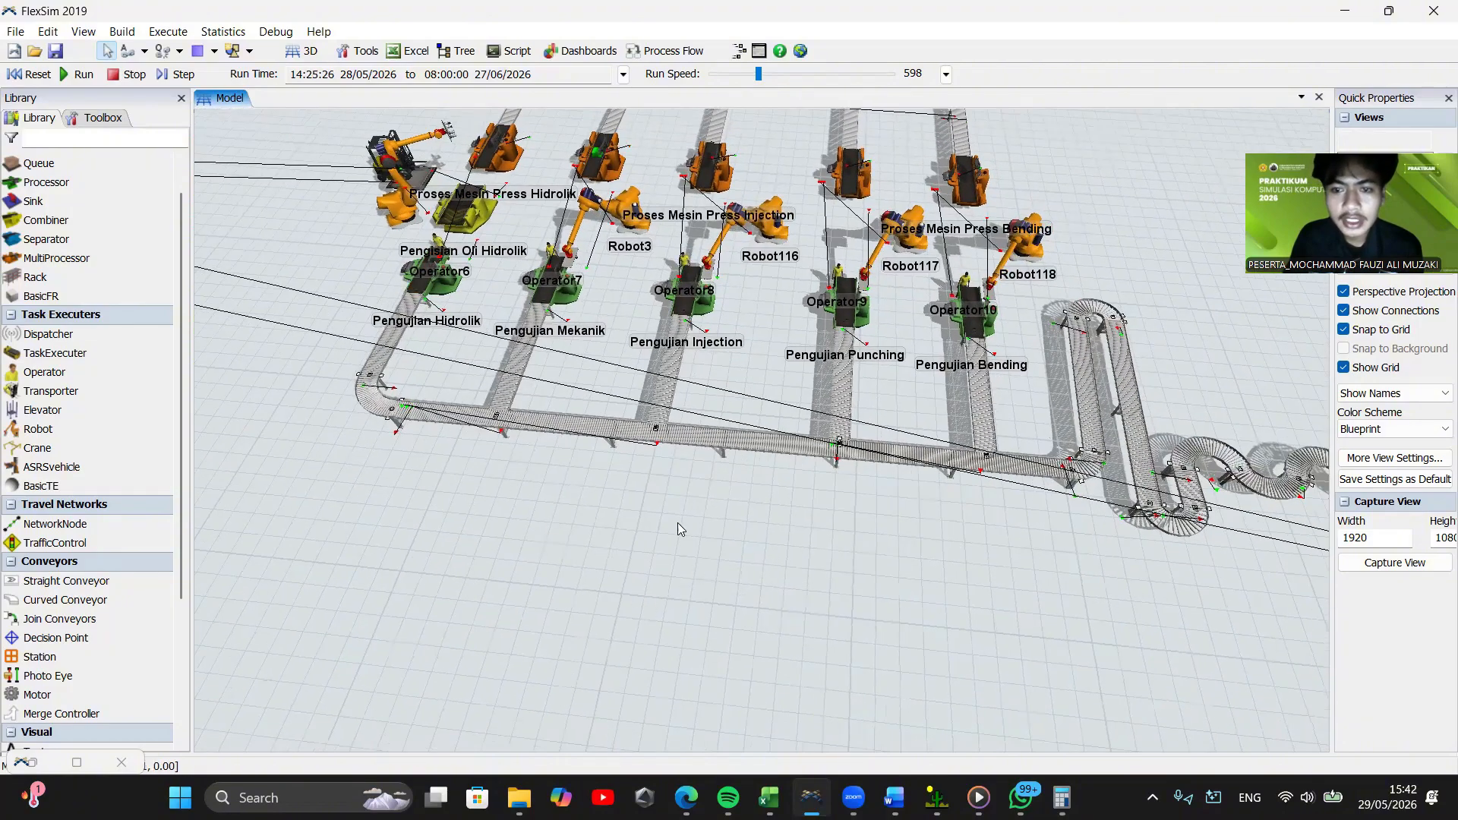
Follow the product flow along the winding conveyor through Instalasi Kelistrikan, Quality Control, Pengecatan Produk and Pengemasan to Distribusi Mesin Press
drag(1001, 518, 263, 500)
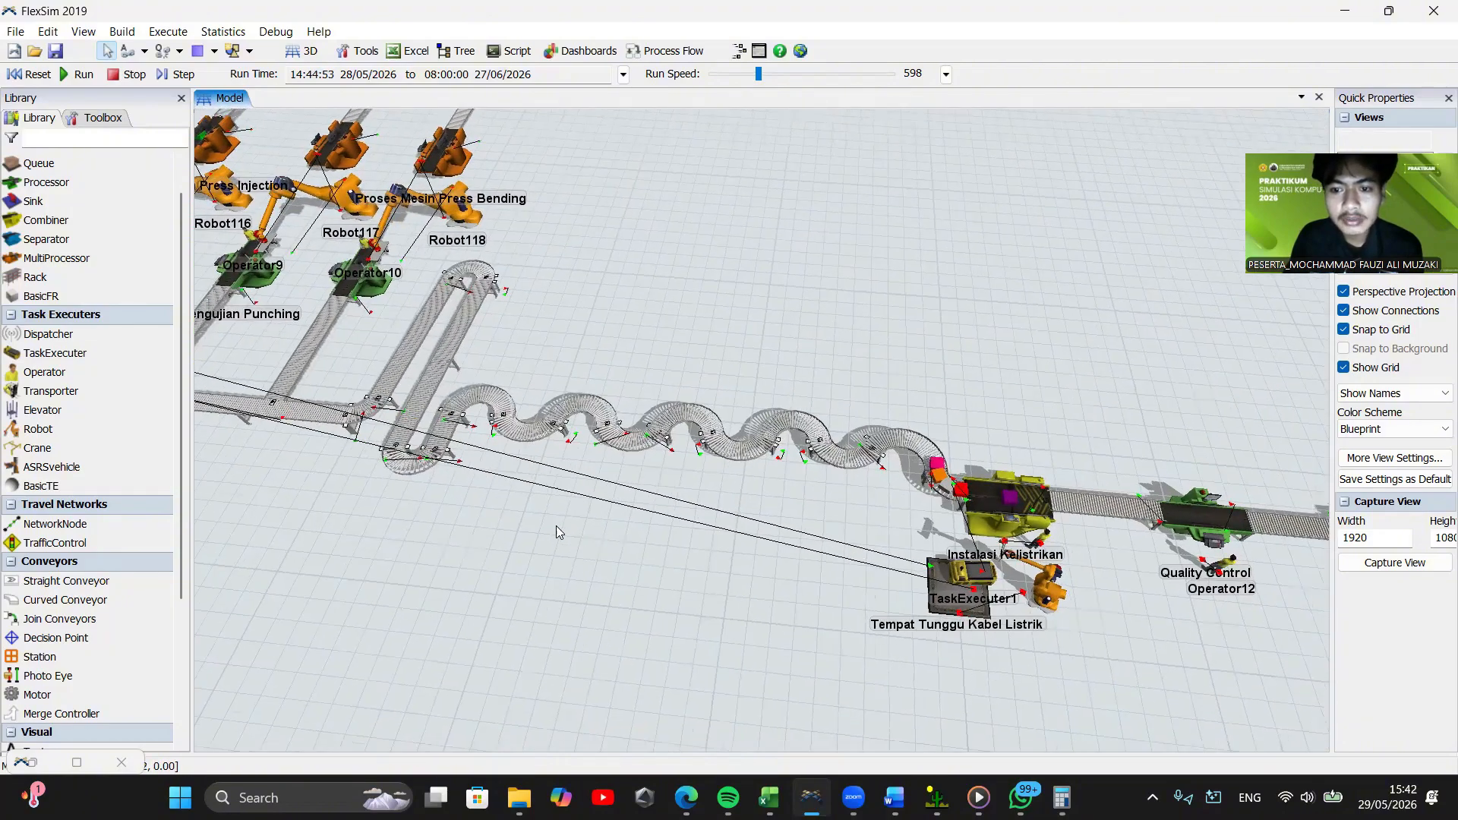
drag(797, 527, 699, 478)
scroll(699, 479, up, 3)
drag(862, 449, 723, 451)
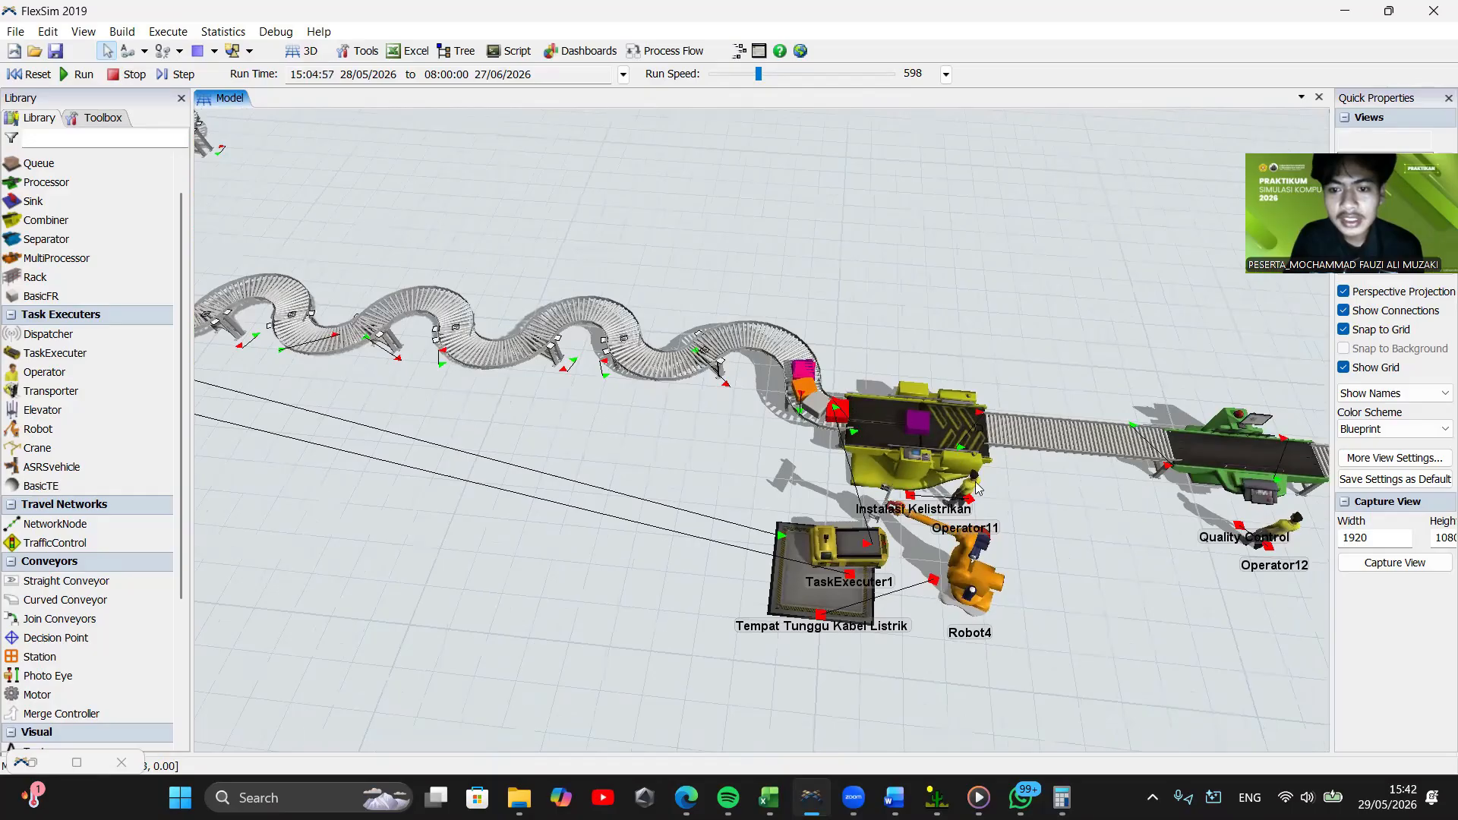
drag(1070, 596, 860, 477)
scroll(860, 477, up, 2)
drag(1234, 631, 889, 529)
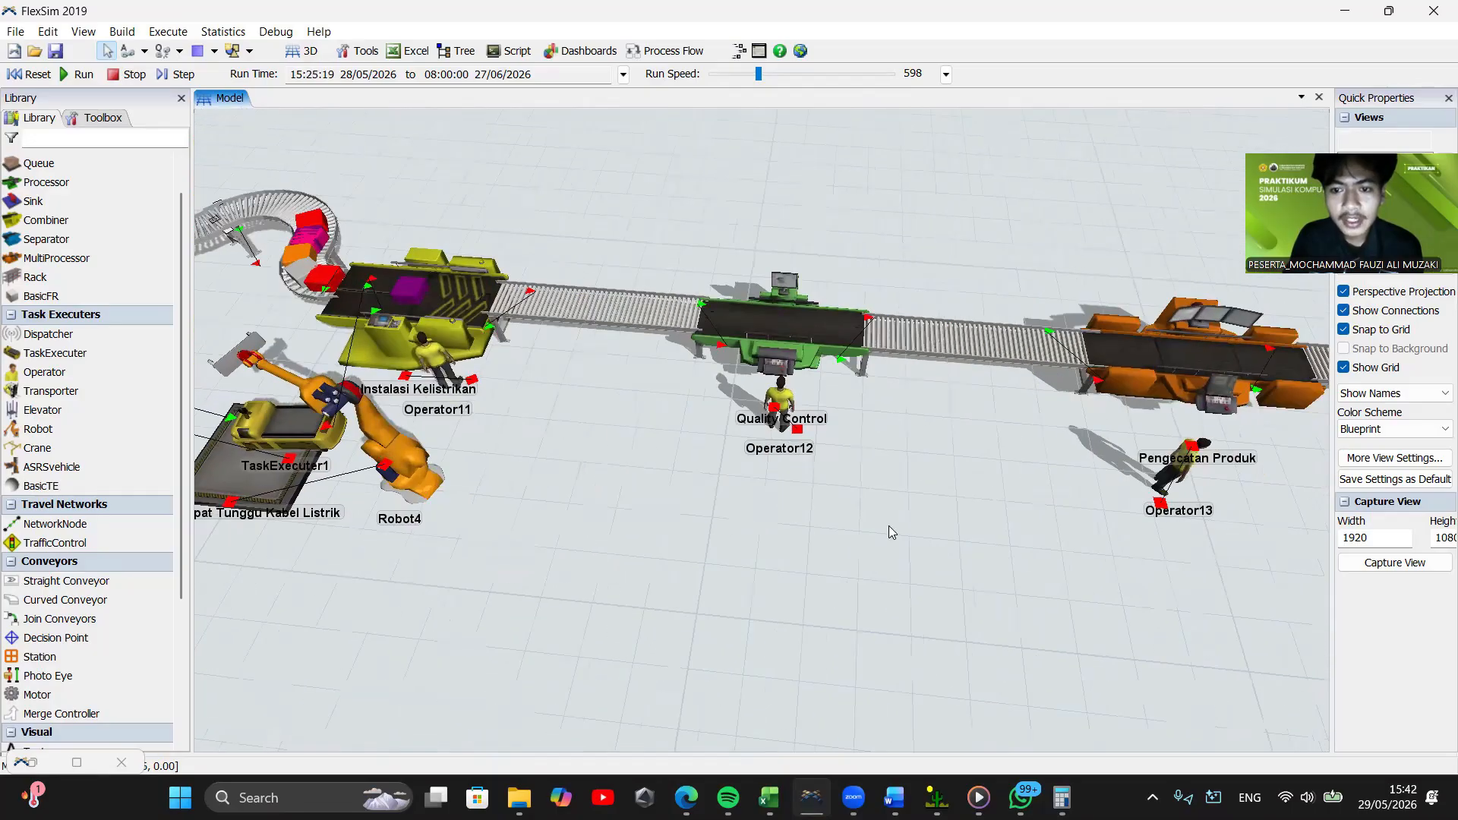
drag(1253, 562, 748, 483)
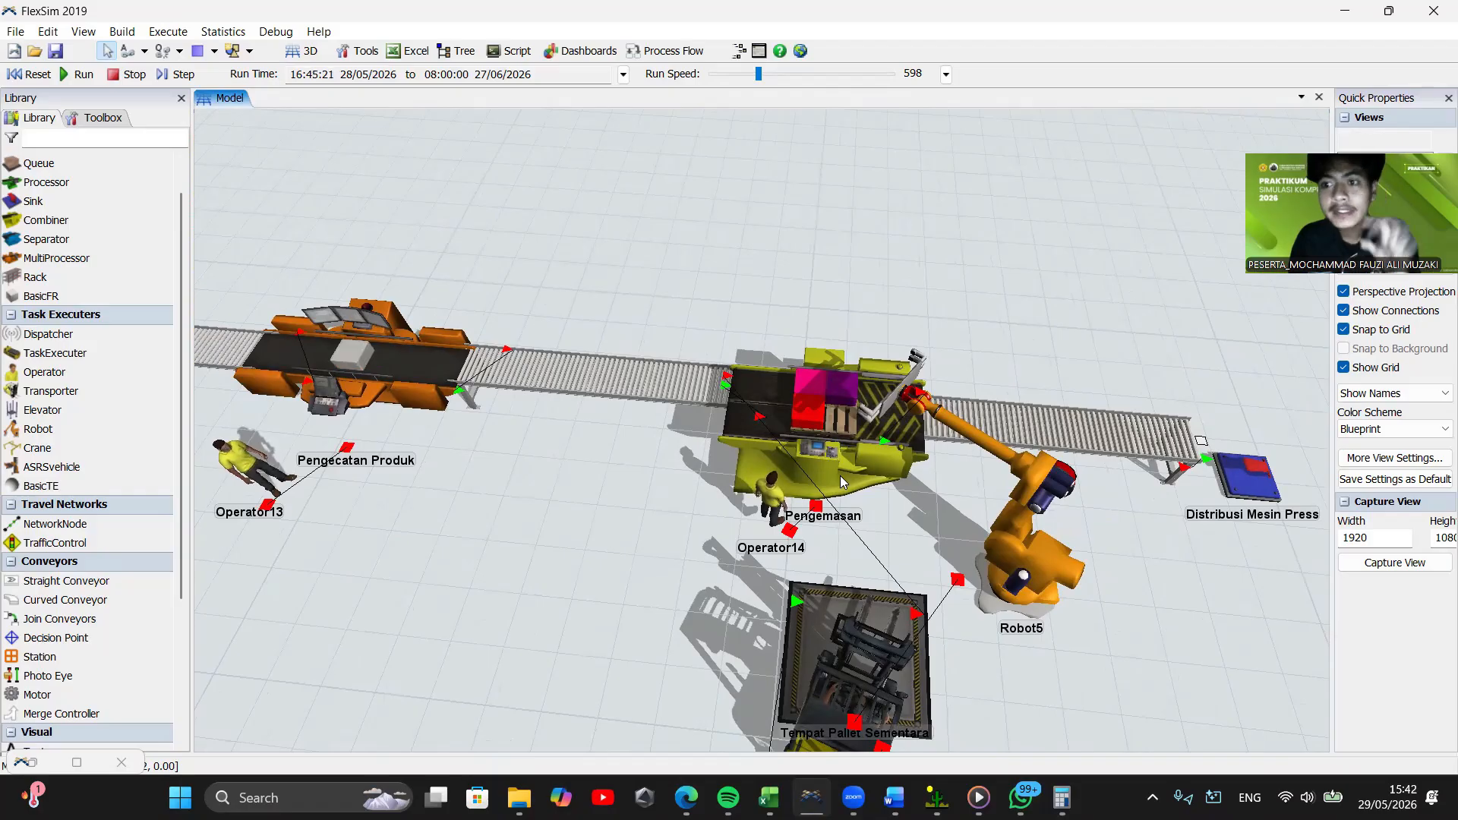
Examine the pallet supply by Transporter2 to the packaging station within an overview of the whole finishing line
key(a)
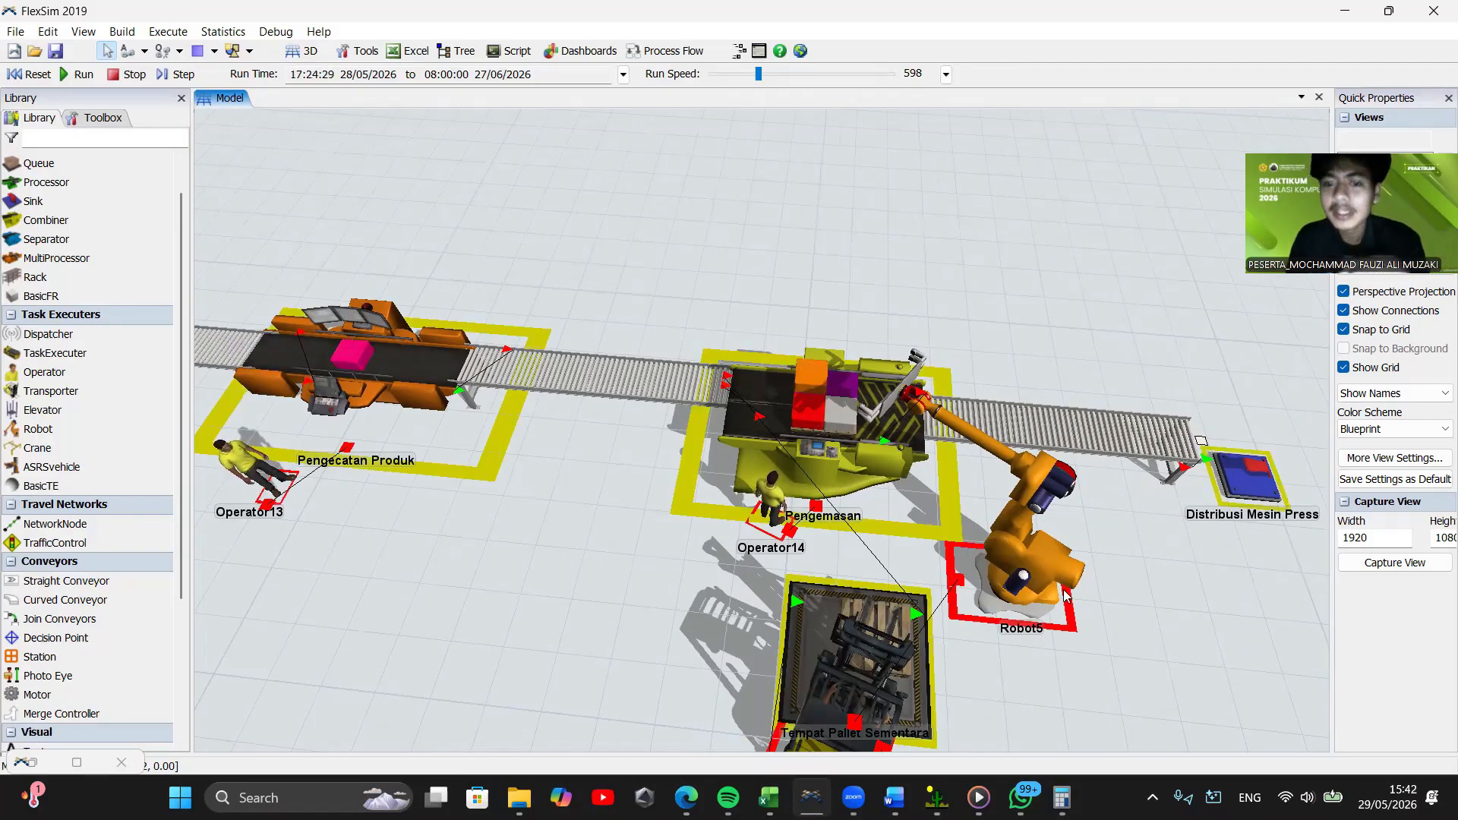
right_drag(1065, 596, 893, 568)
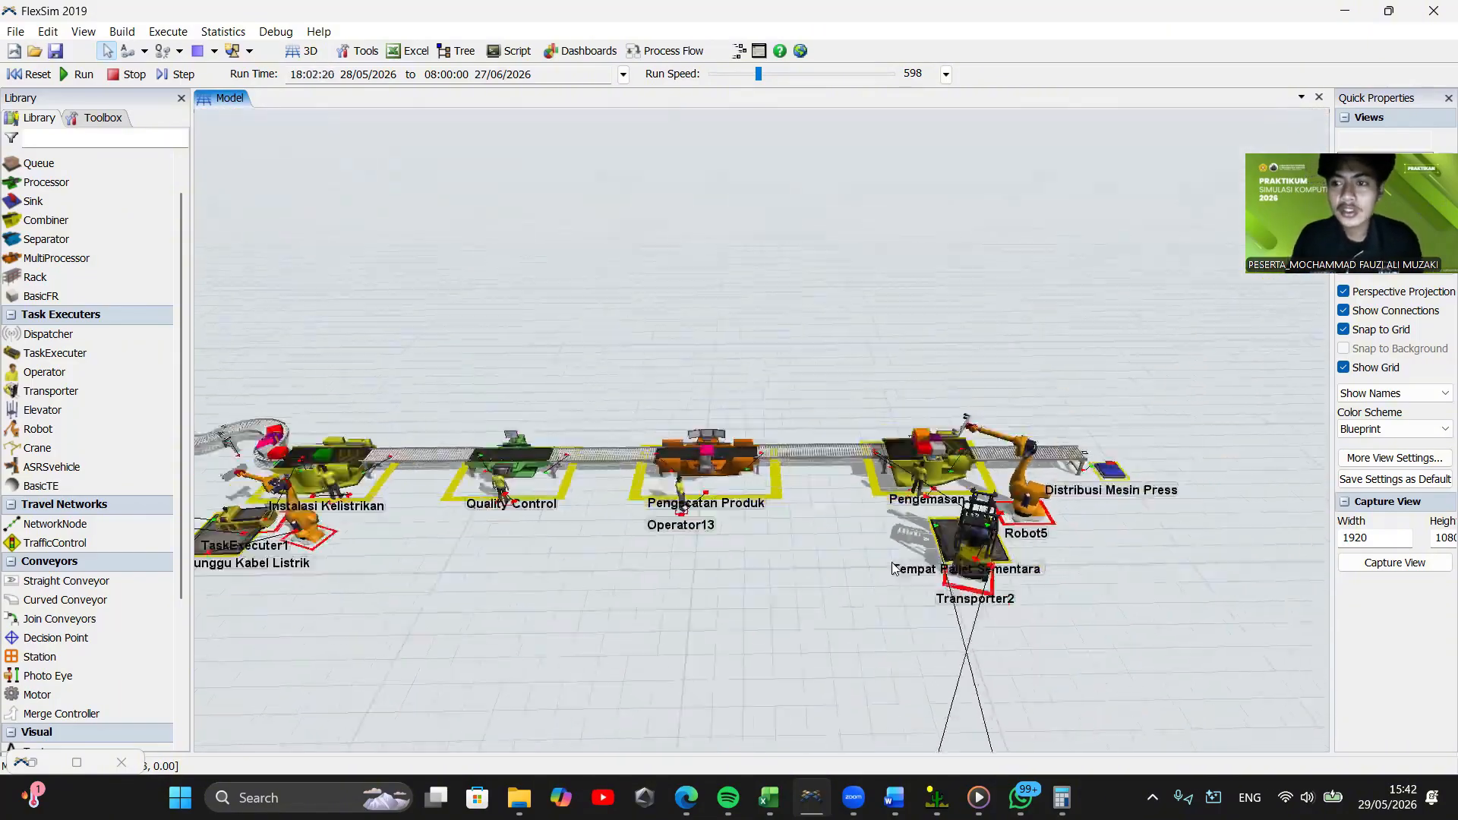
drag(940, 548, 1011, 519)
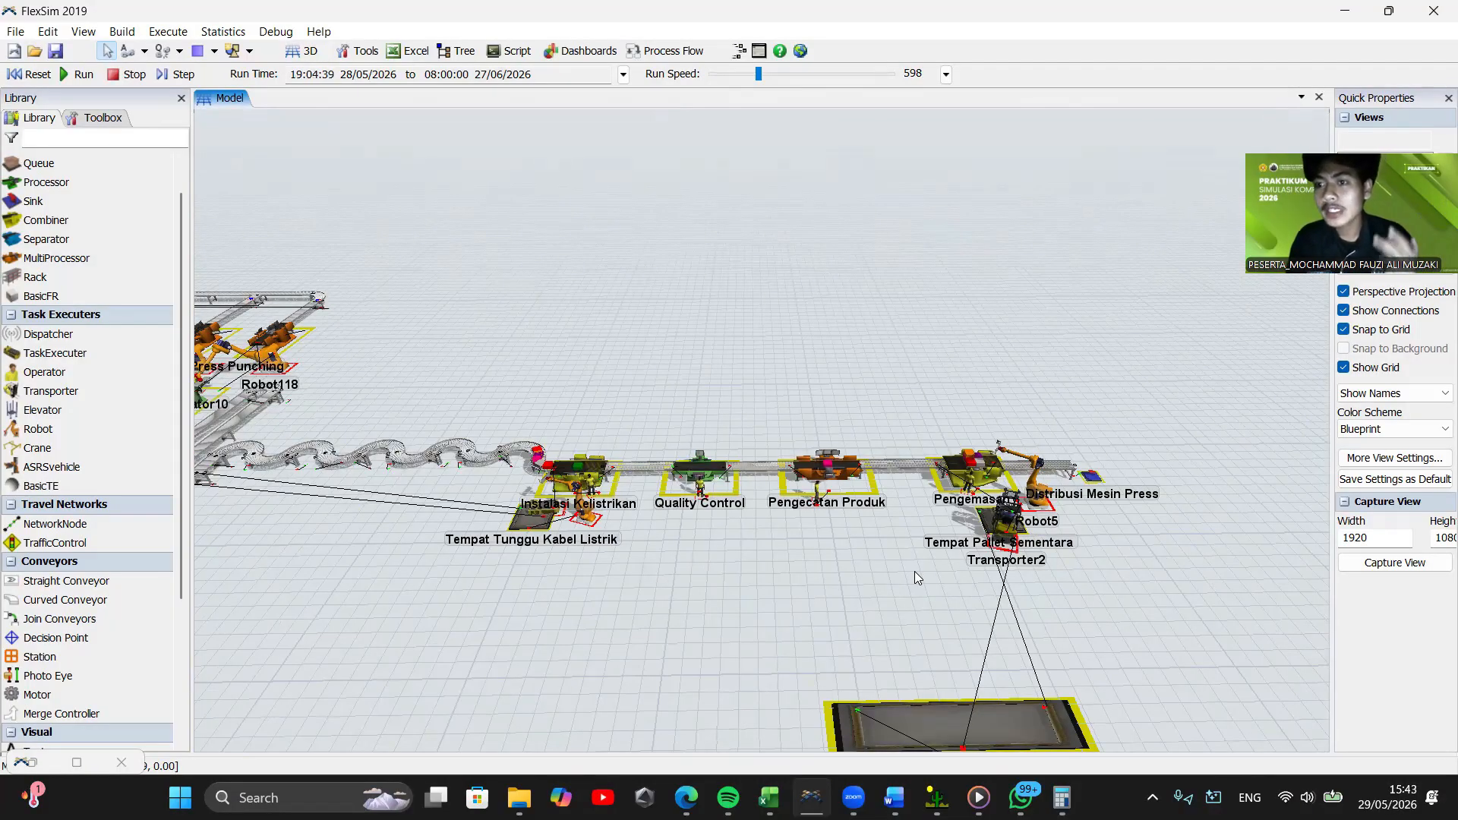
drag(569, 610, 839, 581)
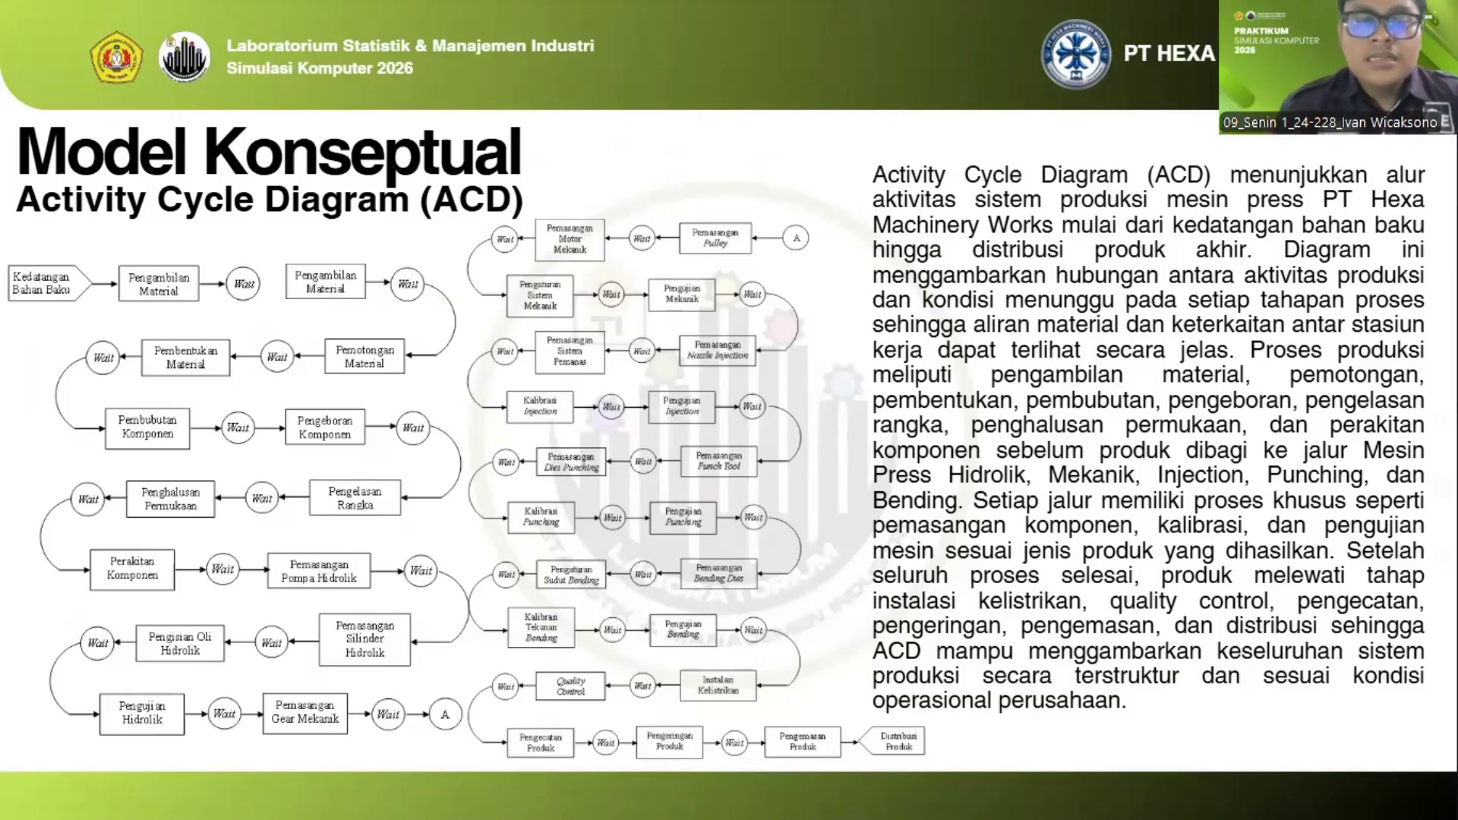